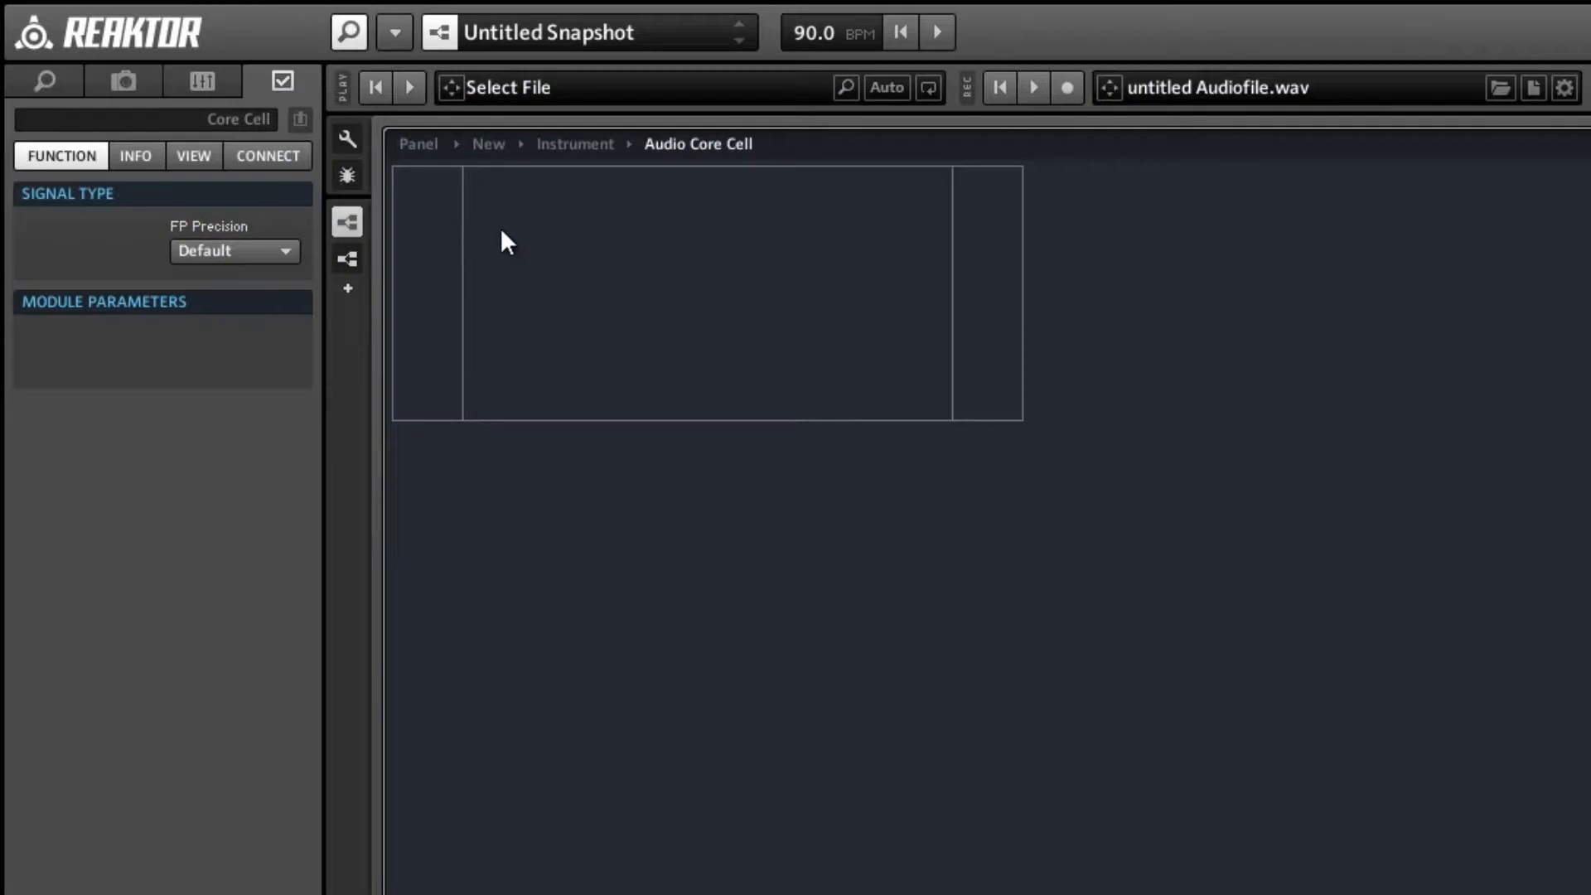
Insert a built-in addition (+) math module in the core cell and set its signal type to Int.
{"action": "right_click", "coordinate": [515, 232]}
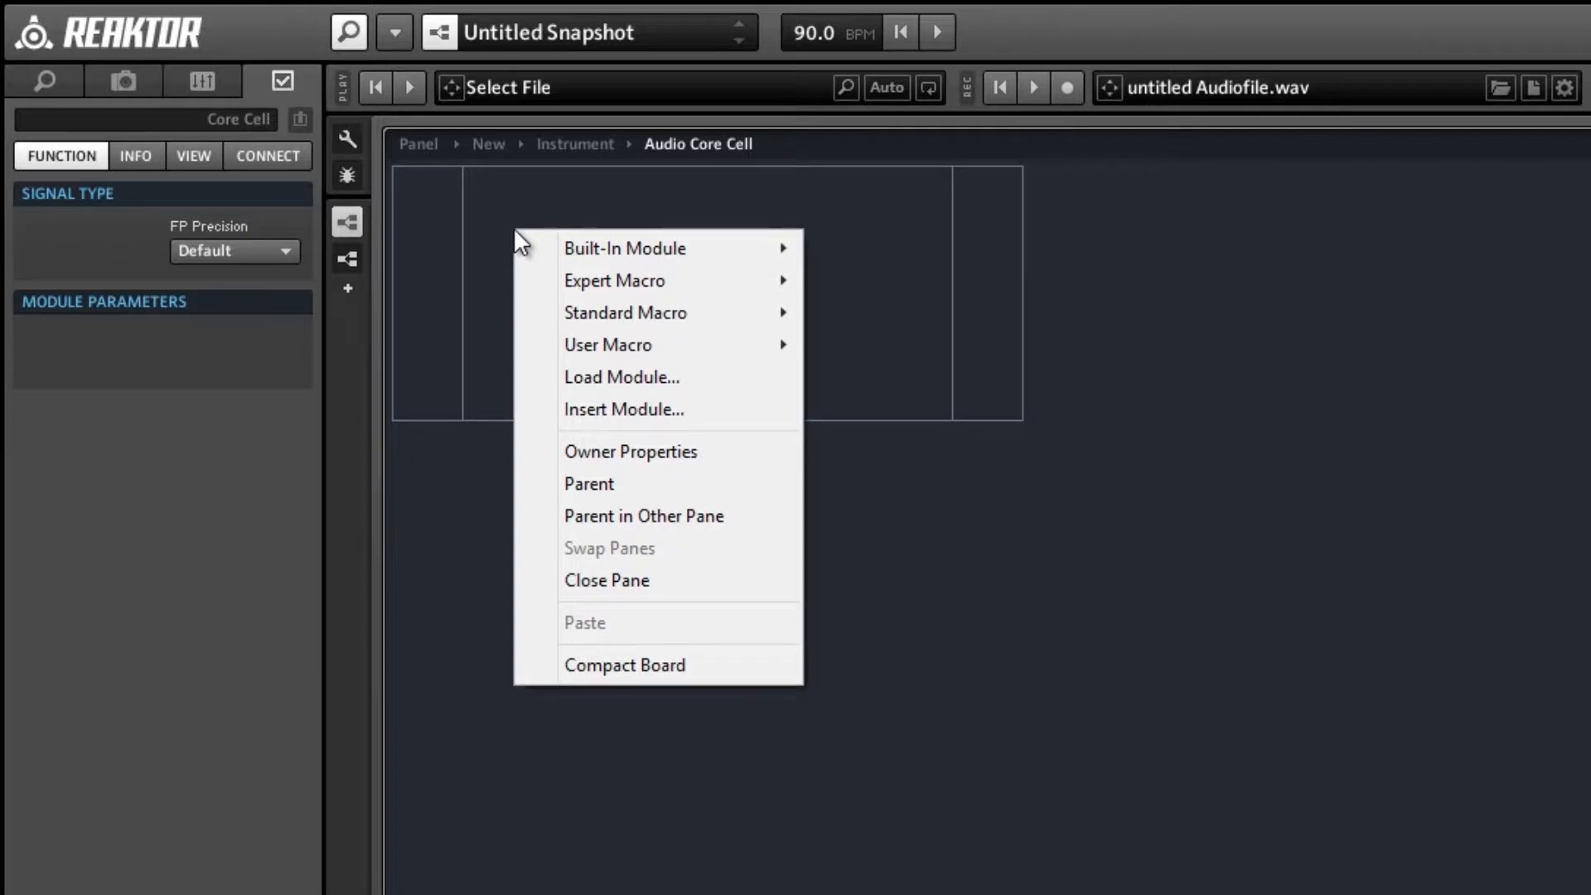
{"action": "mouse_move", "coordinate": [609, 250]}
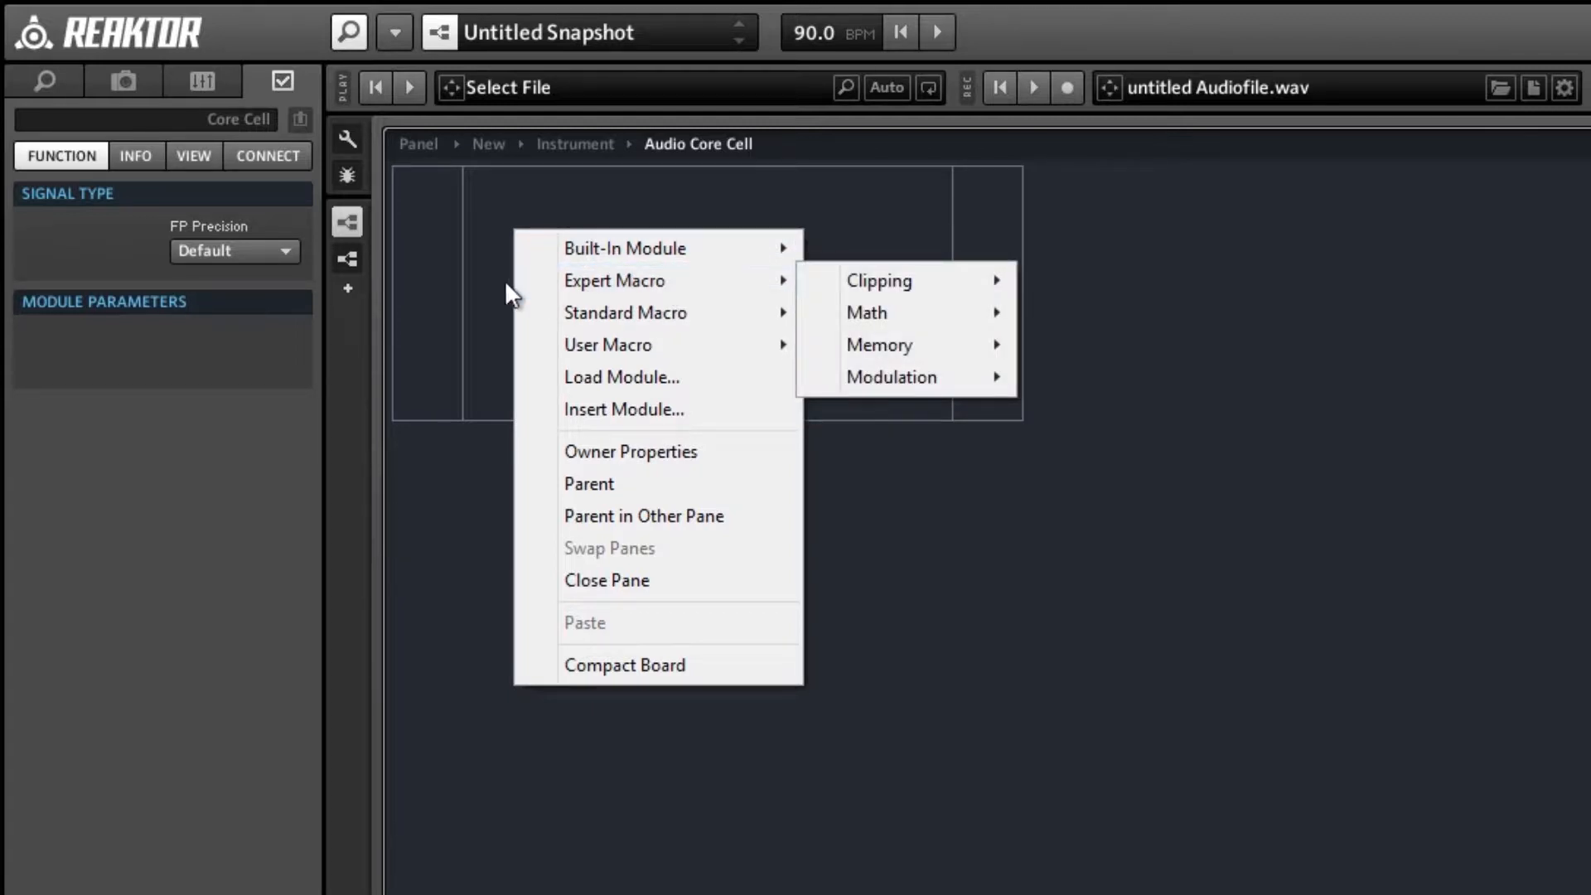
{"action": "mouse_move", "coordinate": [585, 314]}
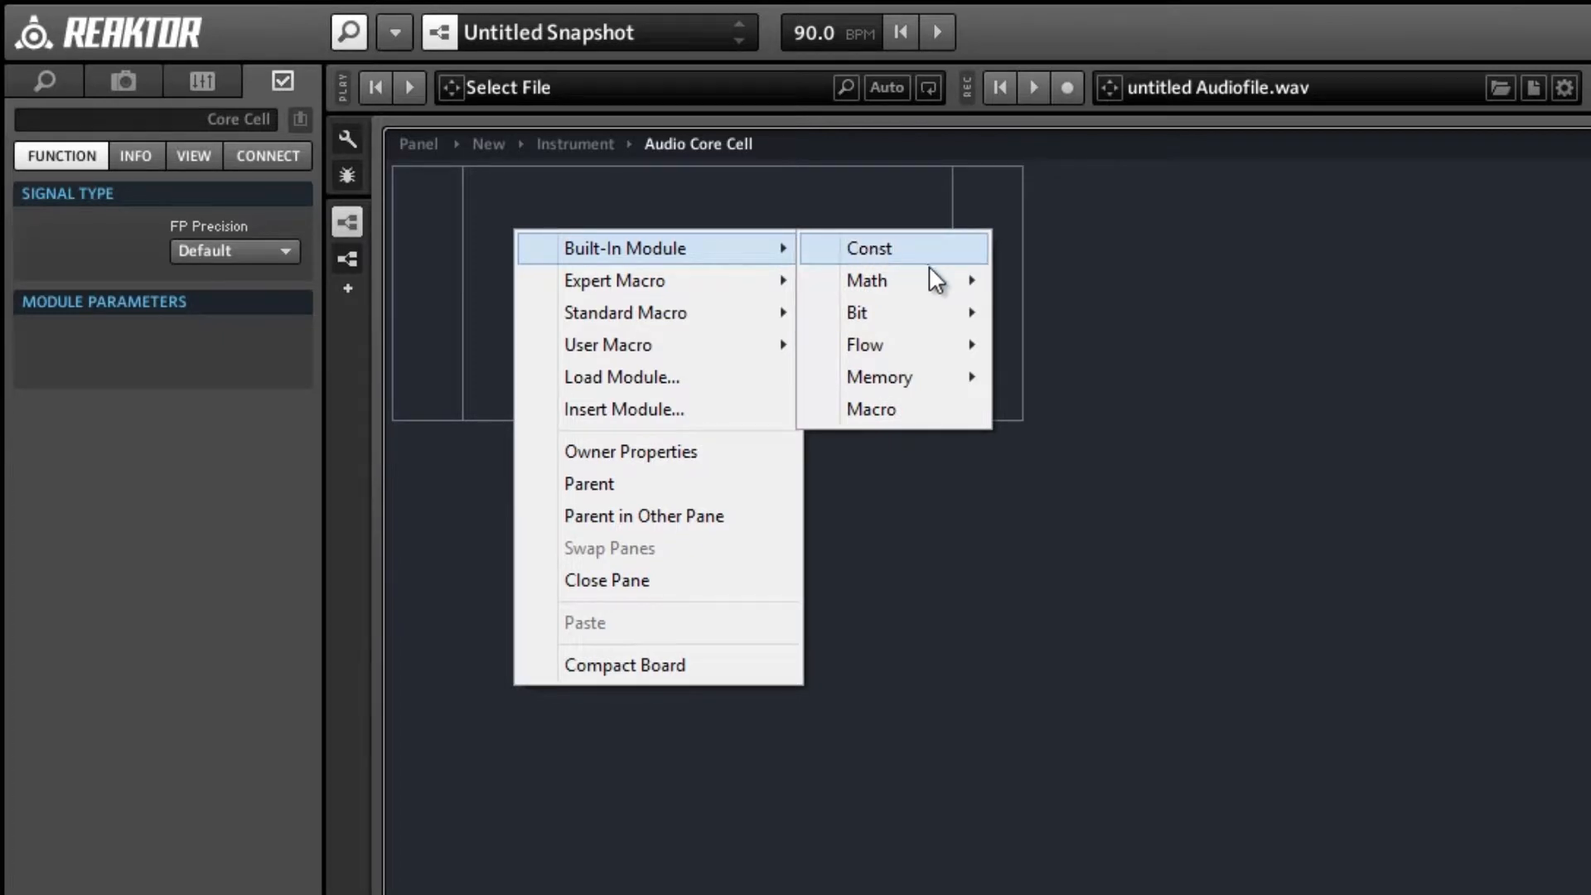
{"action": "mouse_move", "coordinate": [934, 275]}
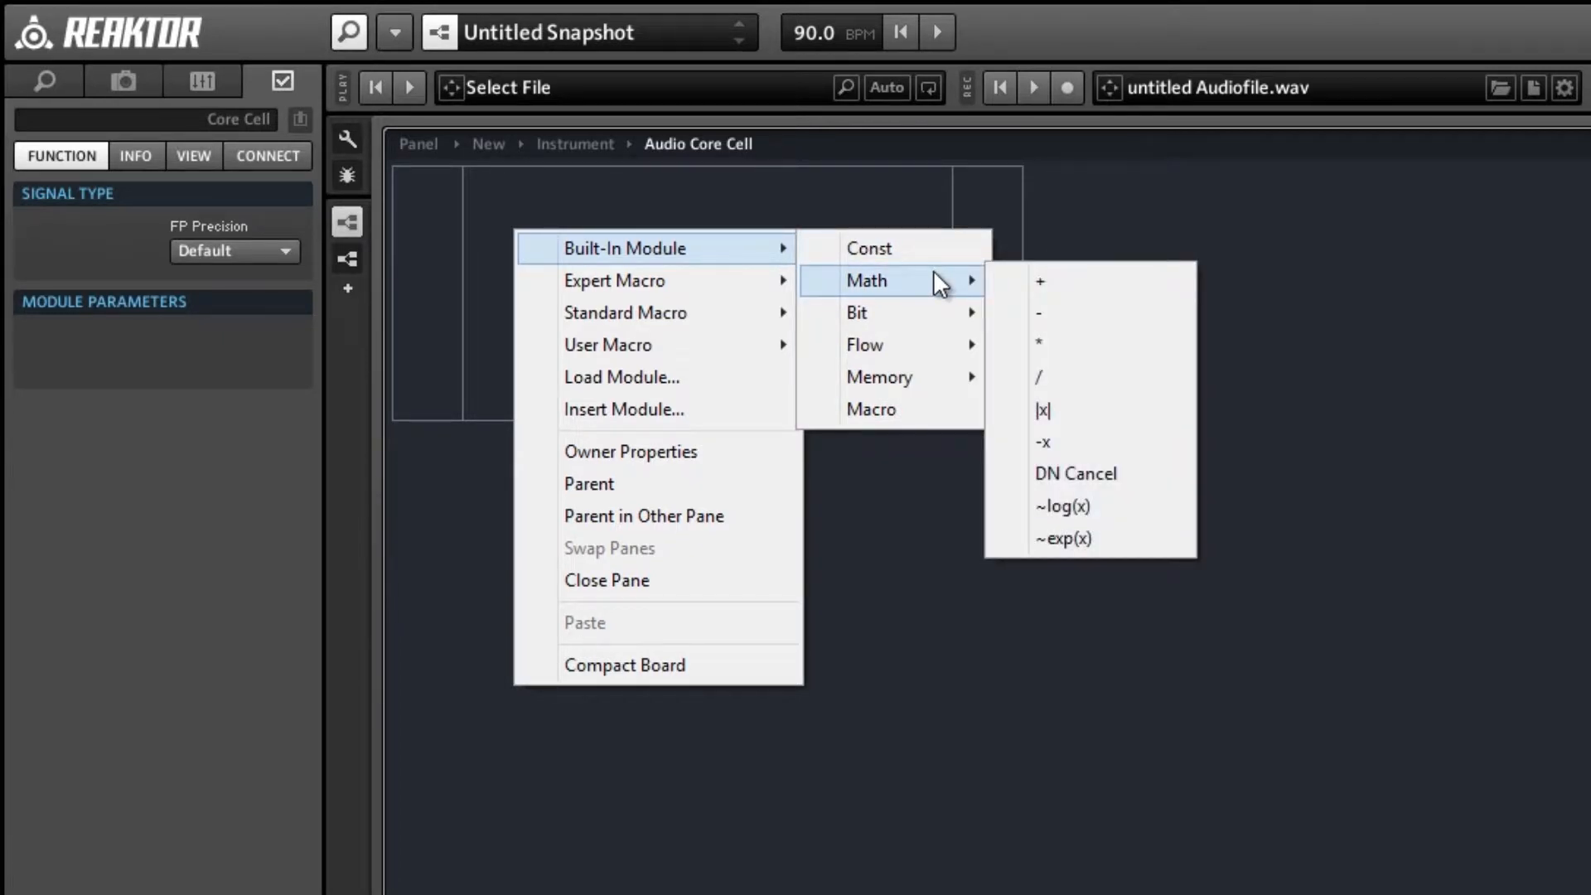
{"action": "left_click", "coordinate": [1080, 286]}
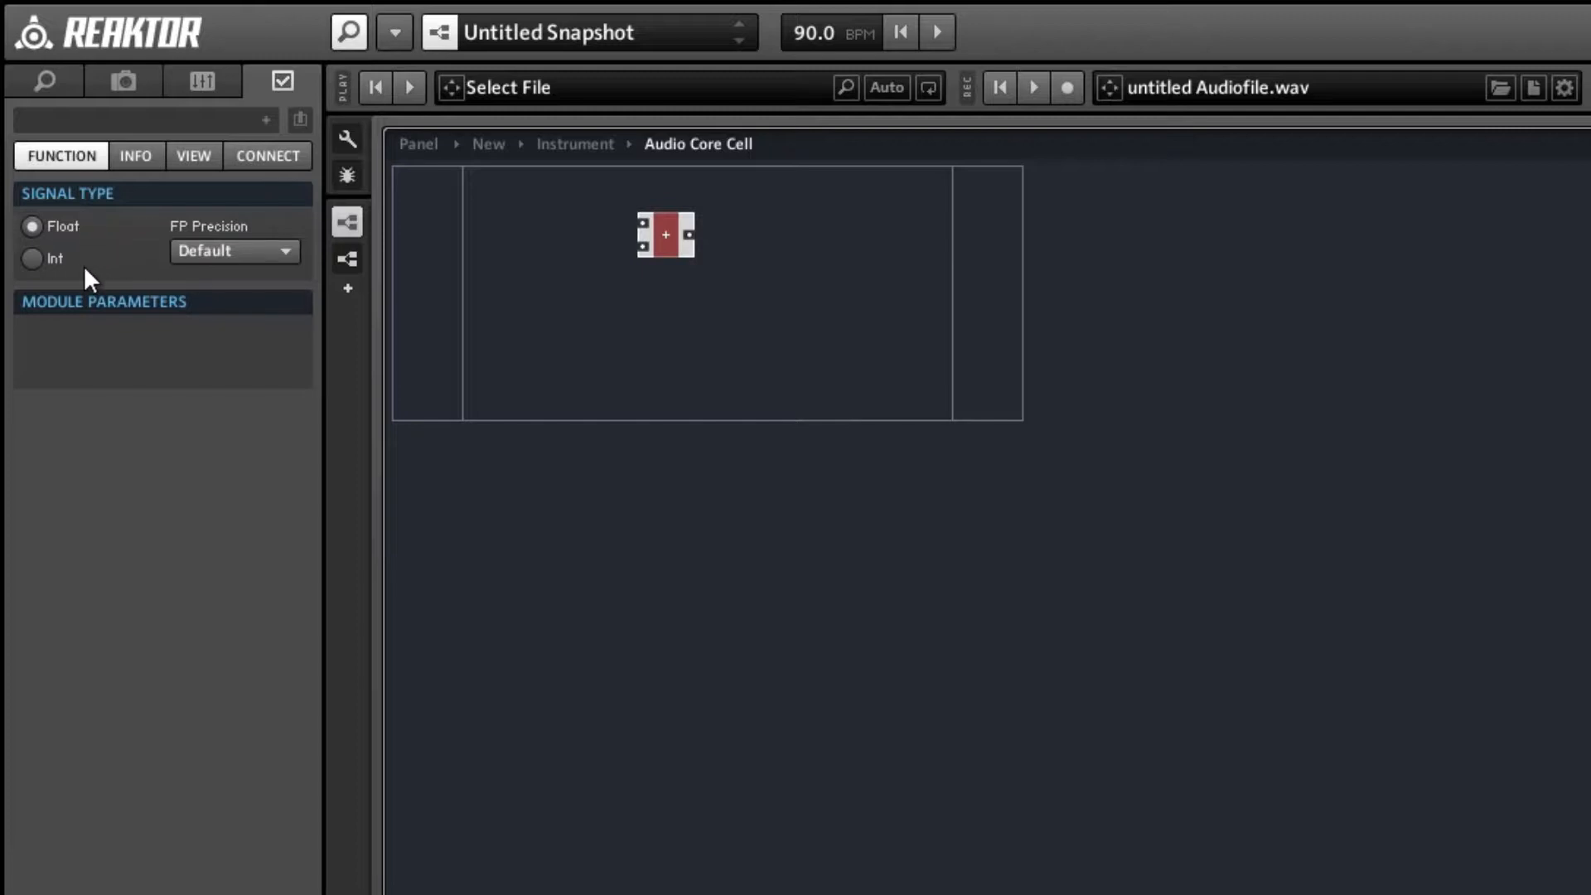
{"action": "left_click", "coordinate": [33, 259]}
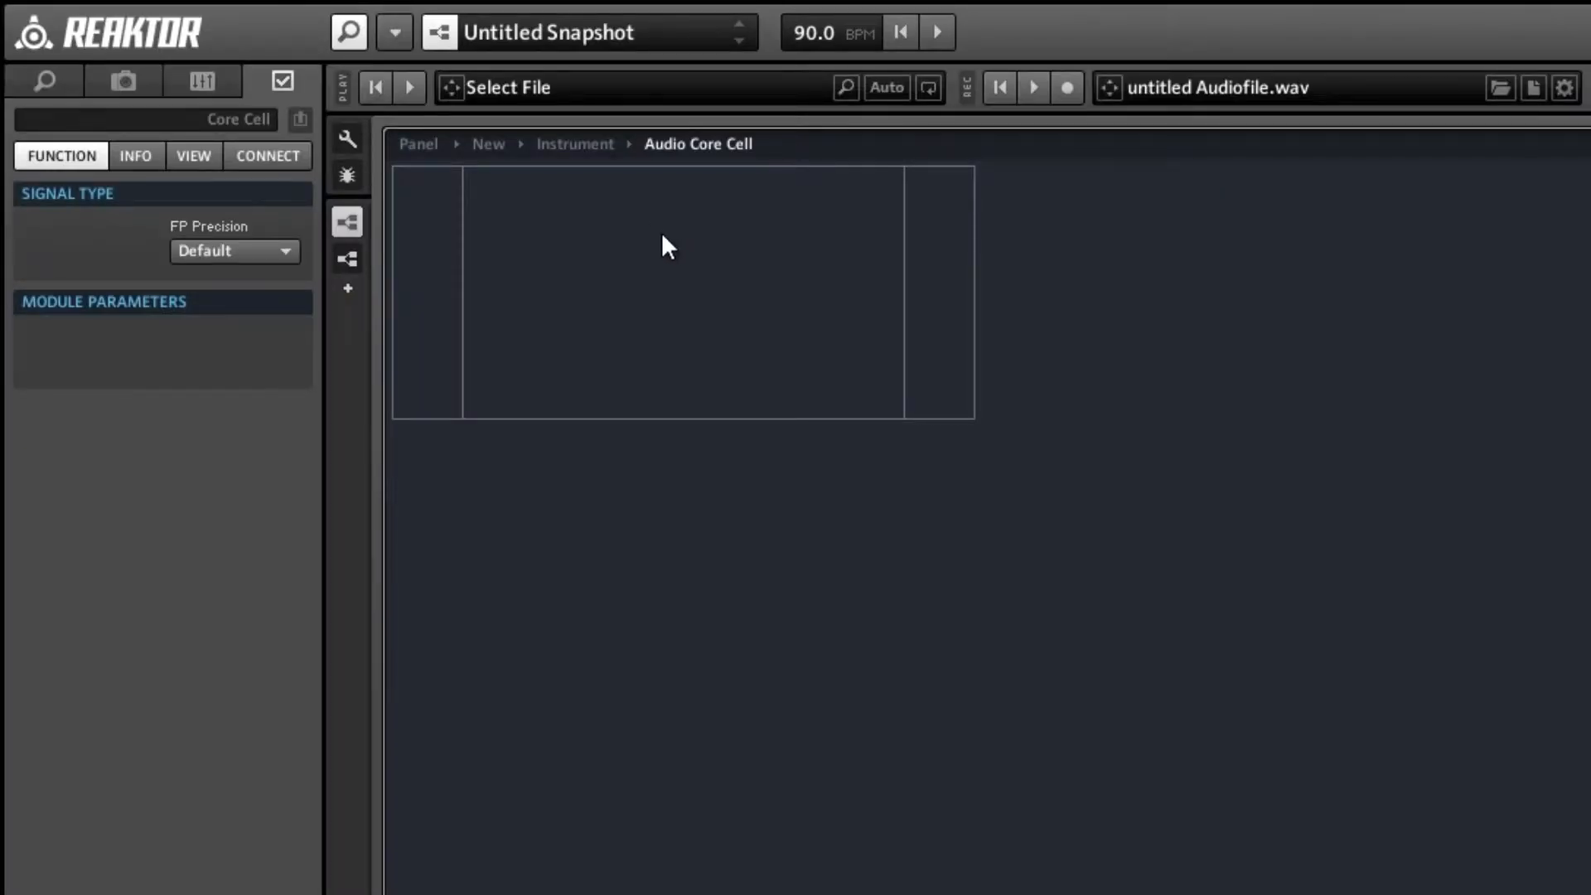
Insert a built-in Compare module from the Flow category in the audio core cell.
{"action": "right_click", "coordinate": [667, 238]}
{"action": "mouse_move", "coordinate": [699, 250]}
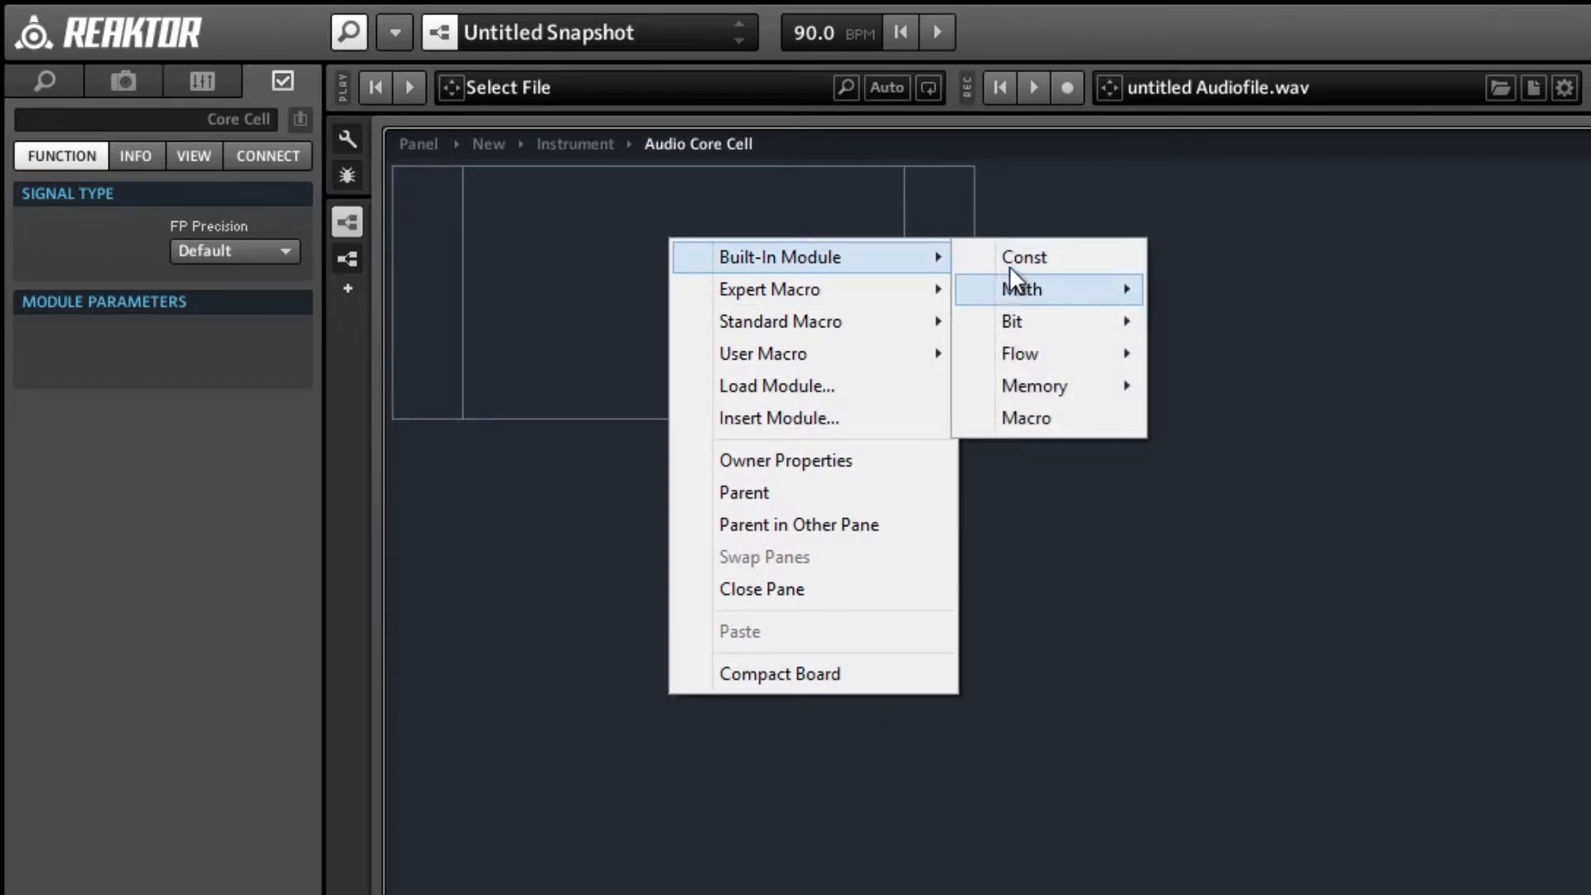
{"action": "mouse_move", "coordinate": [1024, 292]}
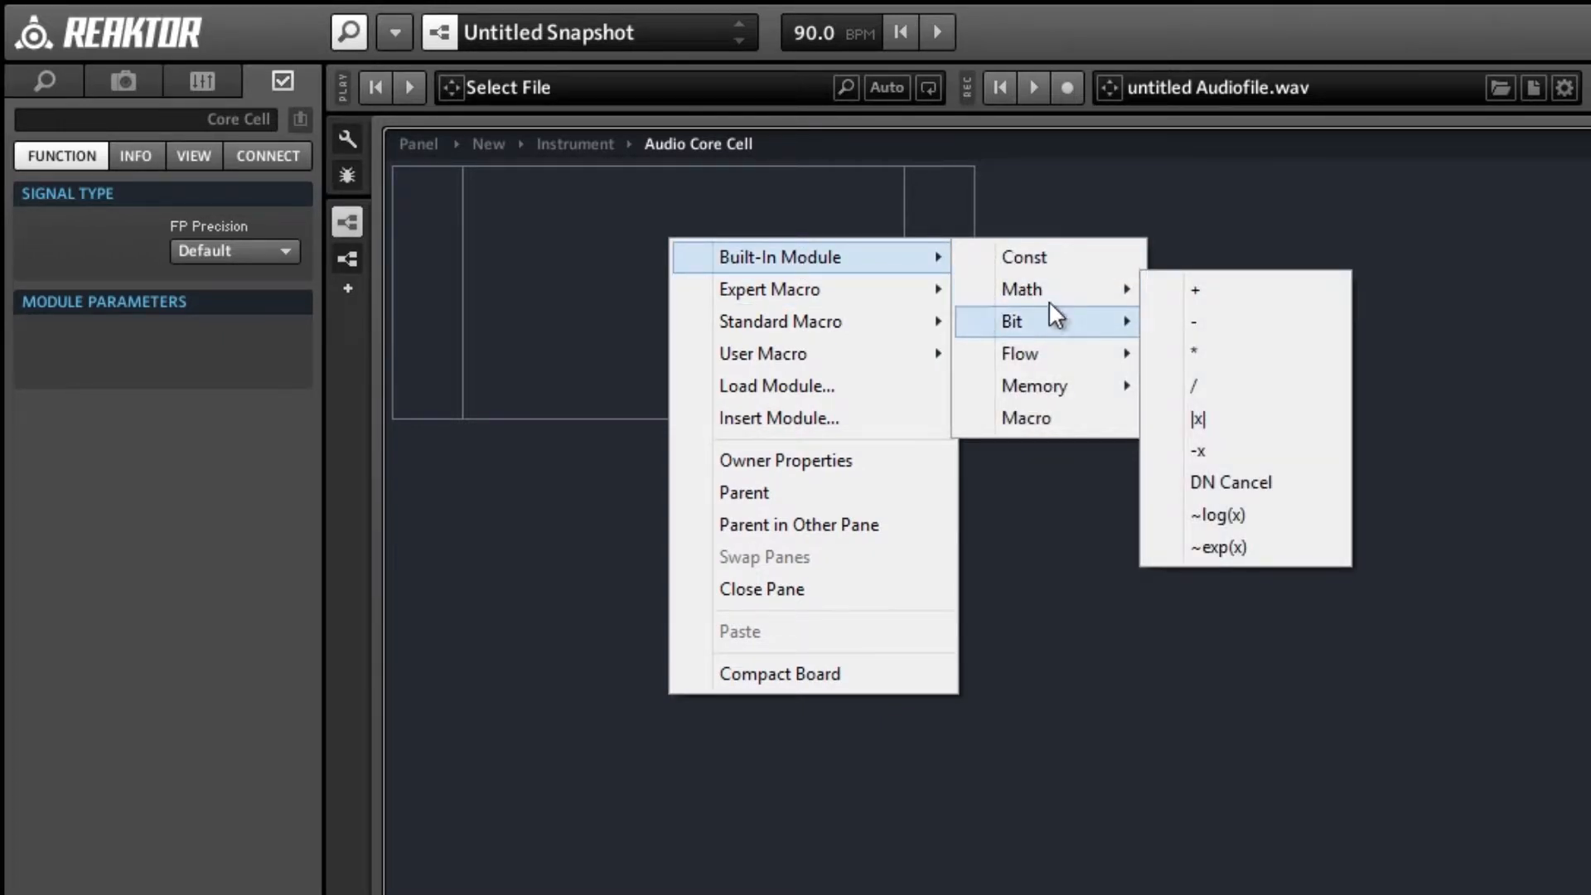
{"action": "mouse_move", "coordinate": [1071, 353]}
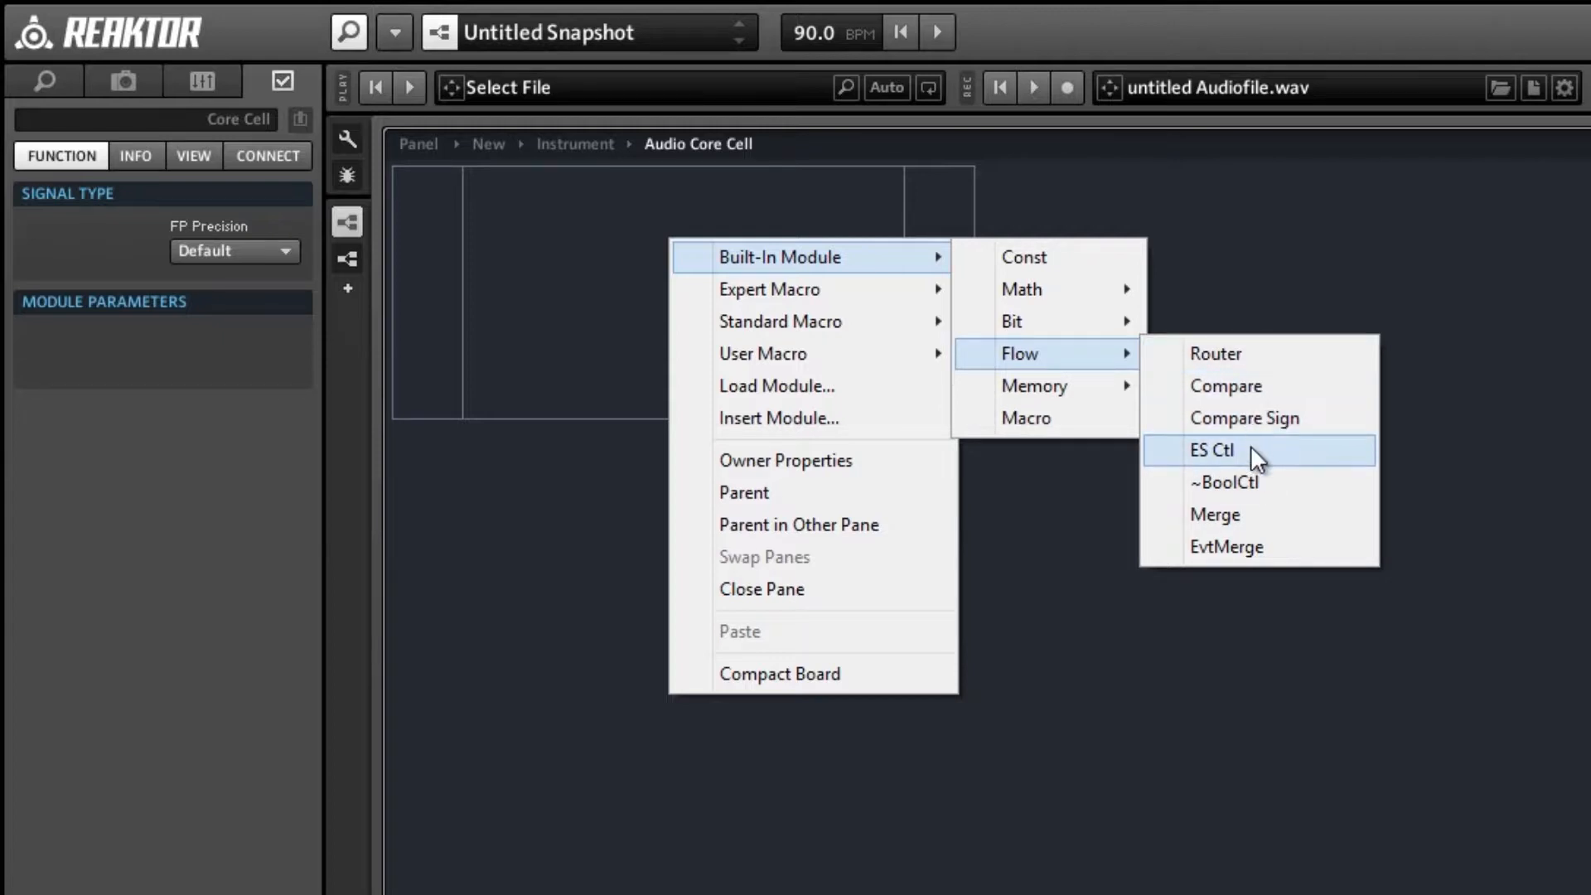
{"action": "left_click", "coordinate": [1262, 382]}
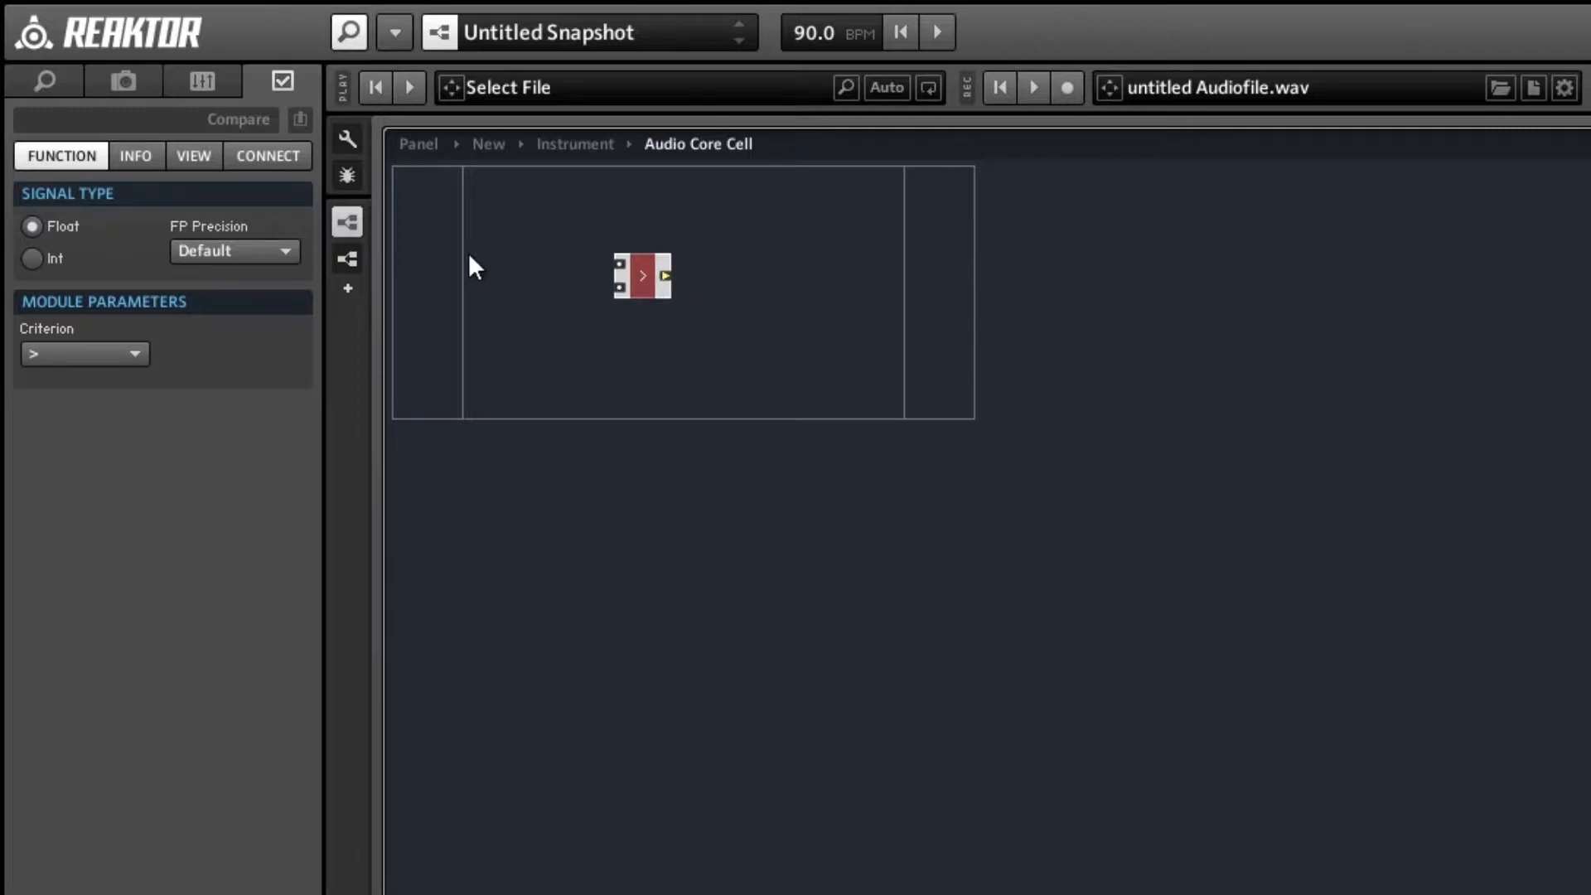
Create two inputs for the core cell and wire them to the upper and lower inputs of the Compare module.
{"action": "right_click", "coordinate": [421, 258]}
{"action": "mouse_move", "coordinate": [468, 275]}
{"action": "left_click", "coordinate": [757, 275]}
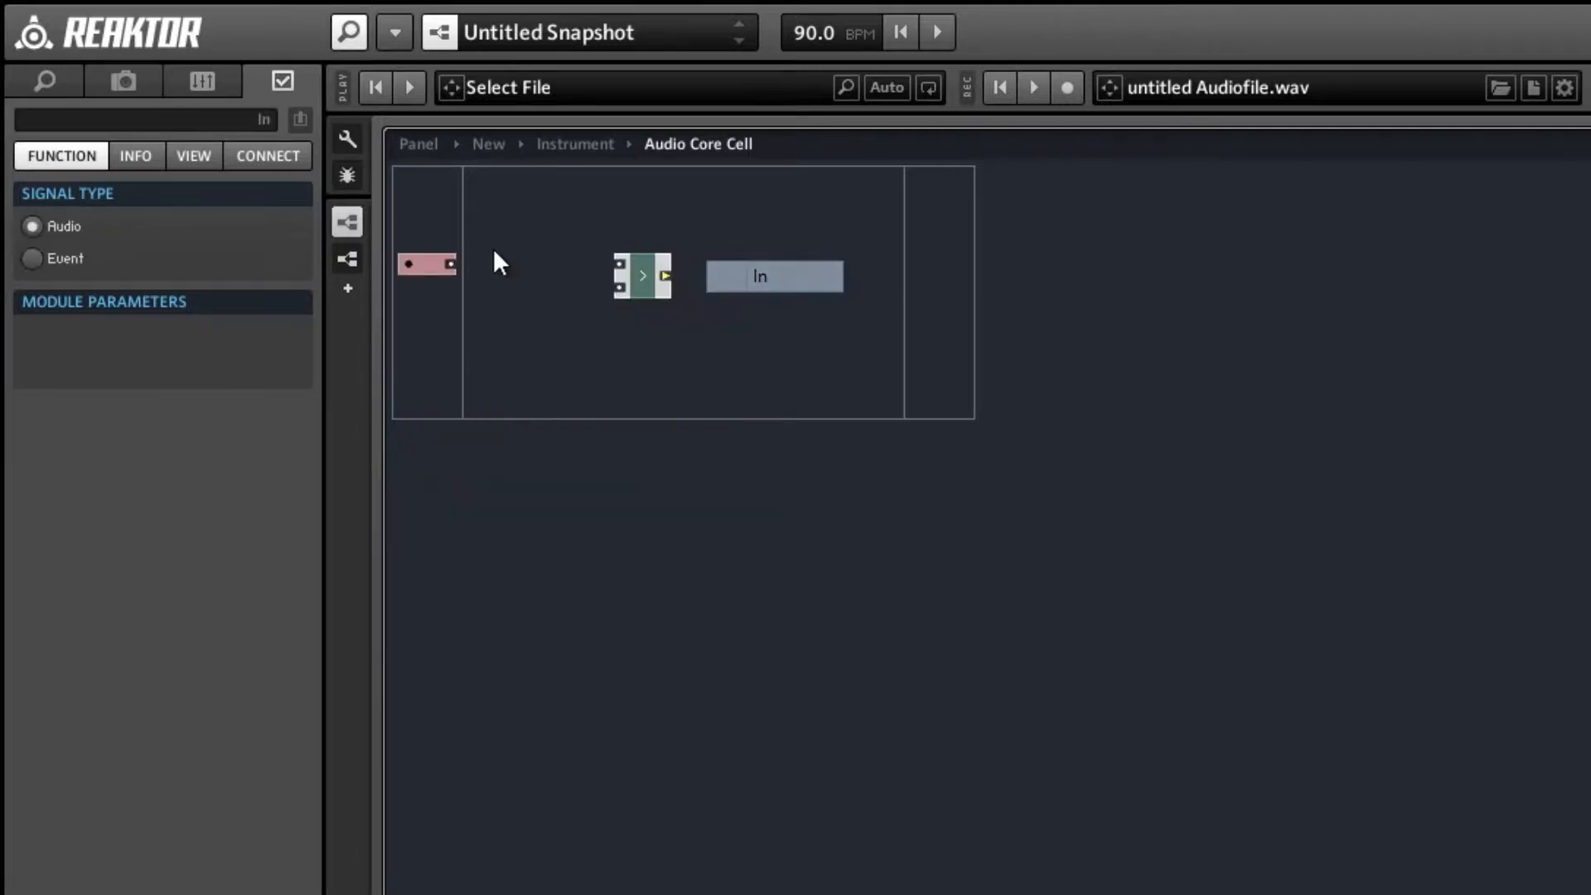
{"action": "left_click_drag", "start_coordinate": [595, 272], "coordinate": [618, 272]}
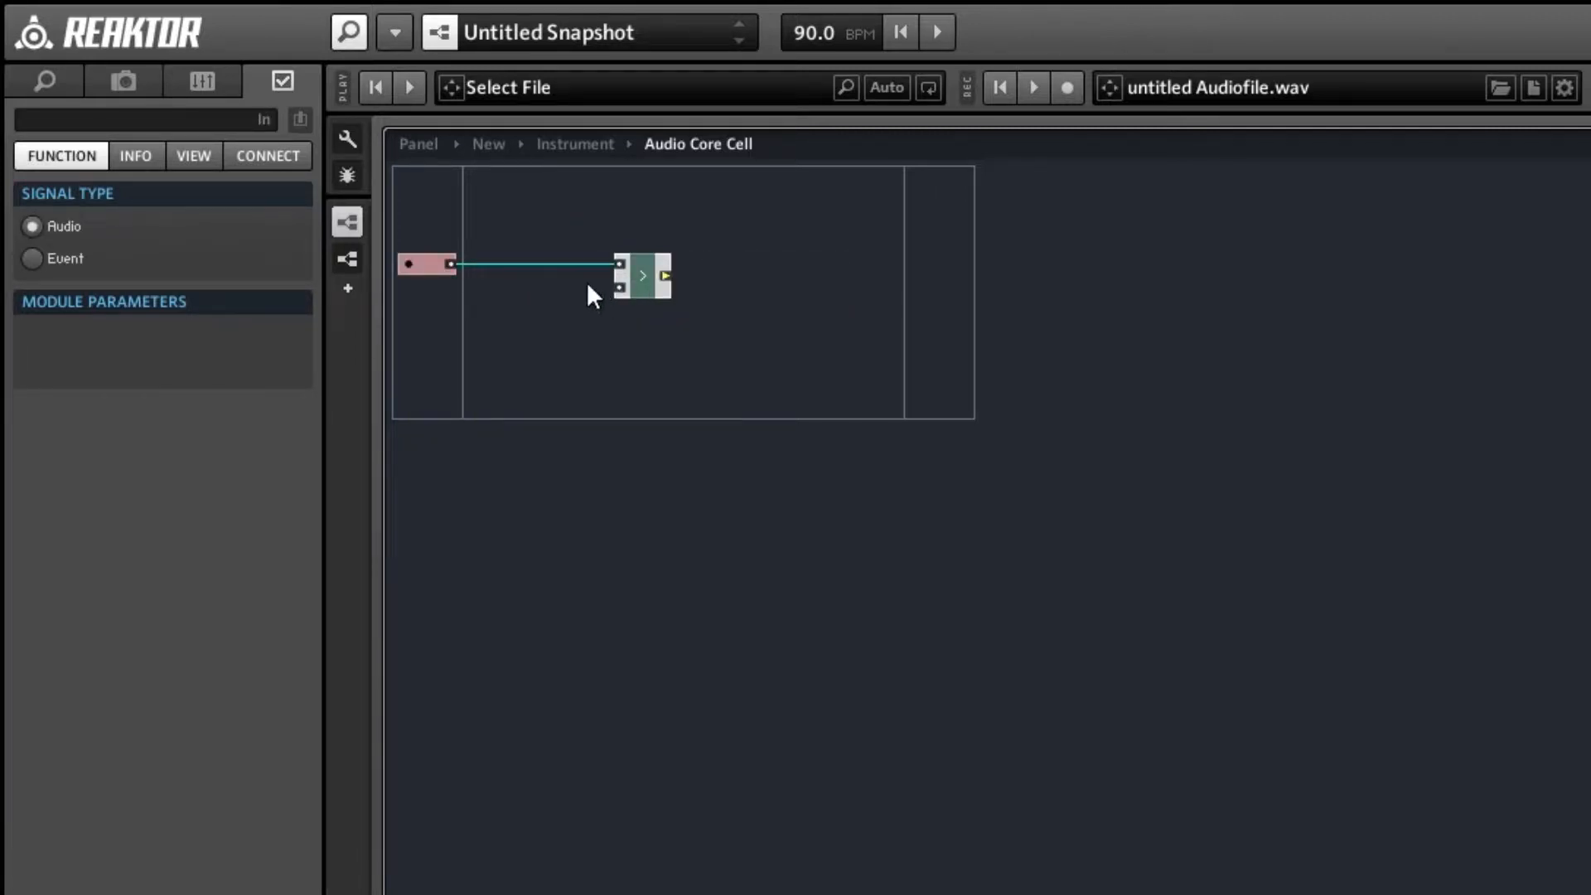
{"action": "right_click", "coordinate": [436, 282]}
{"action": "mouse_move", "coordinate": [701, 307]}
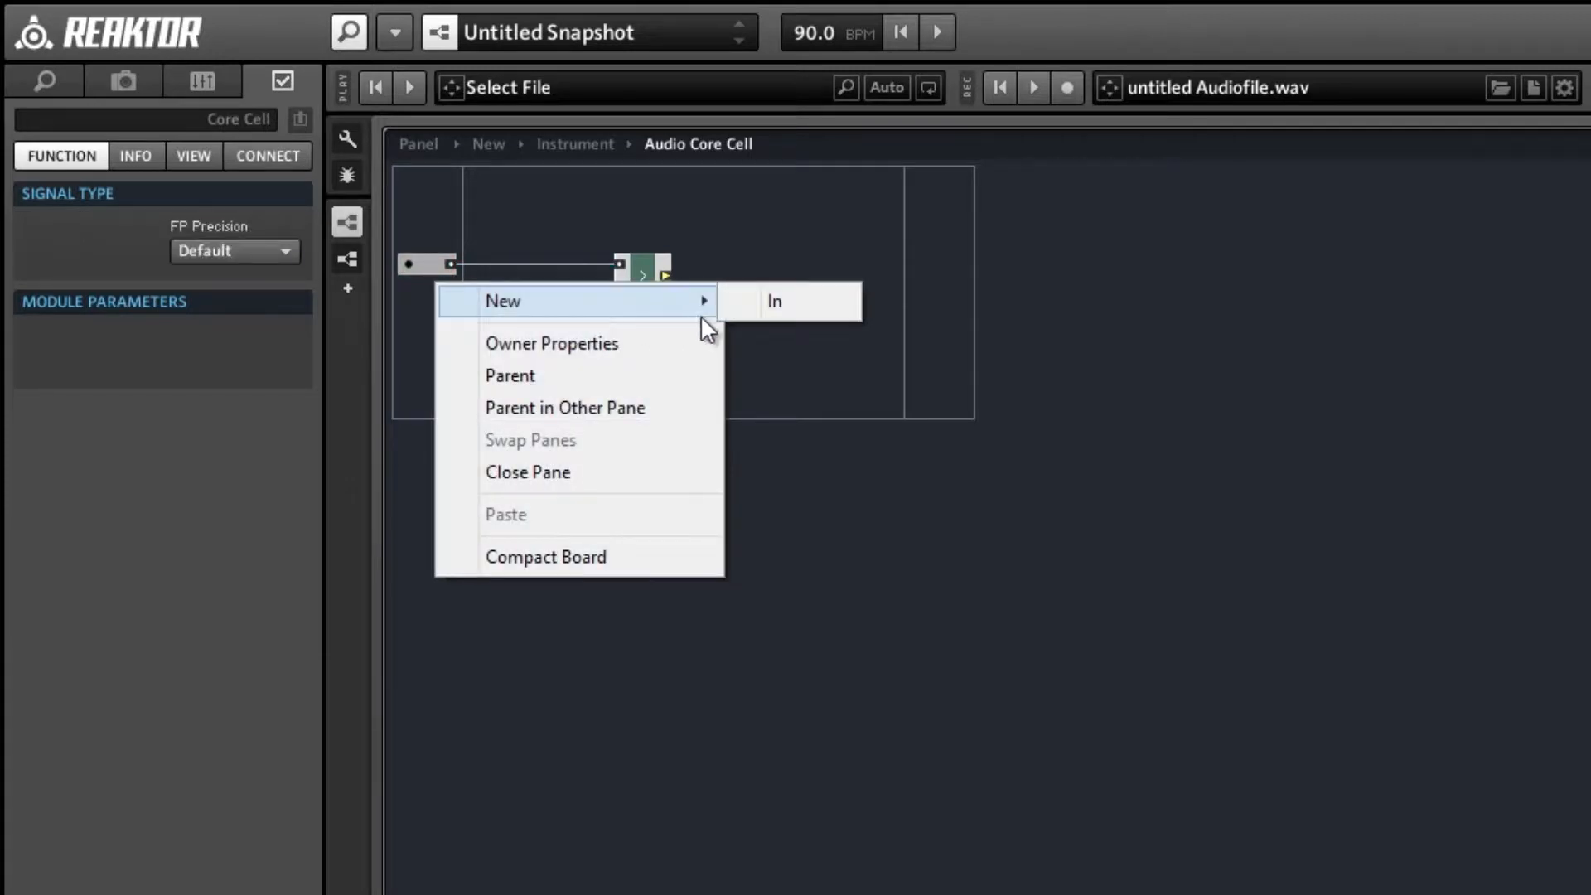
{"action": "left_click", "coordinate": [764, 307]}
{"action": "left_click_drag", "start_coordinate": [450, 287], "coordinate": [619, 287]}
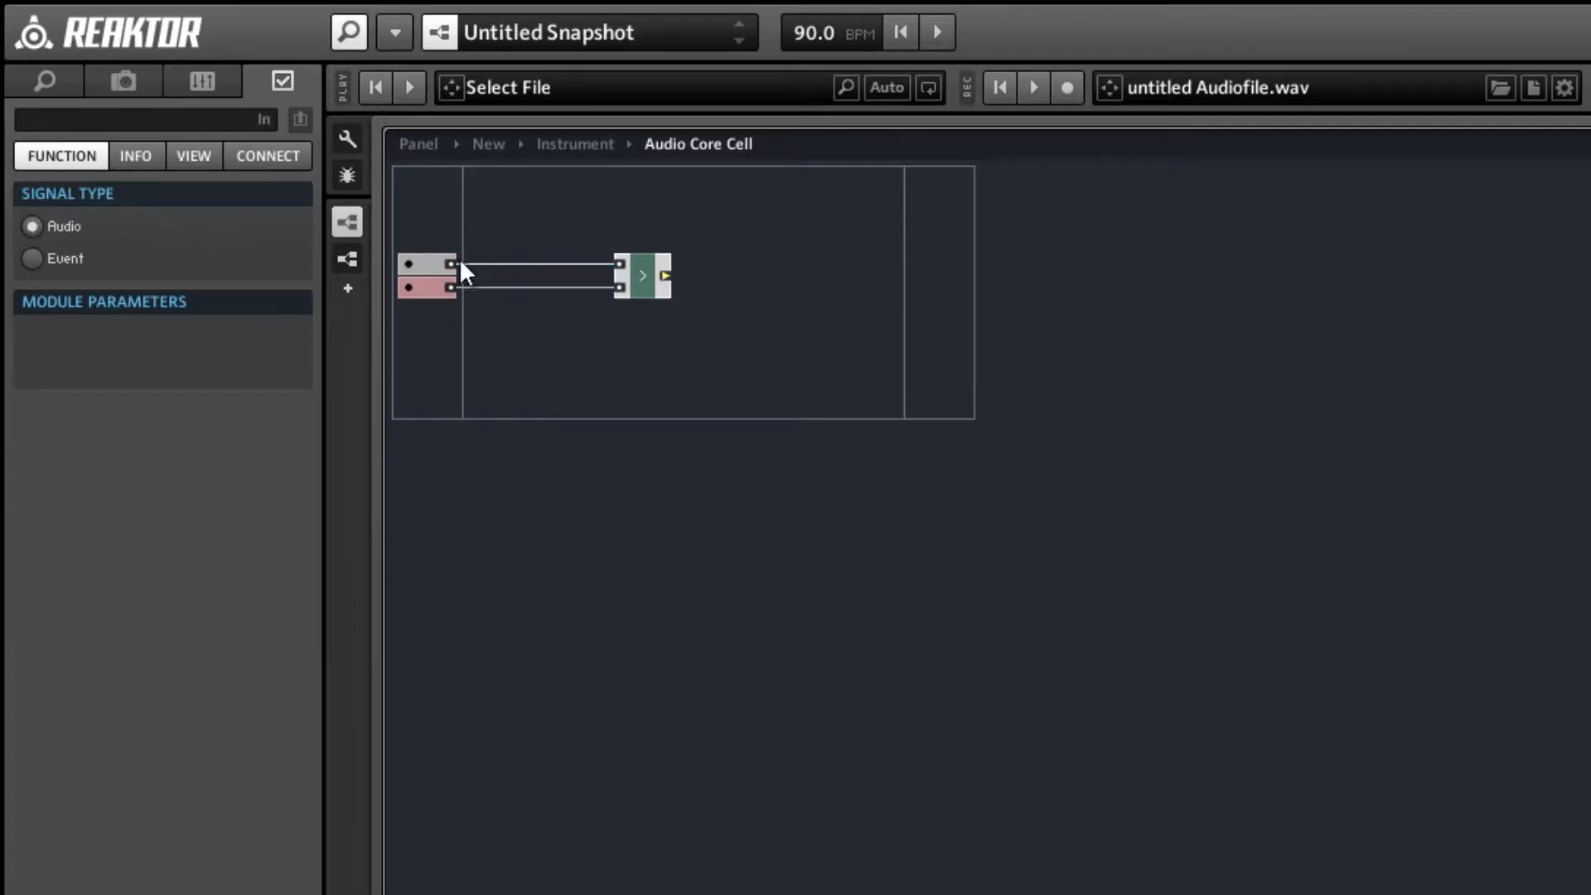
Name the upper core cell input A and the lower one B.
{"action": "left_click", "coordinate": [430, 273]}
{"action": "left_click", "coordinate": [146, 119]}
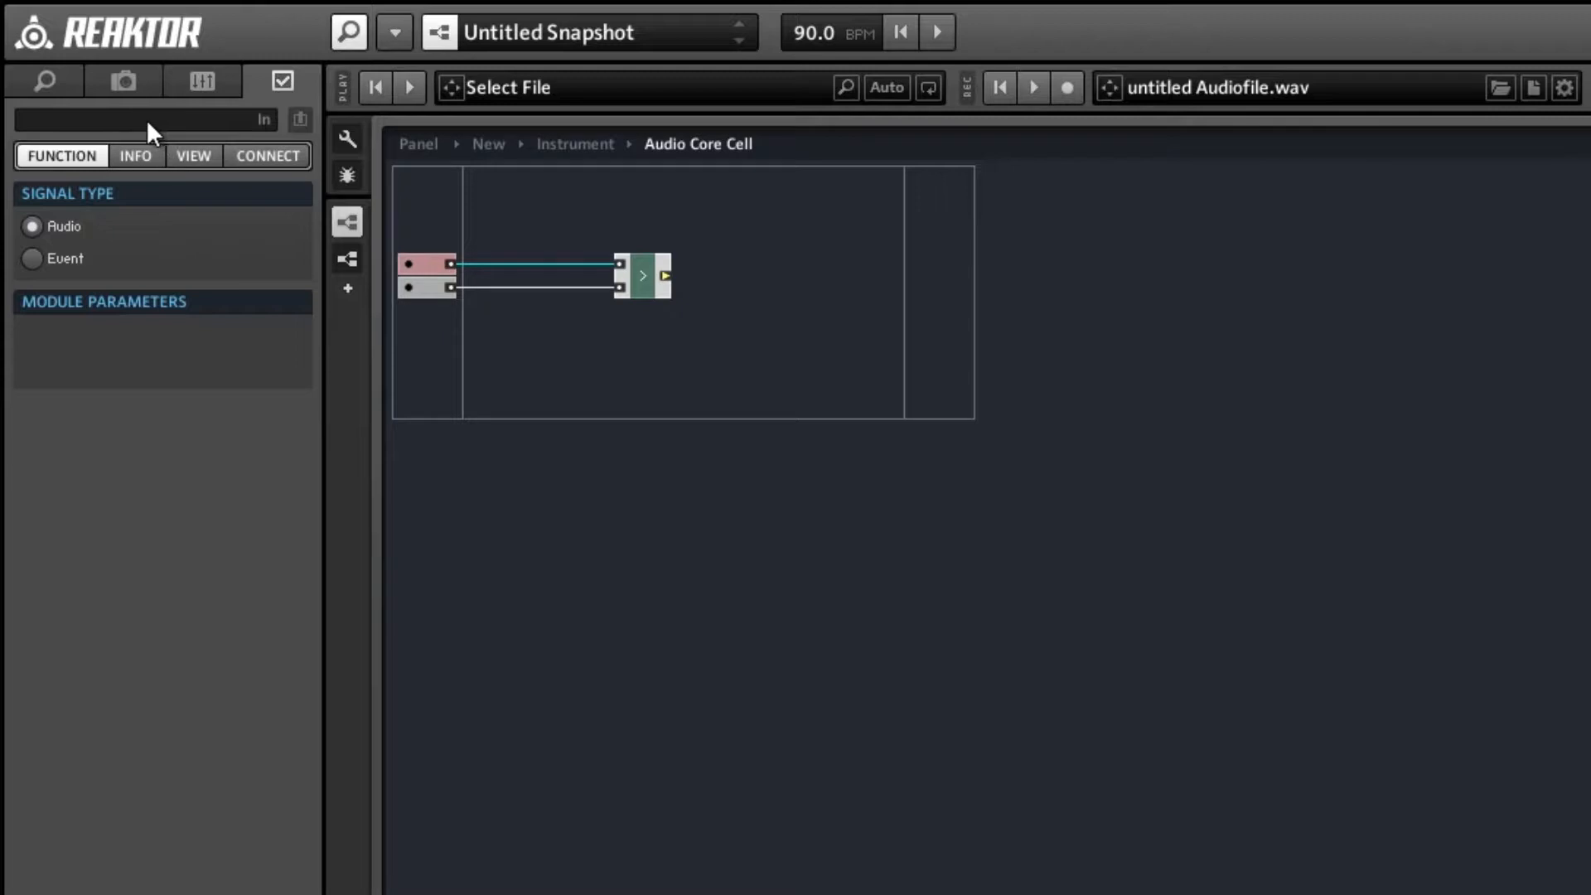
{"action": "type", "text": "A"}
{"action": "left_click", "coordinate": [426, 287]}
{"action": "left_click", "coordinate": [164, 127]}
{"action": "type", "text": "B"}
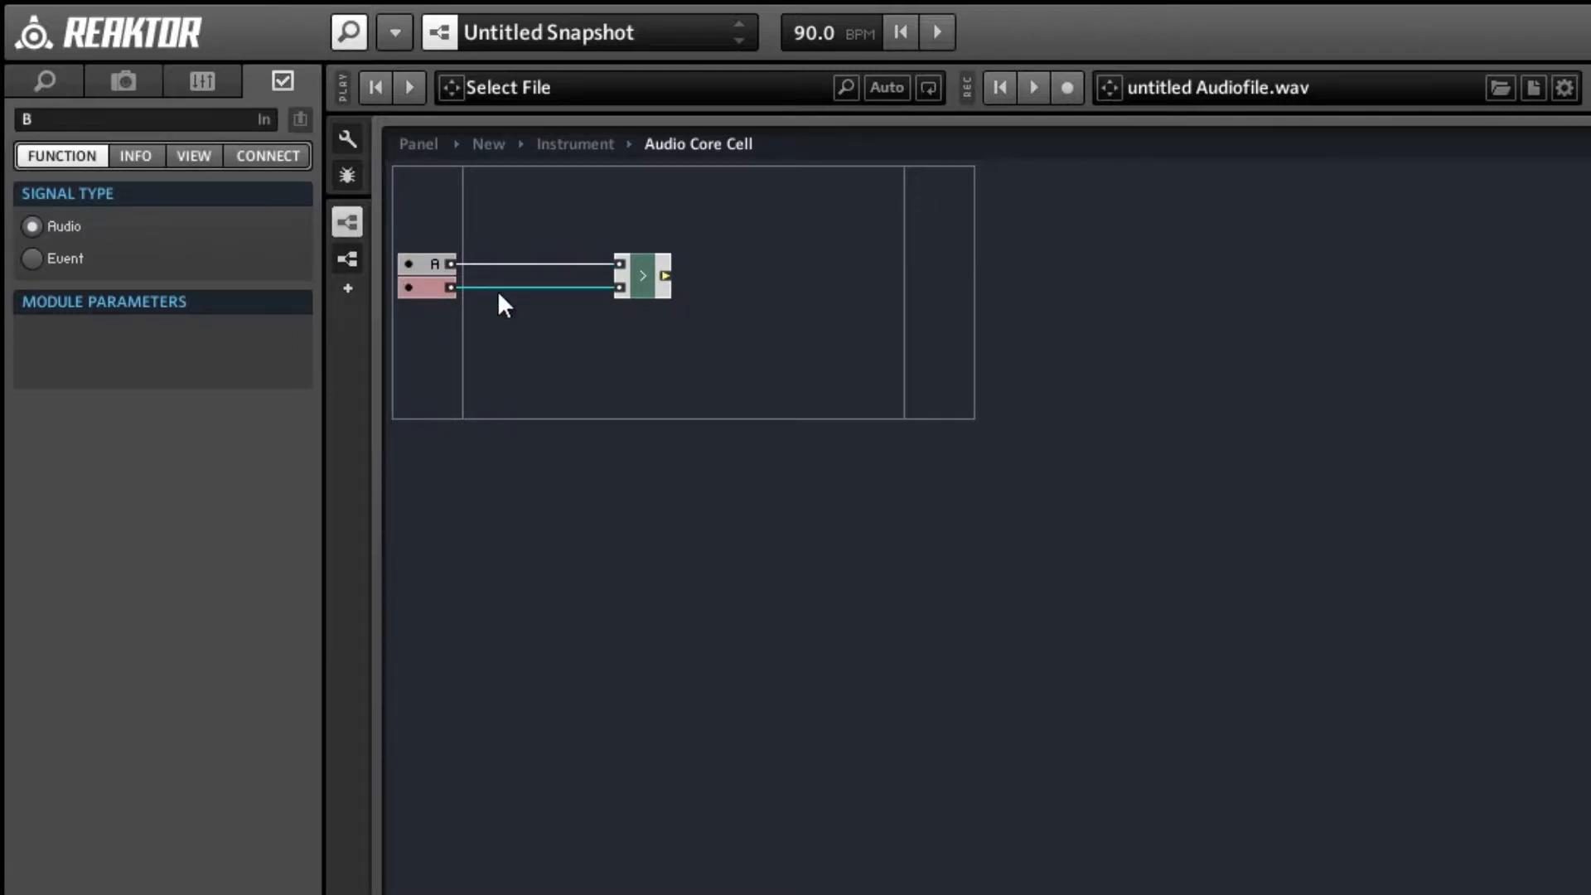
{"action": "left_click", "coordinate": [586, 328]}
Move the Compare module nearer the inputs and add a Router controlled by its output, with input A as the routed signal.
{"action": "left_click_drag", "start_coordinate": [638, 287], "coordinate": [559, 281]}
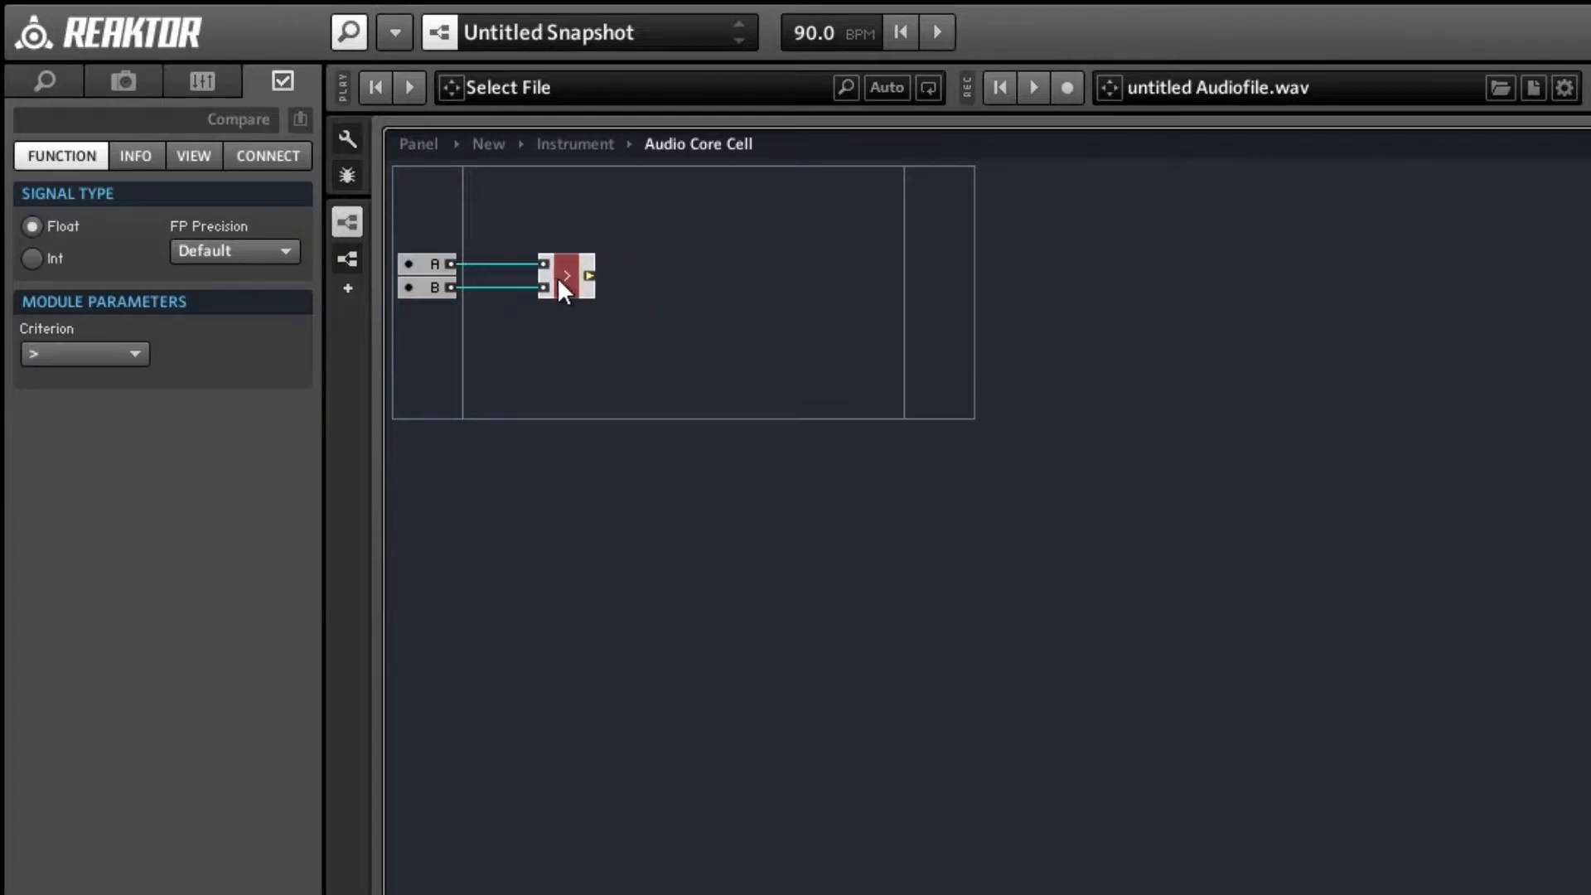
{"action": "right_click", "coordinate": [629, 270]}
{"action": "mouse_move", "coordinate": [794, 287]}
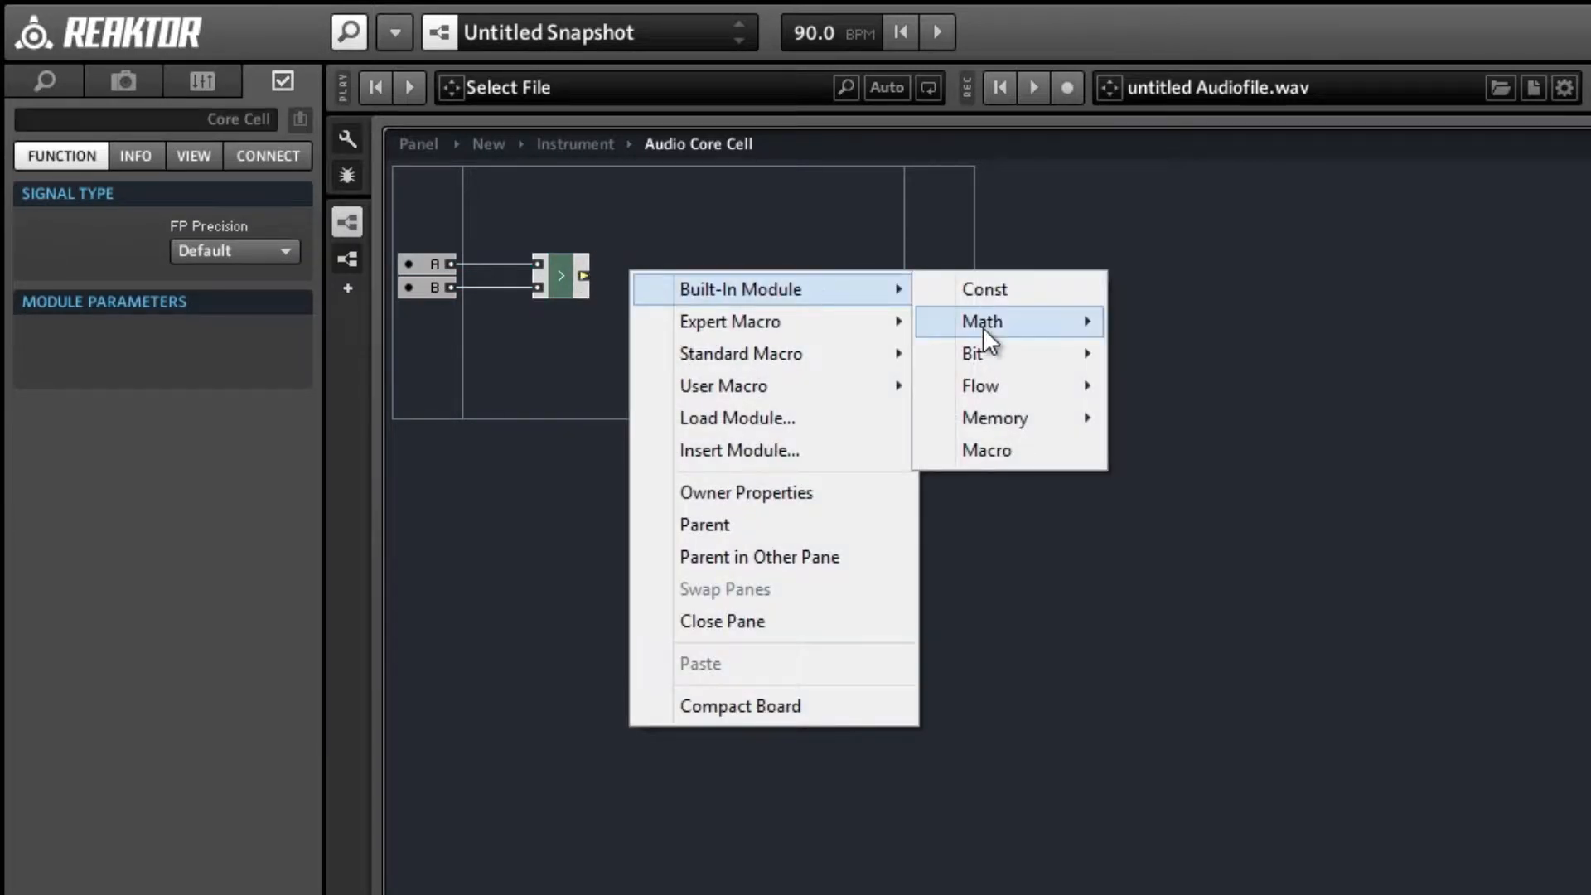
{"action": "left_click", "coordinate": [1129, 382]}
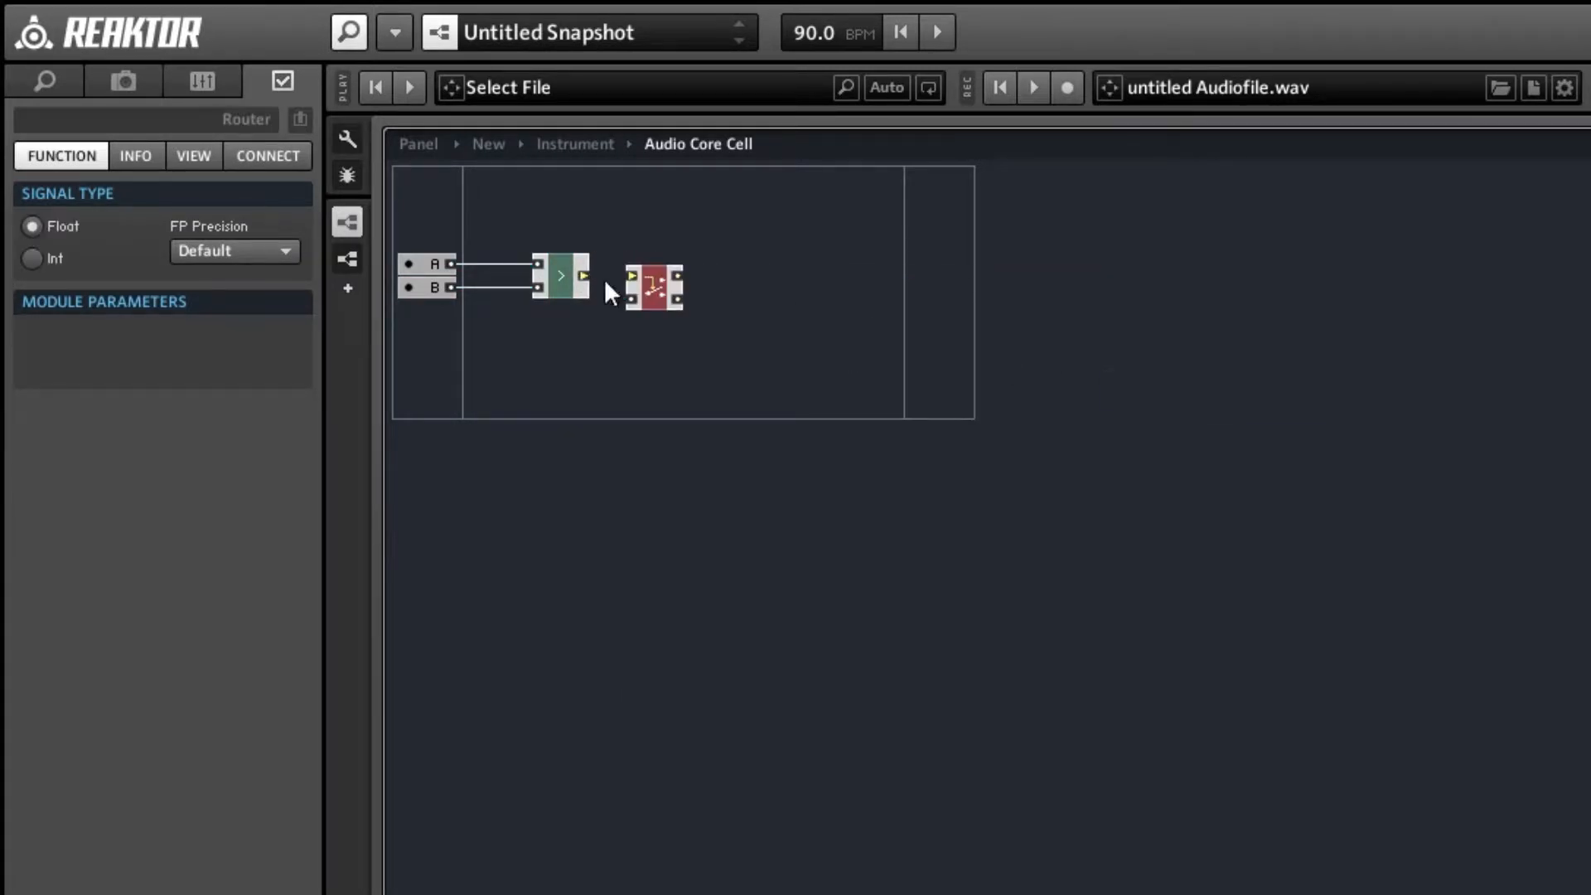
{"action": "left_click_drag", "start_coordinate": [585, 275], "coordinate": [633, 276]}
{"action": "left_click_drag", "start_coordinate": [632, 297], "coordinate": [447, 257]}
{"action": "left_click", "coordinate": [432, 263]}
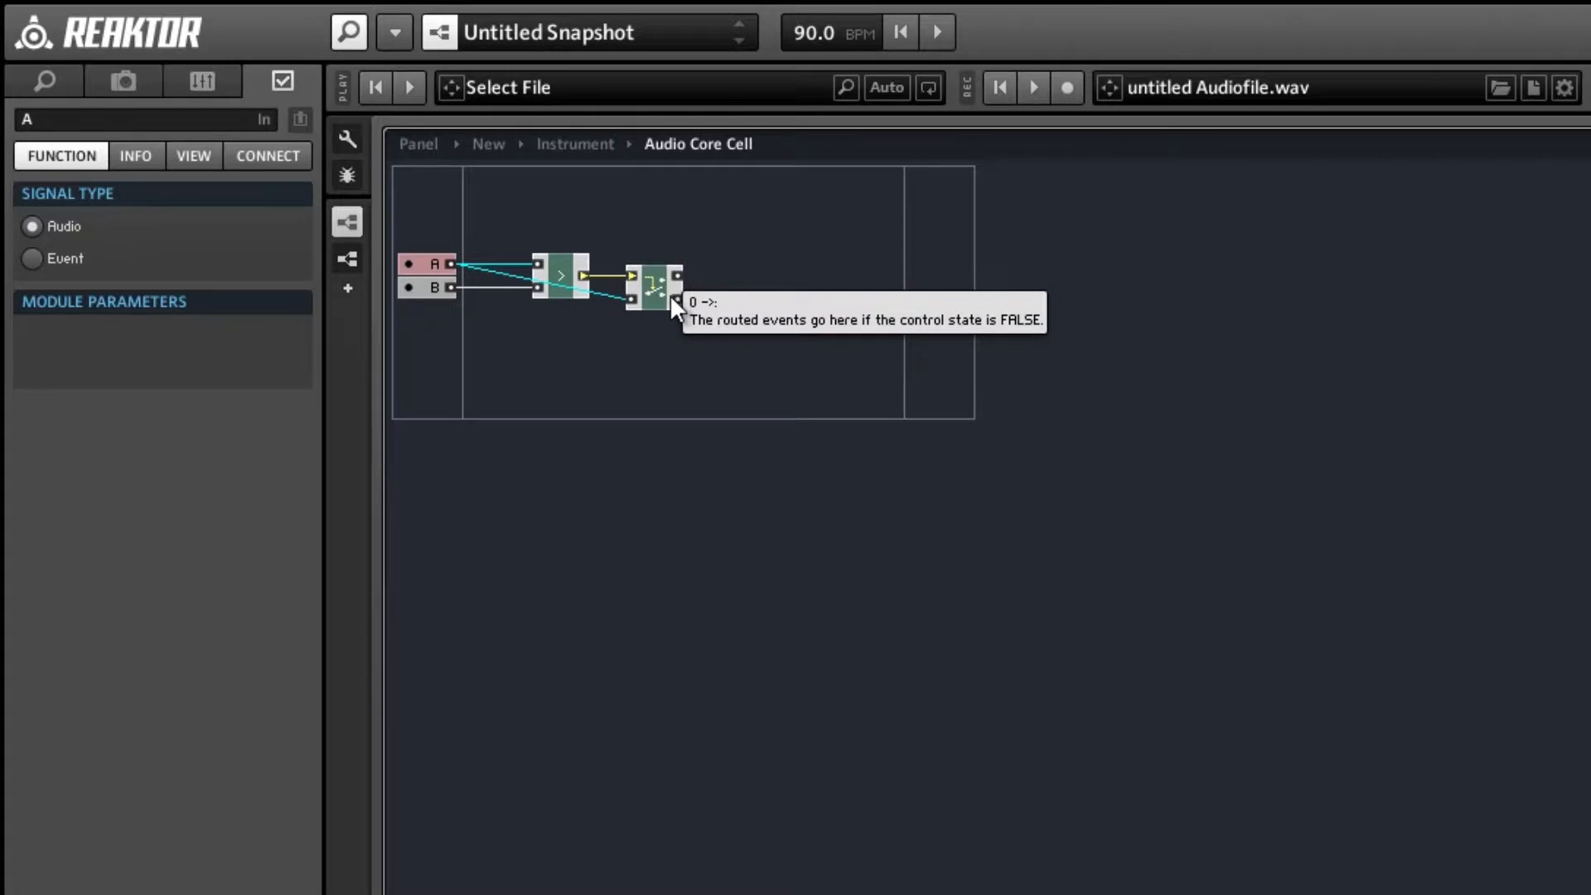
{"action": "left_click", "coordinate": [575, 276]}
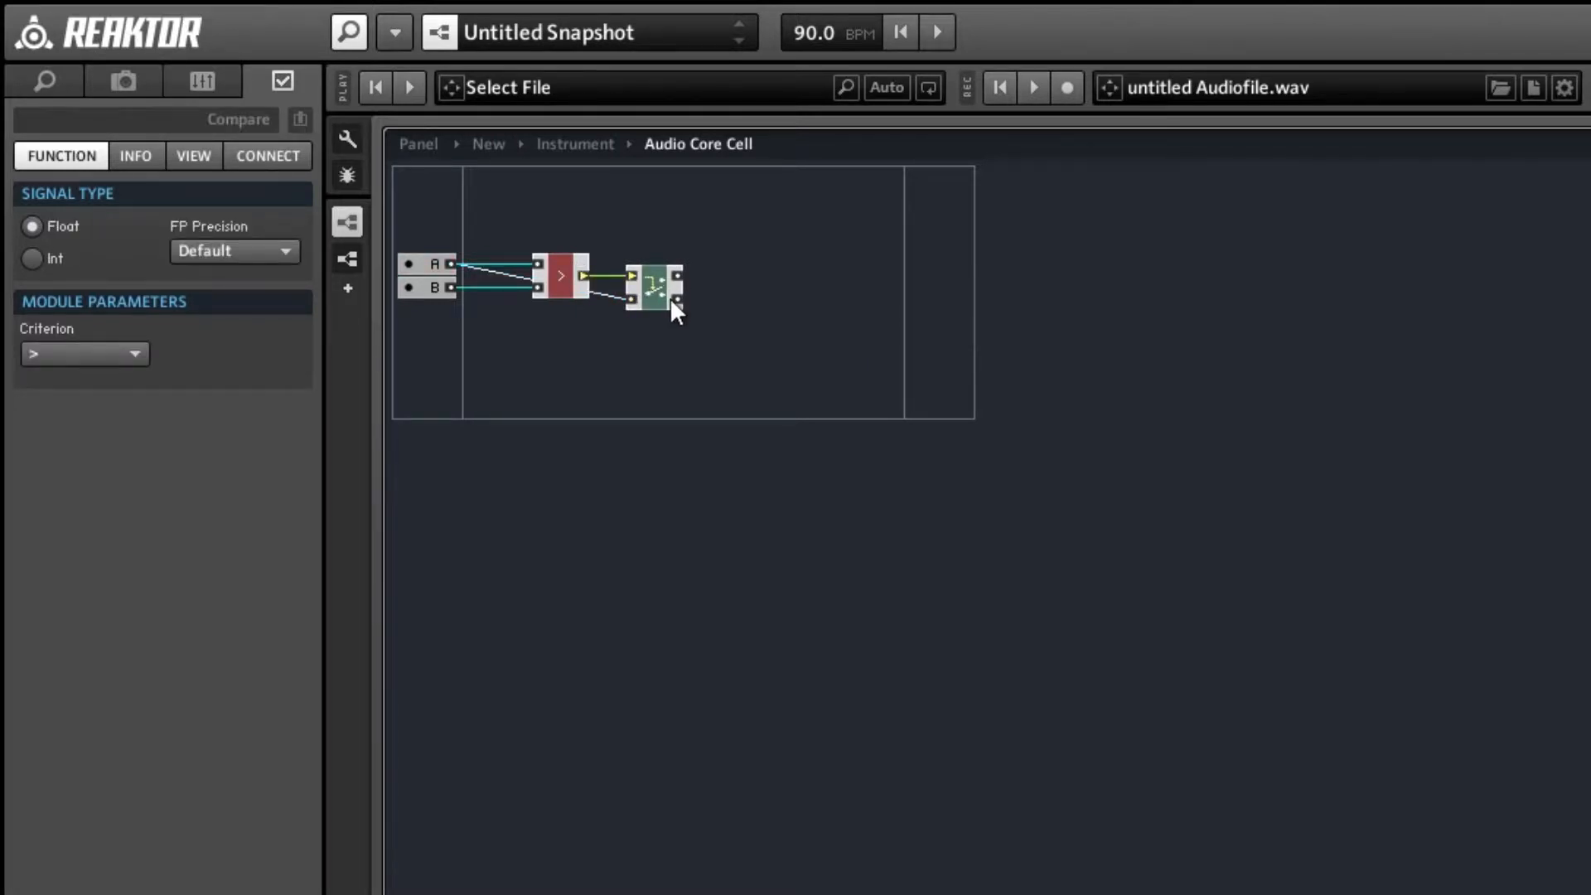
{"action": "left_click", "coordinate": [668, 344]}
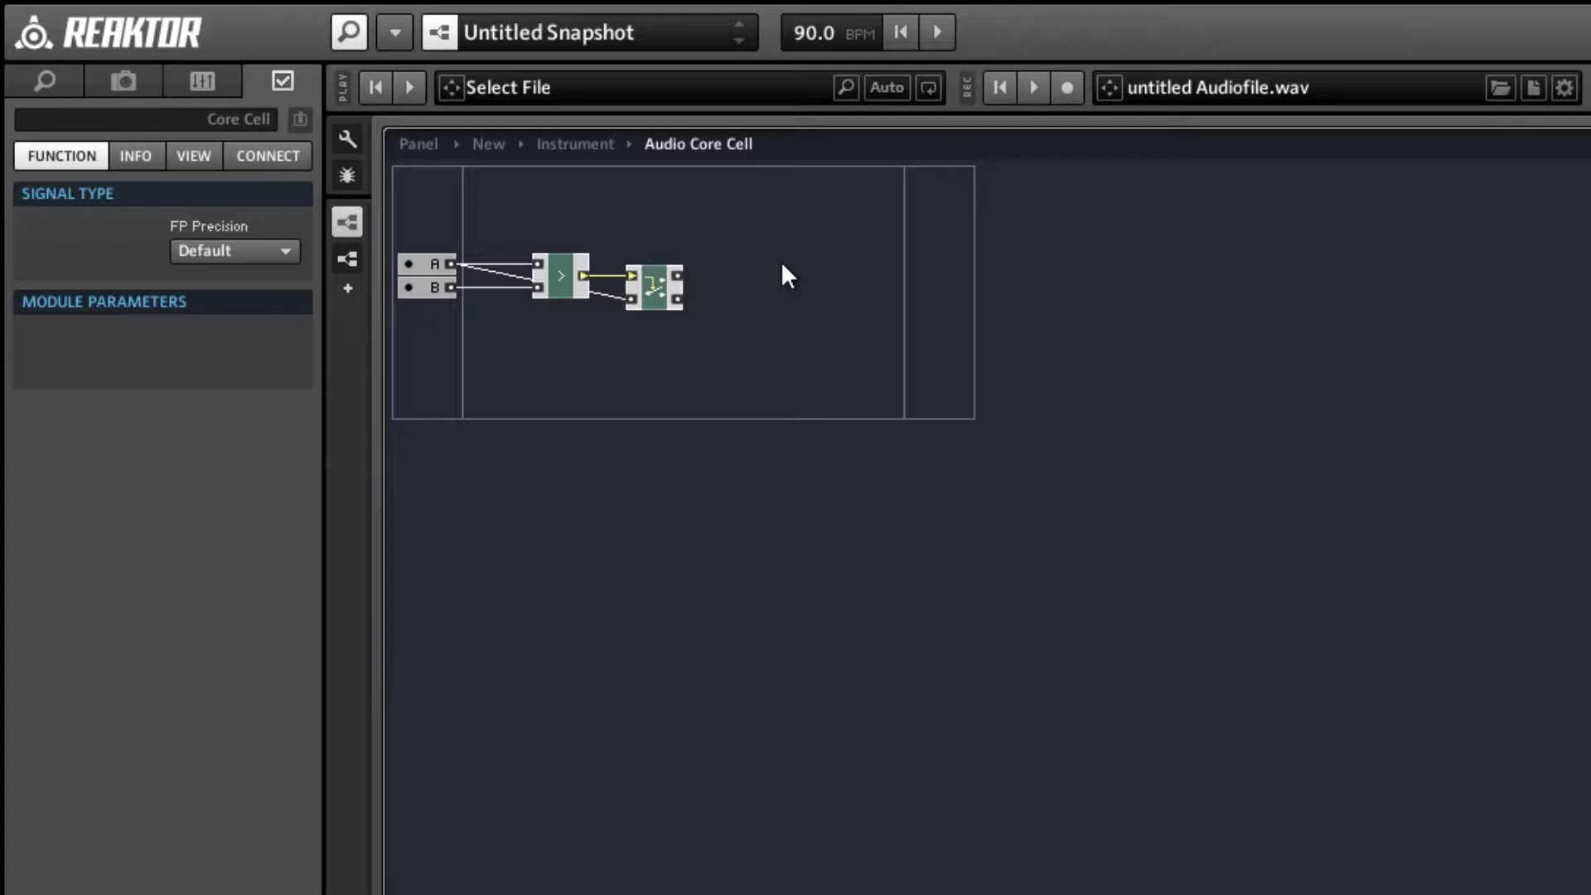
Insert a Merge module from the Flow category and place it level with the Router, leaving space between them.
{"action": "right_click", "coordinate": [818, 242]}
{"action": "mouse_move", "coordinate": [928, 262]}
{"action": "mouse_move", "coordinate": [1190, 356]}
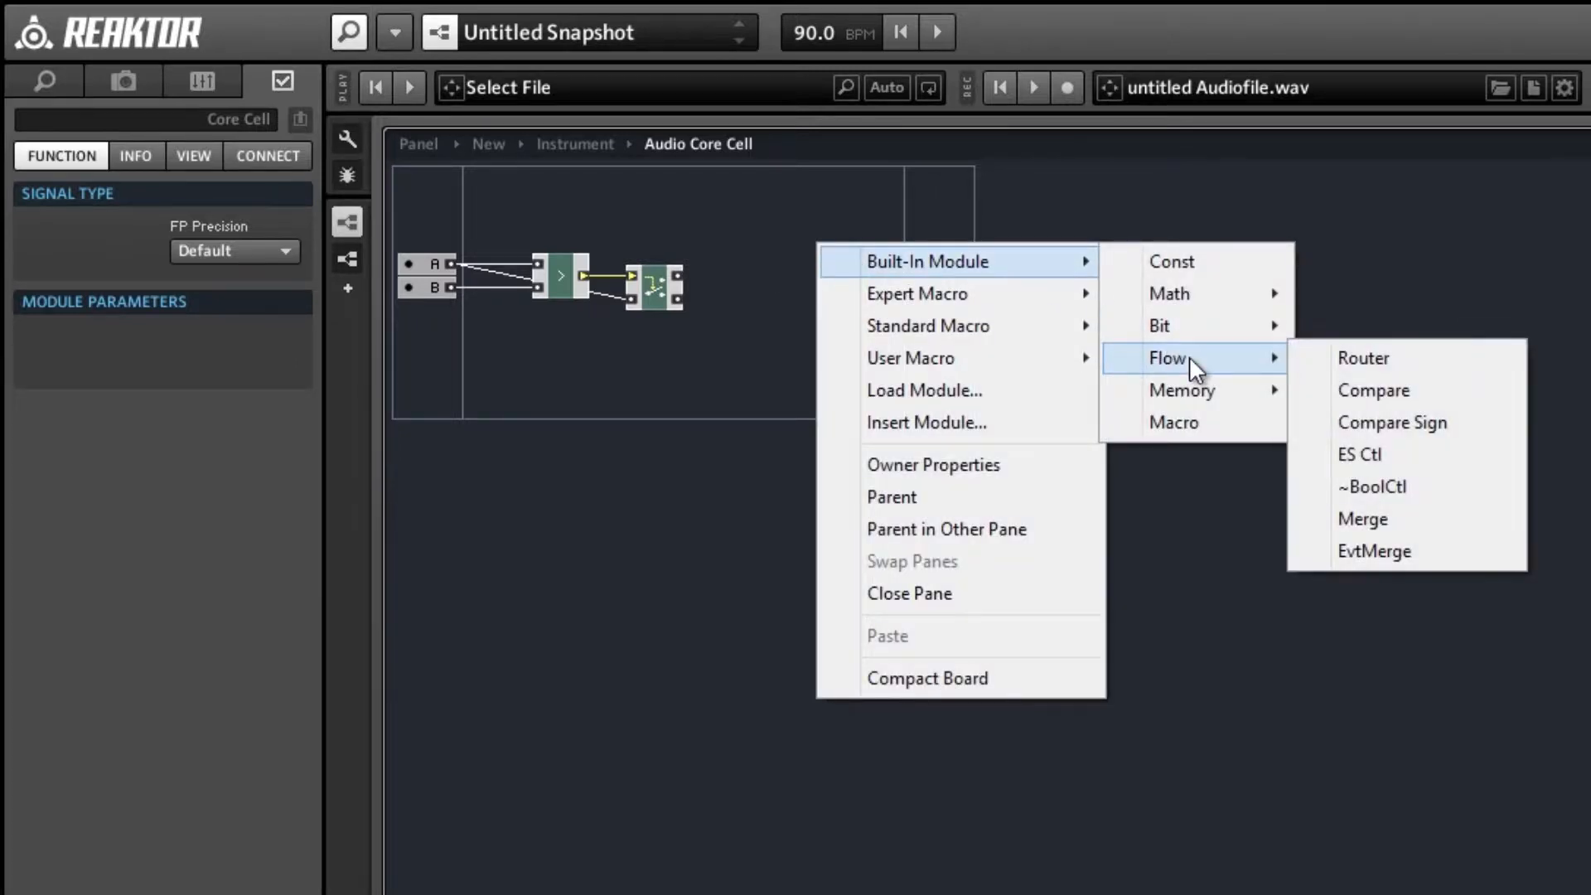
{"action": "left_click", "coordinate": [1374, 520]}
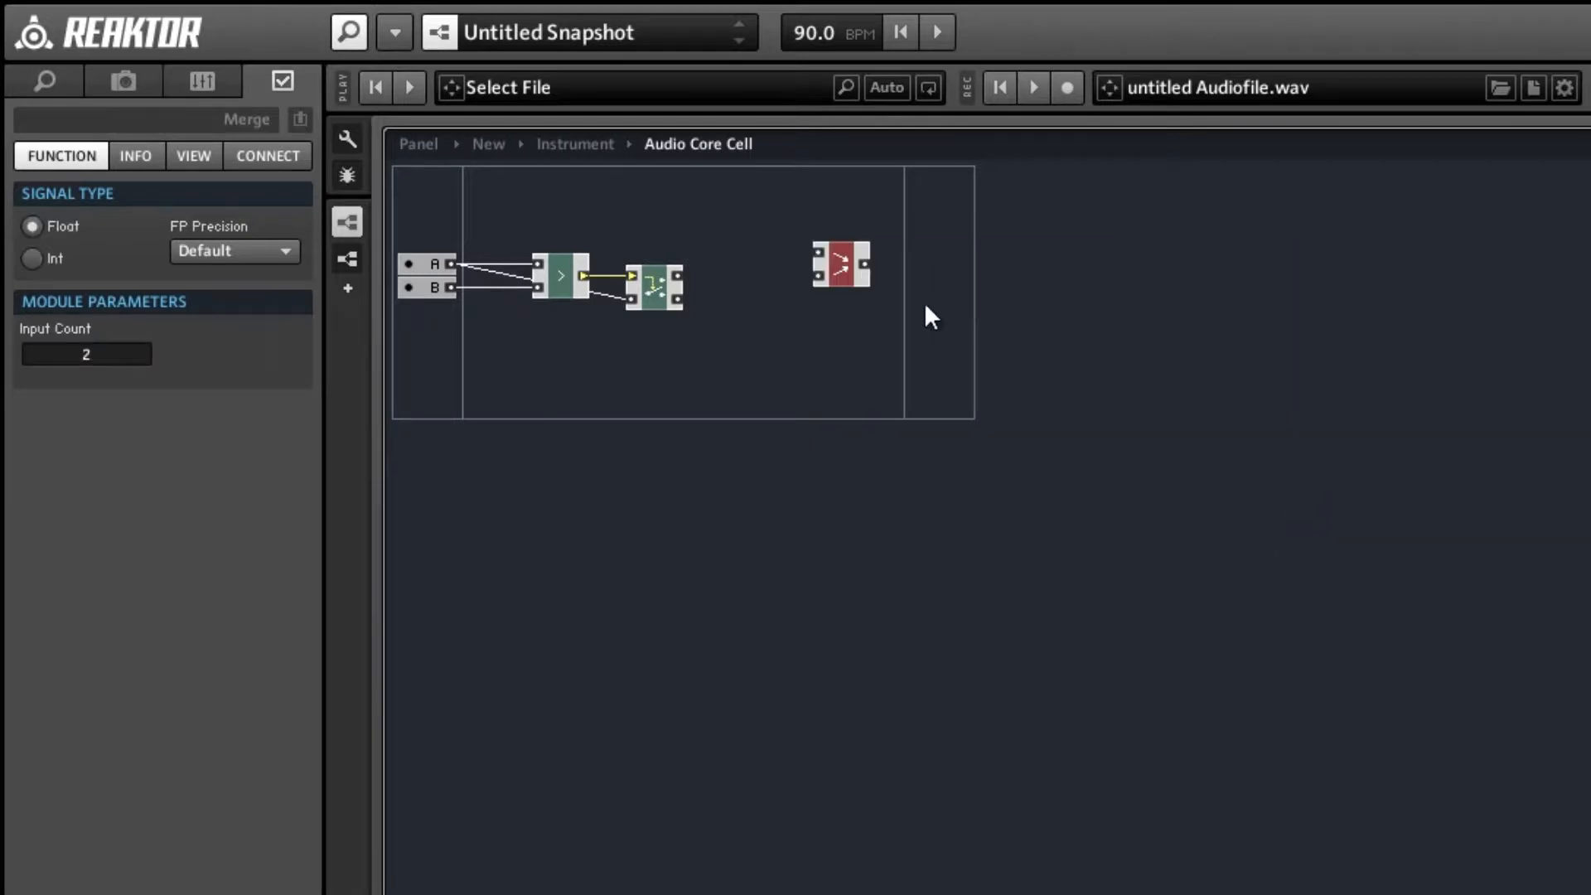
{"action": "left_click_drag", "start_coordinate": [867, 279], "coordinate": [872, 302]}
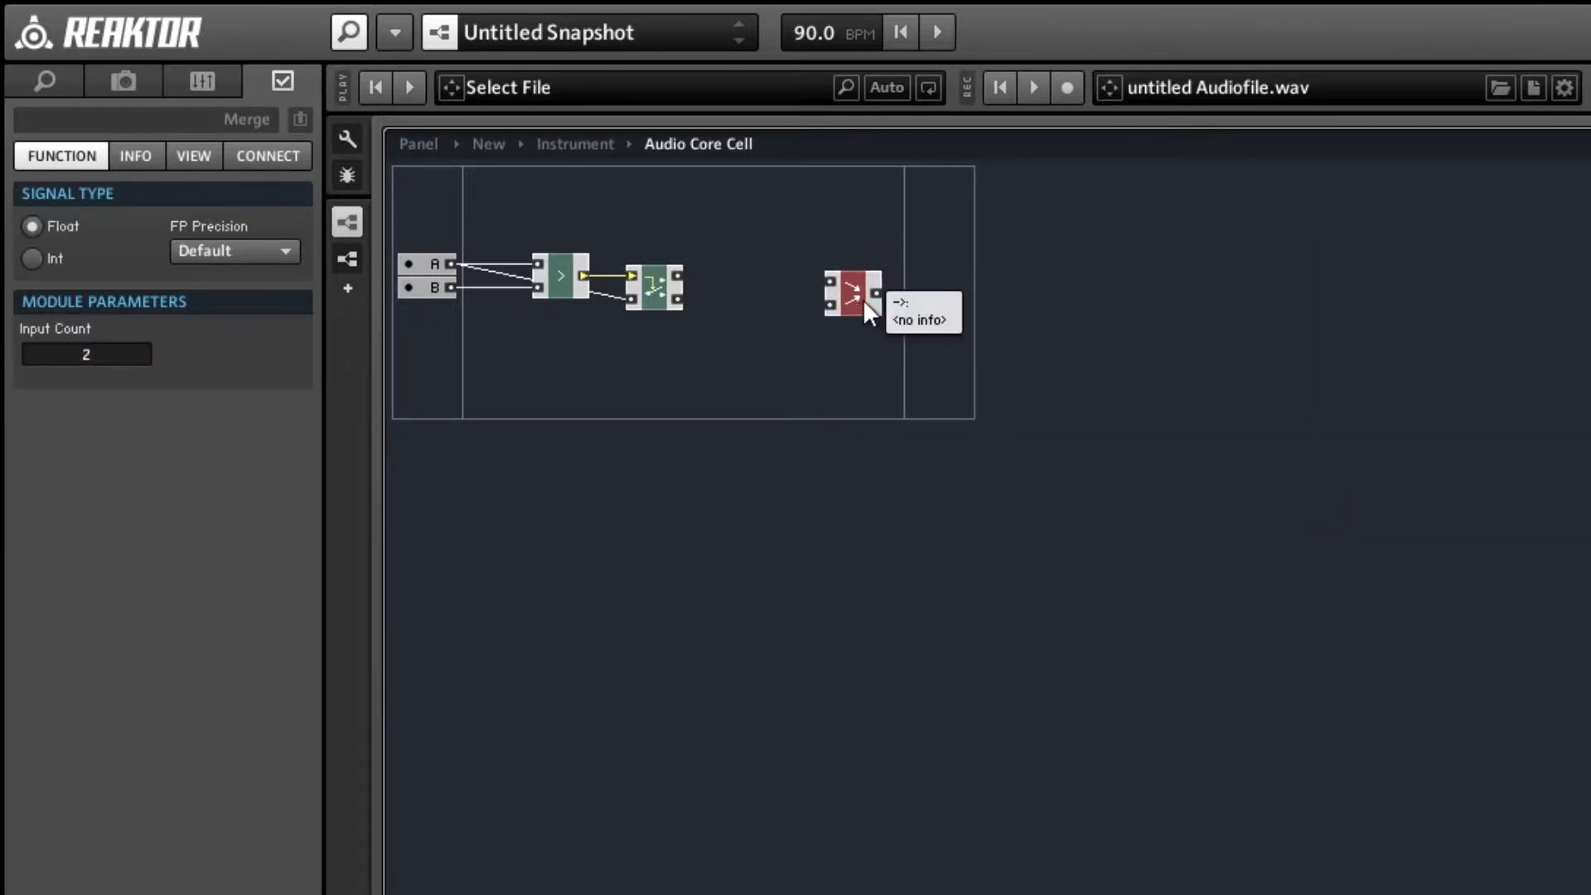
{"action": "left_click", "coordinate": [756, 352]}
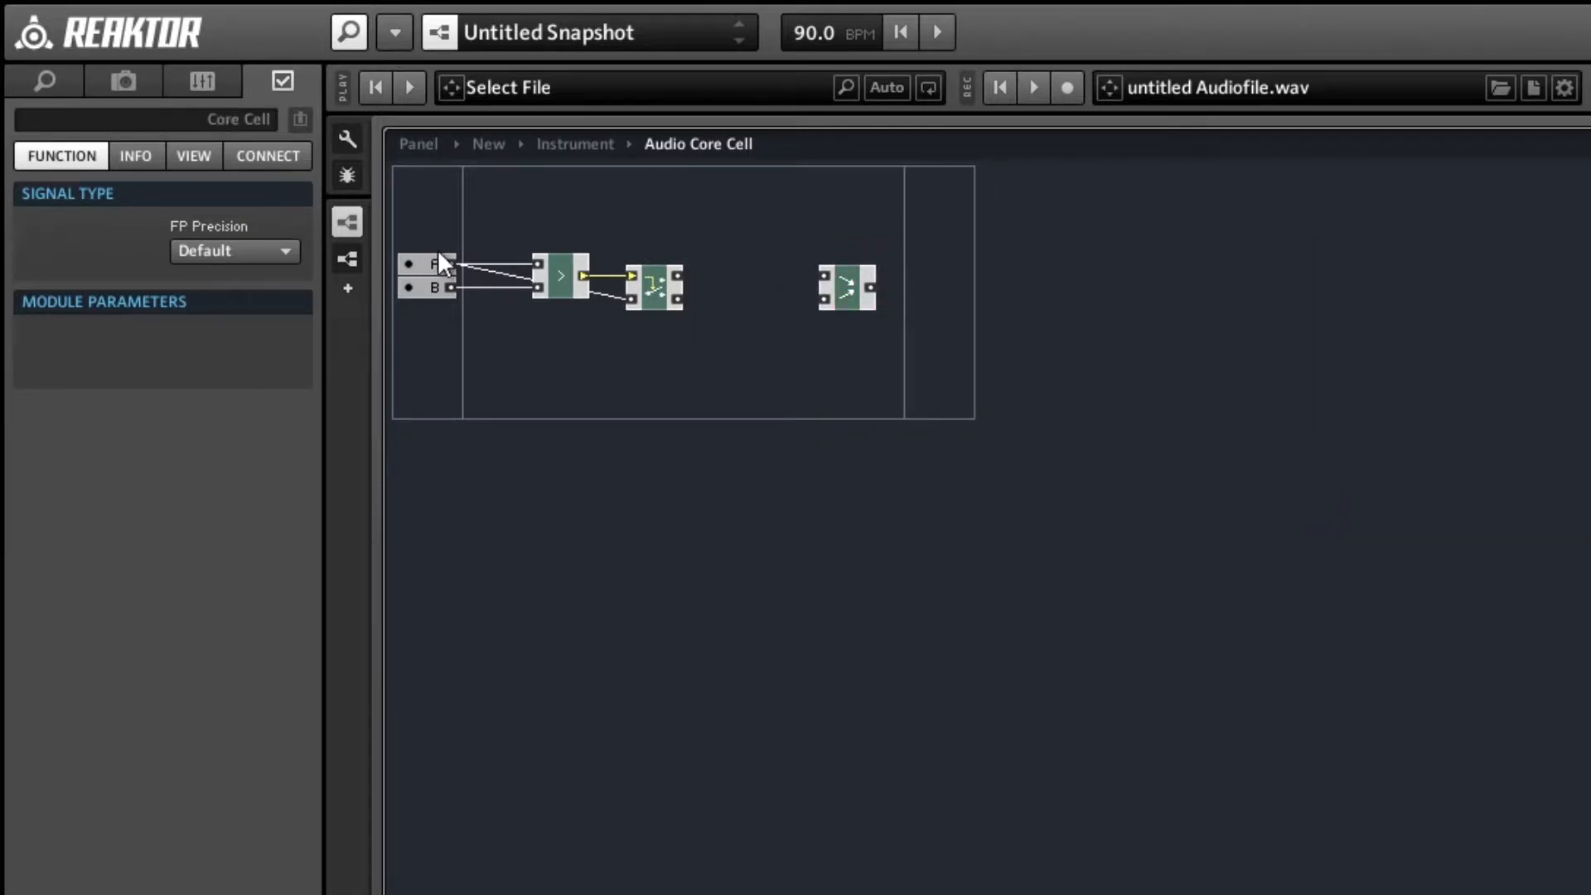
Insert a built-in subtraction (-) math module between the Router and the Merge module.
{"action": "right_click", "coordinate": [718, 197]}
{"action": "mouse_move", "coordinate": [754, 212]}
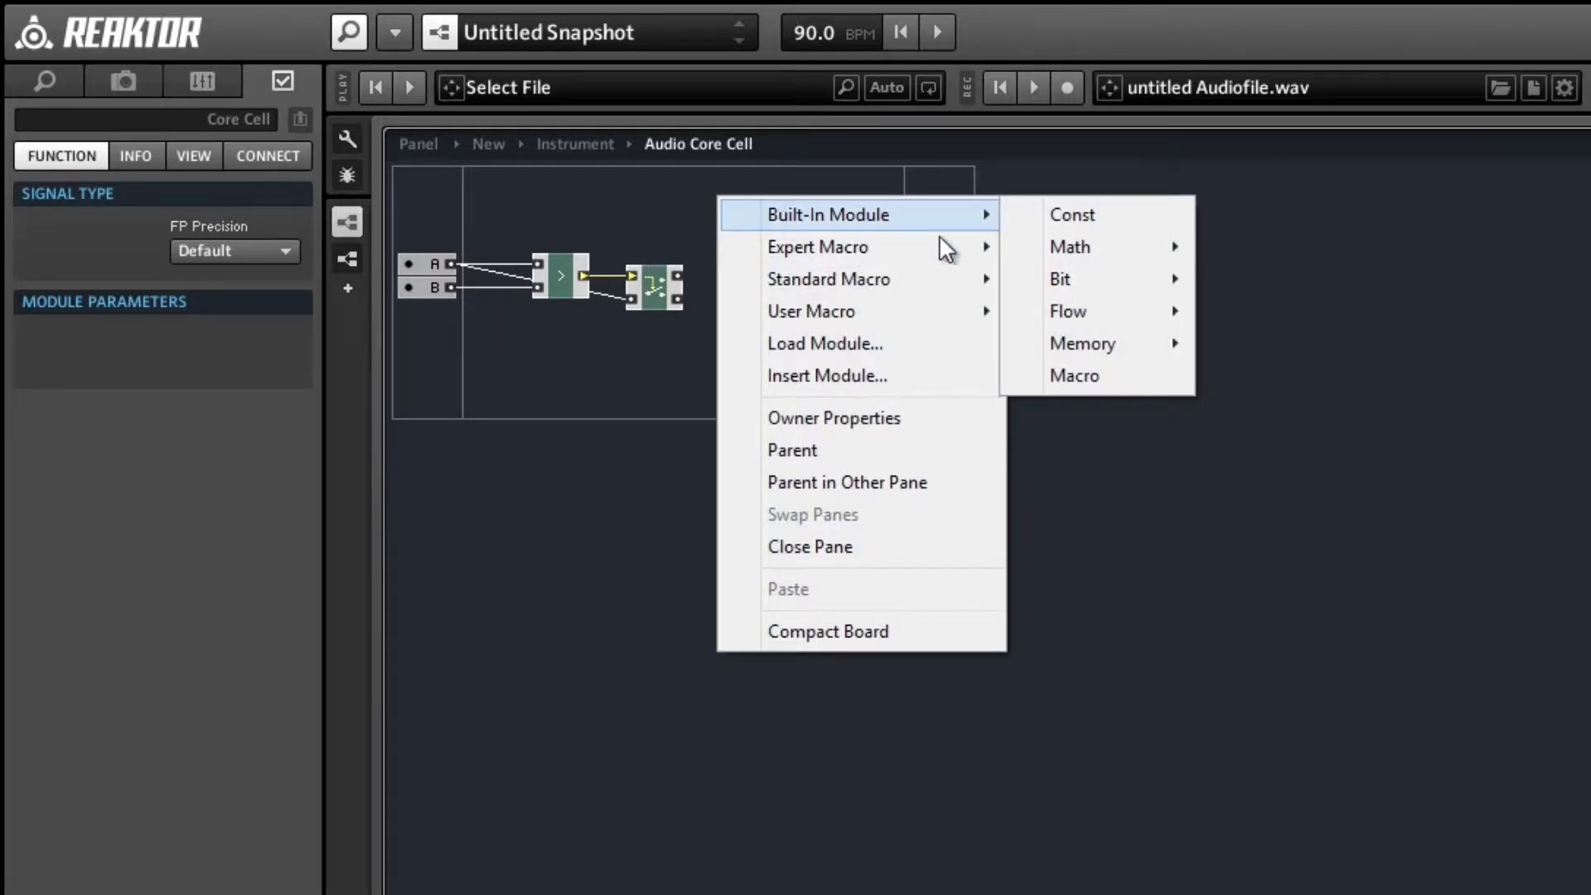
{"action": "mouse_move", "coordinate": [1024, 248]}
{"action": "left_click", "coordinate": [1260, 279]}
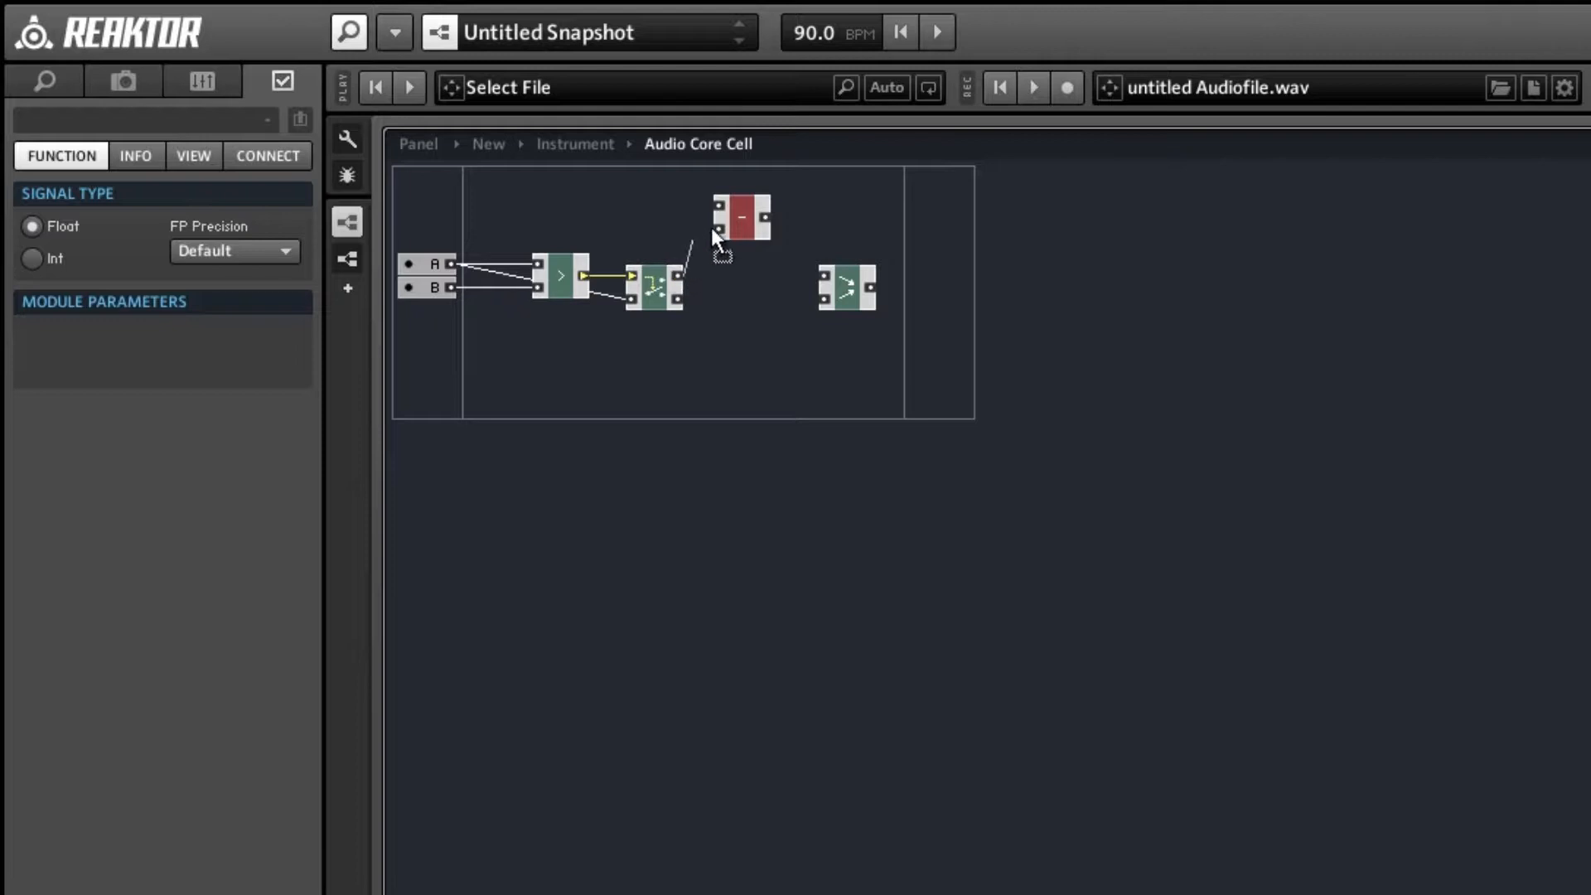
Feed the subtraction module from the Router's true output and a QuickConst of 1, and wire its result to the Merge module's first input.
{"action": "left_click_drag", "start_coordinate": [711, 227], "coordinate": [883, 379]}
{"action": "right_click", "coordinate": [723, 227]}
{"action": "left_click", "coordinate": [803, 319]}
{"action": "left_click_drag", "start_coordinate": [789, 287], "coordinate": [805, 288]}
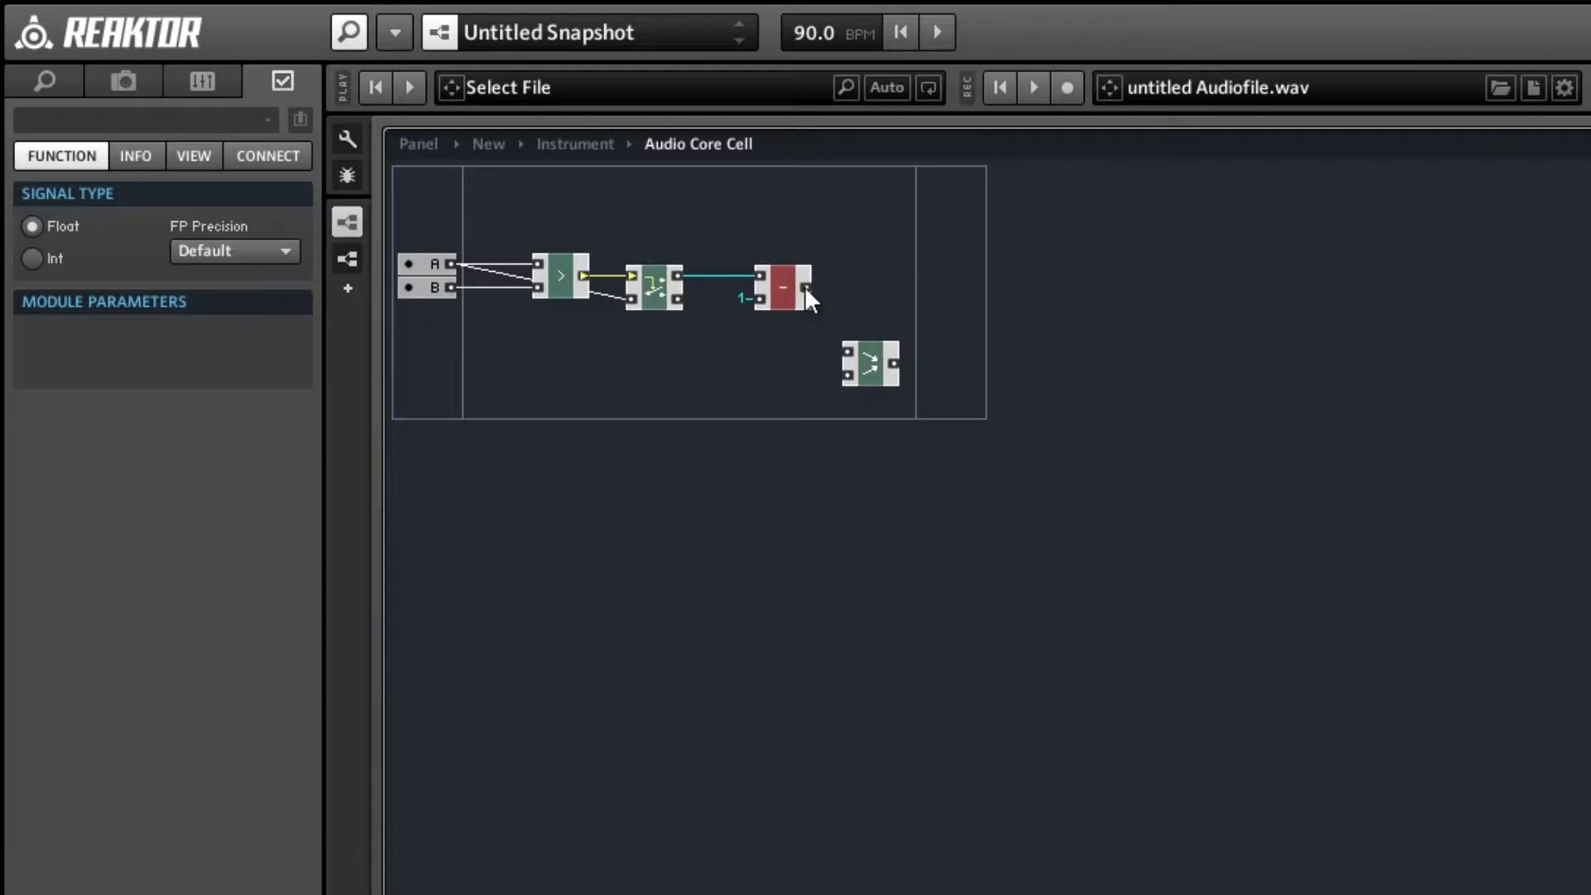
{"action": "left_click_drag", "start_coordinate": [870, 365], "coordinate": [862, 311]}
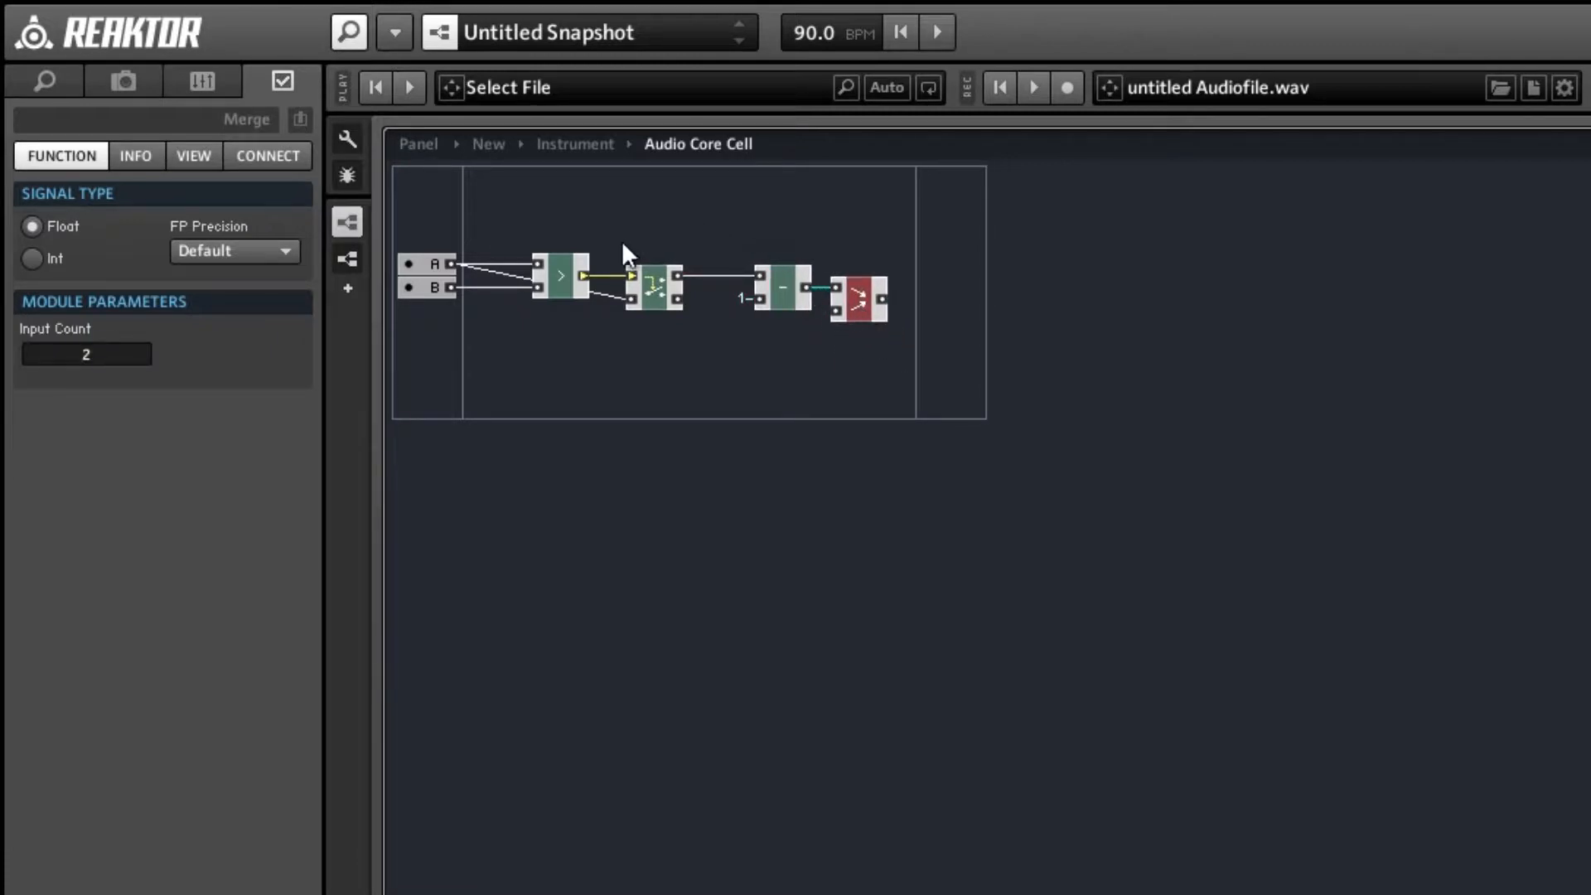
Insert a built-in addition (+) math module and place it directly below the subtraction module.
{"action": "right_click", "coordinate": [746, 224]}
{"action": "mouse_move", "coordinate": [933, 248]}
{"action": "mouse_move", "coordinate": [1064, 277]}
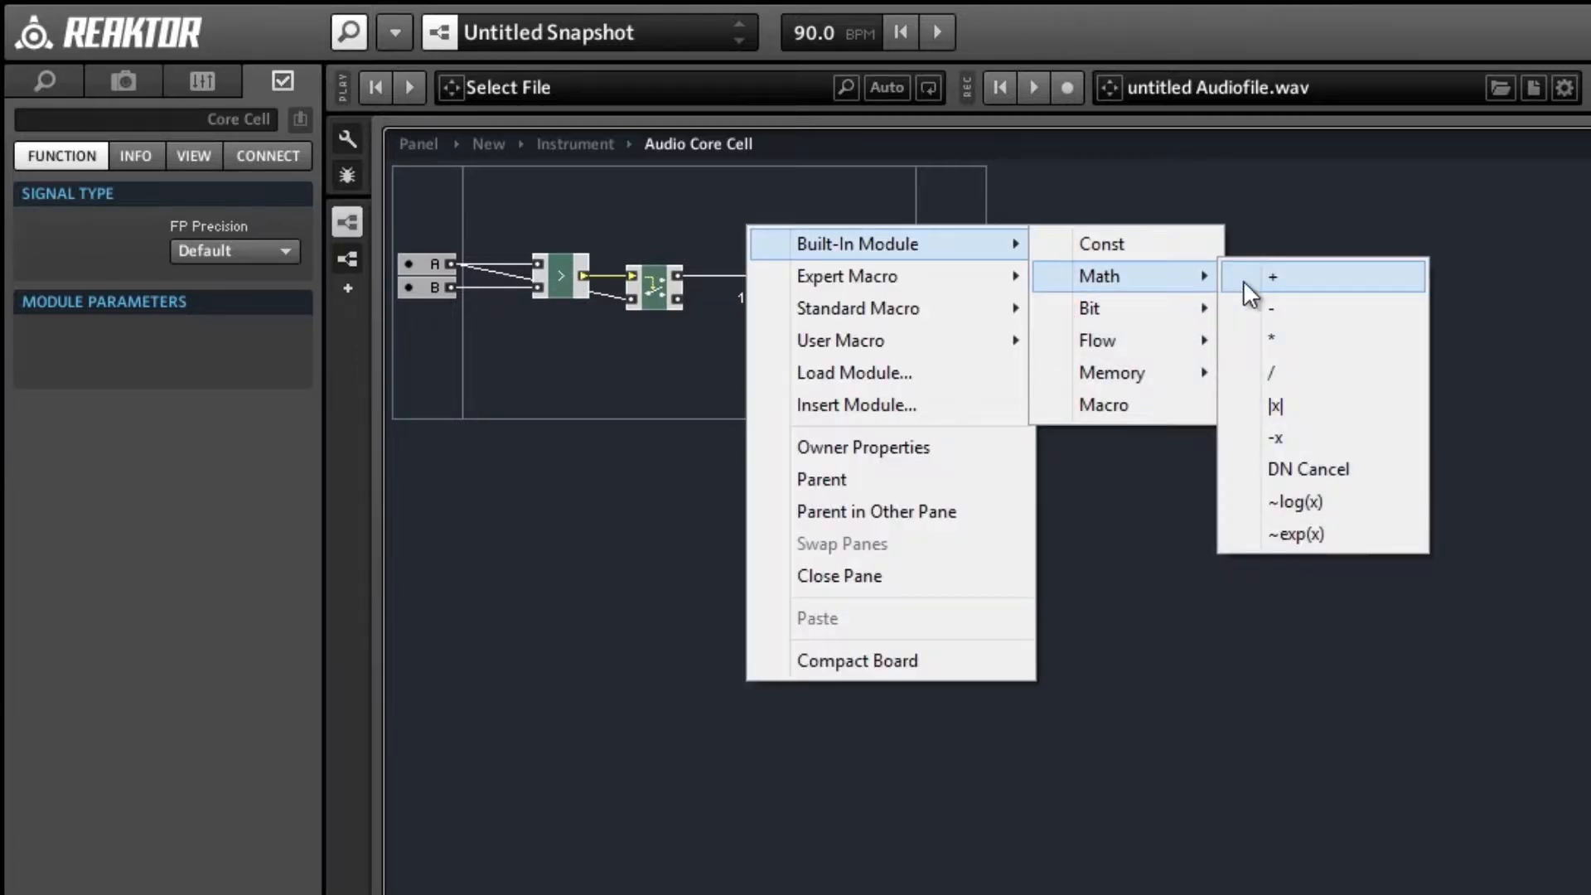
{"action": "left_click", "coordinate": [1249, 278]}
{"action": "left_click_drag", "start_coordinate": [780, 253], "coordinate": [777, 350]}
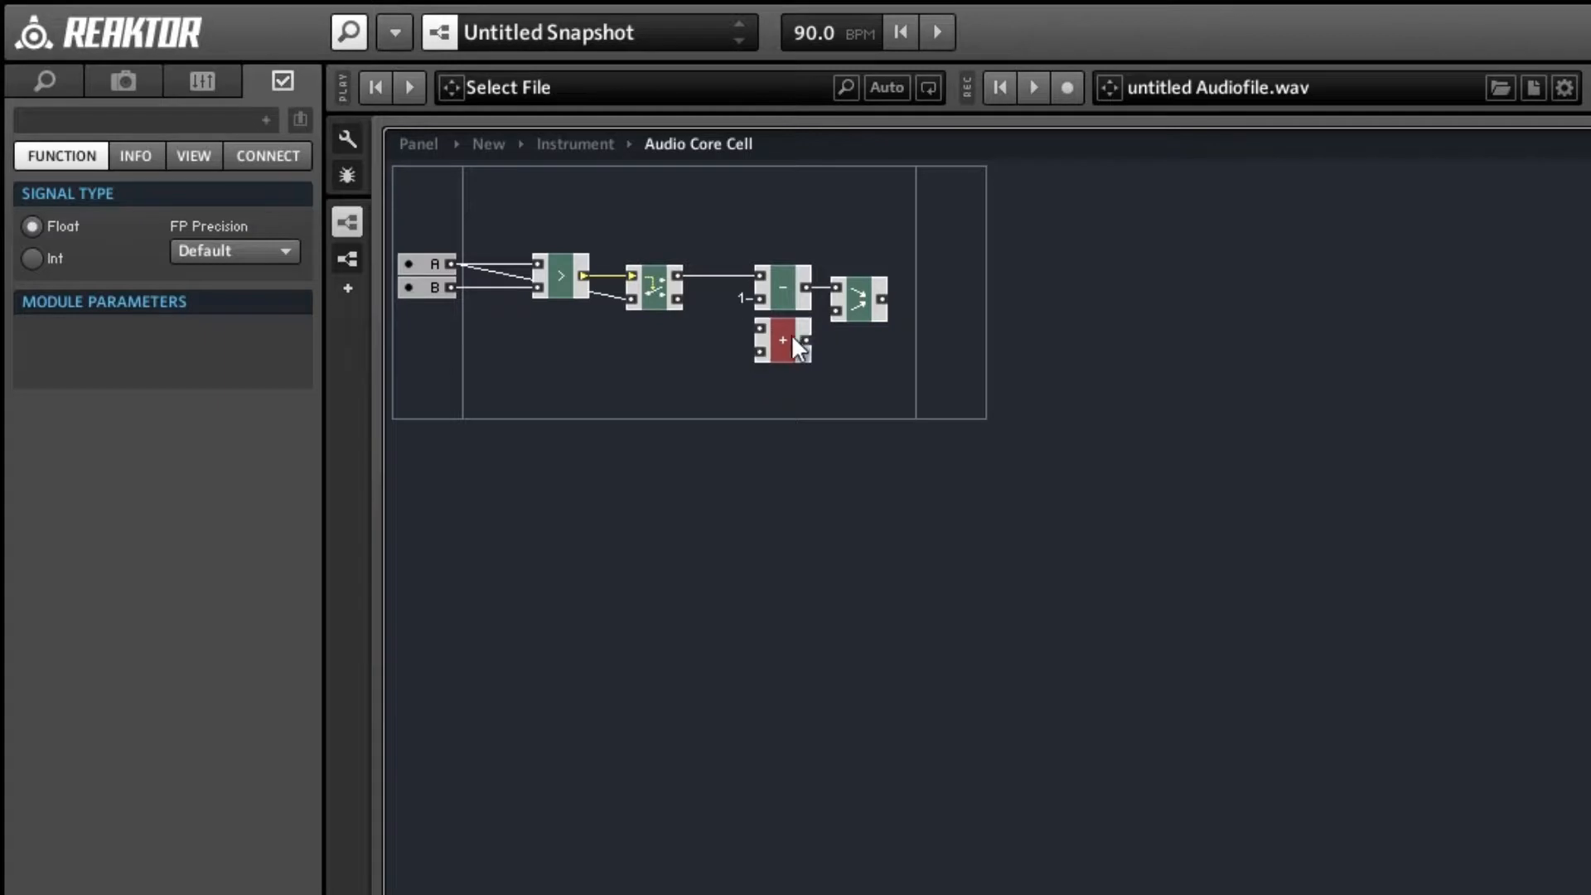
Feed the addition module from the Router's false output and a QuickConst of 1, and wire its result to the Merge module's second input.
{"action": "right_click", "coordinate": [763, 345]}
{"action": "left_click", "coordinate": [821, 435]}
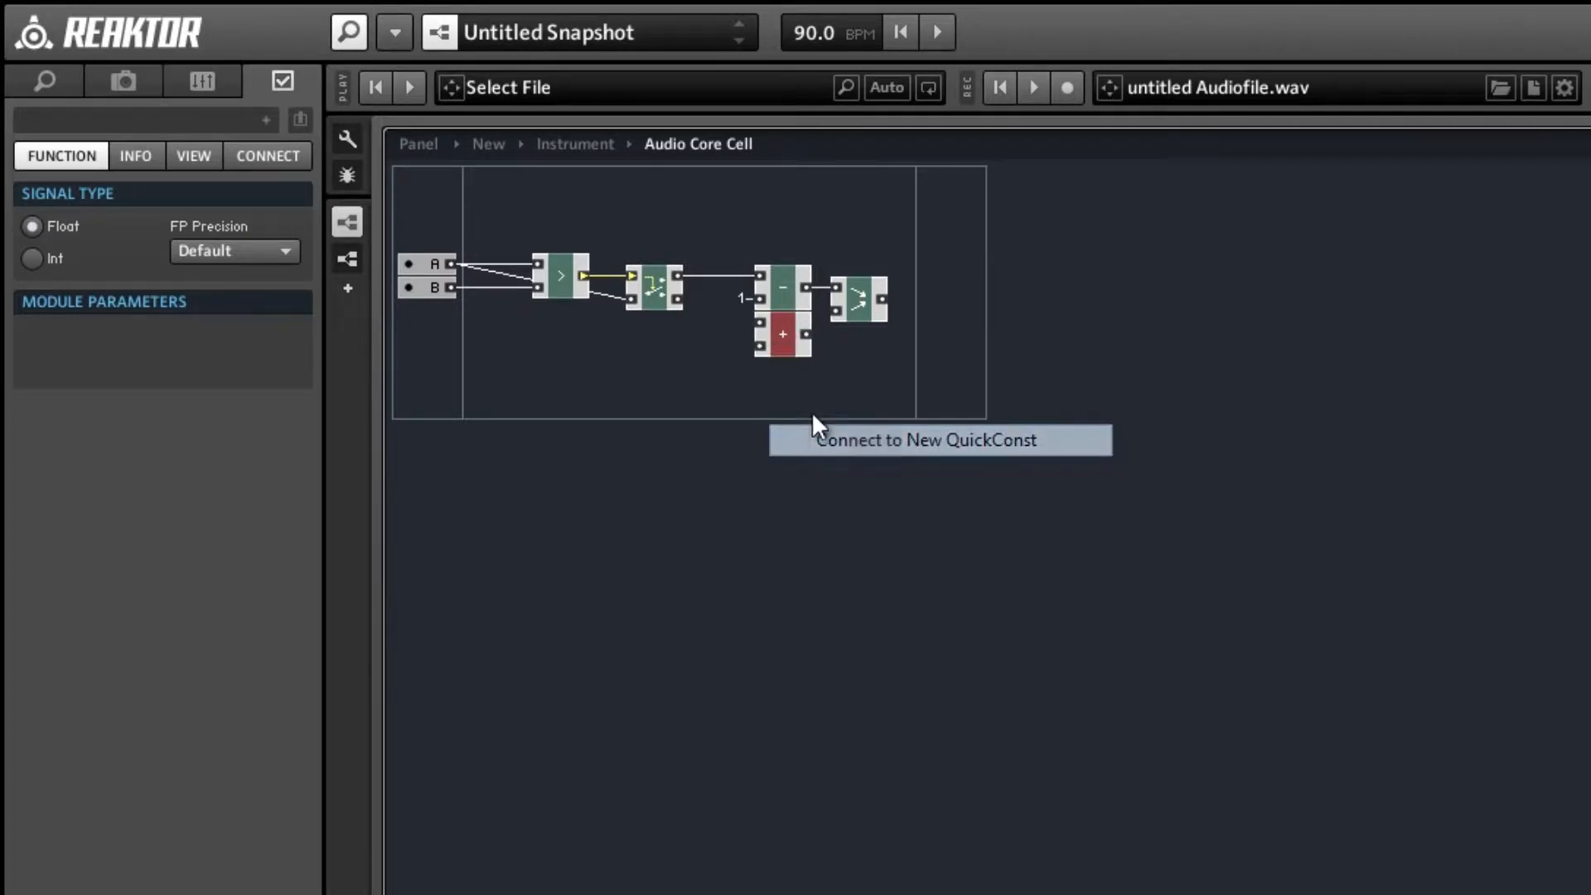
{"action": "left_click_drag", "start_coordinate": [677, 302], "coordinate": [759, 321]}
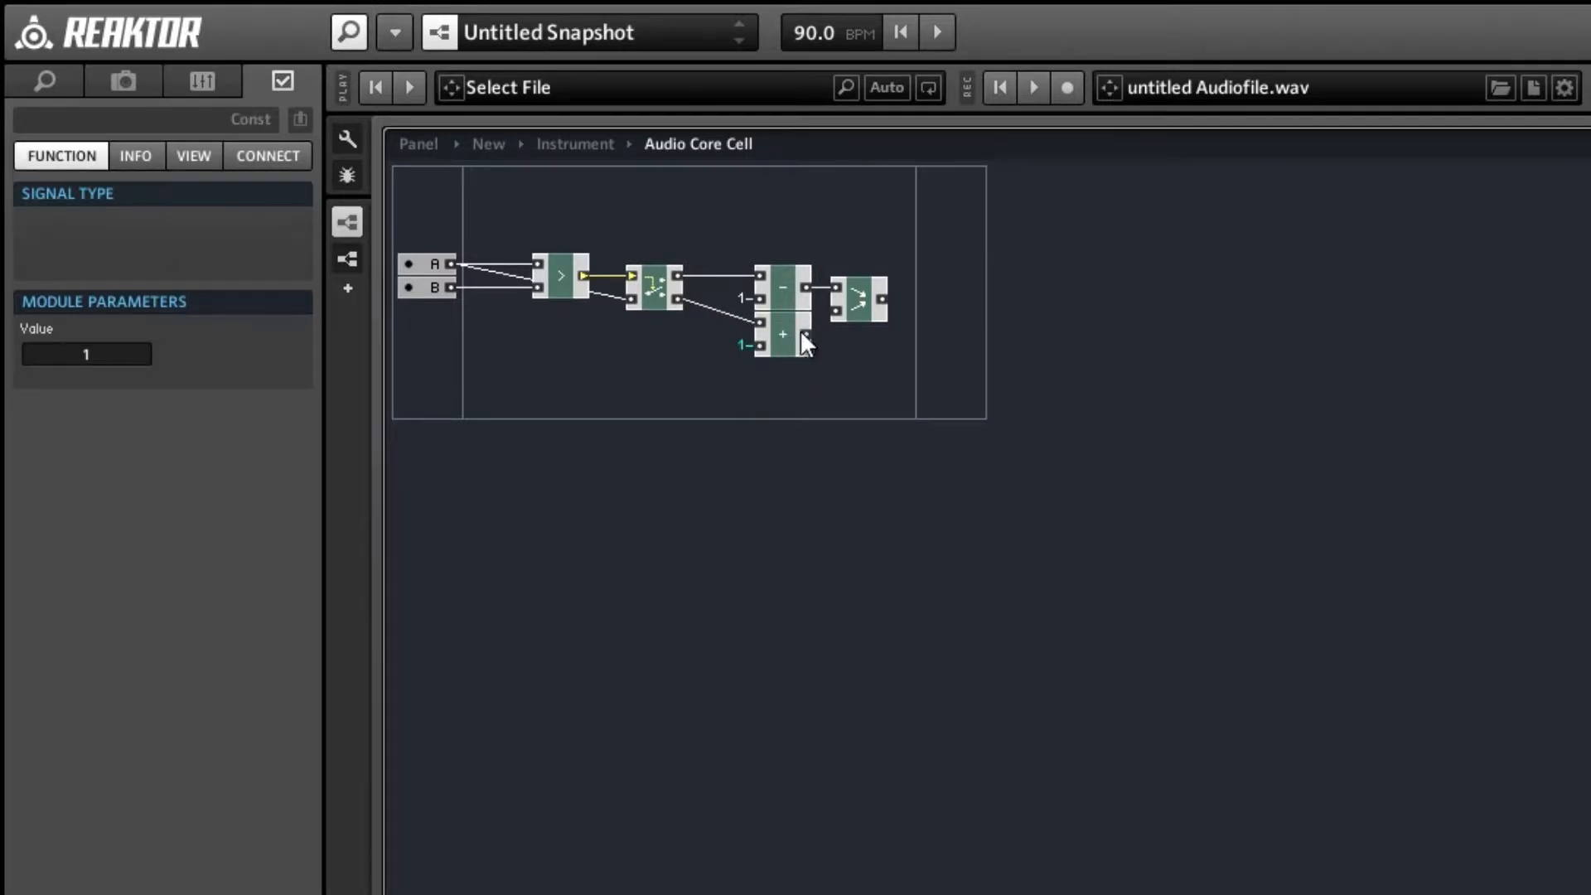
{"action": "left_click", "coordinate": [856, 306]}
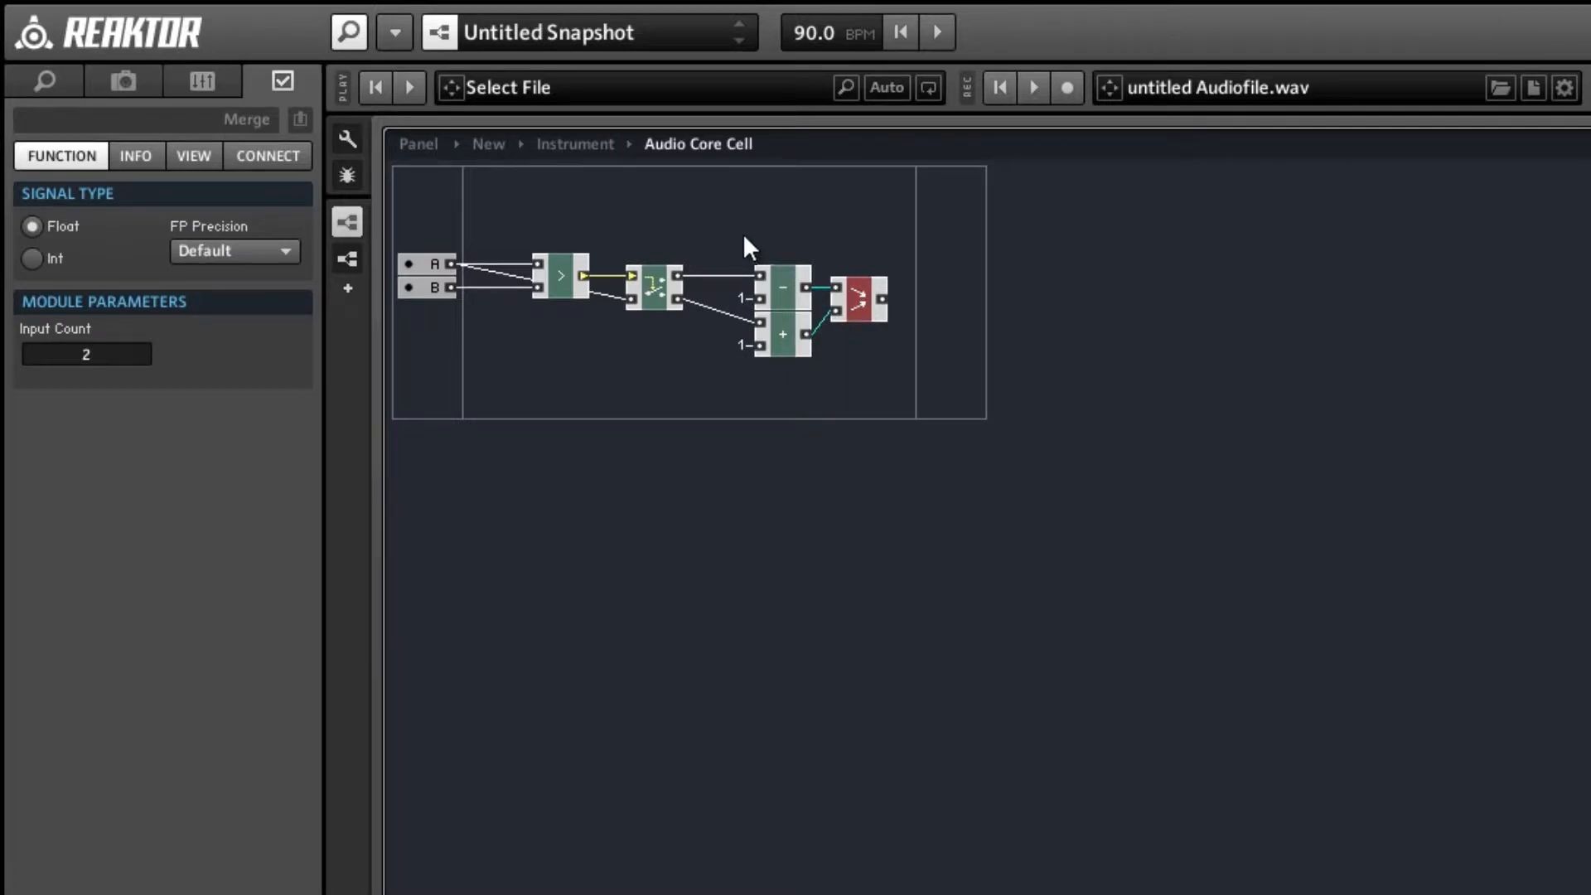
Move the subtraction, addition and Merge modules together closer to the Router.
{"action": "left_click_drag", "start_coordinate": [743, 232], "coordinate": [899, 396]}
{"action": "left_click_drag", "start_coordinate": [773, 342], "coordinate": [751, 342]}
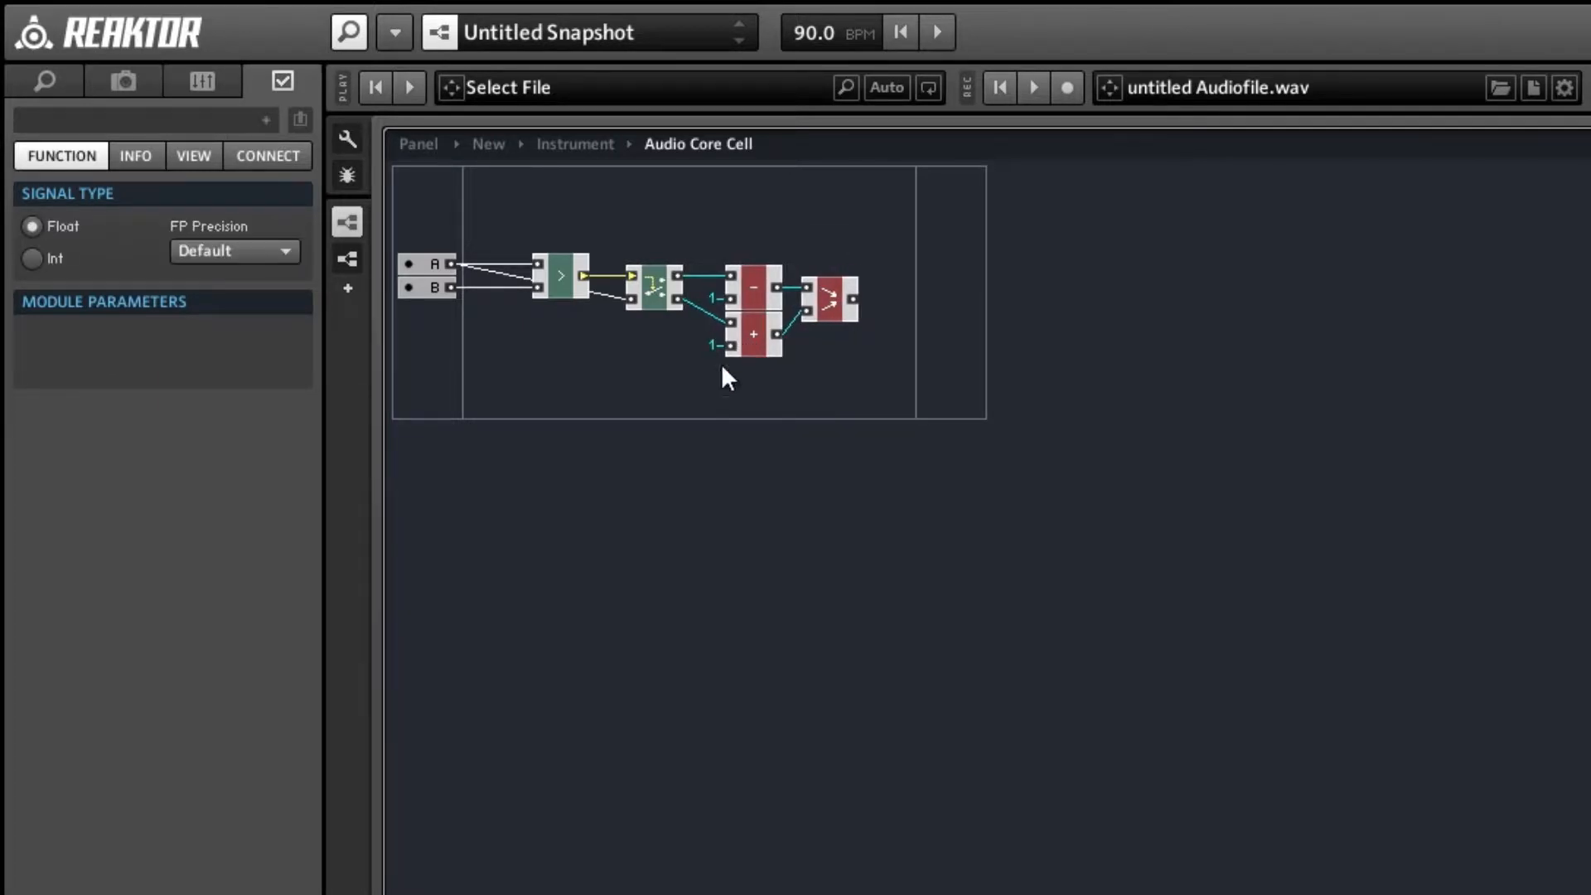
{"action": "left_click", "coordinate": [712, 373]}
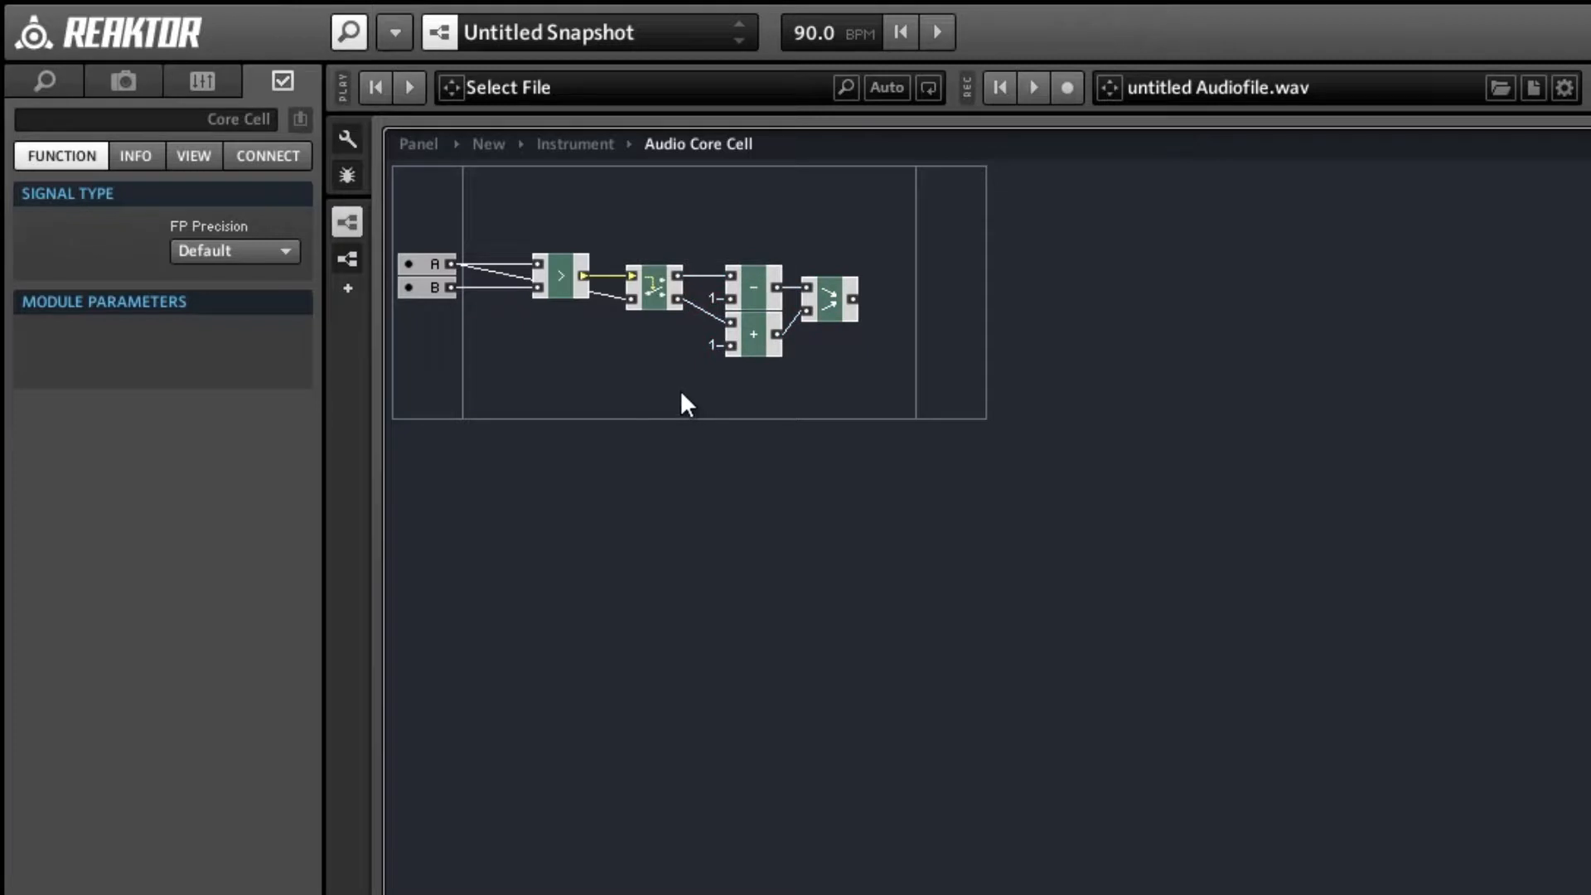
Add an output port to the core cell, wire the Merge module's result to it, and level it with Merge.
{"action": "right_click", "coordinate": [946, 281]}
{"action": "mouse_move", "coordinate": [1077, 301]}
{"action": "left_click", "coordinate": [1289, 300]}
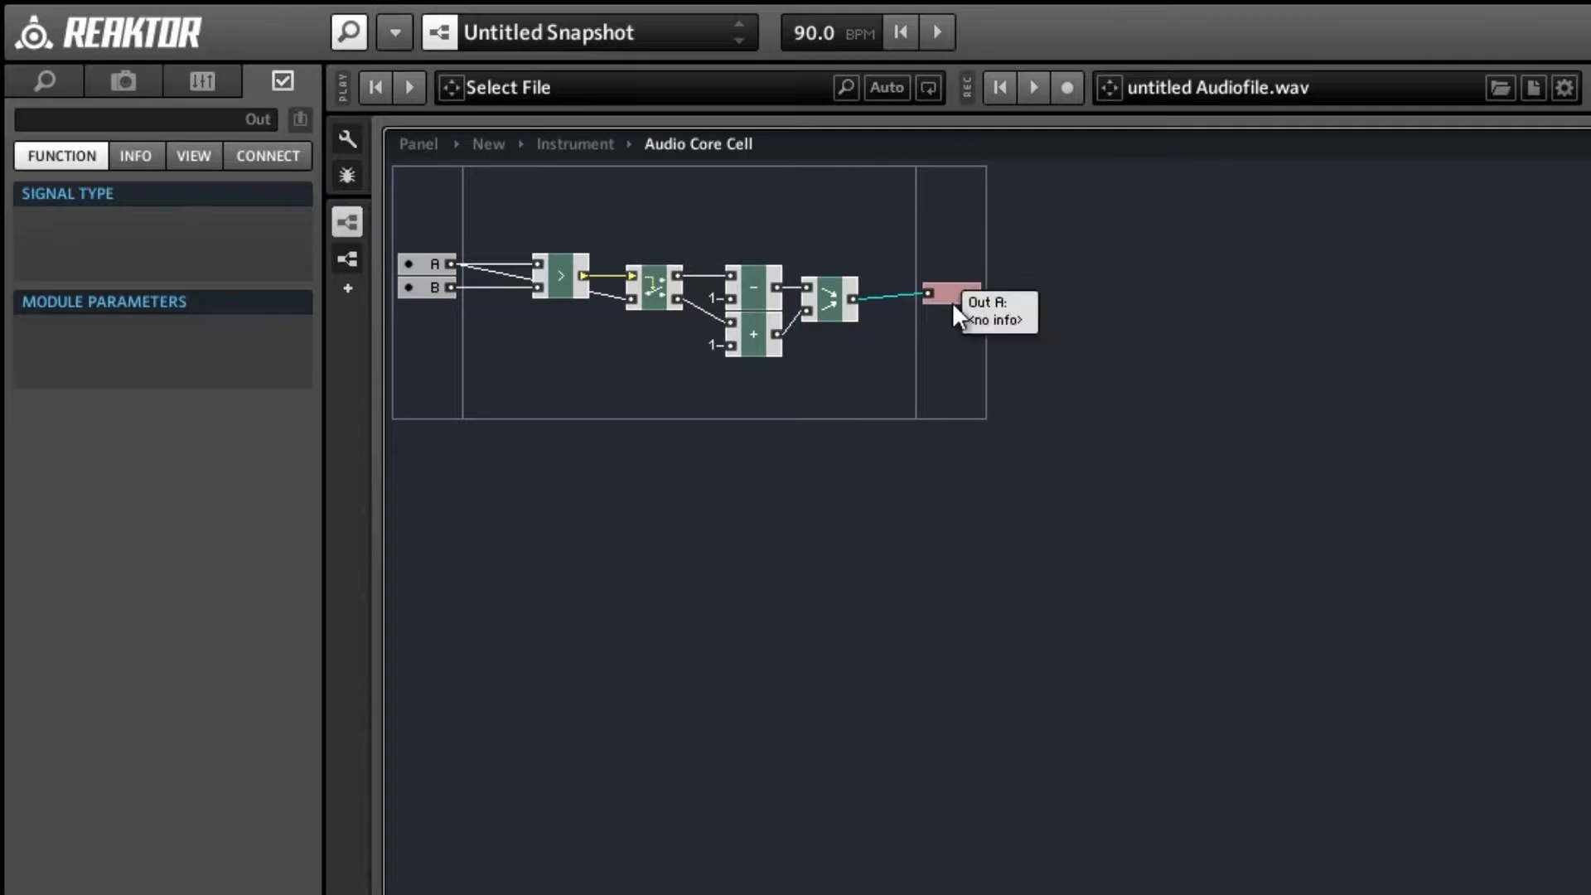
{"action": "left_click_drag", "start_coordinate": [952, 301], "coordinate": [952, 313]}
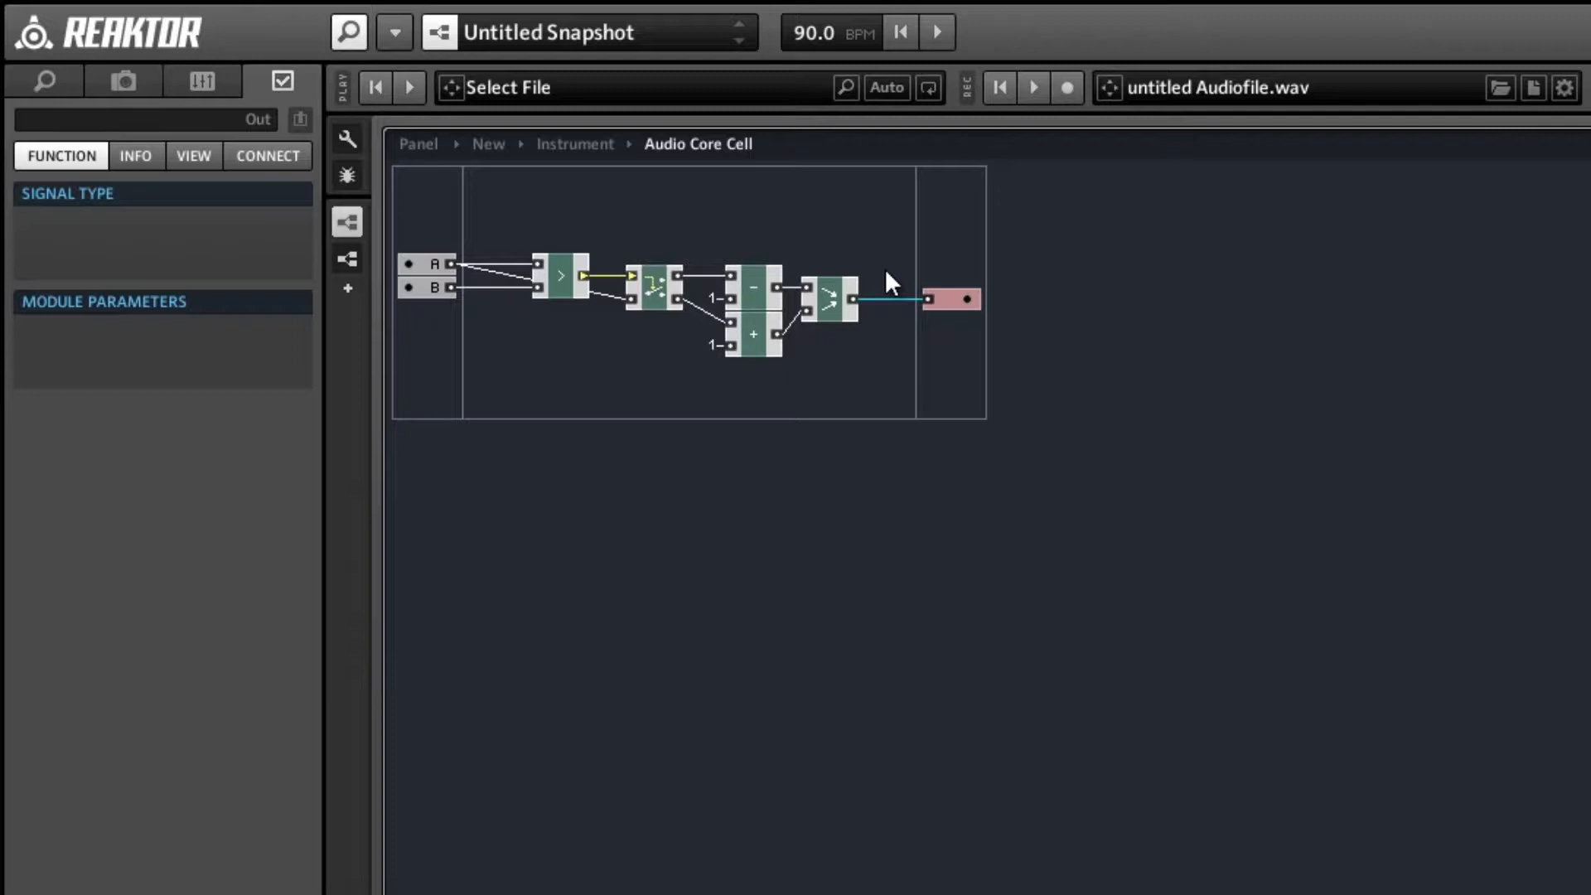
{"action": "left_click", "coordinate": [803, 219]}
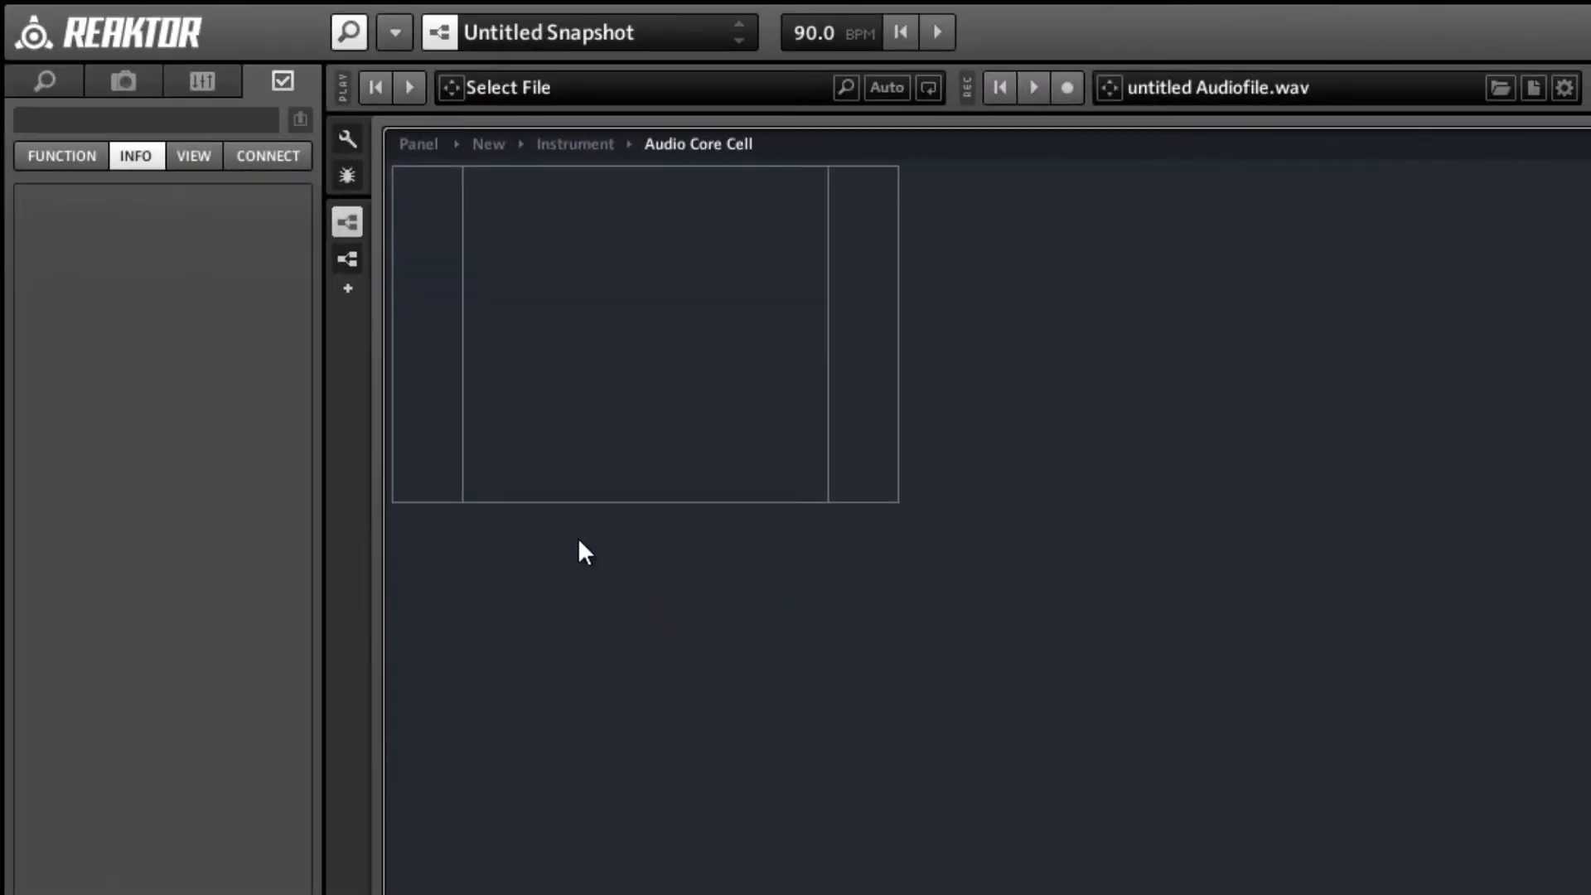
Insert a built-in Read memory module into the empty core cell.
{"action": "left_click", "coordinate": [633, 254]}
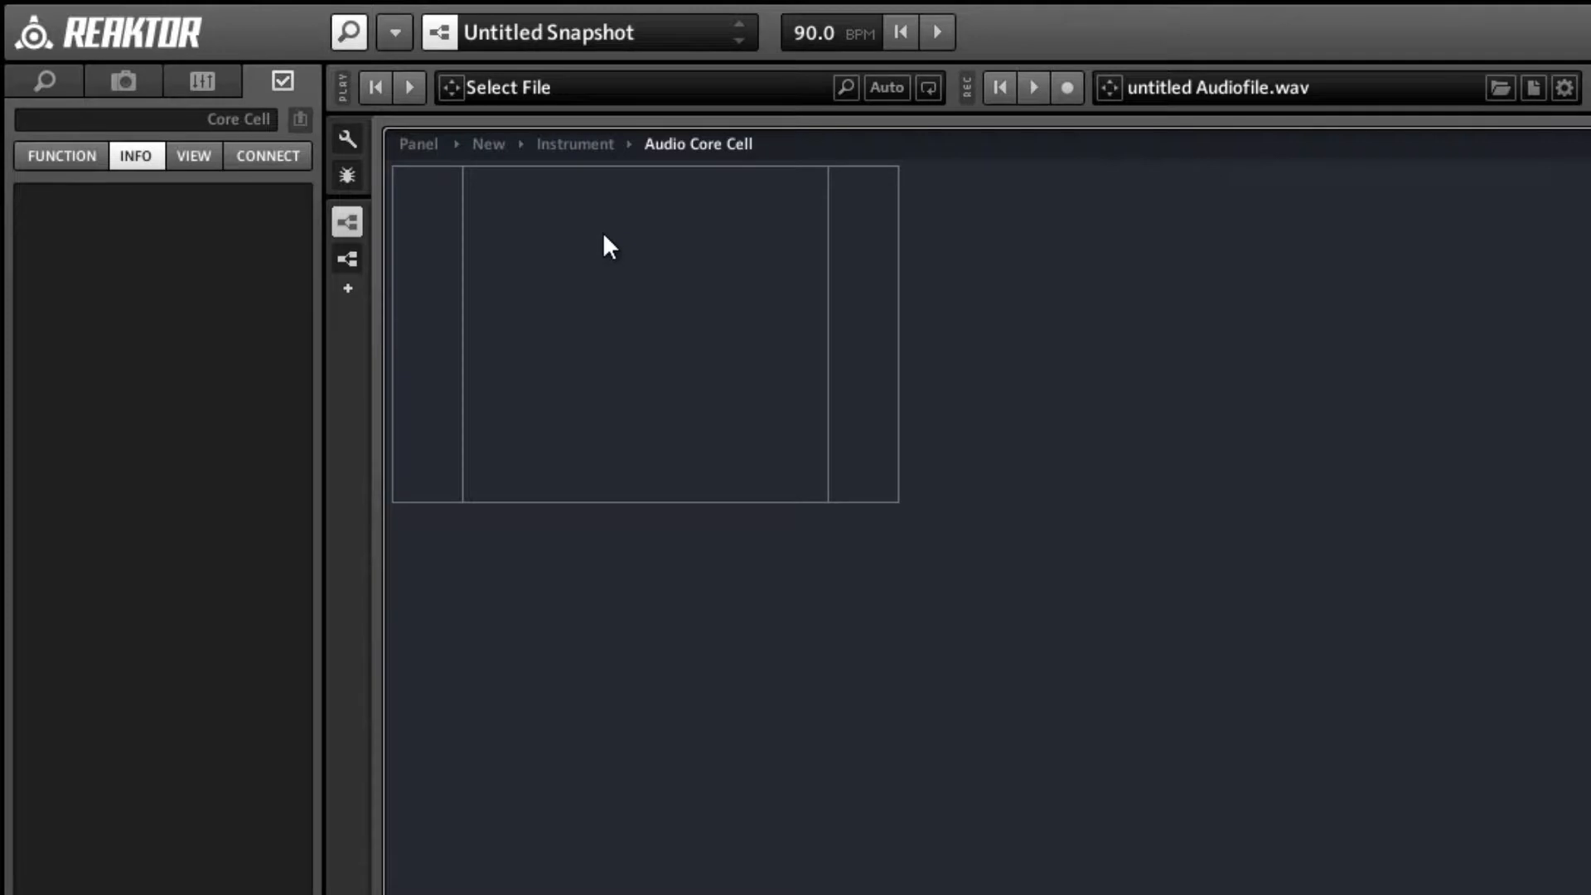
{"action": "right_click", "coordinate": [604, 233]}
{"action": "mouse_move", "coordinate": [689, 244]}
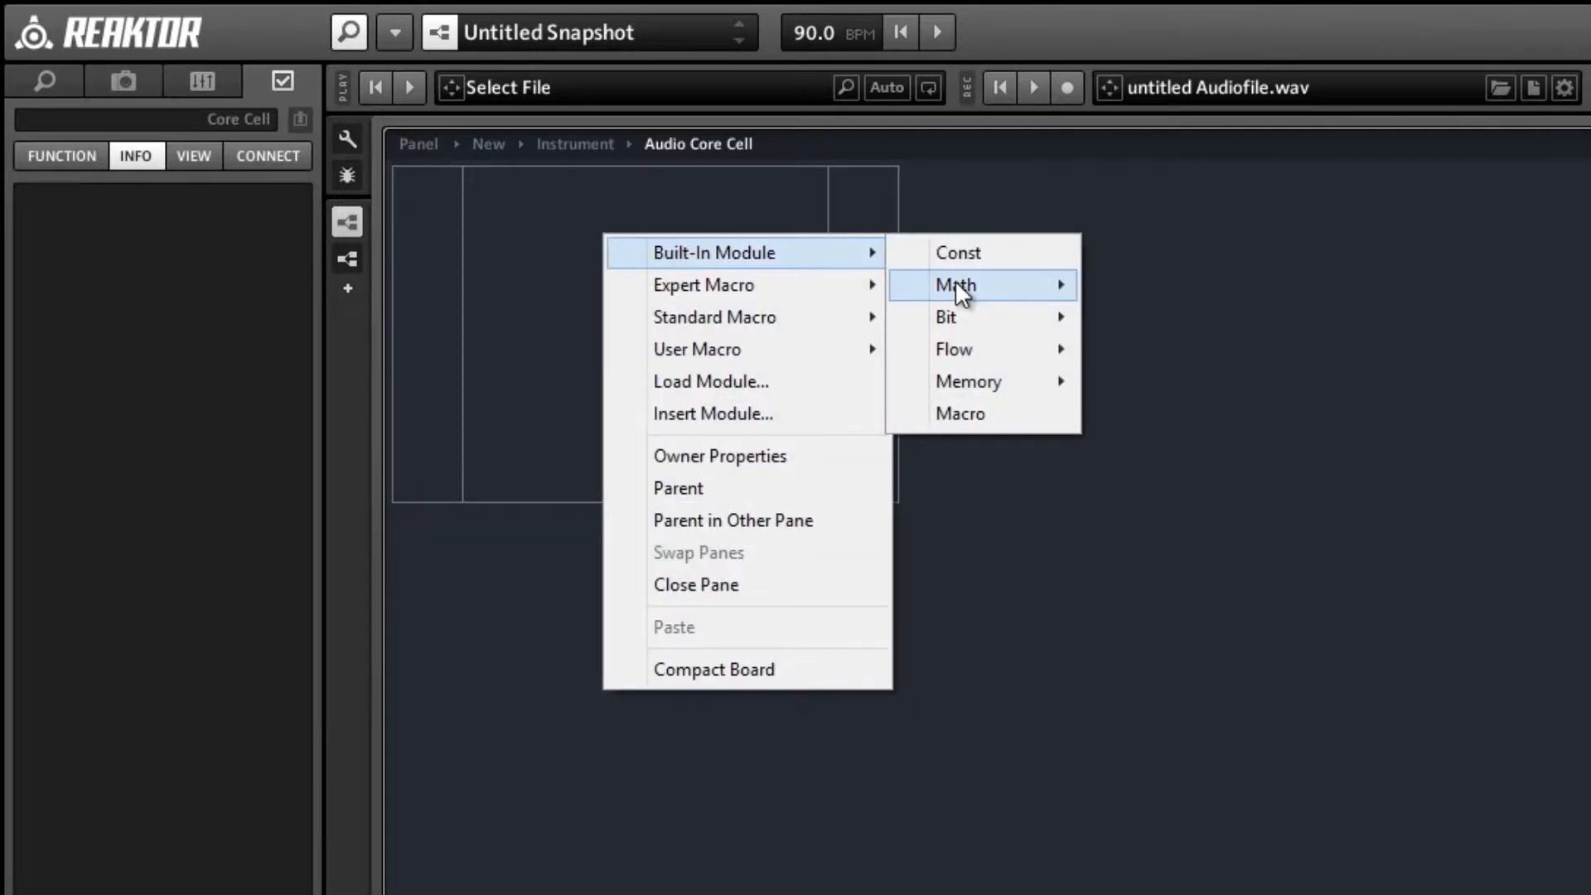
{"action": "mouse_move", "coordinate": [1037, 382]}
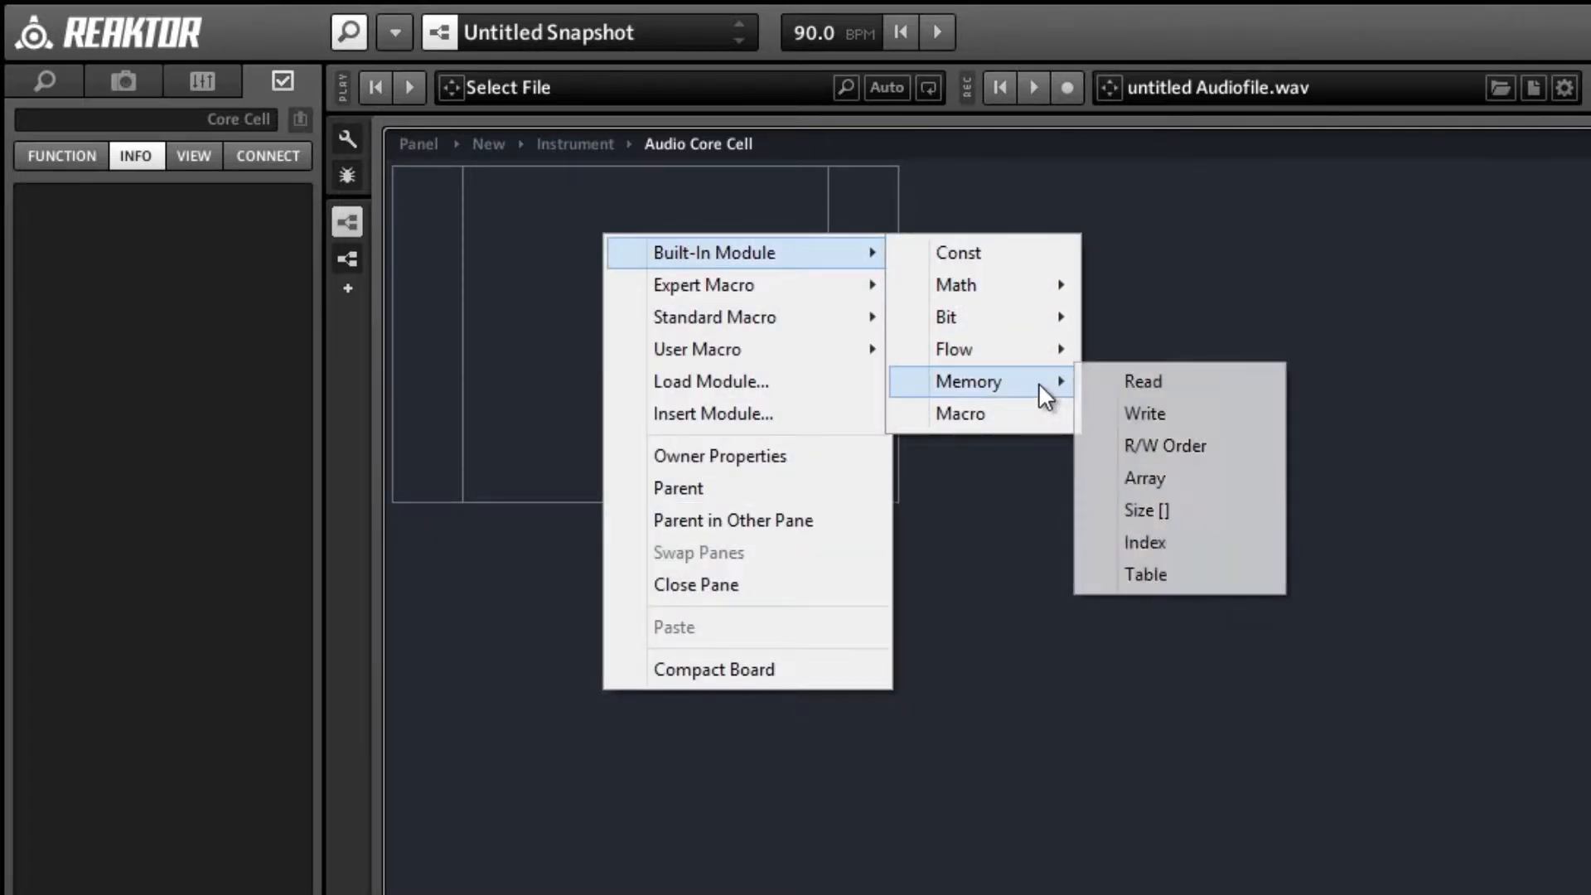
{"action": "left_click", "coordinate": [1145, 382]}
Insert a built-in Write memory module and place it to the right of the Read module.
{"action": "right_click", "coordinate": [668, 358]}
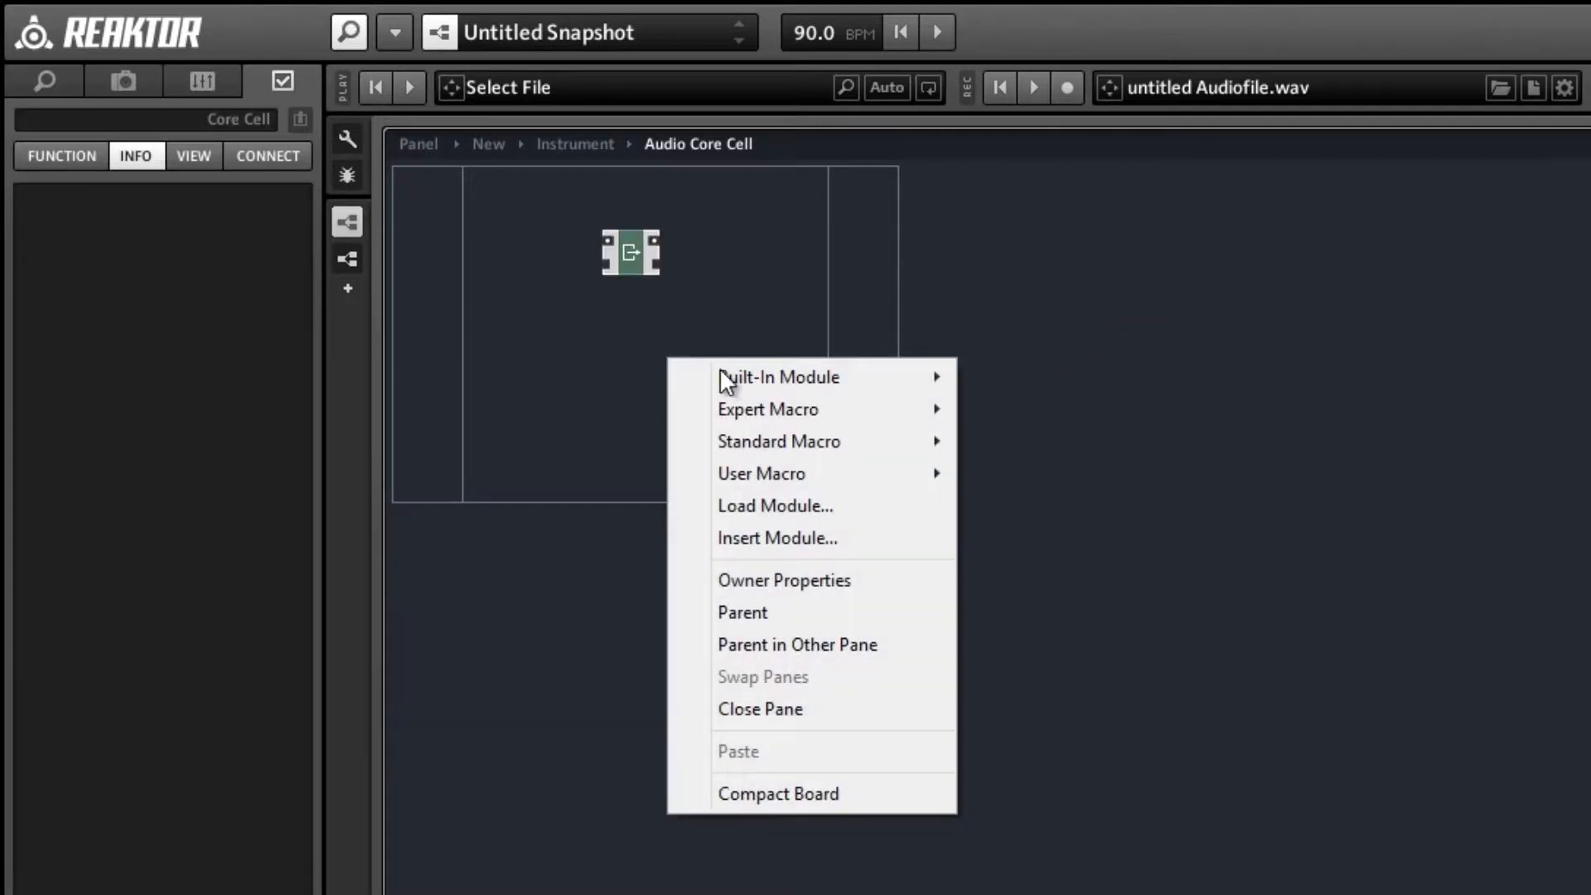
{"action": "mouse_move", "coordinate": [927, 375]}
{"action": "mouse_move", "coordinate": [1059, 505]}
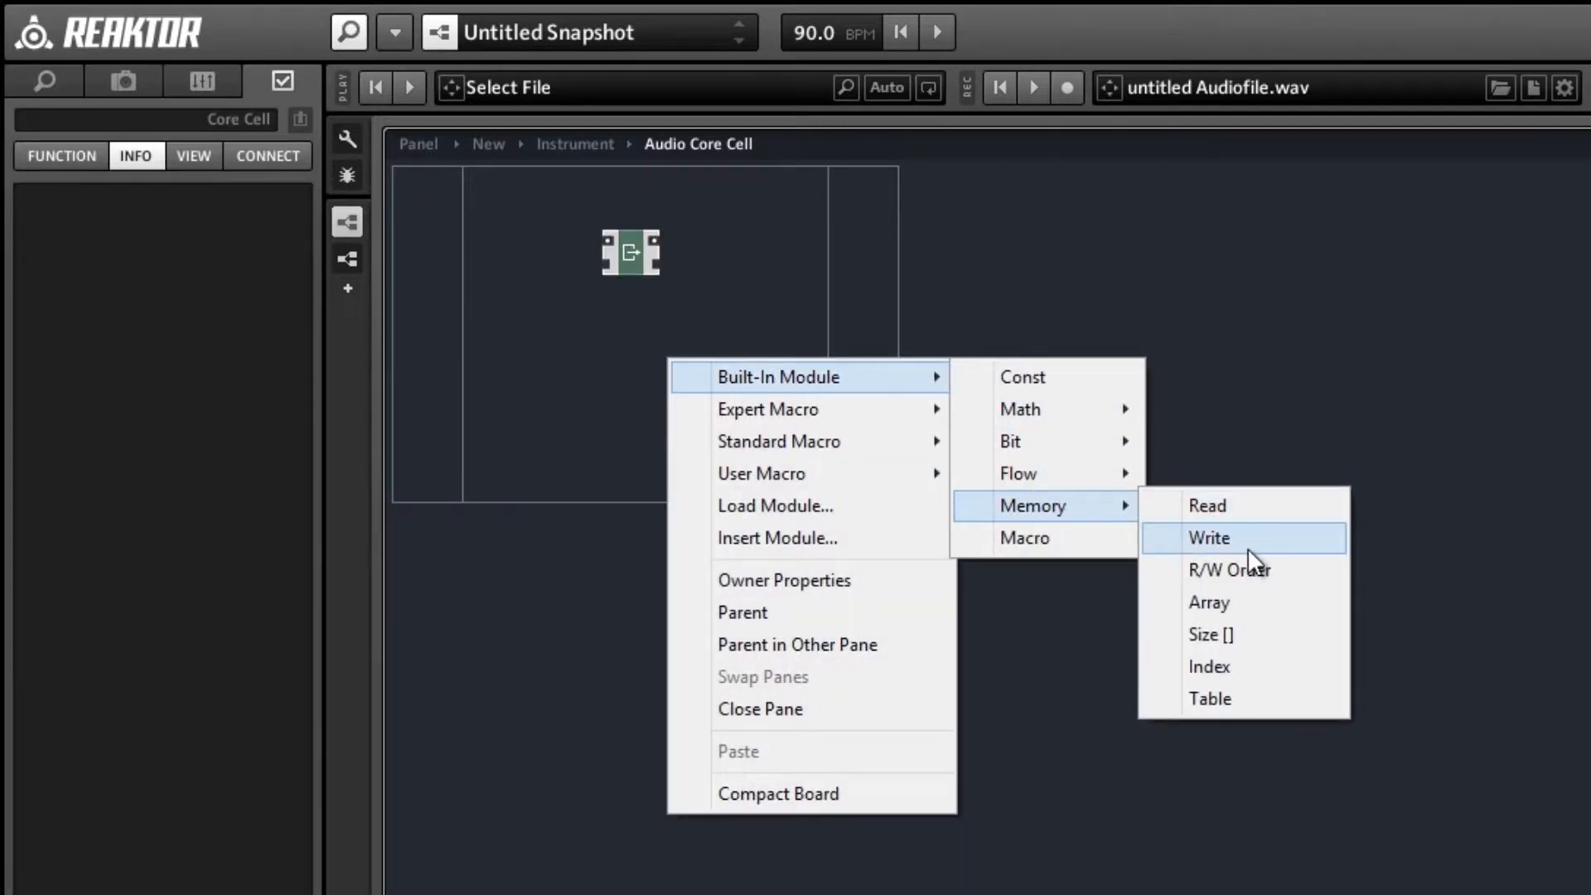
{"action": "left_click", "coordinate": [1142, 534]}
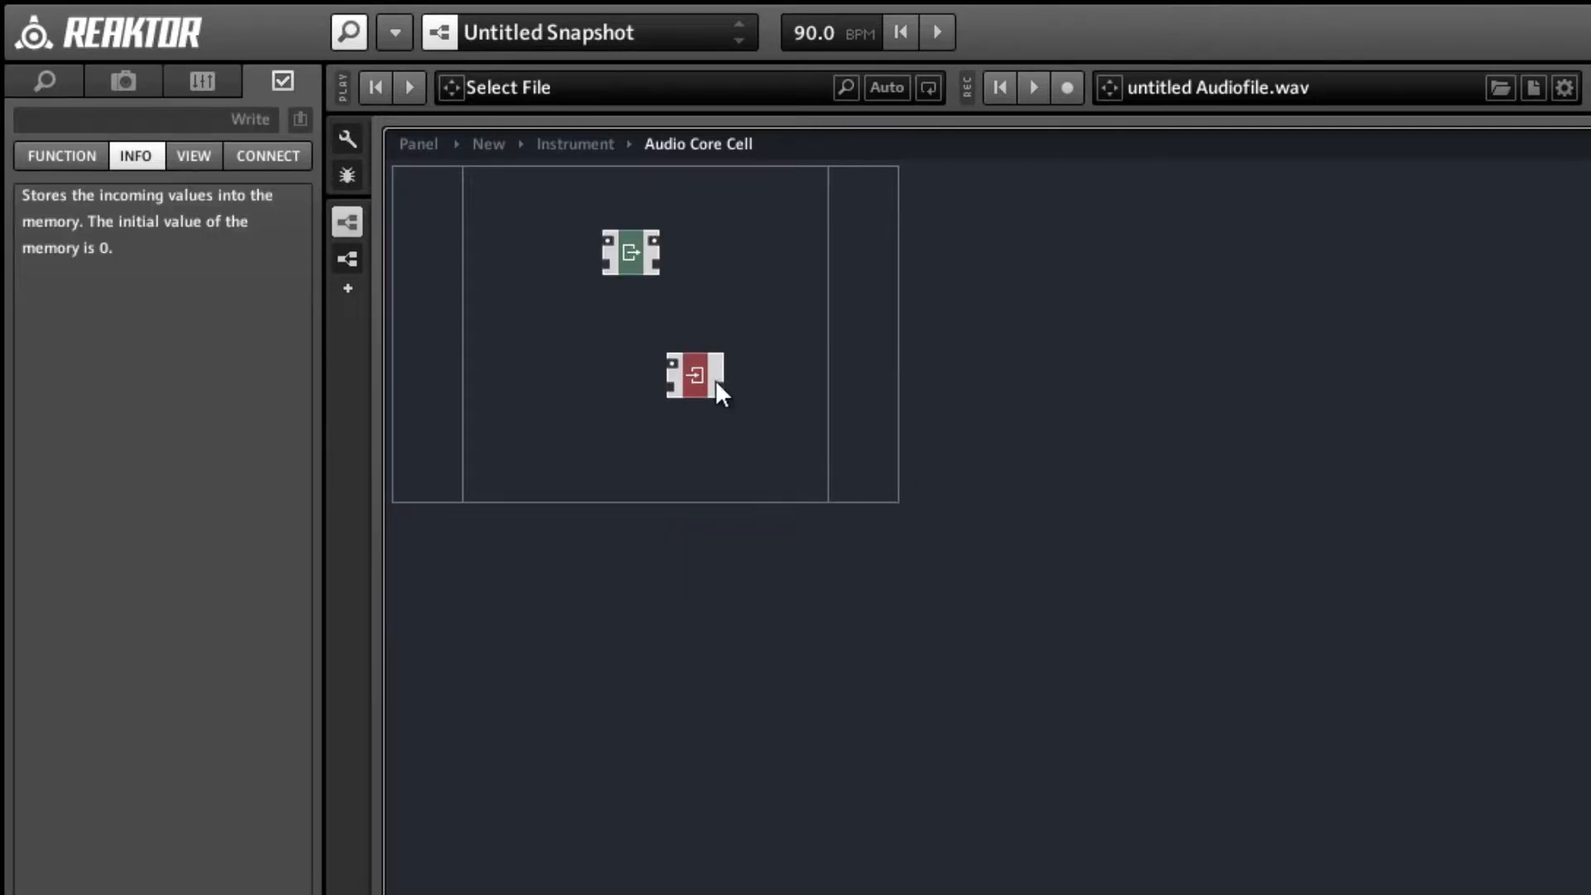
{"action": "left_click", "coordinate": [725, 307]}
{"action": "left_click_drag", "start_coordinate": [701, 368], "coordinate": [761, 232]}
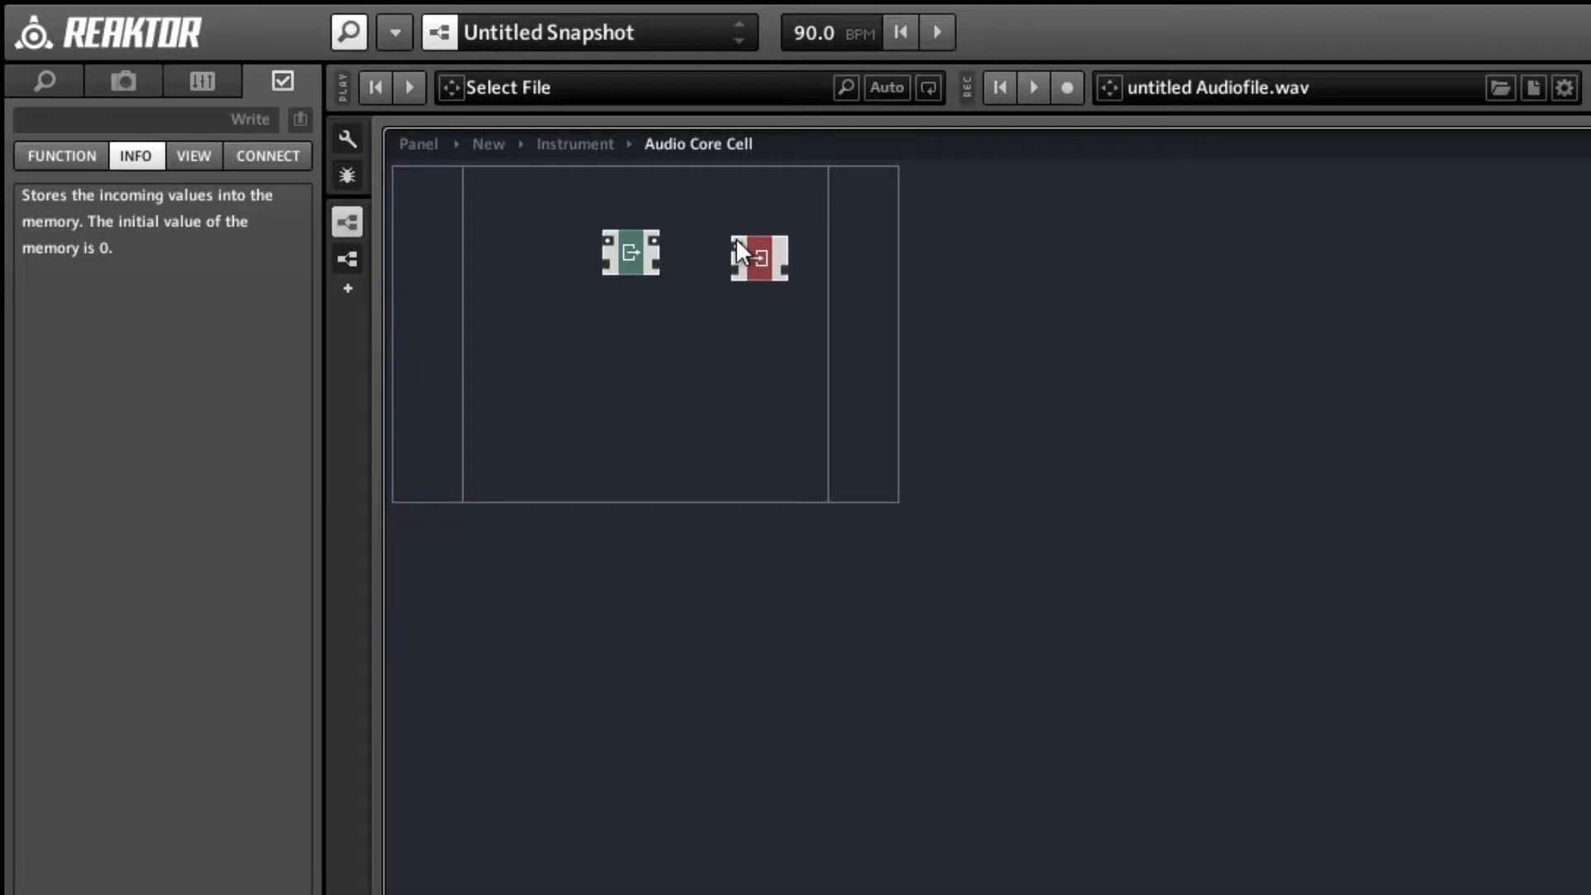
Align the Write module with the Read module and connect Read's lower memory output to Write's lower memory input.
{"action": "mouse_move", "coordinate": [736, 242]}
{"action": "left_click_drag", "start_coordinate": [759, 258], "coordinate": [765, 259]}
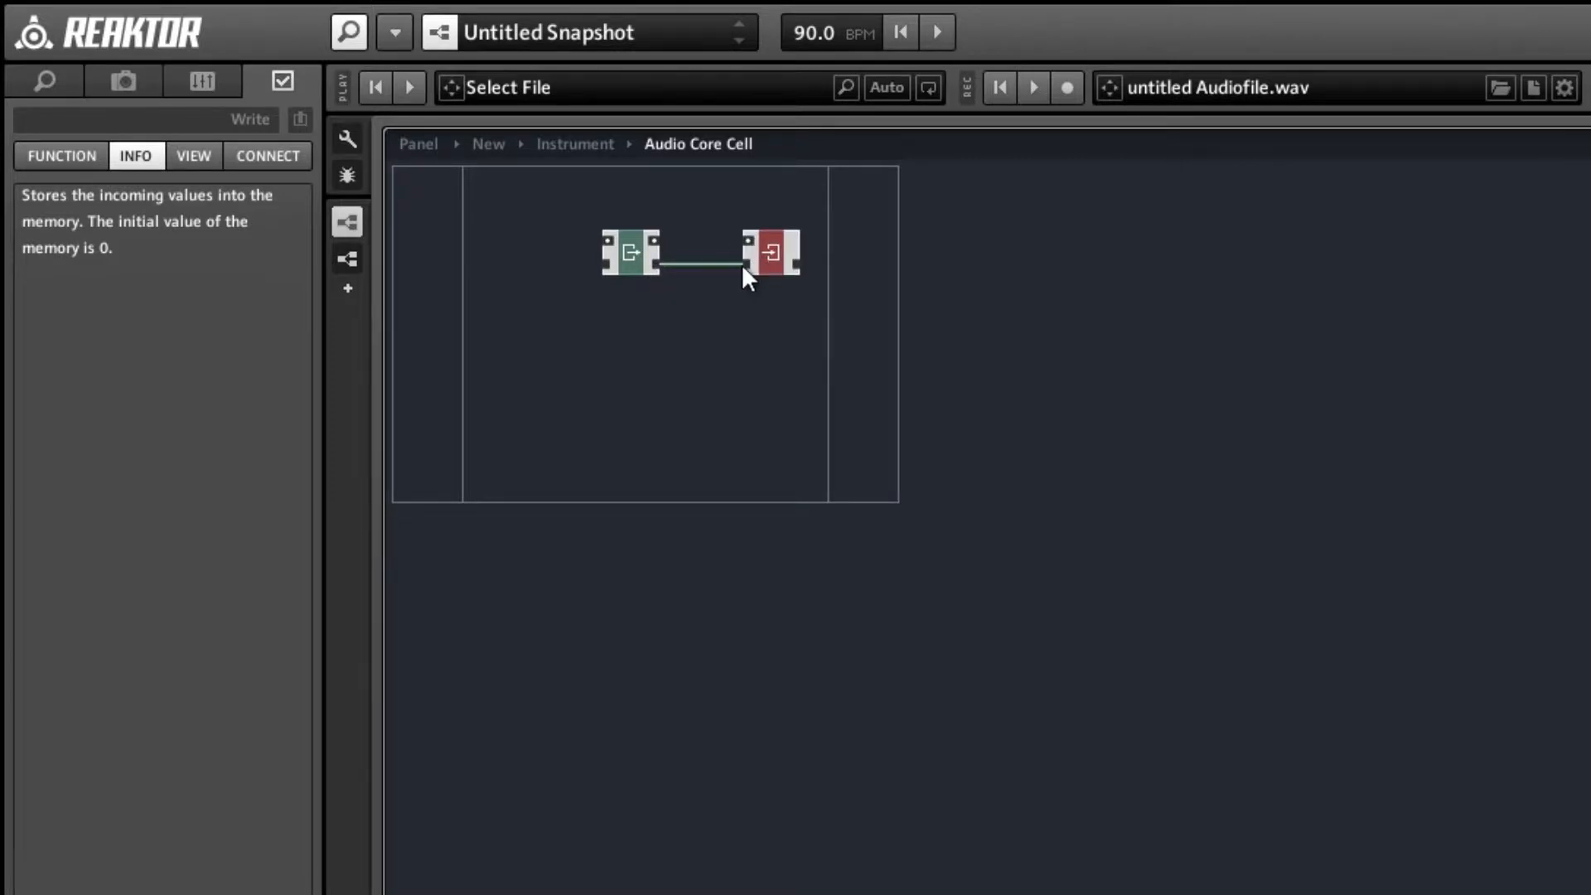
{"action": "left_click", "coordinate": [632, 255]}
{"action": "left_click", "coordinate": [636, 308]}
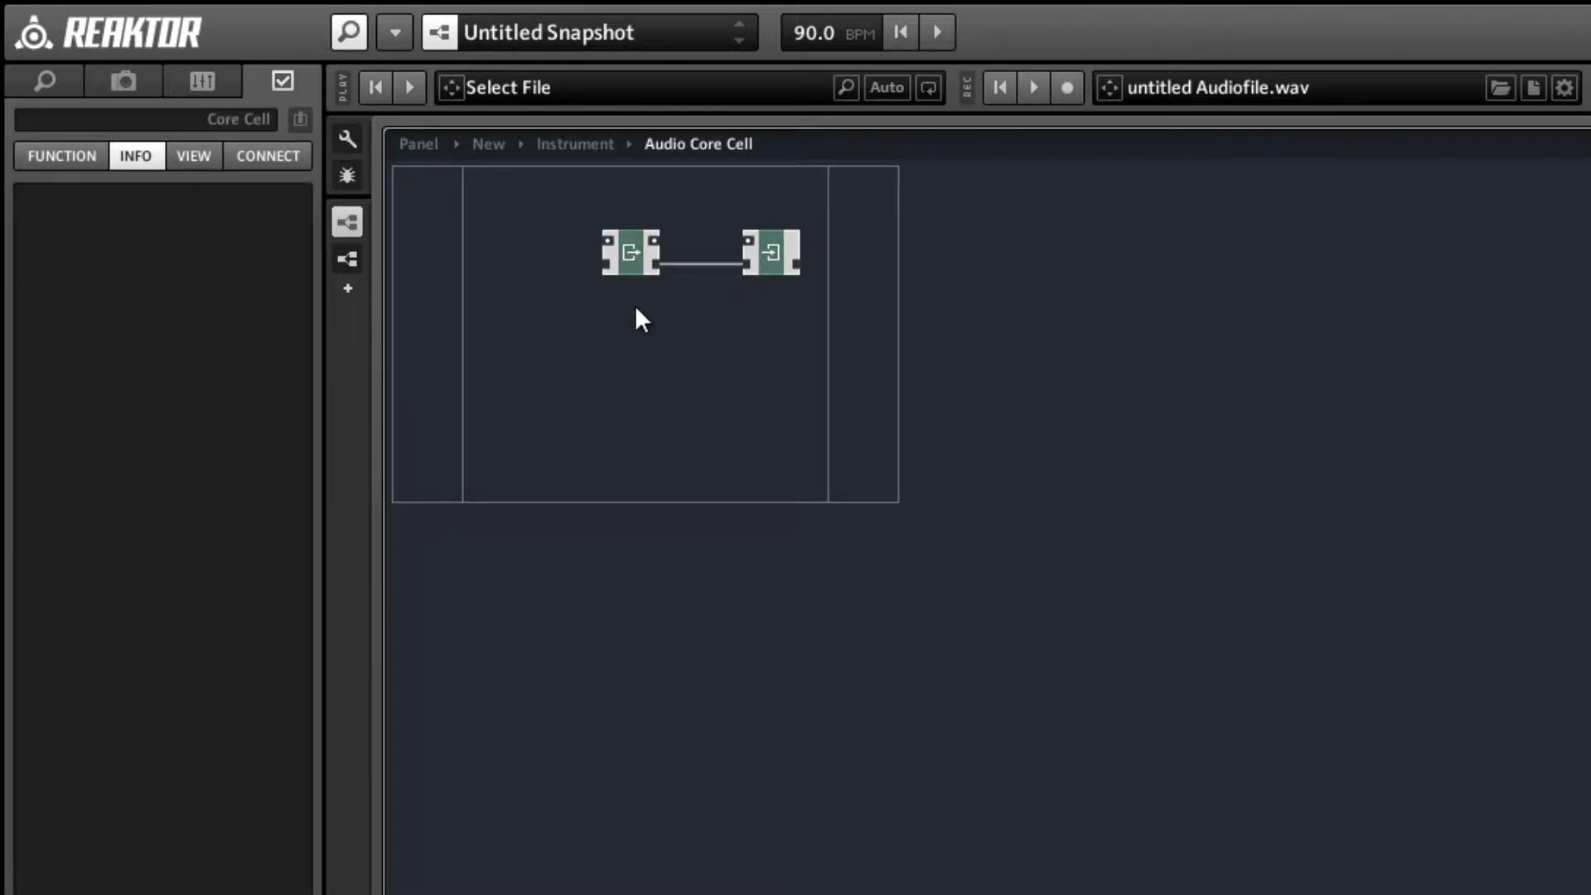
{"action": "mouse_move", "coordinate": [613, 240]}
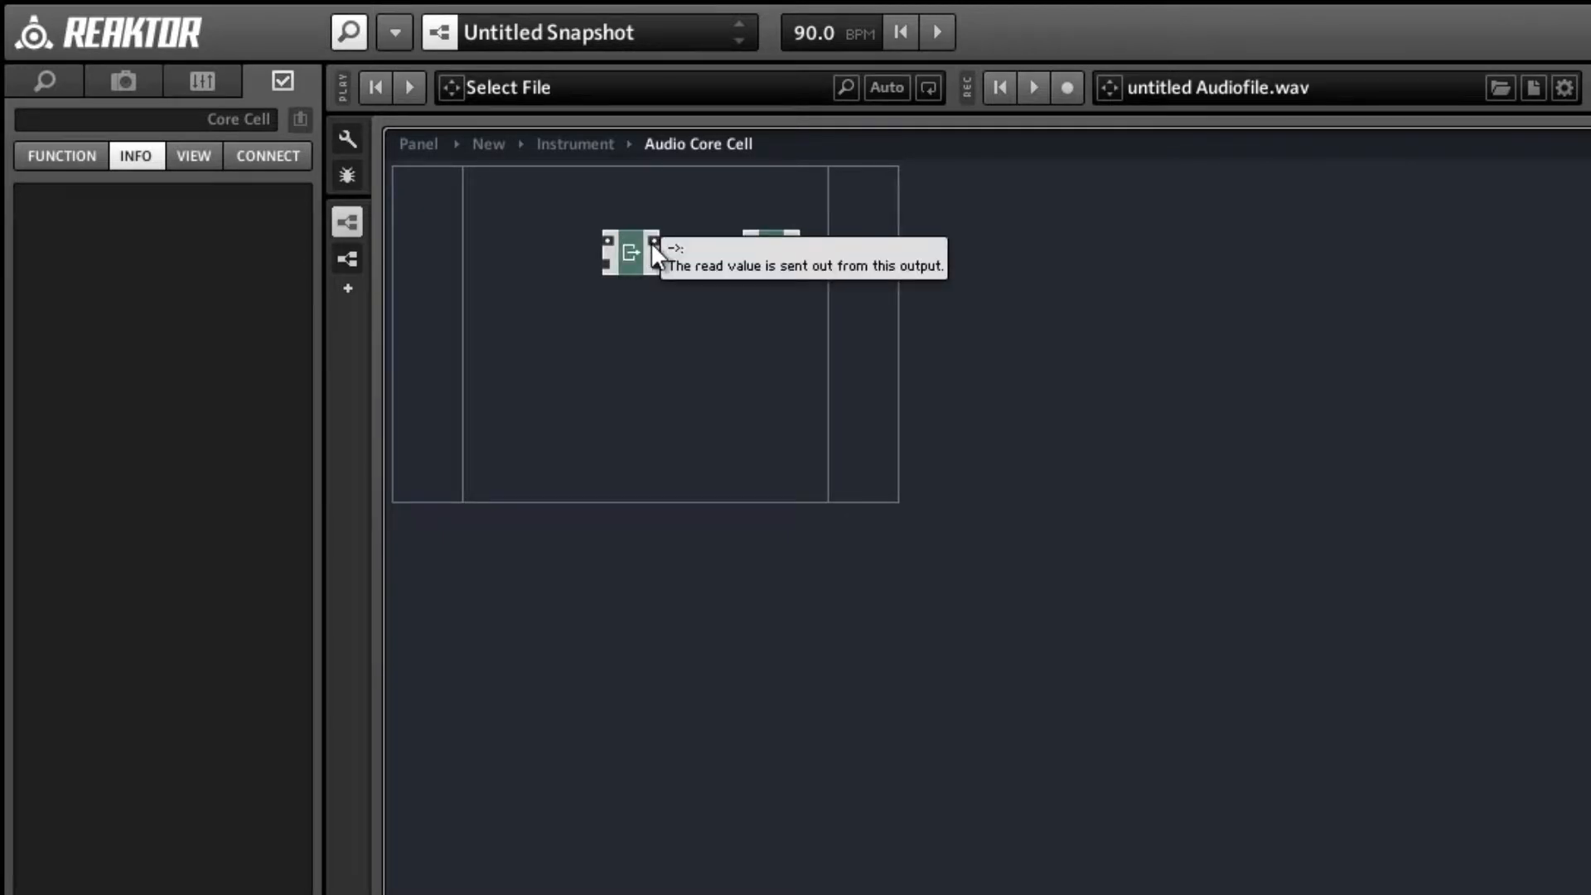
{"action": "left_click_drag", "start_coordinate": [651, 242], "coordinate": [754, 245]}
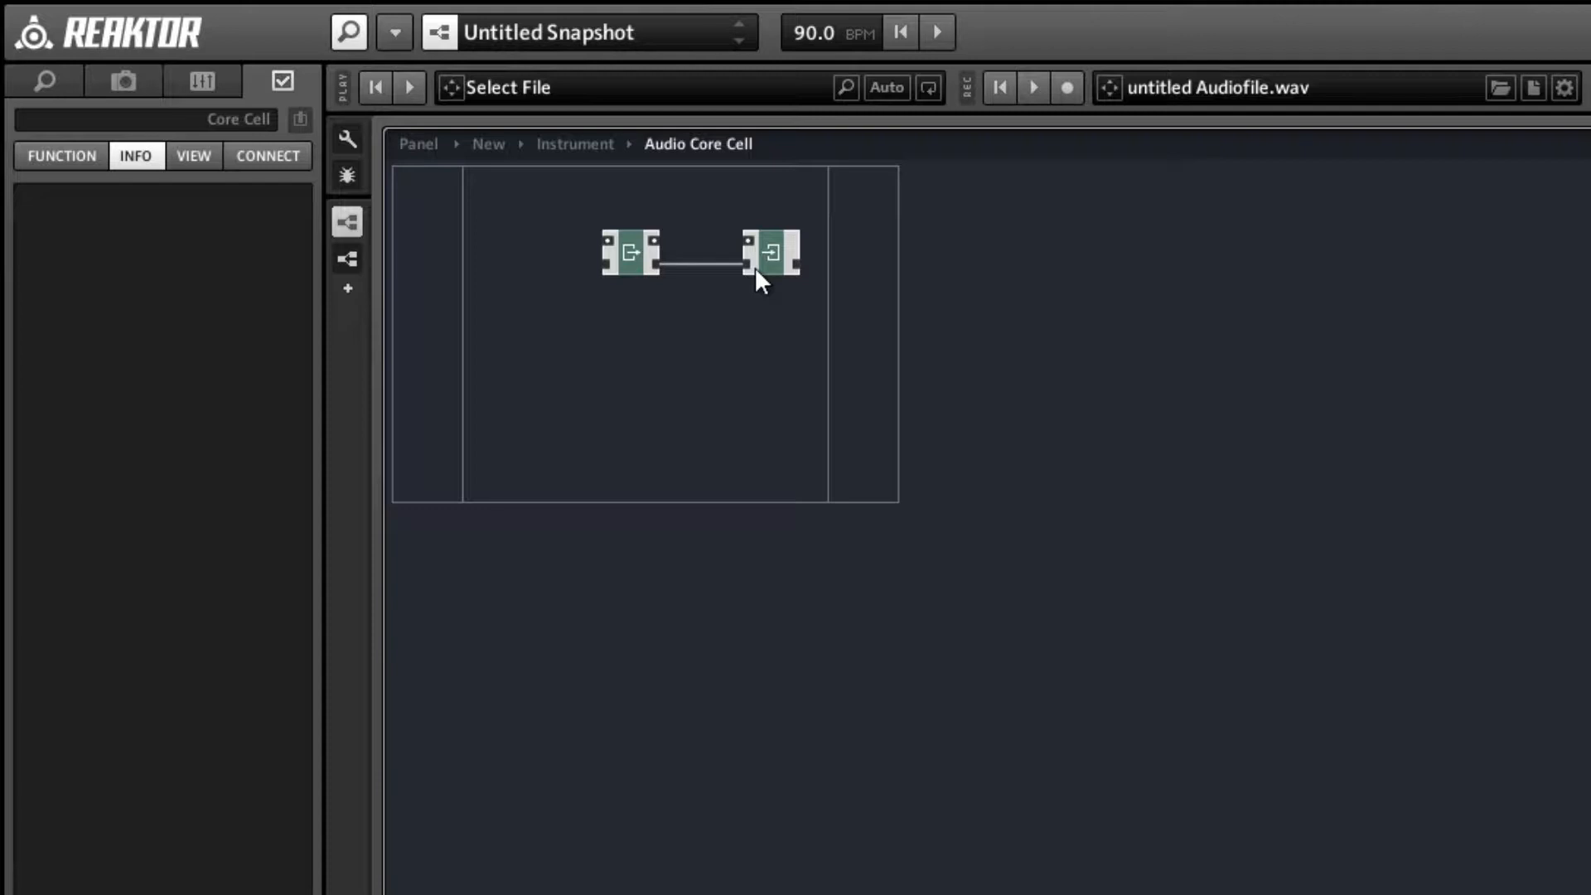
Insert the Latch expert macro from the memory group below the Read and Write modules and examine its internal structure.
{"action": "right_click", "coordinate": [678, 326]}
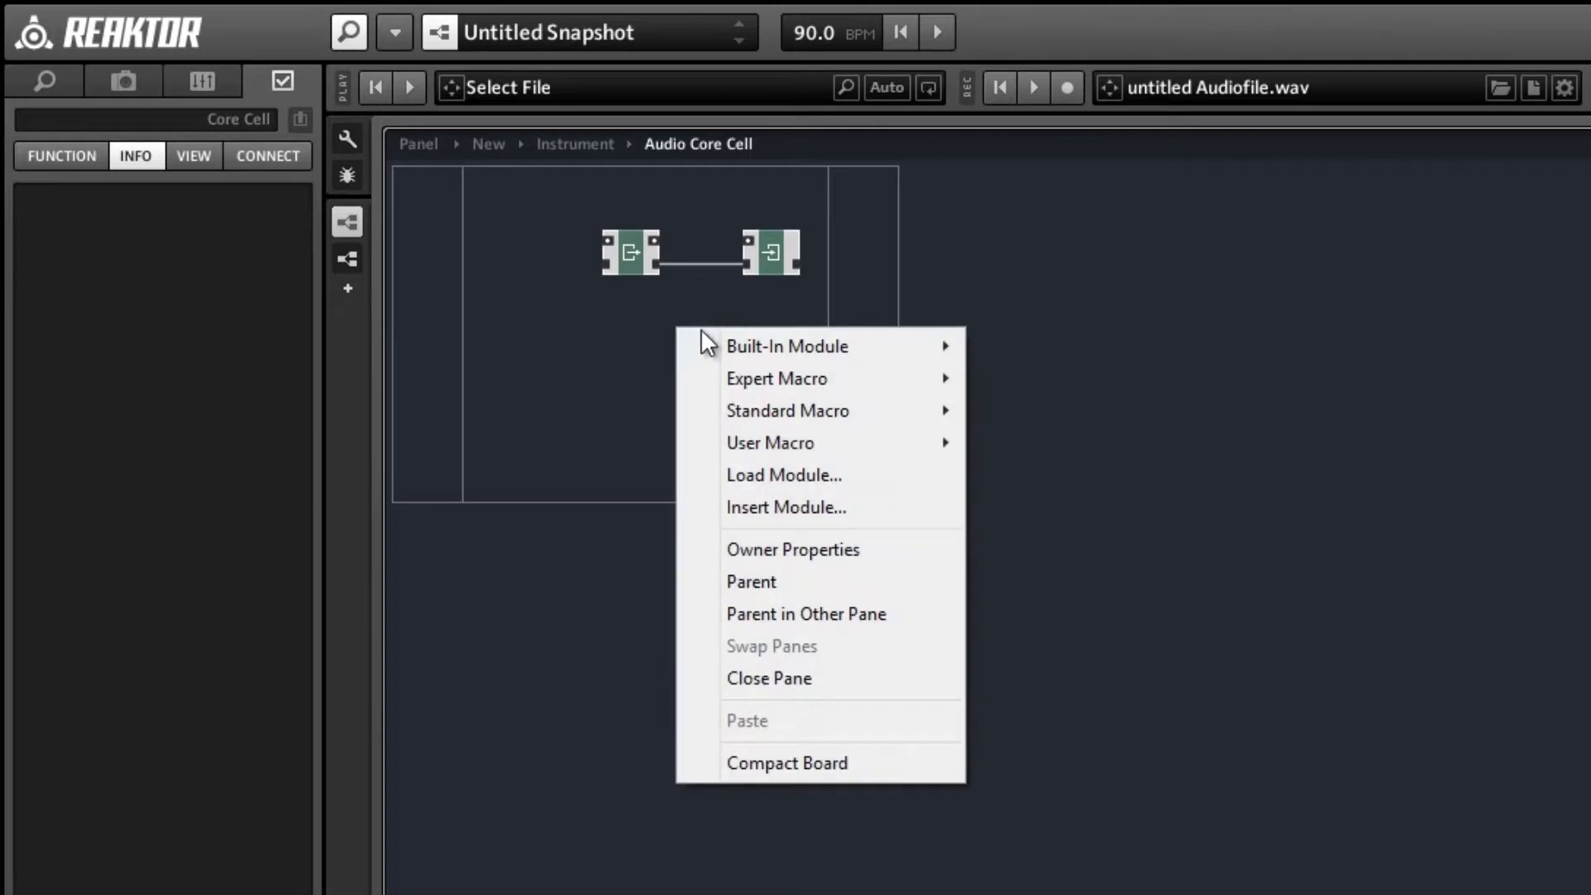
{"action": "mouse_move", "coordinate": [729, 379]}
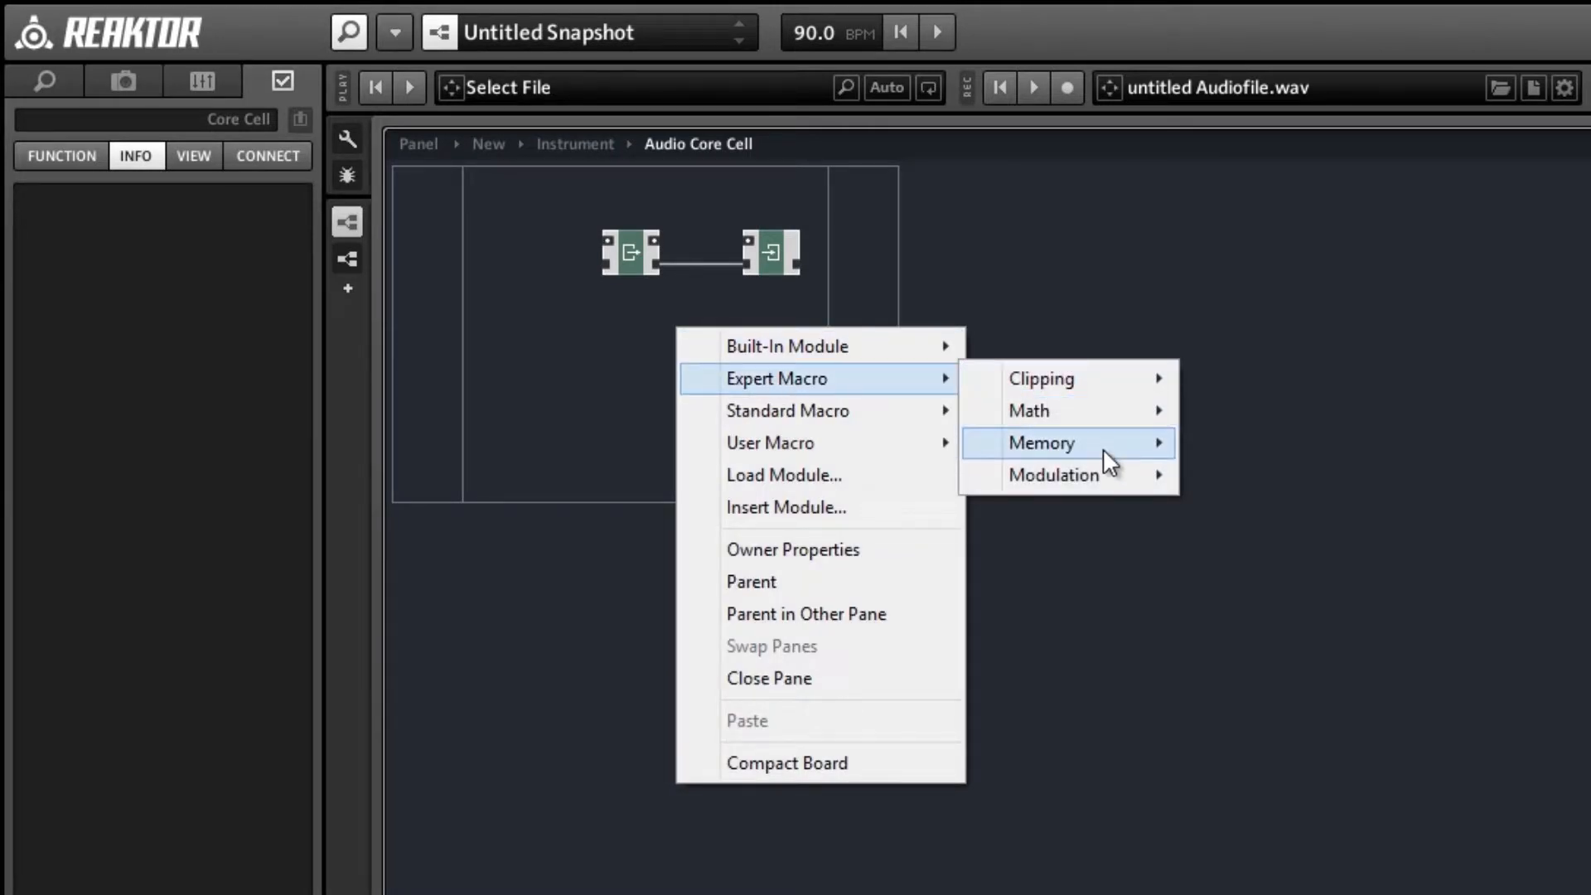
{"action": "mouse_move", "coordinate": [1102, 450]}
{"action": "left_click", "coordinate": [1231, 476]}
{"action": "left_click", "coordinate": [1231, 476]}
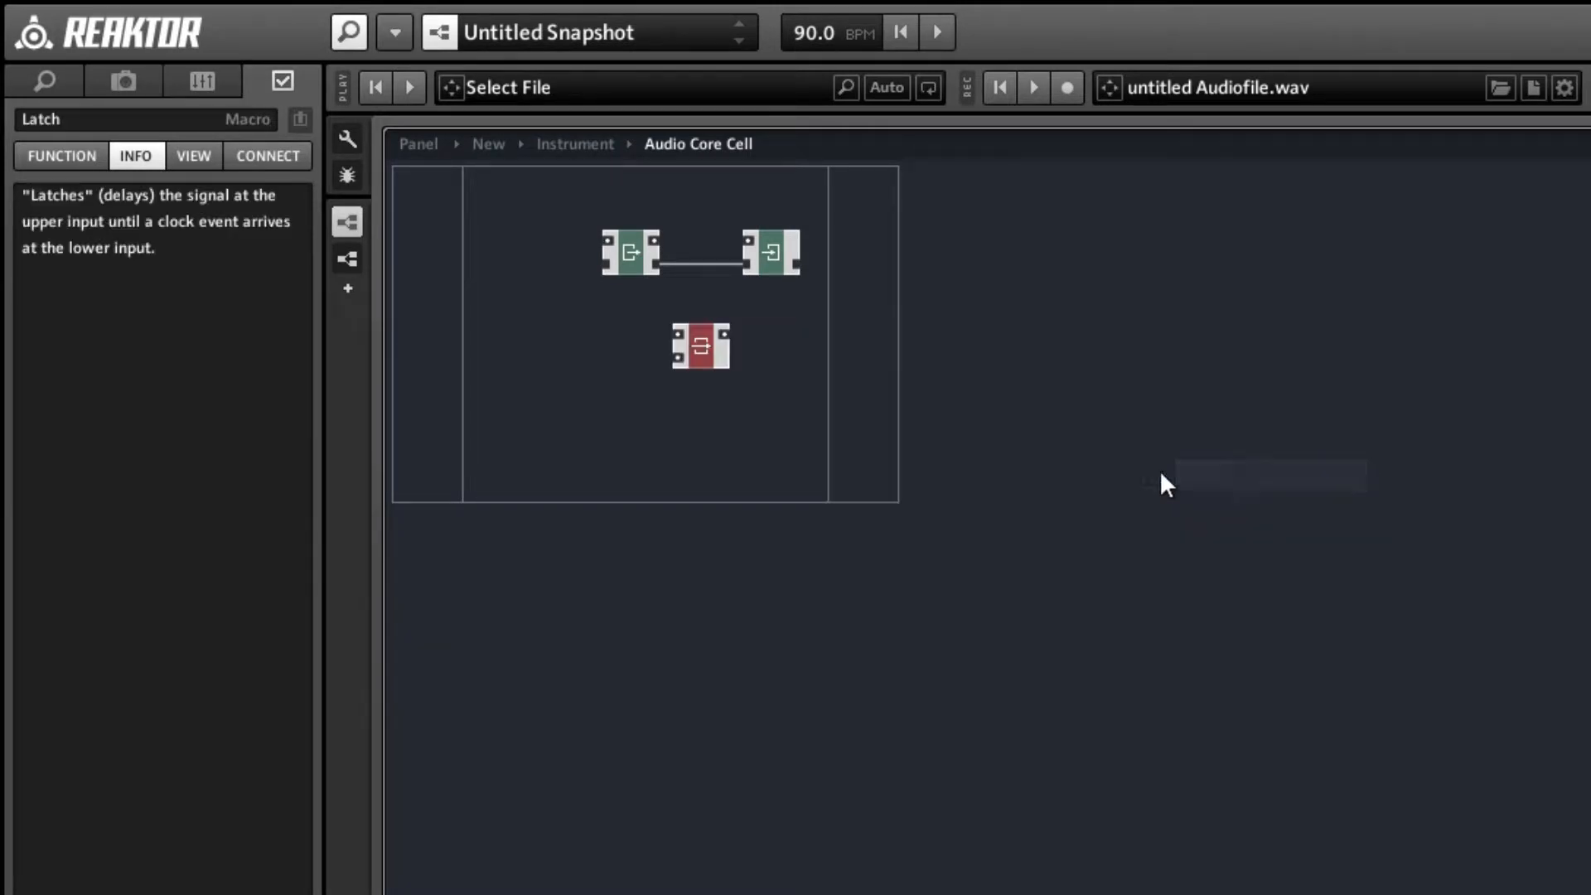
{"action": "double_click", "coordinate": [704, 365]}
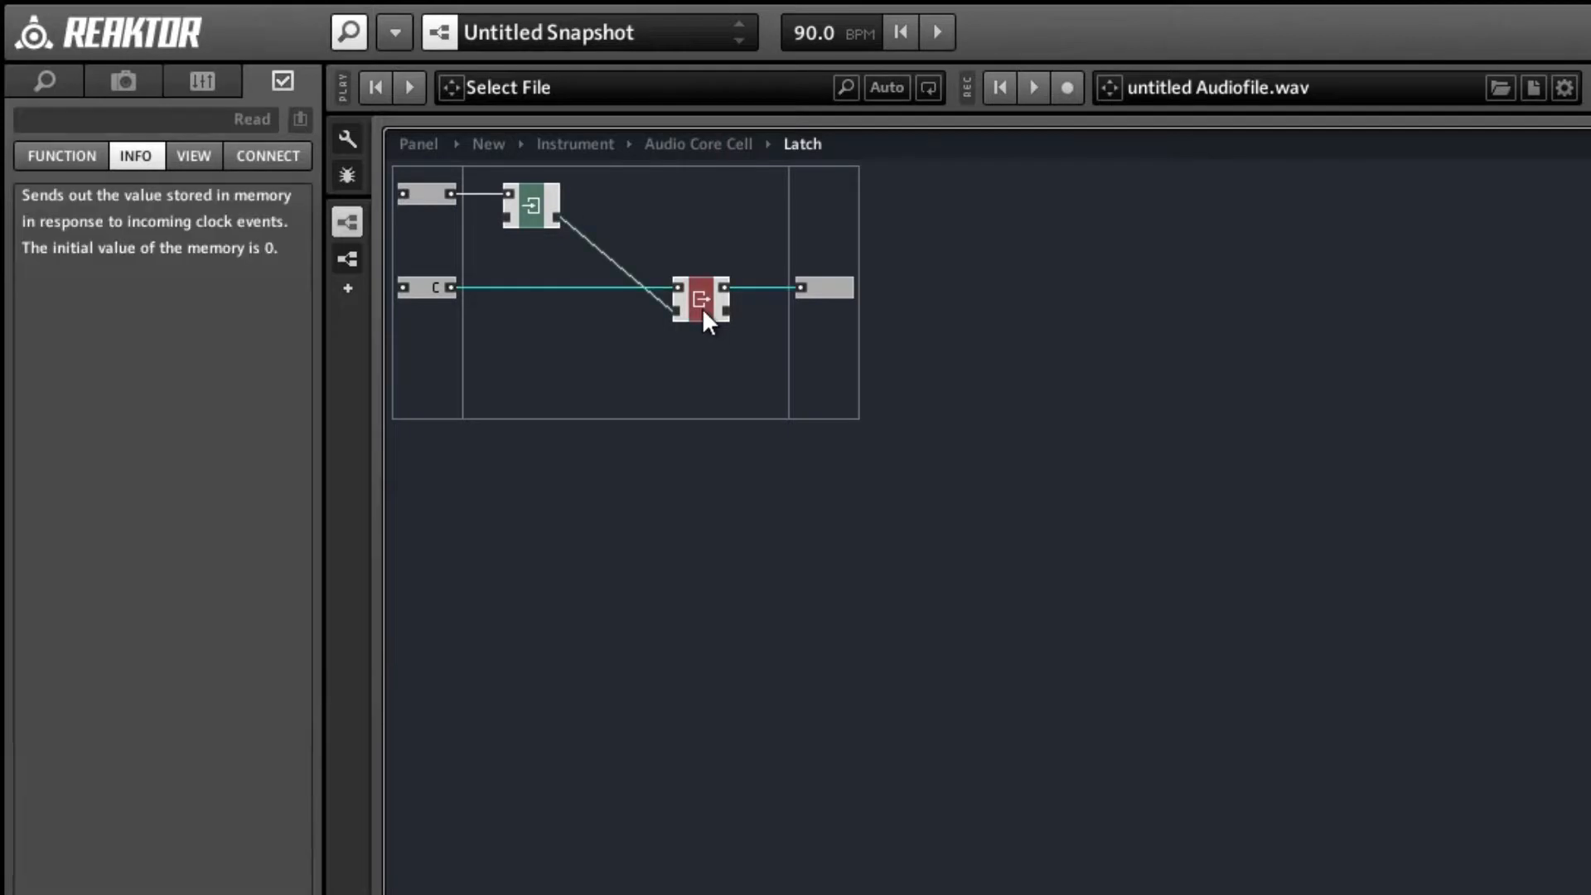
{"action": "double_click", "coordinate": [471, 300]}
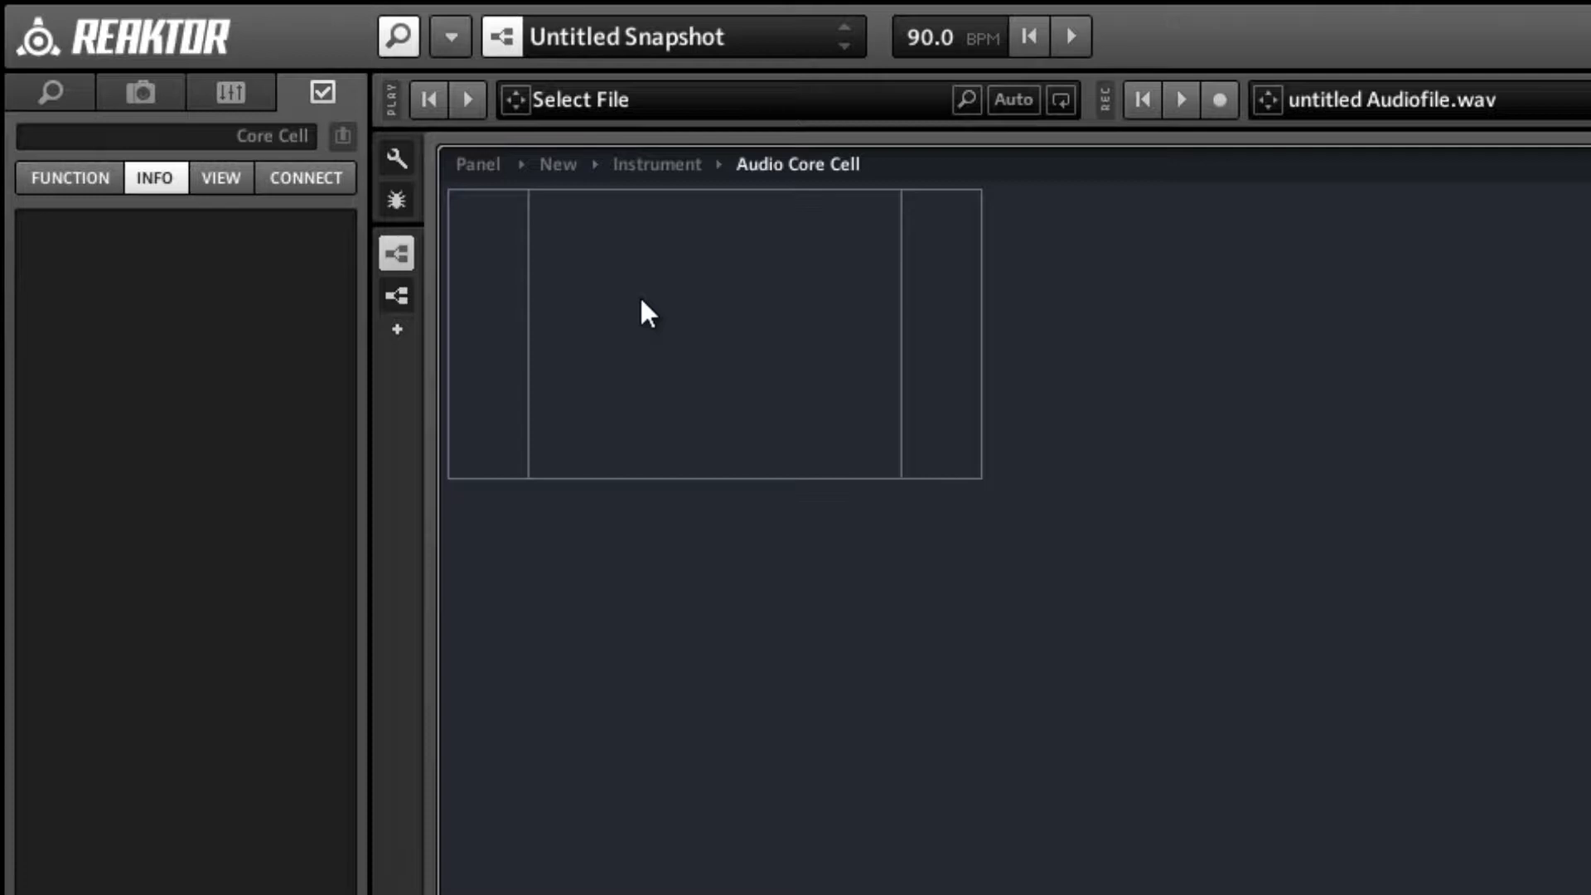
Insert a built-in Read memory module in the middle of the emptied core cell.
{"action": "right_click", "coordinate": [640, 300]}
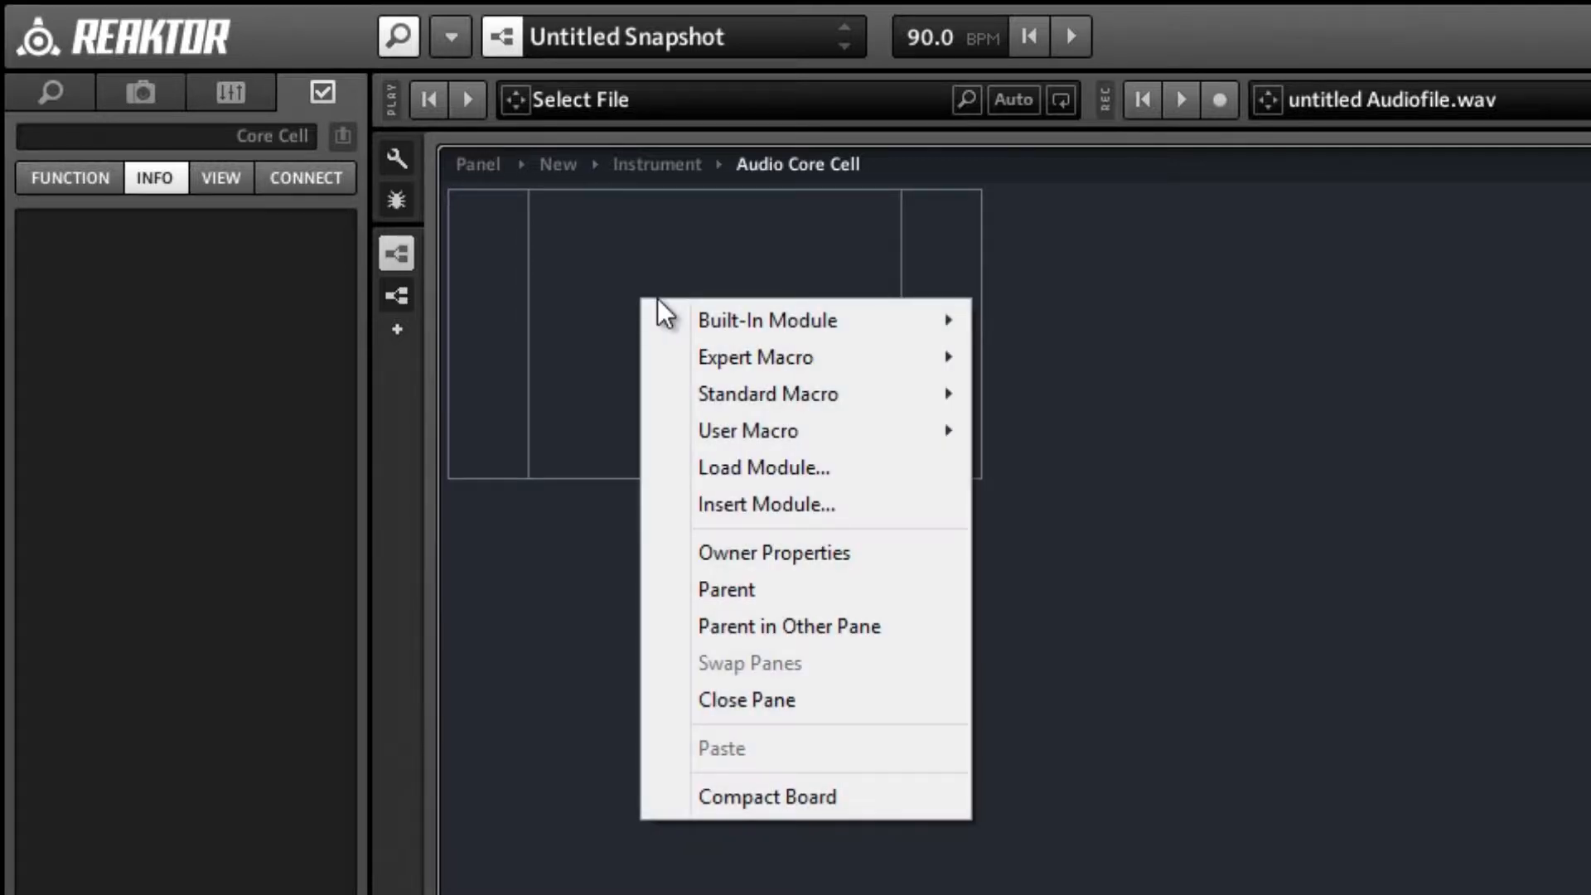
{"action": "mouse_move", "coordinate": [695, 318]}
{"action": "mouse_move", "coordinate": [1083, 471]}
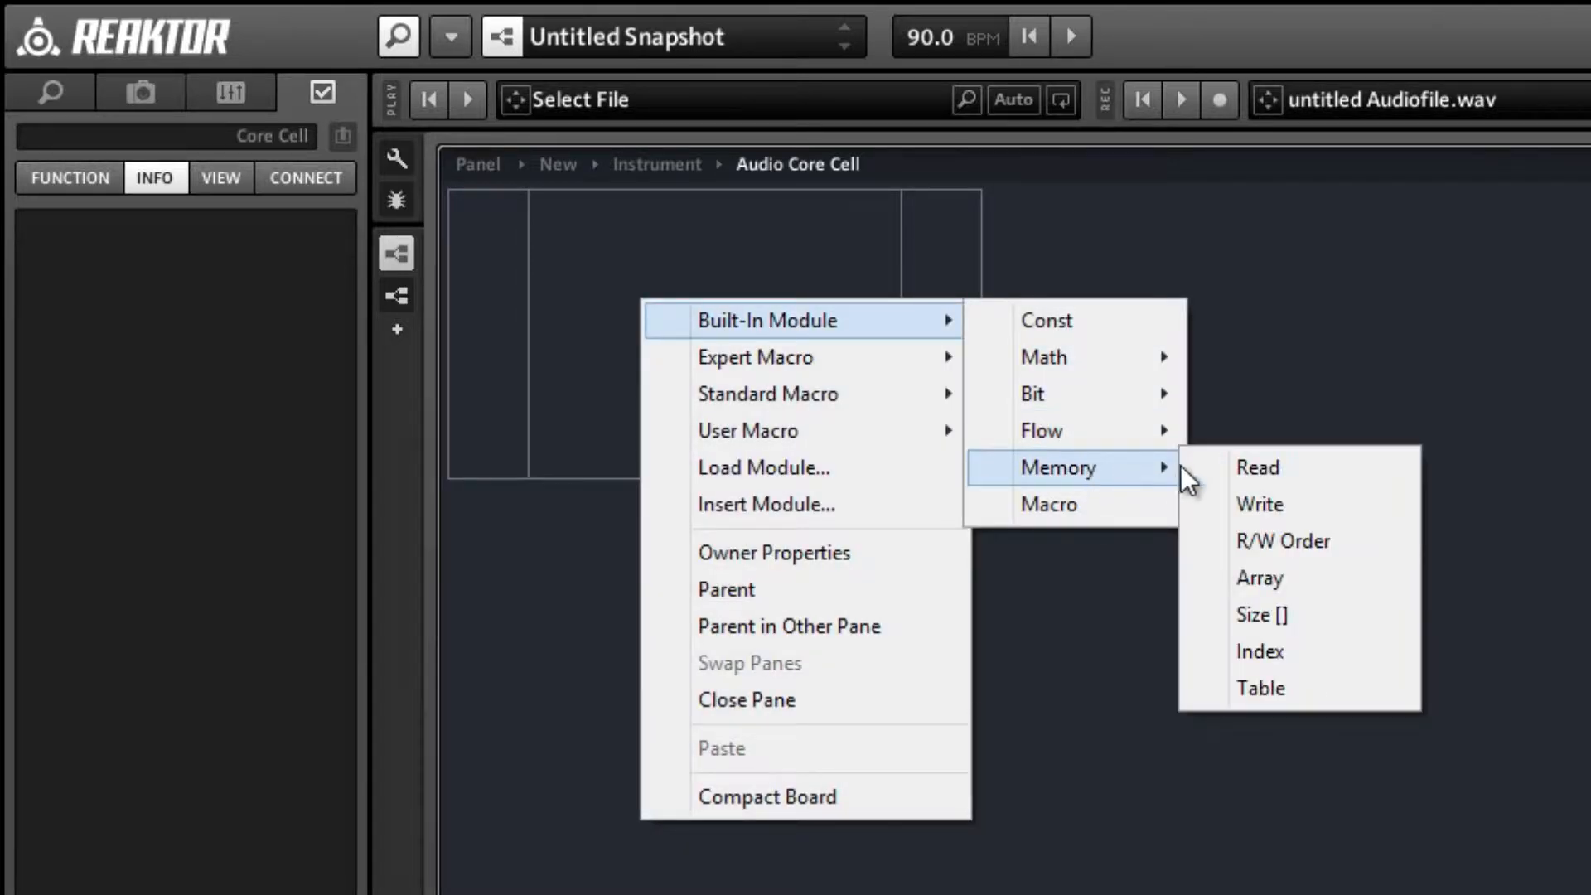
{"action": "left_click", "coordinate": [1205, 467]}
Insert a built-in Write memory module and place it level with the Read module, to its right.
{"action": "right_click", "coordinate": [816, 287]}
{"action": "mouse_move", "coordinate": [888, 297]}
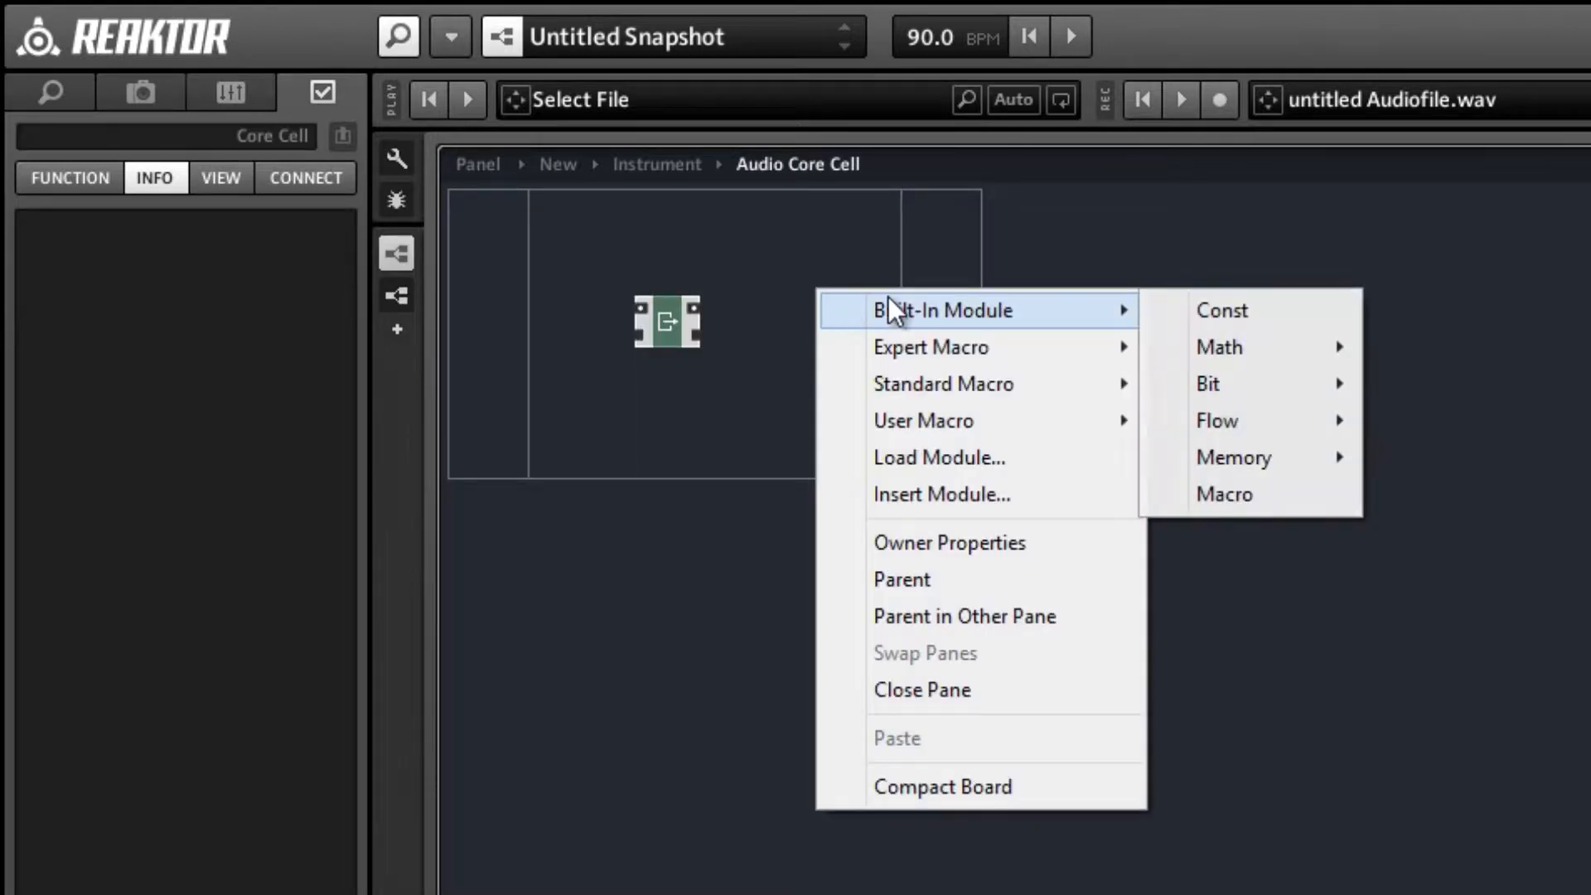
{"action": "mouse_move", "coordinate": [1216, 454]}
{"action": "left_click", "coordinate": [1434, 494]}
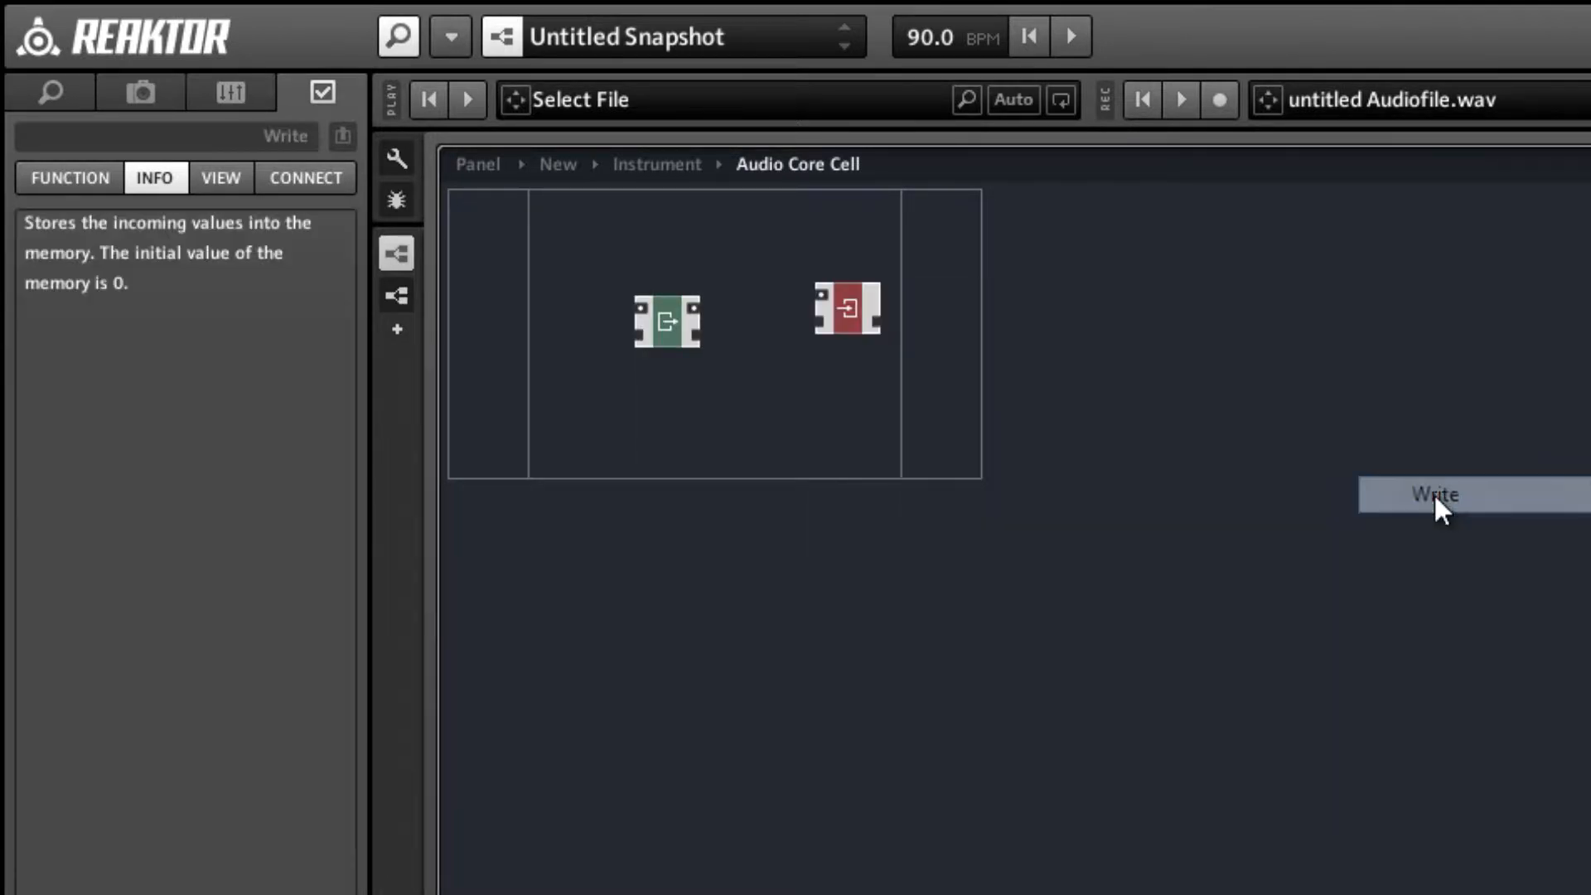
{"action": "left_click", "coordinate": [845, 400]}
{"action": "left_click_drag", "start_coordinate": [852, 304], "coordinate": [883, 317]}
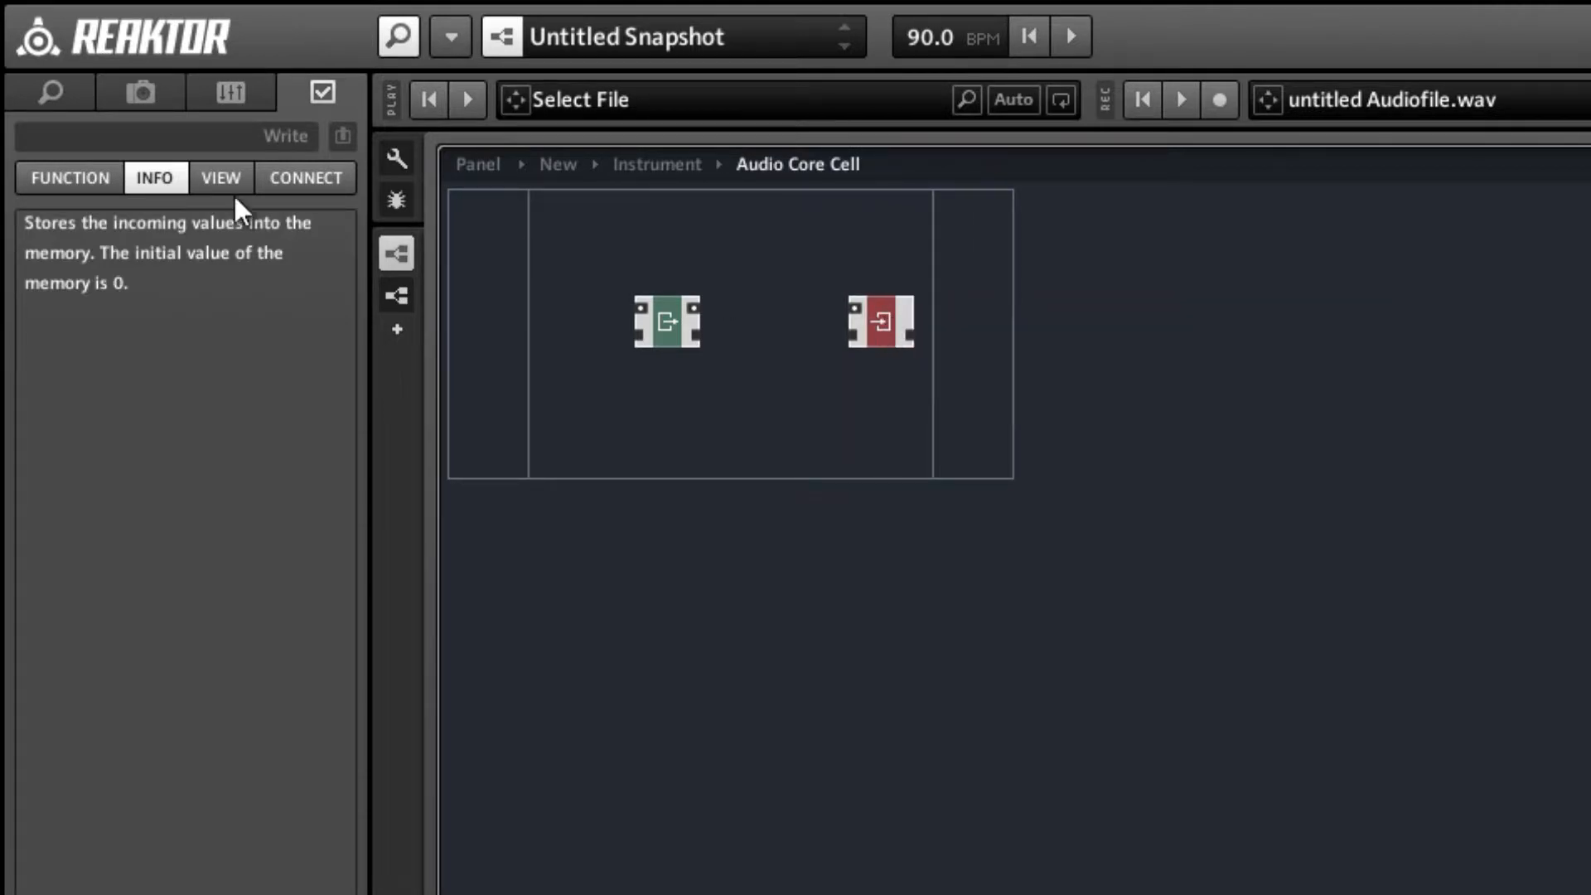
Show the Write module's function properties, wire Read's memory output to Write's memory input, and move Write further right.
{"action": "left_click", "coordinate": [86, 174]}
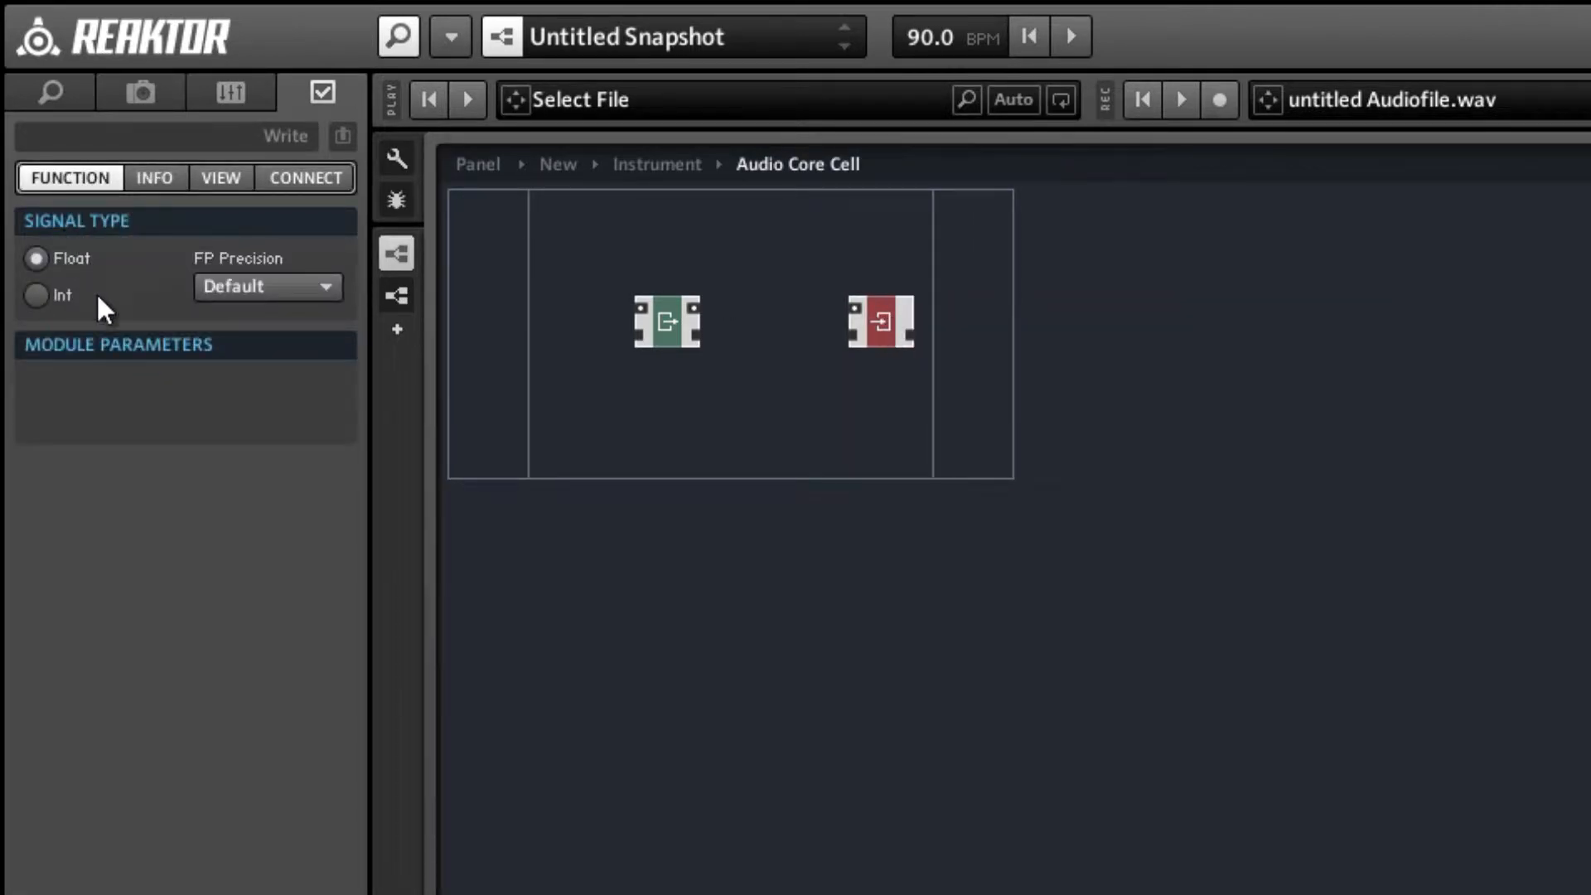
{"action": "left_click", "coordinate": [744, 403]}
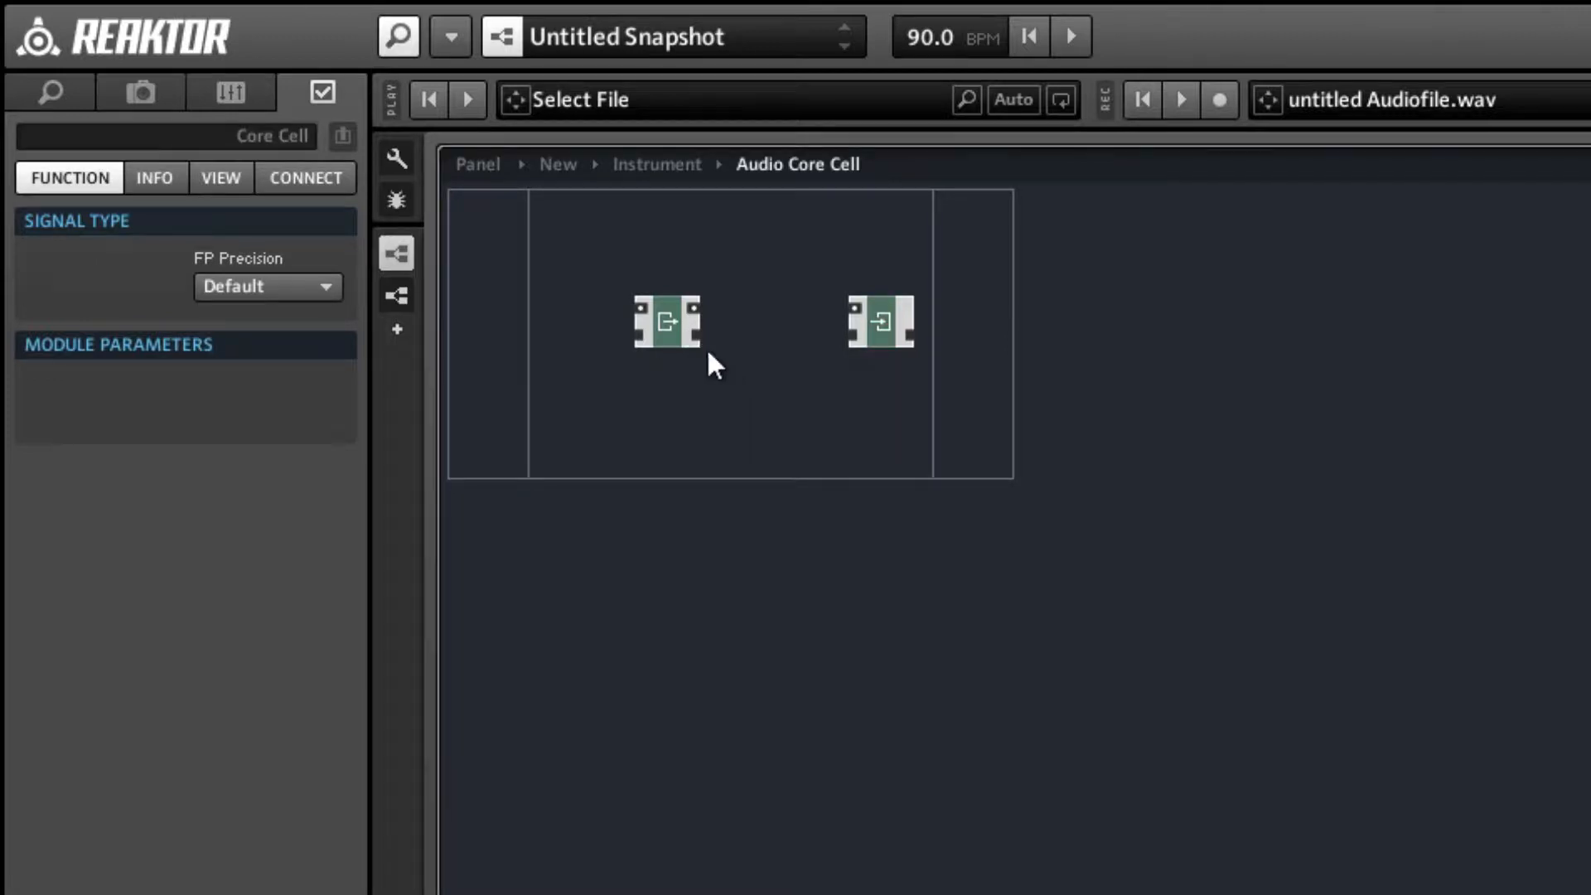
{"action": "left_click_drag", "start_coordinate": [694, 337], "coordinate": [931, 332]}
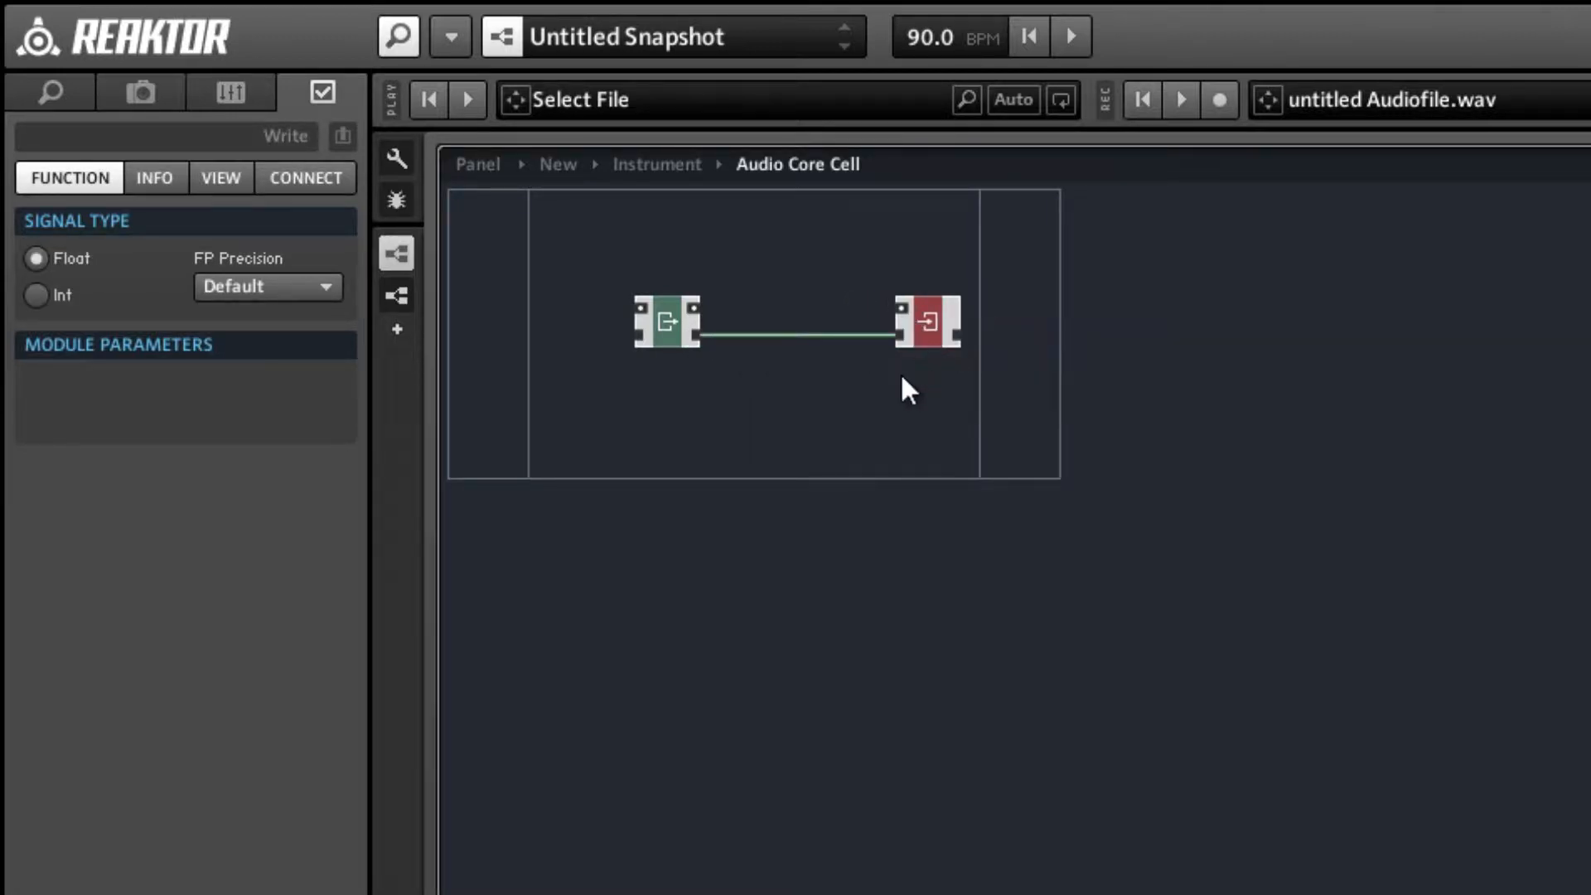
{"action": "left_click", "coordinate": [885, 395]}
Set the signal type of the Write and Read modules to Int and reconnect Read's memory output to Write's memory input.
{"action": "left_click", "coordinate": [908, 325]}
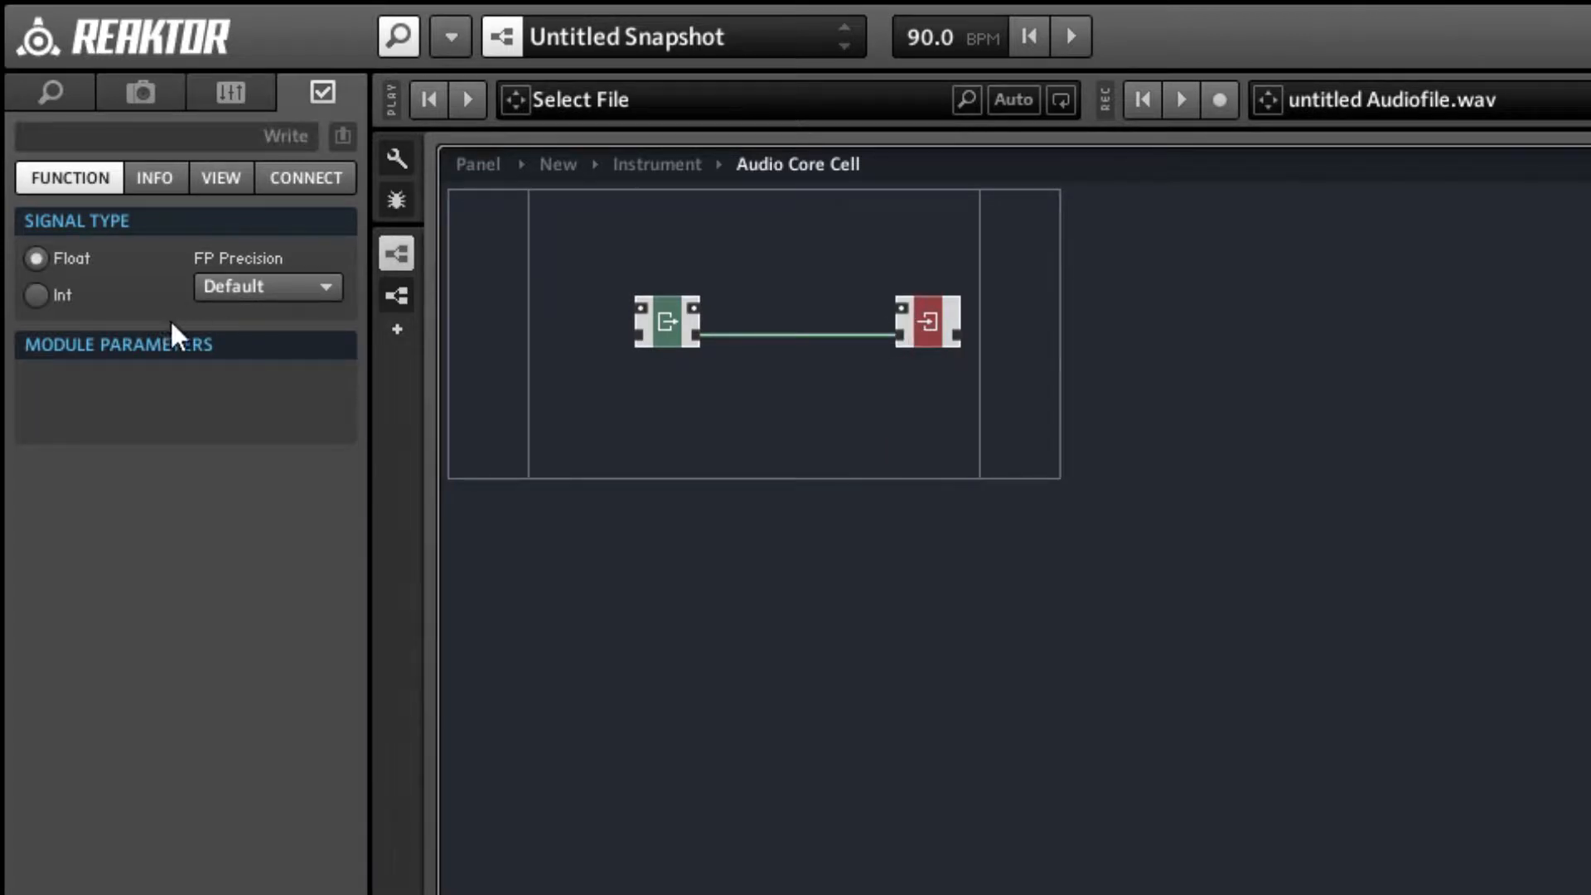
{"action": "left_click", "coordinate": [58, 295]}
{"action": "left_click", "coordinate": [622, 401]}
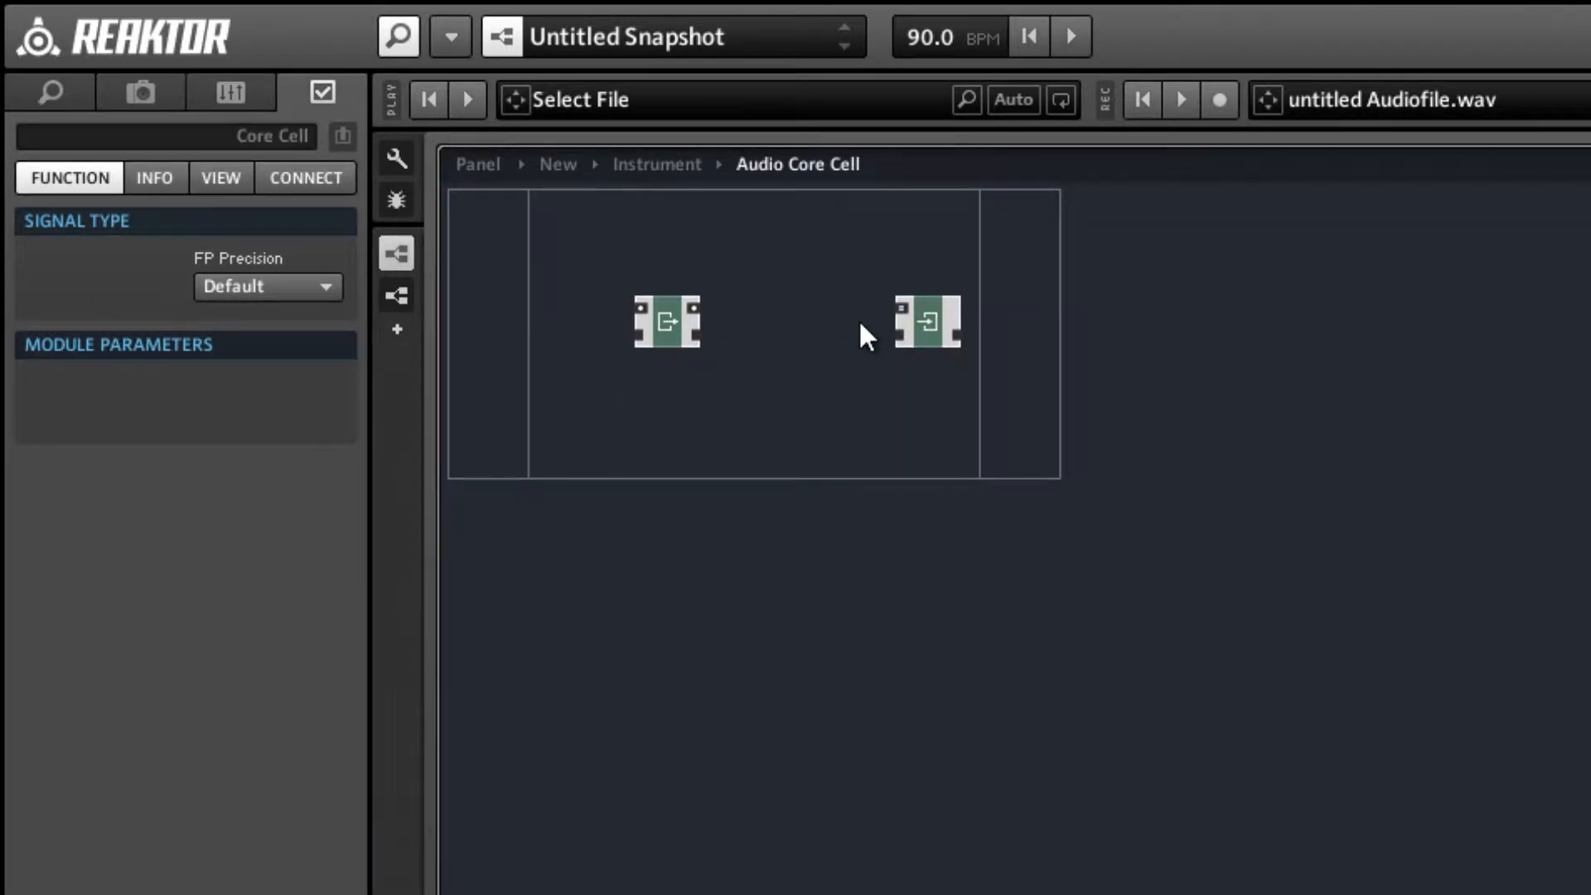
{"action": "left_click", "coordinate": [651, 324]}
{"action": "left_click", "coordinate": [63, 298]}
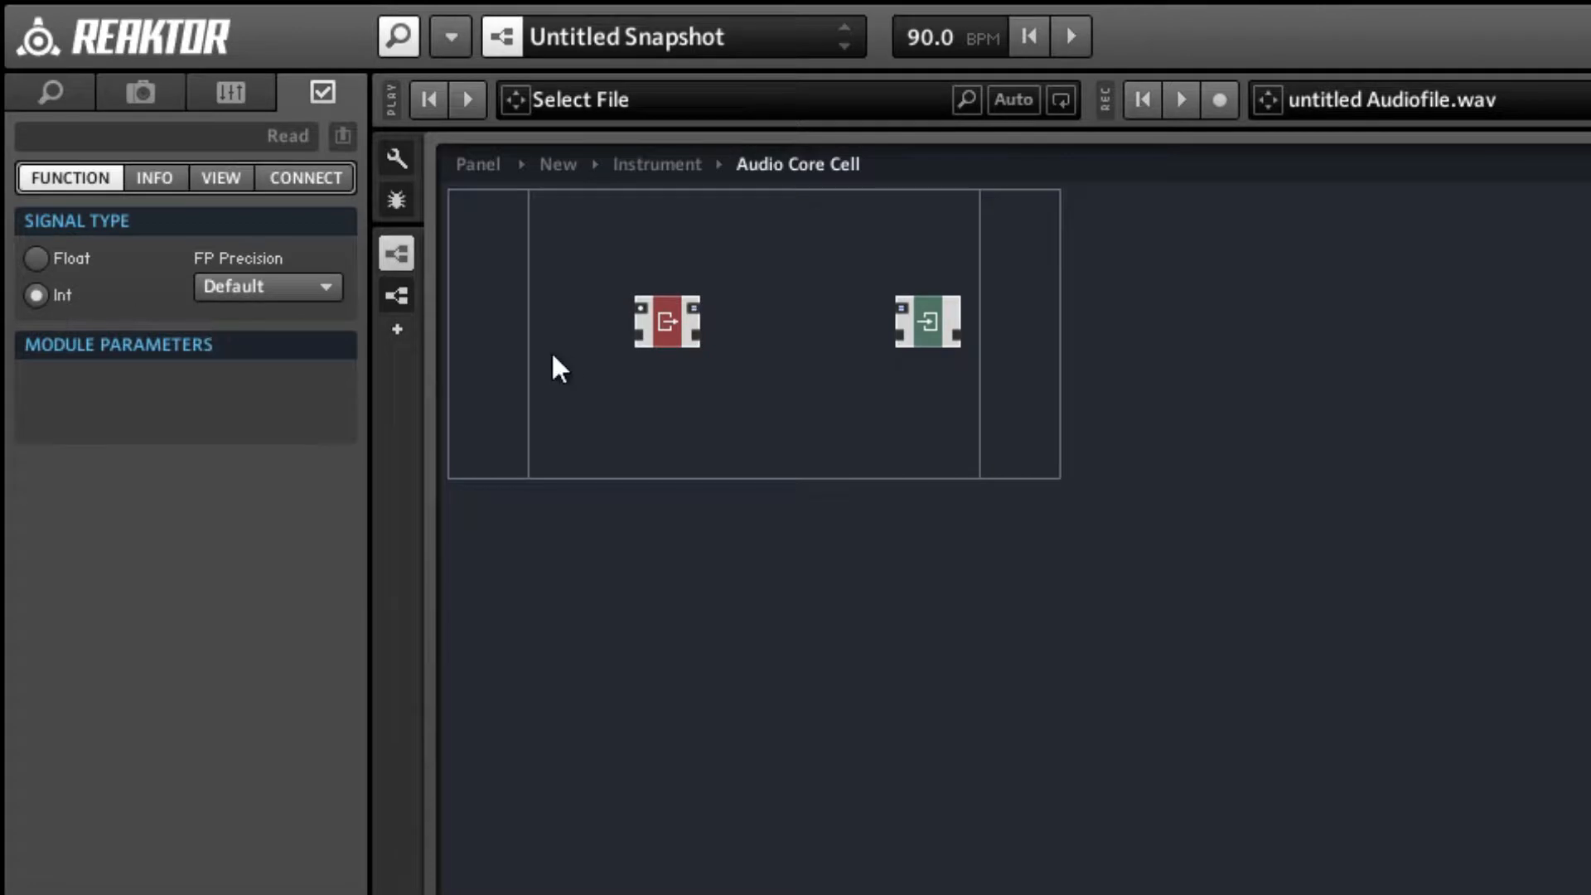
{"action": "left_click_drag", "start_coordinate": [703, 335], "coordinate": [901, 339]}
{"action": "left_click", "coordinate": [859, 406]}
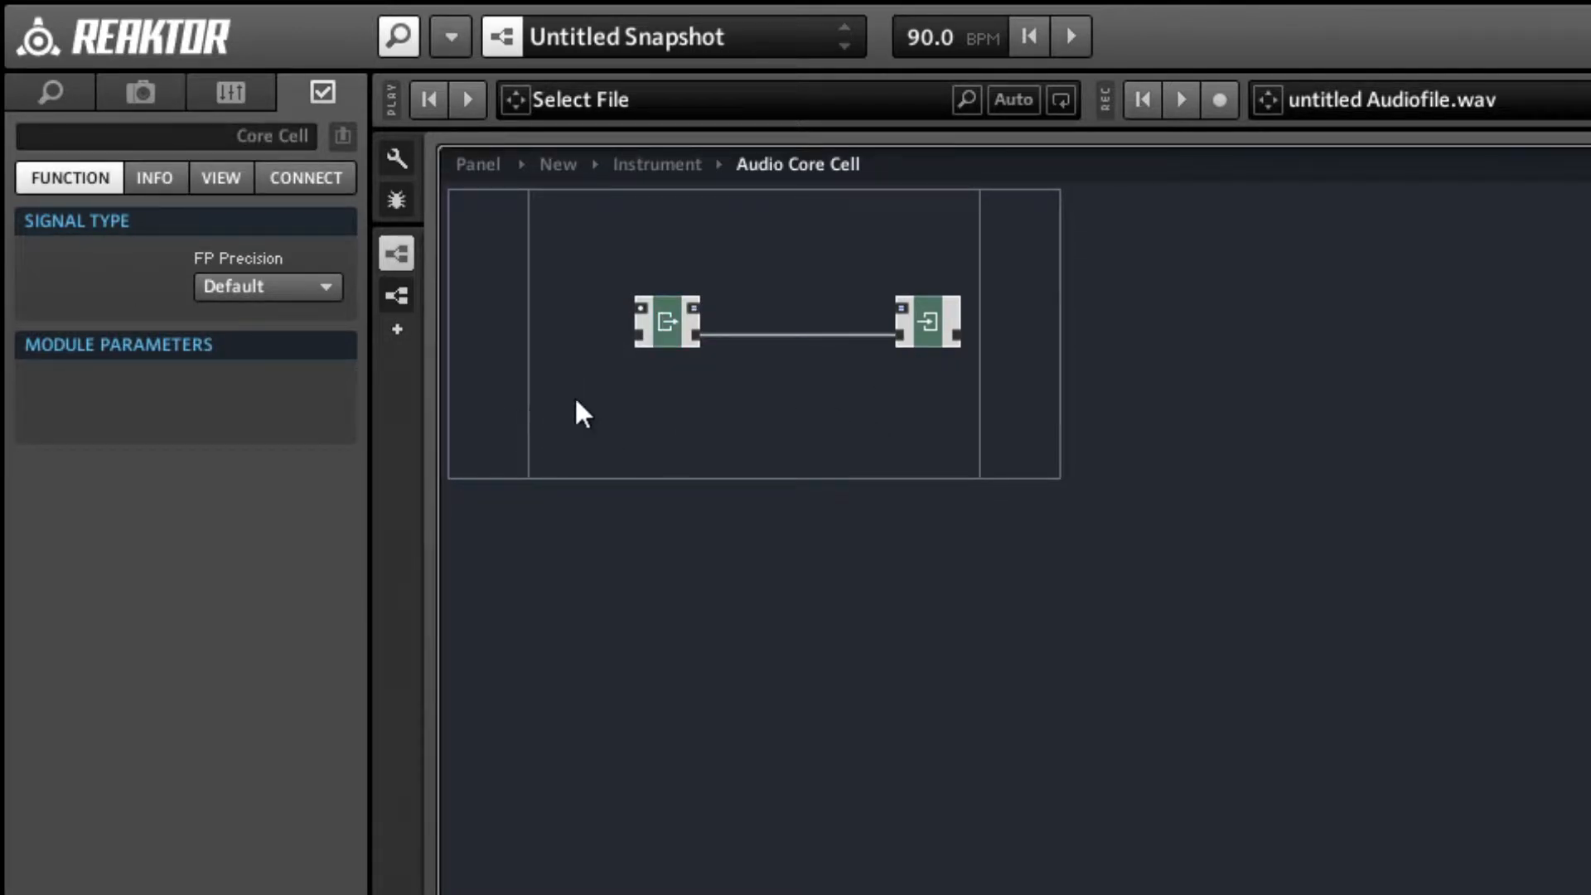
Insert a built-in addition (+) math module above the Read and Write modules and set its signal type to Int.
{"action": "right_click", "coordinate": [788, 217]}
{"action": "mouse_move", "coordinate": [813, 238]}
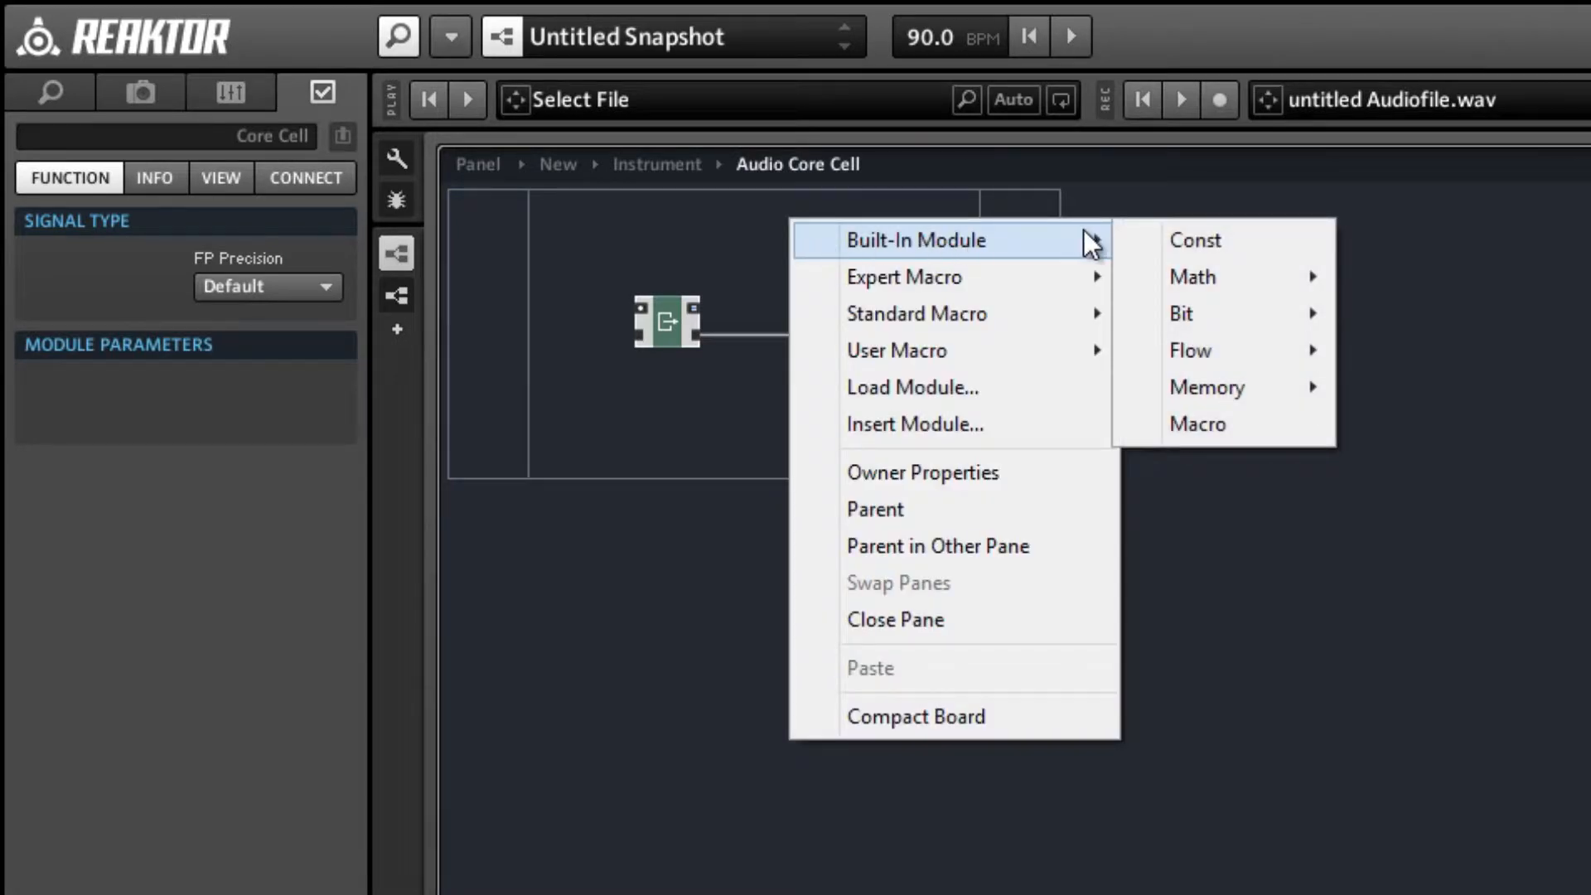
{"action": "mouse_move", "coordinate": [1183, 277]}
{"action": "left_click", "coordinate": [1435, 279]}
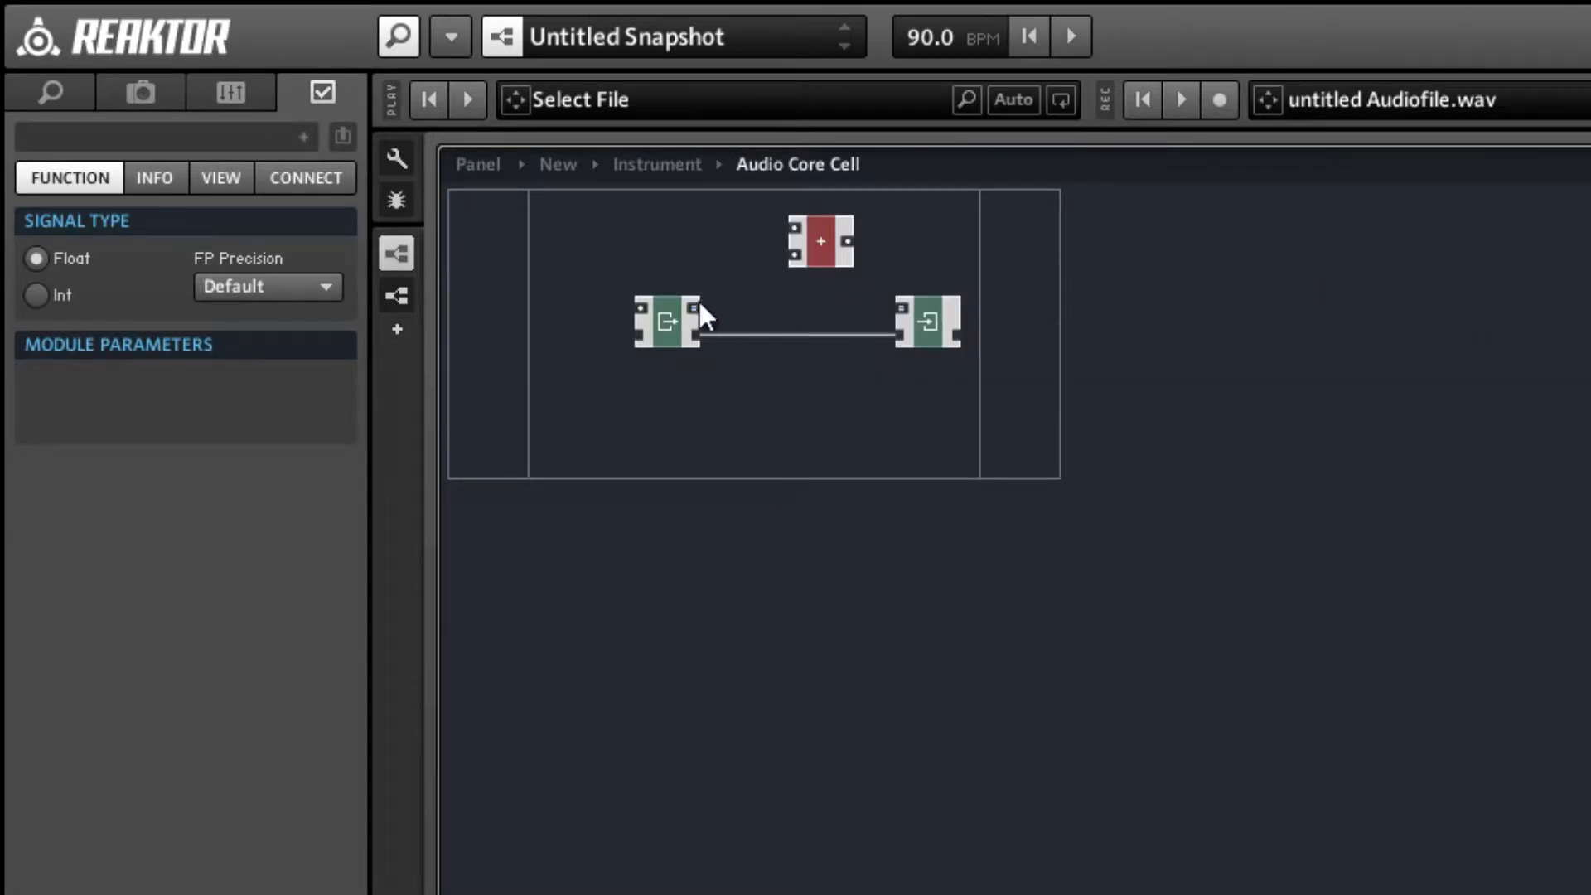
{"action": "left_click", "coordinate": [52, 290]}
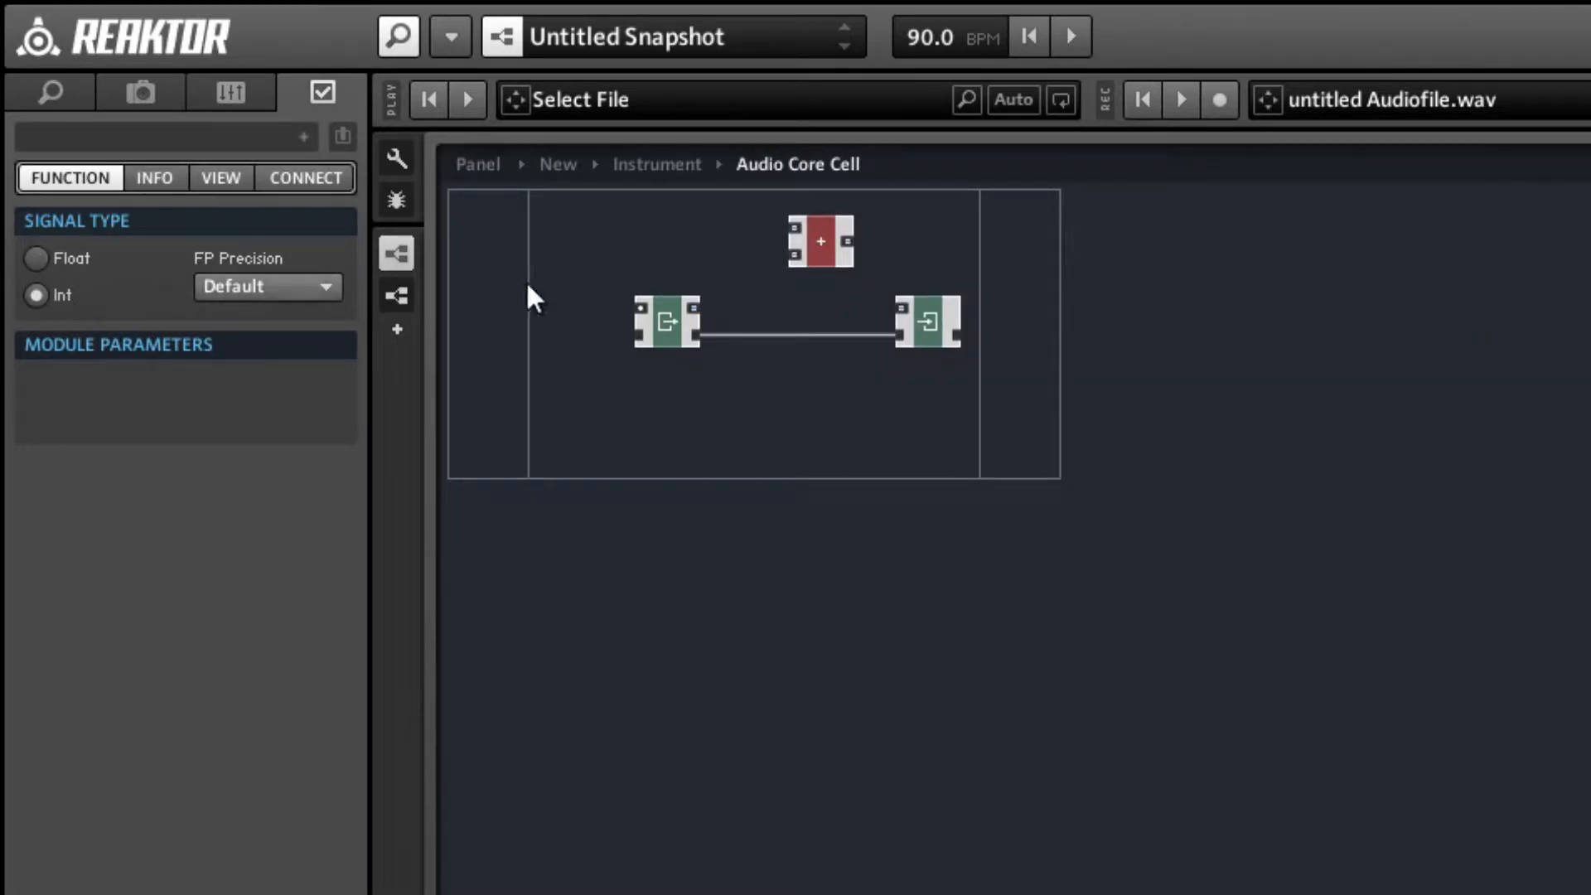
Wire Read's value output to the addition module's lower input and connect a new QuickConst of 1 to its upper input.
{"action": "left_click_drag", "start_coordinate": [694, 307], "coordinate": [785, 303]}
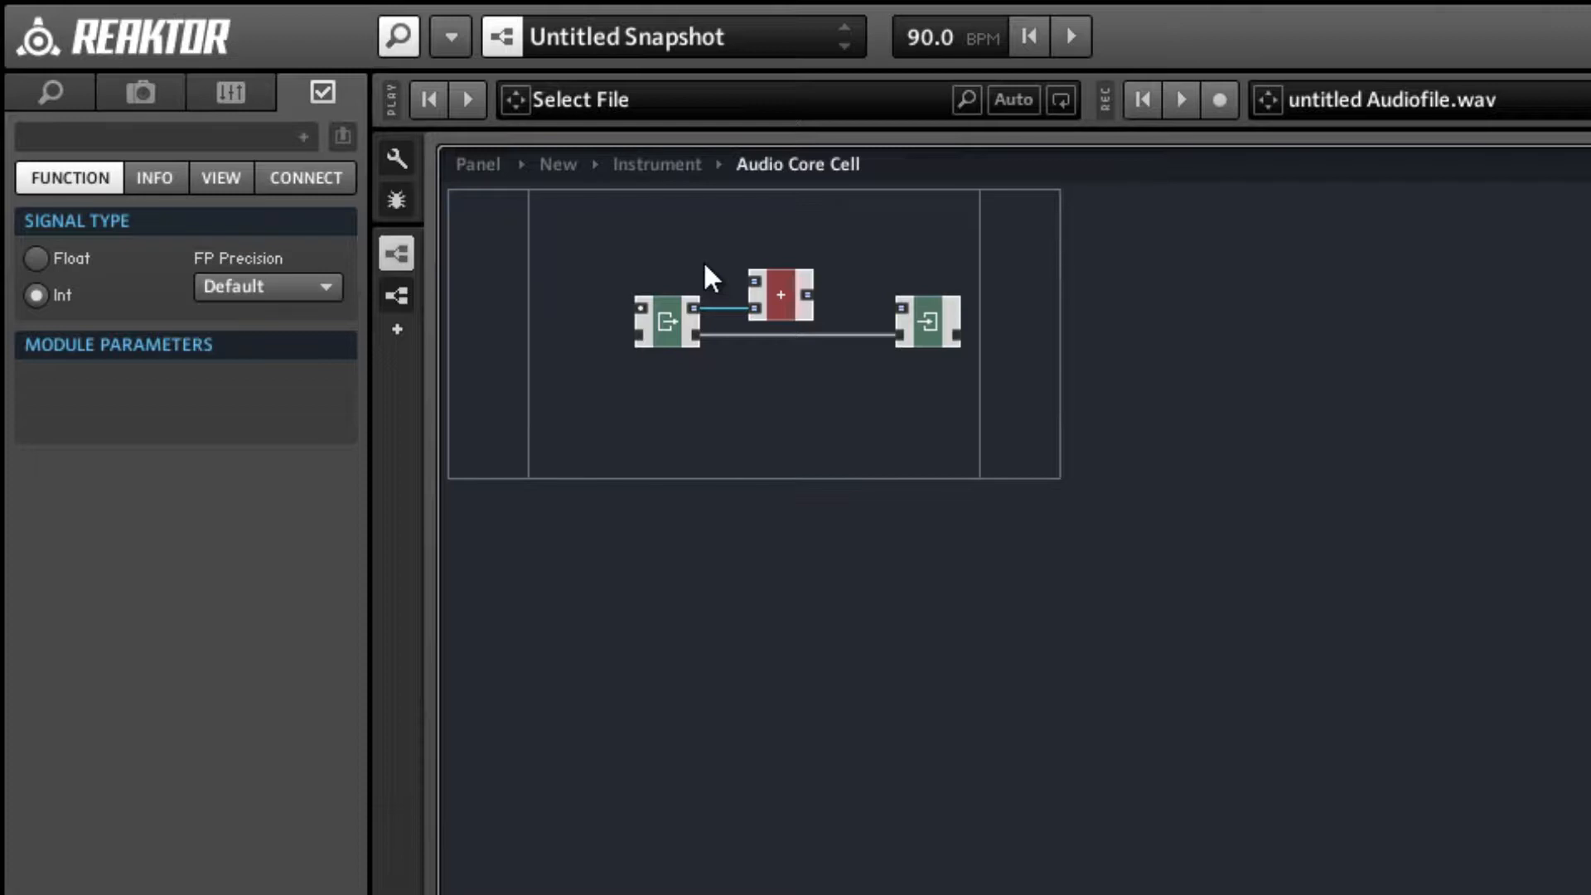
{"action": "left_click", "coordinate": [703, 260]}
{"action": "right_click", "coordinate": [754, 277]}
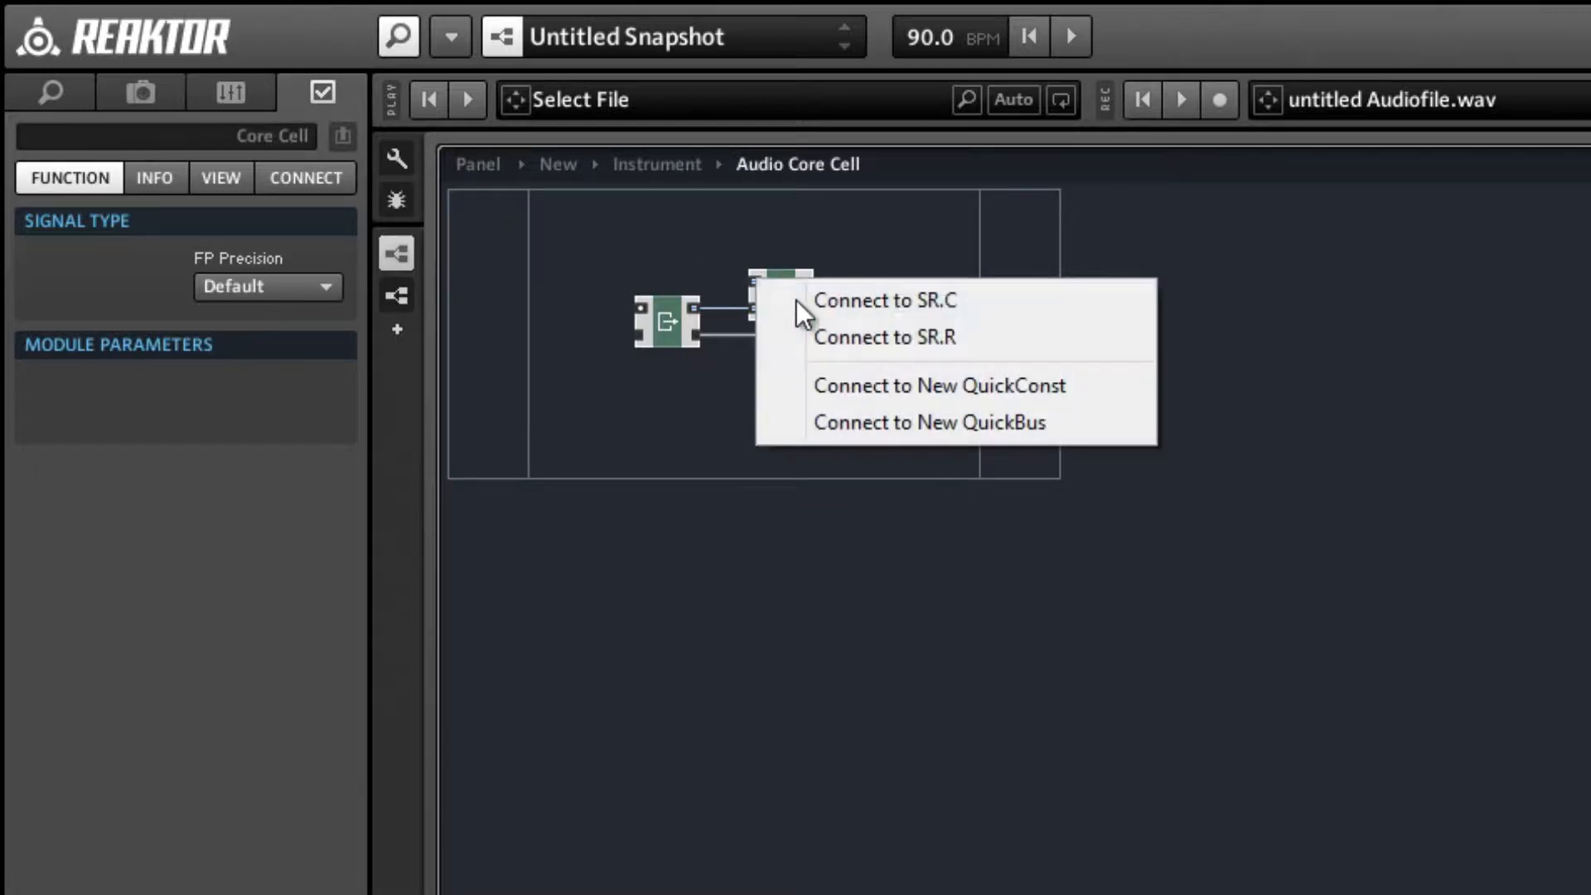
{"action": "left_click", "coordinate": [870, 386]}
Wire the addition module's output to Write's value input and move the Write and Read modules closer to it.
{"action": "left_click_drag", "start_coordinate": [808, 294], "coordinate": [863, 326]}
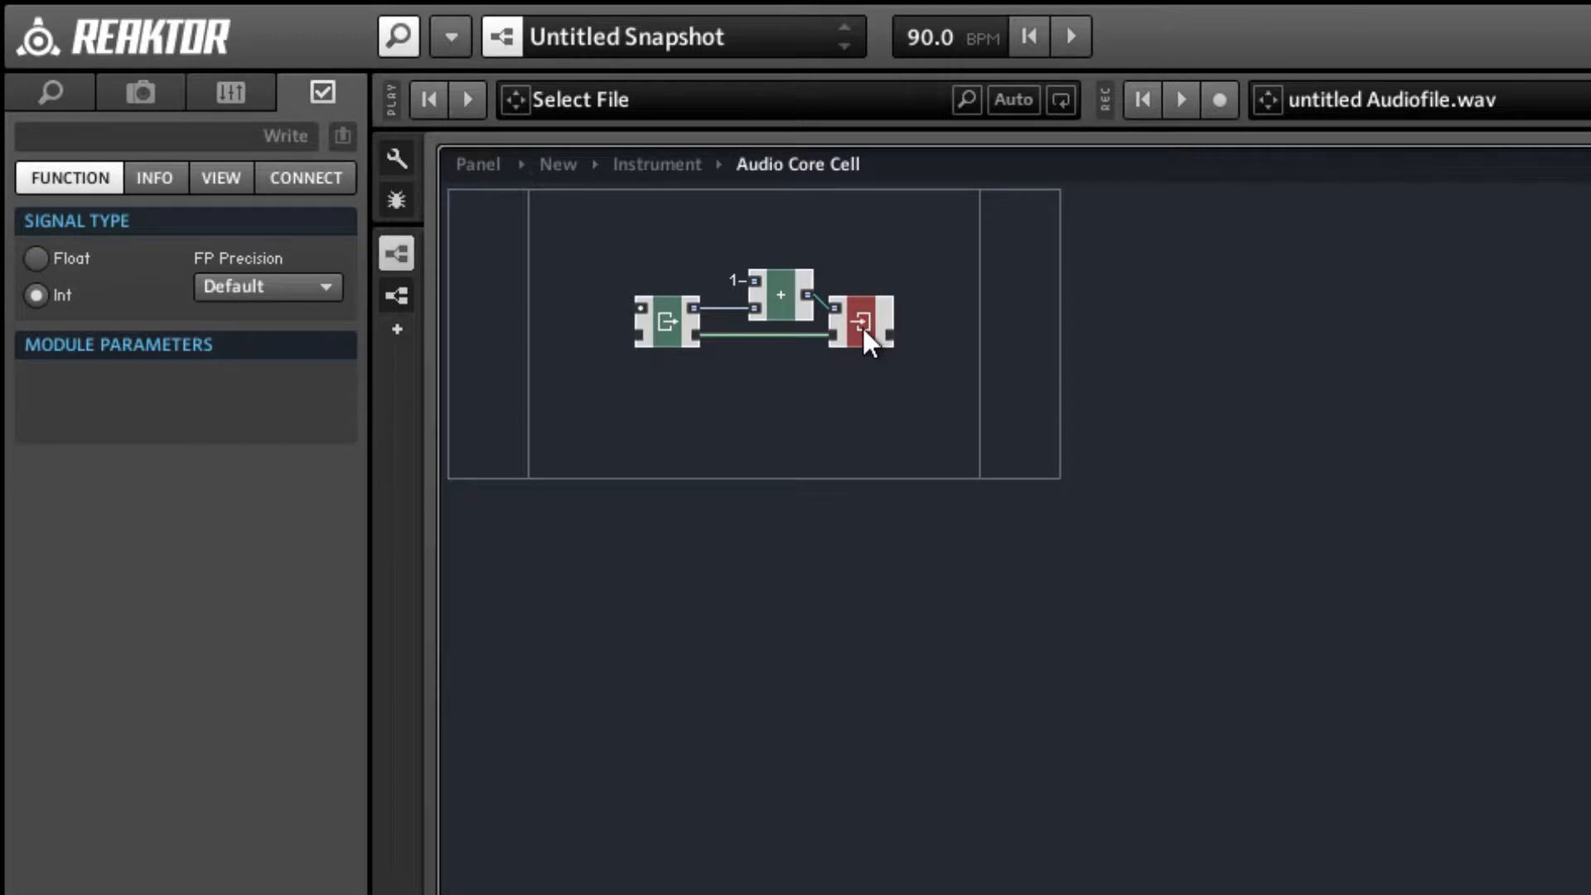
{"action": "left_click_drag", "start_coordinate": [663, 327], "coordinate": [689, 325]}
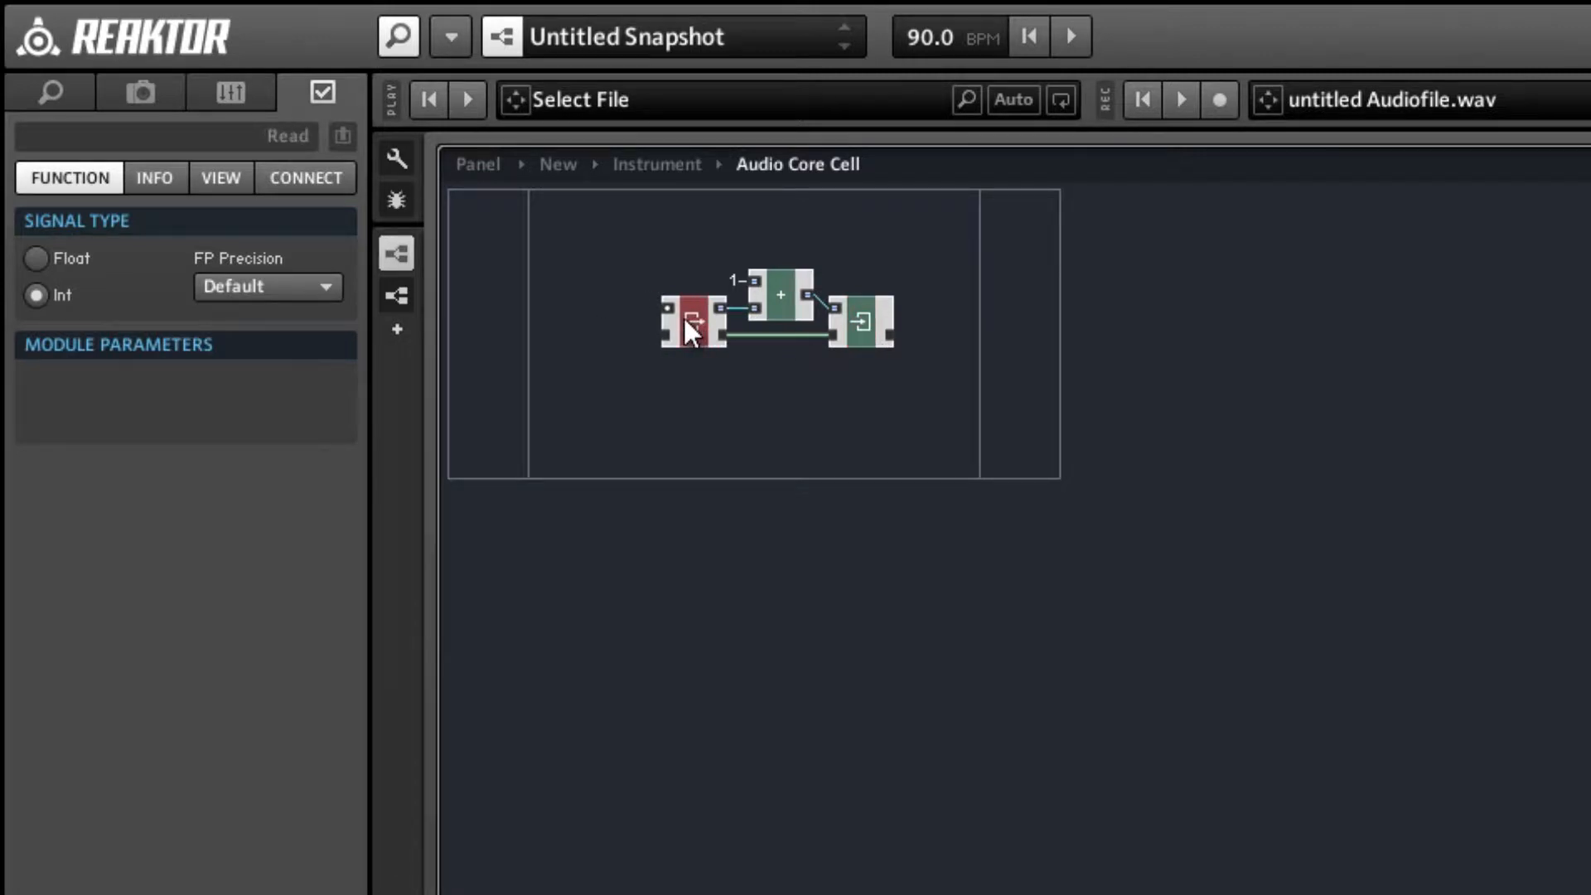
{"action": "left_click", "coordinate": [709, 402]}
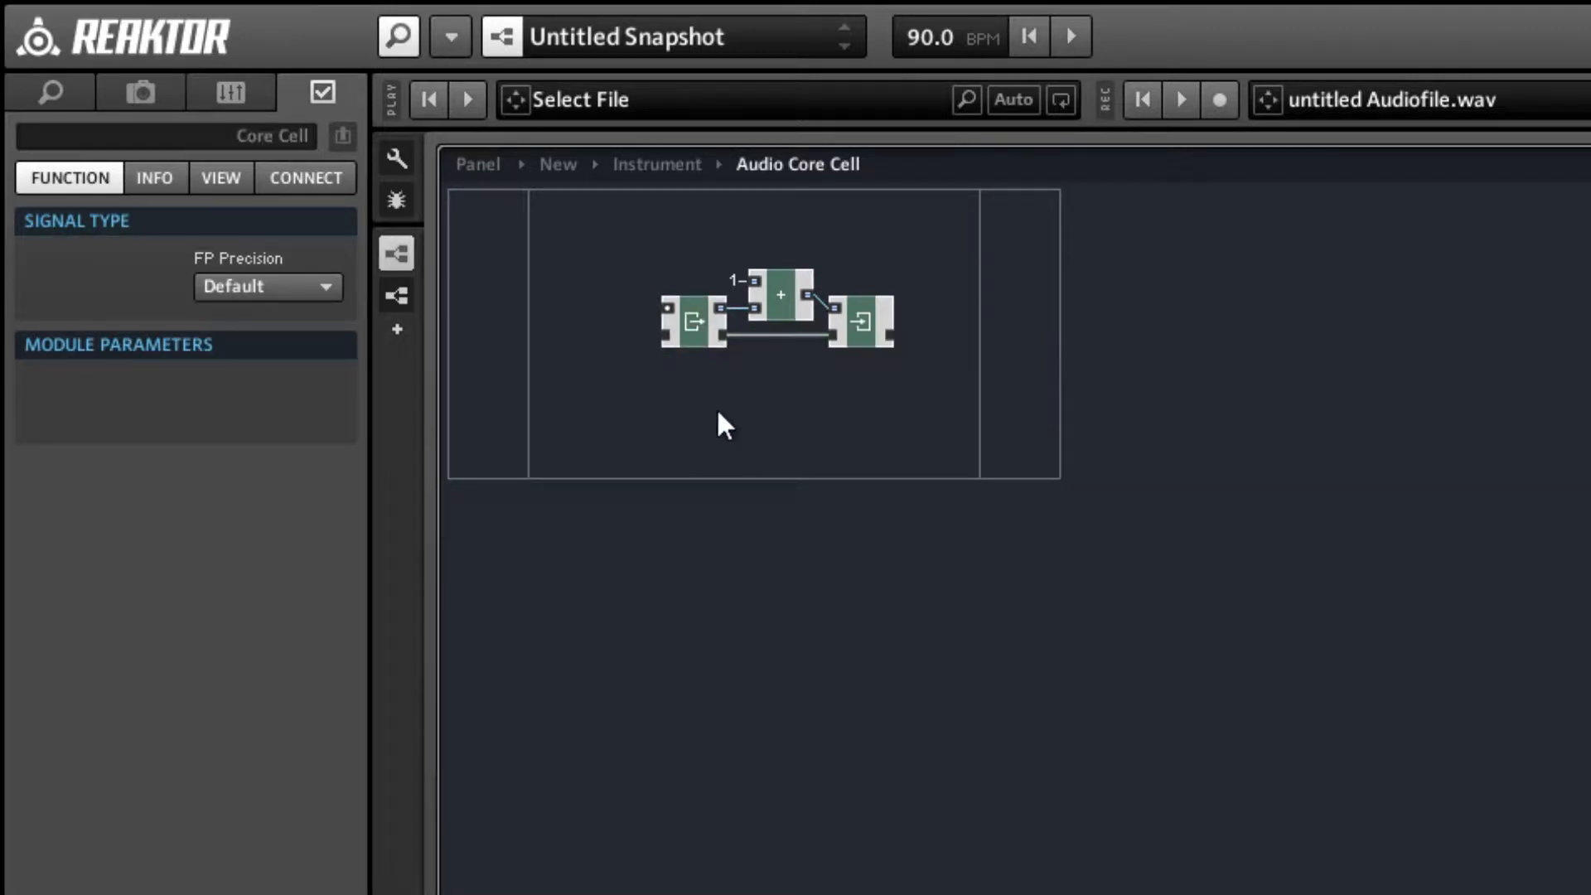
Add an output port to the core cell and wire the addition module's output to it.
{"action": "right_click", "coordinate": [1026, 282]}
{"action": "mouse_move", "coordinate": [1102, 305]}
{"action": "left_click", "coordinate": [1399, 313]}
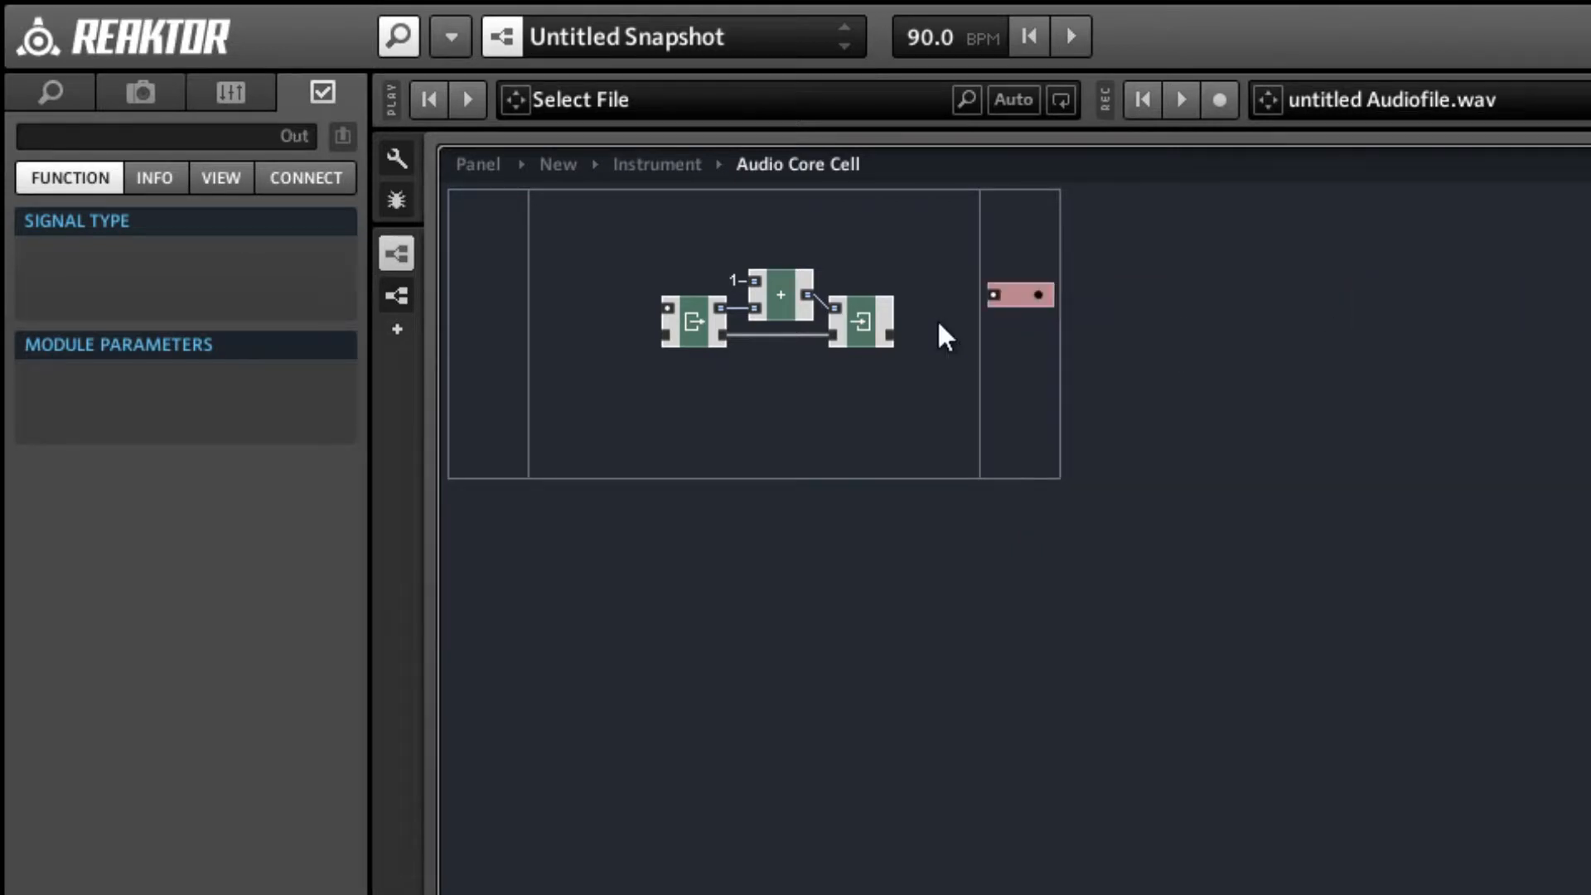
{"action": "left_click_drag", "start_coordinate": [836, 285], "coordinate": [1017, 290]}
{"action": "left_click", "coordinate": [734, 435]}
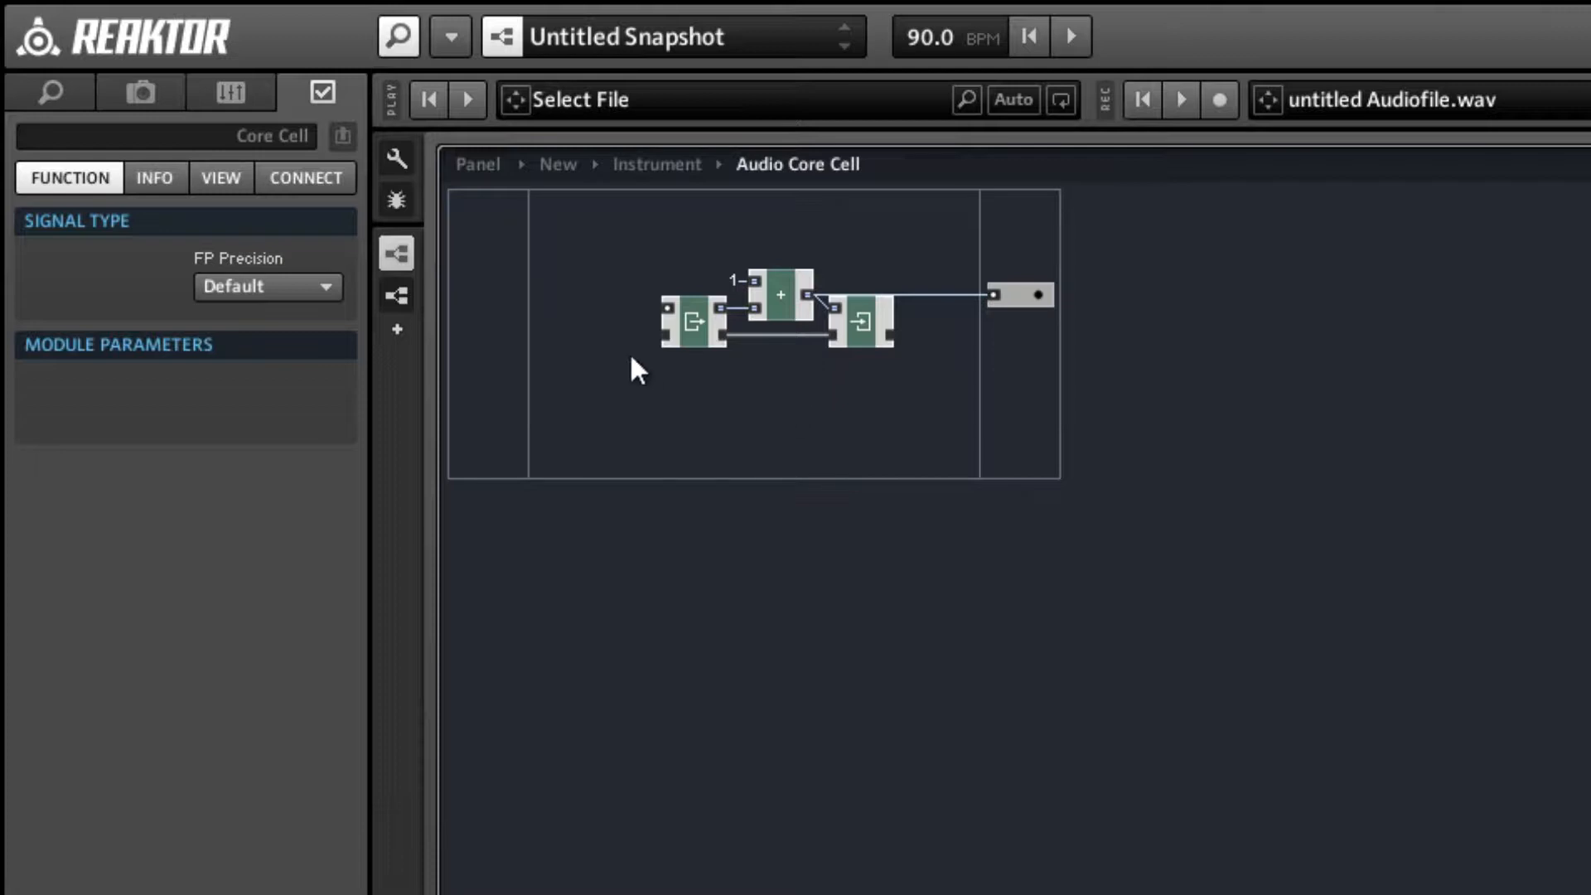
Connect the Read module's clock input to SR.C and name the cell's output port Samples.
{"action": "right_click", "coordinate": [672, 314]}
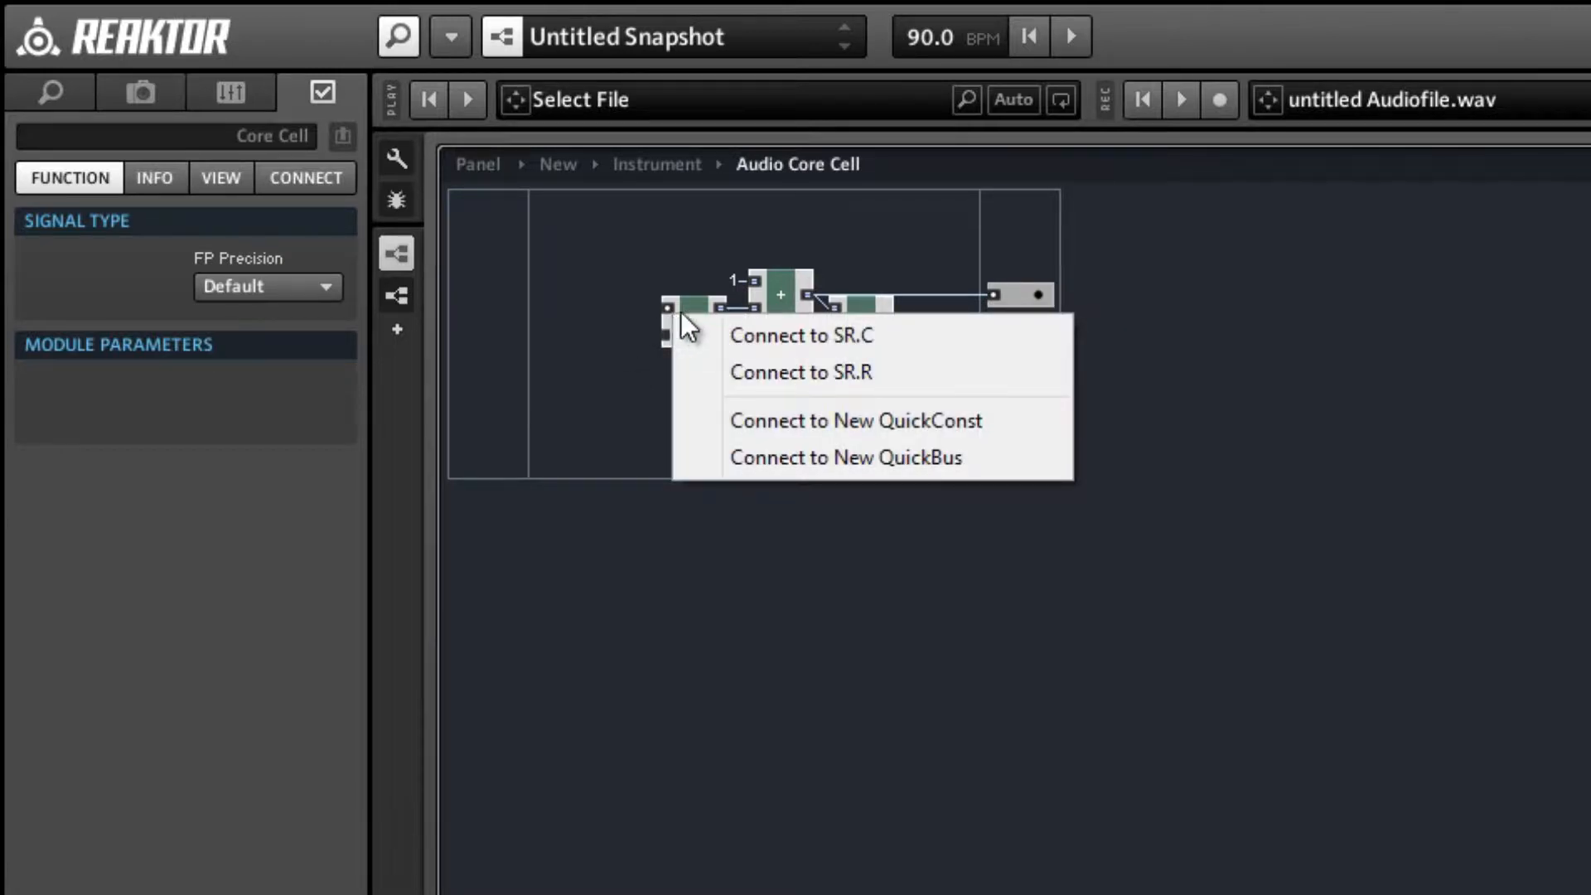
{"action": "left_click", "coordinate": [842, 343]}
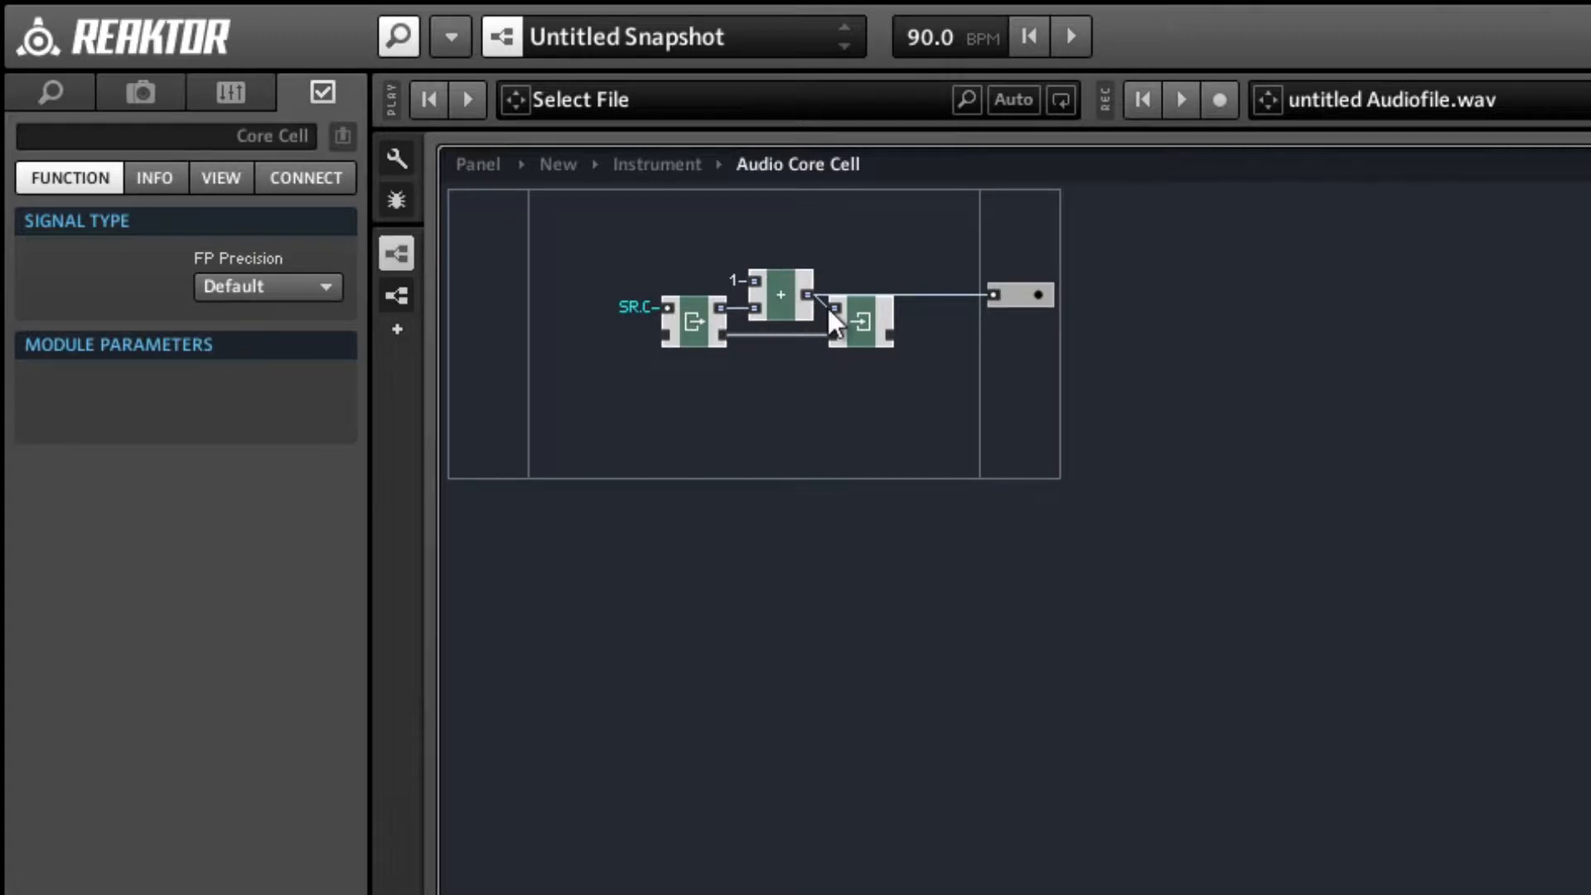
{"action": "left_click", "coordinate": [1003, 297]}
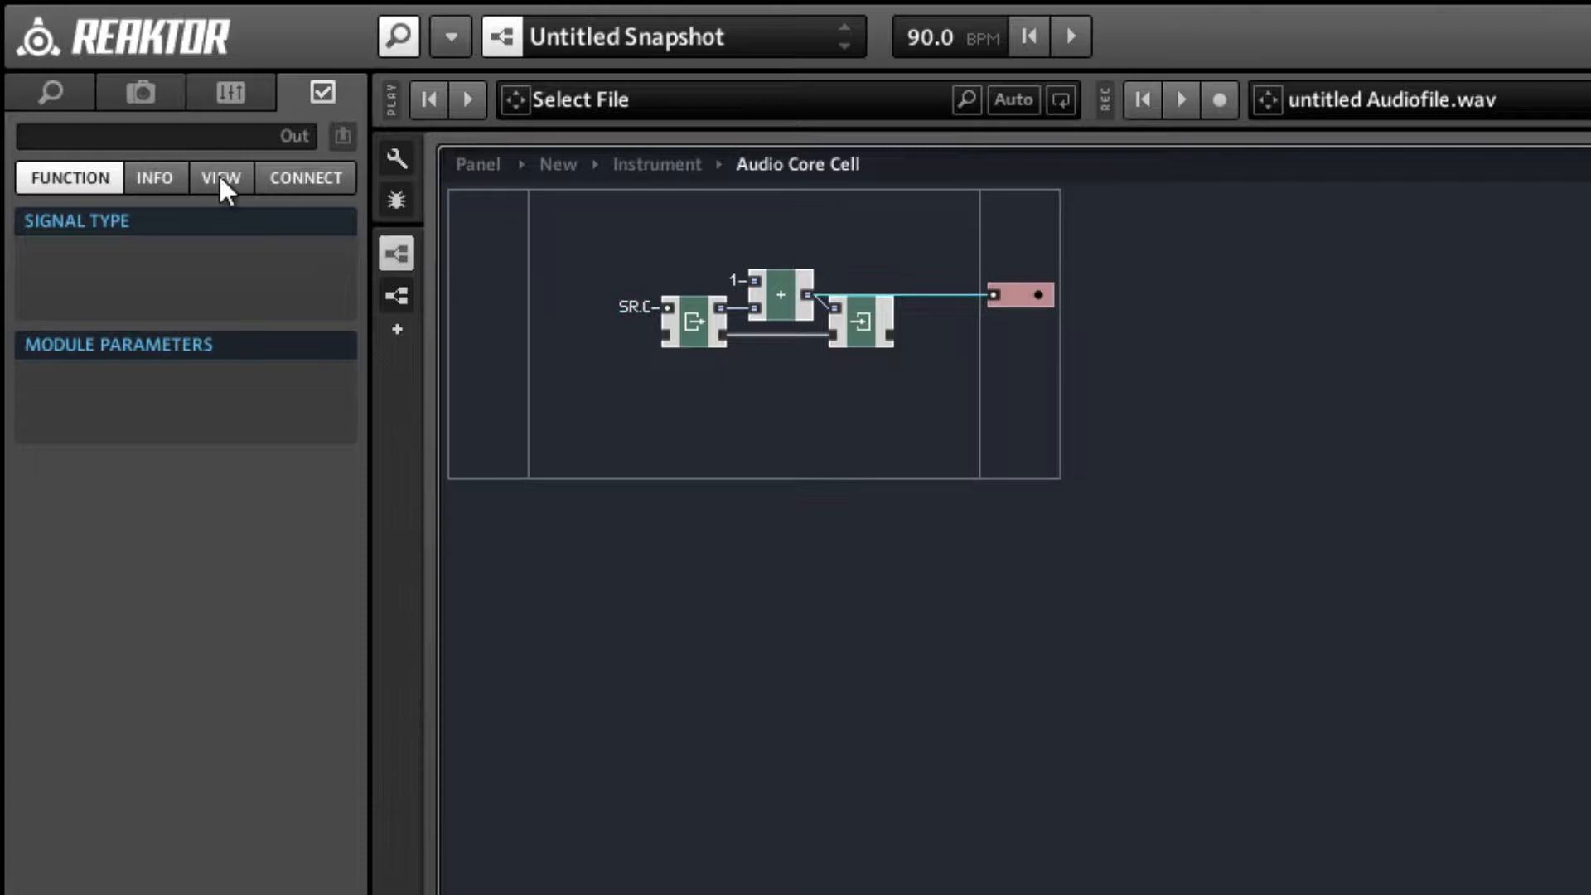
{"action": "left_click", "coordinate": [175, 138]}
{"action": "type", "text": "Sampl"}
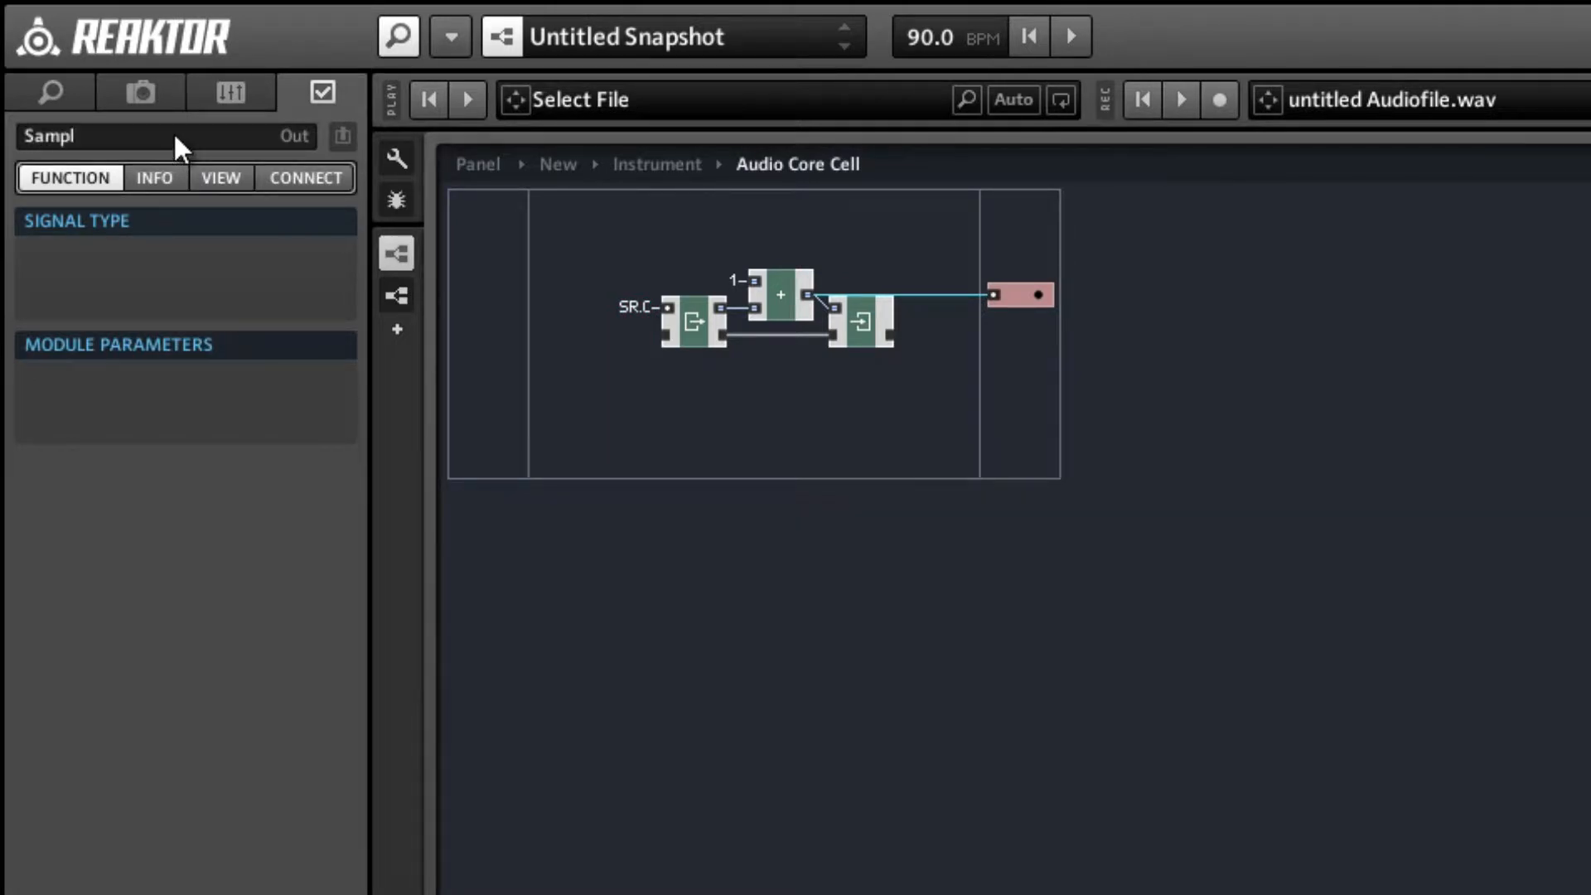
{"action": "type", "text": "es"}
{"action": "key", "text": "Return"}
{"action": "left_click", "coordinate": [767, 419]}
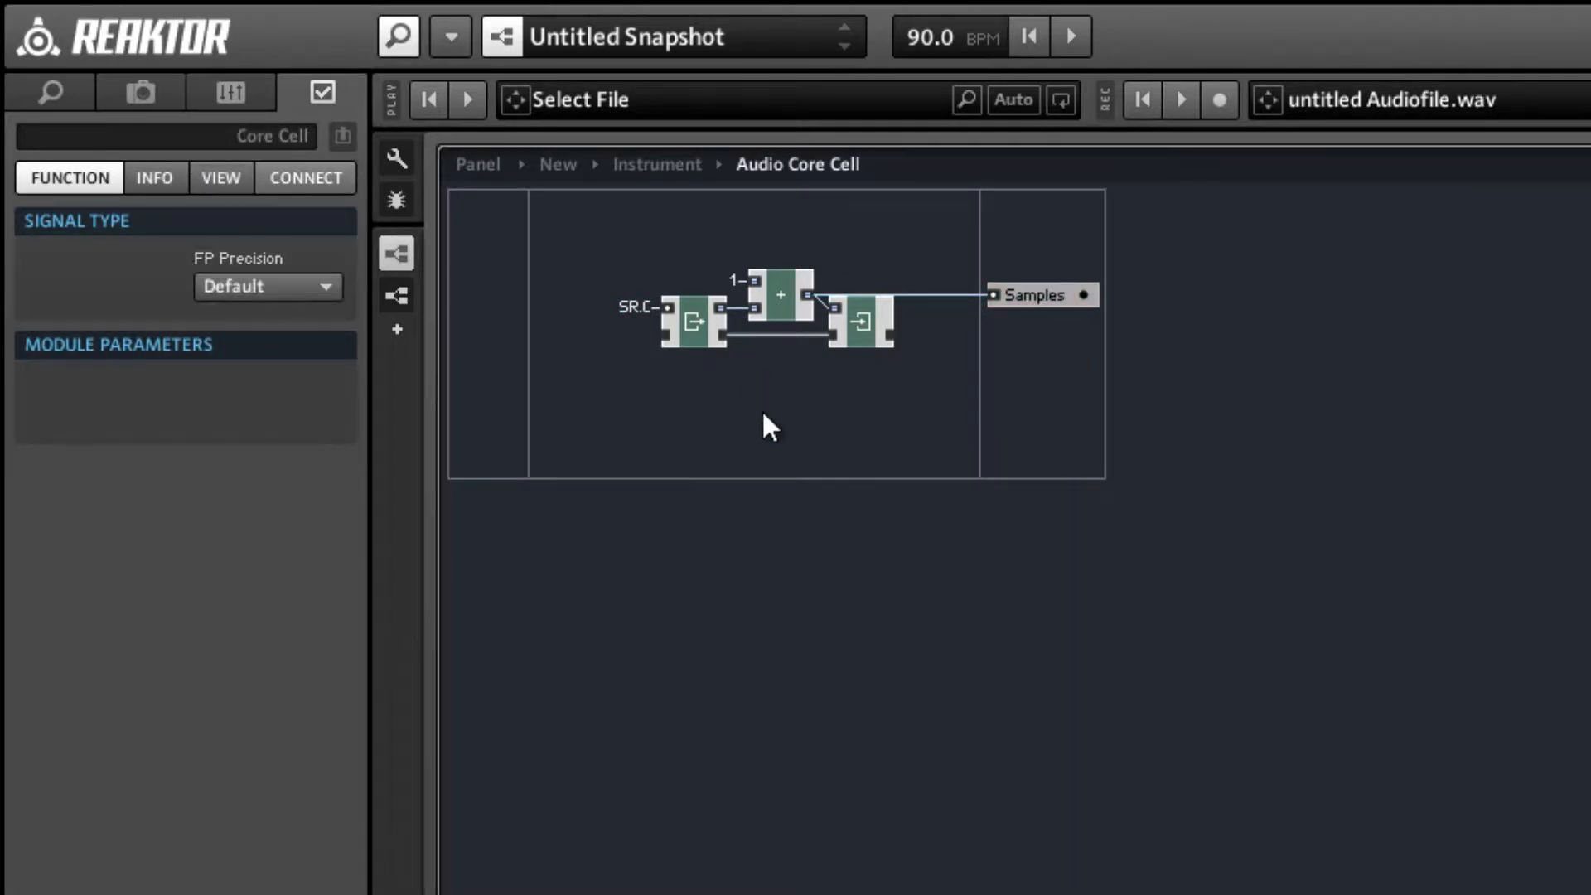
Return to the Instrument structure, move the core cell below the output modules, and show the Panel in a second pane.
{"action": "double_click", "coordinate": [763, 410]}
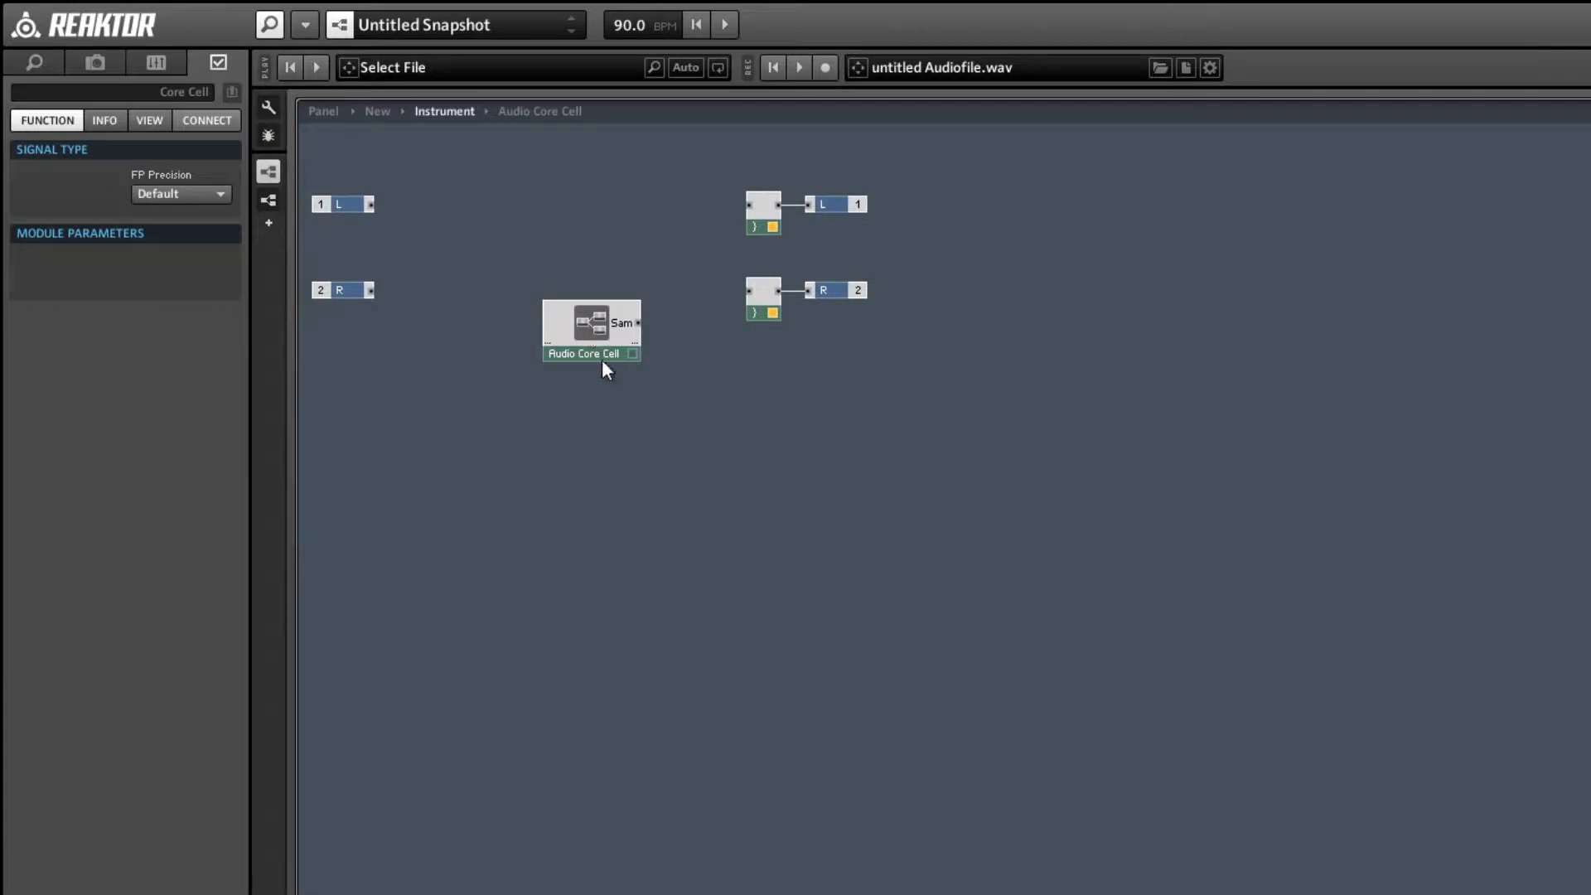
{"action": "left_click_drag", "start_coordinate": [601, 355], "coordinate": [596, 464]}
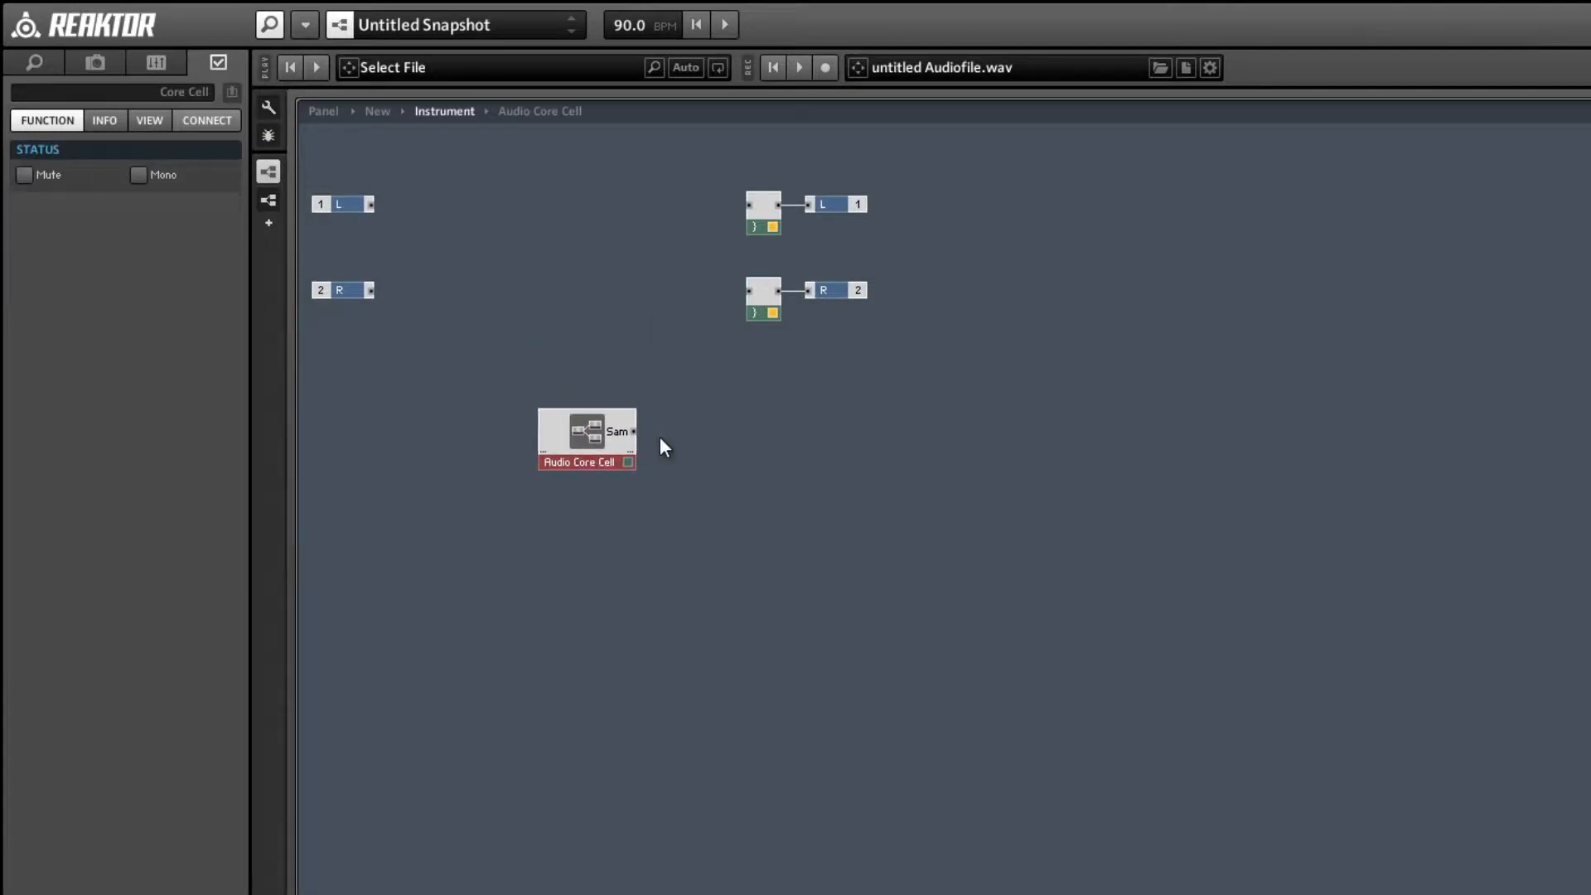
{"action": "left_click", "coordinate": [734, 429]}
{"action": "key", "text": "s"}
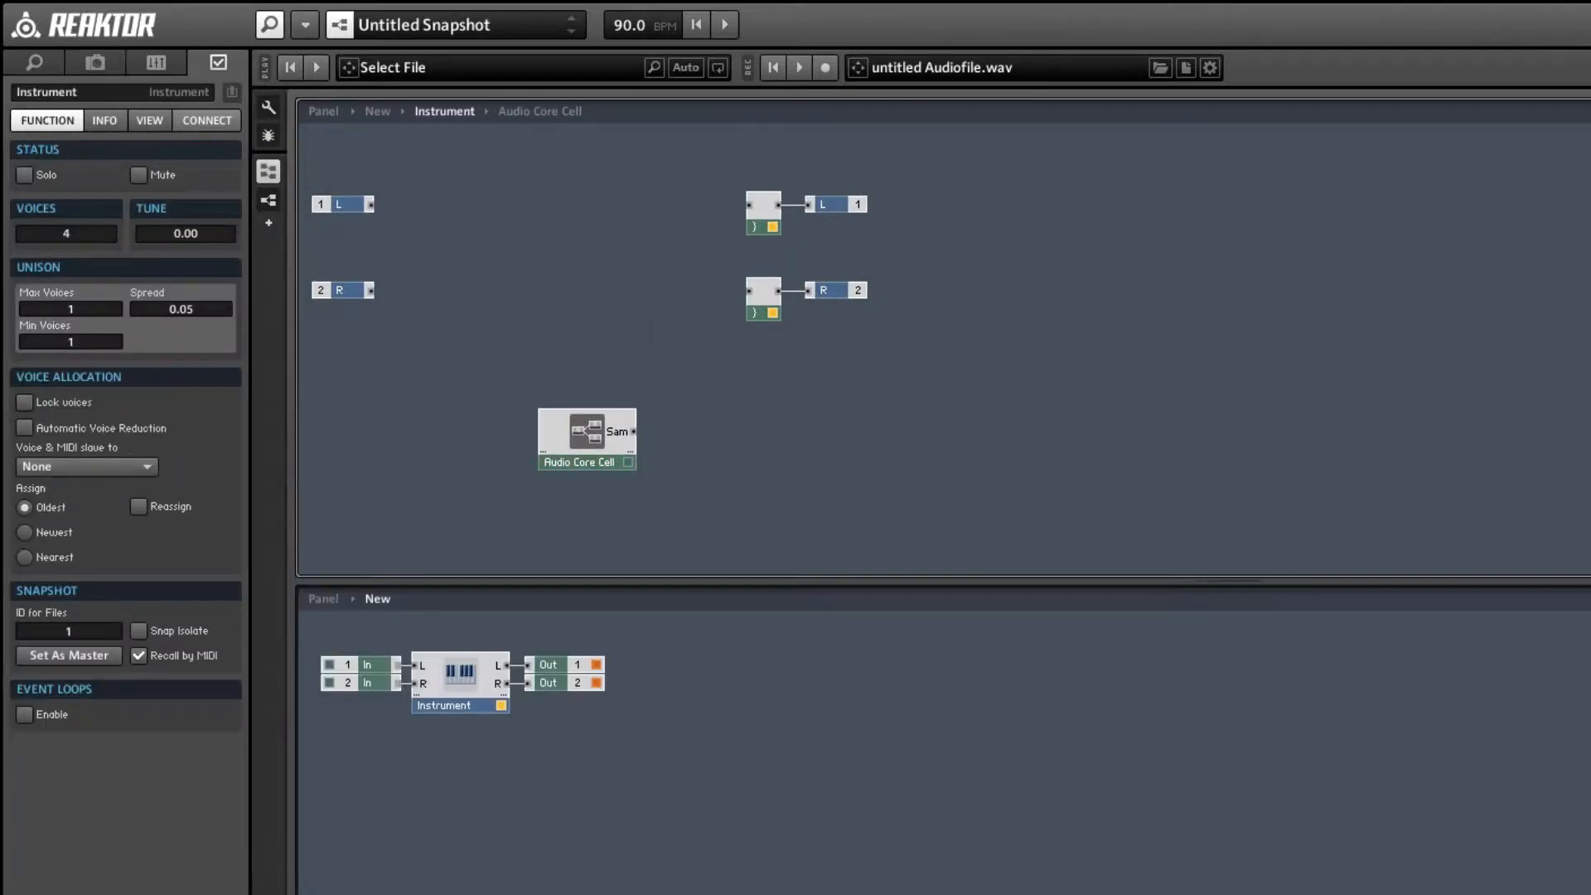
{"action": "left_click", "coordinate": [333, 598]}
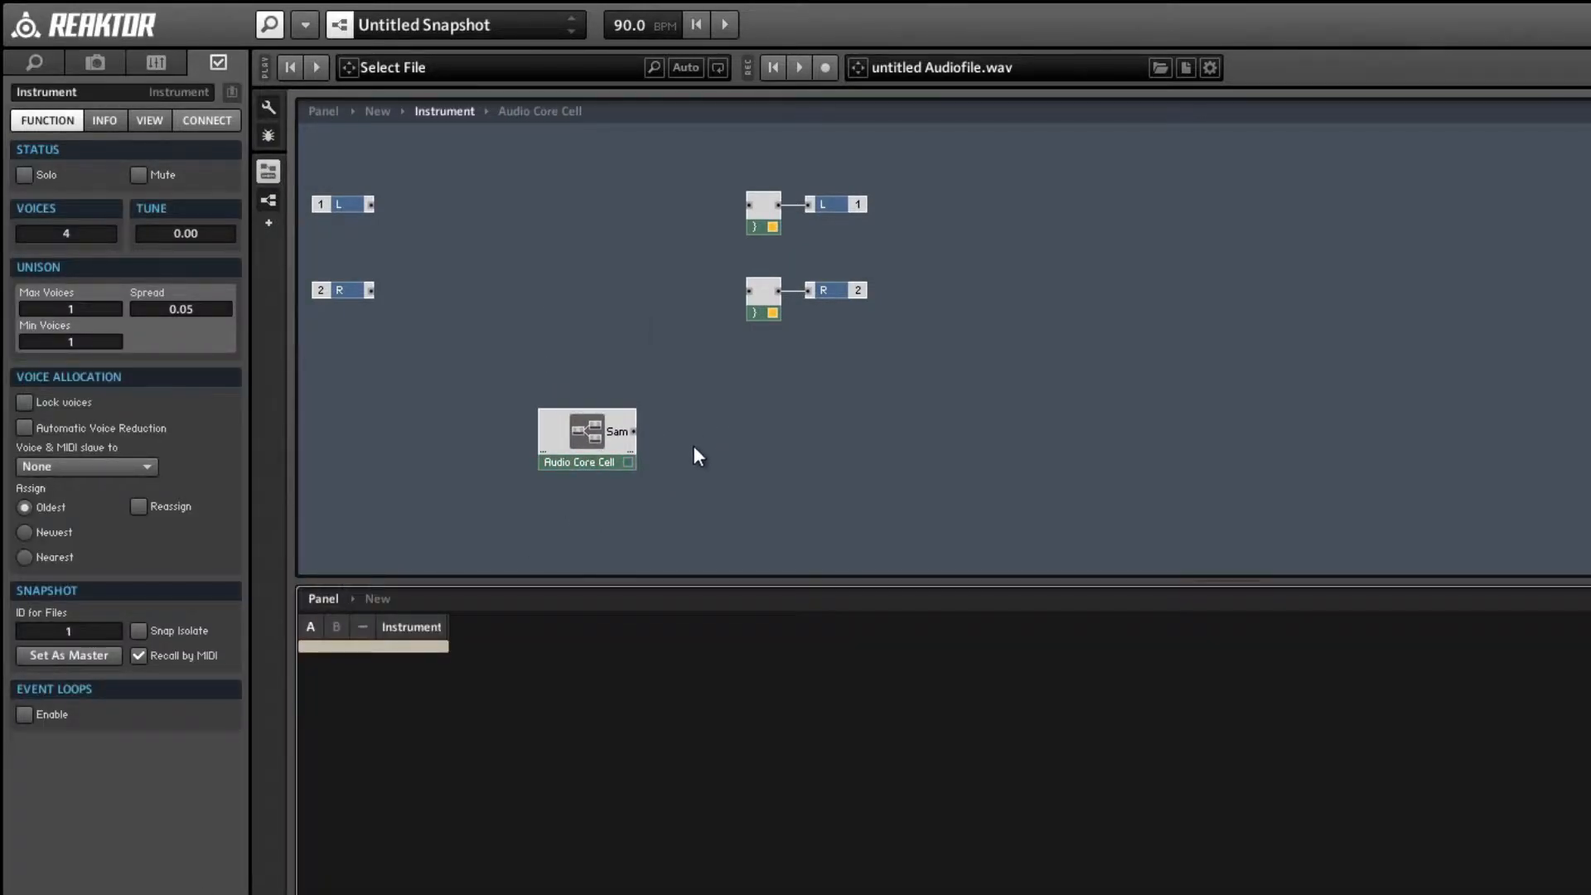
Insert a built-in Numeric Readout panel module beside the core cell and set the core cell to Mono.
{"action": "right_click", "coordinate": [744, 403]}
{"action": "mouse_move", "coordinate": [769, 414]}
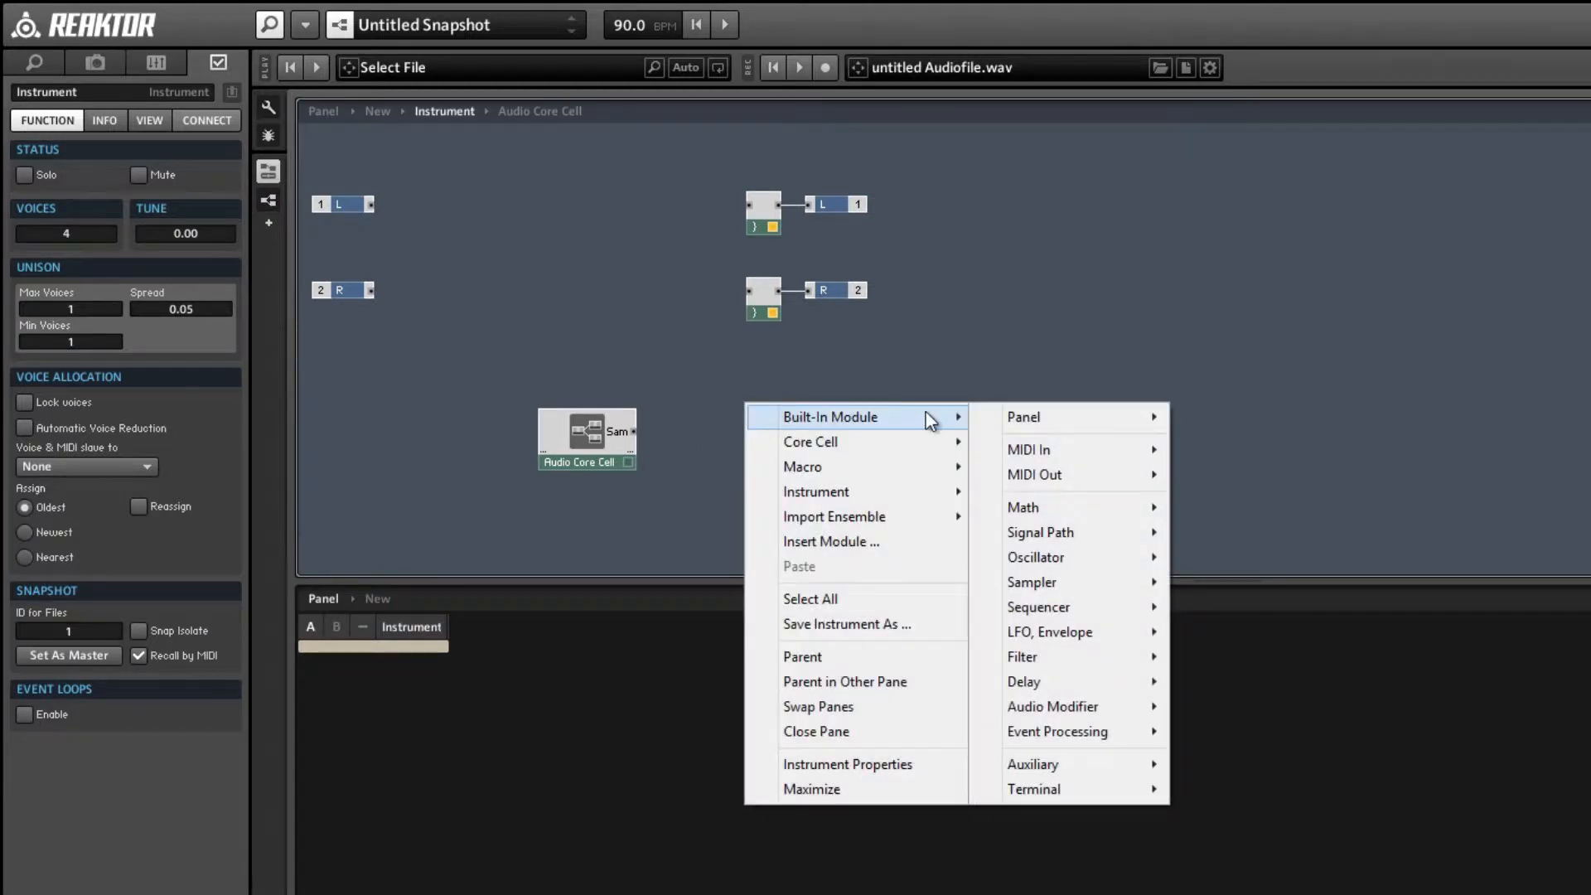
{"action": "mouse_move", "coordinate": [1047, 416]}
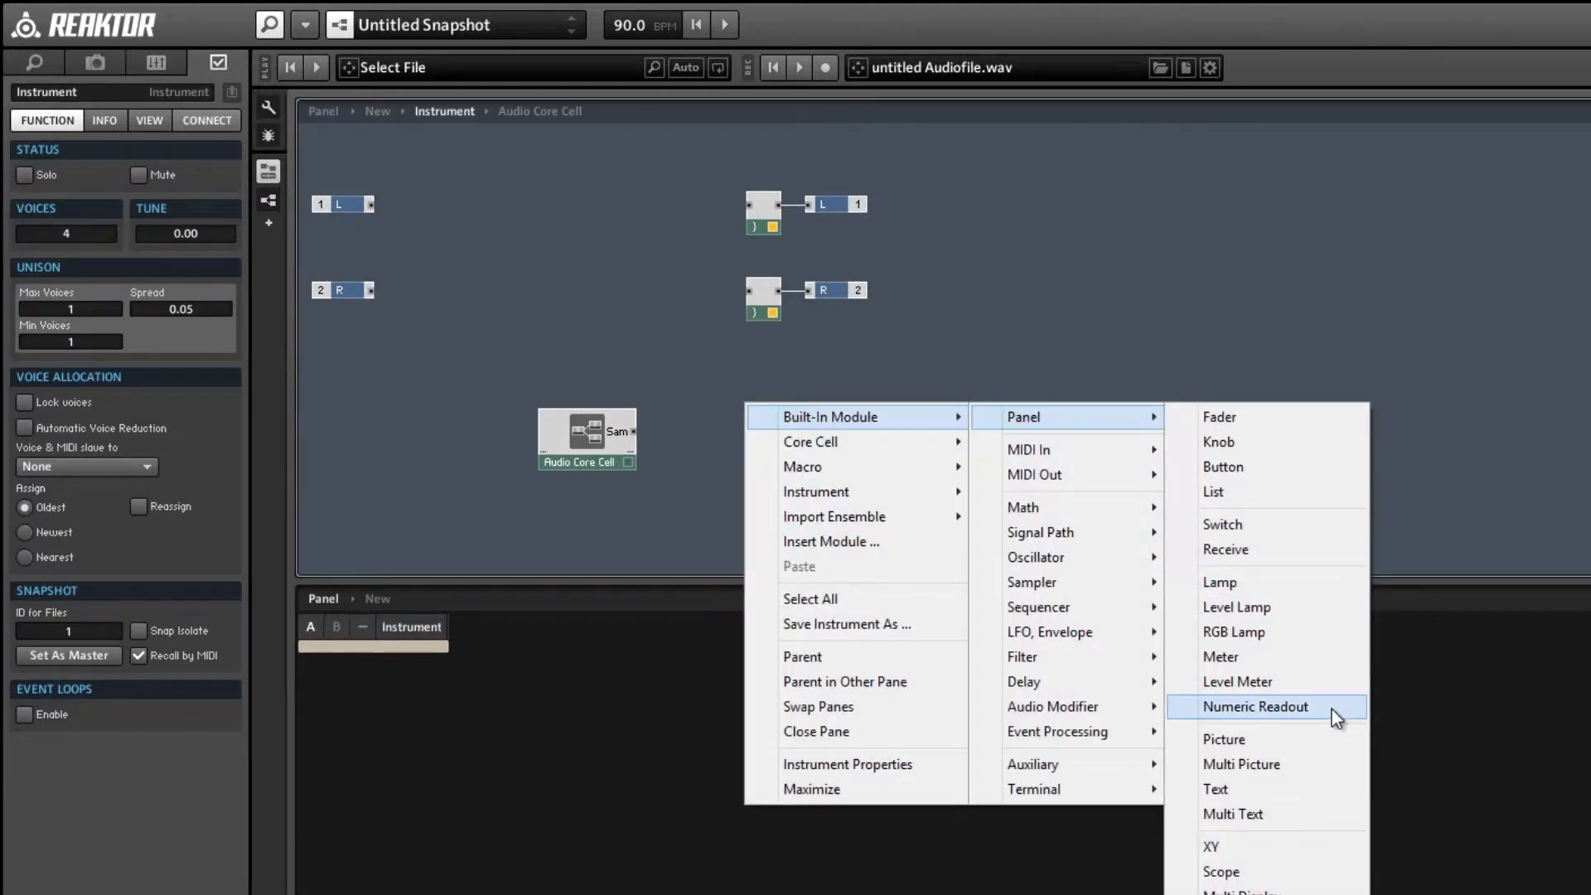
{"action": "left_click", "coordinate": [1331, 709]}
{"action": "right_click", "coordinate": [555, 429]}
{"action": "left_click", "coordinate": [609, 446]}
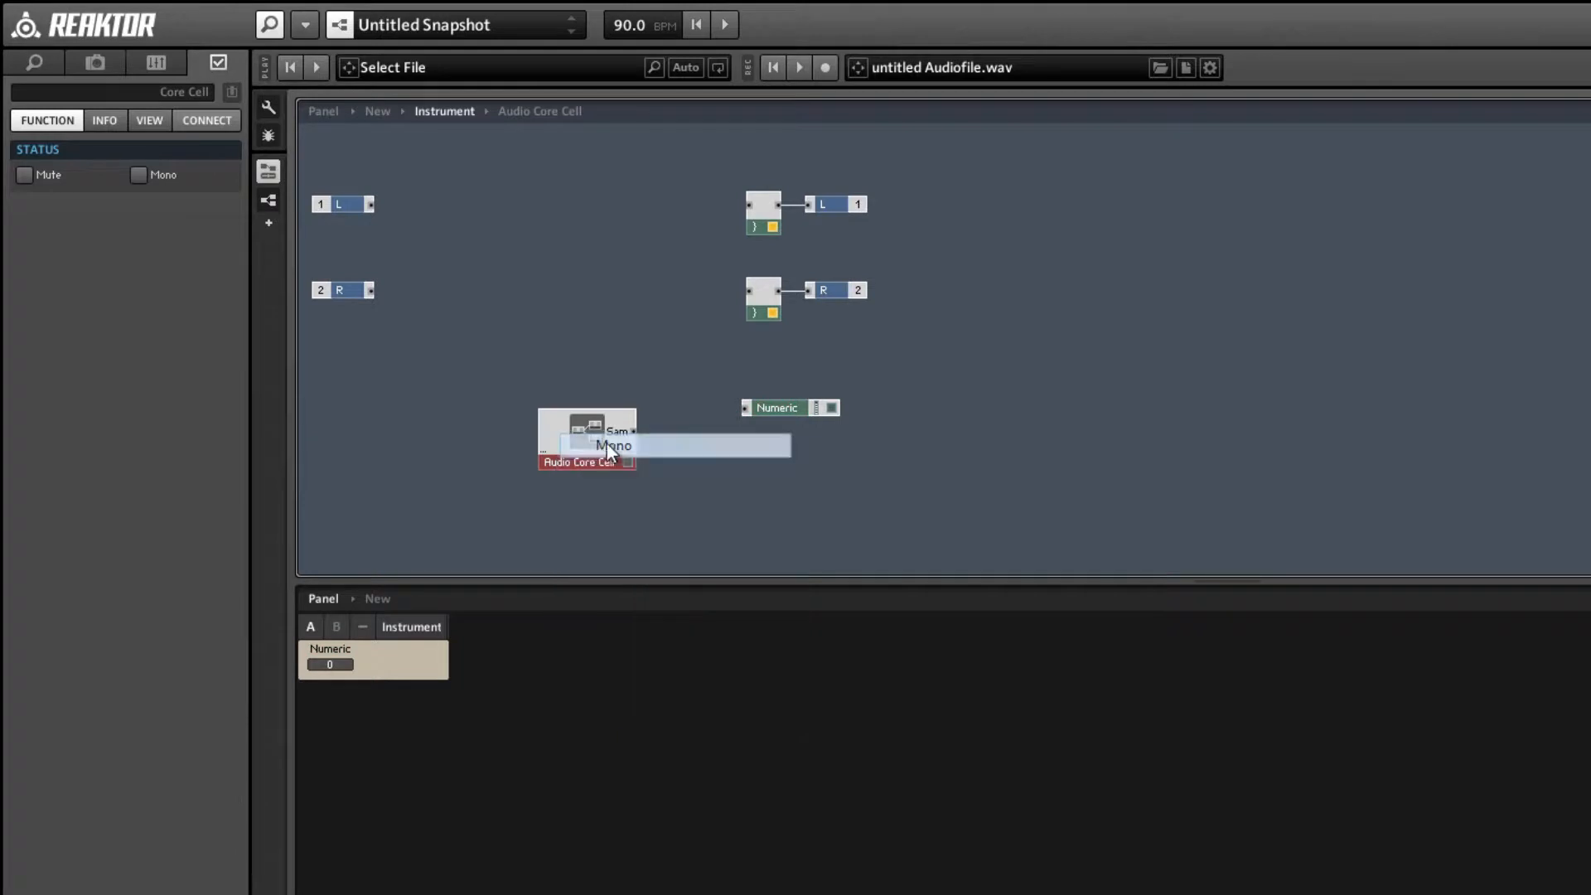
Wire the core cell's Samples output to the Numeric readout and set the readout to Always Active.
{"action": "left_click_drag", "start_coordinate": [762, 410], "coordinate": [710, 431]}
{"action": "left_click", "coordinate": [183, 176]}
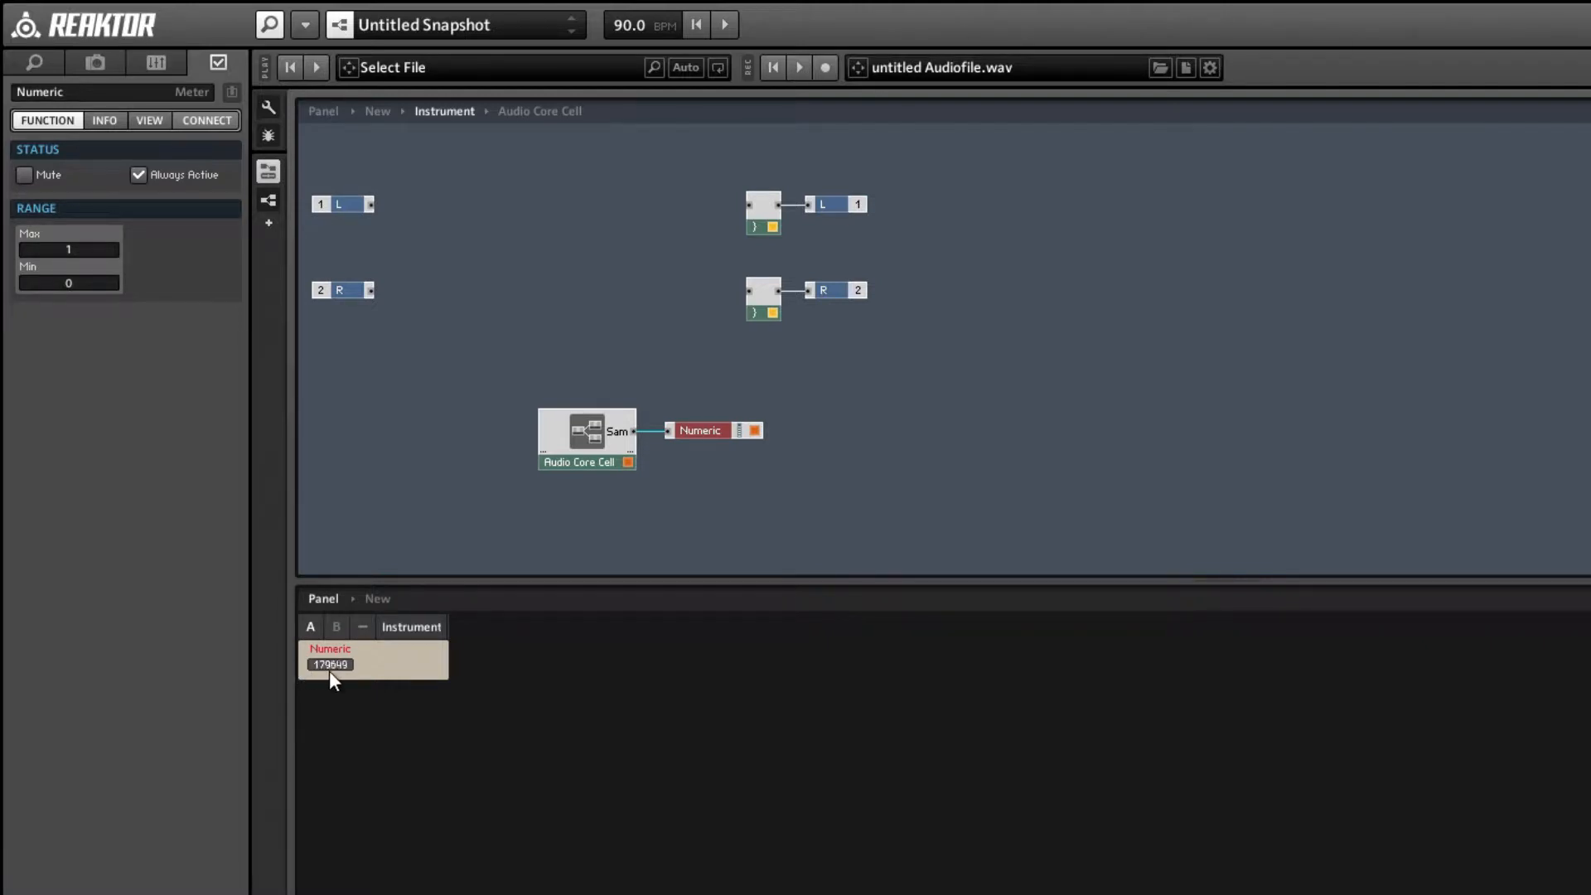
{"action": "left_click", "coordinate": [479, 521]}
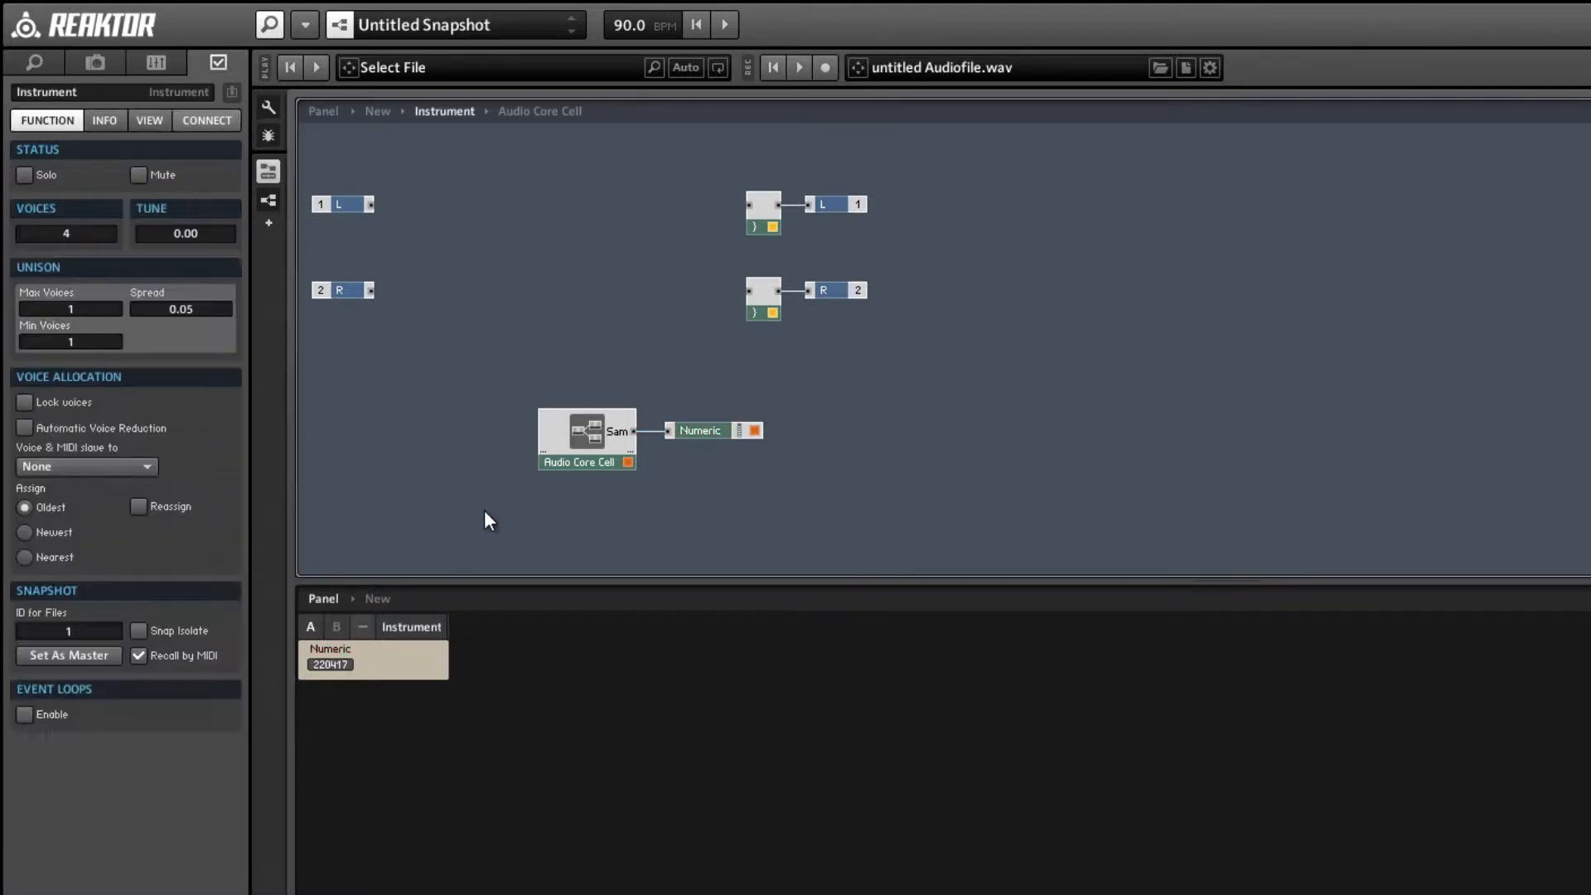
Open the Audio Core Cell and shift its whole Read-add-Write structure to the right.
{"action": "double_click", "coordinate": [570, 441]}
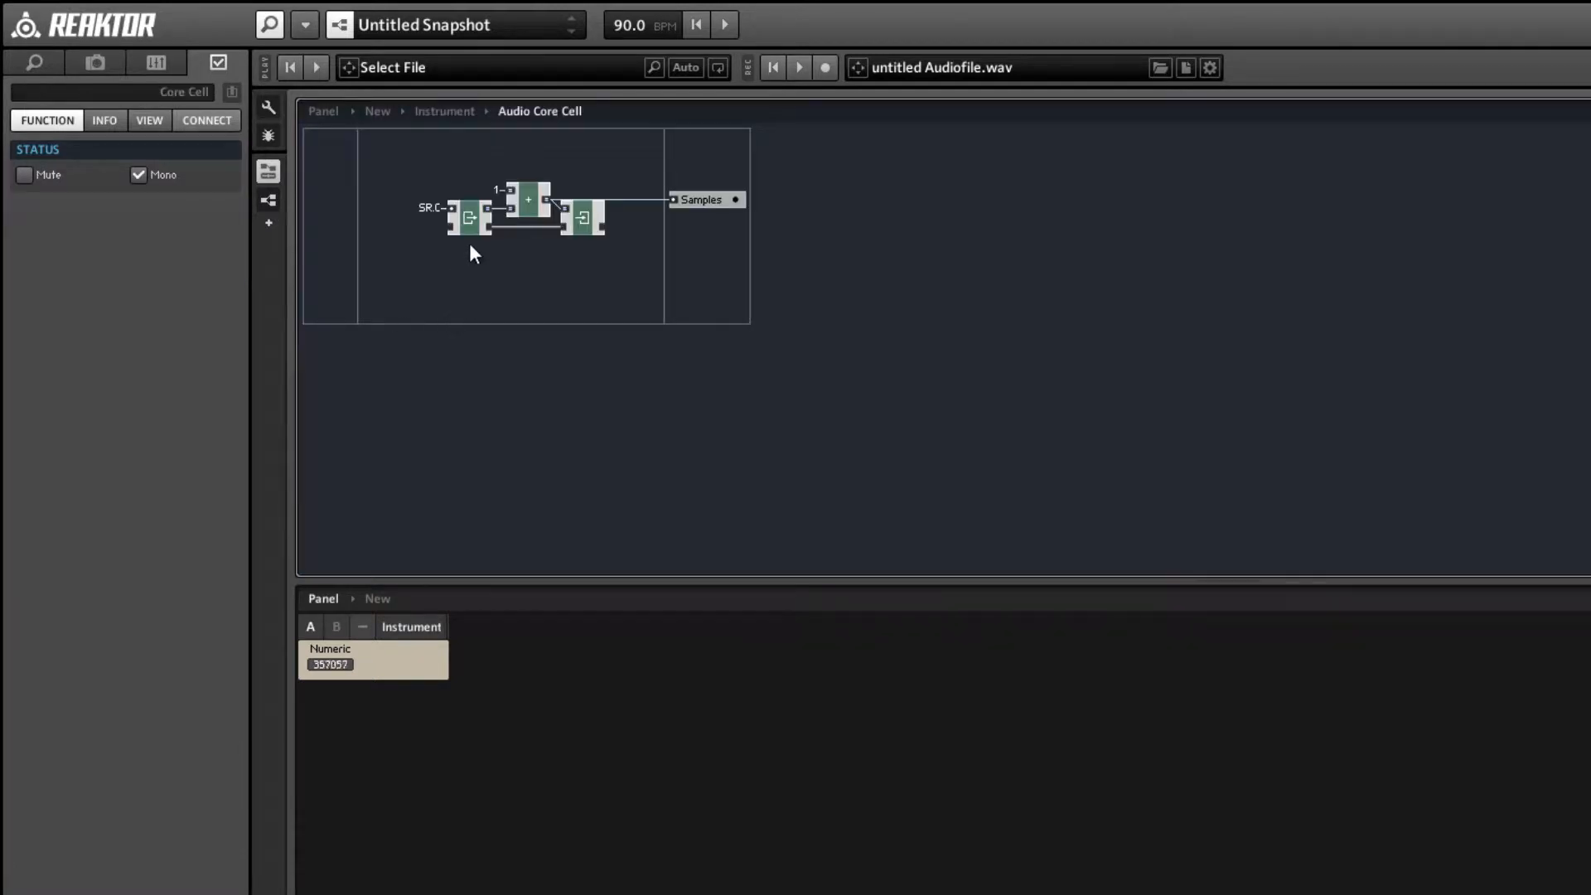
{"action": "left_click", "coordinate": [474, 296]}
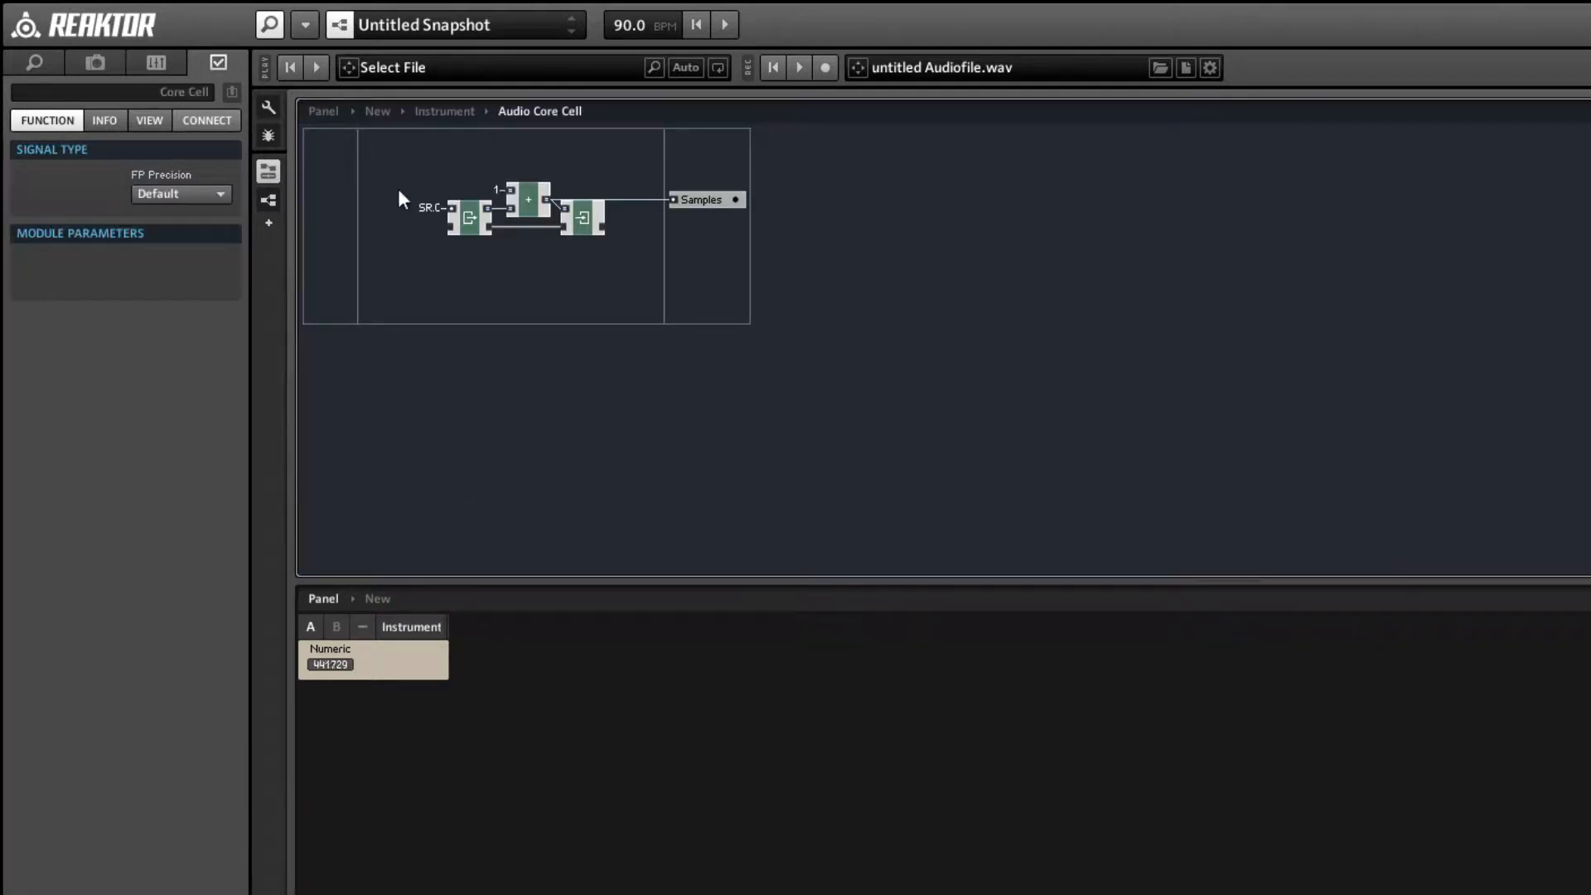
{"action": "left_click_drag", "start_coordinate": [393, 168], "coordinate": [733, 309]}
{"action": "left_click_drag", "start_coordinate": [474, 232], "coordinate": [567, 224]}
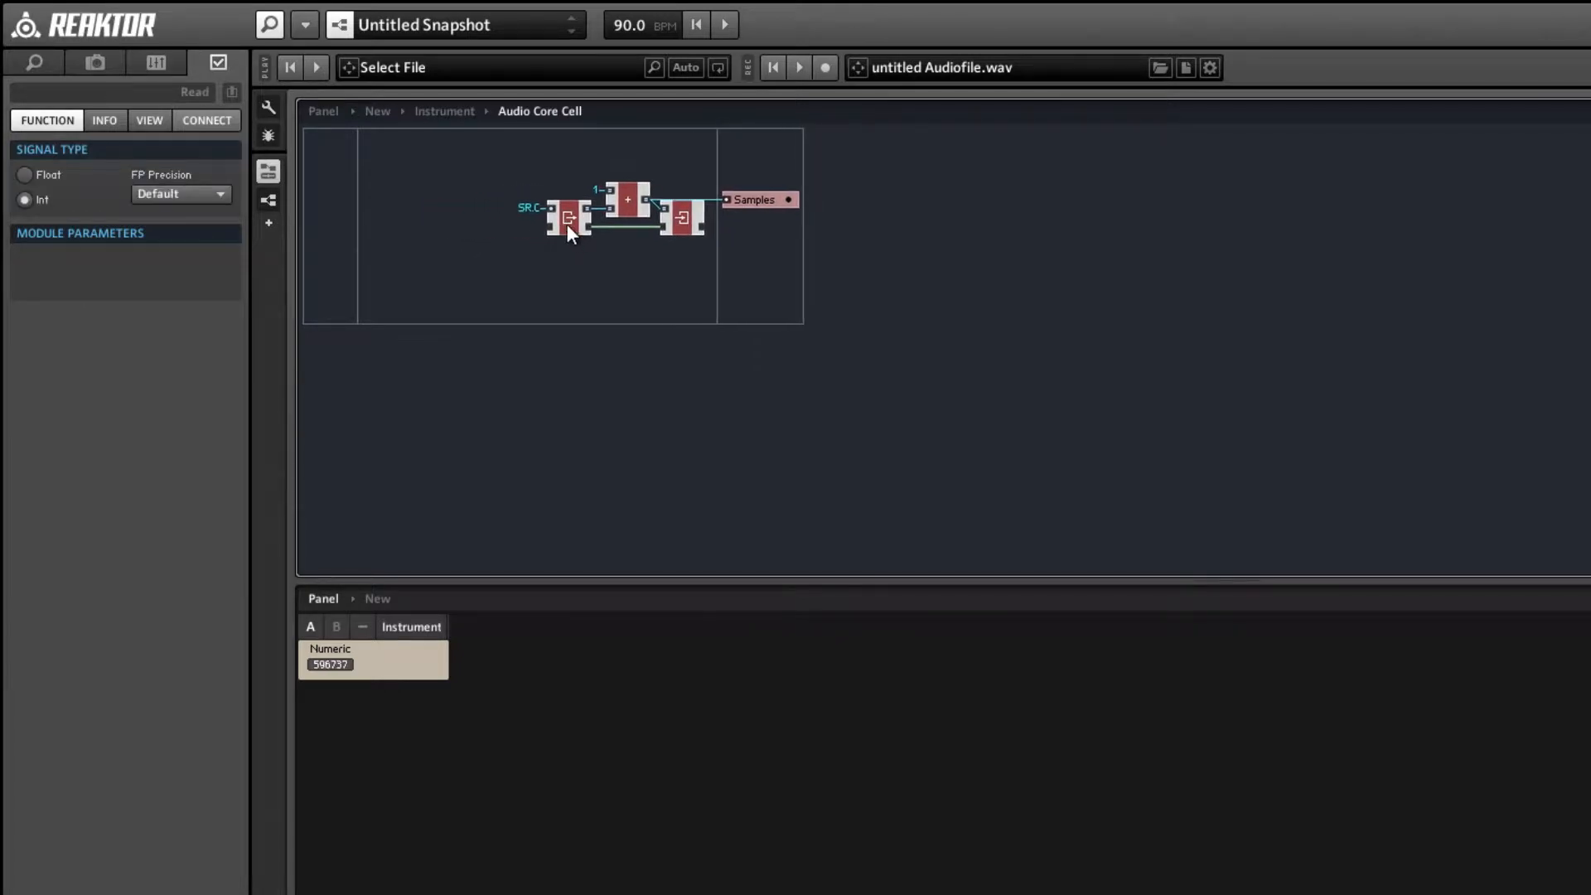
{"action": "left_click", "coordinate": [514, 253]}
Insert a second built-in Write memory module and place it level with the Read module, to its left.
{"action": "right_click", "coordinate": [416, 167]}
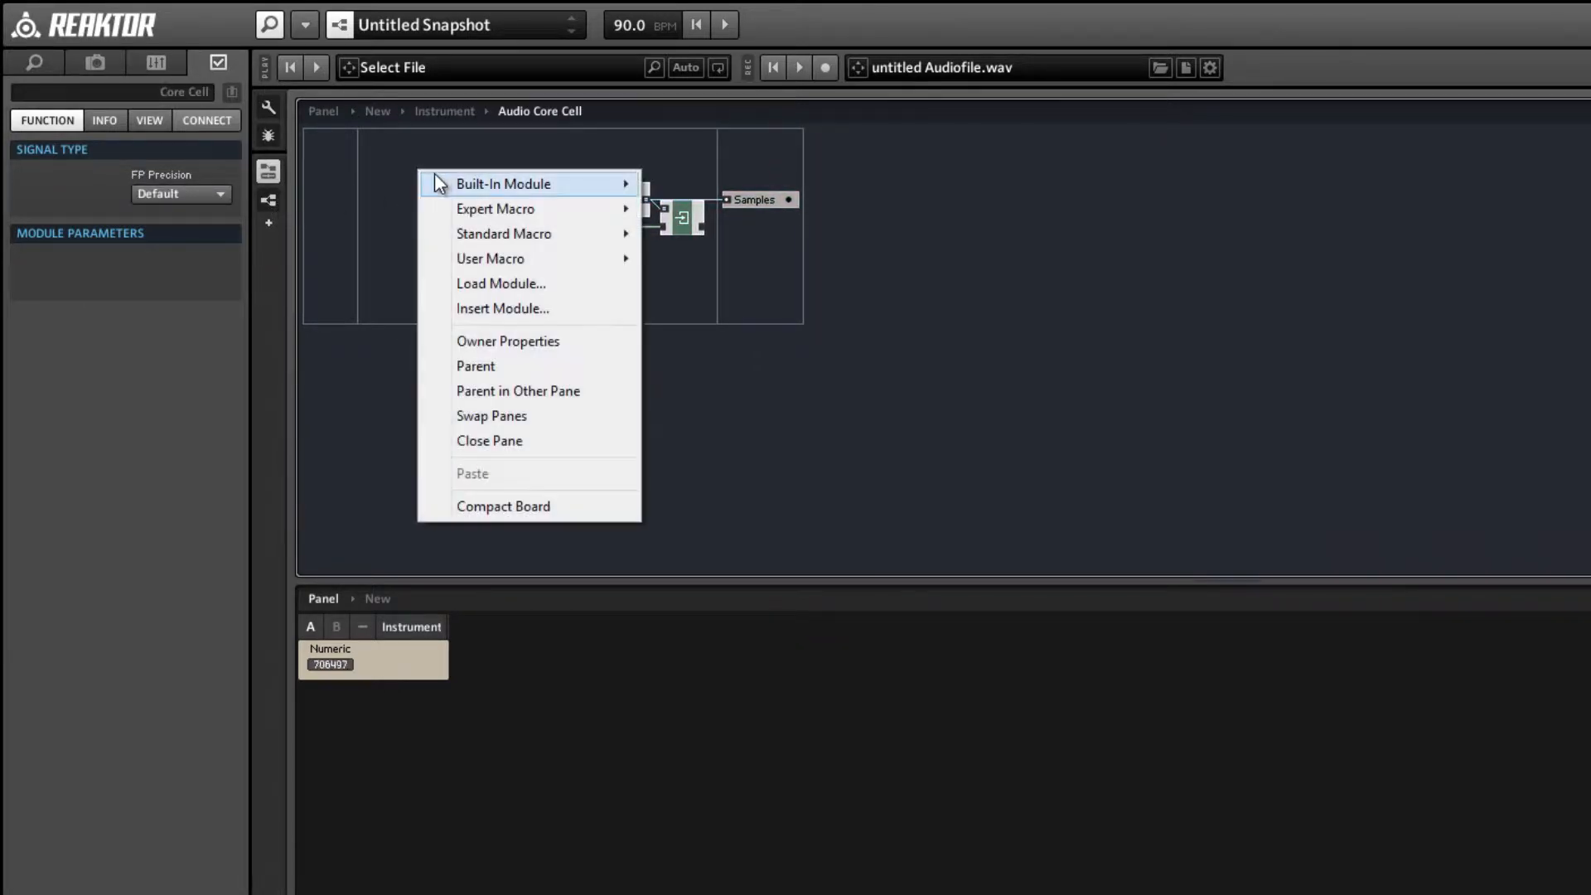
{"action": "mouse_move", "coordinate": [457, 182]}
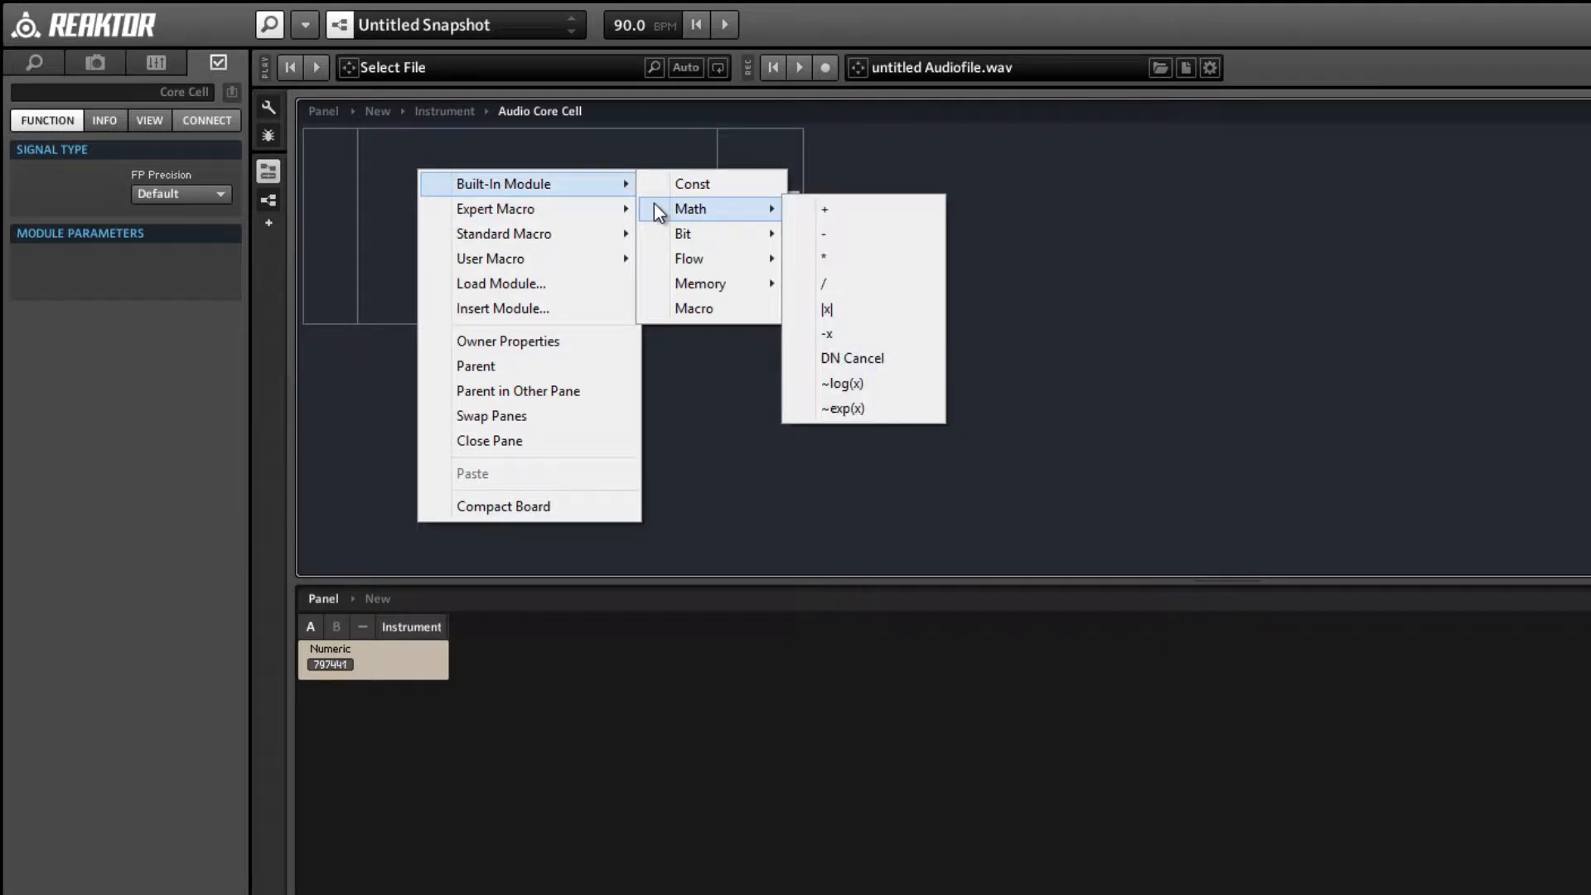
{"action": "mouse_move", "coordinate": [691, 286]}
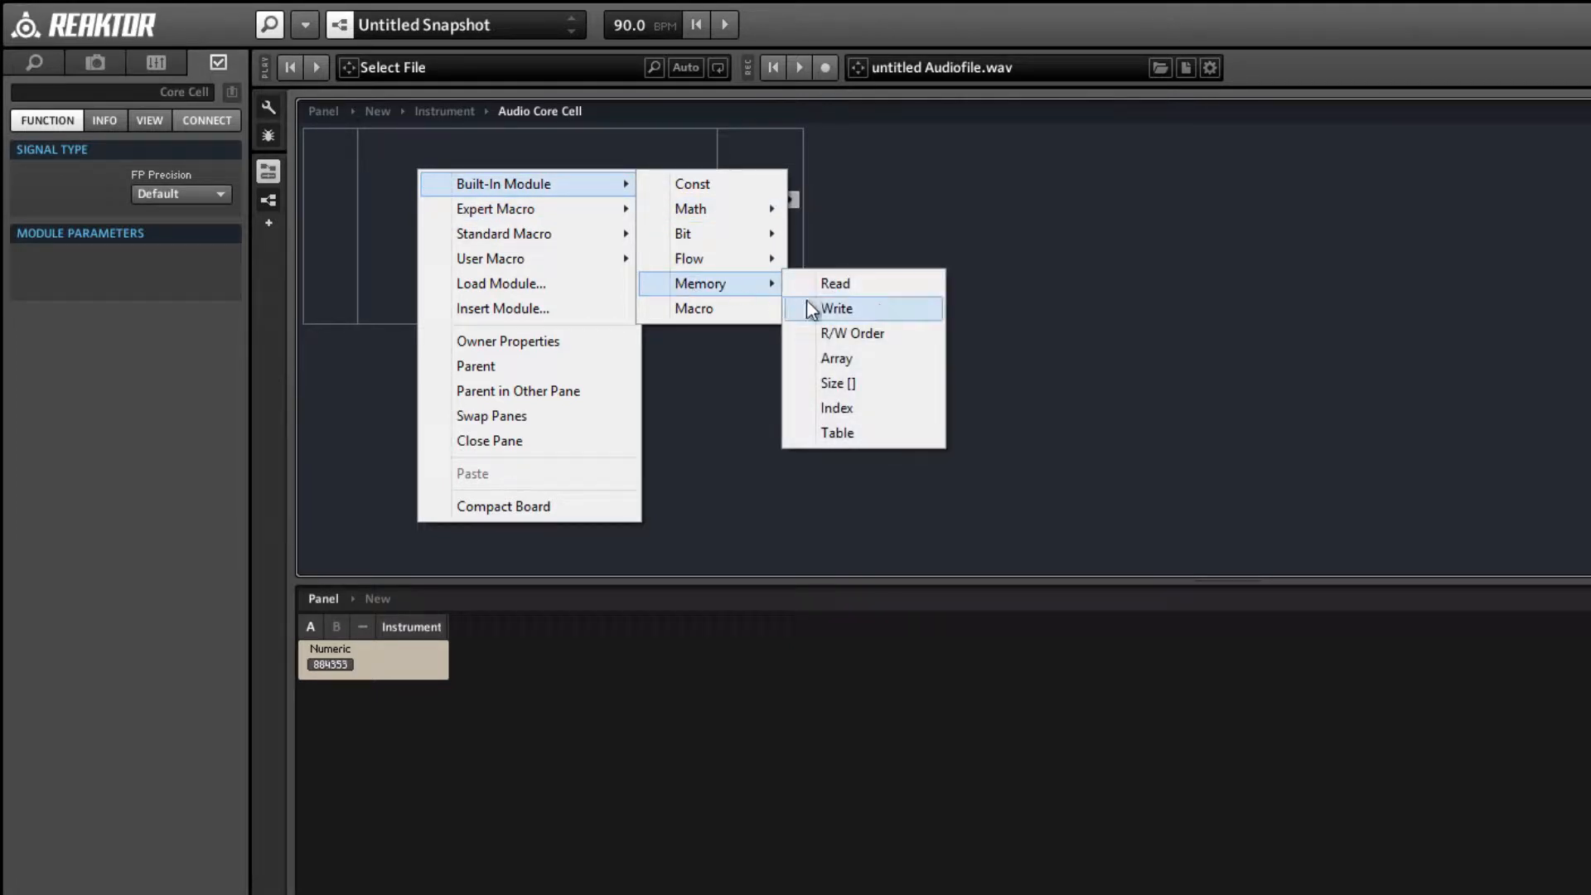
{"action": "left_click", "coordinate": [816, 308]}
{"action": "left_click_drag", "start_coordinate": [438, 184], "coordinate": [485, 222]}
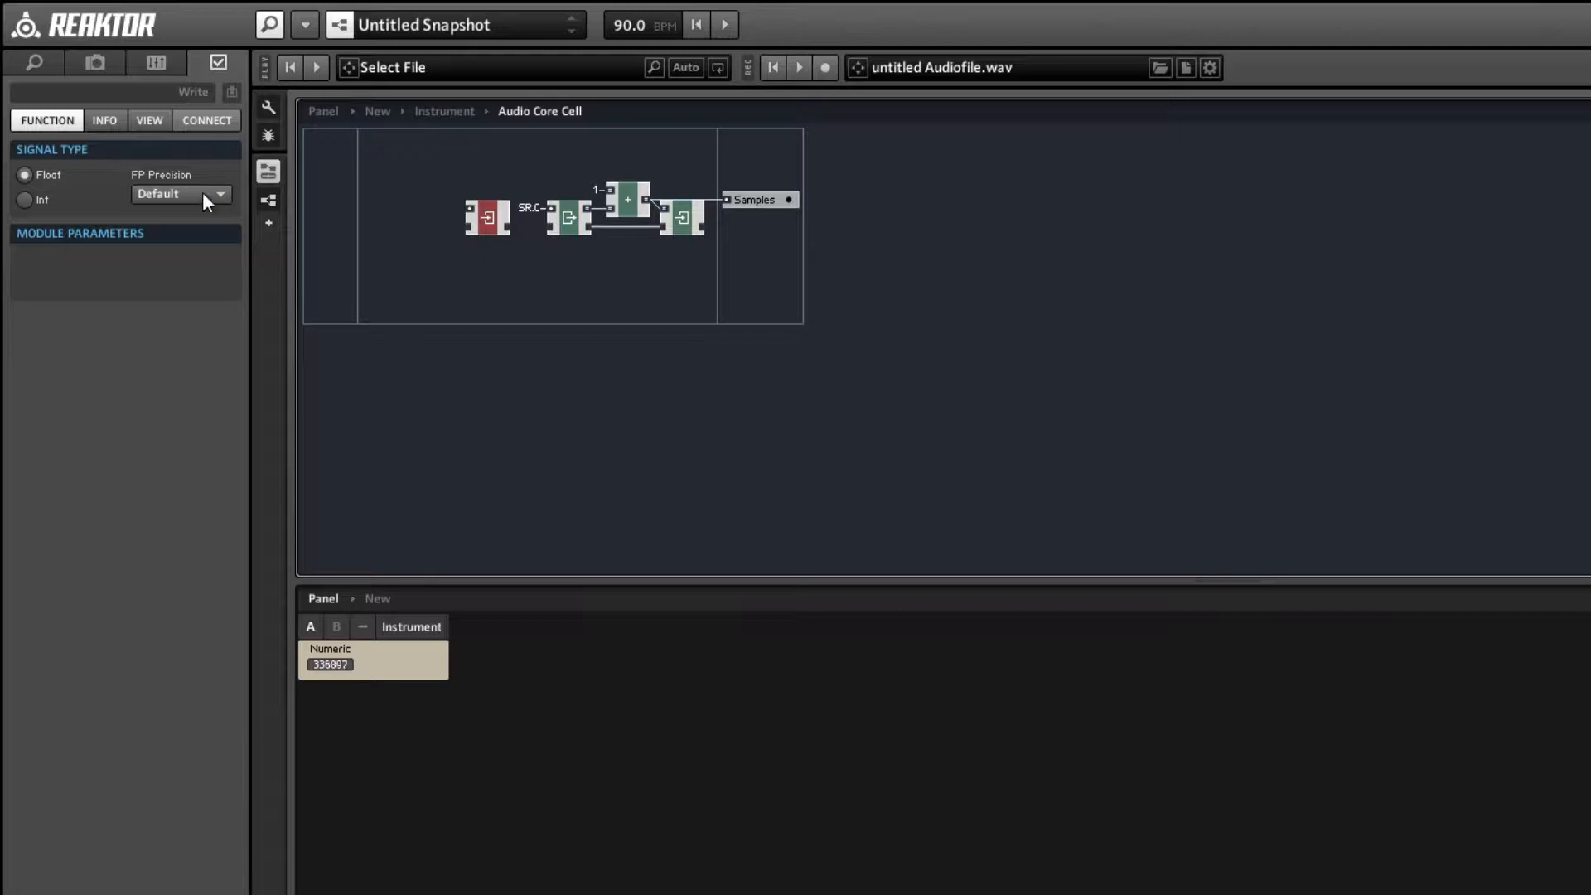
Set the new Write module's signal type to Int and wire its memory output to Read's memory input.
{"action": "left_click", "coordinate": [25, 200]}
{"action": "left_click_drag", "start_coordinate": [511, 224], "coordinate": [546, 225]}
{"action": "left_click", "coordinate": [500, 247]}
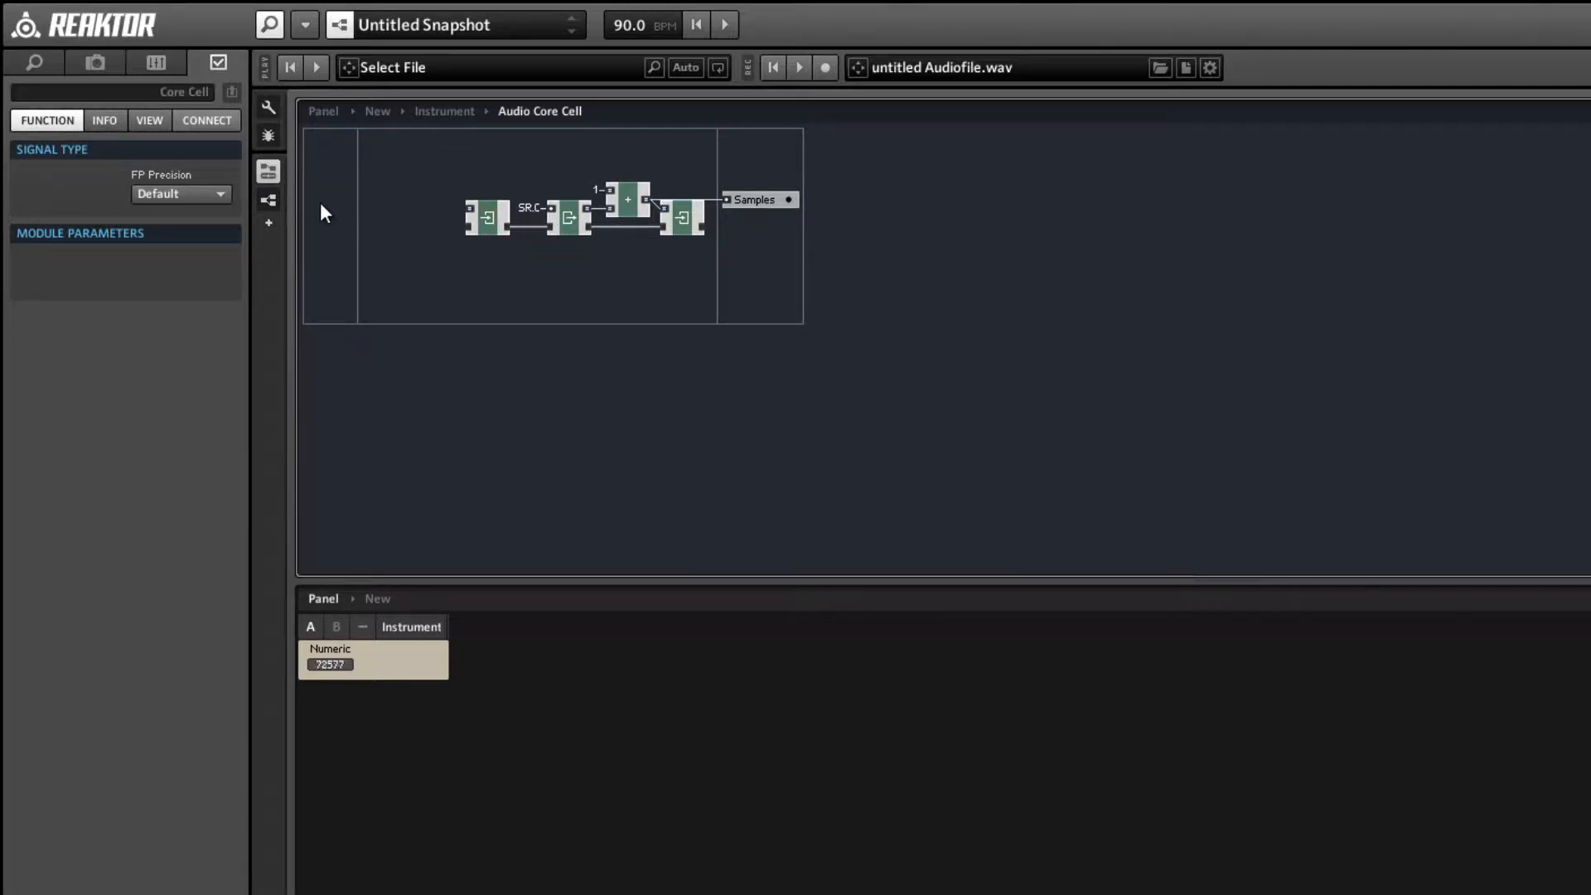
Add an input port with signal type Event and wire it to the first Write module's value input.
{"action": "right_click", "coordinate": [321, 206]}
{"action": "left_click", "coordinate": [574, 217]}
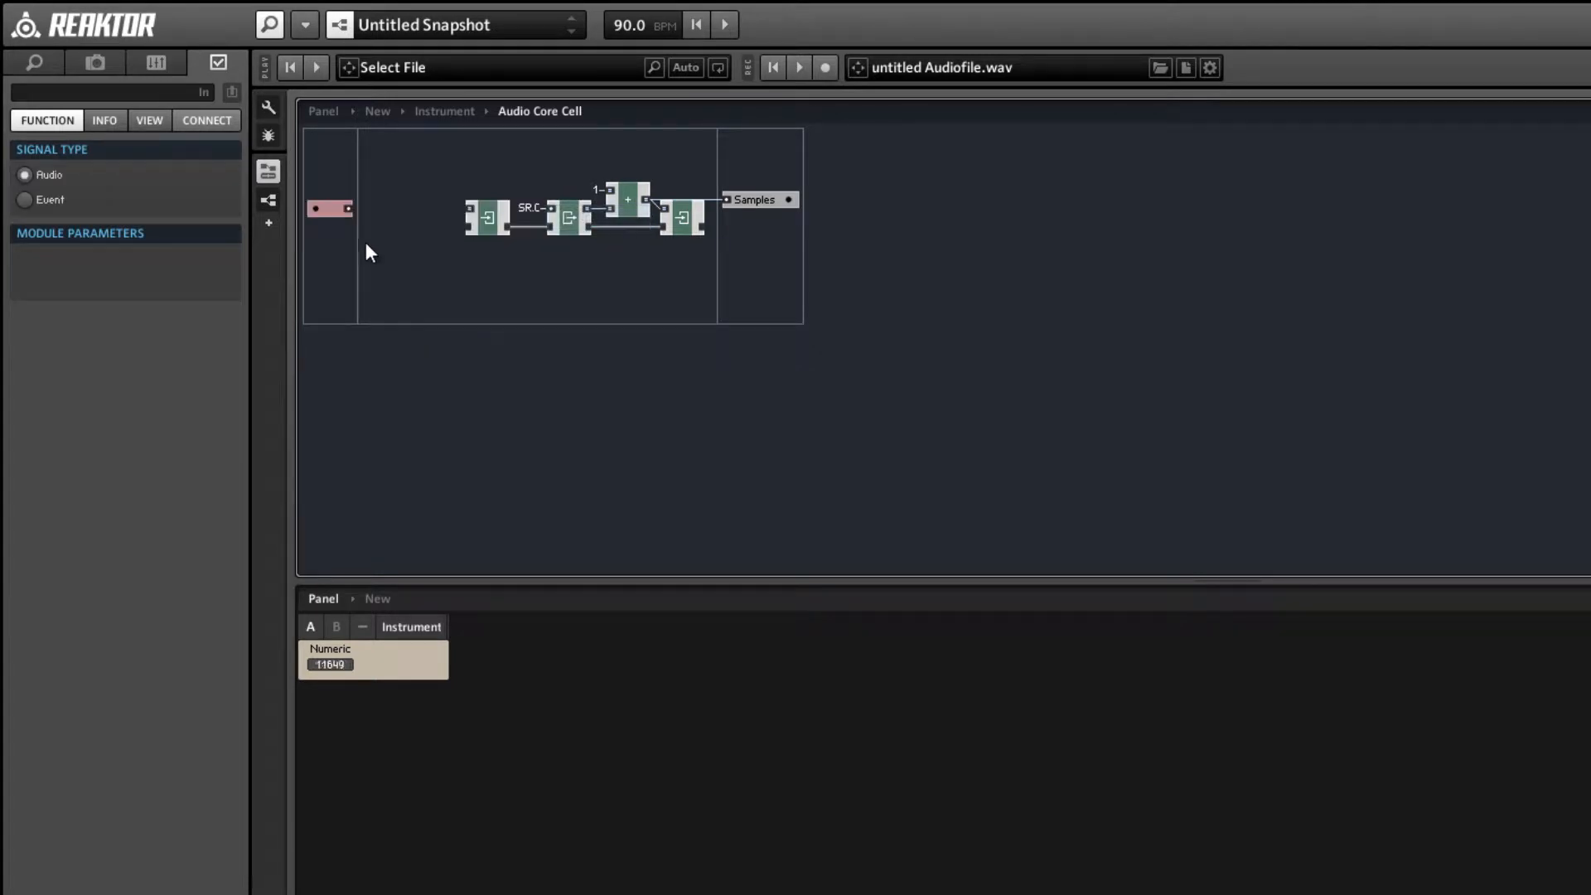
{"action": "left_click", "coordinate": [54, 198]}
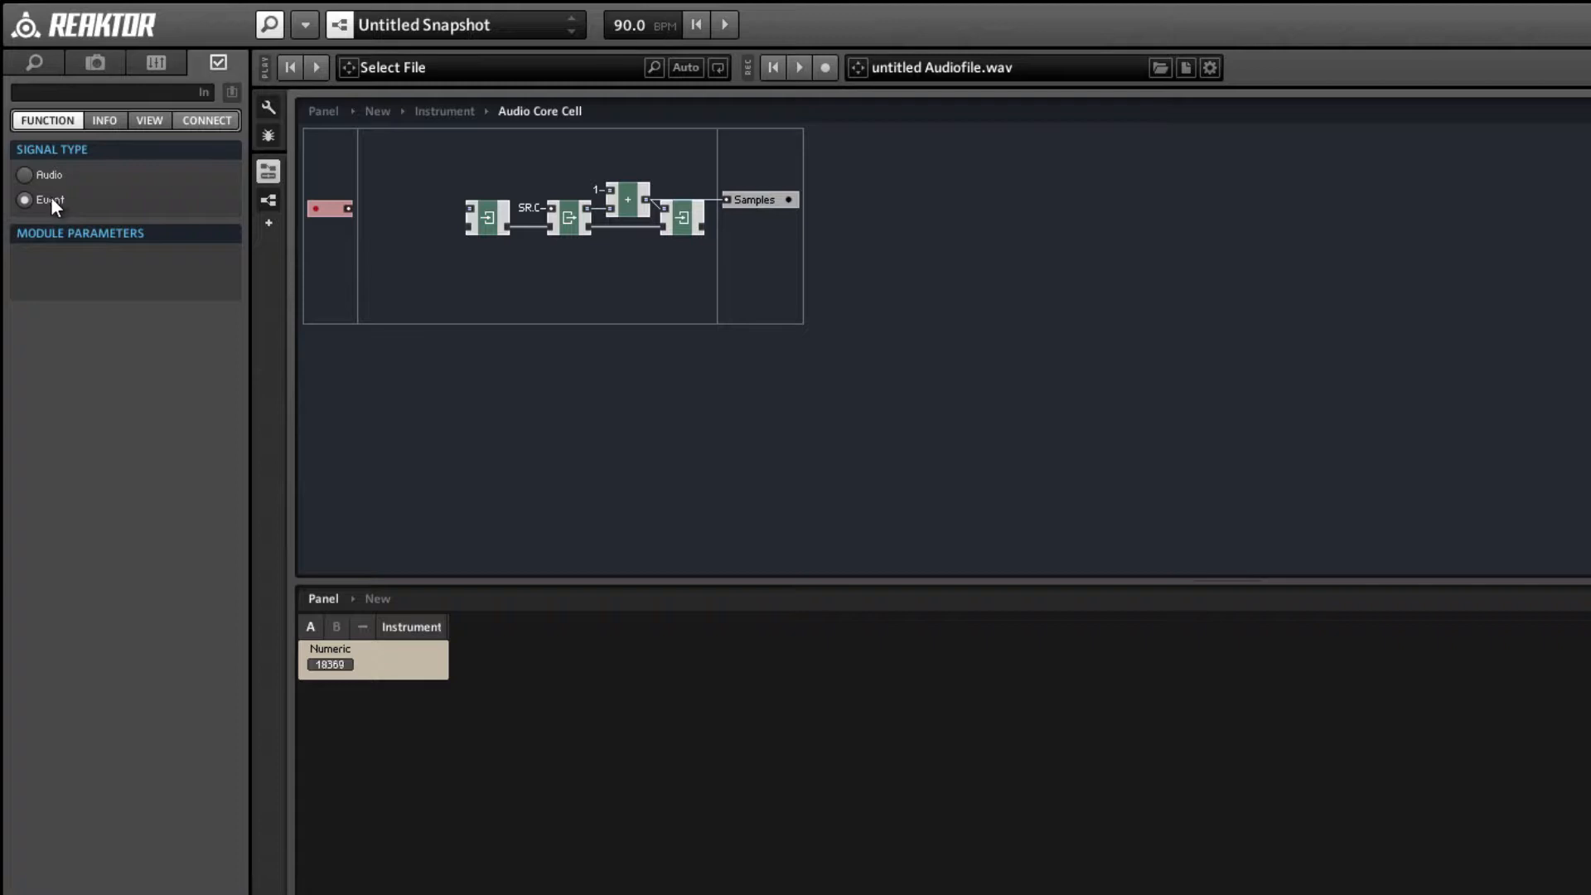
{"action": "left_click_drag", "start_coordinate": [343, 213], "coordinate": [446, 213]}
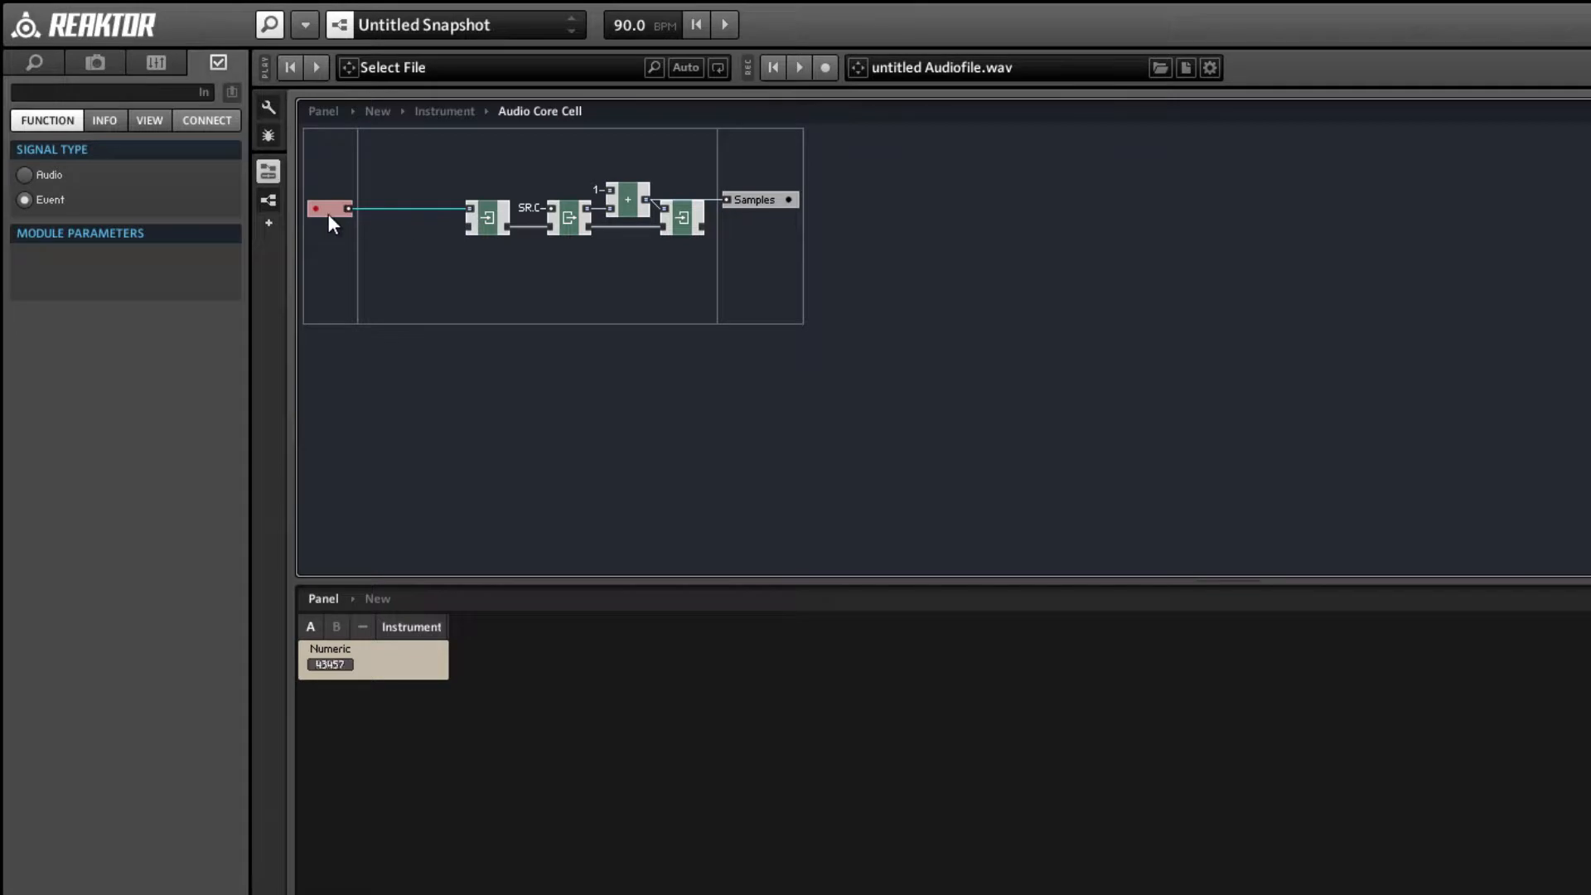
{"action": "double_click", "coordinate": [399, 272]}
{"action": "left_click", "coordinate": [609, 480]}
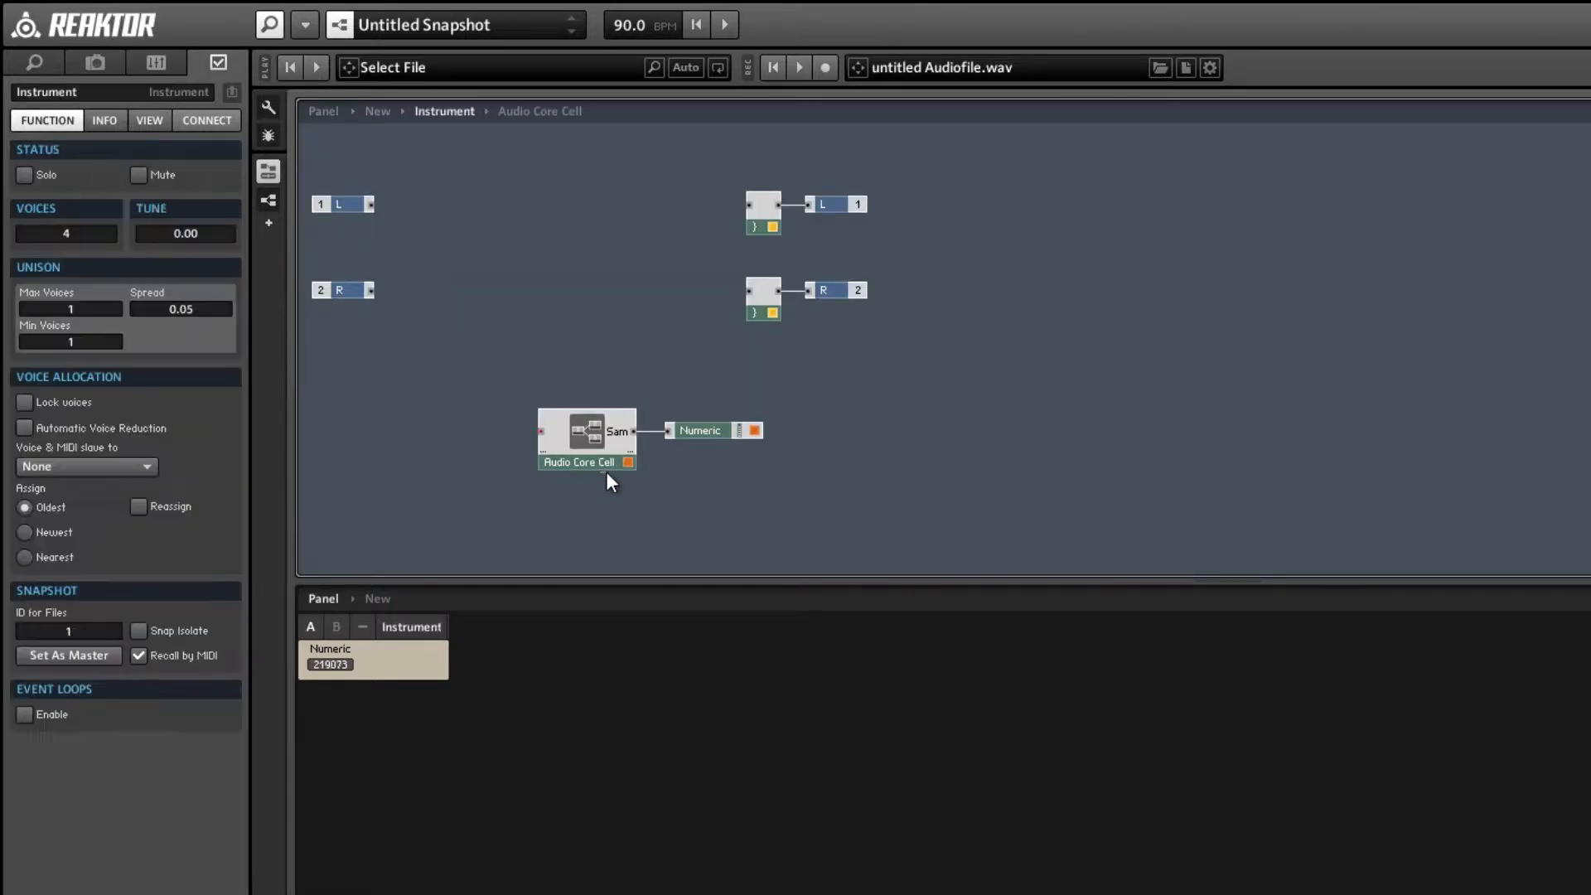
{"action": "left_click", "coordinate": [595, 460]}
{"action": "double_click", "coordinate": [582, 435]}
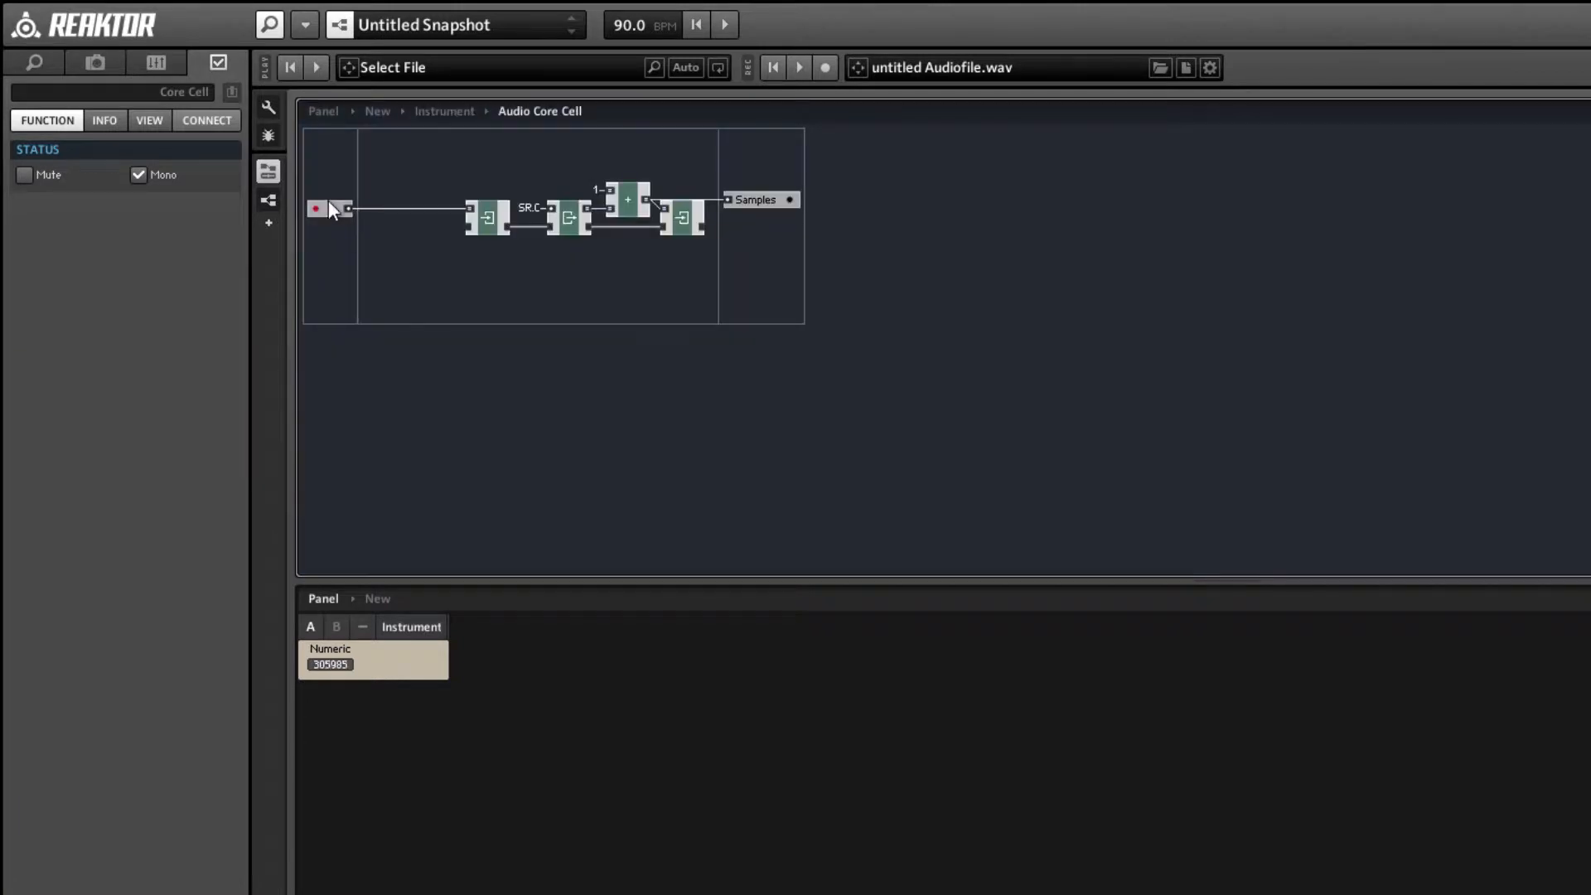
Name the core cell's event input port Restart.
{"action": "left_click", "coordinate": [56, 91]}
{"action": "type", "text": "Re"}
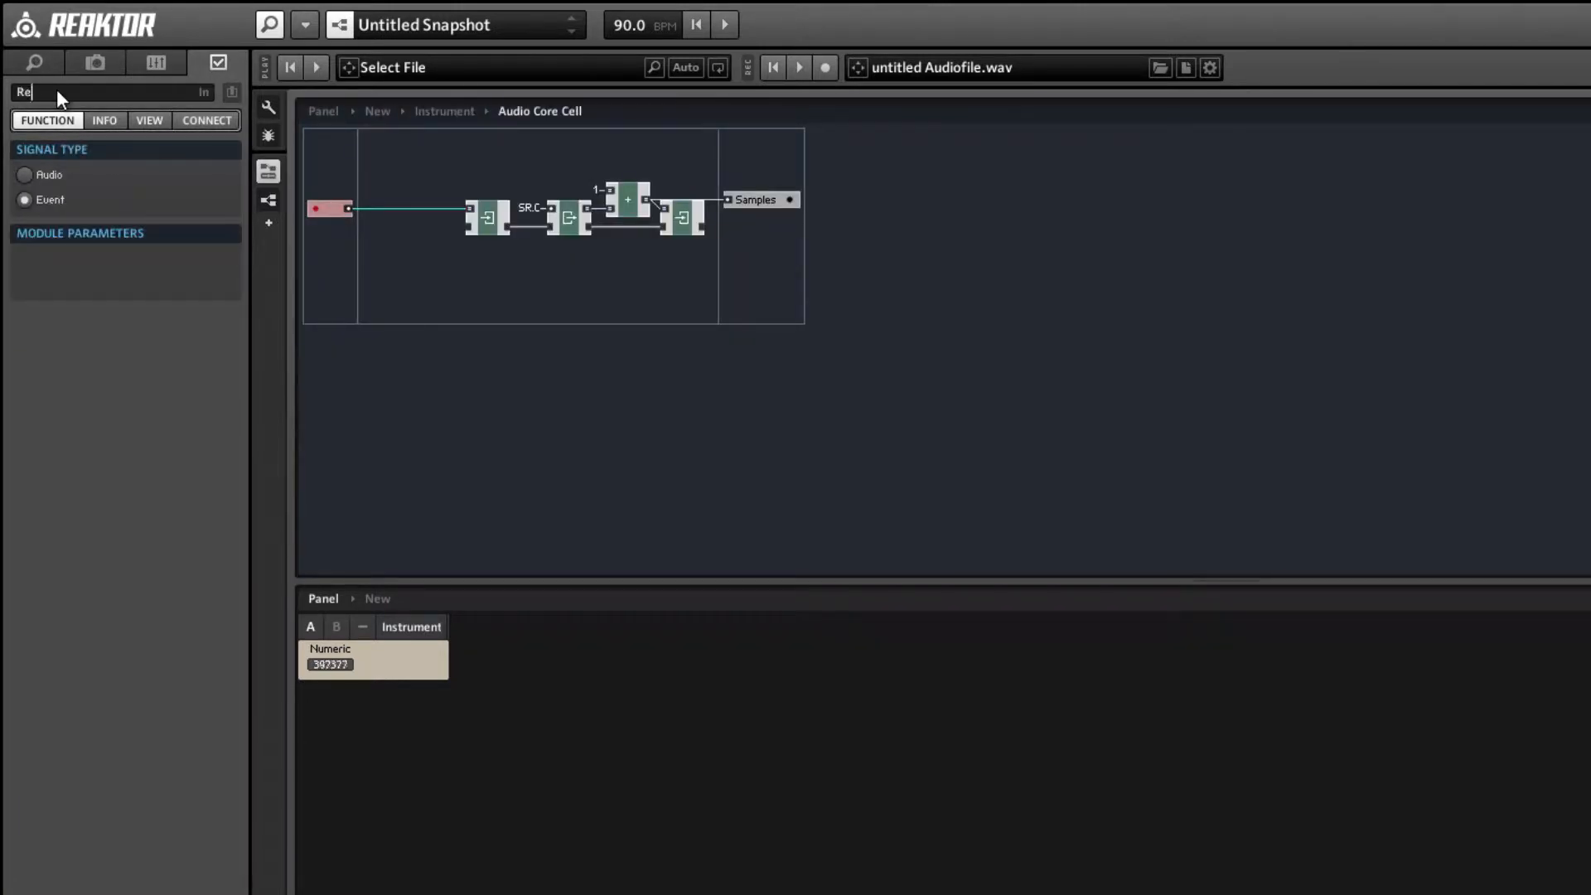
{"action": "type", "text": "start"}
{"action": "key", "text": "Return"}
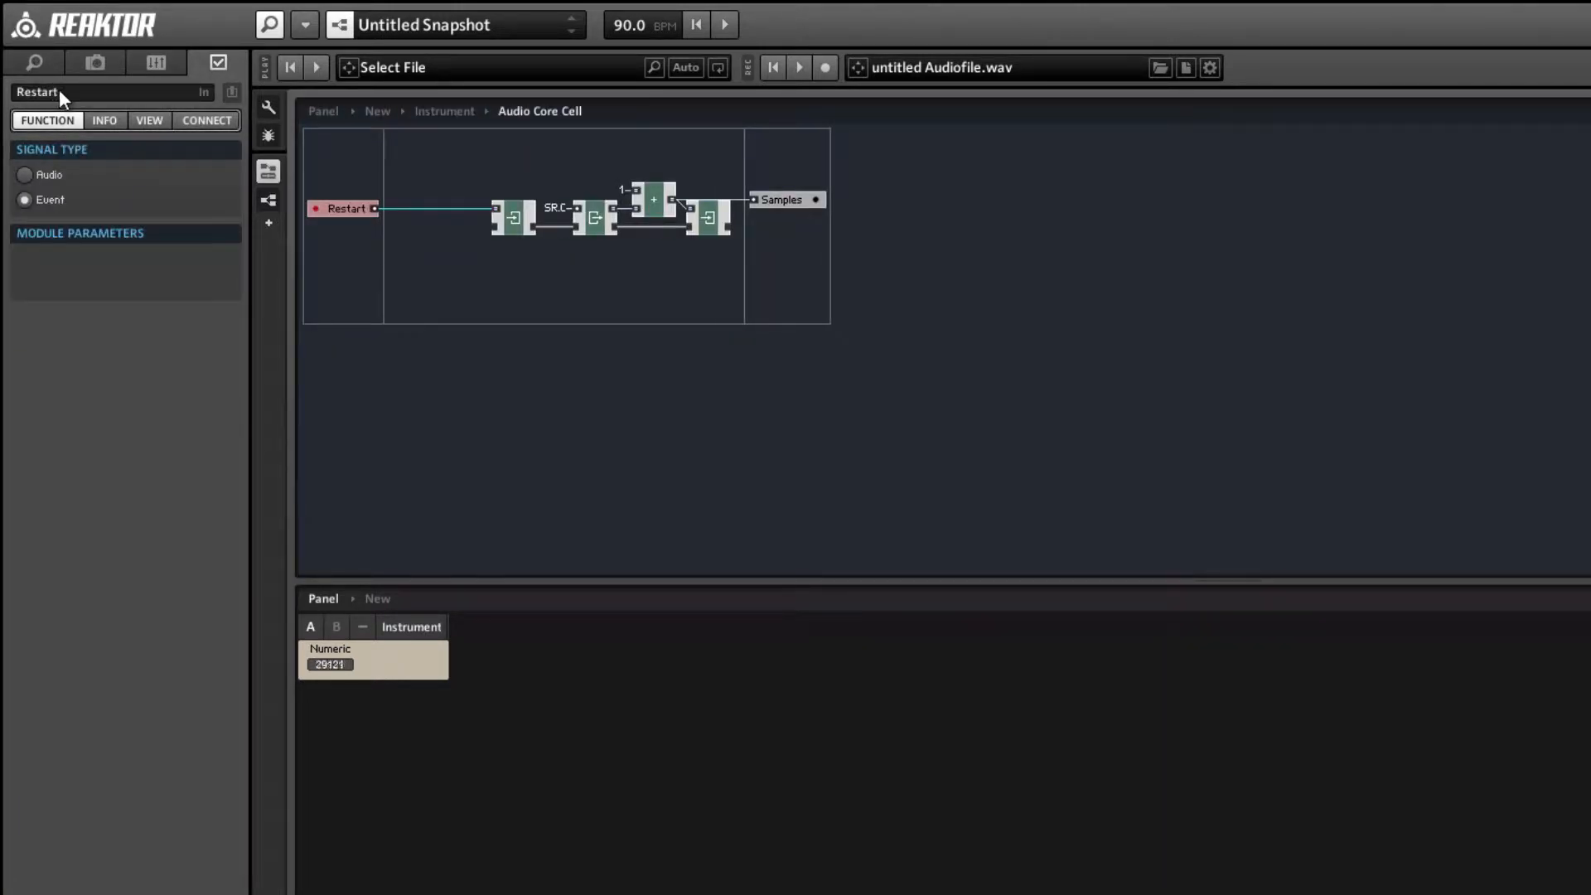
Insert a Value module beside the Audio Core Cell at instrument level and wire its output to the Restart input.
{"action": "double_click", "coordinate": [478, 293]}
{"action": "left_click", "coordinate": [733, 430]}
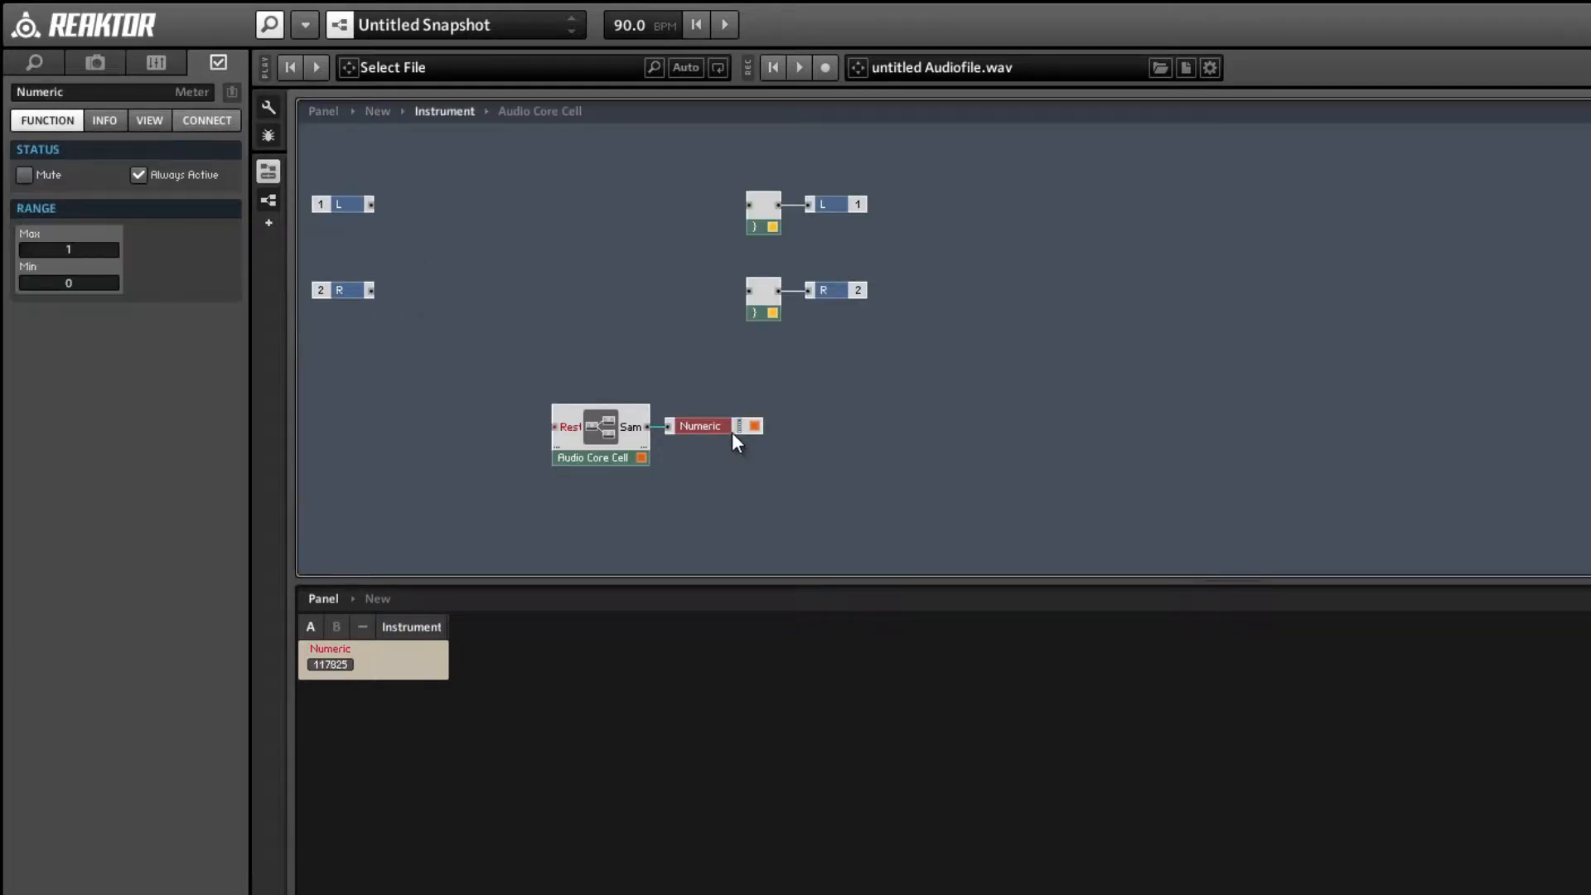
{"action": "left_click", "coordinate": [519, 431]}
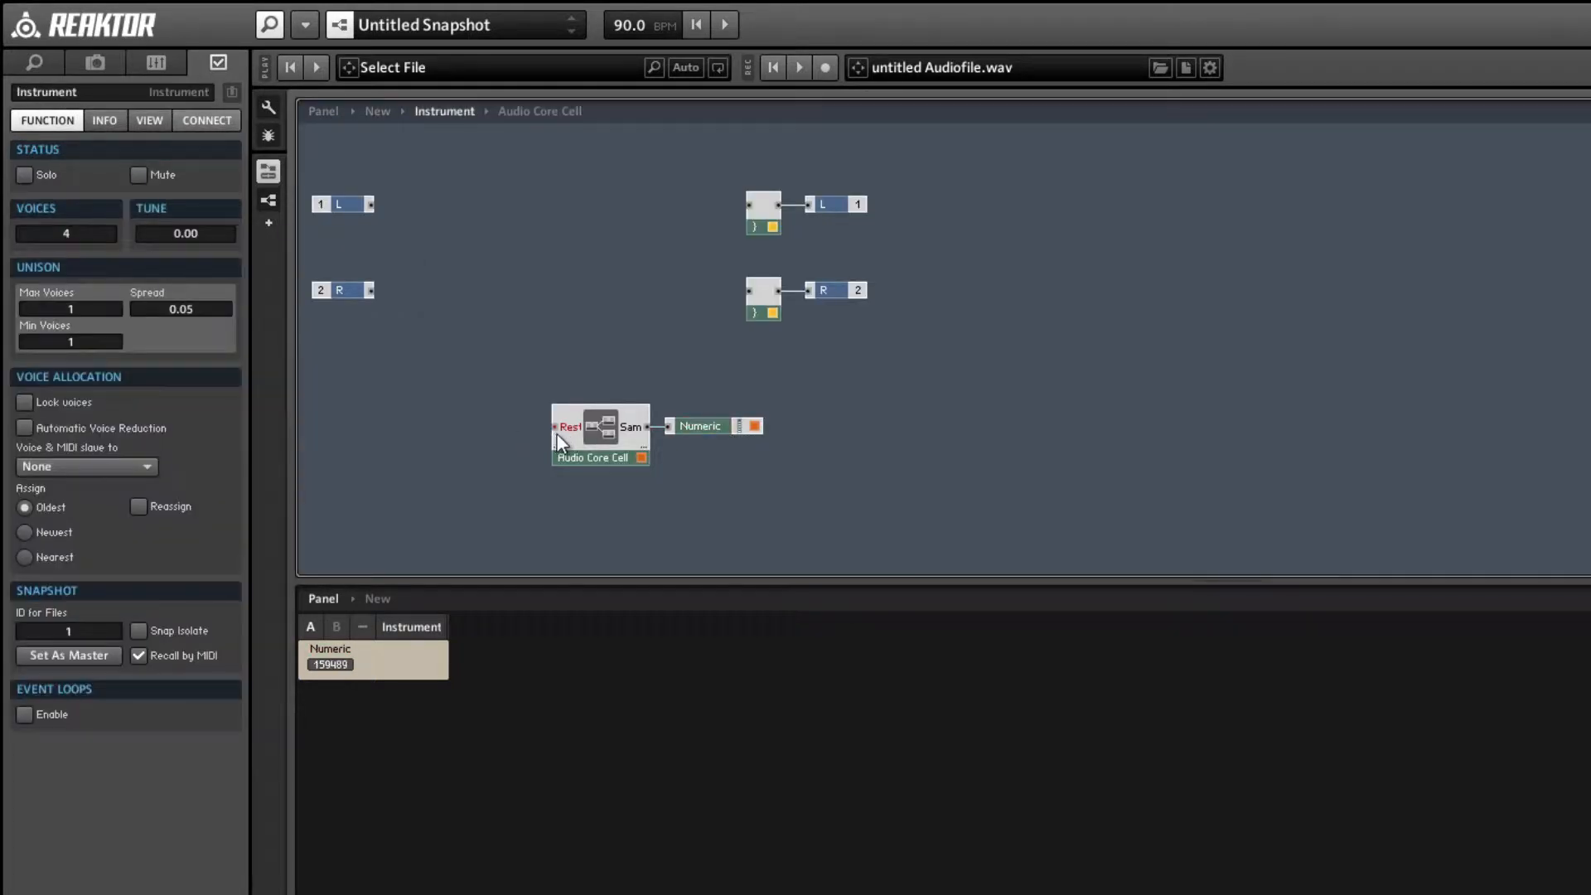
{"action": "double_click", "coordinate": [485, 409]}
{"action": "type", "text": "value"}
{"action": "key", "text": "Return"}
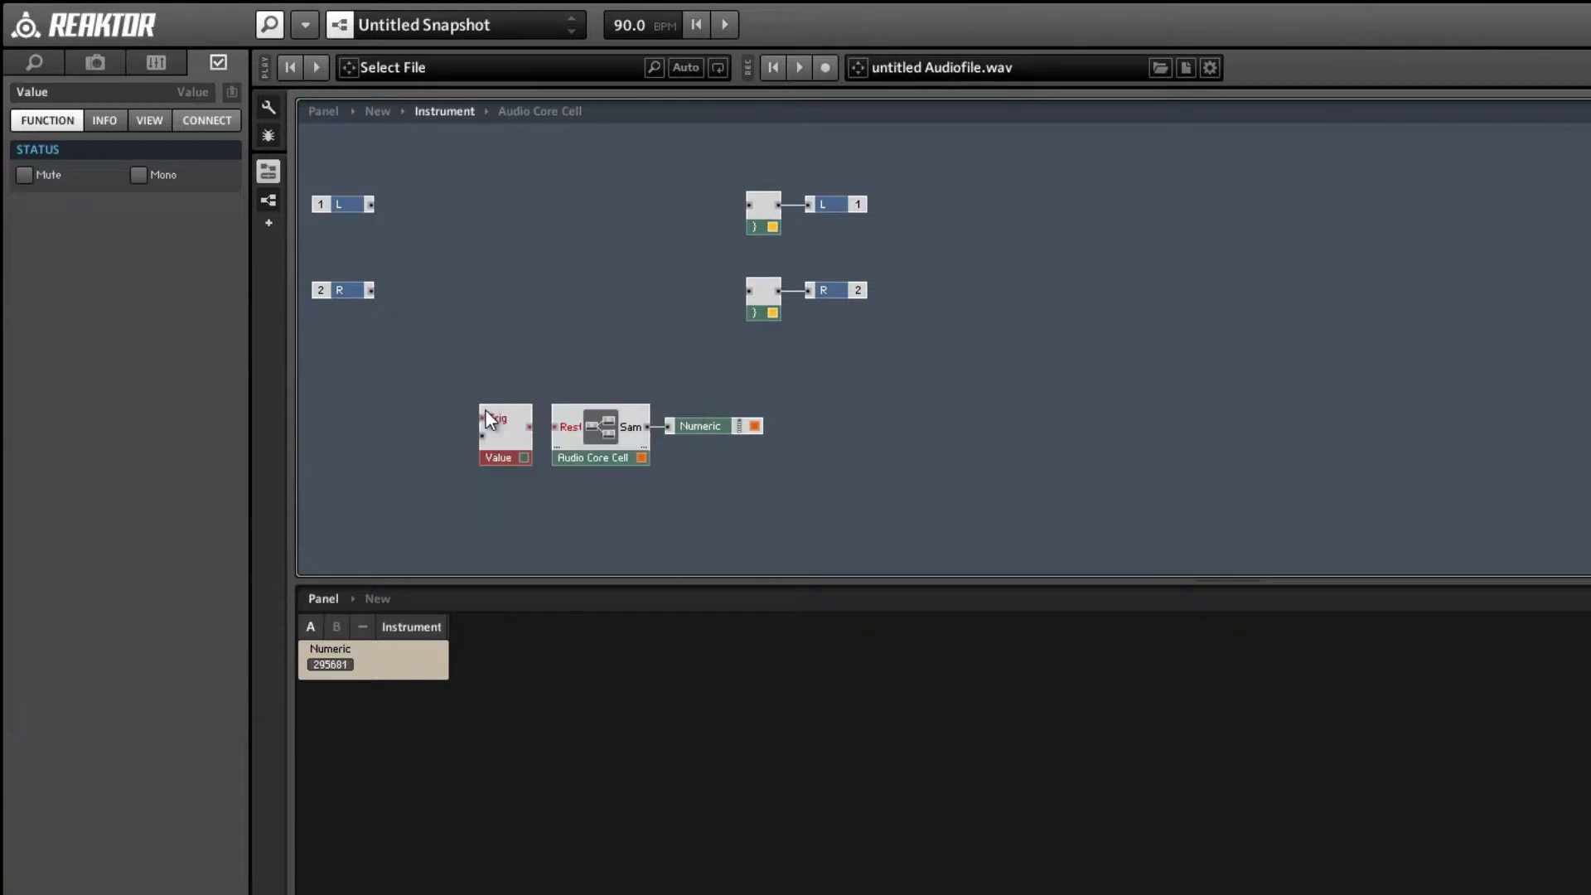
{"action": "left_click_drag", "start_coordinate": [529, 427], "coordinate": [554, 426]}
{"action": "left_click_drag", "start_coordinate": [606, 584], "coordinate": [611, 733]}
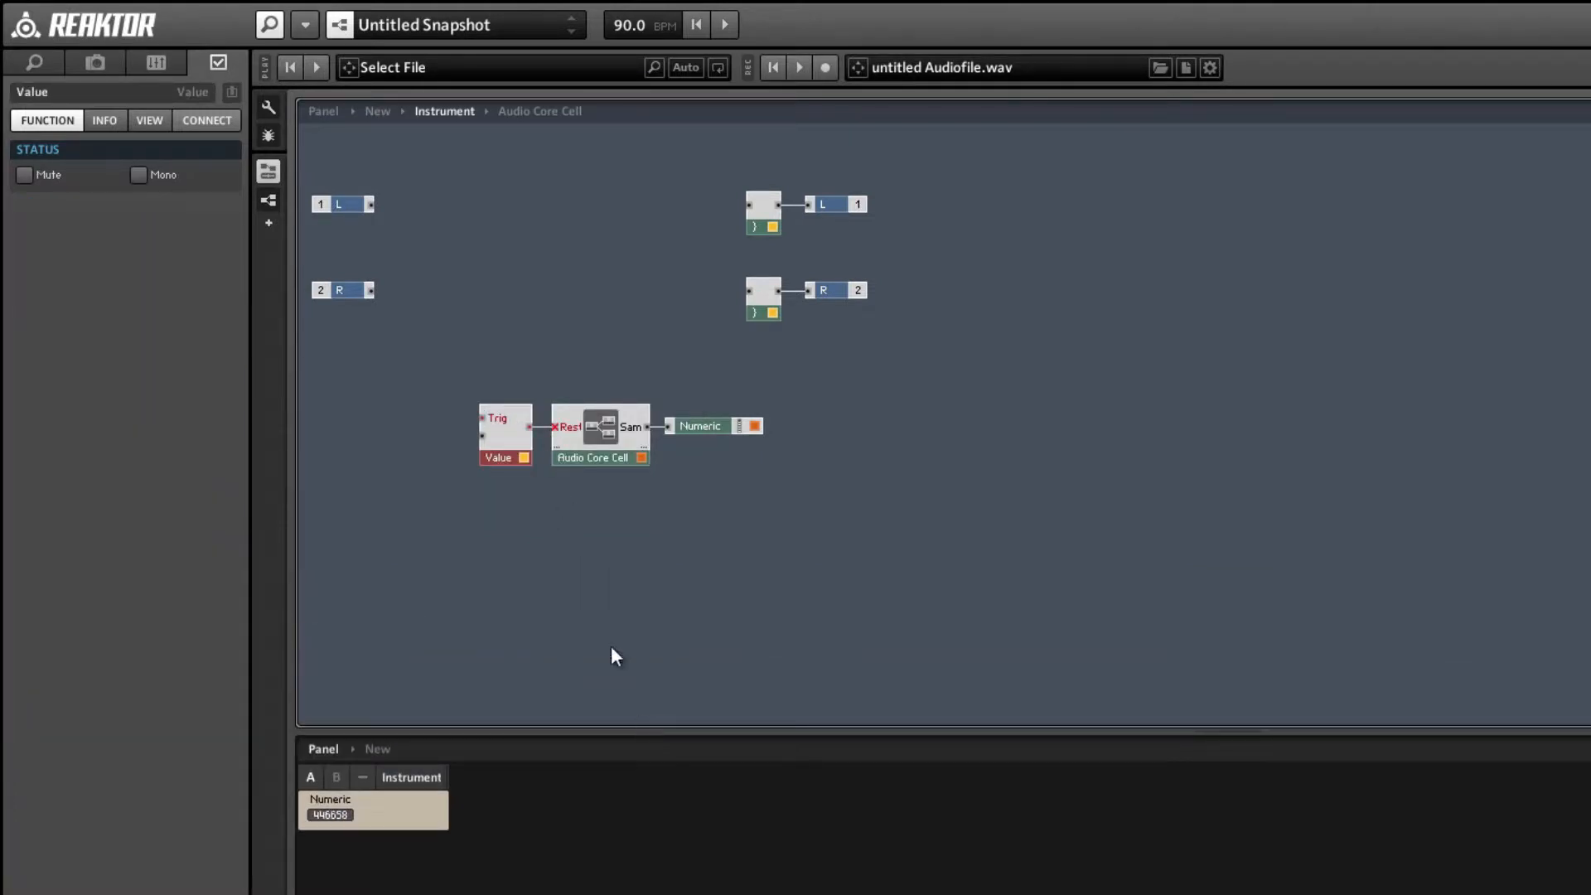
Set the new Value module to mono.
{"action": "right_click", "coordinate": [504, 456]}
{"action": "left_click", "coordinate": [512, 469]}
{"action": "left_click", "coordinate": [461, 436]}
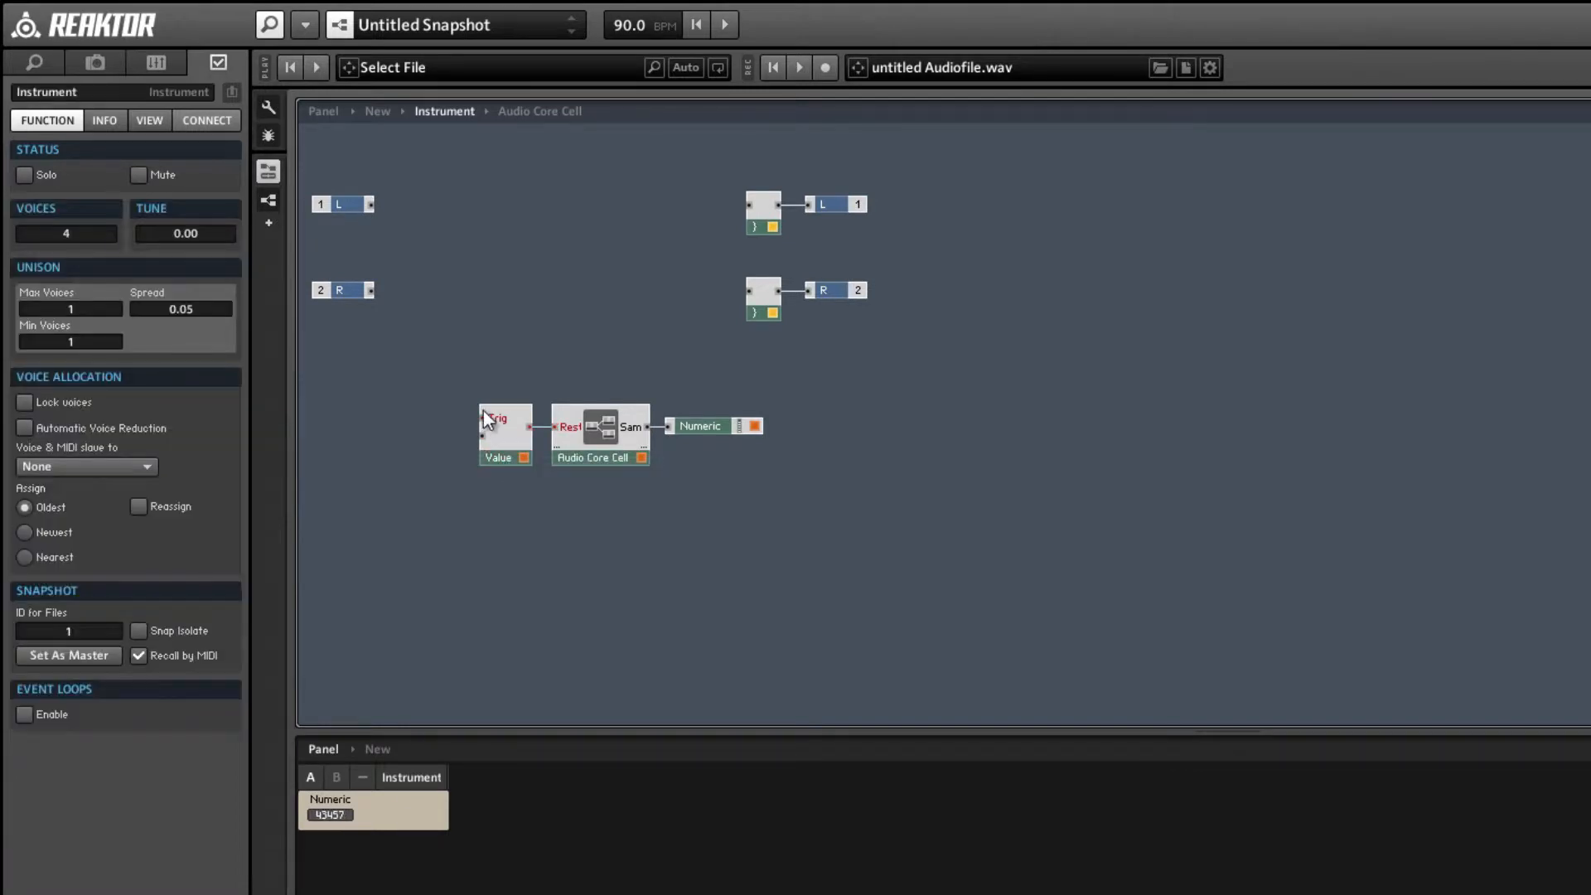
Create a control button on the Value module's Trig input and name it Reset.
{"action": "right_click", "coordinate": [483, 418]}
{"action": "left_click", "coordinate": [502, 431]}
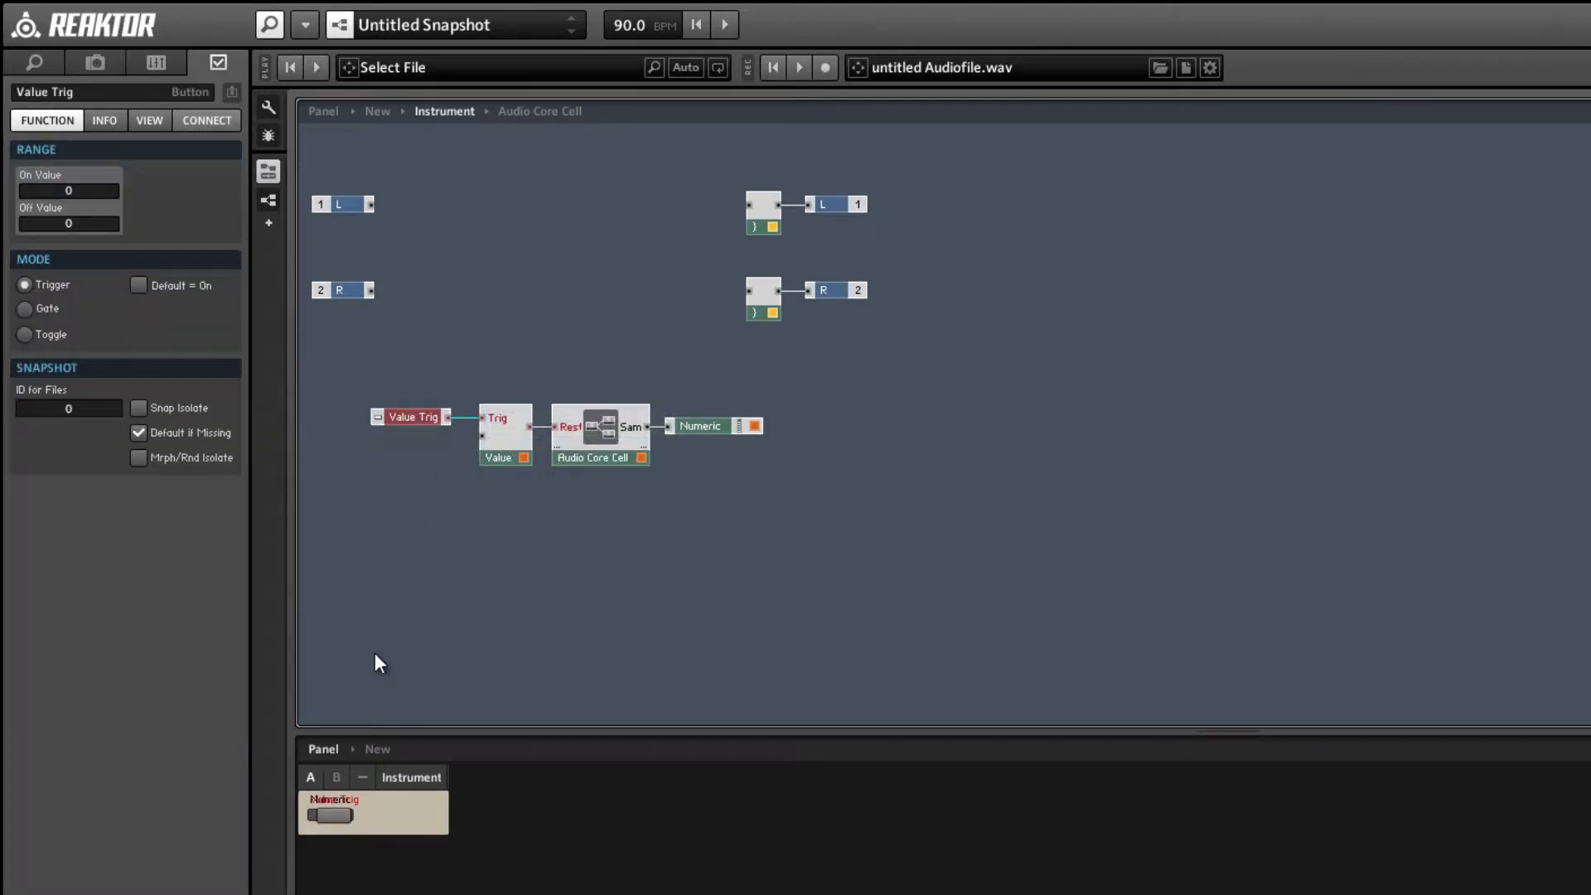
{"action": "double_click", "coordinate": [86, 88]}
{"action": "type", "text": "REs"}
{"action": "key", "text": "BackSpace"}
{"action": "key", "text": "BackSpace"}
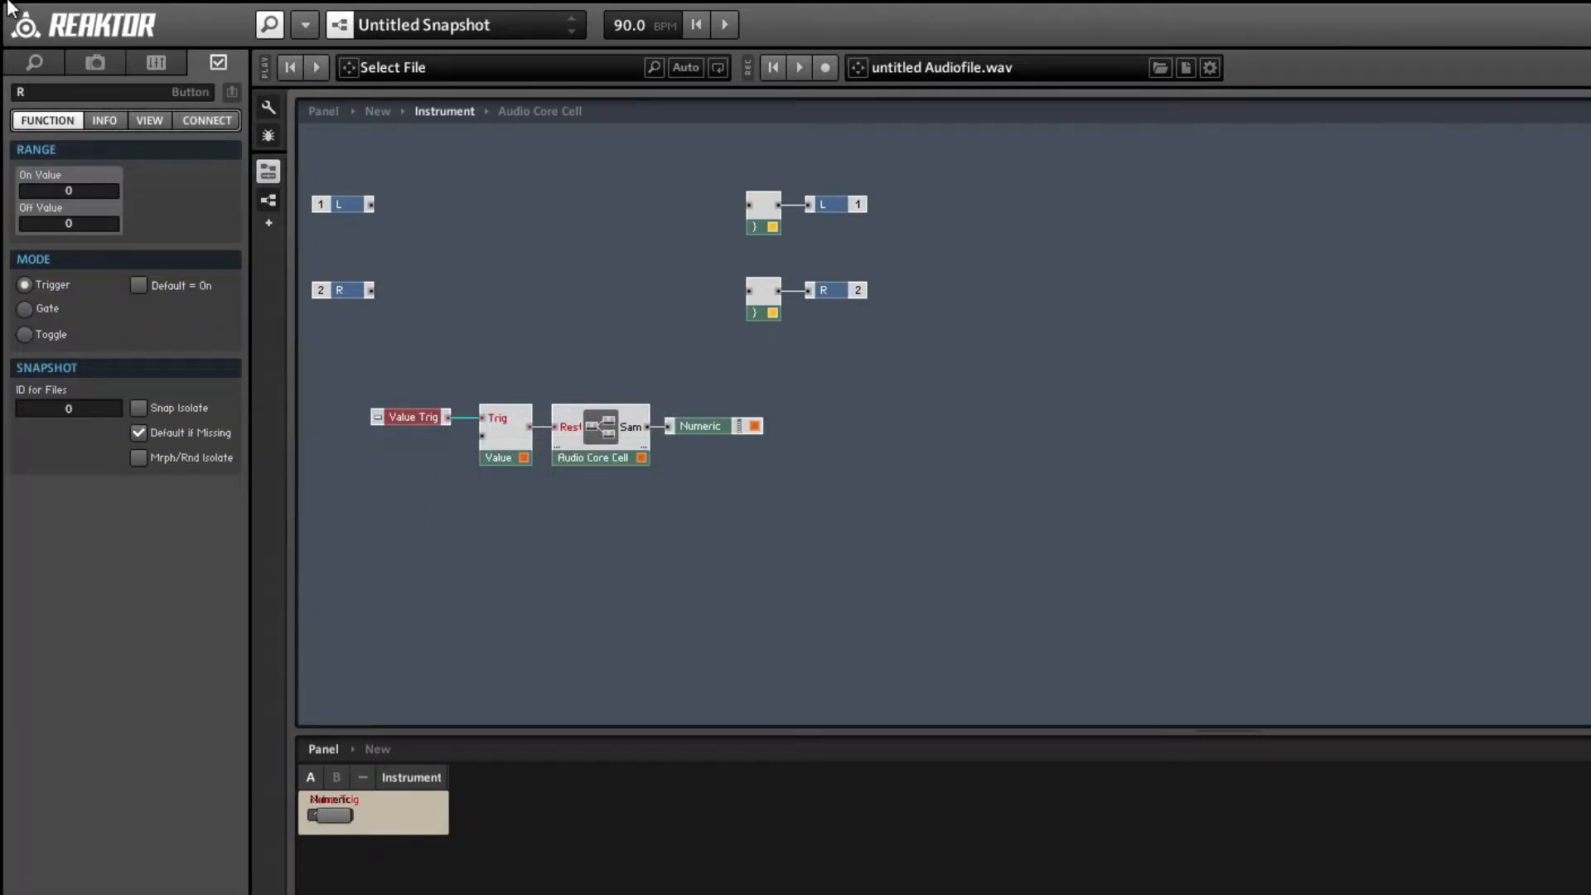
{"action": "type", "text": "eset"}
{"action": "key", "text": "Return"}
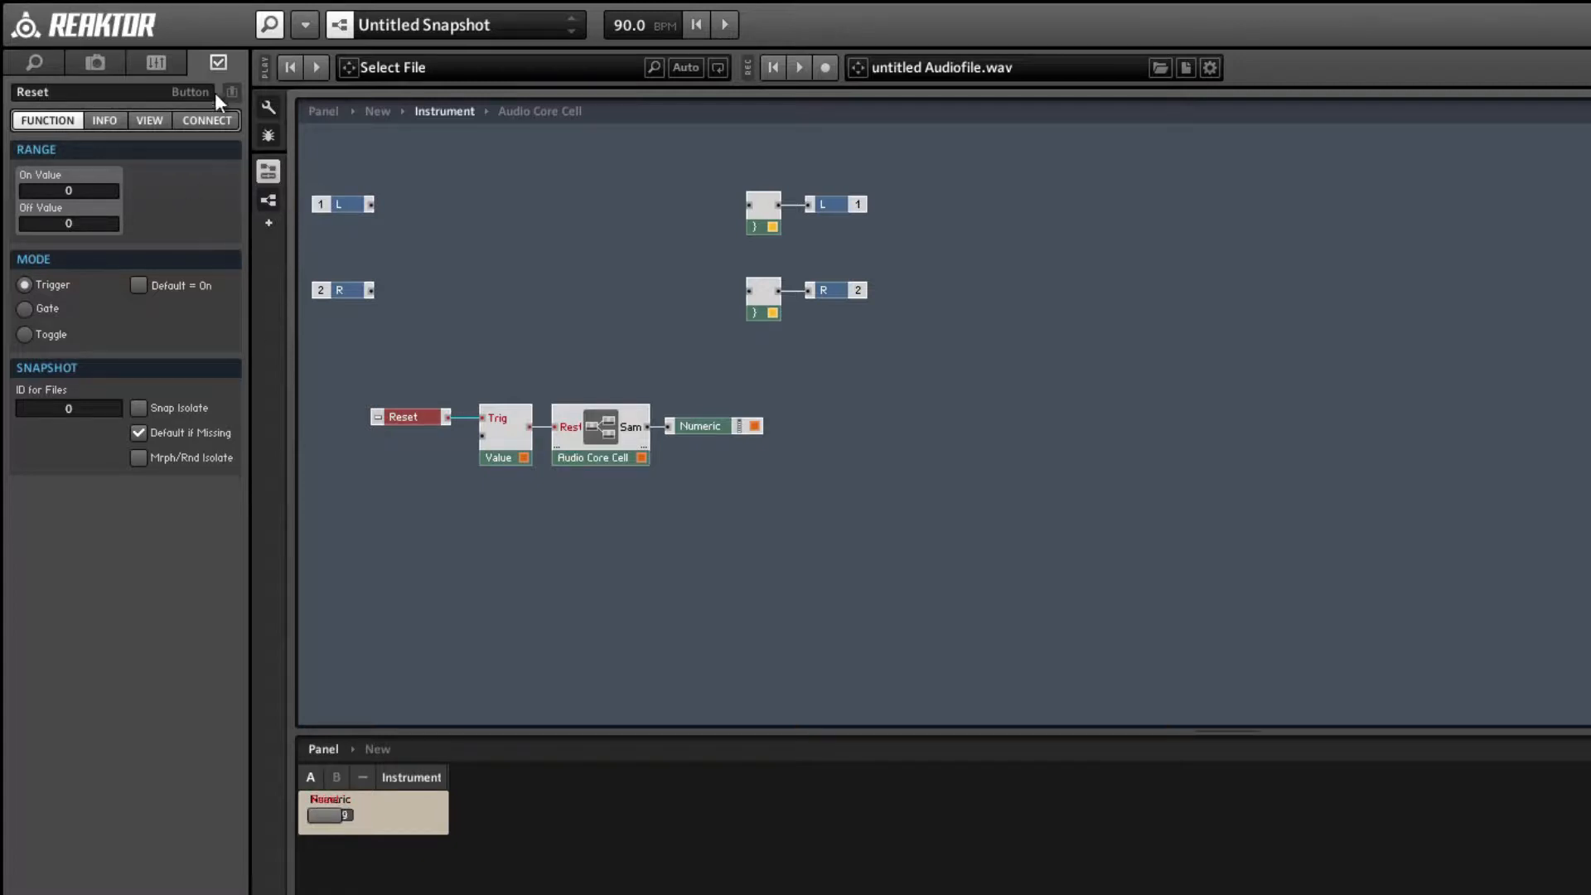
Arrange the Reset button above the Numeric readout on the instrument panel and trigger it several times to test restarting the count.
{"action": "left_click", "coordinate": [275, 105]}
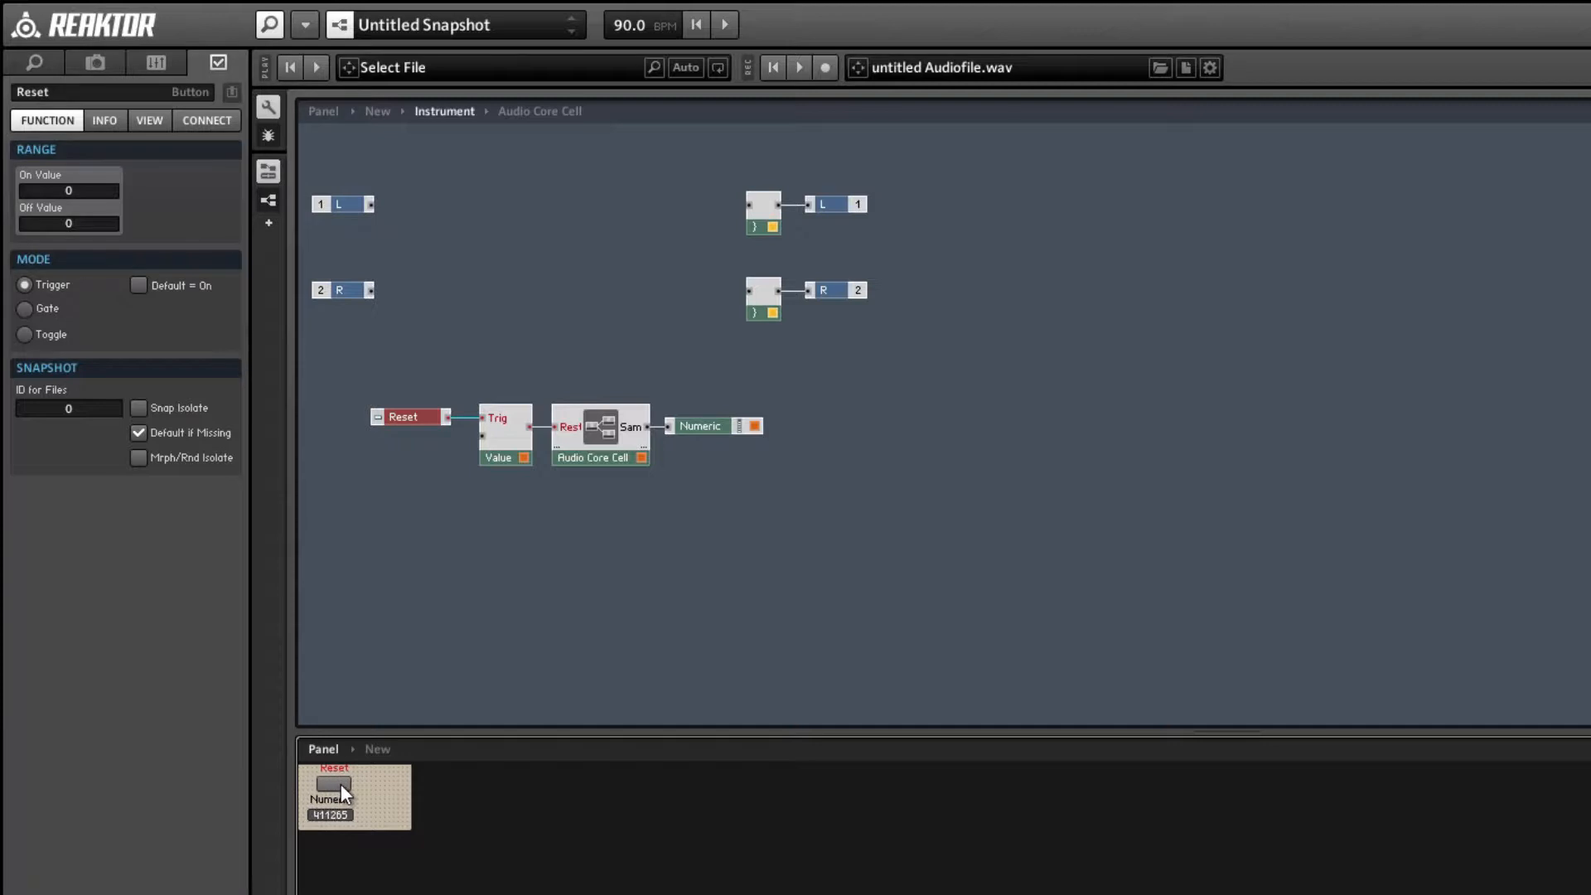
{"action": "left_click", "coordinate": [272, 104]}
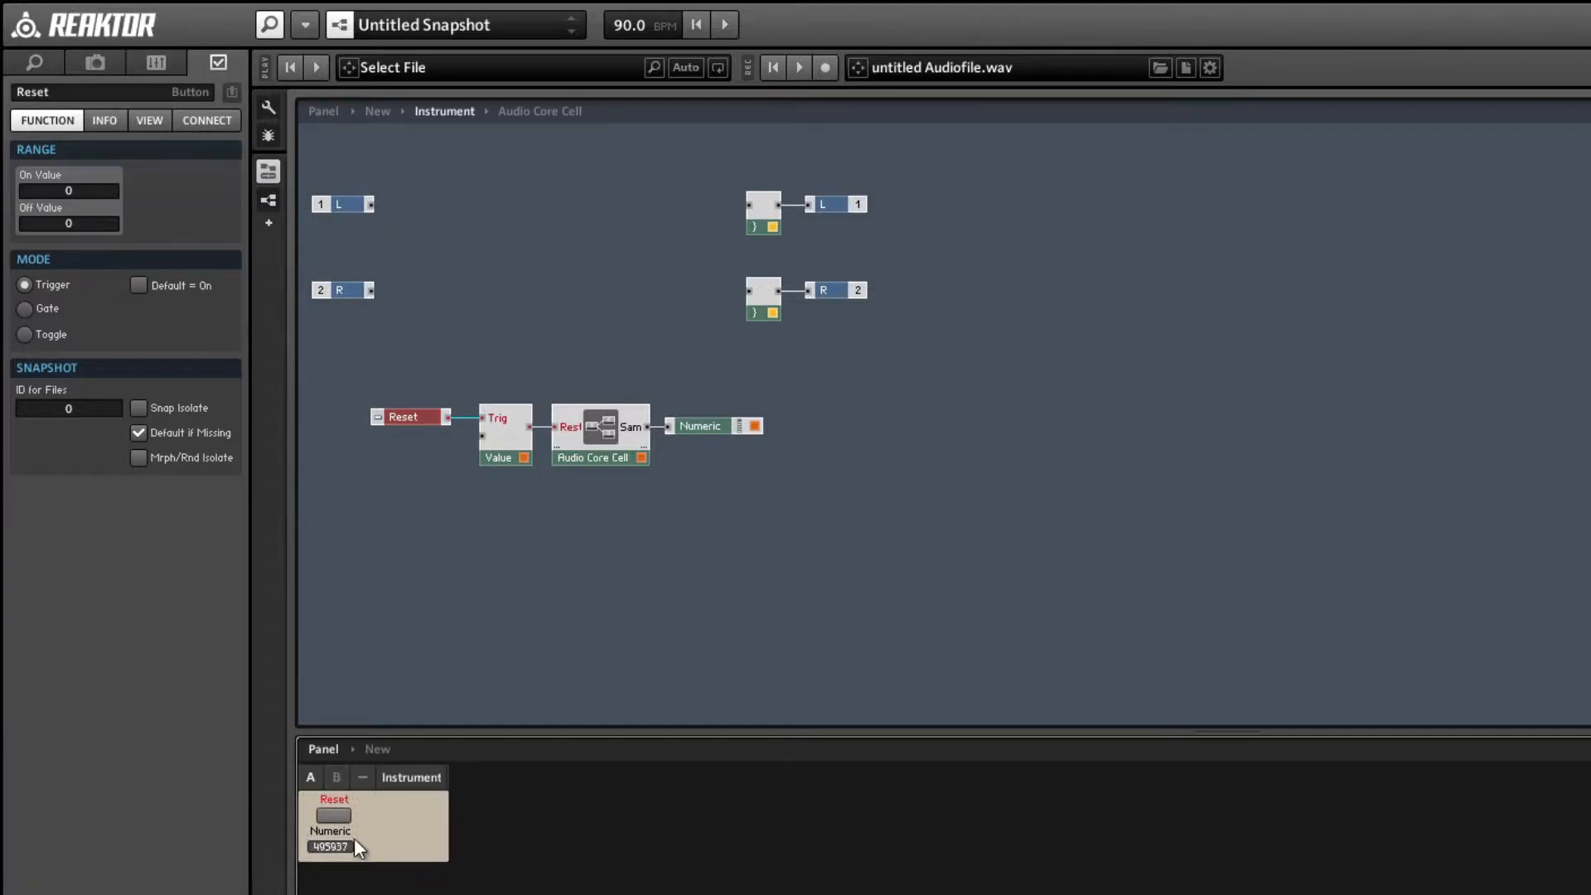
{"action": "left_click", "coordinate": [335, 816]}
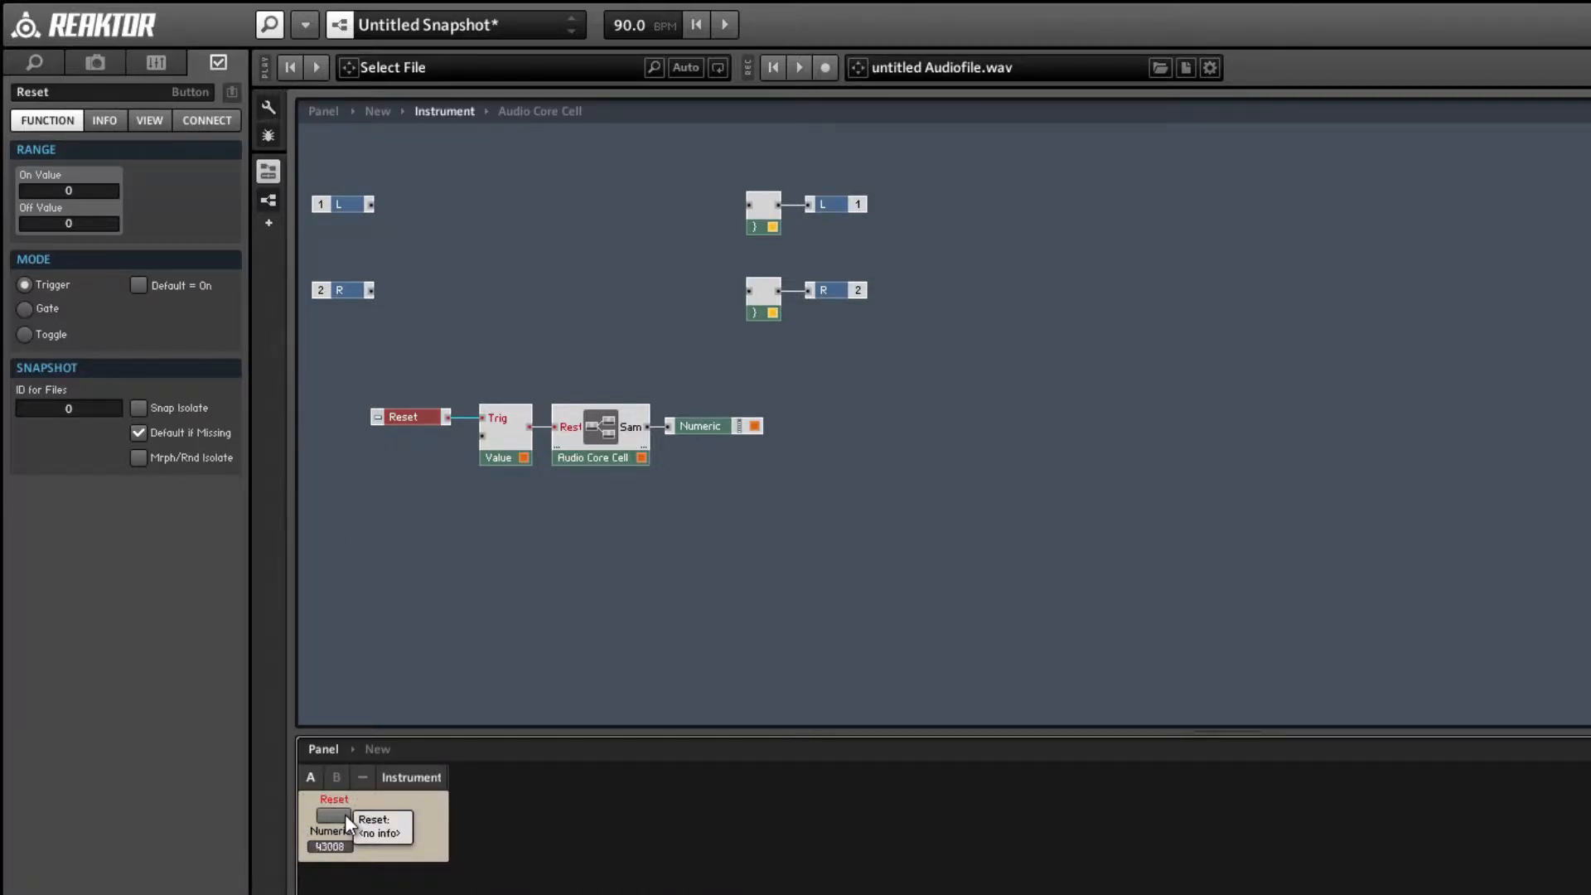
{"action": "left_click", "coordinate": [335, 816]}
{"action": "left_click", "coordinate": [346, 817]}
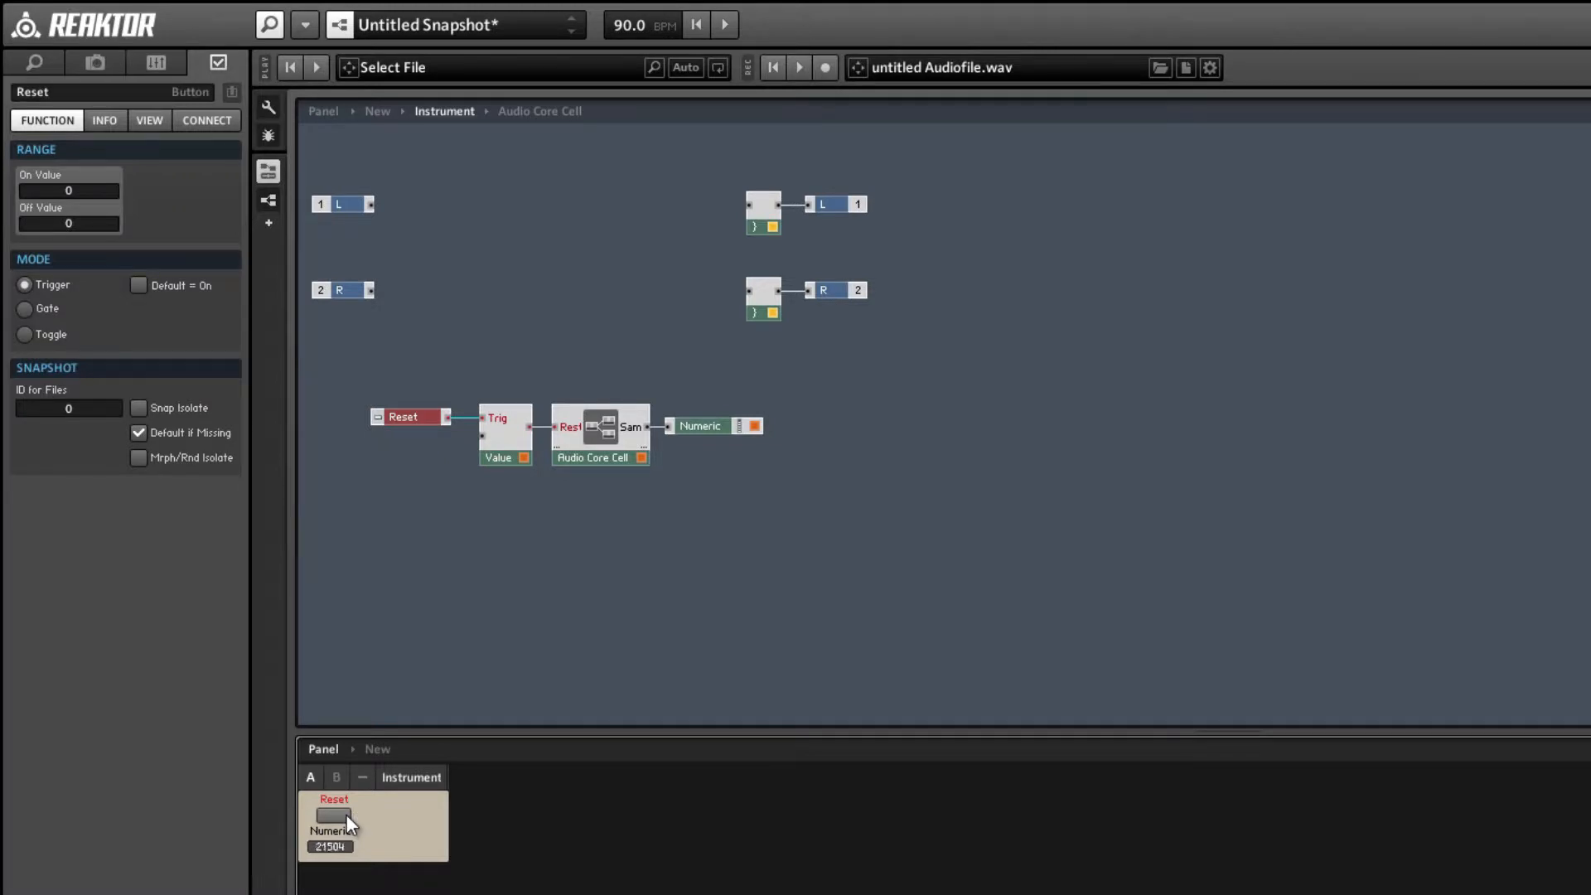
{"action": "left_click", "coordinate": [346, 817]}
{"action": "left_click", "coordinate": [487, 623]}
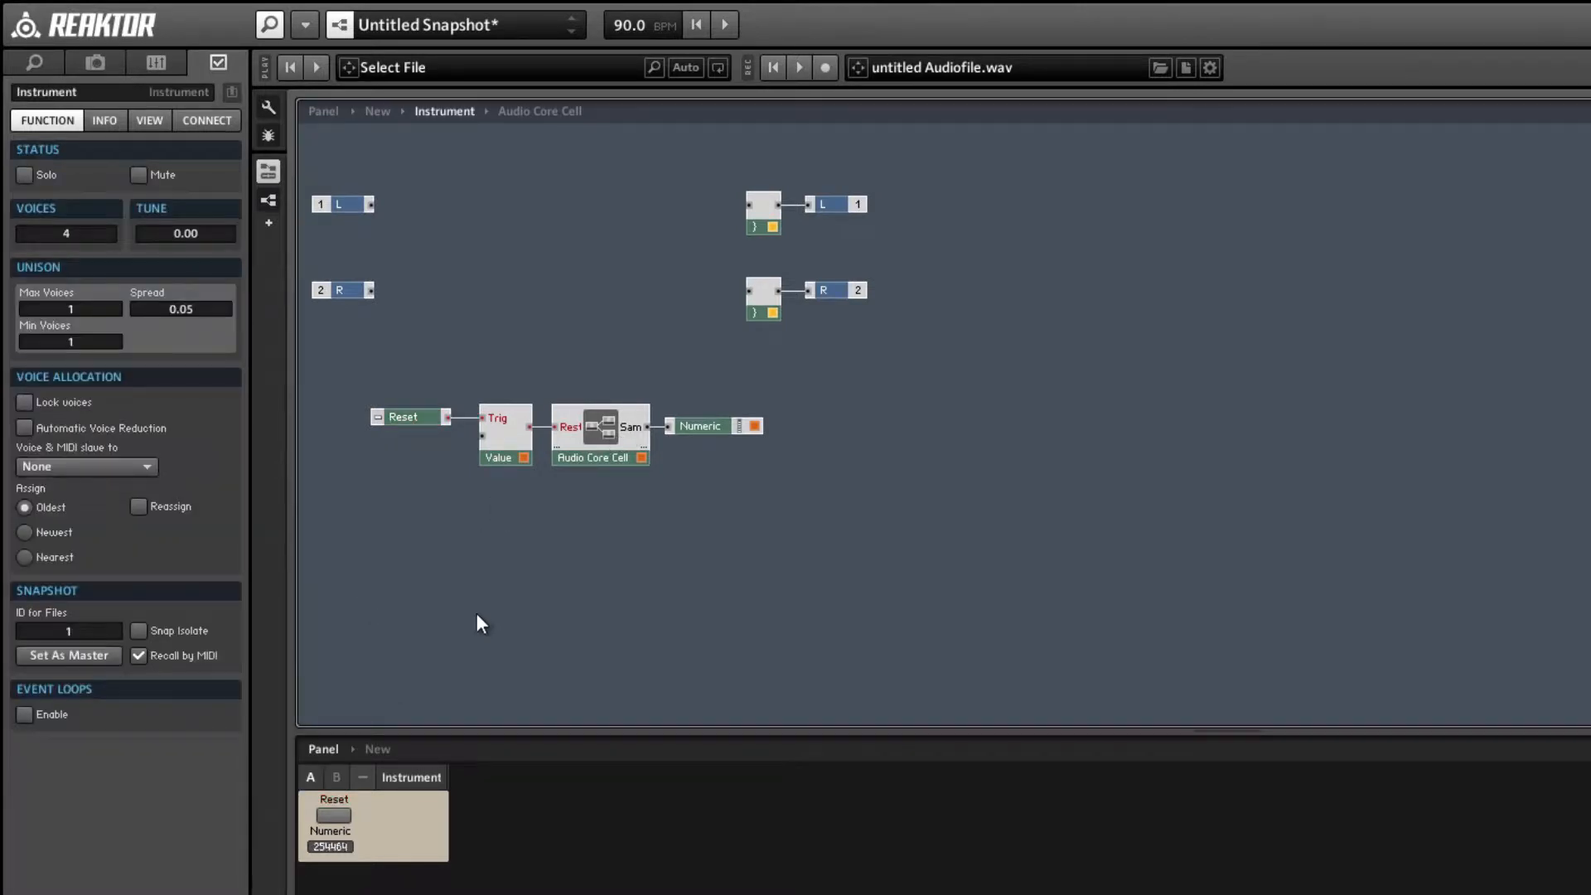
{"action": "left_click_drag", "start_coordinate": [400, 420], "coordinate": [404, 416]}
{"action": "left_click", "coordinate": [440, 505]}
Insert a Write memory module below the first Write inside the Audio Core Cell and wire its value input to Restart.
{"action": "double_click", "coordinate": [598, 420]}
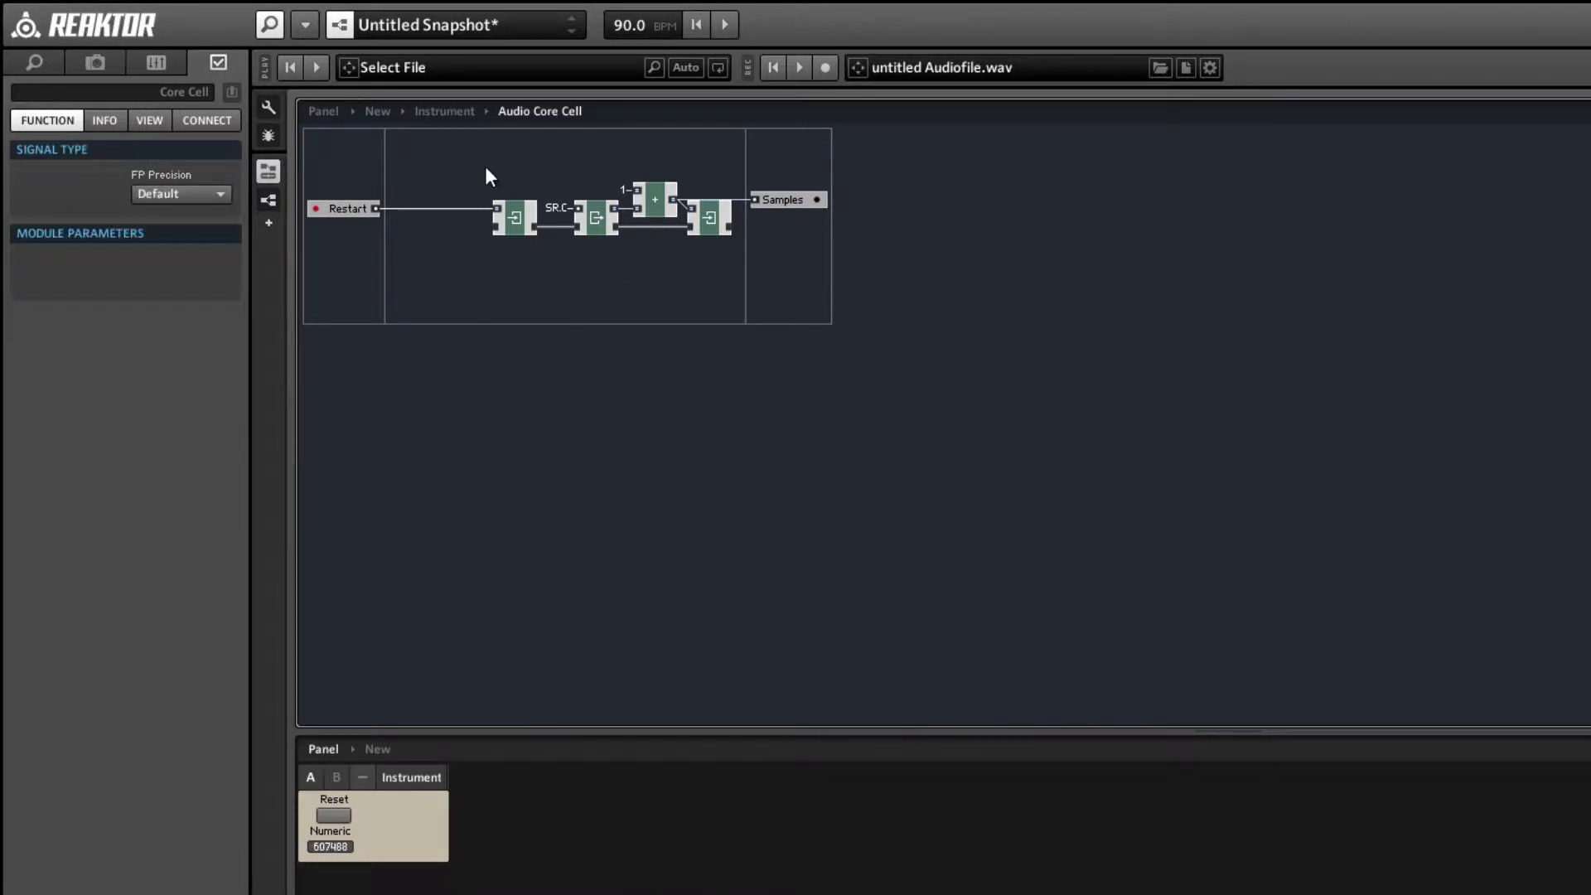
{"action": "right_click", "coordinate": [514, 284]}
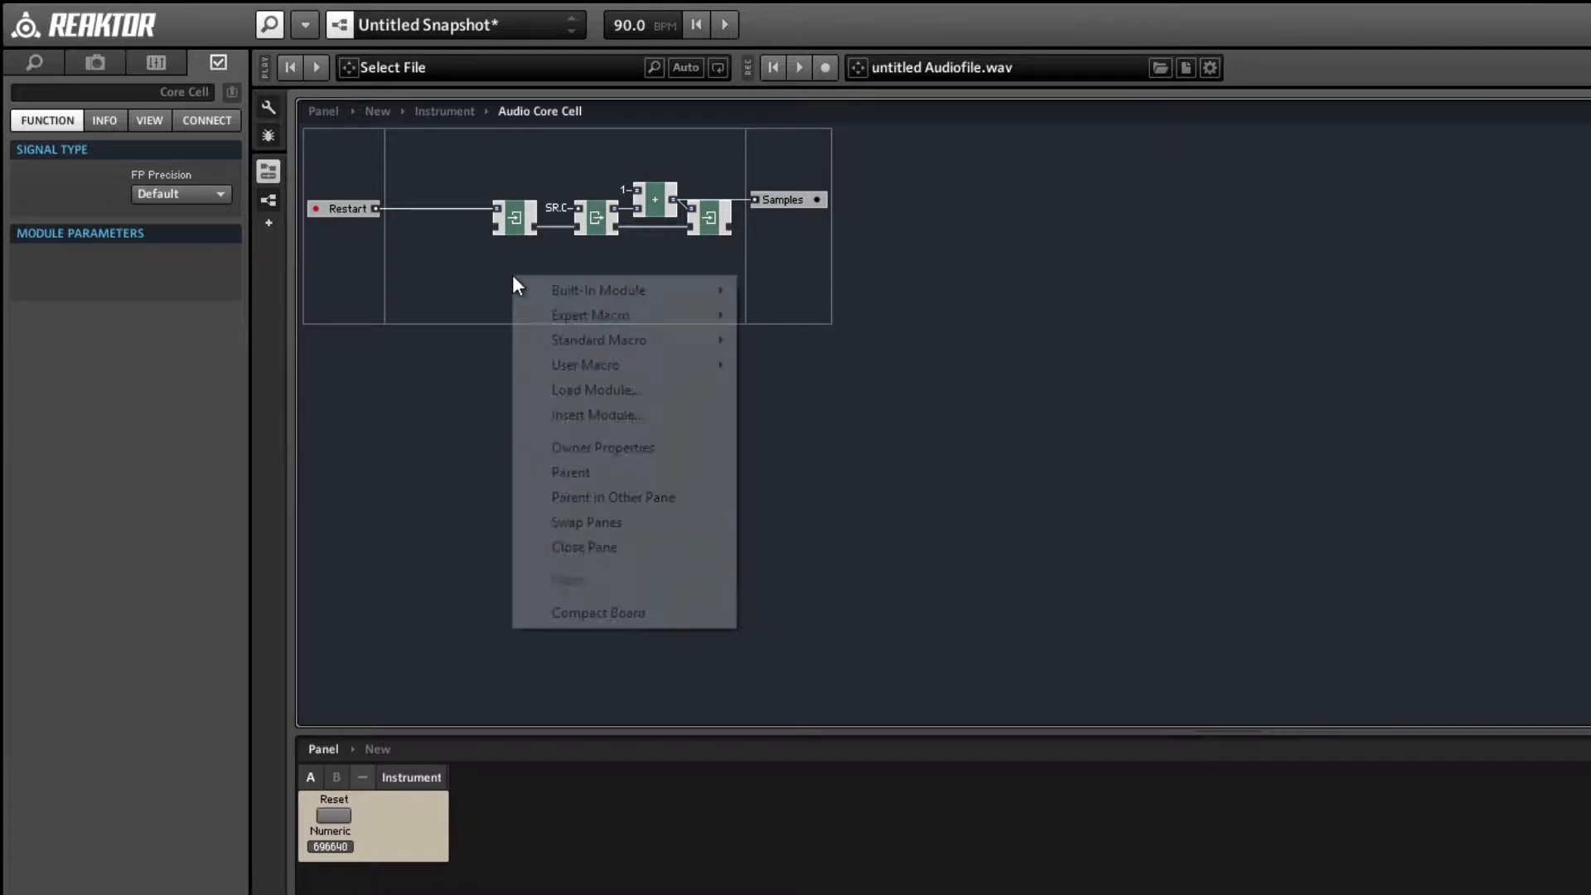
{"action": "mouse_move", "coordinate": [729, 291]}
{"action": "mouse_move", "coordinate": [808, 392]}
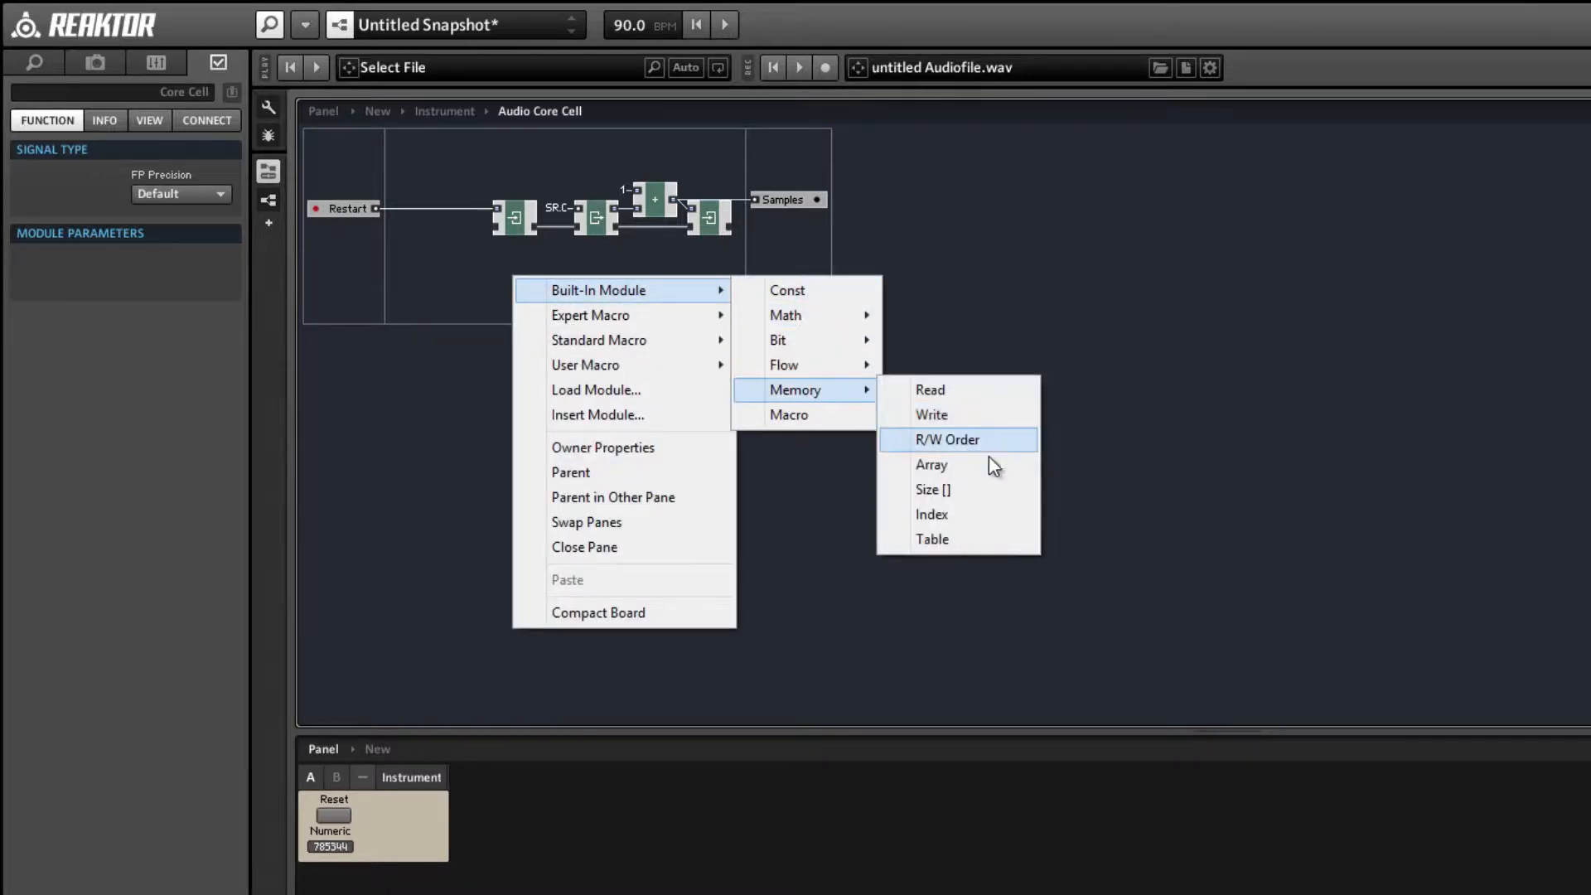
{"action": "left_click", "coordinate": [953, 414]}
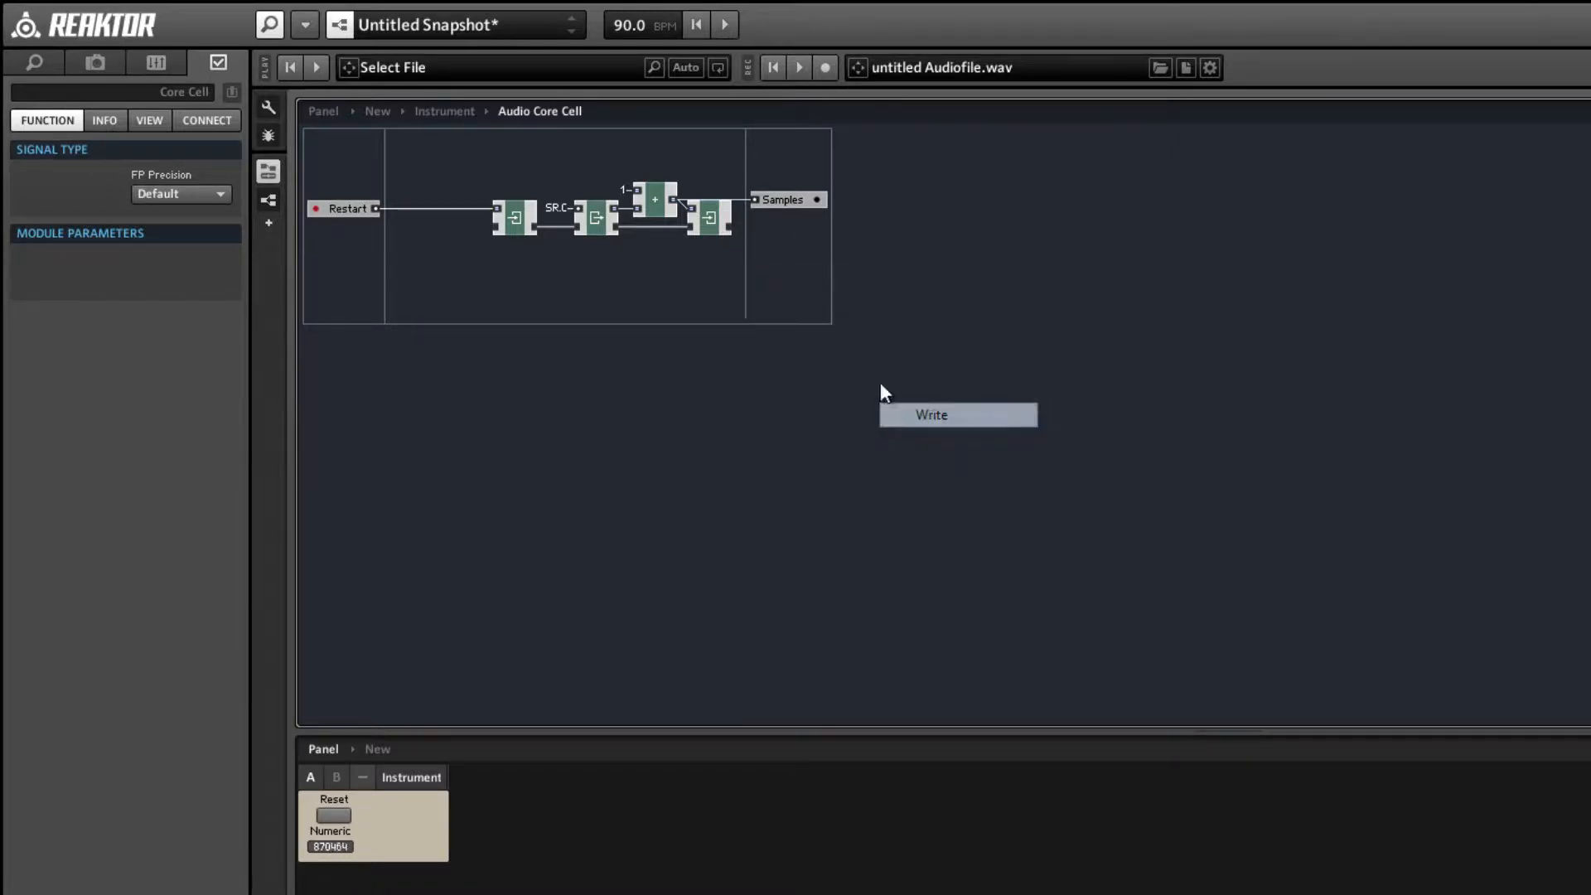
{"action": "left_click_drag", "start_coordinate": [523, 280], "coordinate": [376, 210]}
Add a Read memory module beside the new Write, chain their memory ports, and connect the Read's clock input to SR.C.
{"action": "right_click", "coordinate": [594, 286]}
{"action": "mouse_move", "coordinate": [616, 298]}
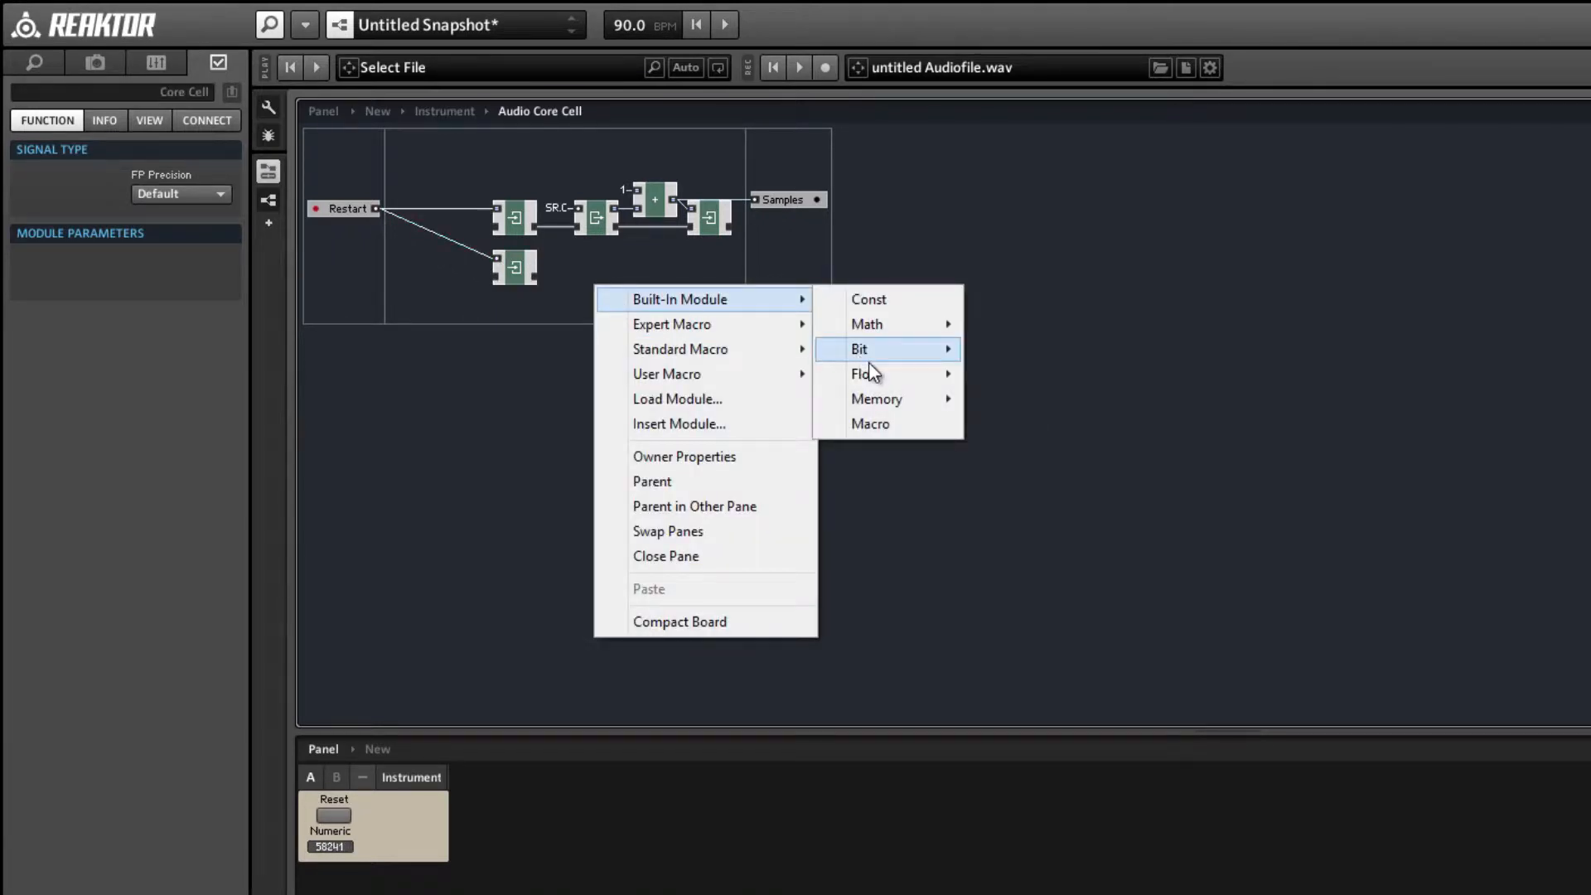
{"action": "mouse_move", "coordinate": [887, 400]}
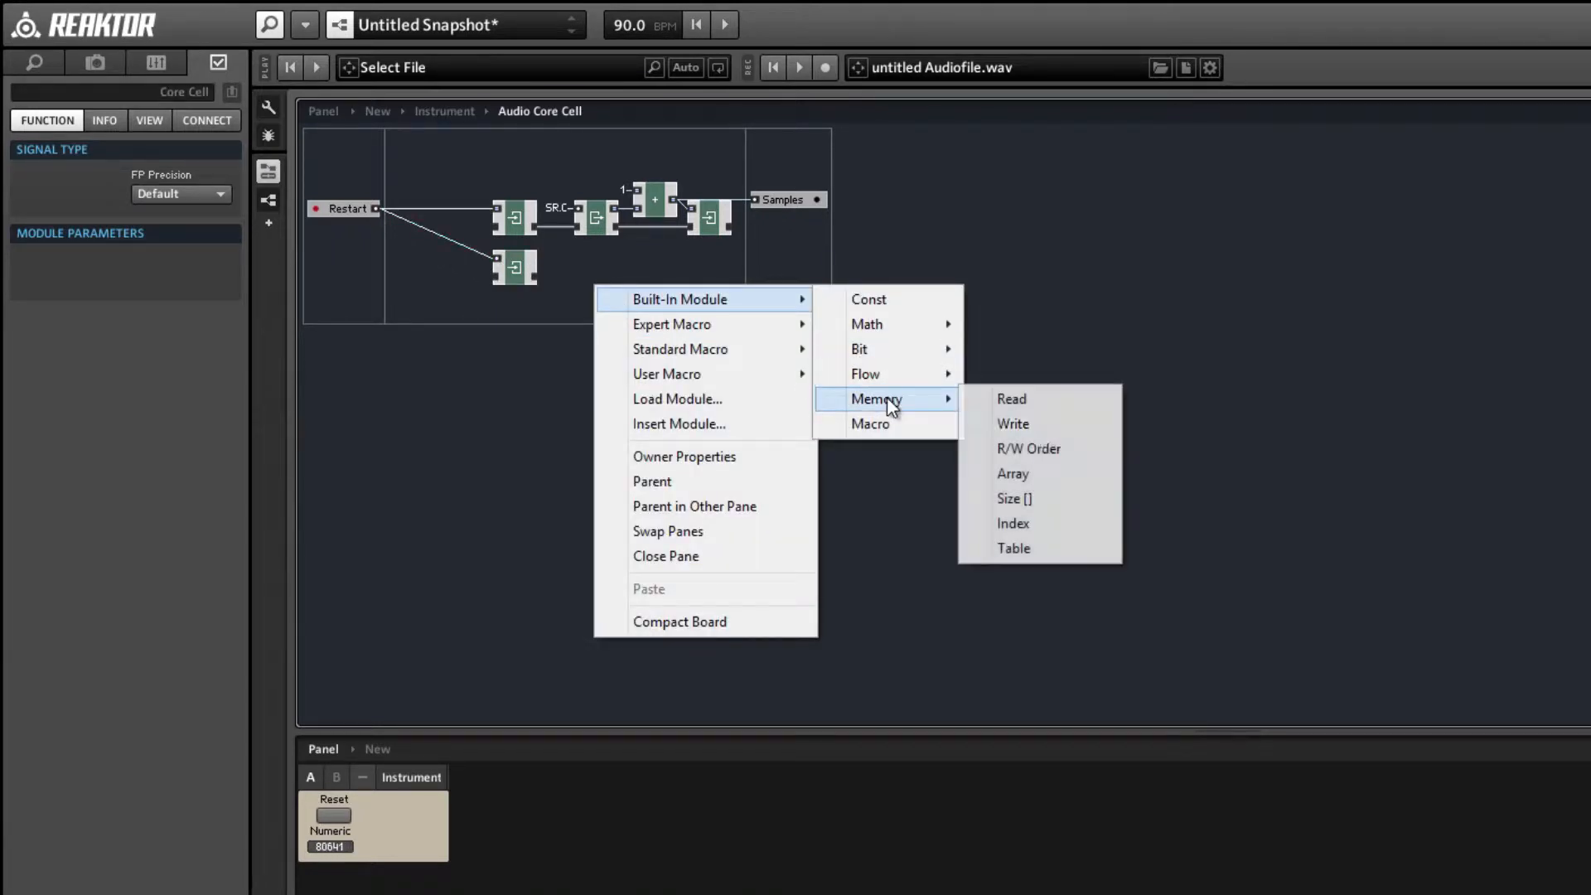
{"action": "left_click", "coordinate": [1046, 400]}
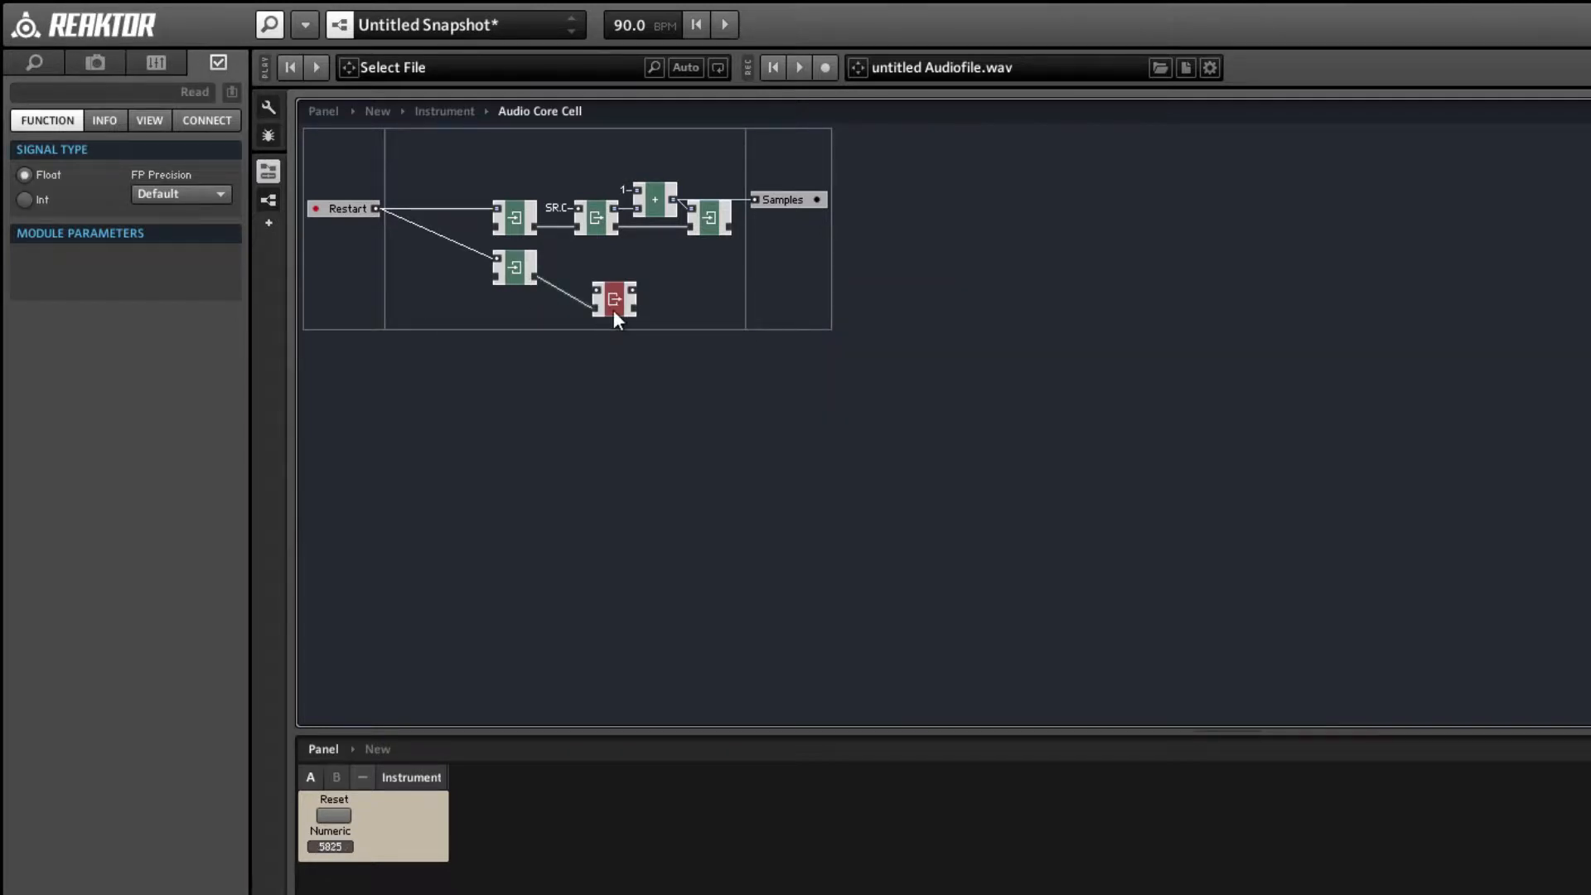
{"action": "left_click_drag", "start_coordinate": [617, 319], "coordinate": [600, 286]}
{"action": "right_click", "coordinate": [579, 259]}
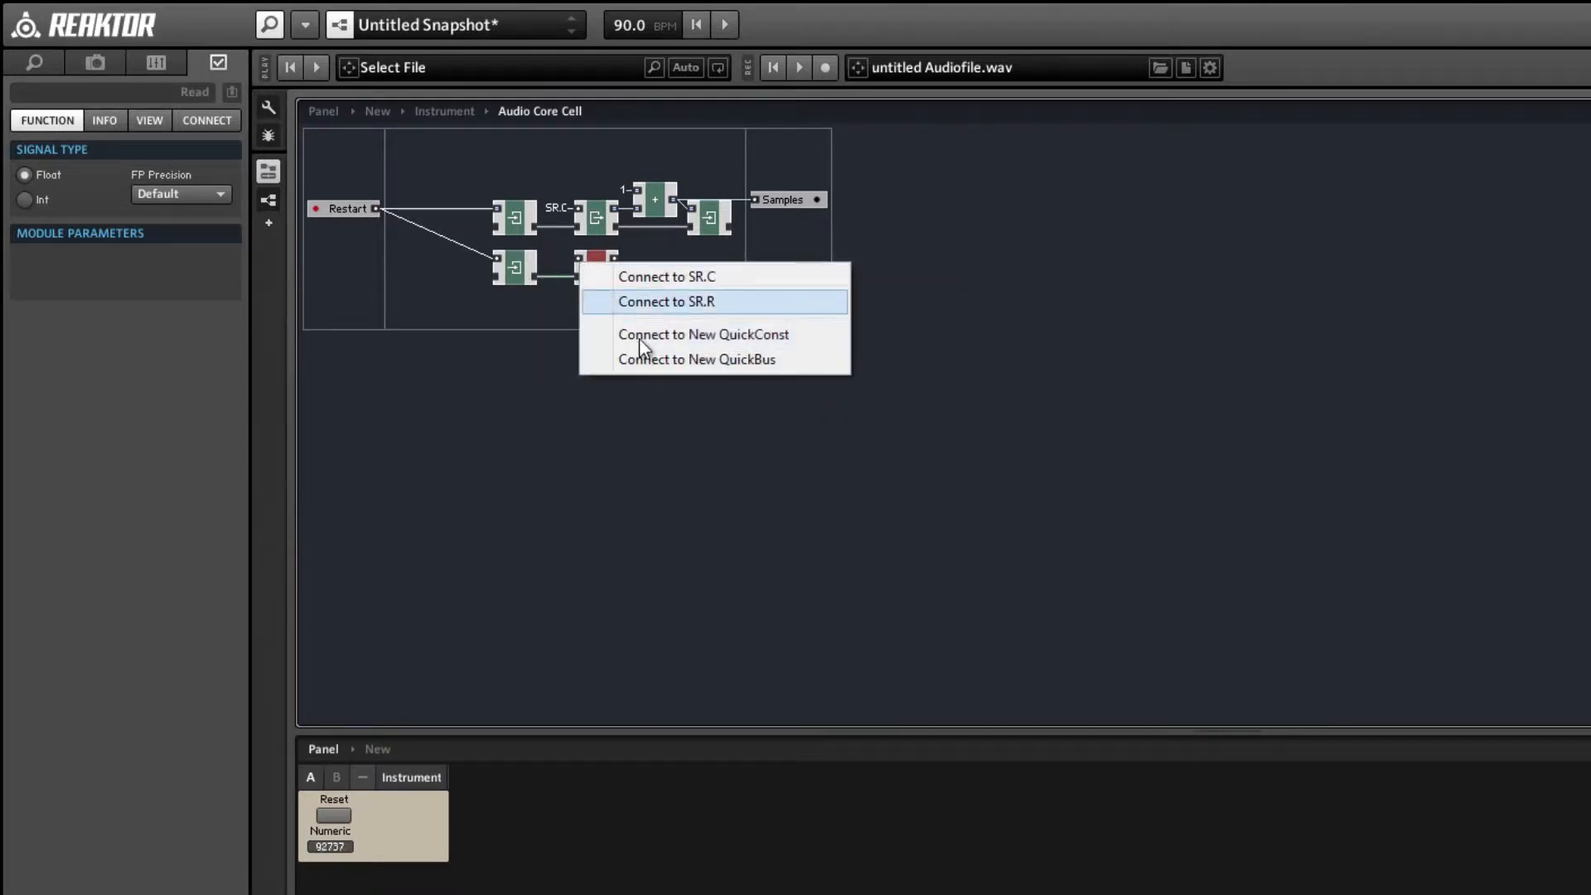
{"action": "left_click", "coordinate": [654, 276]}
Duplicate the lower Write as the chain's last module, wire Read's memory output to it, and disconnect its value input from Restart.
{"action": "left_click", "coordinate": [518, 266]}
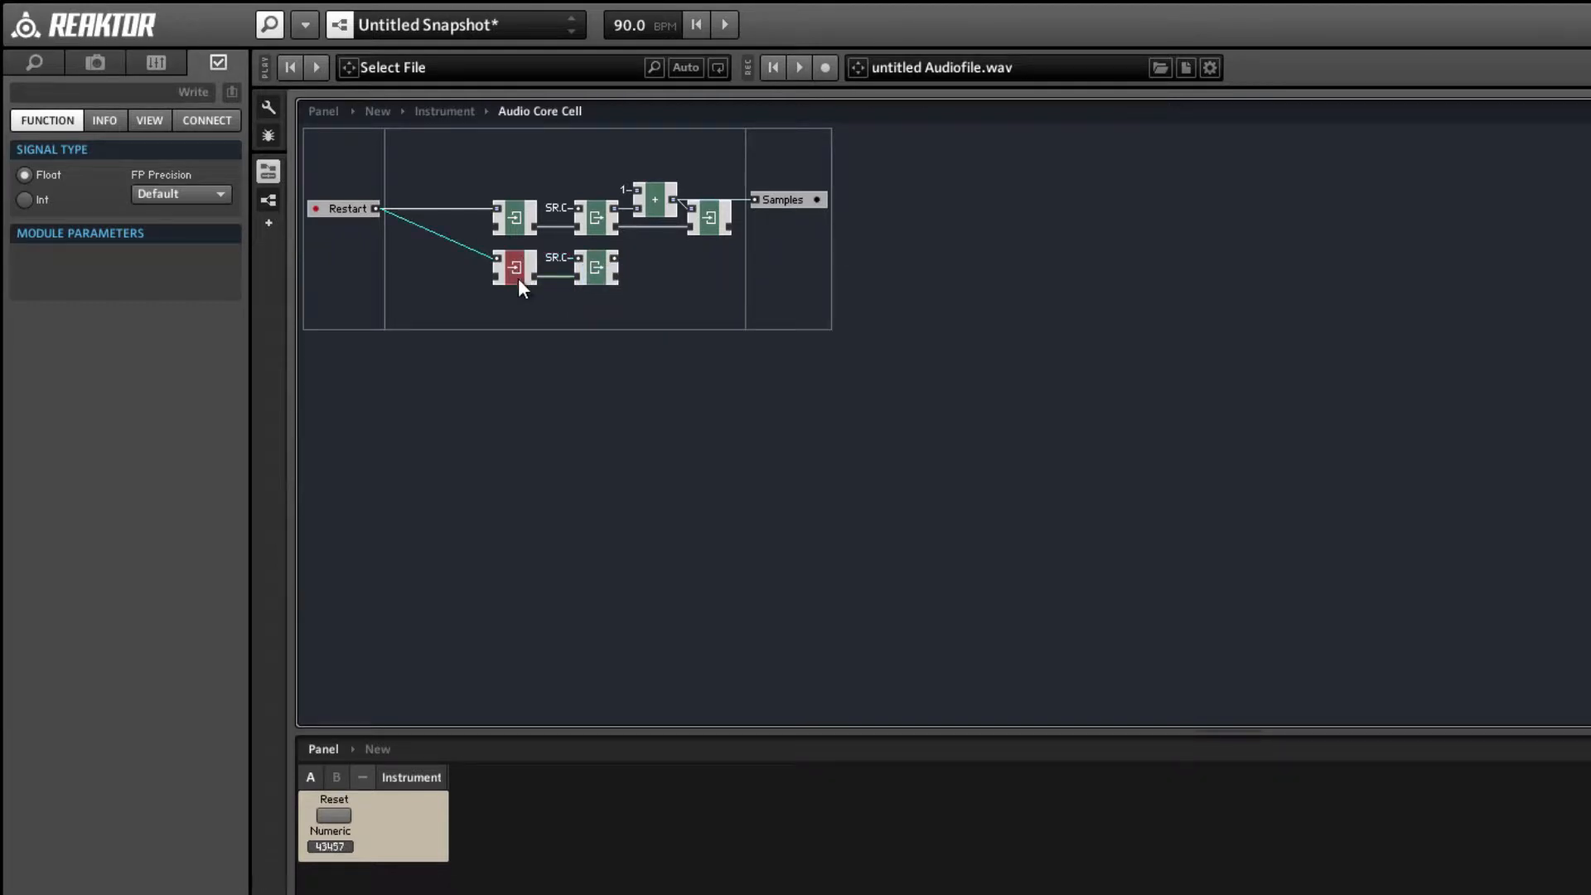
{"action": "key", "text": "ctrl+d"}
{"action": "left_click_drag", "start_coordinate": [532, 286], "coordinate": [720, 279]}
{"action": "left_click_drag", "start_coordinate": [617, 276], "coordinate": [689, 276]}
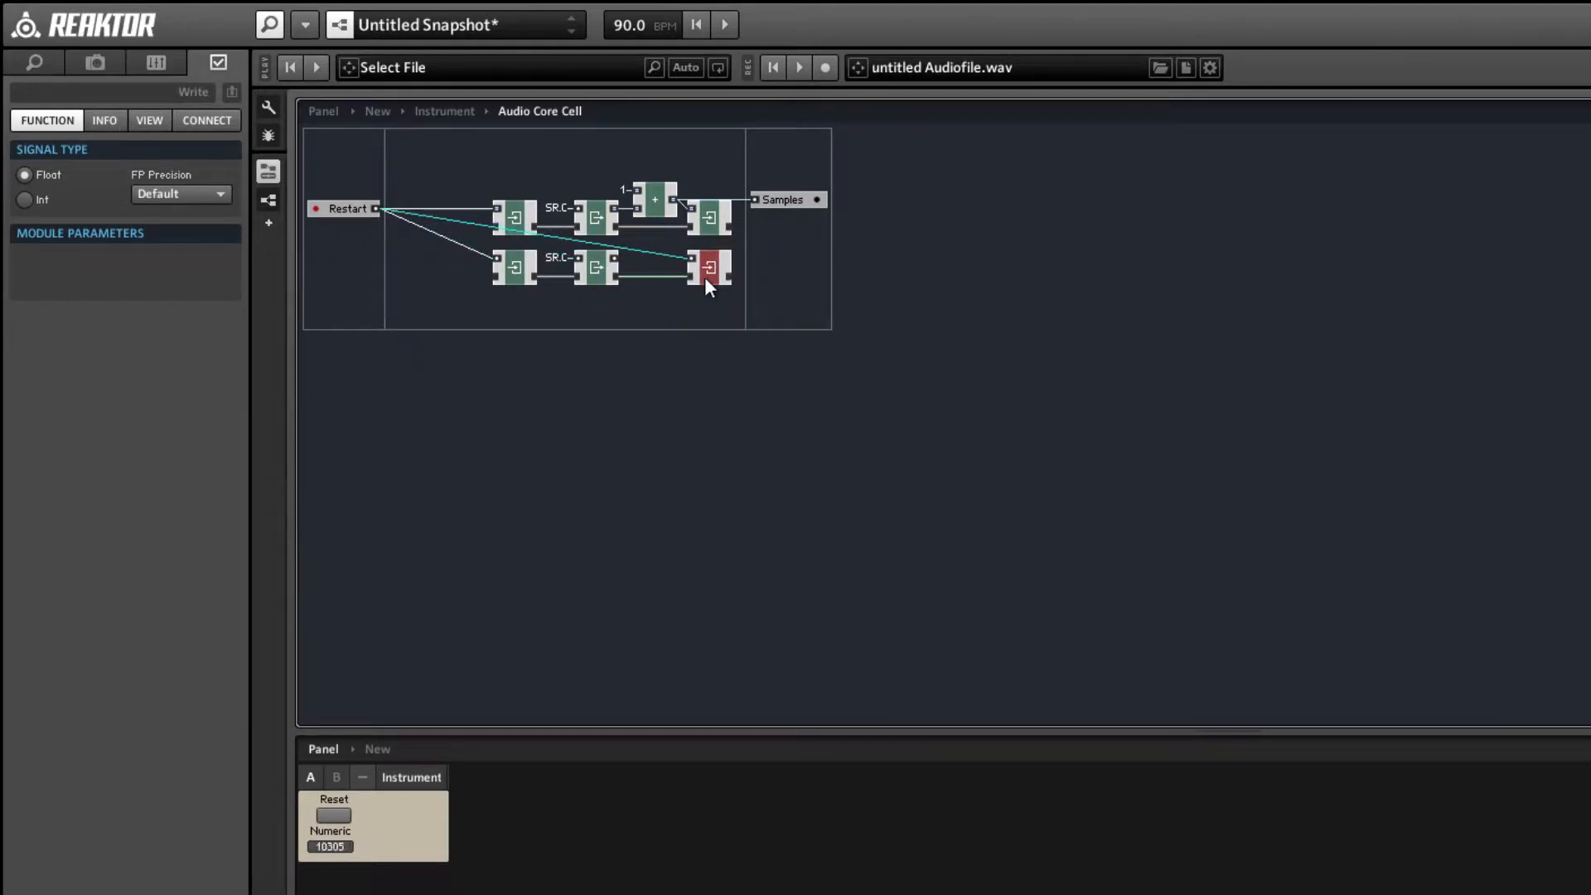
{"action": "left_click", "coordinate": [635, 325]}
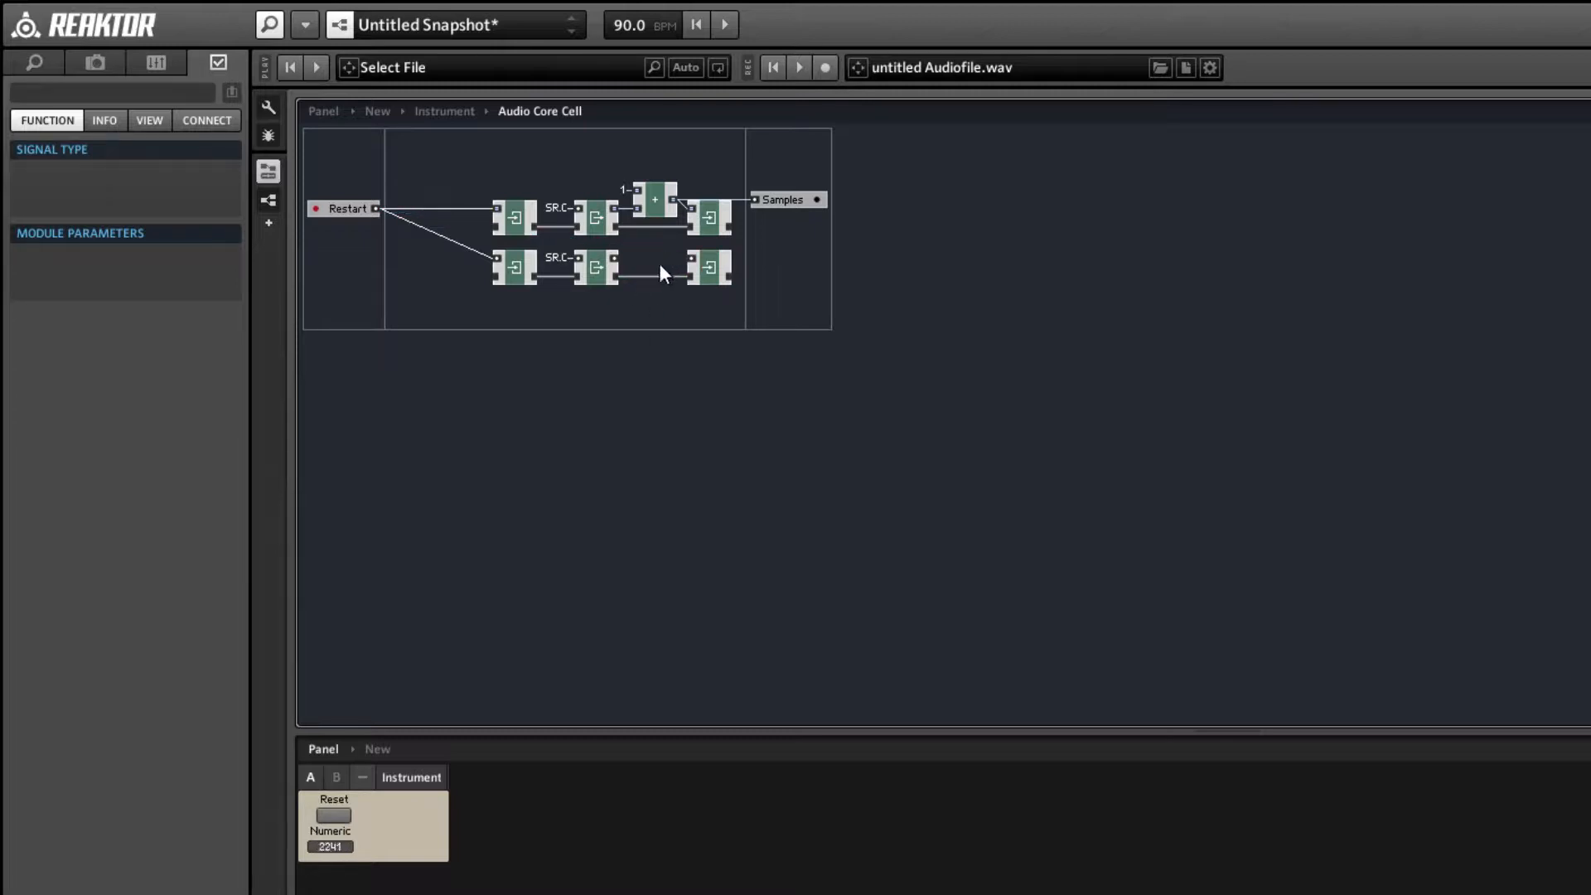
Move the lower memory chain down and insert a + math module after its Read, fed by the Read's value output.
{"action": "left_click_drag", "start_coordinate": [721, 317], "coordinate": [518, 305]}
{"action": "right_click", "coordinate": [633, 253]}
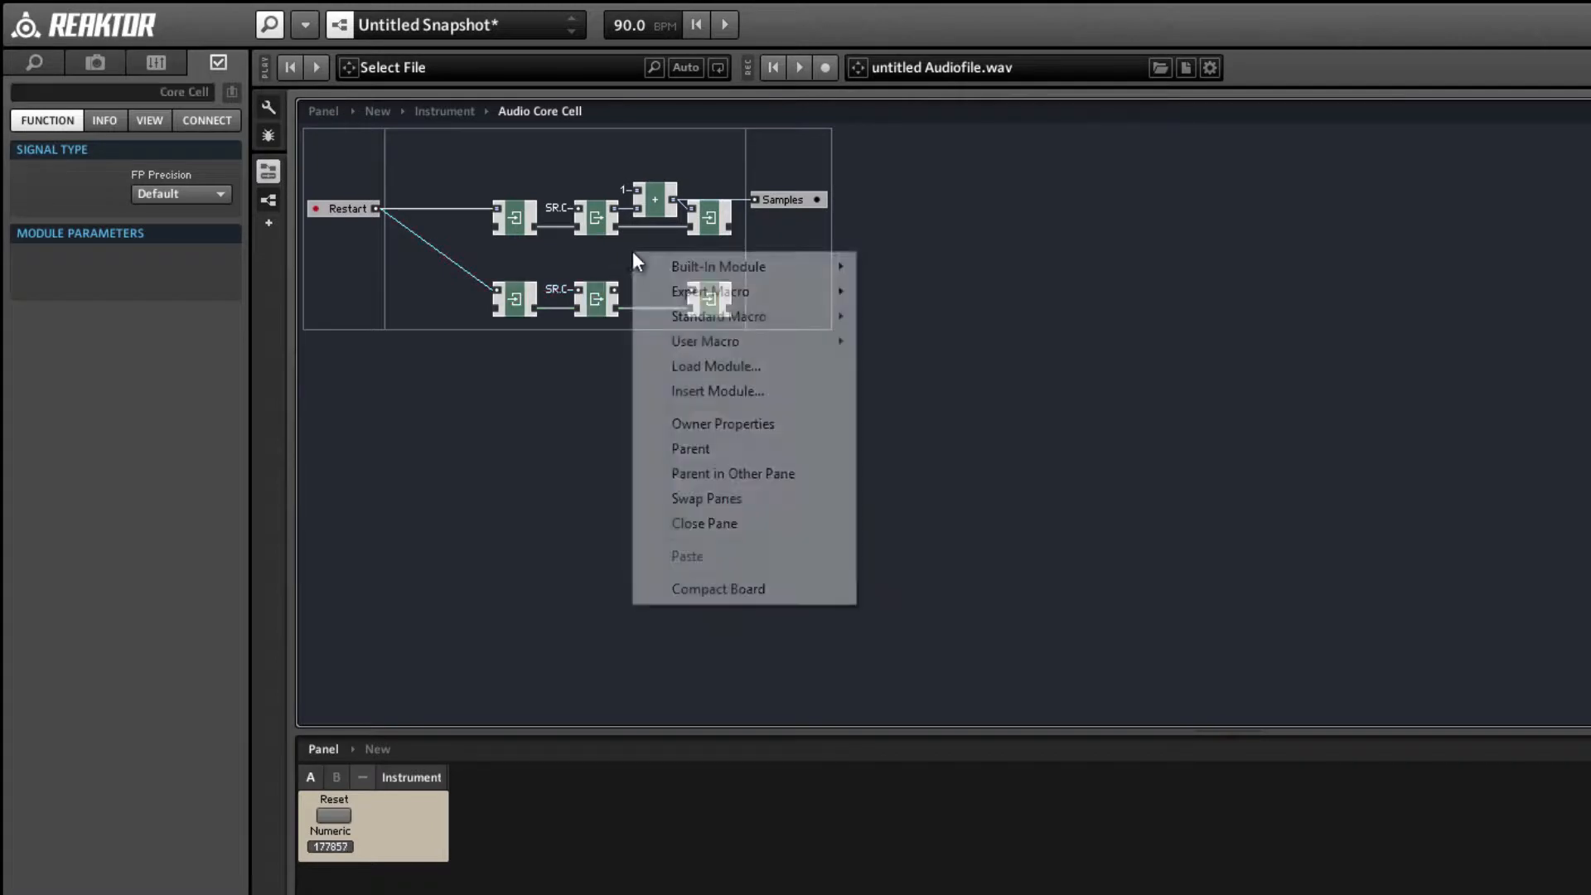
{"action": "mouse_move", "coordinate": [729, 273]}
{"action": "mouse_move", "coordinate": [899, 292]}
{"action": "left_click", "coordinate": [1047, 295]}
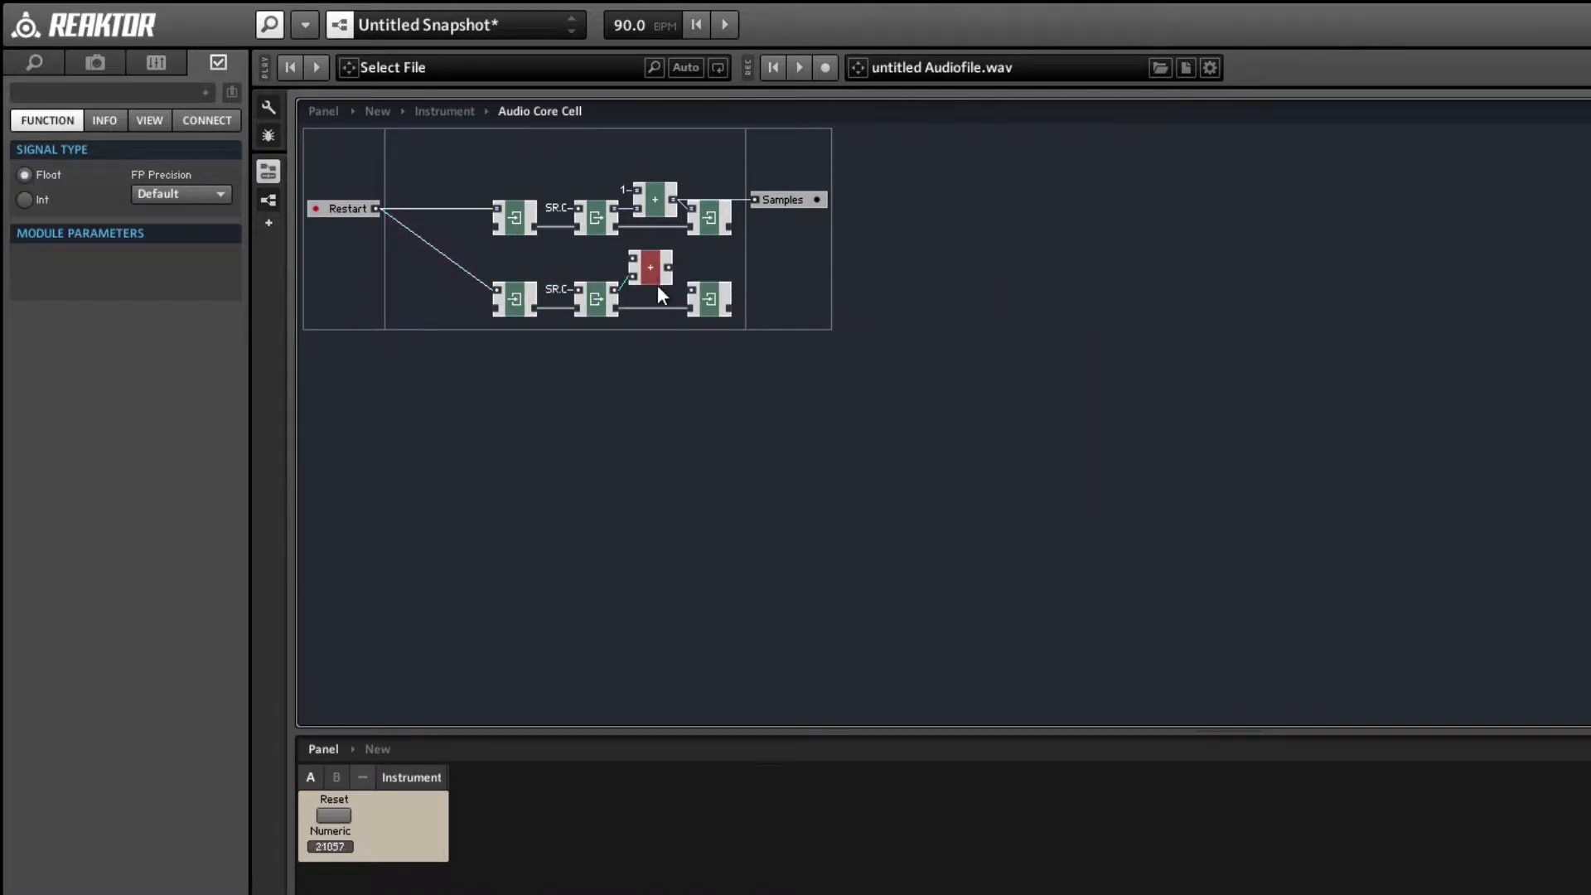
{"action": "left_click_drag", "start_coordinate": [658, 287], "coordinate": [663, 301]}
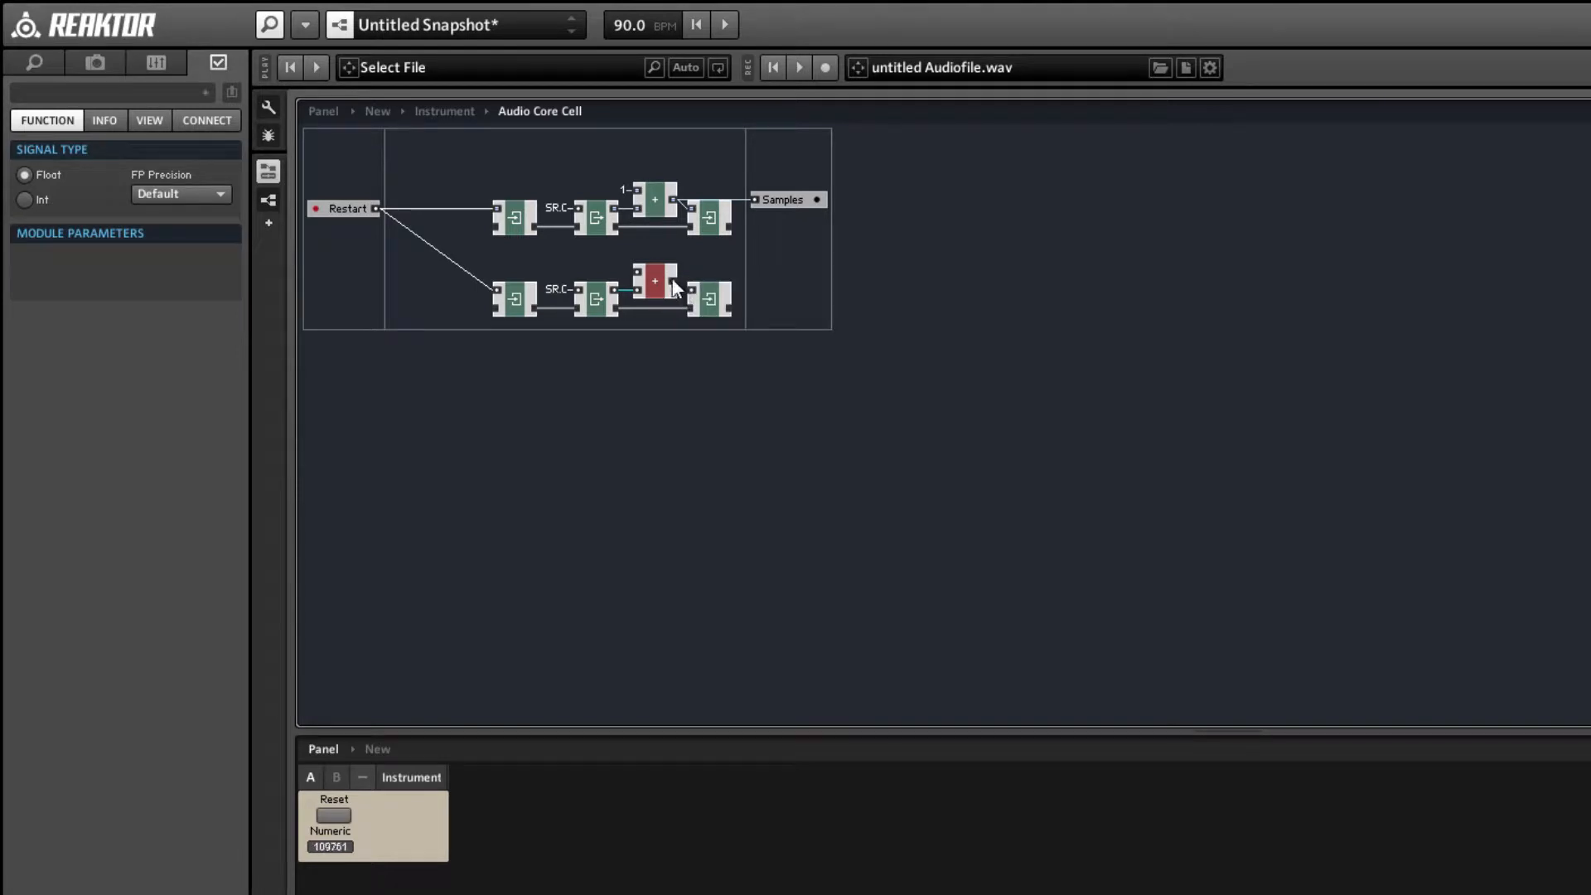
Wire the lower + module's output to the last Write's value input and space the lower chain farther from the upper one.
{"action": "left_click_drag", "start_coordinate": [739, 343], "coordinate": [690, 286]}
{"action": "left_click", "coordinate": [696, 358]}
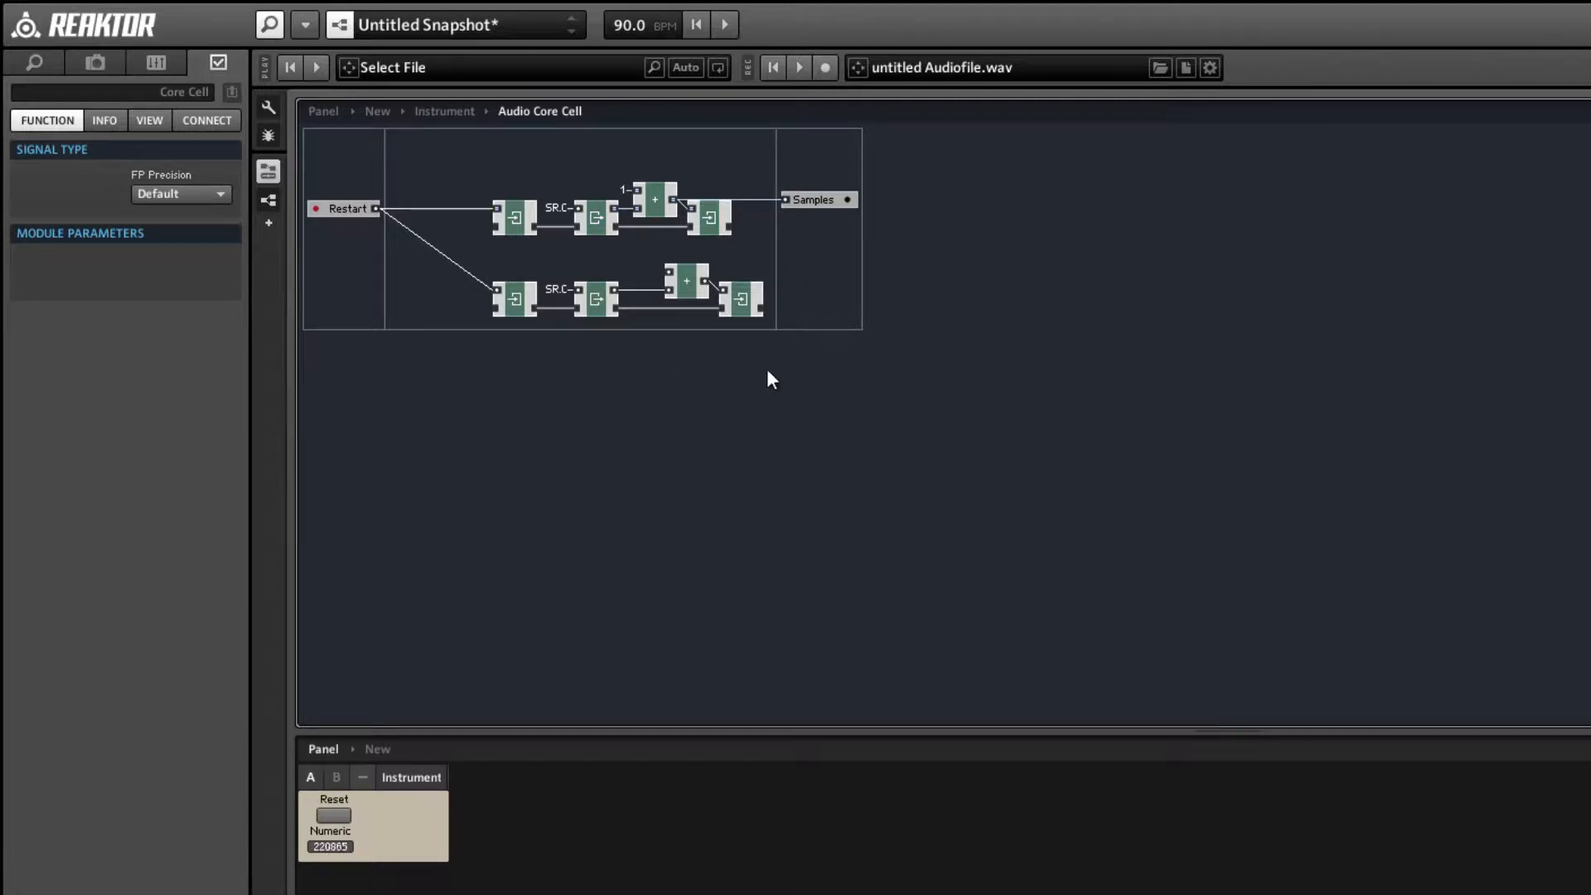
{"action": "left_click_drag", "start_coordinate": [767, 370], "coordinate": [508, 323]}
{"action": "left_click", "coordinate": [776, 273]}
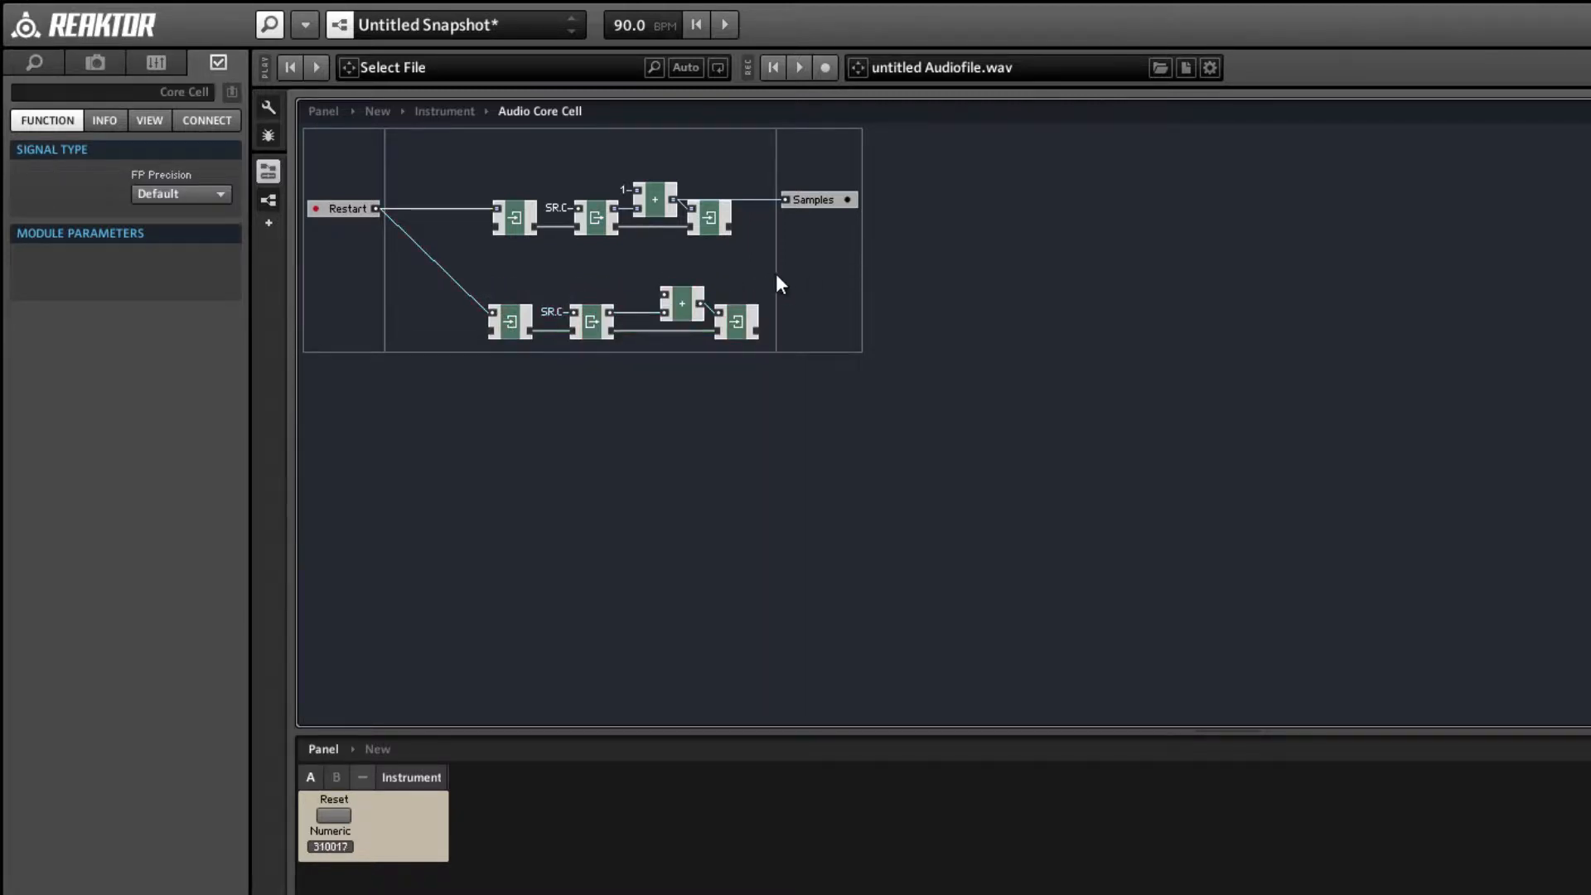
Add an output port, wire the lower + module's output to it, and name it Seconds.
{"action": "right_click", "coordinate": [852, 280]}
{"action": "mouse_move", "coordinate": [978, 291]}
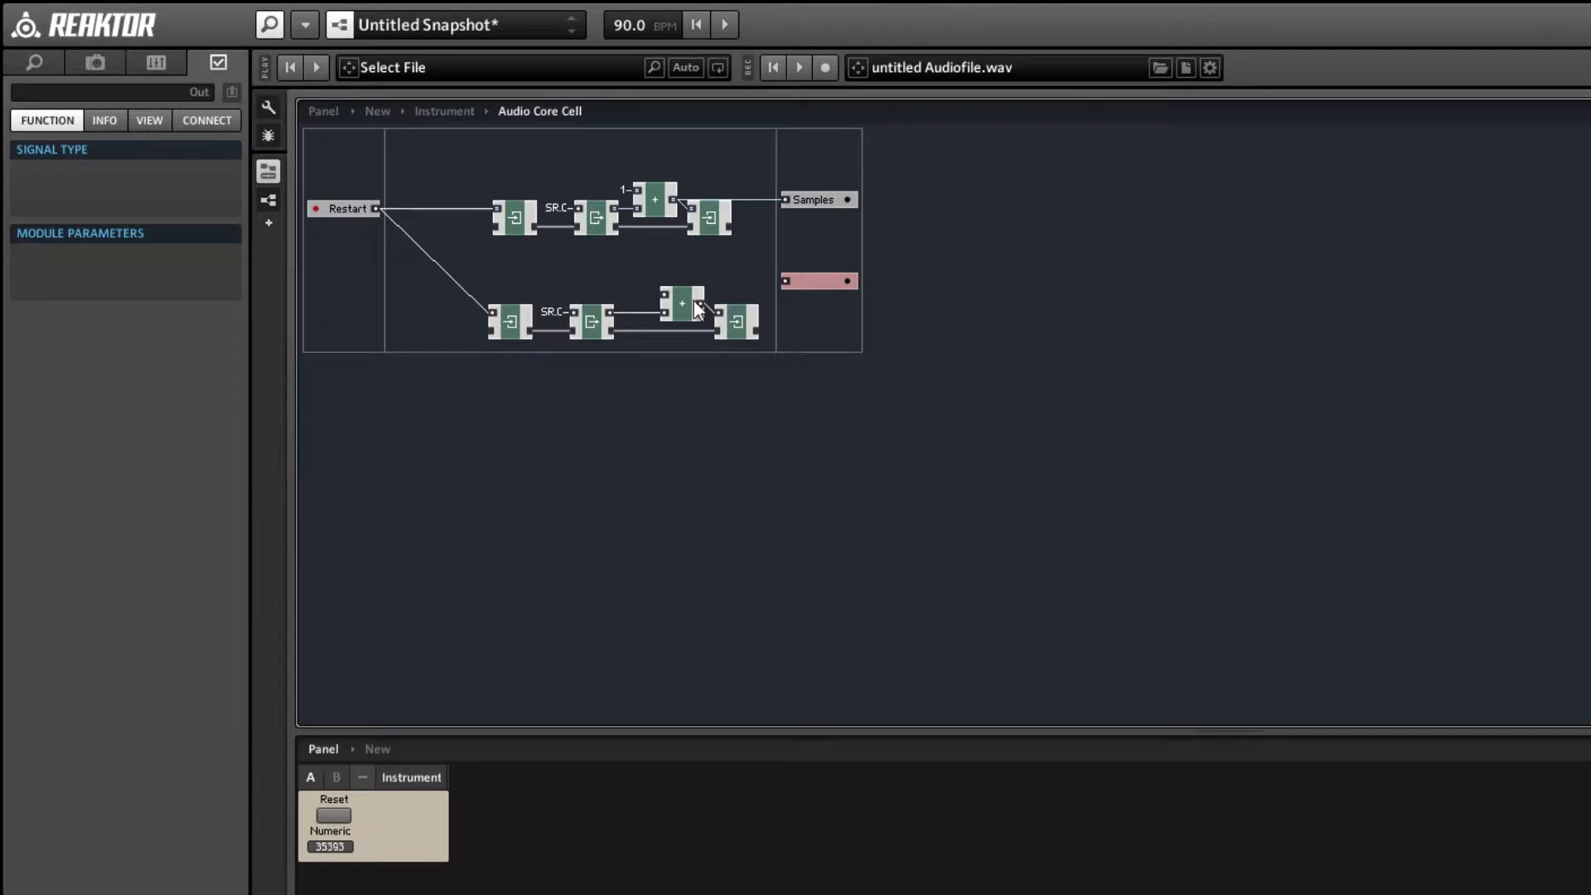
{"action": "left_click_drag", "start_coordinate": [700, 303], "coordinate": [827, 303]}
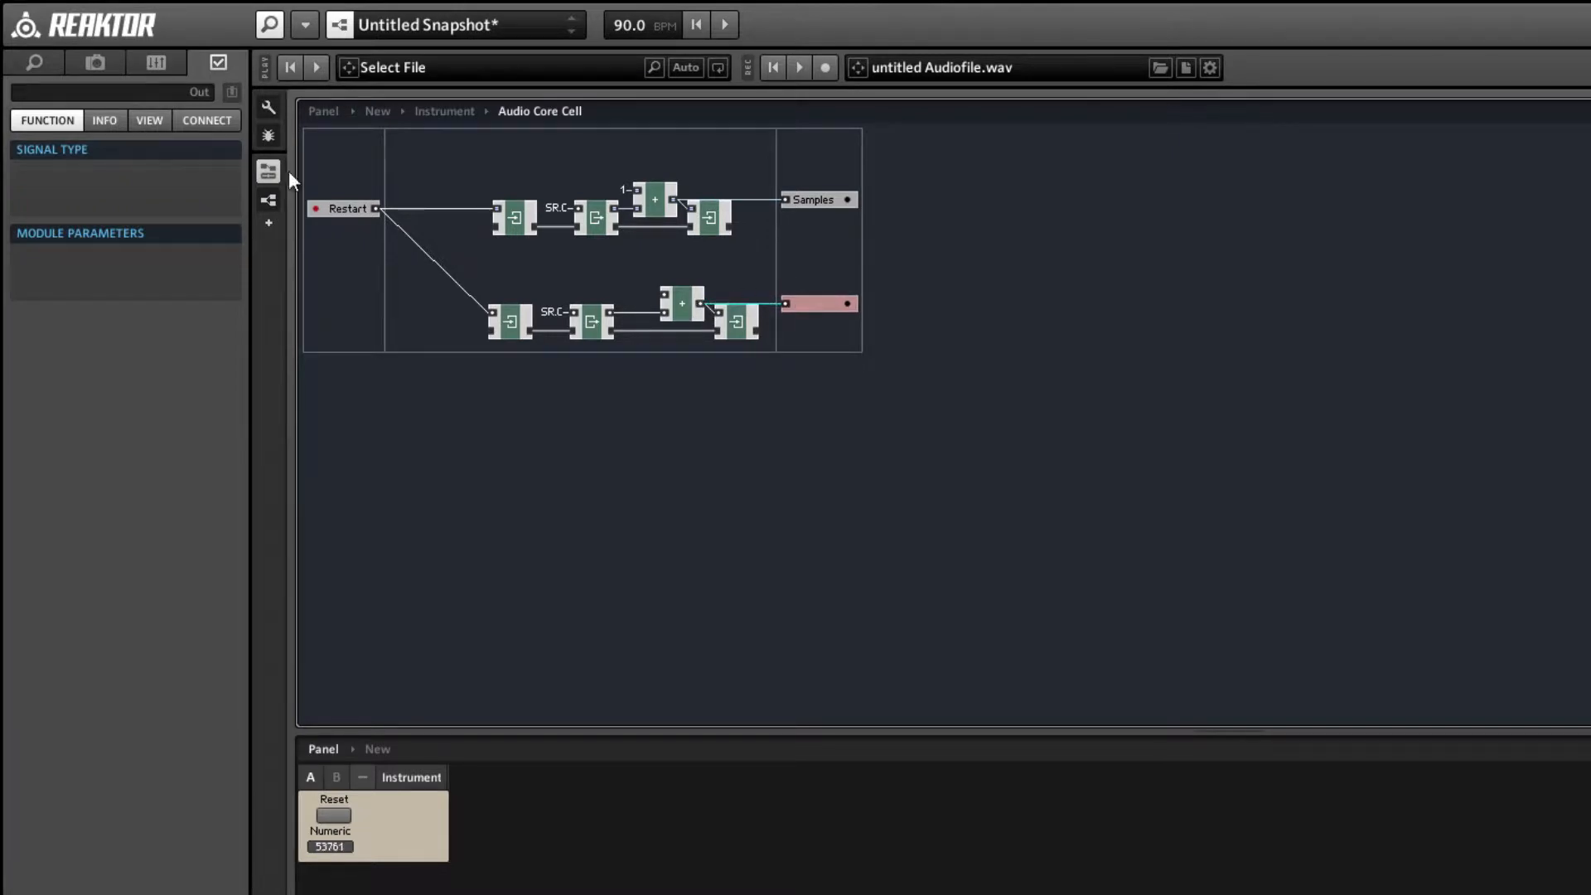
{"action": "left_click", "coordinate": [112, 87]}
{"action": "type", "text": "Sec"}
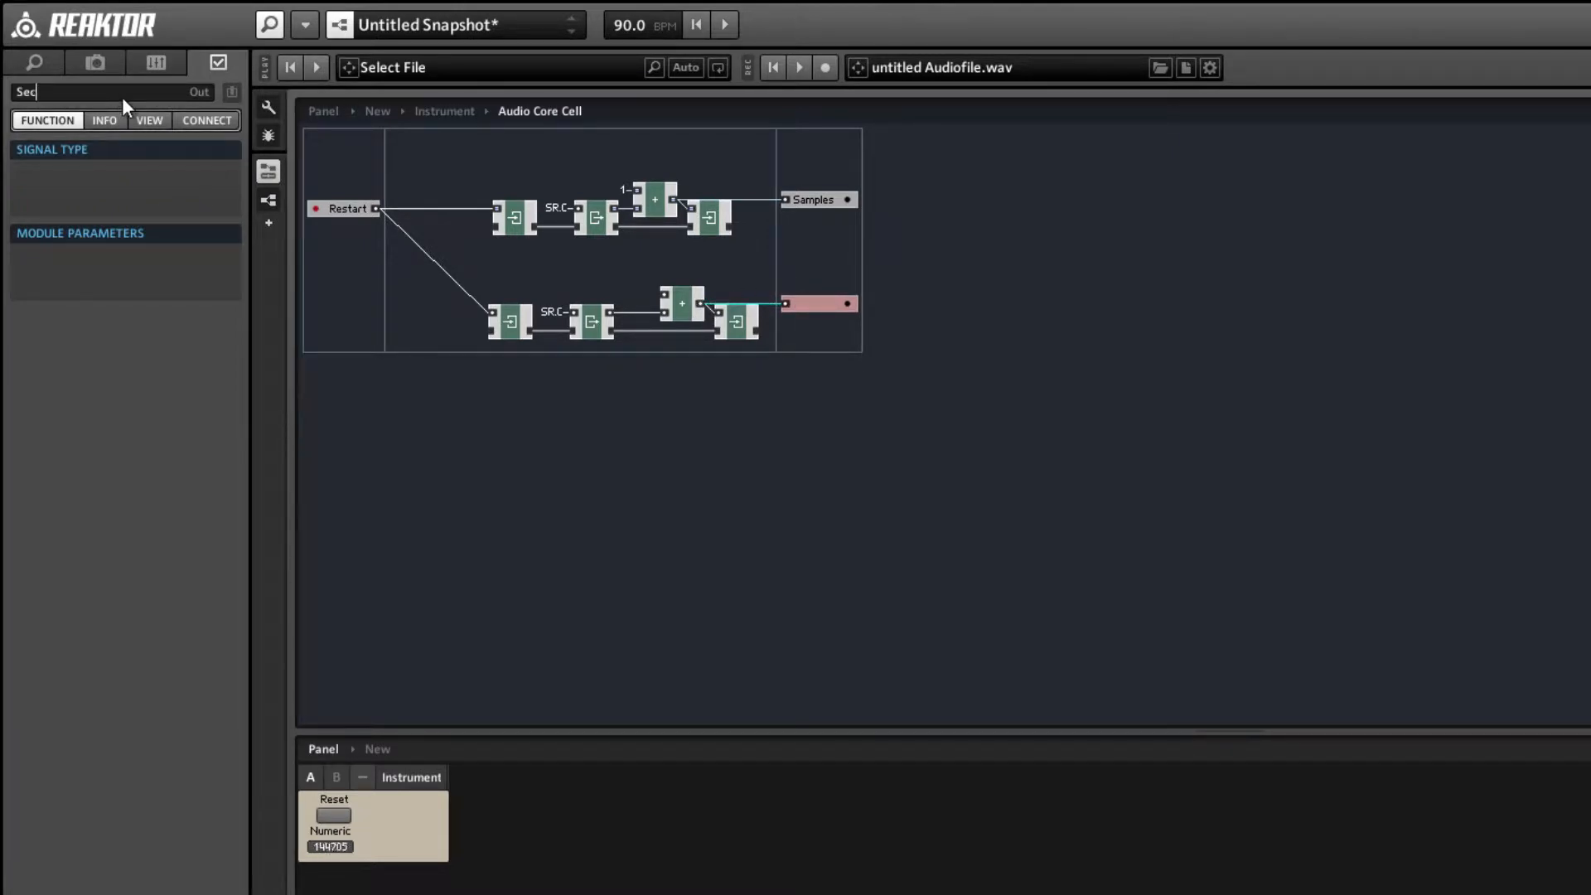
{"action": "type", "text": "onds"}
{"action": "key", "text": "Return"}
Add a / math module to the core cell and place it directly above the lower chain's Read module.
{"action": "right_click", "coordinate": [495, 249]}
{"action": "mouse_move", "coordinate": [522, 264]}
{"action": "mouse_move", "coordinate": [761, 290]}
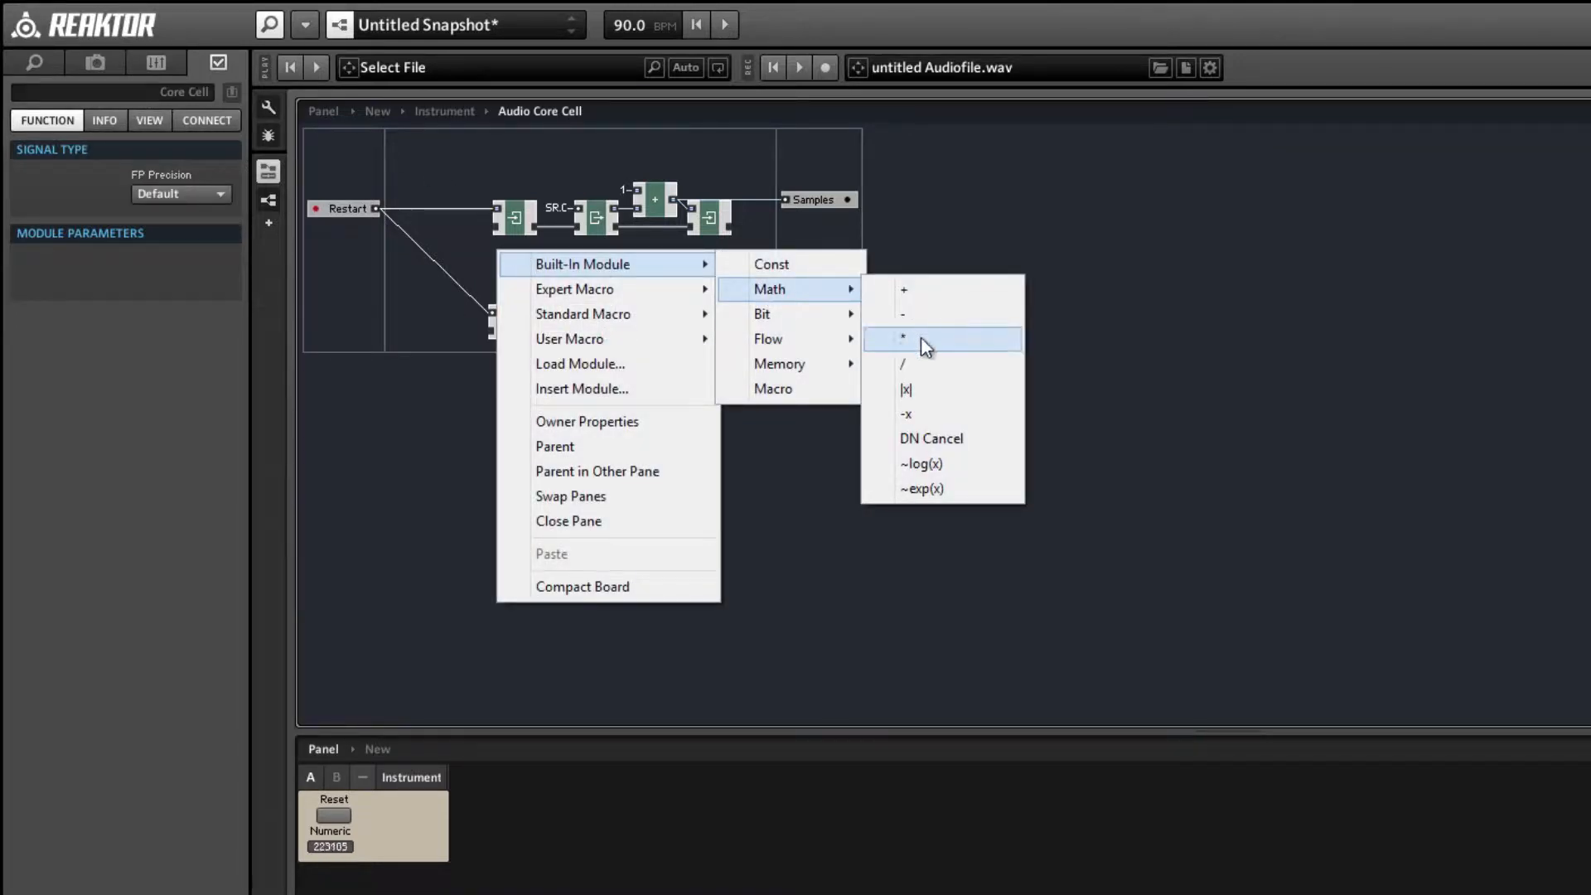
{"action": "left_click", "coordinate": [933, 361]}
{"action": "left_click_drag", "start_coordinate": [508, 270], "coordinate": [575, 274]}
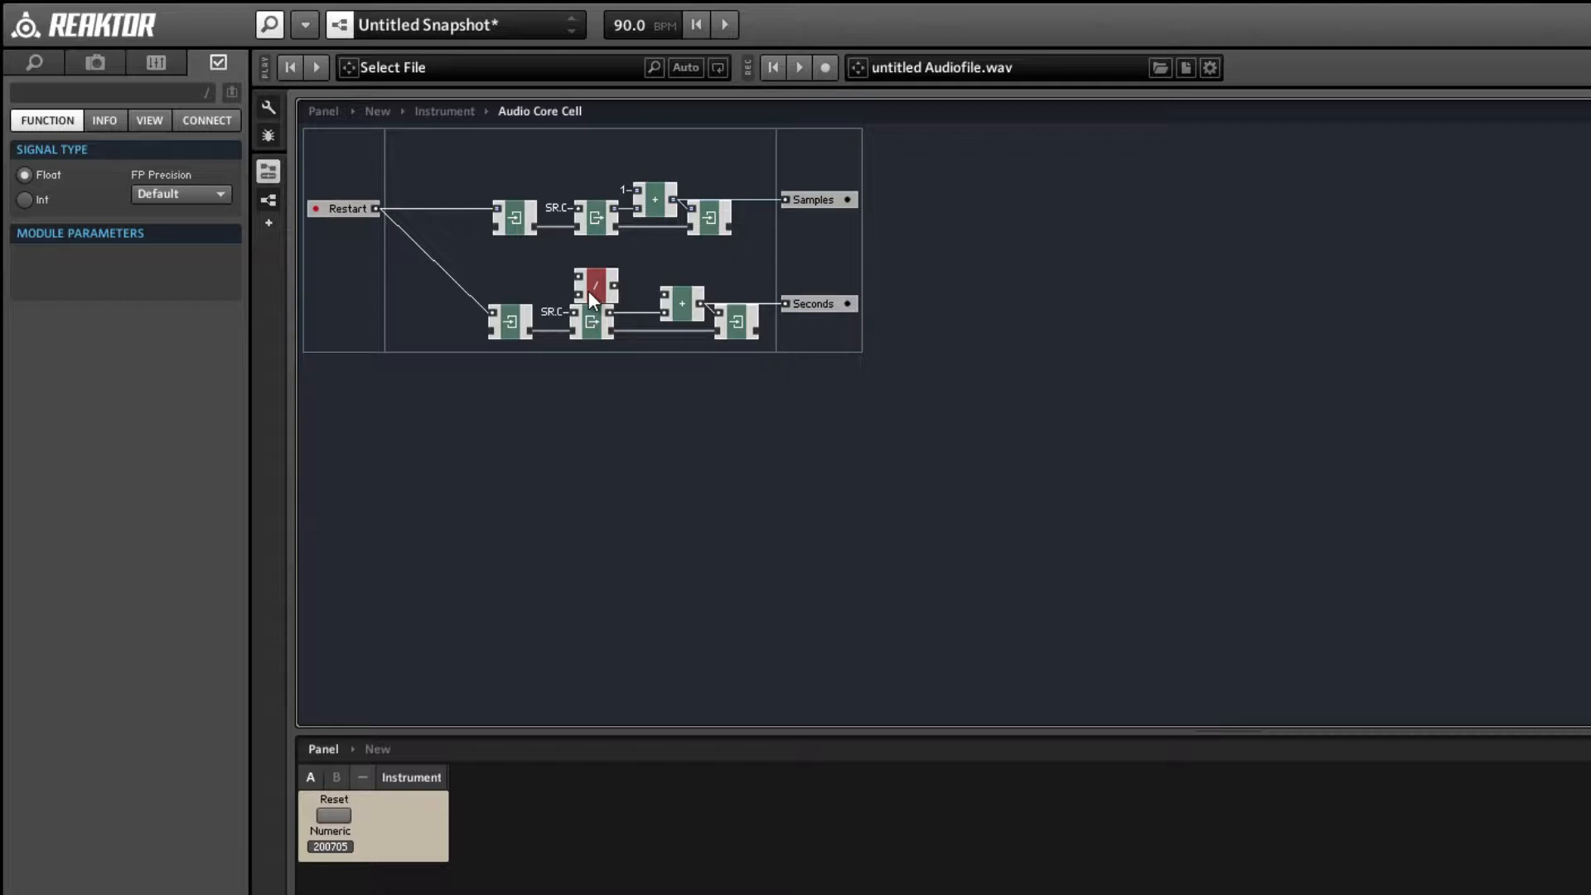
Divide a constant 1 by SR.R in the / module and wire its output to the lower + module's free input.
{"action": "right_click", "coordinate": [574, 290]}
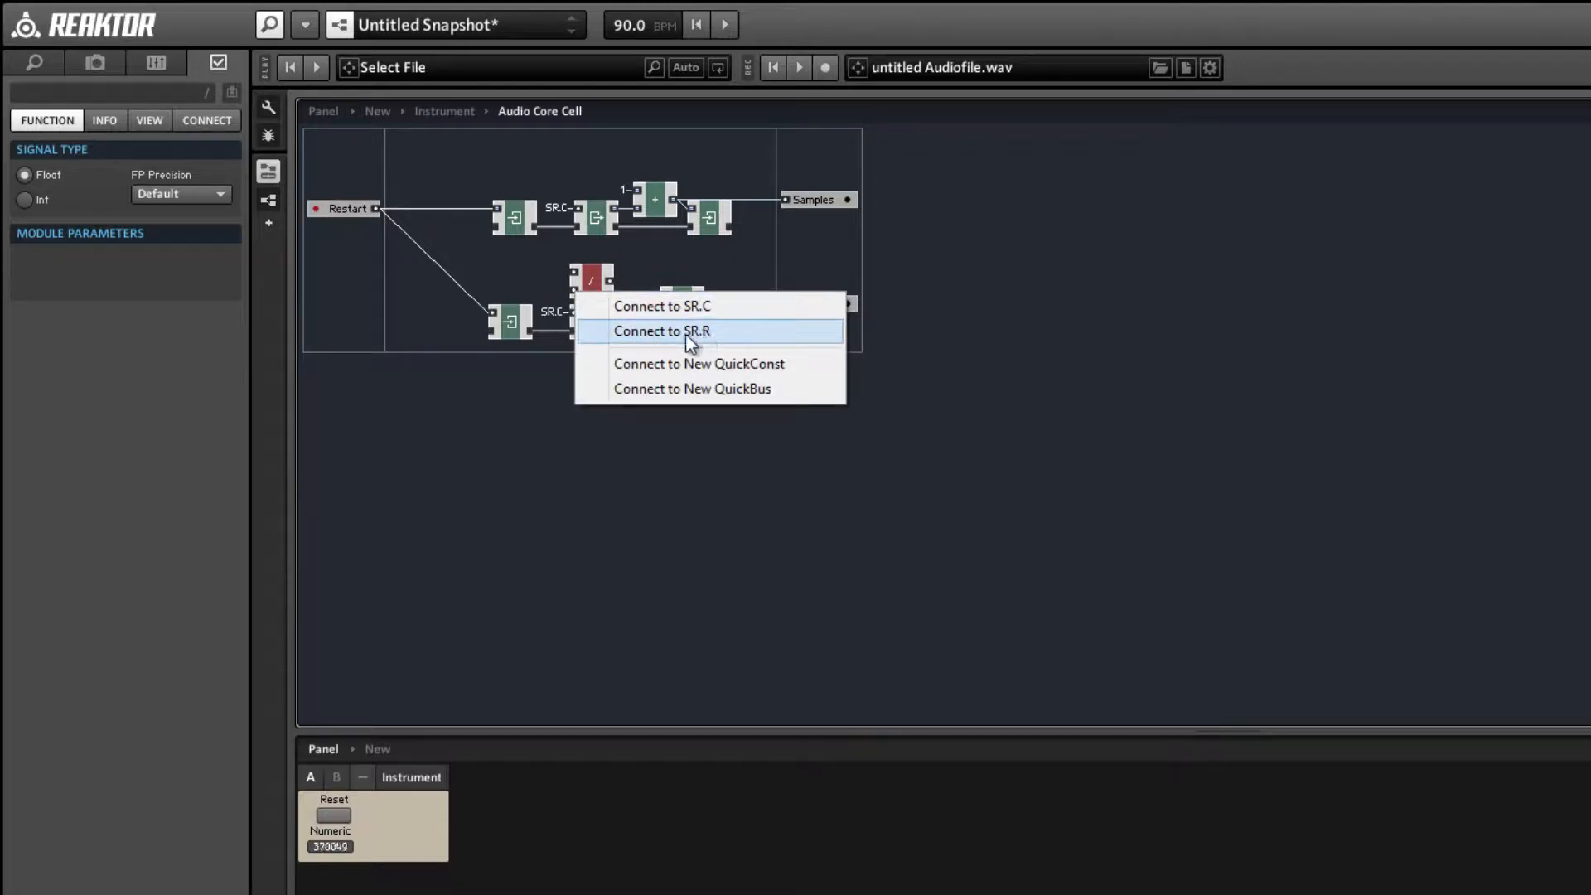
{"action": "left_click", "coordinate": [706, 335]}
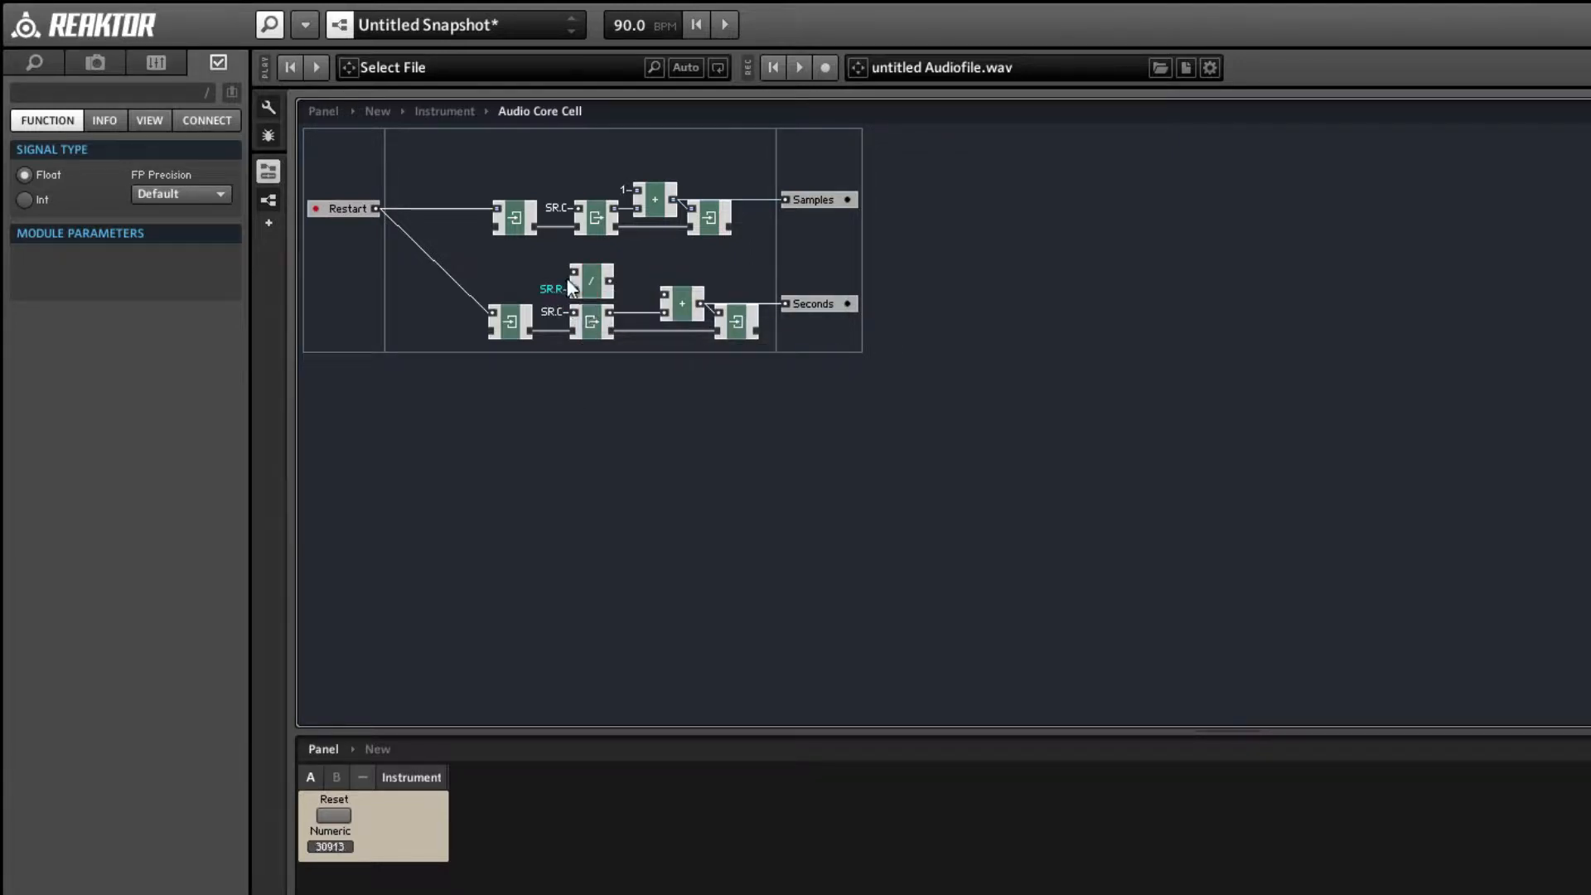
{"action": "left_click_drag", "start_coordinate": [589, 290], "coordinate": [592, 291]}
{"action": "right_click", "coordinate": [574, 273]}
{"action": "left_click", "coordinate": [613, 340]}
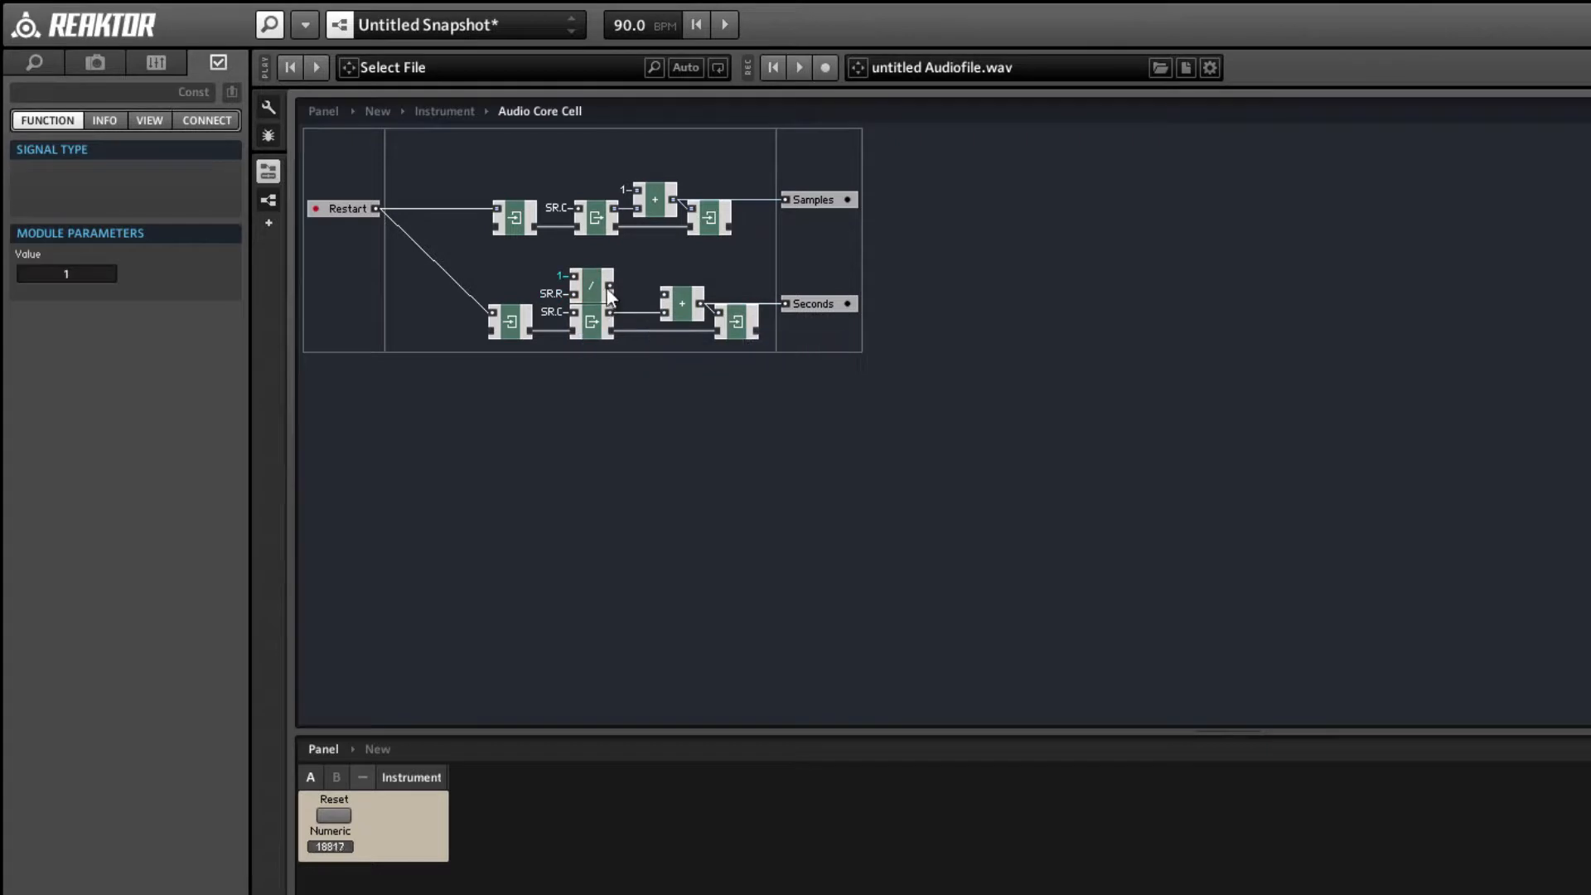
{"action": "left_click_drag", "start_coordinate": [610, 285], "coordinate": [663, 293]}
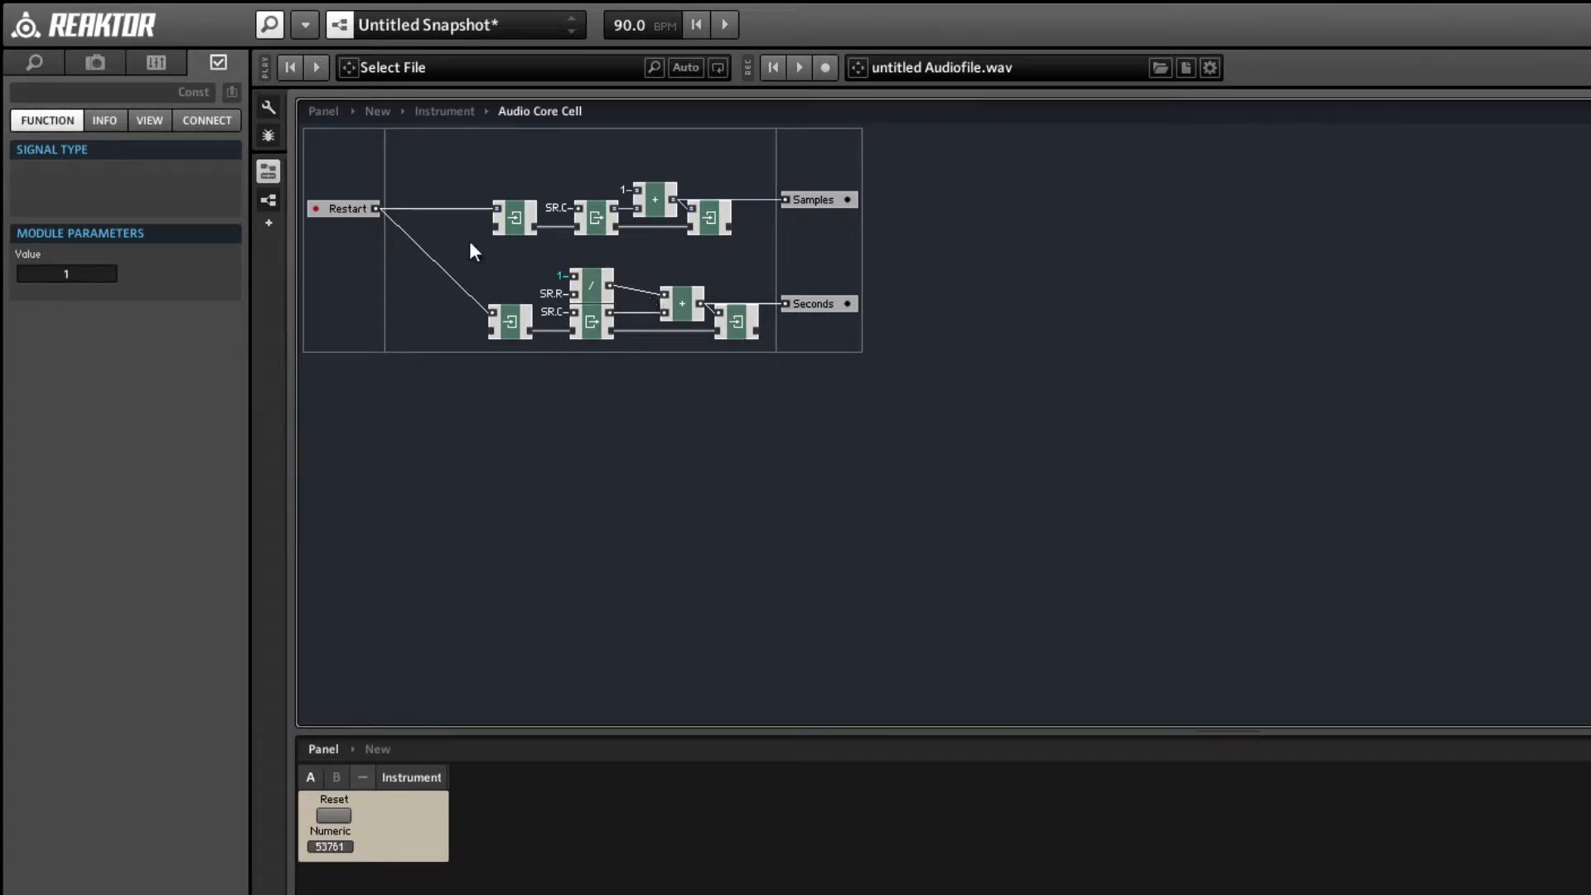
Check the live value of the SR.R connection, and shift the lower + and Write modules closer to the Read.
{"action": "left_click", "coordinate": [550, 292]}
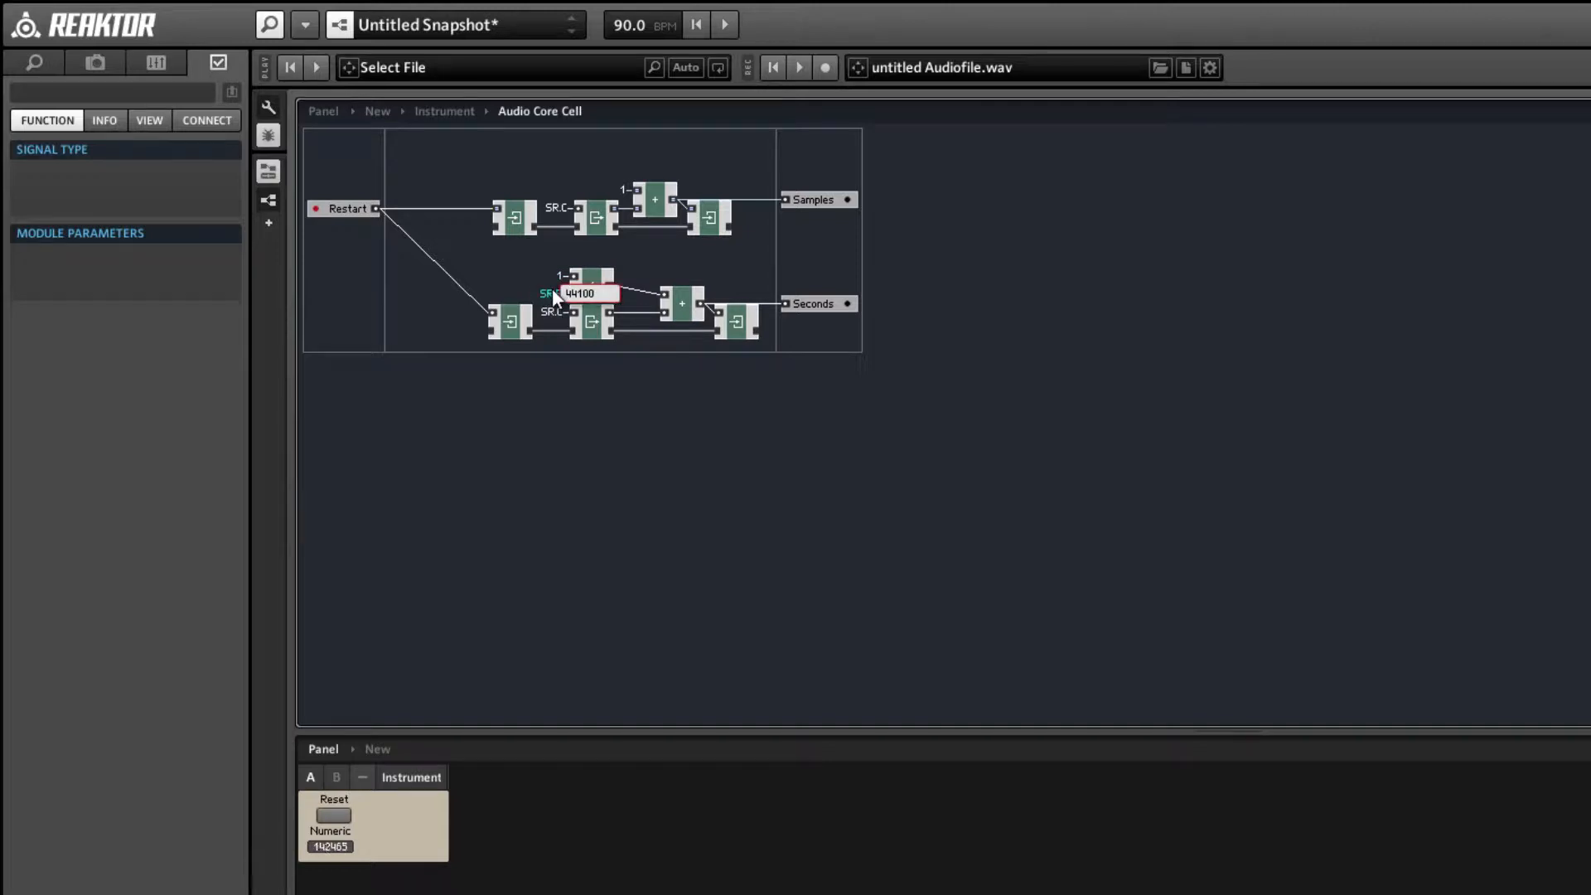
{"action": "left_click", "coordinate": [552, 308]}
{"action": "left_click", "coordinate": [555, 295]}
{"action": "left_click_drag", "start_coordinate": [644, 257], "coordinate": [704, 326]}
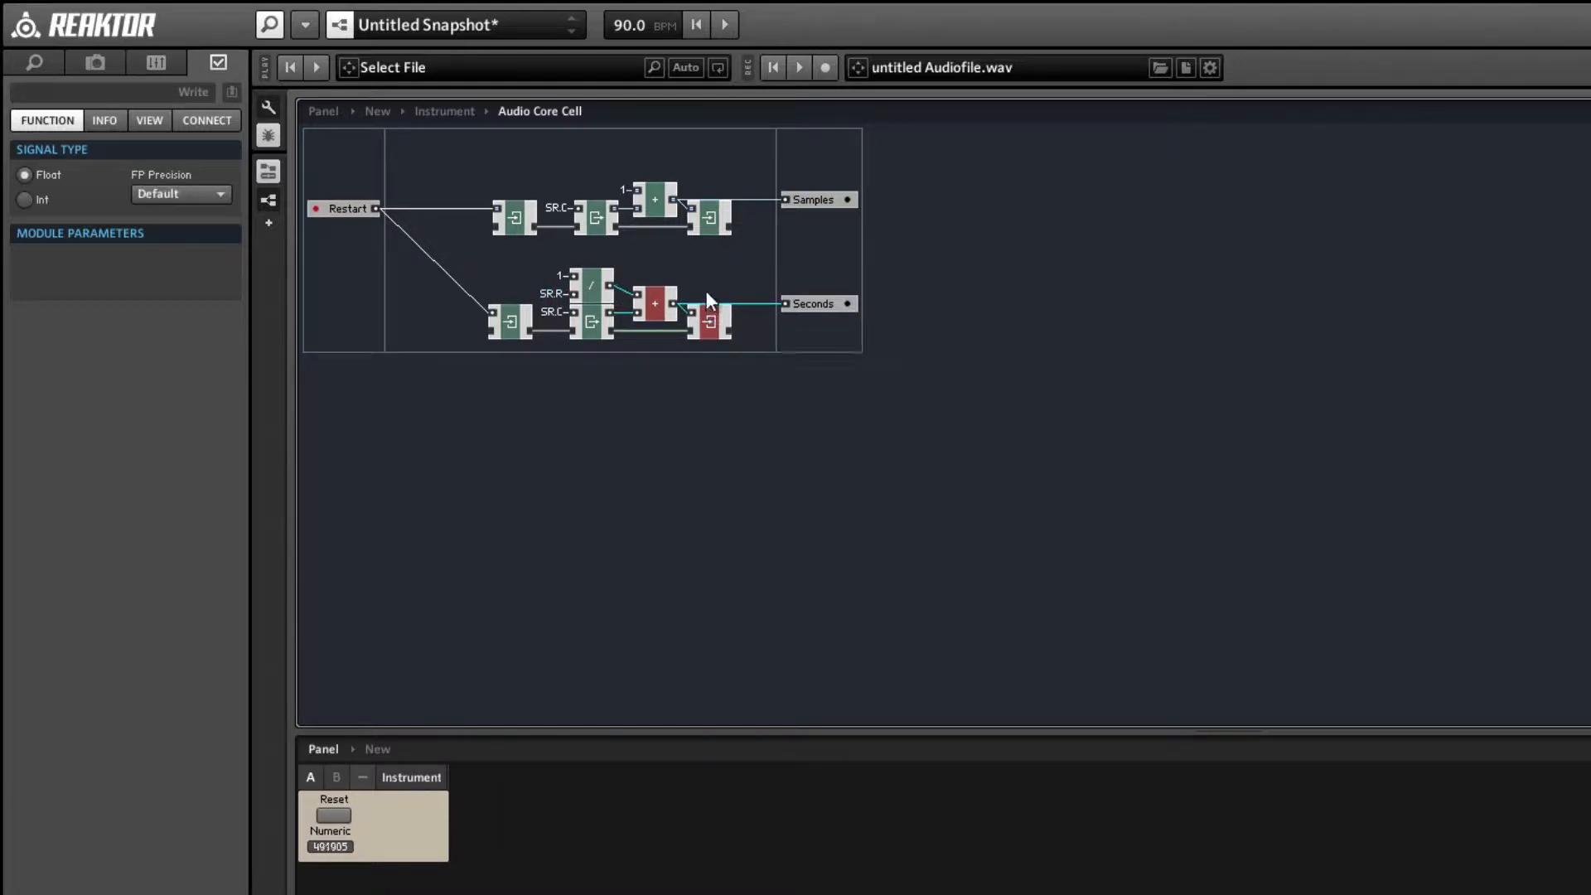
Return to the instrument structure, align the Numeric meter with the core cell's first output, and rename it Samples.
{"action": "double_click", "coordinate": [689, 267]}
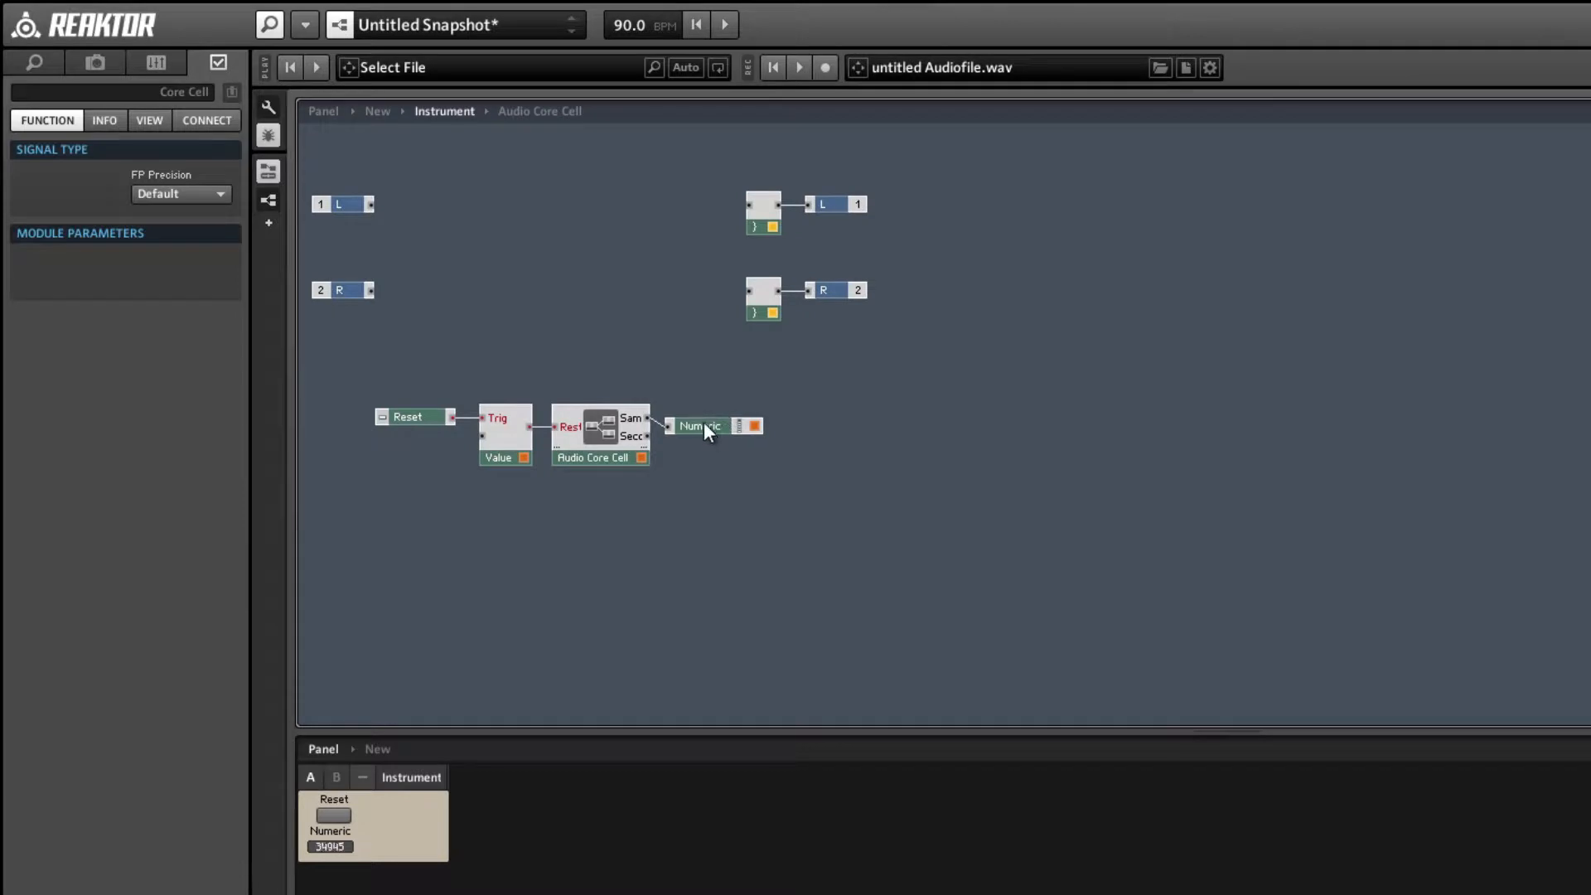
{"action": "left_click", "coordinate": [706, 413]}
{"action": "left_click_drag", "start_coordinate": [708, 409], "coordinate": [716, 415]}
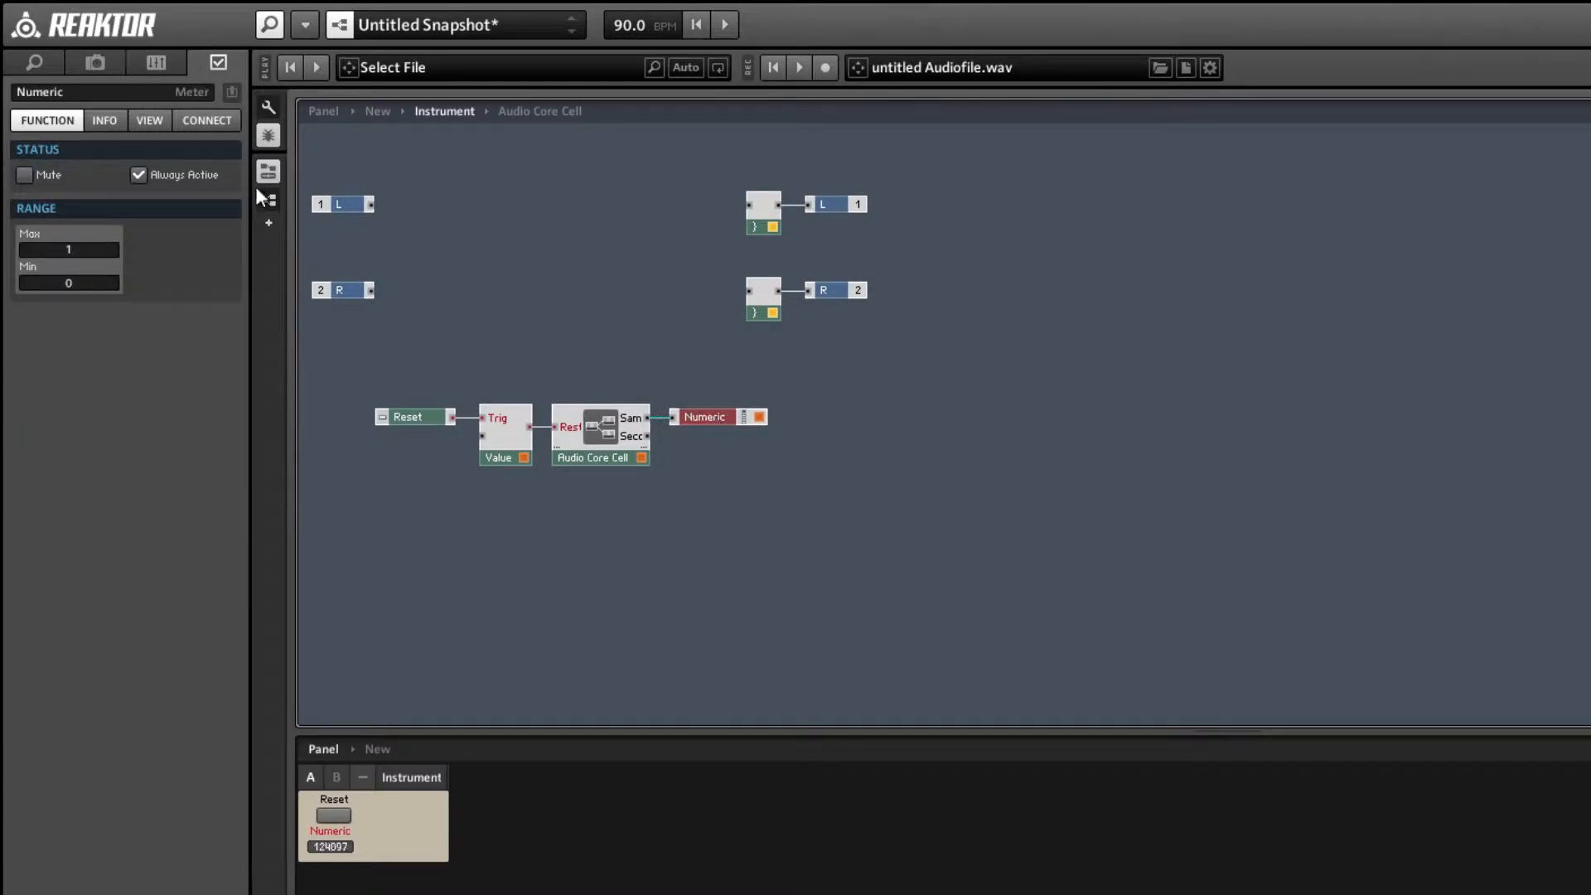
{"action": "double_click", "coordinate": [124, 93]}
{"action": "type", "text": "Samp"}
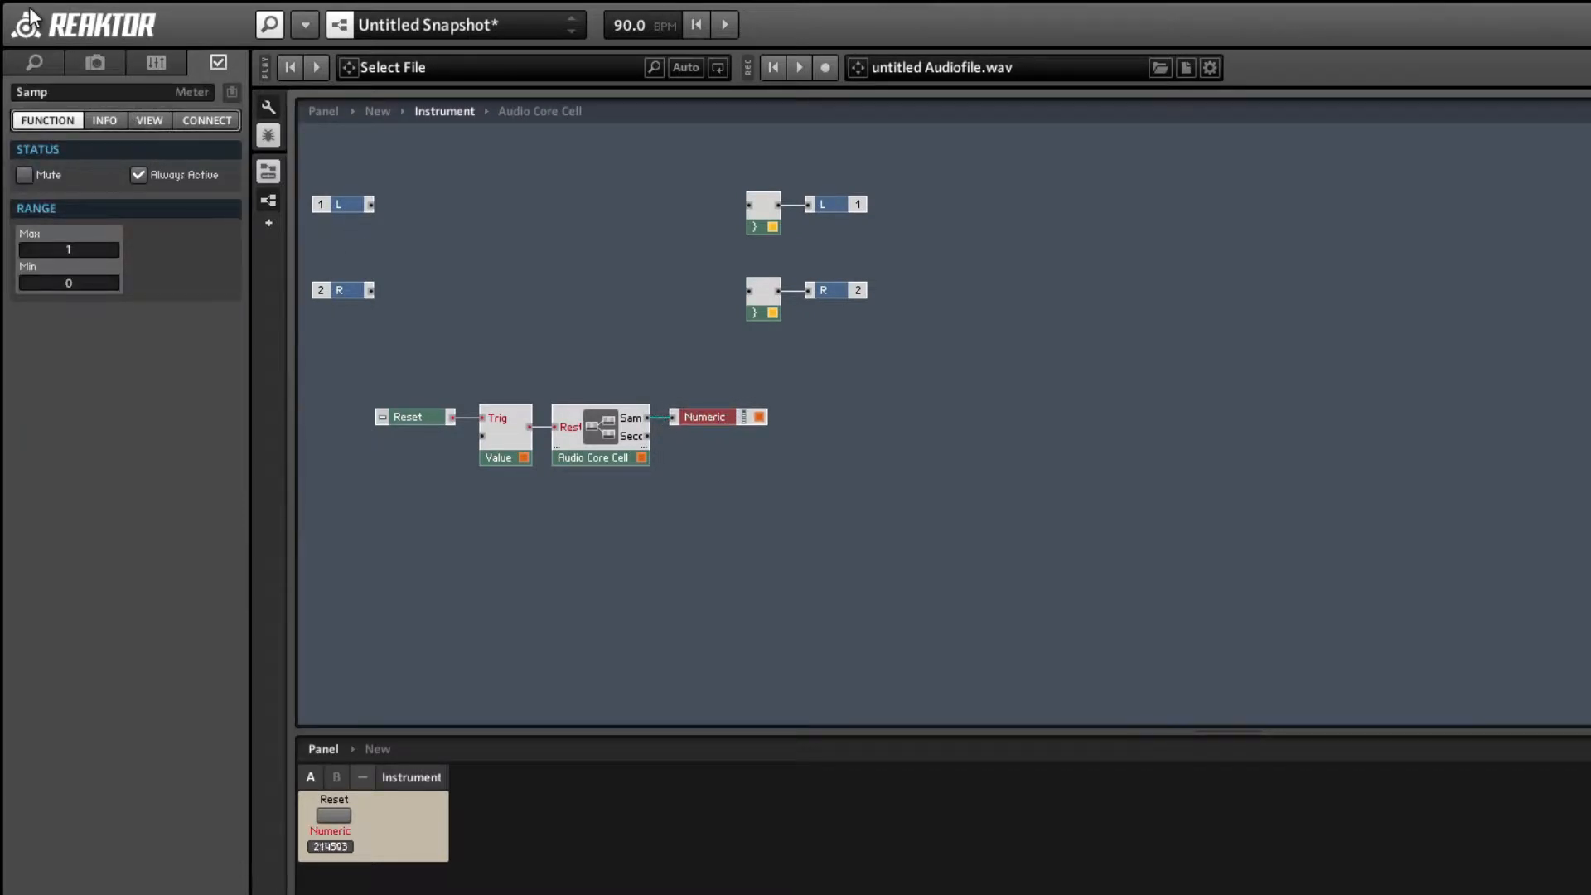
{"action": "type", "text": "les"}
{"action": "key", "text": "Return"}
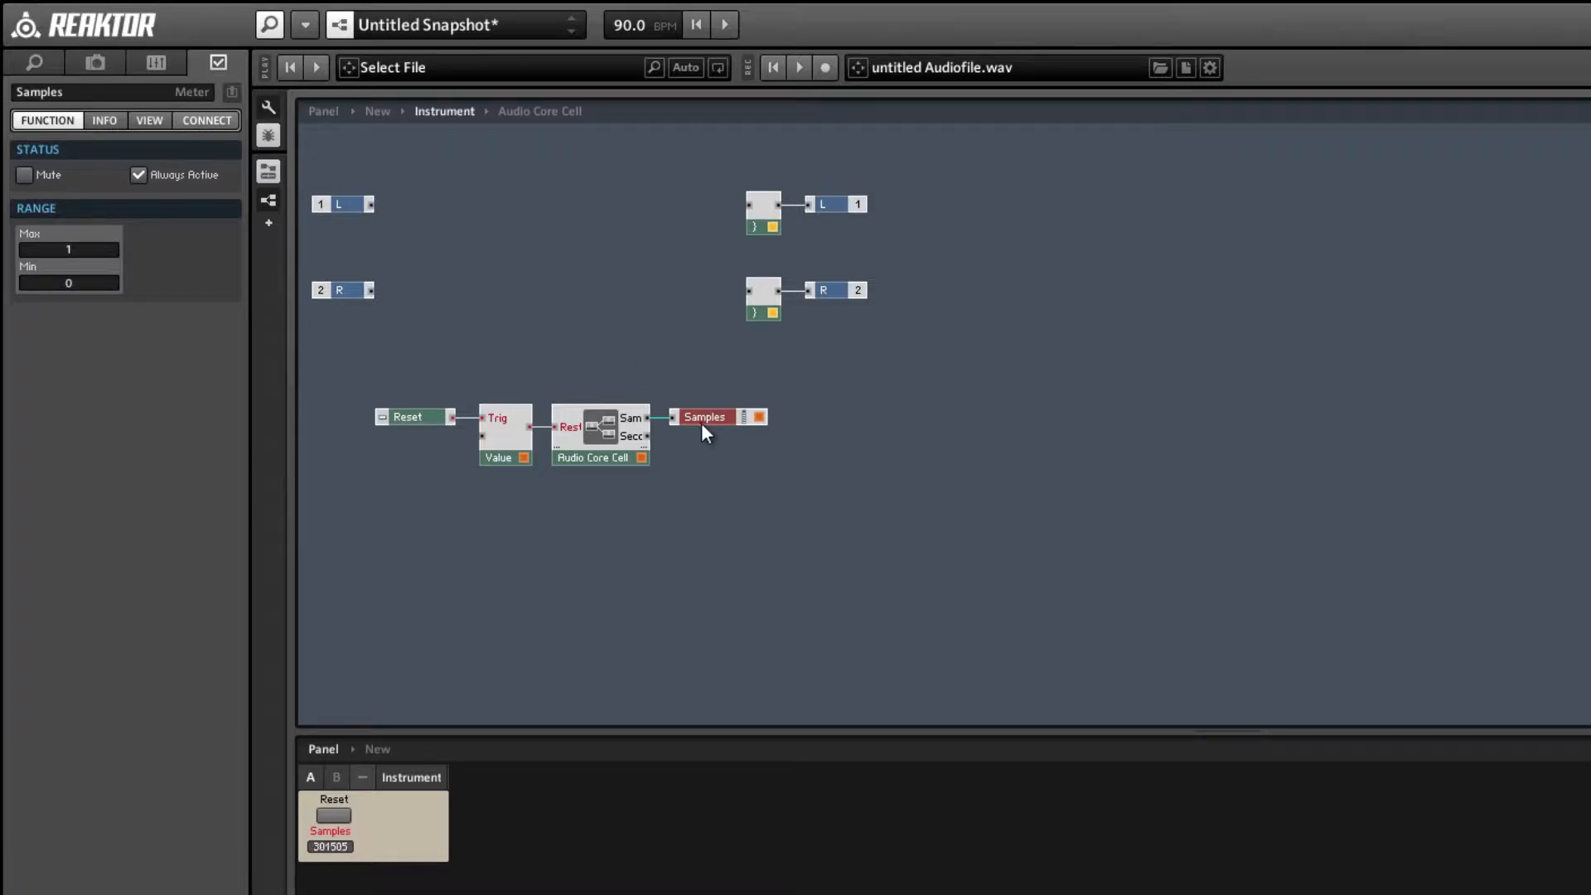
Duplicate the Samples meter below the original as Seconds, and place its panel display beside the Samples display.
{"action": "left_click_drag", "start_coordinate": [709, 426], "coordinate": [705, 440]}
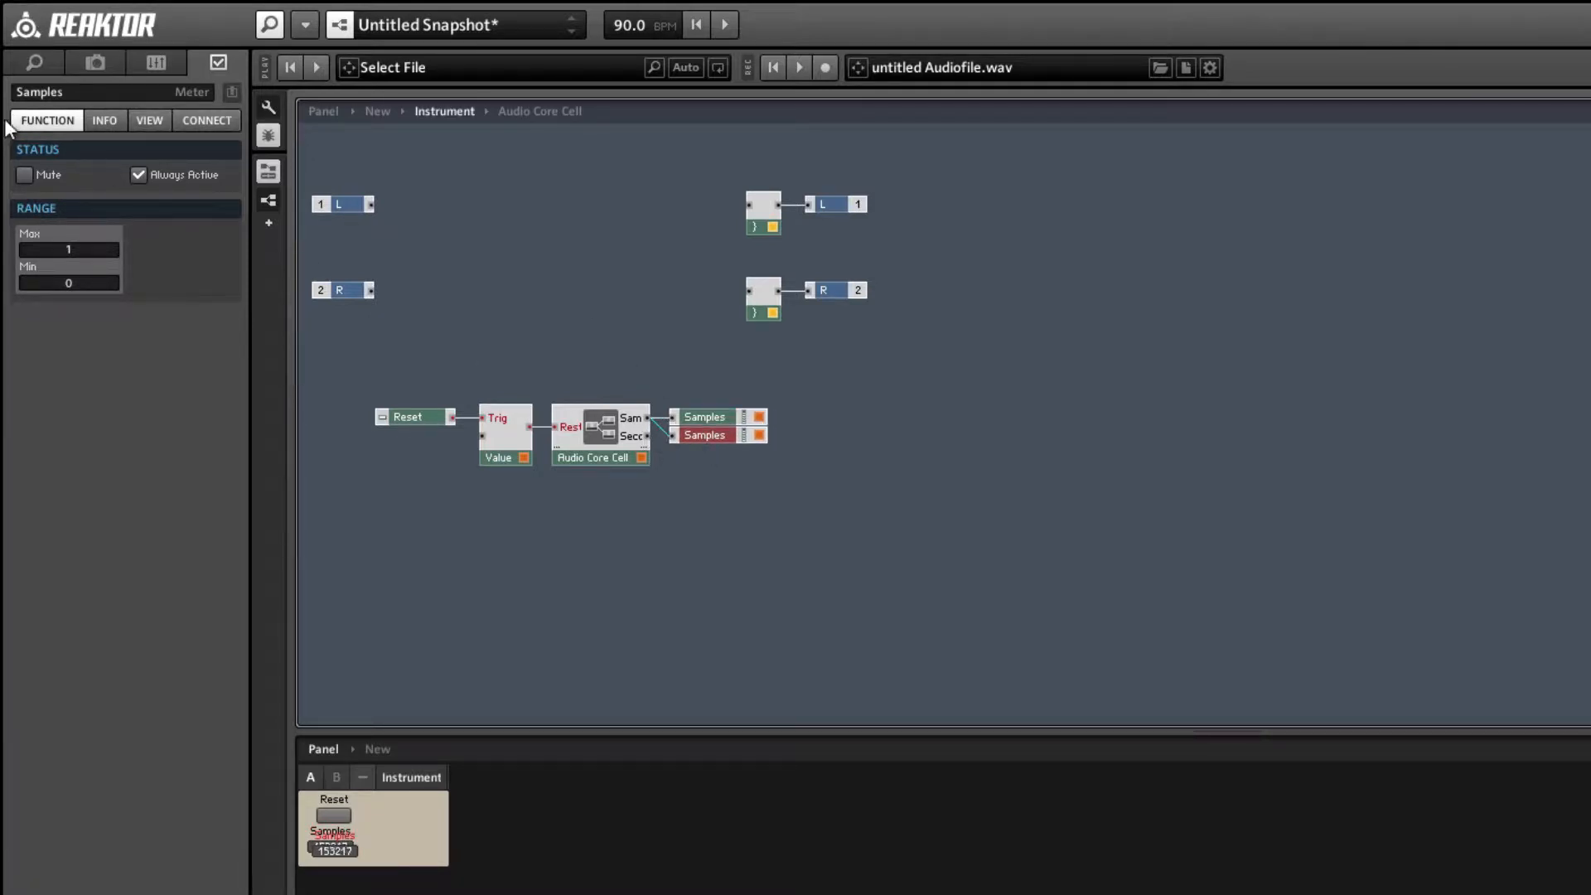
{"action": "double_click", "coordinate": [92, 89]}
{"action": "type", "text": "Seconds"}
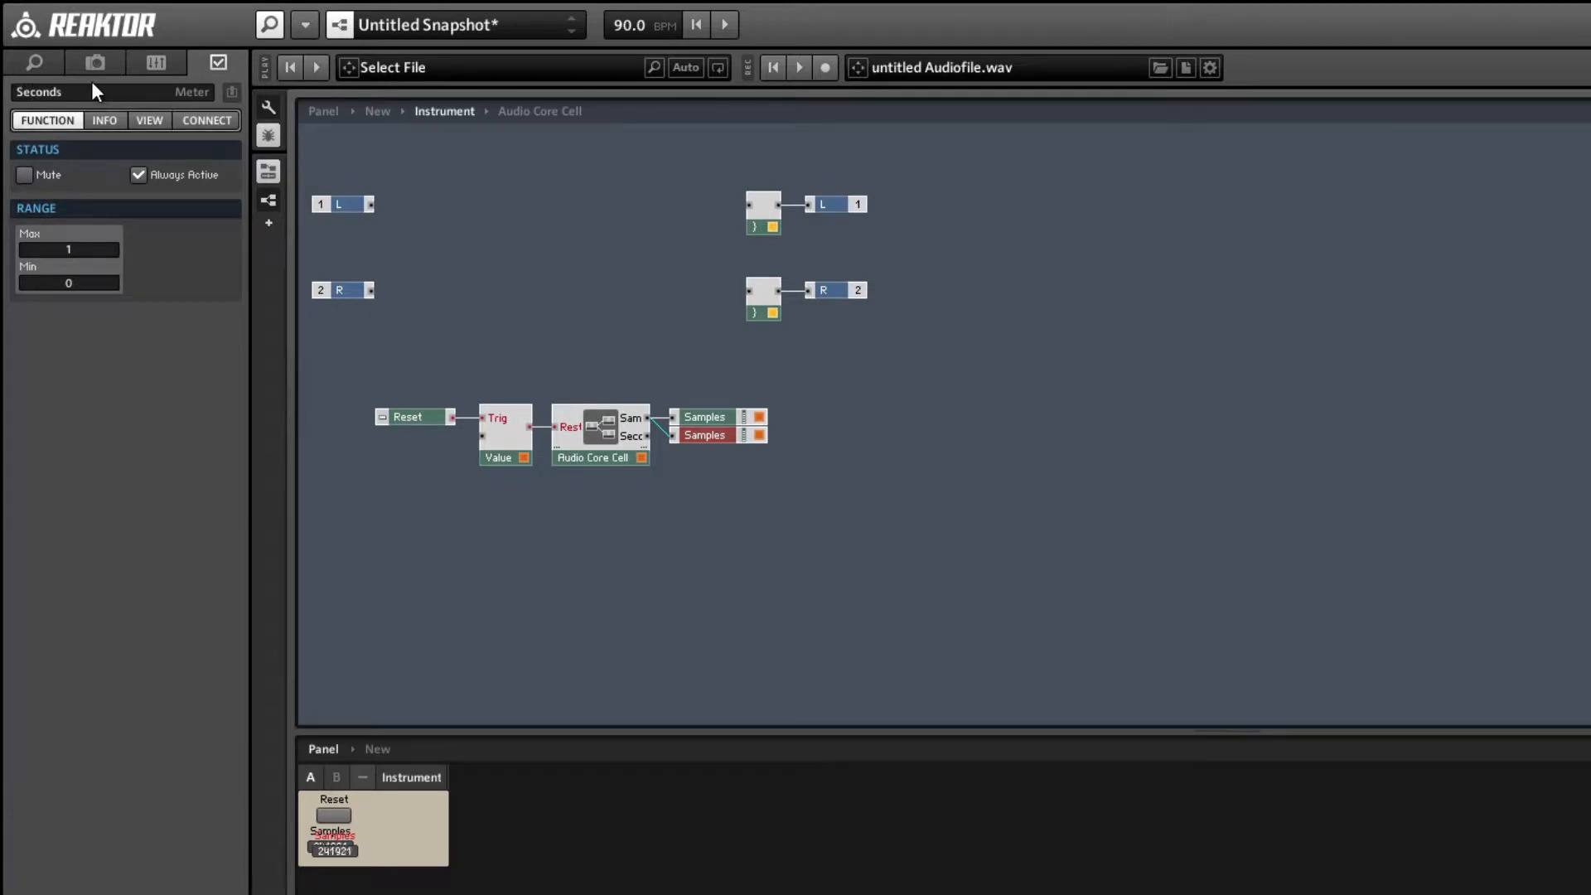
{"action": "key", "text": "Return"}
{"action": "left_click_drag", "start_coordinate": [340, 857], "coordinate": [400, 848]}
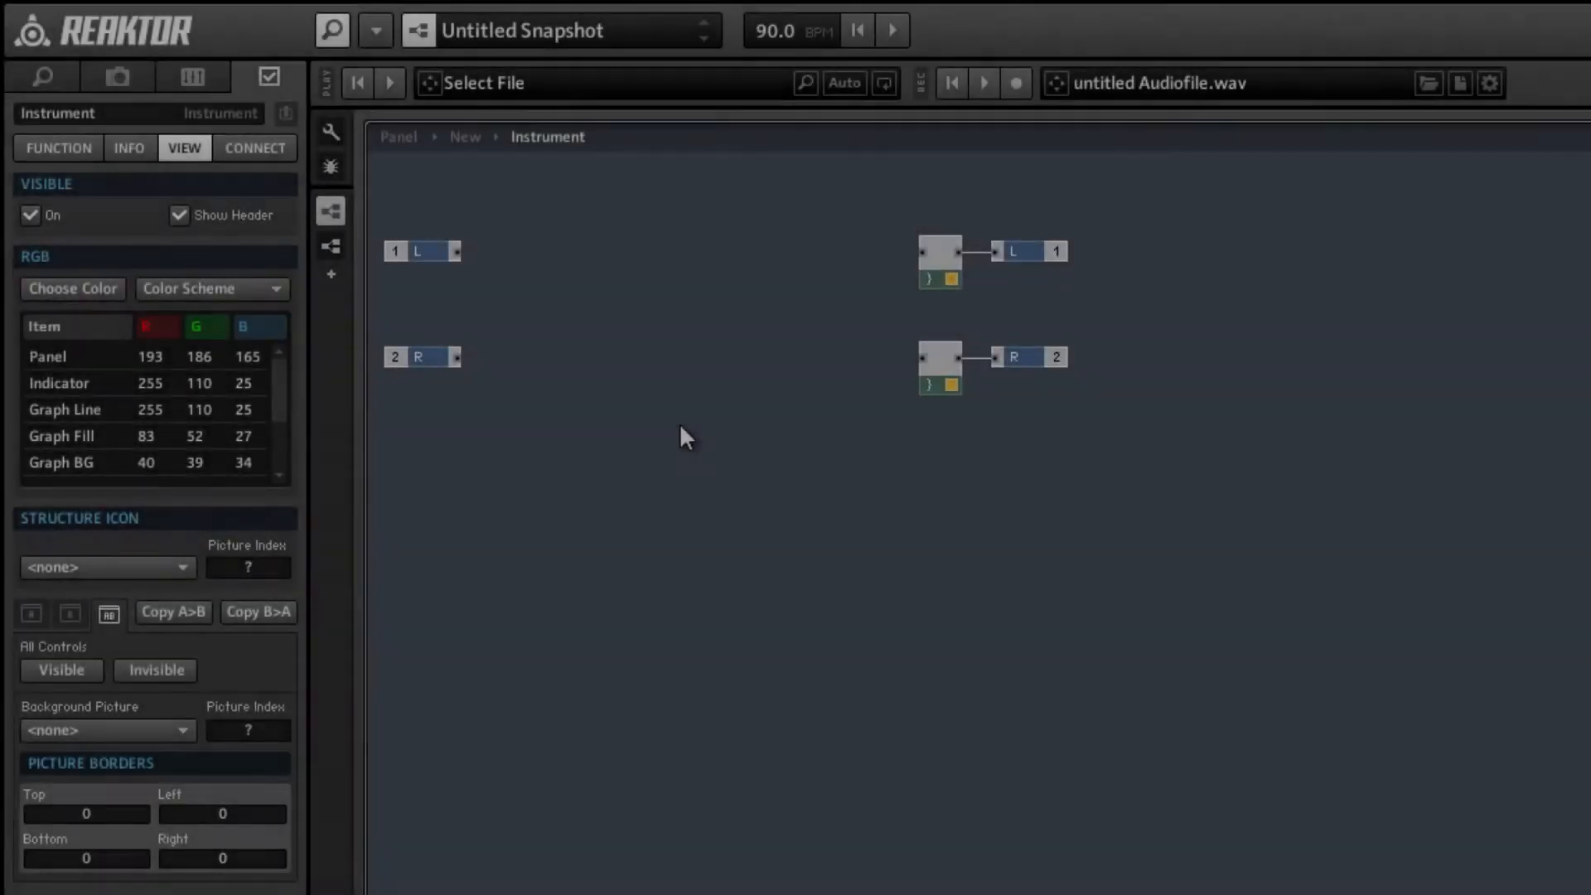
Insert a new audio core cell below the instrument's terminals and open its internal structure.
{"action": "right_click", "coordinate": [680, 425]}
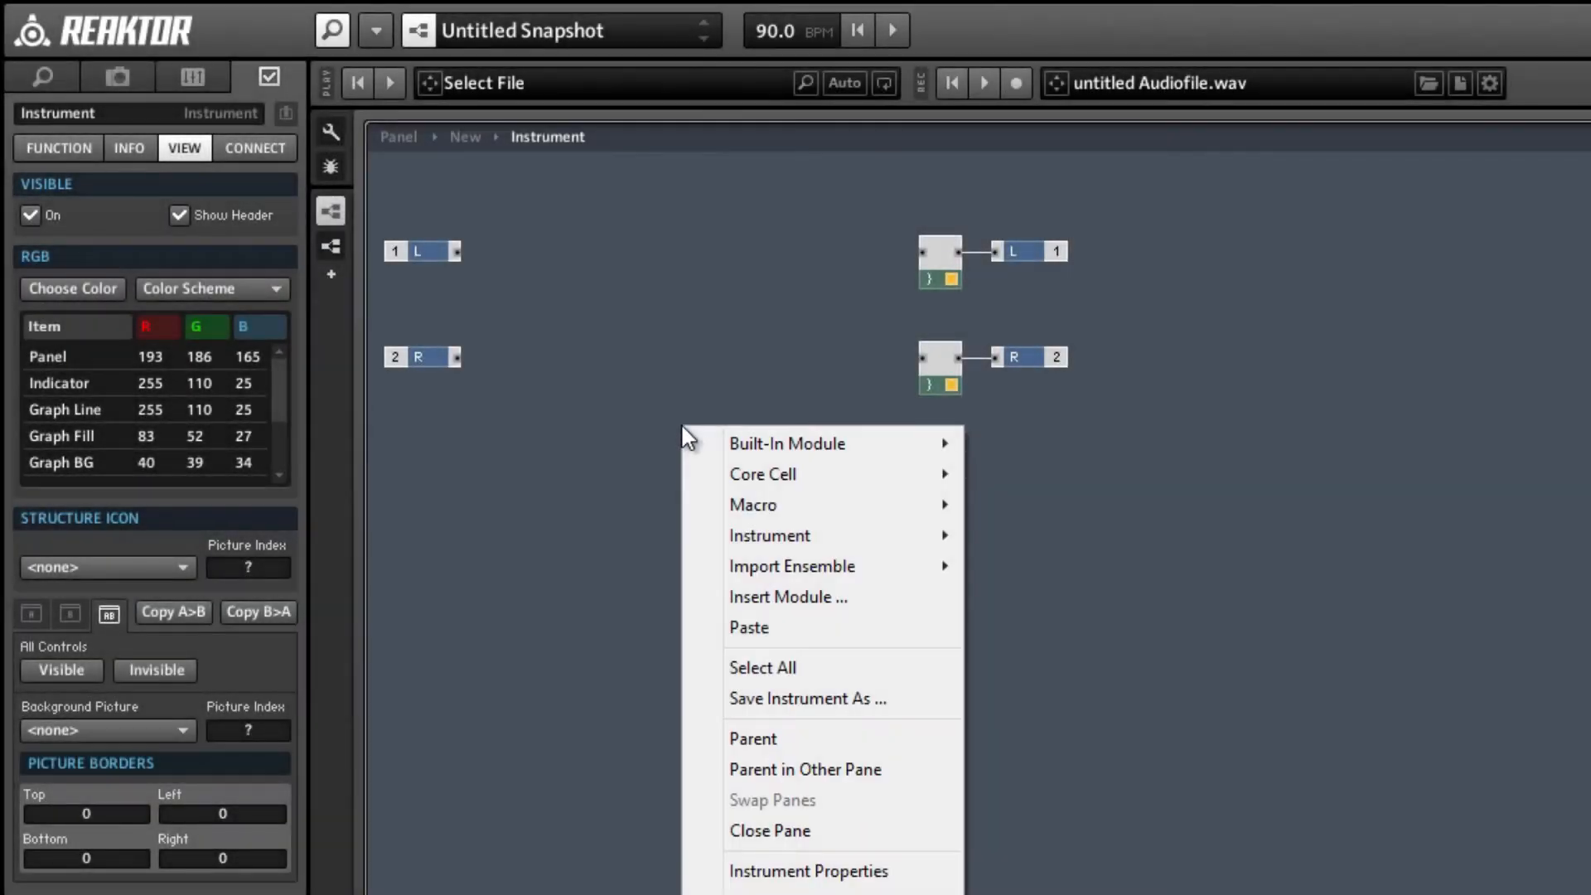
{"action": "mouse_move", "coordinate": [780, 476]}
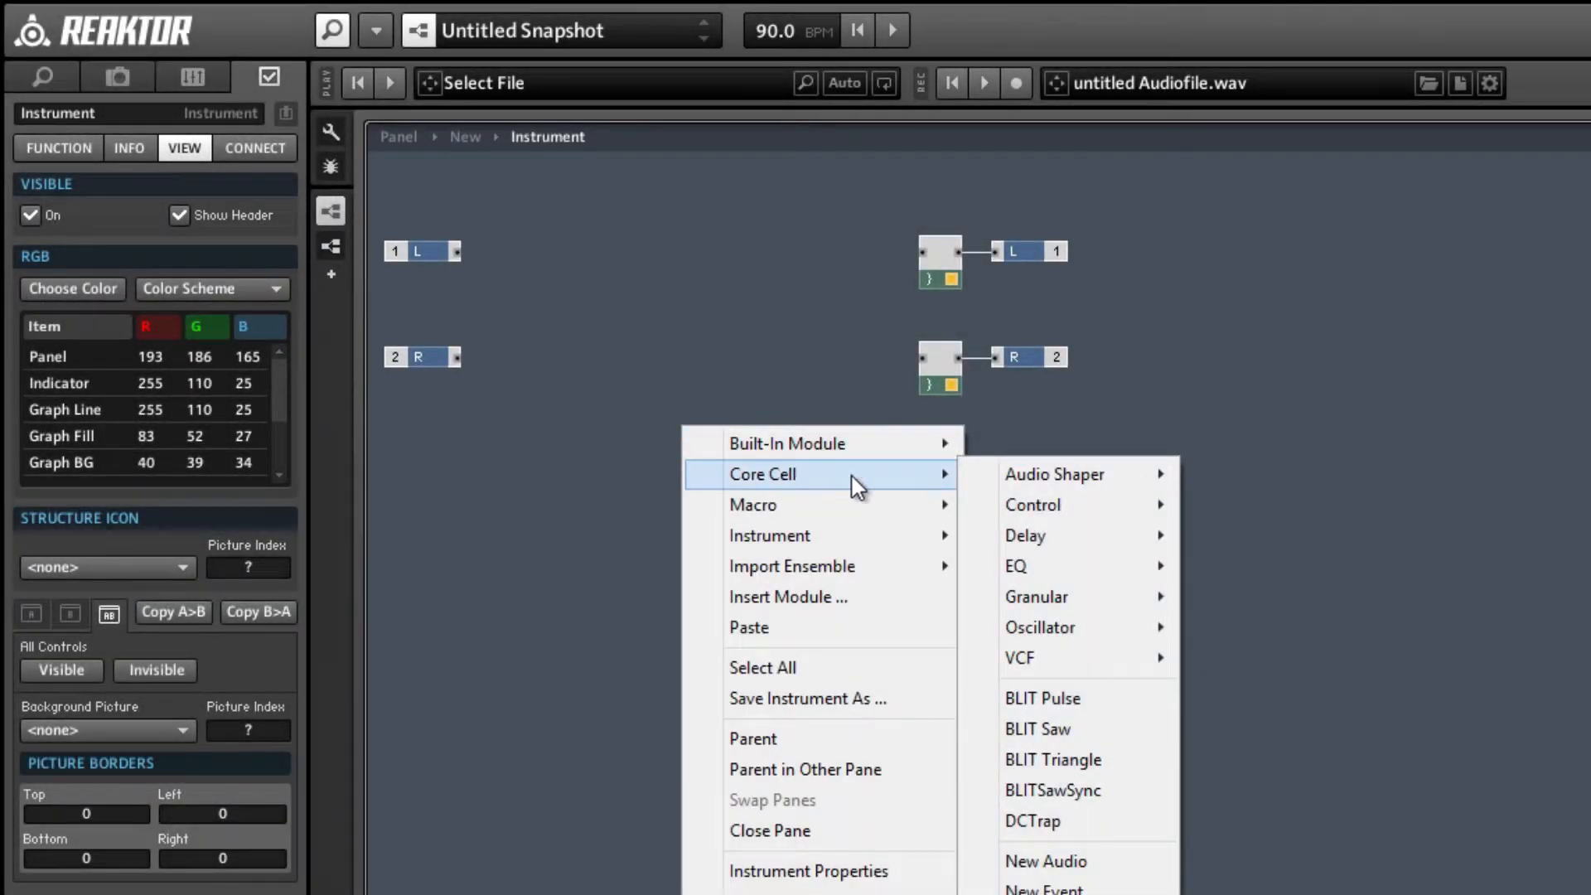
{"action": "left_click", "coordinate": [1106, 864]}
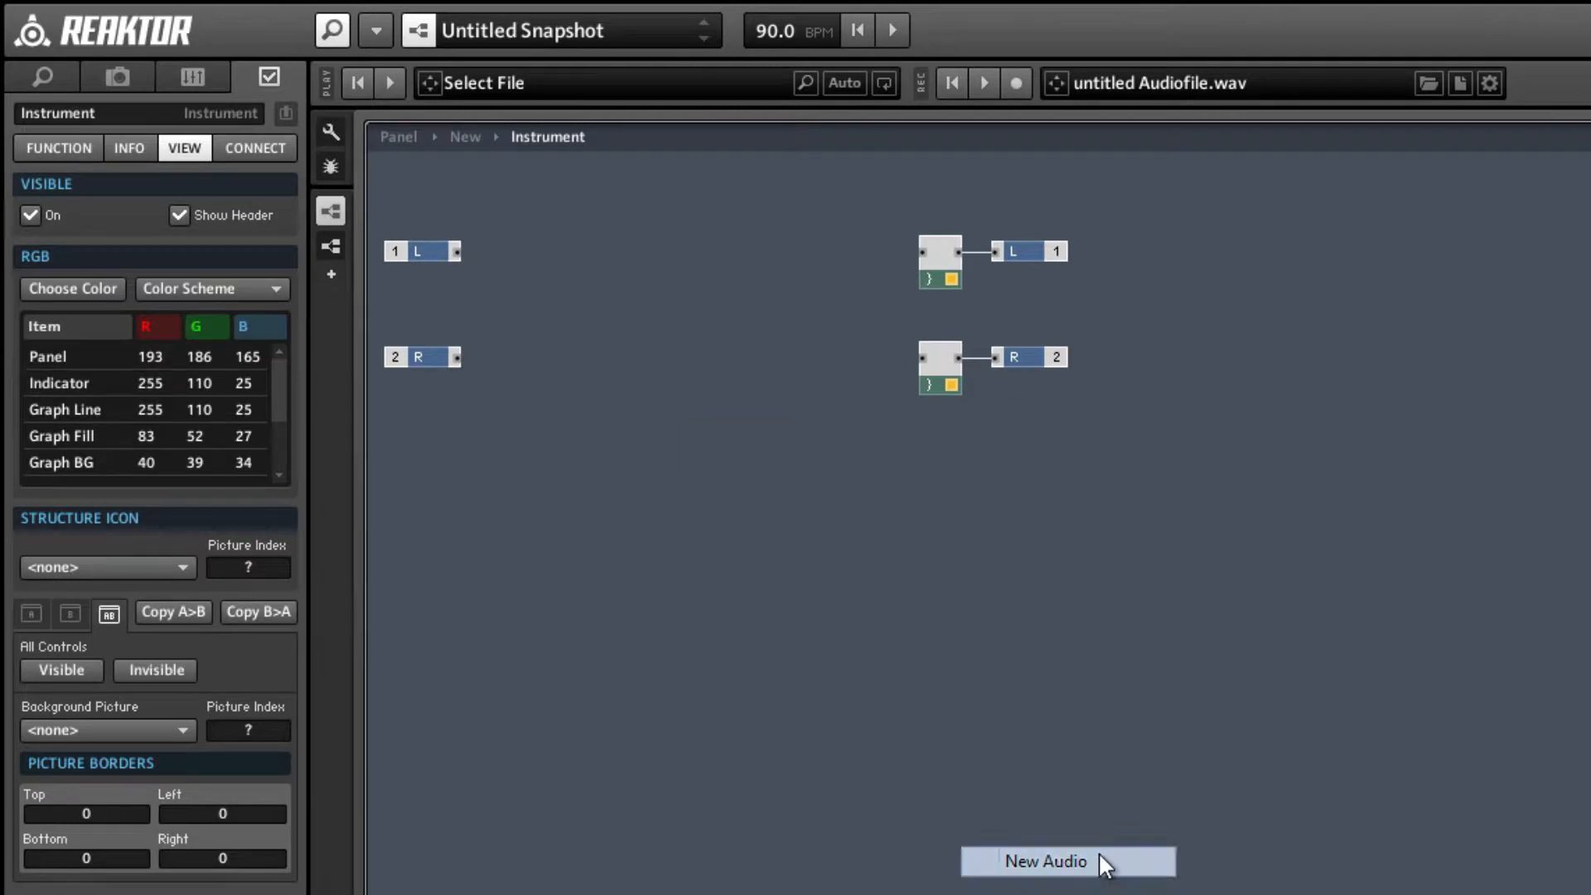
{"action": "left_click_drag", "start_coordinate": [763, 454], "coordinate": [721, 453]}
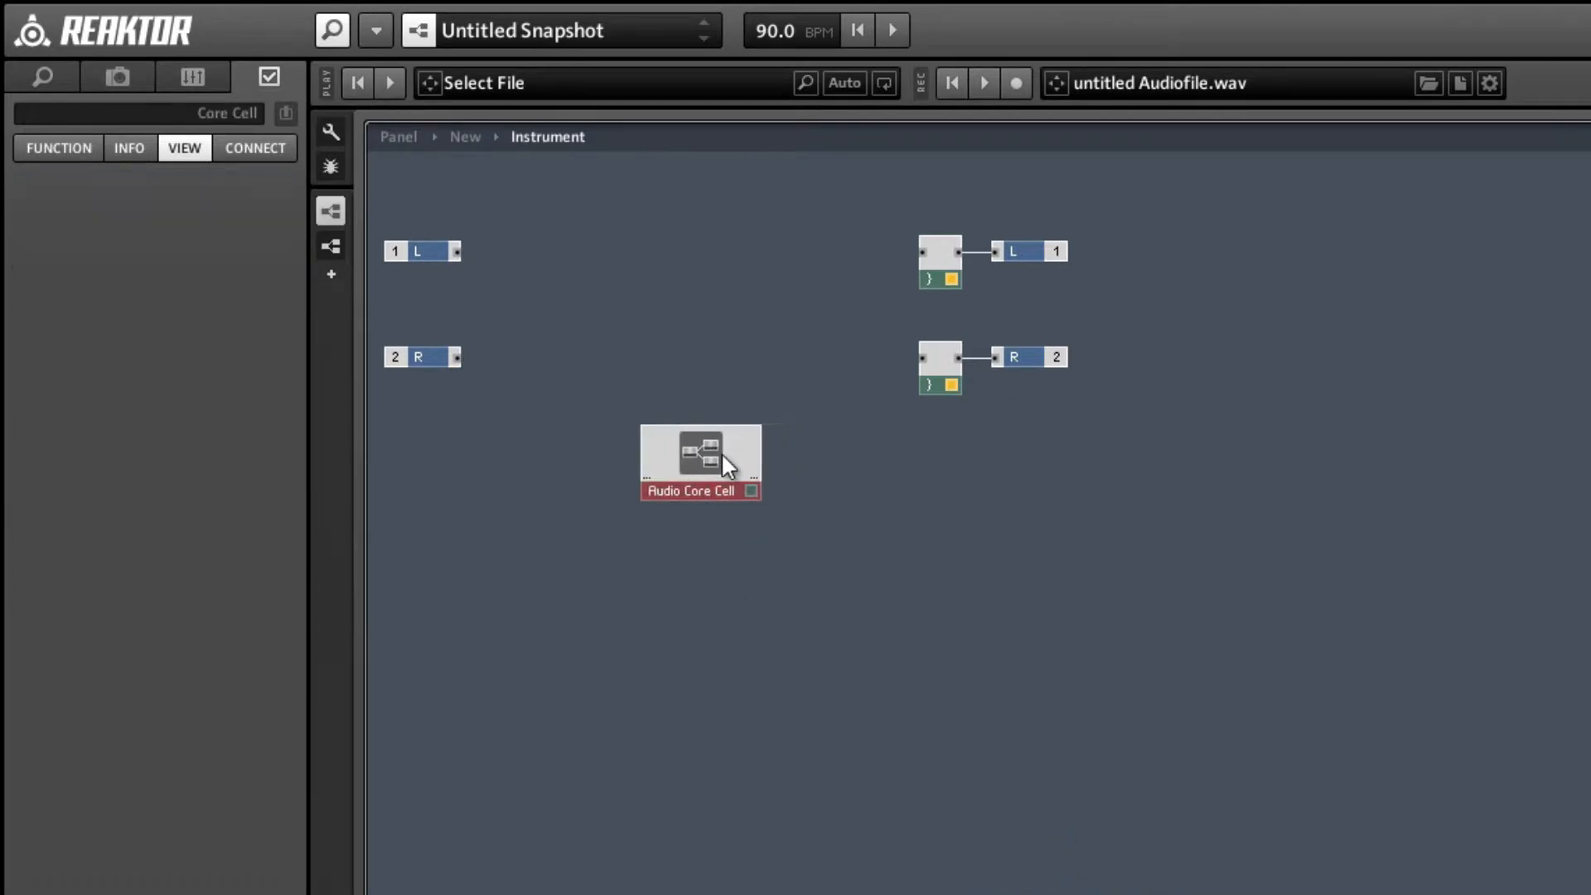
{"action": "double_click", "coordinate": [721, 451]}
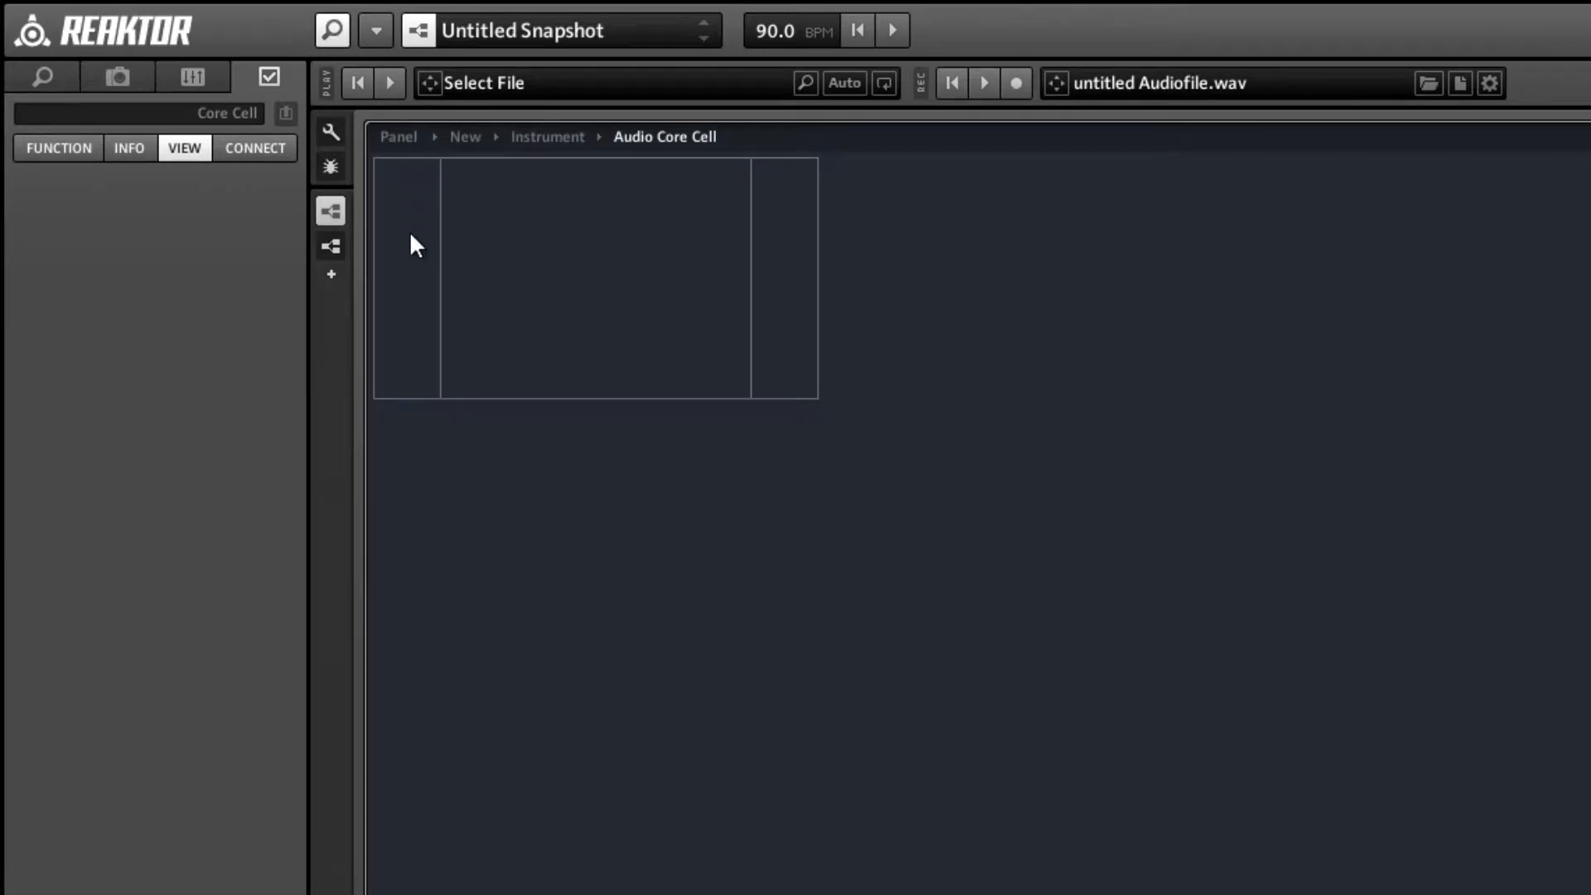
Add a Read memory module to the empty audio core cell.
{"action": "right_click", "coordinate": [560, 251]}
{"action": "mouse_move", "coordinate": [639, 267]}
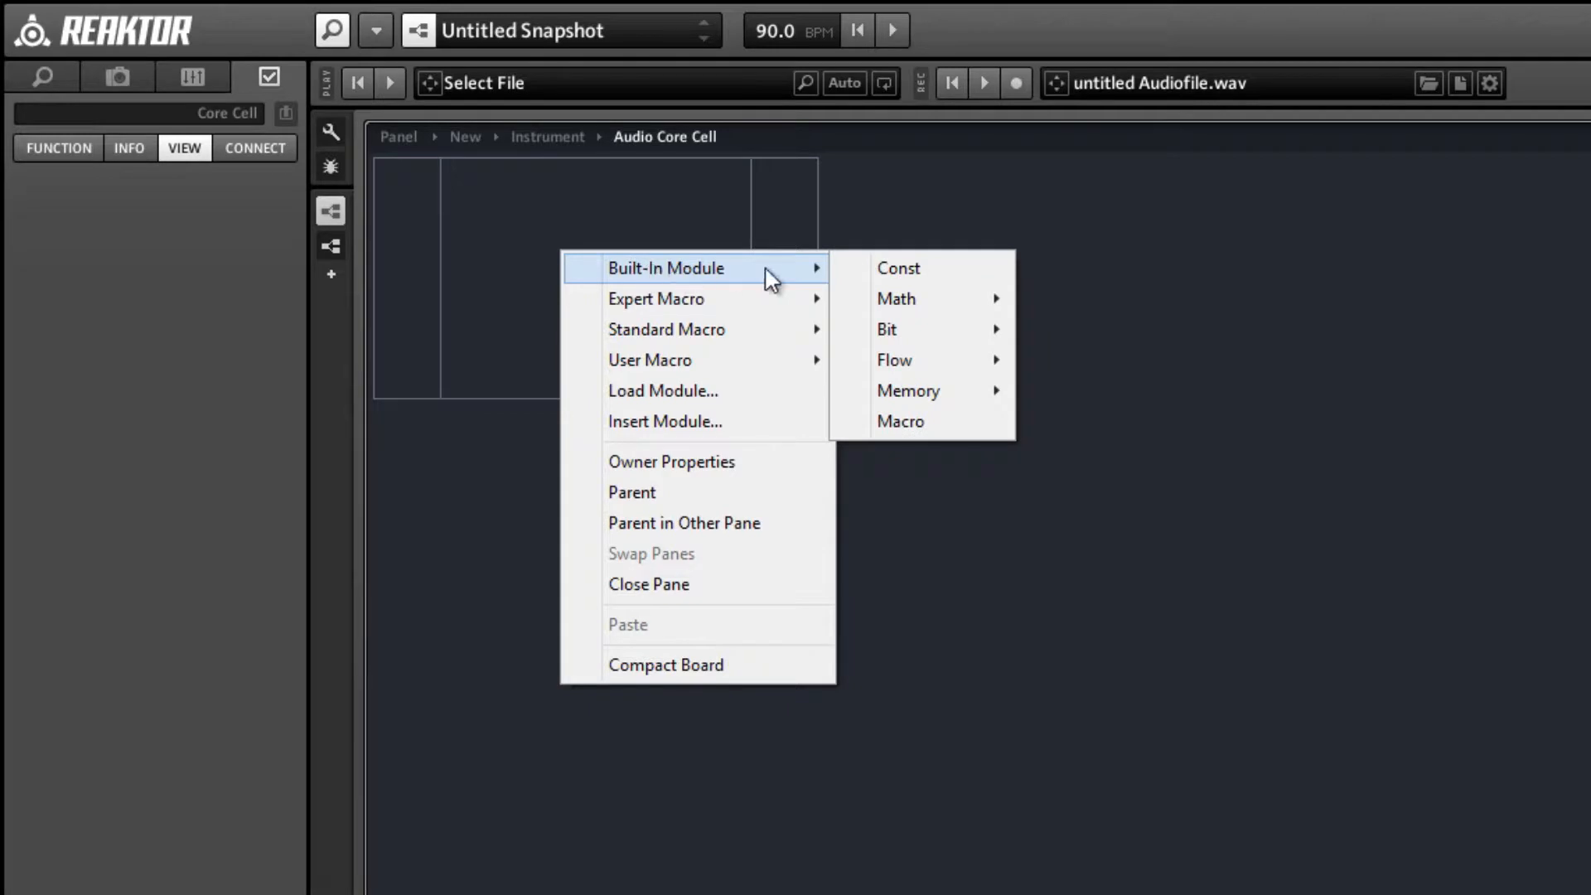
{"action": "mouse_move", "coordinate": [957, 363]}
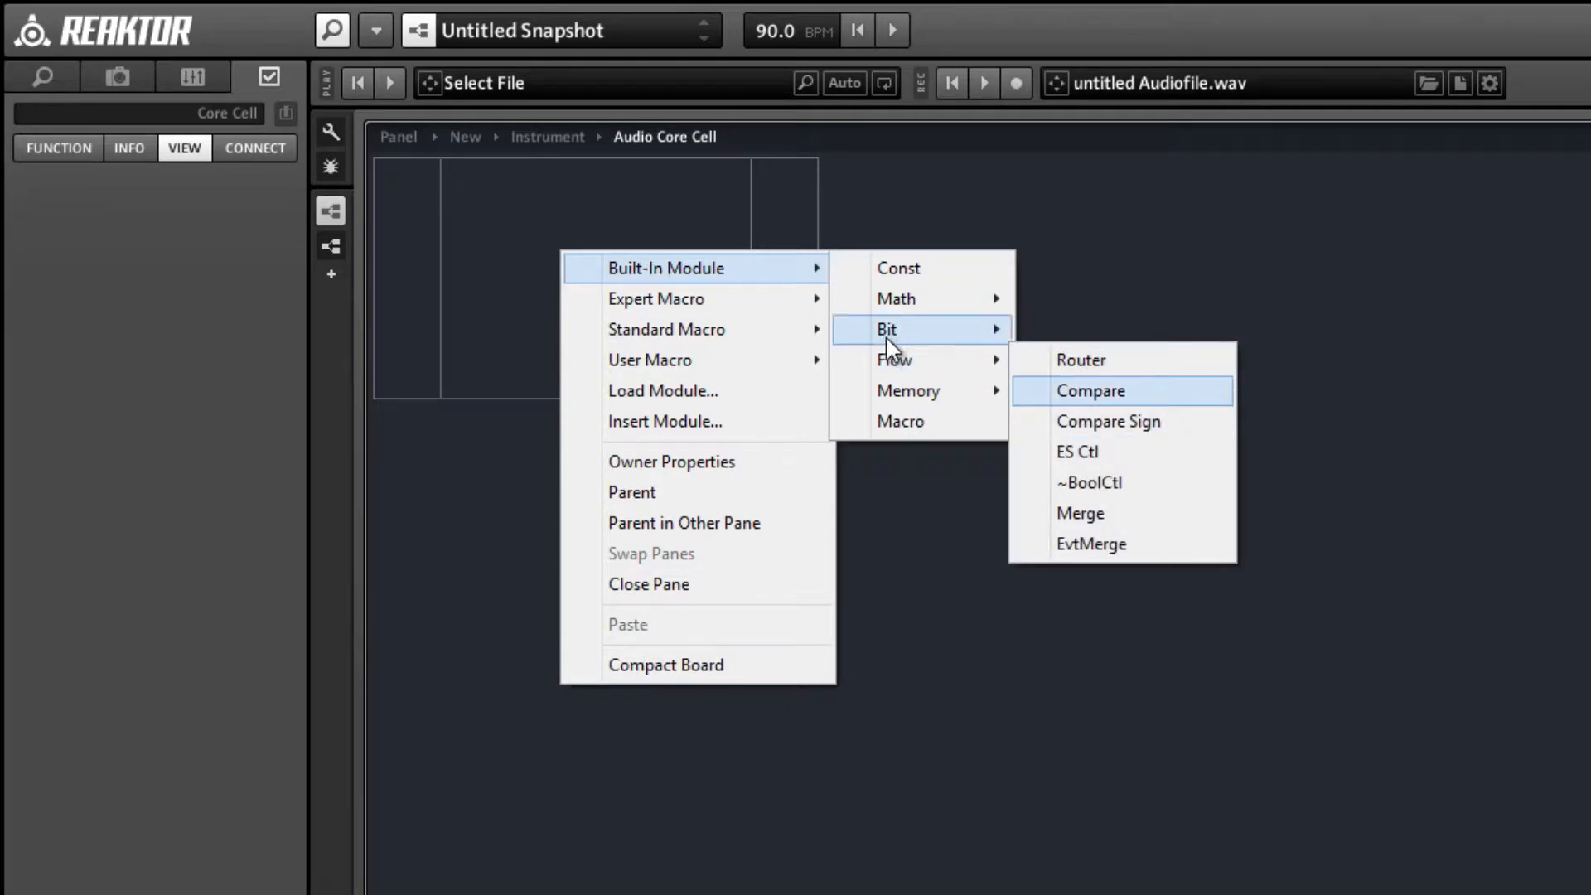
{"action": "mouse_move", "coordinate": [903, 391]}
{"action": "left_click", "coordinate": [1085, 402]}
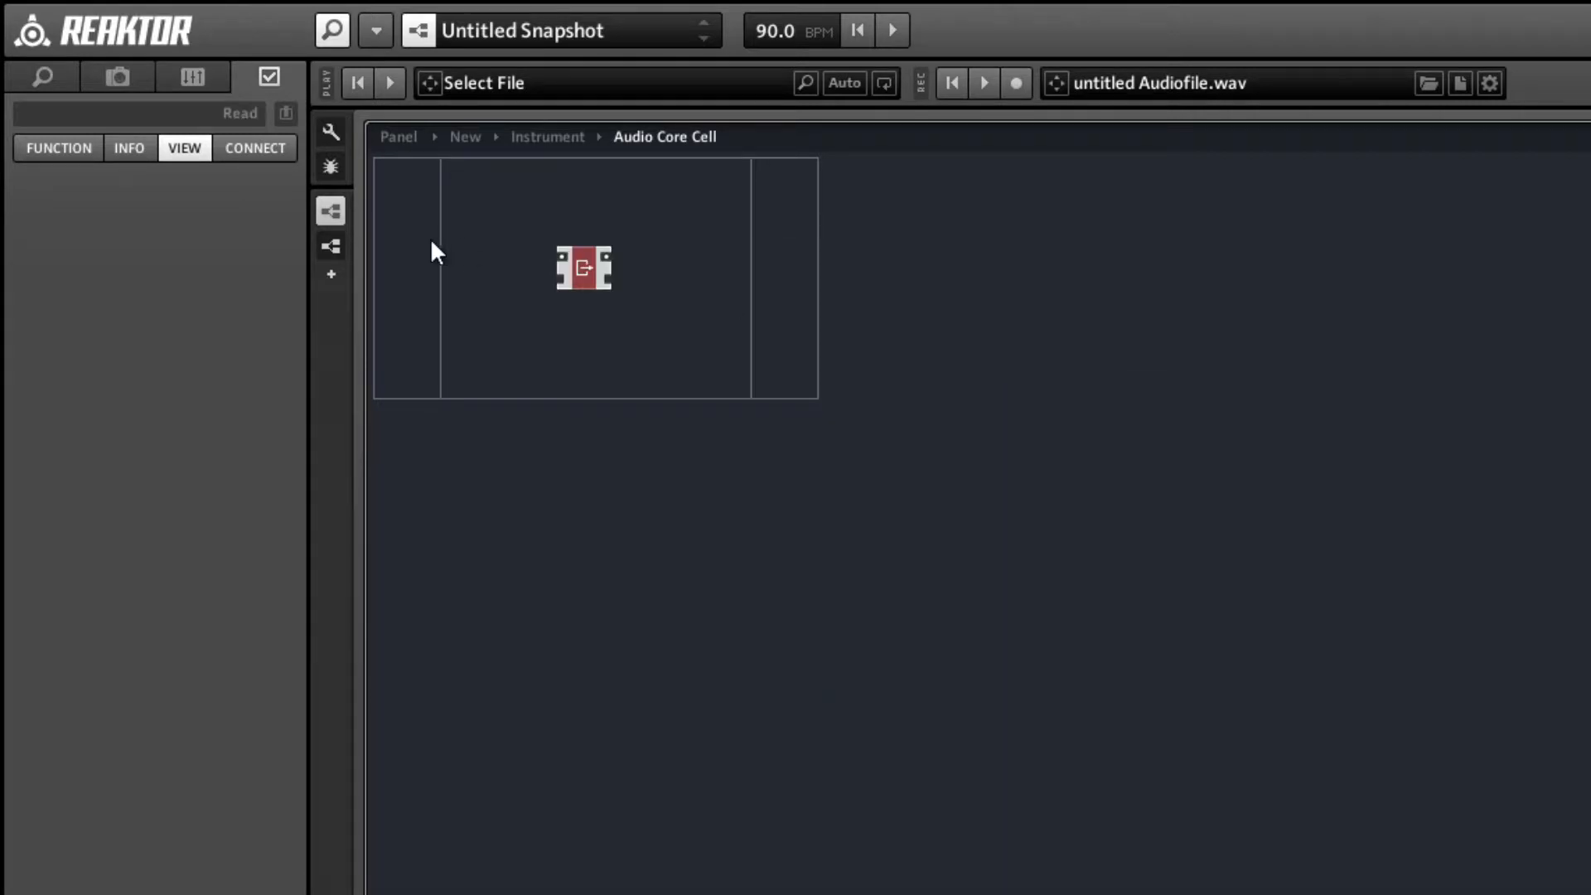
Add a Write memory module, wire Read's memory output to it, and space it well apart from the Read.
{"action": "right_click", "coordinate": [675, 275]}
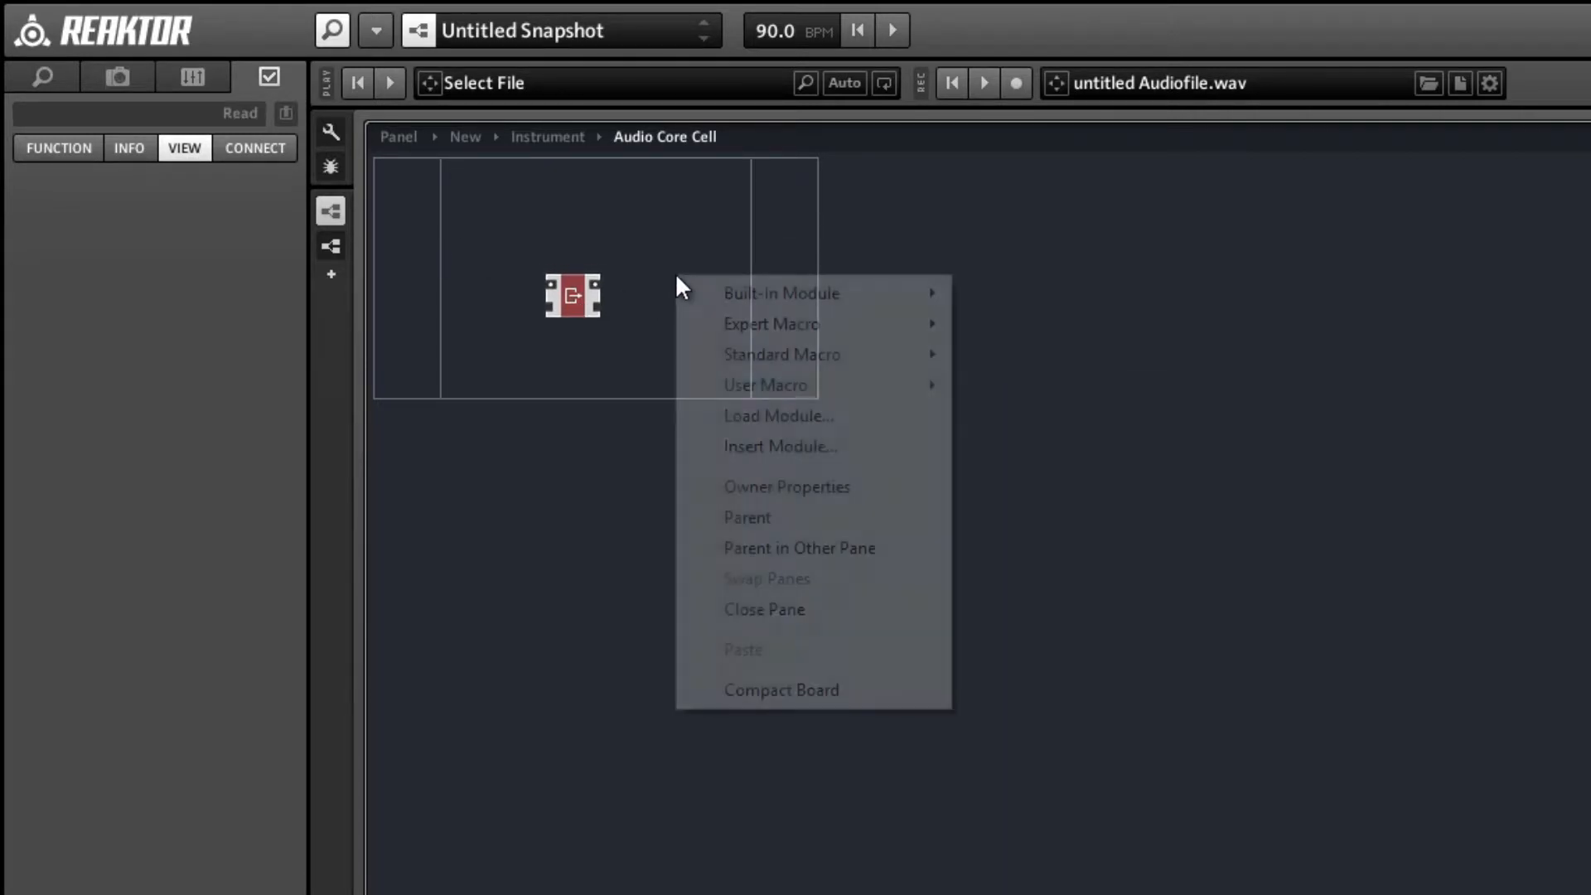
{"action": "mouse_move", "coordinate": [696, 295]}
{"action": "mouse_move", "coordinate": [1088, 425]}
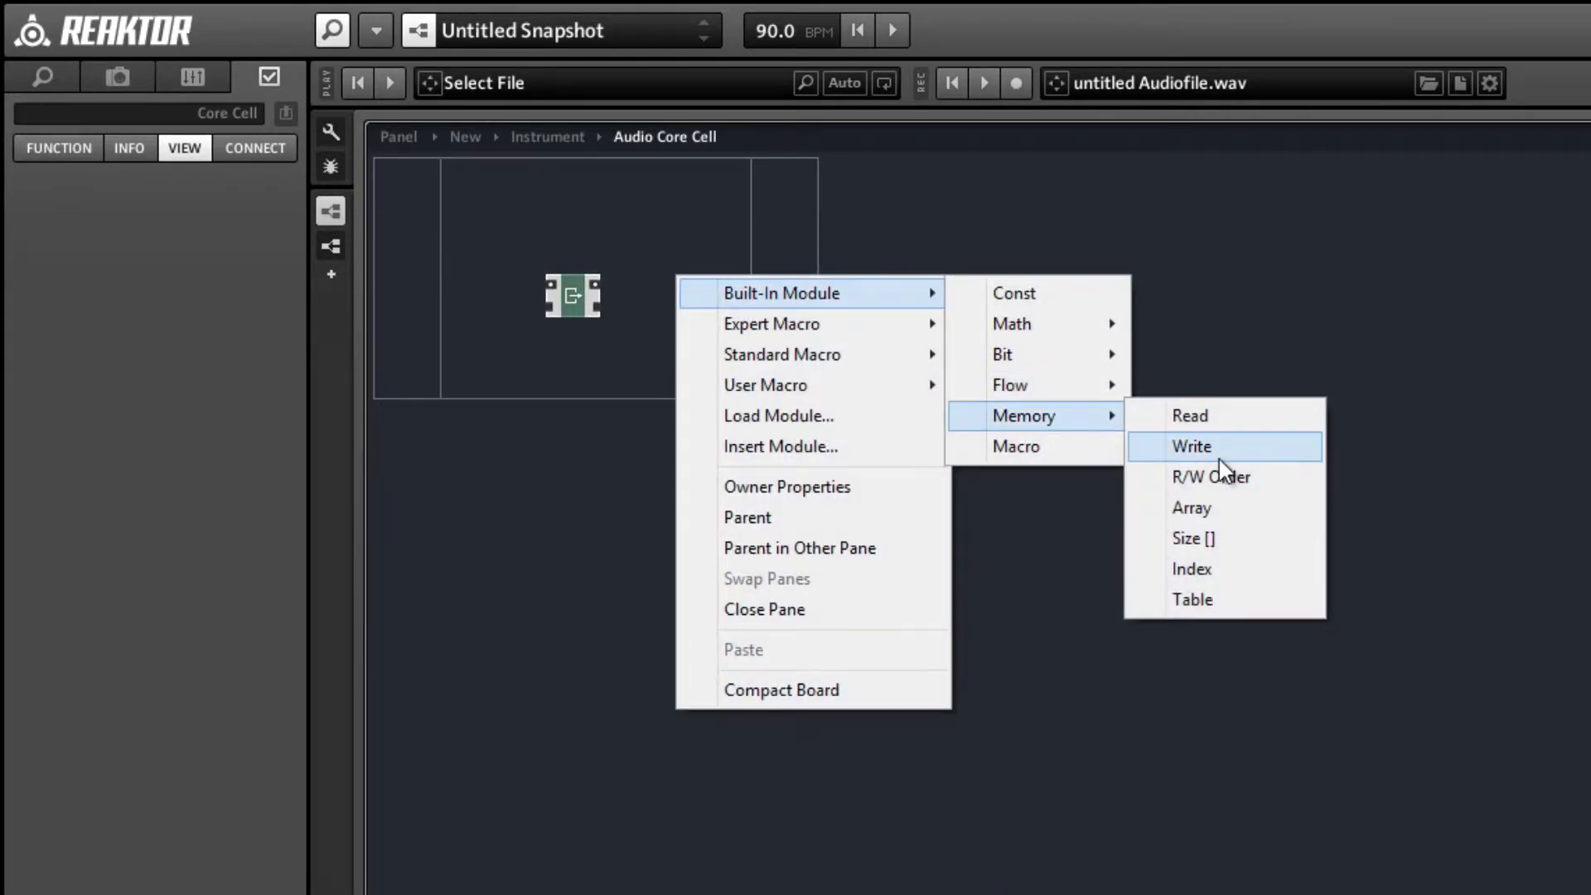
{"action": "left_click", "coordinate": [1210, 451]}
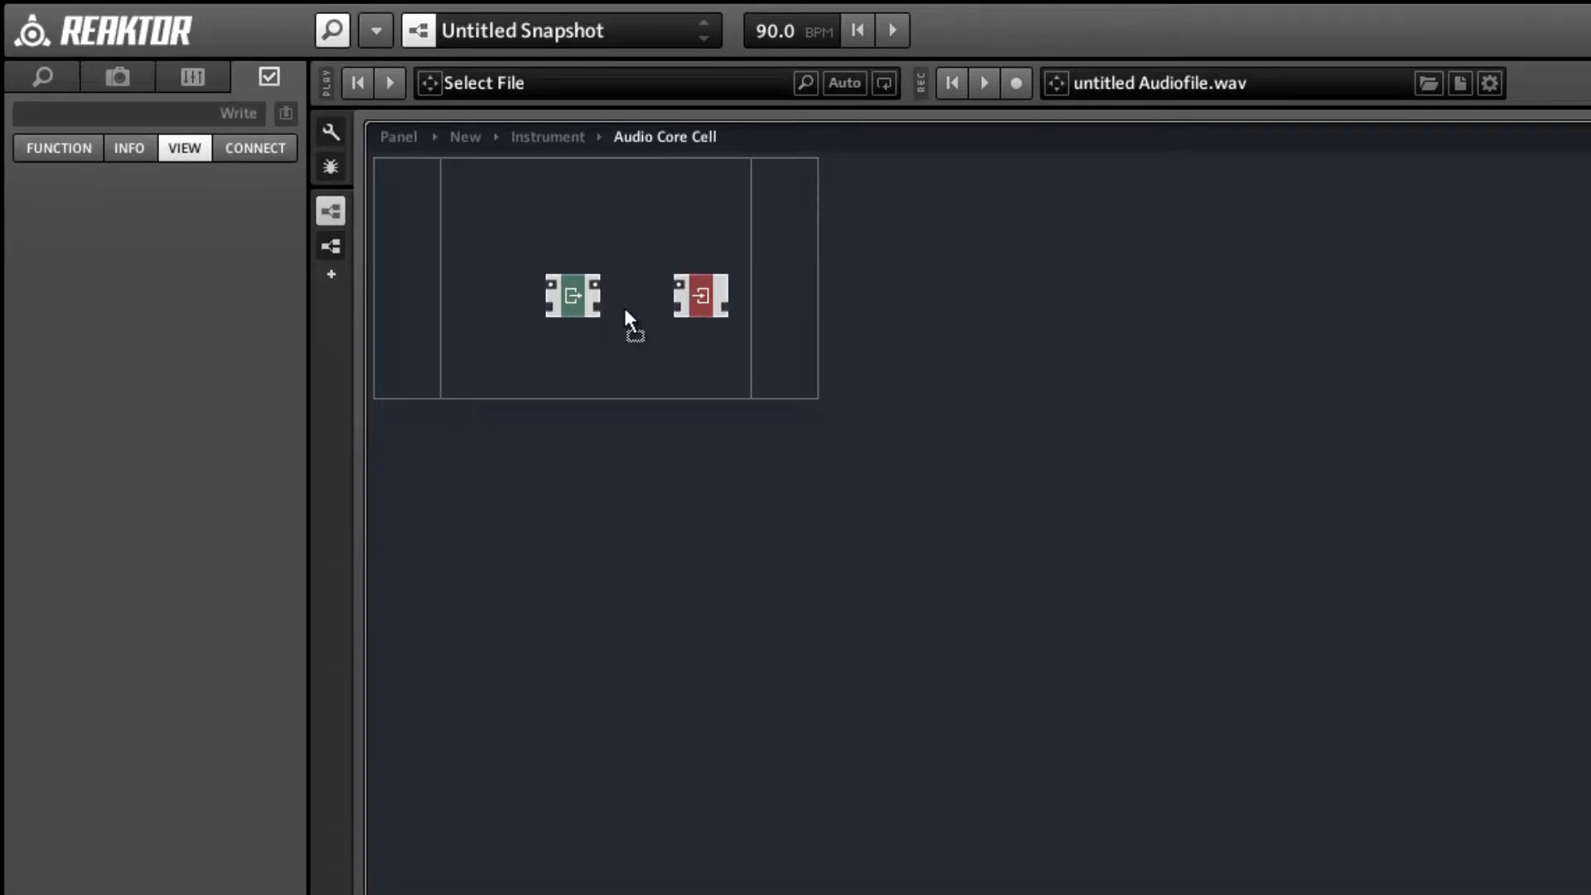
{"action": "left_click_drag", "start_coordinate": [678, 306], "coordinate": [846, 305]}
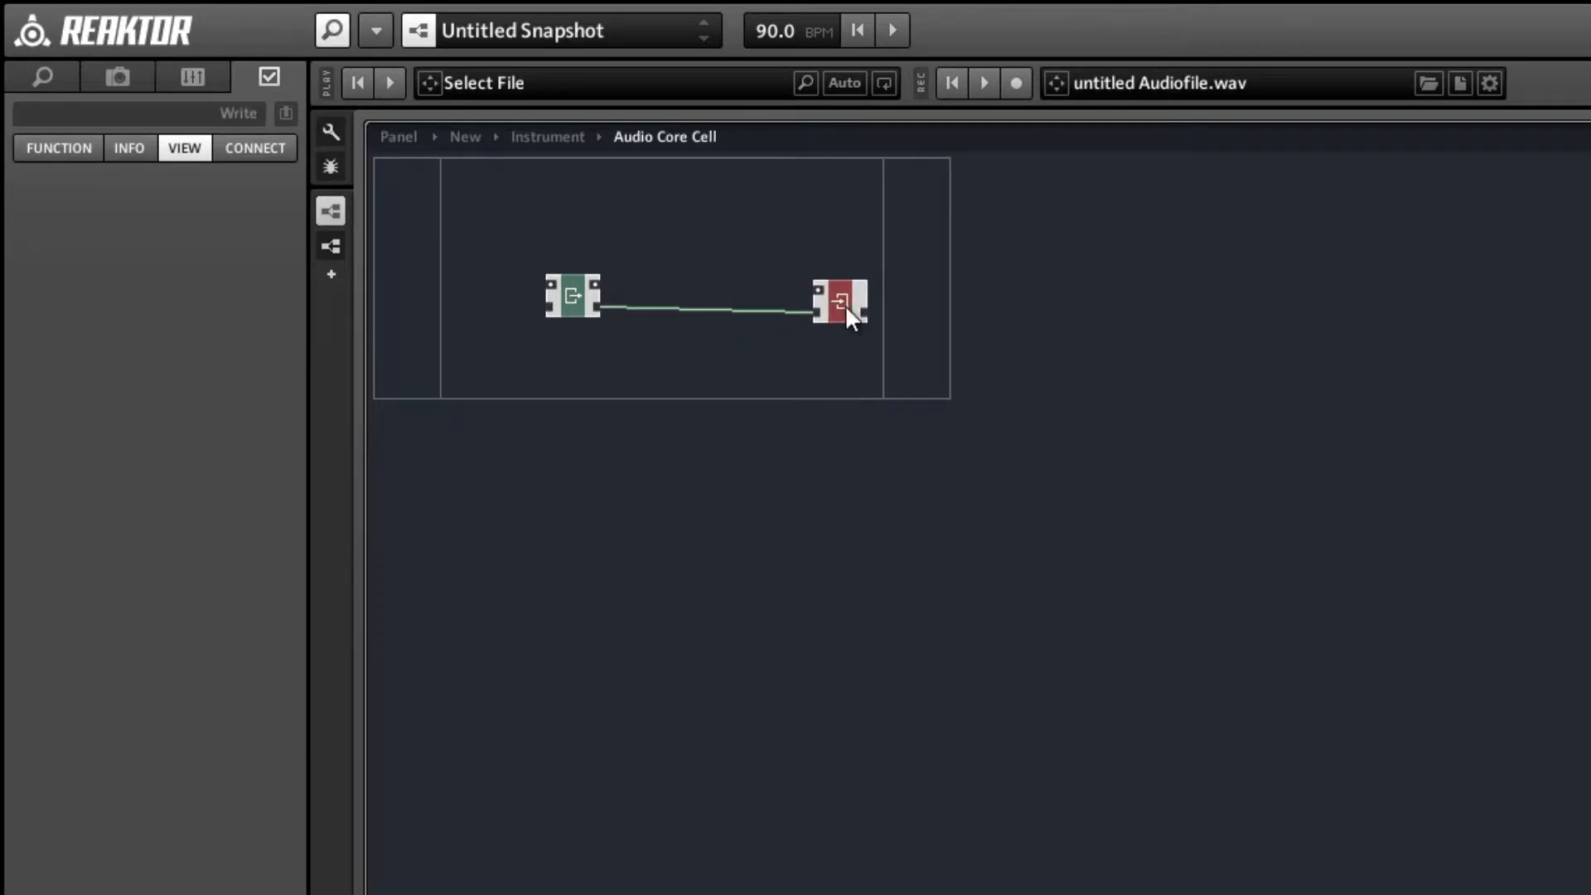
{"action": "left_click", "coordinate": [729, 339]}
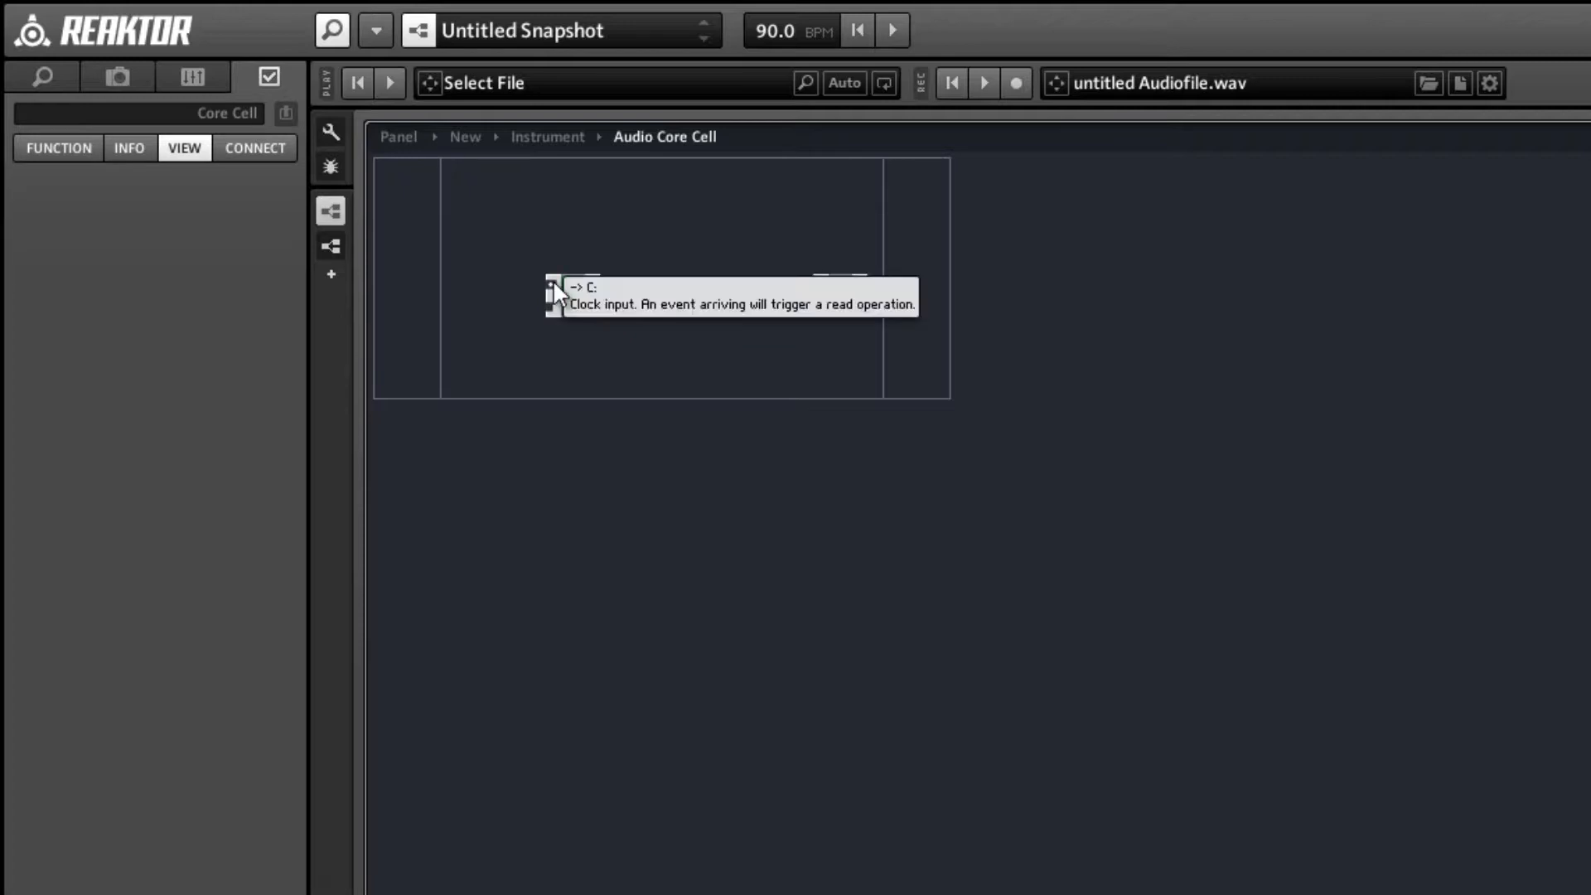
Connect the Read module's clock input to SR.C and move the Read farther from the Write.
{"action": "right_click", "coordinate": [554, 283]}
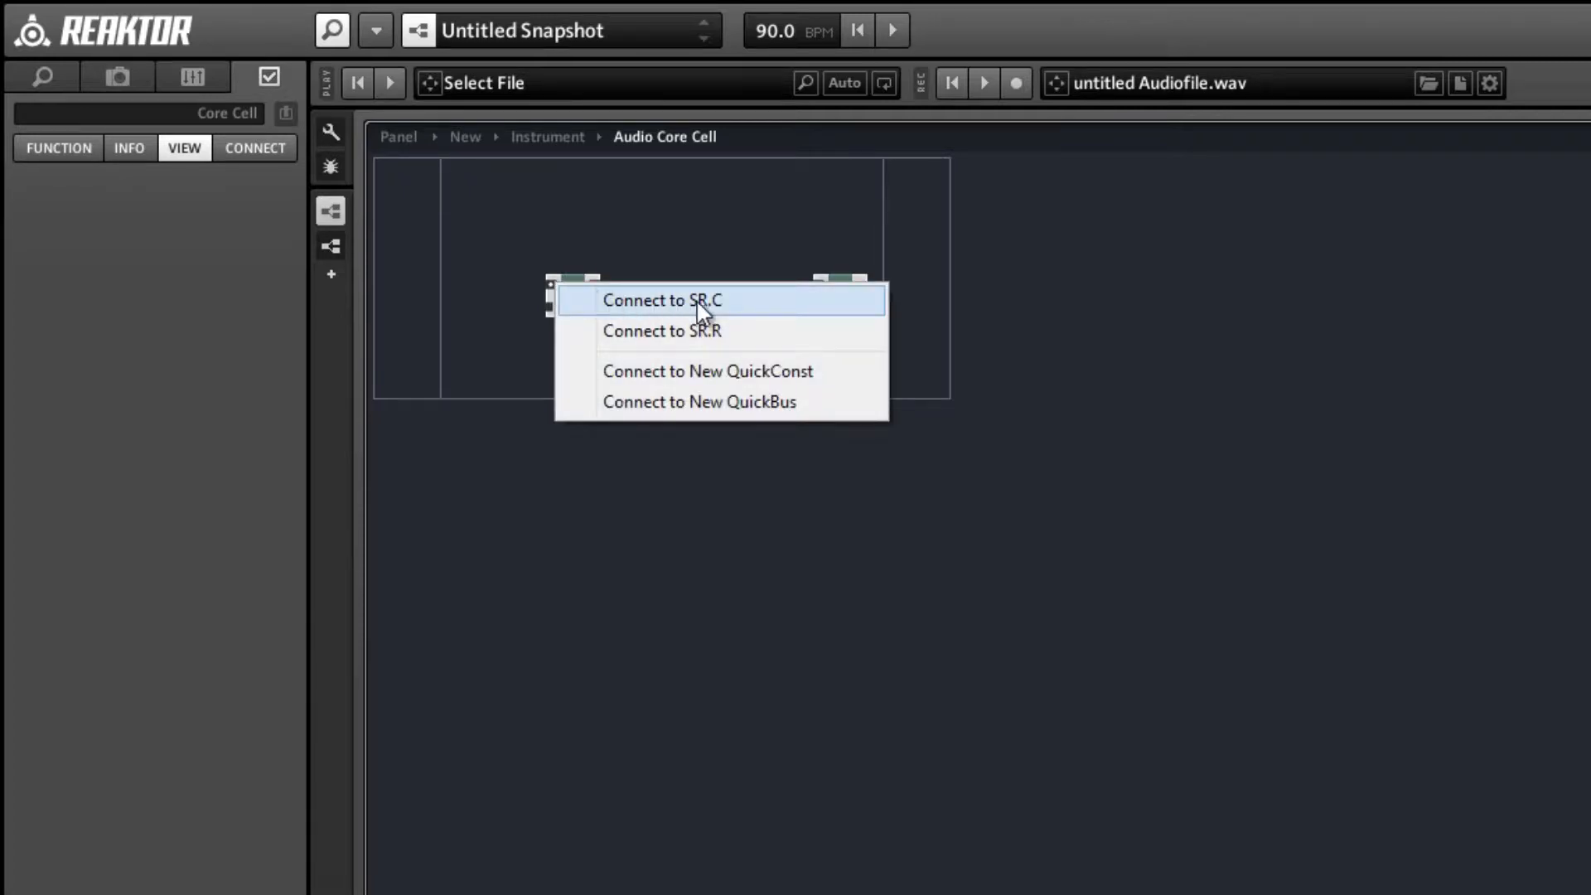
{"action": "left_click", "coordinate": [661, 303]}
{"action": "left_click_drag", "start_coordinate": [592, 293], "coordinate": [568, 287]}
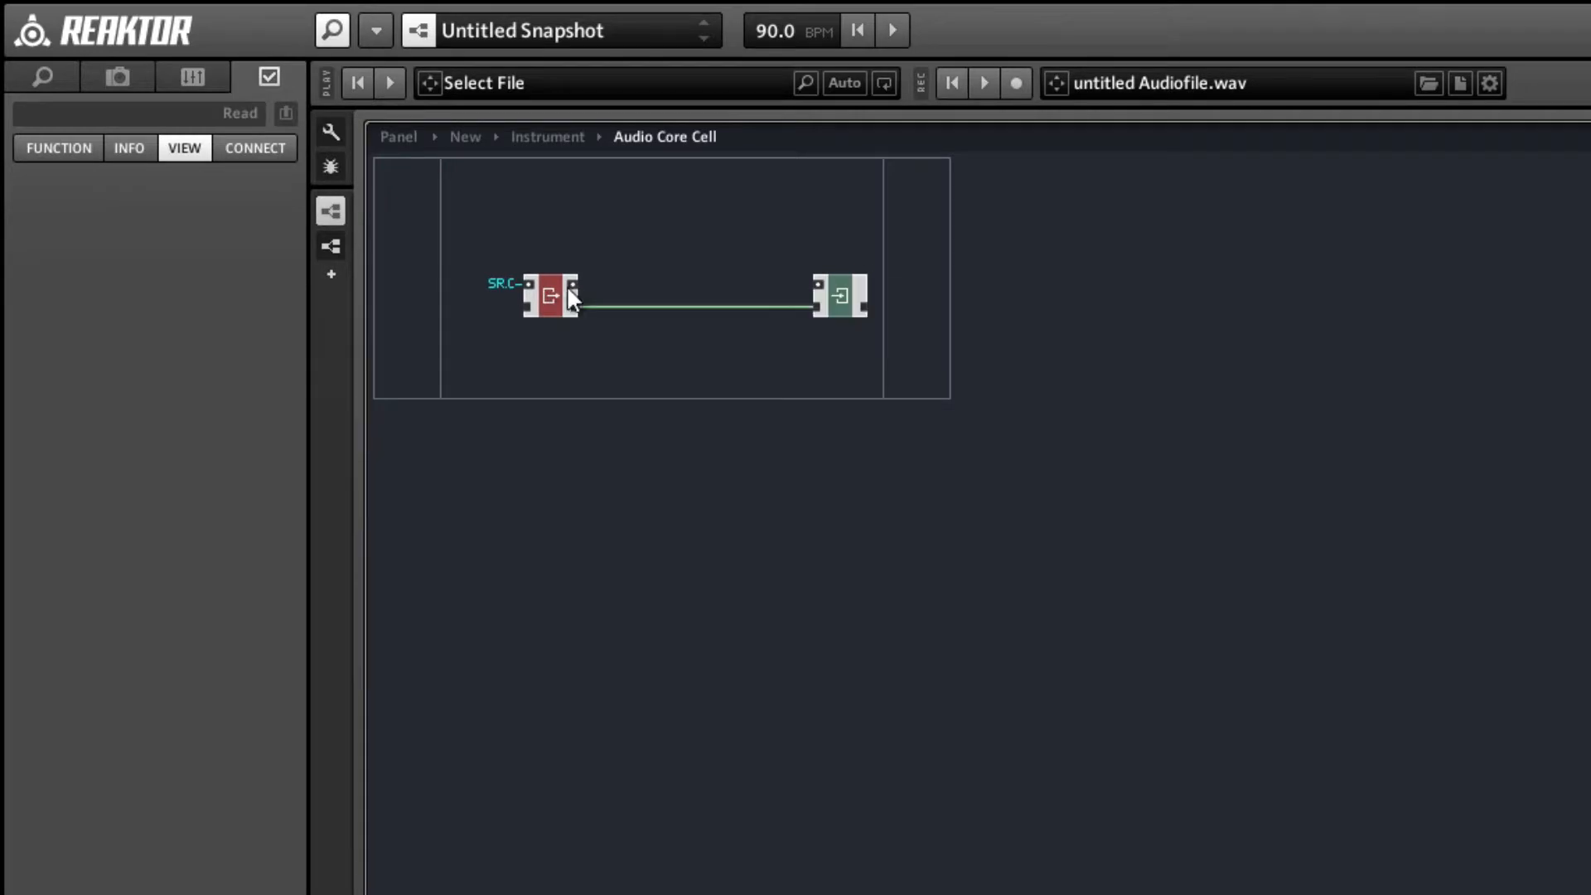
Add a + math module, wire Read's value output to its lower input, and place it next to the Read.
{"action": "right_click", "coordinate": [658, 230]}
{"action": "mouse_move", "coordinate": [728, 249]}
{"action": "mouse_move", "coordinate": [1040, 282]}
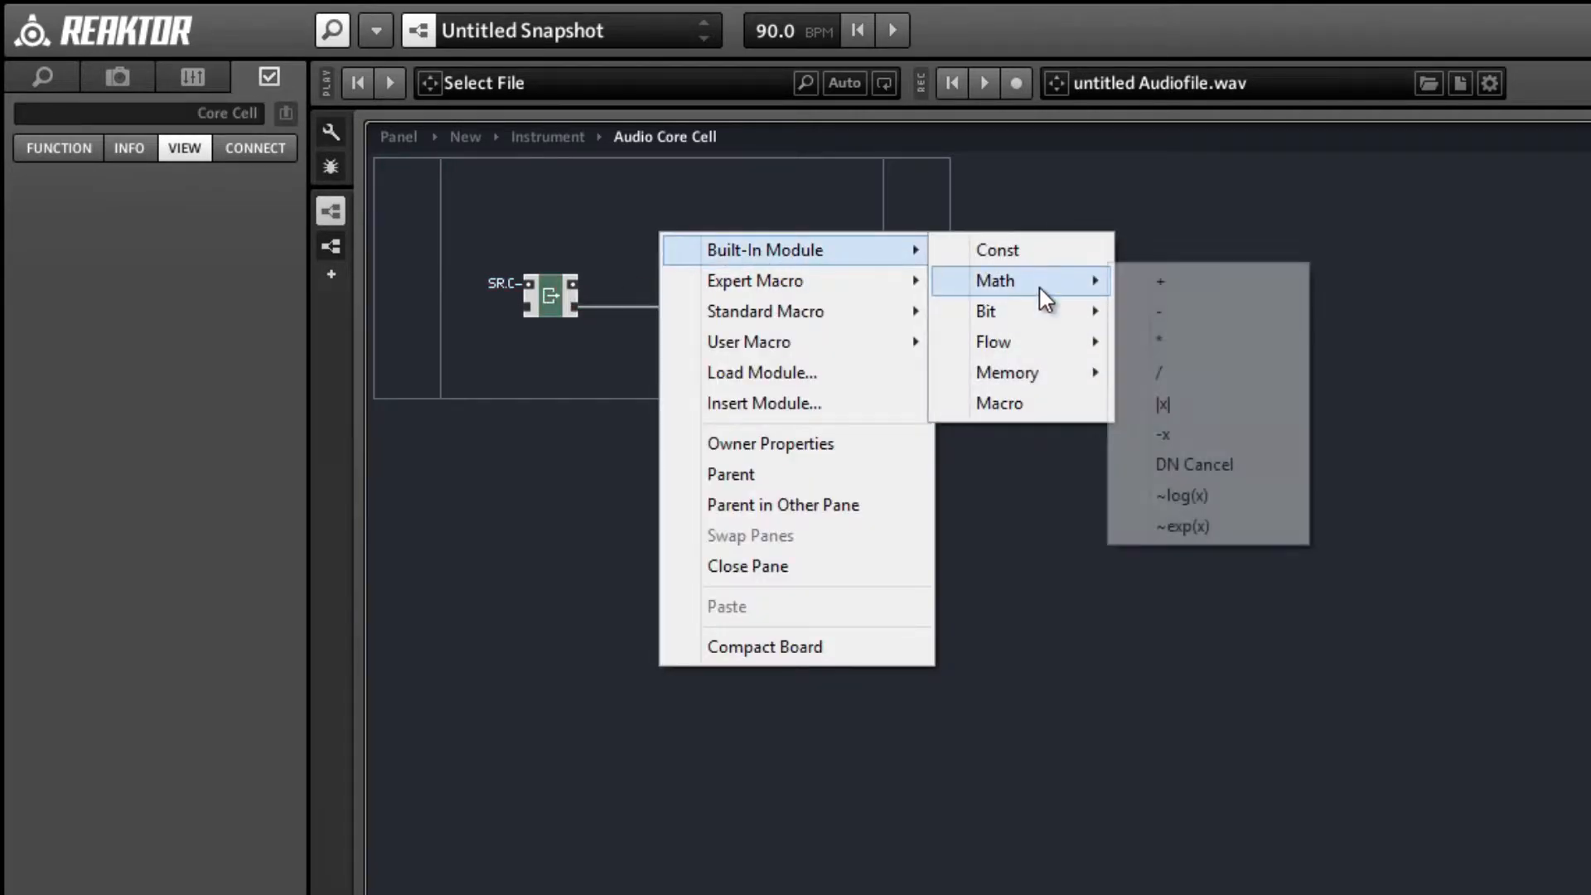
{"action": "left_click", "coordinate": [1160, 283]}
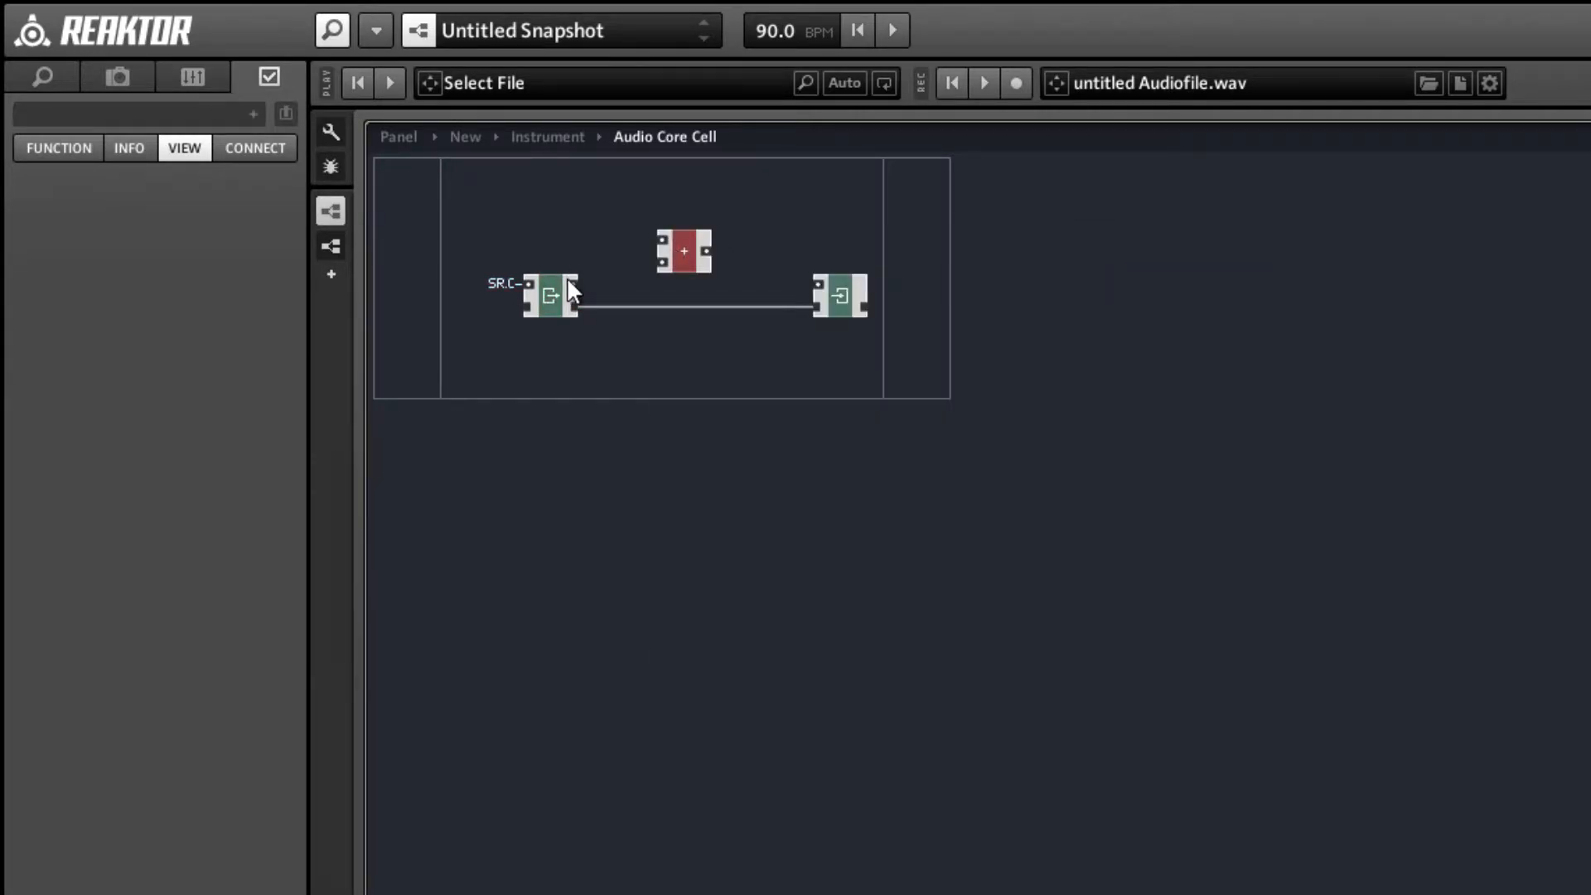
{"action": "left_click_drag", "start_coordinate": [659, 262], "coordinate": [658, 280]}
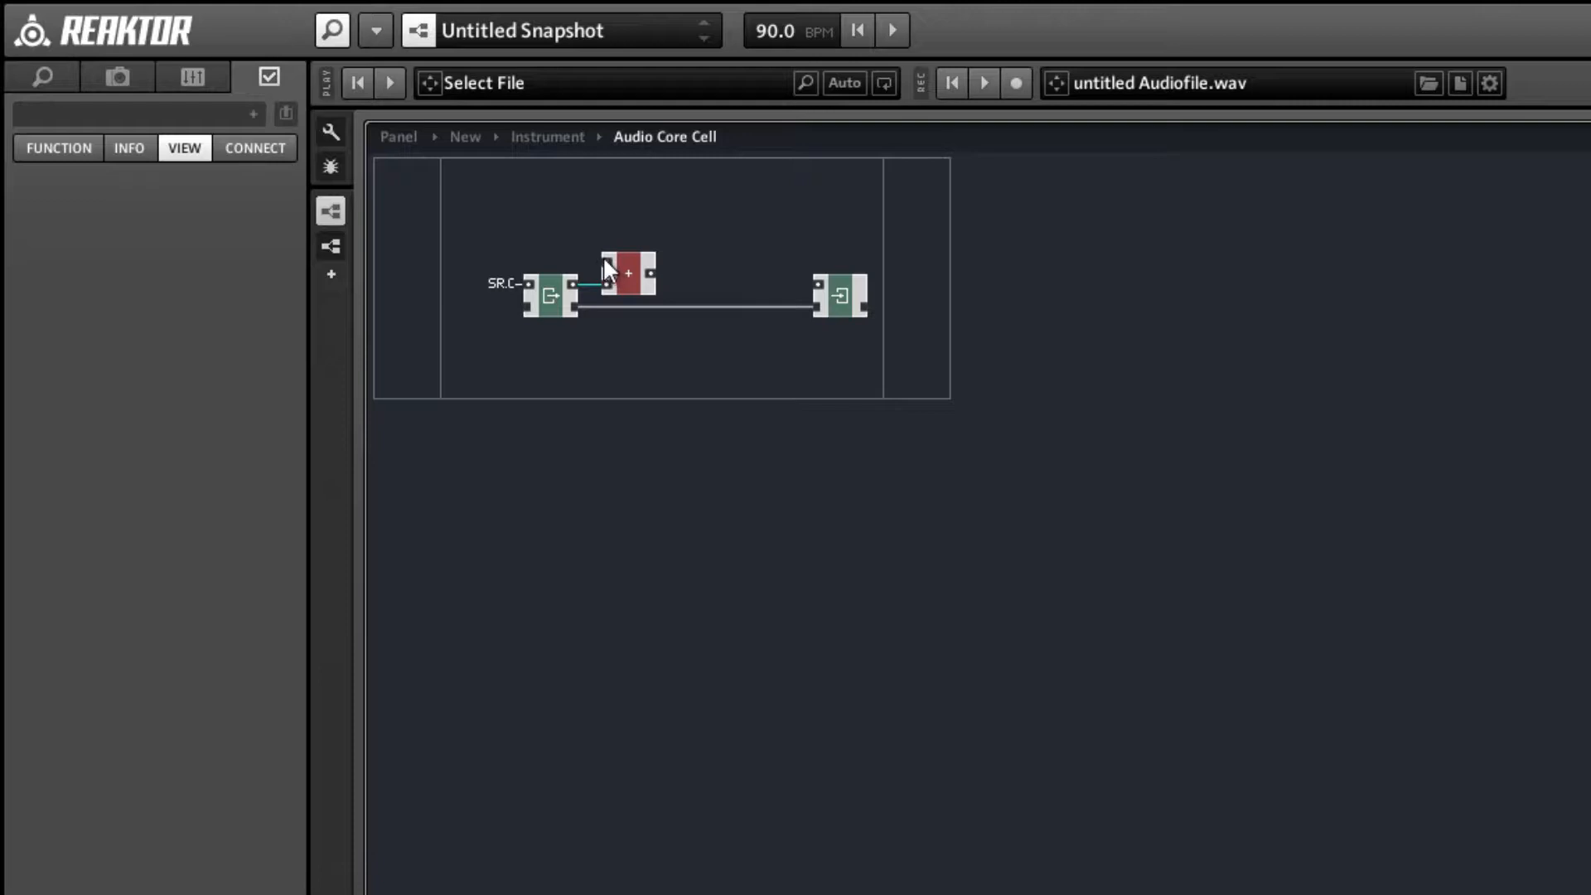
Move the Write module farther away, then add a Compare module and place it just after the + module.
{"action": "left_click_drag", "start_coordinate": [842, 292], "coordinate": [903, 300]}
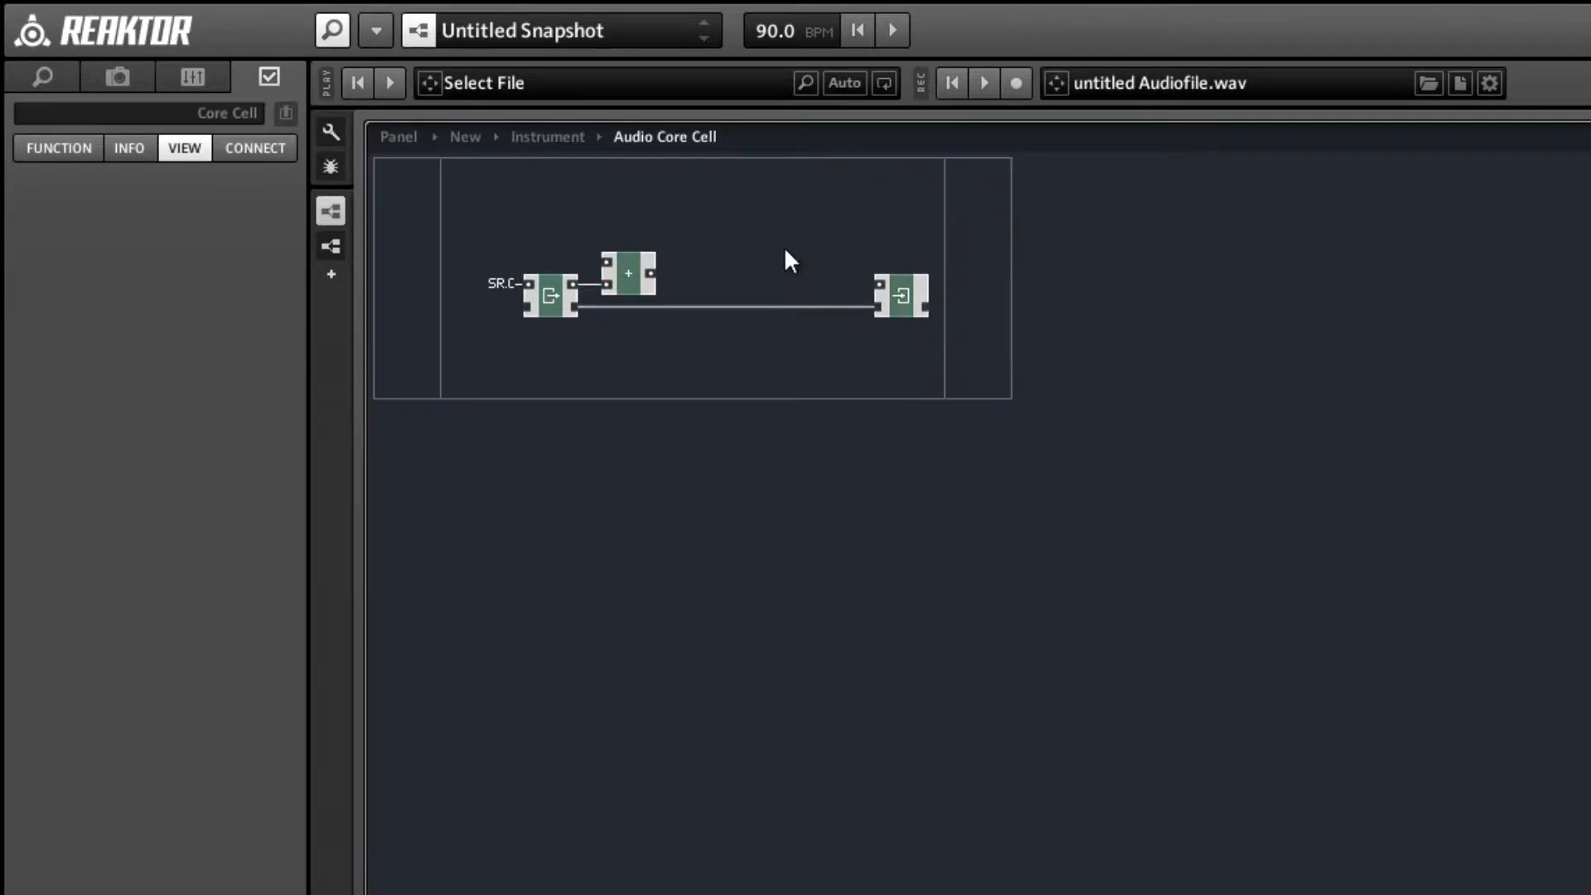
{"action": "right_click", "coordinate": [749, 195]}
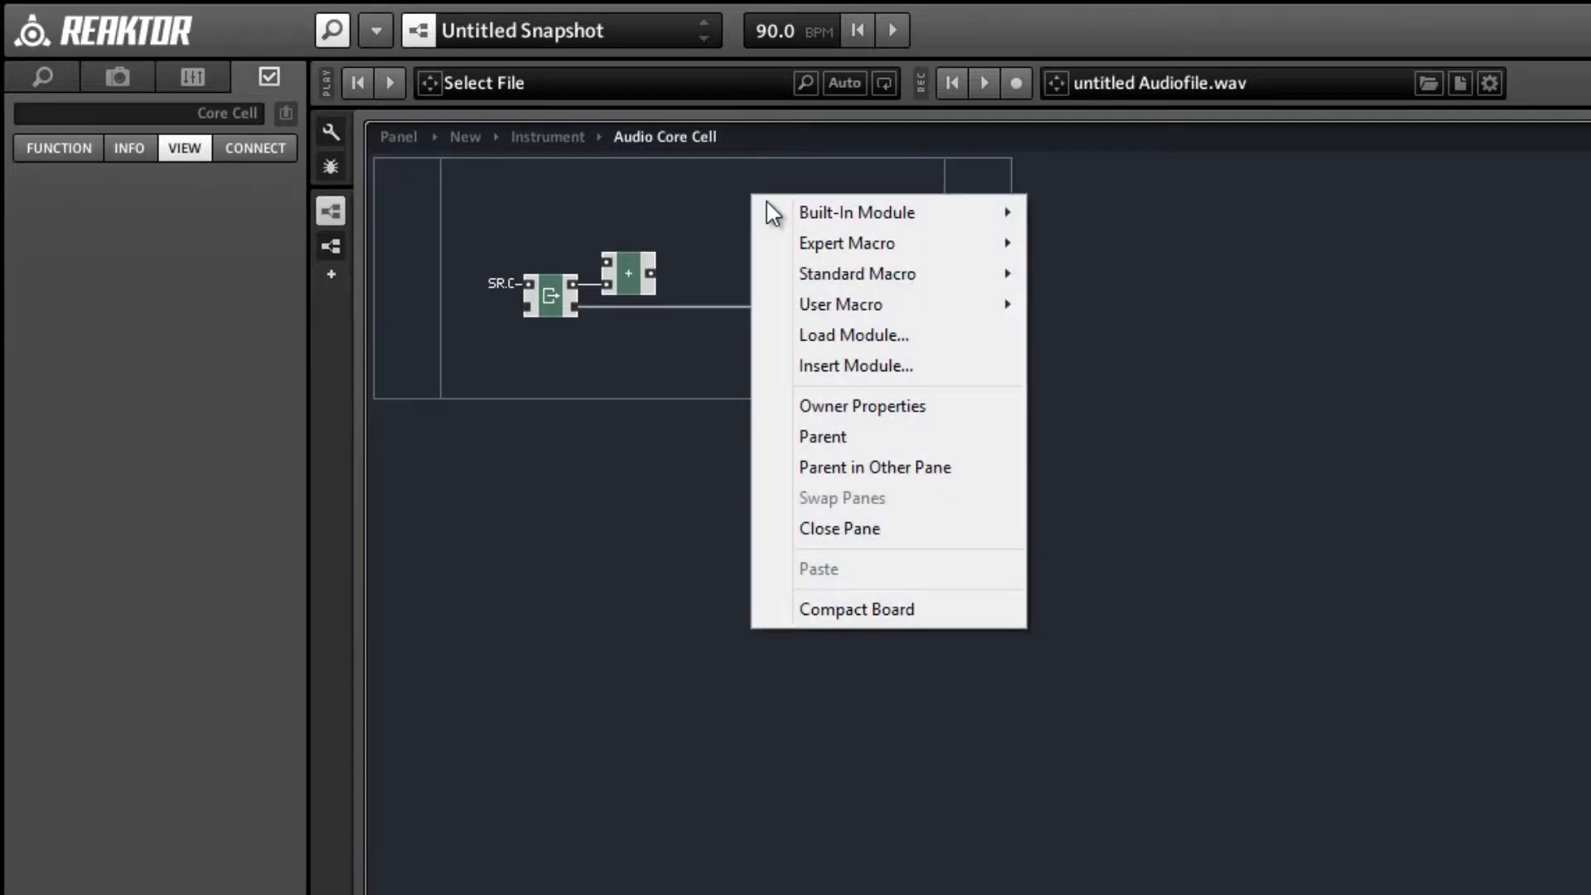
{"action": "mouse_move", "coordinate": [801, 220]}
{"action": "left_click", "coordinate": [798, 190]}
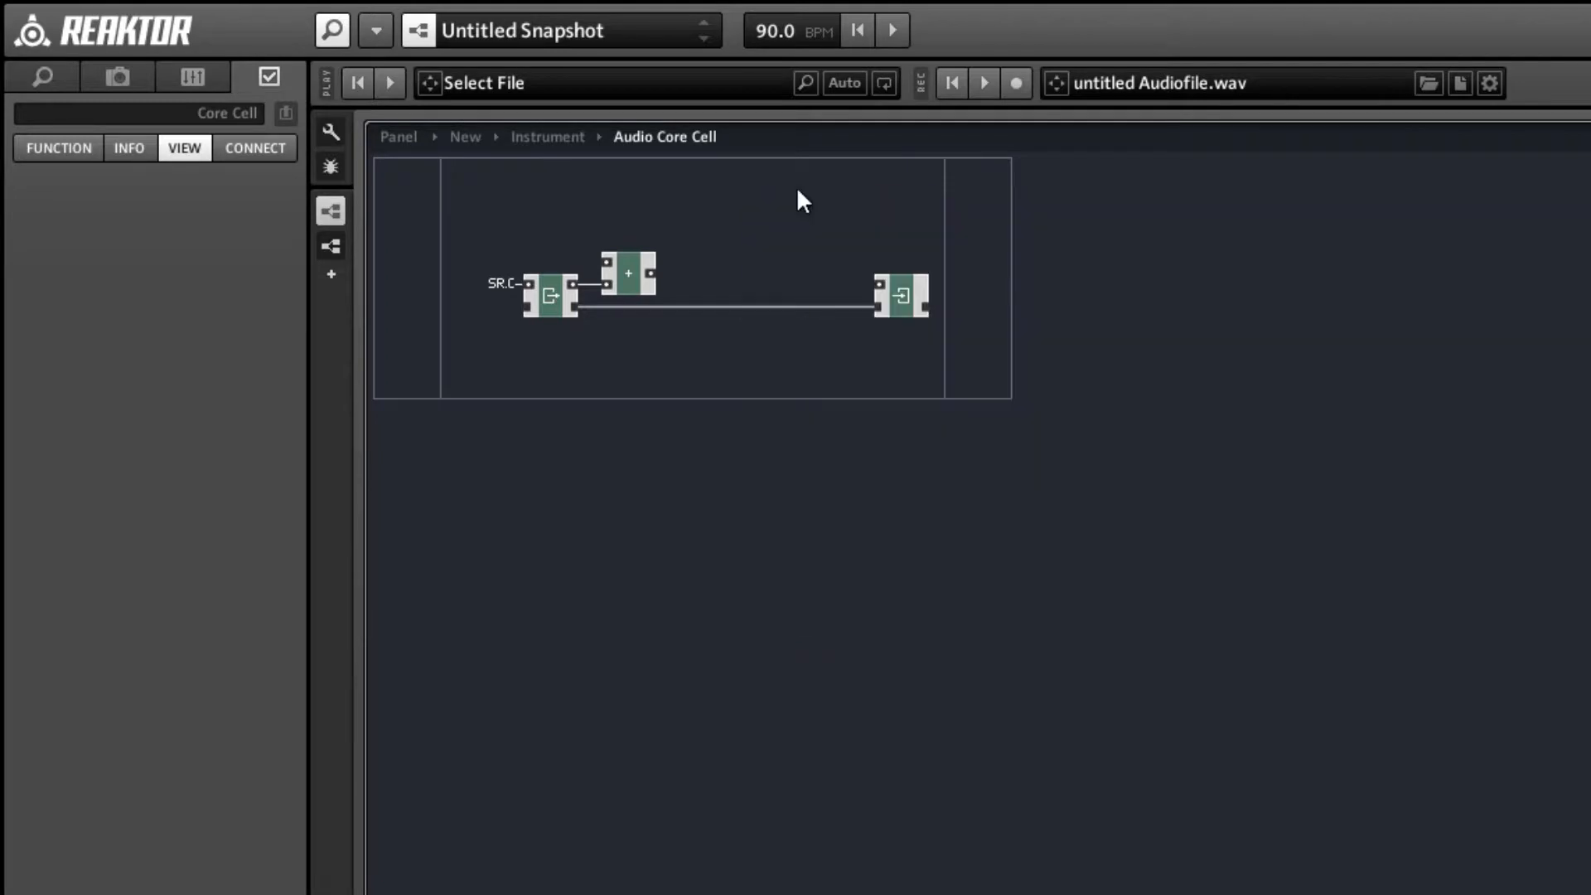
{"action": "right_click", "coordinate": [798, 190]}
{"action": "mouse_move", "coordinate": [837, 206]}
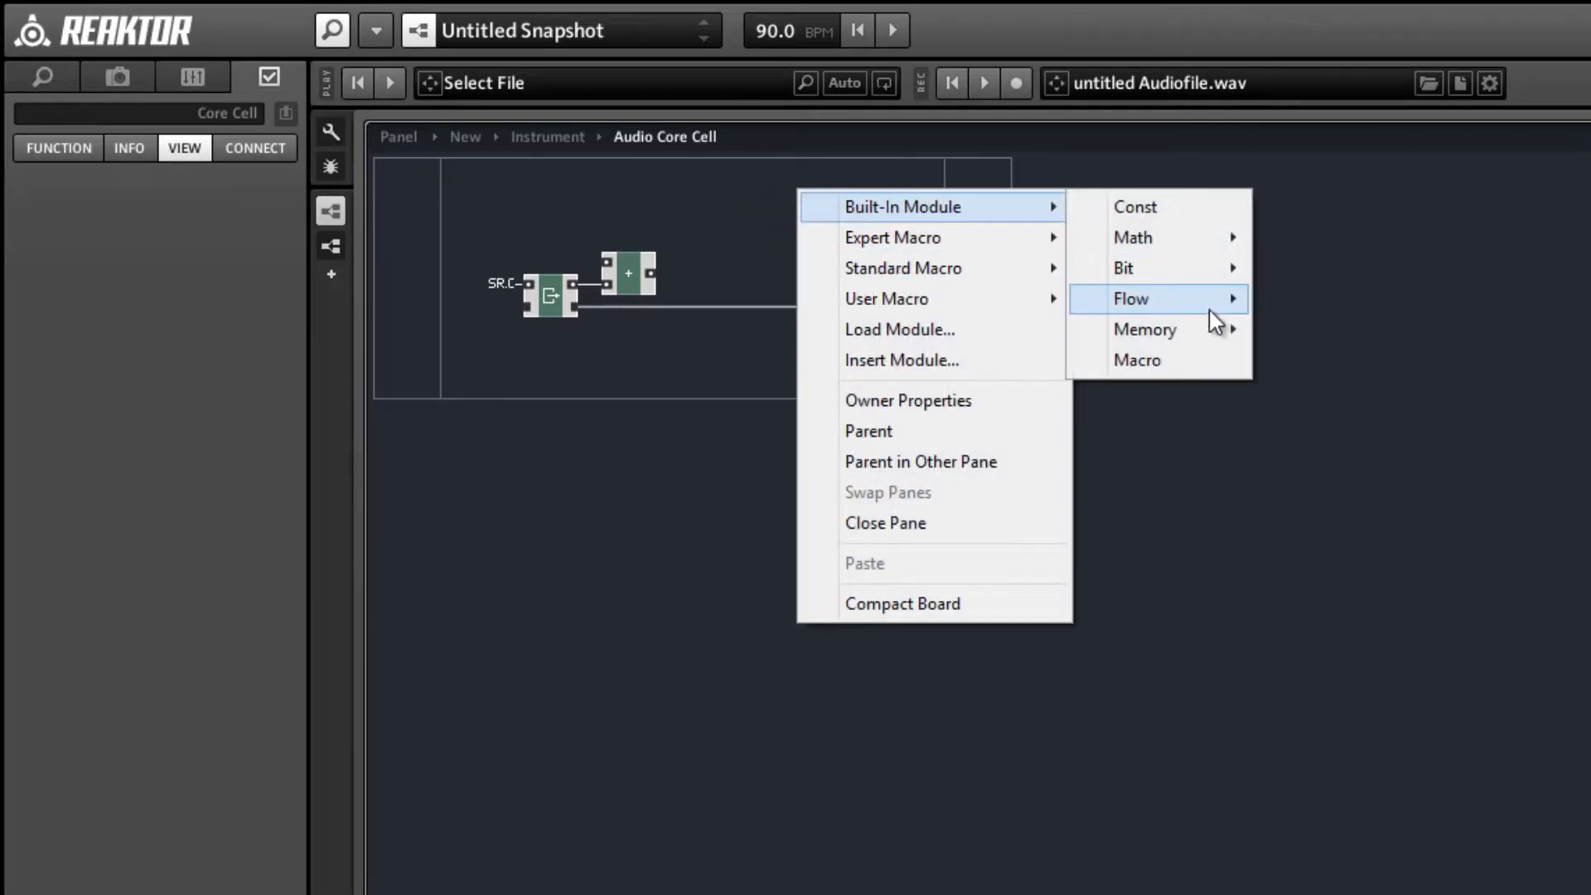
{"action": "mouse_move", "coordinate": [1218, 308]}
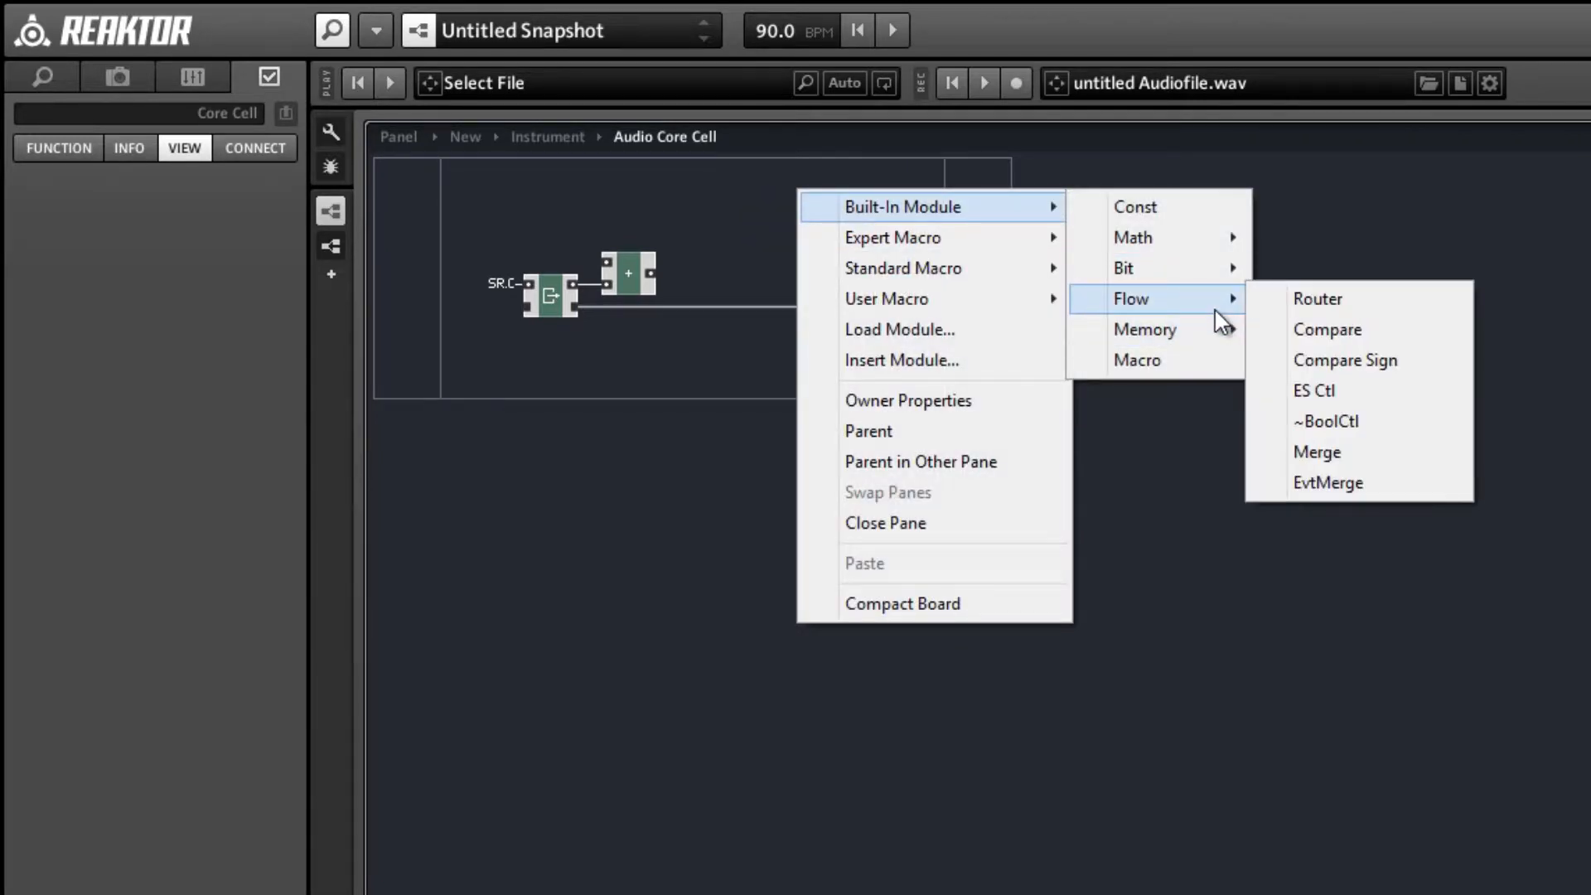
{"action": "left_click", "coordinate": [1318, 332]}
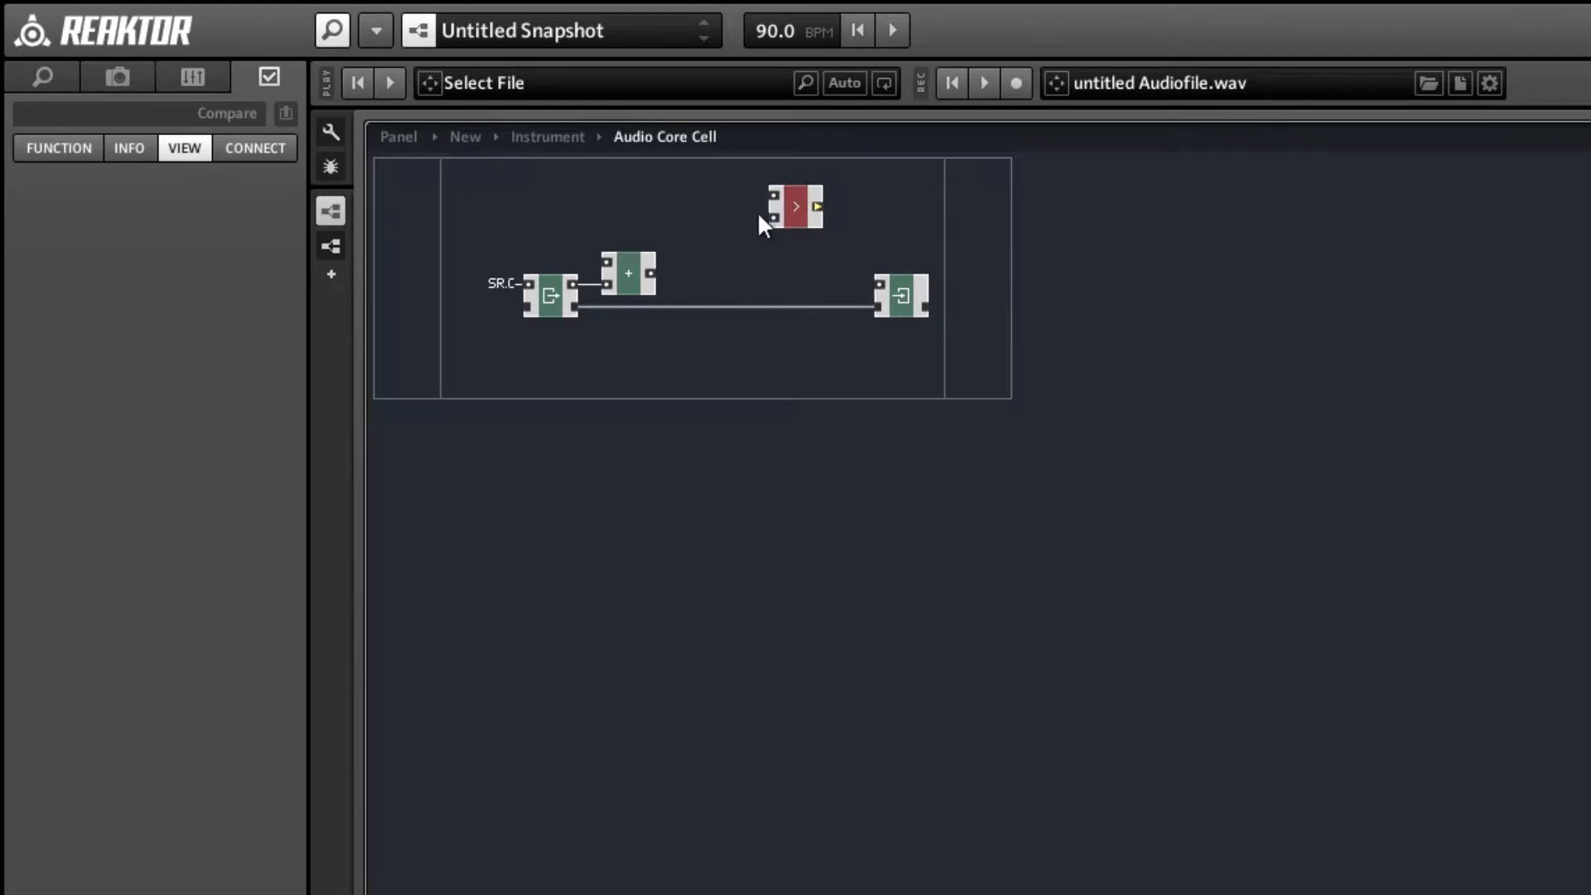
{"action": "left_click_drag", "start_coordinate": [783, 222], "coordinate": [716, 230]}
{"action": "left_click", "coordinate": [797, 205]}
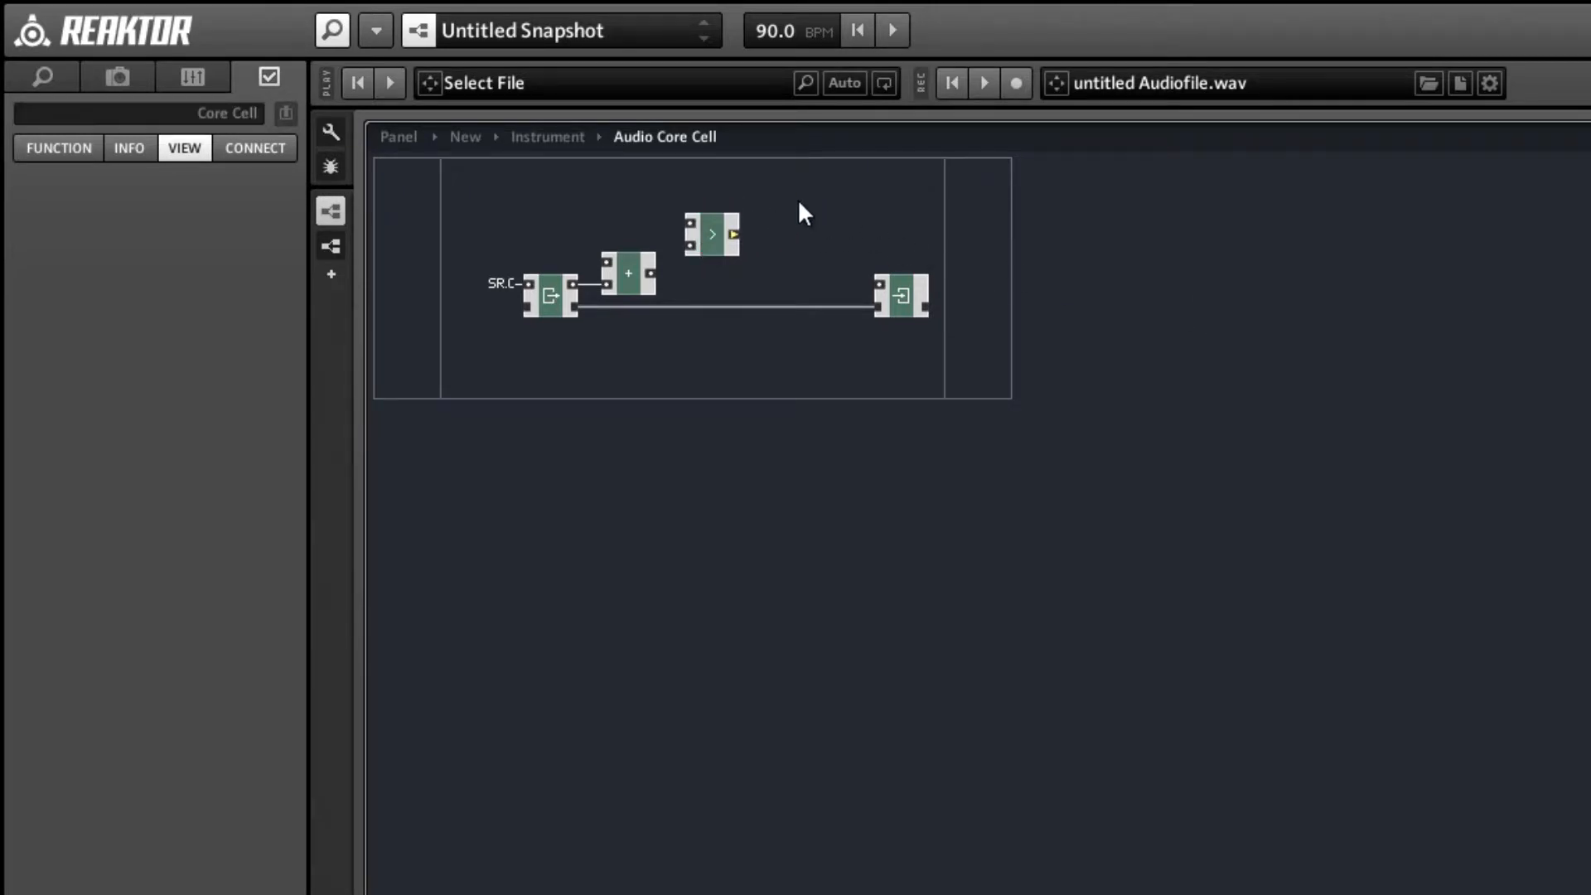
Add a Router module beside Compare and wire Compare's output to the Router's control input.
{"action": "right_click", "coordinate": [798, 200]}
{"action": "mouse_move", "coordinate": [831, 217]}
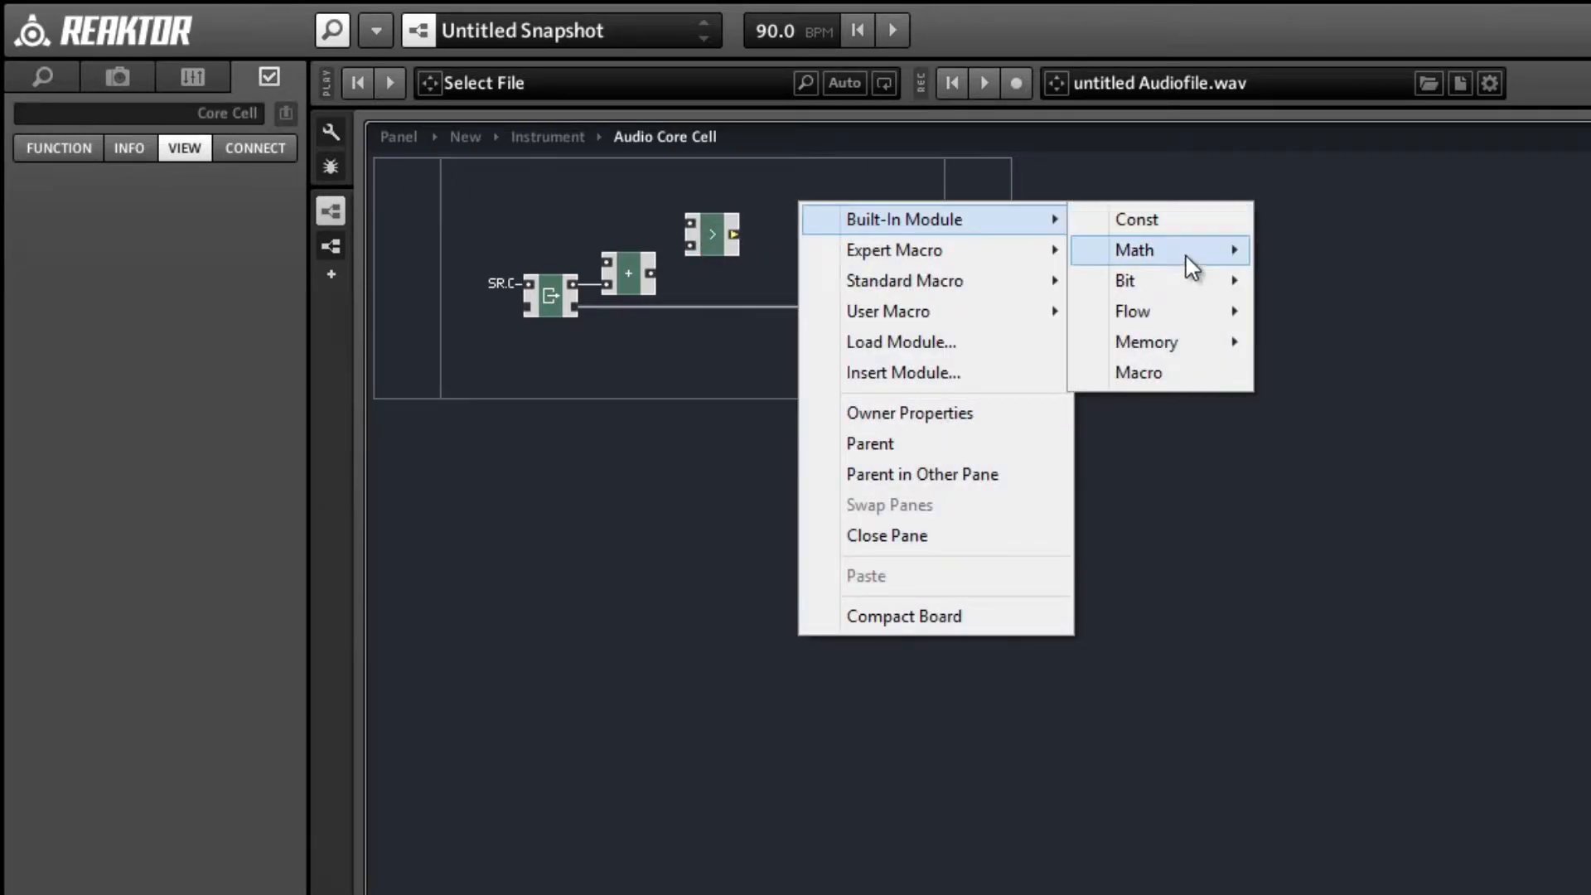
{"action": "mouse_move", "coordinate": [1237, 323]}
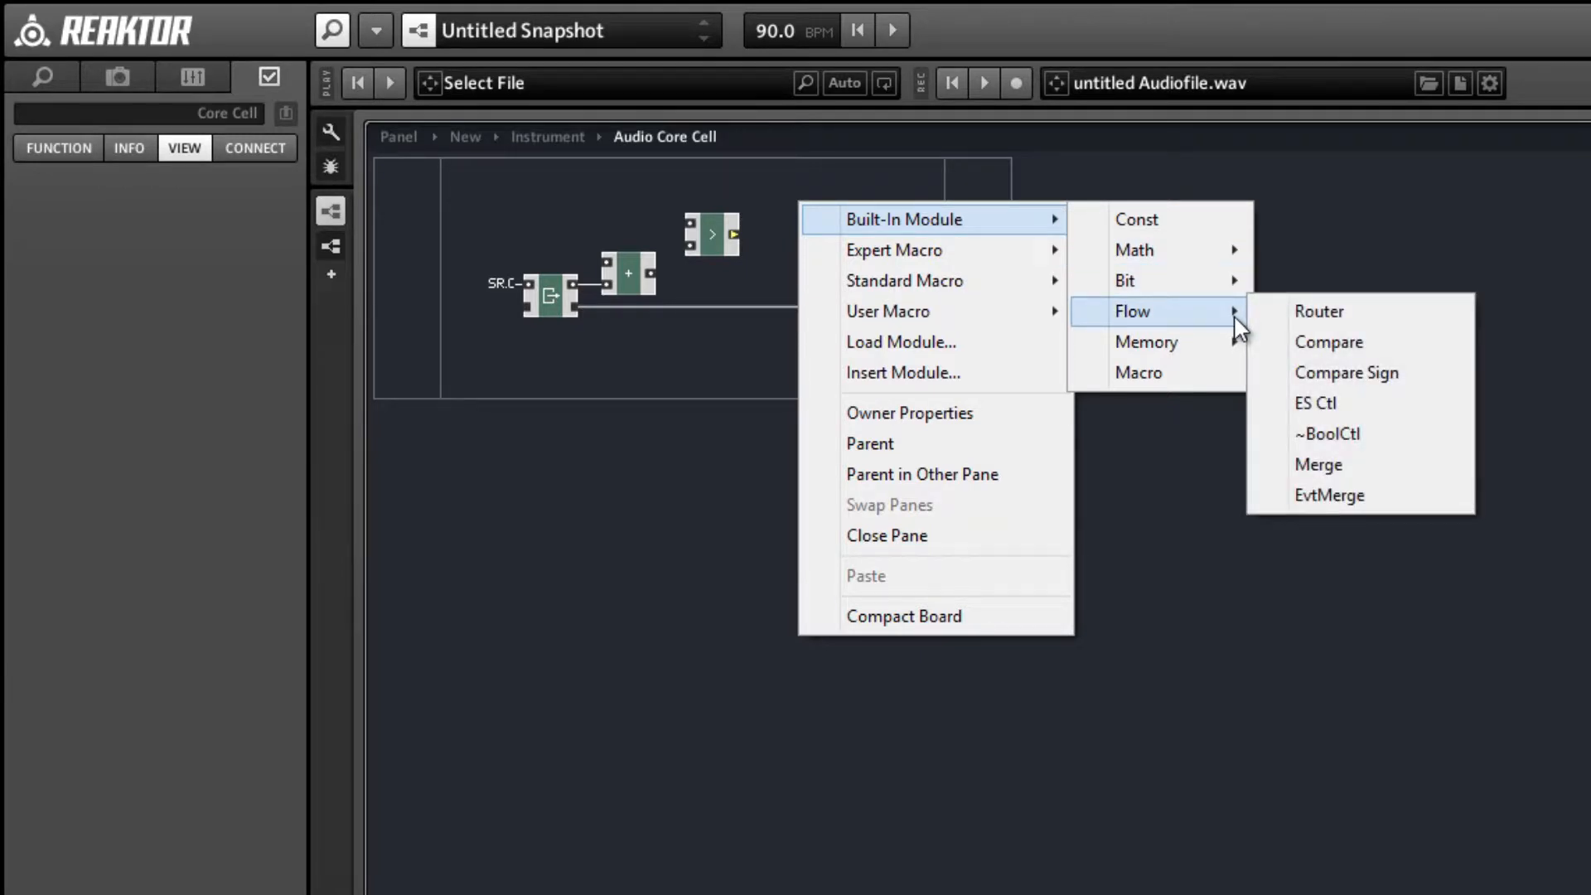
{"action": "left_click", "coordinate": [1282, 314]}
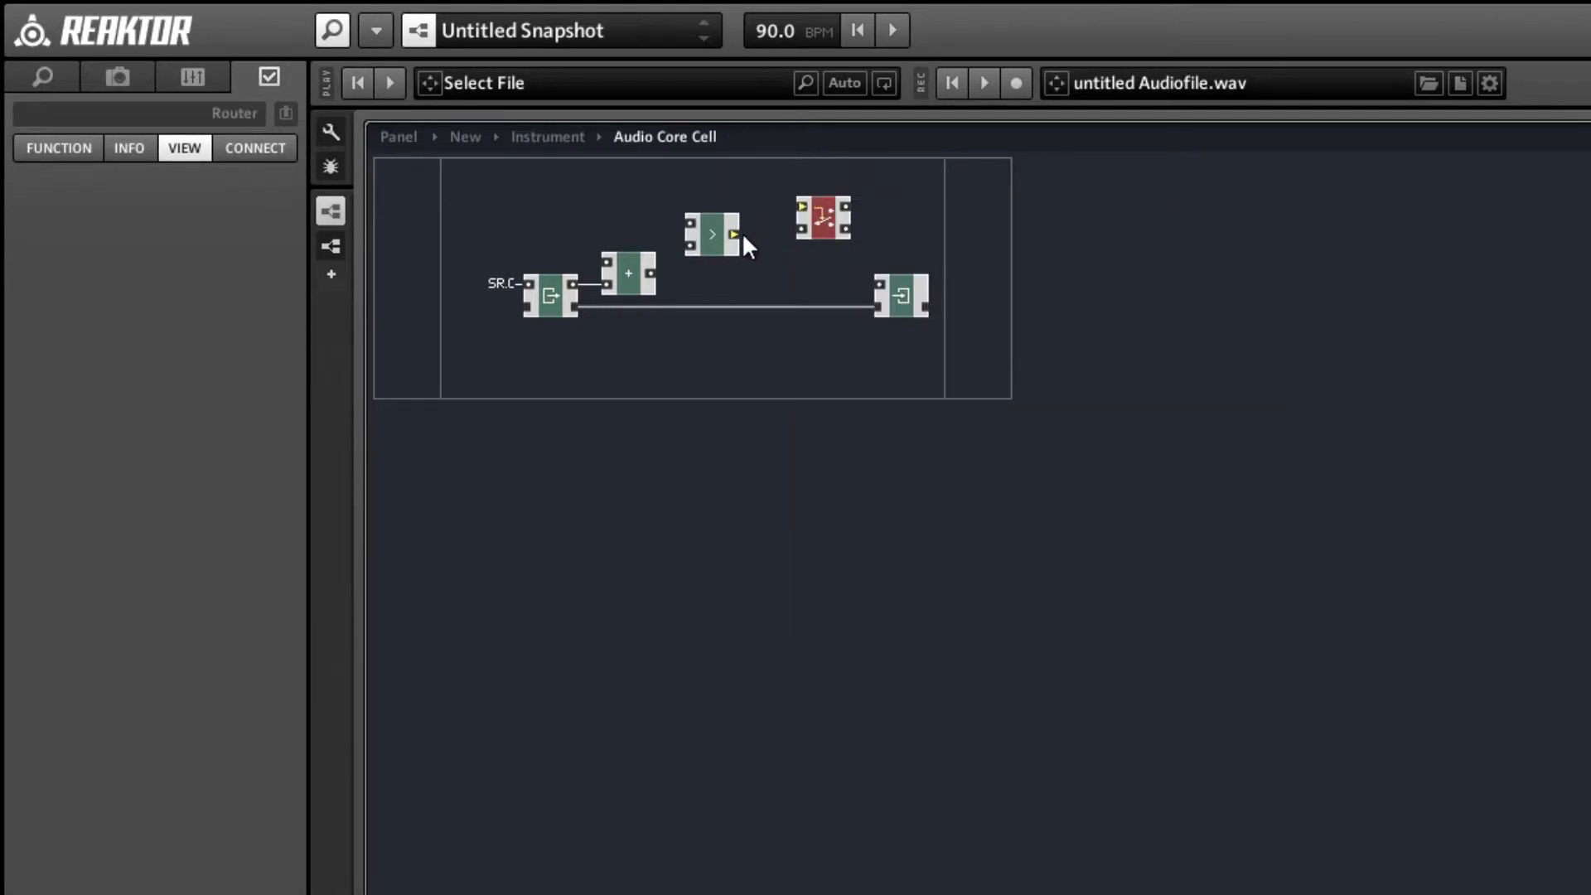
{"action": "left_click_drag", "start_coordinate": [732, 234], "coordinate": [803, 207]}
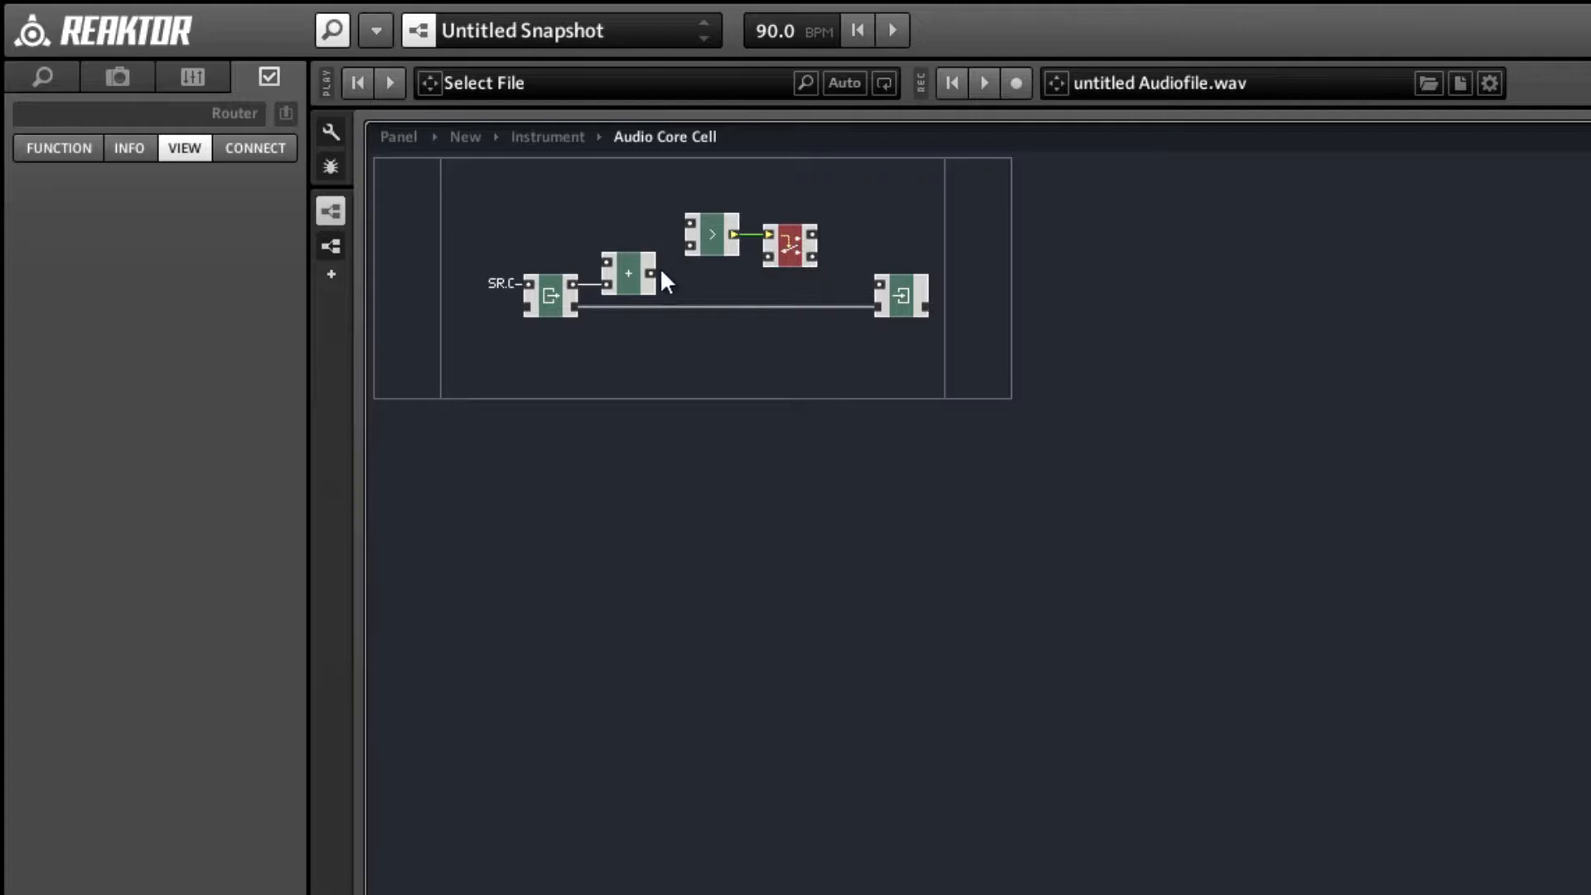
Wire the + output to Compare's upper input and a new QuickConst of 1 to its lower input, spacing Compare and Router away from the +.
{"action": "left_click_drag", "start_coordinate": [663, 282], "coordinate": [686, 224]}
{"action": "right_click", "coordinate": [687, 246]}
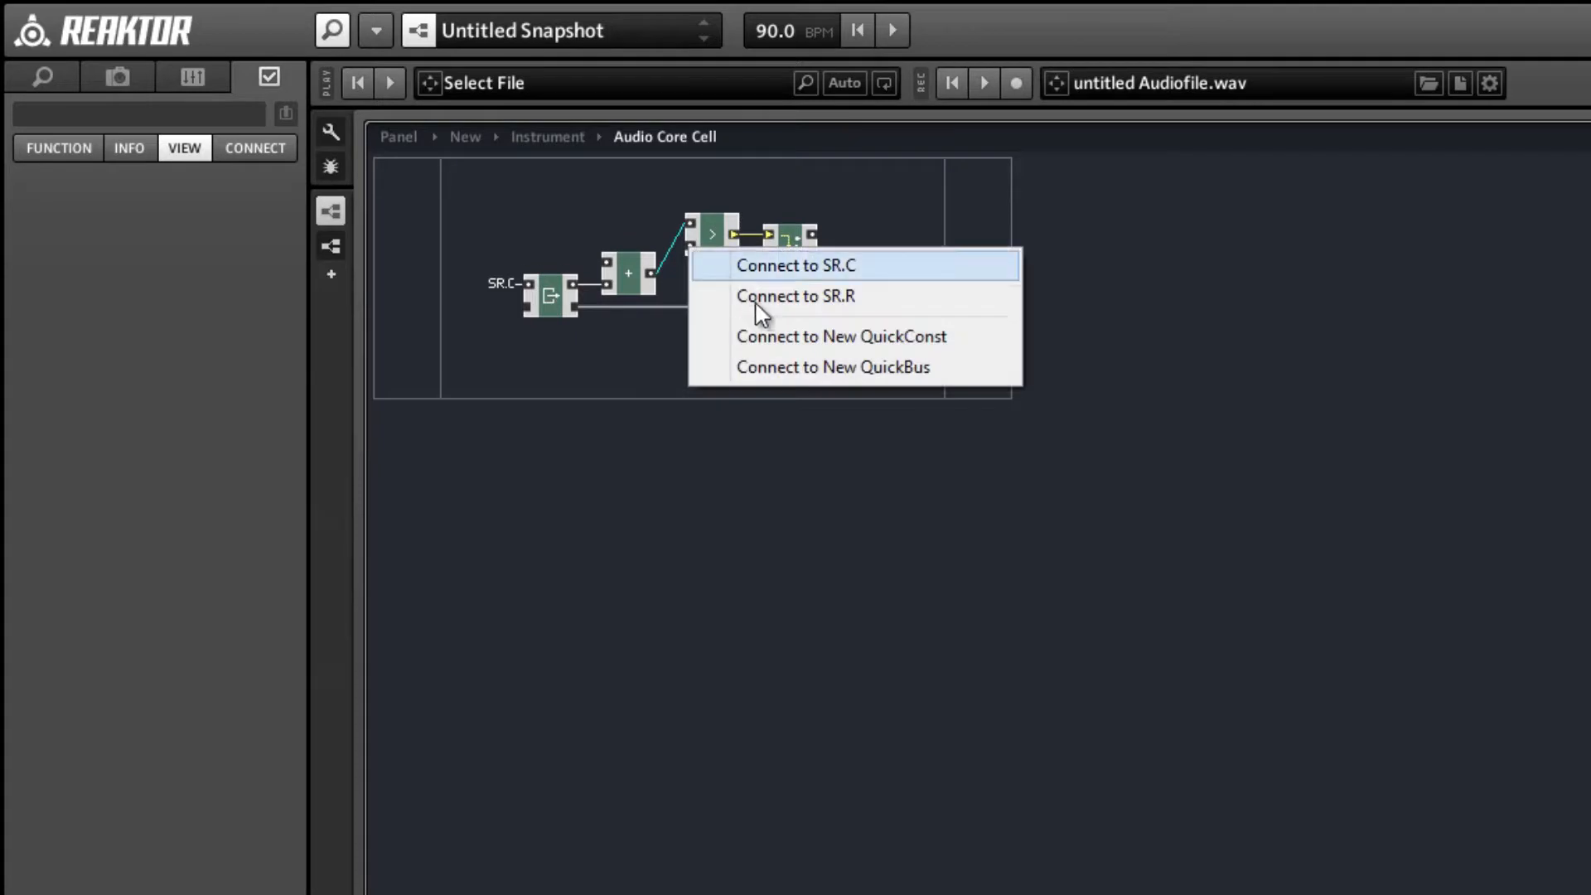
{"action": "left_click", "coordinate": [783, 338]}
{"action": "left_click", "coordinate": [730, 225]}
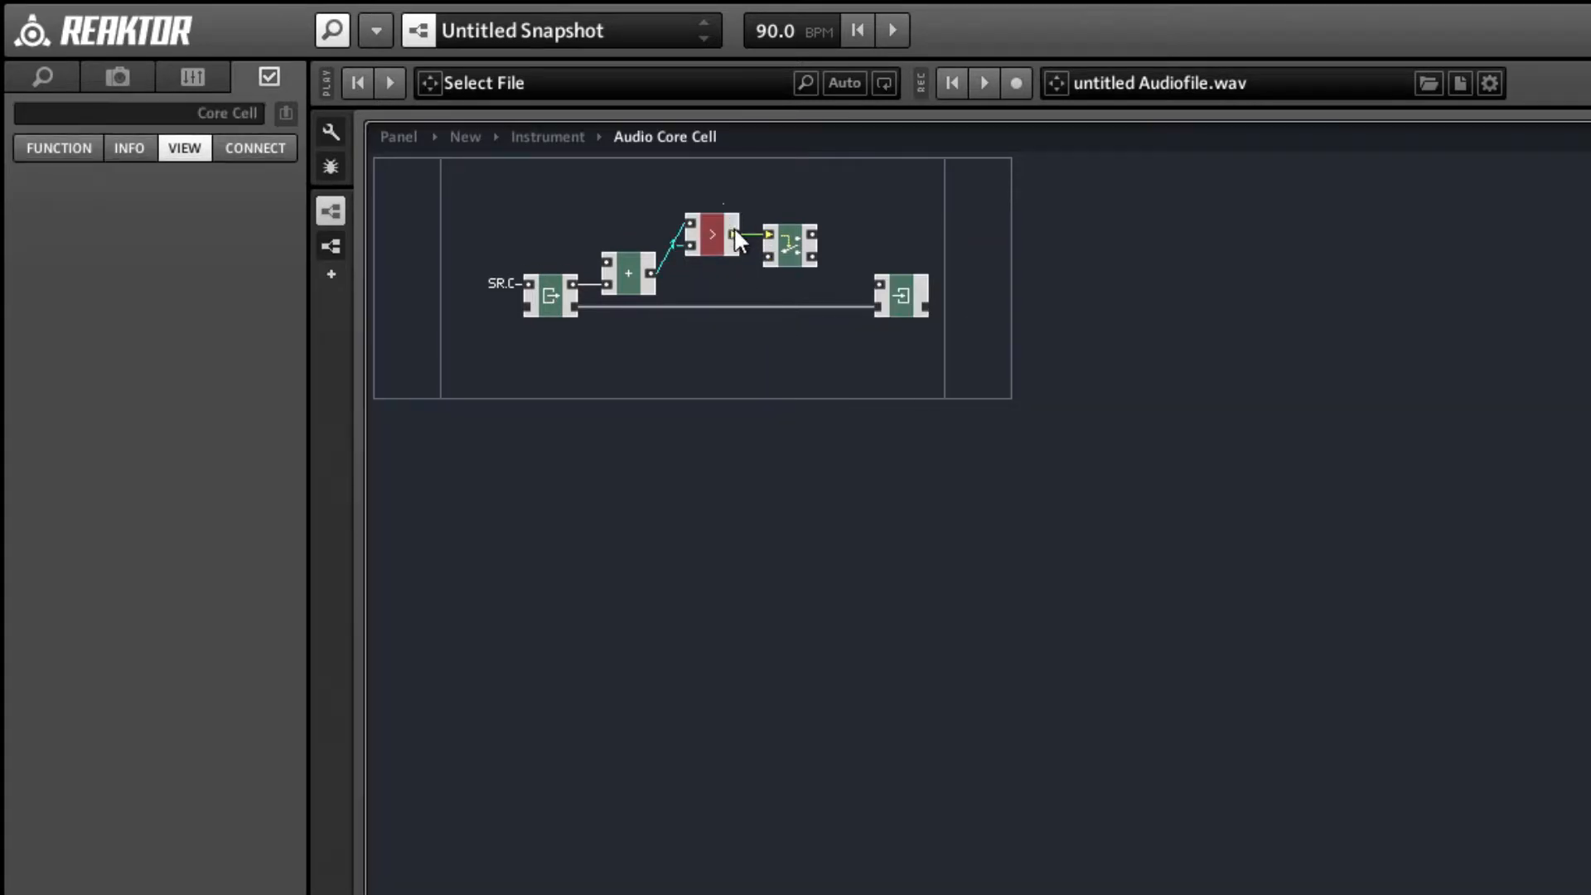
{"action": "left_click", "coordinate": [784, 258], "text": "shift"}
{"action": "left_click_drag", "start_coordinate": [784, 258], "coordinate": [809, 252]}
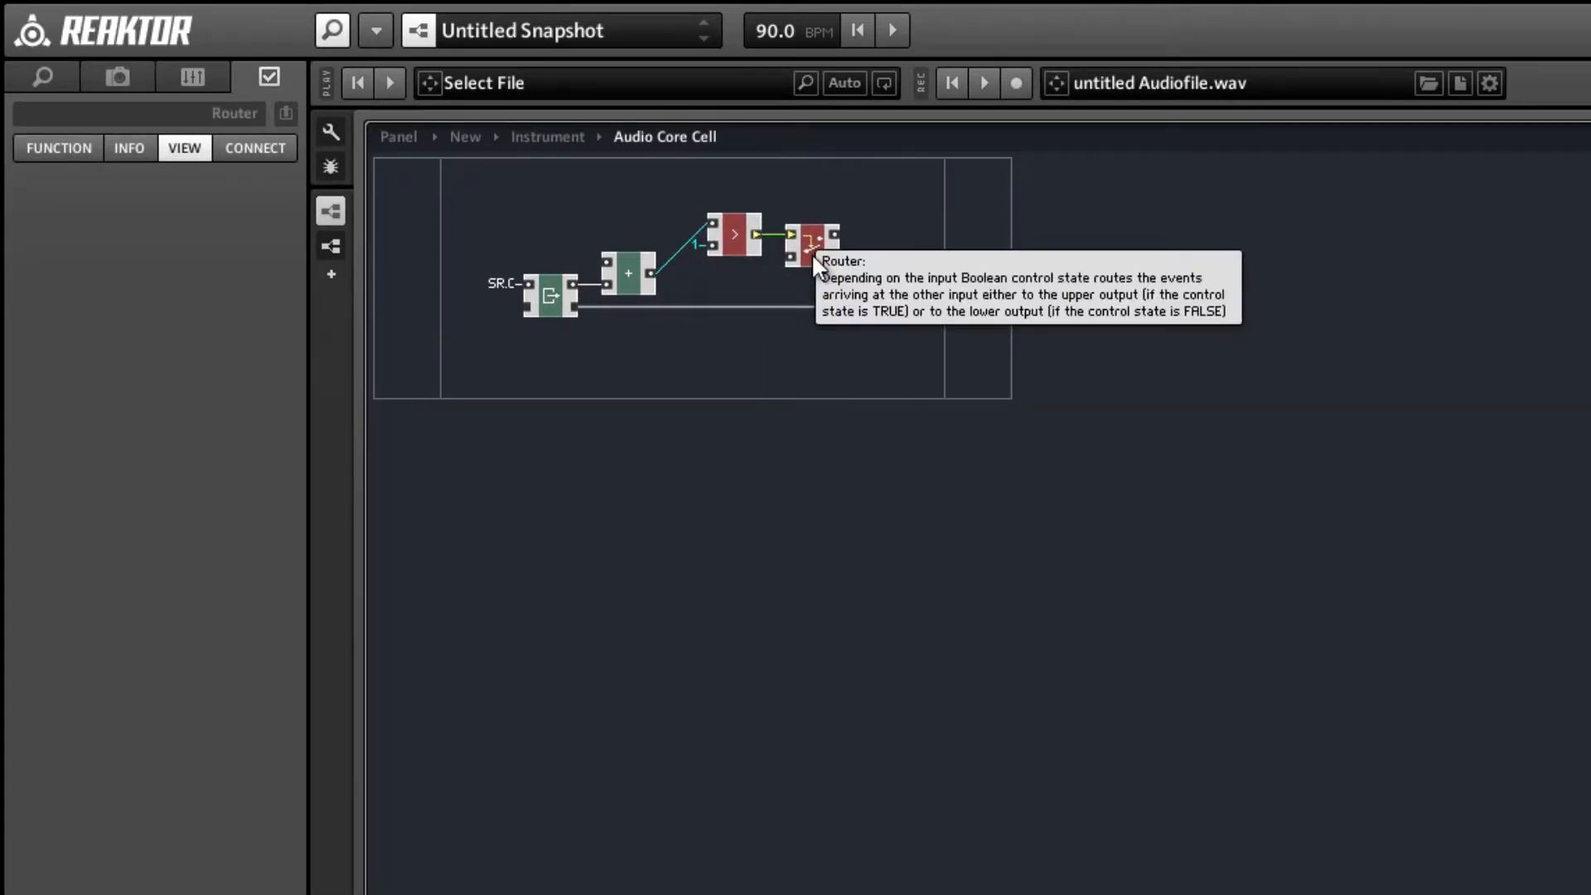
{"action": "left_click", "coordinate": [785, 308]}
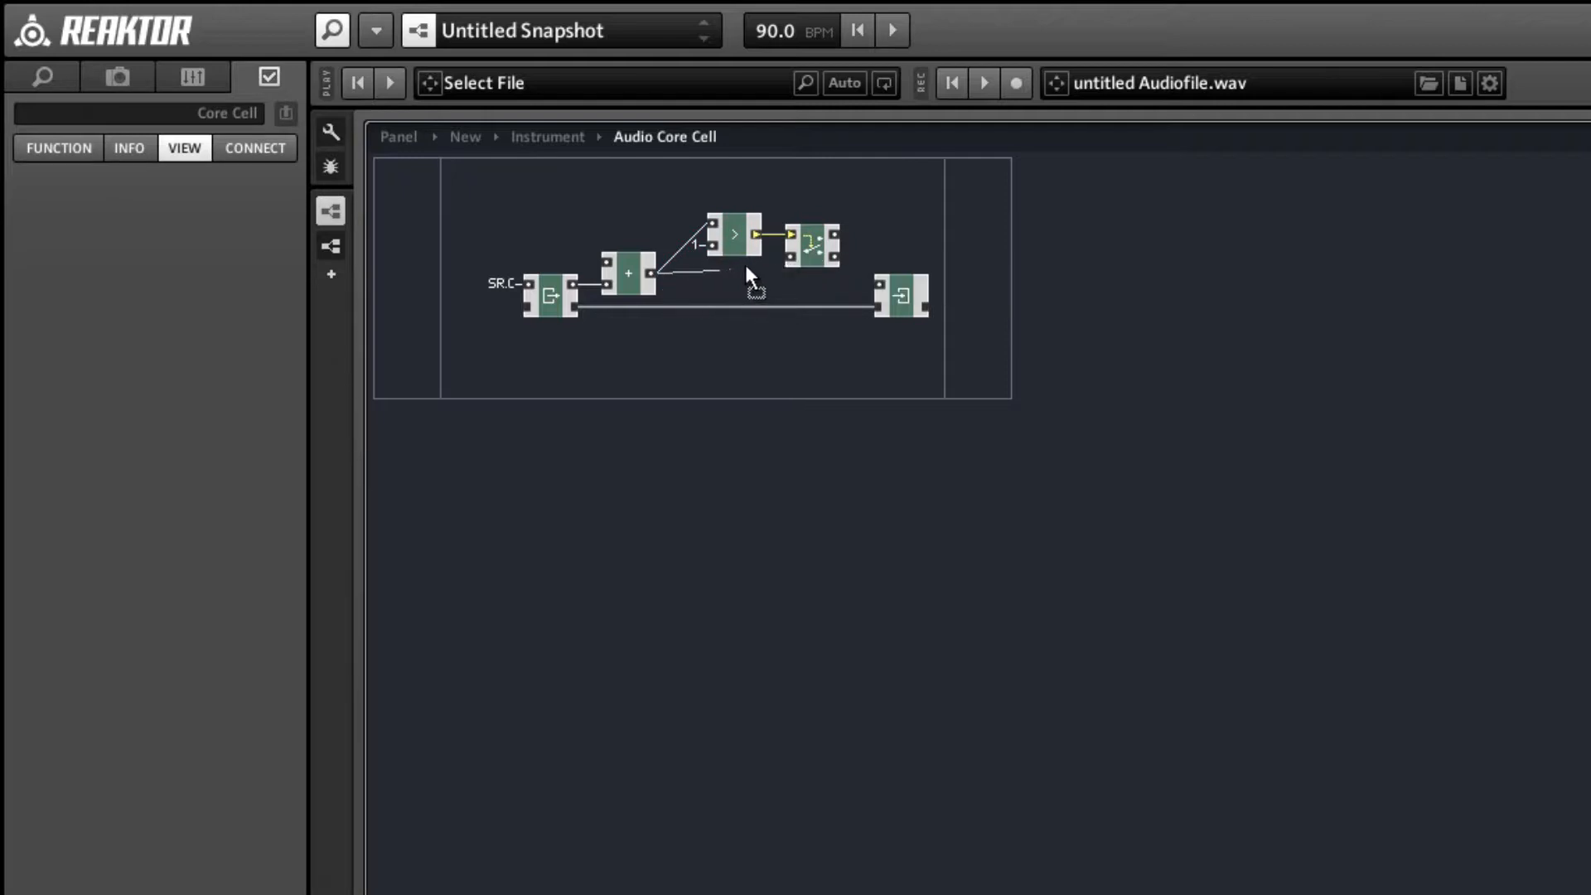
Wire the + output to the Router's lower input and rearrange Compare, Router and Write to leave room before the Write.
{"action": "left_click_drag", "start_coordinate": [746, 267], "coordinate": [788, 256]}
{"action": "left_click_drag", "start_coordinate": [739, 192], "coordinate": [809, 271]}
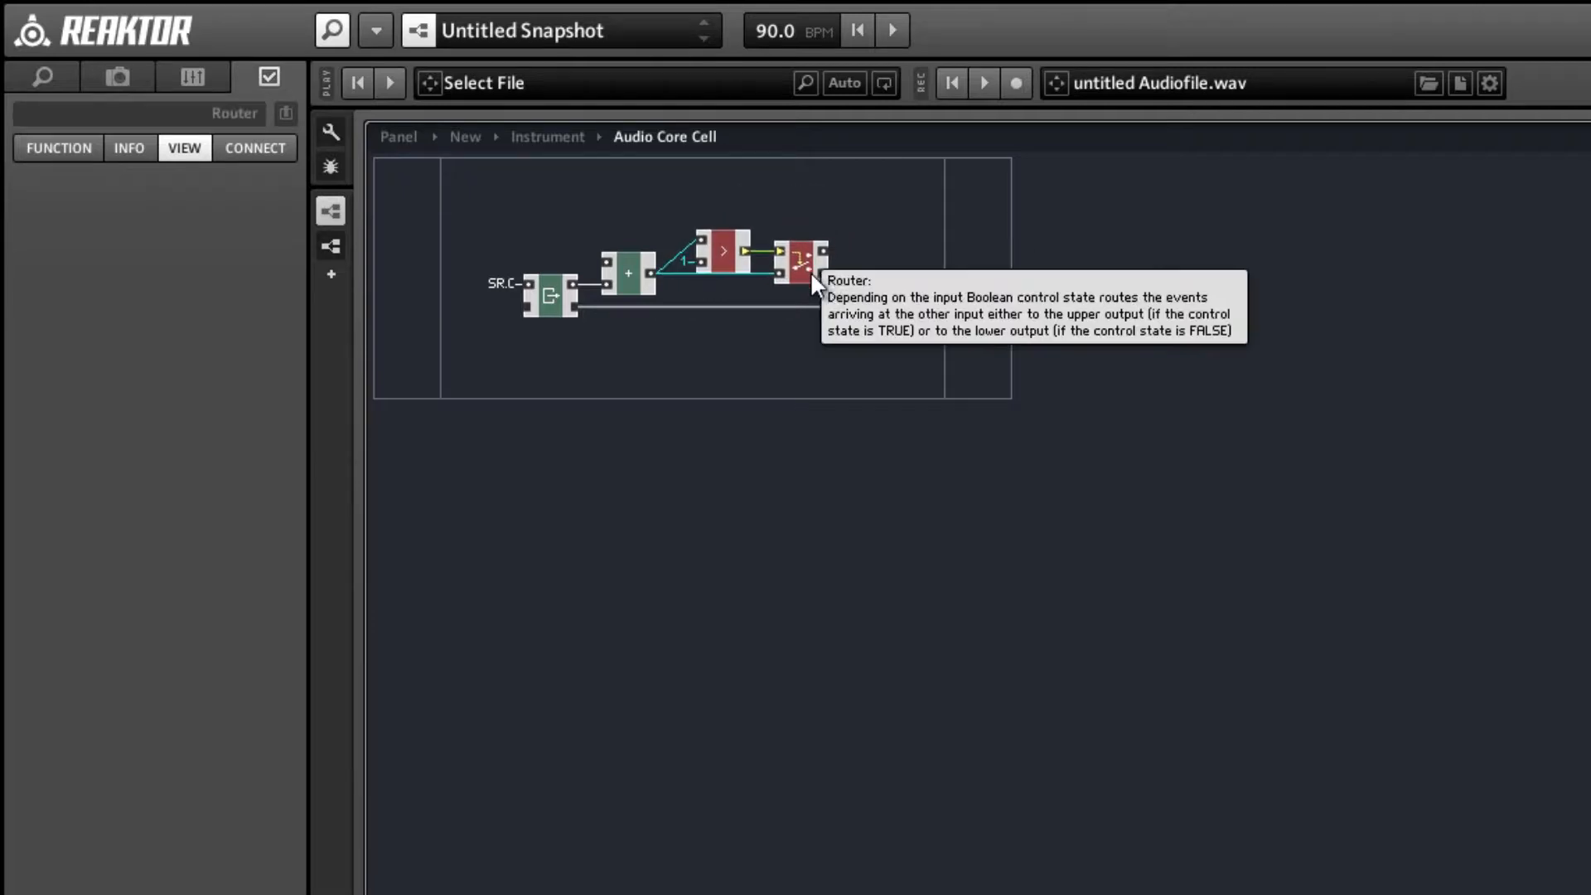
{"action": "left_click_drag", "start_coordinate": [901, 304], "coordinate": [1007, 306]}
{"action": "left_click", "coordinate": [897, 351]}
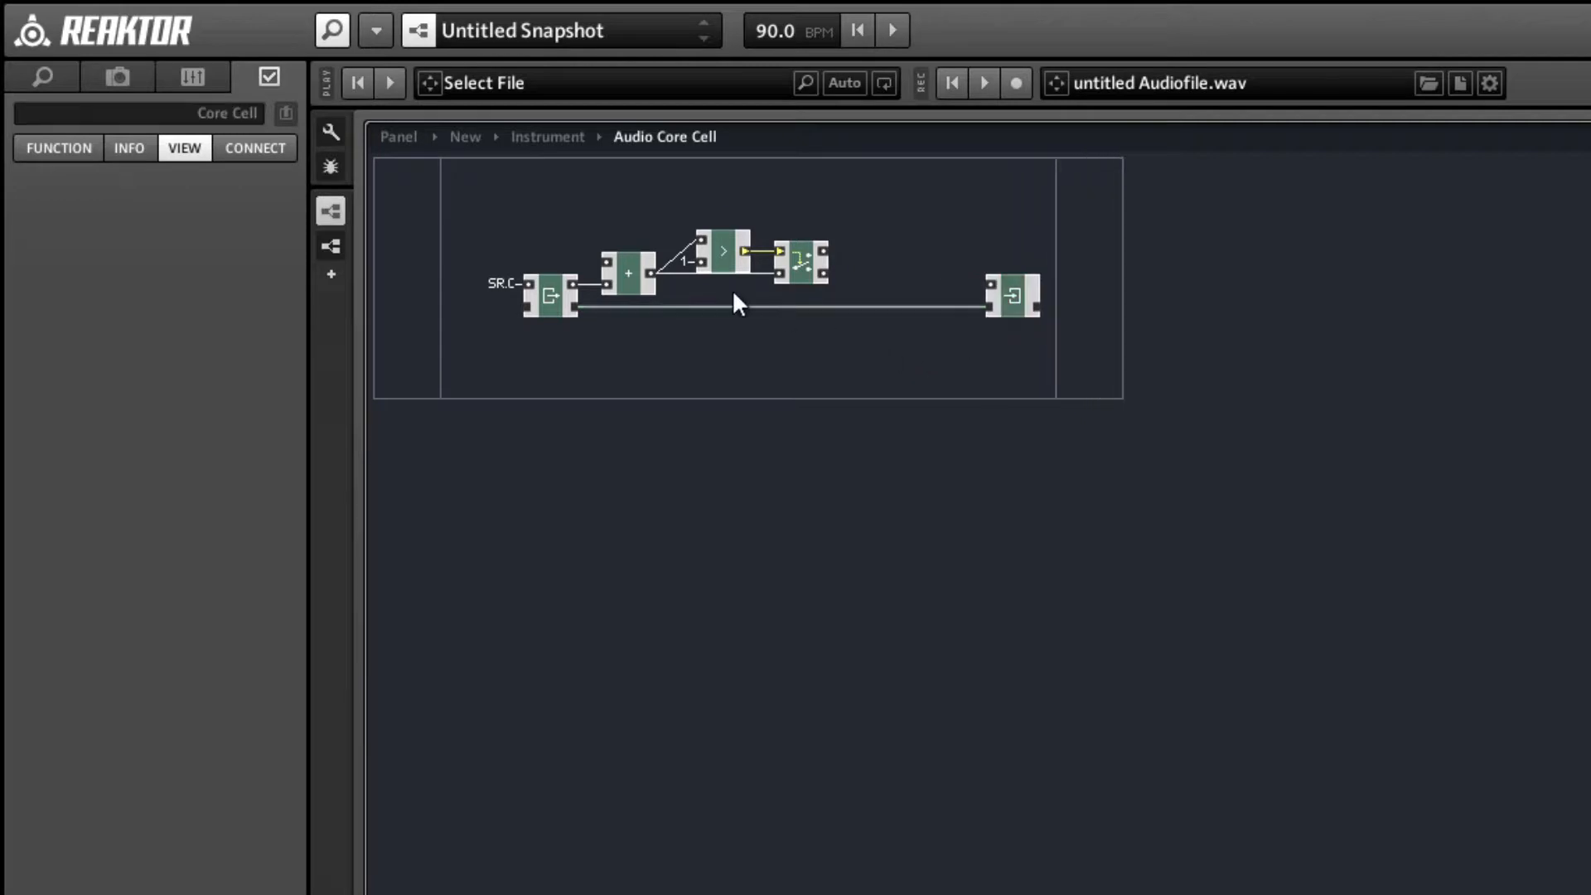
Add a Merge module just before the Write and wire the Router's lower output to Merge's lower input.
{"action": "right_click", "coordinate": [891, 170]}
{"action": "mouse_move", "coordinate": [932, 191]}
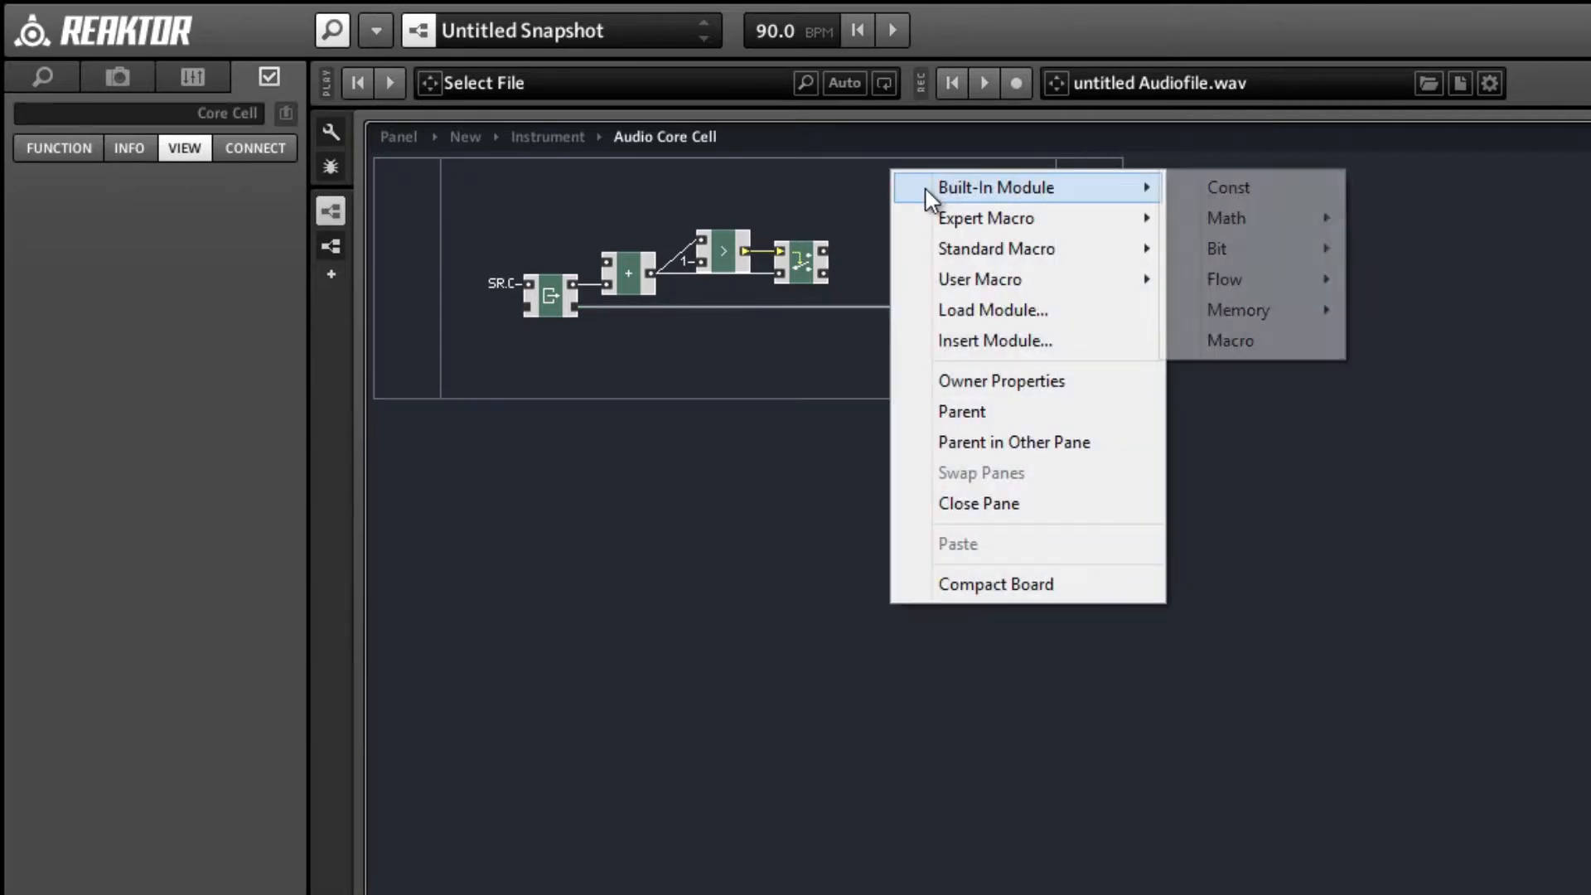
{"action": "mouse_move", "coordinate": [1310, 282]}
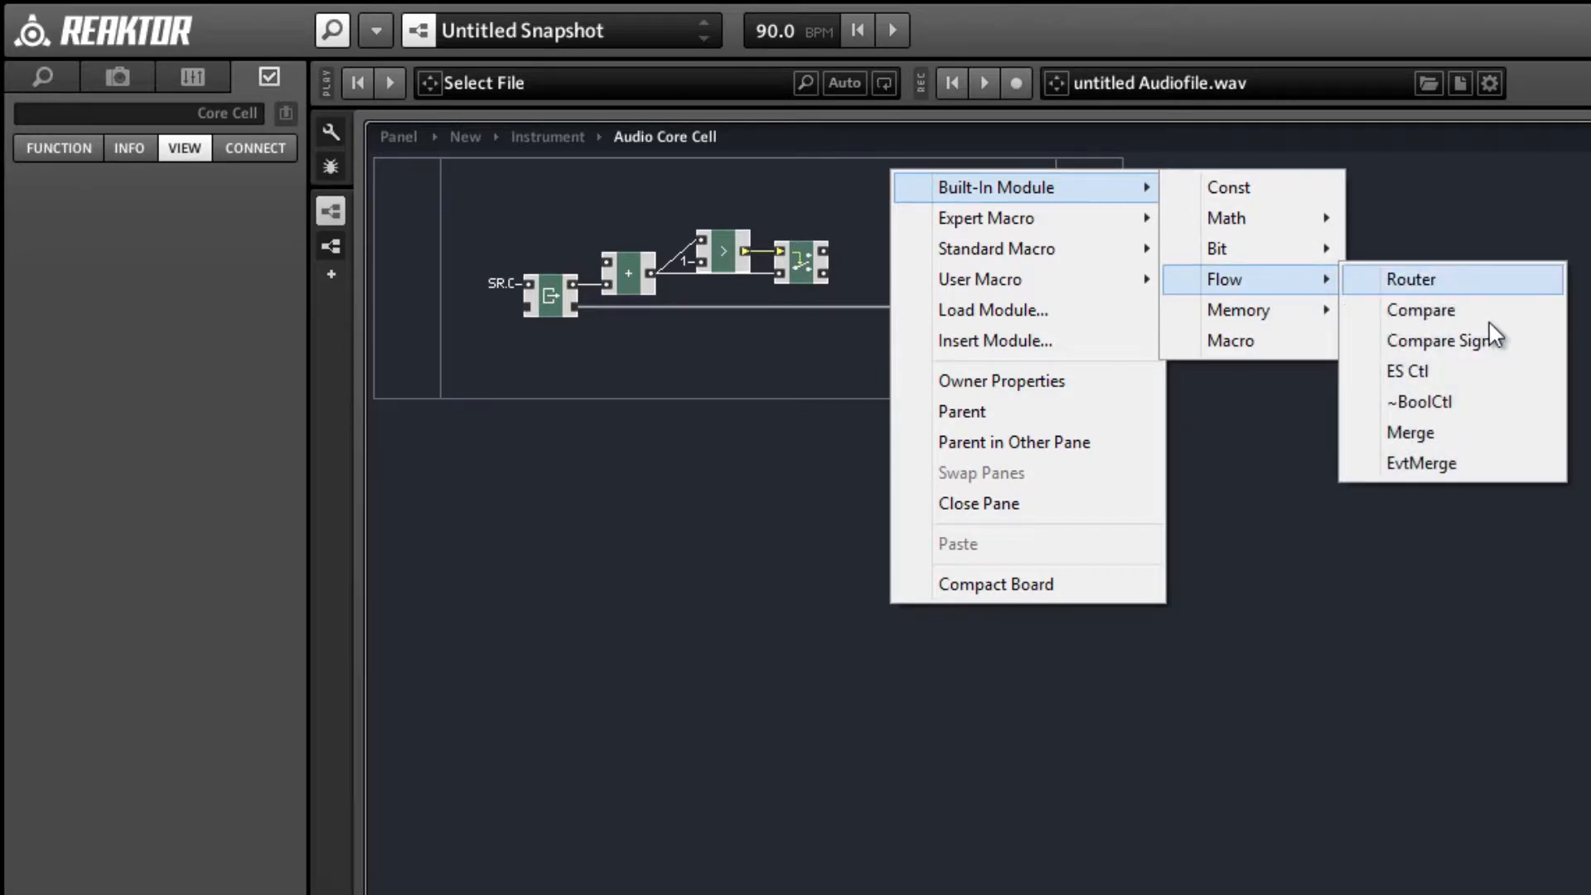
{"action": "left_click", "coordinate": [1399, 431]}
{"action": "left_click_drag", "start_coordinate": [1024, 301], "coordinate": [1079, 307]}
{"action": "left_click_drag", "start_coordinate": [917, 196], "coordinate": [977, 253]}
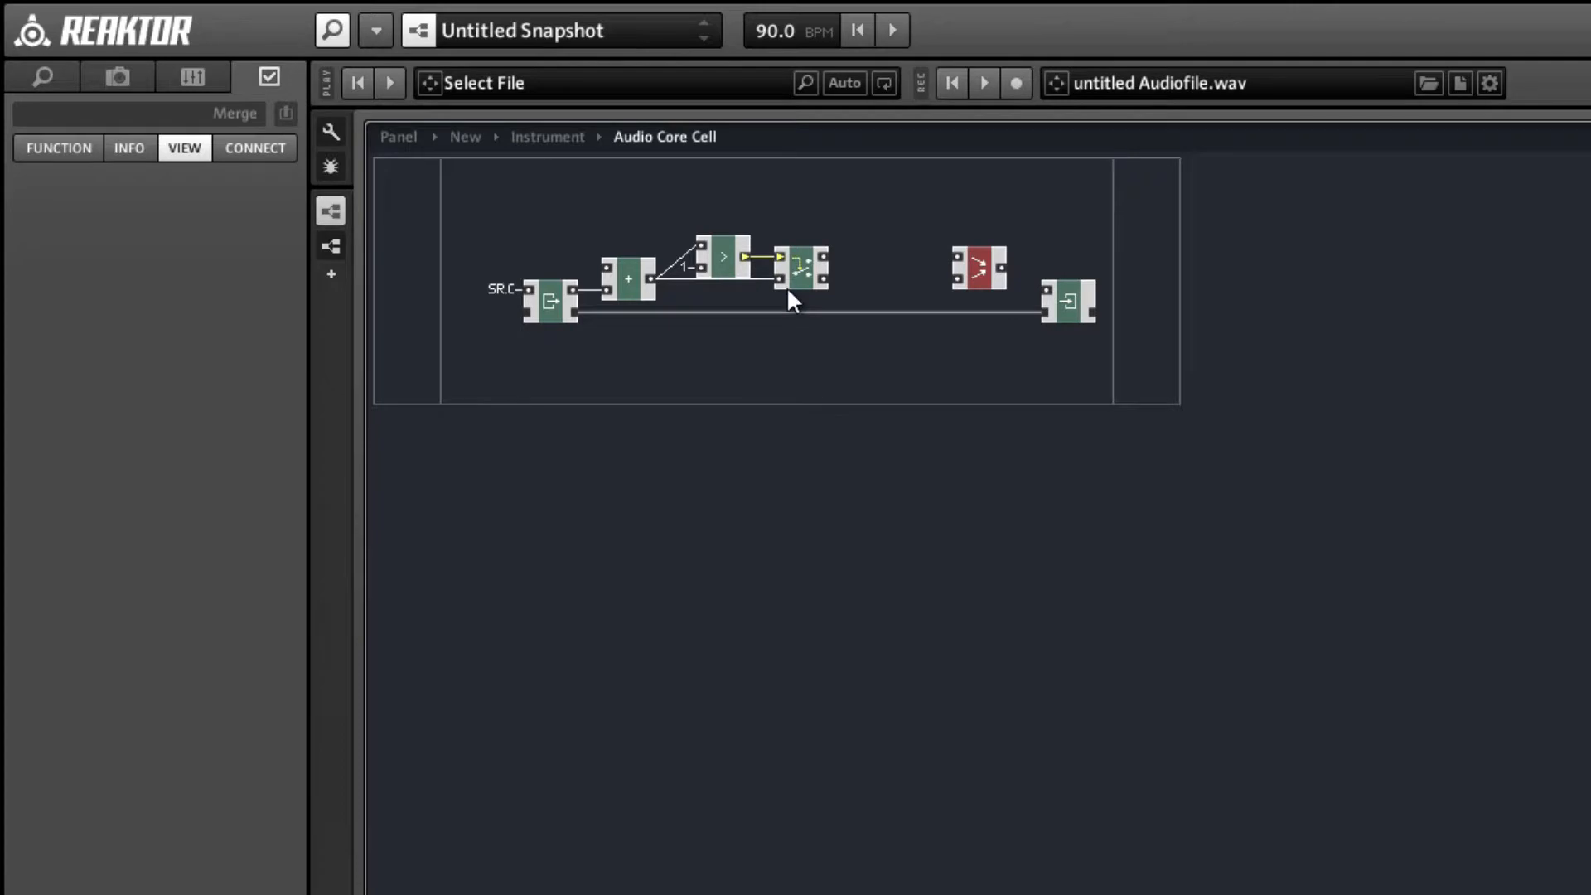
{"action": "mouse_move", "coordinate": [823, 282]}
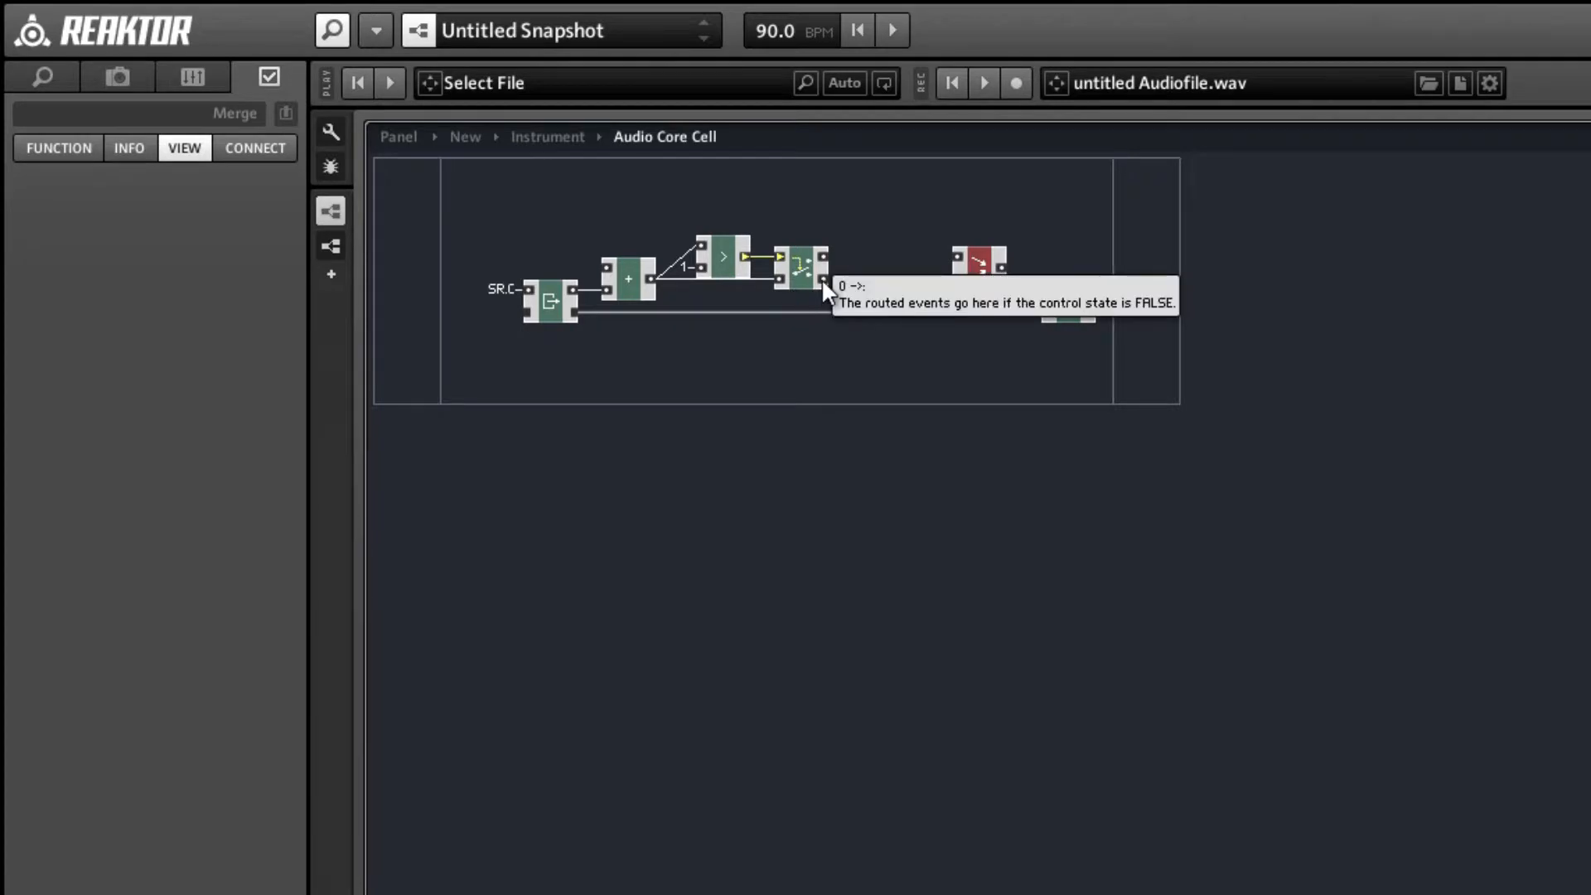
{"action": "left_click_drag", "start_coordinate": [823, 279], "coordinate": [951, 284]}
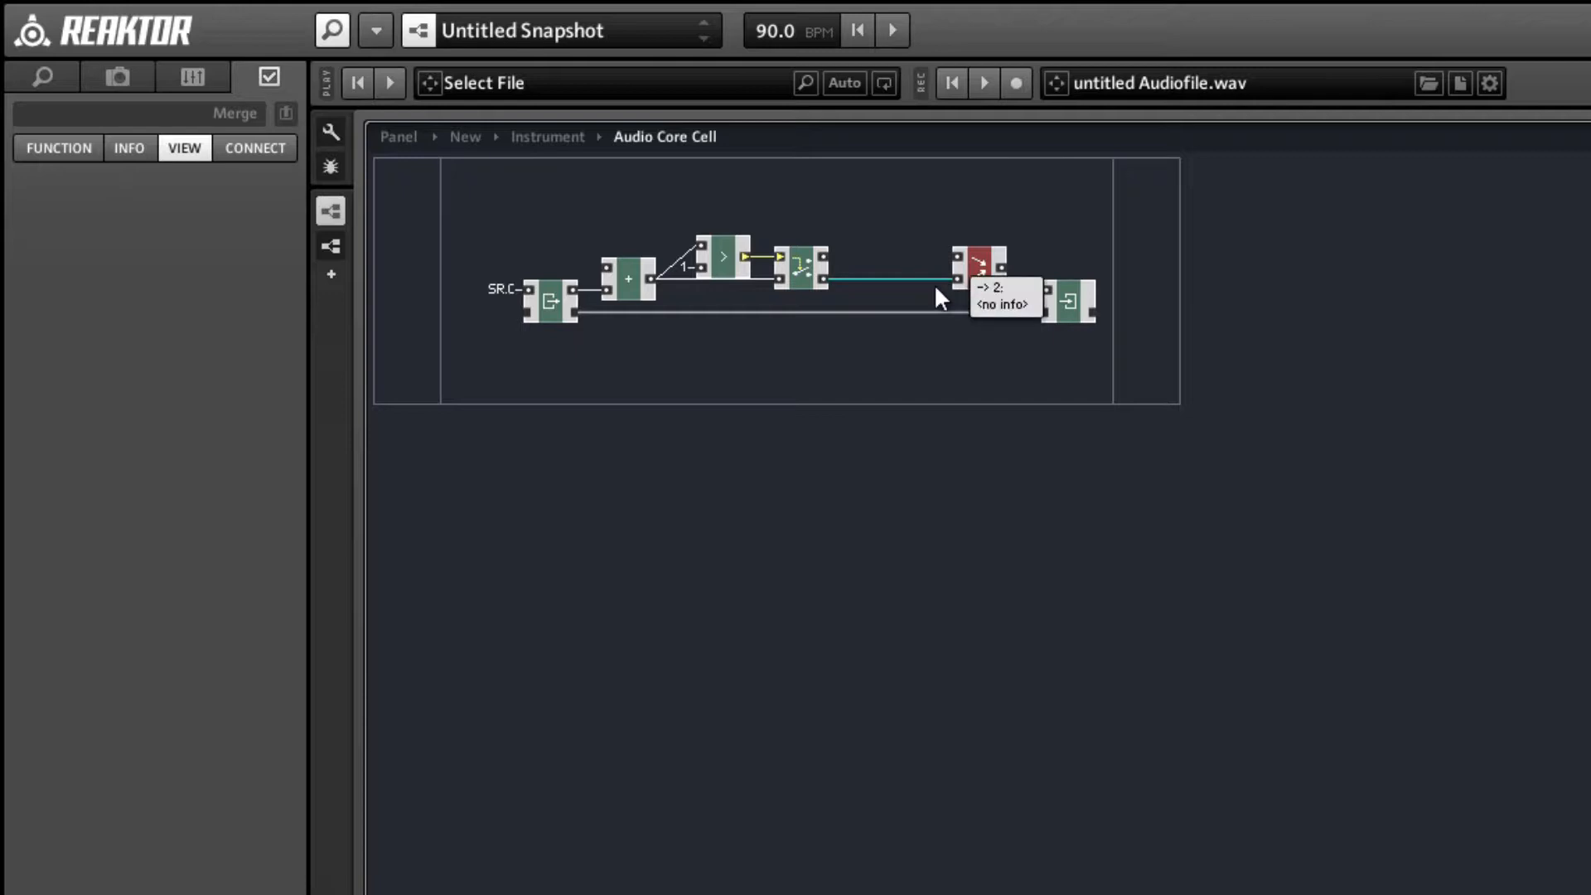
Add a − math module between Router and Merge, with the Router's upper output wired to its upper input.
{"action": "mouse_move", "coordinate": [837, 253]}
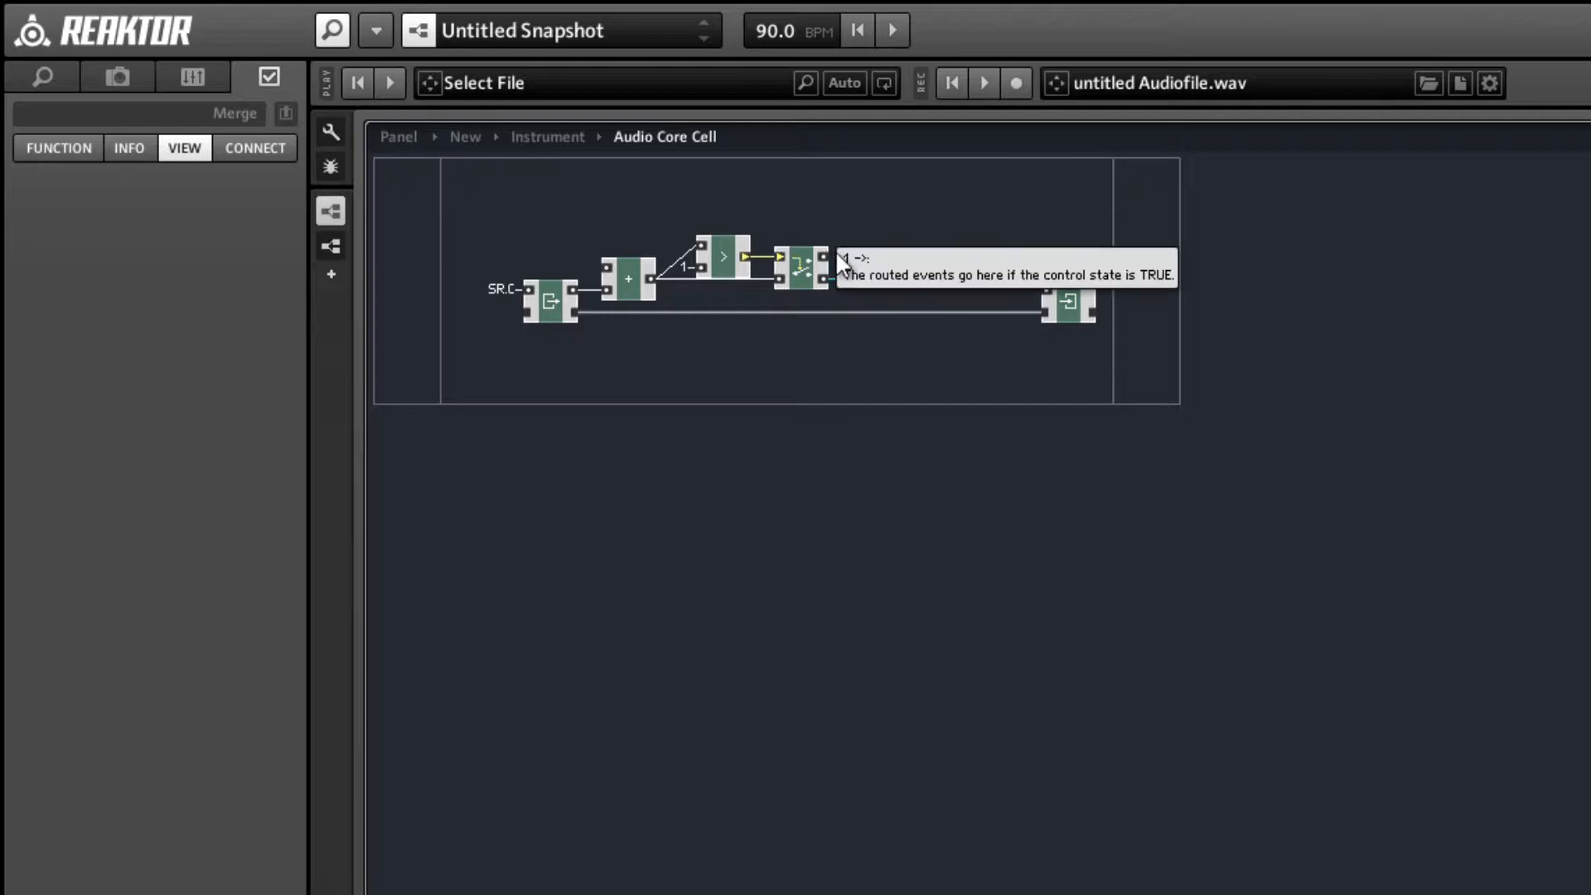
{"action": "left_click", "coordinate": [886, 184]}
{"action": "right_click", "coordinate": [888, 187]}
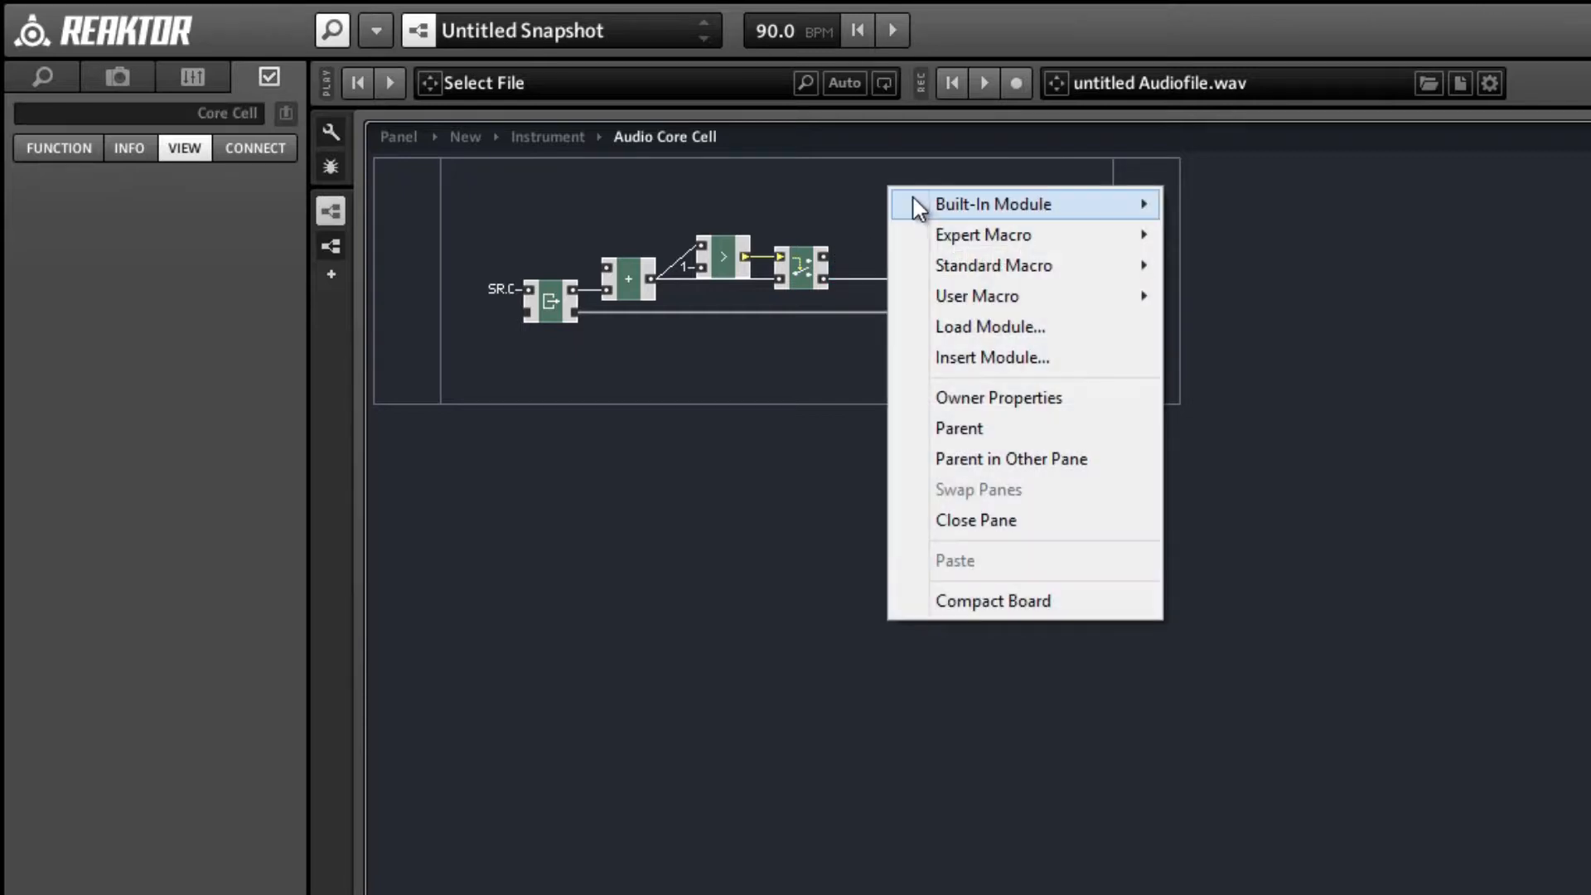
{"action": "mouse_move", "coordinate": [915, 204]}
{"action": "mouse_move", "coordinate": [1226, 236]}
{"action": "left_click", "coordinate": [1427, 266]}
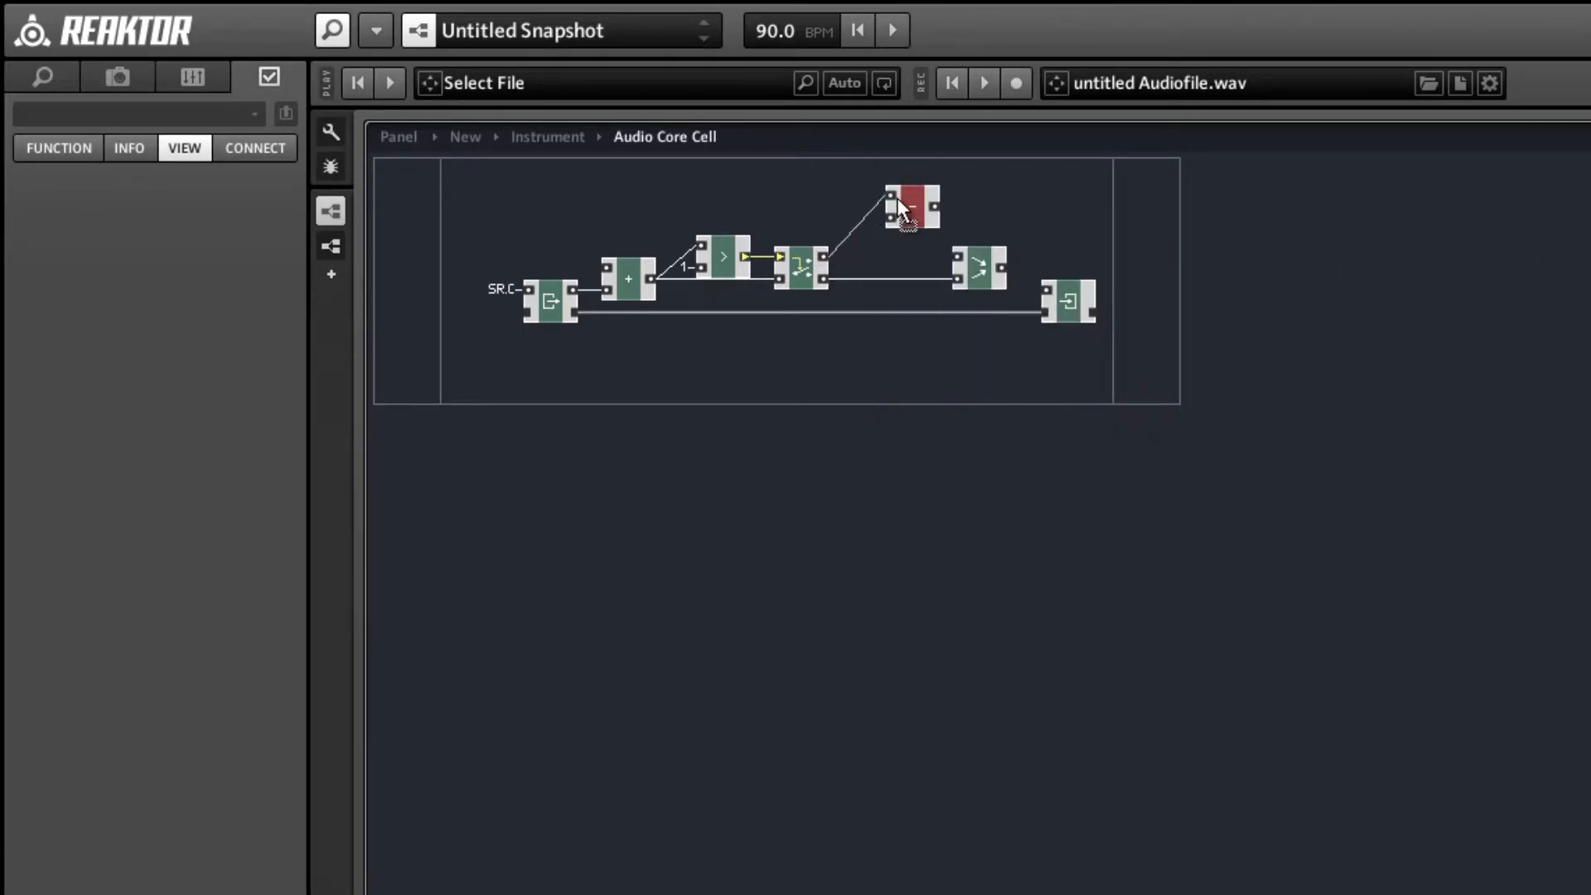
{"action": "left_click_drag", "start_coordinate": [897, 199], "coordinate": [893, 253]}
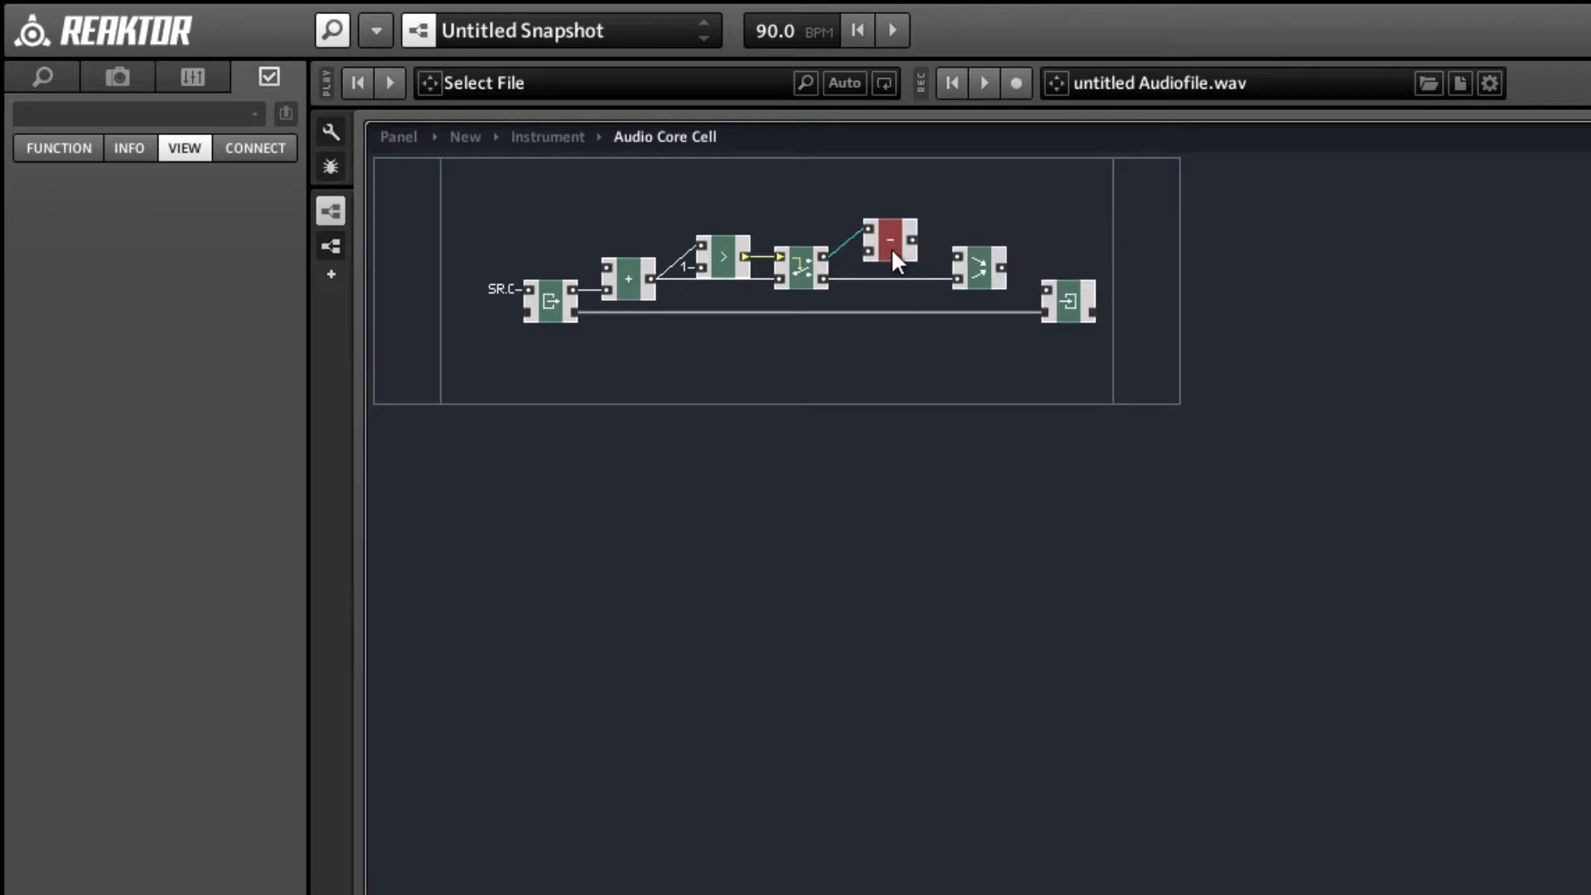
Connect a new QuickConst with value 2 to the lower input of the − module.
{"action": "right_click", "coordinate": [868, 258]}
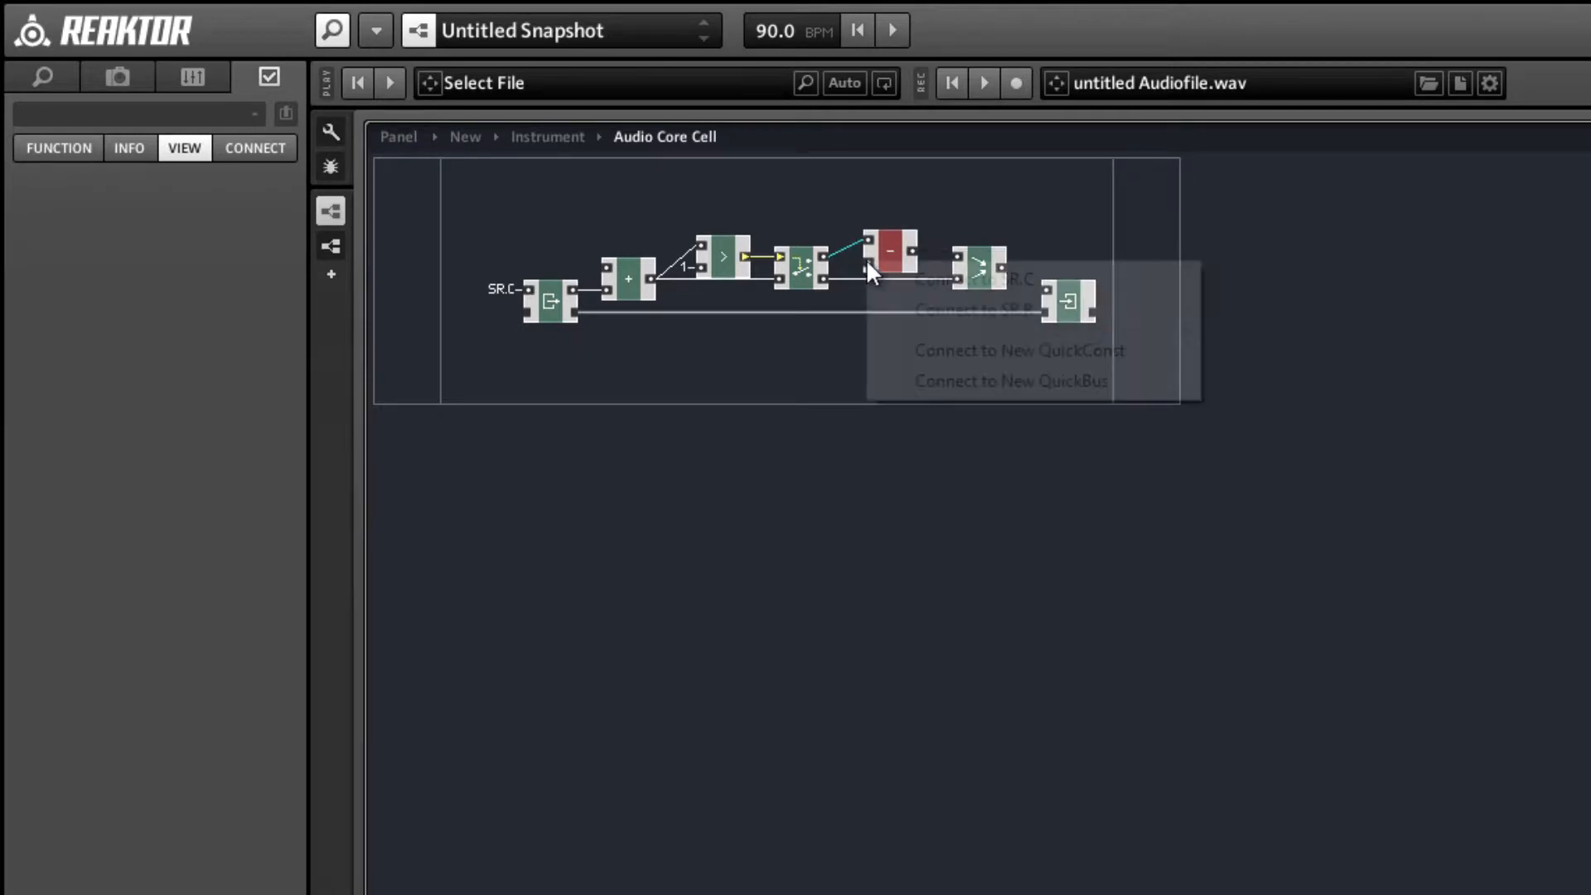
{"action": "left_click", "coordinate": [922, 350]}
{"action": "left_click", "coordinate": [51, 149]}
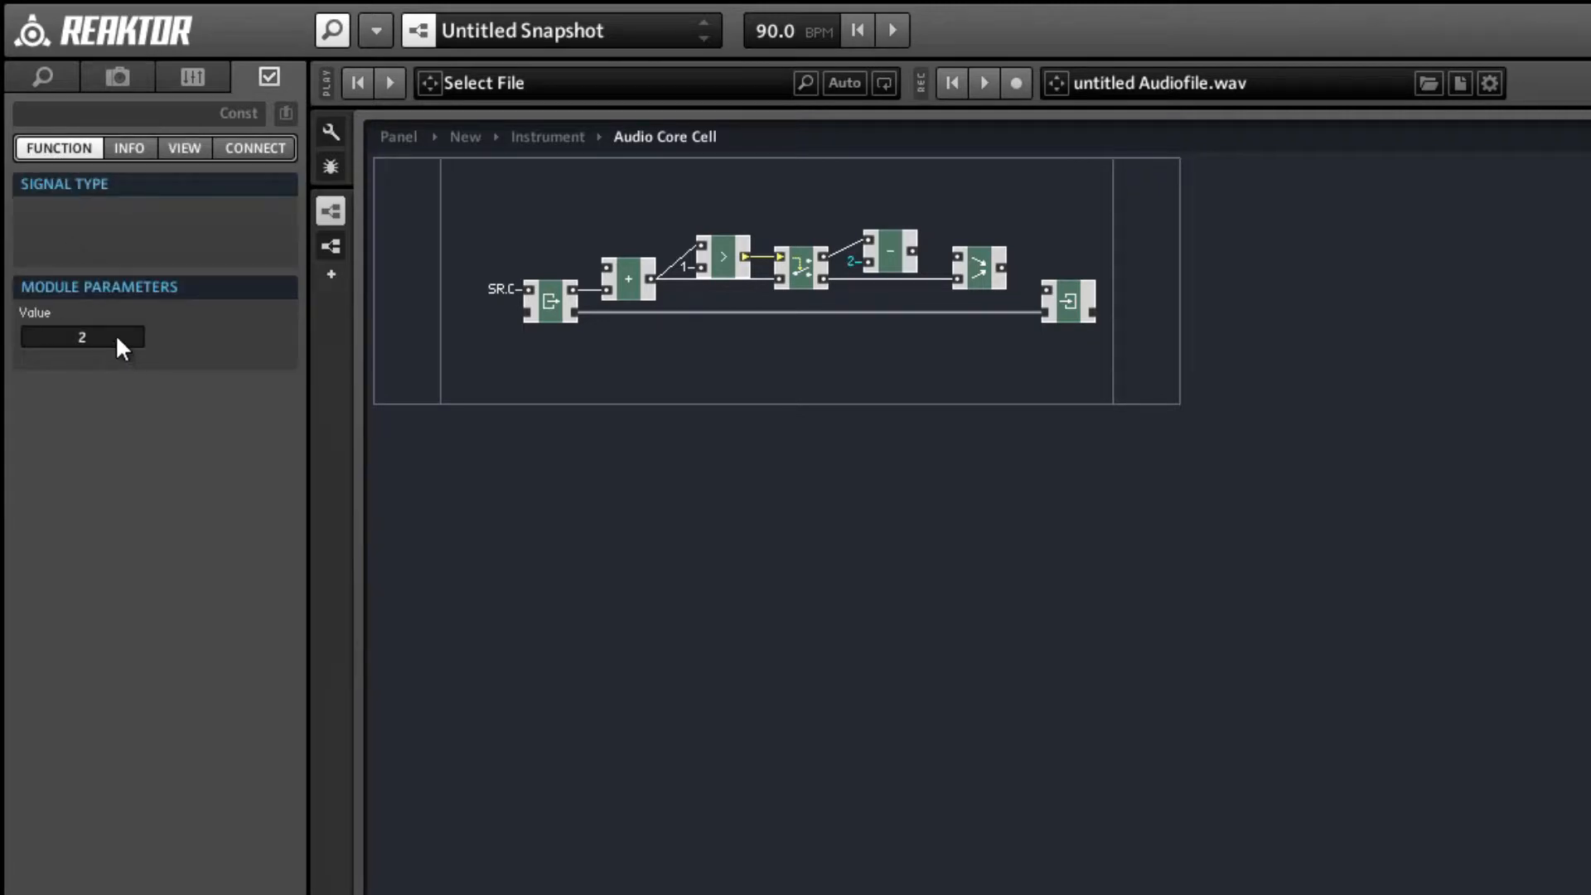
{"action": "left_click", "coordinate": [974, 401]}
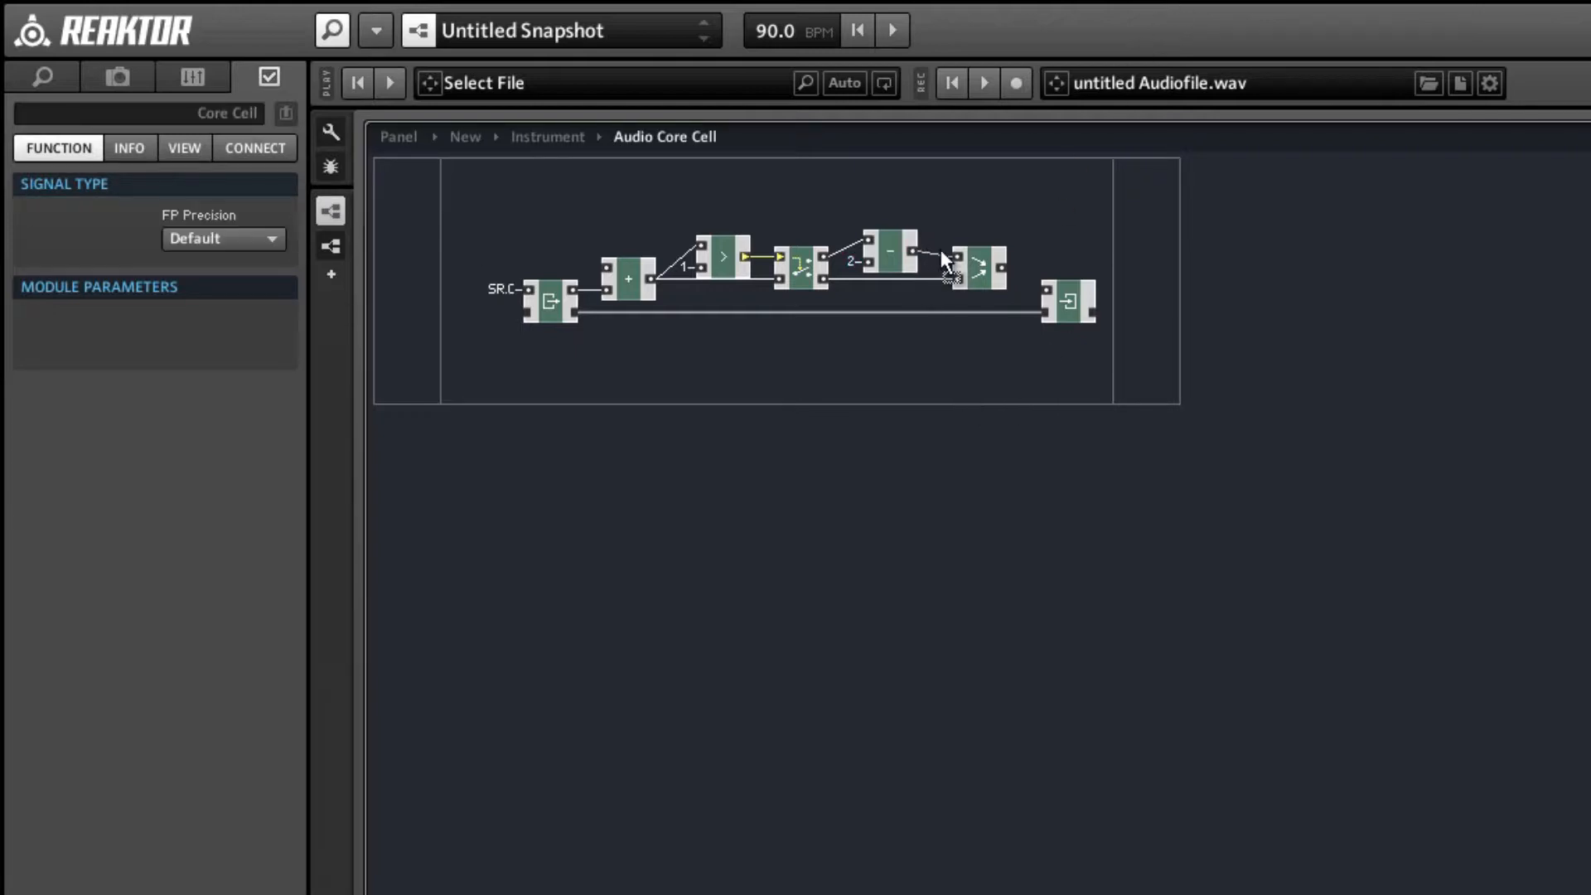
Wire the − output to Merge's upper input and Merge's output to the Write's value input, moving the modules closer together.
{"action": "left_click_drag", "start_coordinate": [896, 253], "coordinate": [946, 277]}
{"action": "left_click", "coordinate": [976, 275]}
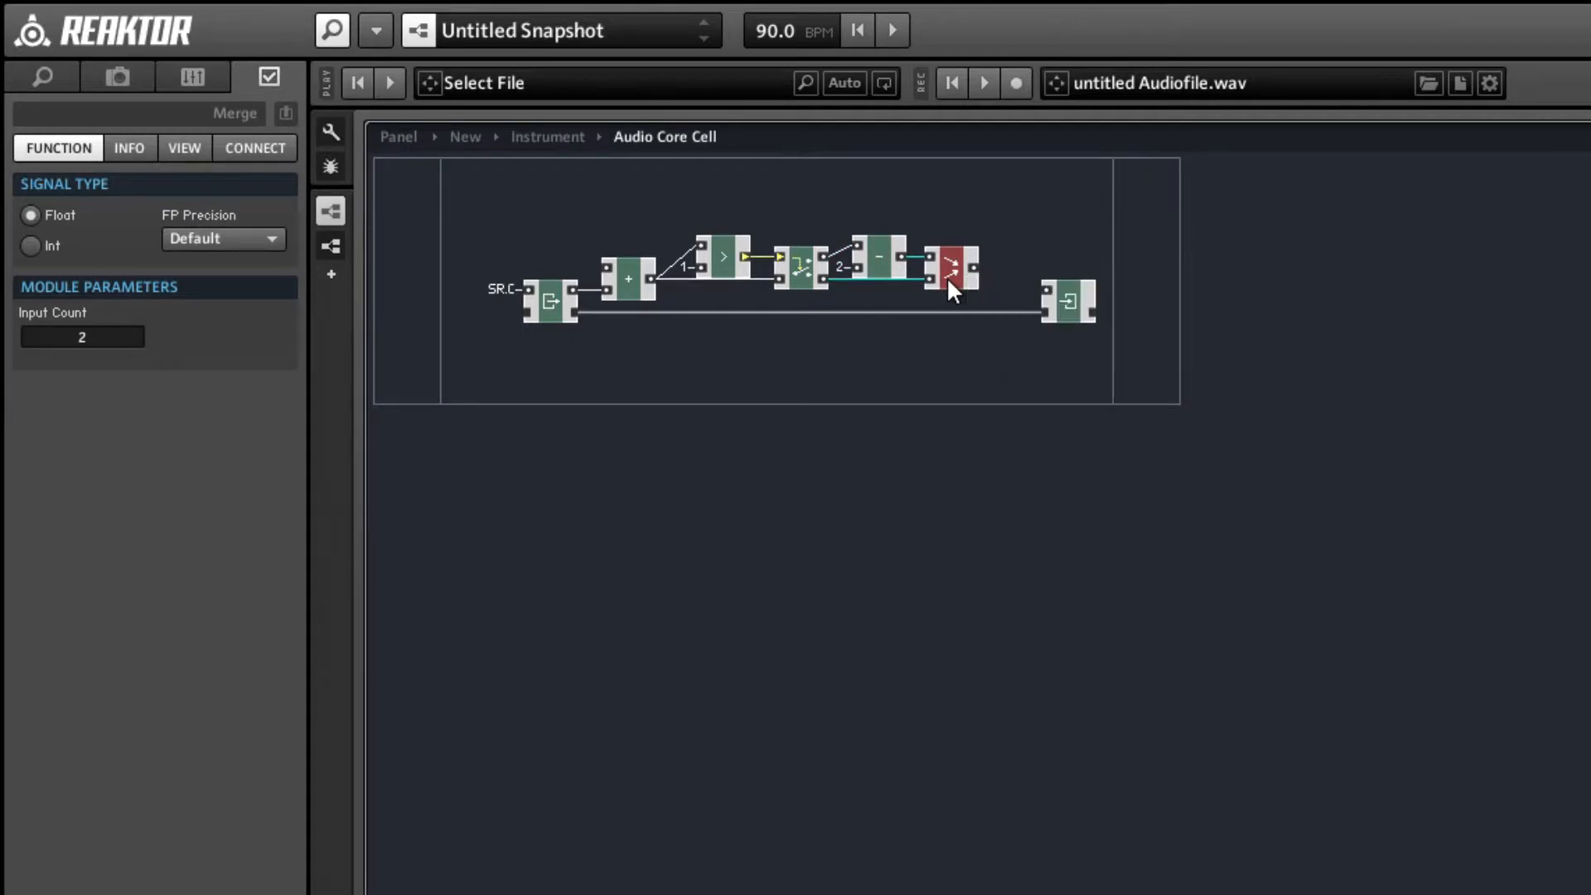
{"action": "left_click", "coordinate": [871, 338]}
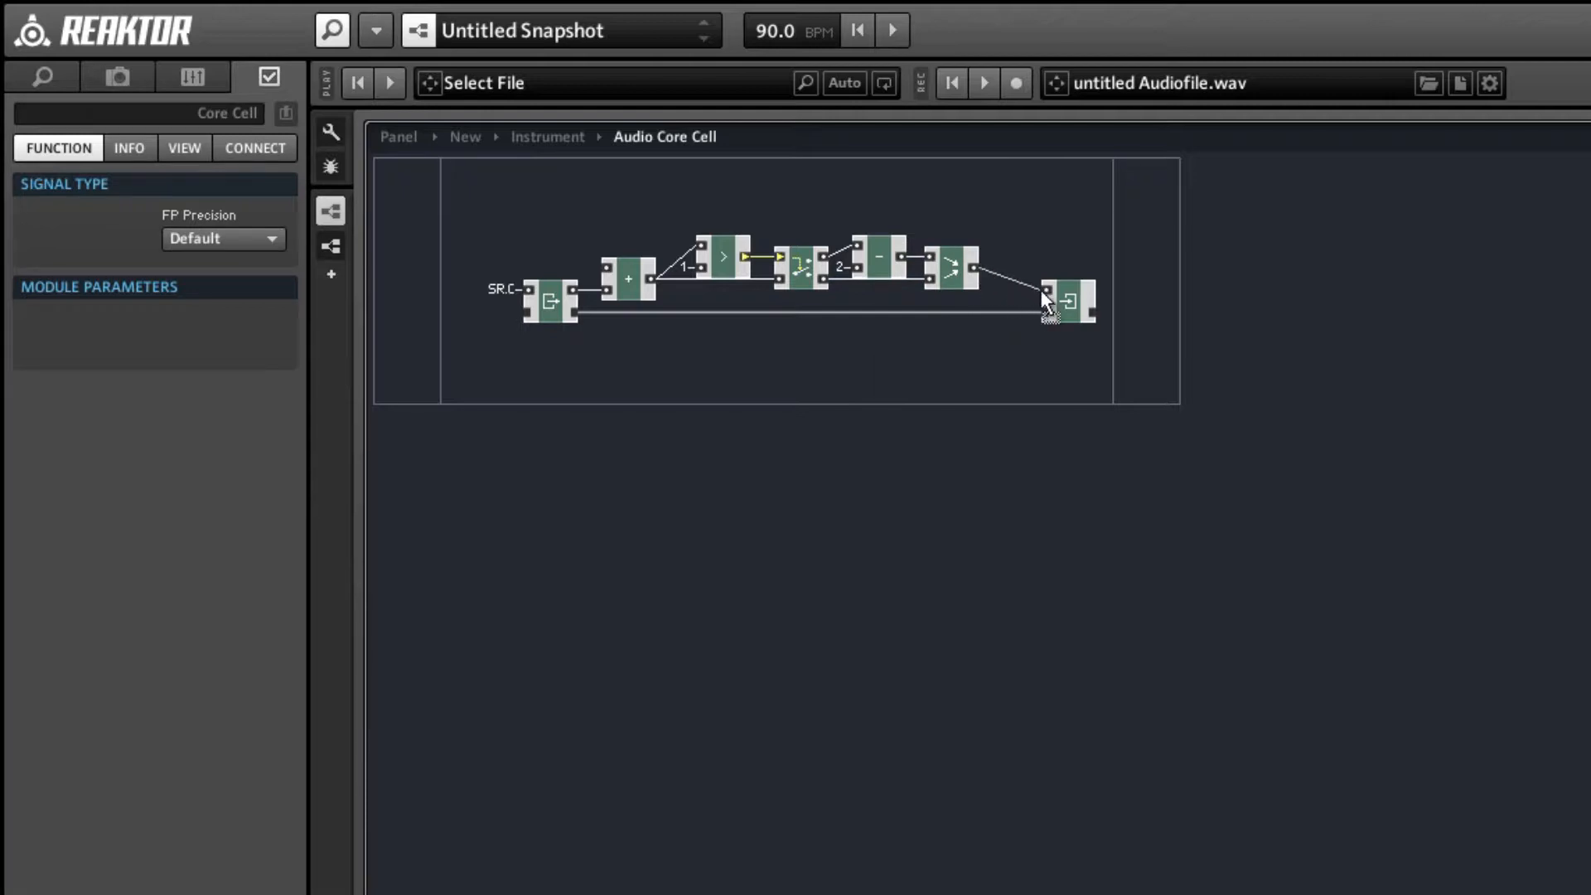
{"action": "left_click_drag", "start_coordinate": [1083, 308], "coordinate": [1032, 304]}
{"action": "left_click", "coordinate": [1033, 380]}
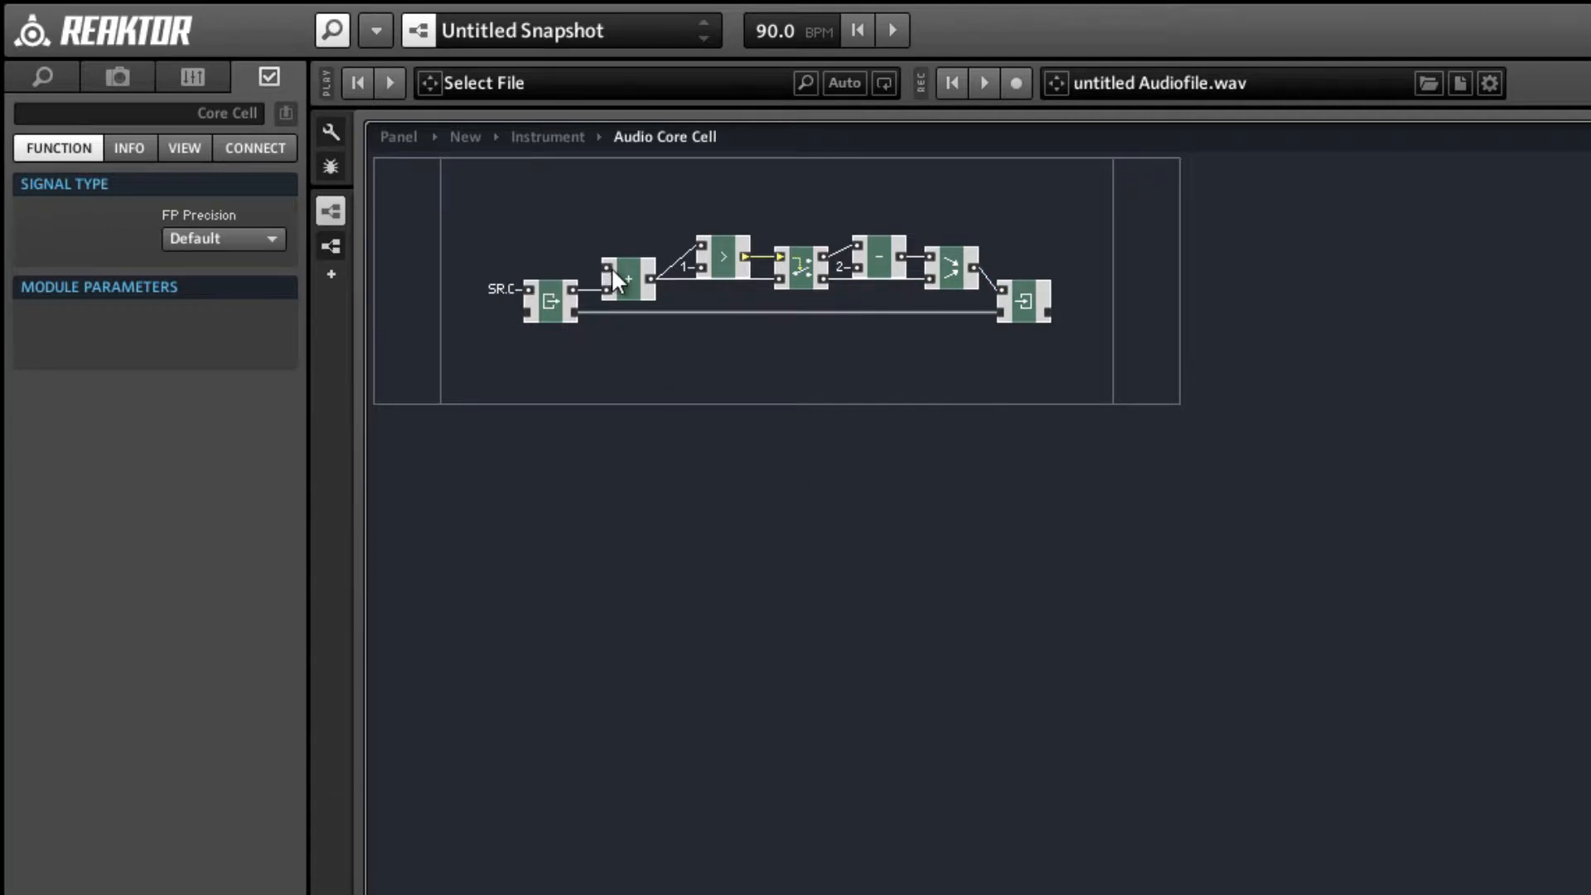
{"action": "left_click_drag", "start_coordinate": [496, 227], "coordinate": [774, 306]}
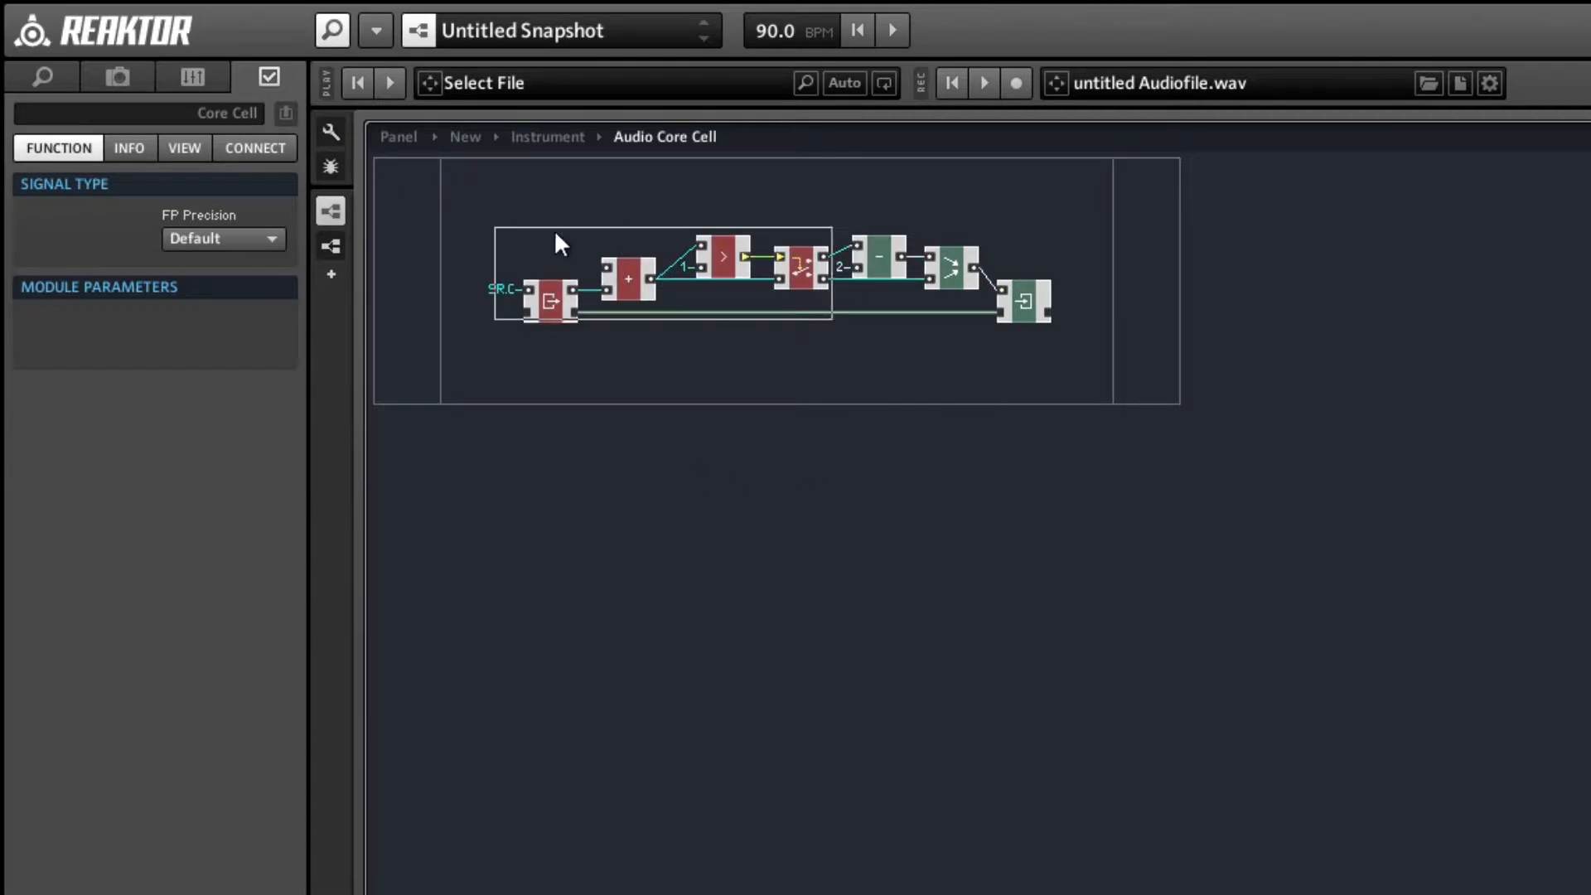
{"action": "left_click", "coordinate": [530, 214]}
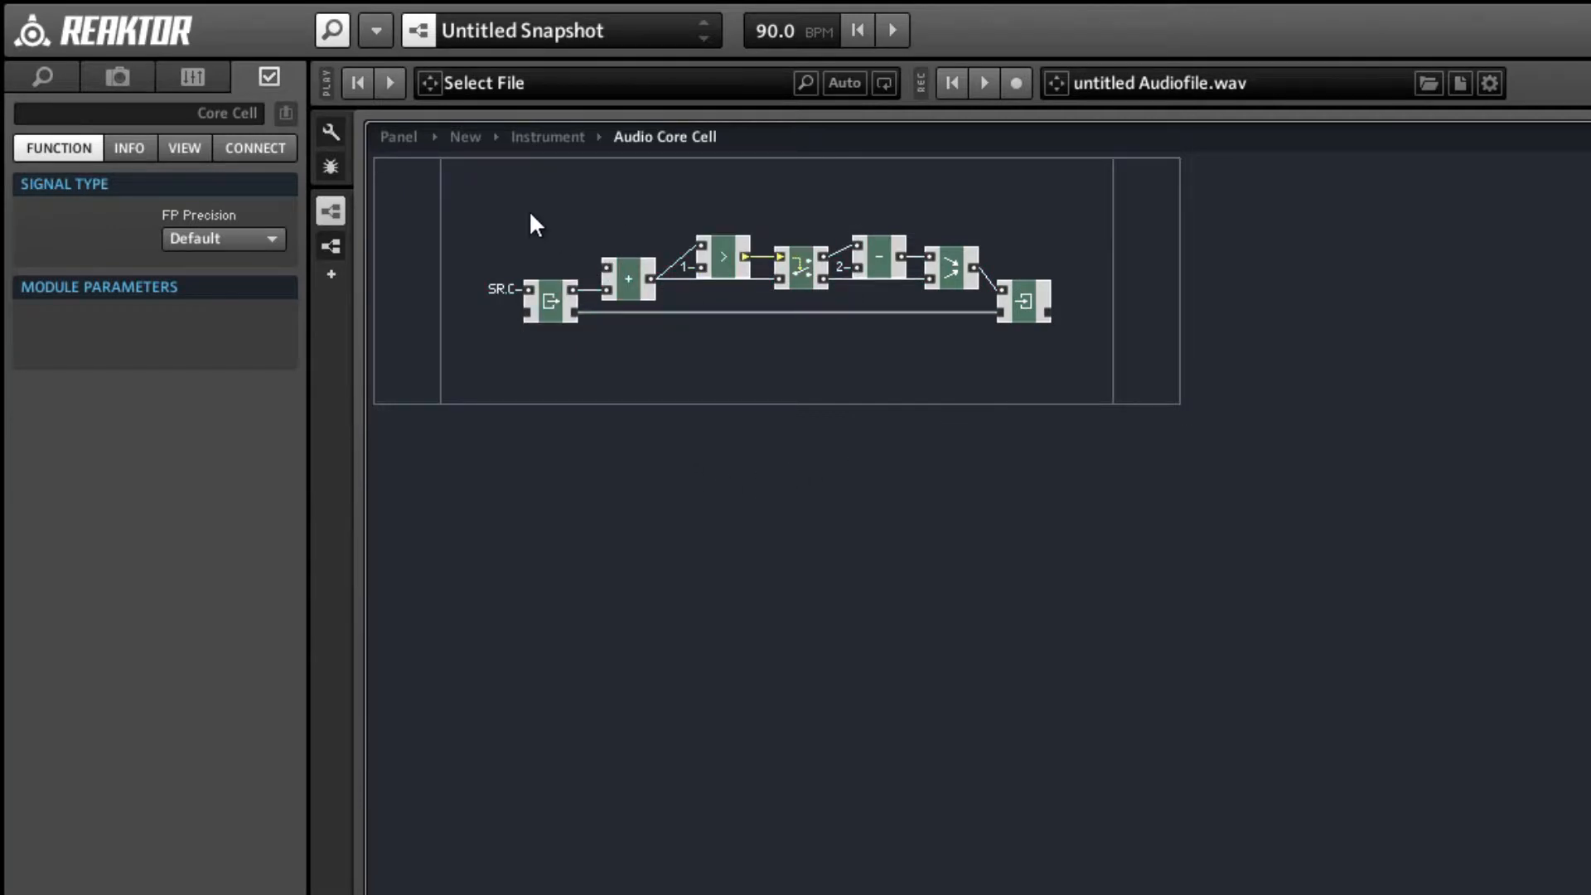
Add an input port to the core cell, set its signal type to Event and name it Freq.
{"action": "right_click", "coordinate": [407, 189]}
{"action": "mouse_move", "coordinate": [464, 202]}
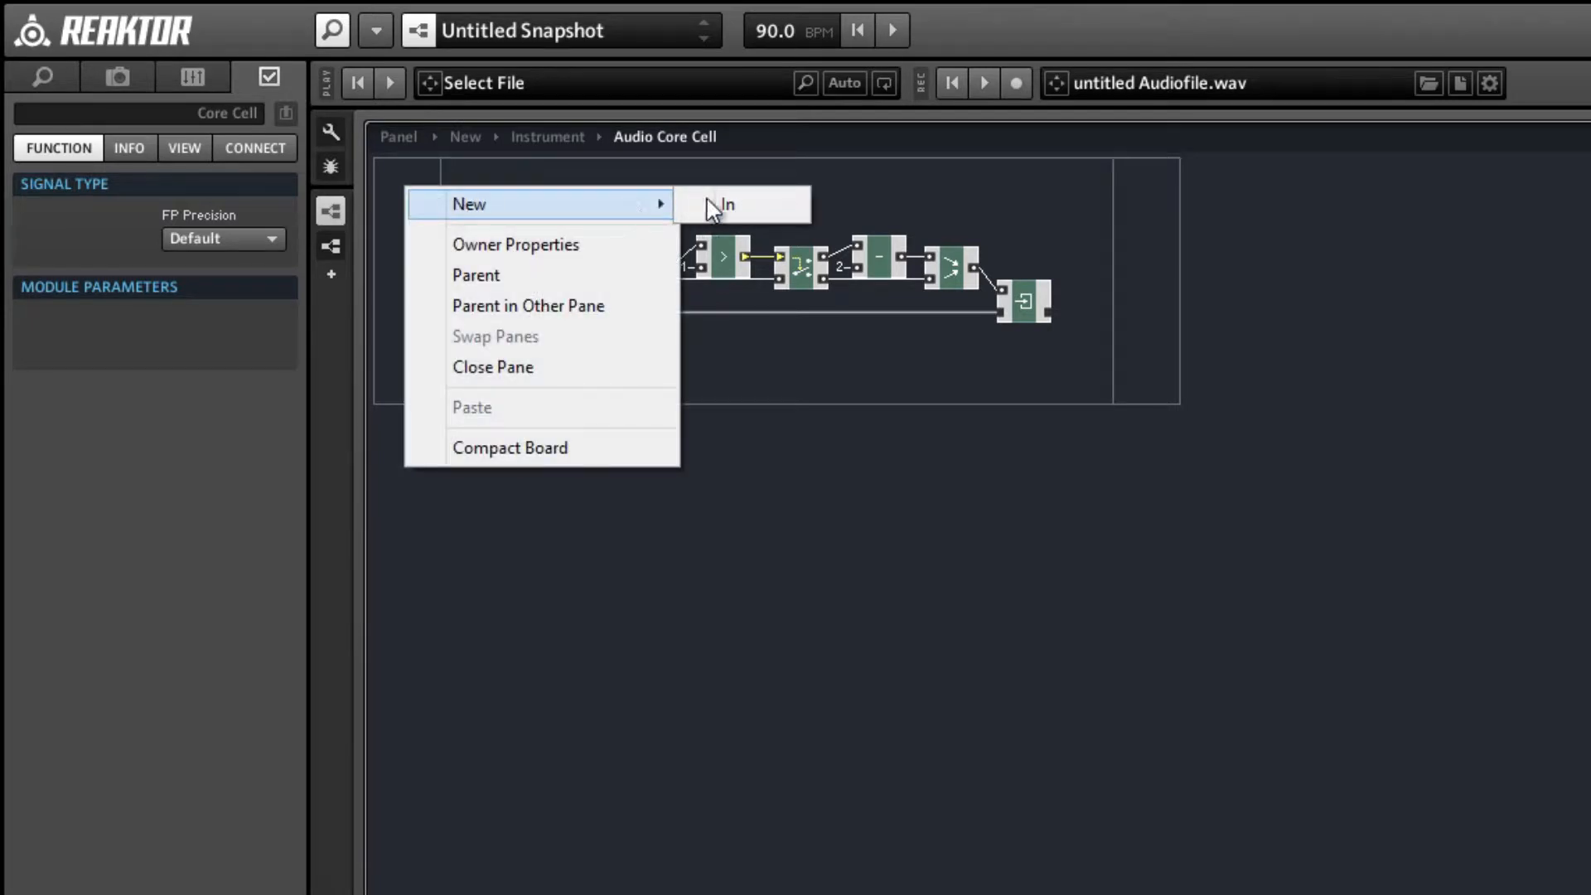
{"action": "left_click", "coordinate": [725, 205]}
{"action": "left_click", "coordinate": [30, 245]}
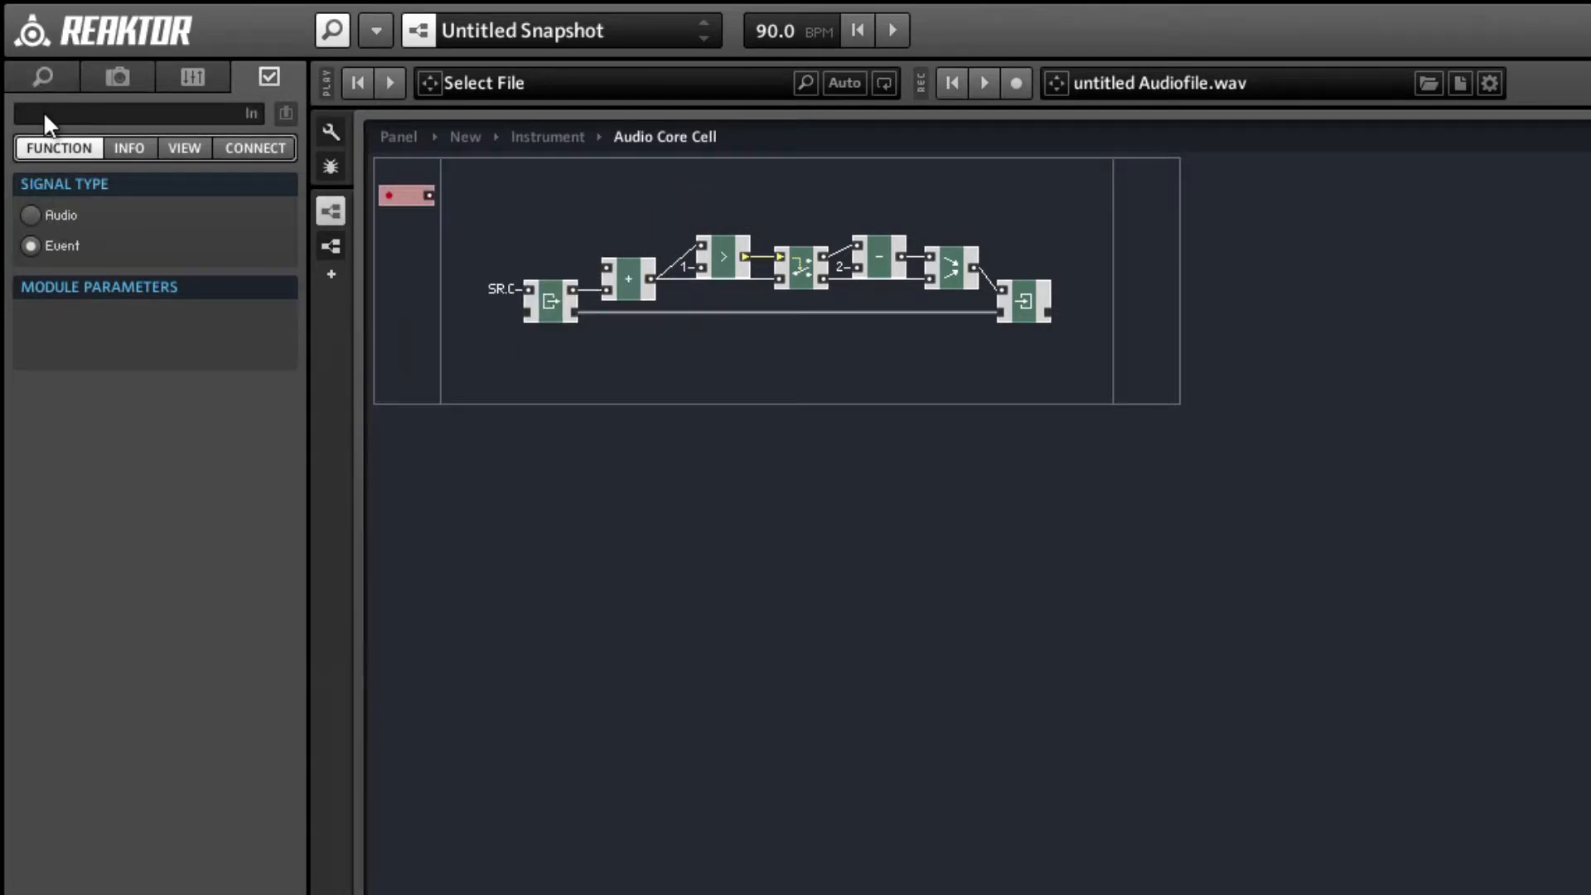
{"action": "key", "text": "Return"}
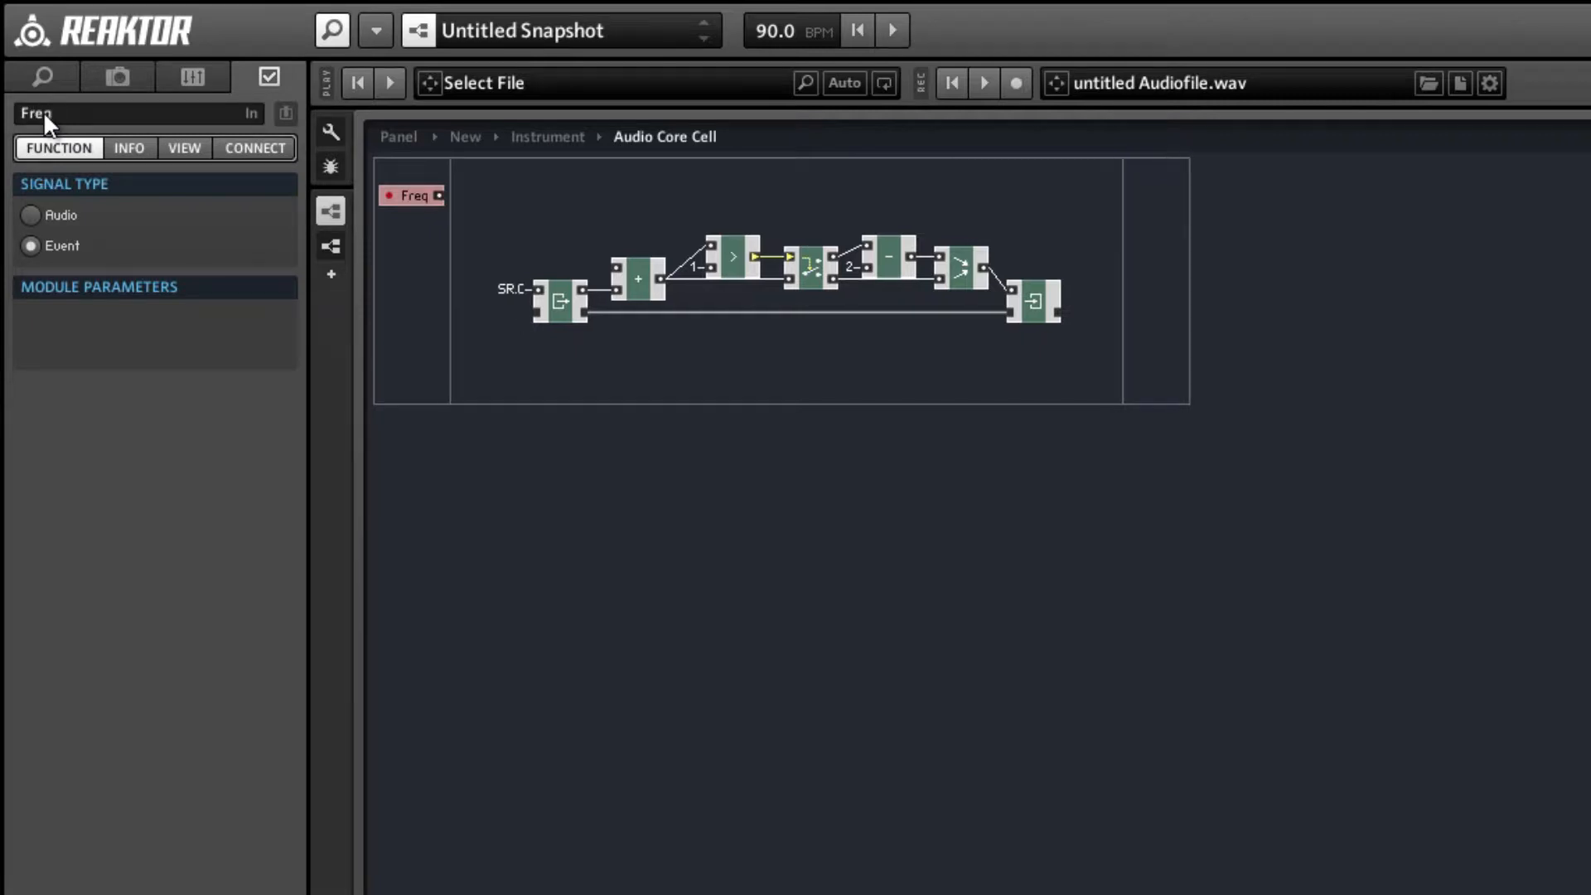
{"action": "left_click", "coordinate": [428, 199]}
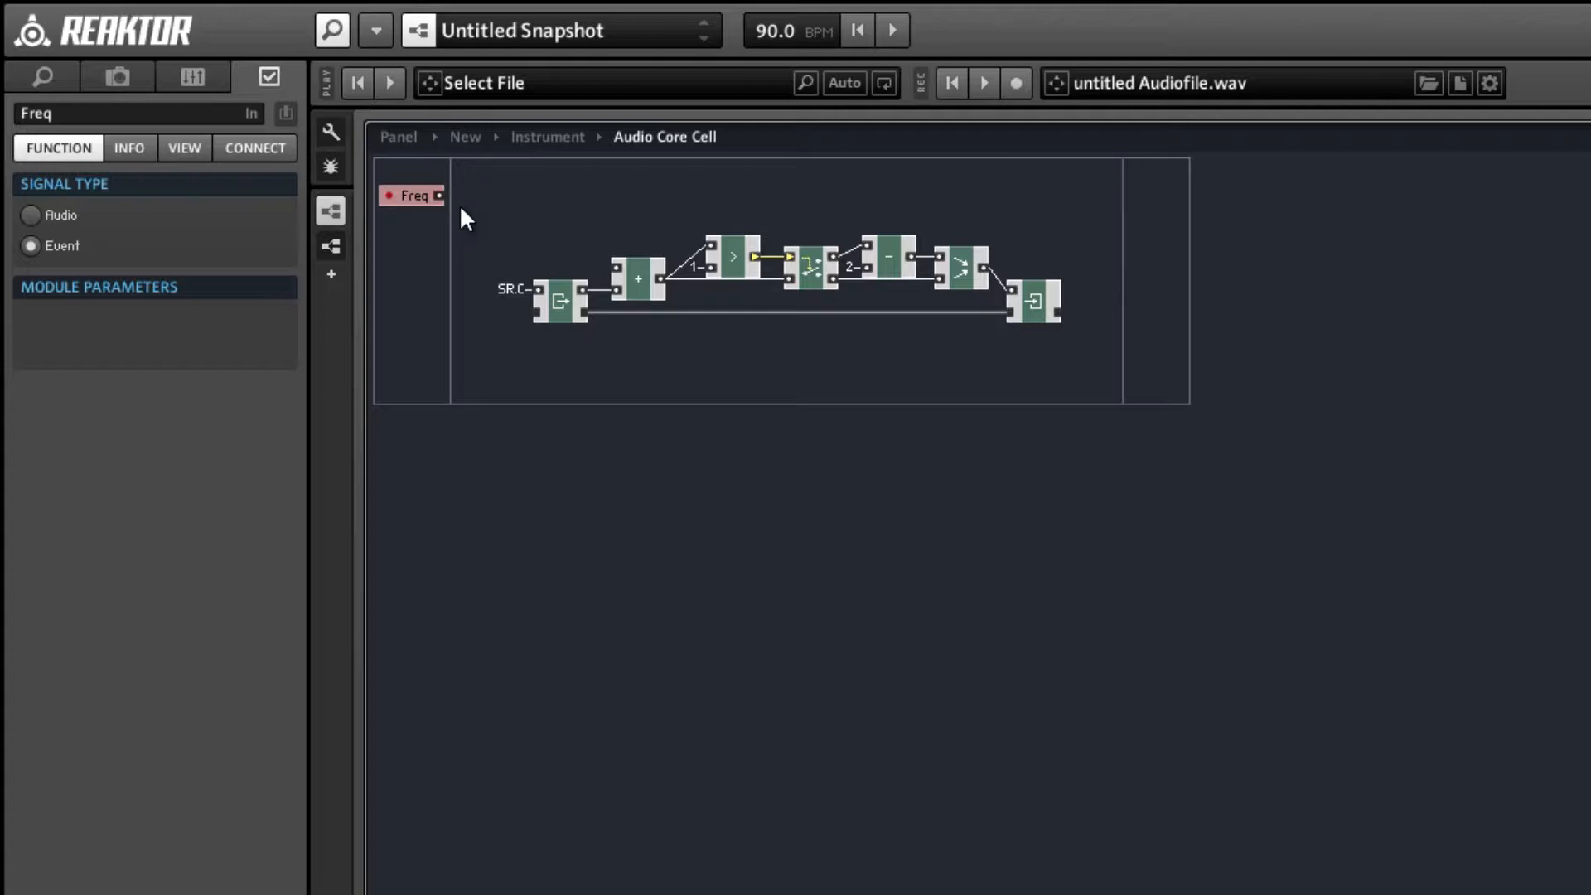
{"action": "left_click", "coordinate": [461, 208]}
{"action": "right_click", "coordinate": [519, 187]}
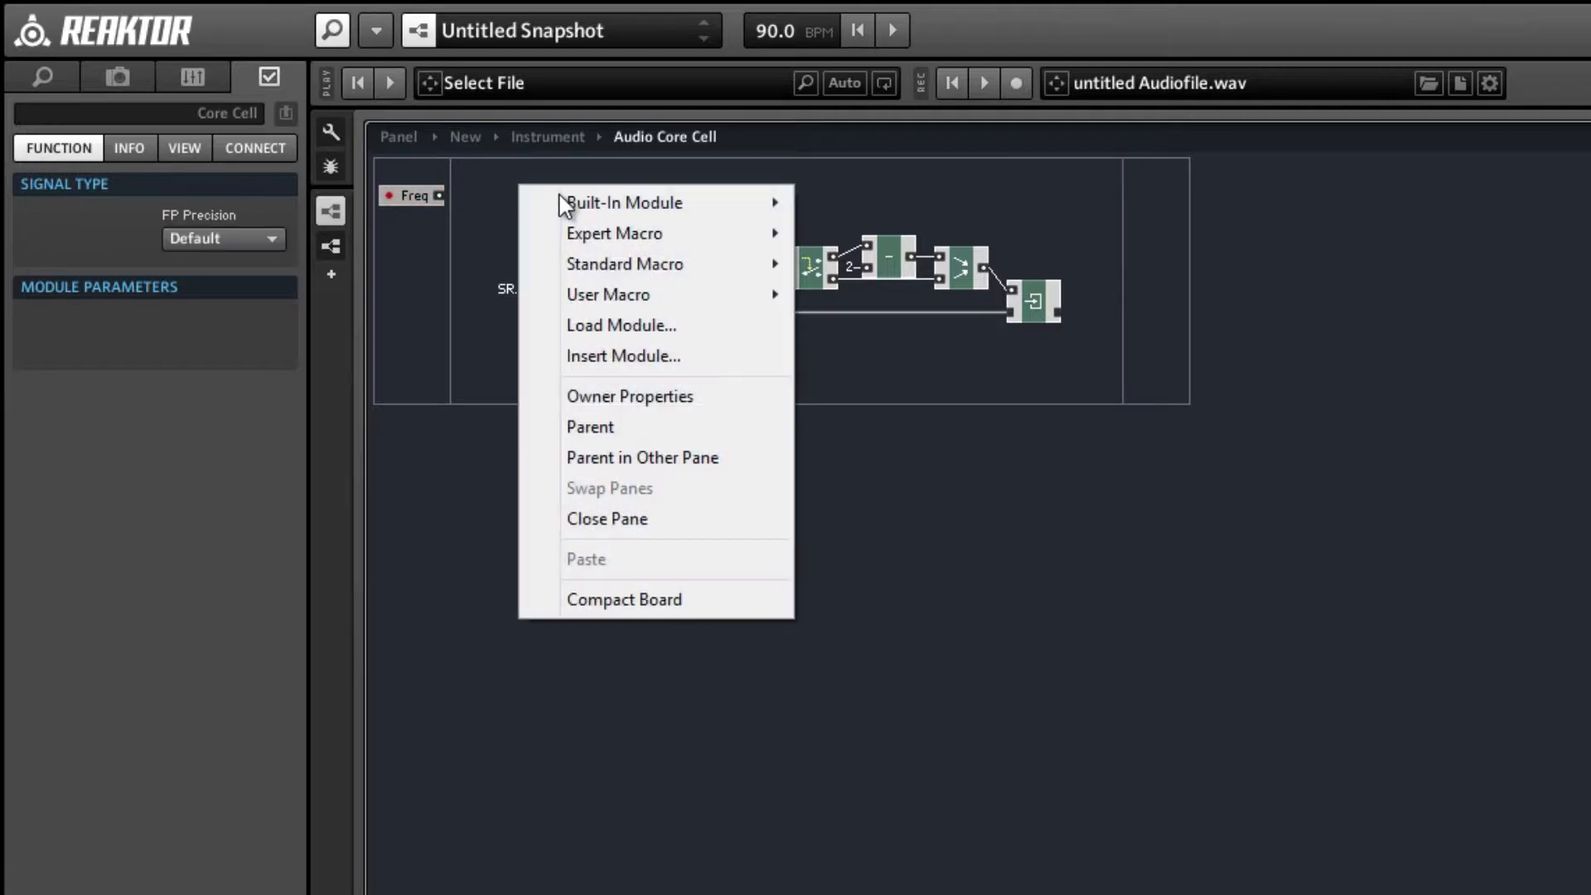
{"action": "mouse_move", "coordinate": [564, 214]}
{"action": "mouse_move", "coordinate": [584, 262]}
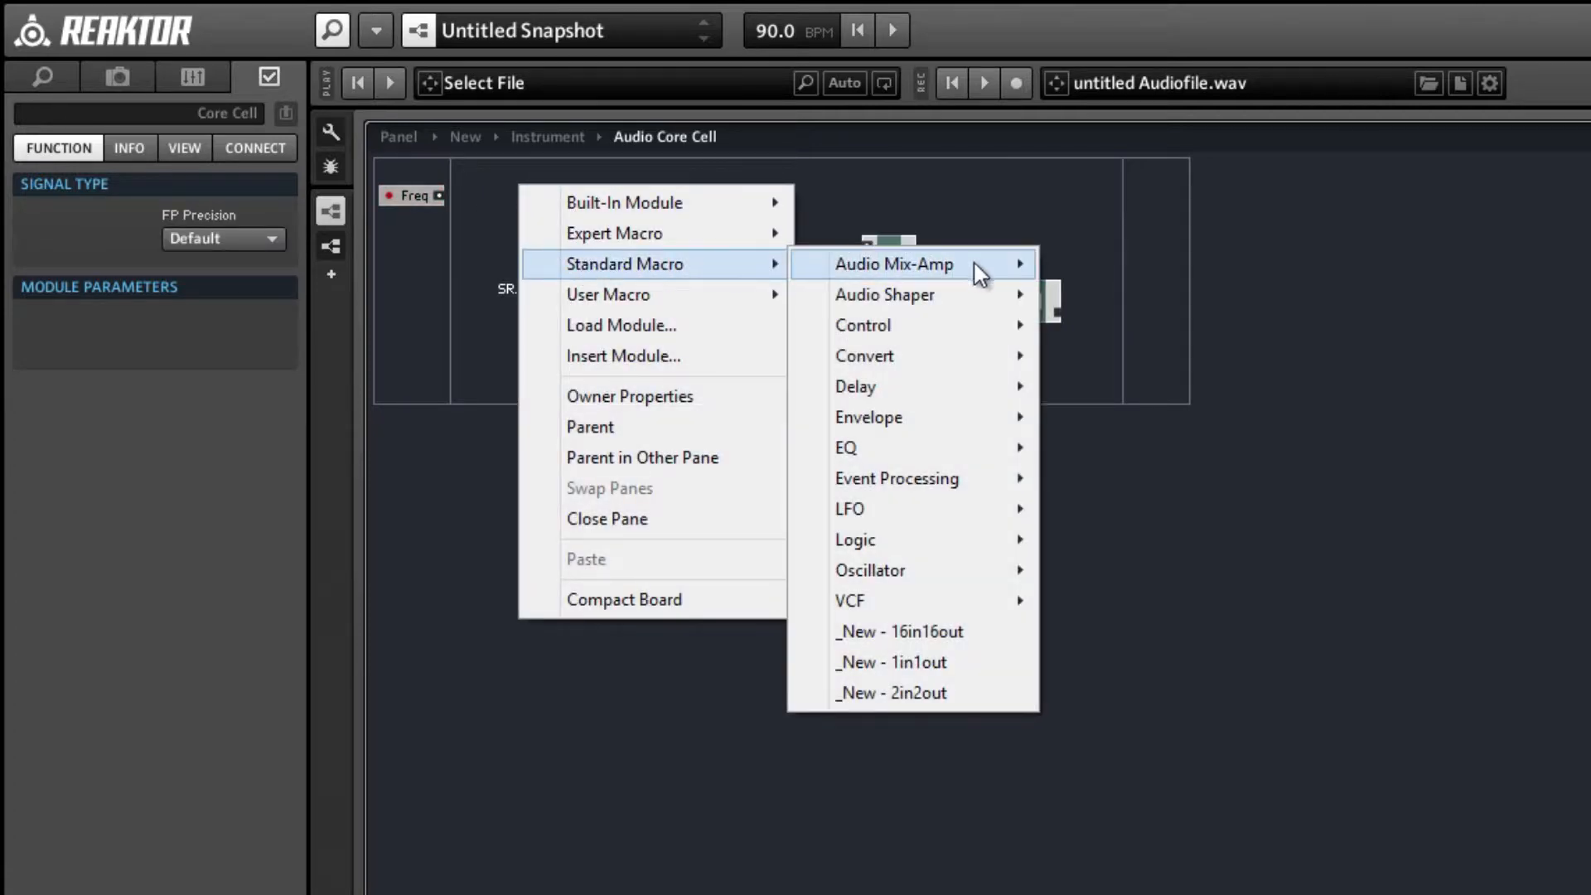
{"action": "mouse_move", "coordinate": [962, 362]}
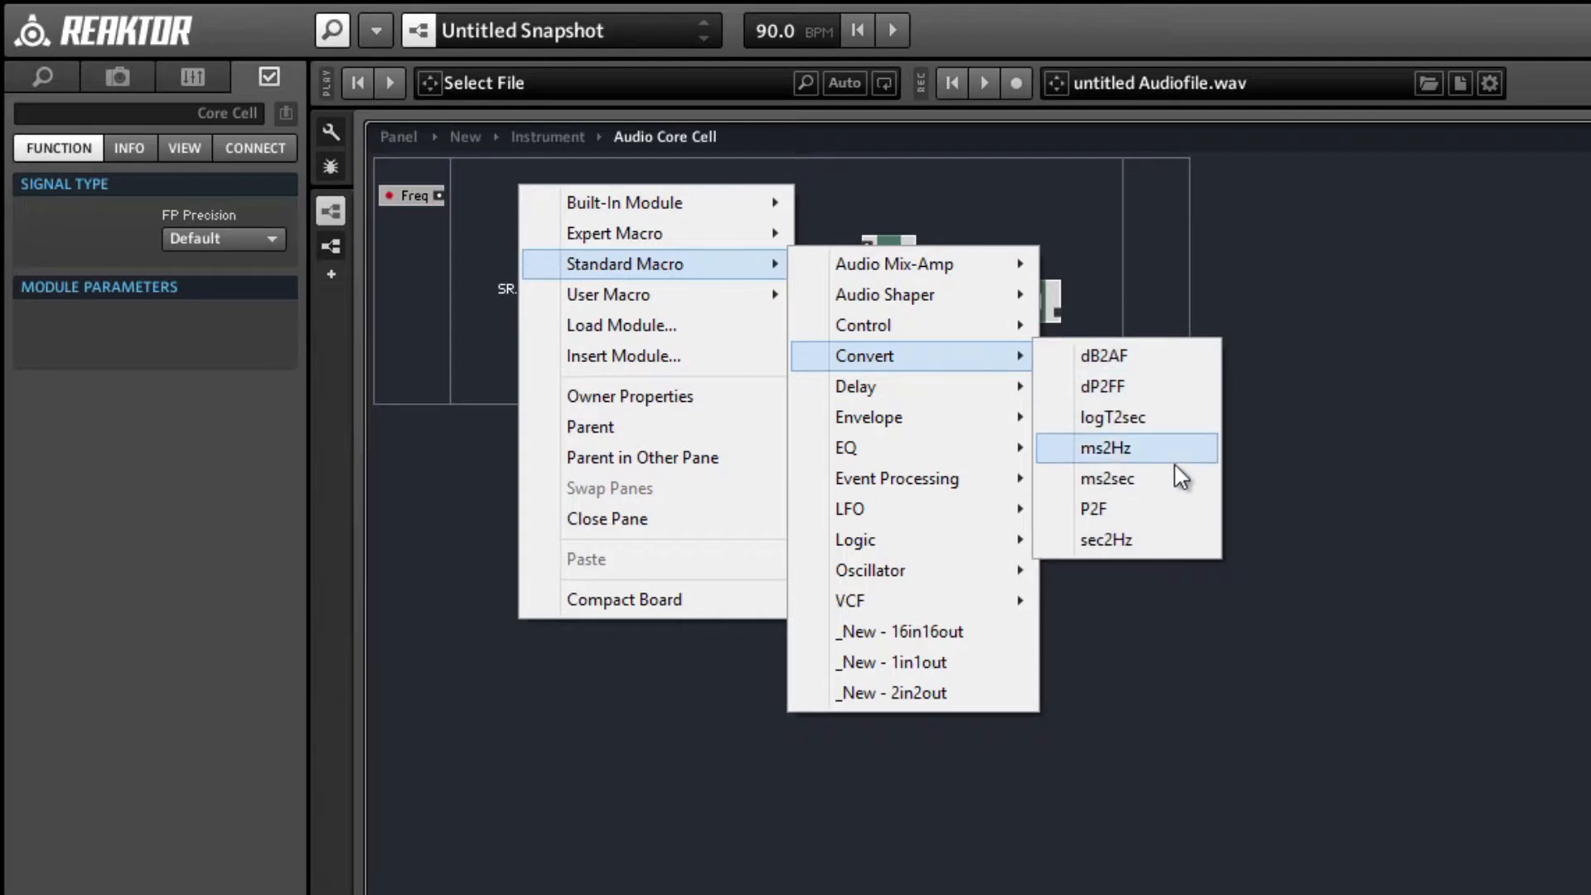
{"action": "left_click", "coordinate": [1092, 511]}
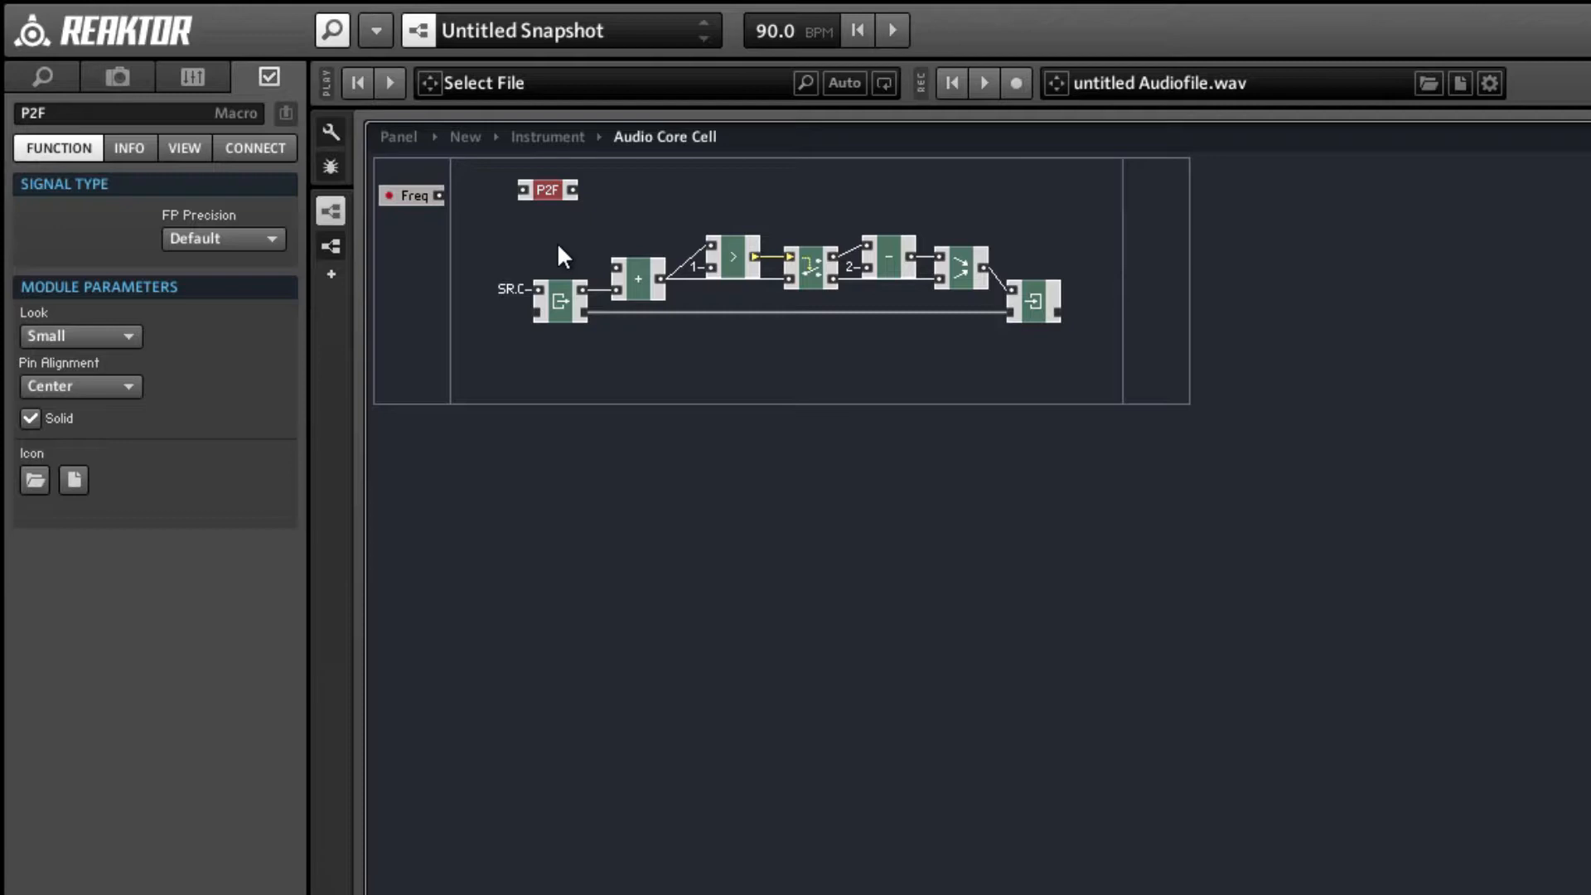
{"action": "key", "text": "Delete"}
Nudge the Freq input port slightly upward and add a / math module beside it, above the Read module.
{"action": "left_click_drag", "start_coordinate": [397, 205], "coordinate": [394, 199]}
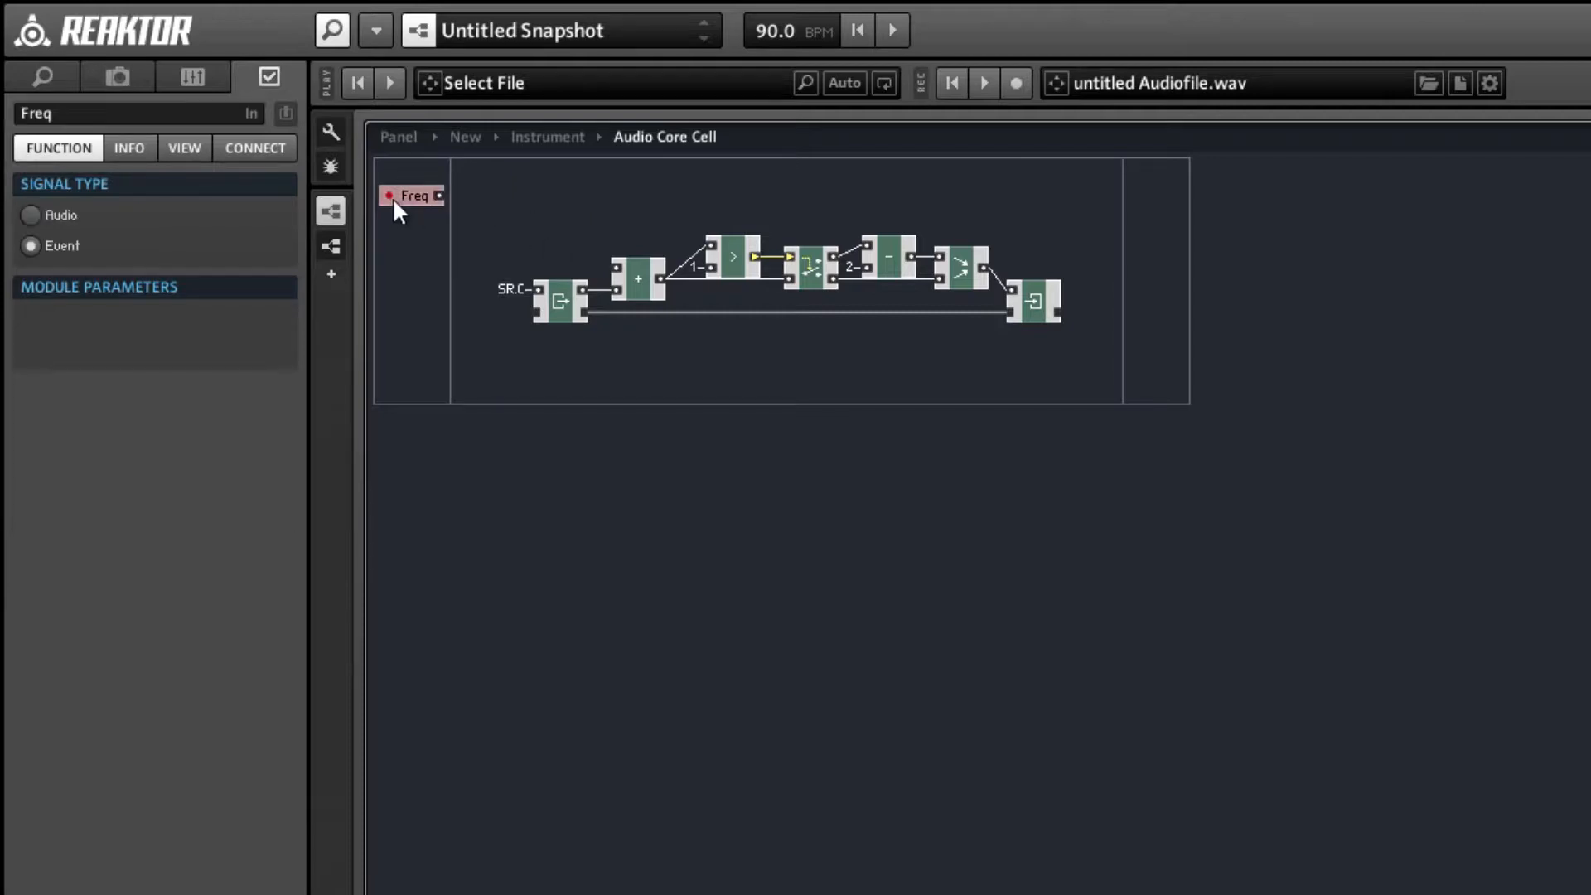
{"action": "left_click", "coordinate": [519, 212]}
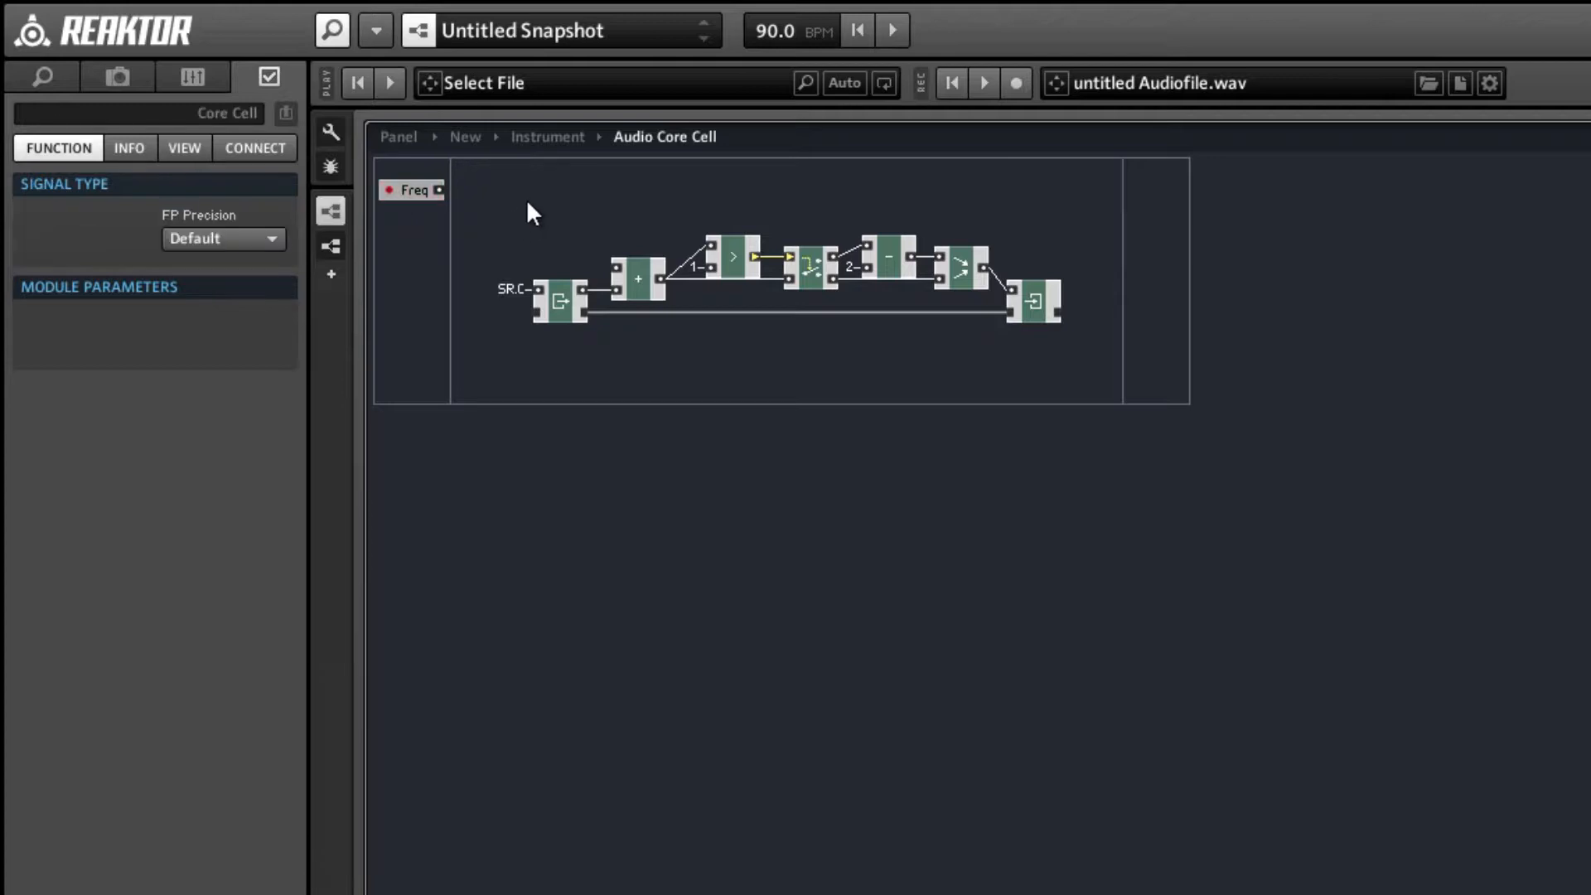
{"action": "right_click", "coordinate": [537, 184]}
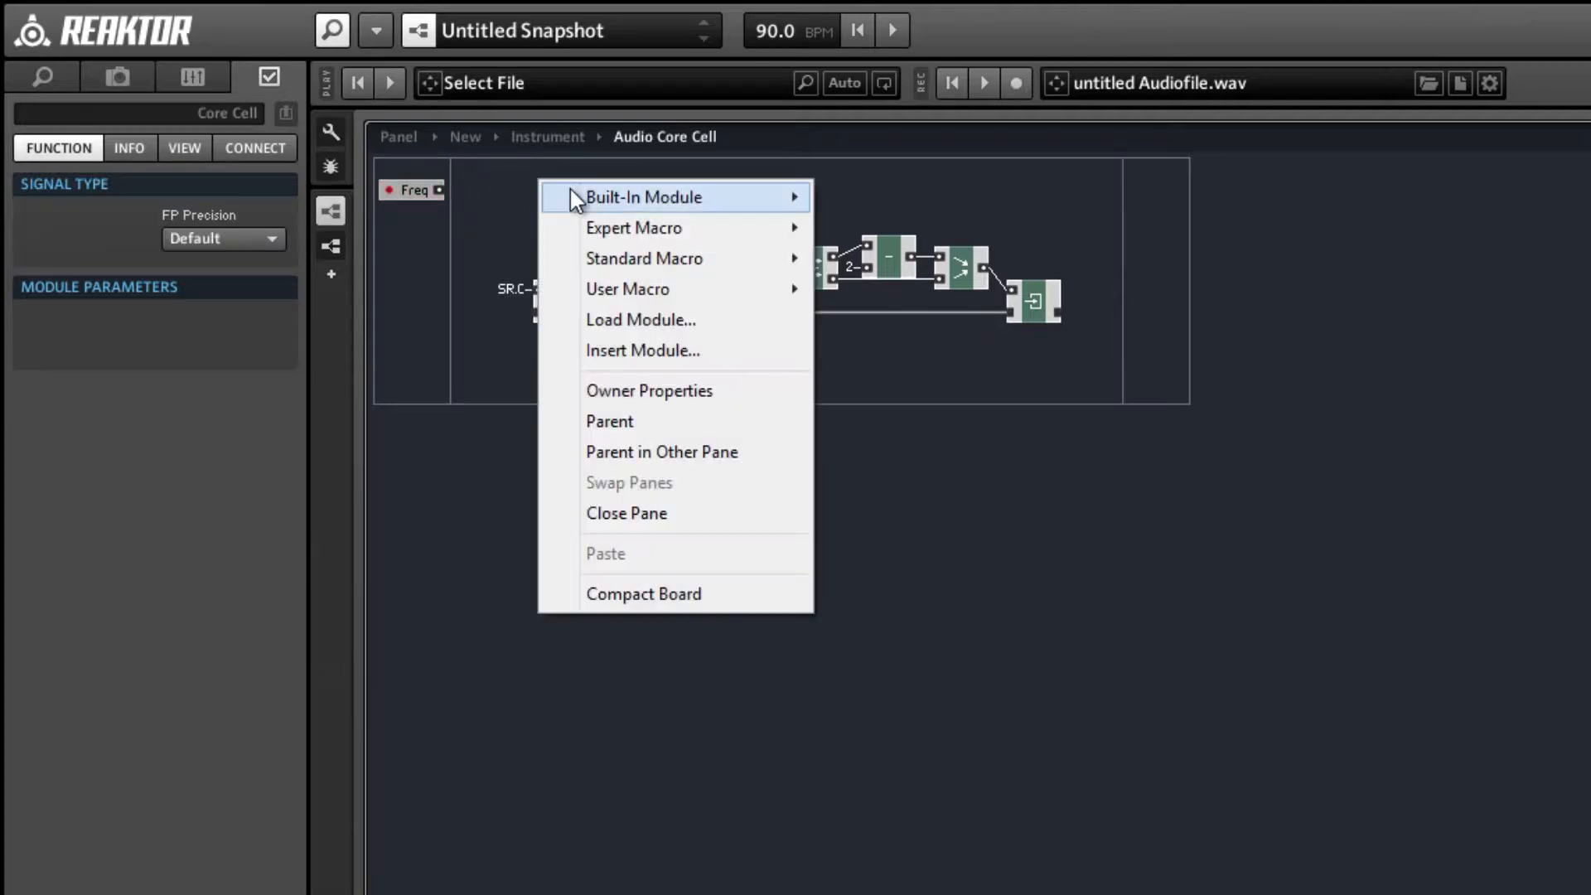
{"action": "mouse_move", "coordinate": [584, 198]}
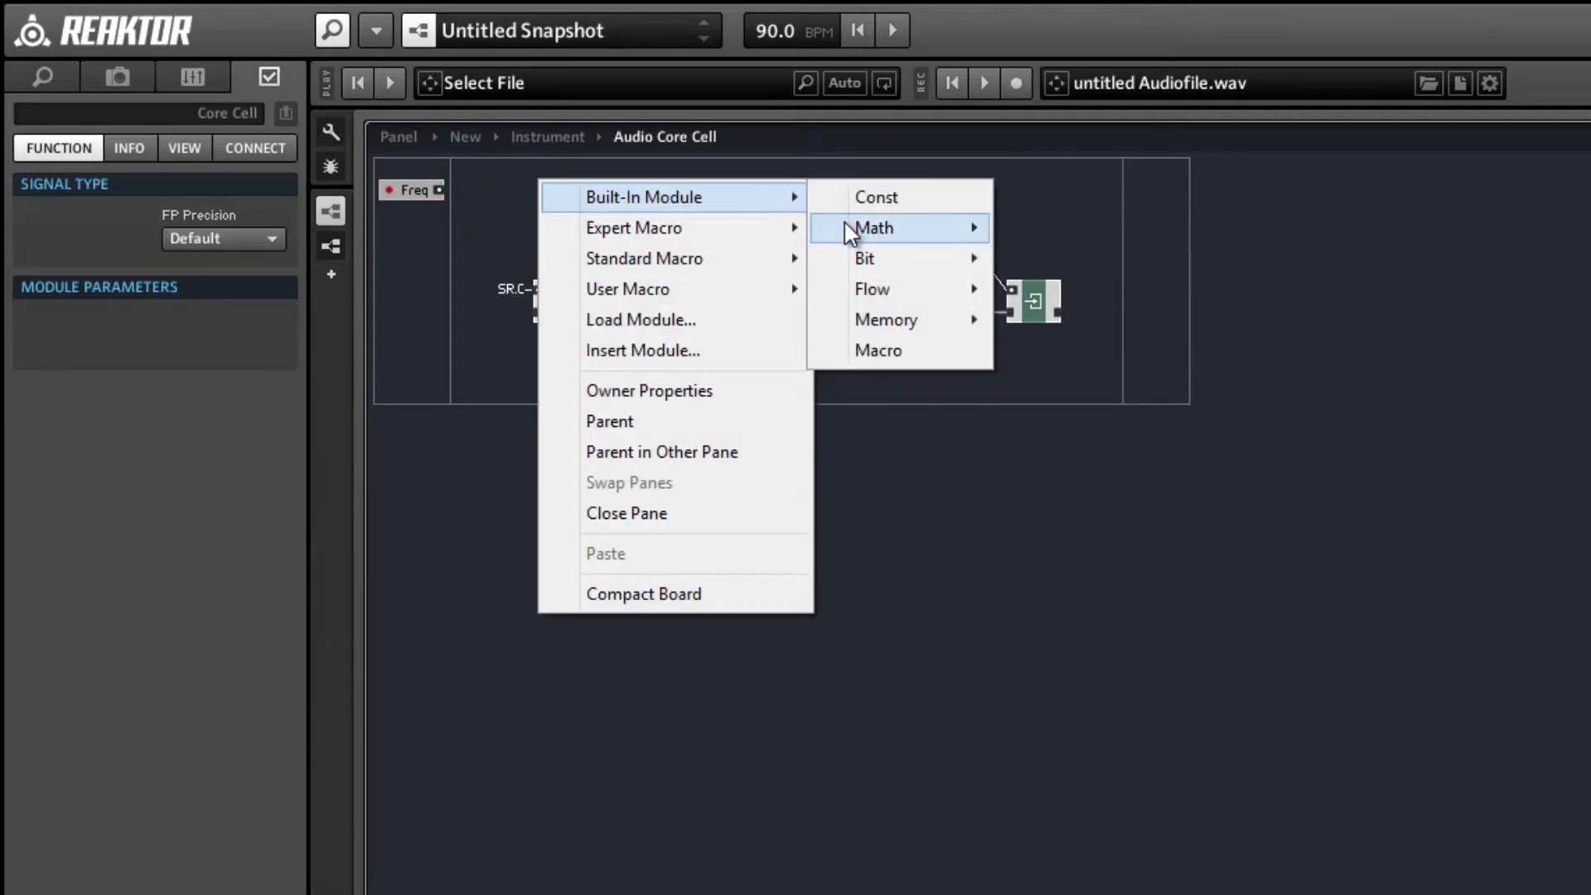
{"action": "mouse_move", "coordinate": [849, 232]}
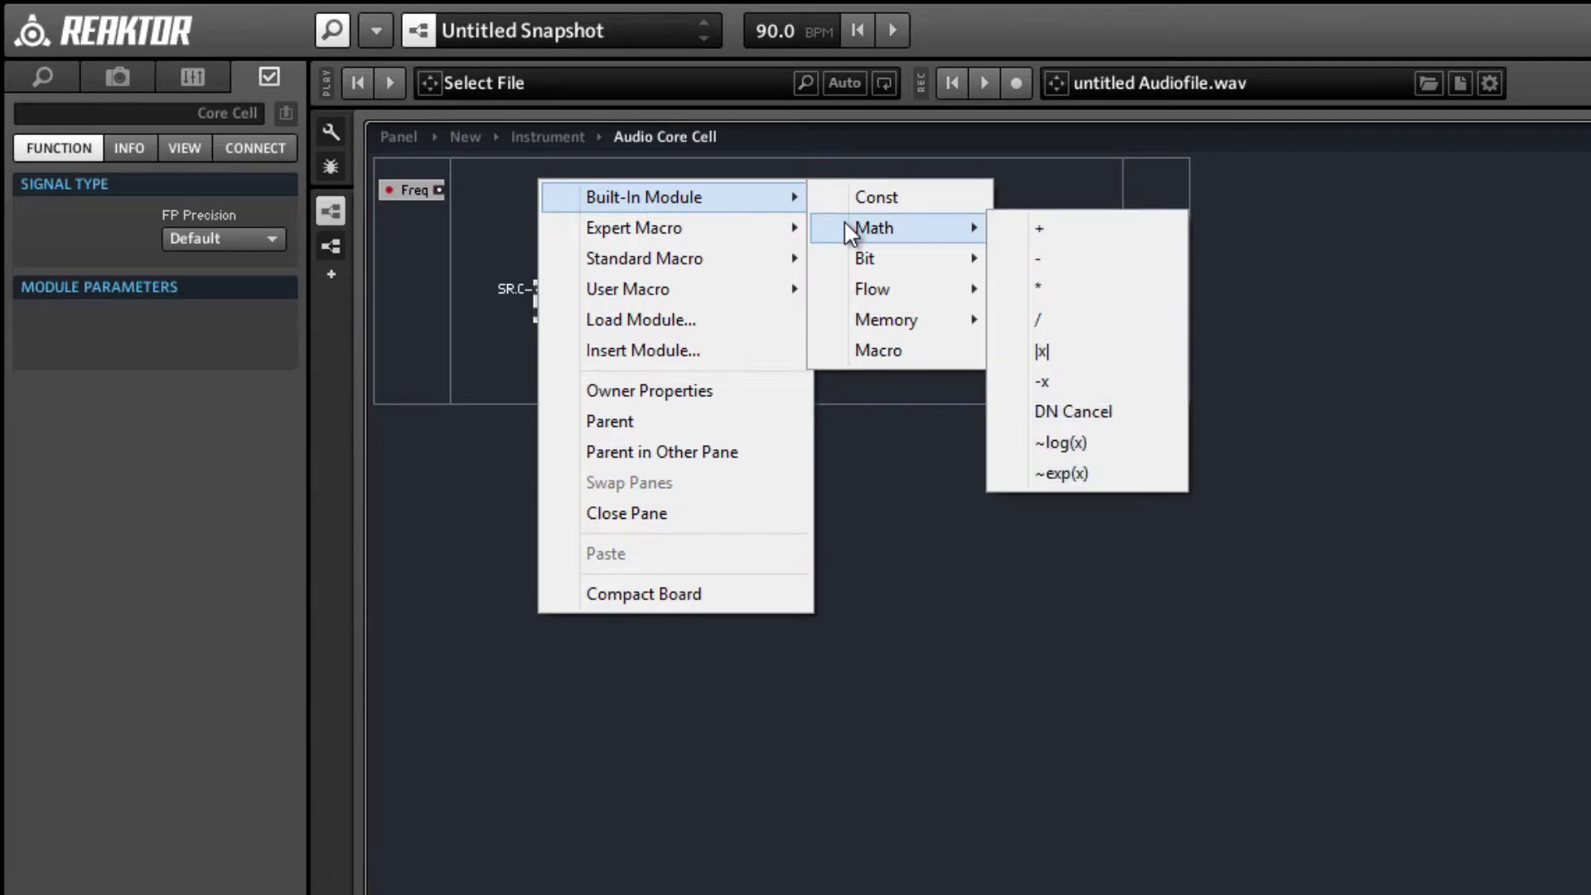
{"action": "left_click", "coordinate": [1048, 316]}
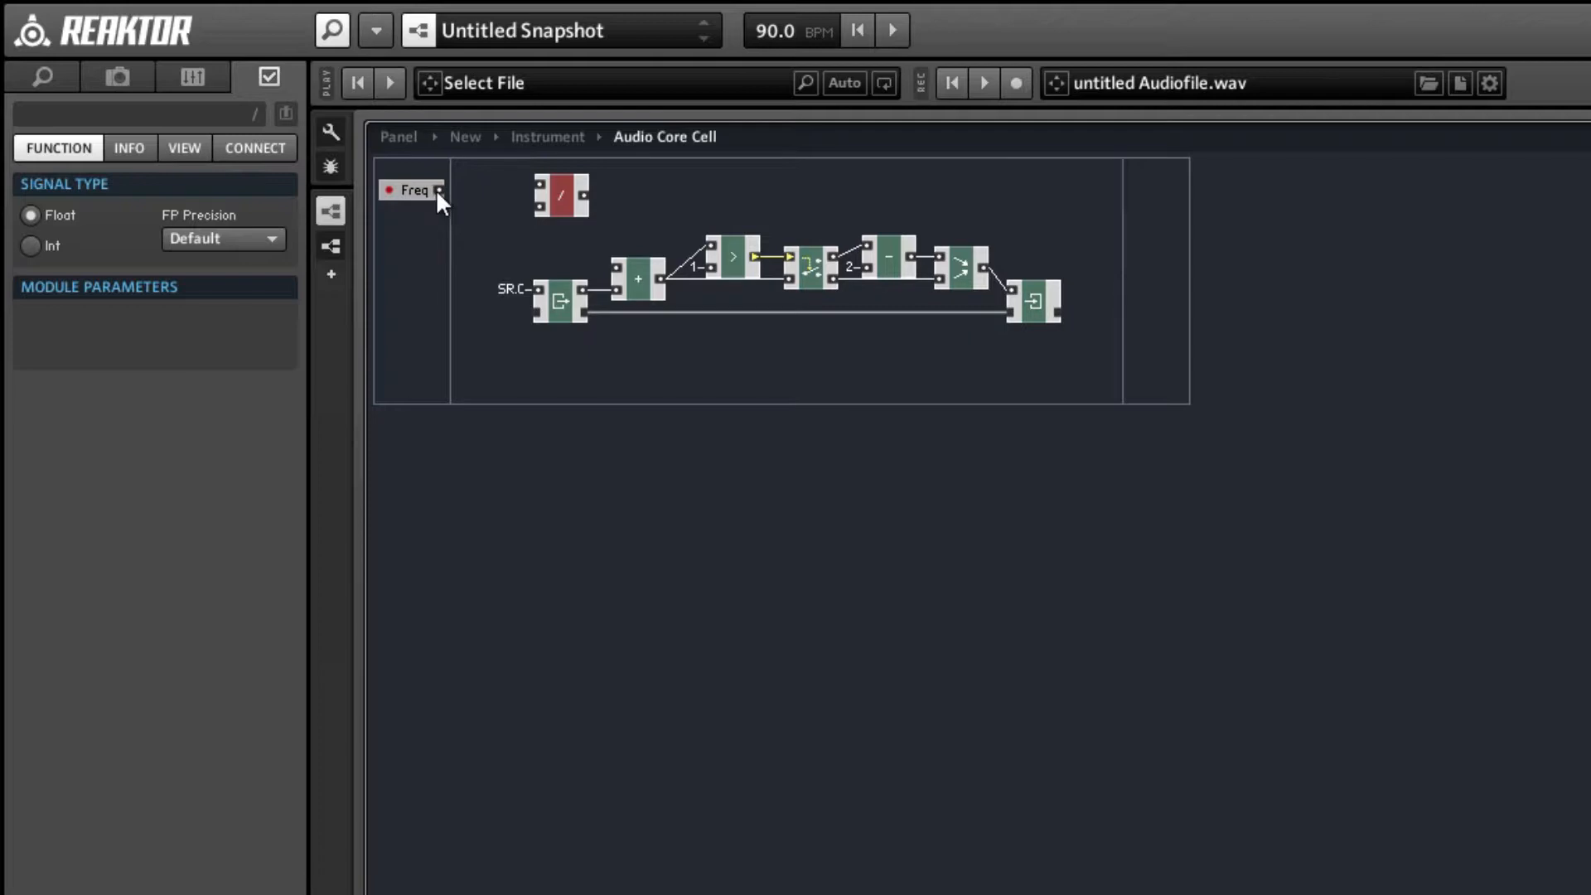
Wire Freq to the upper input of the / module and connect its lower input to SR.R.
{"action": "left_click_drag", "start_coordinate": [500, 196], "coordinate": [532, 211]}
{"action": "right_click", "coordinate": [516, 214]}
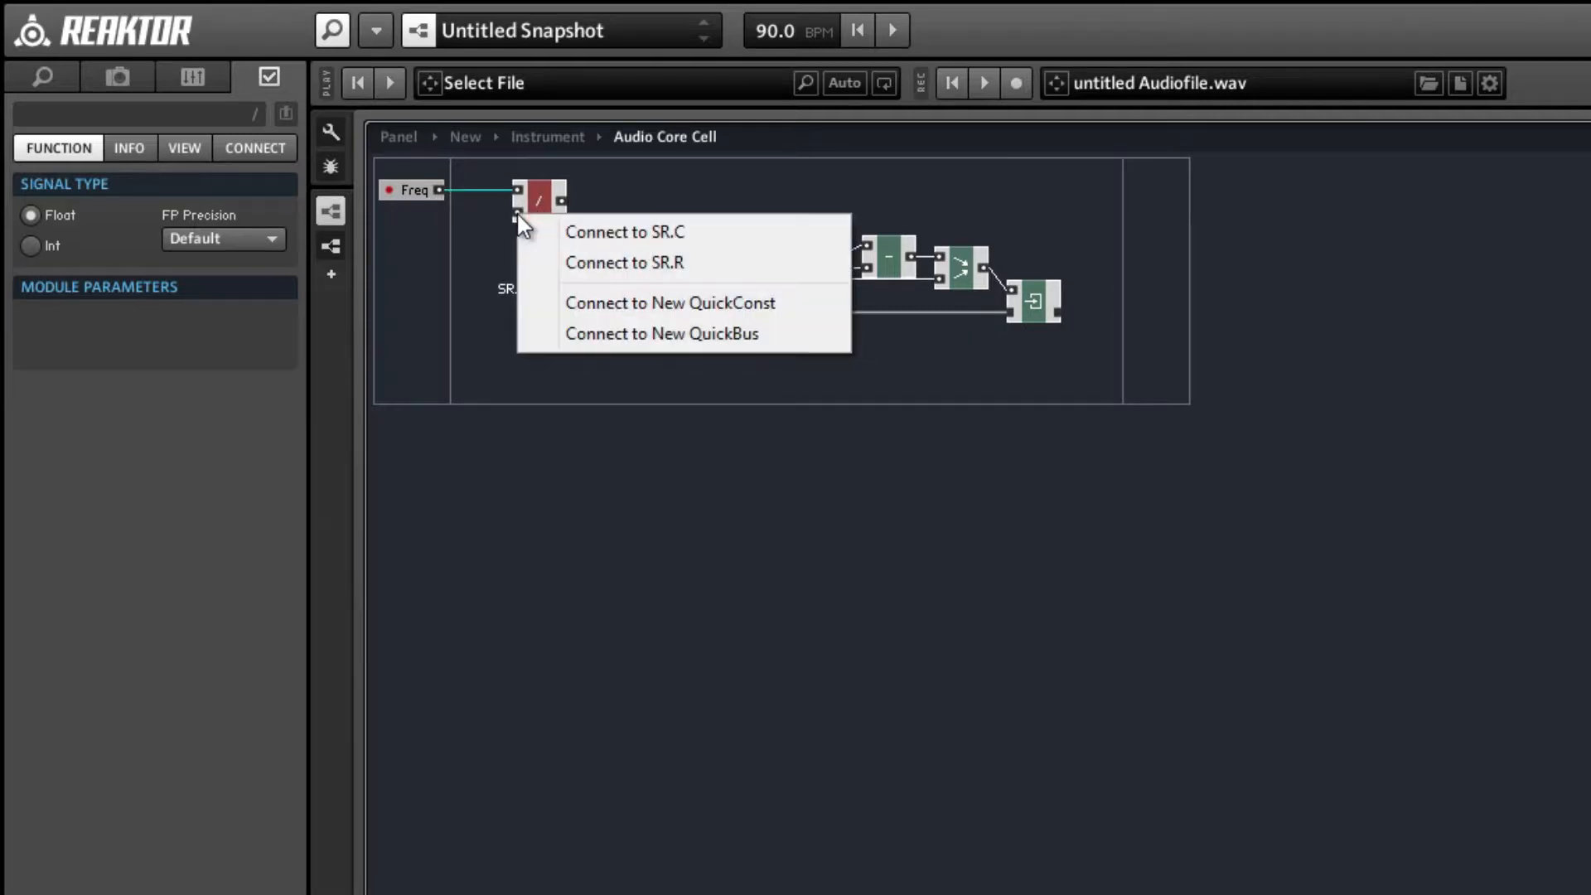
{"action": "left_click", "coordinate": [545, 257]}
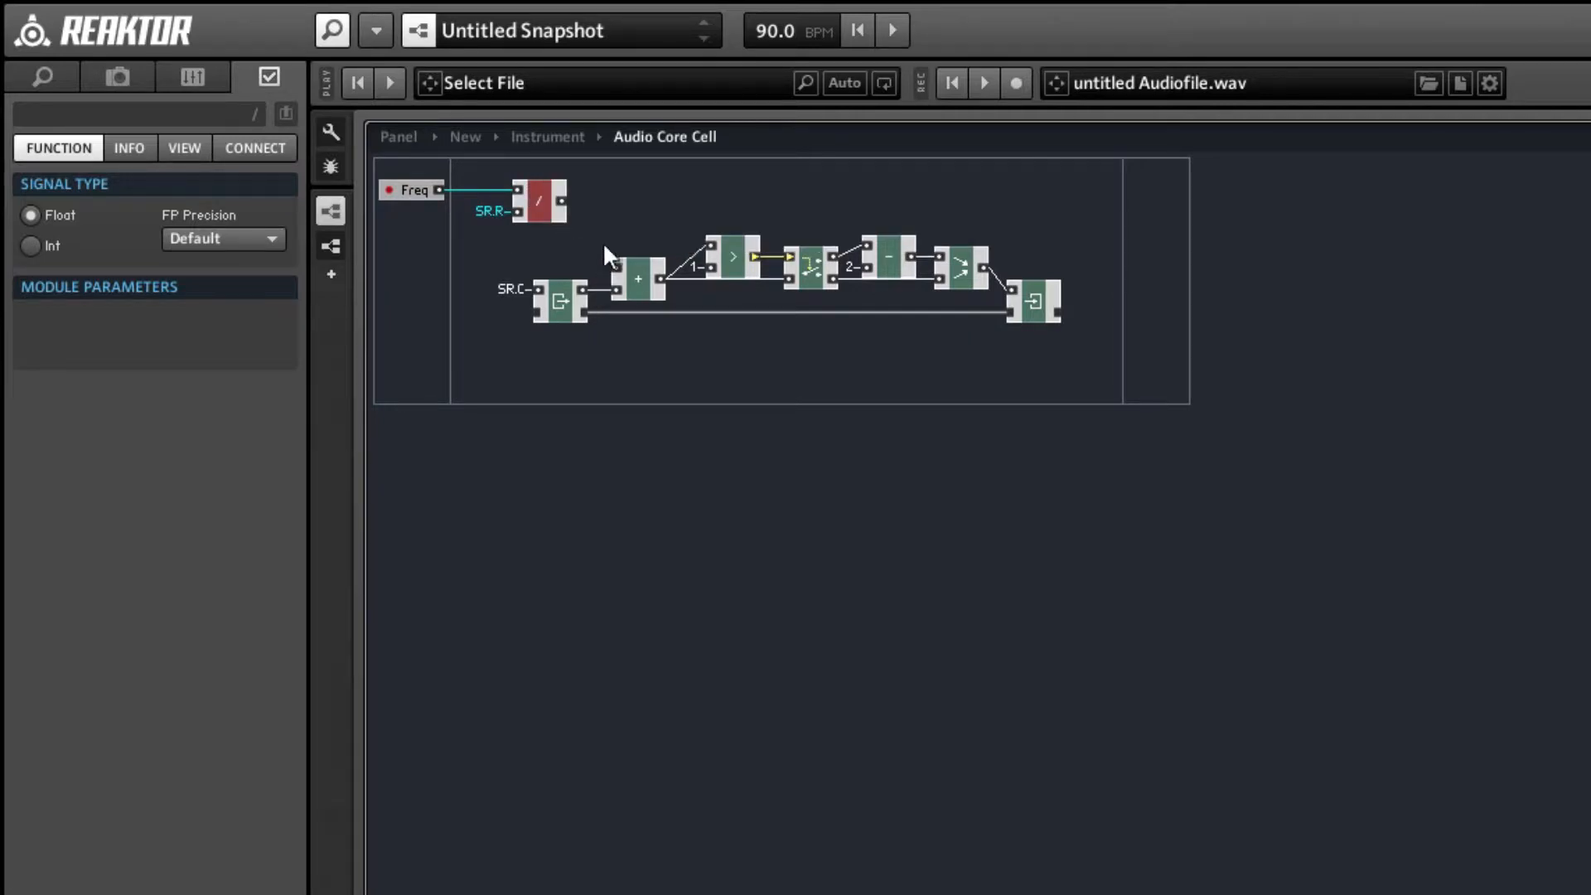
Add a * math module after the / module and wire the / output to its upper input.
{"action": "right_click", "coordinate": [634, 195]}
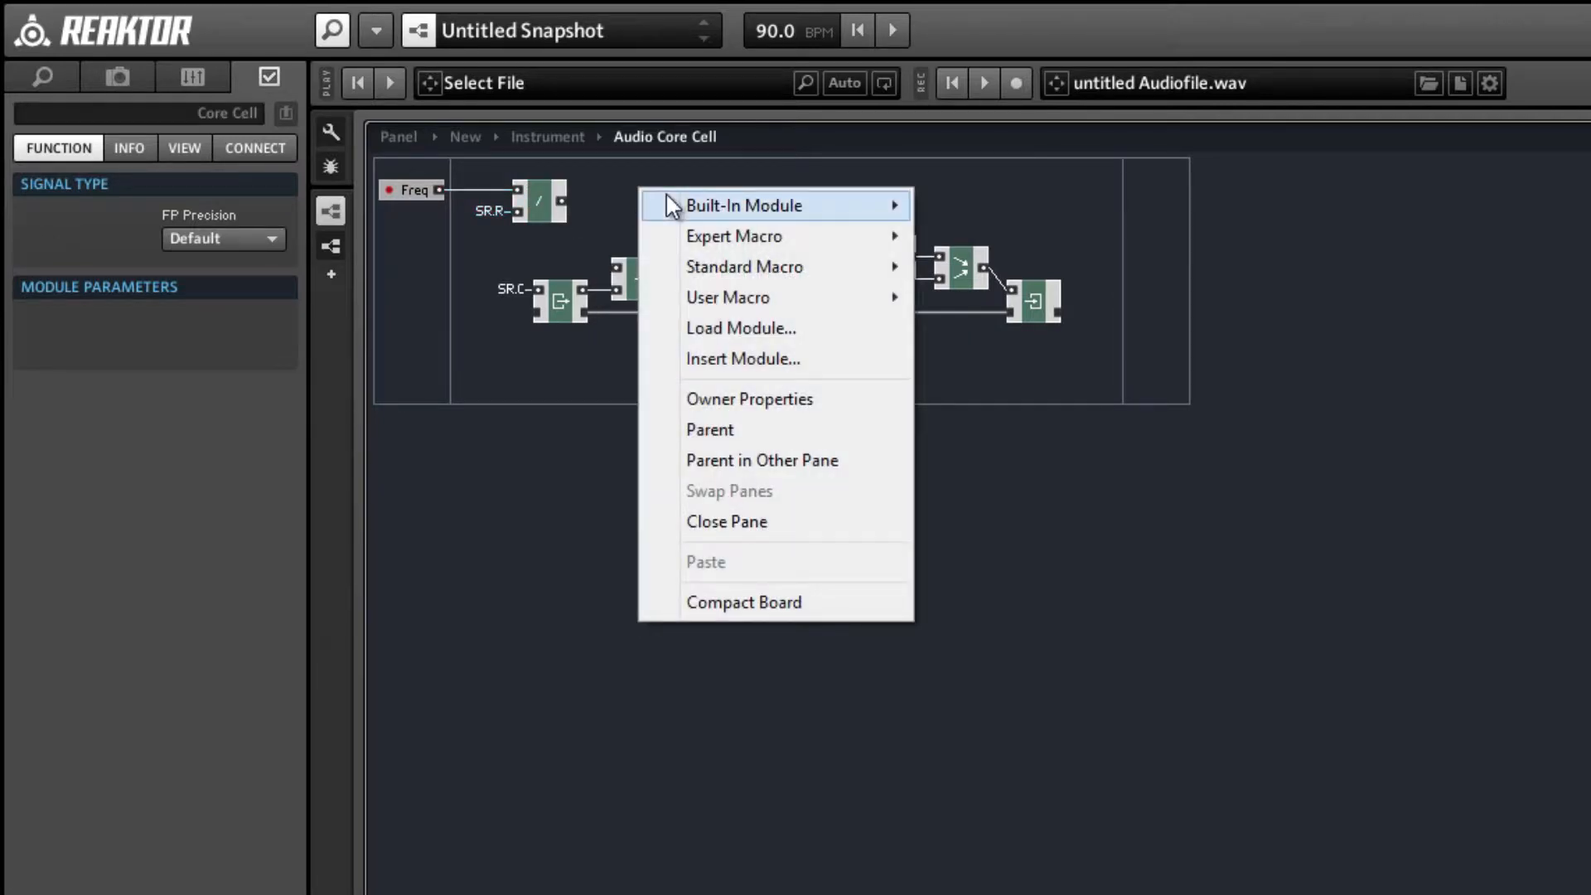
{"action": "mouse_move", "coordinate": [687, 205]}
{"action": "mouse_move", "coordinate": [1006, 244]}
{"action": "left_click", "coordinate": [1193, 296]}
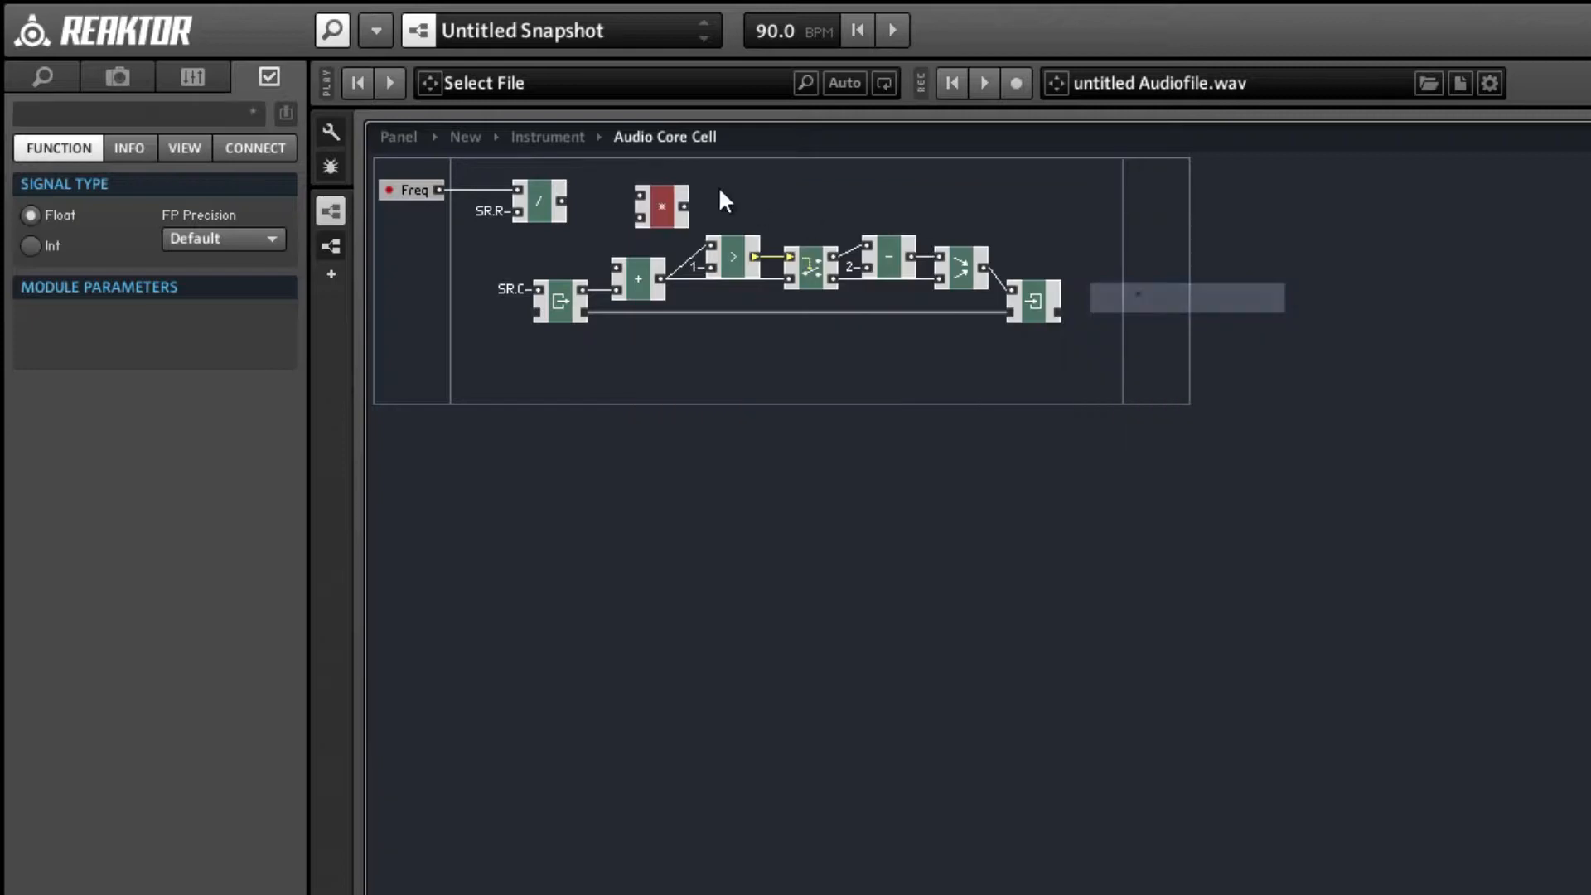
{"action": "left_click_drag", "start_coordinate": [564, 199], "coordinate": [642, 211]}
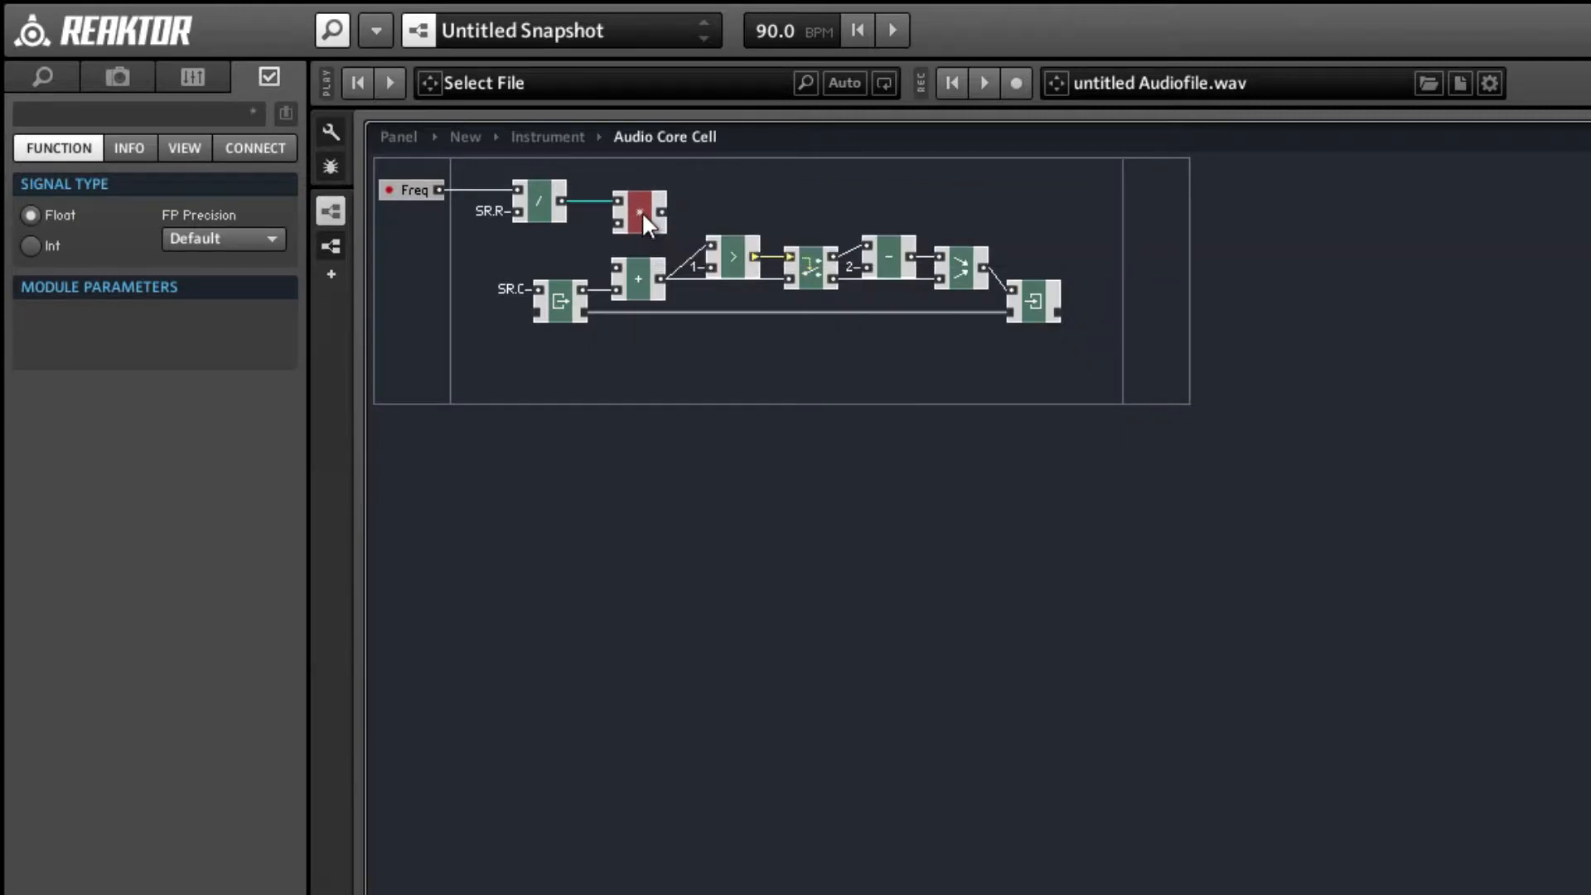
Connect a new QuickConst with value 2 to the lower input of the * module.
{"action": "right_click", "coordinate": [614, 217]}
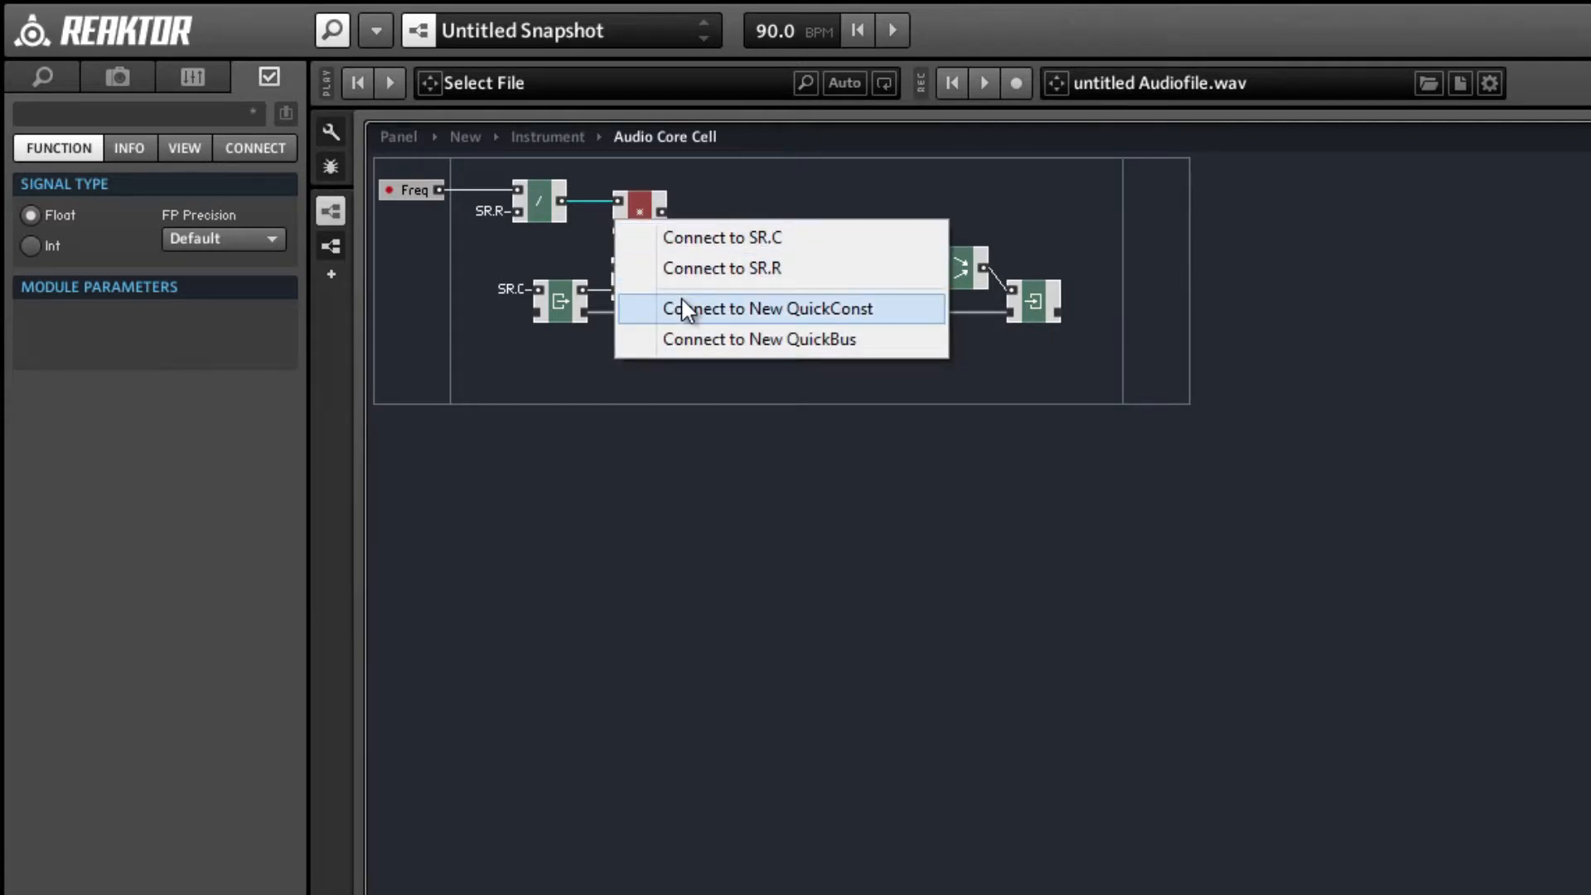
{"action": "left_click", "coordinate": [685, 309]}
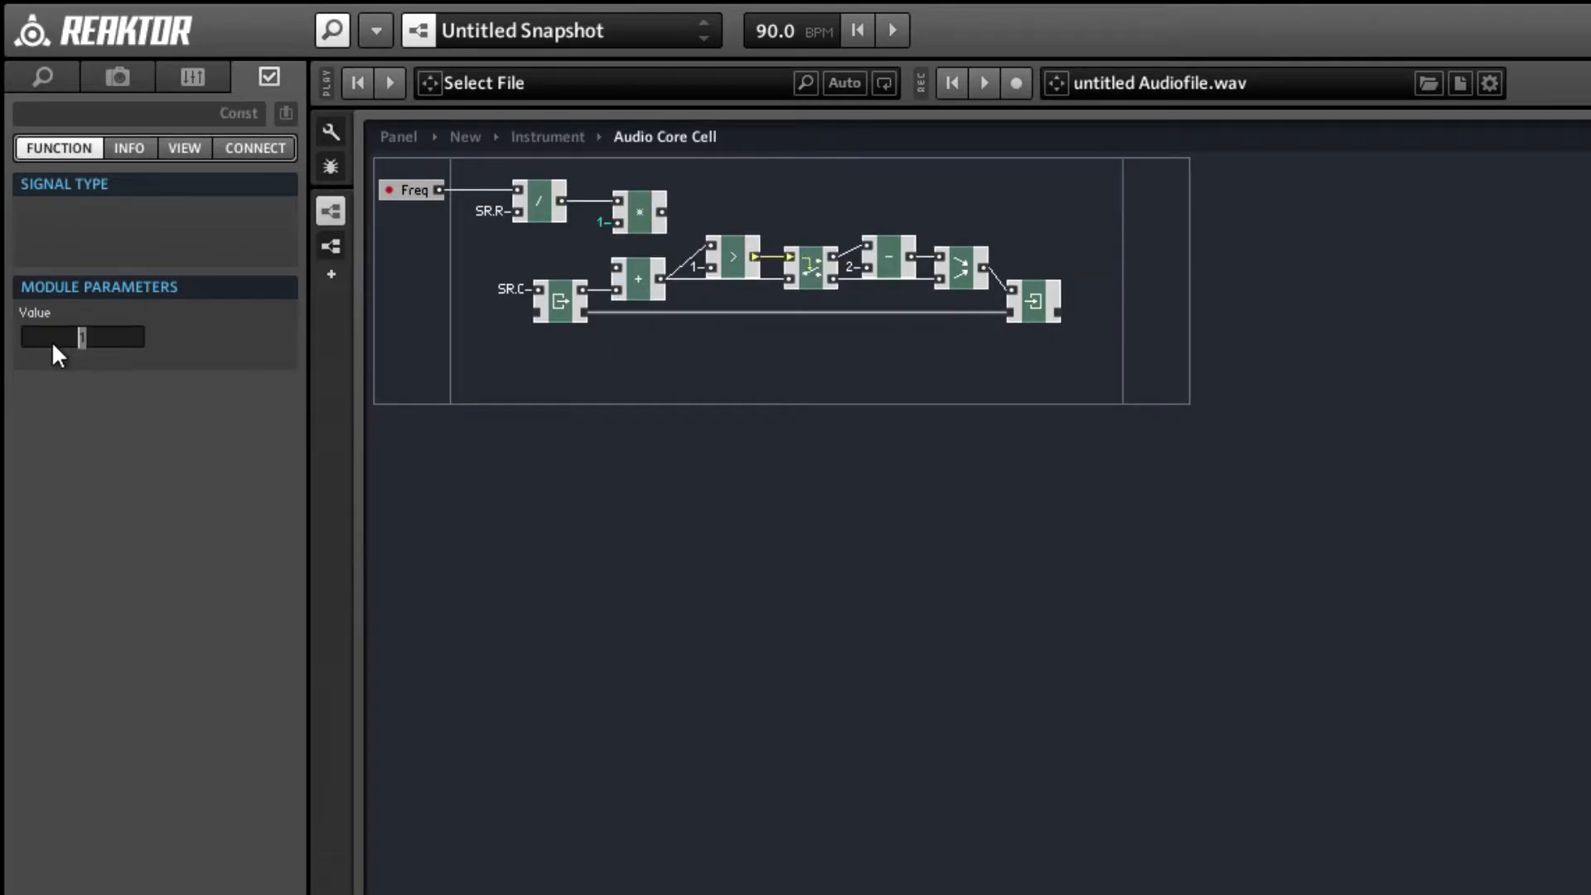
{"action": "type", "text": "2"}
{"action": "left_click", "coordinate": [548, 385]}
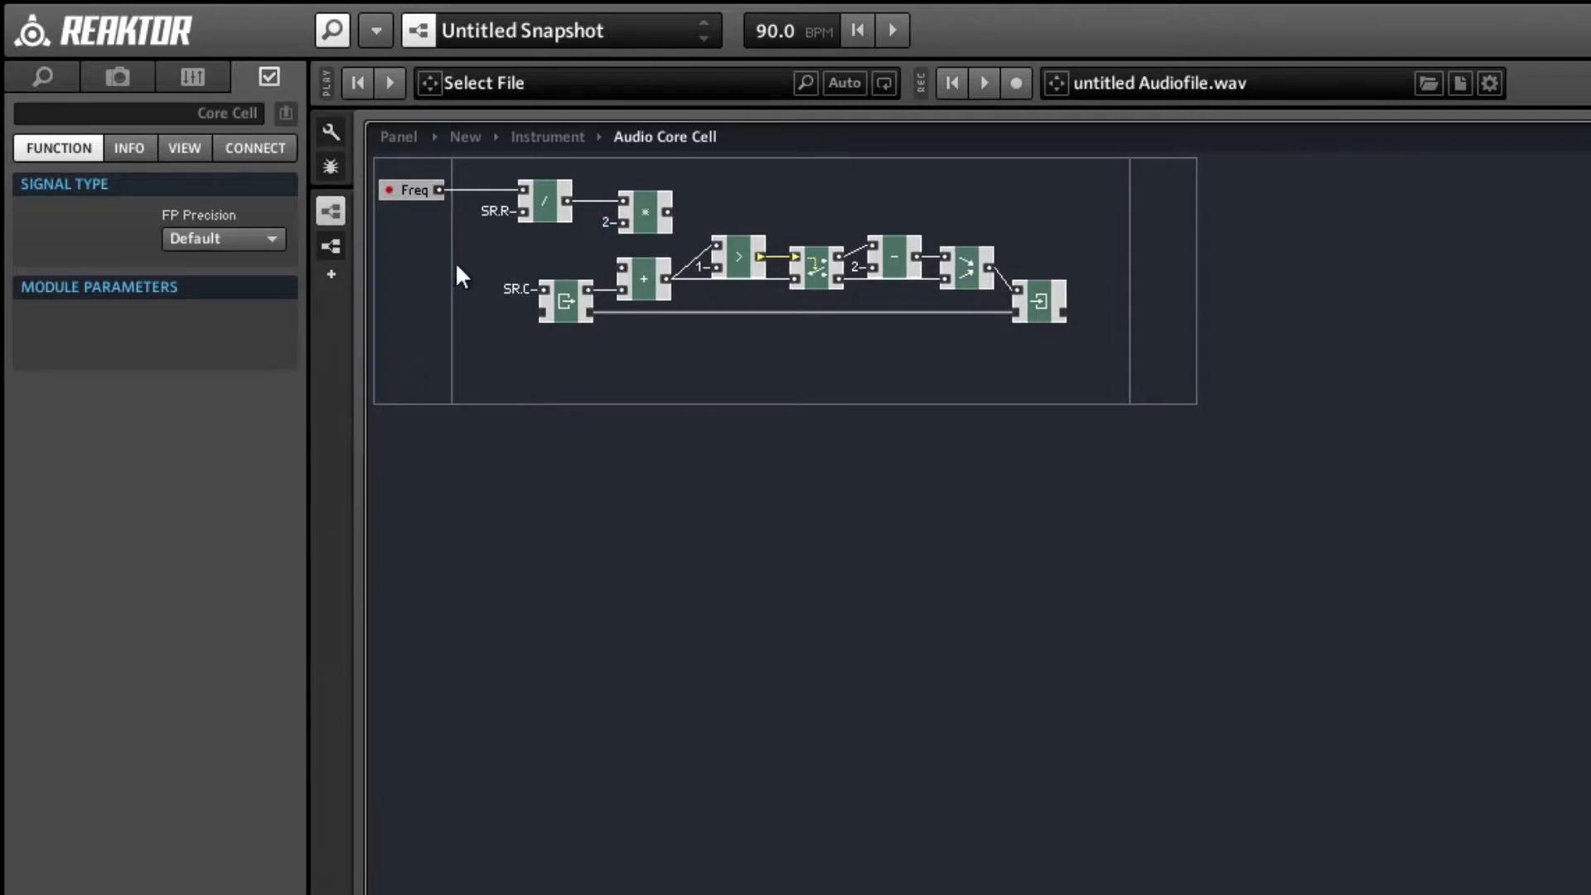
Shift the accumulator modules right, wire the * output to the + module's upper input, and align the Freq, / and * modules with them.
{"action": "left_click_drag", "start_coordinate": [477, 264], "coordinate": [1012, 380]}
{"action": "left_click_drag", "start_coordinate": [558, 309], "coordinate": [659, 307]}
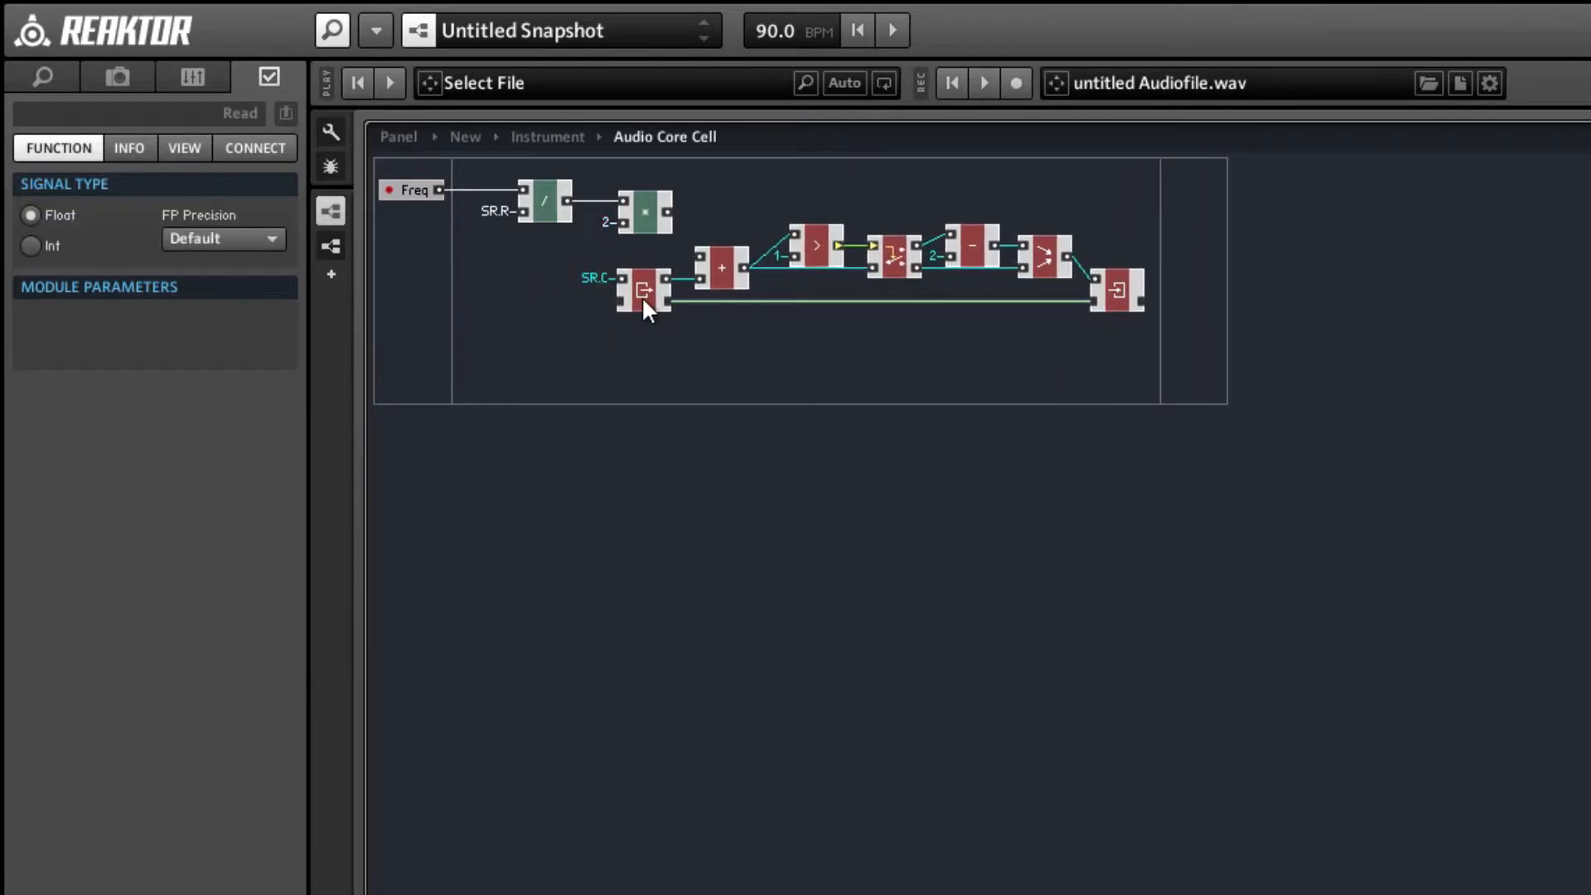
{"action": "left_click", "coordinate": [750, 335]}
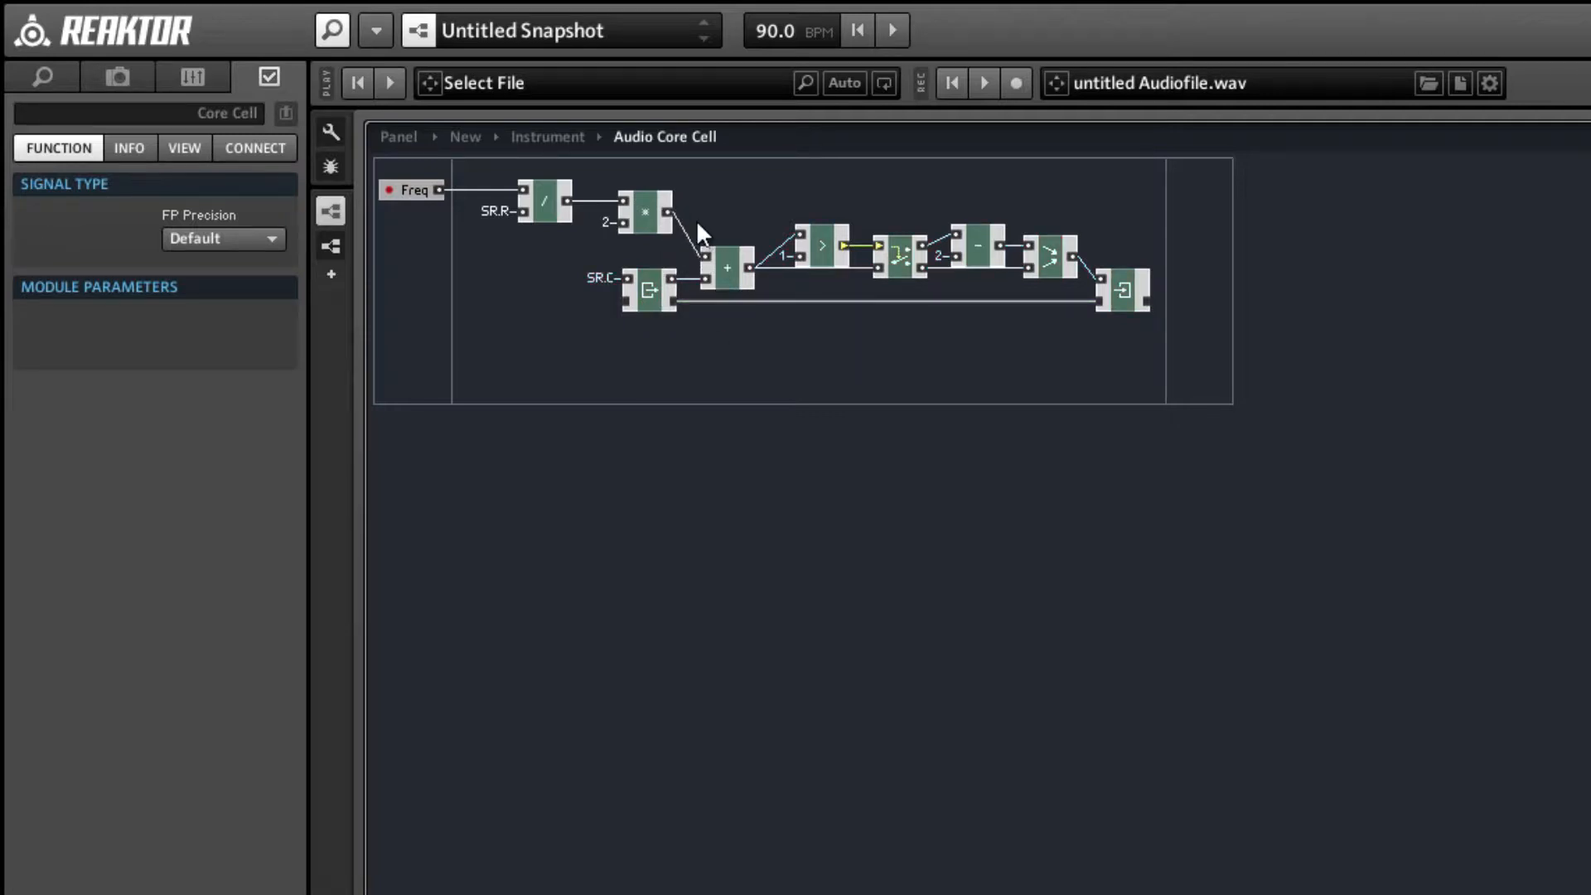
{"action": "left_click_drag", "start_coordinate": [695, 245], "coordinate": [421, 222]}
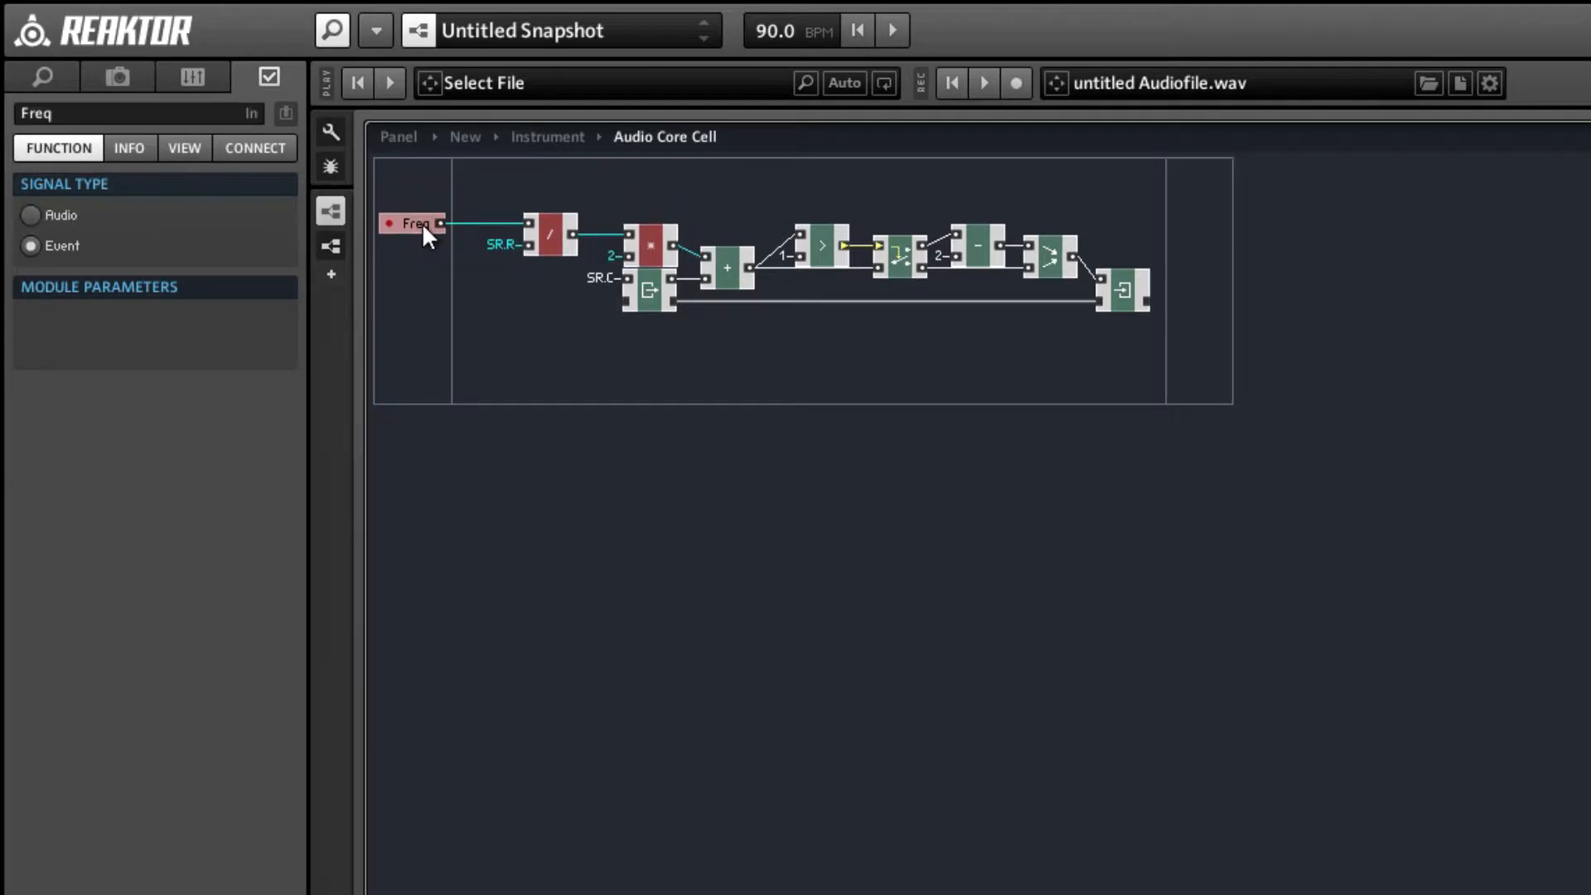
{"action": "left_click", "coordinate": [759, 348]}
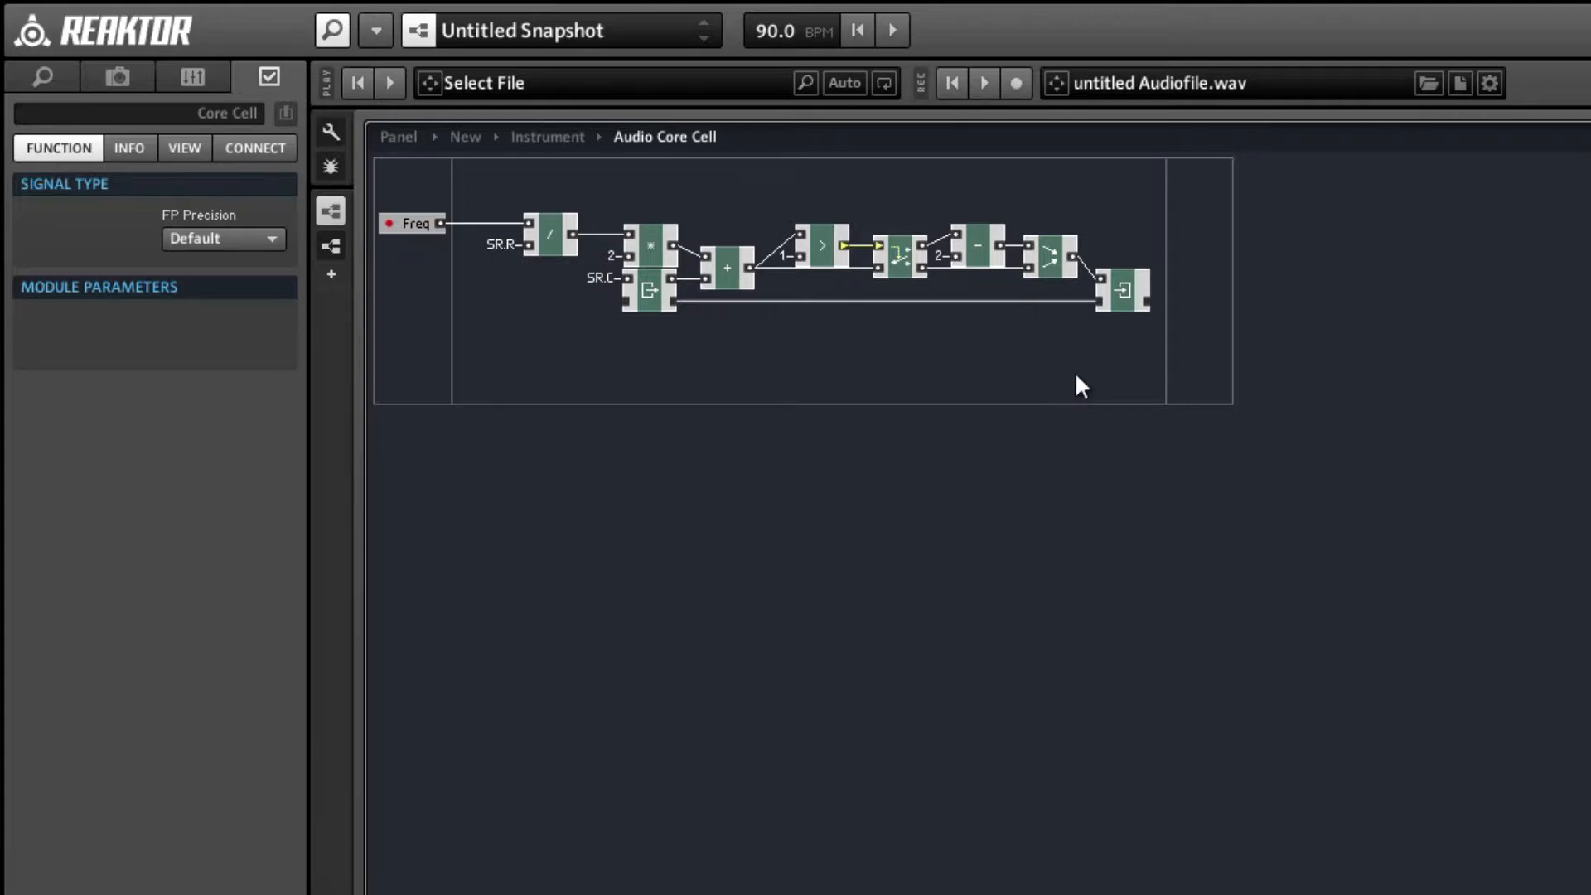
Add an output port to the core cell, wire the Merge output to it and align it with the Merge.
{"action": "right_click", "coordinate": [1205, 245]}
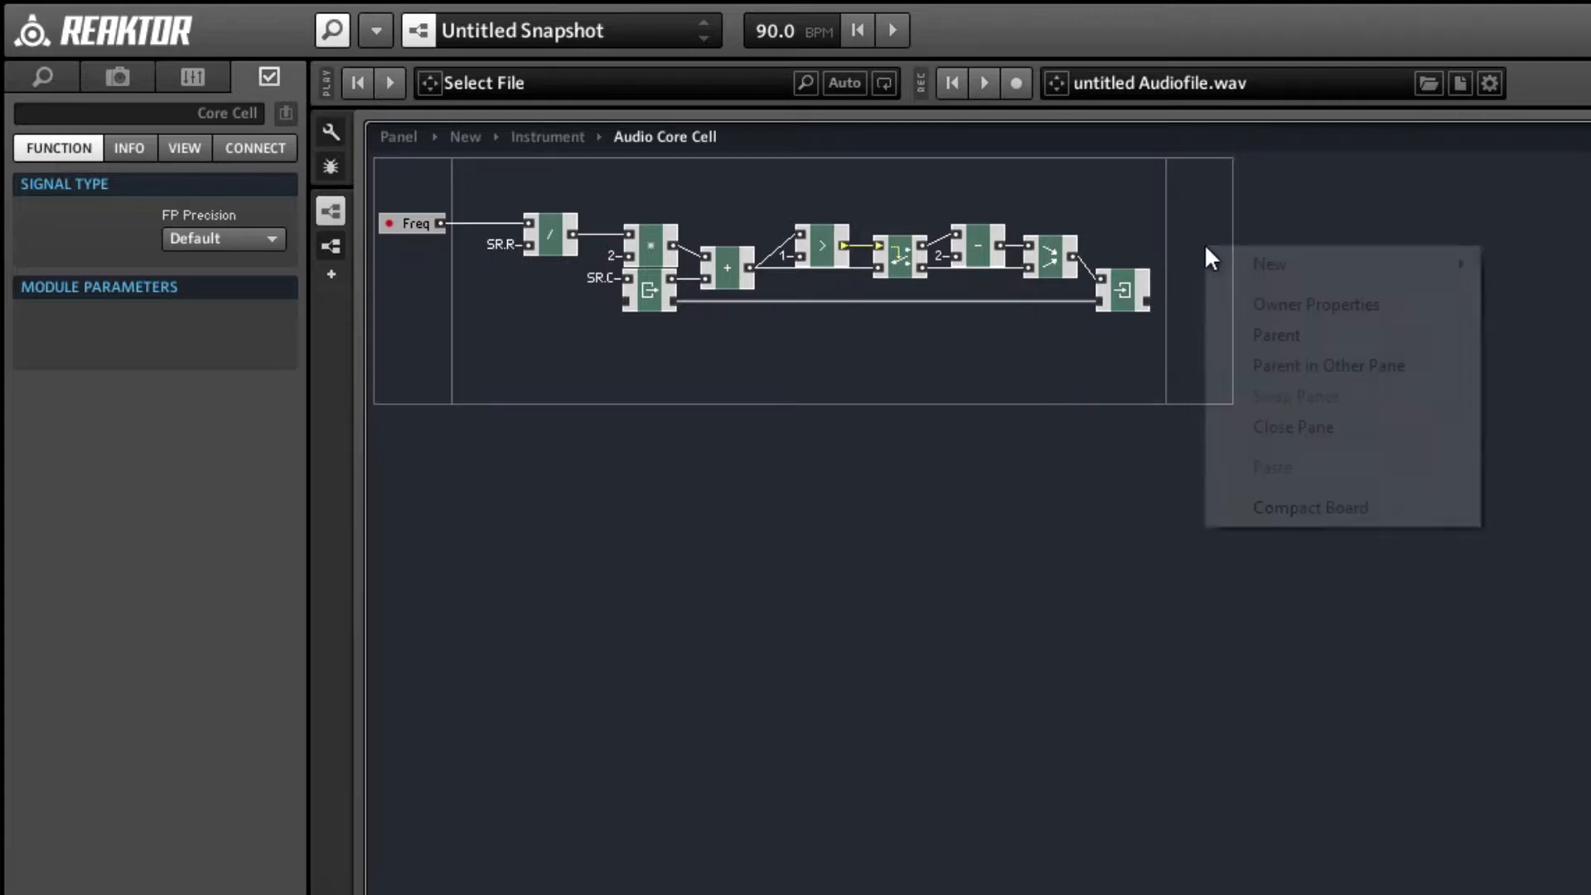
{"action": "mouse_move", "coordinate": [1276, 262]}
{"action": "left_click", "coordinate": [1504, 265]}
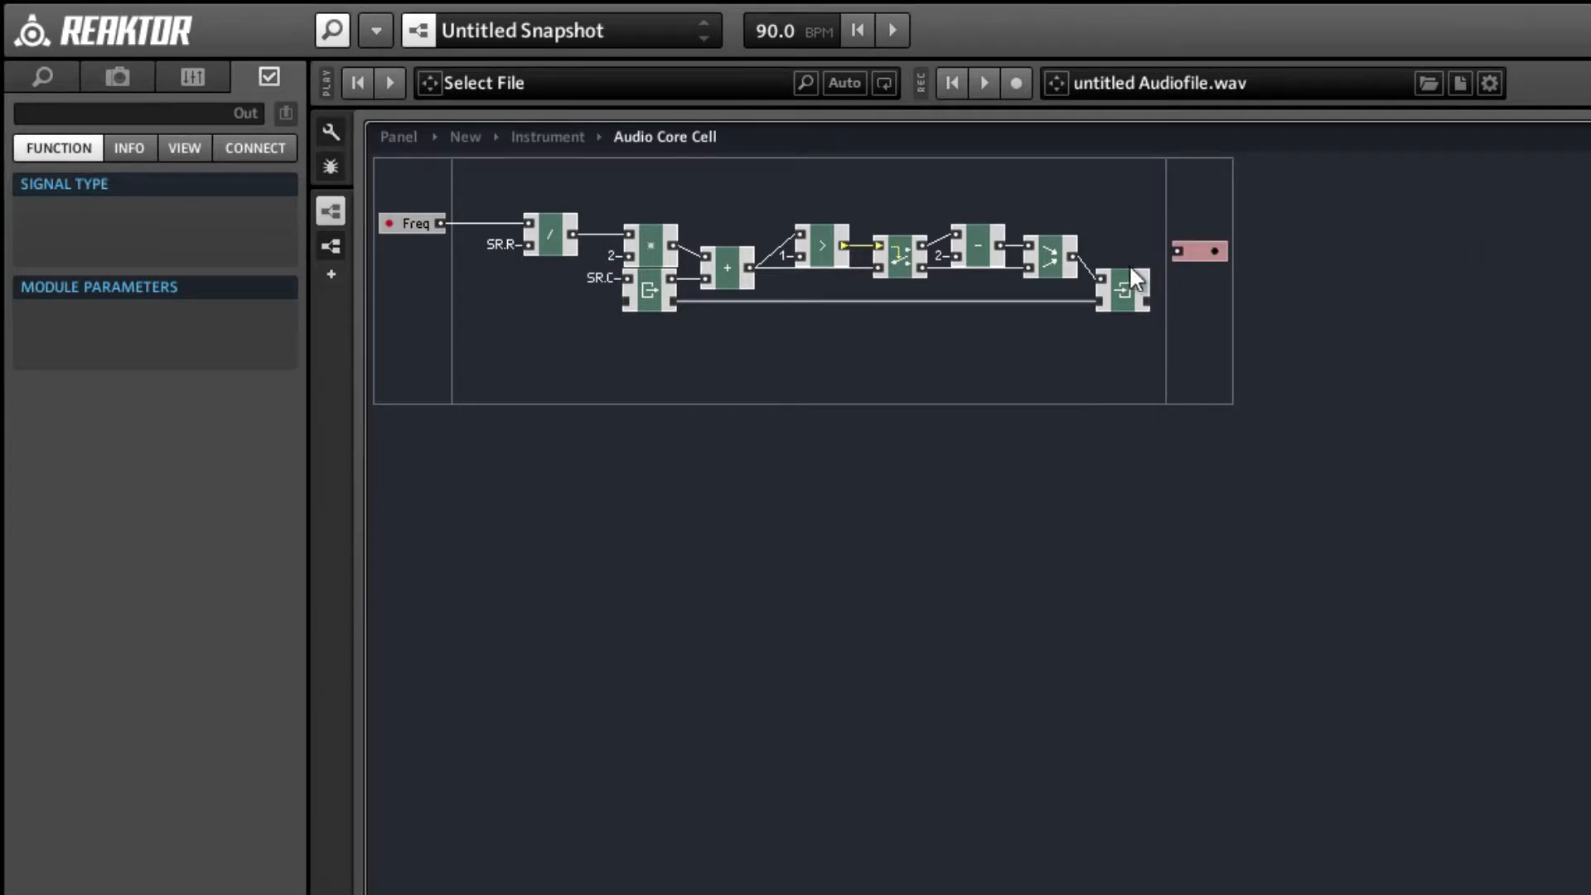
{"action": "left_click_drag", "start_coordinate": [1069, 258], "coordinate": [1175, 252]}
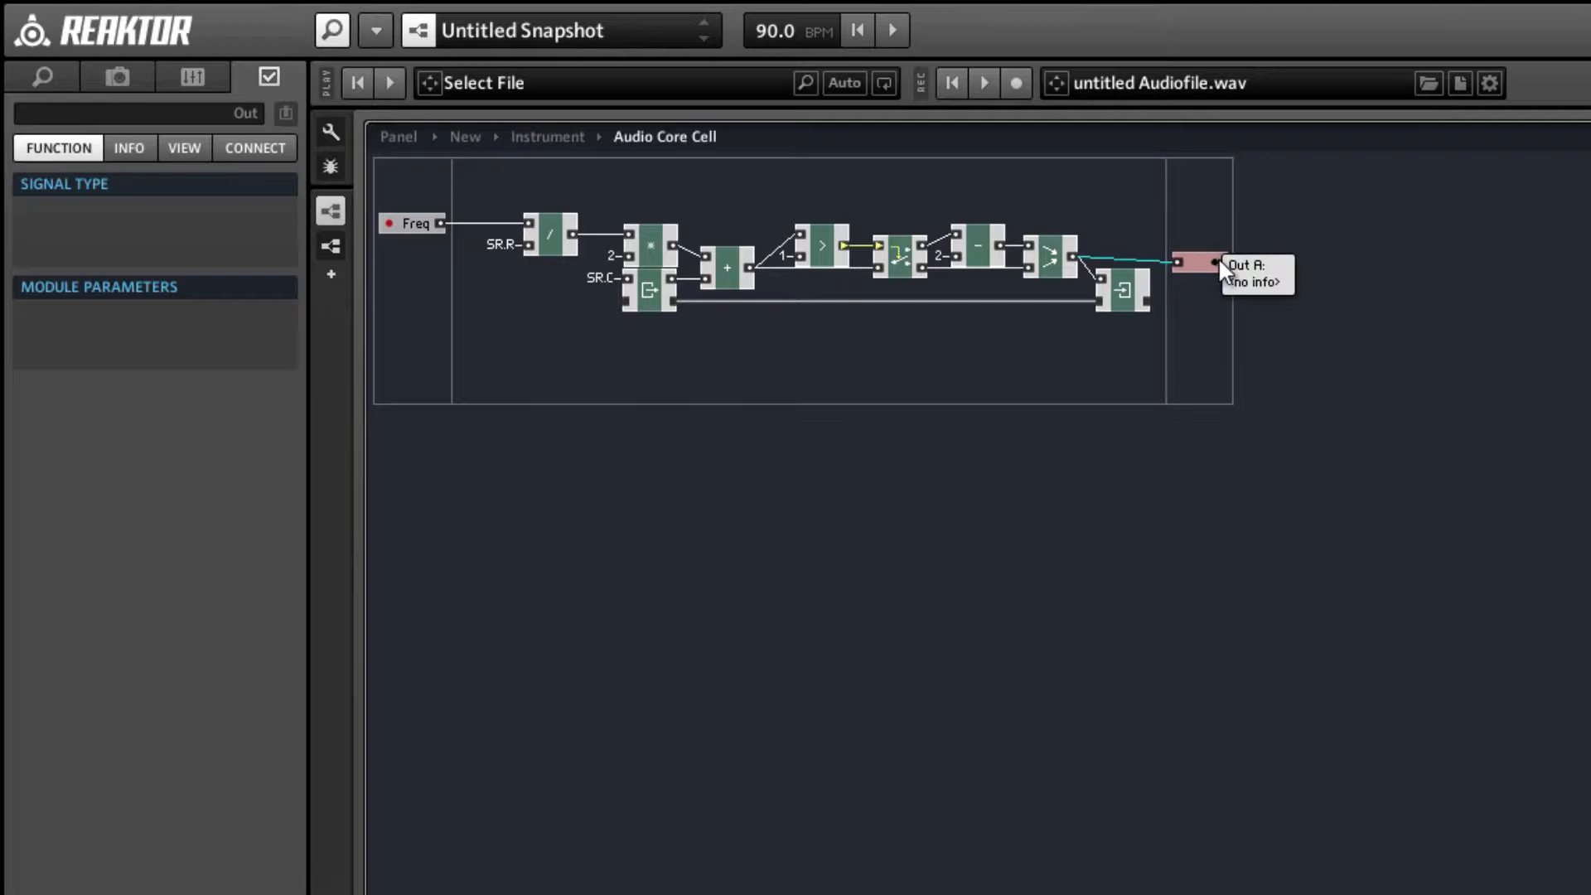
{"action": "left_click_drag", "start_coordinate": [1219, 263], "coordinate": [1219, 259]}
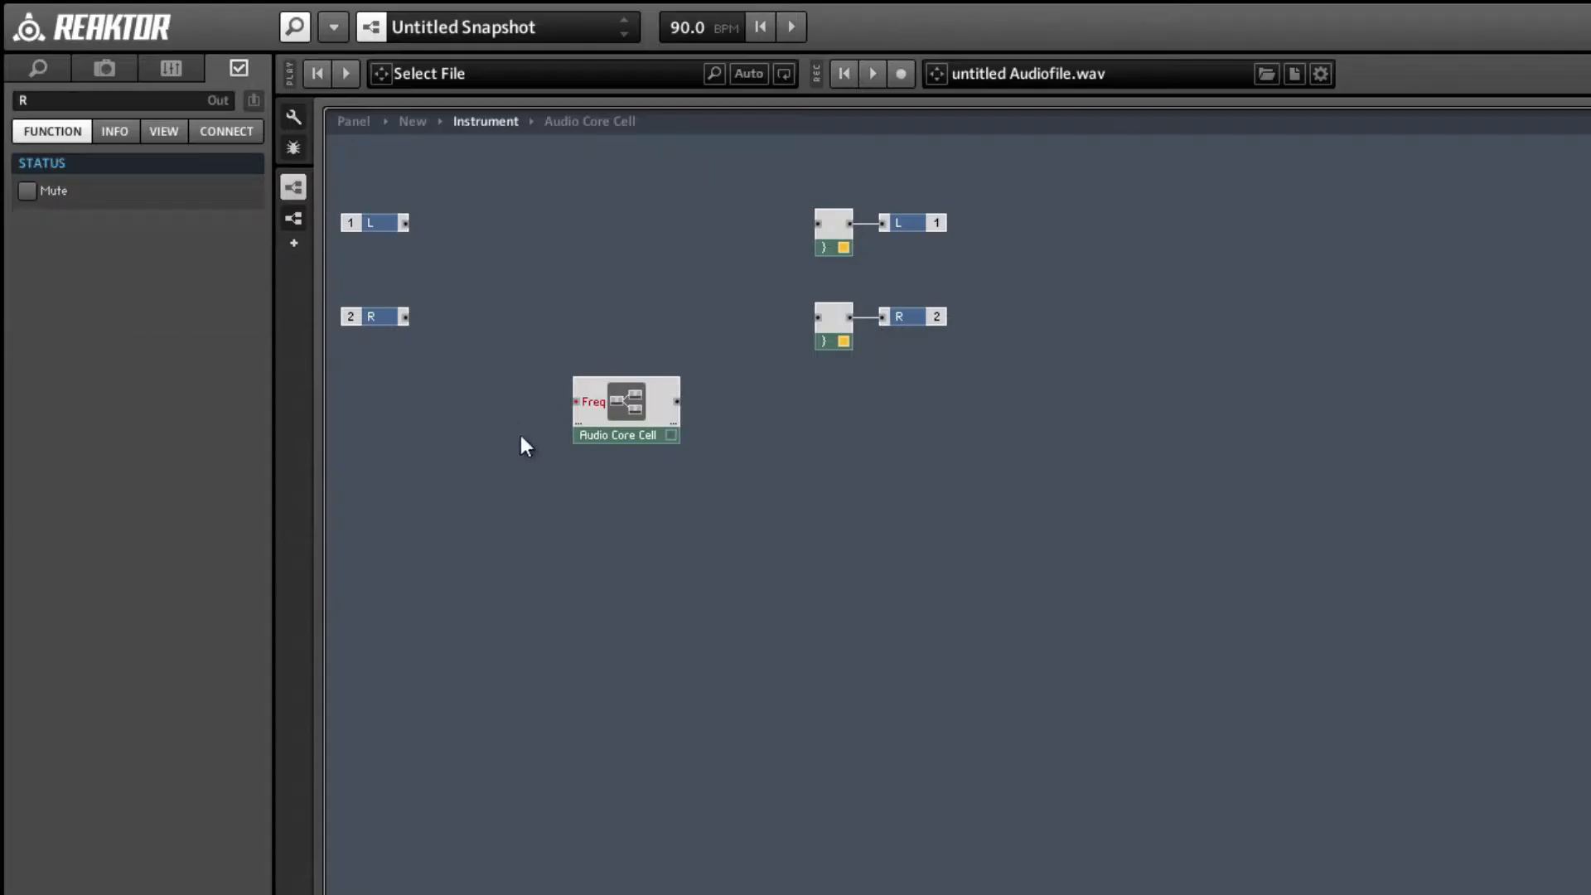
Return to the instrument structure and add an XY module beside the Audio Core Cell.
{"action": "left_click_drag", "start_coordinate": [658, 434], "coordinate": [727, 597]}
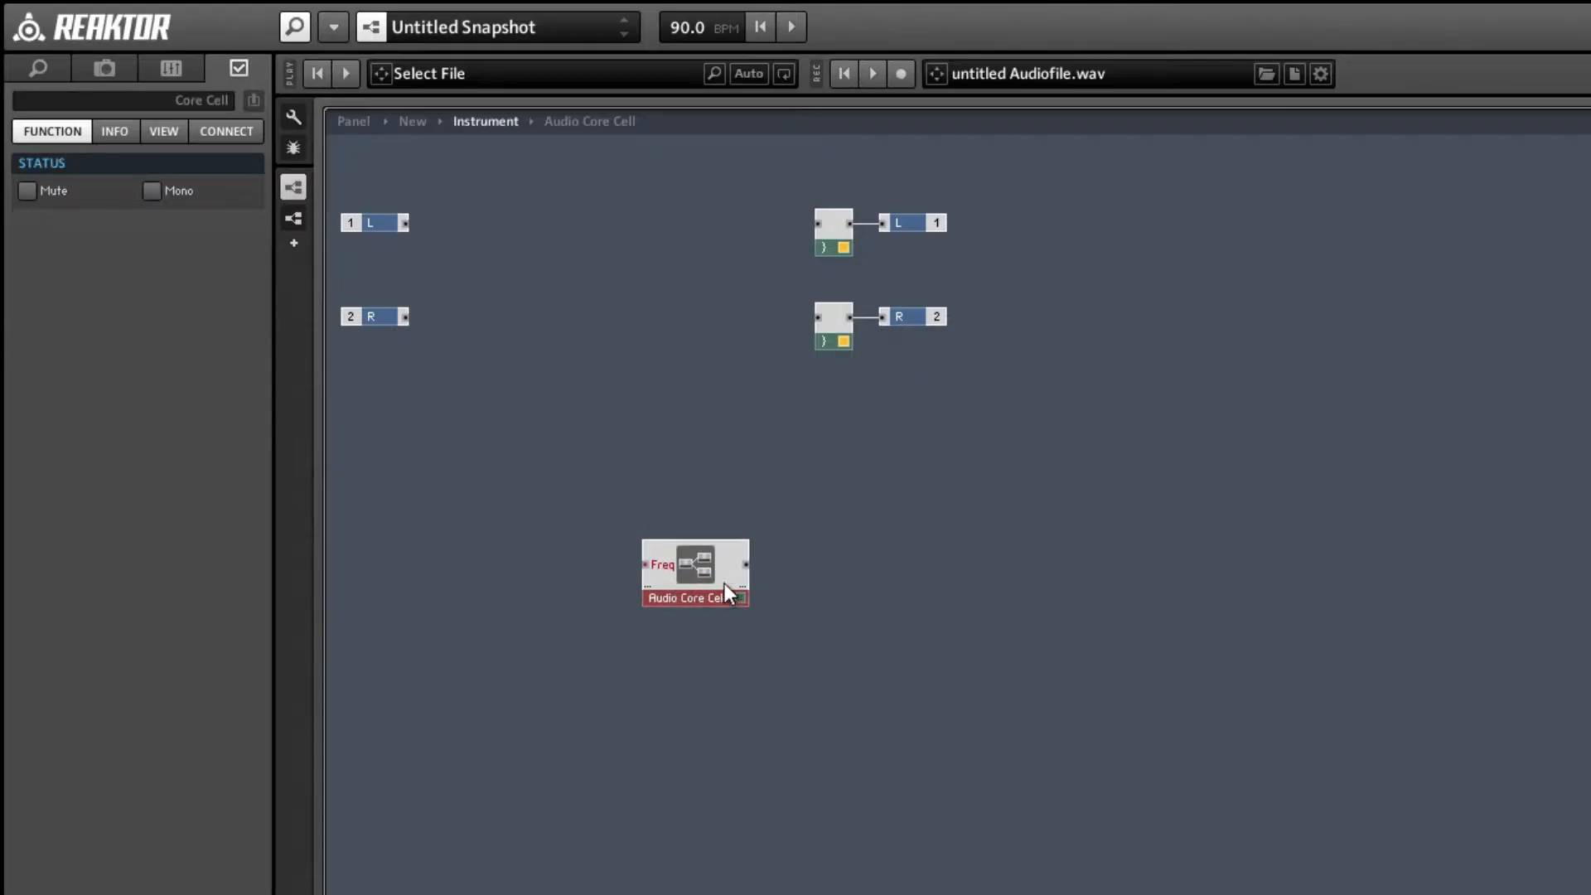
{"action": "left_click", "coordinate": [840, 604]}
{"action": "double_click", "coordinate": [840, 603]}
{"action": "type", "text": "xy"}
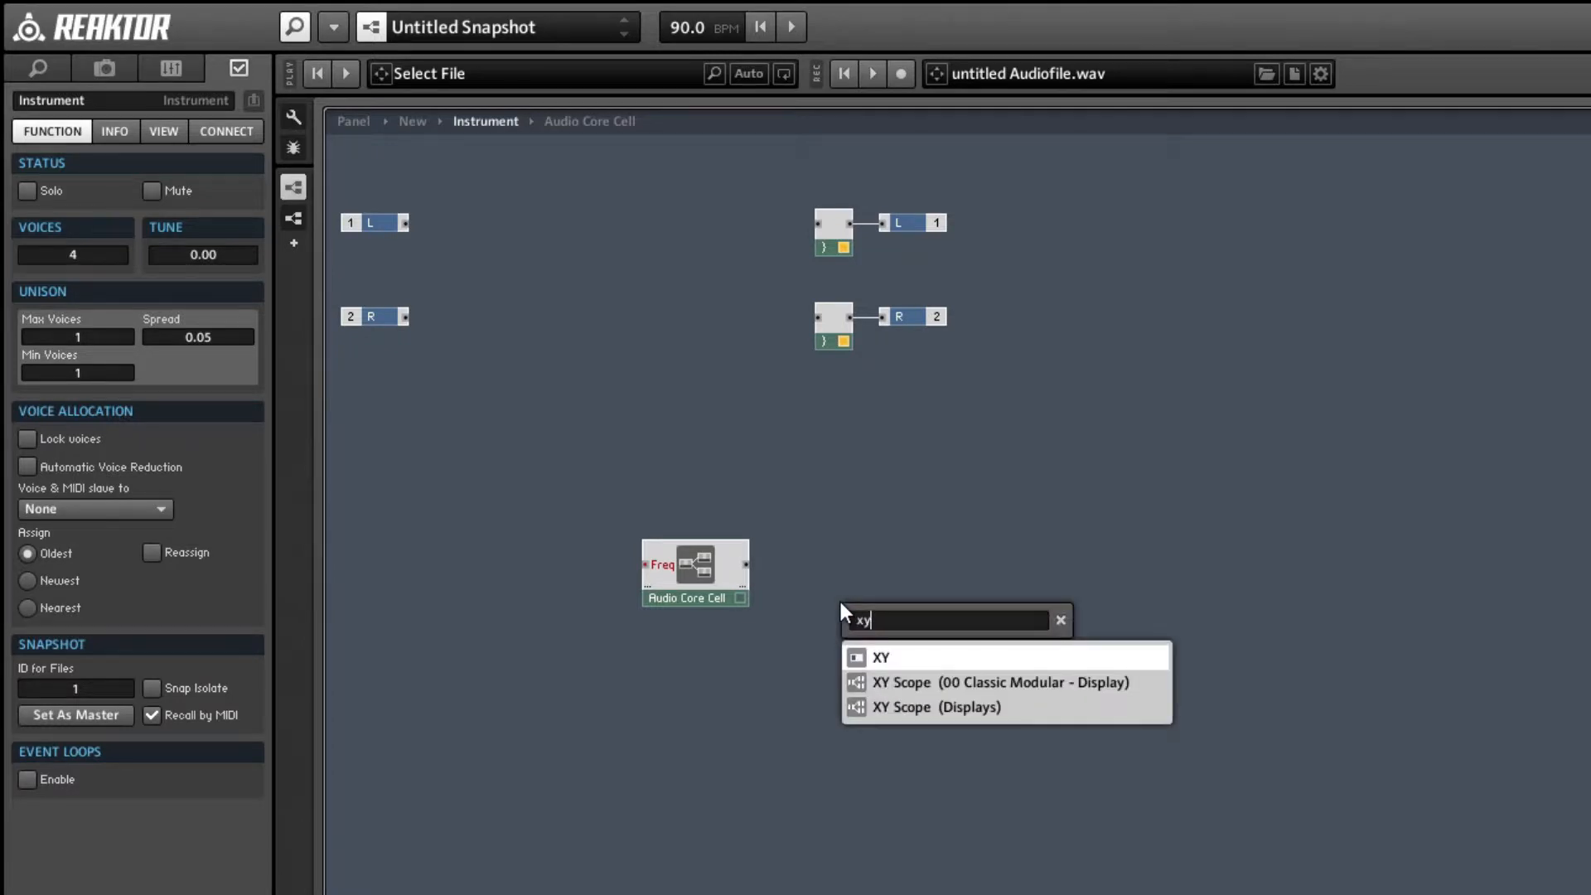
{"action": "key", "text": "Return"}
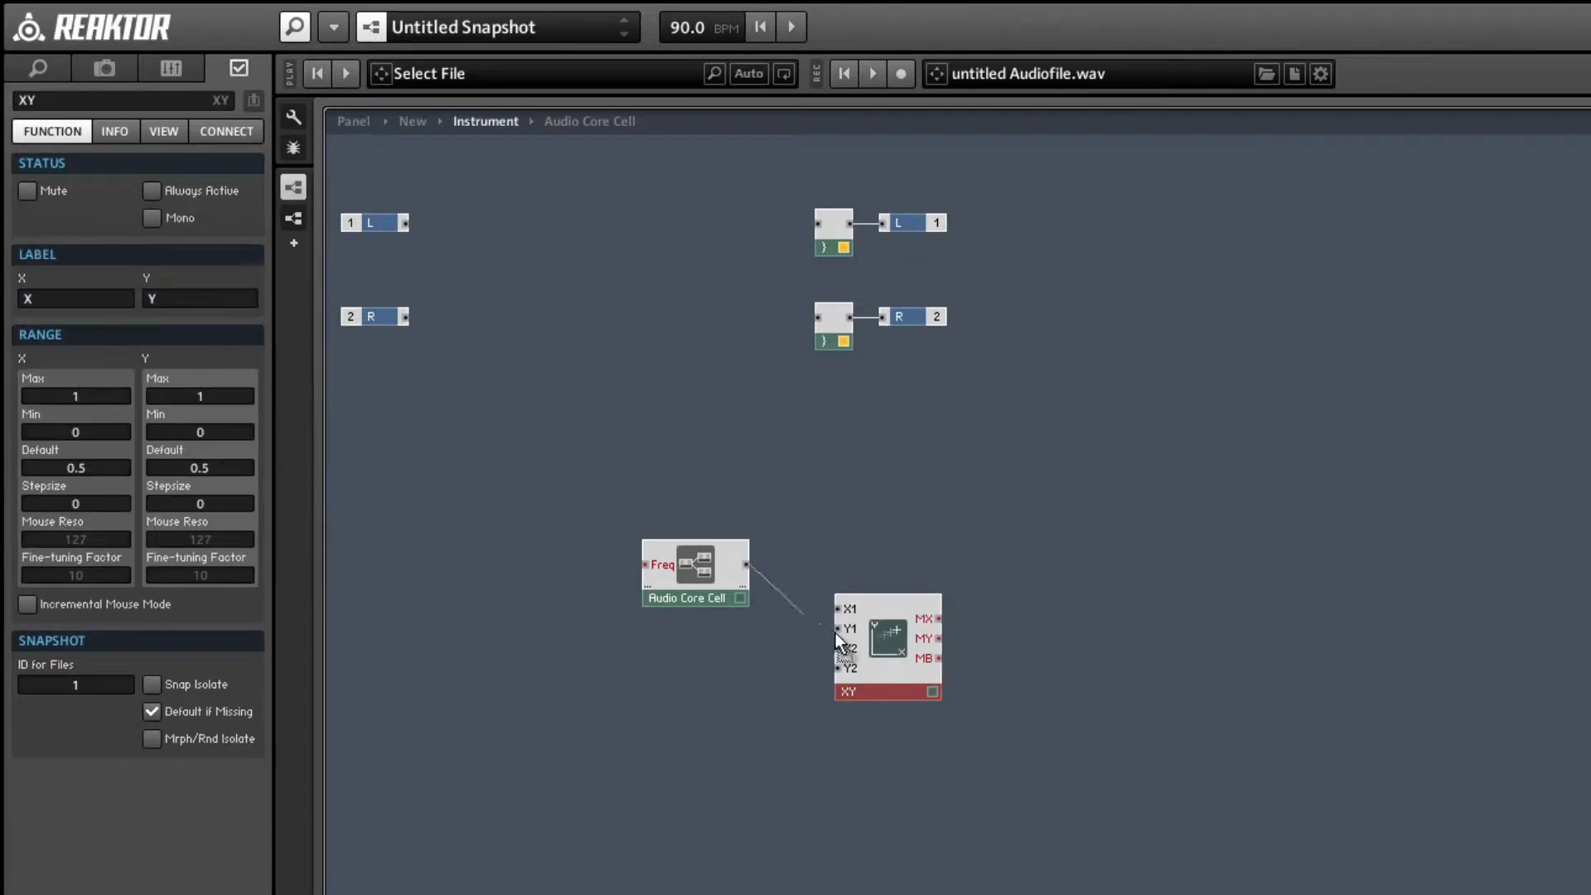
Wire the Audio Core Cell's output to the XY module's Y1 input and move both modules right to make room before them.
{"action": "left_click_drag", "start_coordinate": [835, 634], "coordinate": [837, 628]}
{"action": "left_click_drag", "start_coordinate": [911, 685], "coordinate": [873, 623]}
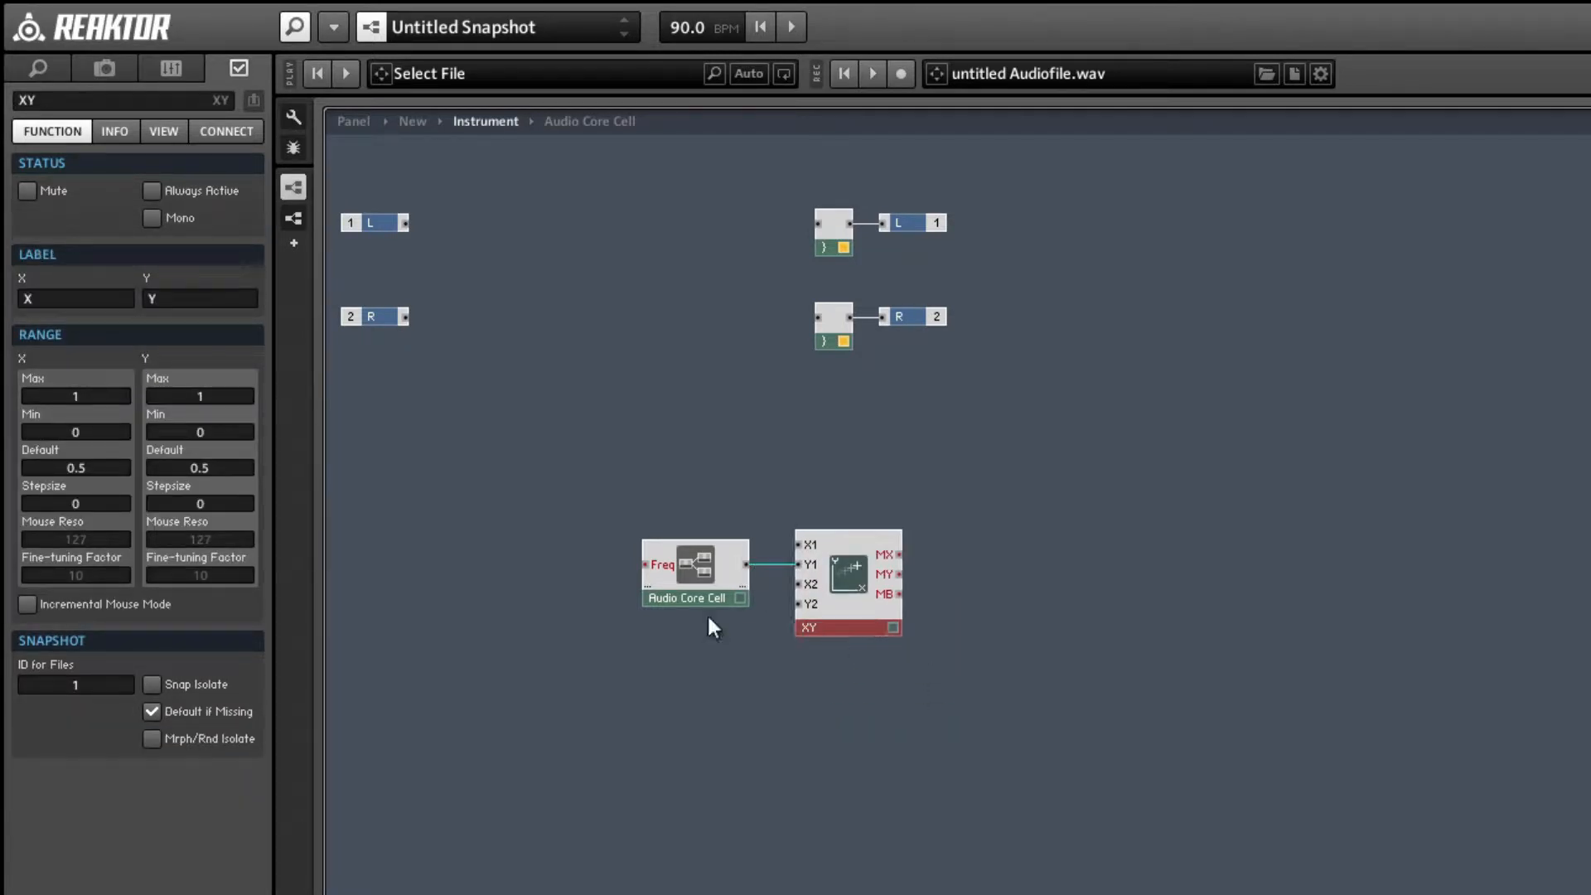
{"action": "left_click_drag", "start_coordinate": [557, 429], "coordinate": [894, 649]}
{"action": "left_click_drag", "start_coordinate": [882, 621], "coordinate": [1005, 656]}
{"action": "left_click", "coordinate": [686, 659]}
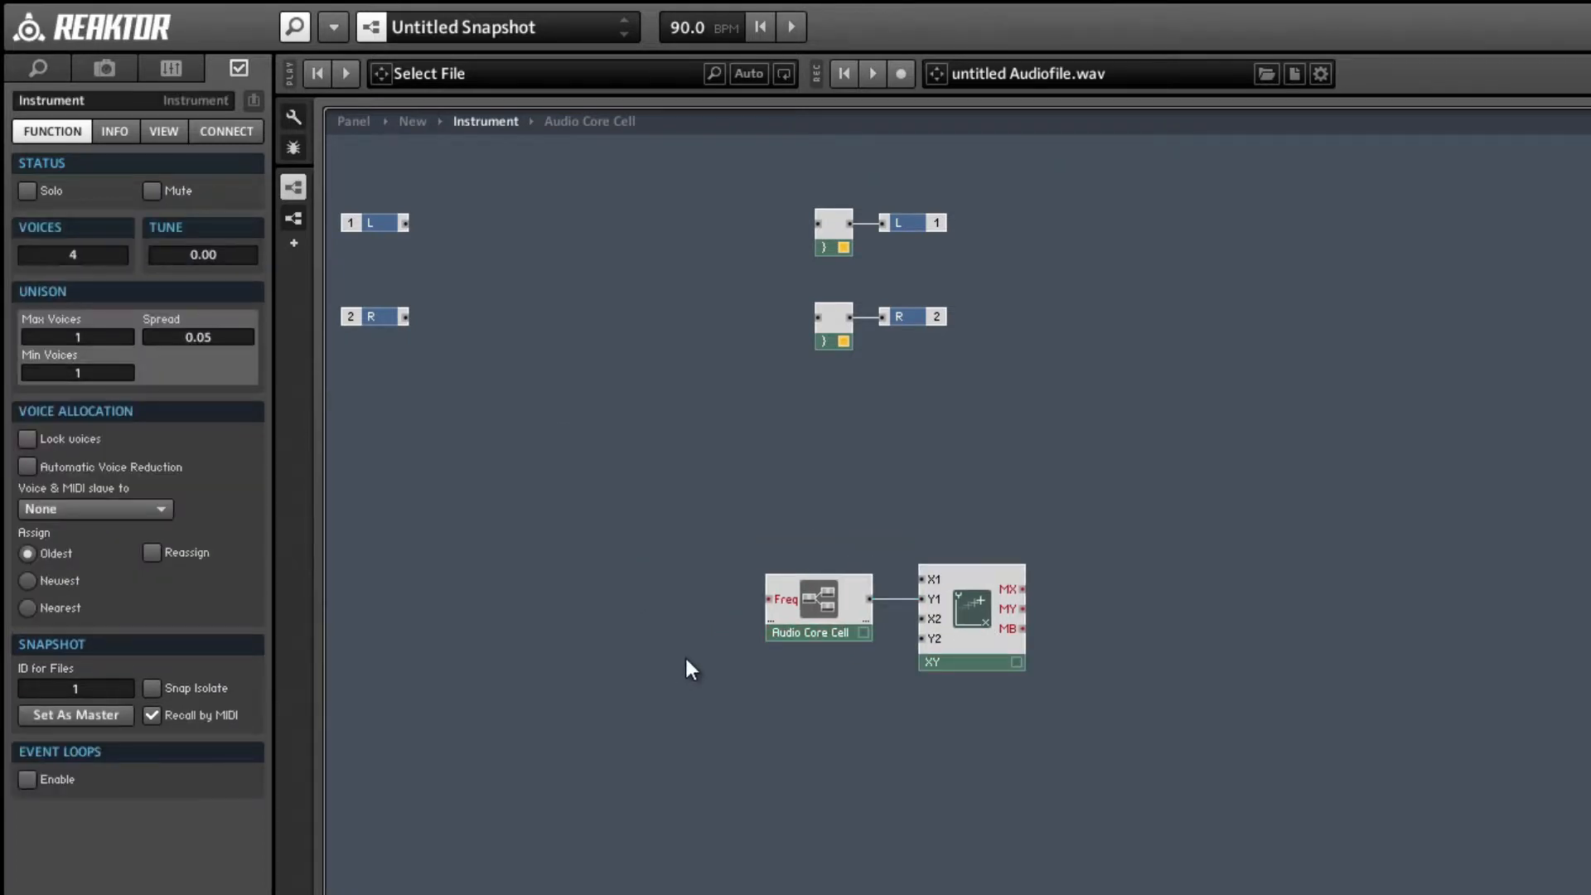
Add a Ramp Osc module to the instrument structure and stack it directly above the Audio Core Cell.
{"action": "double_click", "coordinate": [686, 660]}
{"action": "type", "text": "ramp"}
{"action": "key", "text": "Return"}
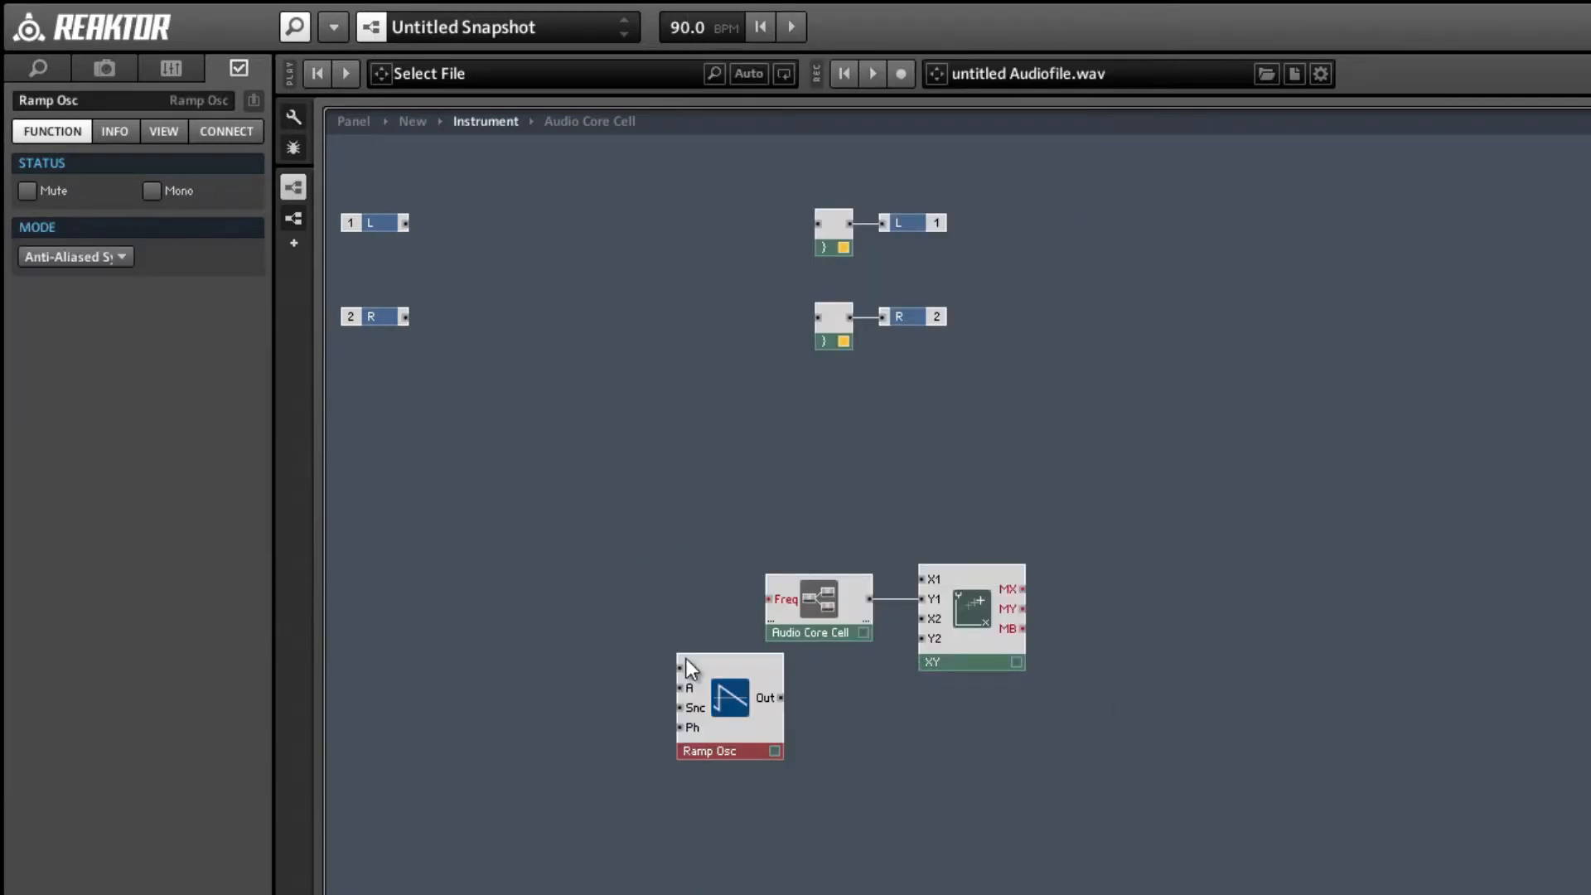
{"action": "left_click_drag", "start_coordinate": [713, 731], "coordinate": [773, 609]}
{"action": "left_click", "coordinate": [644, 529]}
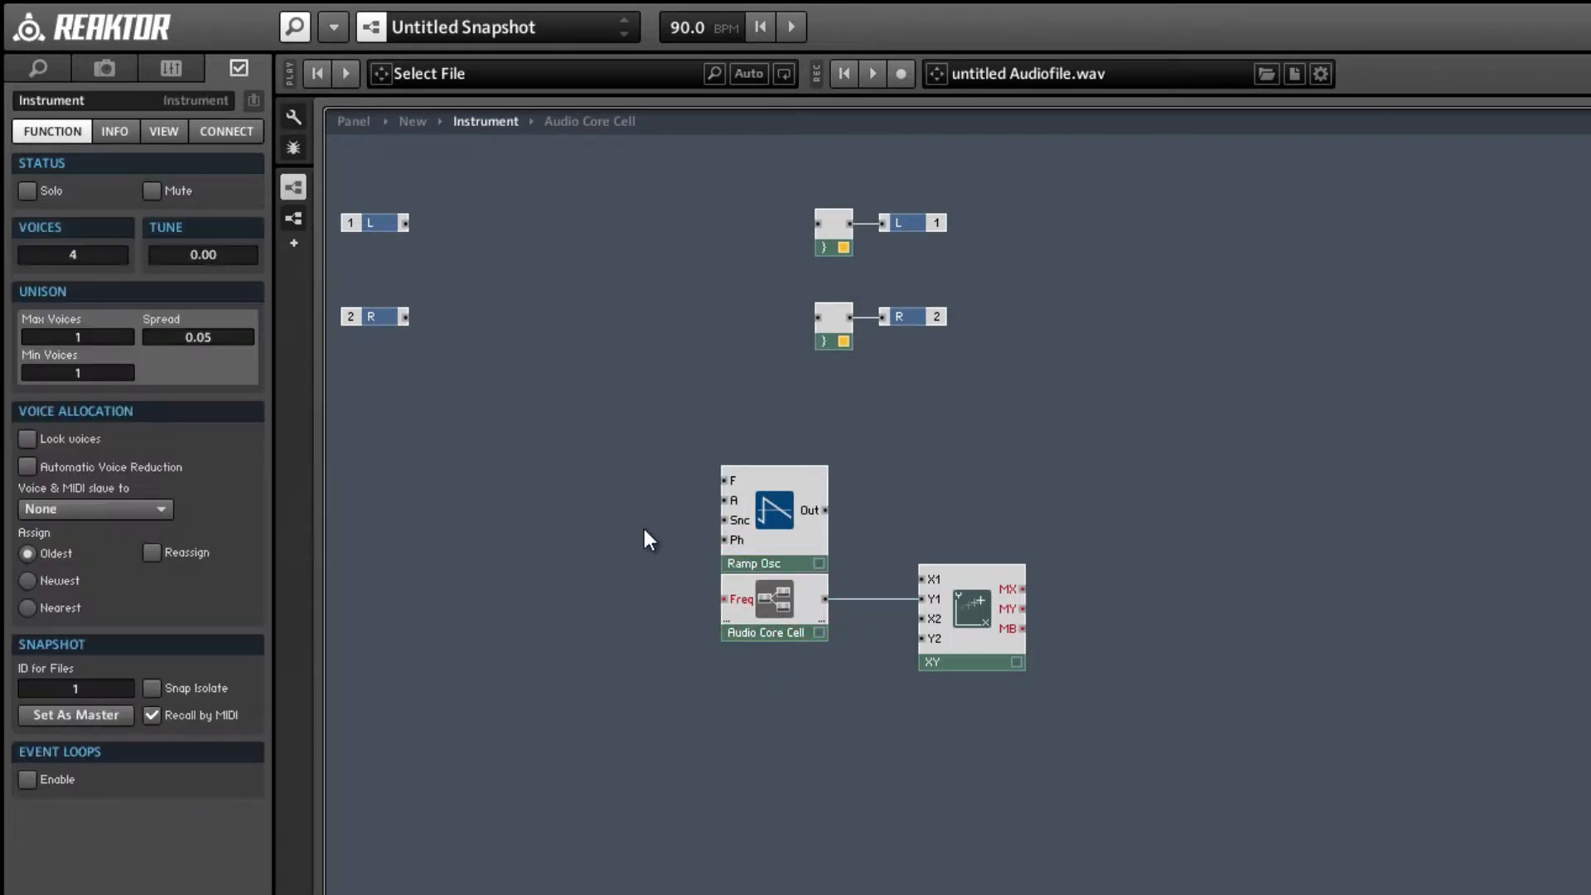
Create a constant on the Ramp Osc's A input and set its value to 2.
{"action": "right_click", "coordinate": [718, 498]}
{"action": "left_click", "coordinate": [757, 544]}
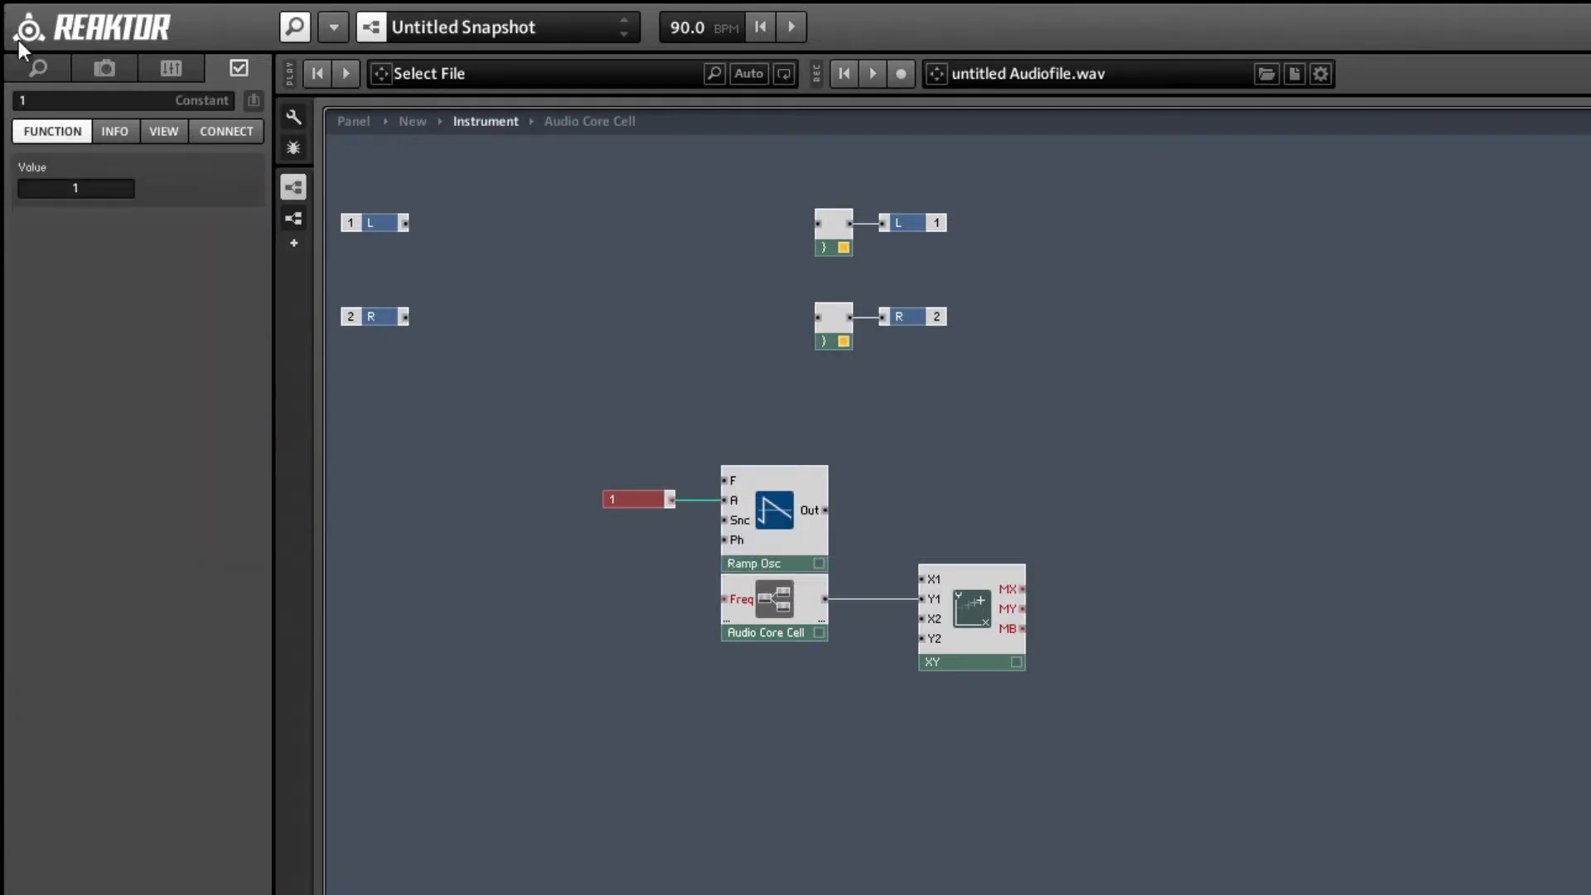
{"action": "left_click", "coordinate": [74, 183]}
{"action": "left_click_drag", "start_coordinate": [65, 196], "coordinate": [88, 201]}
{"action": "type", "text": "2"}
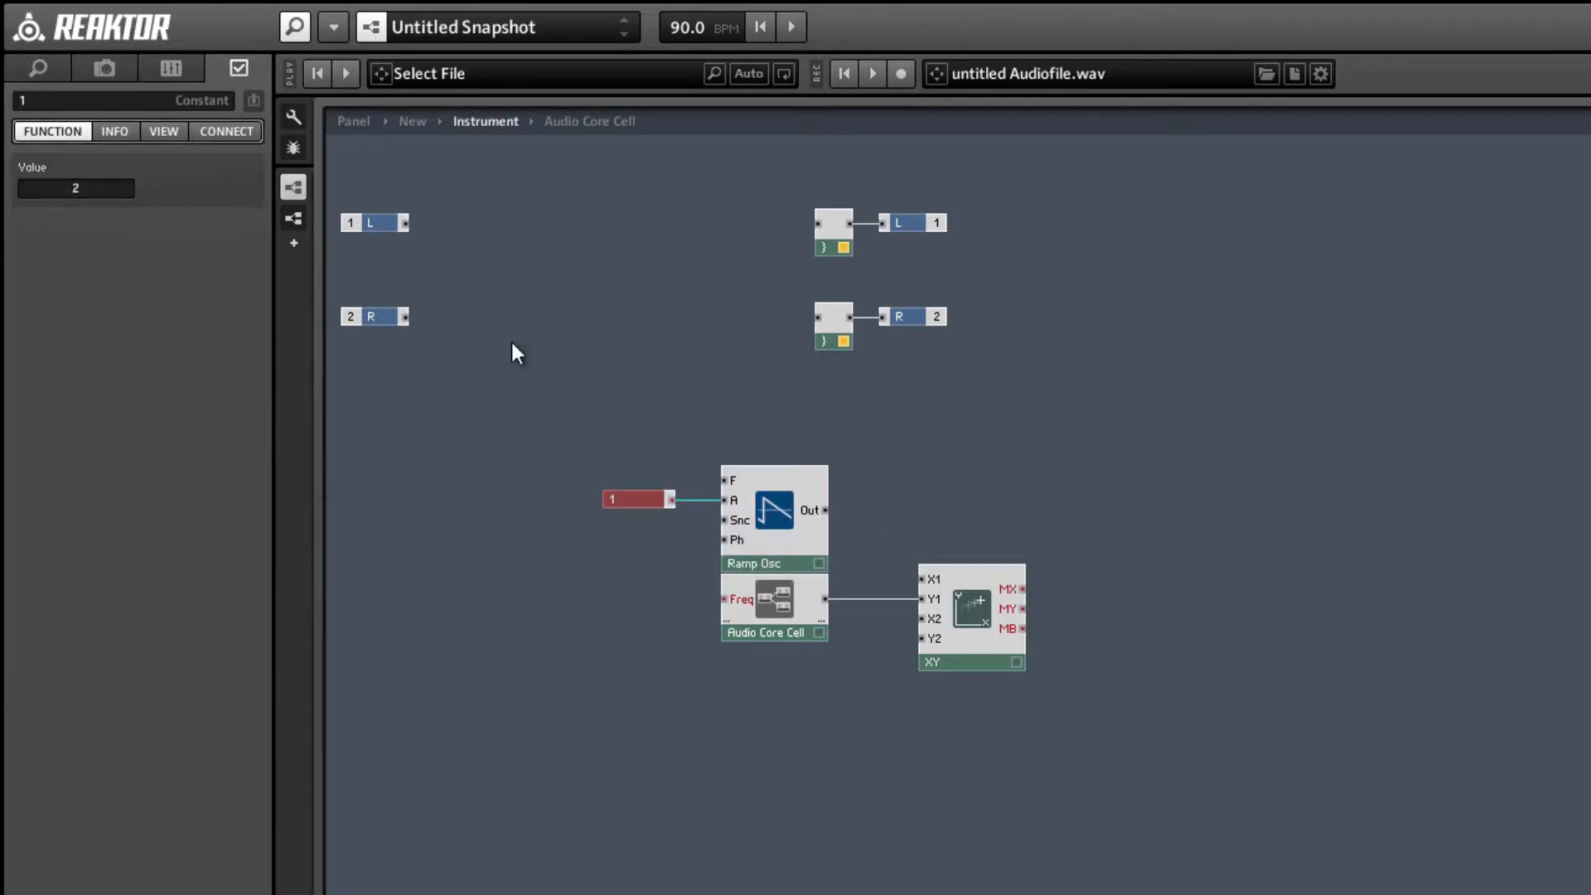
{"action": "left_click", "coordinate": [553, 424]}
Move the XY module right to make room, then add a Subtract module and wire the Ramp Osc output to its upper input.
{"action": "left_click_drag", "start_coordinate": [976, 618], "coordinate": [1009, 628]}
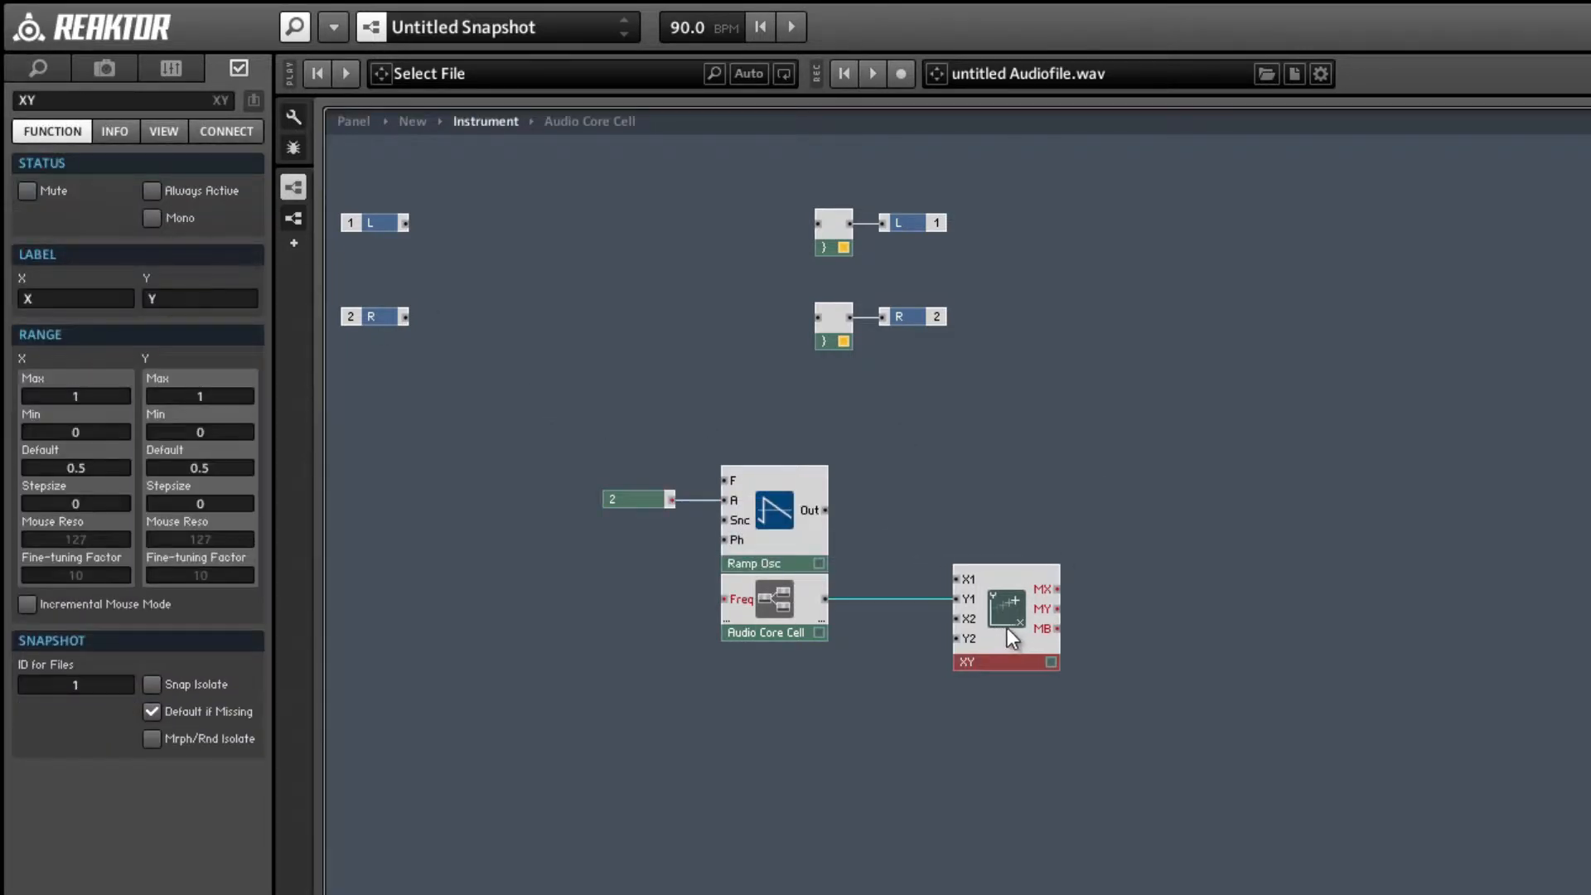
{"action": "left_click", "coordinate": [938, 439]}
{"action": "right_click", "coordinate": [939, 421]}
{"action": "mouse_move", "coordinate": [961, 433]}
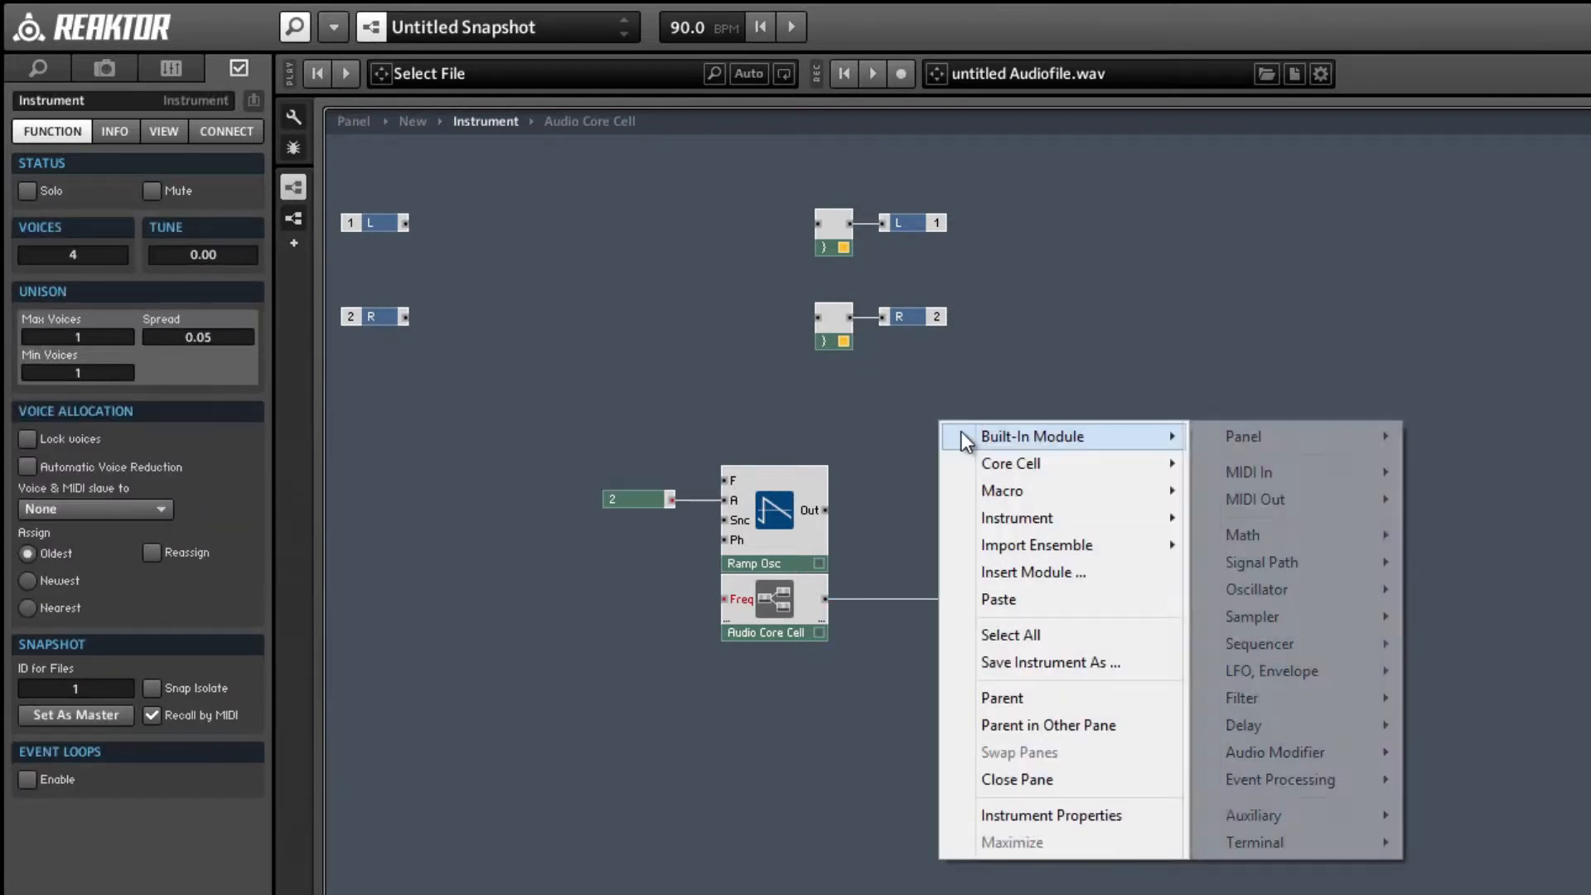
{"action": "mouse_move", "coordinate": [1316, 532]}
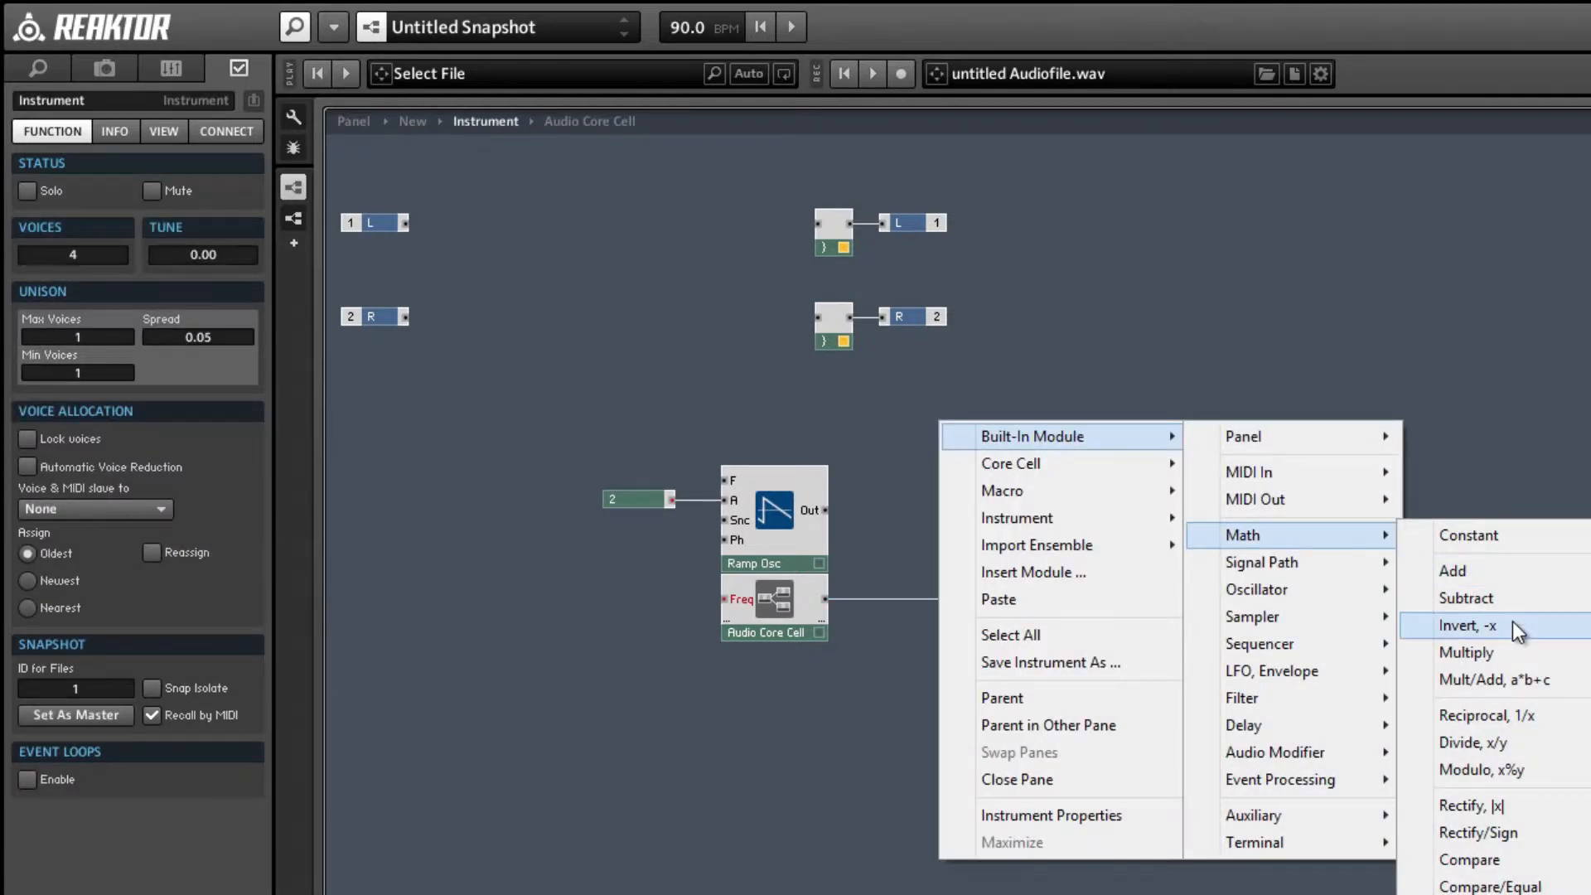
{"action": "left_click", "coordinate": [1512, 596]}
{"action": "left_click_drag", "start_coordinate": [825, 510], "coordinate": [921, 548]}
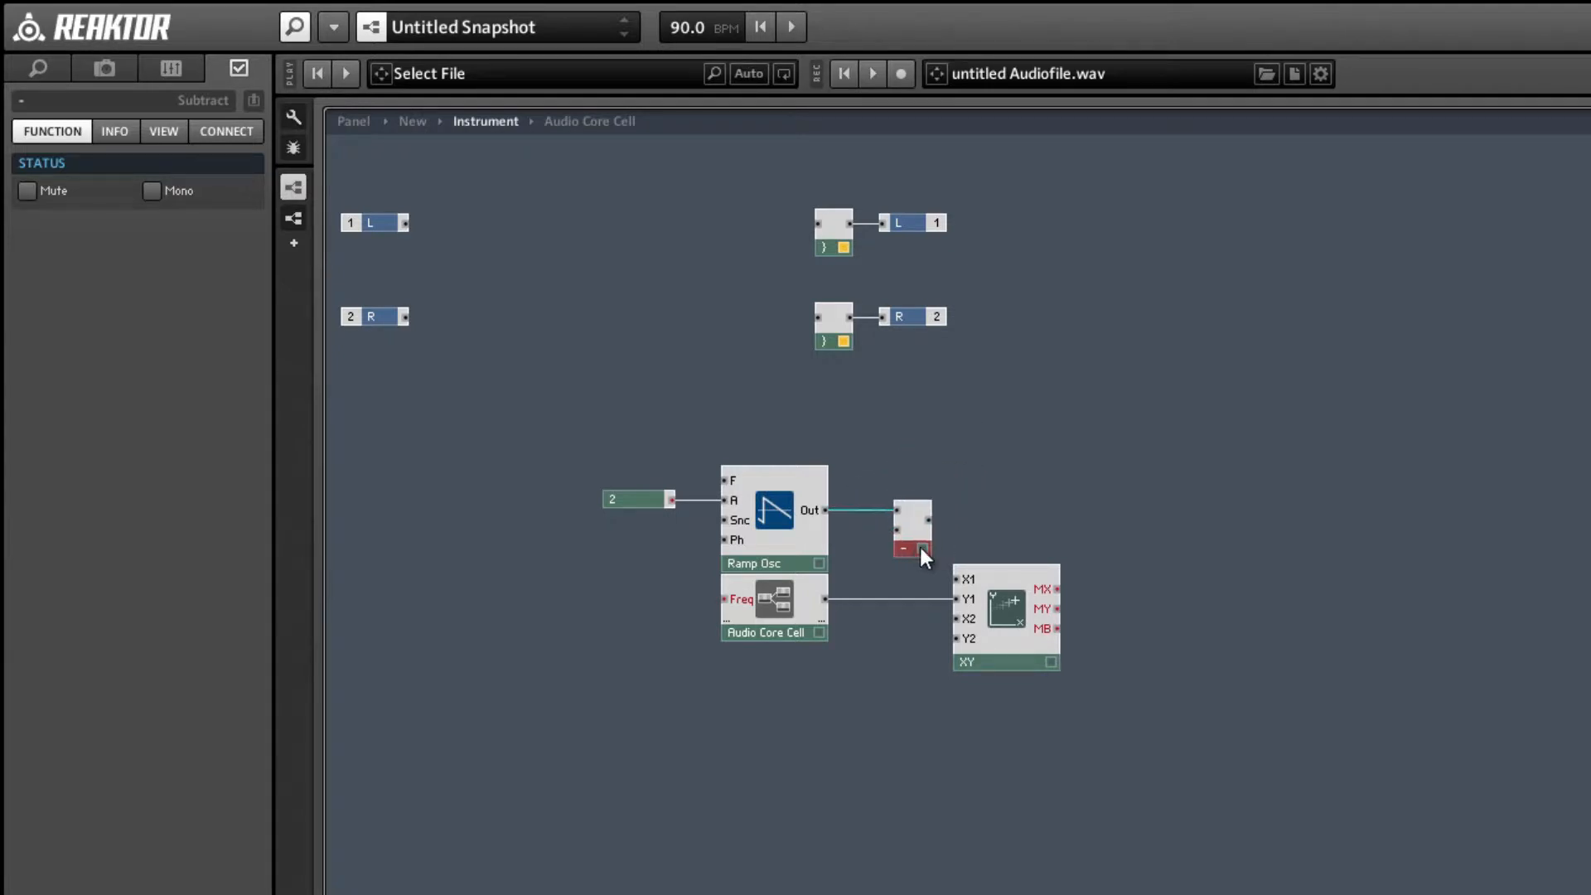
Create a constant of 1 on the Subtract module's lower input and shift the Ramp Osc, its constant and the Audio Core Cell left.
{"action": "right_click", "coordinate": [912, 529]}
{"action": "left_click", "coordinate": [986, 572]}
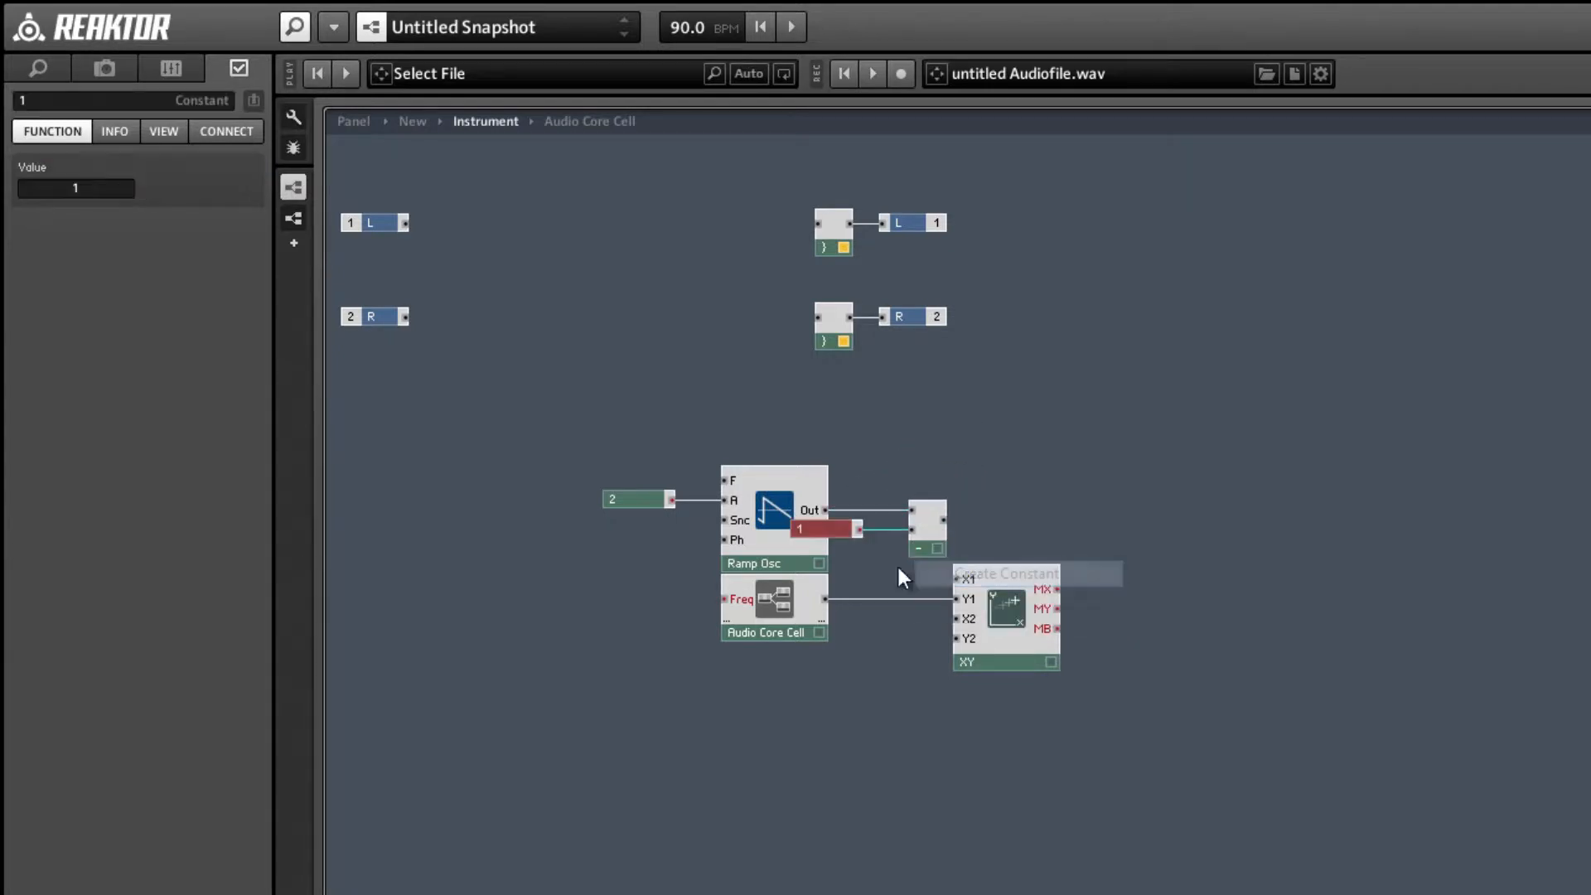
{"action": "left_click", "coordinate": [719, 658]}
{"action": "left_click_drag", "start_coordinate": [446, 402], "coordinate": [723, 661]}
{"action": "left_click_drag", "start_coordinate": [766, 608], "coordinate": [722, 604]}
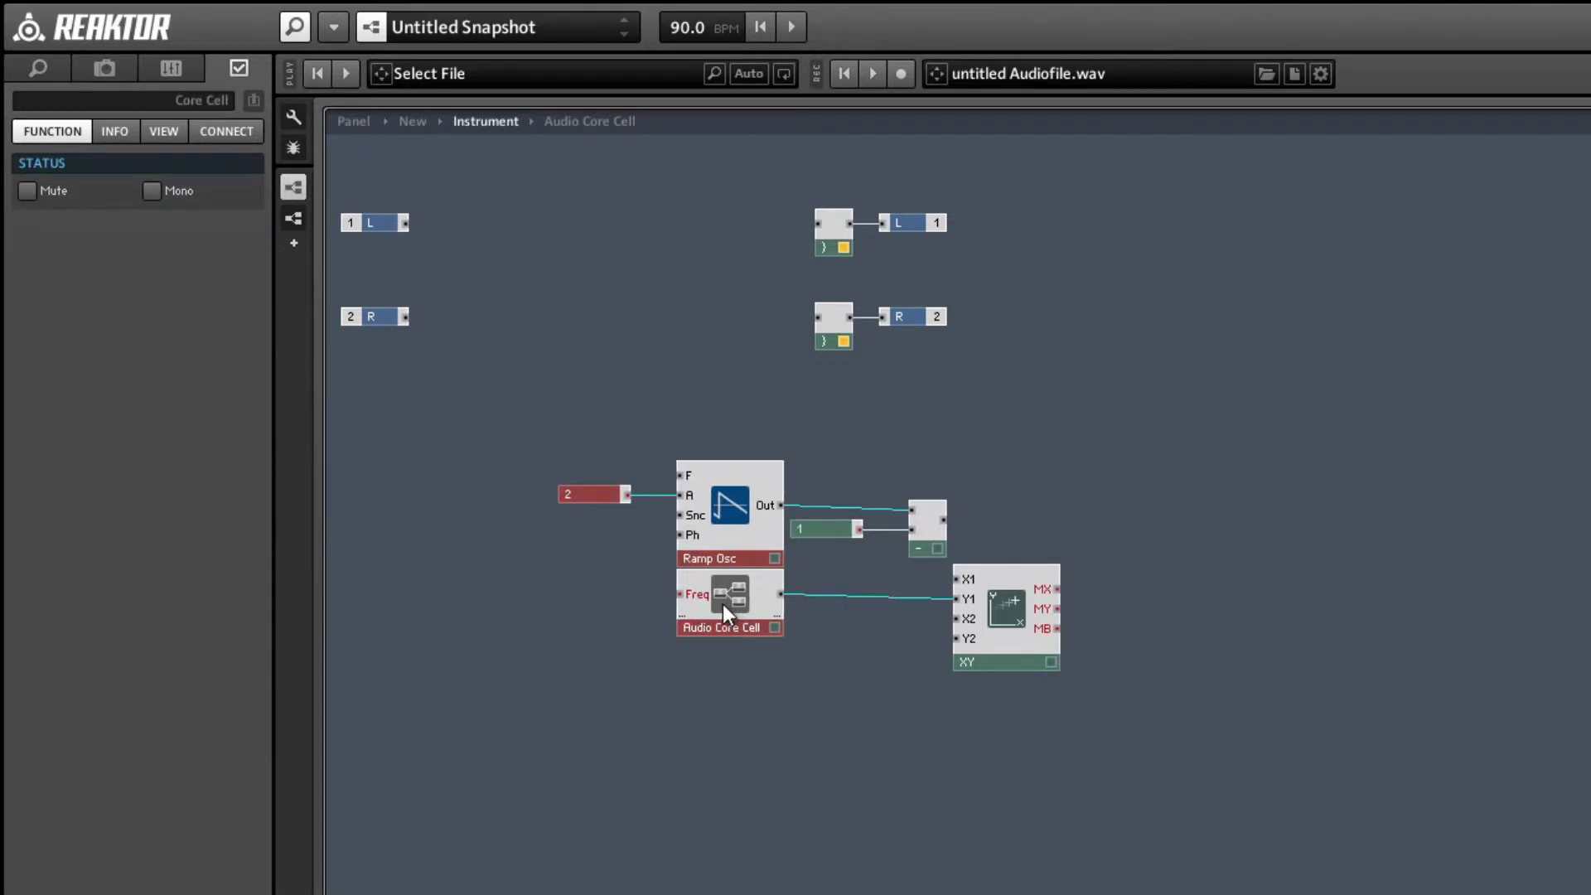
Wire the Subtract output to the X1 input of the XY module, set to Always Active, and shift the whole oscillator network right.
{"action": "mouse_move", "coordinate": [936, 559]}
{"action": "left_mouse_down"}
{"action": "mouse_move", "coordinate": [906, 545]}
{"action": "mouse_move", "coordinate": [958, 580]}
{"action": "left_mouse_up"}
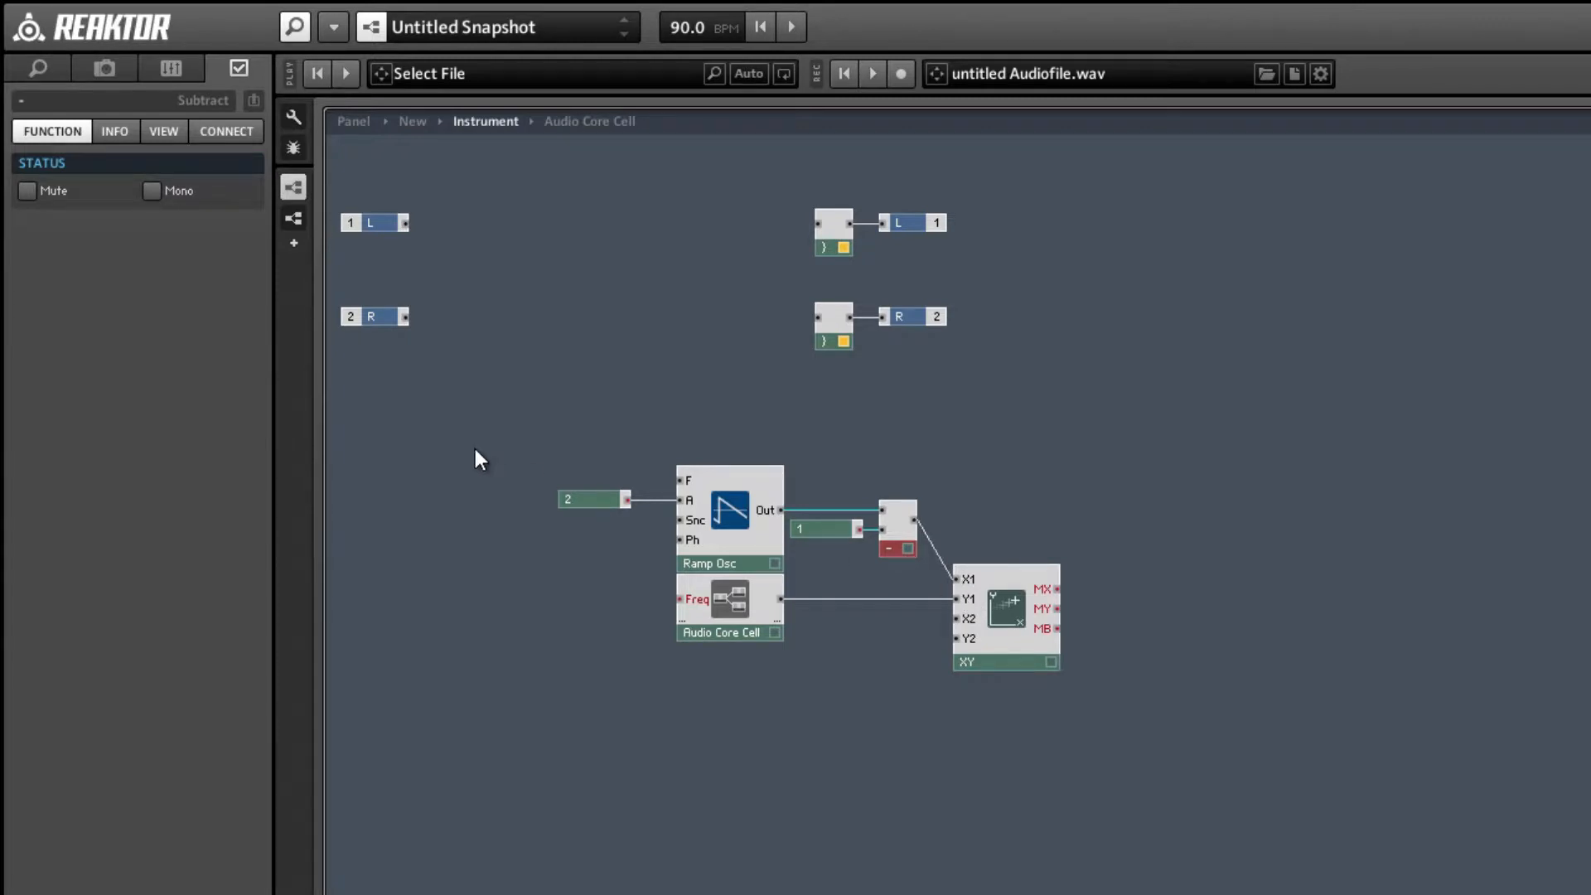
{"action": "left_click_drag", "start_coordinate": [504, 475], "coordinate": [1109, 762]}
{"action": "left_click_drag", "start_coordinate": [999, 664], "coordinate": [1121, 664]}
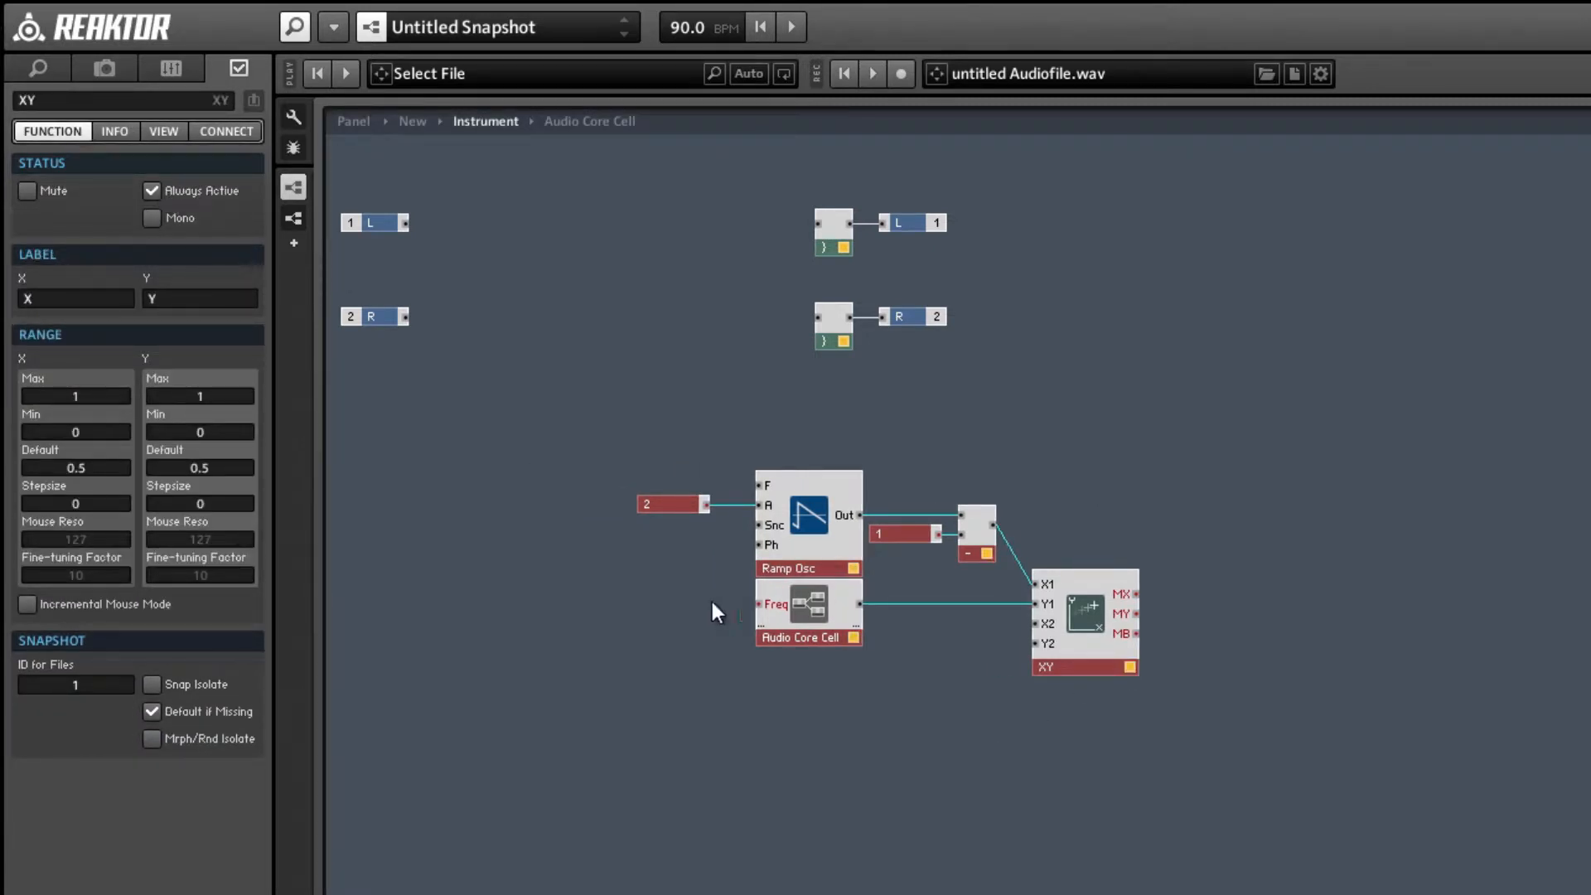
Add a MIDI NotePitch module and place it left of the Audio Core Cell, level with its Freq input.
{"action": "left_click", "coordinate": [612, 609]}
{"action": "right_click", "coordinate": [477, 480]}
{"action": "mouse_move", "coordinate": [515, 490]}
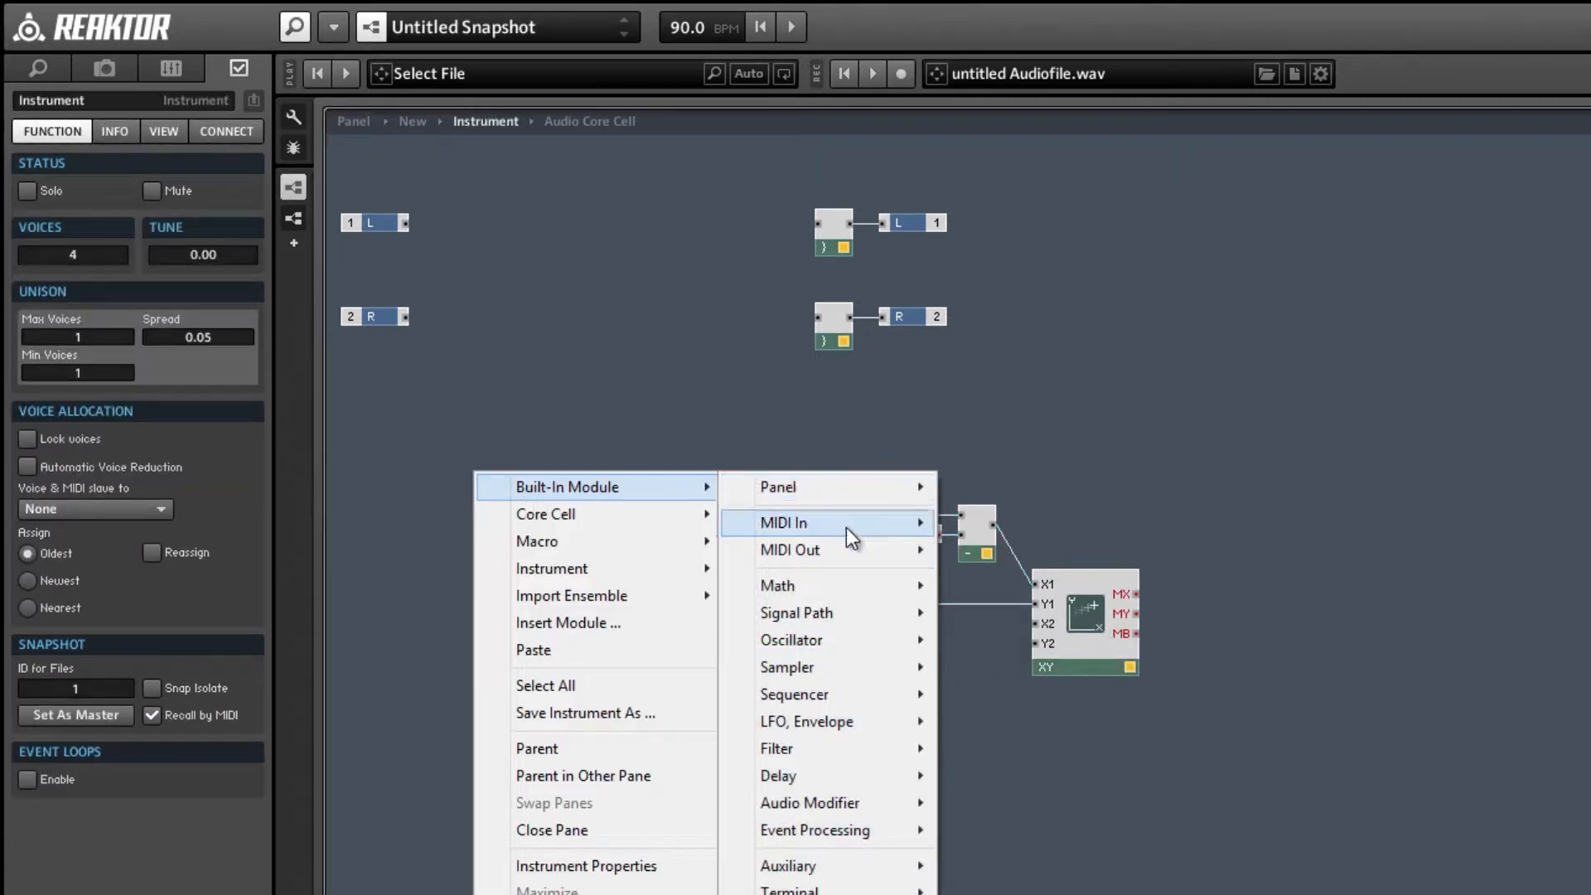
{"action": "mouse_move", "coordinate": [846, 528]}
{"action": "left_click", "coordinate": [1009, 523]}
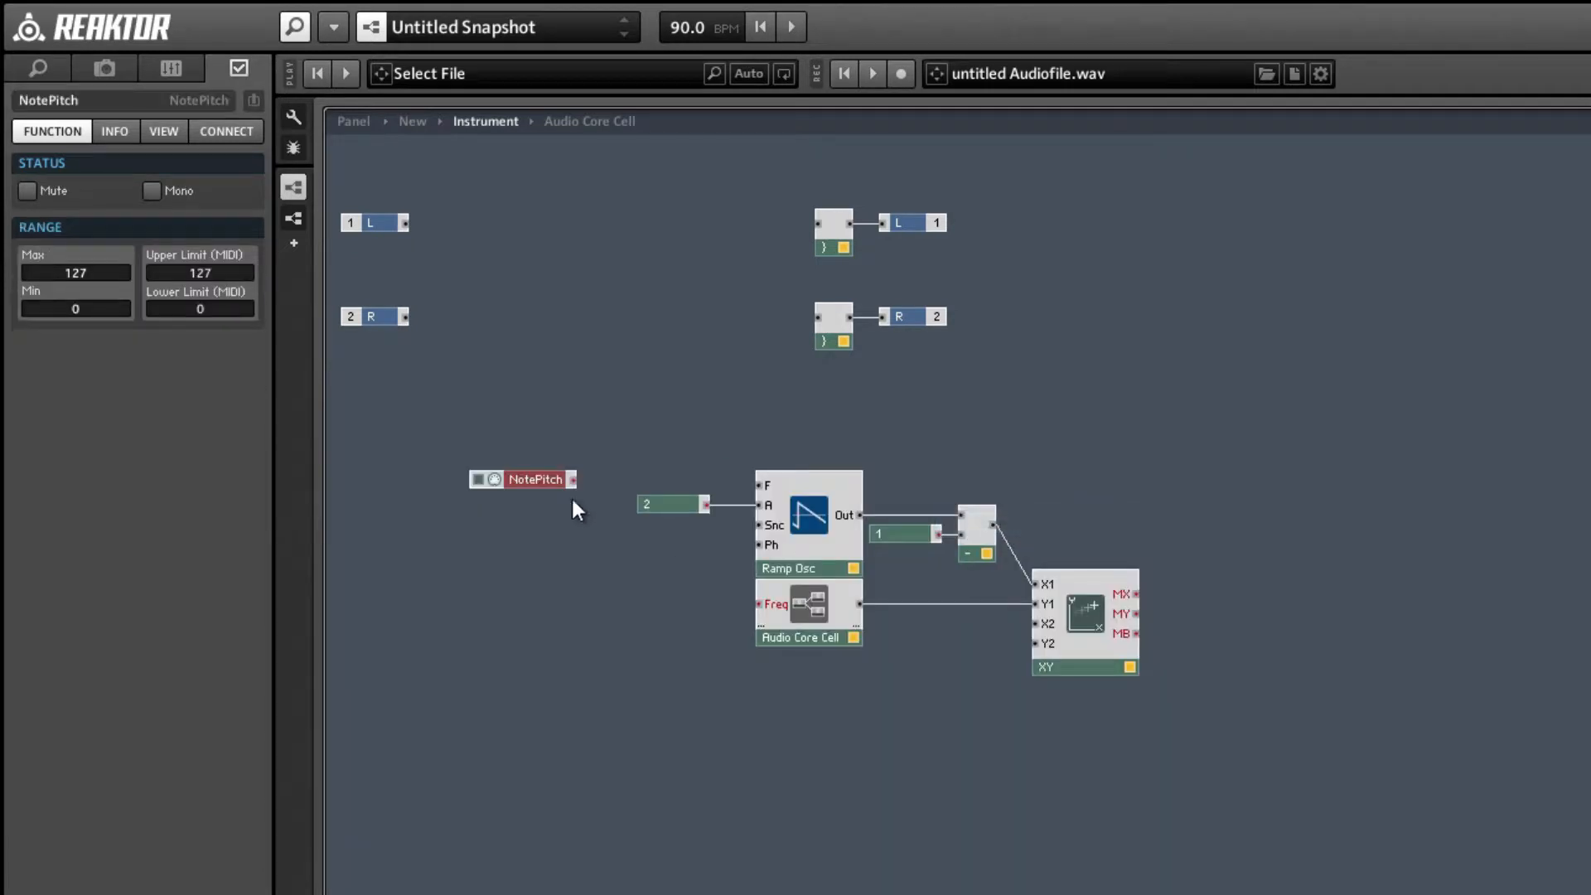
{"action": "left_click_drag", "start_coordinate": [534, 482], "coordinate": [514, 600]}
Add an Exp pitch-to-frequency module after NotePitch and wire its F output to the Audio Core Cell's Freq and Ramp Osc's F inputs.
{"action": "left_click", "coordinate": [609, 581]}
{"action": "right_click", "coordinate": [608, 581]}
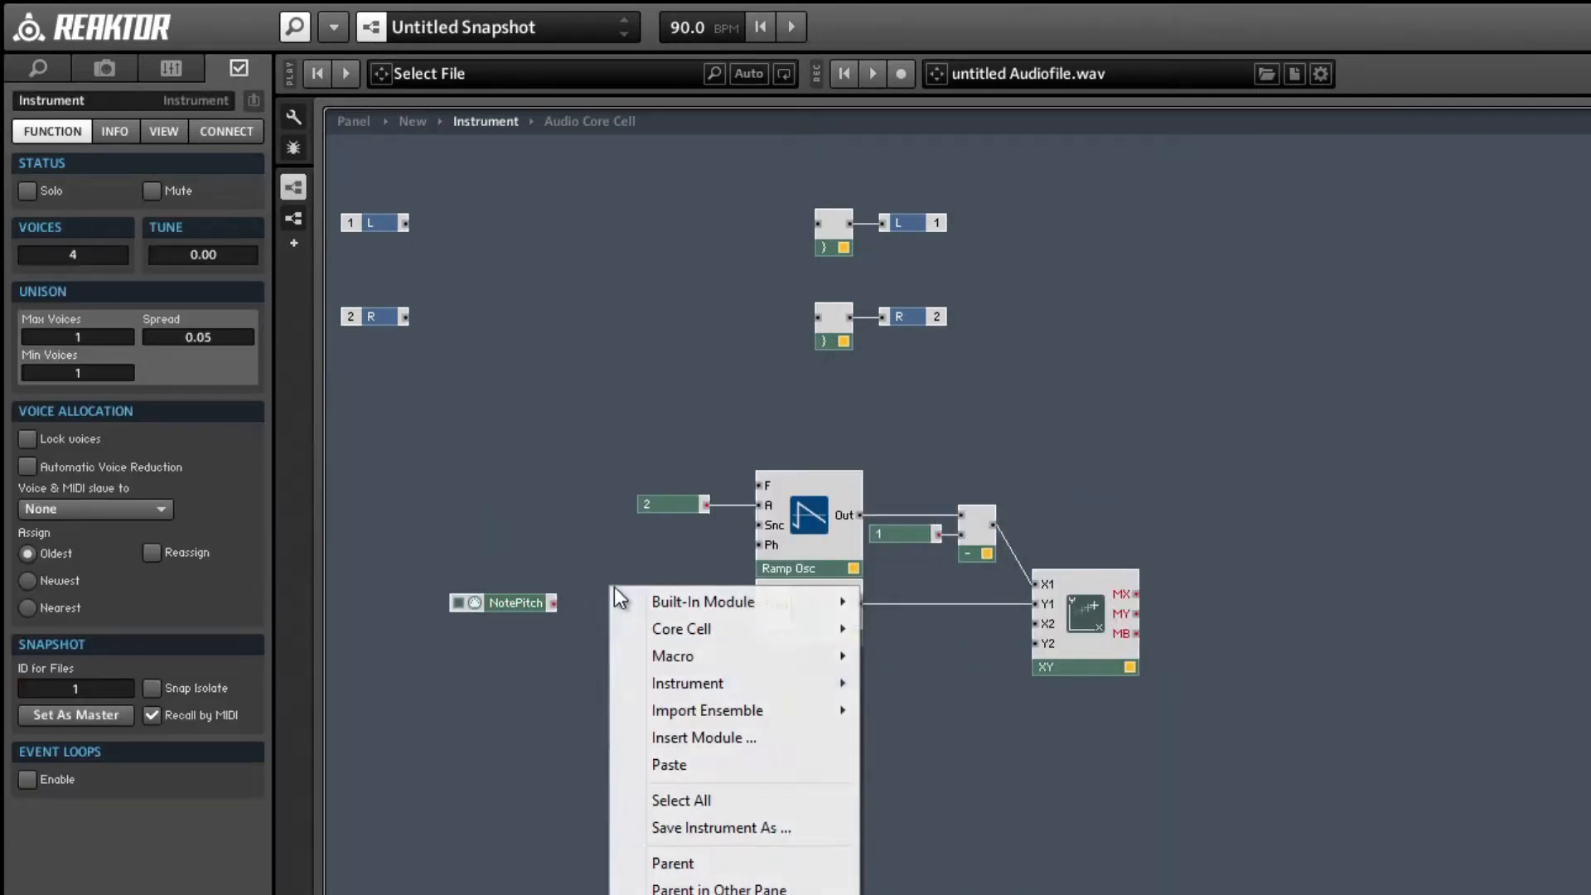
{"action": "mouse_move", "coordinate": [669, 598]}
{"action": "mouse_move", "coordinate": [1008, 707]}
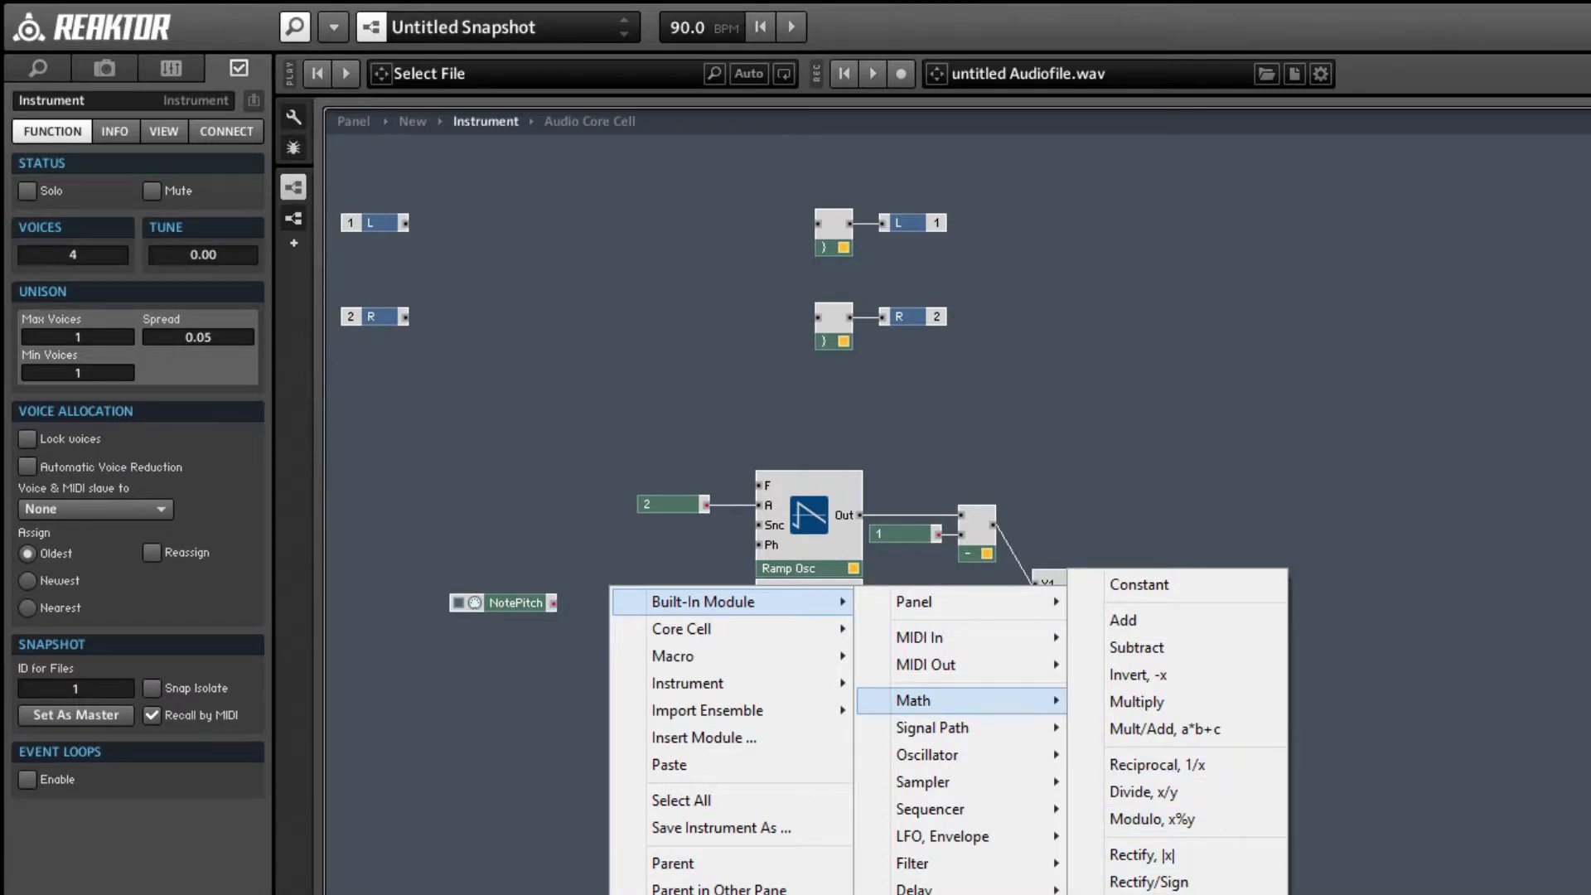
{"action": "left_click", "coordinate": [1160, 894]}
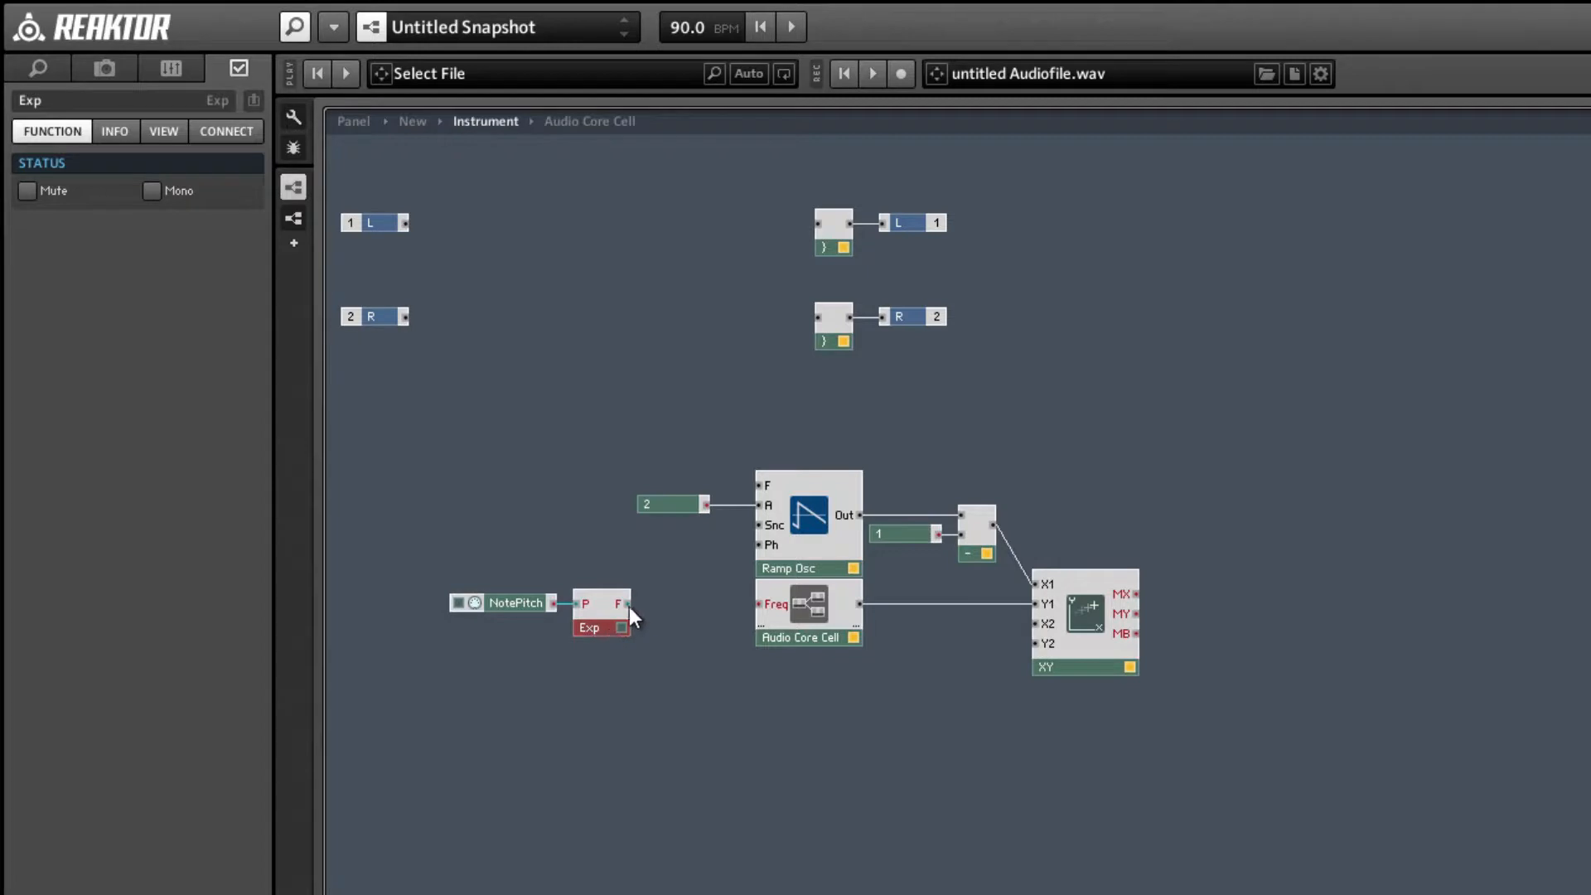
{"action": "left_click_drag", "start_coordinate": [733, 615], "coordinate": [759, 604]}
{"action": "left_click_drag", "start_coordinate": [628, 604], "coordinate": [758, 486]}
{"action": "left_click", "coordinate": [478, 486]}
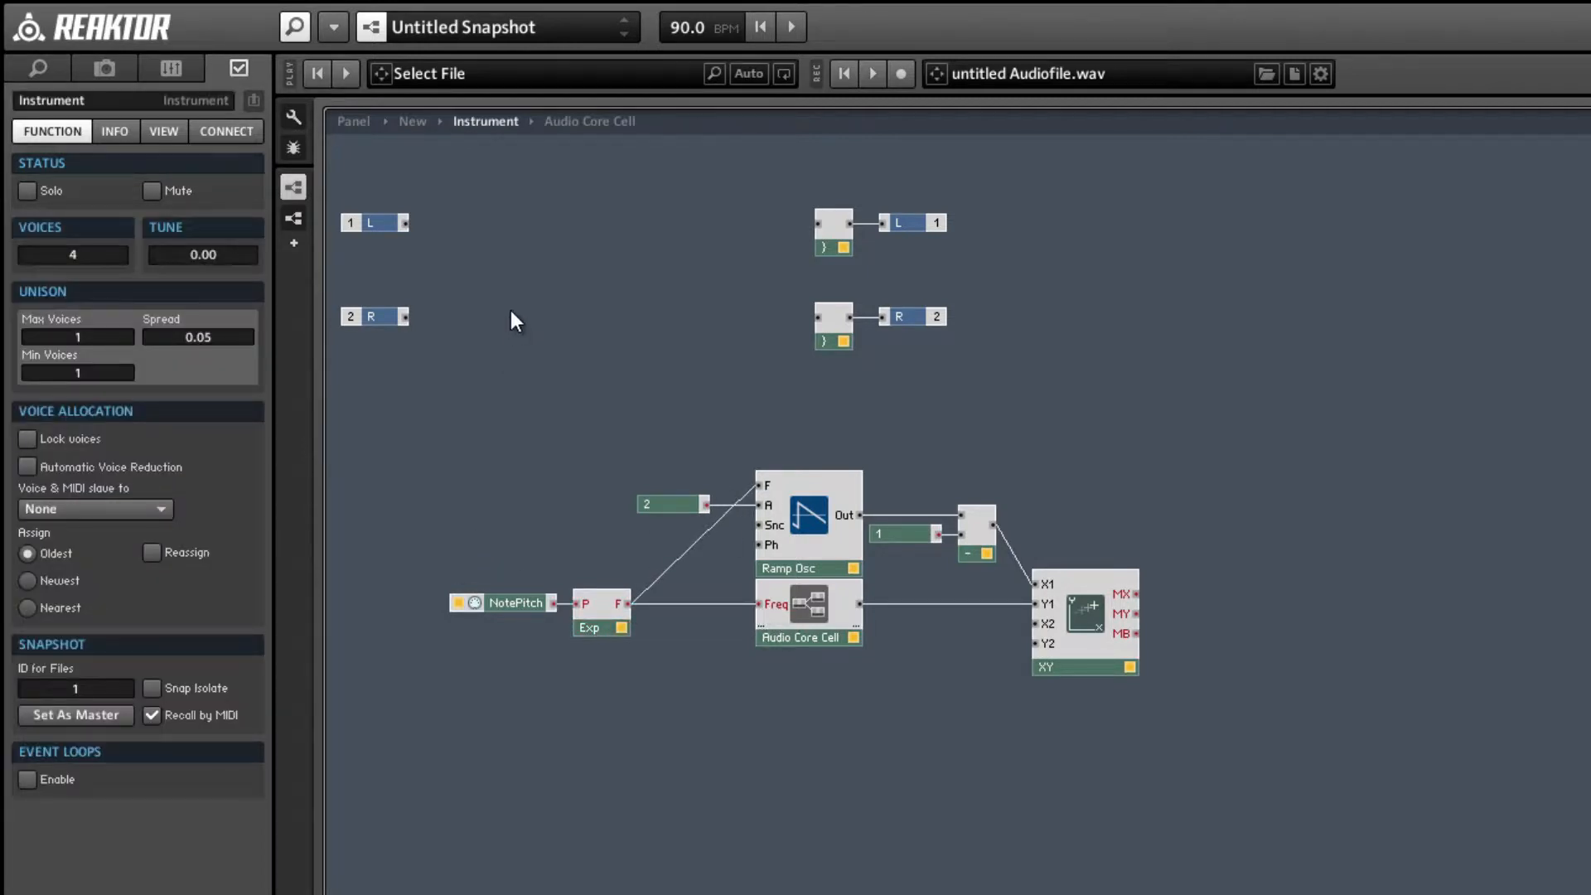
Open the instrument's panel view and hide the XY display's label and value.
{"action": "left_click", "coordinate": [348, 121]}
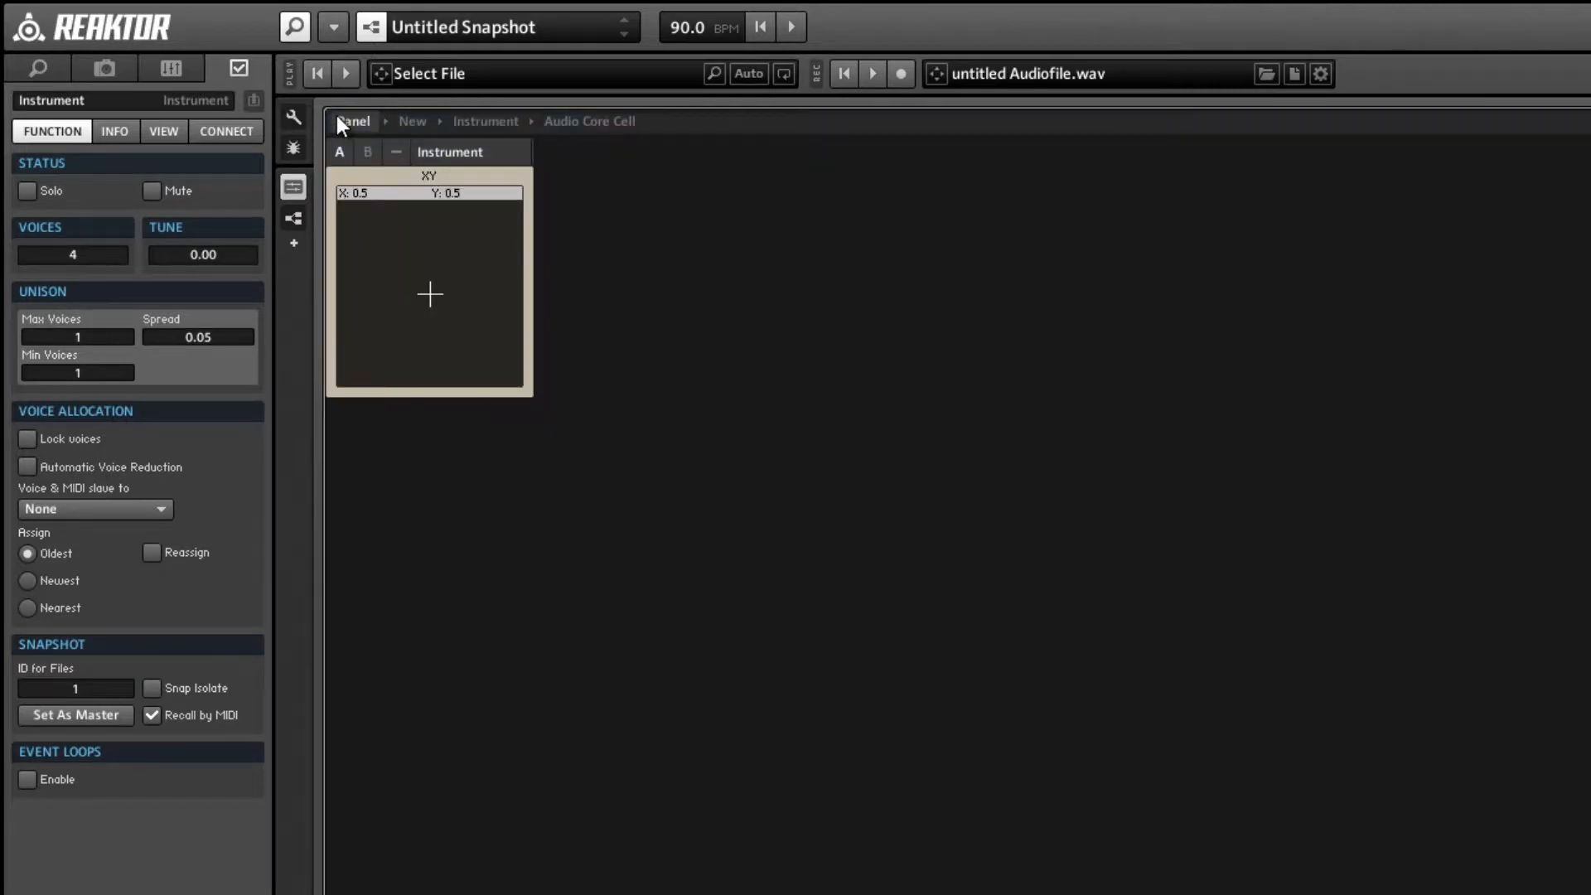
{"action": "left_click", "coordinate": [384, 193]}
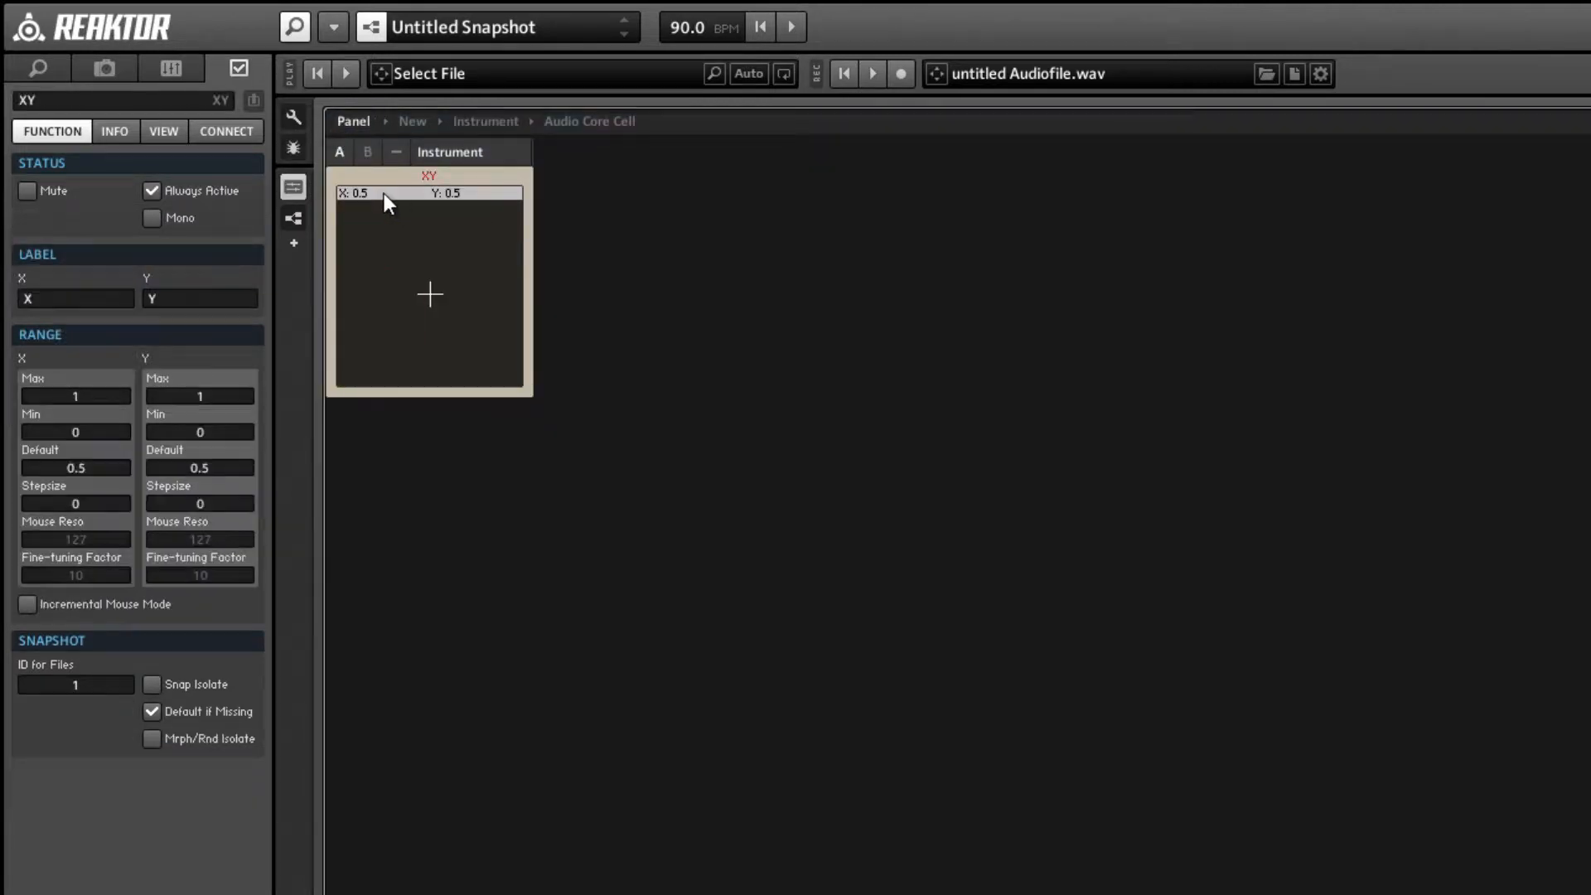
{"action": "left_click", "coordinate": [161, 134]}
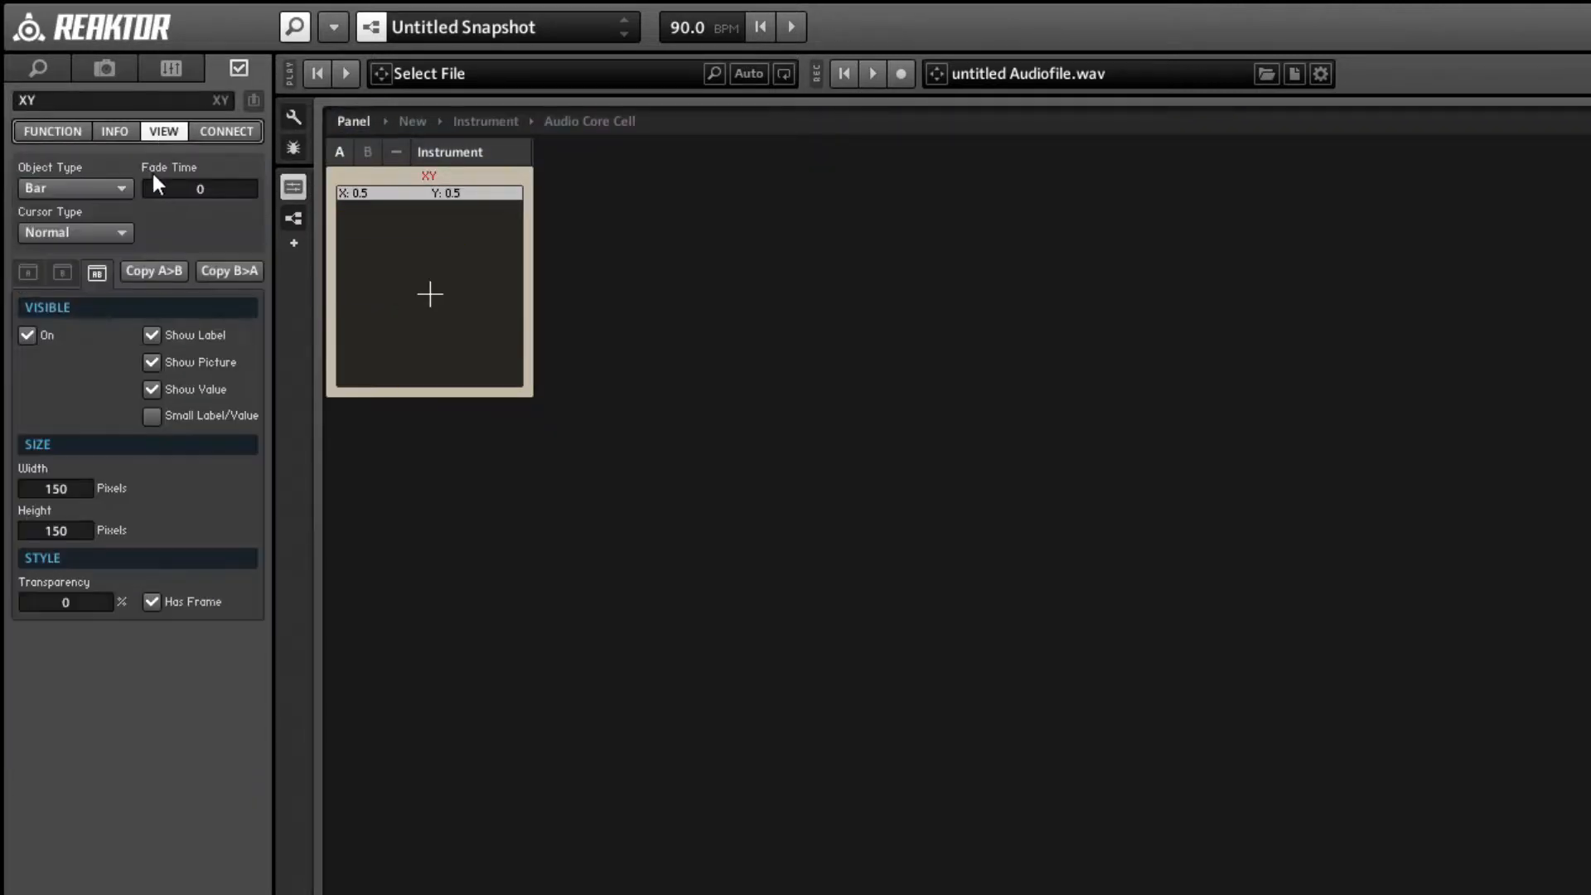
{"action": "left_click", "coordinate": [152, 335]}
{"action": "left_click", "coordinate": [151, 388]}
Set the XY display's cursor type to None and its object type to Scope.
{"action": "left_click", "coordinate": [49, 233]}
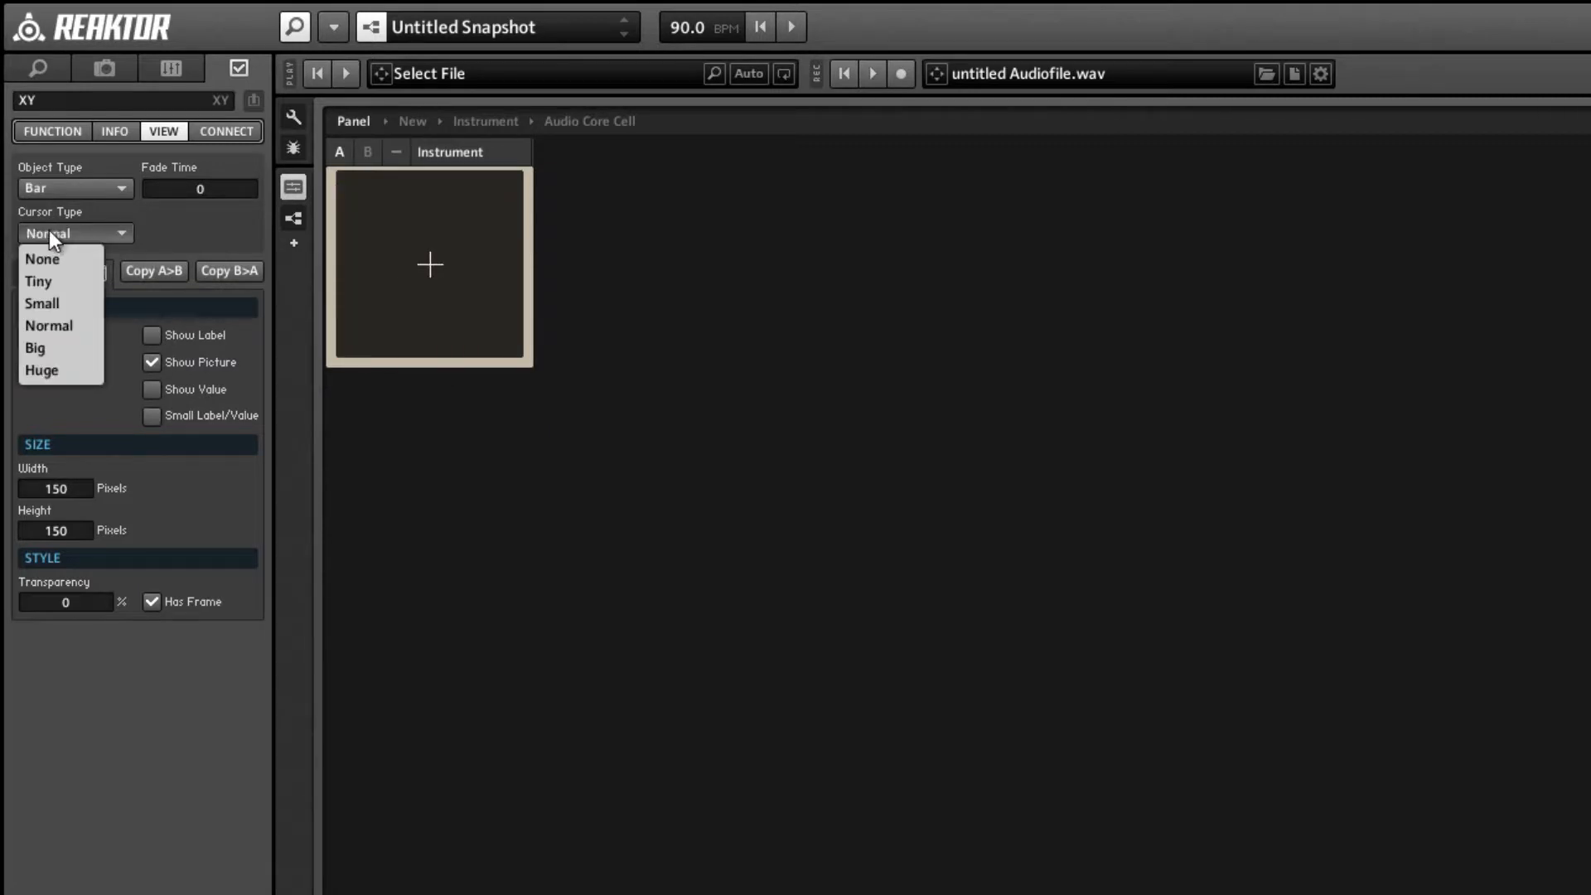
{"action": "left_click", "coordinate": [38, 258]}
{"action": "left_click", "coordinate": [91, 186]}
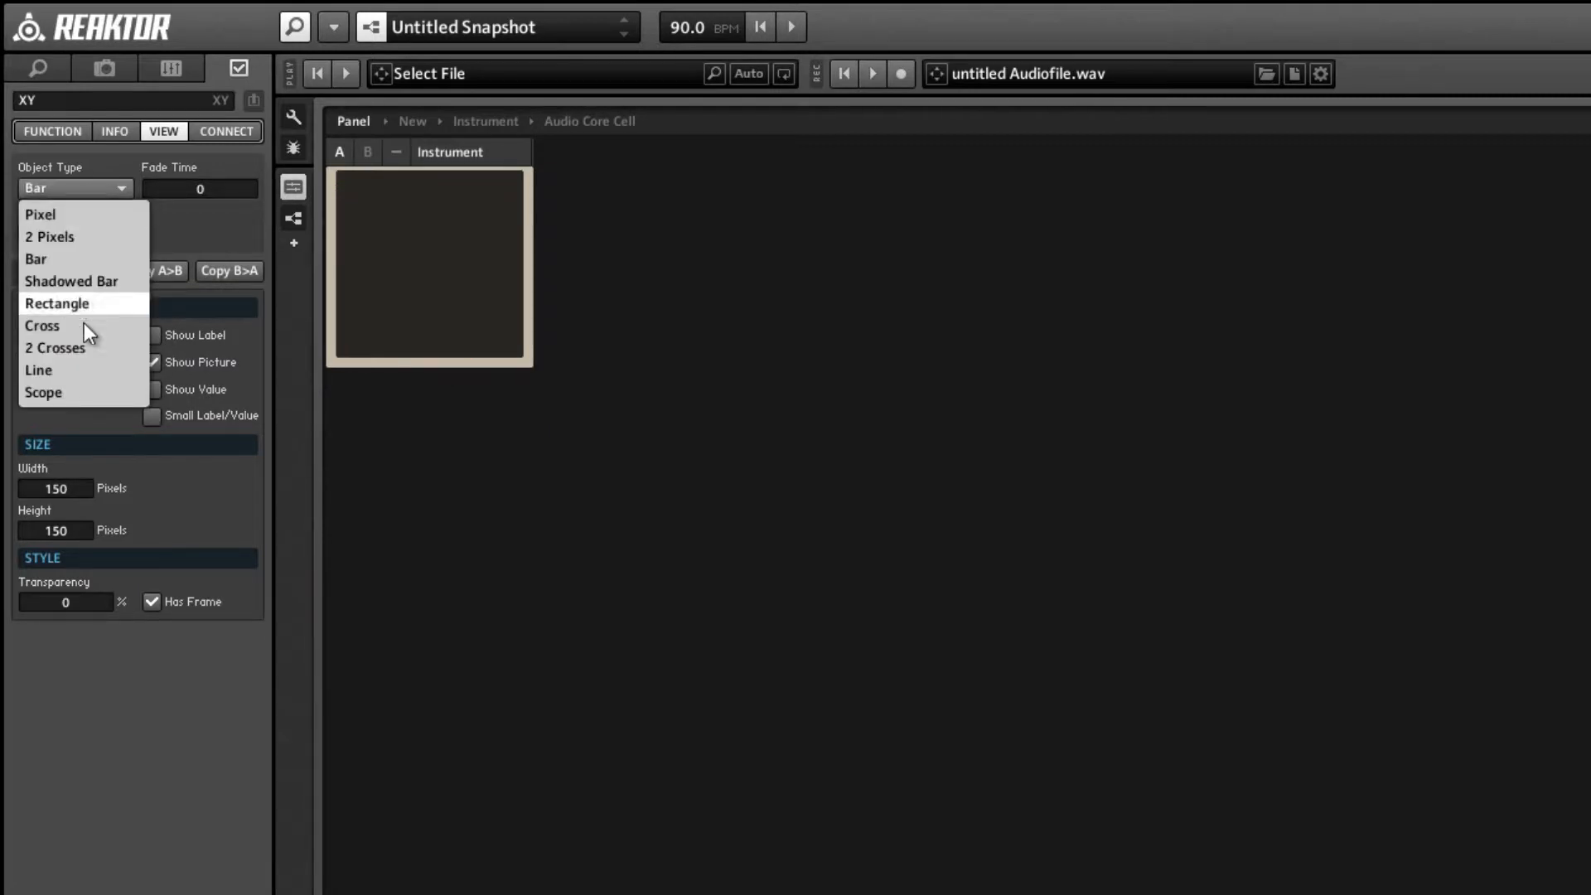
{"action": "left_click", "coordinate": [83, 389]}
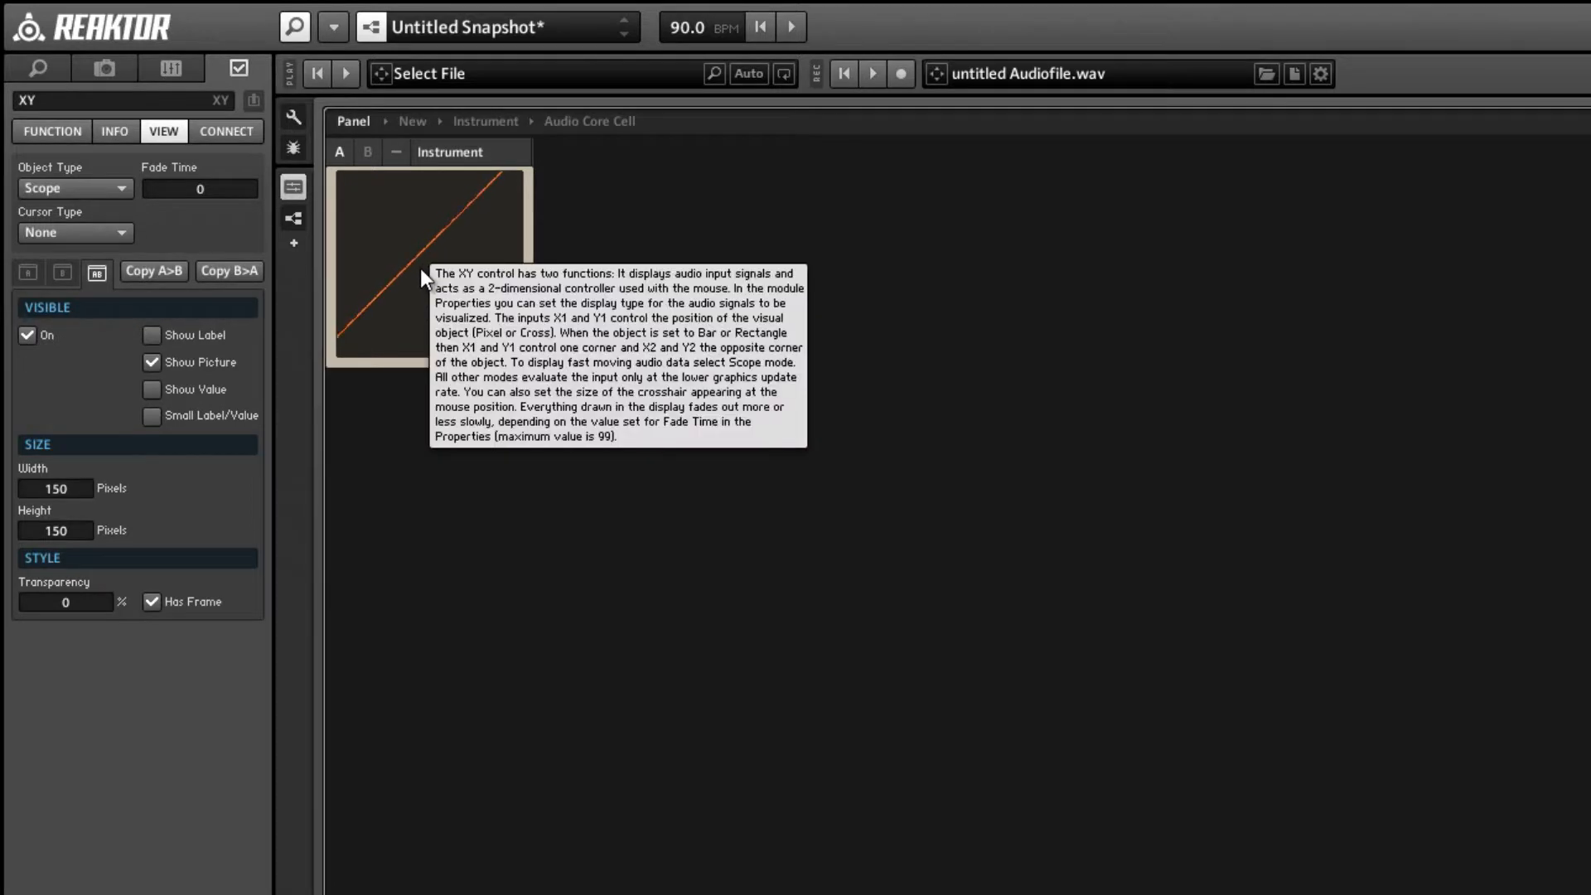
Set the minimum of both the X and Y ranges of the XY display to -1.
{"action": "left_click", "coordinate": [43, 133]}
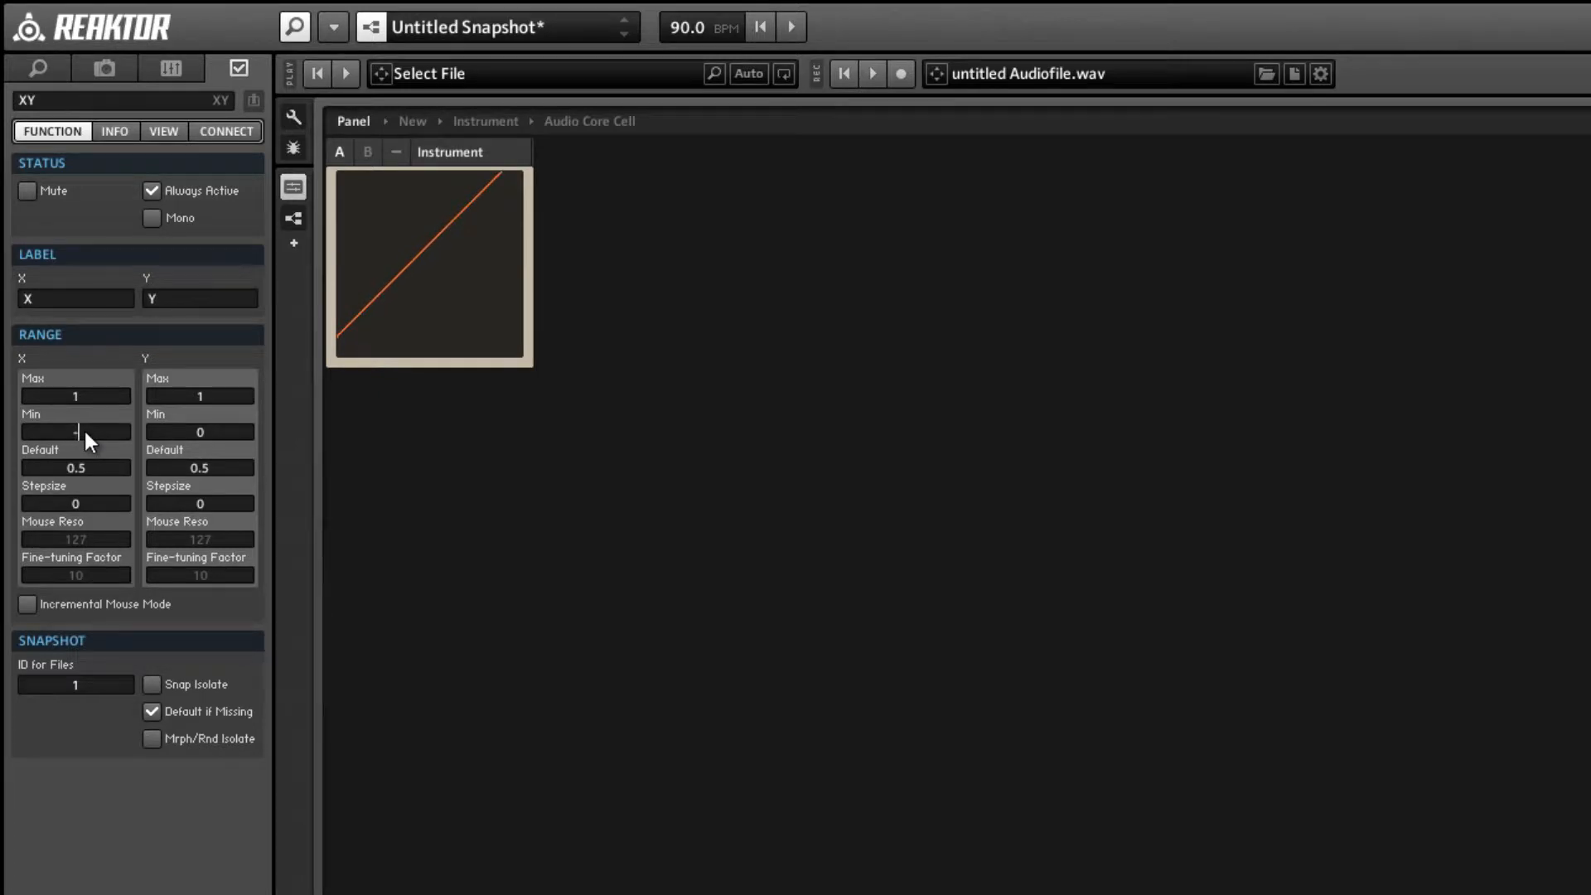
{"action": "key", "text": "Return"}
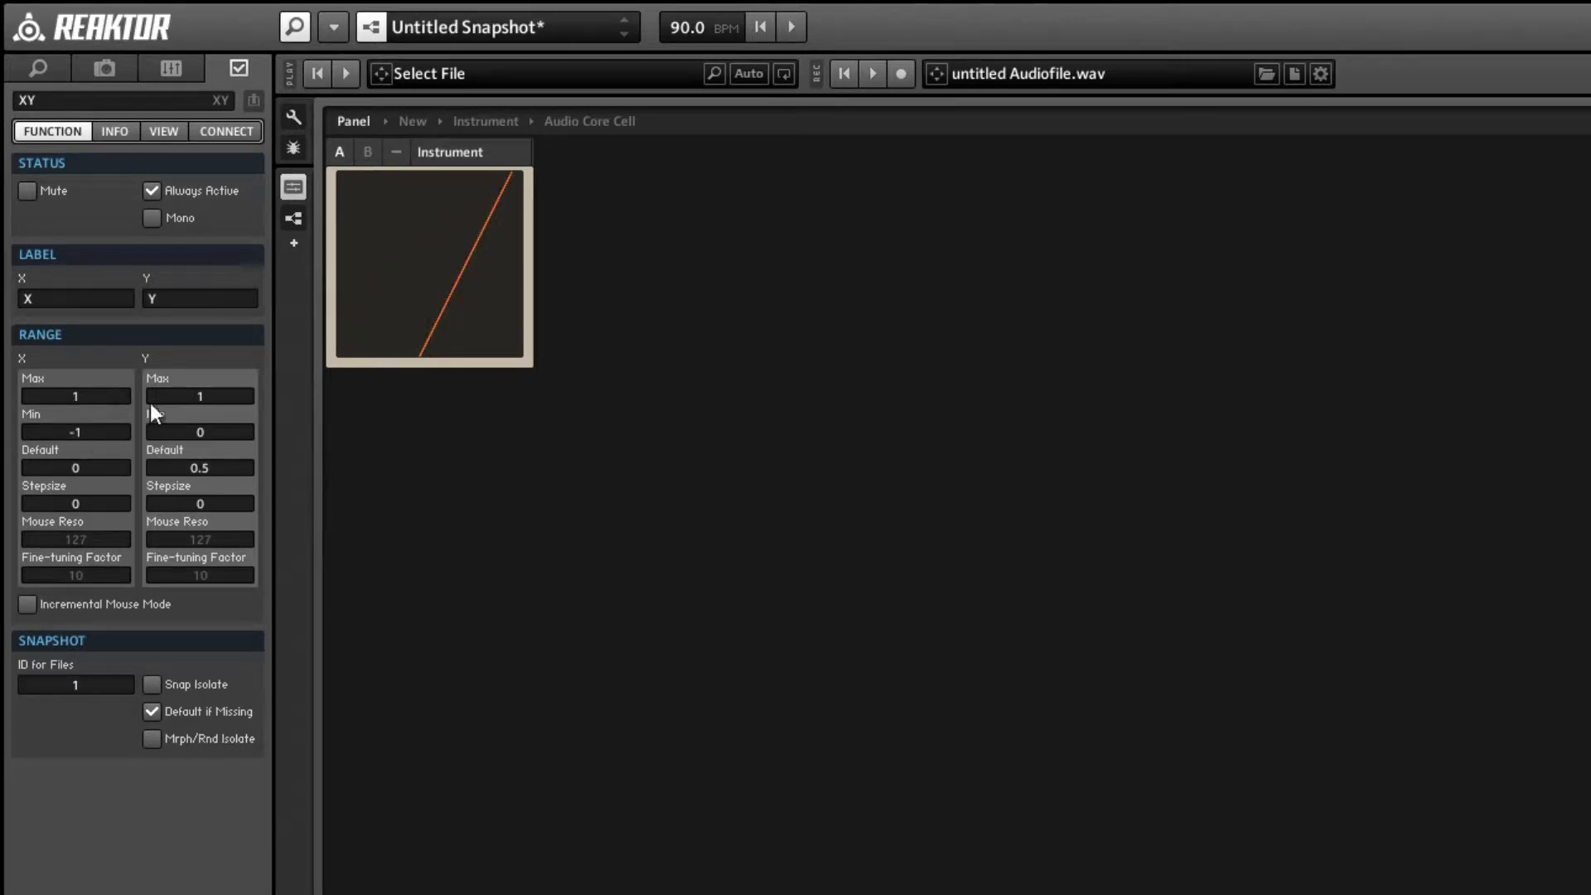
{"action": "left_click", "coordinate": [192, 430]}
{"action": "type", "text": "-1"}
{"action": "key", "text": "Return"}
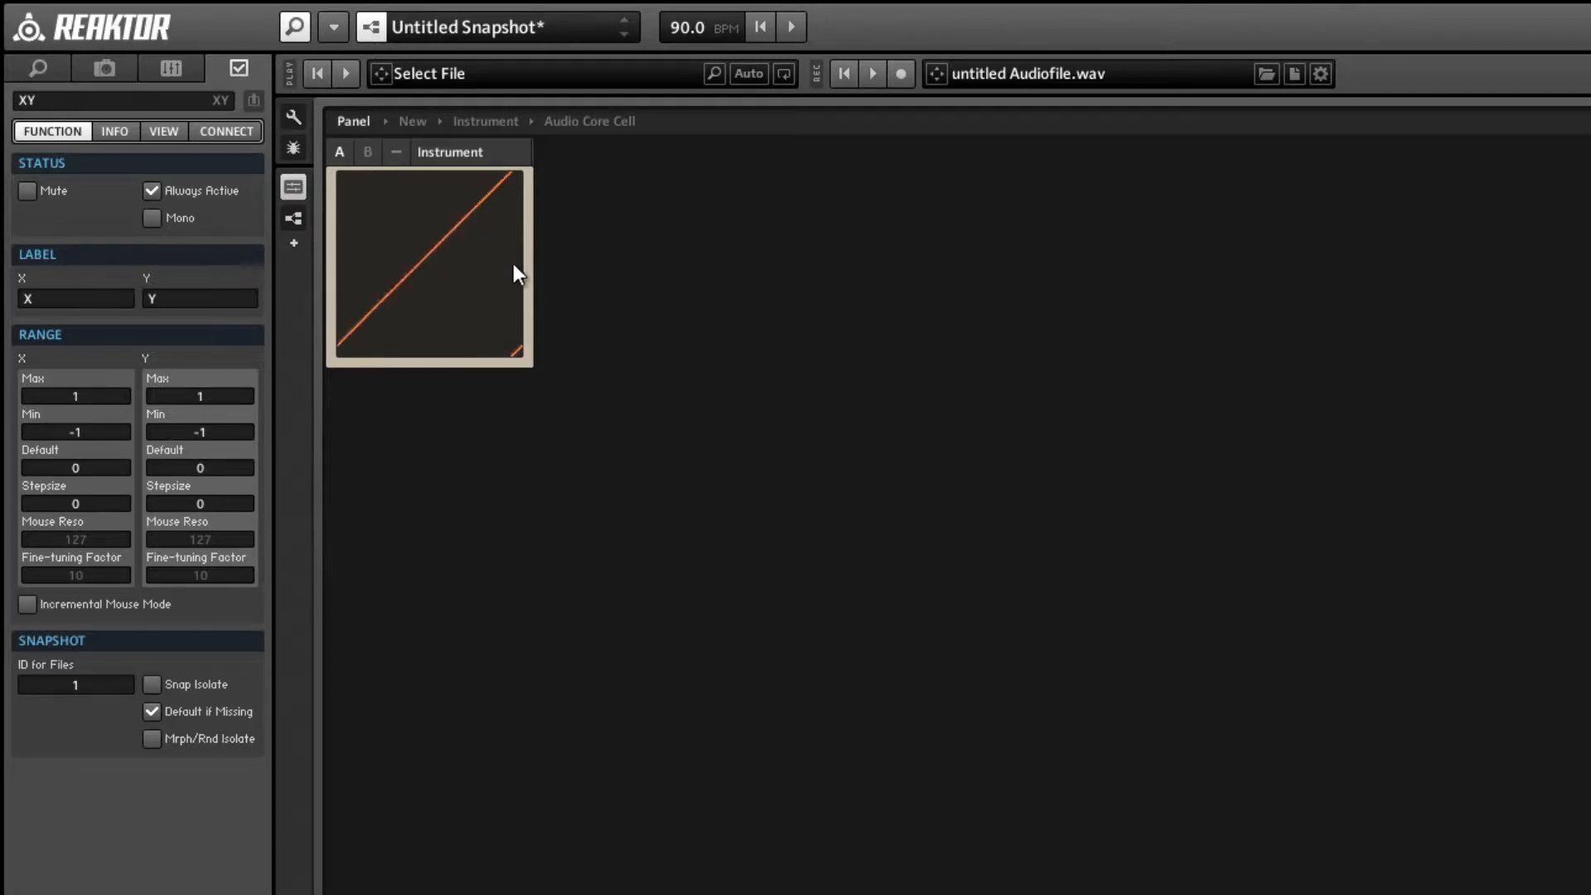
Return to the Audio Core Cell's structure and select the constant 1 feeding the > comparison module.
{"action": "mouse_move", "coordinate": [514, 265]}
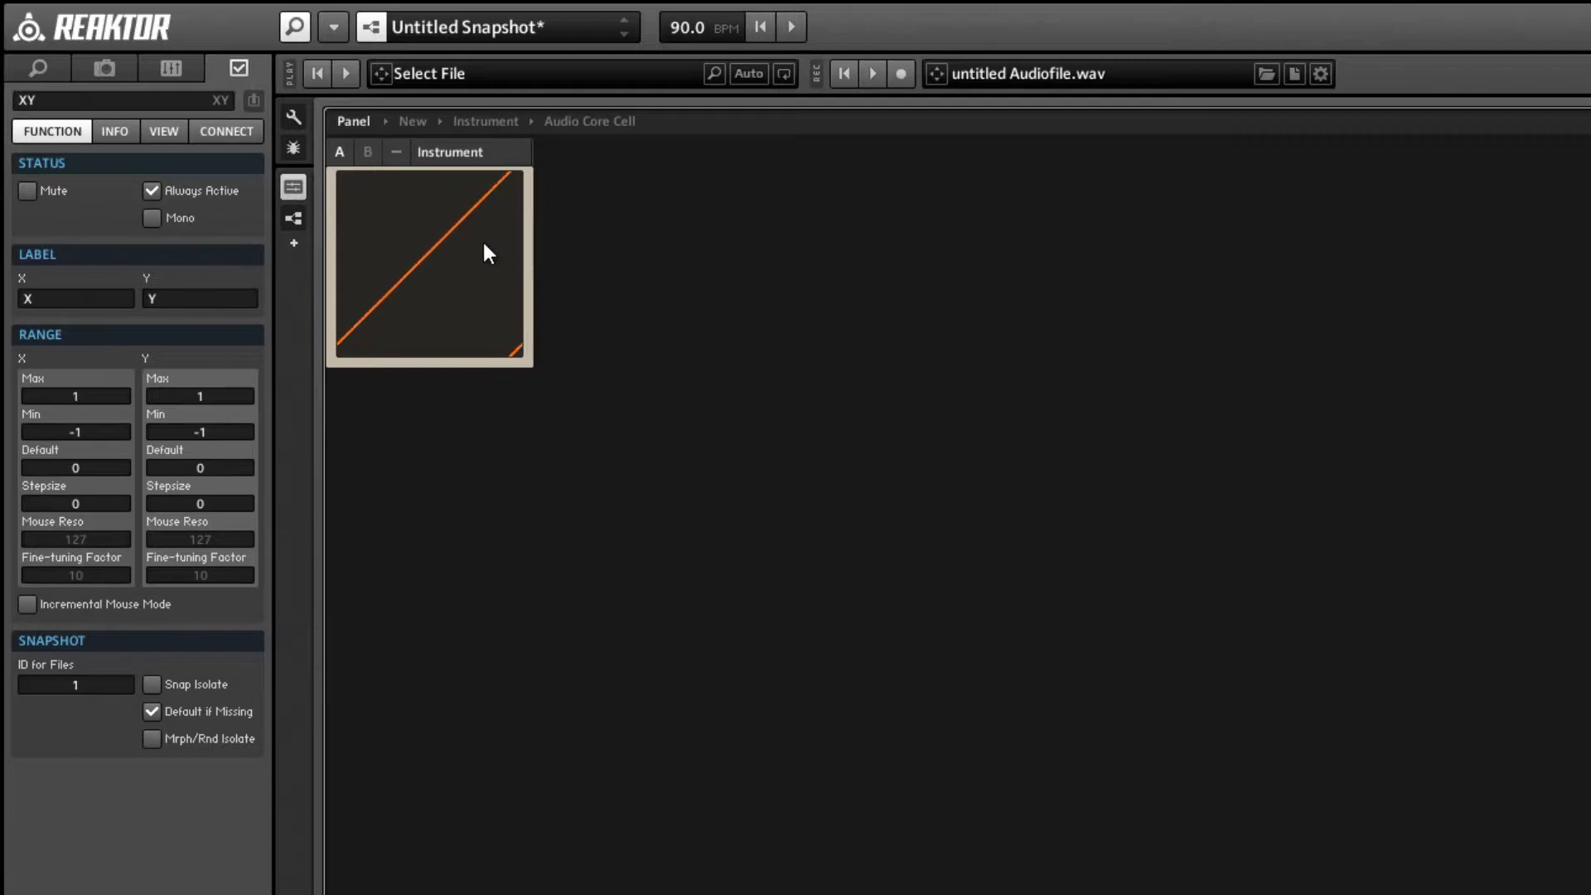
{"action": "left_click", "coordinate": [533, 252]}
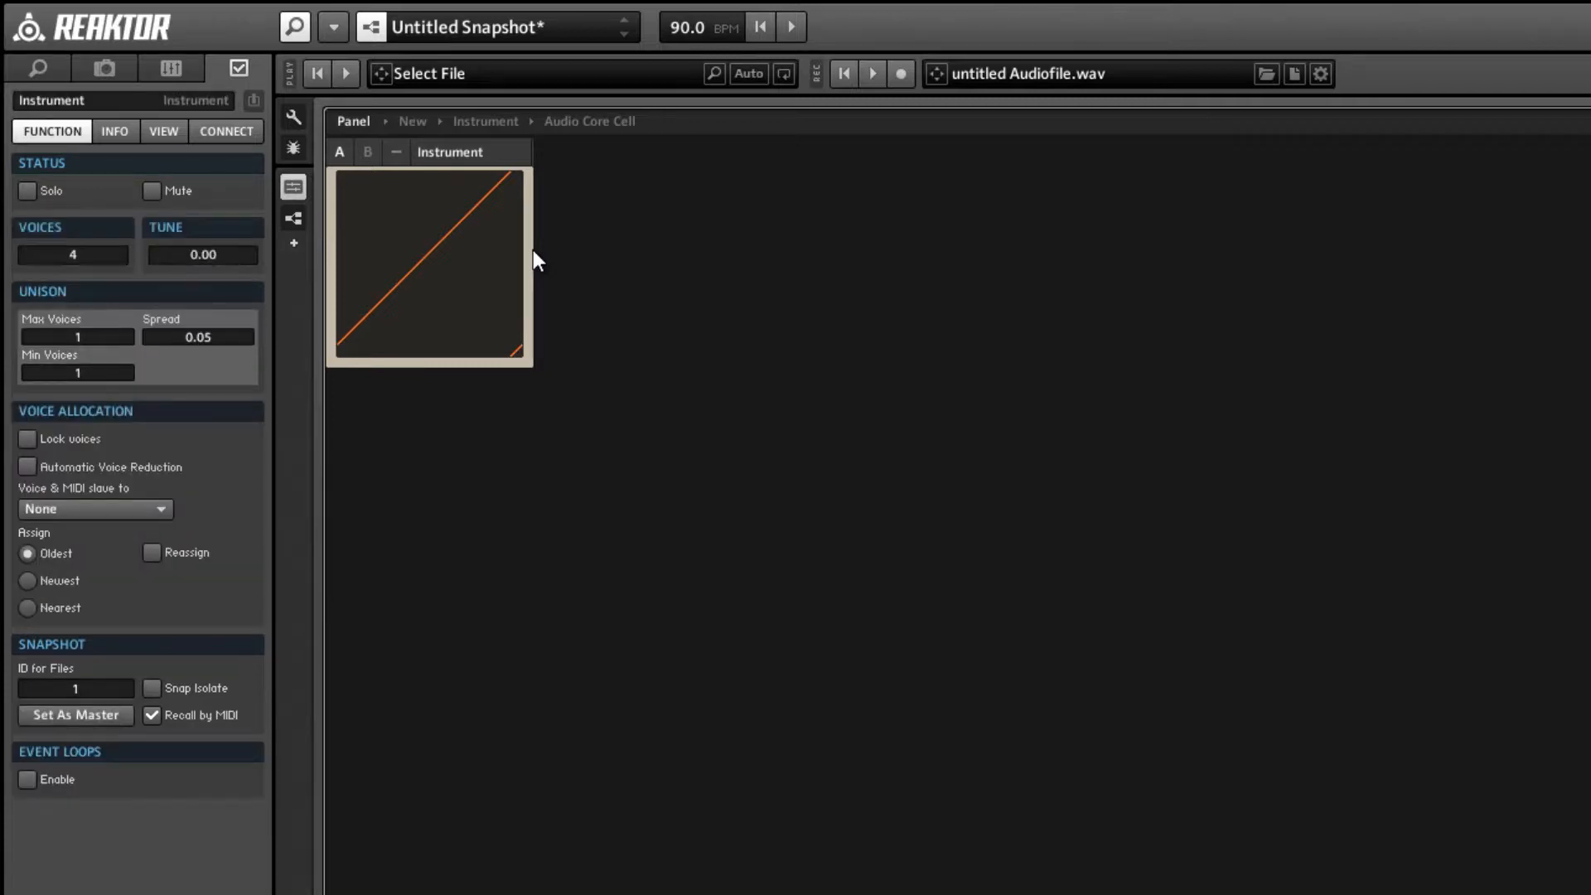
{"action": "key", "text": "F6"}
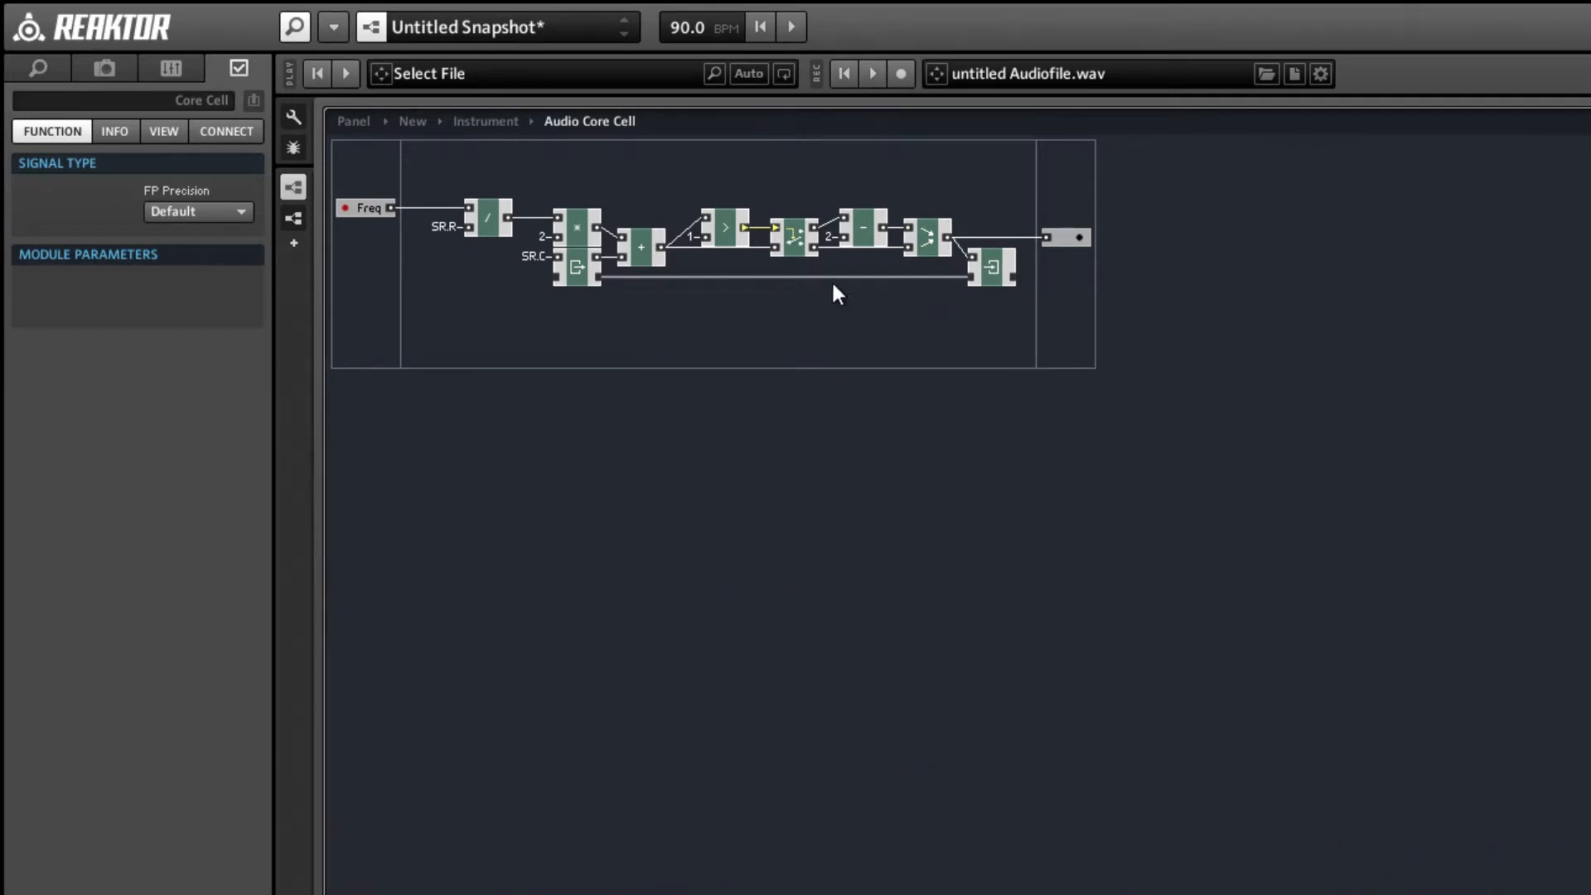
{"action": "left_click", "coordinate": [695, 237]}
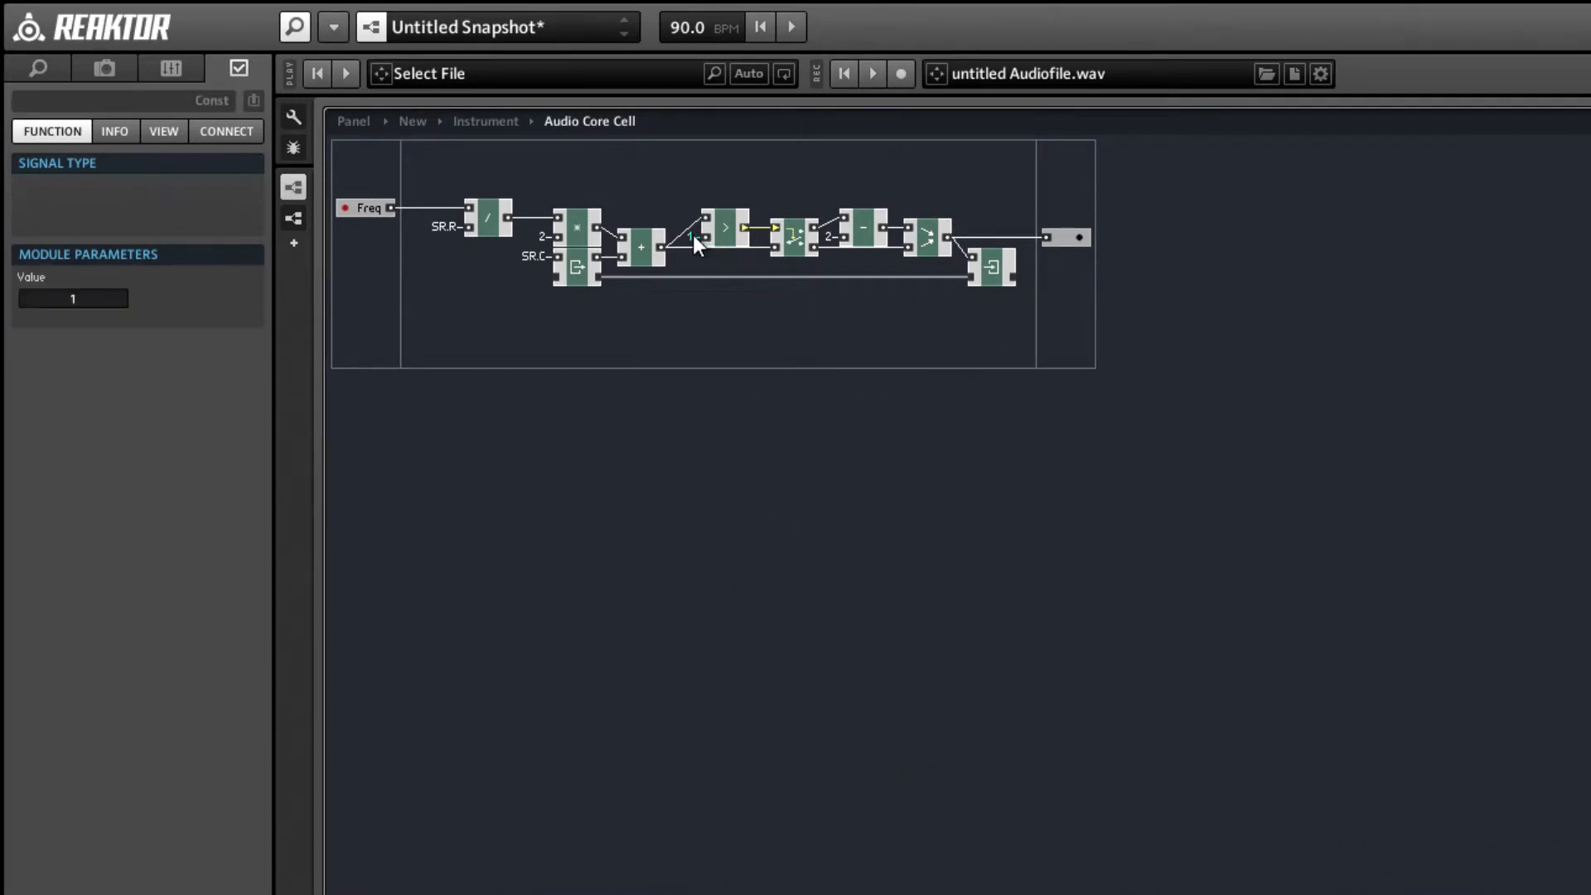
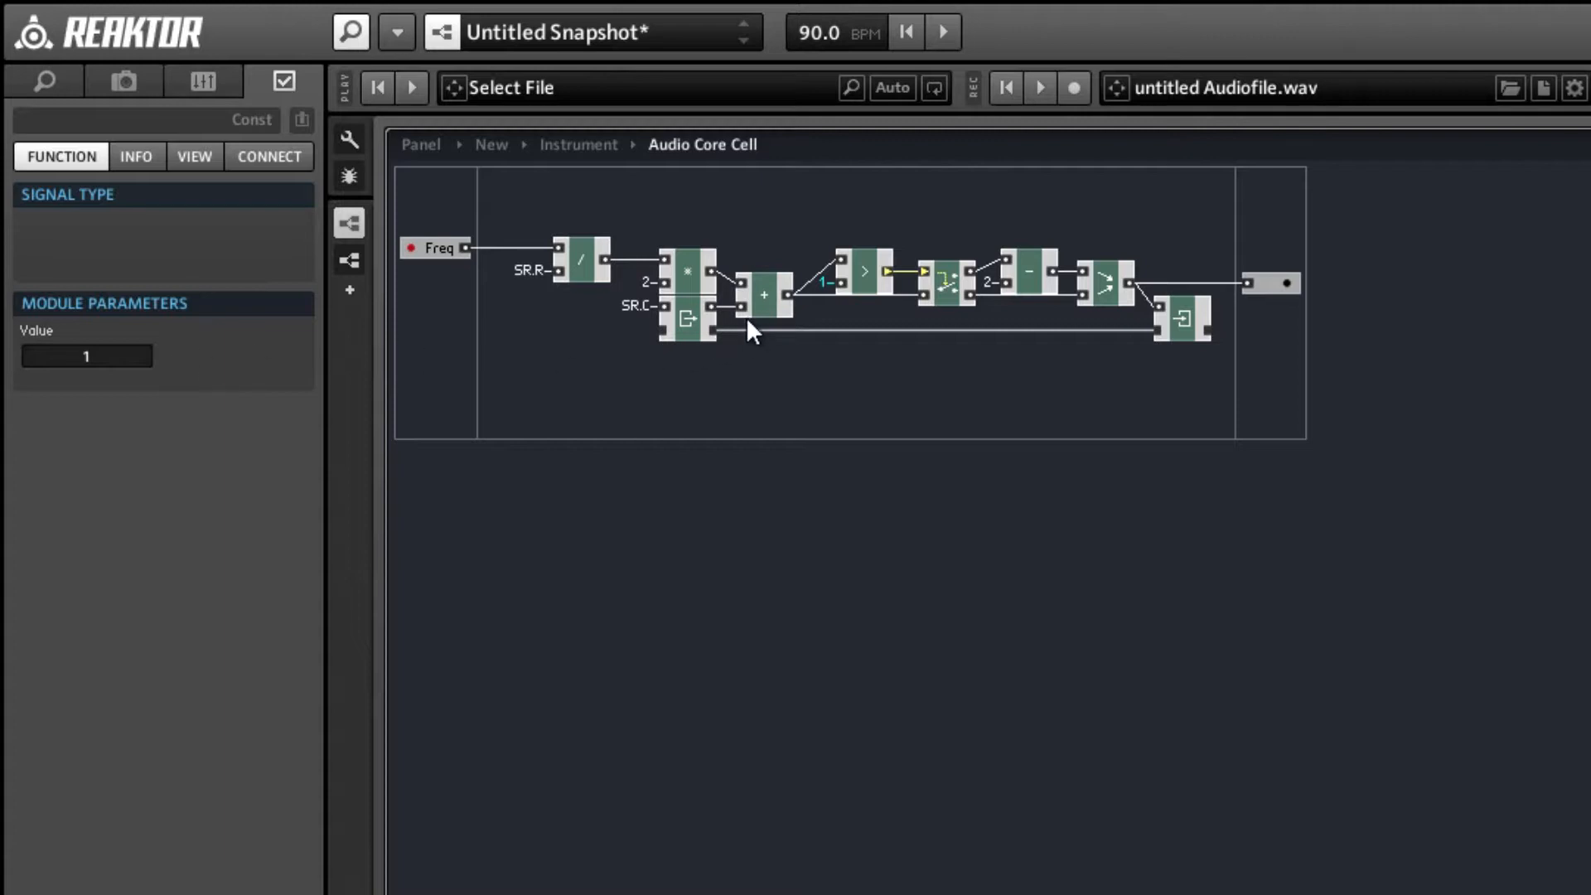
Delete the constant at the > comparison's lower input and connect that input to a new QuickBus named N.
{"action": "key", "text": "Delete"}
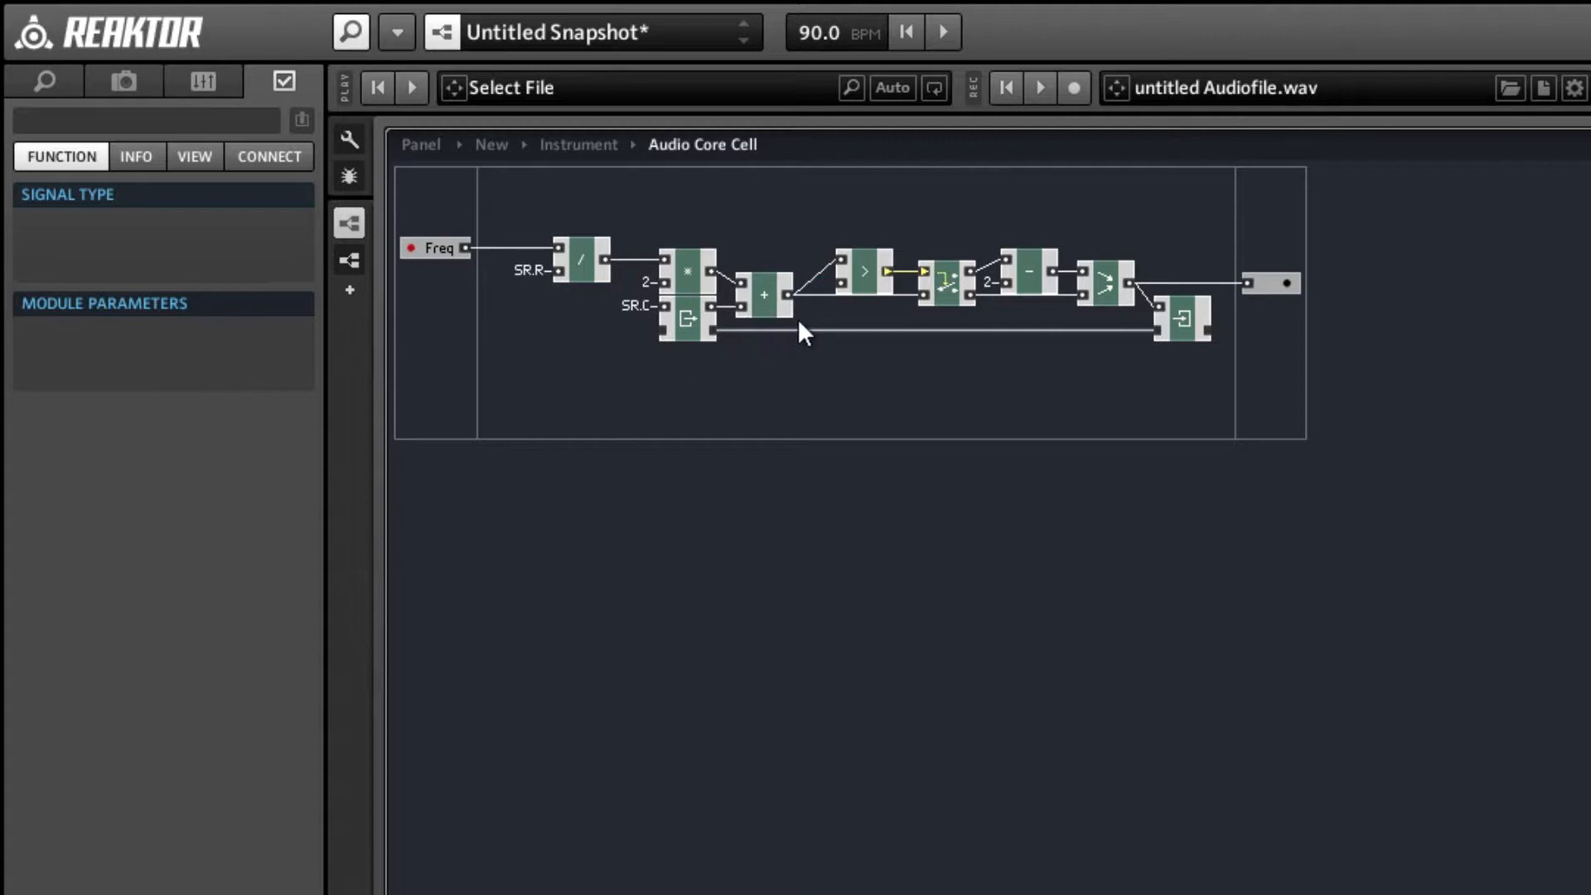
{"action": "right_click", "coordinate": [843, 280]}
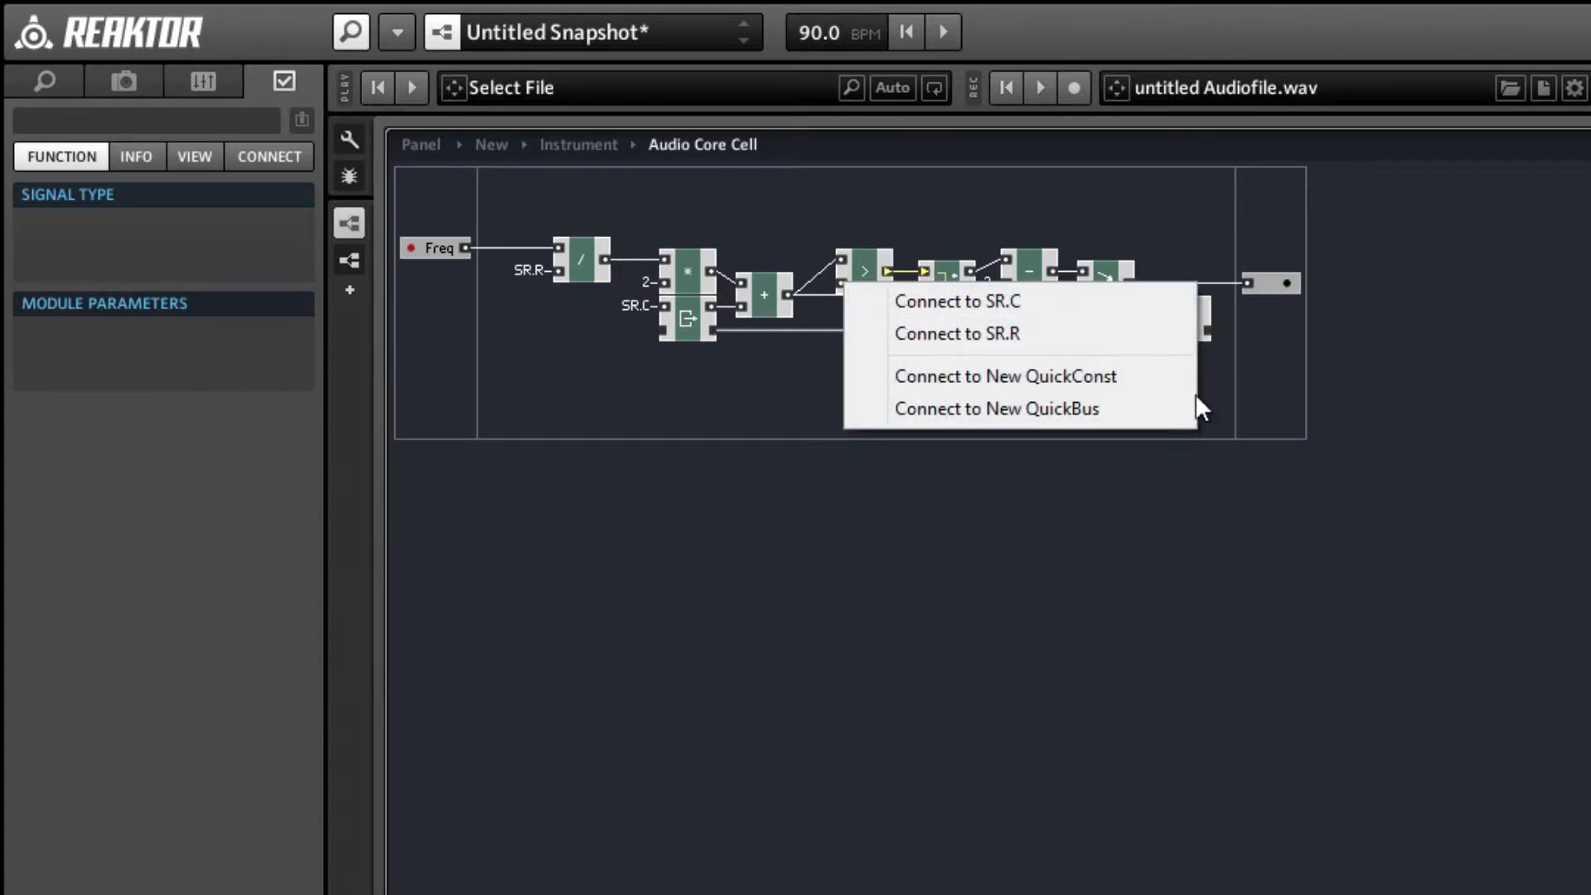
{"action": "left_click", "coordinate": [1021, 410]}
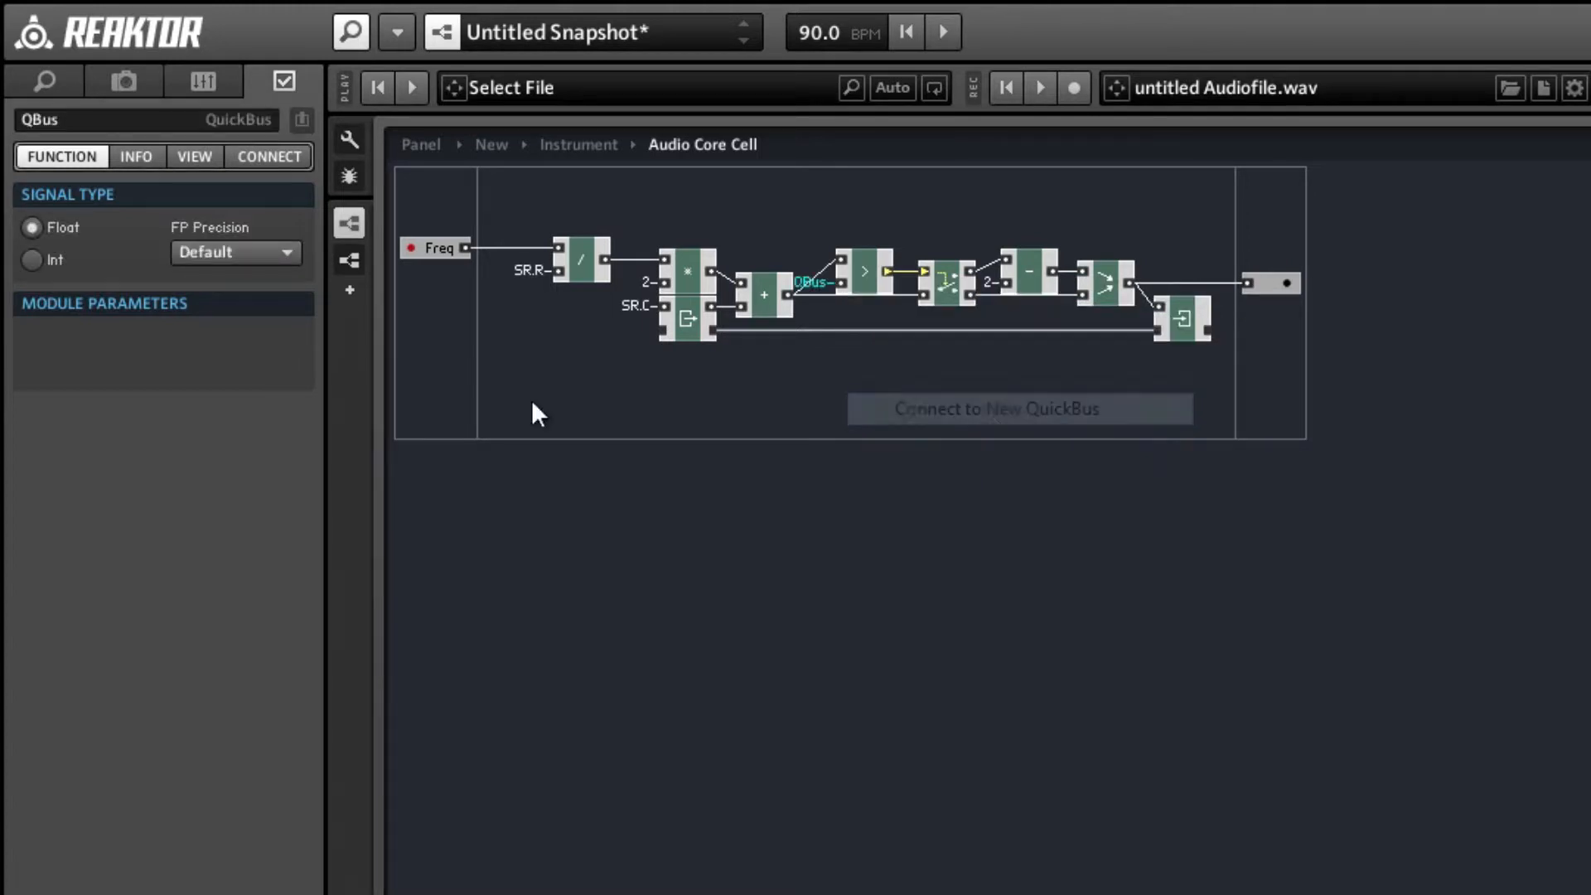
{"action": "left_click", "coordinate": [91, 124]}
{"action": "type", "text": "N"}
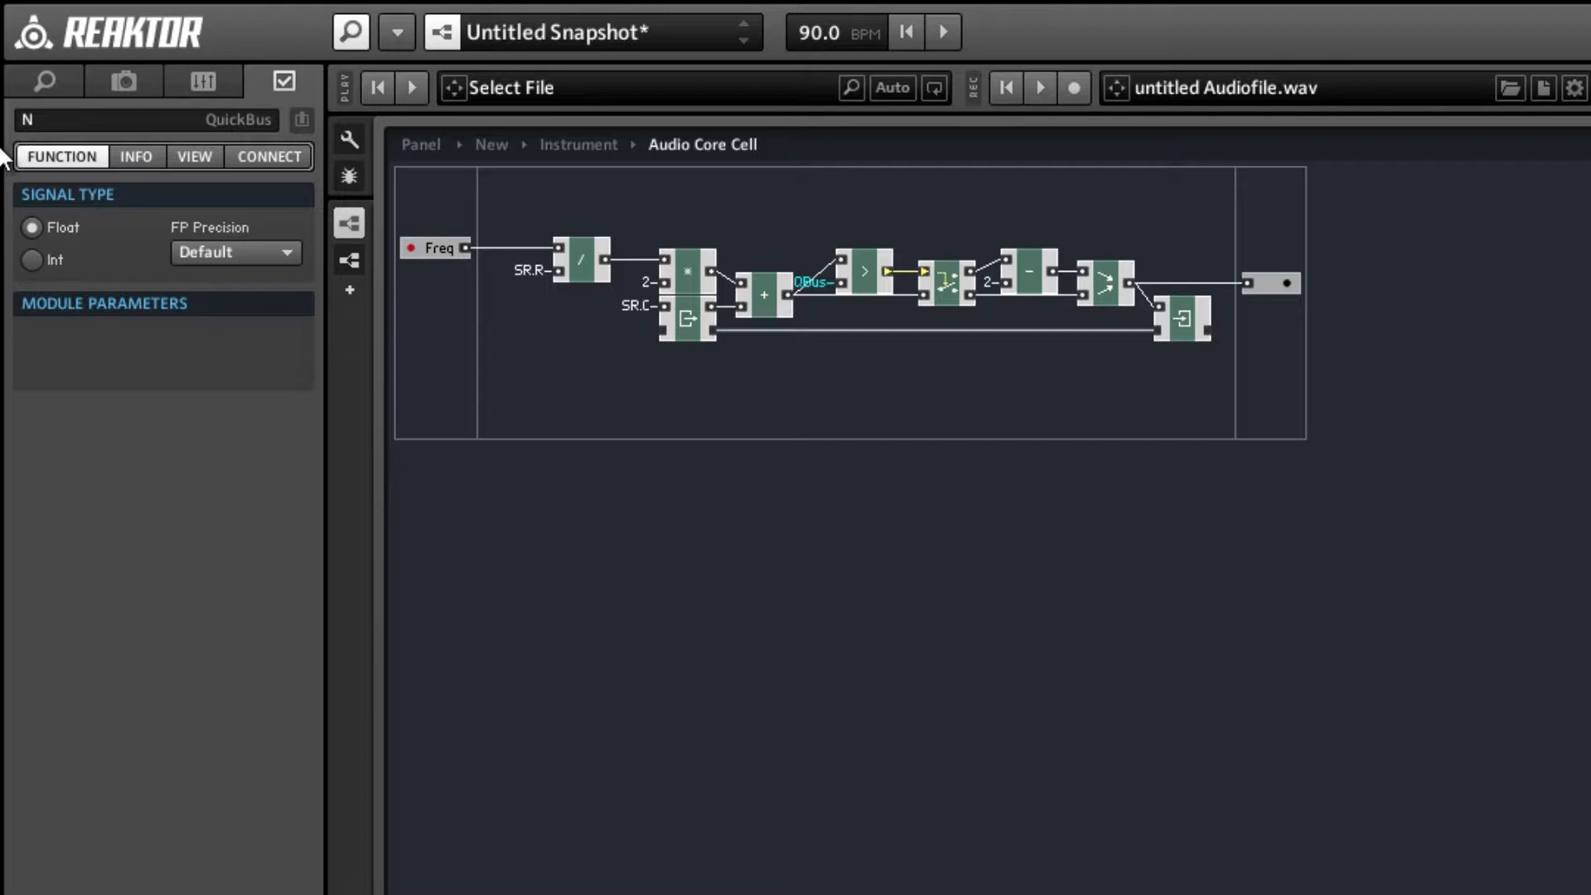
{"action": "key", "text": "Return"}
Shift the comparison module and everything after it slightly right to make room for the N label.
{"action": "left_click_drag", "start_coordinate": [842, 231], "coordinate": [1199, 328]}
{"action": "key", "text": "Right"}
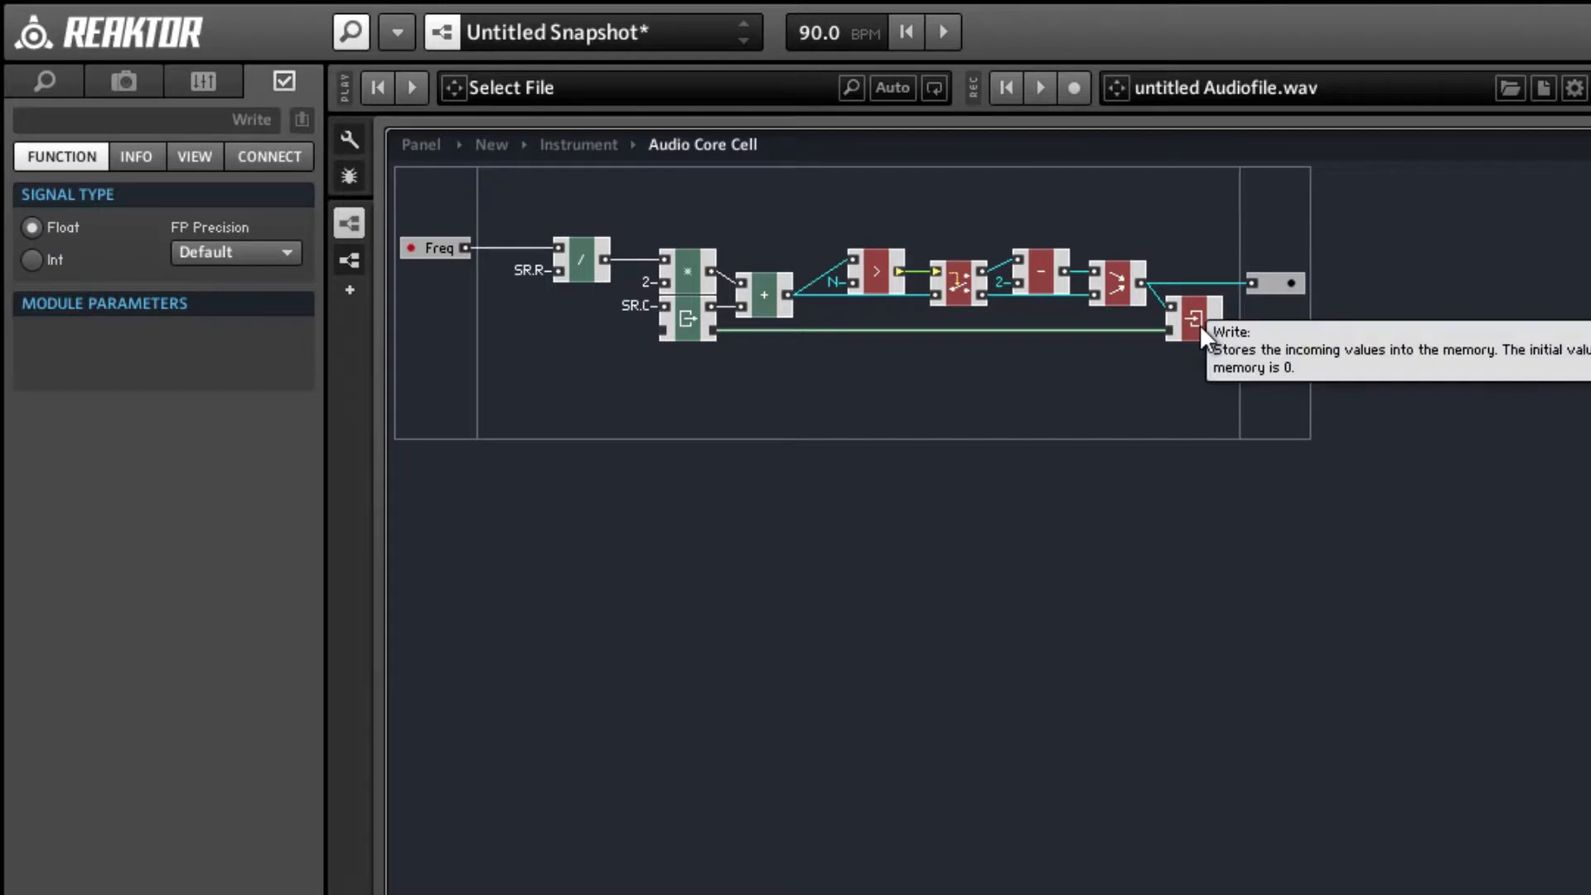
{"action": "left_click", "coordinate": [1134, 352]}
{"action": "left_click", "coordinate": [877, 276]}
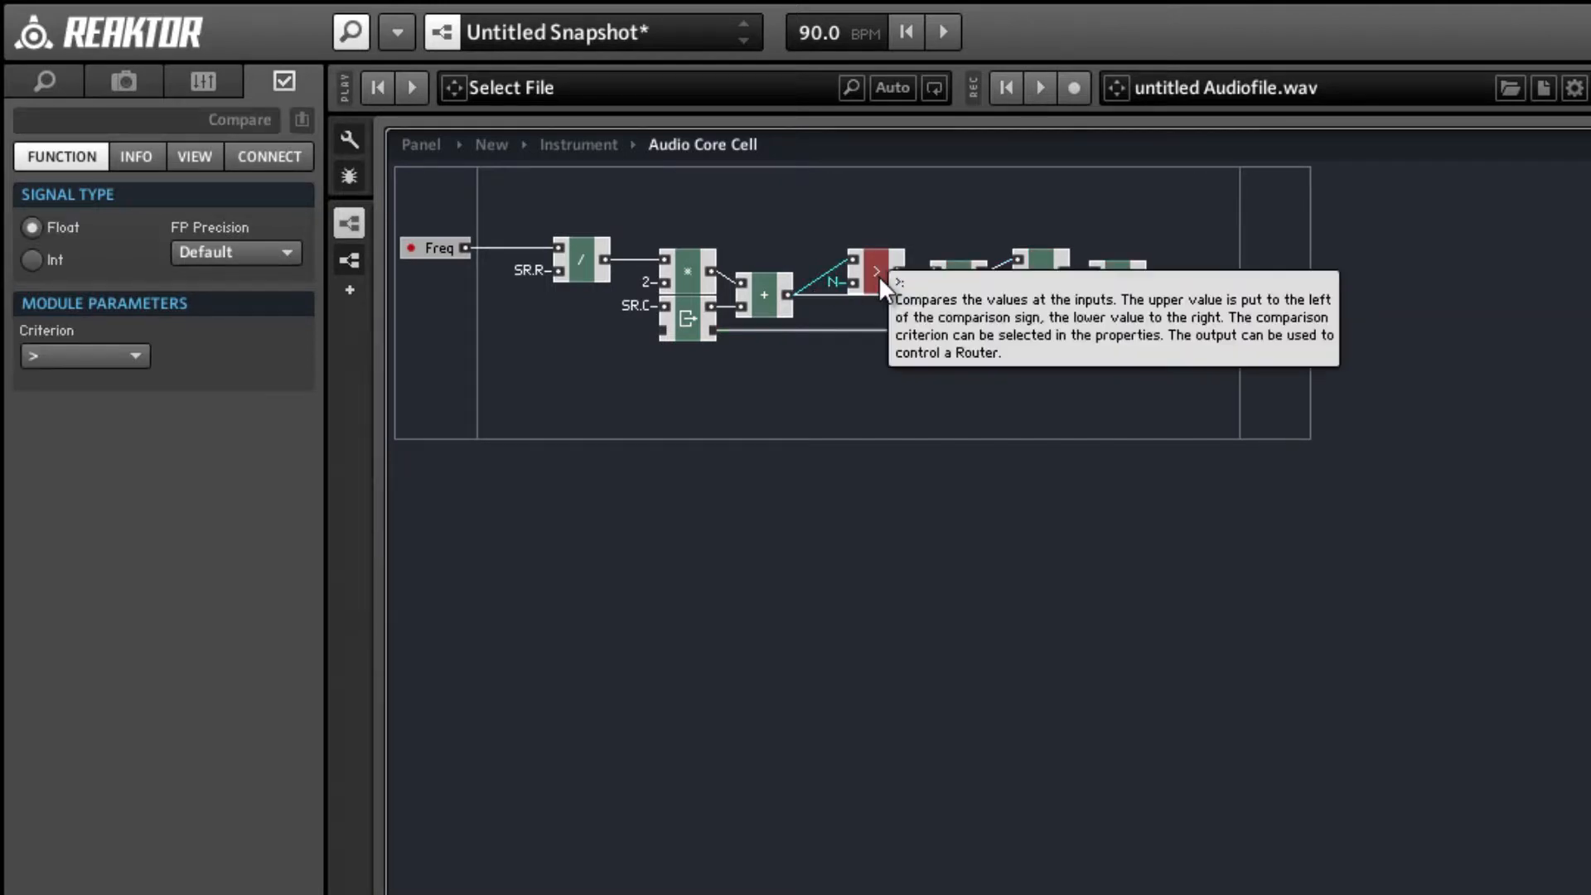
{"action": "left_click", "coordinate": [1000, 283]}
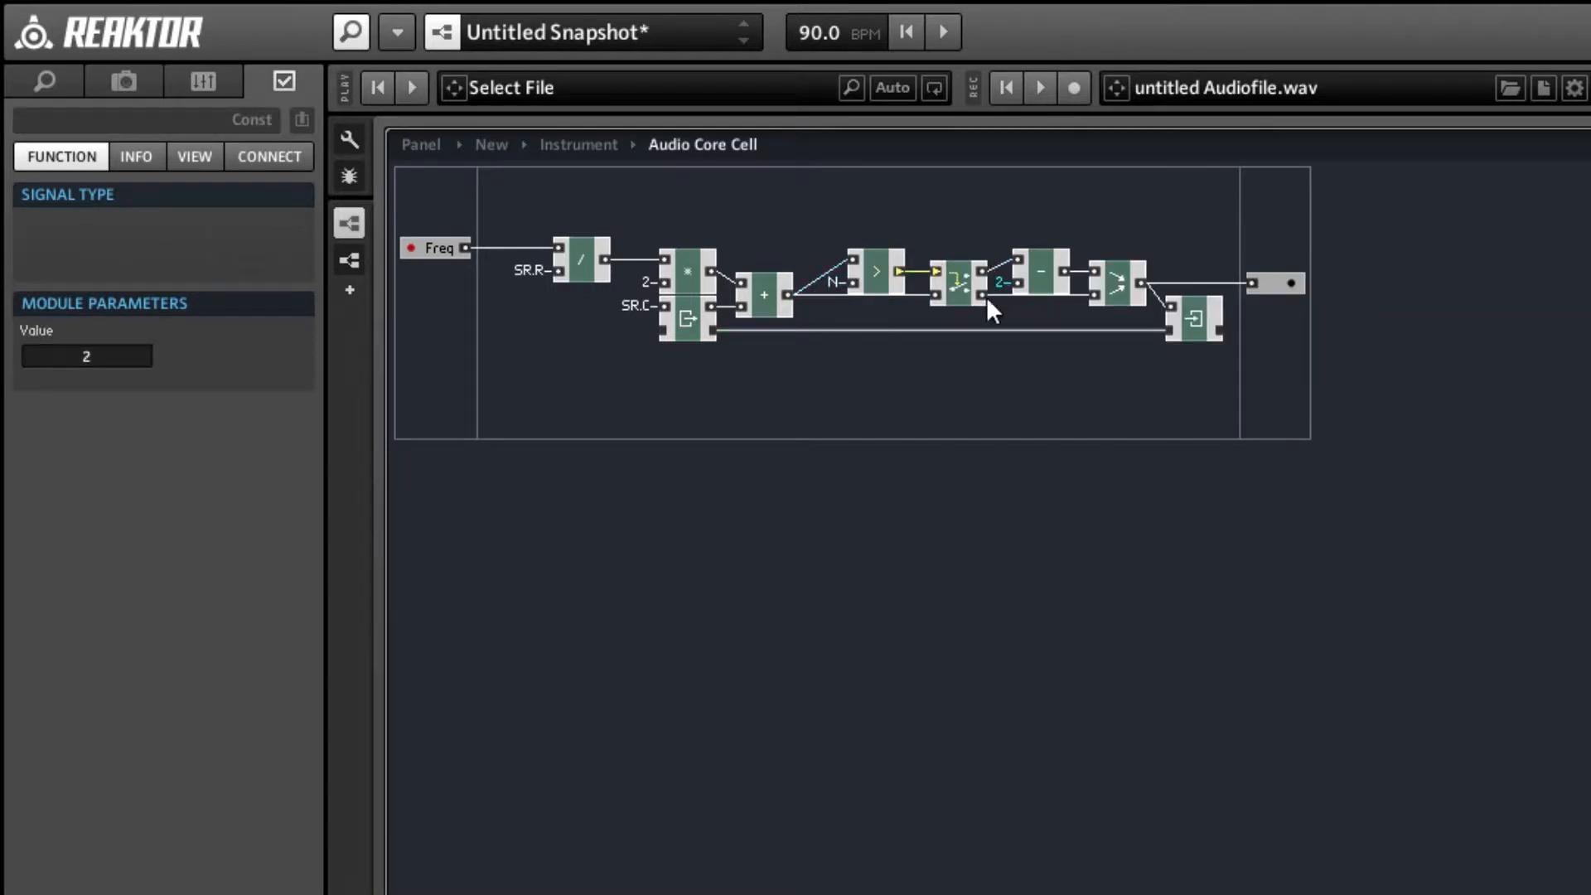
Add a multiply module below the existing chain and connect its upper input to QuickBus N.
{"action": "left_click", "coordinate": [868, 365]}
{"action": "right_click", "coordinate": [863, 363]}
{"action": "mouse_move", "coordinate": [883, 379]}
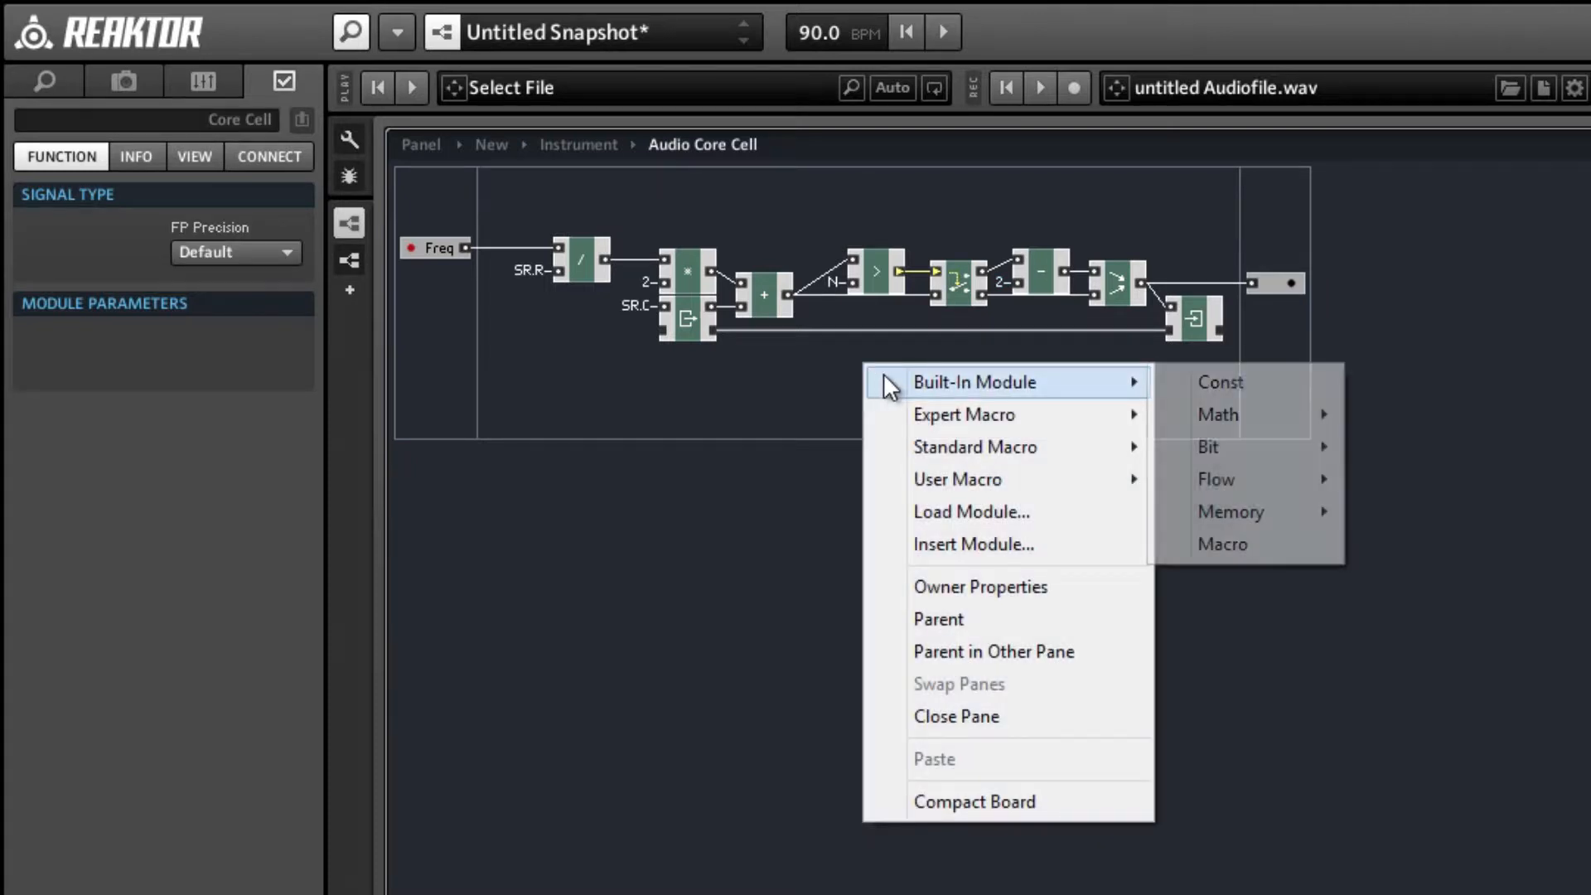
{"action": "mouse_move", "coordinate": [1185, 412]}
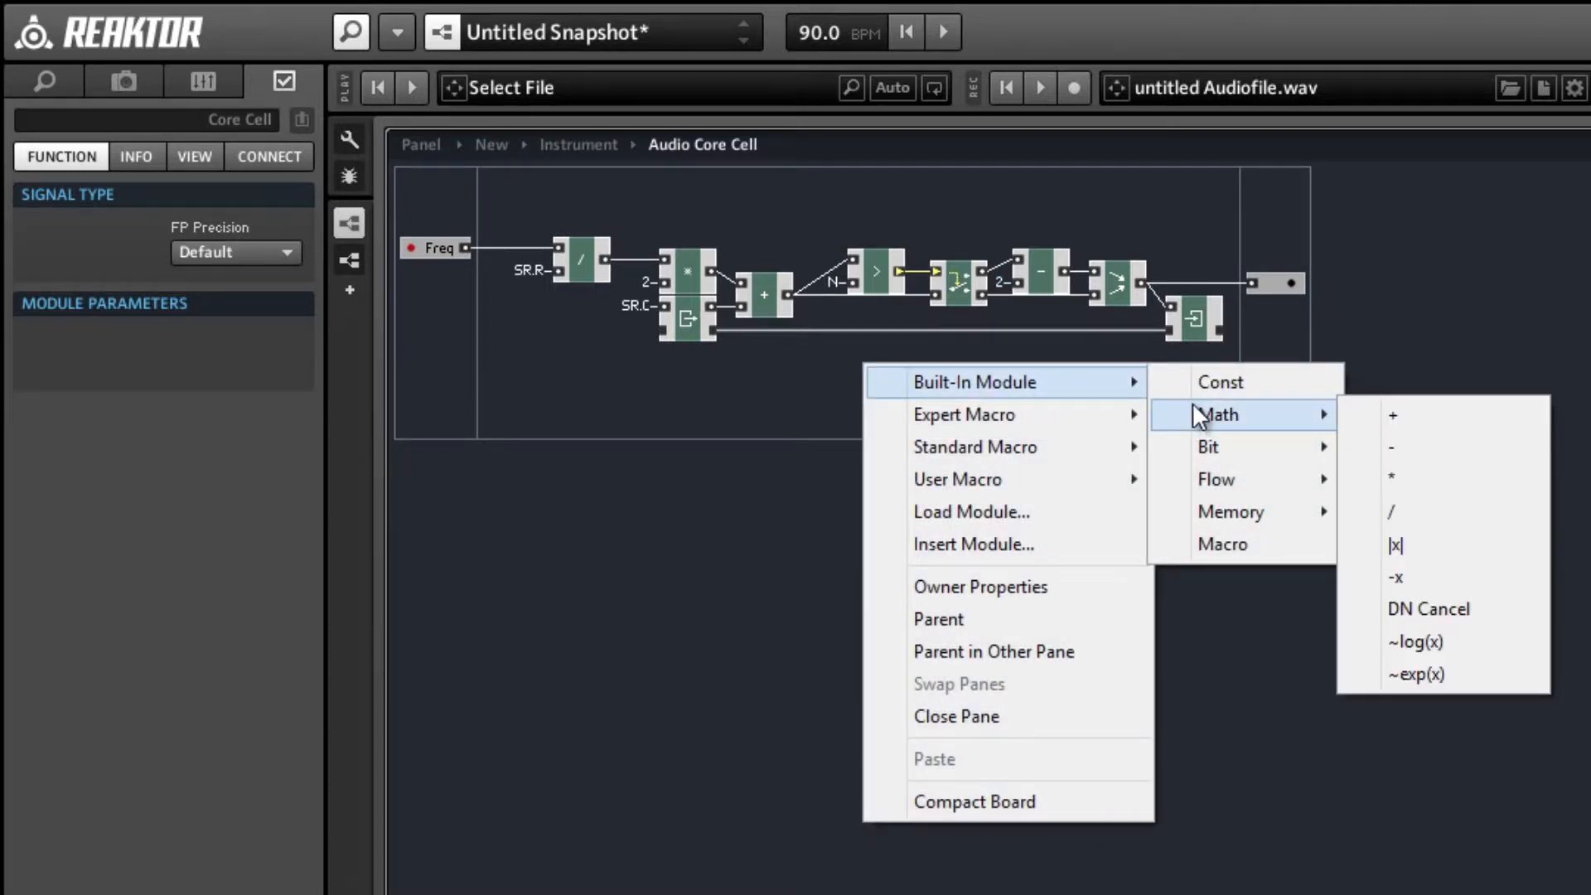
{"action": "left_click", "coordinate": [1386, 474]}
{"action": "right_click", "coordinate": [865, 365]}
{"action": "mouse_move", "coordinate": [996, 520]}
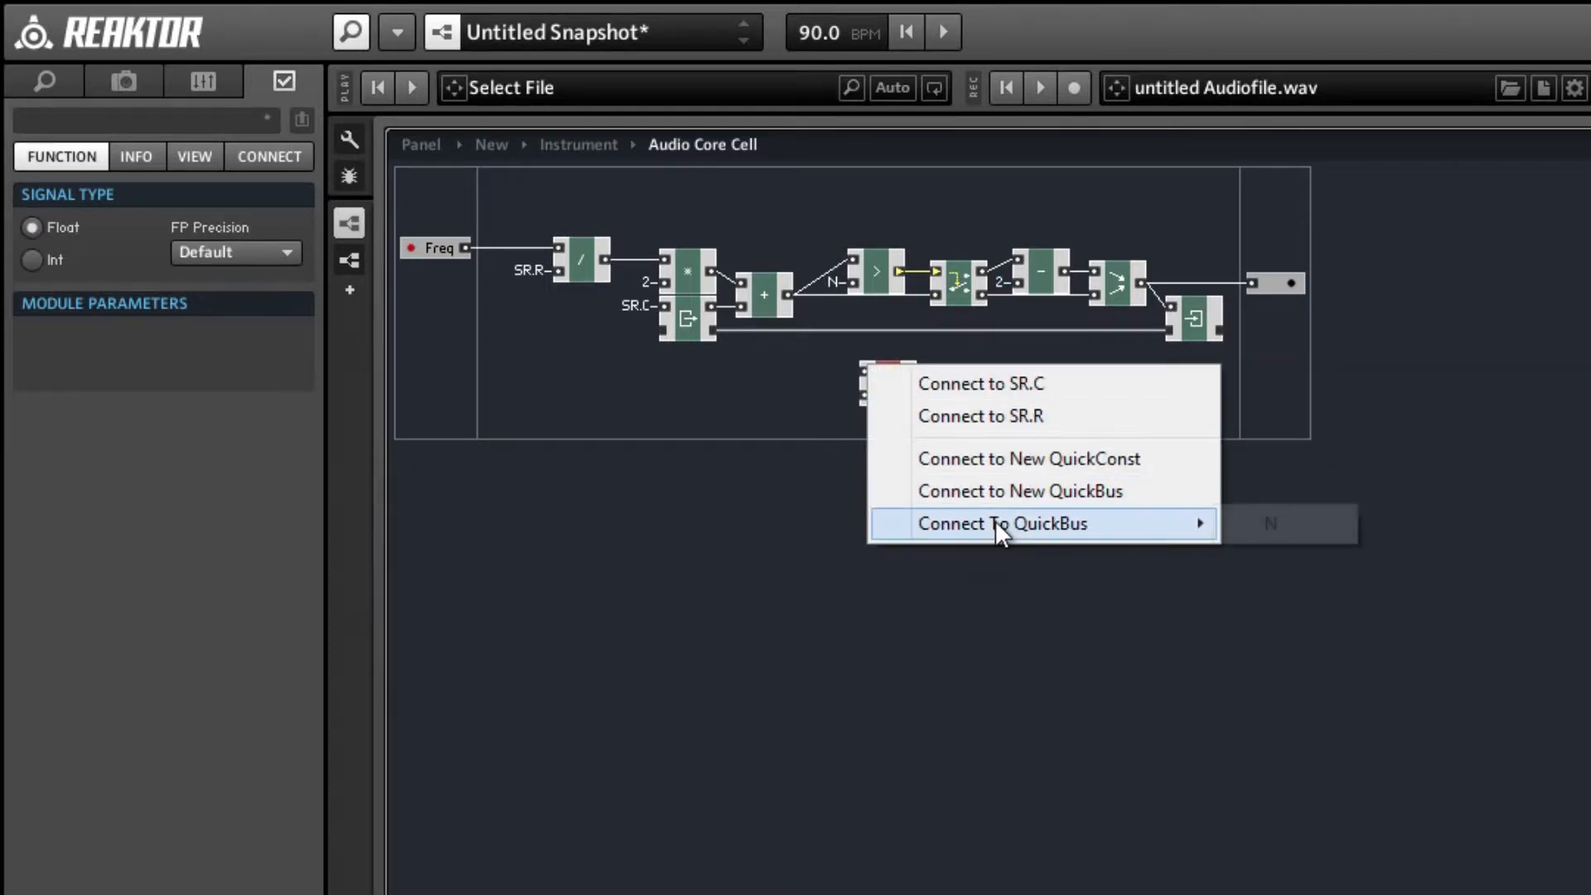
{"action": "left_click", "coordinate": [1254, 535]}
Connect the new multiplier's lower input to a new QuickConst with value 2.
{"action": "right_click", "coordinate": [865, 396]}
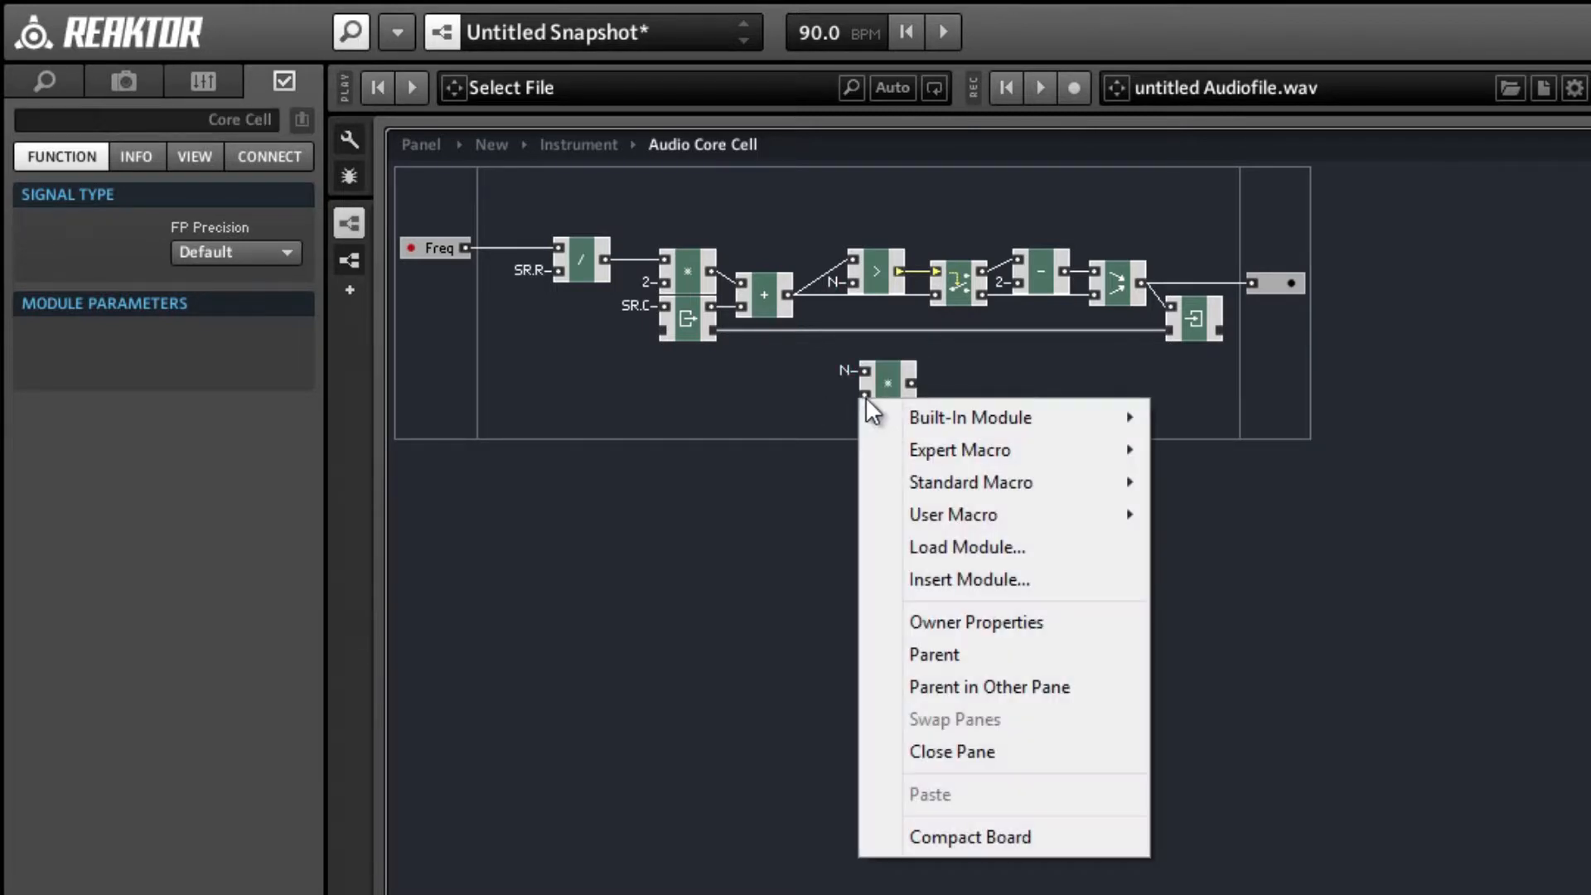
{"action": "left_click", "coordinate": [825, 399]}
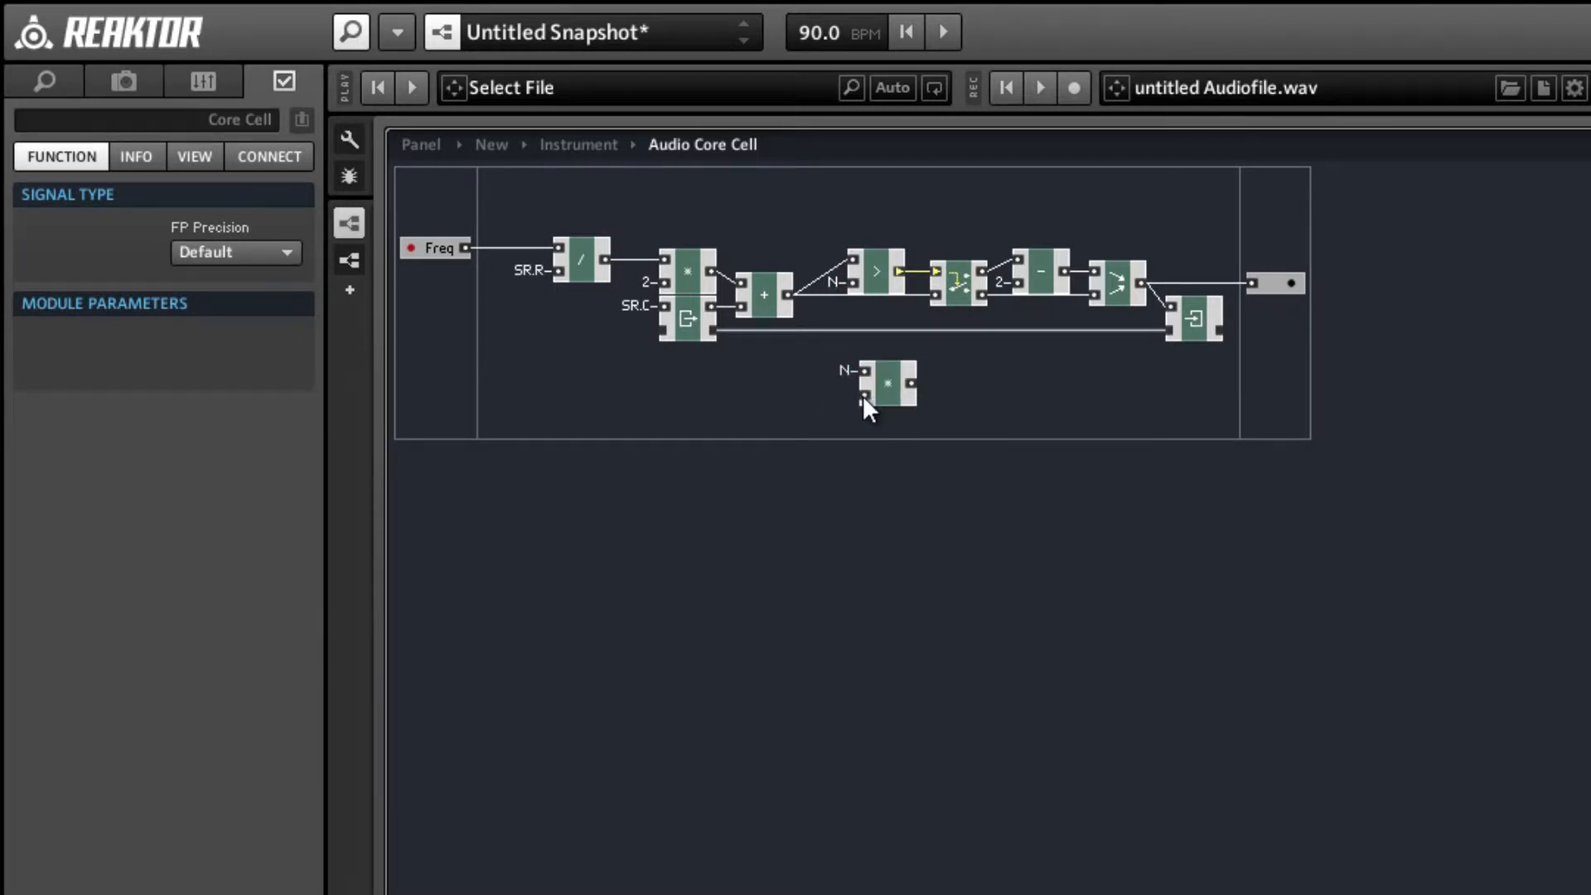
{"action": "right_click", "coordinate": [862, 396]}
{"action": "mouse_move", "coordinate": [1001, 560]}
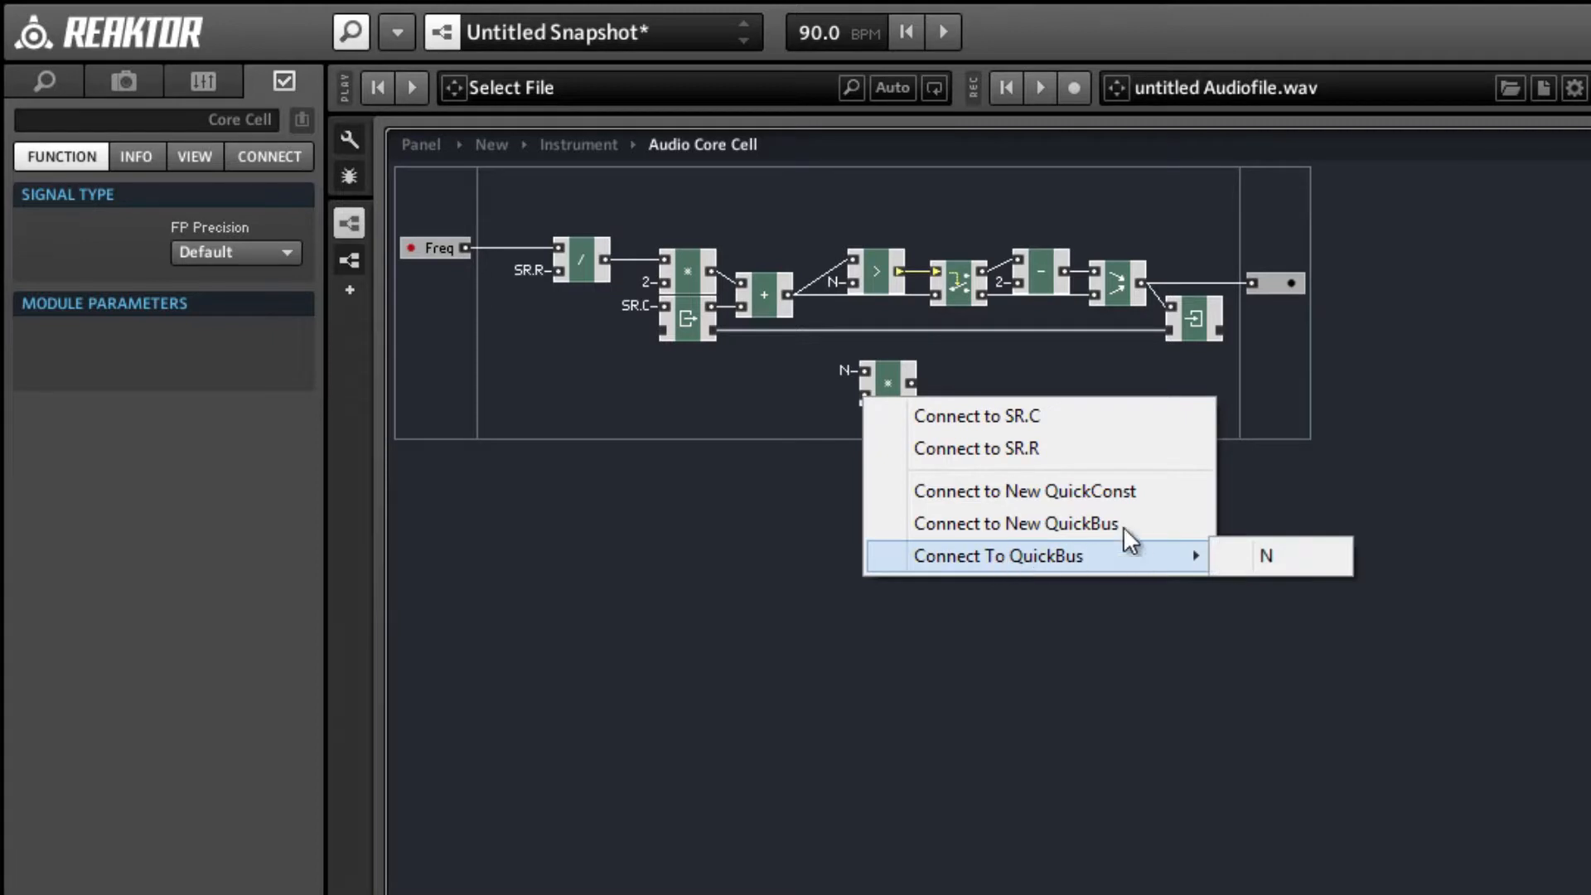
{"action": "left_click", "coordinate": [1107, 493]}
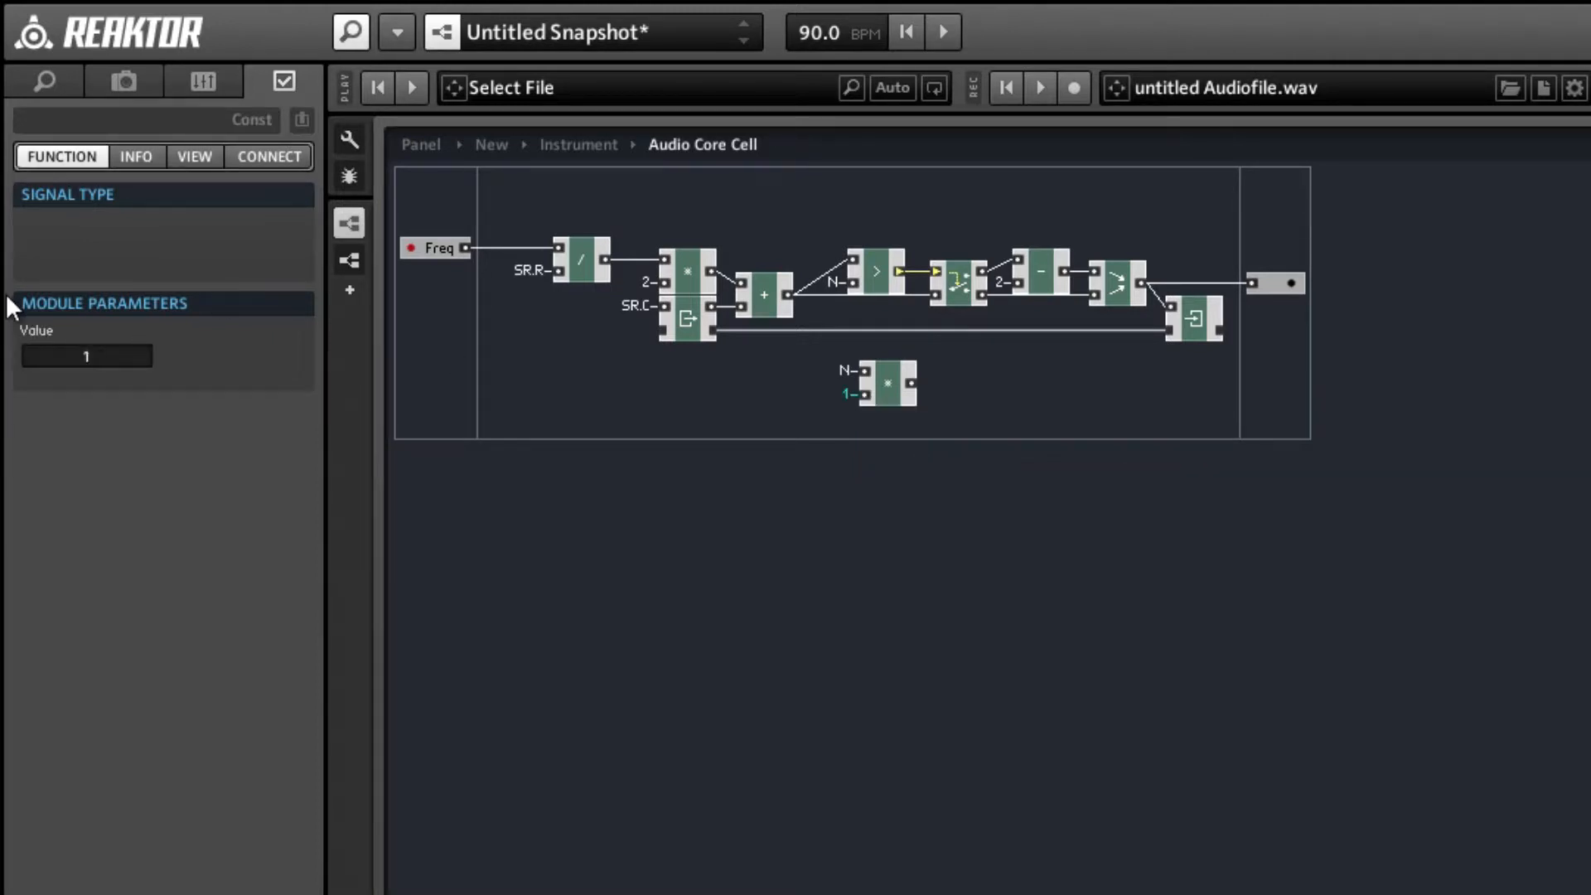
{"action": "type", "text": "2"}
{"action": "key", "text": "Return"}
{"action": "left_click", "coordinate": [870, 597]}
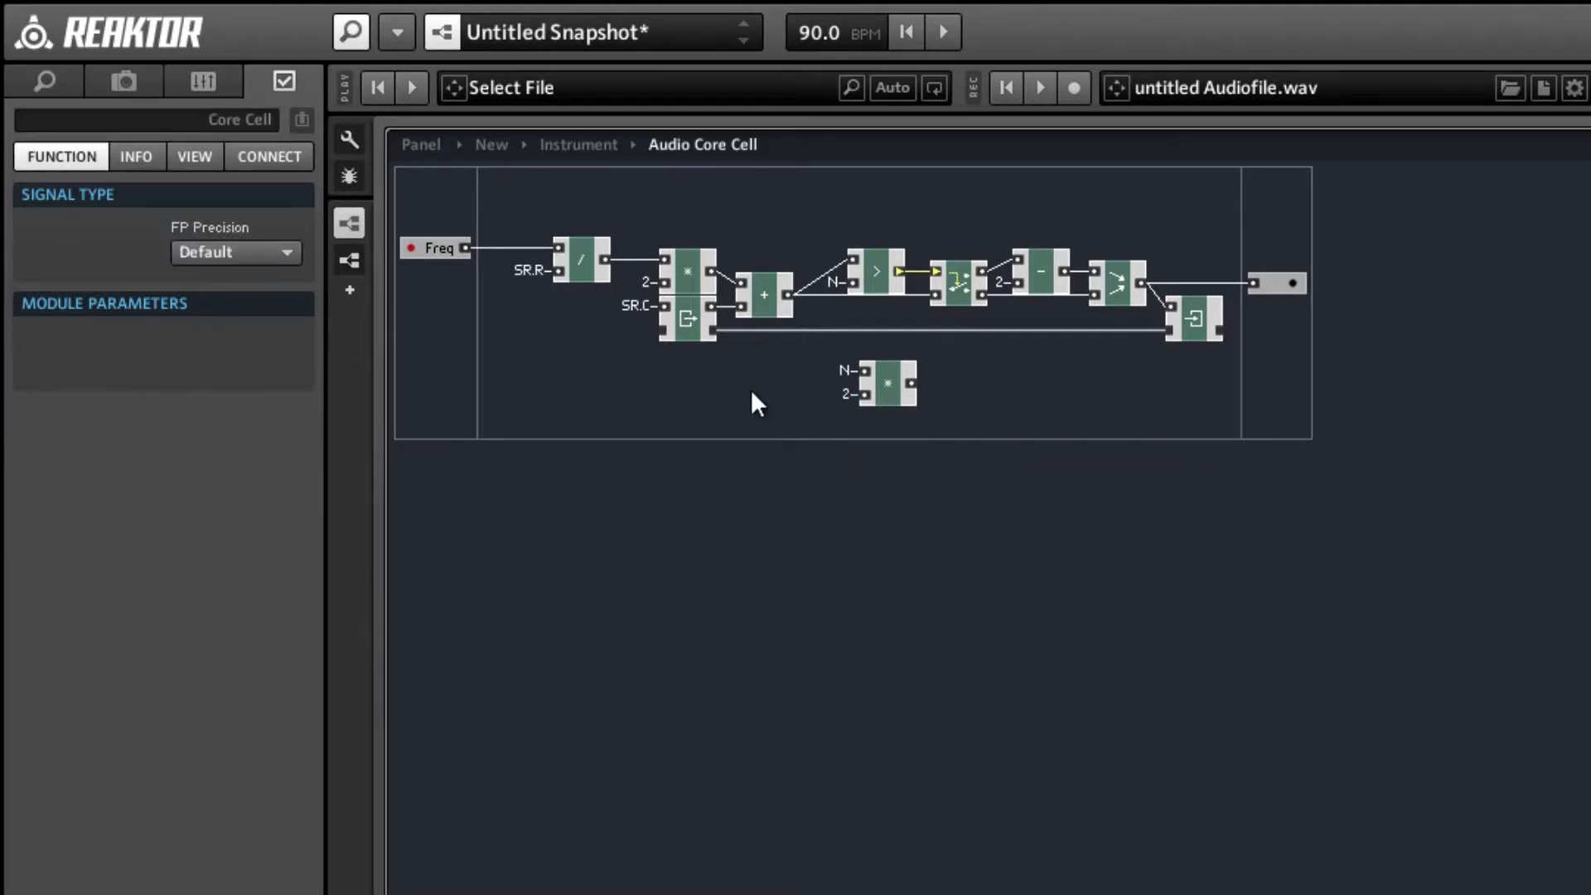
Connect the new multiplier's output to a new QuickBus named 2N.
{"action": "right_click", "coordinate": [908, 384]}
{"action": "left_click", "coordinate": [940, 398]}
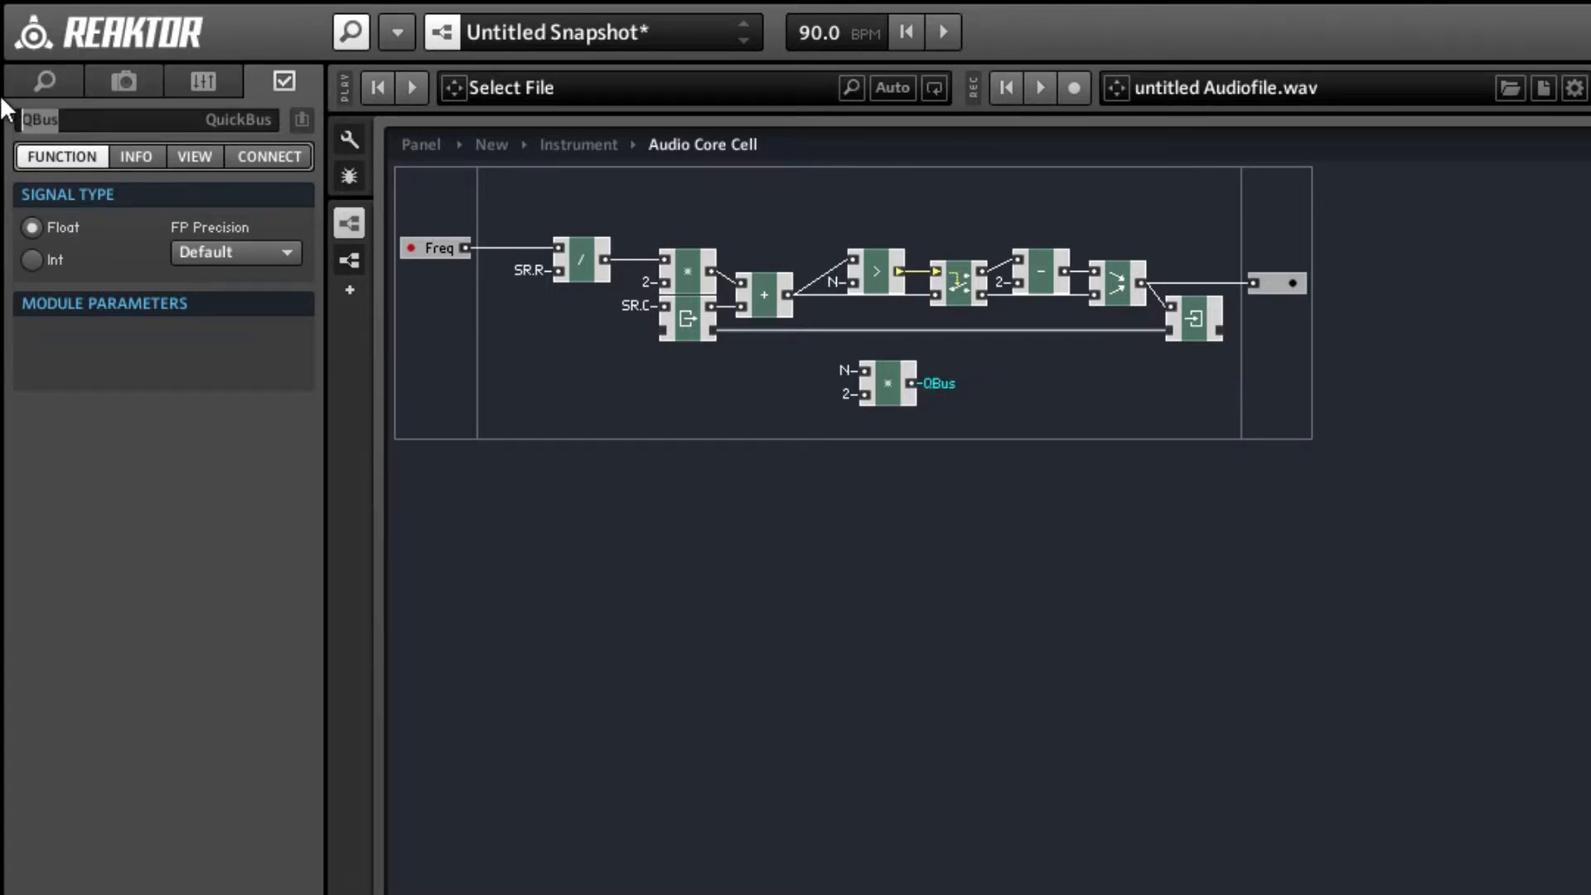
{"action": "type", "text": "2N"}
{"action": "key", "text": "Return"}
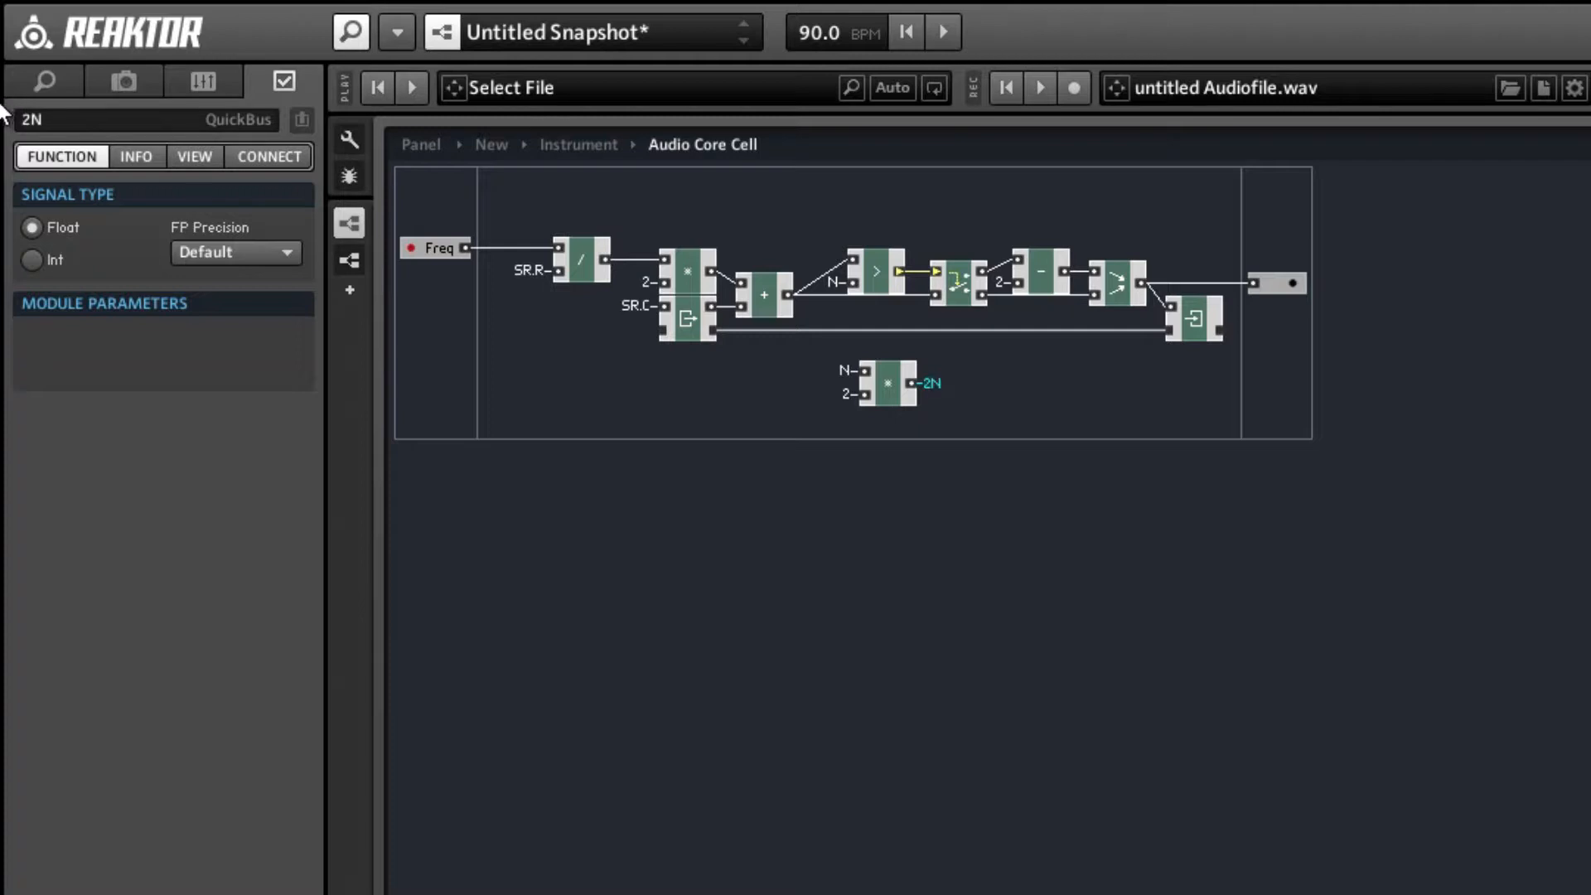
Connect the subtraction module's lower input to QuickBus 2N and shift the subtraction, merge and Write modules slightly right.
{"action": "right_click", "coordinate": [1016, 281]}
{"action": "mouse_move", "coordinate": [1145, 445]}
{"action": "left_click", "coordinate": [1465, 457]}
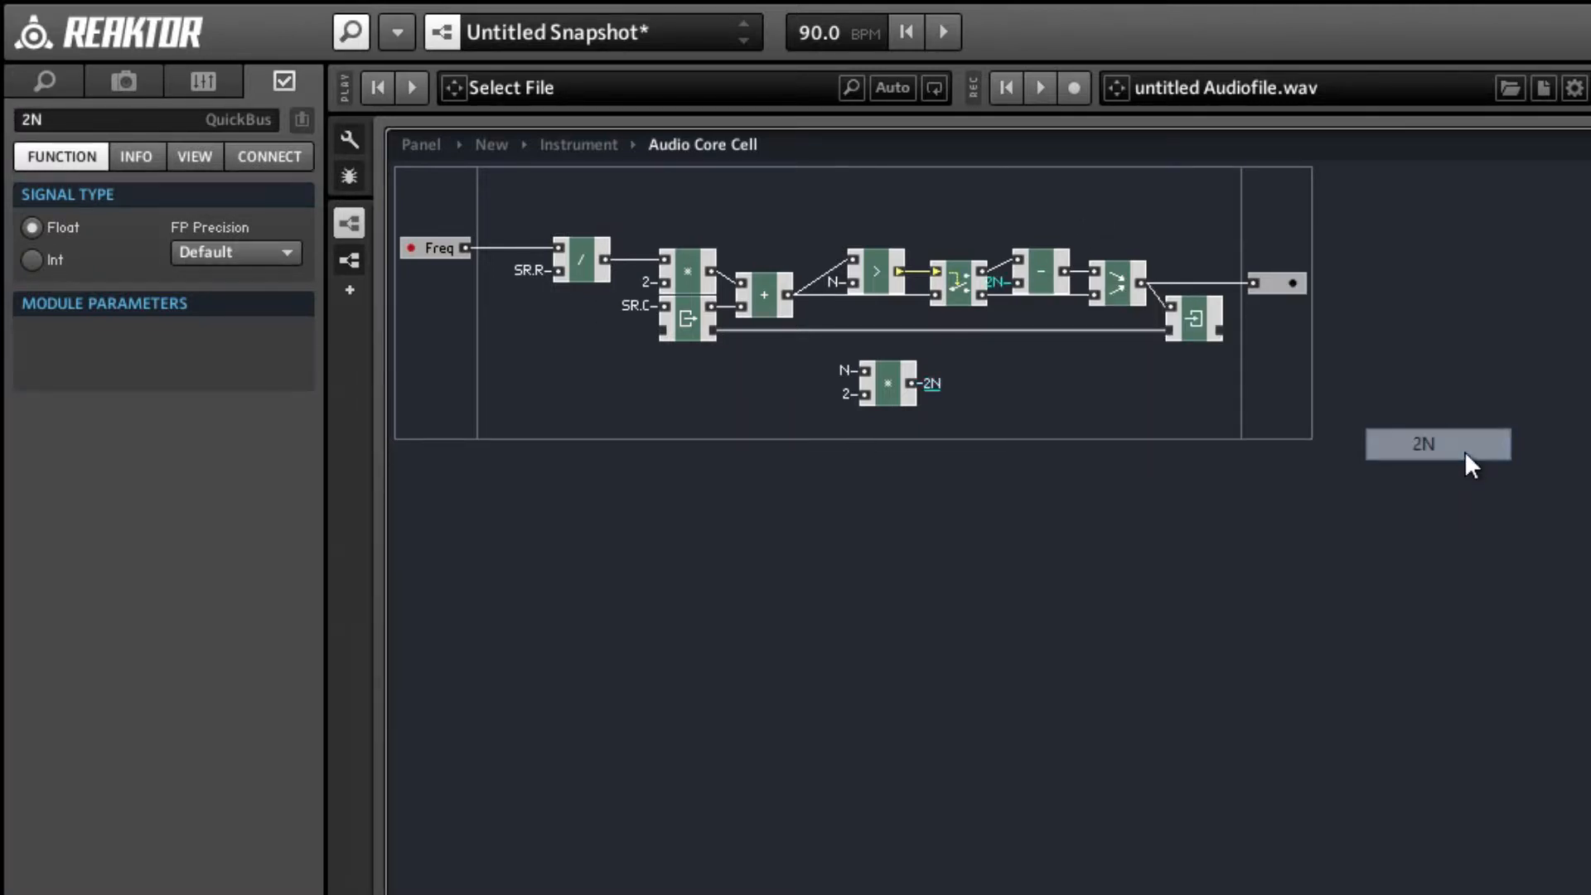
{"action": "left_click_drag", "start_coordinate": [1017, 206], "coordinate": [1210, 327]}
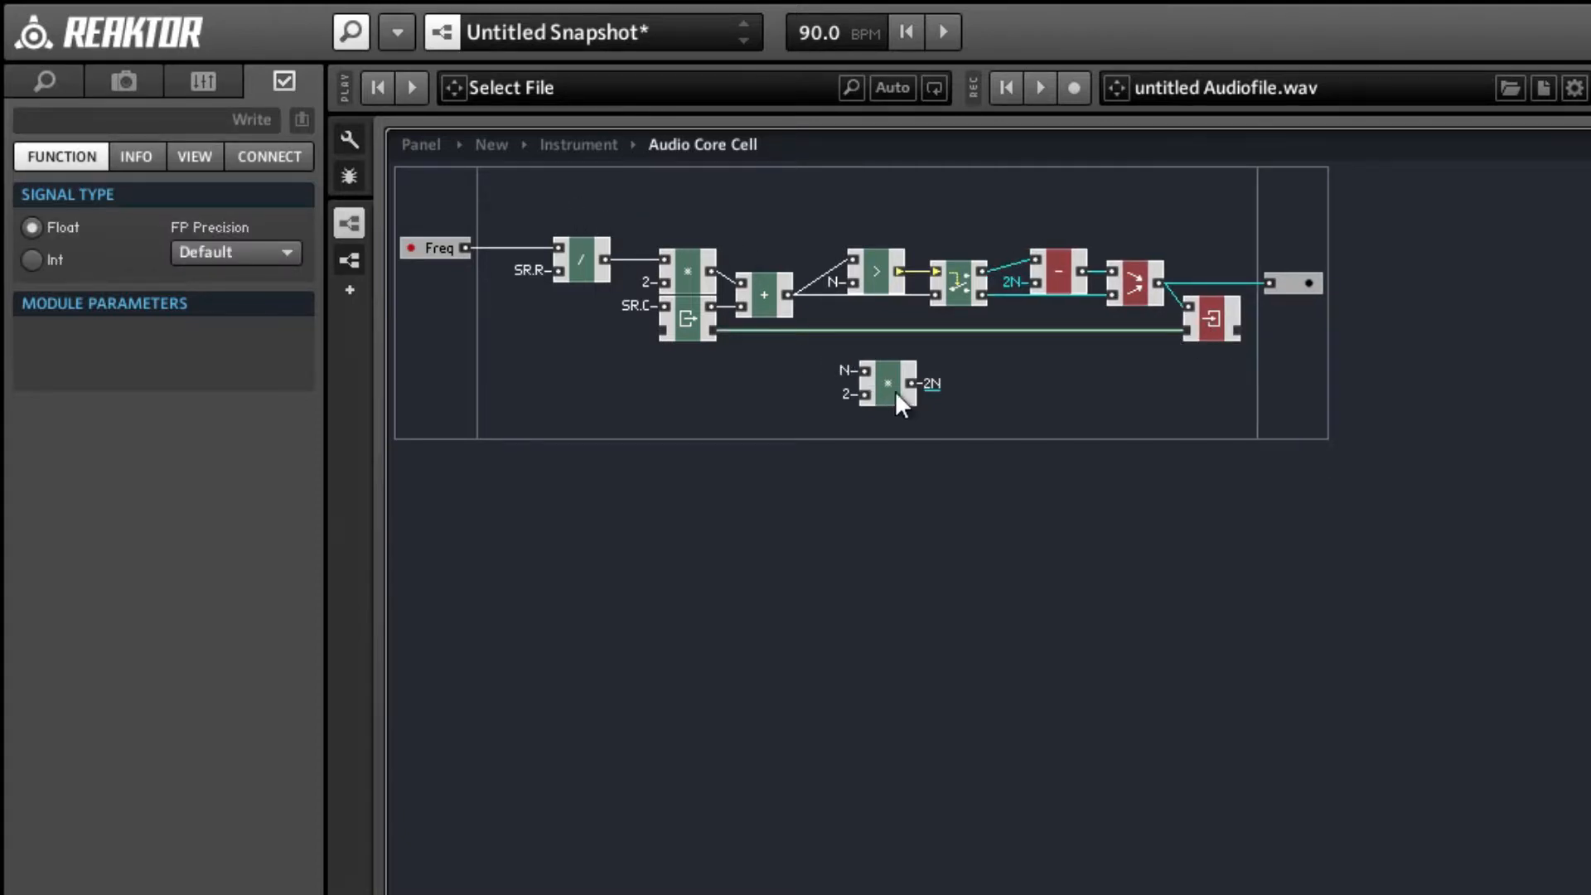
Stack the N-times-2 multiplier above the frequency multiplier and connect the frequency multiplier's lower input to QuickBus 2N.
{"action": "left_click_drag", "start_coordinate": [894, 390], "coordinate": [709, 227]}
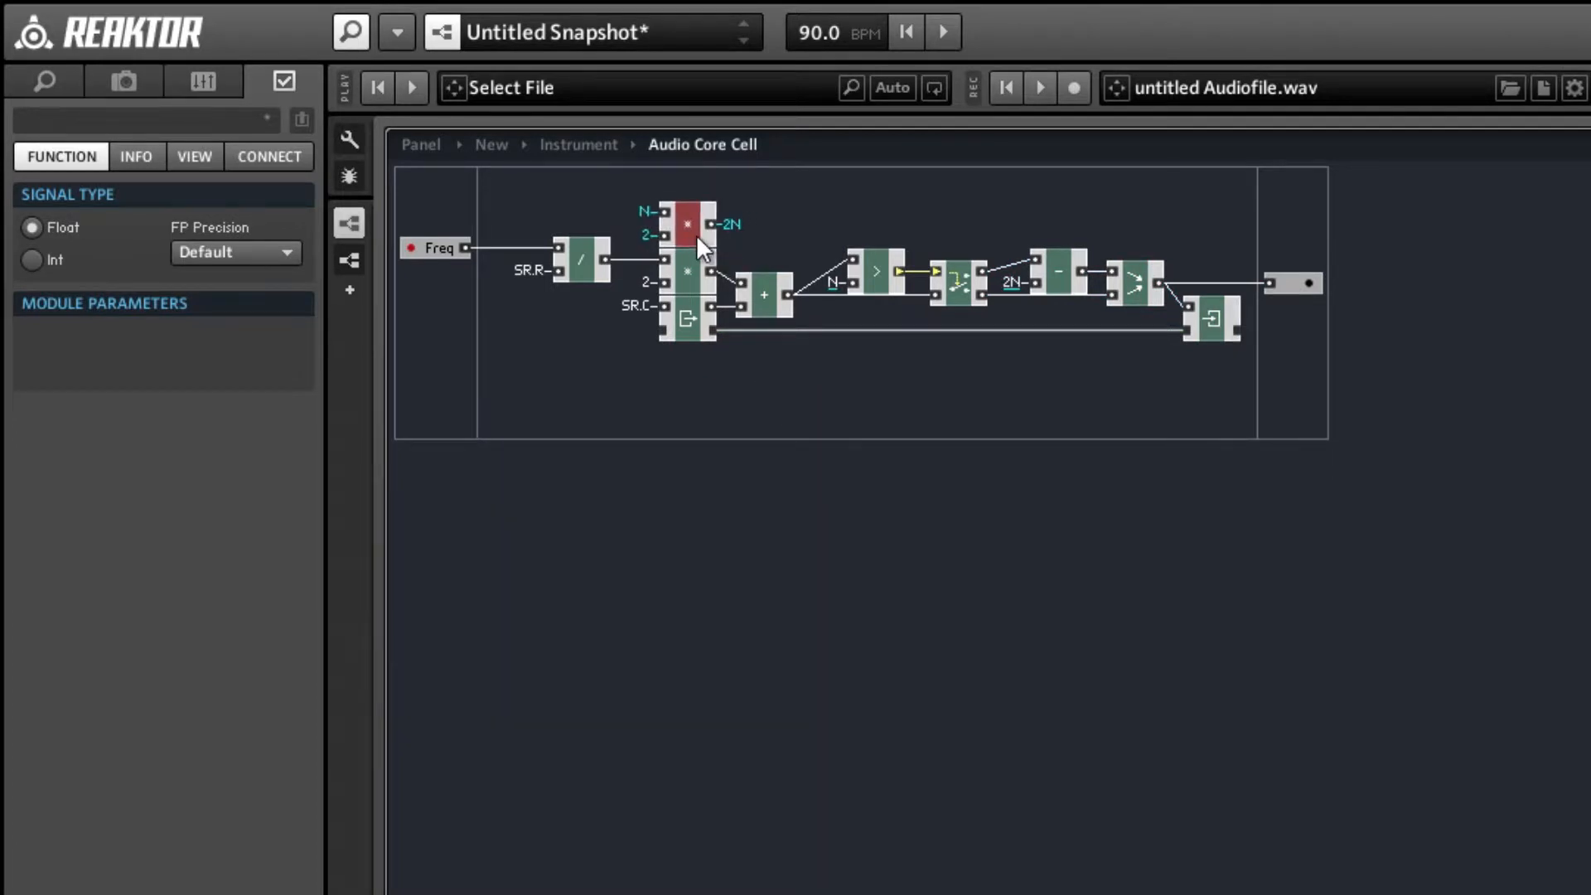
{"action": "left_click", "coordinate": [557, 217]}
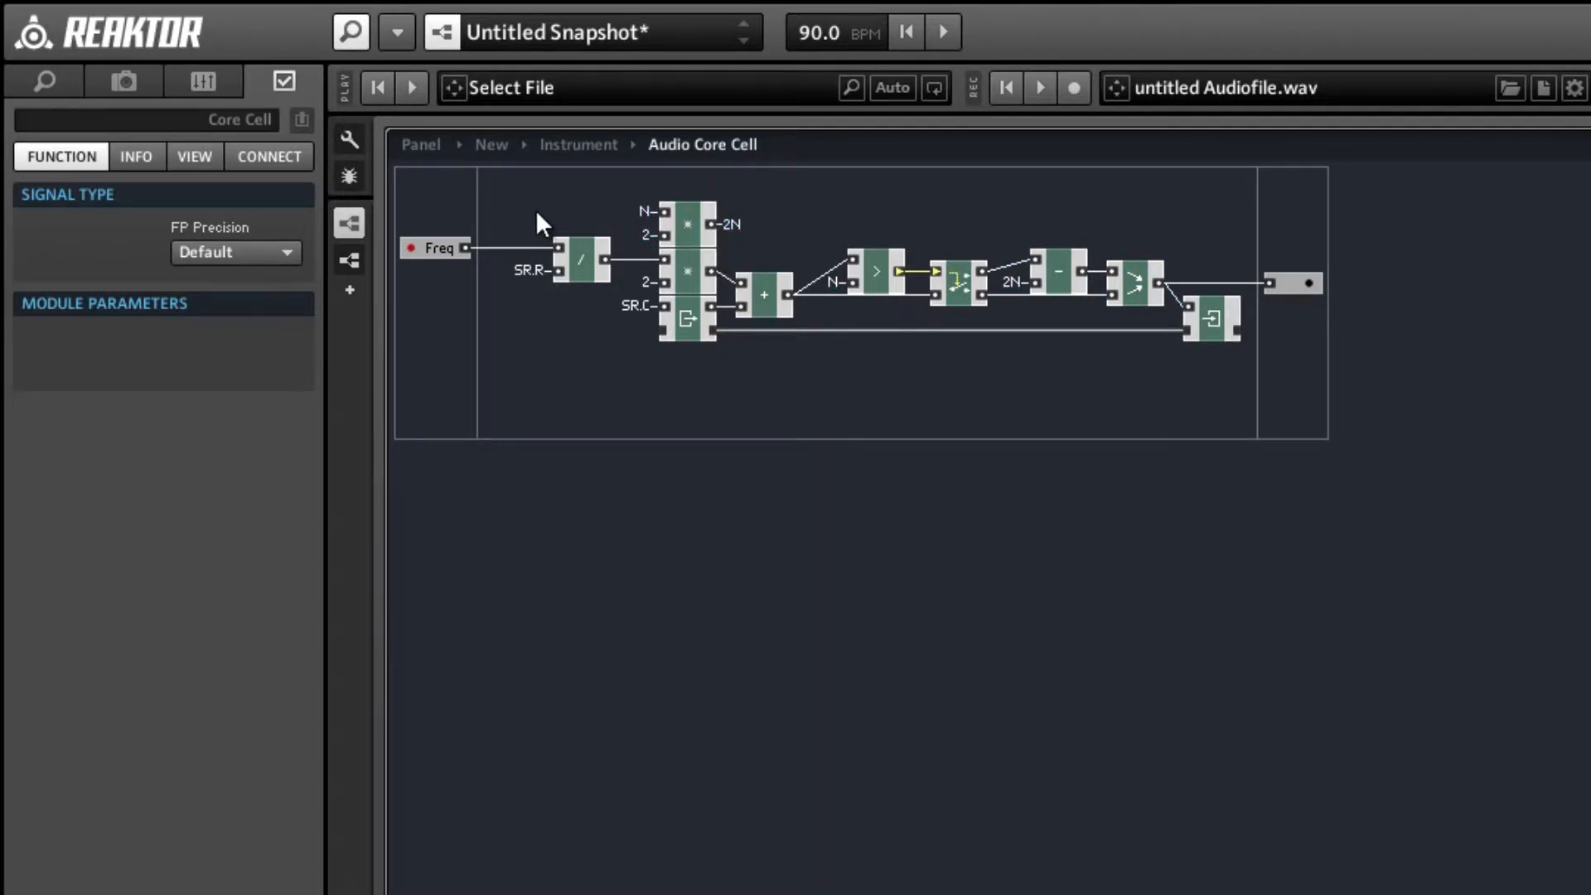
{"action": "right_click", "coordinate": [670, 285]}
{"action": "mouse_move", "coordinate": [776, 445]}
{"action": "left_click", "coordinate": [1079, 464]}
Add a Const module, connect its output to QuickBus N, and place it on top of the multiplier stack.
{"action": "right_click", "coordinate": [663, 389]}
{"action": "left_click", "coordinate": [973, 401]}
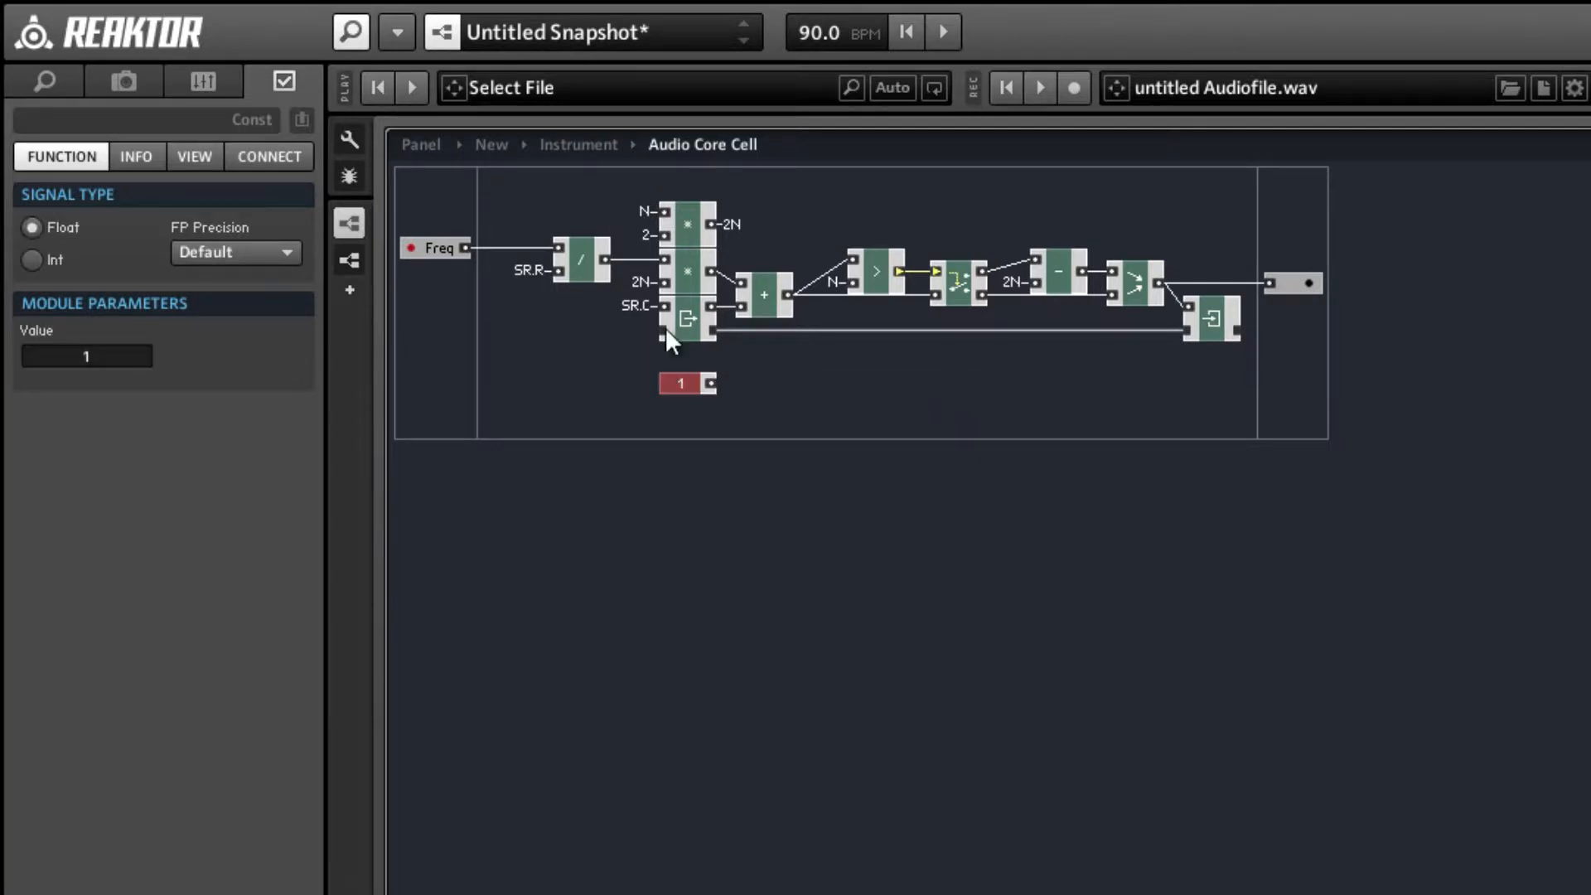
{"action": "right_click", "coordinate": [708, 384]}
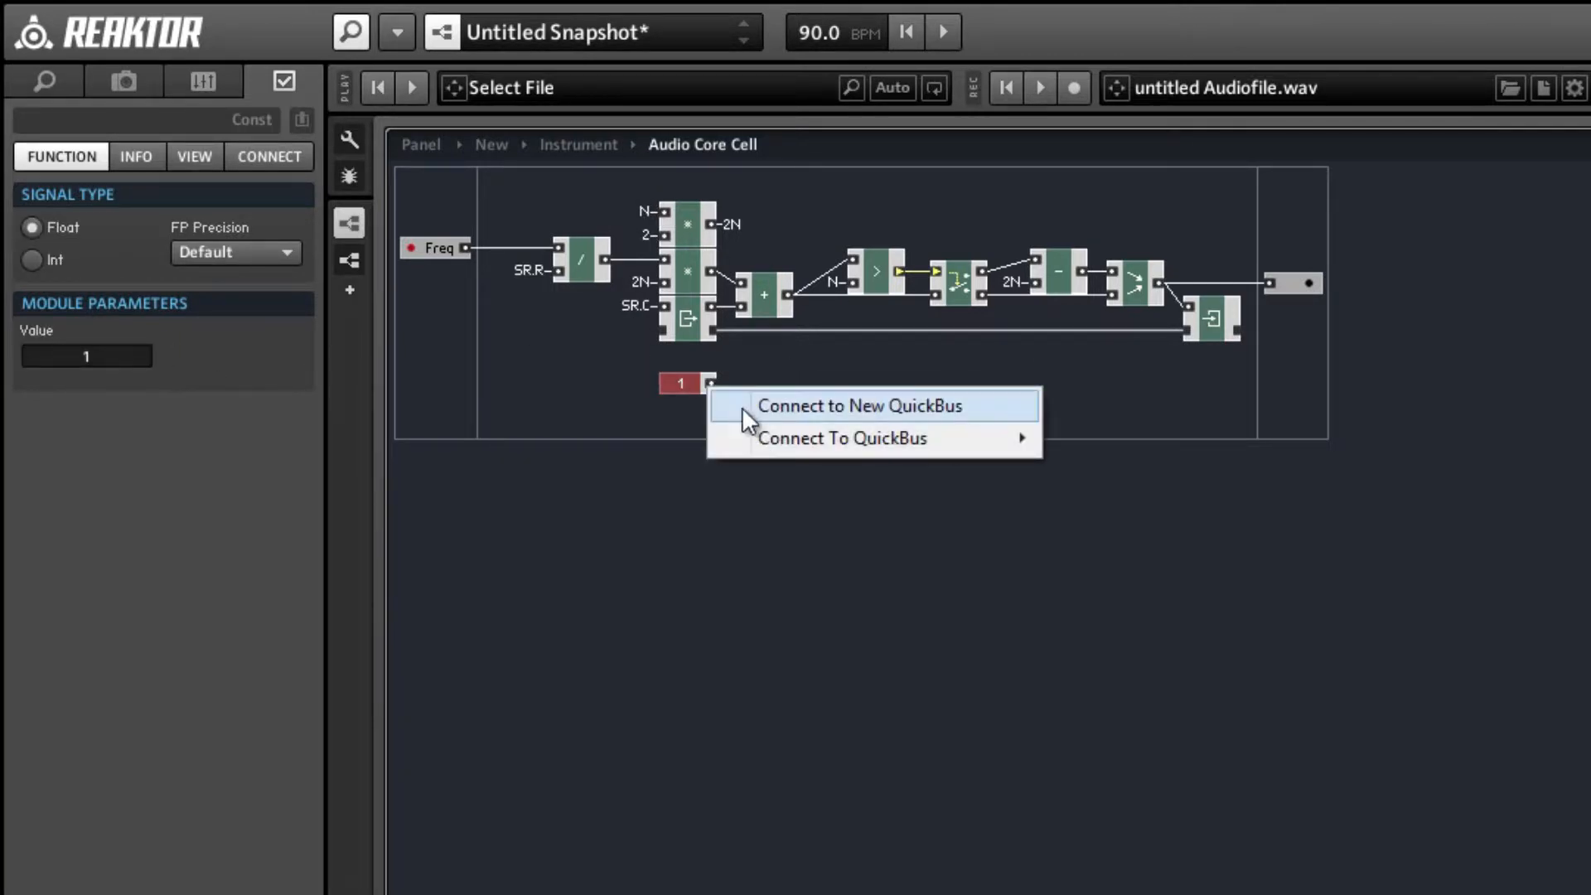
{"action": "mouse_move", "coordinate": [750, 437]}
{"action": "left_click", "coordinate": [1068, 476]}
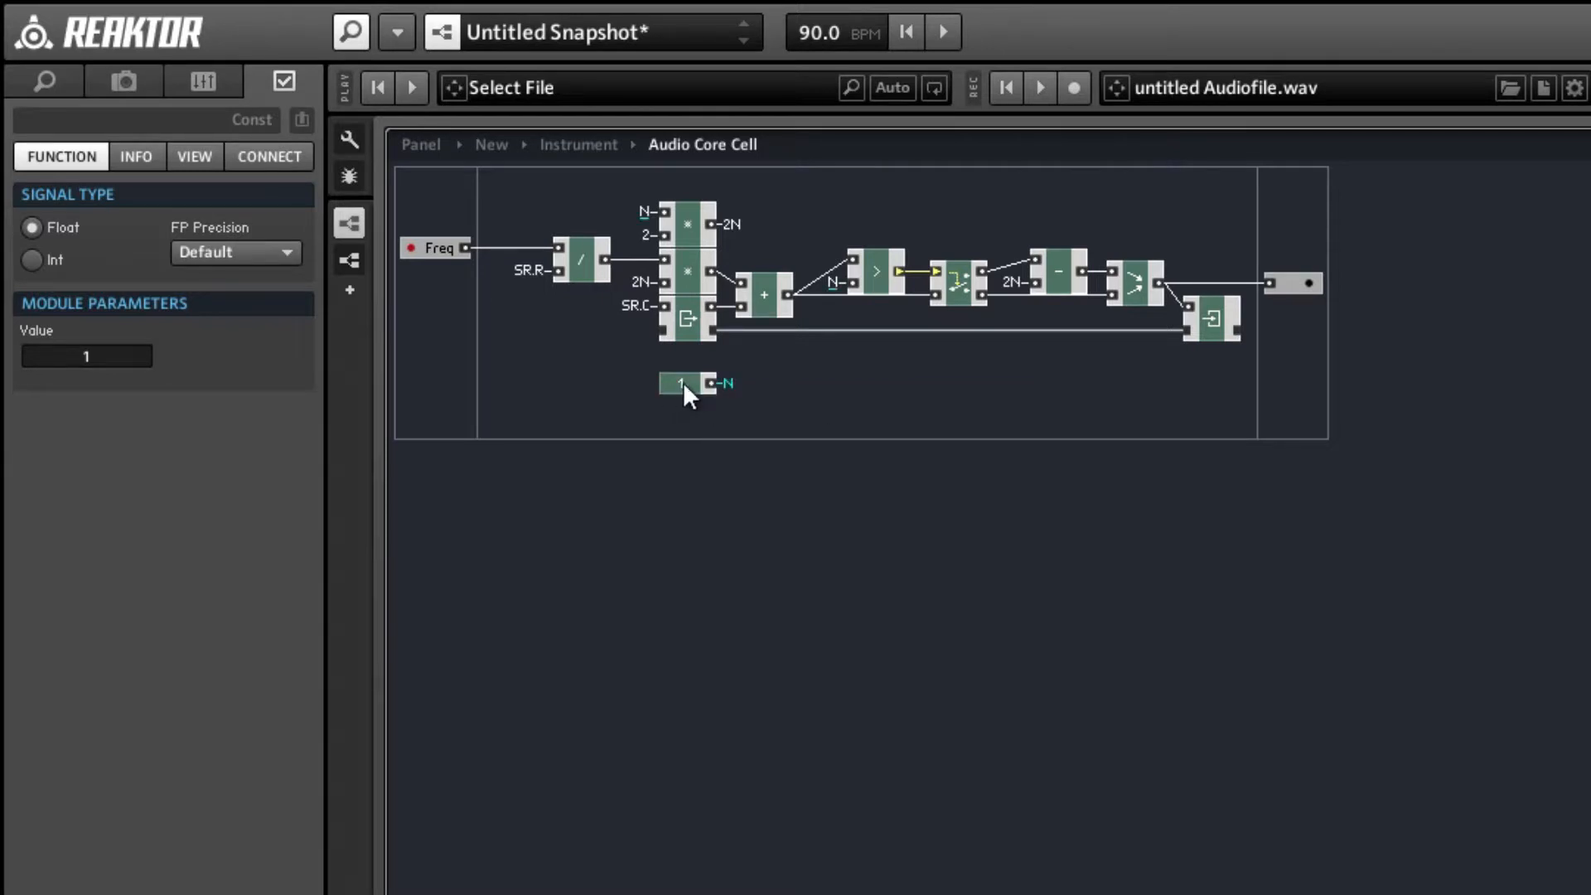
{"action": "left_click_drag", "start_coordinate": [683, 381], "coordinate": [674, 199]}
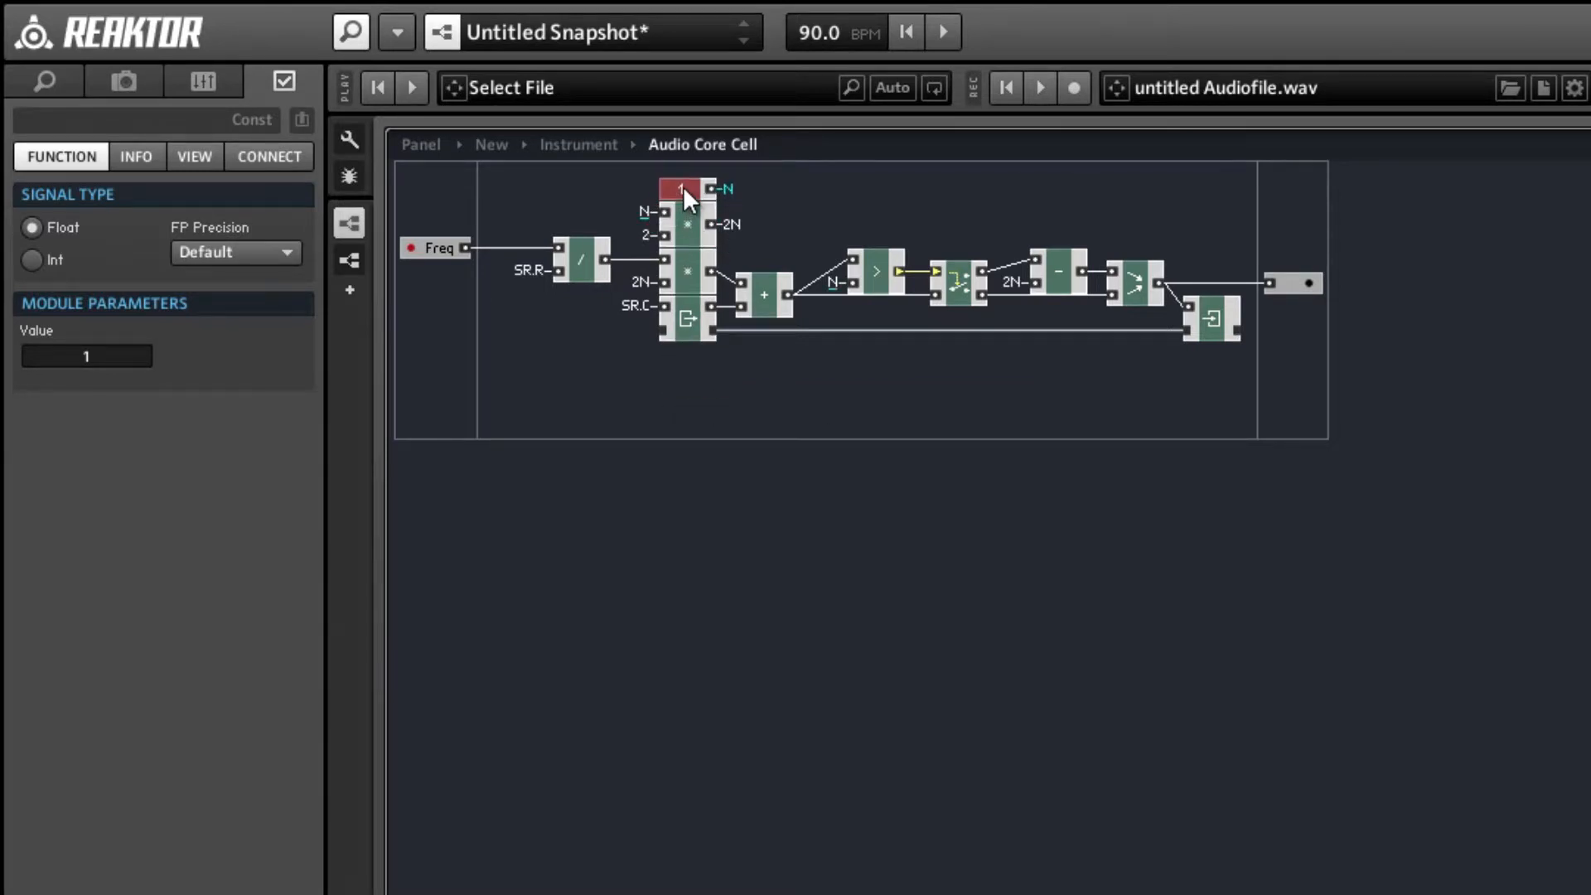
{"action": "left_click", "coordinate": [551, 228]}
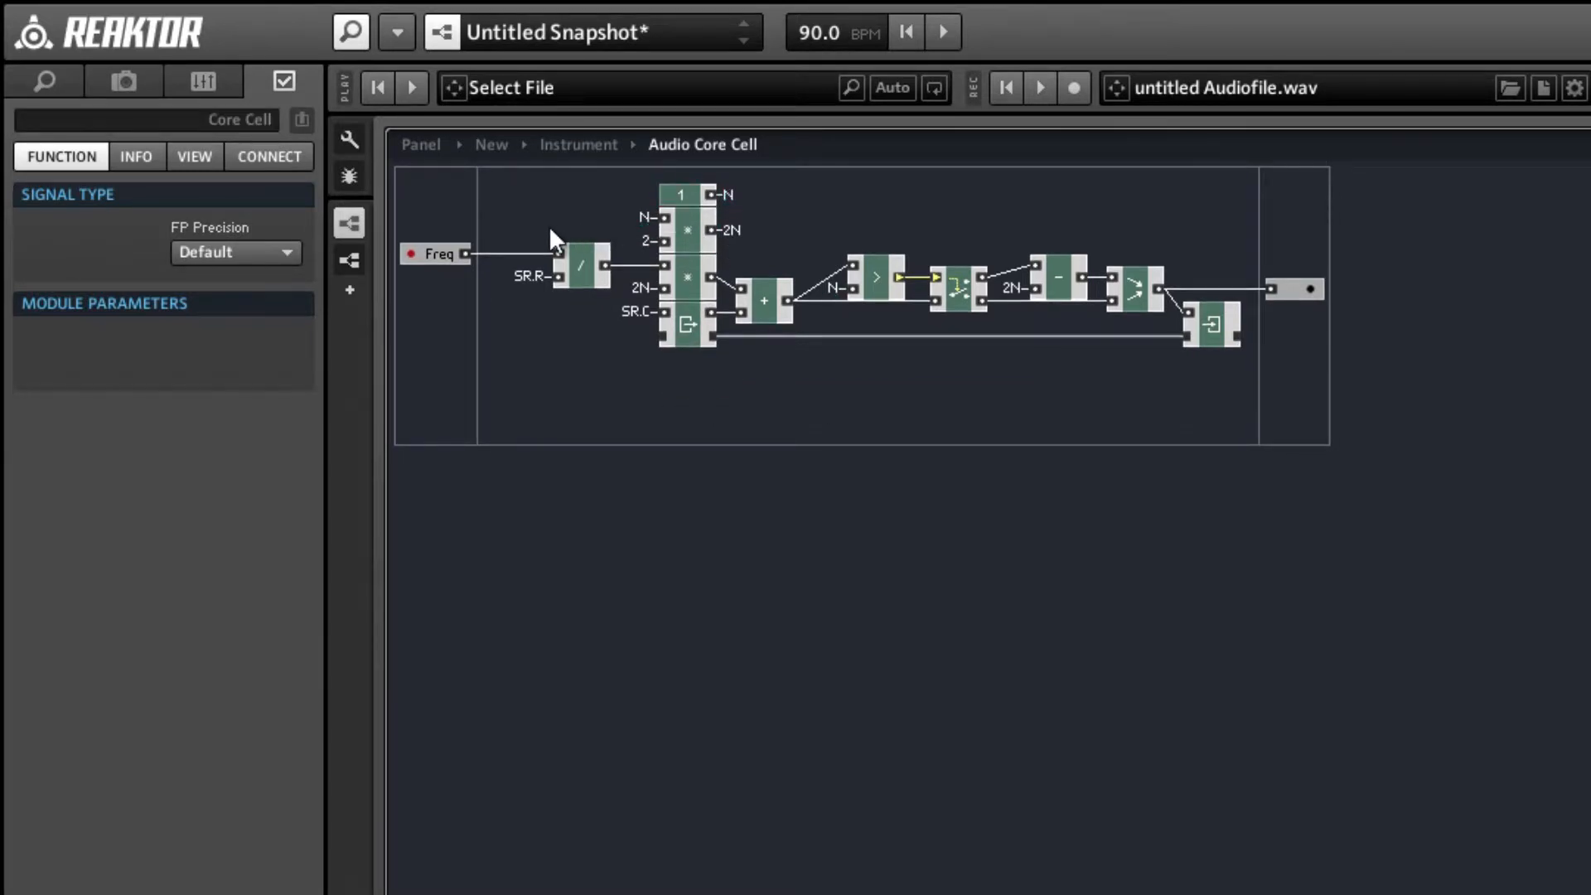
Check the XY scope in the instrument's panel view and return to the Audio Core Cell's structure.
{"action": "left_click", "coordinate": [421, 141]}
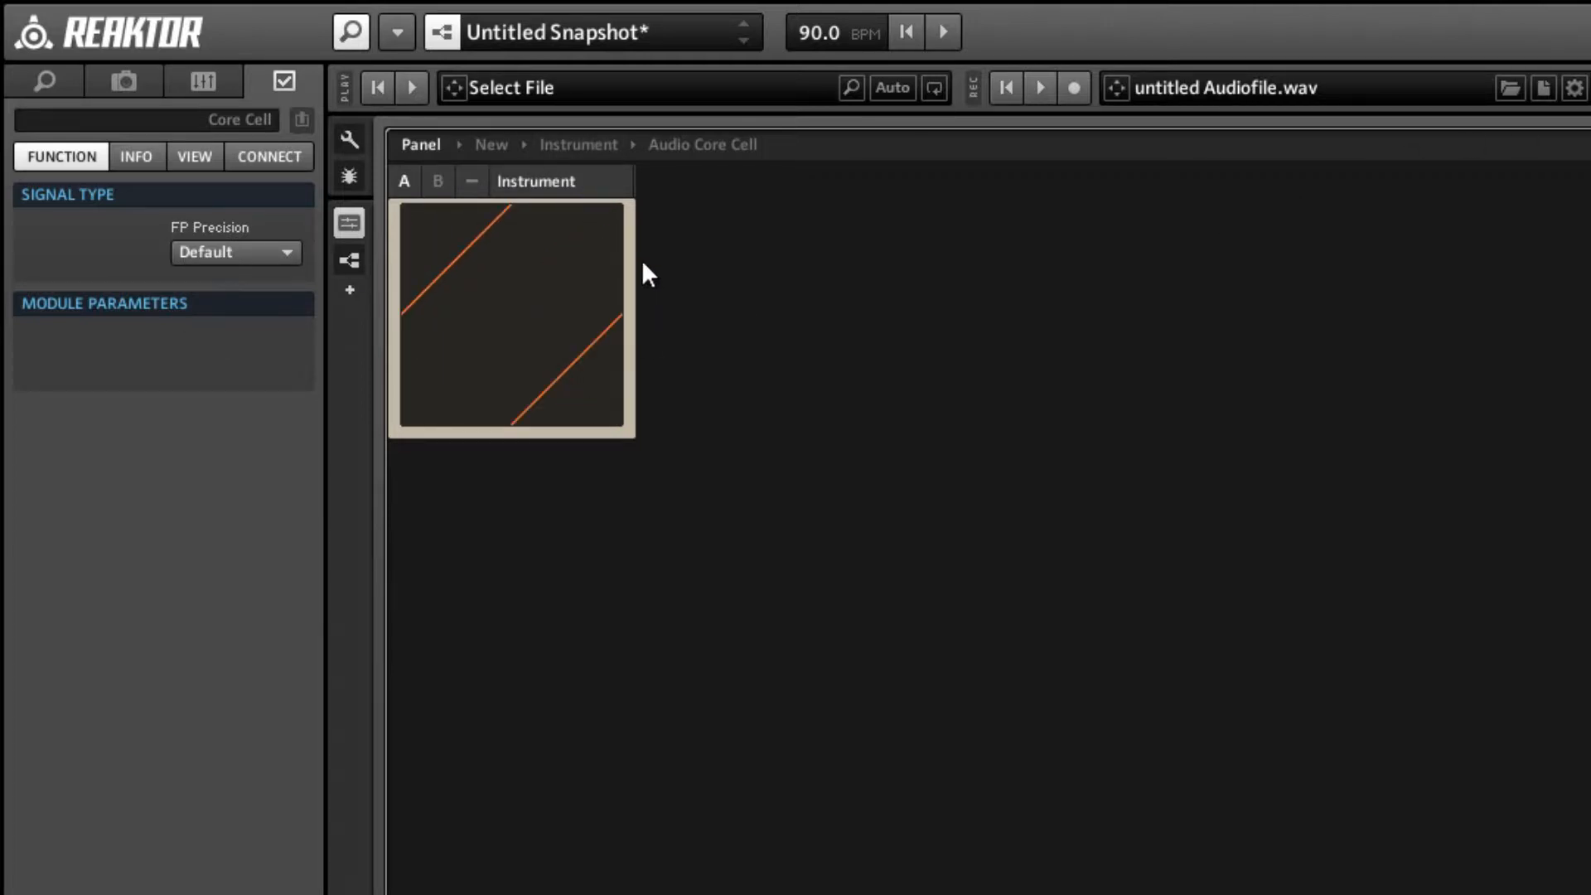
{"action": "key", "text": "ctrl+Return"}
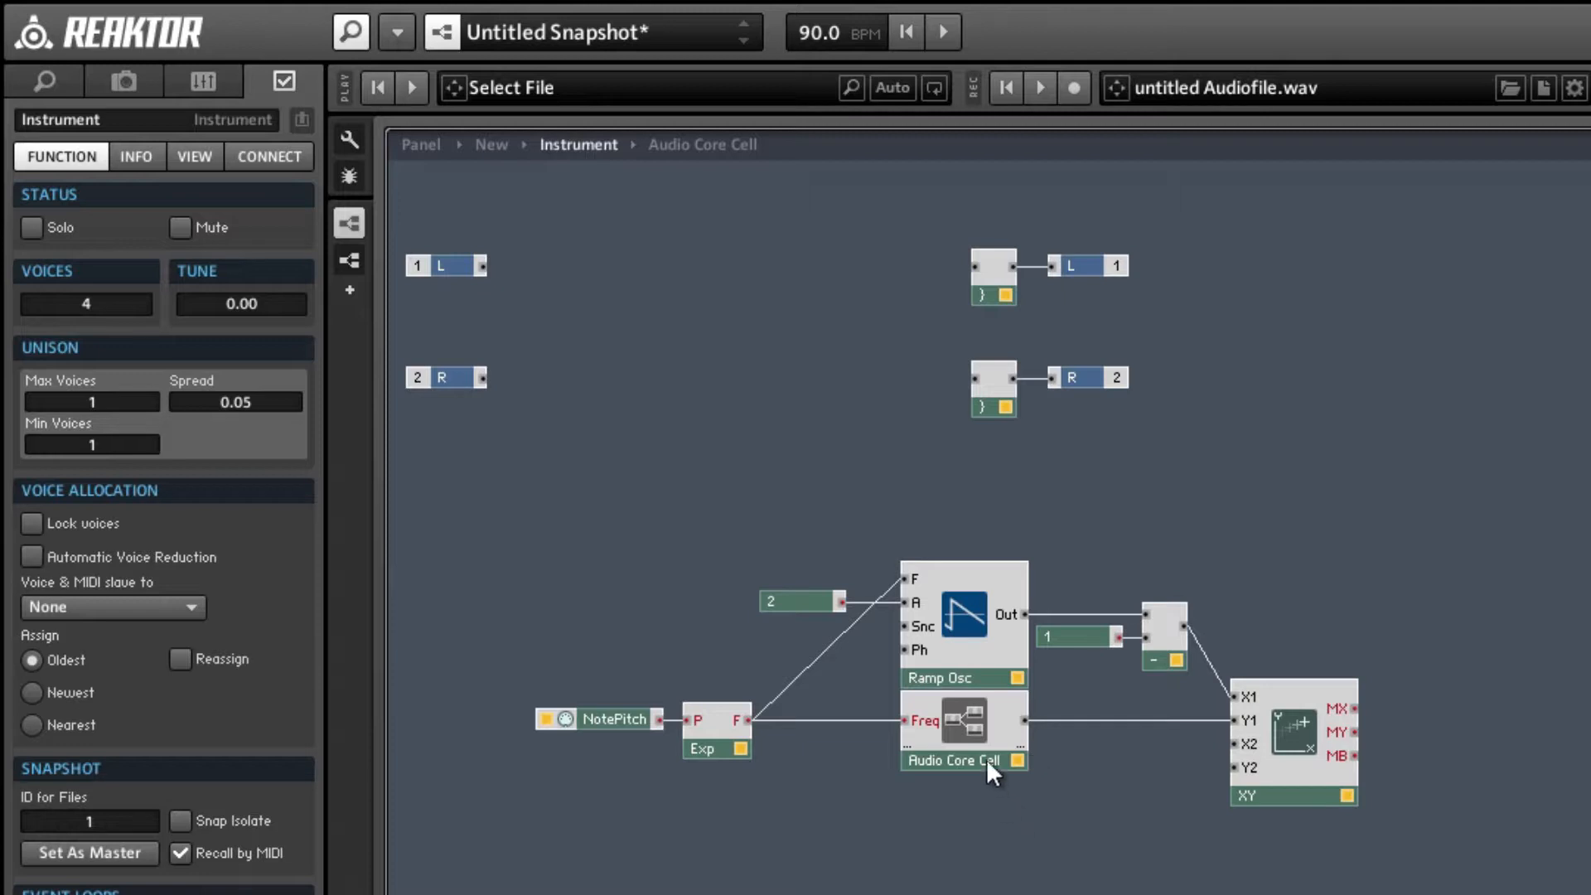
{"action": "double_click", "coordinate": [981, 712]}
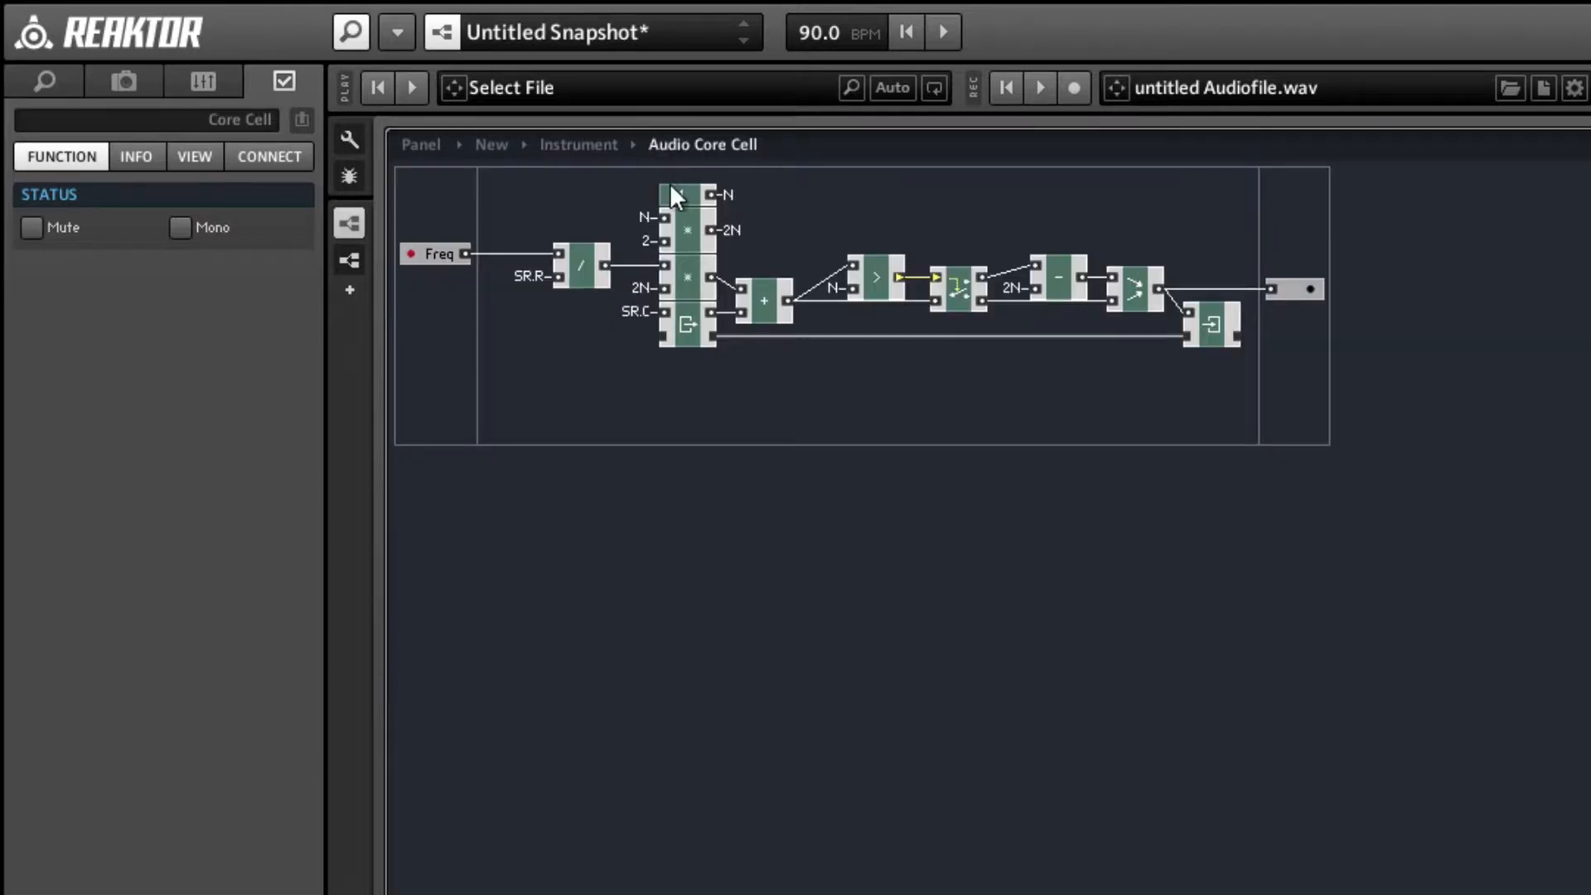
Set the Const module feeding QuickBus N to 3.14159.
{"action": "left_click", "coordinate": [673, 192]}
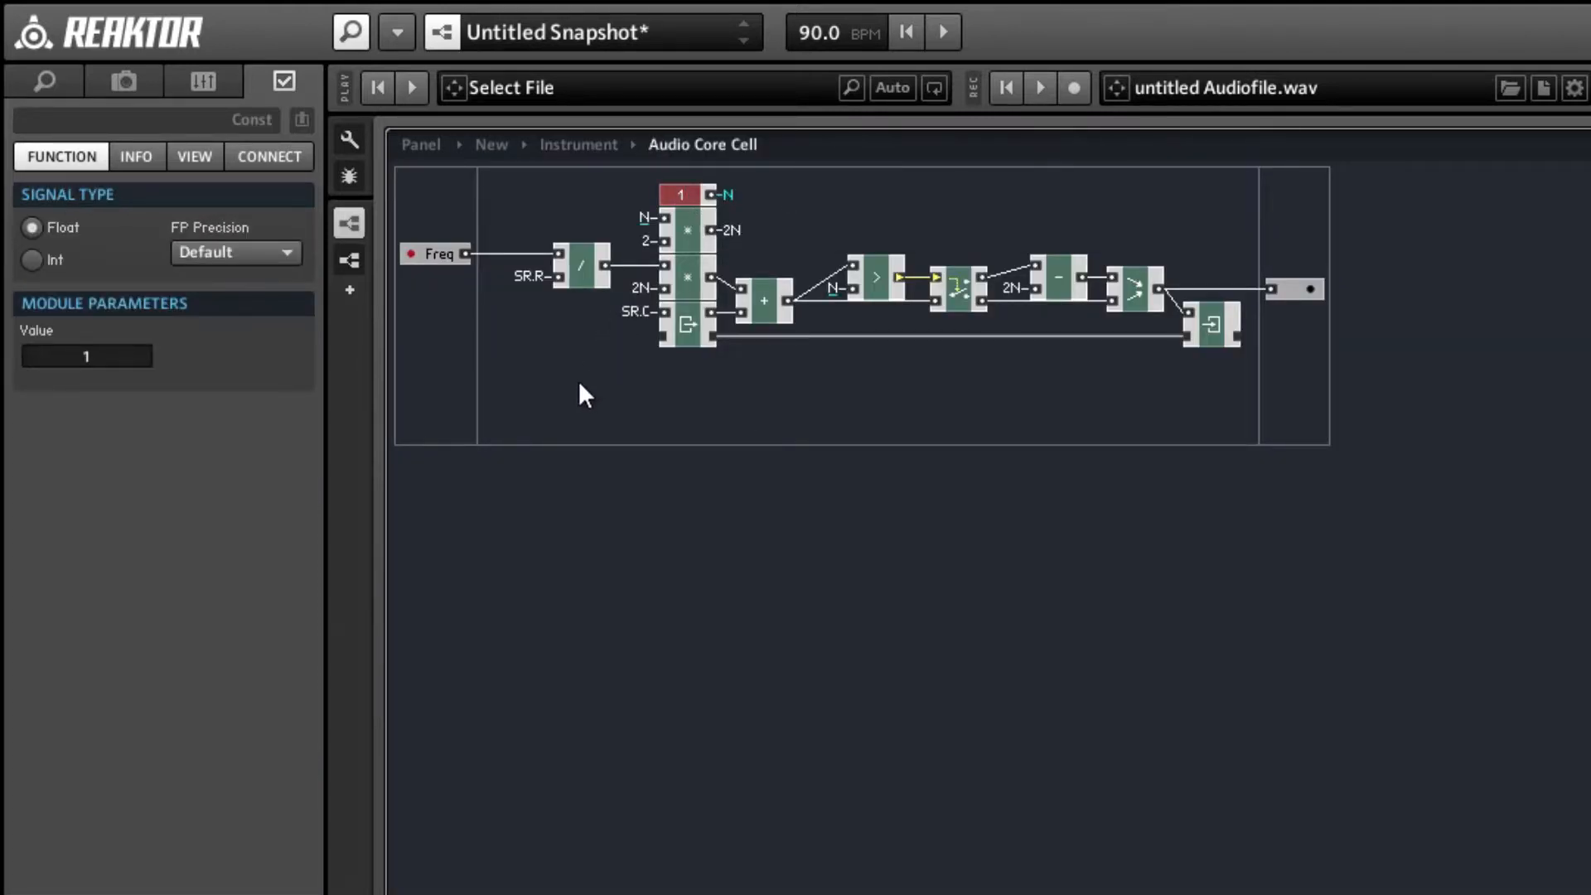
{"action": "double_click", "coordinate": [142, 355]}
{"action": "type", "text": "3.14159"}
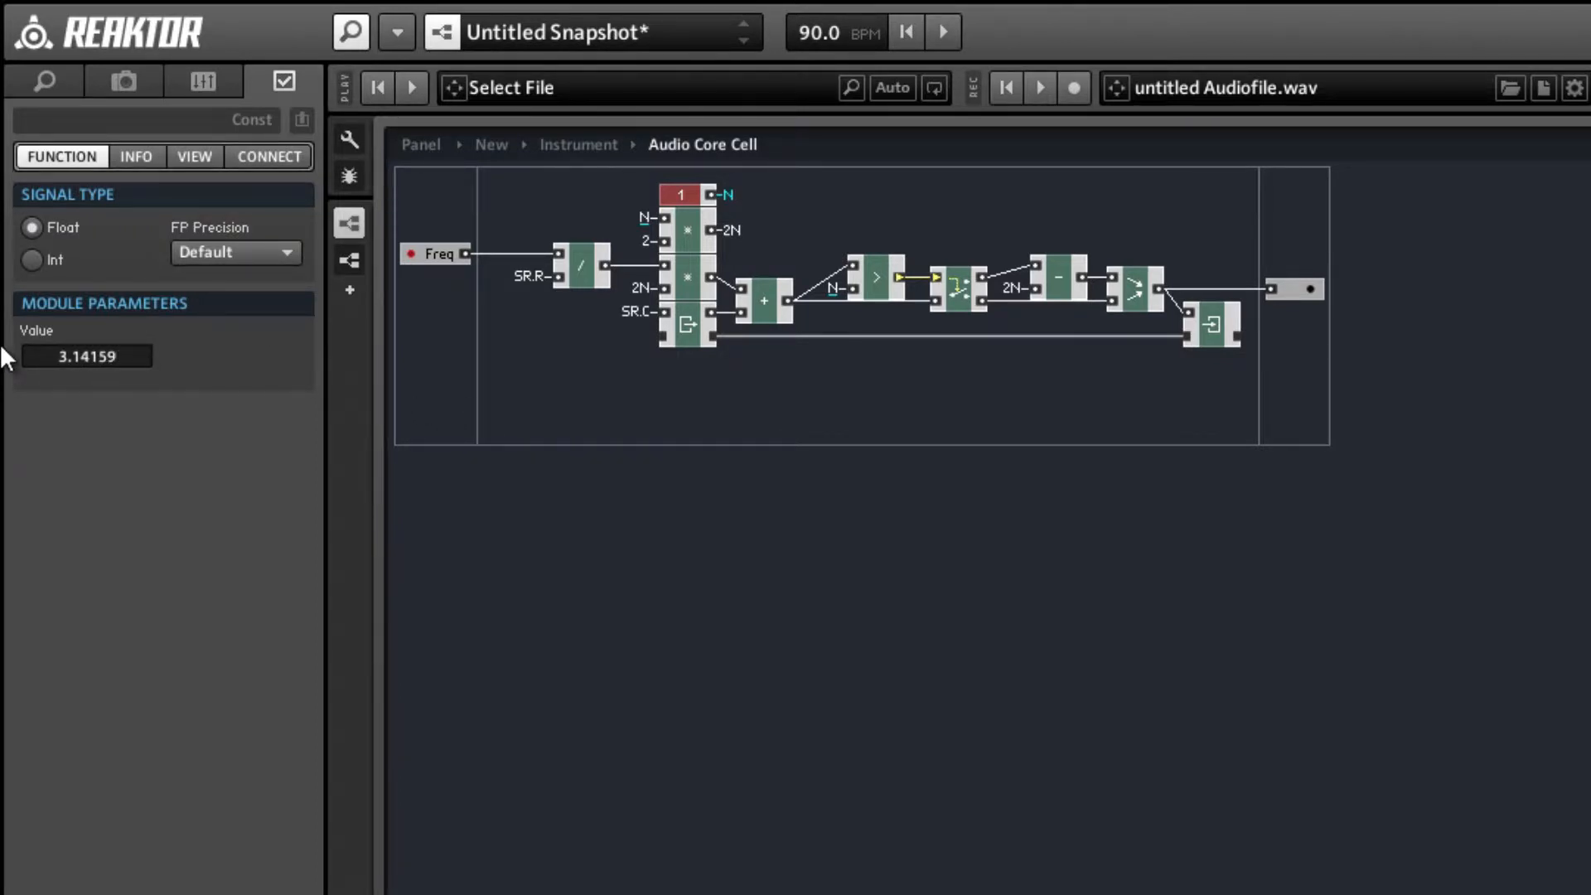
{"action": "key", "text": "Return"}
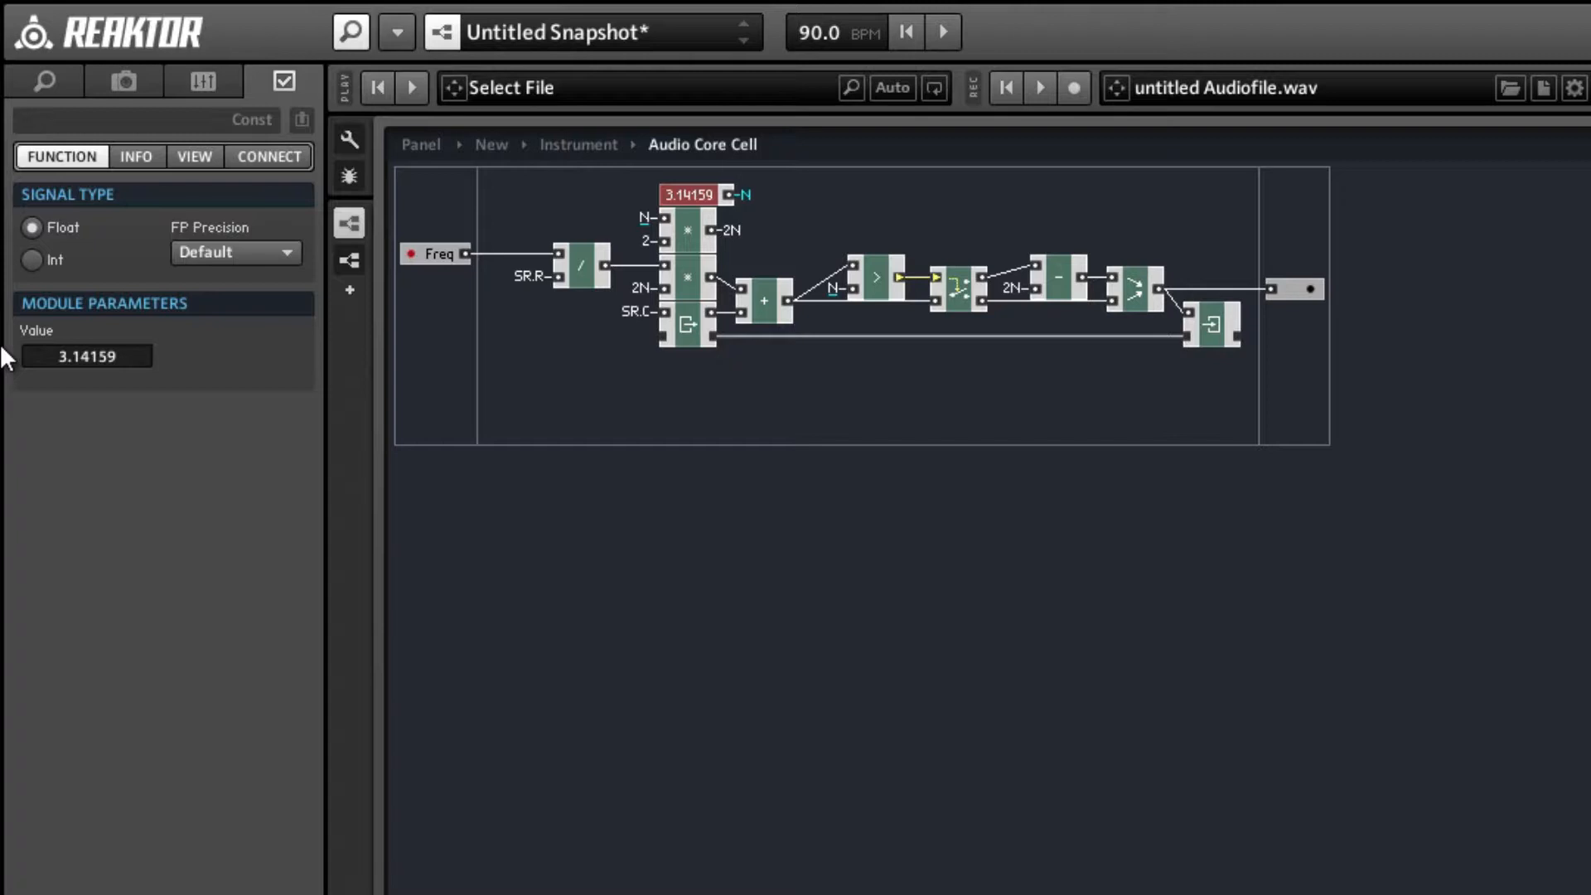
{"action": "left_click", "coordinate": [1216, 436]}
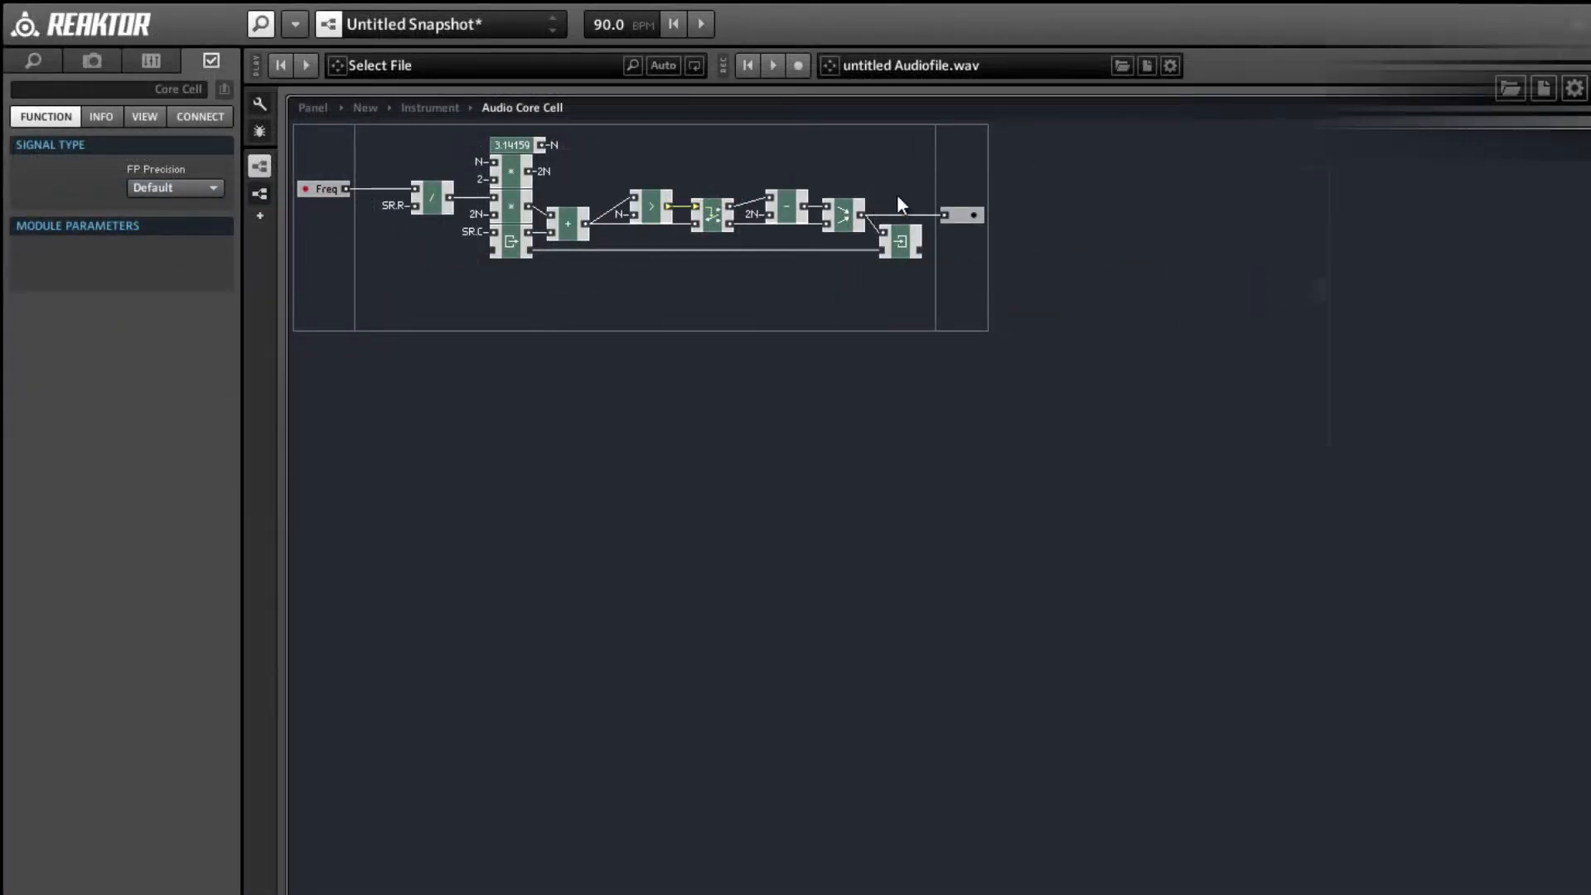
Add the sin expert macro from the Trig-Hyp math group to the Audio Core Cell above the output.
{"action": "right_click", "coordinate": [893, 156]}
{"action": "mouse_move", "coordinate": [918, 166]}
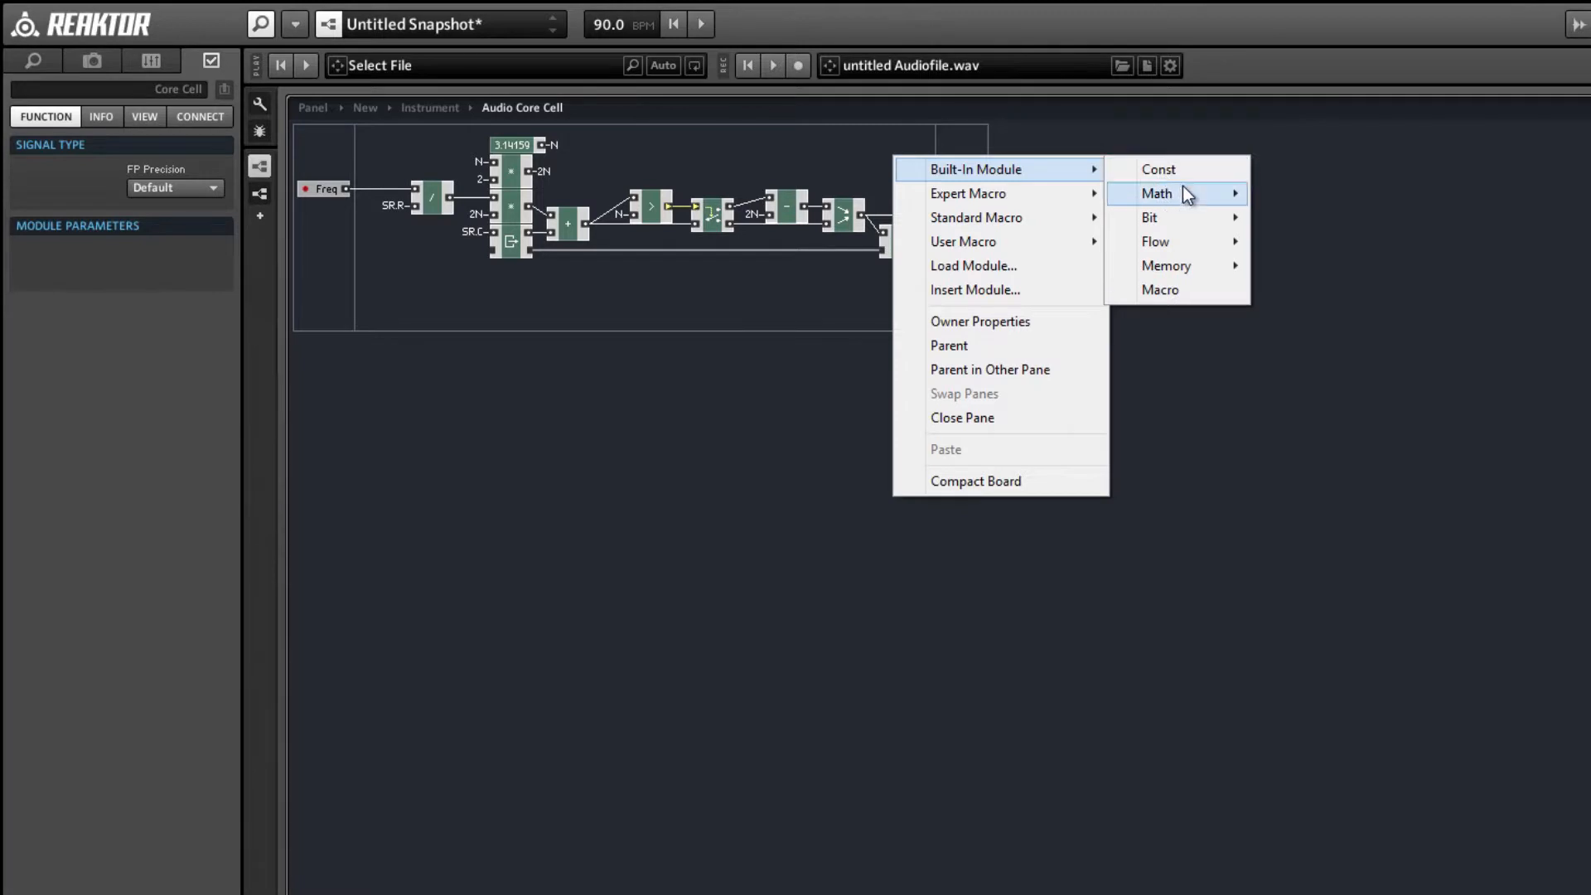
{"action": "mouse_move", "coordinate": [1185, 194]}
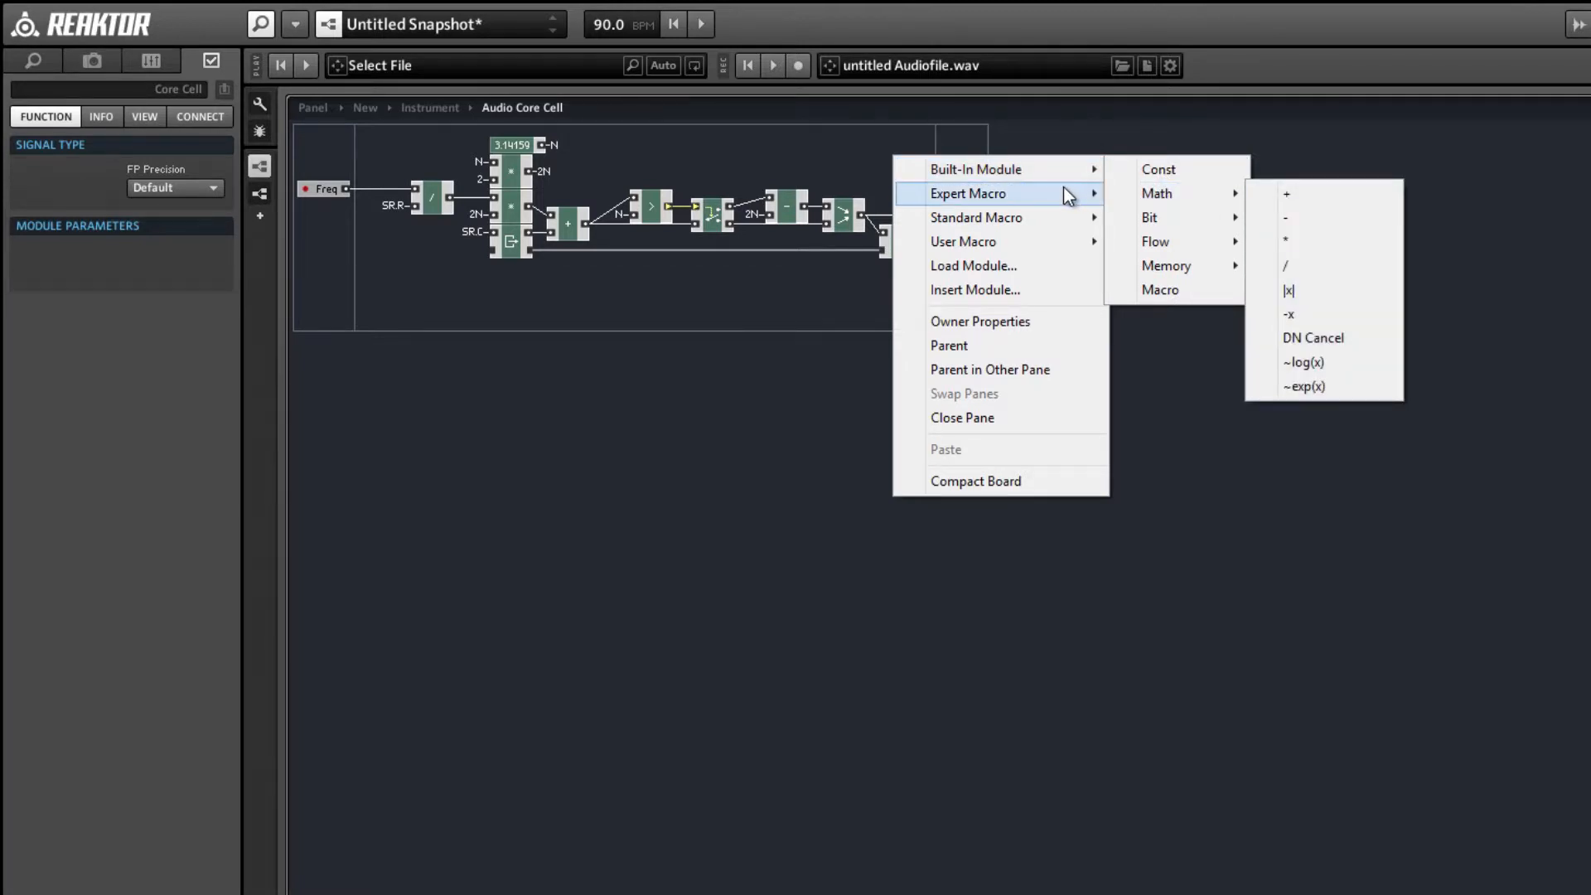
{"action": "mouse_move", "coordinate": [1064, 190]}
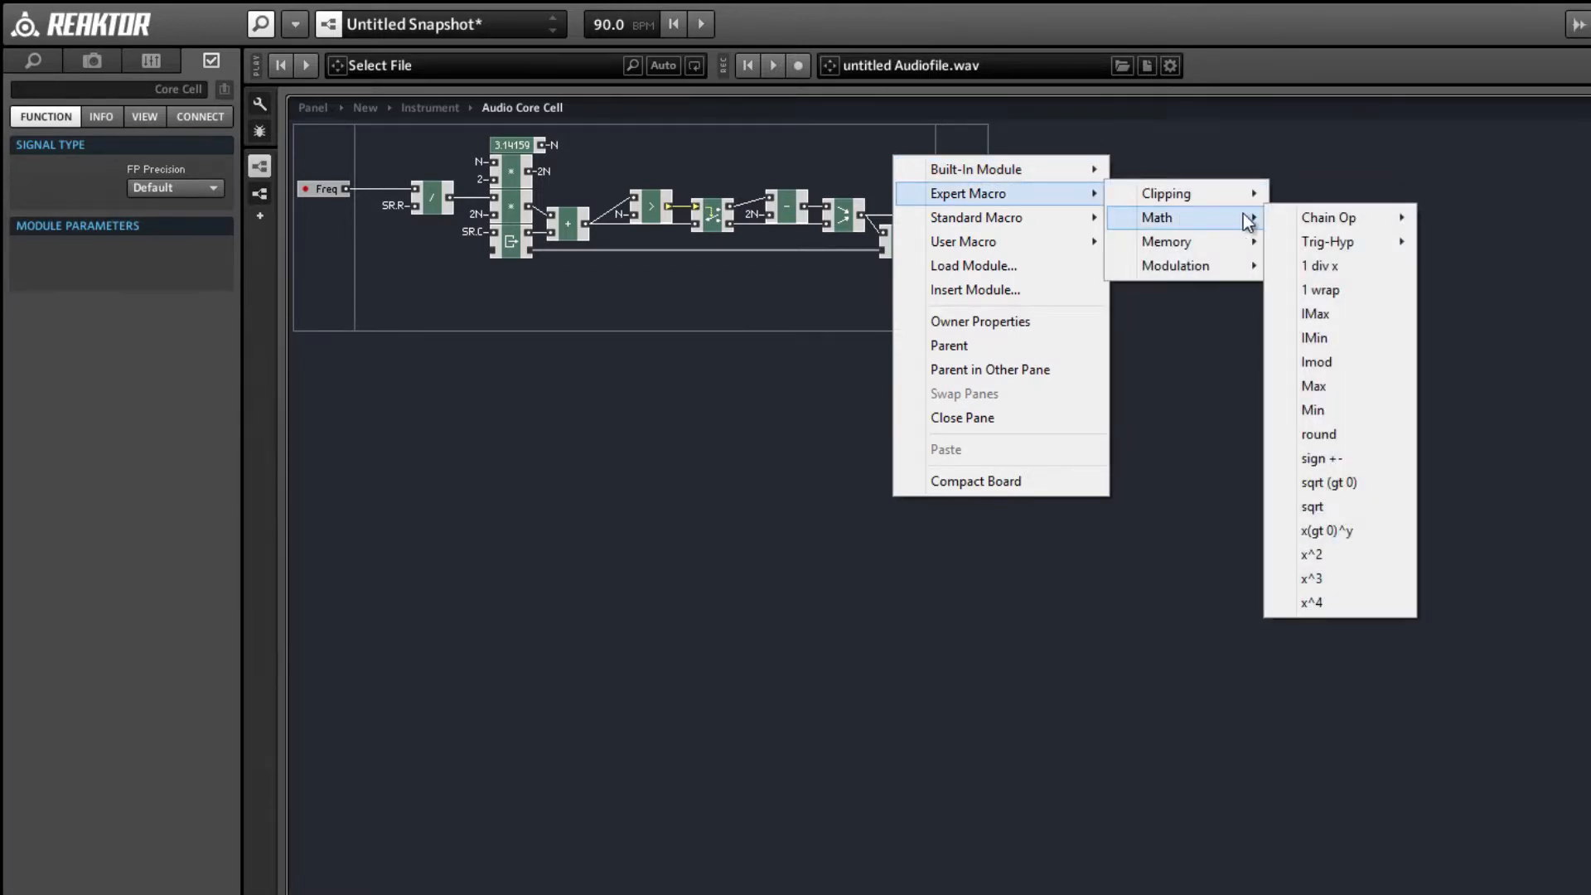
{"action": "mouse_move", "coordinate": [1377, 245]}
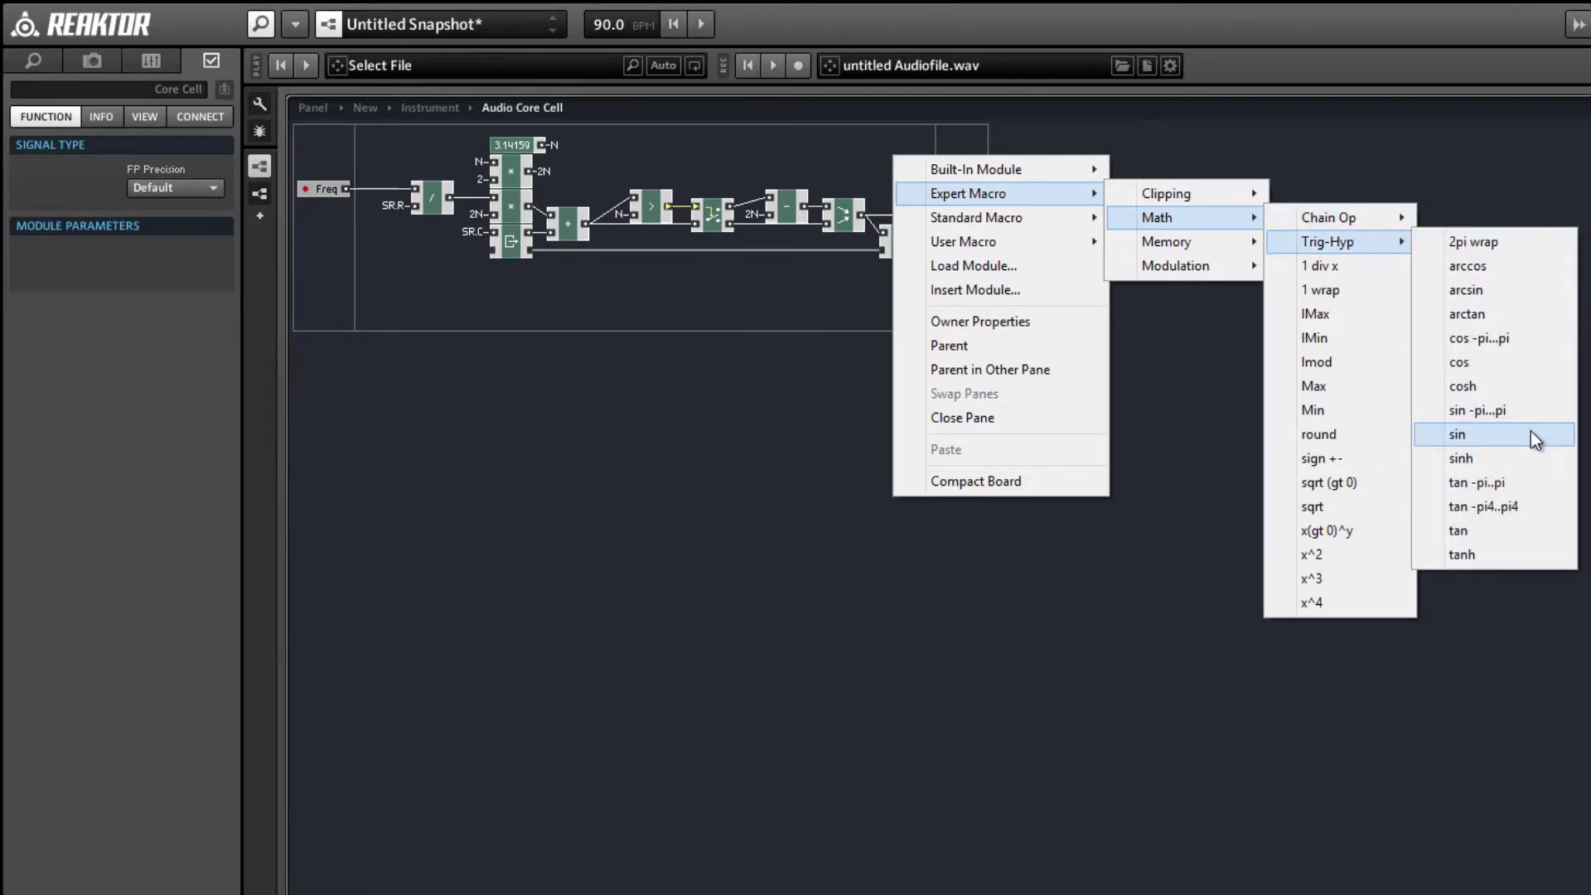
{"action": "left_click", "coordinate": [1474, 432]}
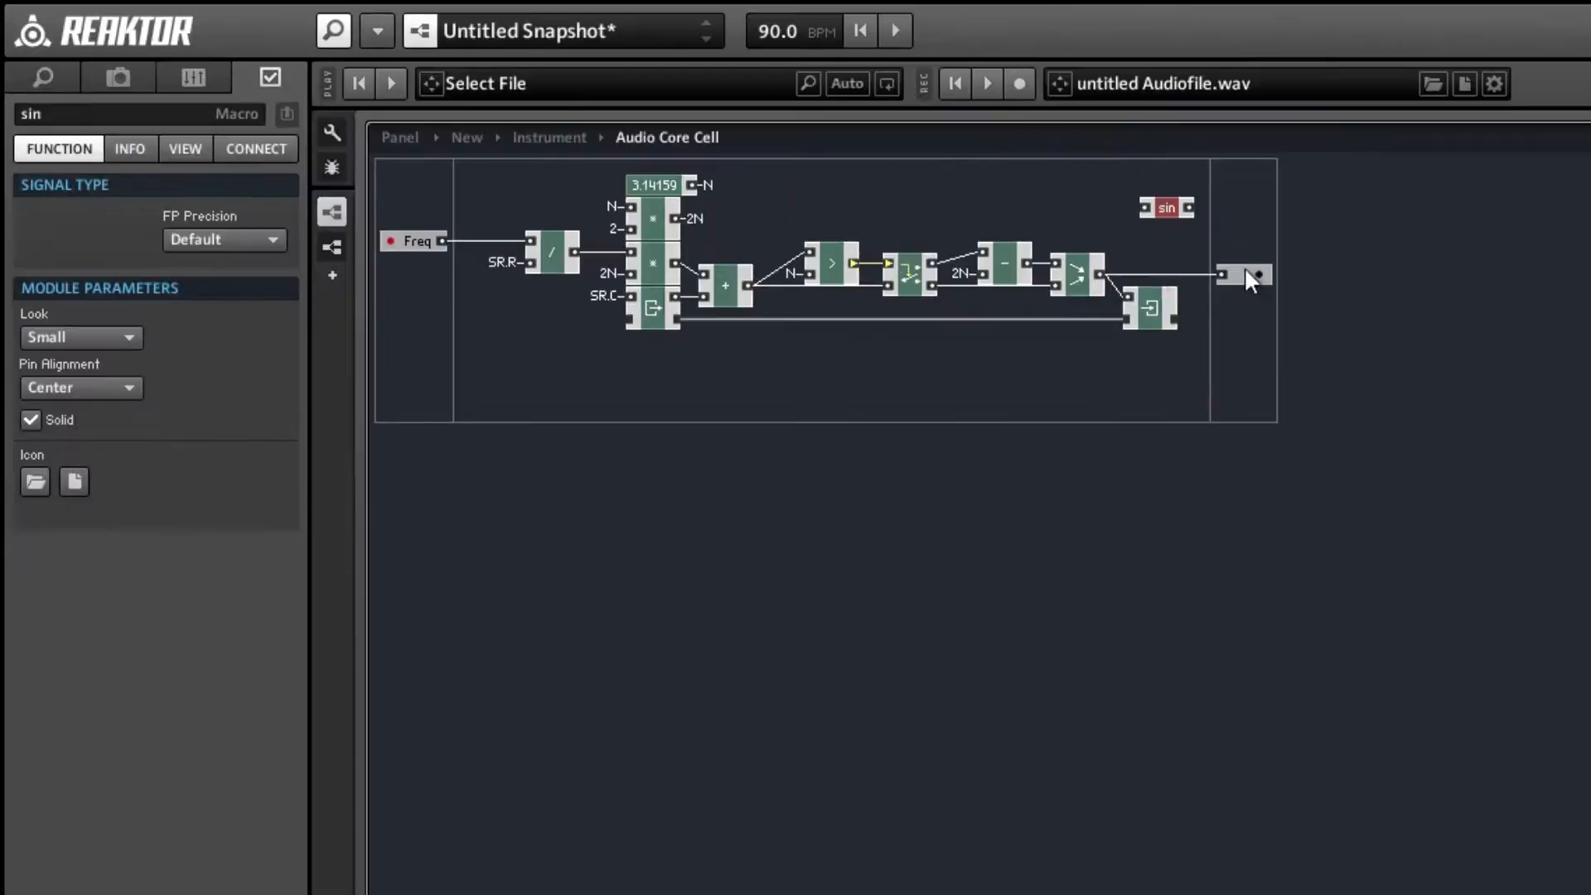
Wire the sin macro between the last Merge module and the cell's output, and stack it on the Write module.
{"action": "left_click_drag", "start_coordinate": [1099, 273], "coordinate": [1131, 211]}
{"action": "left_click_drag", "start_coordinate": [1175, 207], "coordinate": [1157, 275]}
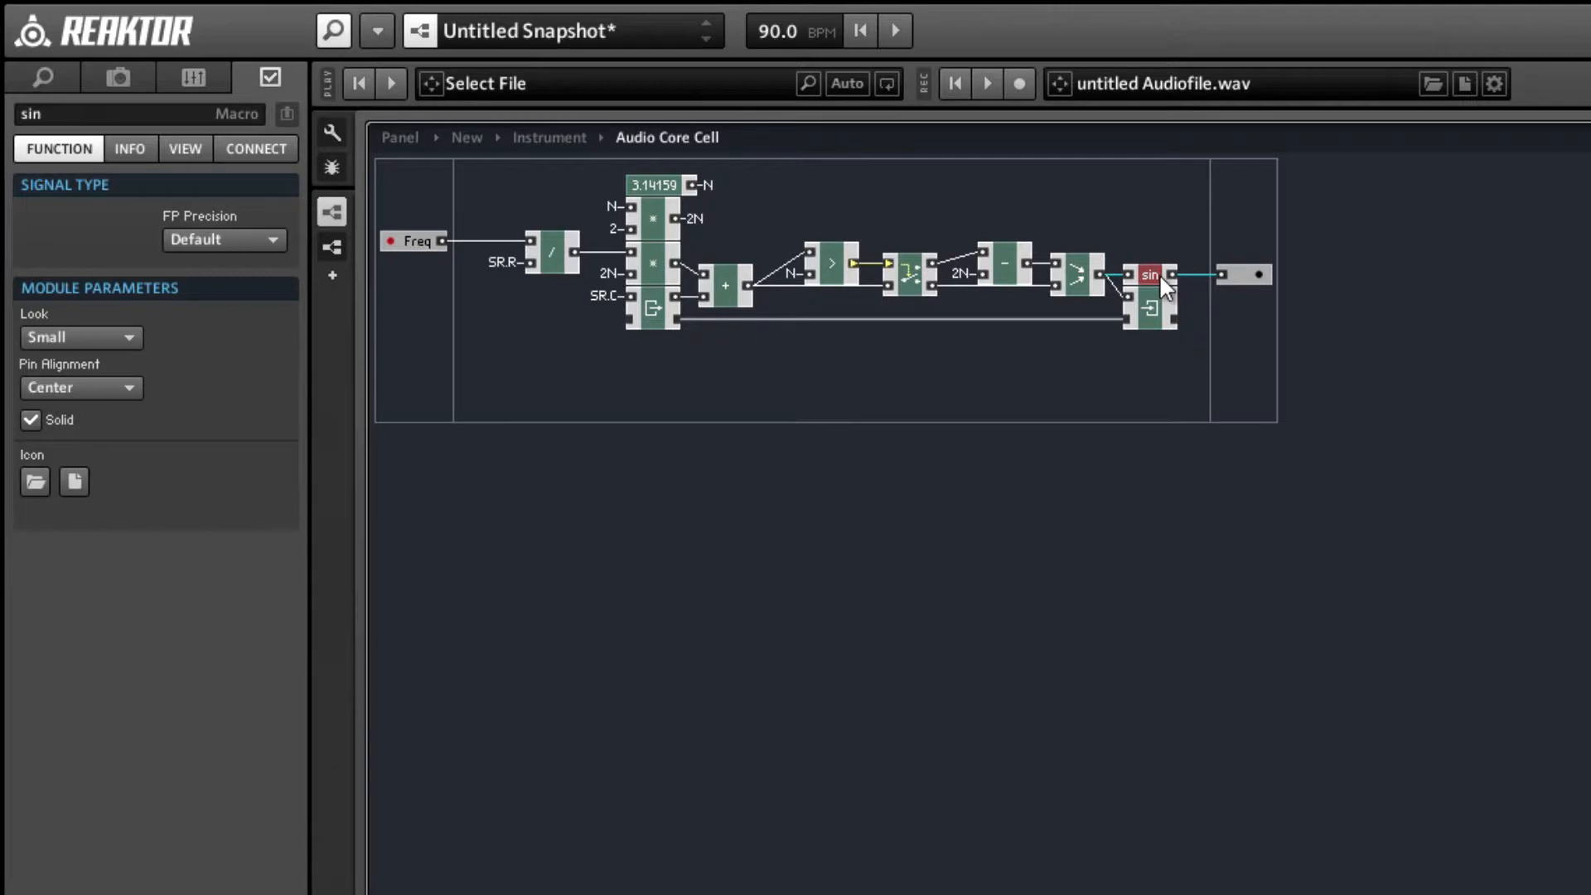
{"action": "left_click", "coordinate": [1133, 386]}
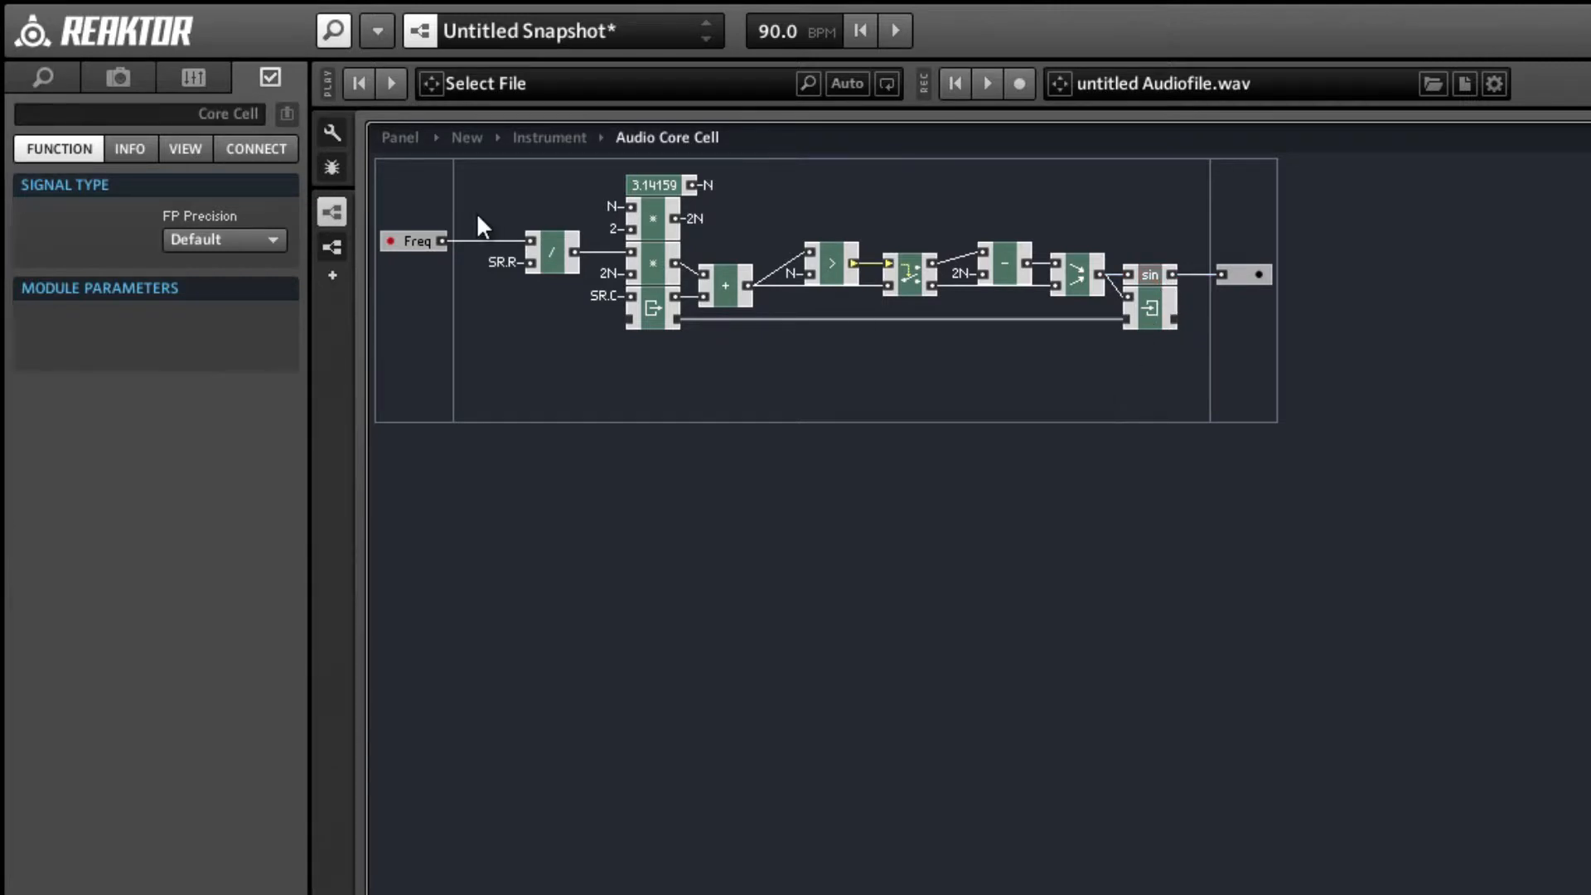
Set the oscillator and XY scope modules in the Instrument structure to mono, checking the scope in the panel view.
{"action": "left_click", "coordinate": [416, 138]}
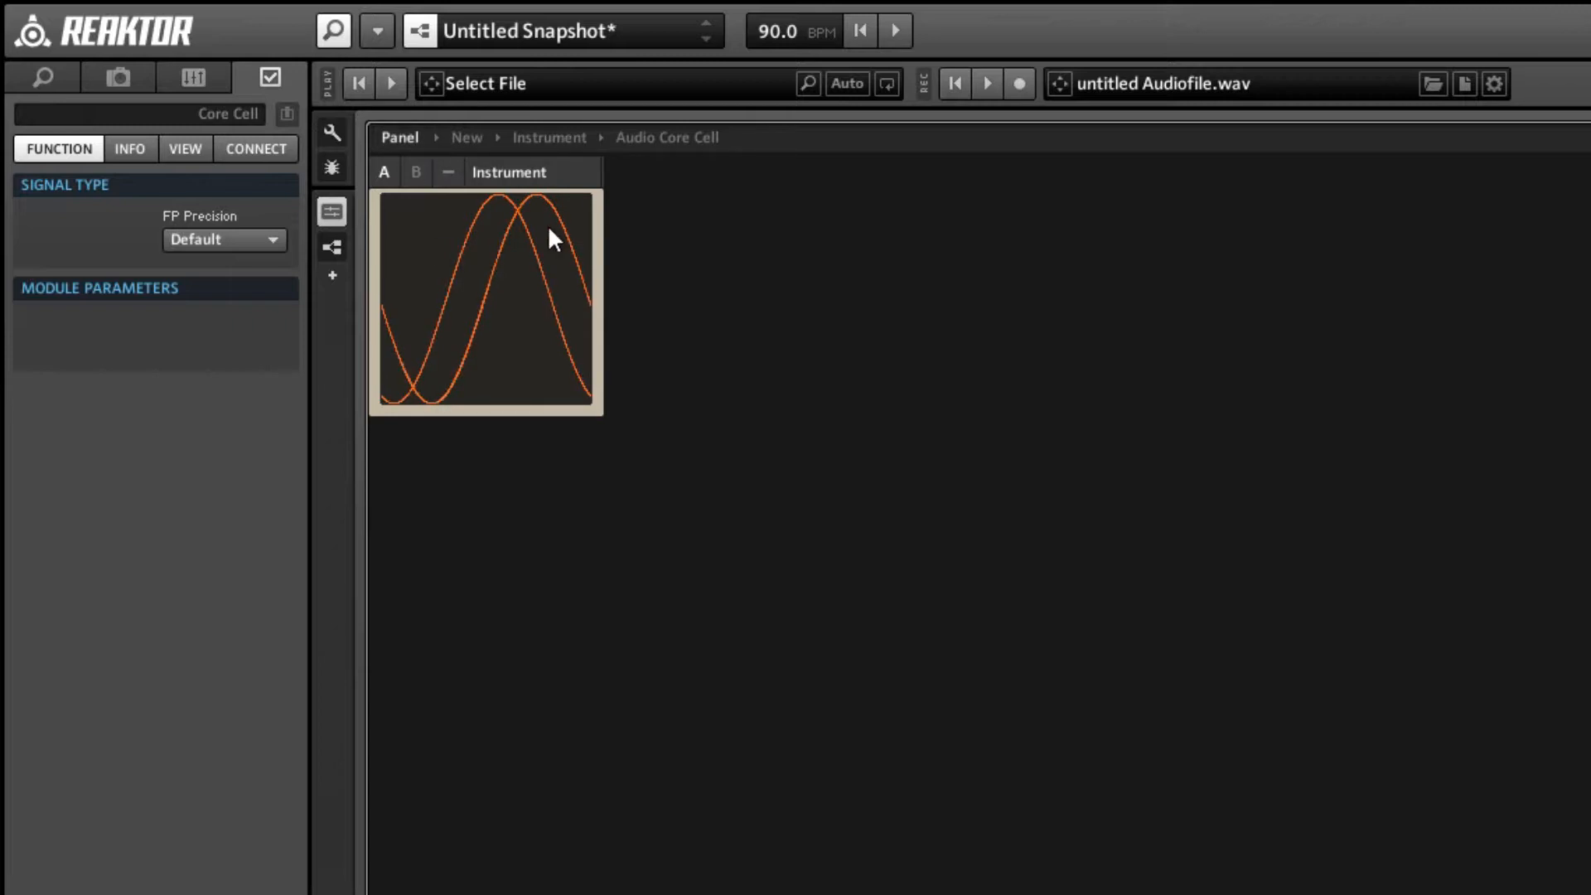
{"action": "double_click", "coordinate": [594, 226]}
{"action": "left_click_drag", "start_coordinate": [557, 532], "coordinate": [1219, 754]}
{"action": "right_click", "coordinate": [1230, 742]}
{"action": "left_click", "coordinate": [1280, 787]}
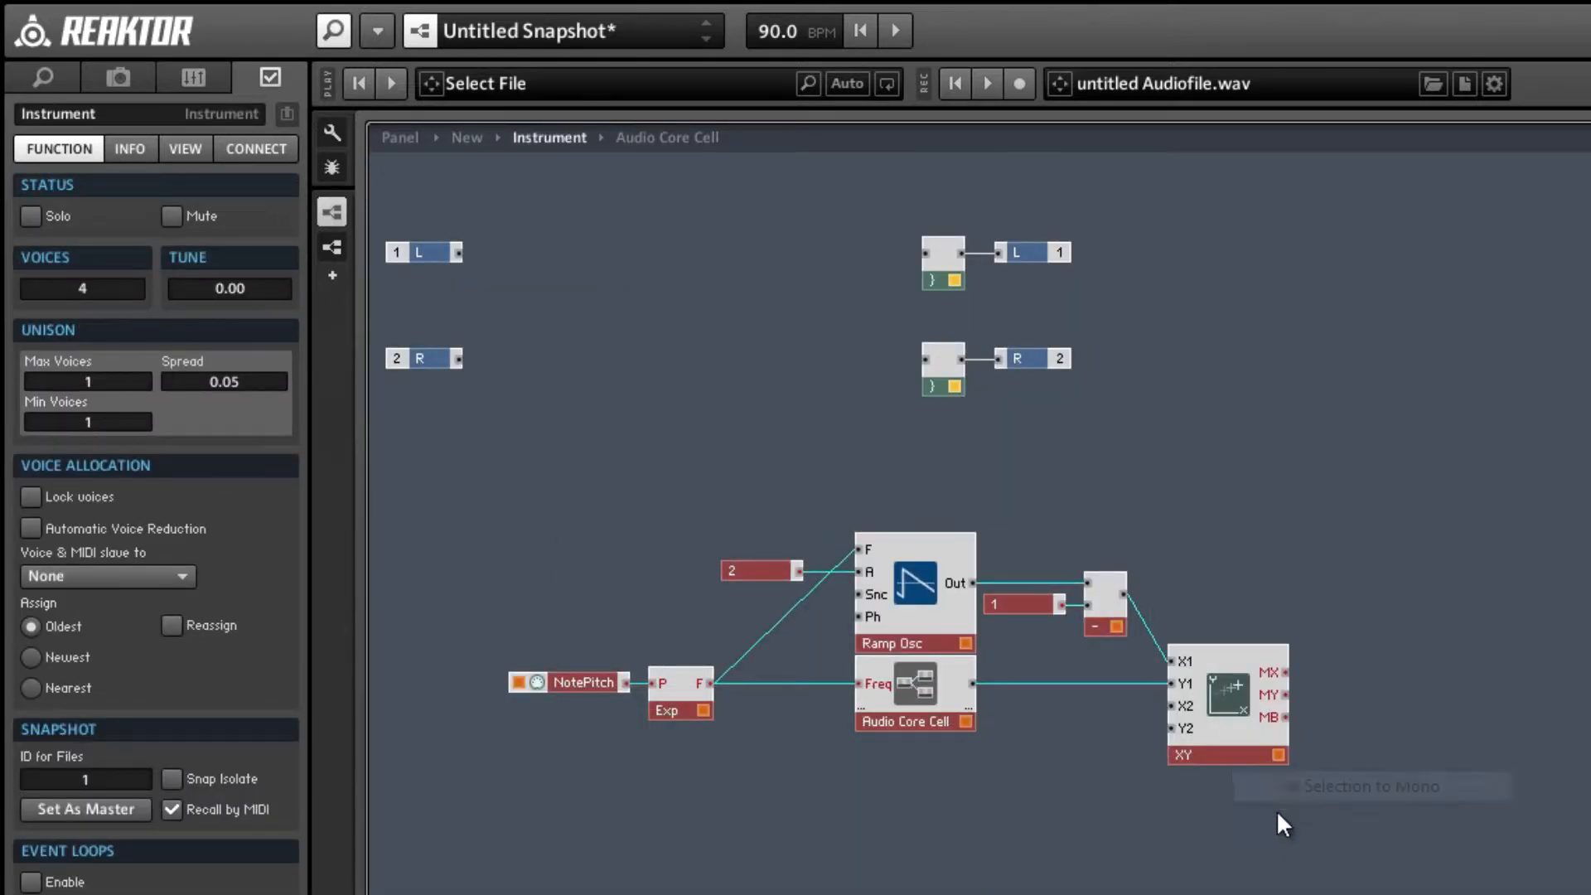
{"action": "left_click", "coordinate": [411, 139]}
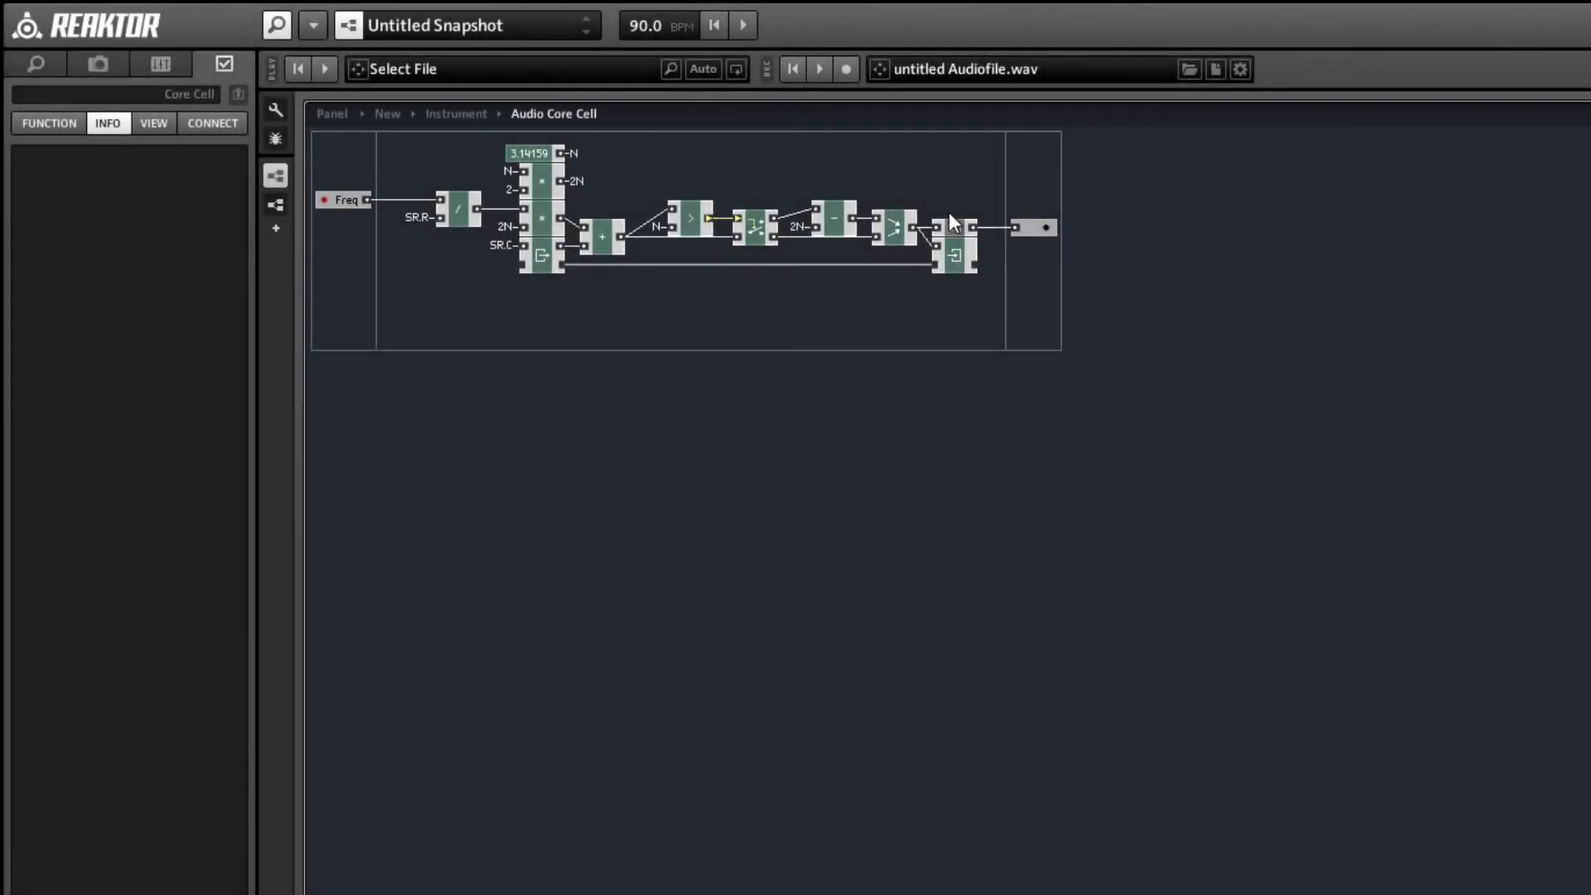
Move the sin macro off the Write module and copy the Freq input with all phase accumulator modules.
{"action": "left_click_drag", "start_coordinate": [949, 230], "coordinate": [1024, 229]}
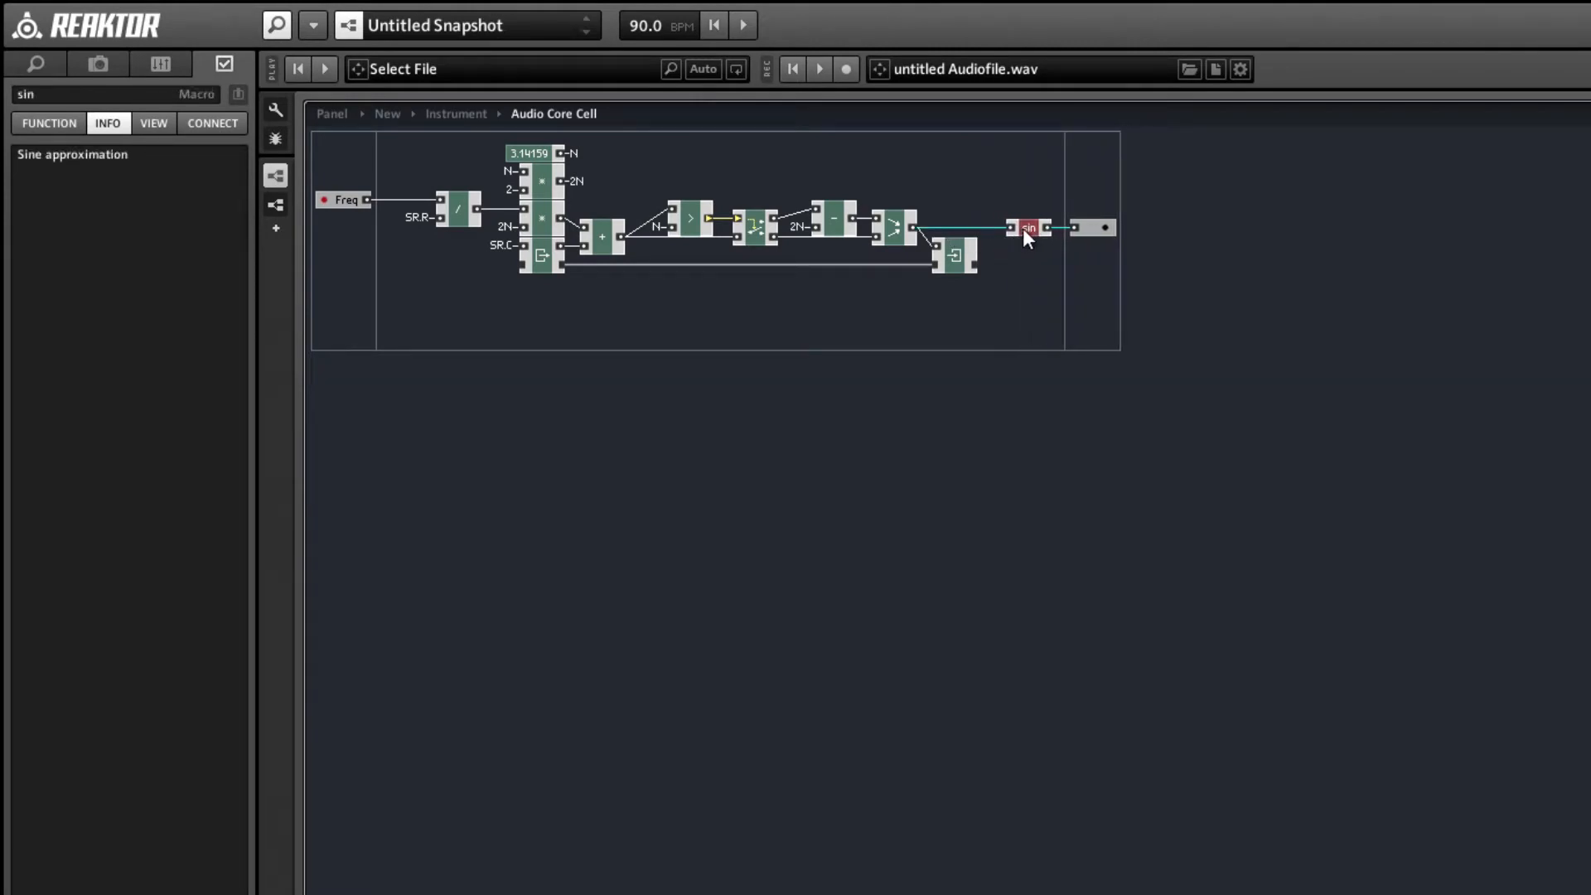
{"action": "left_click_drag", "start_coordinate": [986, 338], "coordinate": [242, 130]}
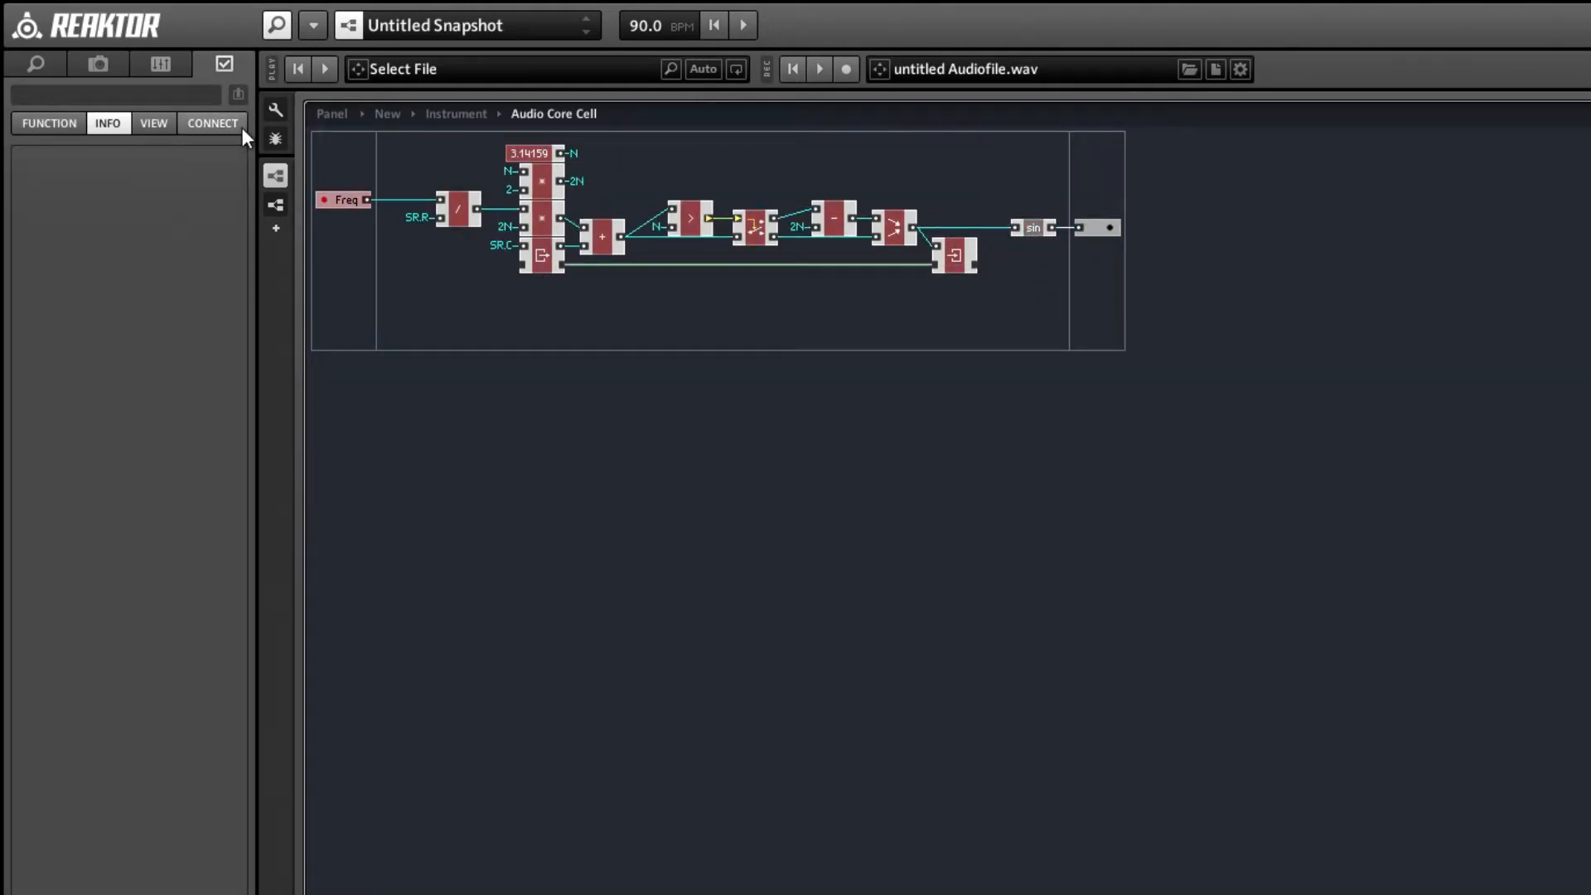
{"action": "left_click", "coordinate": [641, 331]}
{"action": "right_click", "coordinate": [614, 316]}
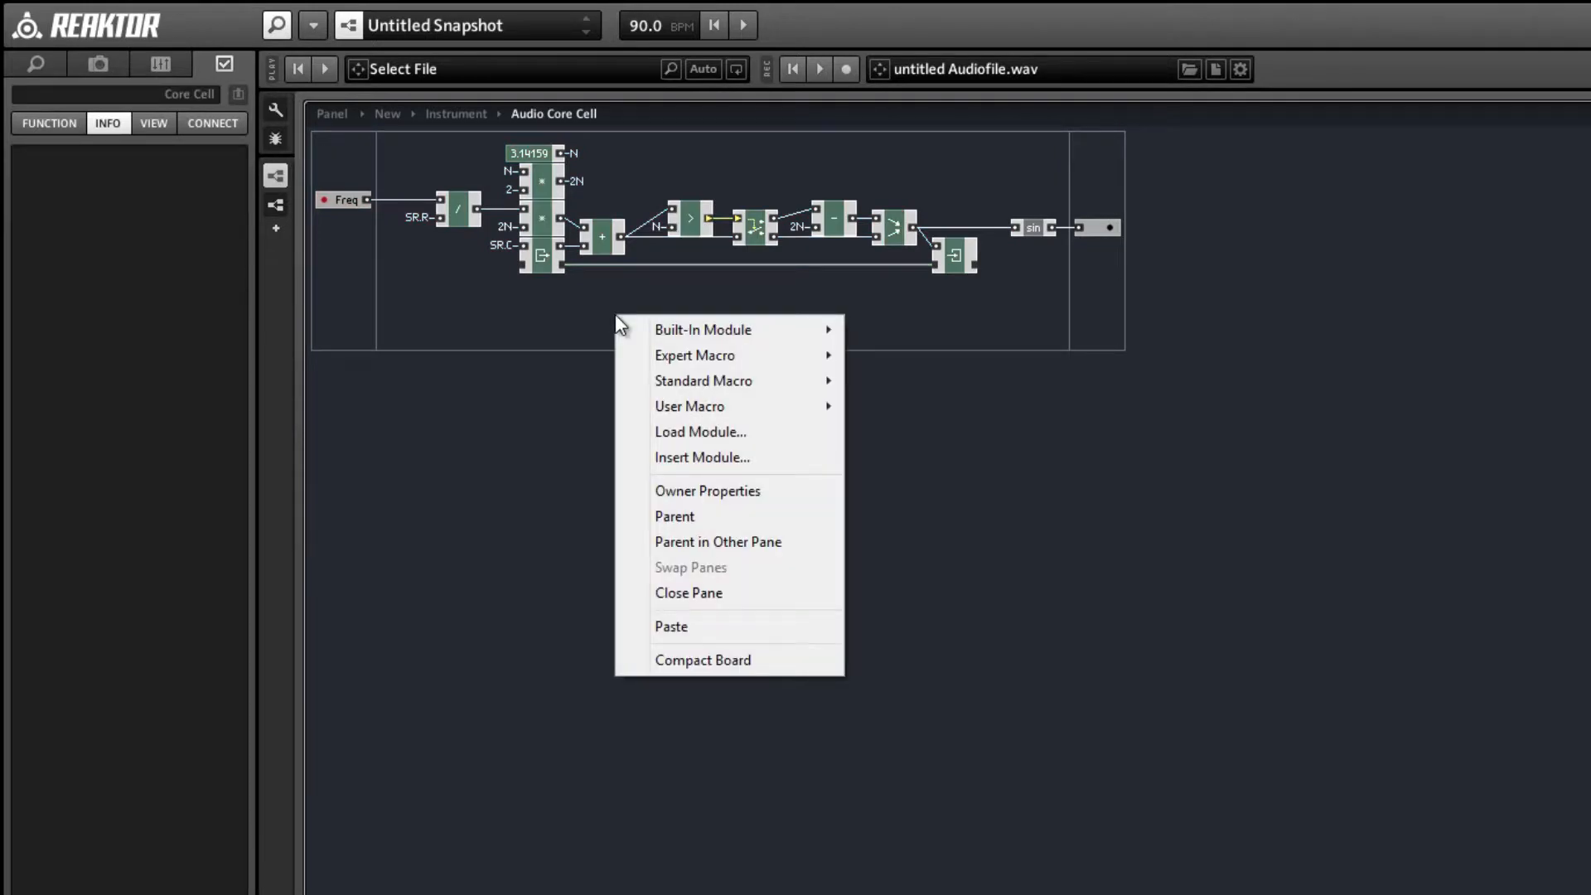
{"action": "left_click", "coordinate": [542, 308]}
Add an empty Macro below the phase accumulator and paste the copied modules inside it.
{"action": "double_click", "coordinate": [542, 308]}
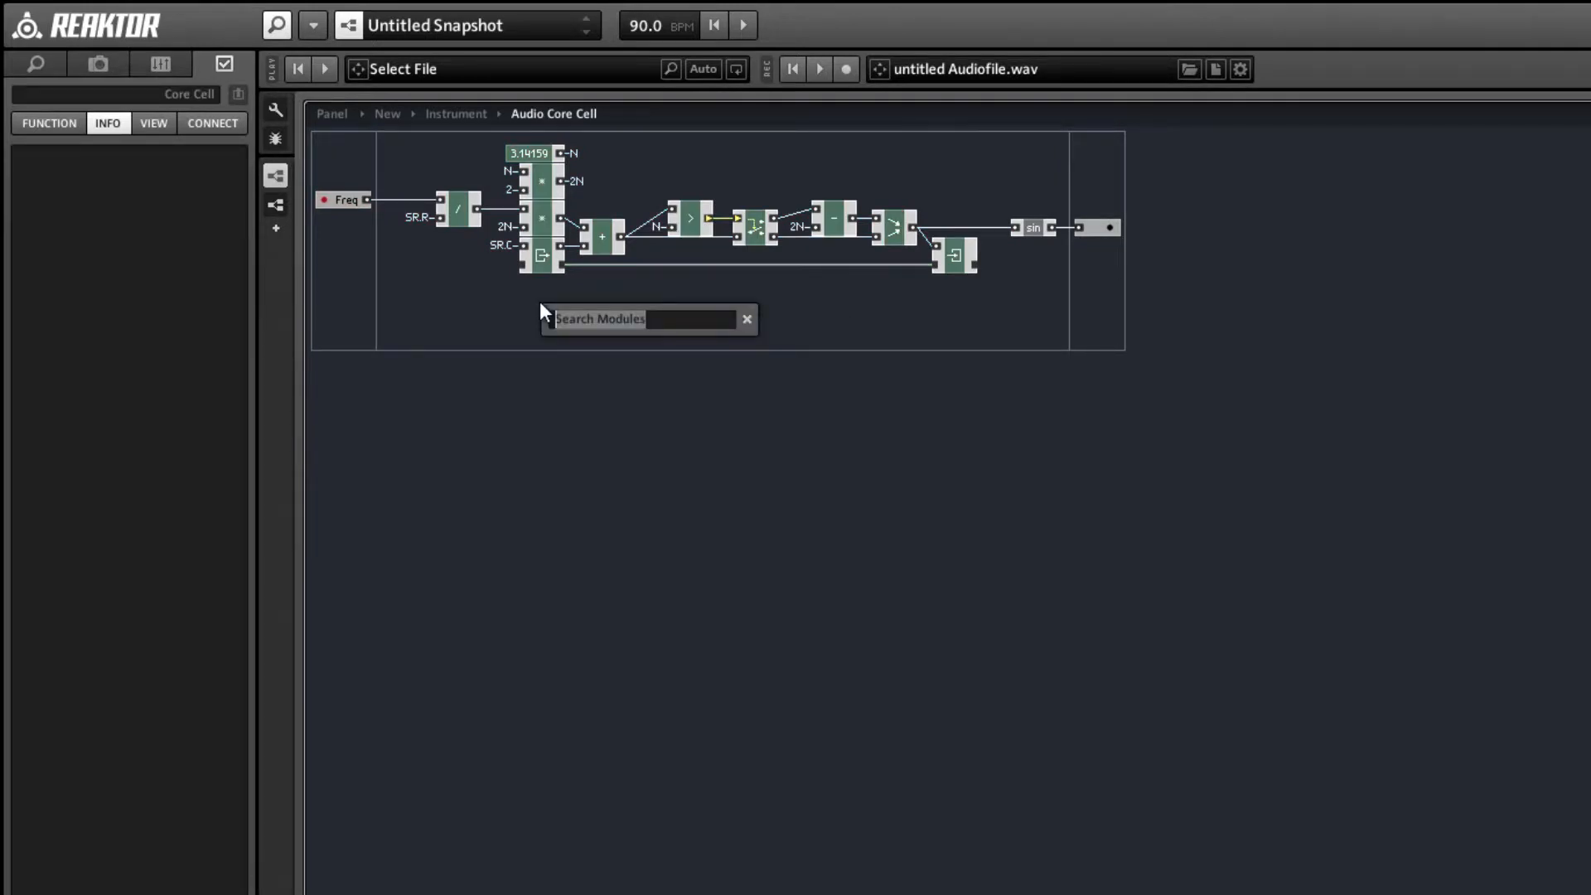
{"action": "type", "text": "macro"}
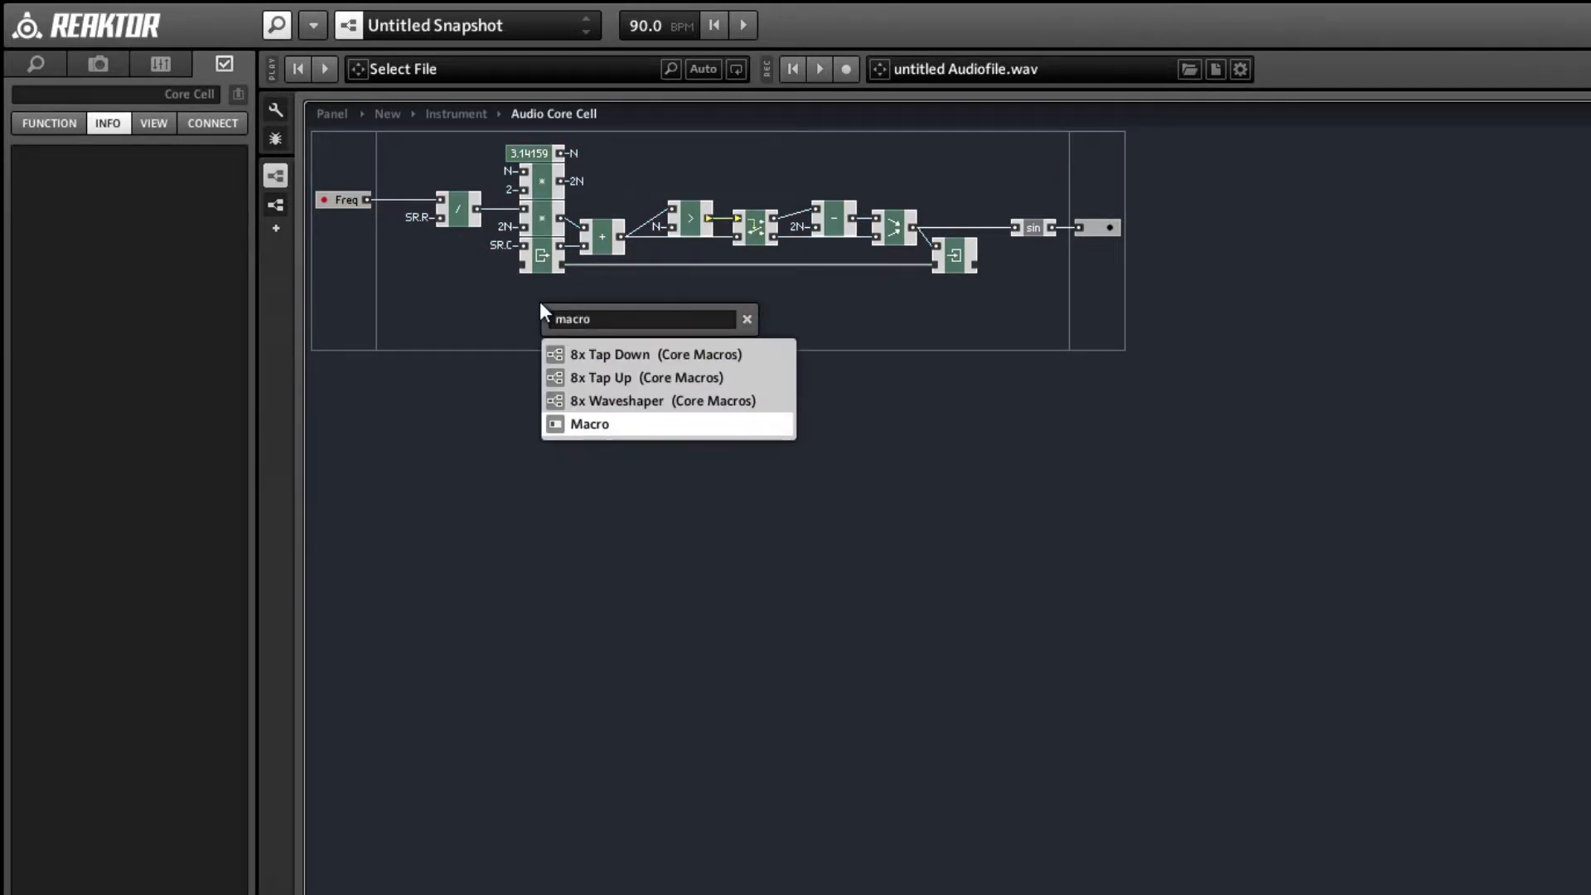
{"action": "key", "text": "Return"}
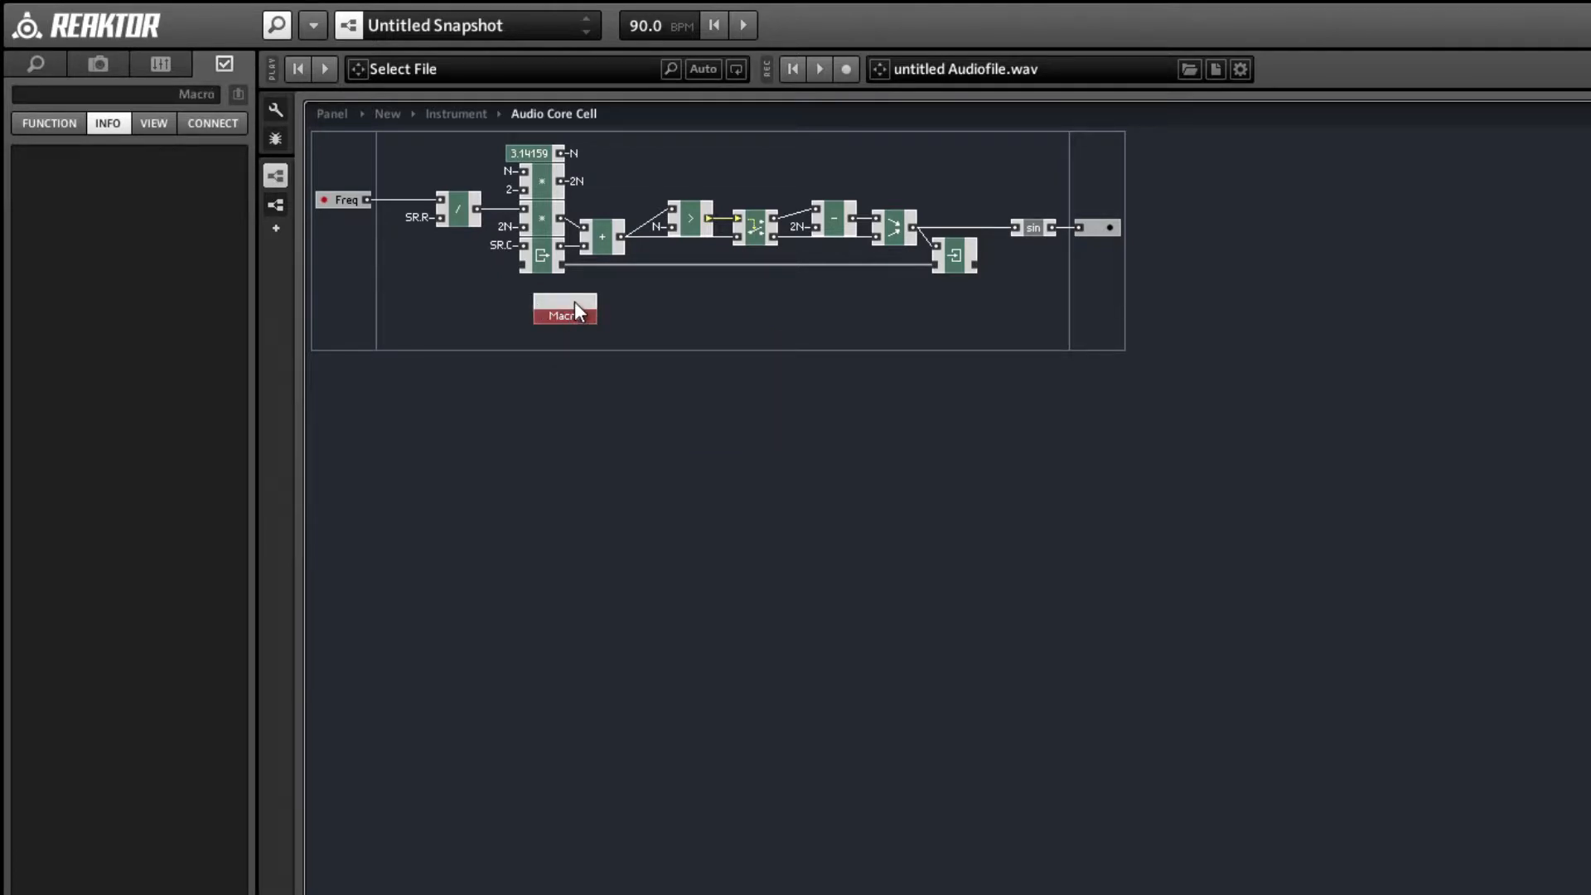
{"action": "double_click", "coordinate": [572, 313]}
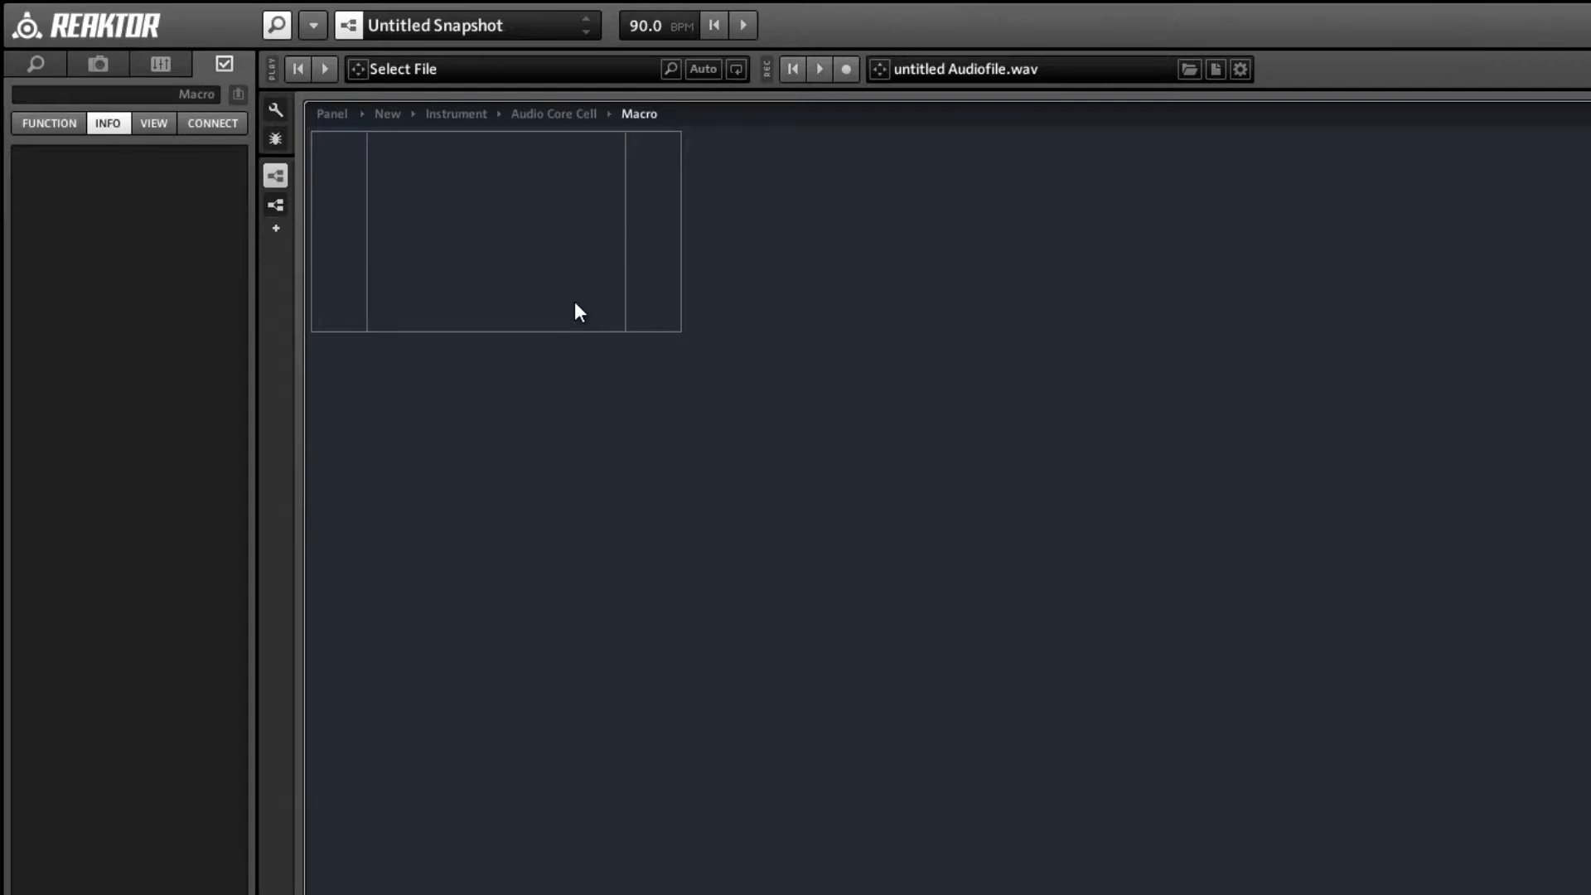
{"action": "key", "text": "ctrl+v"}
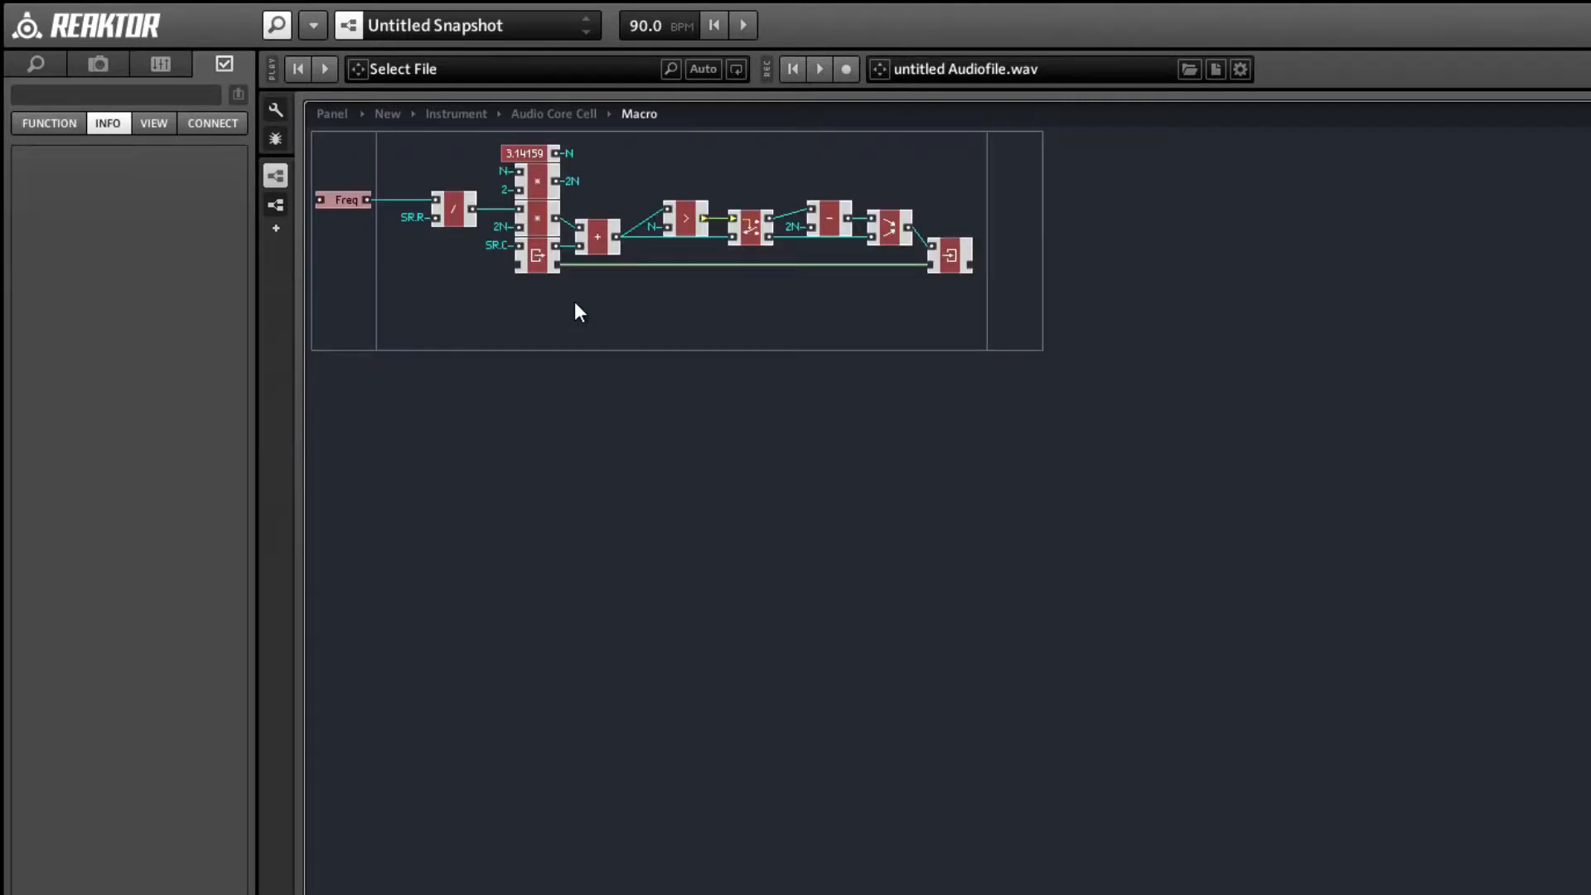
Add an Out port to the macro, connect the Merge module's output to it, and align it with the wire.
{"action": "left_click", "coordinate": [1026, 221]}
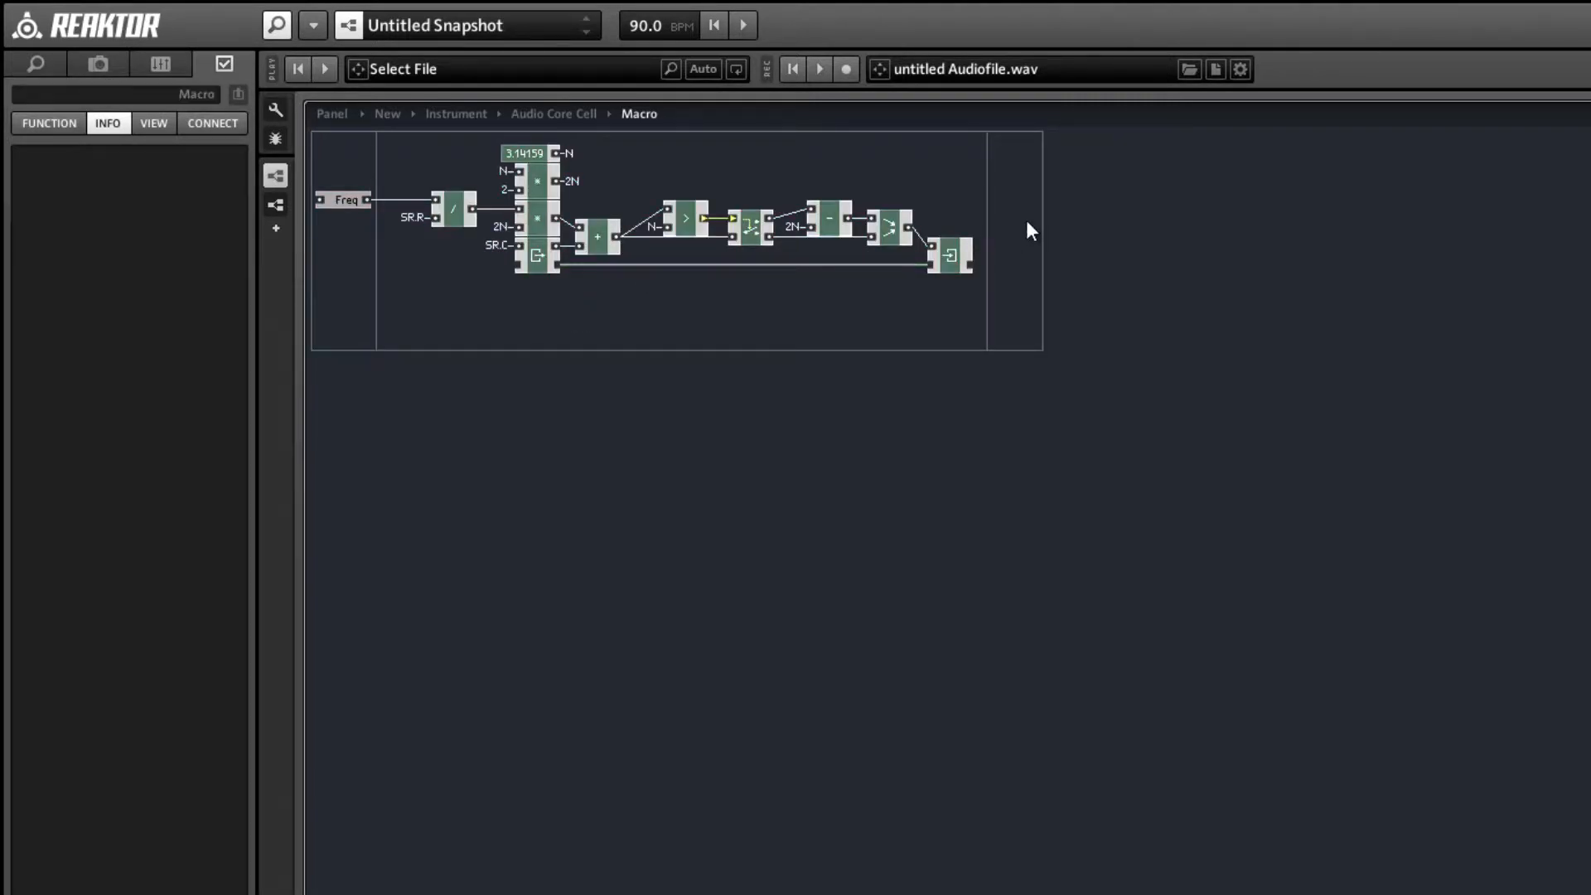
{"action": "right_click", "coordinate": [1022, 213]}
{"action": "mouse_move", "coordinate": [1158, 229]}
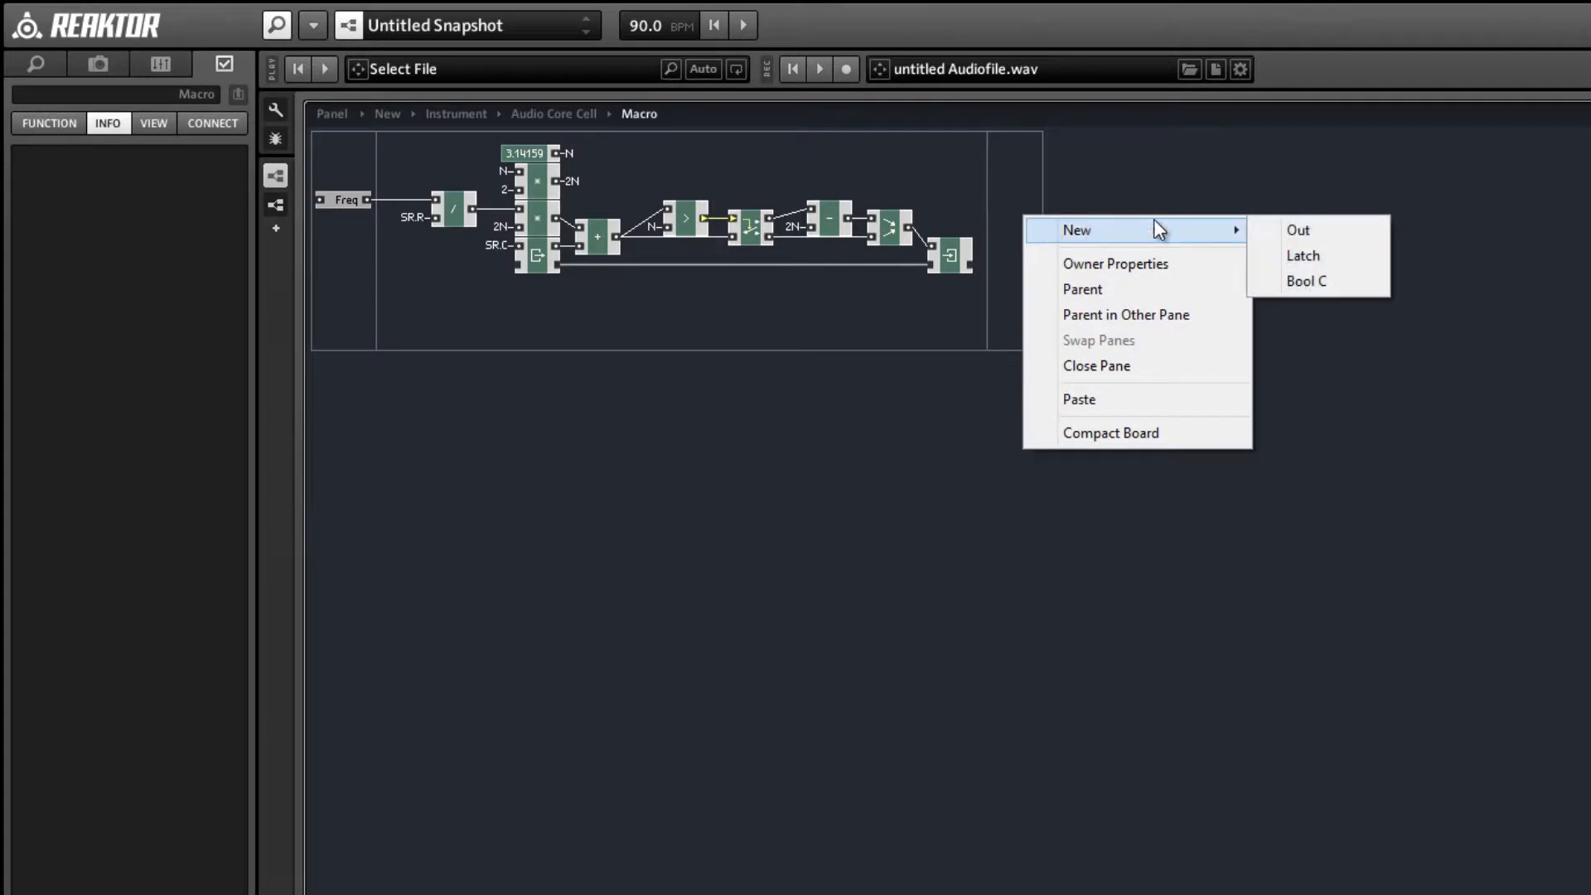
{"action": "left_click", "coordinate": [1293, 230]}
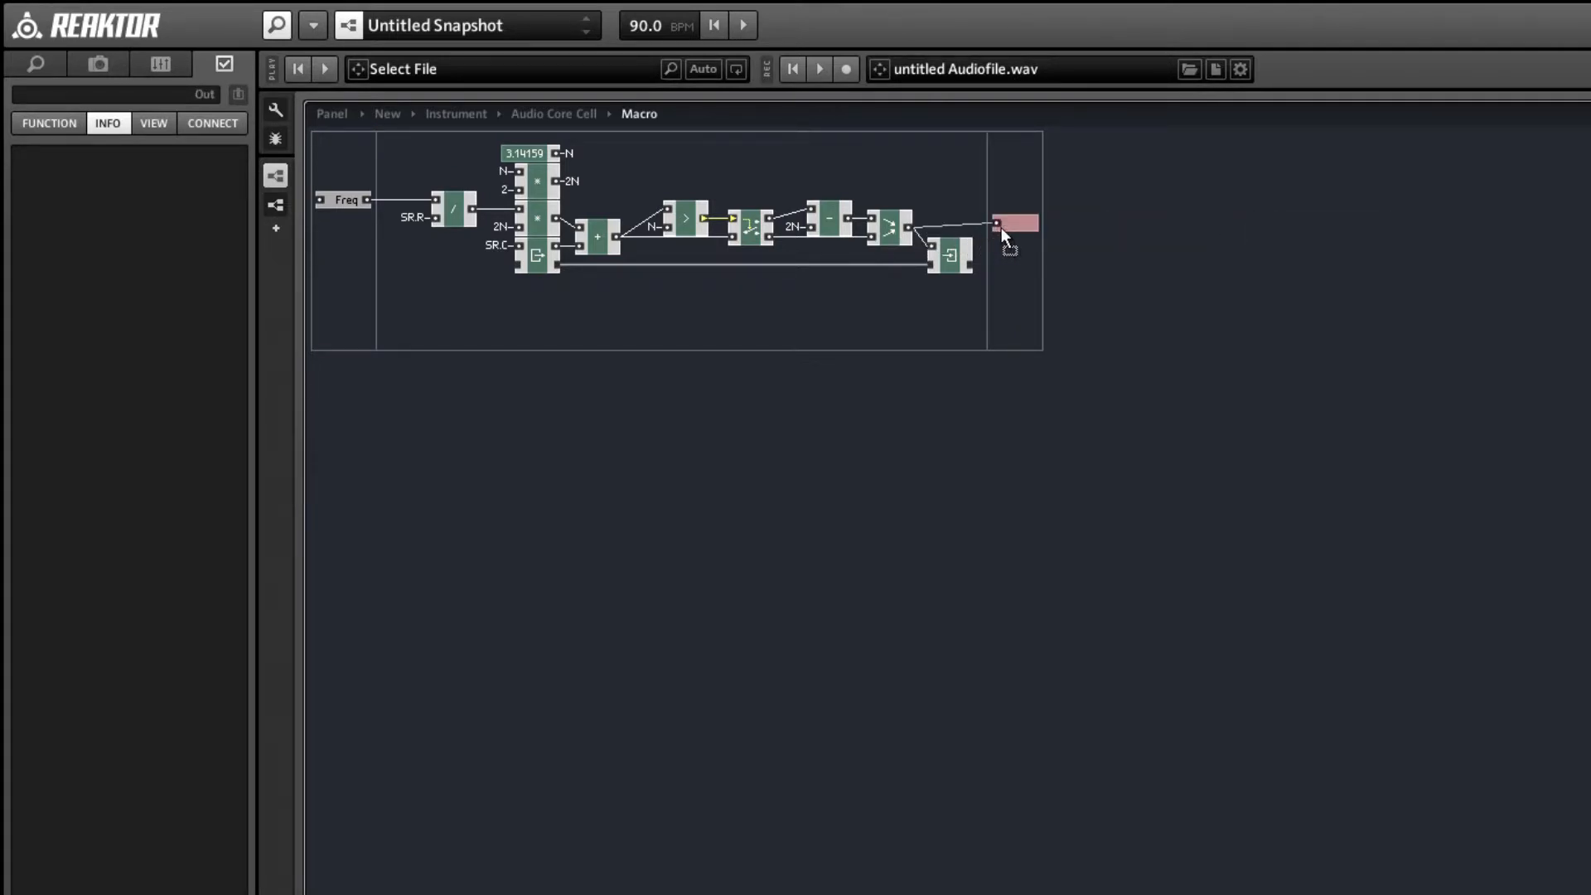
{"action": "left_click_drag", "start_coordinate": [1032, 227], "coordinate": [1034, 231]}
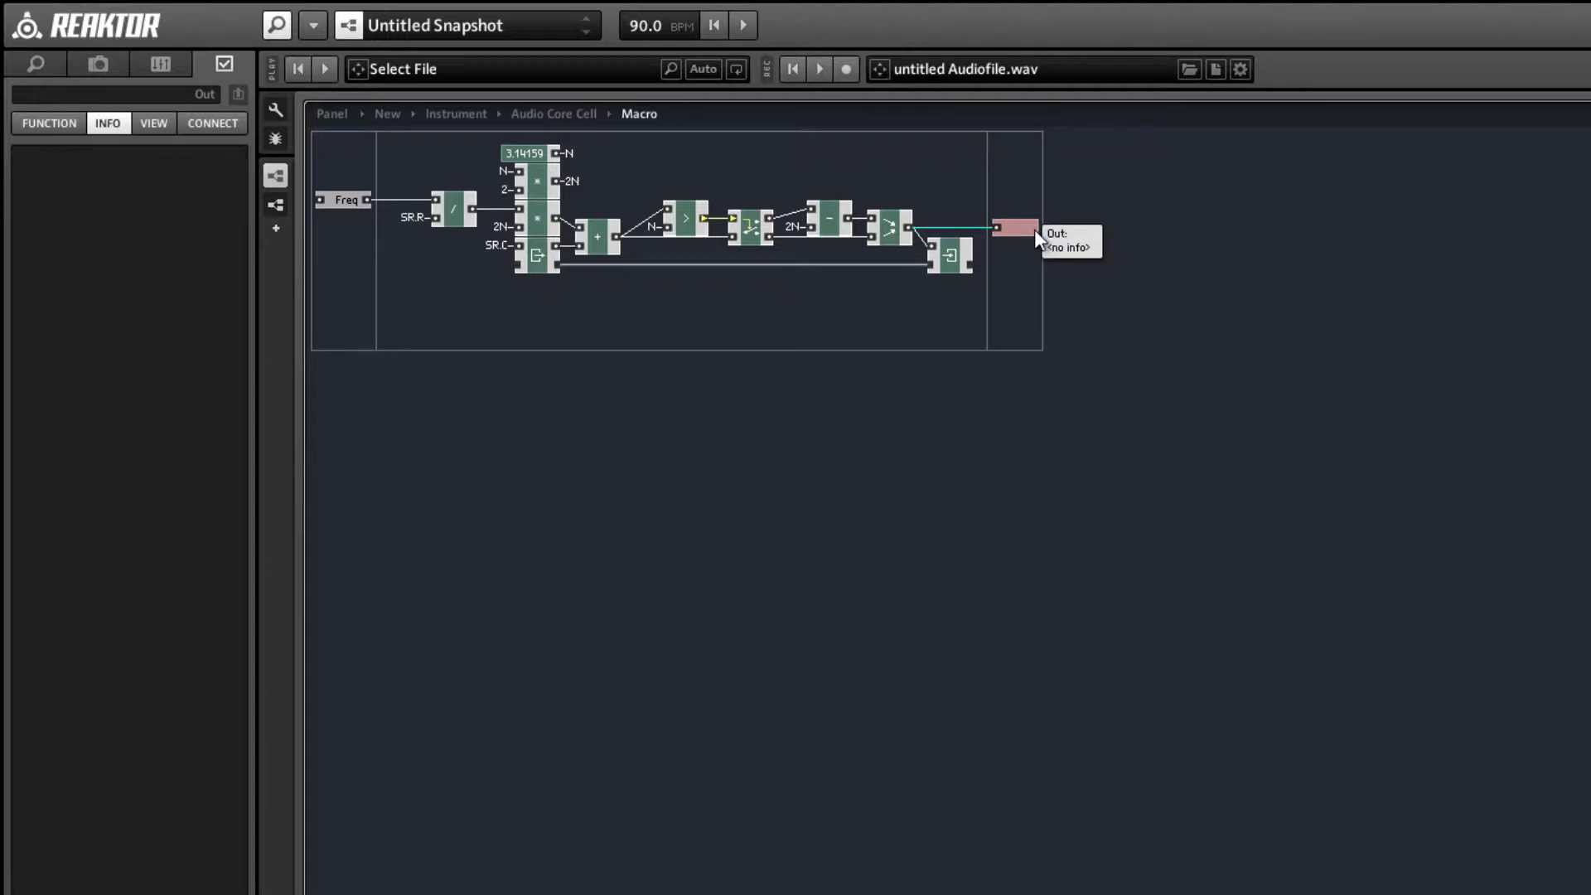
{"action": "left_click", "coordinate": [975, 313]}
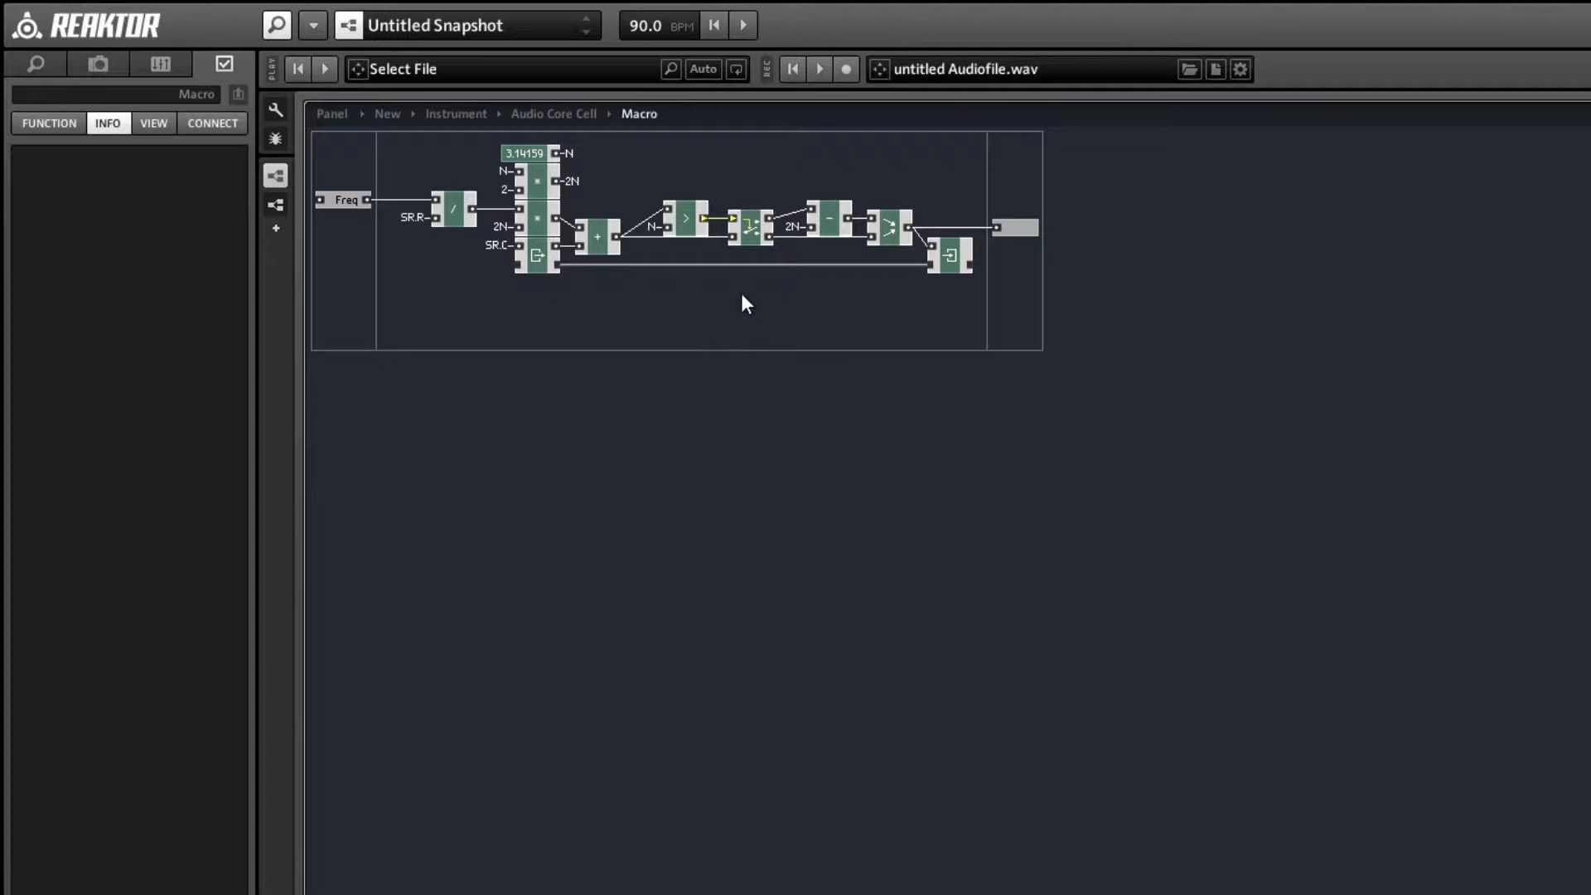
Name the macro's output port Ph and the macro itself Phase Acc.
{"action": "left_click", "coordinate": [1019, 231]}
{"action": "left_click", "coordinate": [142, 102]}
{"action": "type", "text": "Ph"}
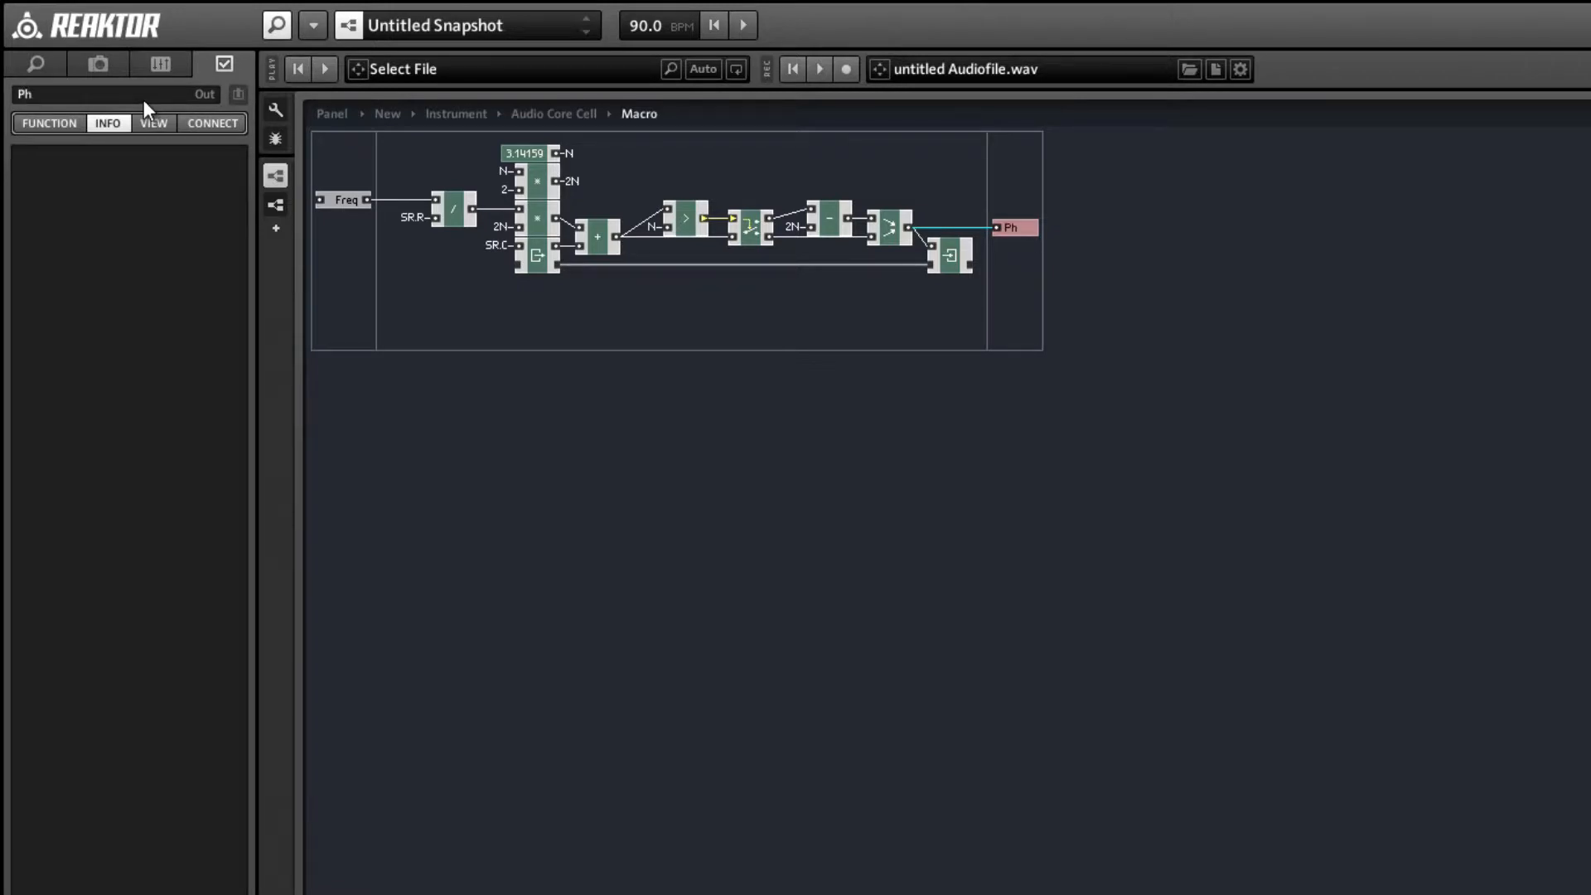
{"action": "left_click", "coordinate": [539, 354]}
{"action": "key", "text": "Return"}
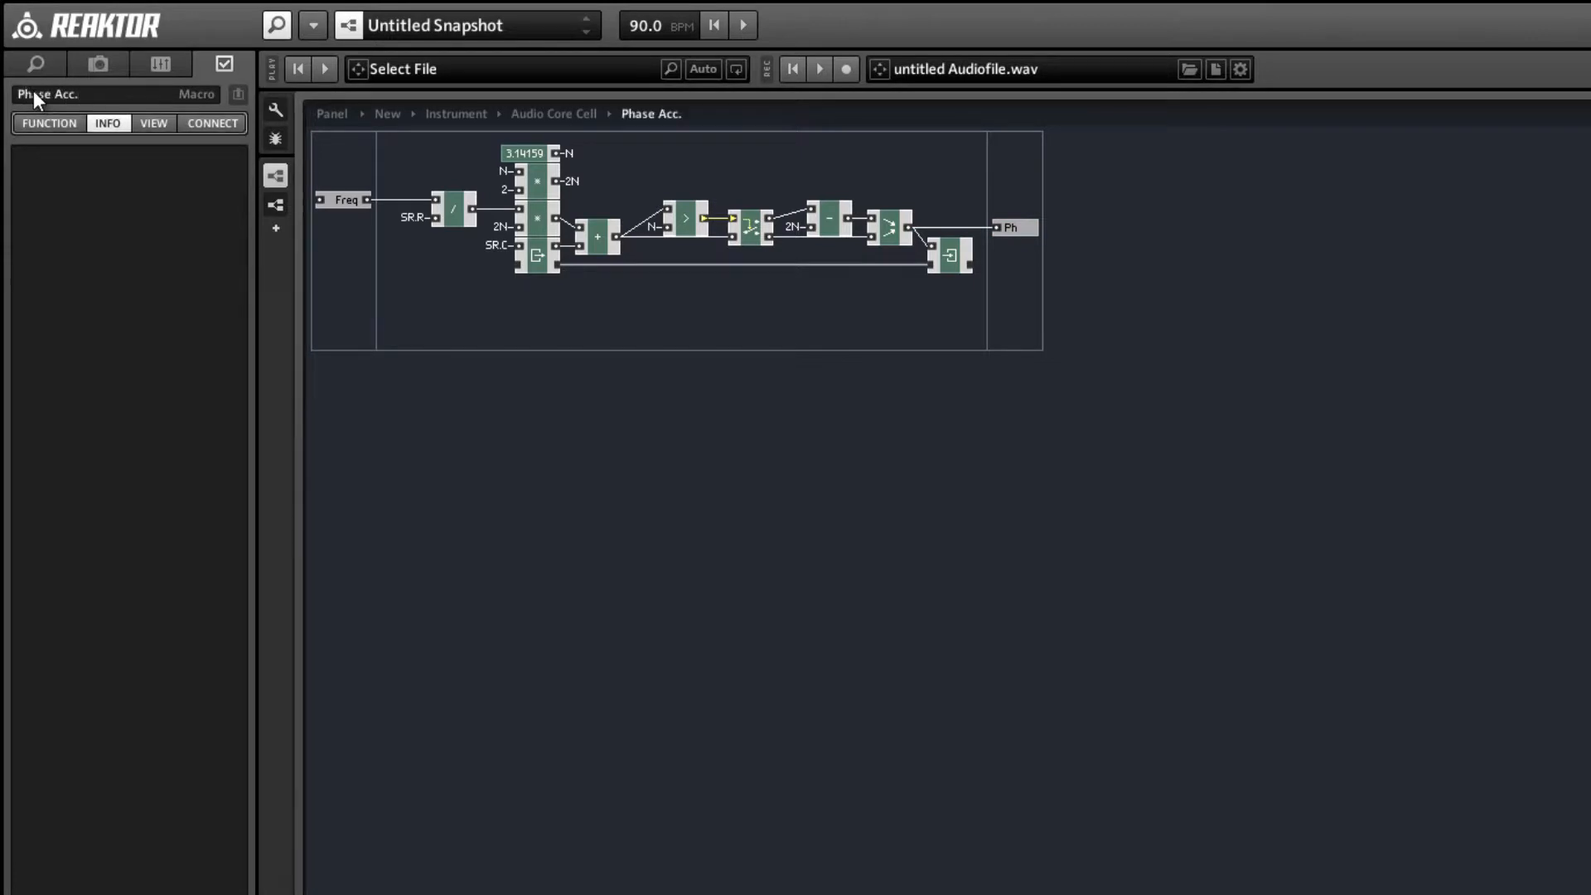
Back in the Audio Core Cell, move the Phase Acc. macro down and delete the original accumulator modules between Freq and sin.
{"action": "double_click", "coordinate": [619, 302]}
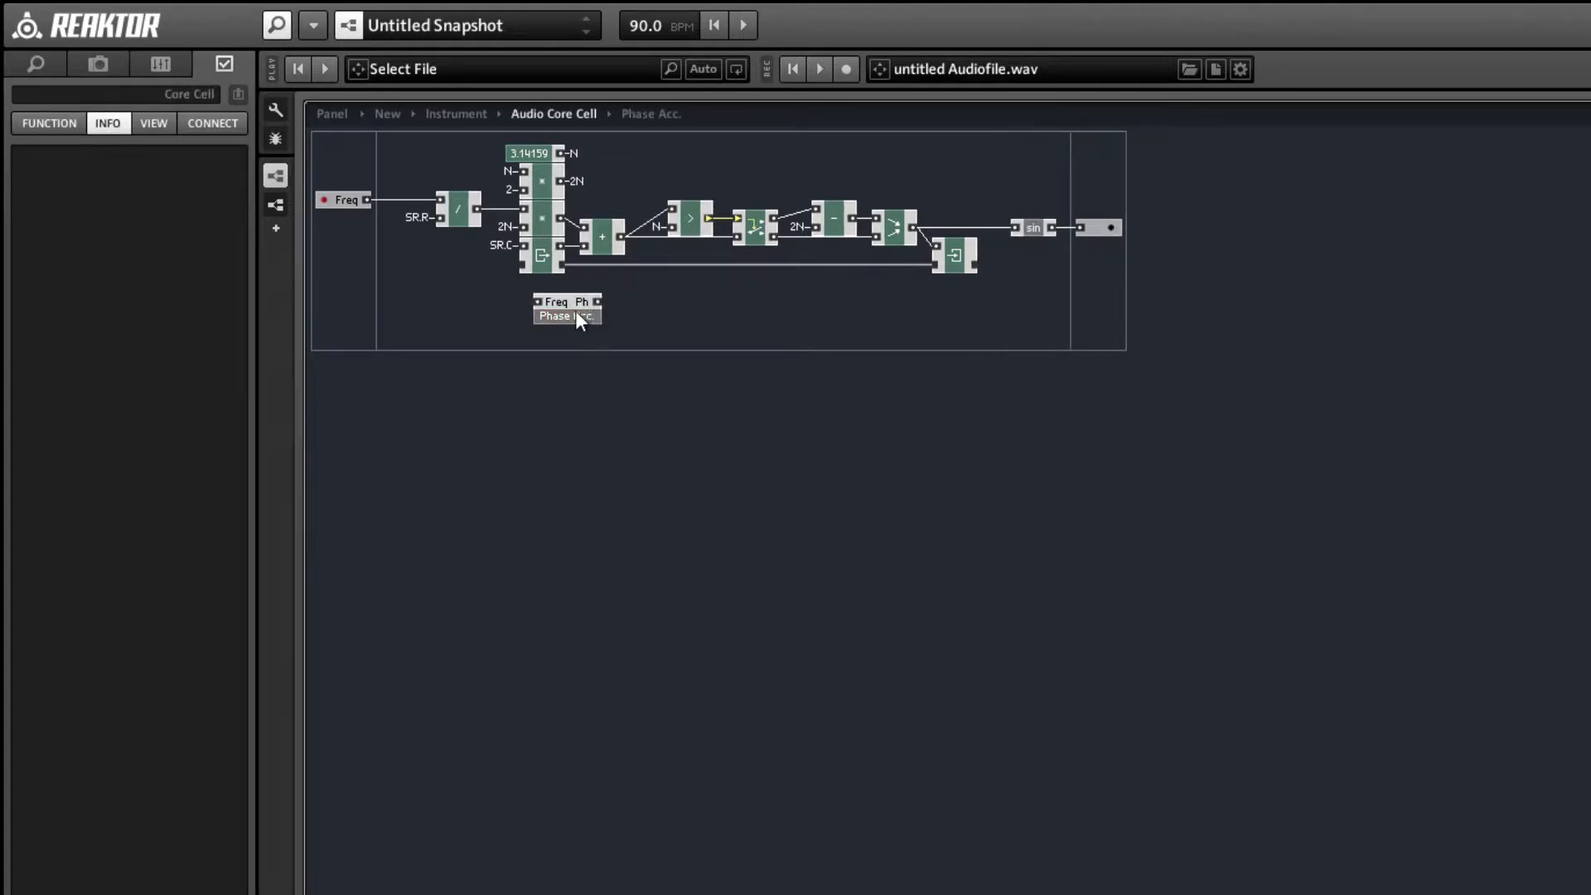
{"action": "left_click_drag", "start_coordinate": [576, 311], "coordinate": [569, 375]}
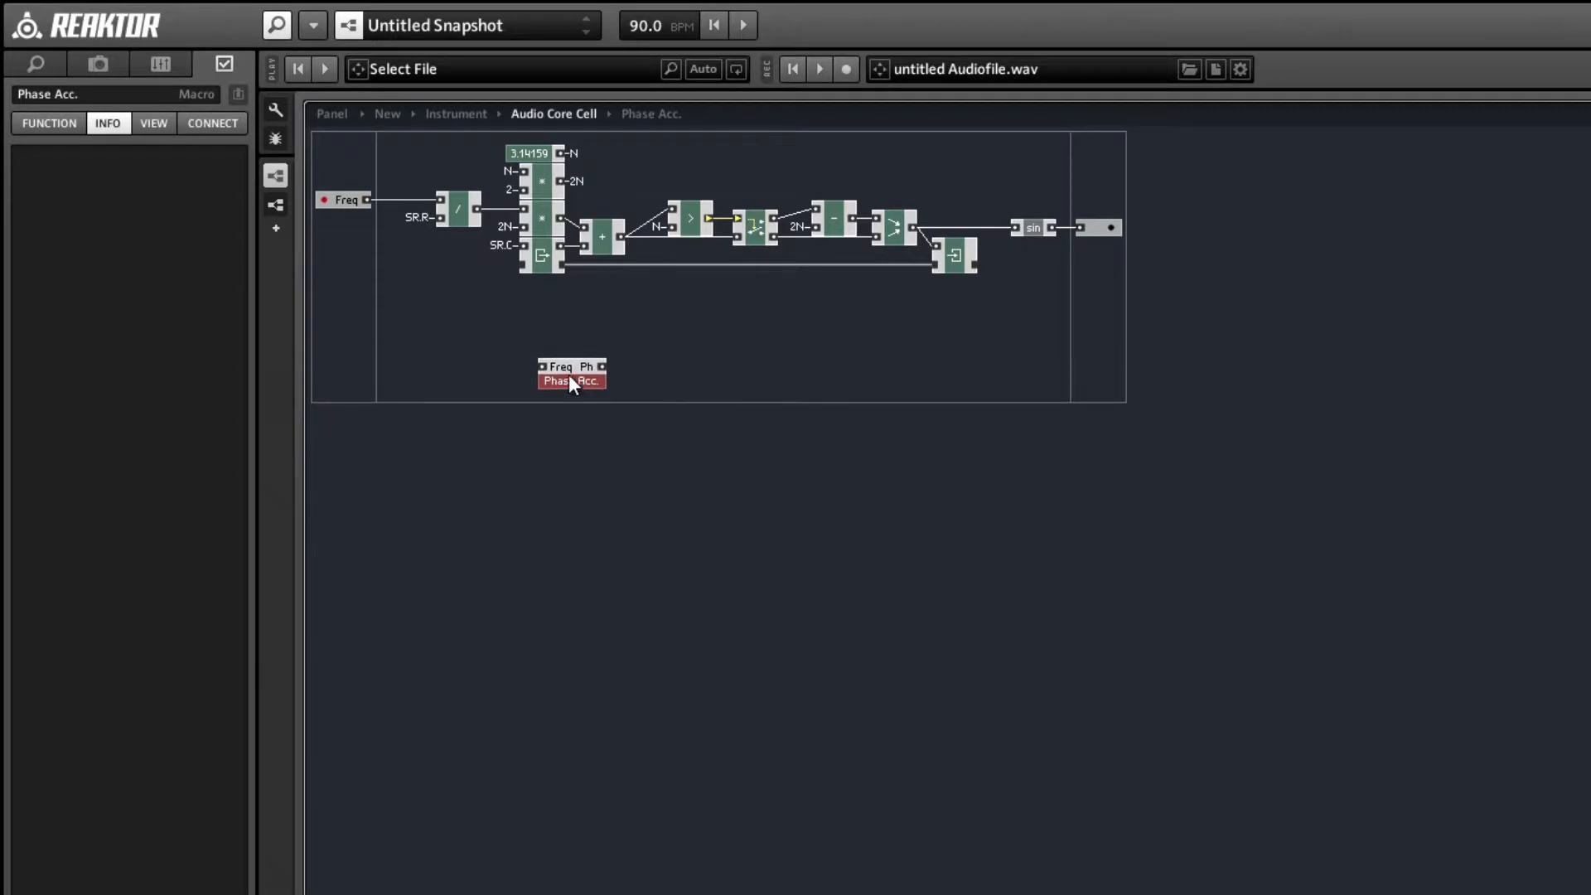
{"action": "left_click", "coordinate": [452, 146]}
{"action": "left_click_drag", "start_coordinate": [454, 150], "coordinate": [958, 297]}
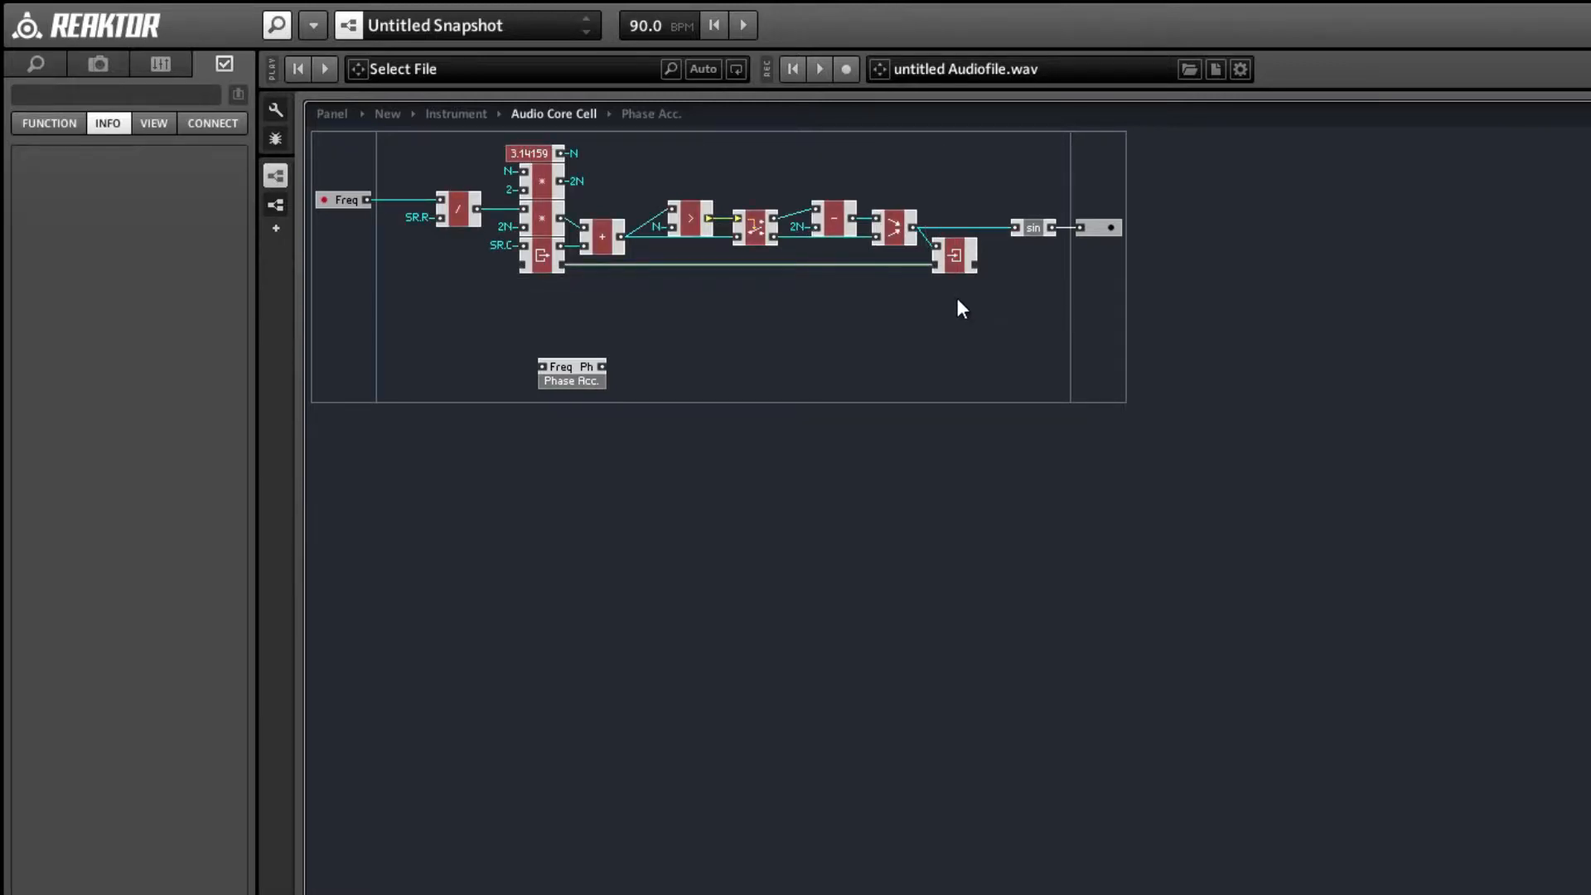
{"action": "key", "text": "Delete"}
Connect the Phase Acc. macro between the Freq input and the sin macro, and compact the Audio Core Cell's board.
{"action": "left_click", "coordinate": [547, 383]}
{"action": "left_click_drag", "start_coordinate": [584, 375], "coordinate": [877, 241]}
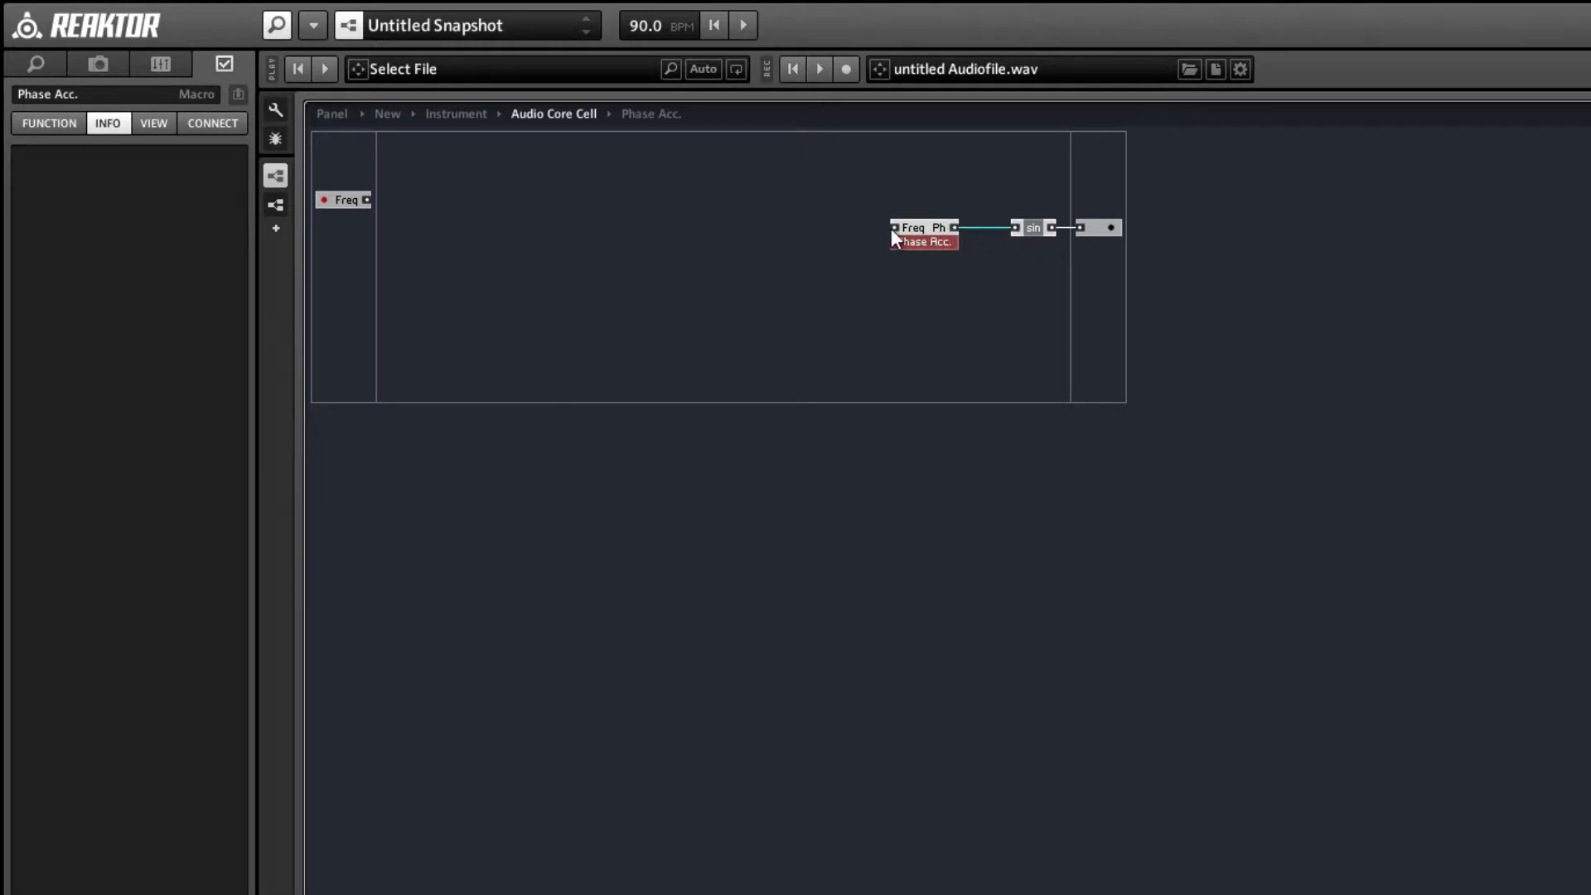
{"action": "left_click_drag", "start_coordinate": [893, 229], "coordinate": [372, 221]}
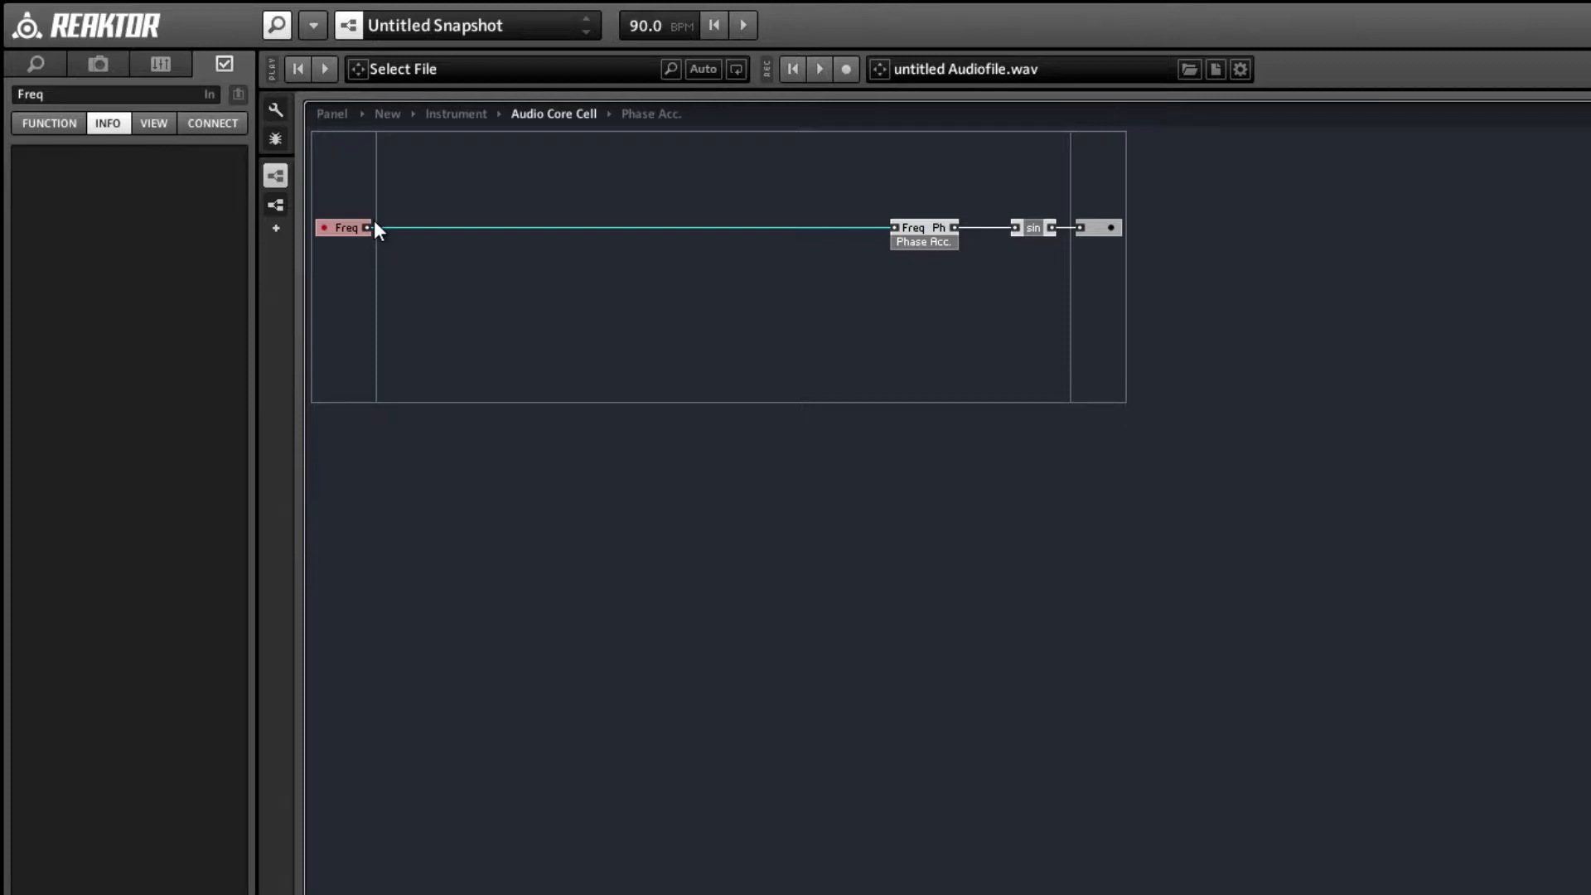
{"action": "right_click", "coordinate": [640, 328]}
{"action": "left_click", "coordinate": [794, 684]}
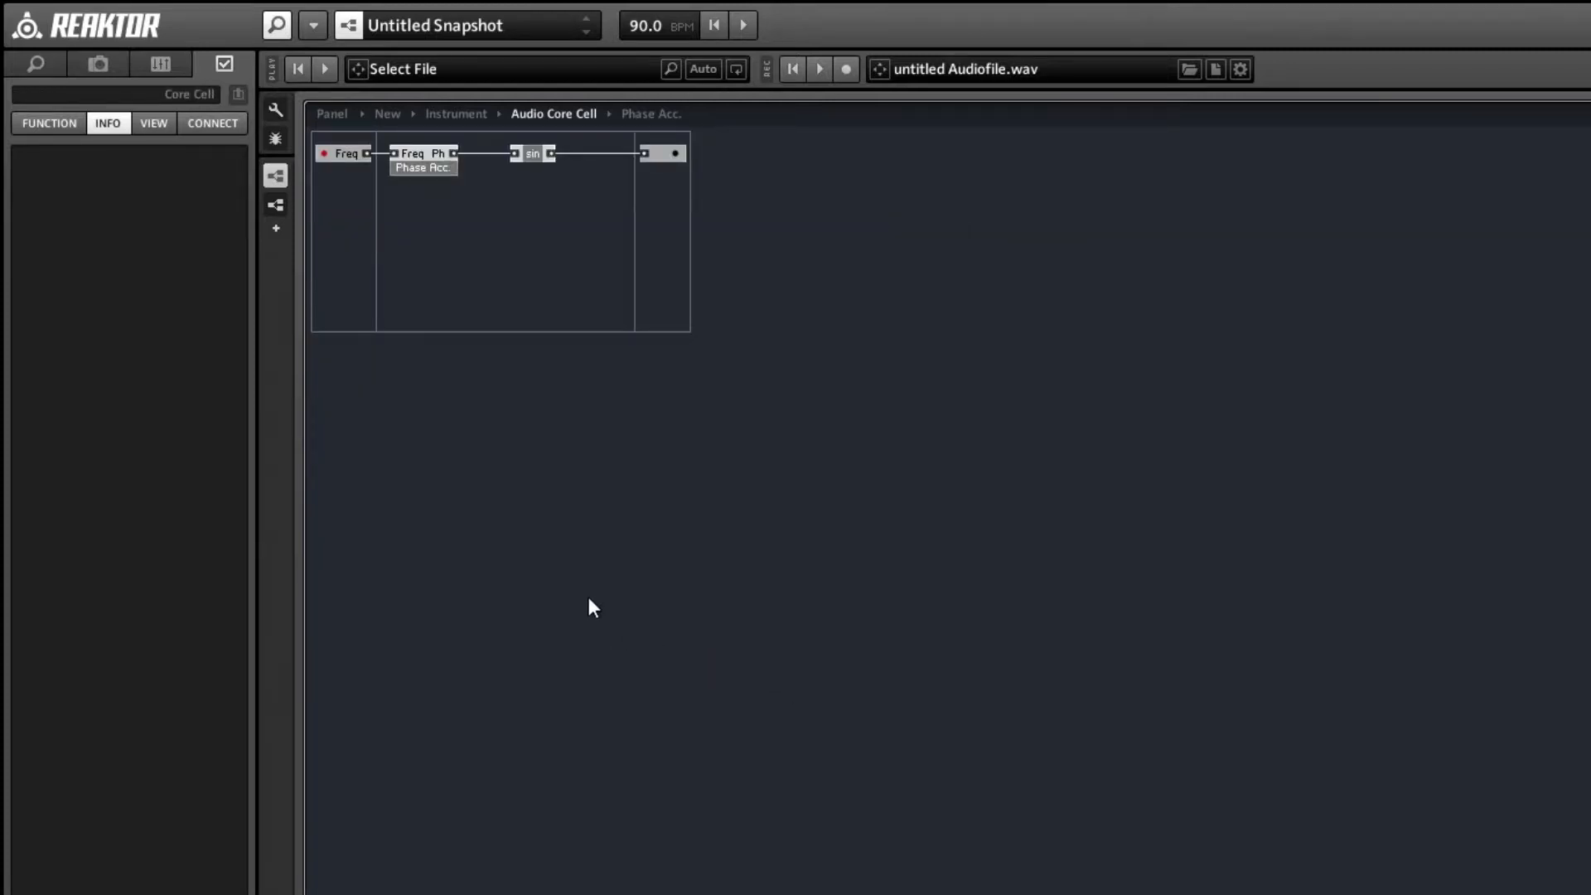
{"action": "left_click_drag", "start_coordinate": [426, 163], "coordinate": [439, 163]}
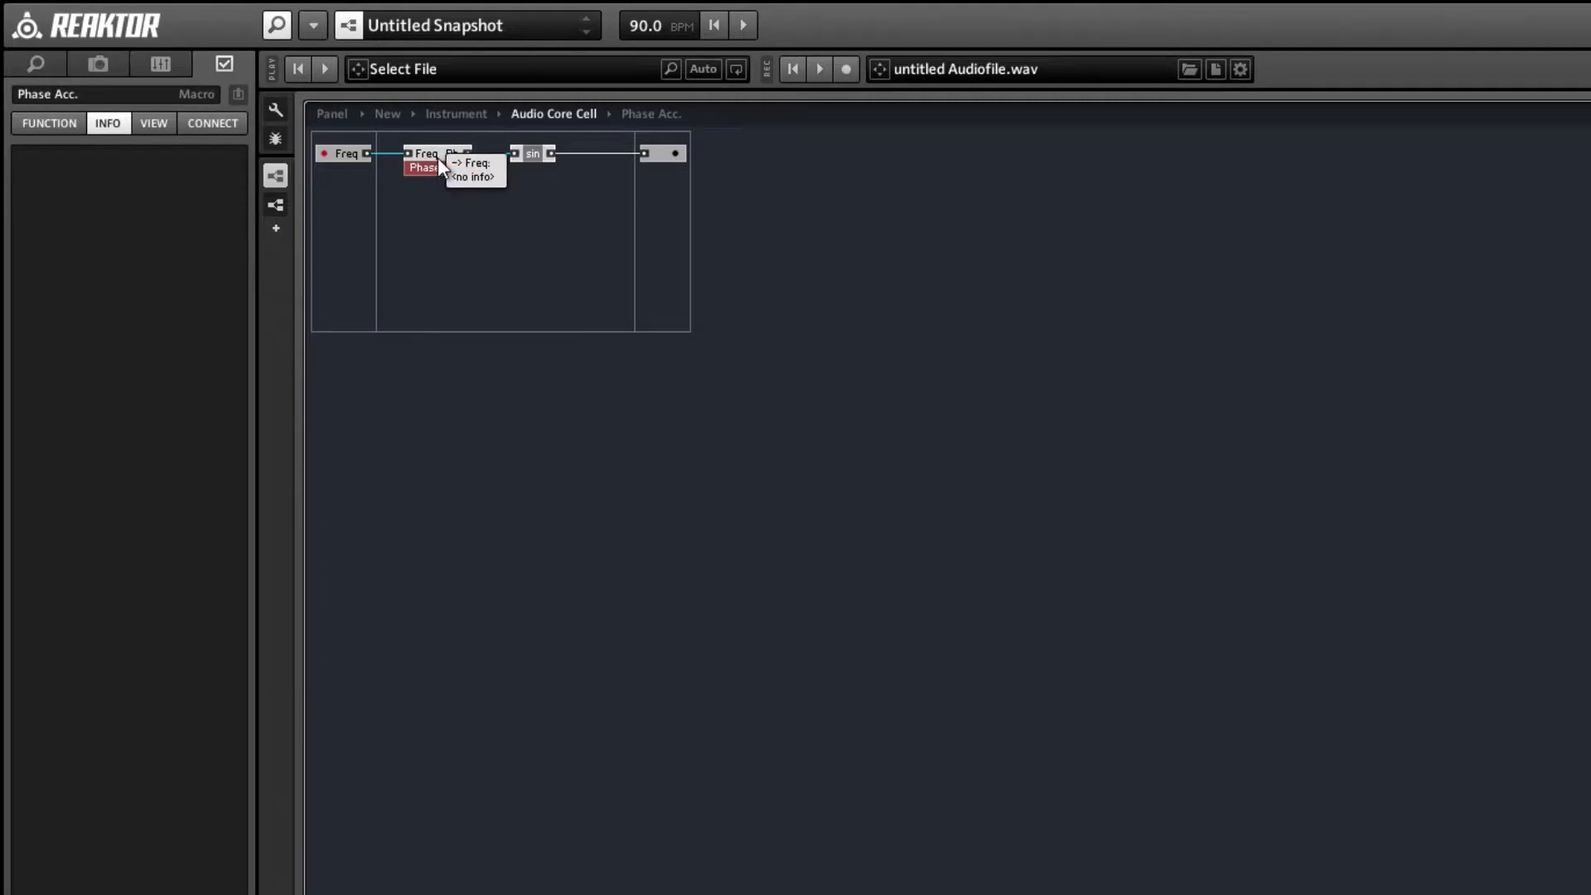
Inside the Phase Acc. macro, add an In port below Freq and name it N.
{"action": "double_click", "coordinate": [438, 163]}
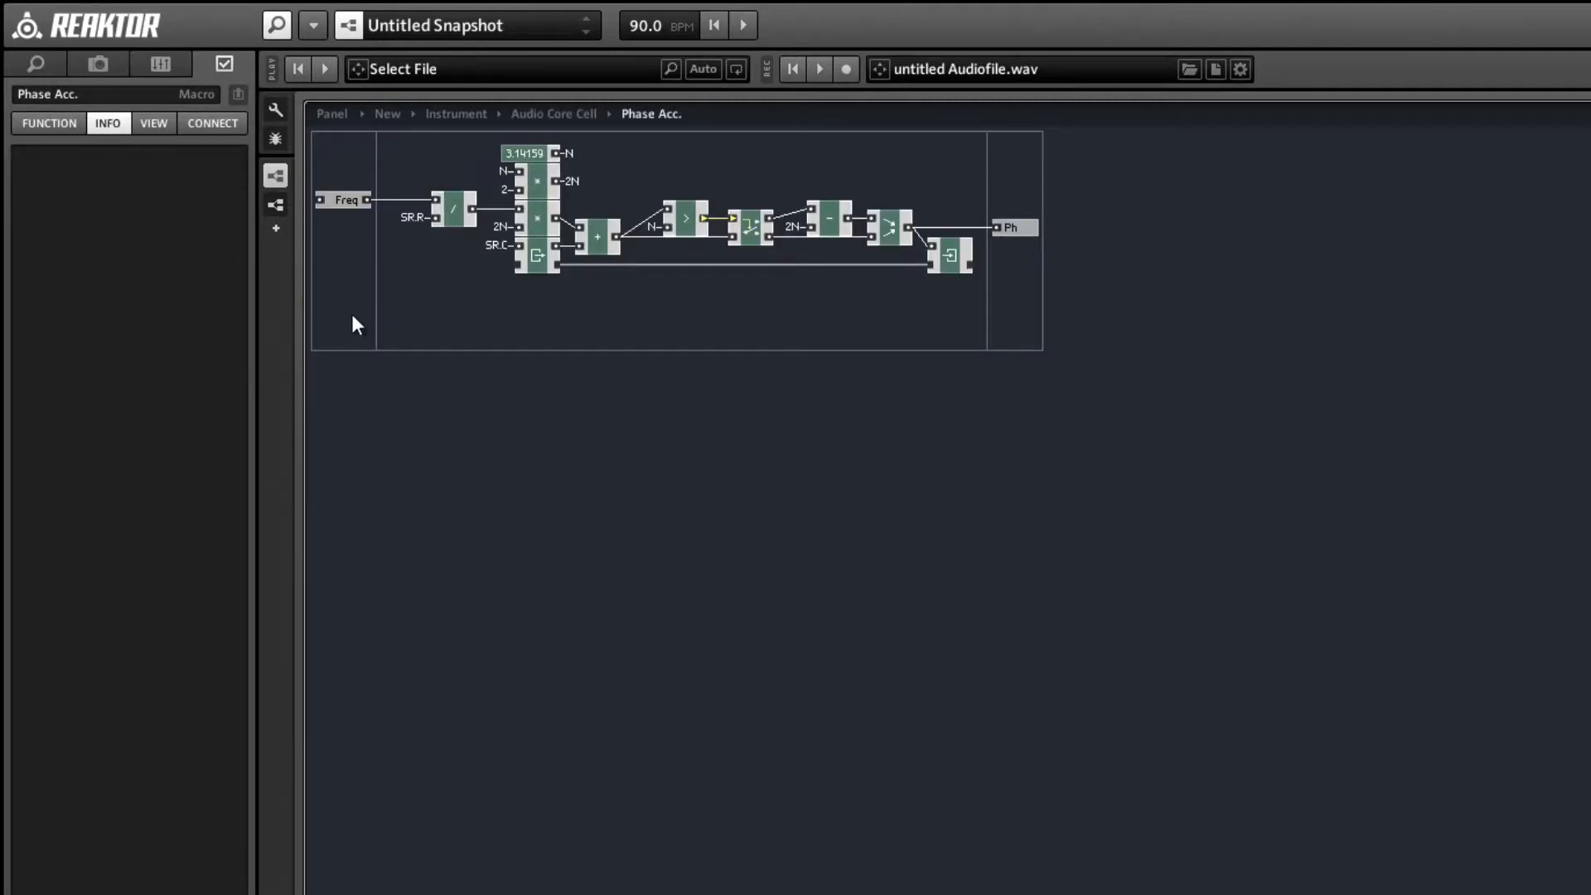
{"action": "right_click", "coordinate": [348, 263]}
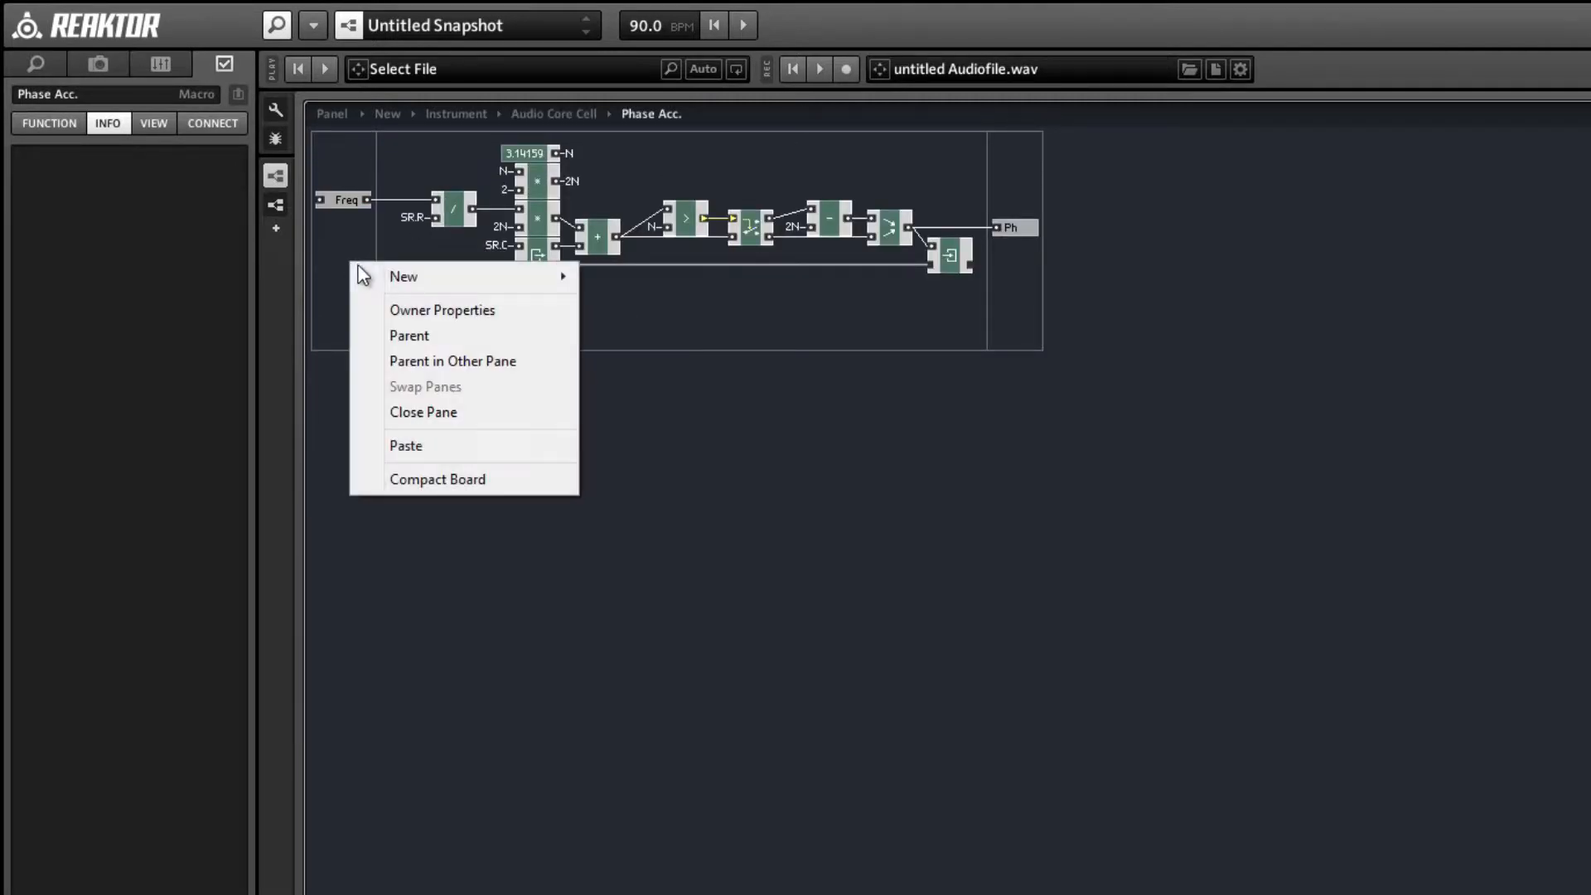
{"action": "mouse_move", "coordinate": [372, 271]}
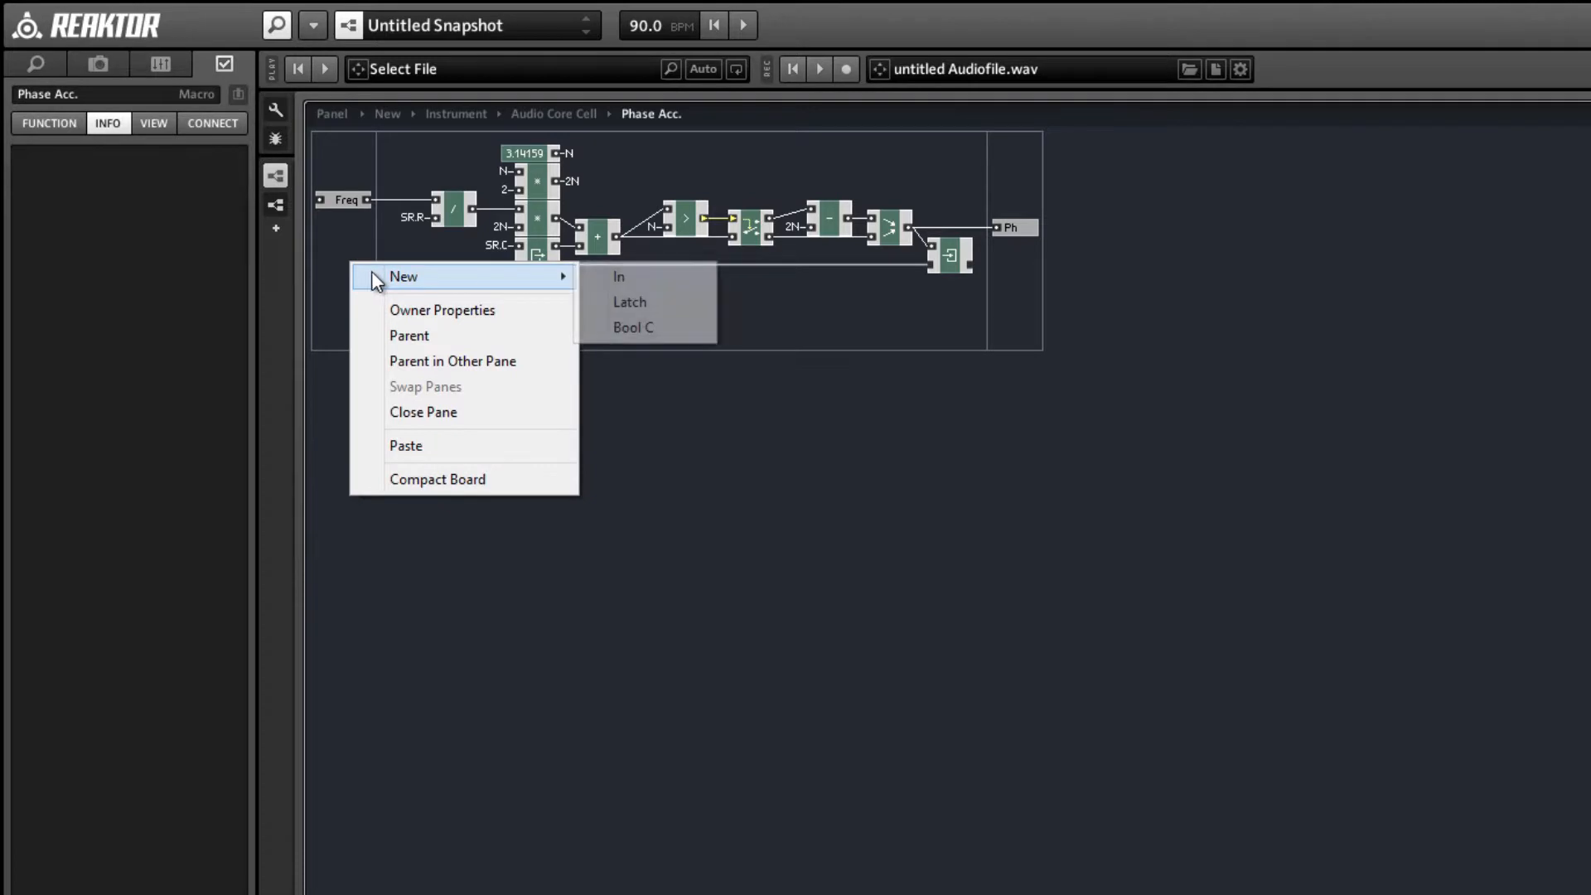
{"action": "left_click", "coordinate": [710, 273]}
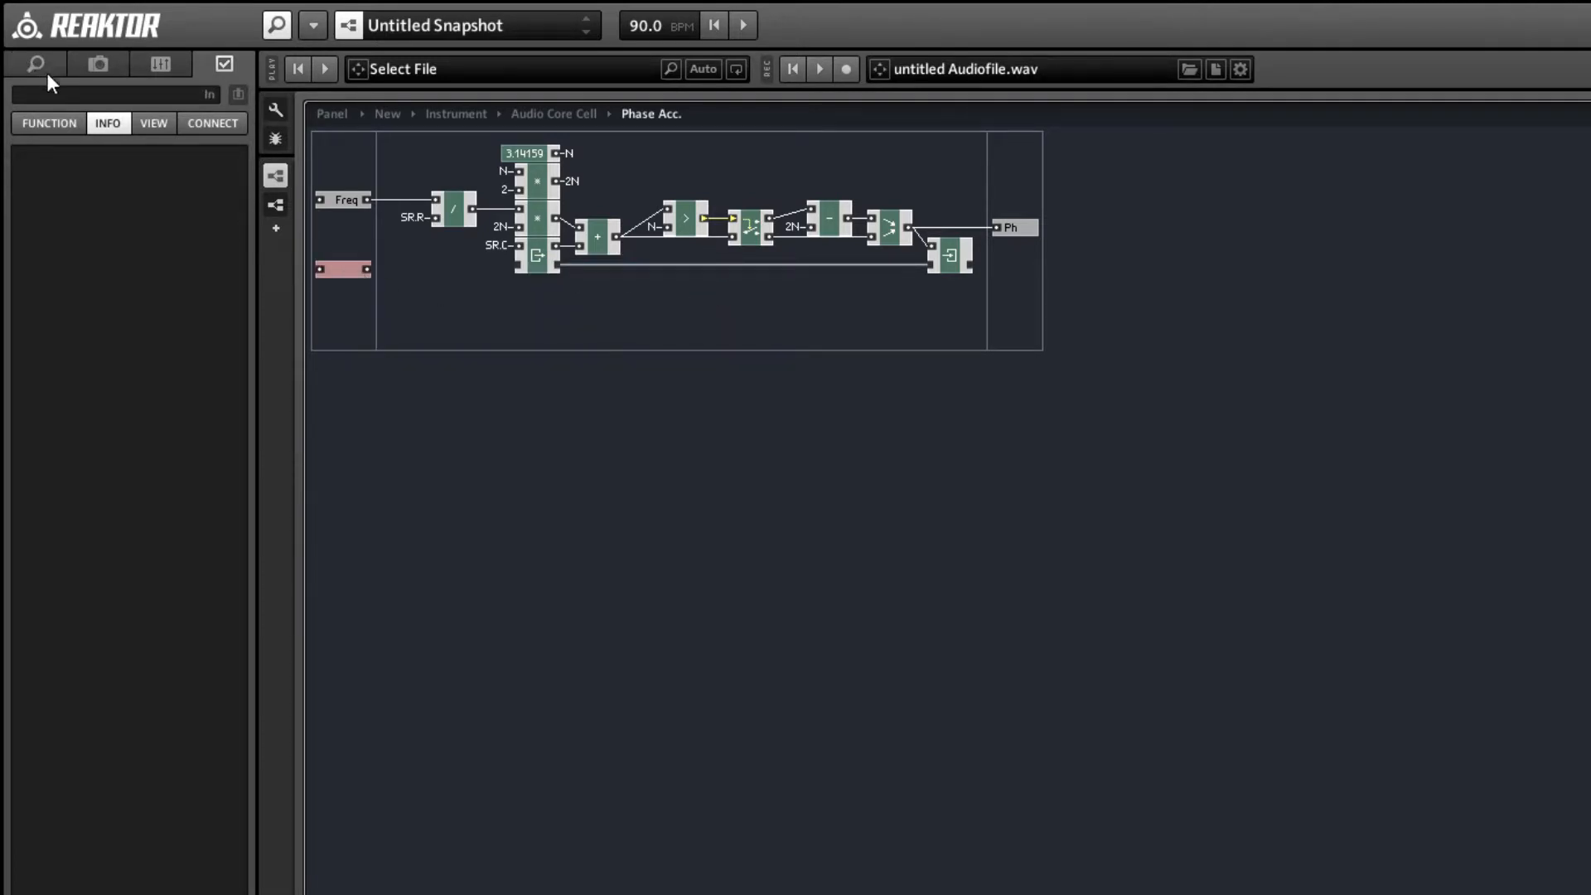
{"action": "left_click", "coordinate": [61, 94]}
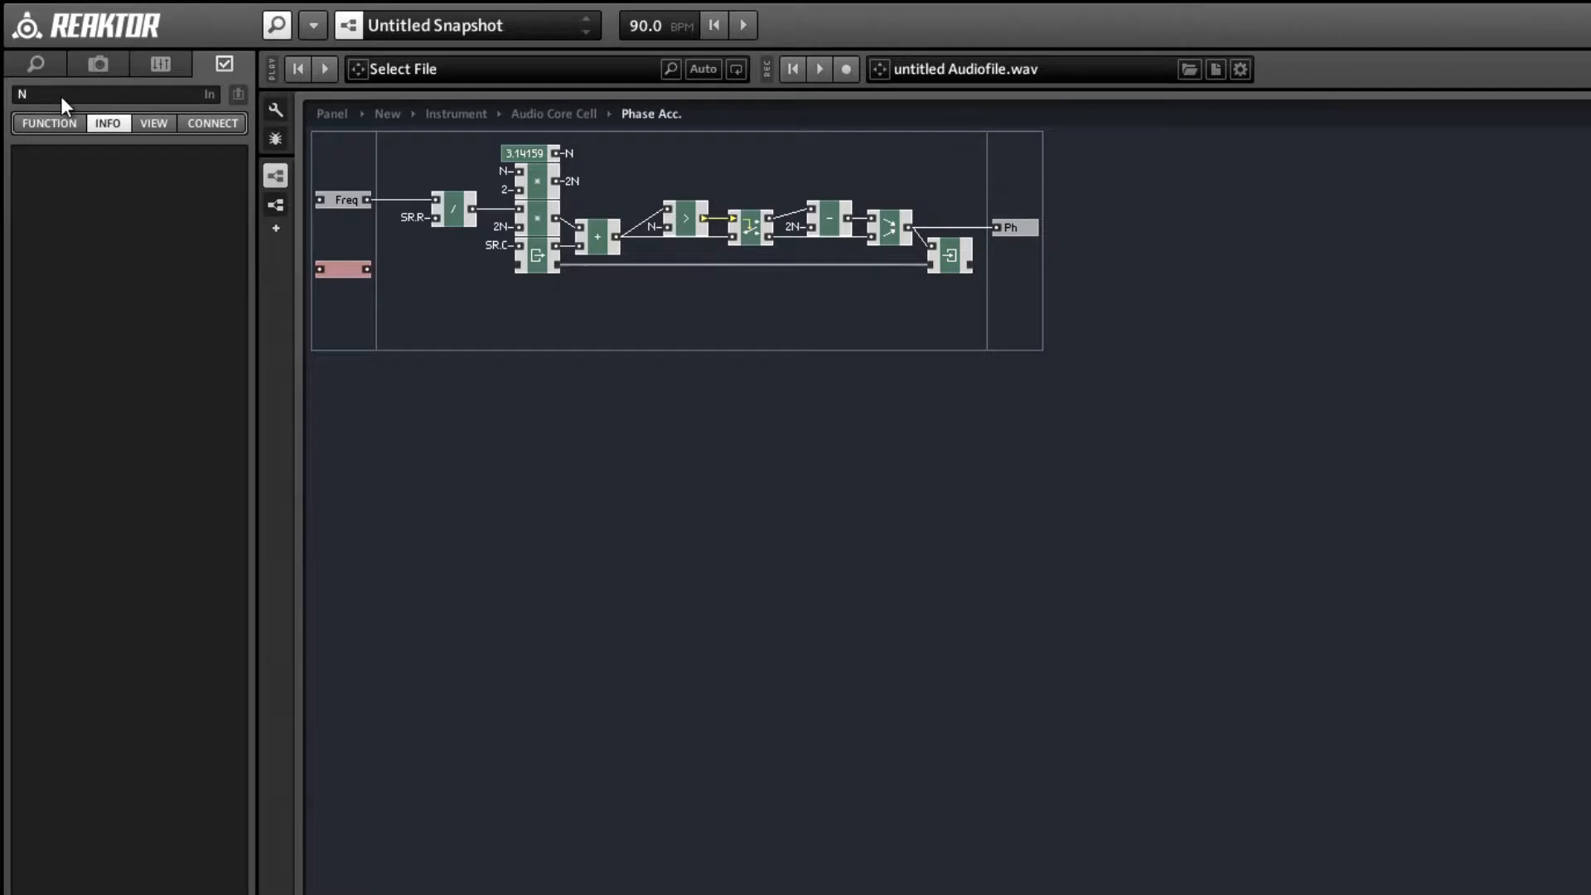
{"action": "key", "text": "Return"}
{"action": "left_click", "coordinate": [362, 285]}
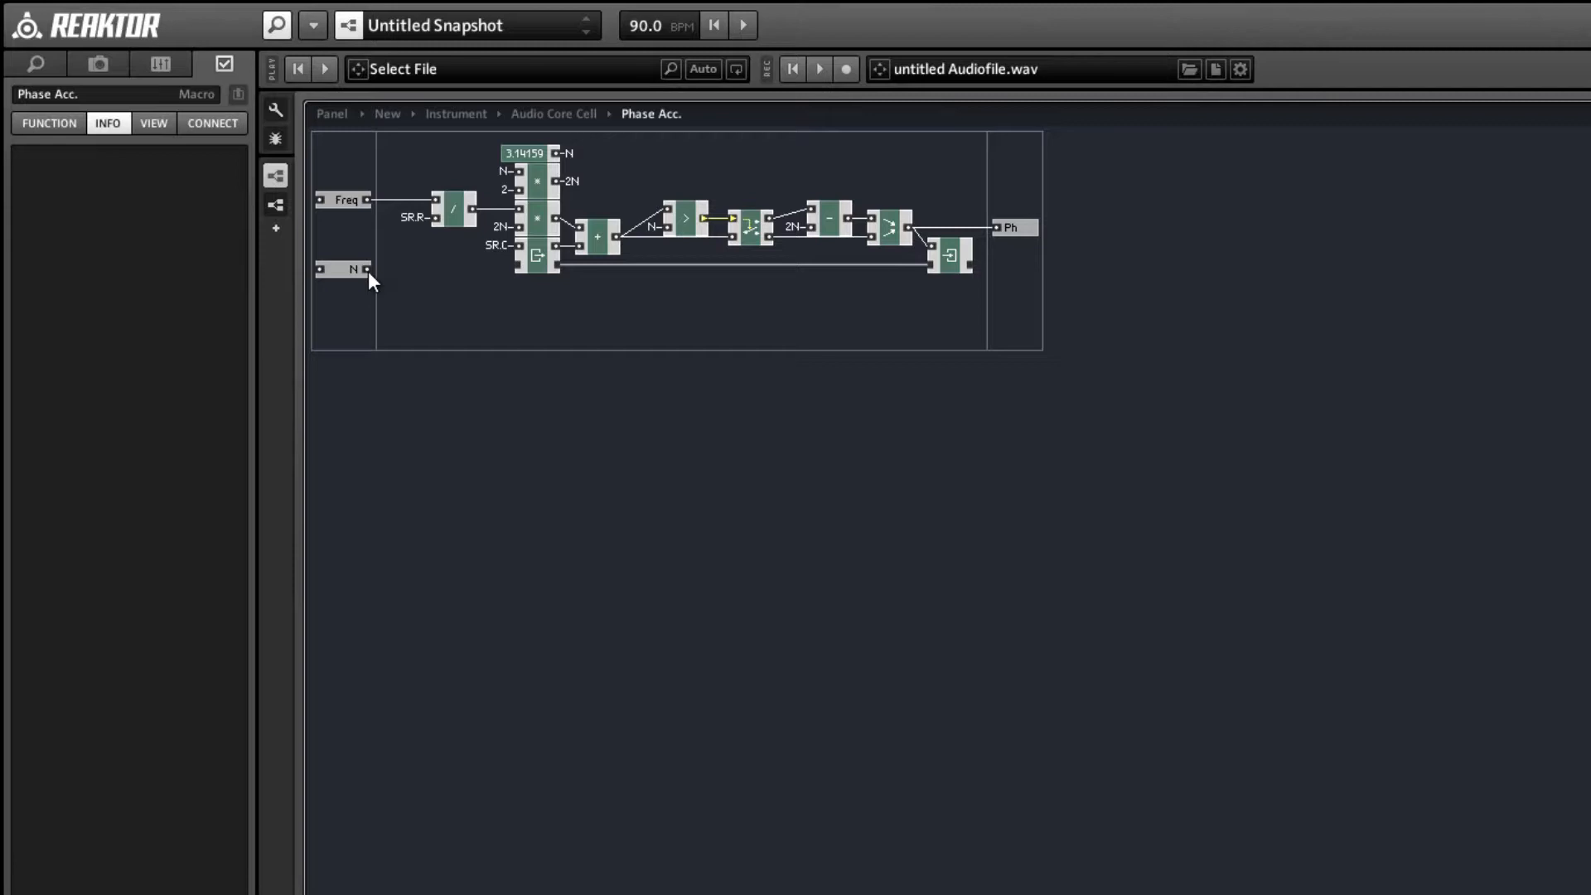
Connect the N input port's output to the existing N QuickBus and delete the 3.14159 constant module.
{"action": "right_click", "coordinate": [368, 271]}
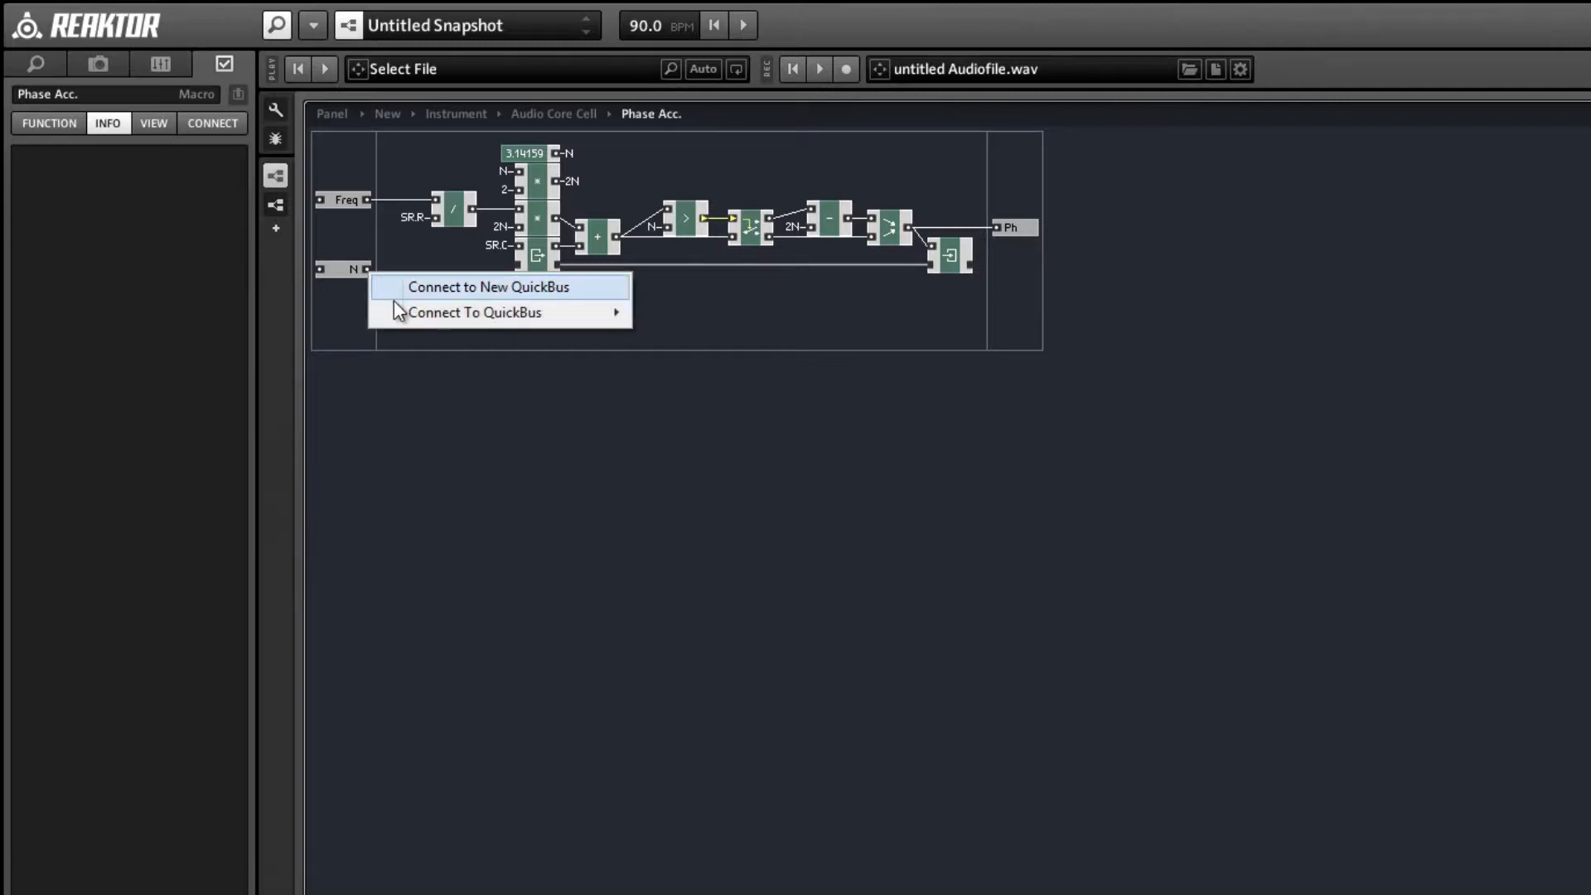
{"action": "mouse_move", "coordinate": [398, 313]}
{"action": "left_click", "coordinate": [677, 340]}
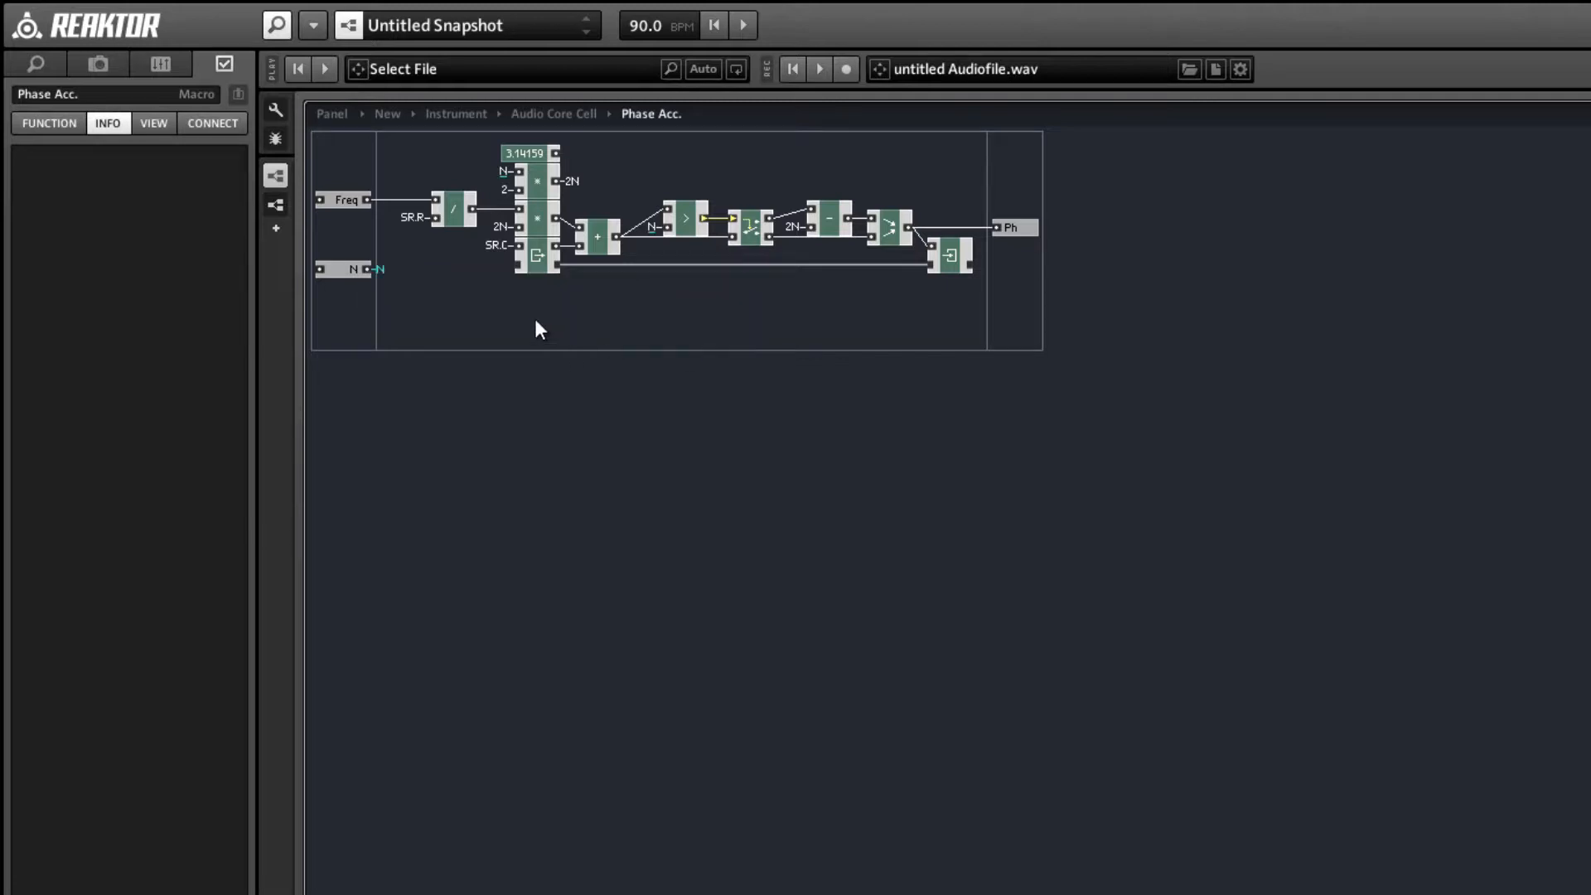
{"action": "left_click", "coordinate": [539, 152]}
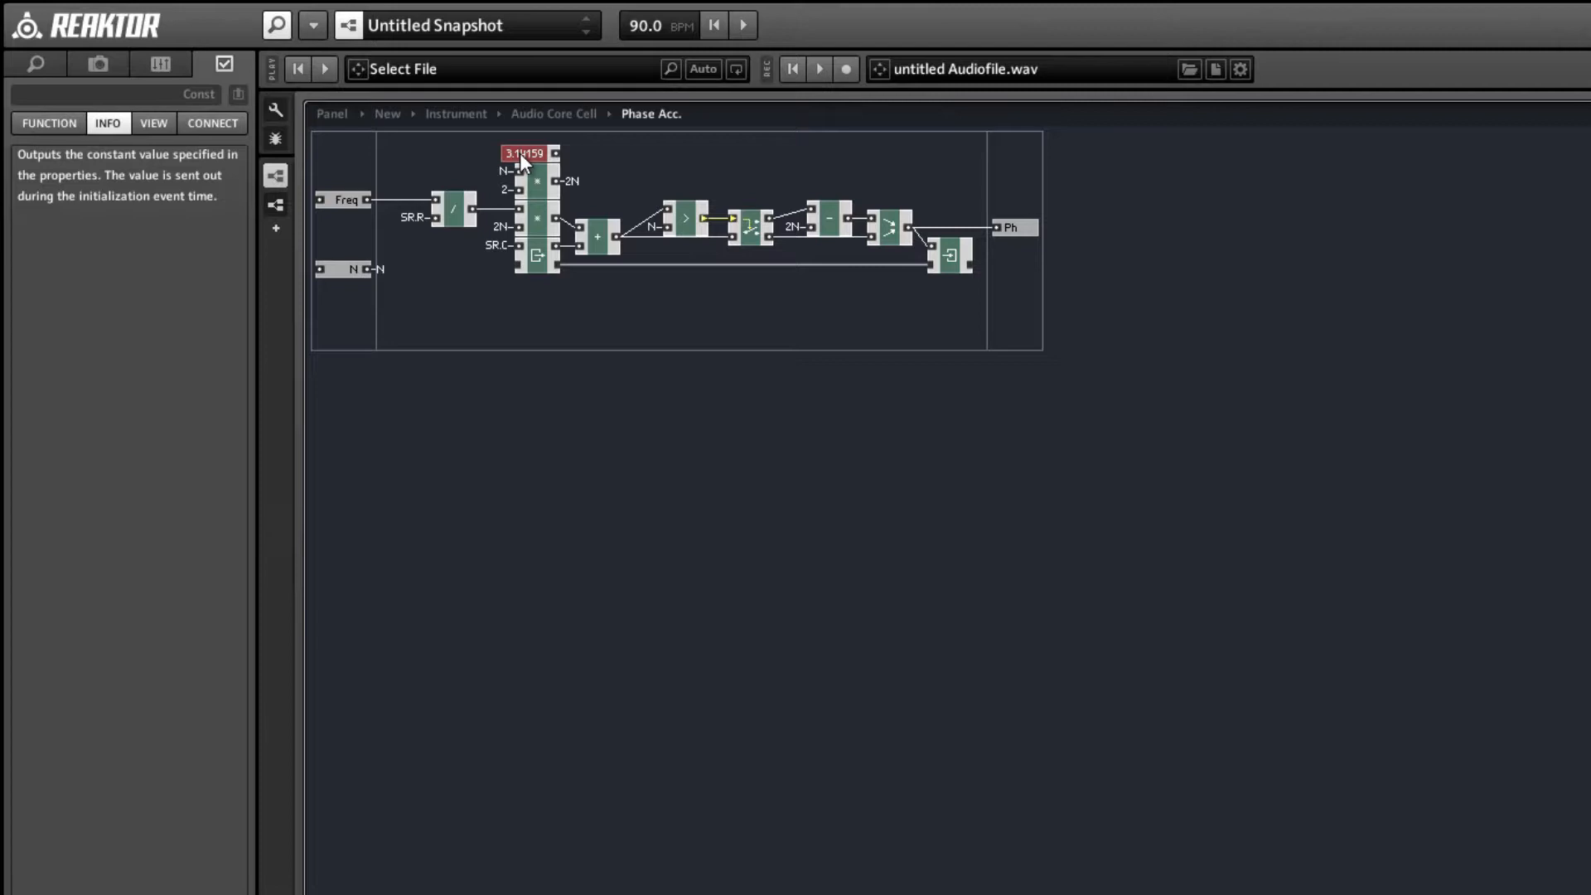
{"action": "key", "text": "Delete"}
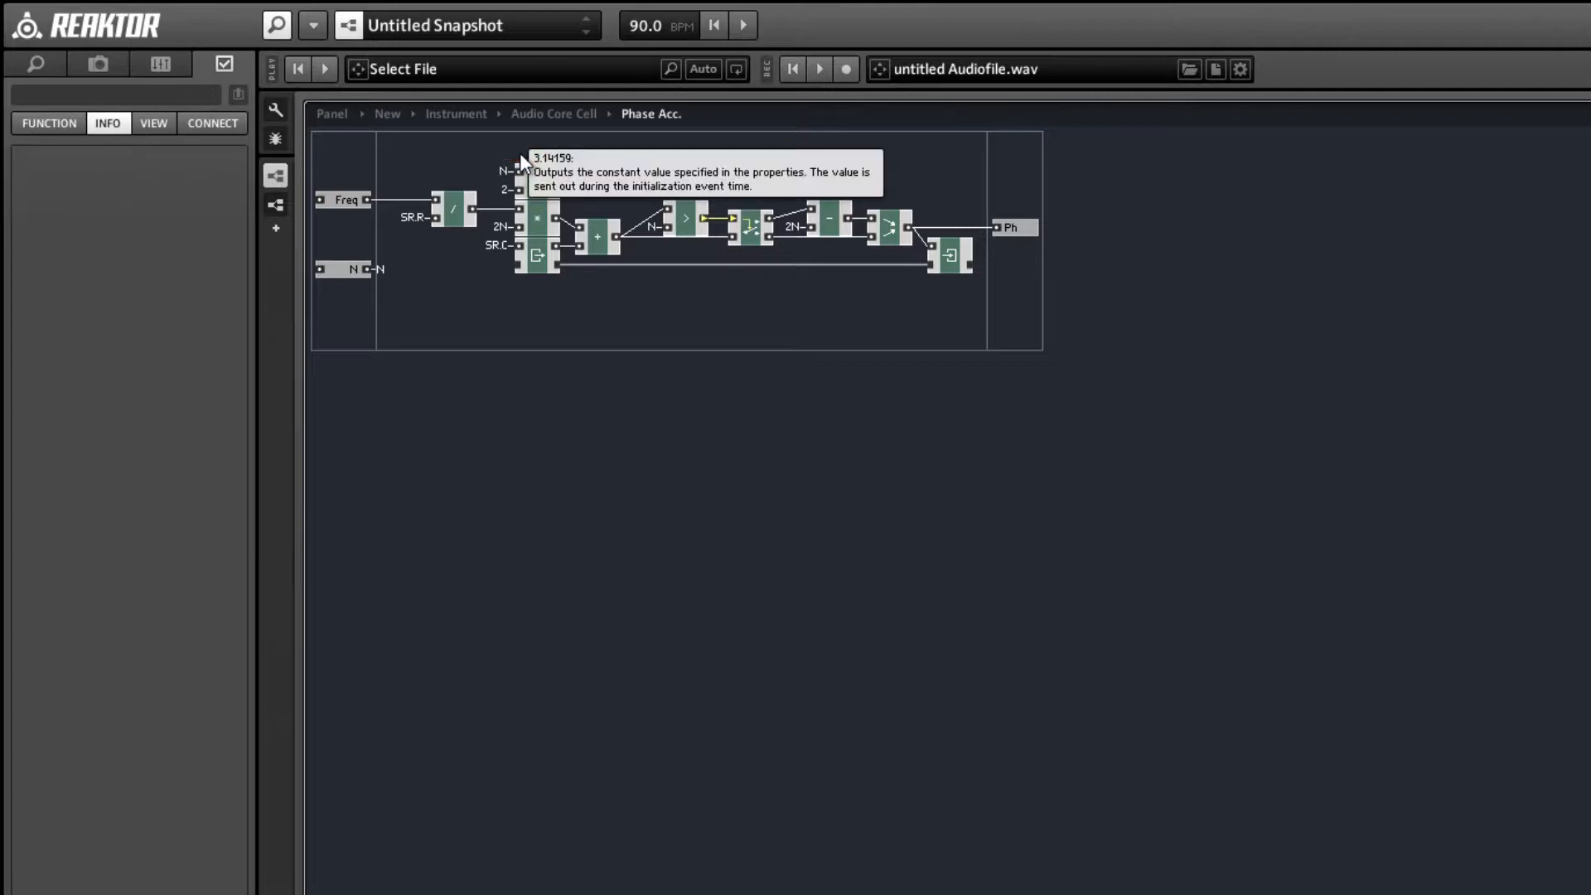
{"action": "left_click", "coordinate": [516, 299]}
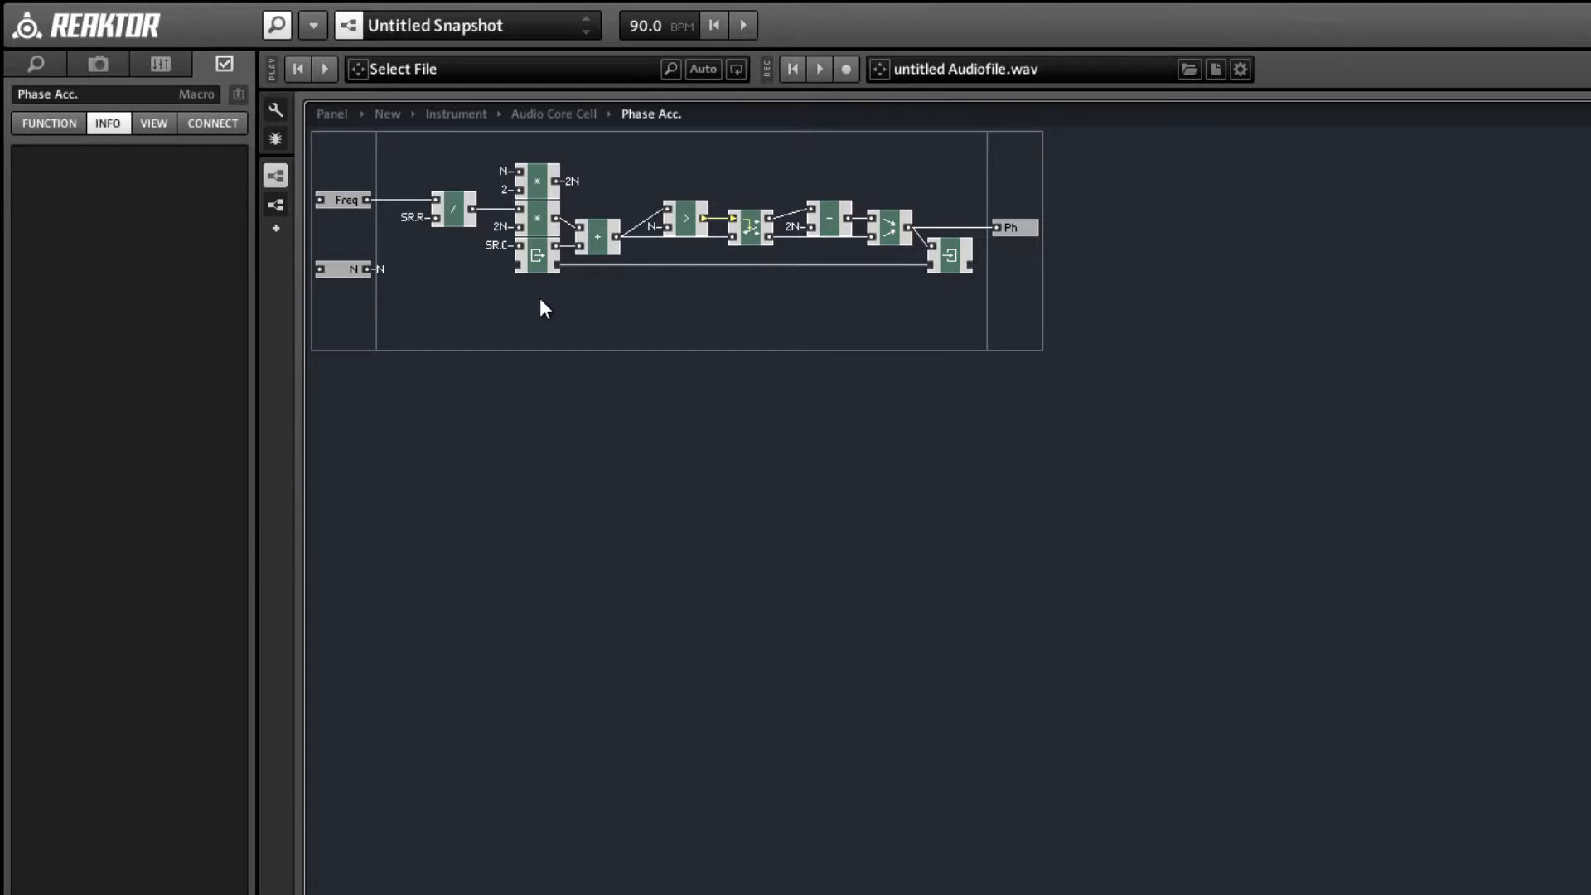
Give the N port a default signal from a new QuickConst with the value 3.14159.
{"action": "right_click", "coordinate": [318, 270]}
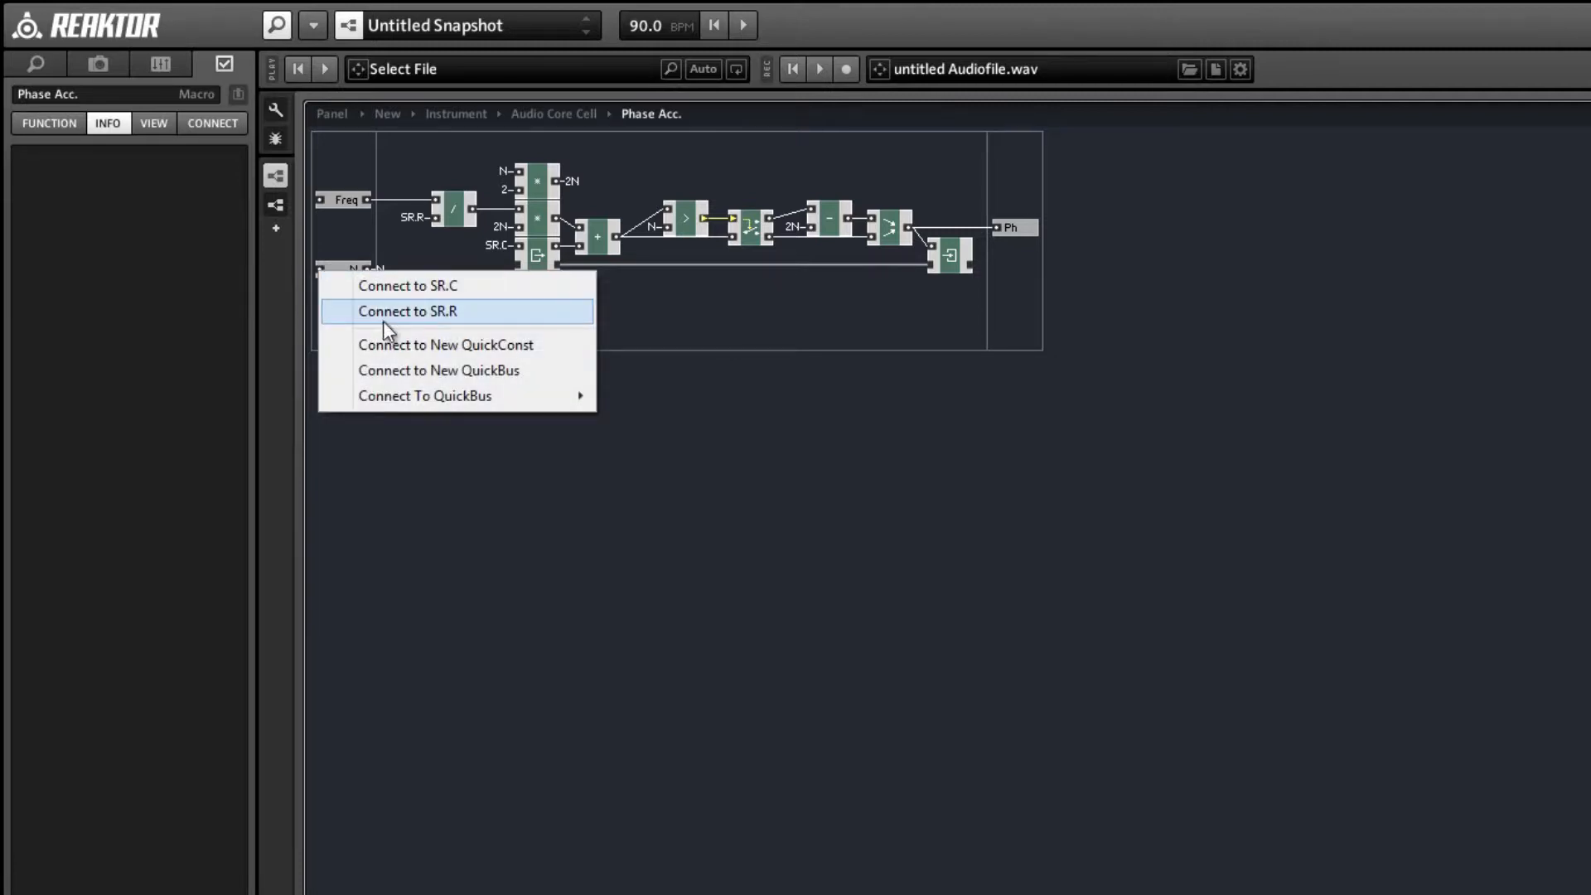
{"action": "left_click", "coordinate": [386, 344]}
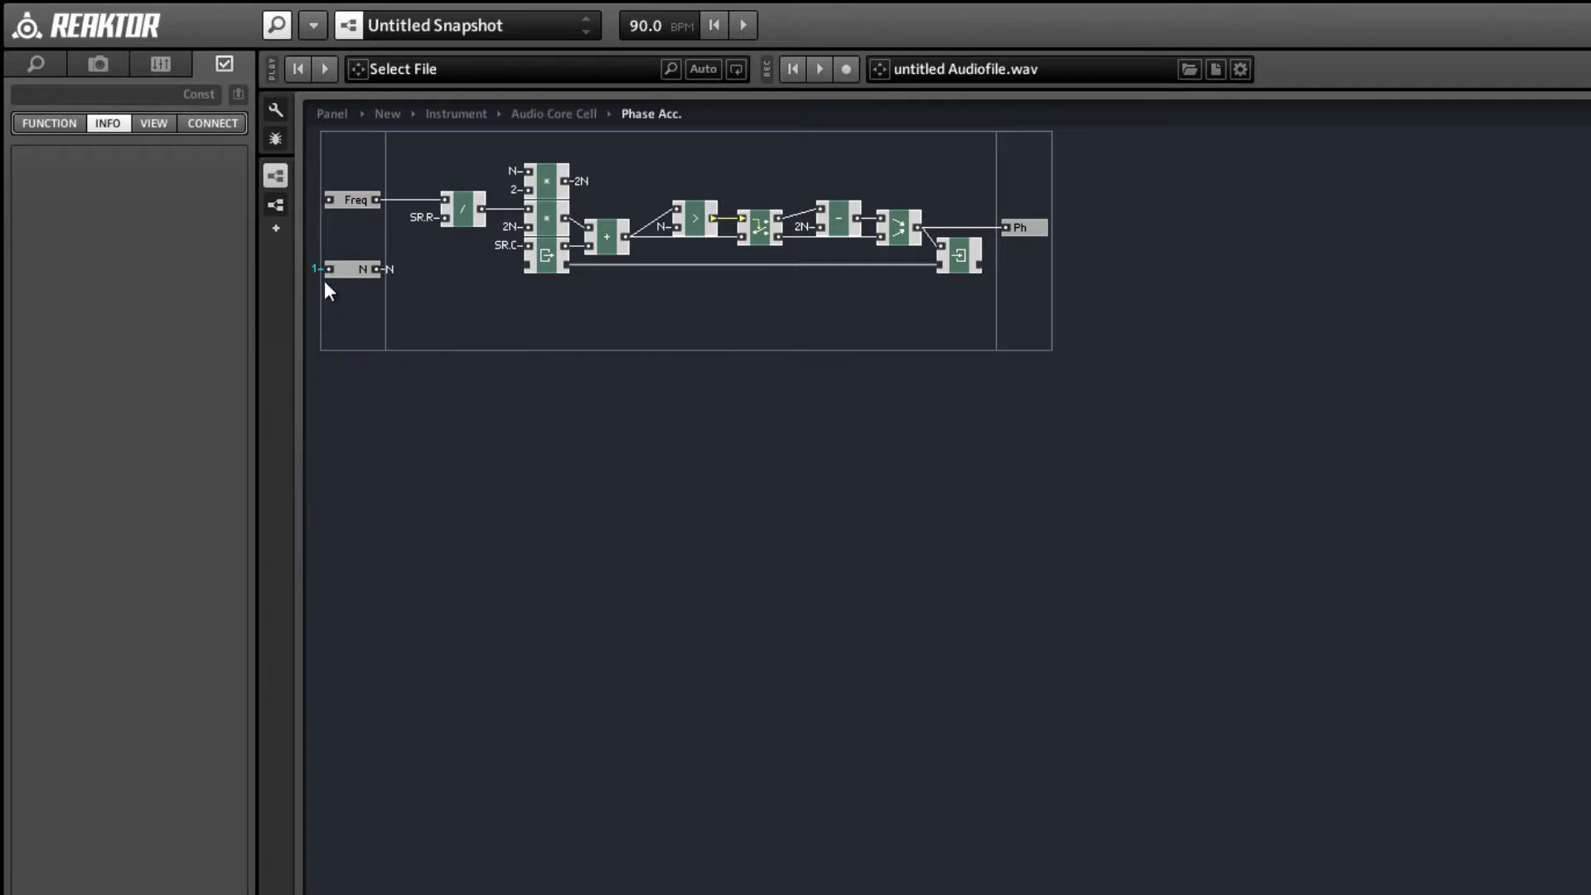
{"action": "left_click", "coordinate": [50, 124]}
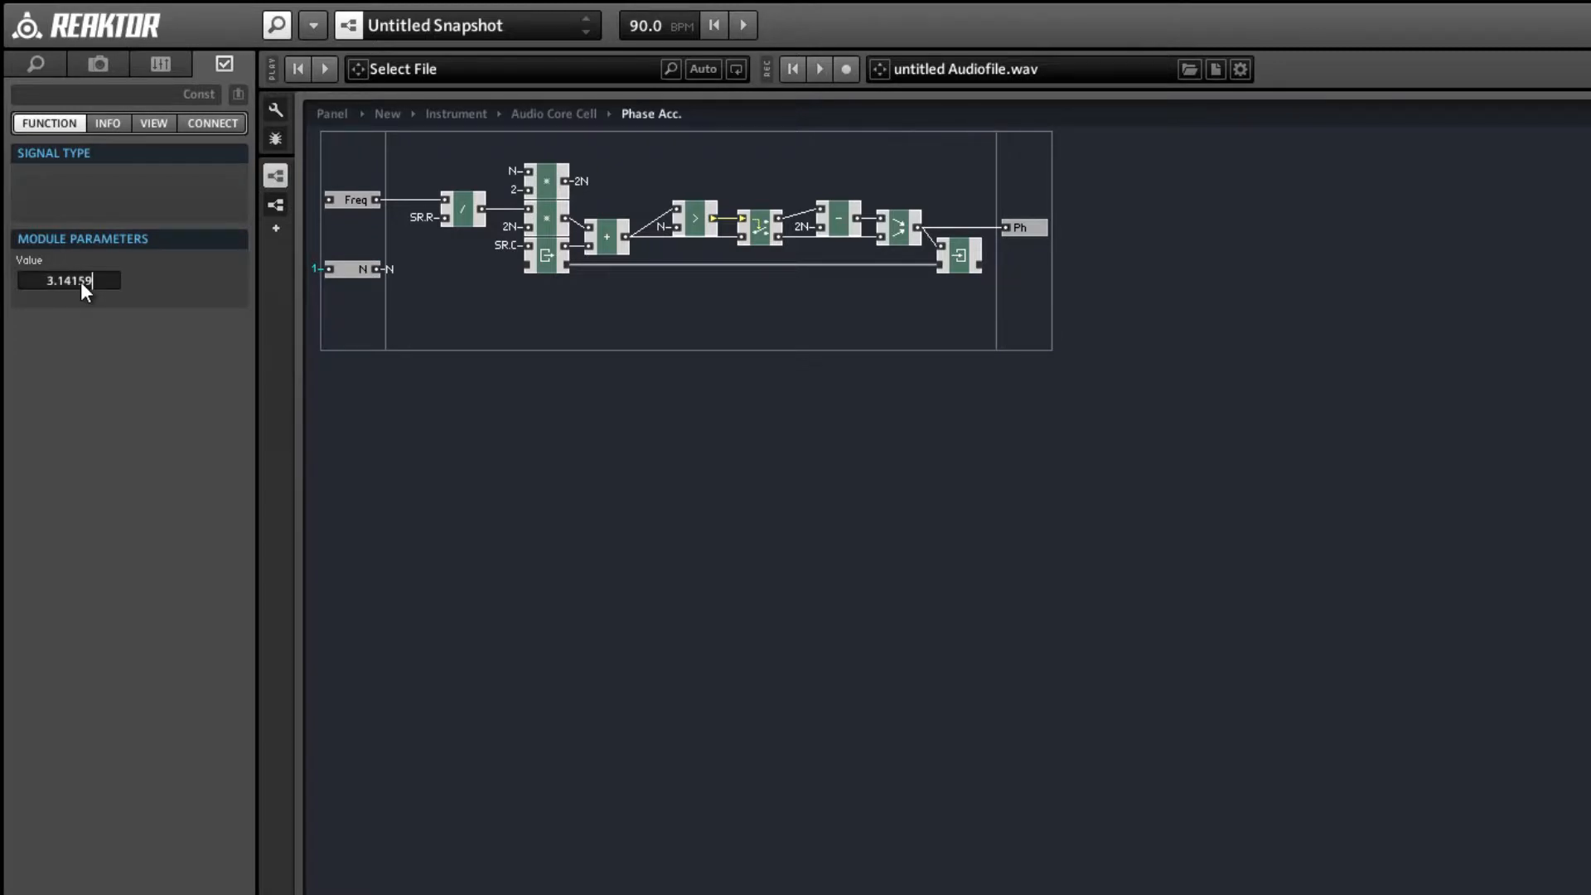
{"action": "key", "text": "Return"}
{"action": "left_click", "coordinate": [584, 323]}
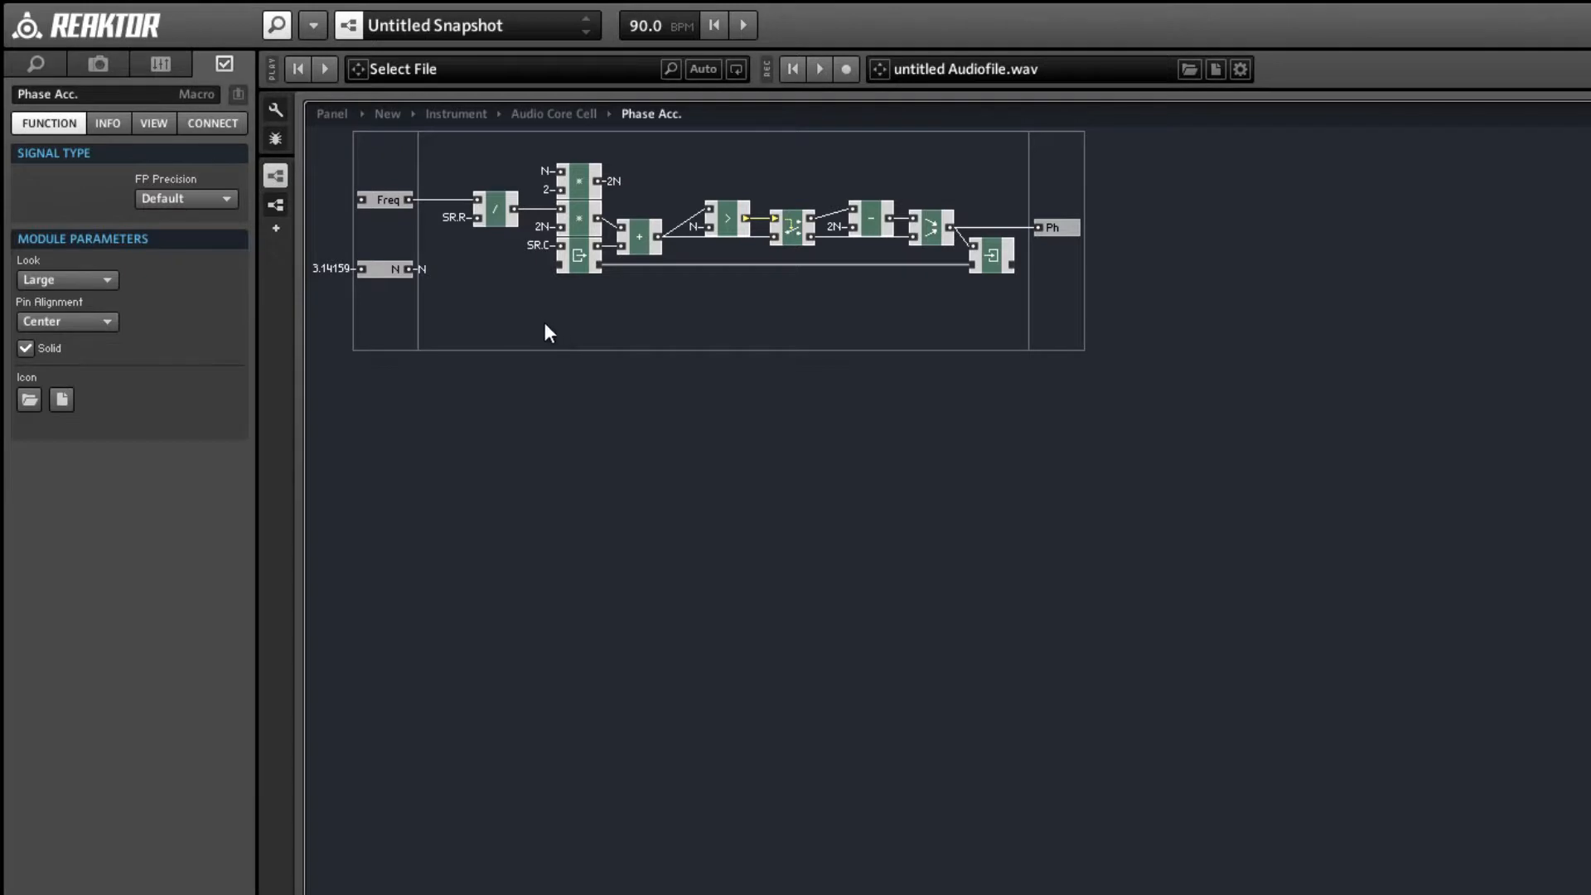
Back in the Audio Core Cell, align the Phase Acc. macro with sin and the Freq input with the macro's Freq port.
{"action": "double_click", "coordinate": [495, 306]}
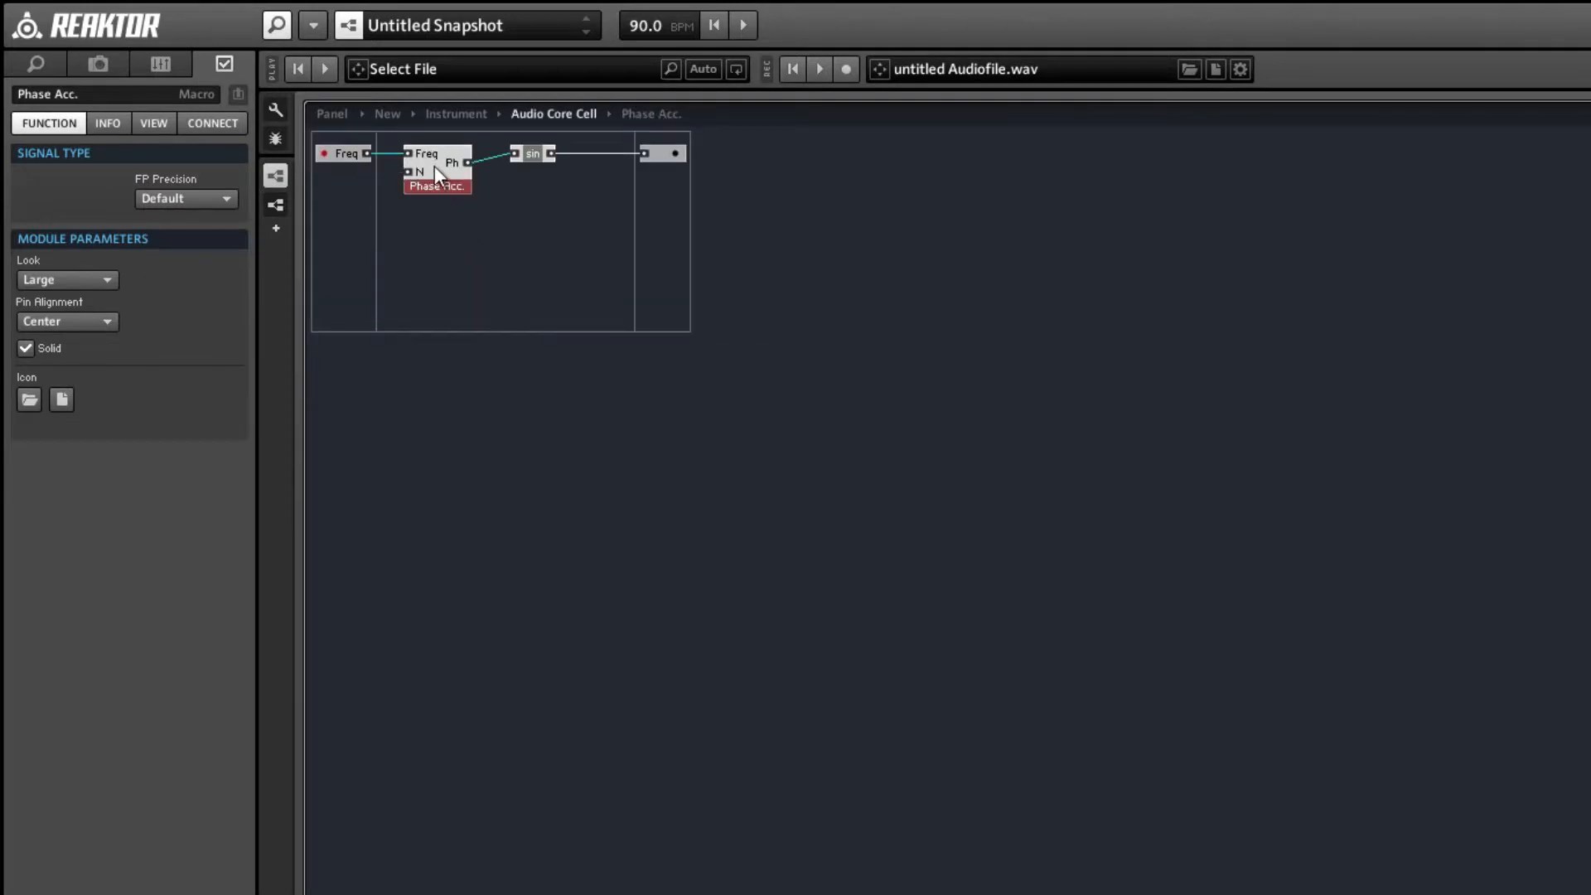
{"action": "left_click_drag", "start_coordinate": [444, 172], "coordinate": [450, 166]}
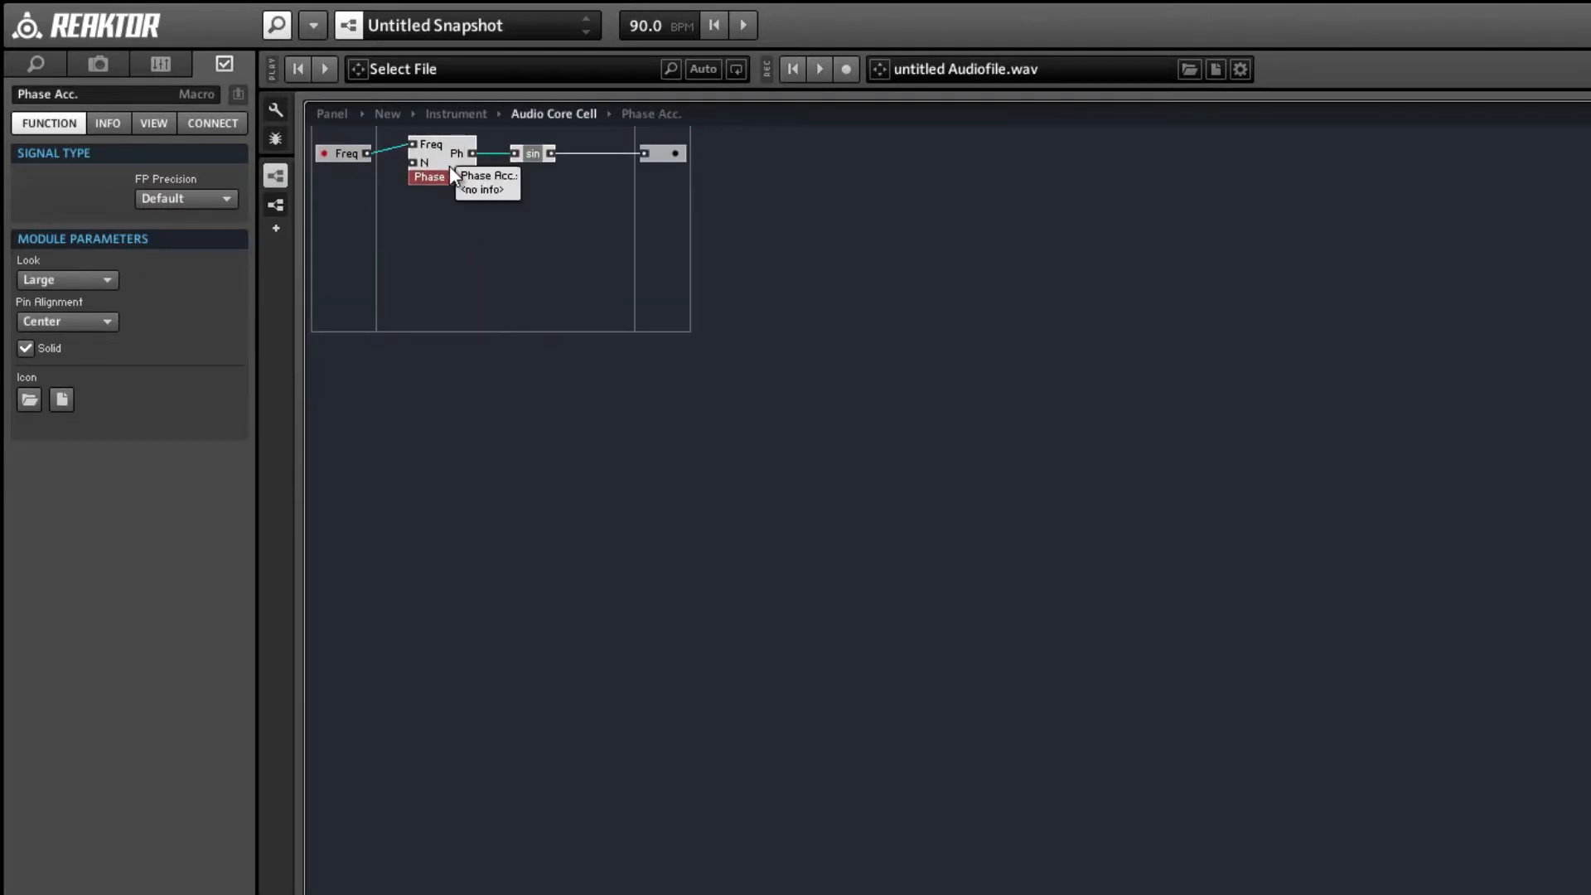
{"action": "left_click", "coordinate": [345, 152]}
{"action": "left_click_drag", "start_coordinate": [345, 161], "coordinate": [347, 152]}
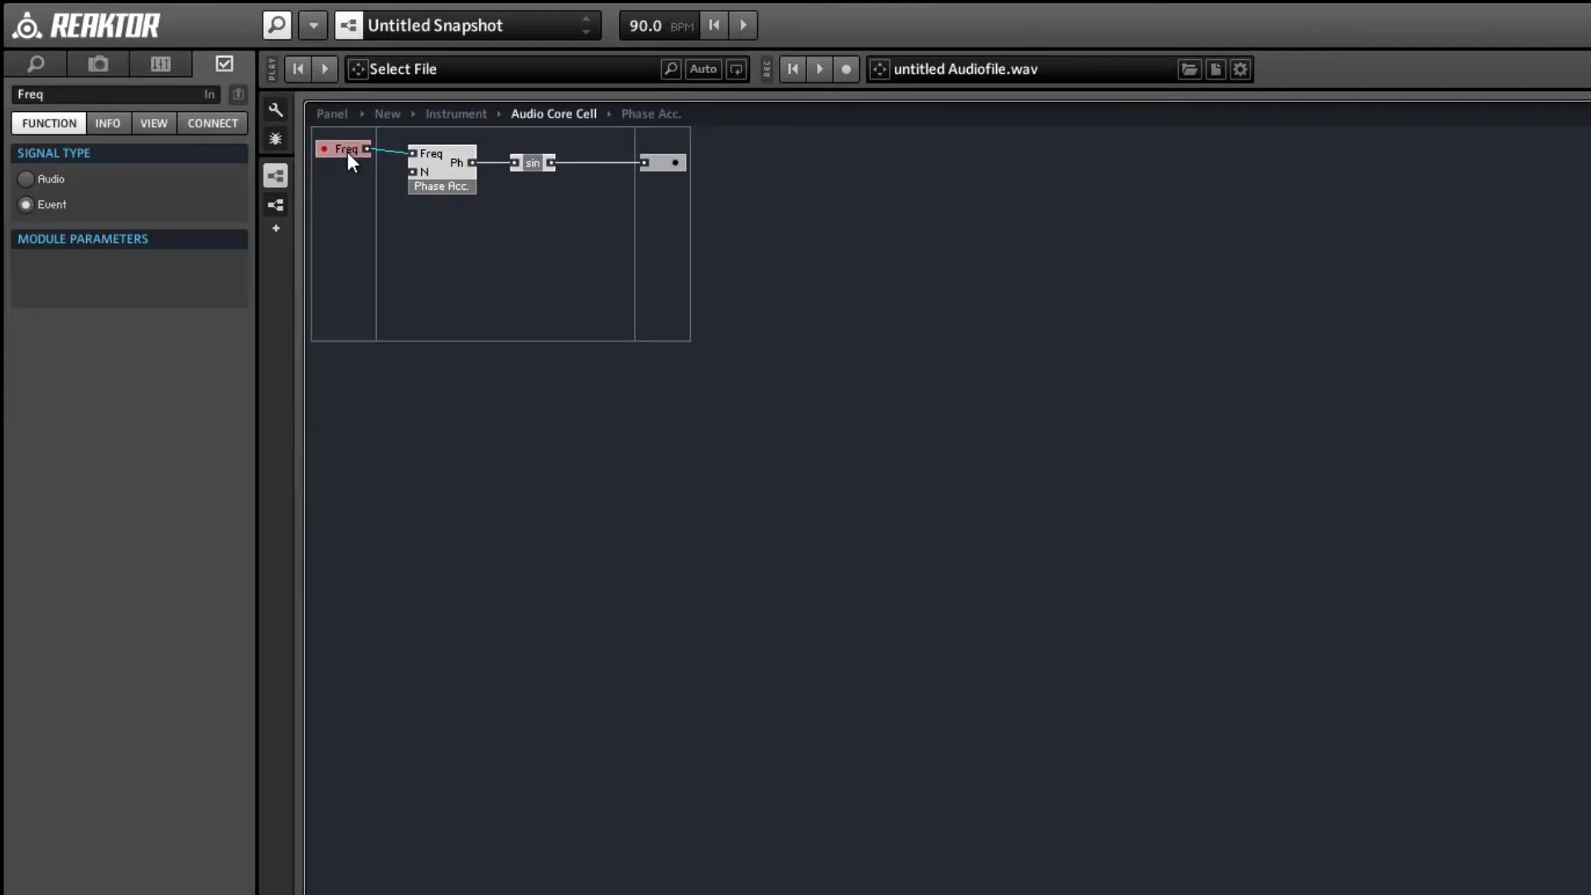
{"action": "left_click", "coordinate": [400, 290]}
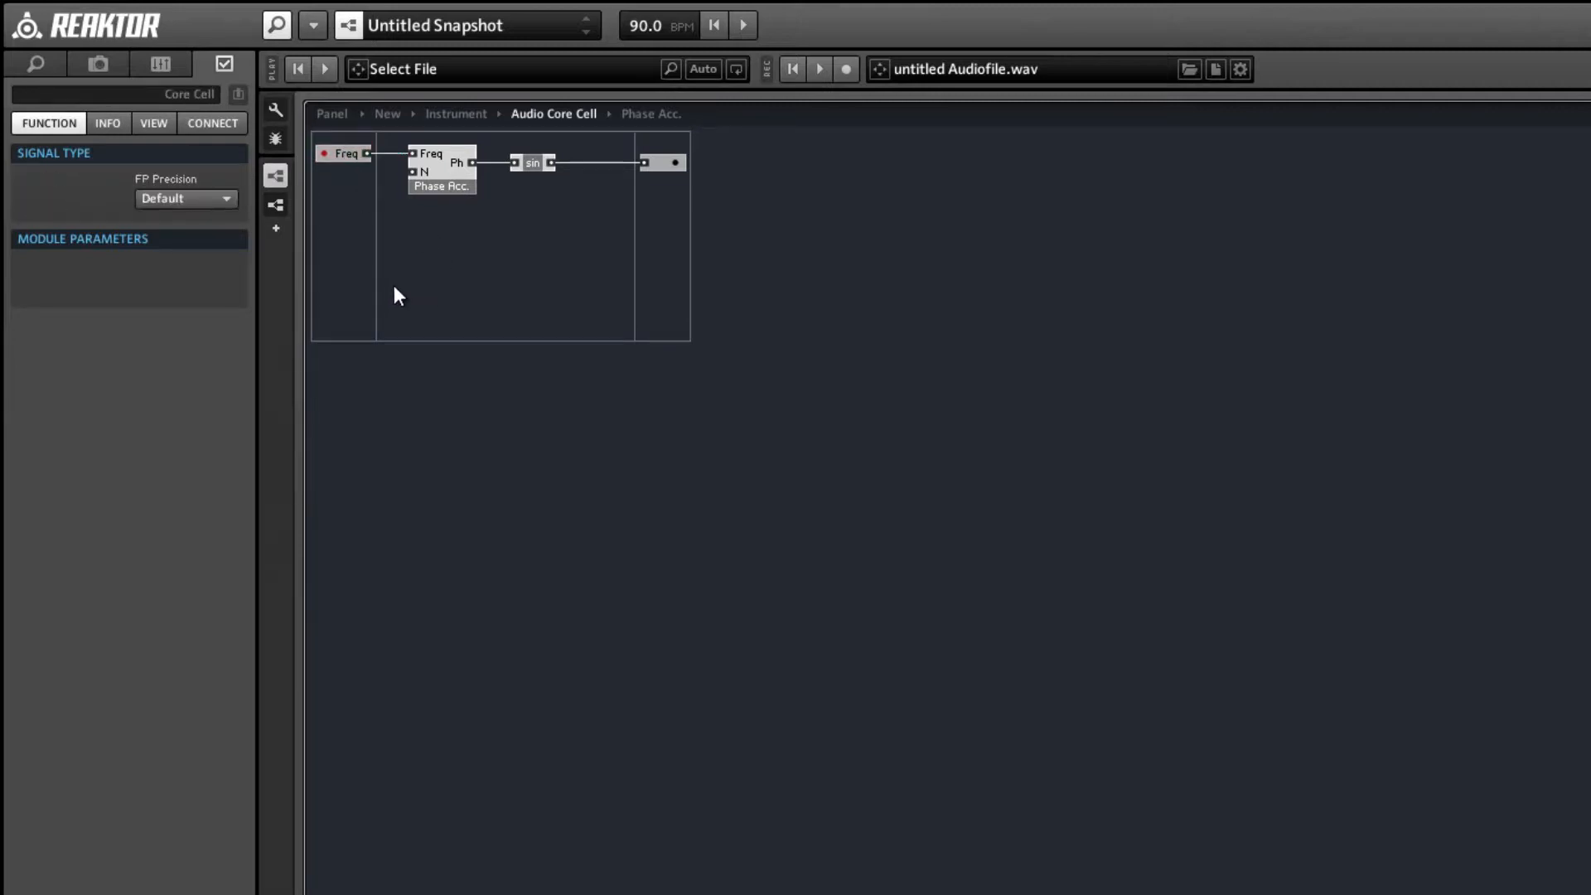
Check the waveform on the instrument panel, and move the Phase Acc. macro closer to sin in the Audio Core Cell.
{"action": "left_click", "coordinate": [340, 113]}
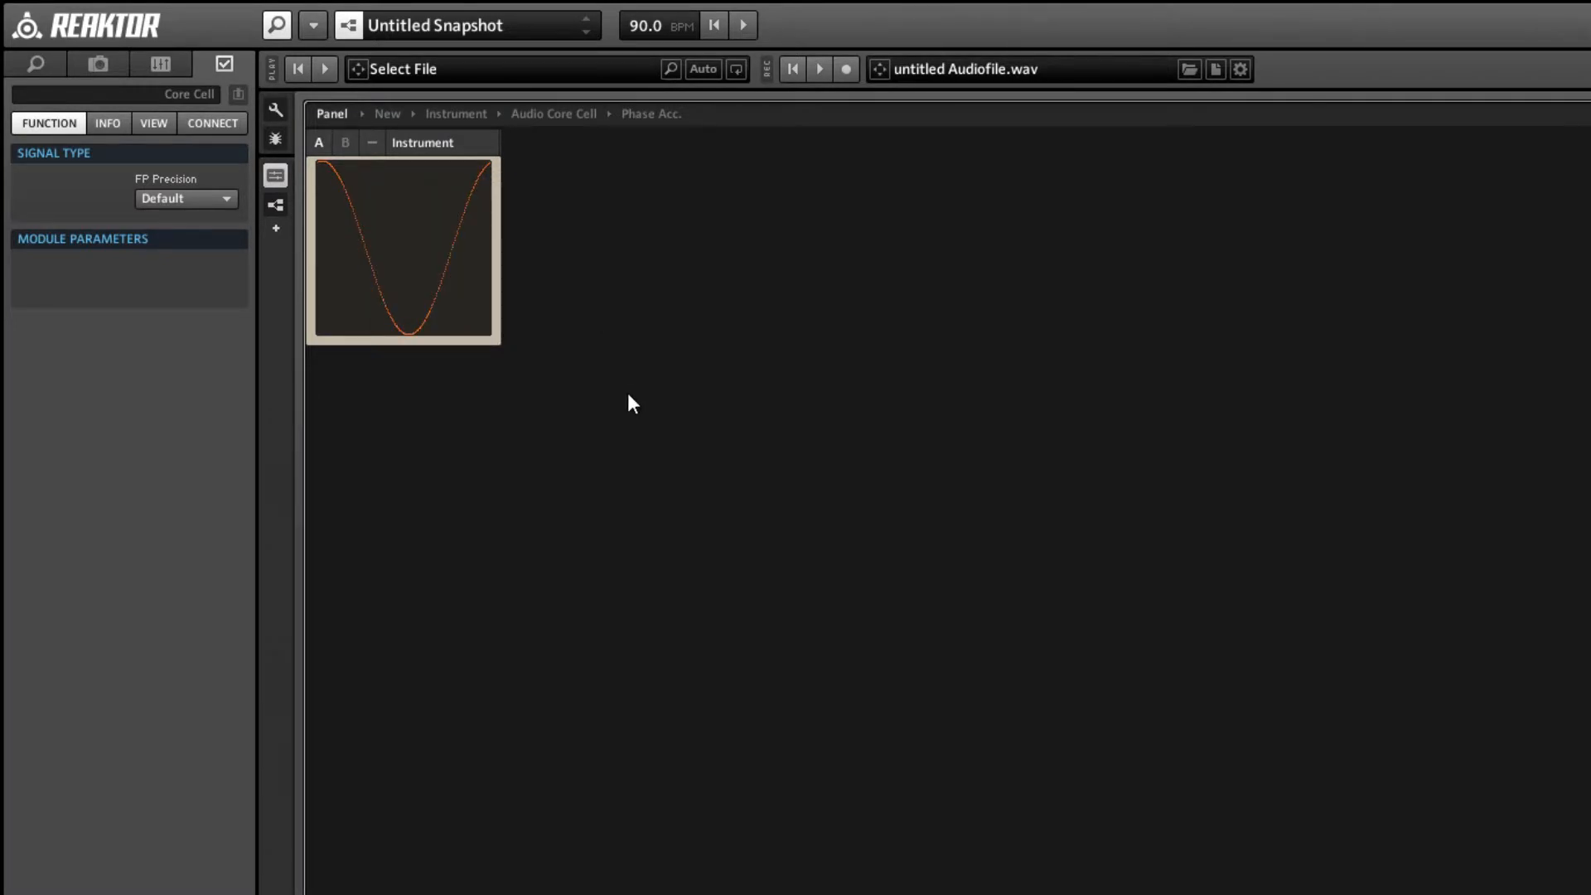
{"action": "left_click", "coordinate": [570, 115]}
{"action": "left_click_drag", "start_coordinate": [458, 174], "coordinate": [476, 174]}
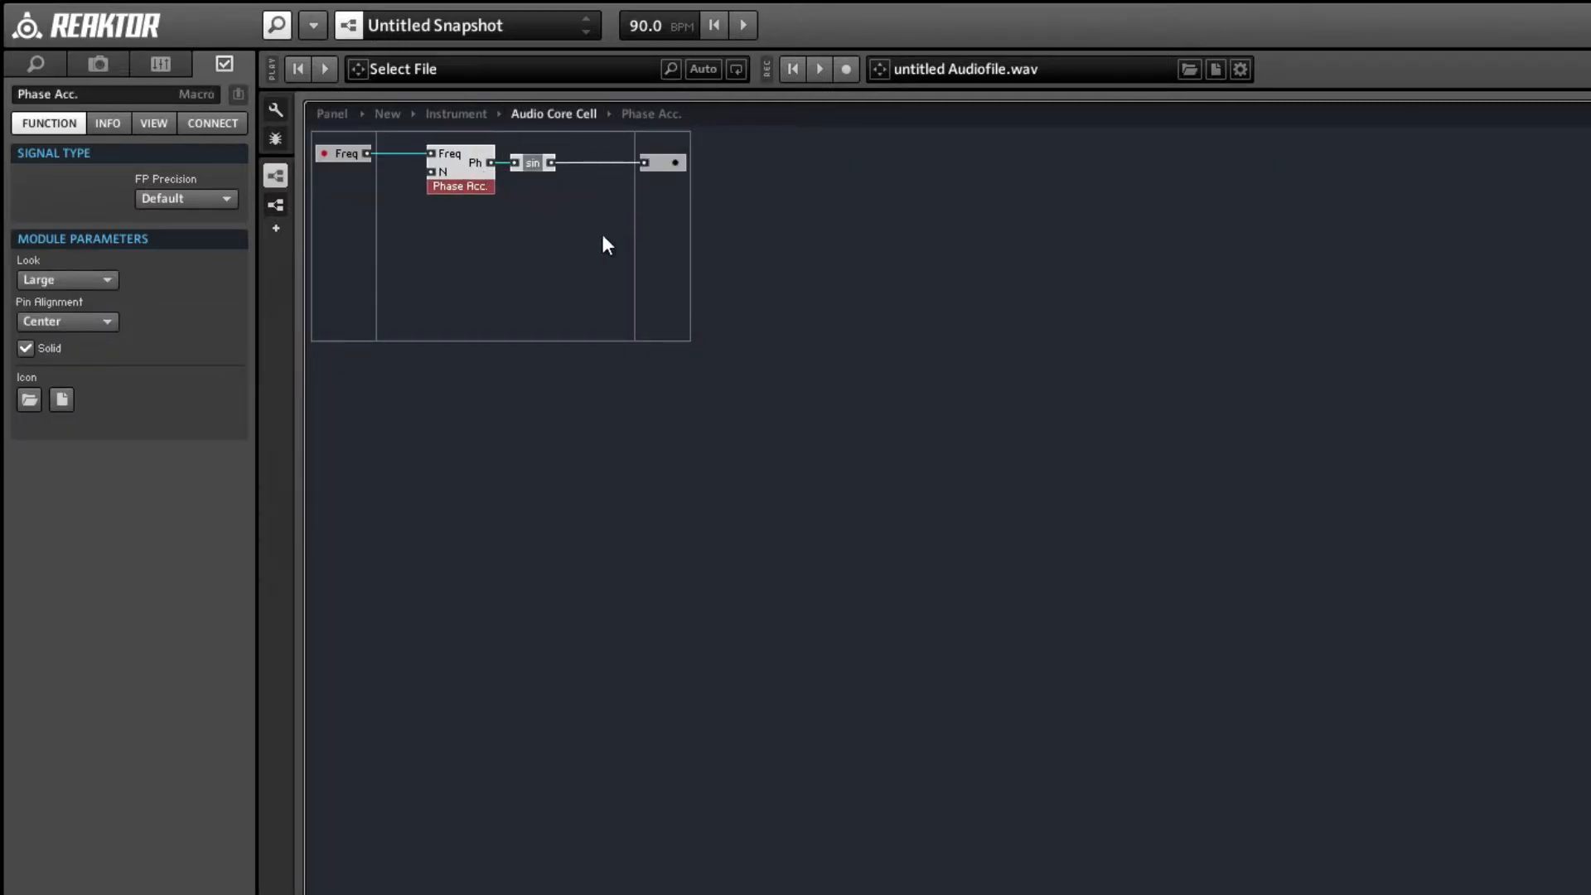
{"action": "left_click_drag", "start_coordinate": [603, 237], "coordinate": [523, 199]}
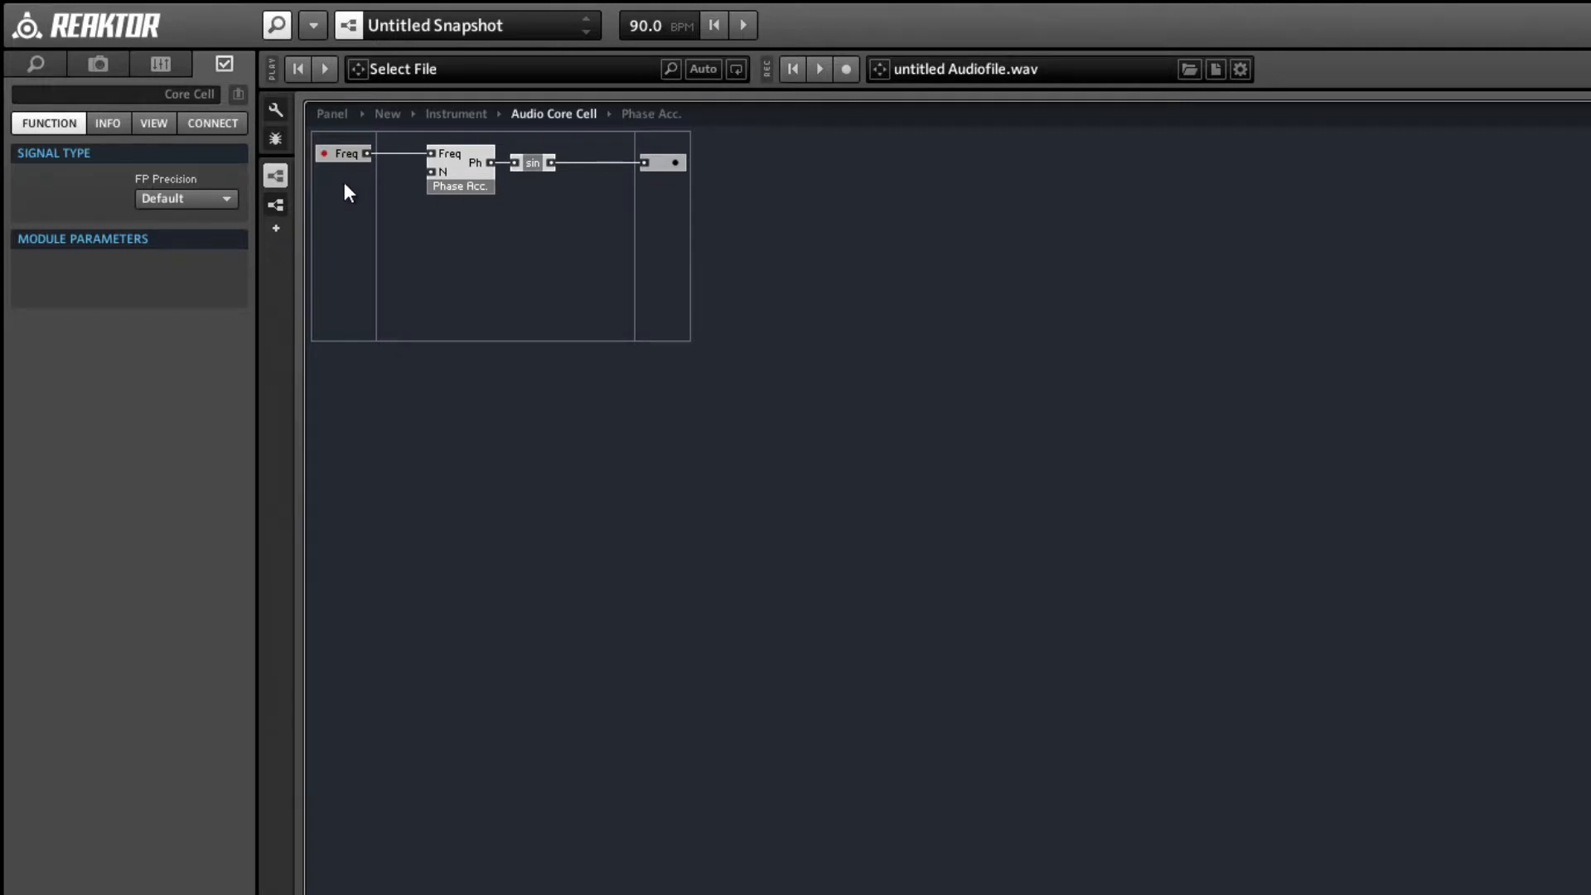
Add an event In port to the Audio Core Cell below Freq and name it G.
{"action": "right_click", "coordinate": [347, 203]}
{"action": "mouse_move", "coordinate": [386, 222]}
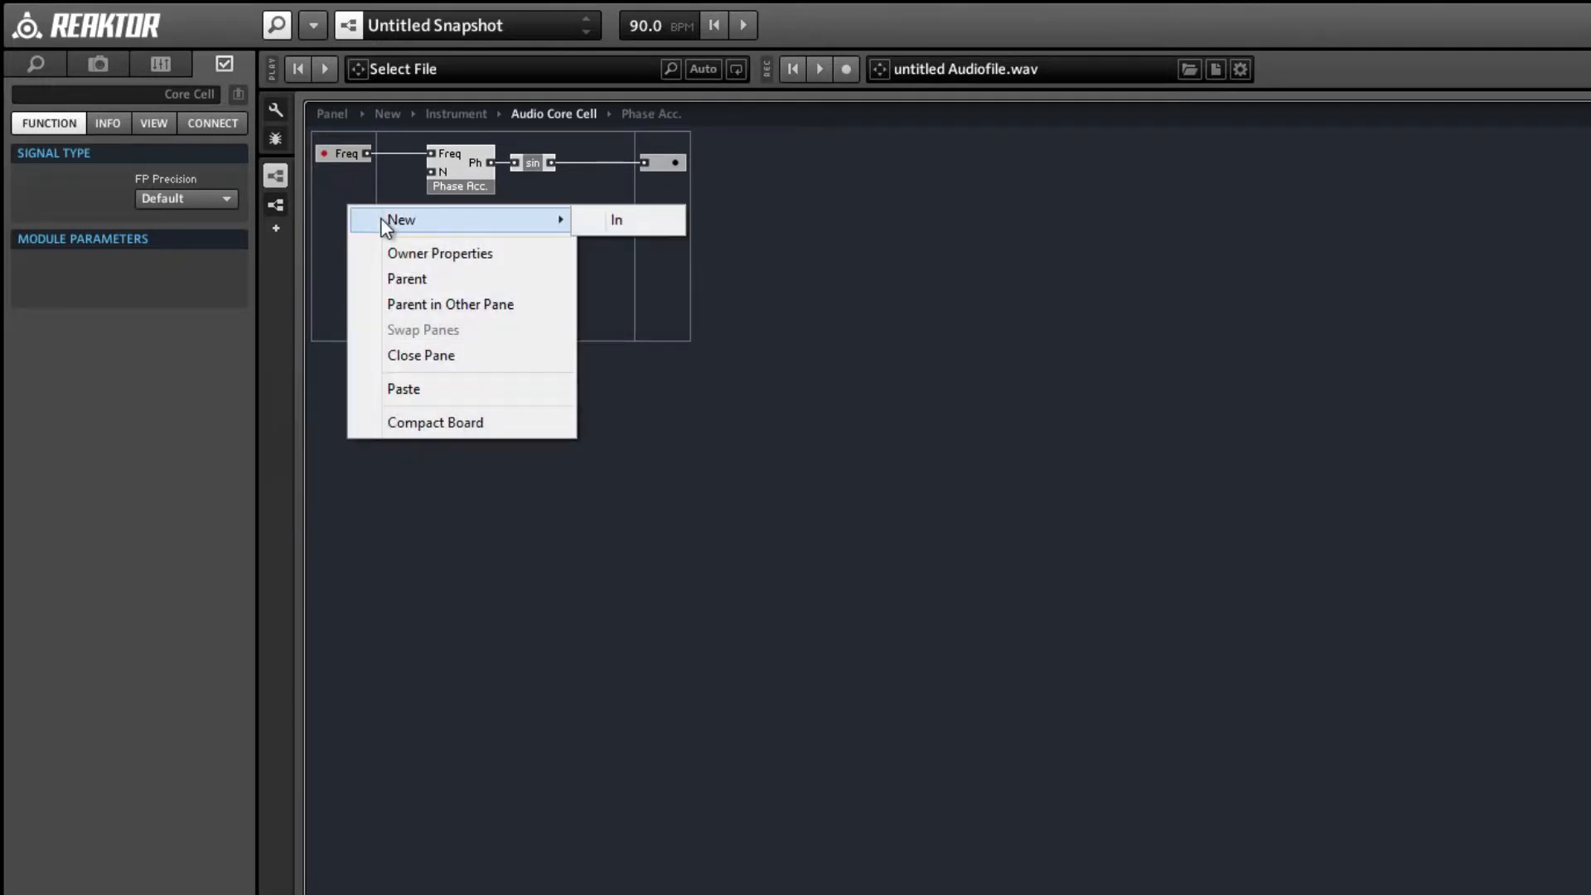
{"action": "left_click", "coordinate": [615, 220]}
{"action": "left_click", "coordinate": [50, 204]}
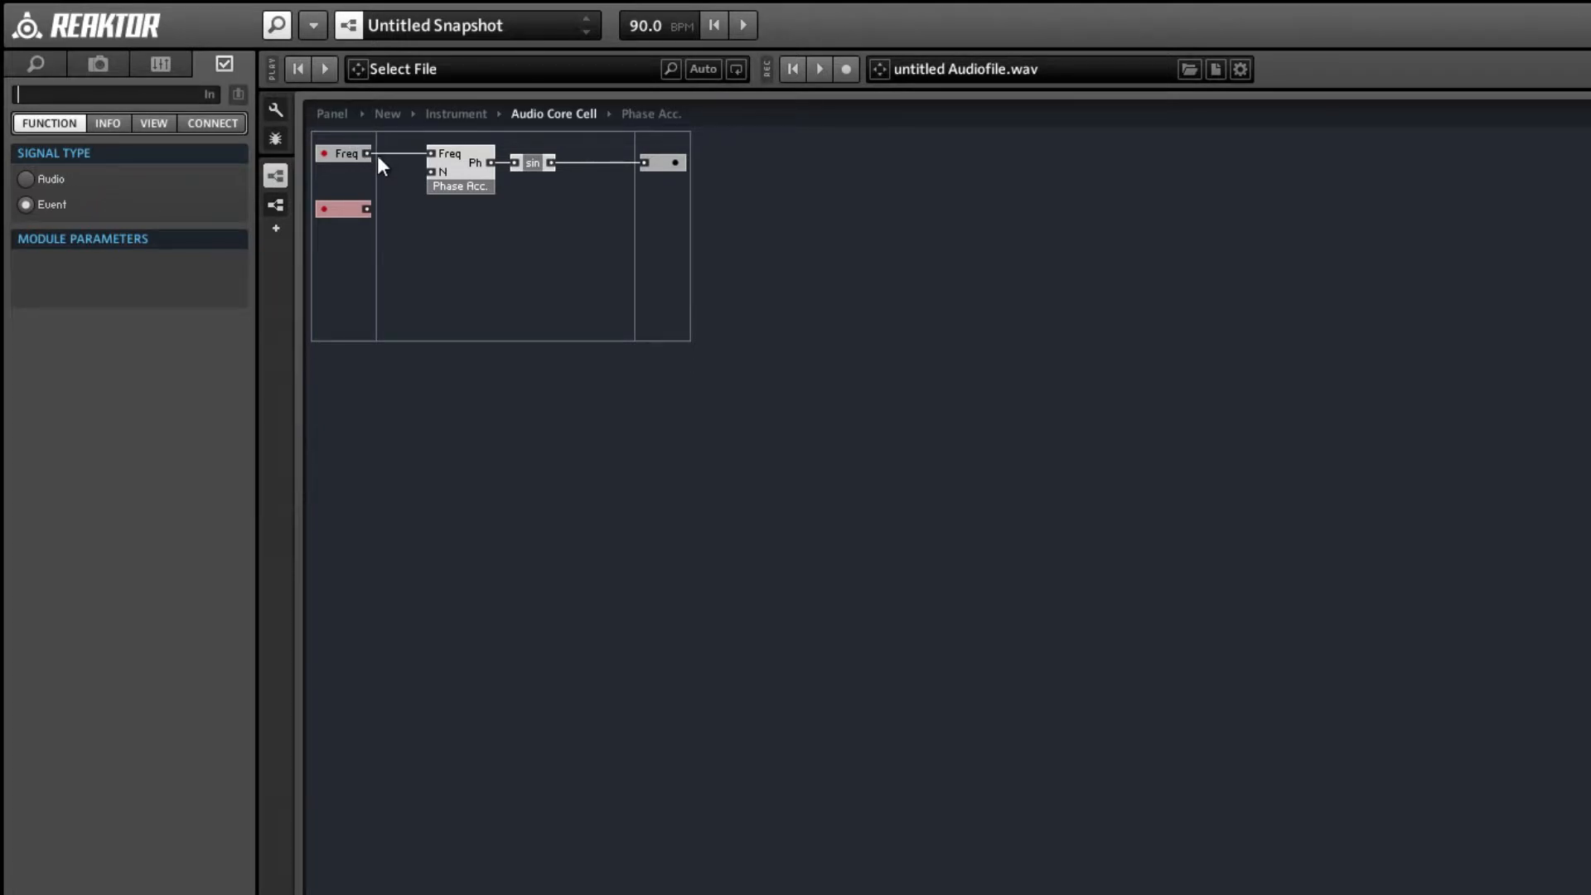
{"action": "type", "text": "G"}
{"action": "left_click", "coordinate": [458, 310]}
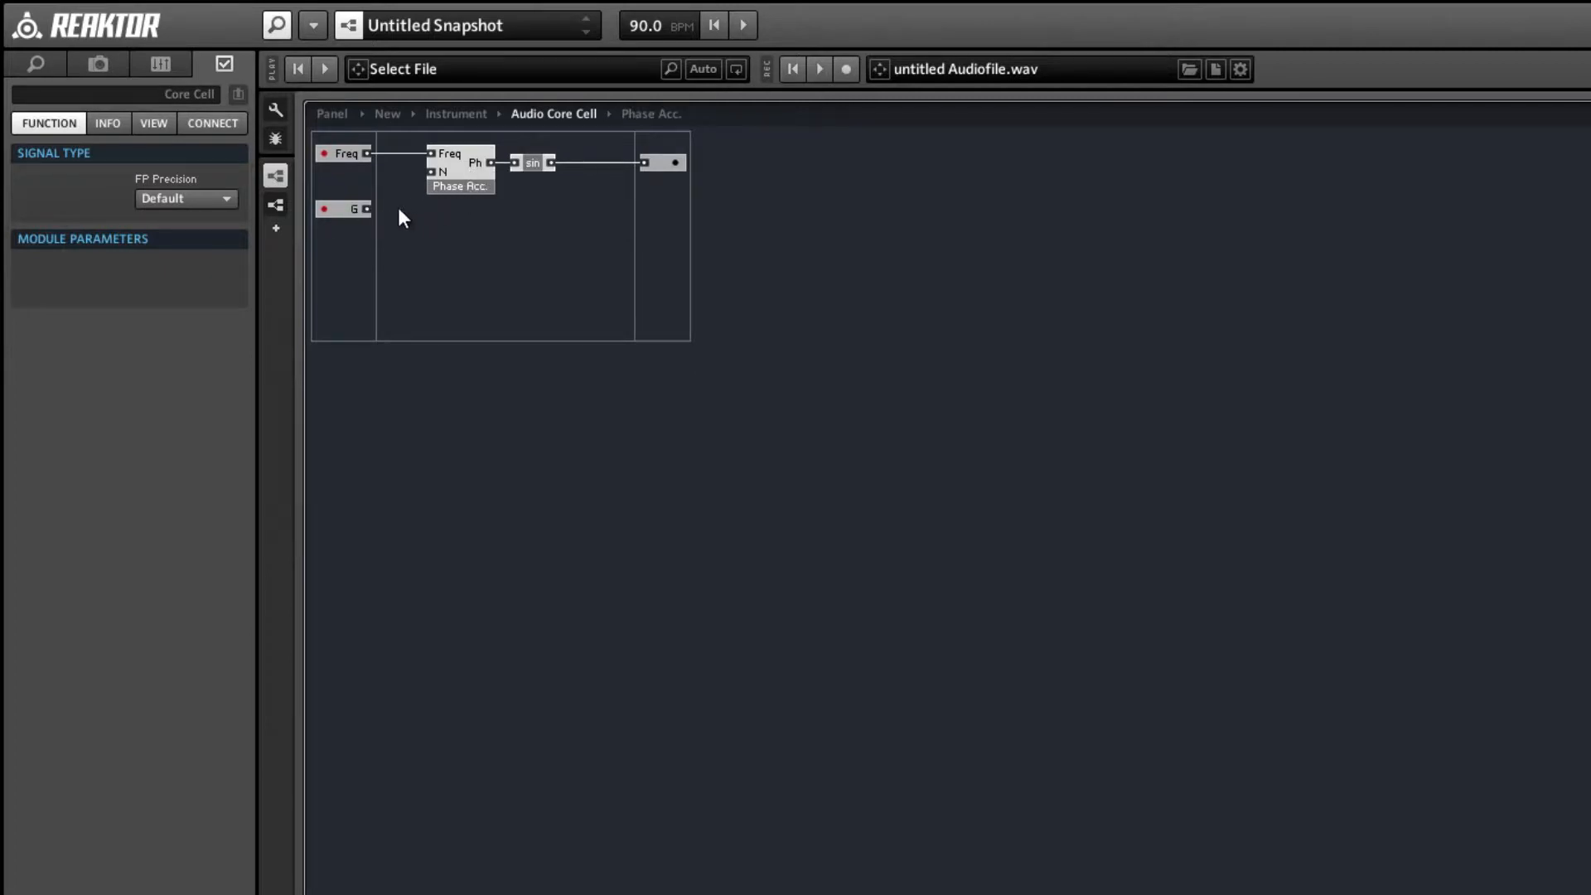
Inside the Phase Acc. macro, move the N input port directly beneath the Freq port.
{"action": "left_click", "coordinate": [455, 176]}
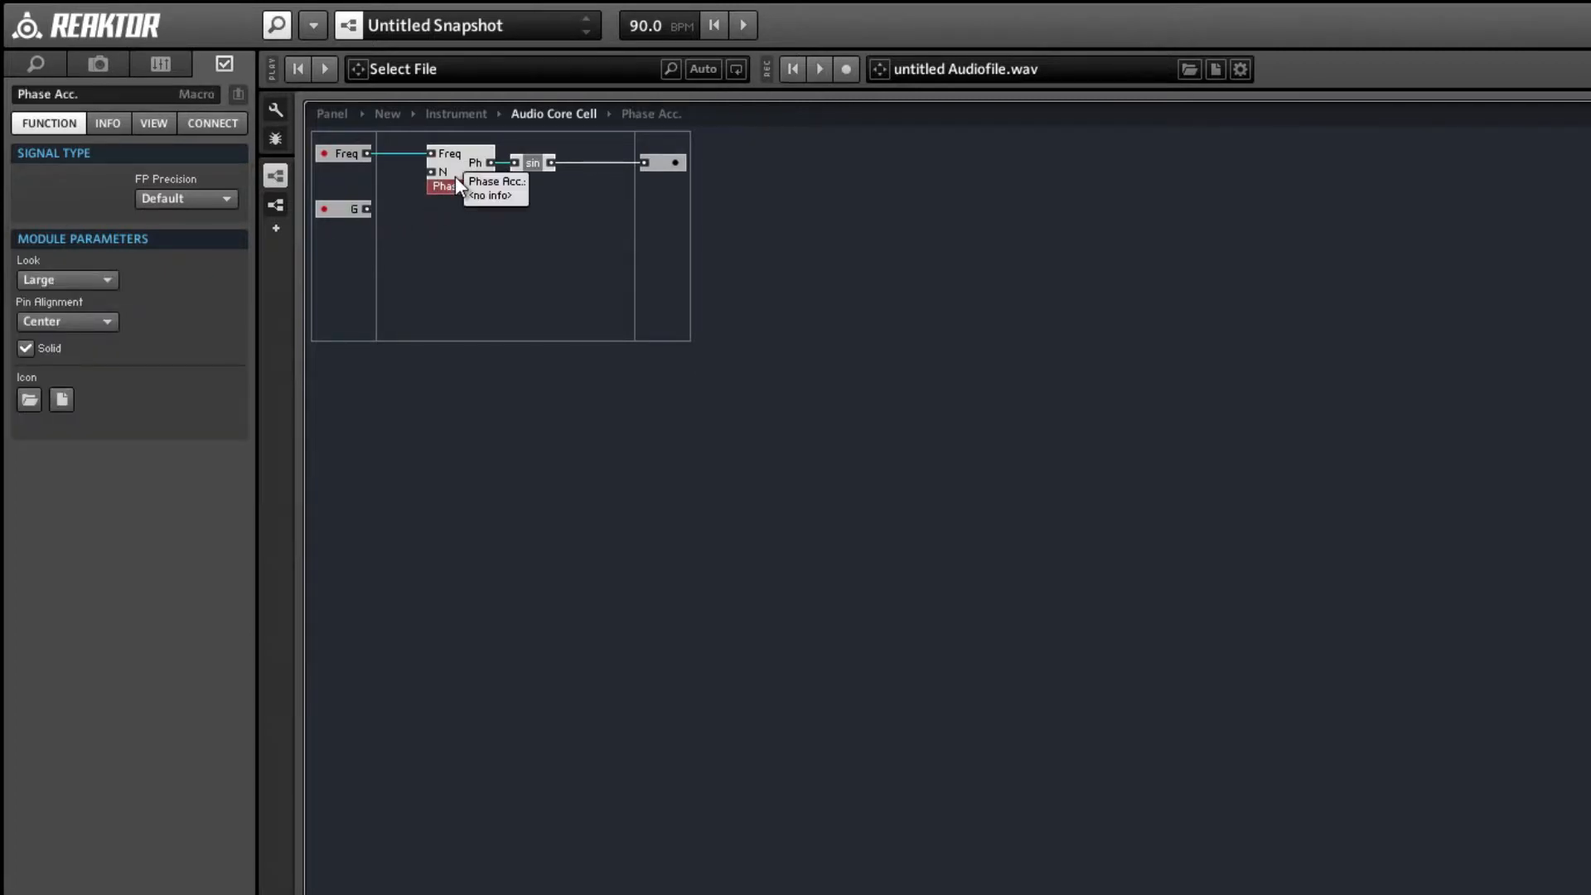
{"action": "double_click", "coordinate": [455, 176]}
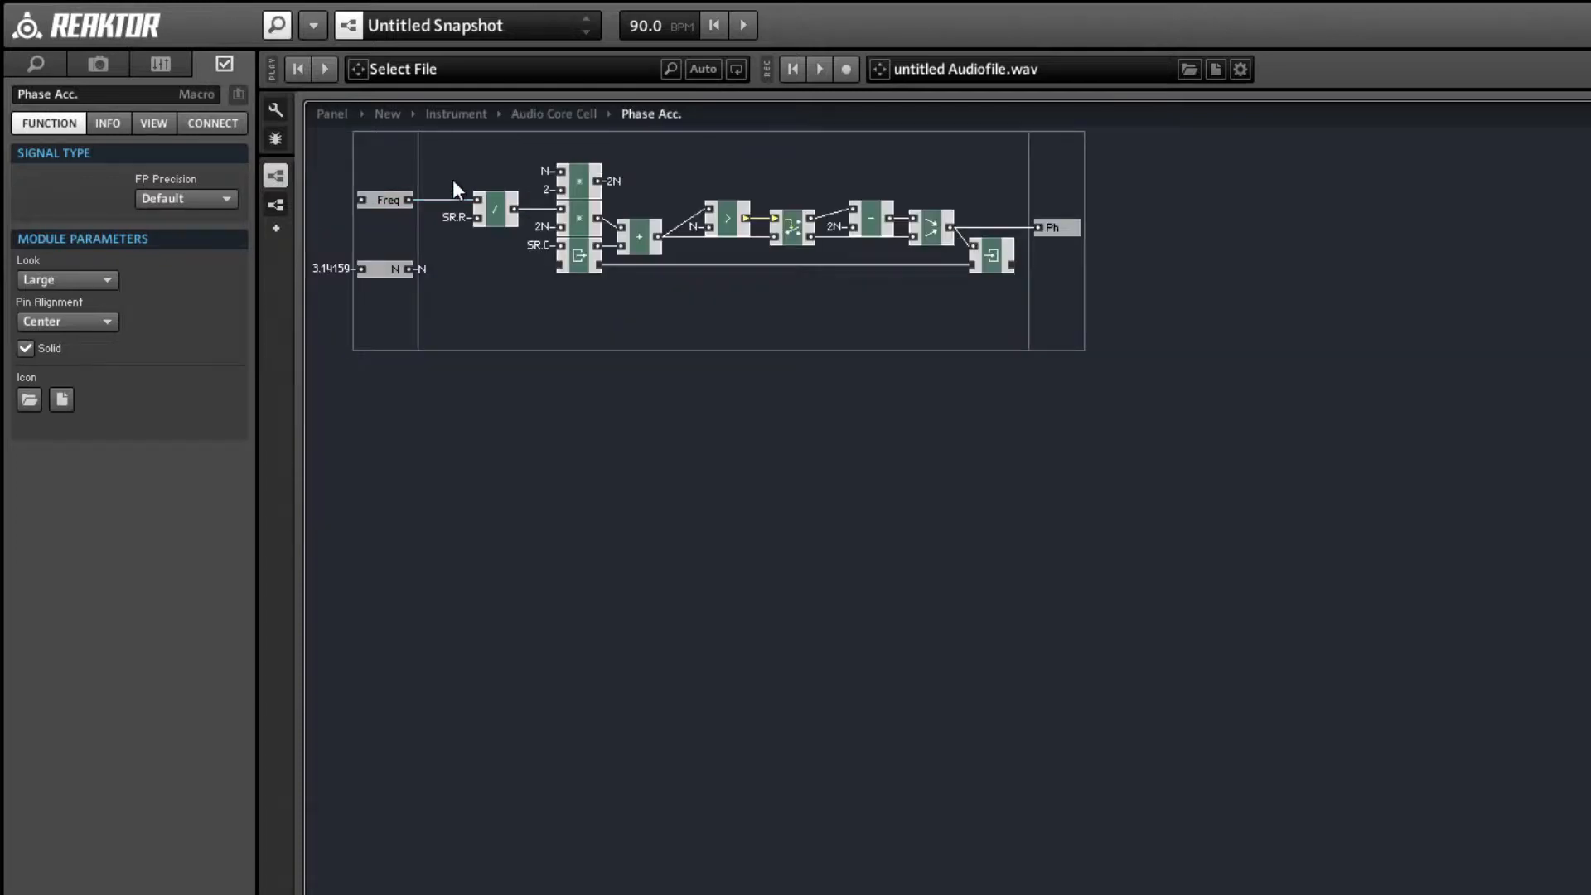
{"action": "left_click", "coordinate": [395, 270]}
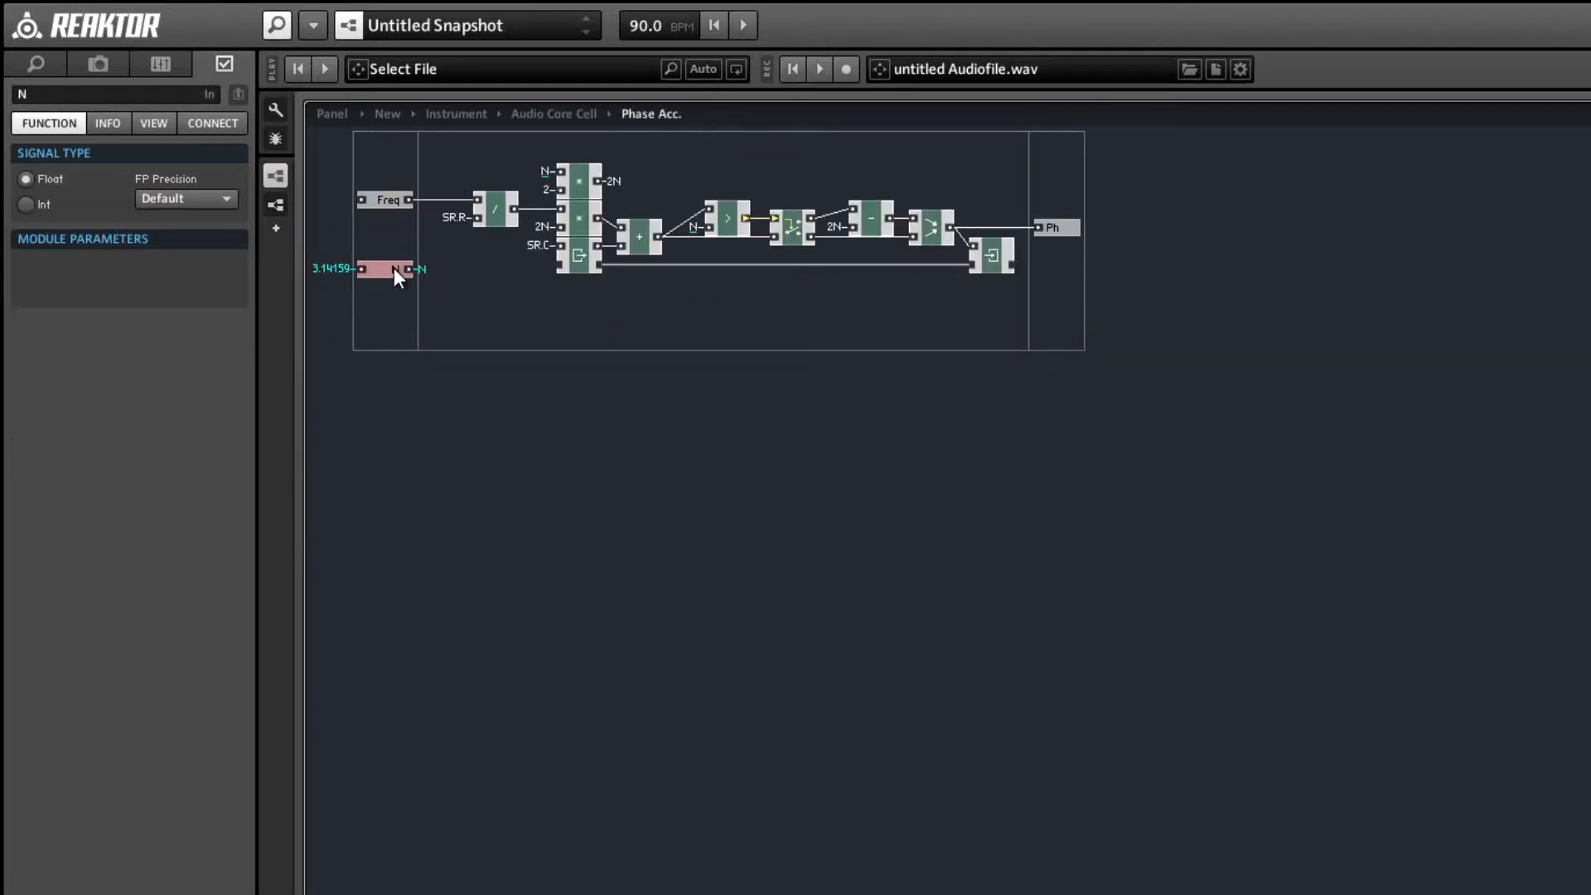
{"action": "left_click_drag", "start_coordinate": [394, 266], "coordinate": [391, 215]}
{"action": "left_click", "coordinate": [391, 257]}
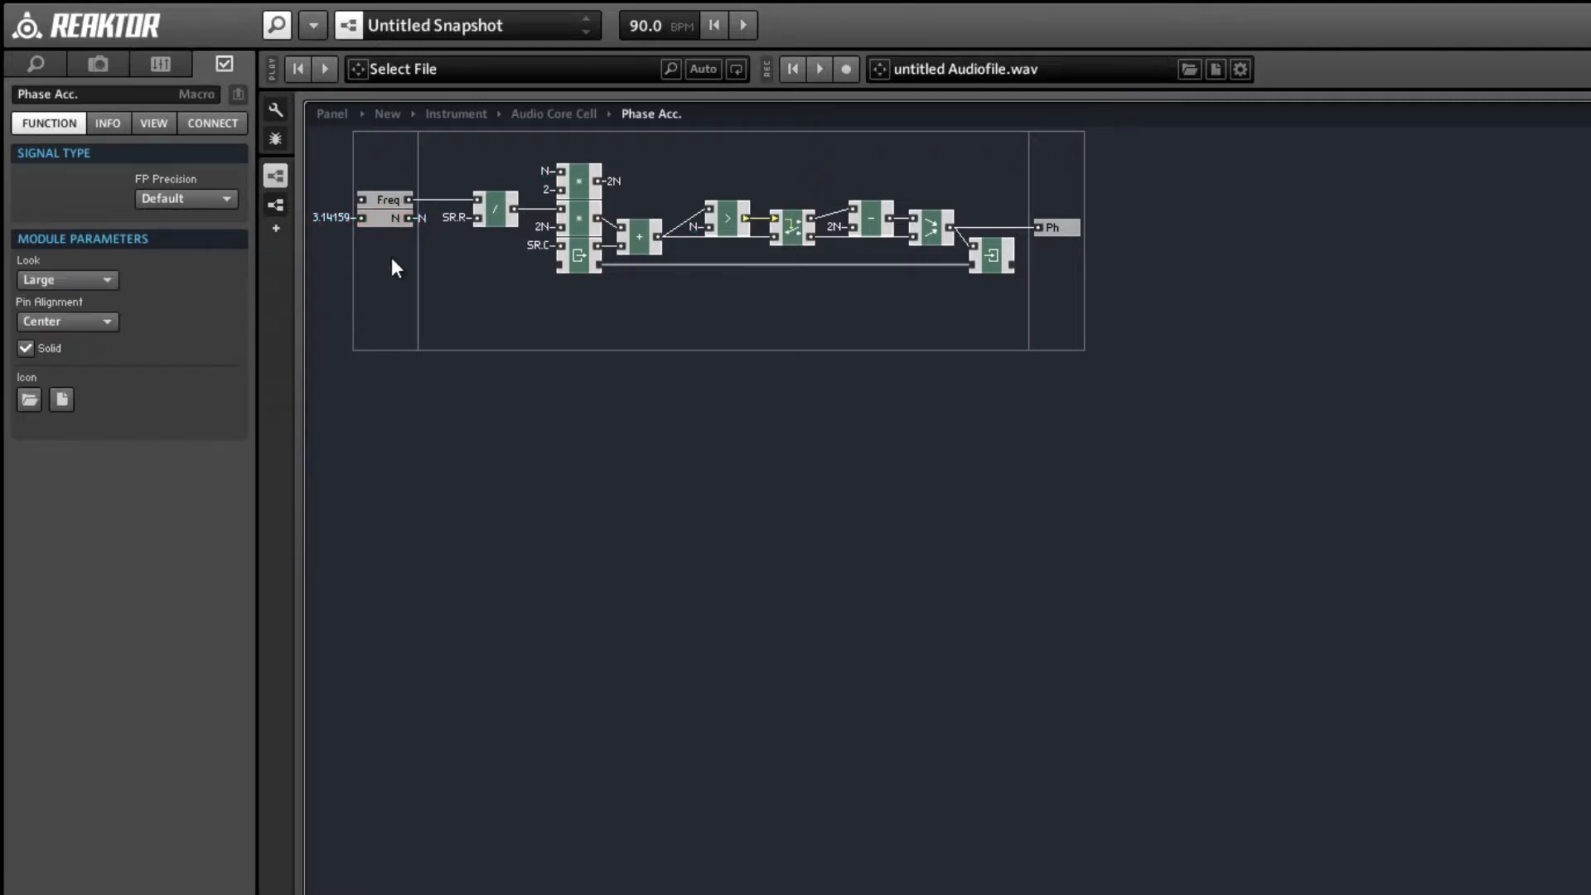
Add another In port to the Phase Acc. macro below N and name it G.
{"action": "right_click", "coordinate": [391, 265]}
{"action": "mouse_move", "coordinate": [401, 278]}
{"action": "left_click", "coordinate": [689, 279]}
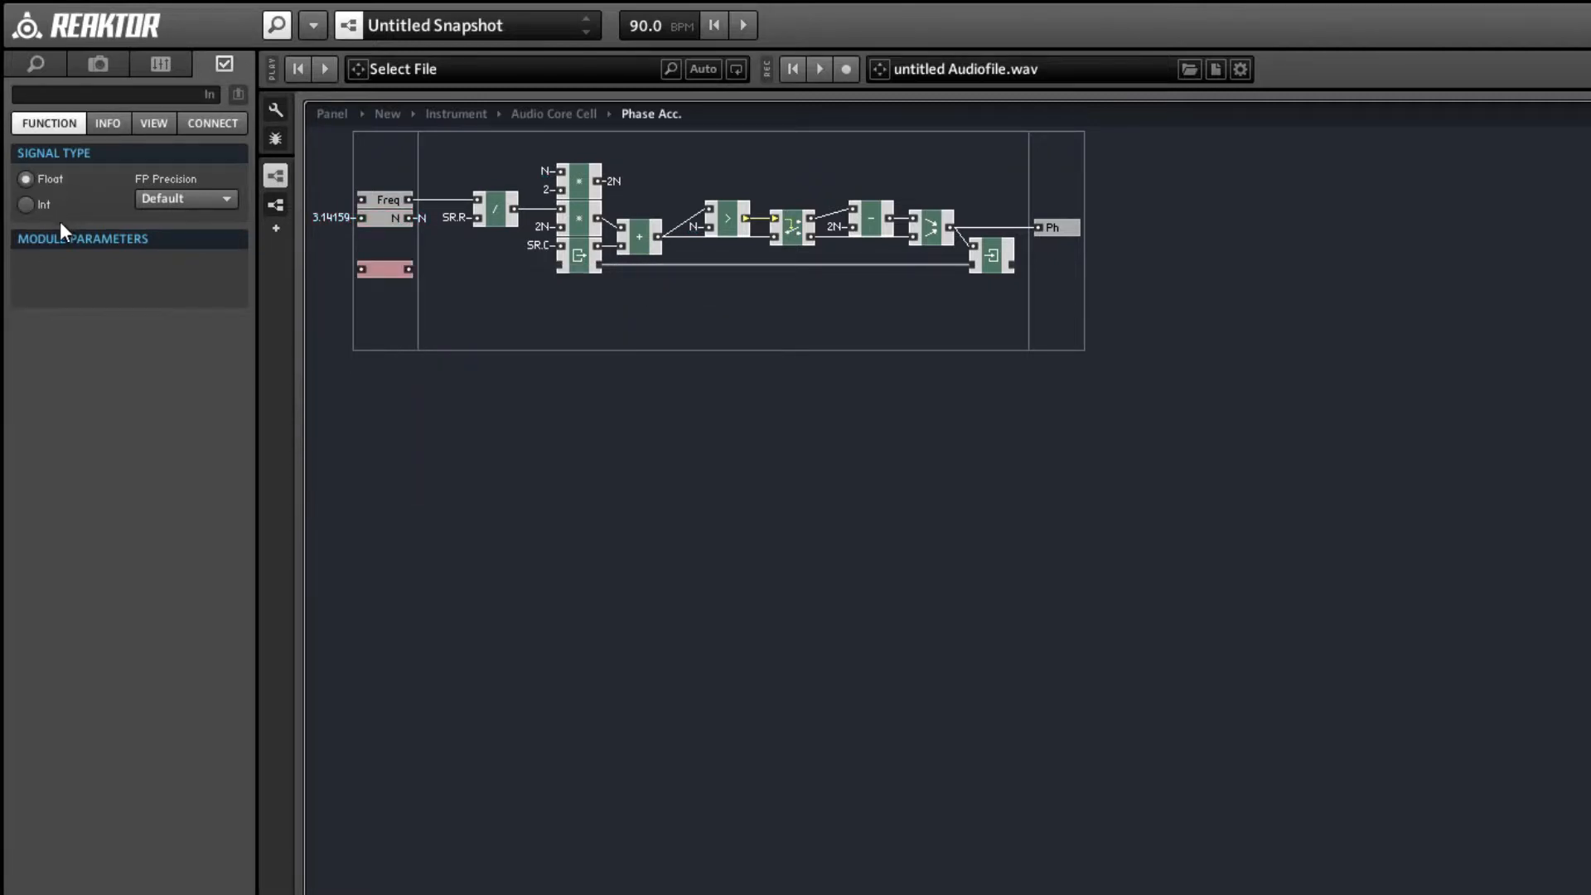
{"action": "left_click", "coordinate": [63, 93]}
{"action": "type", "text": "G"}
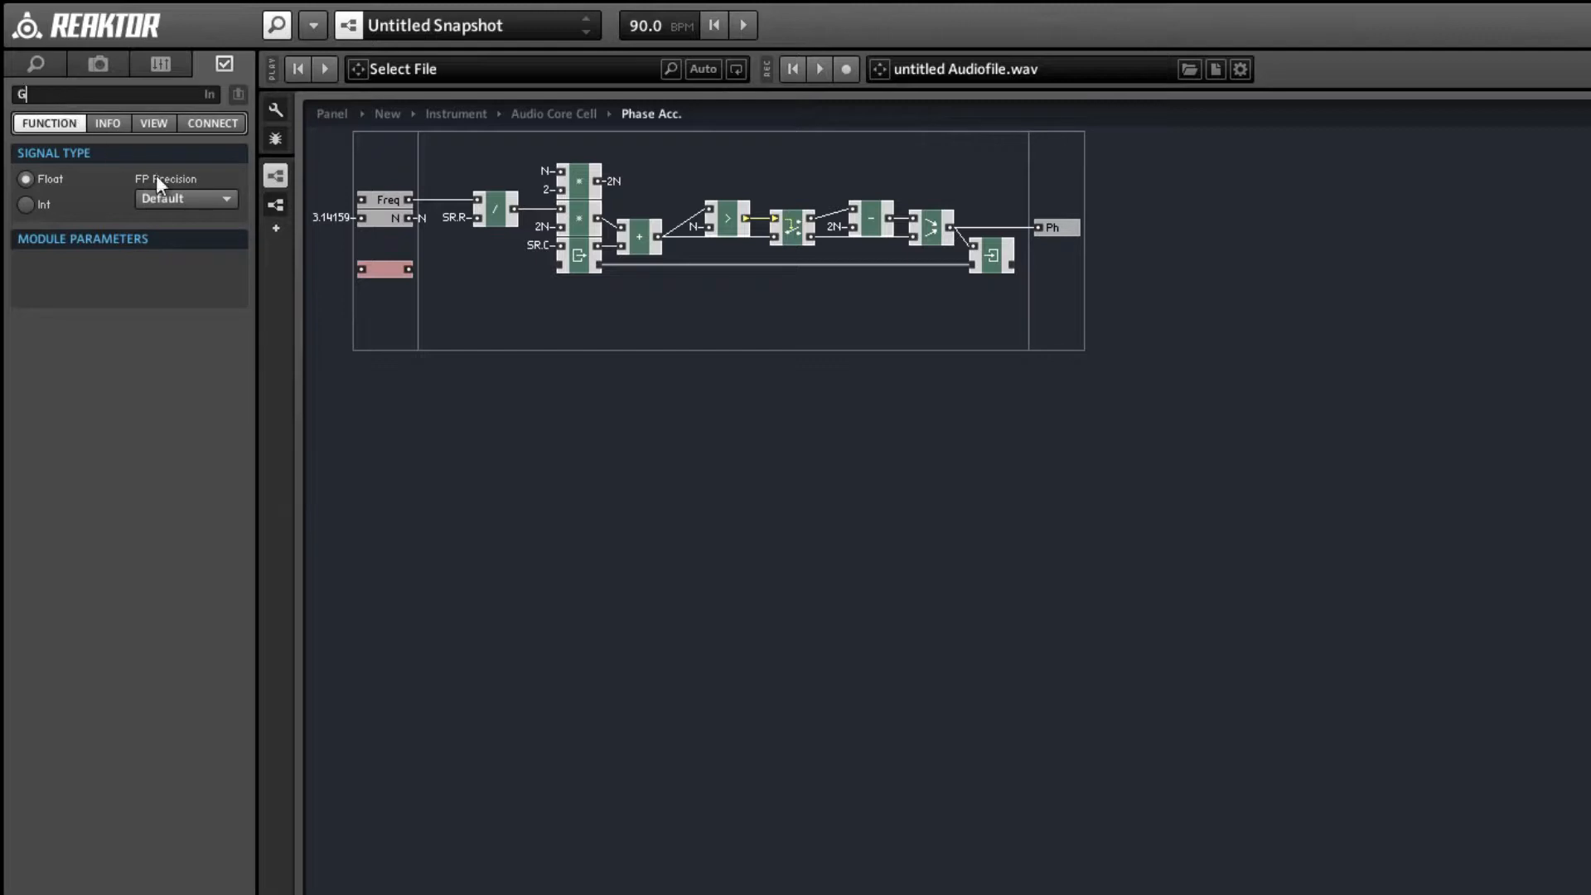
{"action": "left_click", "coordinate": [456, 321]}
Back in the Audio Core Cell, align the G input with the Phase Acc. macro's G port and connect them.
{"action": "double_click", "coordinate": [456, 320]}
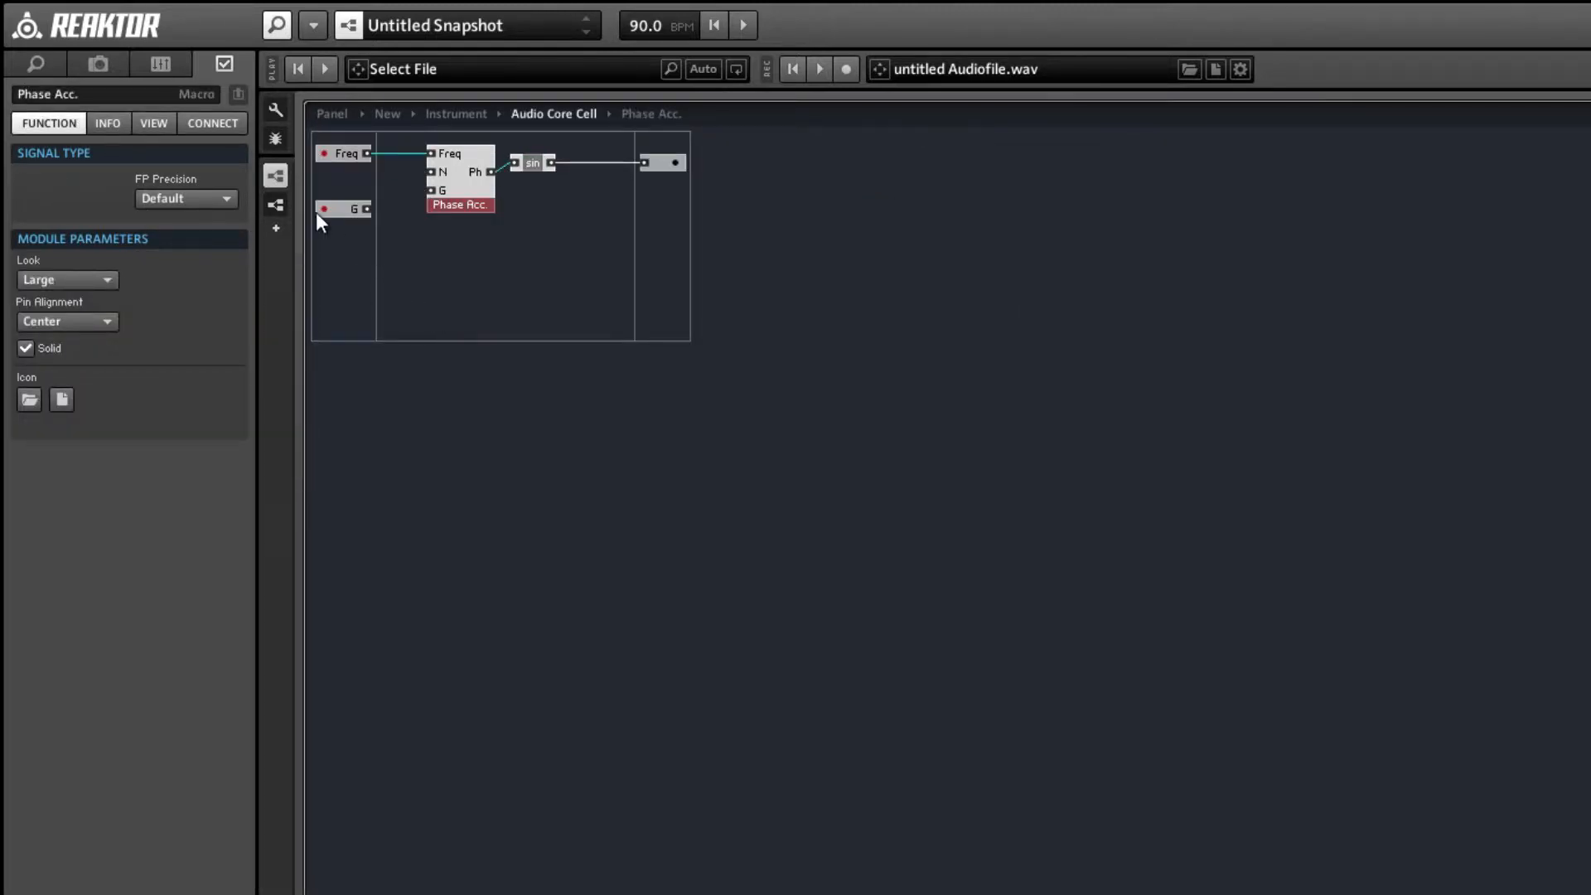
{"action": "left_click", "coordinate": [340, 210]}
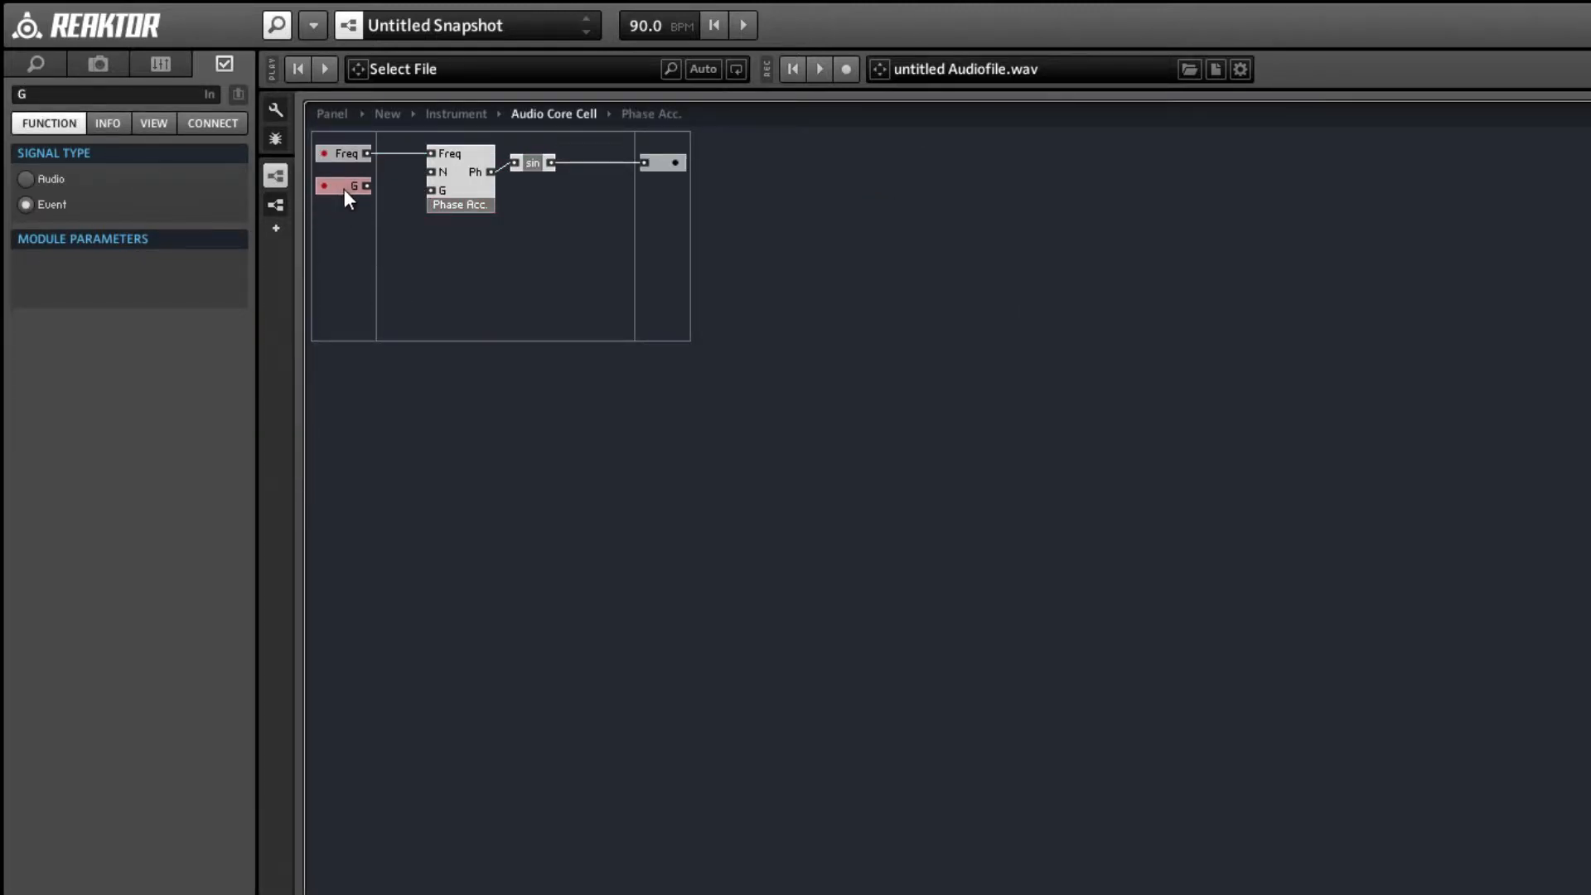
{"action": "left_click_drag", "start_coordinate": [345, 189], "coordinate": [349, 189]}
{"action": "left_click", "coordinate": [379, 189]}
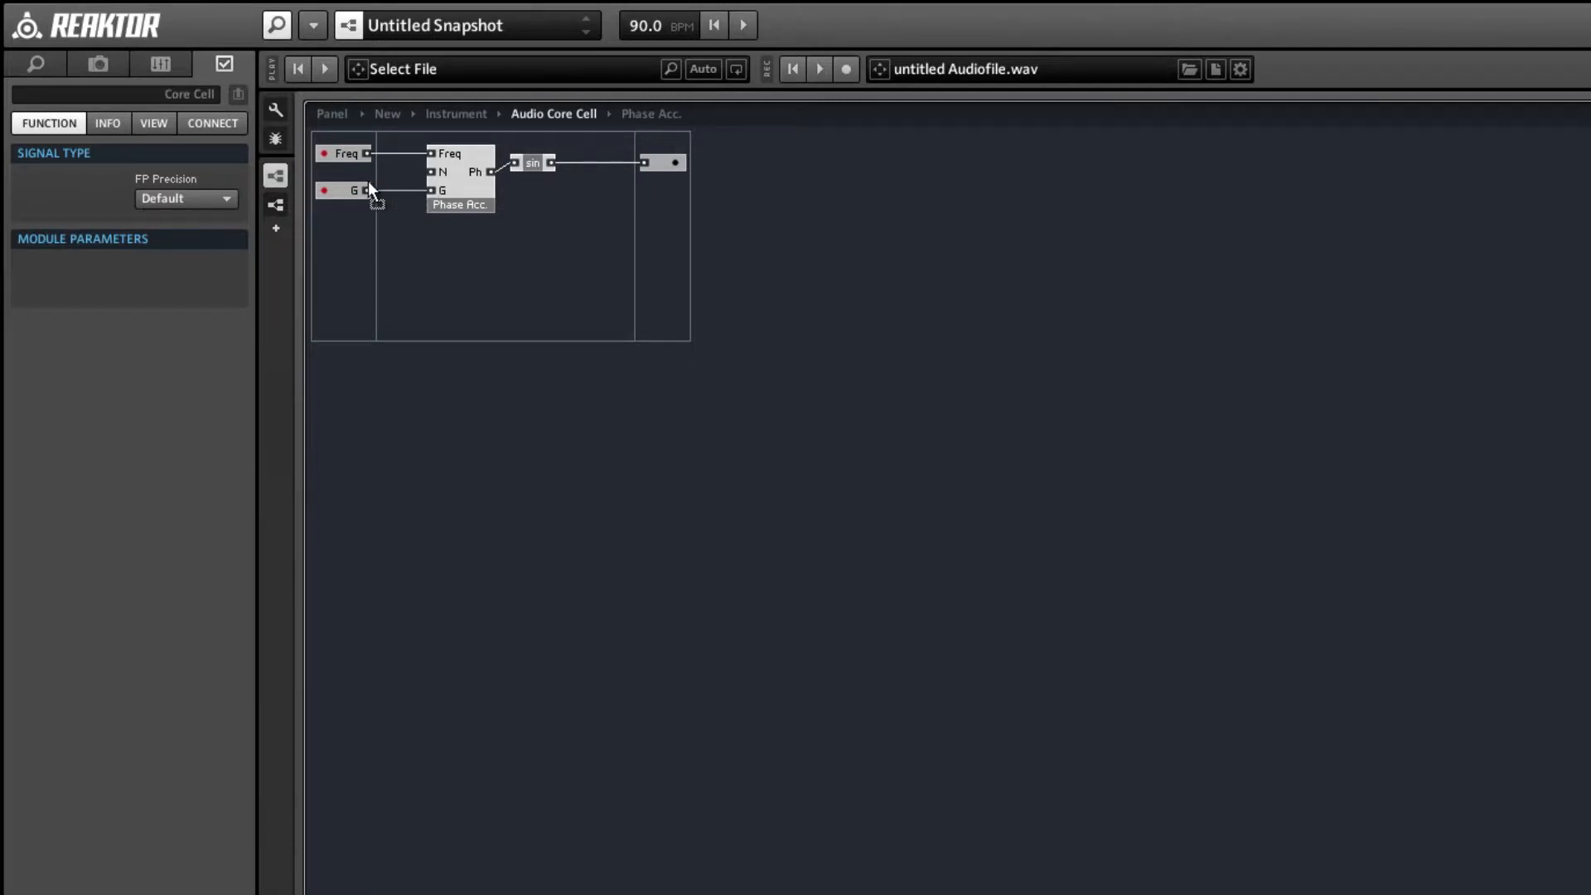
Align the sin macro and the output port with the Phase Acc. macro's Ph output.
{"action": "left_click", "coordinate": [532, 162]}
{"action": "left_click", "coordinate": [618, 178]}
{"action": "left_click_drag", "start_coordinate": [668, 199], "coordinate": [559, 172]}
{"action": "left_click", "coordinate": [459, 204]}
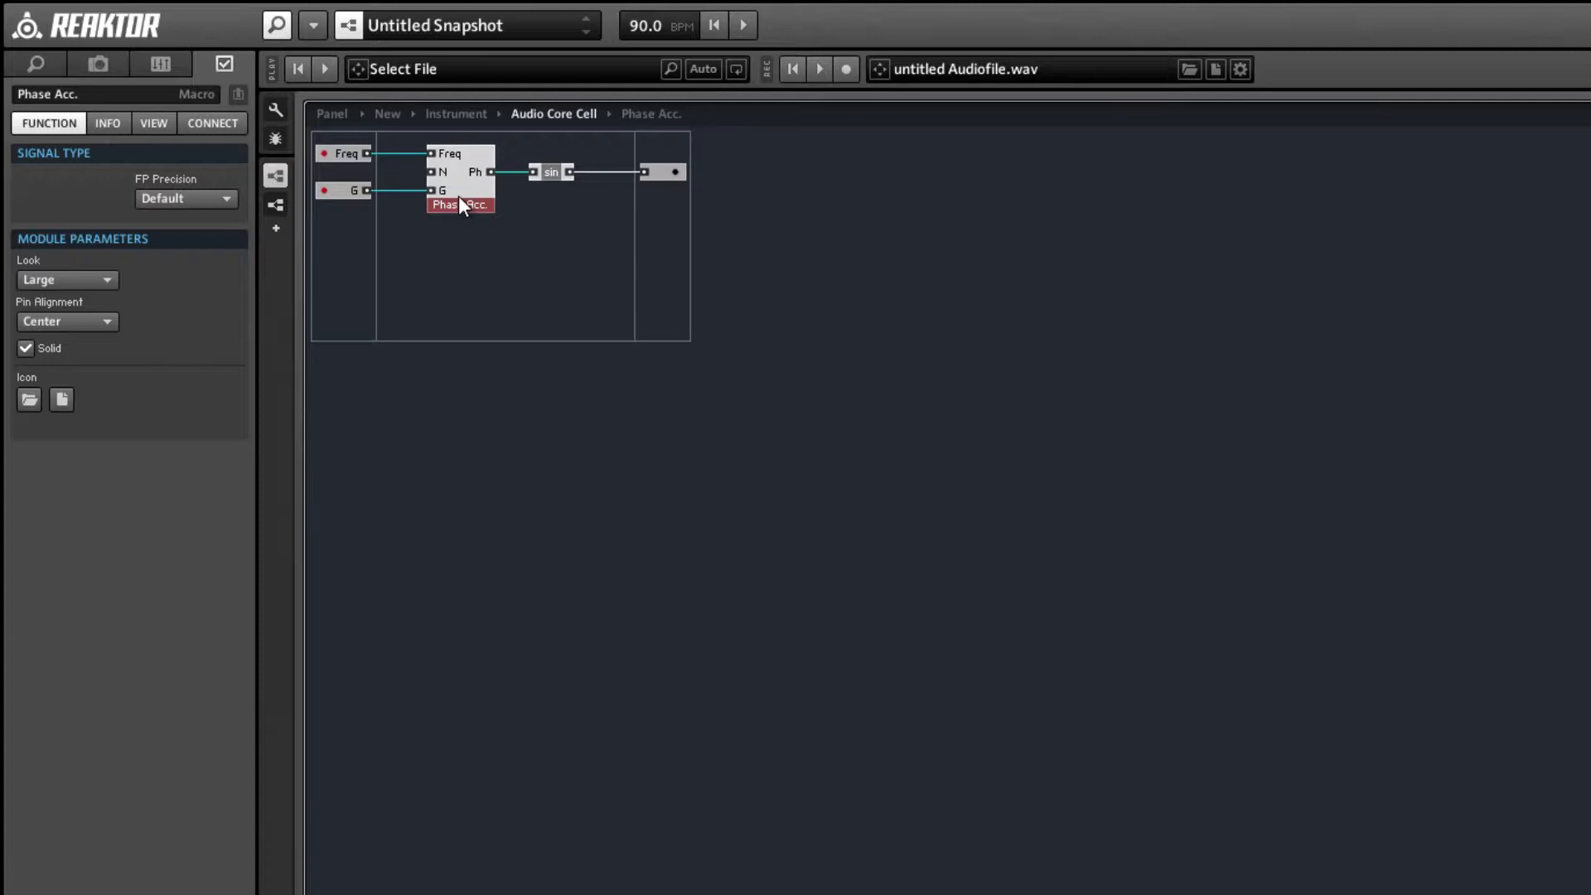
Open the Phase Acc. macro and shift its internal modules away from the input ports to free up space.
{"action": "double_click", "coordinate": [459, 196]}
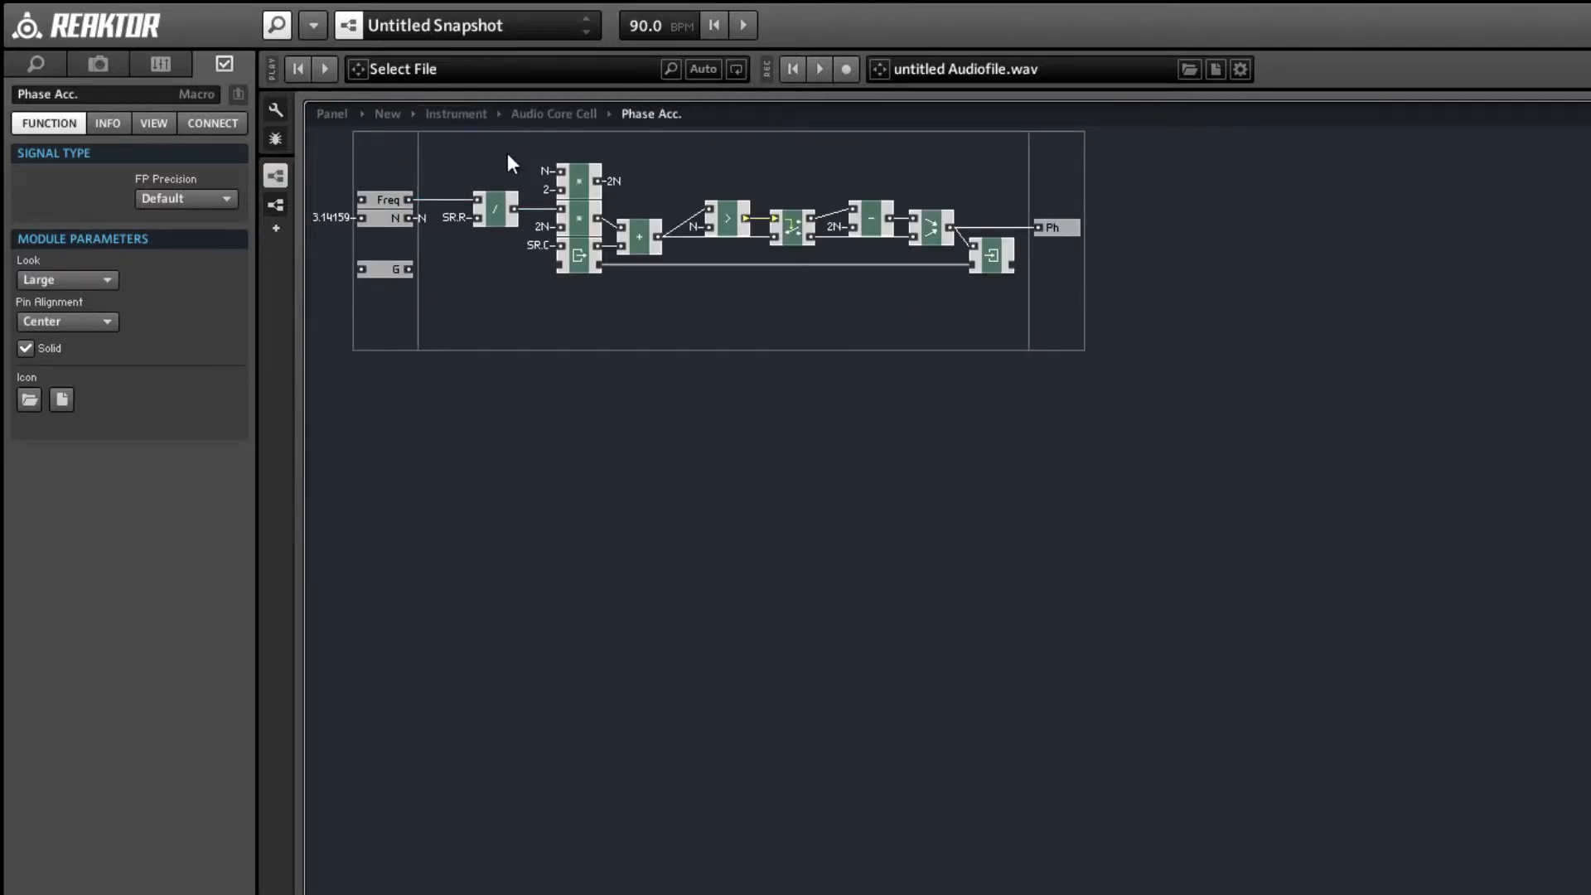
{"action": "left_click_drag", "start_coordinate": [508, 155], "coordinate": [996, 315]}
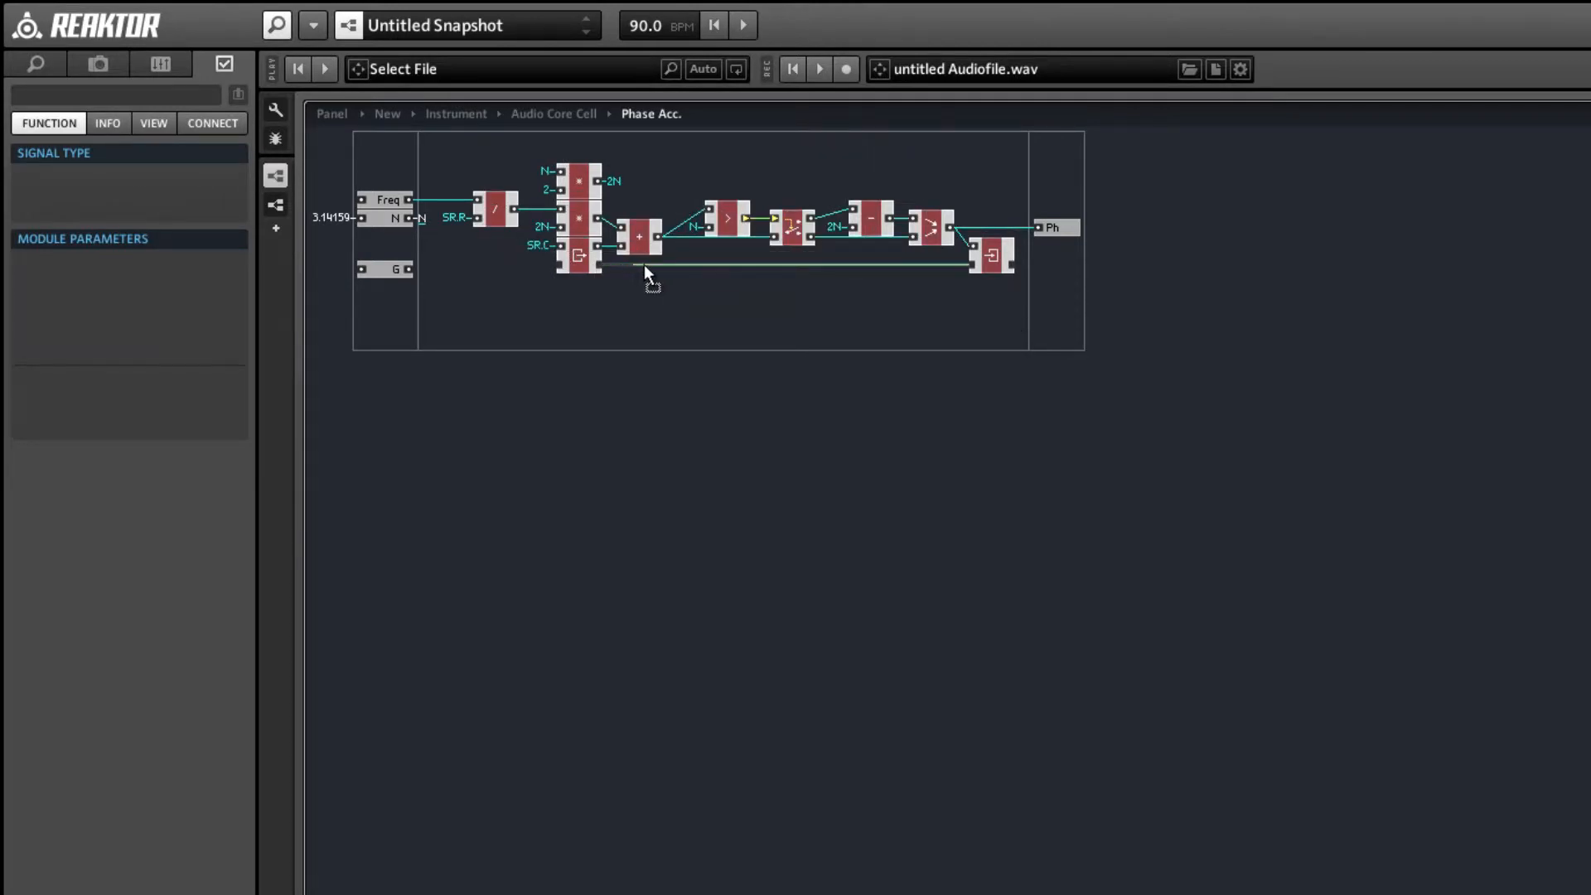
{"action": "left_click_drag", "start_coordinate": [589, 260], "coordinate": [663, 260]}
{"action": "left_click", "coordinate": [384, 191]}
Duplicate the Write module, place the copy directly before the Read module, and connect it into the Read module's memory chain.
{"action": "left_click", "coordinate": [1062, 252]}
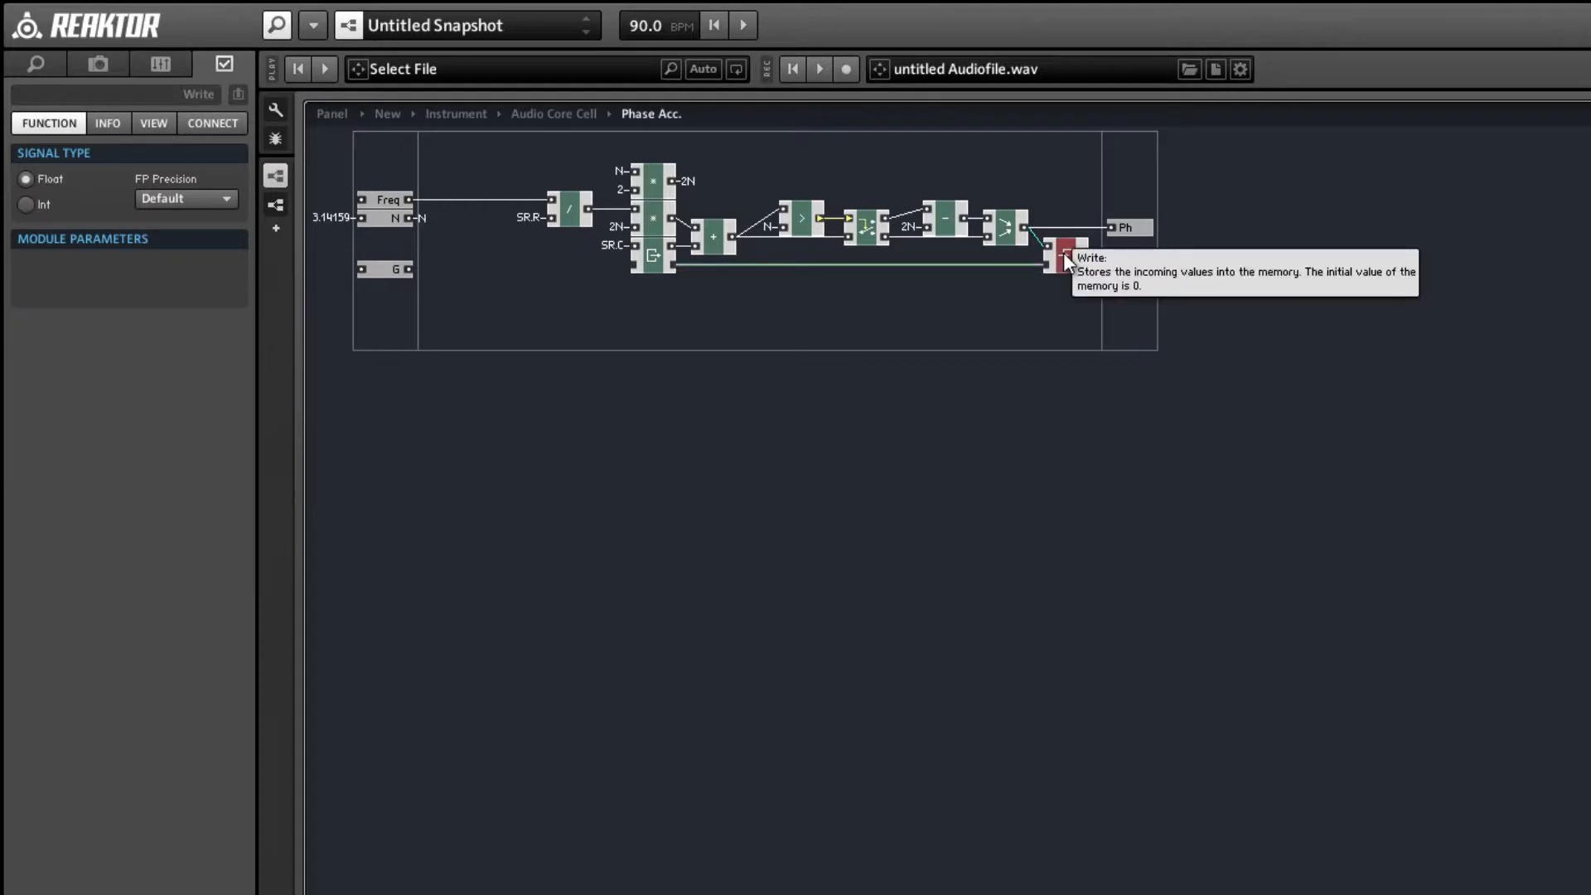
{"action": "left_click_drag", "start_coordinate": [1066, 259], "coordinate": [537, 273]}
{"action": "left_click", "coordinate": [577, 298]}
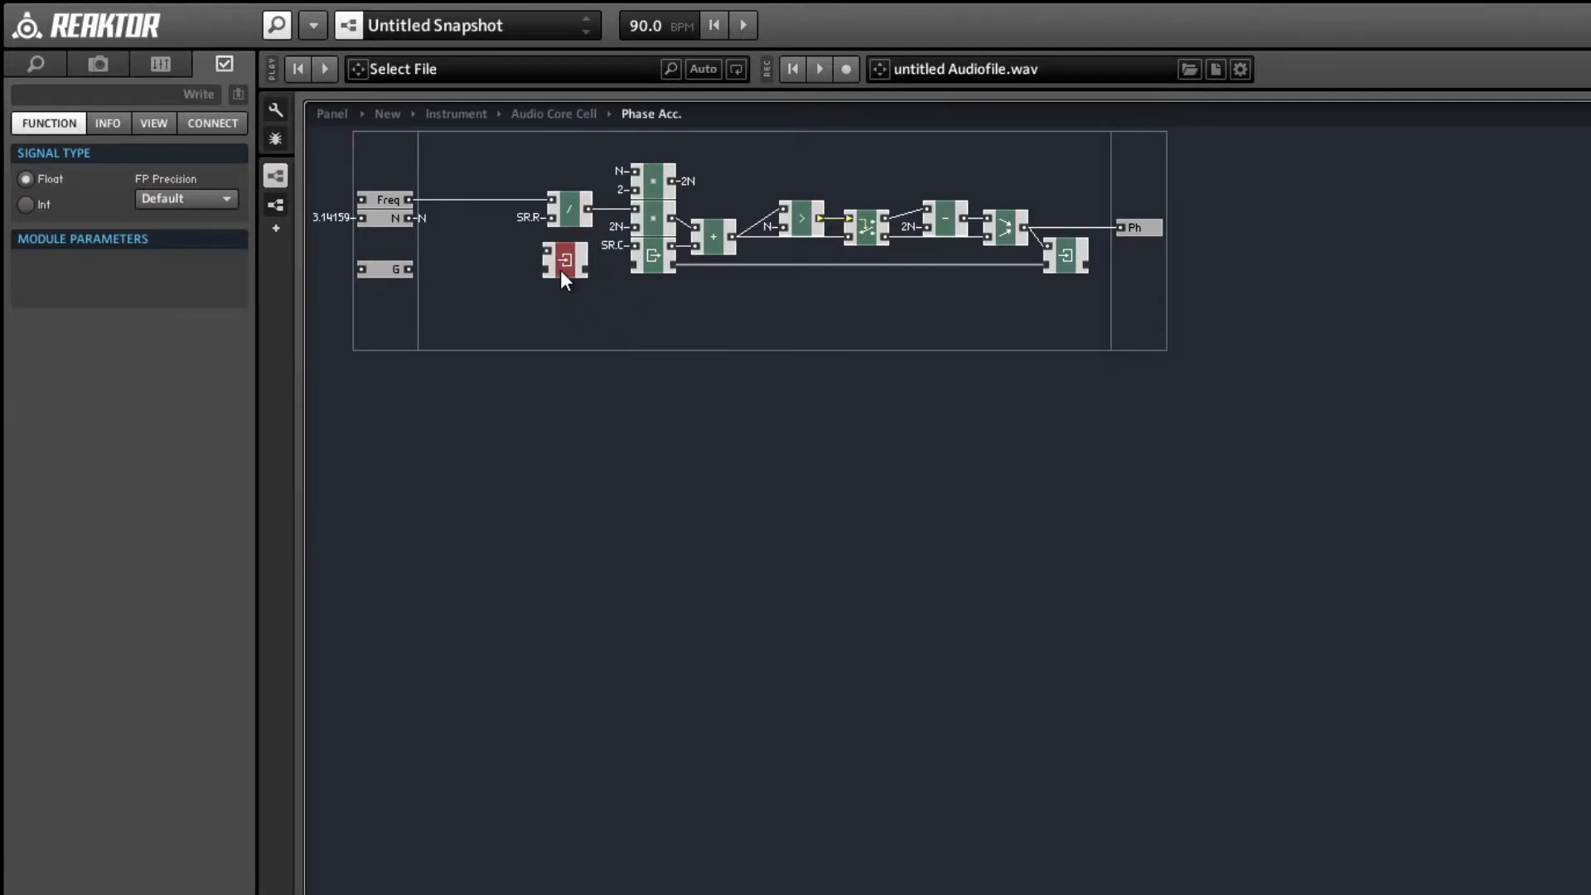
{"action": "left_click_drag", "start_coordinate": [645, 263], "coordinate": [641, 266]}
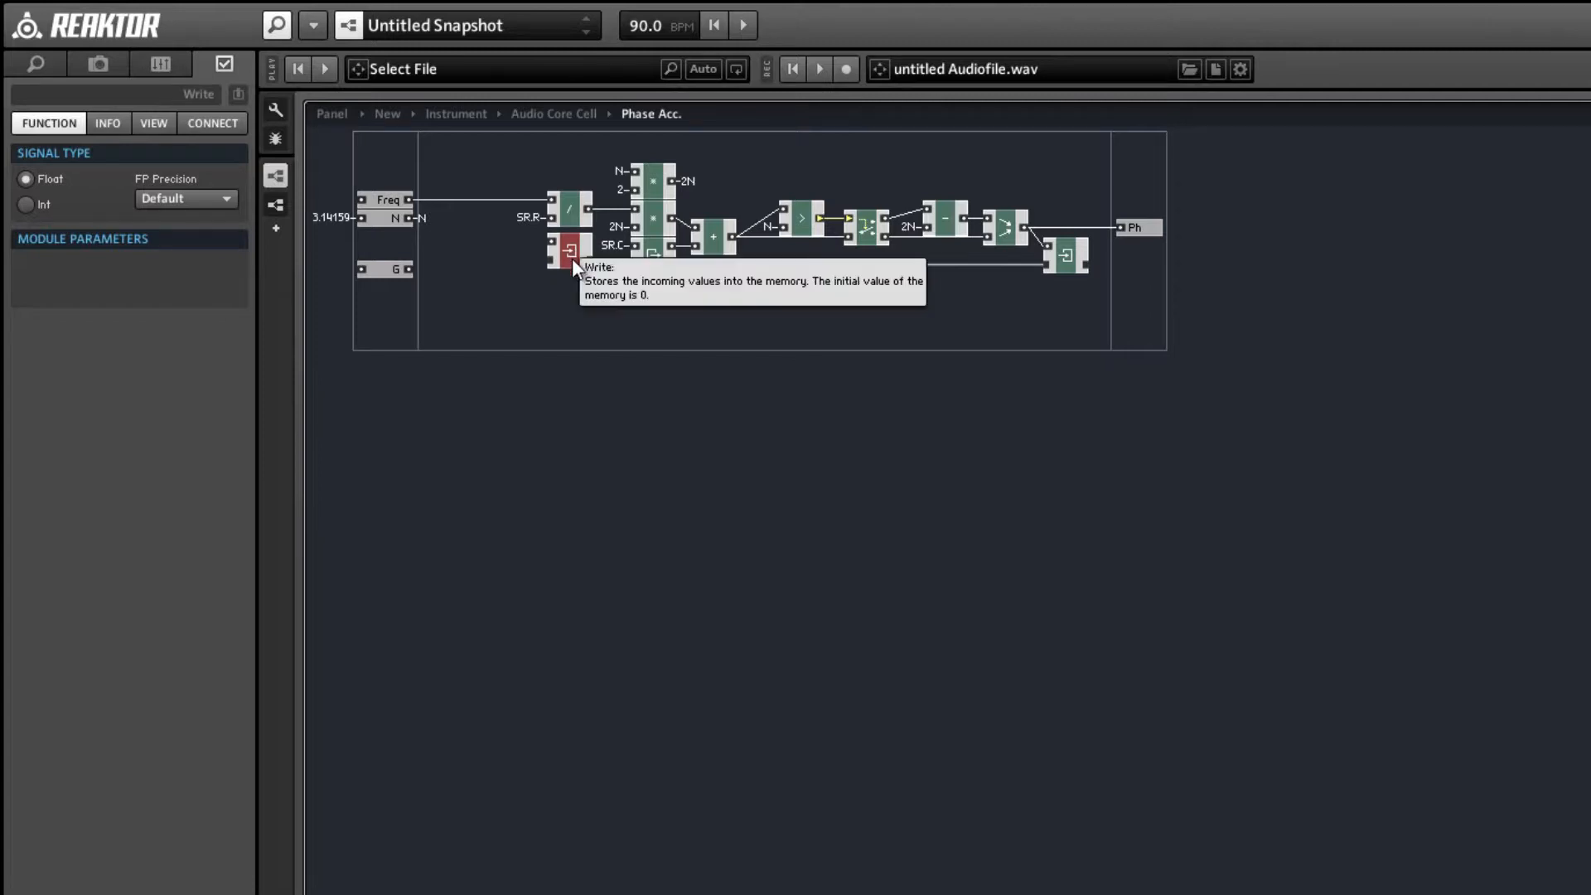
Add a Latch expert macro before the new Write module and connect its output to that Write's upper input.
{"action": "right_click", "coordinate": [488, 279]}
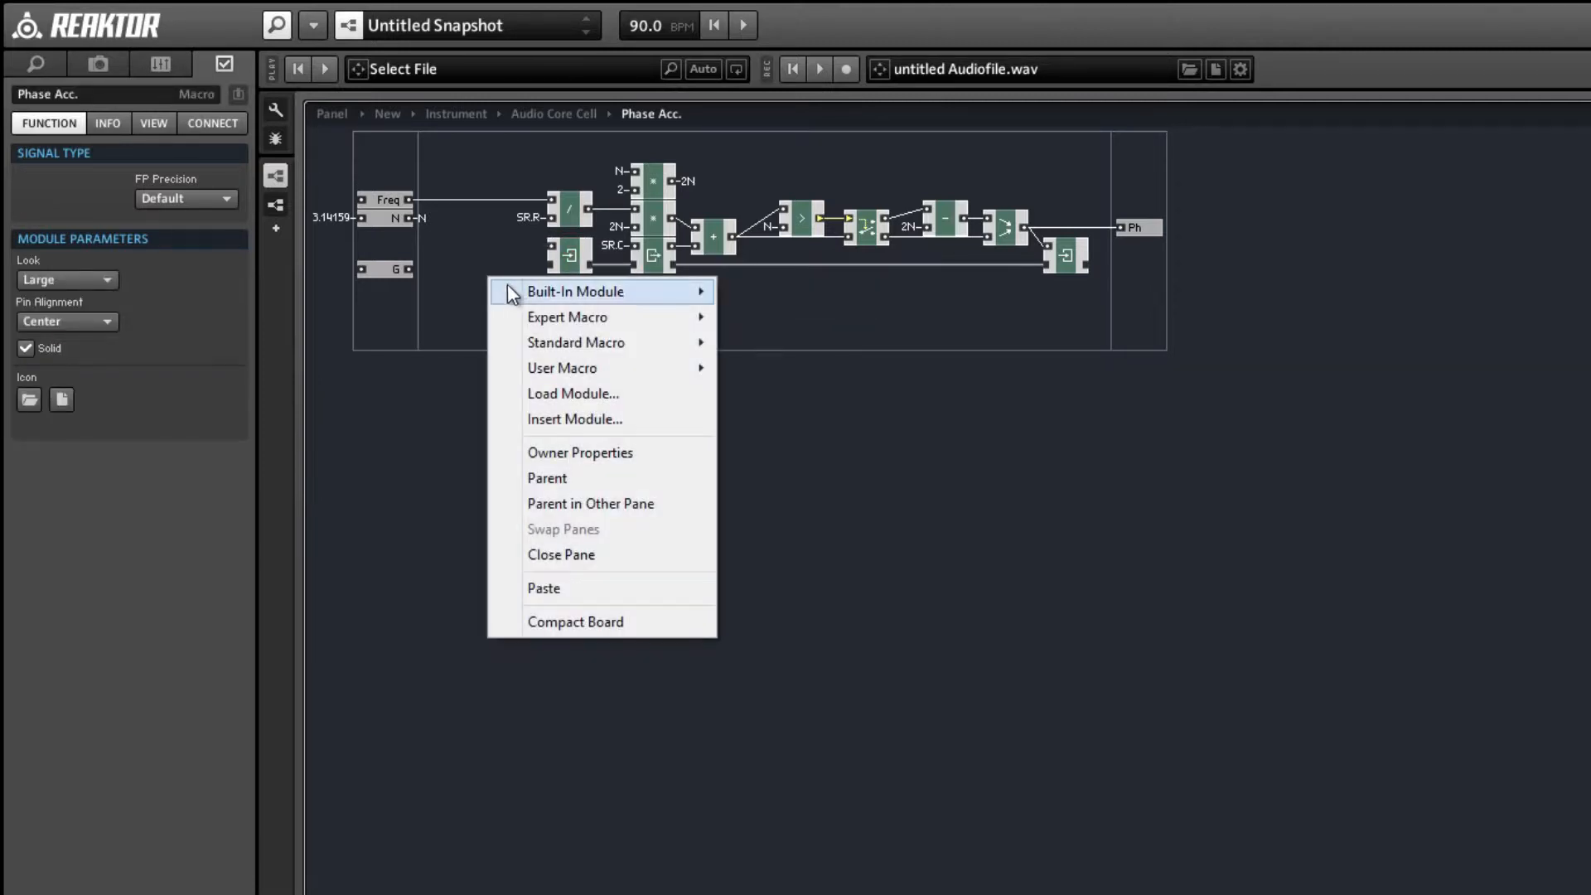
{"action": "mouse_move", "coordinate": [596, 317]}
{"action": "mouse_move", "coordinate": [780, 365]}
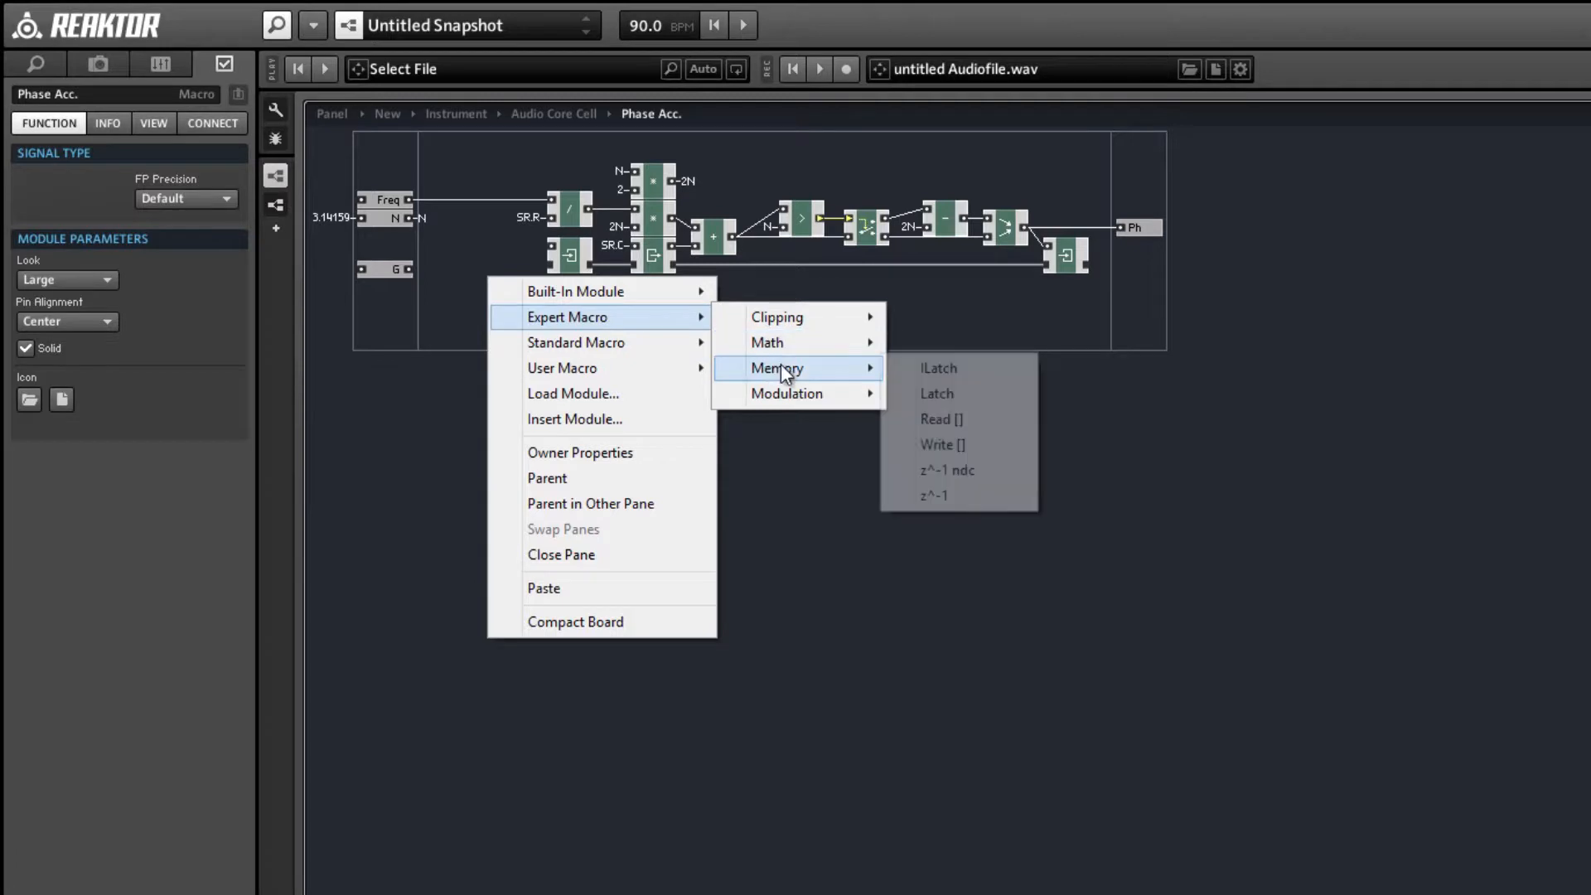
{"action": "left_click", "coordinate": [940, 397]}
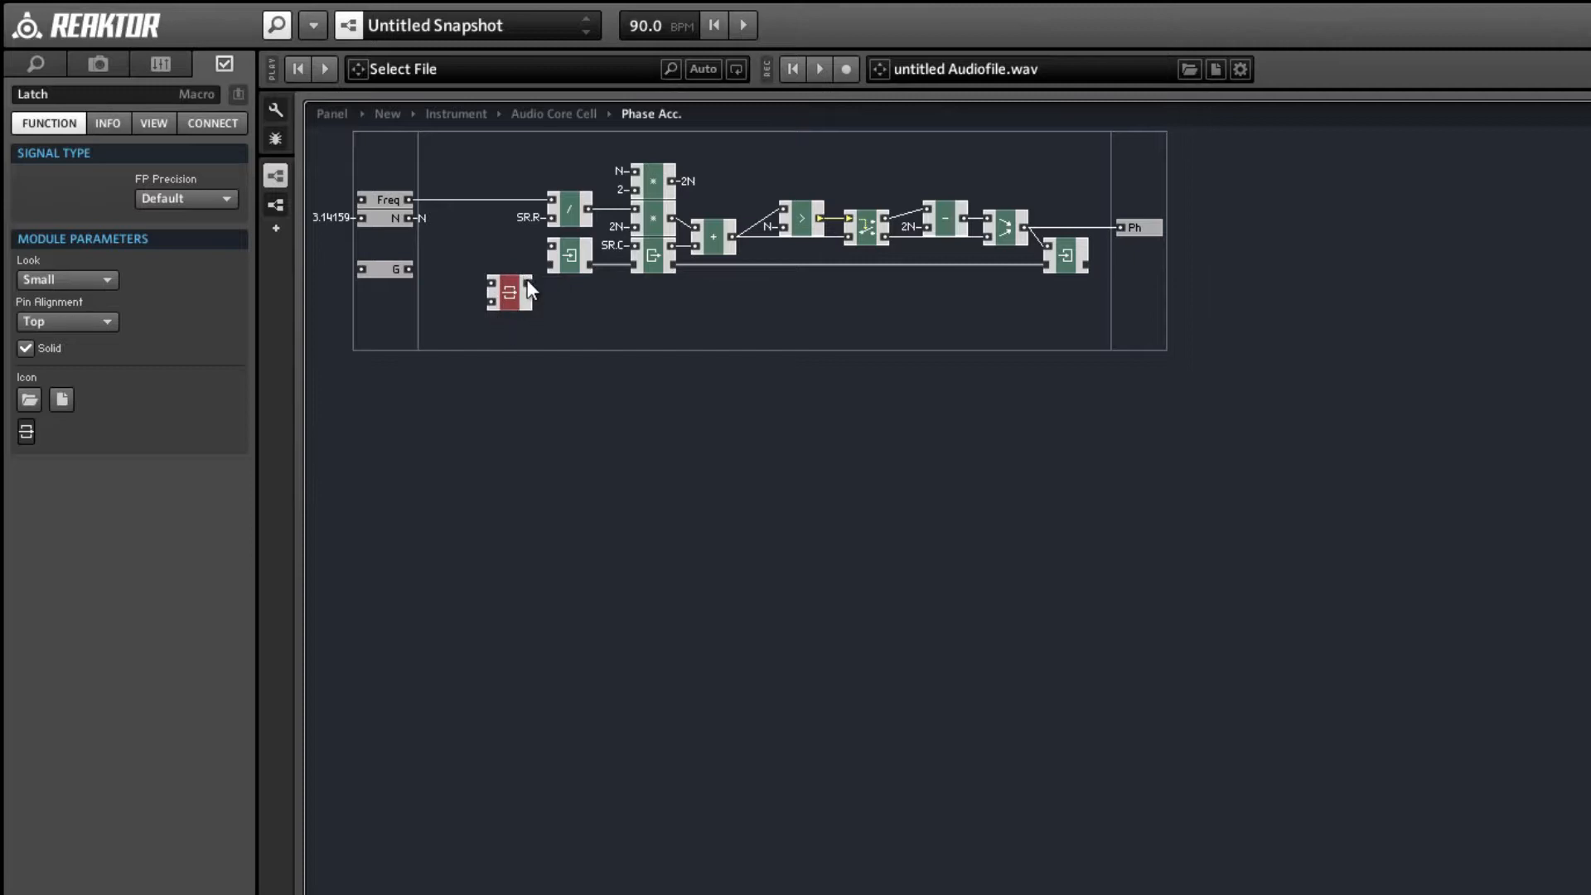
{"action": "left_click_drag", "start_coordinate": [528, 282], "coordinate": [505, 253]}
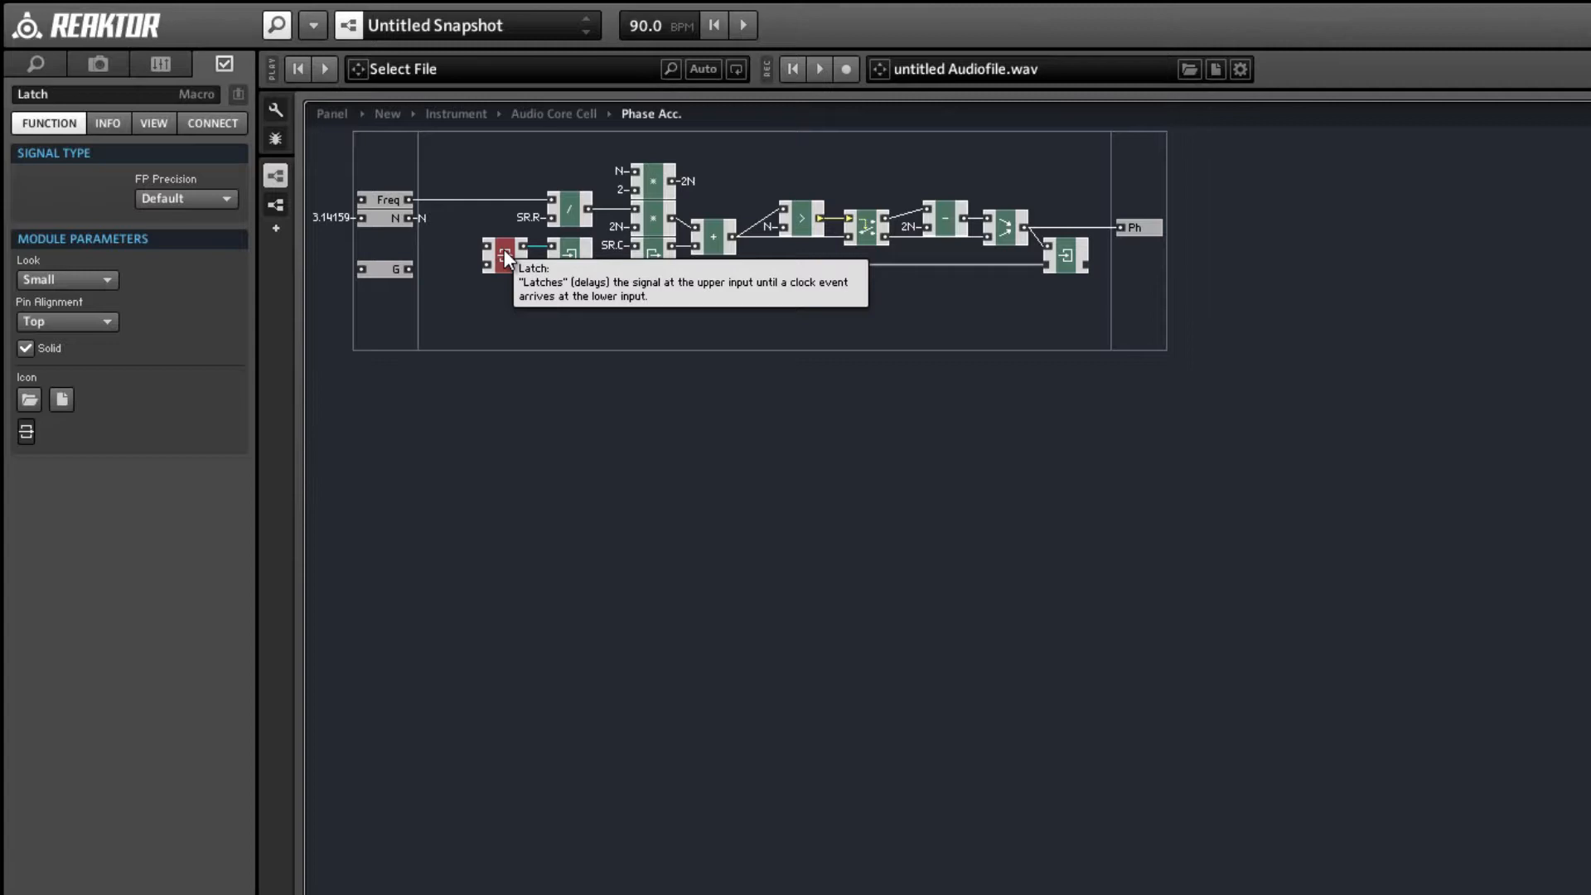
{"action": "left_click_drag", "start_coordinate": [496, 256], "coordinate": [501, 256]}
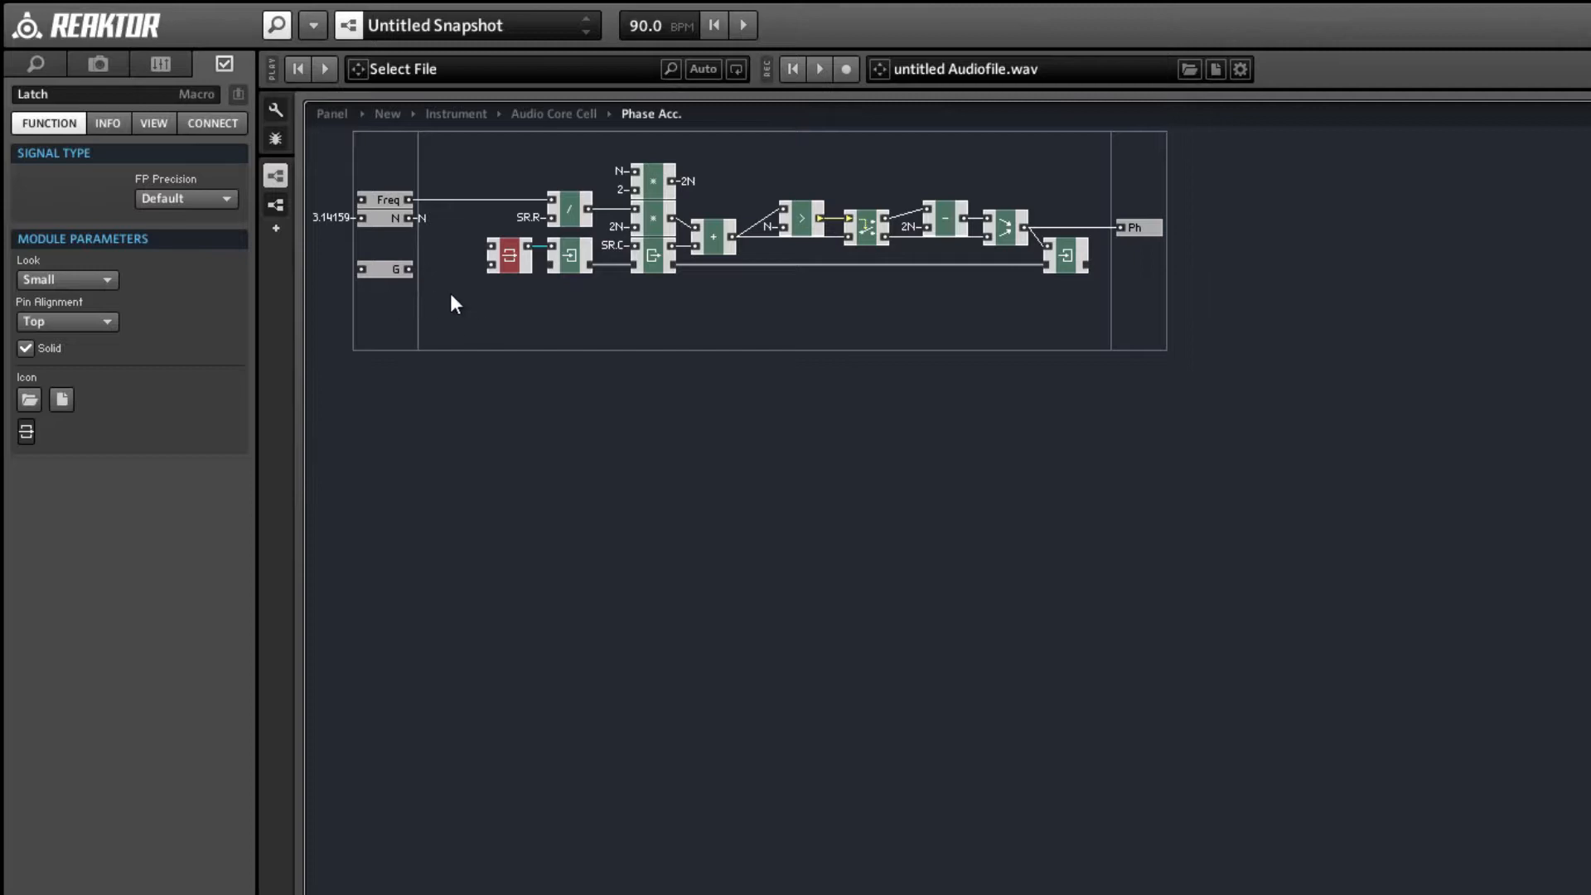
Add a Router flow module in the empty area below the new Write module.
{"action": "left_click", "coordinate": [495, 316]}
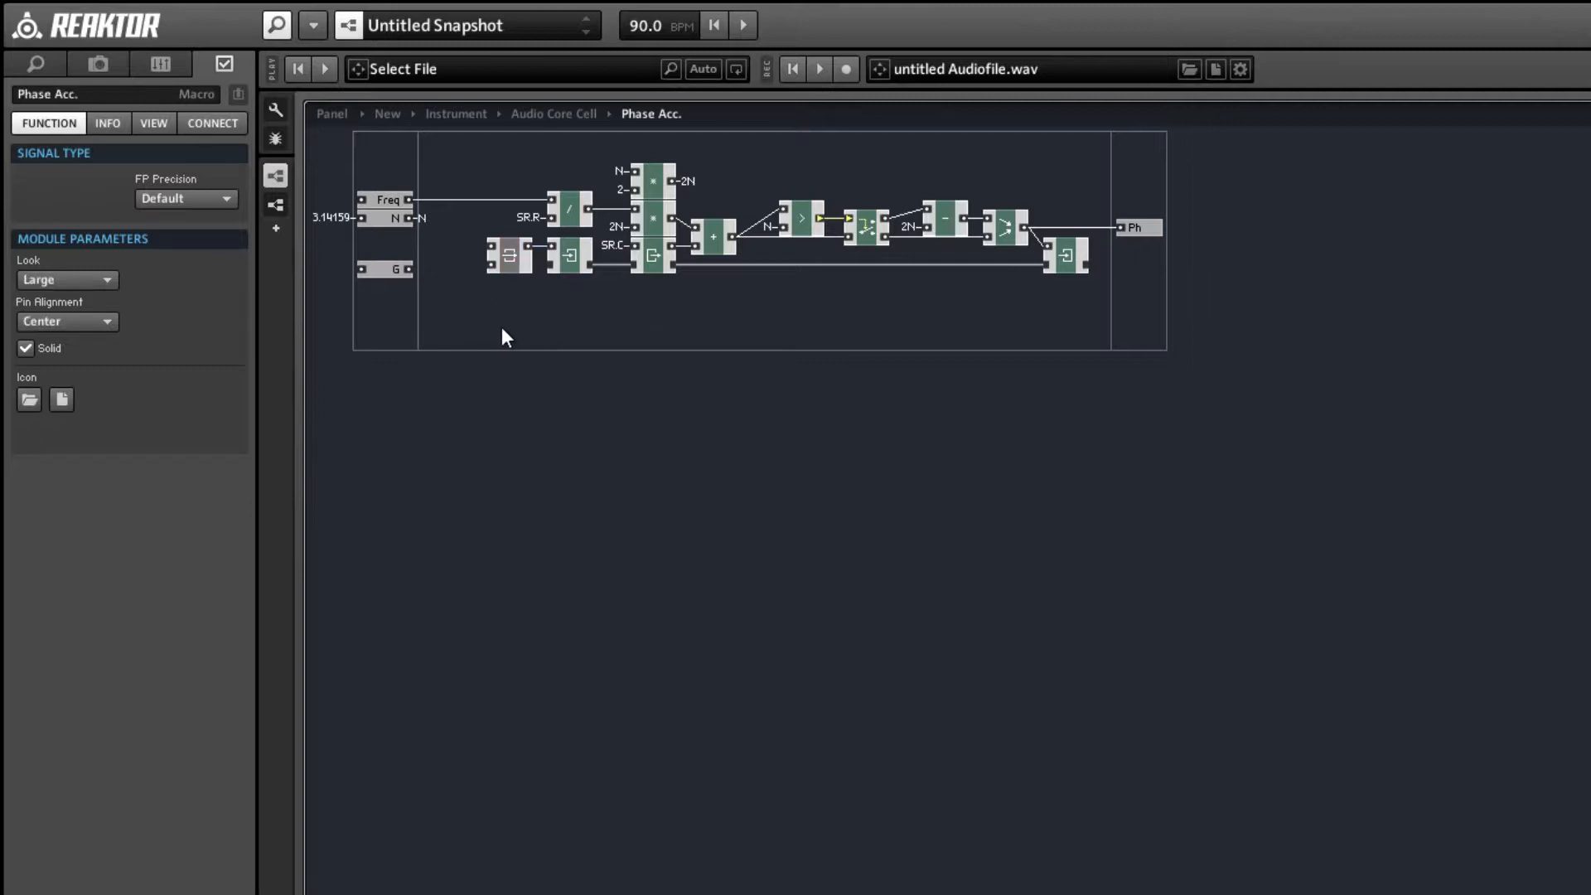
{"action": "right_click", "coordinate": [502, 330]}
{"action": "mouse_move", "coordinate": [549, 341]}
{"action": "mouse_move", "coordinate": [820, 378]}
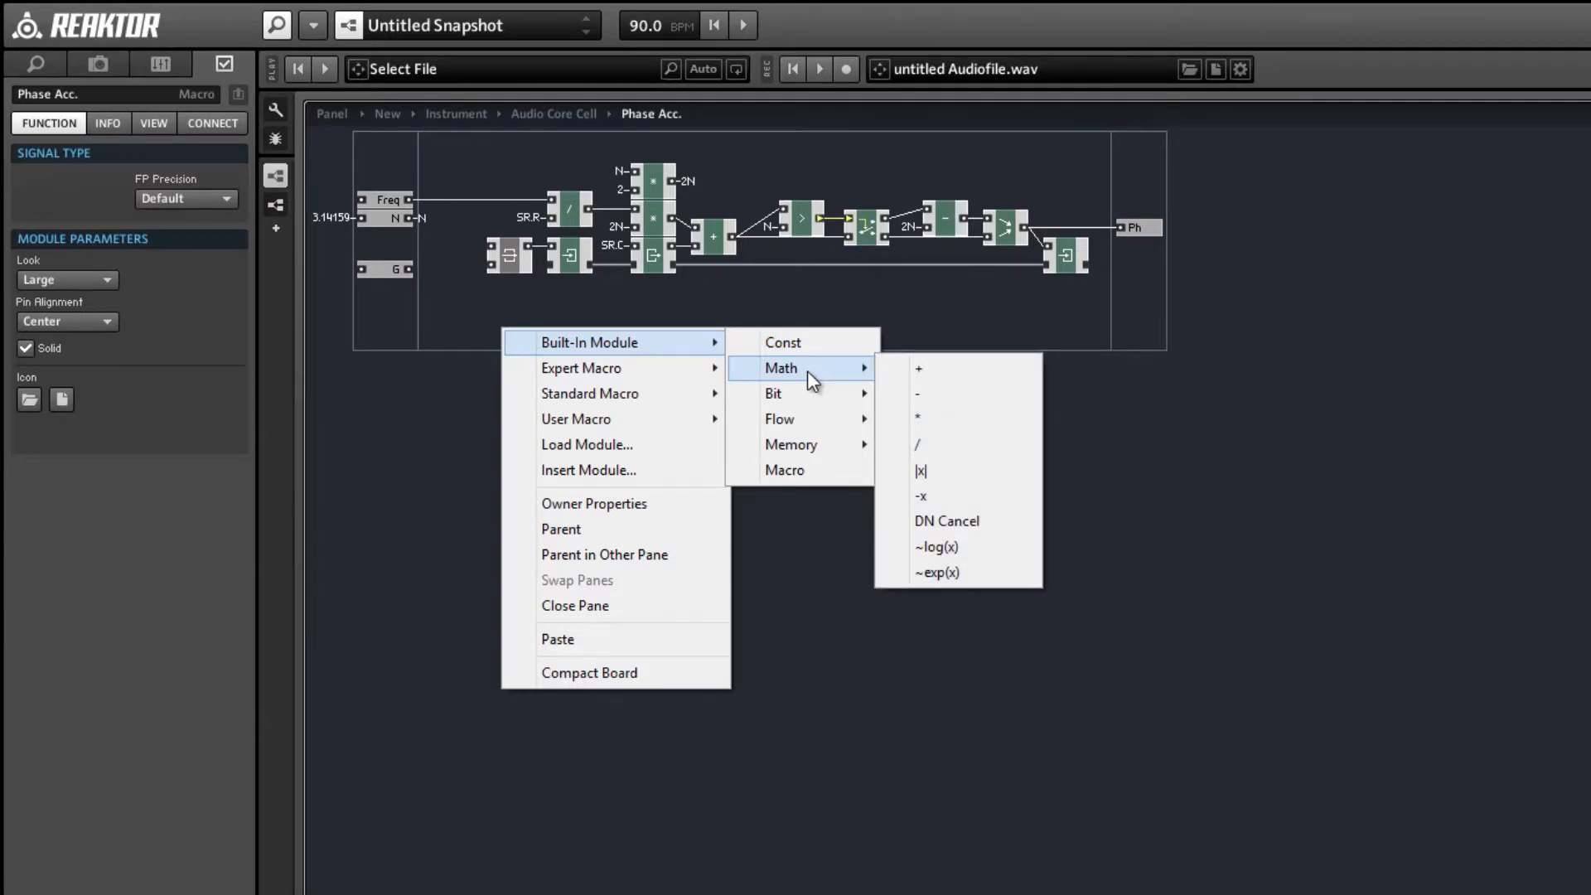
{"action": "mouse_move", "coordinate": [851, 447]}
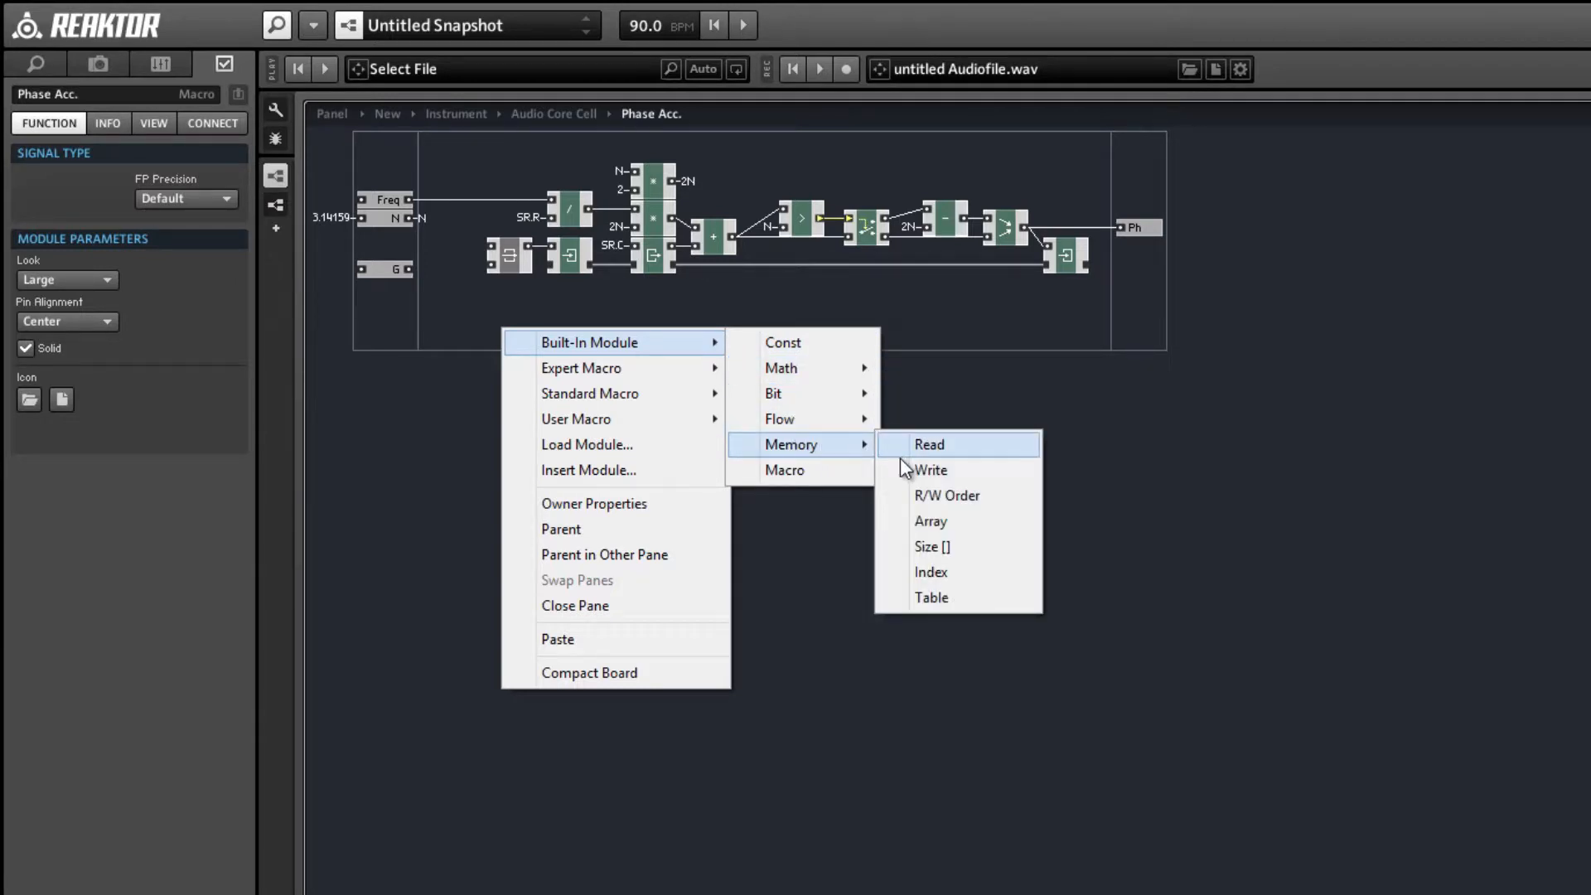
{"action": "mouse_move", "coordinate": [819, 420]}
{"action": "left_click", "coordinate": [932, 419]}
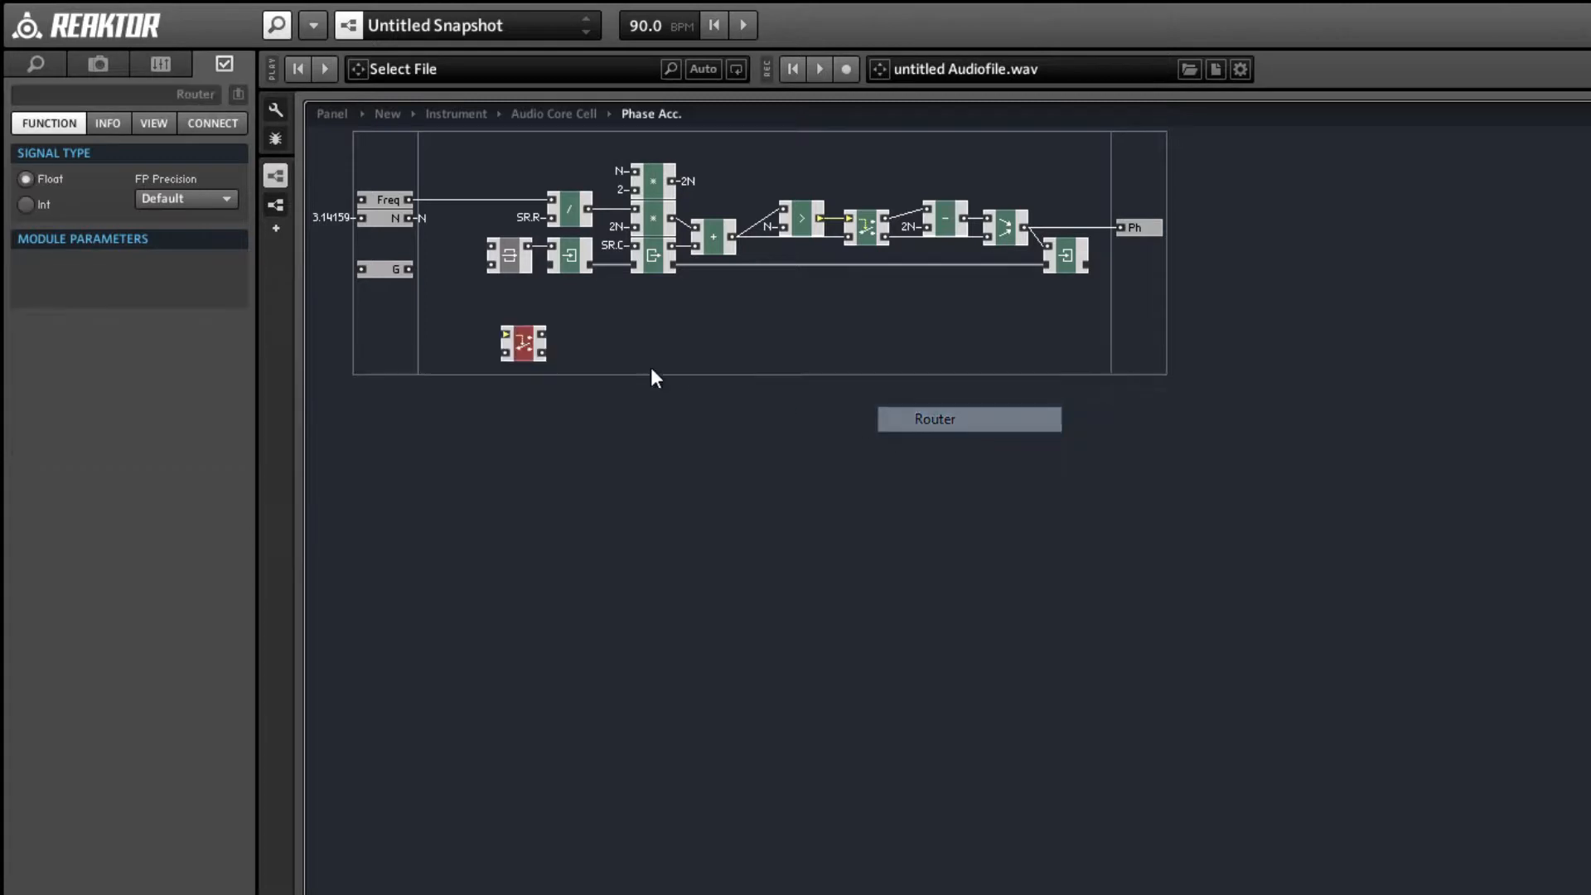
{"action": "left_click_drag", "start_coordinate": [523, 343], "coordinate": [596, 350]}
Add a Compare module beside the new Router and connect its output to the Router's control input.
{"action": "right_click", "coordinate": [486, 331]}
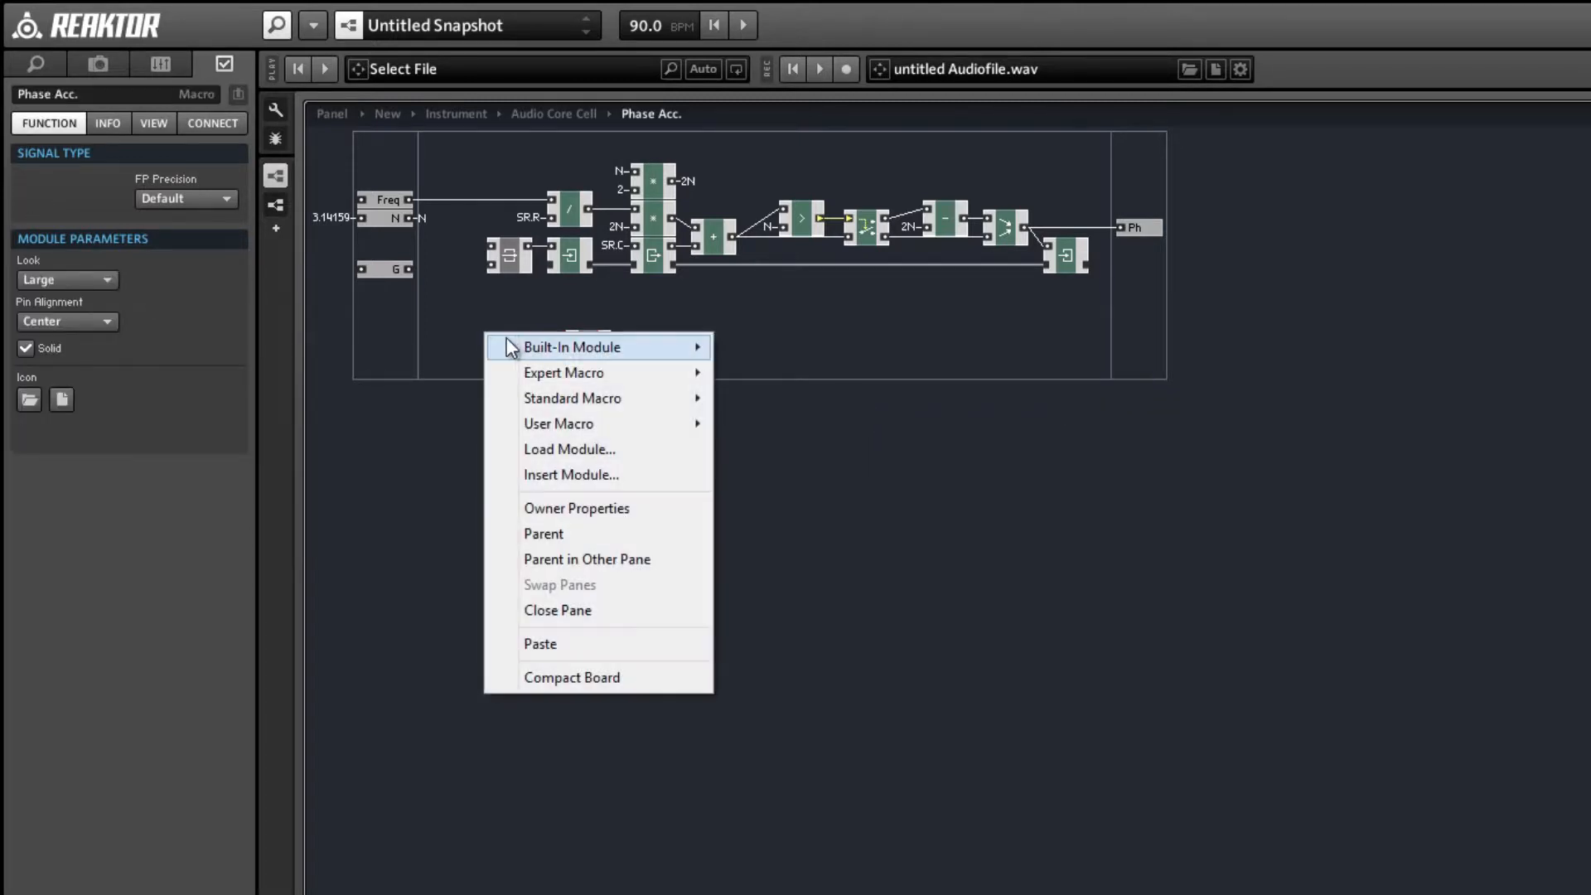
{"action": "mouse_move", "coordinate": [507, 347]}
{"action": "mouse_move", "coordinate": [819, 419]}
{"action": "left_click", "coordinate": [872, 448]}
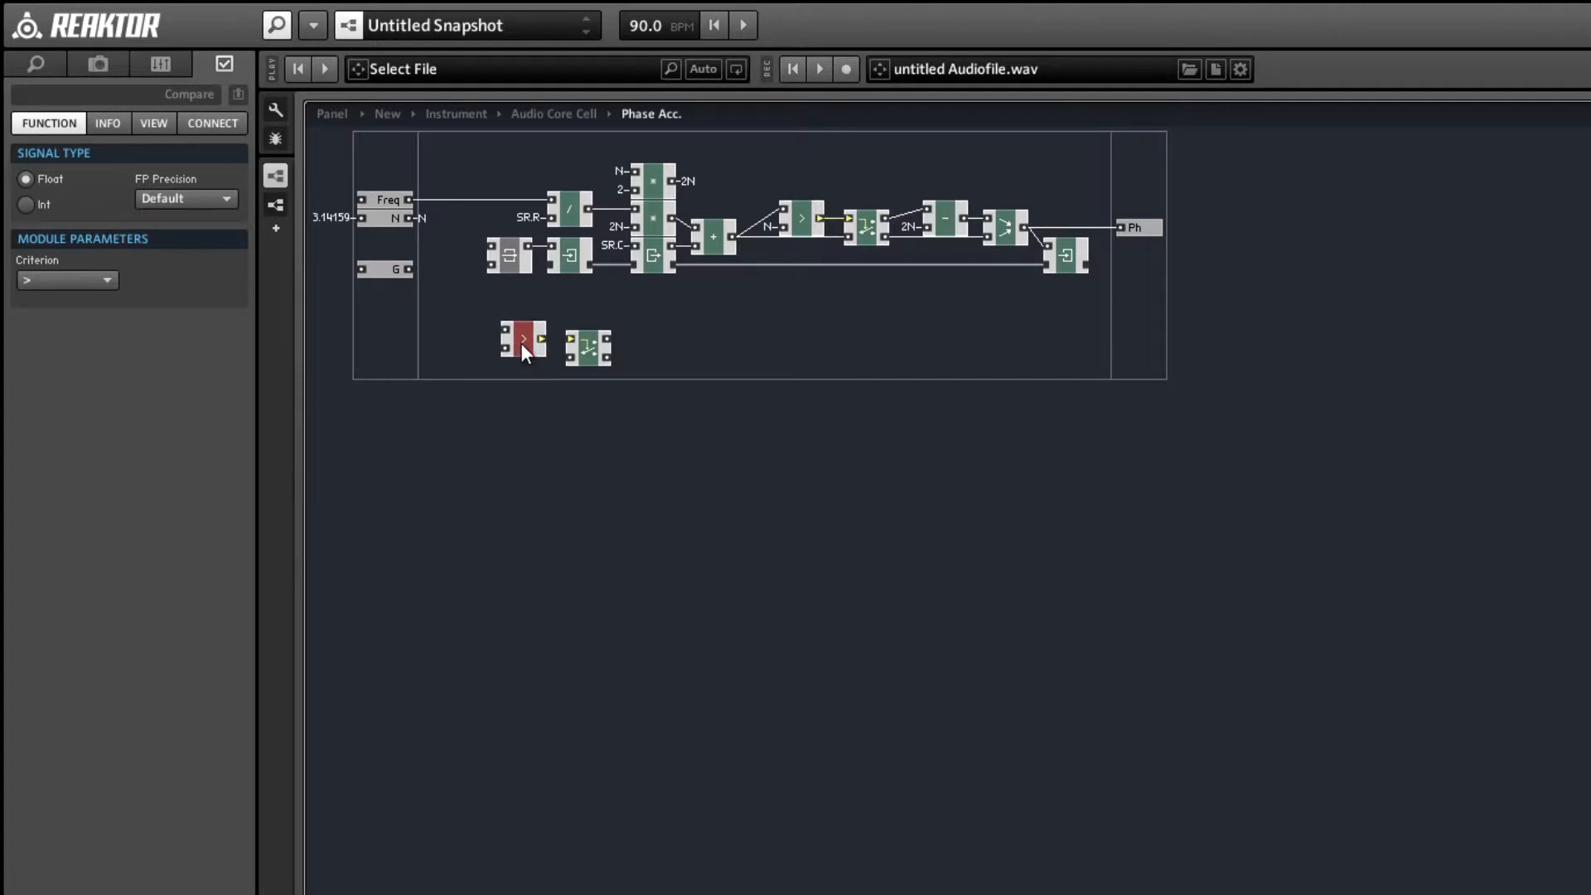
{"action": "left_click_drag", "start_coordinate": [540, 339], "coordinate": [567, 340]}
Connect G to the Compare's upper input and the Router's signal input, and the Router's upper output to the Latch's clock input.
{"action": "left_click", "coordinate": [386, 271]}
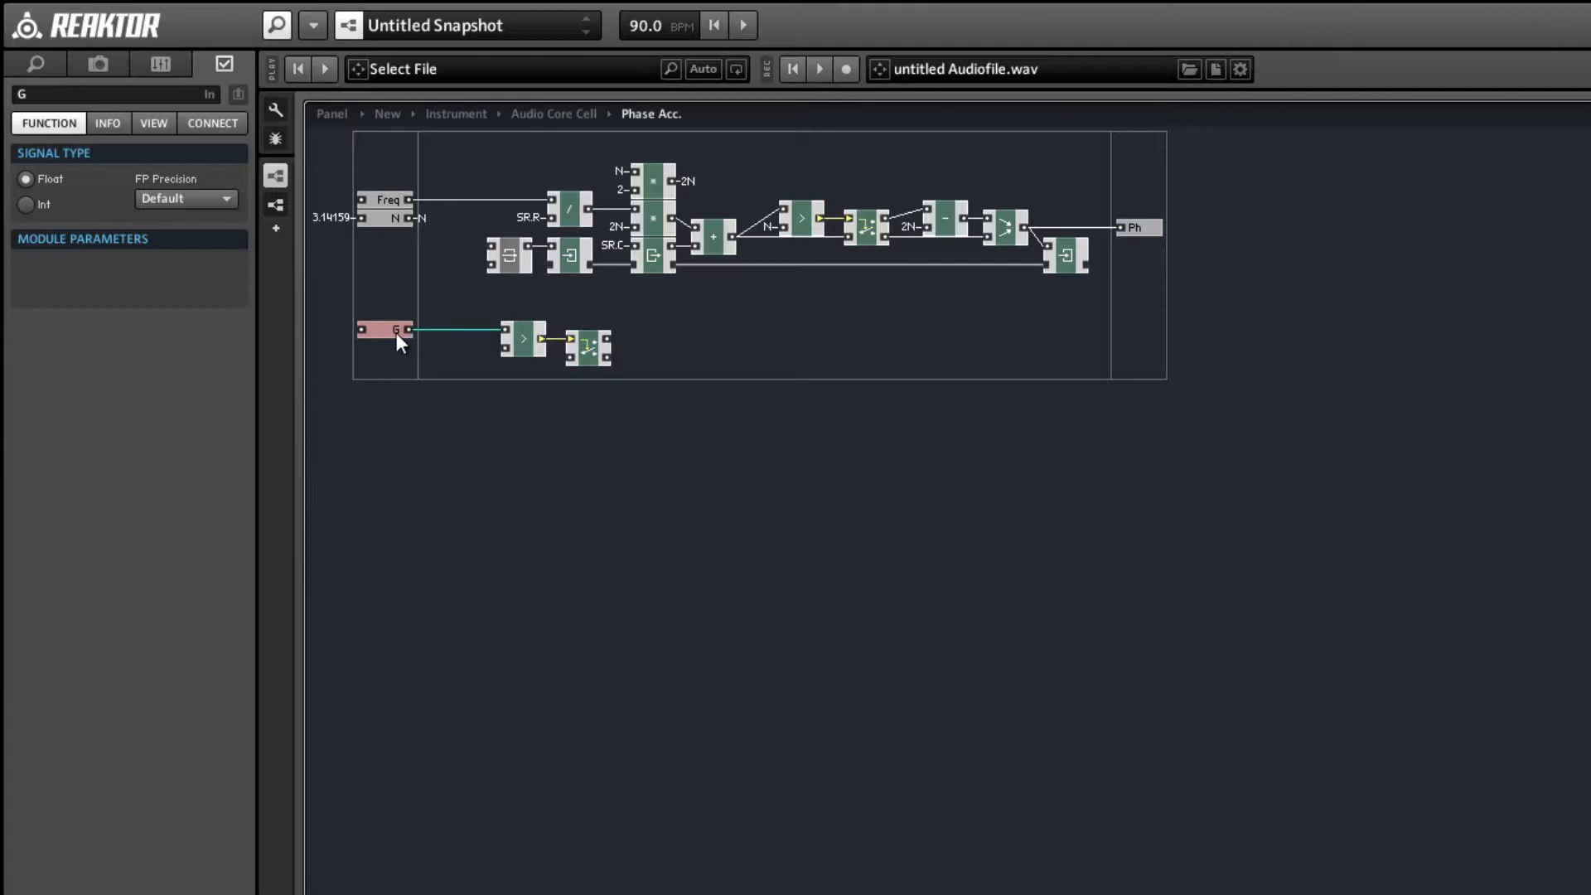
{"action": "left_click_drag", "start_coordinate": [559, 356], "coordinate": [556, 358]}
{"action": "left_click_drag", "start_coordinate": [390, 329], "coordinate": [487, 274]}
Move the G port, Compare and Router up into line before the Latch, with the remaining modules shifted along.
{"action": "mouse_move", "coordinate": [539, 336]}
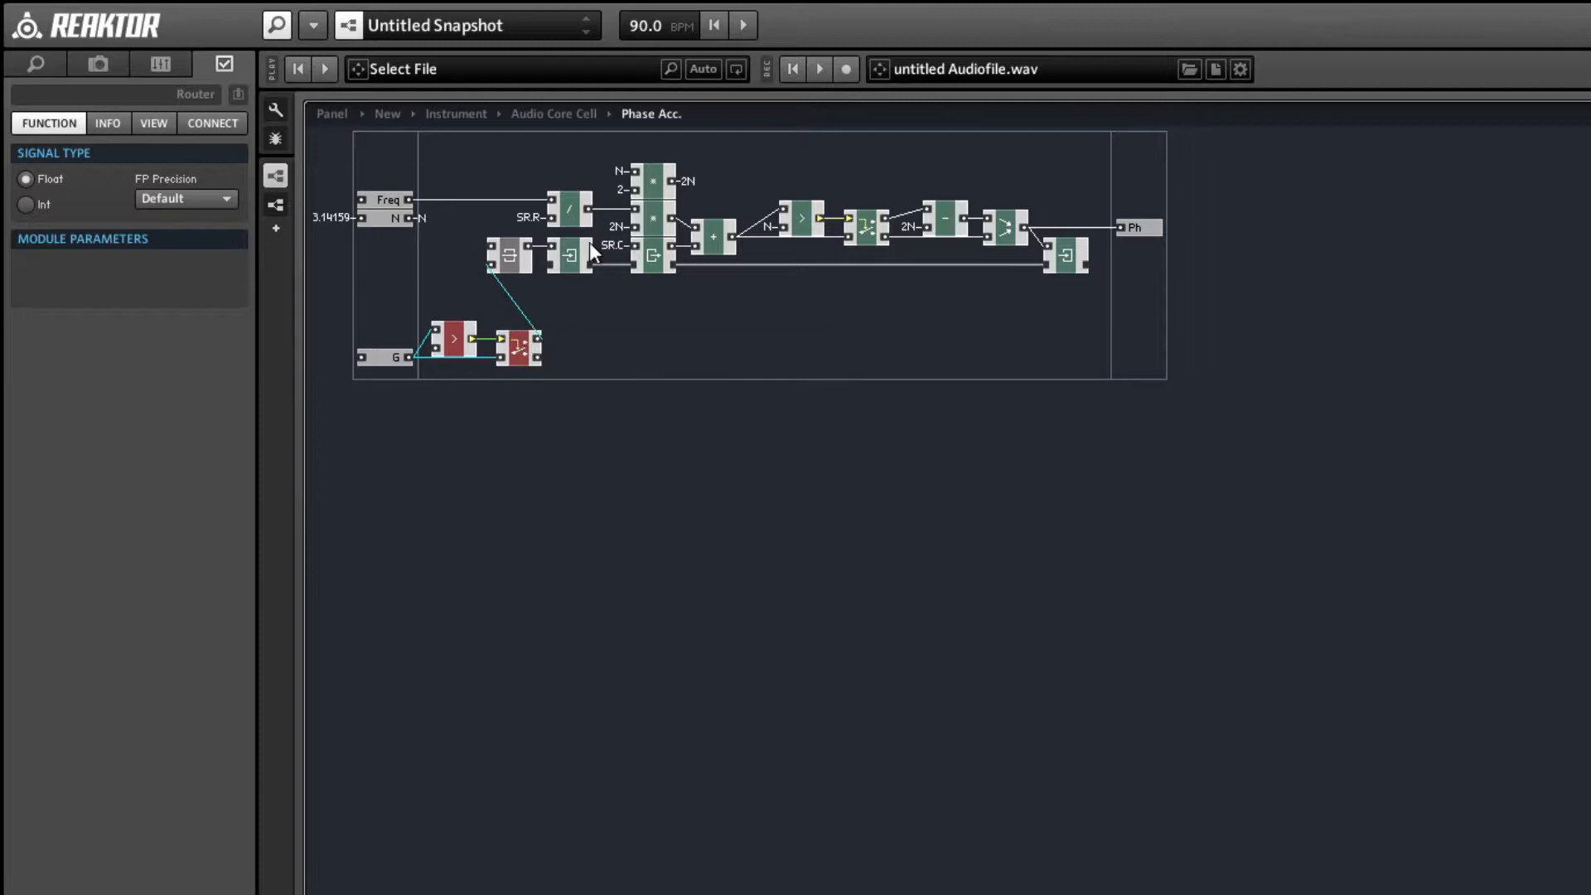
{"action": "left_click_drag", "start_coordinate": [309, 340], "coordinate": [461, 285]}
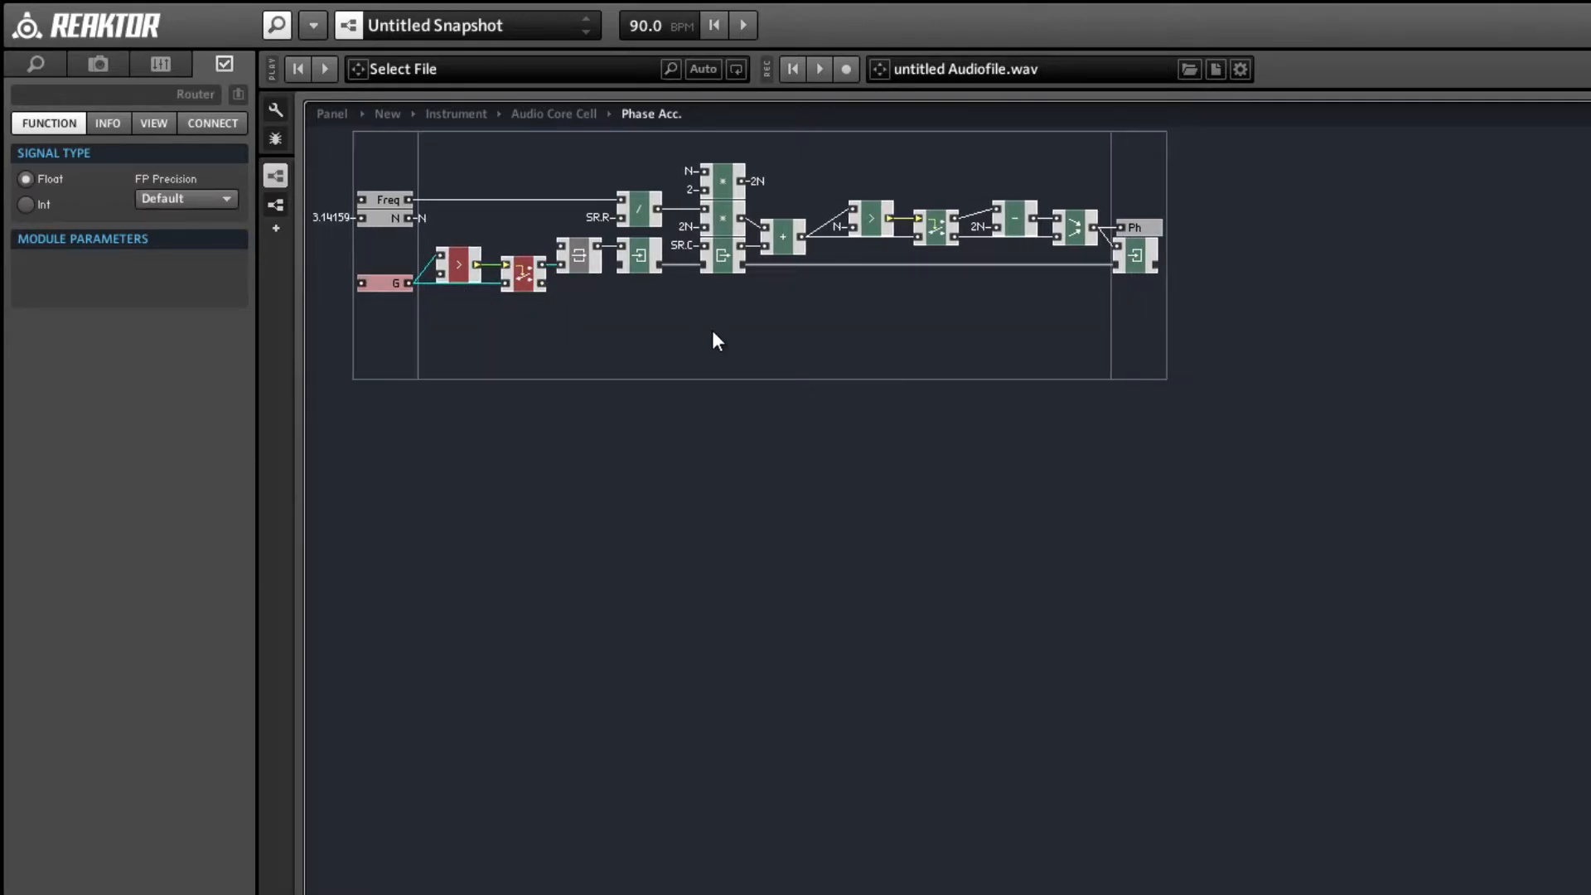
{"action": "left_click", "coordinate": [1194, 291]}
Return to the Instrument structure and align NotePitch and Exp with the Audio Core Cell's Freq input.
{"action": "double_click", "coordinate": [935, 311]}
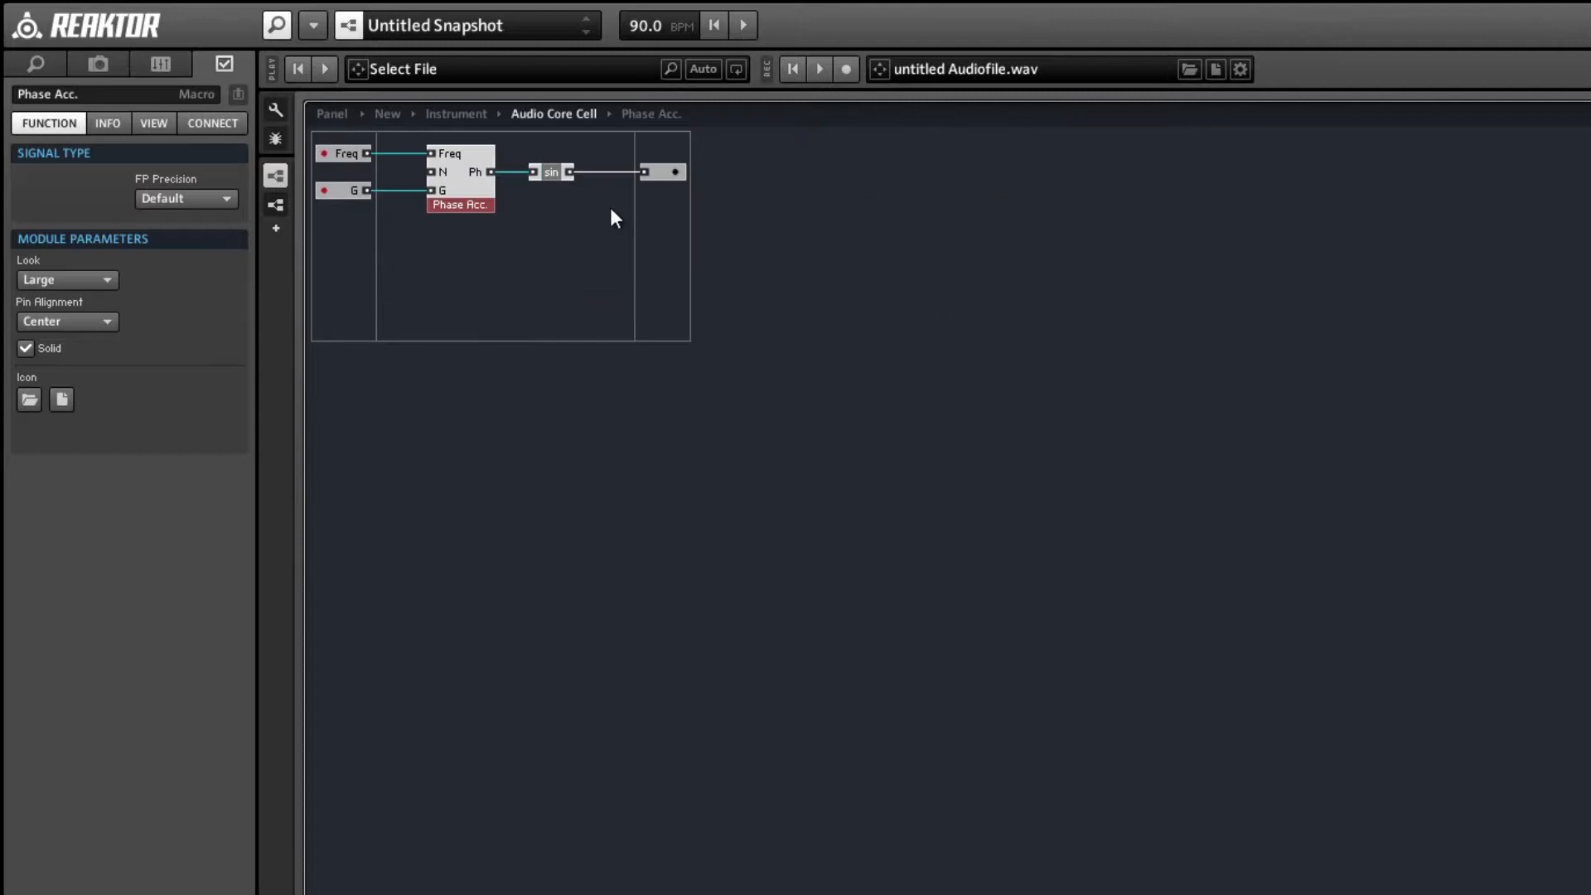
{"action": "double_click", "coordinate": [470, 176]}
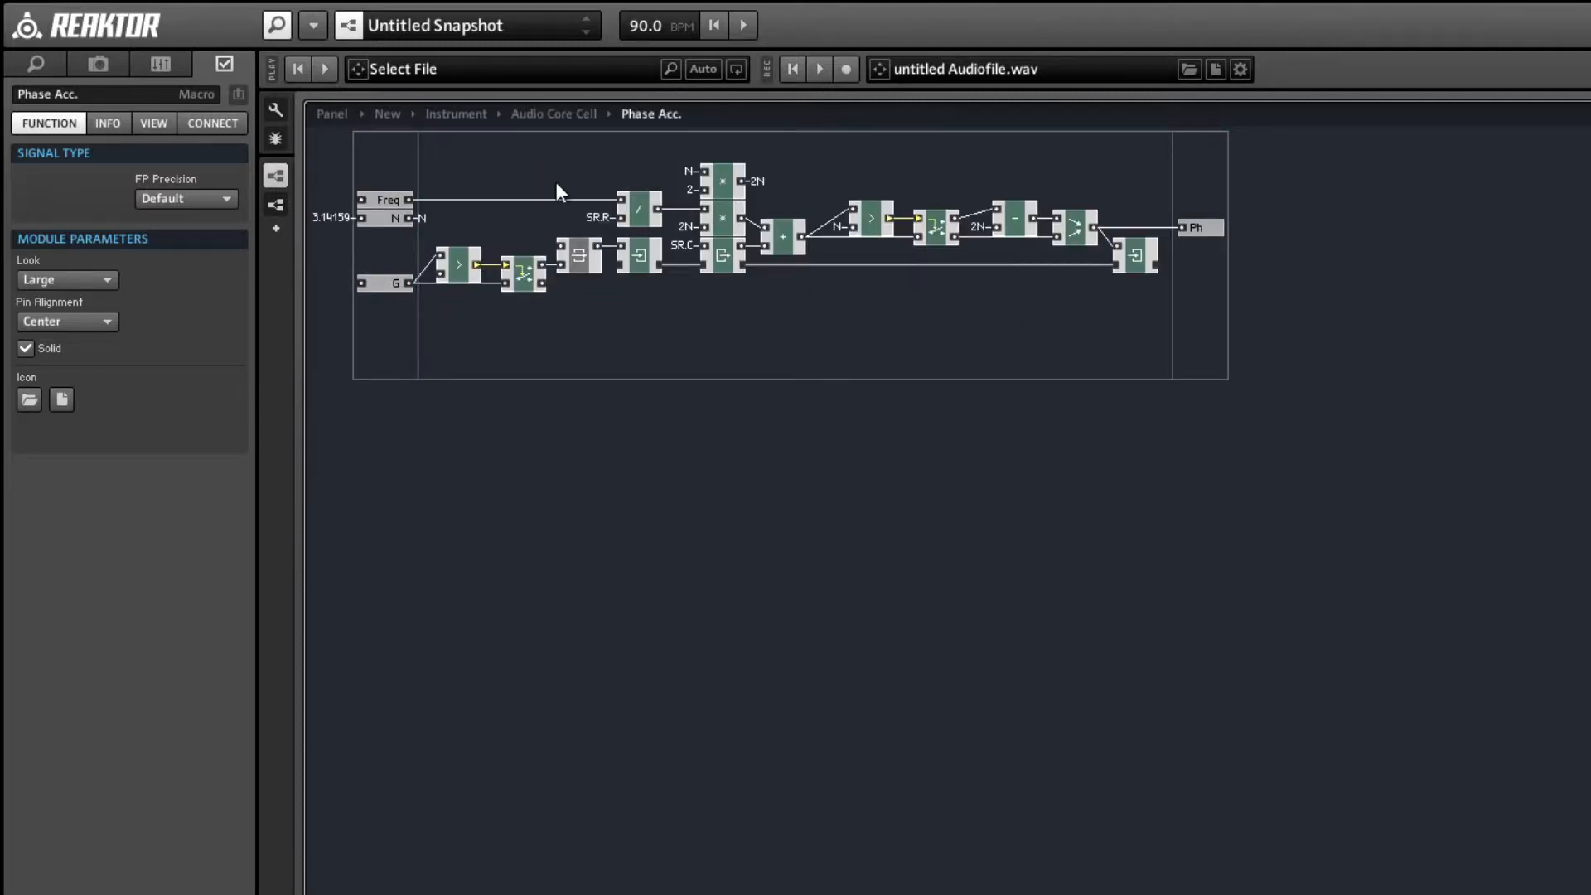
{"action": "double_click", "coordinate": [512, 173]}
{"action": "double_click", "coordinate": [526, 245]}
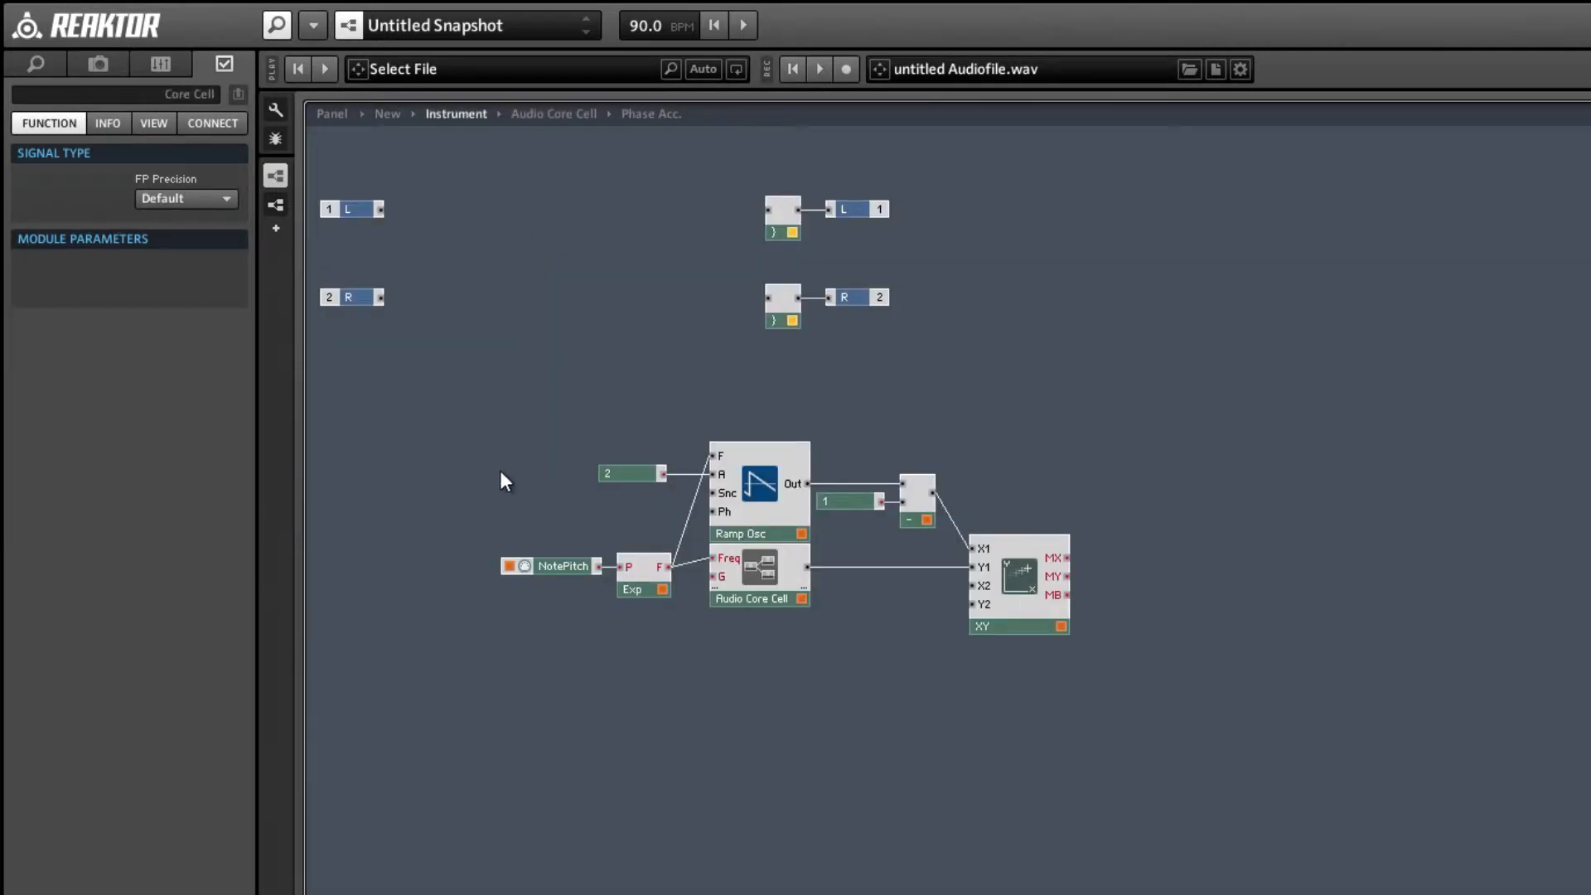
{"action": "left_click_drag", "start_coordinate": [524, 522], "coordinate": [645, 574]}
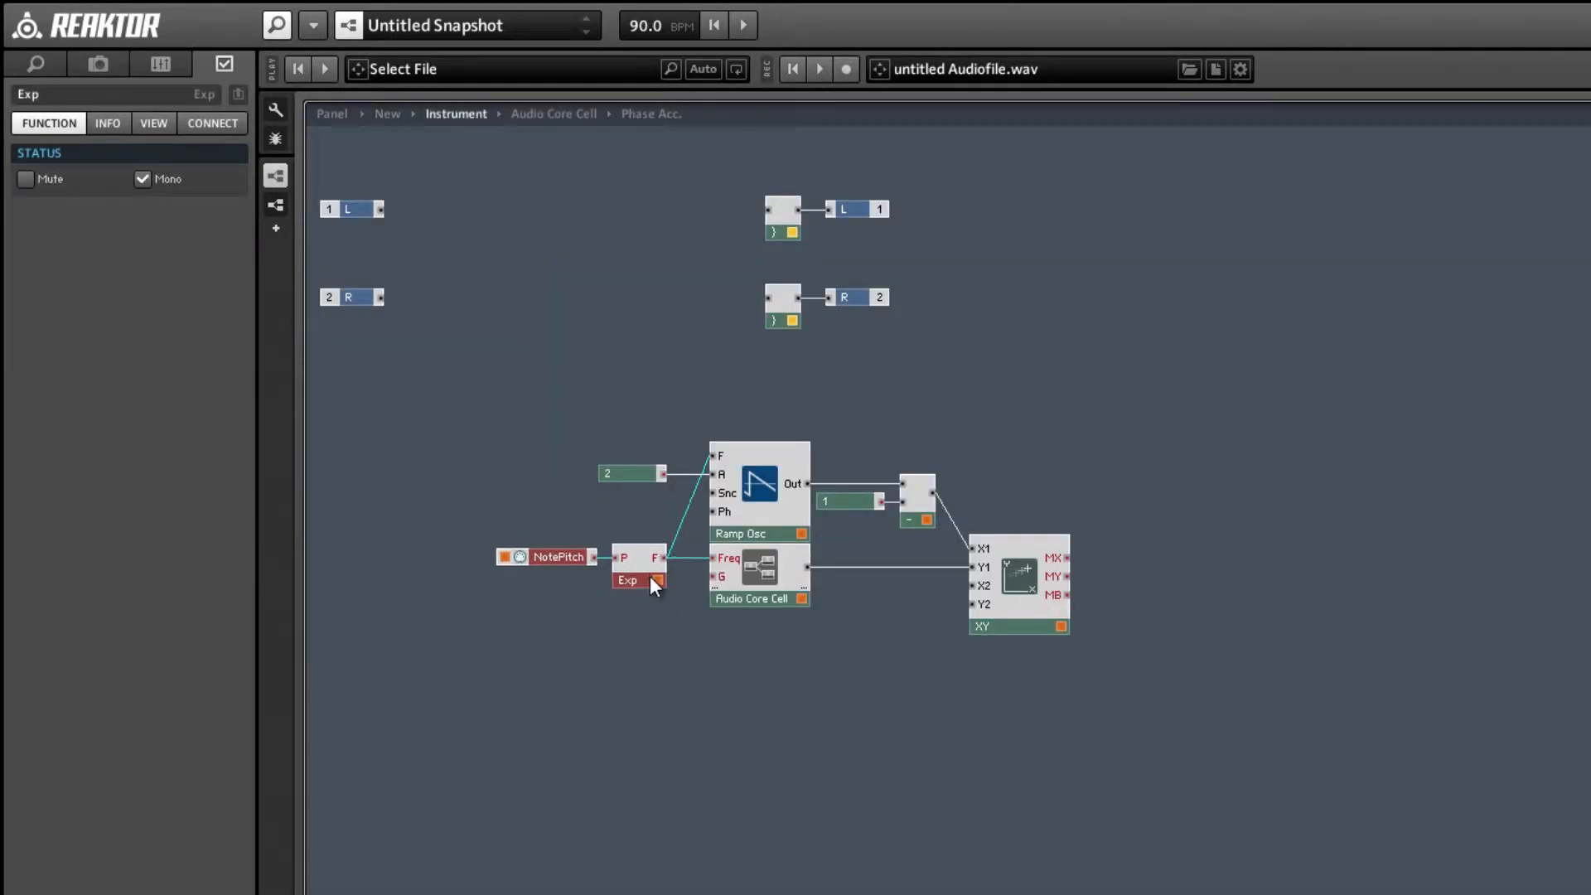
Add a MIDI Gate module and connect it to the Audio Core Cell's G input and the Ramp Osc's Snc input.
{"action": "right_click", "coordinate": [549, 600]}
{"action": "mouse_move", "coordinate": [580, 614]}
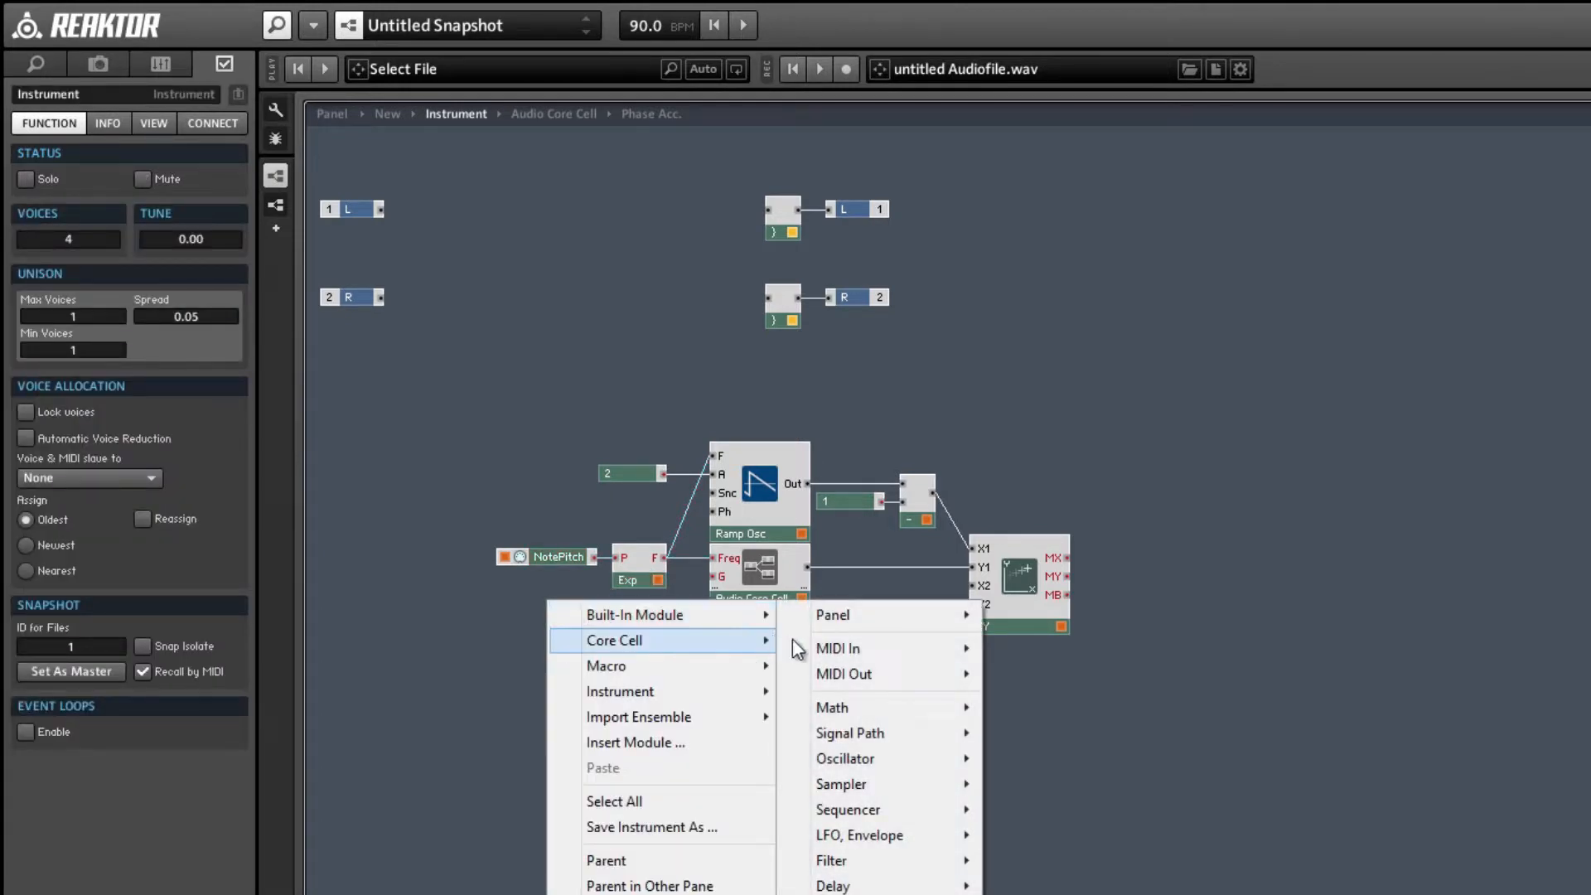
{"action": "mouse_move", "coordinate": [877, 652]}
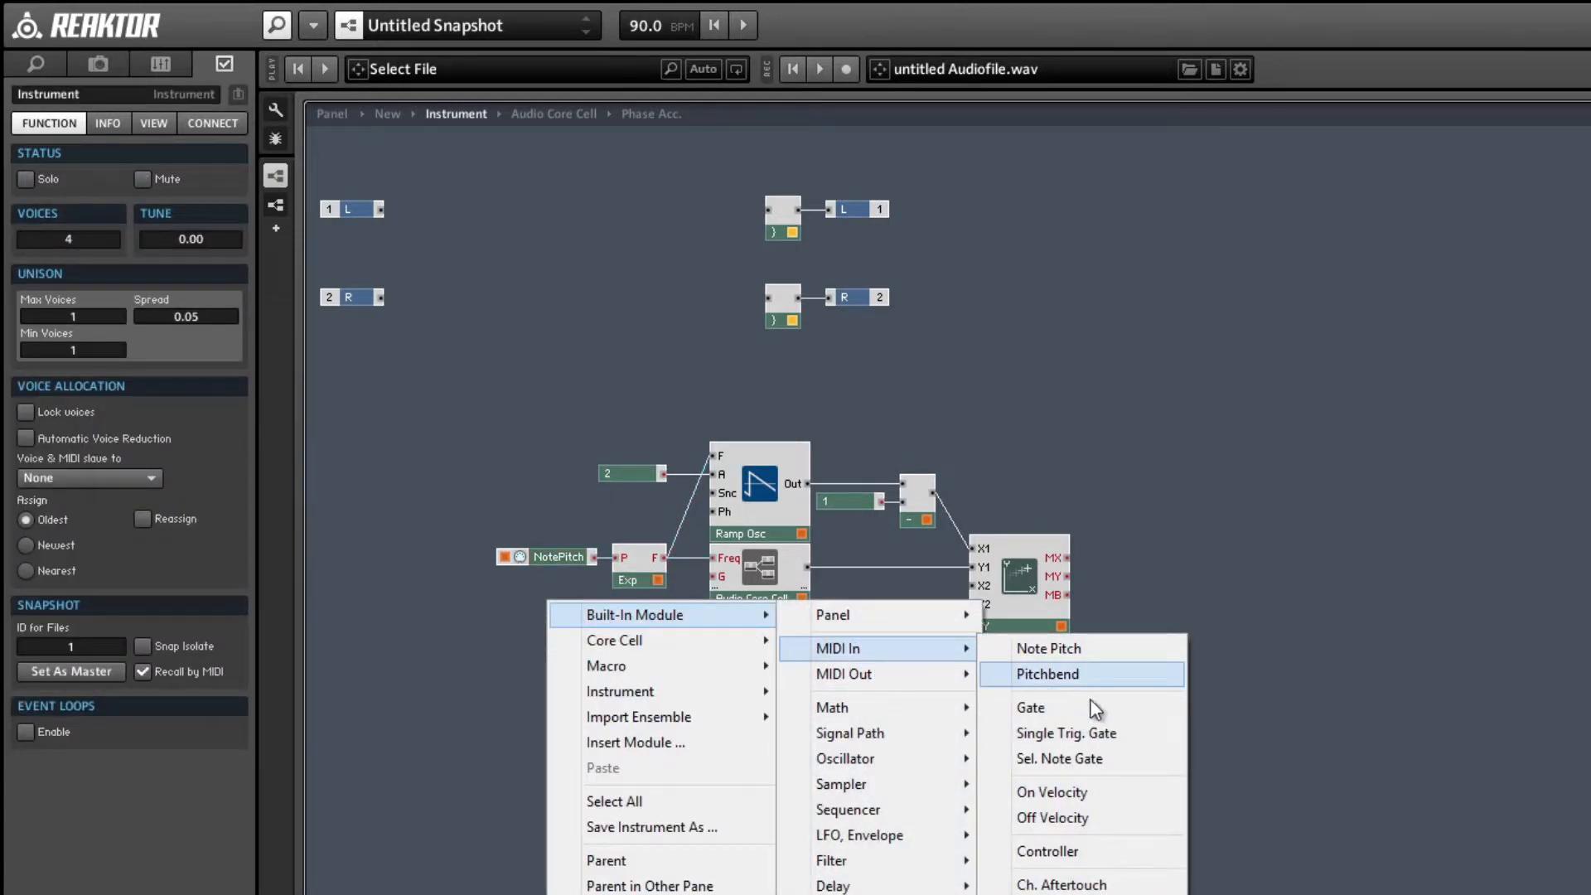
{"action": "left_click", "coordinate": [1036, 707]}
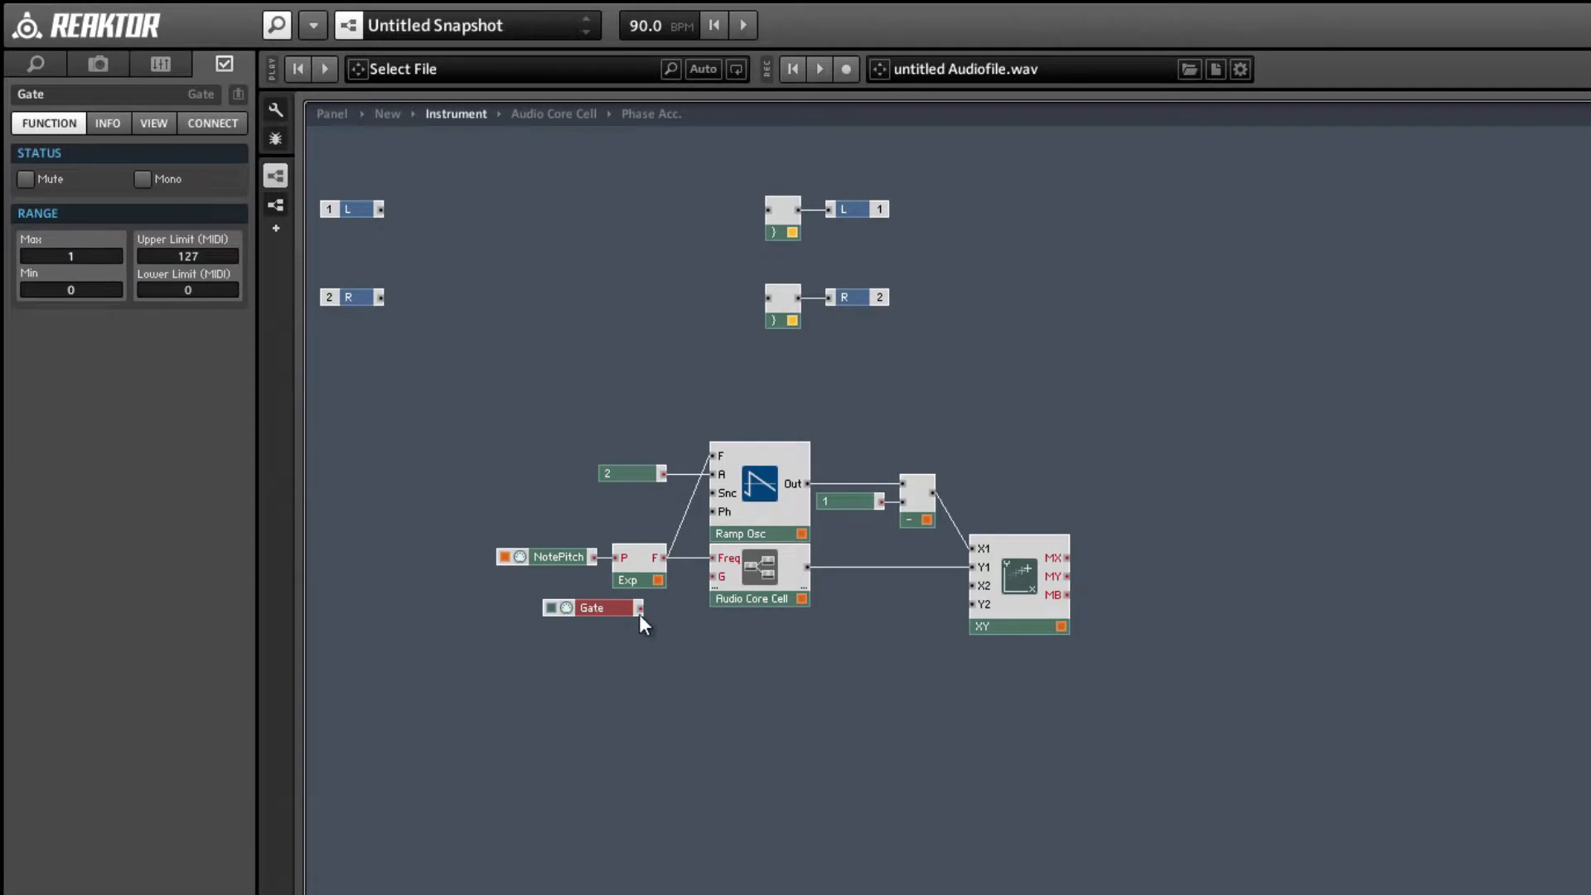
{"action": "left_click_drag", "start_coordinate": [639, 614], "coordinate": [711, 575]}
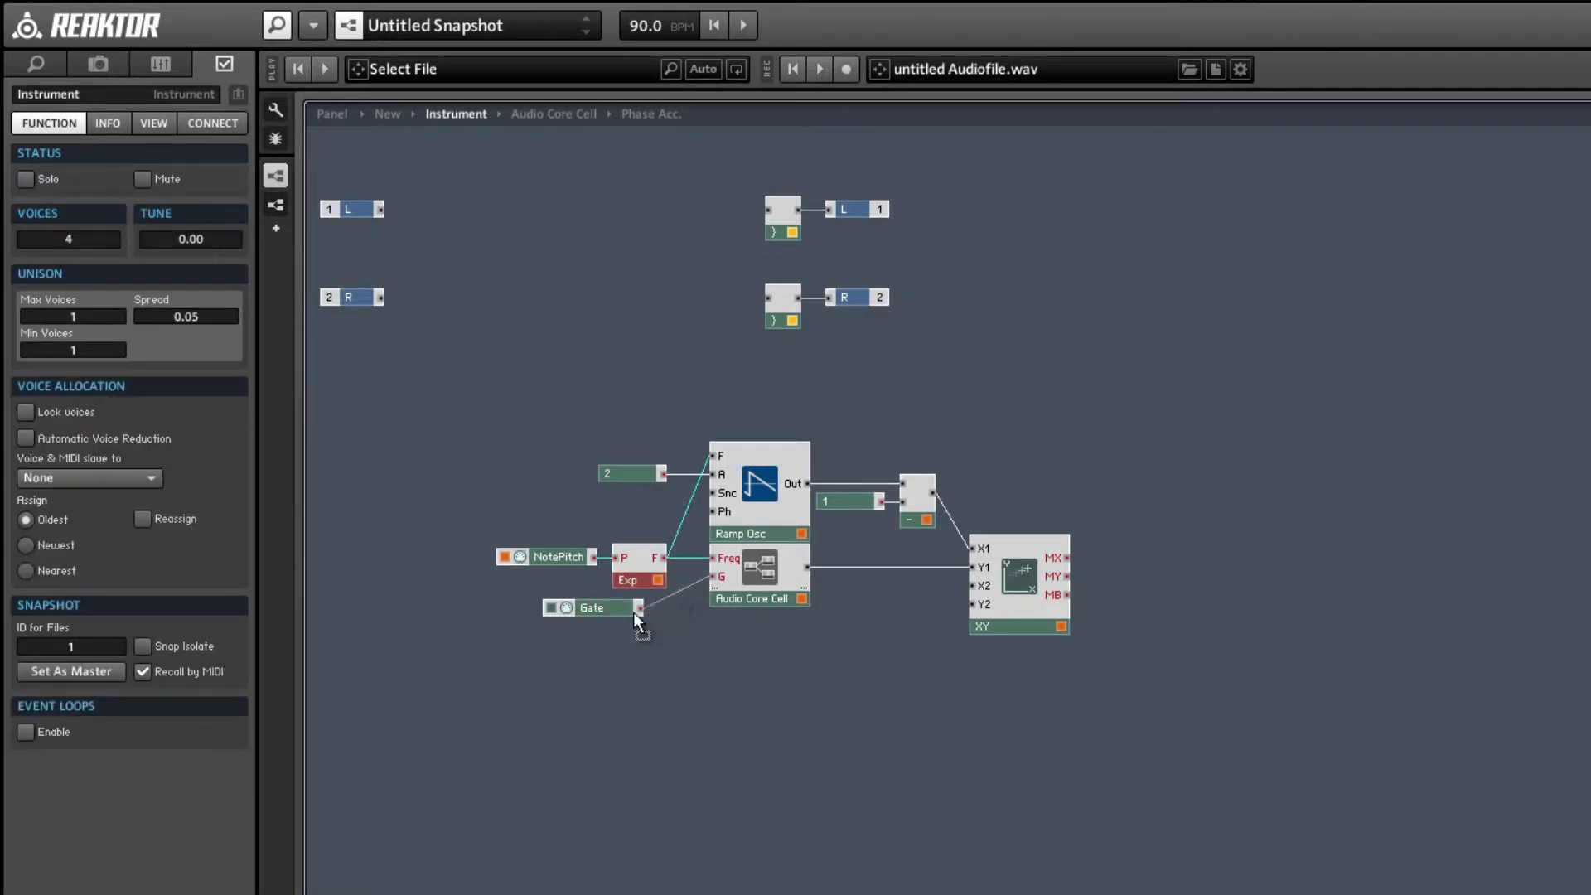
{"action": "left_click_drag", "start_coordinate": [639, 611], "coordinate": [710, 494]}
Place the Gate module directly beneath NotePitch and make it monophonic.
{"action": "left_click_drag", "start_coordinate": [581, 595], "coordinate": [522, 573]}
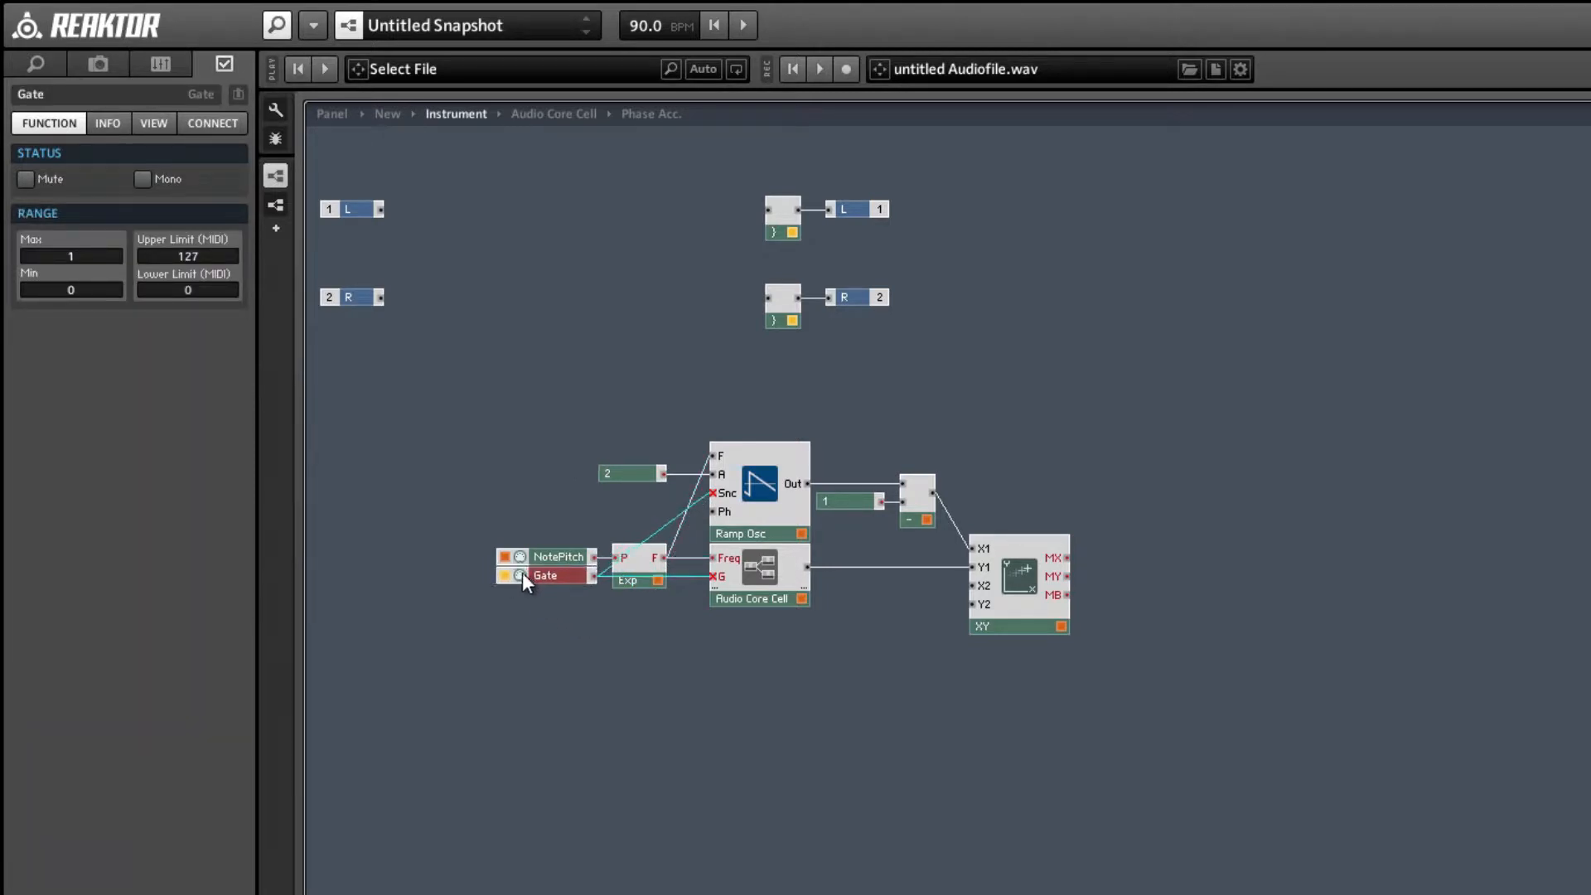
{"action": "right_click", "coordinate": [526, 573]}
{"action": "left_click", "coordinate": [542, 591]}
Check the oscillator's waveform on the instrument panel and go back into the Phase Acc. macro.
{"action": "left_click", "coordinate": [352, 115]}
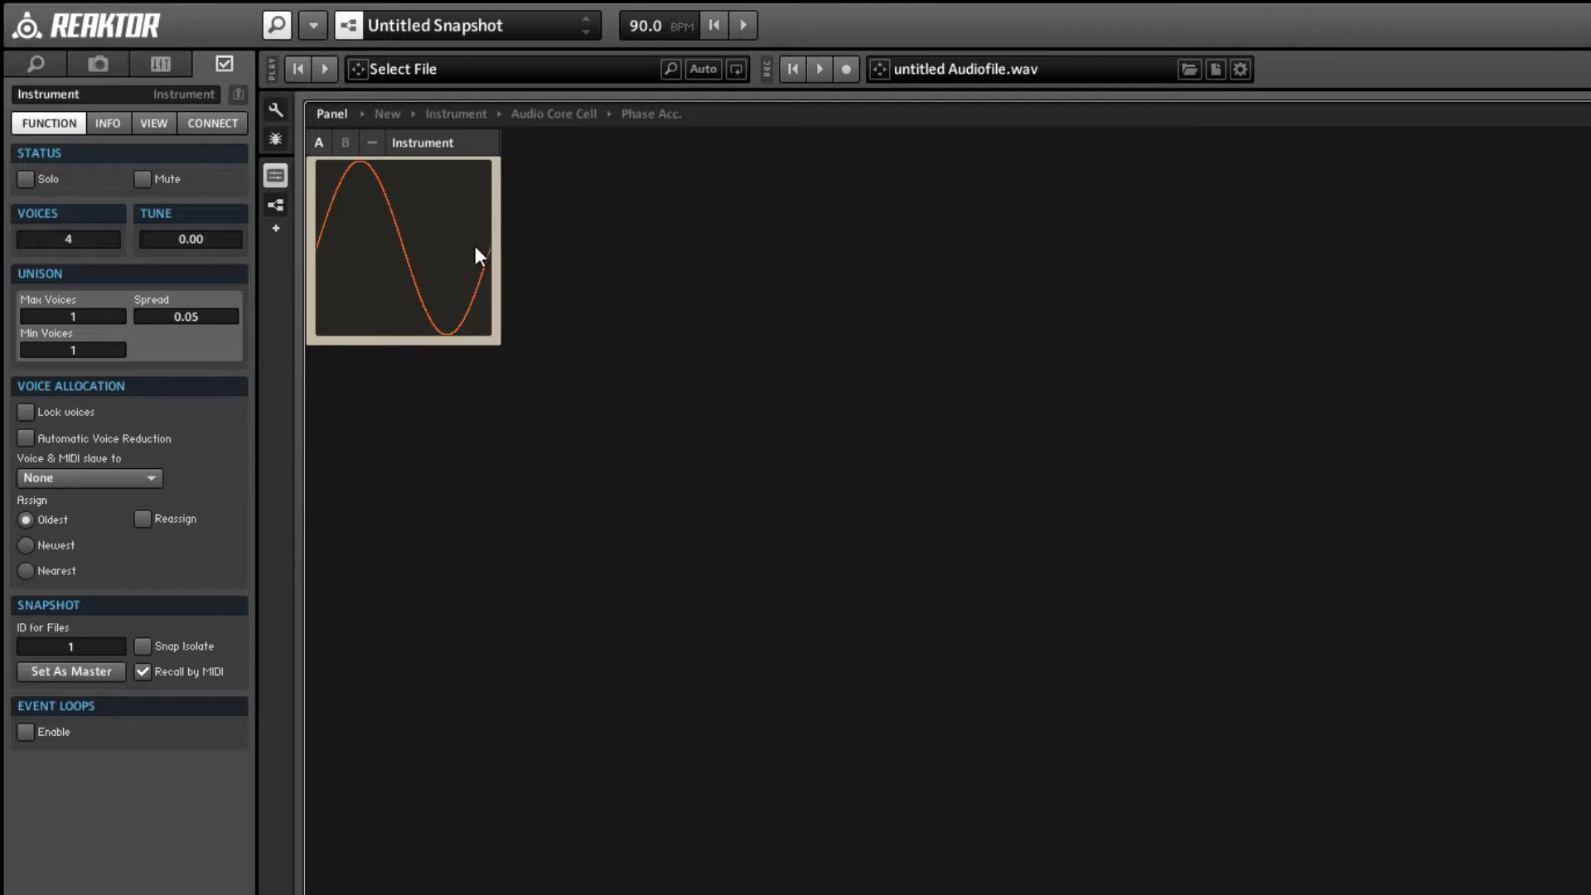
{"action": "double_click", "coordinate": [495, 243]}
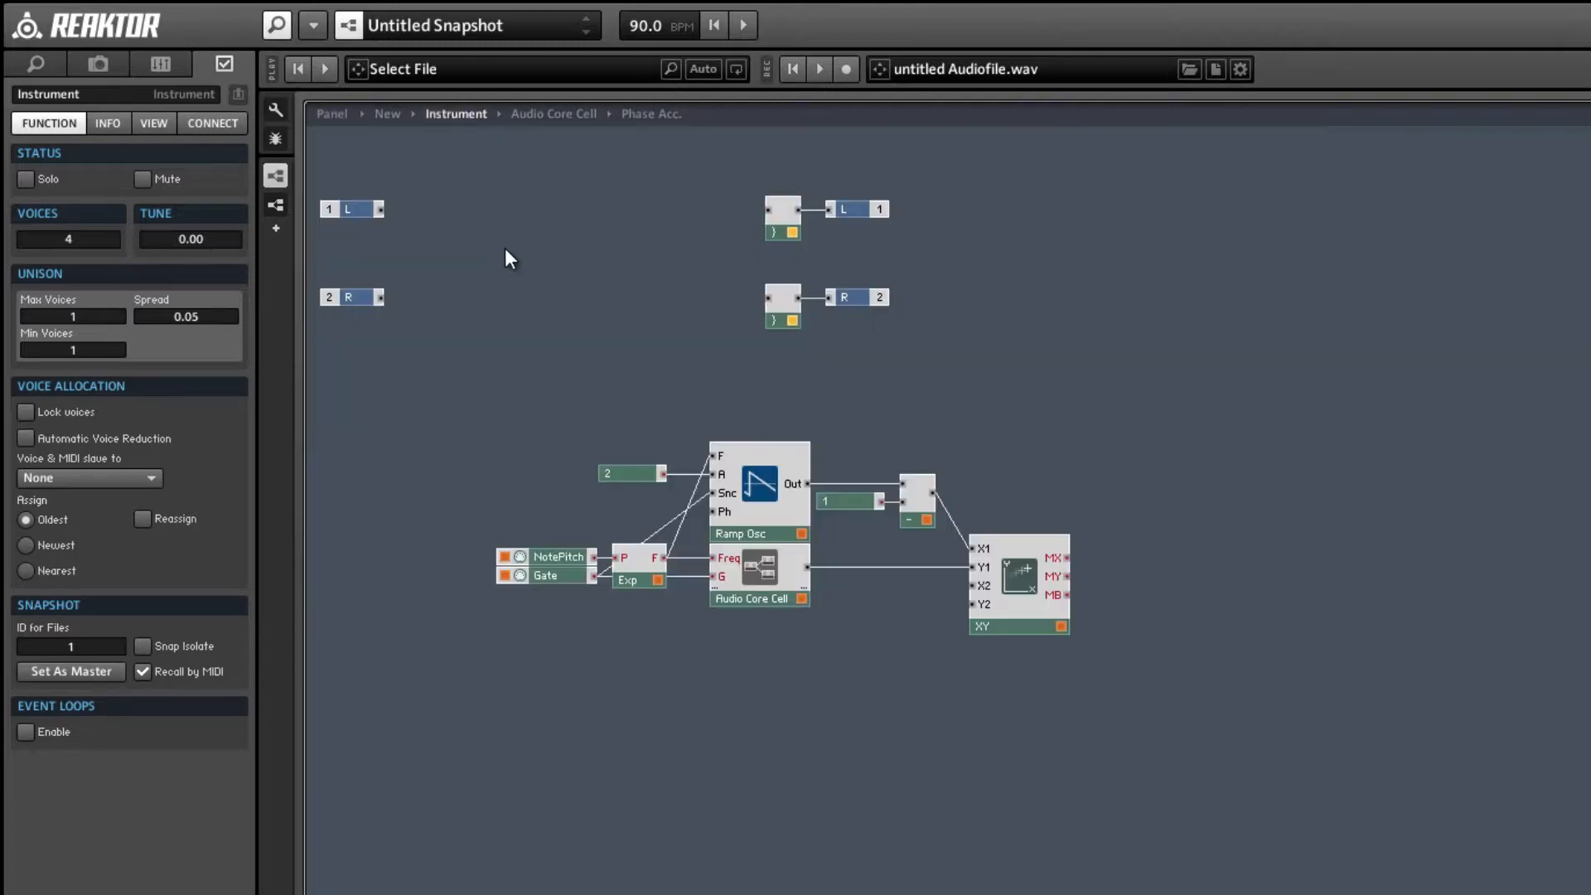
{"action": "double_click", "coordinate": [763, 567]}
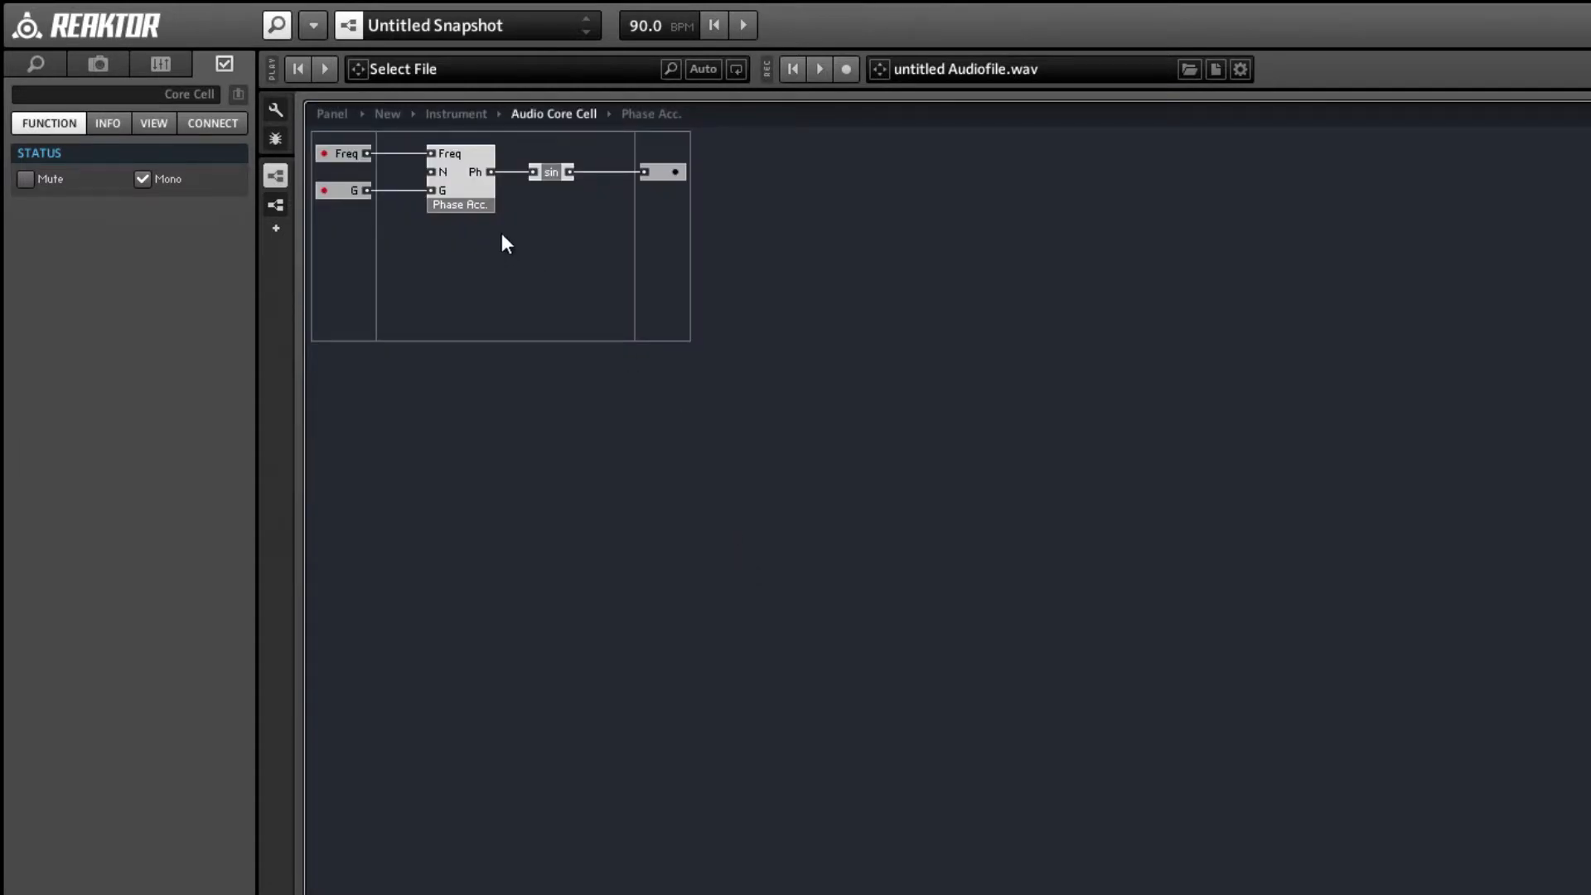
{"action": "double_click", "coordinate": [474, 191]}
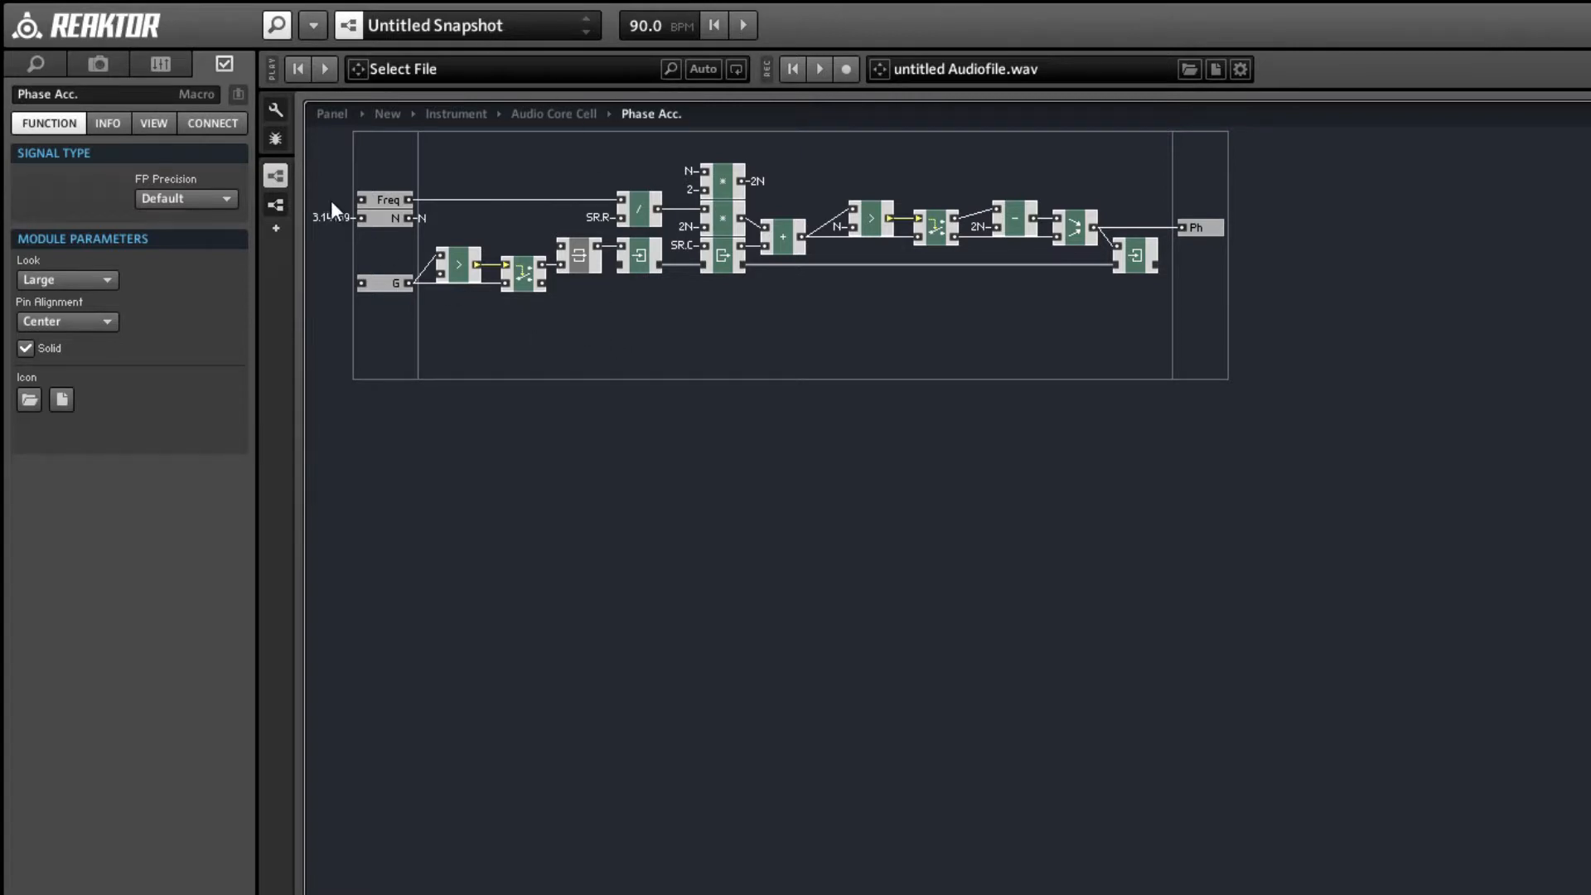
Move the N port directly above G and shift all internal modules slightly farther from the input ports.
{"action": "left_click_drag", "start_coordinate": [379, 218], "coordinate": [387, 266]}
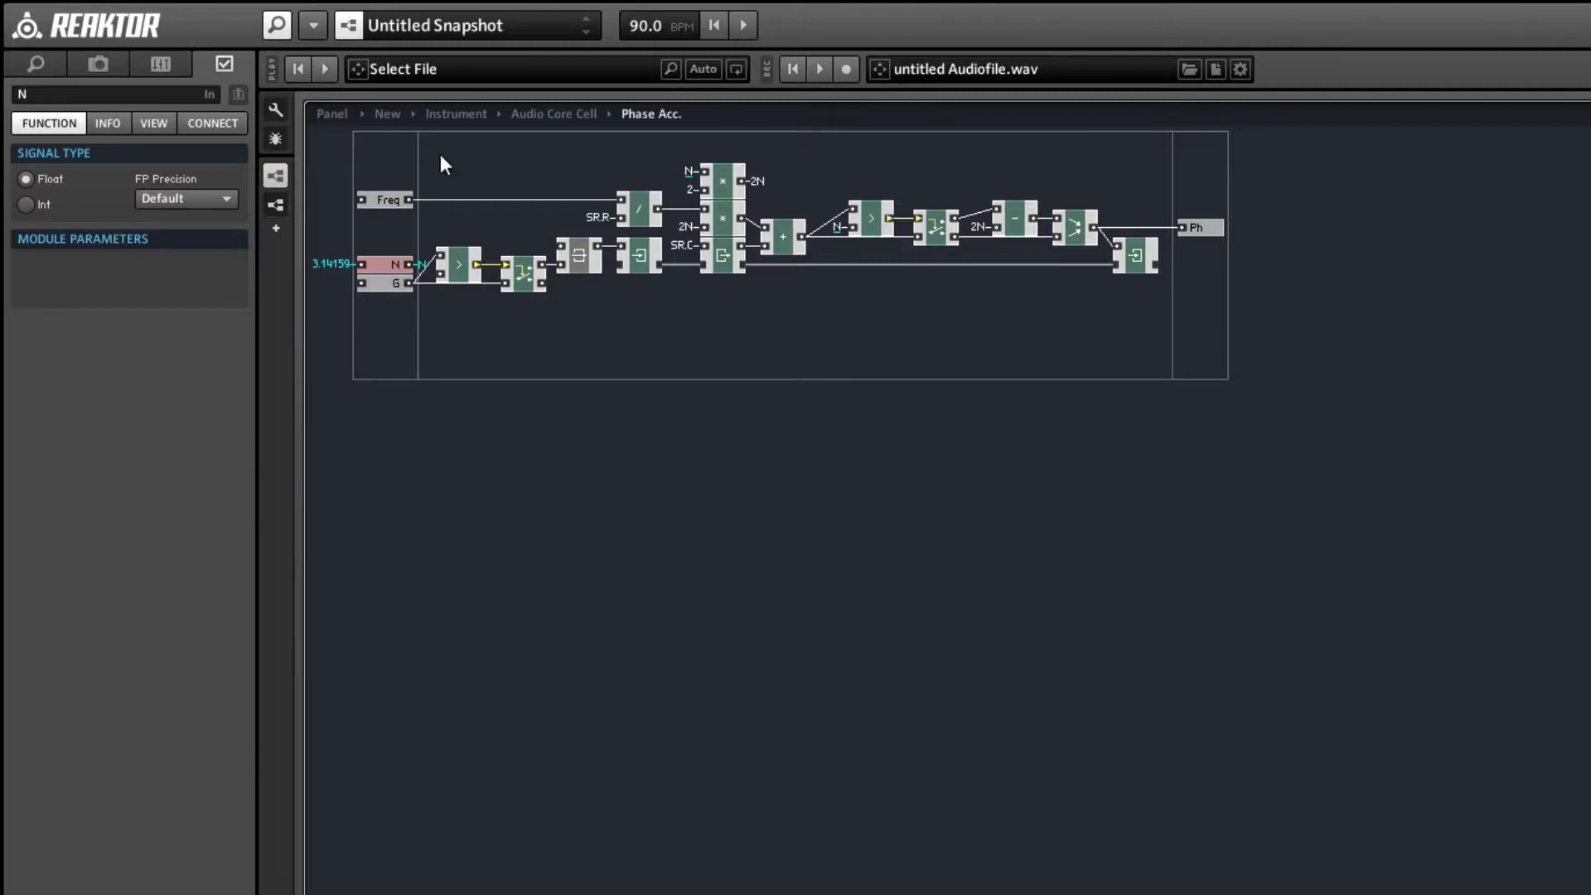
{"action": "left_click_drag", "start_coordinate": [448, 147], "coordinate": [1160, 406]}
{"action": "left_click", "coordinate": [471, 271]}
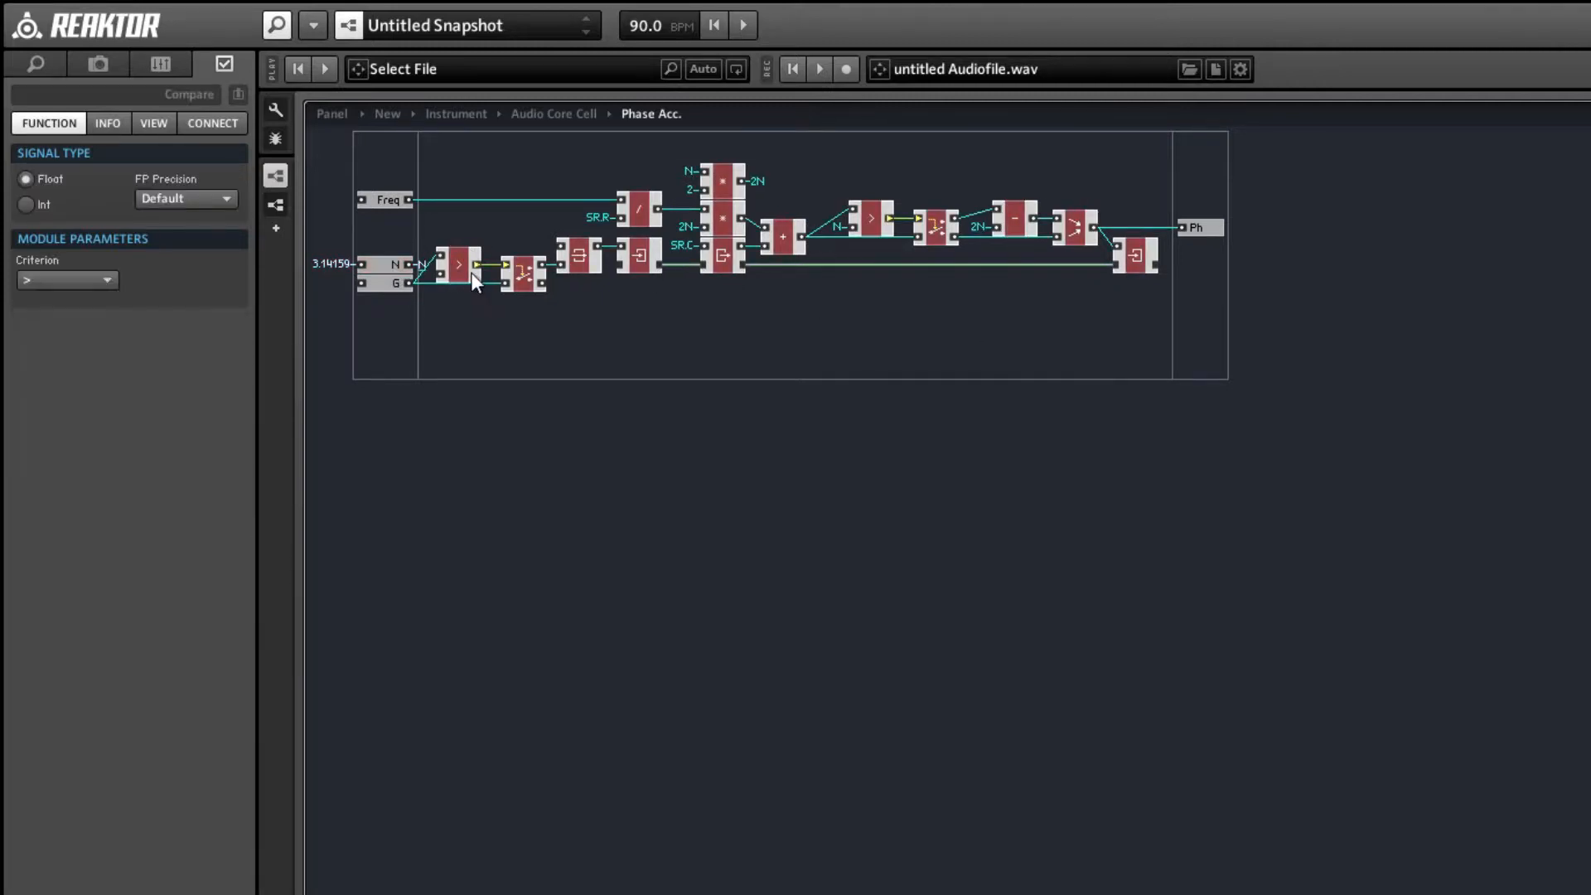
{"action": "left_click_drag", "start_coordinate": [471, 272], "coordinate": [498, 274]}
Add an input port named FM to the Phase Acc. macro and place it directly beneath Freq.
{"action": "left_click", "coordinate": [399, 222]}
{"action": "right_click", "coordinate": [382, 215]}
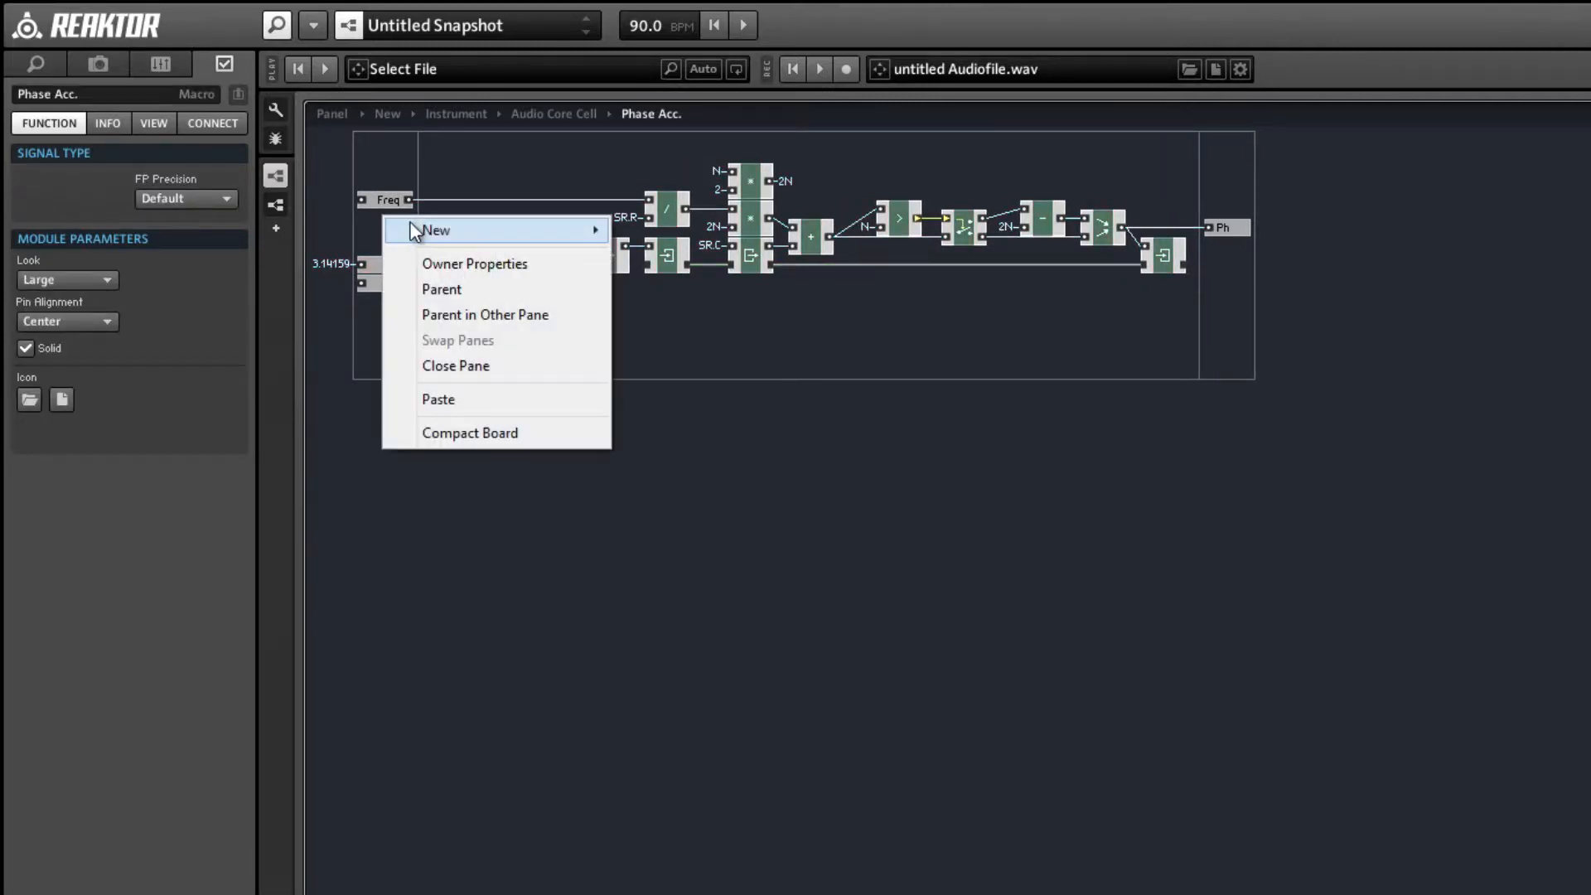
{"action": "mouse_move", "coordinate": [414, 230]}
{"action": "left_click", "coordinate": [664, 222]}
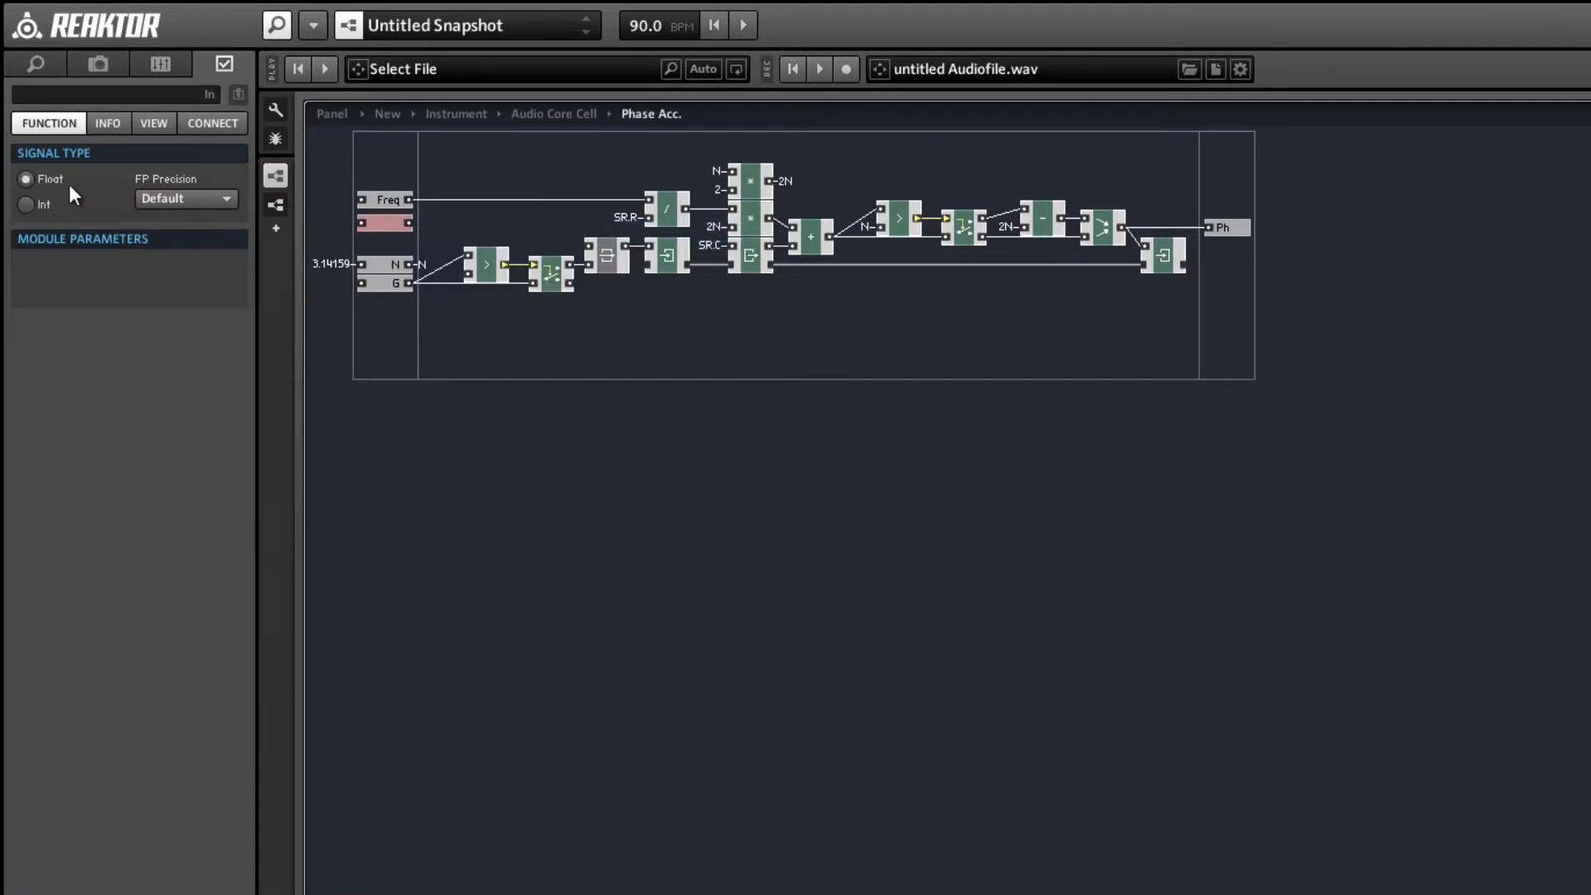
{"action": "left_click", "coordinate": [74, 95]}
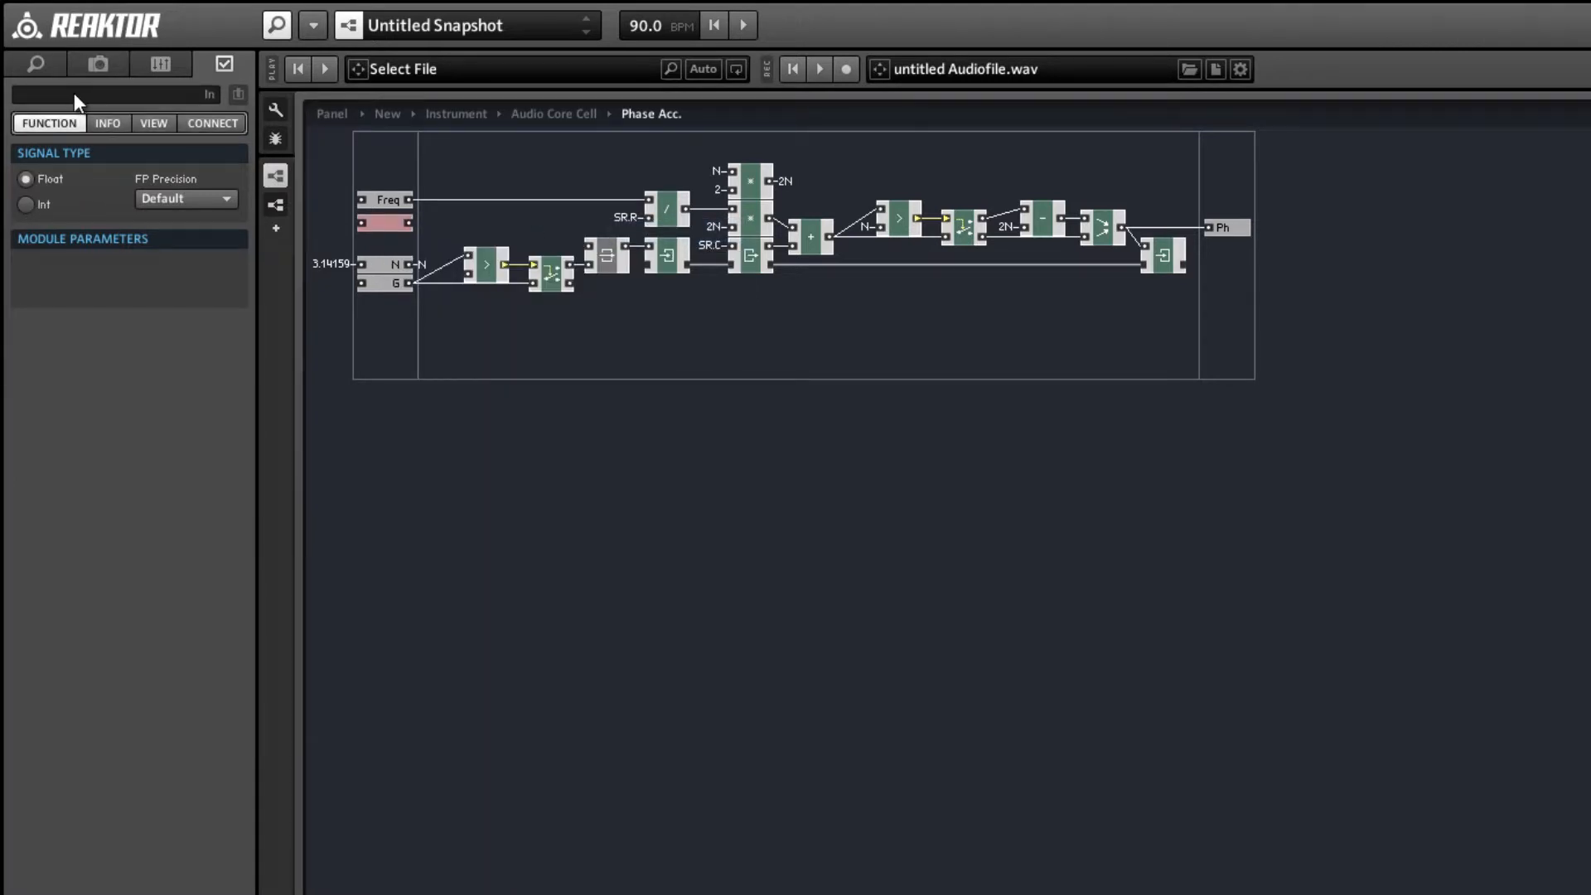
{"action": "key", "text": "Return"}
{"action": "left_click", "coordinate": [381, 227]}
{"action": "left_click_drag", "start_coordinate": [382, 222], "coordinate": [383, 217]}
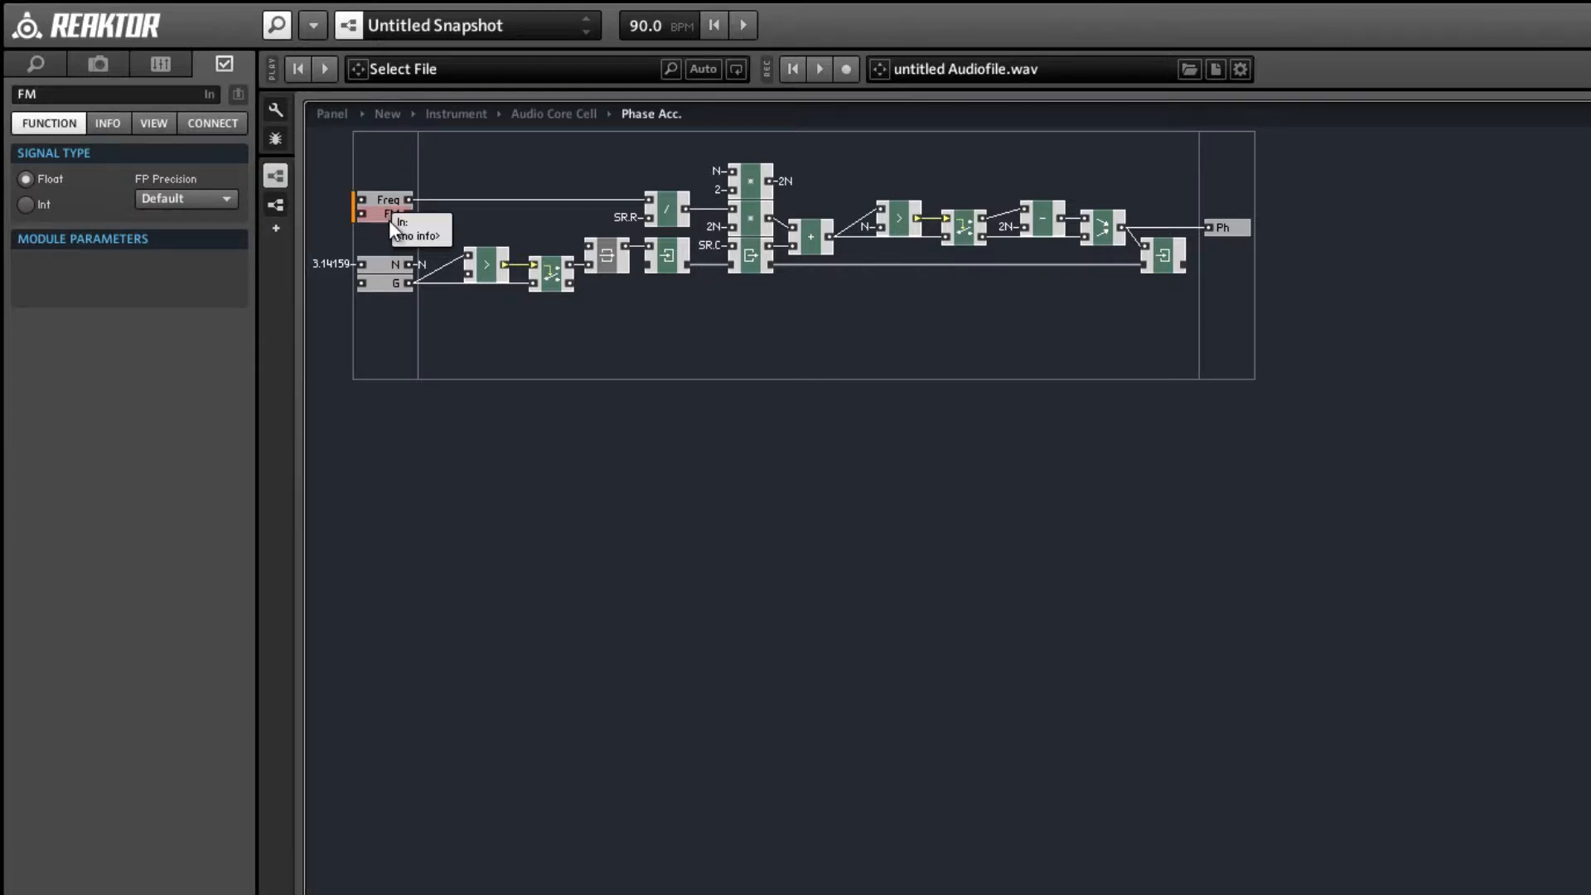
{"action": "left_click", "coordinate": [421, 220]}
Add a + module, feed it from Freq and FM, and connect its output to the divide module.
{"action": "right_click", "coordinate": [469, 158]}
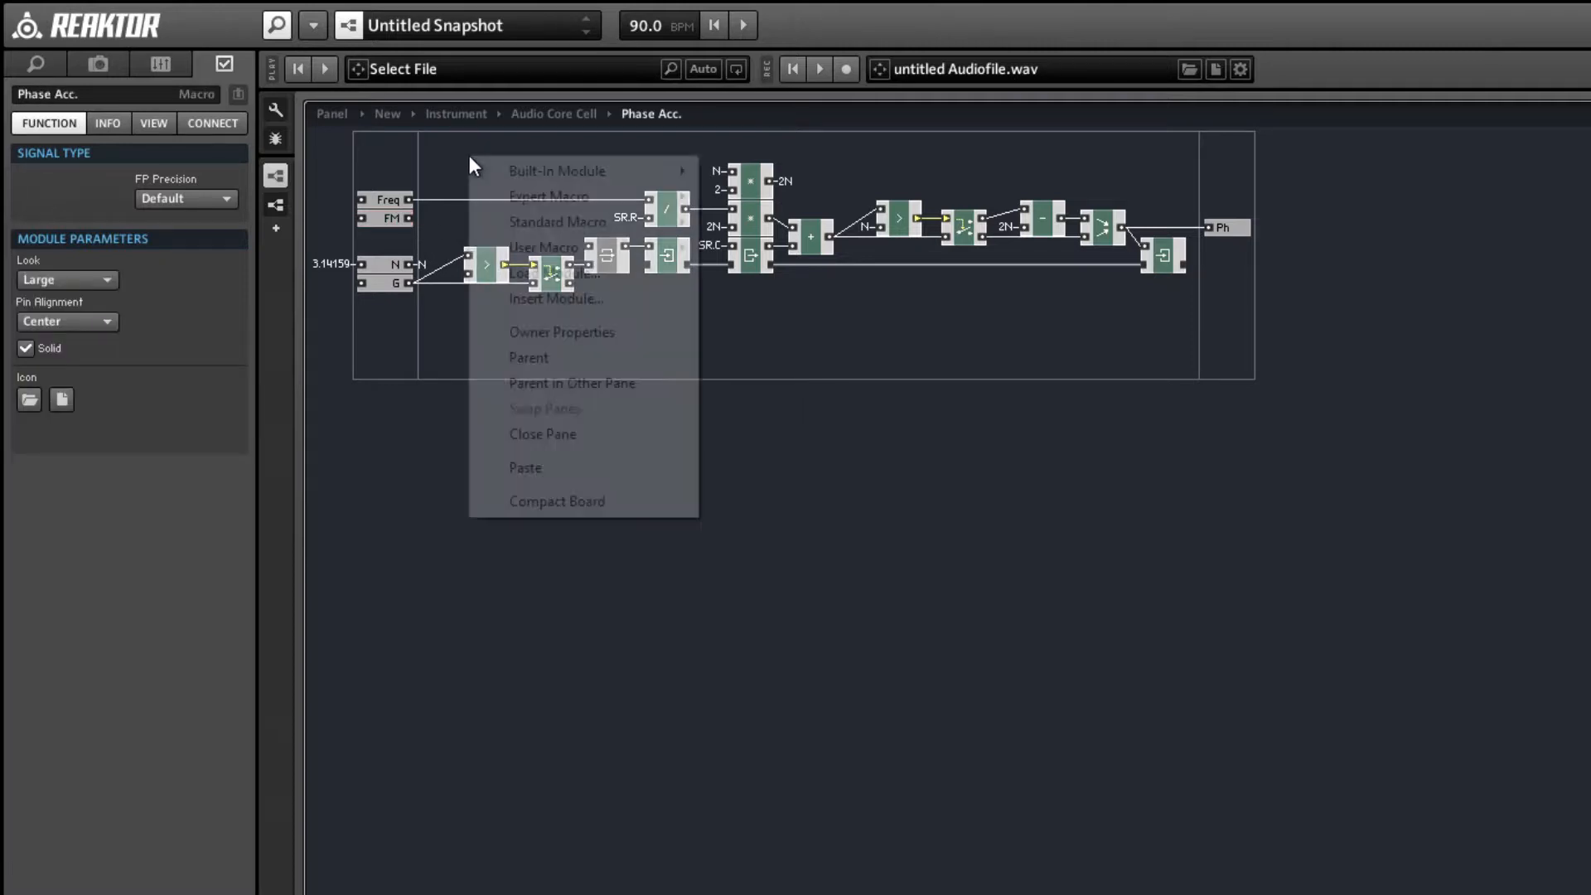
{"action": "mouse_move", "coordinate": [510, 169]}
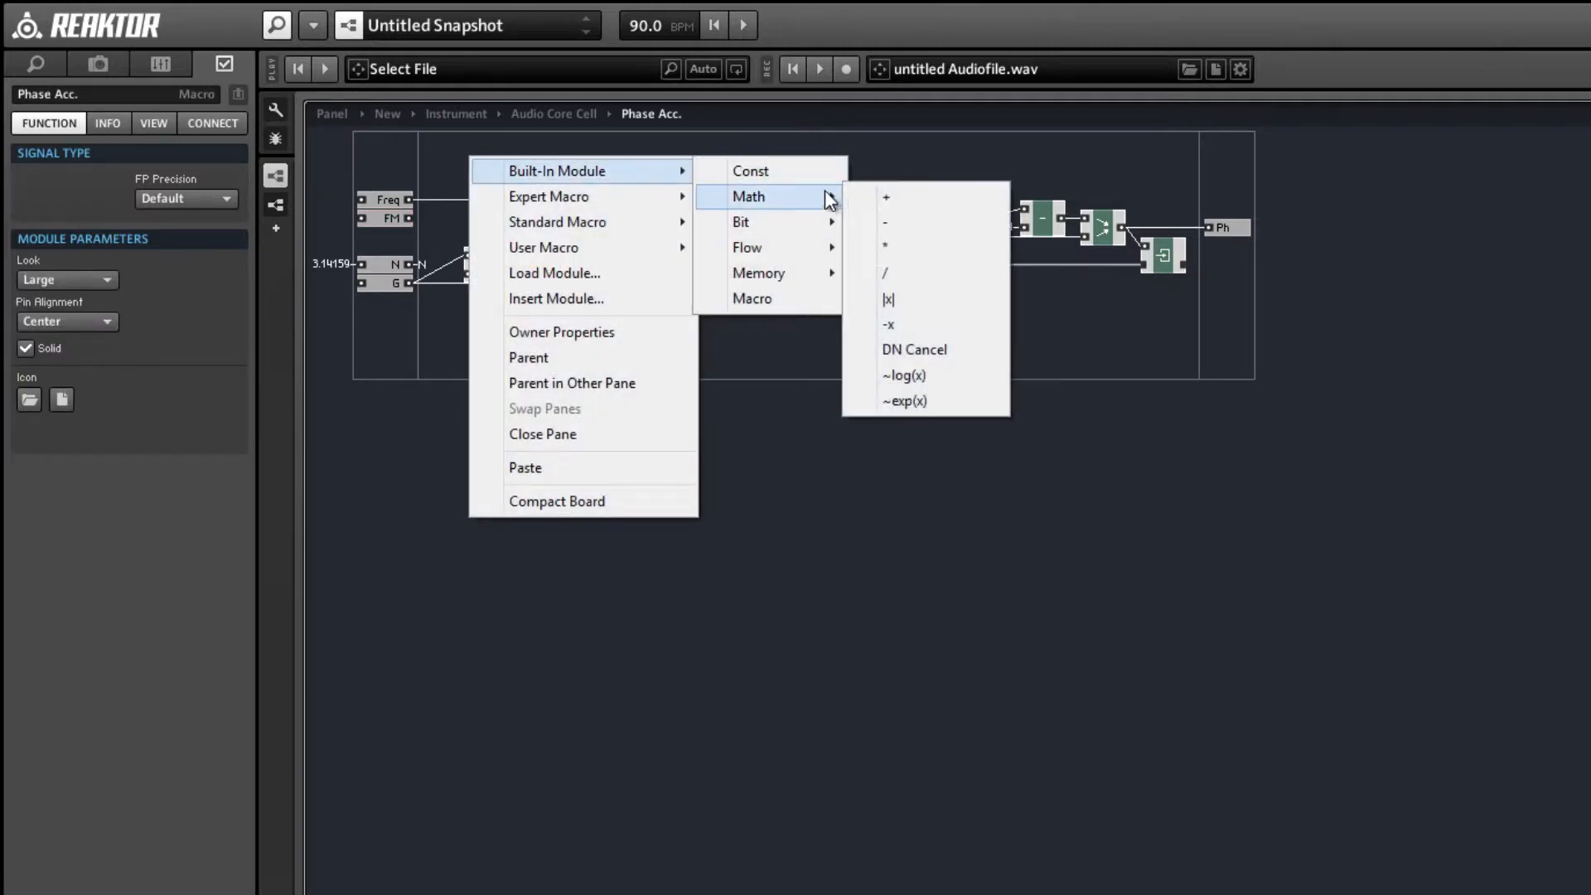
{"action": "left_click", "coordinate": [870, 193]}
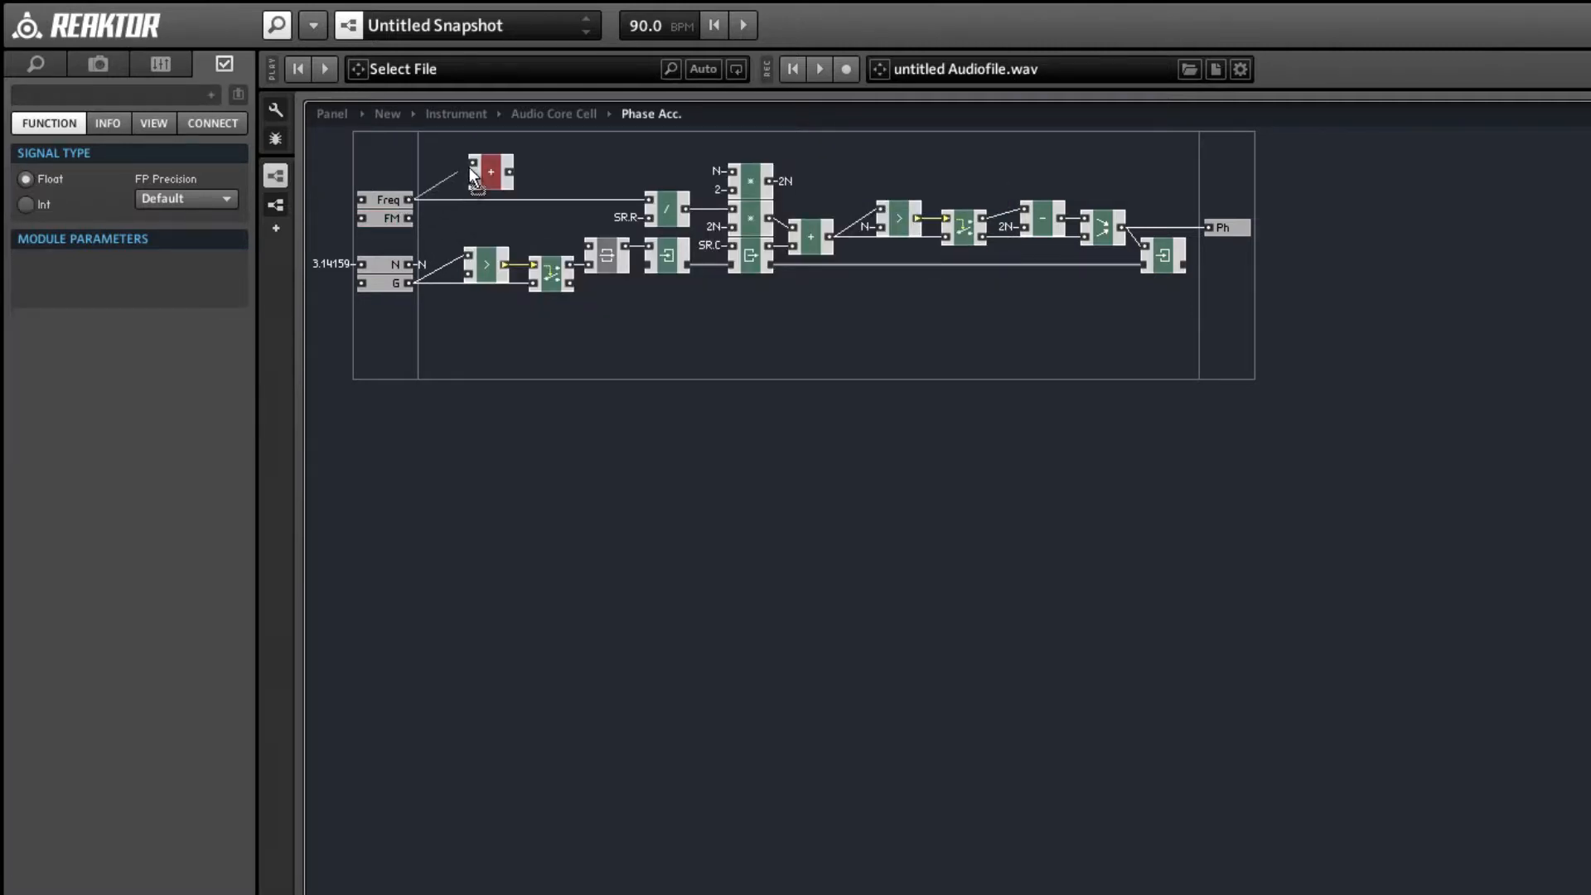
{"action": "left_click_drag", "start_coordinate": [470, 167], "coordinate": [414, 220]}
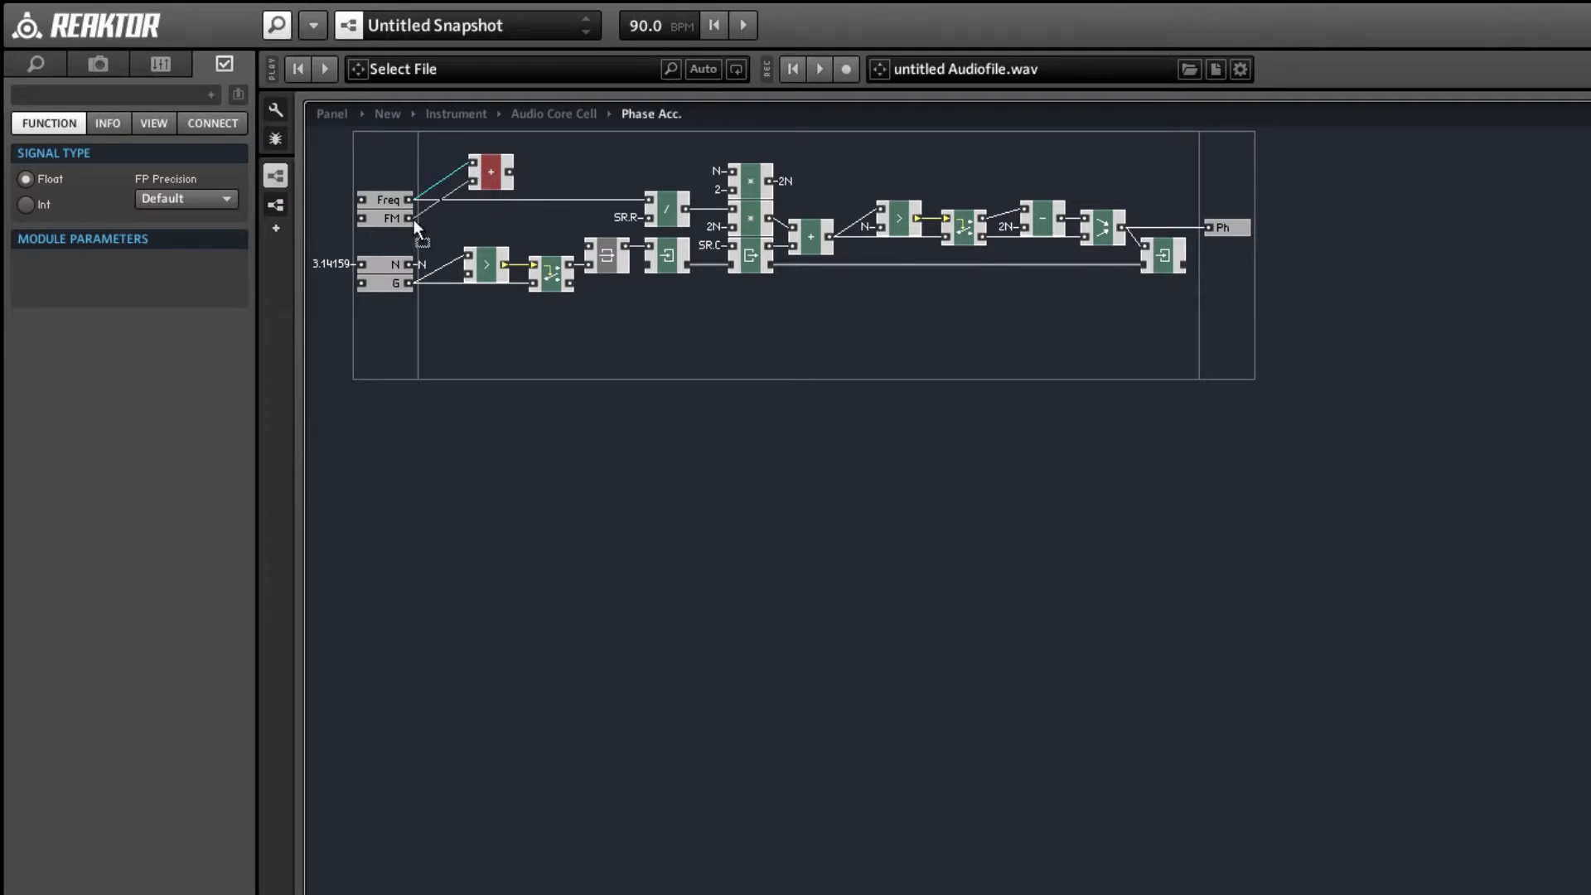
{"action": "left_click", "coordinate": [464, 225]}
{"action": "left_click_drag", "start_coordinate": [510, 172], "coordinate": [648, 198]}
Line up the Freq and FM ports and their adder with the divide module's upper input.
{"action": "mouse_move", "coordinate": [386, 176]}
{"action": "left_mouse_down"}
{"action": "mouse_move", "coordinate": [386, 230]}
{"action": "mouse_move", "coordinate": [392, 182]}
{"action": "left_mouse_up"}
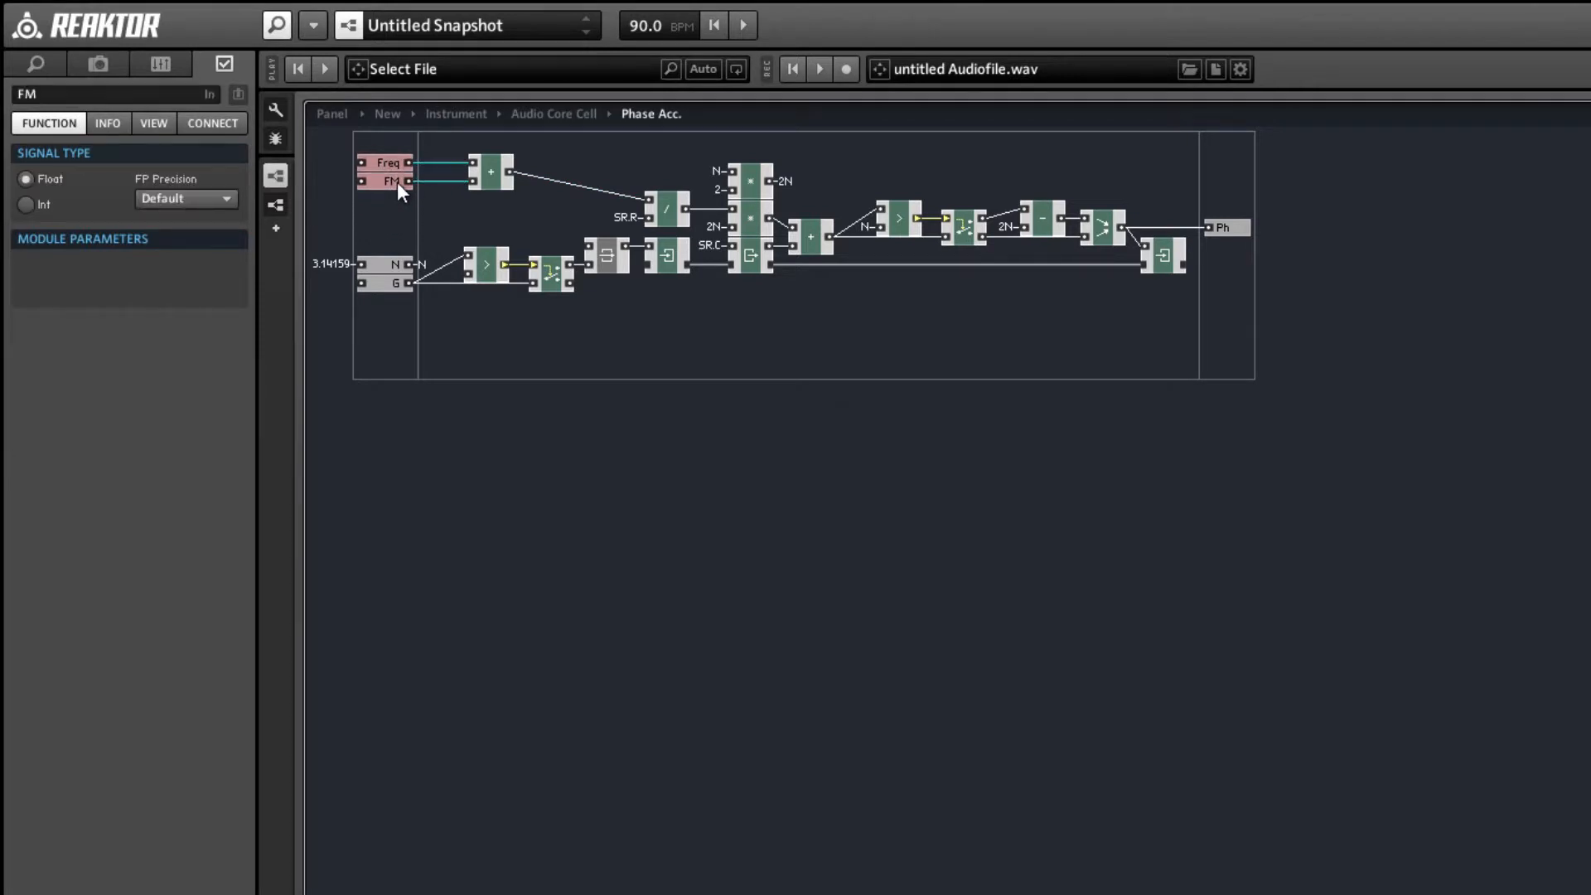
{"action": "left_click_drag", "start_coordinate": [490, 203], "coordinate": [383, 189]}
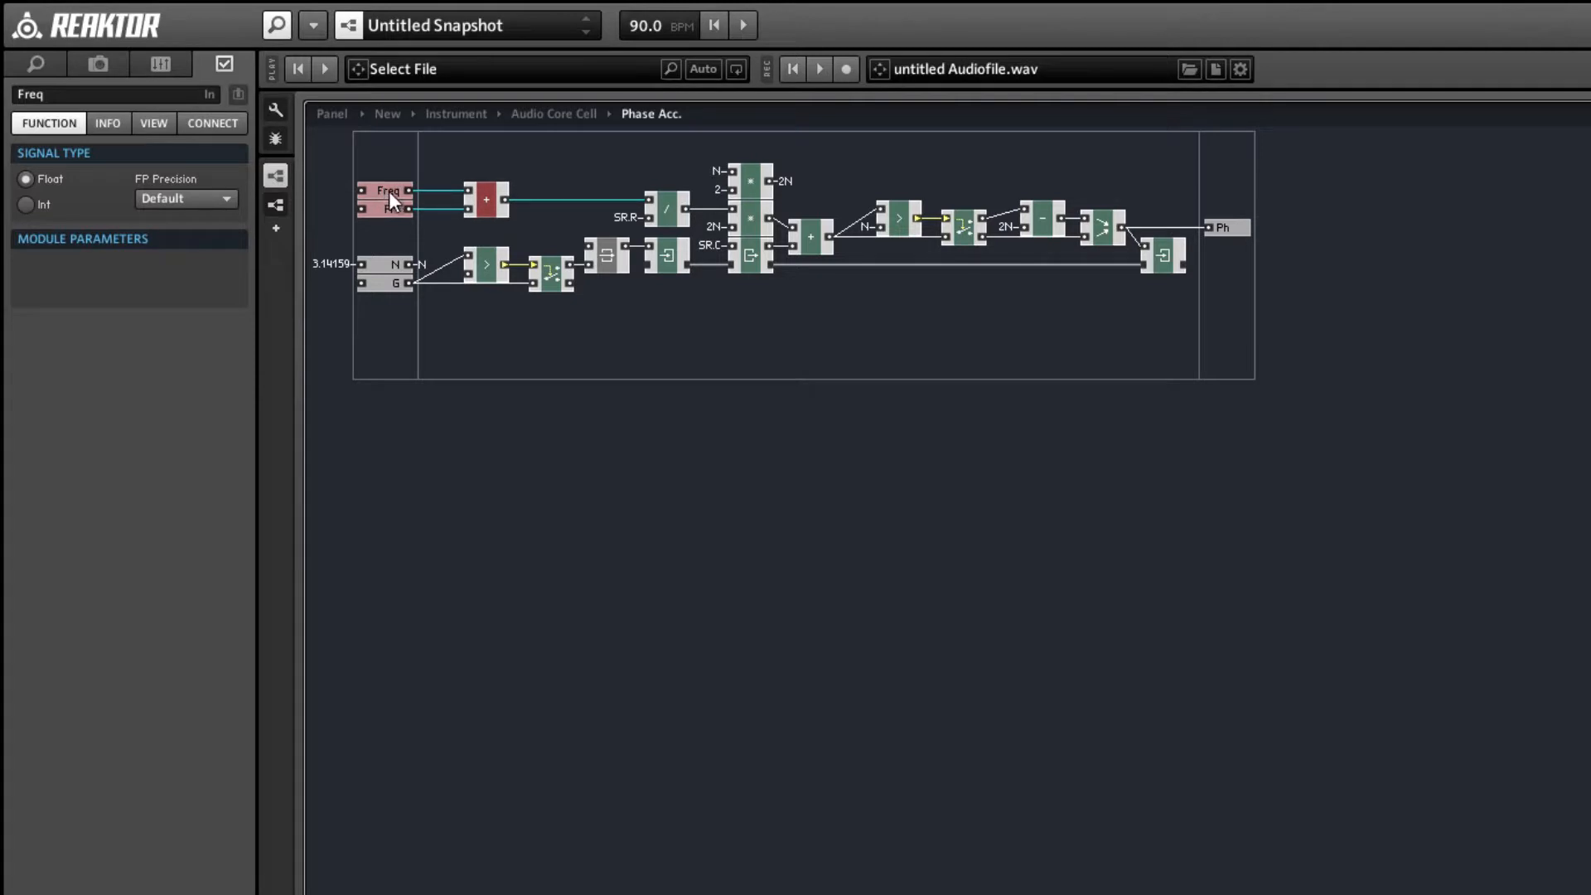
{"action": "left_click", "coordinate": [514, 239]}
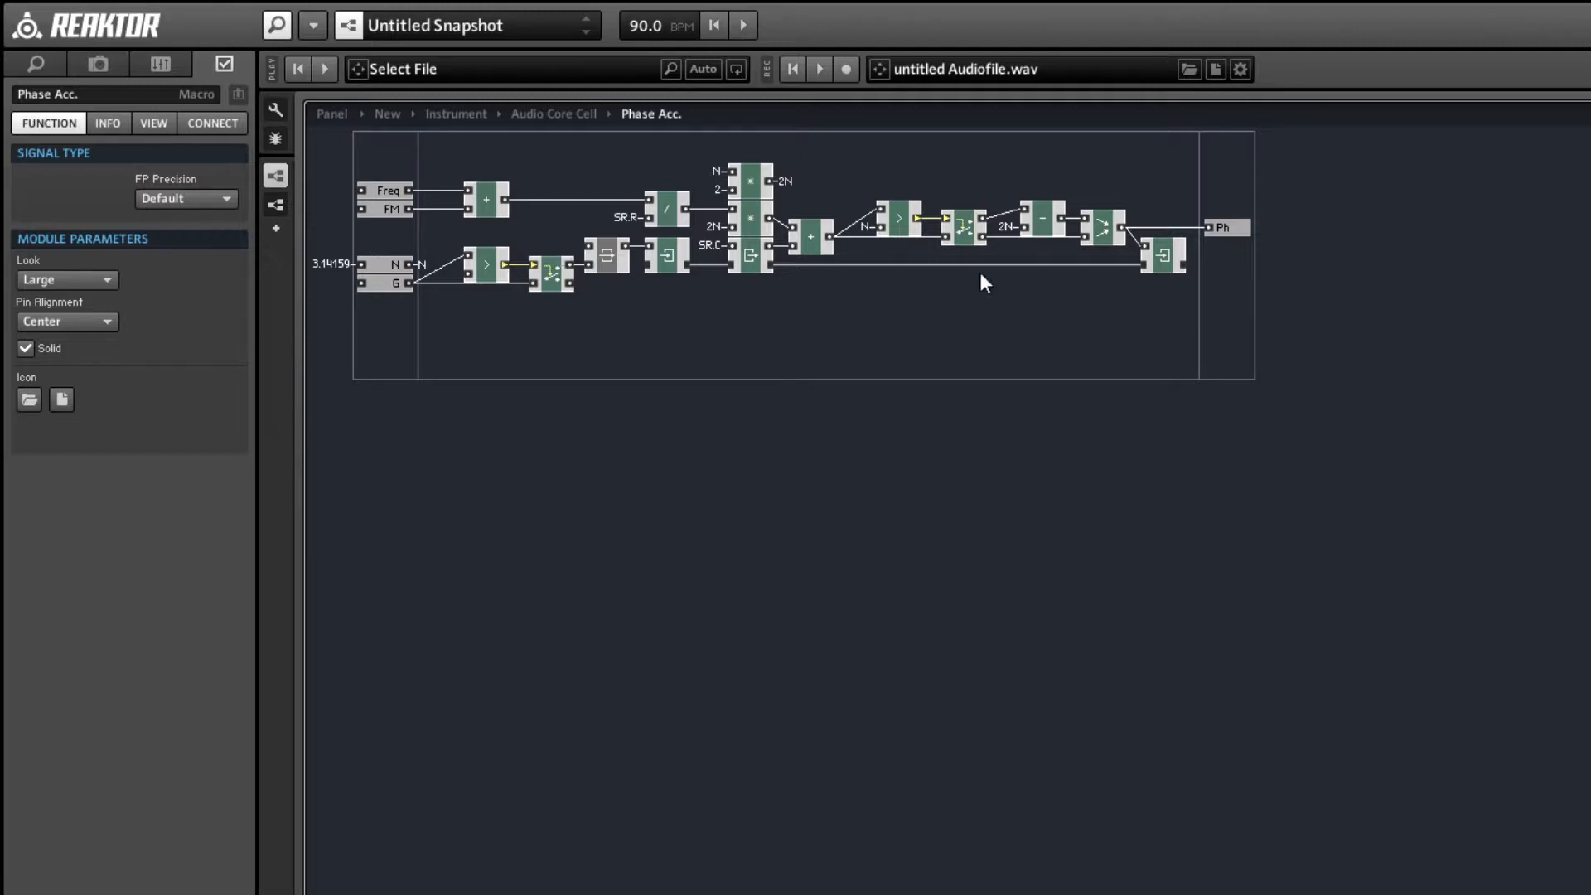
Duplicate the Compare, Router, subtract and Merge wrap modules and place the copies beneath the originals.
{"action": "left_click_drag", "start_coordinate": [882, 155], "coordinate": [1115, 251]}
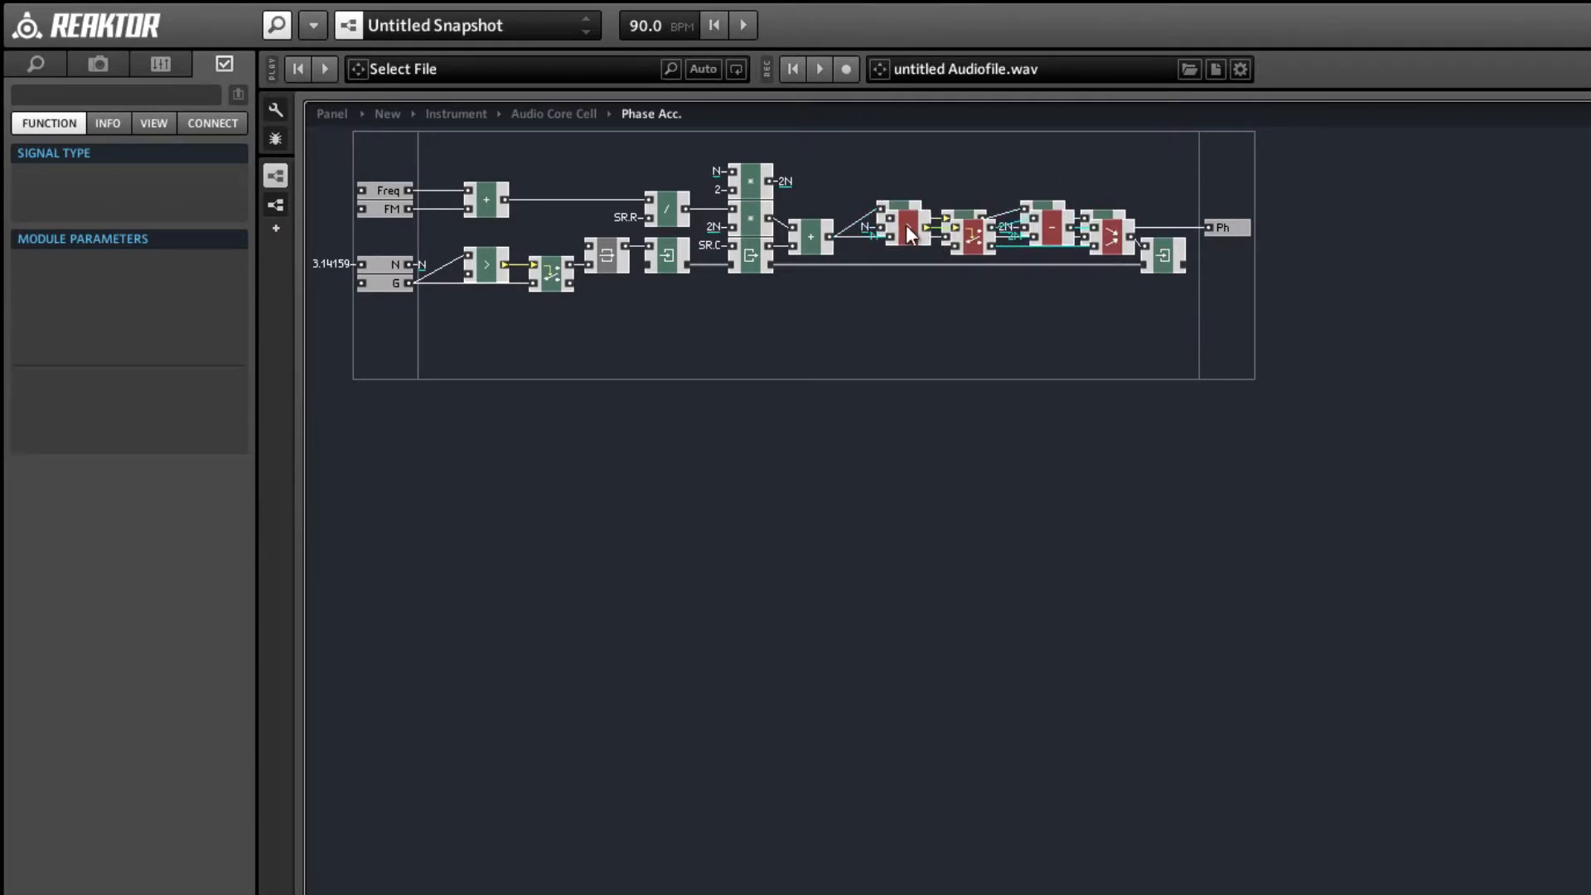
{"action": "left_click_drag", "start_coordinate": [907, 226], "coordinate": [902, 352]}
{"action": "left_click", "coordinate": [859, 323]}
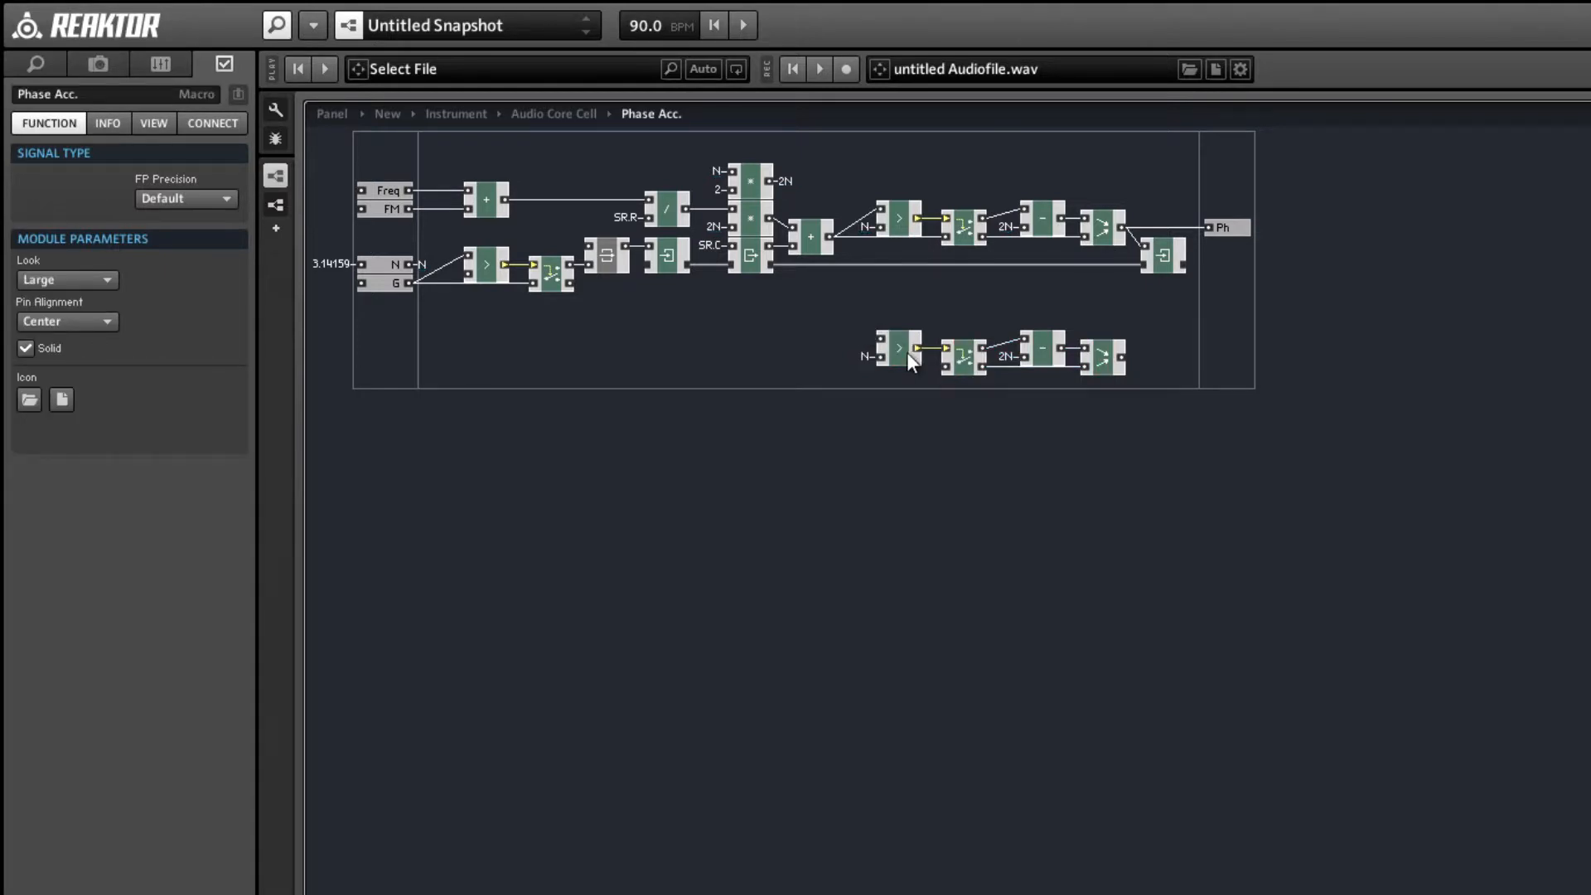
Add a -x module in the free area below and connect its input to the N QuickBus.
{"action": "right_click", "coordinate": [663, 335]}
{"action": "mouse_move", "coordinate": [696, 348]}
{"action": "mouse_move", "coordinate": [952, 374]}
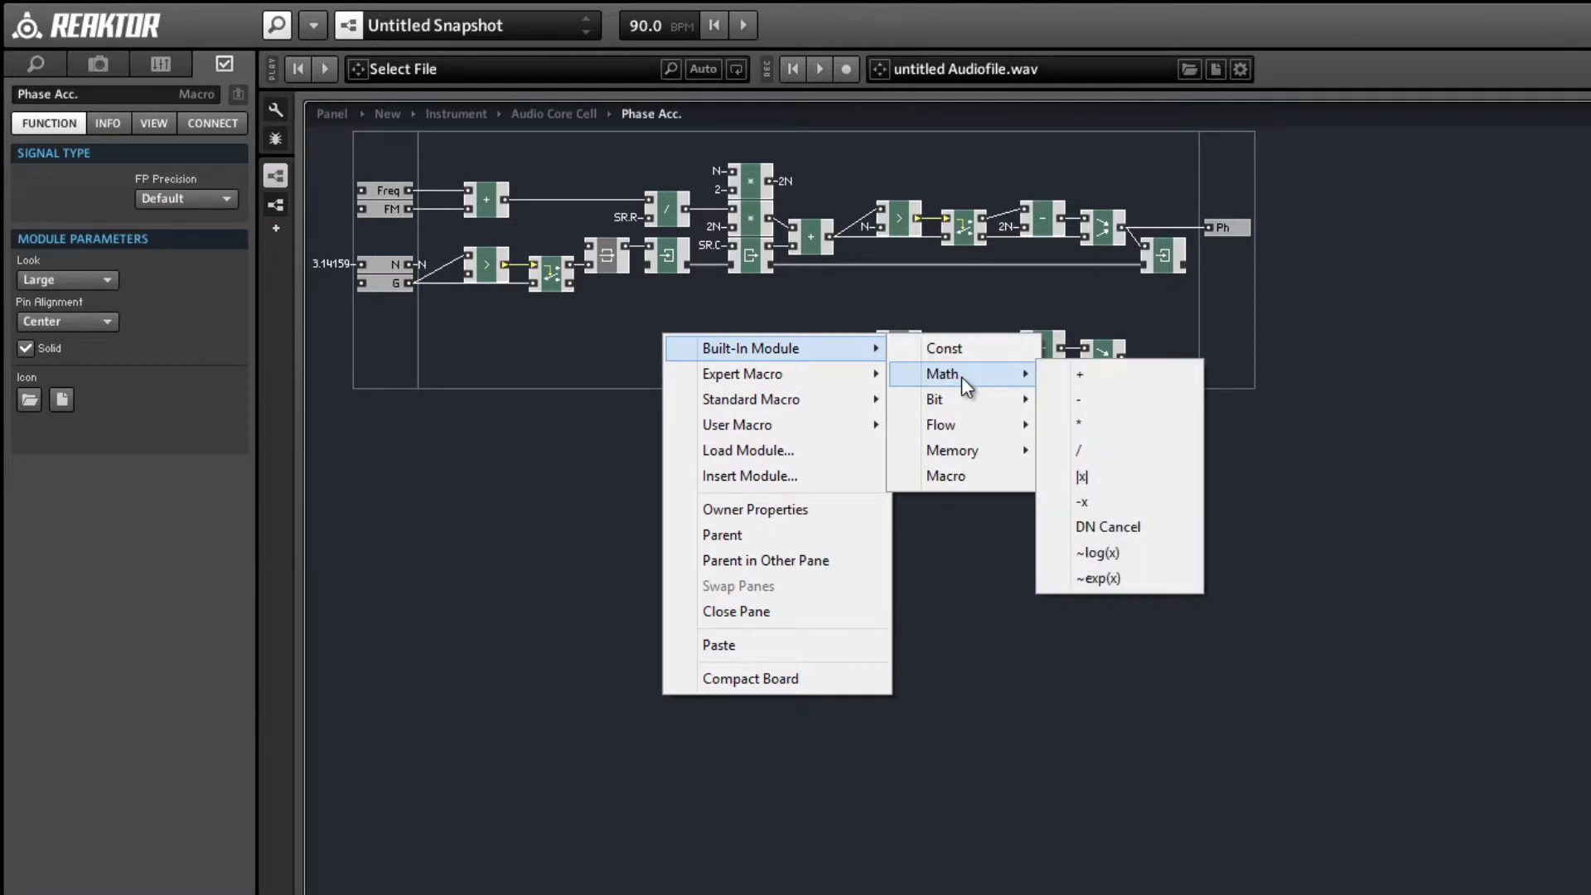
{"action": "left_click", "coordinate": [1127, 502]}
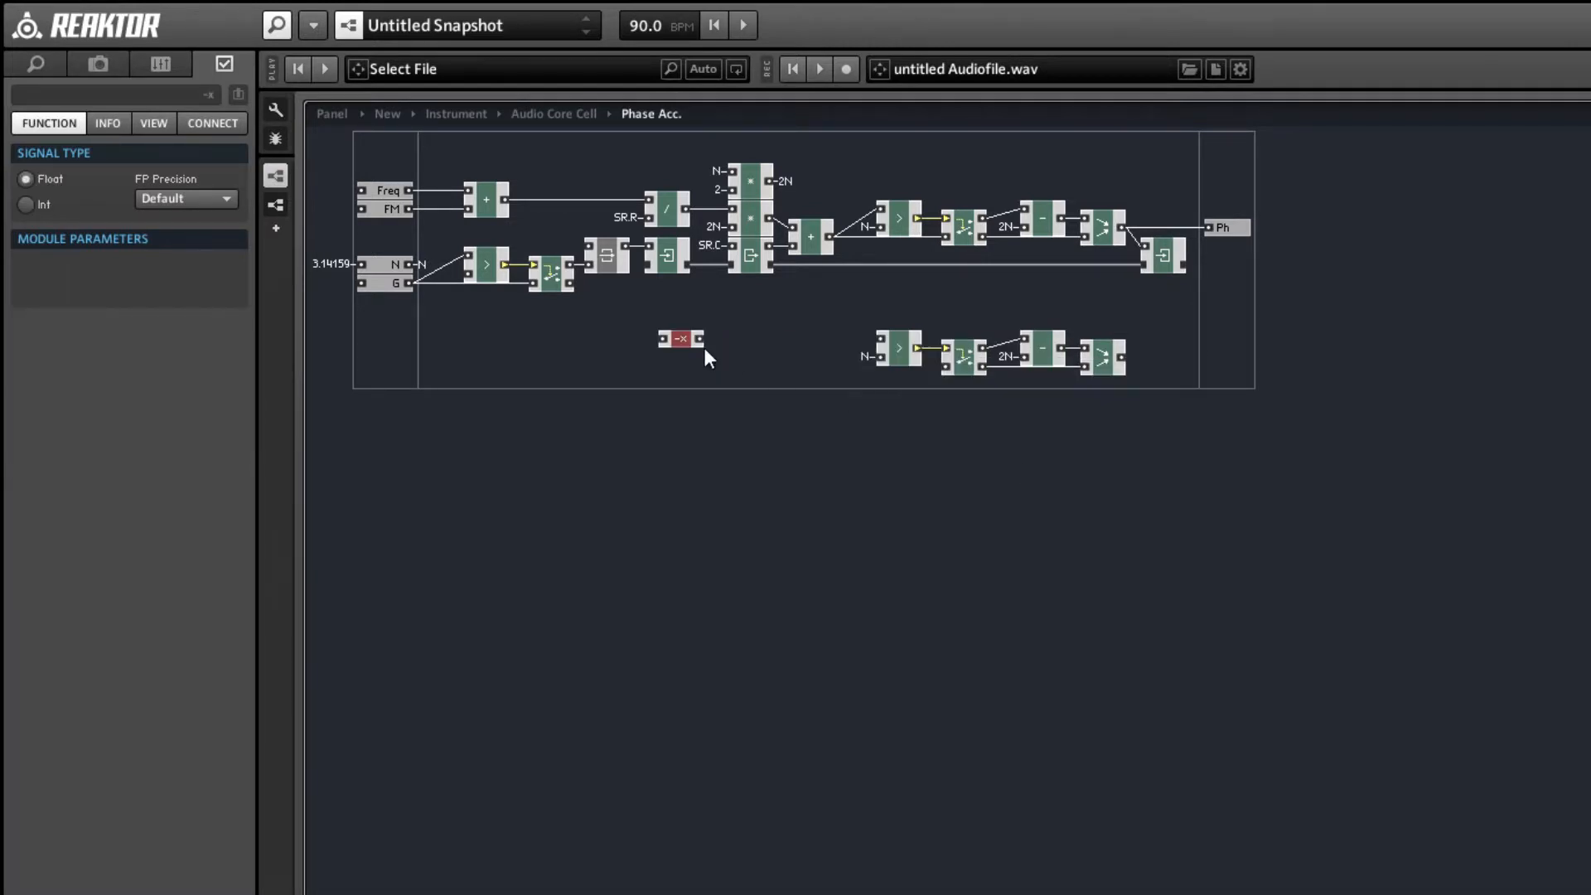
{"action": "right_click", "coordinate": [663, 338]}
{"action": "mouse_move", "coordinate": [756, 465]}
{"action": "left_click", "coordinate": [974, 490]}
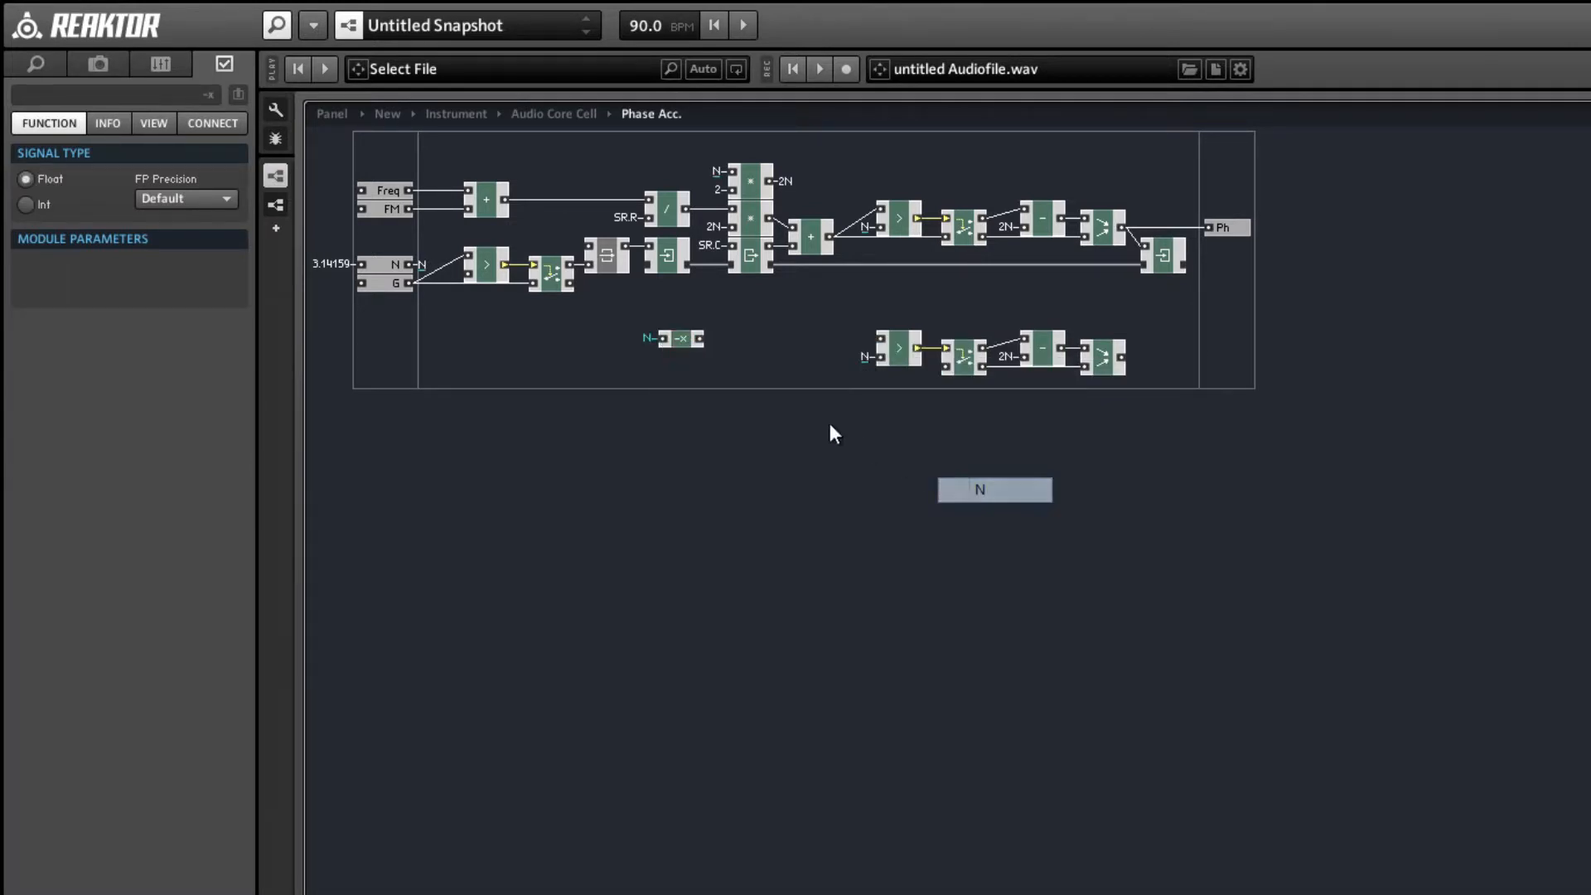
Connect the -x module to the duplicated Compare's lower input and set that Compare's criterion to <.
{"action": "left_click_drag", "start_coordinate": [684, 340], "coordinate": [814, 367]}
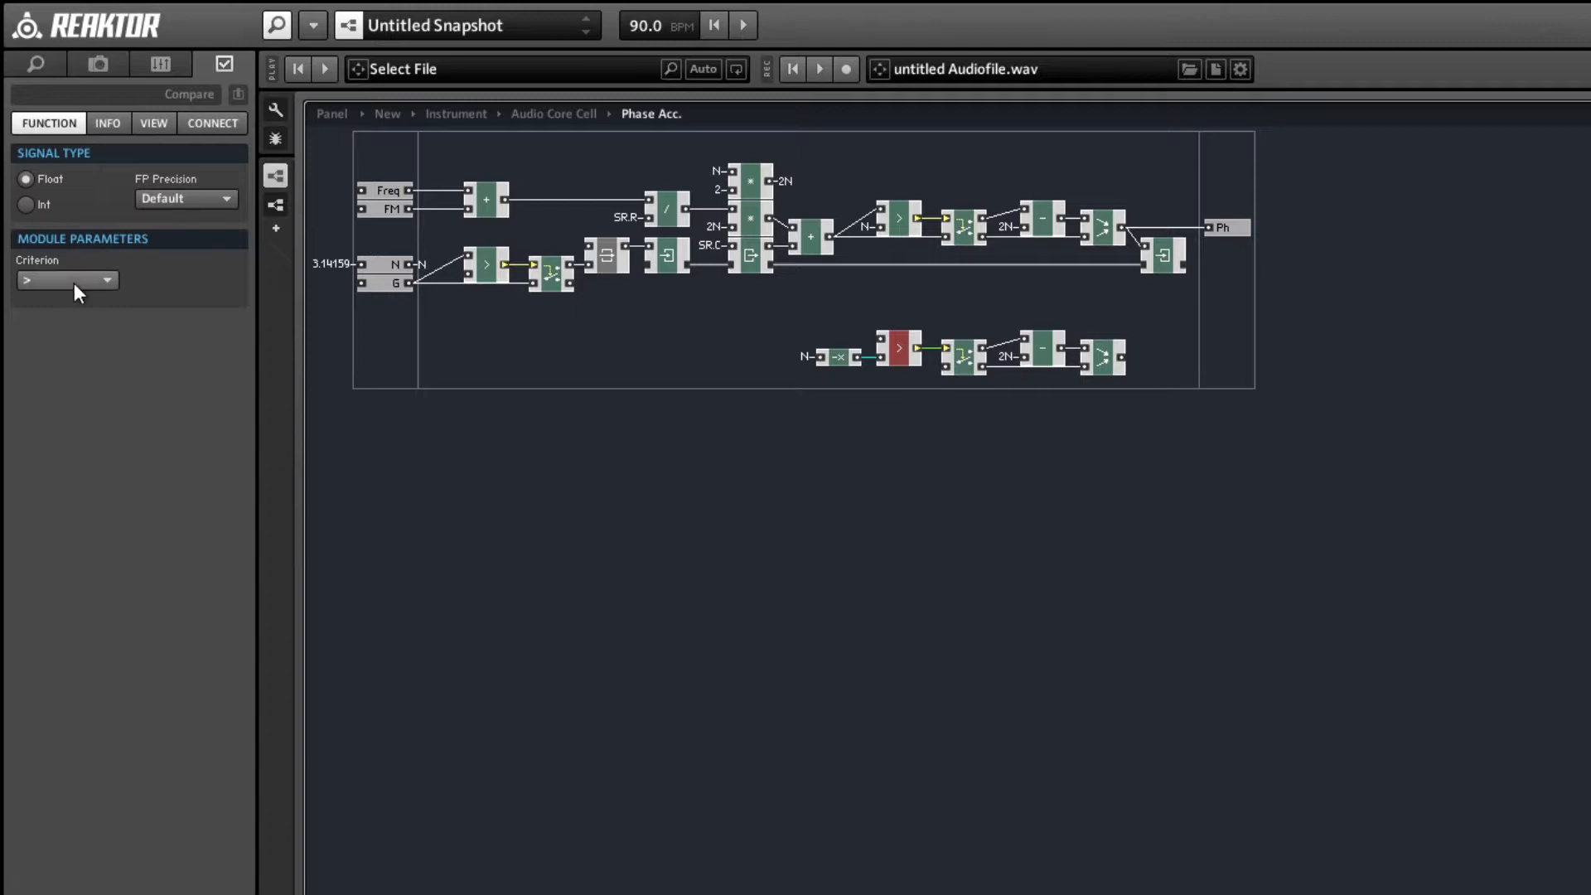
{"action": "left_click", "coordinate": [73, 281]}
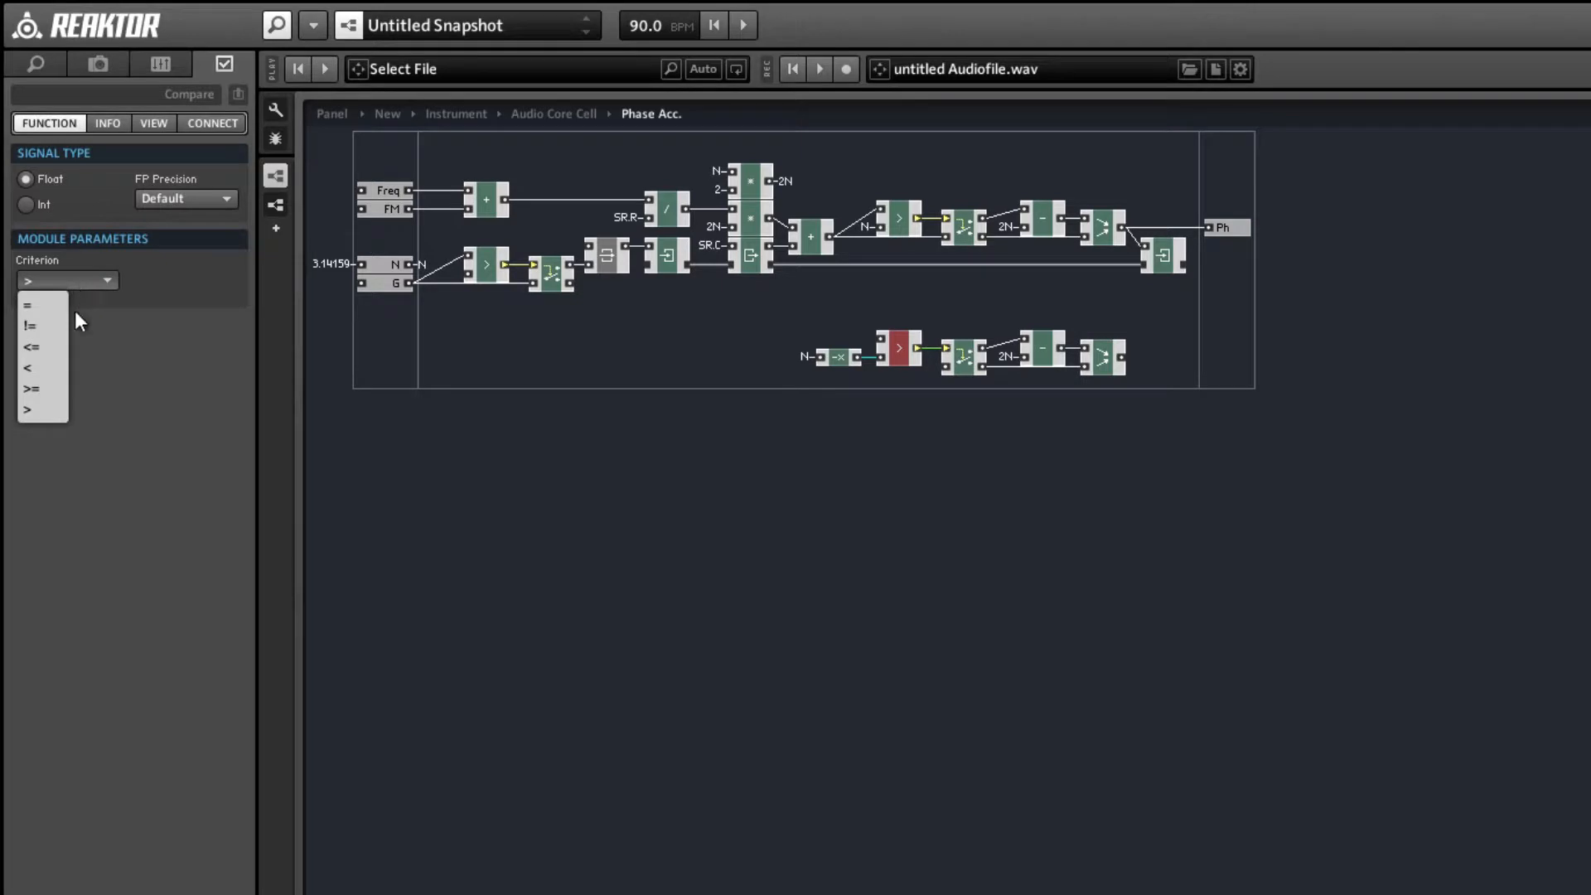
{"action": "left_click", "coordinate": [57, 365]}
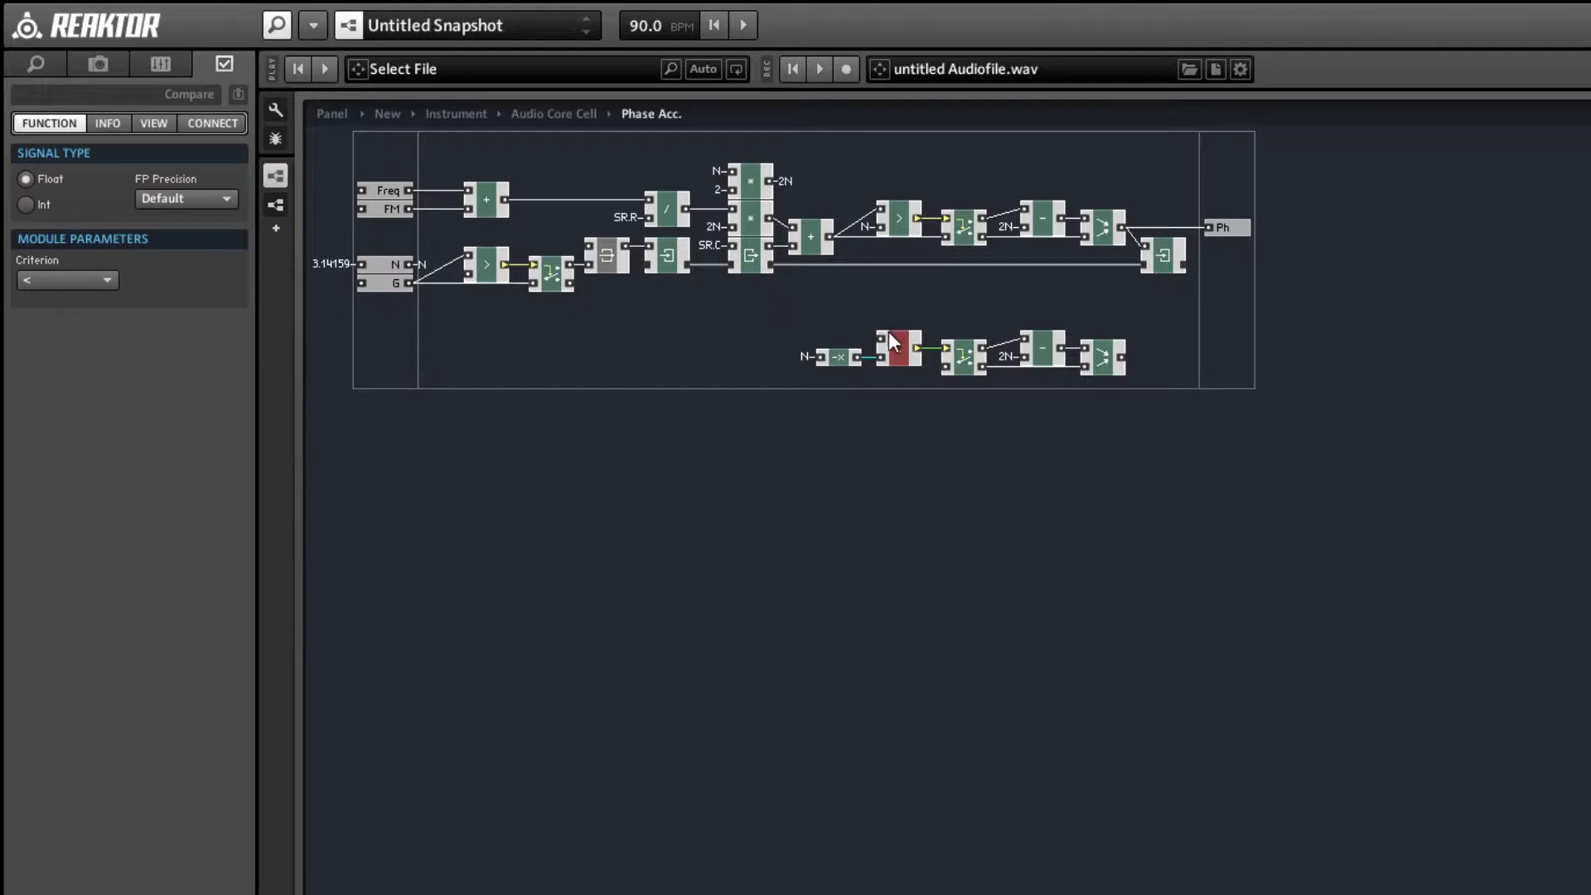
Replace the duplicated subtract module with a + module.
{"action": "right_click", "coordinate": [1051, 362]}
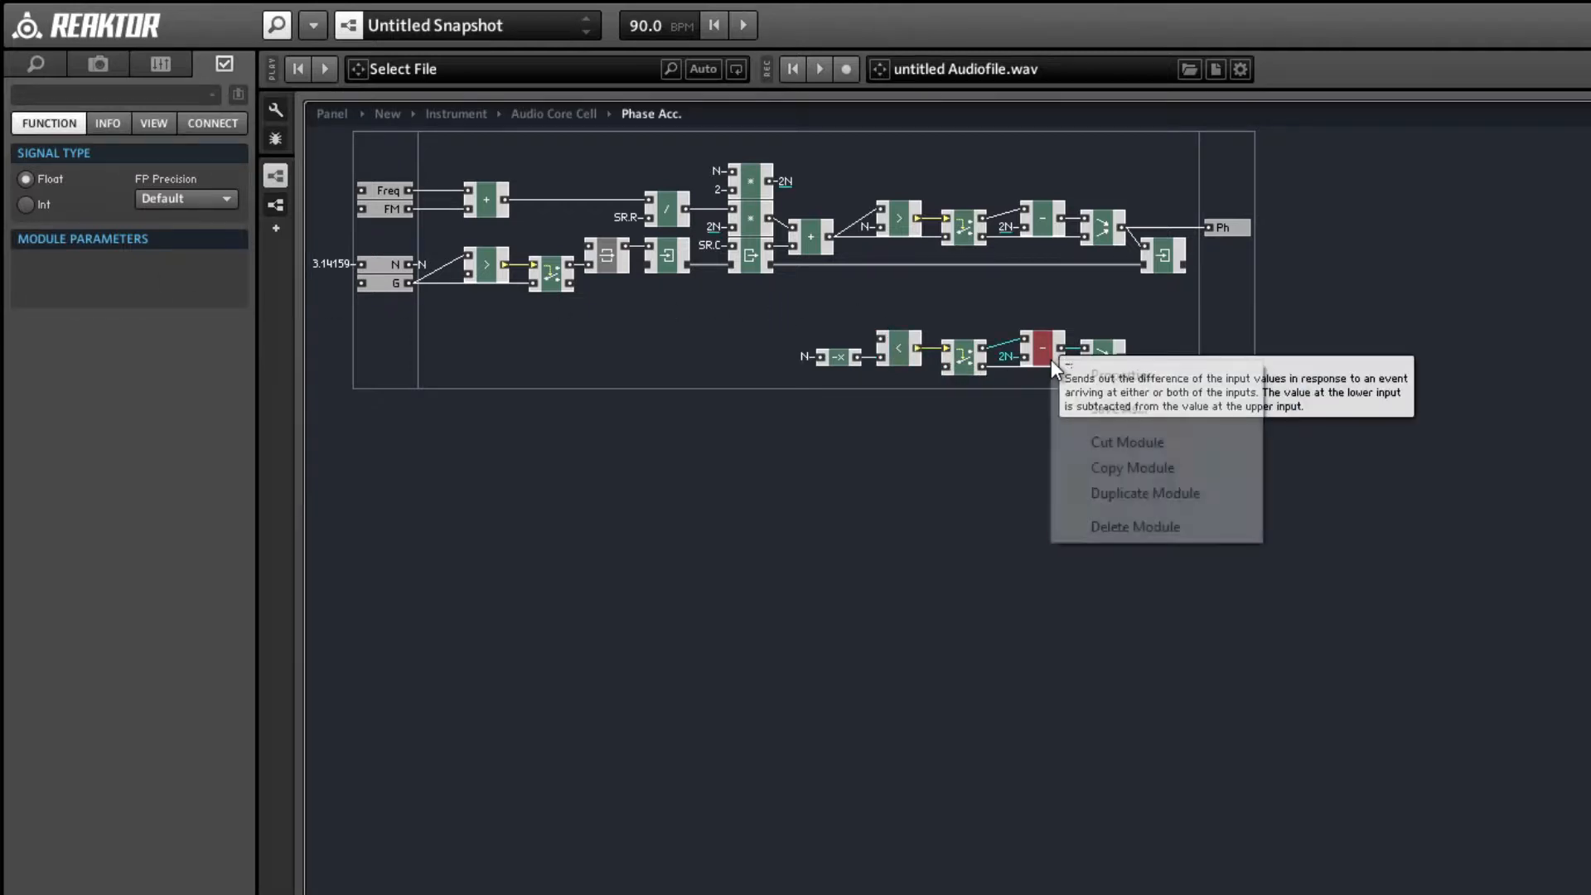
{"action": "left_click", "coordinate": [1101, 444]}
{"action": "right_click", "coordinate": [1026, 296]}
{"action": "mouse_move", "coordinate": [1054, 313]}
{"action": "mouse_move", "coordinate": [1329, 347]}
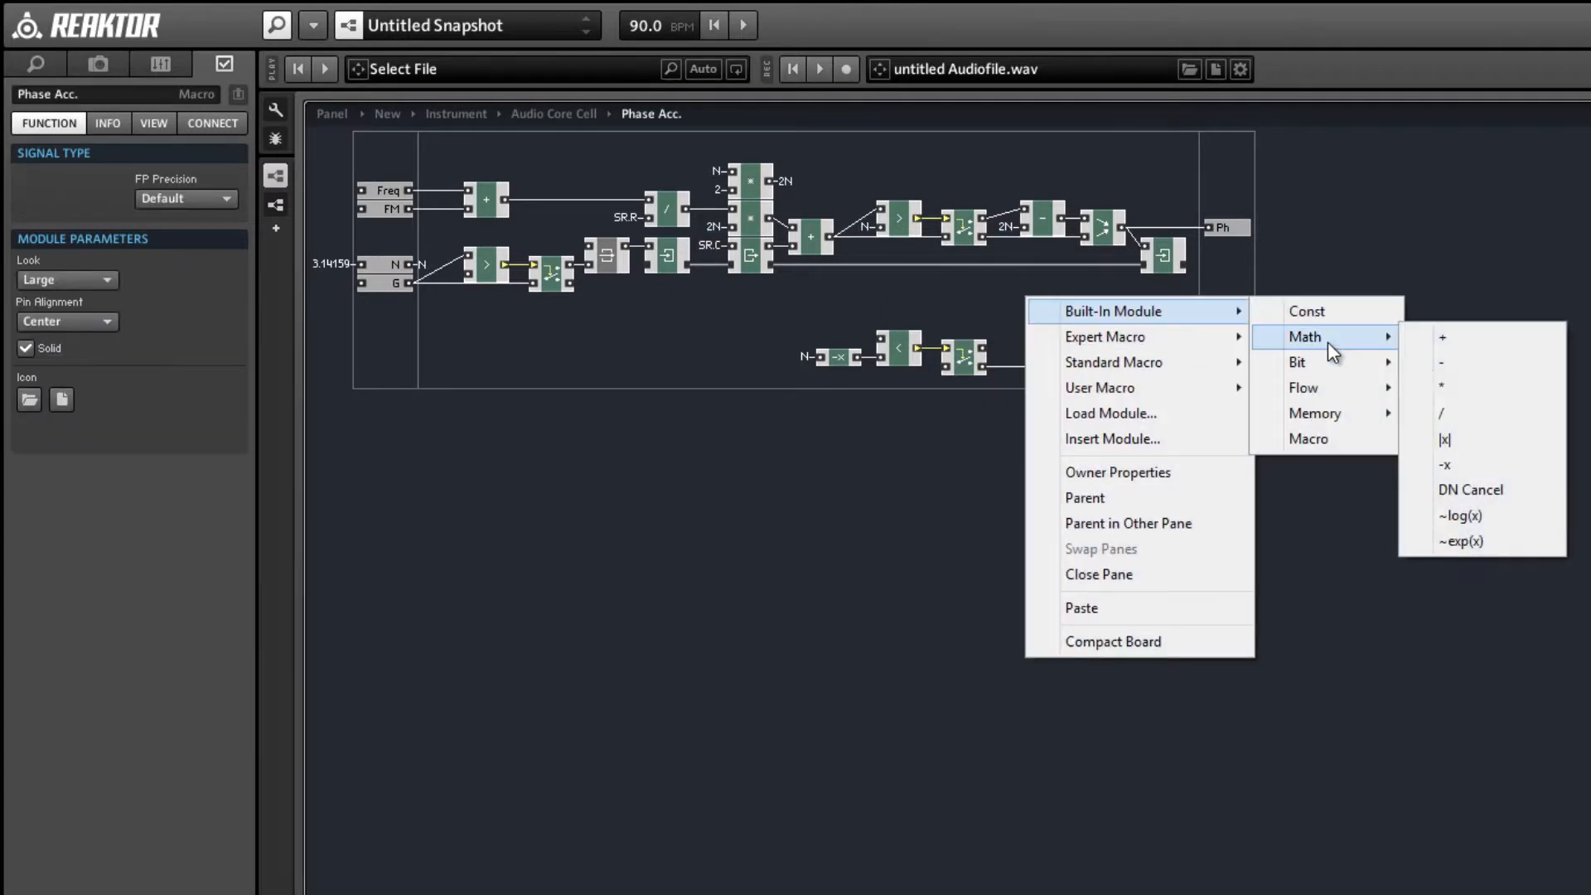
{"action": "left_click", "coordinate": [1443, 336]}
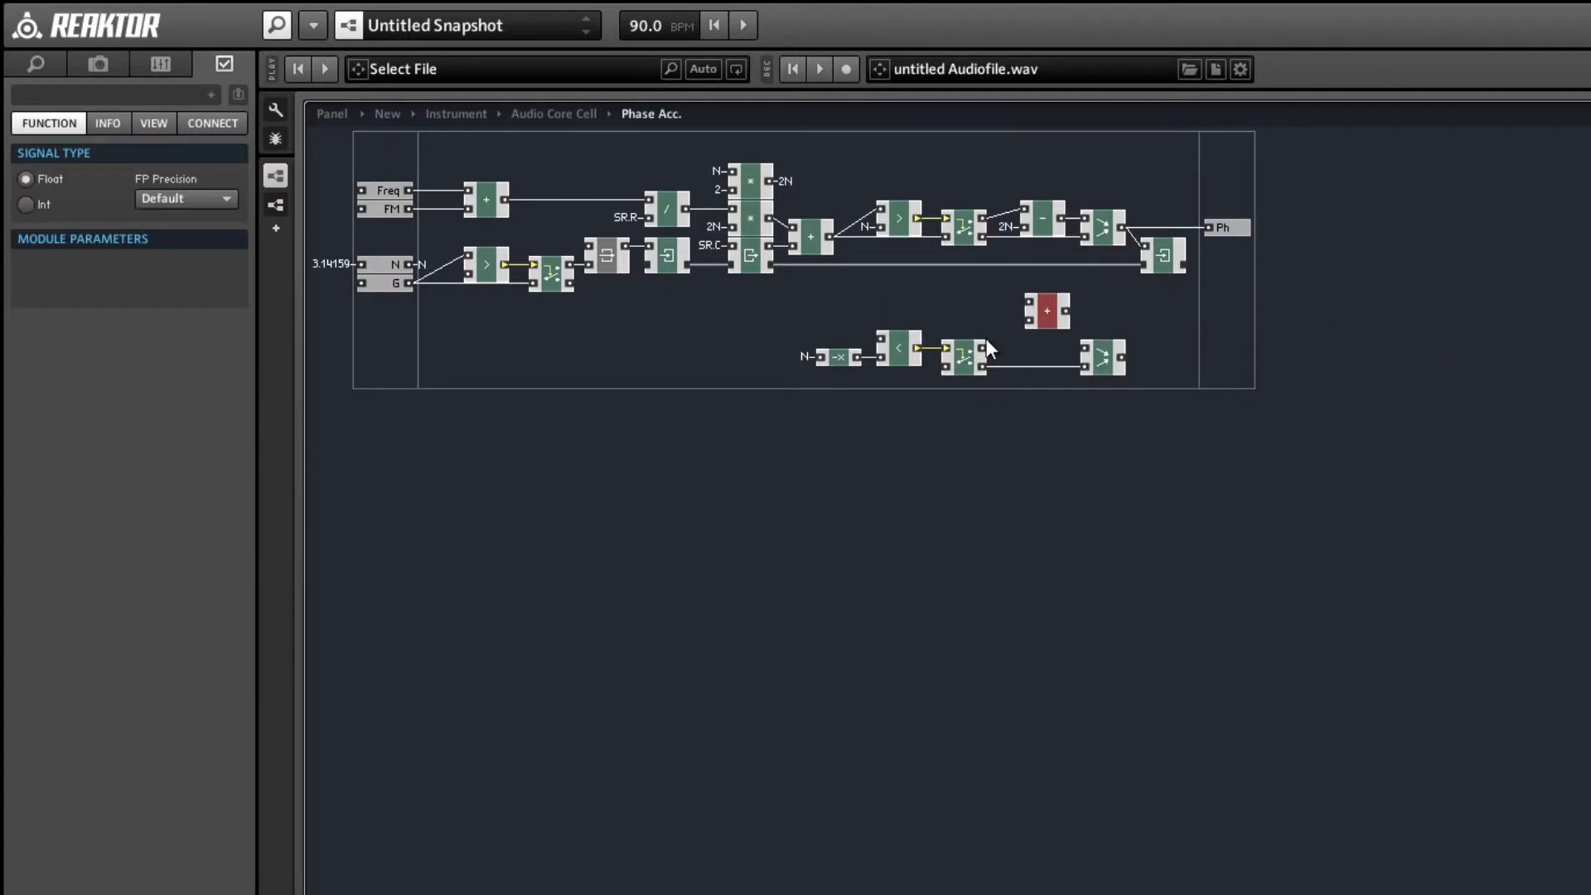
Feed the new adder from the 2N QuickBus and the duplicated Router's upper output, and connect it to the duplicated Merge.
{"action": "mouse_move", "coordinate": [1029, 320]}
{"action": "left_mouse_down"}
{"action": "mouse_move", "coordinate": [985, 352]}
{"action": "mouse_move", "coordinate": [1028, 336]}
{"action": "mouse_move", "coordinate": [1029, 350]}
{"action": "left_mouse_up"}
{"action": "right_click", "coordinate": [1020, 325]}
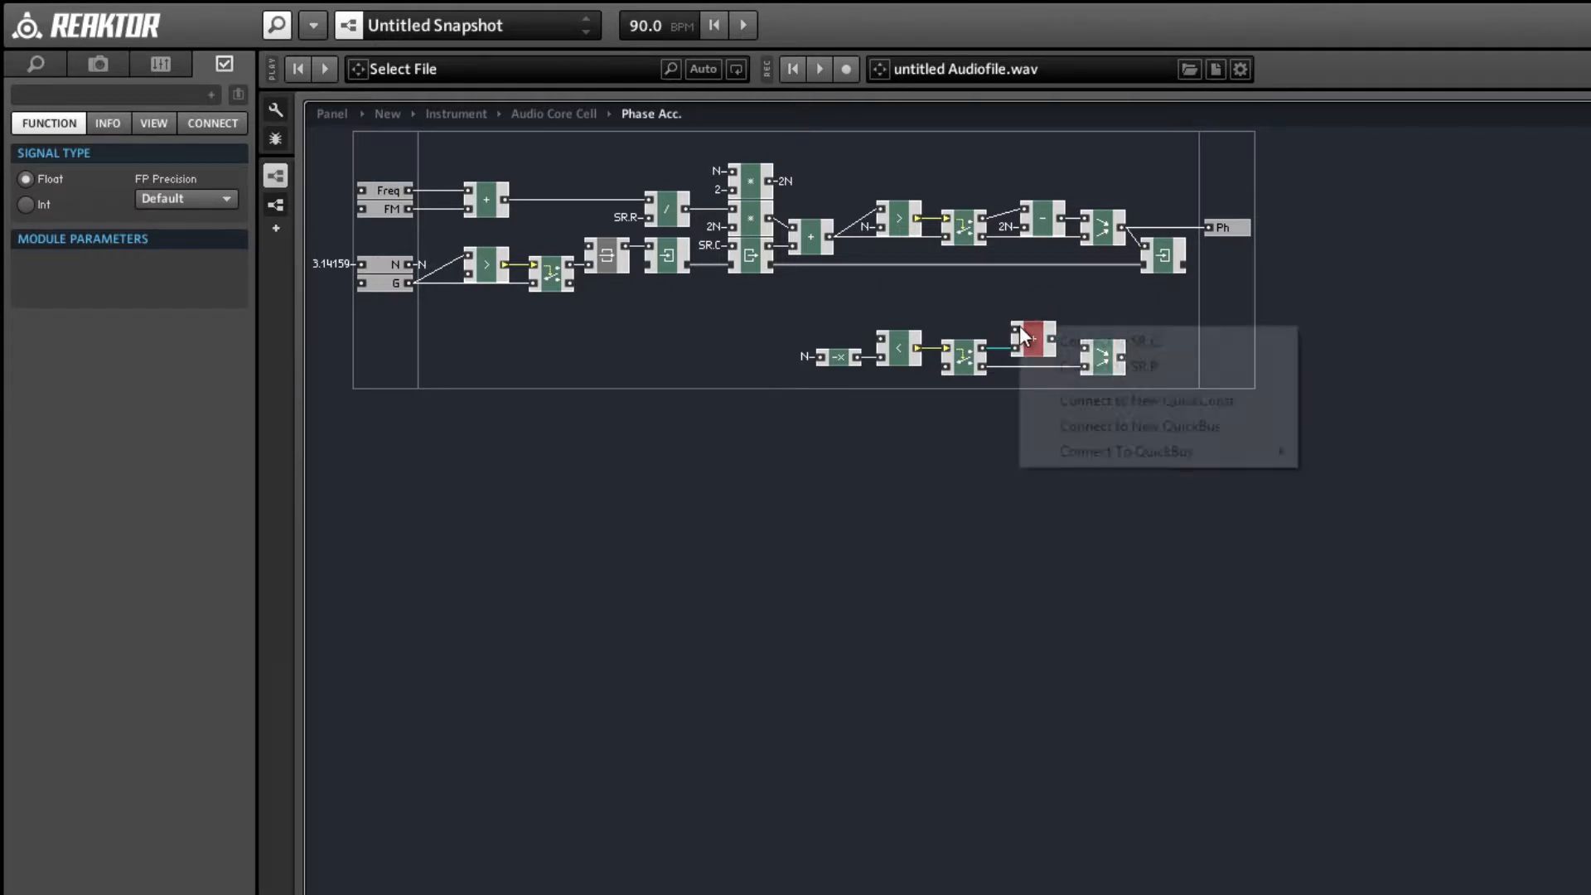
{"action": "mouse_move", "coordinate": [1135, 452]}
{"action": "left_click", "coordinate": [1341, 454]}
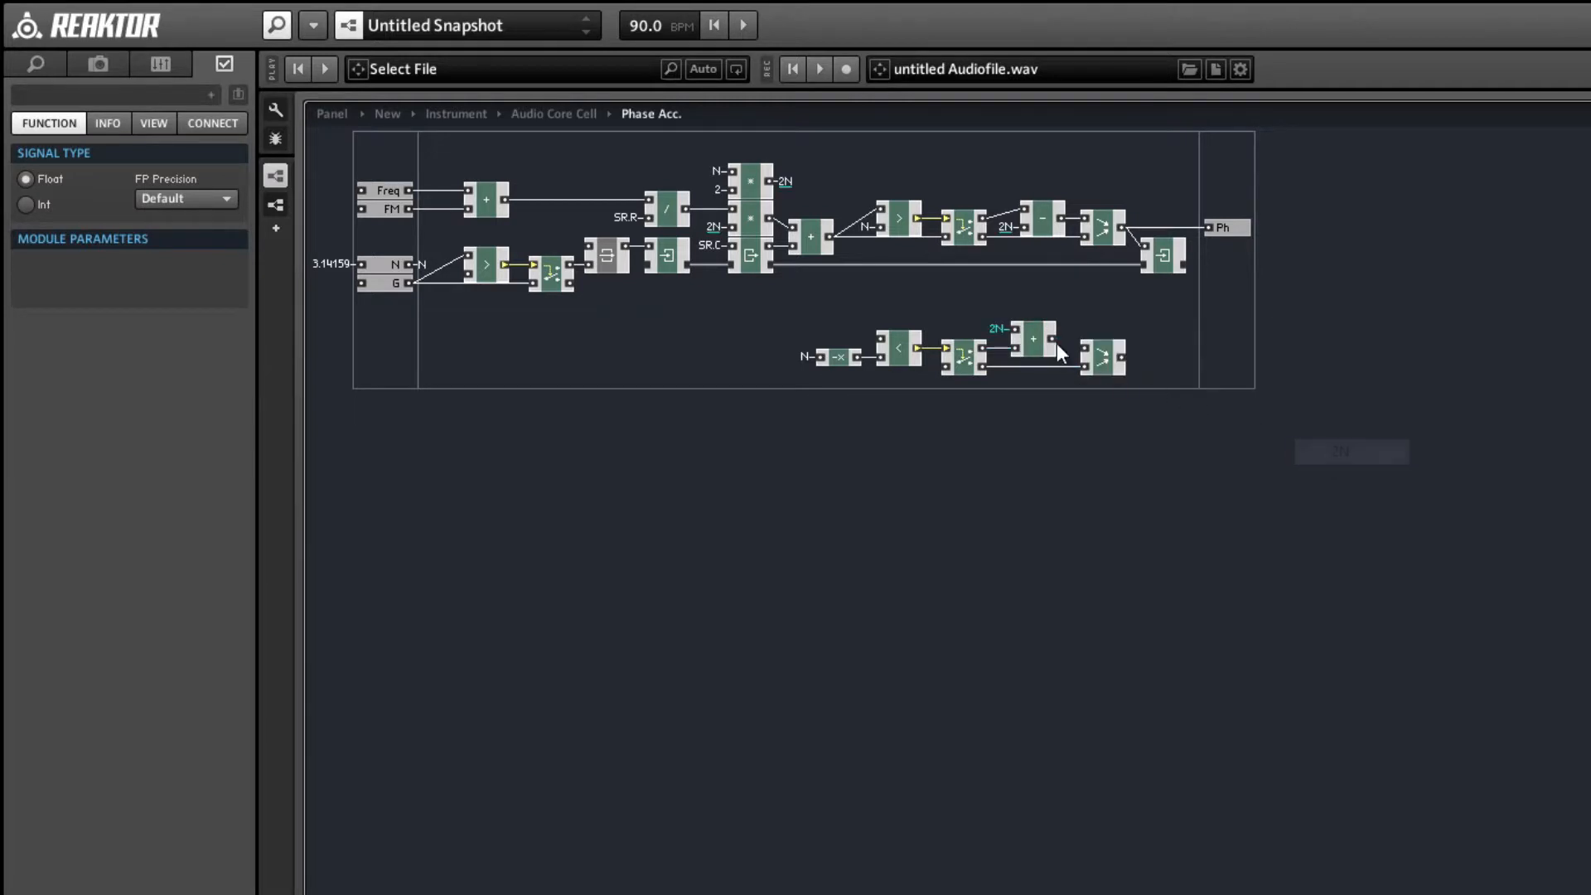
{"action": "mouse_move", "coordinate": [1053, 338]}
{"action": "left_mouse_down"}
{"action": "mouse_move", "coordinate": [1084, 348]}
{"action": "mouse_move", "coordinate": [1073, 358]}
{"action": "left_mouse_up"}
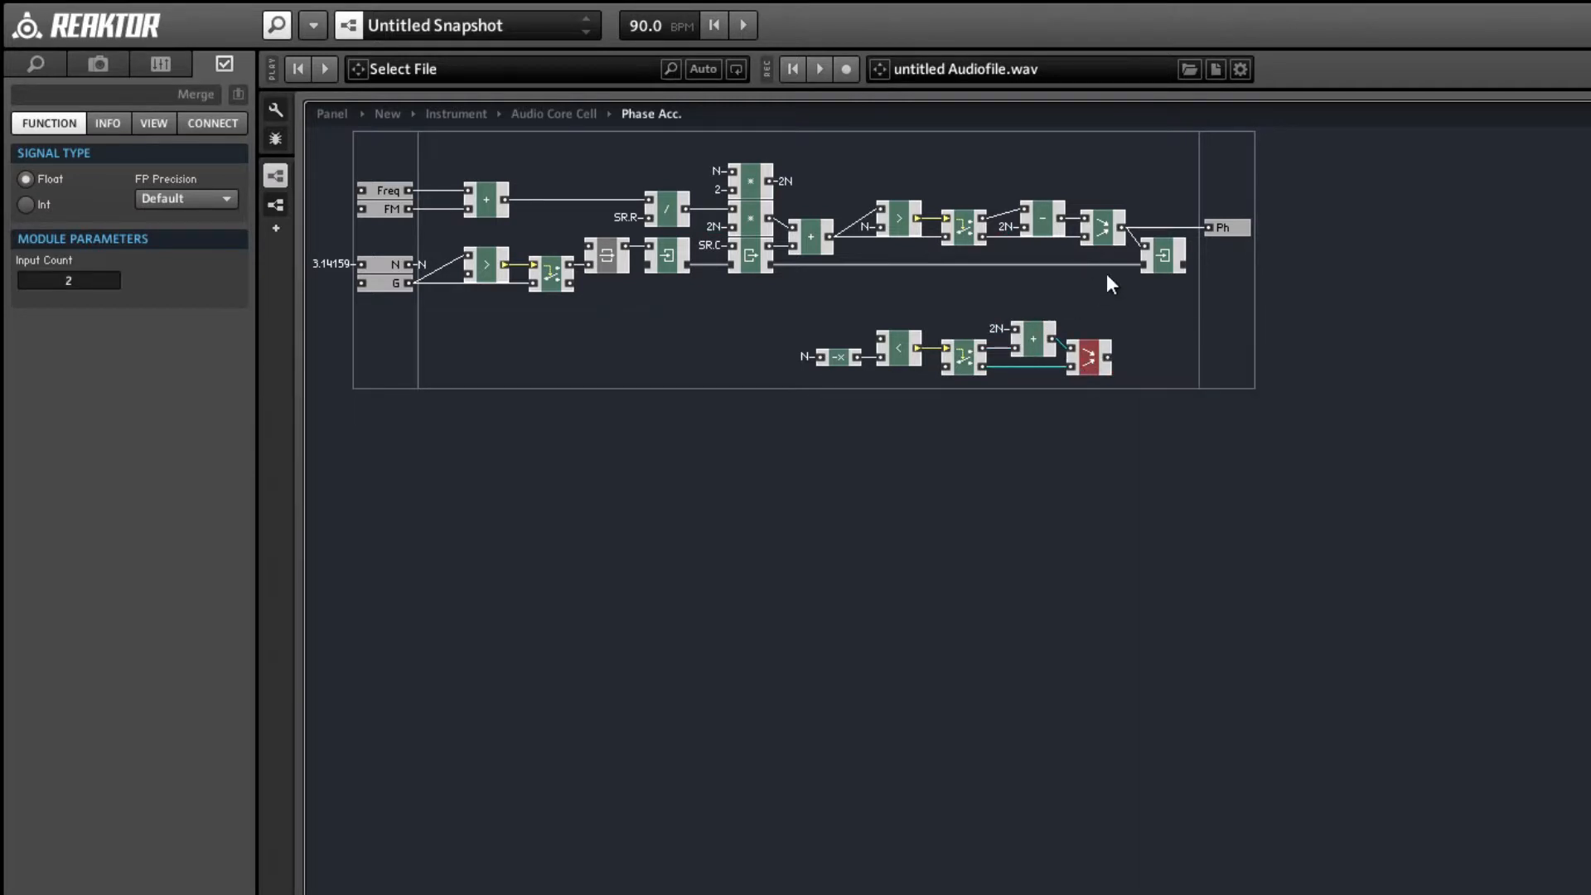
Insert the duplicated wrap chain after the first Merge, feeding its Compare and Router, and connect its output to Write and Ph.
{"action": "left_click_drag", "start_coordinate": [1155, 264], "coordinate": [1372, 263]}
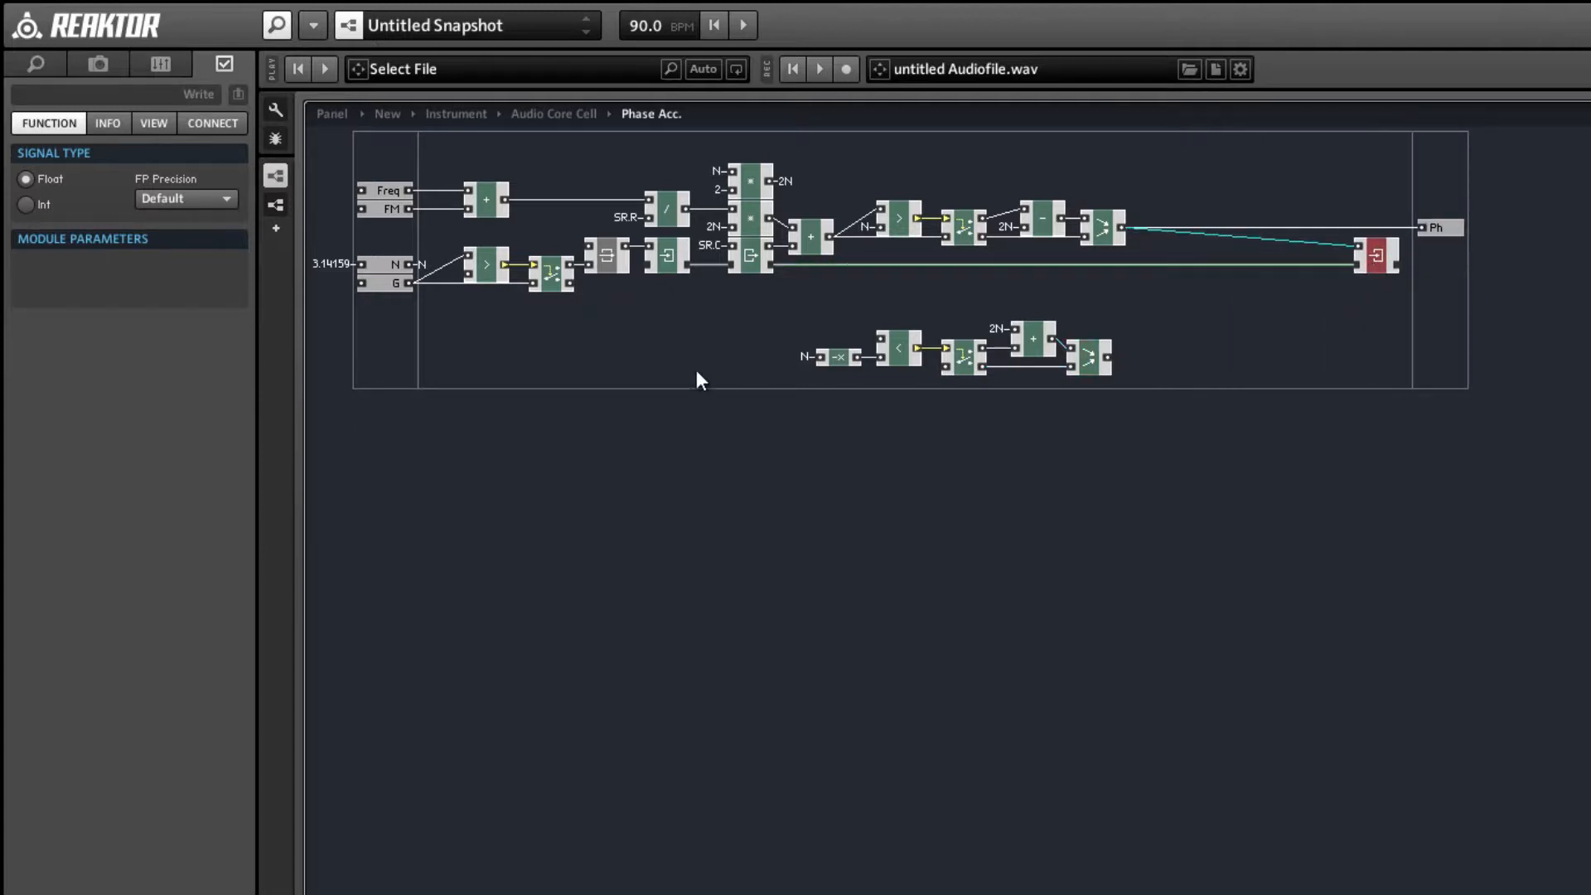
{"action": "left_click_drag", "start_coordinate": [802, 305], "coordinate": [1403, 161]}
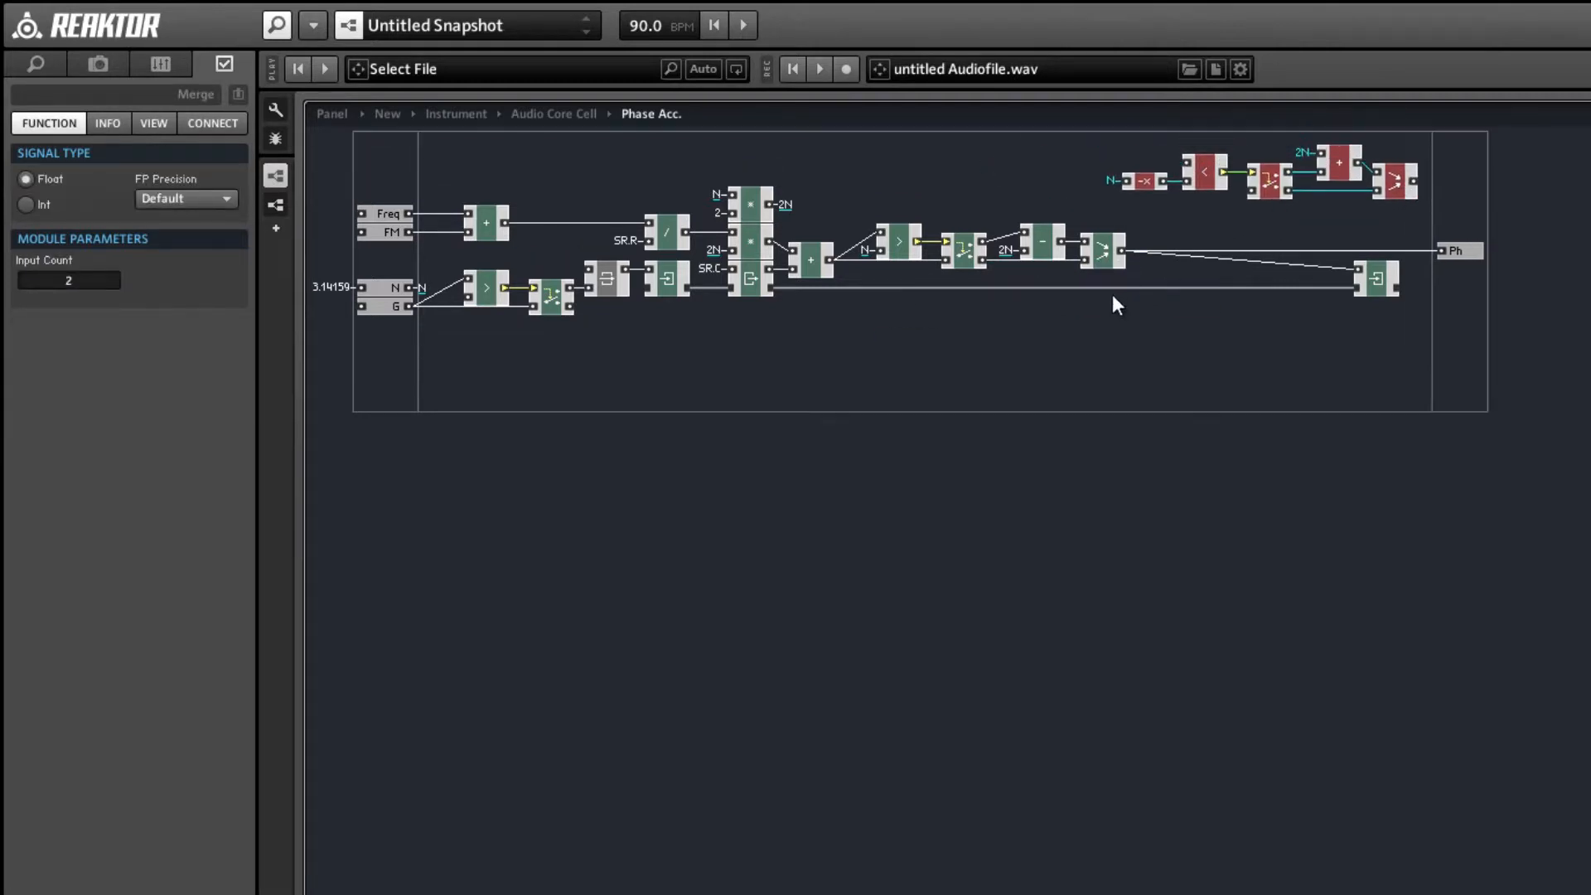
{"action": "left_click_drag", "start_coordinate": [1122, 250], "coordinate": [1187, 163]}
{"action": "left_click_drag", "start_coordinate": [1123, 251], "coordinate": [1251, 192]}
{"action": "left_click_drag", "start_coordinate": [1380, 282], "coordinate": [1484, 280]}
{"action": "left_click_drag", "start_coordinate": [1414, 182], "coordinate": [1460, 270]}
{"action": "left_click_drag", "start_coordinate": [1414, 182], "coordinate": [1524, 250]}
Arrange the negative-wrap chain in line after the first Merge and align the Ph port and Write module with it.
{"action": "left_click_drag", "start_coordinate": [1405, 249], "coordinate": [1115, 141]}
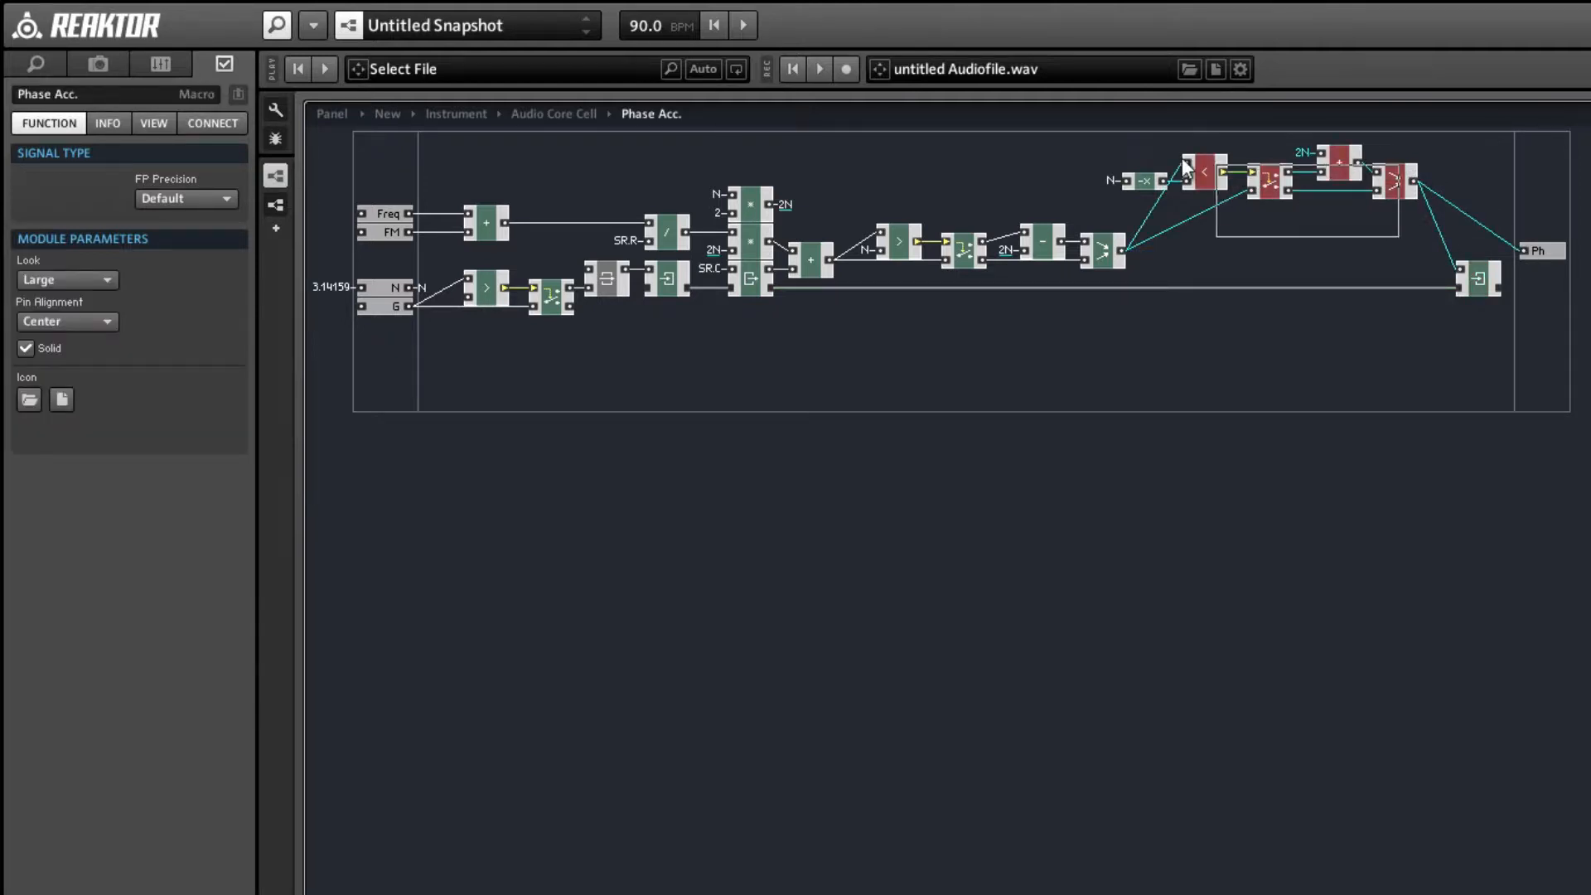
{"action": "left_click_drag", "start_coordinate": [1277, 187], "coordinate": [1310, 248]}
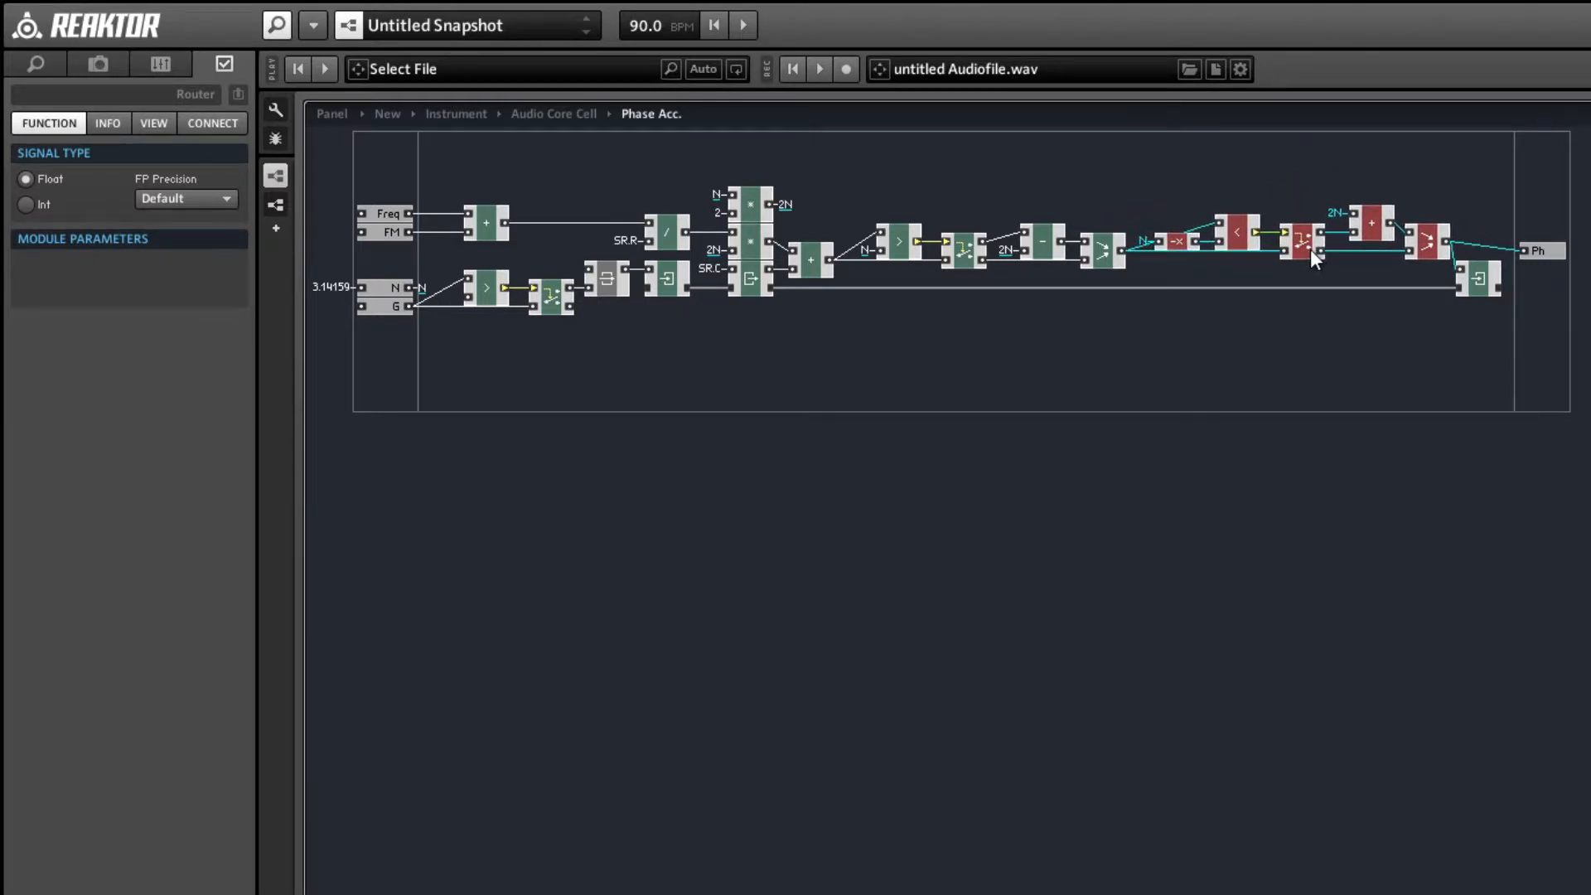
{"action": "left_click", "coordinate": [1328, 302]}
{"action": "left_click_drag", "start_coordinate": [1554, 249], "coordinate": [1556, 241]}
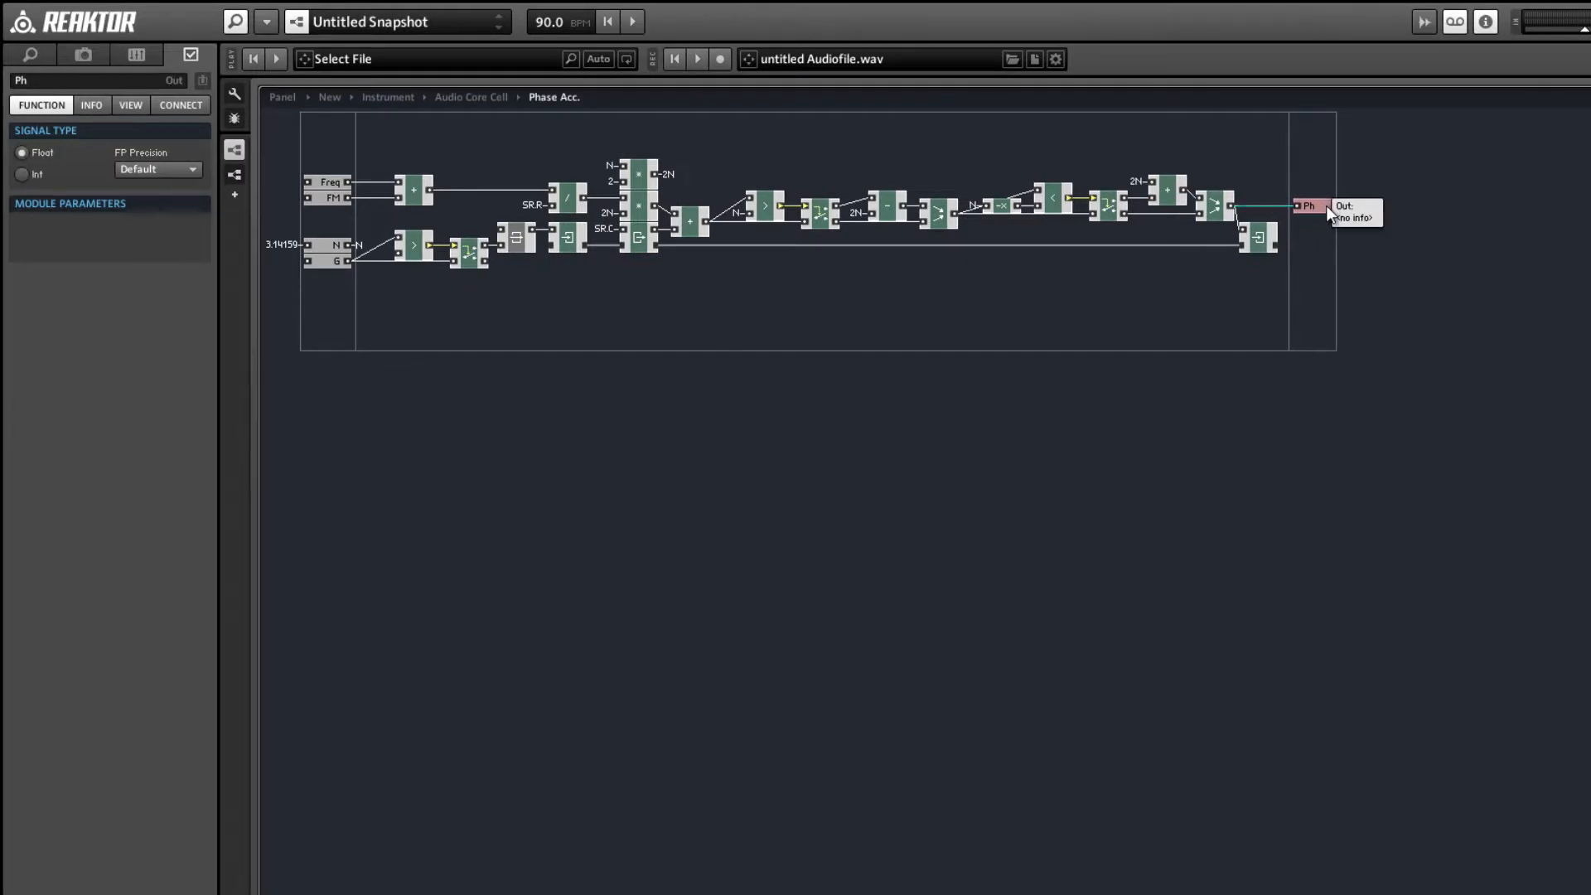
{"action": "left_click_drag", "start_coordinate": [1260, 245], "coordinate": [1276, 247]}
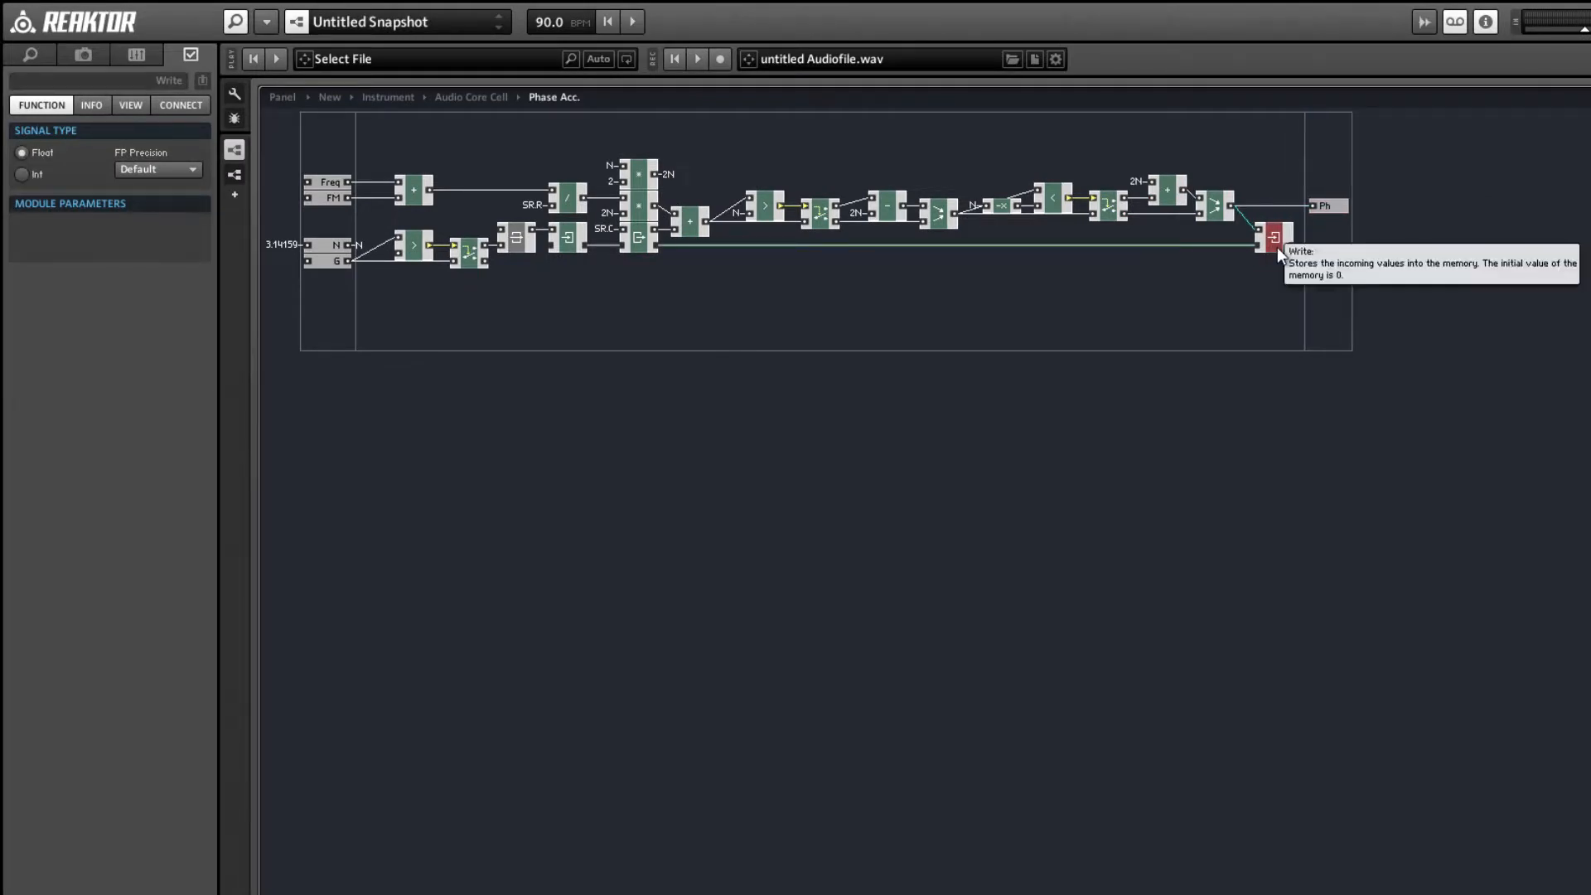
{"action": "left_click", "coordinate": [1235, 267]}
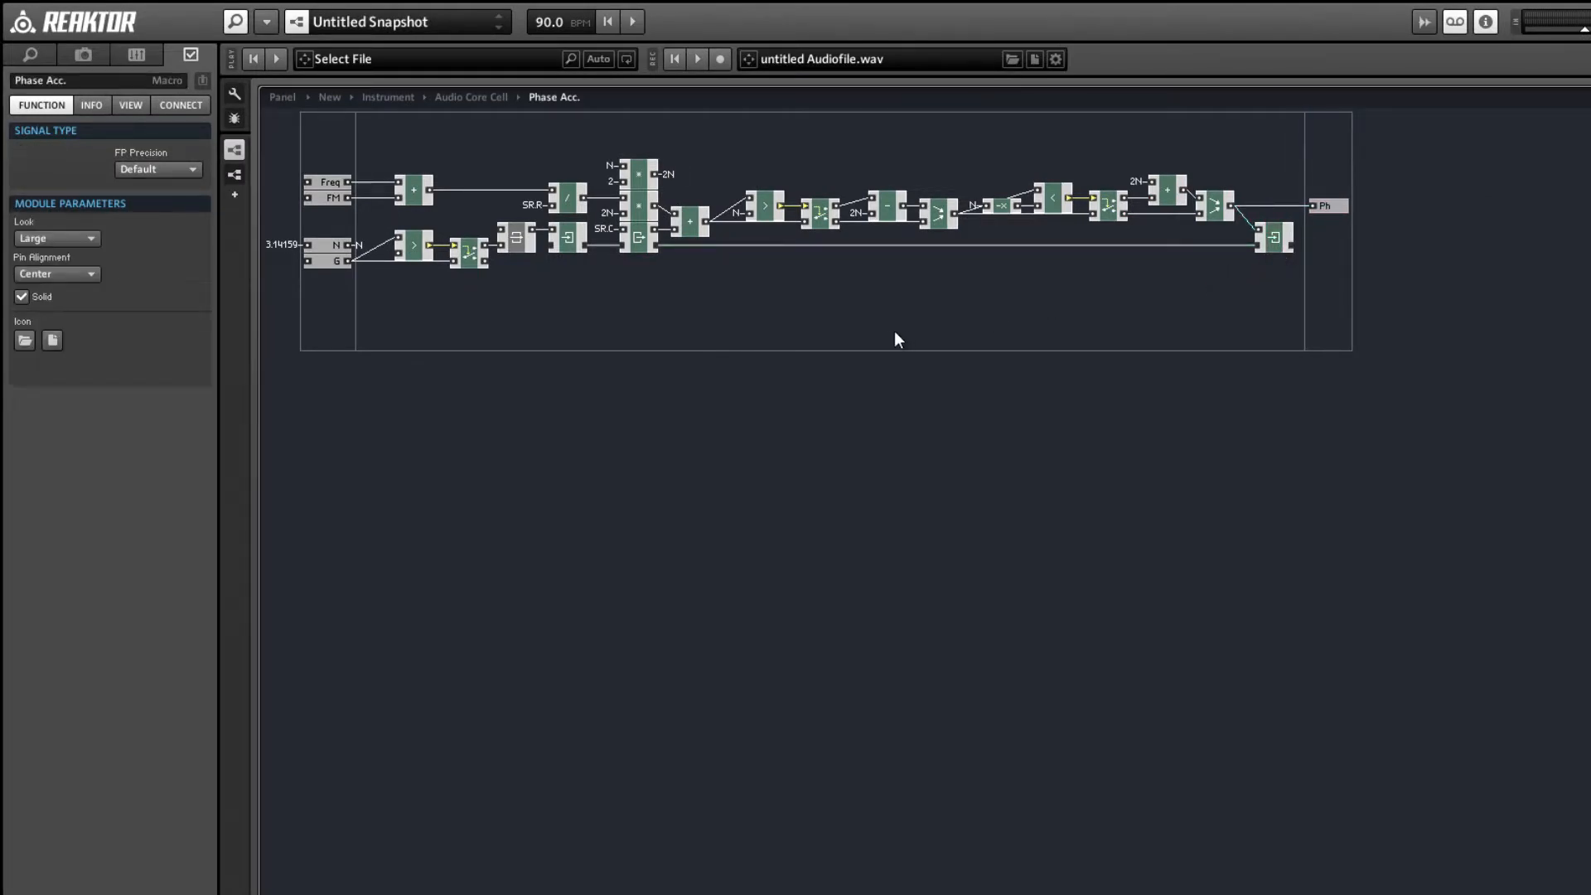
Return to the Audio Core Cell and align its G port with the Phase Acc. macro's G input.
{"action": "left_click", "coordinate": [335, 202]}
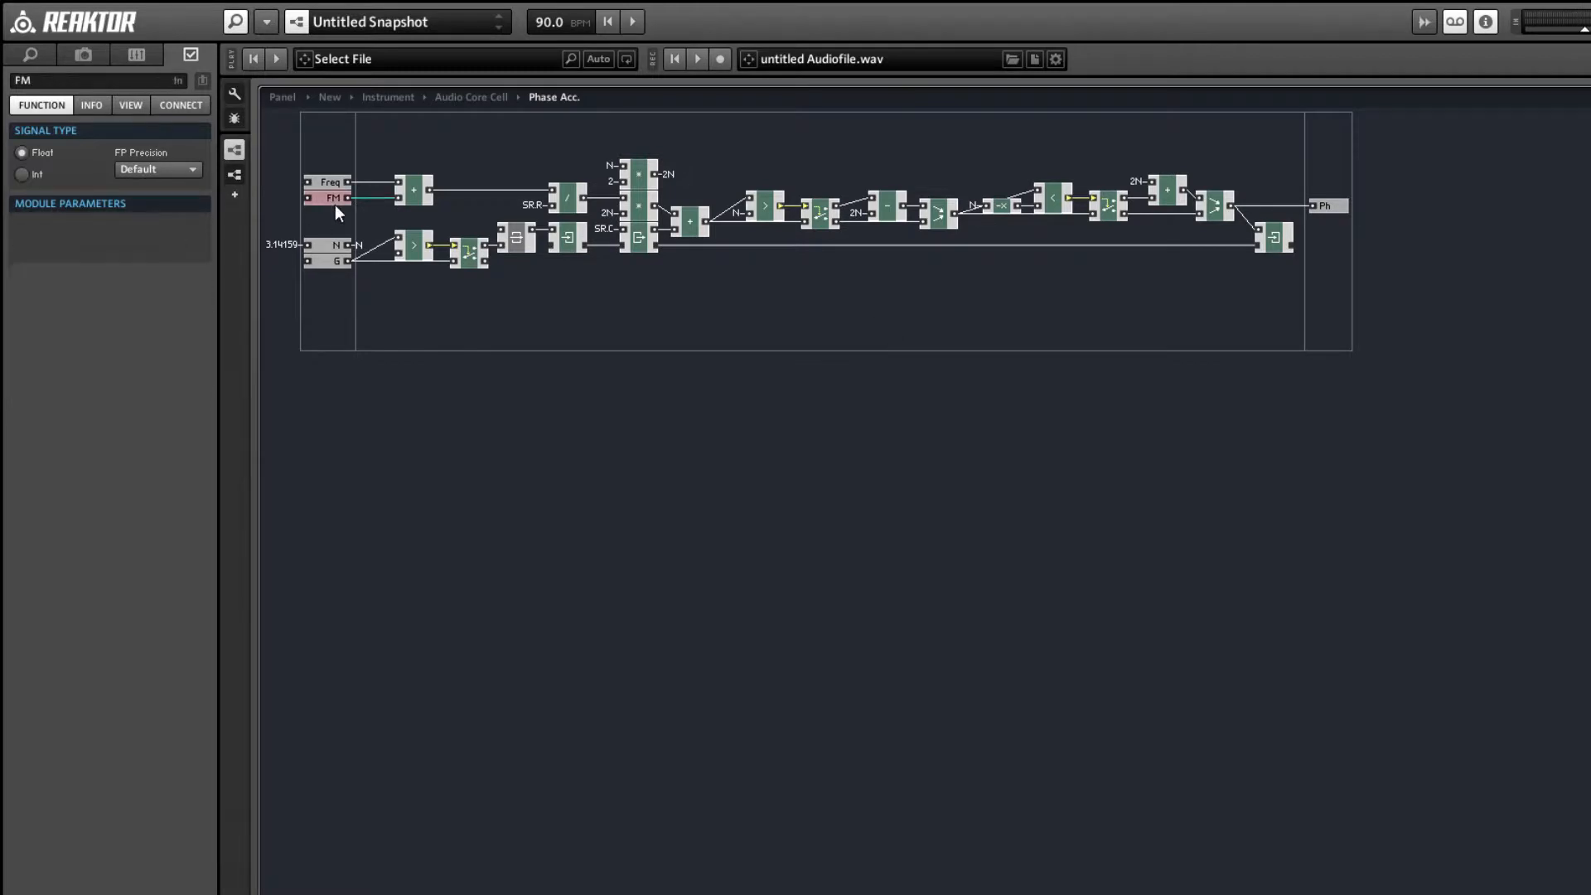
{"action": "double_click", "coordinate": [476, 326]}
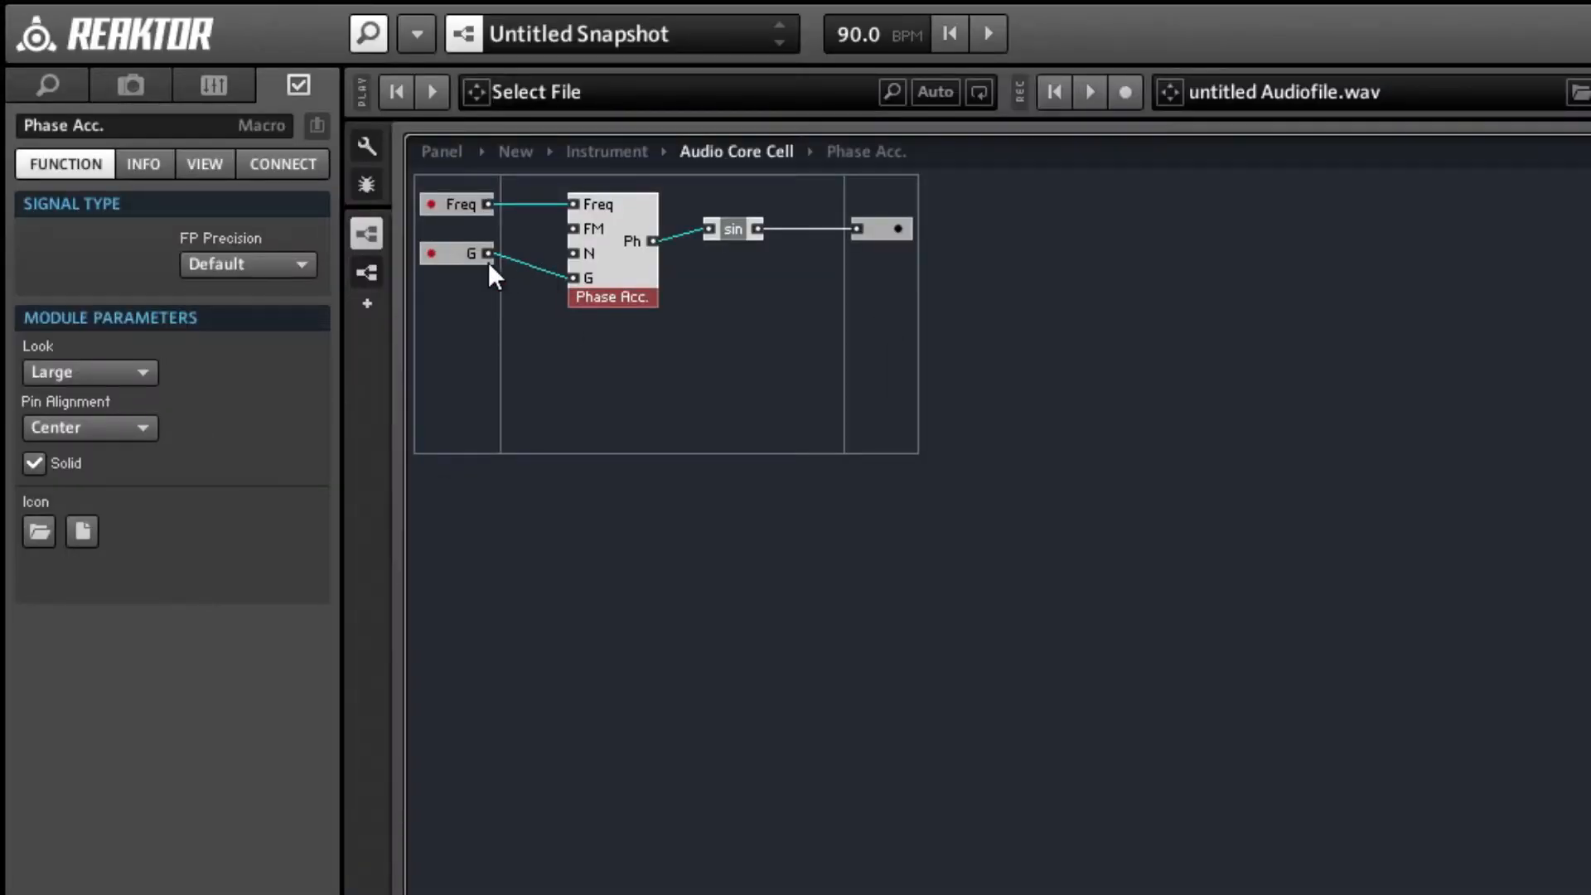
{"action": "left_click_drag", "start_coordinate": [489, 262], "coordinate": [469, 293]}
Add an audio input port named FM directly beneath Freq and connect it to the Phase Acc. macro's FM input.
{"action": "left_click", "coordinate": [453, 229]}
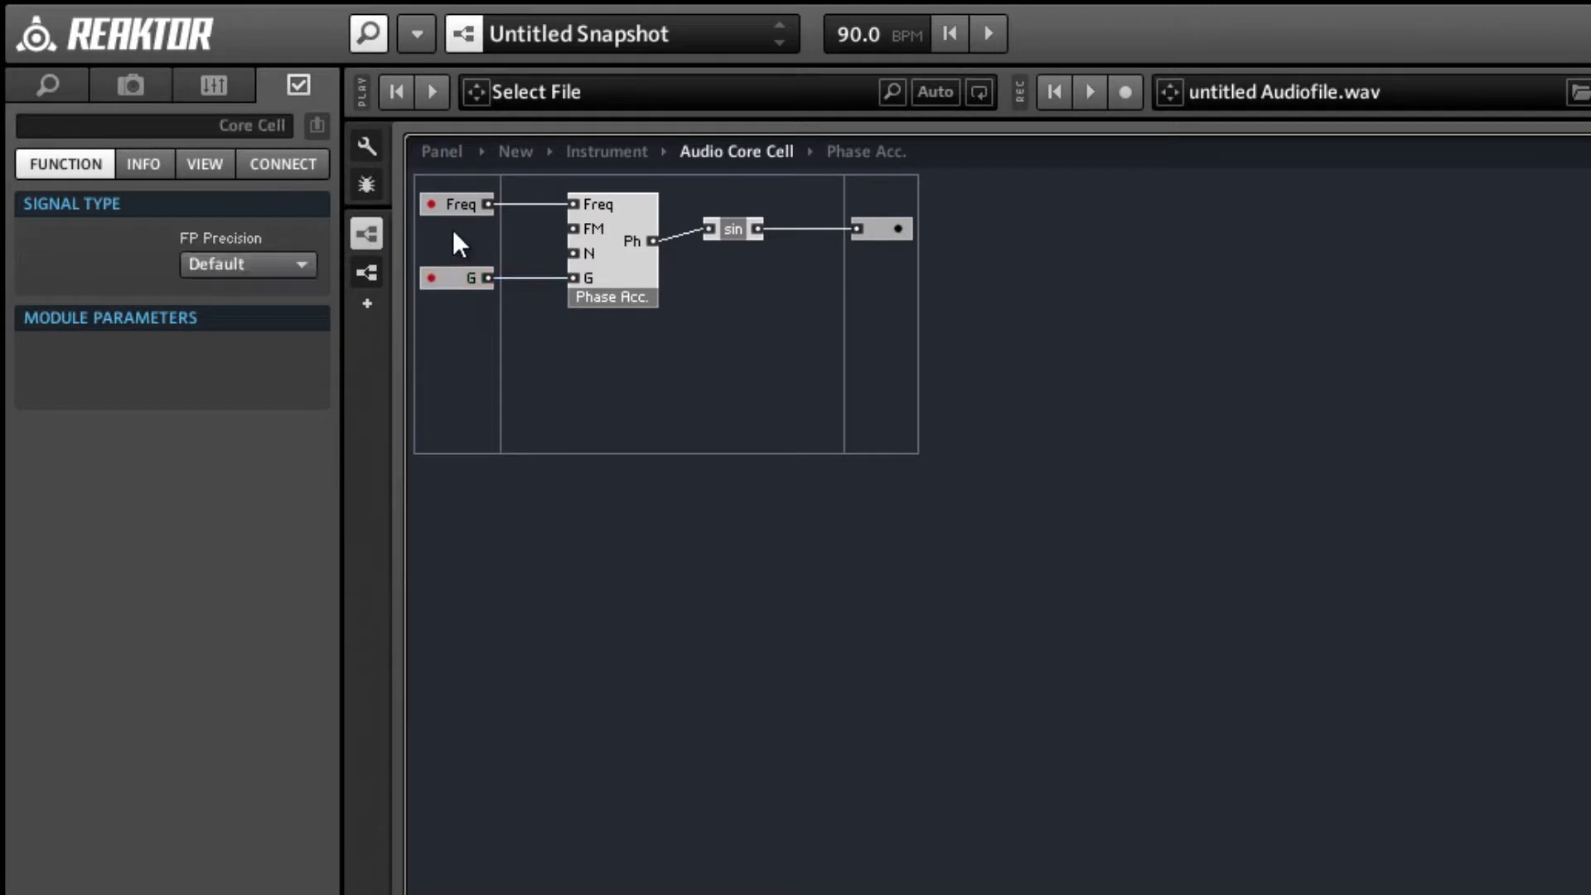
{"action": "right_click", "coordinate": [452, 229]}
{"action": "mouse_move", "coordinate": [715, 259]}
{"action": "left_click", "coordinate": [810, 249]}
{"action": "left_click", "coordinate": [813, 251]}
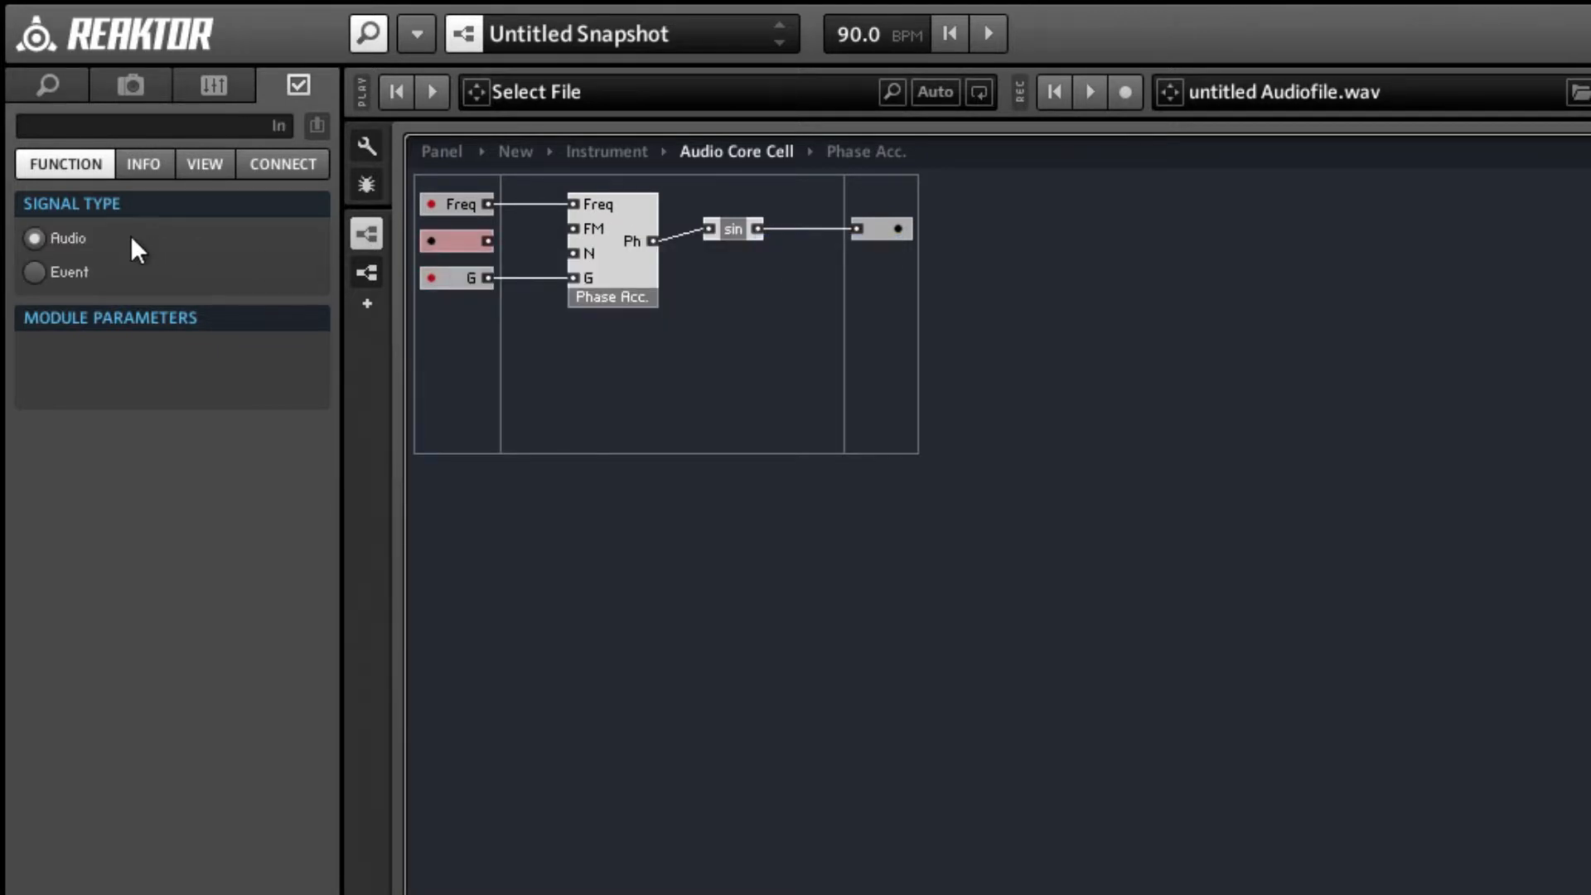
{"action": "left_click", "coordinate": [96, 132]}
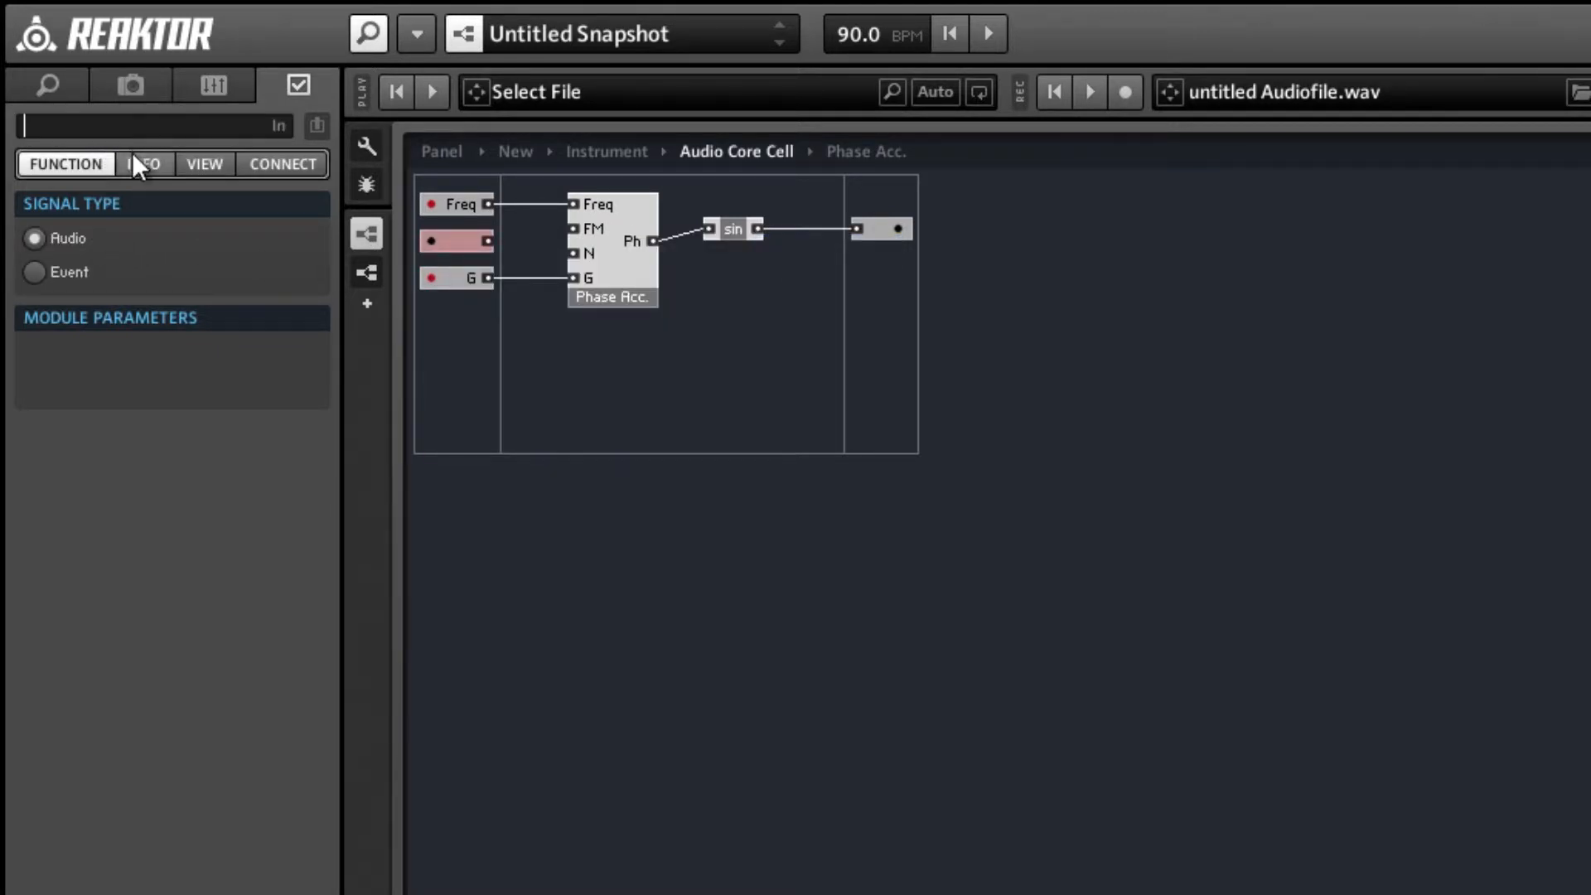
{"action": "type", "text": "FM"}
{"action": "key", "text": "Return"}
{"action": "left_click_drag", "start_coordinate": [492, 245], "coordinate": [577, 220]}
{"action": "left_click_drag", "start_coordinate": [476, 251], "coordinate": [469, 233]}
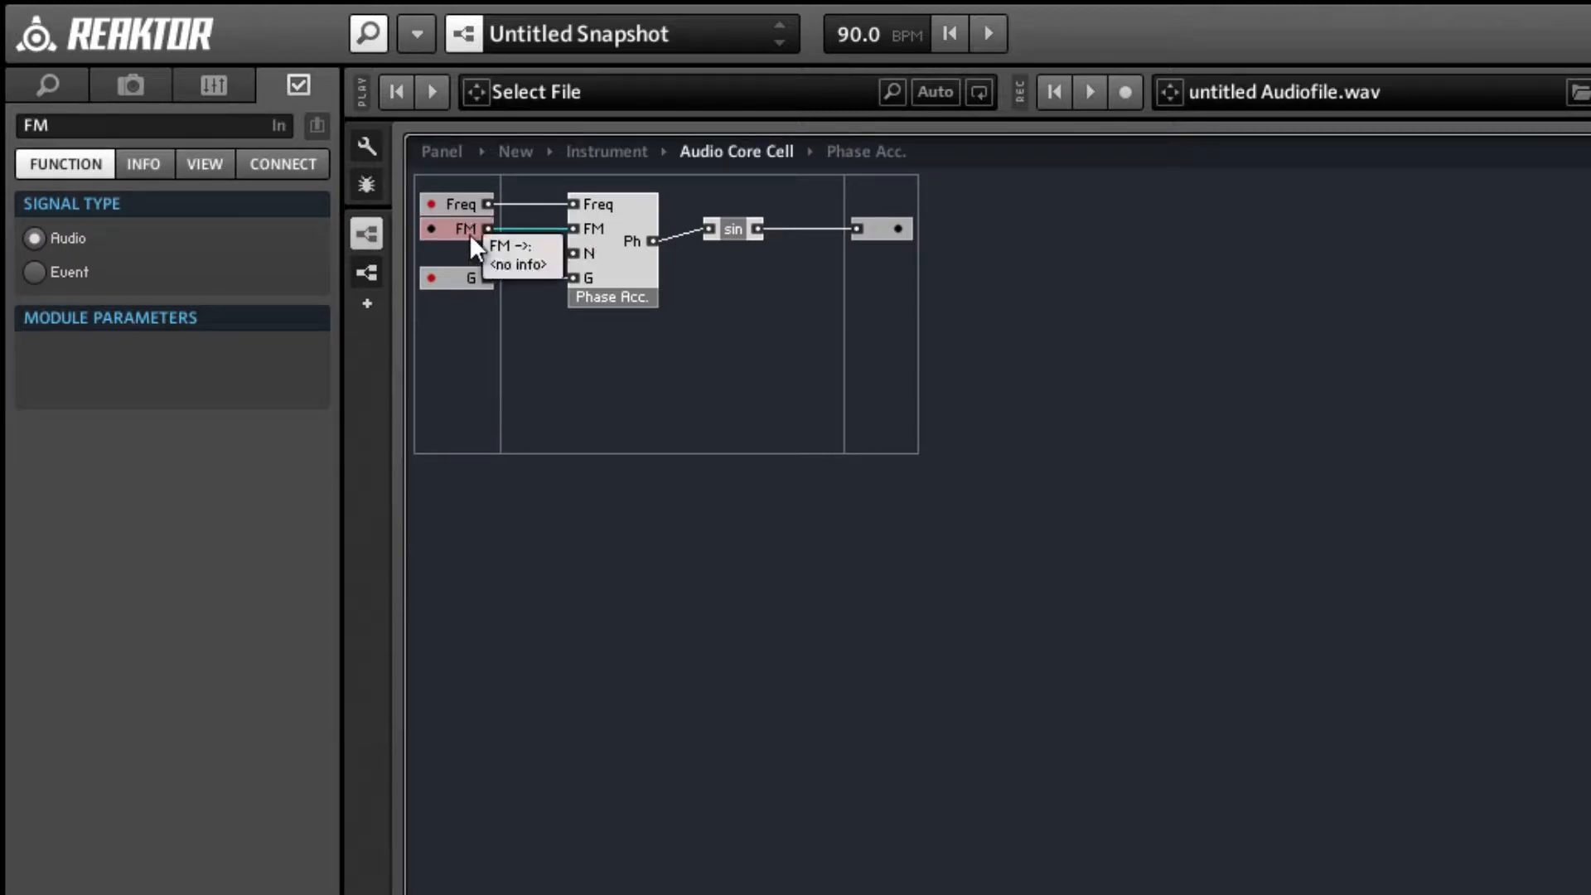
Align the sin macro and the output port in a straight line with the Phase Acc. macro's Ph output.
{"action": "left_click_drag", "start_coordinate": [727, 198], "coordinate": [929, 264]}
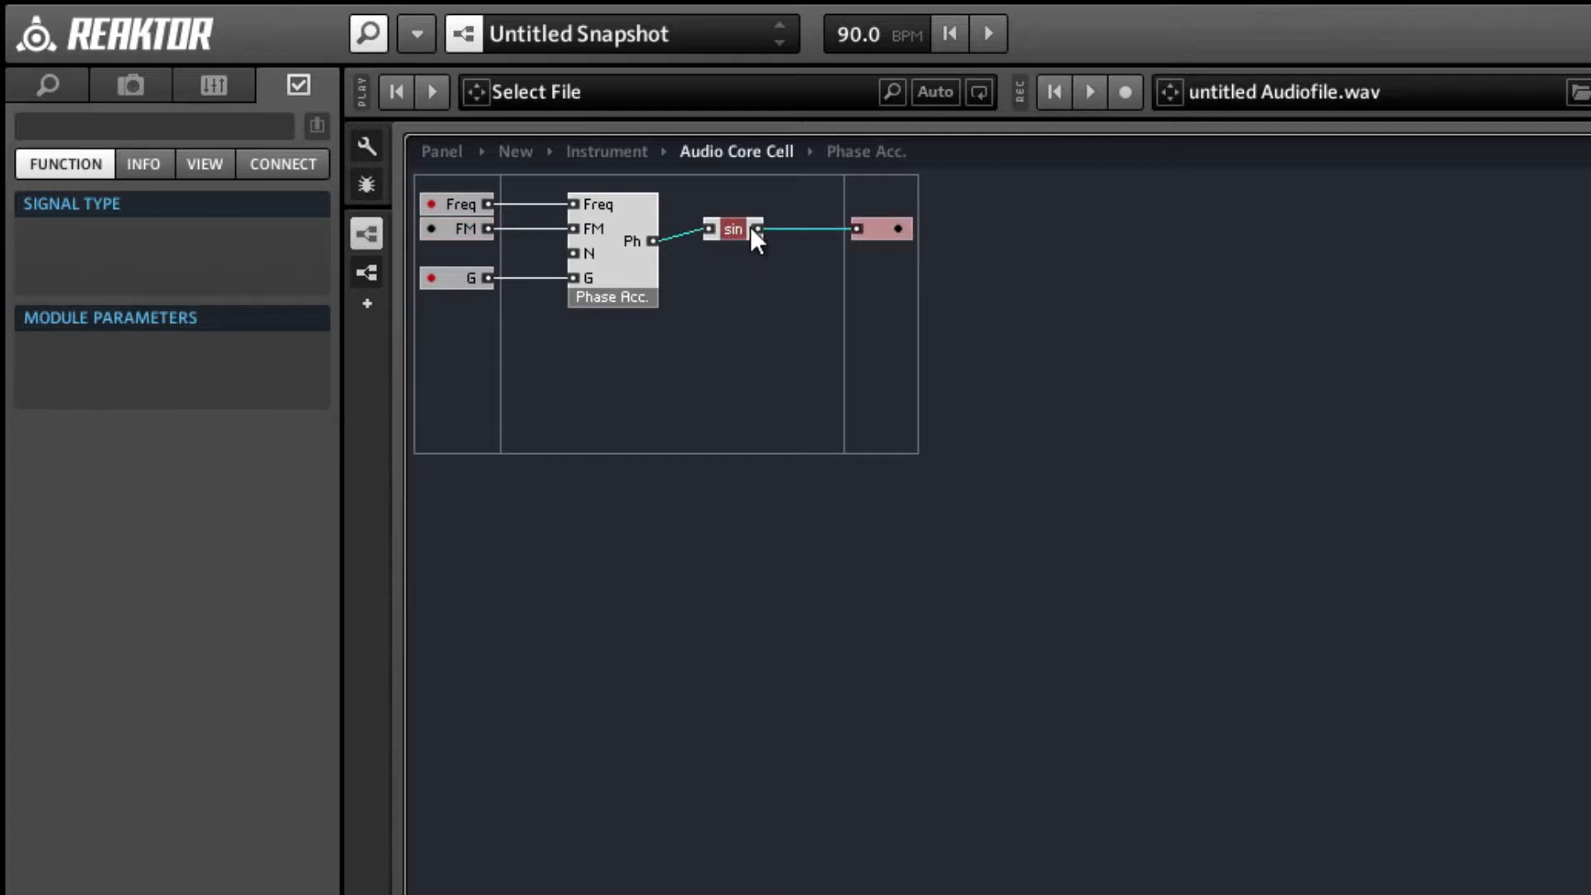
{"action": "left_click_drag", "start_coordinate": [739, 232], "coordinate": [754, 245]}
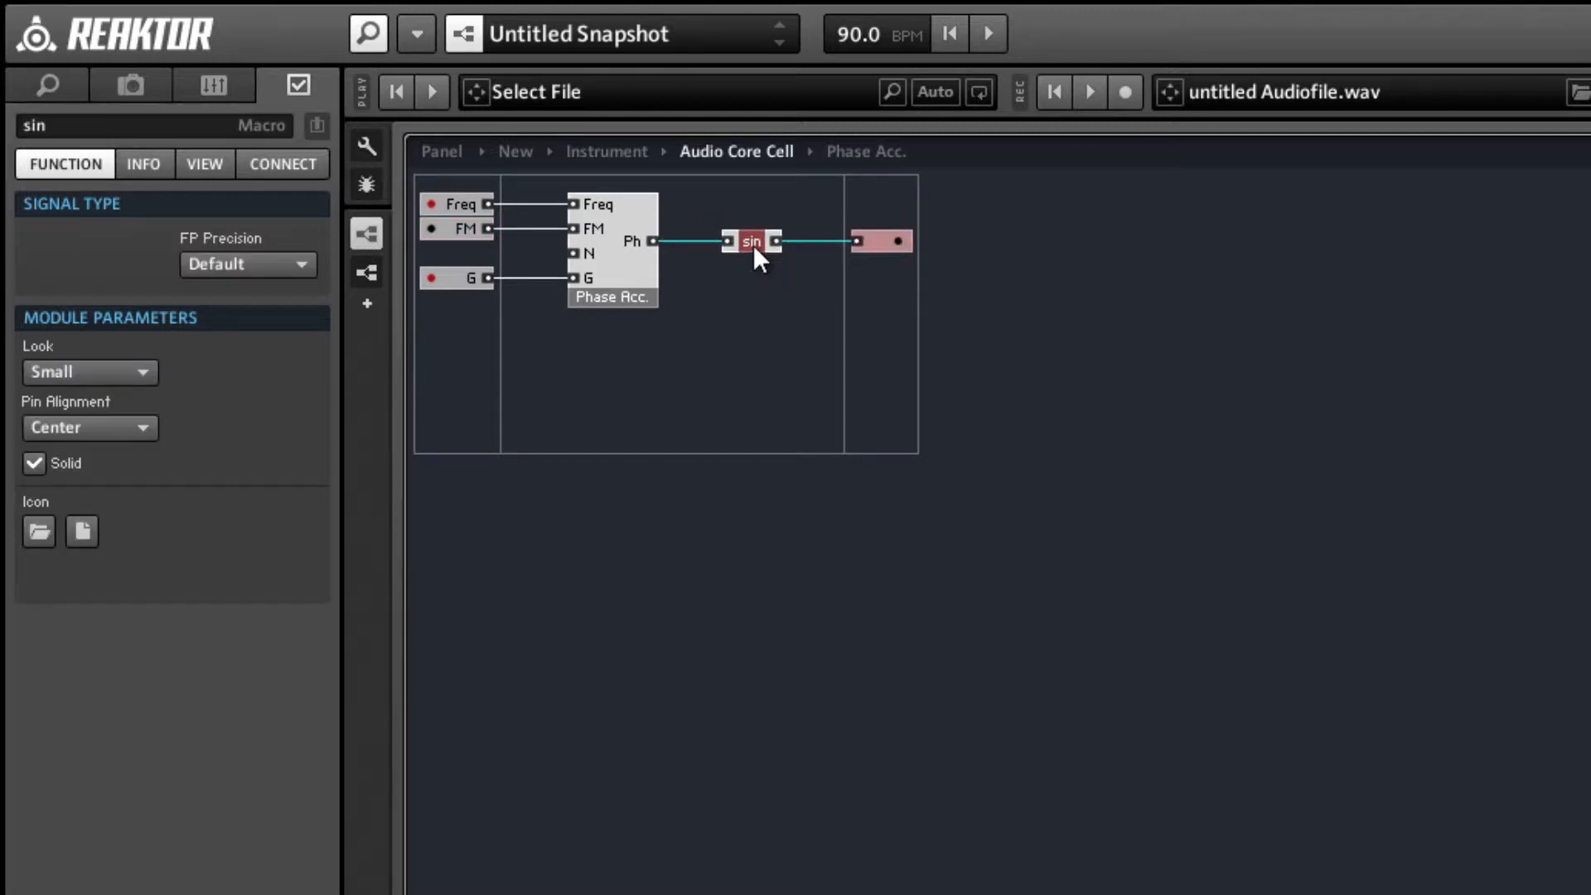
{"action": "left_click", "coordinate": [704, 287]}
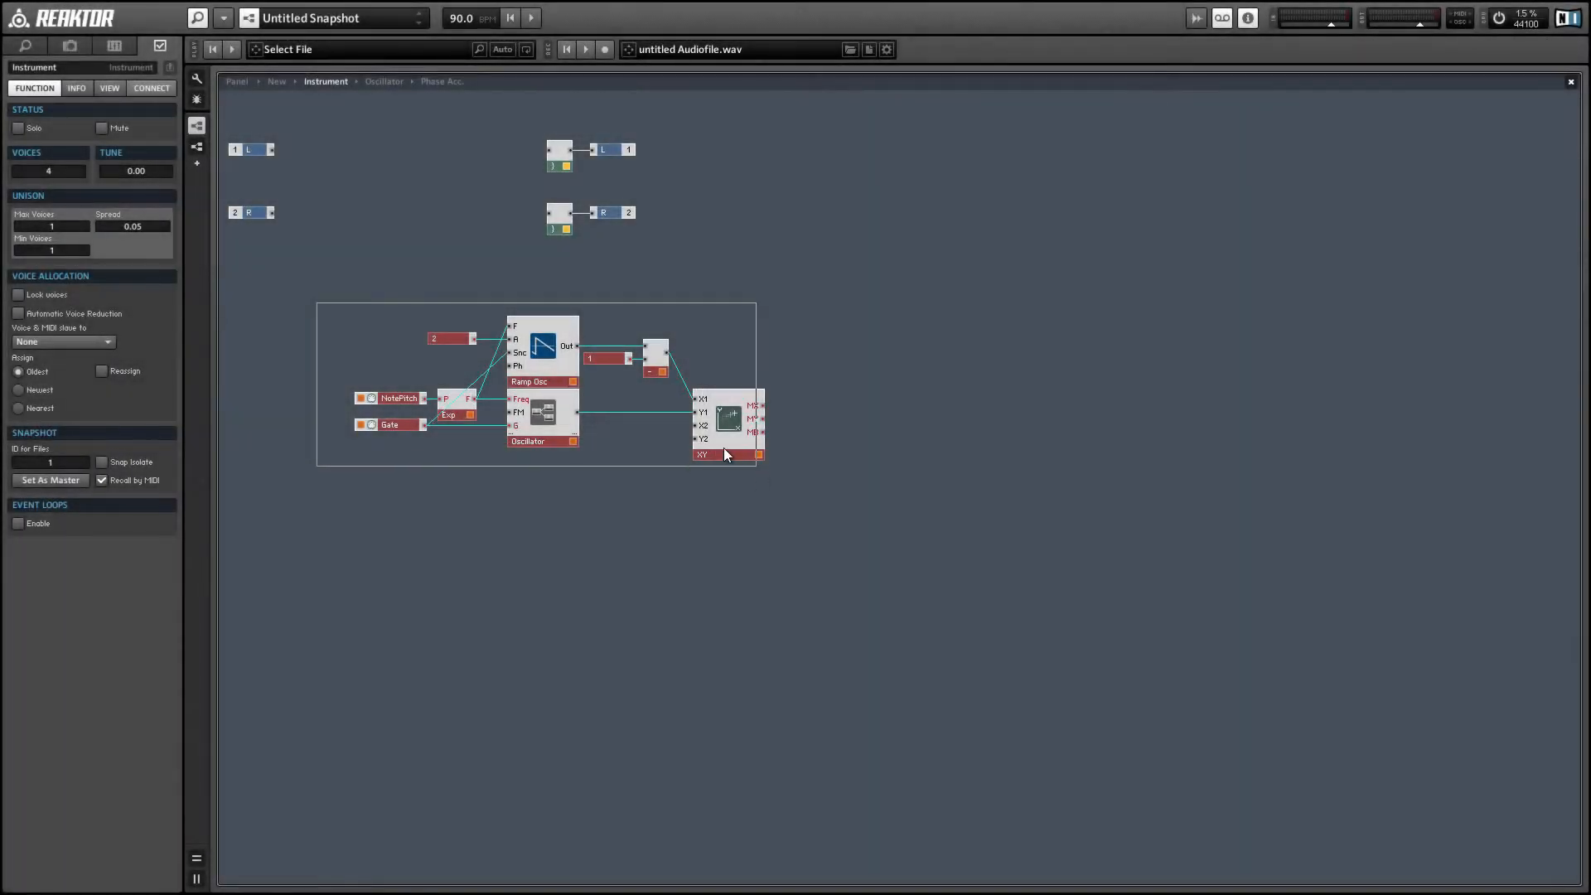
Move the XY display farther from the Oscillator core cell and place a built-in Sine Sync oscillator directly below the cell.
{"action": "left_click_drag", "start_coordinate": [725, 455], "coordinate": [808, 454]}
{"action": "left_click", "coordinate": [795, 477]}
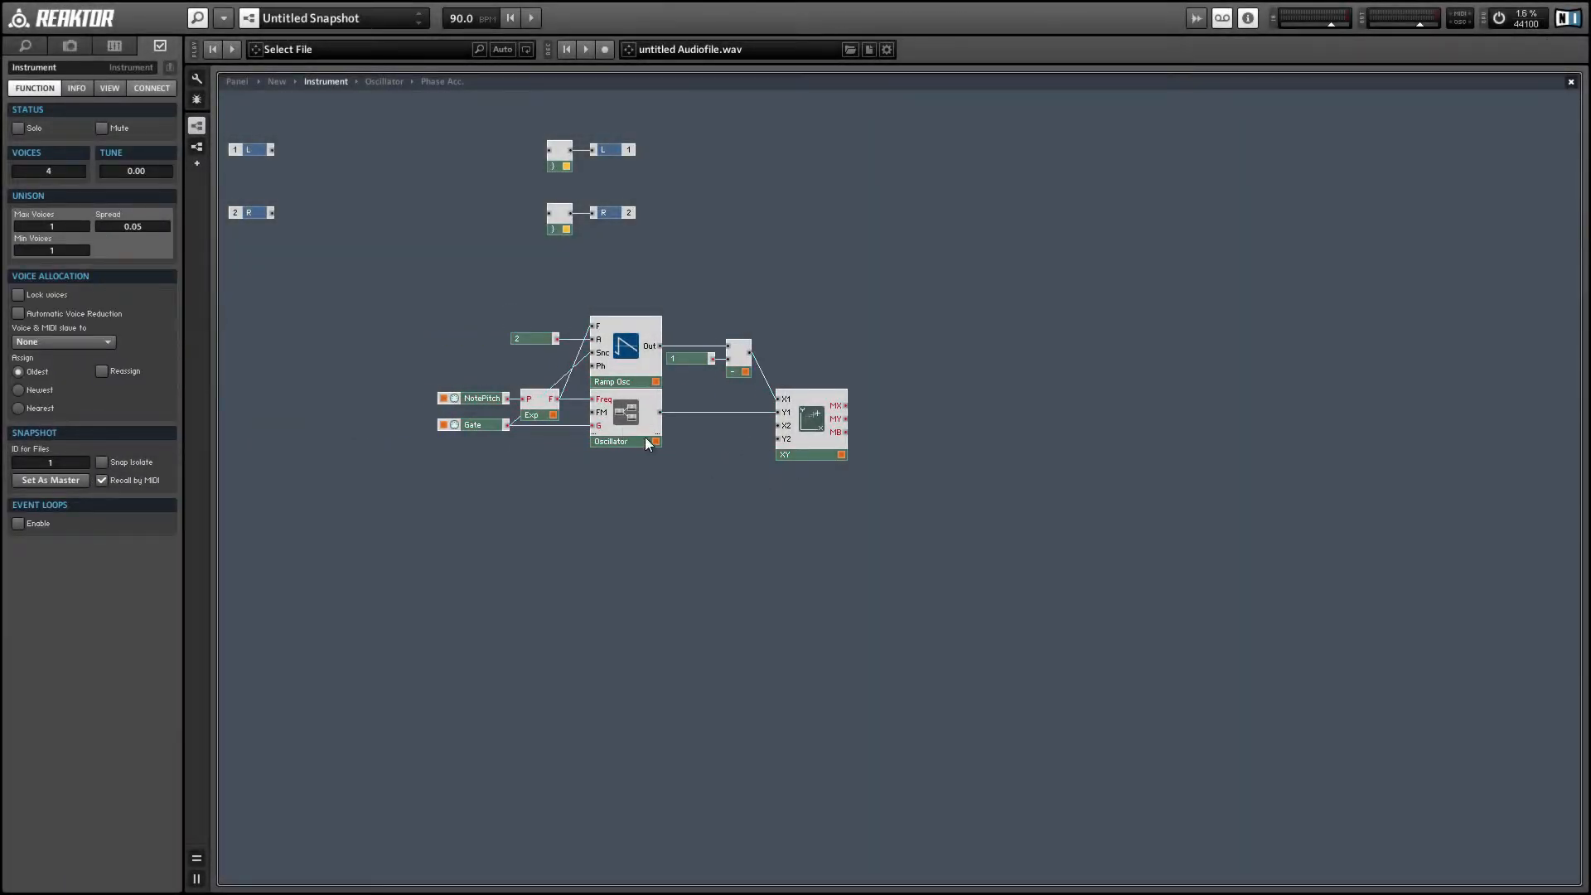
{"action": "right_click", "coordinate": [594, 489]}
{"action": "mouse_move", "coordinate": [617, 497]}
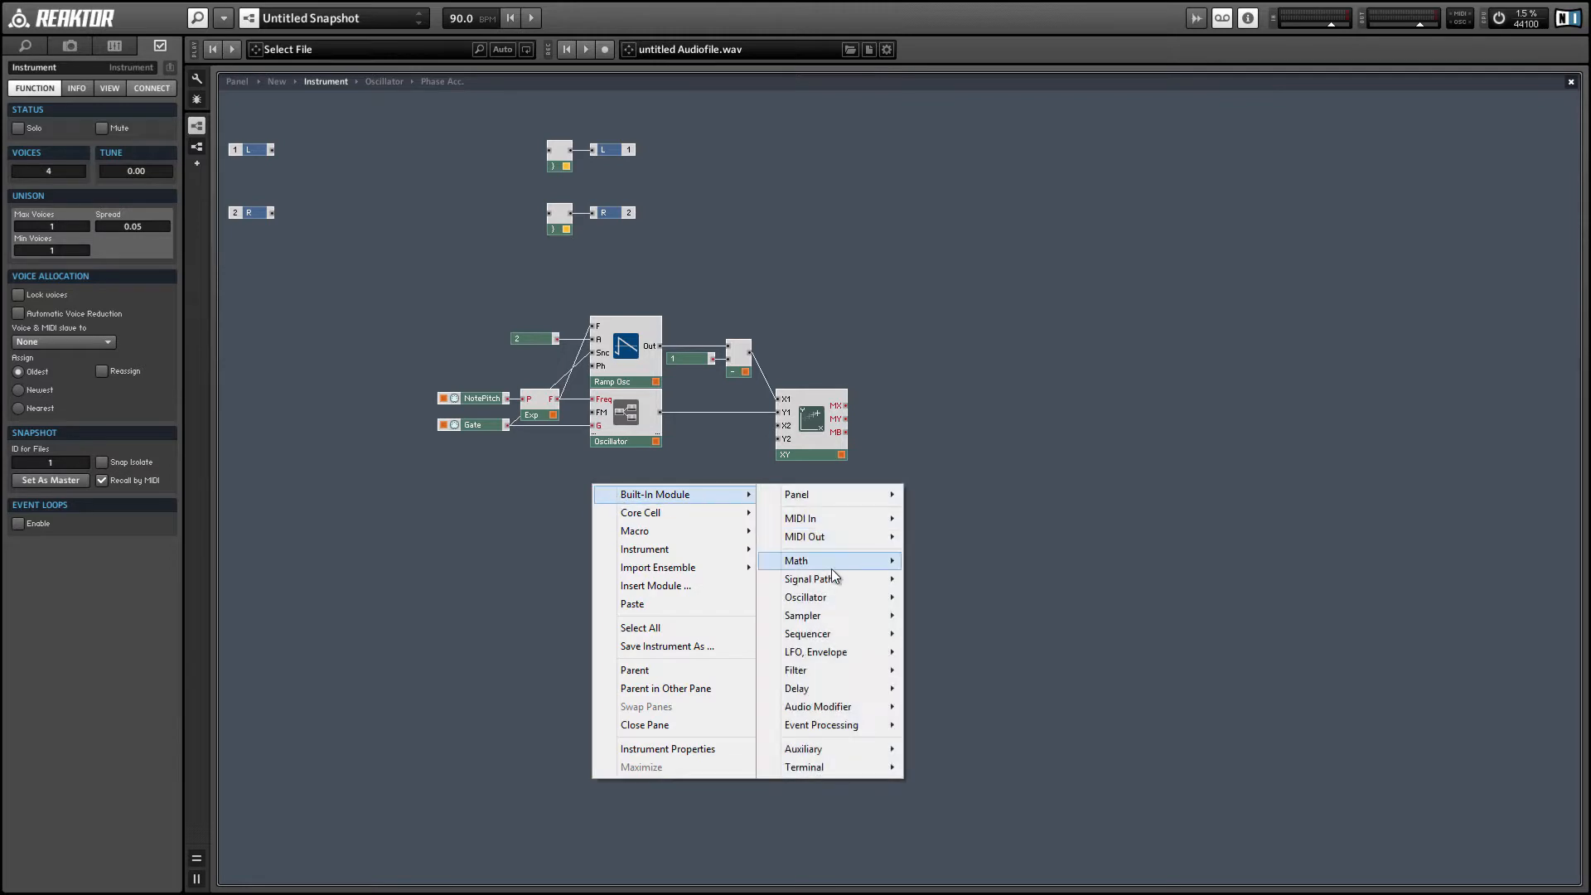
{"action": "mouse_move", "coordinate": [838, 600]}
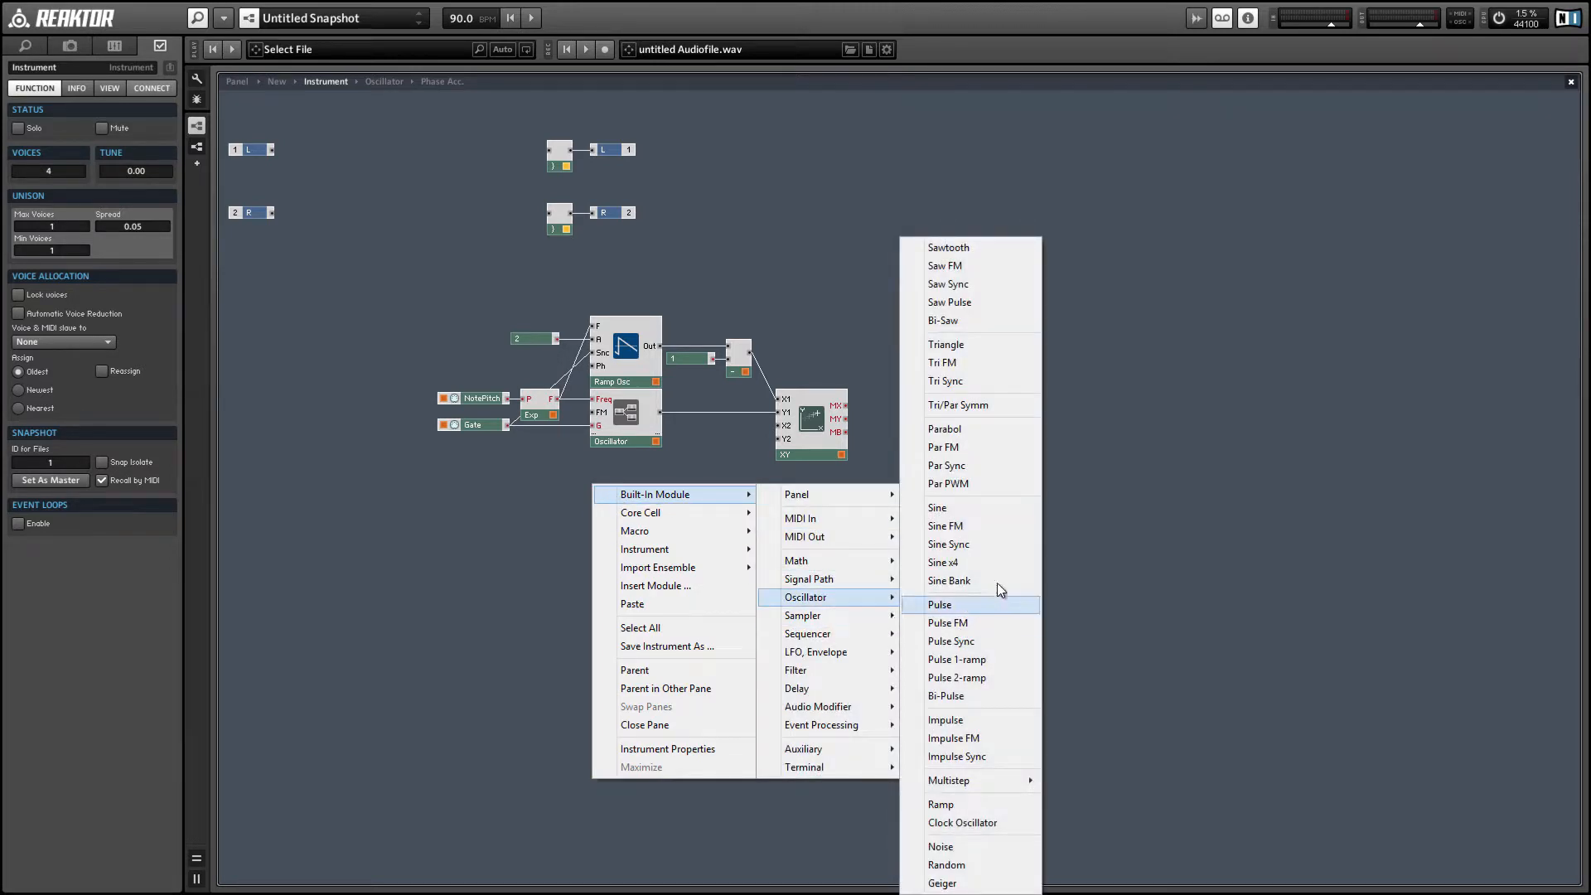
{"action": "left_click", "coordinate": [972, 550]}
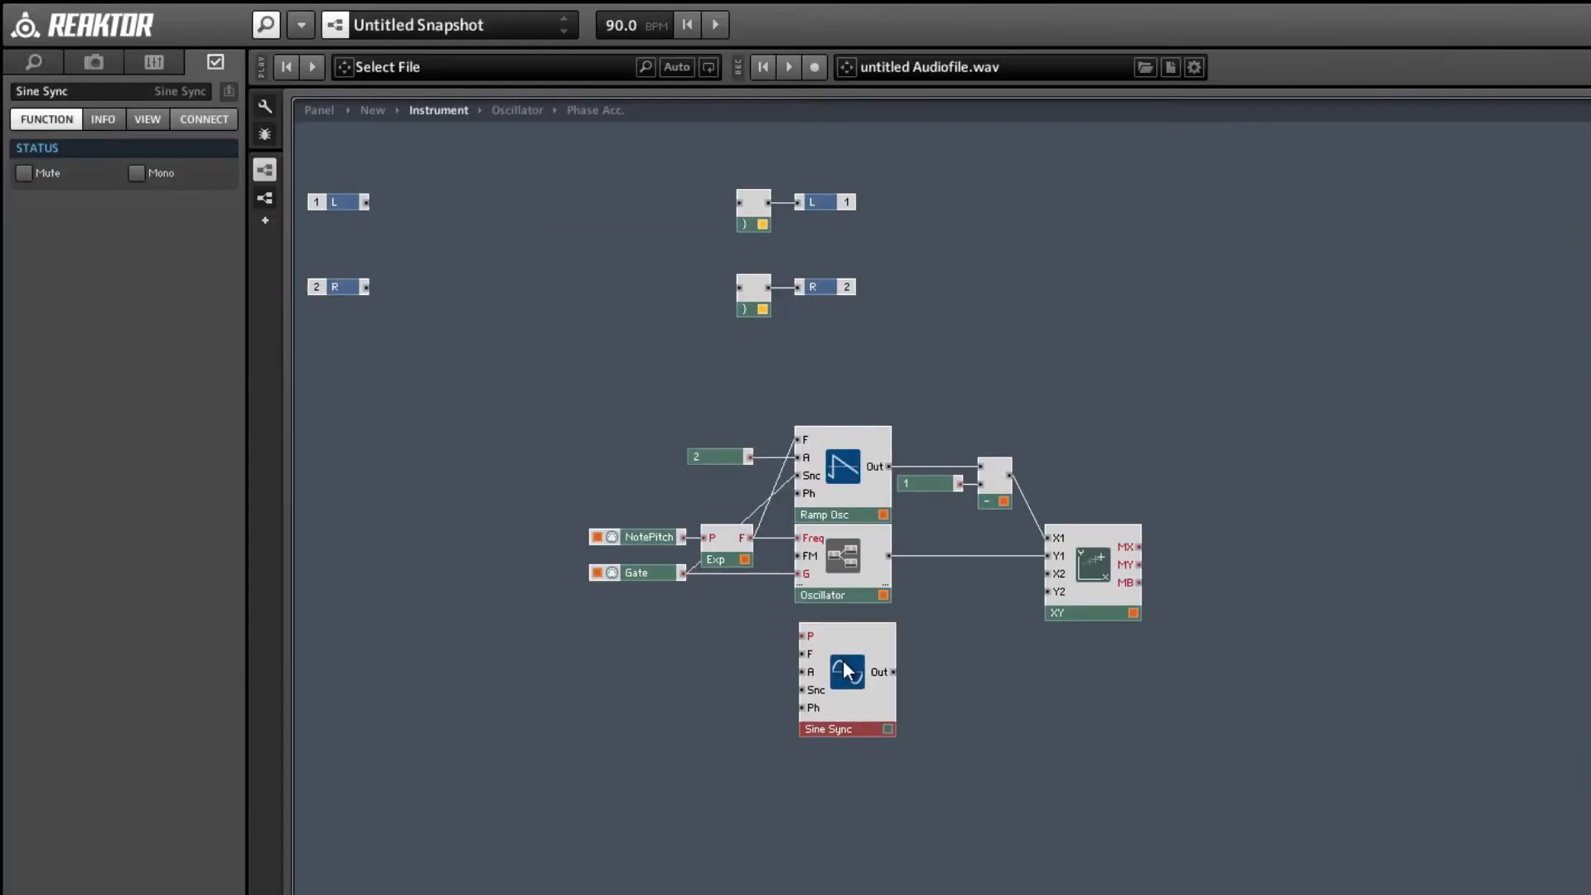
{"action": "left_click_drag", "start_coordinate": [626, 488], "coordinate": [619, 475]}
{"action": "left_click_drag", "start_coordinate": [834, 643], "coordinate": [837, 645]}
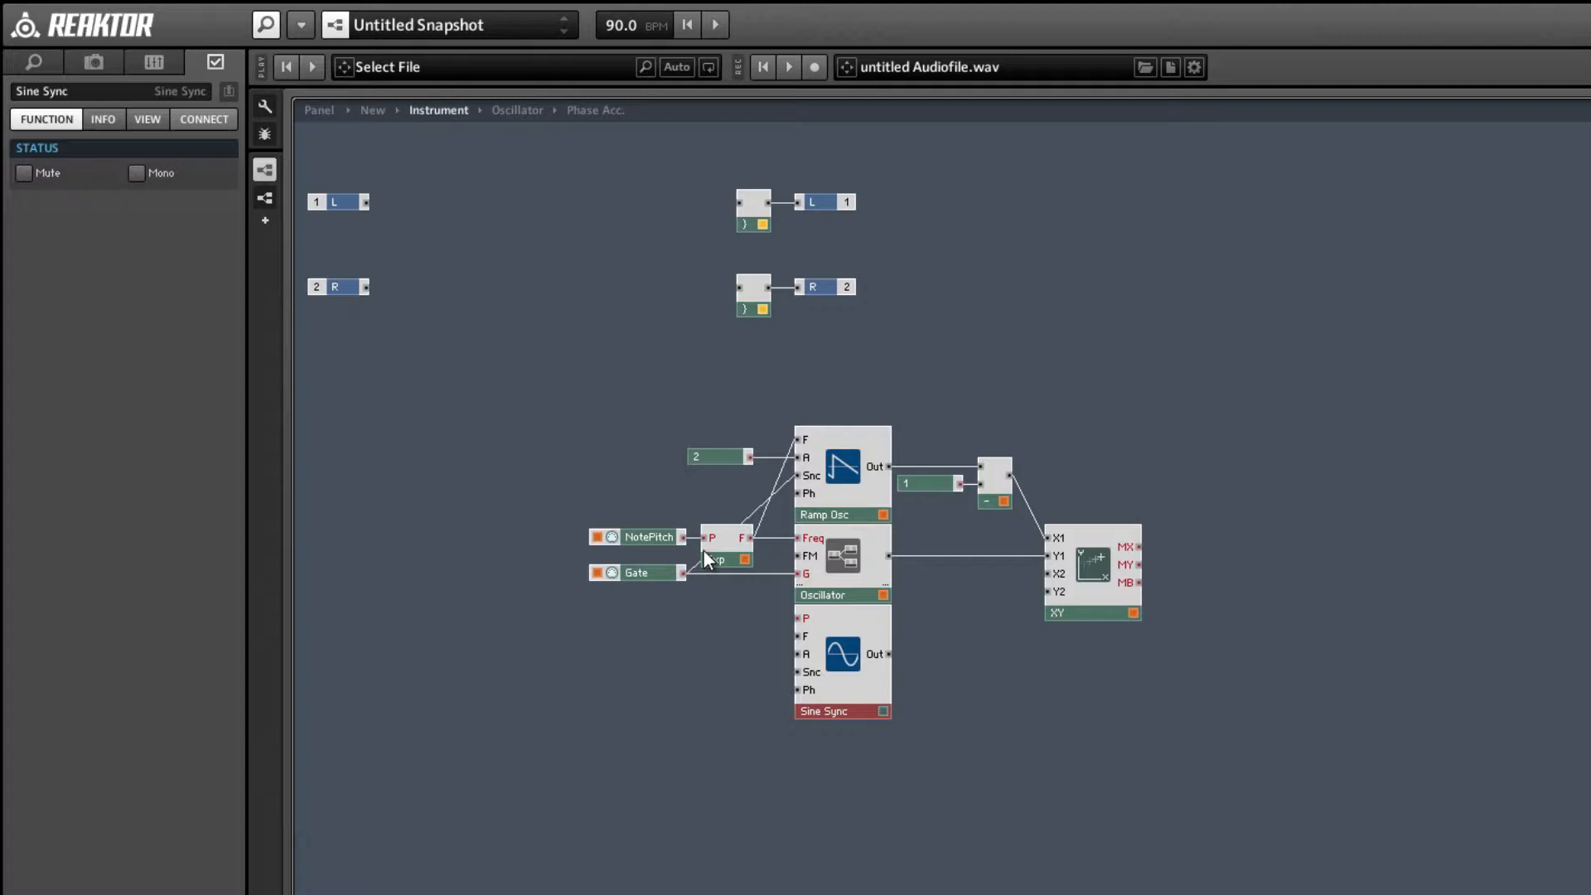
Connect NotePitch to Sine Sync's P input, a new constant of 1 to A, and Gate to Snc.
{"action": "left_click_drag", "start_coordinate": [681, 539], "coordinate": [797, 618]}
{"action": "right_click", "coordinate": [800, 655]}
{"action": "left_click", "coordinate": [837, 698]}
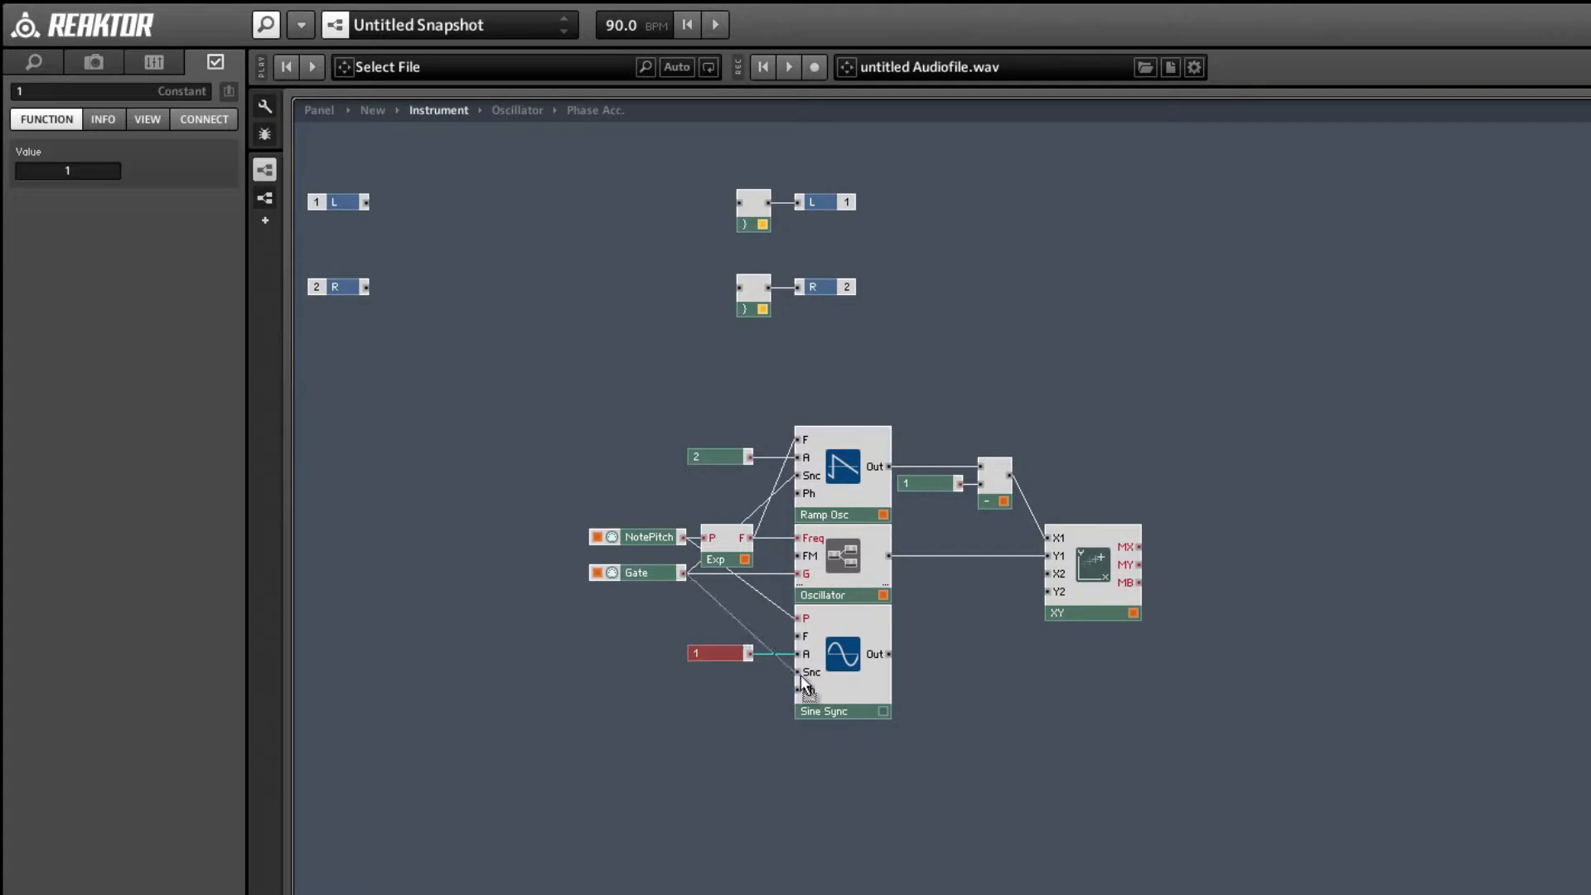
{"action": "left_click_drag", "start_coordinate": [682, 574], "coordinate": [798, 672]}
Feed Sine Sync's output into Y1 of a duplicate XY display below the original, and make Sine Sync monophonic.
{"action": "left_click", "coordinate": [1100, 603]}
{"action": "left_click_drag", "start_coordinate": [1101, 603], "coordinate": [1092, 696]}
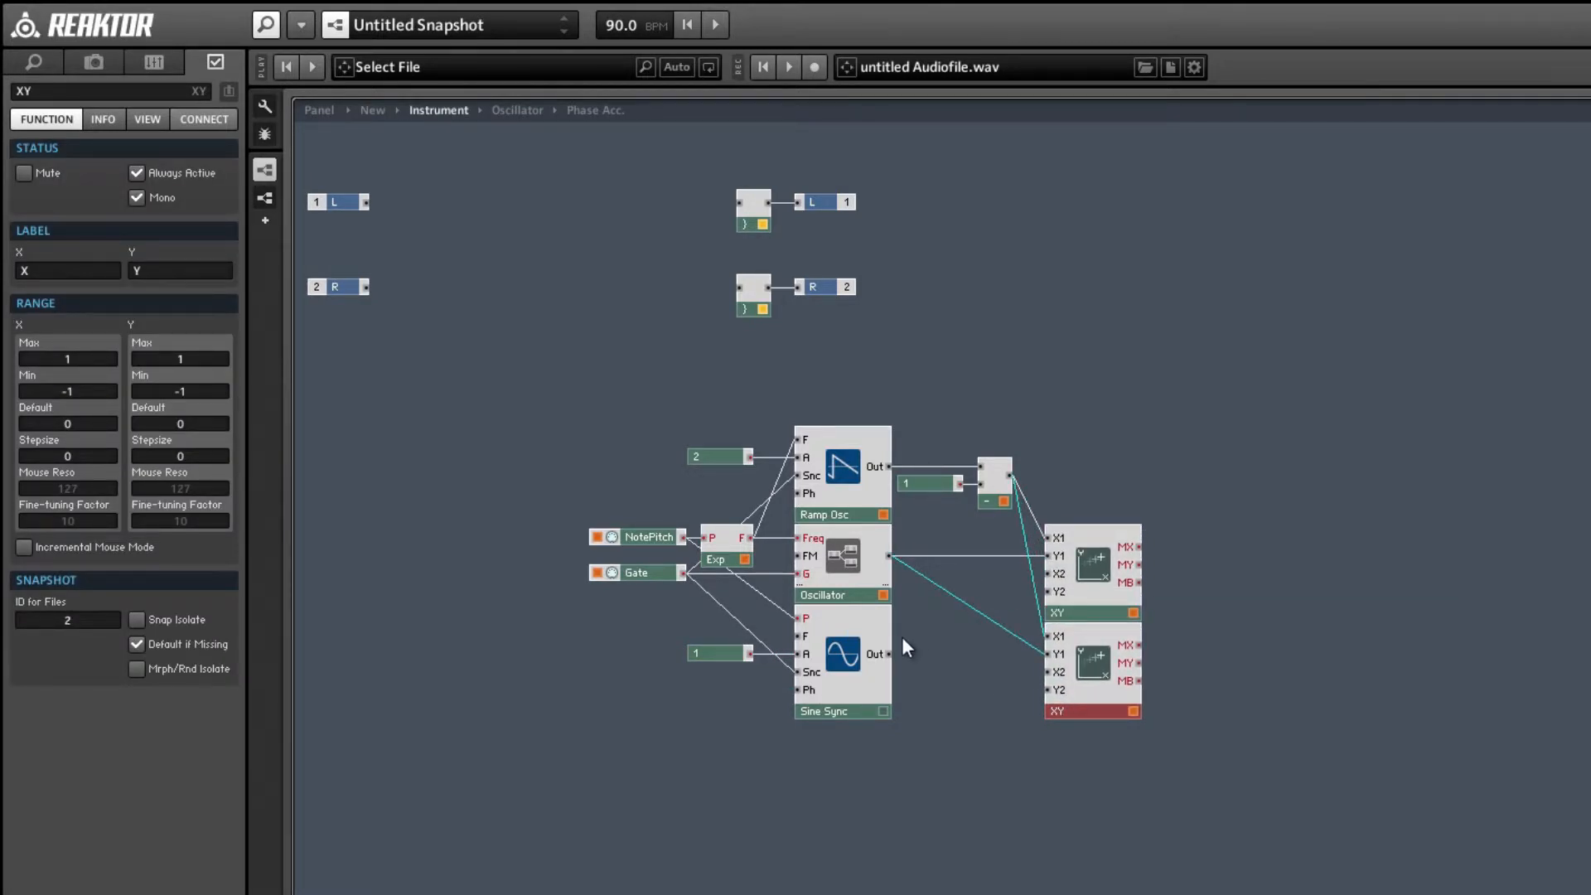
{"action": "left_click_drag", "start_coordinate": [888, 654], "coordinate": [1050, 655]}
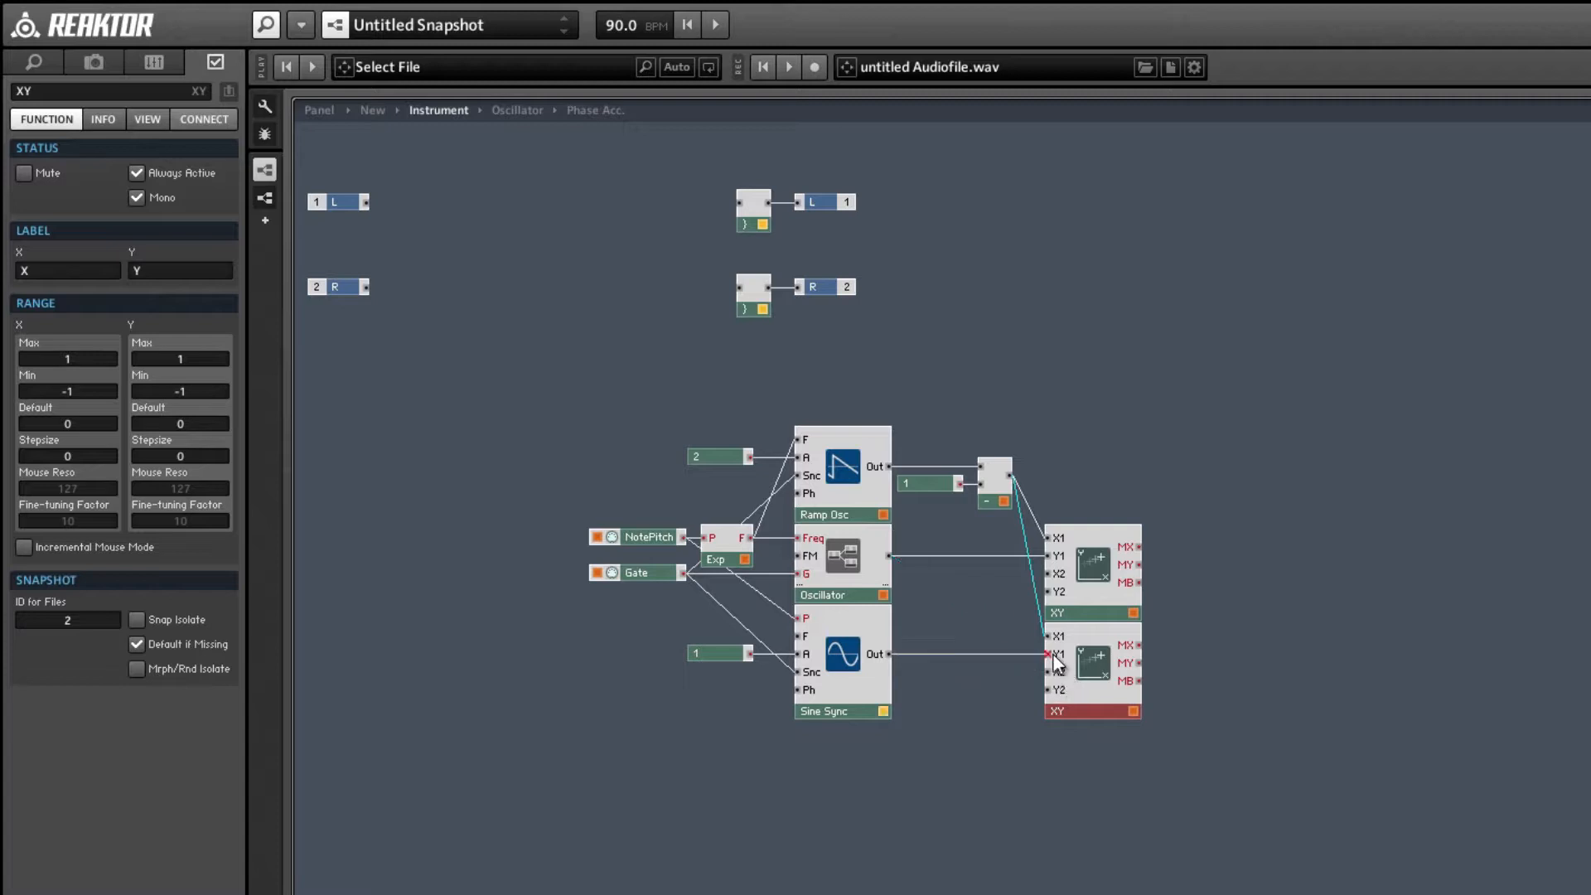
{"action": "right_click", "coordinate": [847, 685]}
{"action": "left_click", "coordinate": [854, 696]}
Shift the whole oscillator patch to the right and place a duplicate of Sine Sync to the left of the oscillators.
{"action": "left_click_drag", "start_coordinate": [522, 415], "coordinate": [1236, 732]}
{"action": "left_click", "coordinate": [883, 736]}
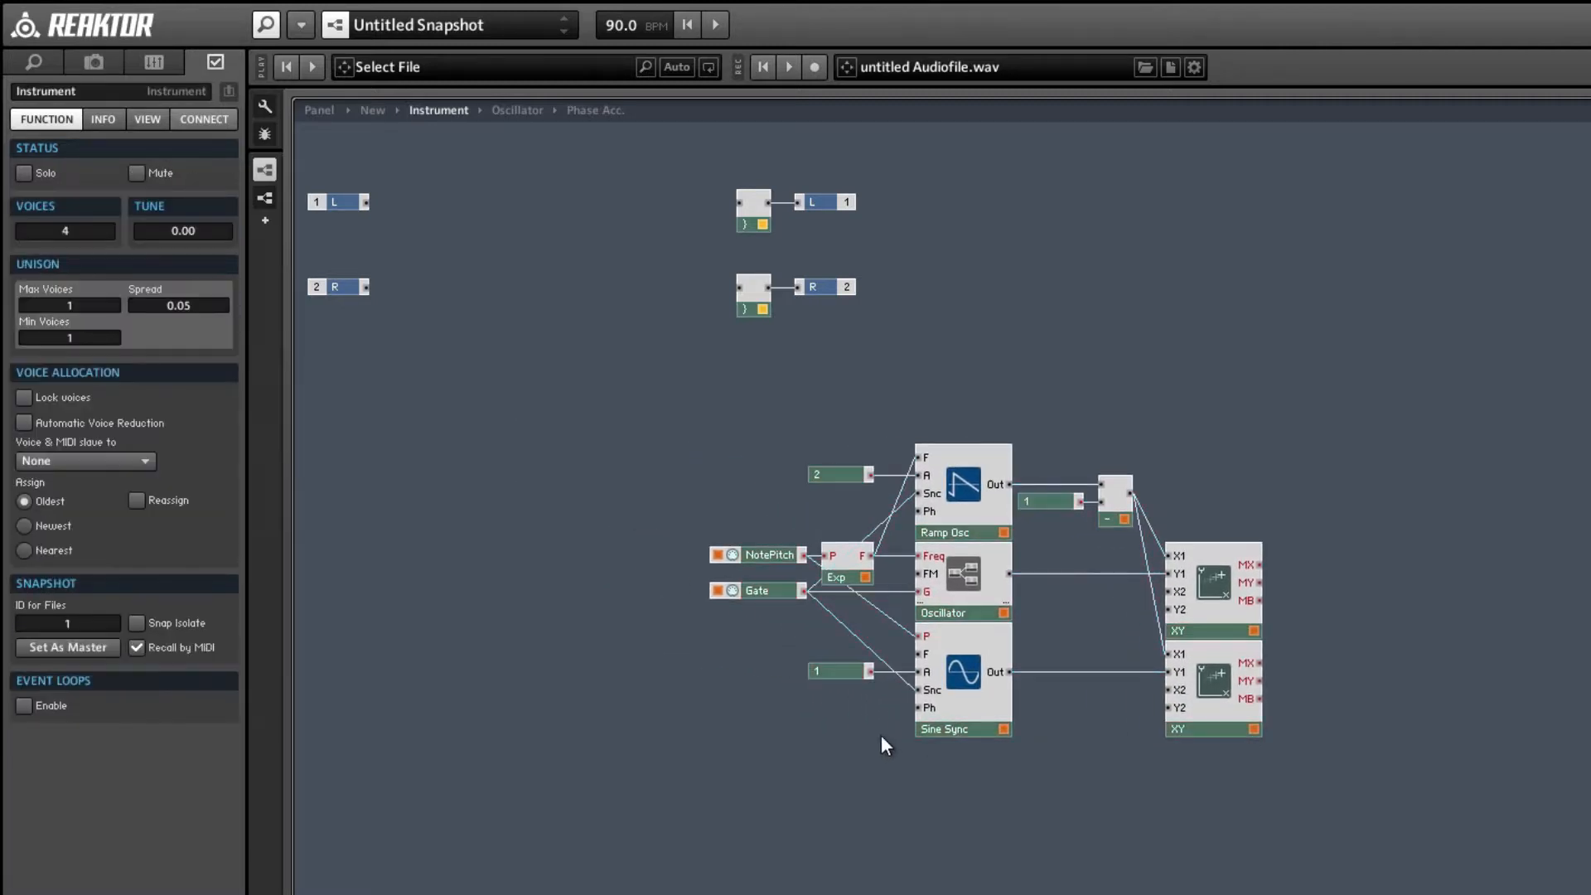
{"action": "left_click", "coordinate": [957, 730]}
{"action": "key", "text": "ctrl+d"}
{"action": "left_click_drag", "start_coordinate": [956, 732], "coordinate": [645, 718]}
Disconnect the constant 1 from the duplicate Sine Sync's A input and move NotePitch and Gate to the left of it.
{"action": "left_click", "coordinate": [743, 678]}
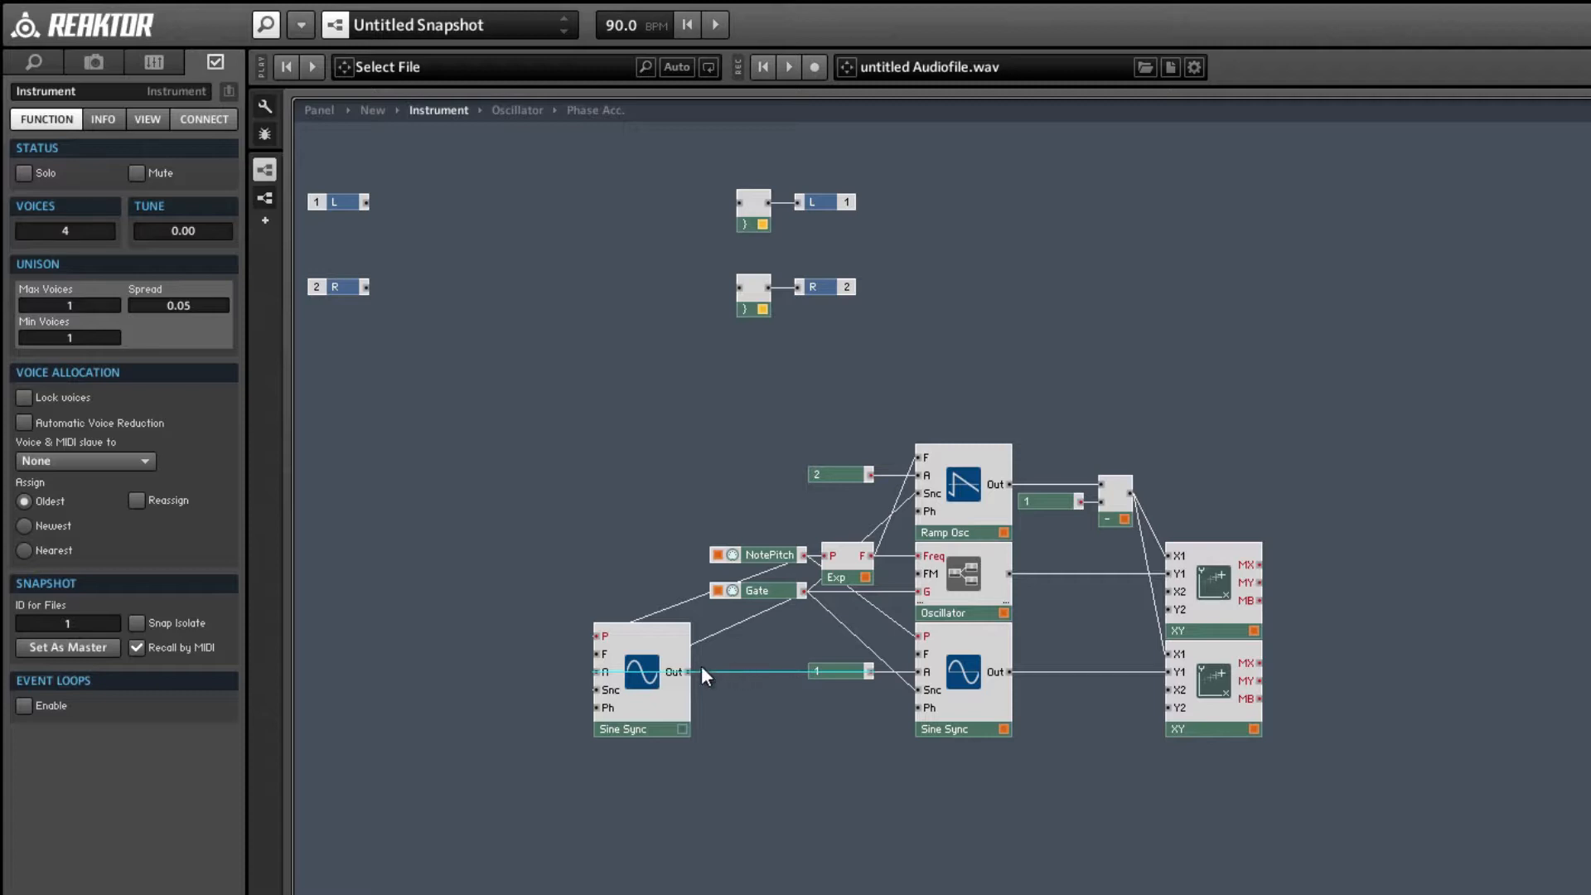
{"action": "key", "text": "Delete"}
{"action": "left_click", "coordinate": [708, 638]}
{"action": "left_click_drag", "start_coordinate": [722, 505], "coordinate": [504, 588]}
{"action": "left_click", "coordinate": [529, 643]}
Replace the NotePitch connection at the duplicate Sine Sync's P input with a new Pitch control.
{"action": "left_click", "coordinate": [595, 625]}
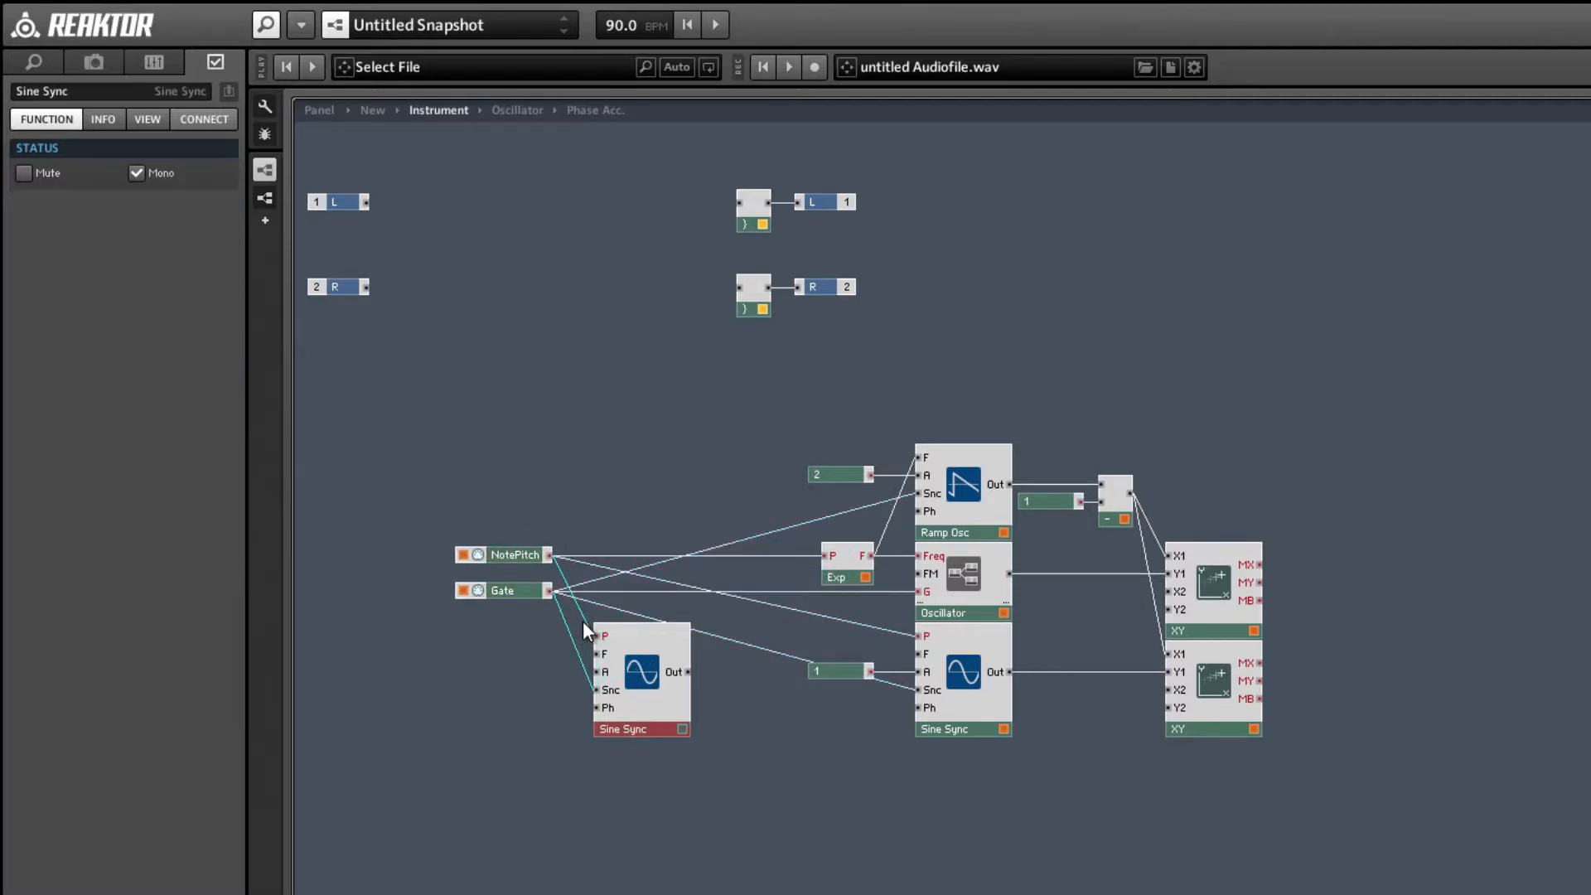
{"action": "key", "text": "Delete"}
{"action": "key", "text": "ctrl+z"}
{"action": "left_click", "coordinate": [588, 630]}
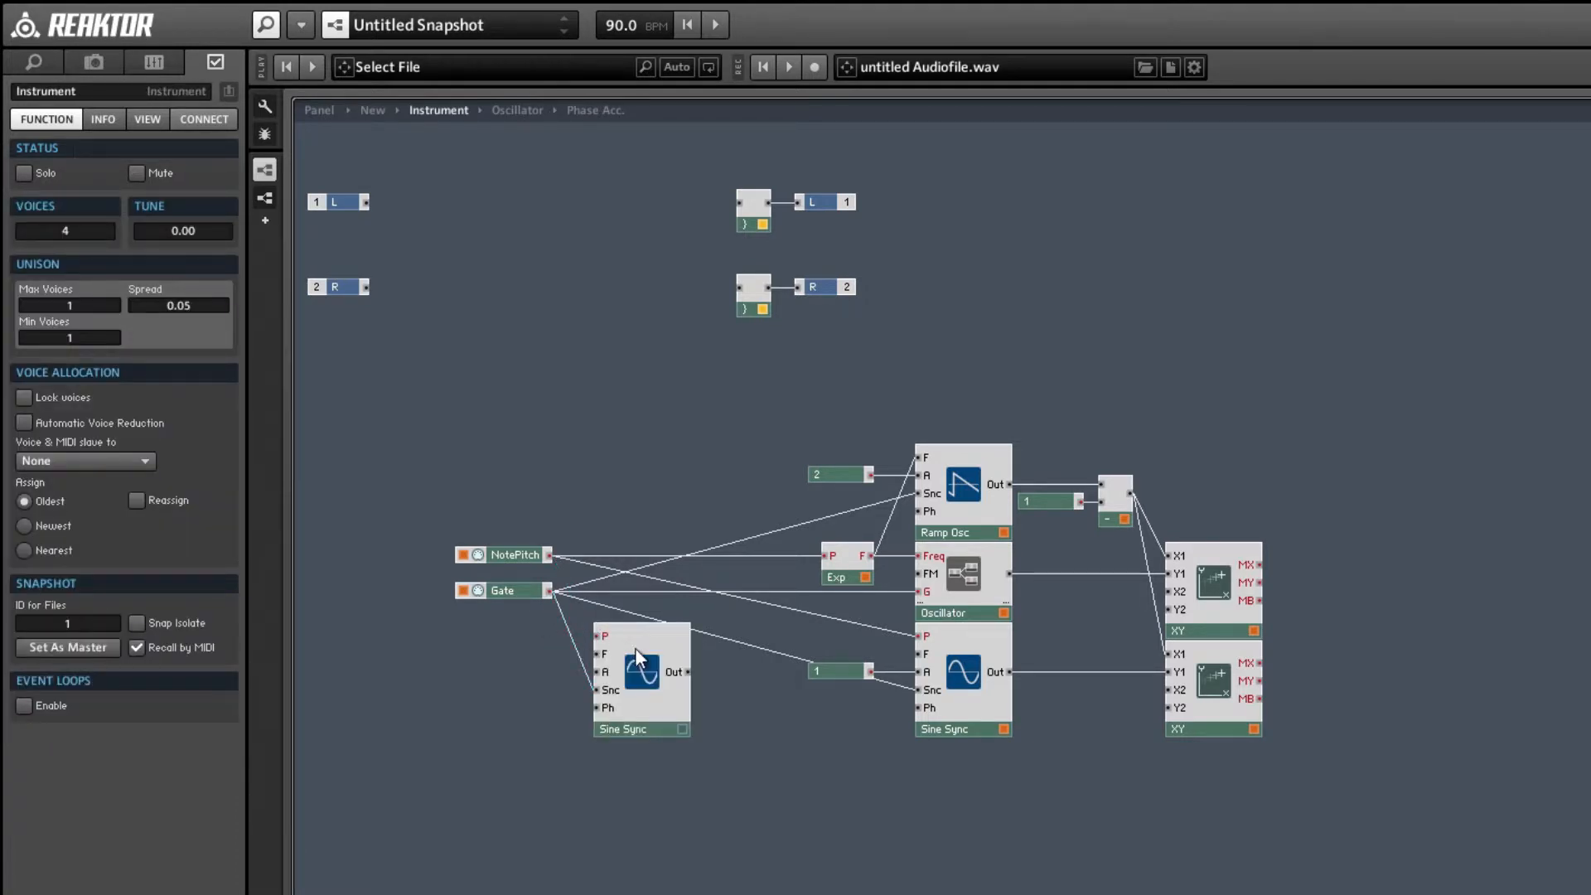
{"action": "right_click", "coordinate": [602, 635]}
{"action": "left_click", "coordinate": [624, 644]}
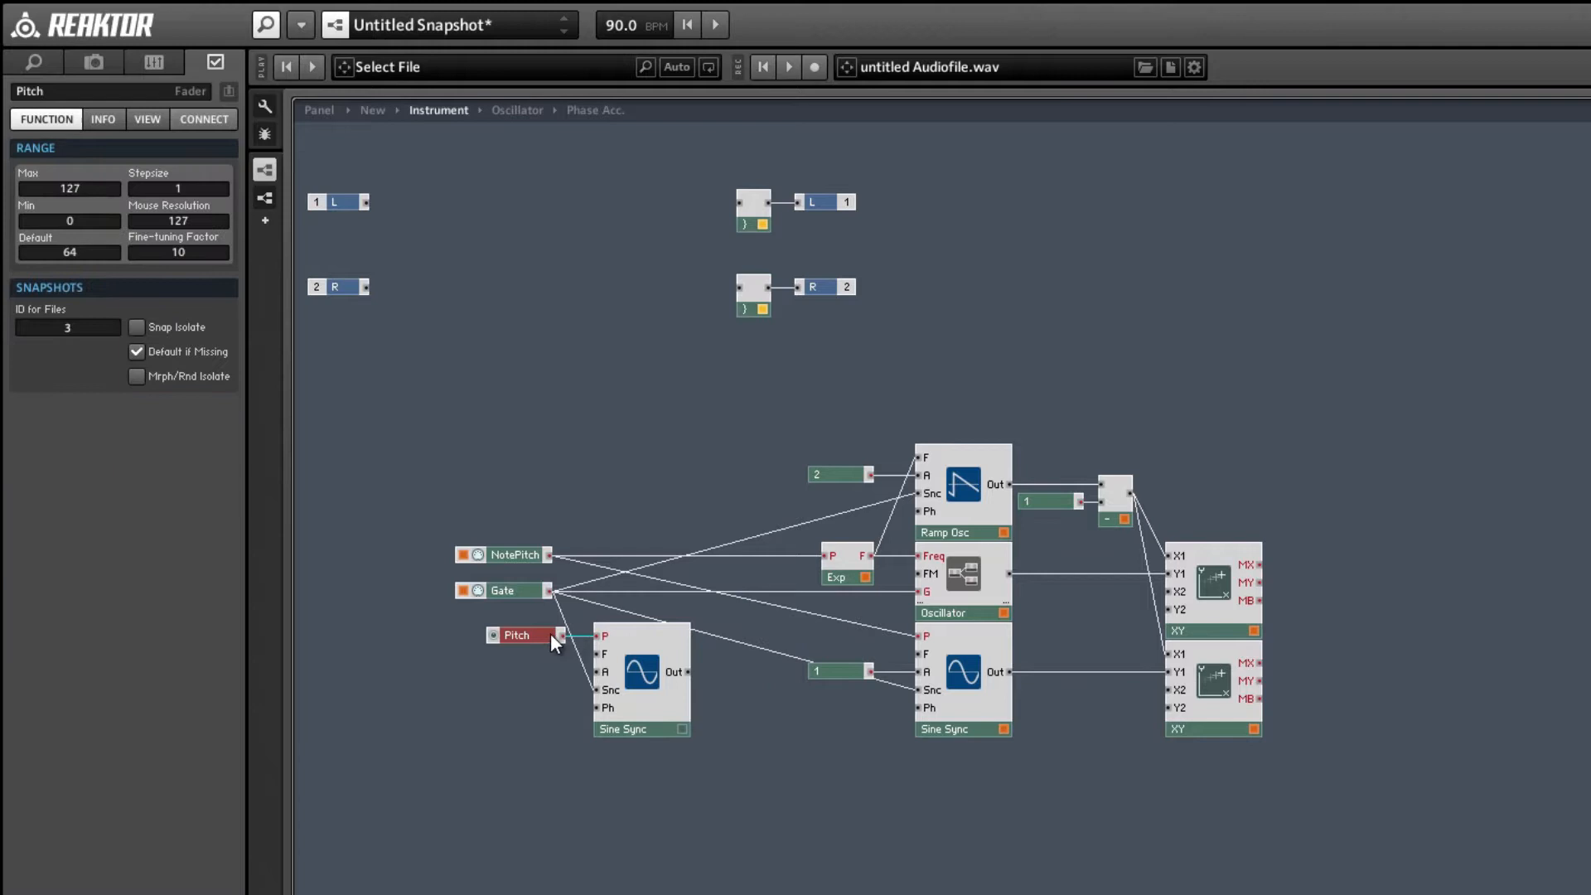
Create a control for the duplicate Sine Sync's A input, set its maximum to 1000 and rename it FM.
{"action": "right_click", "coordinate": [604, 658]}
{"action": "left_click", "coordinate": [585, 667]}
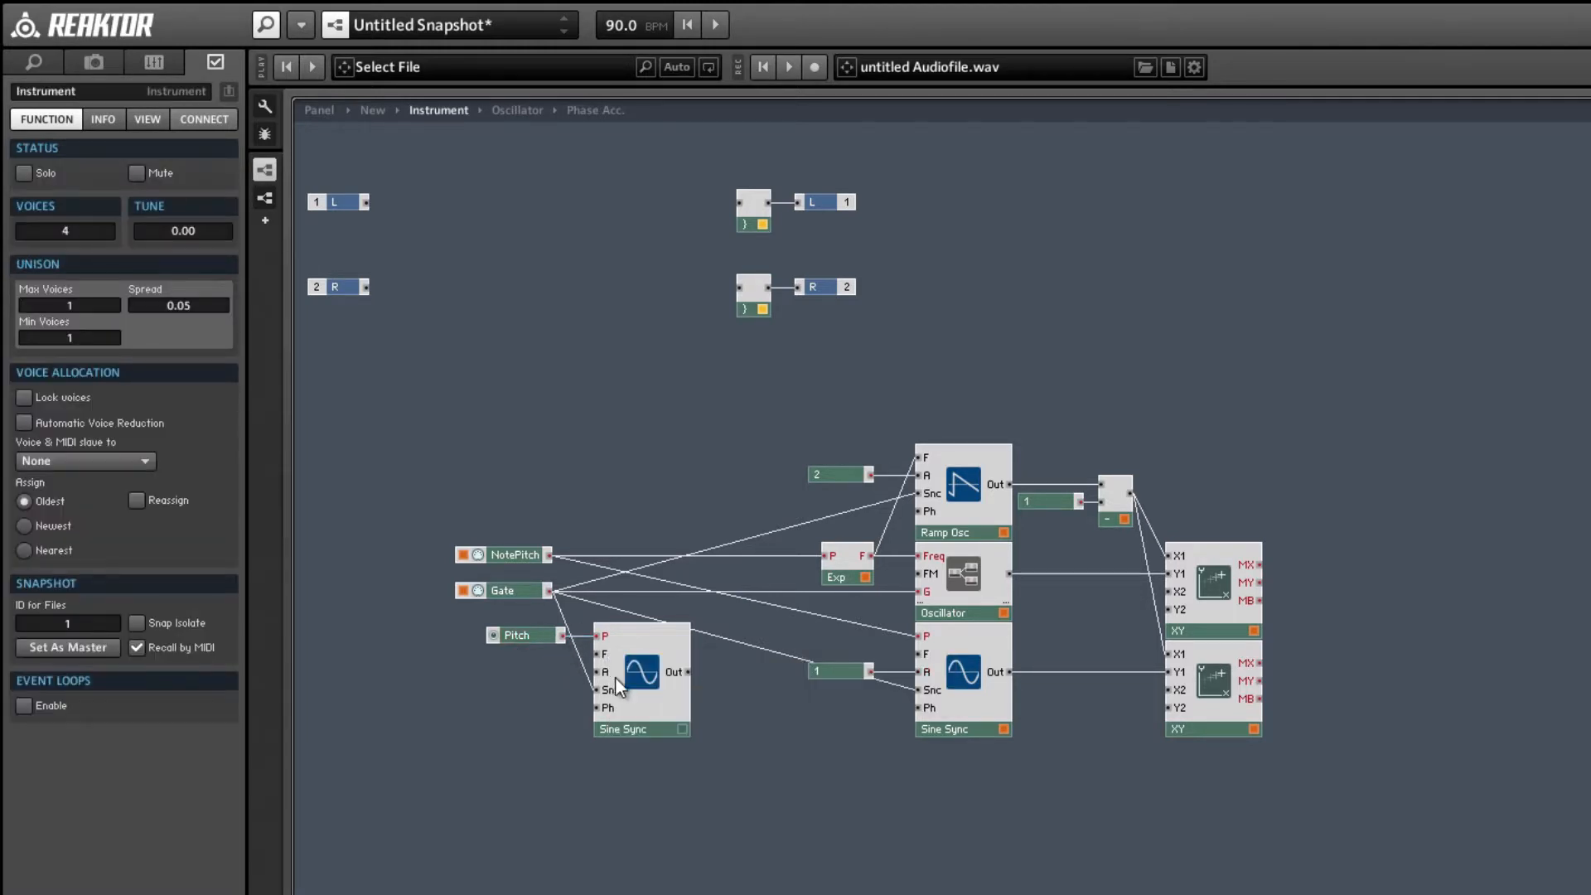
{"action": "right_click", "coordinate": [614, 675]}
{"action": "left_click", "coordinate": [652, 693]}
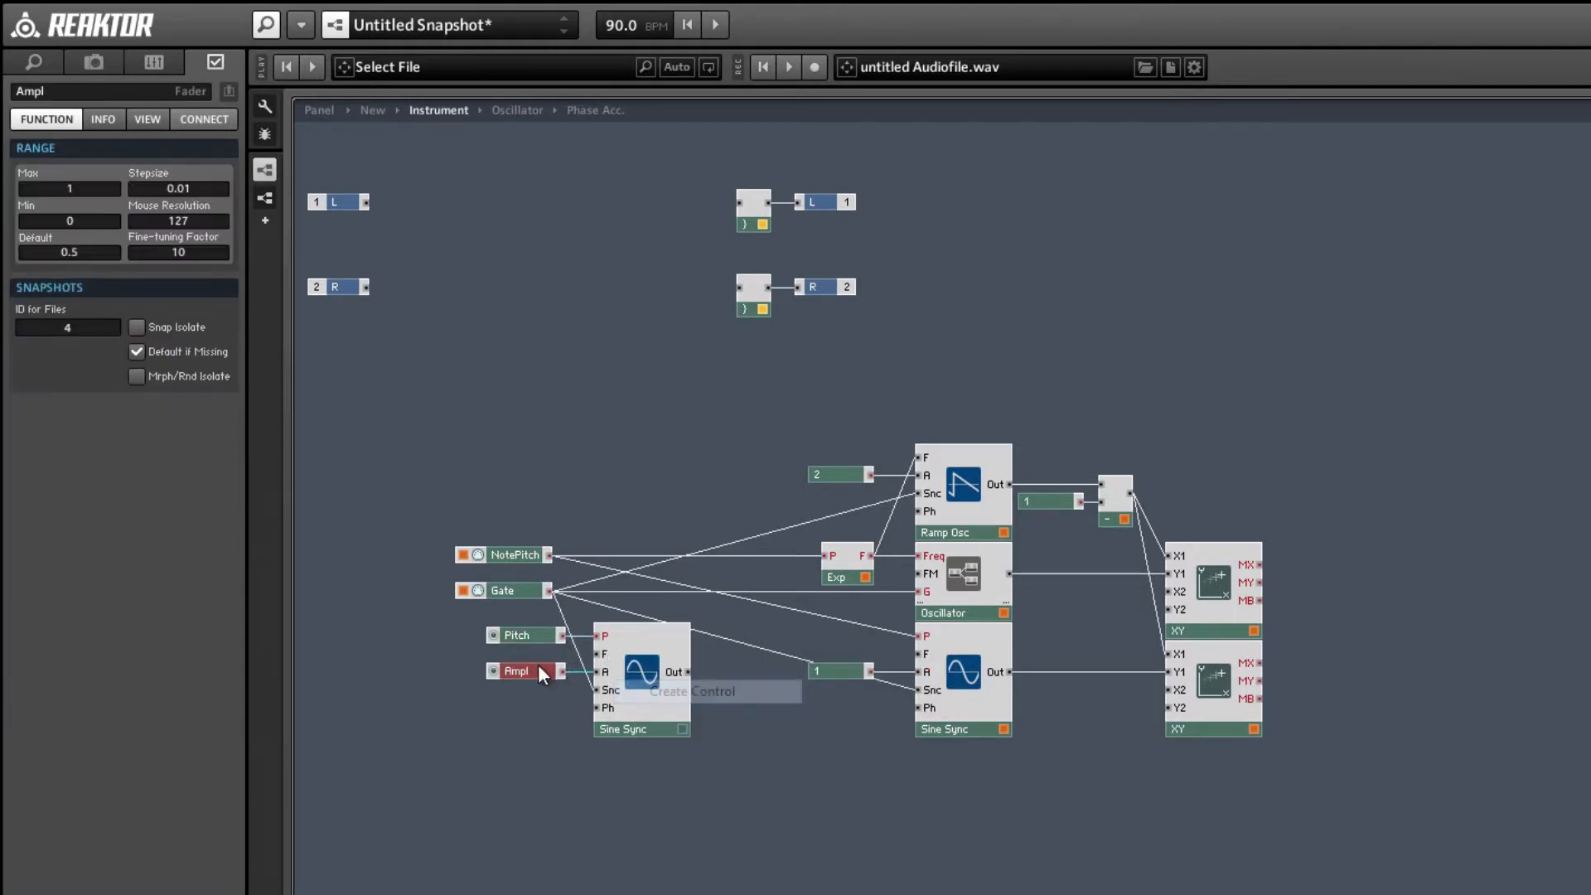
{"action": "double_click", "coordinate": [67, 192]}
{"action": "type", "text": "100"}
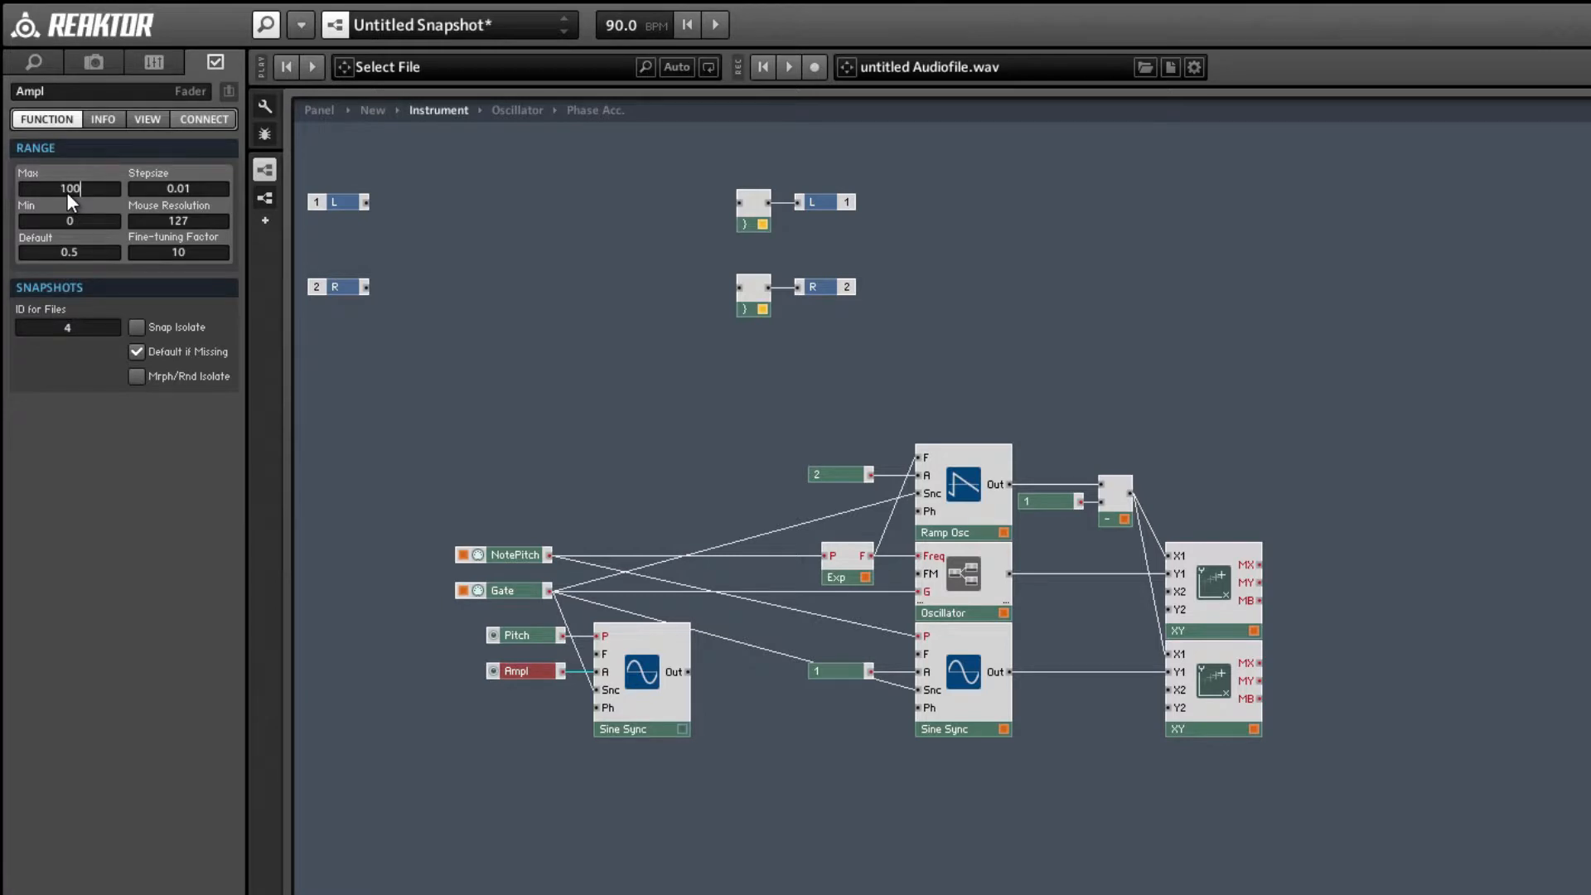
{"action": "type", "text": "0"}
{"action": "key", "text": "Return"}
{"action": "double_click", "coordinate": [53, 92]}
{"action": "key", "text": "Return"}
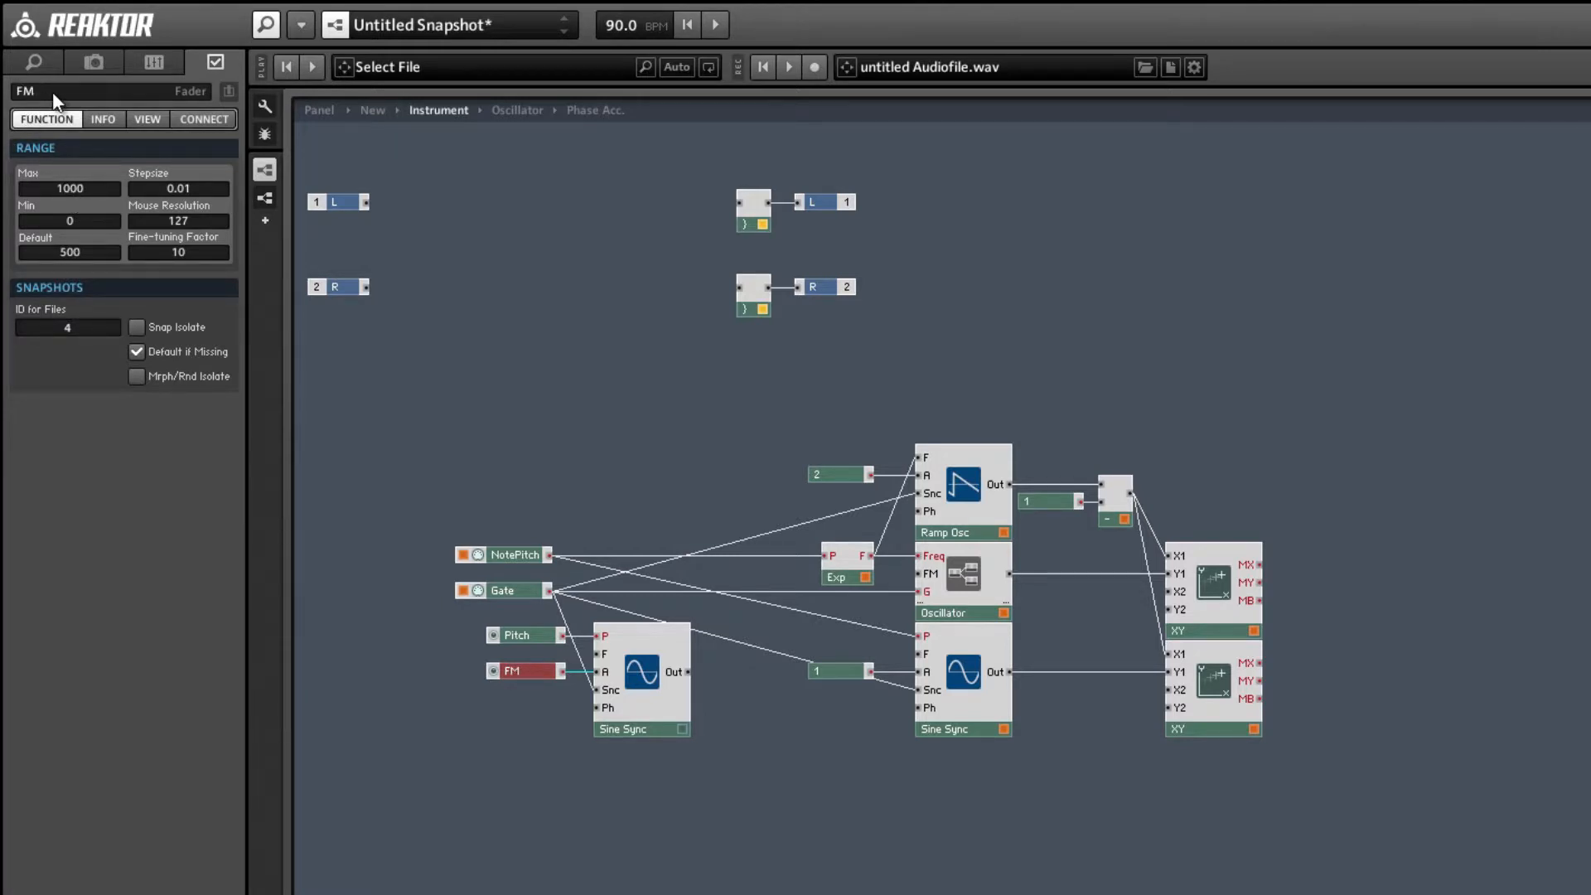
Connect the modulating Sine Sync to the Oscillator's FM input and the other Sine Sync's F input, then align it with that F input.
{"action": "left_click_drag", "start_coordinate": [683, 671], "coordinate": [920, 574]}
{"action": "left_click_drag", "start_coordinate": [686, 673], "coordinate": [919, 654]}
{"action": "mouse_move", "coordinate": [712, 821]}
{"action": "left_mouse_down"}
{"action": "mouse_move", "coordinate": [528, 663]}
{"action": "mouse_move", "coordinate": [520, 636]}
{"action": "left_mouse_up"}
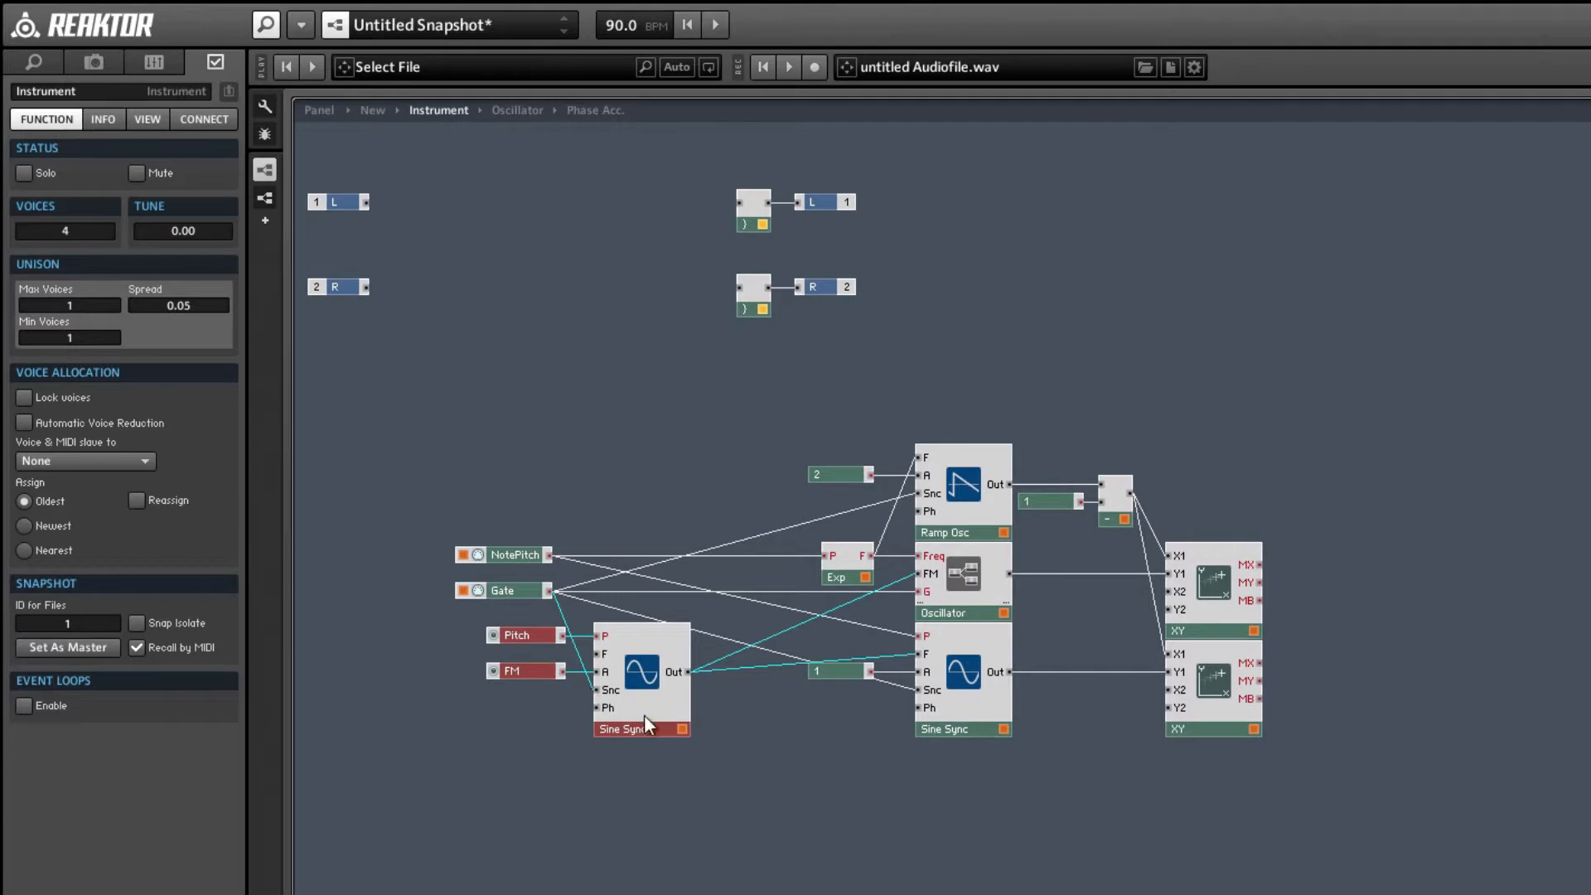
{"action": "left_click_drag", "start_coordinate": [644, 717], "coordinate": [637, 699]}
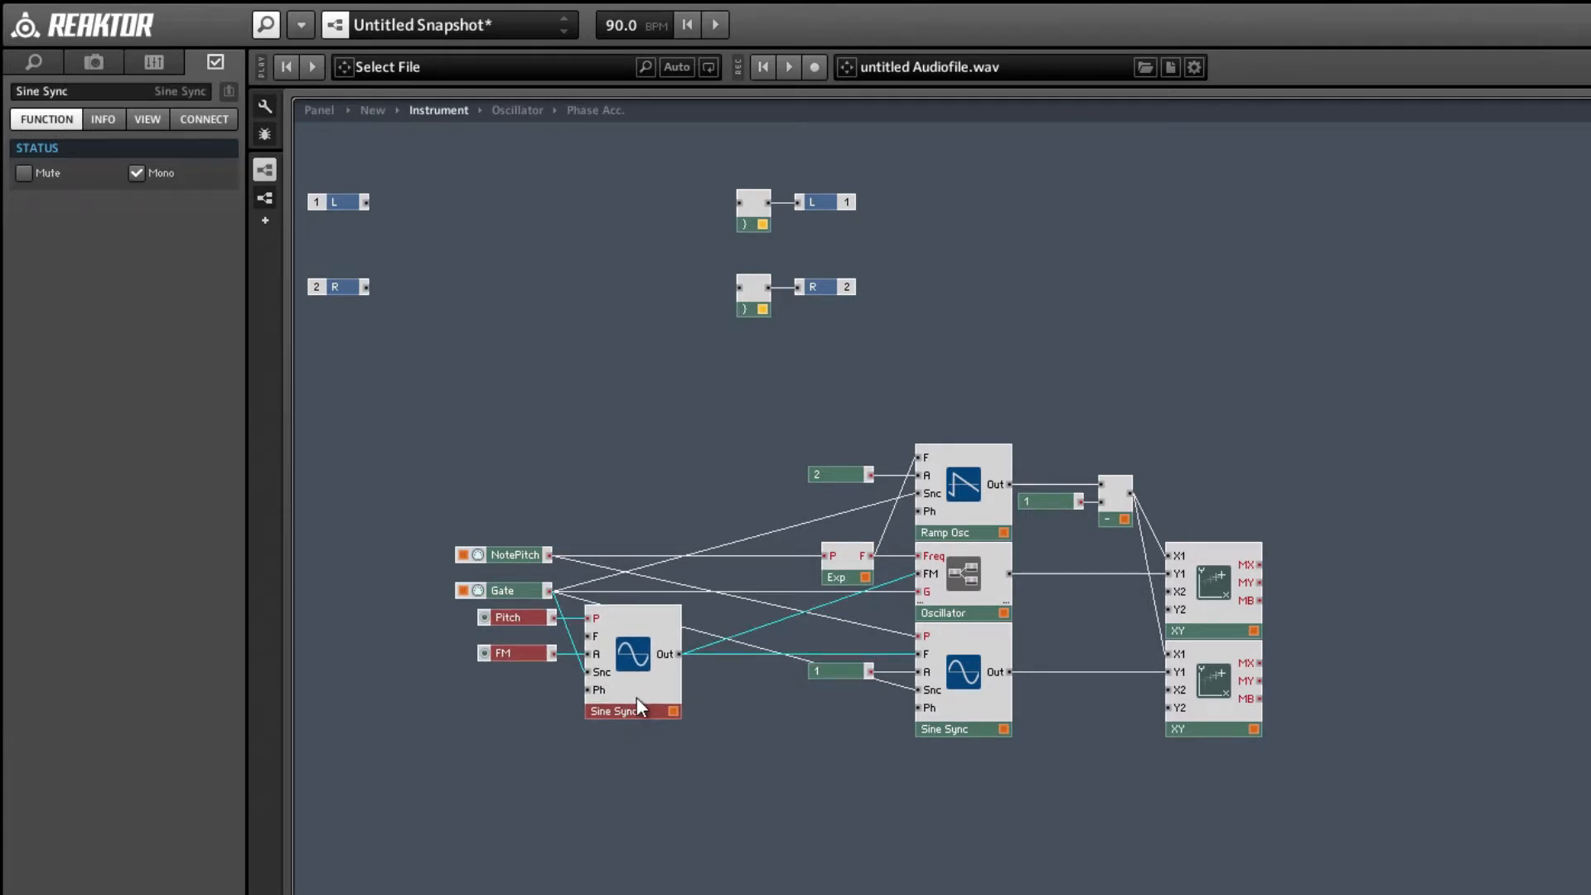
{"action": "left_click", "coordinate": [578, 714]}
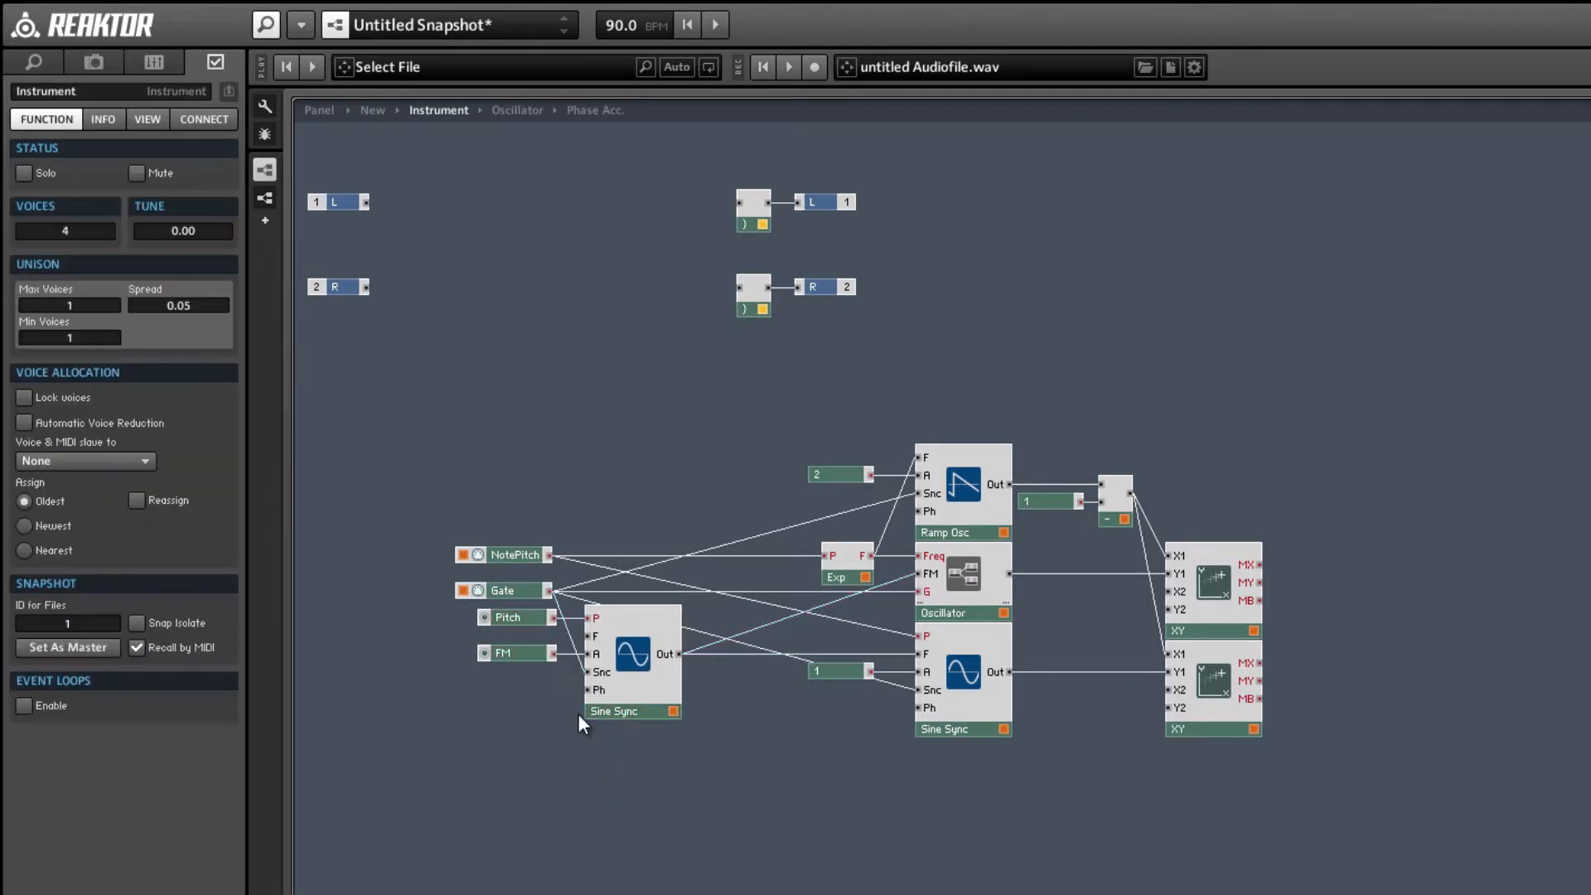
Arrange the instrument panel with the two XY displays side by side and the Pitch and FM knobs below them, then lock the layout.
{"action": "left_click", "coordinate": [315, 112]}
{"action": "left_click", "coordinate": [263, 109]}
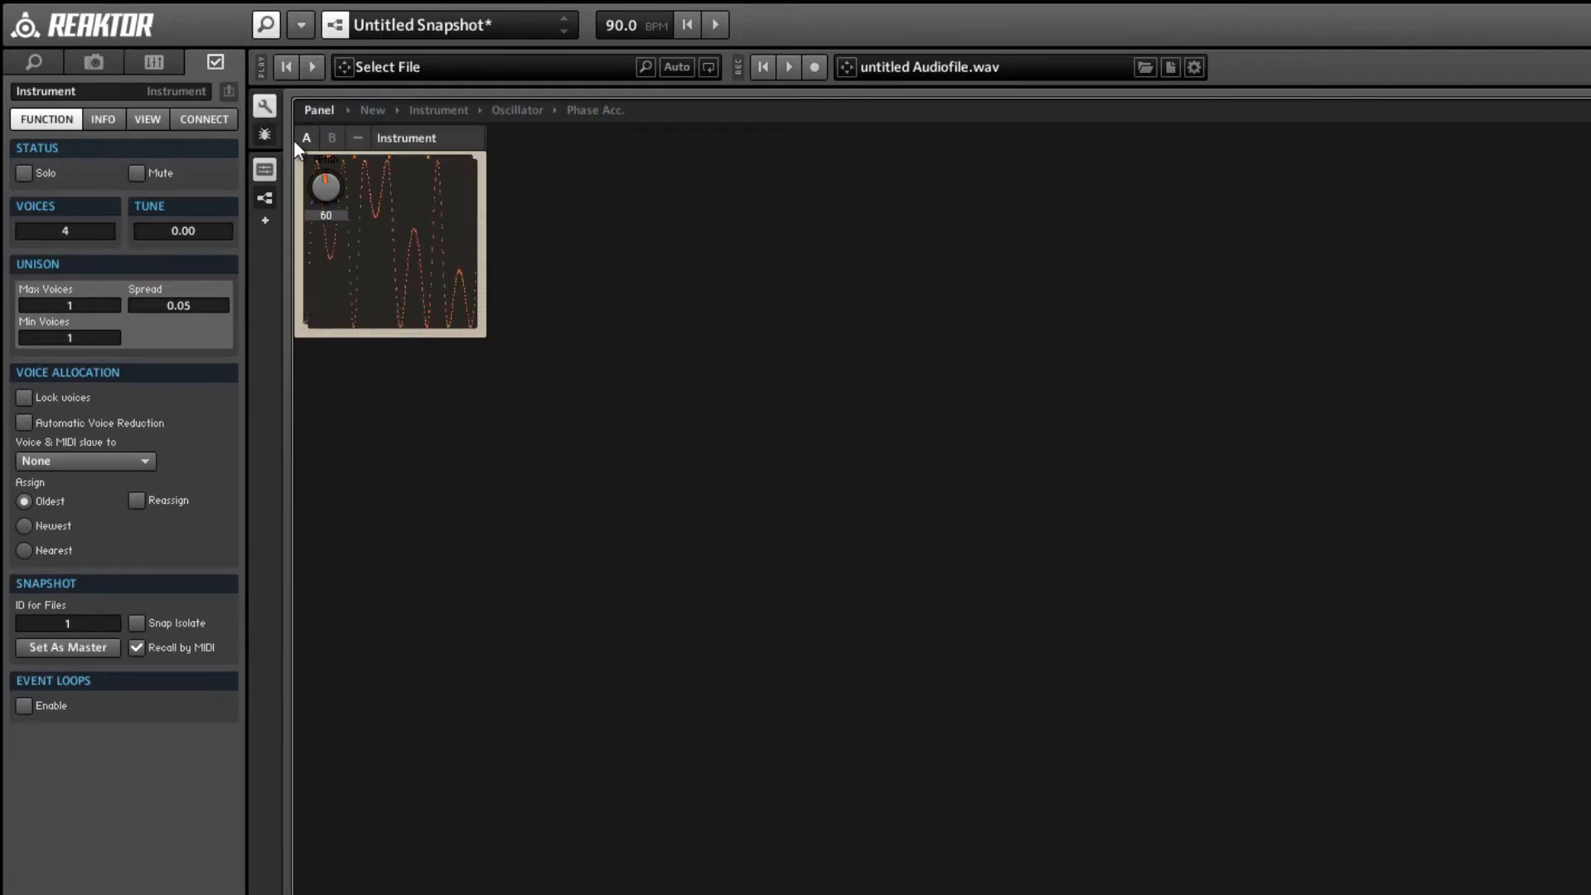
{"action": "left_click_drag", "start_coordinate": [418, 247], "coordinate": [597, 233]}
{"action": "left_click_drag", "start_coordinate": [329, 192], "coordinate": [441, 376]}
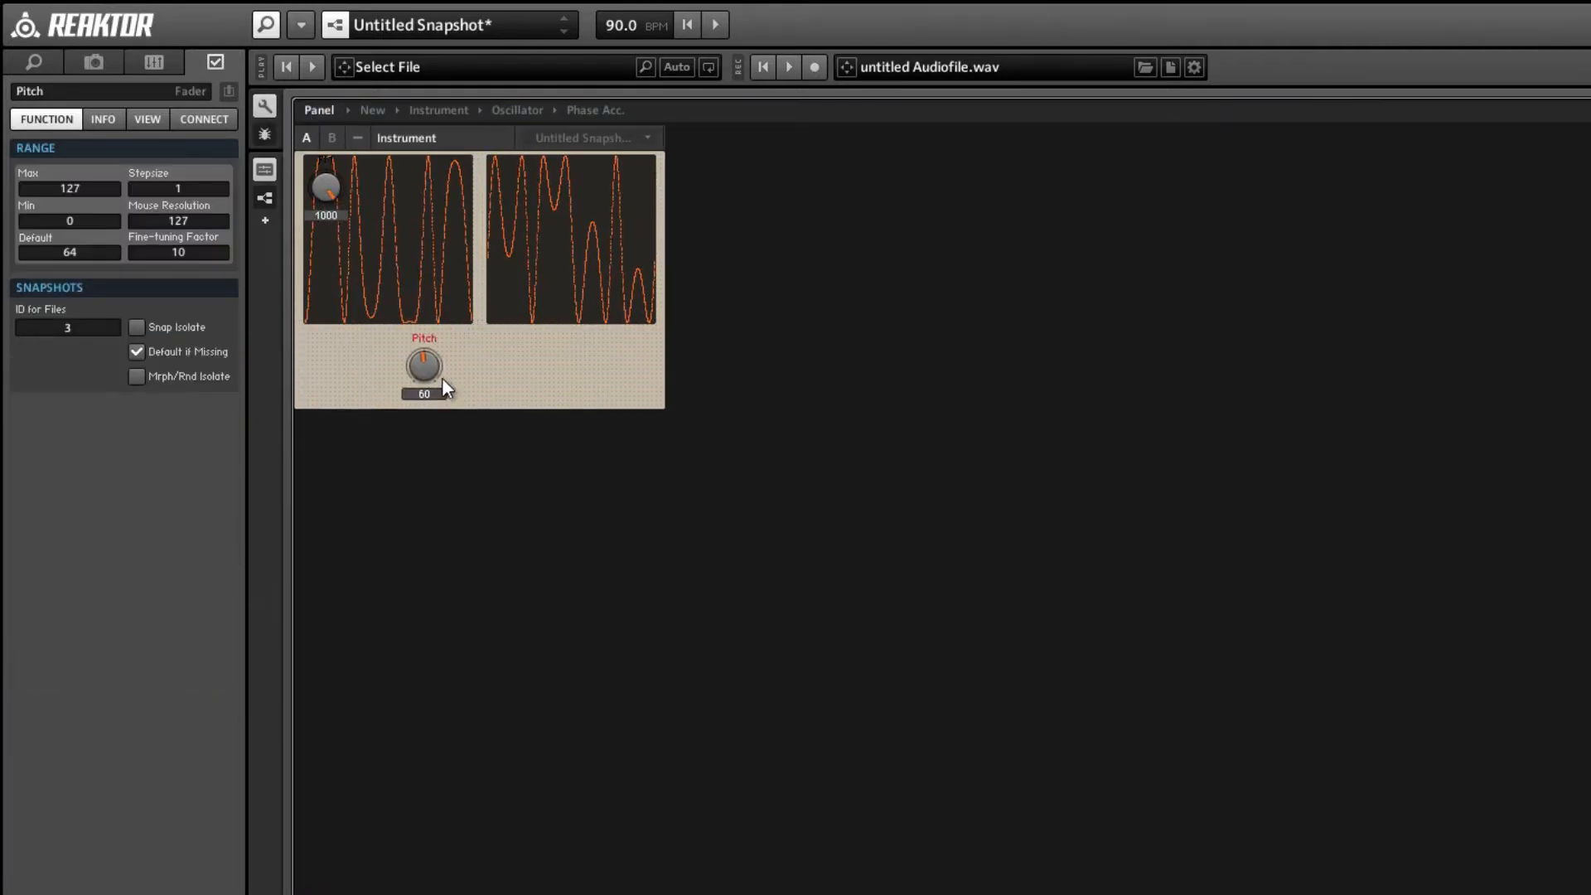
{"action": "left_click_drag", "start_coordinate": [337, 199], "coordinate": [489, 380]}
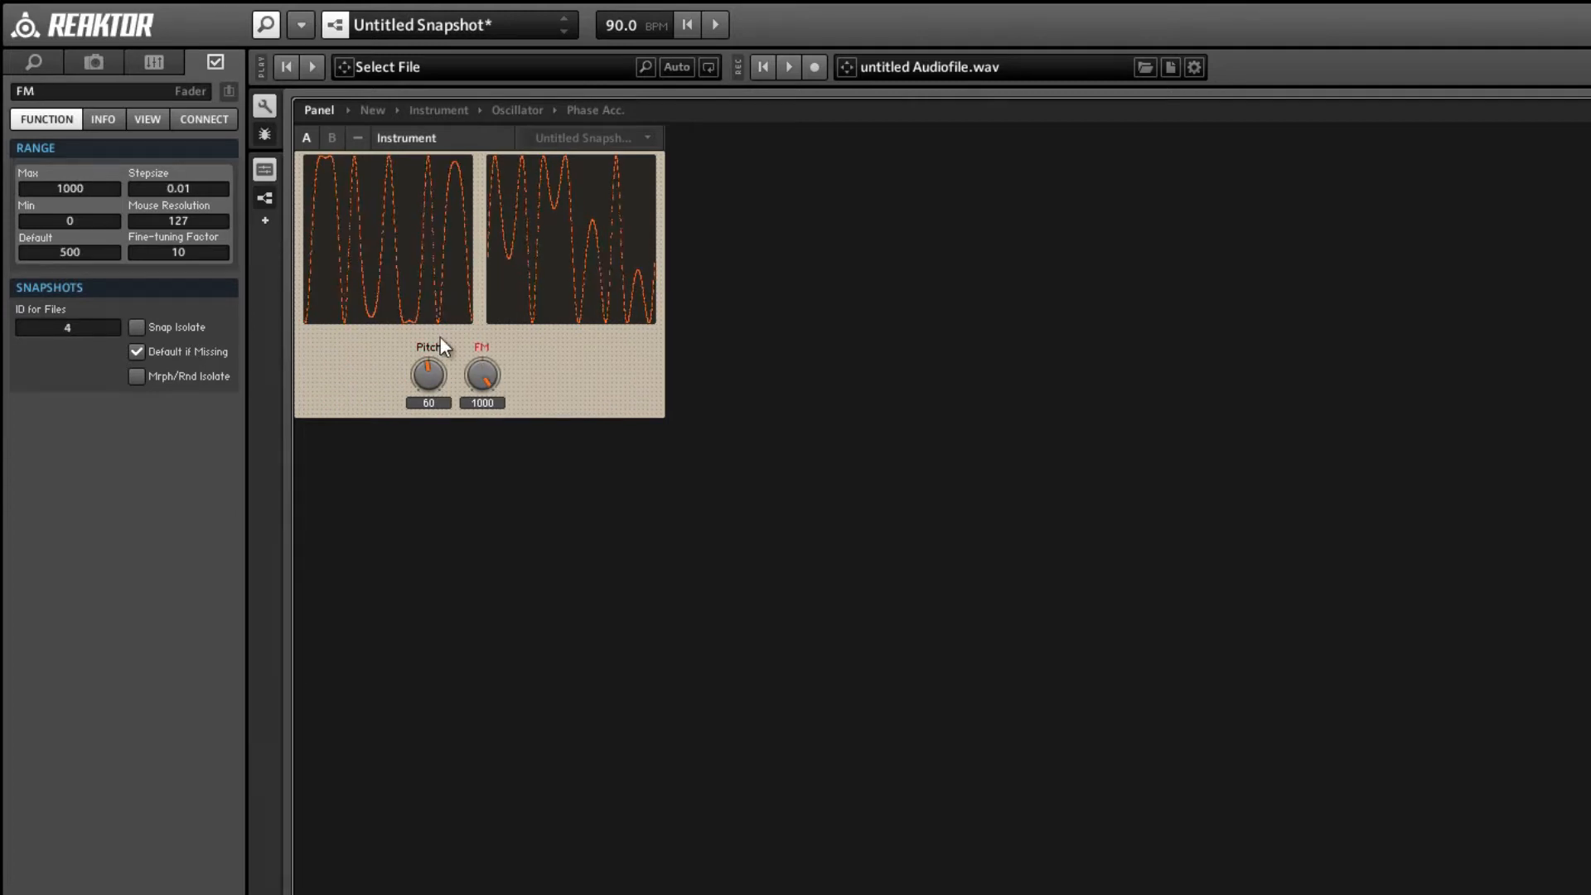
{"action": "left_click", "coordinate": [268, 114]}
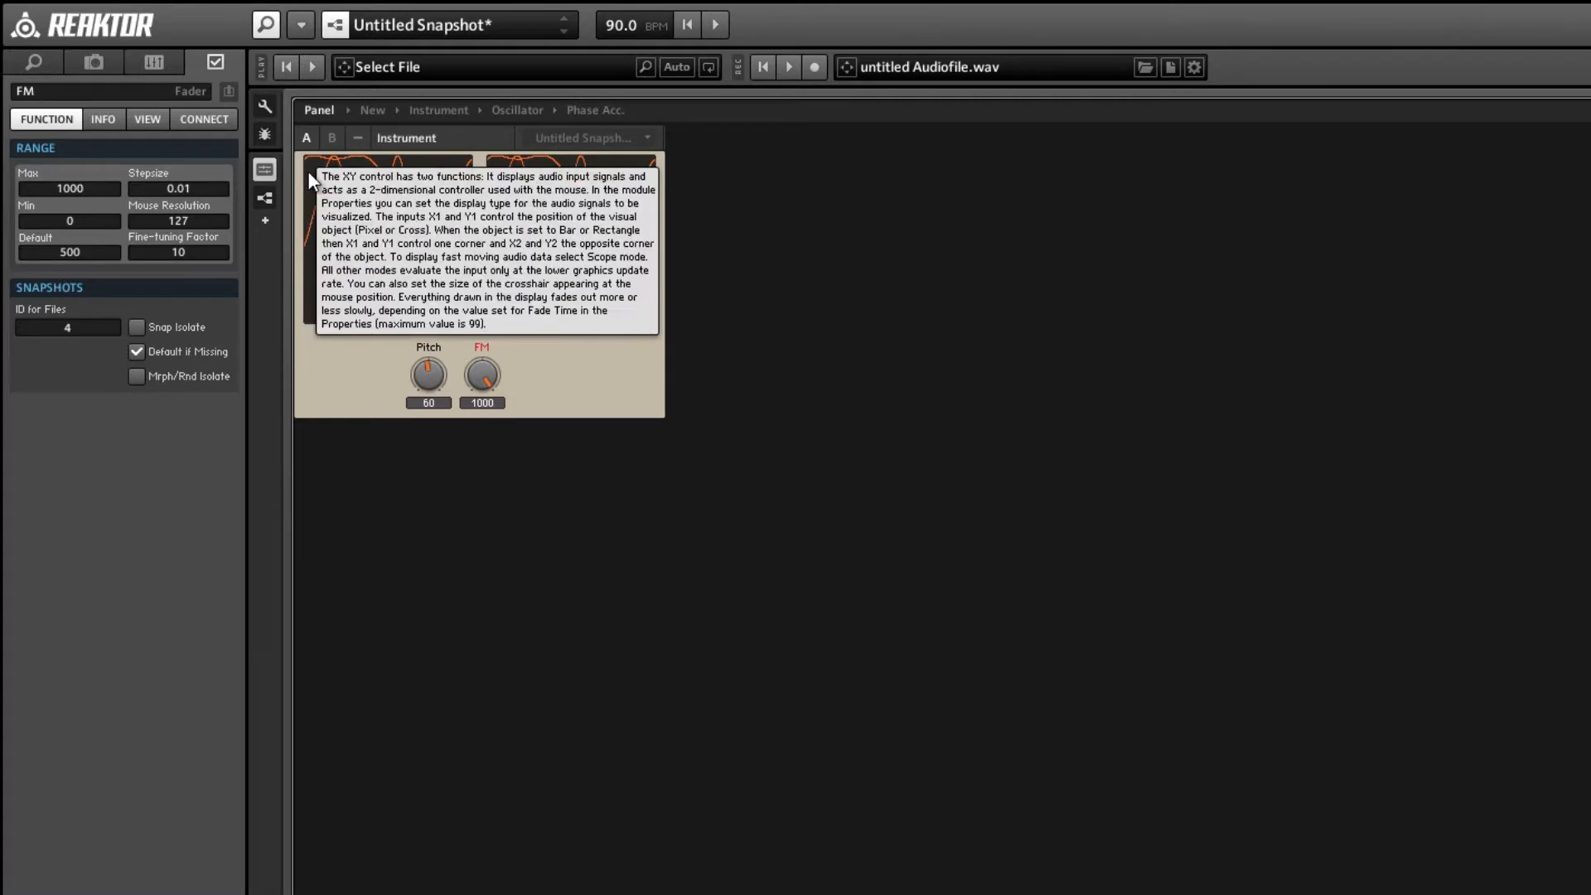
Disconnect Gate from the Oscillator core cell's G input and compare the two waveforms on the panel.
{"action": "double_click", "coordinate": [554, 381]}
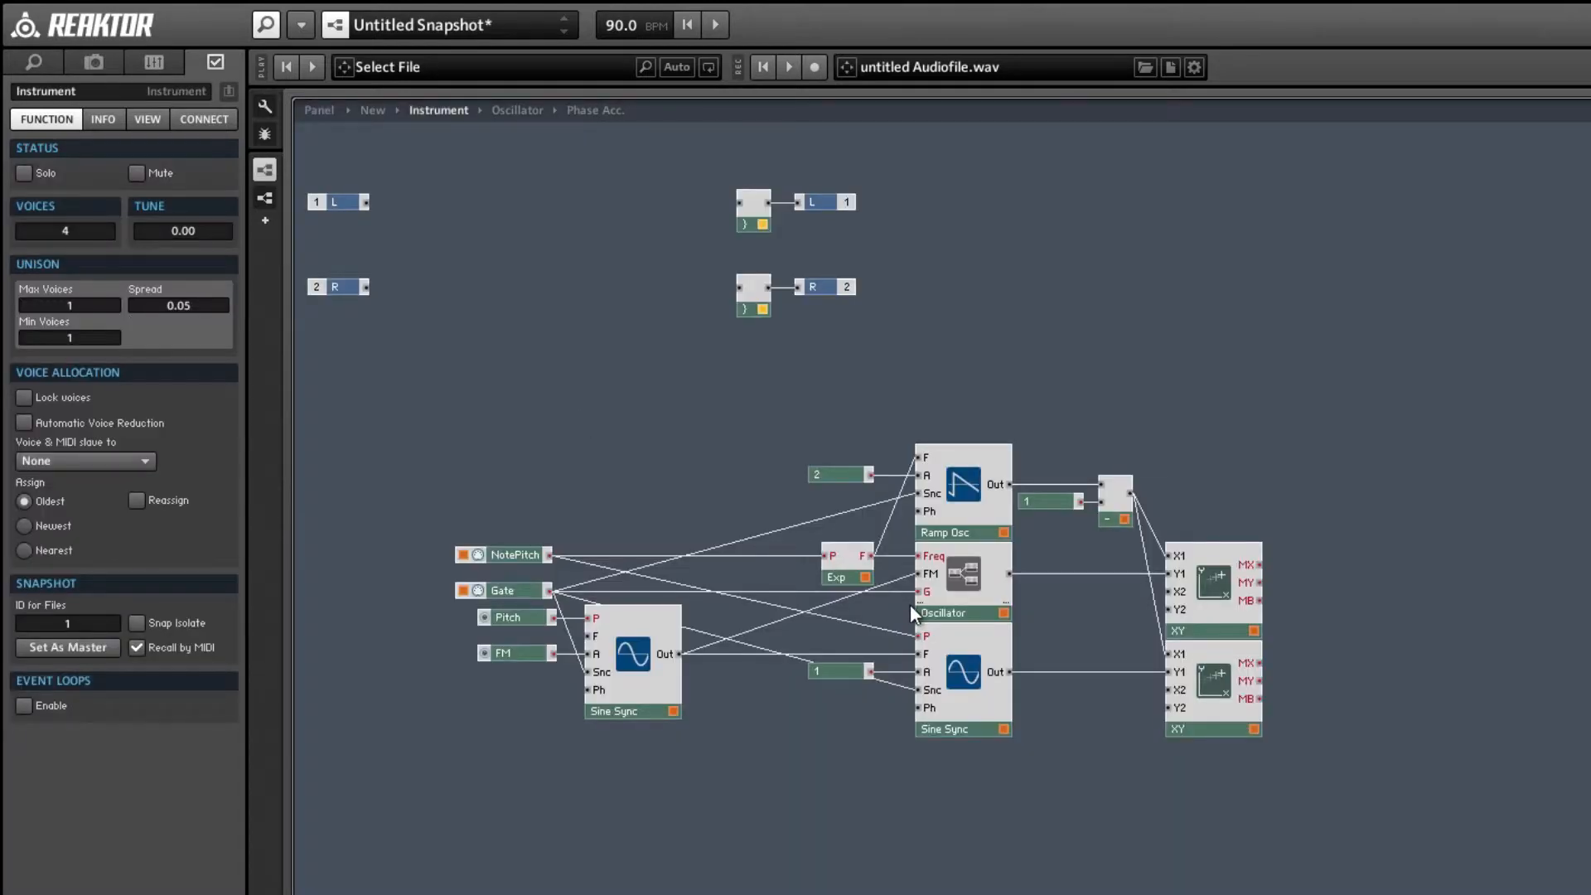
{"action": "key", "text": "Delete"}
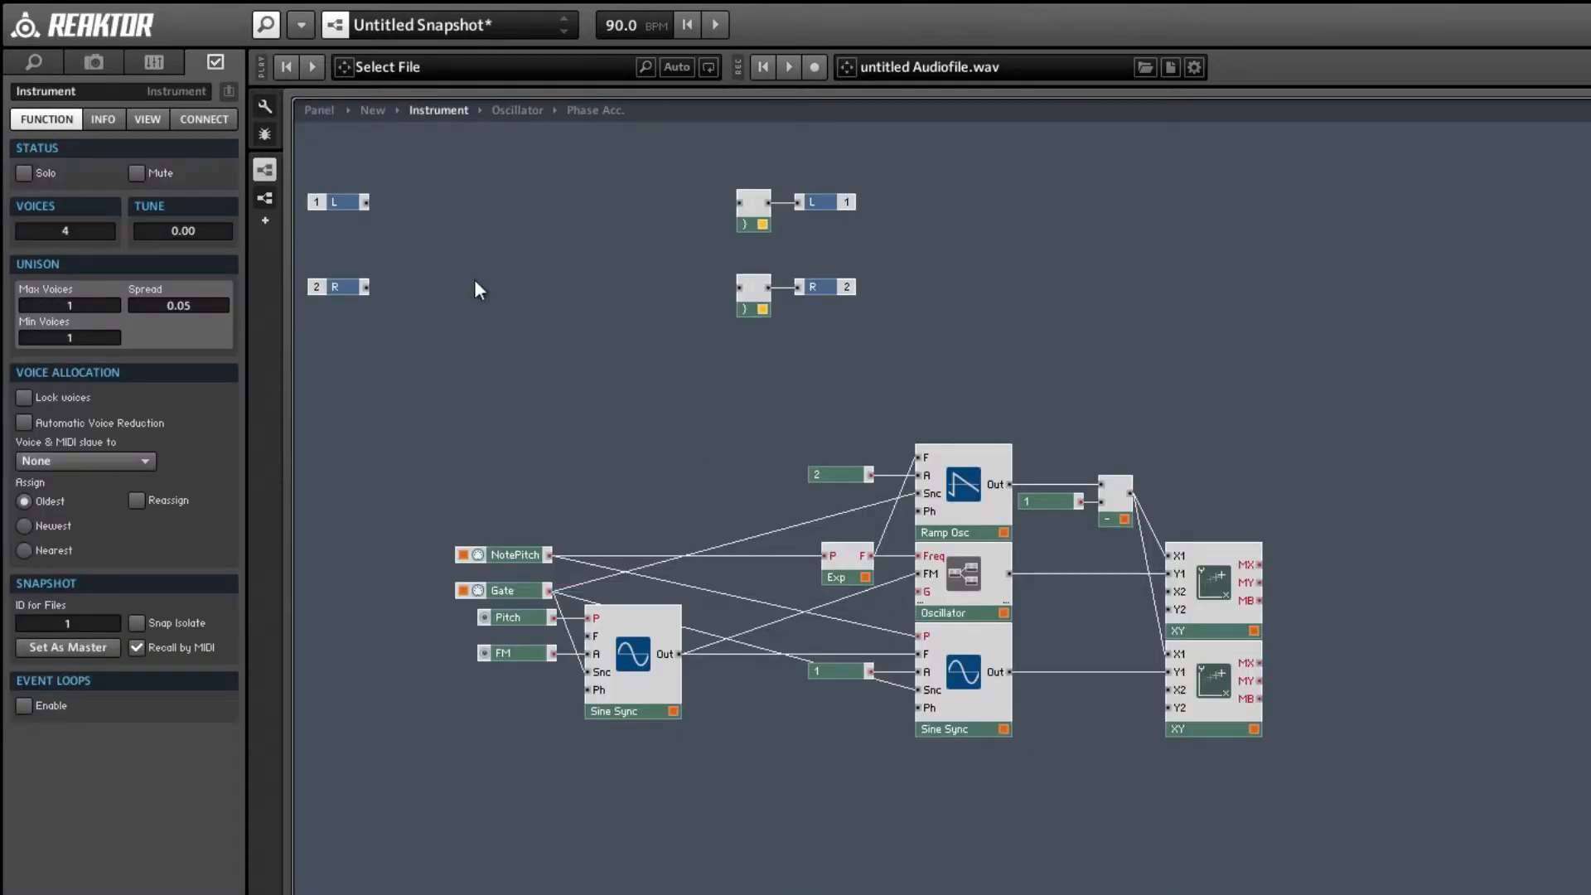
{"action": "left_click", "coordinate": [319, 111]}
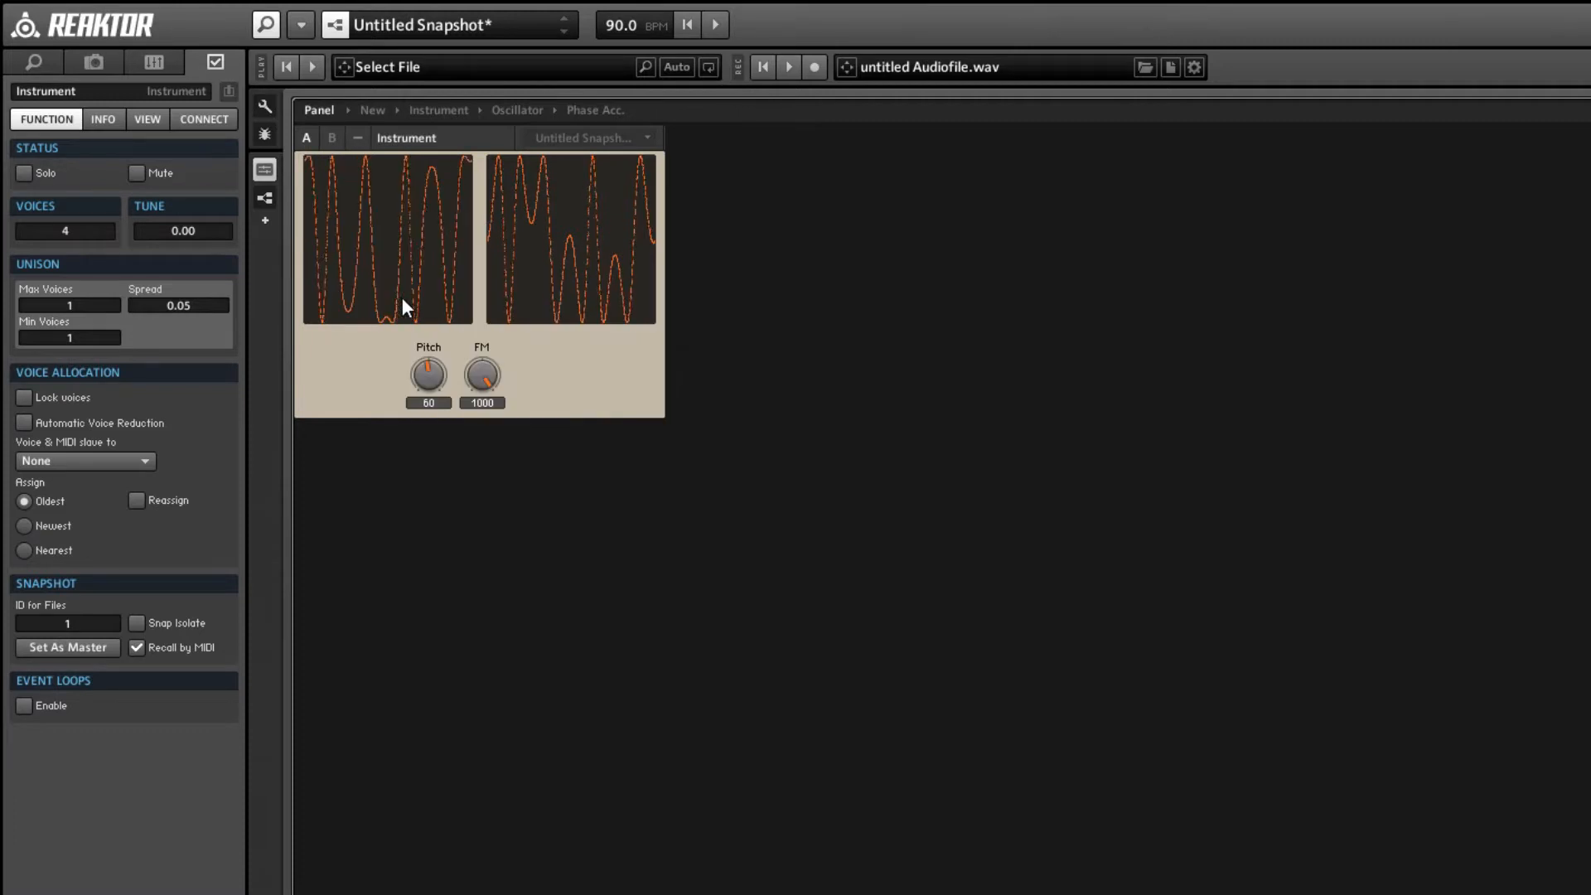
Delete both Sine Sync oscillators, the constant 1 feeding the lower one, the second XY display, and the FM and Pitch controls.
{"action": "double_click", "coordinate": [528, 356]}
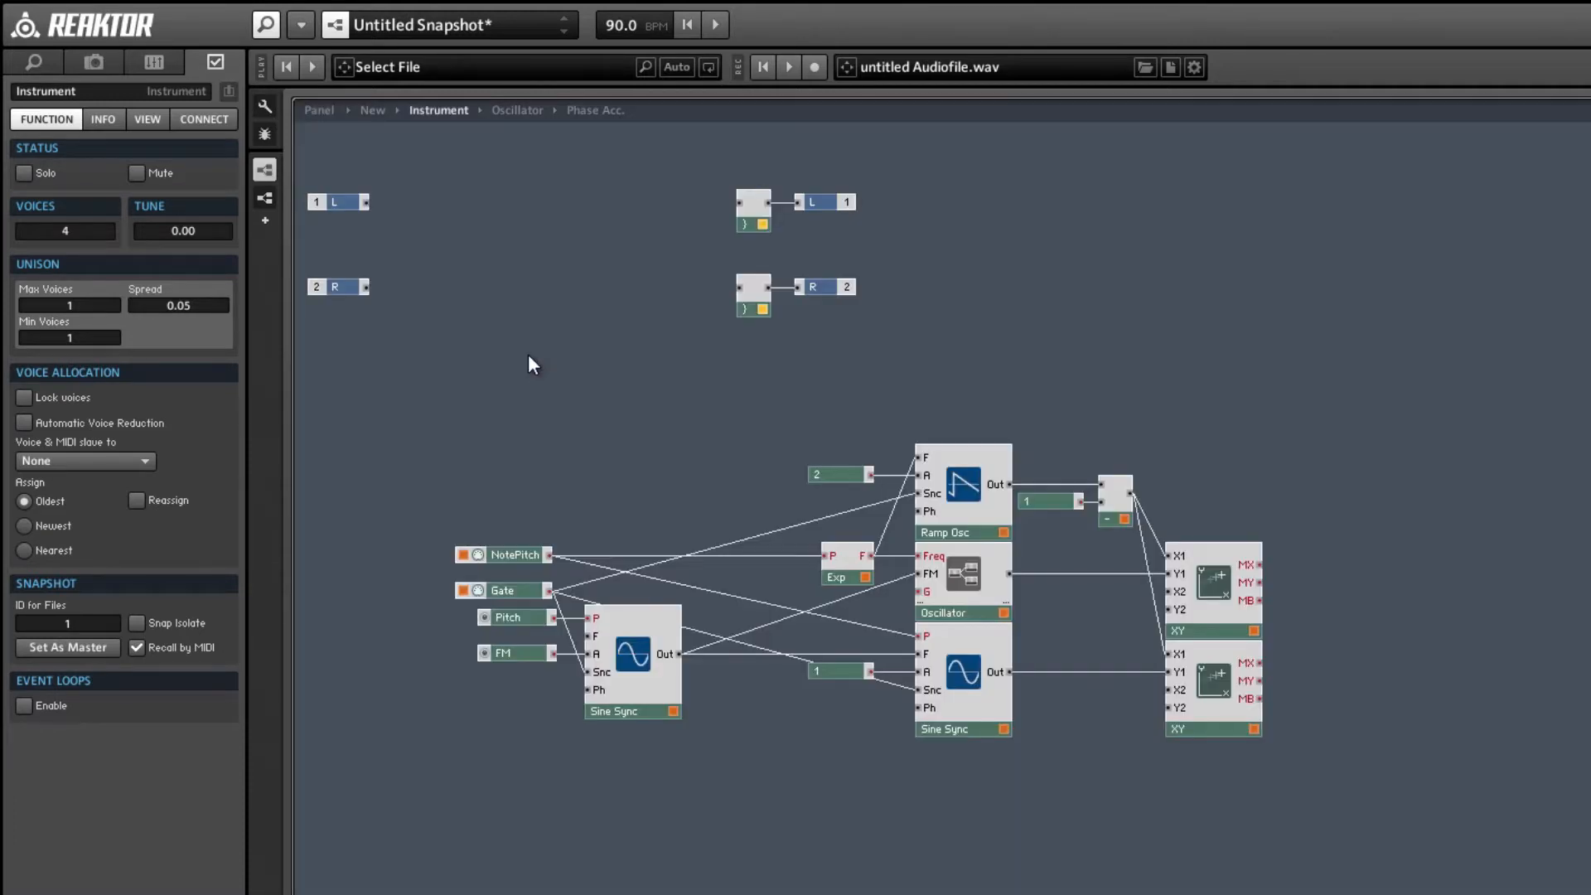
{"action": "left_click", "coordinate": [922, 729]}
{"action": "left_click_drag", "start_coordinate": [953, 733], "coordinate": [957, 732]}
{"action": "left_click", "coordinate": [973, 764]}
{"action": "left_click_drag", "start_coordinate": [1253, 857], "coordinate": [484, 656]}
{"action": "key", "text": "Delete"}
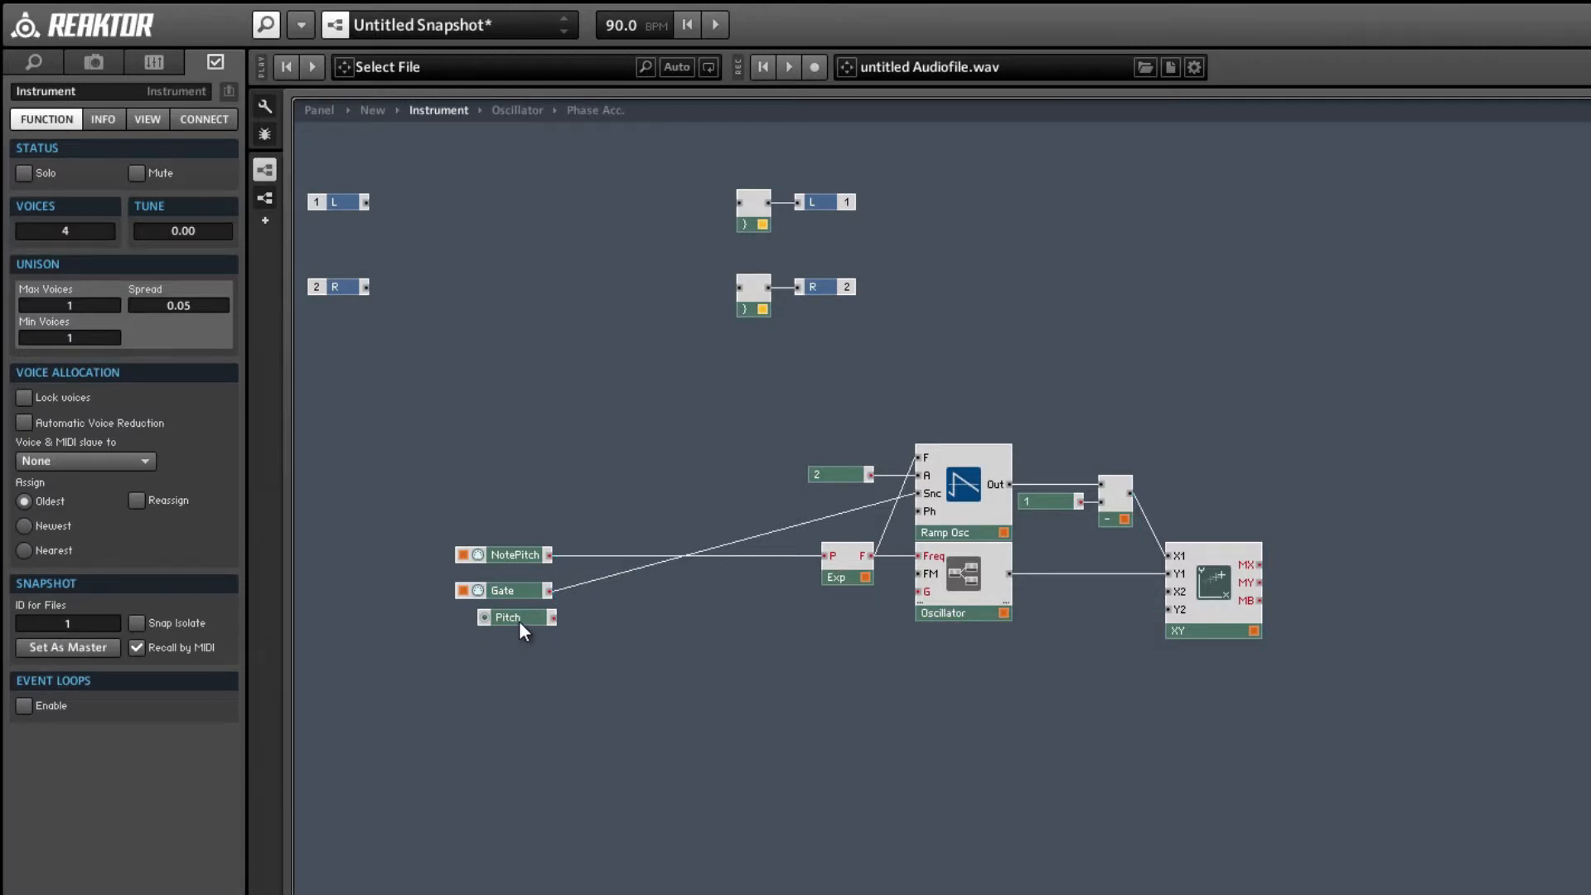
{"action": "left_click", "coordinate": [520, 623]}
{"action": "key", "text": "Delete"}
Reconnect Gate to the Oscillator's G input and move Gate and NotePitch close to the modules they feed.
{"action": "left_click_drag", "start_coordinate": [504, 602], "coordinate": [918, 591]}
{"action": "left_click_drag", "start_coordinate": [543, 594], "coordinate": [837, 496]}
{"action": "left_click_drag", "start_coordinate": [485, 558], "coordinate": [729, 560]}
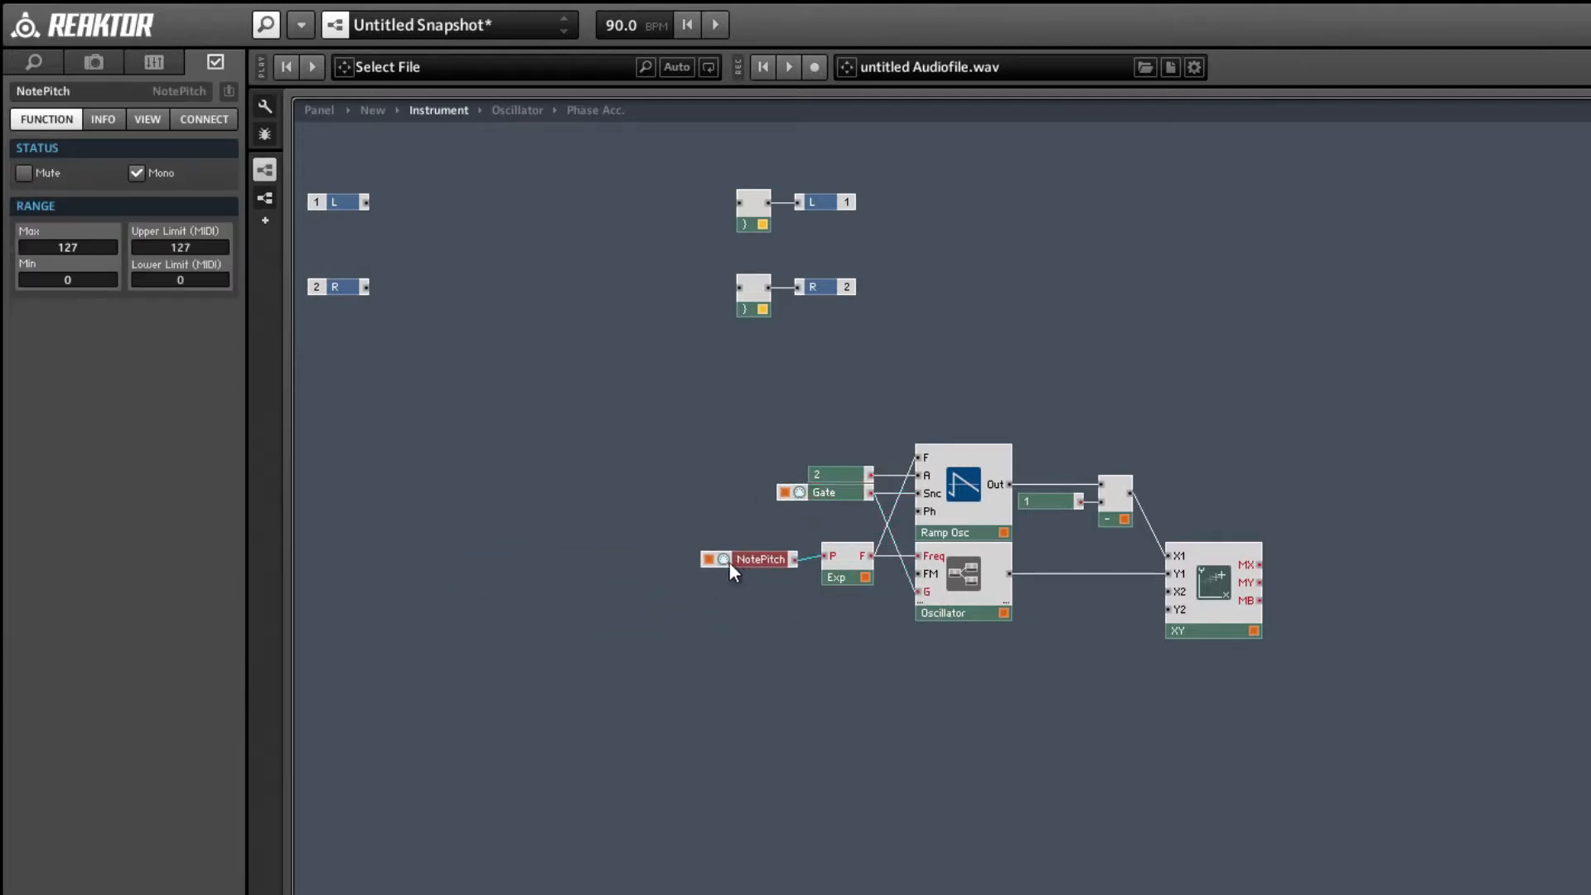
Open the internal structure of the Oscillator core cell.
{"action": "left_click", "coordinate": [955, 568]}
{"action": "double_click", "coordinate": [971, 575]}
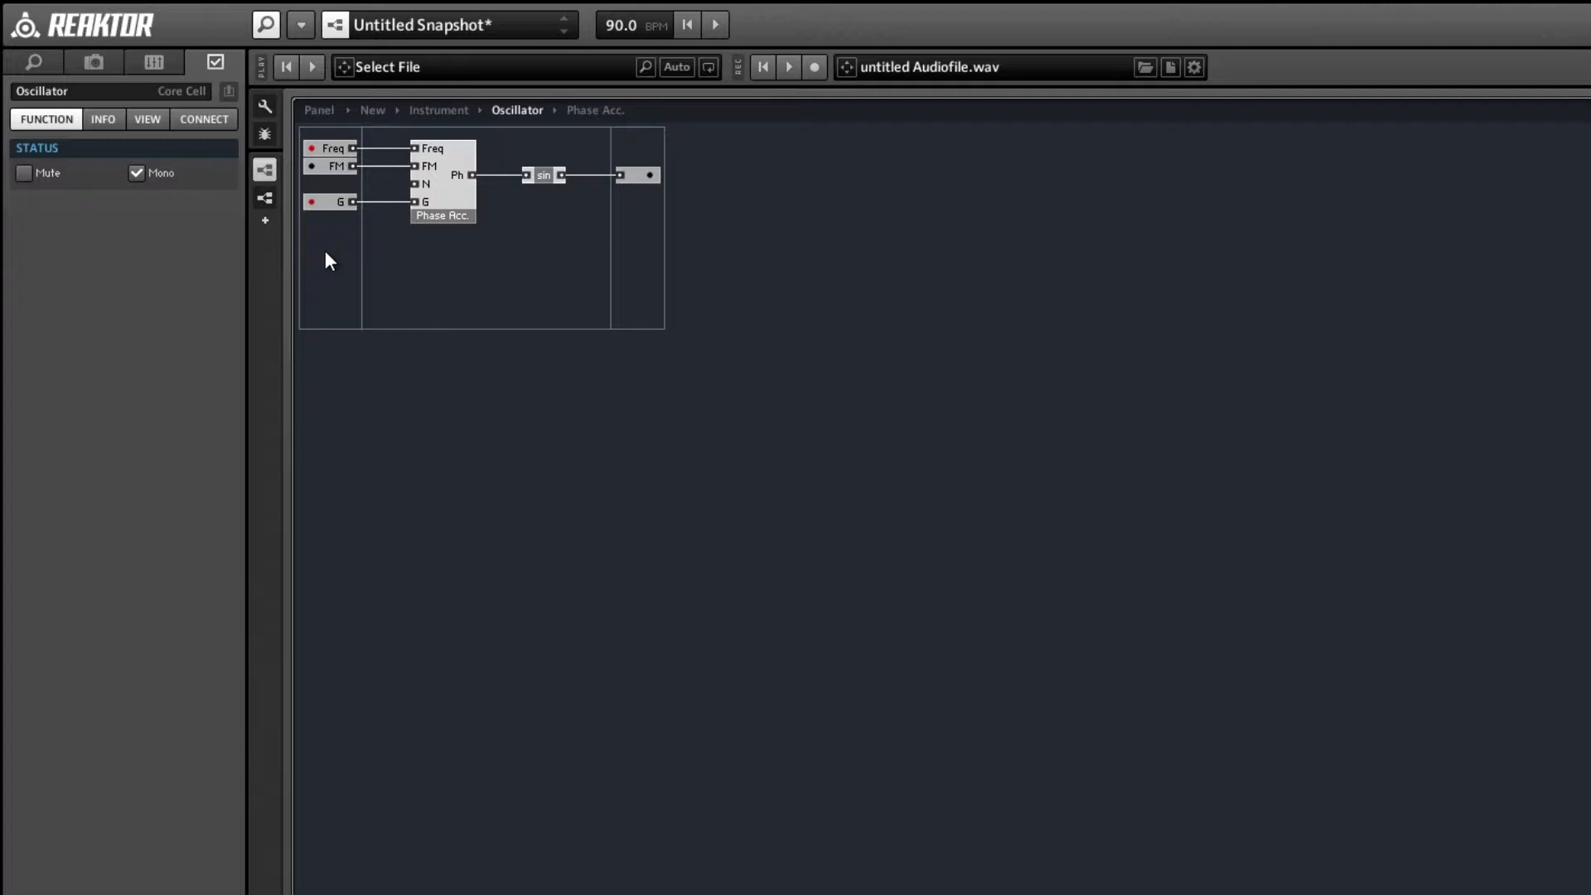
Add an audio input named PhM to the Oscillator core cell, below the G input.
{"action": "right_click", "coordinate": [325, 252]}
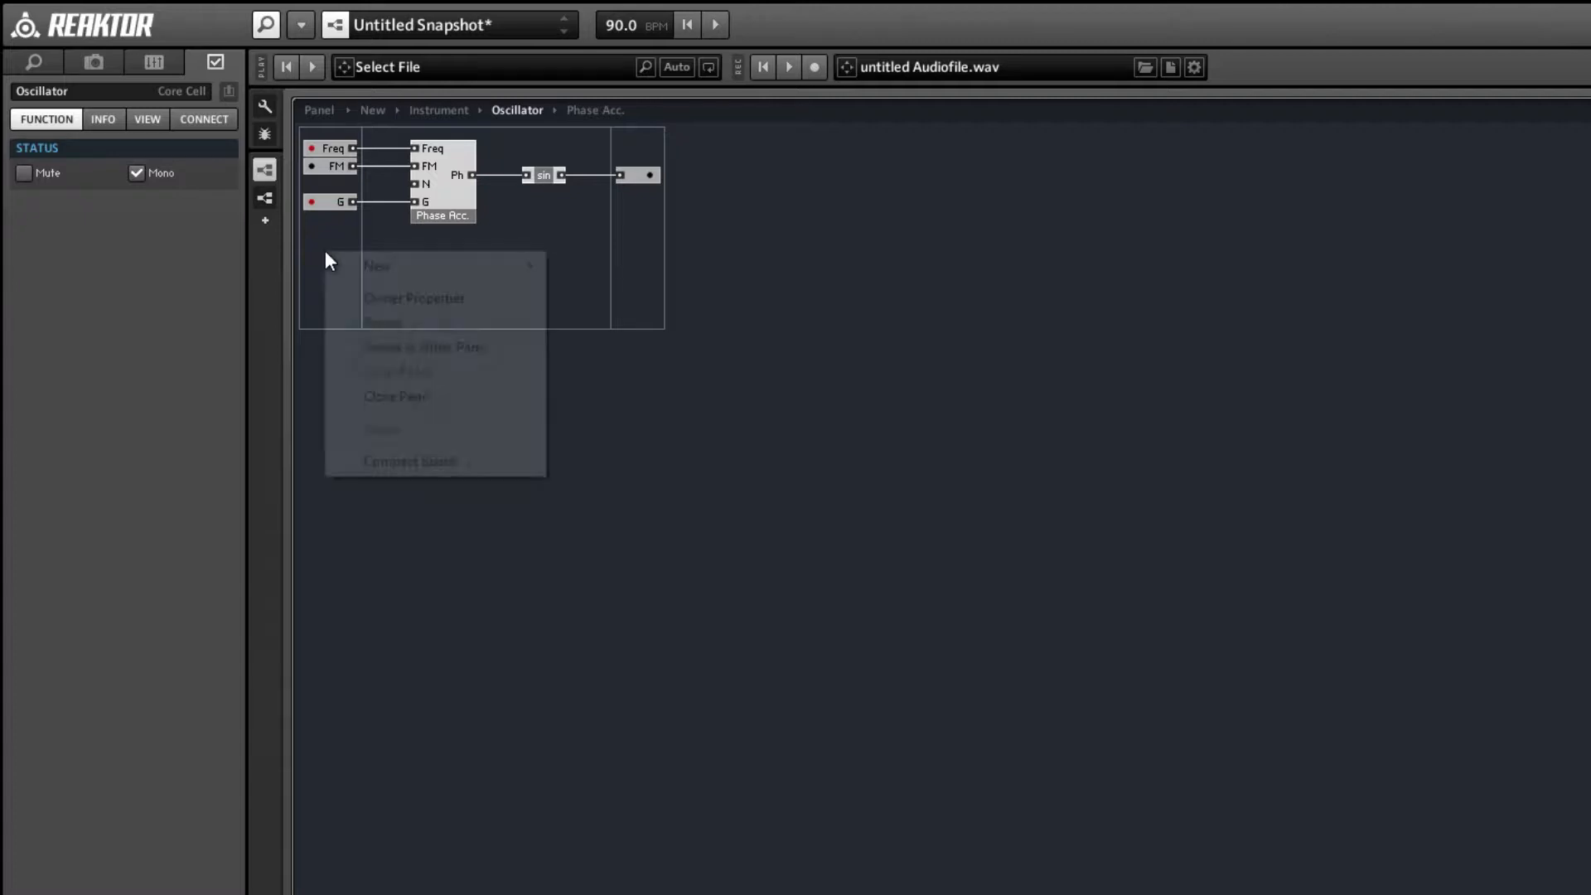
{"action": "mouse_move", "coordinate": [346, 263]}
{"action": "left_click", "coordinate": [592, 272]}
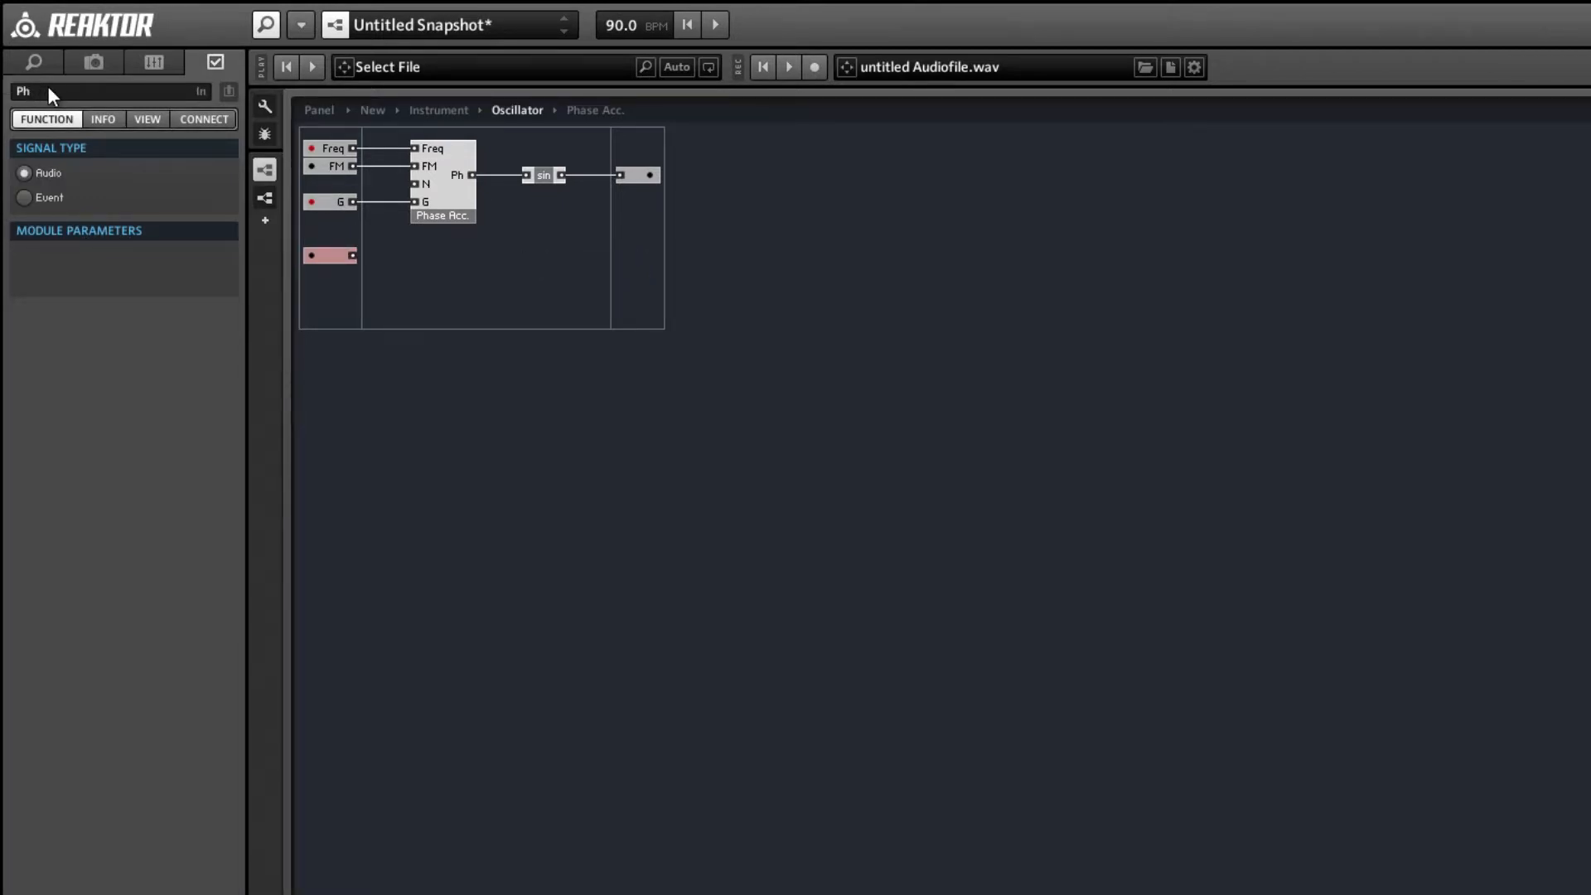
{"action": "type", "text": "PhM"}
{"action": "key", "text": "Return"}
Insert a 1in1out standard macro between Phase Acc. and sin, wiring the Ph output through it to sin's input.
{"action": "right_click", "coordinate": [498, 286]}
{"action": "mouse_move", "coordinate": [588, 351]}
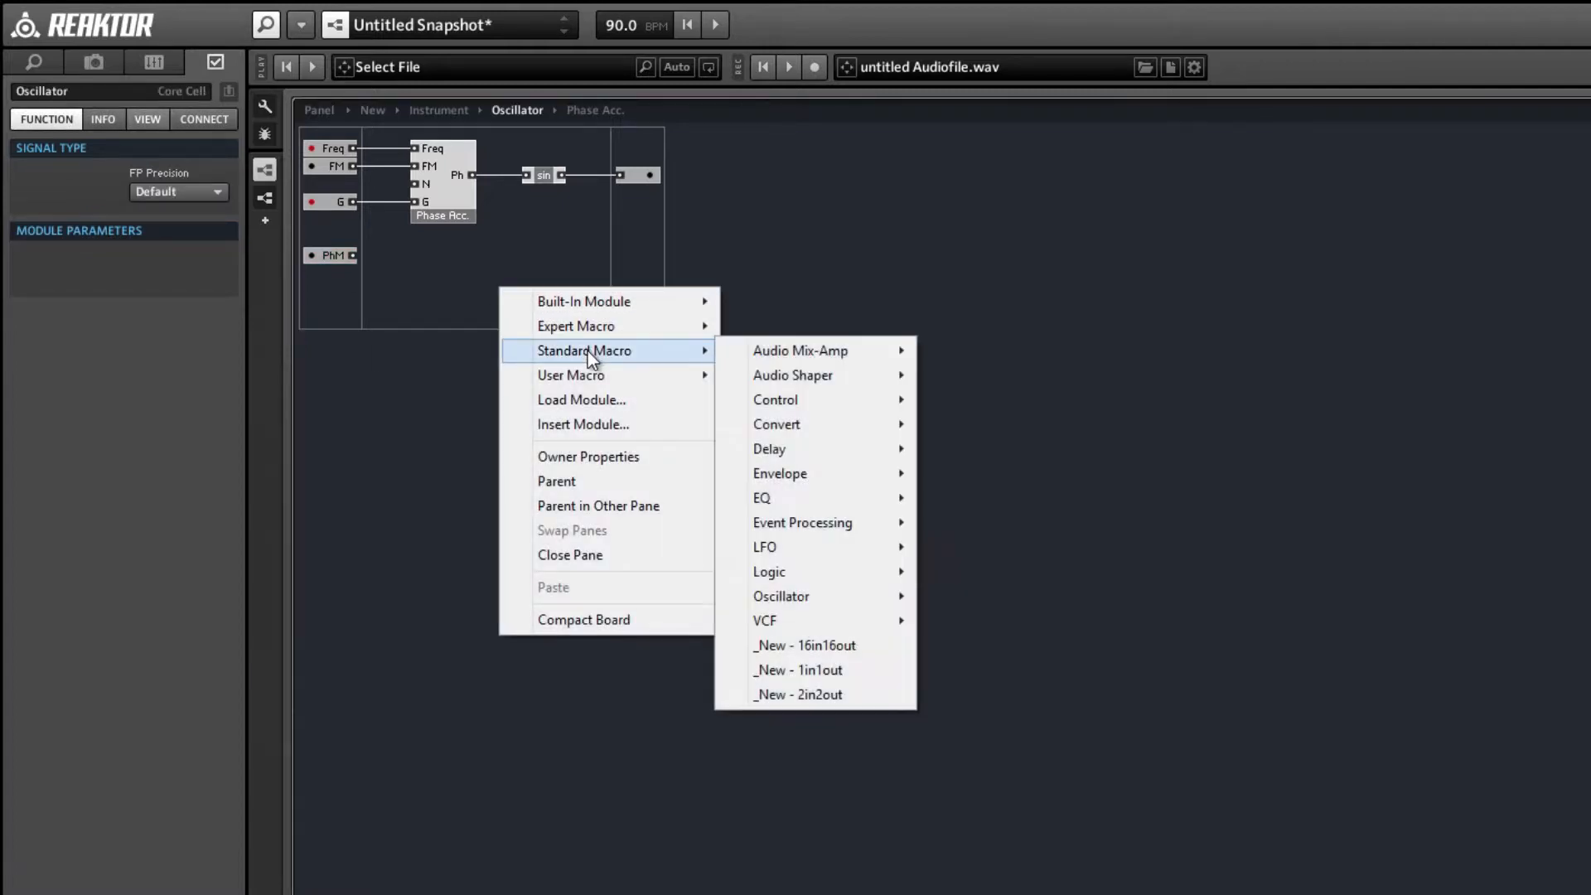
{"action": "left_click", "coordinate": [837, 668]}
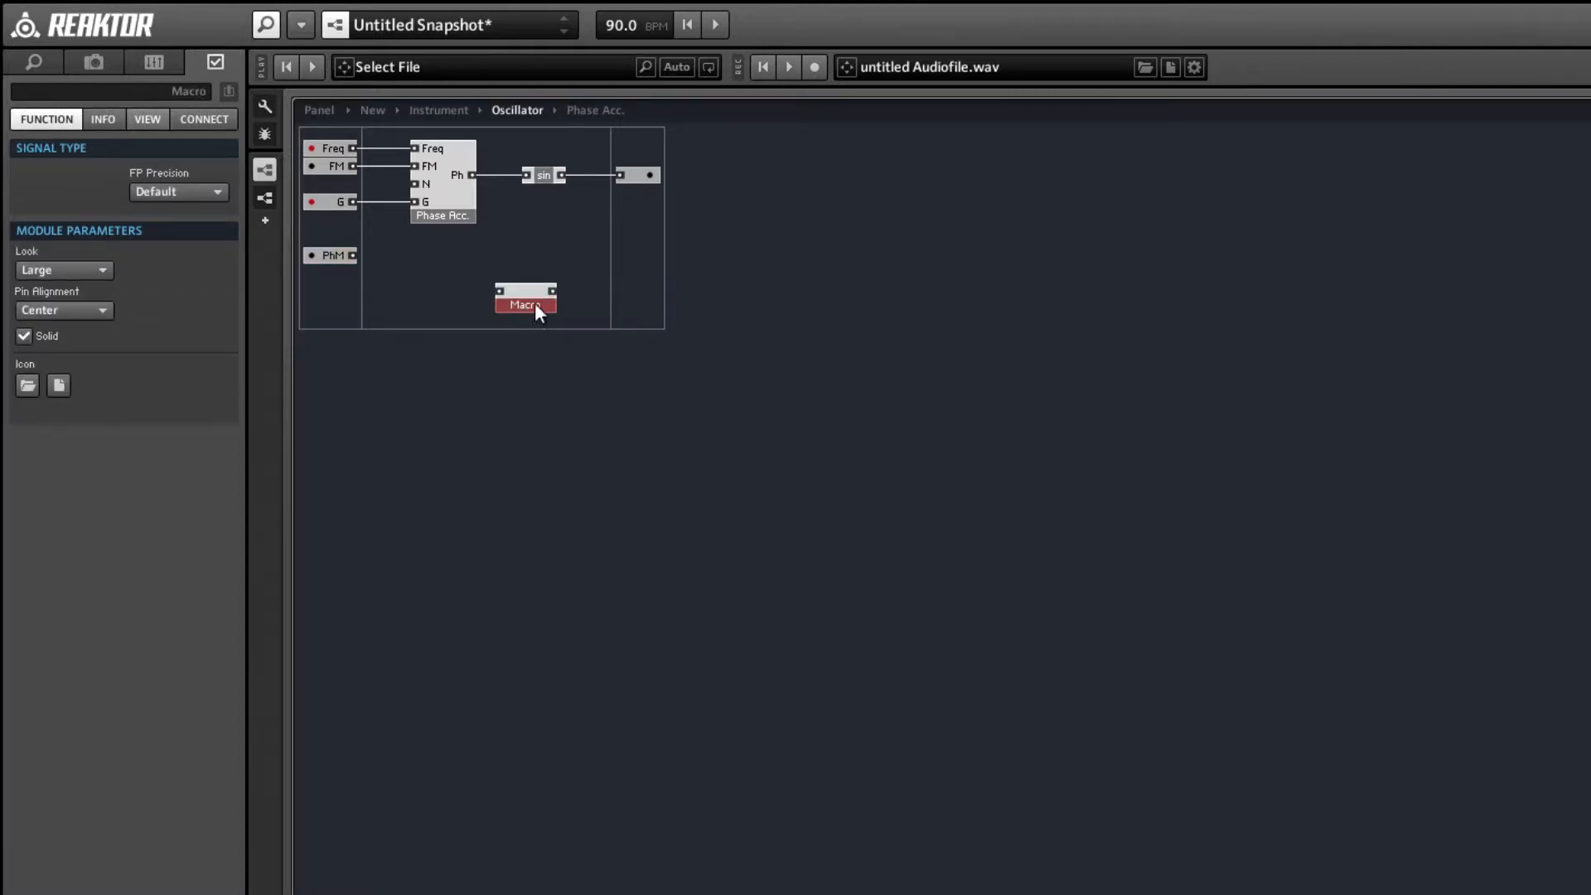
{"action": "left_click_drag", "start_coordinate": [521, 300], "coordinate": [537, 236]}
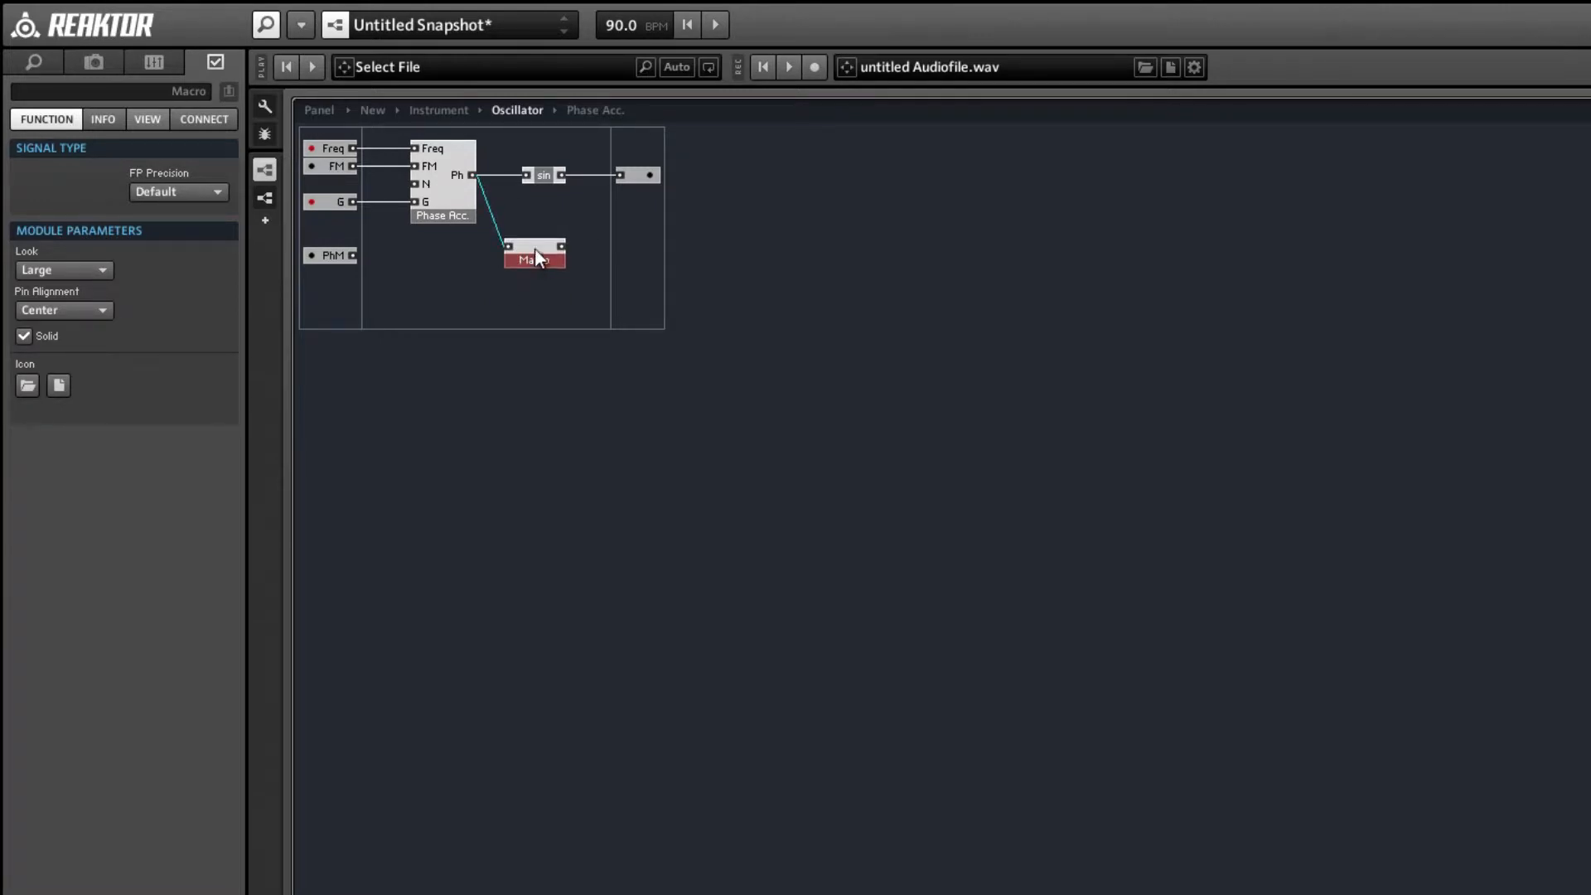
{"action": "left_click_drag", "start_coordinate": [555, 172], "coordinate": [595, 177]}
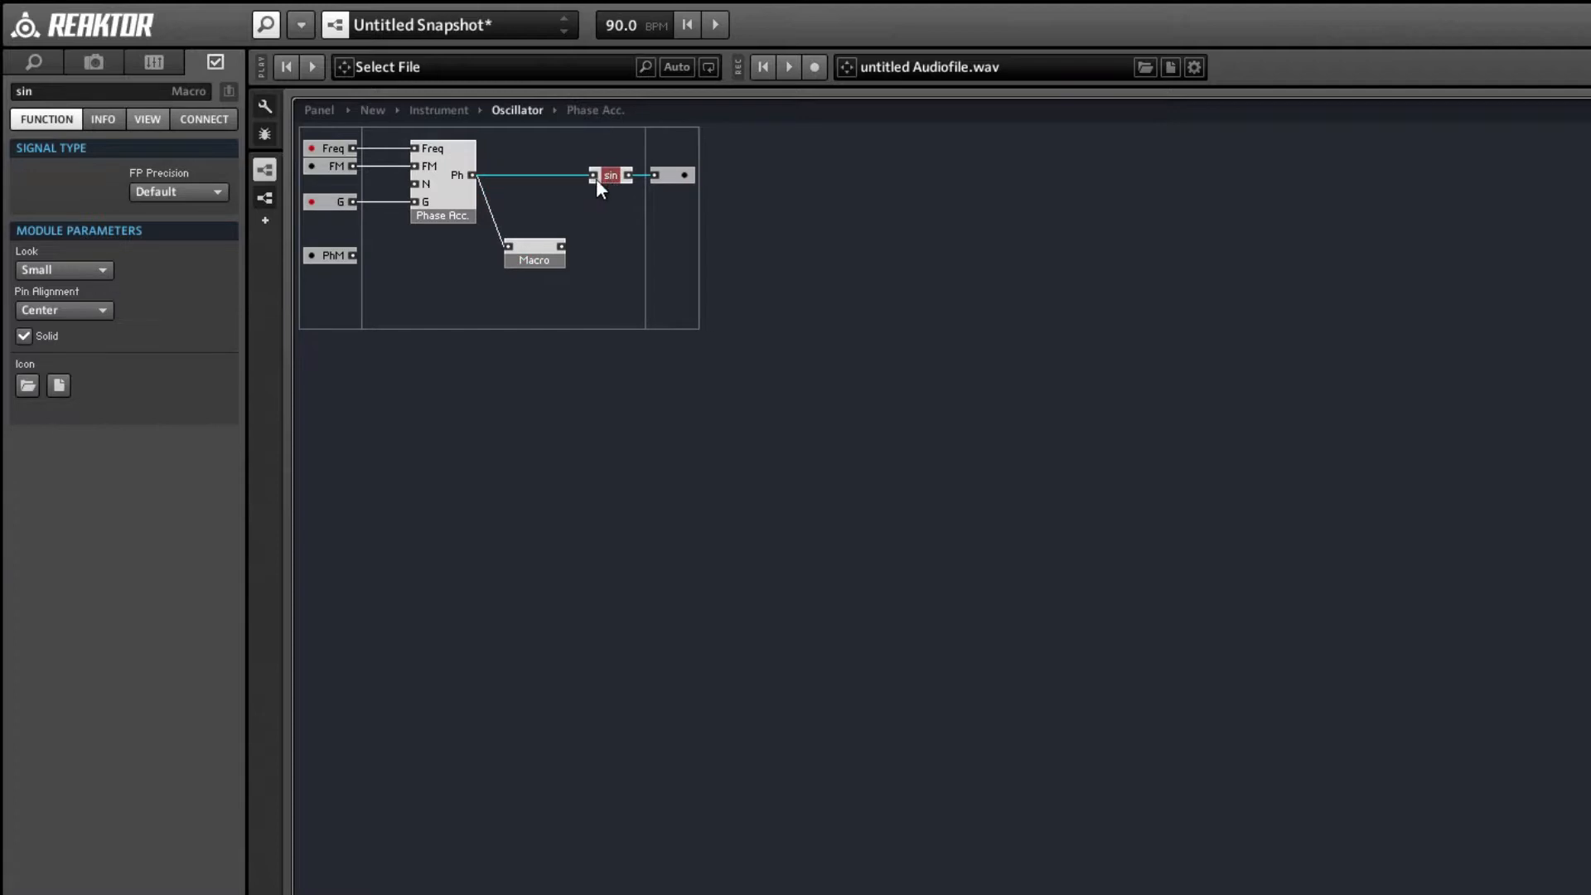
{"action": "left_click_drag", "start_coordinate": [531, 247], "coordinate": [525, 177]}
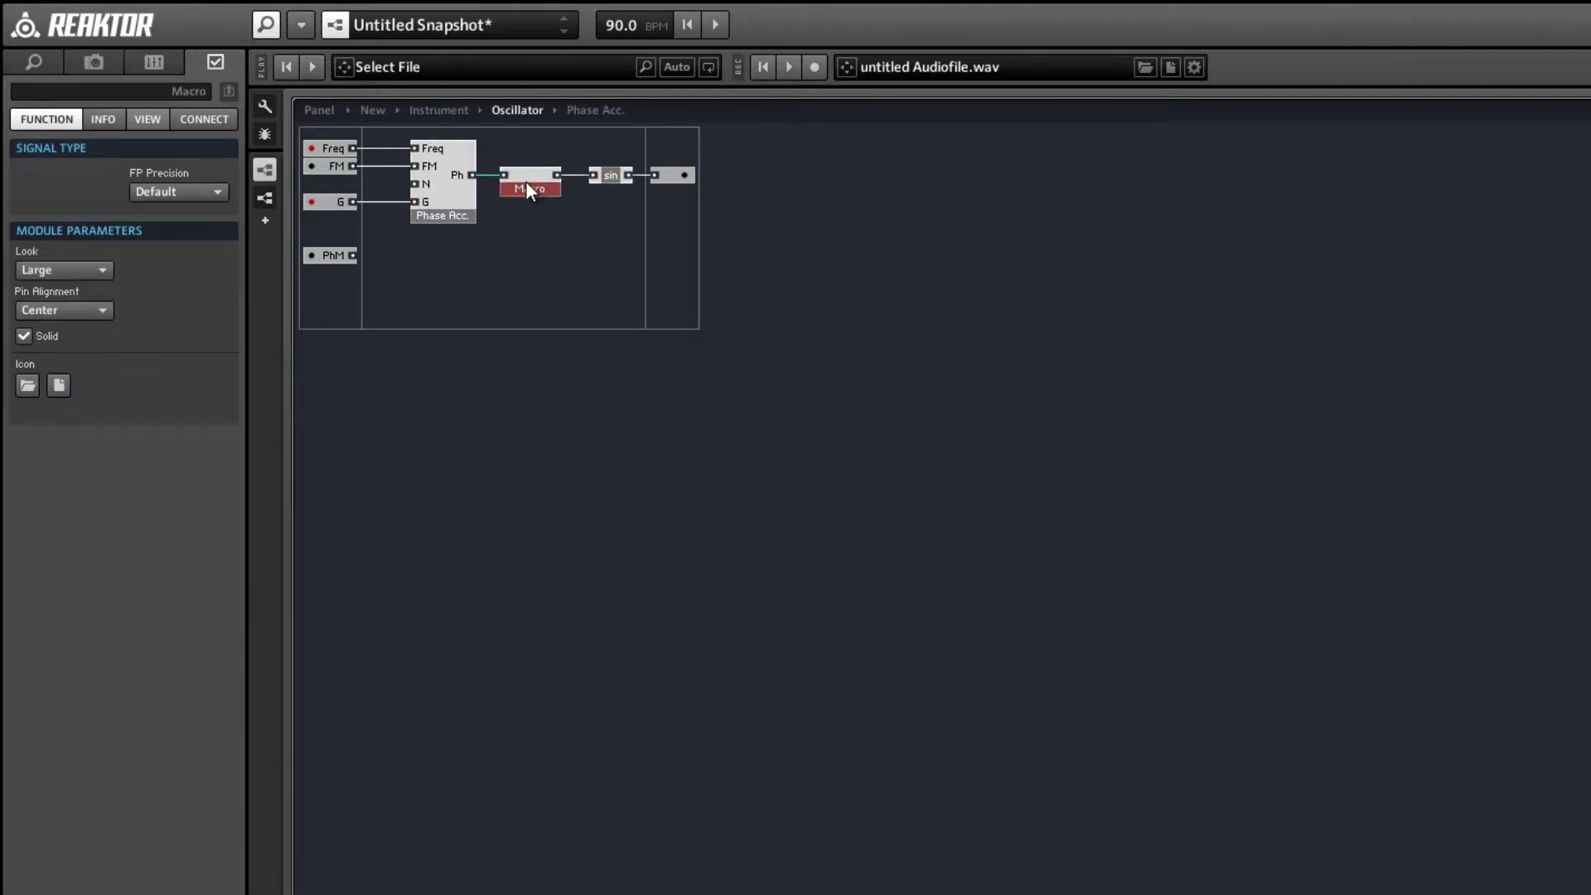
Add an output named N to the Phase Acc. macro and feed it from the N QuickBus.
{"action": "double_click", "coordinate": [460, 182]}
{"action": "right_click", "coordinate": [1285, 263]}
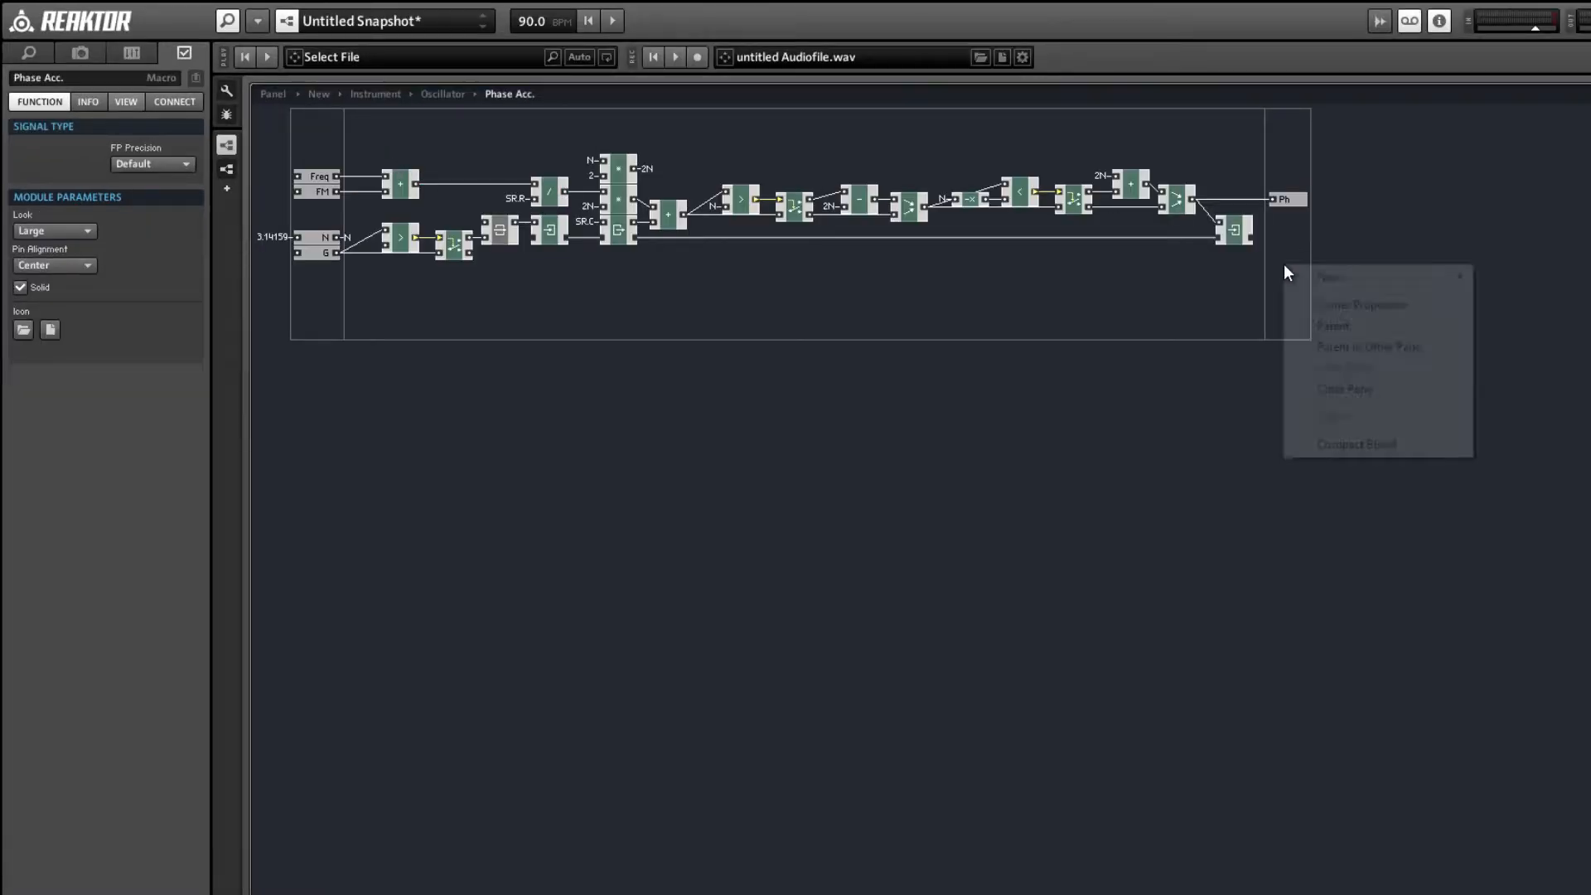
{"action": "mouse_move", "coordinate": [1325, 274]}
{"action": "left_click", "coordinate": [1527, 276]}
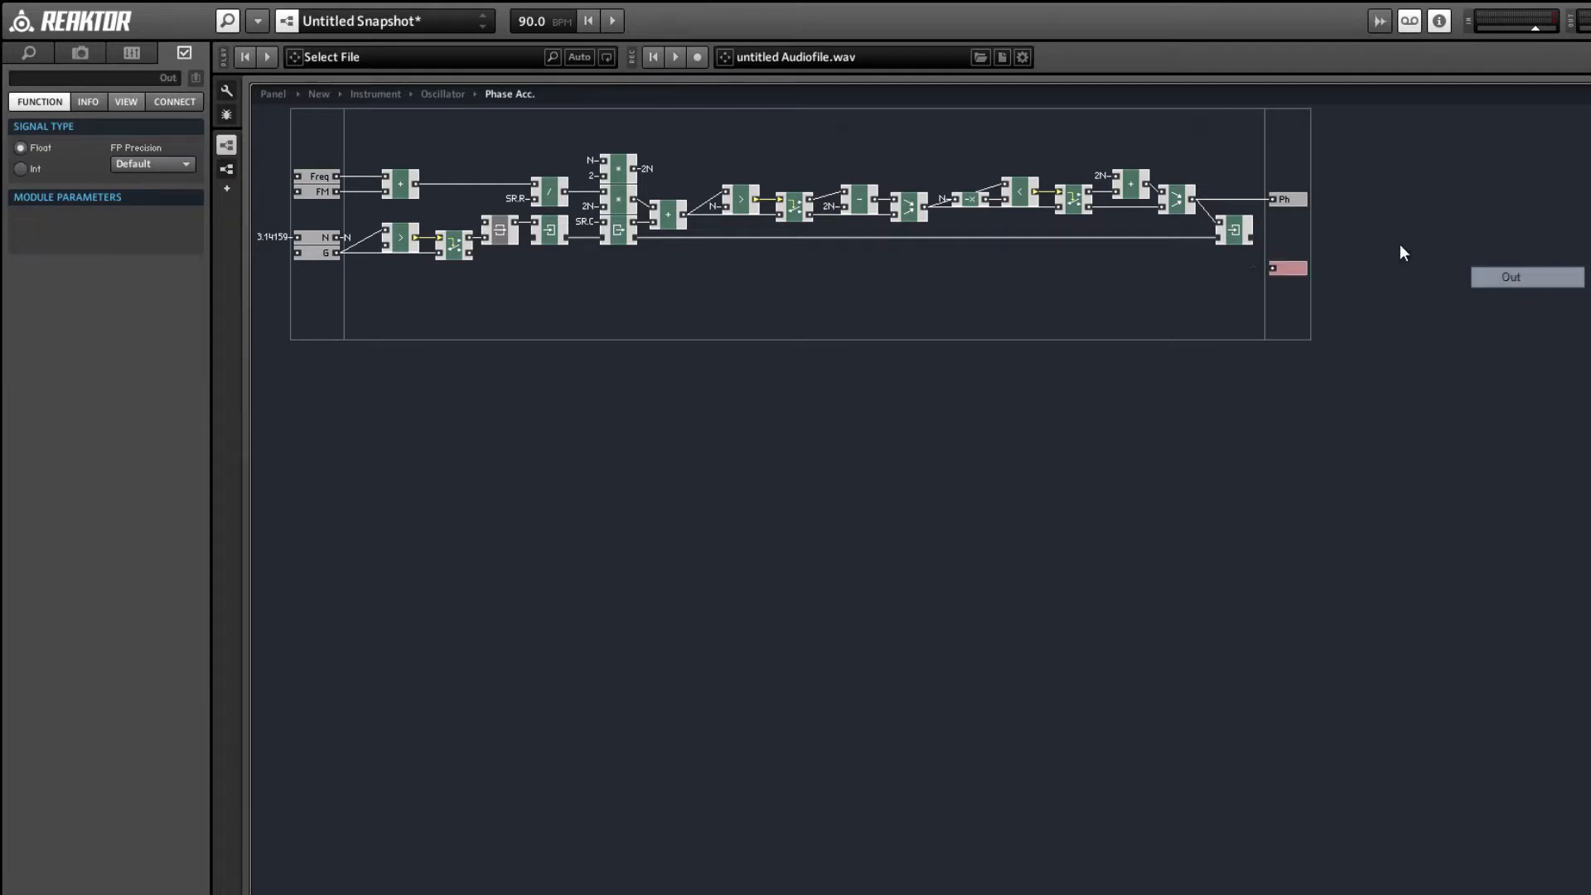
{"action": "right_click", "coordinate": [1271, 267]}
{"action": "mouse_move", "coordinate": [1409, 369]}
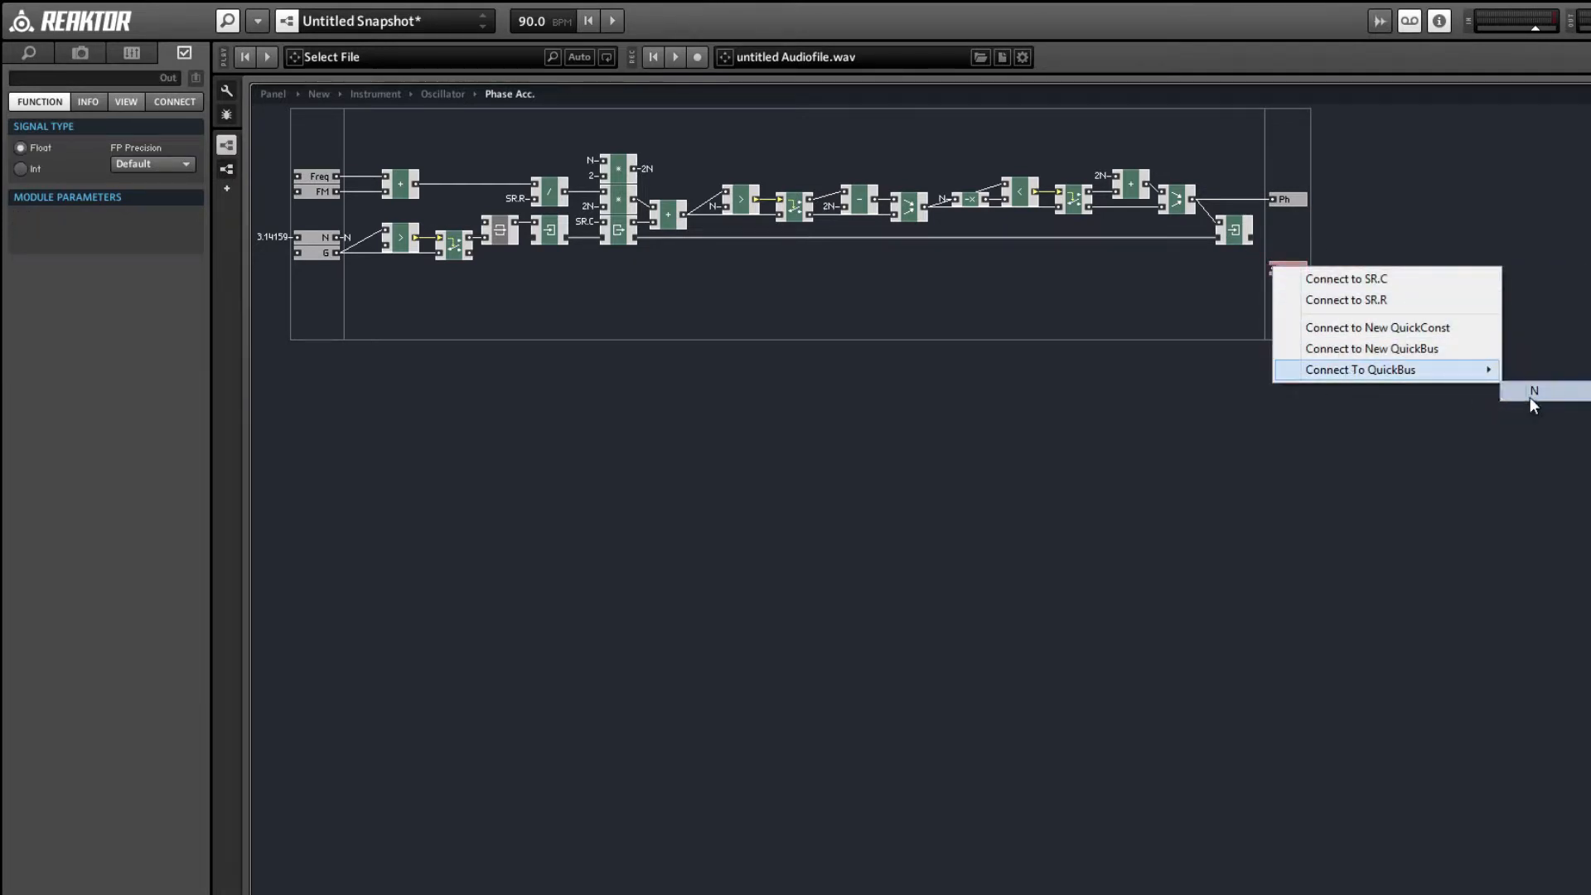
{"action": "left_click", "coordinate": [1535, 391]}
{"action": "left_click", "coordinate": [98, 72]}
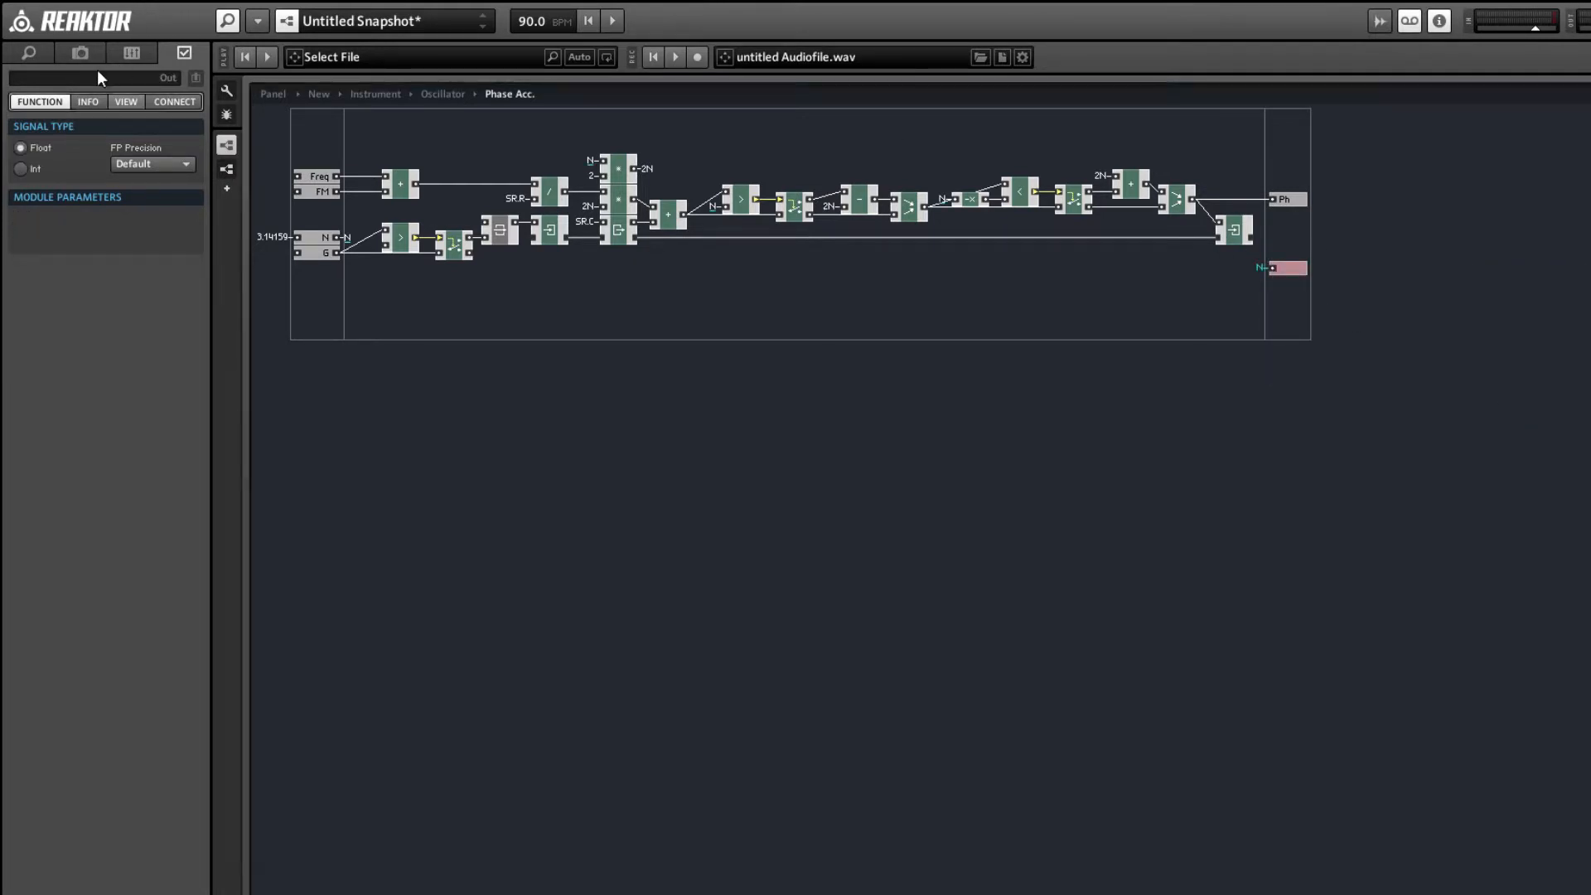
{"action": "type", "text": "N"}
{"action": "double_click", "coordinate": [812, 313]}
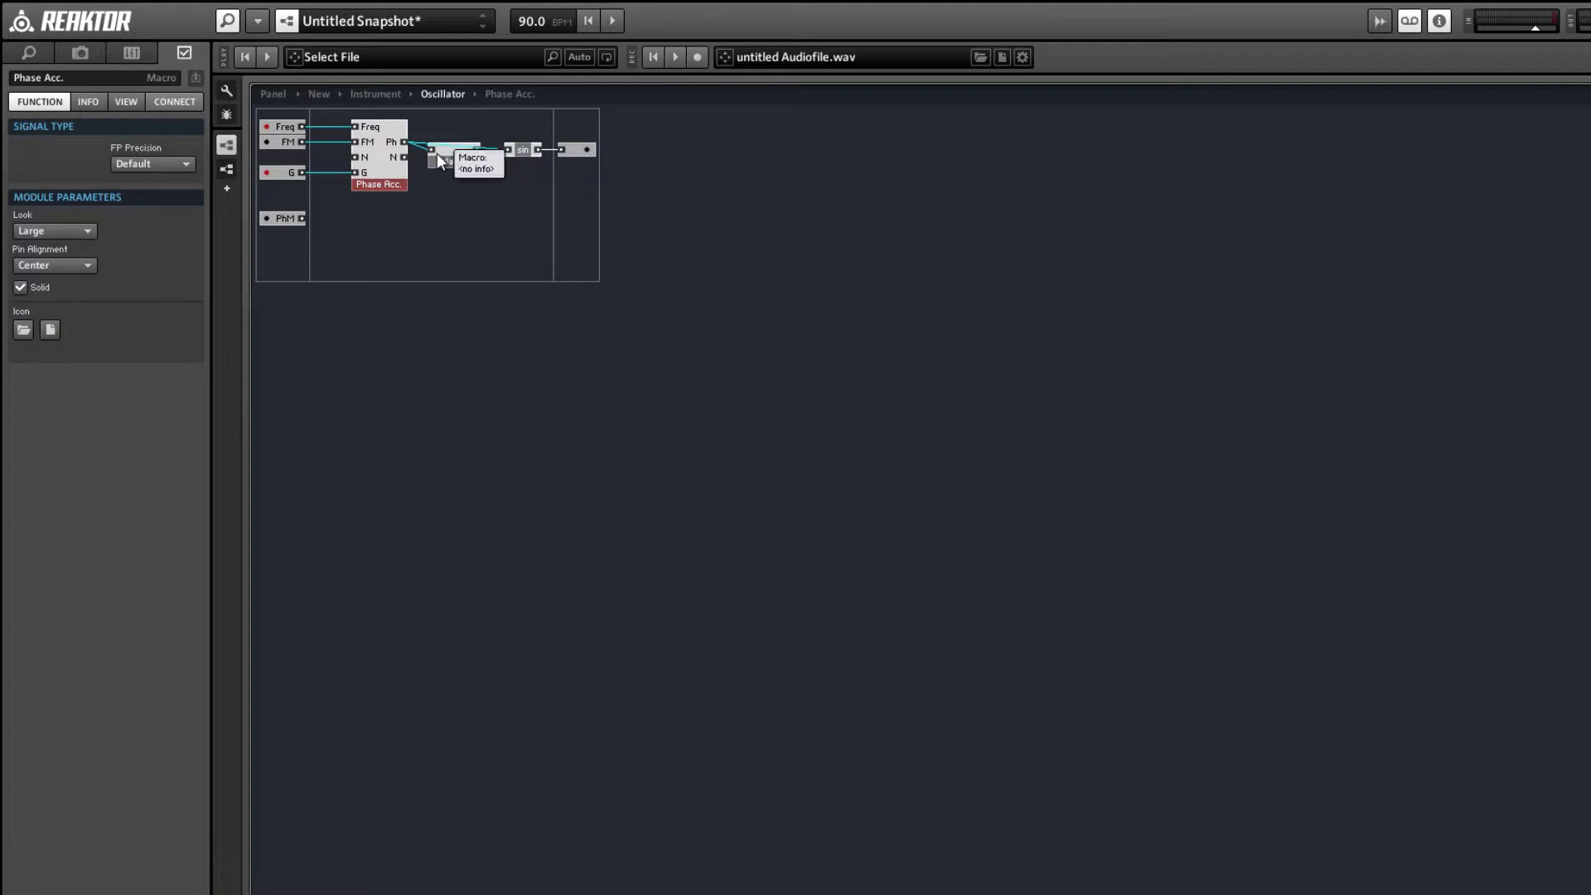
Copy the N input from the Phase Acc. macro into the new macro, below its unnamed input.
{"action": "double_click", "coordinate": [365, 154]}
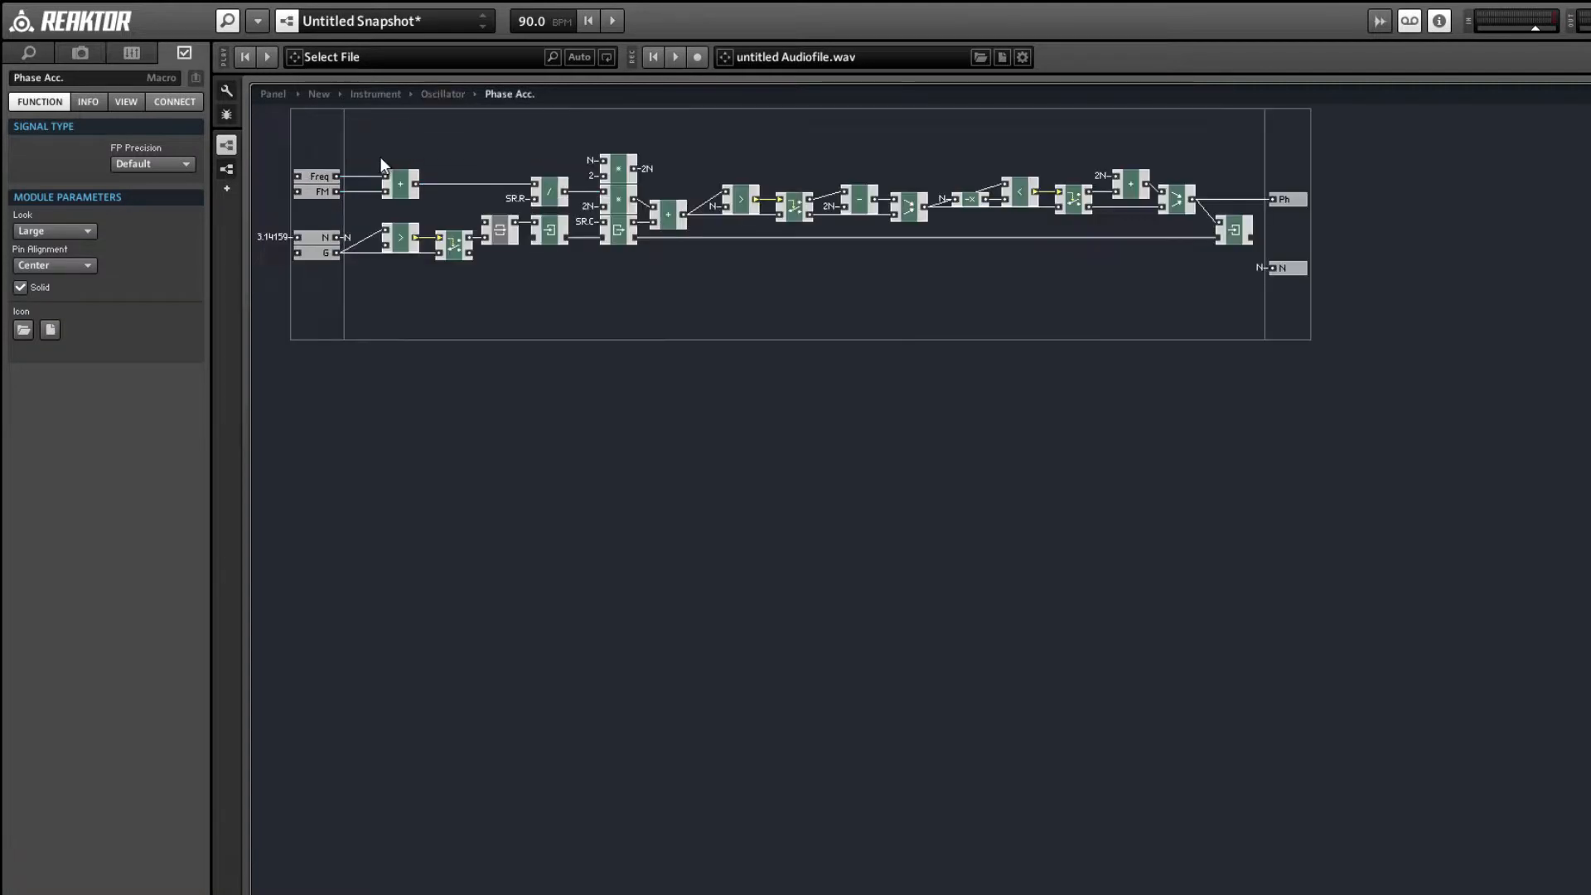
{"action": "left_click", "coordinate": [318, 237]}
{"action": "double_click", "coordinate": [433, 265]}
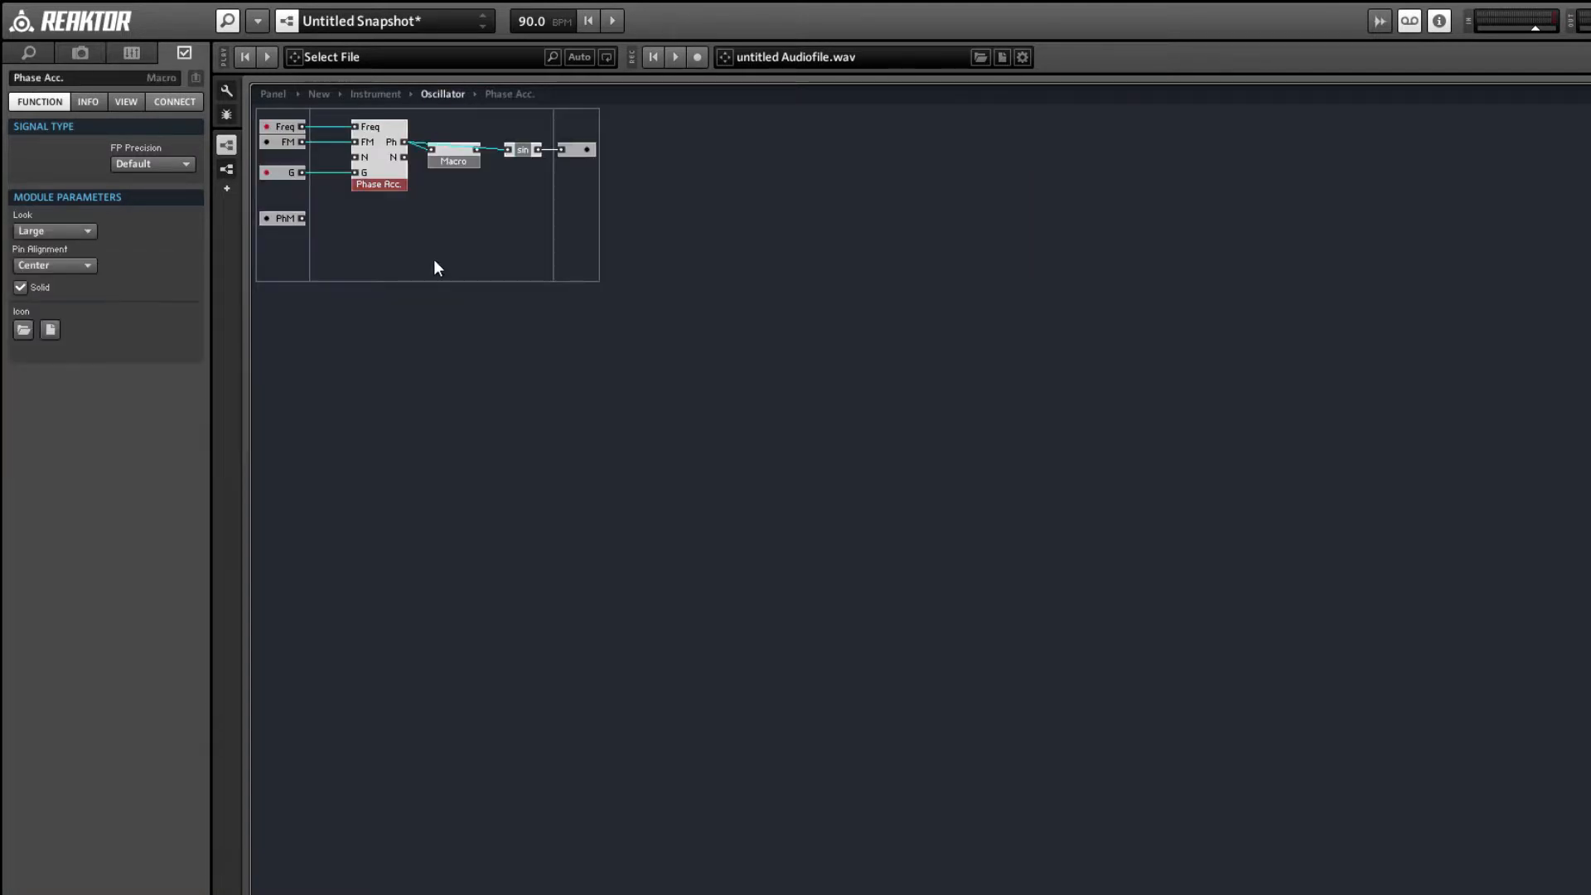
{"action": "left_click", "coordinate": [454, 158]}
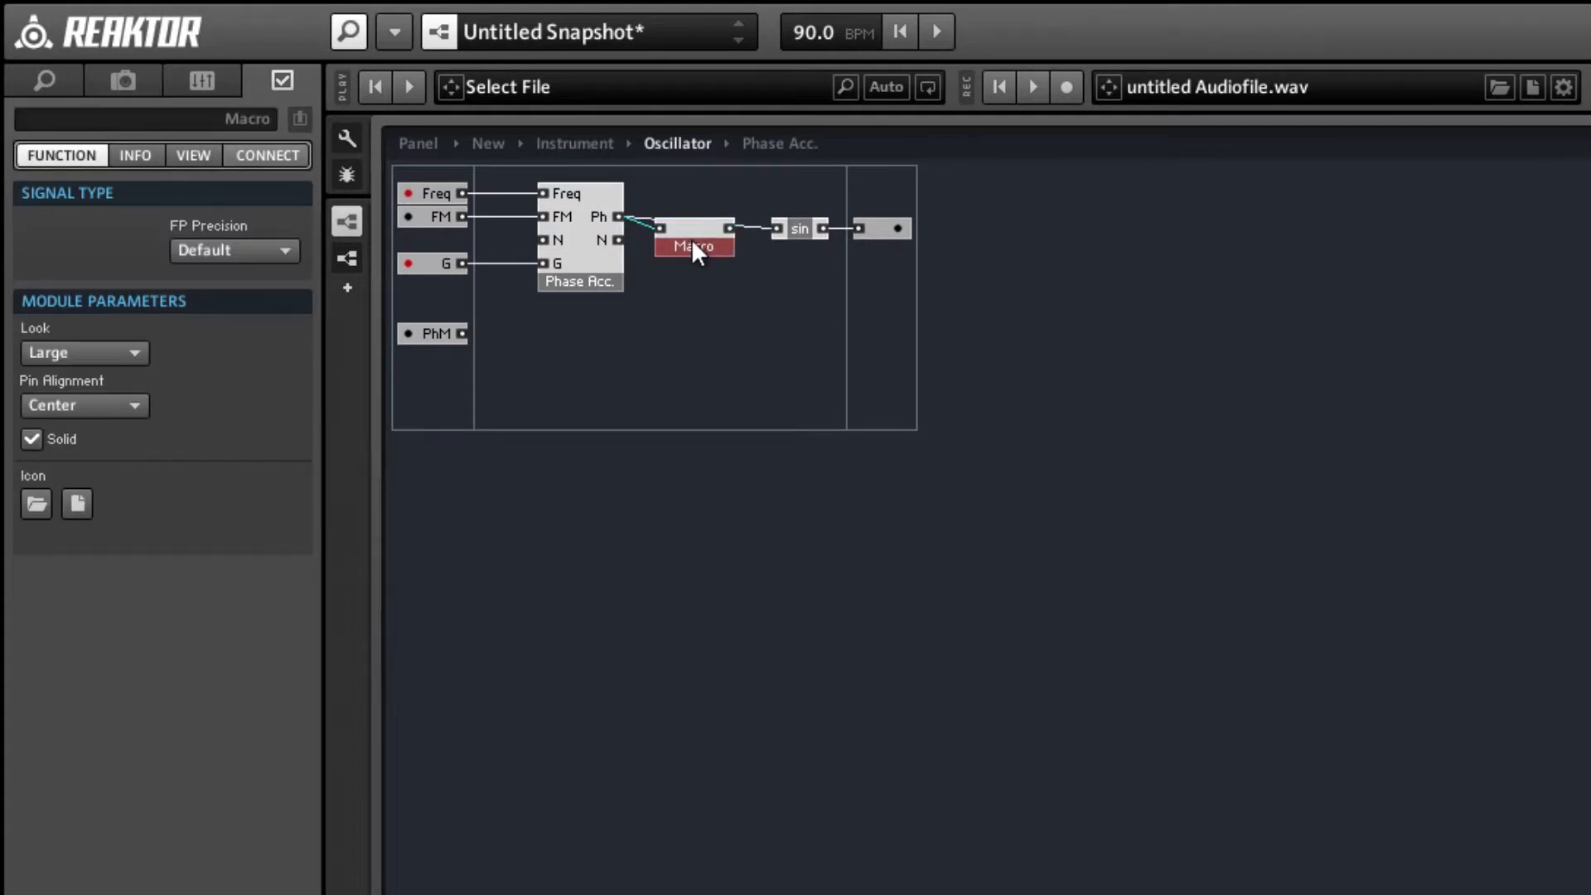
{"action": "double_click", "coordinate": [692, 241]}
{"action": "key", "text": "ctrl+v"}
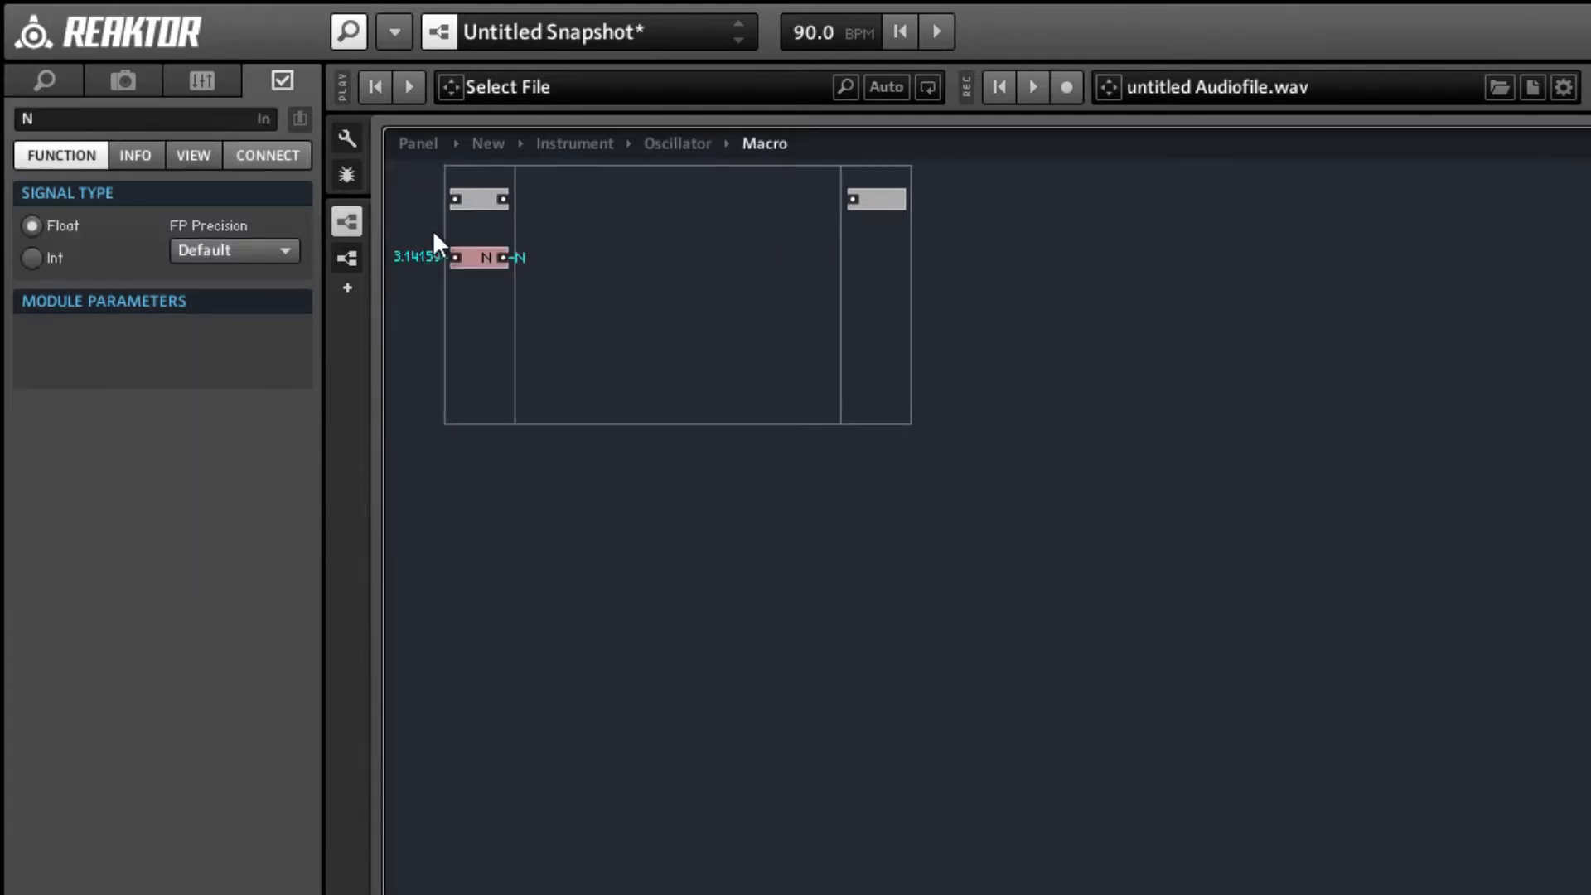
{"action": "double_click", "coordinate": [583, 295]}
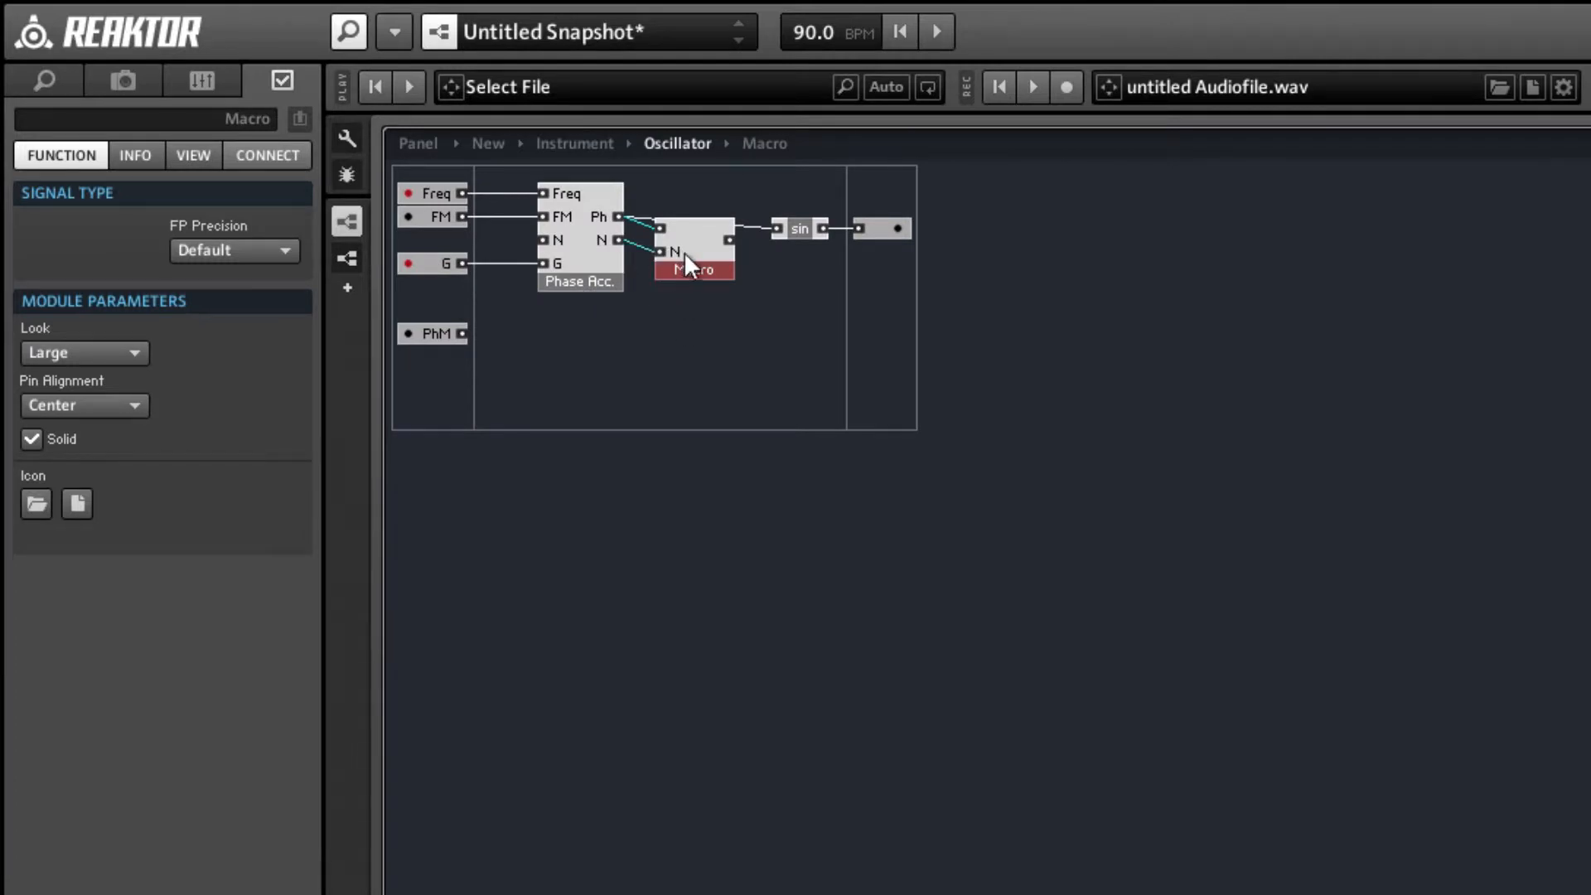
Connect Phase Acc.'s N output to the new macro's N input, align the macro with Phase Acc., and name it Phase Mod.
{"action": "left_click_drag", "start_coordinate": [684, 251], "coordinate": [688, 240]}
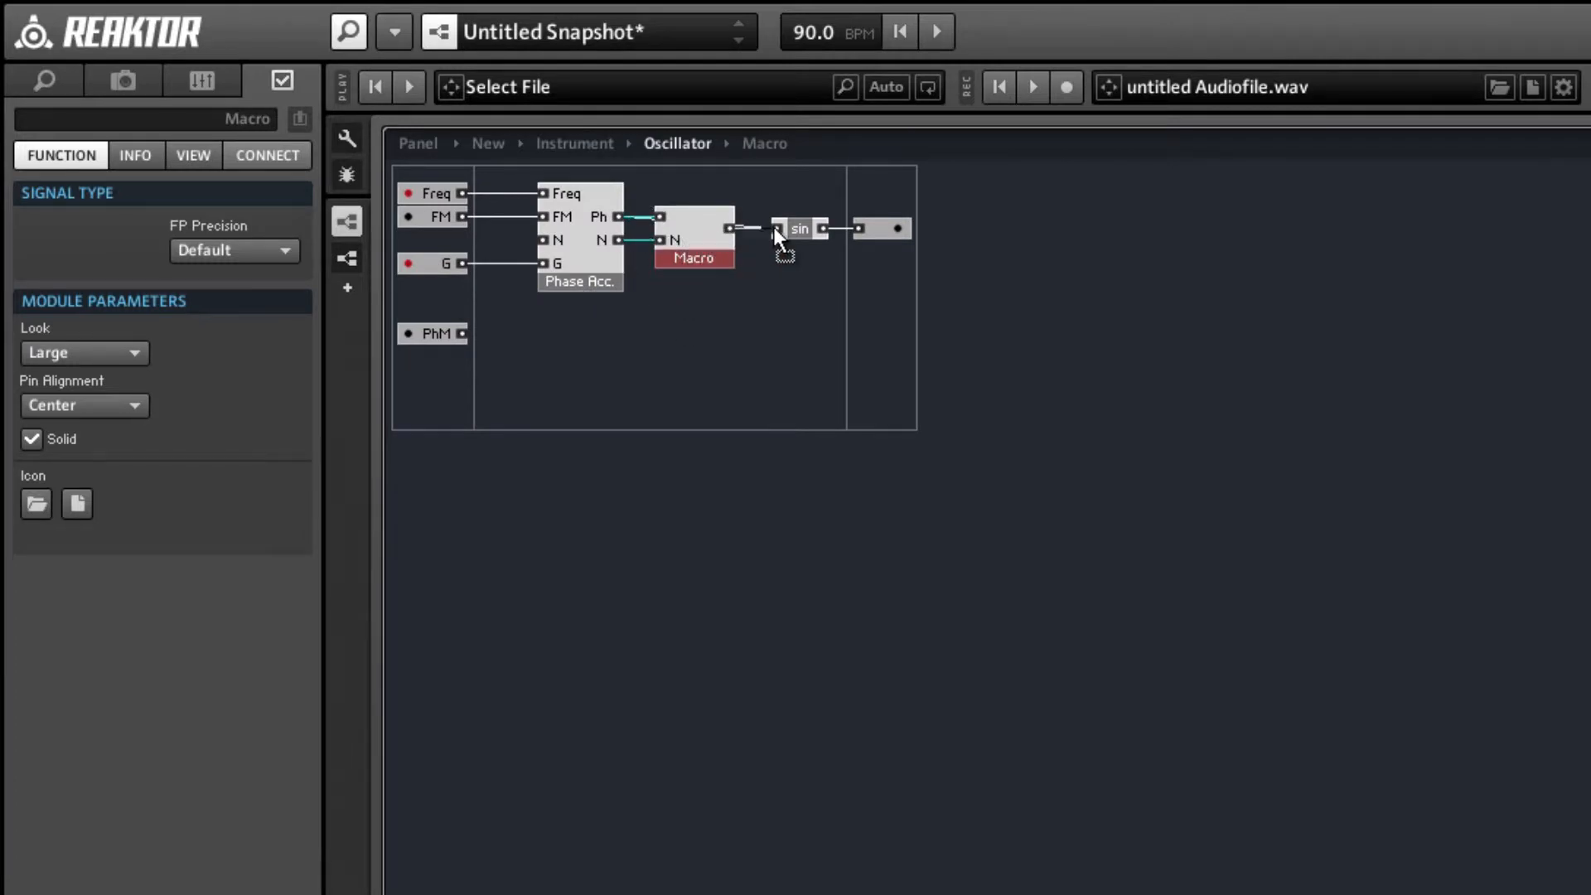
{"action": "left_click", "coordinate": [72, 111]}
{"action": "type", "text": "Phase Mod"}
{"action": "key", "text": "Return"}
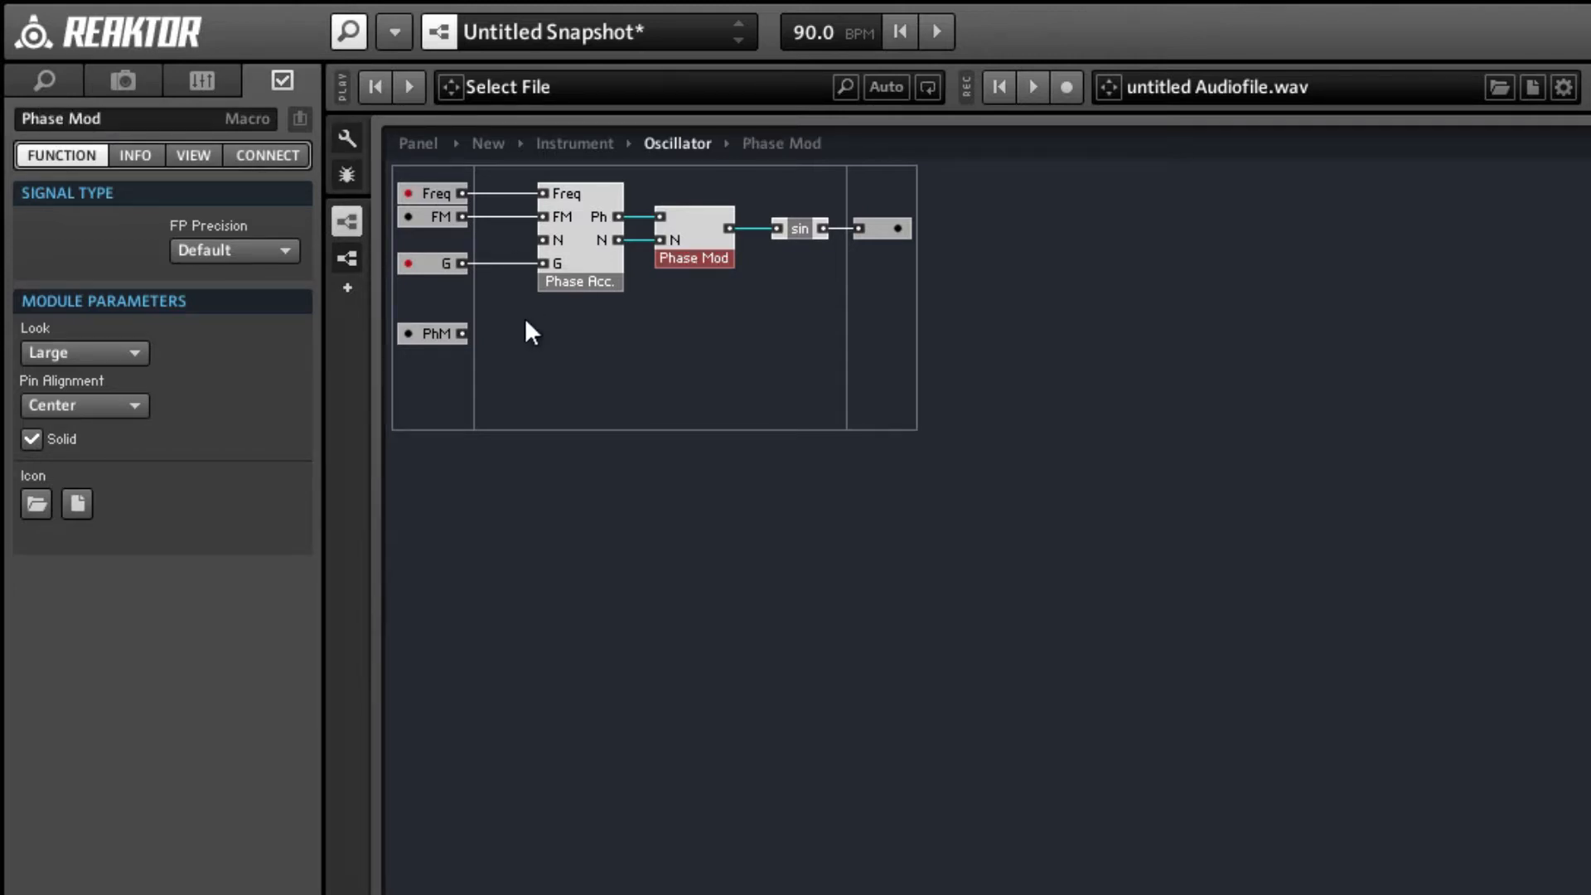
Move the core cell's PhM input directly beneath G and add a third input inside the Phase Mod macro.
{"action": "left_click_drag", "start_coordinate": [431, 326], "coordinate": [432, 304]}
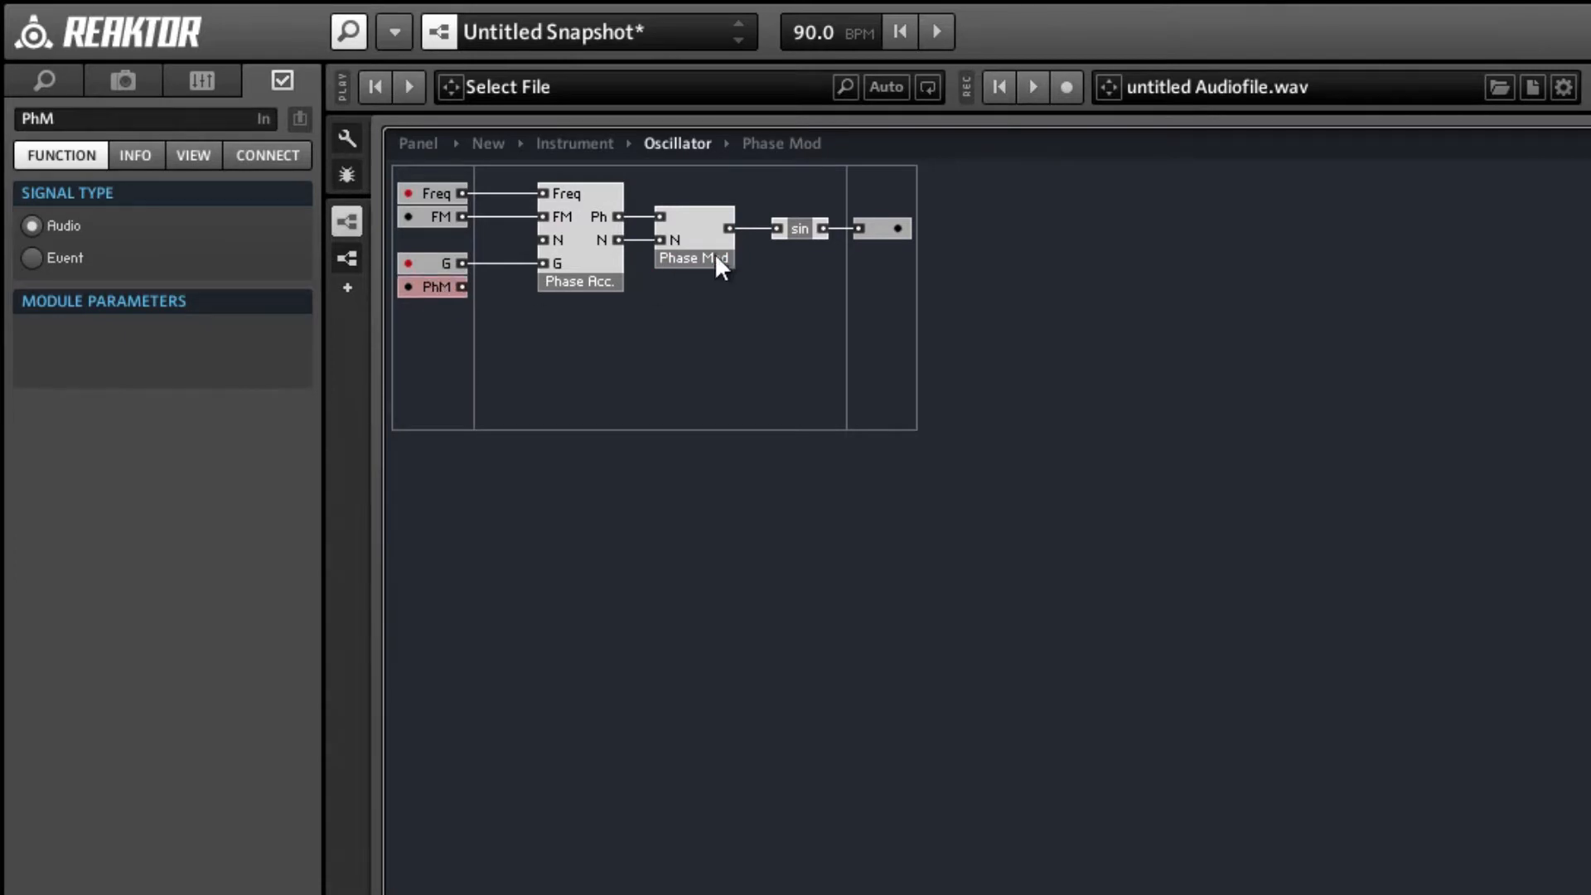
{"action": "double_click", "coordinate": [691, 220]}
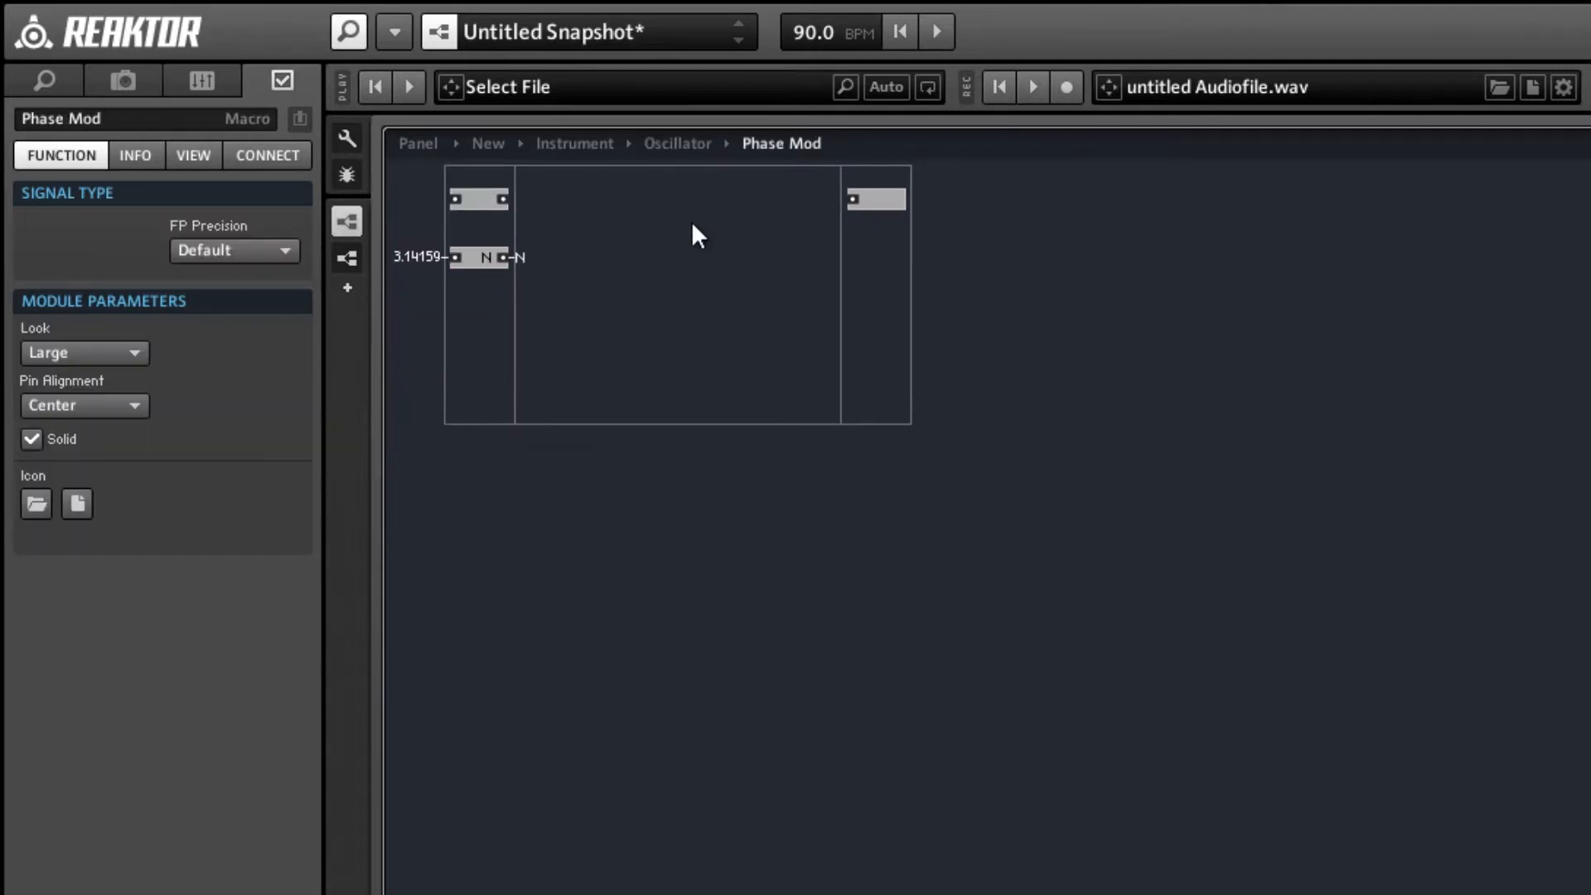
{"action": "right_click", "coordinate": [466, 308]}
{"action": "mouse_move", "coordinate": [507, 327]}
{"action": "left_click", "coordinate": [782, 326]}
Name the Phase Mod macro's first input Ph and its third input PhM.
{"action": "left_click", "coordinate": [476, 199]}
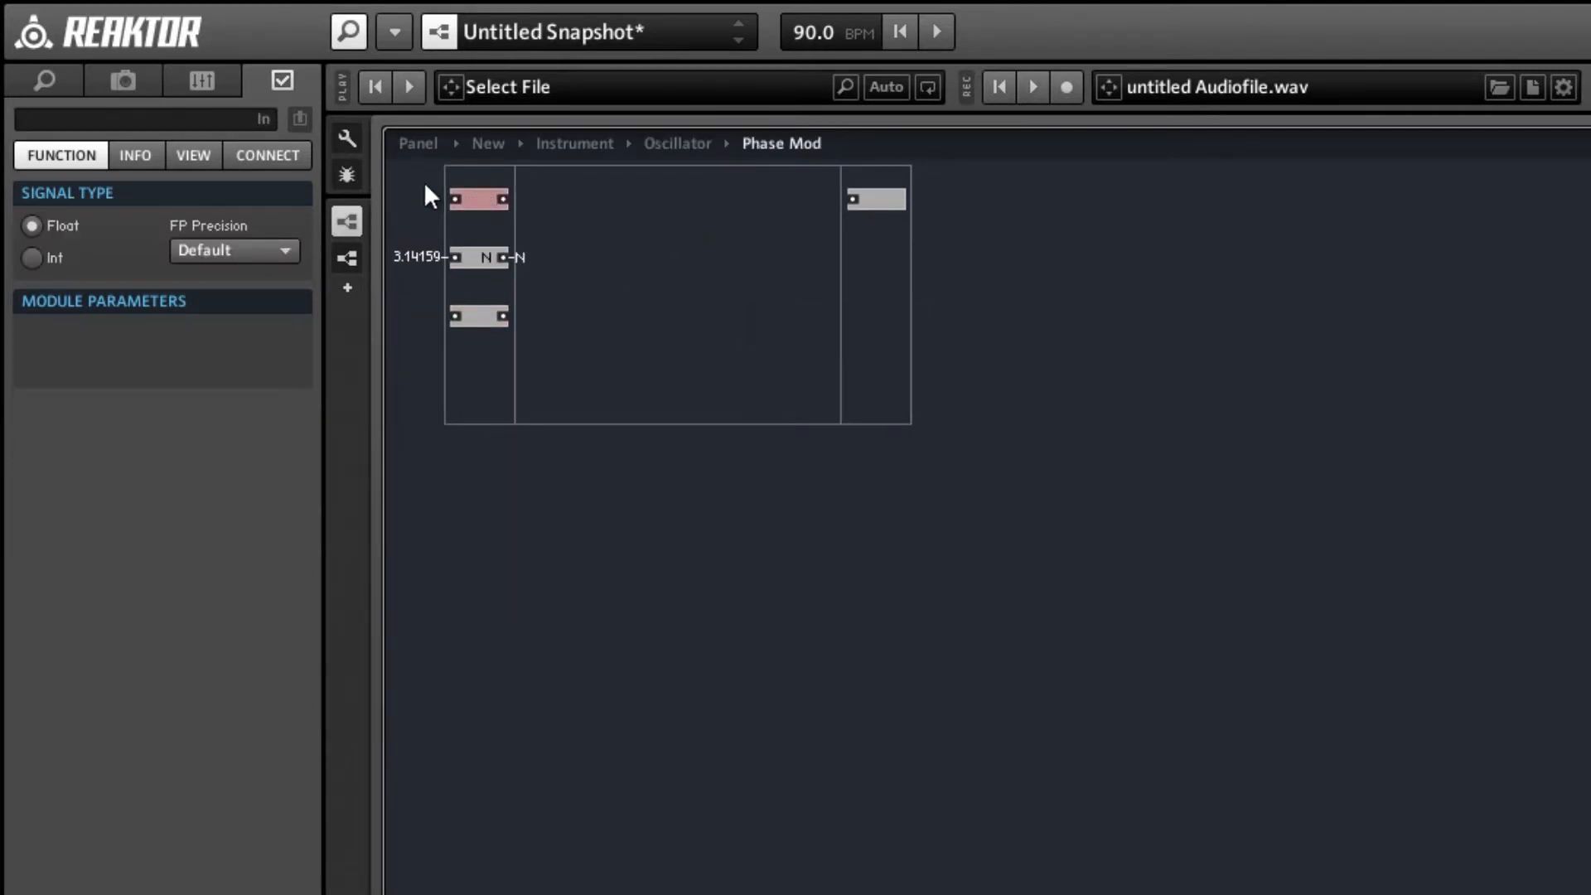
{"action": "left_click", "coordinate": [144, 116]}
{"action": "type", "text": "Ph"}
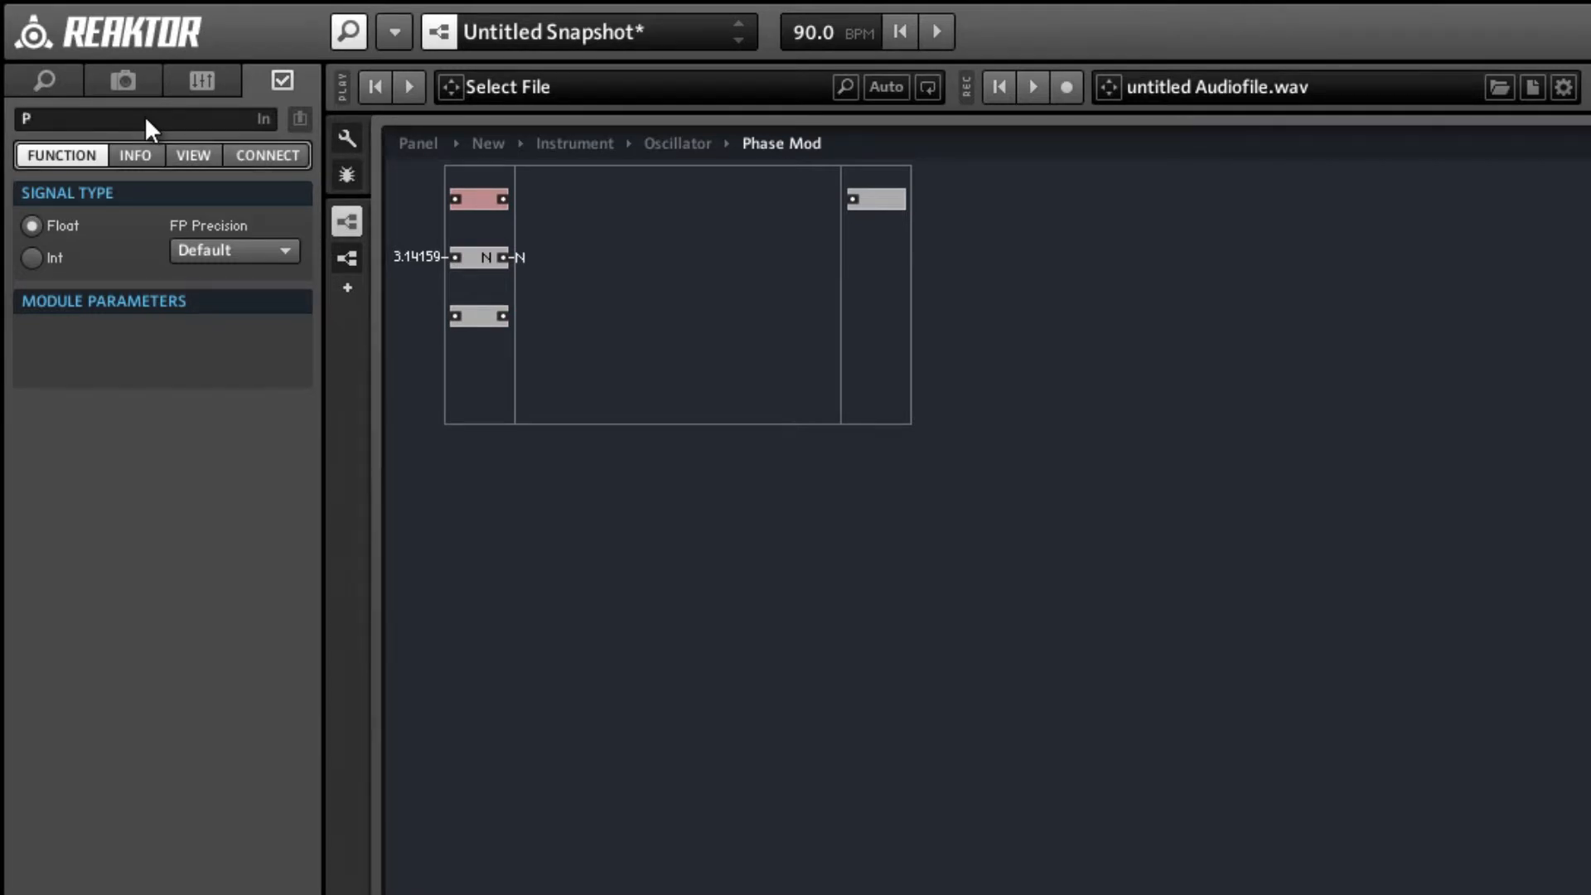
{"action": "key", "text": "BackSpace"}
{"action": "type", "text": "h"}
{"action": "key", "text": "Return"}
{"action": "left_click", "coordinate": [475, 321]}
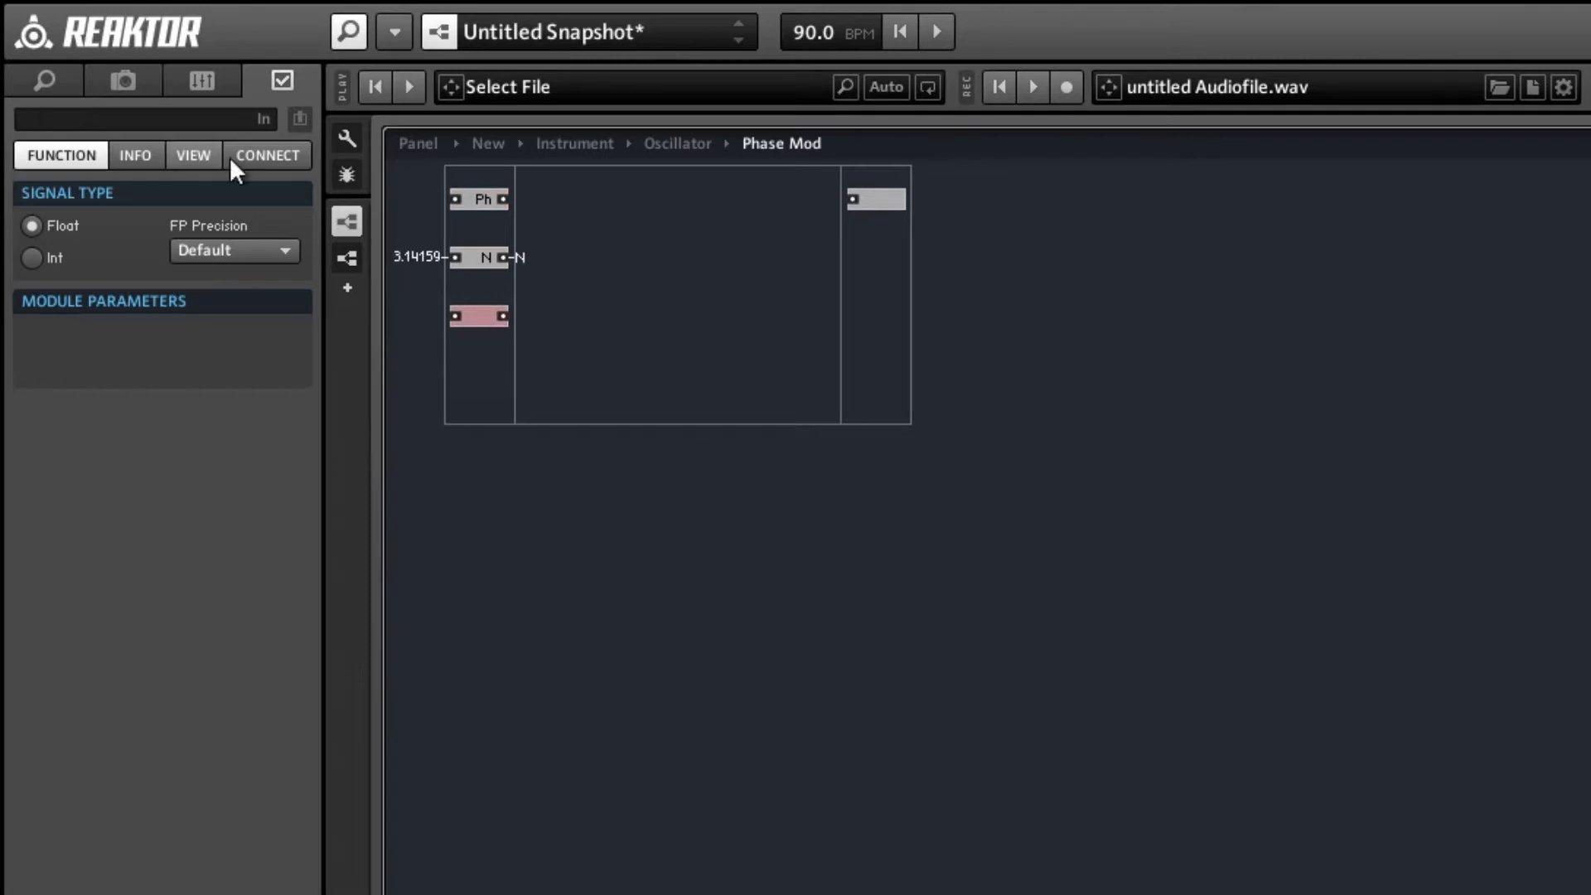
{"action": "left_click", "coordinate": [112, 117]}
{"action": "type", "text": "PhM"}
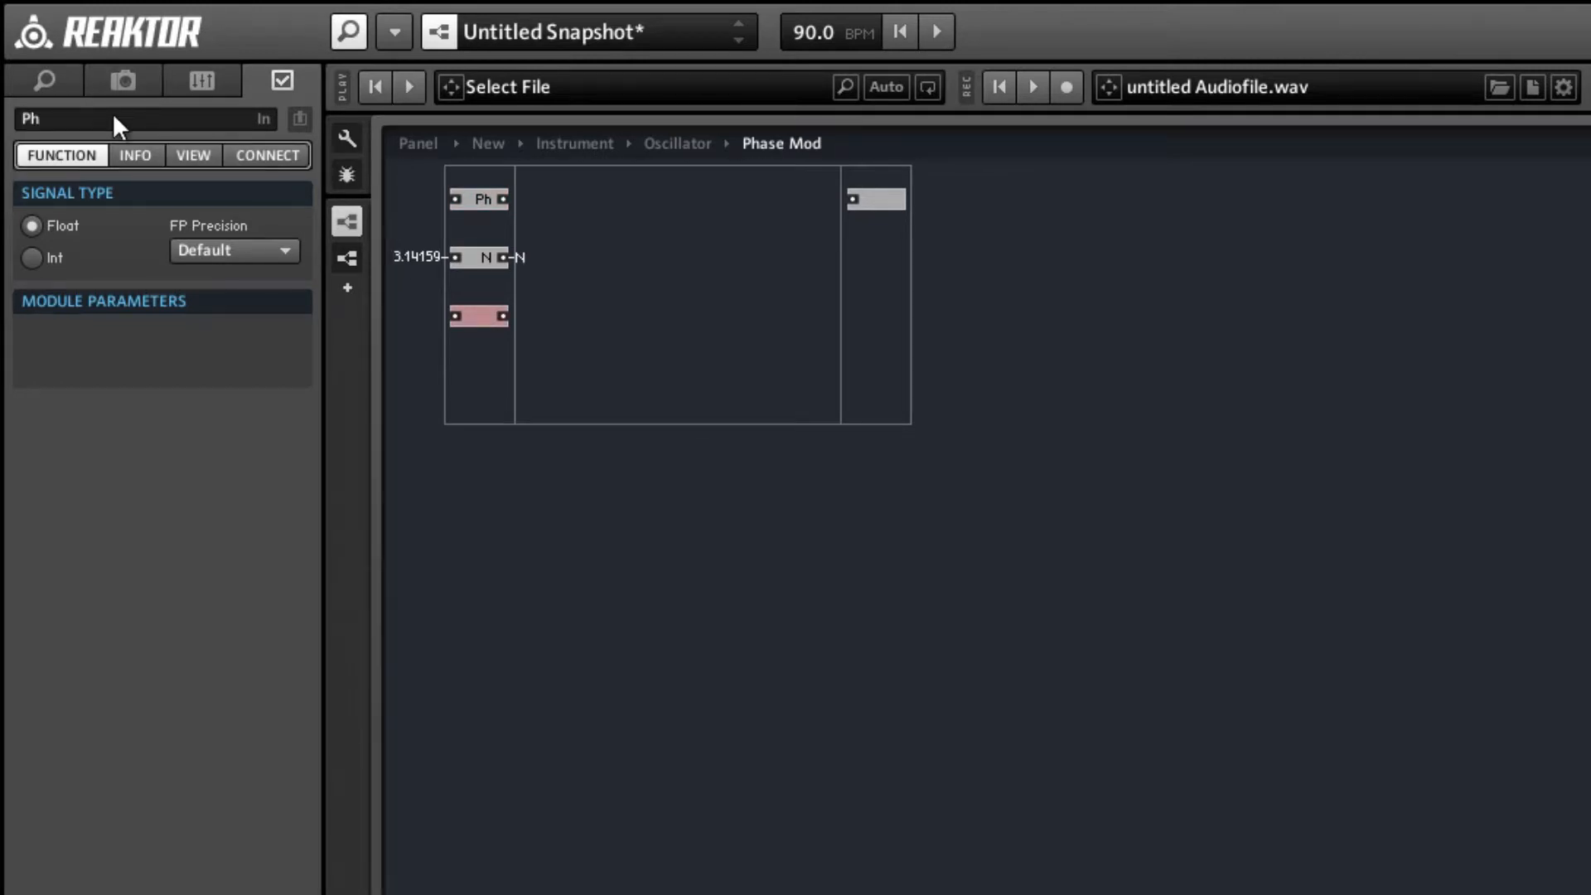
{"action": "key", "text": "Return"}
{"action": "double_click", "coordinate": [731, 304]}
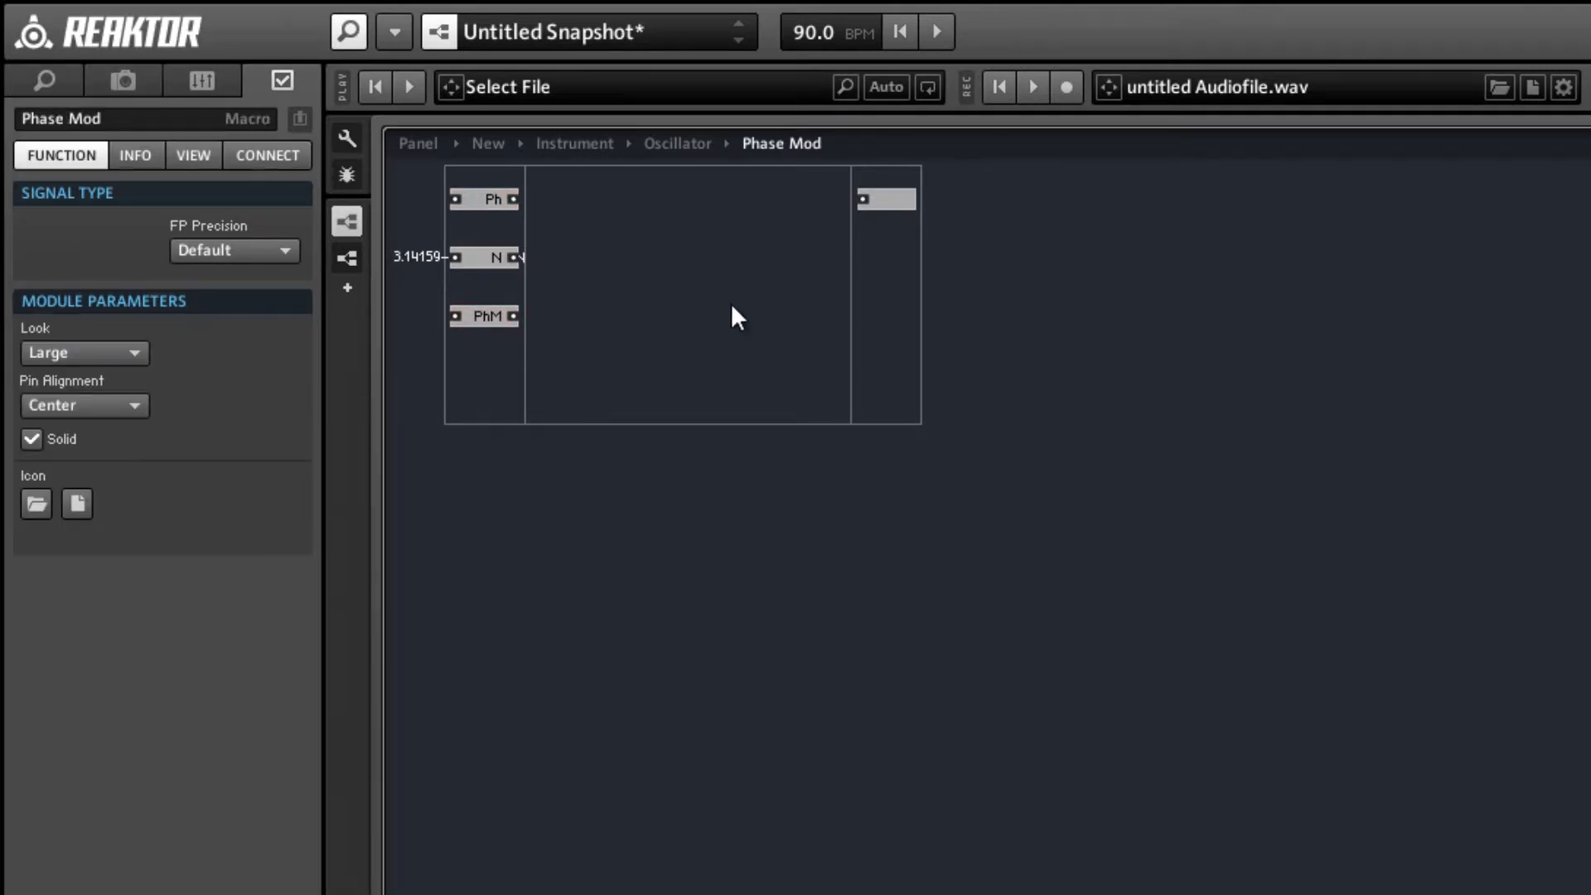
Align the sin module and the cell output with Phase Mod, and connect the PhM input to Phase Mod's PhM port.
{"action": "left_click_drag", "start_coordinate": [769, 199], "coordinate": [902, 259]}
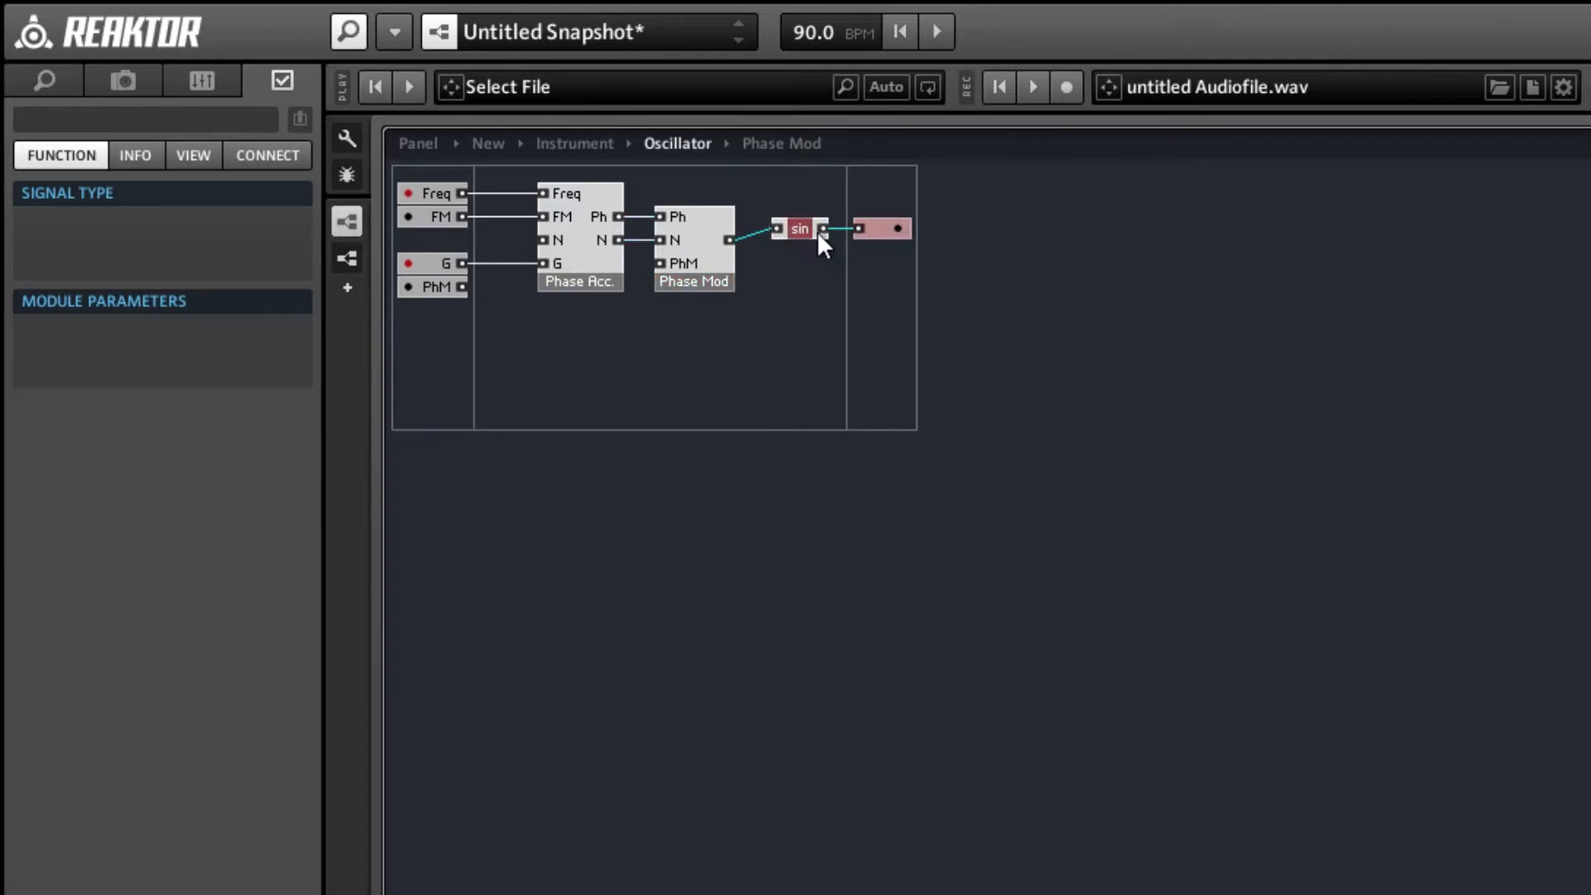
{"action": "left_click_drag", "start_coordinate": [812, 233], "coordinate": [817, 242]}
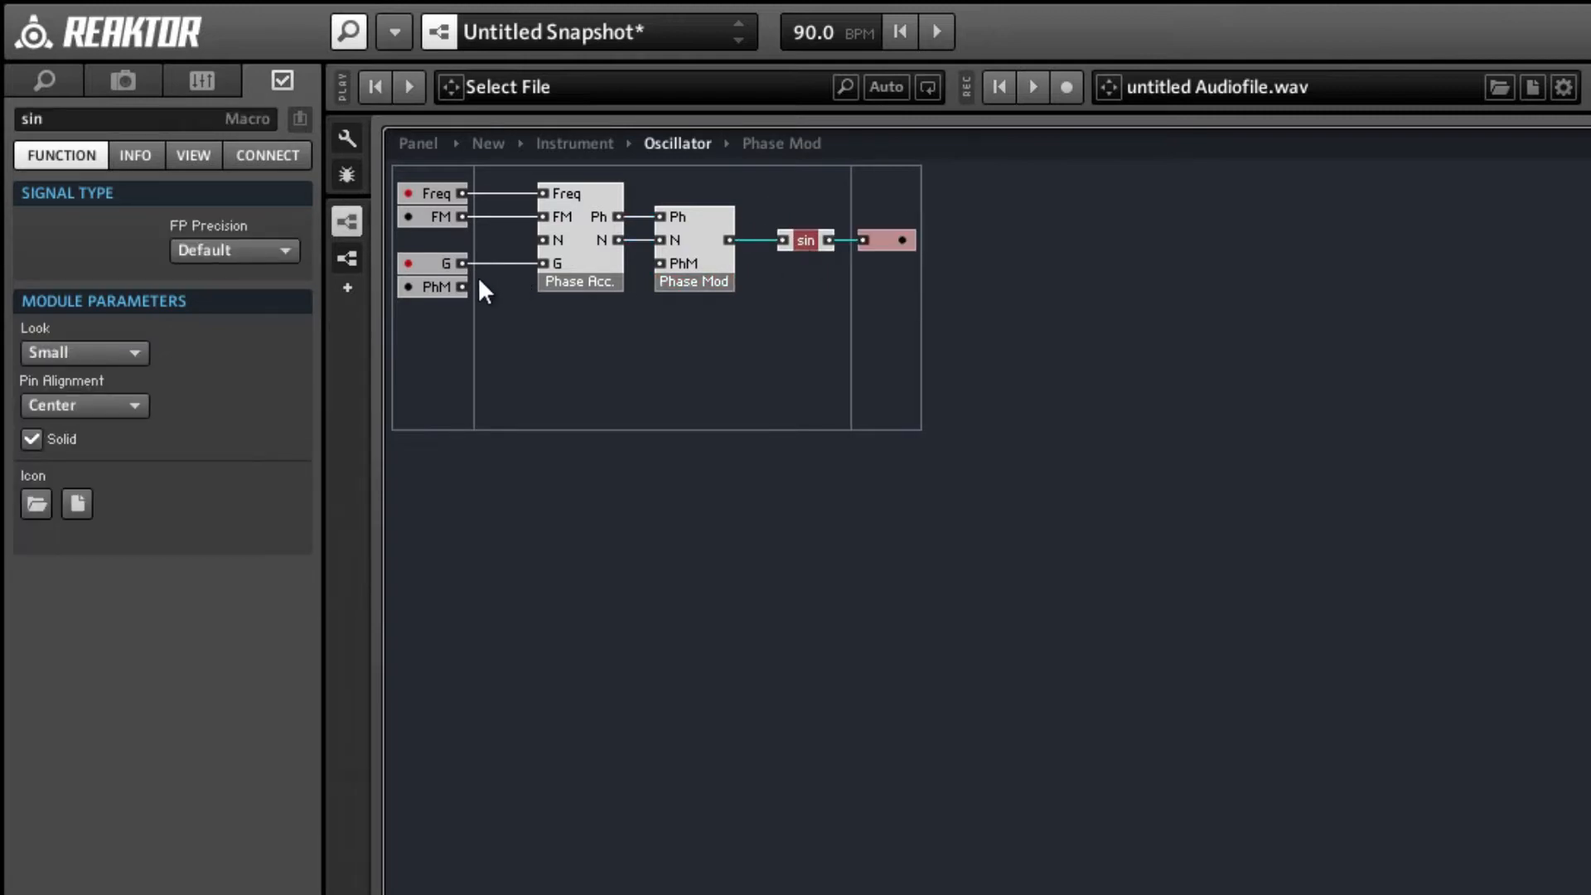
{"action": "left_click_drag", "start_coordinate": [460, 286], "coordinate": [660, 263]}
{"action": "left_click", "coordinate": [540, 352]}
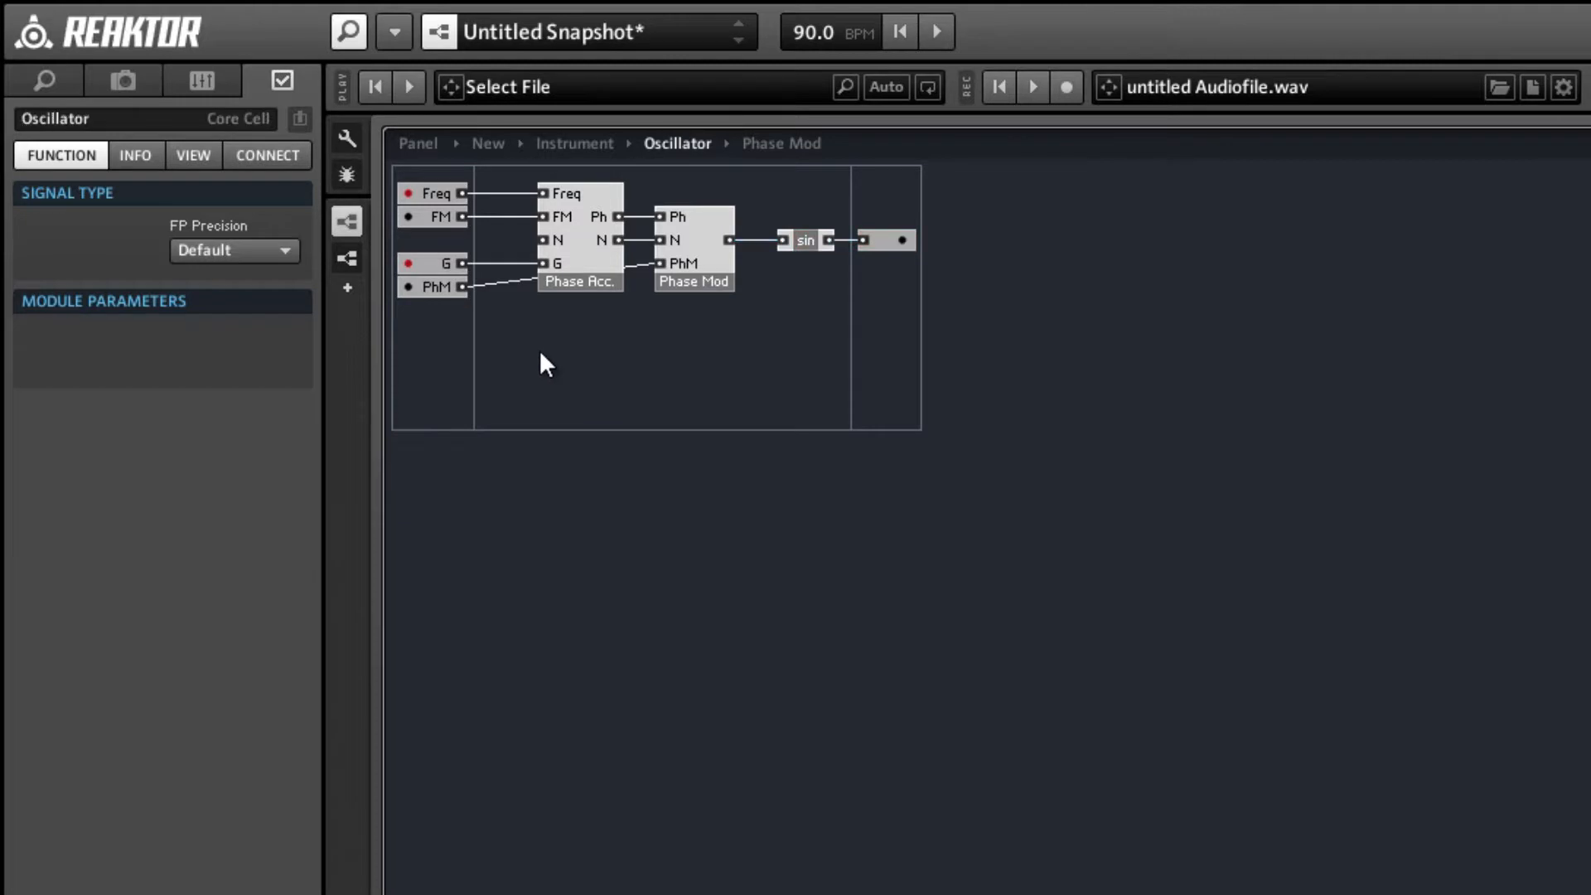
Inside Phase Mod, move the N input directly beneath Ph and shift the PhM input slightly upward.
{"action": "left_click", "coordinate": [704, 235]}
{"action": "double_click", "coordinate": [705, 236]}
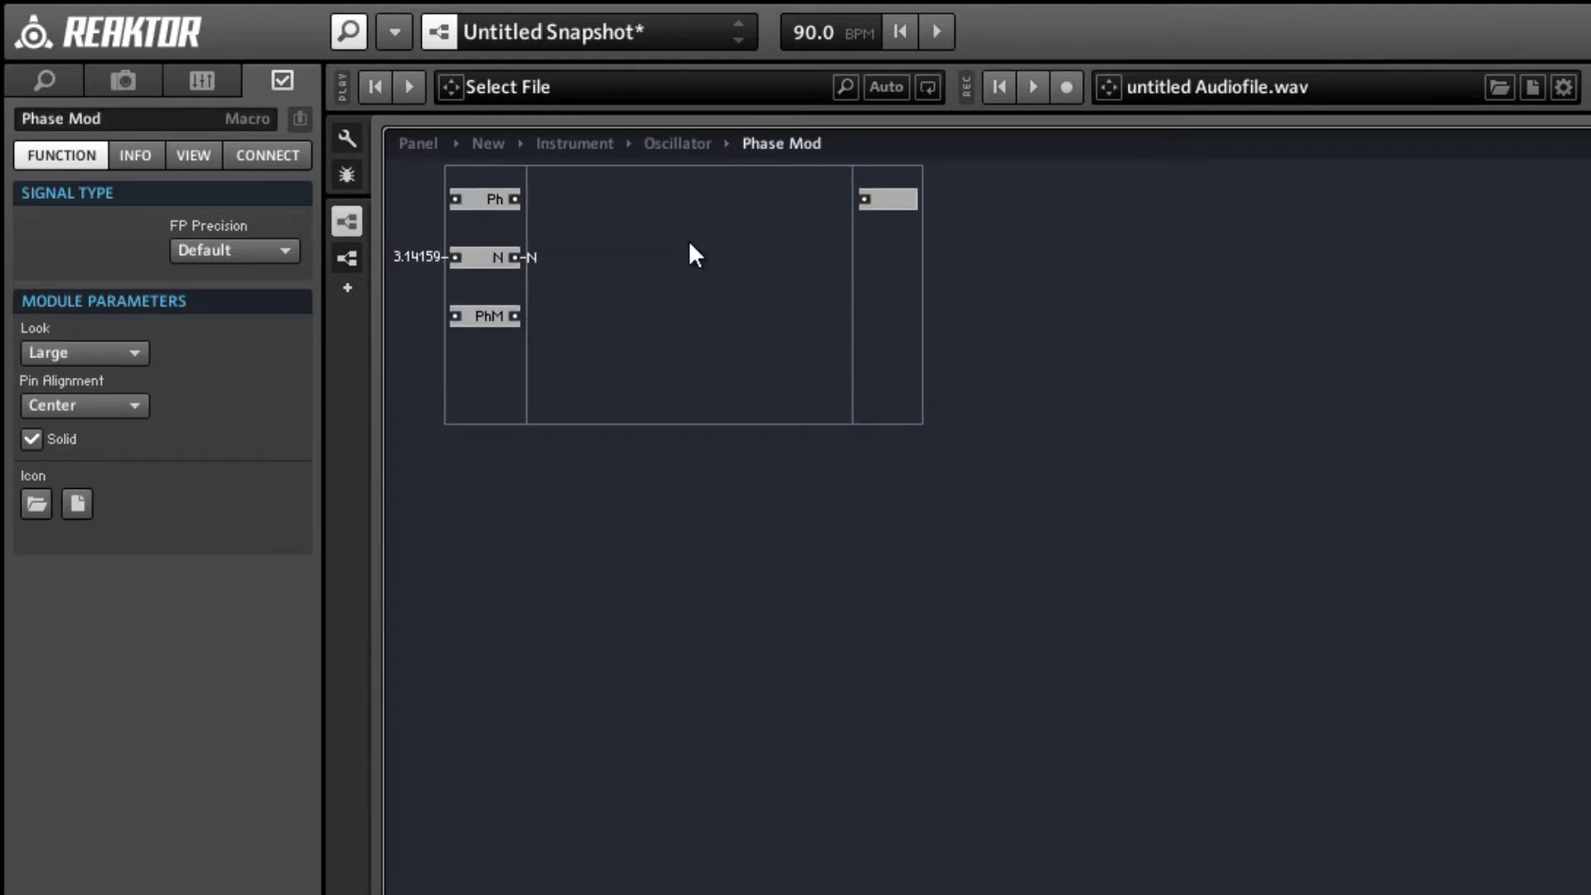
{"action": "left_click_drag", "start_coordinate": [462, 259], "coordinate": [490, 232]}
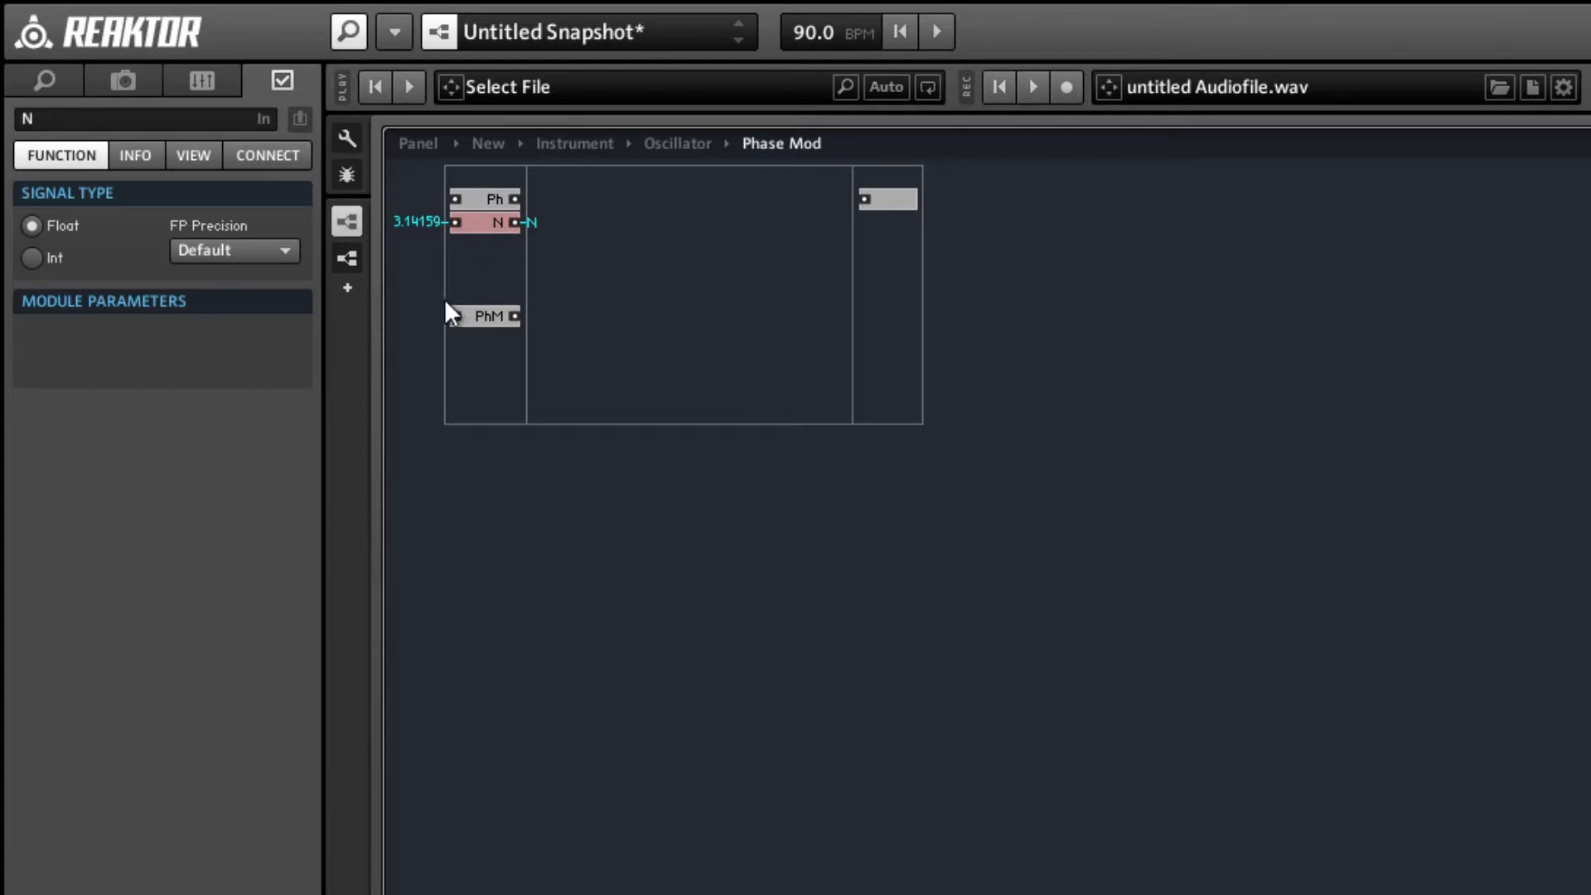
{"action": "left_click", "coordinate": [474, 316]}
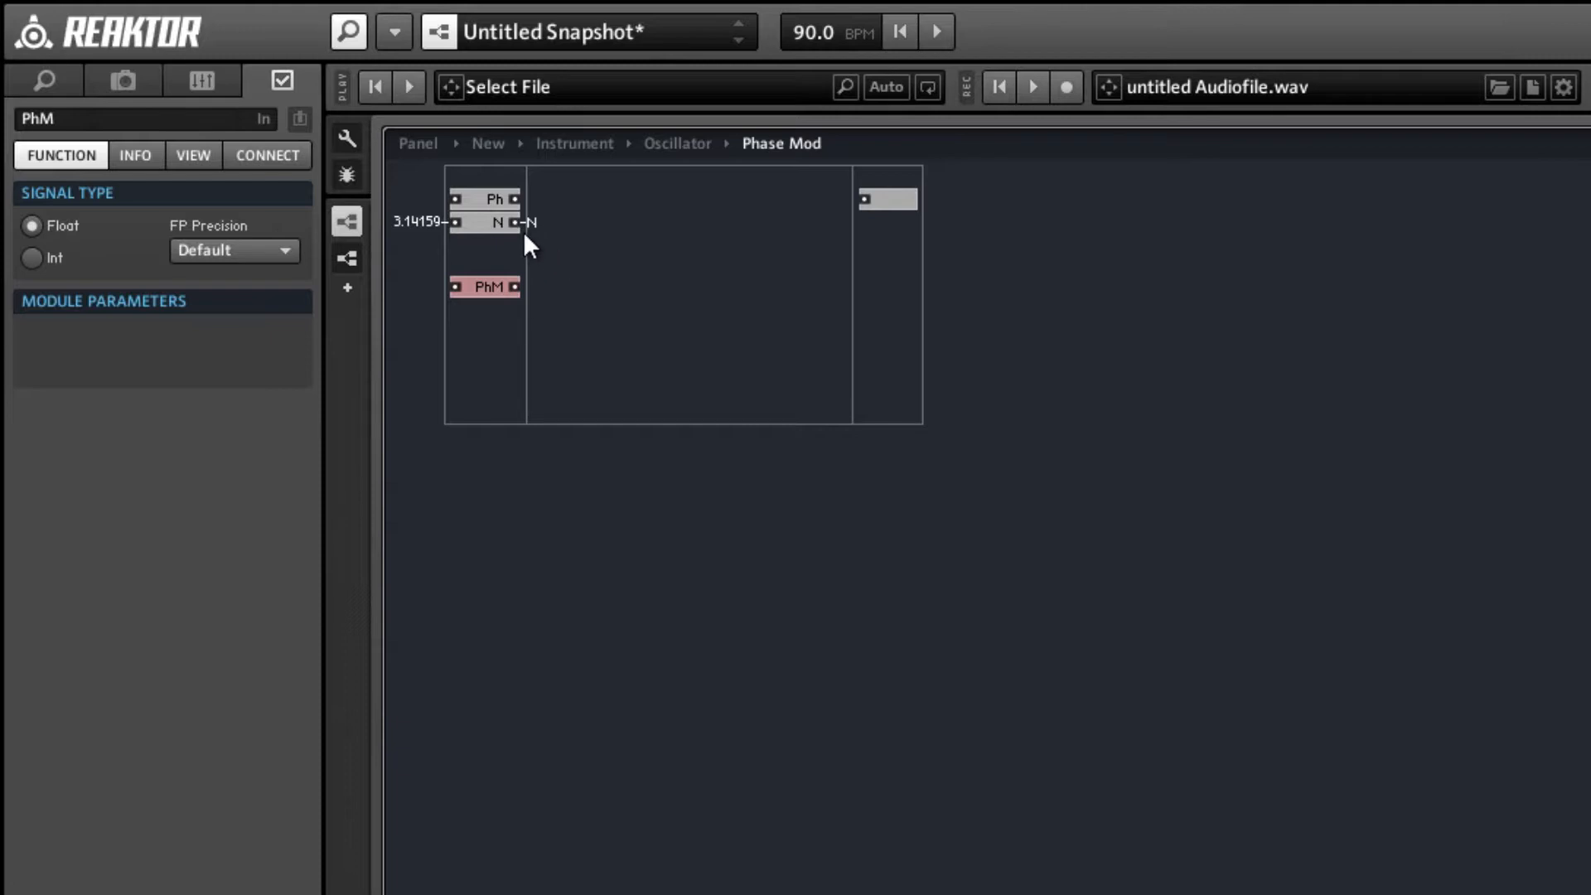
Add a built-in multiply math module to the Phase Mod macro and select the N QuickBus.
{"action": "right_click", "coordinate": [623, 231]}
{"action": "mouse_move", "coordinate": [643, 249]}
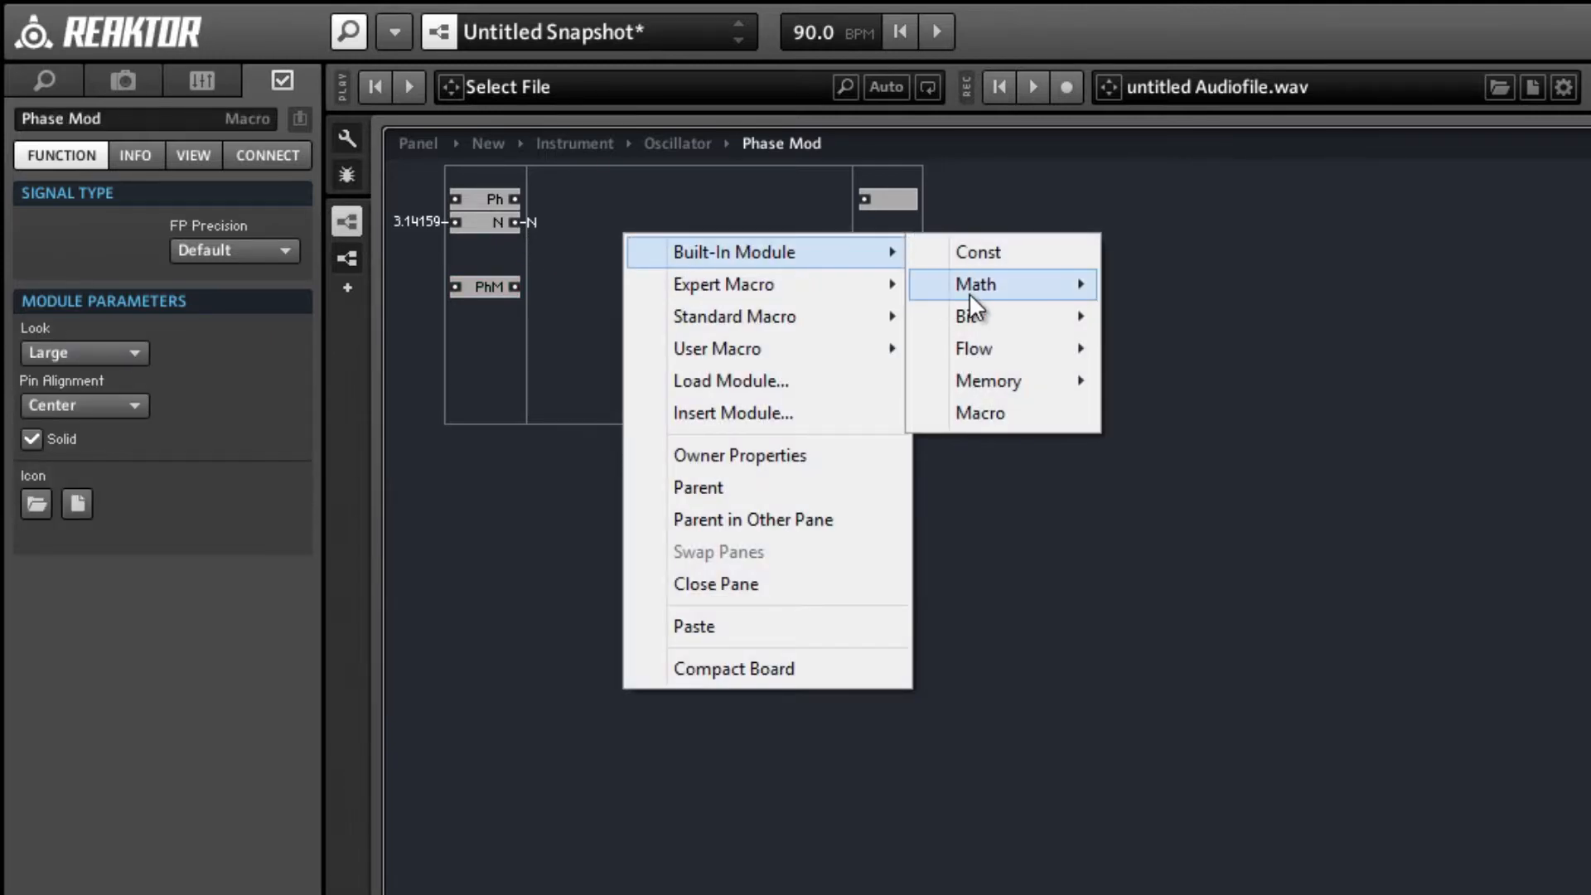
{"action": "mouse_move", "coordinate": [971, 291]}
{"action": "left_click", "coordinate": [1128, 344]}
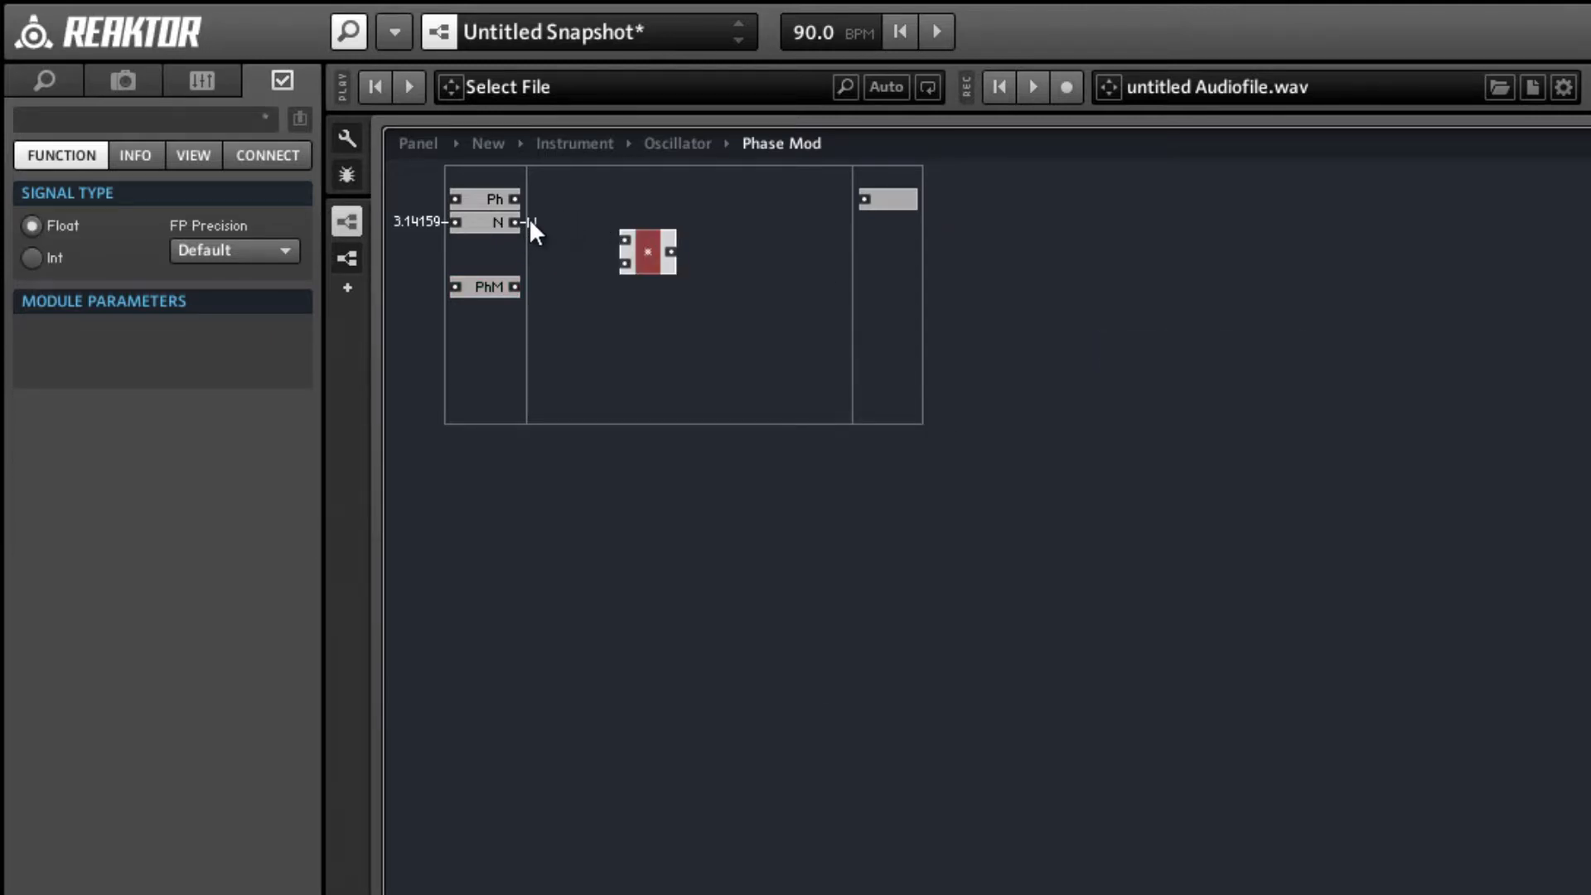
{"action": "left_click", "coordinate": [530, 221]}
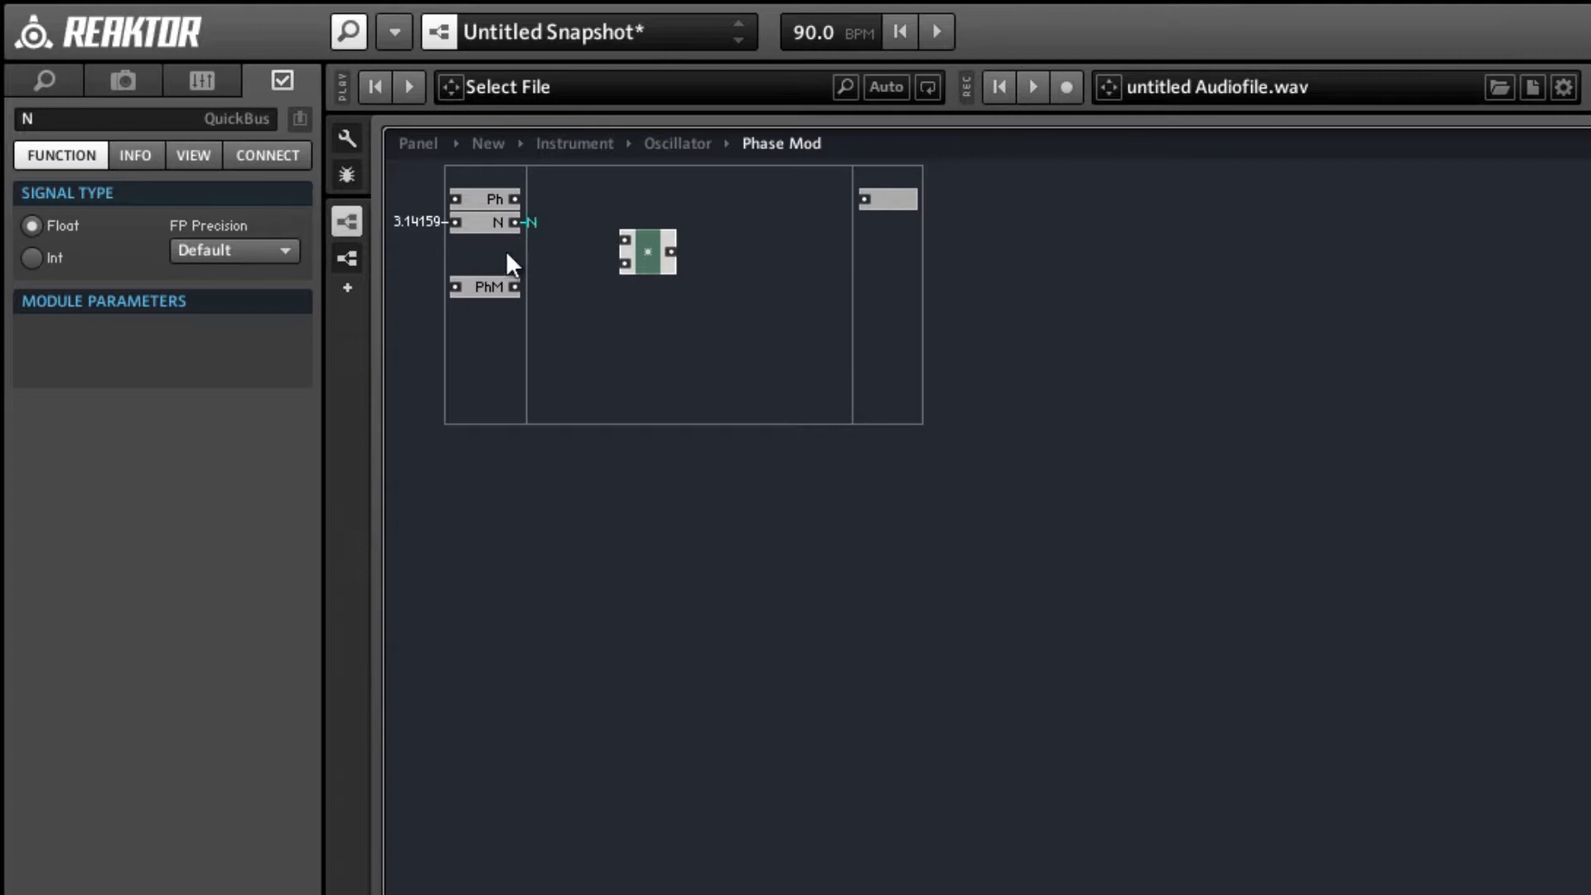
Connect the PhM input and the N QuickBus to the multiply module's two inputs and position the module beside PhM.
{"action": "left_click_drag", "start_coordinate": [513, 286], "coordinate": [590, 270]}
{"action": "right_click", "coordinate": [599, 264]}
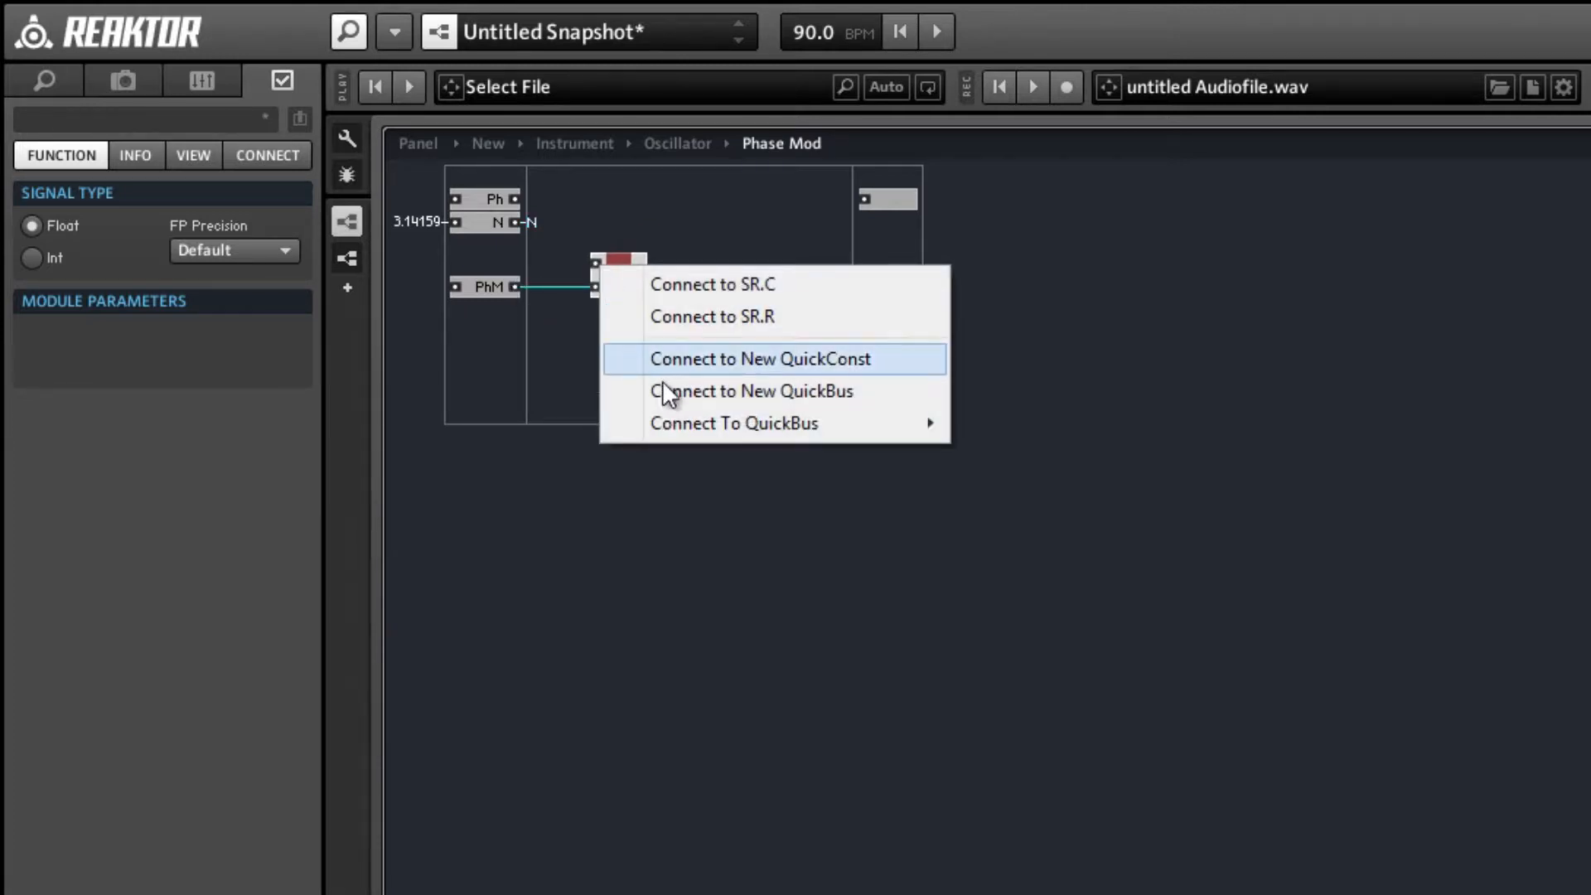
{"action": "mouse_move", "coordinate": [815, 421]}
{"action": "left_click", "coordinate": [957, 421]}
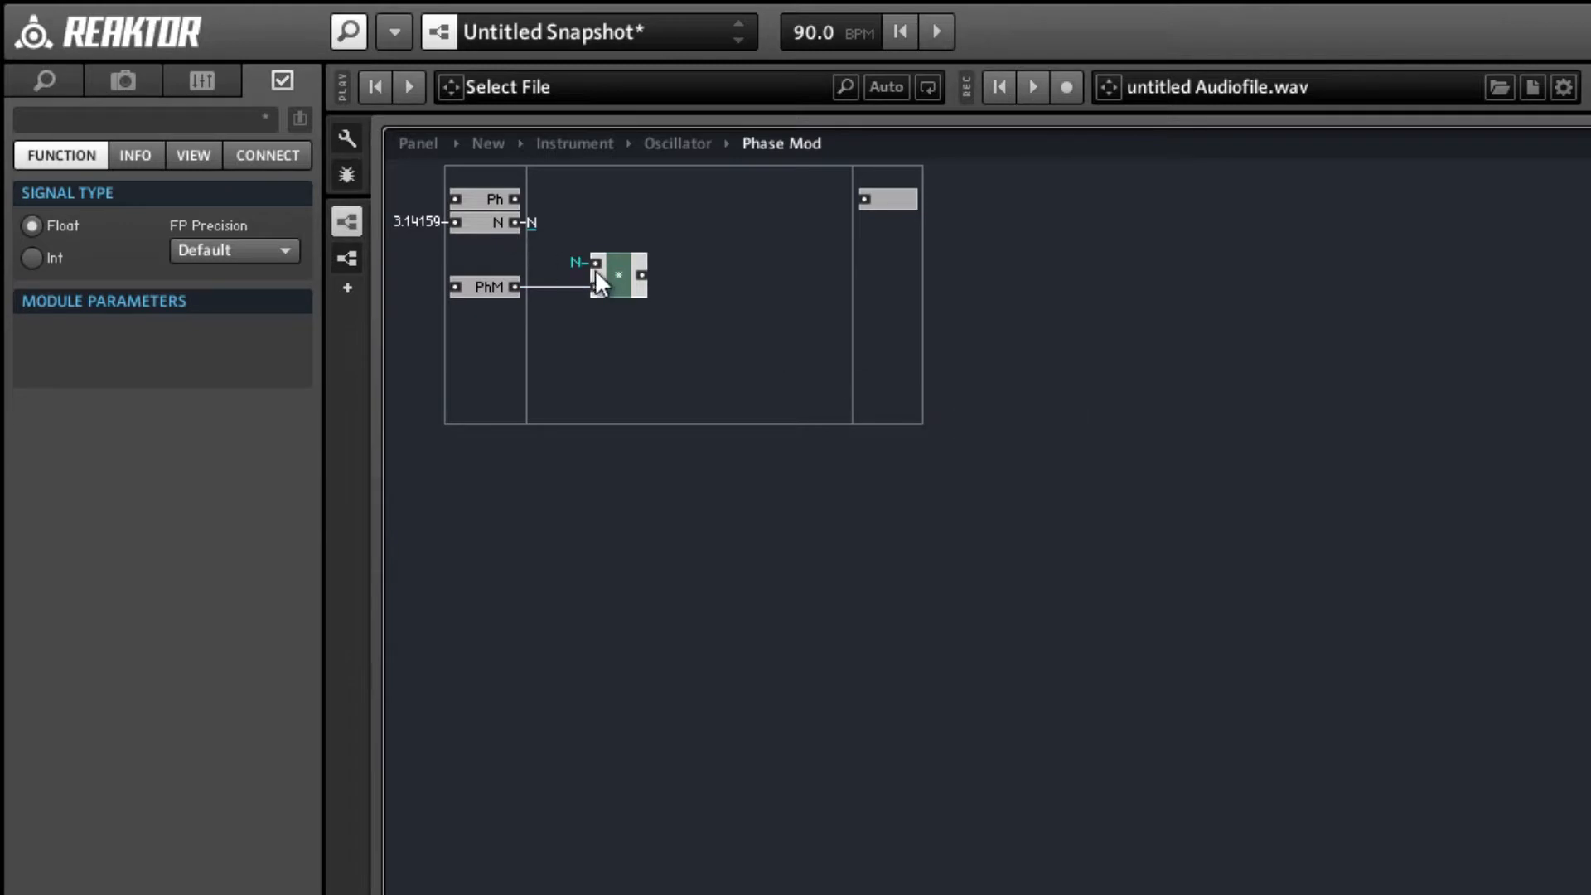
{"action": "left_click_drag", "start_coordinate": [614, 288], "coordinate": [591, 286]}
{"action": "left_click", "coordinate": [631, 288]}
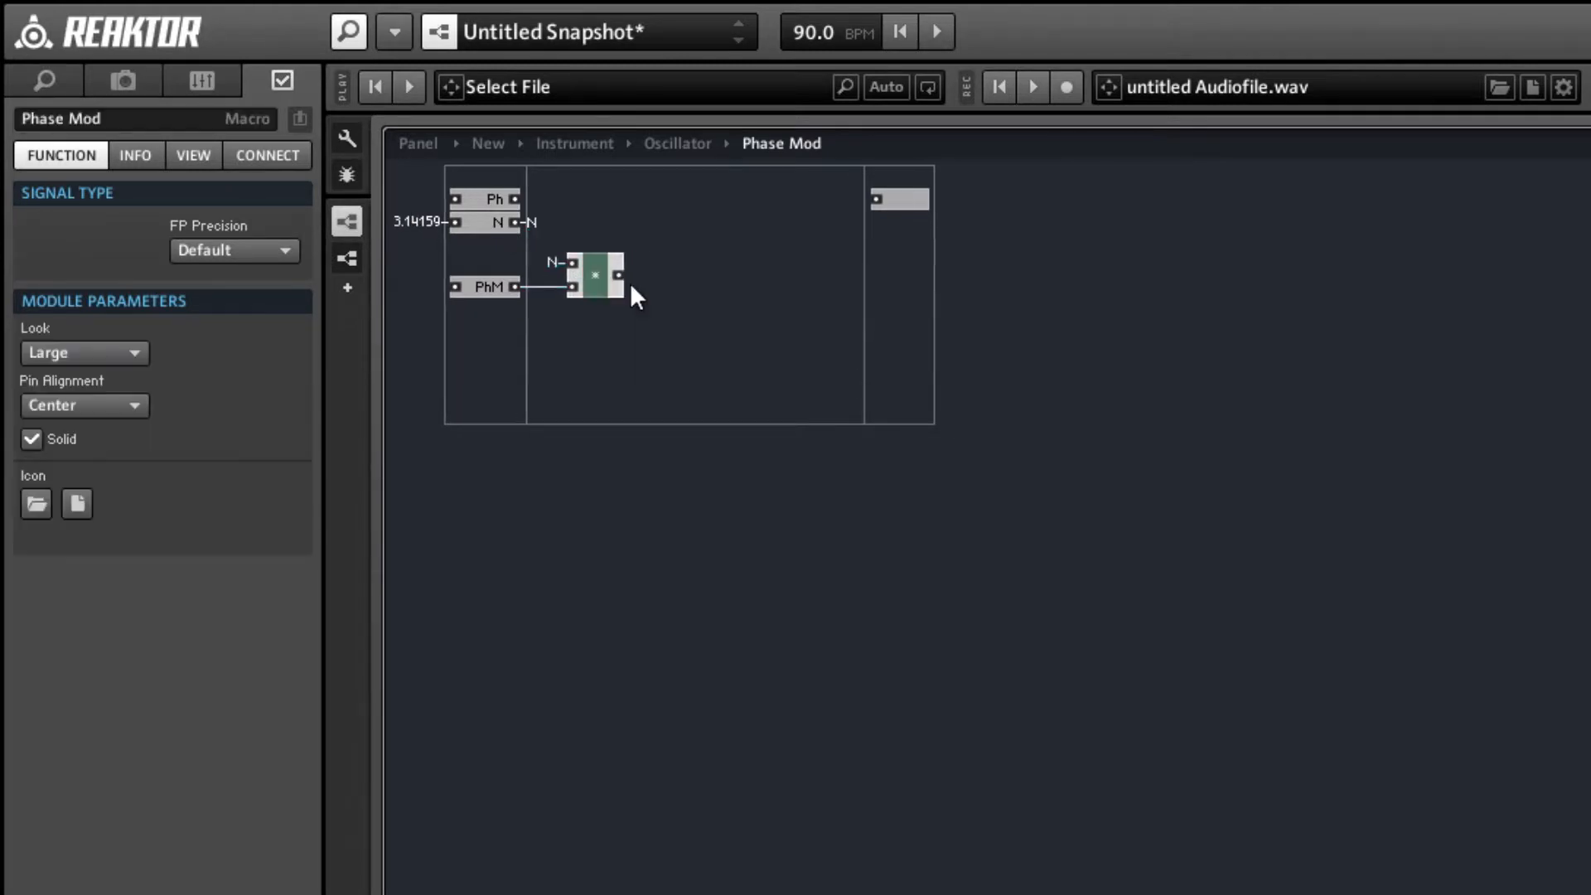
Add a built-in + math module to Phase Mod, fed by the Ph input and the multiply module's output.
{"action": "right_click", "coordinate": [673, 236]}
{"action": "mouse_move", "coordinate": [730, 252]}
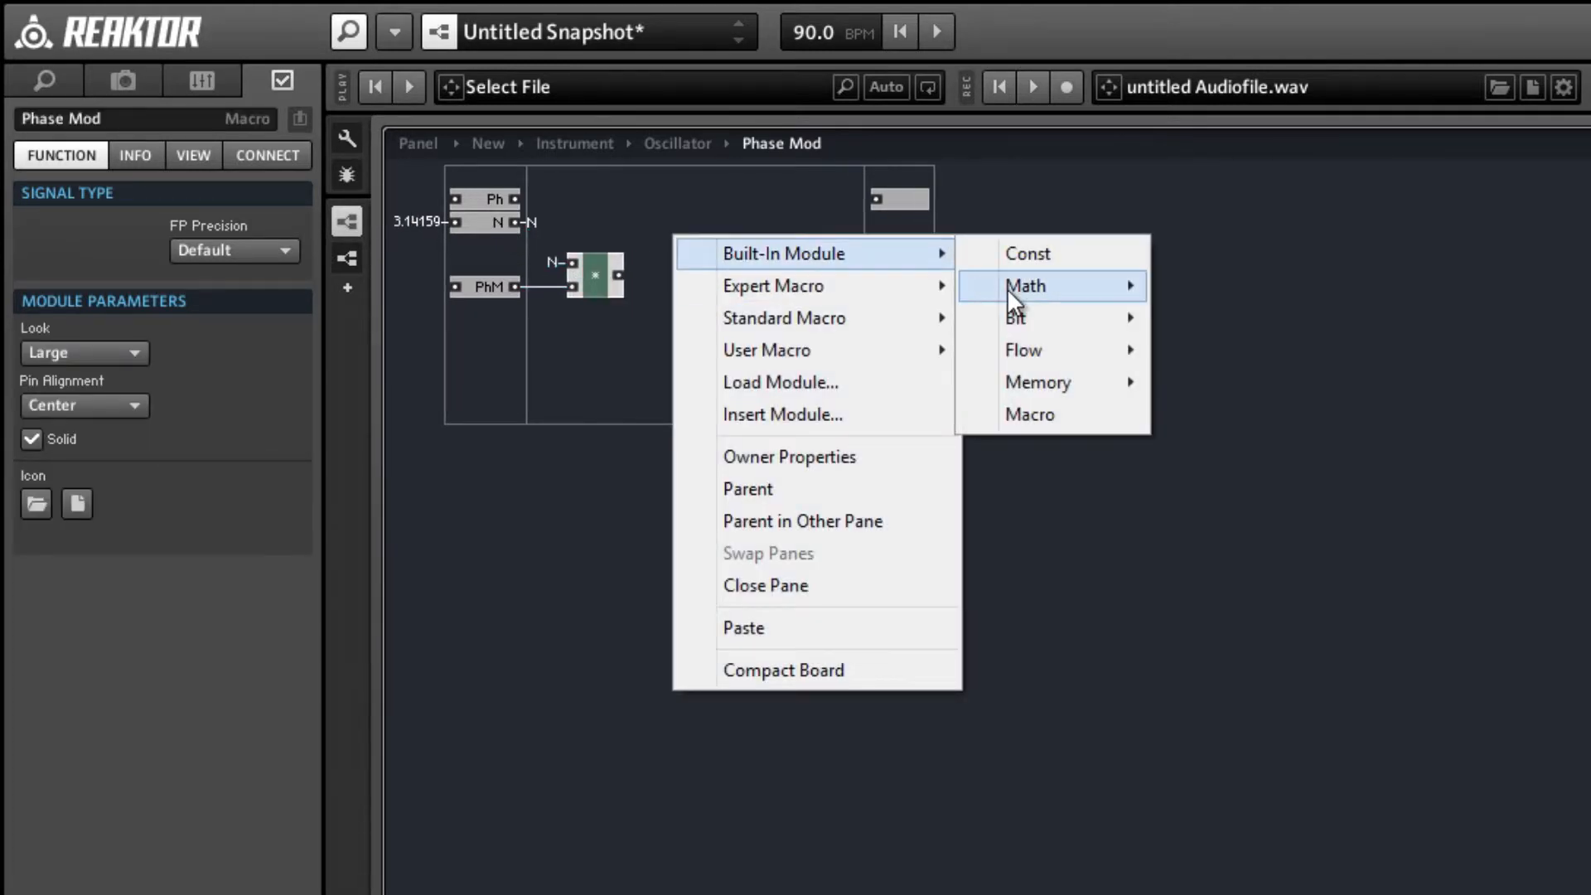
{"action": "mouse_move", "coordinate": [1032, 286]}
{"action": "left_click", "coordinate": [1183, 292]}
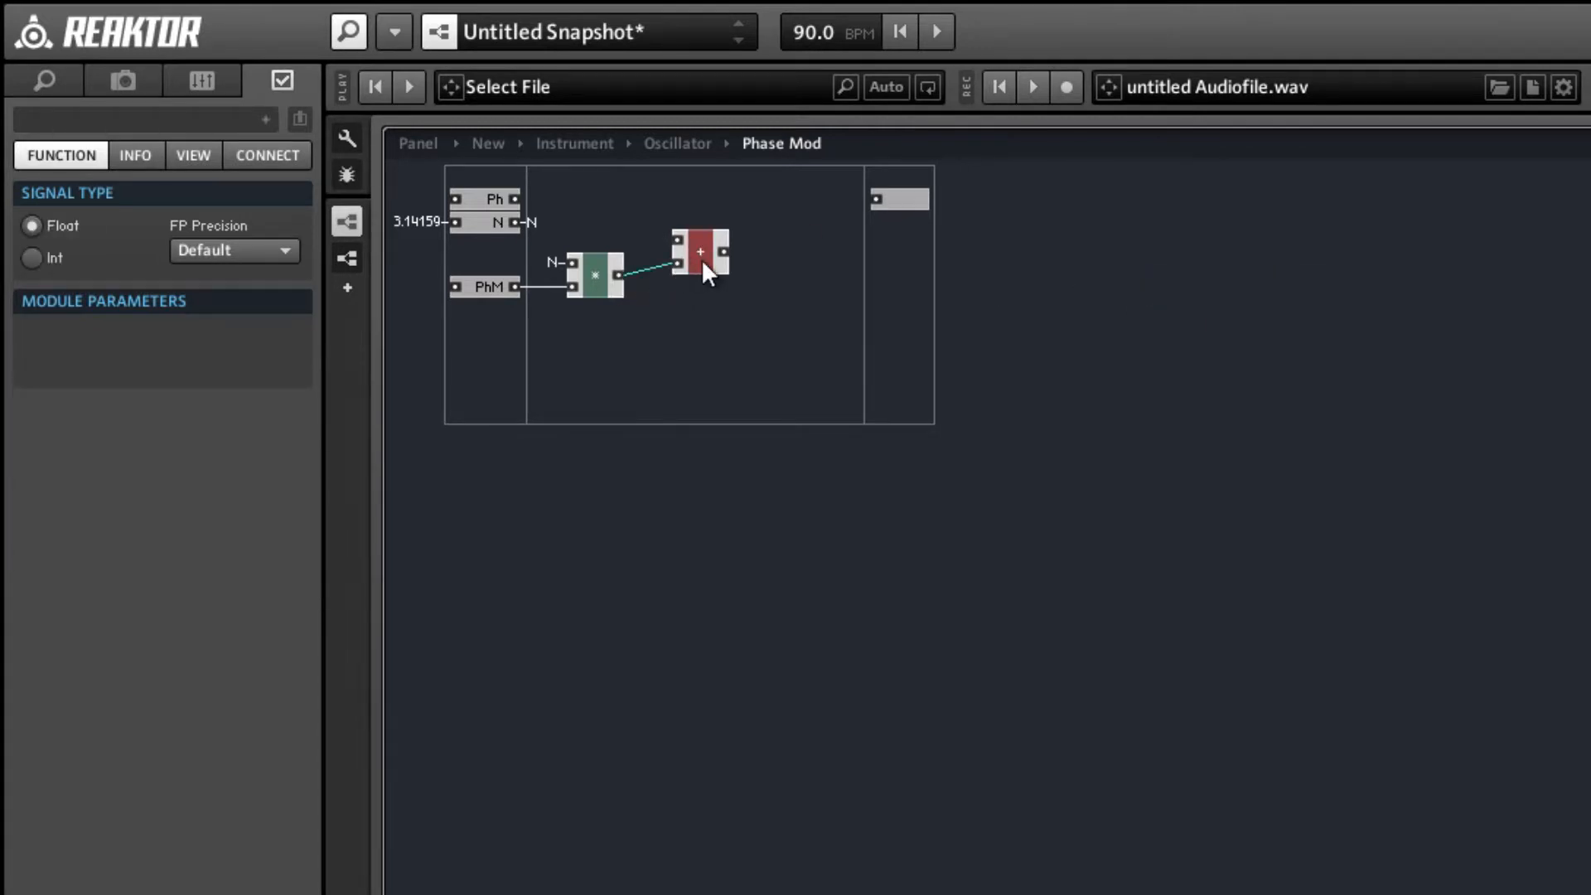
{"action": "left_click_drag", "start_coordinate": [671, 229], "coordinate": [665, 218]}
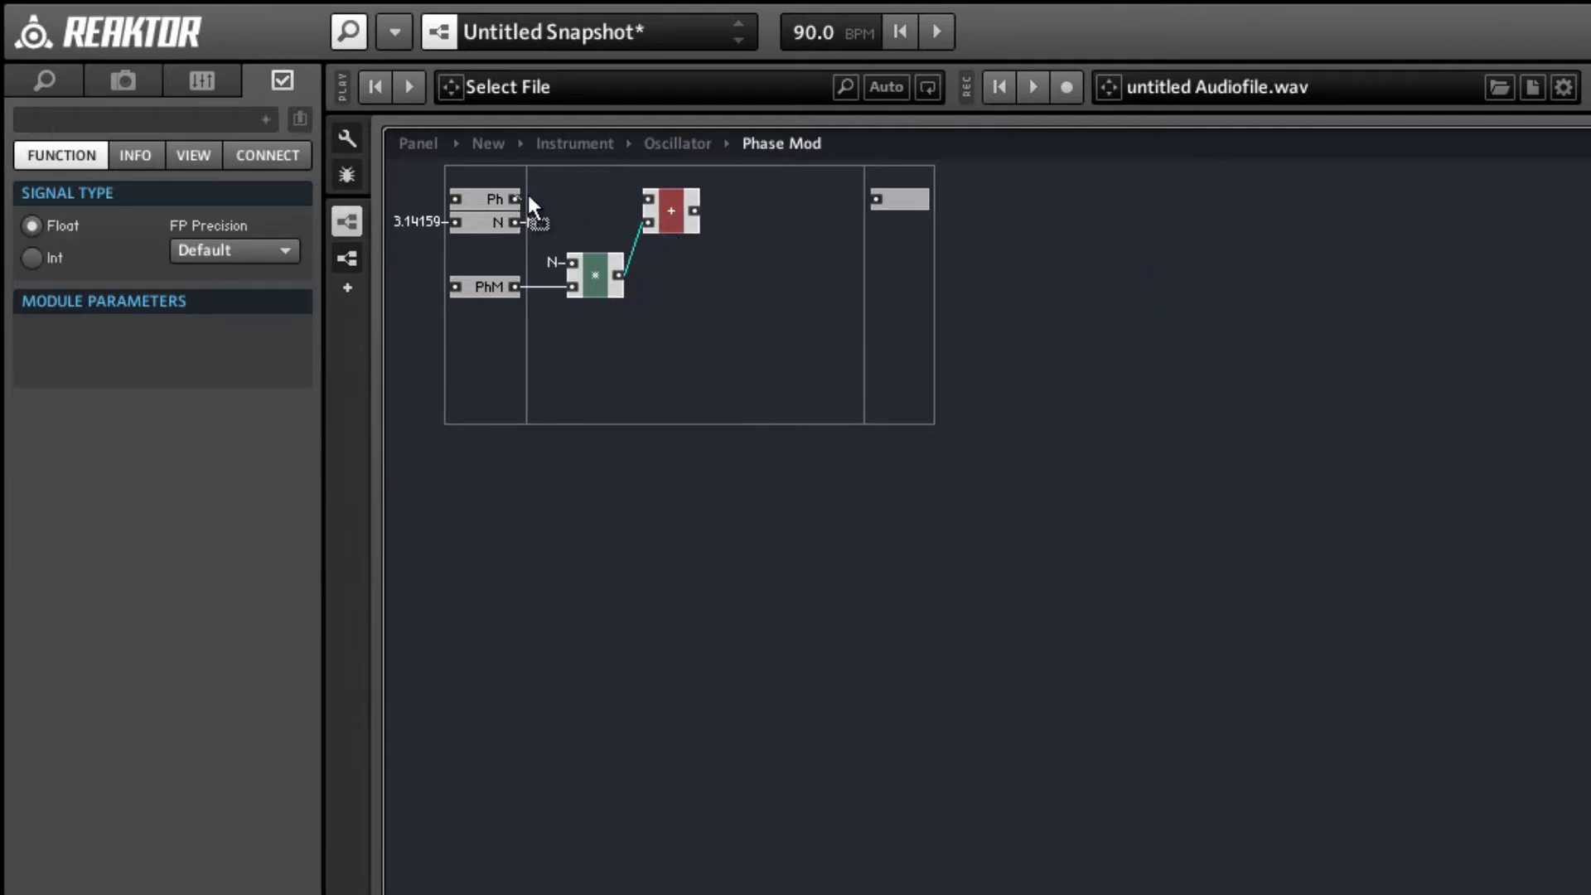
{"action": "left_click_drag", "start_coordinate": [529, 198], "coordinate": [651, 203]}
{"action": "left_click", "coordinate": [773, 276]}
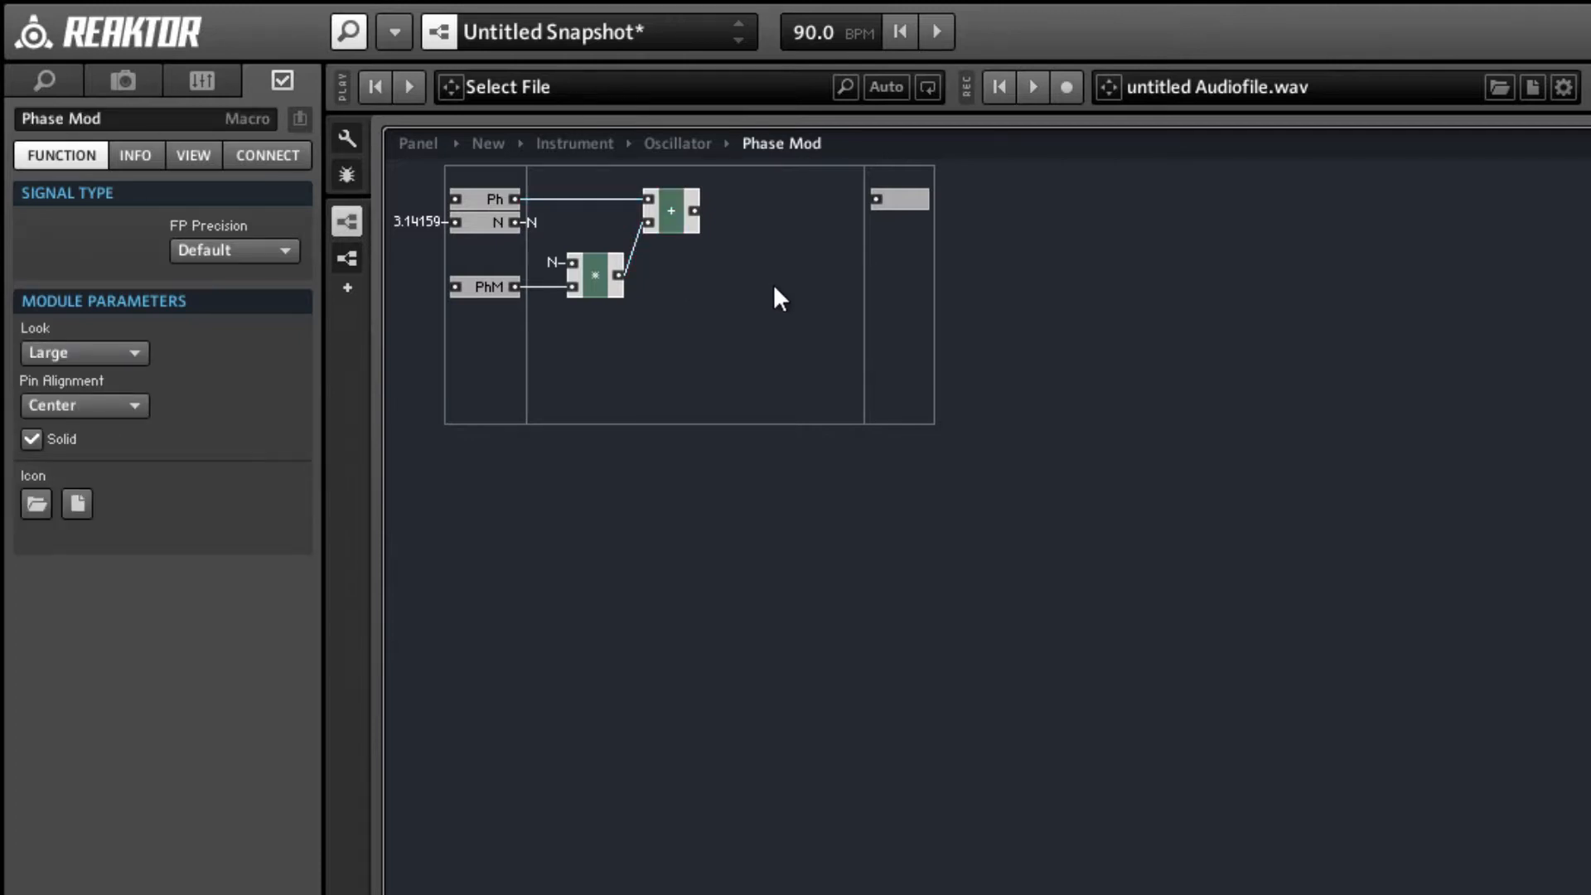
Open the Phase Acc. macro and copy the wrapping modules, from the > compare through the final merge before the Ph output.
{"action": "double_click", "coordinate": [775, 288]}
{"action": "double_click", "coordinate": [579, 221]}
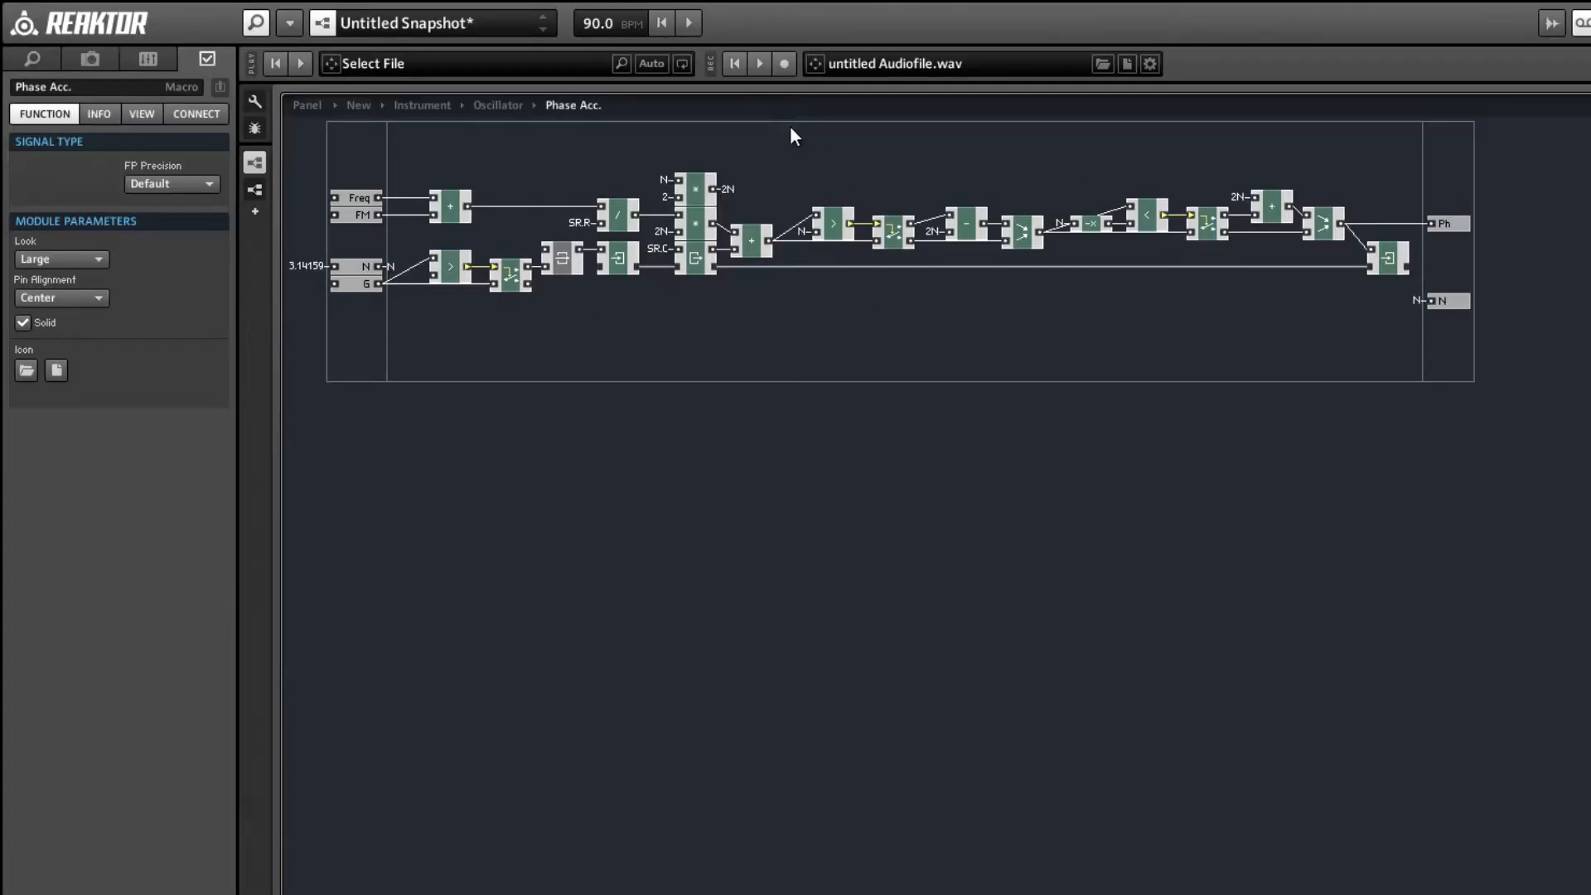
{"action": "left_click_drag", "start_coordinate": [798, 154], "coordinate": [1321, 283]}
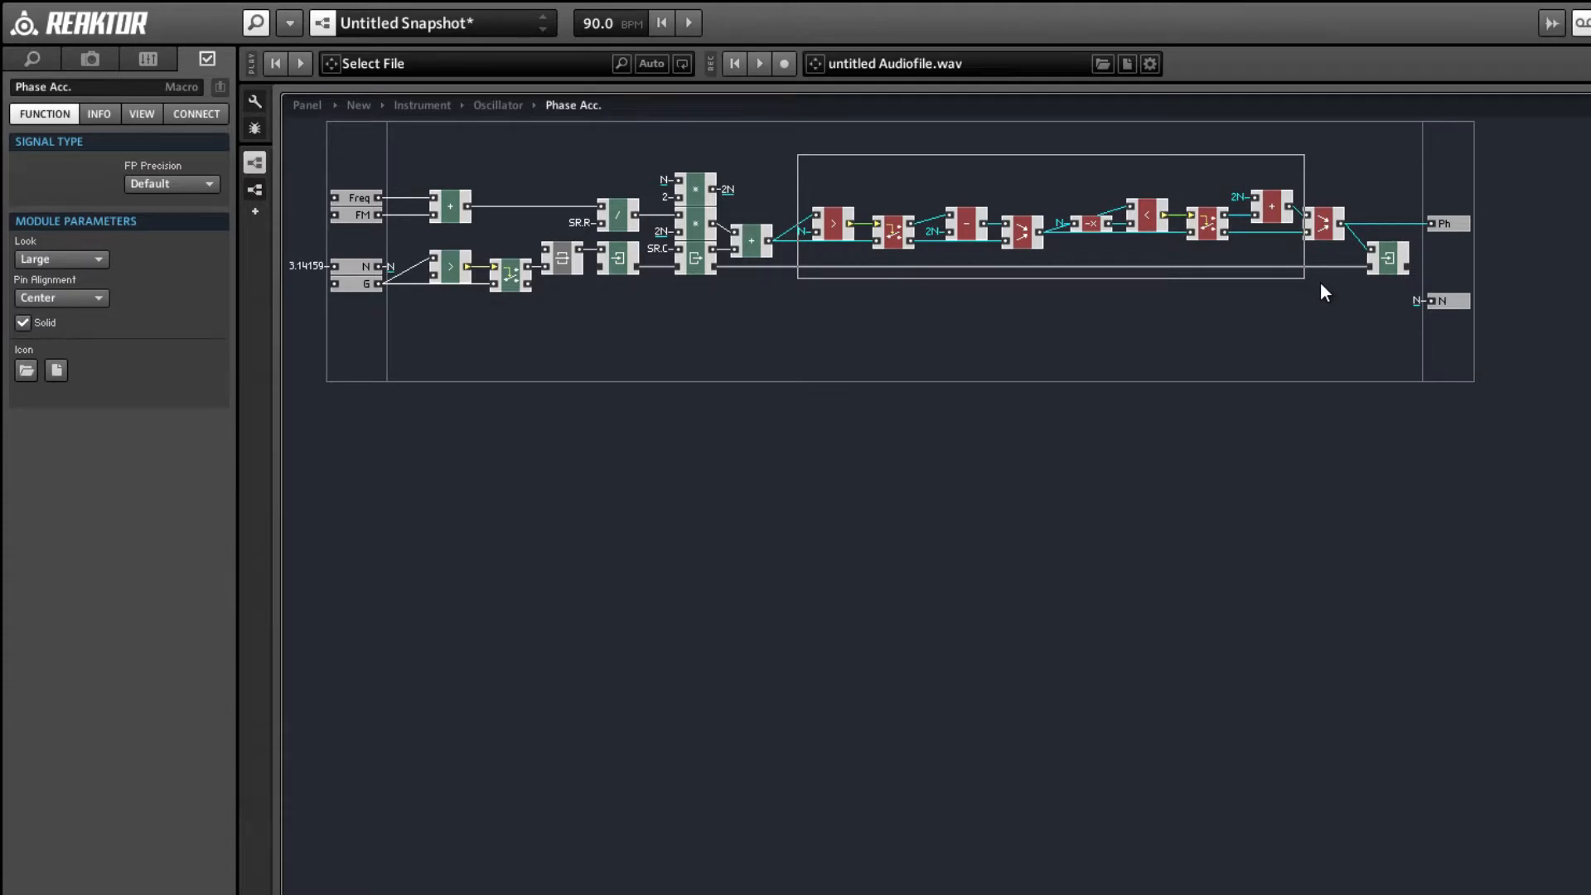
{"action": "left_click_drag", "start_coordinate": [1321, 283], "coordinate": [1323, 285]}
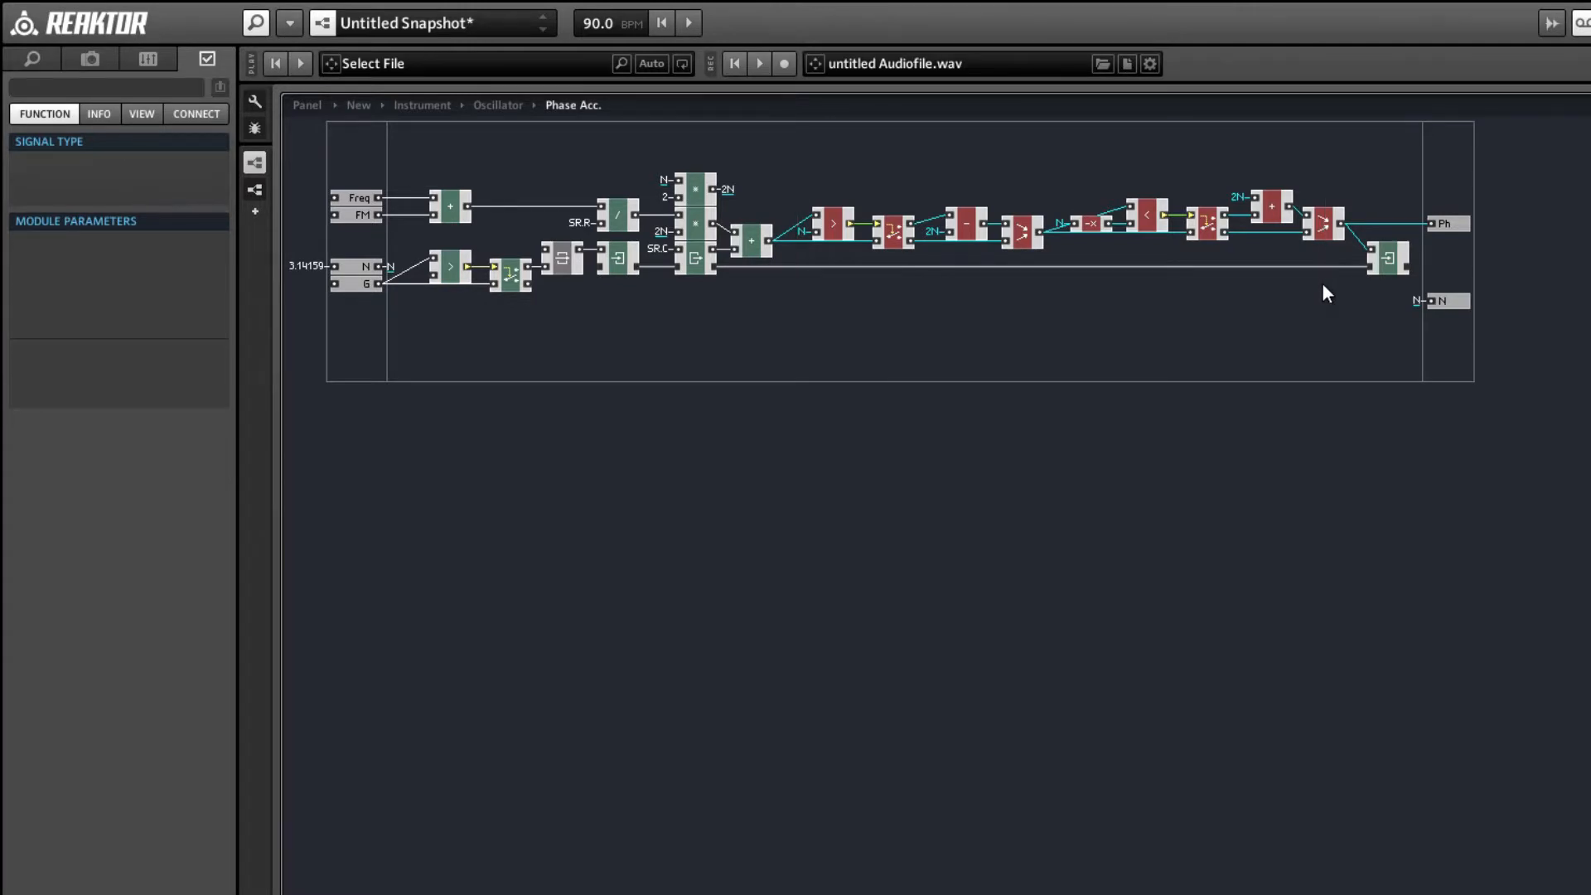
{"action": "left_click", "coordinate": [942, 314]}
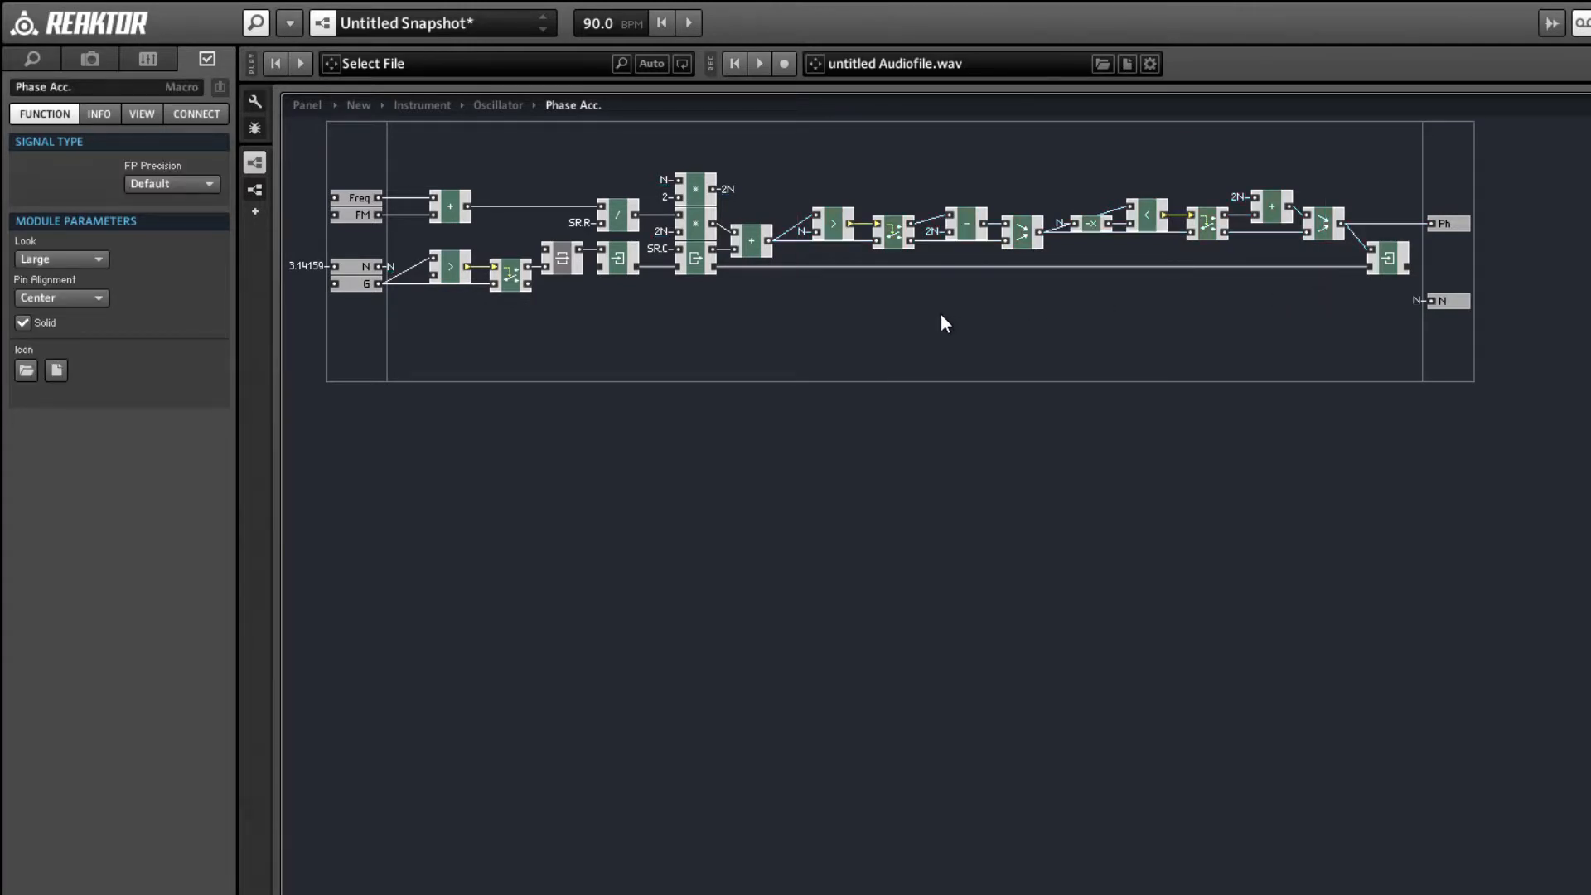
Add a new macro inside Phase Acc. and paste the copied wrapping modules into it, placed close to its input column.
{"action": "double_click", "coordinate": [941, 313]}
{"action": "type", "text": "macro"}
{"action": "key", "text": "Return"}
{"action": "double_click", "coordinate": [951, 317]}
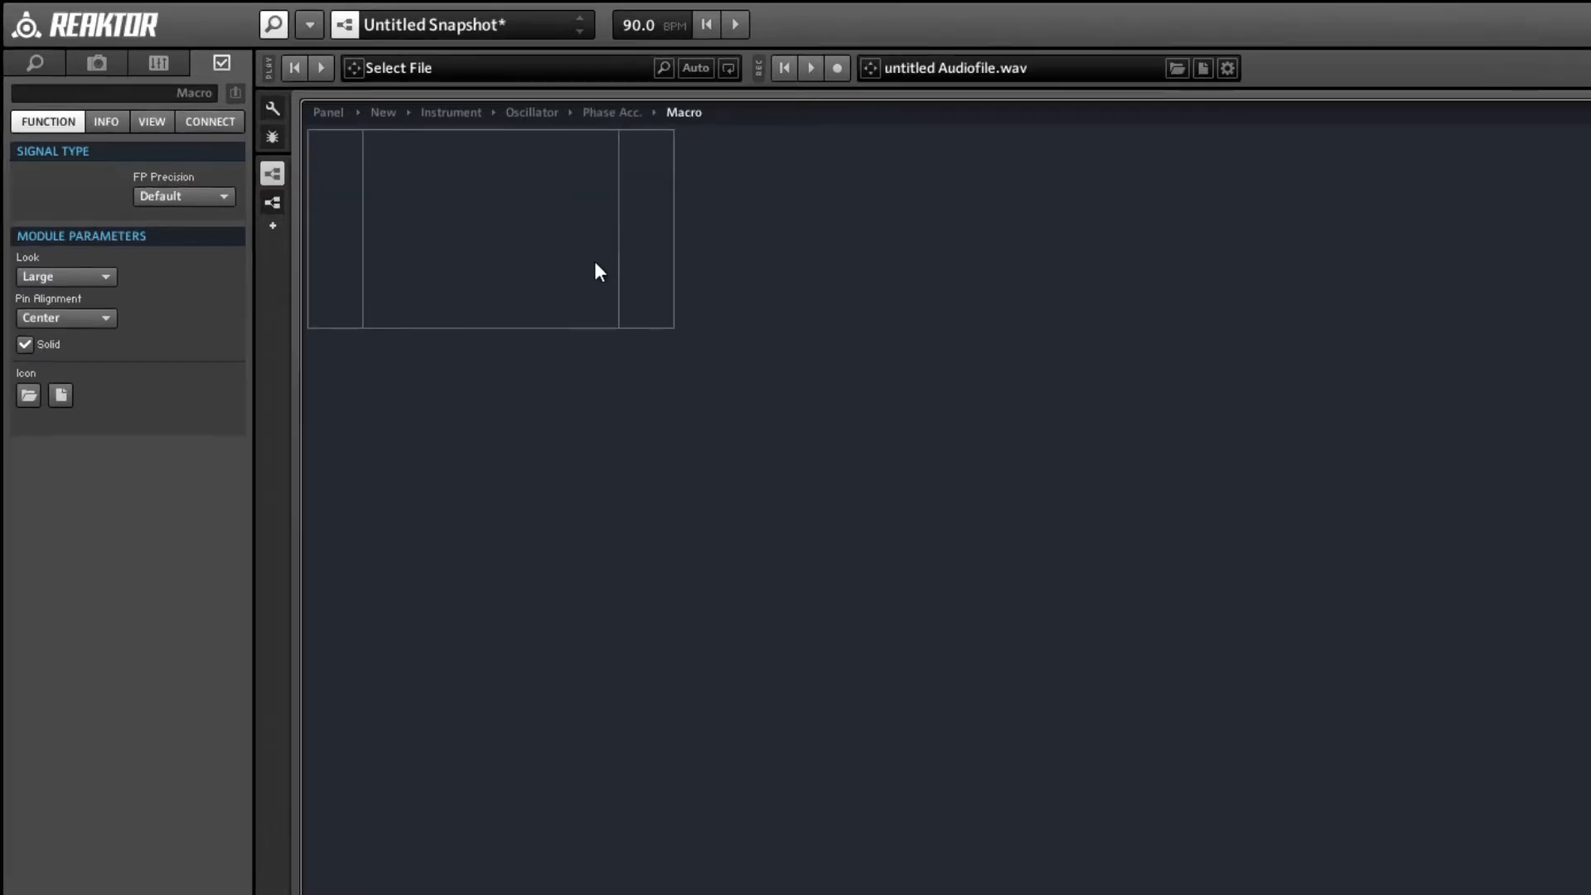
{"action": "key", "text": "ctrl+v"}
{"action": "left_click_drag", "start_coordinate": [612, 304], "coordinate": [461, 218]}
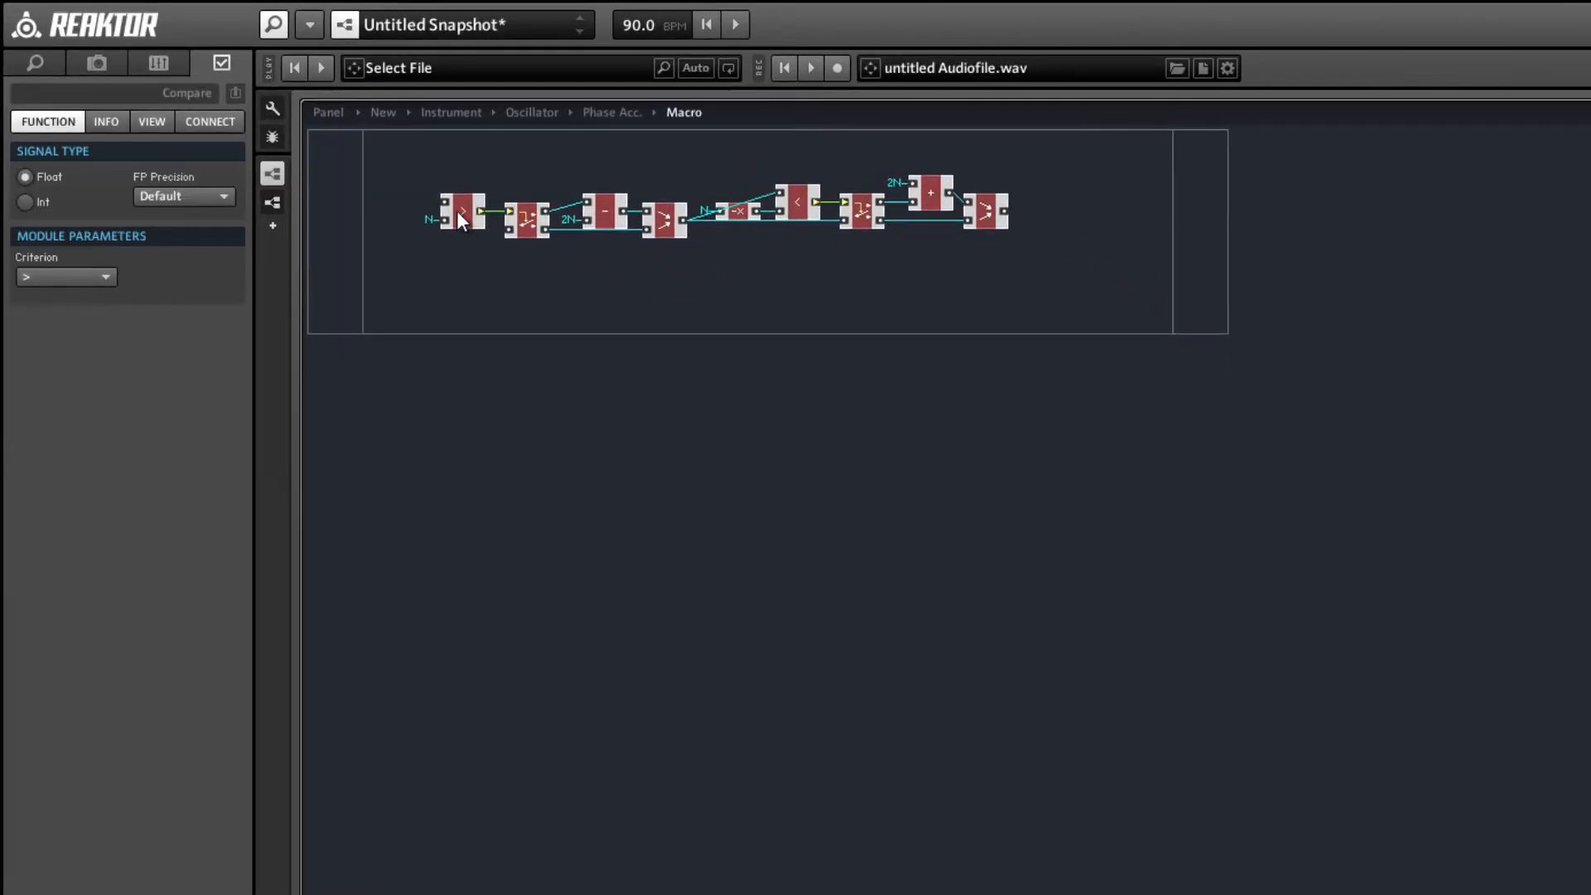
Add an input to the new macro and connect it to the > compare and the first router, aligned with the router's lower port.
{"action": "right_click", "coordinate": [330, 193]}
{"action": "mouse_move", "coordinate": [381, 210]}
{"action": "left_click", "coordinate": [586, 213]}
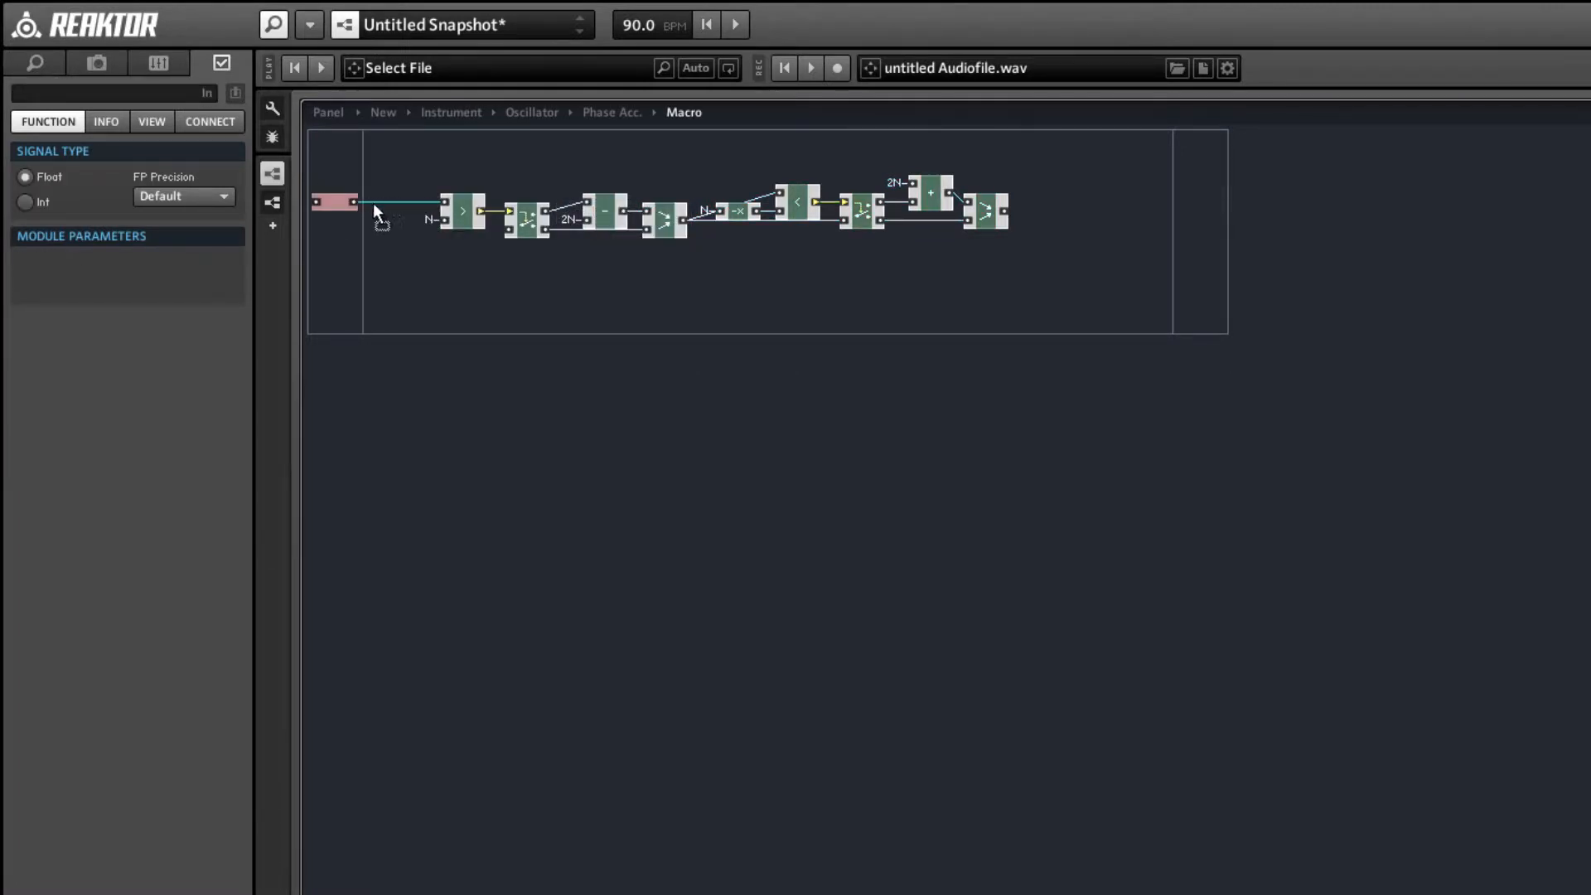
{"action": "left_click_drag", "start_coordinate": [355, 202], "coordinate": [510, 229]}
{"action": "left_click_drag", "start_coordinate": [342, 197], "coordinate": [354, 230]}
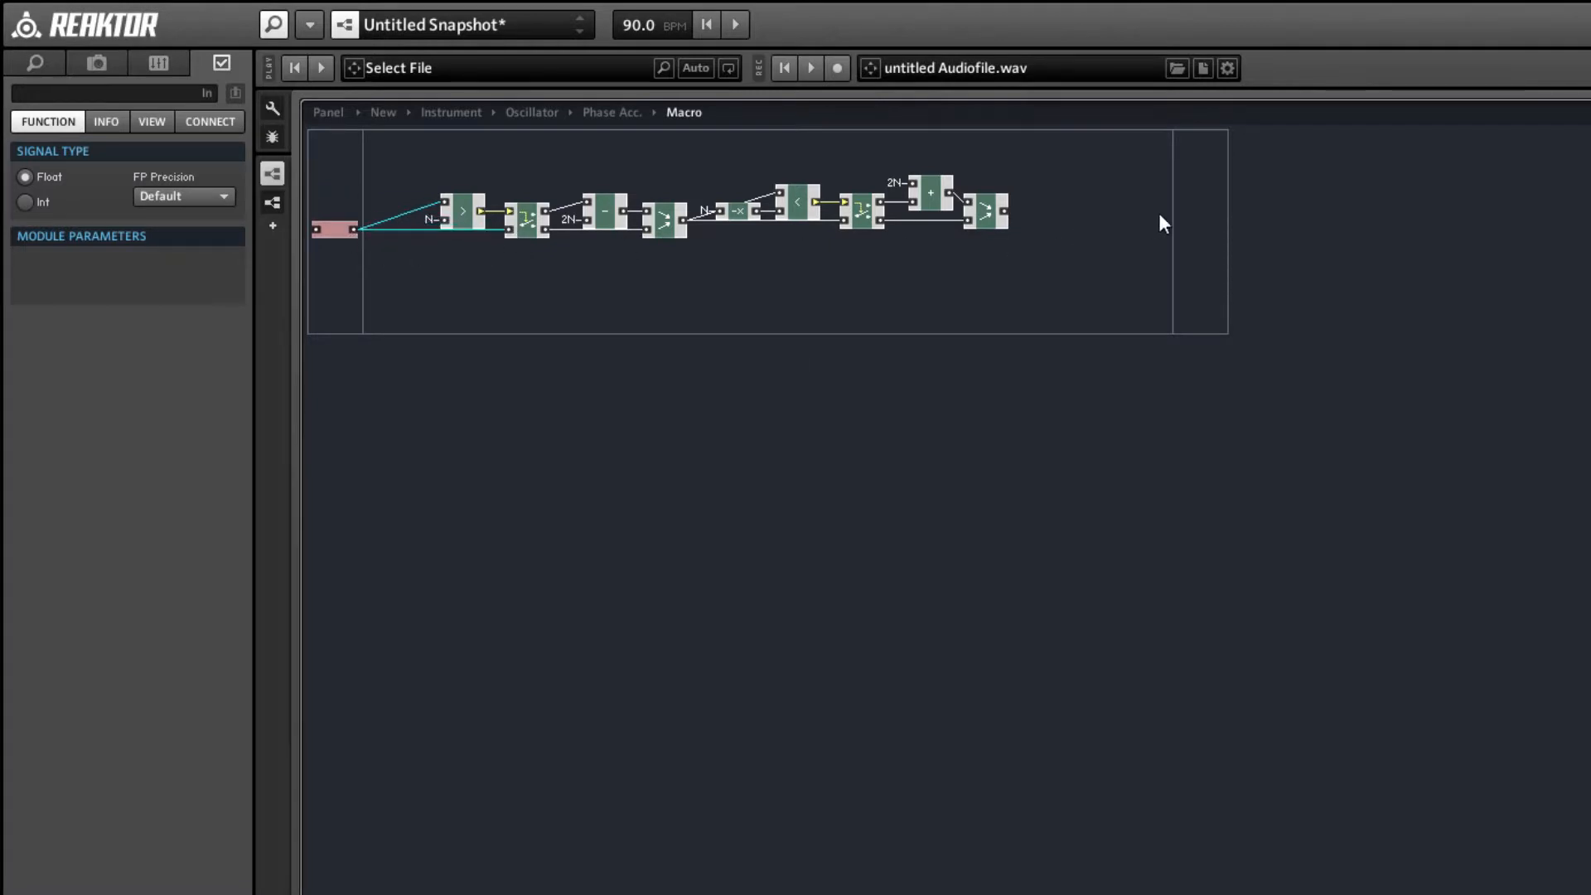
Add an output to the macro, connect the final merge module to it, and compact the board.
{"action": "right_click", "coordinate": [1218, 222]}
{"action": "left_click", "coordinate": [1483, 229]}
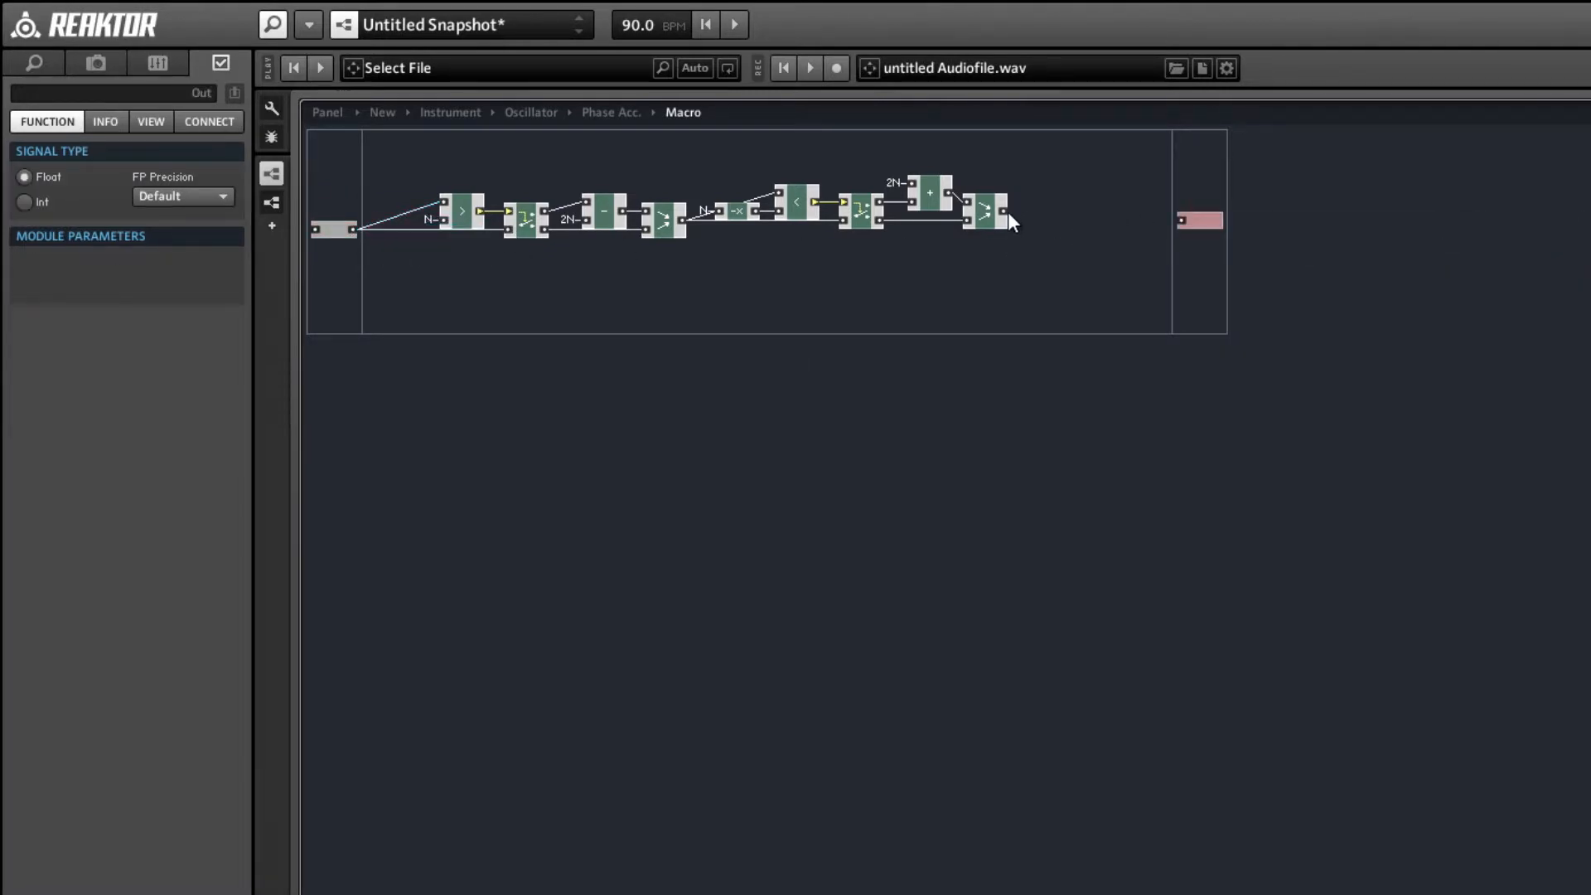
{"action": "left_click_drag", "start_coordinate": [1005, 213], "coordinate": [1202, 209]}
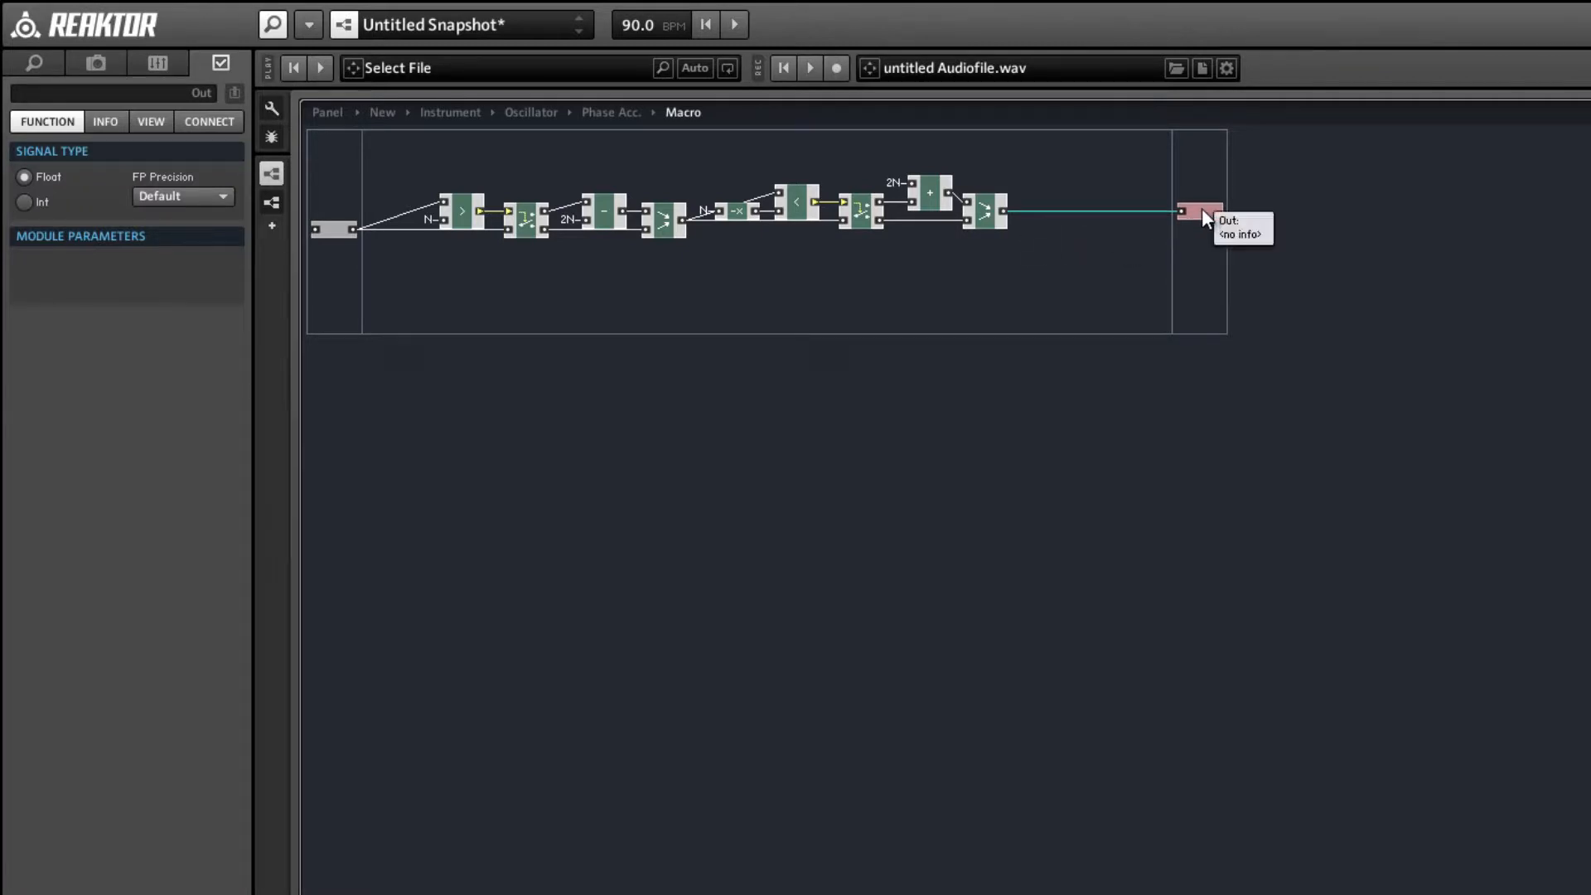
{"action": "right_click", "coordinate": [1087, 255]}
{"action": "left_click", "coordinate": [1186, 596]}
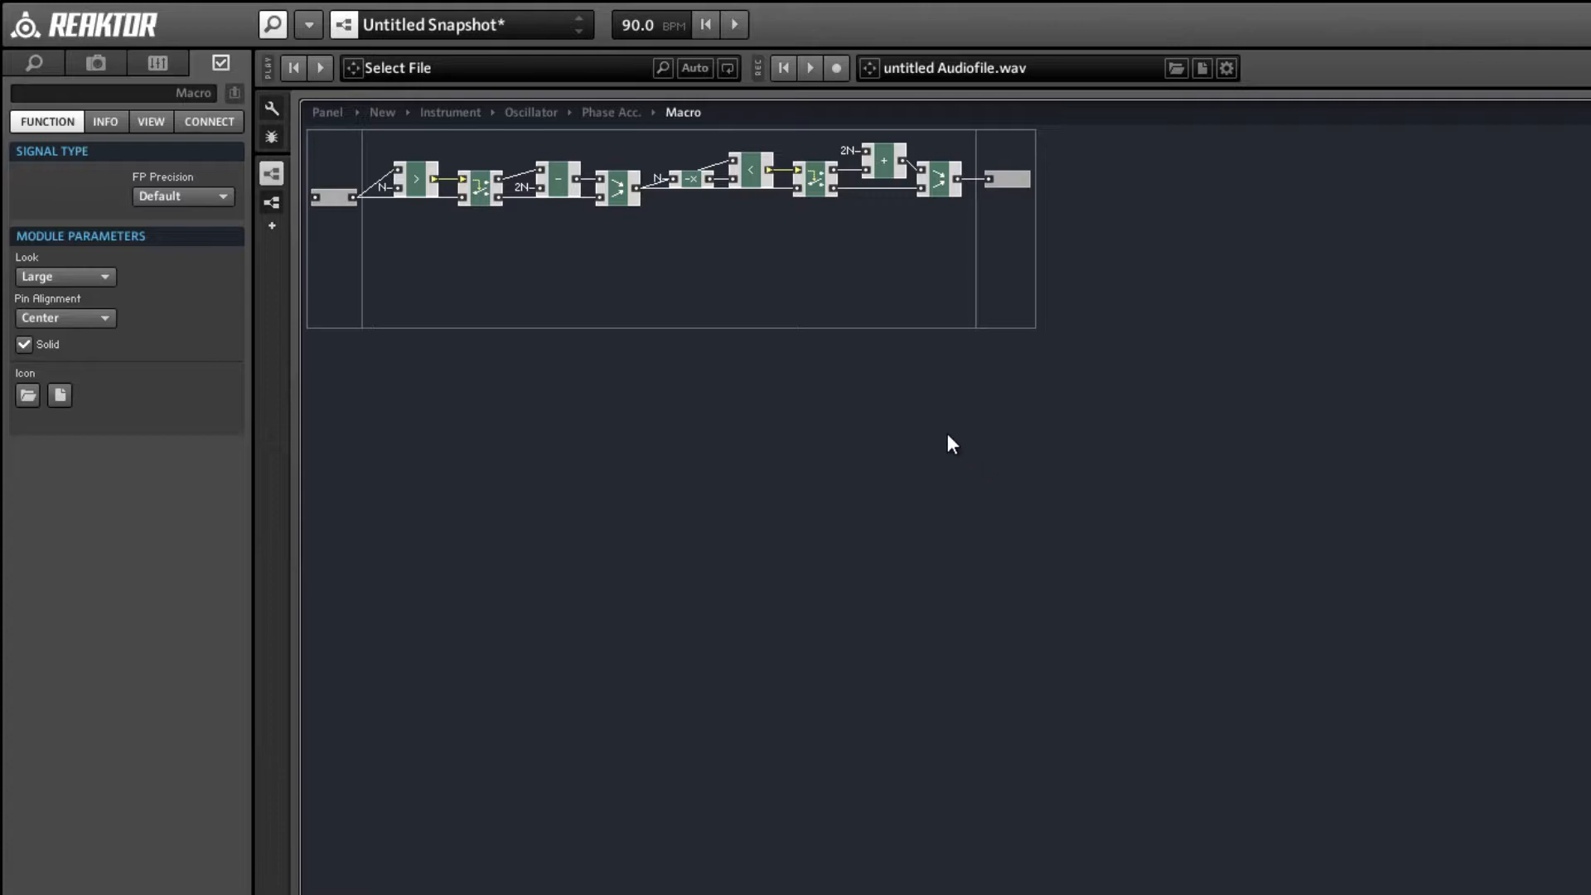
Add a second input named N to the macro and connect it to the existing N QuickBus.
{"action": "right_click", "coordinate": [355, 232]}
{"action": "mouse_move", "coordinate": [385, 244]}
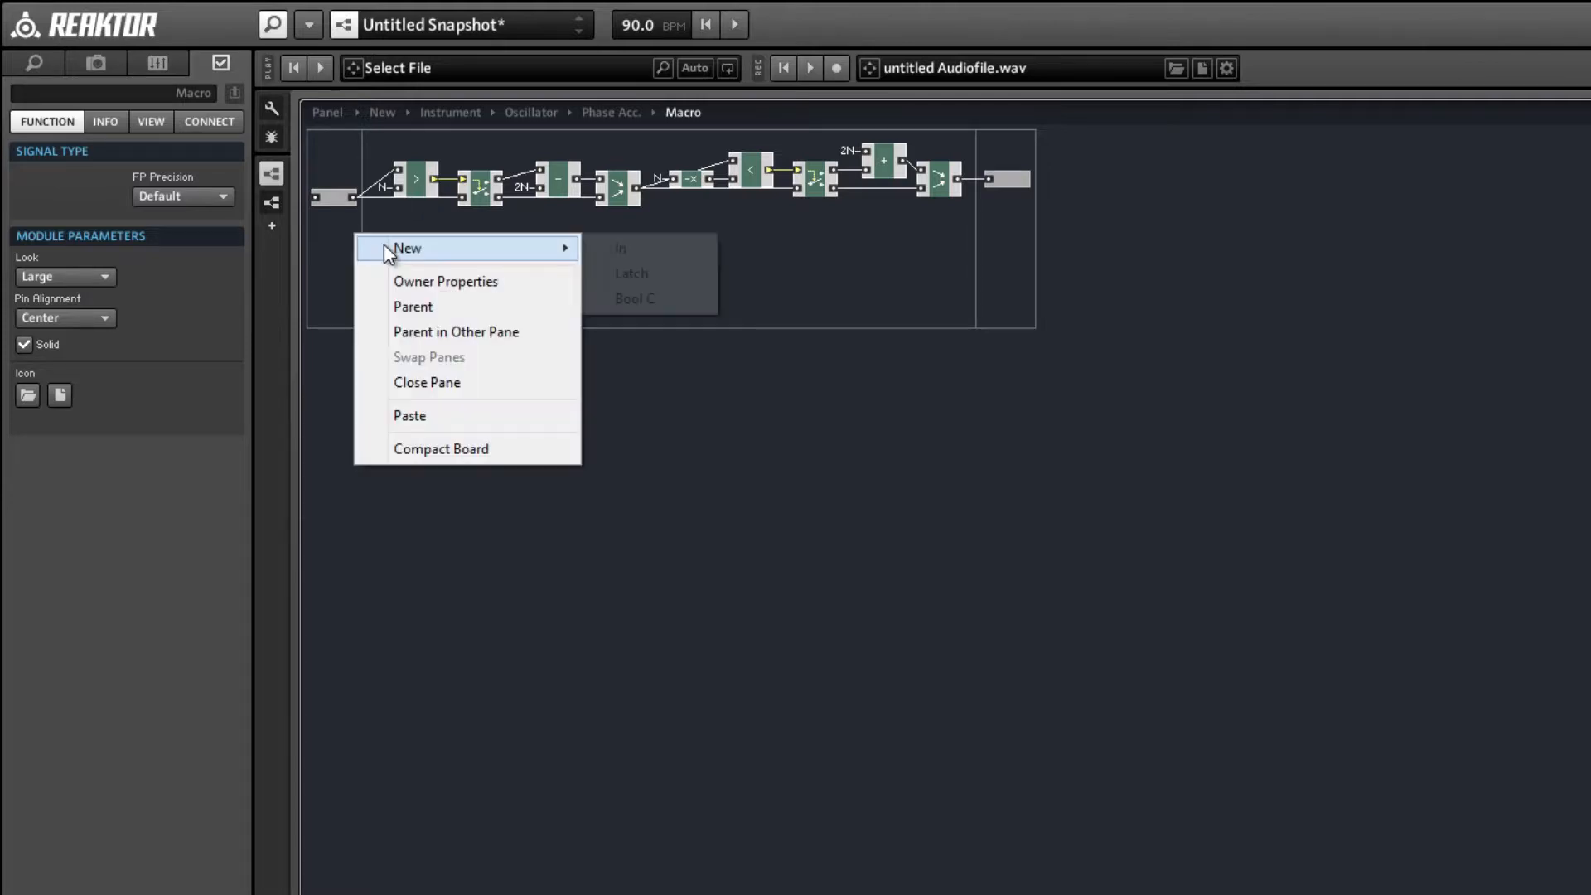
{"action": "left_click", "coordinate": [625, 252]}
{"action": "left_click", "coordinate": [53, 97]}
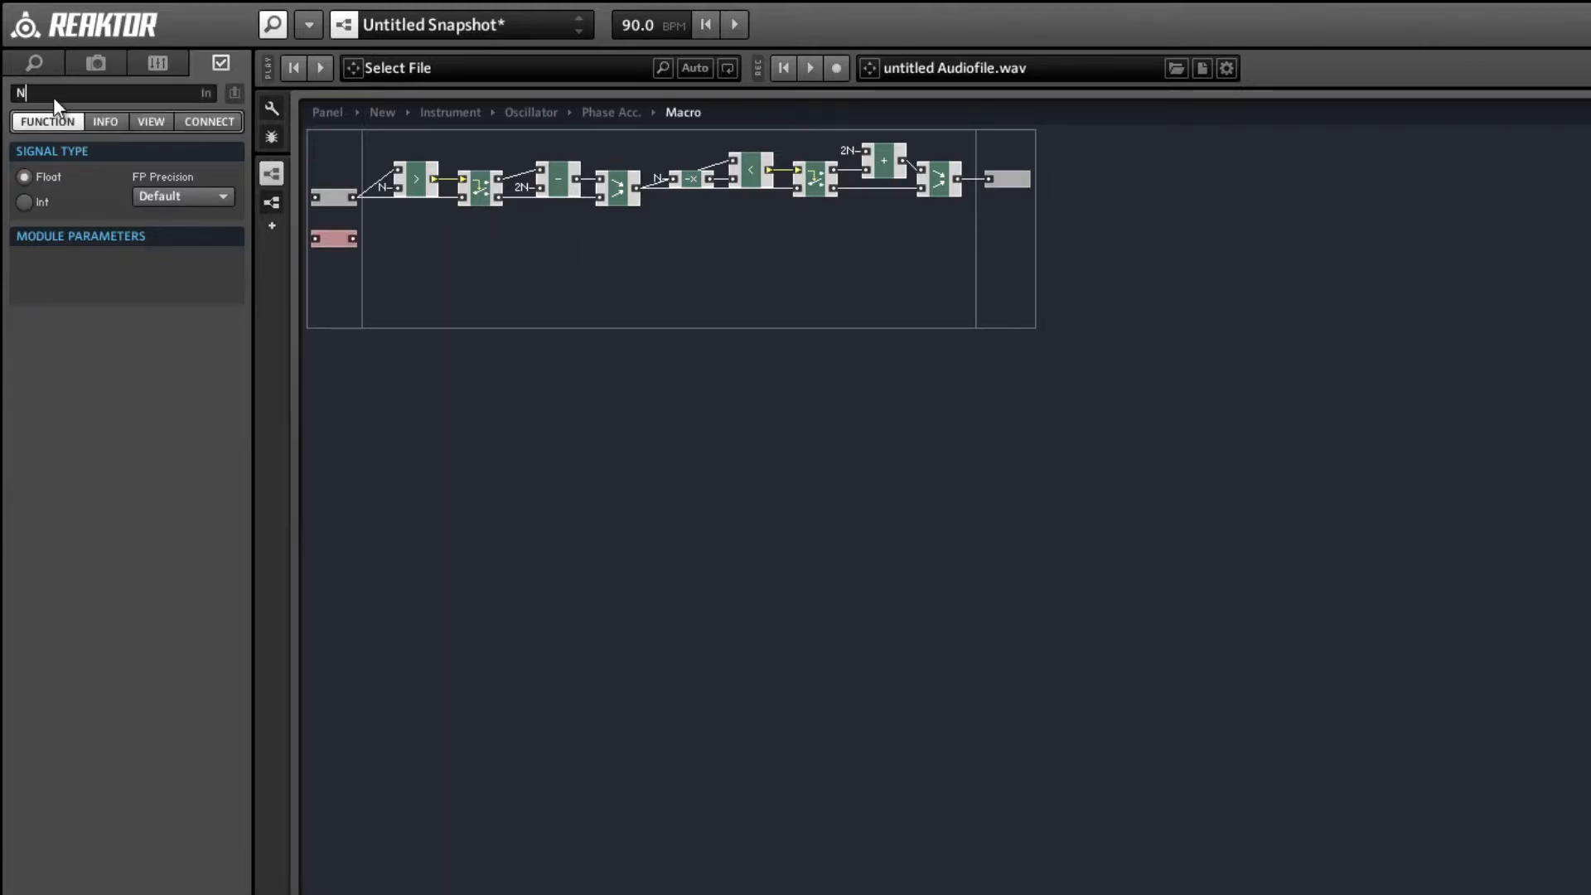
{"action": "right_click", "coordinate": [353, 240]}
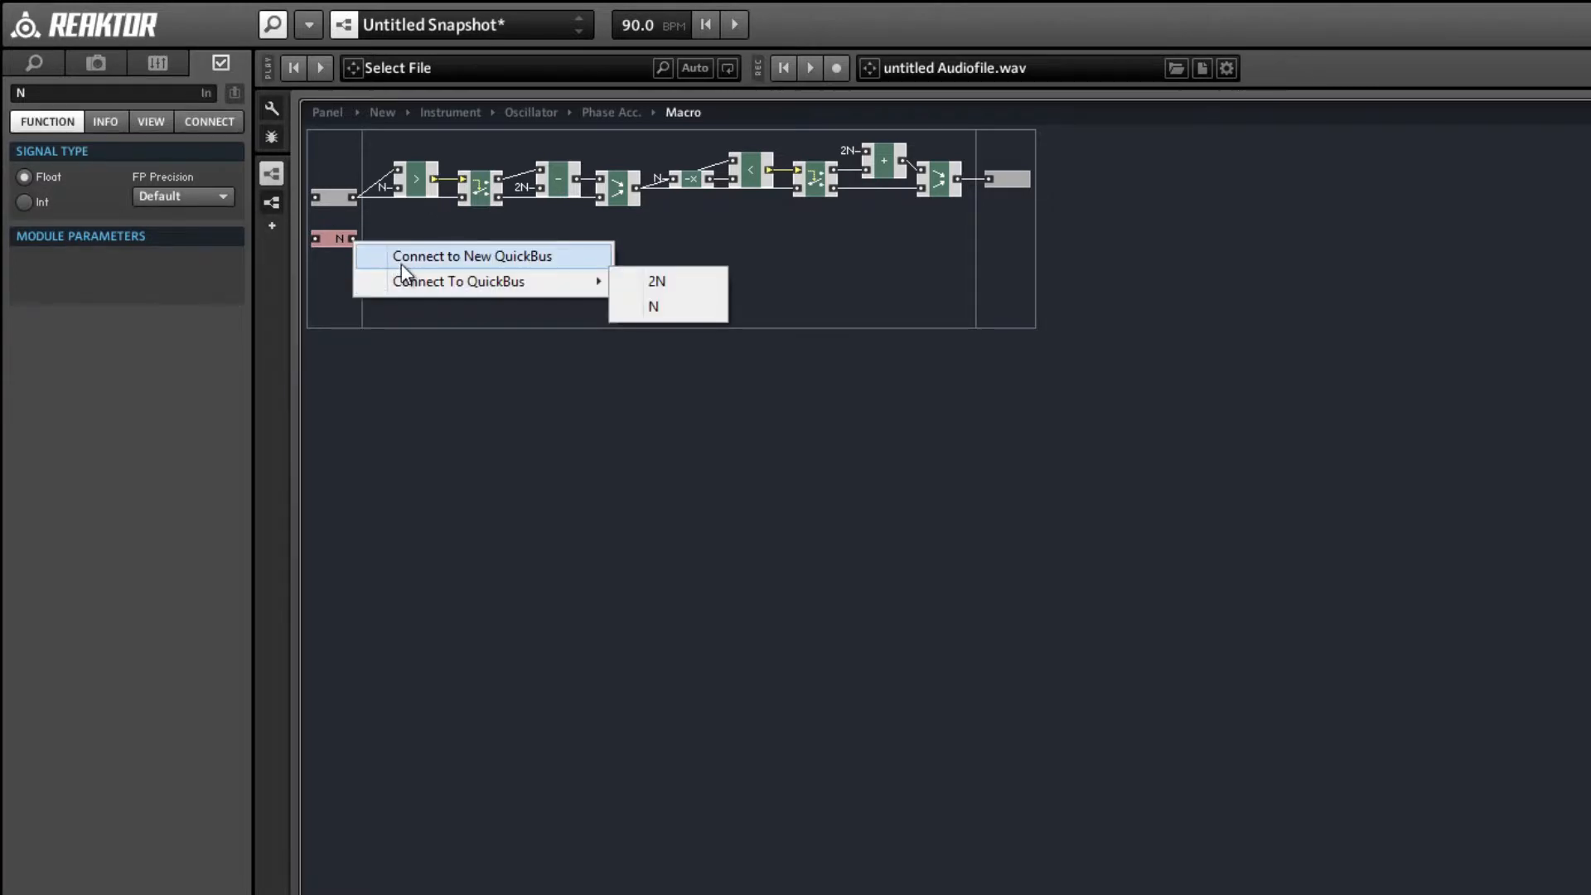
{"action": "left_click", "coordinate": [399, 259]}
{"action": "left_click", "coordinate": [381, 242]}
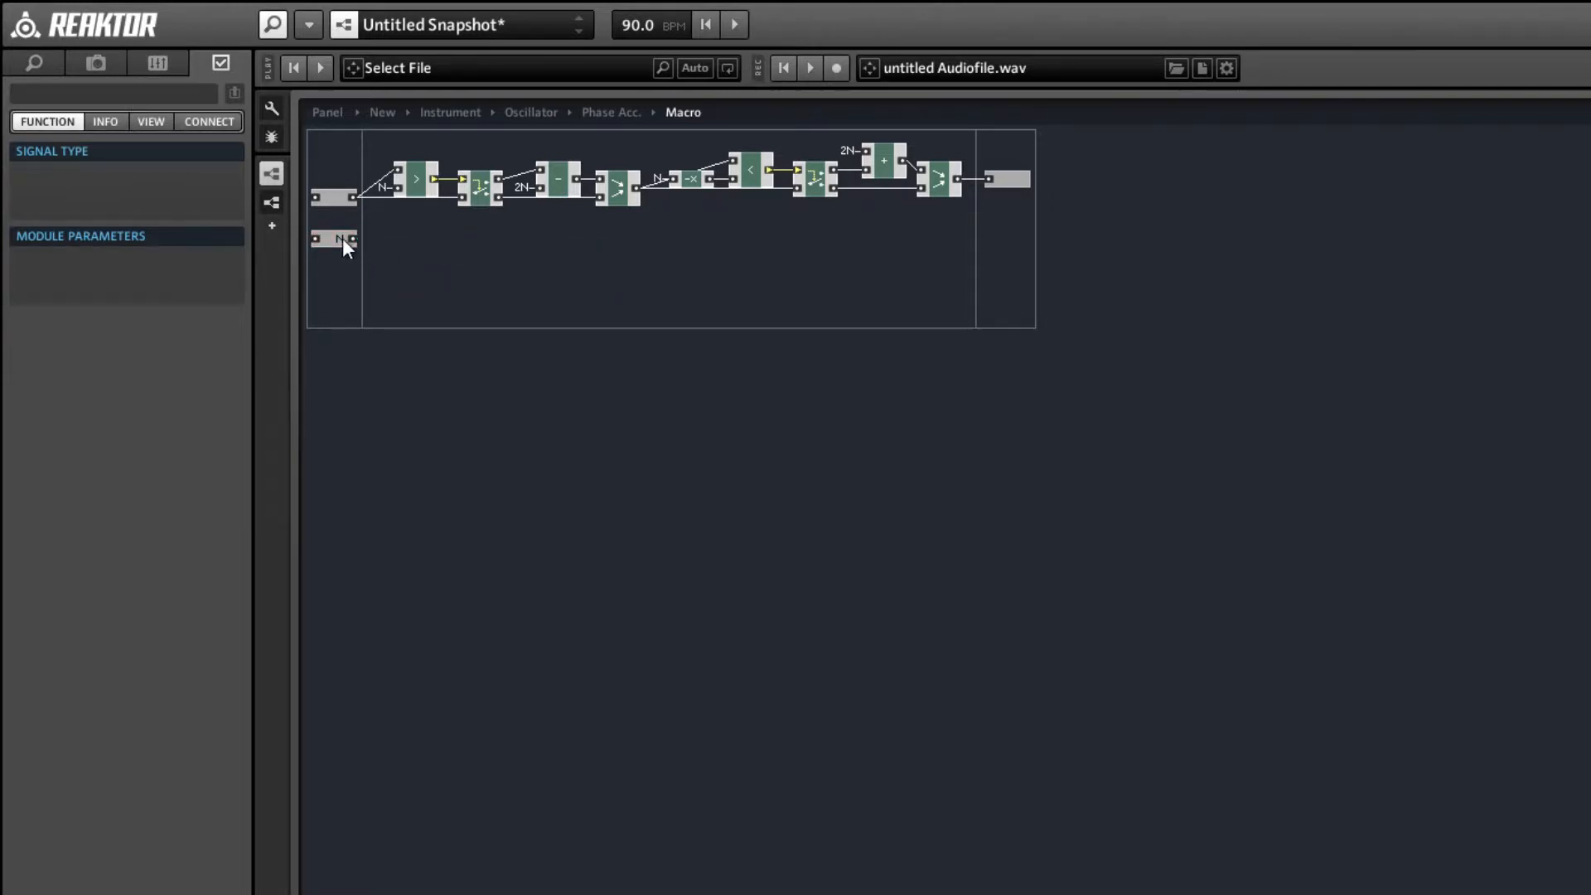
{"action": "right_click", "coordinate": [348, 234]}
{"action": "mouse_move", "coordinate": [381, 267]}
{"action": "left_click", "coordinate": [632, 300]}
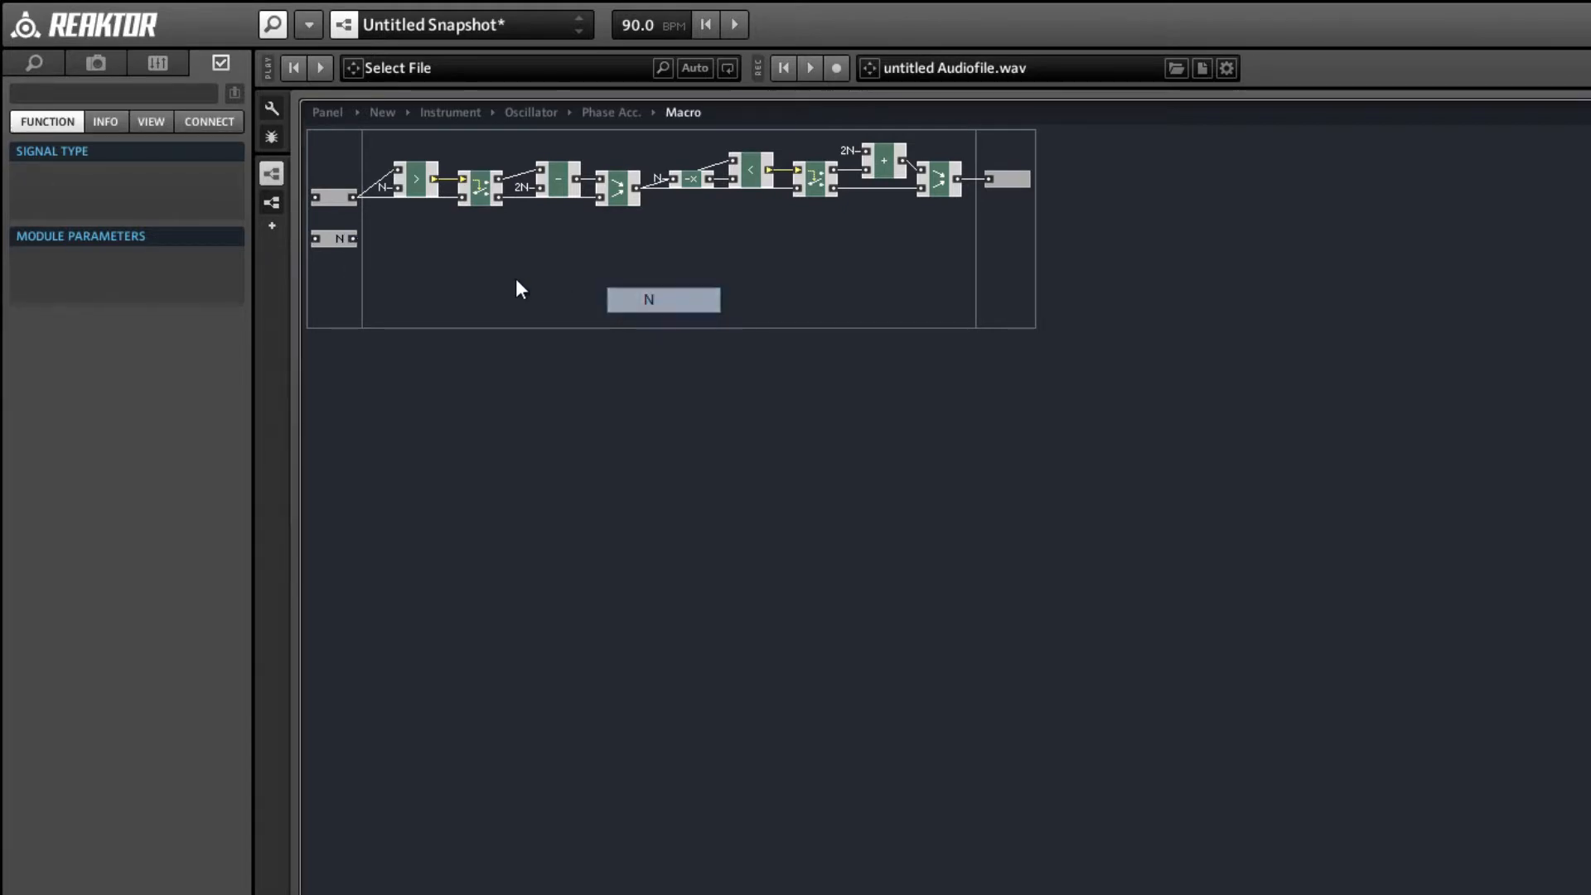
Add a built-in multiply math module to the macro and connect its first input to the N QuickBus.
{"action": "right_click", "coordinate": [448, 252]}
{"action": "mouse_move", "coordinate": [488, 267]}
{"action": "mouse_move", "coordinate": [708, 291]}
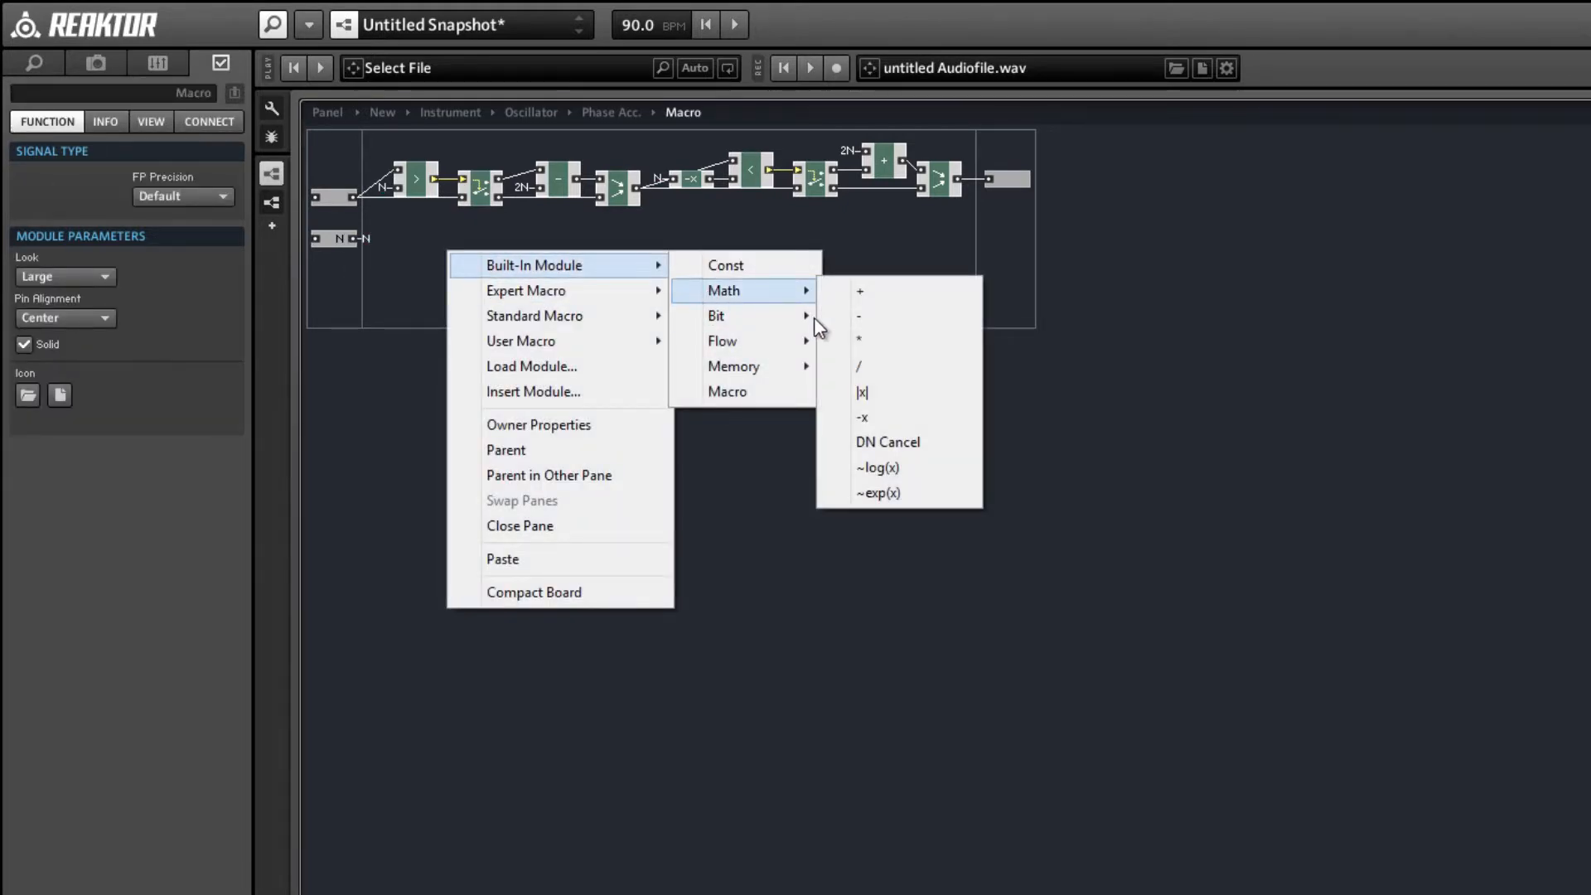
{"action": "left_click", "coordinate": [879, 347]}
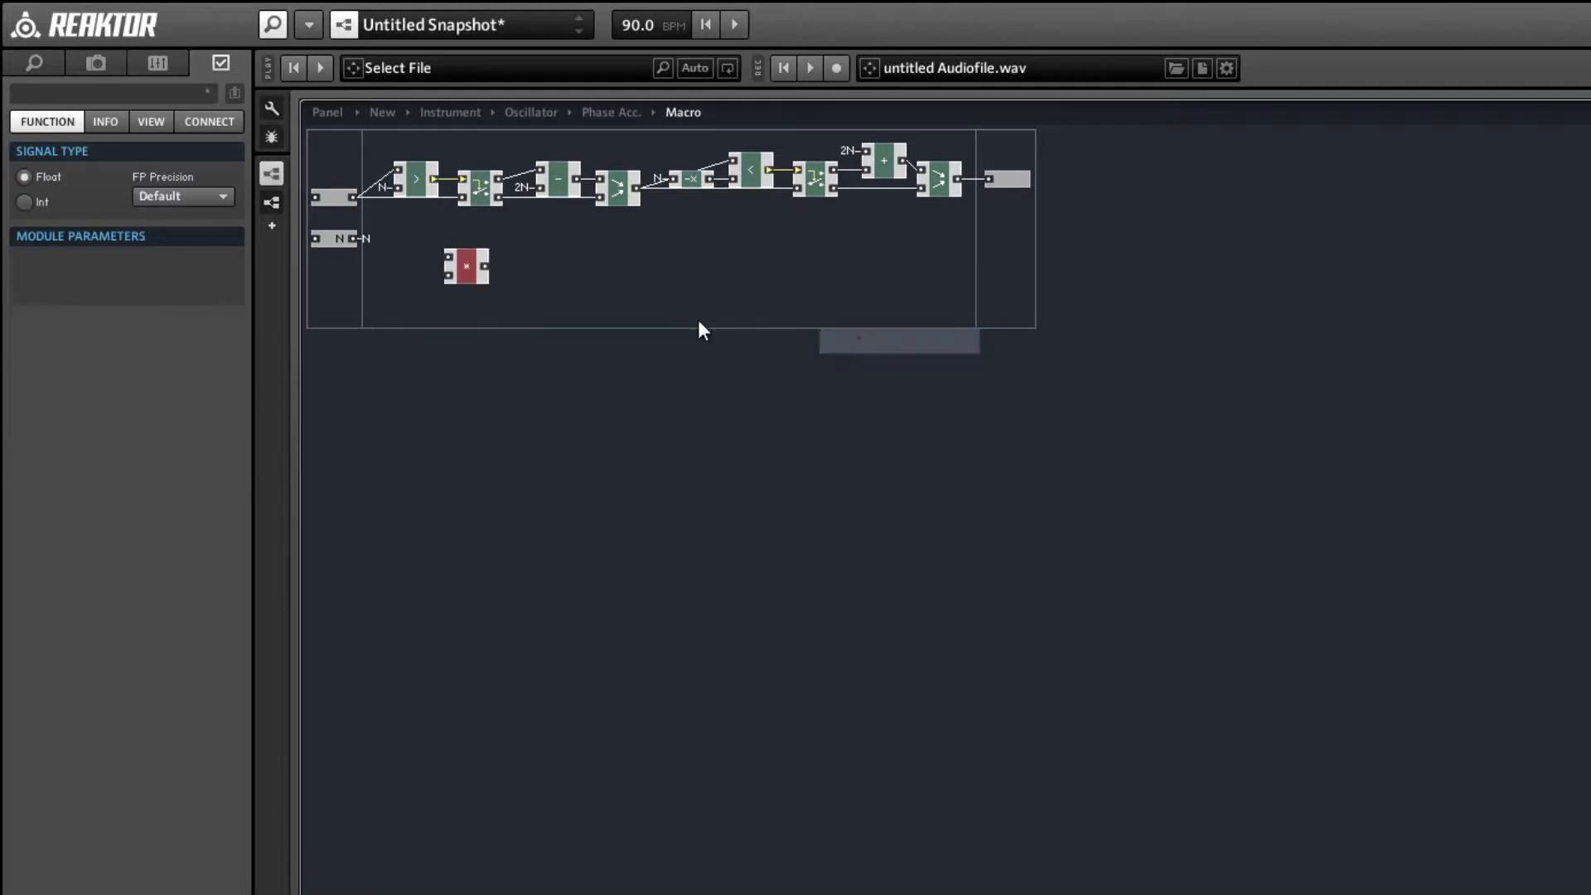
{"action": "right_click", "coordinate": [453, 258]}
{"action": "mouse_move", "coordinate": [533, 376]}
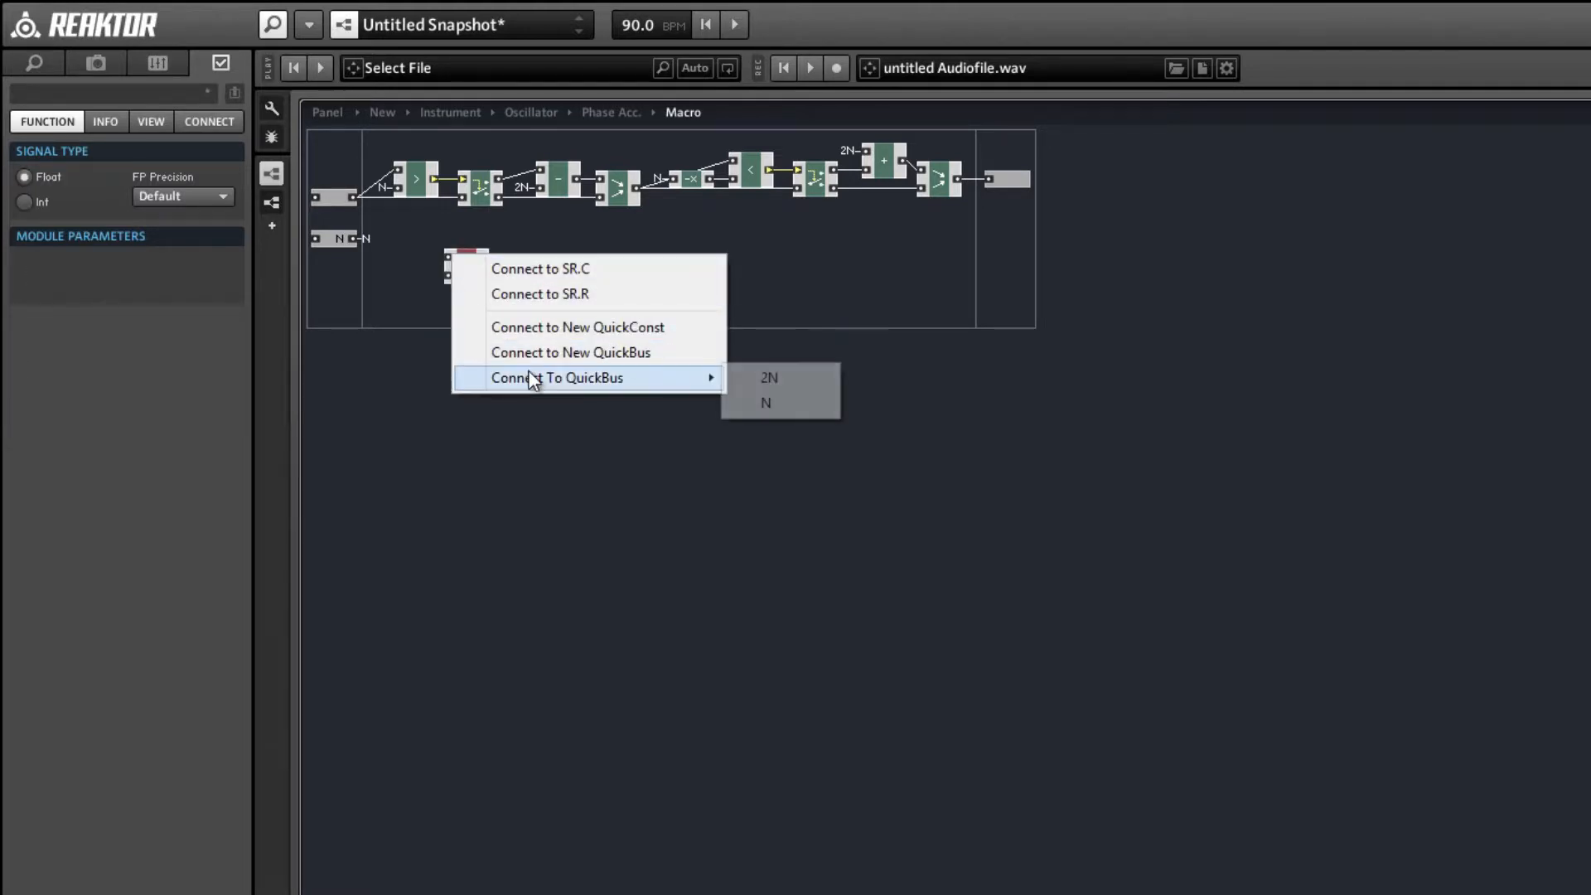
{"action": "left_click", "coordinate": [736, 404]}
Give the multiply module a constant of 2, connect its output to the 2N QuickBus, and tuck it beneath the first router.
{"action": "right_click", "coordinate": [454, 279]}
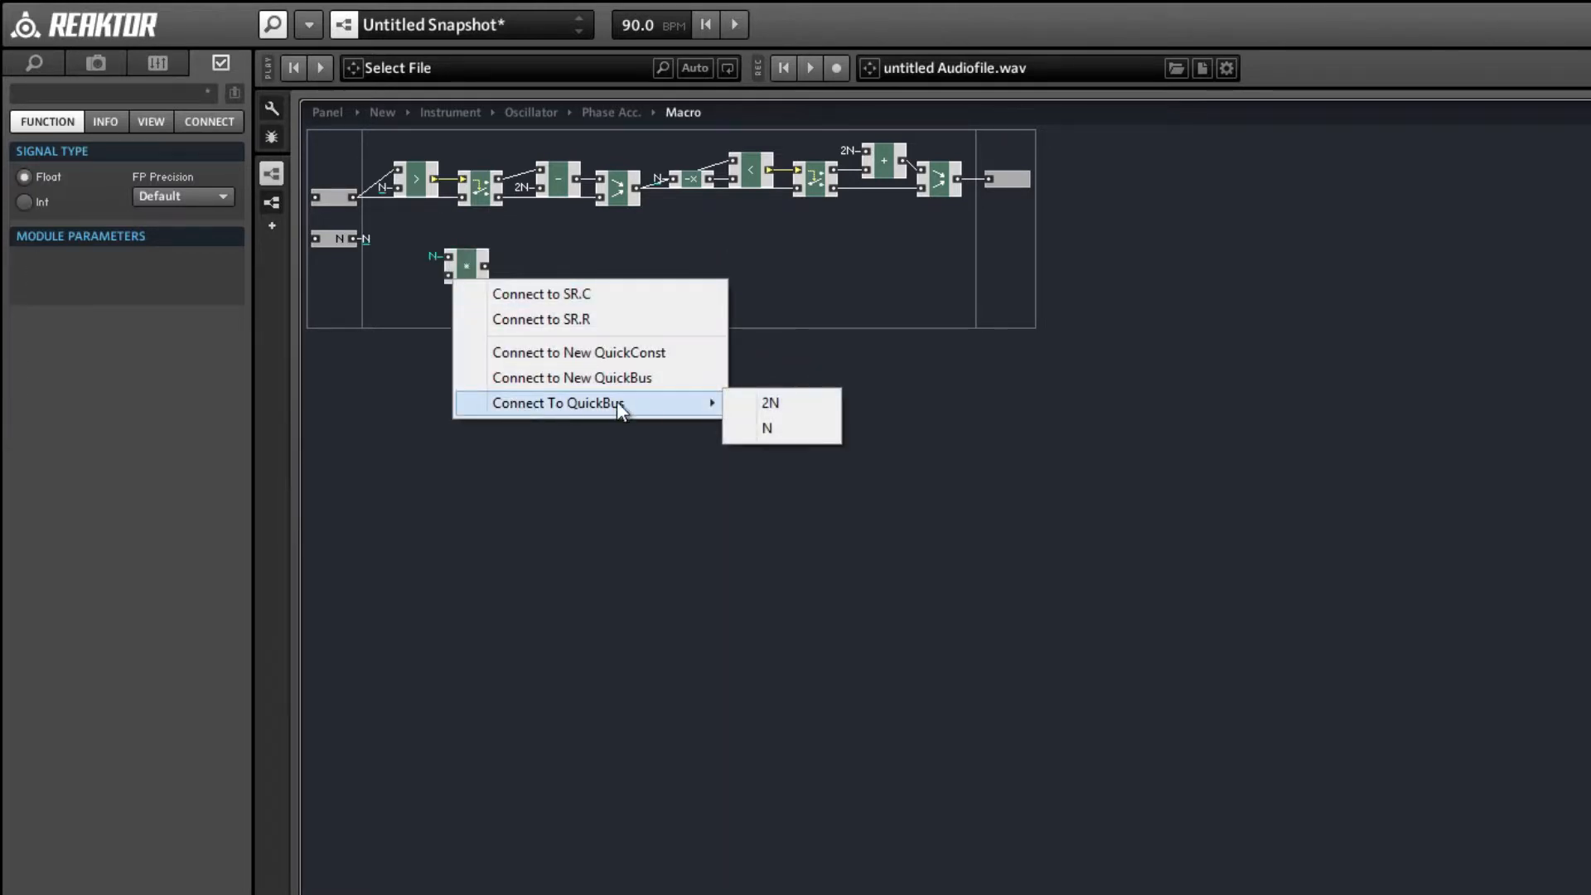
{"action": "left_click", "coordinate": [524, 352]}
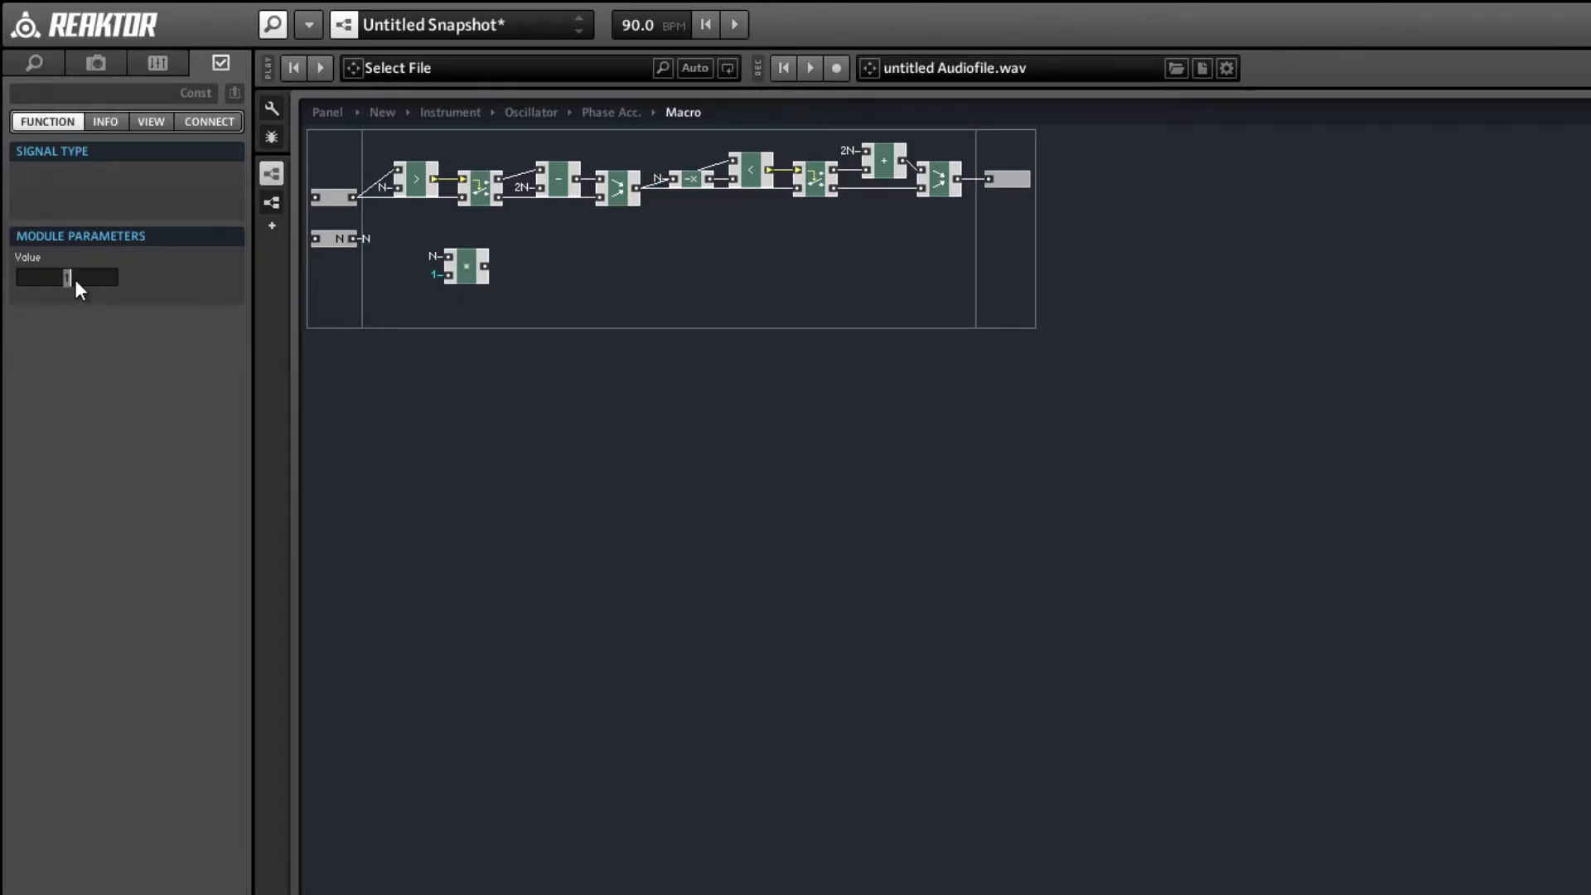
{"action": "type", "text": "2"}
{"action": "left_click", "coordinate": [480, 307]}
{"action": "right_click", "coordinate": [481, 264]}
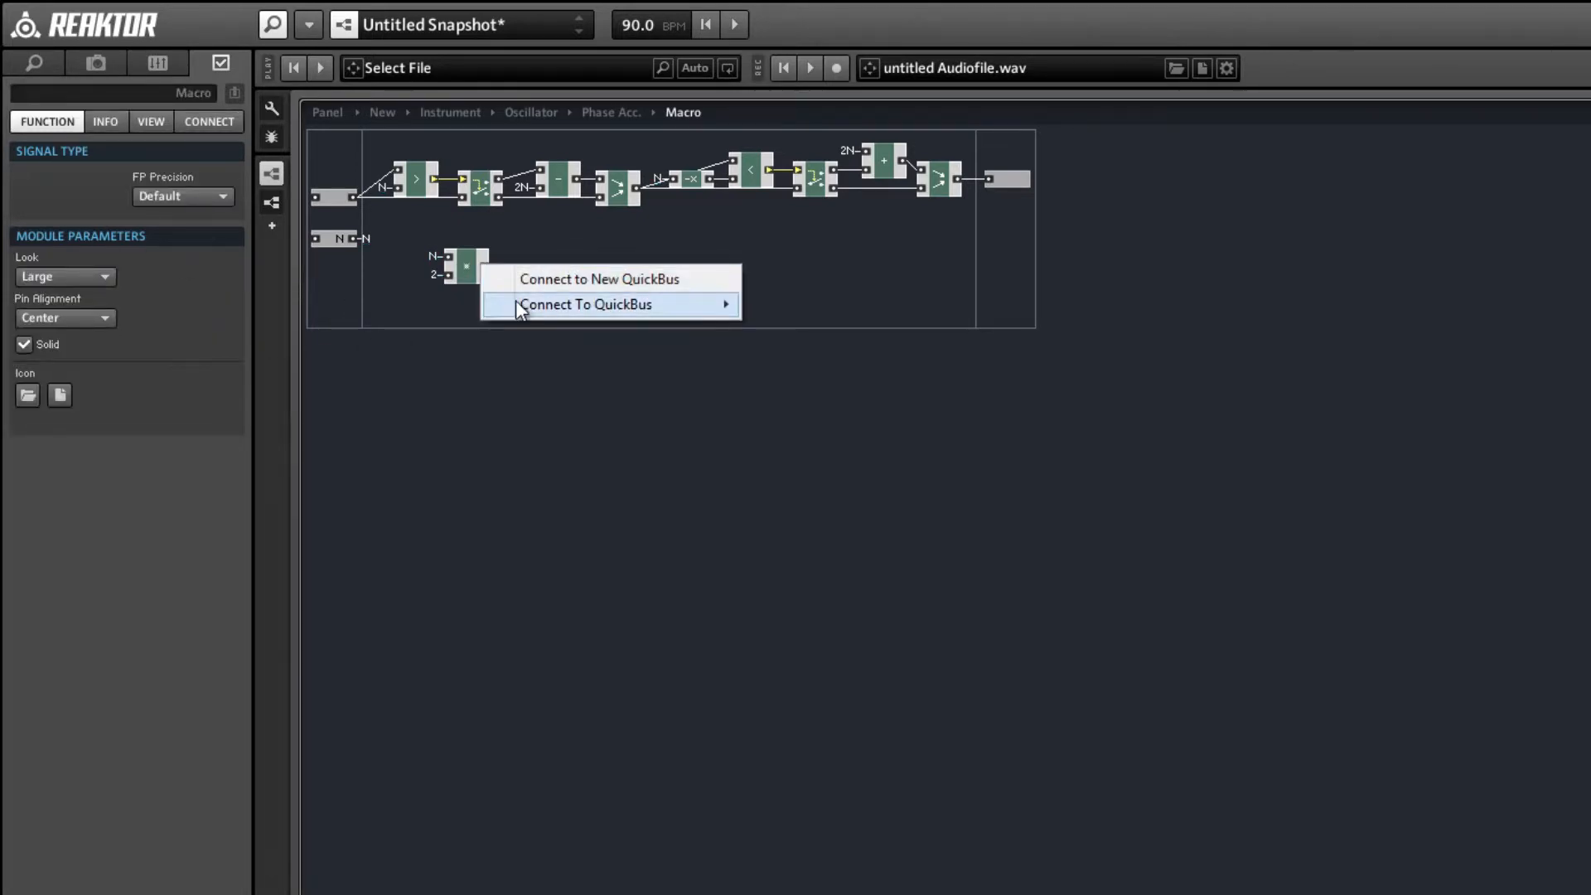
{"action": "mouse_move", "coordinate": [516, 304]}
{"action": "left_click", "coordinate": [779, 303]}
{"action": "left_click", "coordinate": [469, 263]}
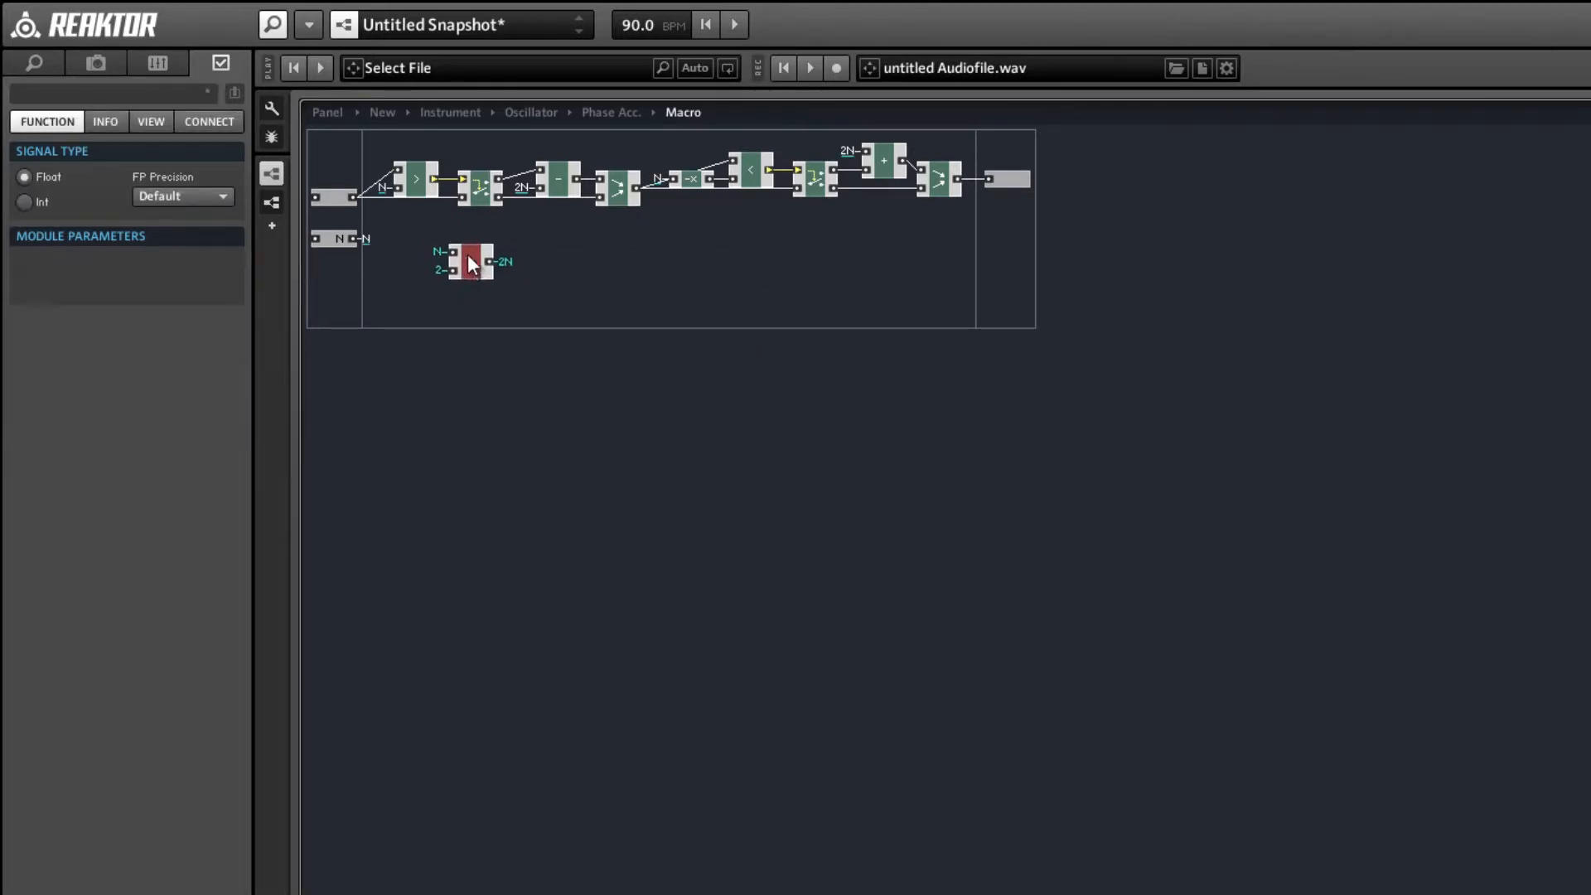
{"action": "left_click", "coordinate": [330, 239]}
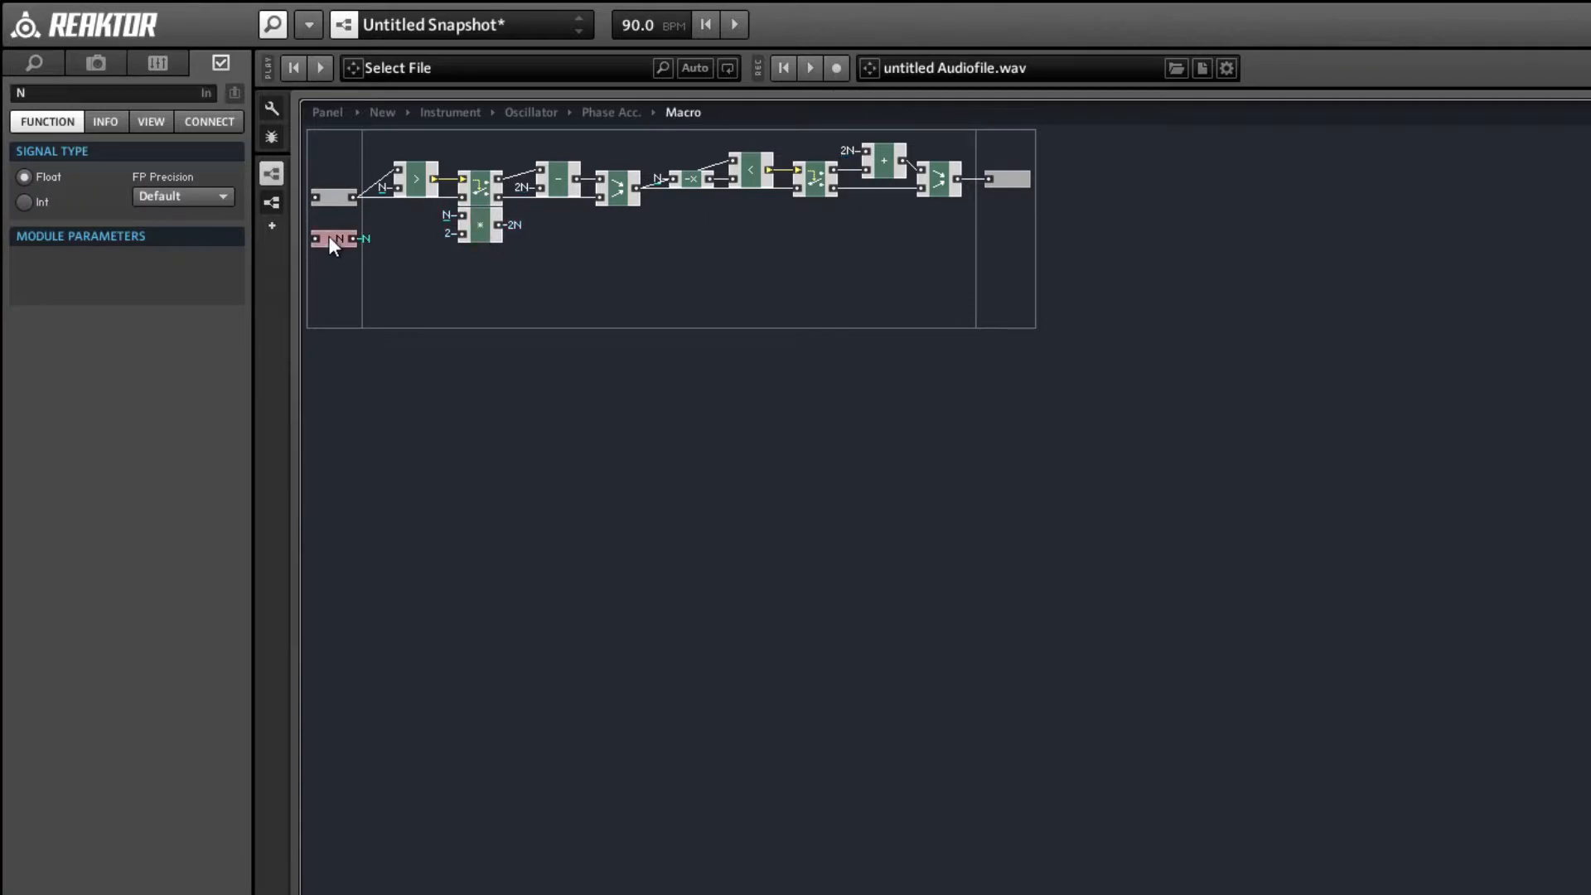
Back in Phase Acc., name the new macro Wrap and connect the output of the phase-summing + module to its unnamed input.
{"action": "double_click", "coordinate": [480, 278]}
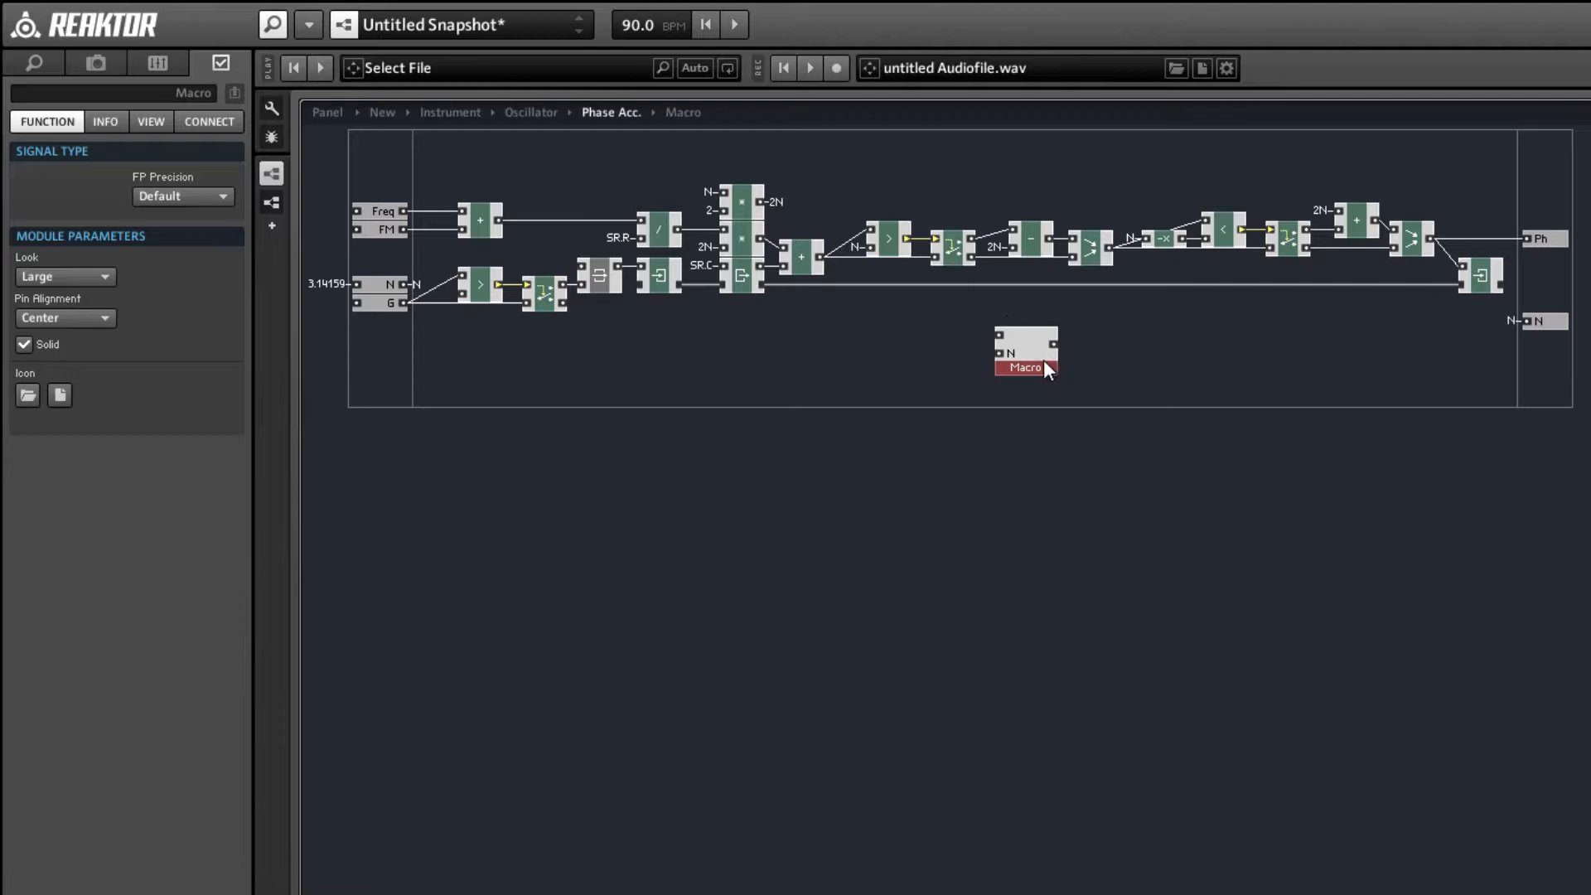
{"action": "left_click", "coordinate": [45, 93]}
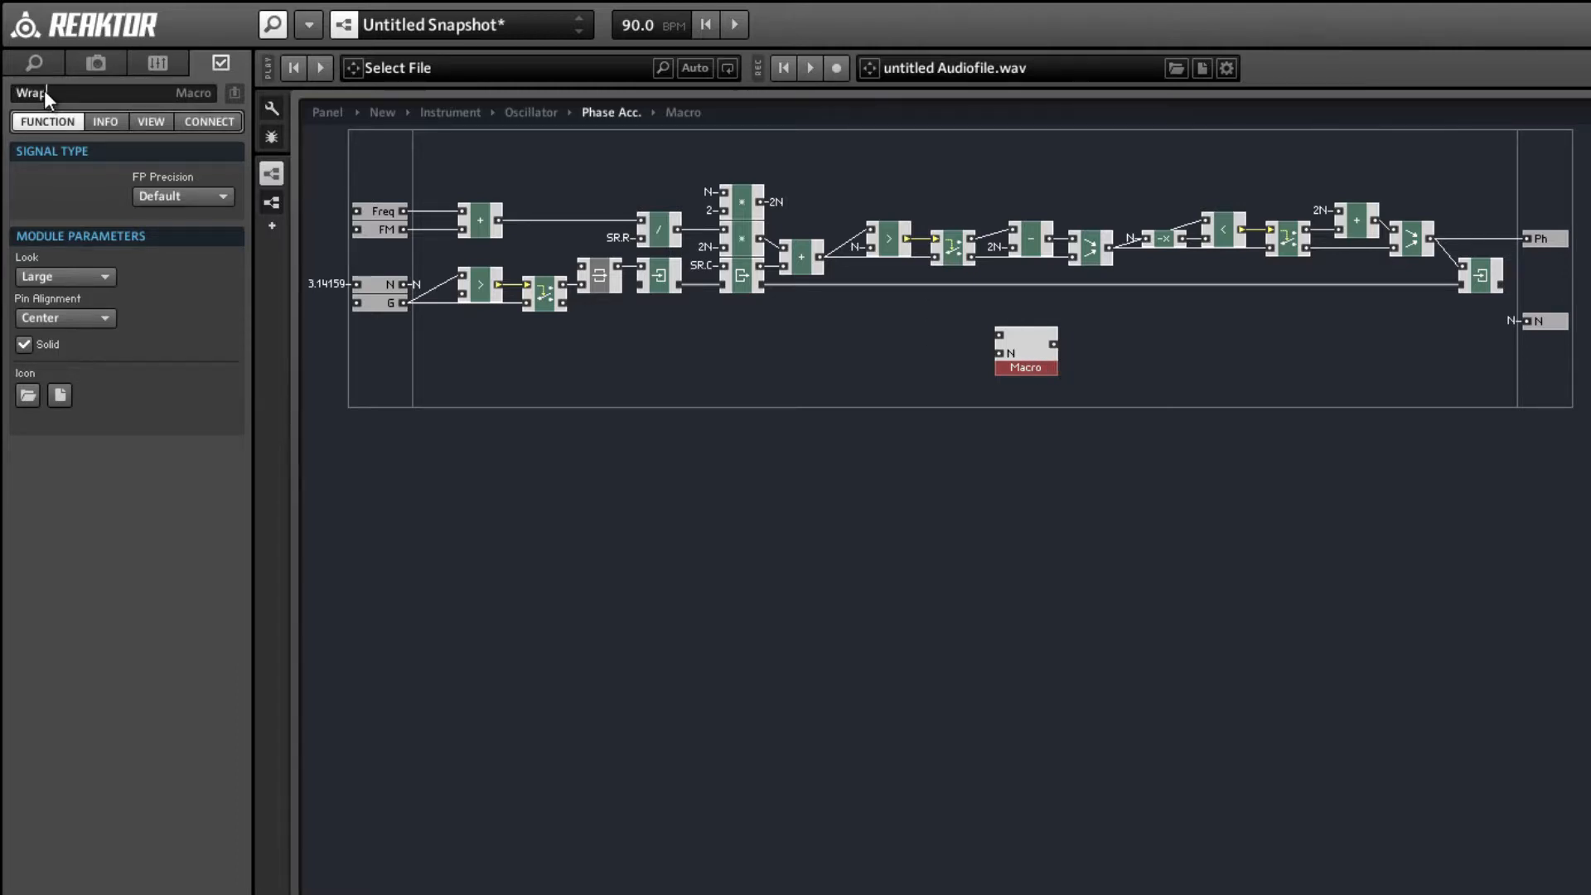
{"action": "key", "text": "Return"}
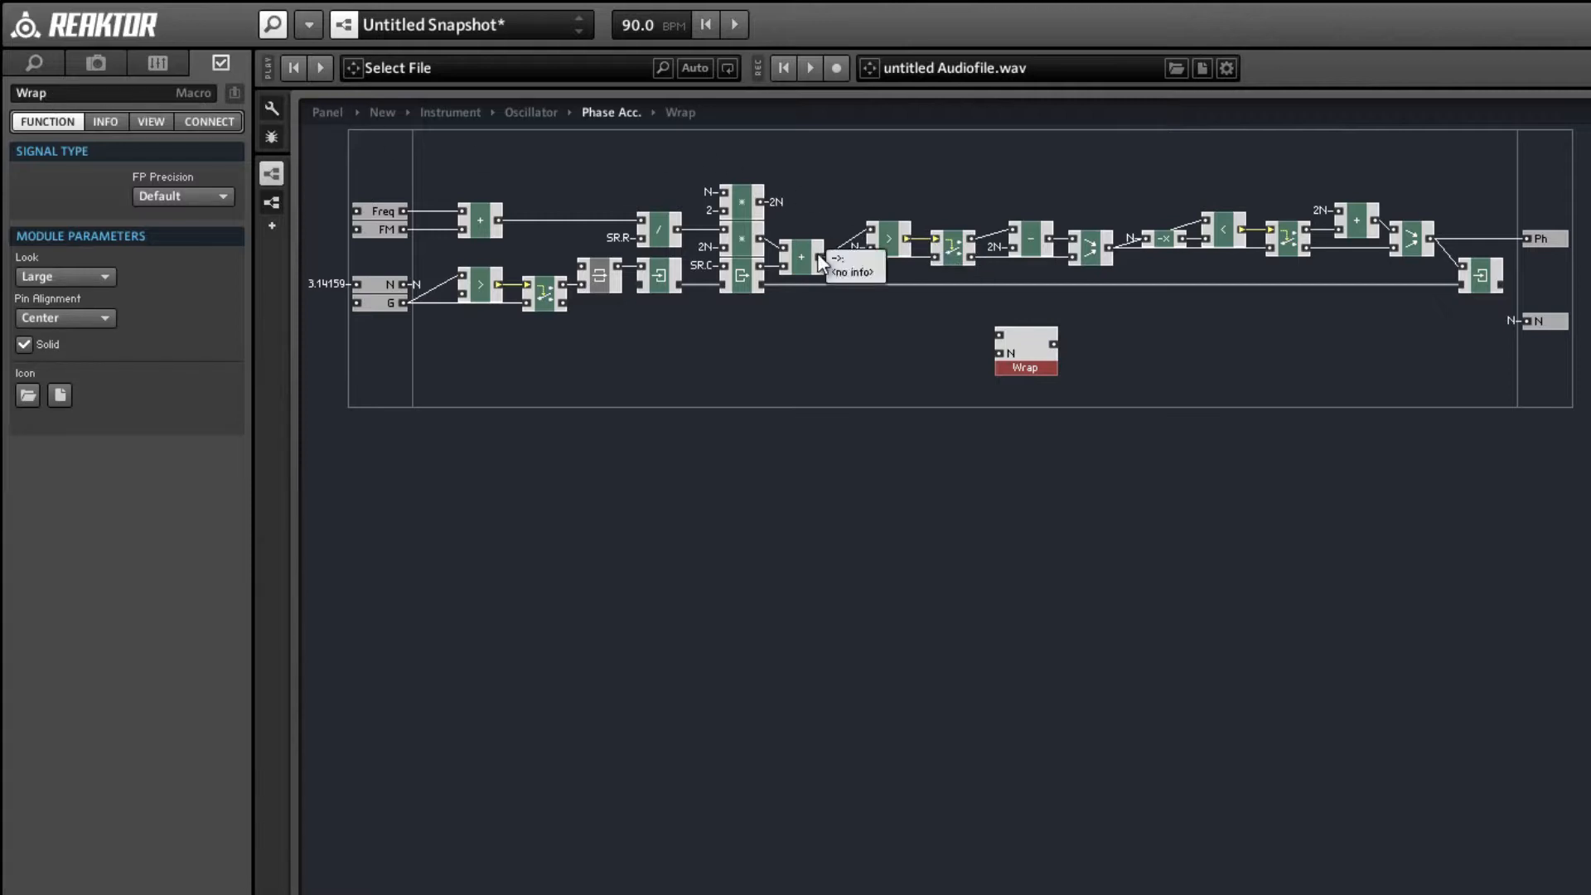
{"action": "left_click_drag", "start_coordinate": [819, 255], "coordinate": [1001, 336]}
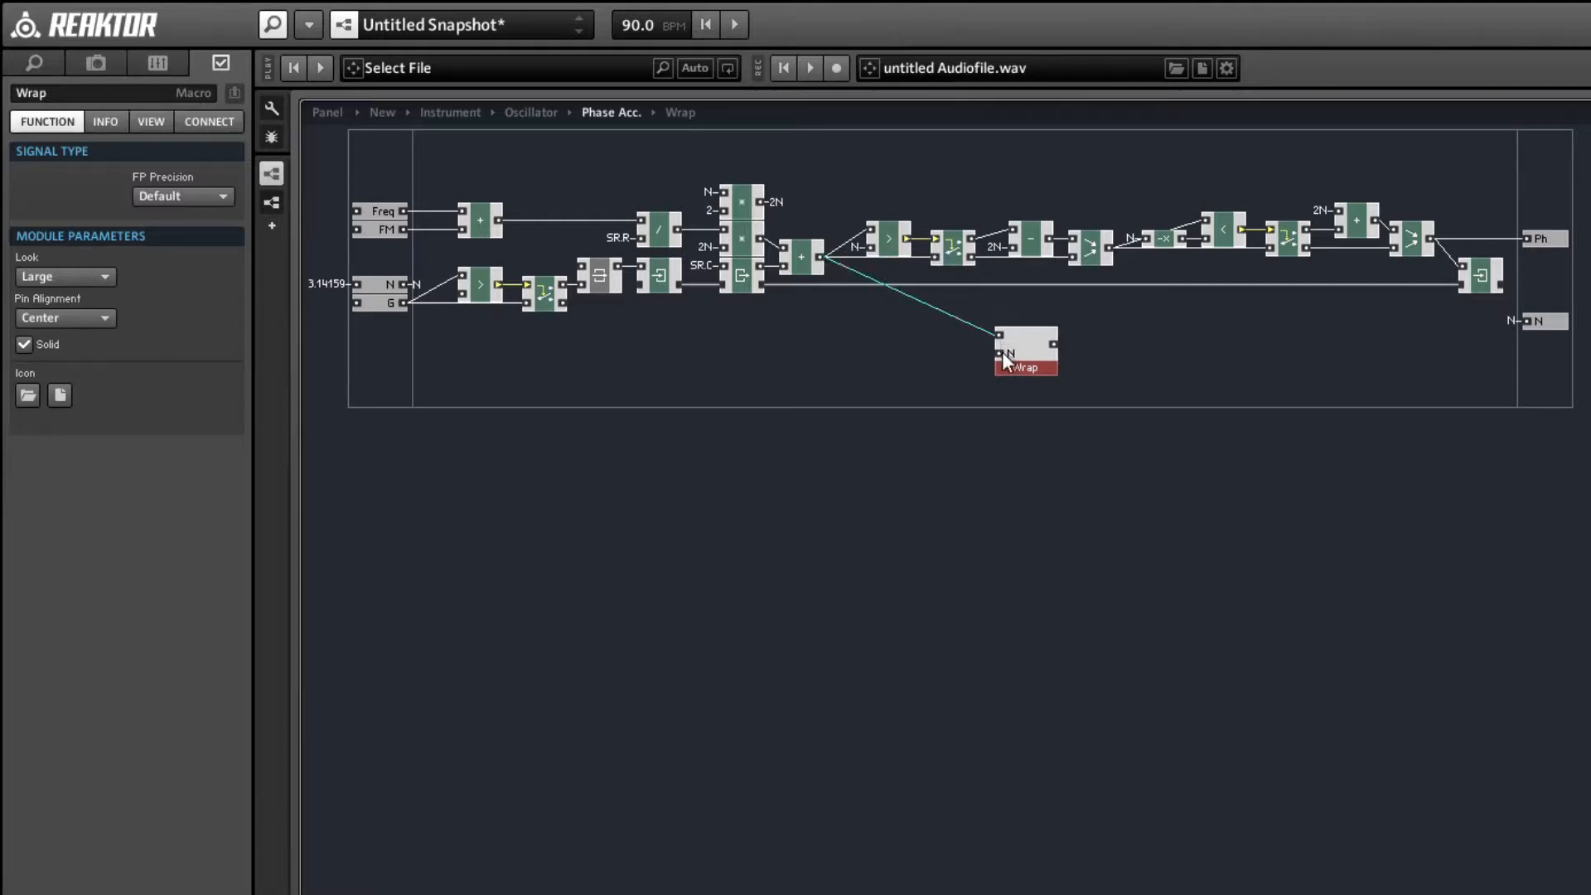
Connect the Wrap macro's N input to the N QuickBus and its output to both the Write module and the Ph output.
{"action": "right_click", "coordinate": [1002, 351]}
{"action": "mouse_move", "coordinate": [1102, 477]}
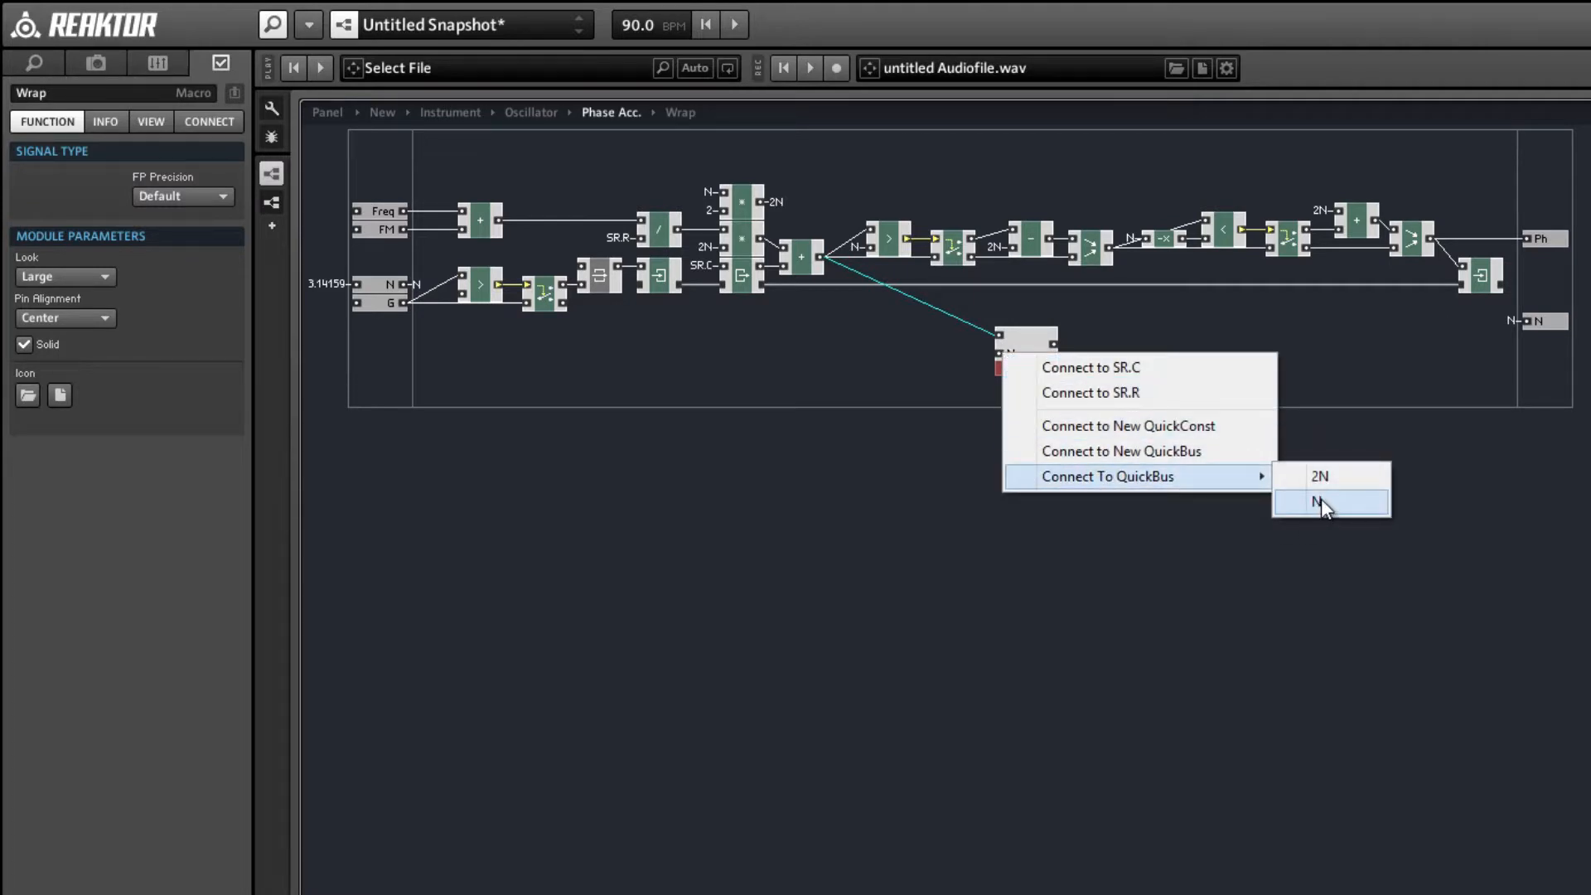
{"action": "left_click", "coordinate": [1320, 500]}
{"action": "left_click_drag", "start_coordinate": [1102, 333], "coordinate": [1460, 276]}
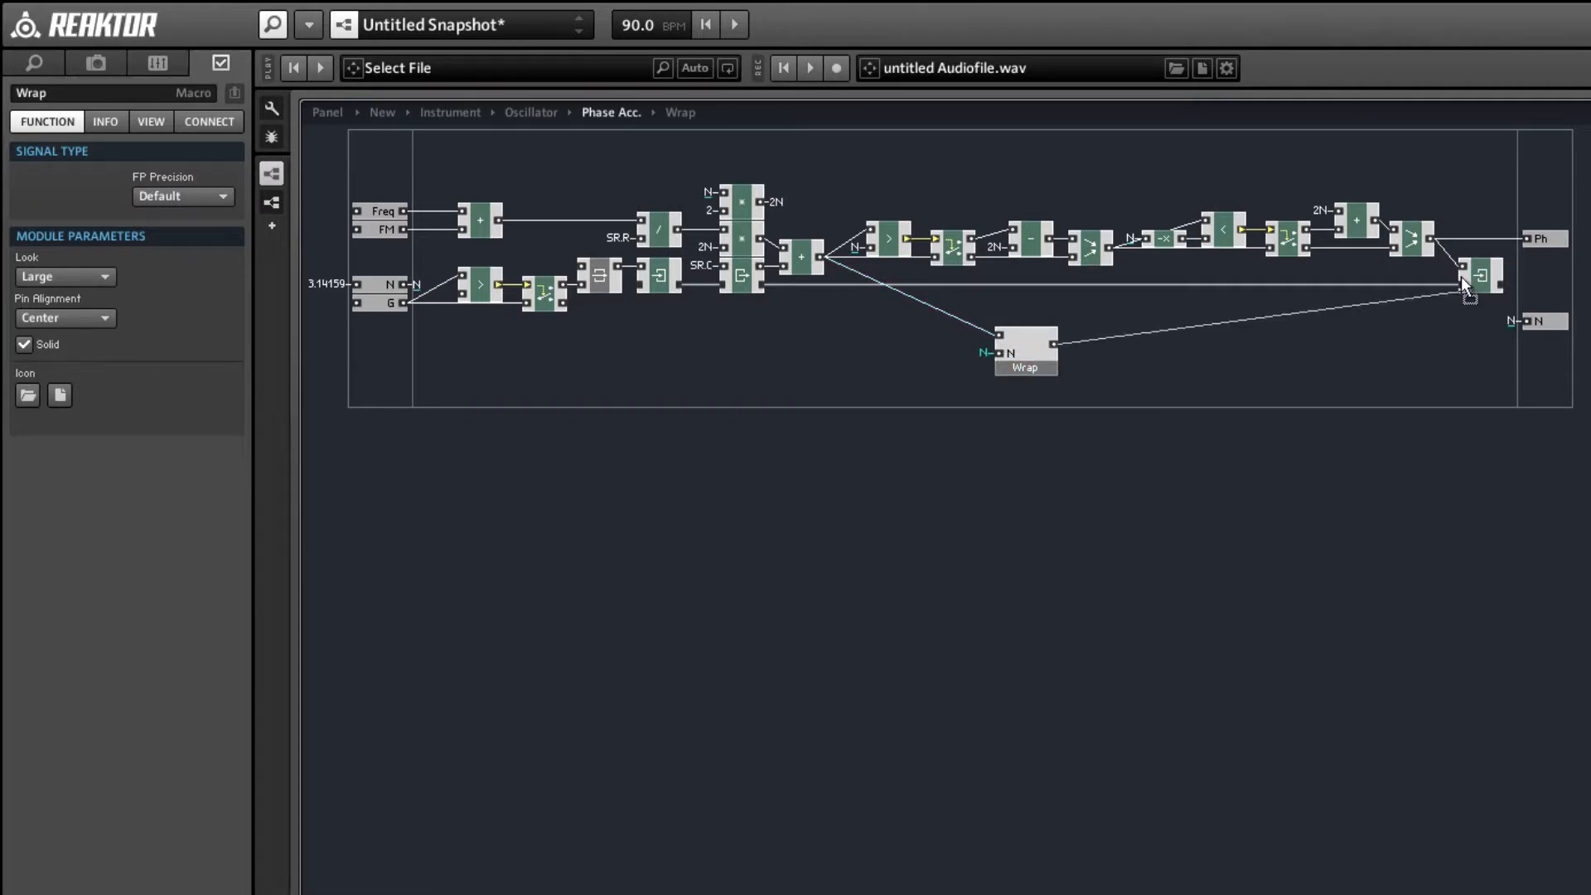
{"action": "left_click_drag", "start_coordinate": [1054, 342], "coordinate": [1525, 238]}
Delete the old wrapping modules between the phase-summing + module and Write, and move Wrap and Write up beside the + module.
{"action": "left_click_drag", "start_coordinate": [870, 174], "coordinate": [1424, 265]}
{"action": "key", "text": "Delete"}
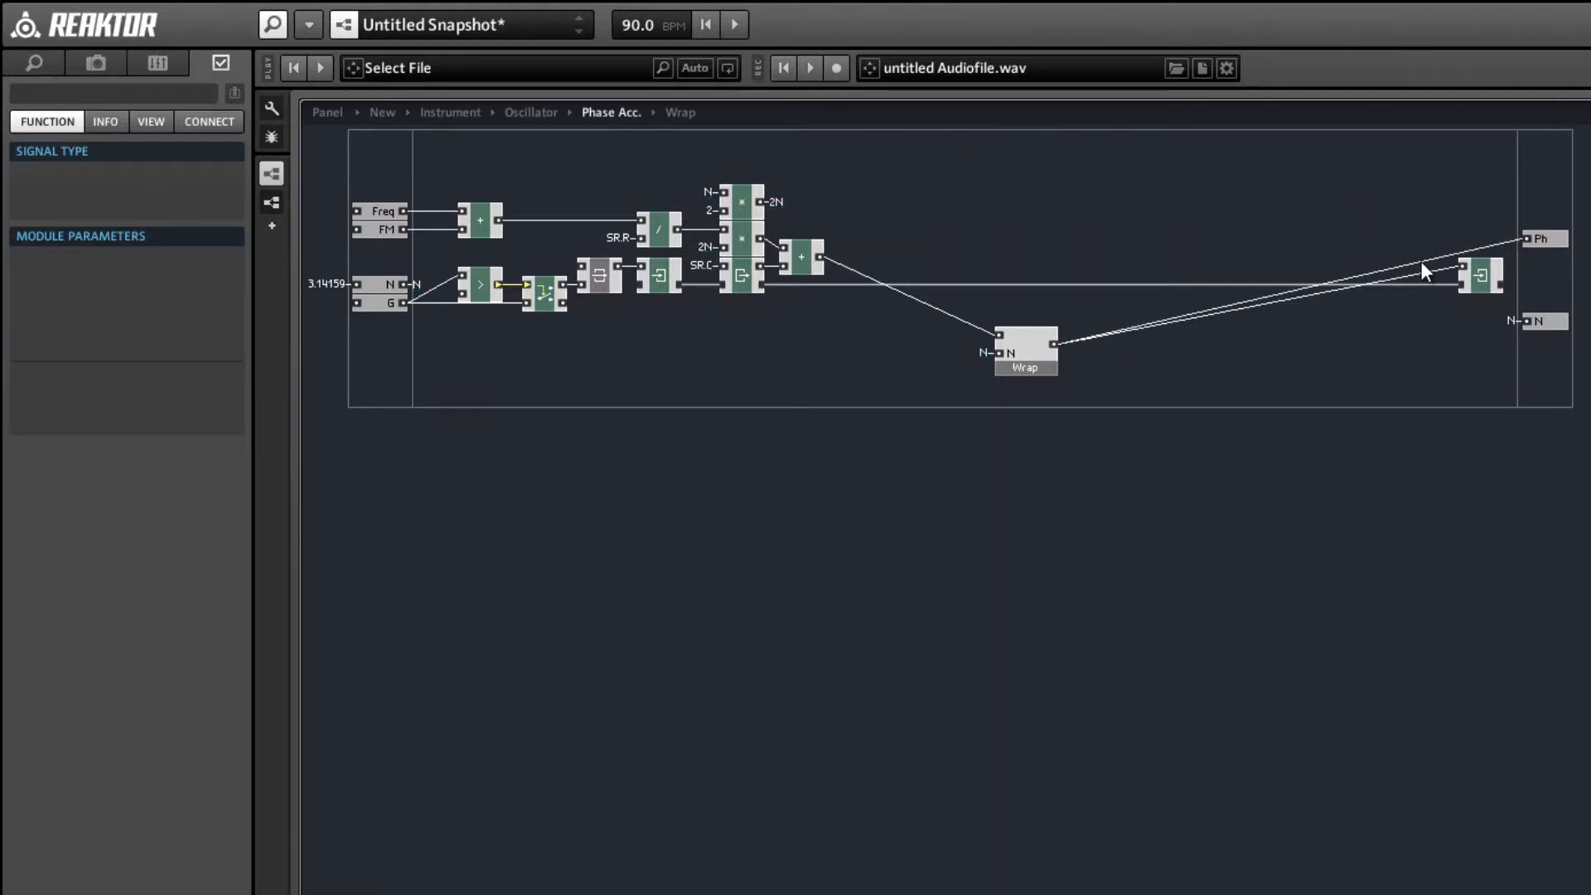
{"action": "left_click_drag", "start_coordinate": [1046, 363], "coordinate": [921, 287]}
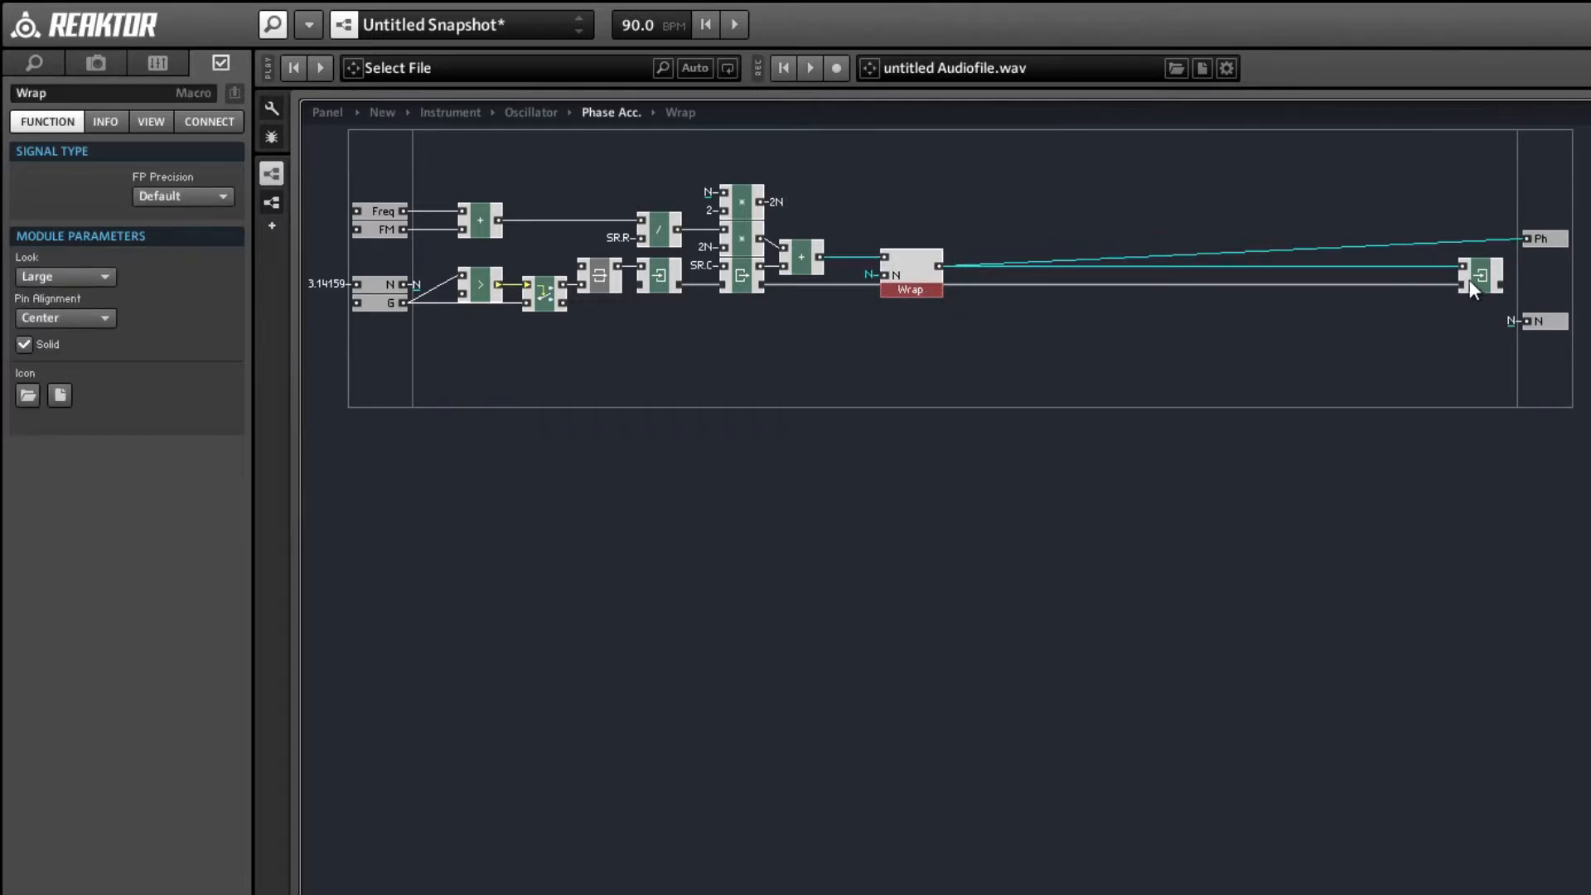
{"action": "left_click_drag", "start_coordinate": [1471, 286], "coordinate": [978, 286]}
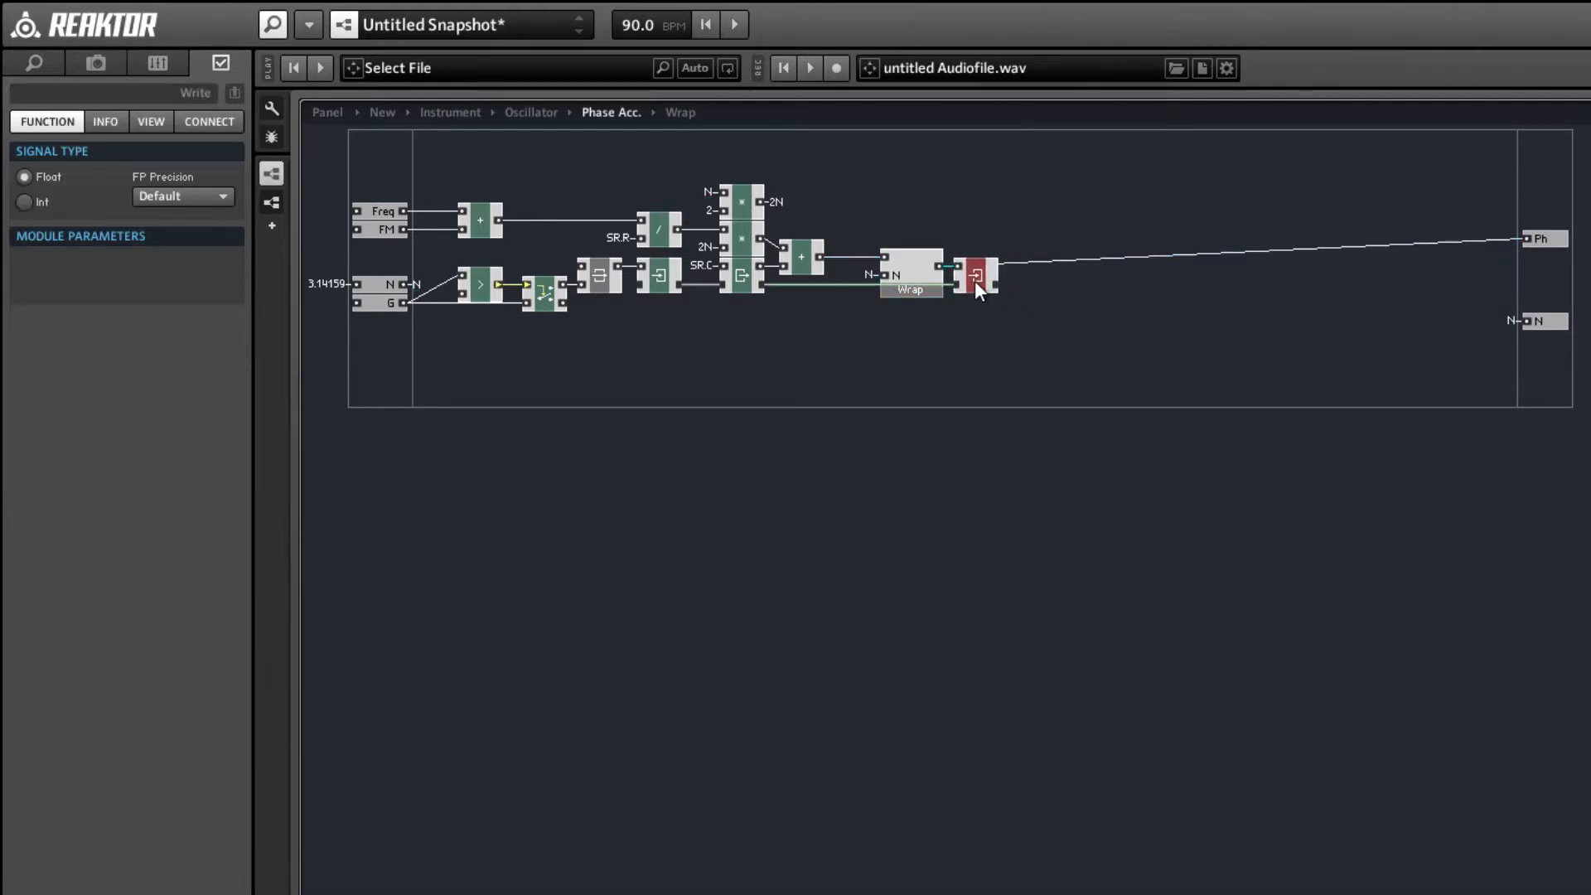
Compact the Phase Acc. board and line up the Ph output with the Write module.
{"action": "right_click", "coordinate": [996, 312]}
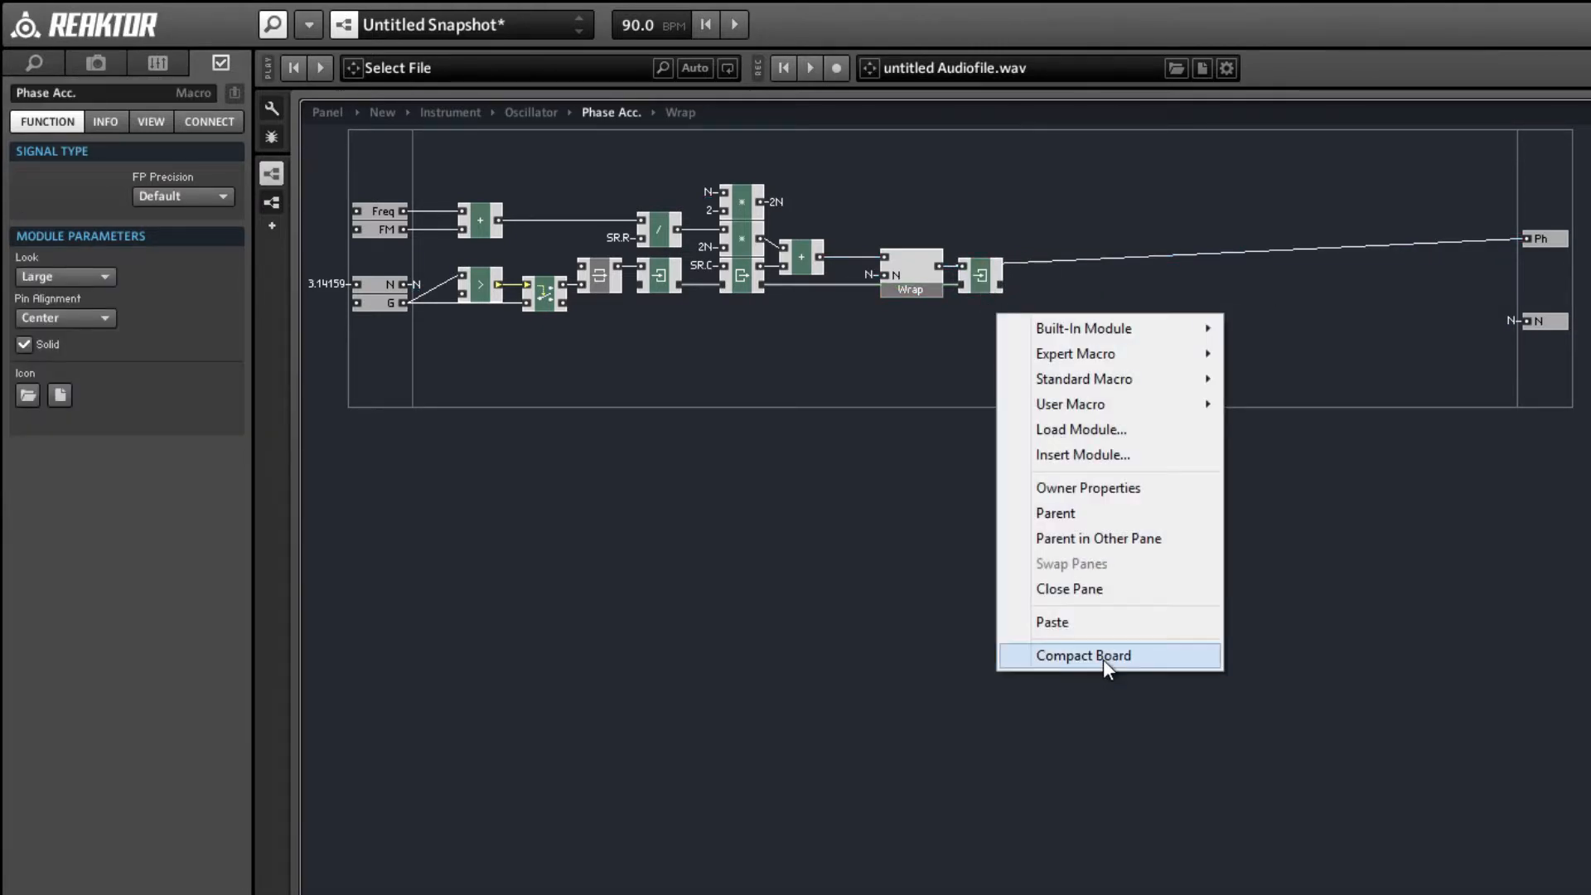
{"action": "left_click", "coordinate": [1102, 657]}
{"action": "left_click_drag", "start_coordinate": [1015, 204], "coordinate": [1008, 229]}
{"action": "left_click", "coordinate": [832, 320]}
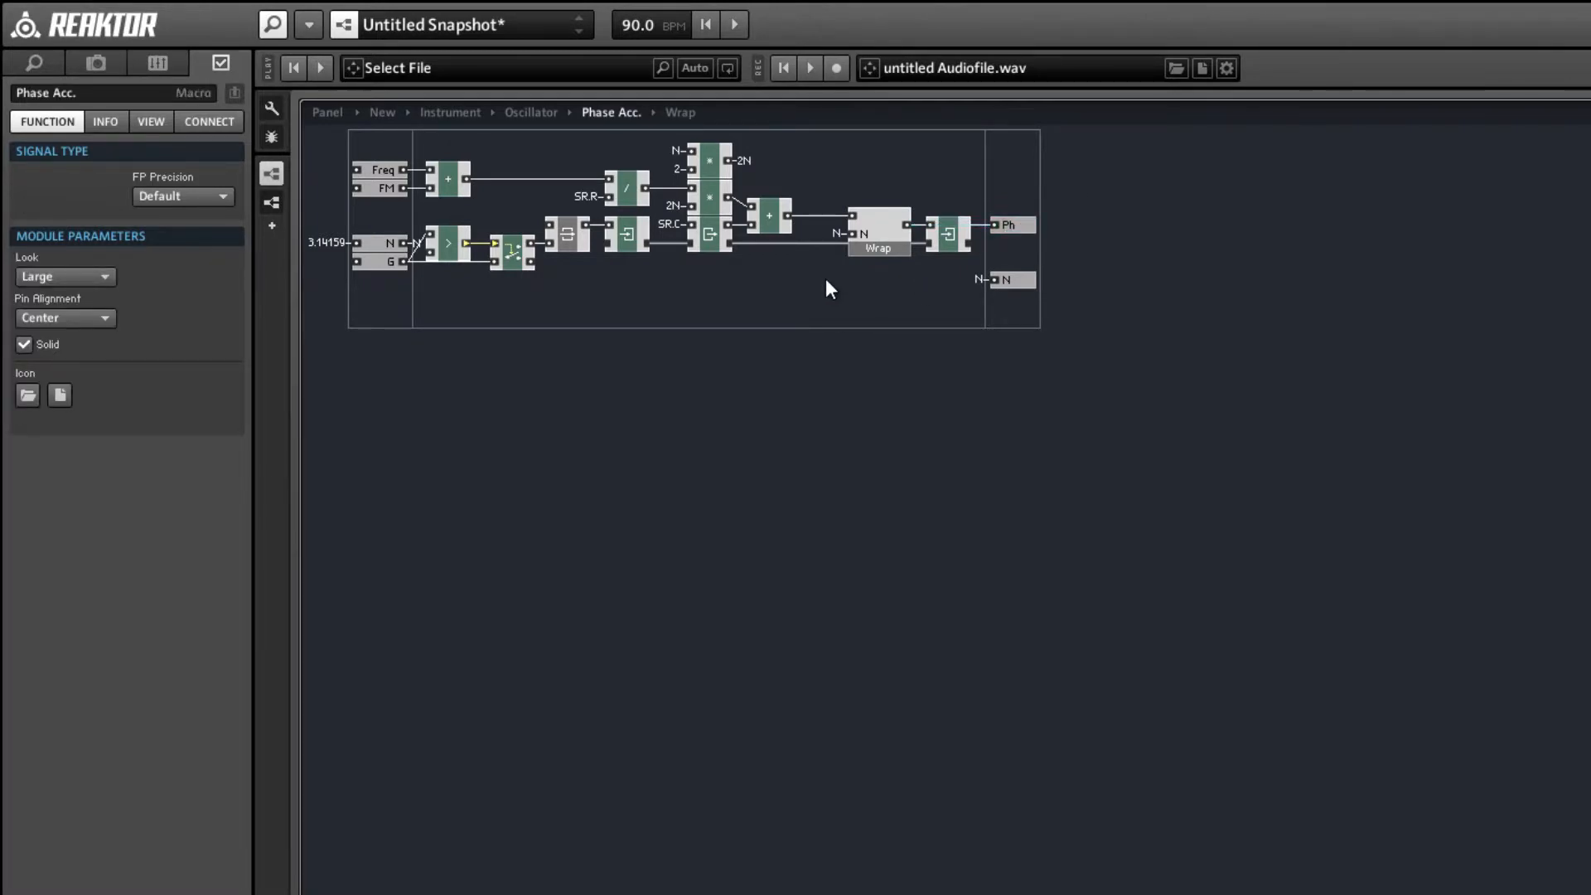
Copy the Wrap macro from Phase Acc. and paste it into the Phase Mod macro.
{"action": "left_click", "coordinate": [885, 245]}
{"action": "left_click", "coordinate": [862, 302]}
{"action": "double_click", "coordinate": [861, 302]}
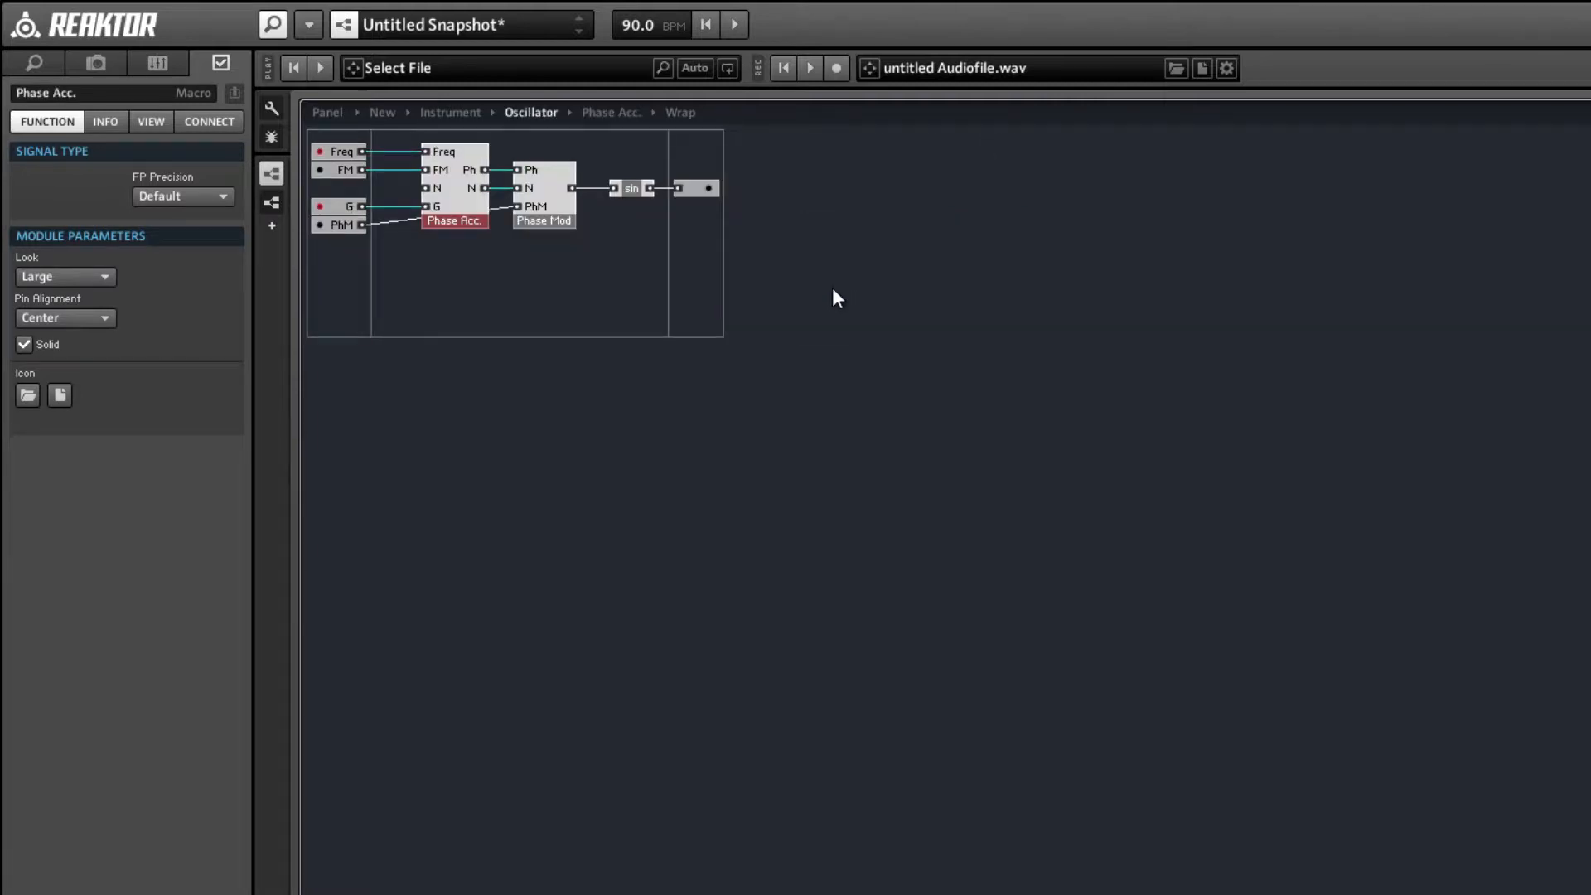
{"action": "double_click", "coordinate": [553, 206]}
{"action": "left_click", "coordinate": [609, 253]}
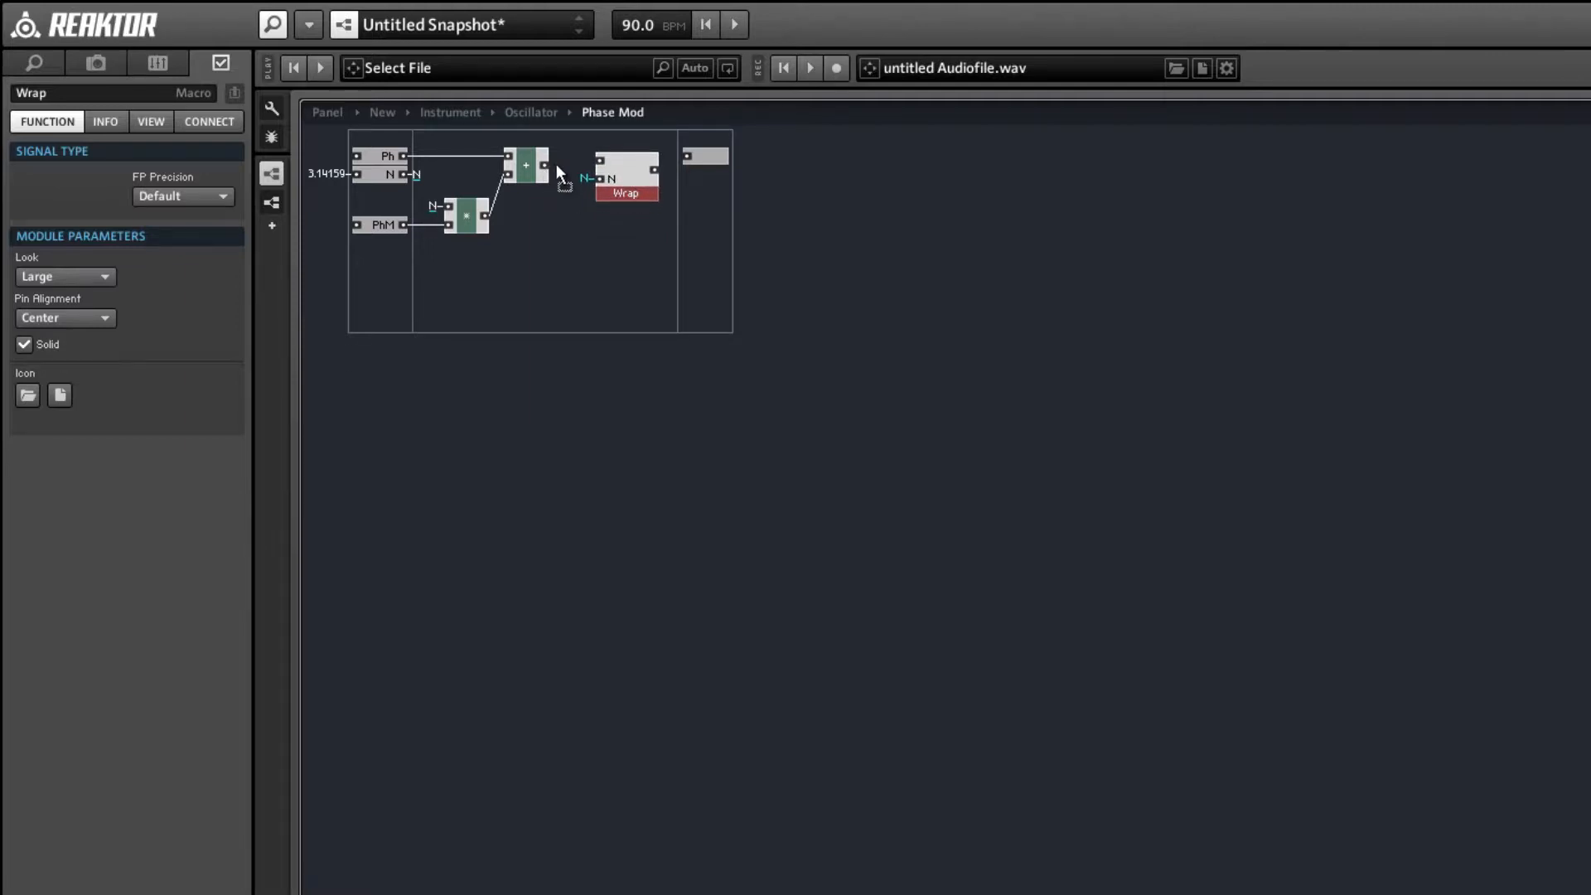
Wire Phase Mod's + module through Wrap to the output port, and back in Oscillator move the sin macro closer to Phase Mod.
{"action": "left_click_drag", "start_coordinate": [584, 159], "coordinate": [711, 172]}
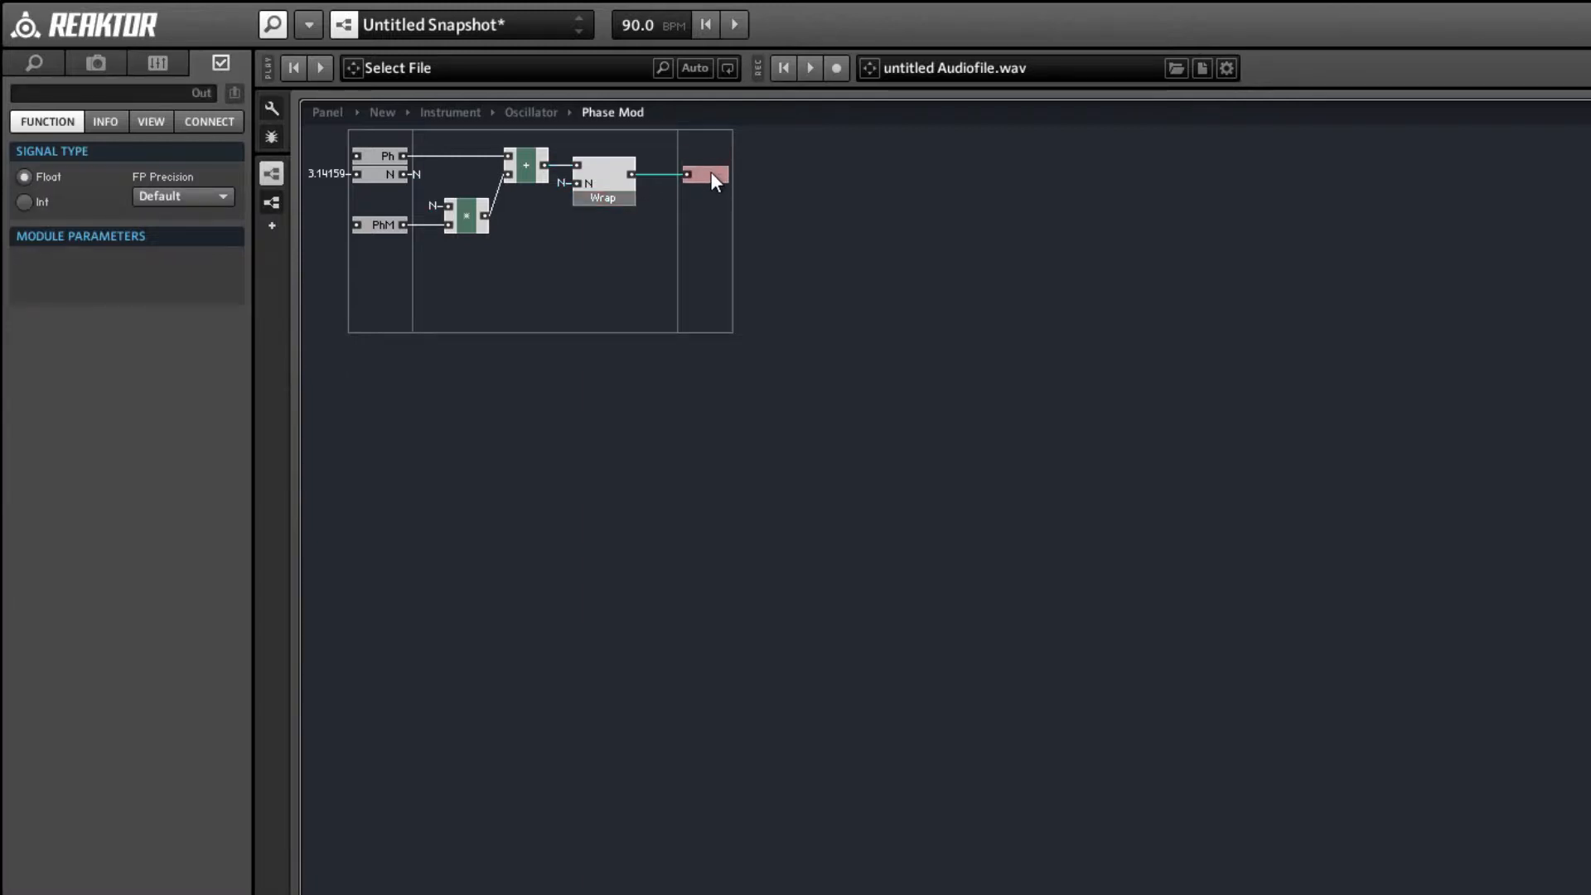
{"action": "double_click", "coordinate": [655, 242]}
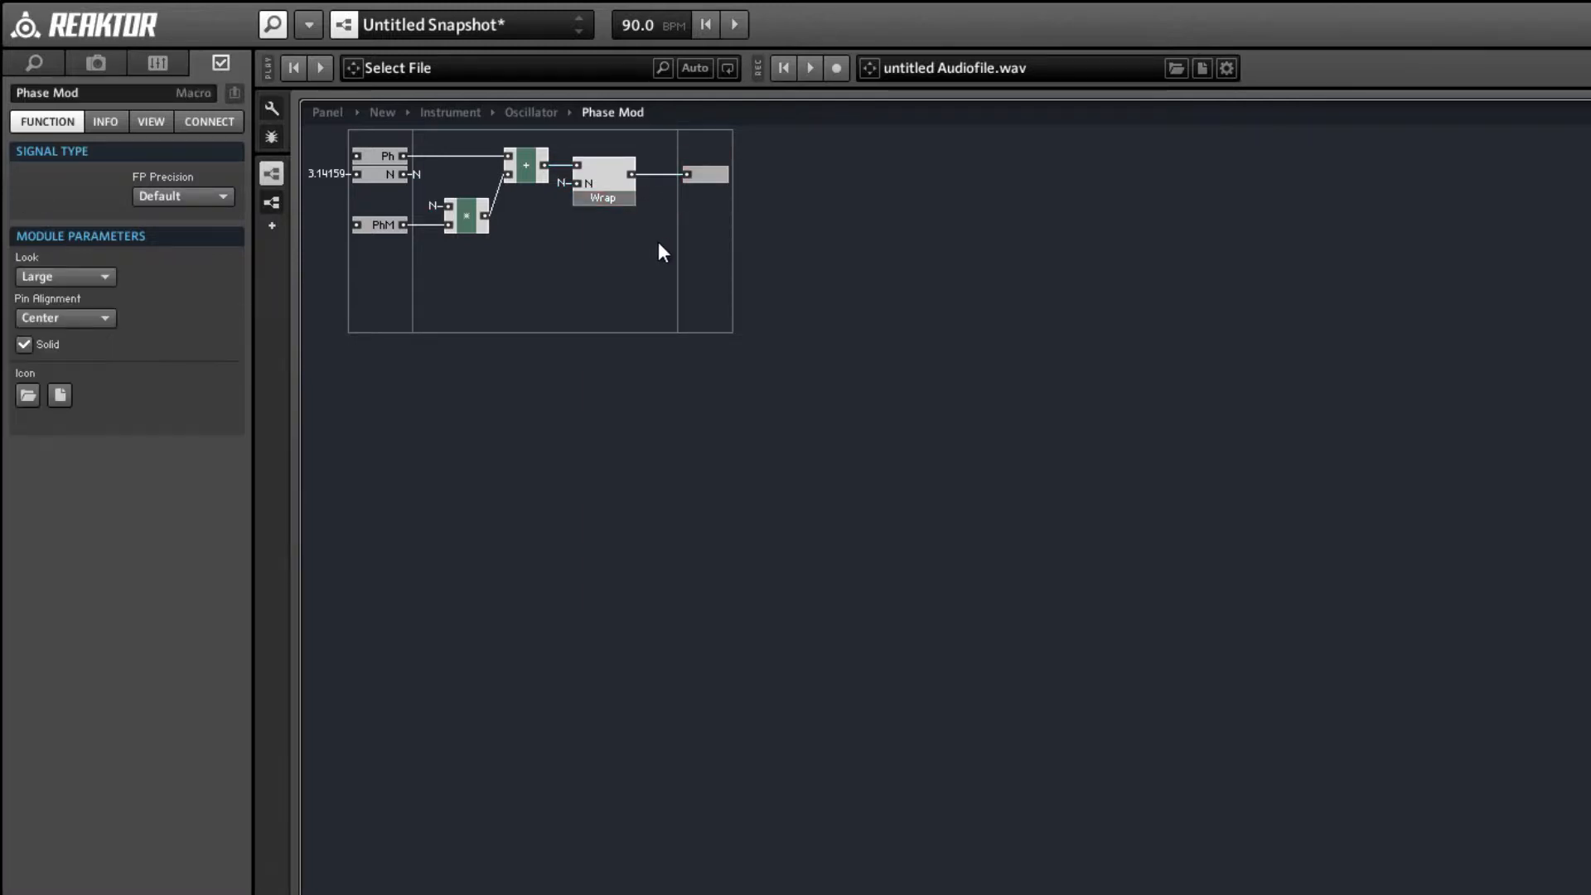
{"action": "left_click_drag", "start_coordinate": [638, 192], "coordinate": [628, 189]}
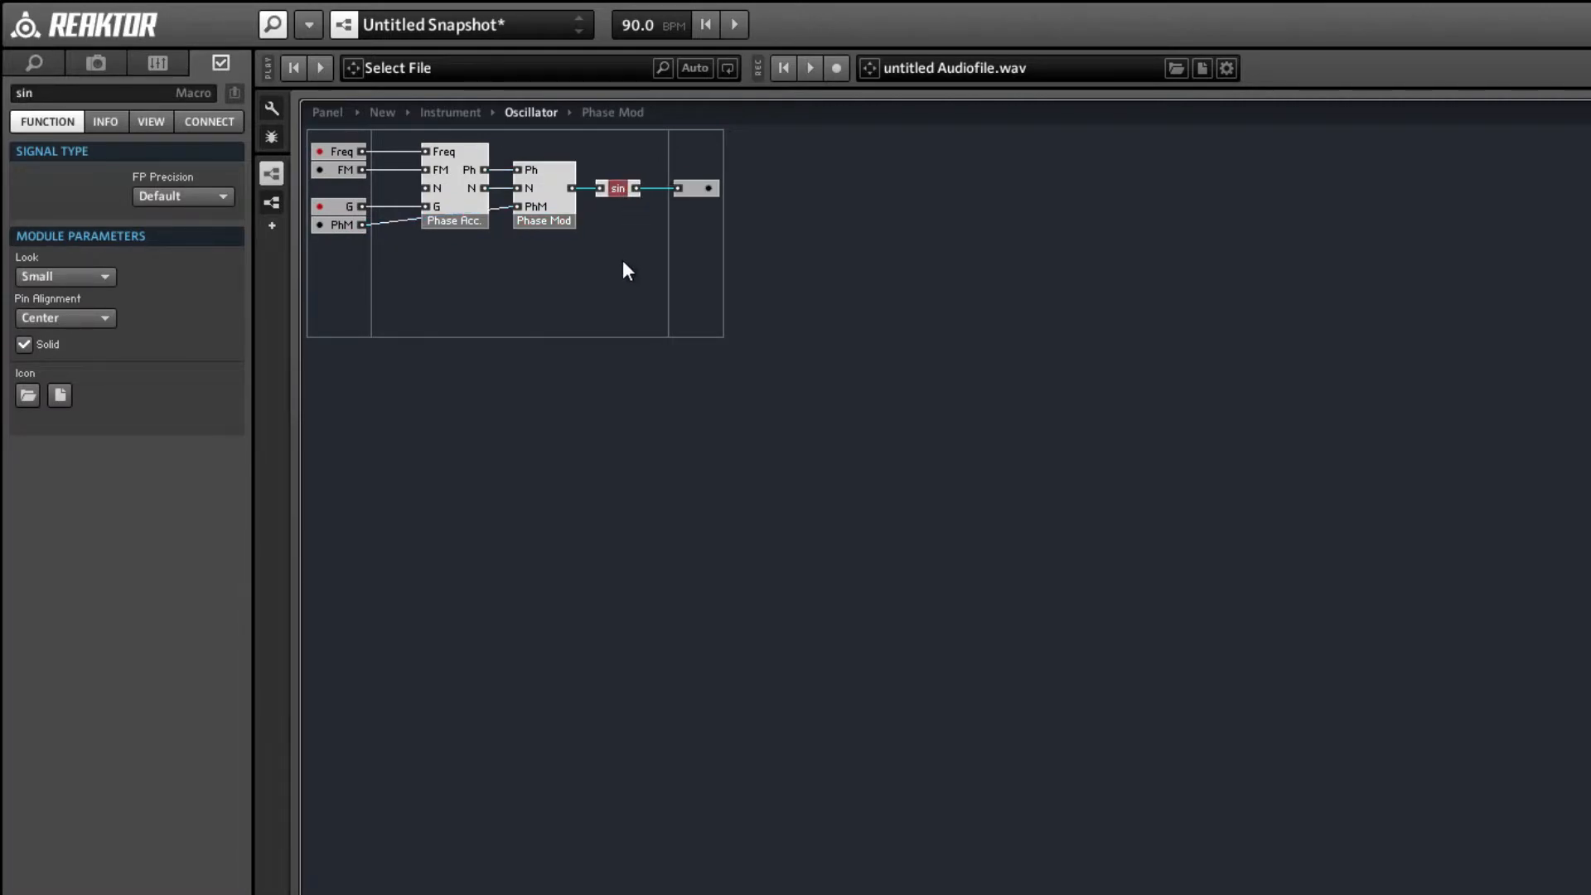
Add an input named A to the Oscillator core cell and place it directly beneath PhM.
{"action": "left_click", "coordinate": [345, 263]}
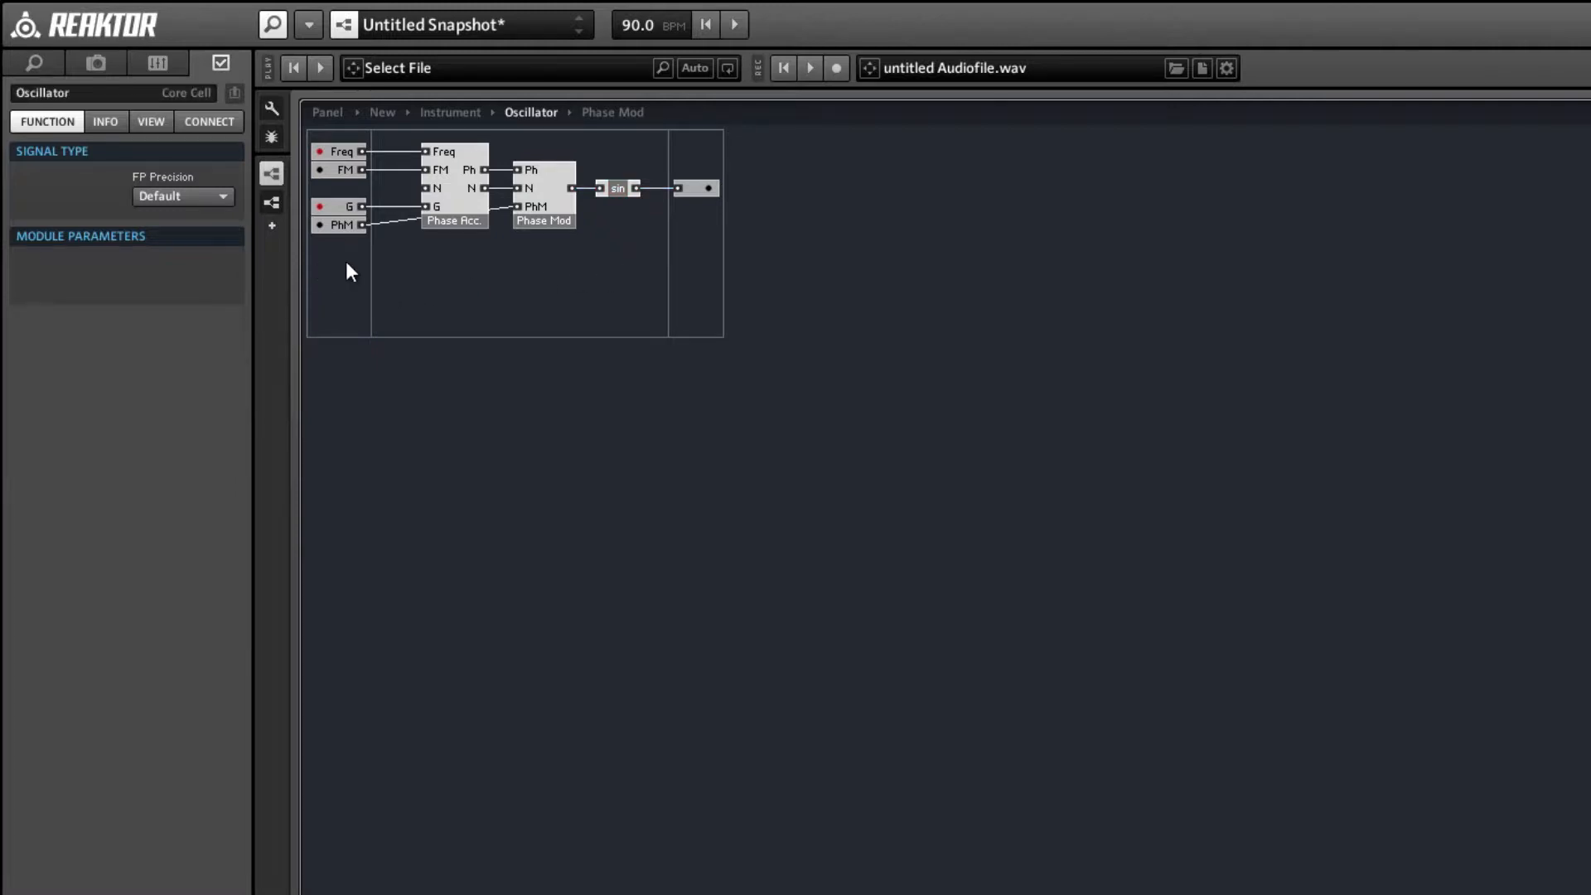
{"action": "right_click", "coordinate": [345, 263]}
{"action": "mouse_move", "coordinate": [377, 277]}
{"action": "left_click", "coordinate": [585, 279]}
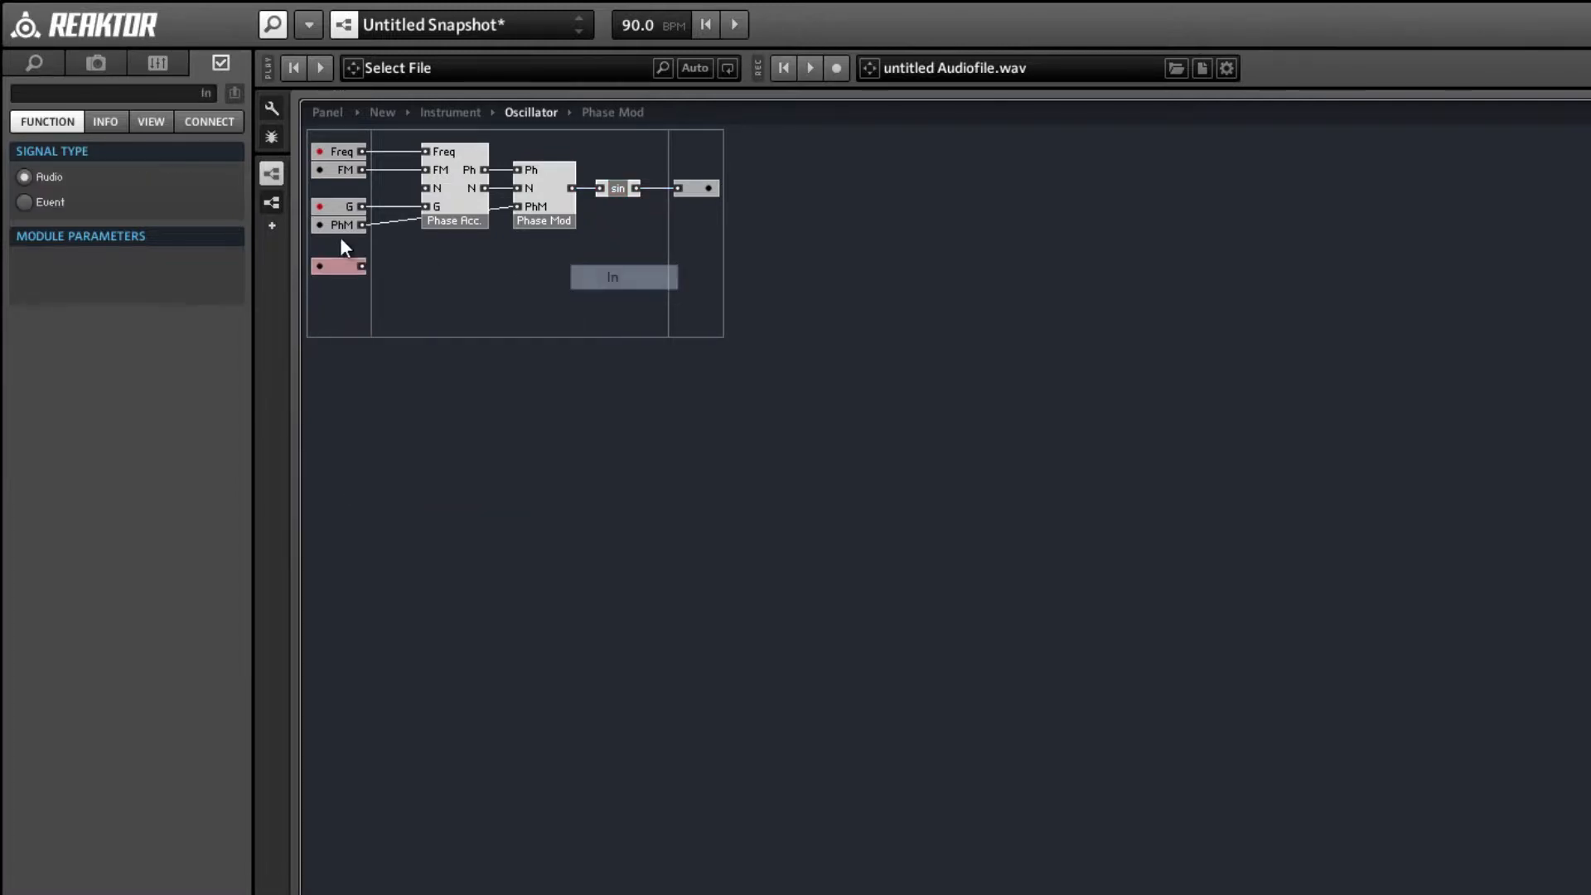
{"action": "left_click", "coordinate": [75, 95]}
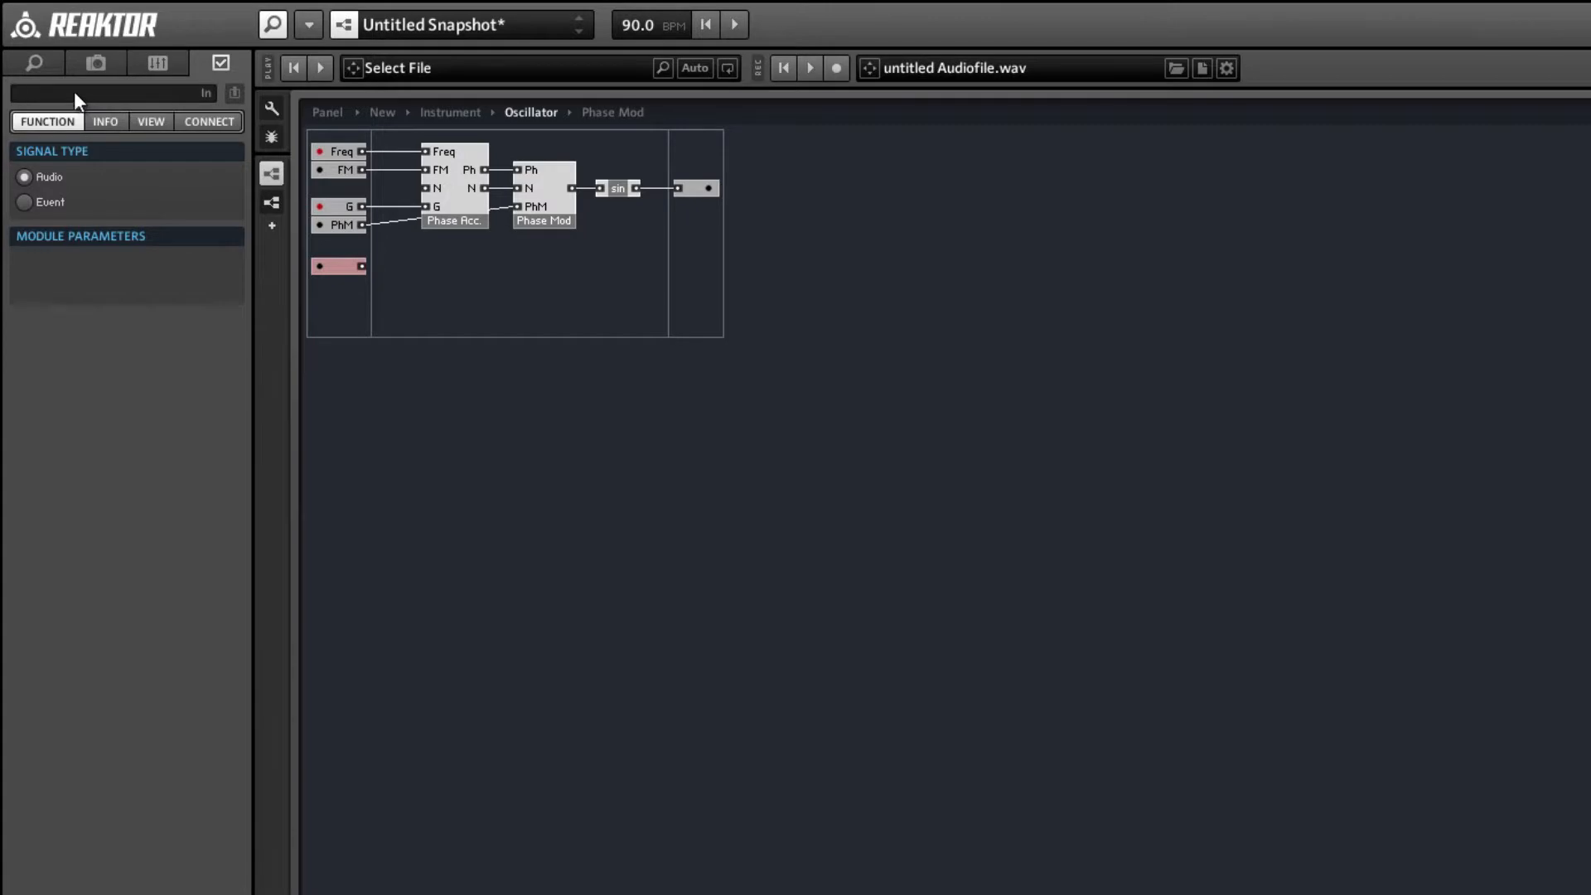
{"action": "type", "text": "A"}
{"action": "left_click_drag", "start_coordinate": [315, 266], "coordinate": [338, 243]}
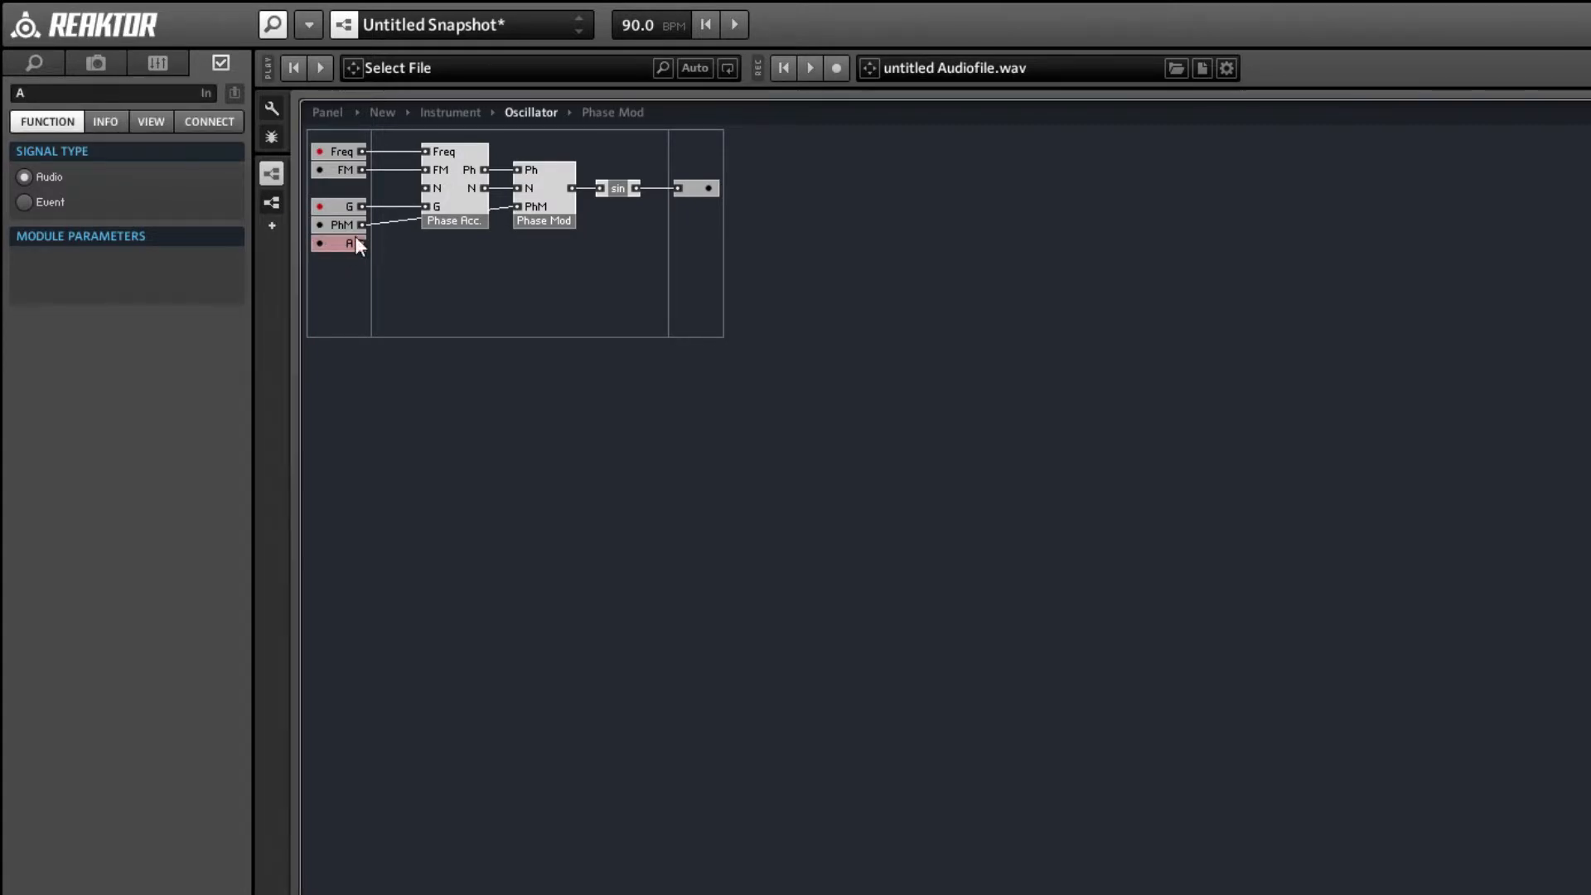
Add a built-in multiply math module fed by the A input and the sin output, and lower the output port level with it.
{"action": "left_click", "coordinate": [522, 264]}
{"action": "right_click", "coordinate": [612, 230]}
{"action": "mouse_move", "coordinate": [655, 243]}
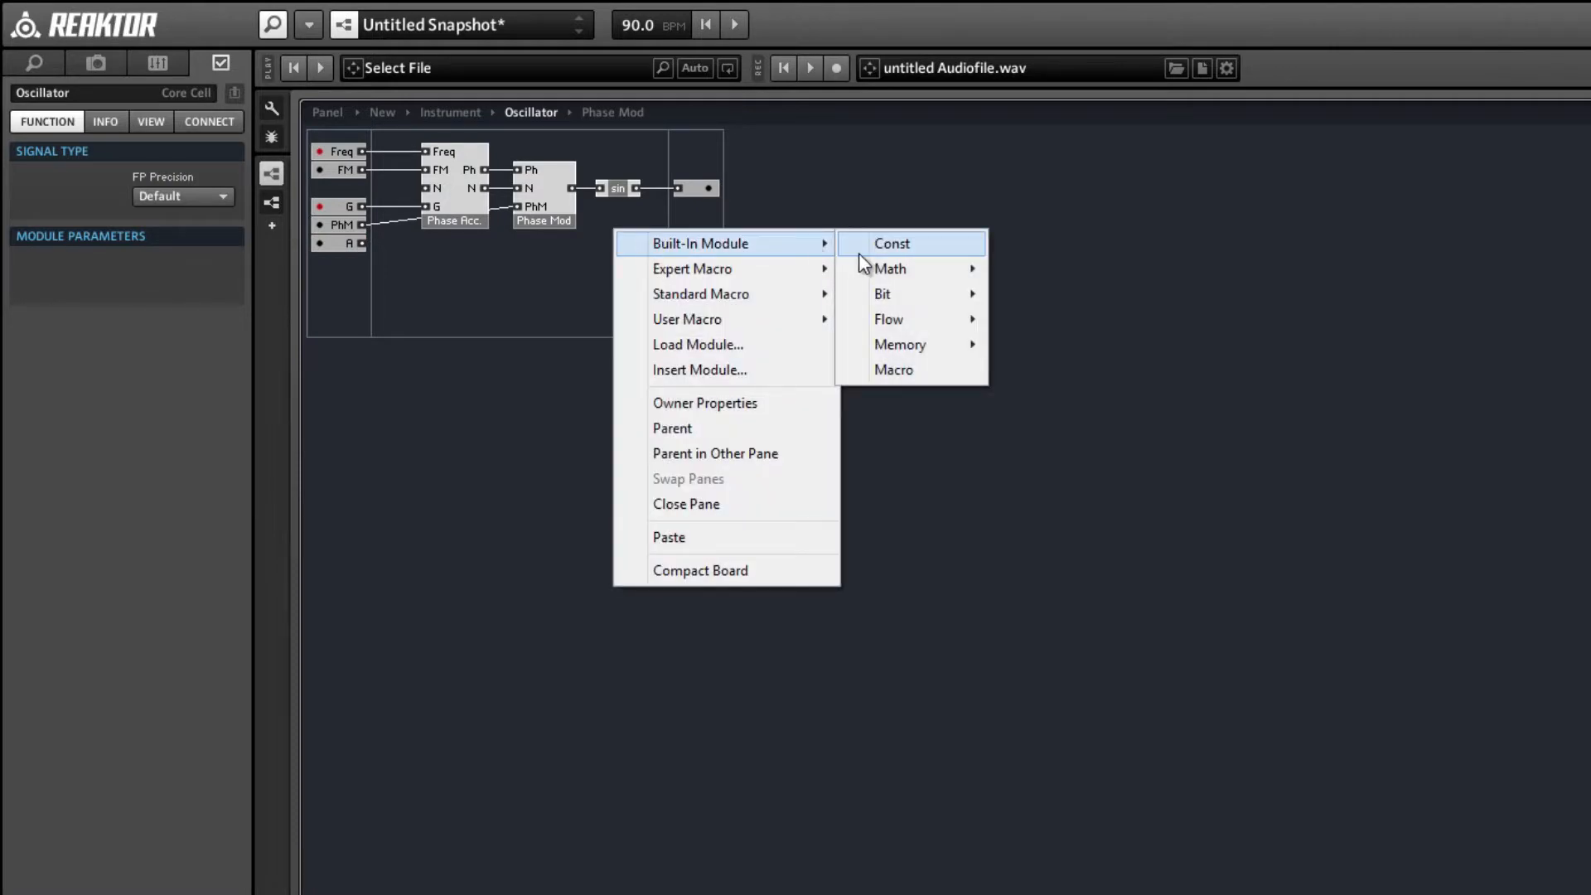
{"action": "mouse_move", "coordinate": [891, 268]}
{"action": "left_click", "coordinate": [1004, 318]}
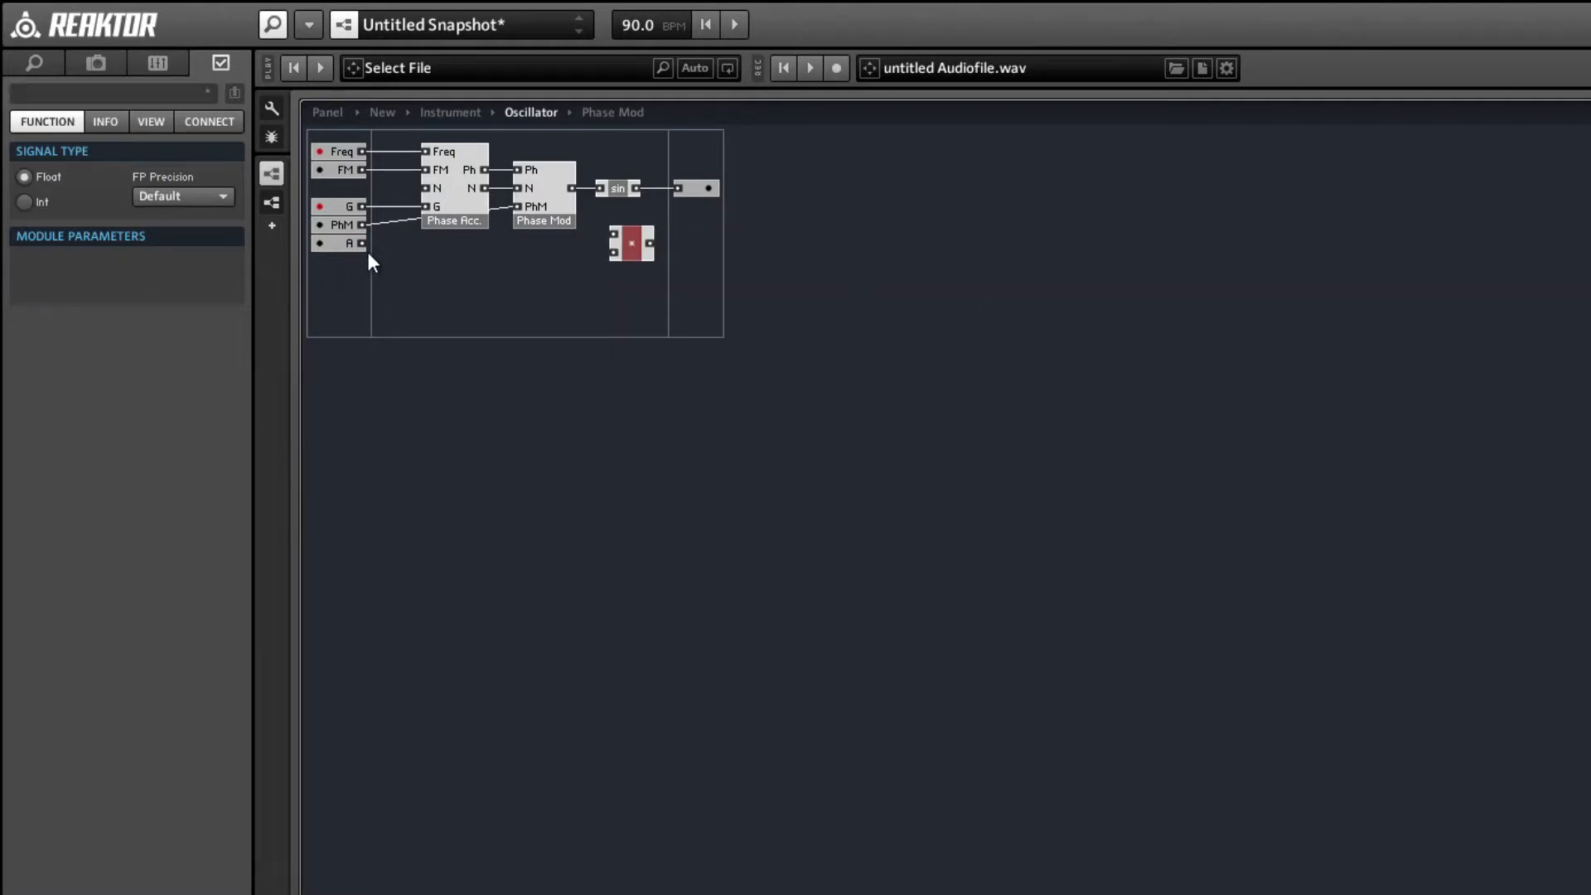
{"action": "left_click_drag", "start_coordinate": [363, 244], "coordinate": [686, 255]}
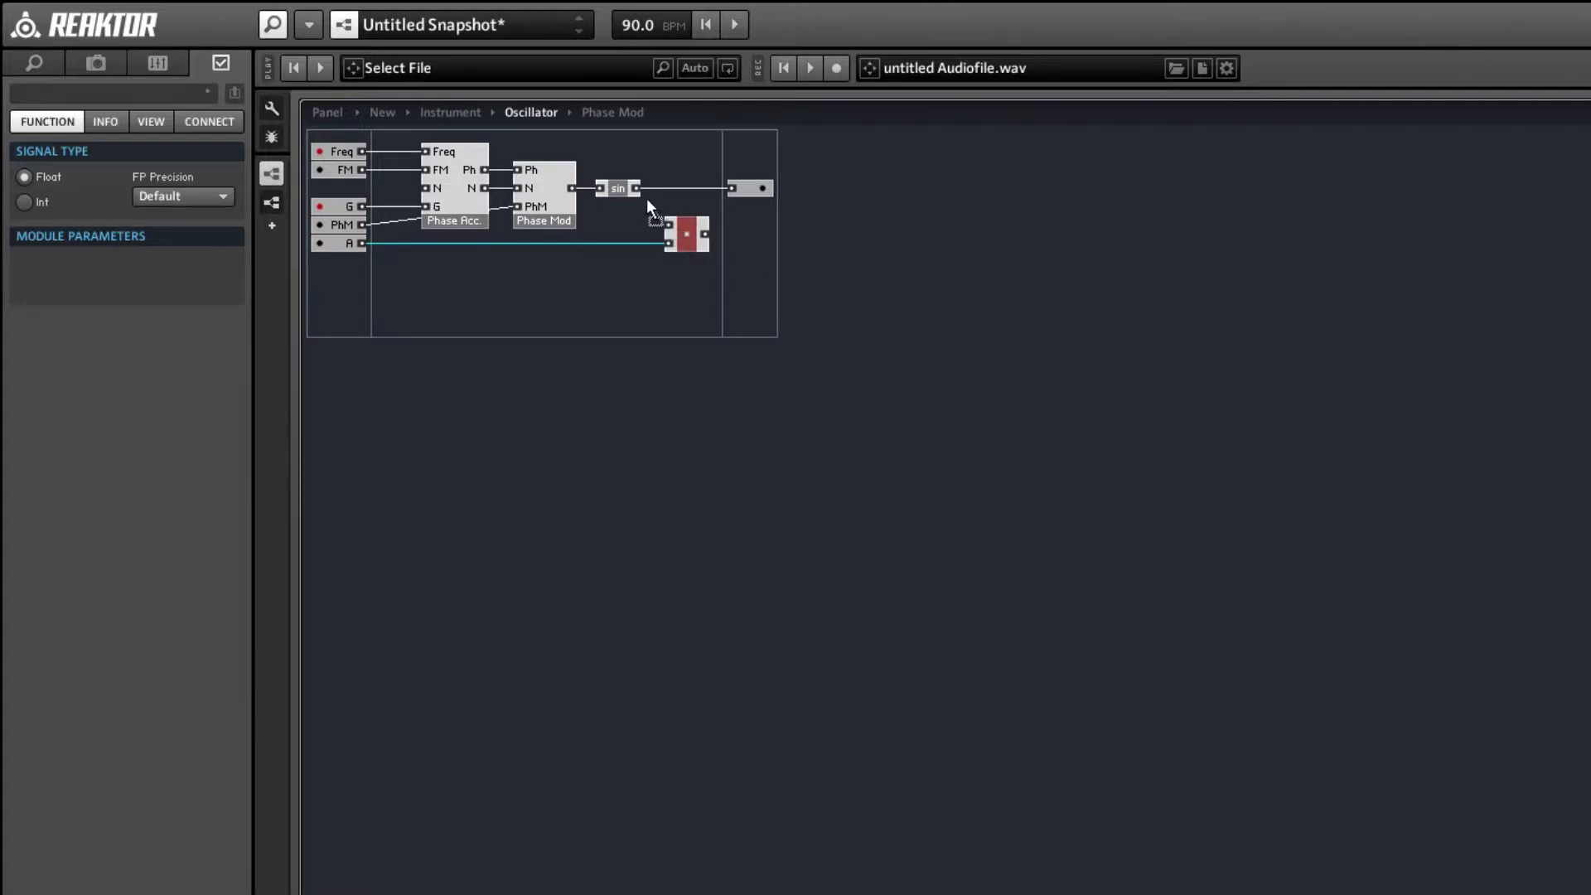
{"action": "left_click_drag", "start_coordinate": [743, 186], "coordinate": [767, 235]}
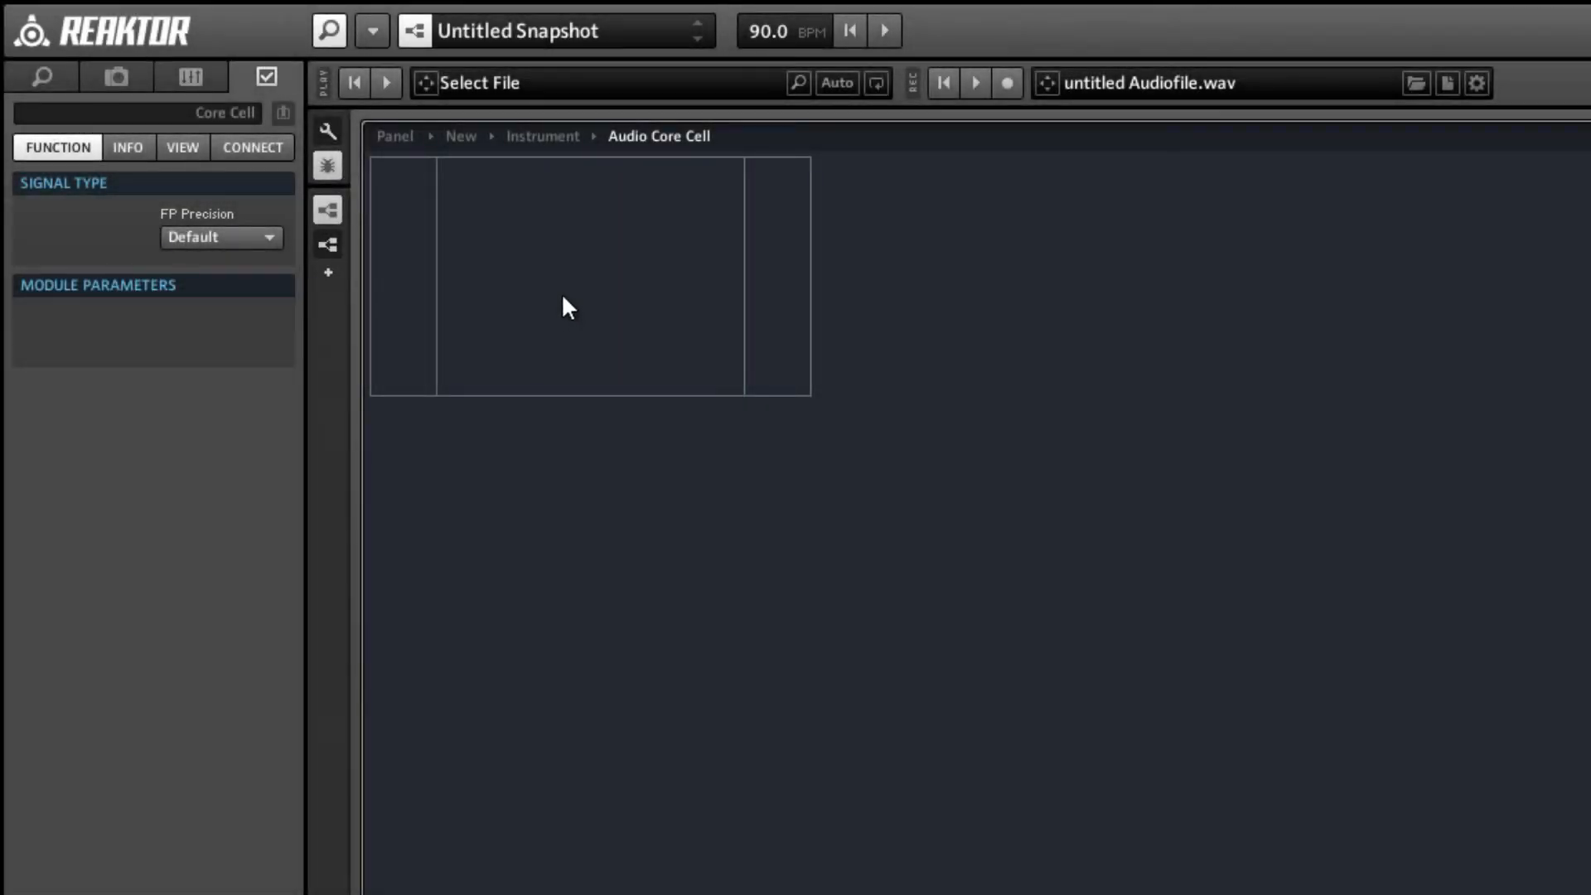
Add a built-in Array memory module to the middle of the empty audio core cell.
{"action": "right_click", "coordinate": [555, 283]}
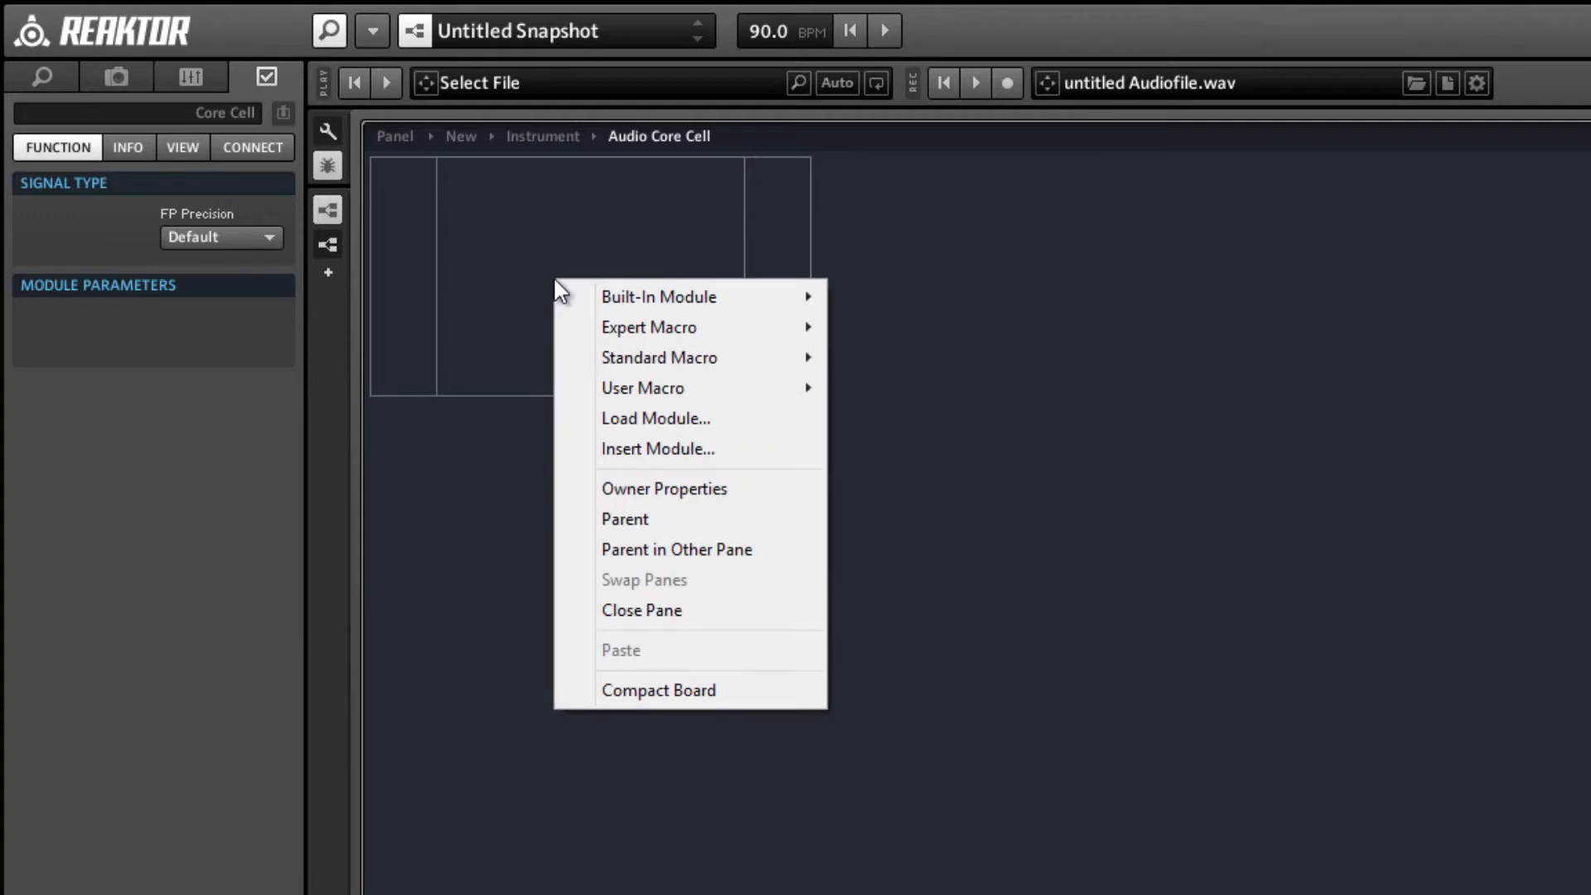
{"action": "mouse_move", "coordinate": [603, 296]}
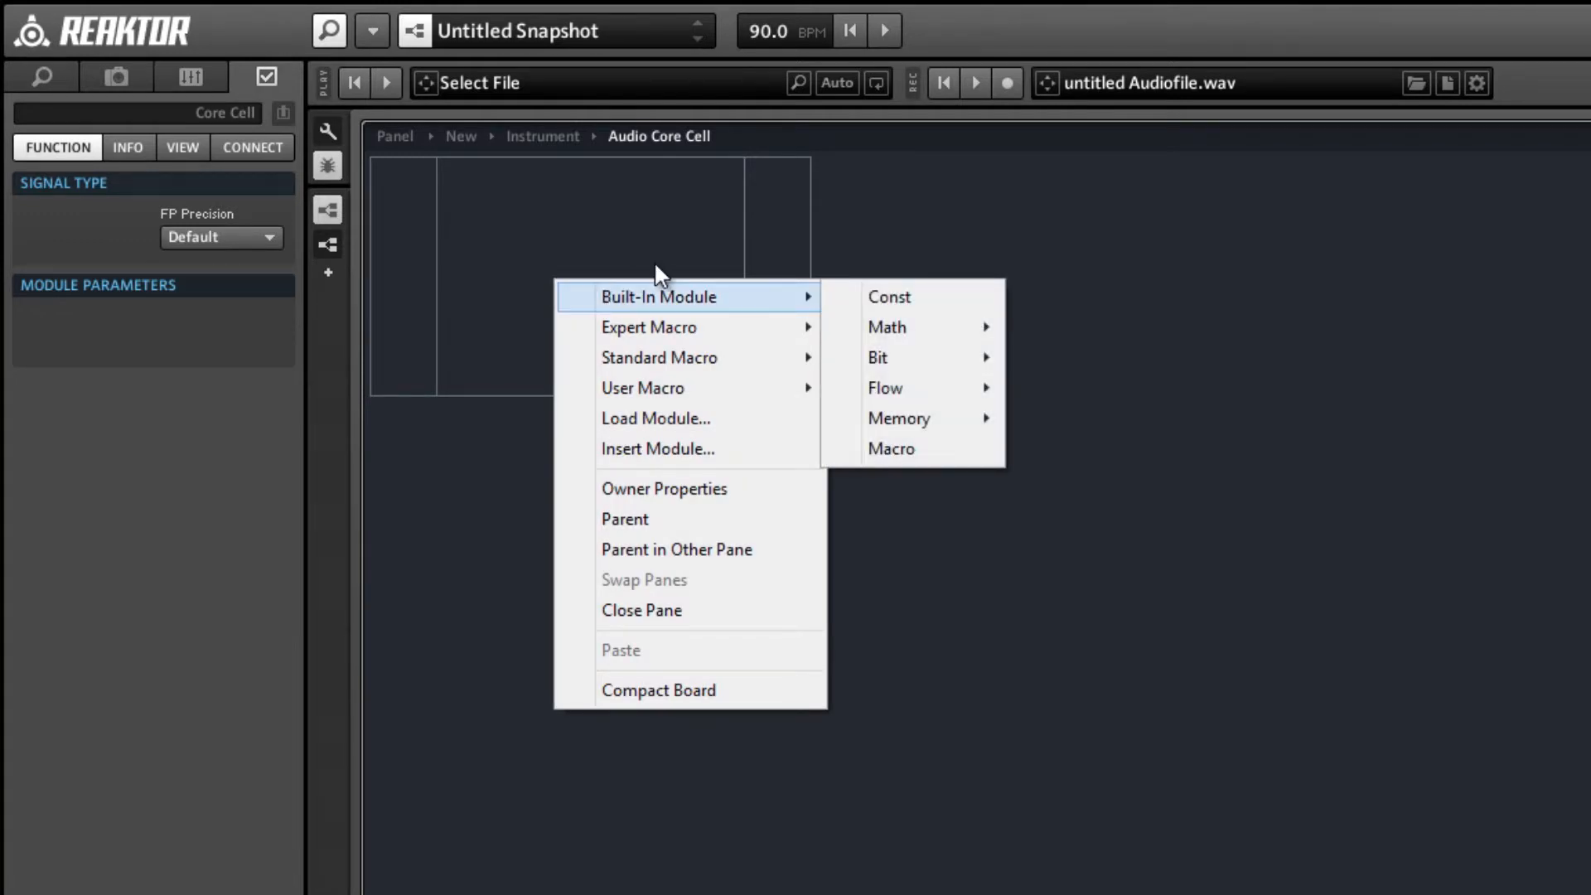
{"action": "mouse_move", "coordinate": [933, 426]}
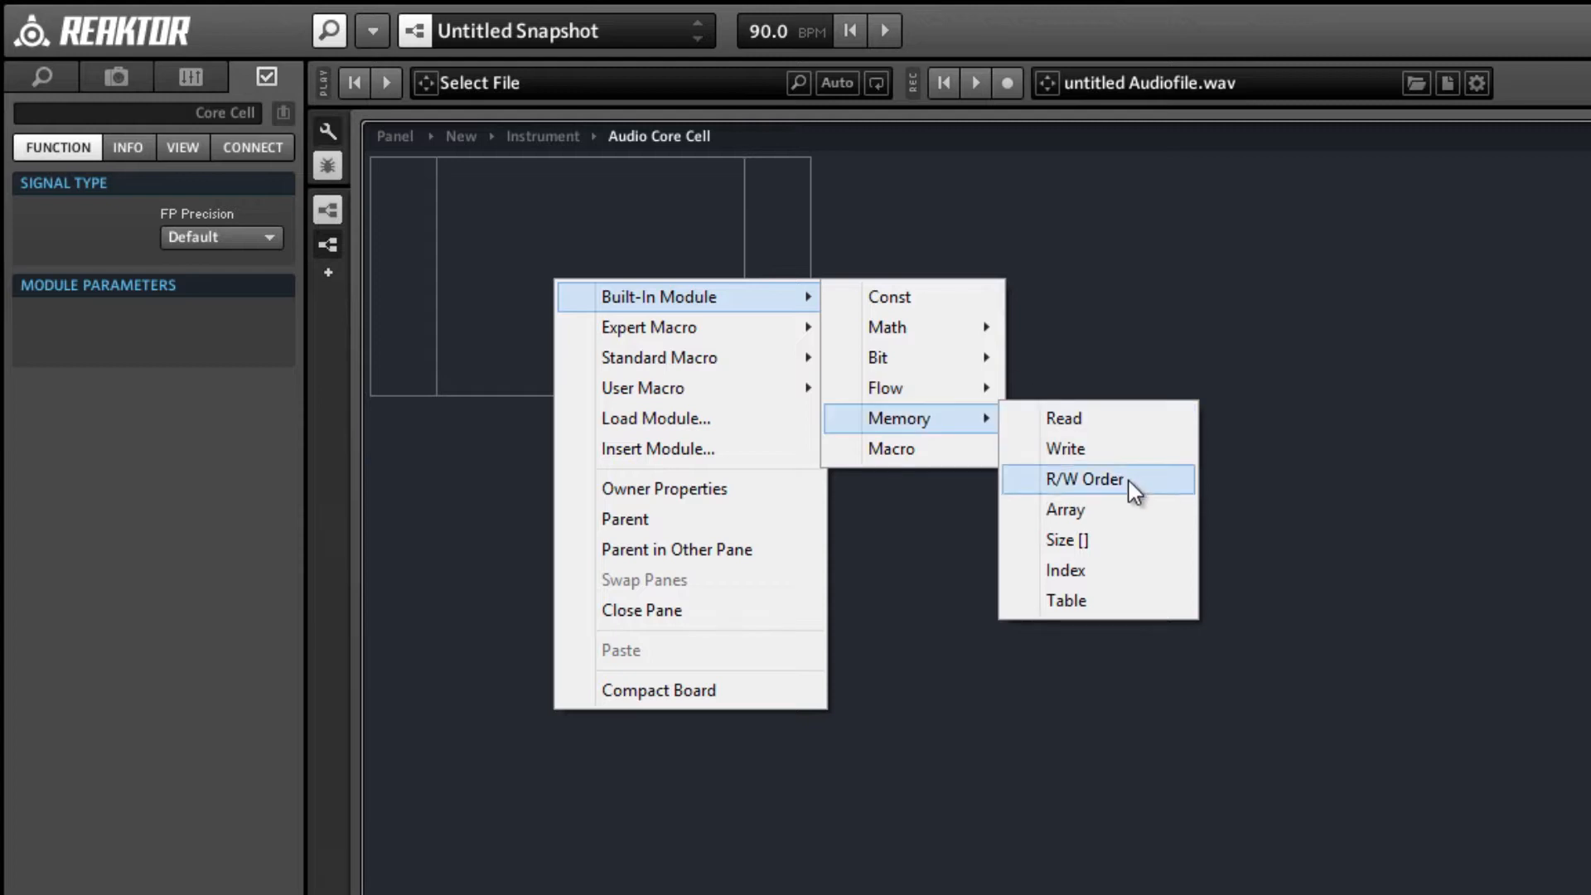
{"action": "left_click", "coordinate": [1123, 518]}
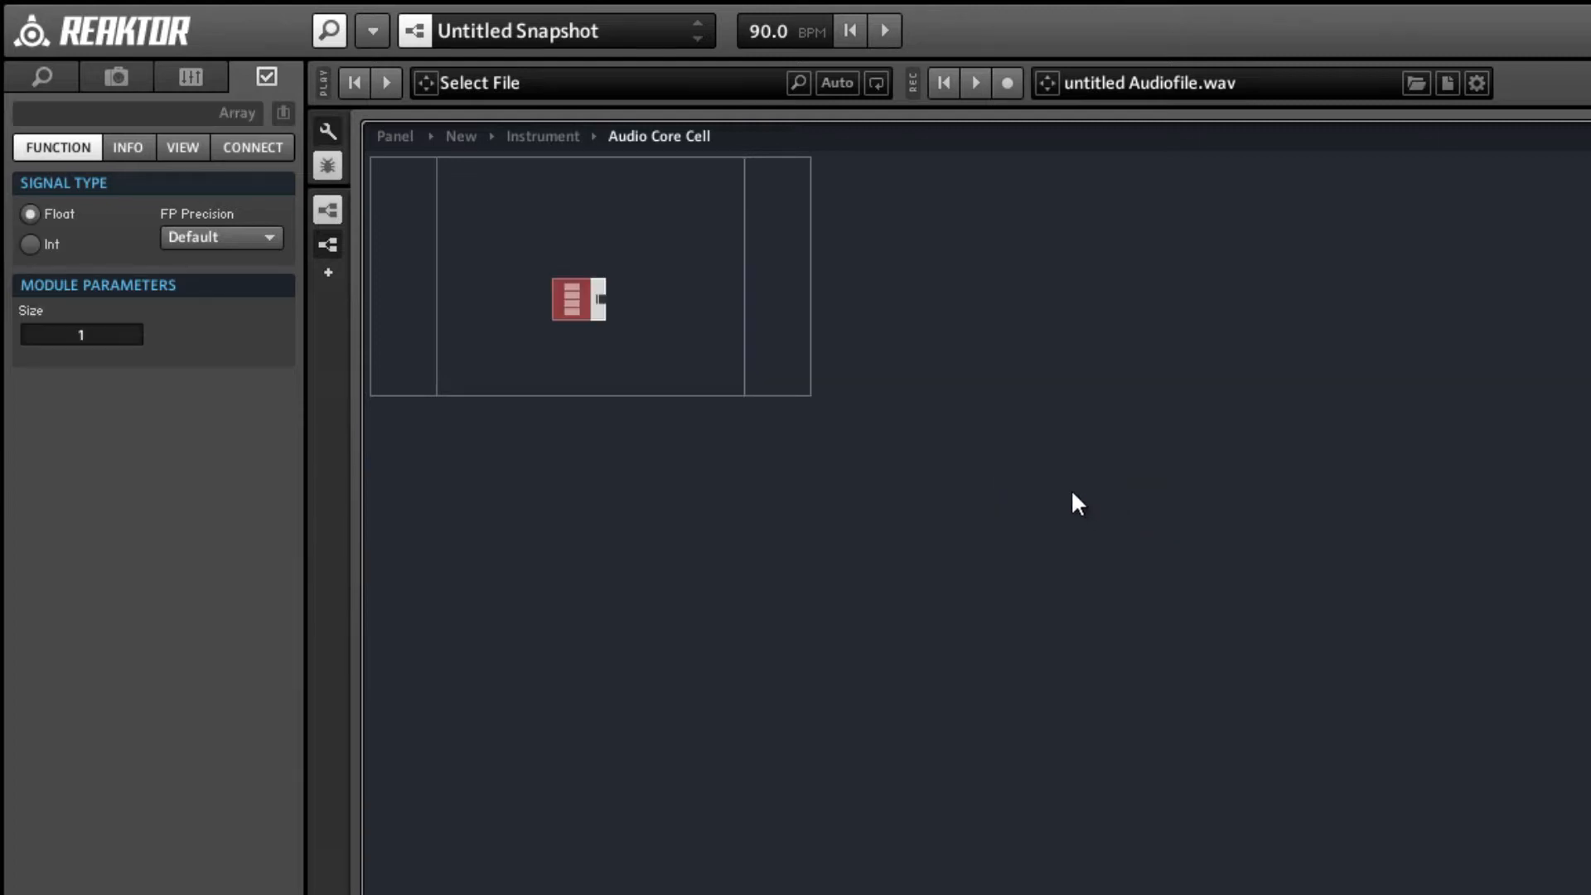
{"action": "left_click_drag", "start_coordinate": [580, 306], "coordinate": [553, 313]}
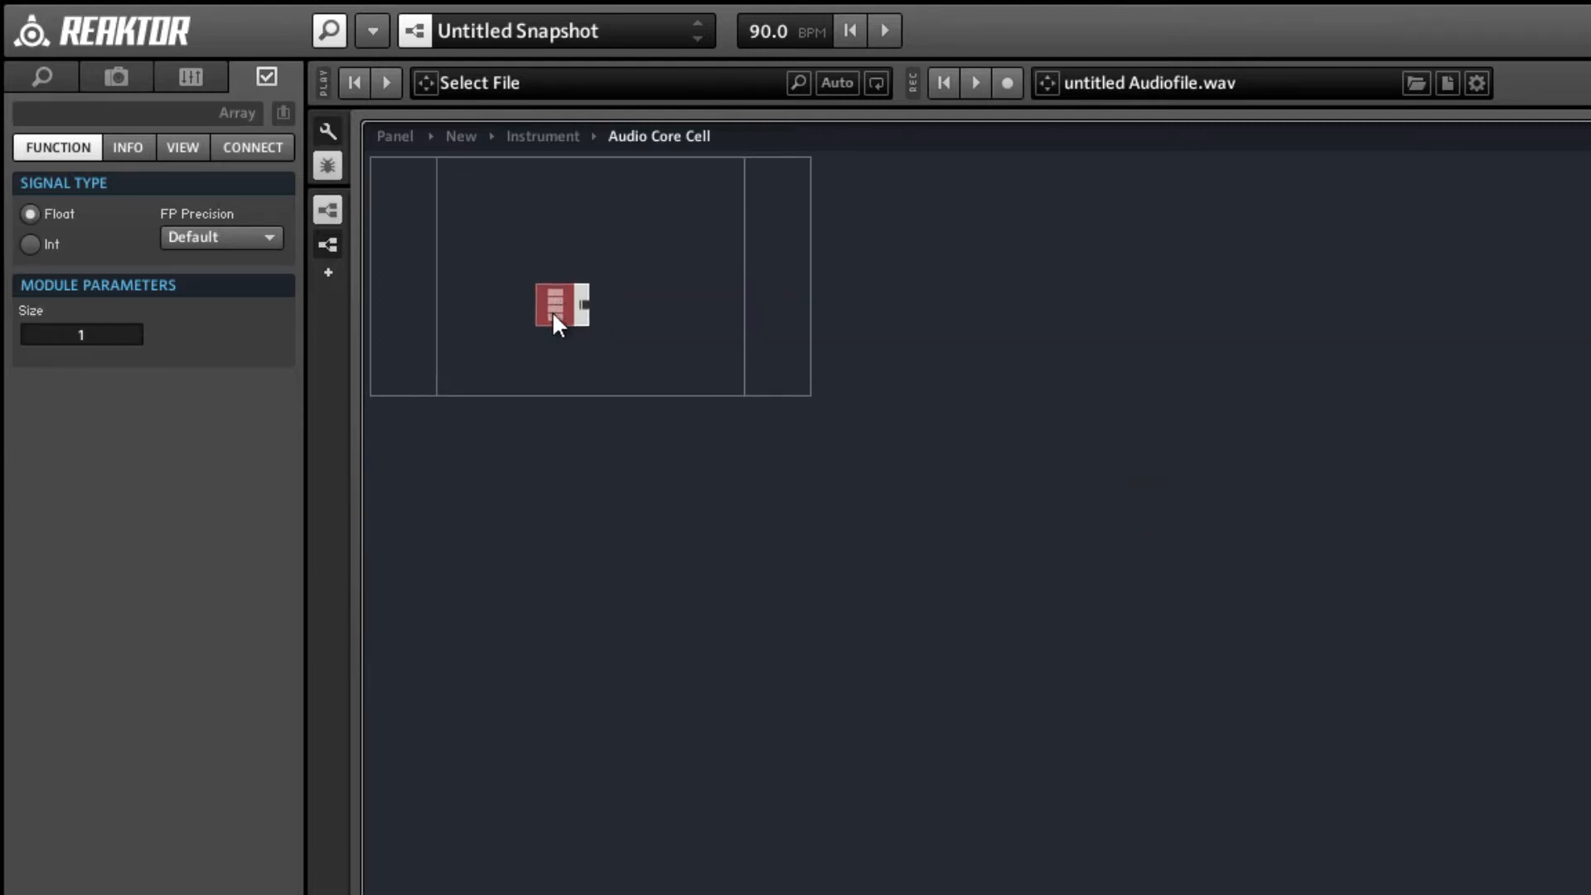
{"action": "left_click", "coordinate": [565, 351]}
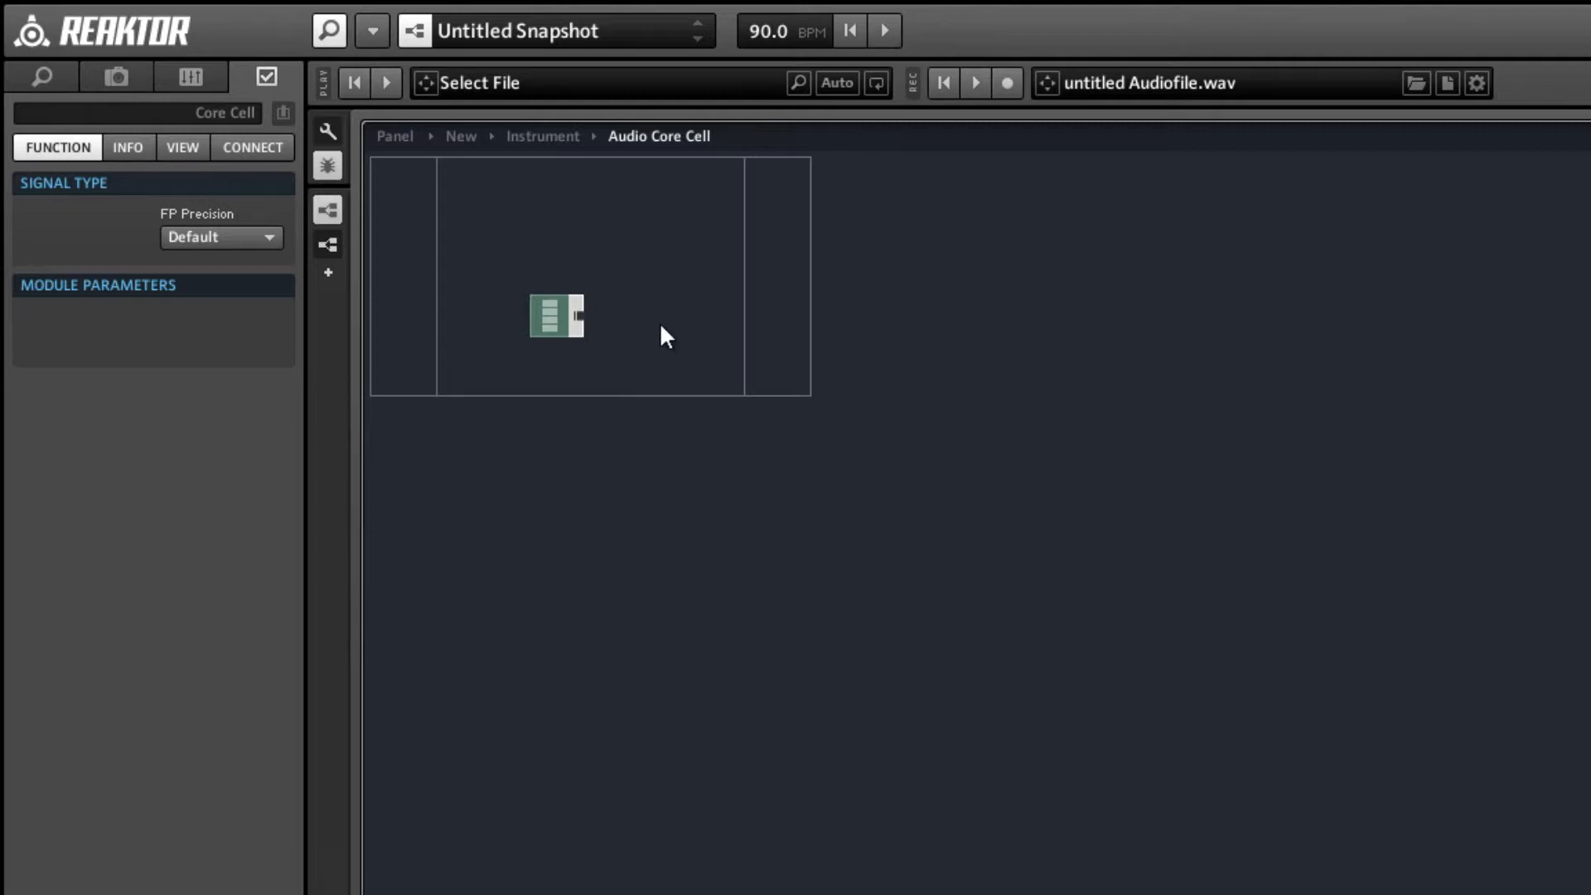
Add a built-in Index memory module above and beyond the Array module.
{"action": "right_click", "coordinate": [711, 236]}
{"action": "mouse_move", "coordinate": [745, 251]}
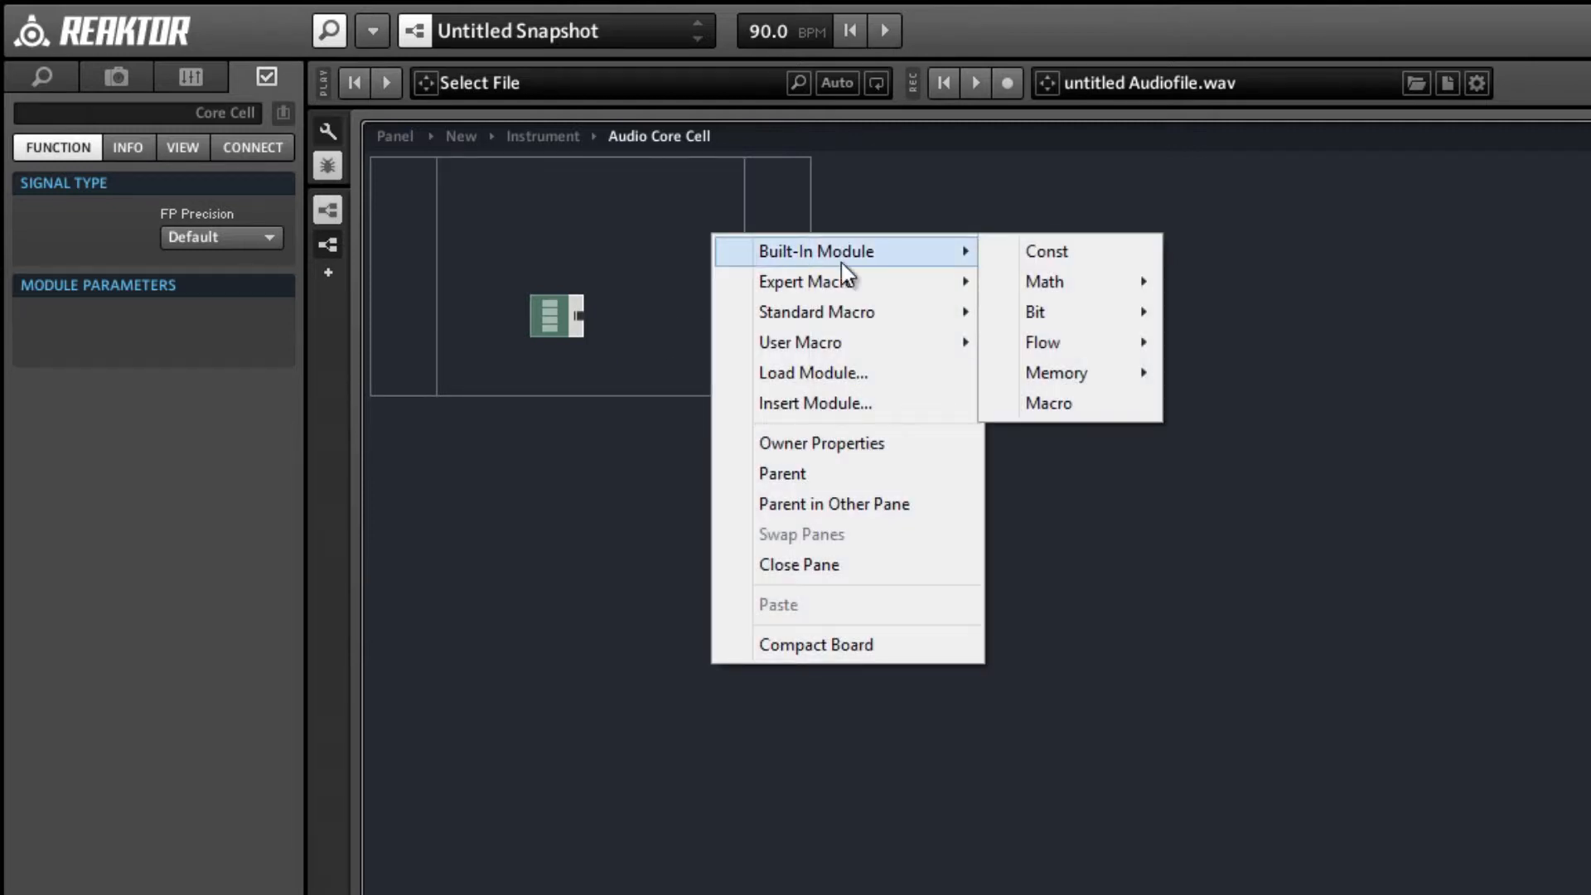
{"action": "mouse_move", "coordinate": [1129, 372]}
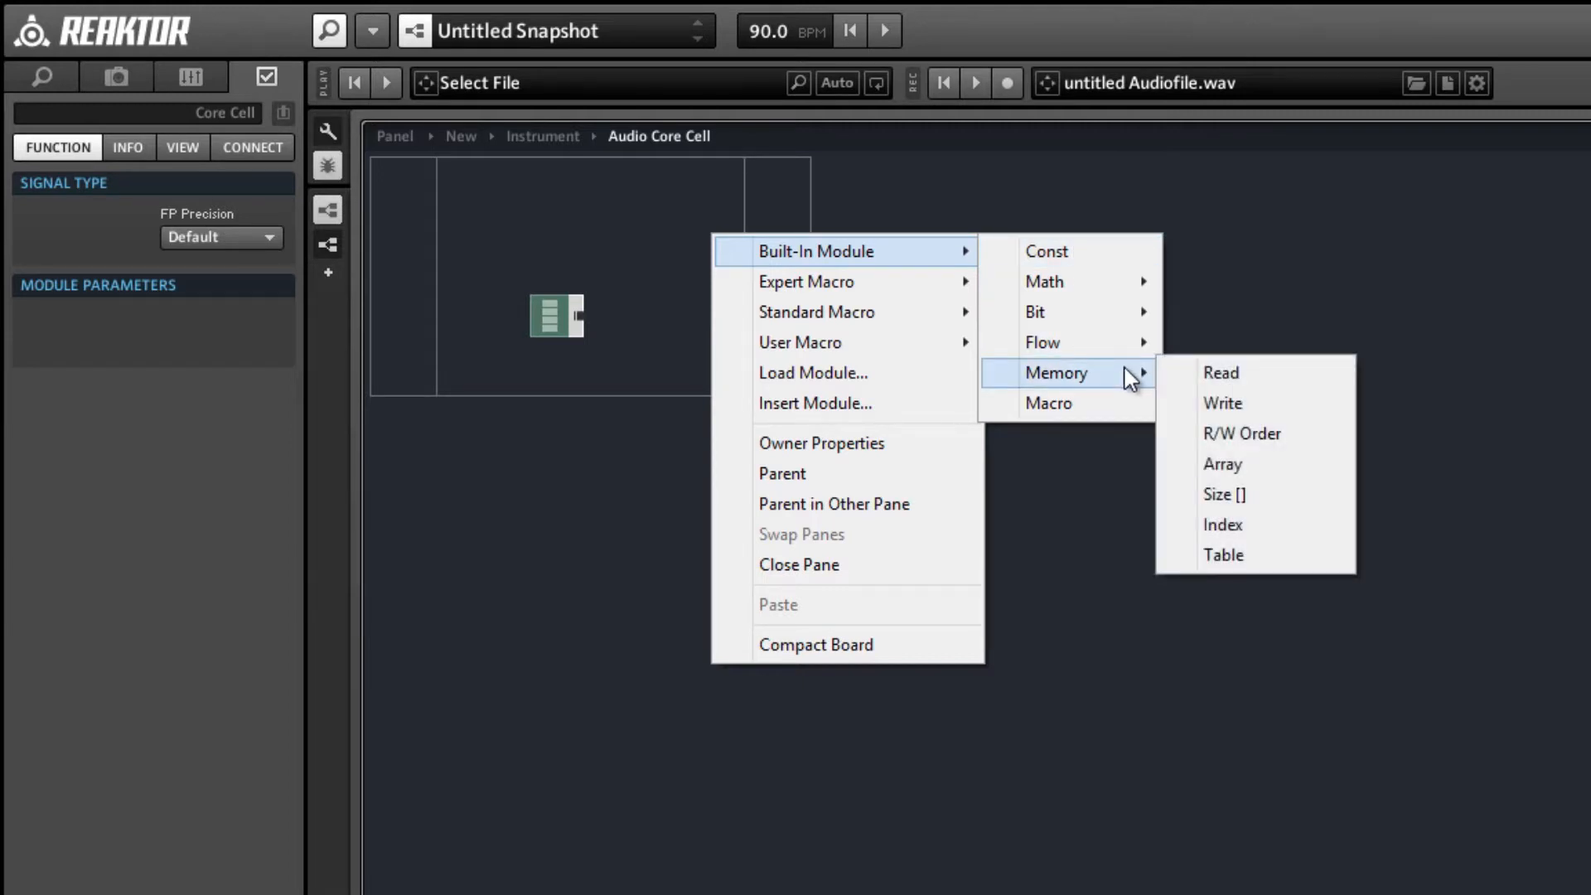
{"action": "left_click", "coordinate": [1306, 532]}
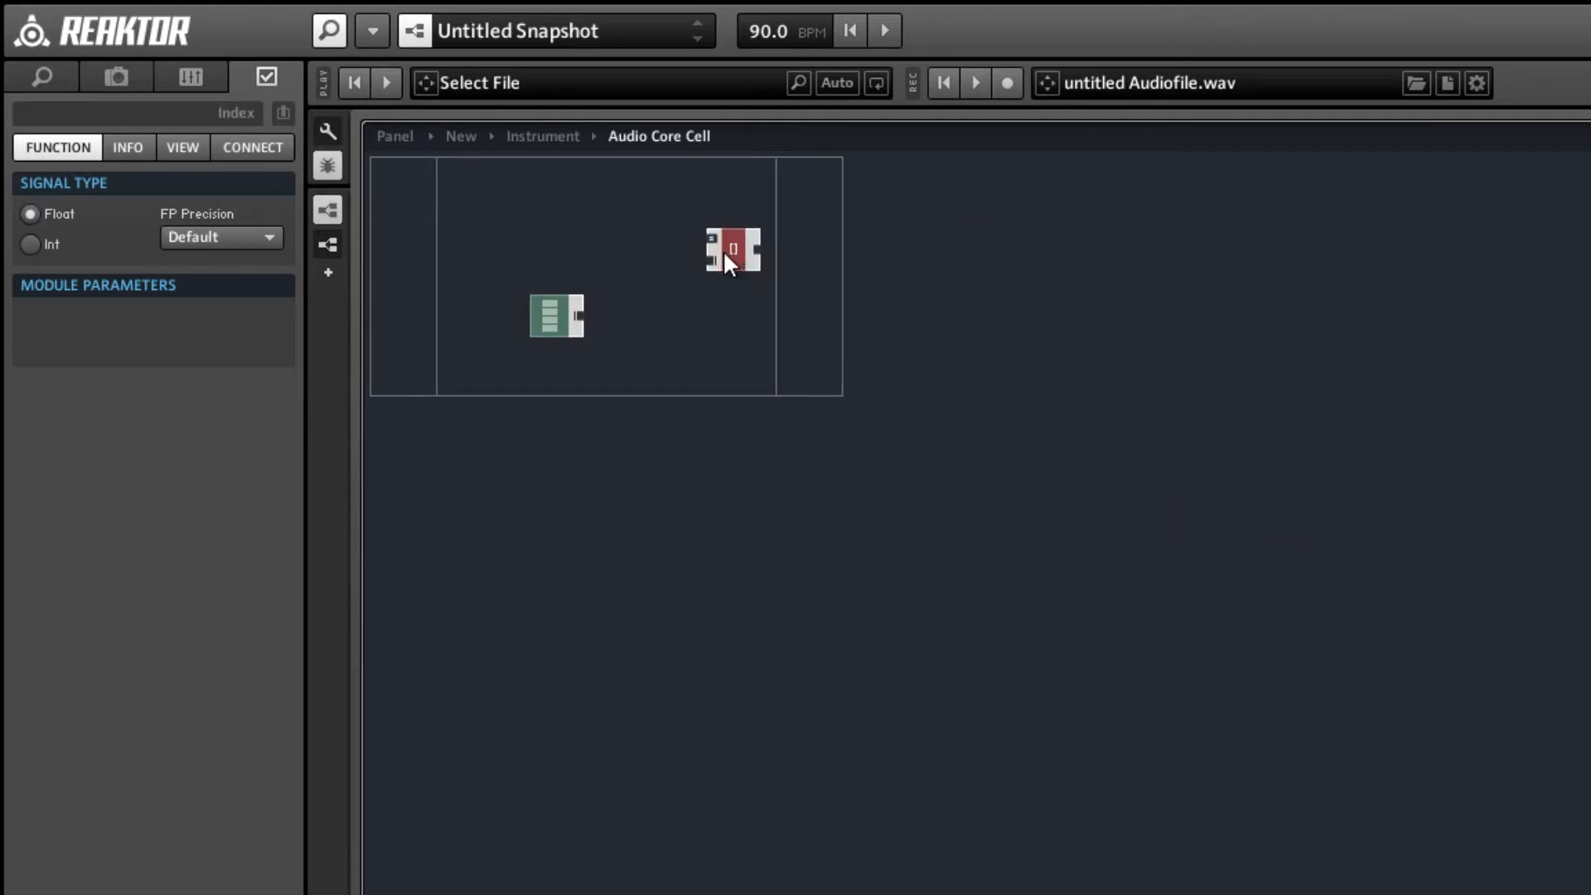
Add a built-in Size [] memory module and place it below the Index module, level with the Array's far side.
{"action": "right_click", "coordinate": [733, 303]}
{"action": "mouse_move", "coordinate": [741, 319]}
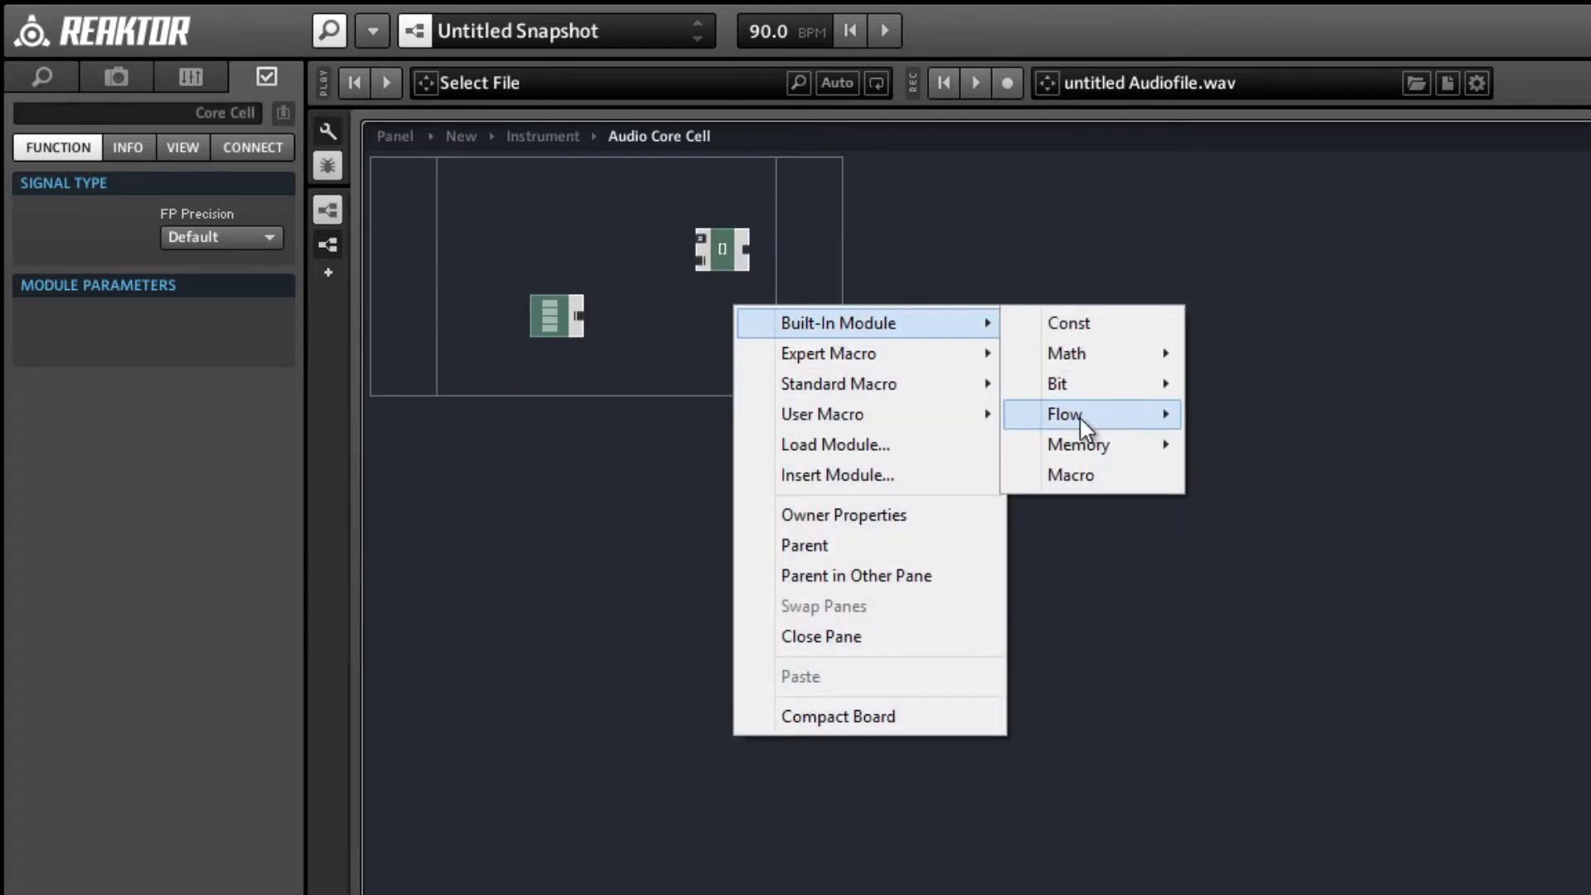
{"action": "mouse_move", "coordinate": [1101, 446]}
{"action": "left_click", "coordinate": [1297, 566]}
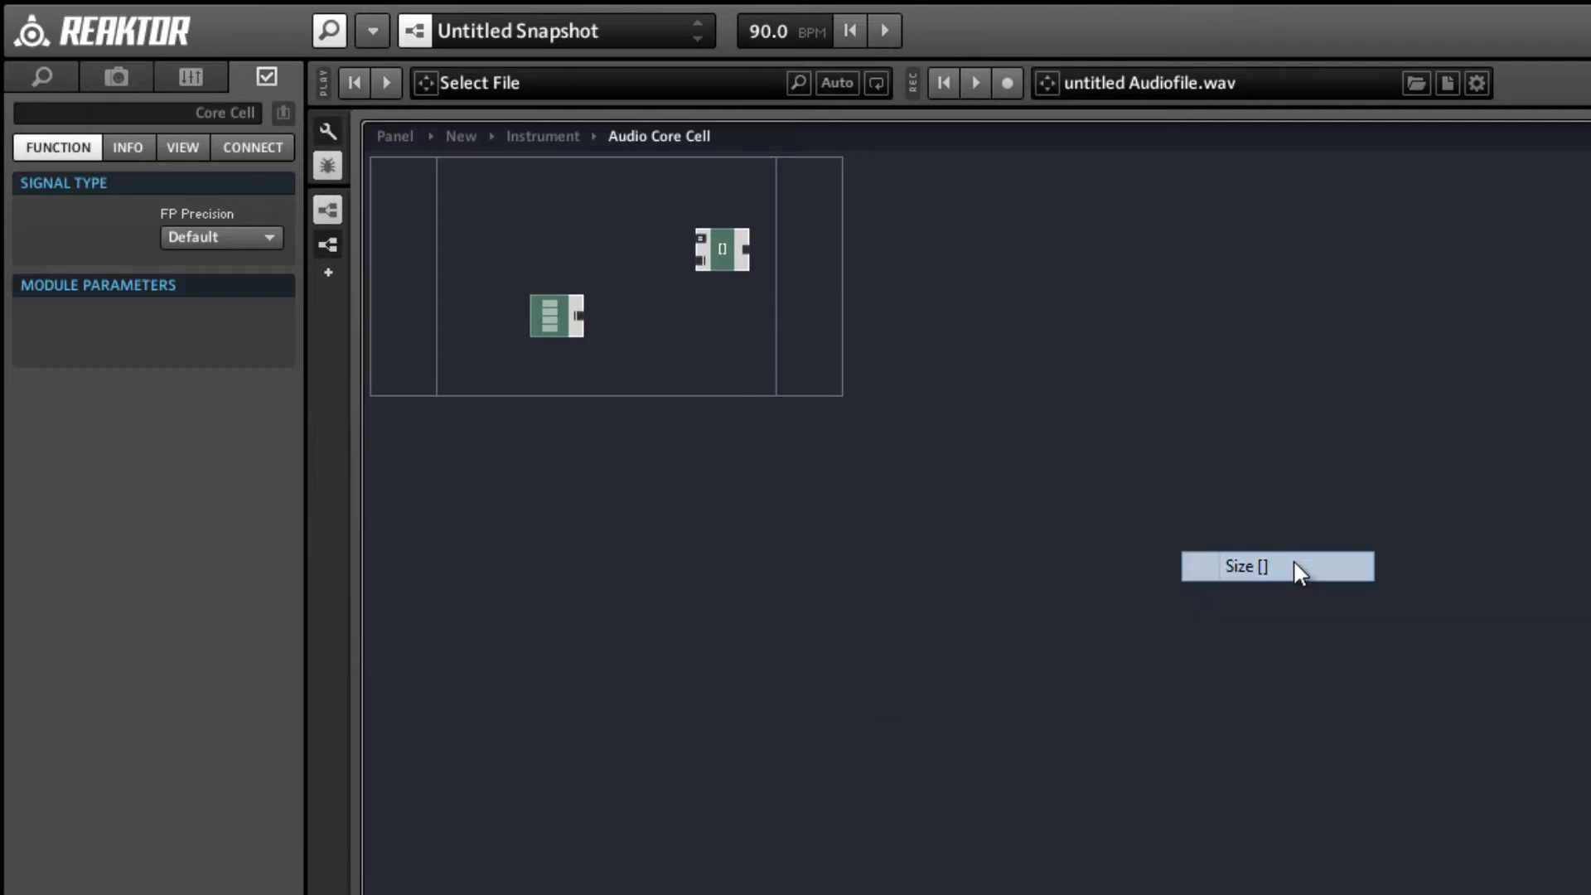
{"action": "left_click_drag", "start_coordinate": [679, 203], "coordinate": [729, 406]}
{"action": "left_click", "coordinate": [794, 315]}
{"action": "left_click_drag", "start_coordinate": [719, 257], "coordinate": [717, 311]}
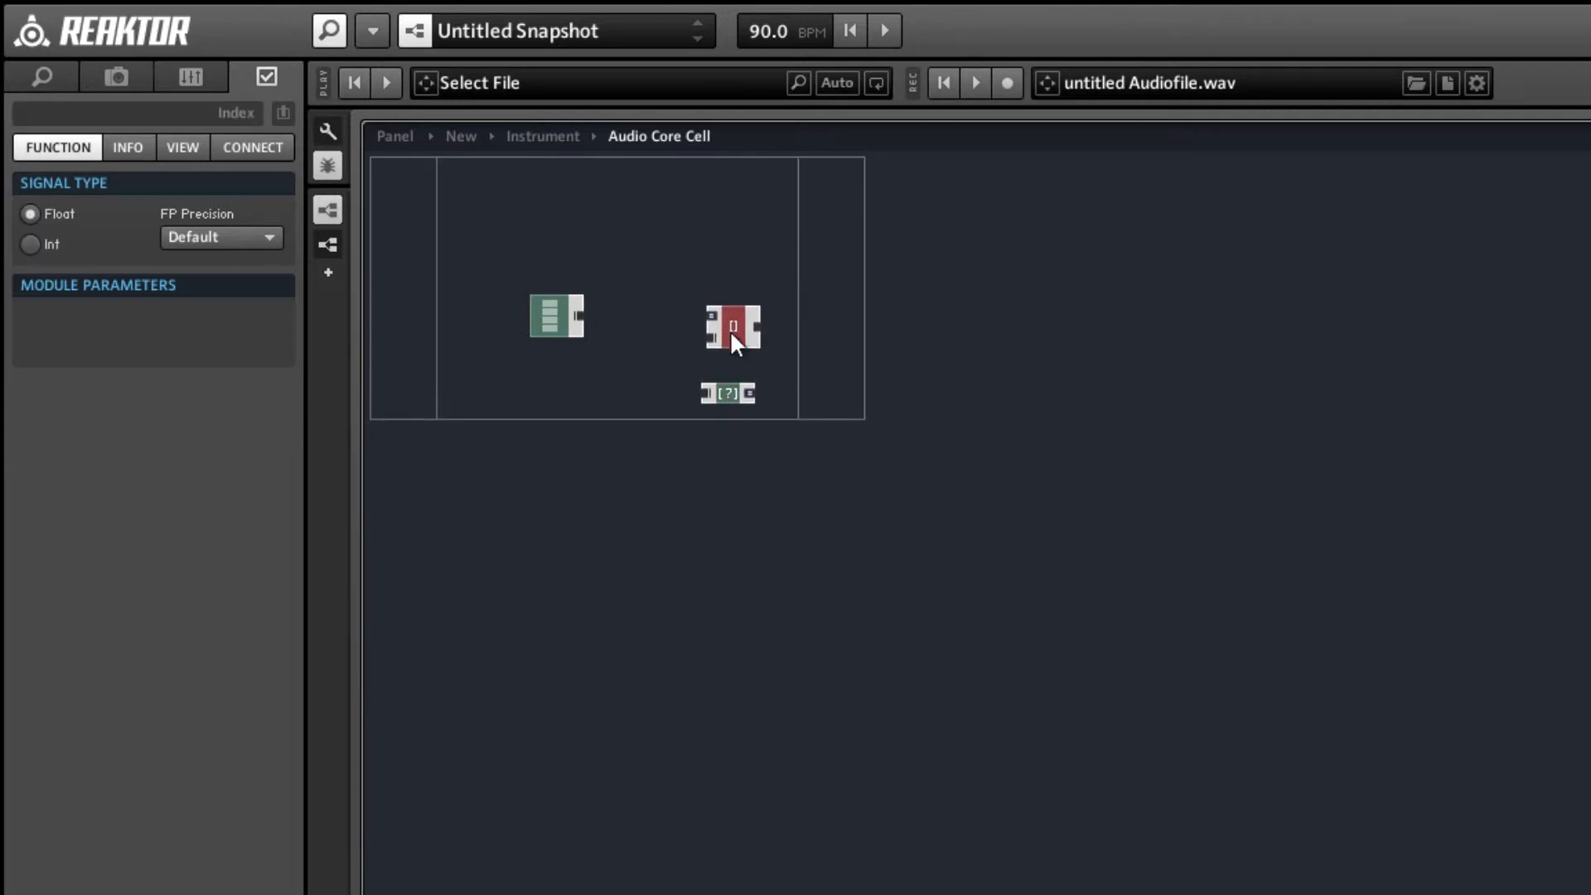
Connect the Array module's output to the Size [] module and to the Index module's lower input, moving both closer to the Array.
{"action": "mouse_move", "coordinate": [702, 392]}
{"action": "left_mouse_down"}
{"action": "mouse_move", "coordinate": [561, 312]}
{"action": "mouse_move", "coordinate": [580, 316]}
{"action": "left_mouse_up"}
{"action": "mouse_move", "coordinate": [745, 396]}
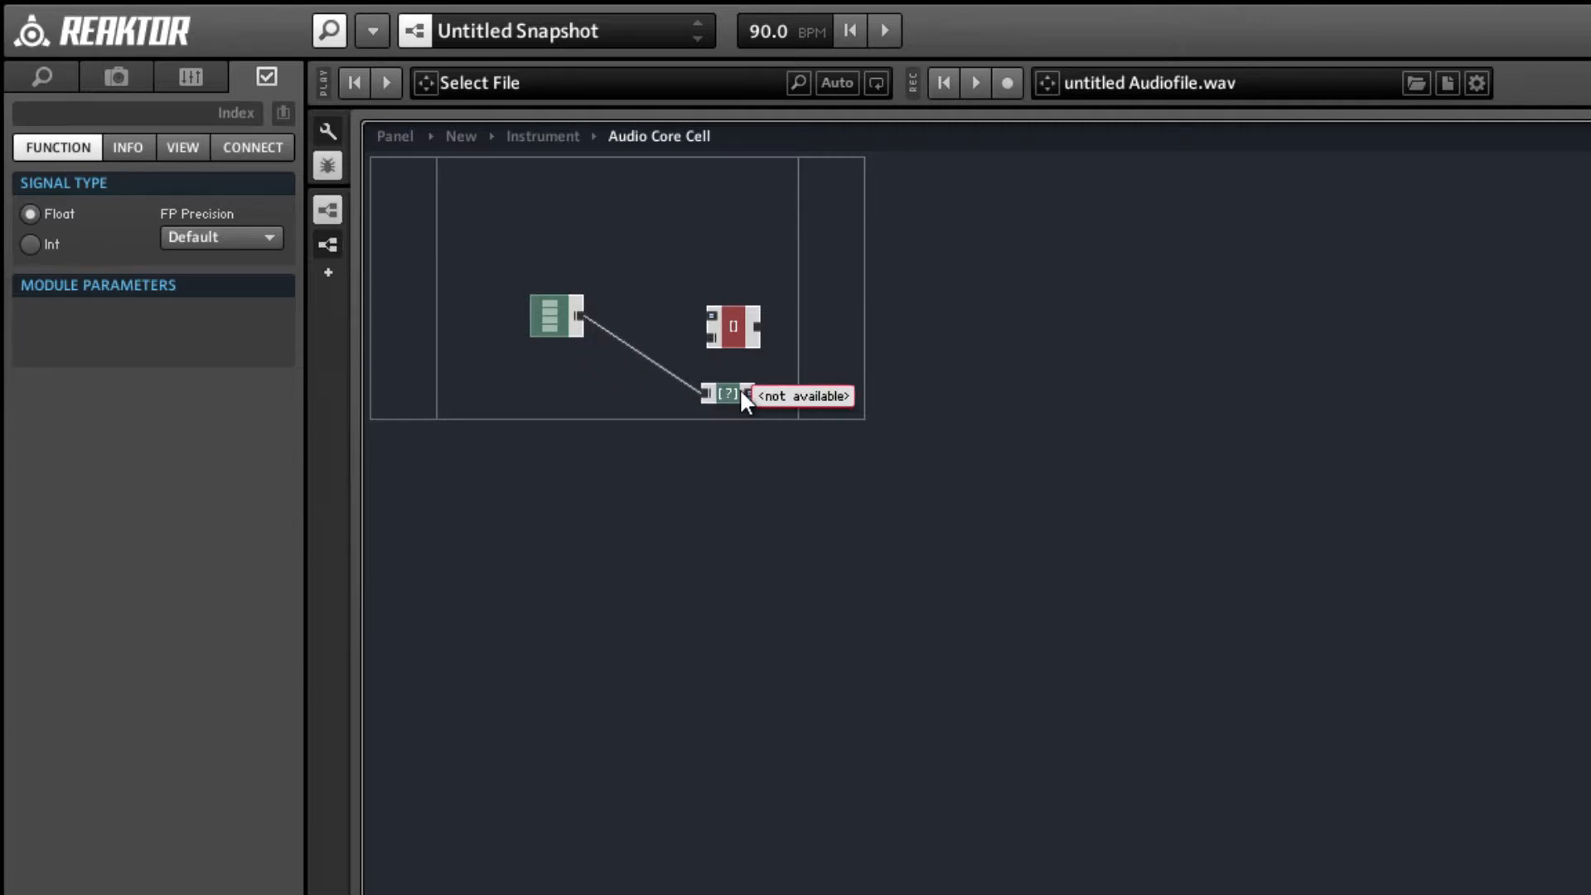
{"action": "left_click_drag", "start_coordinate": [734, 388], "coordinate": [652, 425]}
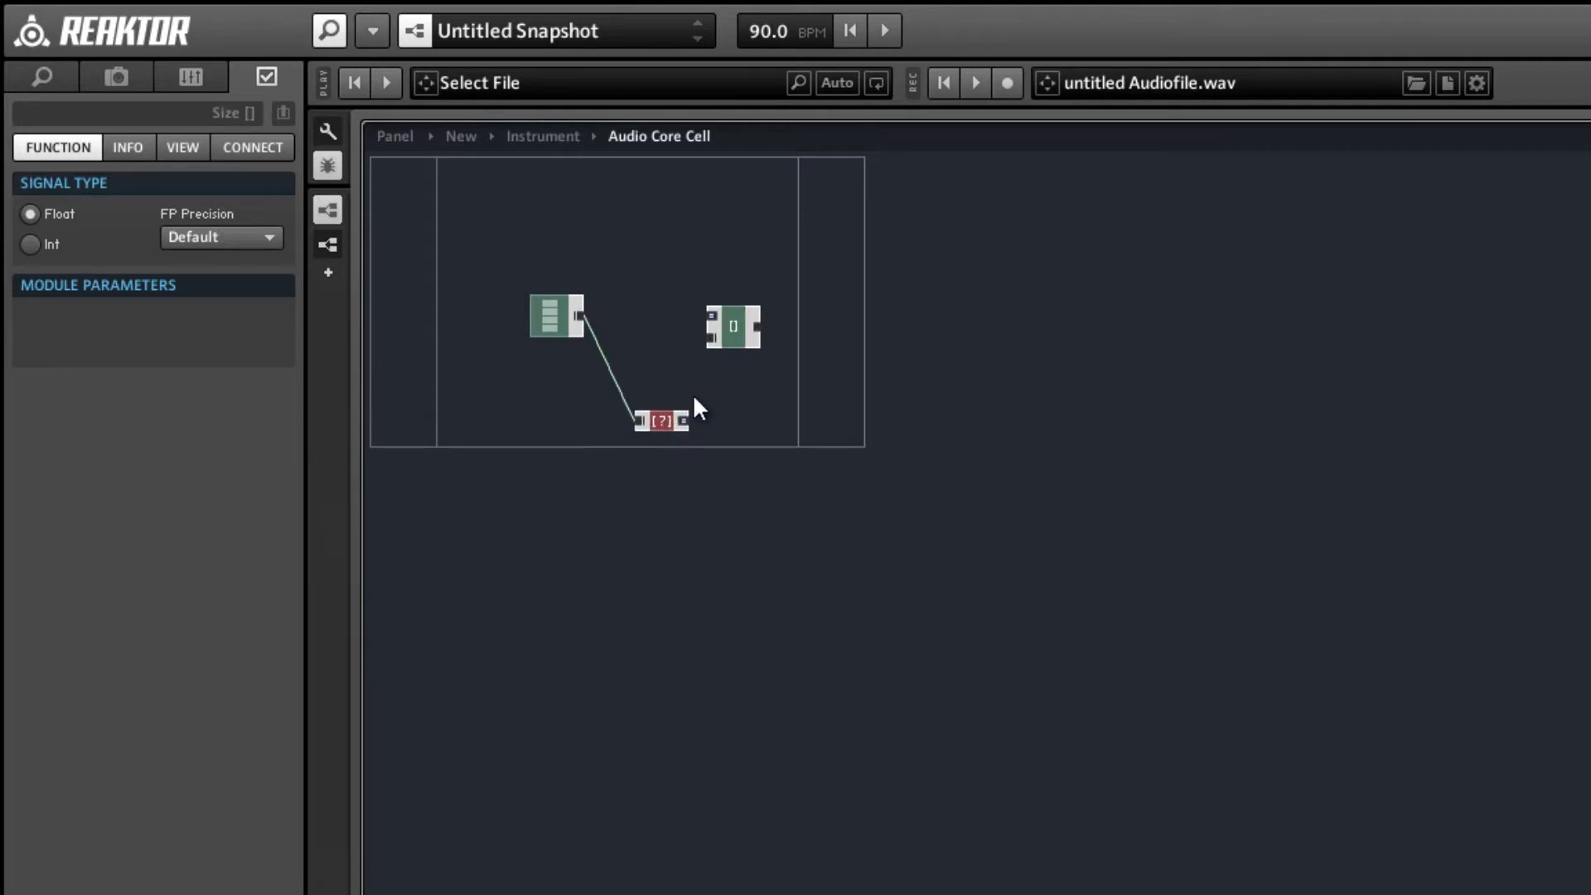
{"action": "left_click", "coordinate": [695, 393]}
{"action": "left_click_drag", "start_coordinate": [724, 326], "coordinate": [639, 312]}
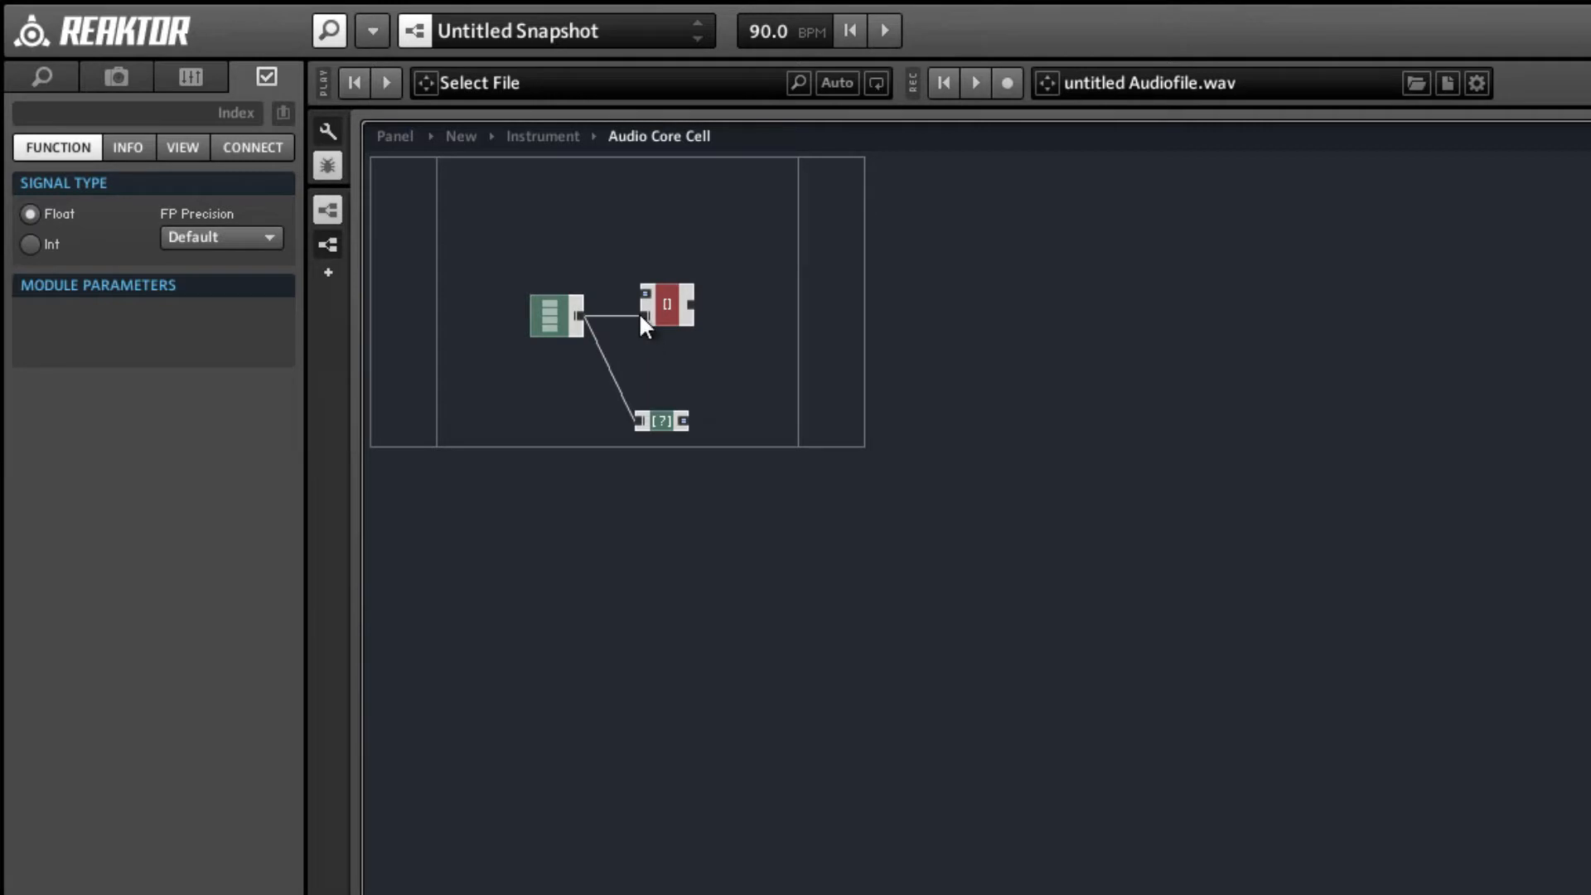
Set the size of the Array module to 1024.
{"action": "left_click", "coordinate": [554, 312]}
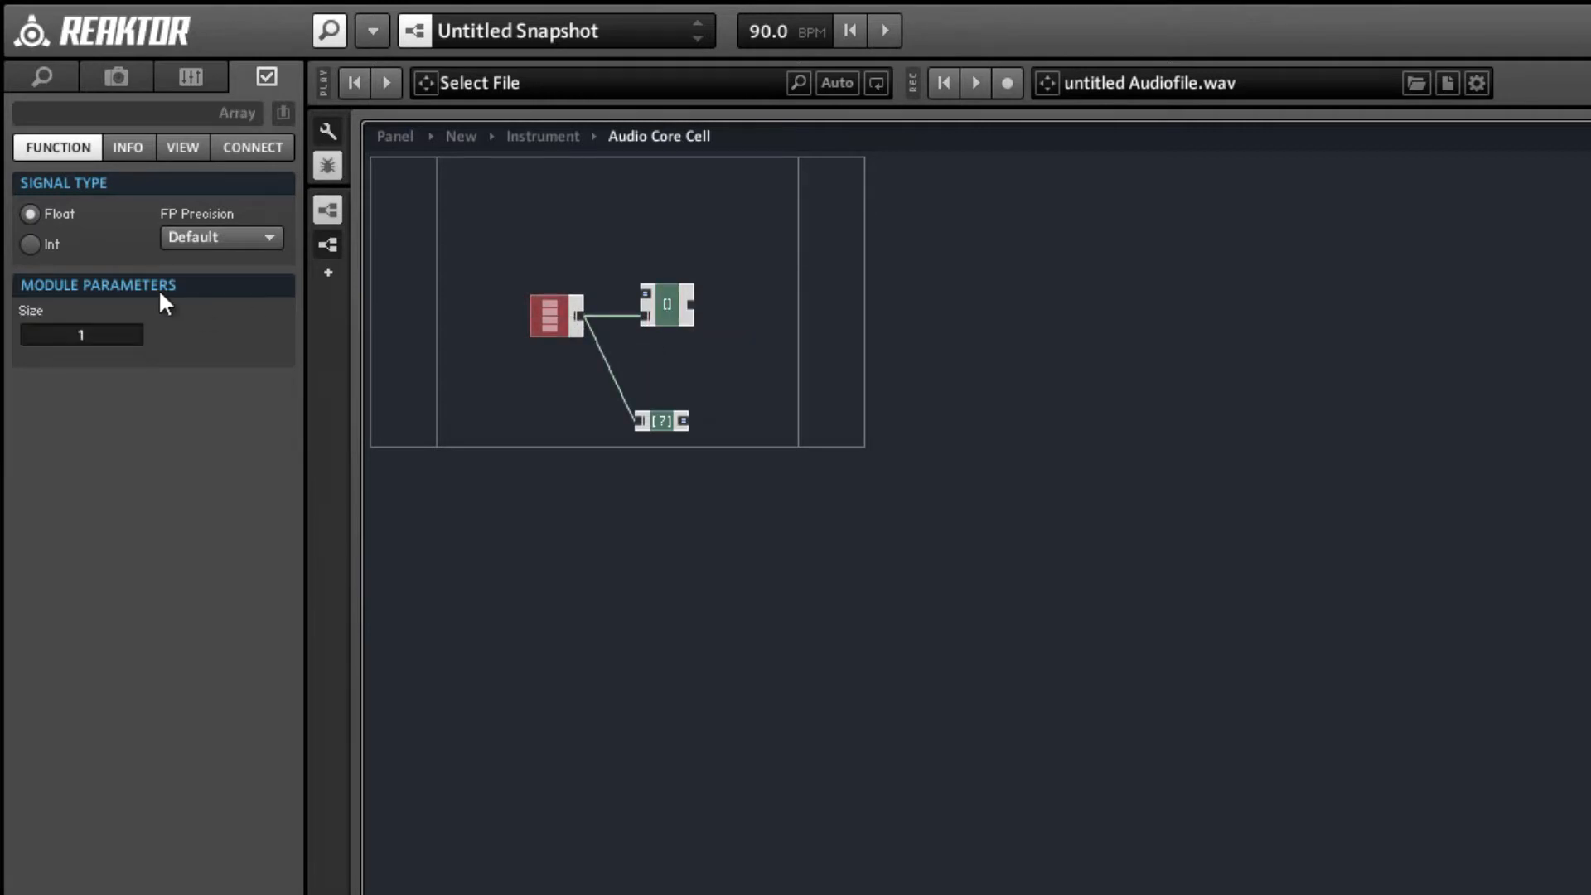
{"action": "double_click", "coordinate": [104, 333]}
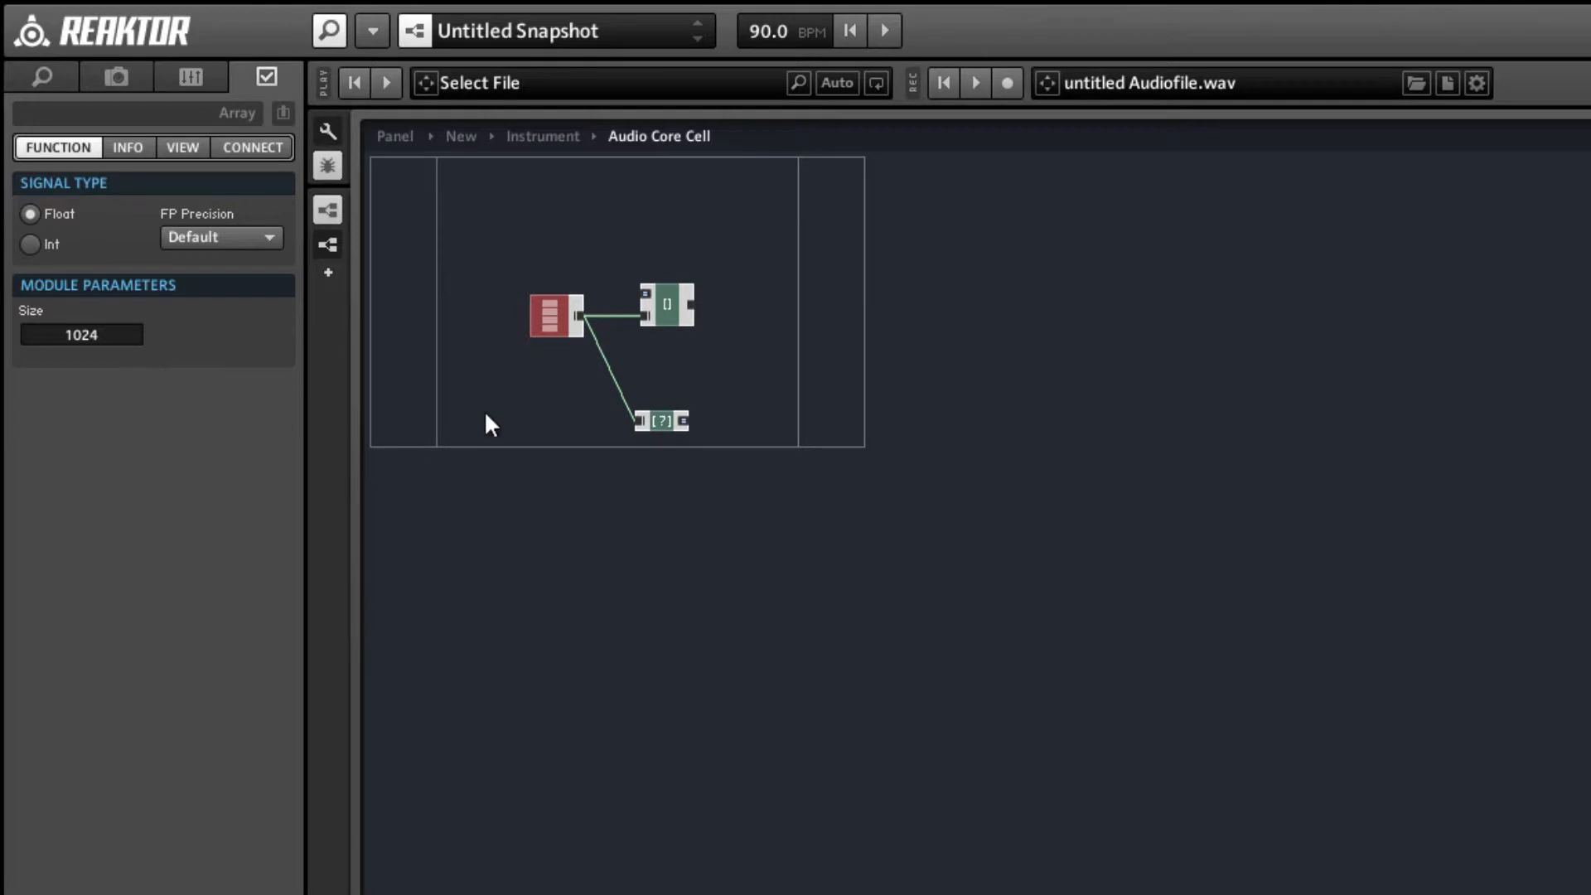
{"action": "left_click", "coordinate": [482, 348]}
Connect a new QuickConst with the value 1023 to the Index module's upper input.
{"action": "left_click", "coordinate": [665, 306]}
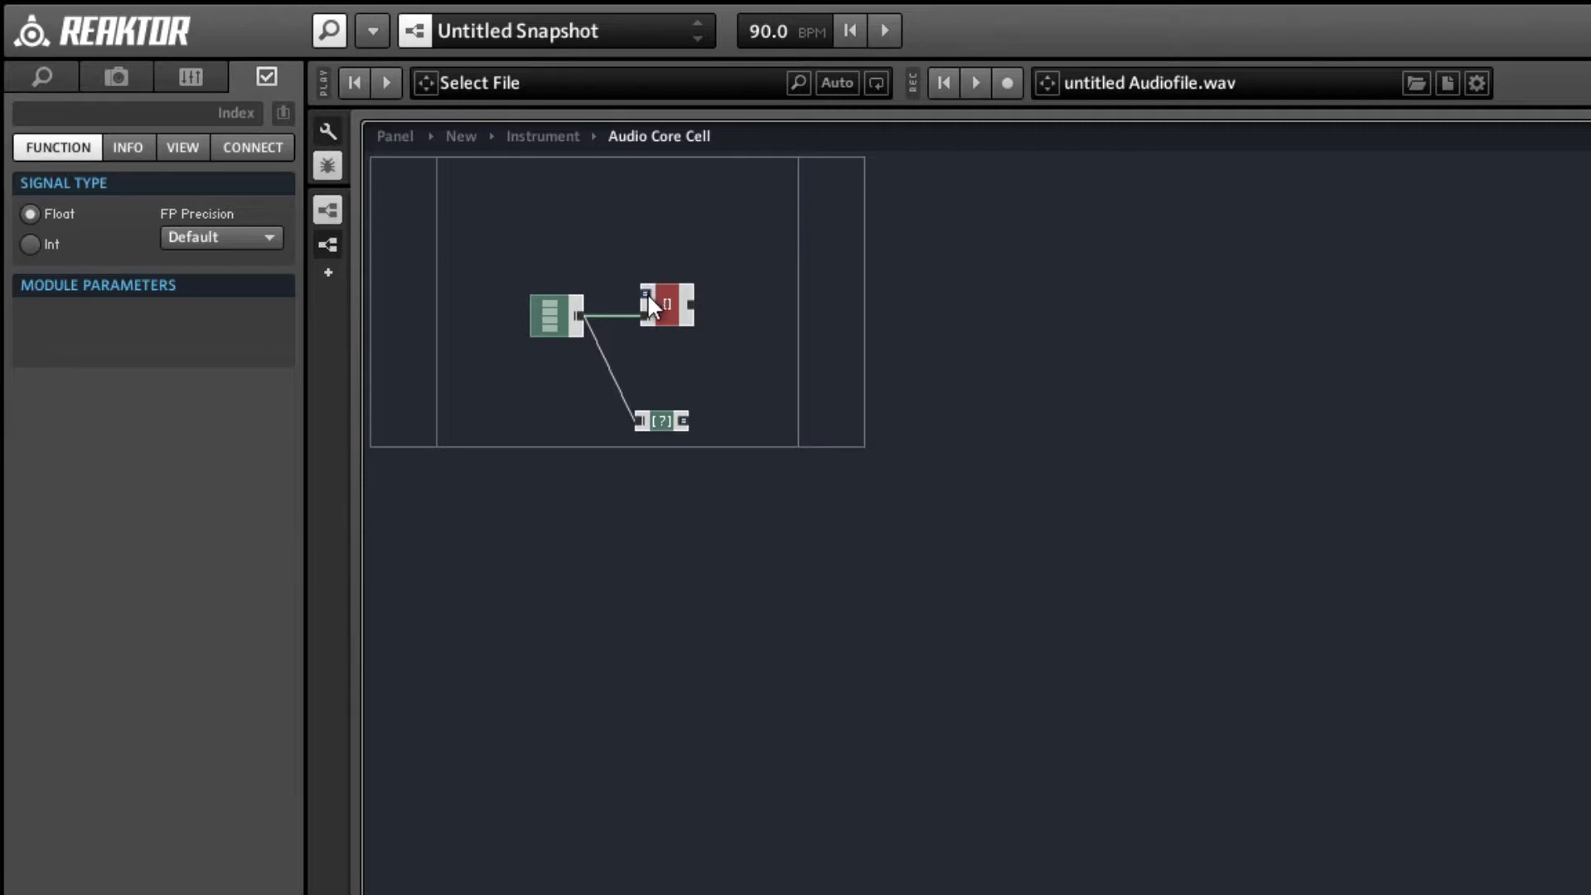
{"action": "right_click", "coordinate": [647, 295]}
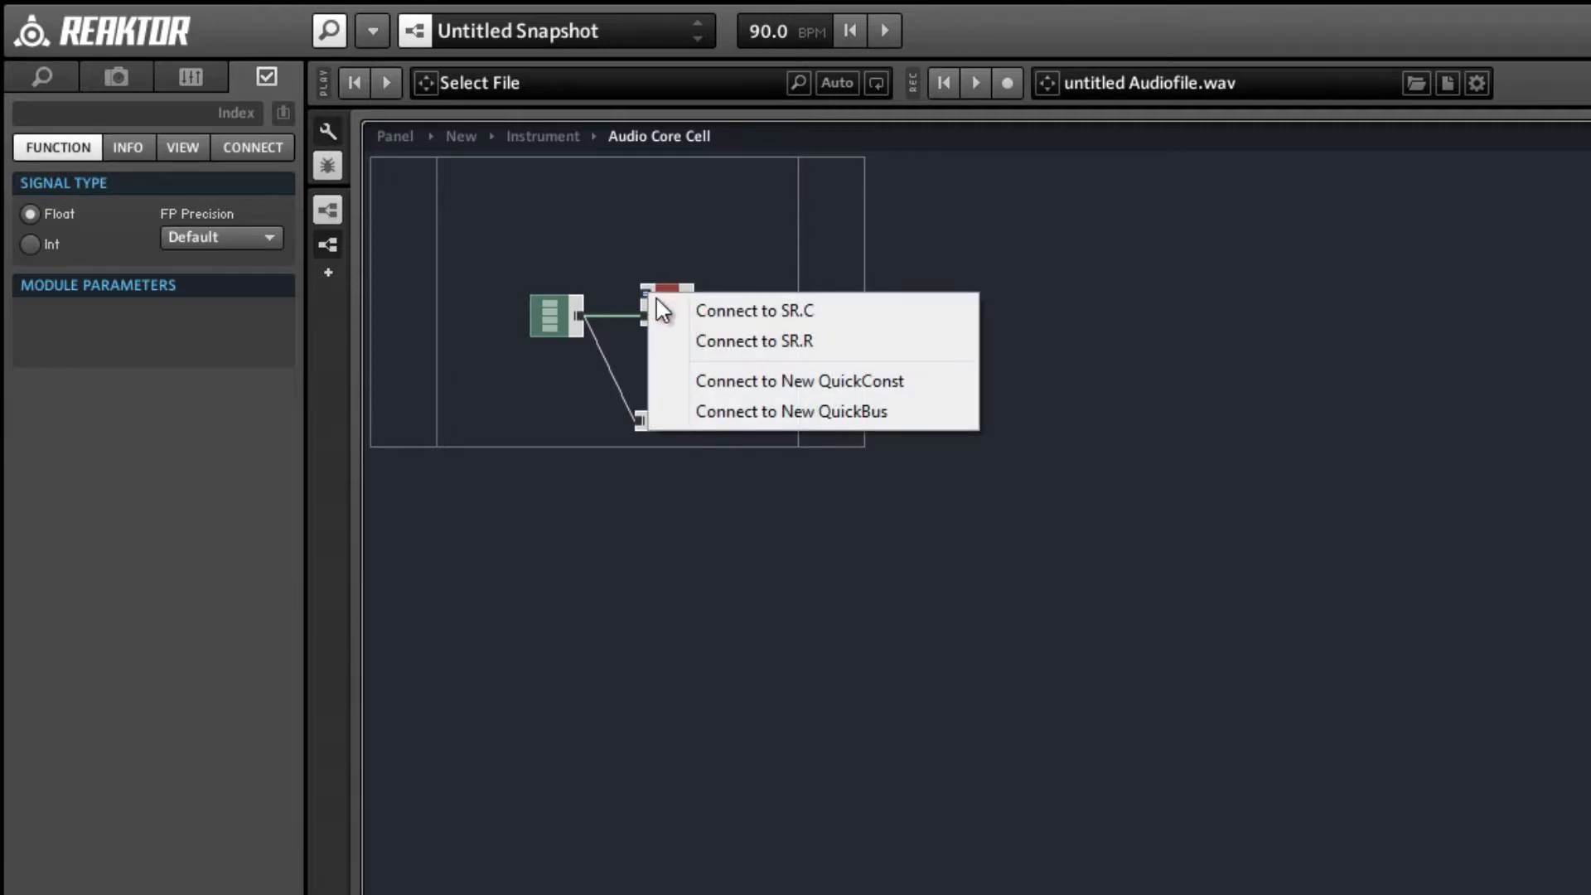
{"action": "left_click", "coordinate": [720, 381]}
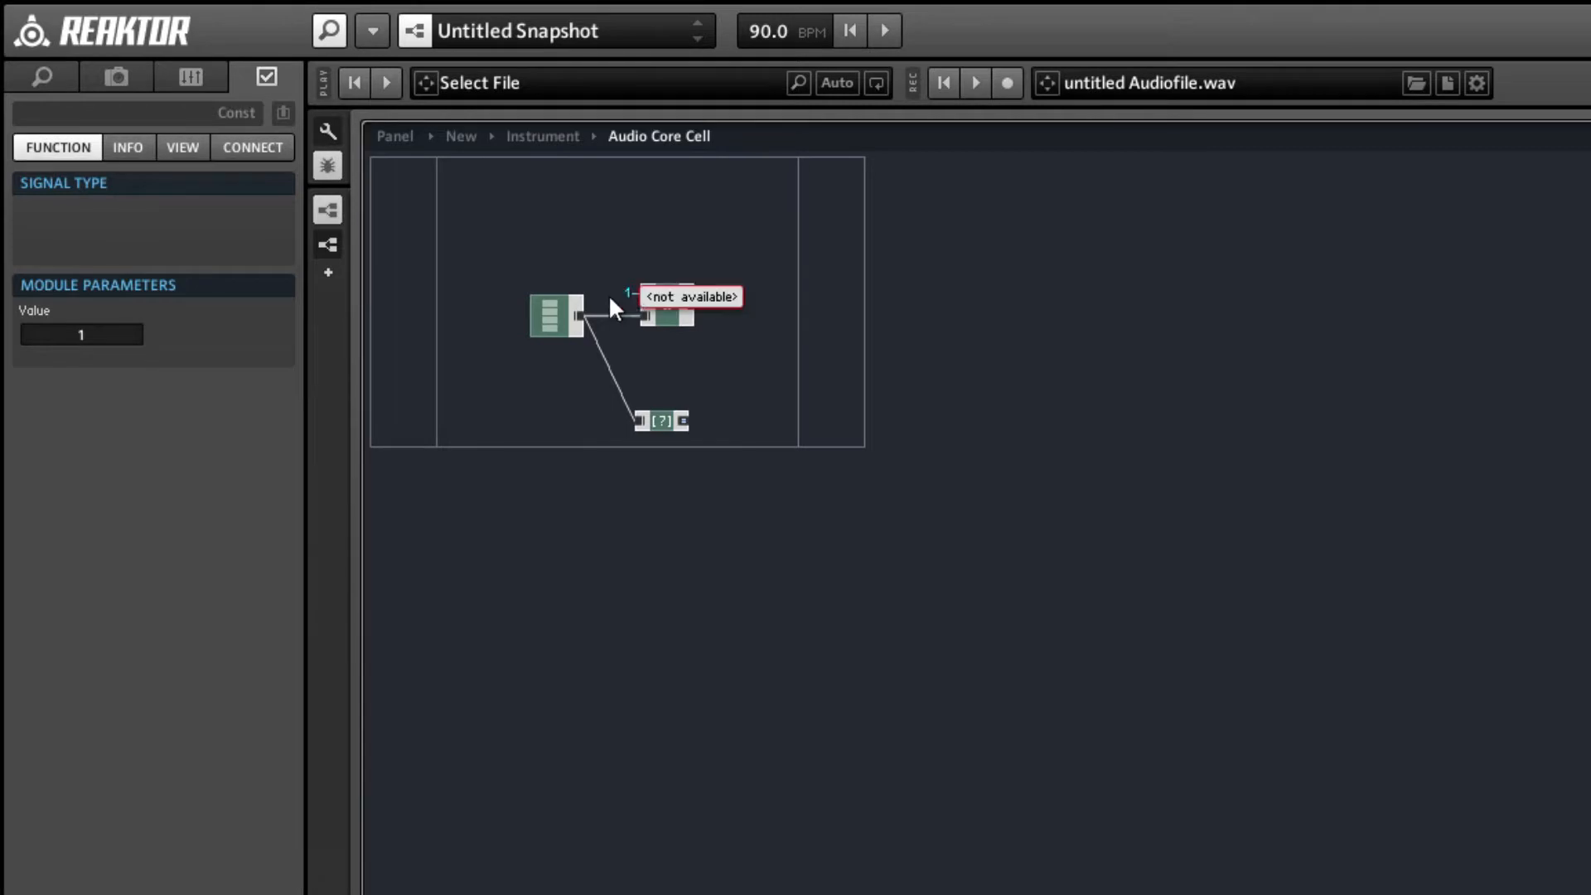
{"action": "double_click", "coordinate": [90, 335]}
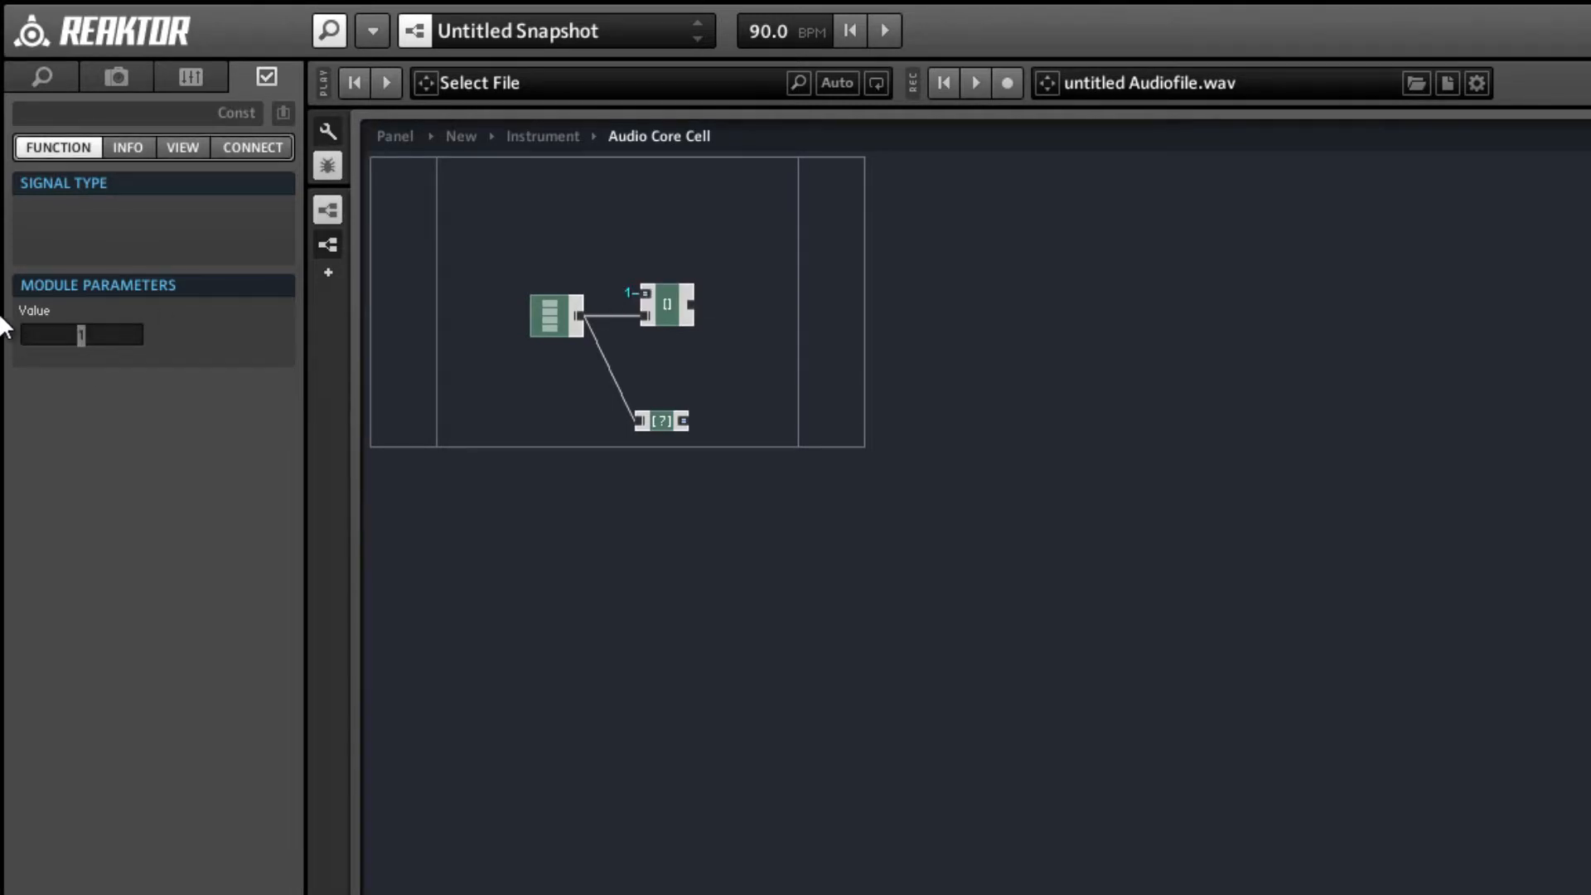
{"action": "type", "text": "1"}
{"action": "type", "text": "023"}
{"action": "key", "text": "Return"}
{"action": "left_click", "coordinate": [755, 247]}
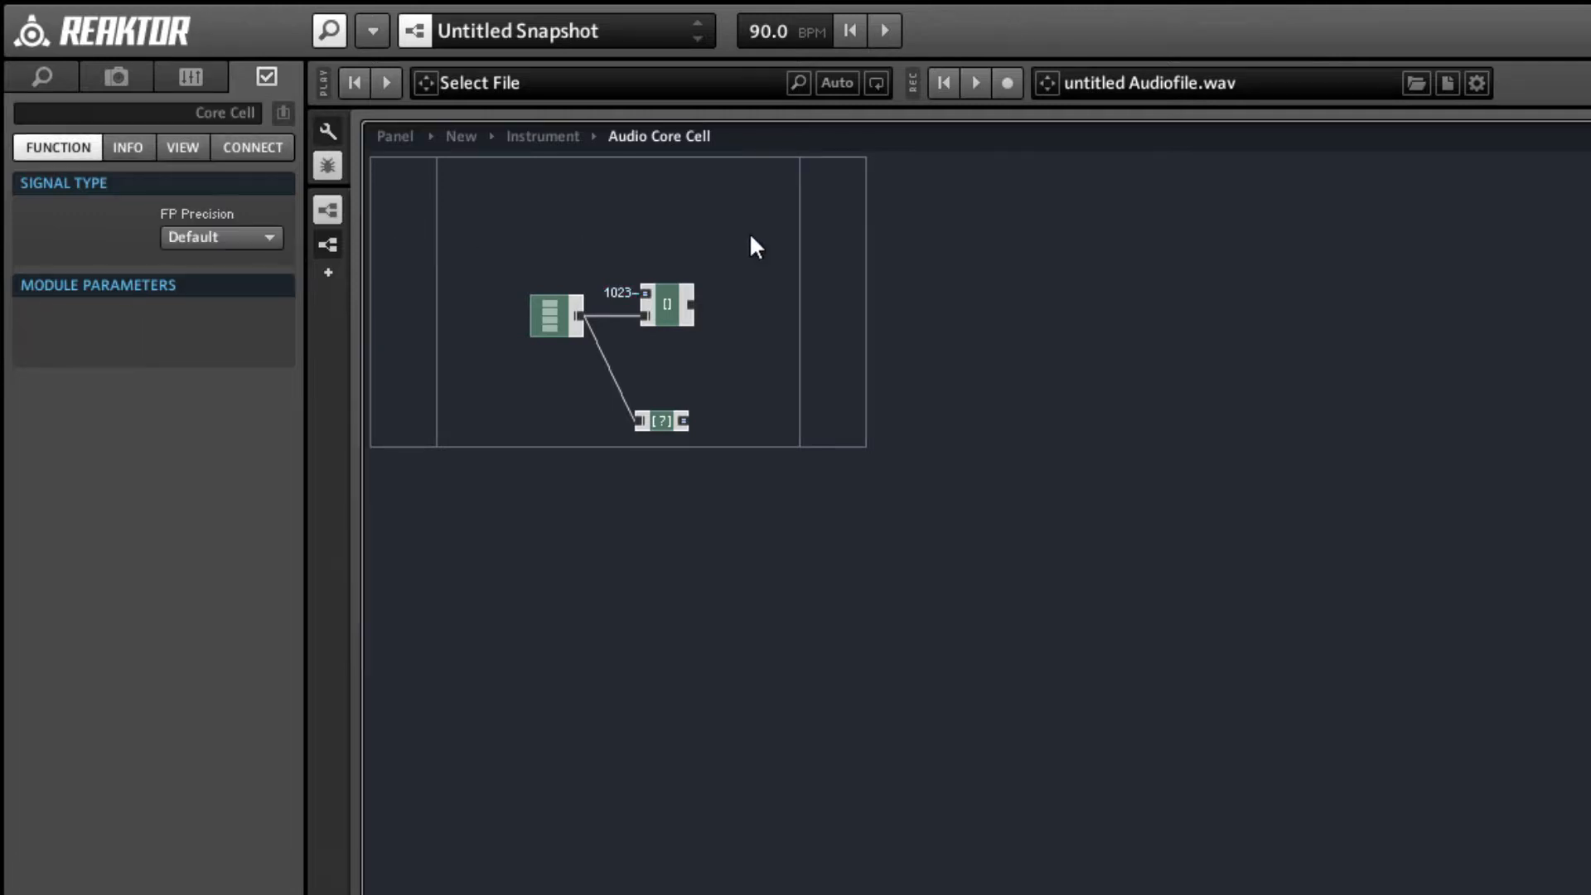
Add a built-in Read memory module beyond the Index module and connect the Index output to its lower input.
{"action": "right_click", "coordinate": [750, 237]}
{"action": "mouse_move", "coordinate": [778, 248]}
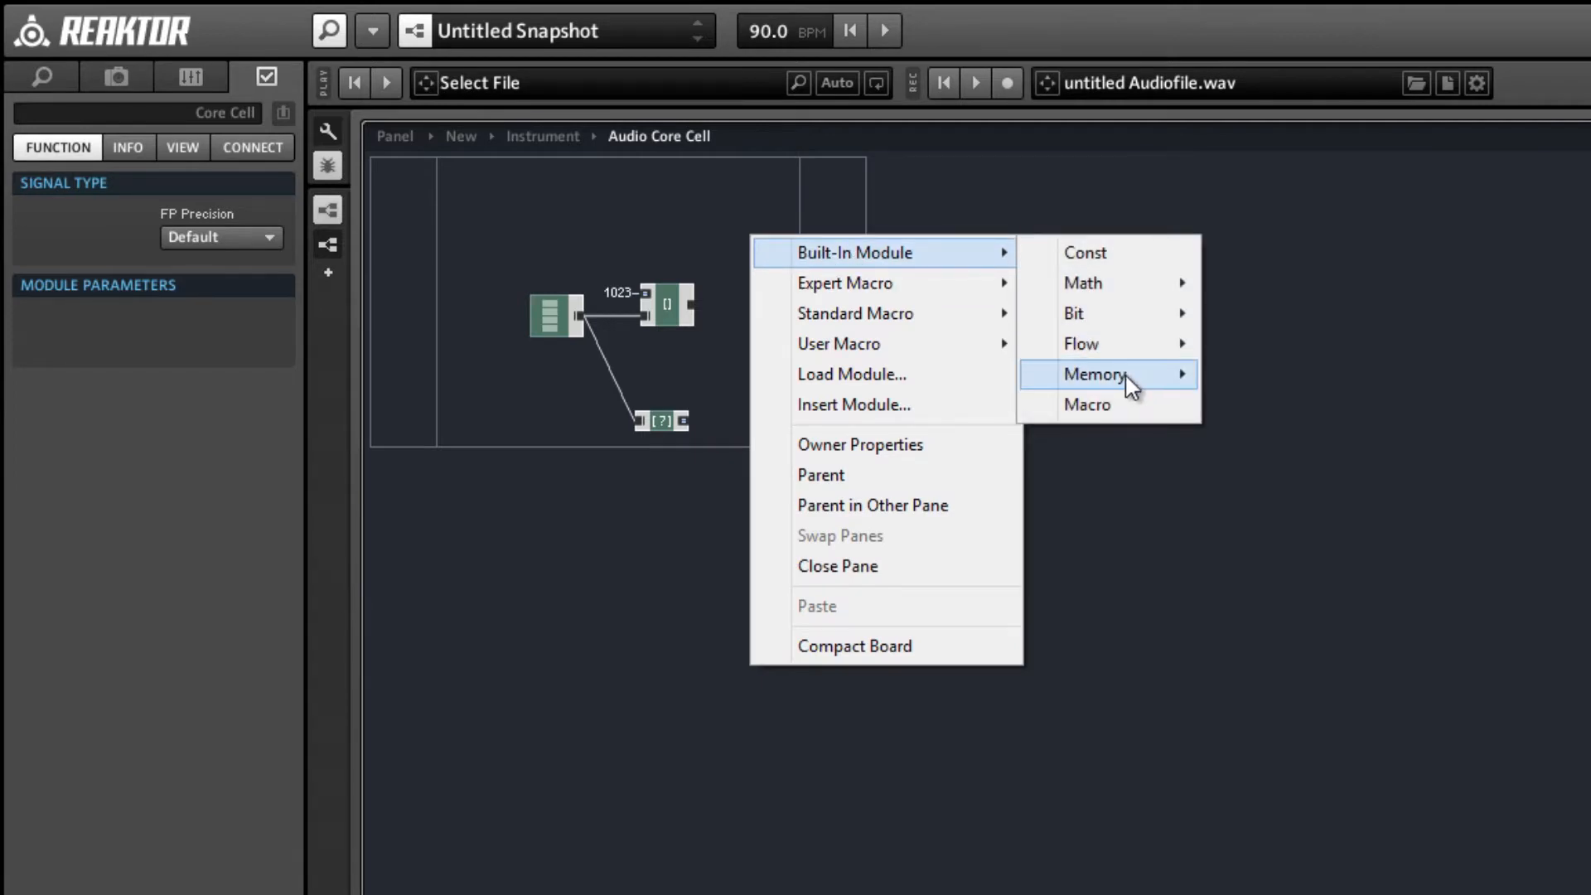
{"action": "mouse_move", "coordinate": [1194, 382]}
{"action": "left_click", "coordinate": [1259, 374]}
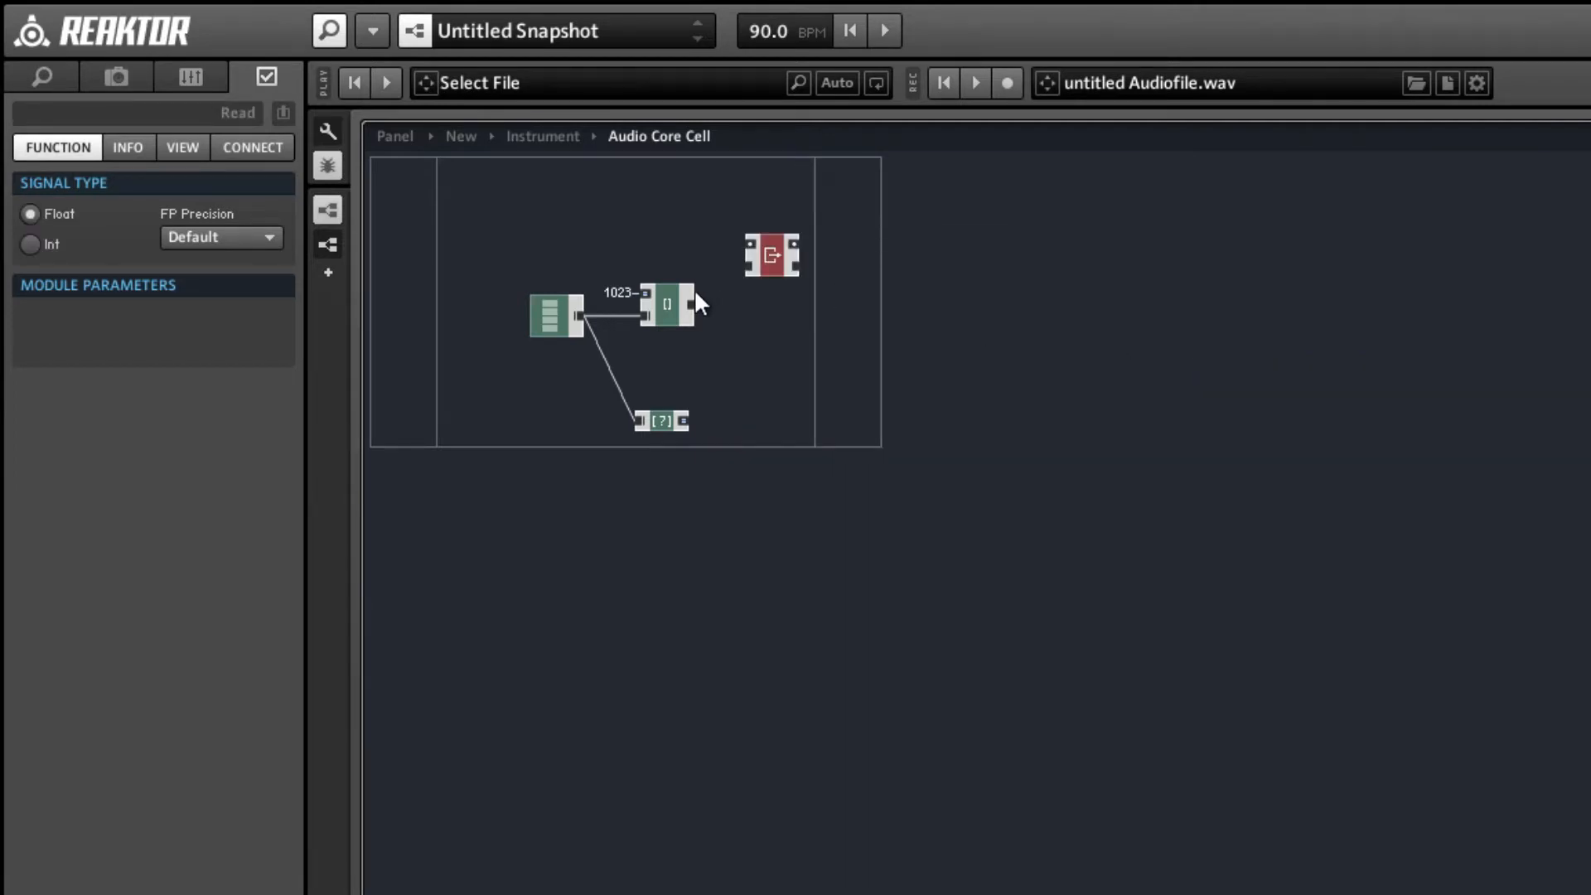
{"action": "left_click_drag", "start_coordinate": [695, 304], "coordinate": [763, 300]}
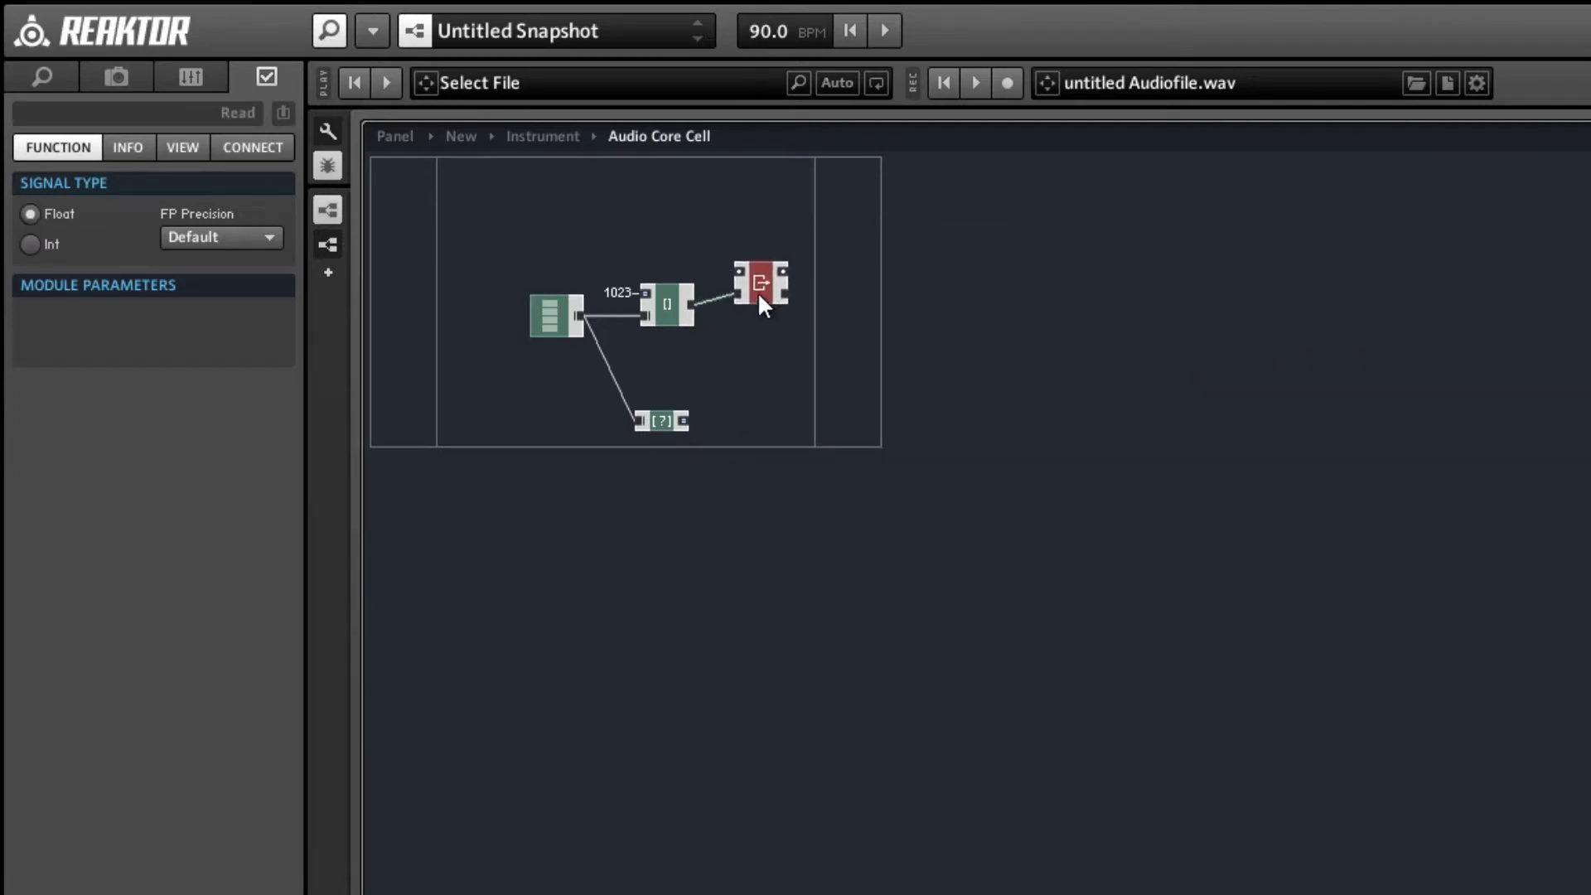
Add a built-in Write memory module, connect the Read module's lower output to it and align it with the Read module.
{"action": "right_click", "coordinate": [759, 359]}
{"action": "mouse_move", "coordinate": [829, 373]}
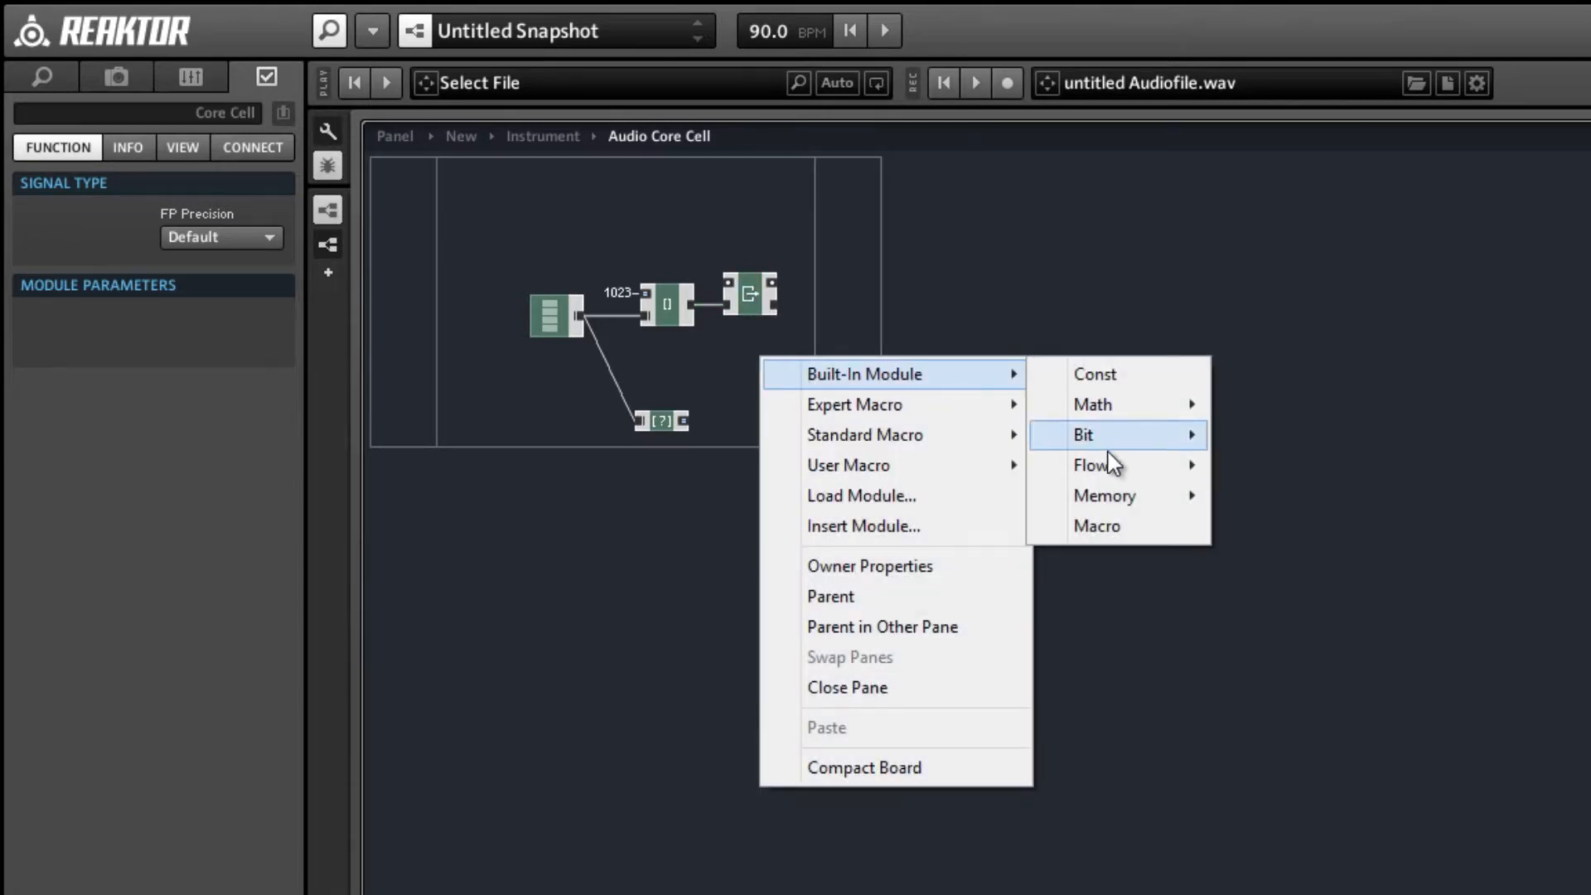
{"action": "mouse_move", "coordinate": [1137, 503]}
{"action": "left_click", "coordinate": [1271, 525]}
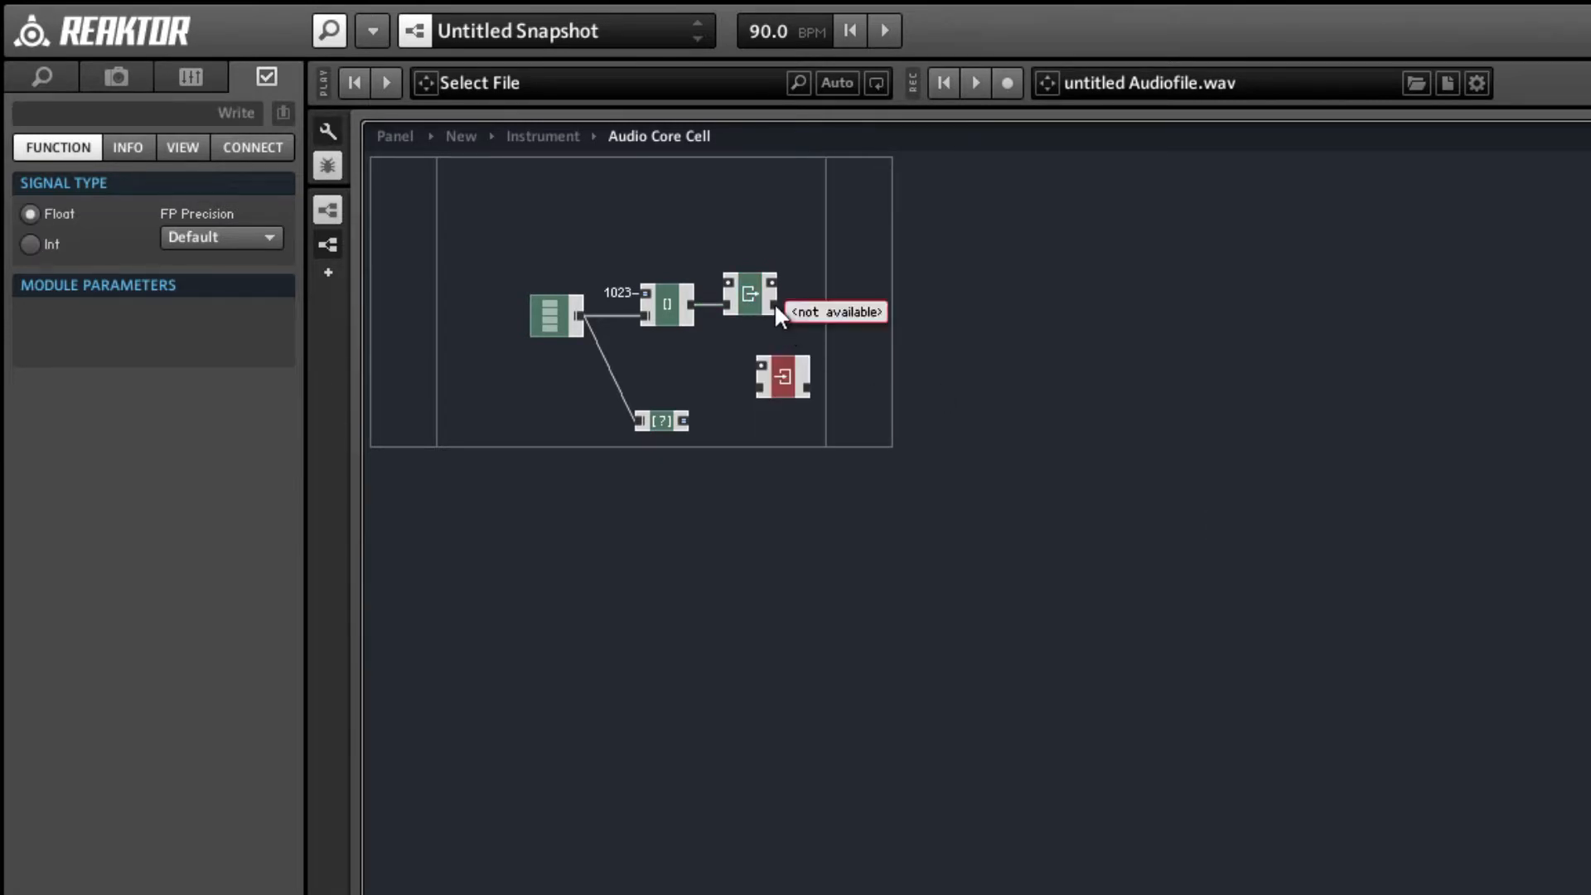
{"action": "left_click_drag", "start_coordinate": [775, 305], "coordinate": [846, 306]}
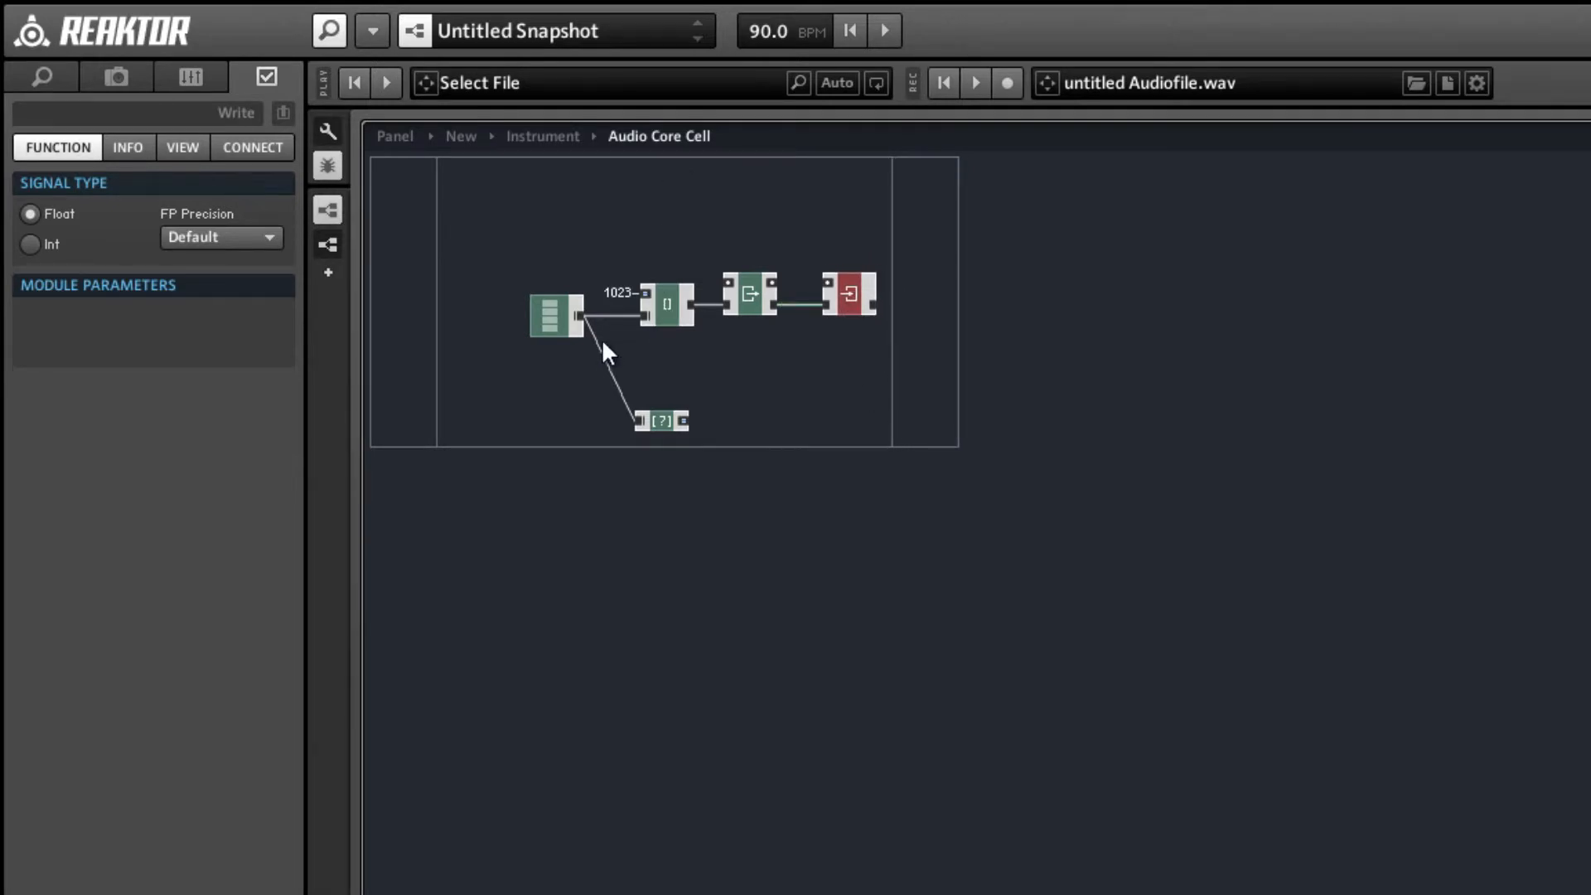
Delete the Index, Read and Write modules together with the 1023 constant, keeping the Array and Size [] modules.
{"action": "left_click", "coordinate": [843, 345]}
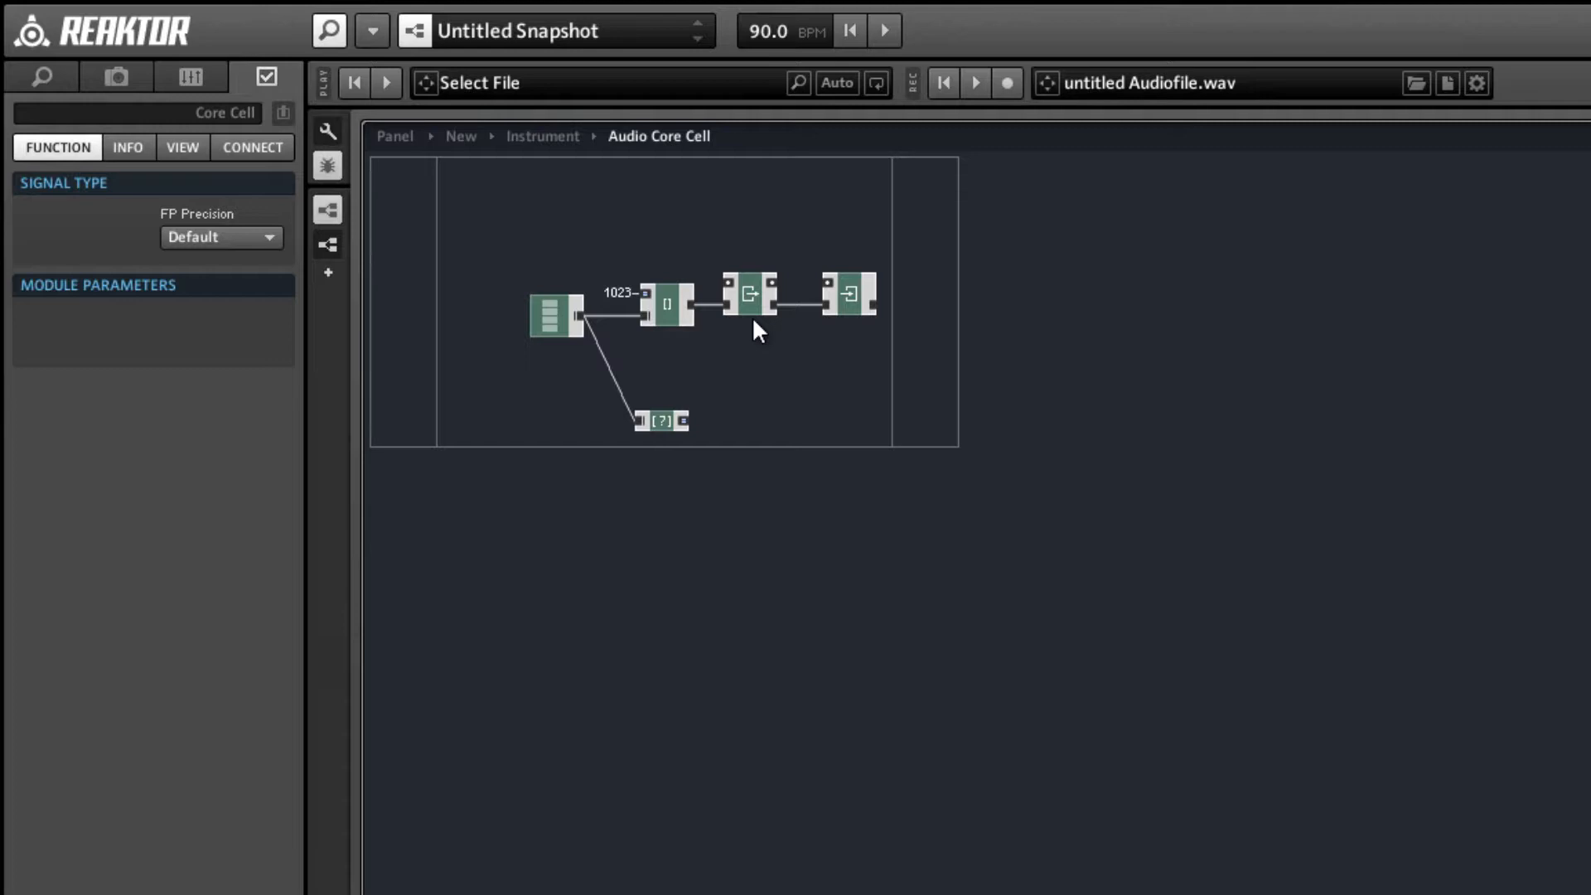
{"action": "left_click_drag", "start_coordinate": [866, 352], "coordinate": [628, 245]}
{"action": "key", "text": "Delete"}
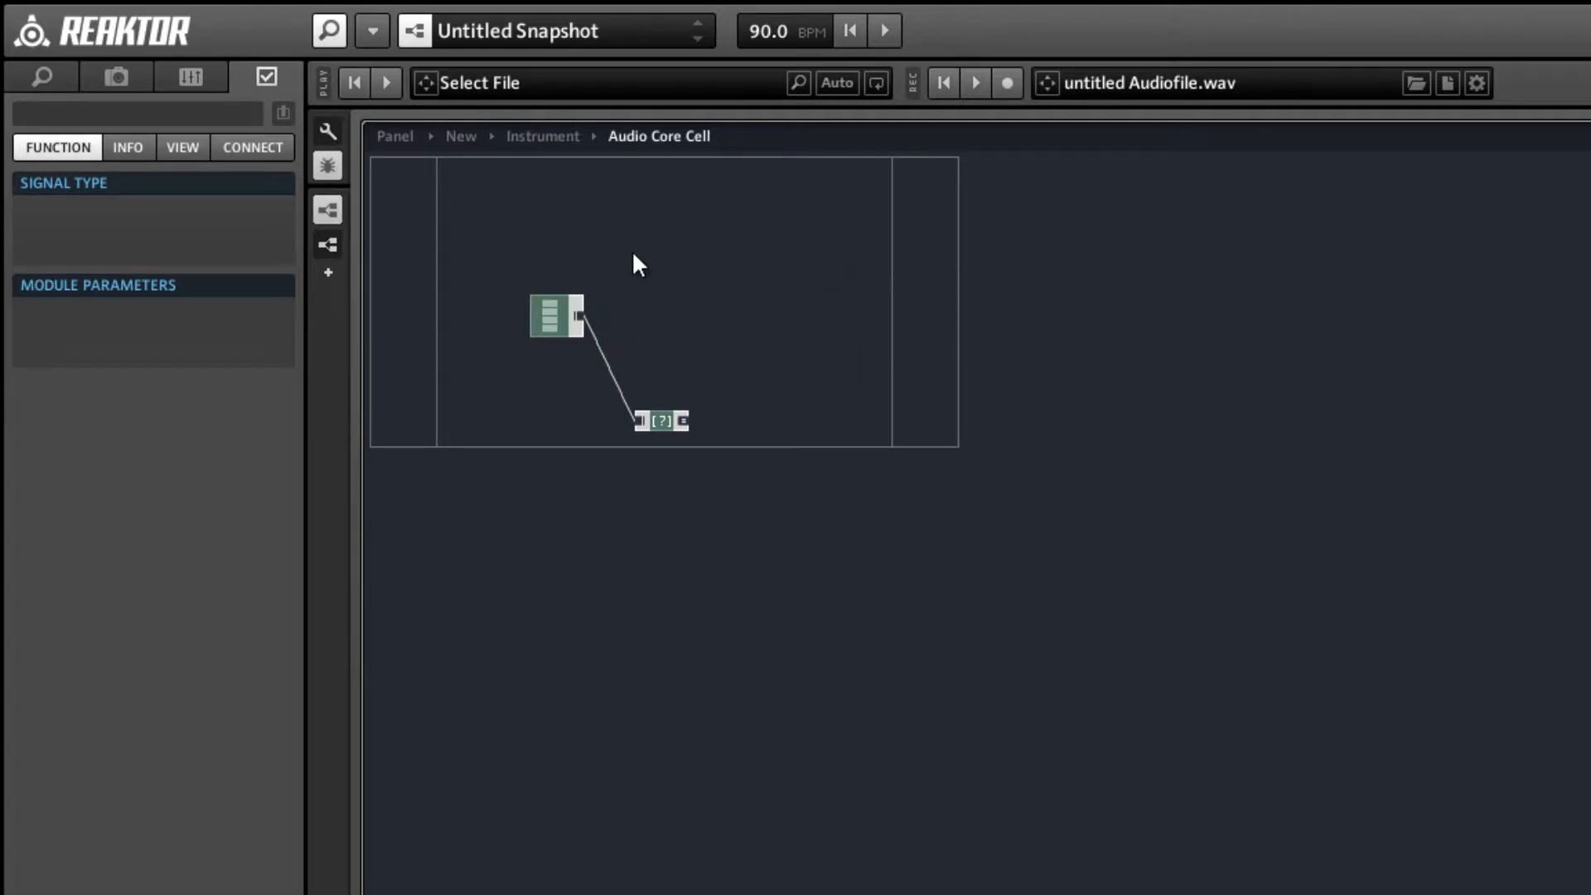
Add a Read [] expert memory macro and connect the Array output to its lowest input, aligning it with the Array.
{"action": "right_click", "coordinate": [635, 222]}
{"action": "mouse_move", "coordinate": [795, 274]}
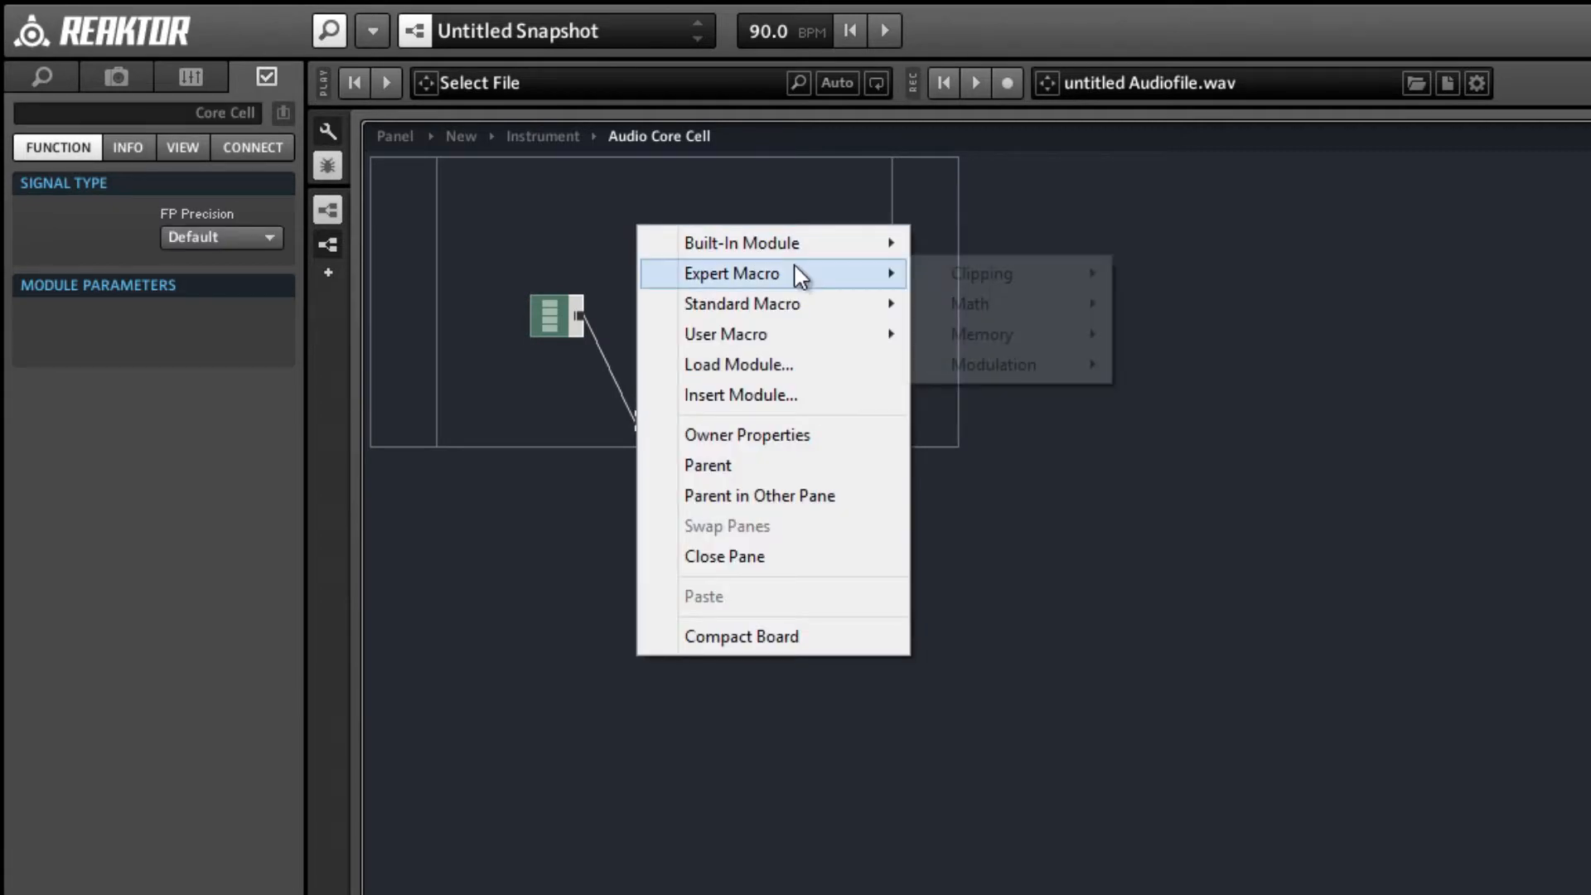
{"action": "mouse_move", "coordinate": [1049, 345]}
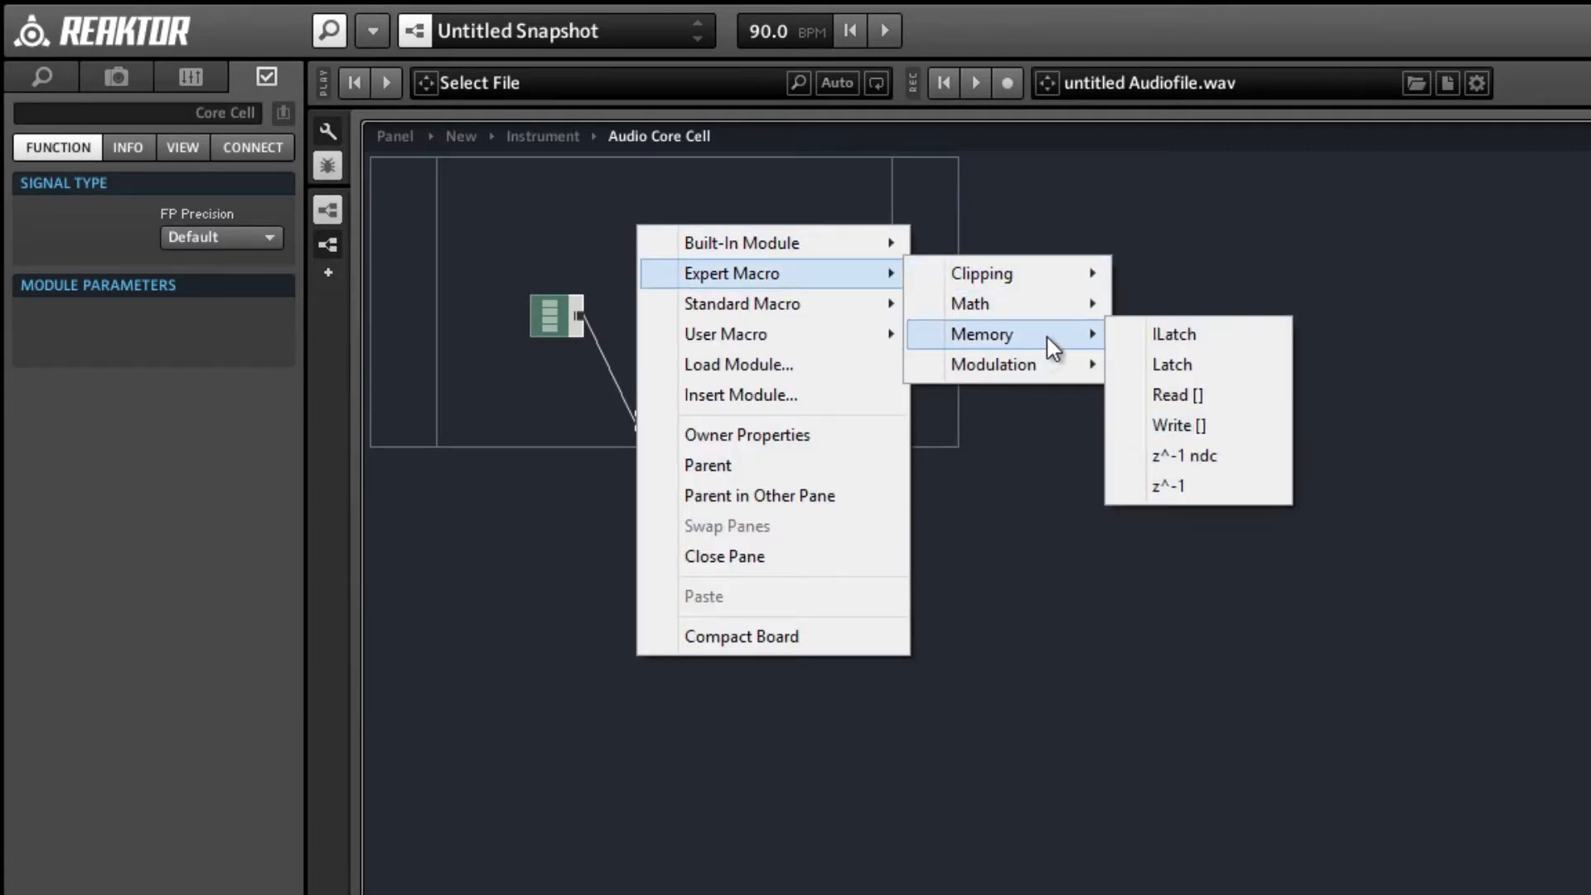
{"action": "left_click", "coordinate": [1225, 391]}
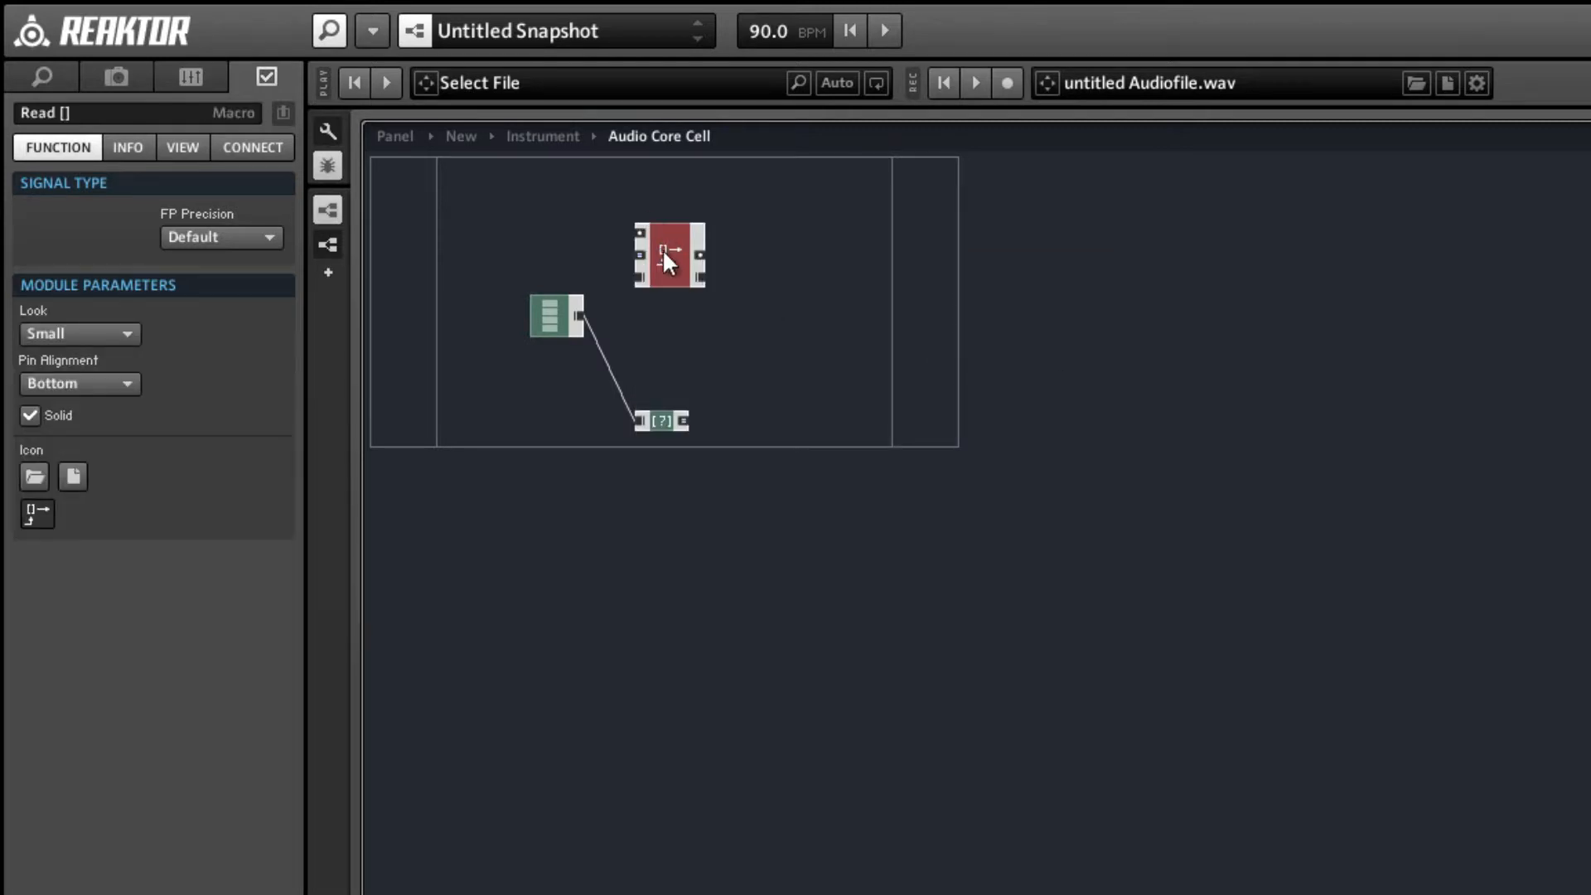
{"action": "left_click_drag", "start_coordinate": [581, 316], "coordinate": [675, 309]}
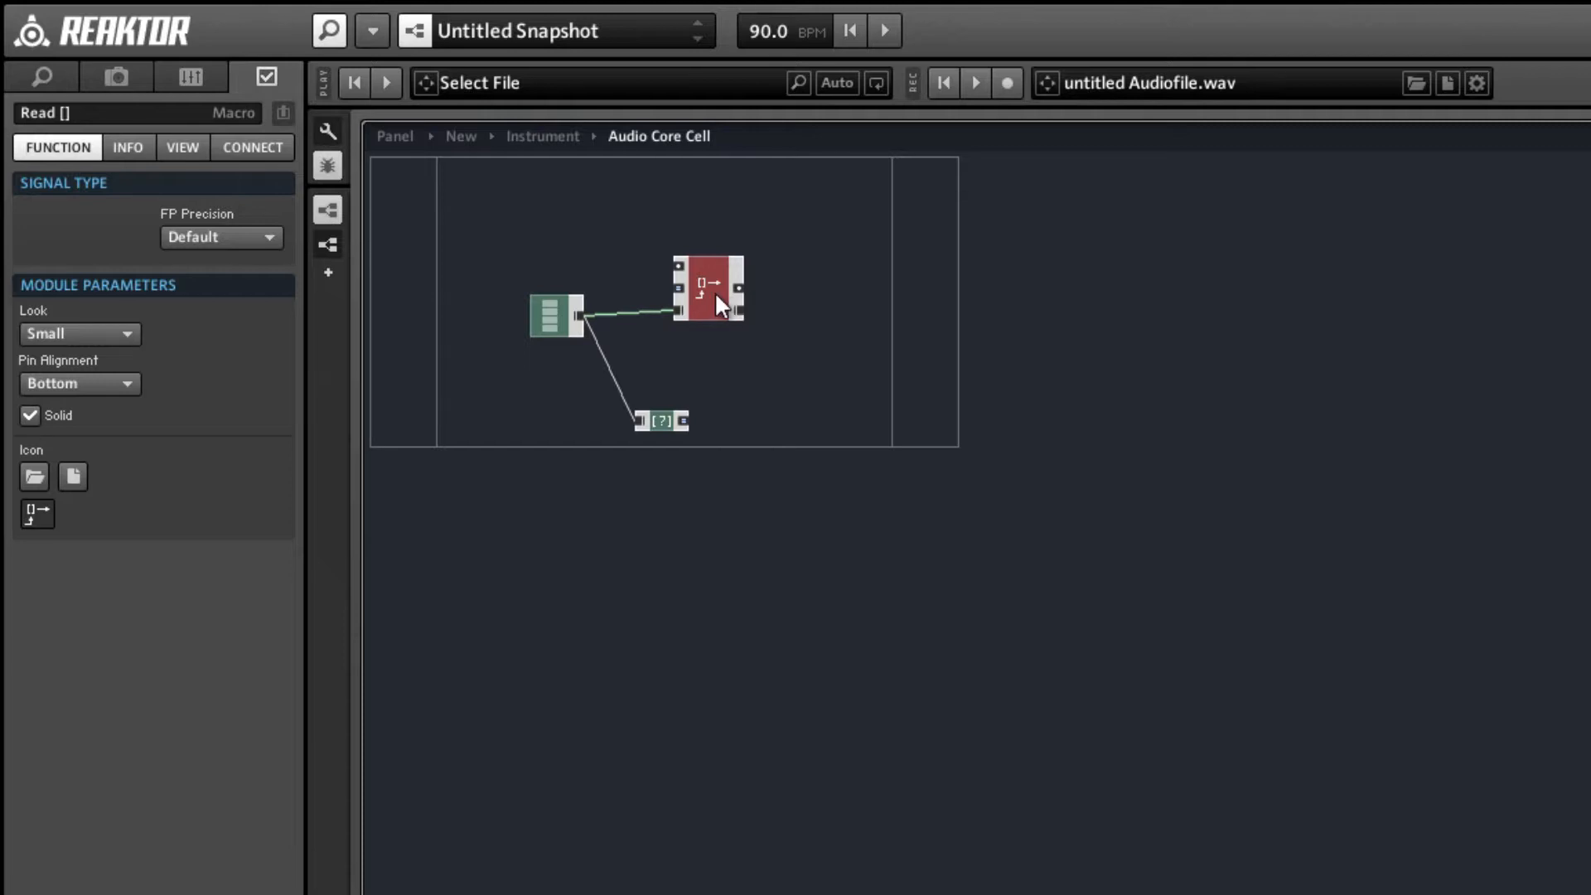
{"action": "left_click_drag", "start_coordinate": [715, 291], "coordinate": [705, 297]}
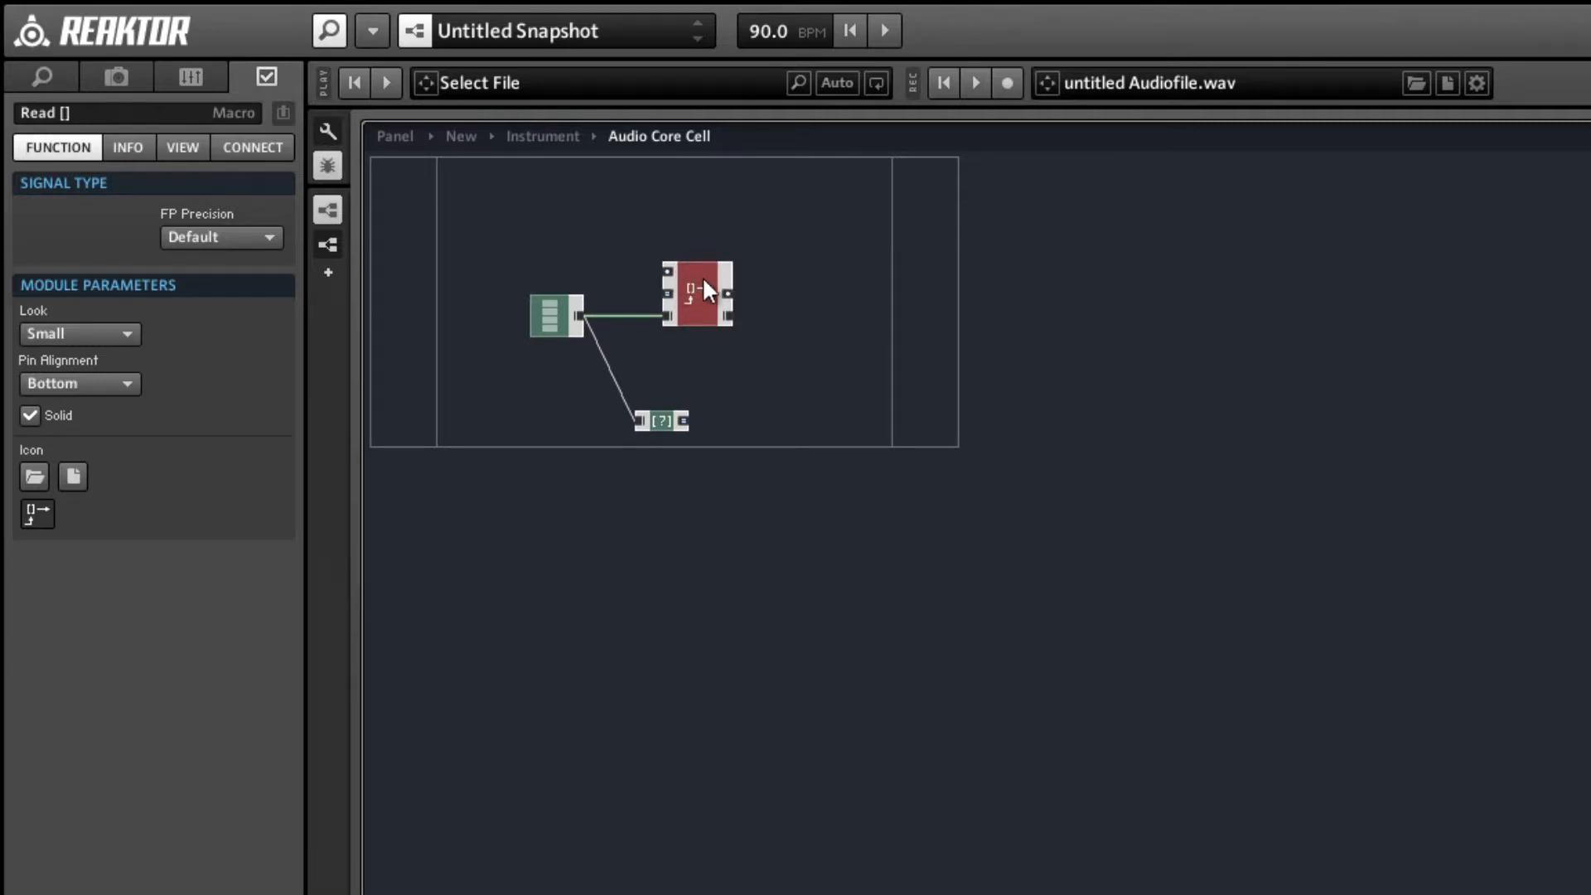
Add a Write [] expert memory macro and connect the Read [] macro's lowest output to its lowest input, level with Read [].
{"action": "right_click", "coordinate": [837, 242]}
{"action": "mouse_move", "coordinate": [1011, 276]}
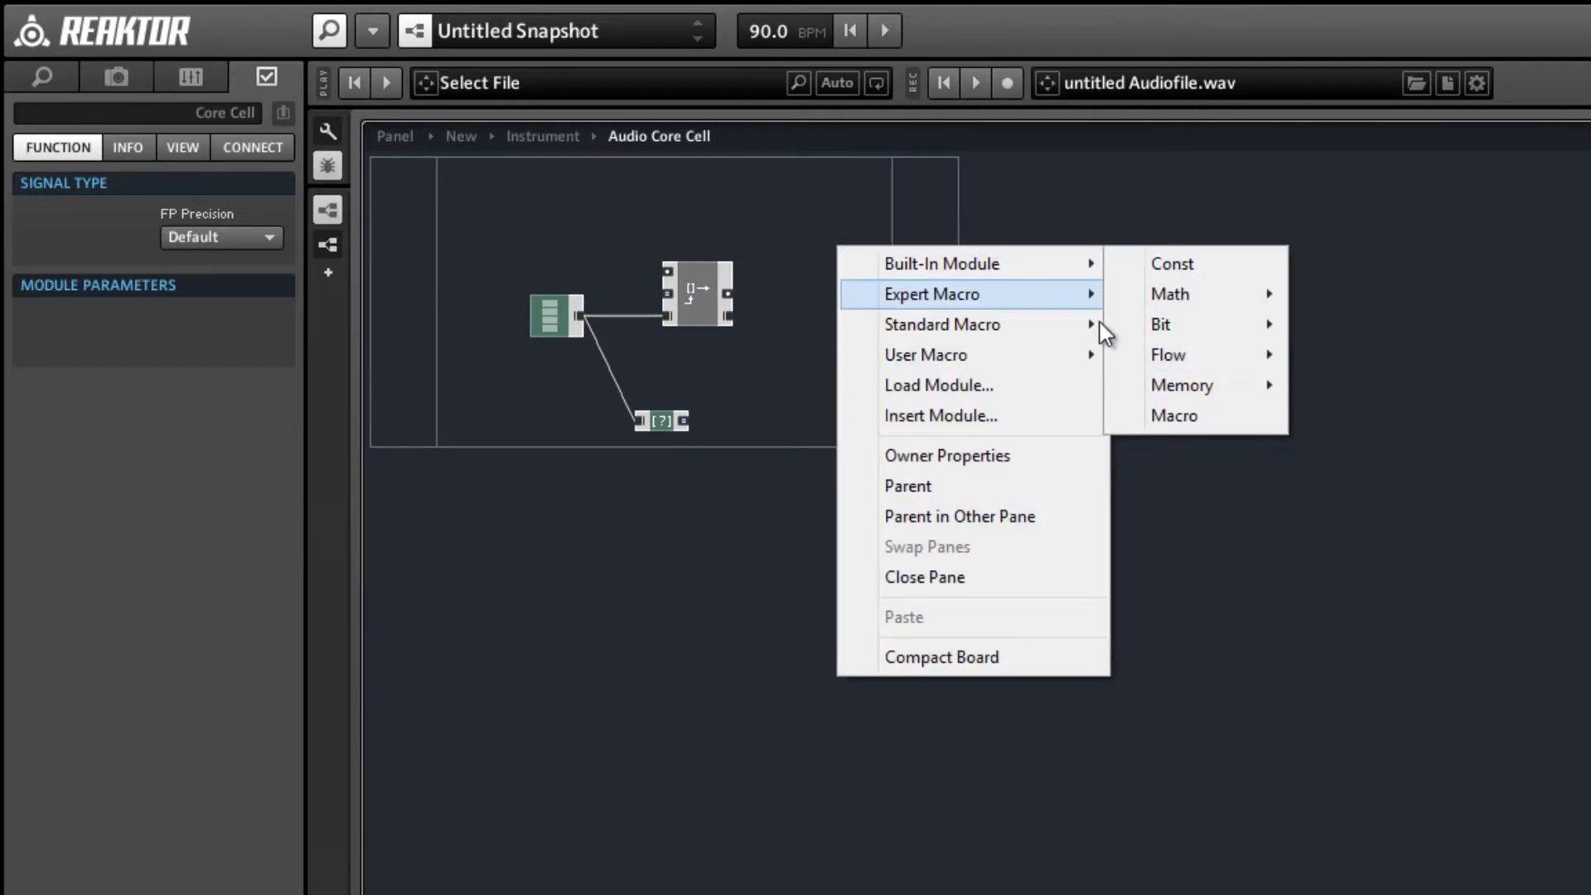
{"action": "mouse_move", "coordinate": [1038, 298]}
{"action": "mouse_move", "coordinate": [1193, 365]}
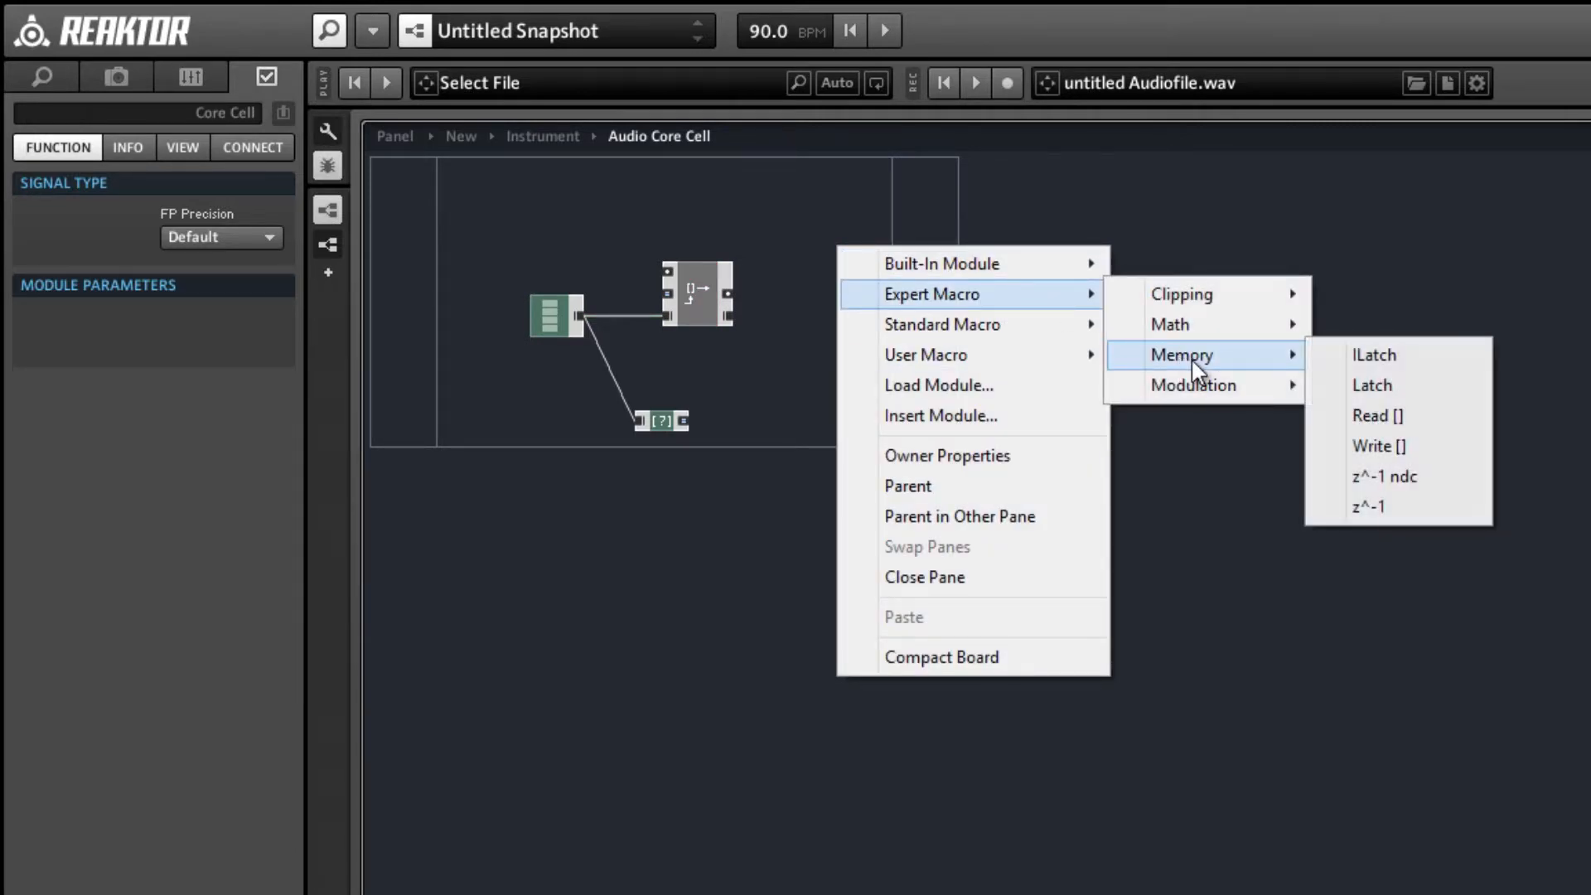
{"action": "left_click", "coordinate": [1379, 446]}
{"action": "left_click_drag", "start_coordinate": [729, 313], "coordinate": [862, 306]}
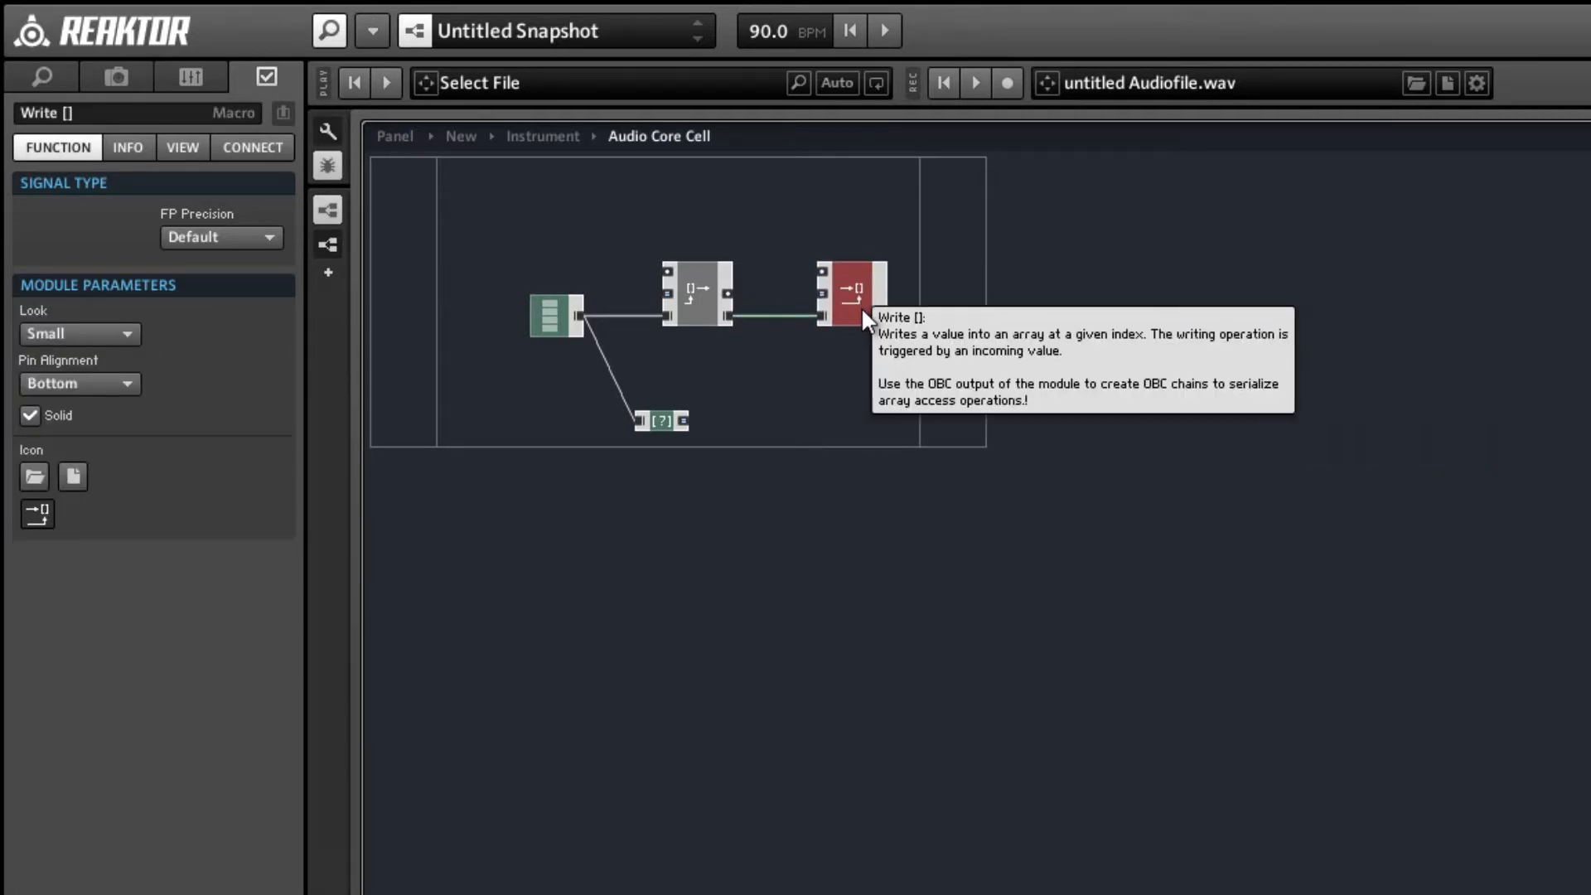
{"action": "left_click", "coordinate": [830, 365]}
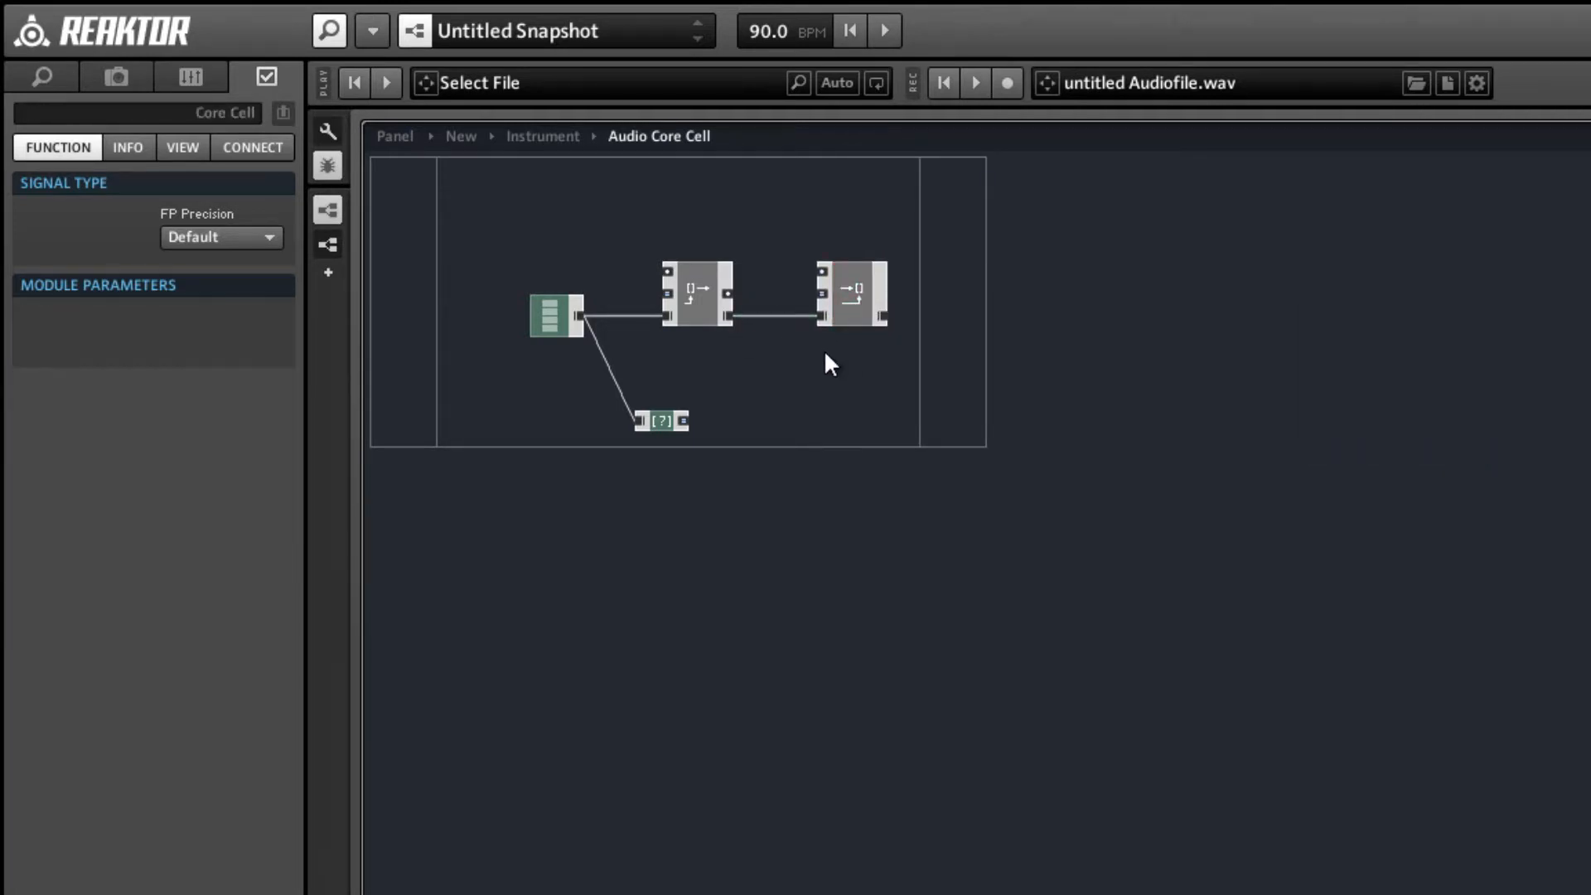
Delete the Read [] macro and connect the Array output directly to the Write [] macro's lowest input, moving Write [] closer.
{"action": "left_click", "coordinate": [684, 290]}
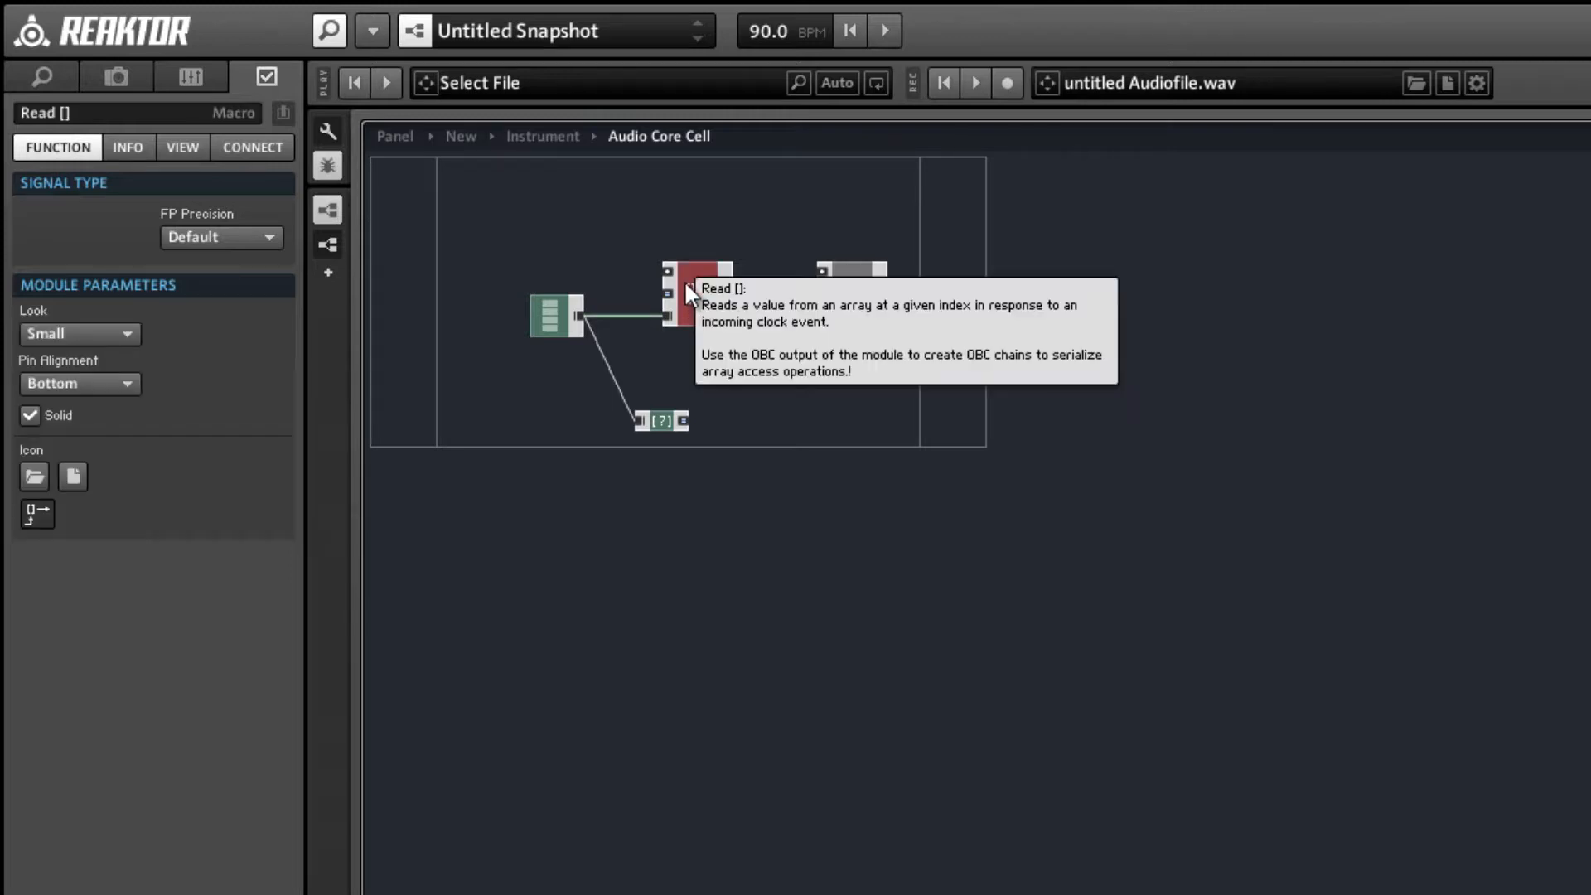
{"action": "key", "text": "Delete"}
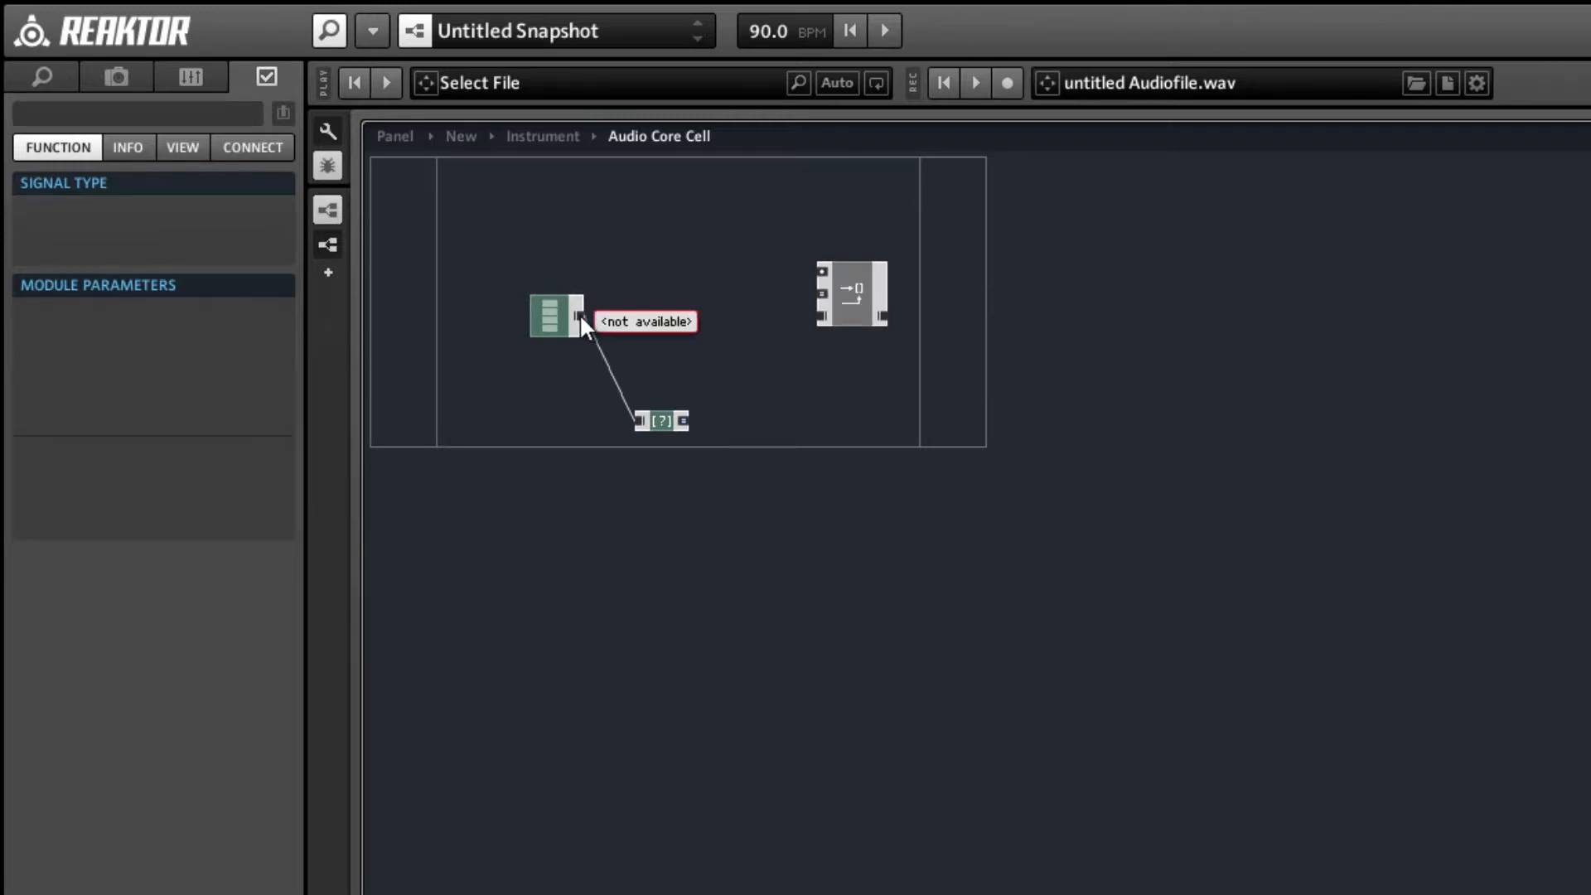
{"action": "left_click_drag", "start_coordinate": [579, 315], "coordinate": [667, 308]}
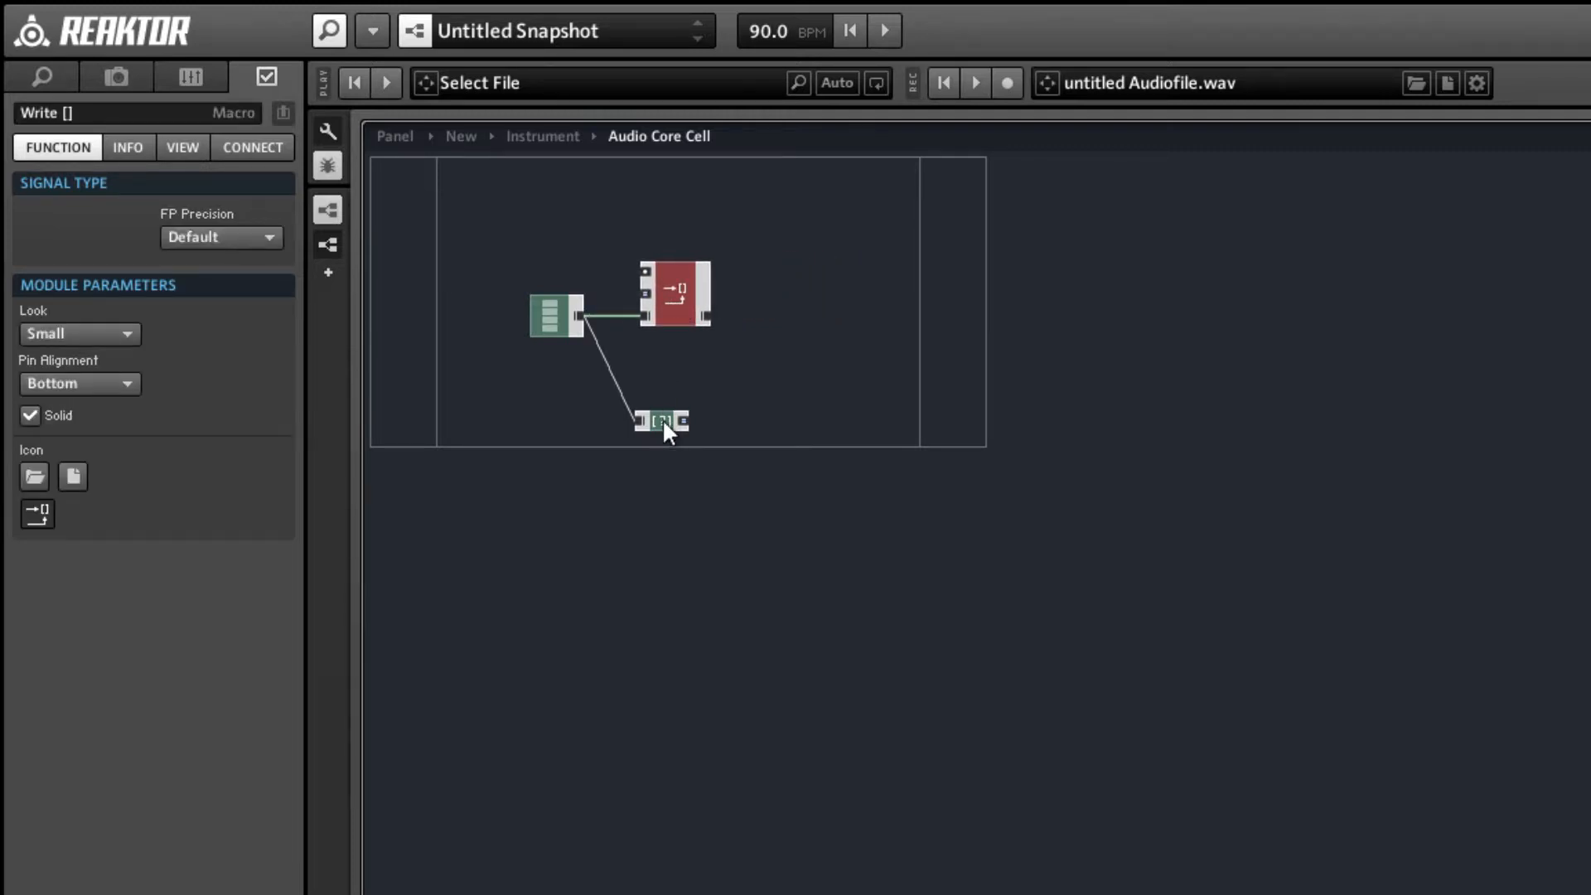
Place the Size [] module directly beneath the Write [] macro and shift the Array module slightly toward them.
{"action": "left_click_drag", "start_coordinate": [663, 419], "coordinate": [665, 337]}
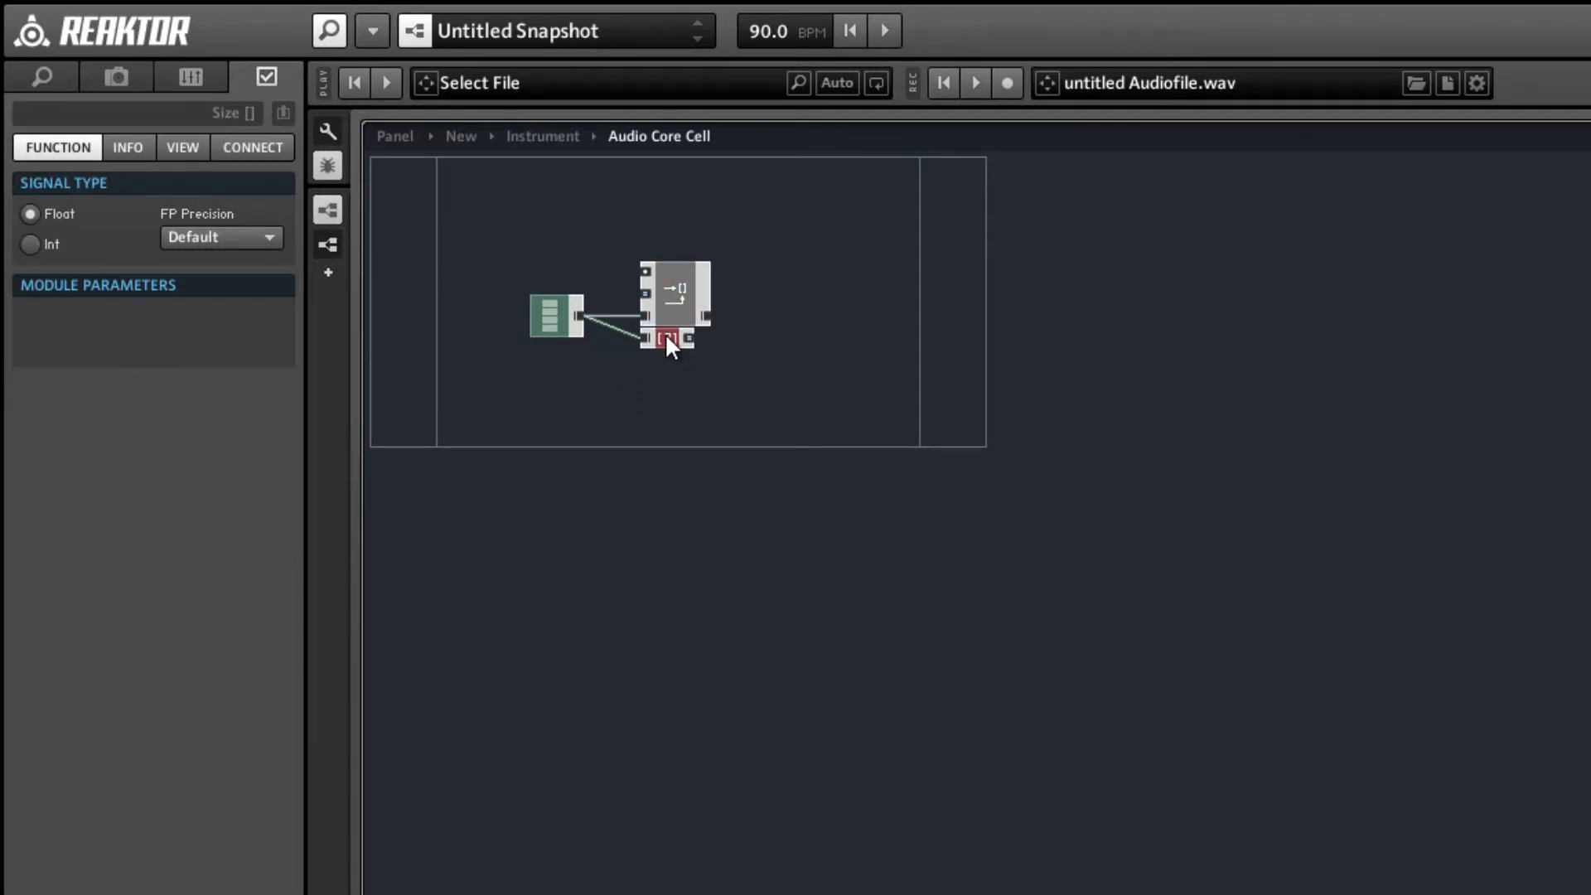
{"action": "left_click_drag", "start_coordinate": [549, 318], "coordinate": [554, 318]}
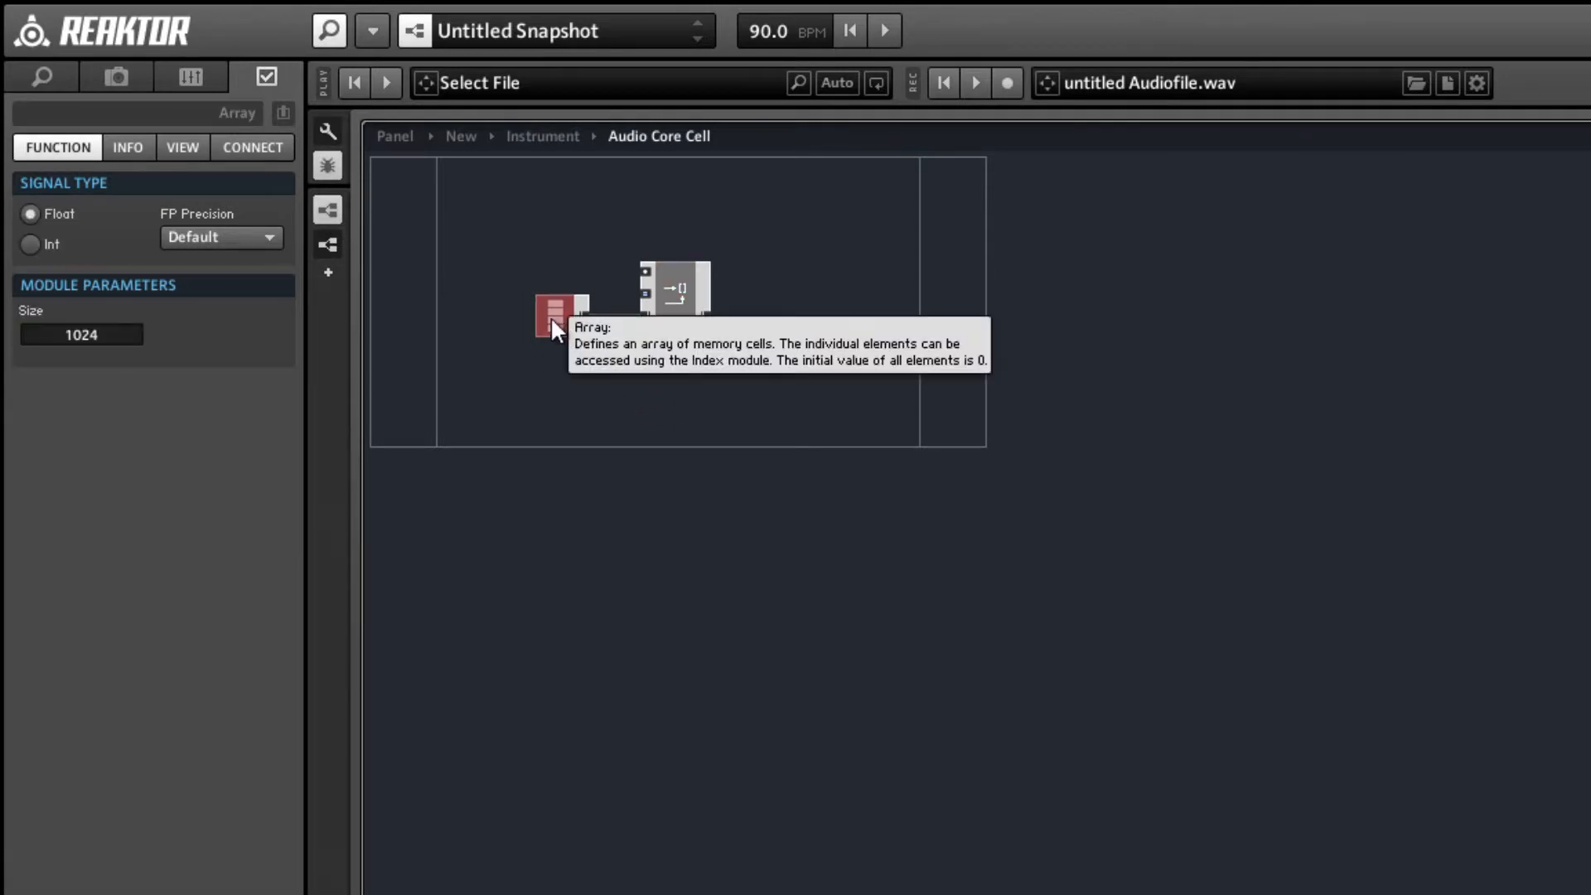
{"action": "left_click", "coordinate": [506, 213]}
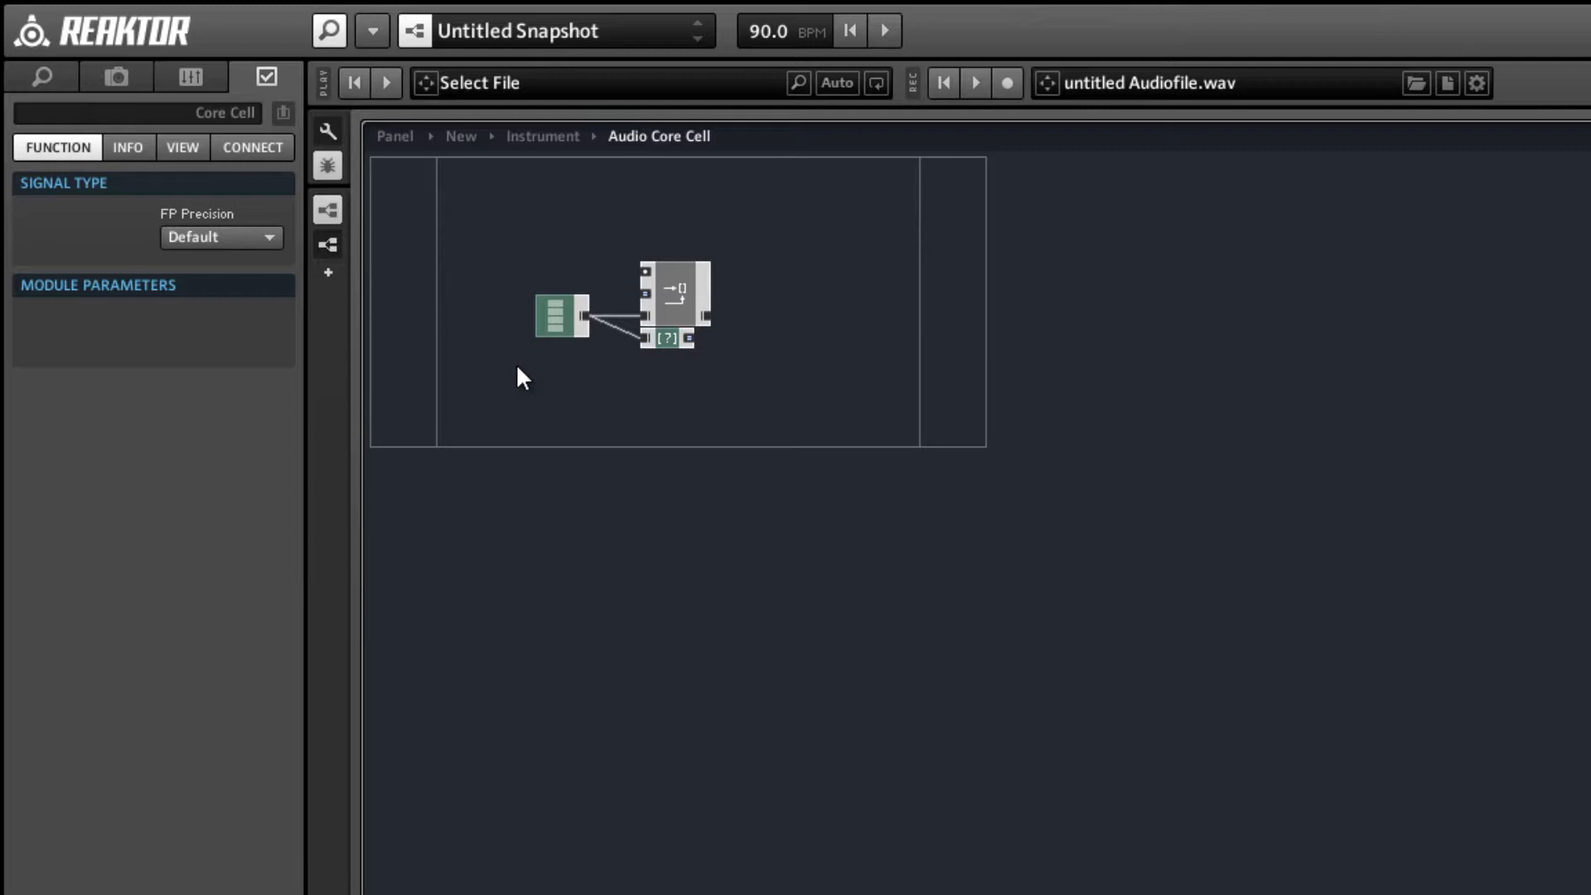
Set the Array module's size to 44100.
{"action": "left_click", "coordinate": [546, 326]}
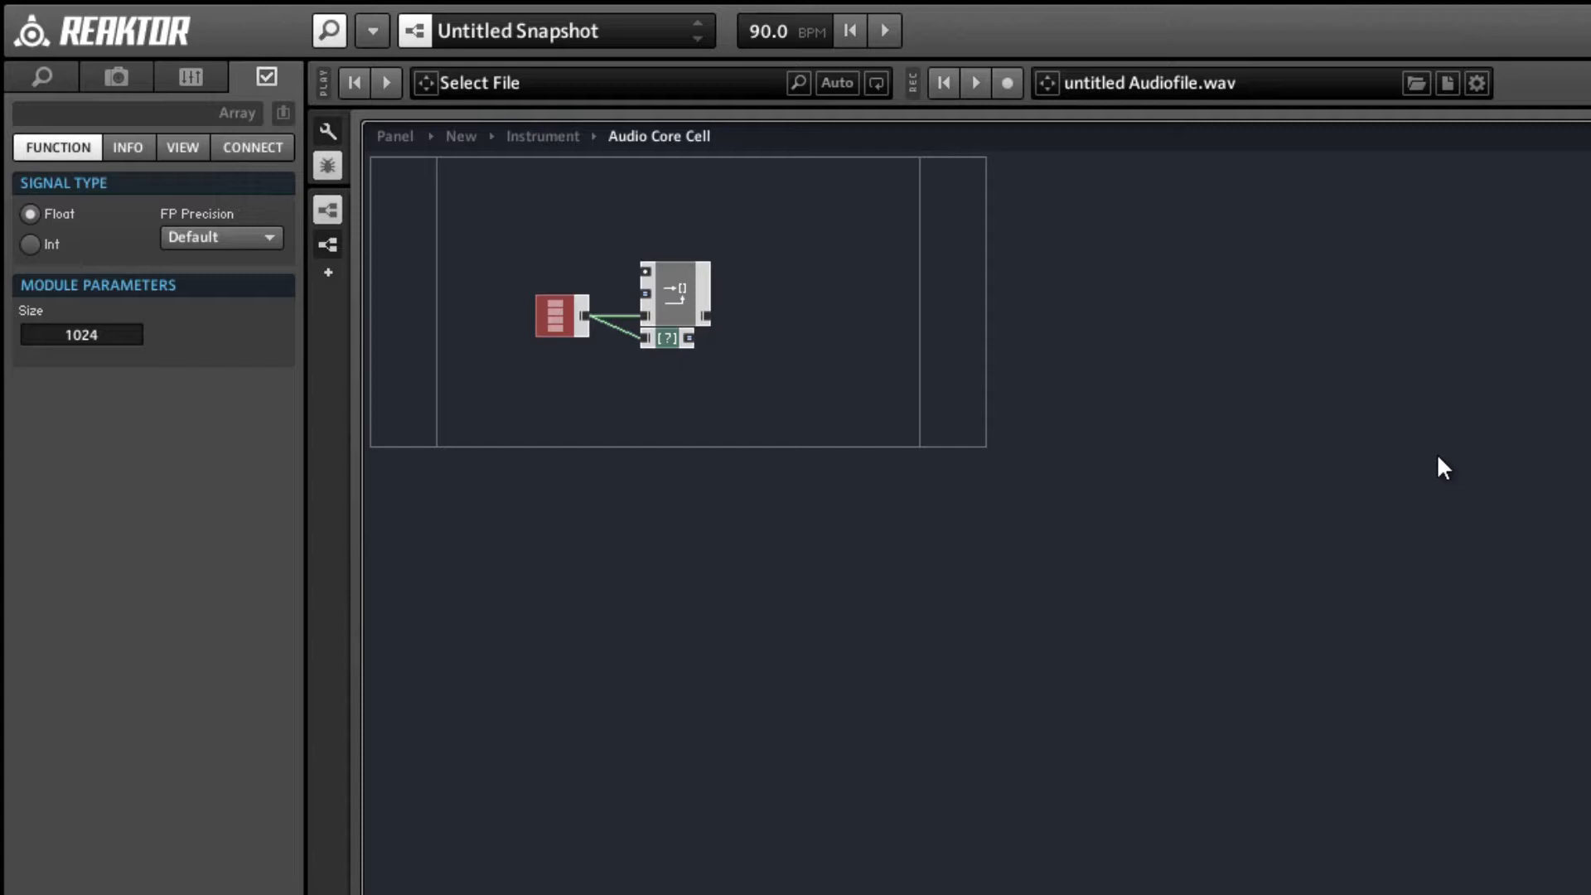
{"action": "double_click", "coordinate": [64, 336]}
{"action": "type", "text": "44100"}
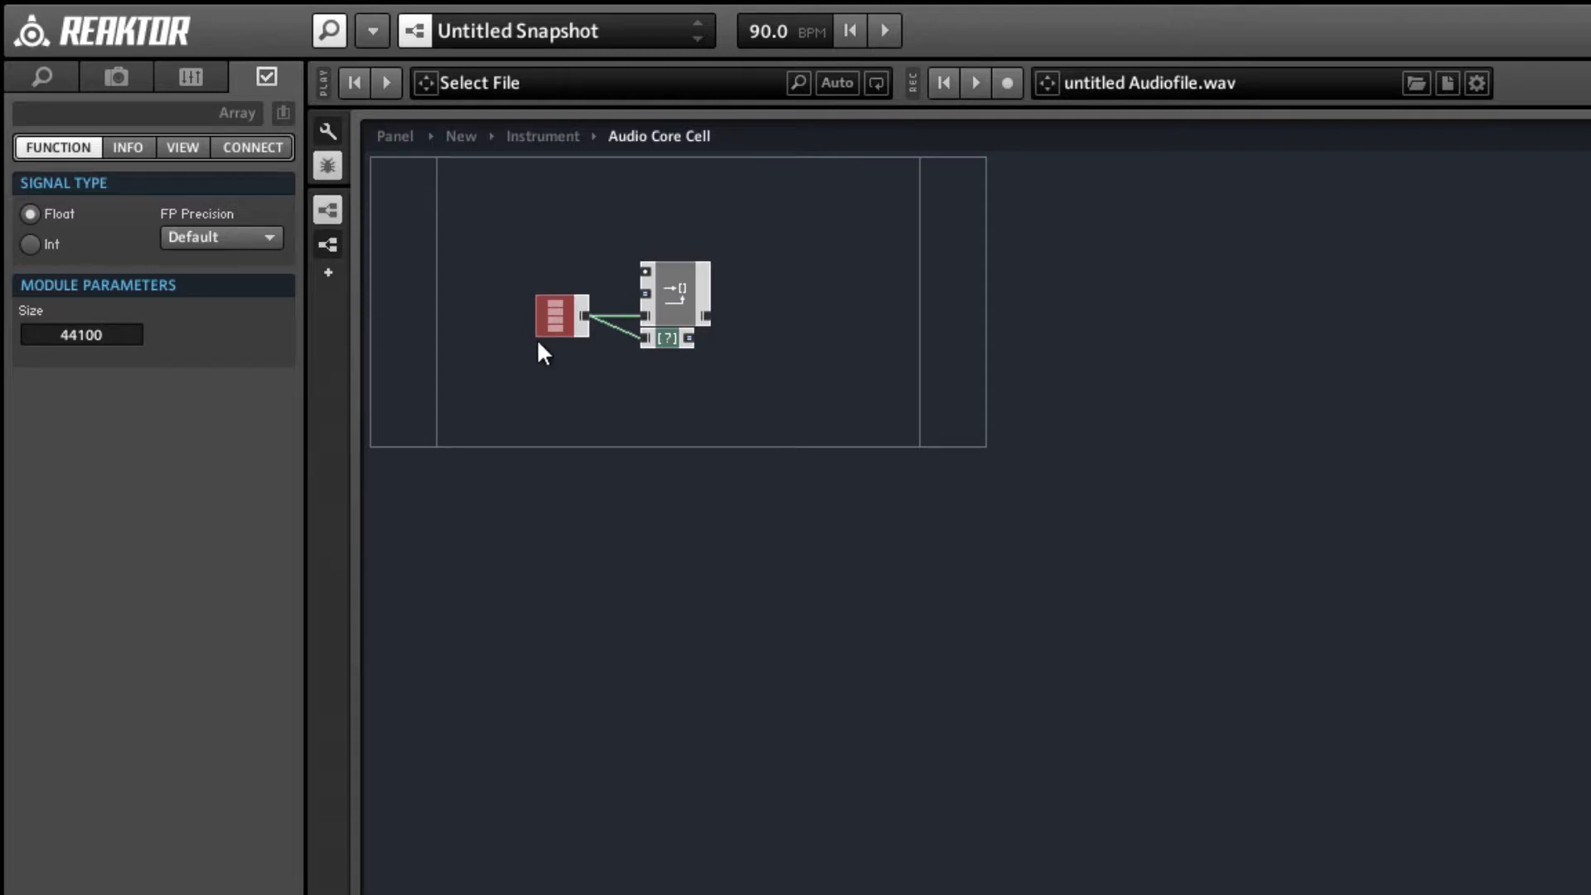
{"action": "left_click", "coordinate": [542, 366]}
{"action": "left_click", "coordinate": [563, 338]}
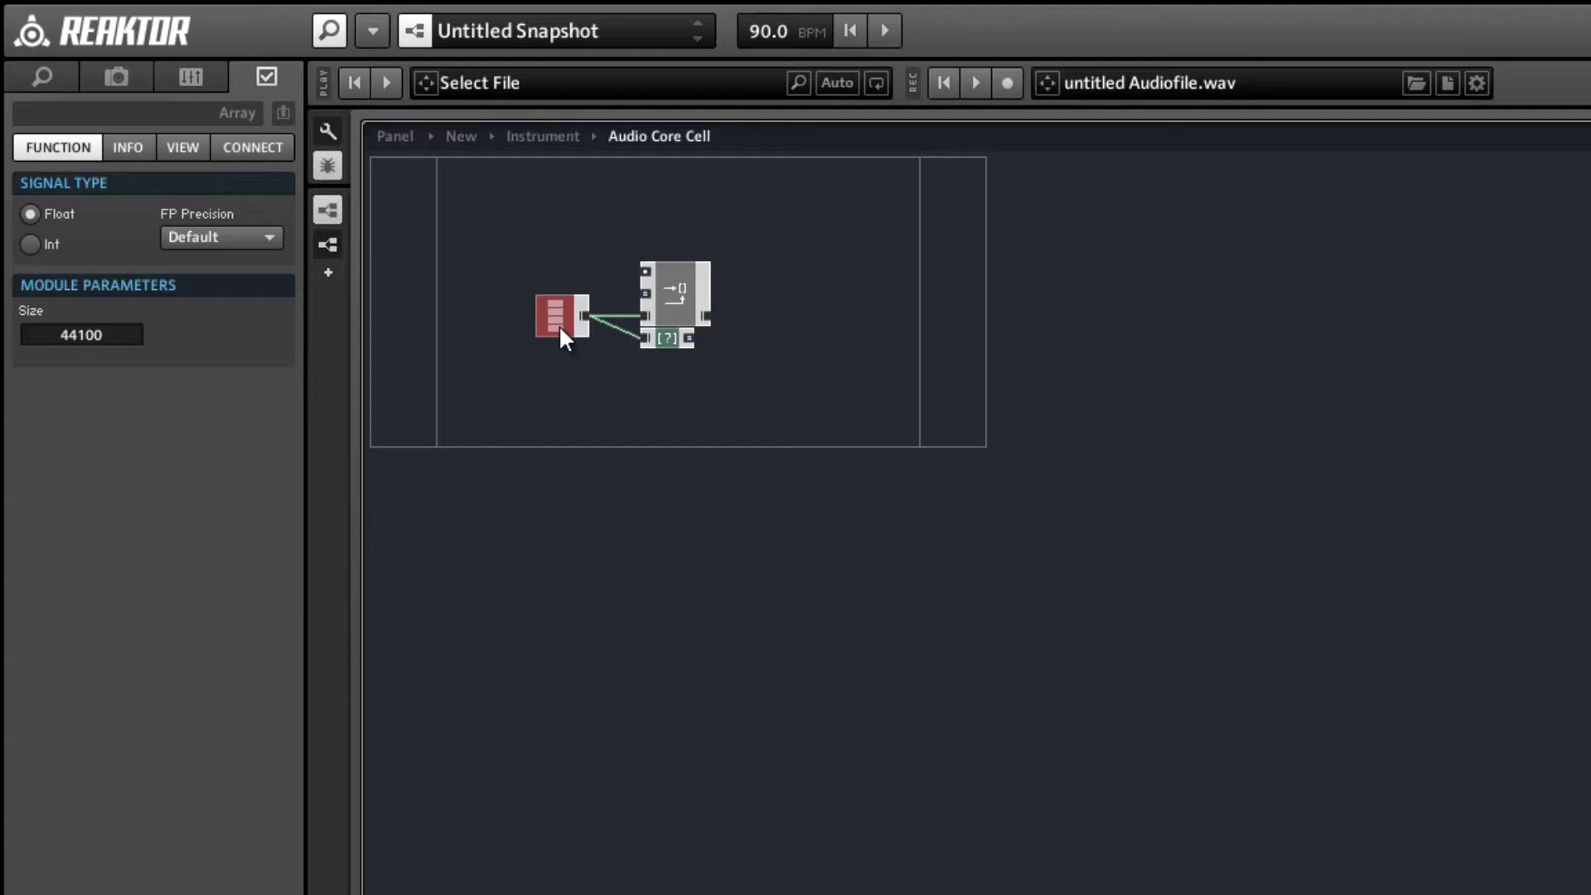
Add a new audio input port to the core cell, slightly above the Array module's level.
{"action": "right_click", "coordinate": [415, 255]}
{"action": "mouse_move", "coordinate": [497, 269]}
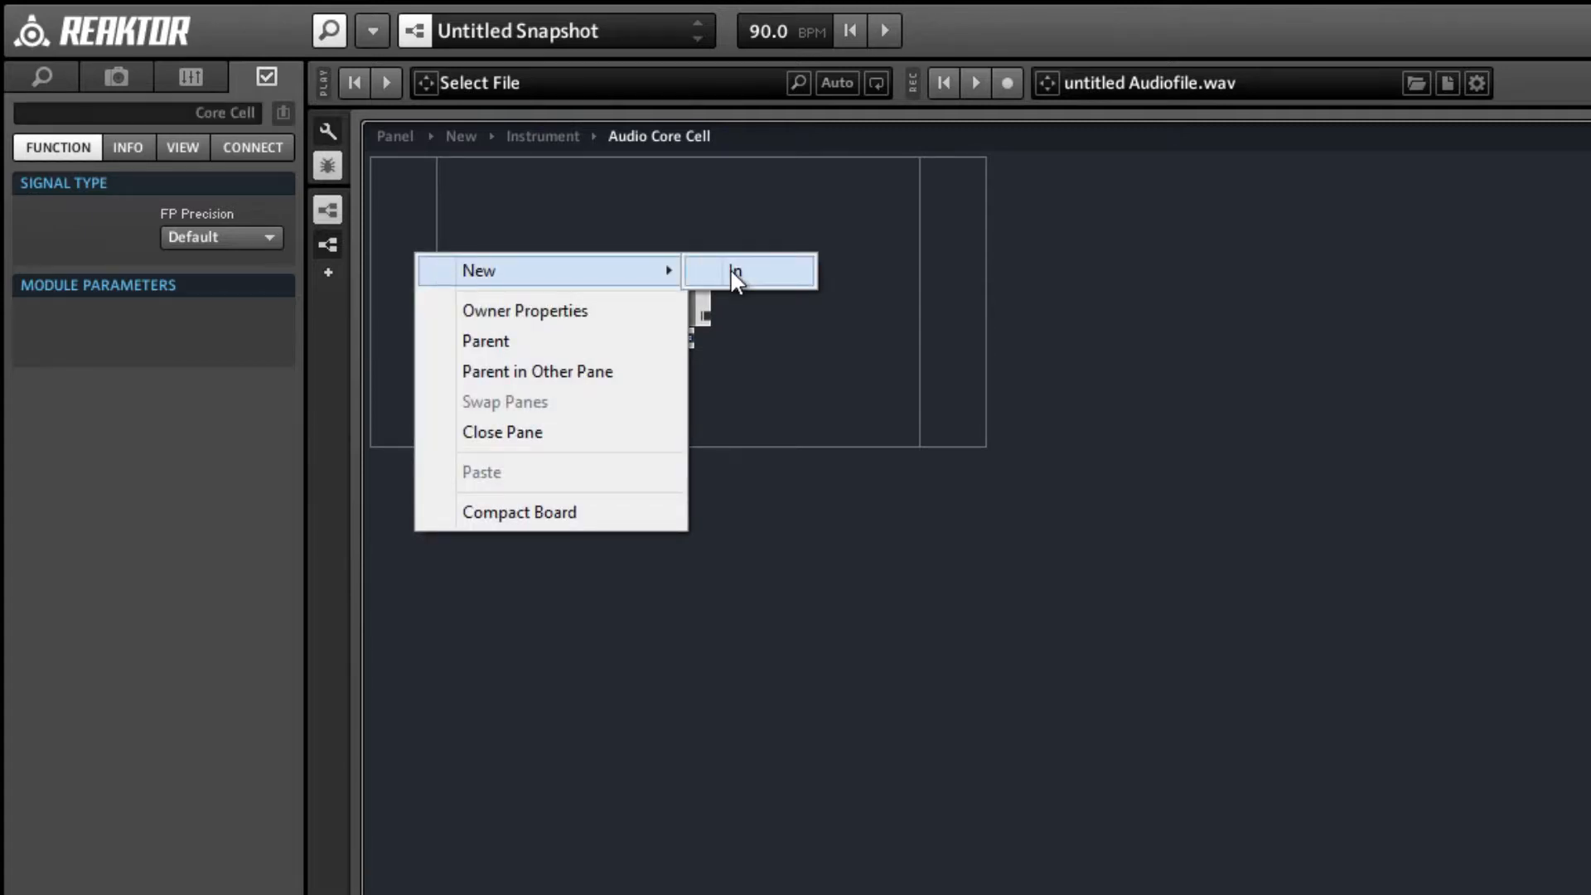
{"action": "left_click", "coordinate": [729, 270]}
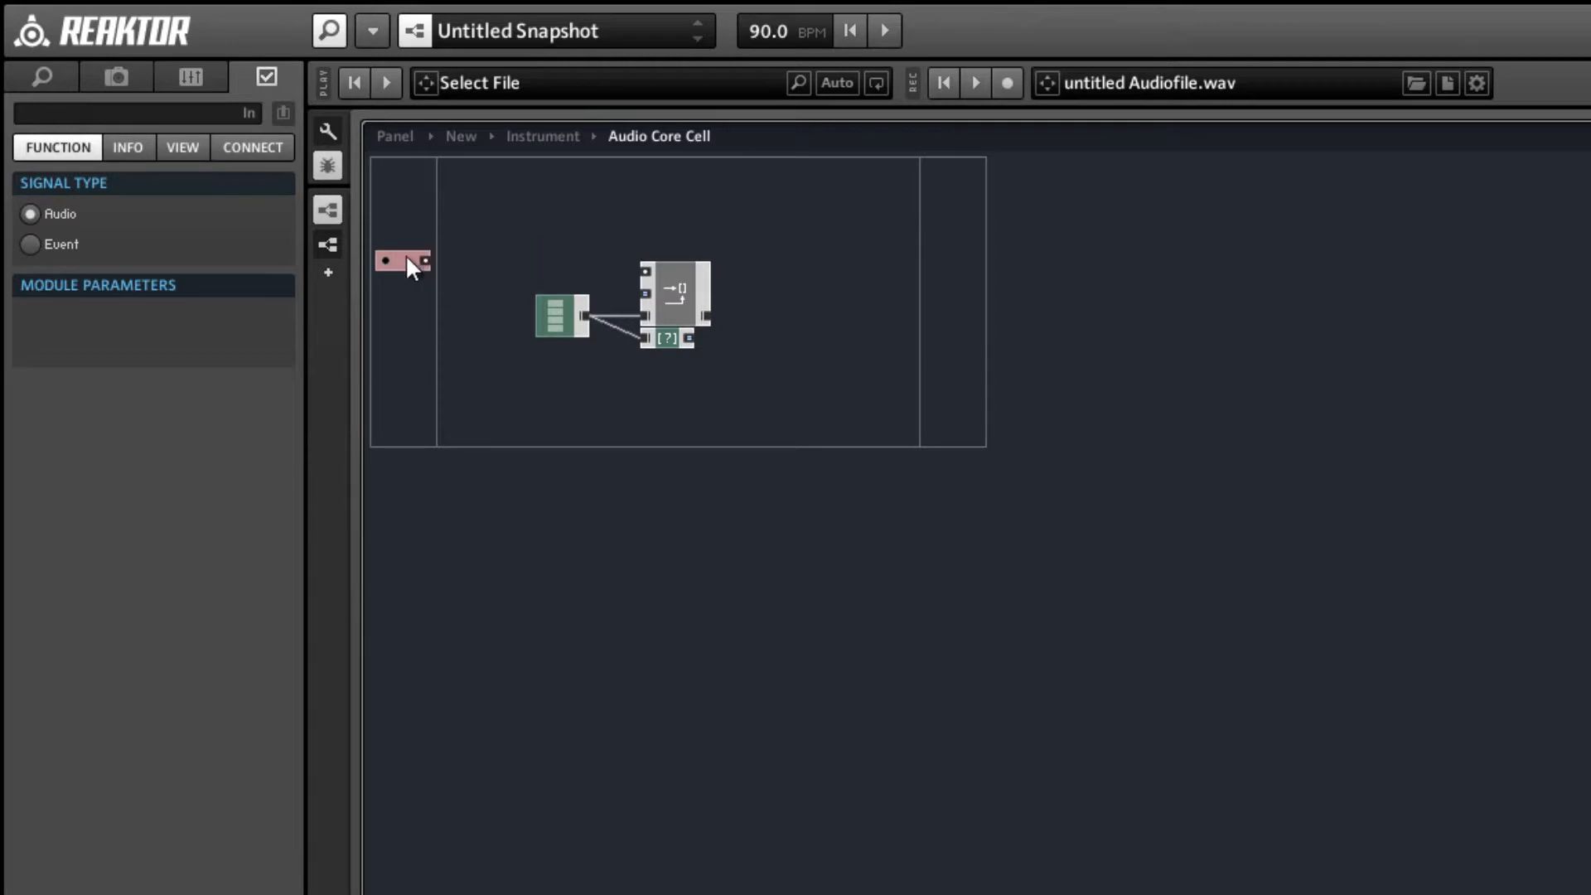
Connect the new audio input port to the Write [] macro's uppermost input and align the port with it.
{"action": "left_click_drag", "start_coordinate": [407, 263], "coordinate": [645, 275]}
{"action": "mouse_move", "coordinate": [654, 292]}
{"action": "left_click", "coordinate": [580, 199]}
Insert a Read memory module above the Array module, connect its upper input to SR.C and set its signal type to Int.
{"action": "right_click", "coordinate": [573, 190]}
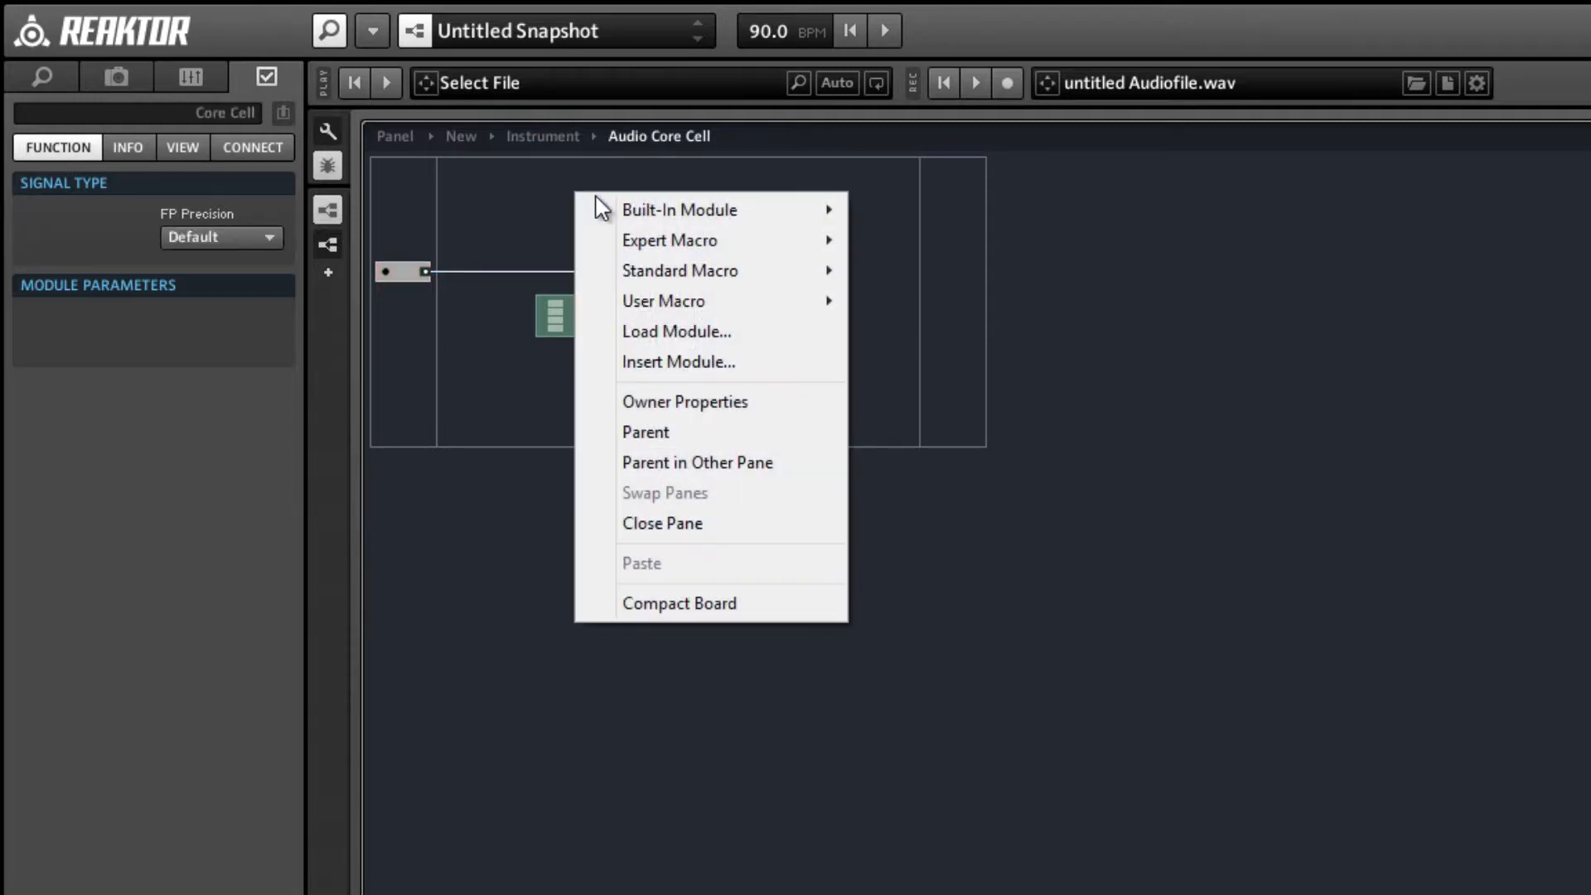
{"action": "mouse_move", "coordinate": [606, 210]}
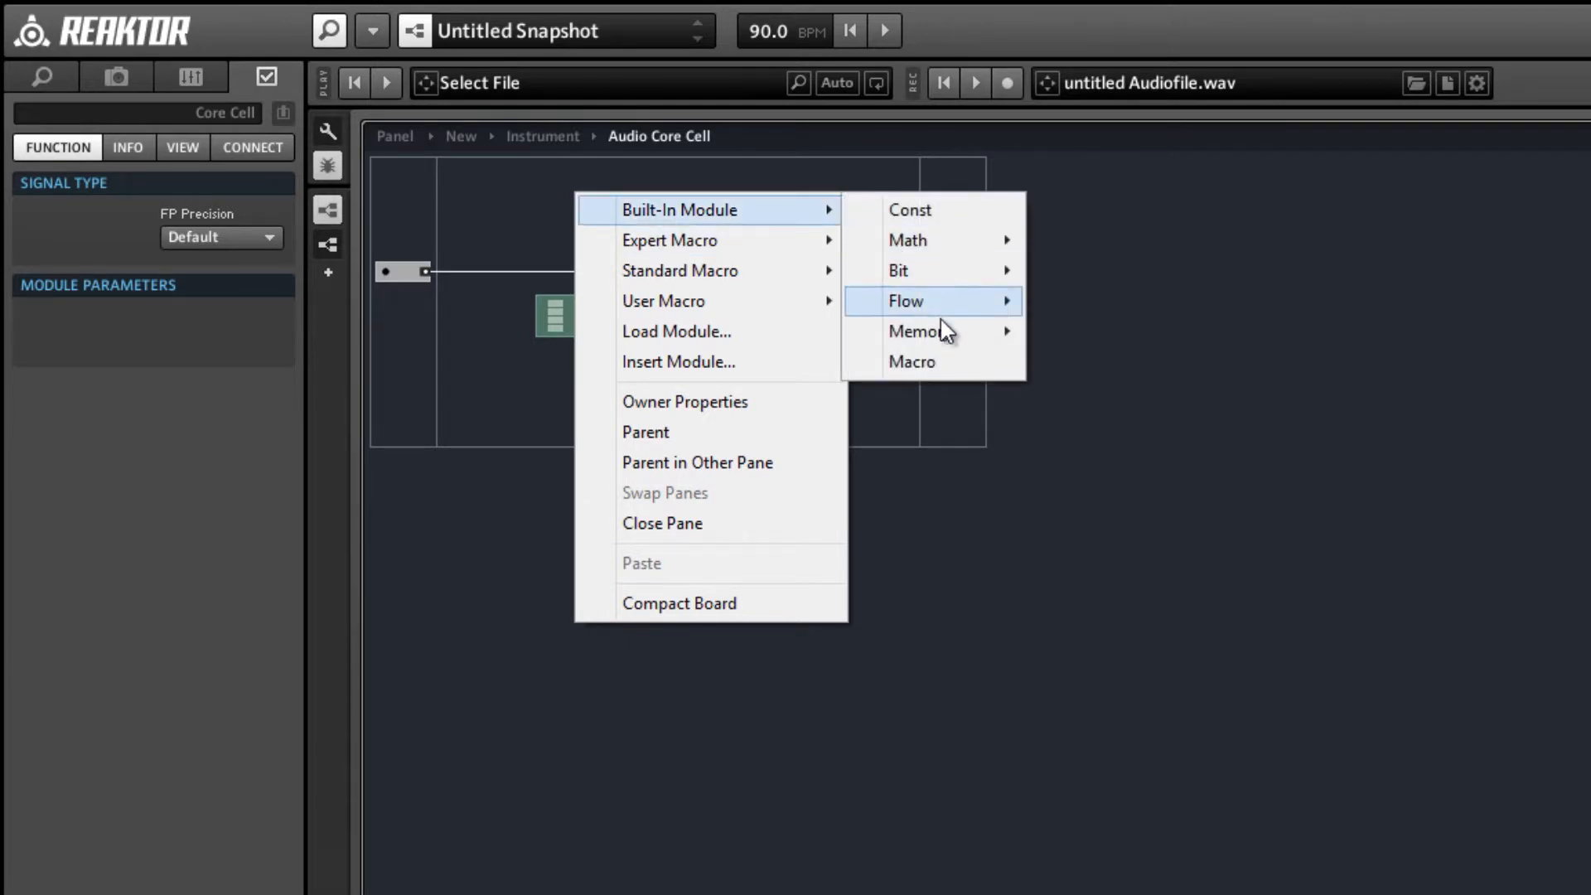
{"action": "mouse_move", "coordinate": [941, 324]}
{"action": "left_click", "coordinate": [1092, 324]}
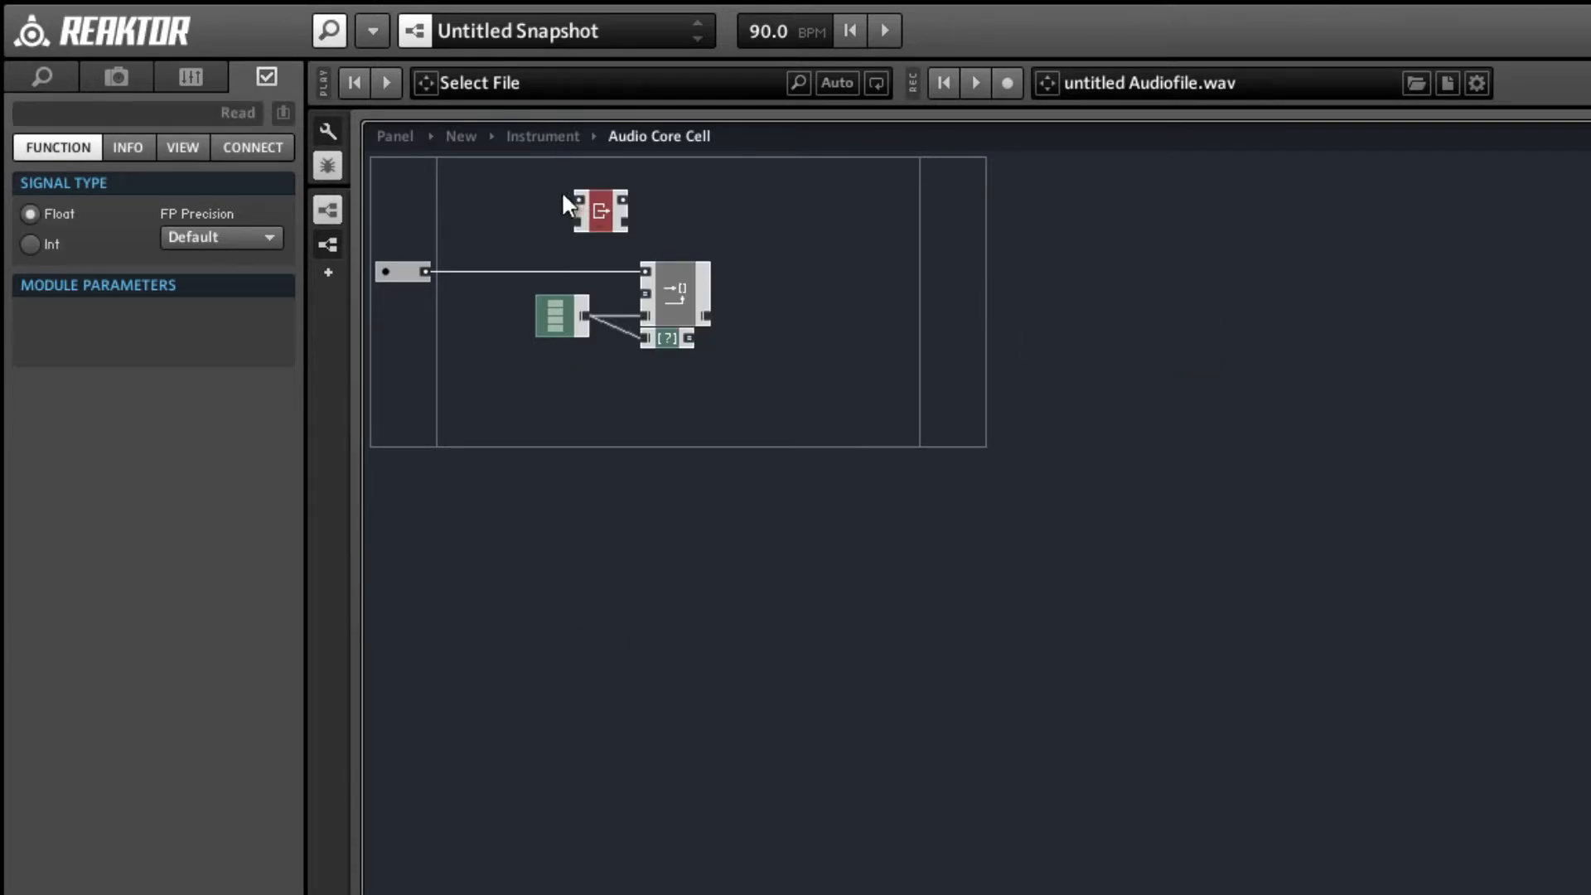
{"action": "right_click", "coordinate": [584, 197]}
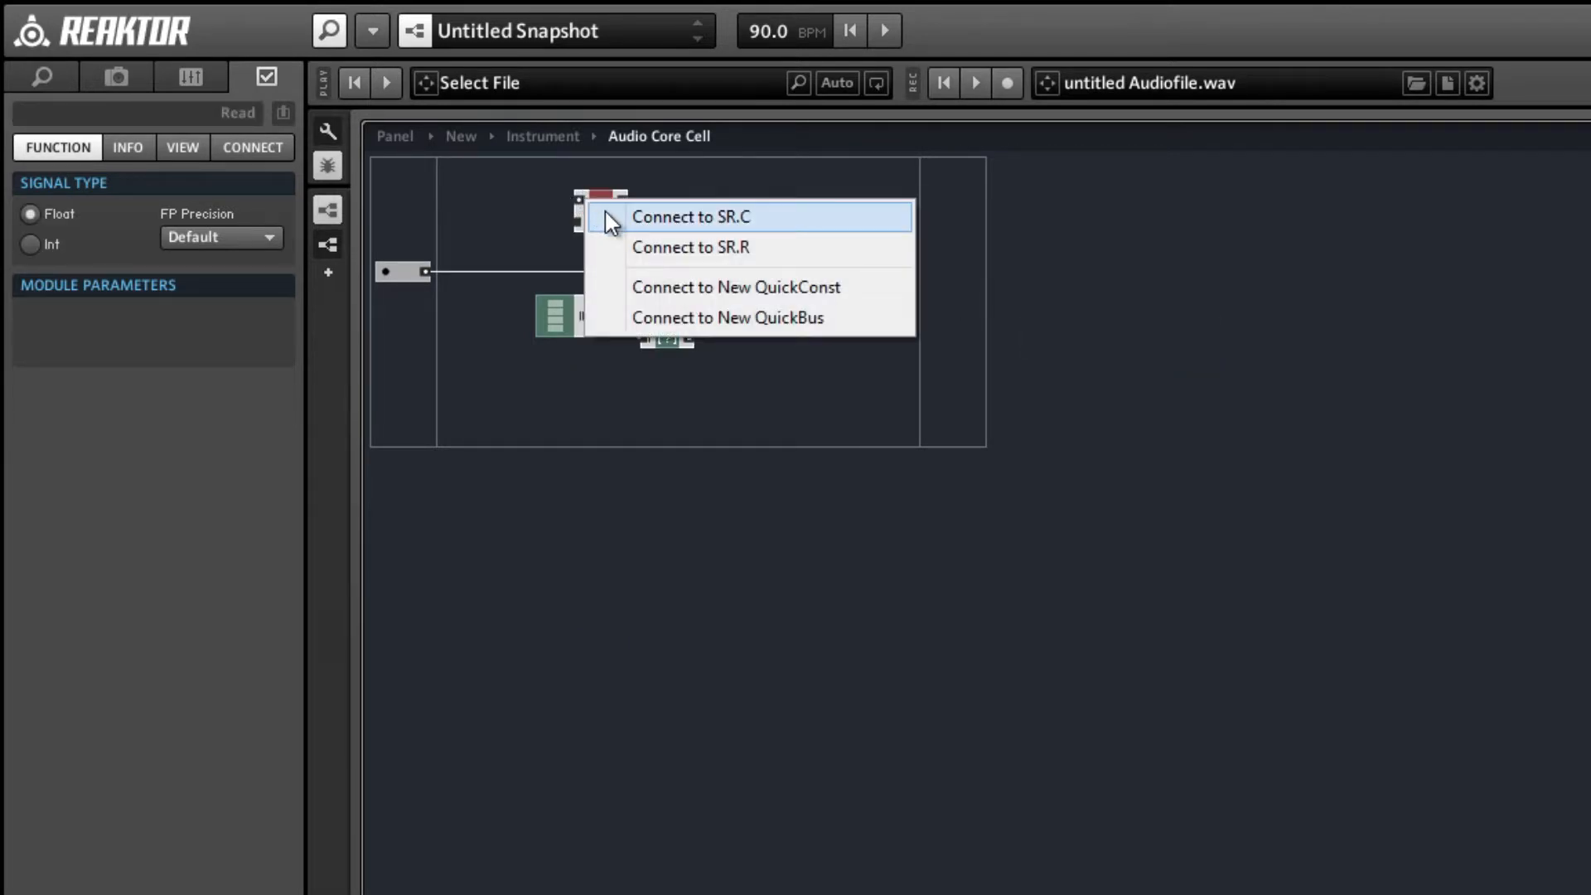
{"action": "left_click", "coordinate": [609, 217]}
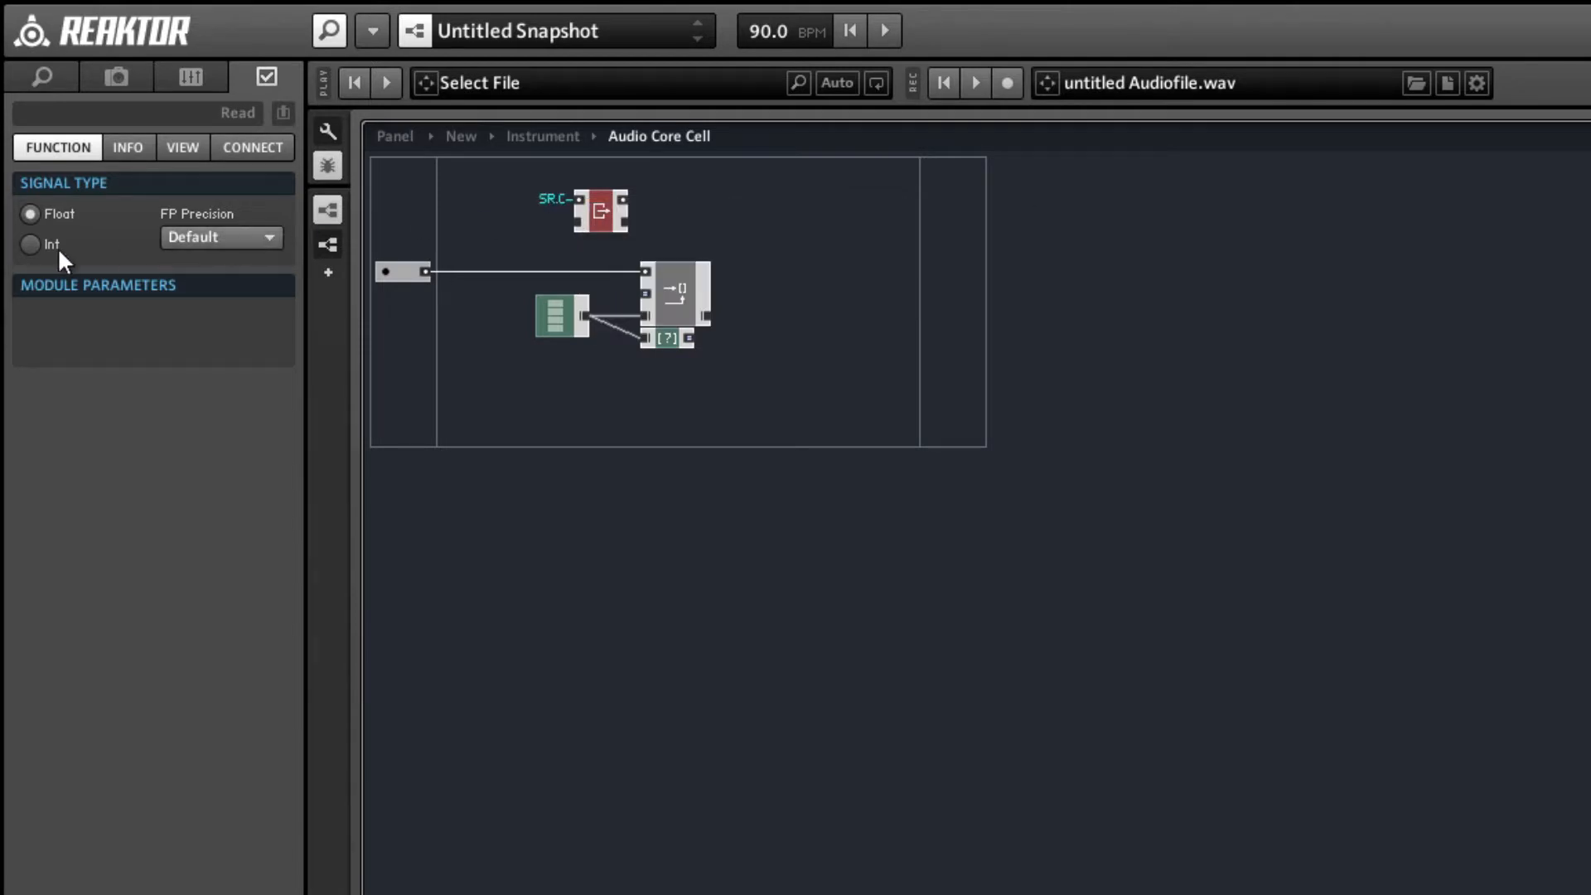
{"action": "left_click", "coordinate": [31, 244]}
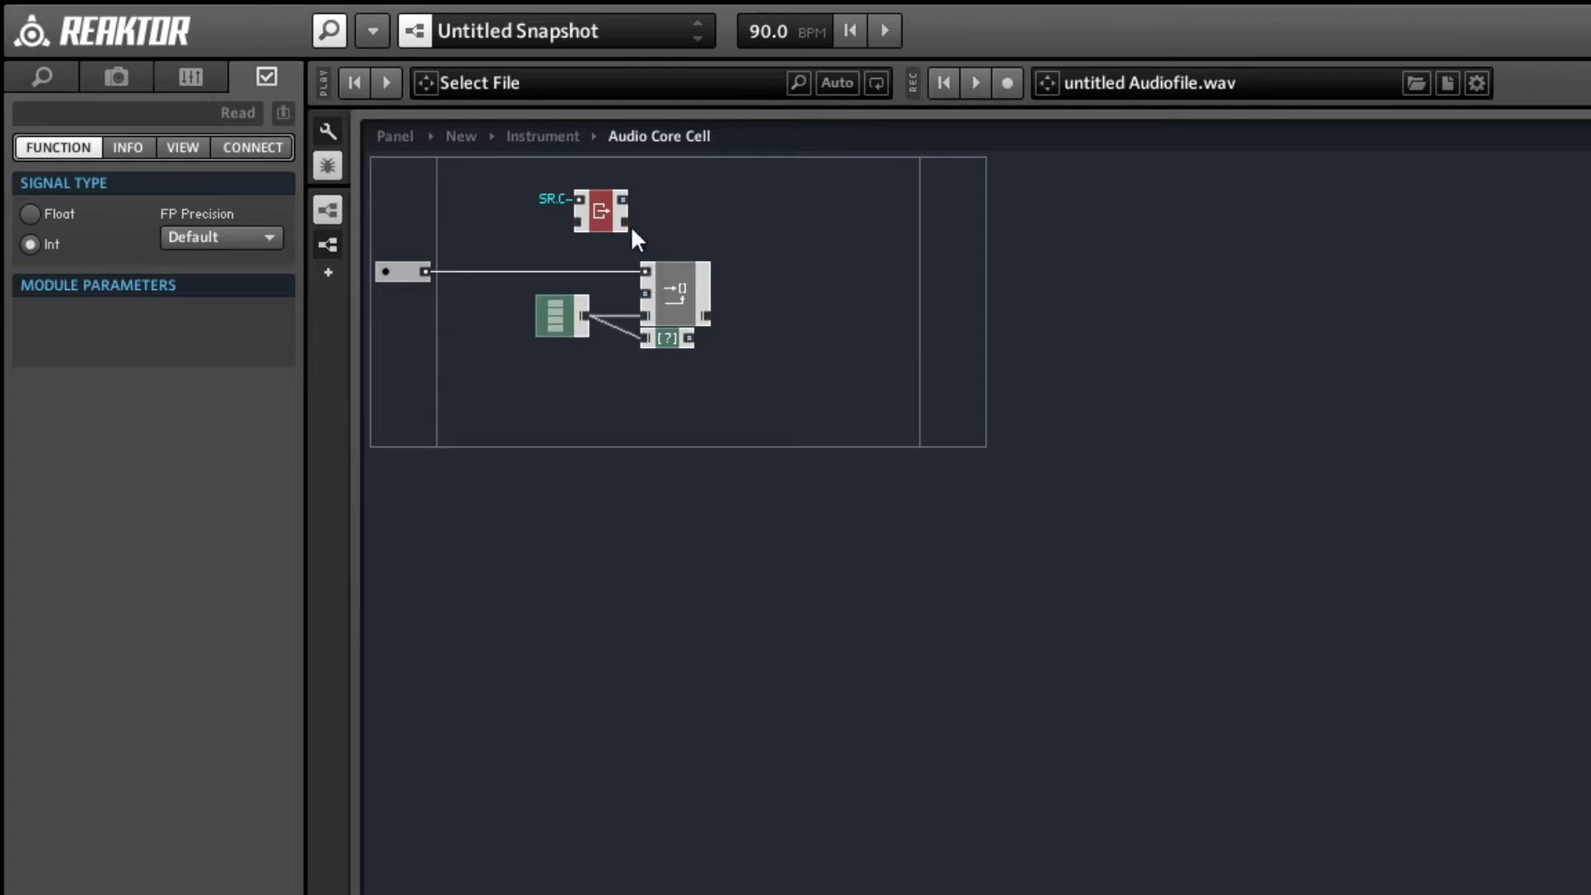
Insert a Write memory module in the Read module's row, near the cell's output side.
{"action": "right_click", "coordinate": [827, 199]}
{"action": "mouse_move", "coordinate": [840, 214]}
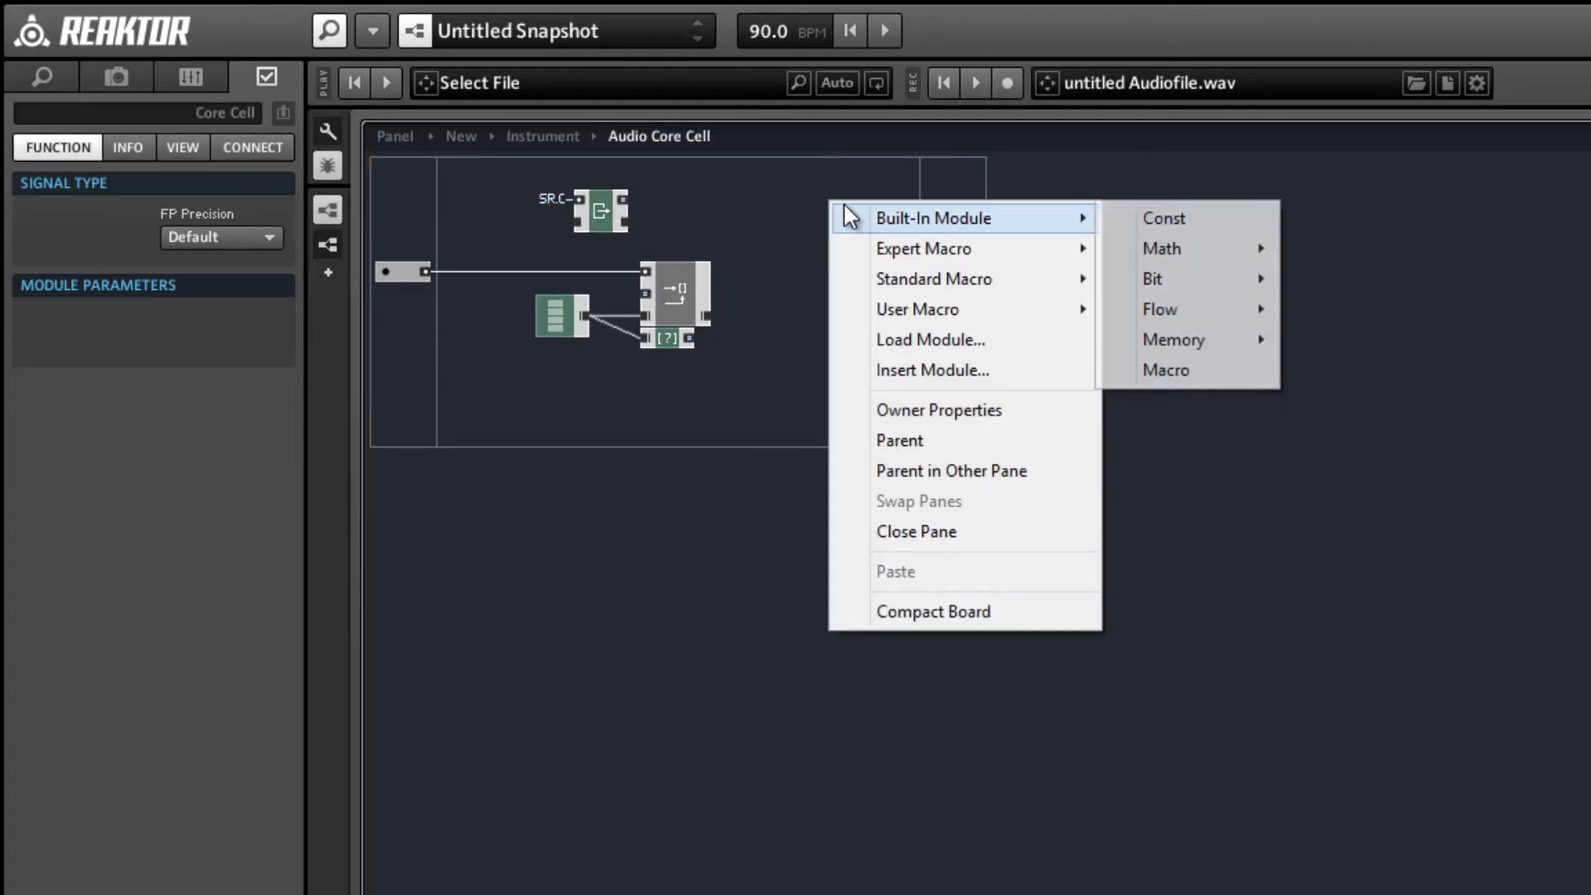
{"action": "mouse_move", "coordinate": [1205, 341]}
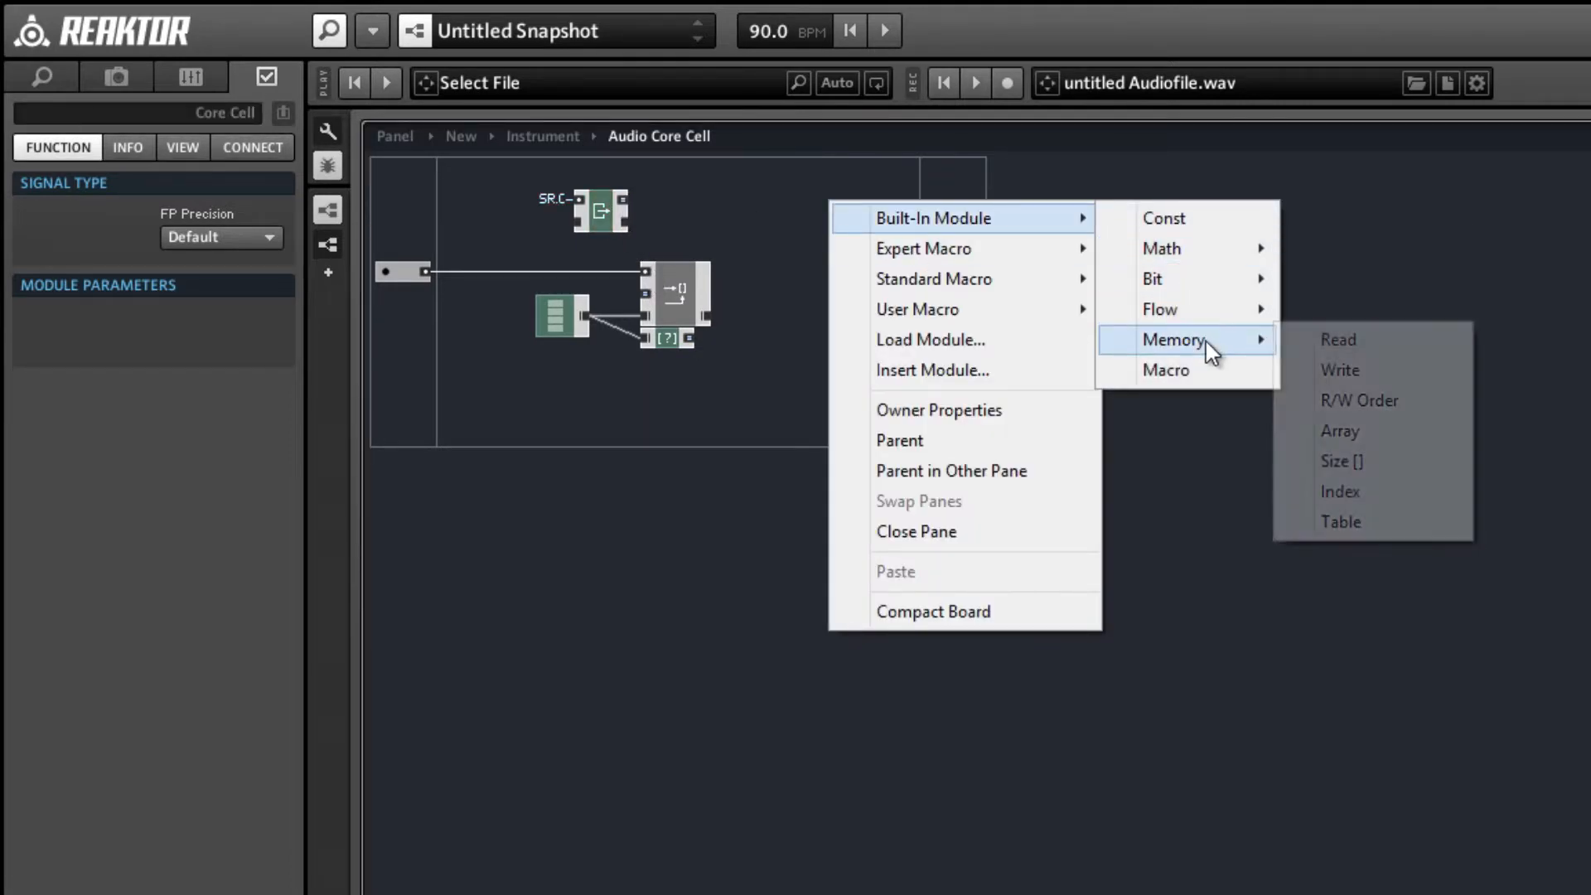
{"action": "left_click", "coordinate": [1305, 370]}
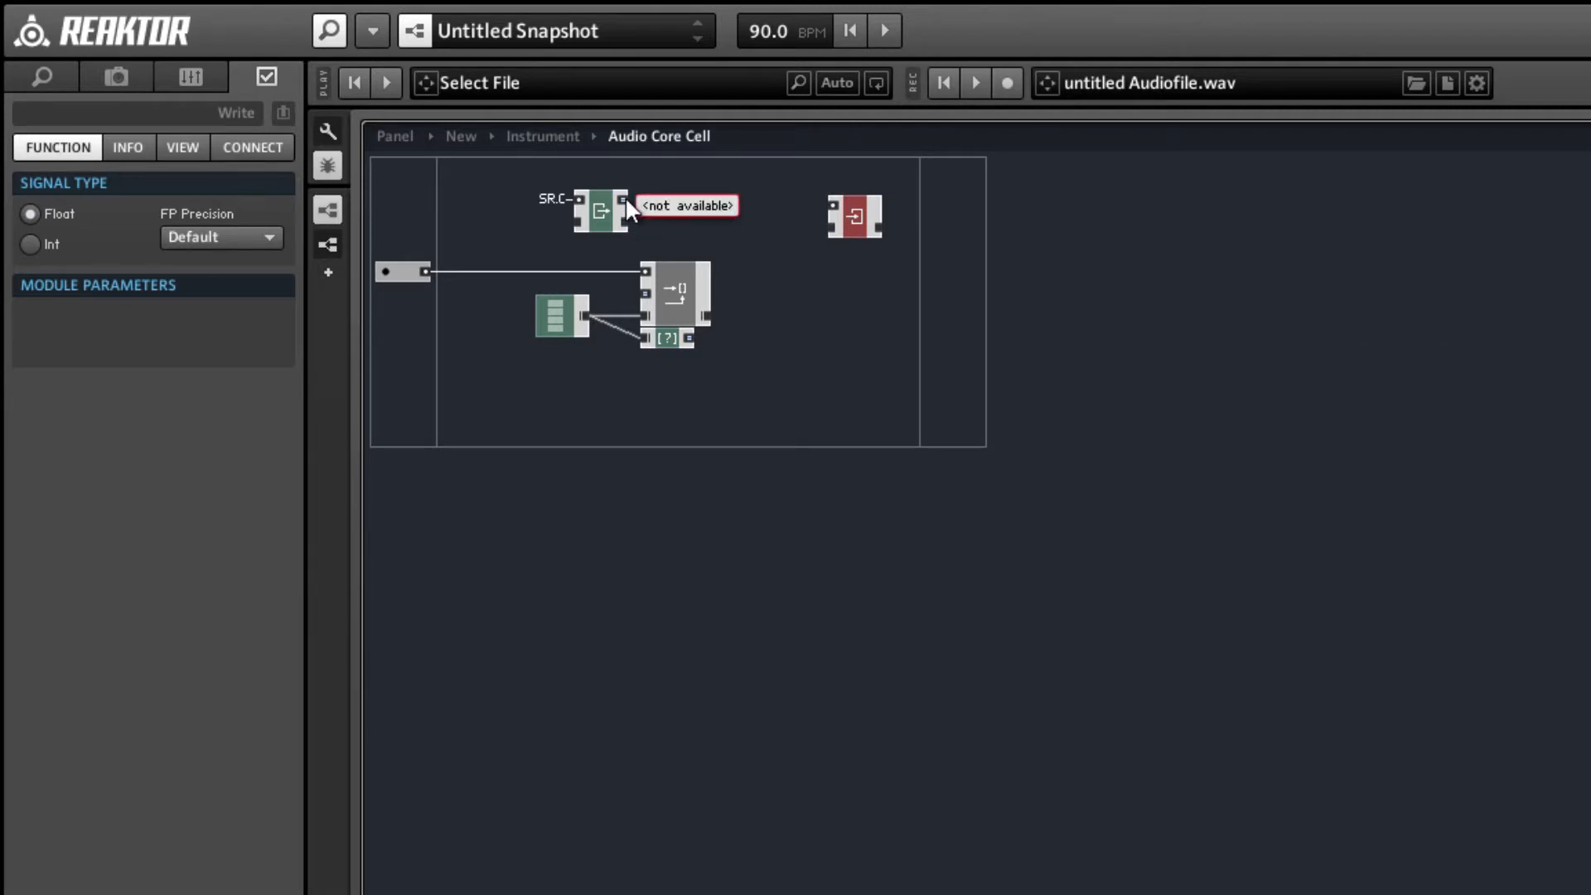
Connect the Read module's upper output to a new QuickBus and name it Idx.
{"action": "right_click", "coordinate": [625, 199]}
{"action": "left_click", "coordinate": [664, 207]}
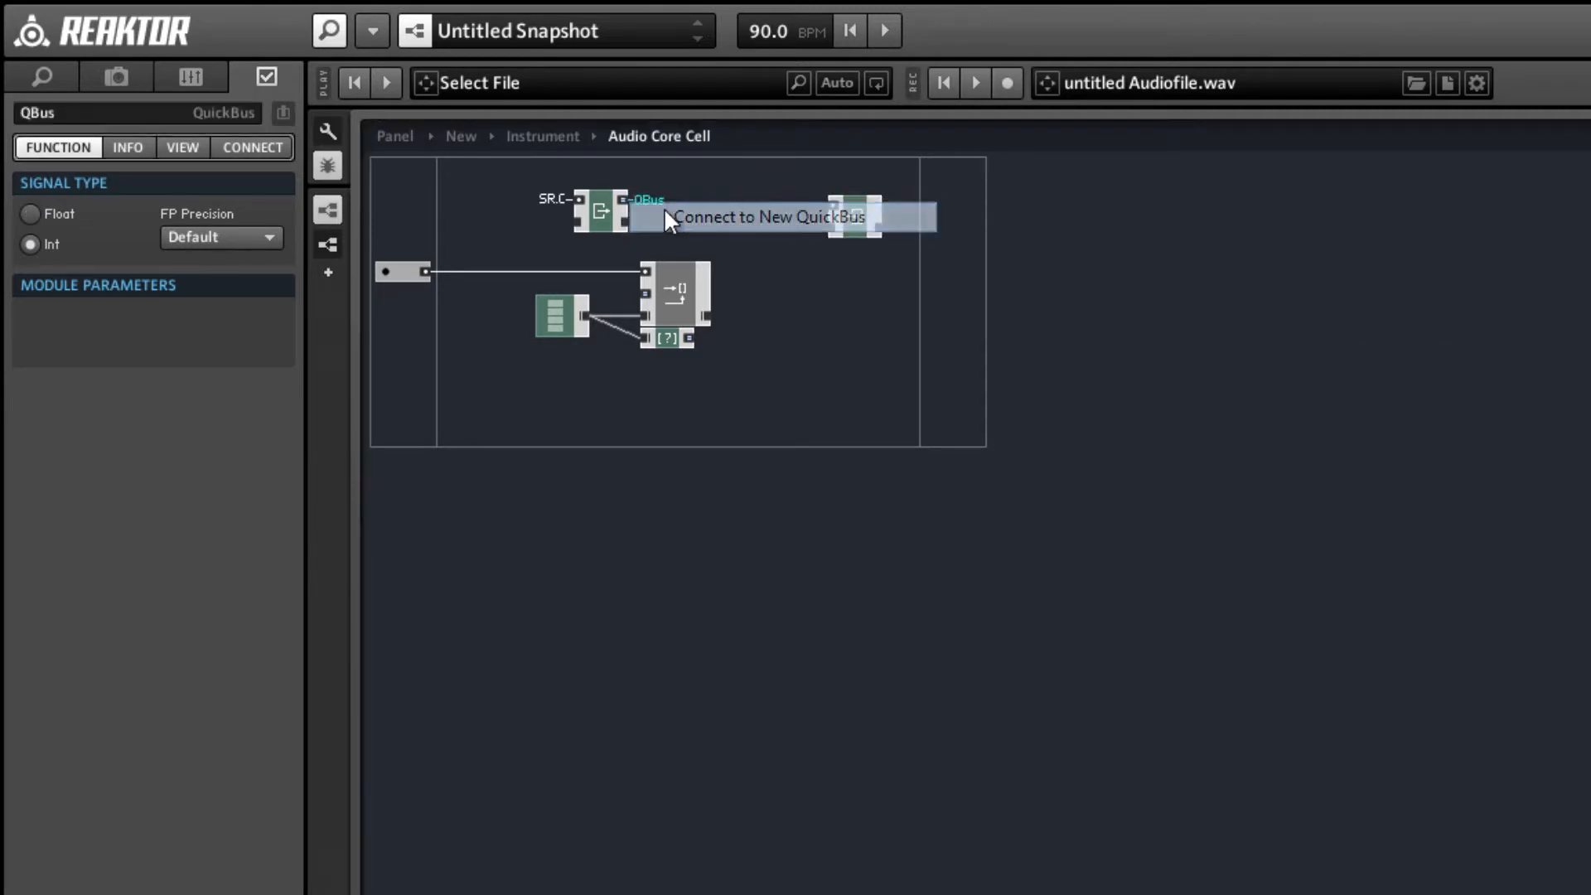
{"action": "double_click", "coordinate": [106, 114]}
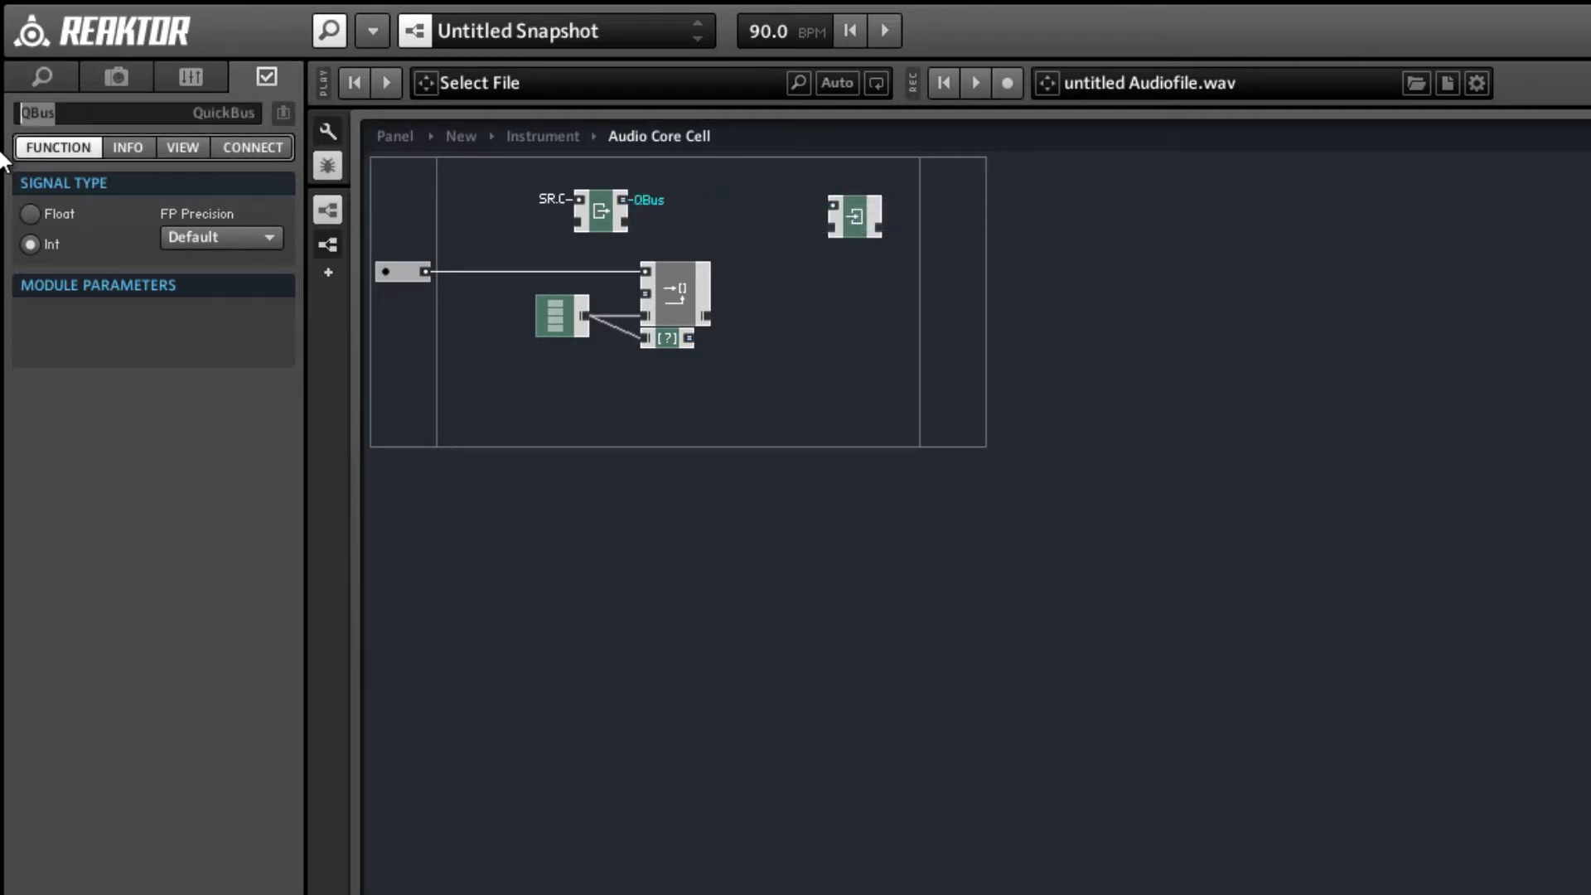
{"action": "type", "text": "Idx"}
{"action": "key", "text": "Return"}
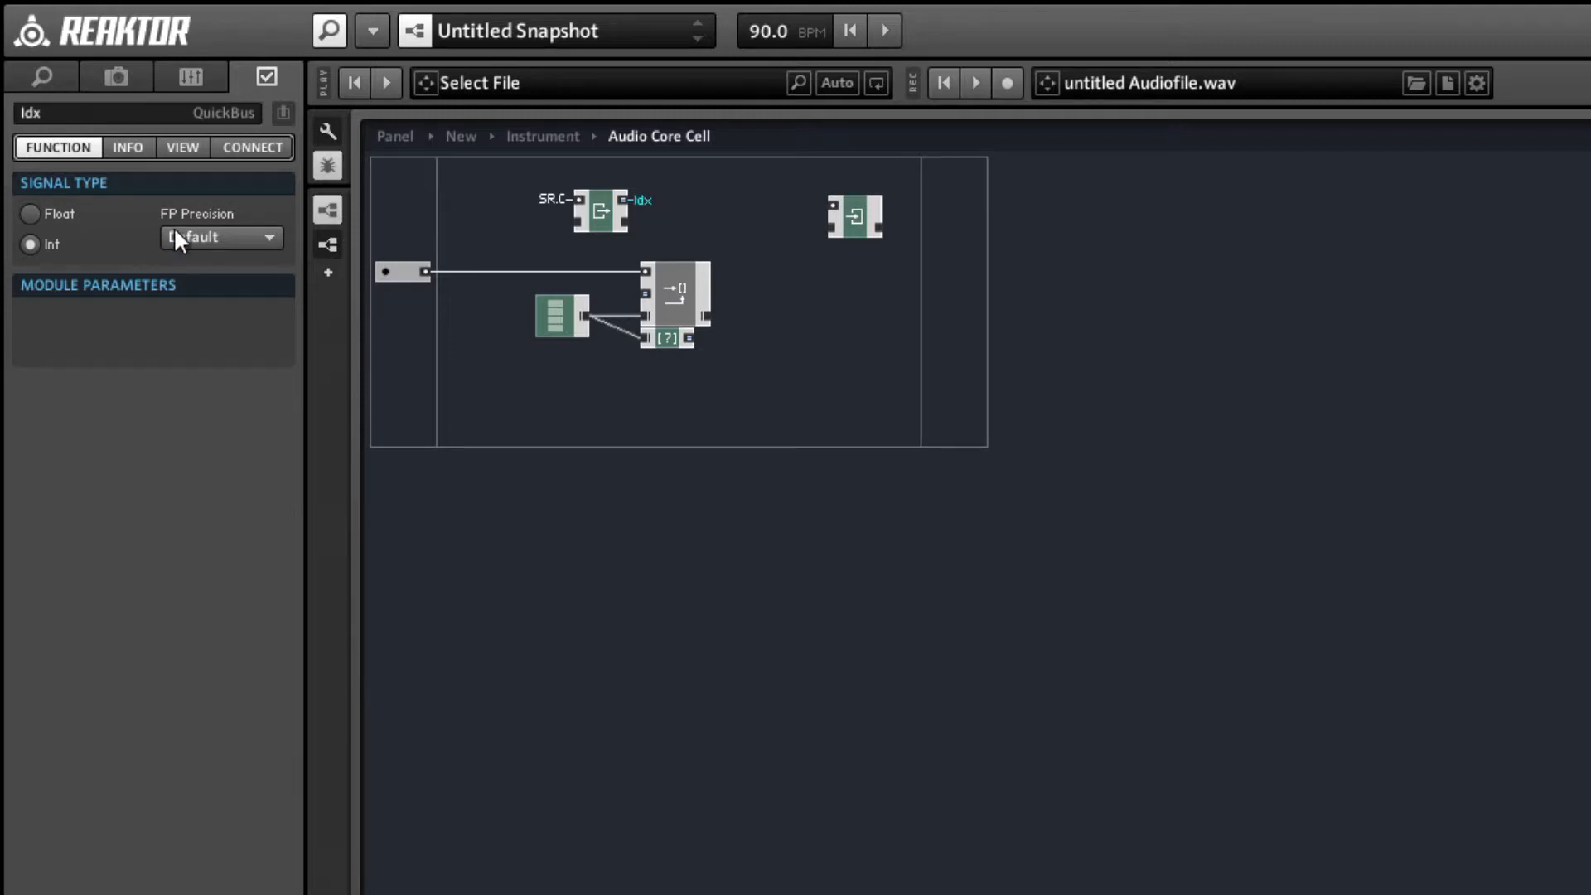
Connect the Write [] macro's second input to the Idx QuickBus.
{"action": "right_click", "coordinate": [645, 296]}
{"action": "mouse_move", "coordinate": [734, 447]}
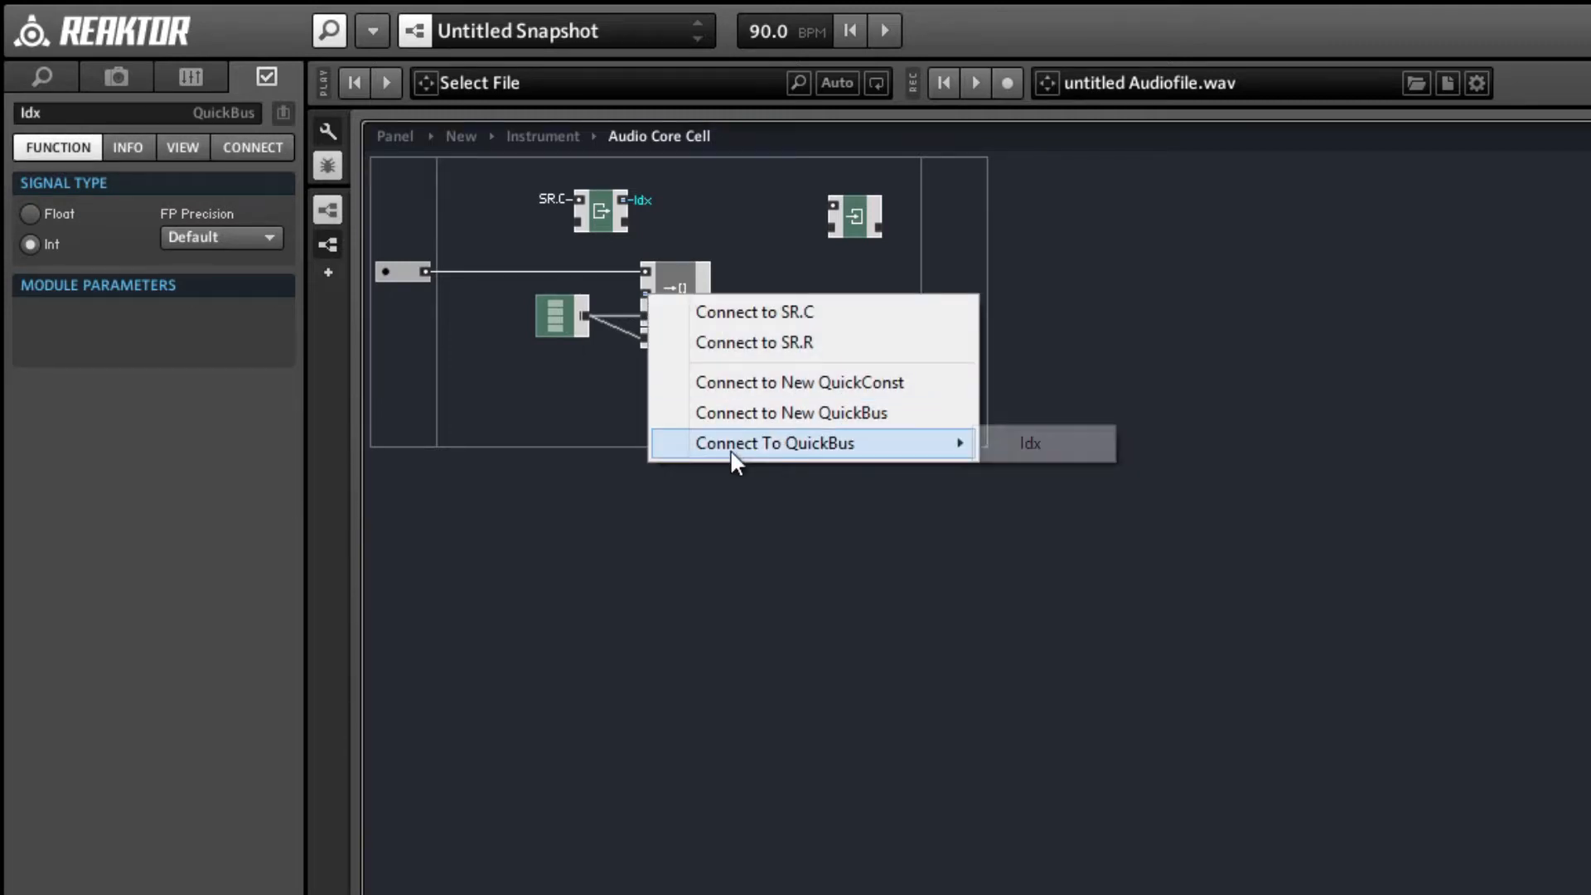
{"action": "left_click", "coordinate": [1062, 453]}
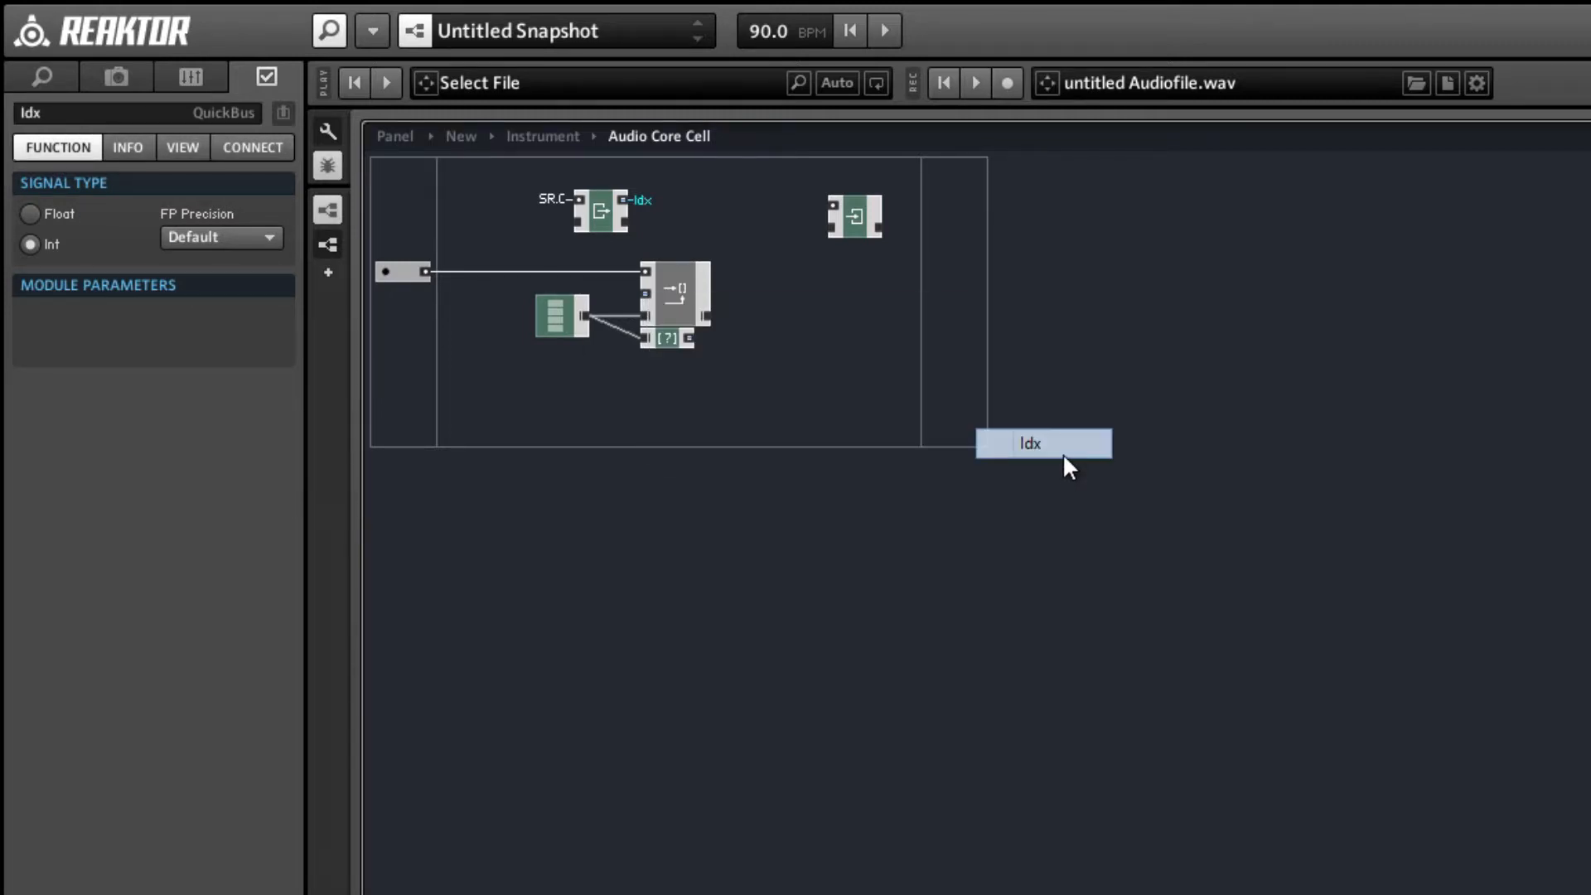
Set the Write module's signal type to Int, link the Read module's lower output to its lower input and align the two modules.
{"action": "left_click", "coordinate": [857, 221]}
{"action": "left_click", "coordinate": [61, 240]}
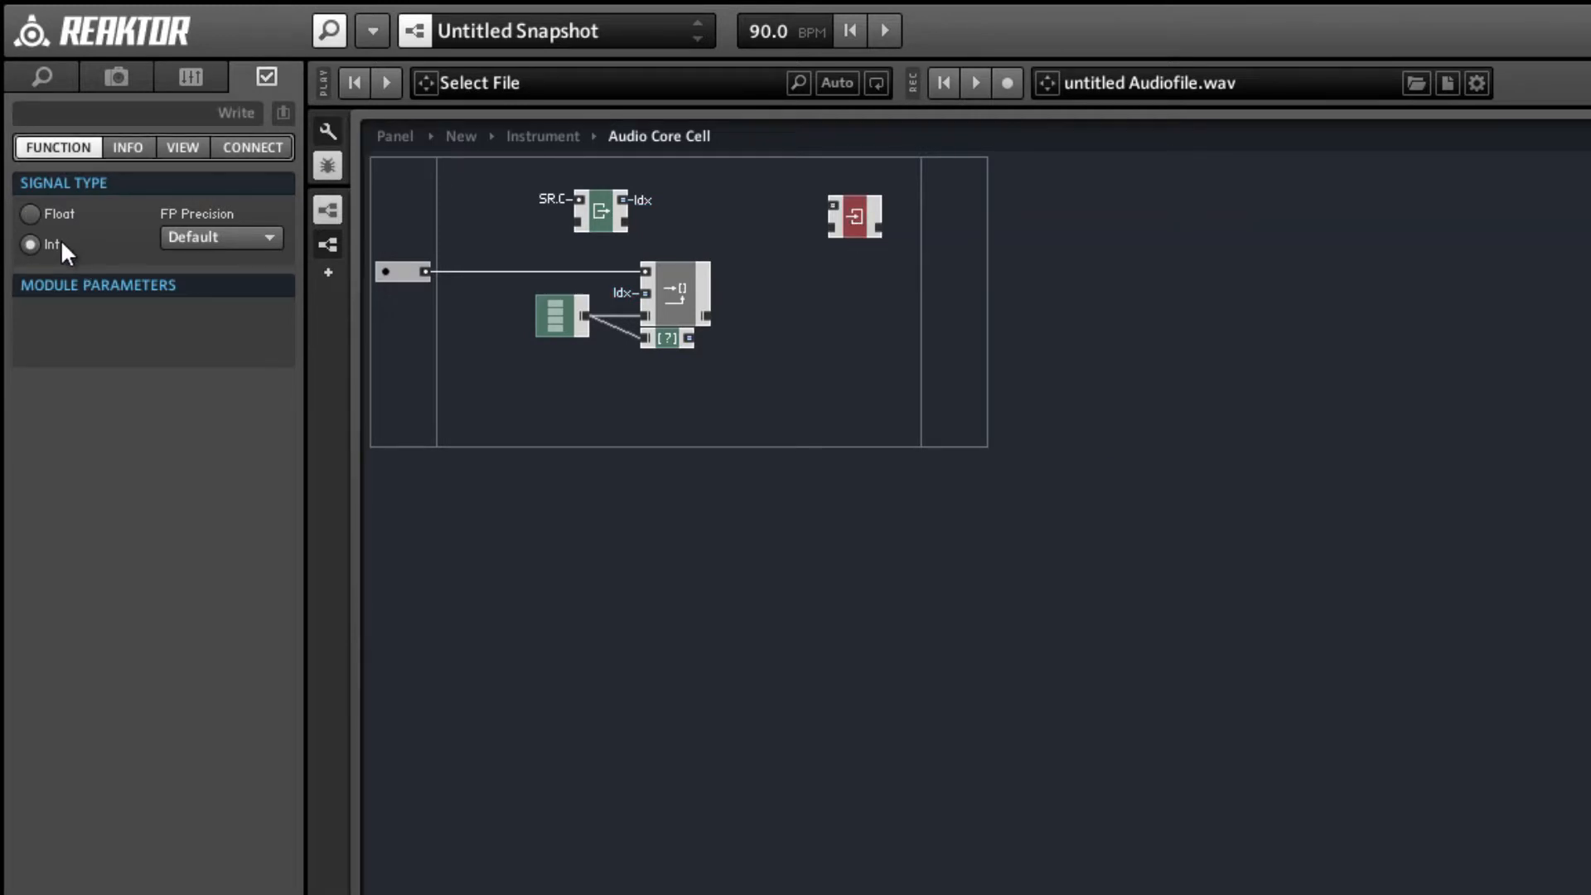
{"action": "left_click_drag", "start_coordinate": [618, 216], "coordinate": [871, 217]}
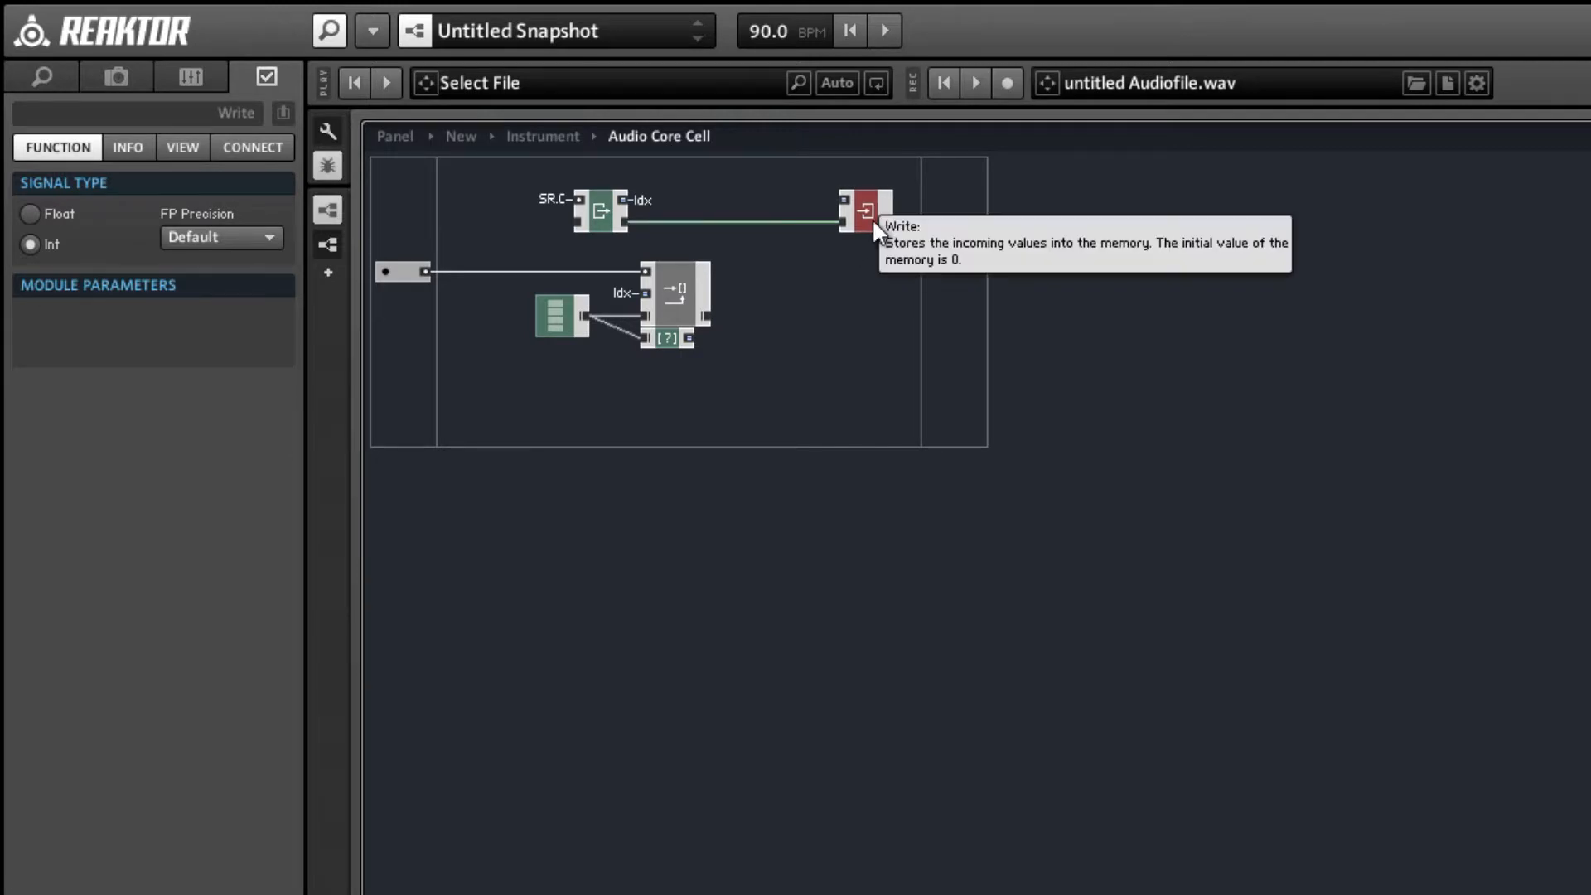
{"action": "left_click", "coordinate": [839, 269]}
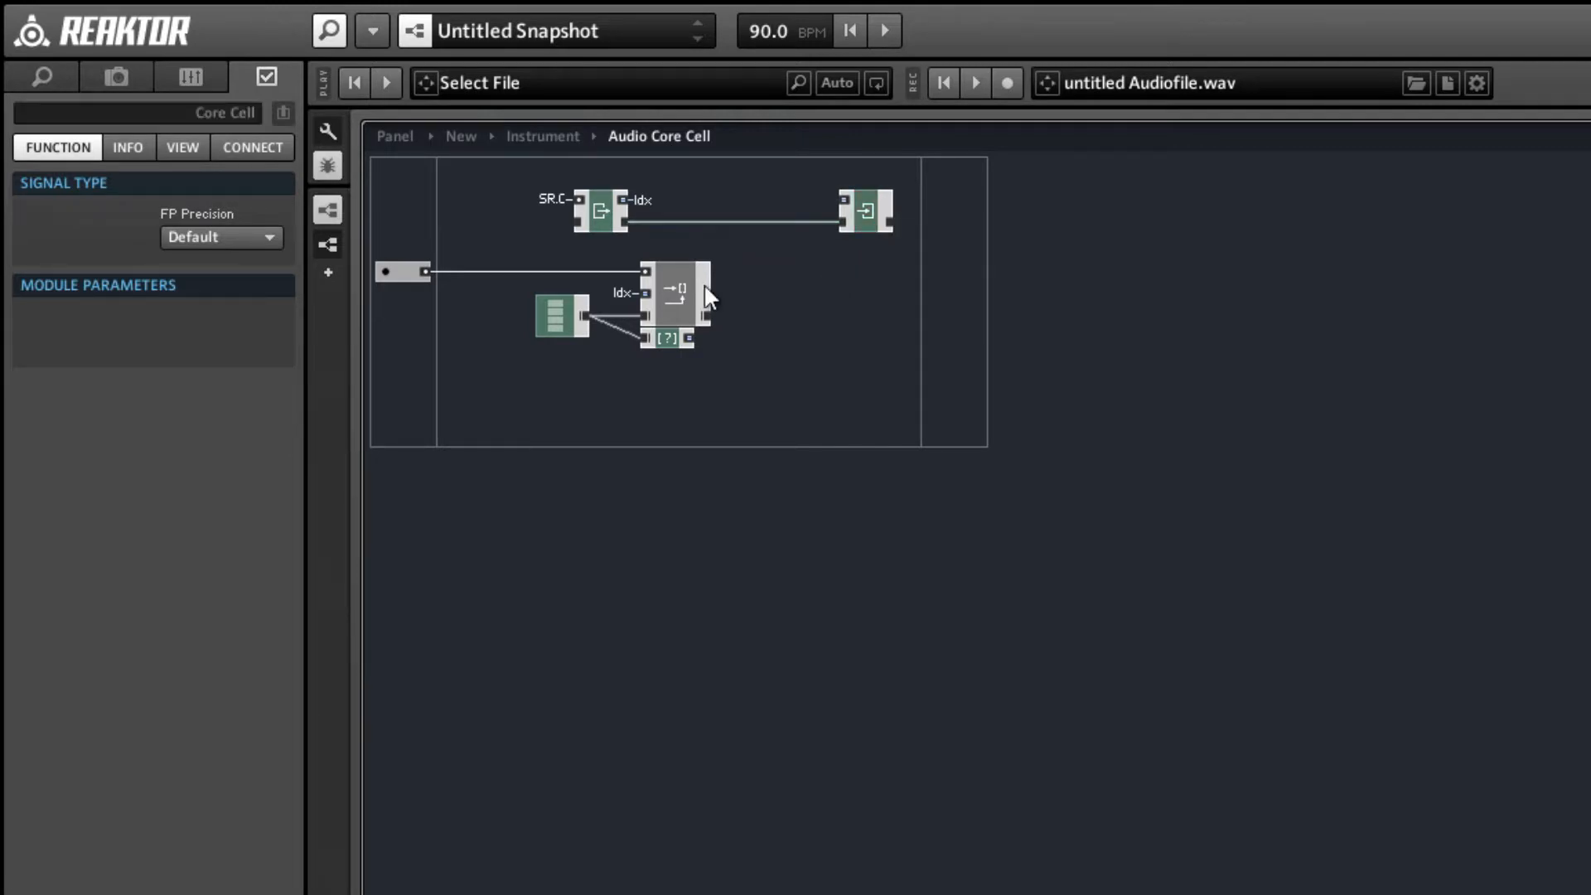
Insert a + math module between the Read and Write modules and set its signal type to Int.
{"action": "right_click", "coordinate": [731, 174]}
{"action": "mouse_move", "coordinate": [770, 193]}
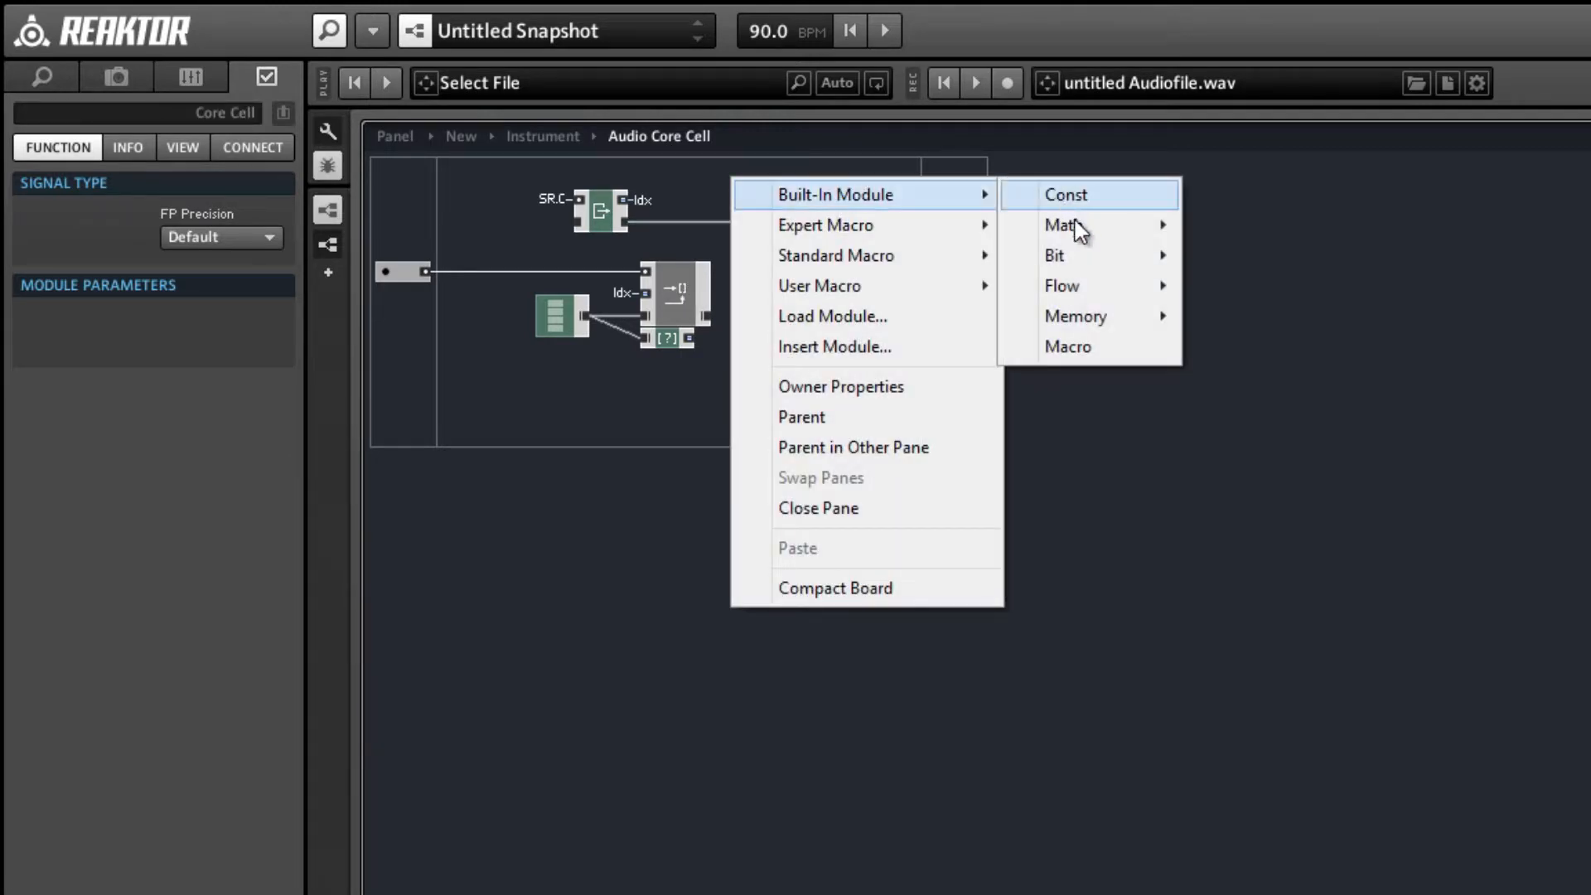
{"action": "mouse_move", "coordinate": [1078, 231]}
{"action": "left_click", "coordinate": [1218, 232]}
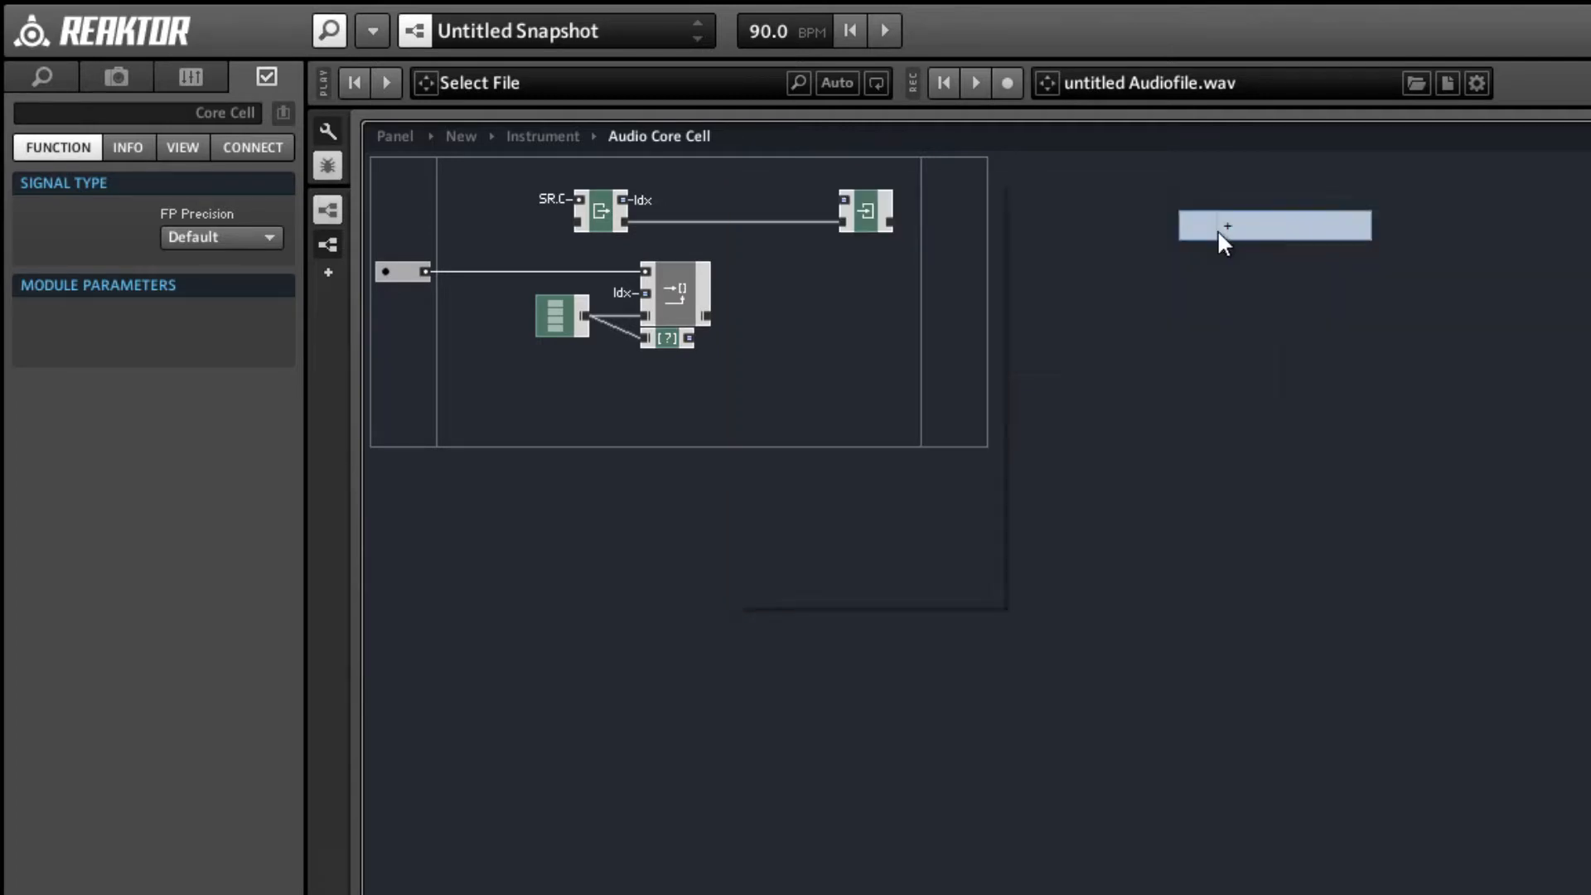
{"action": "left_click", "coordinate": [21, 243]}
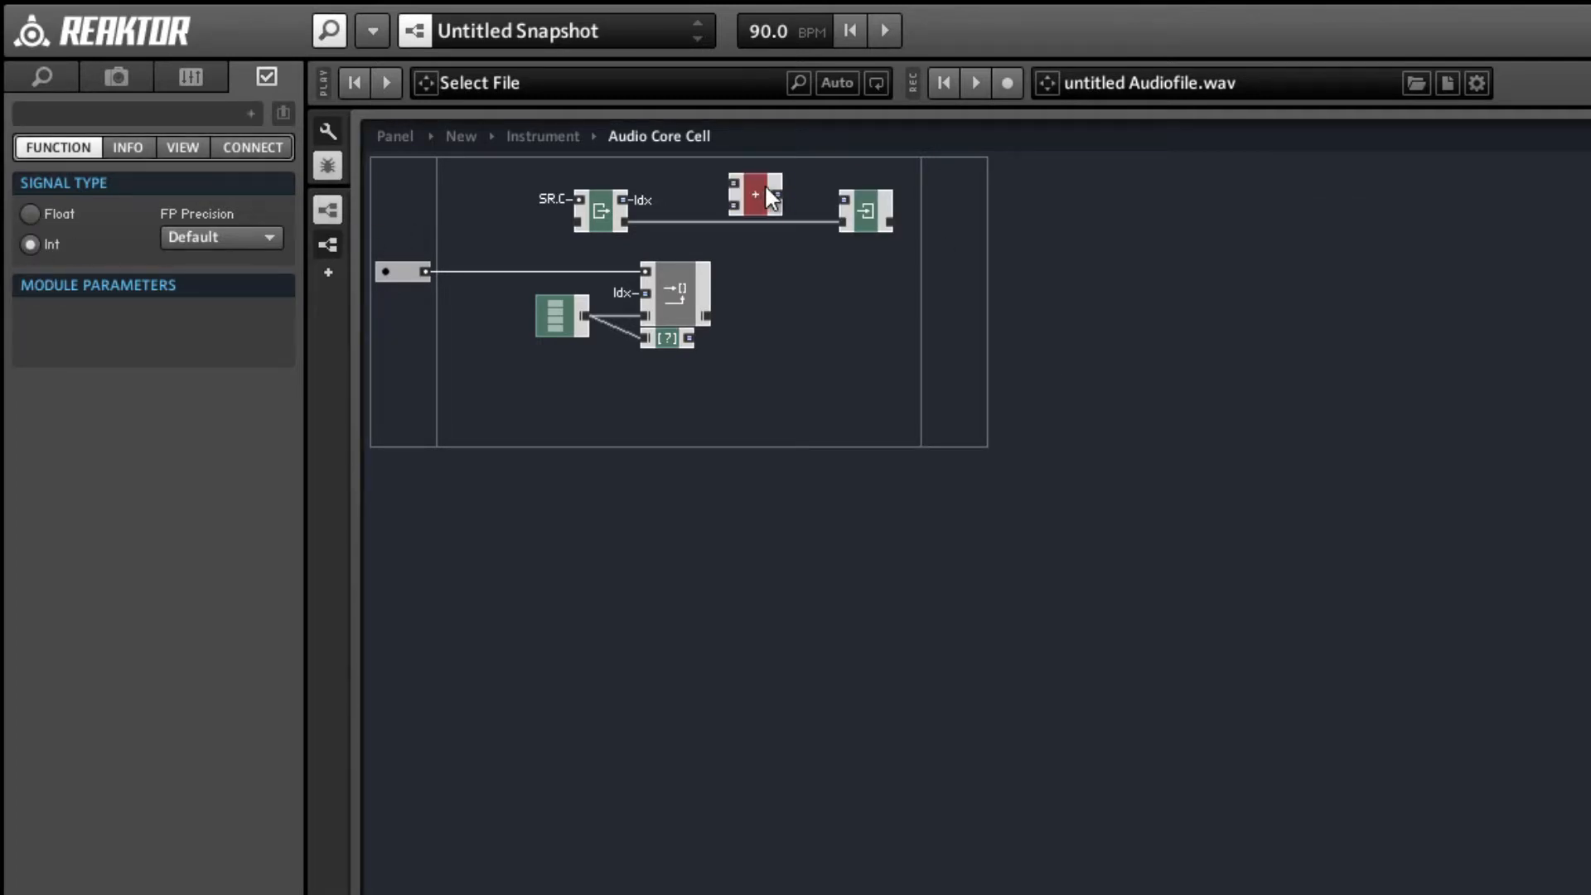
Connect the + module's upper input to the Idx QuickBus and its lower input to a new QuickConst of 1.
{"action": "right_click", "coordinate": [735, 182]}
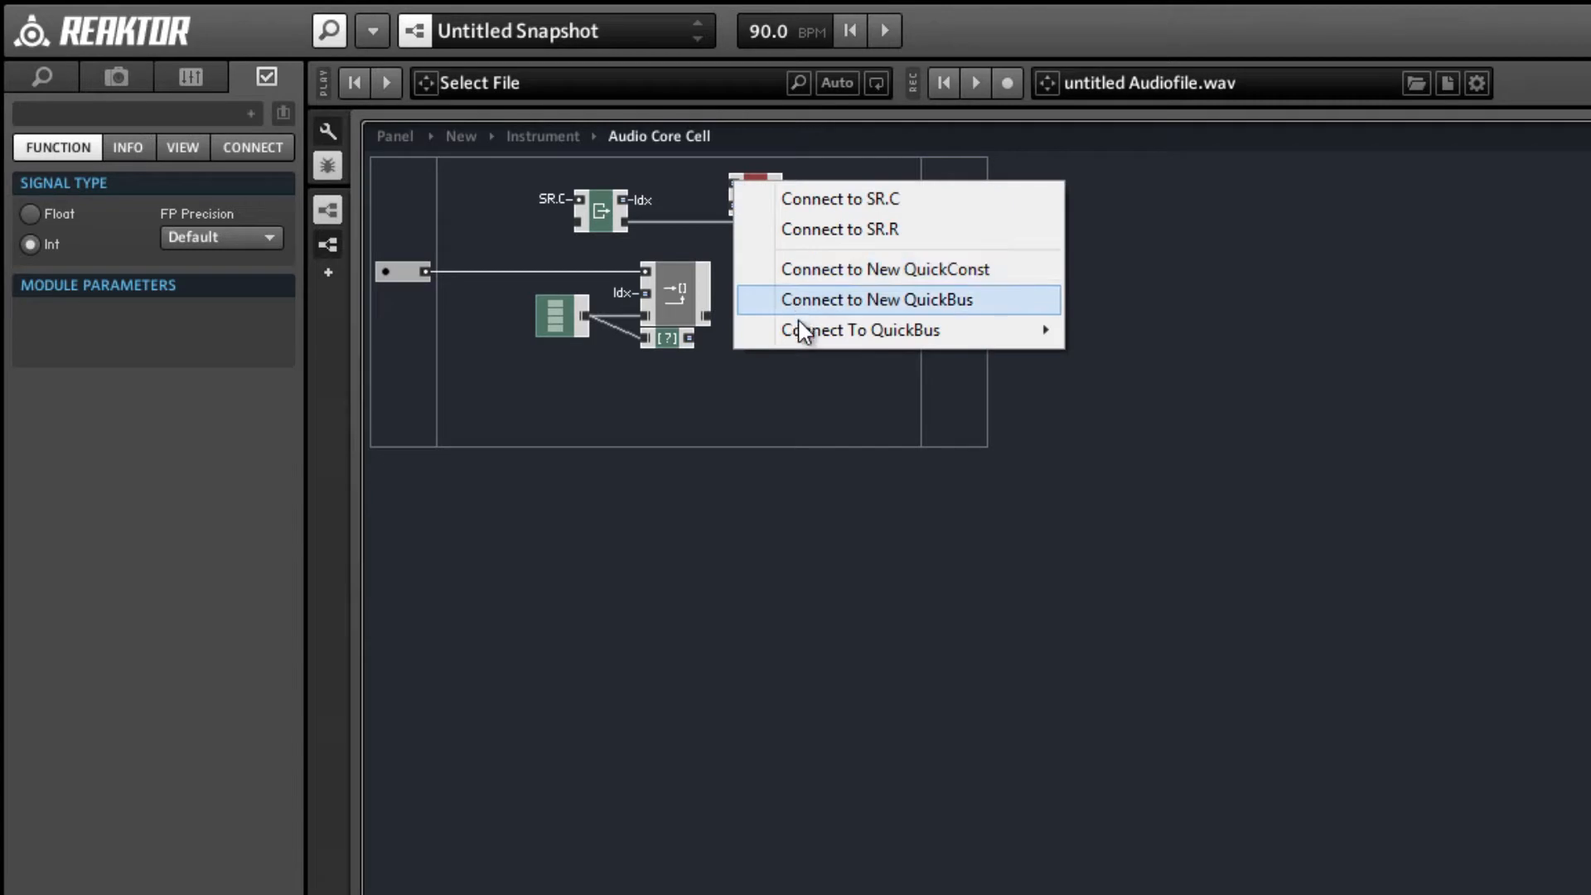
{"action": "mouse_move", "coordinate": [917, 333]}
{"action": "left_click", "coordinate": [1117, 330]}
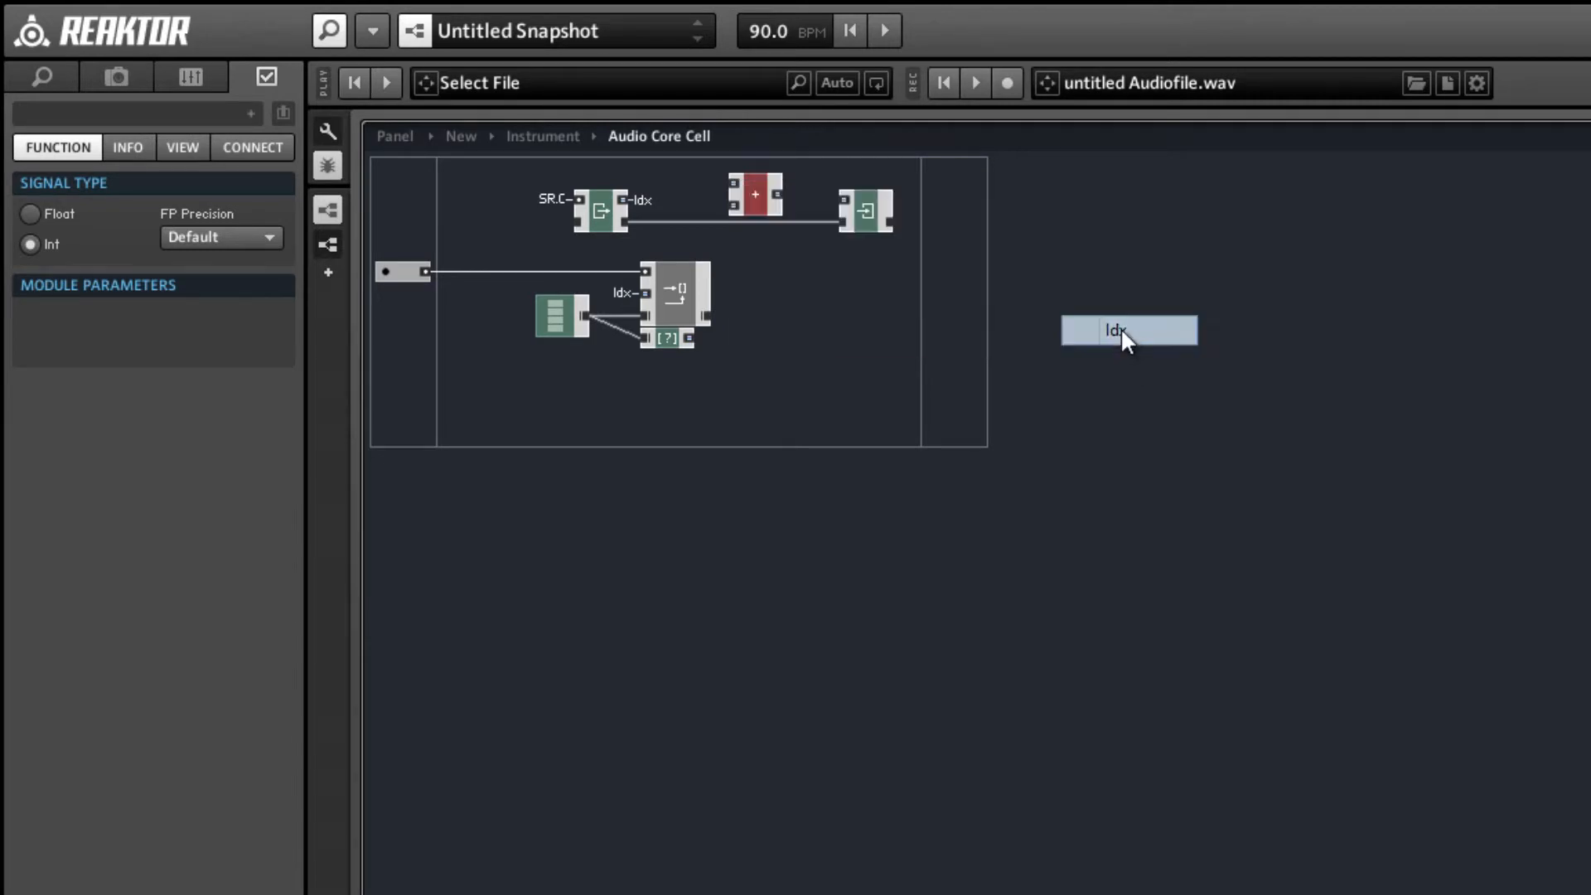
{"action": "right_click", "coordinate": [734, 199]}
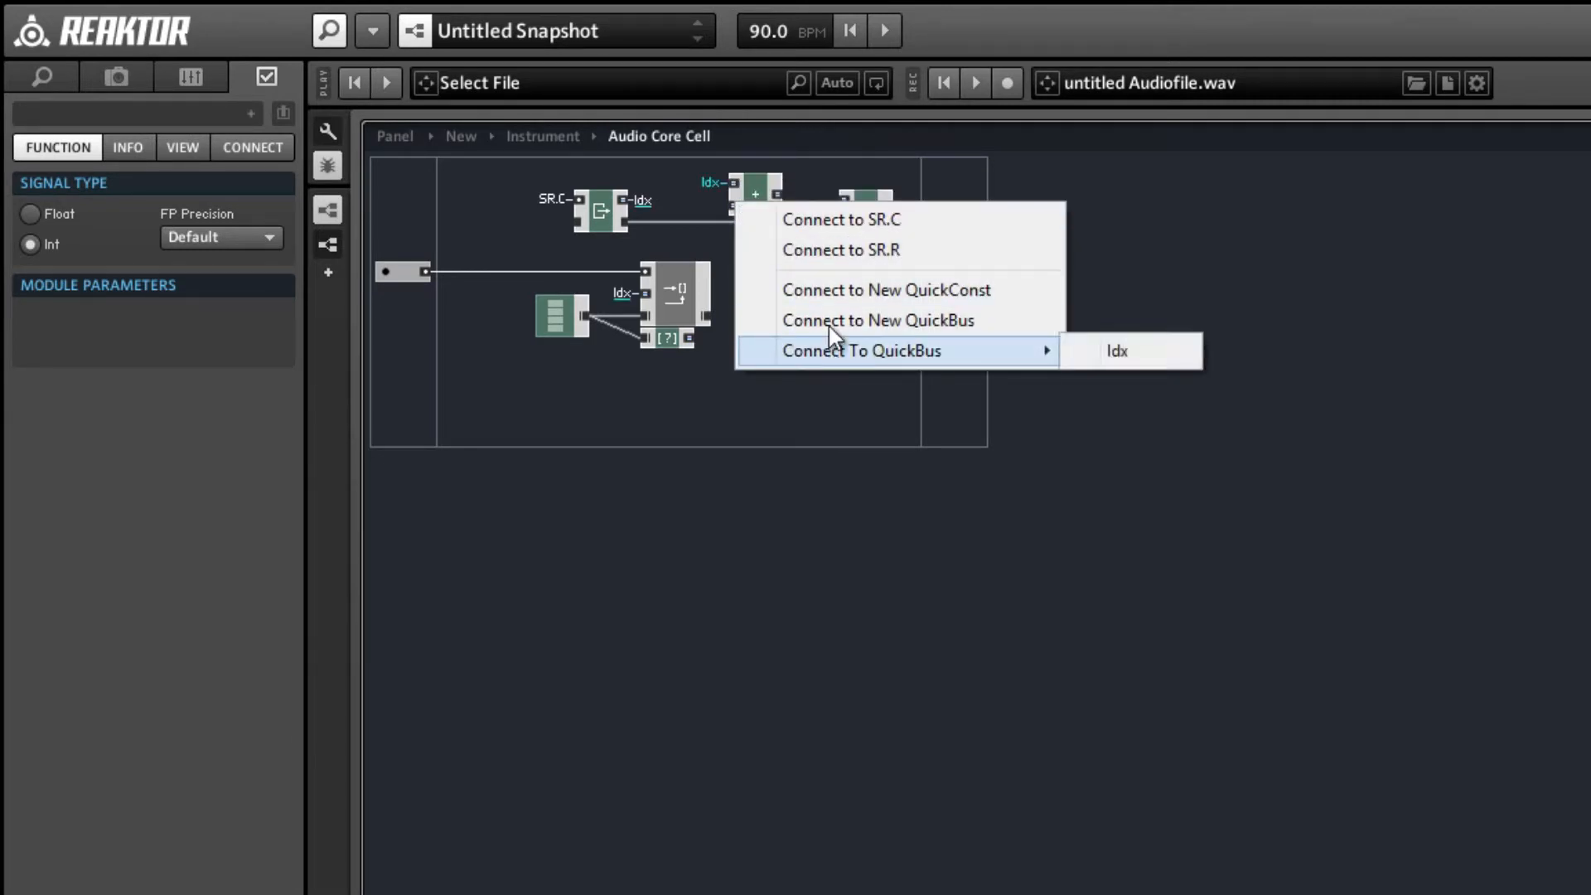
{"action": "left_click", "coordinate": [839, 292]}
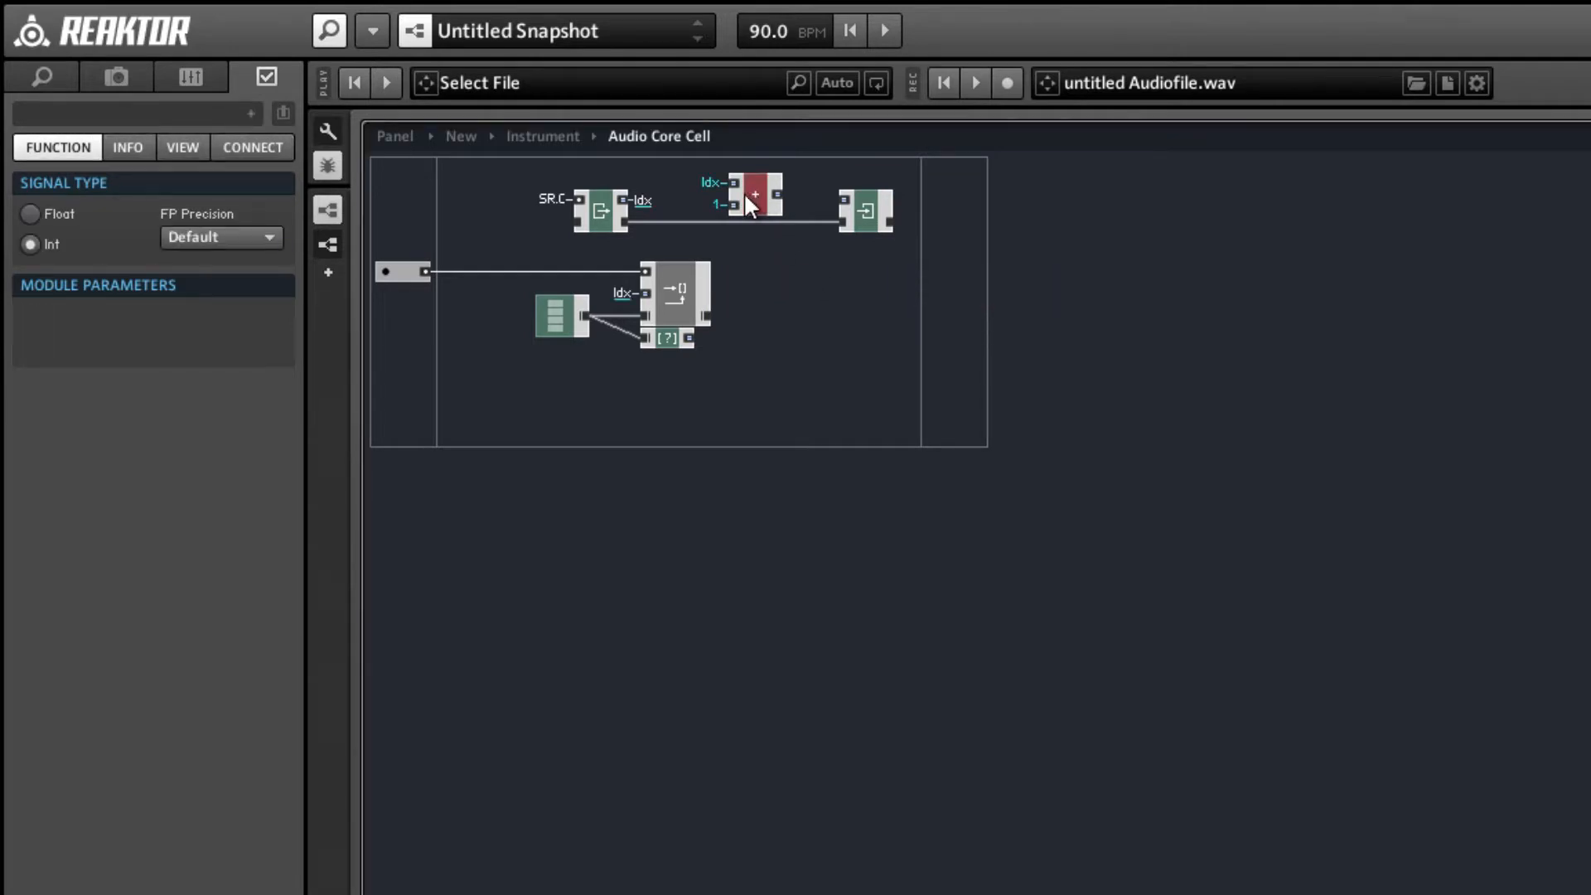
Connect the Size [] output to a new QuickBus named N, and spread the + and Write modules farther apart.
{"action": "right_click", "coordinate": [684, 335]}
{"action": "left_click", "coordinate": [729, 348]}
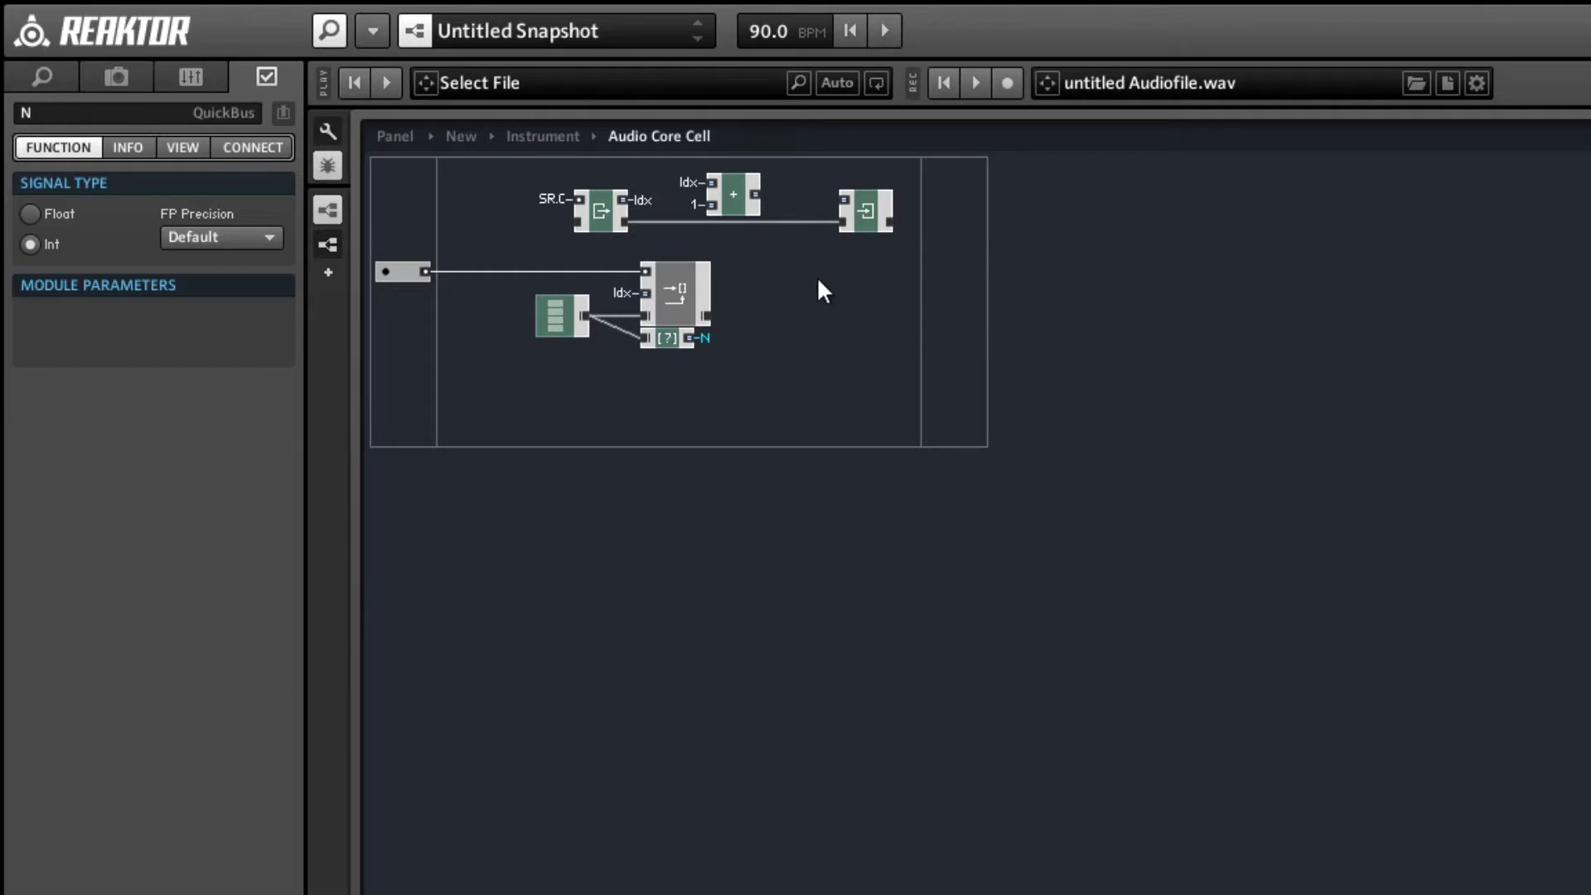
{"action": "left_click_drag", "start_coordinate": [858, 230], "coordinate": [965, 217]}
{"action": "left_click_drag", "start_coordinate": [739, 202], "coordinate": [722, 191]}
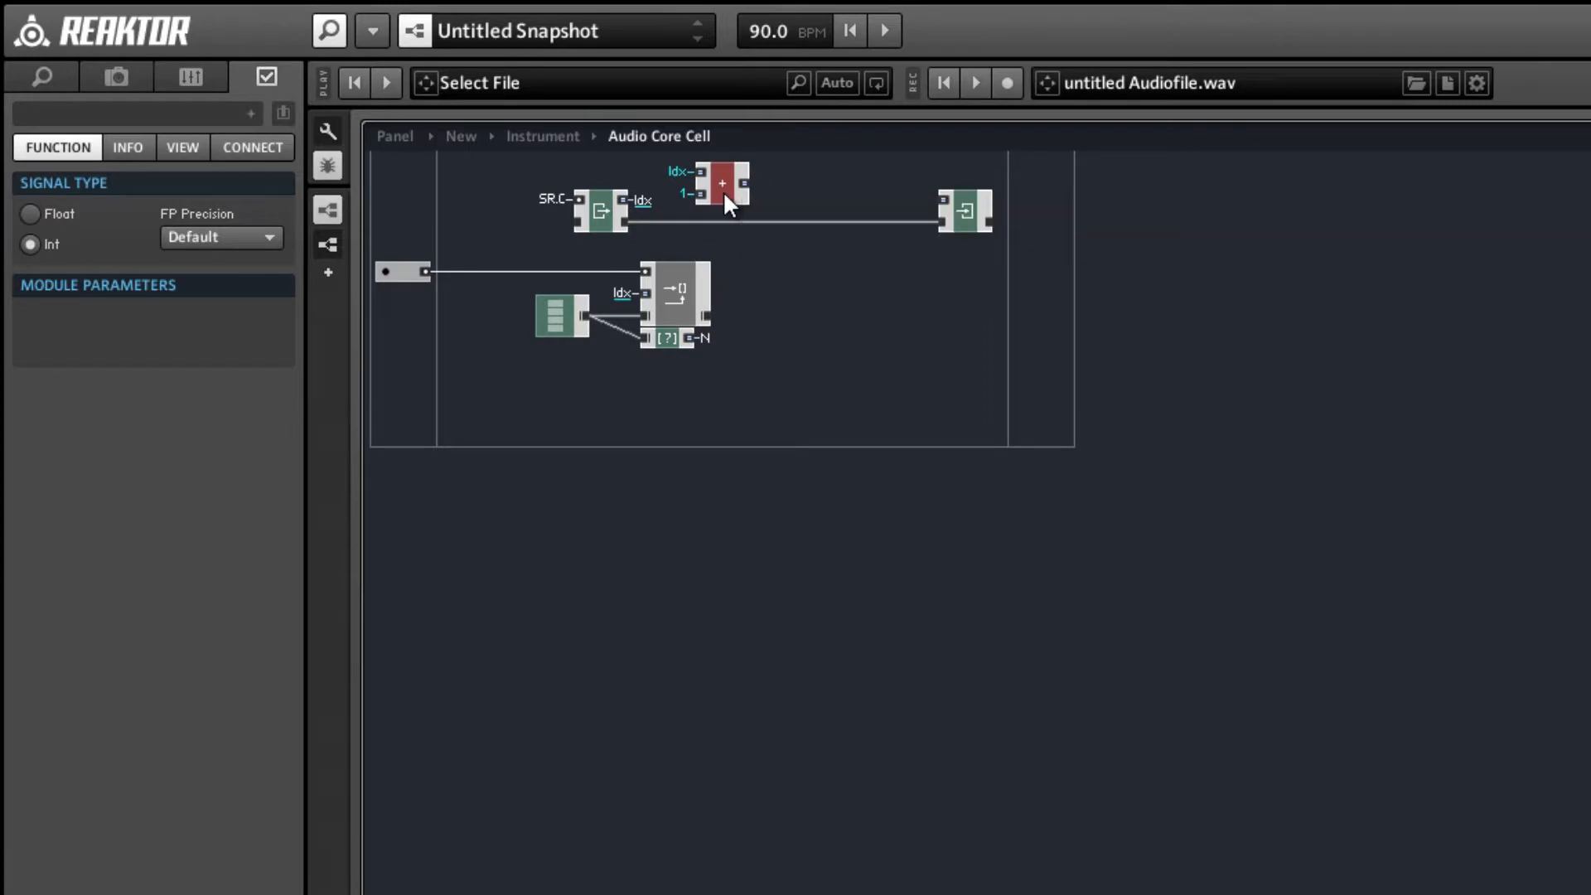
Insert a Compare flow module in the empty area below the + and Write modules.
{"action": "left_click", "coordinate": [796, 277]}
{"action": "right_click", "coordinate": [826, 284]}
{"action": "mouse_move", "coordinate": [851, 300]}
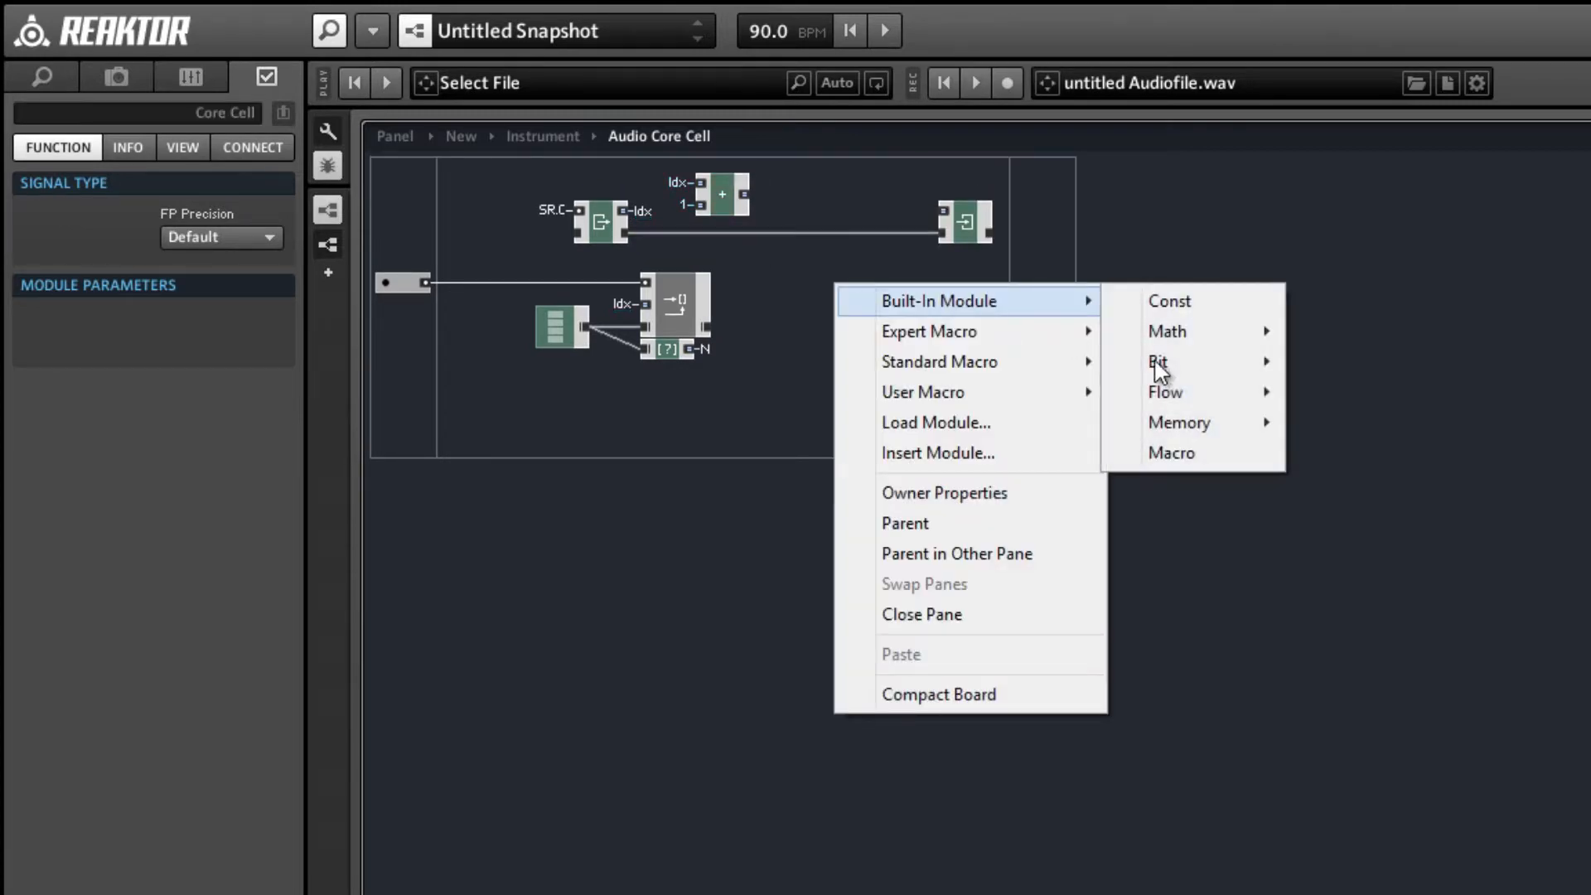
{"action": "mouse_move", "coordinate": [1175, 390]}
{"action": "left_click", "coordinate": [1351, 423]}
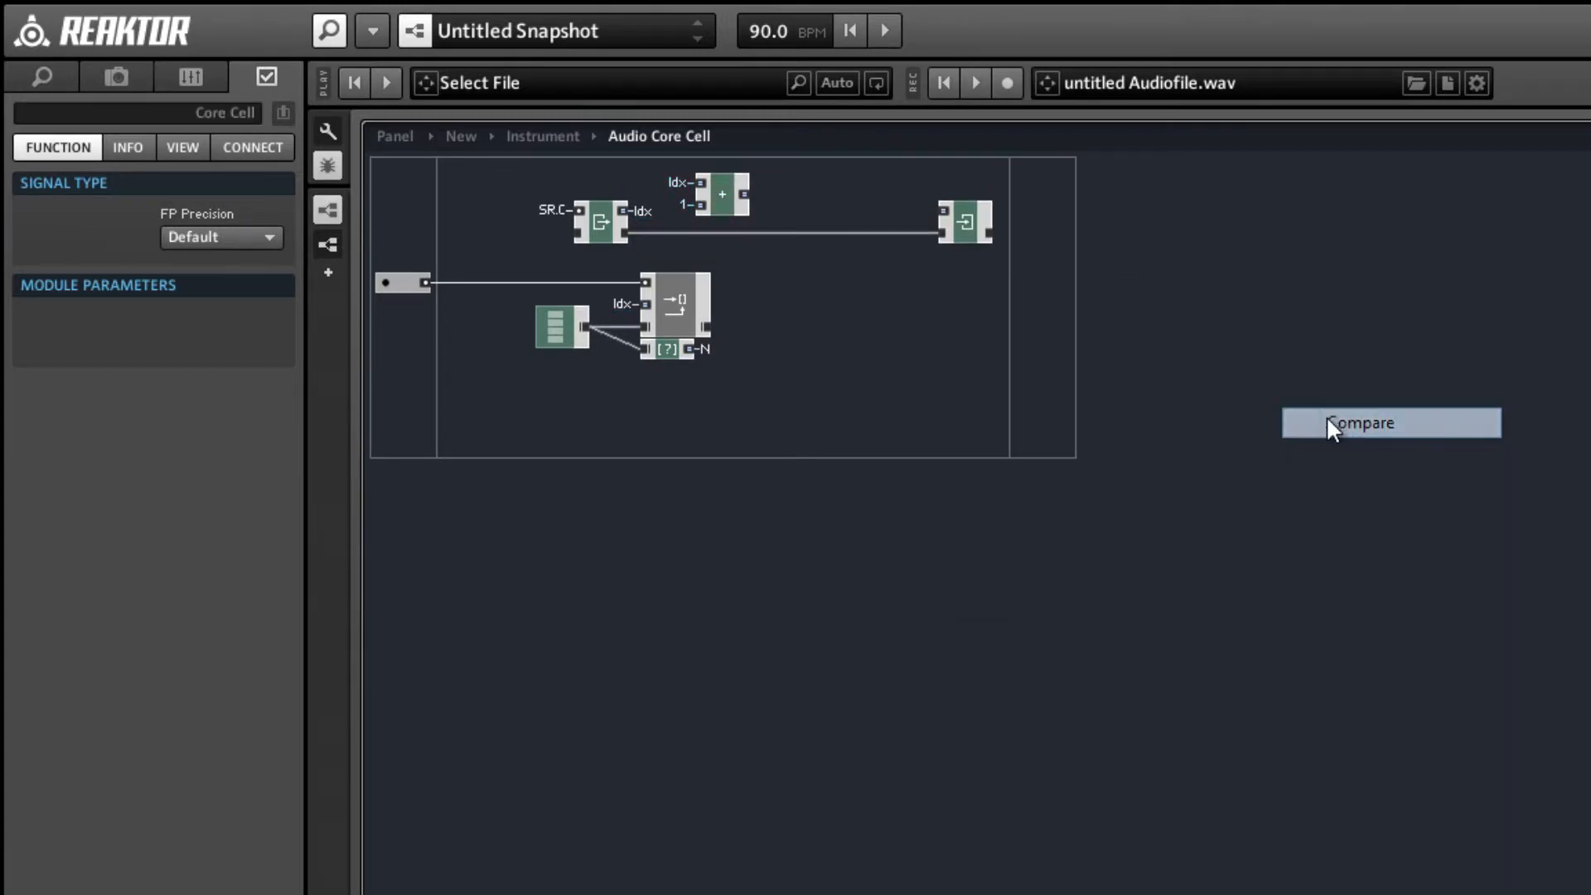
Insert a Router module below the Compare module and set its signal type to Int.
{"action": "right_click", "coordinate": [903, 362]}
{"action": "mouse_move", "coordinate": [1004, 383]}
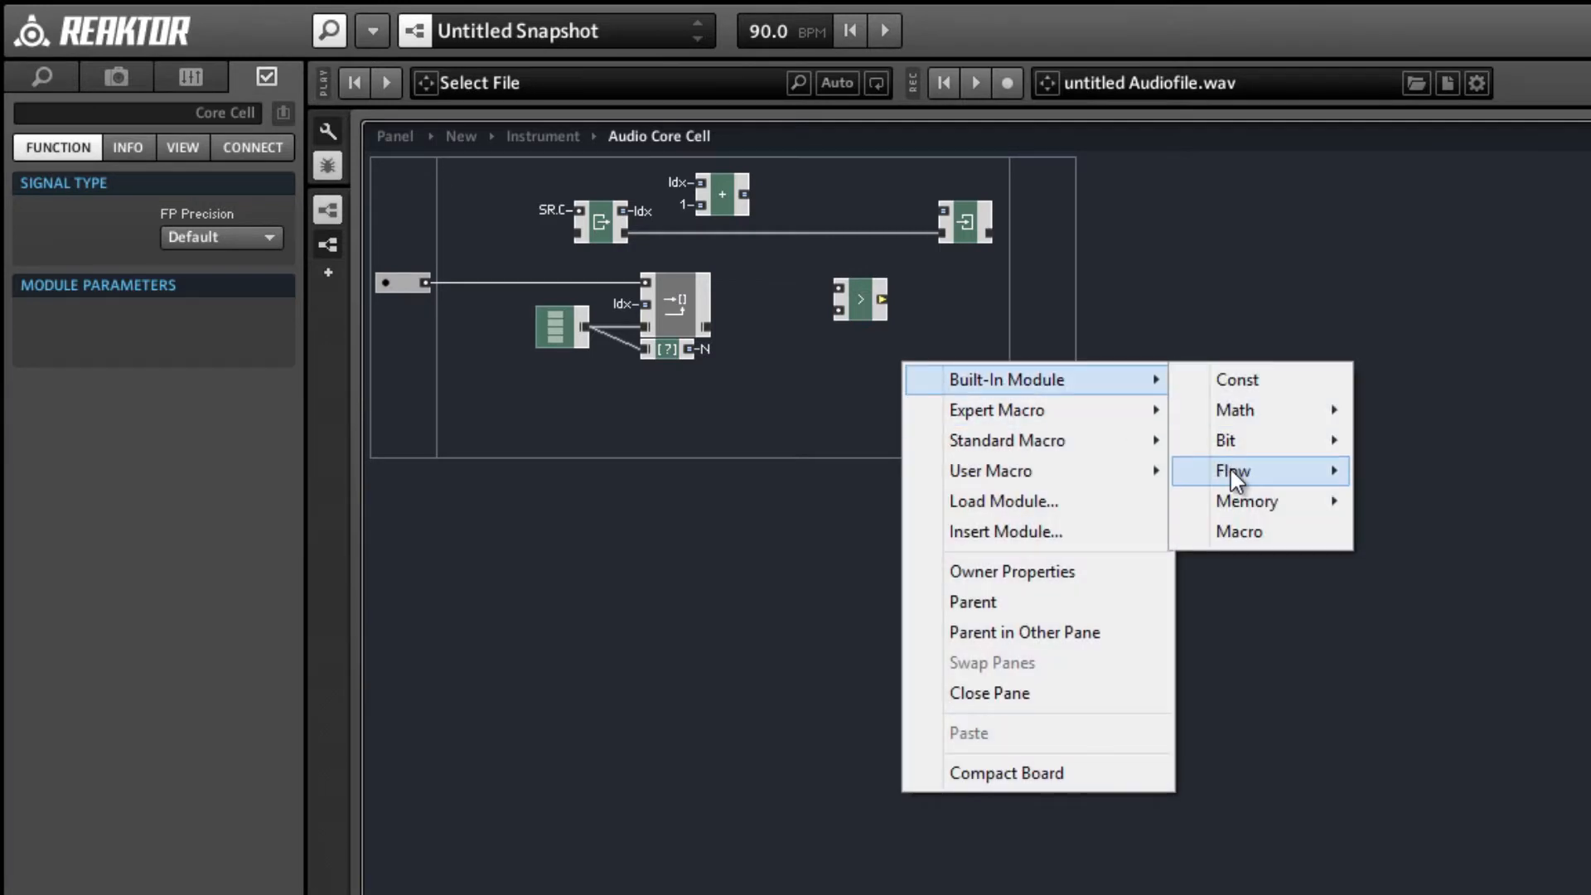
{"action": "mouse_move", "coordinate": [1234, 469]}
{"action": "left_click", "coordinate": [1397, 479]}
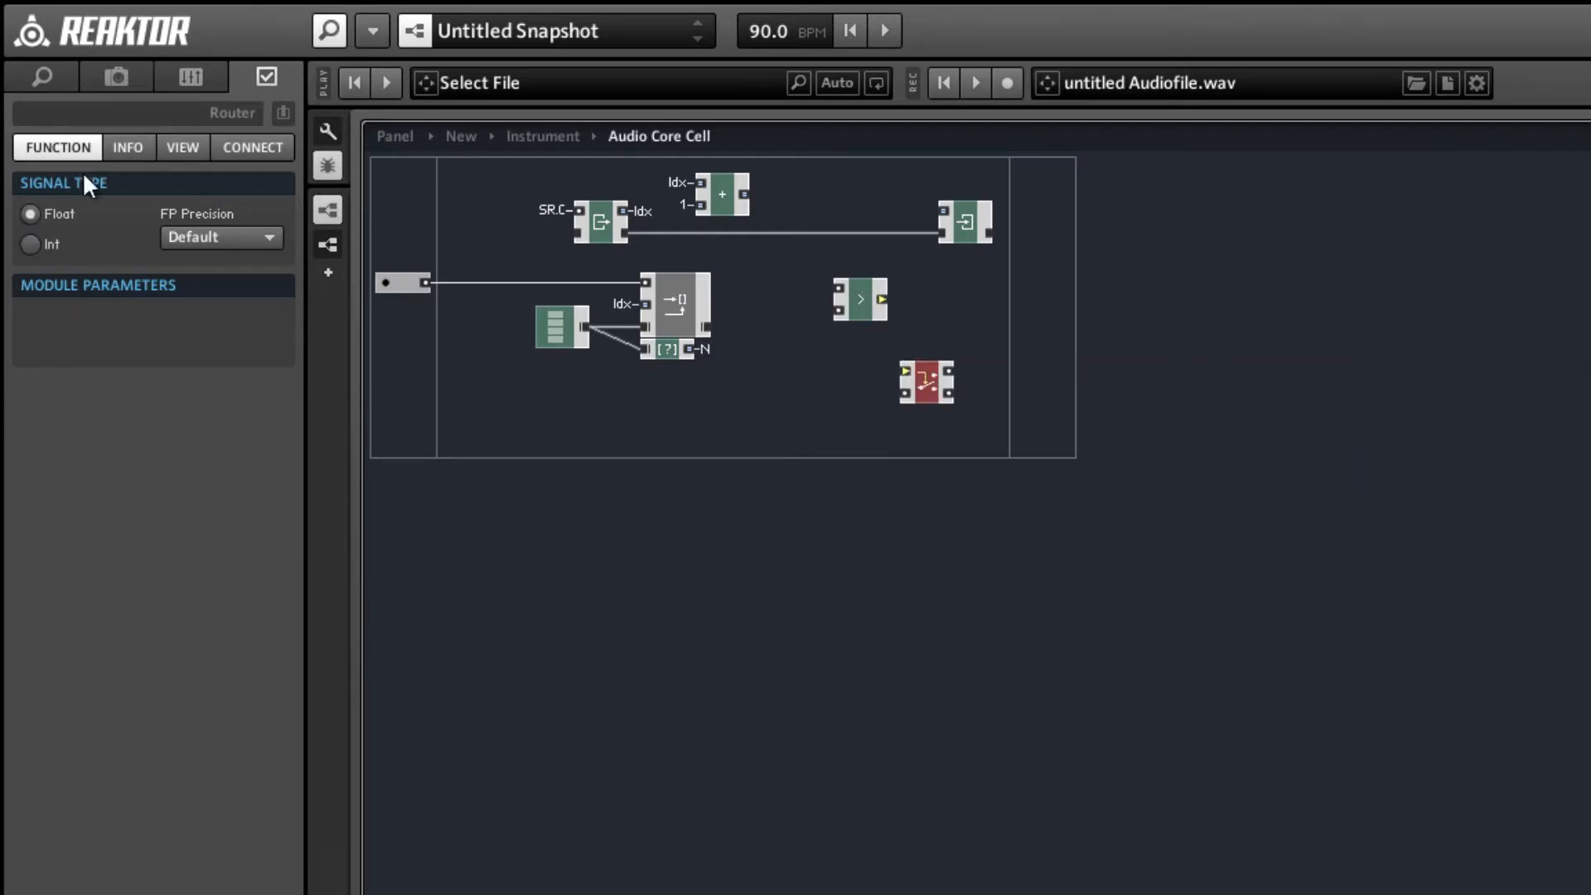
{"action": "left_click", "coordinate": [31, 244]}
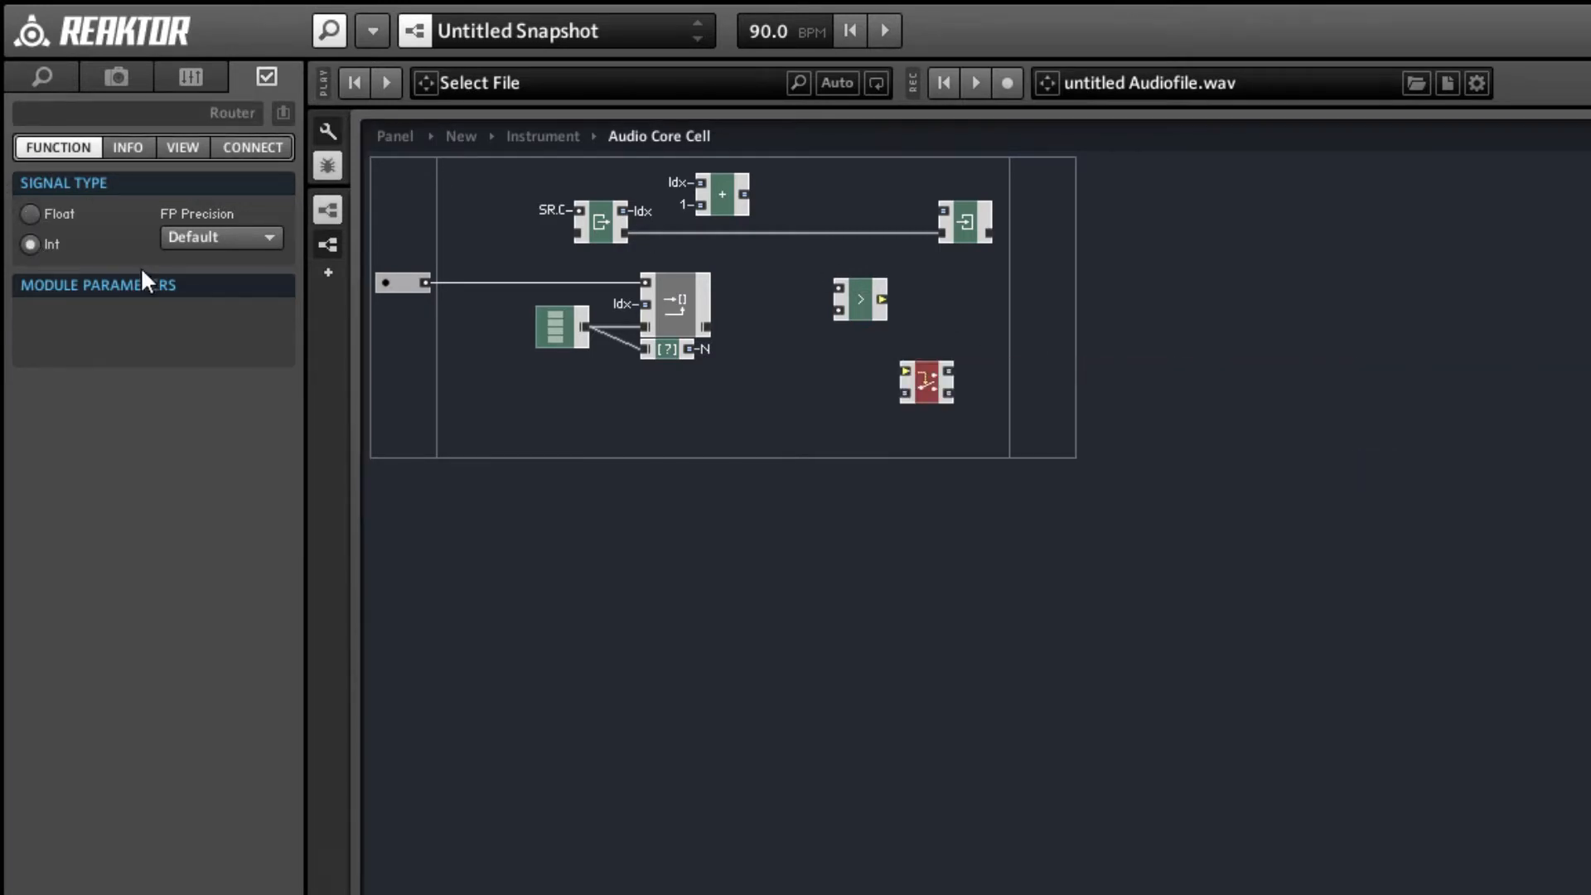
Set the Compare module's signal type to Int and connect its output to the Router's control input.
{"action": "left_click", "coordinate": [862, 303]}
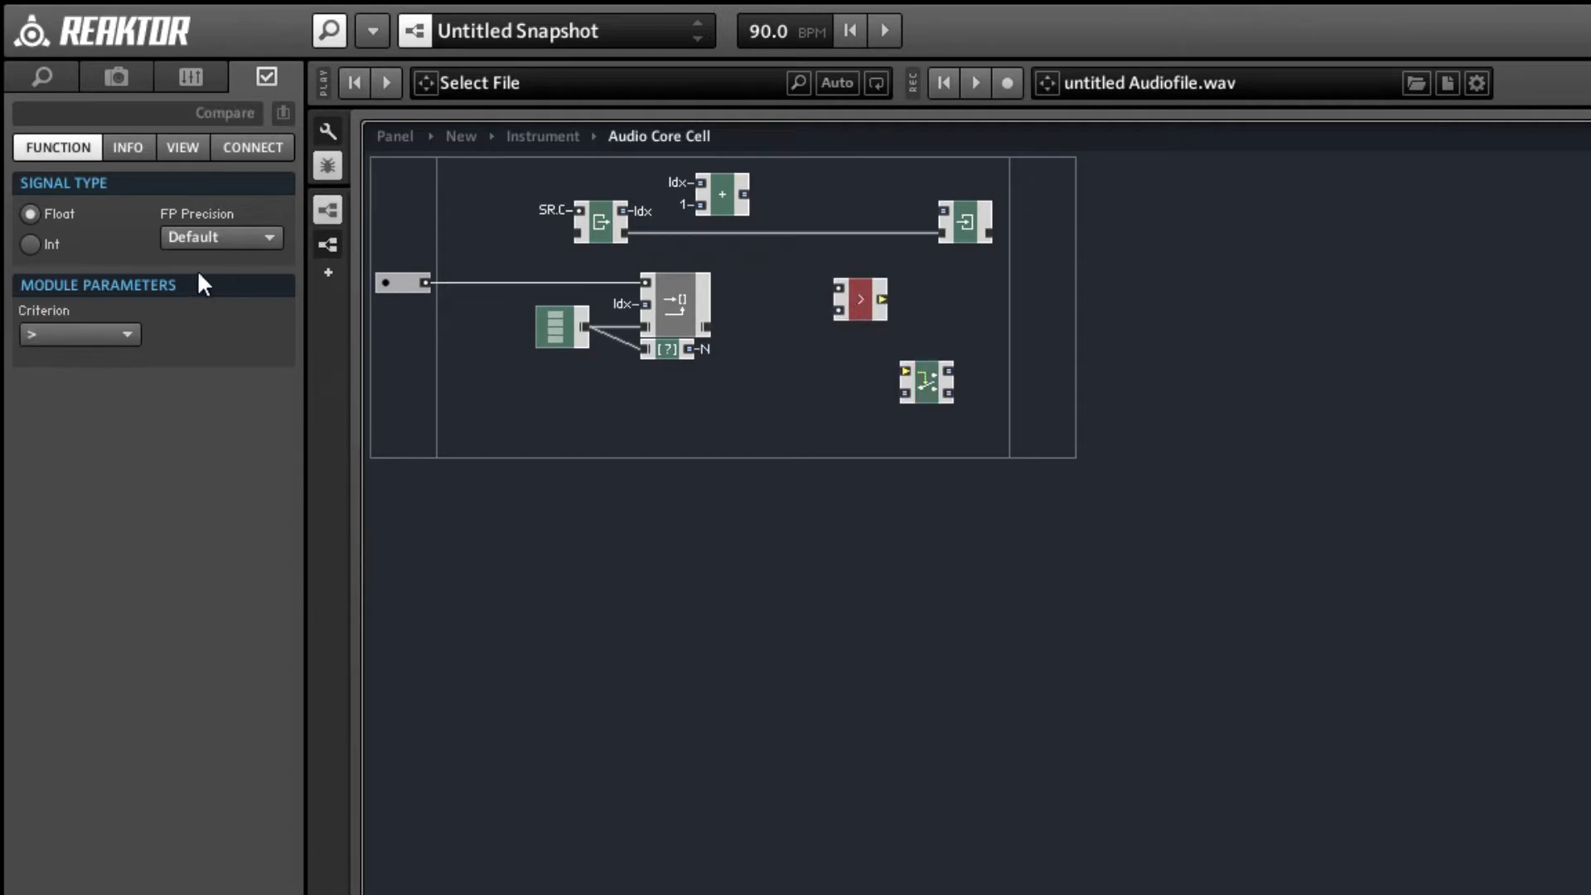
{"action": "left_click", "coordinate": [32, 244]}
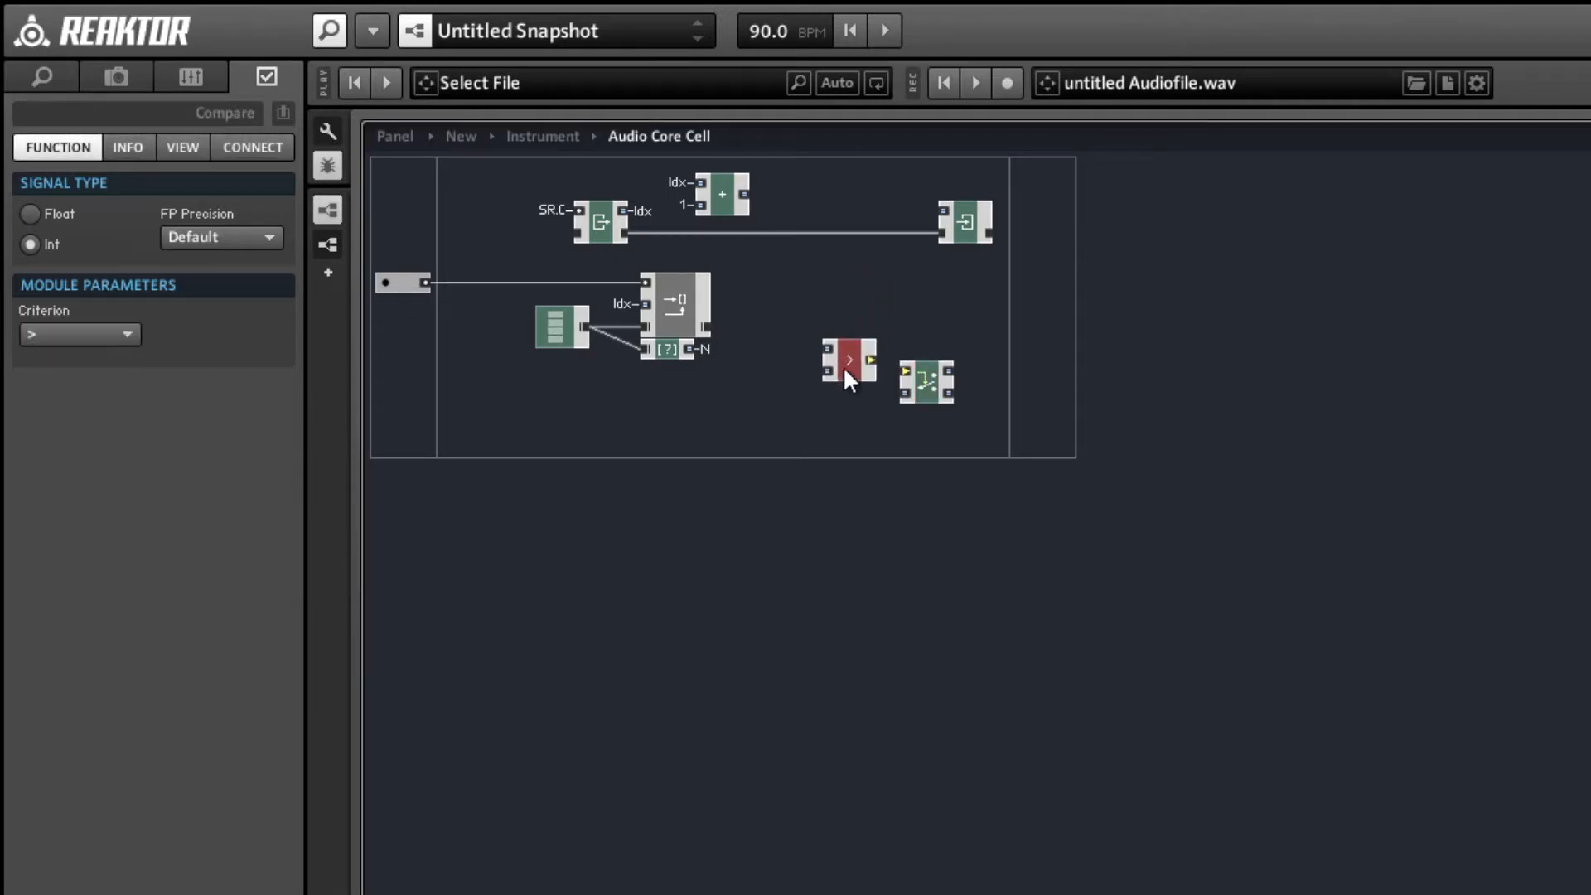
{"action": "left_click_drag", "start_coordinate": [870, 370], "coordinate": [910, 374]}
Connect the + output to Compare's upper input, and arrange Compare and Router between the + and Write modules, shifting Write farther away.
{"action": "mouse_move", "coordinate": [742, 193]}
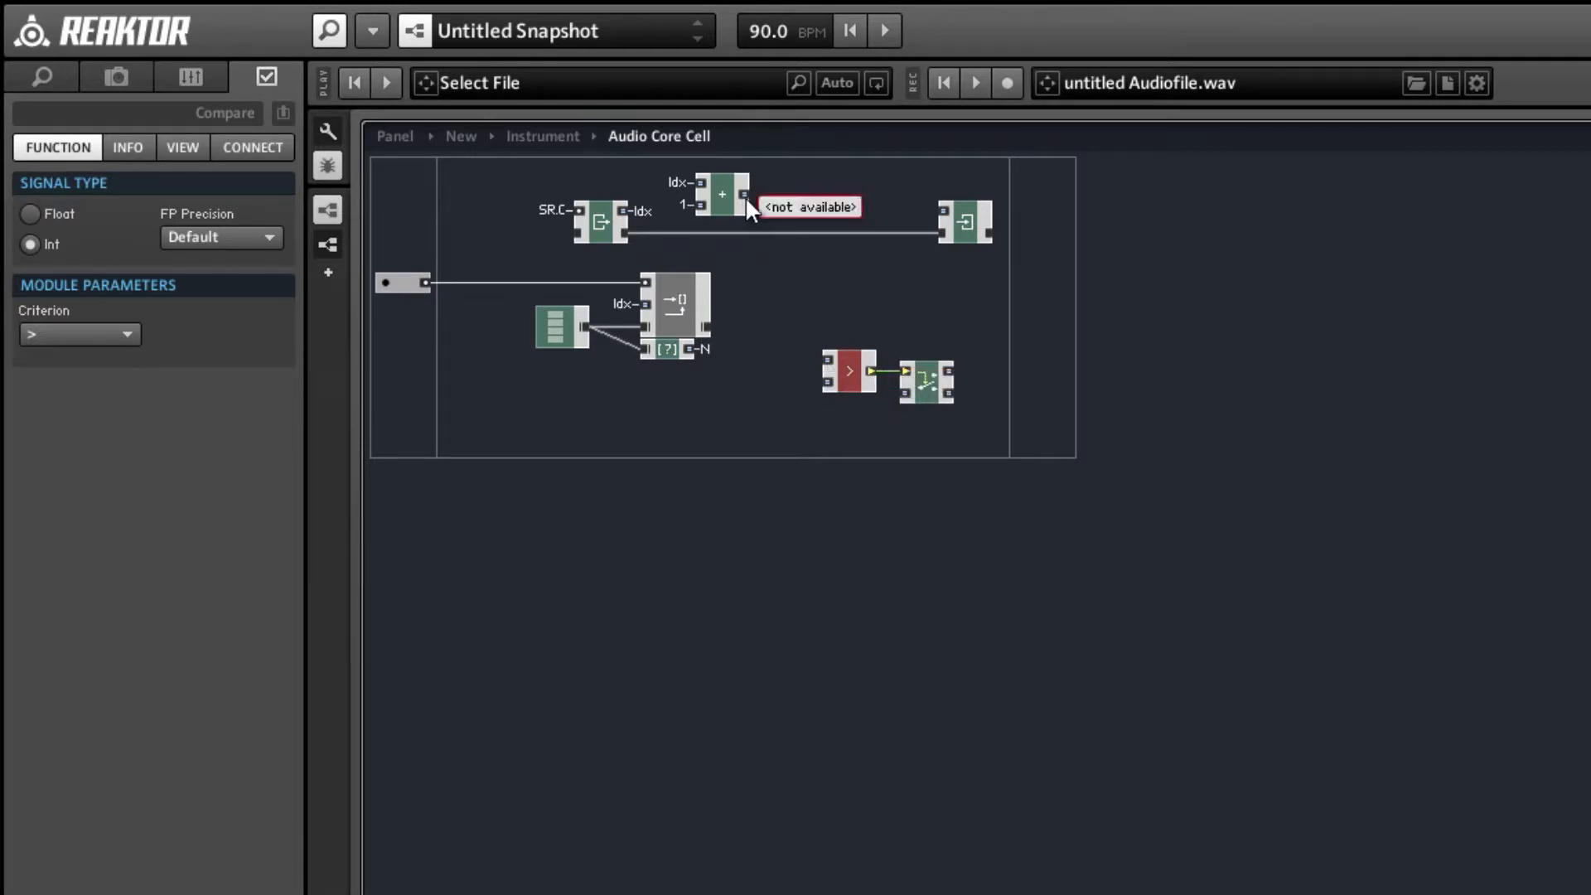
{"action": "left_click_drag", "start_coordinate": [744, 194], "coordinate": [827, 359]}
{"action": "left_click", "coordinate": [926, 423]}
{"action": "left_click_drag", "start_coordinate": [920, 411], "coordinate": [931, 414]}
{"action": "left_click_drag", "start_coordinate": [934, 390], "coordinate": [875, 227]}
{"action": "left_click_drag", "start_coordinate": [959, 219], "coordinate": [1074, 224]}
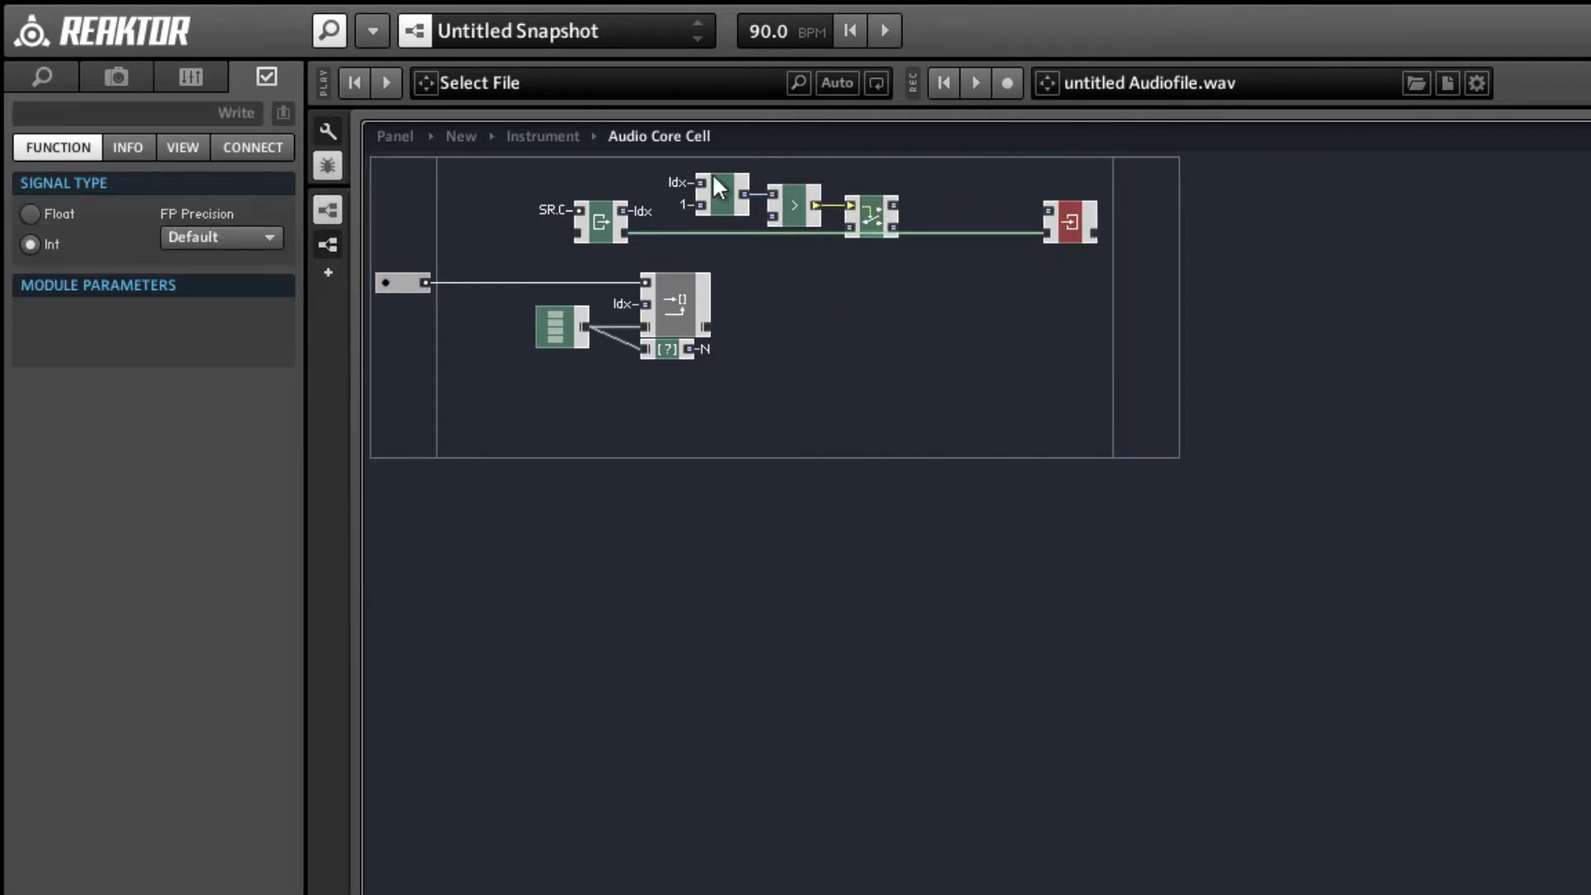
Connect the Compare module's lower input to the existing N QuickBus.
{"action": "right_click", "coordinate": [775, 218]}
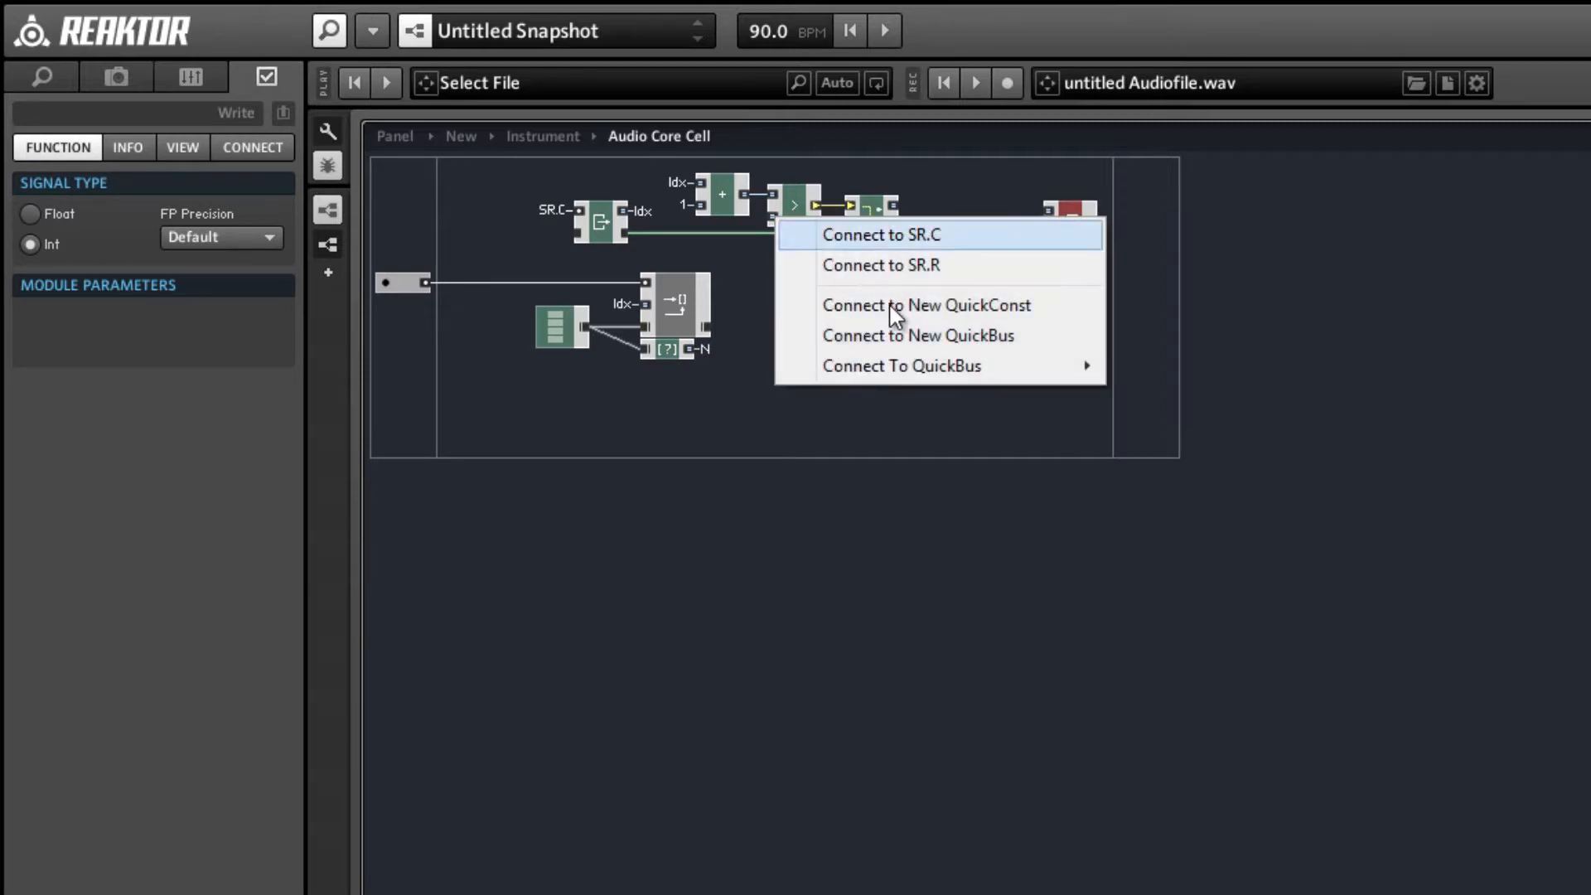
{"action": "mouse_move", "coordinate": [918, 368]}
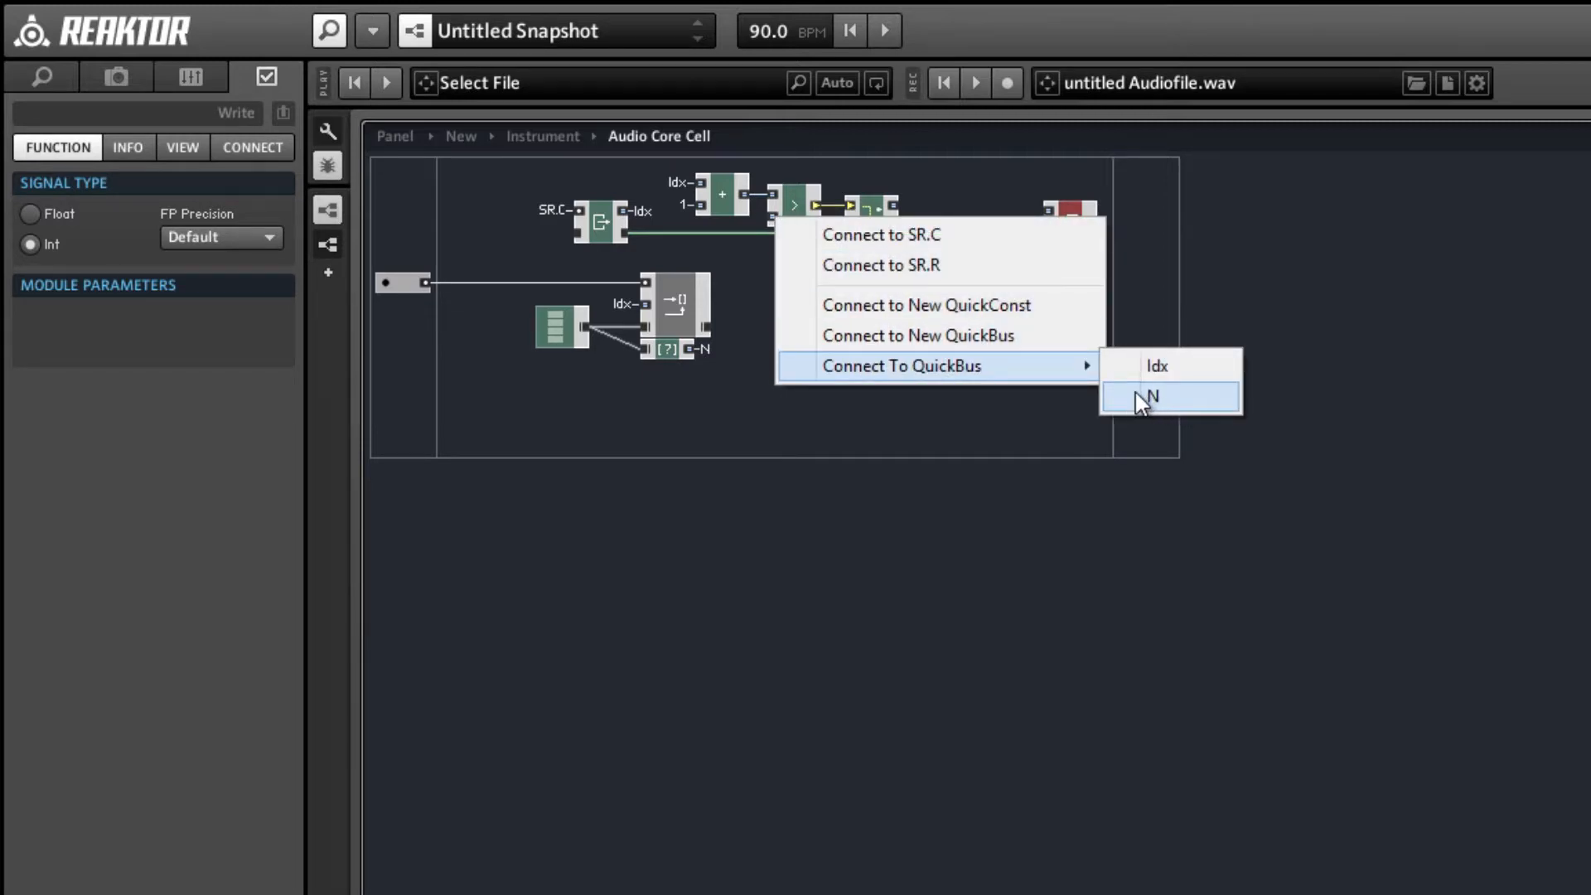
{"action": "left_click", "coordinate": [1137, 398]}
Set Compare's criterion to >= and connect the + output to the Router's signal input, repositioning the modules to keep the wiring clear.
{"action": "left_click", "coordinate": [799, 212]}
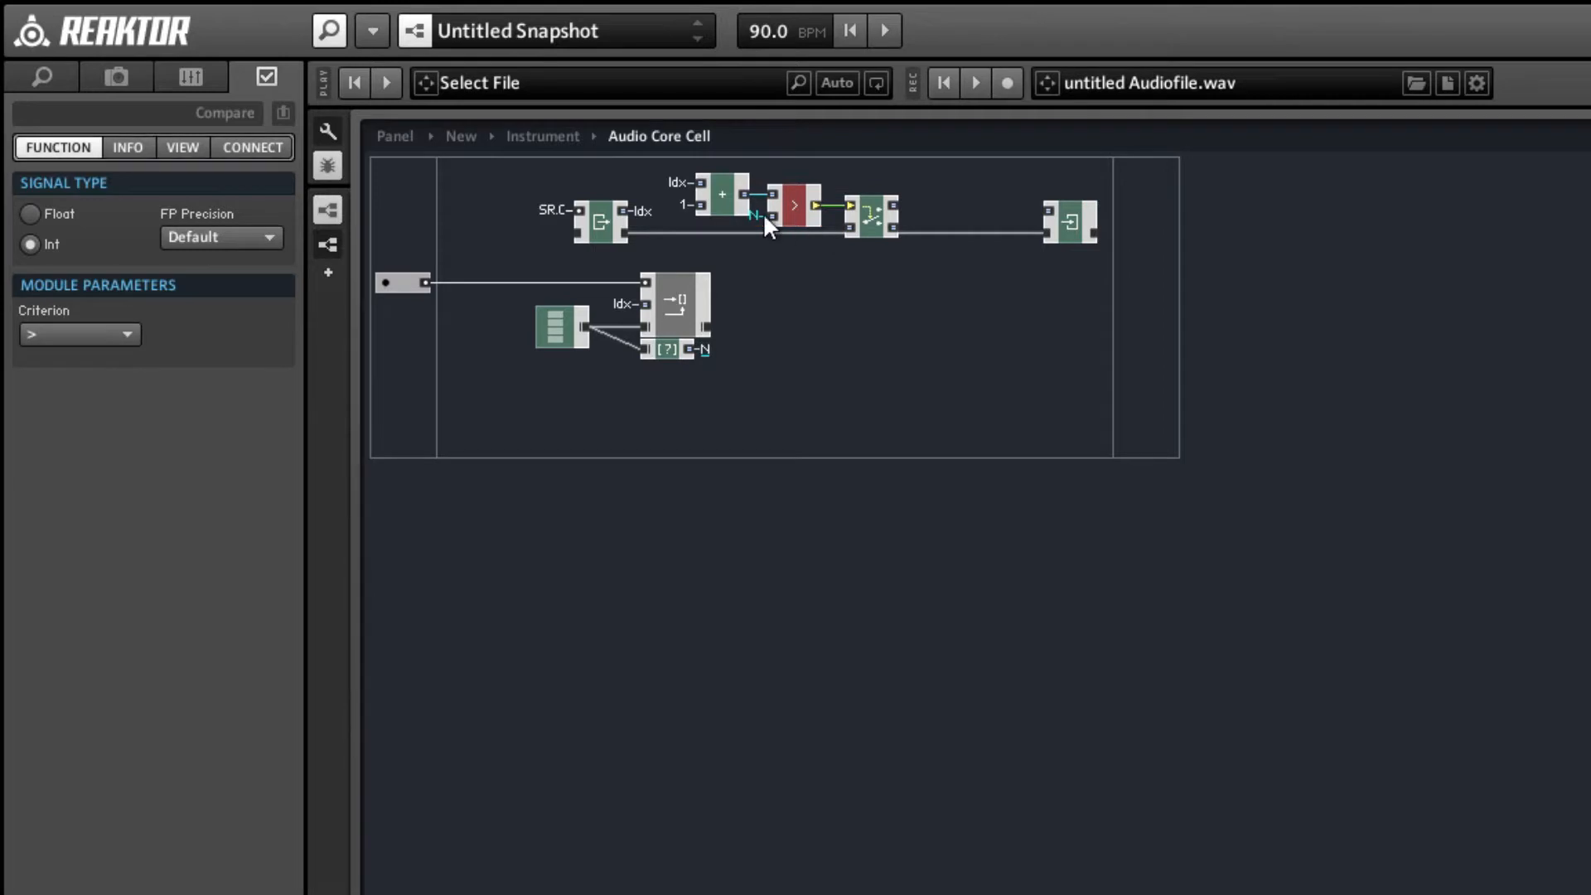
{"action": "left_click", "coordinate": [64, 335]}
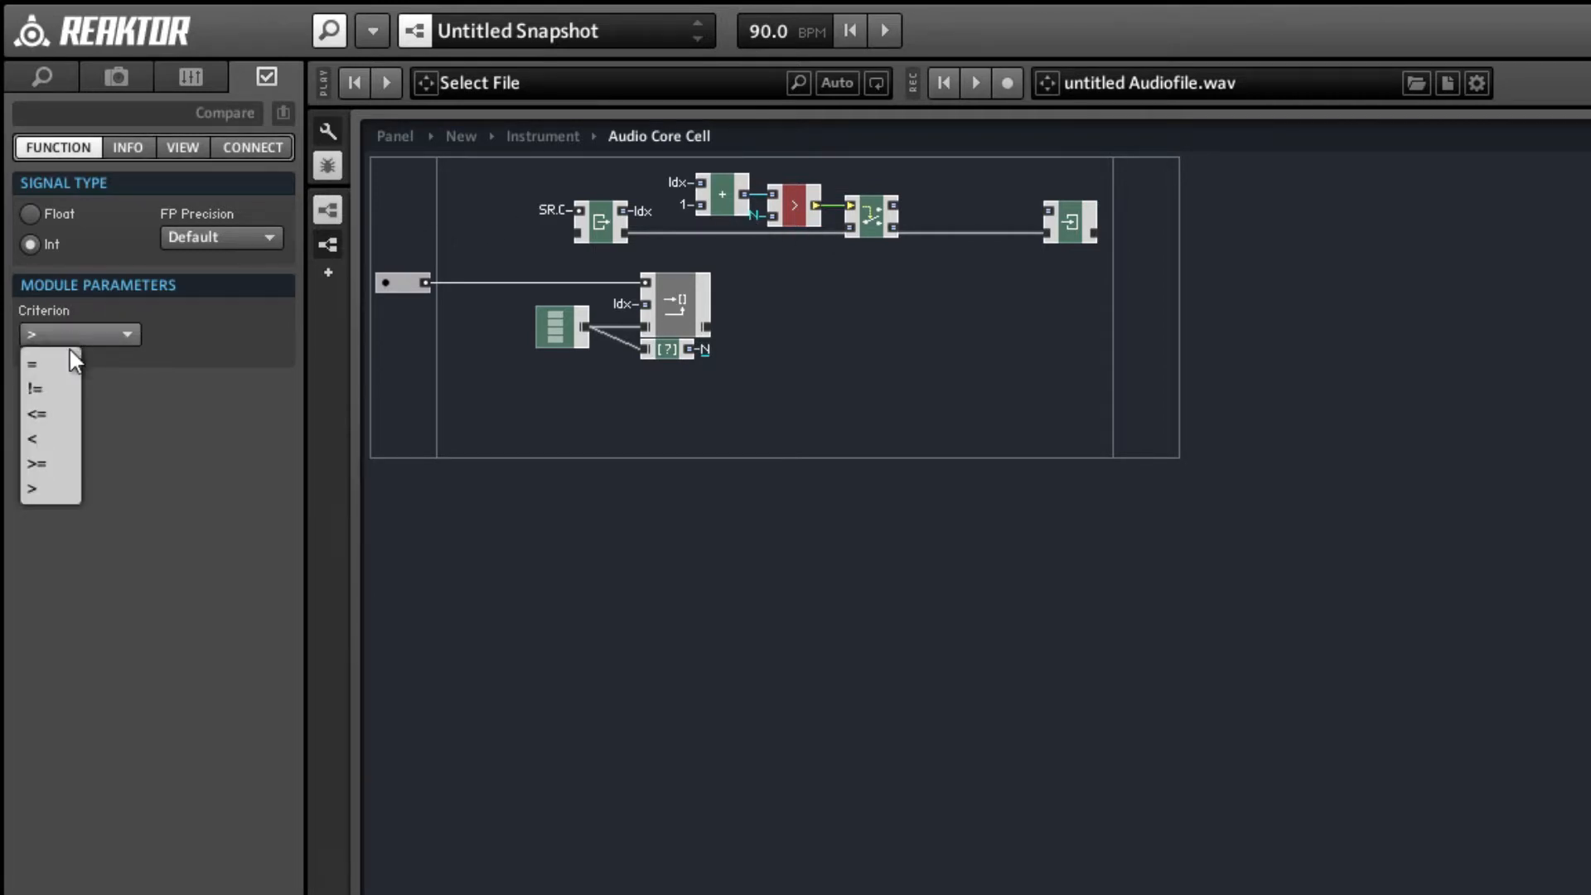
{"action": "left_click", "coordinate": [72, 462]}
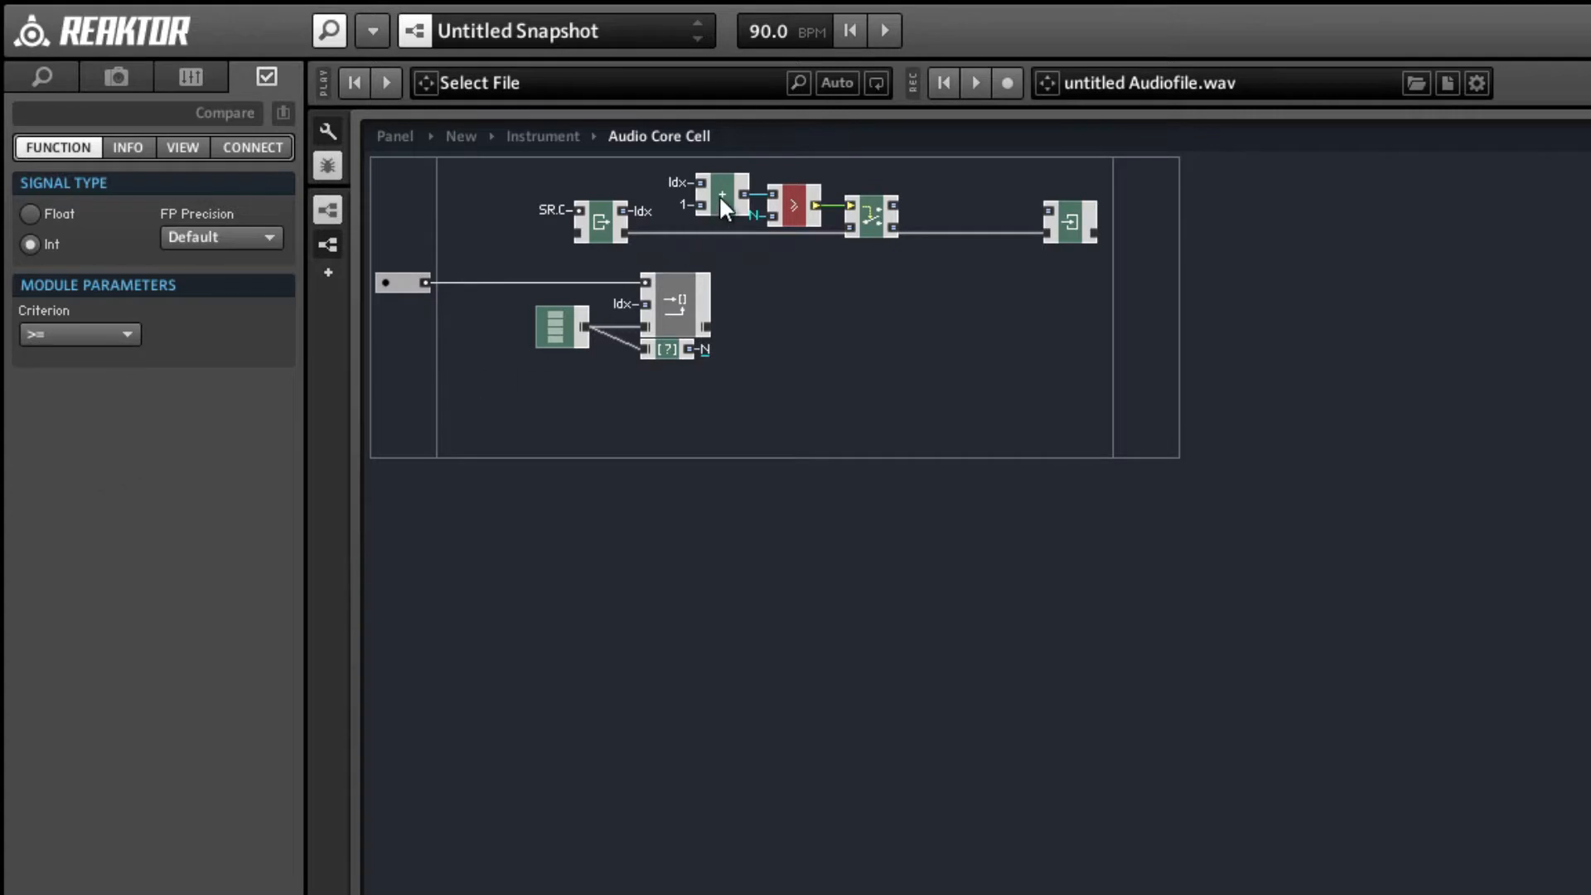
{"action": "left_click_drag", "start_coordinate": [721, 196], "coordinate": [849, 226]}
{"action": "left_click_drag", "start_coordinate": [773, 171], "coordinate": [881, 192]}
Insert a Merge flow module in the empty area below the counter and set its signal type to Int.
{"action": "right_click", "coordinate": [996, 328]}
{"action": "mouse_move", "coordinate": [1026, 345]}
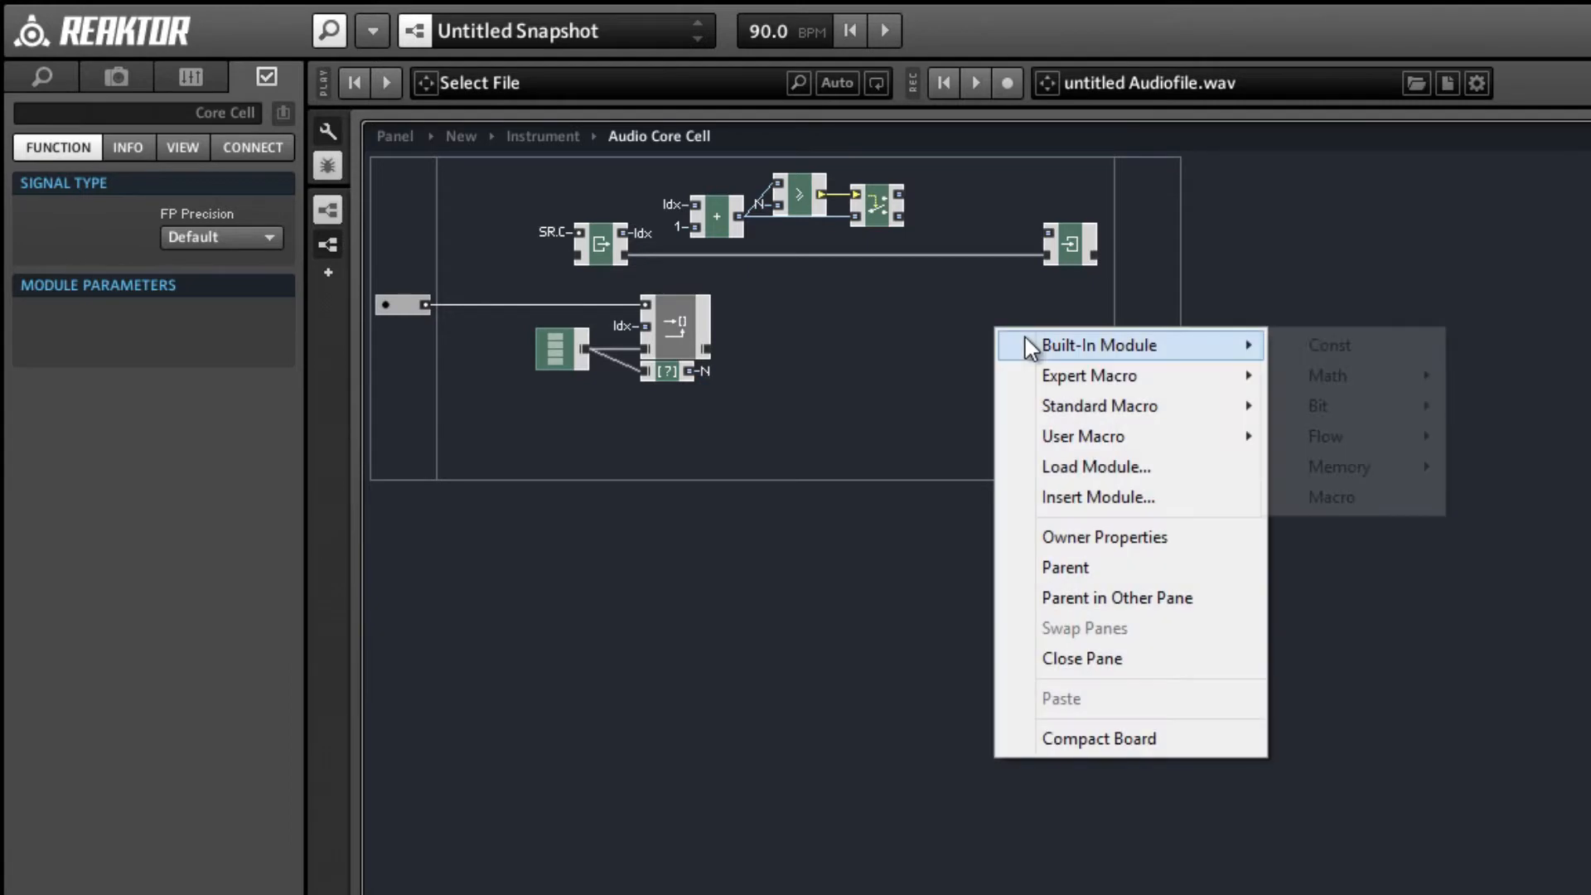
{"action": "mouse_move", "coordinate": [1375, 435]}
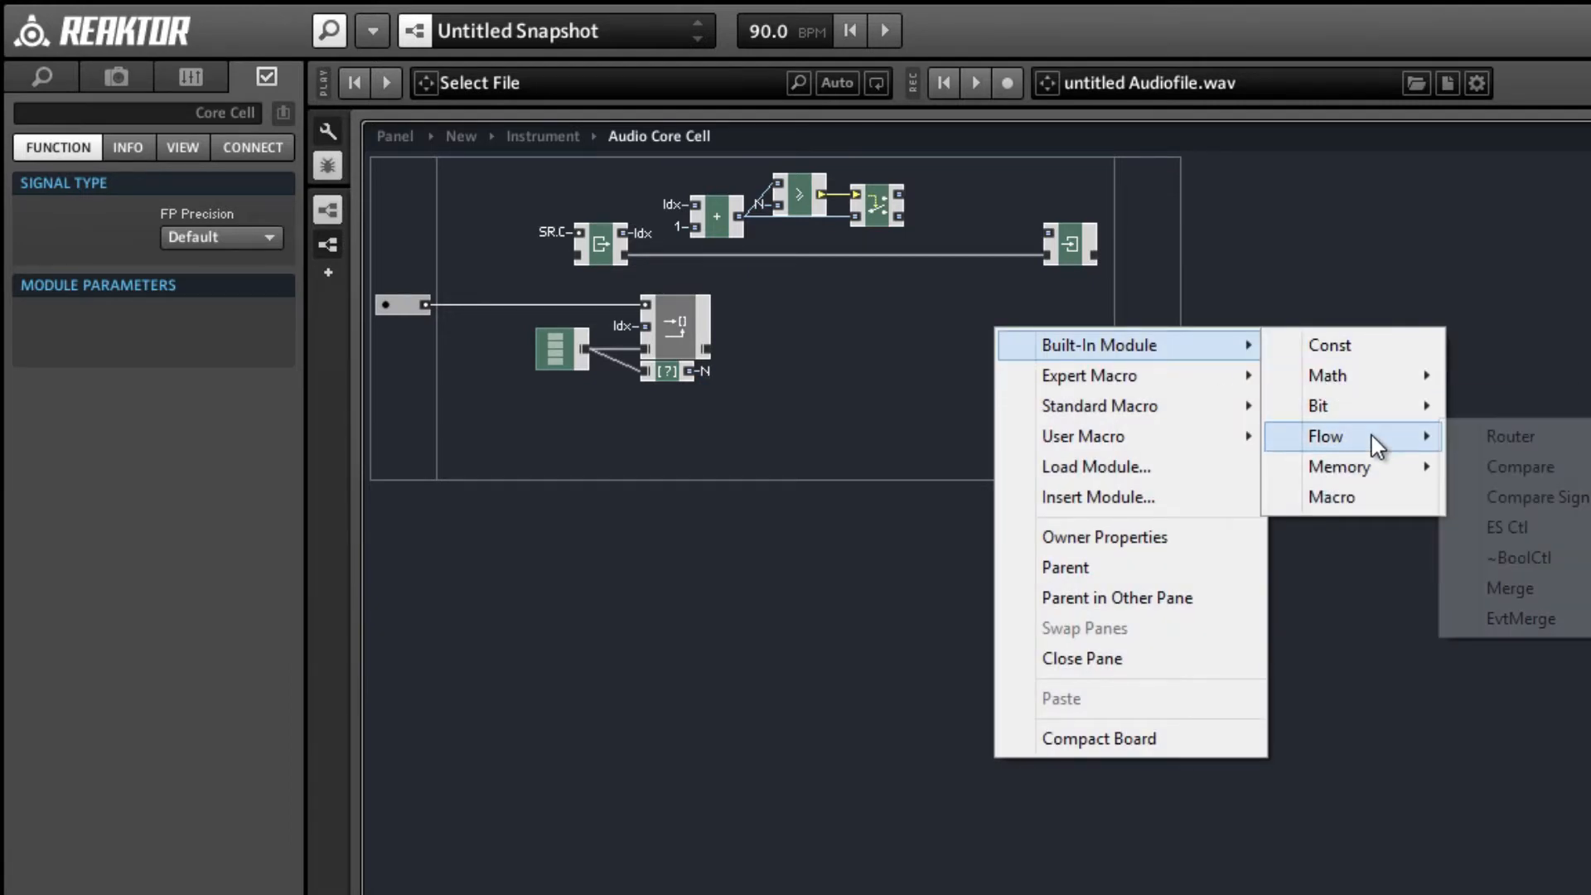
{"action": "left_click", "coordinate": [1546, 594]}
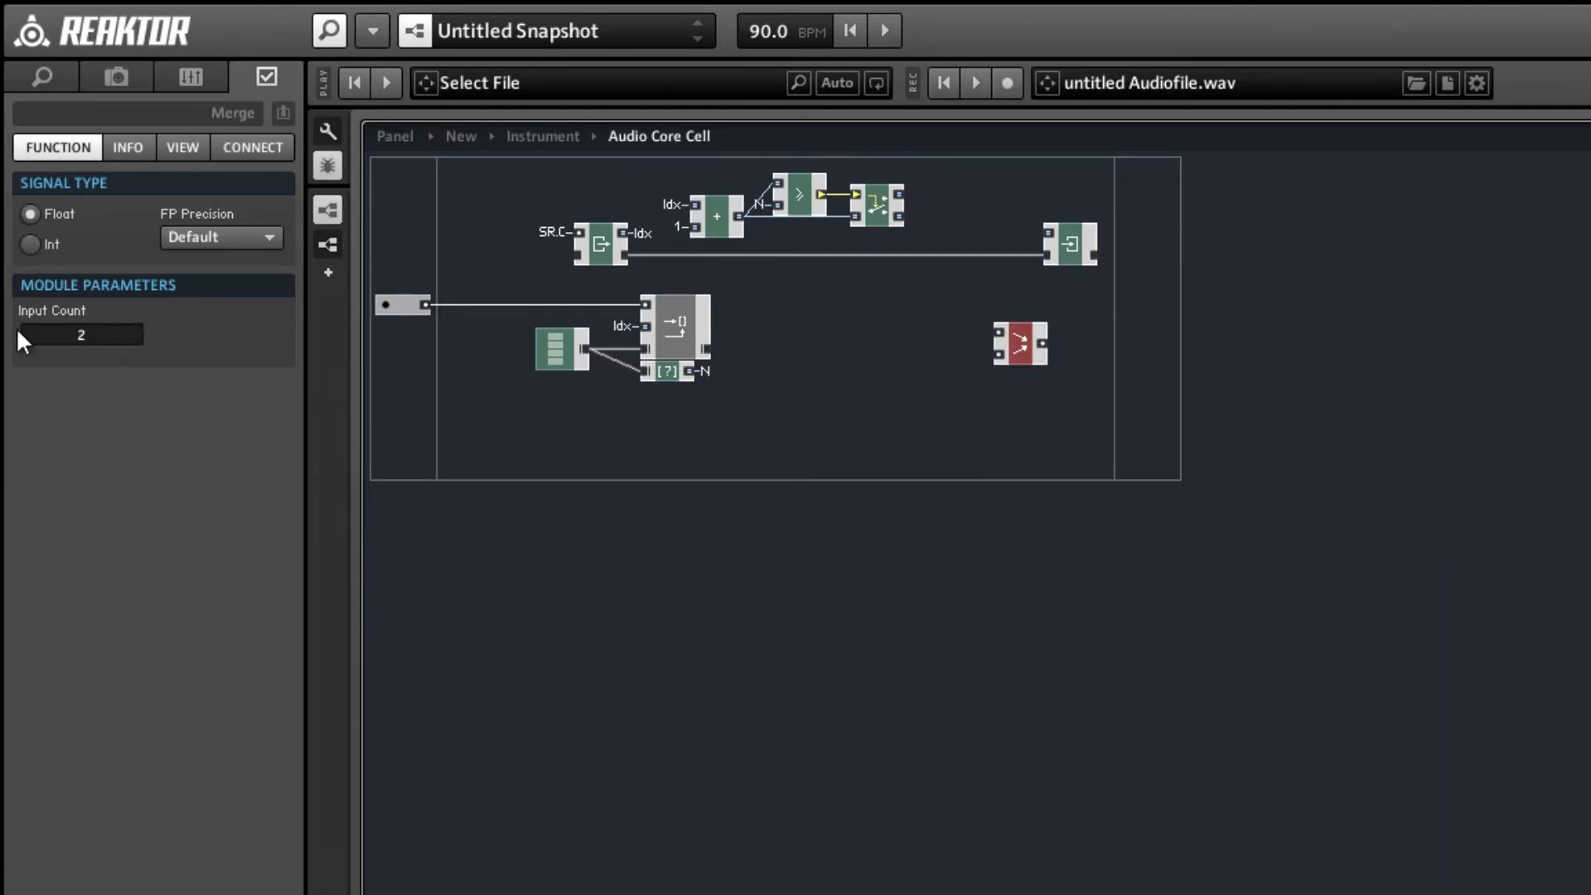
{"action": "left_click", "coordinate": [30, 244]}
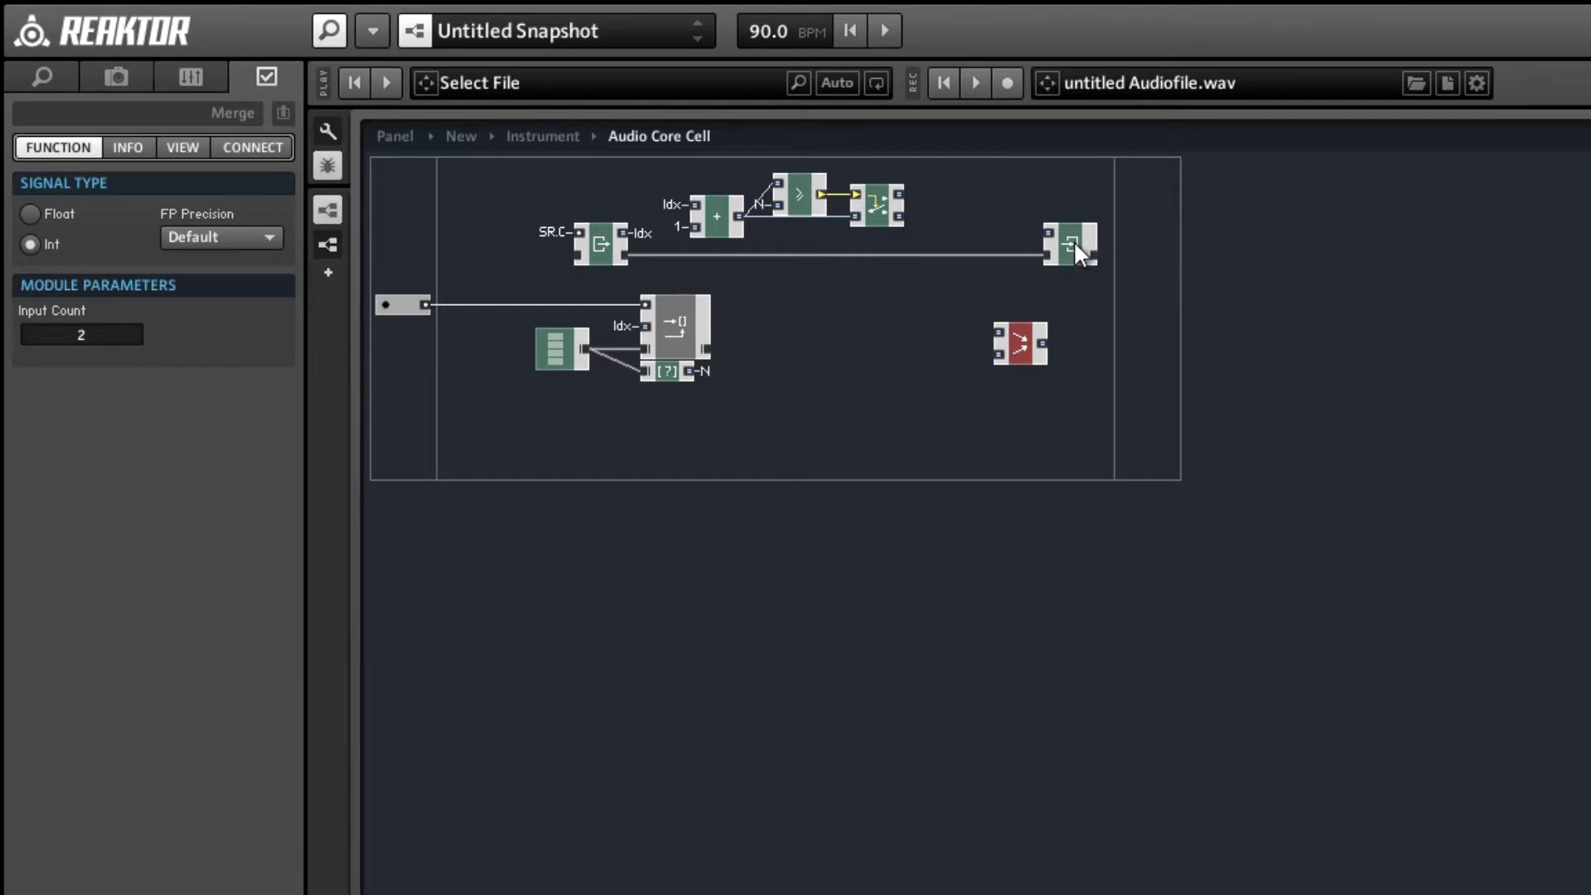
Shift Write farther from the Router, connect the Router's lower output to Merge's lower input, and place Merge between Router and Write.
{"action": "left_click_drag", "start_coordinate": [1076, 246], "coordinate": [1179, 240]}
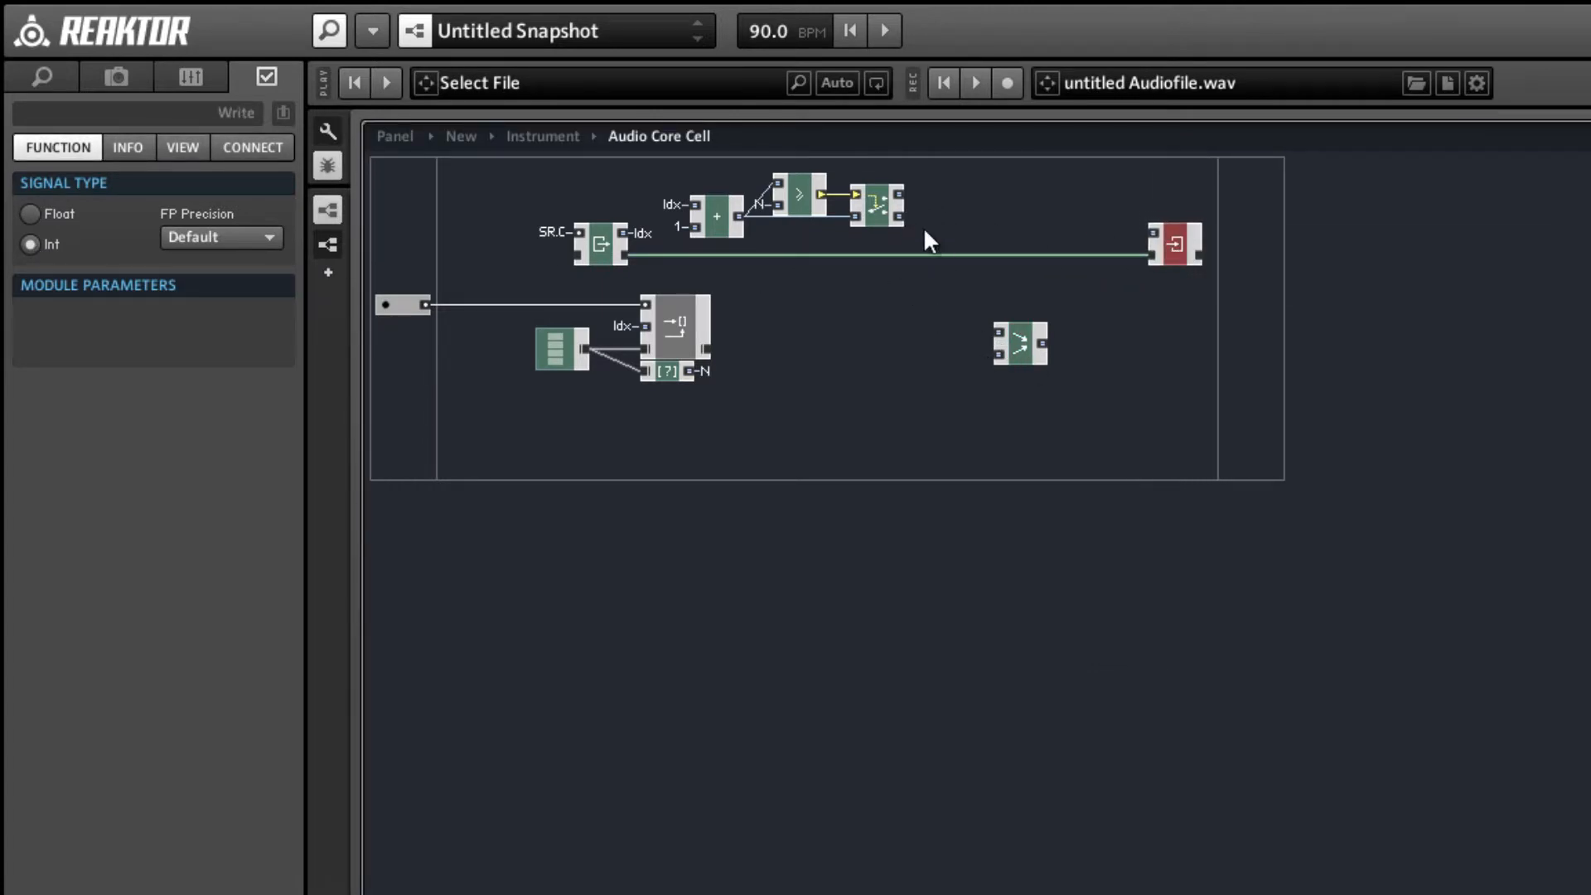
{"action": "mouse_move", "coordinate": [898, 217]}
{"action": "left_mouse_down"}
{"action": "mouse_move", "coordinate": [996, 341]}
{"action": "mouse_move", "coordinate": [1070, 217]}
{"action": "left_mouse_up"}
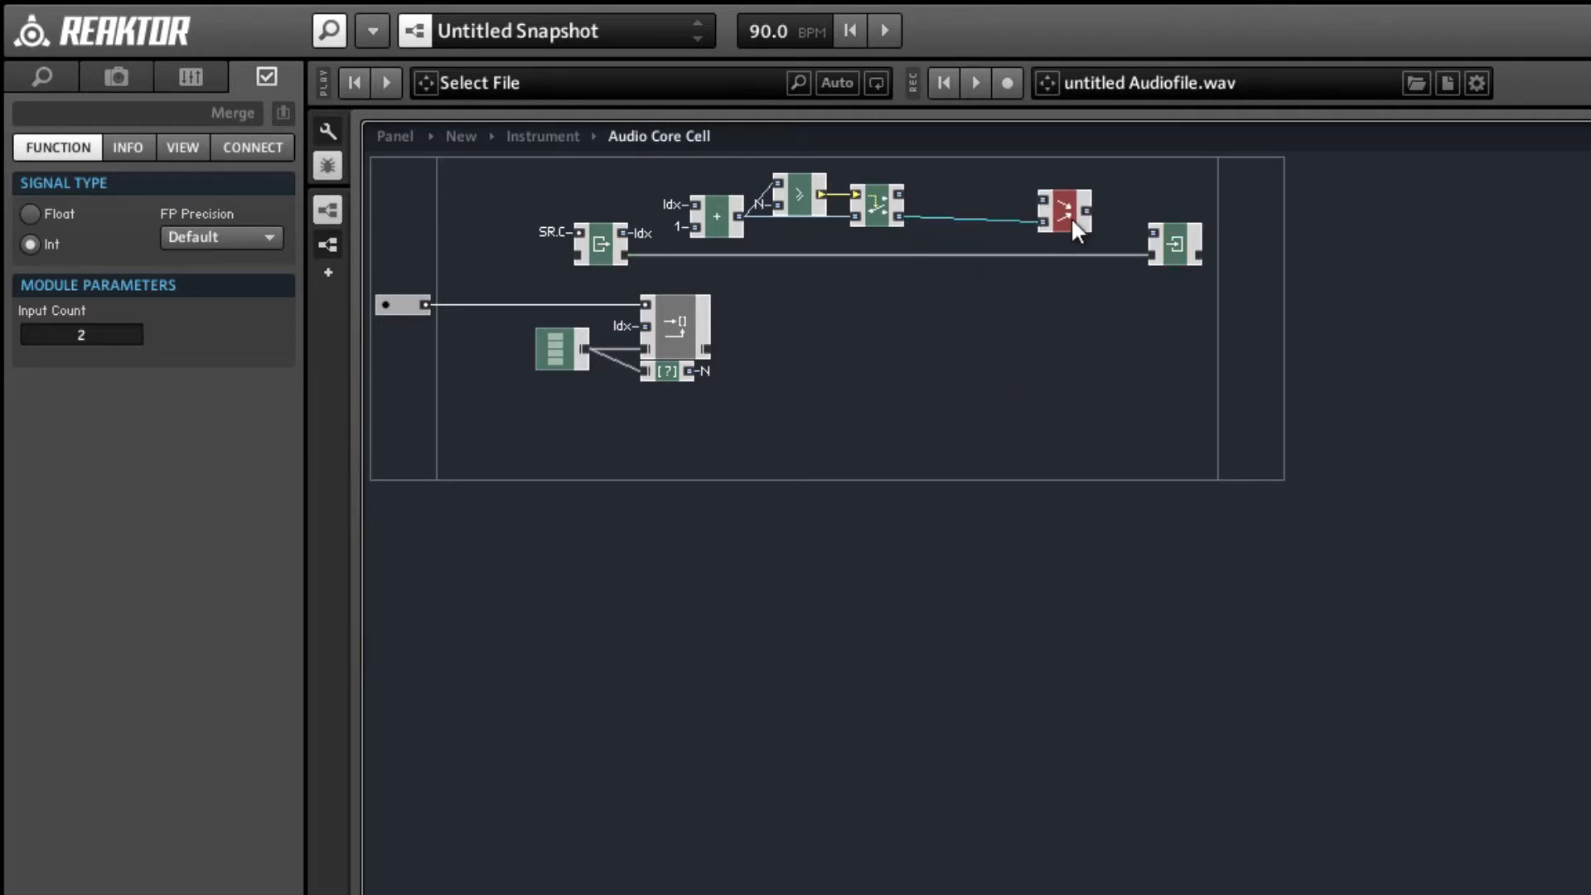
{"action": "left_click", "coordinate": [986, 256]}
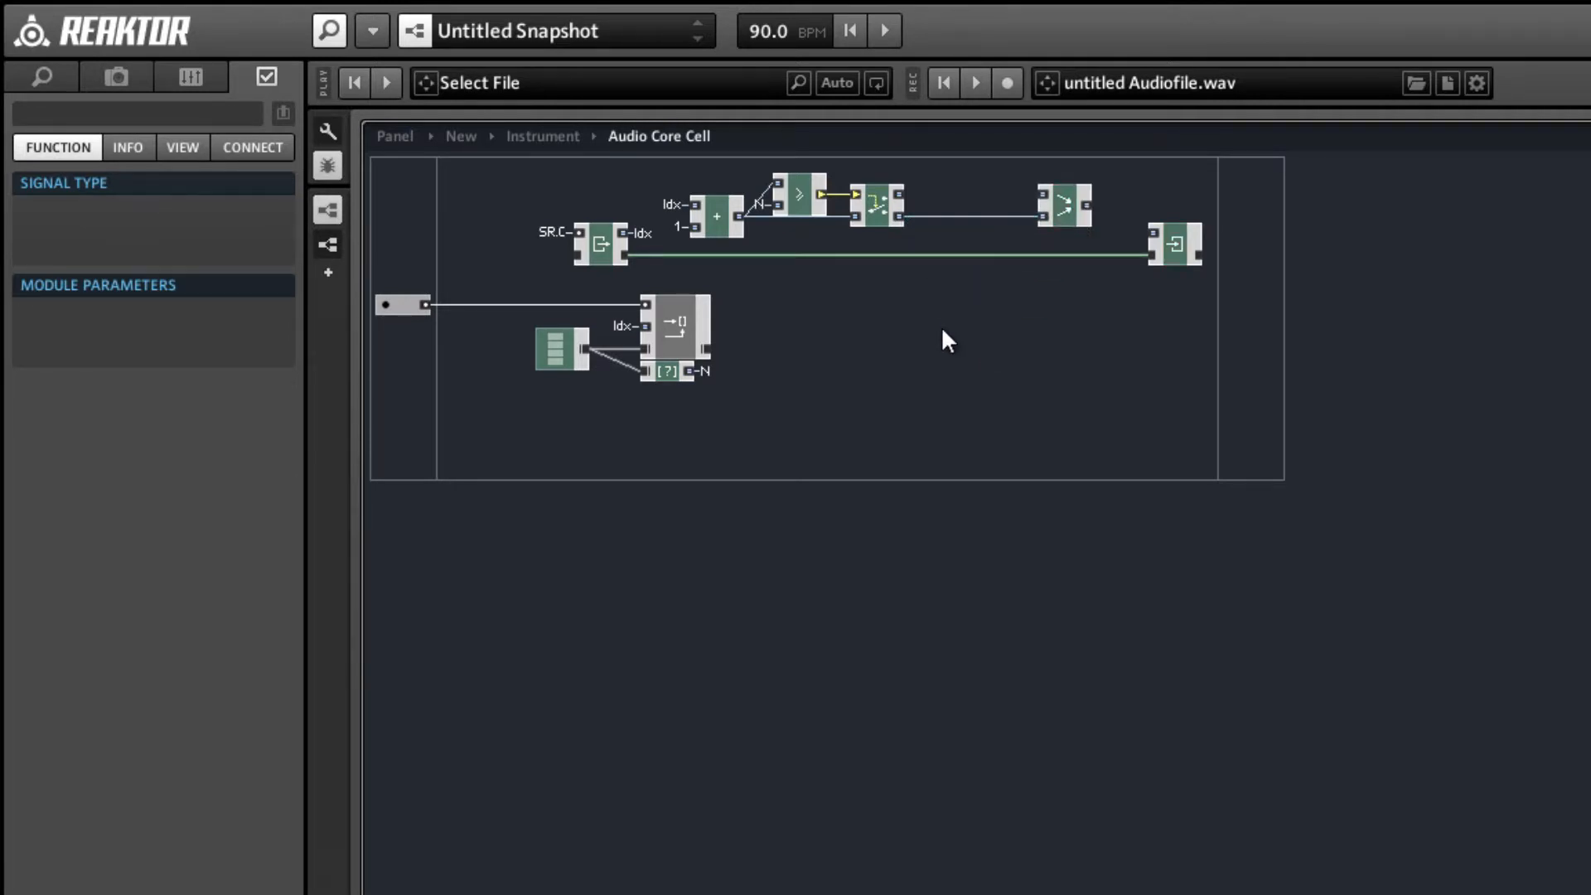
{"action": "left_click", "coordinate": [936, 329]}
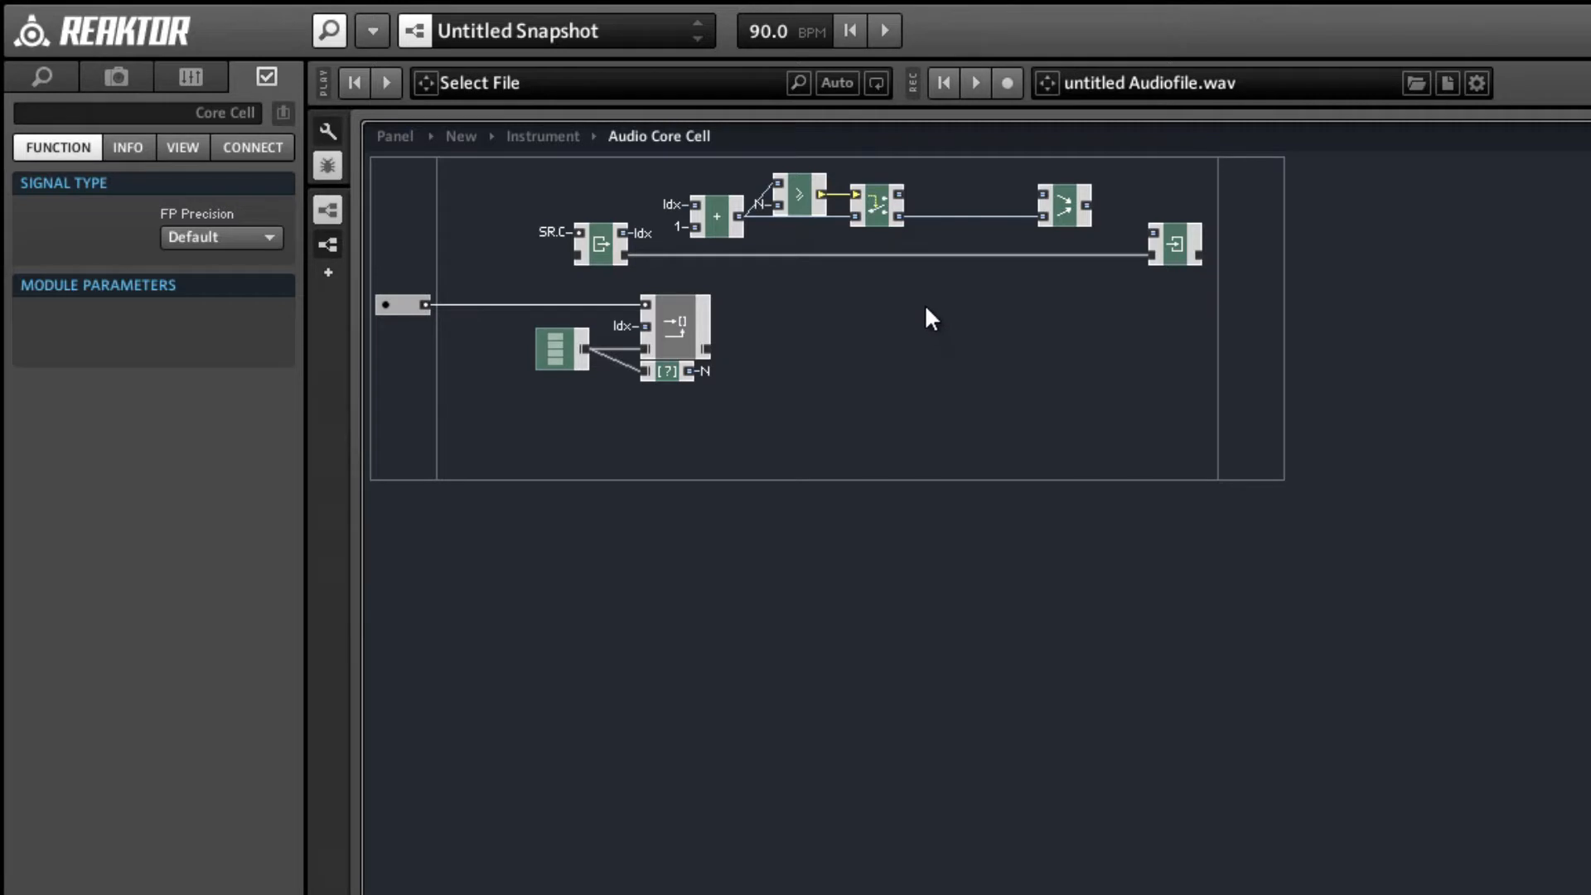
Insert a subtract (-) math module, set its signal type to Int, and place it between the Router and Merge modules.
{"action": "right_click", "coordinate": [925, 309]}
{"action": "mouse_move", "coordinate": [945, 317]}
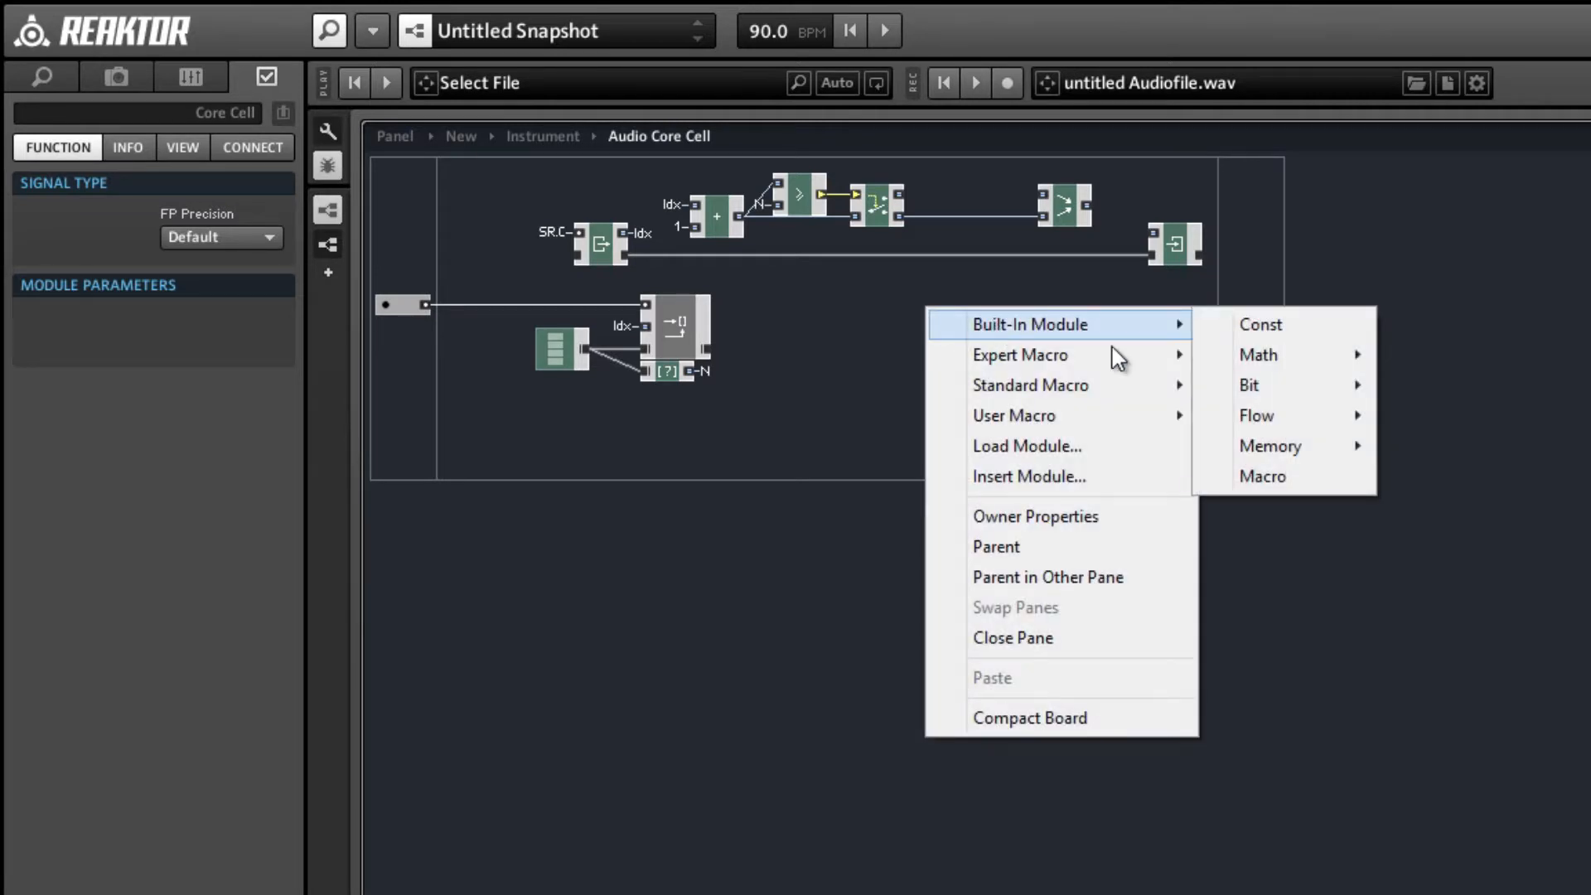
{"action": "mouse_move", "coordinate": [1310, 355]}
{"action": "left_click", "coordinate": [1384, 386]}
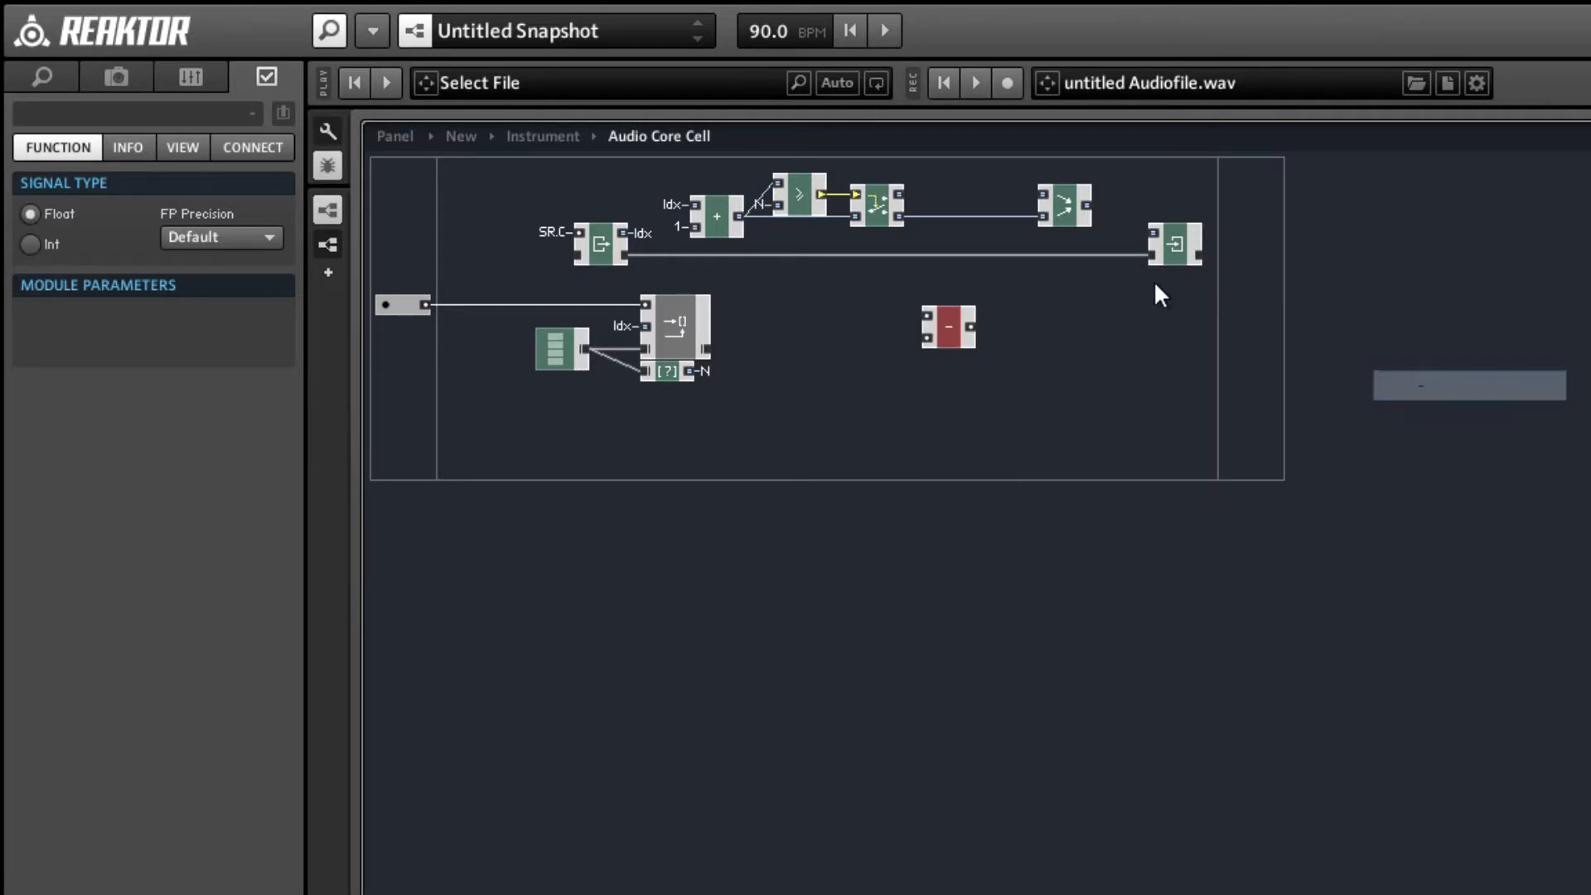
{"action": "left_click", "coordinate": [48, 240]}
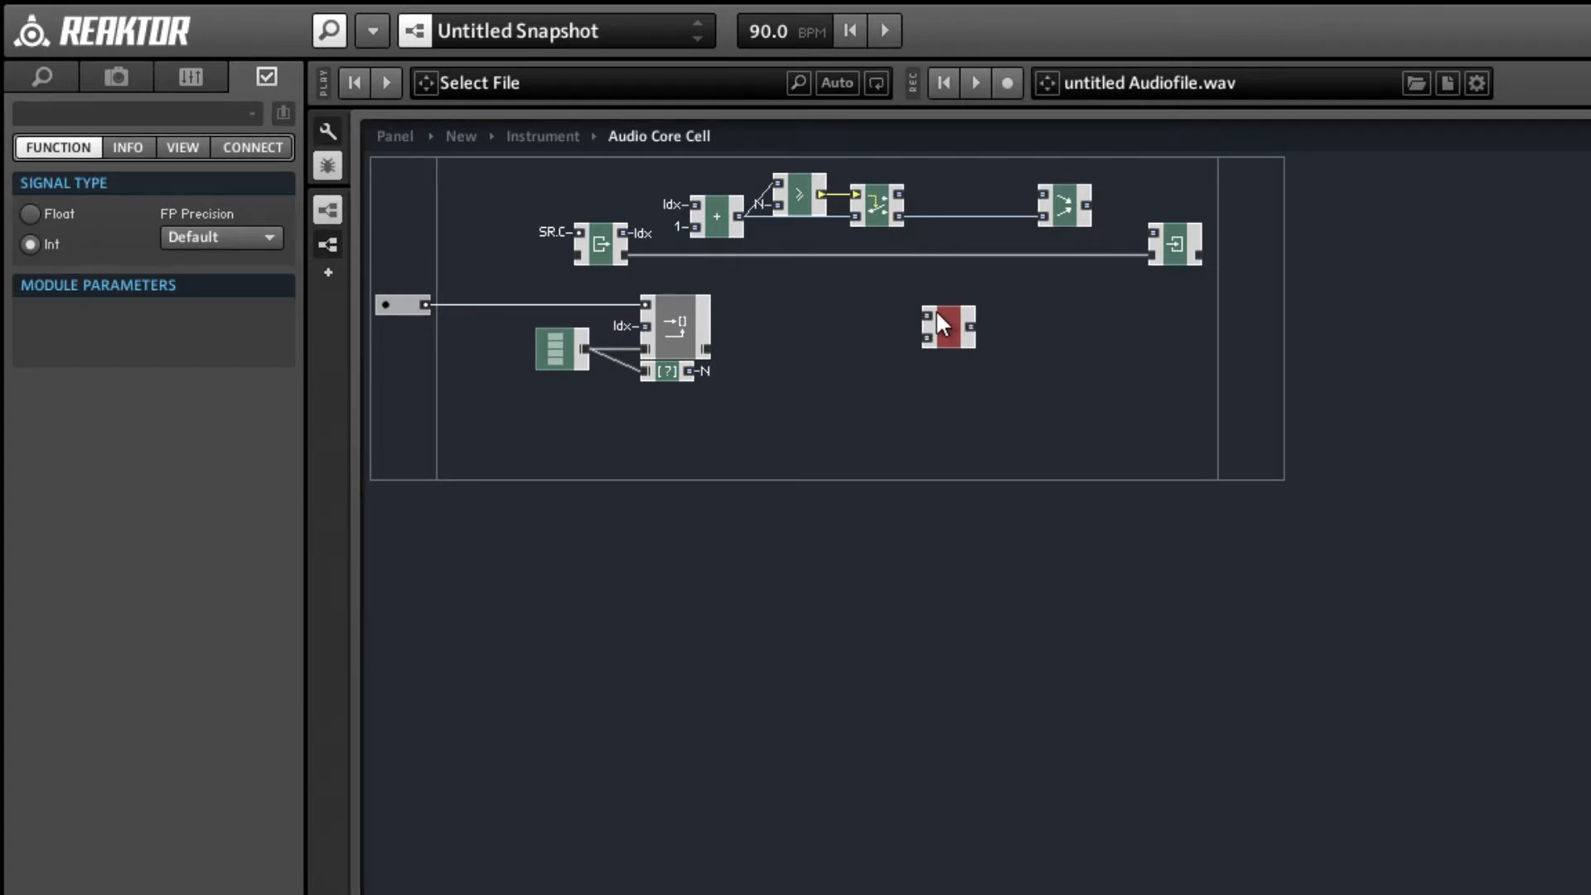
{"action": "left_click_drag", "start_coordinate": [954, 340], "coordinate": [965, 180]}
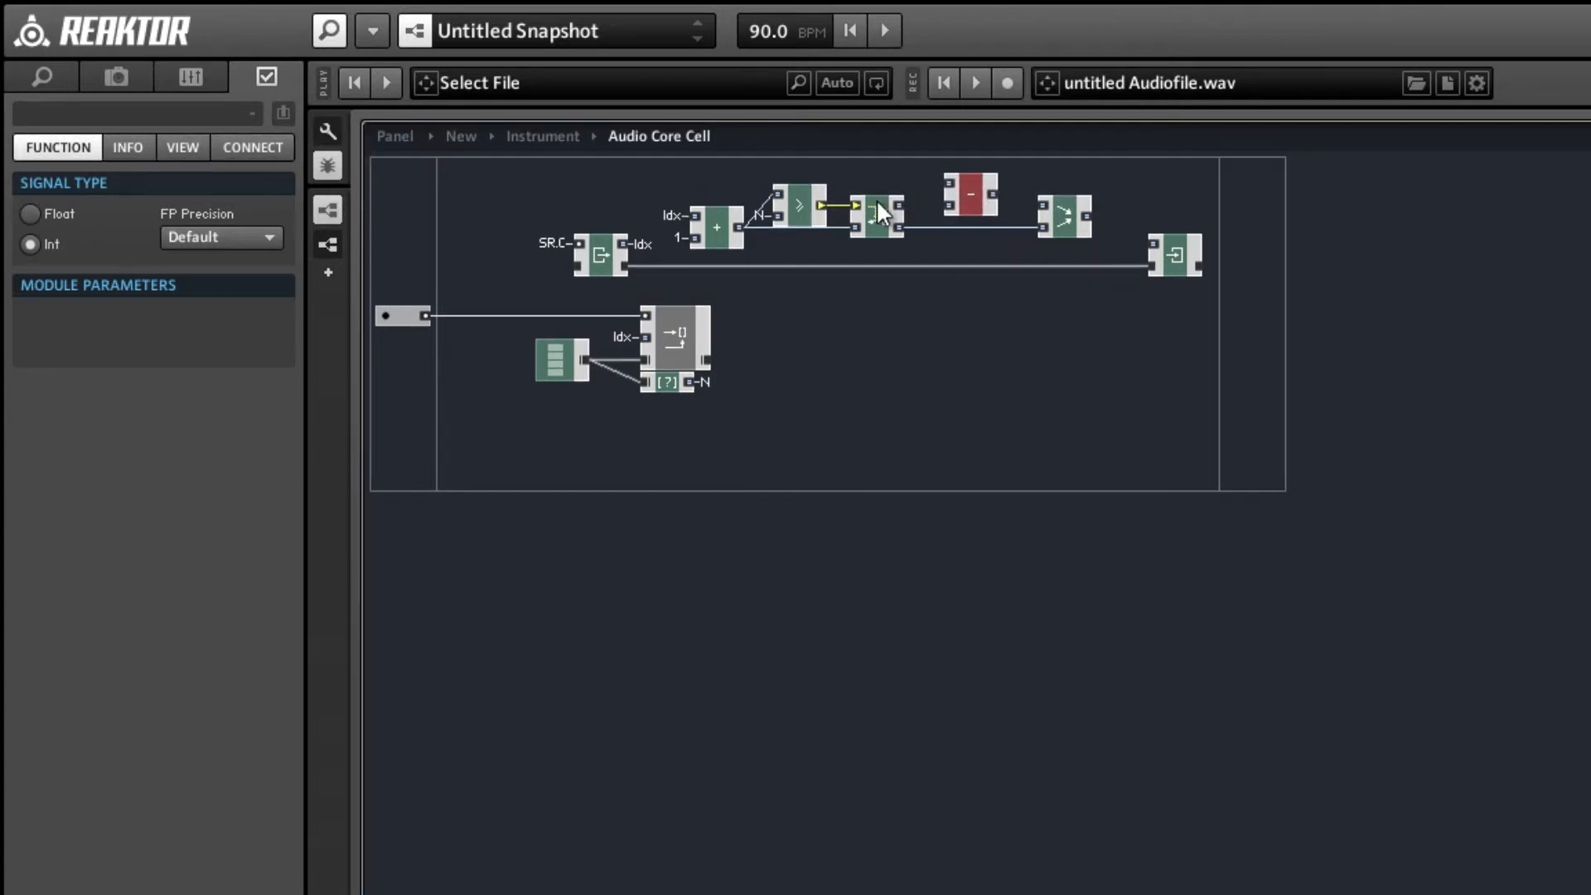
Wire the Router's upper output and the N QuickBus into the subtract module, its output into Merge, and Merge's output into Write.
{"action": "right_click", "coordinate": [948, 188]}
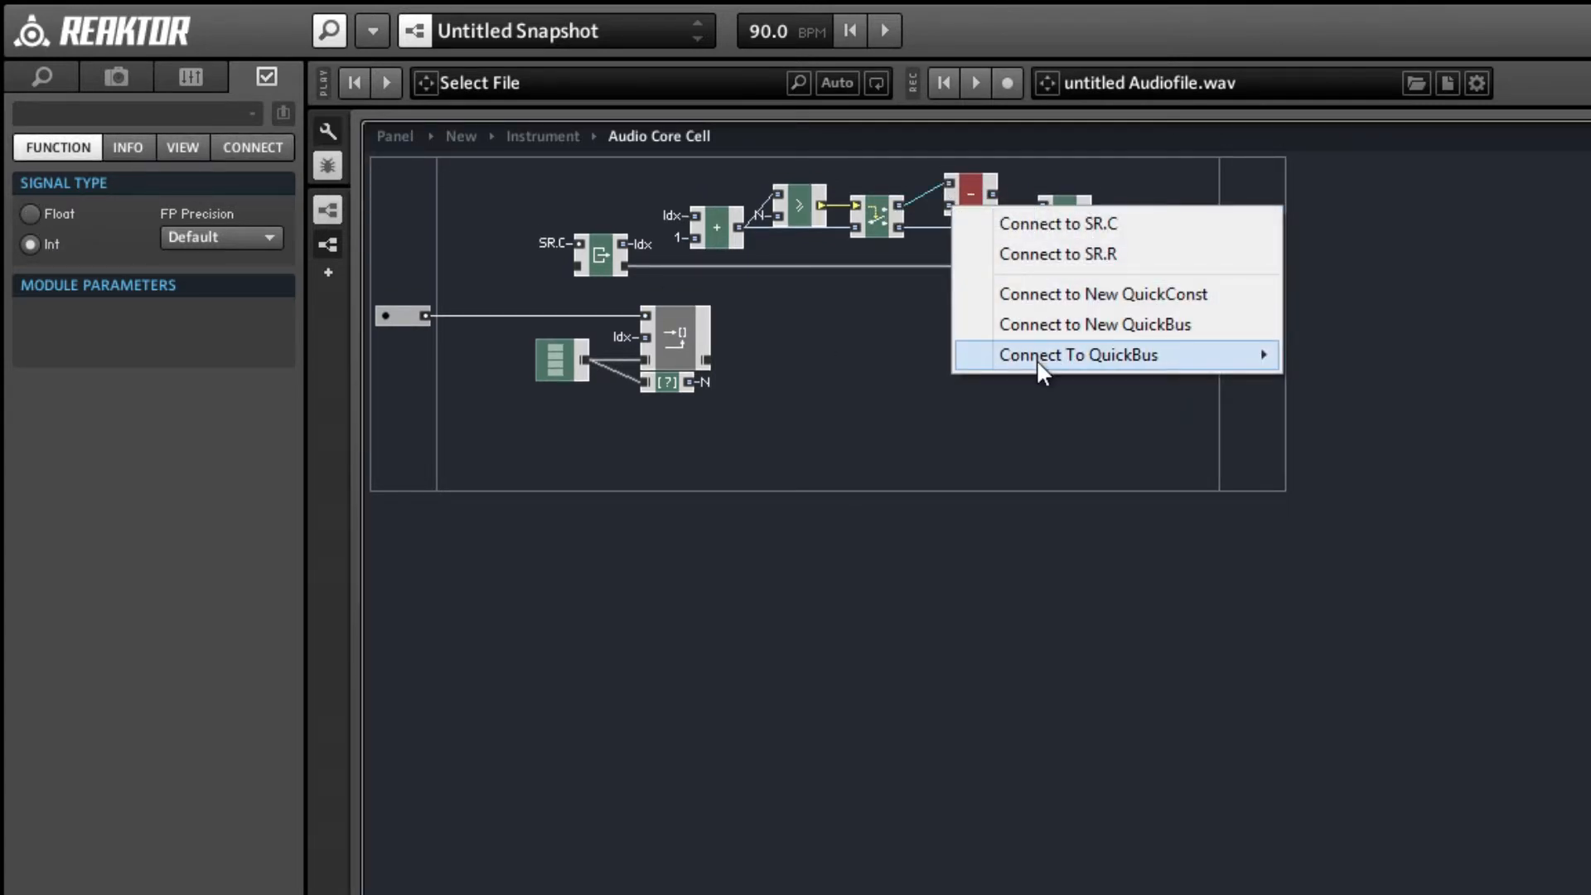
{"action": "mouse_move", "coordinate": [1044, 356]}
{"action": "left_click", "coordinate": [1326, 385]}
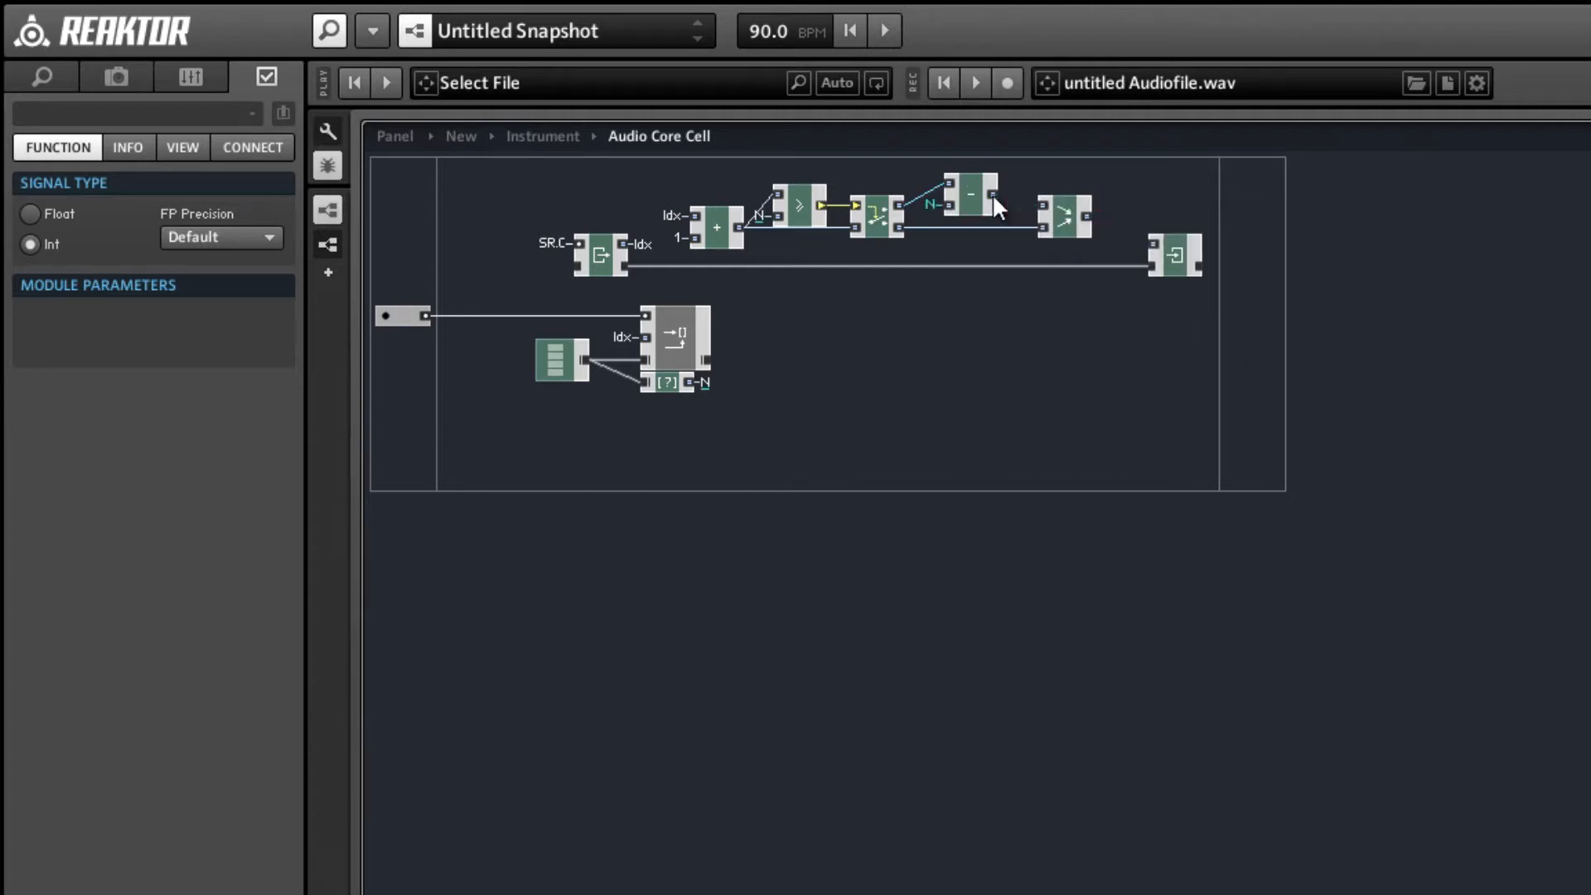
{"action": "left_click_drag", "start_coordinate": [991, 193], "coordinate": [962, 207]}
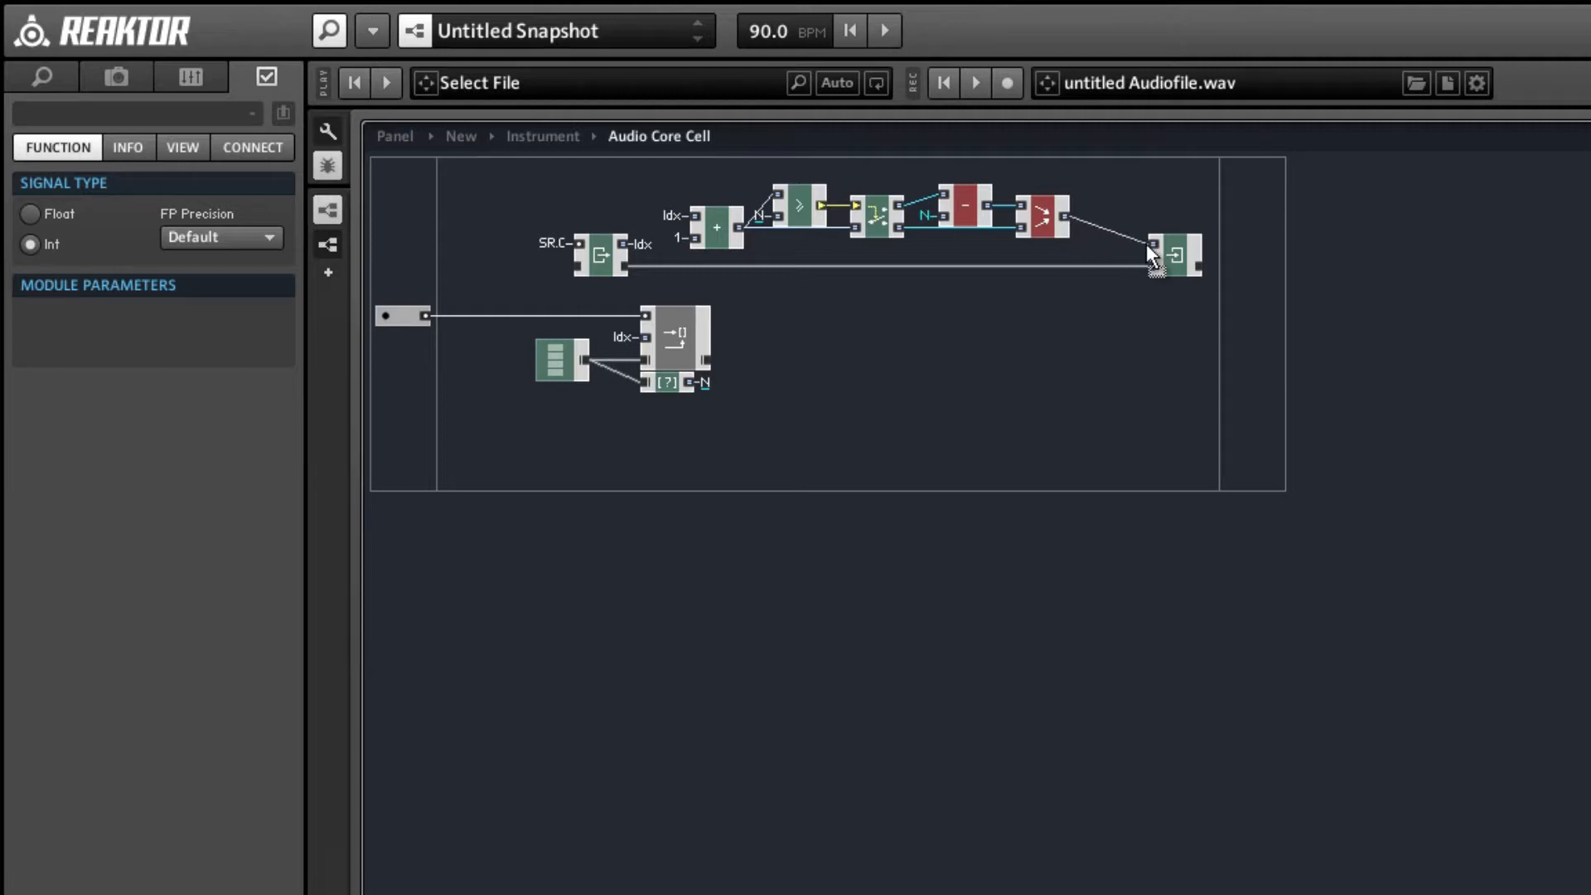
Align the modules from + to Merge with Write, and shift the whole group including Write closer to the Read module.
{"action": "left_click_drag", "start_coordinate": [1084, 271], "coordinate": [711, 161]}
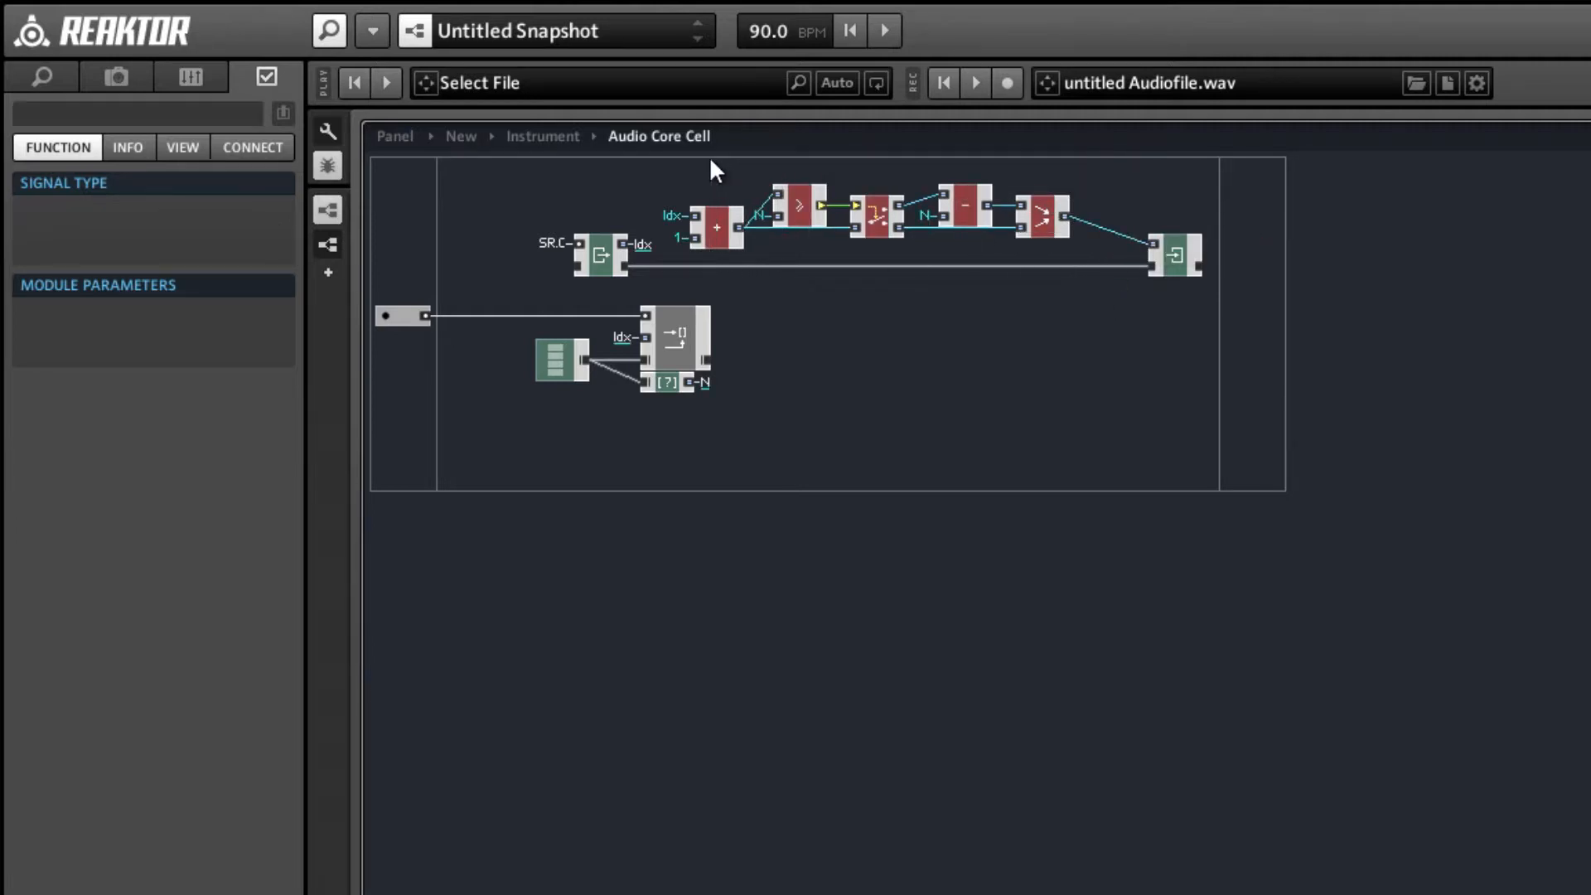
{"action": "left_click", "coordinate": [734, 235]}
{"action": "left_click_drag", "start_coordinate": [732, 231], "coordinate": [782, 253]}
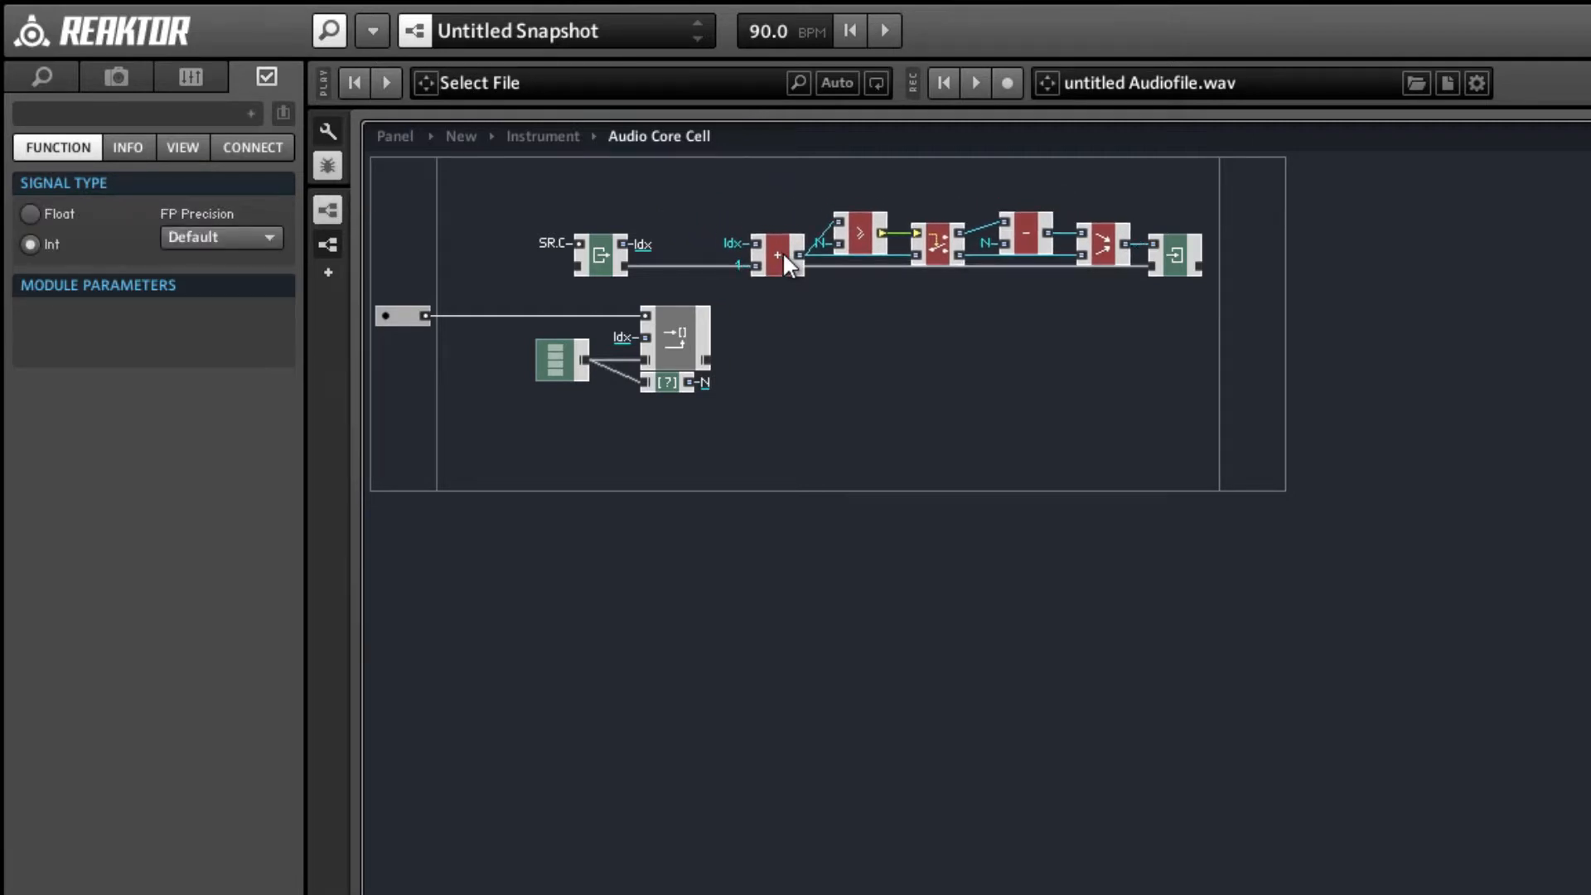
{"action": "left_click_drag", "start_coordinate": [742, 189], "coordinate": [1159, 328]}
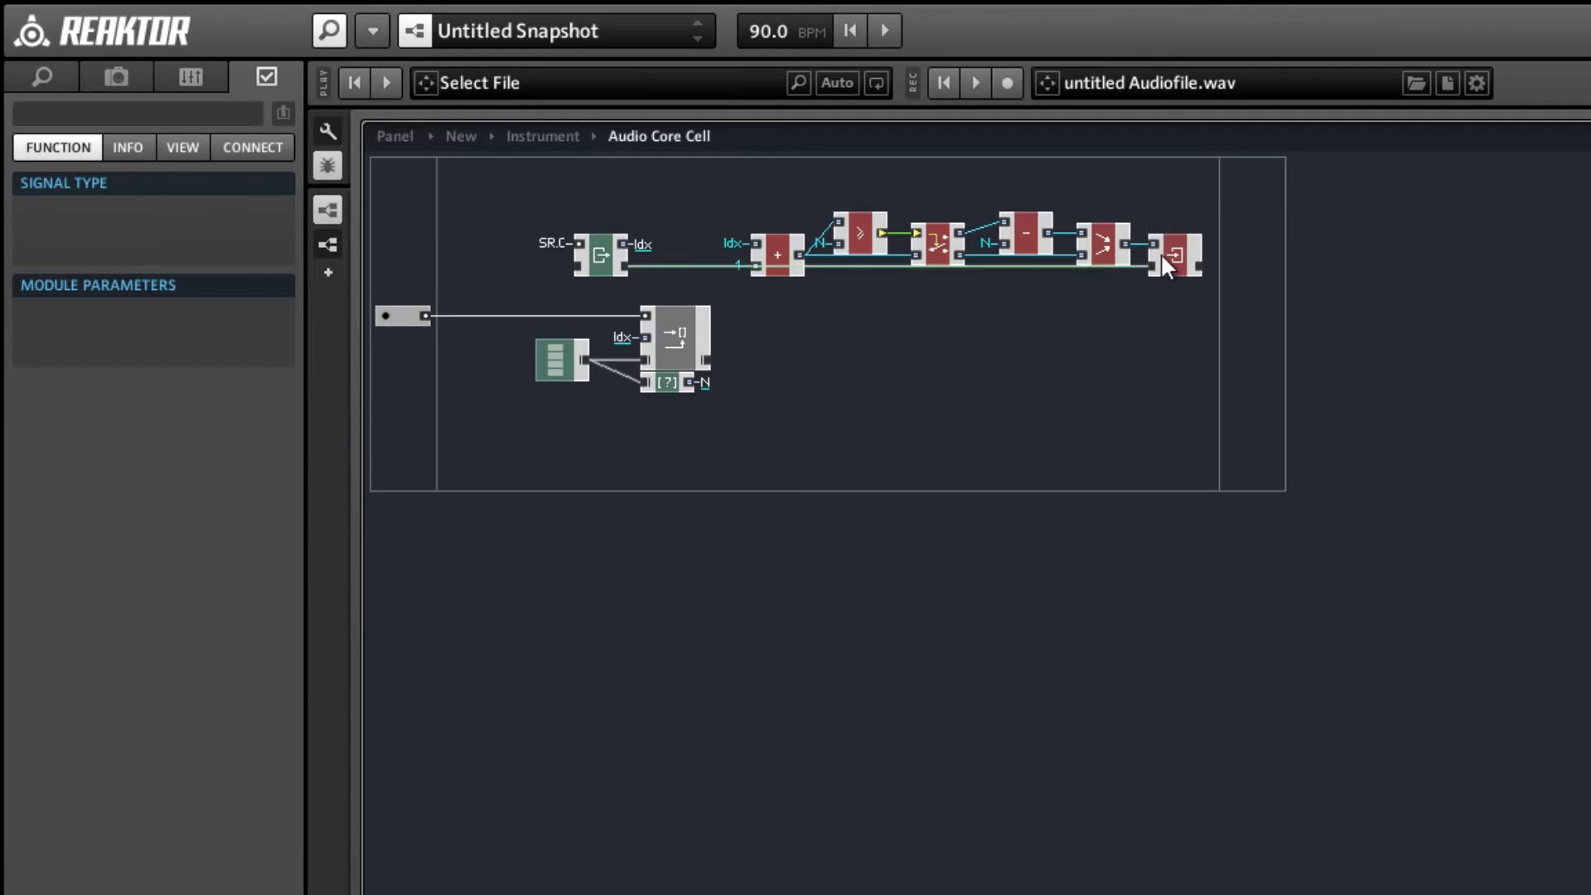
{"action": "left_click_drag", "start_coordinate": [1163, 252], "coordinate": [1112, 251]}
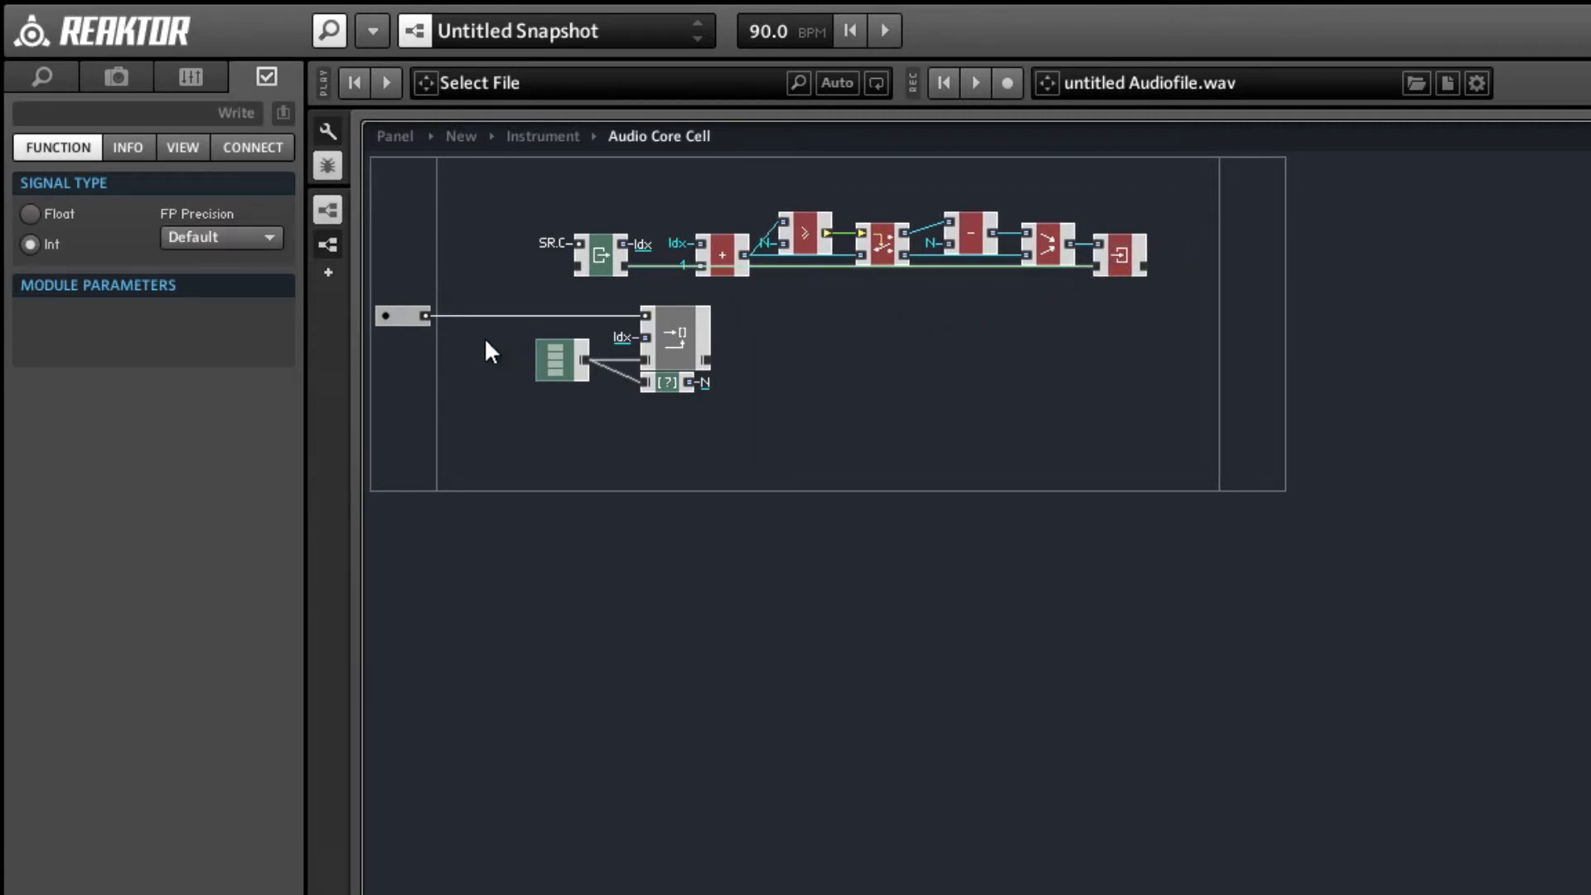
Move the input port, array, Write [] and array size modules lower, away from the counter row.
{"action": "left_click", "coordinate": [626, 336]}
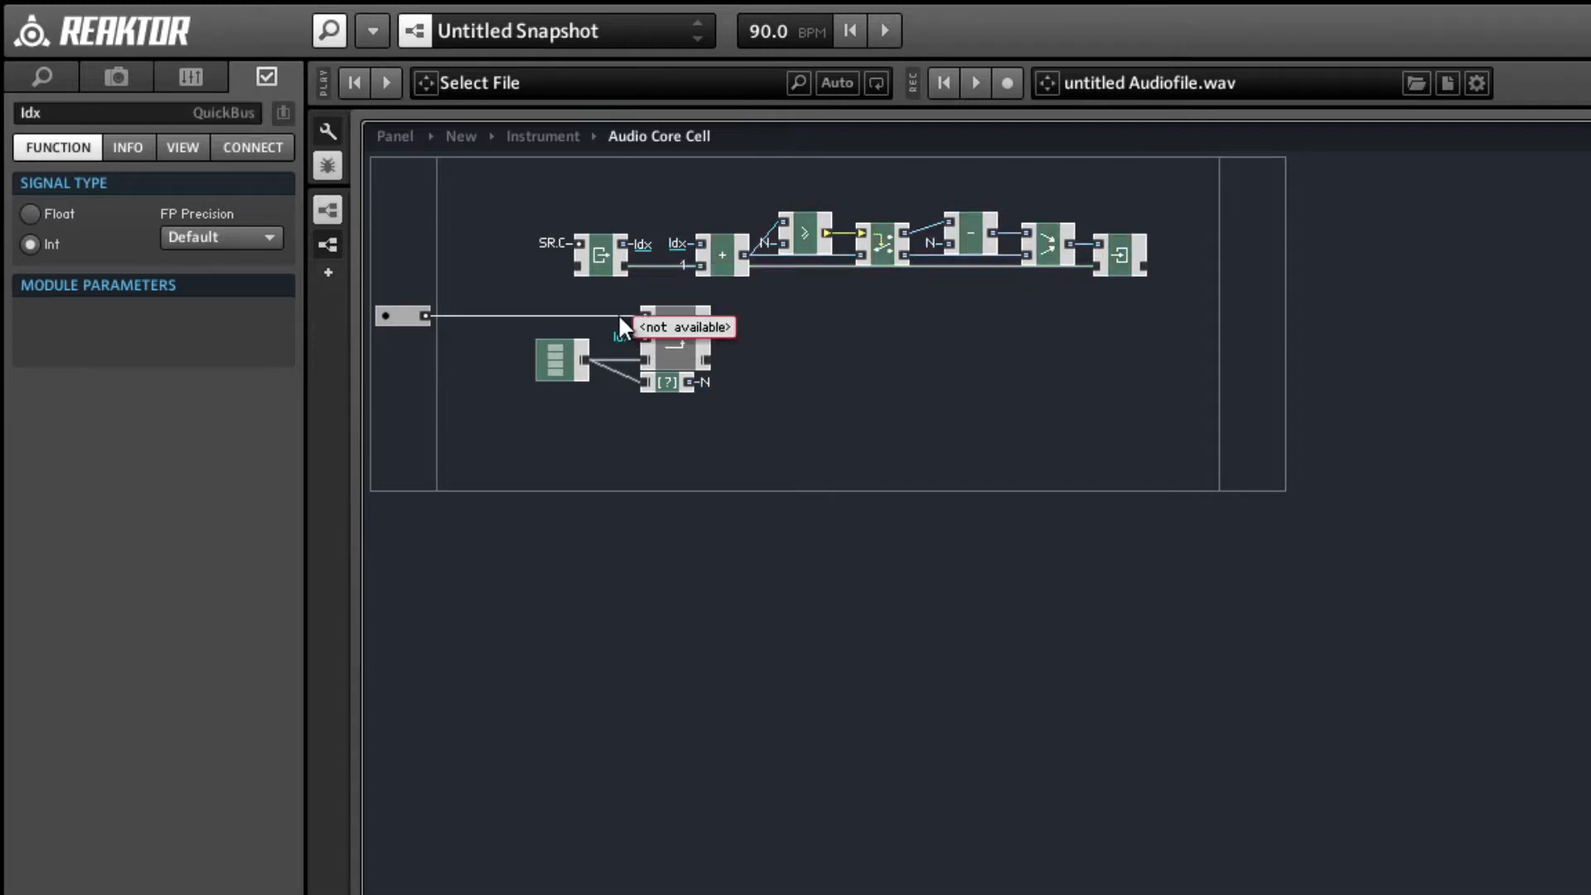
{"action": "left_click", "coordinate": [620, 316]}
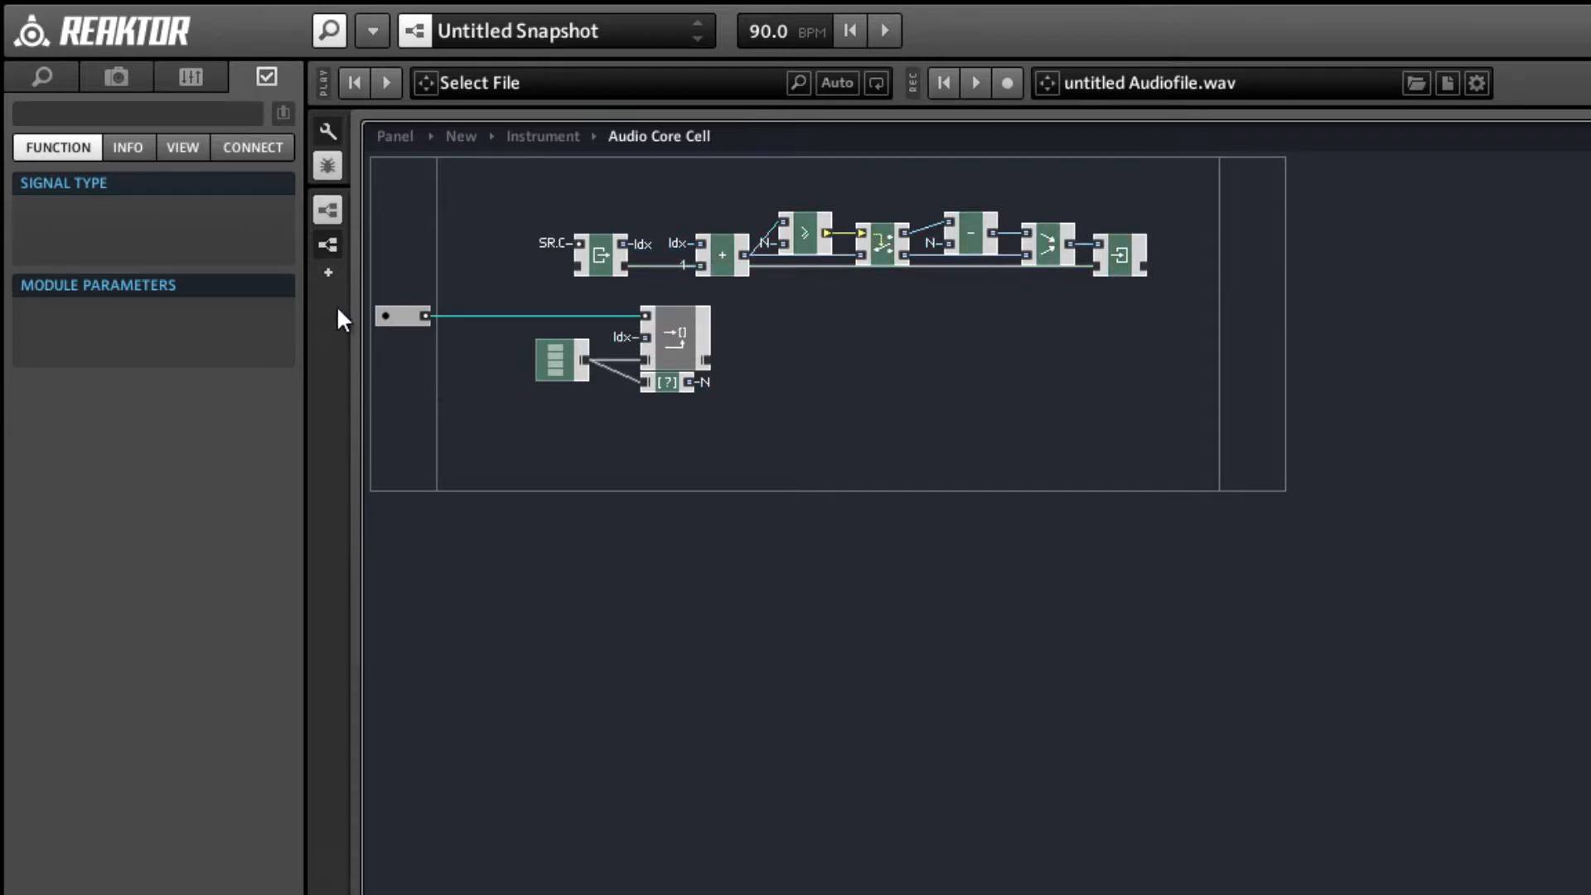
{"action": "left_click_drag", "start_coordinate": [393, 293], "coordinate": [662, 406]}
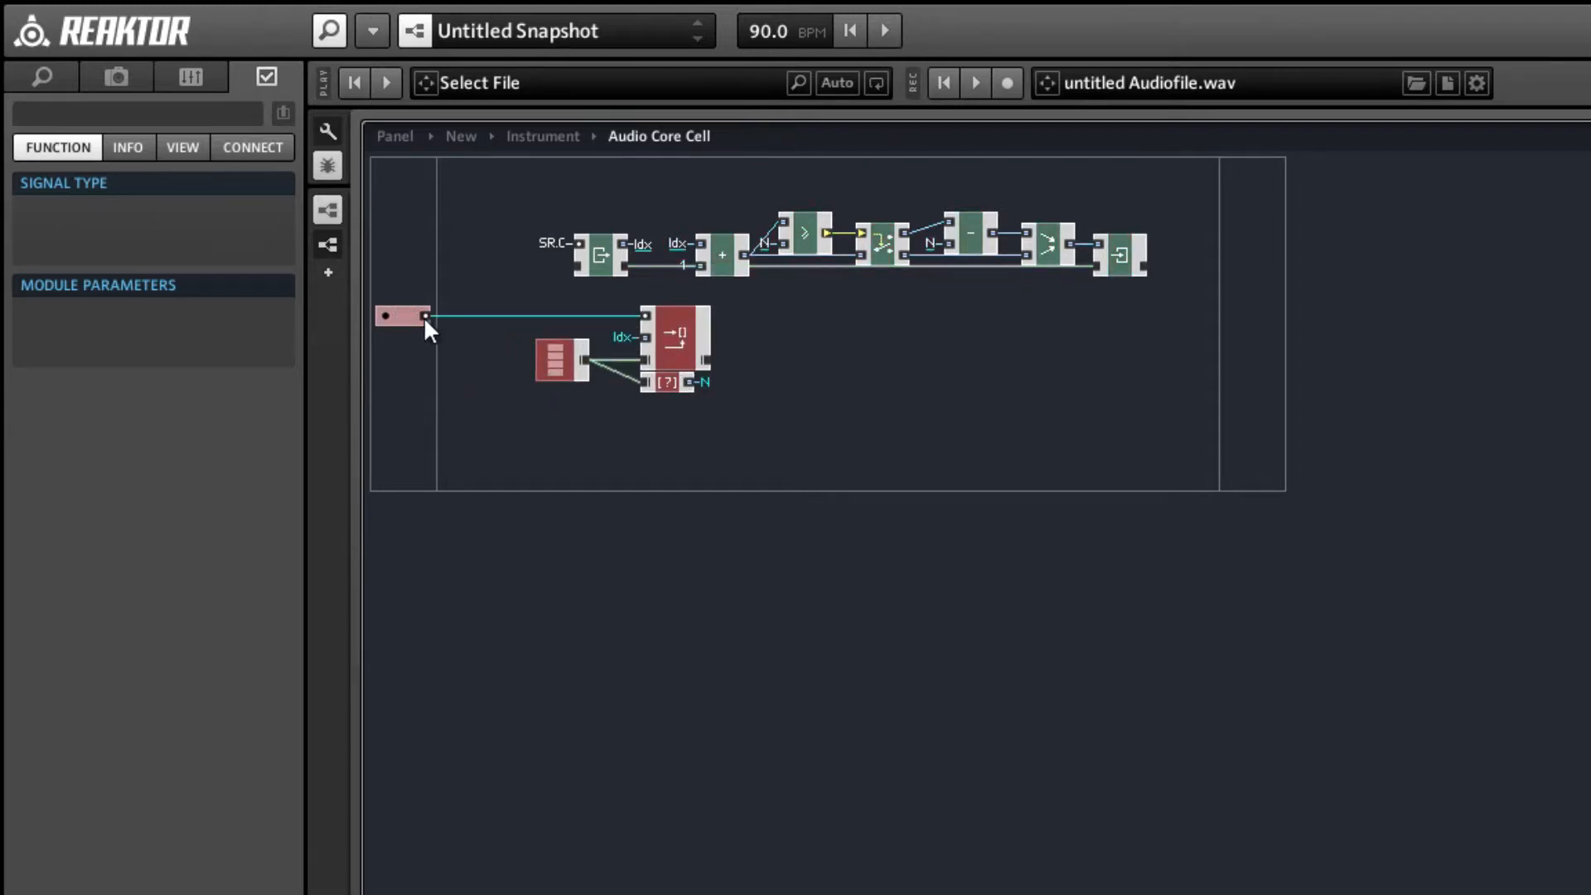
{"action": "left_click_drag", "start_coordinate": [399, 313], "coordinate": [407, 353]}
{"action": "left_click", "coordinate": [515, 410]}
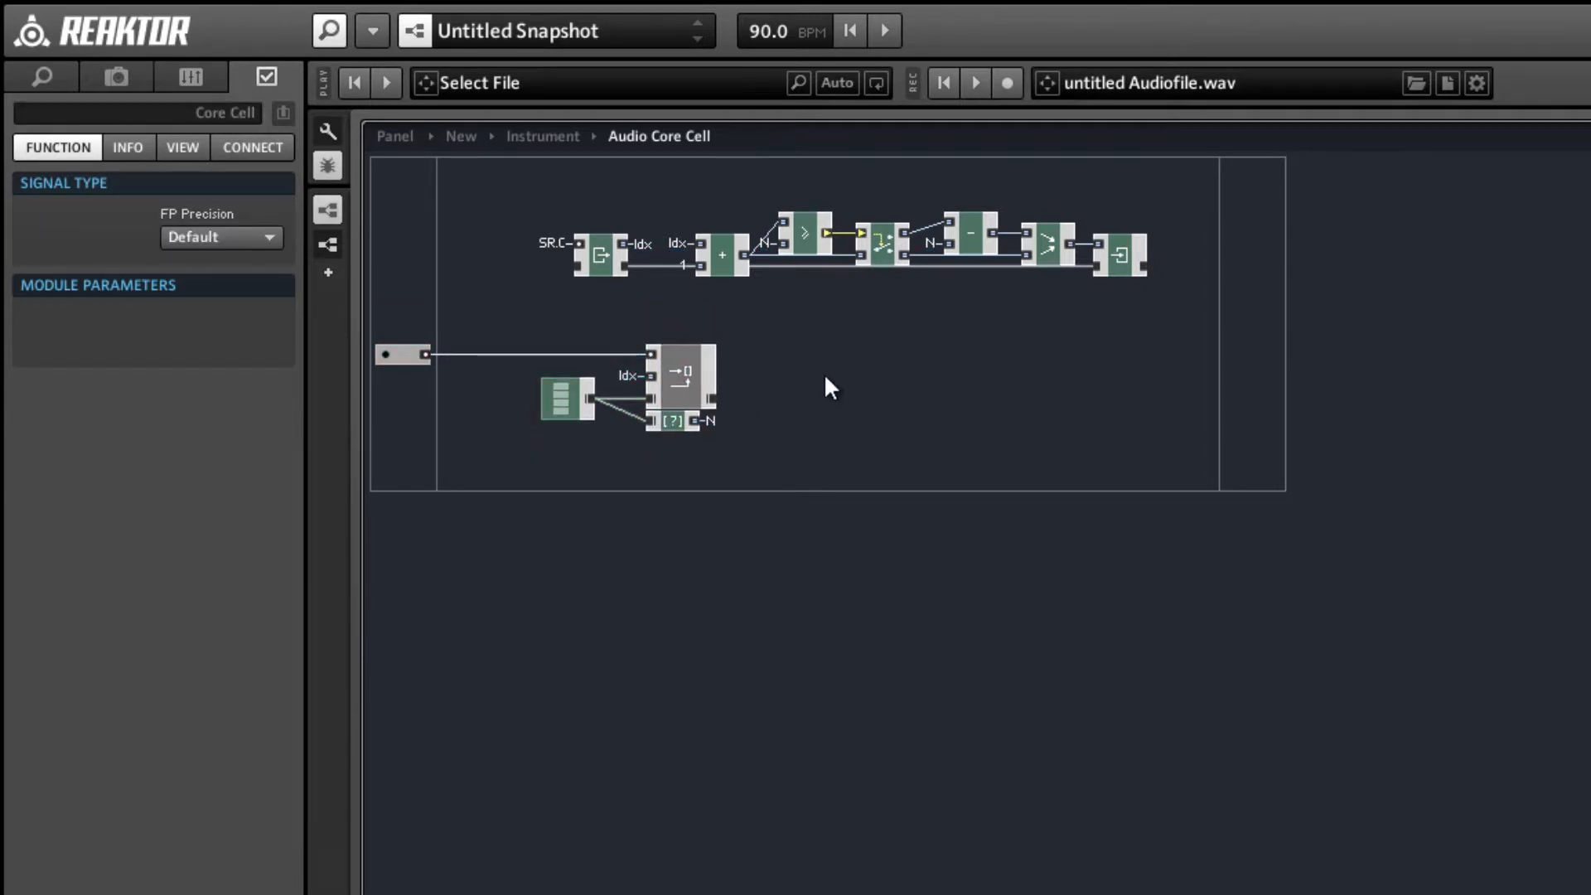
{"action": "right_click", "coordinate": [807, 338]}
{"action": "mouse_move", "coordinate": [887, 388]}
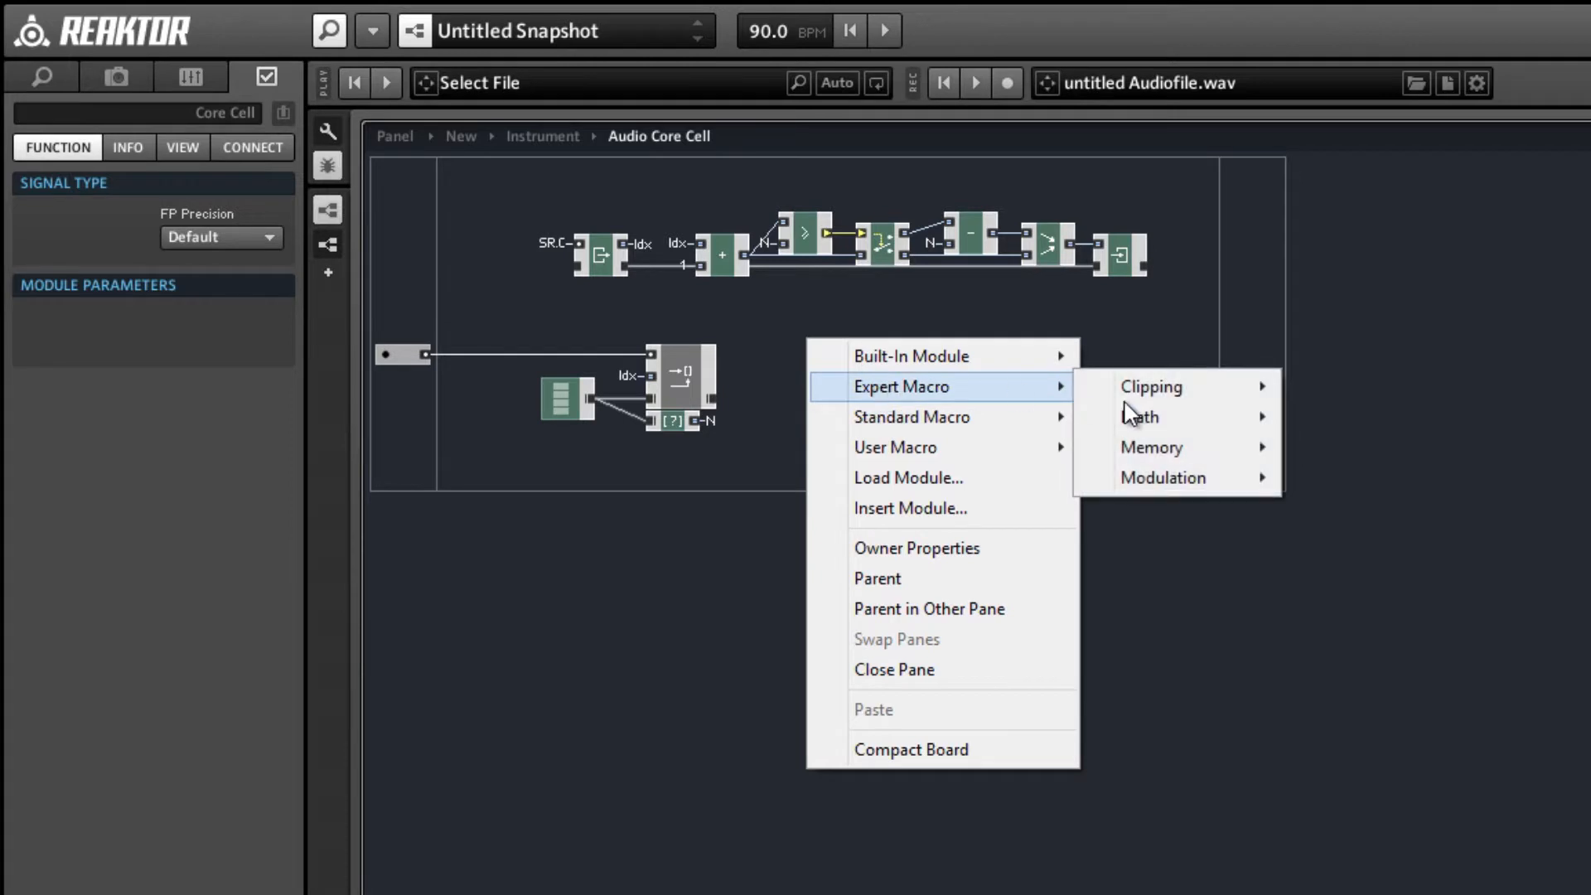
{"action": "mouse_move", "coordinate": [1234, 449]}
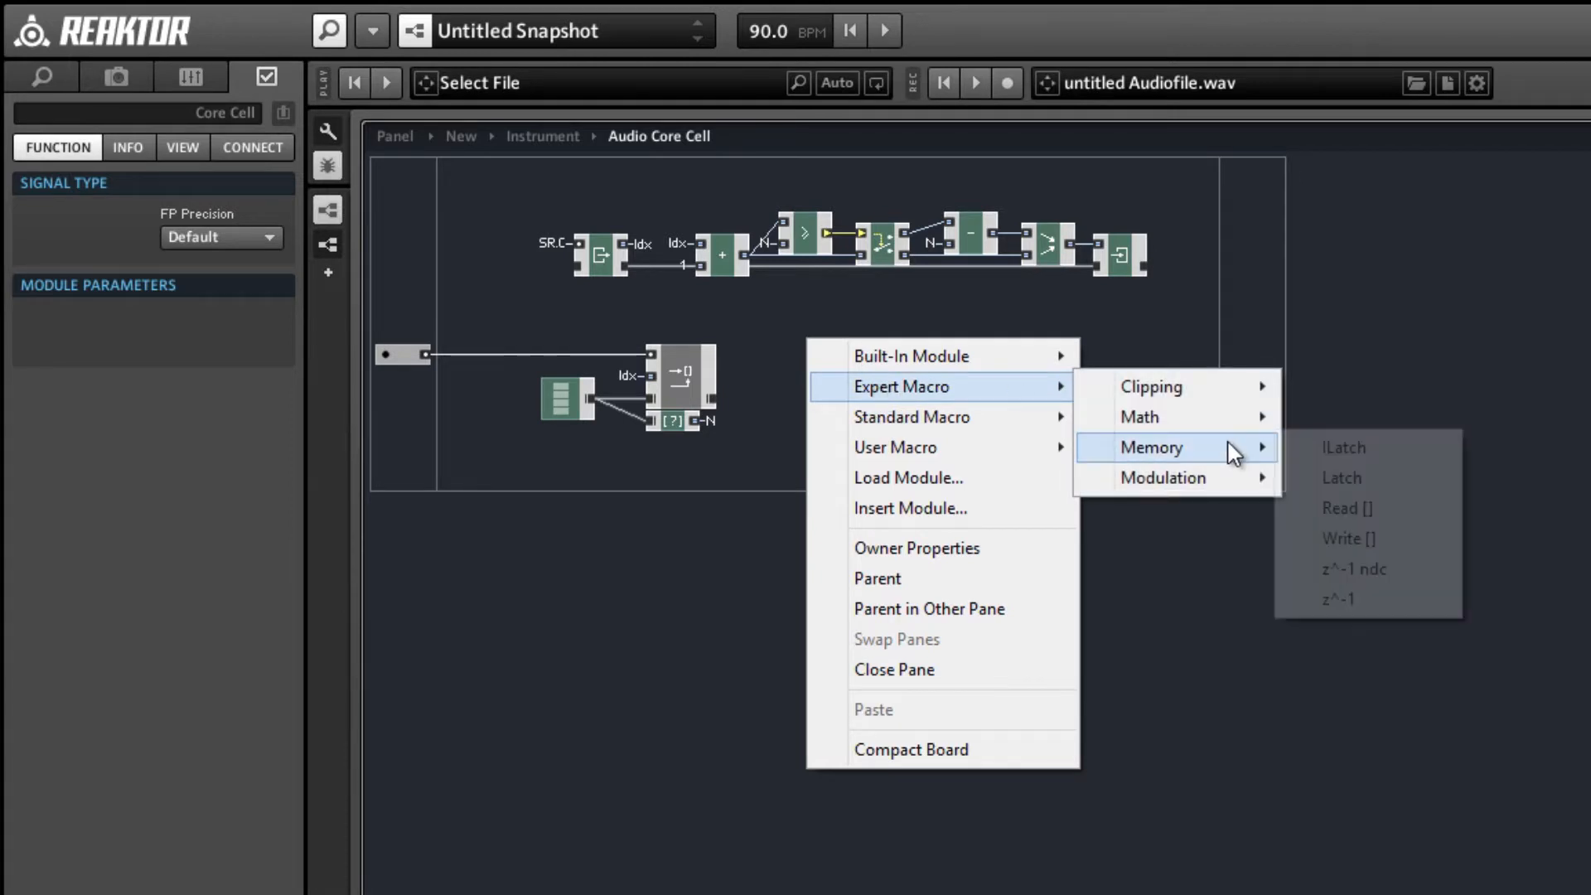
{"action": "left_click", "coordinate": [1415, 535]}
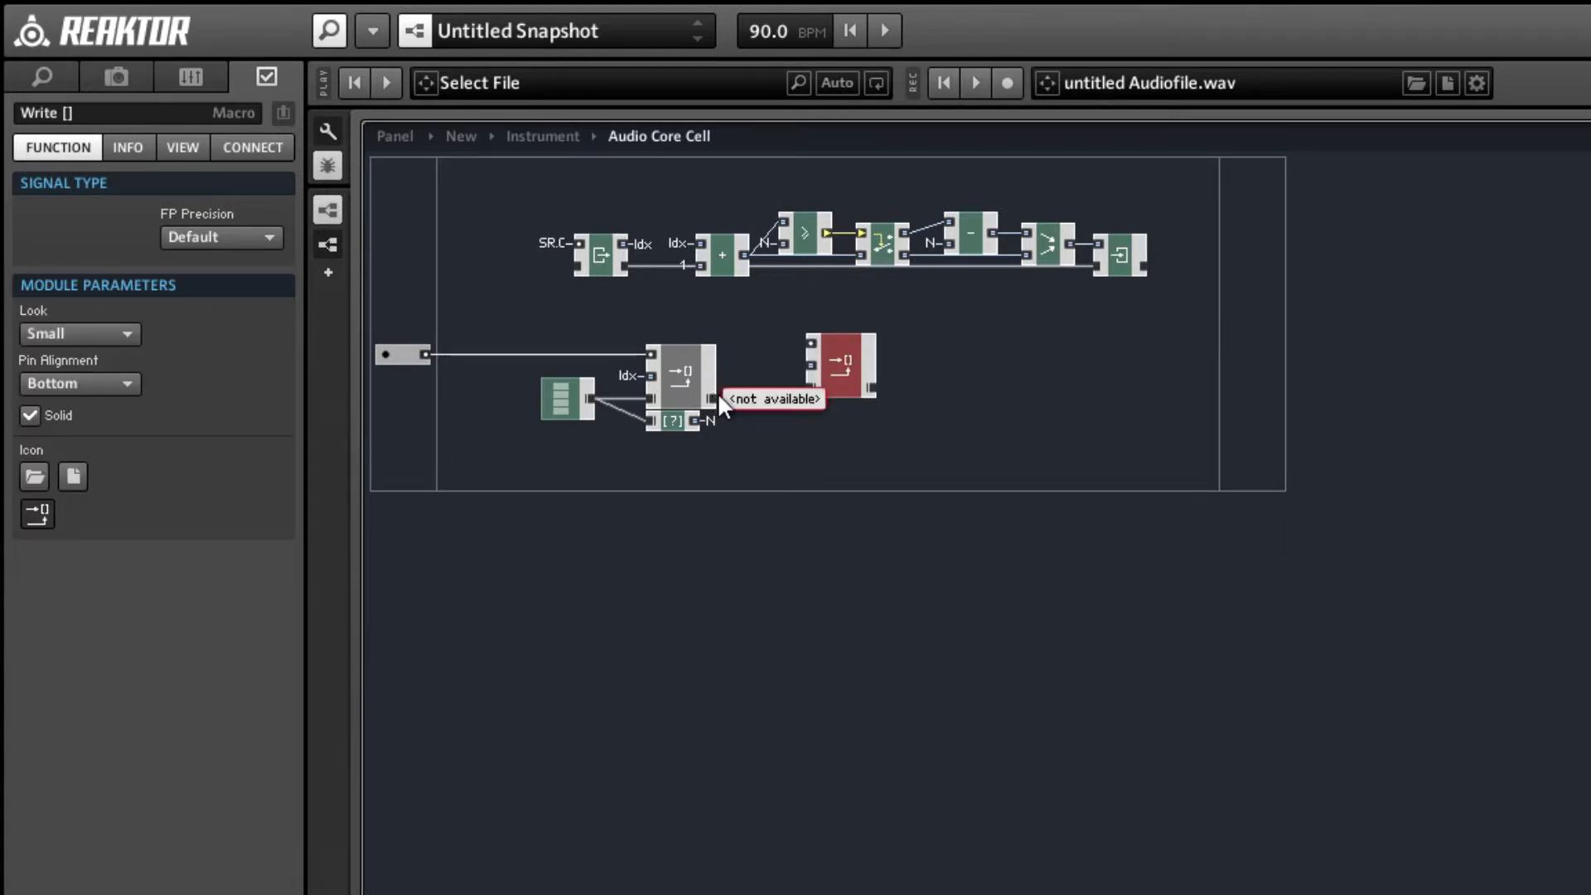
{"action": "right_click", "coordinate": [879, 379]}
{"action": "right_click", "coordinate": [847, 381]}
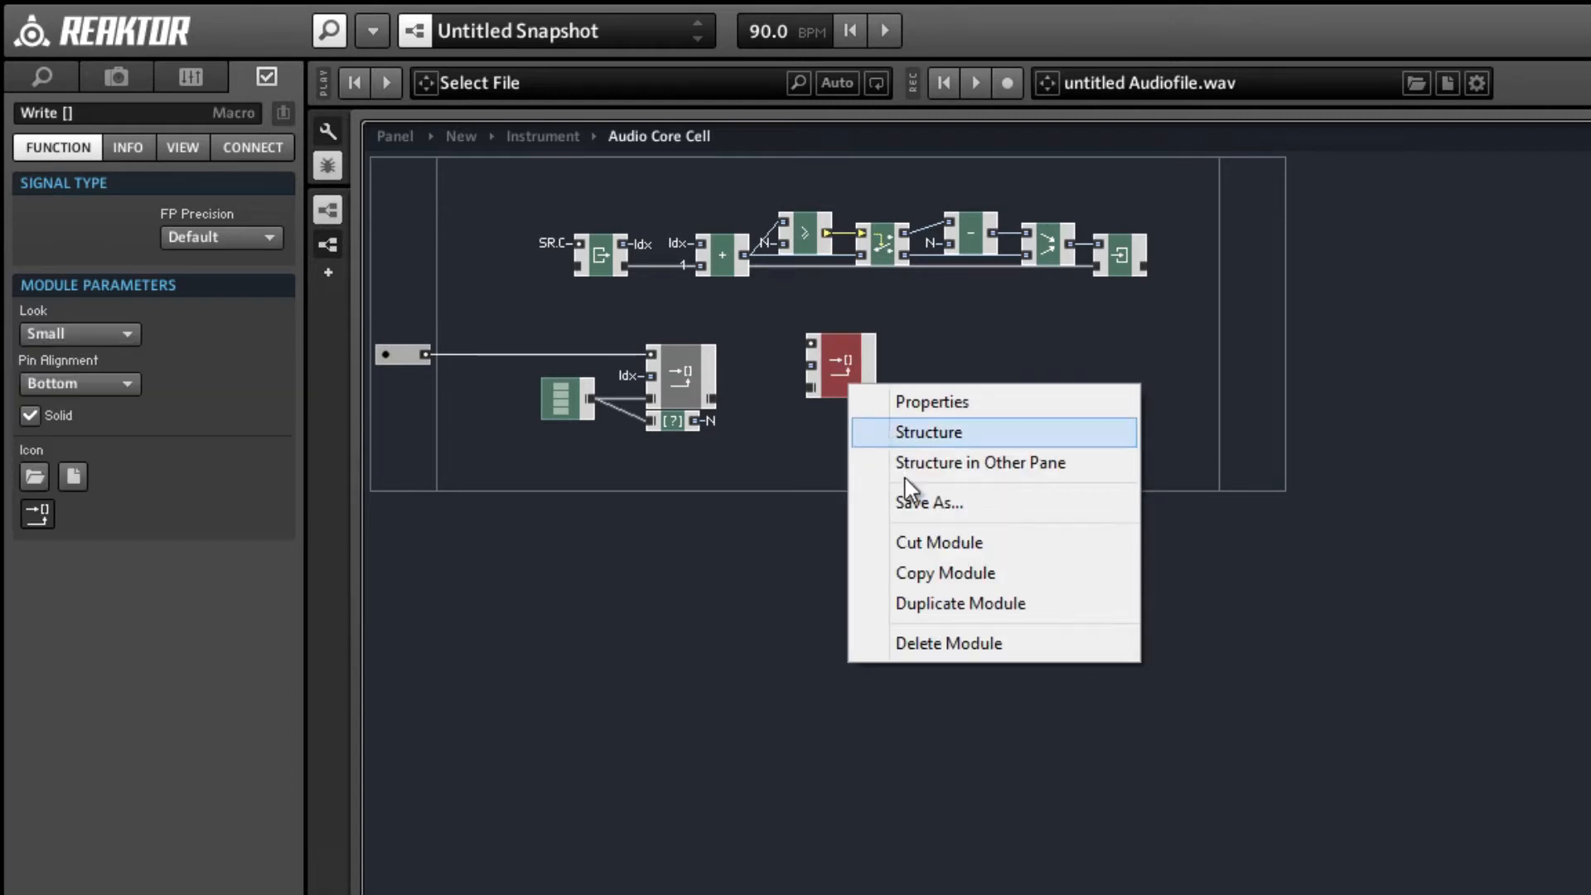
{"action": "left_click", "coordinate": [914, 547]}
Insert a Read [] memory macro, connect Write []'s array output to its array input, and align it in the same row.
{"action": "right_click", "coordinate": [875, 401]}
{"action": "mouse_move", "coordinate": [961, 450]}
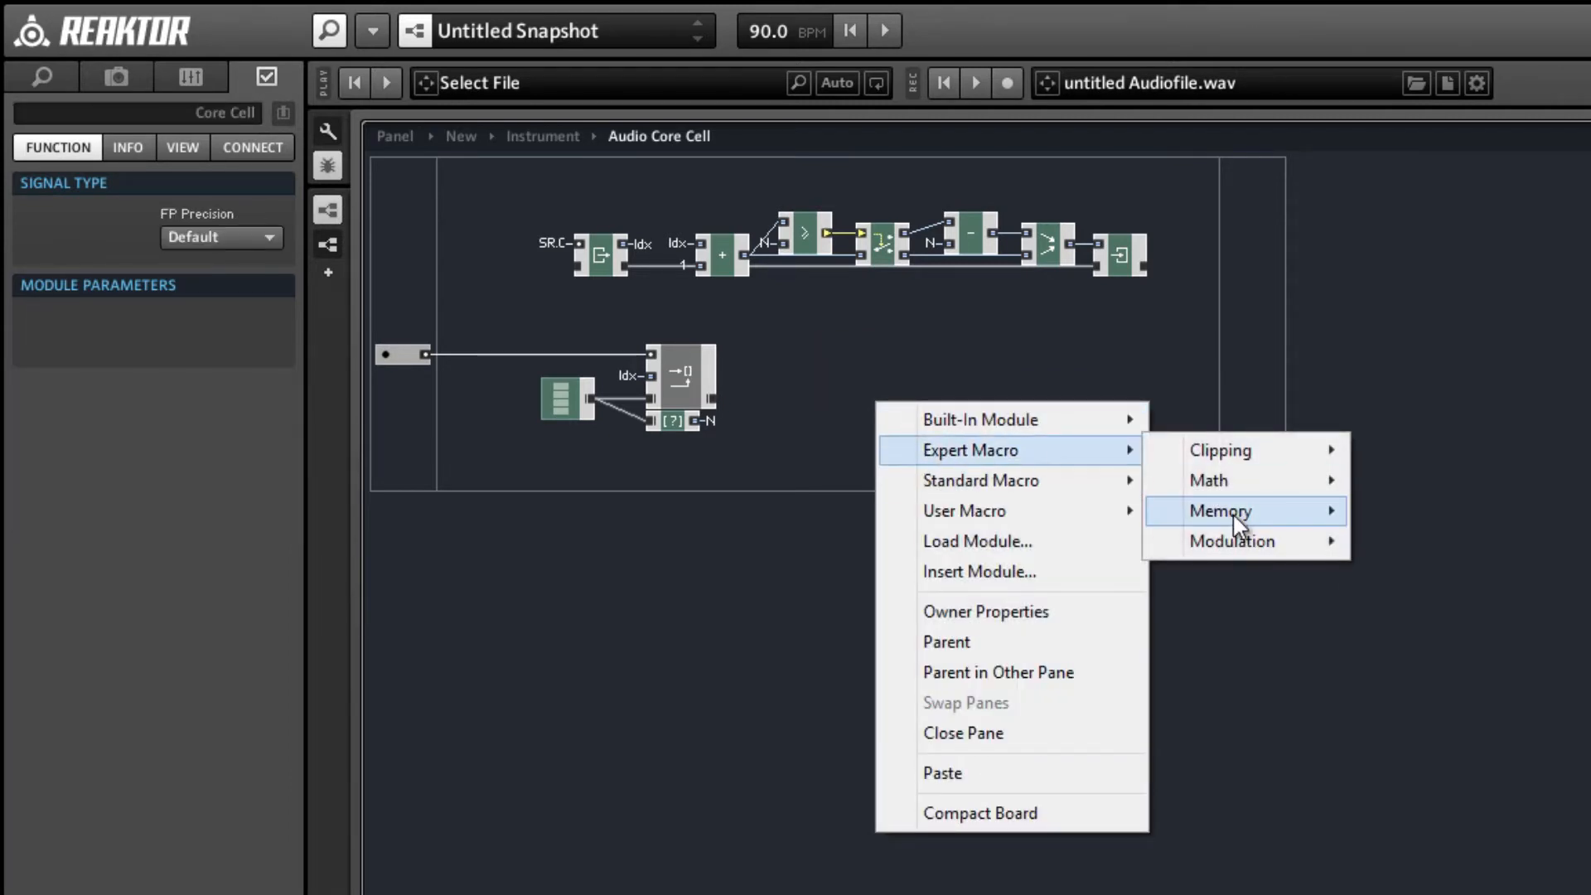
{"action": "mouse_move", "coordinate": [1304, 522]}
{"action": "left_click", "coordinate": [1409, 567]}
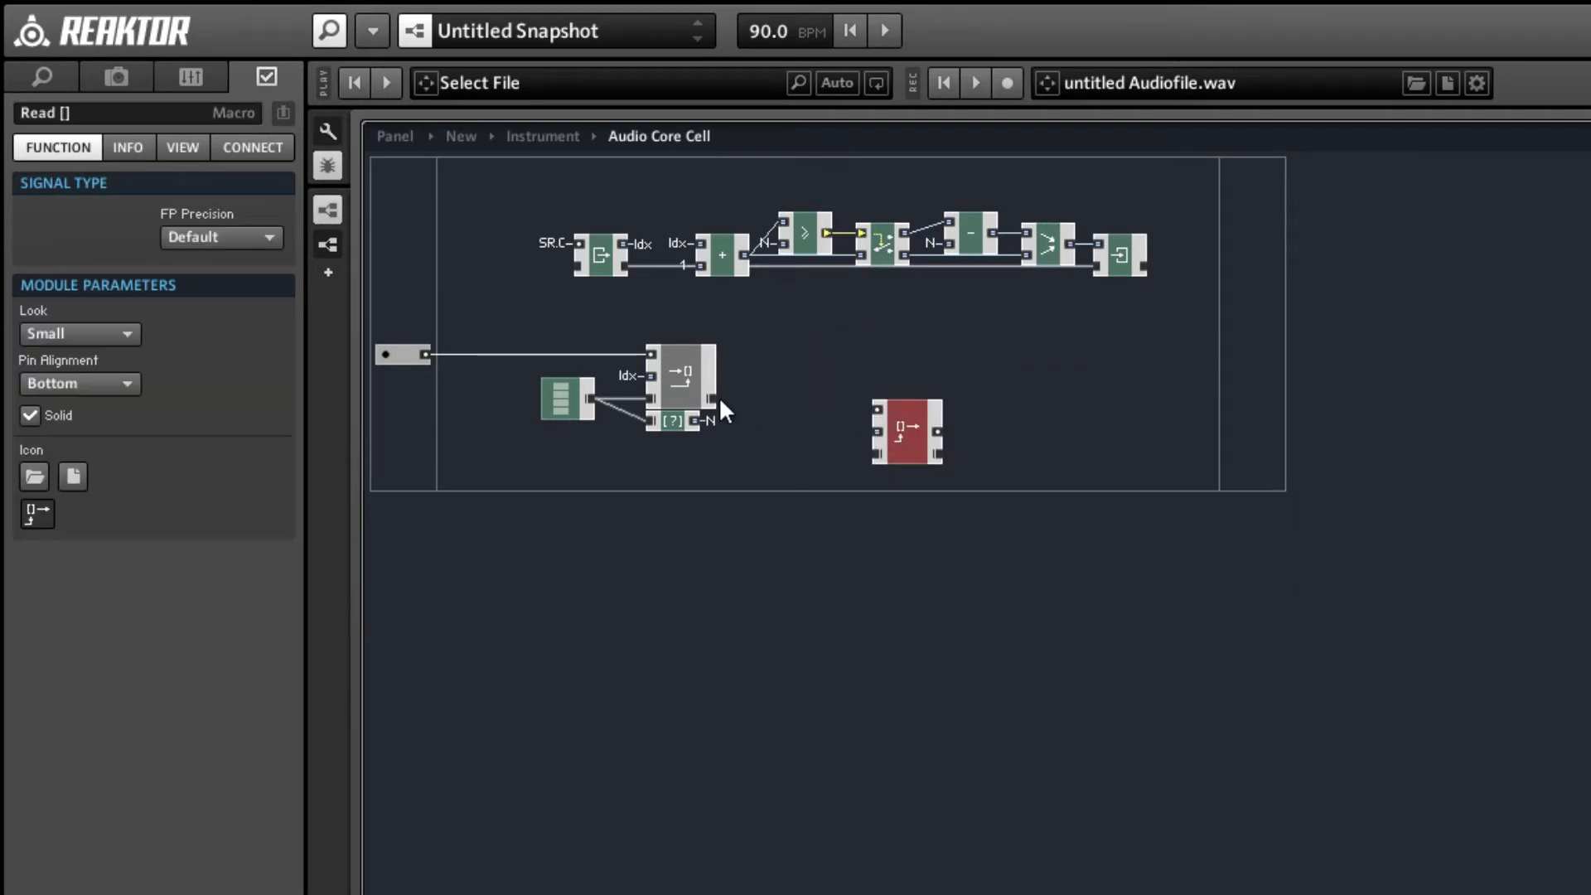
{"action": "left_click_drag", "start_coordinate": [712, 400], "coordinate": [966, 395]}
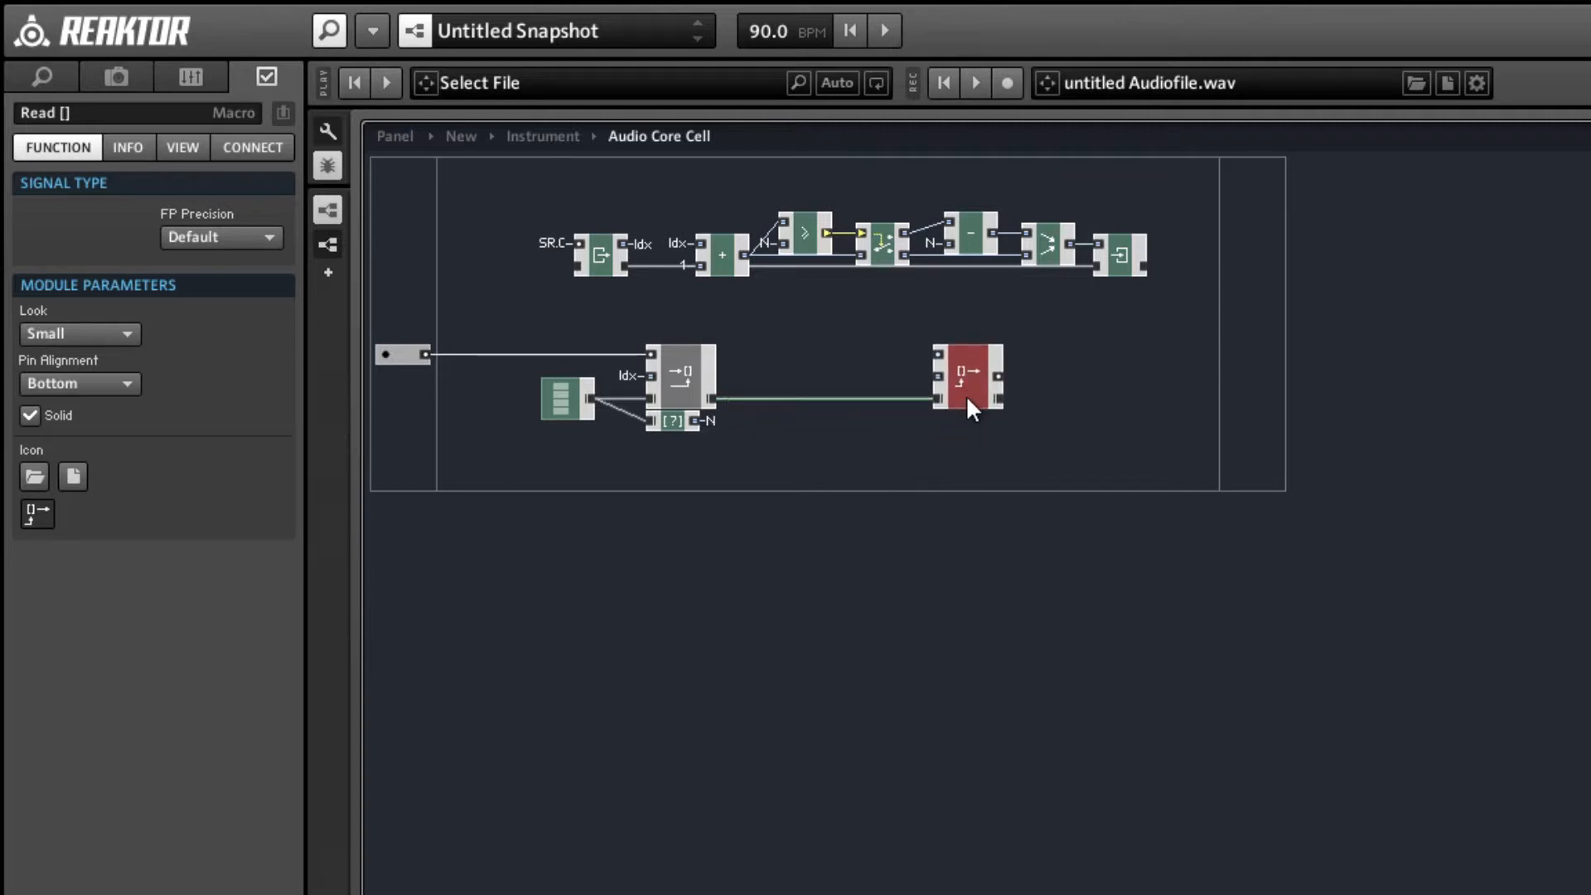
Label the audio input port wired to Write [] as In.
{"action": "left_click", "coordinate": [818, 419]}
{"action": "left_click", "coordinate": [396, 354]}
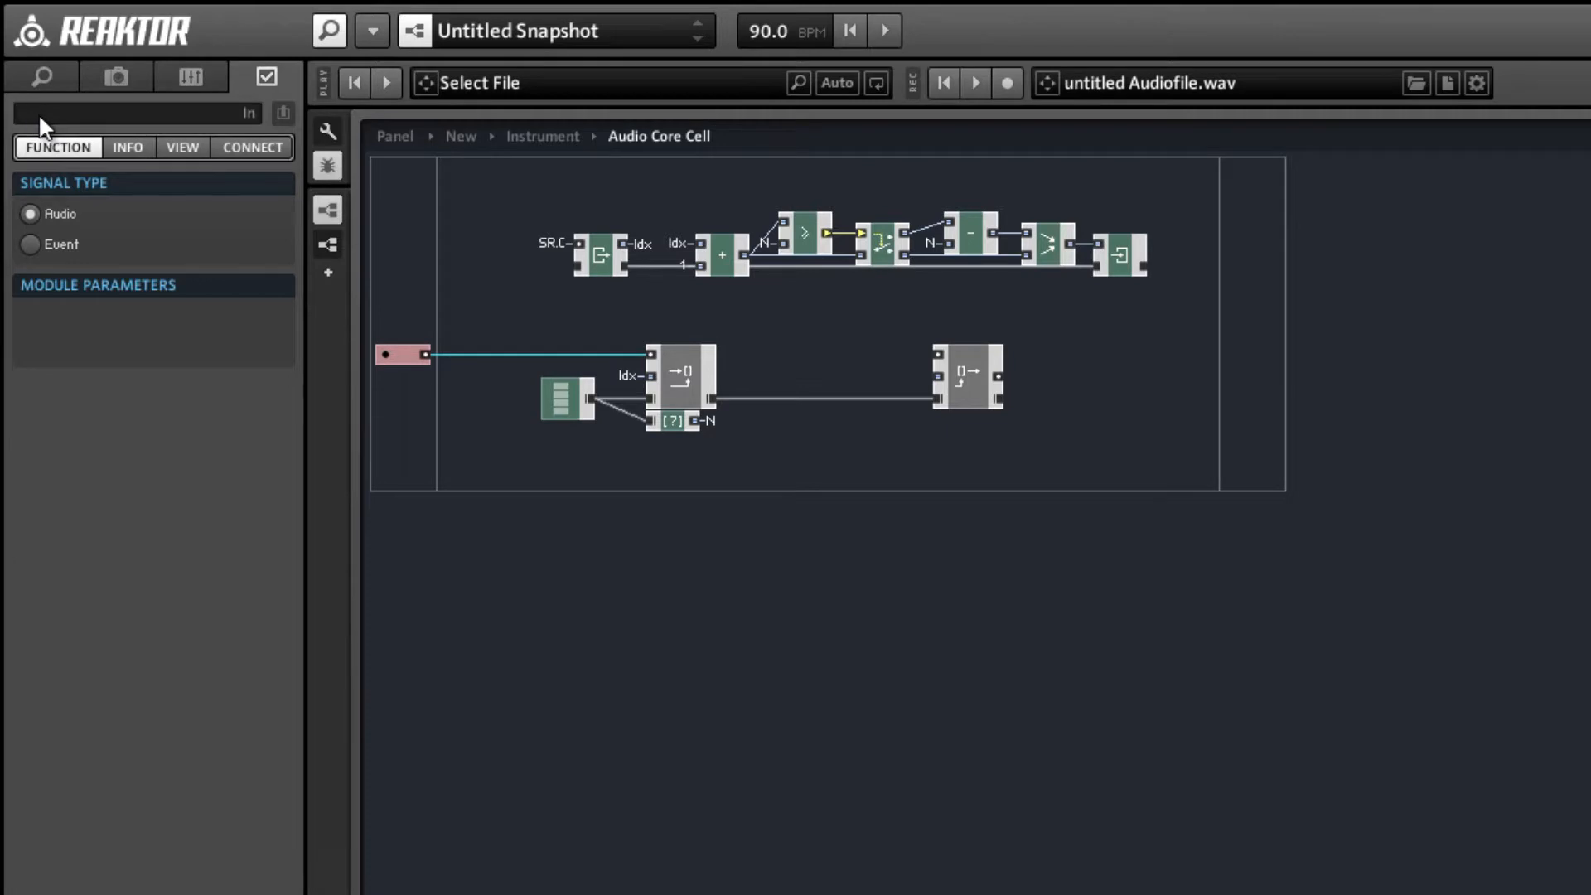
{"action": "key", "text": "Return"}
Add a second input port below In, label it Del, and set its signal type to Event.
{"action": "right_click", "coordinate": [394, 449]}
{"action": "mouse_move", "coordinate": [431, 461]}
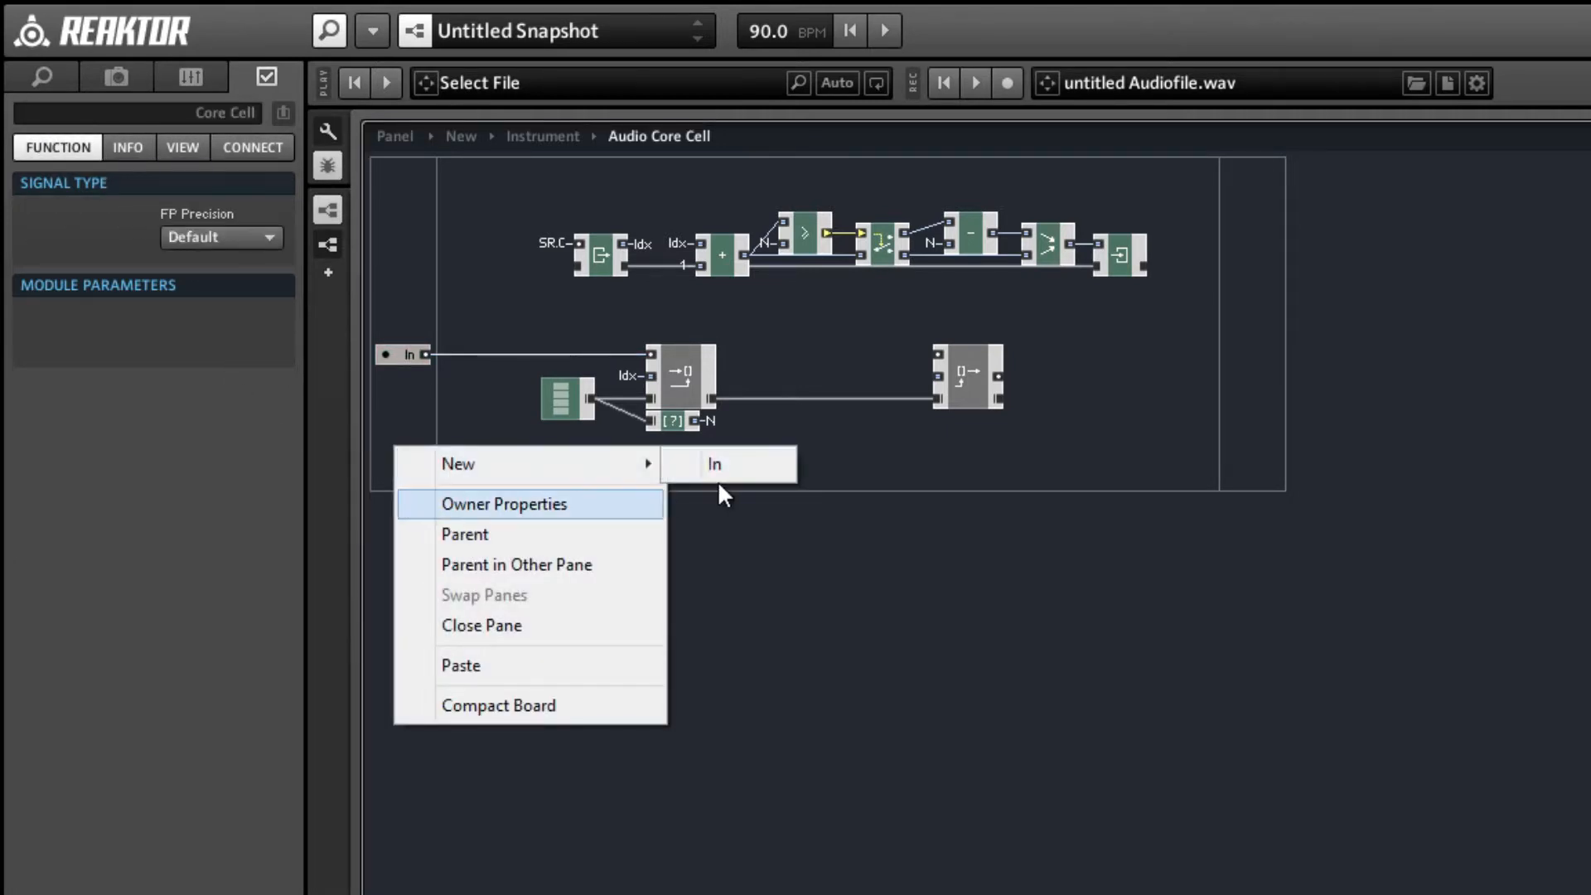
{"action": "left_click", "coordinate": [719, 461]}
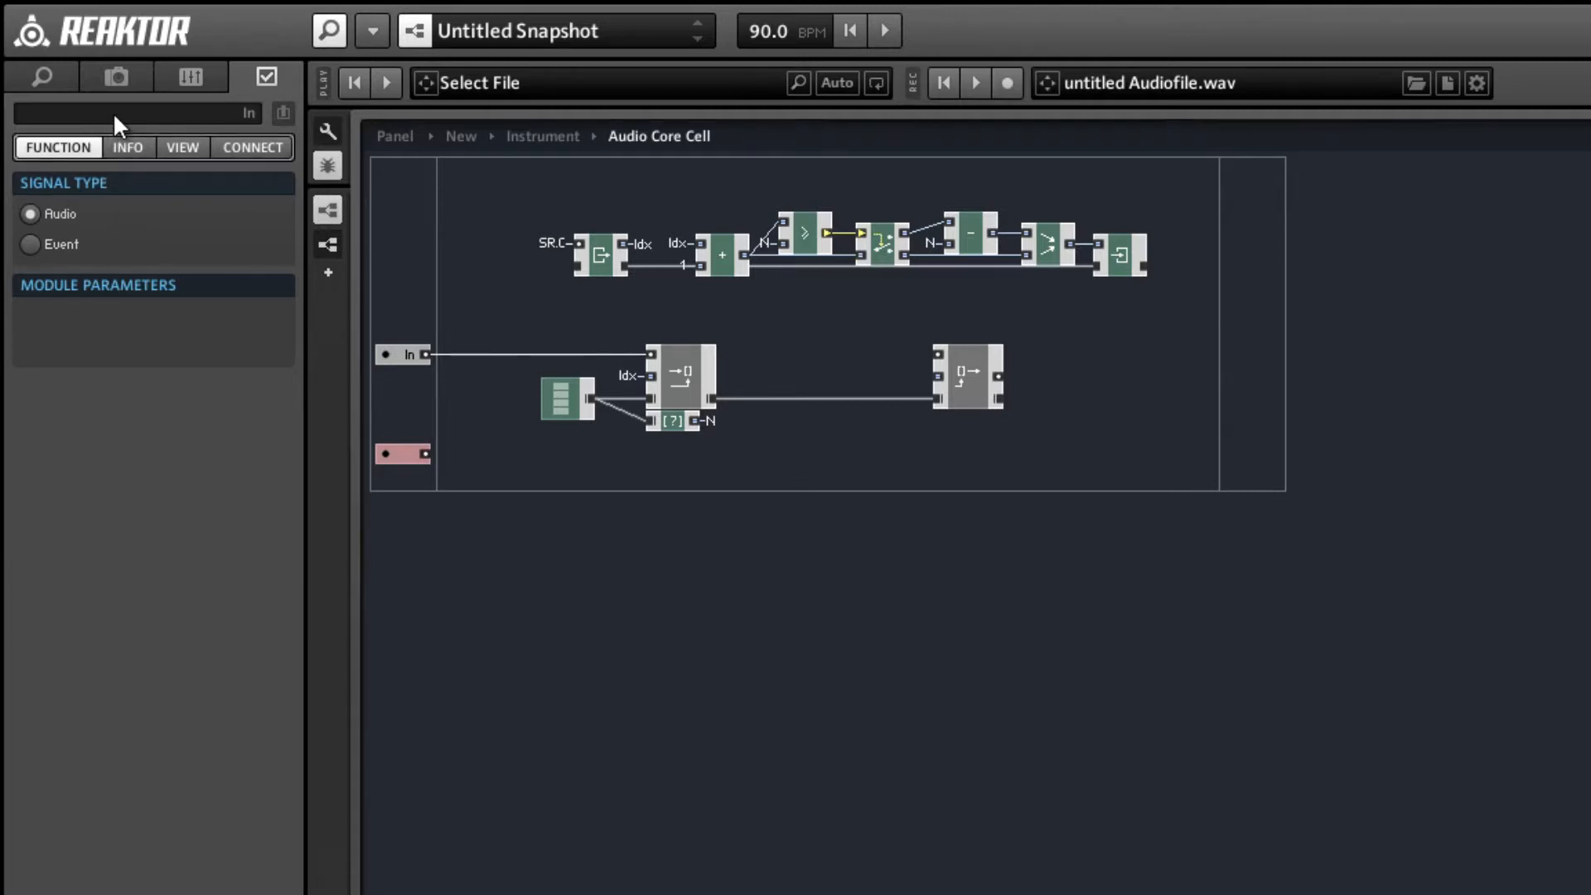
{"action": "type", "text": "Del"}
{"action": "key", "text": "Return"}
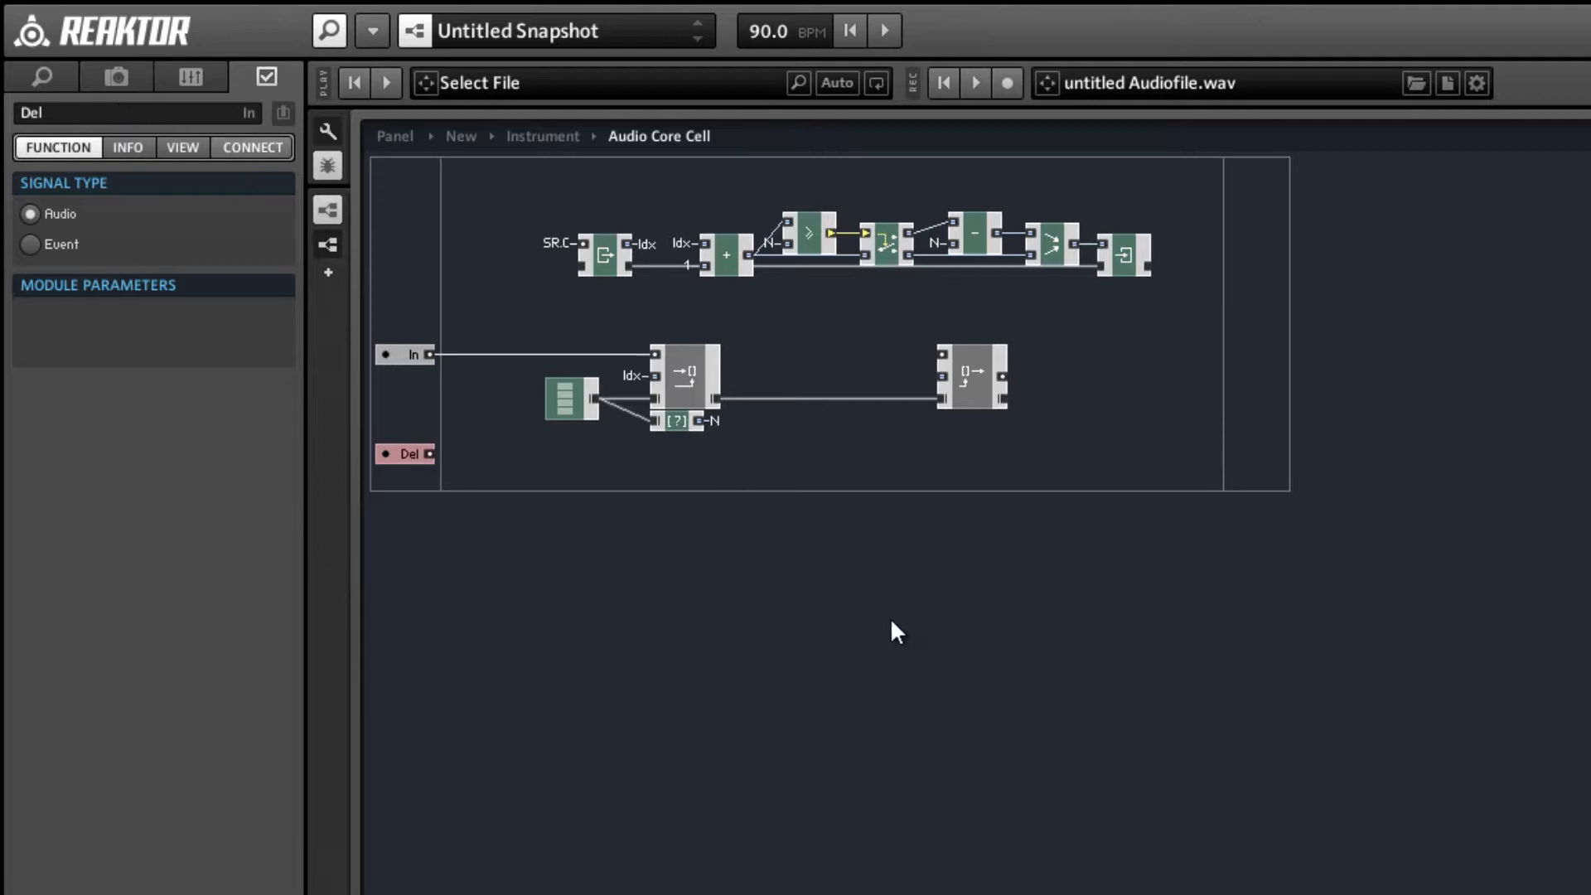
{"action": "left_click", "coordinate": [663, 481]}
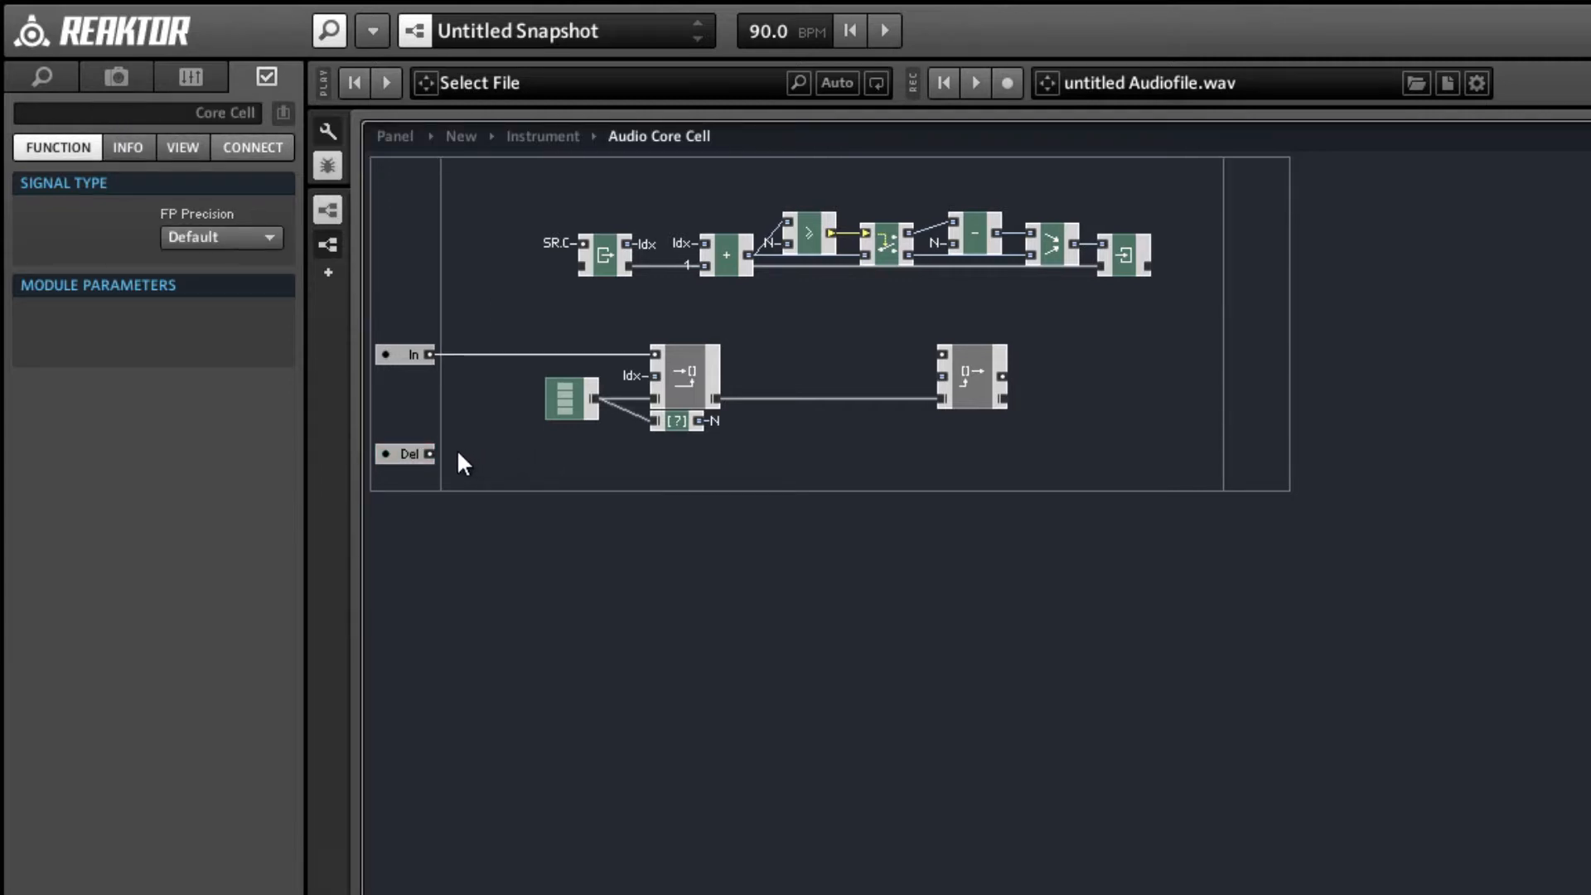
{"action": "left_click", "coordinate": [409, 454]}
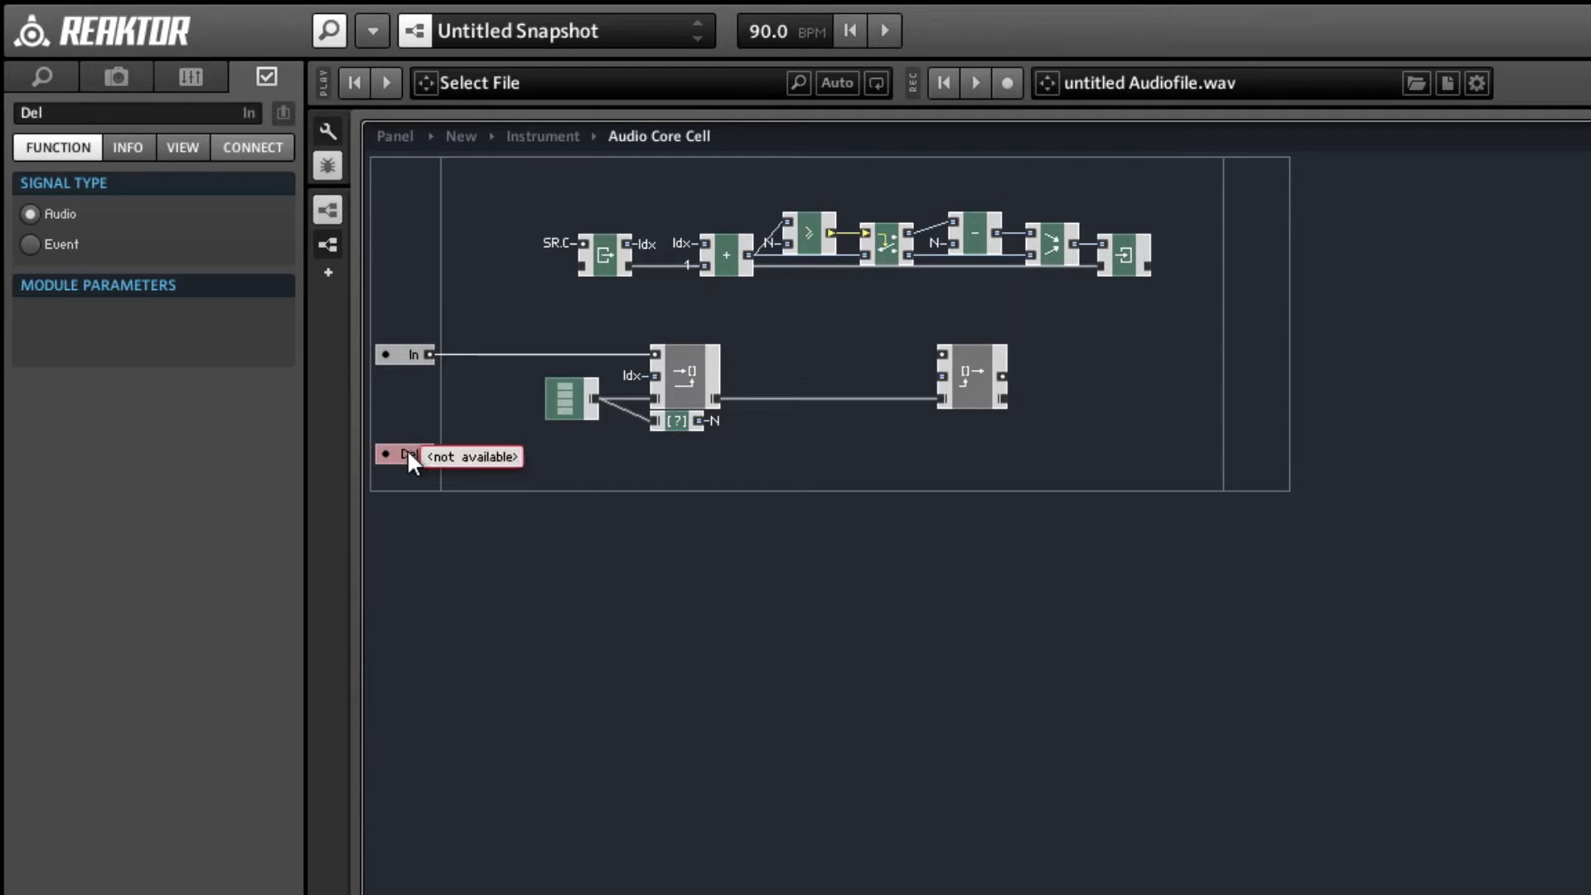
{"action": "left_click", "coordinate": [31, 245]}
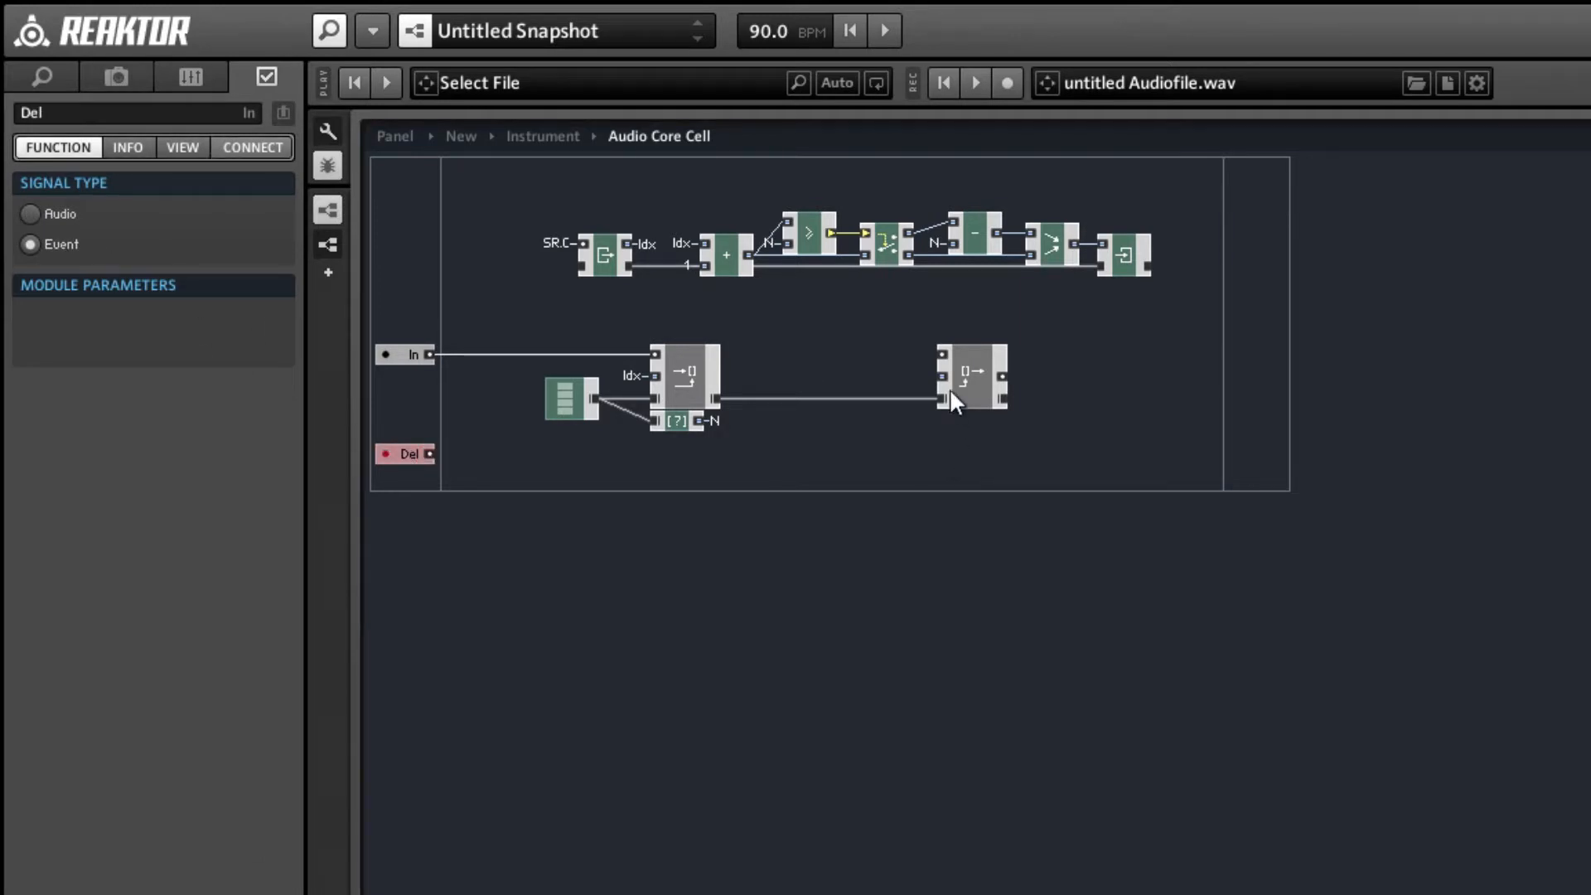
Move Read [] farther from Write [] and insert a subtract module with Int signal type between them.
{"action": "left_click_drag", "start_coordinate": [984, 377], "coordinate": [1082, 401]}
{"action": "left_click", "coordinate": [1059, 450]}
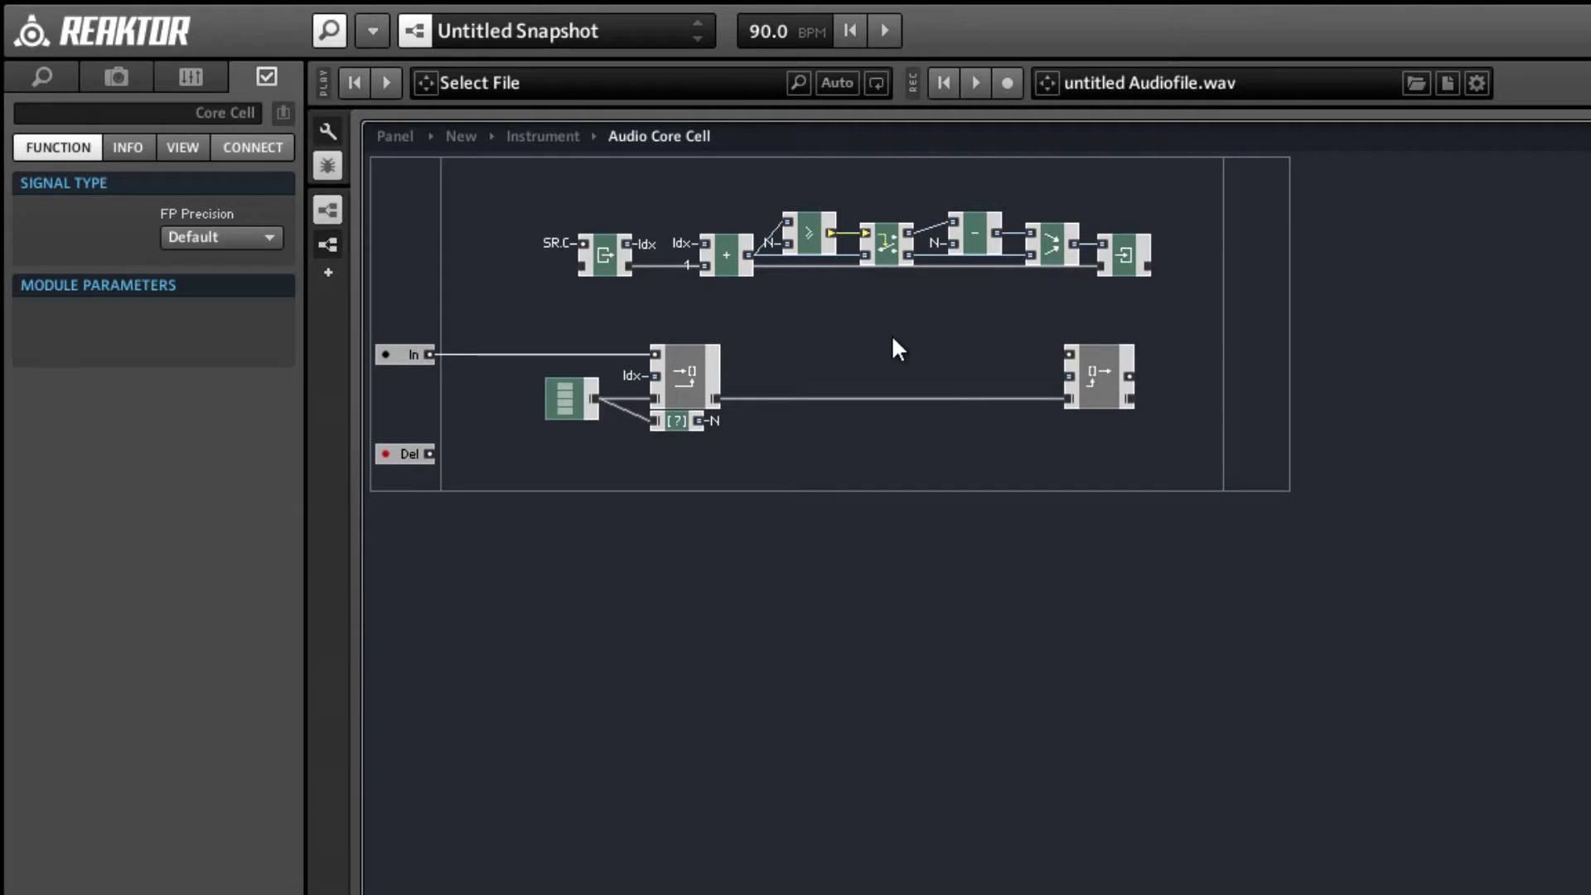
{"action": "right_click", "coordinate": [870, 313]}
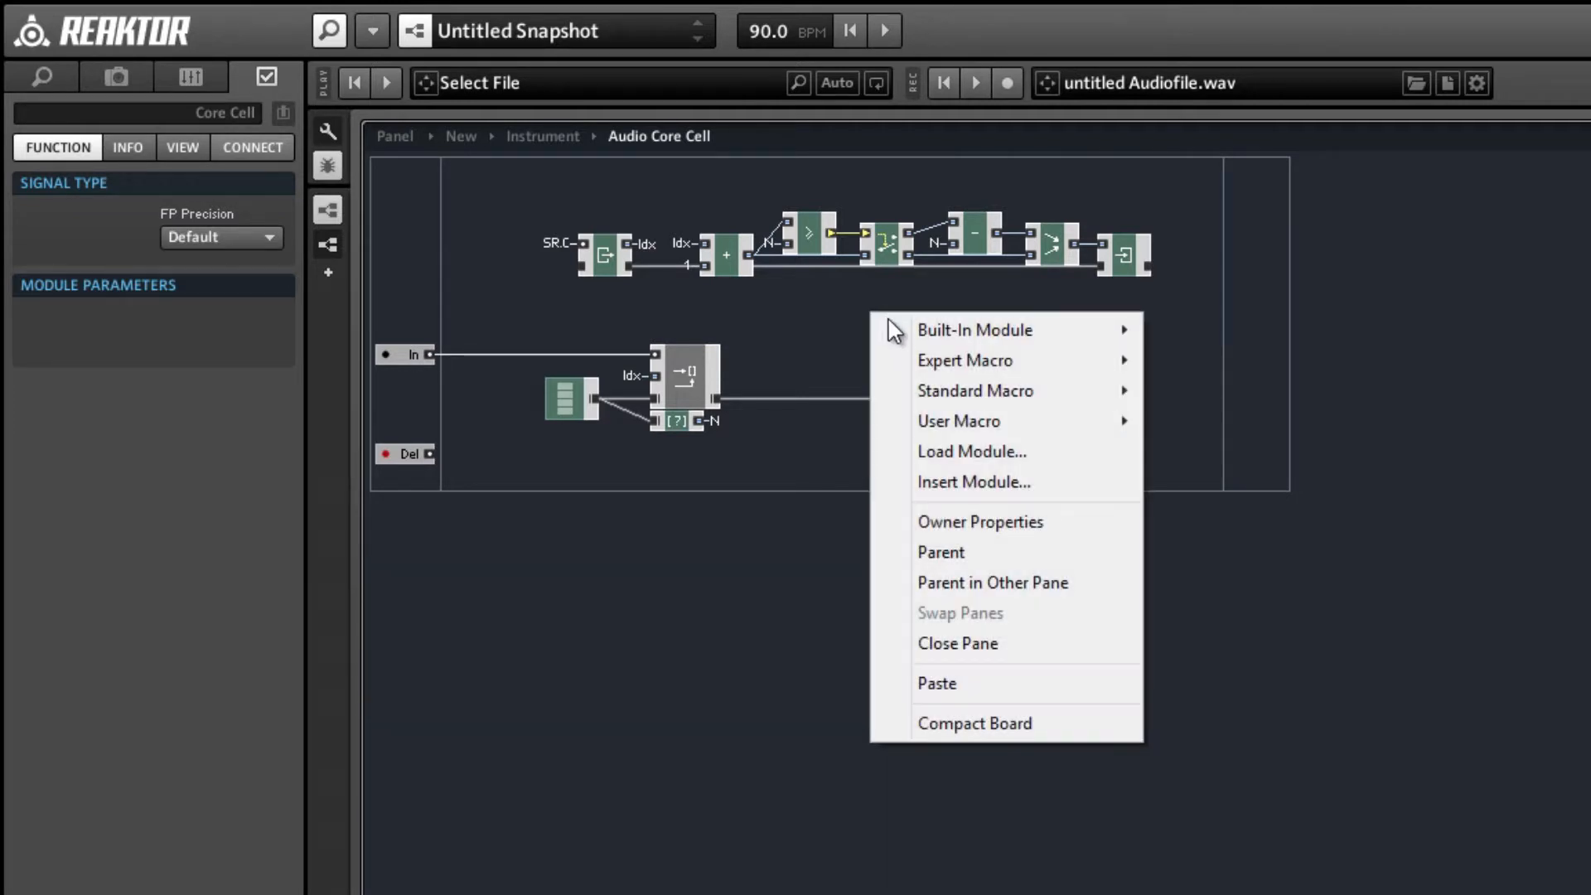
{"action": "mouse_move", "coordinate": [1036, 330]}
{"action": "mouse_move", "coordinate": [1243, 361]}
{"action": "left_click", "coordinate": [1376, 390]}
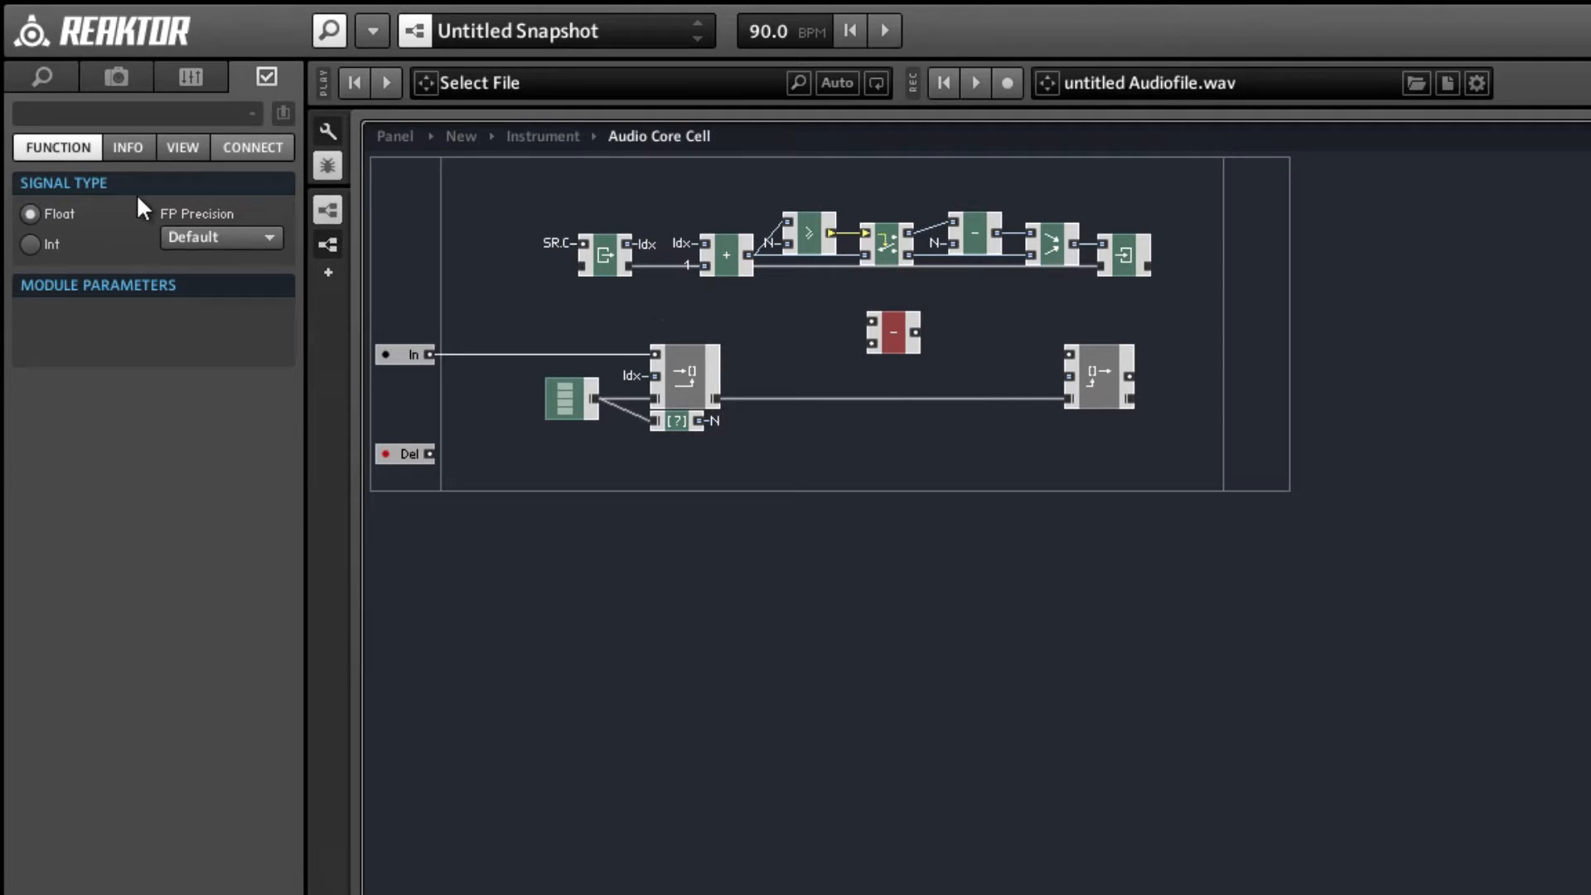
{"action": "left_click", "coordinate": [31, 244]}
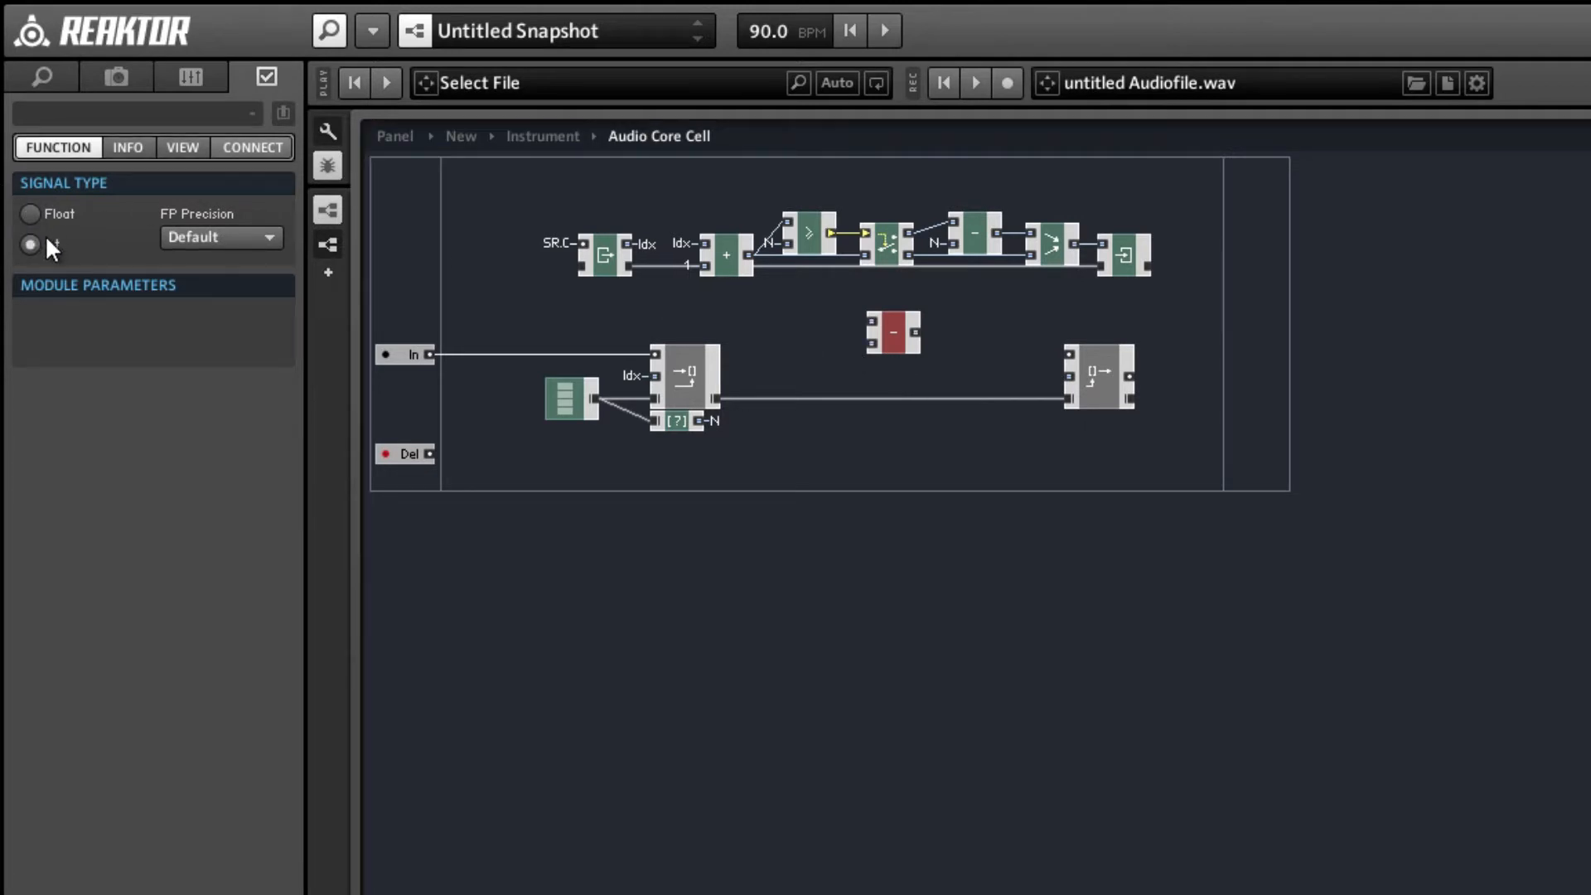
Create an Int QuickBus named Del from the Del port and connect it to the new subtract module's lower input.
{"action": "right_click", "coordinate": [429, 452]}
{"action": "left_click", "coordinate": [445, 472]}
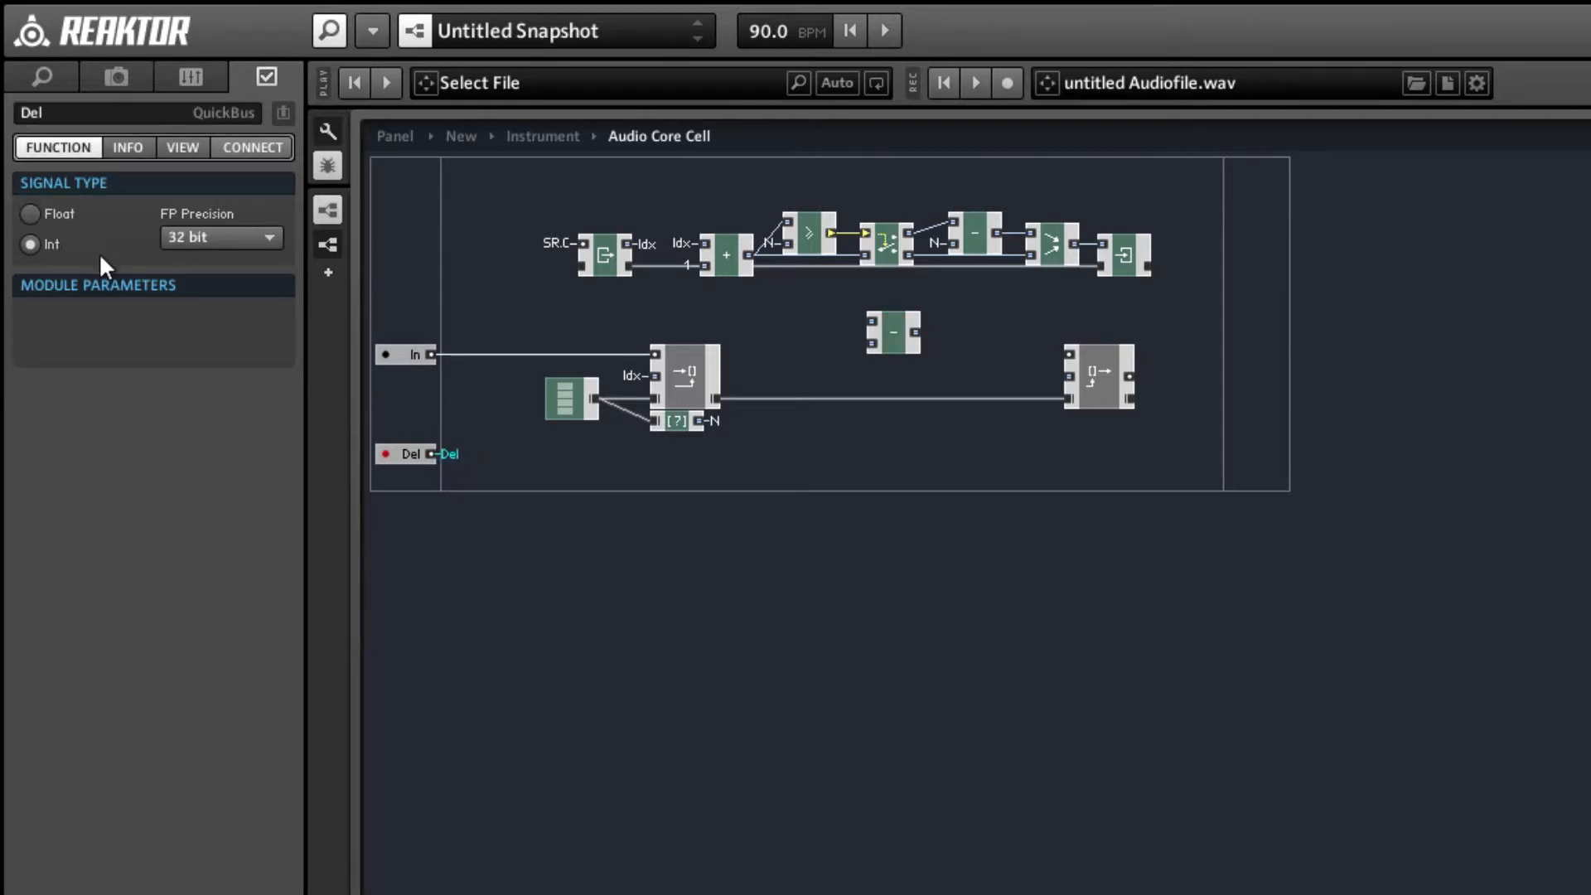
{"action": "right_click", "coordinate": [871, 345]}
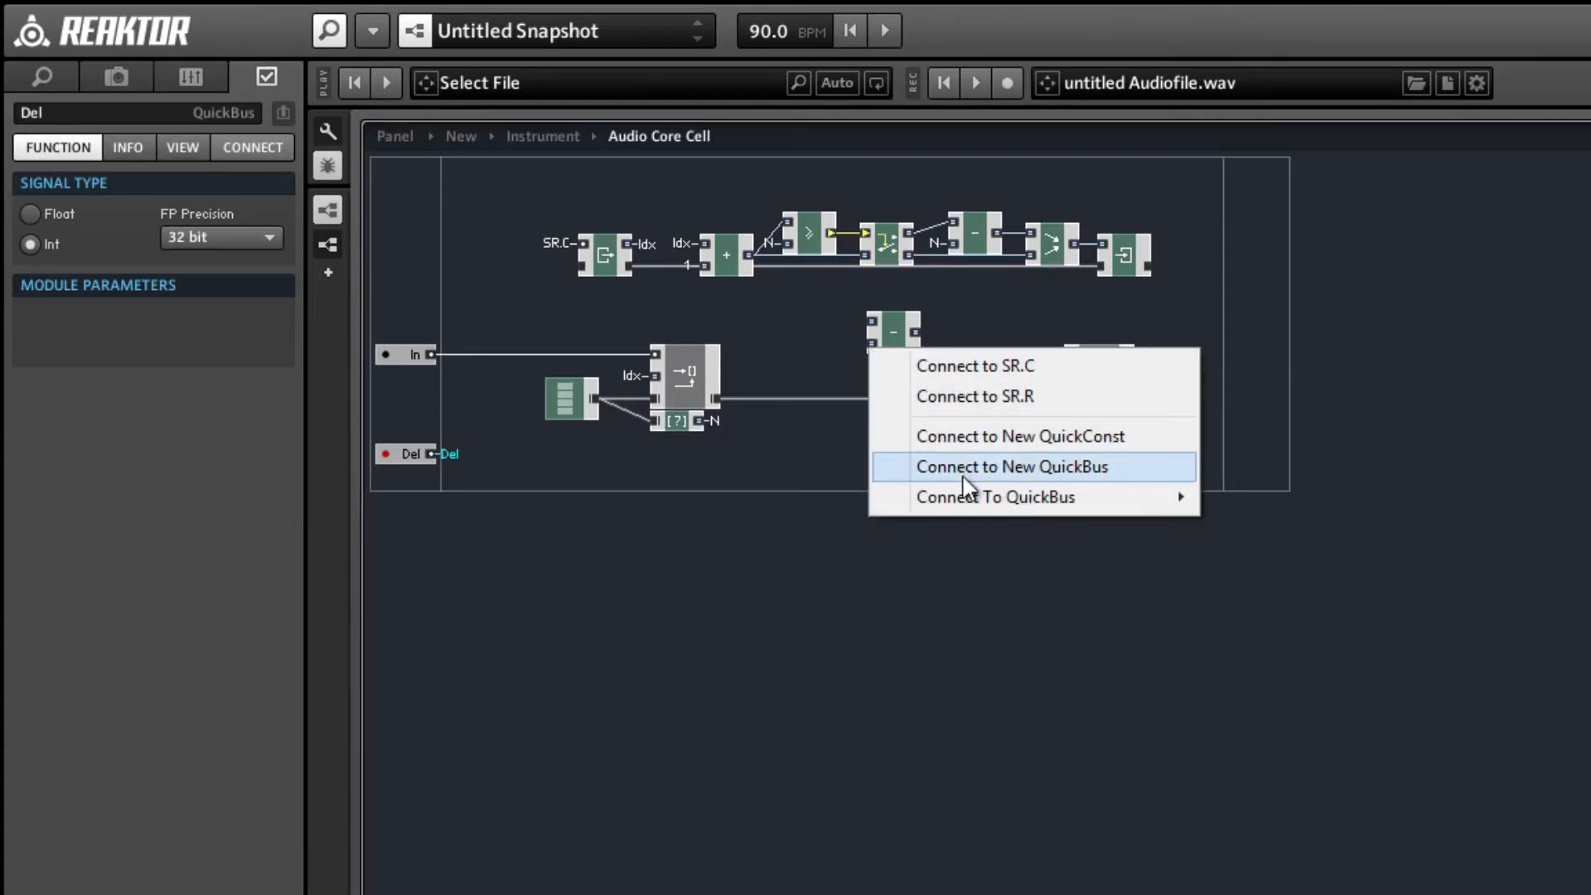
{"action": "mouse_move", "coordinate": [897, 499]}
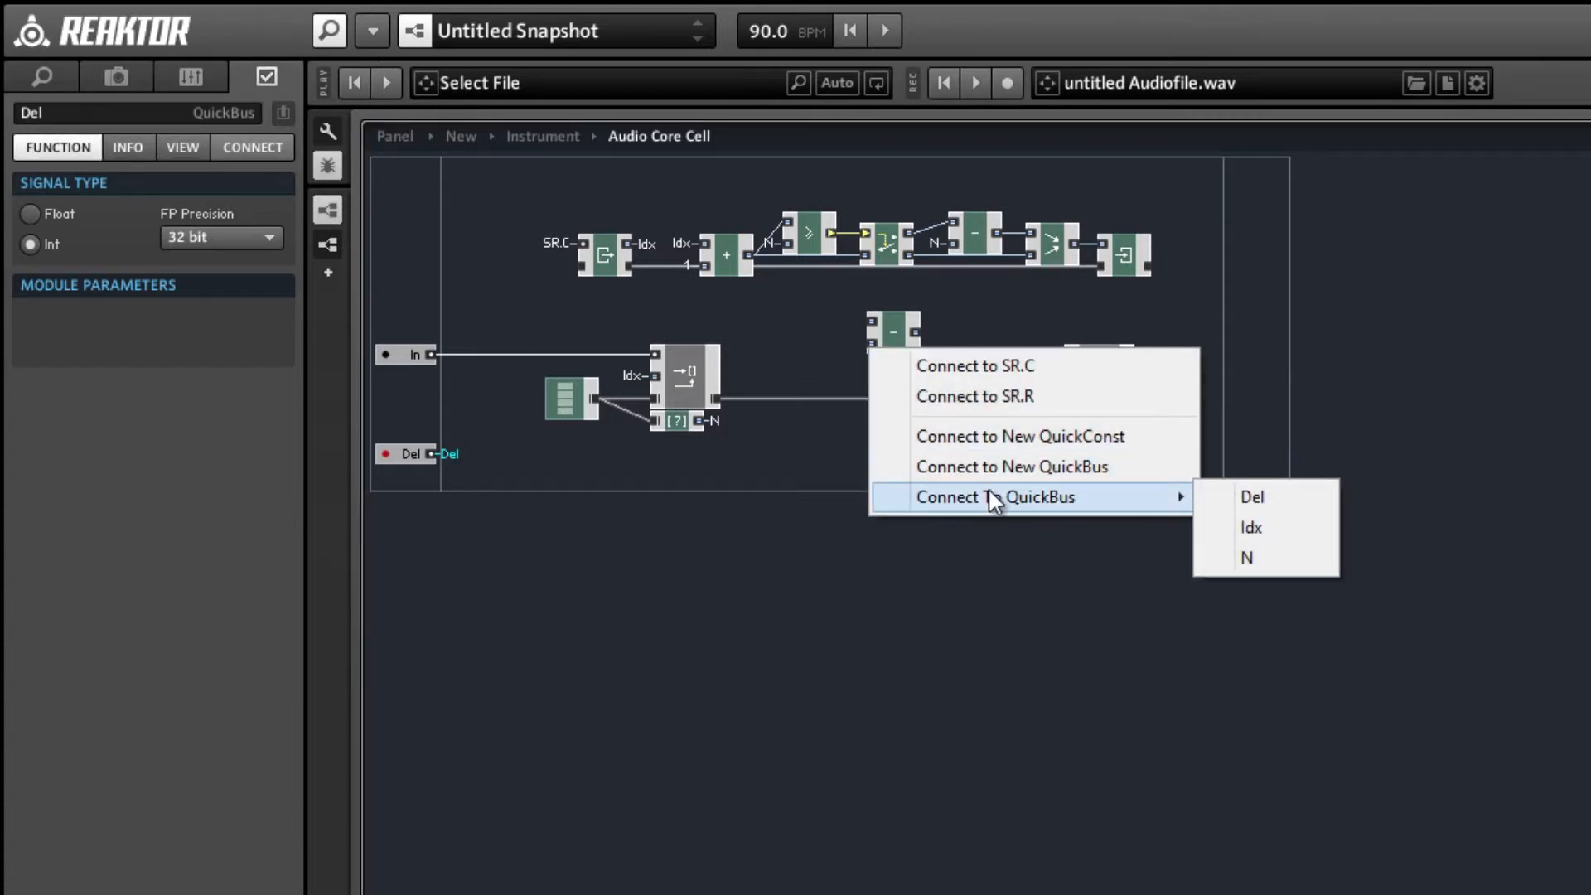
{"action": "left_click", "coordinate": [1282, 507]}
Connect the Idx QuickBus to the new subtract module's upper input and shift the module slightly lower.
{"action": "right_click", "coordinate": [871, 321]}
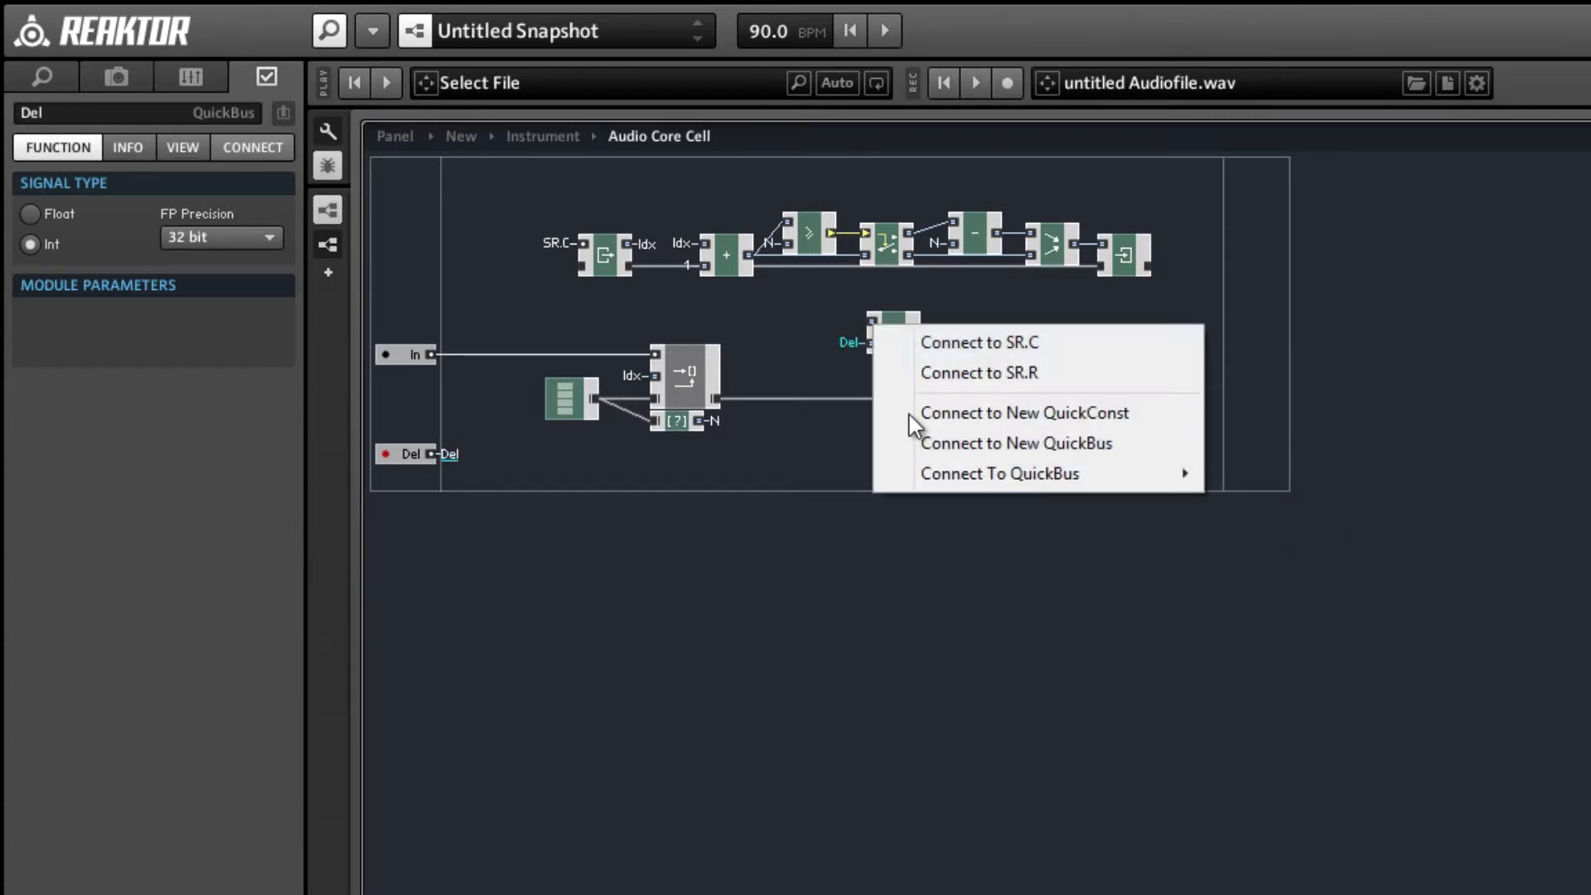
{"action": "mouse_move", "coordinate": [934, 472]}
{"action": "left_click", "coordinate": [1229, 512]}
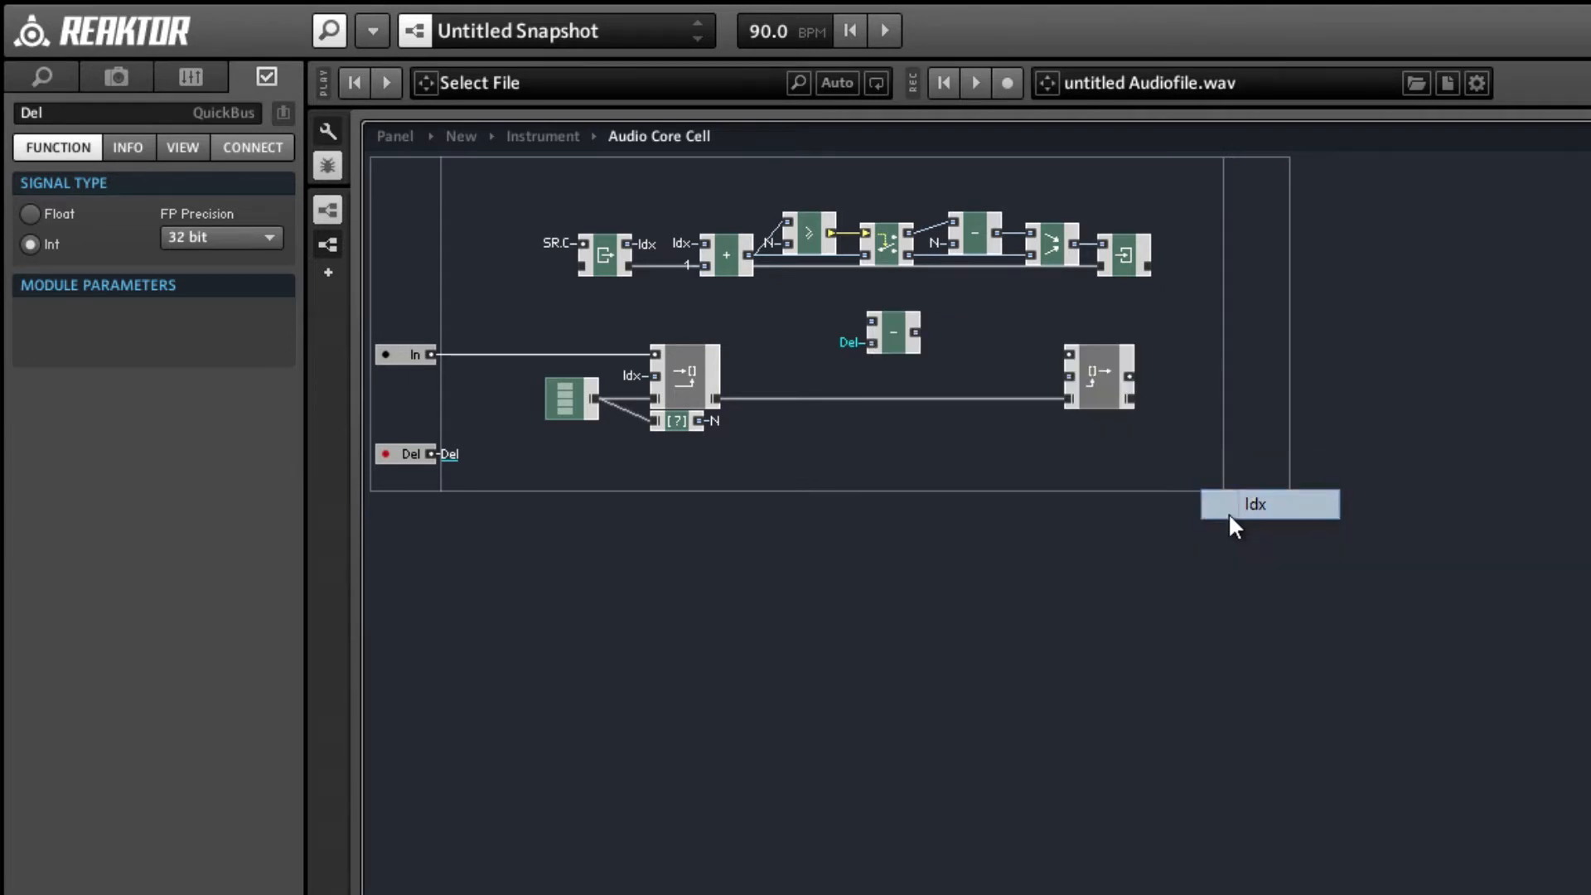
{"action": "mouse_move", "coordinate": [880, 345]}
{"action": "left_mouse_down"}
{"action": "mouse_move", "coordinate": [887, 360]}
{"action": "mouse_move", "coordinate": [870, 365]}
{"action": "left_mouse_up"}
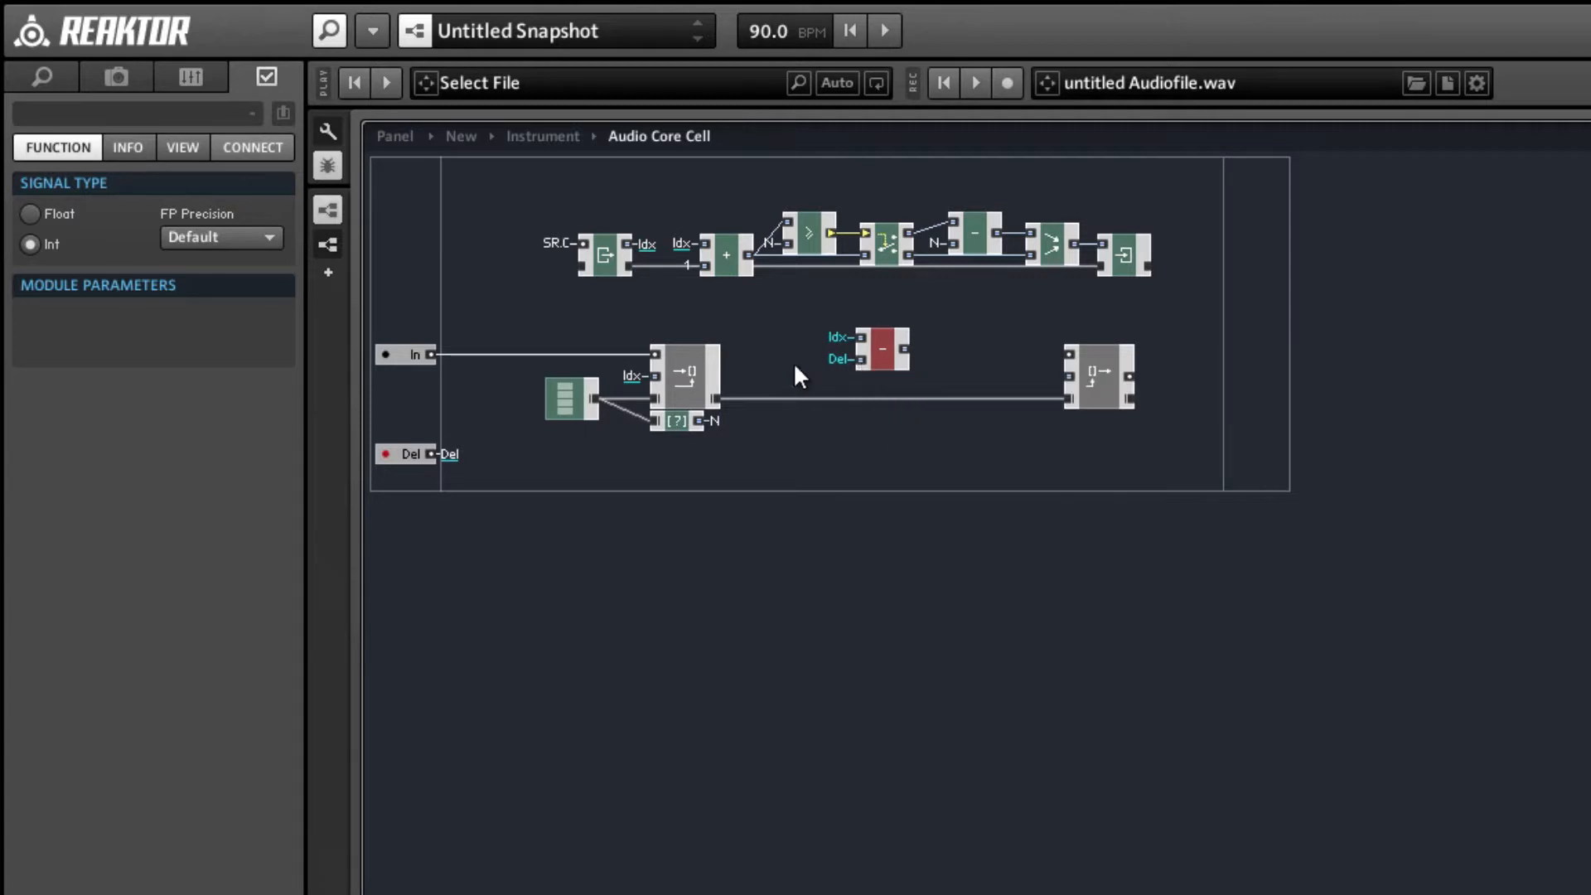
Insert a multiply module beside the Del port and wire the port's output into its upper input.
{"action": "left_click", "coordinate": [451, 452]}
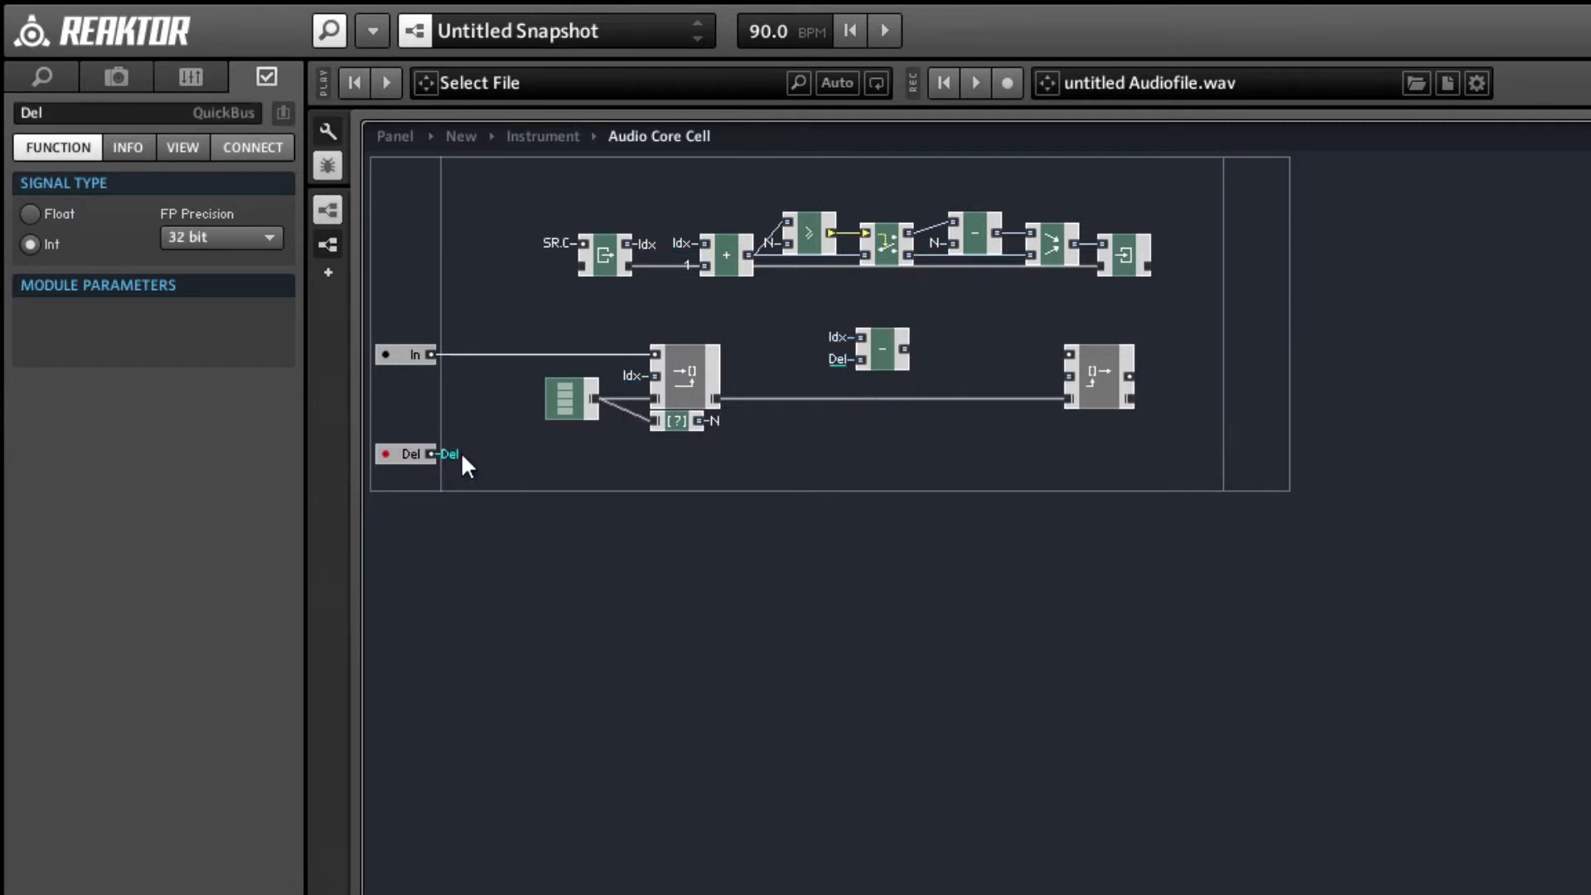
{"action": "right_click", "coordinate": [515, 452]}
{"action": "mouse_move", "coordinate": [622, 470]}
{"action": "mouse_move", "coordinate": [912, 501]}
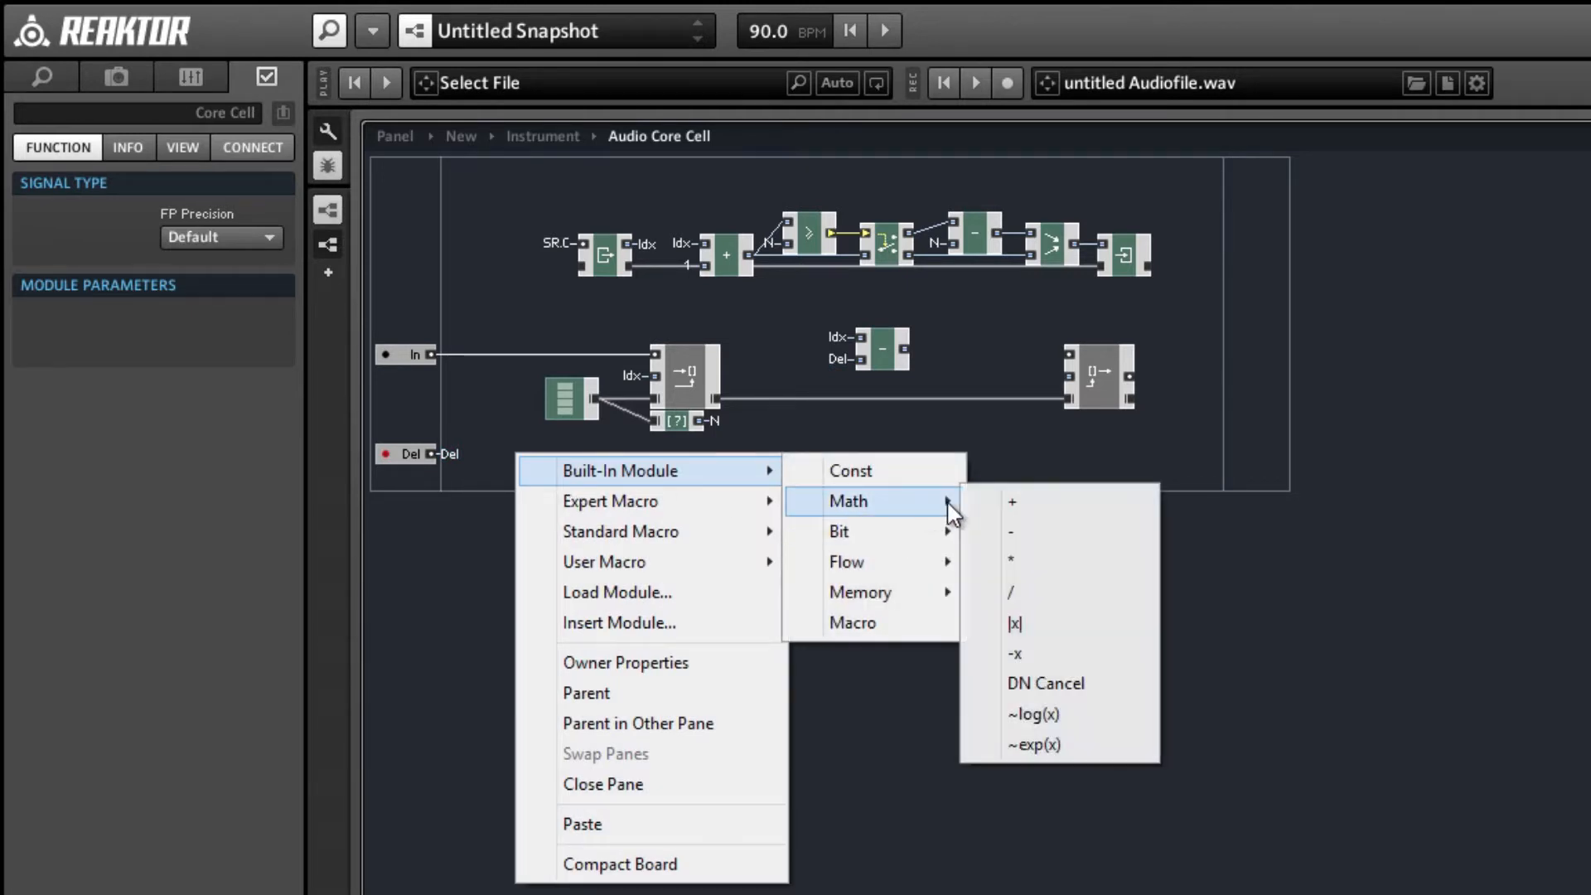
{"action": "left_click", "coordinate": [1034, 534]}
{"action": "left_click_drag", "start_coordinate": [430, 454], "coordinate": [495, 460]}
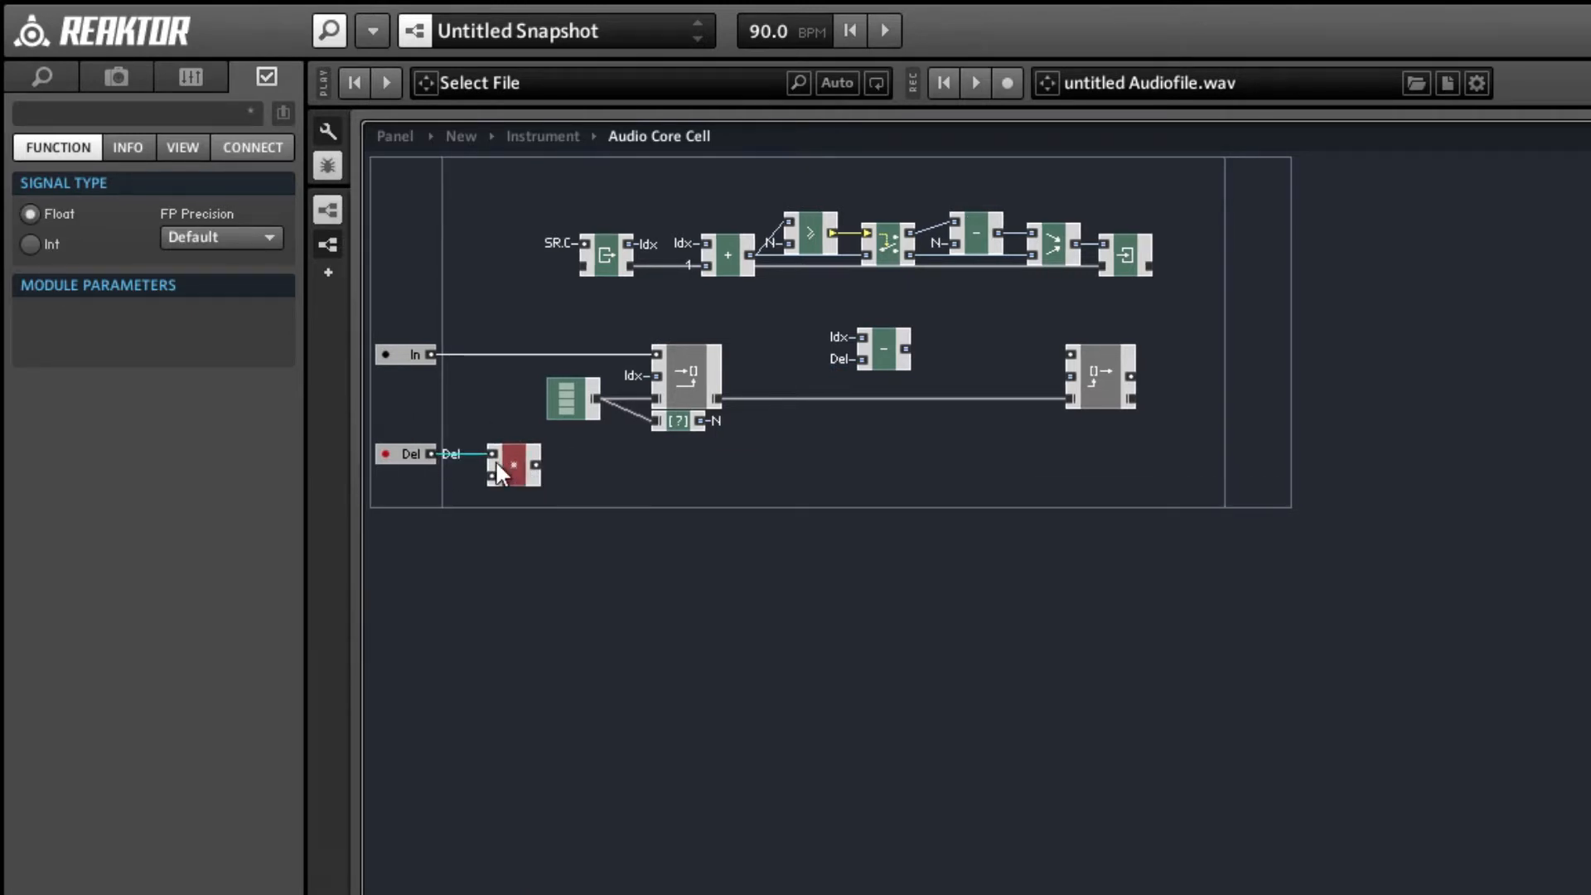
Connect the N QuickBus to the multiply module's lower input and its output to the Del QuickBus.
{"action": "right_click", "coordinate": [492, 479]}
{"action": "mouse_move", "coordinate": [746, 621]}
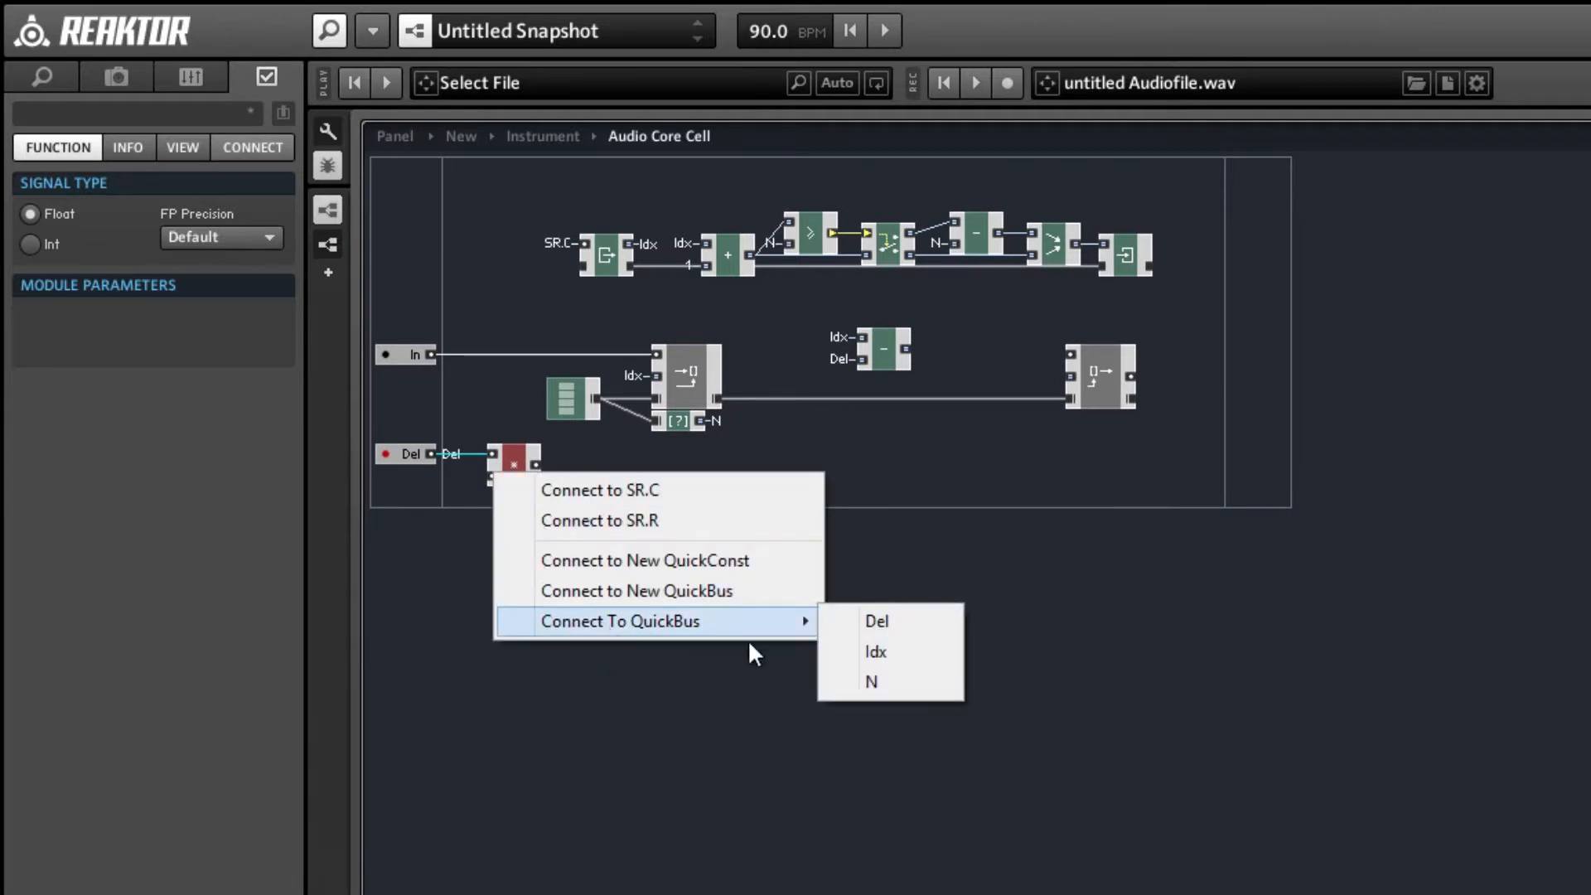
{"action": "left_click", "coordinate": [829, 679]}
{"action": "right_click", "coordinate": [533, 465]}
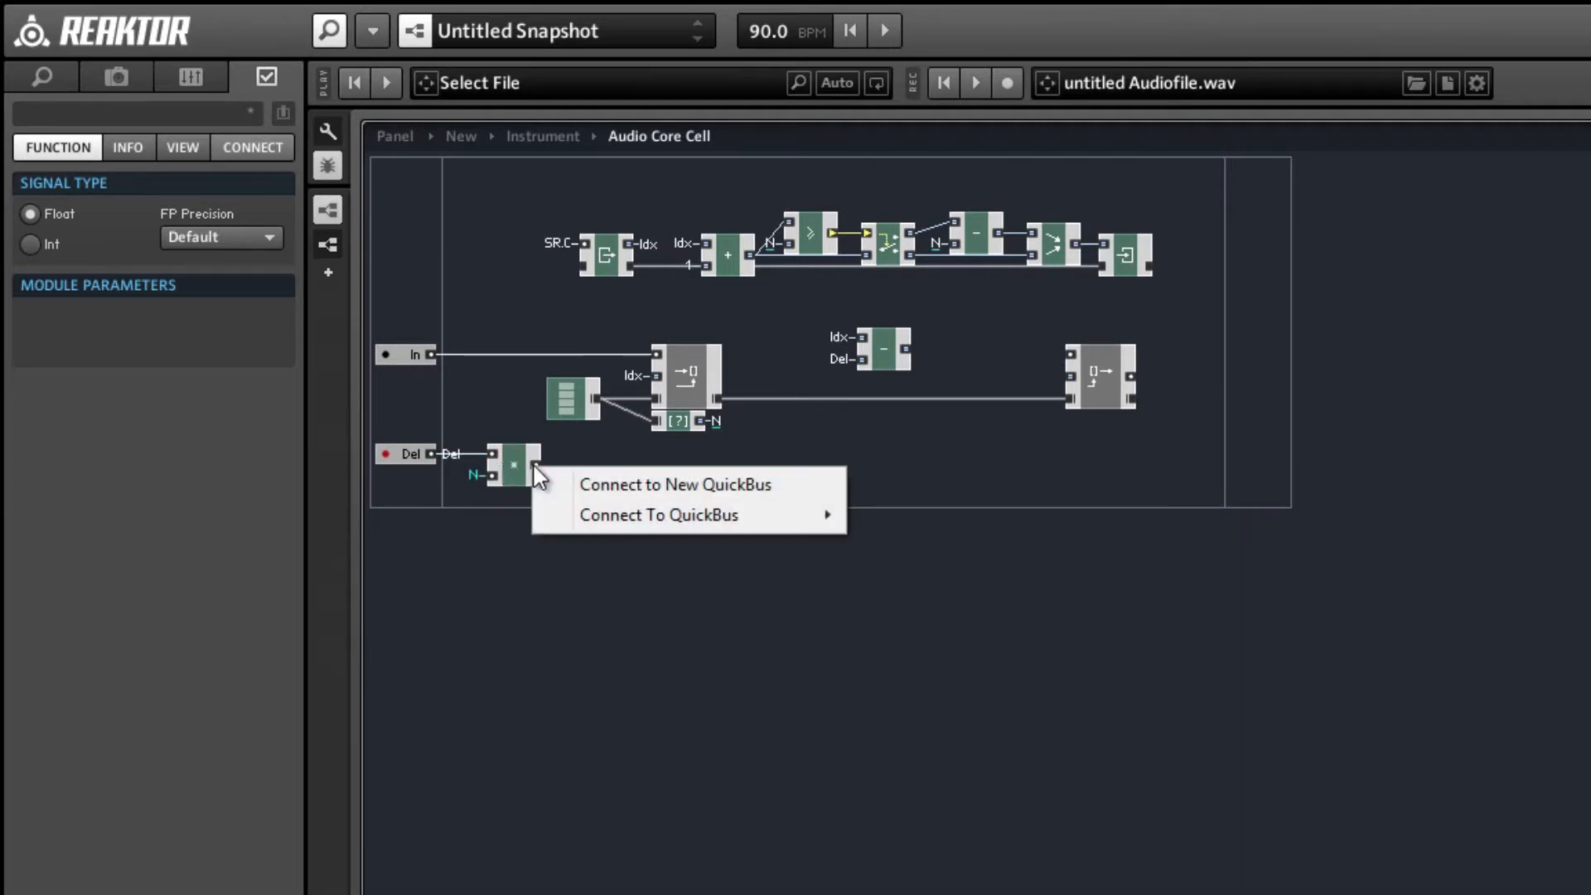
{"action": "mouse_move", "coordinate": [580, 515]}
{"action": "left_click", "coordinate": [857, 514]}
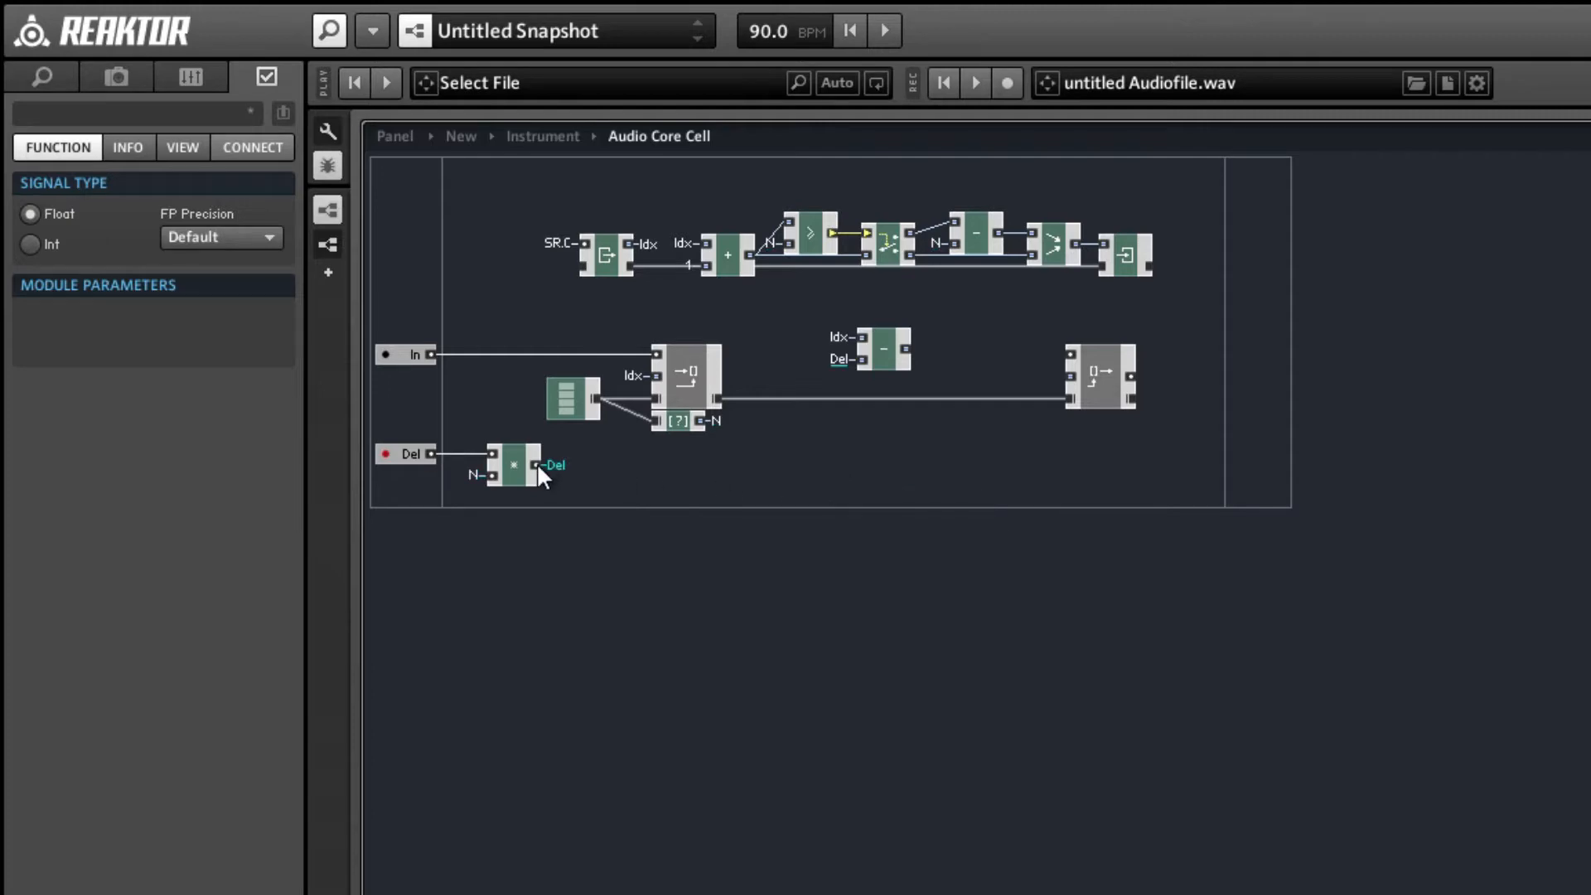
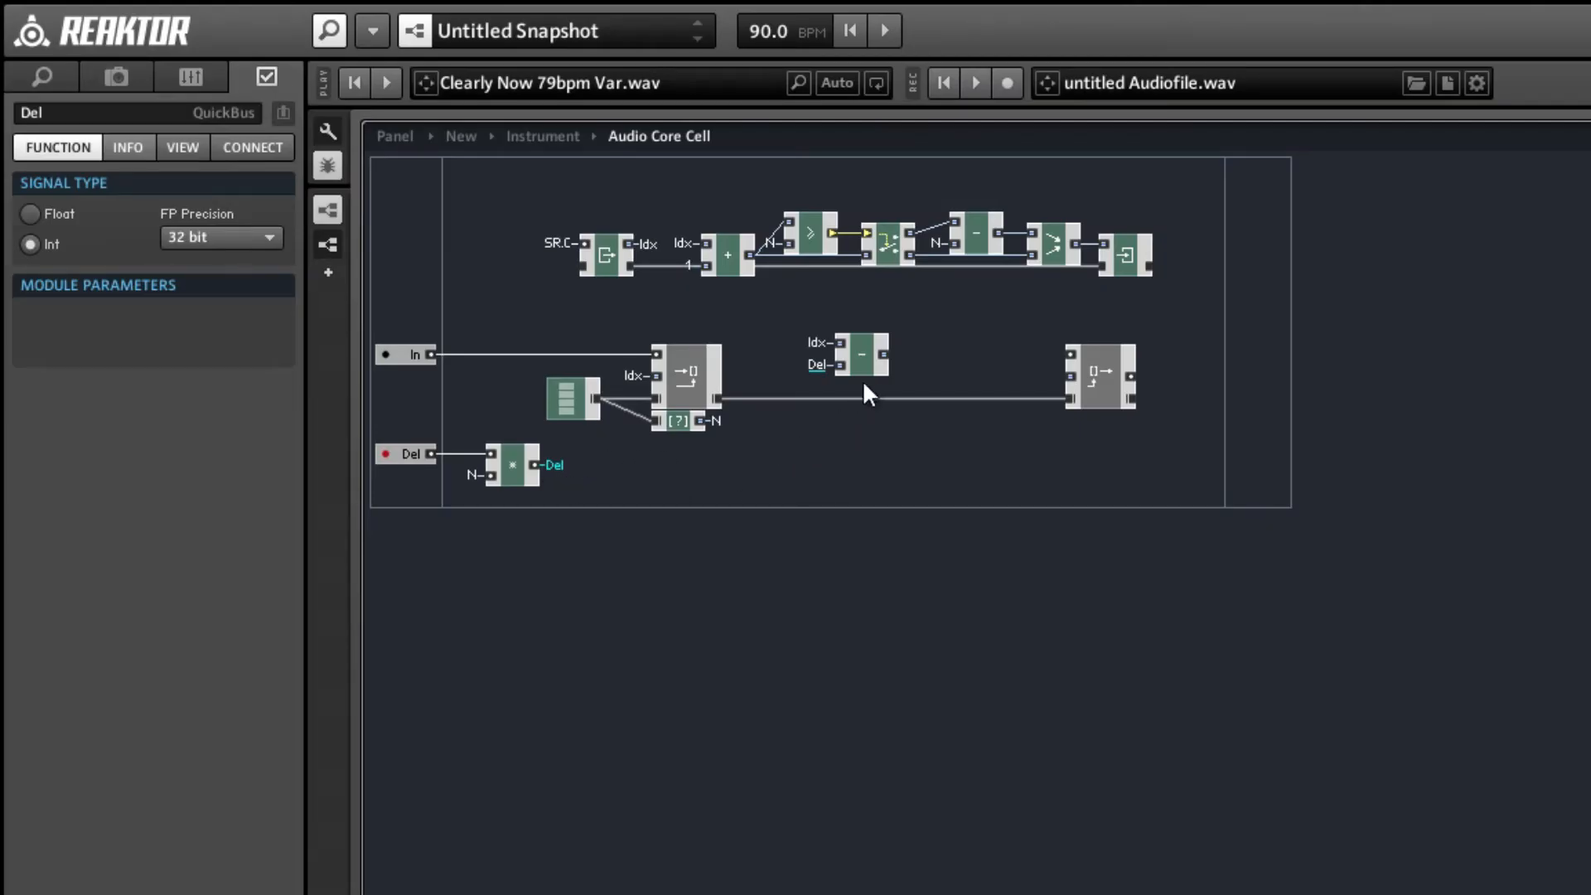
Insert a Router module and a Compare module in the empty area below the subtract and Read [] modules.
{"action": "right_click", "coordinate": [892, 471]}
{"action": "mouse_move", "coordinate": [917, 487]}
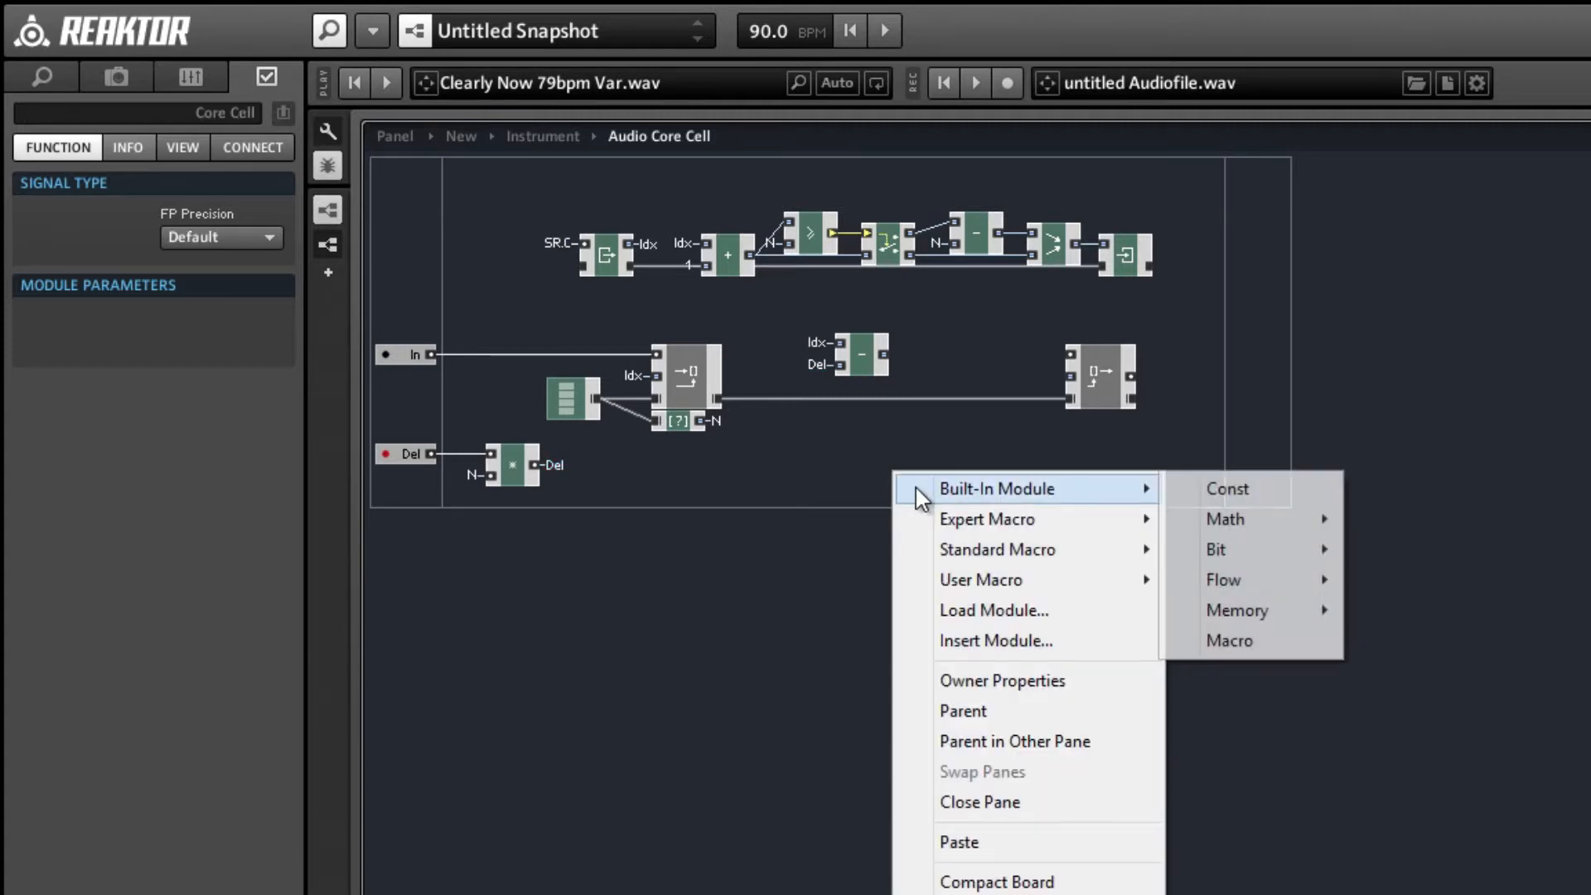
{"action": "mouse_move", "coordinate": [1252, 611]}
{"action": "mouse_move", "coordinate": [1239, 580]}
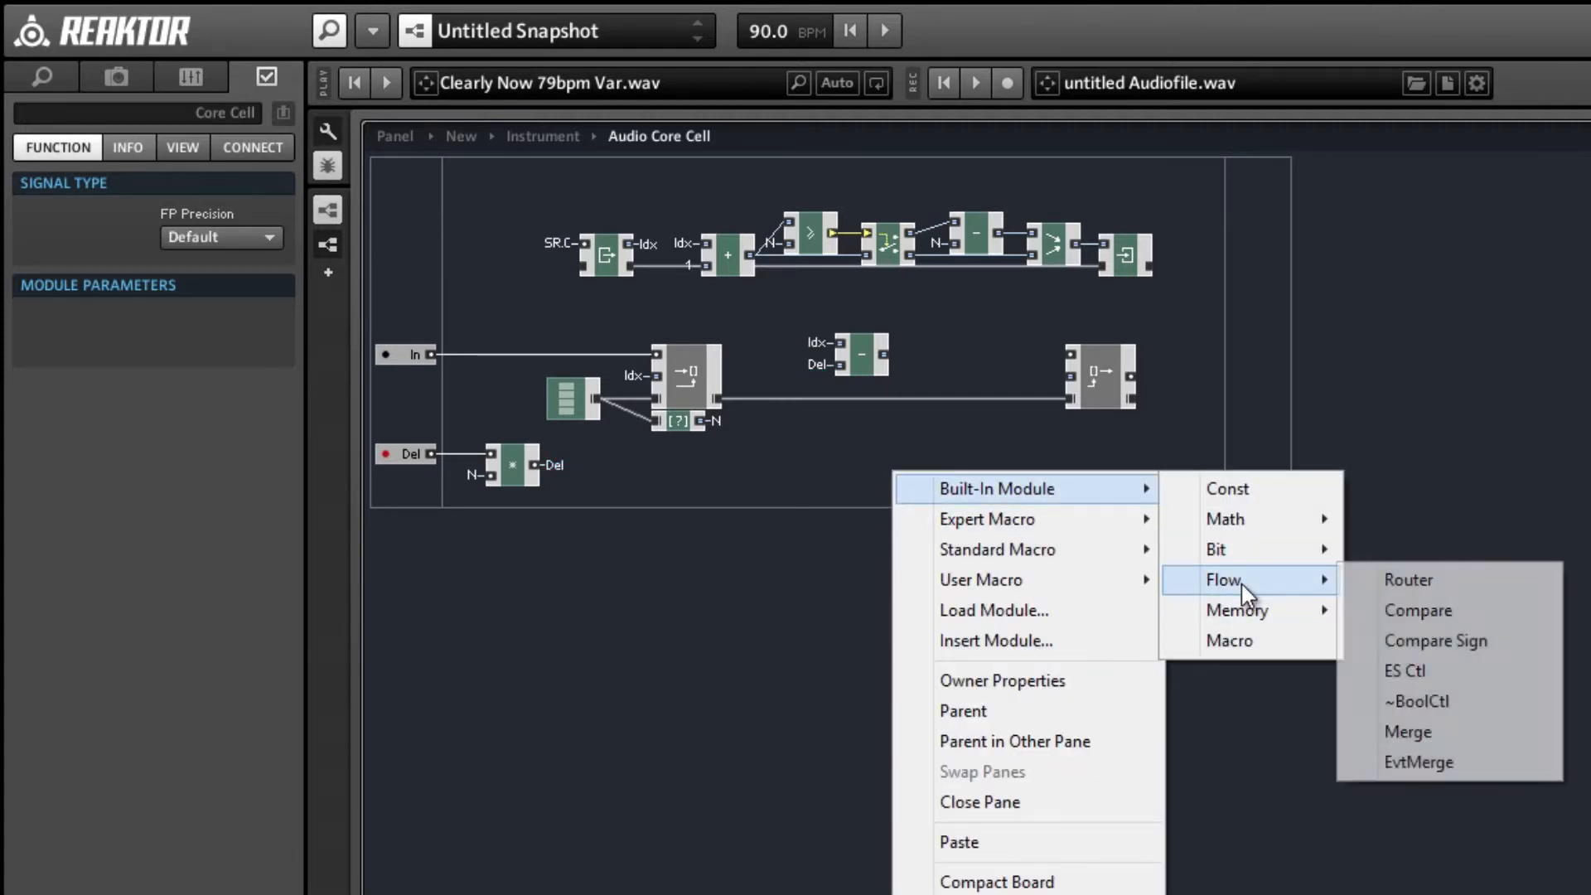
{"action": "left_click", "coordinate": [1396, 580]}
{"action": "right_click", "coordinate": [1004, 480]}
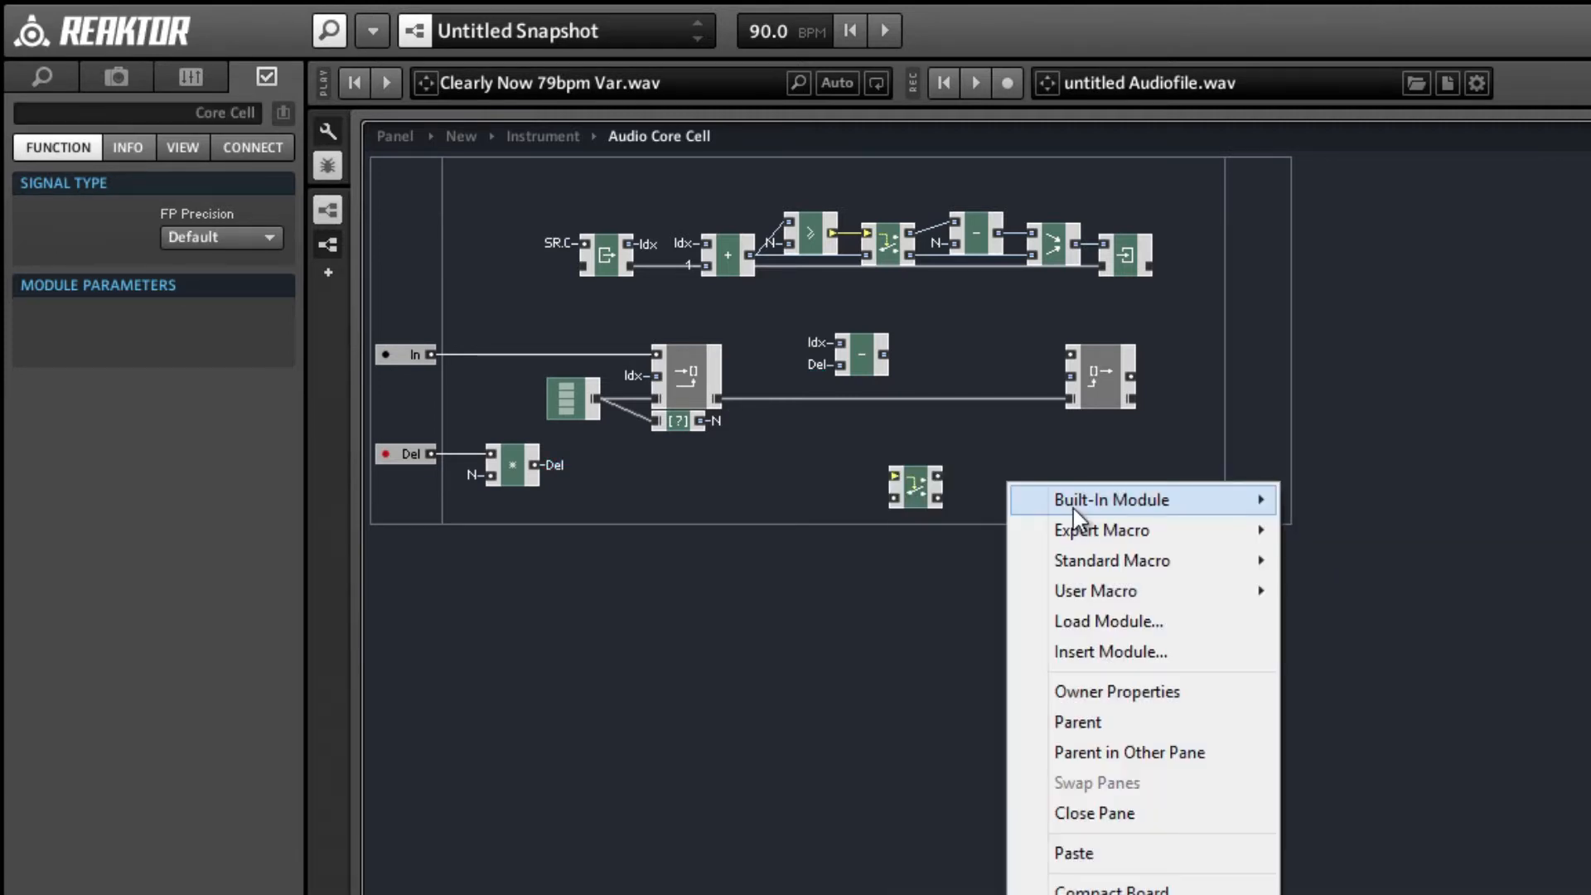
{"action": "mouse_move", "coordinate": [1072, 503]}
{"action": "mouse_move", "coordinate": [1359, 592]}
{"action": "left_click", "coordinate": [1529, 622]}
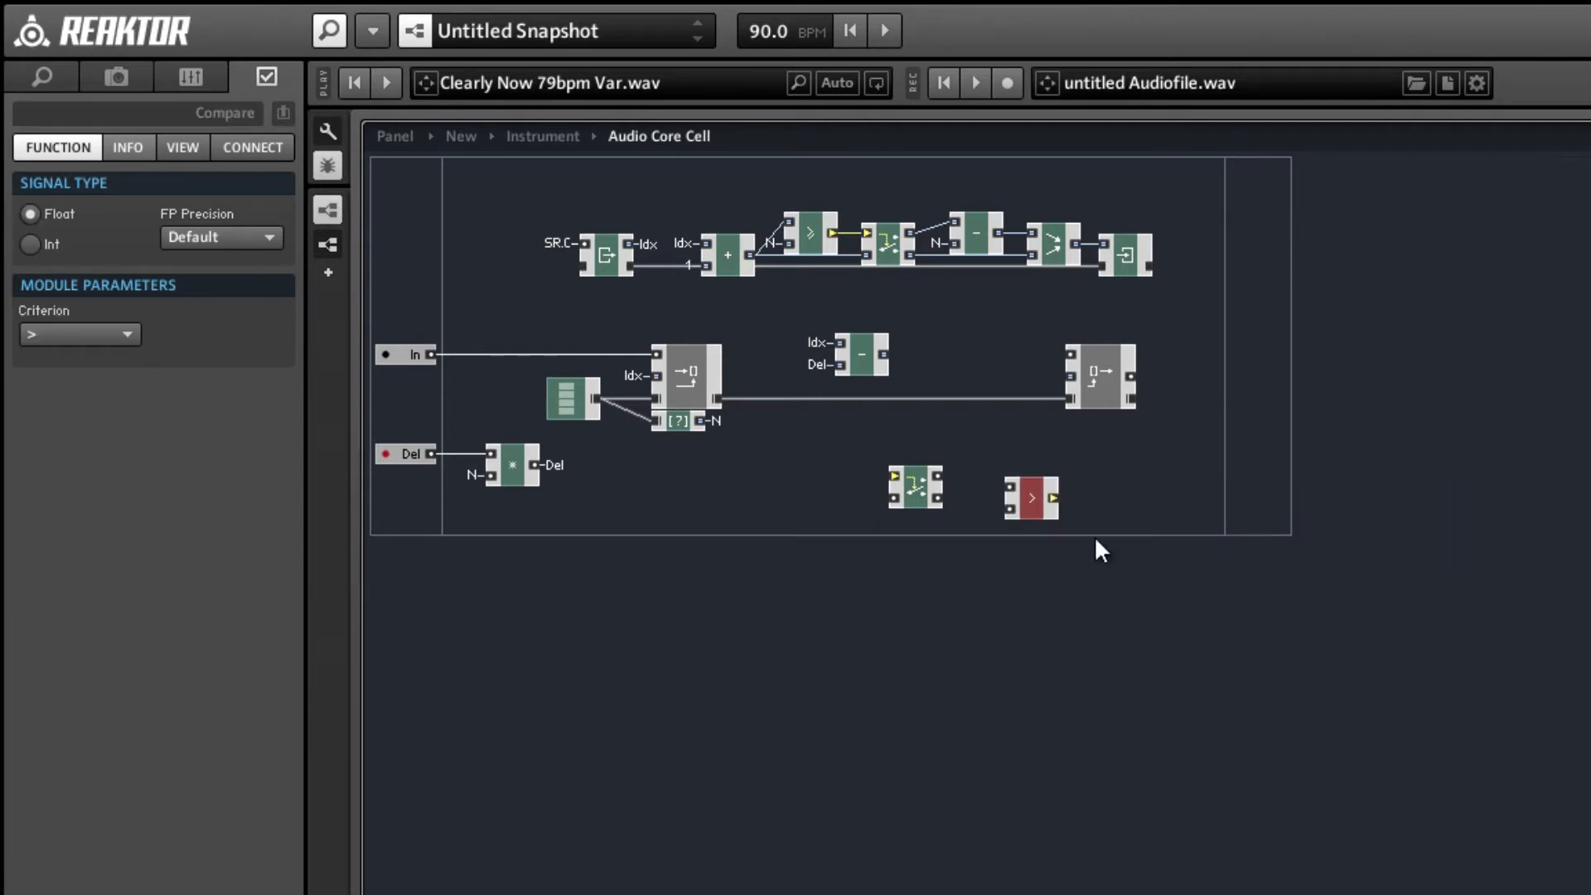
Insert a Merge module to the lower right of the new Router, and place the Compare module just left of that Router.
{"action": "right_click", "coordinate": [1148, 531]}
{"action": "mouse_move", "coordinate": [1247, 546]}
{"action": "mouse_move", "coordinate": [1481, 638]}
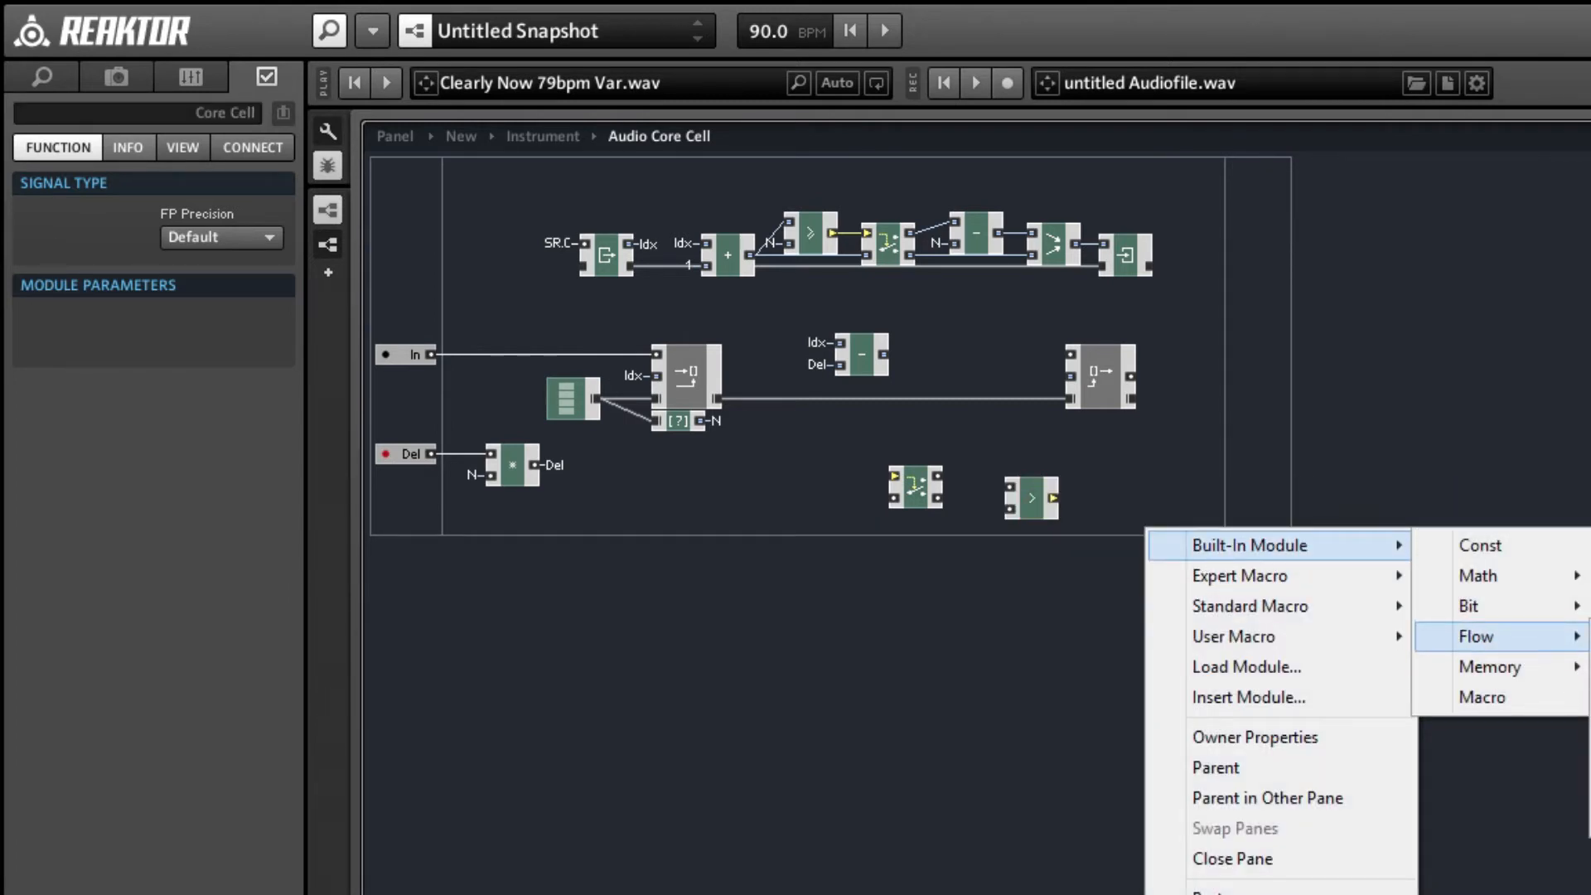
{"action": "left_click", "coordinate": [1590, 788]}
{"action": "left_click_drag", "start_coordinate": [1036, 518], "coordinate": [843, 496]}
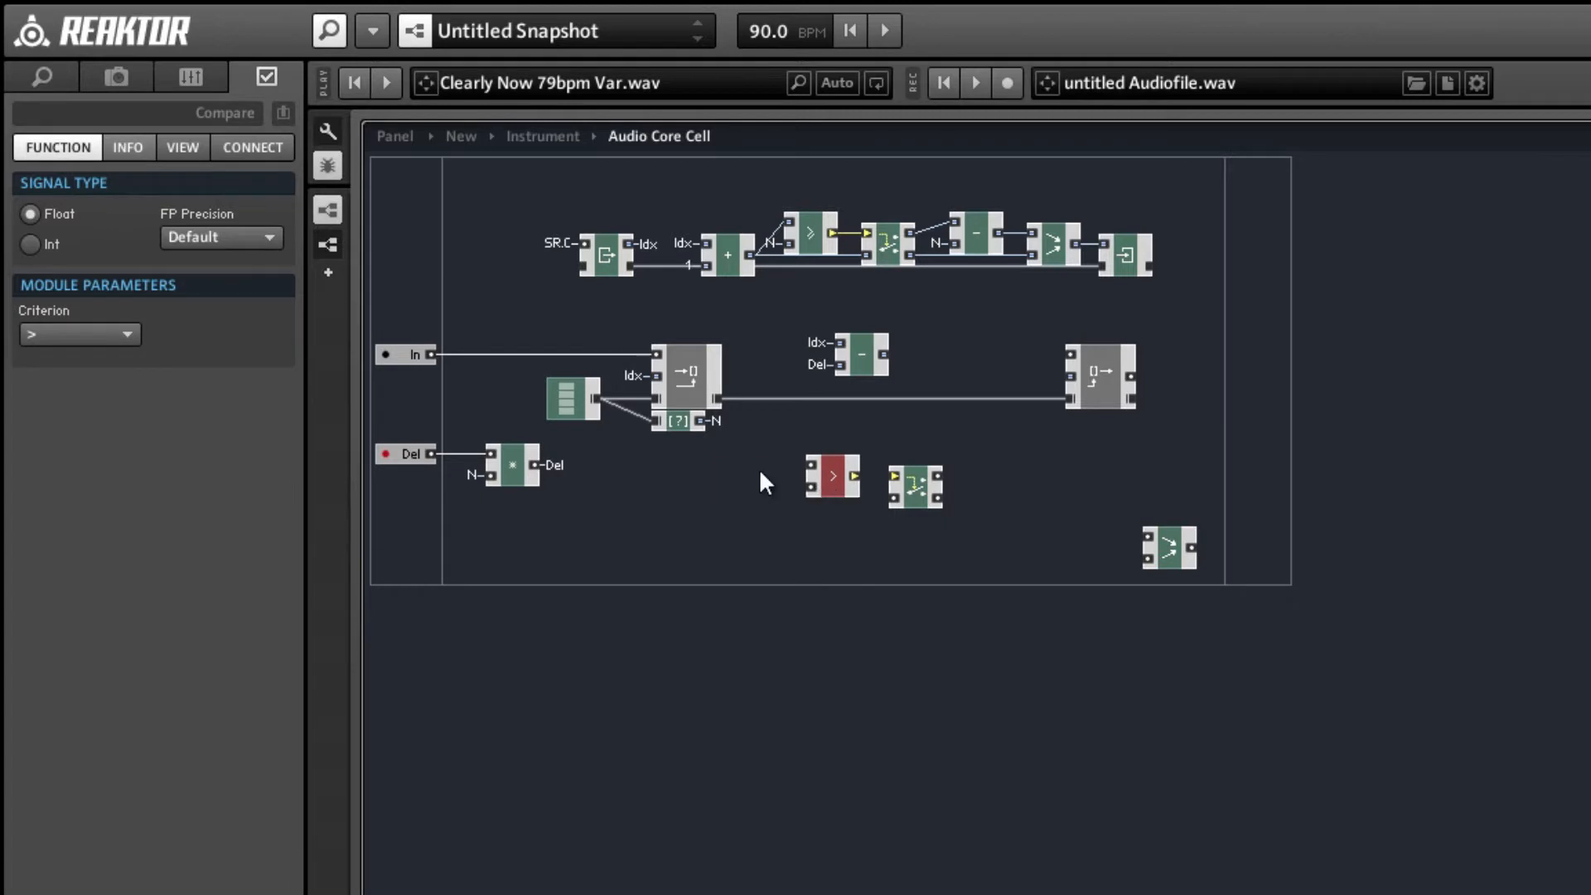
Set the signal type of the new Compare, Router and Merge modules to Int.
{"action": "left_click", "coordinate": [31, 244]}
{"action": "left_click", "coordinate": [933, 499]}
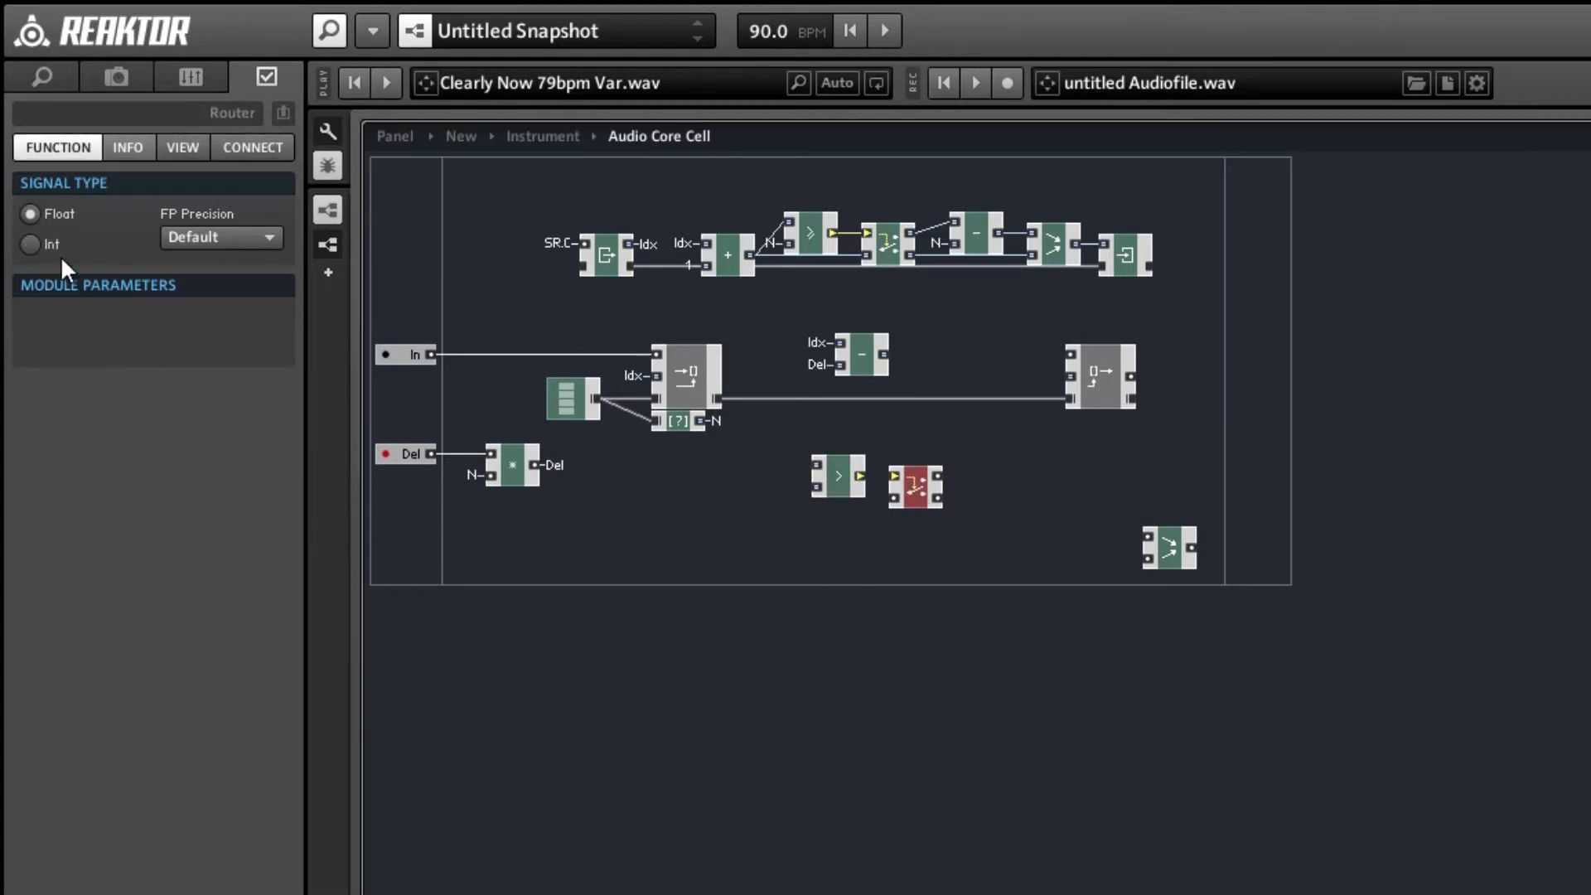
{"action": "left_click", "coordinate": [31, 244]}
{"action": "left_click", "coordinate": [1170, 551]}
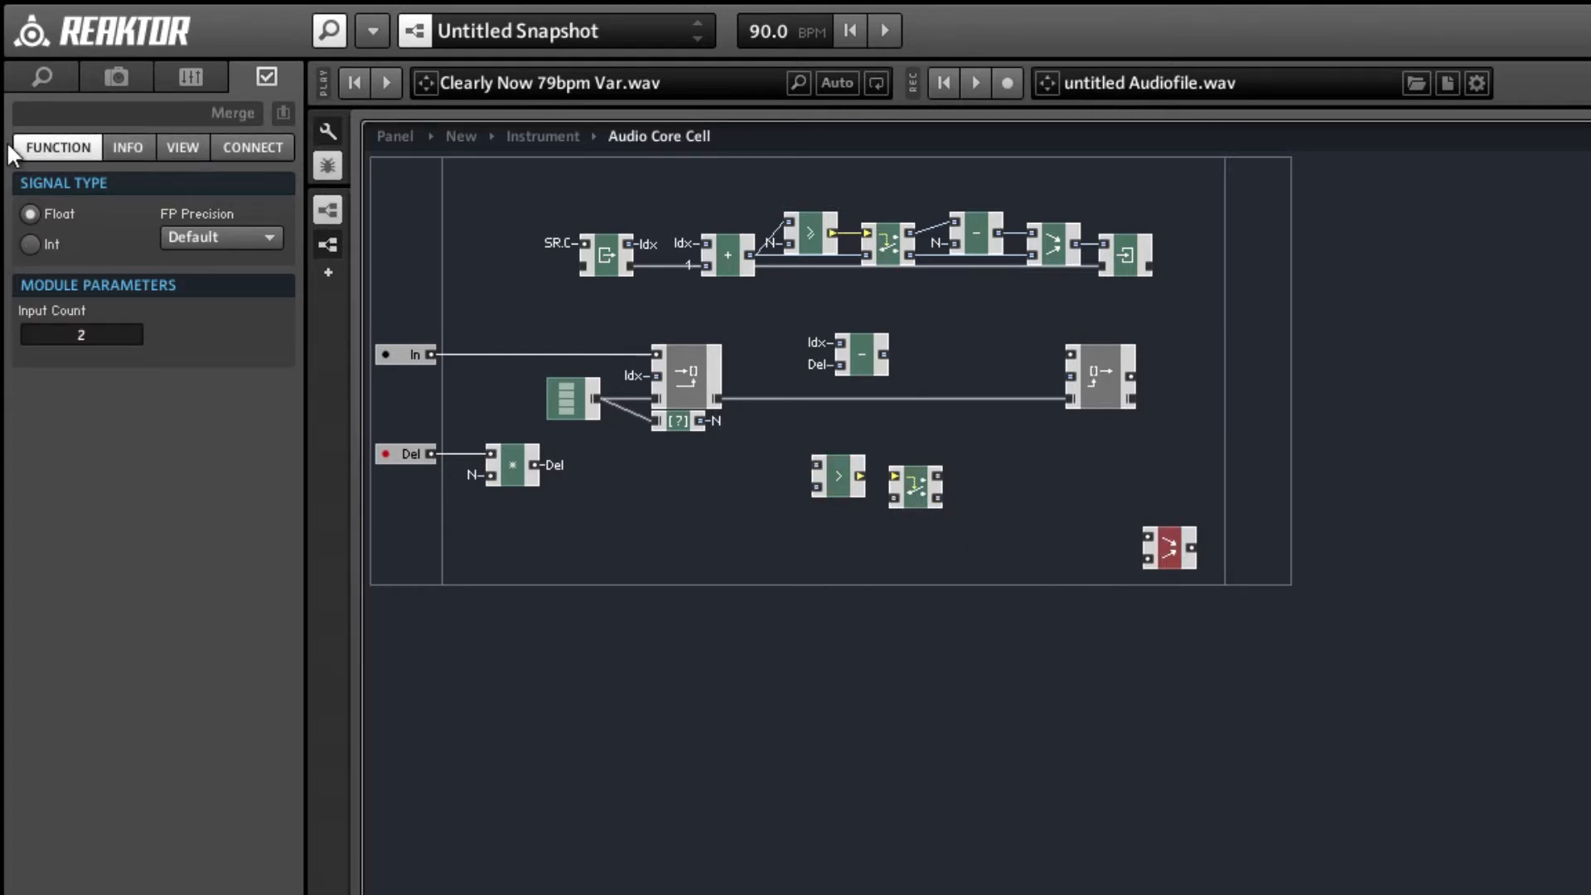
{"action": "left_click", "coordinate": [31, 244]}
Wire the subtract output into the Compare's upper and Router's lower inputs, feed Compare into the Router, and set the criterion to <.
{"action": "left_click_drag", "start_coordinate": [858, 477], "coordinate": [895, 475]}
{"action": "left_click_drag", "start_coordinate": [862, 356], "coordinate": [817, 465]}
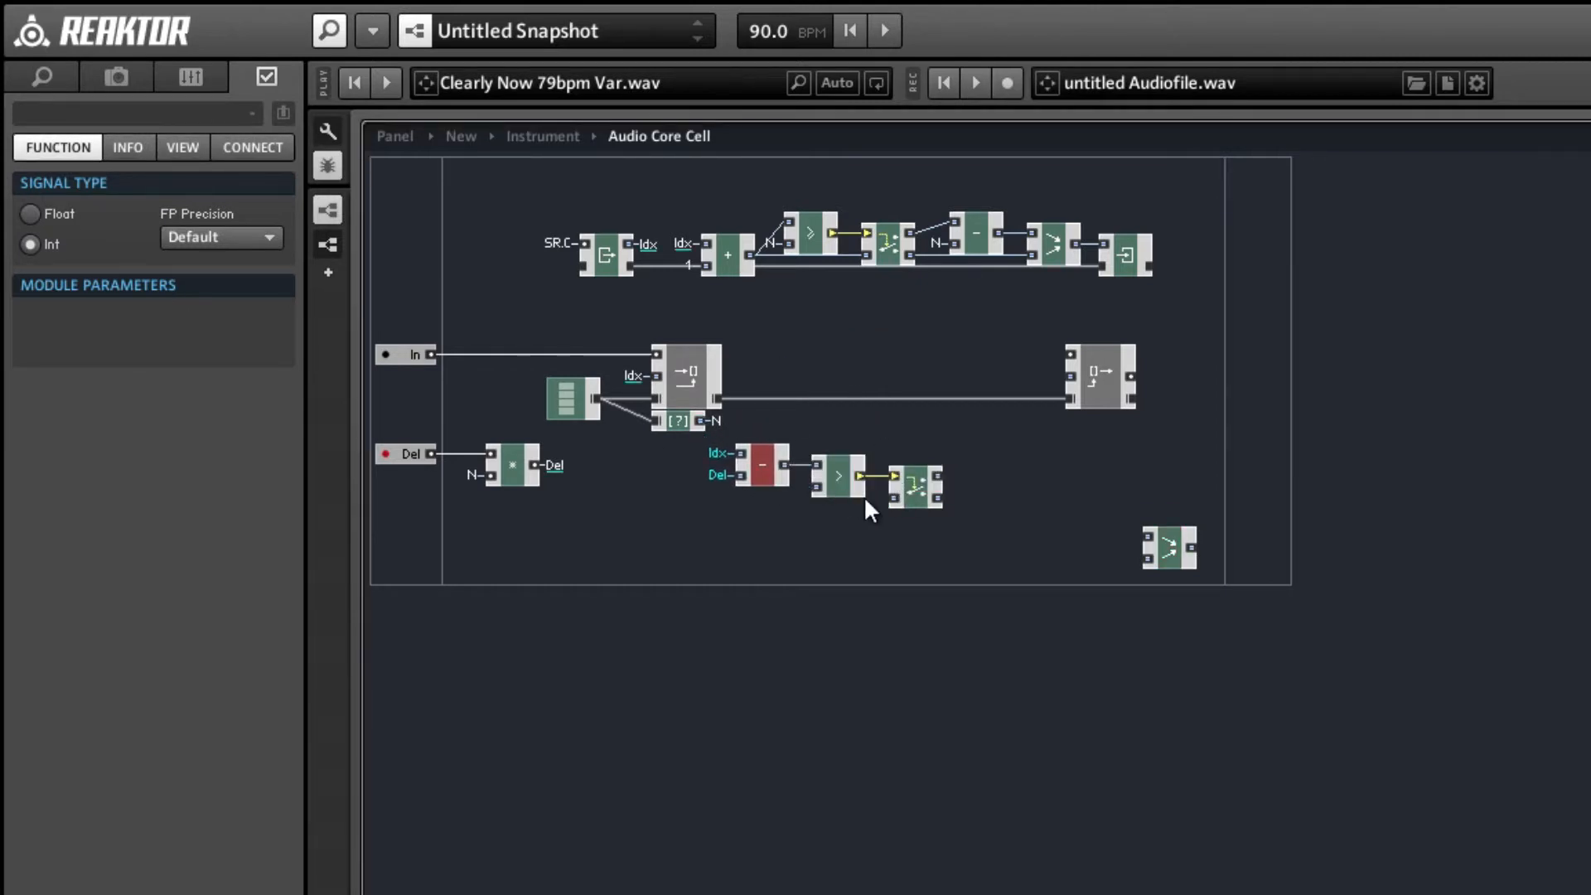
{"action": "left_click", "coordinate": [838, 486]}
{"action": "left_click", "coordinate": [71, 336]}
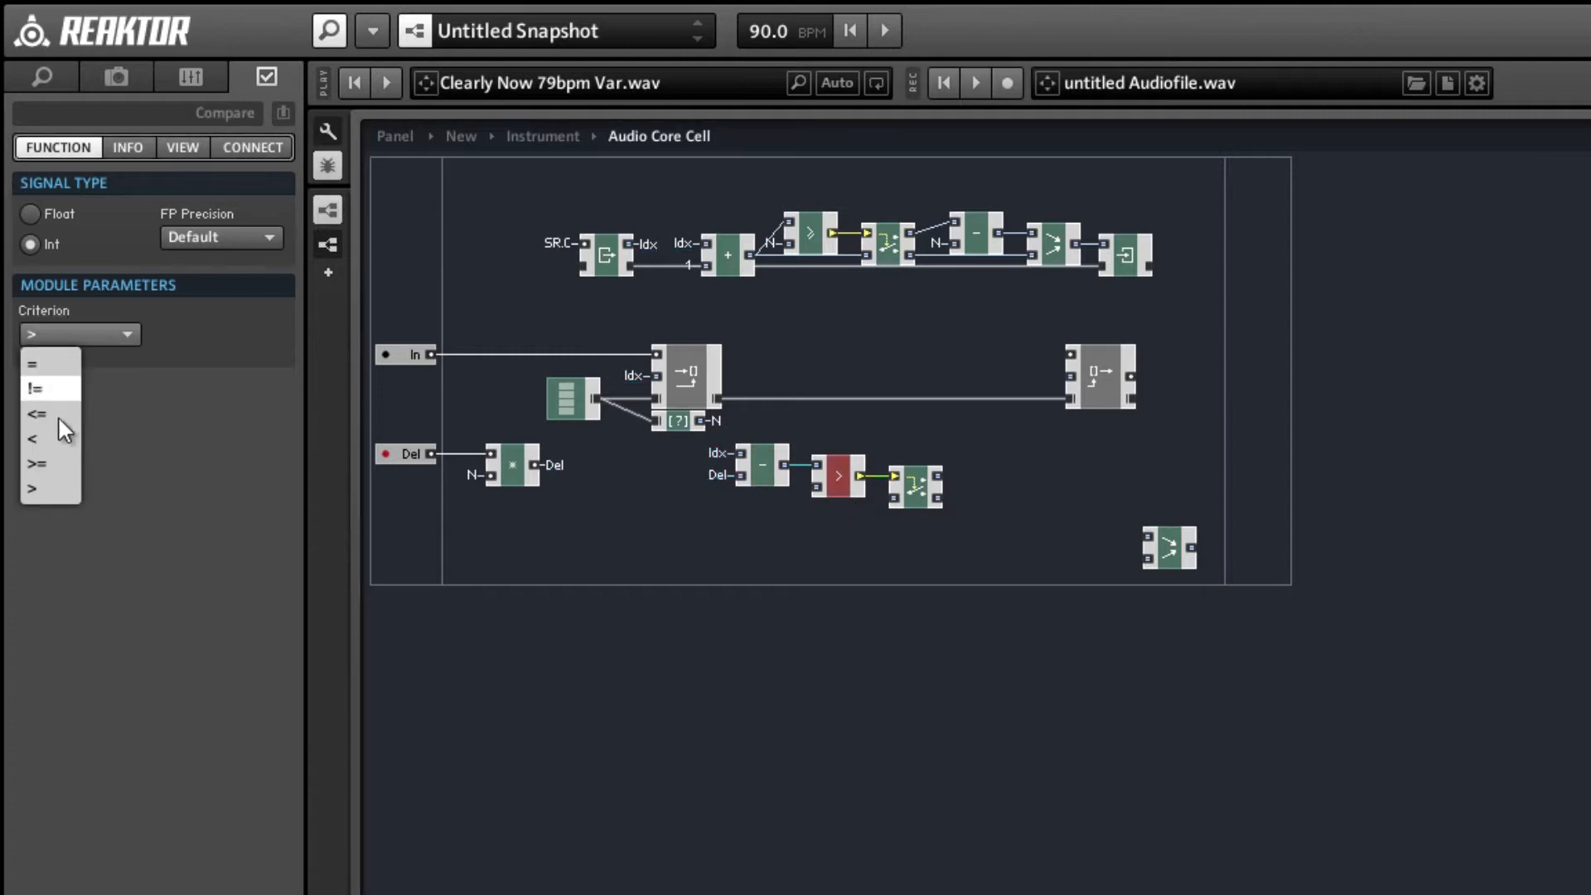
{"action": "left_click", "coordinate": [51, 439]}
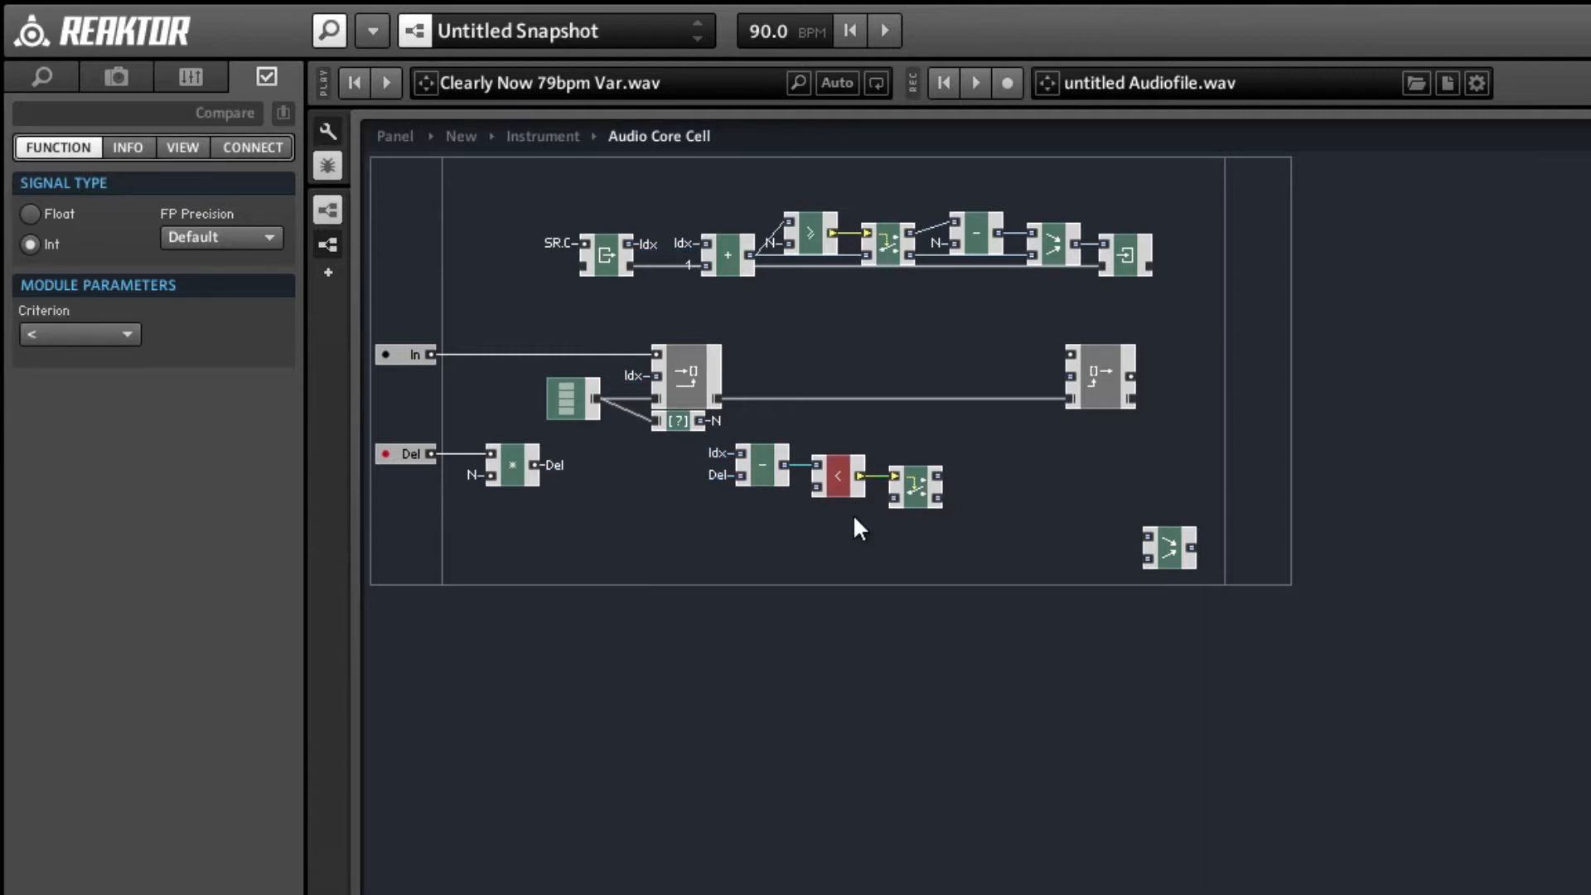
{"action": "left_click_drag", "start_coordinate": [861, 486], "coordinate": [889, 494]}
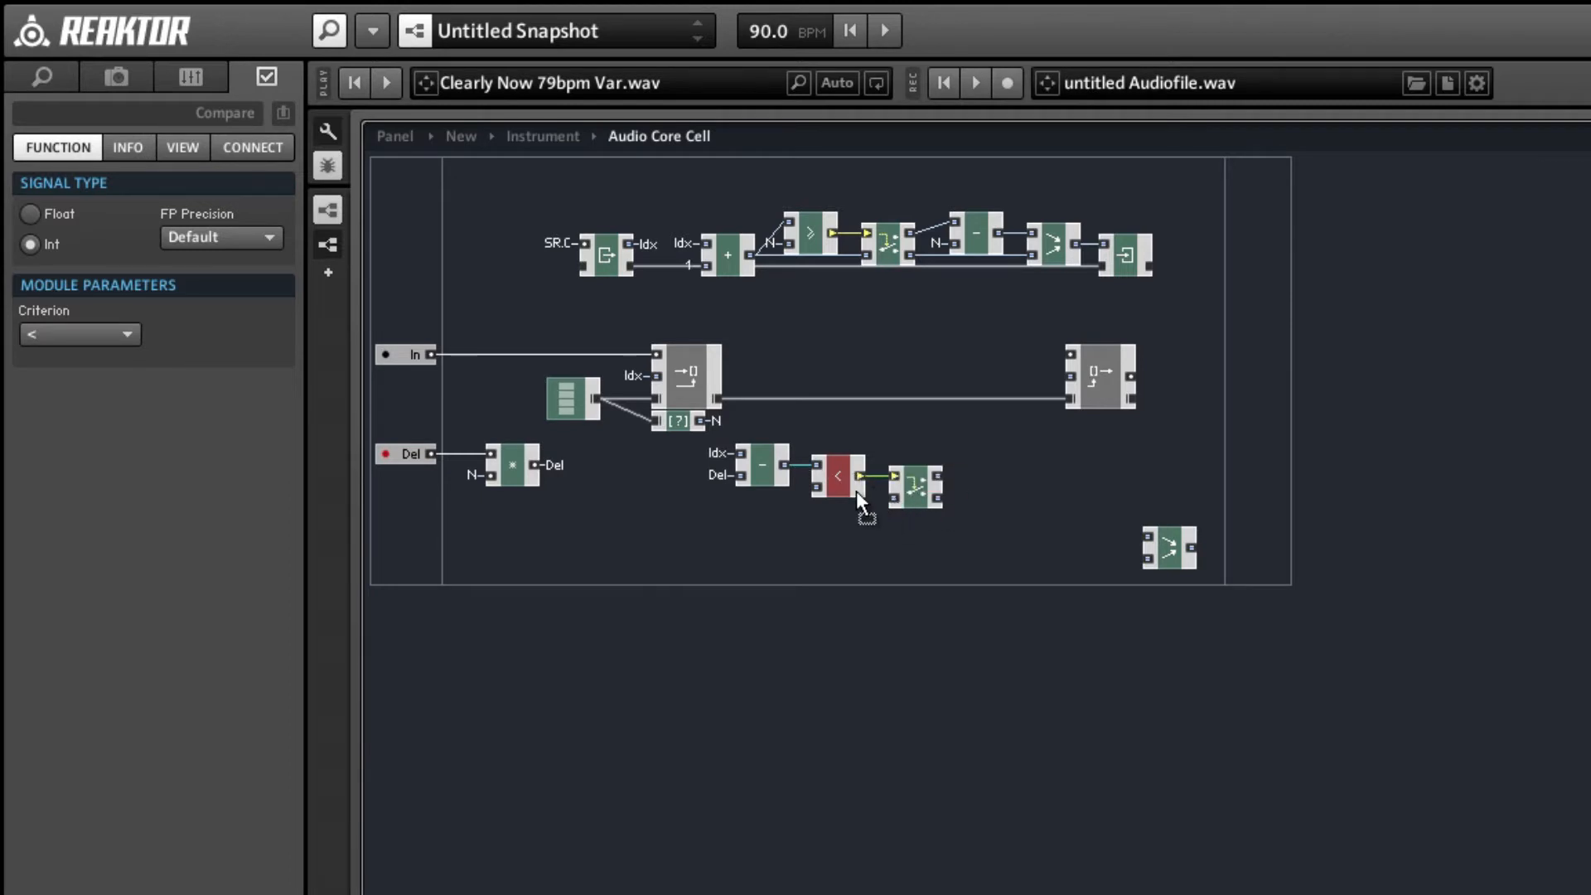
{"action": "left_click_drag", "start_coordinate": [784, 465], "coordinate": [893, 497]}
Insert an Int add module beside the new Router and wire the Router's upper output into its lower input.
{"action": "right_click", "coordinate": [1026, 427]}
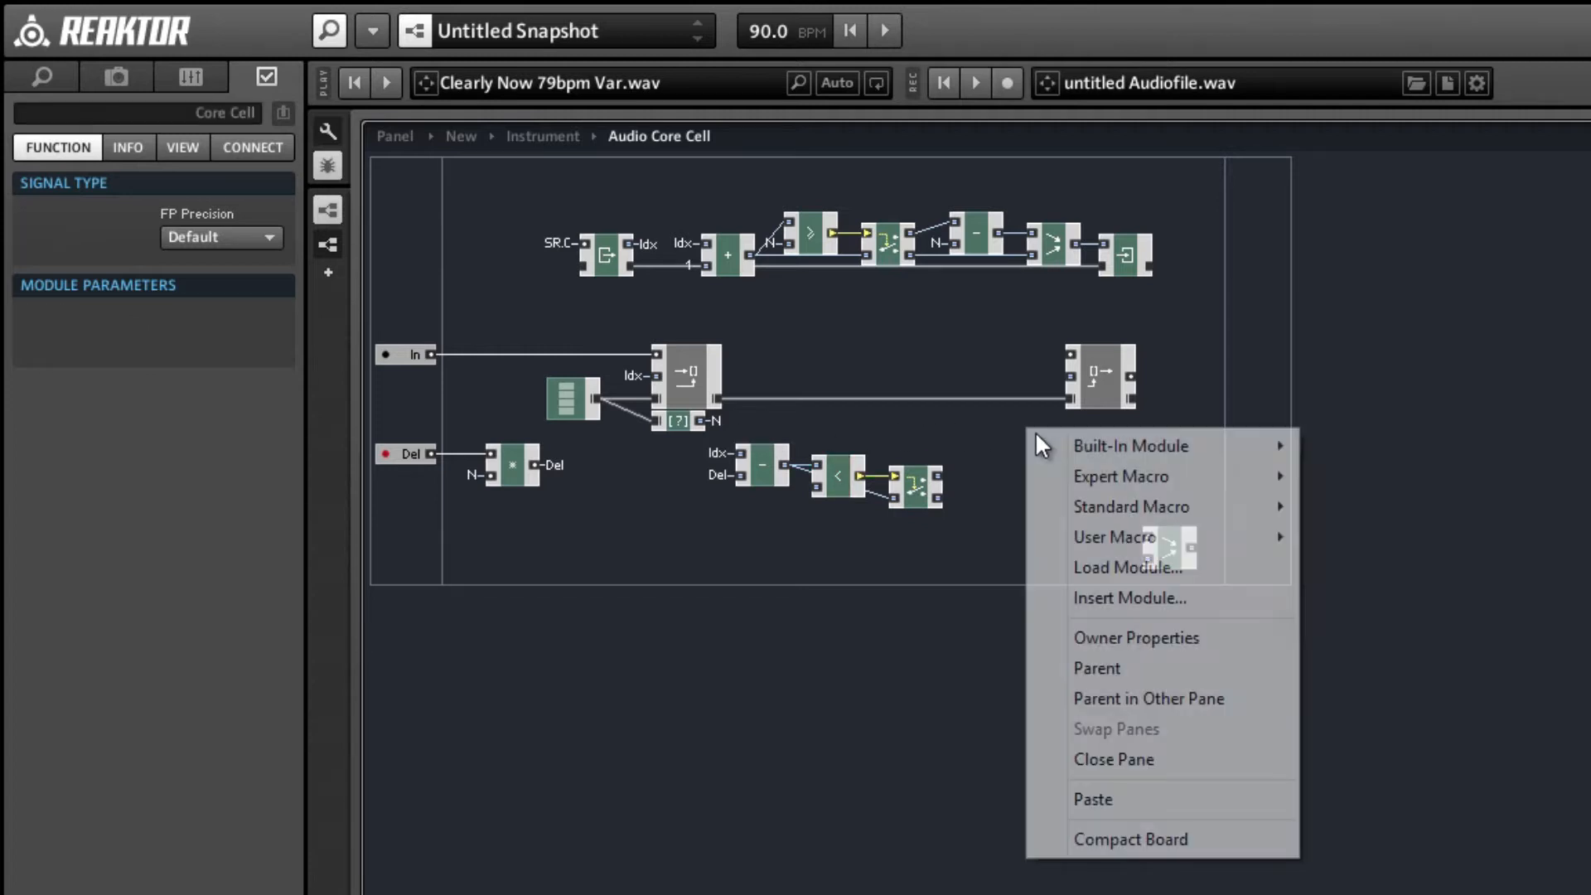
{"action": "mouse_move", "coordinate": [1176, 445]}
{"action": "mouse_move", "coordinate": [1392, 477]}
{"action": "left_click", "coordinate": [1578, 479]}
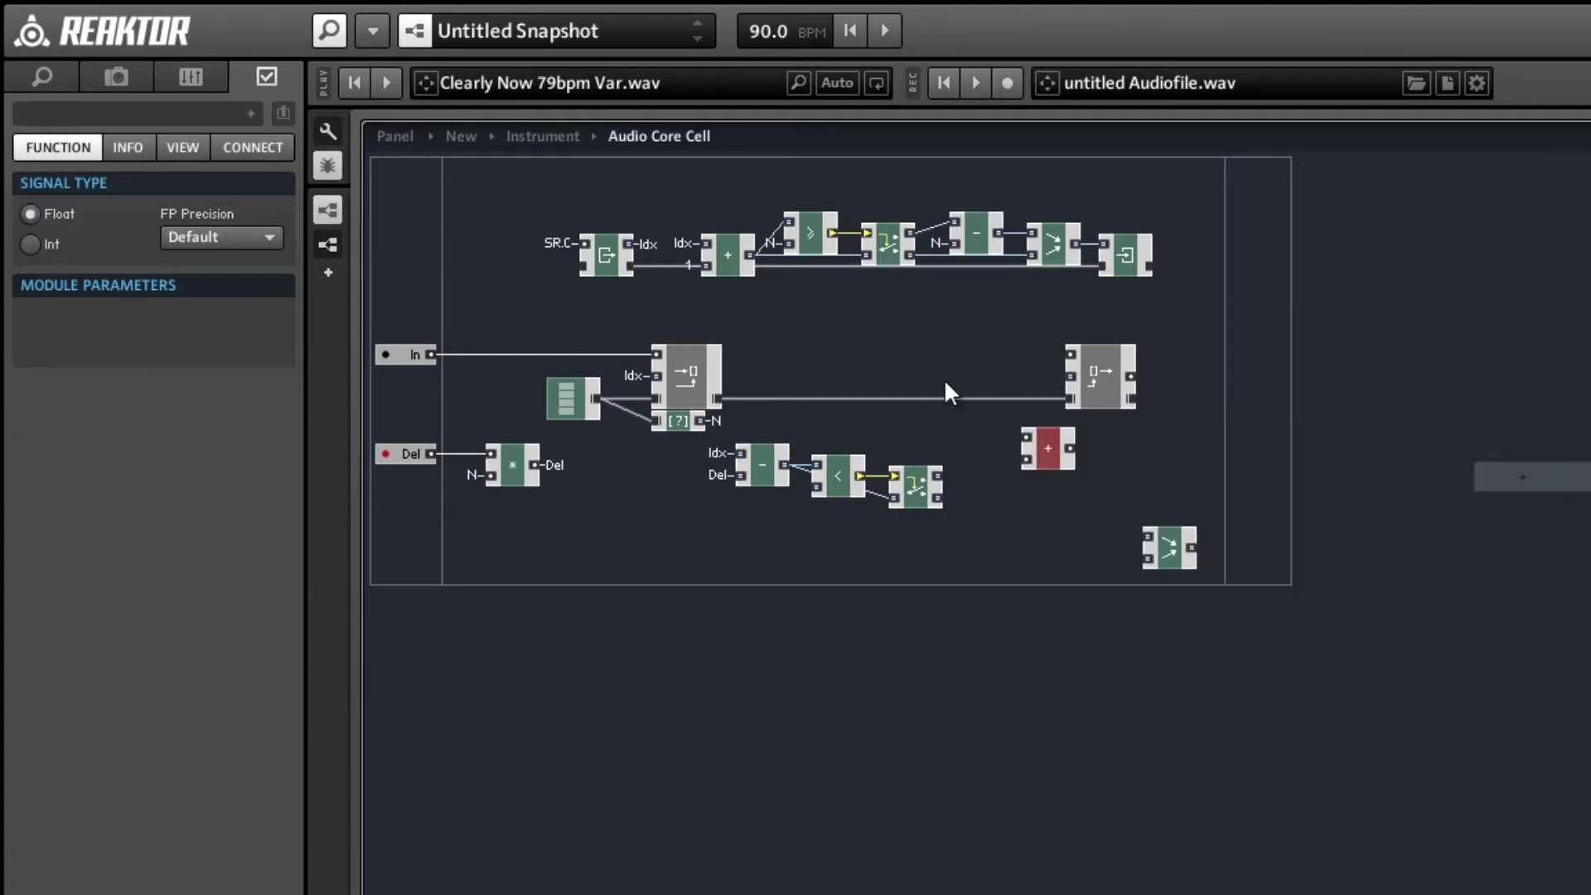
{"action": "left_click_drag", "start_coordinate": [937, 475], "coordinate": [1017, 464]}
{"action": "left_click", "coordinate": [39, 242]}
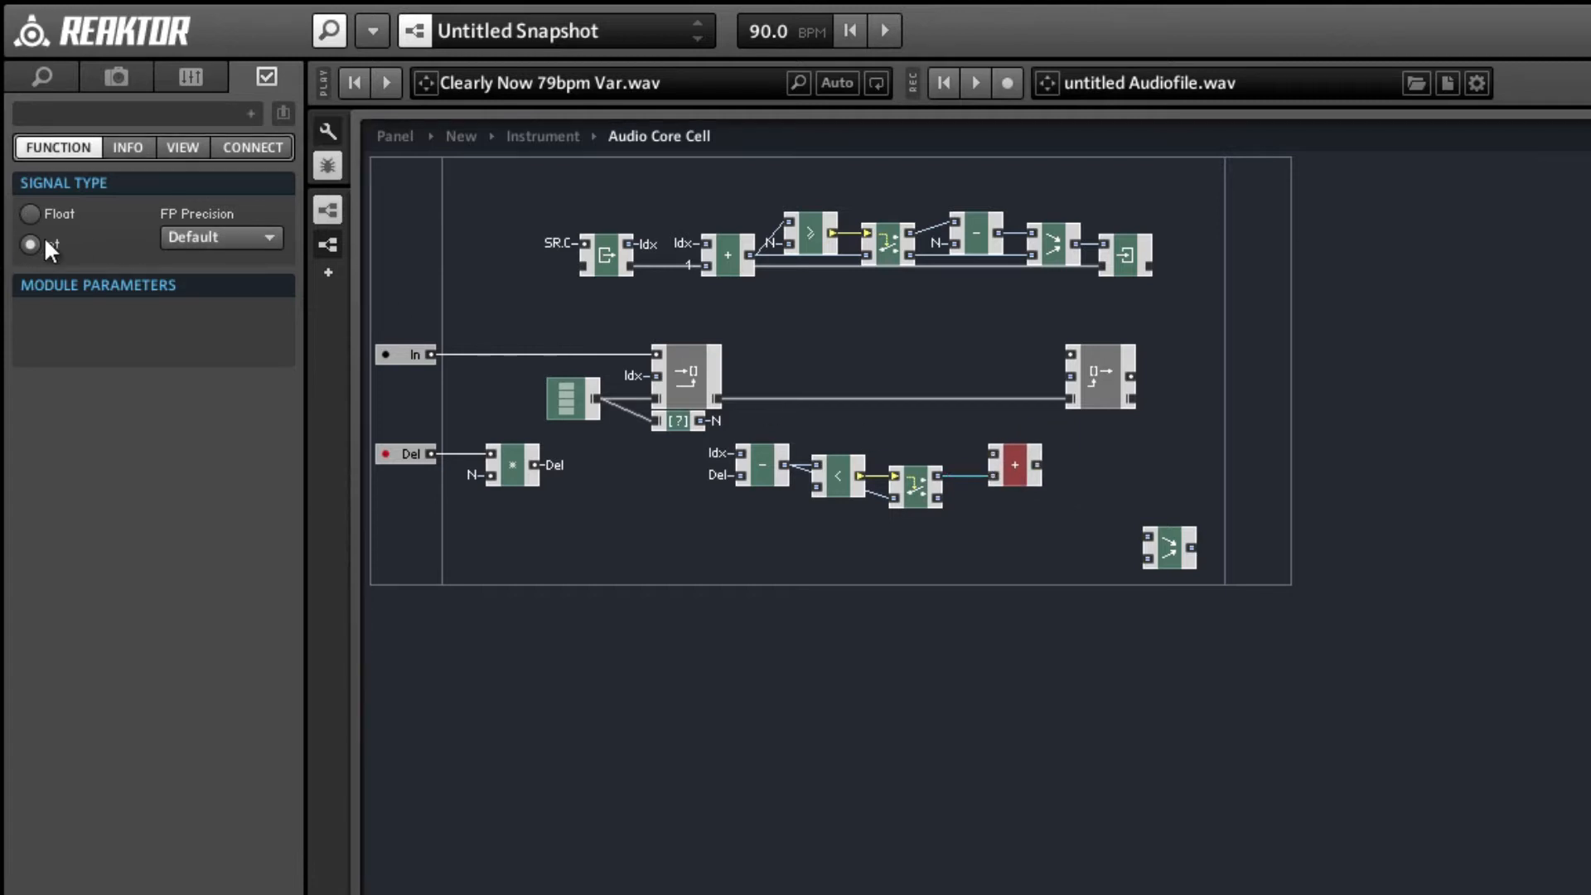
Connect the N QuickBus to the add module's upper input, and wire the add output and Router's lower output into Merge.
{"action": "right_click", "coordinate": [996, 452]}
{"action": "left_click", "coordinate": [1140, 570]}
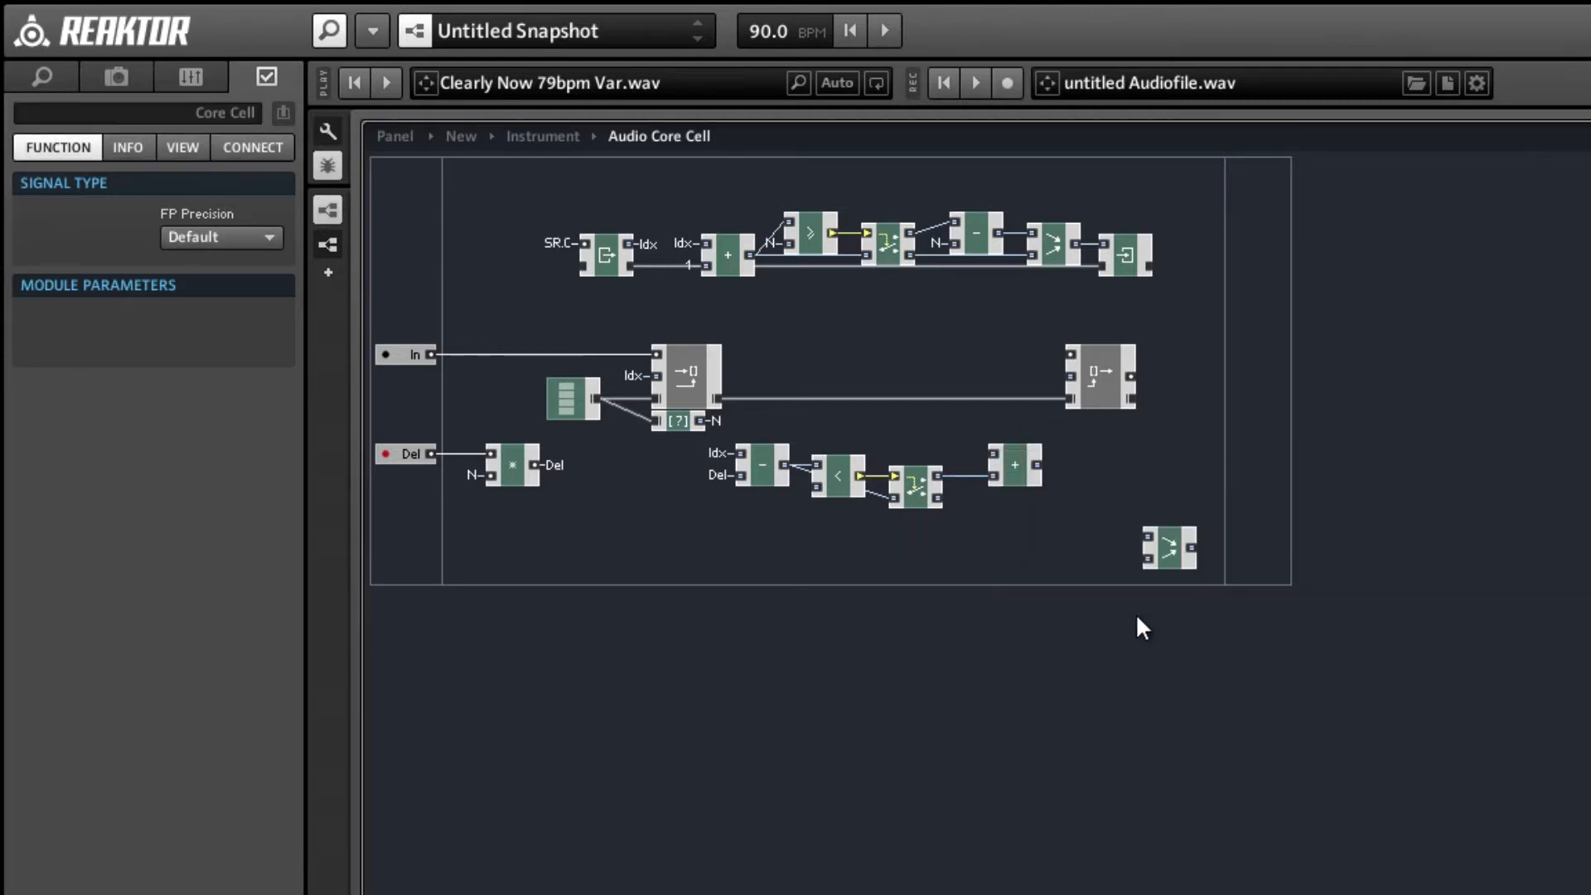
{"action": "left_click", "coordinate": [1003, 454]}
{"action": "right_click", "coordinate": [999, 454]}
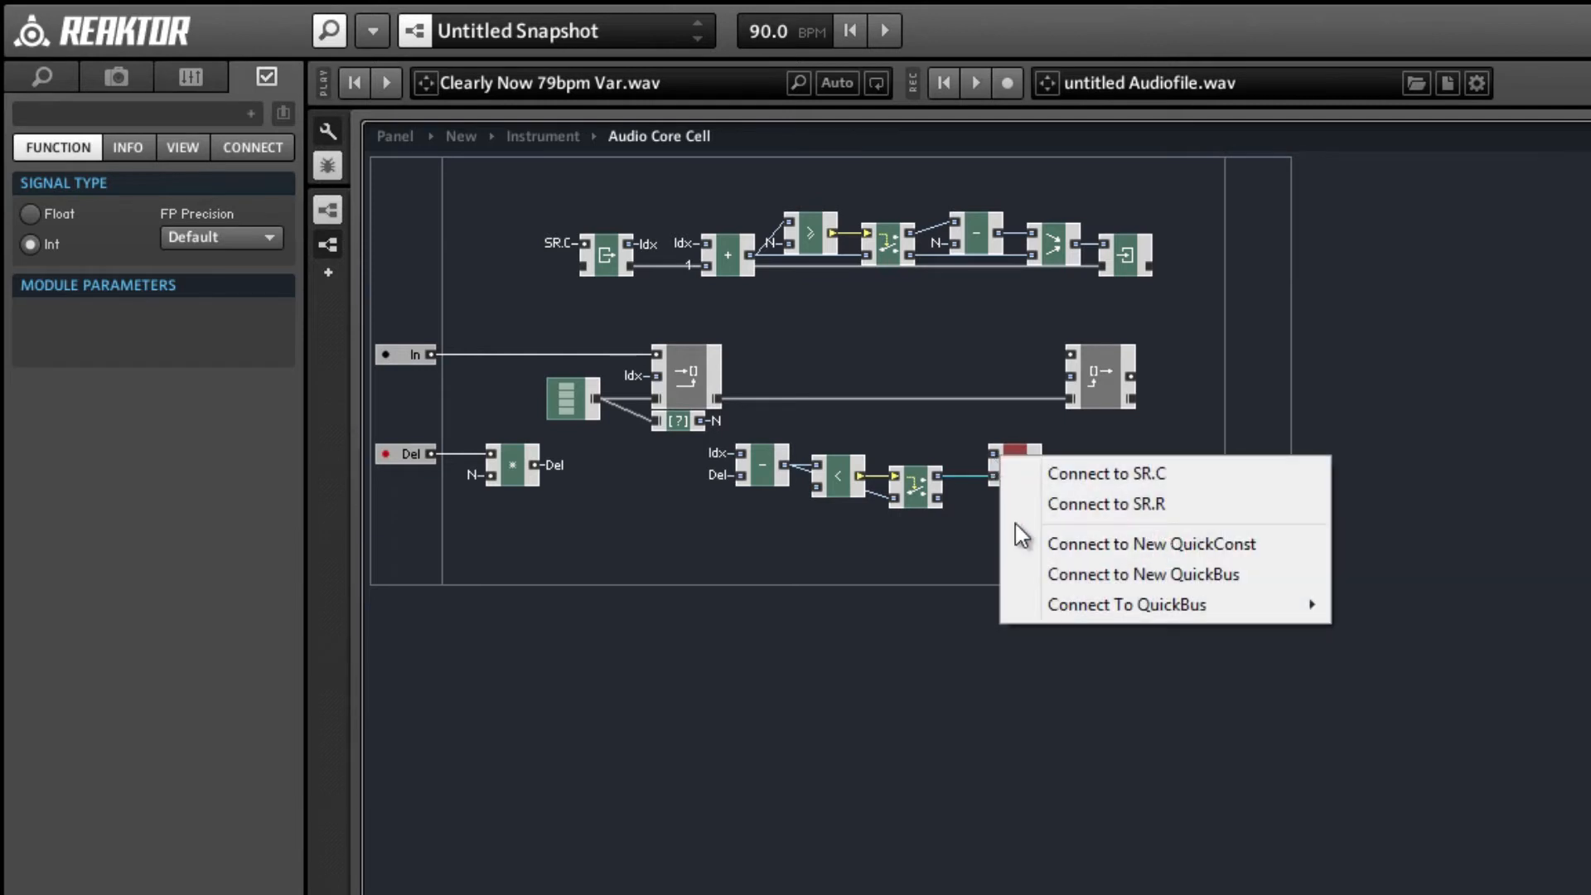
{"action": "mouse_move", "coordinate": [1064, 609]}
{"action": "left_click", "coordinate": [1378, 664]}
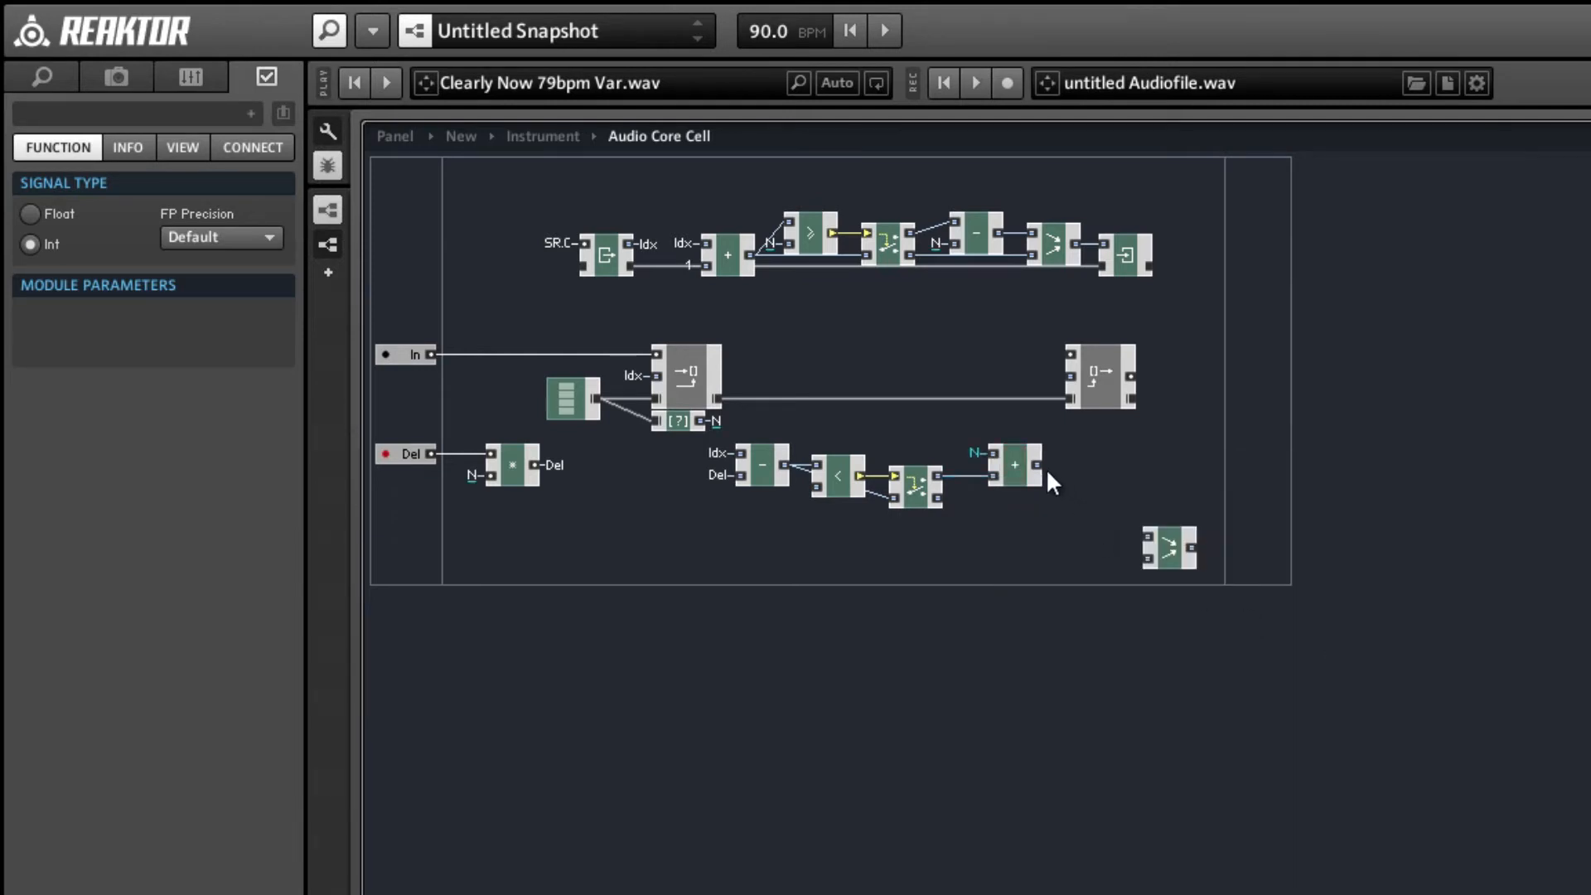
{"action": "left_click_drag", "start_coordinate": [1063, 485], "coordinate": [1162, 547]}
{"action": "left_click_drag", "start_coordinate": [951, 501], "coordinate": [997, 467]}
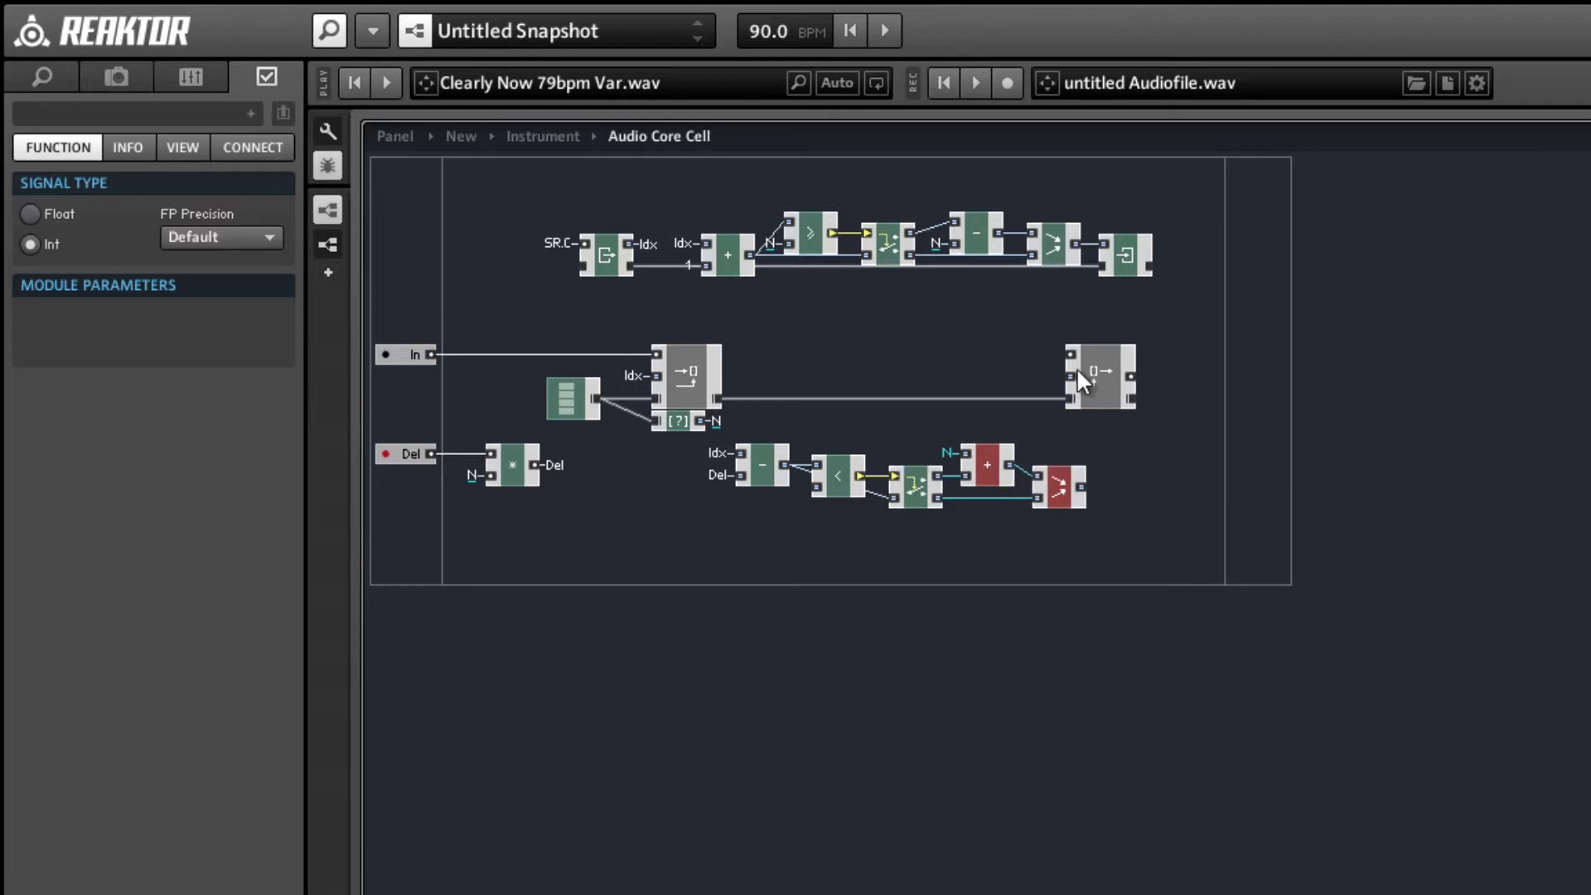
Move Read [] further right, wire Merge into its middle input, and shift the index chain up between the write and read macros.
{"action": "left_click_drag", "start_coordinate": [1110, 380], "coordinate": [1189, 382]}
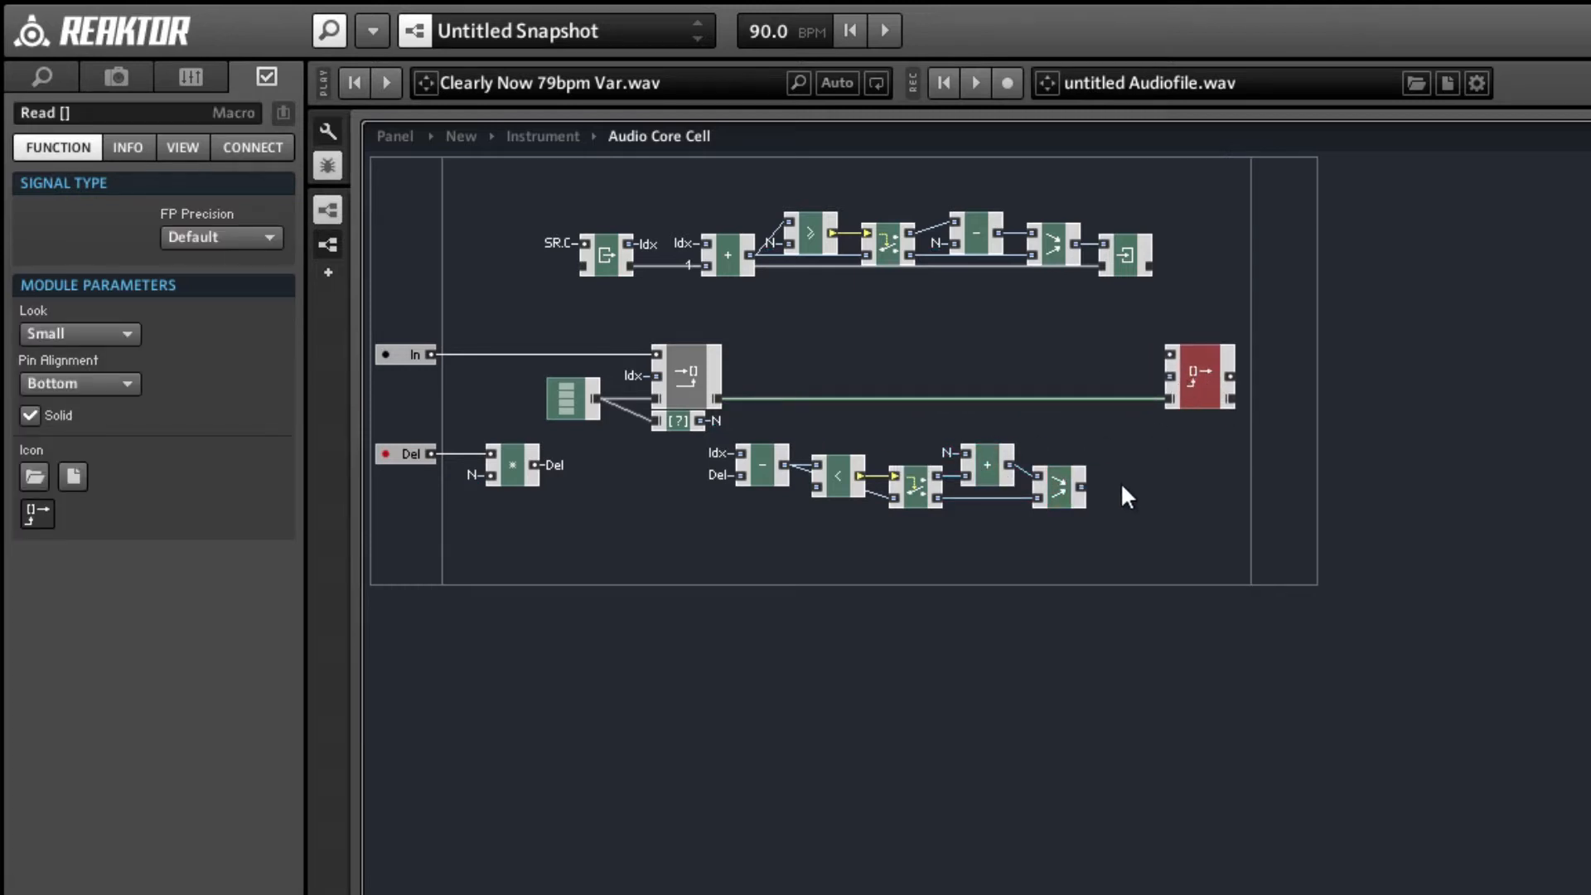
{"action": "left_click_drag", "start_coordinate": [1082, 481], "coordinate": [1167, 379]}
{"action": "left_click_drag", "start_coordinate": [1101, 534], "coordinate": [1088, 386]}
{"action": "left_click", "coordinate": [1133, 389]}
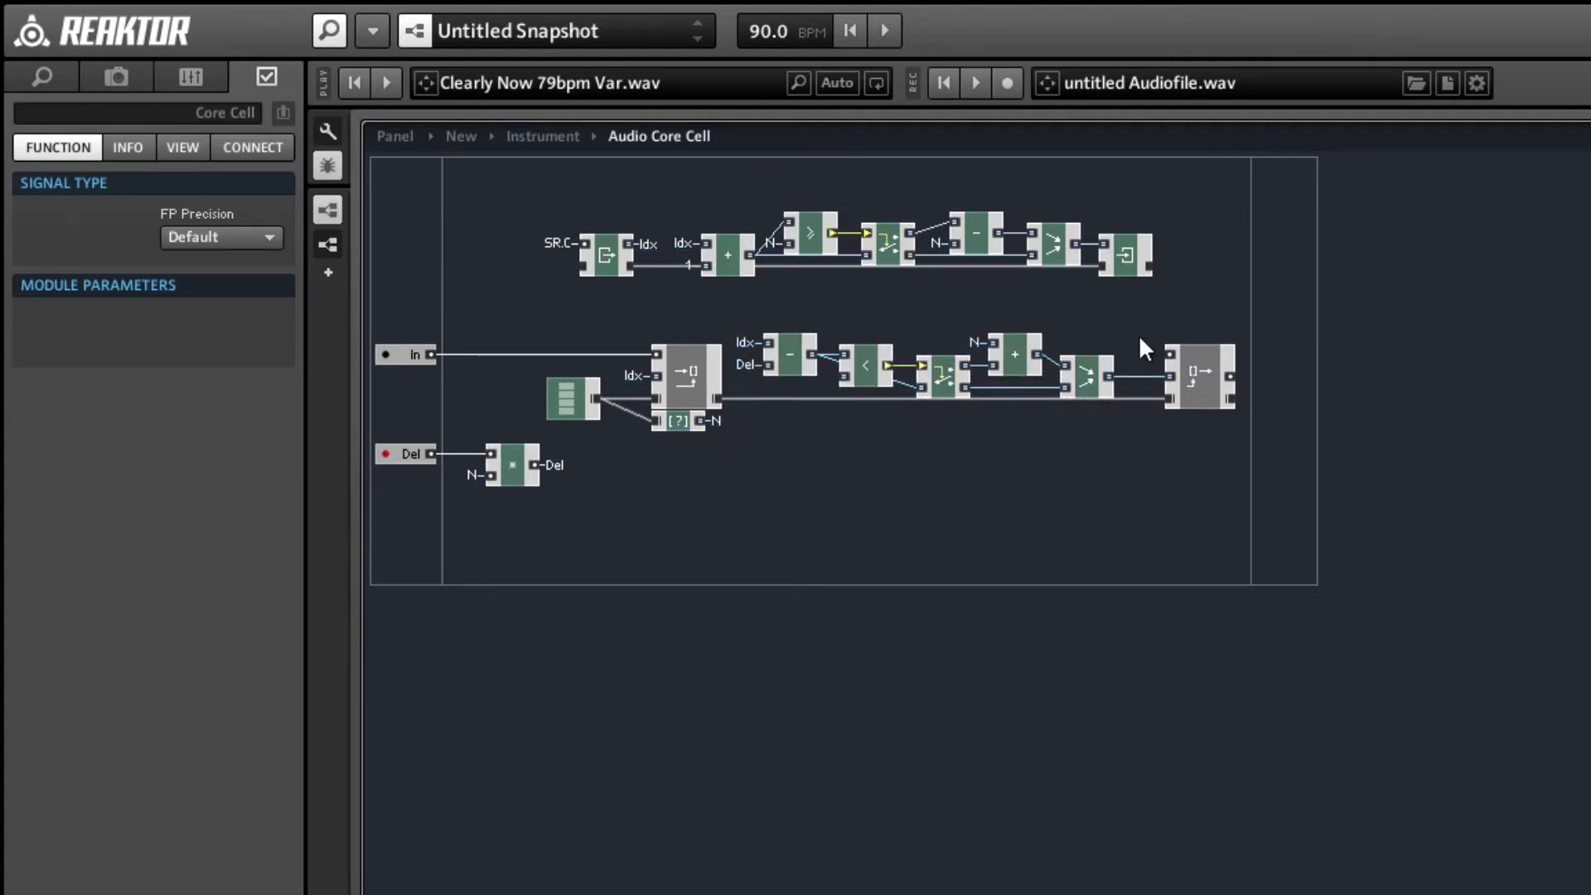
Connect Read []'s upper input to SR.C and add an output port to the core cell, wired from Read []'s upper output.
{"action": "right_click", "coordinate": [1170, 357]}
{"action": "left_click", "coordinate": [1243, 377]}
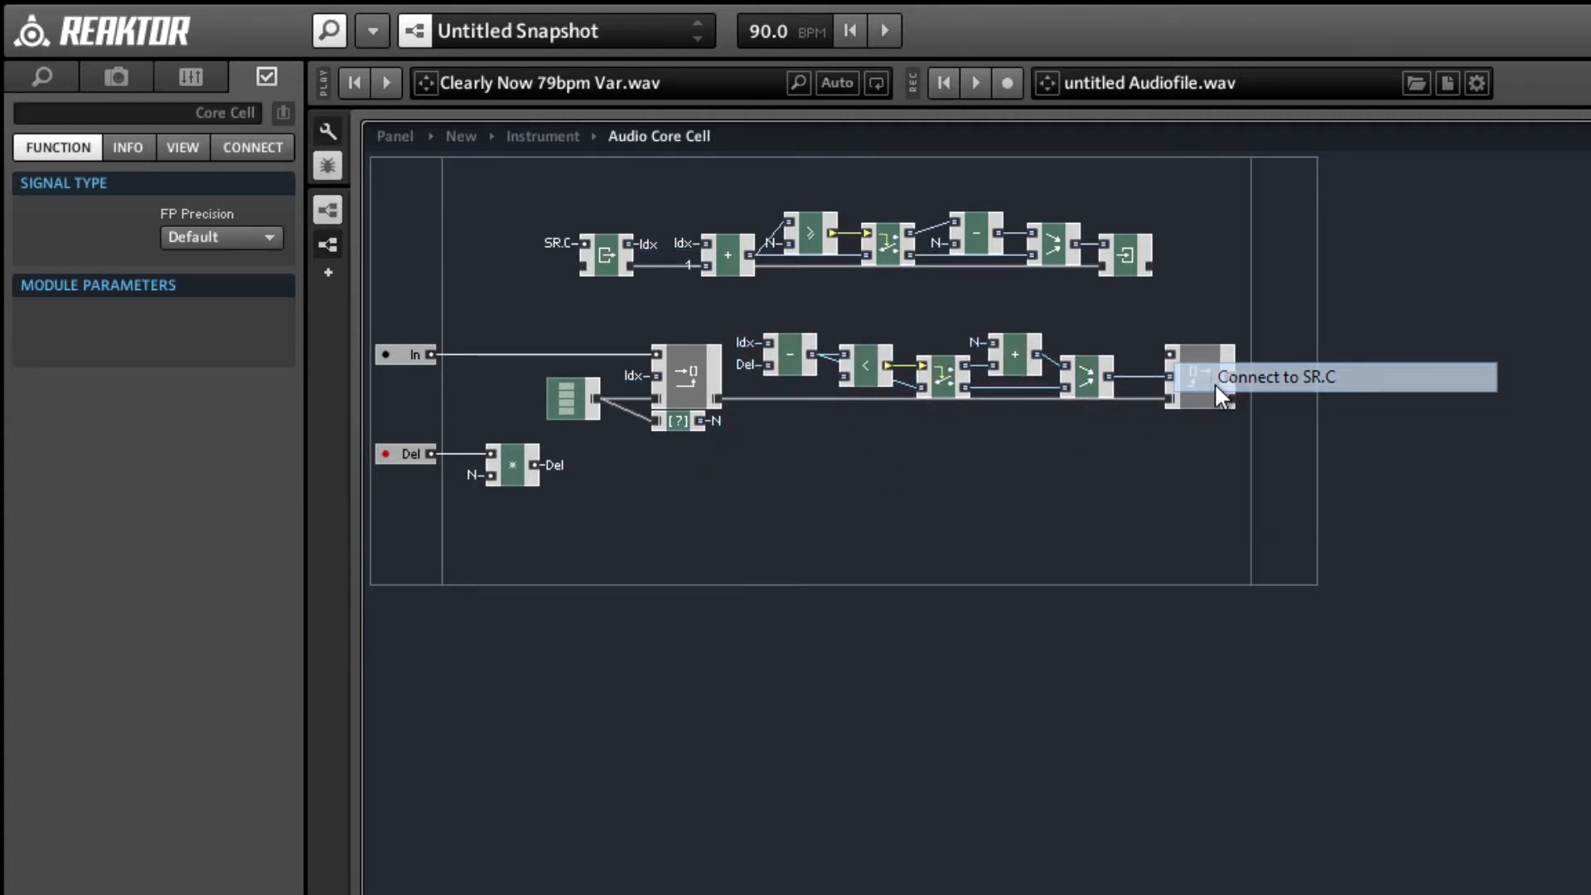
{"action": "right_click", "coordinate": [1281, 363]}
{"action": "mouse_move", "coordinate": [1334, 385]}
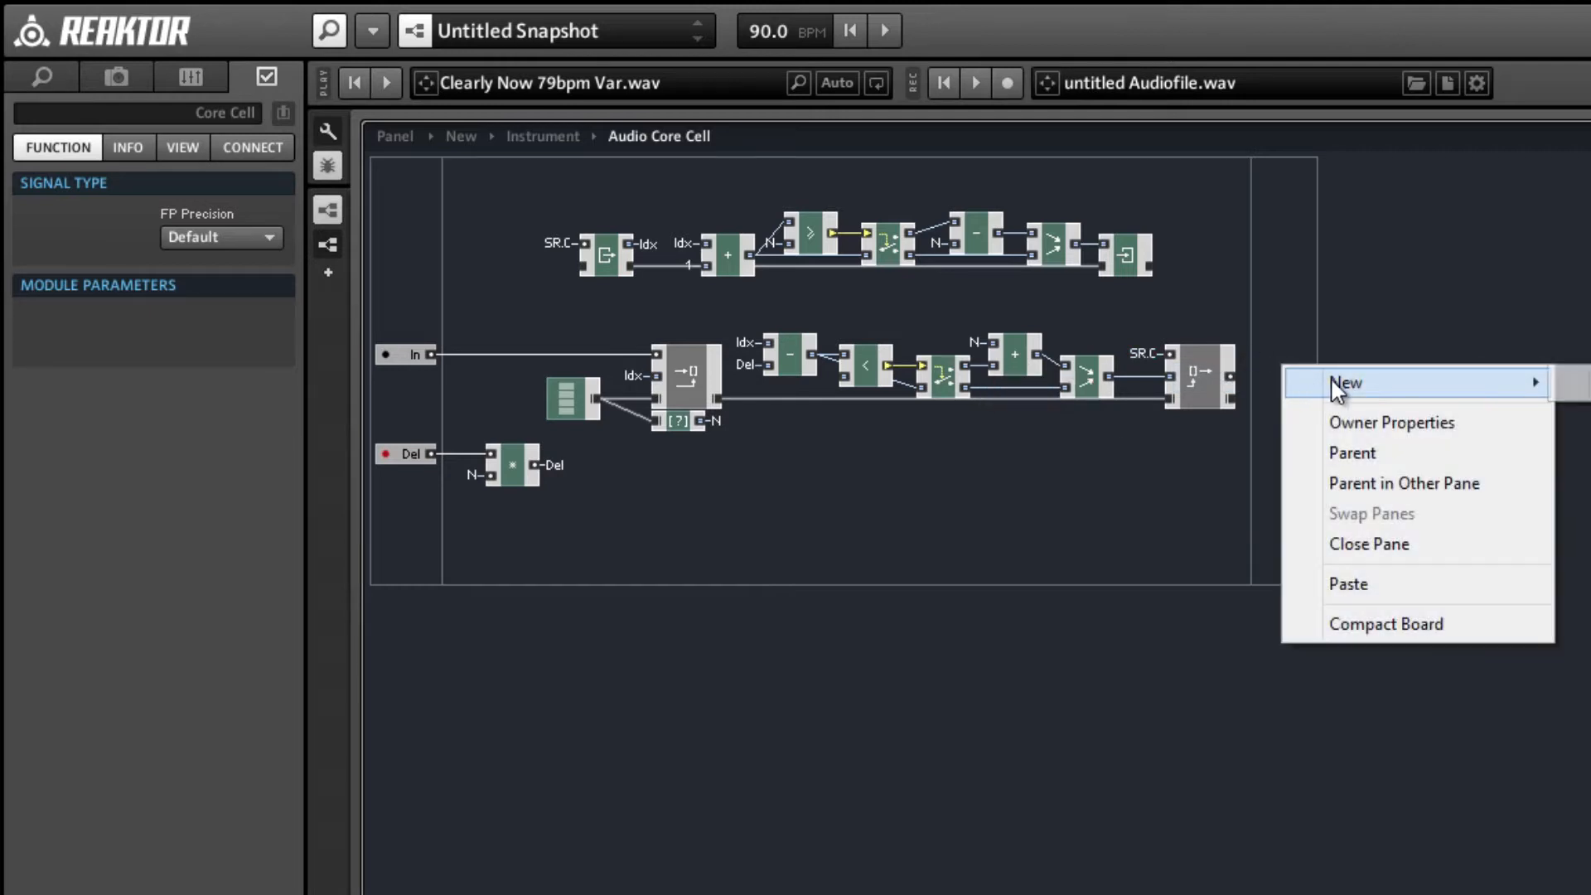
{"action": "left_click", "coordinate": [1570, 384]}
{"action": "left_click_drag", "start_coordinate": [1230, 374], "coordinate": [1279, 370]}
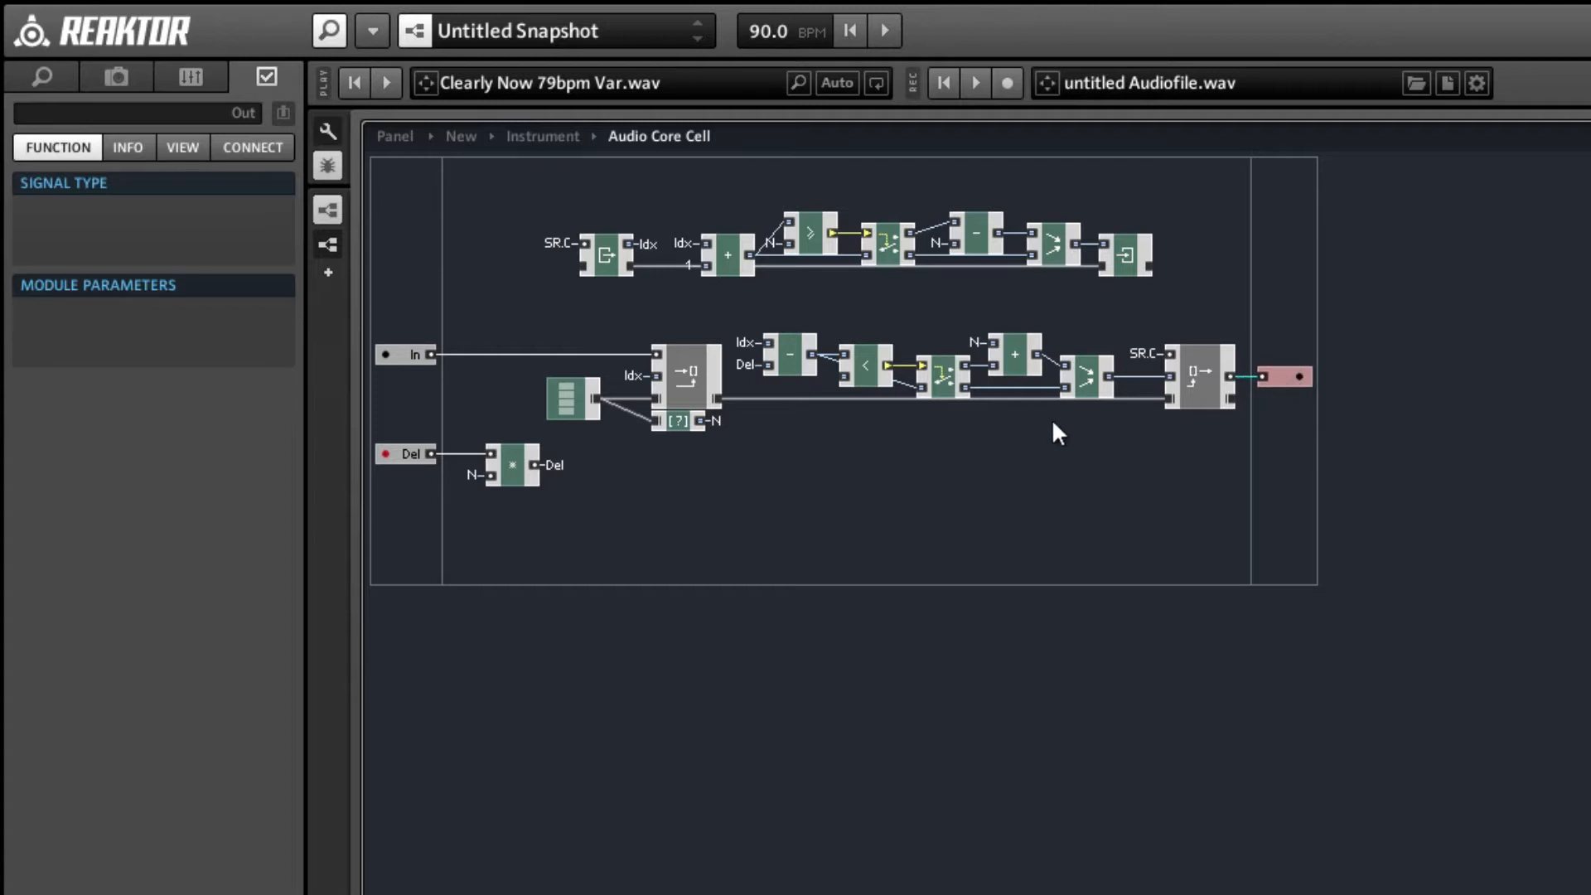
Return to the Instrument structure, delete the two modules feeding the L and R outputs, and move the Audio Core Cell up between the ports.
{"action": "double_click", "coordinate": [962, 477]}
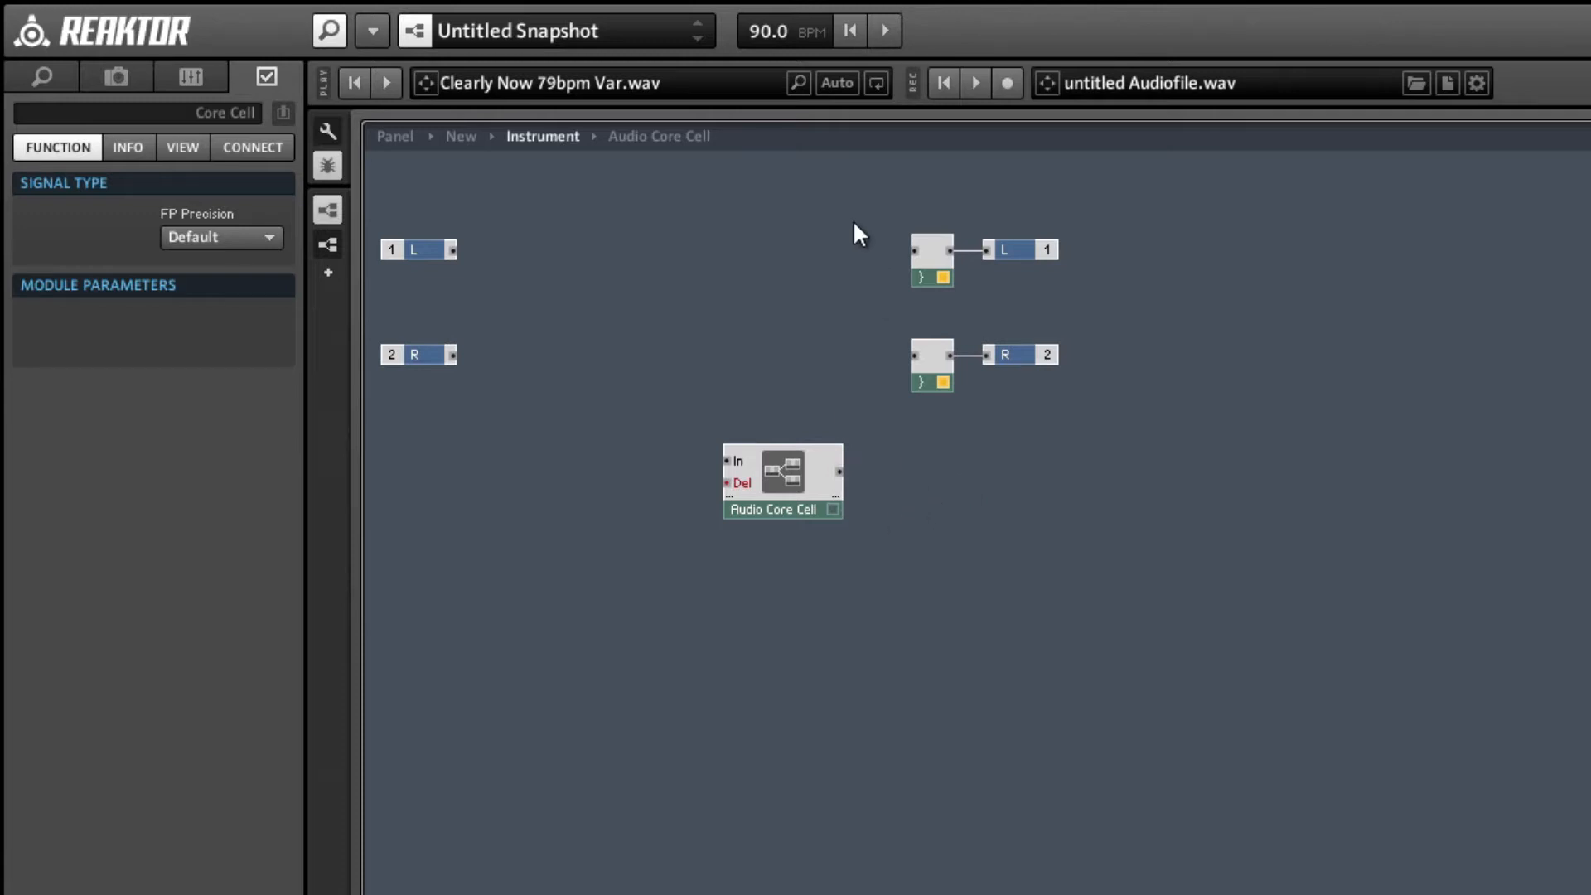
{"action": "left_click_drag", "start_coordinate": [853, 220], "coordinate": [933, 449]}
{"action": "key", "text": "Delete"}
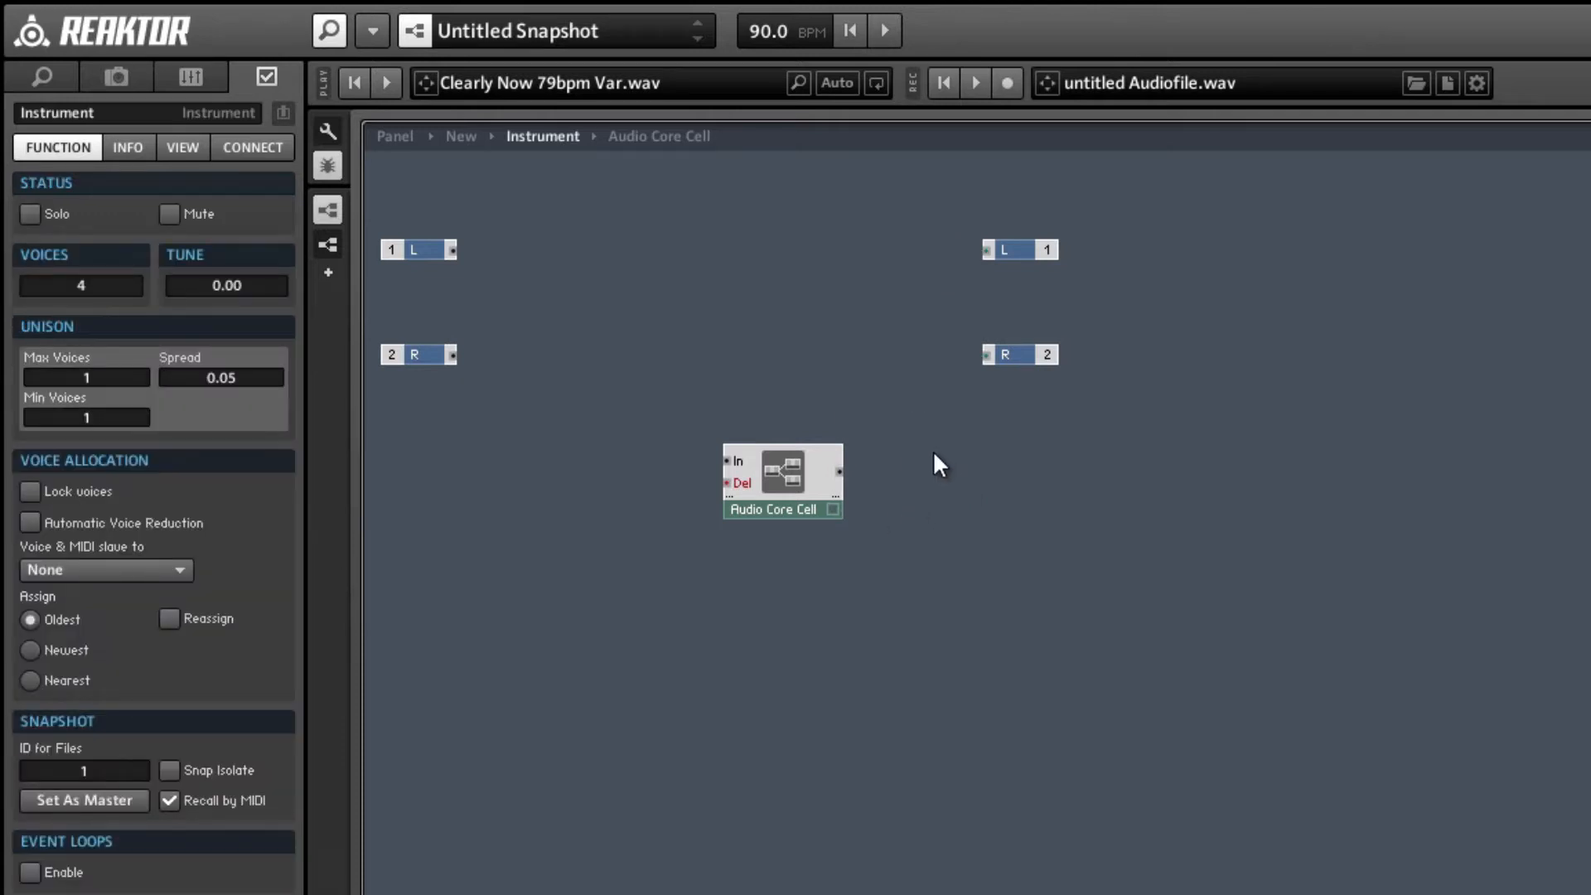
{"action": "left_click_drag", "start_coordinate": [755, 512], "coordinate": [658, 396]}
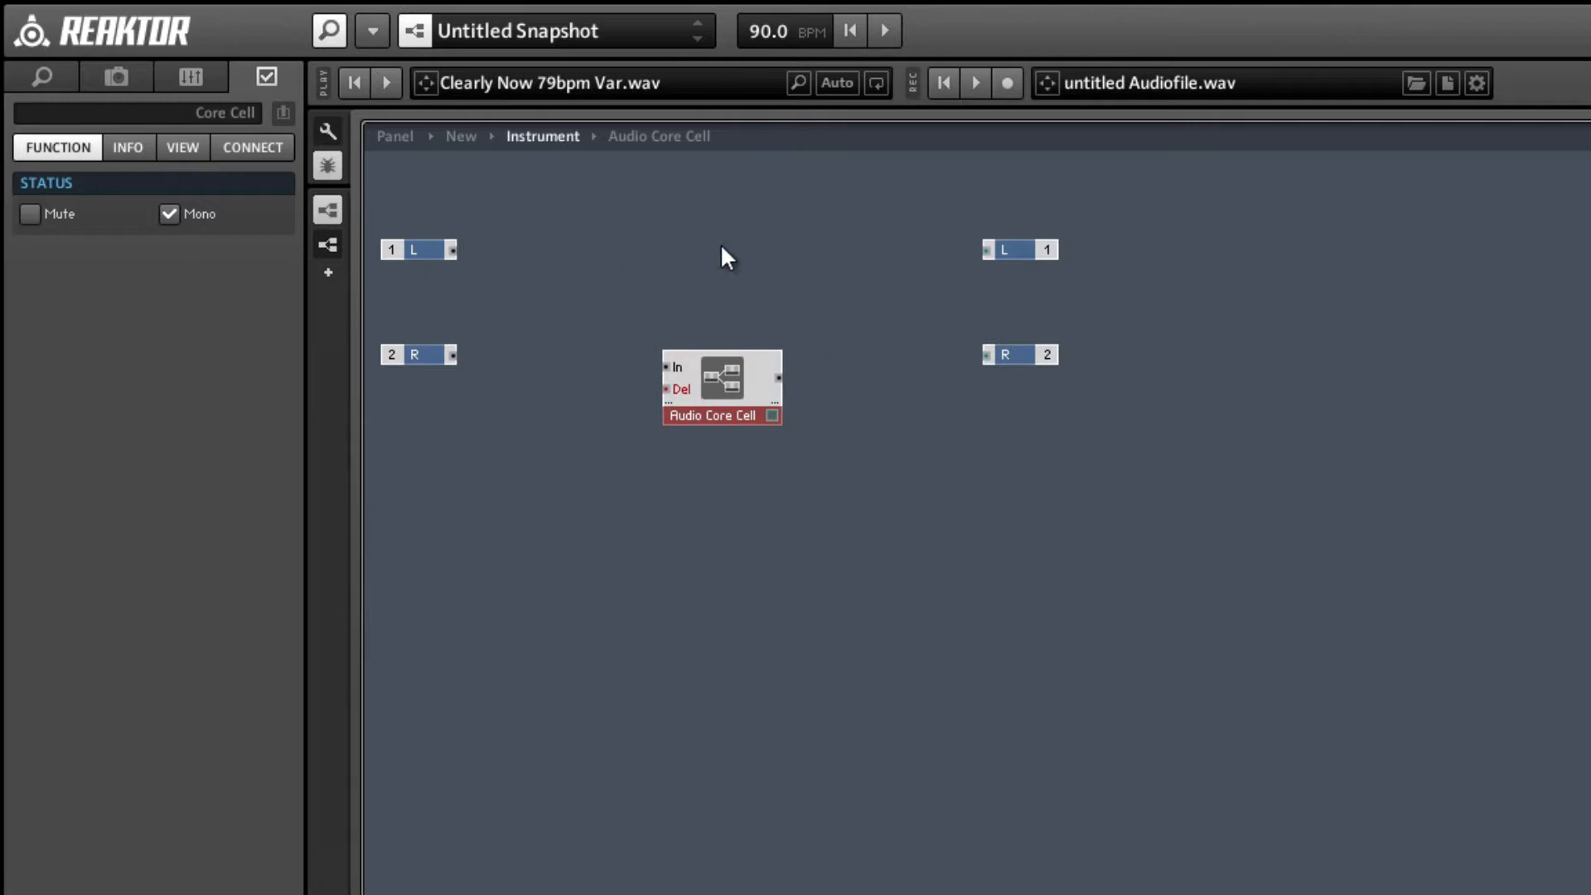
Insert a Crossfade module to the upper right of the Audio Core Cell.
{"action": "right_click", "coordinate": [801, 251]}
{"action": "mouse_move", "coordinate": [836, 261]}
{"action": "mouse_move", "coordinate": [1183, 379]}
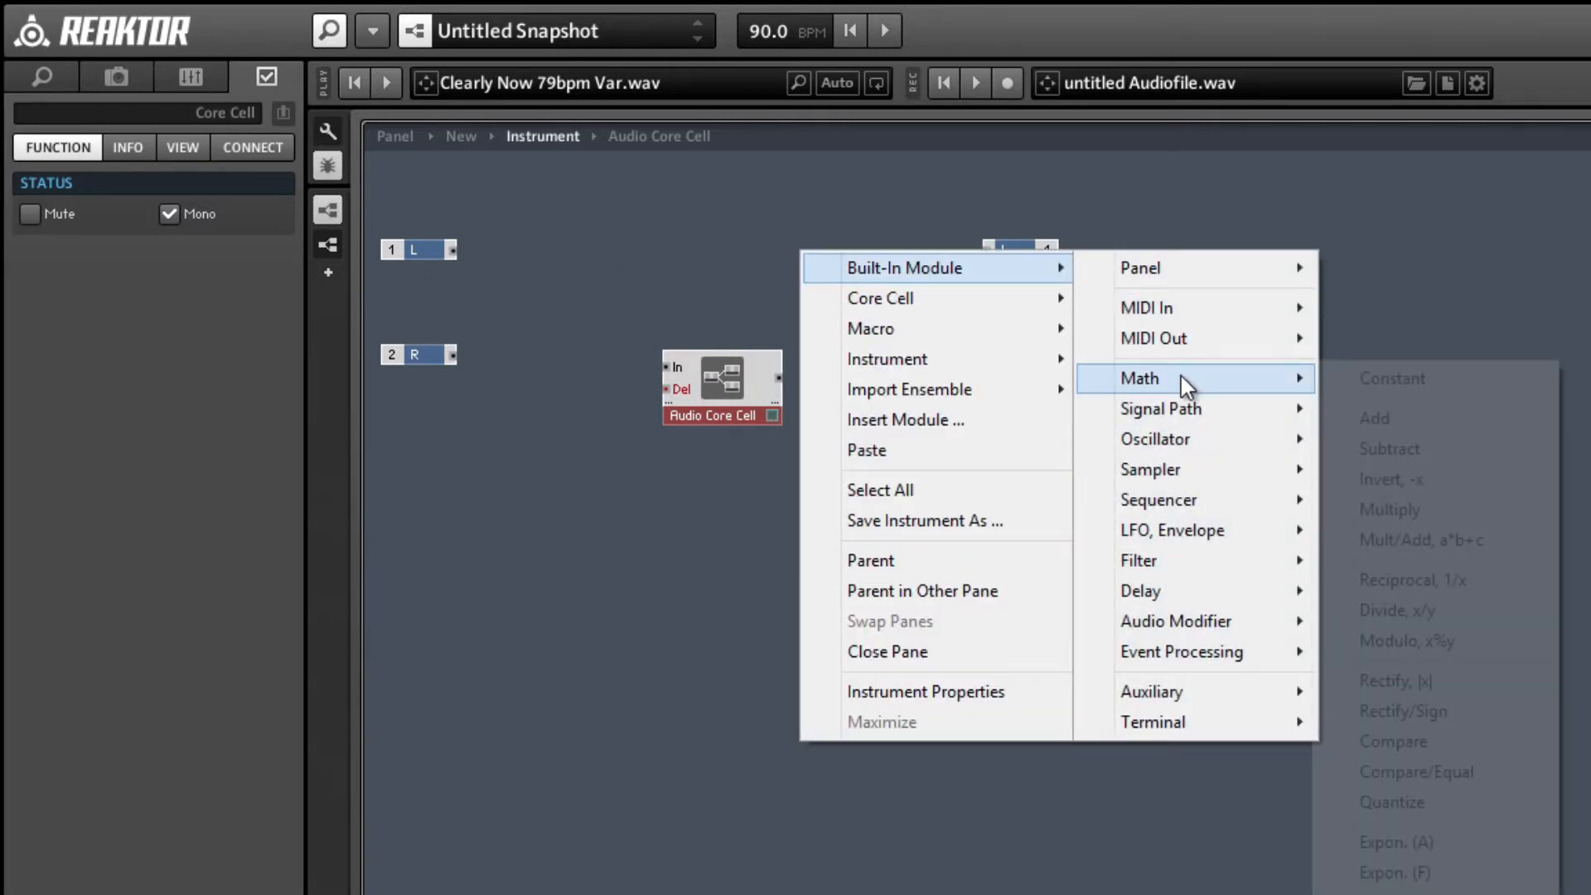
{"action": "mouse_move", "coordinate": [1180, 414]}
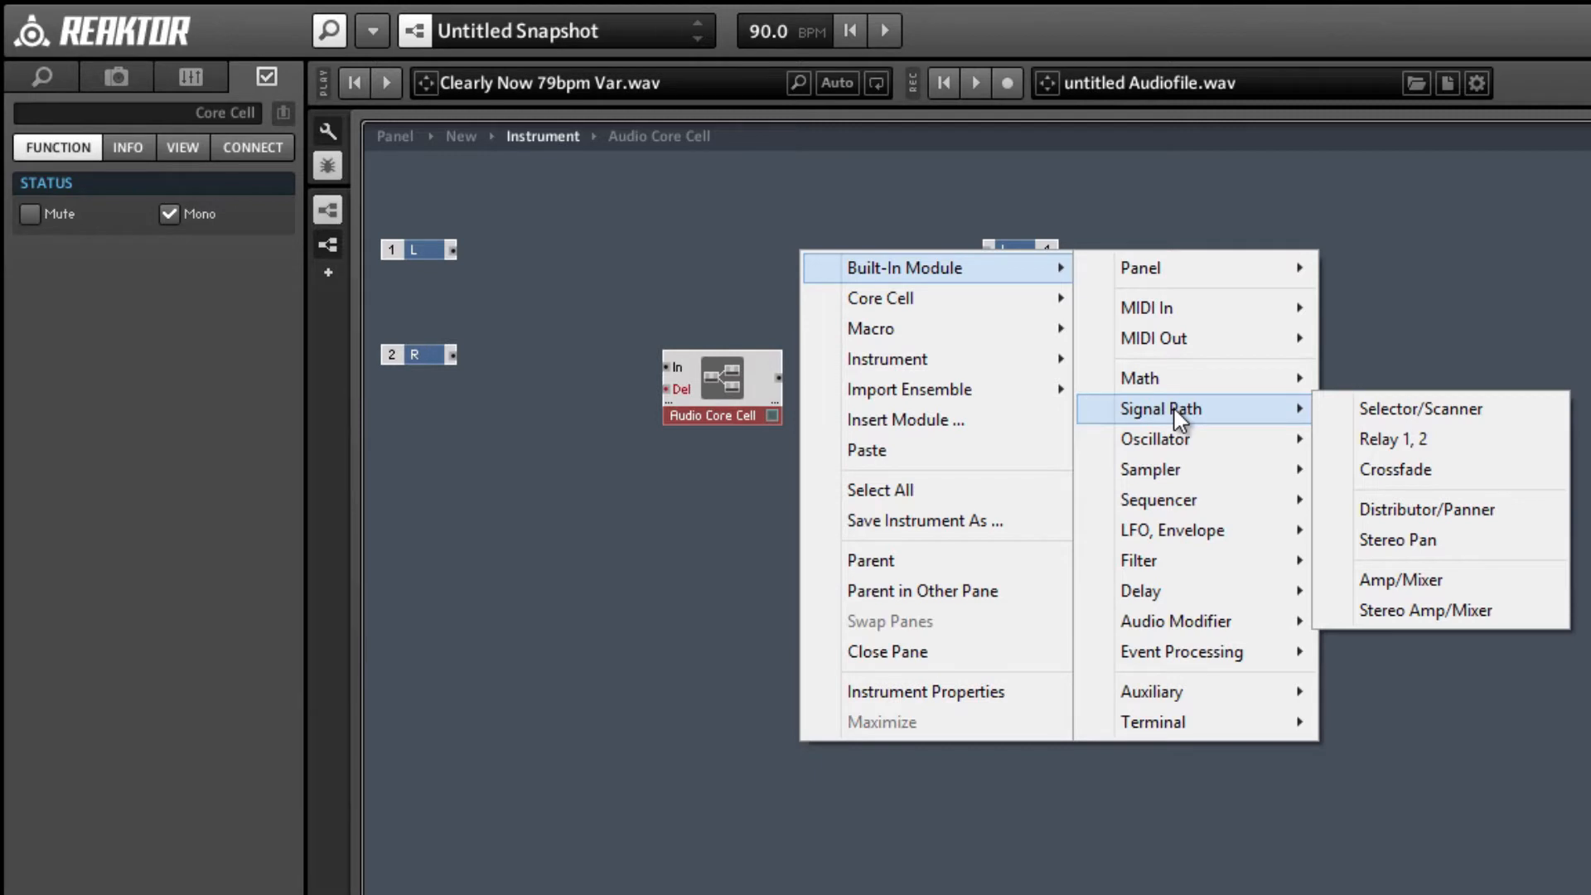
{"action": "left_click", "coordinate": [1363, 469]}
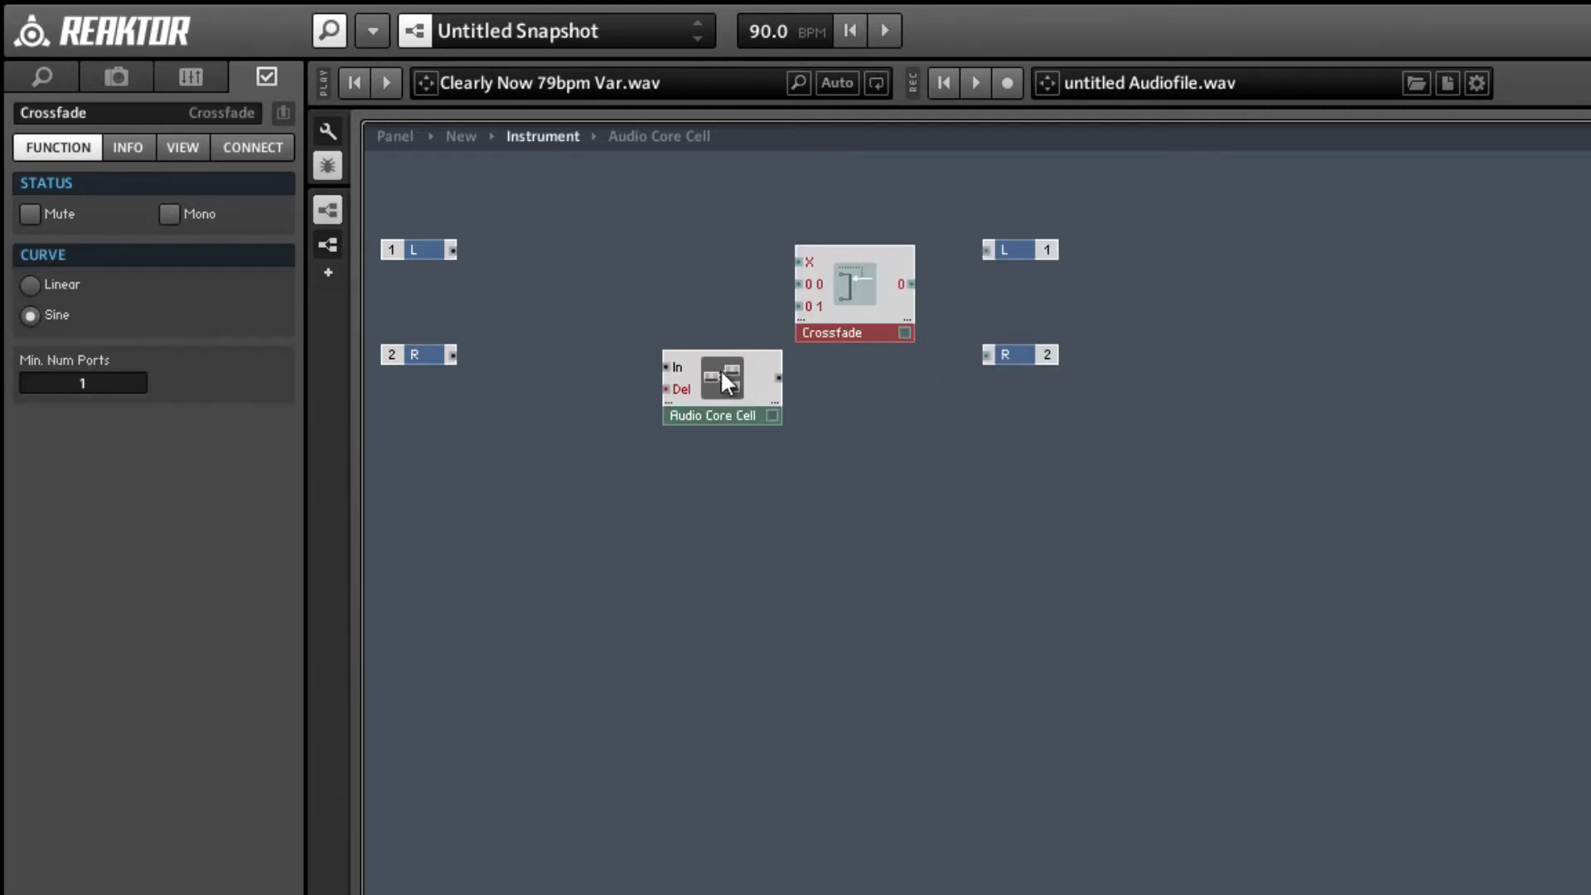
Wire the L input and Audio Core Cell into the Crossfade's first and second signal inputs, its output to L, and align the modules.
{"action": "left_click_drag", "start_coordinate": [725, 381], "coordinate": [424, 244]}
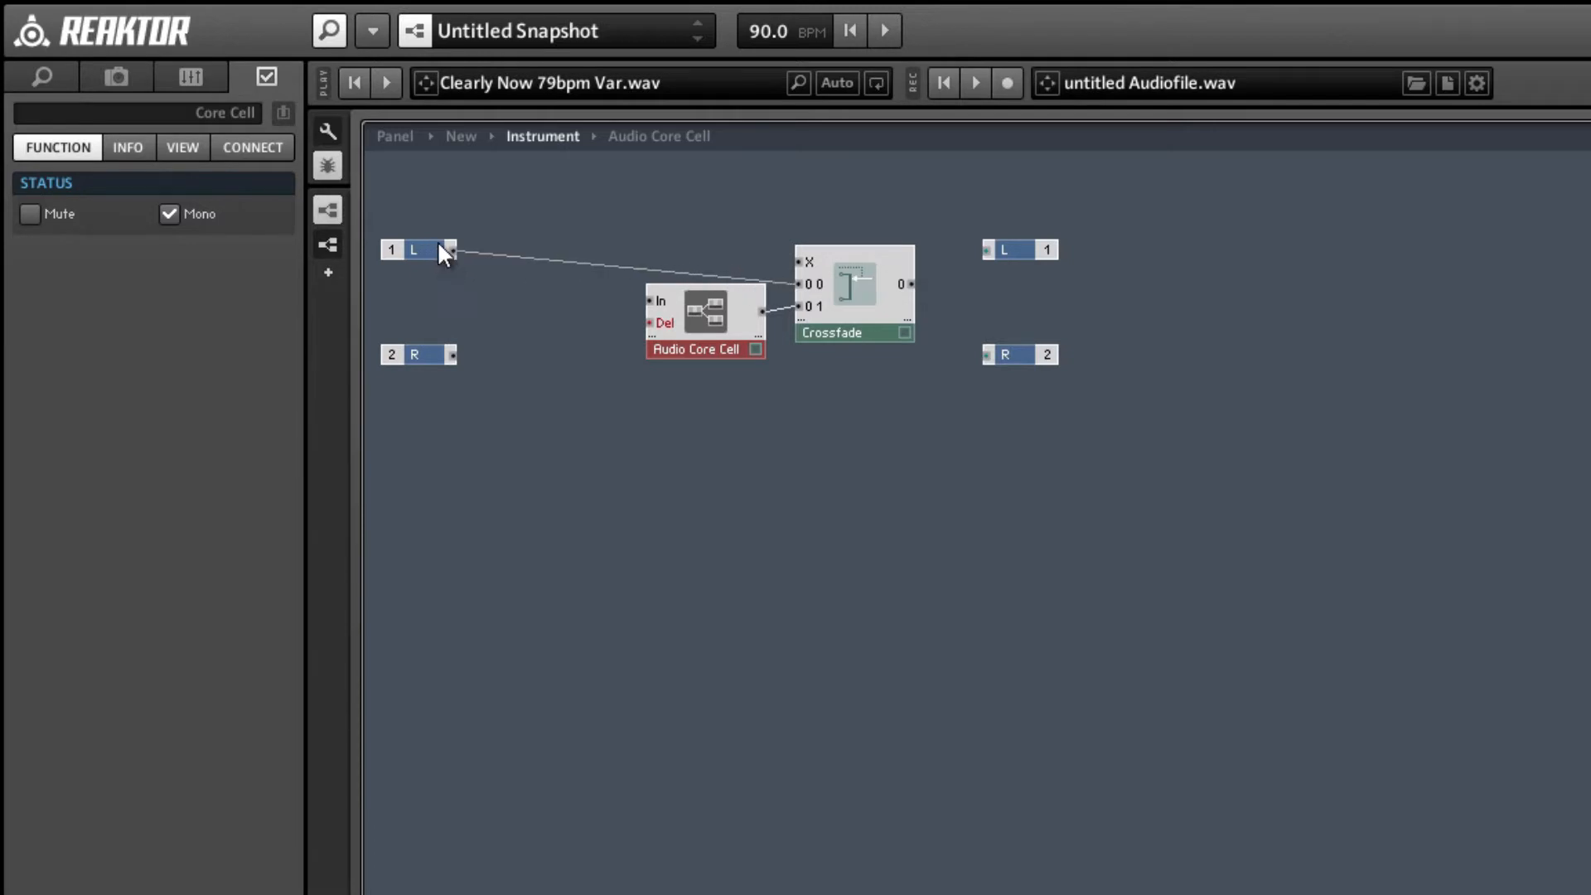
{"action": "left_click_drag", "start_coordinate": [706, 346], "coordinate": [704, 341]}
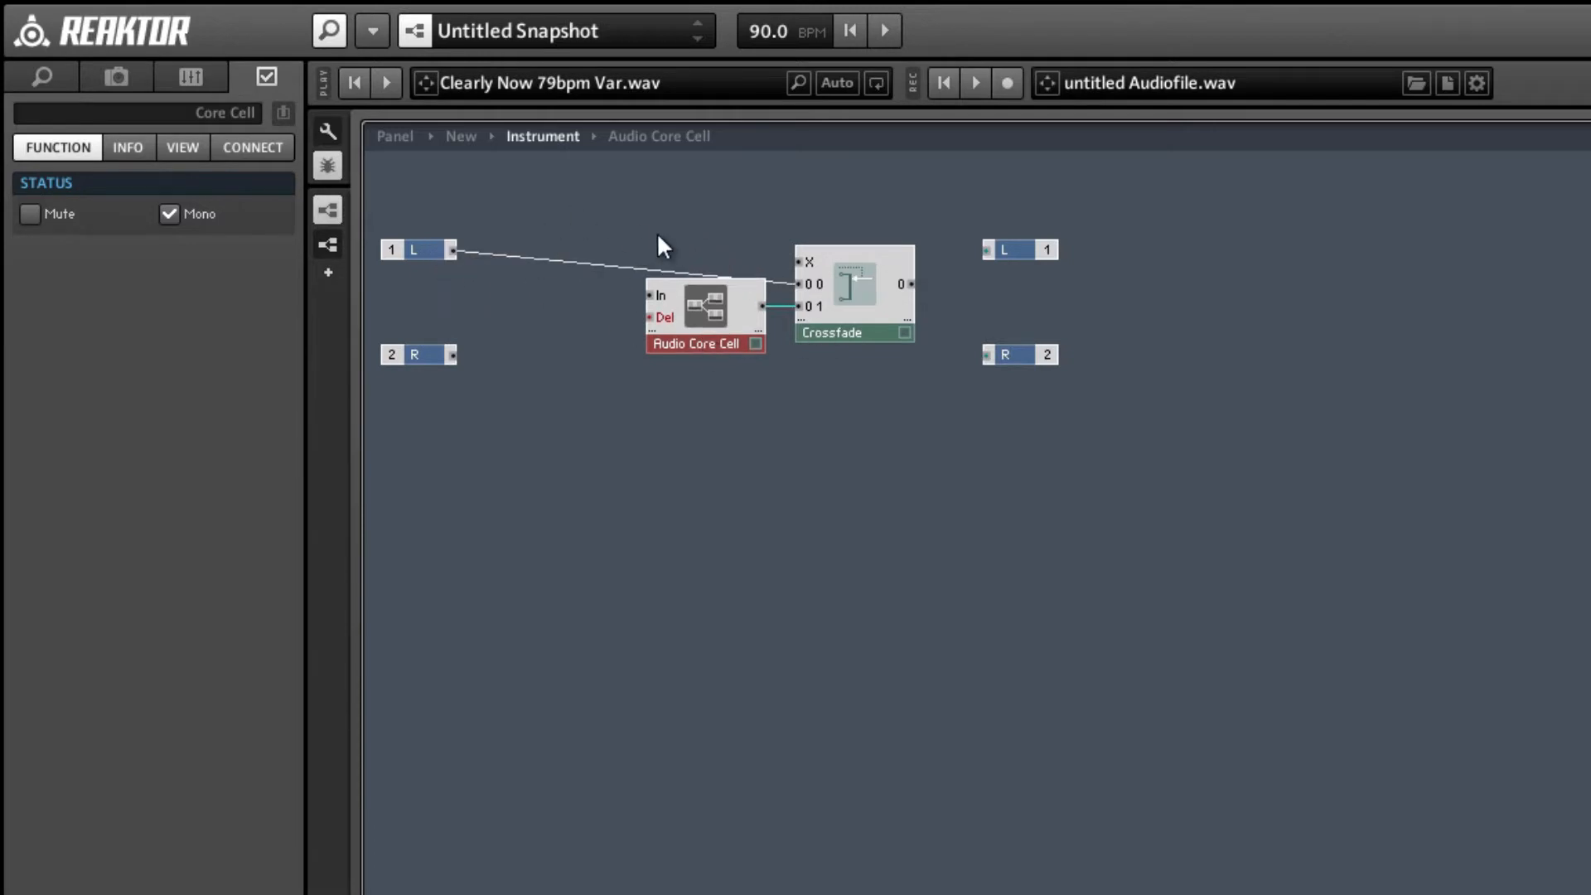
{"action": "left_click_drag", "start_coordinate": [658, 237], "coordinate": [888, 380]}
{"action": "left_click_drag", "start_coordinate": [868, 303], "coordinate": [868, 270]}
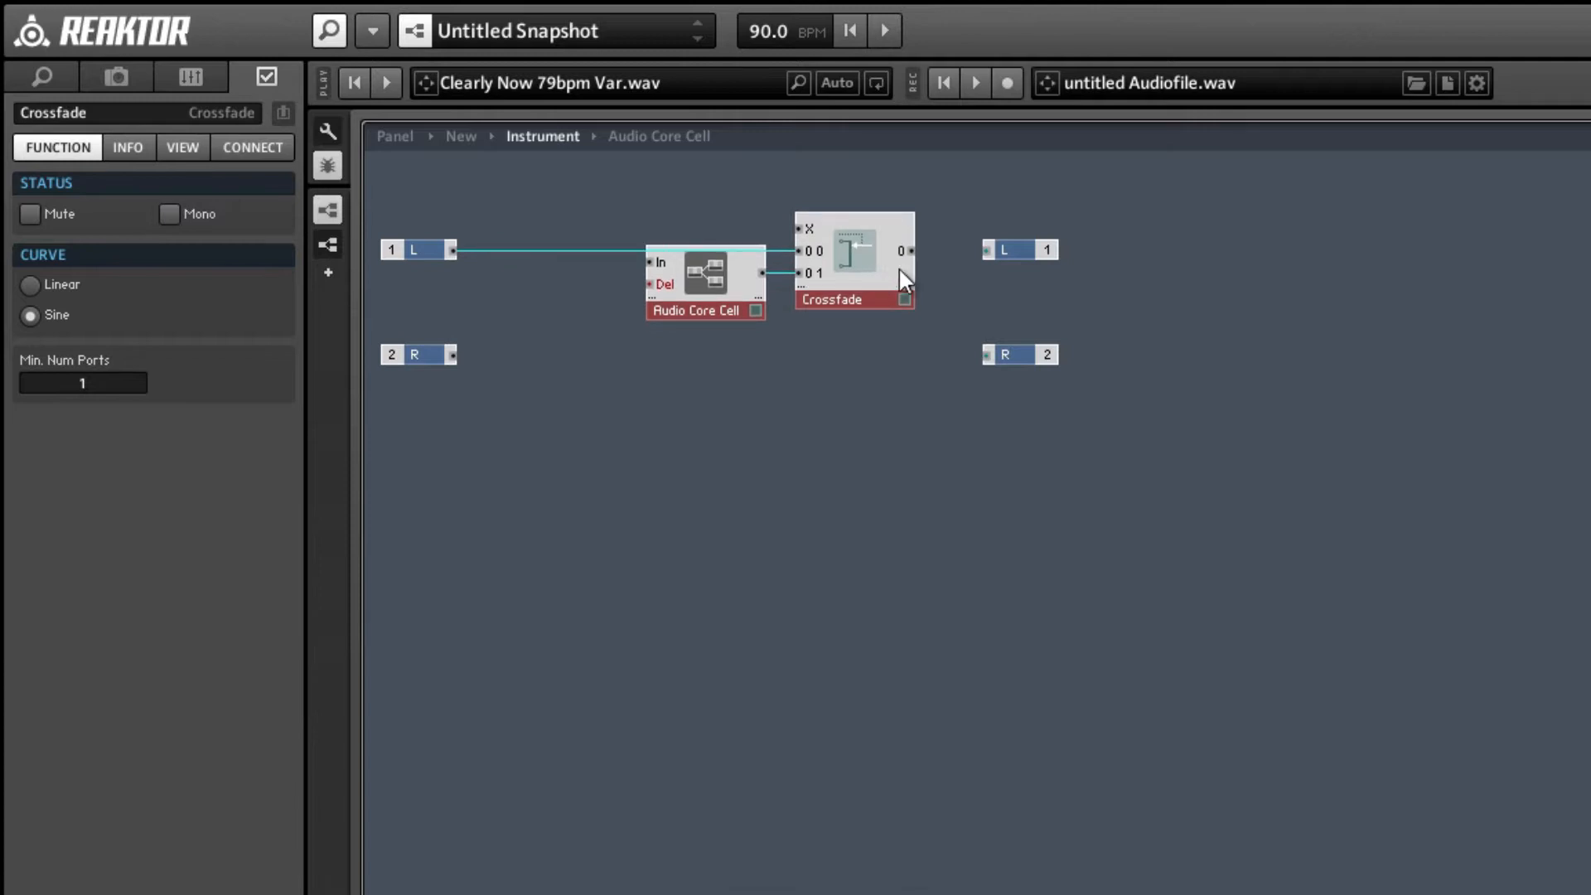
{"action": "left_click_drag", "start_coordinate": [986, 247], "coordinate": [986, 247]}
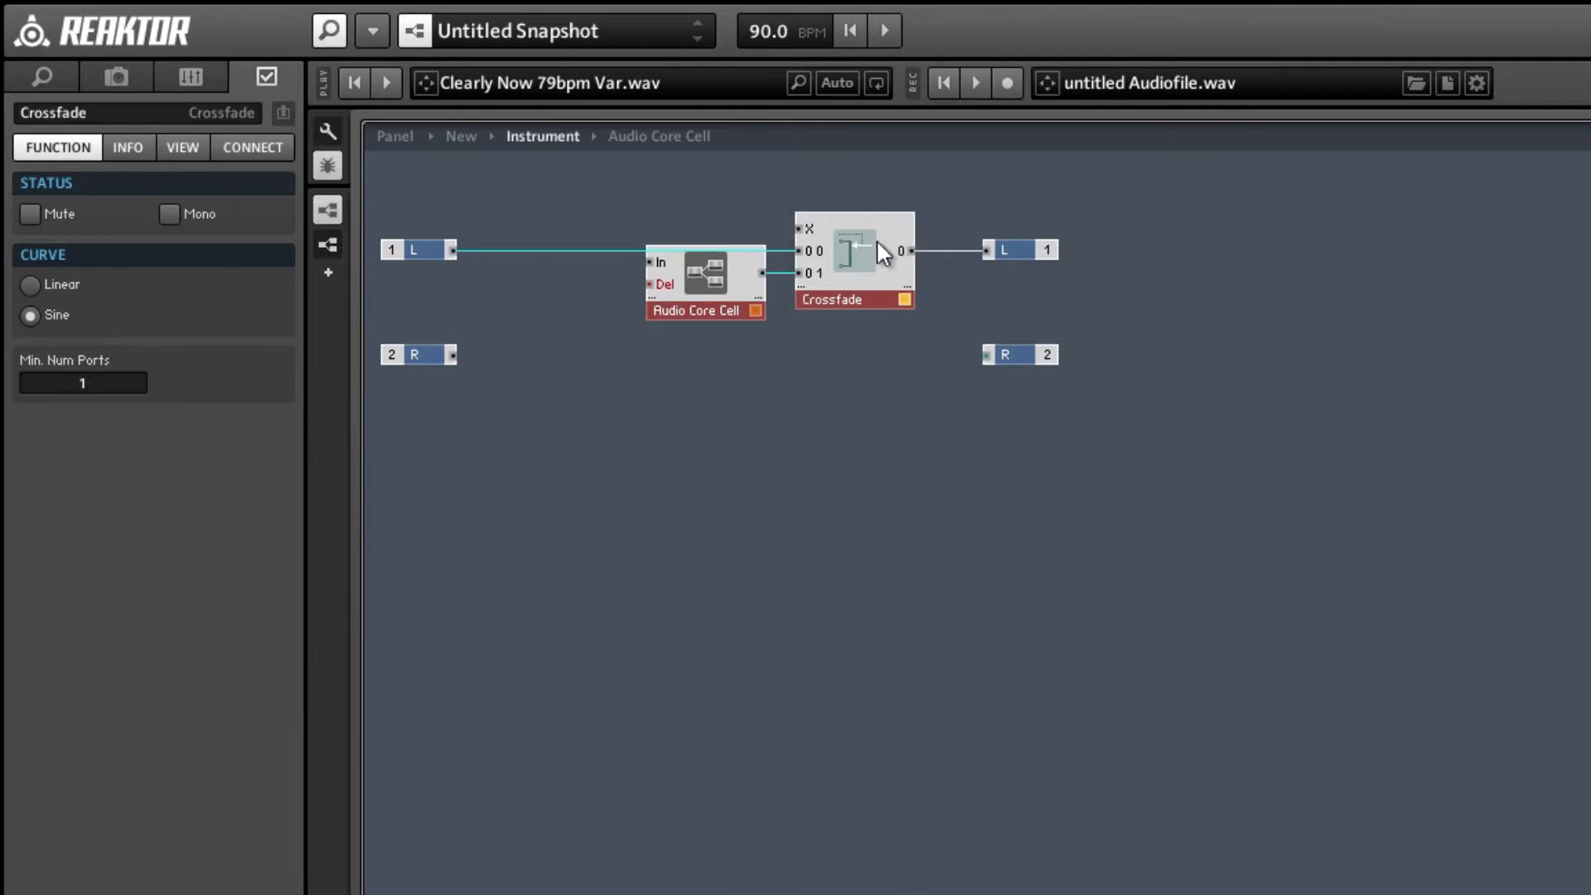
Set the selected Audio Core Cell and Crossfade modules to Mono.
{"action": "right_click", "coordinate": [841, 281]}
{"action": "left_click", "coordinate": [880, 297]}
{"action": "right_click", "coordinate": [867, 291]}
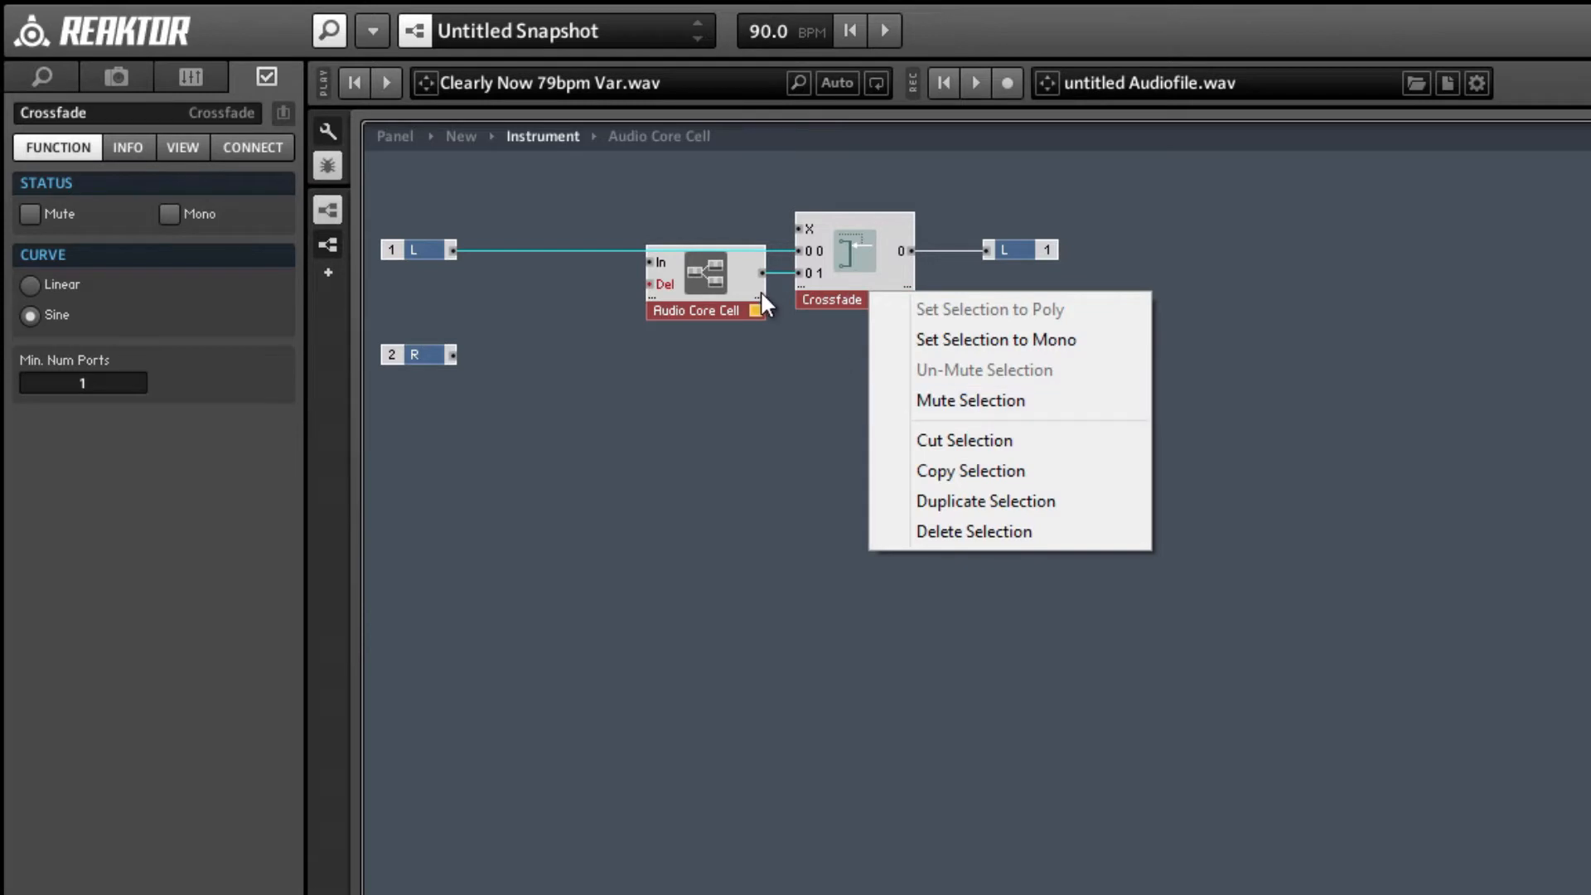
{"action": "left_click", "coordinate": [933, 339]}
Create a control for the Crossfade's X input and set its style to Knob.
{"action": "right_click", "coordinate": [825, 240]}
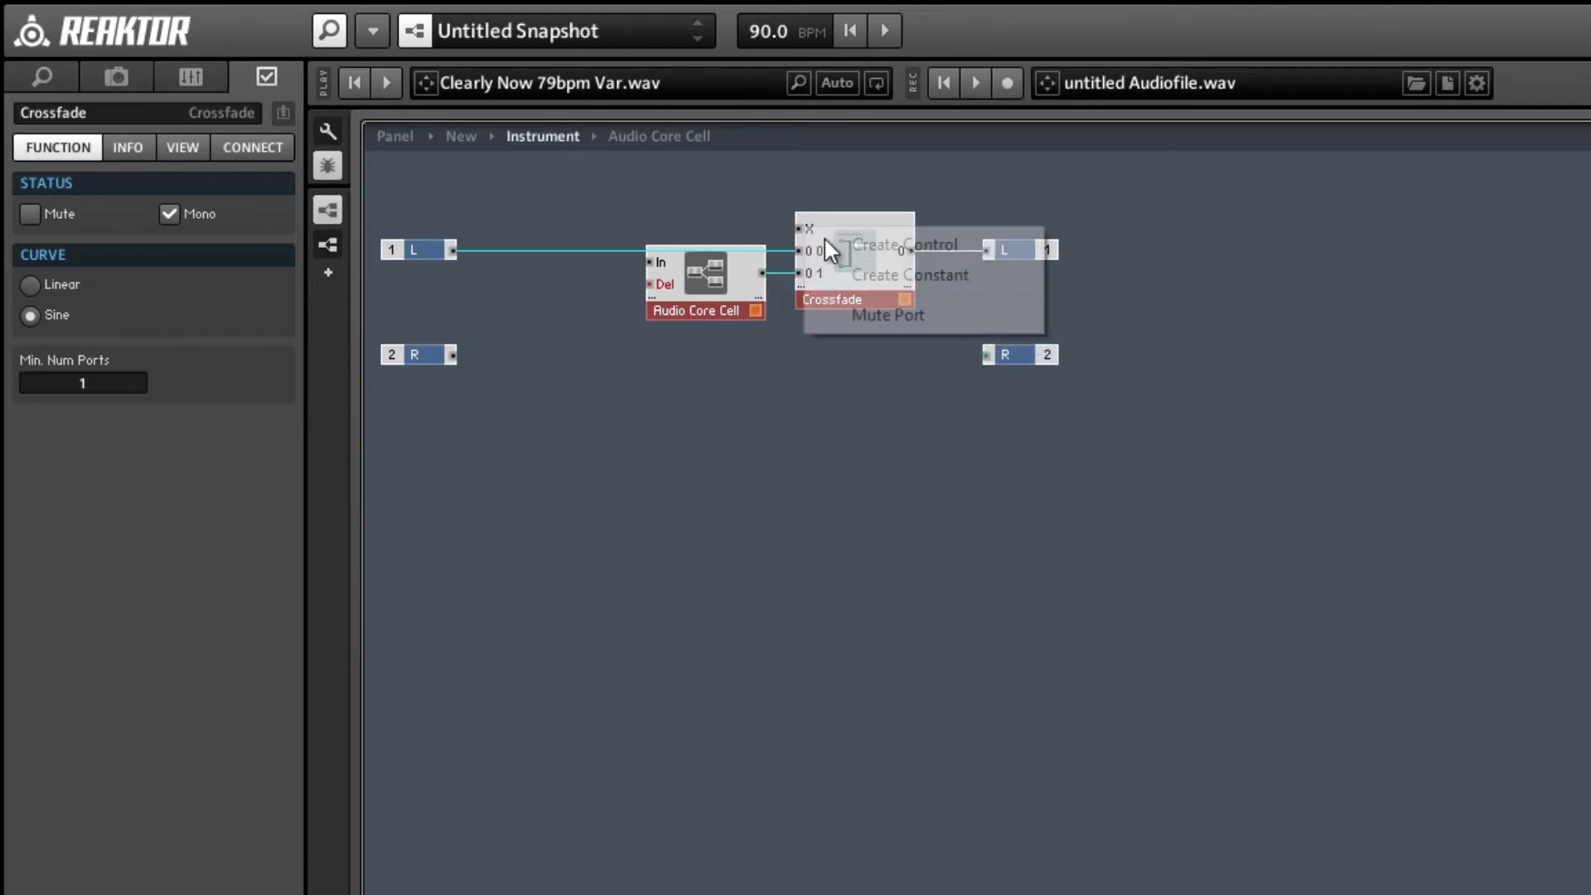
{"action": "left_click", "coordinate": [853, 246]}
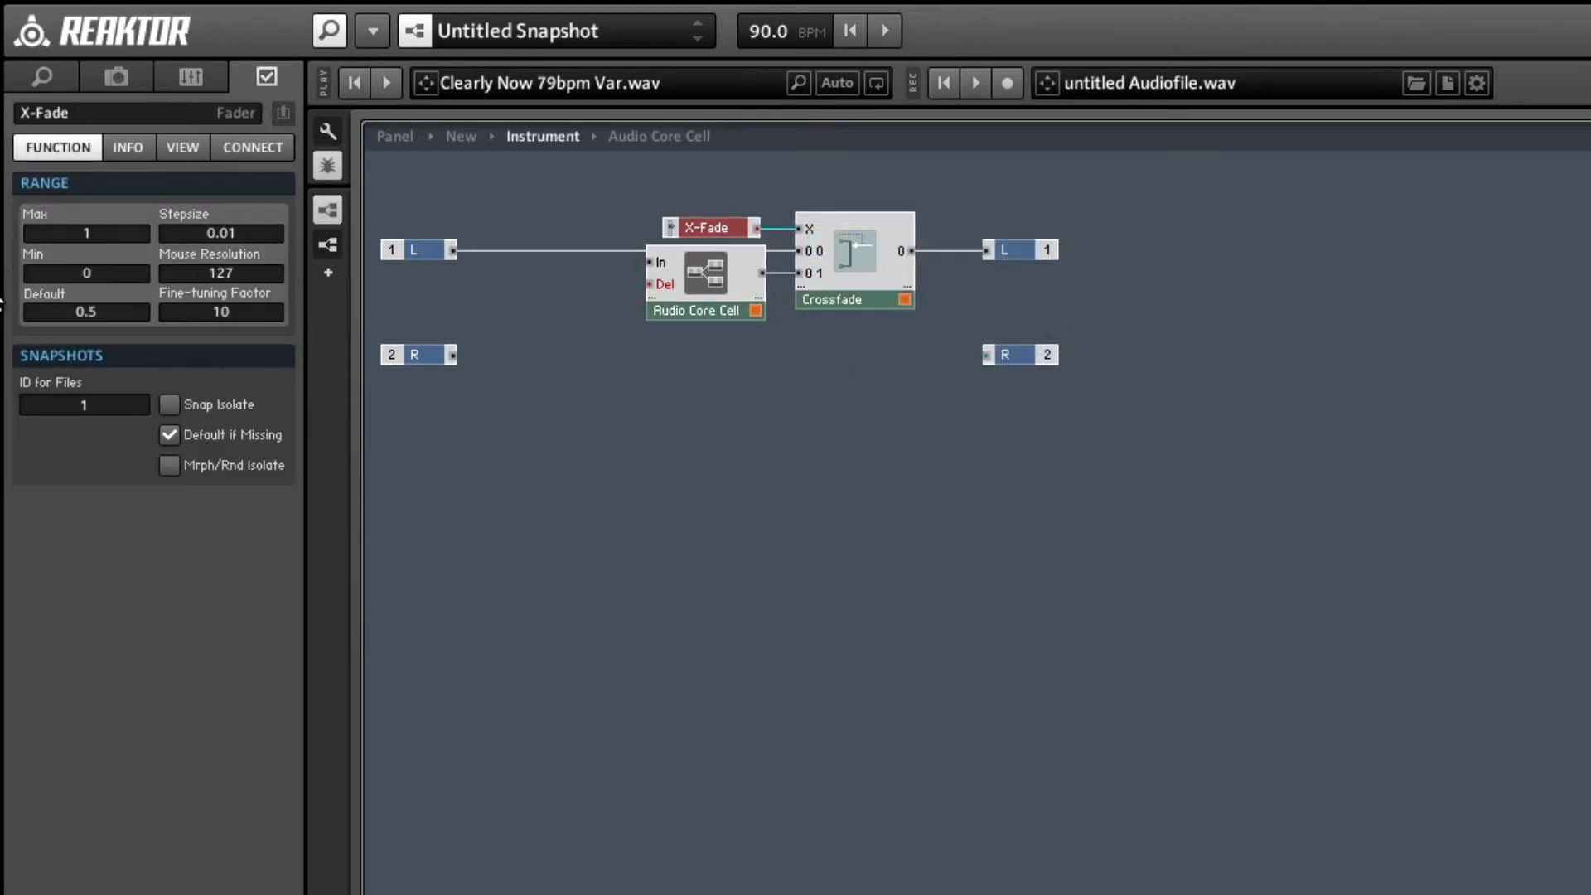
{"action": "left_click", "coordinate": [183, 149]}
{"action": "left_click", "coordinate": [30, 508]}
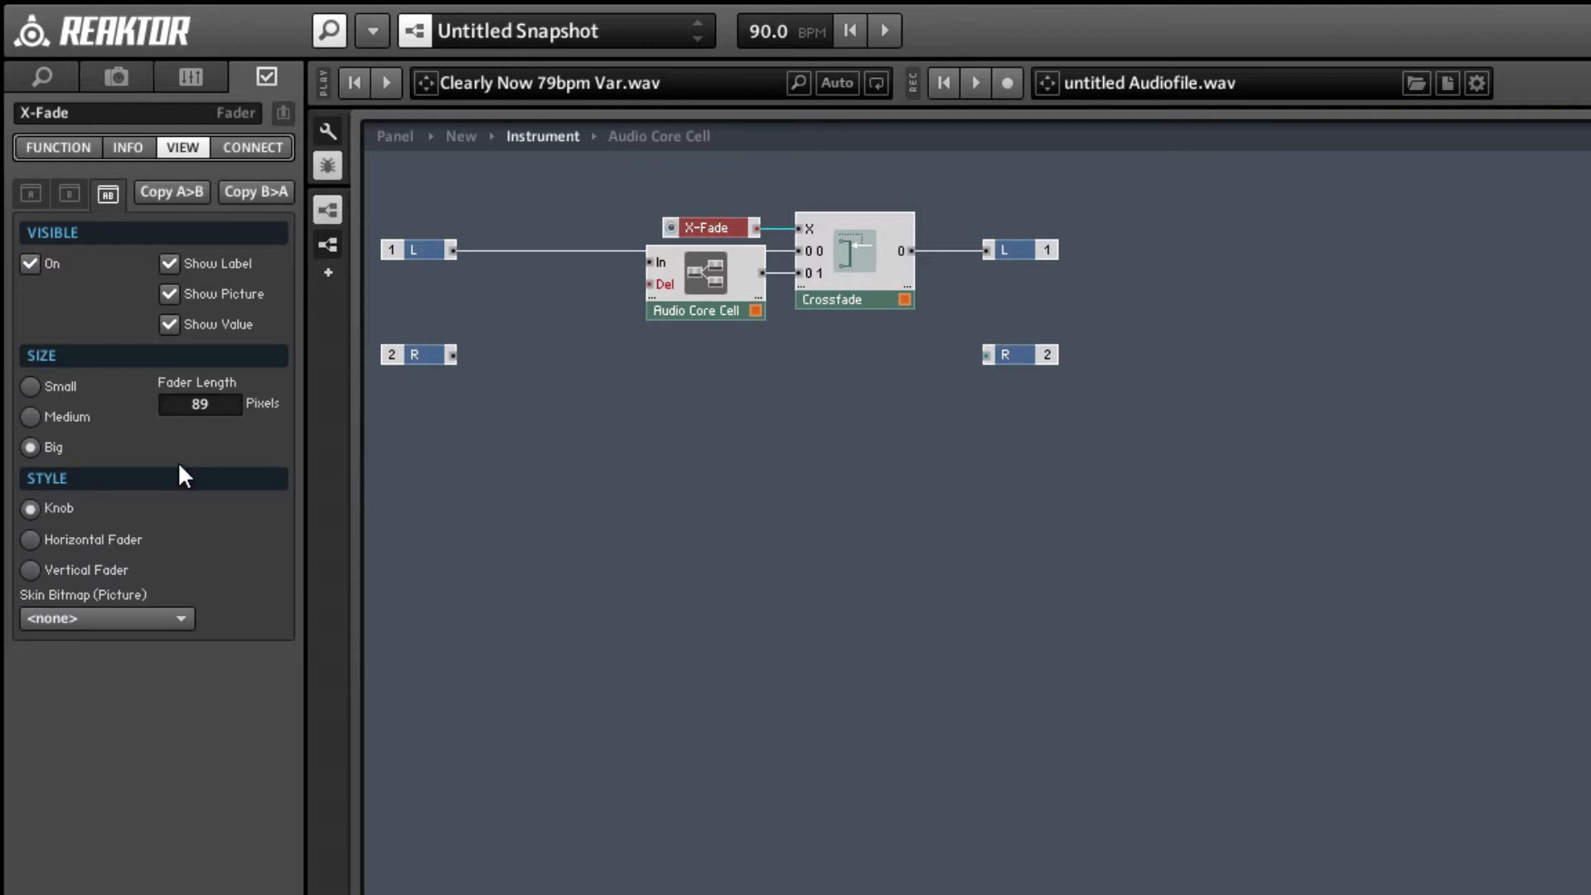
Create a control with minimum 0 for the Audio Core Cell's Del input, and wire the L input to the cell's In.
{"action": "right_click", "coordinate": [666, 287]}
{"action": "left_click", "coordinate": [689, 301]}
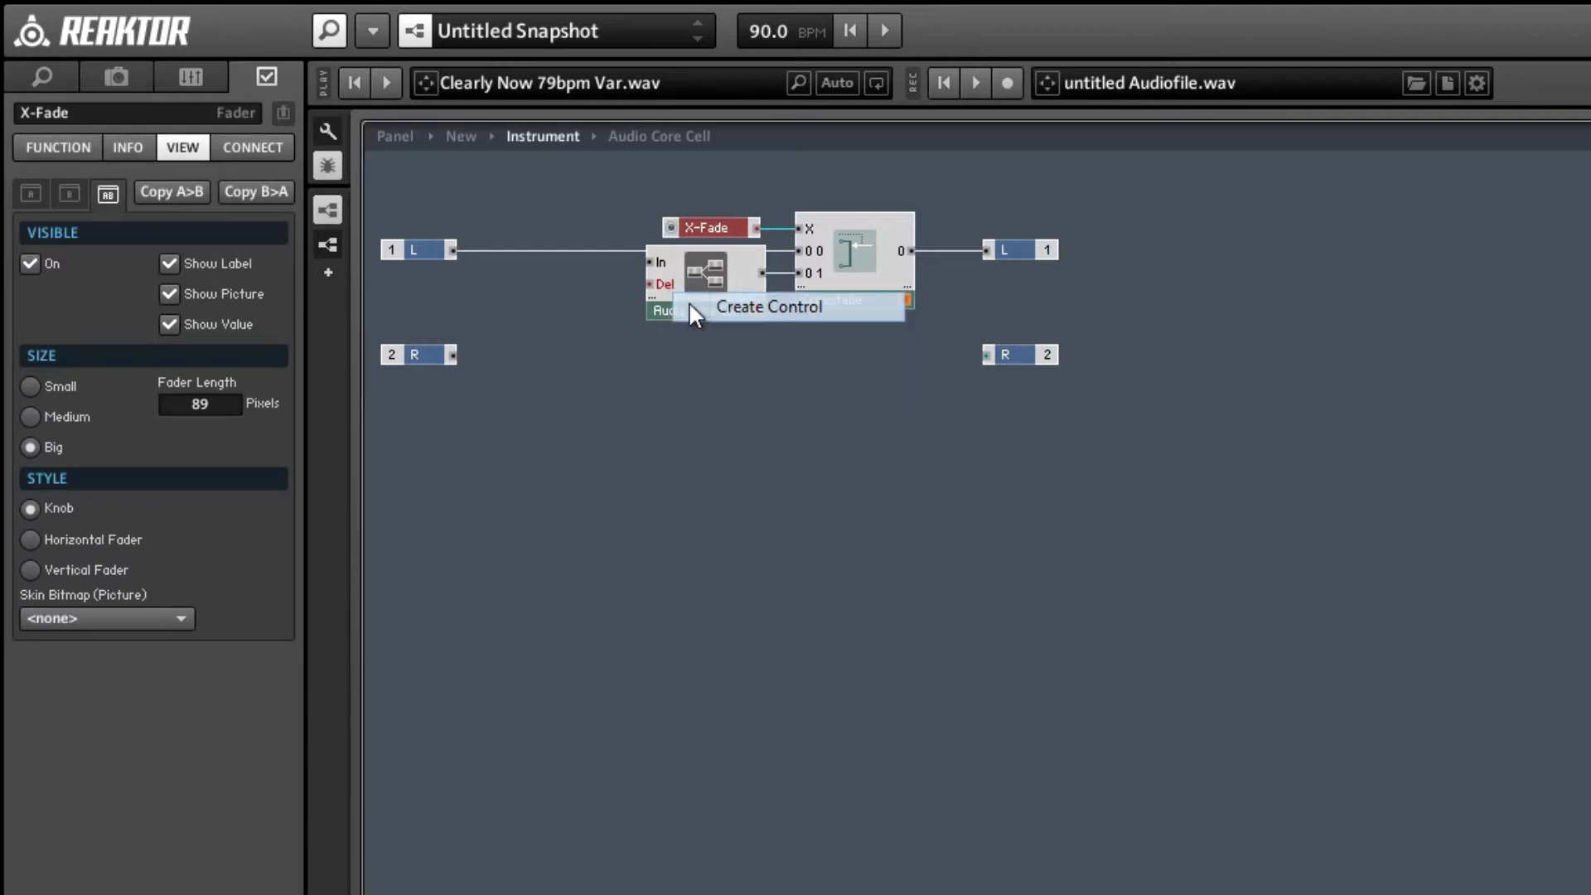
{"action": "left_click", "coordinate": [62, 149]}
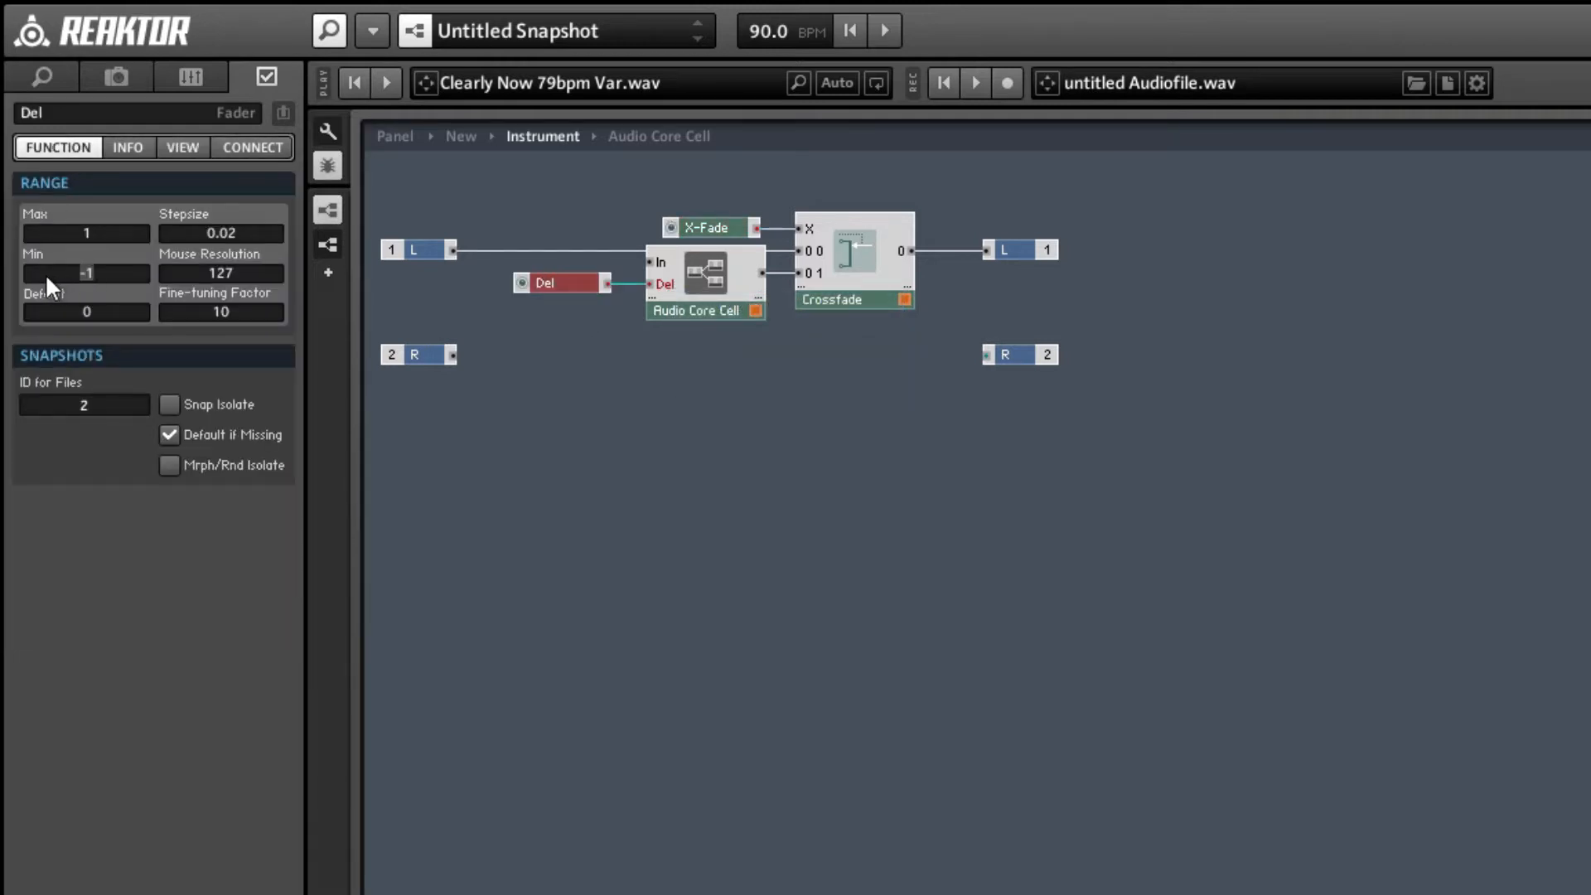
{"action": "left_click", "coordinate": [596, 493]}
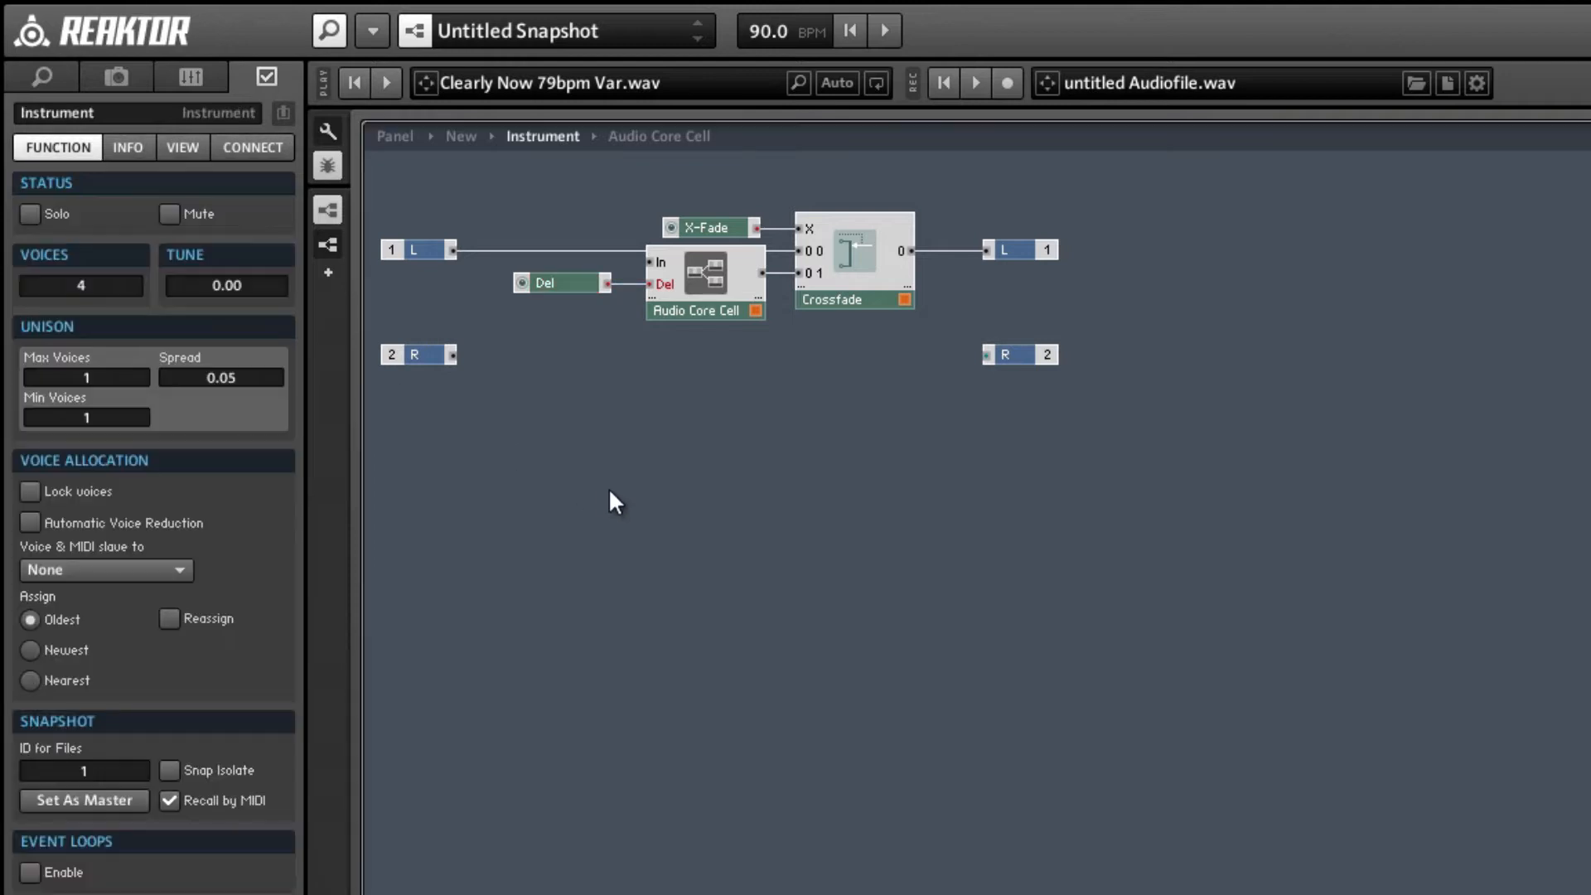
{"action": "left_click_drag", "start_coordinate": [454, 251], "coordinate": [652, 264]}
Play the audio file with the instrument panel shown, setting X-Fade to 0.48 and Del to 0.18.
{"action": "left_click", "coordinate": [395, 133]}
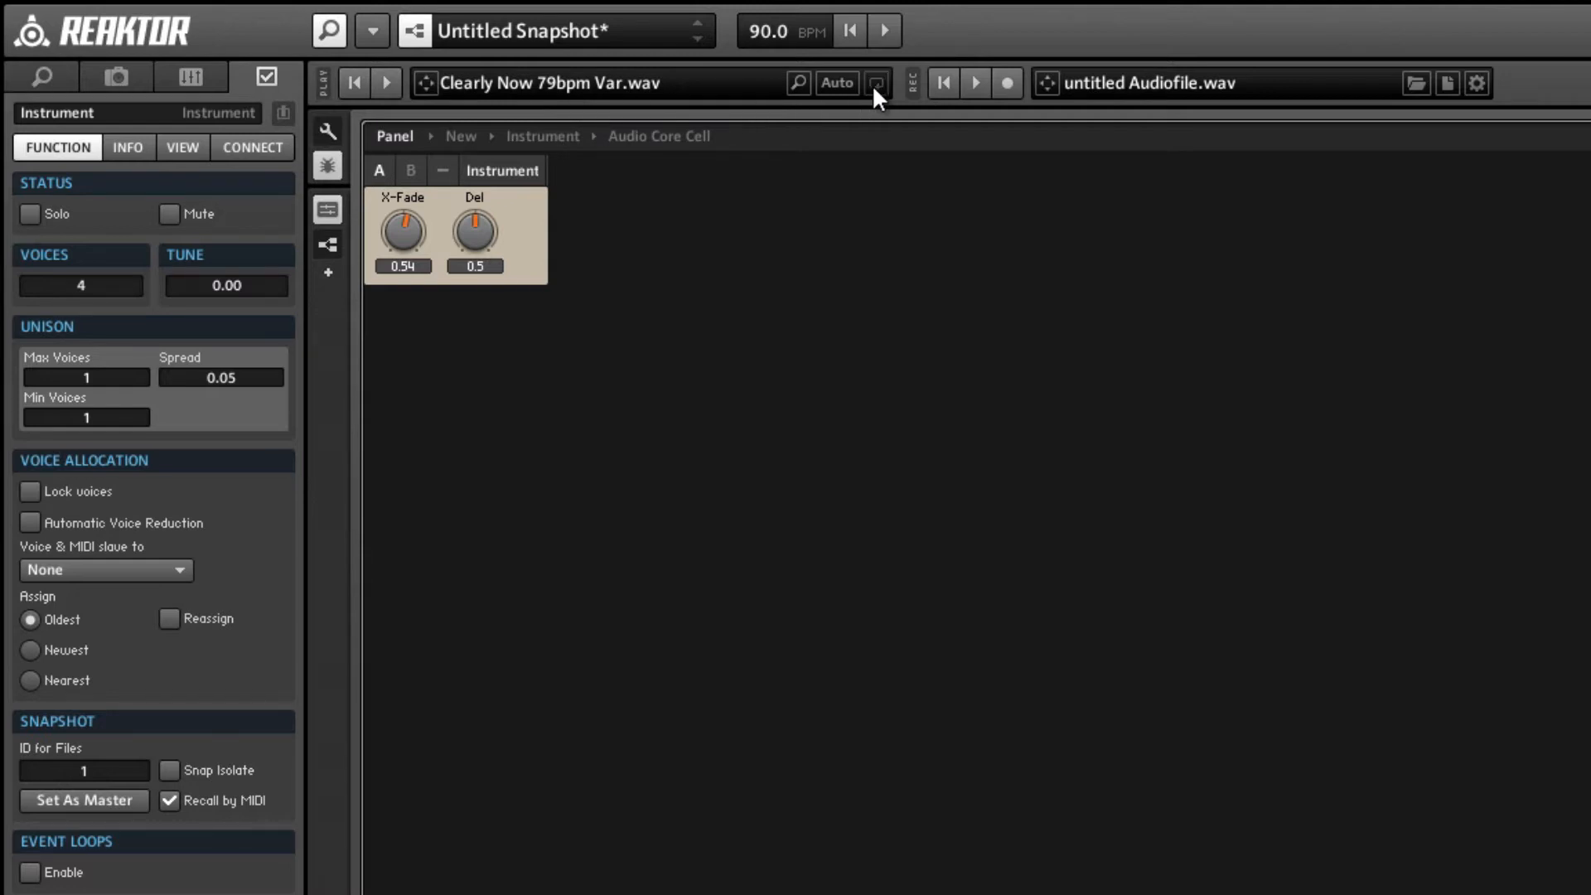
{"action": "left_click", "coordinate": [384, 83]}
{"action": "left_click", "coordinate": [409, 233]}
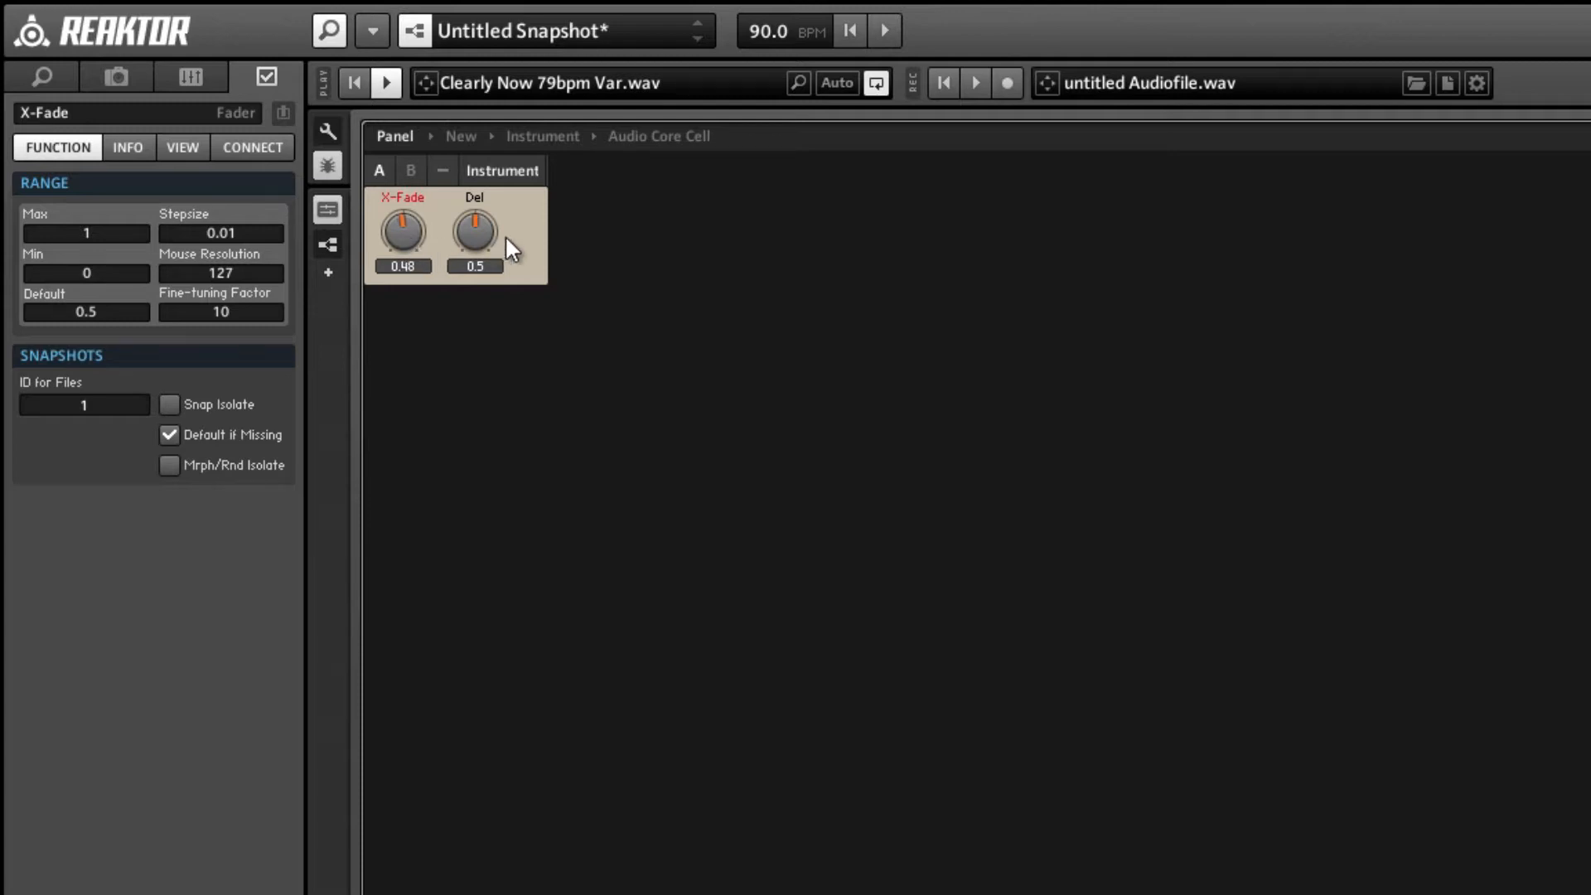
{"action": "left_click_drag", "start_coordinate": [475, 234], "coordinate": [474, 282]}
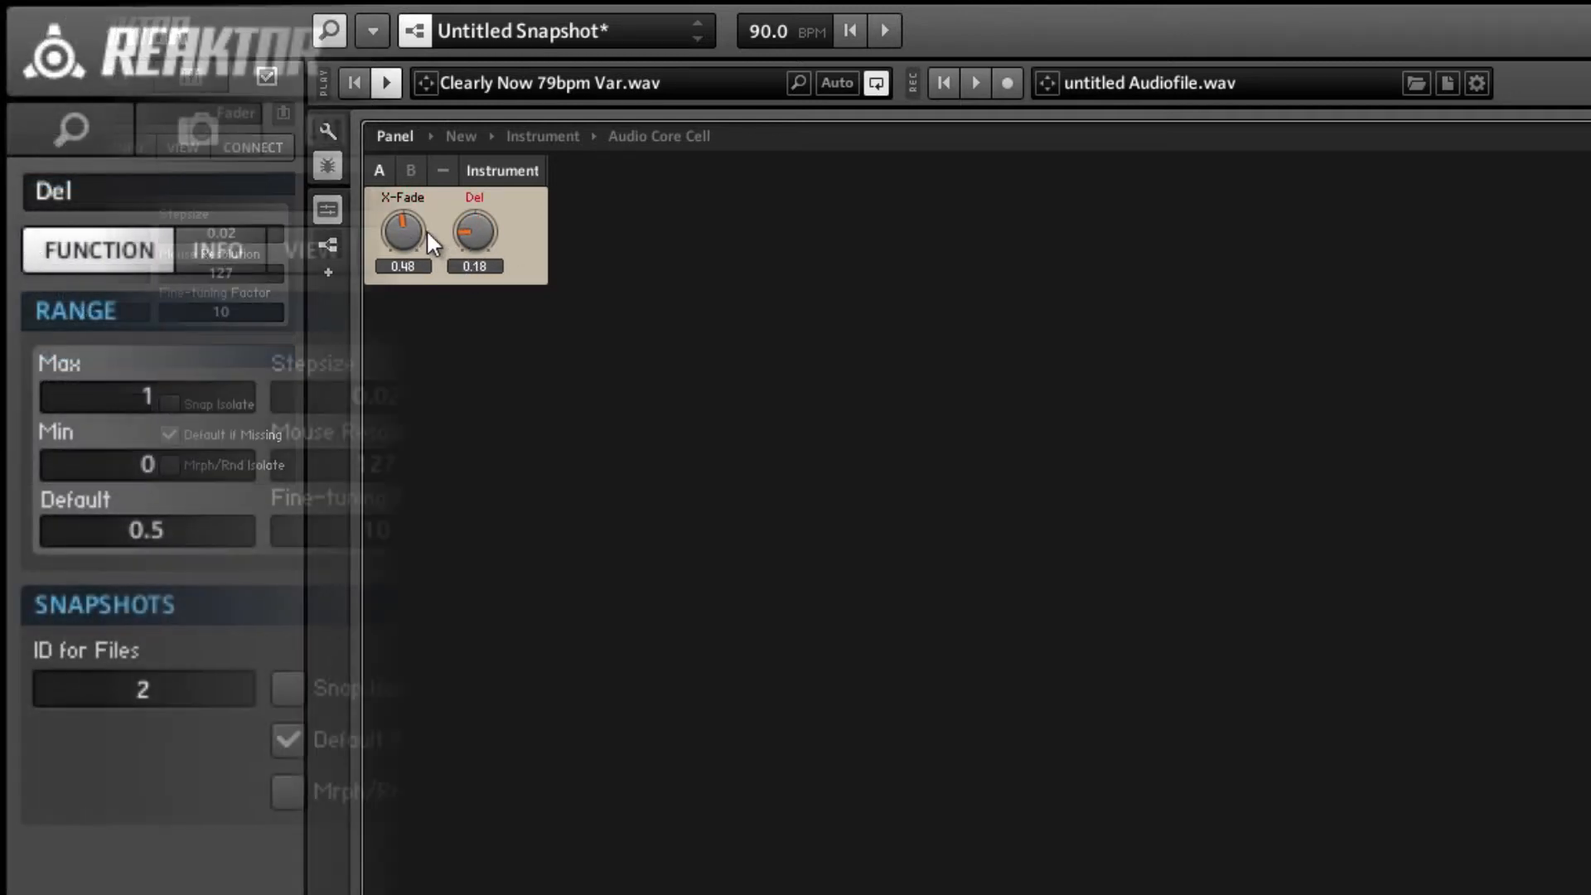
Sweep X-Fade up and back down to 0.08 while listening to the delay mix, and stop the playback.
{"action": "left_click_drag", "start_coordinate": [411, 233], "coordinate": [411, 226]}
{"action": "left_click_drag", "start_coordinate": [698, 385], "coordinate": [689, 336]}
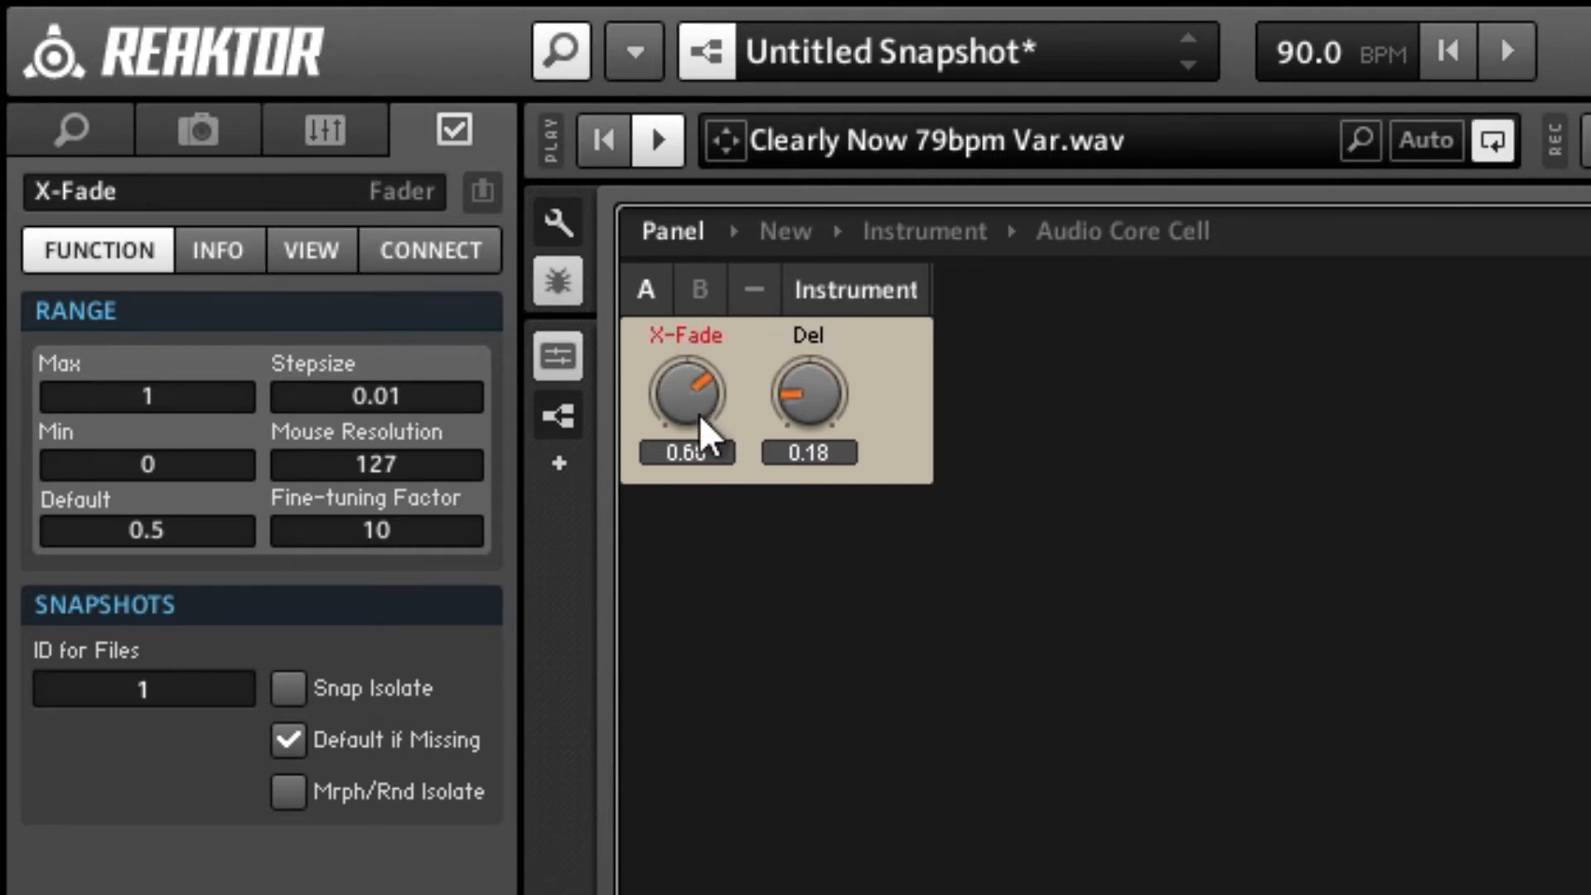
{"action": "left_click_drag", "start_coordinate": [700, 419], "coordinate": [691, 399]}
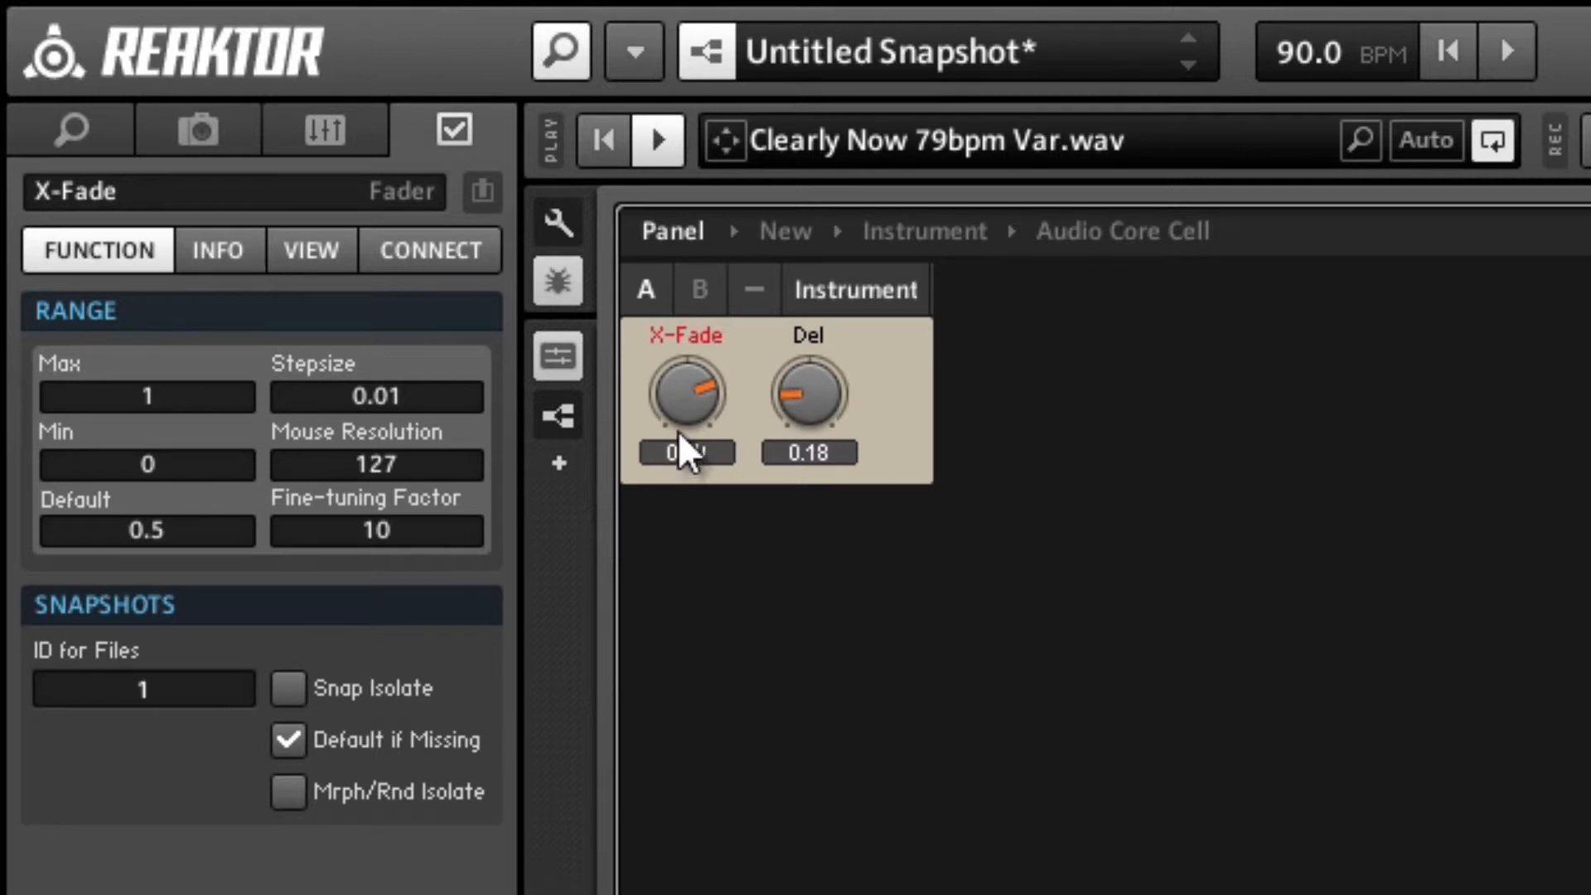
{"action": "left_click_drag", "start_coordinate": [691, 418], "coordinate": [651, 593]}
{"action": "left_click", "coordinate": [661, 612]}
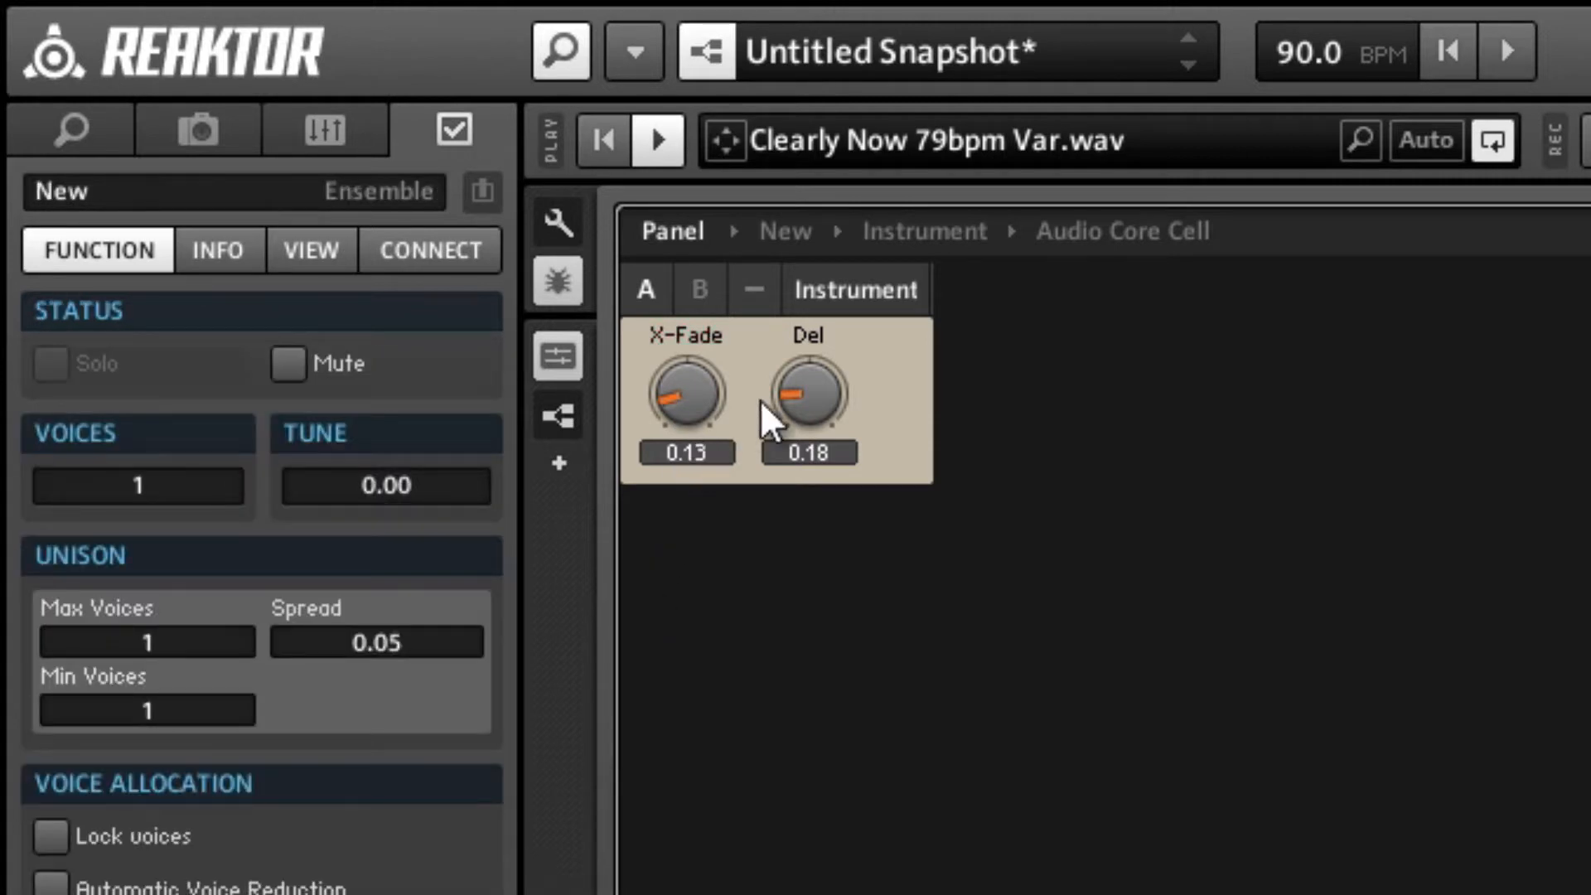
{"action": "left_click", "coordinate": [810, 409]}
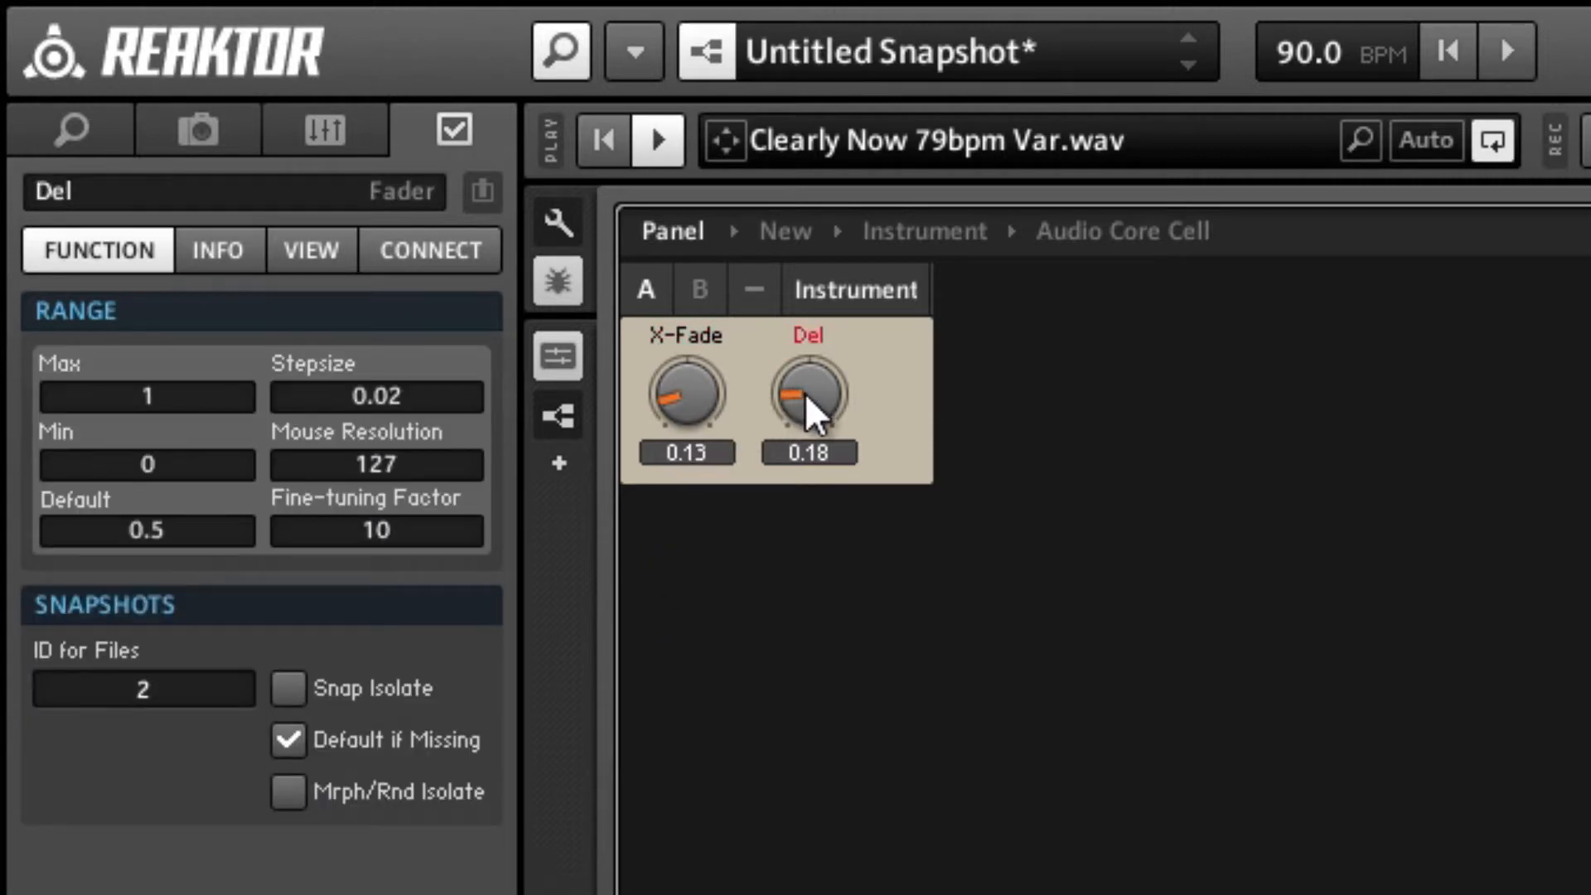
{"action": "left_click_drag", "start_coordinate": [685, 398], "coordinate": [692, 419]}
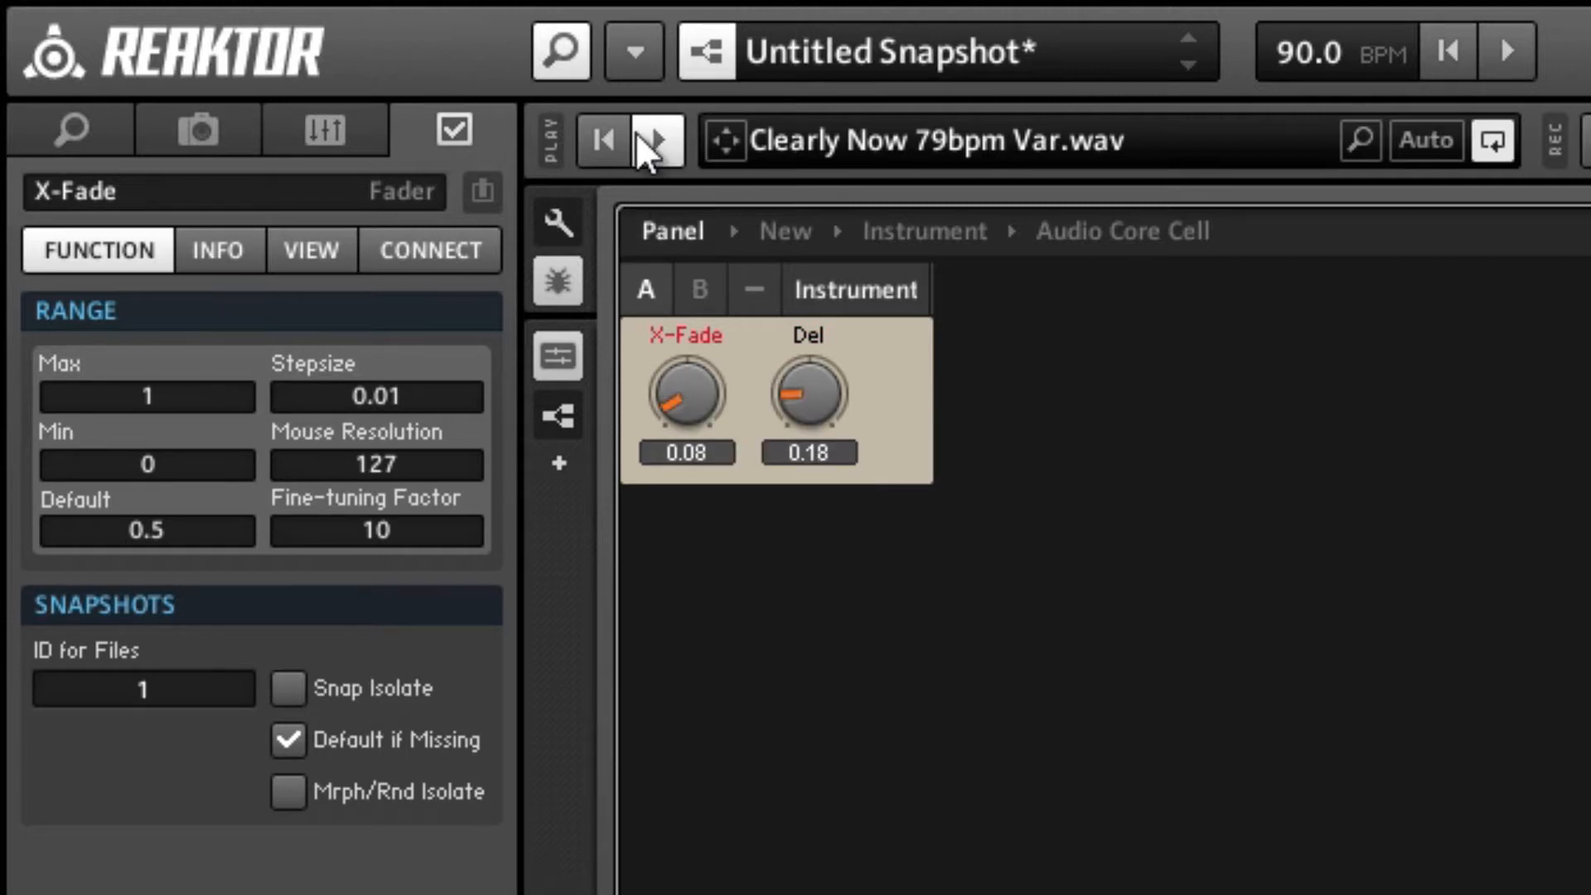
{"action": "left_click", "coordinate": [659, 145]}
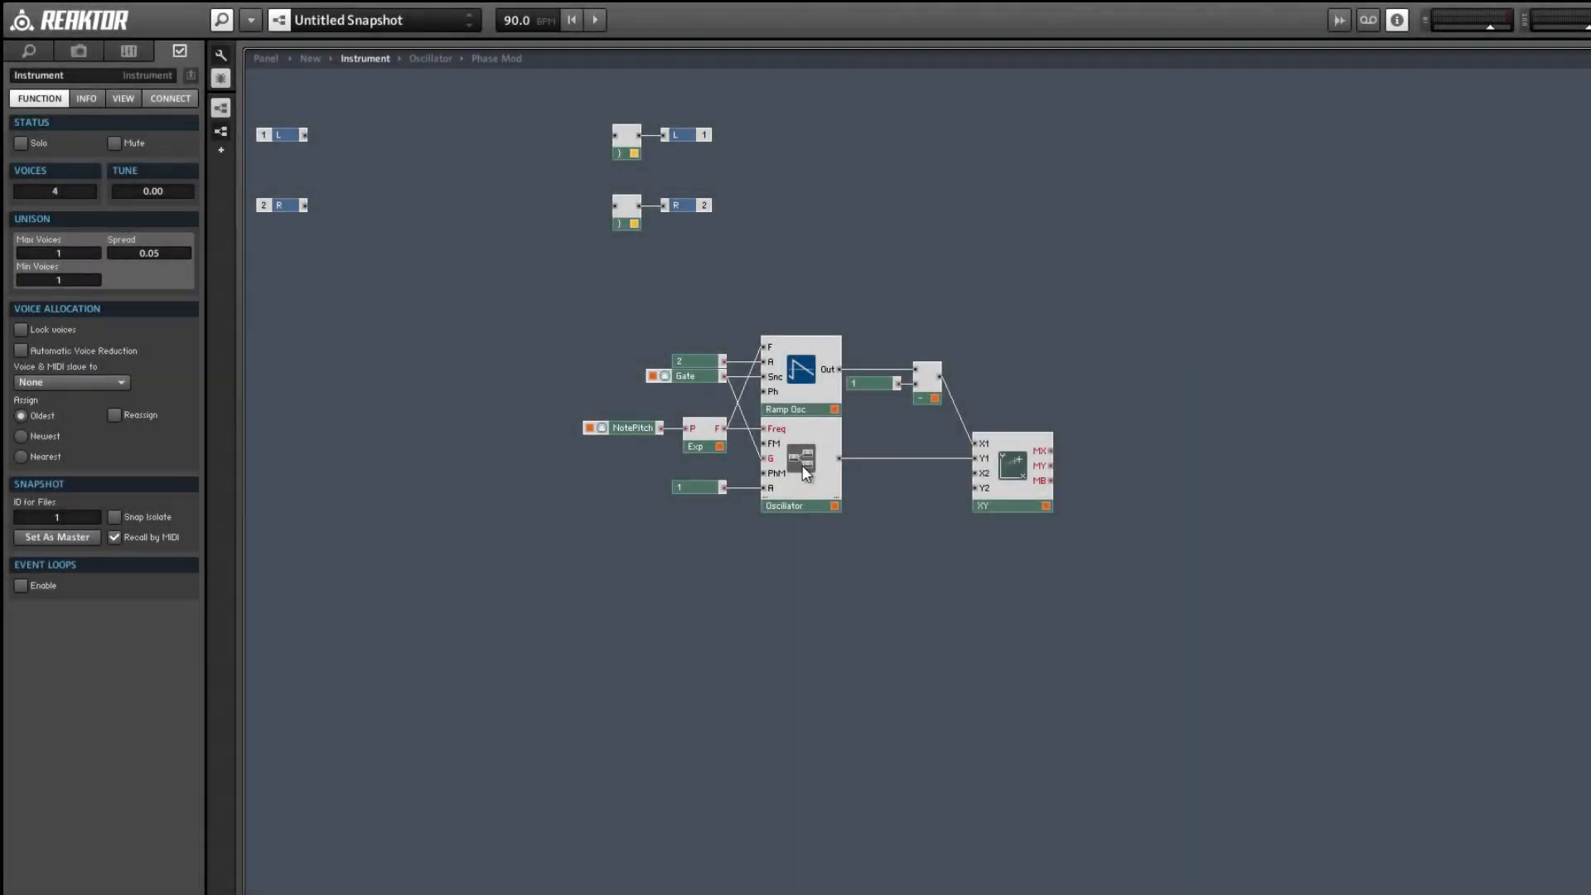
Open the Oscillator core cell and insert an empty Macro well below its existing modules.
{"action": "left_click", "coordinate": [807, 470]}
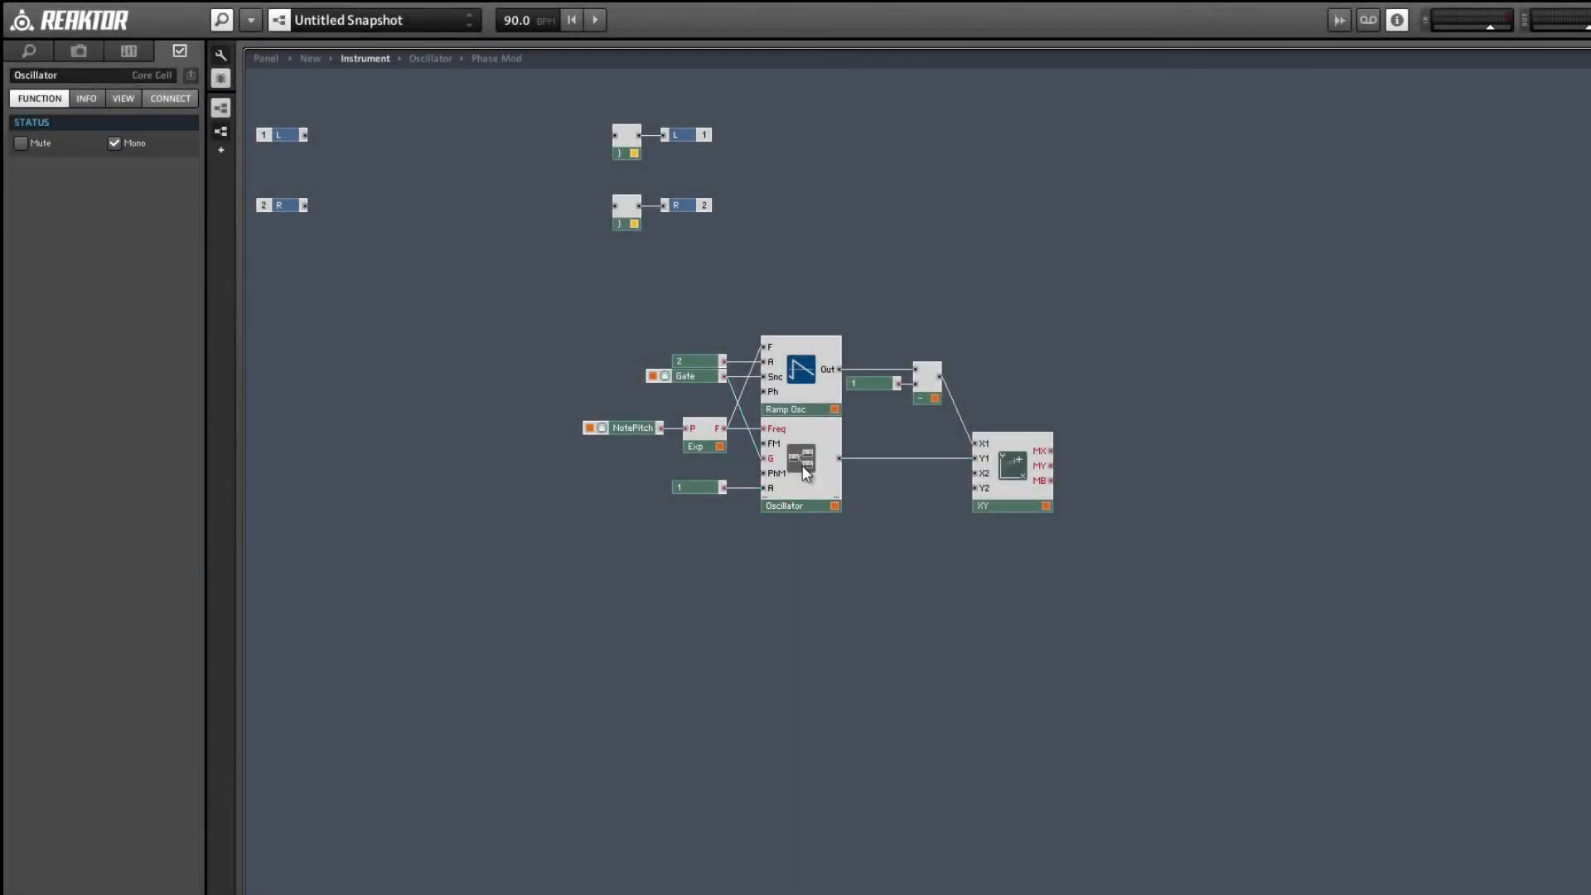
{"action": "double_click", "coordinate": [806, 471]}
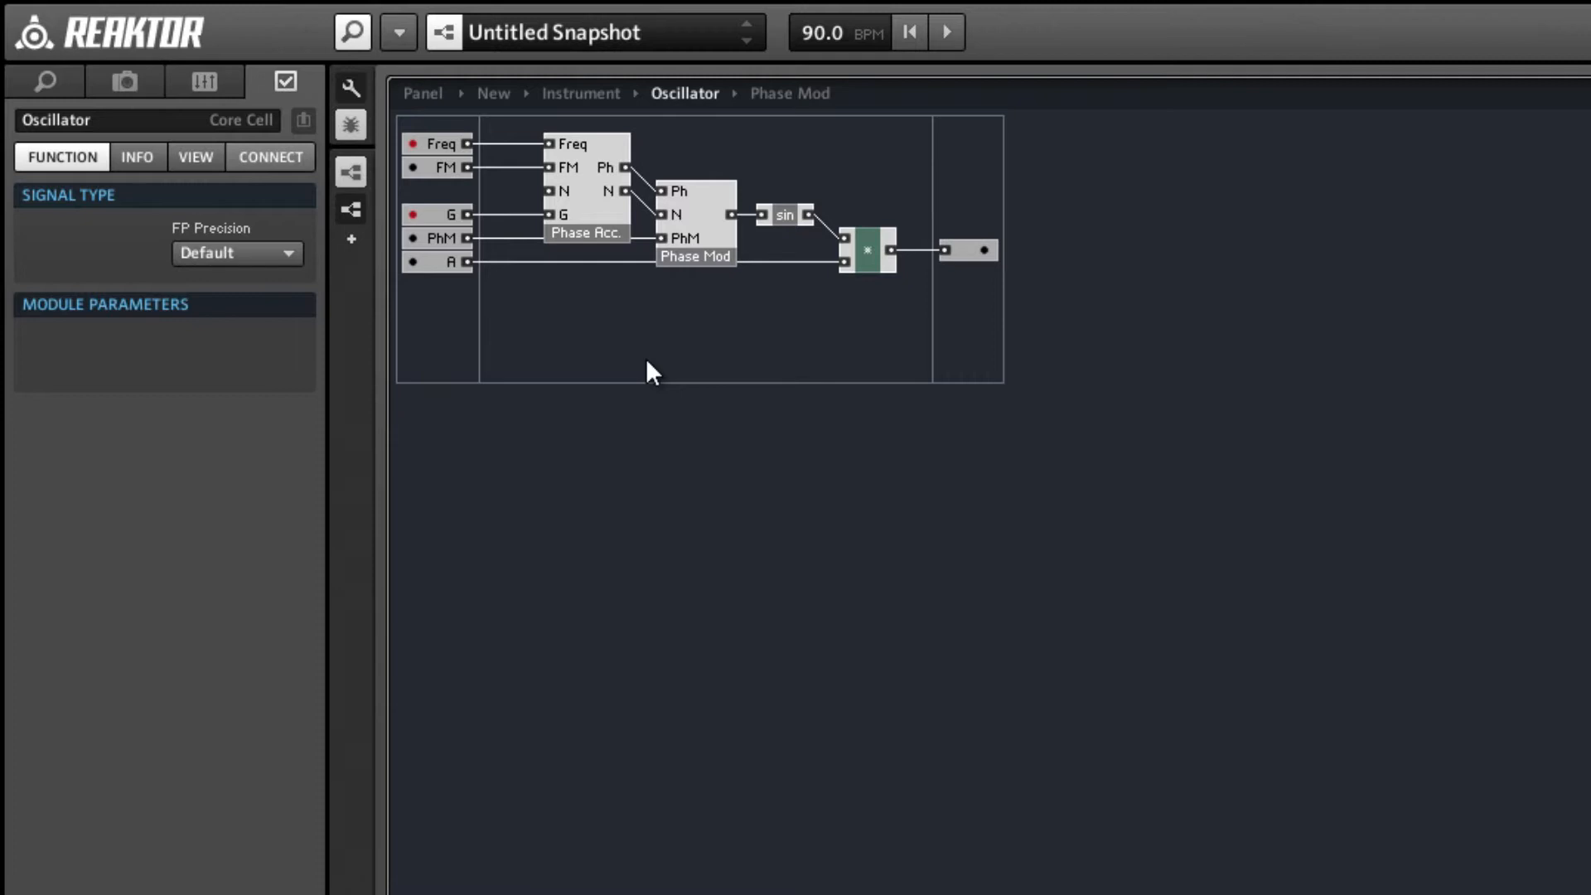
{"action": "double_click", "coordinate": [647, 361]}
{"action": "type", "text": "m"}
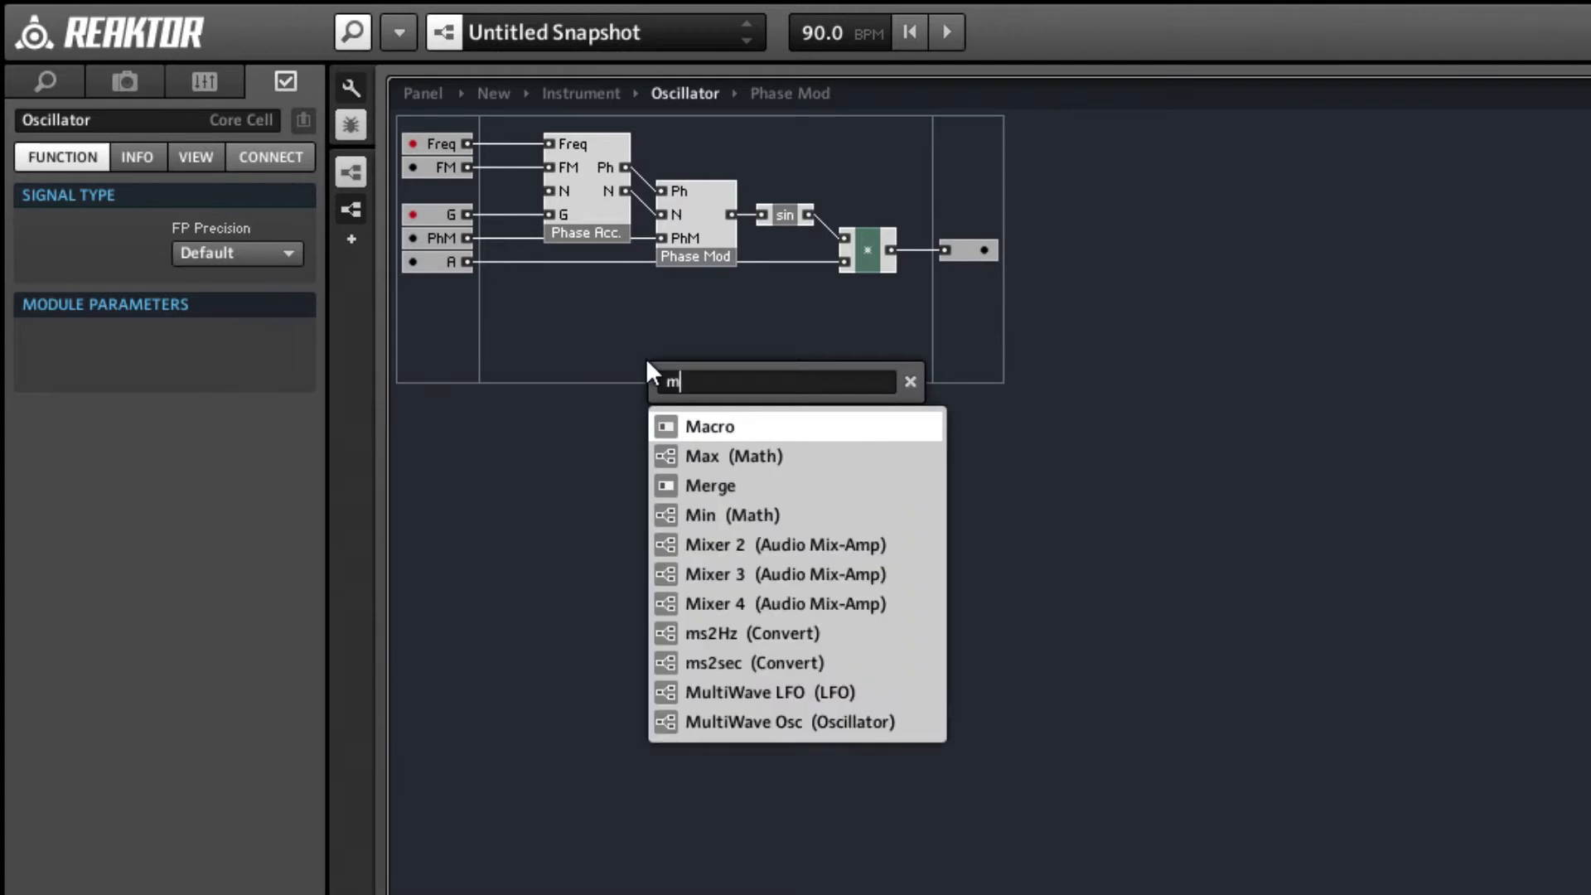
{"action": "type", "text": "ac"}
{"action": "key", "text": "Return"}
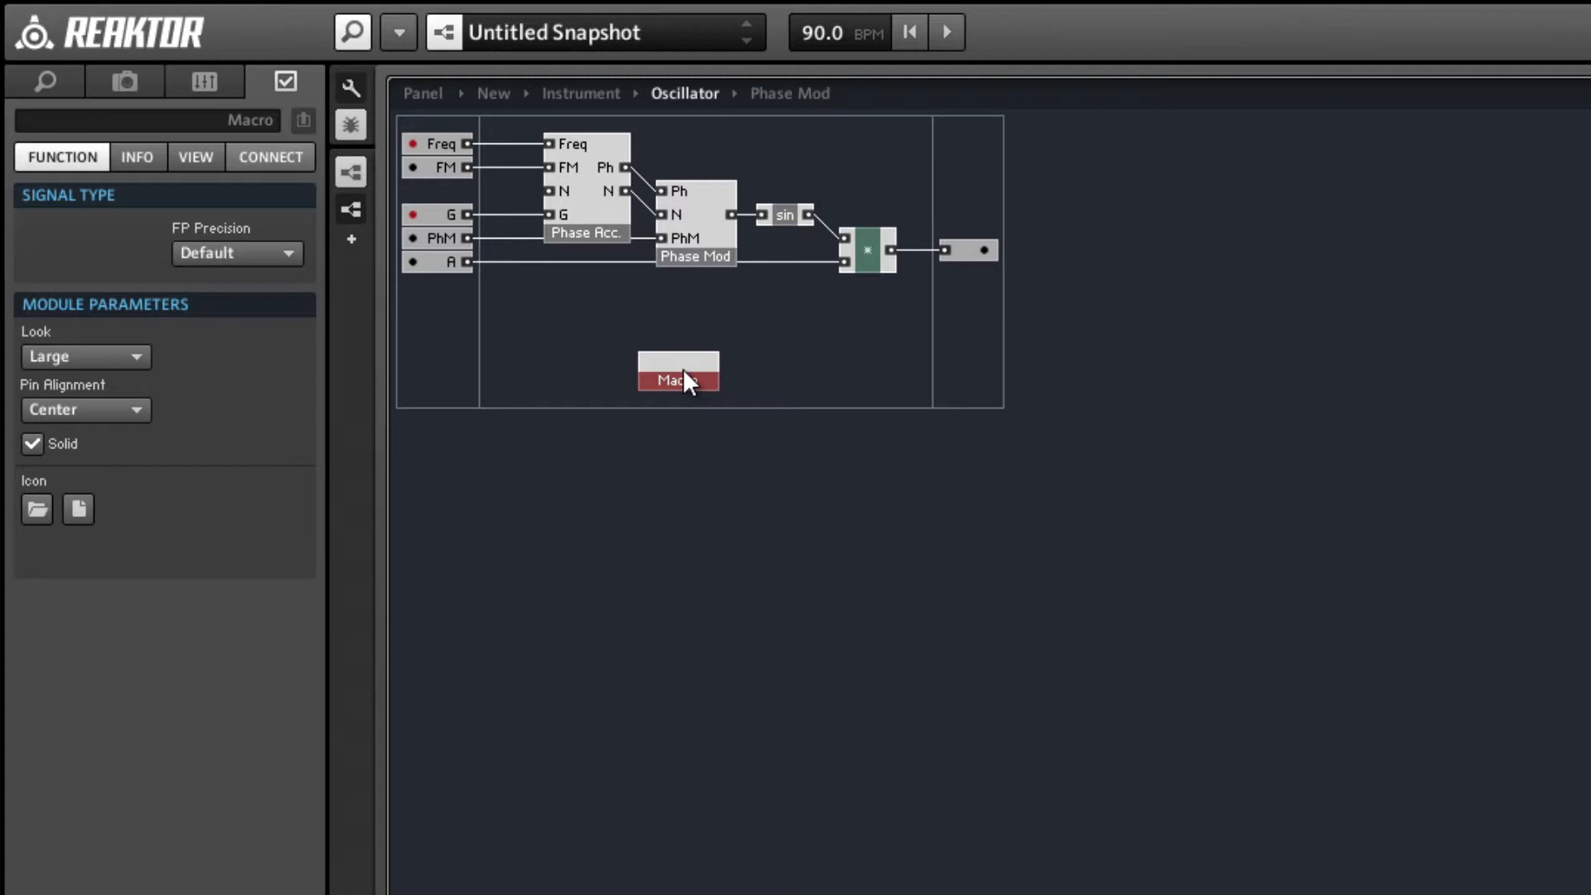
{"action": "left_click_drag", "start_coordinate": [685, 371], "coordinate": [701, 452]}
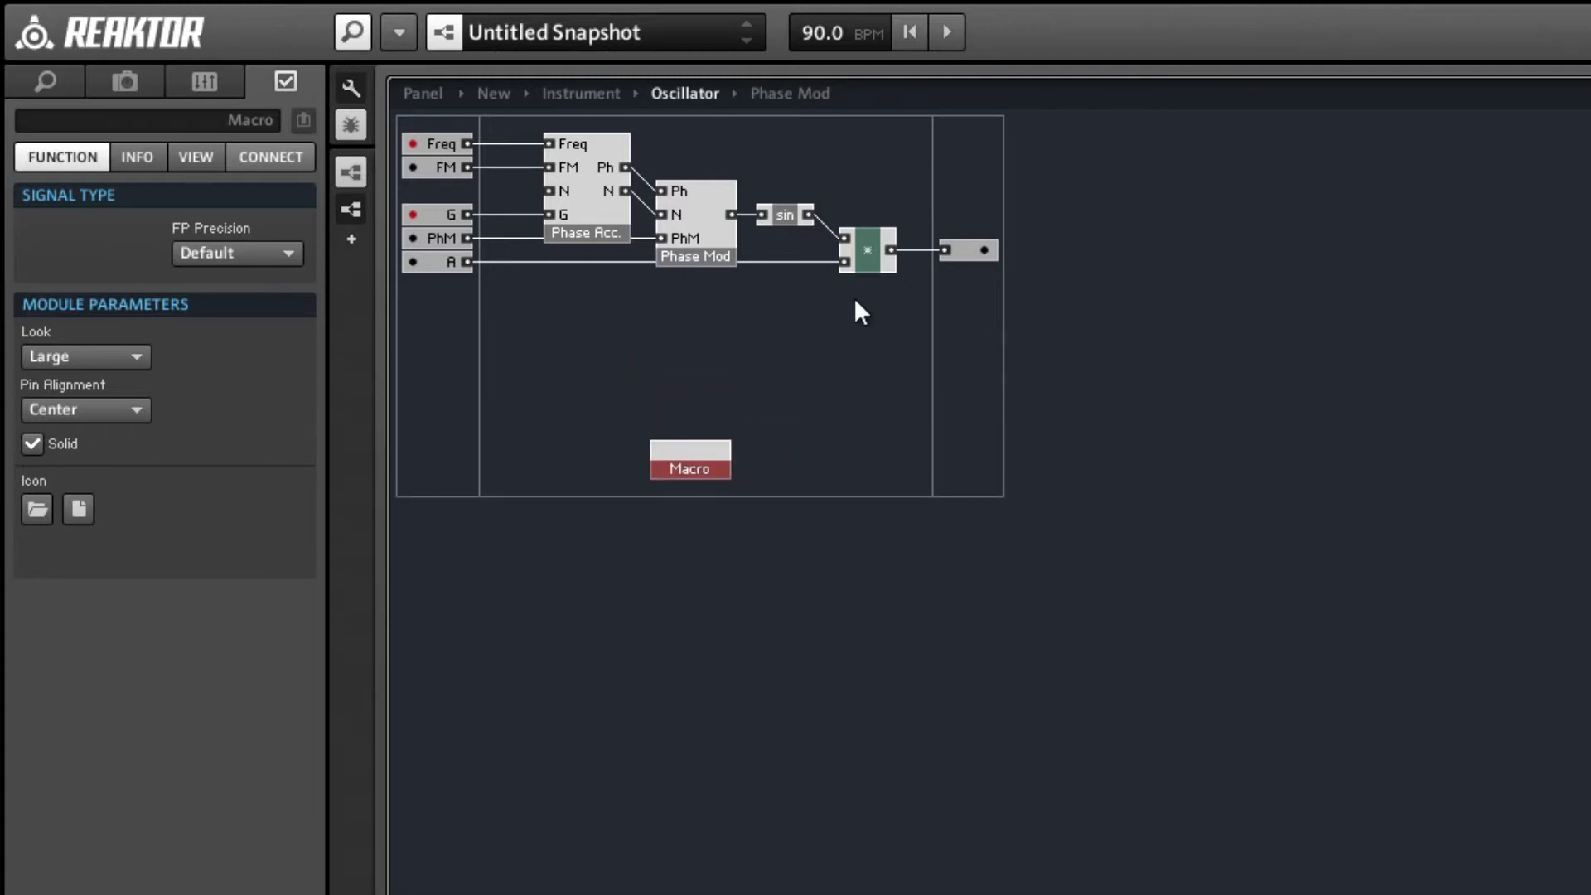
Copy the entire oscillator structure with its ports into the new Macro and compact the Macro's board.
{"action": "left_click_drag", "start_coordinate": [1030, 345], "coordinate": [262, 123]}
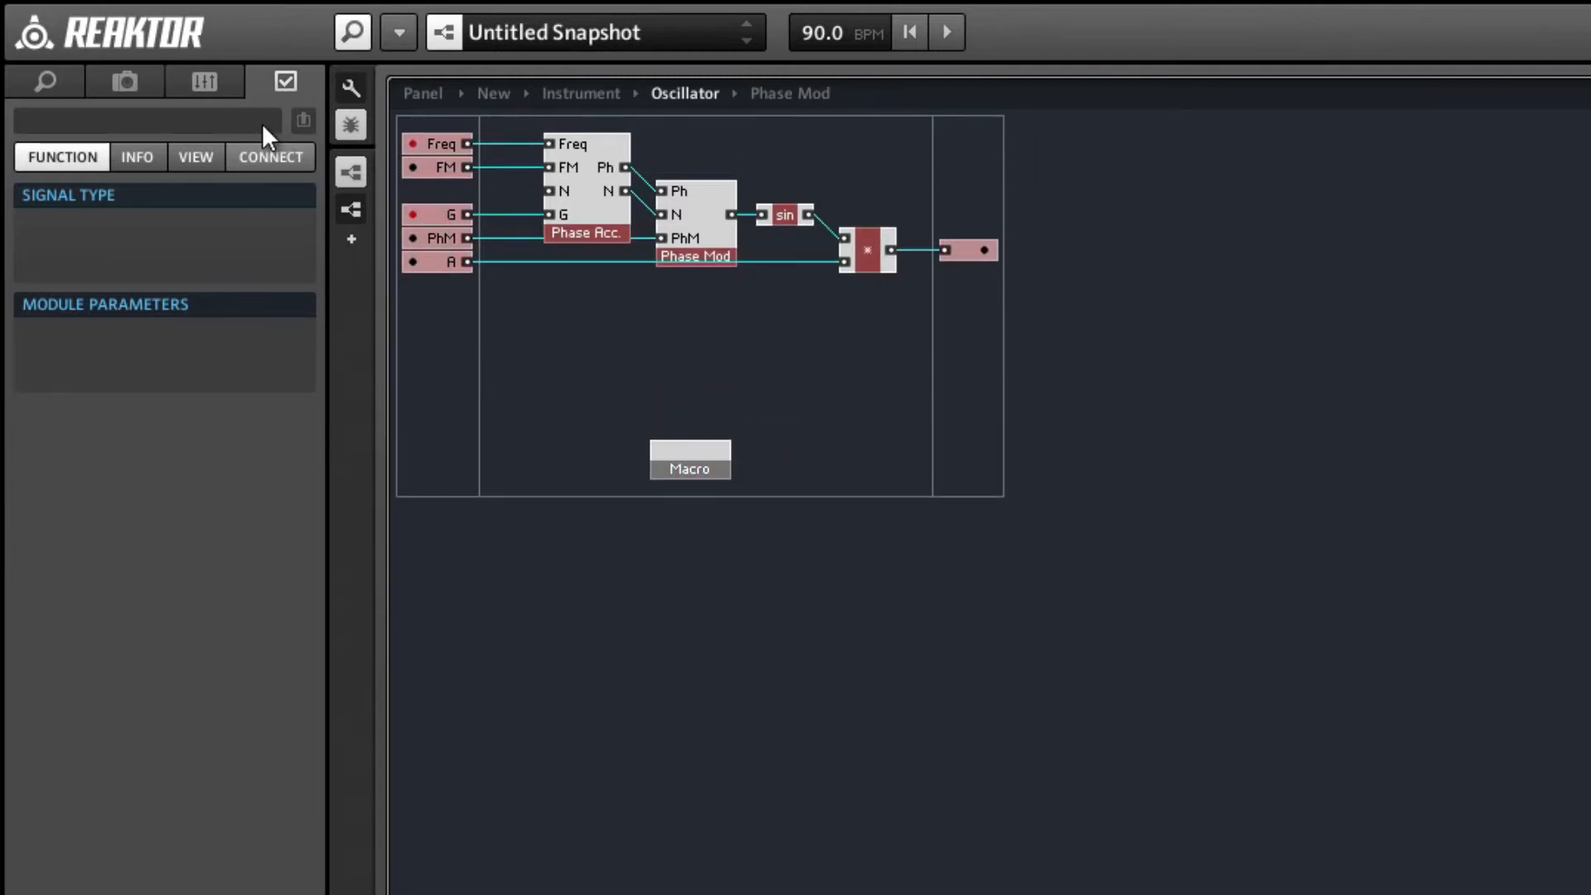
{"action": "double_click", "coordinate": [689, 450]}
{"action": "key", "text": "ctrl+v"}
{"action": "left_click", "coordinate": [648, 287]}
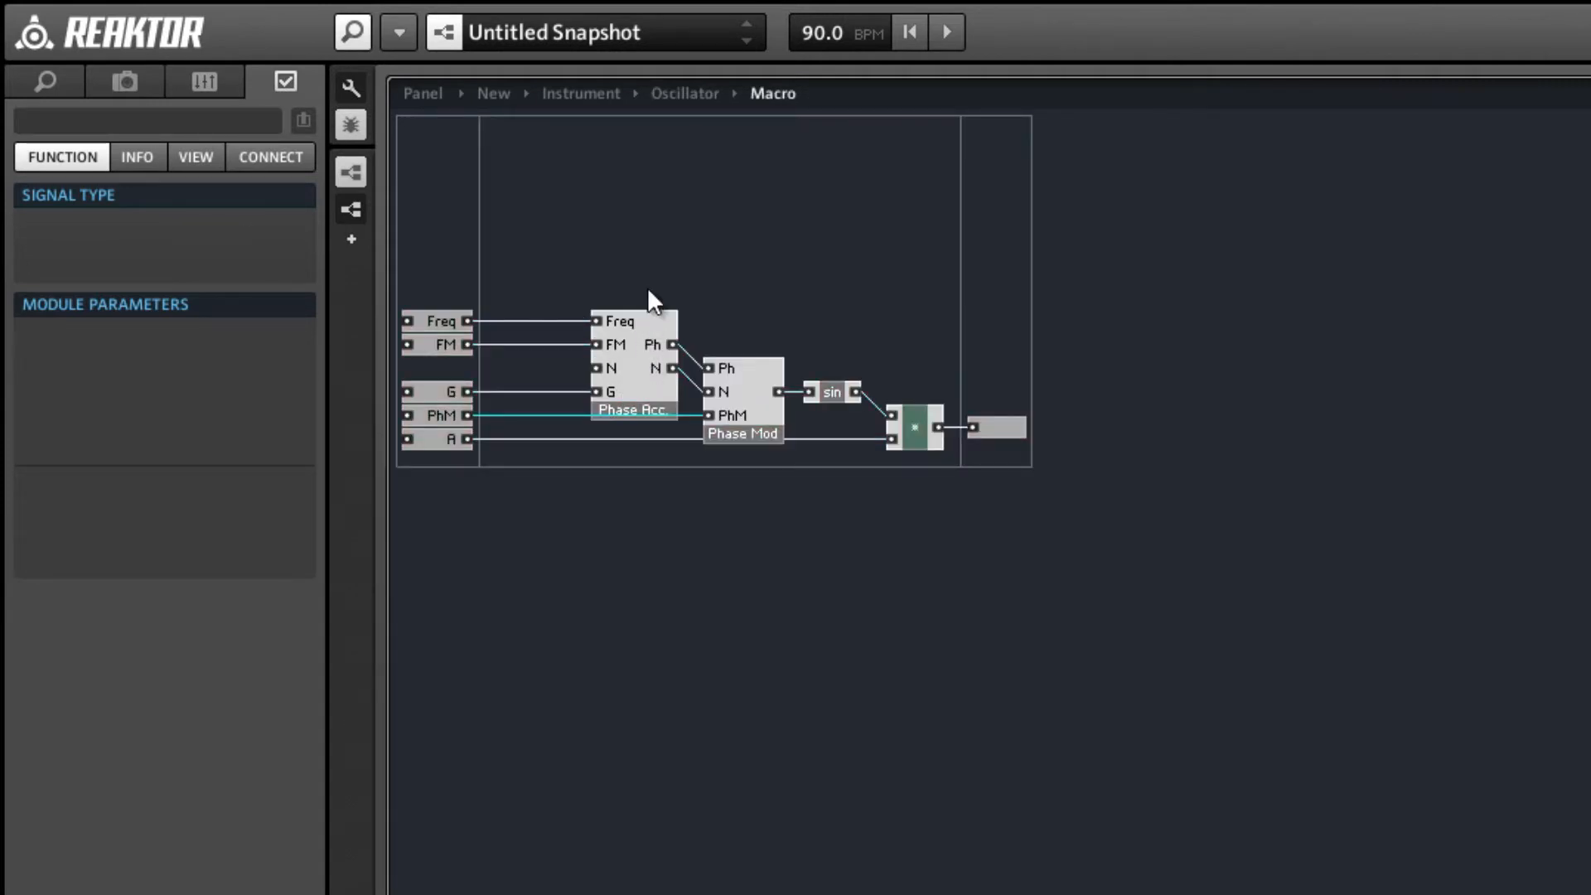
{"action": "left_click", "coordinate": [643, 316]}
{"action": "right_click", "coordinate": [635, 264]}
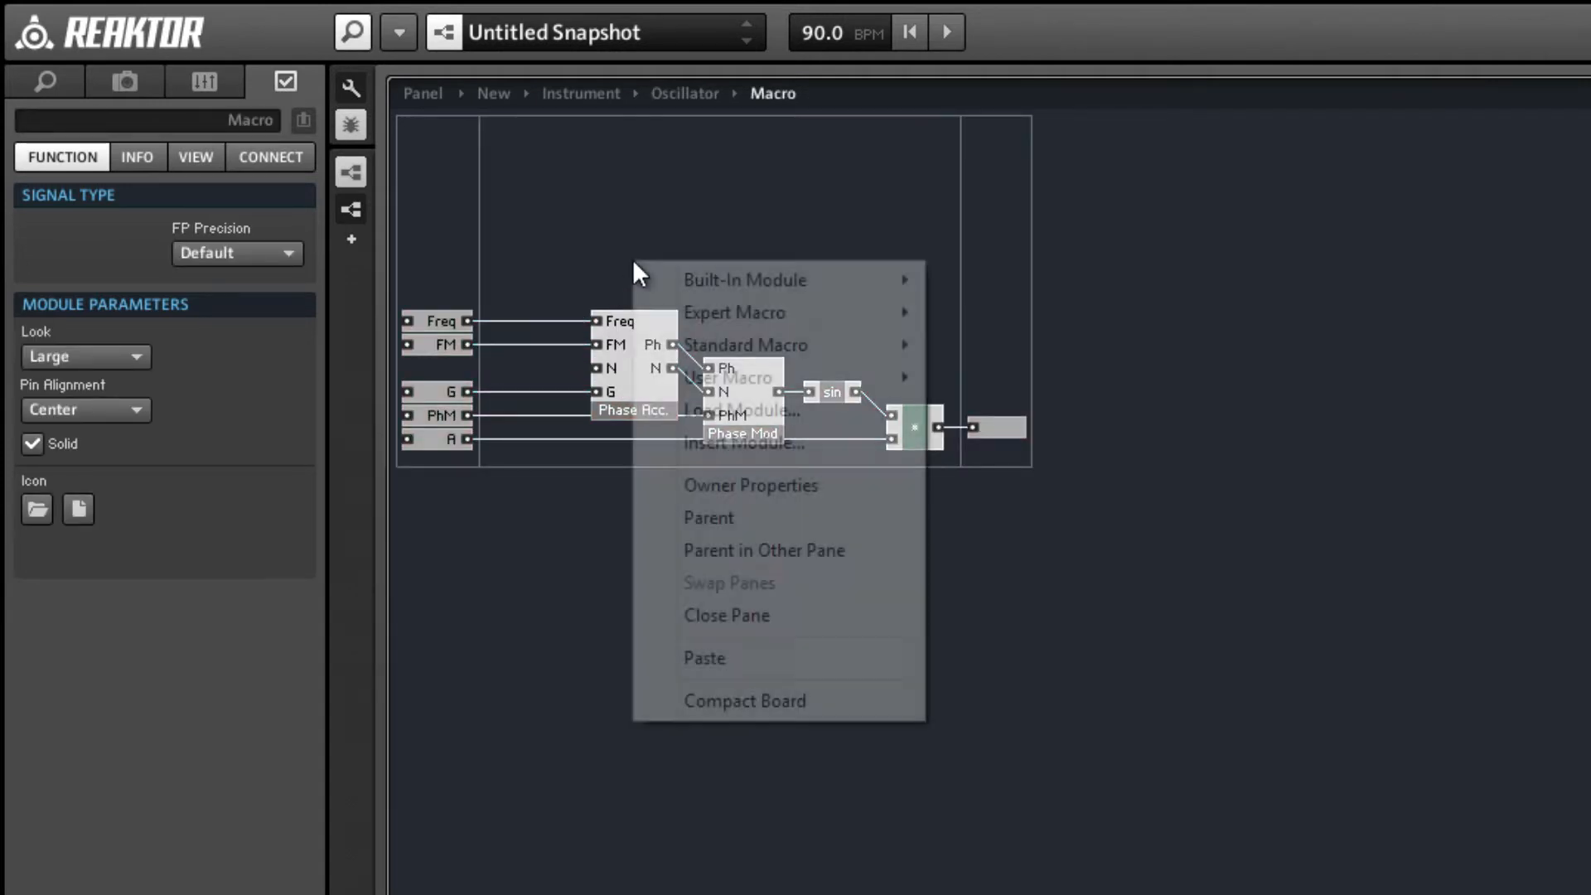
{"action": "left_click", "coordinate": [800, 698]}
Return to the Oscillator structure and delete the original Phase Acc., Phase Mod, sin and multiply modules.
{"action": "double_click", "coordinate": [603, 337]}
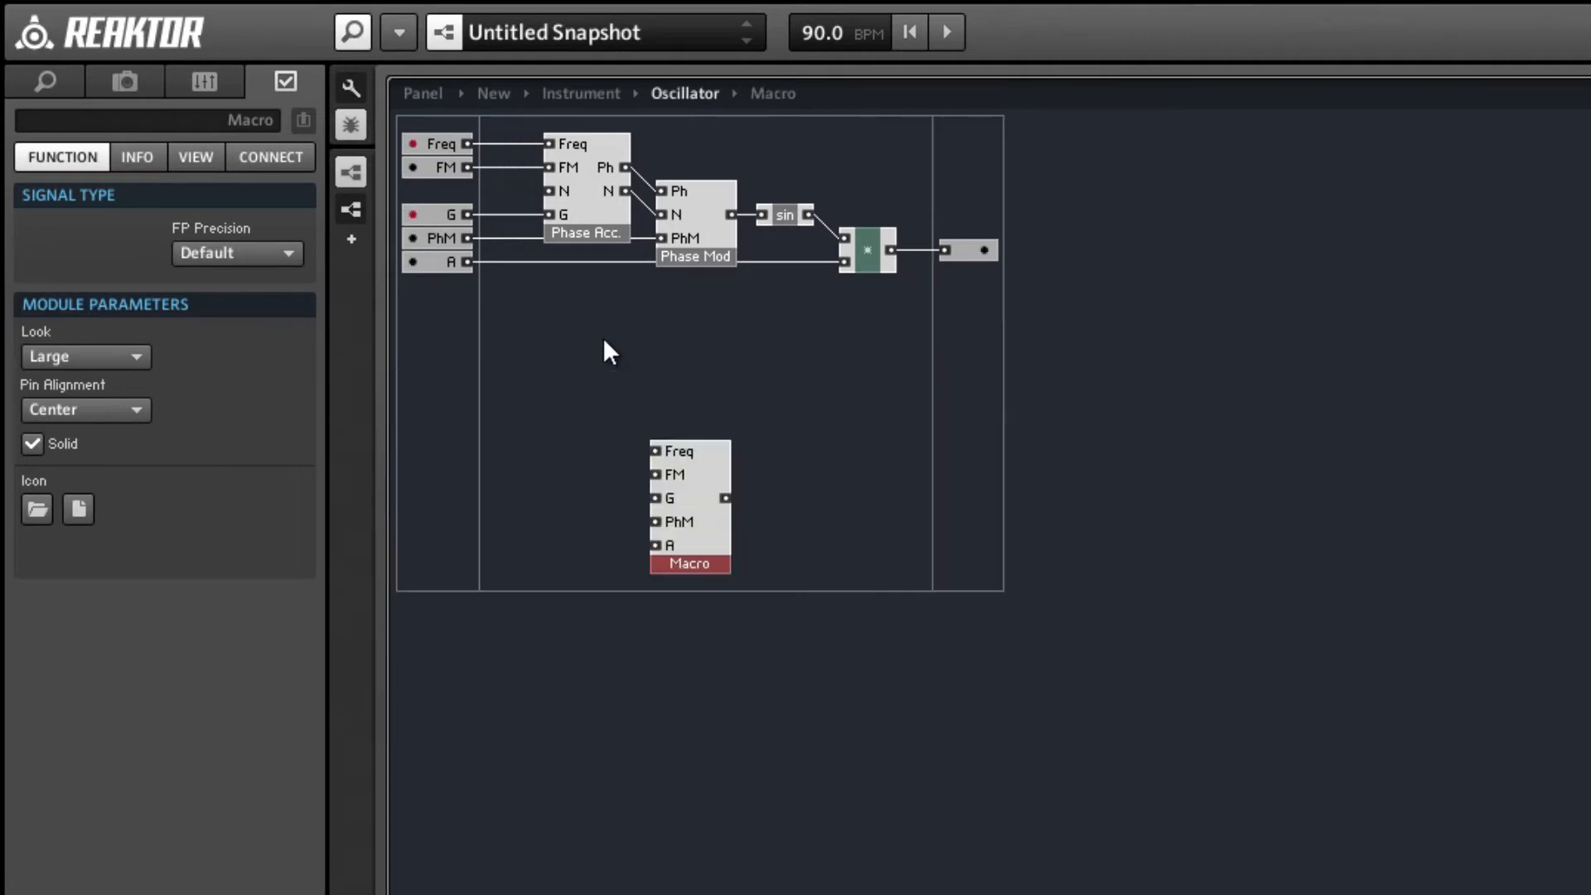
{"action": "left_click_drag", "start_coordinate": [903, 315], "coordinate": [550, 111]}
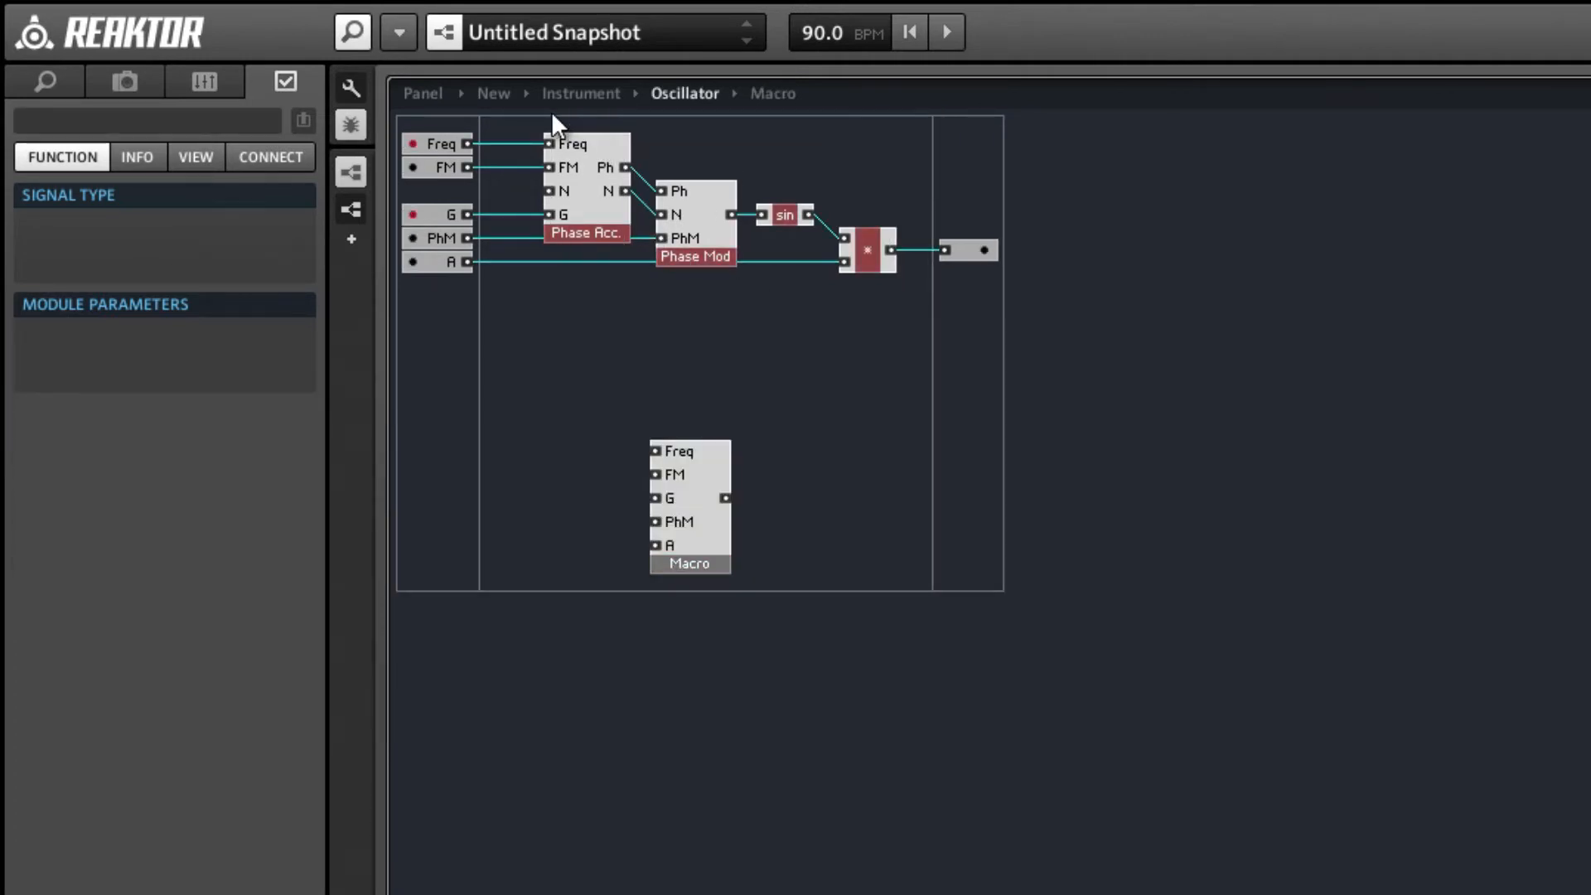
{"action": "key", "text": "Delete"}
Move the Macro beside the inputs, wire Freq, FM, G, PhM and A into it and its output to the output port, and compact the board.
{"action": "left_click_drag", "start_coordinate": [708, 570], "coordinate": [554, 257]}
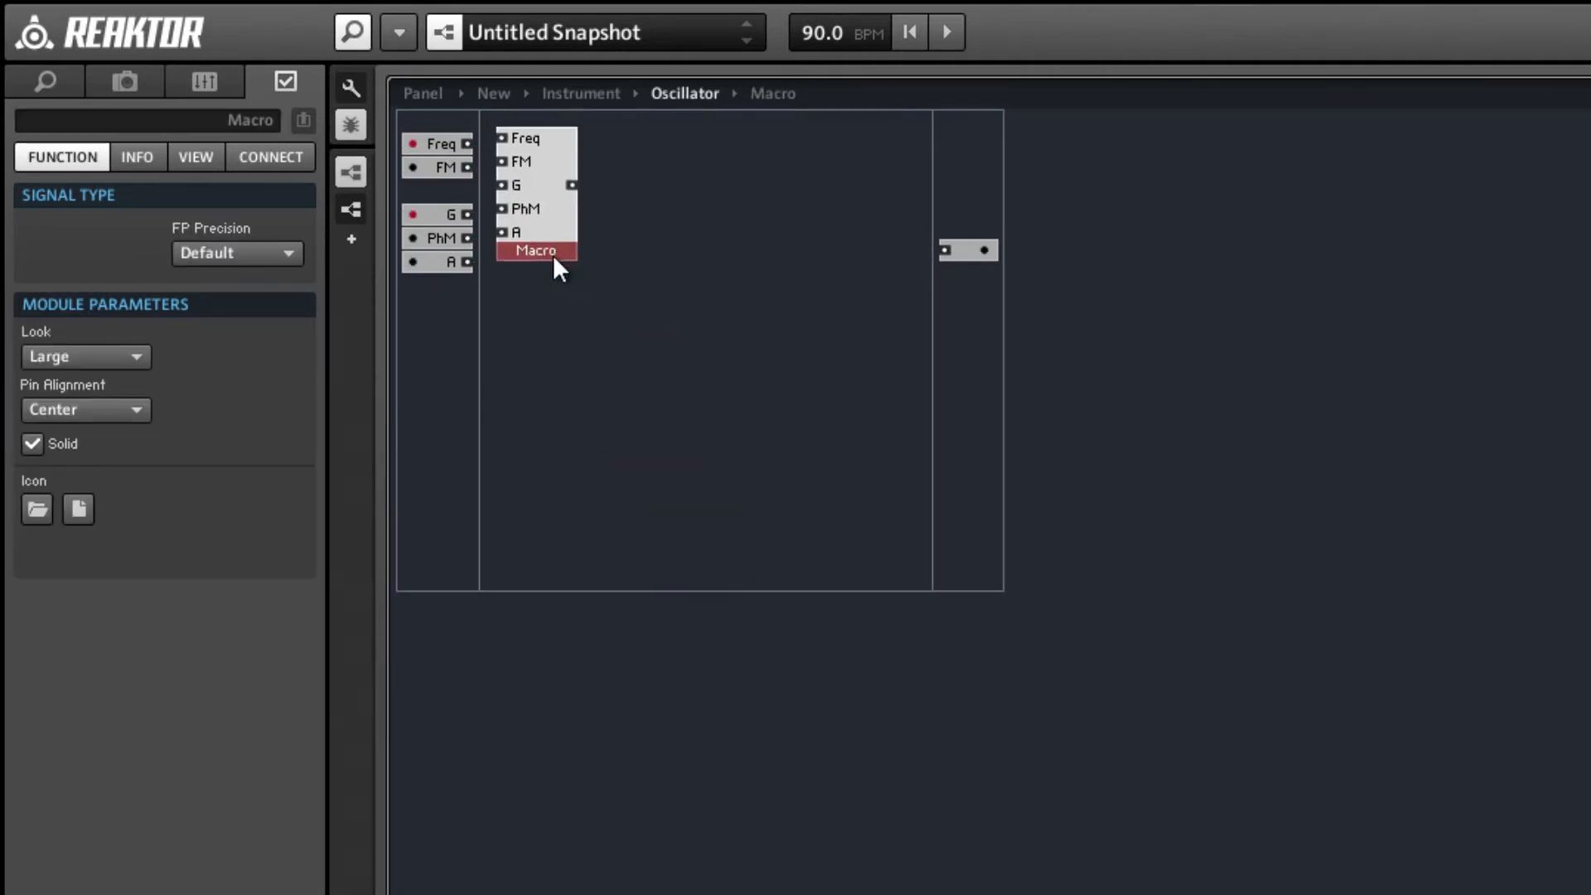
{"action": "left_click_drag", "start_coordinate": [467, 143], "coordinate": [509, 197]}
{"action": "left_click_drag", "start_coordinate": [416, 212], "coordinate": [417, 189]}
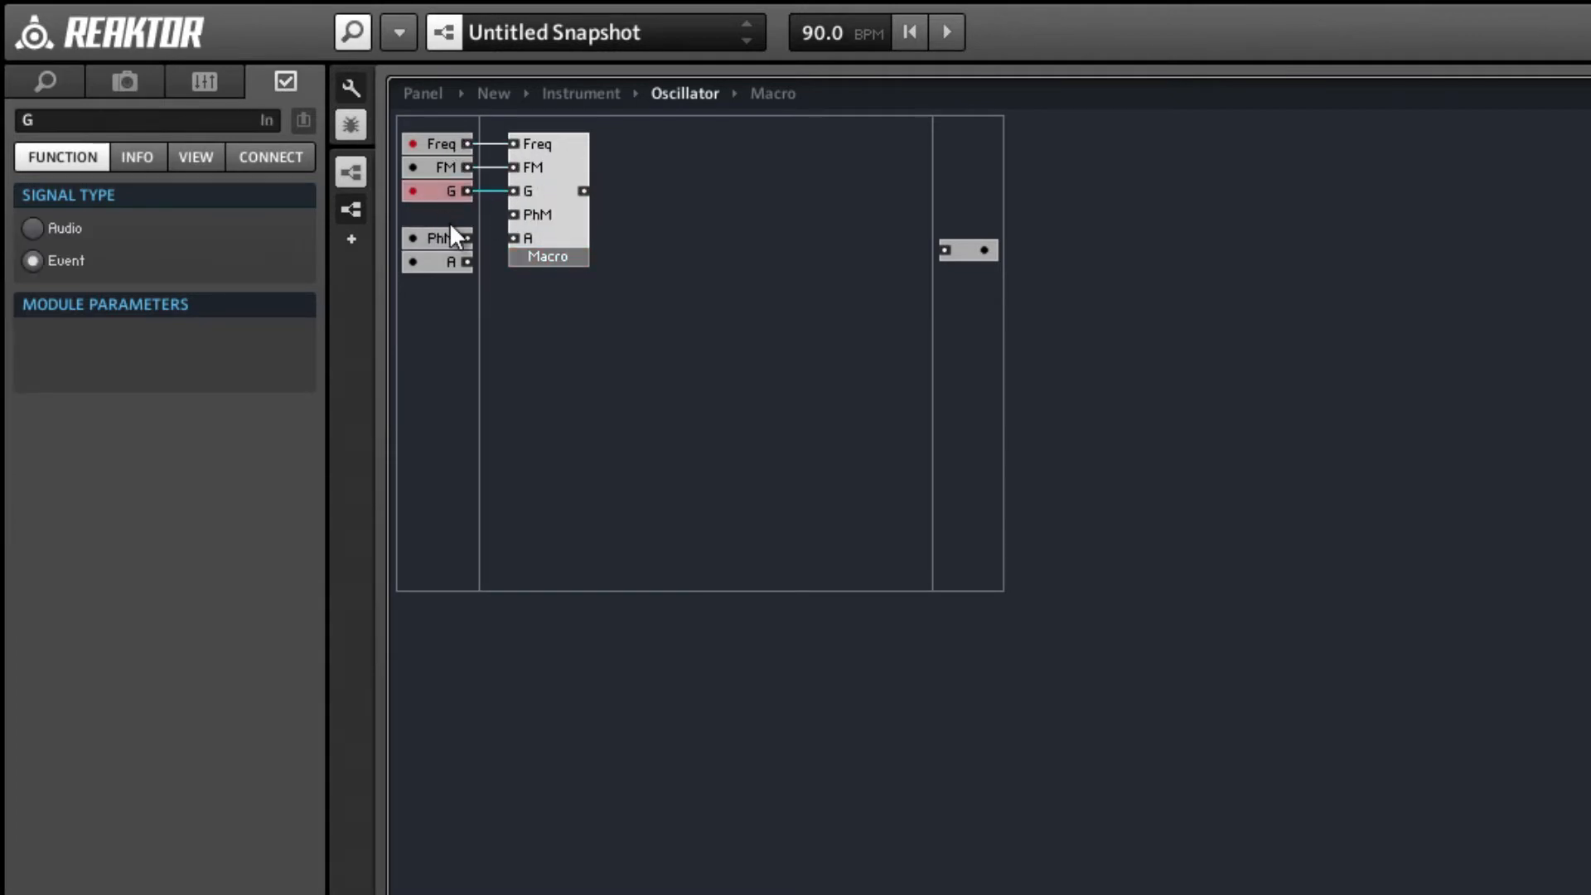
{"action": "left_click_drag", "start_coordinate": [468, 238], "coordinate": [529, 238]}
{"action": "left_click_drag", "start_coordinate": [445, 294], "coordinate": [425, 219]}
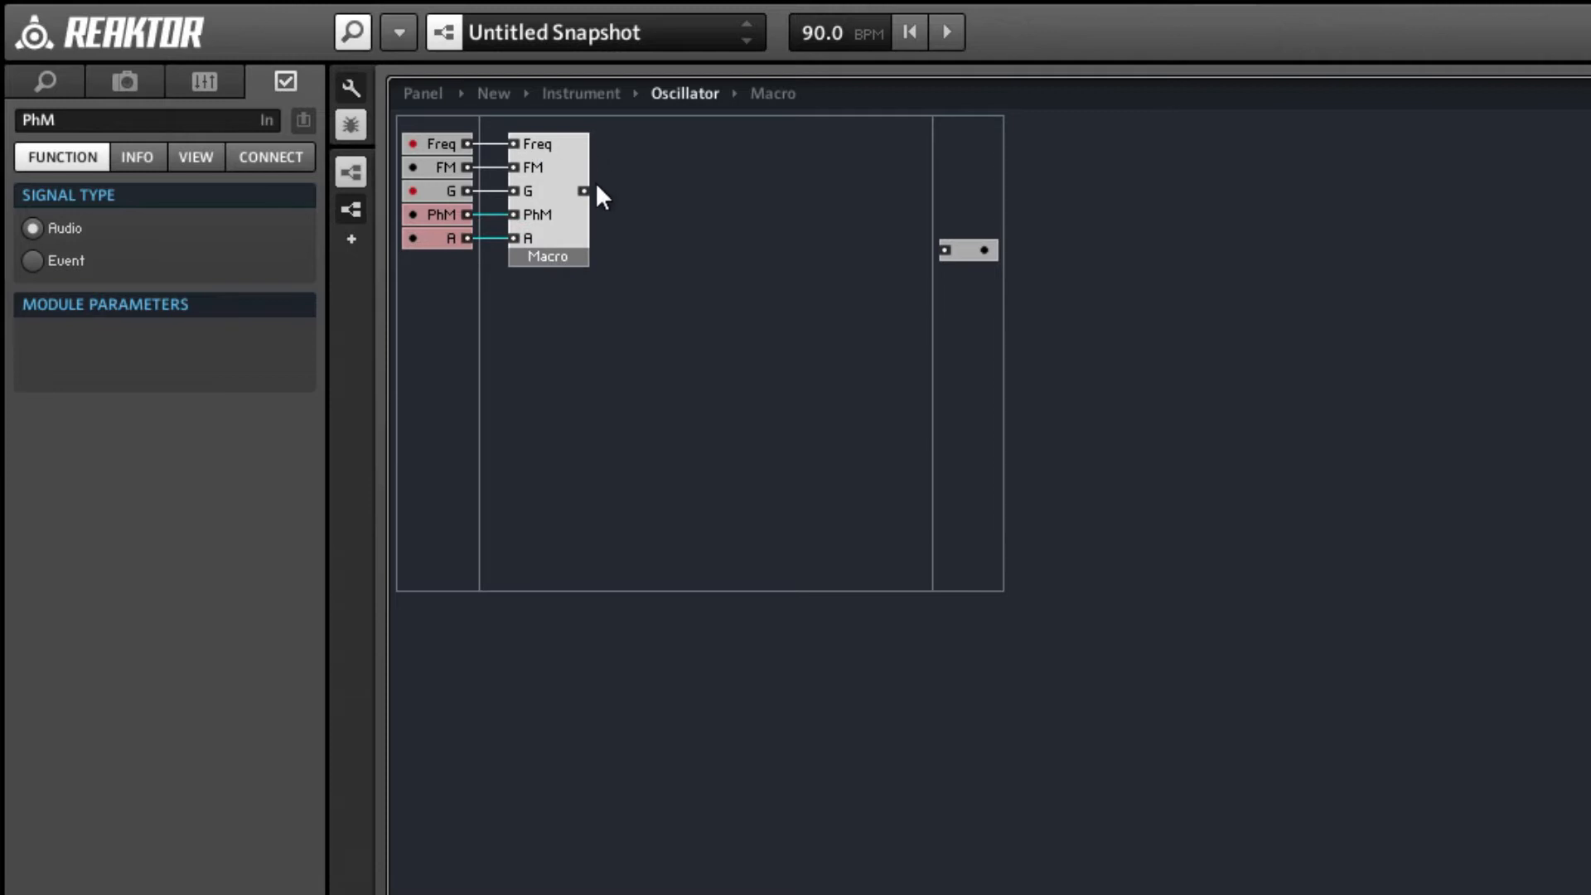
{"action": "left_click_drag", "start_coordinate": [584, 190], "coordinate": [965, 190]}
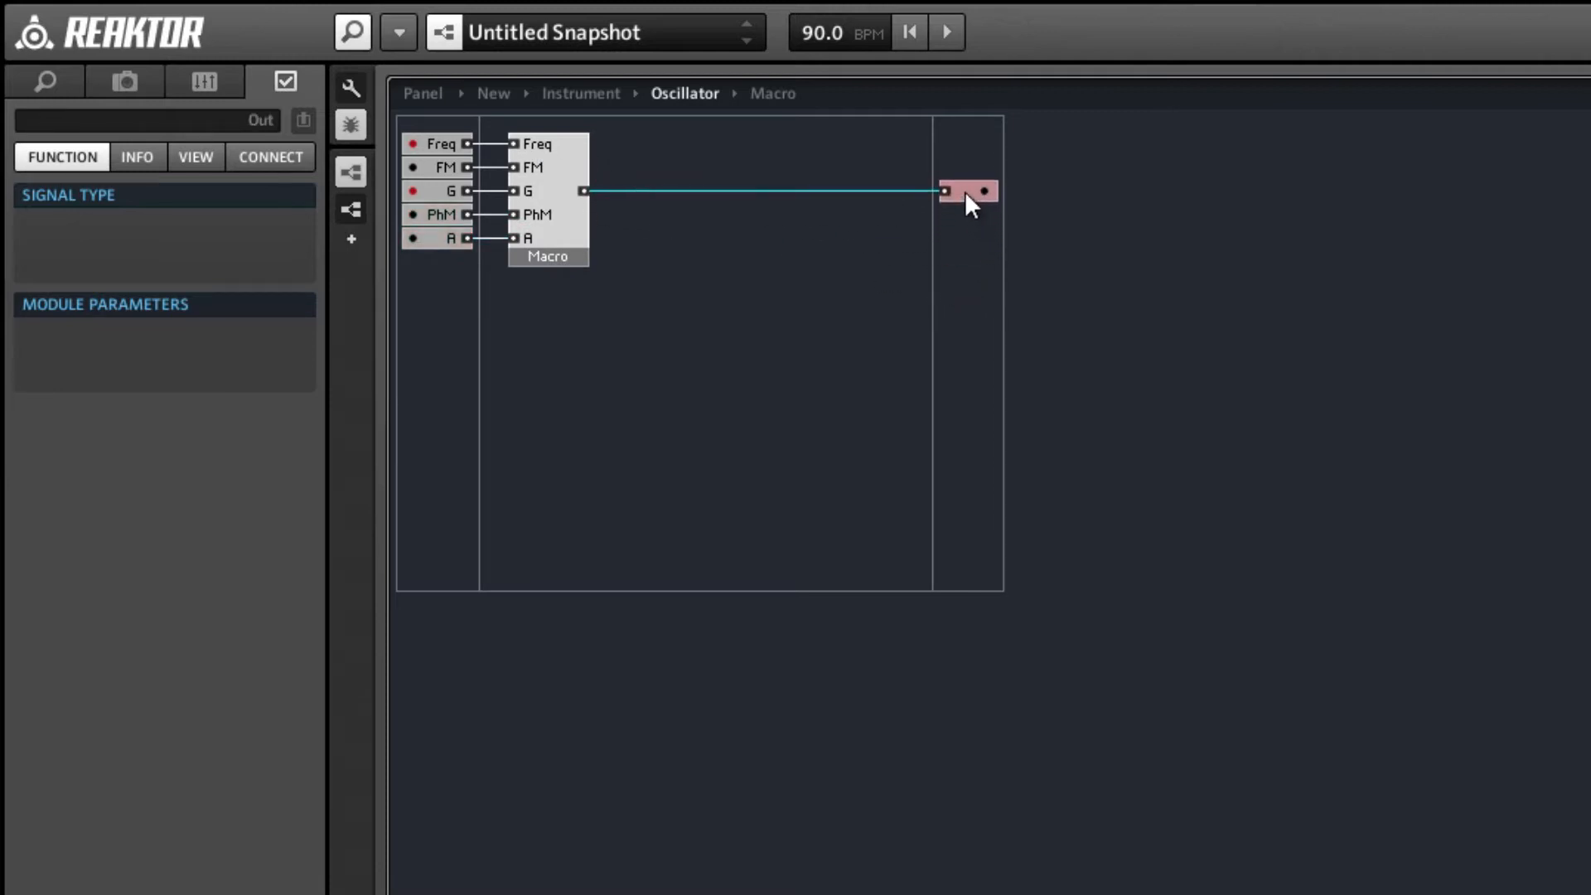
{"action": "right_click", "coordinate": [748, 275]}
{"action": "left_click", "coordinate": [953, 718]}
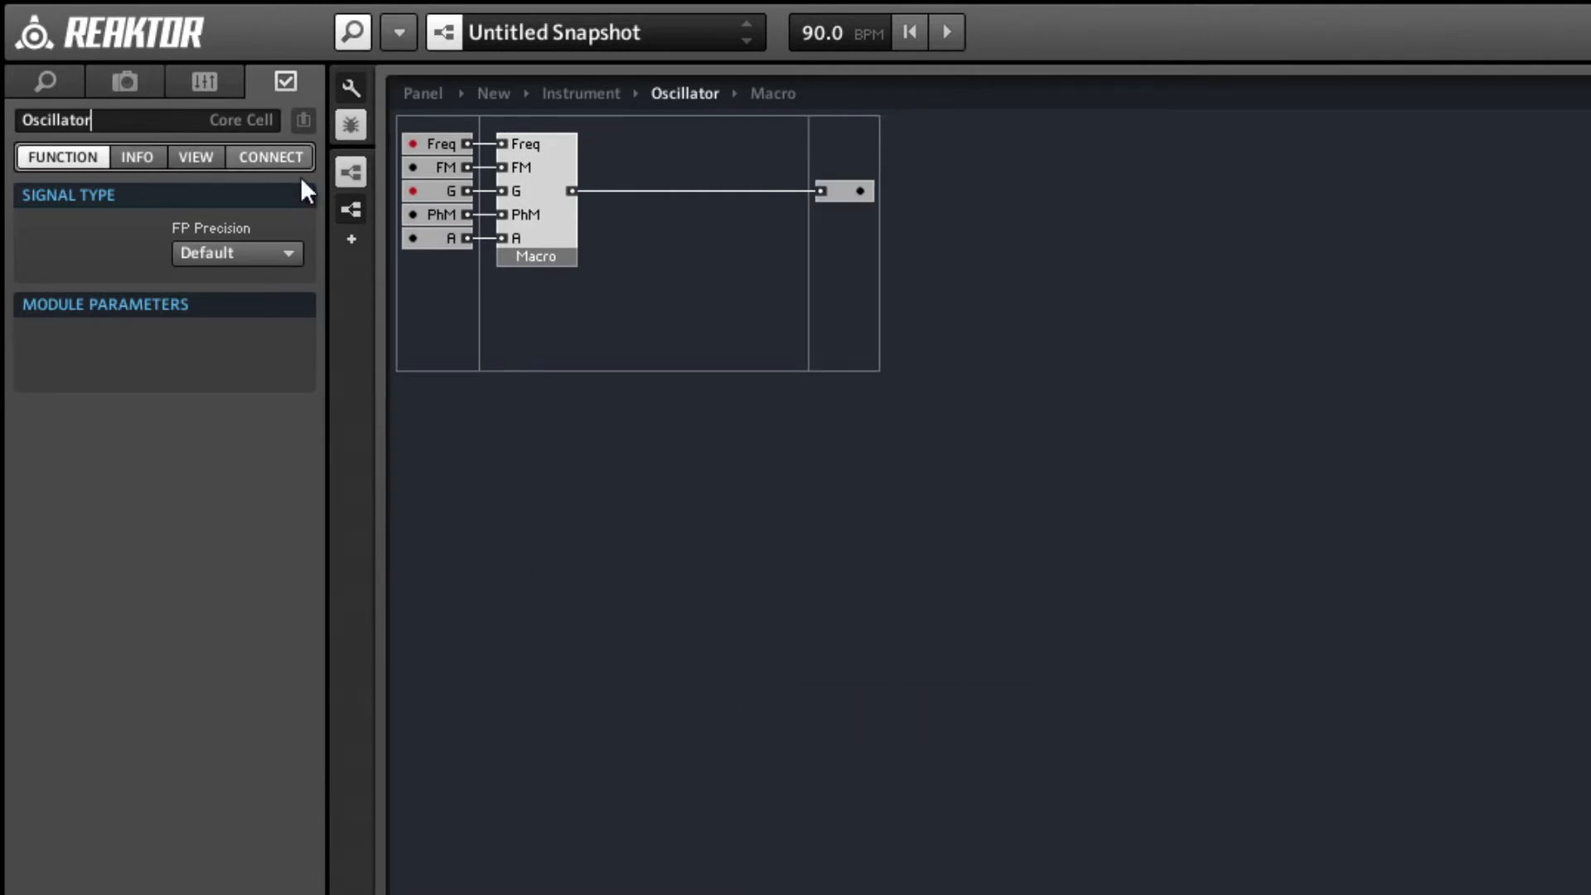
Rename the Macro as Sin Osc.
{"action": "left_click", "coordinate": [543, 232]}
{"action": "left_click", "coordinate": [85, 117]}
{"action": "type", "text": "S"}
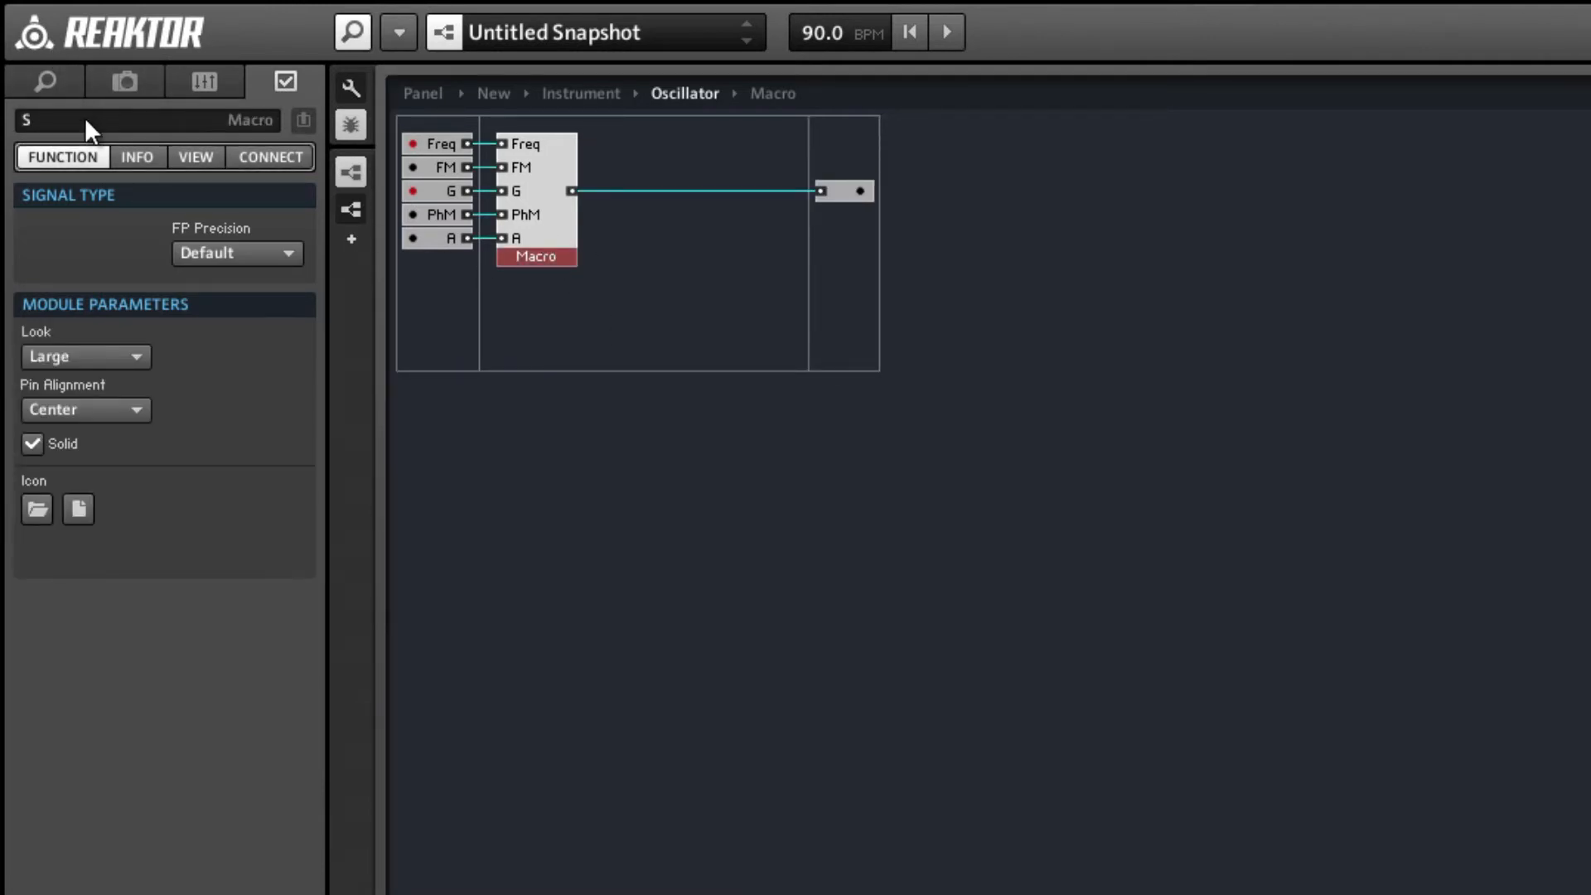
{"action": "type", "text": "in Osc"}
{"action": "key", "text": "Return"}
Open the Sin Osc macro and insert a Compare module below Phase Acc.
{"action": "double_click", "coordinate": [549, 209]}
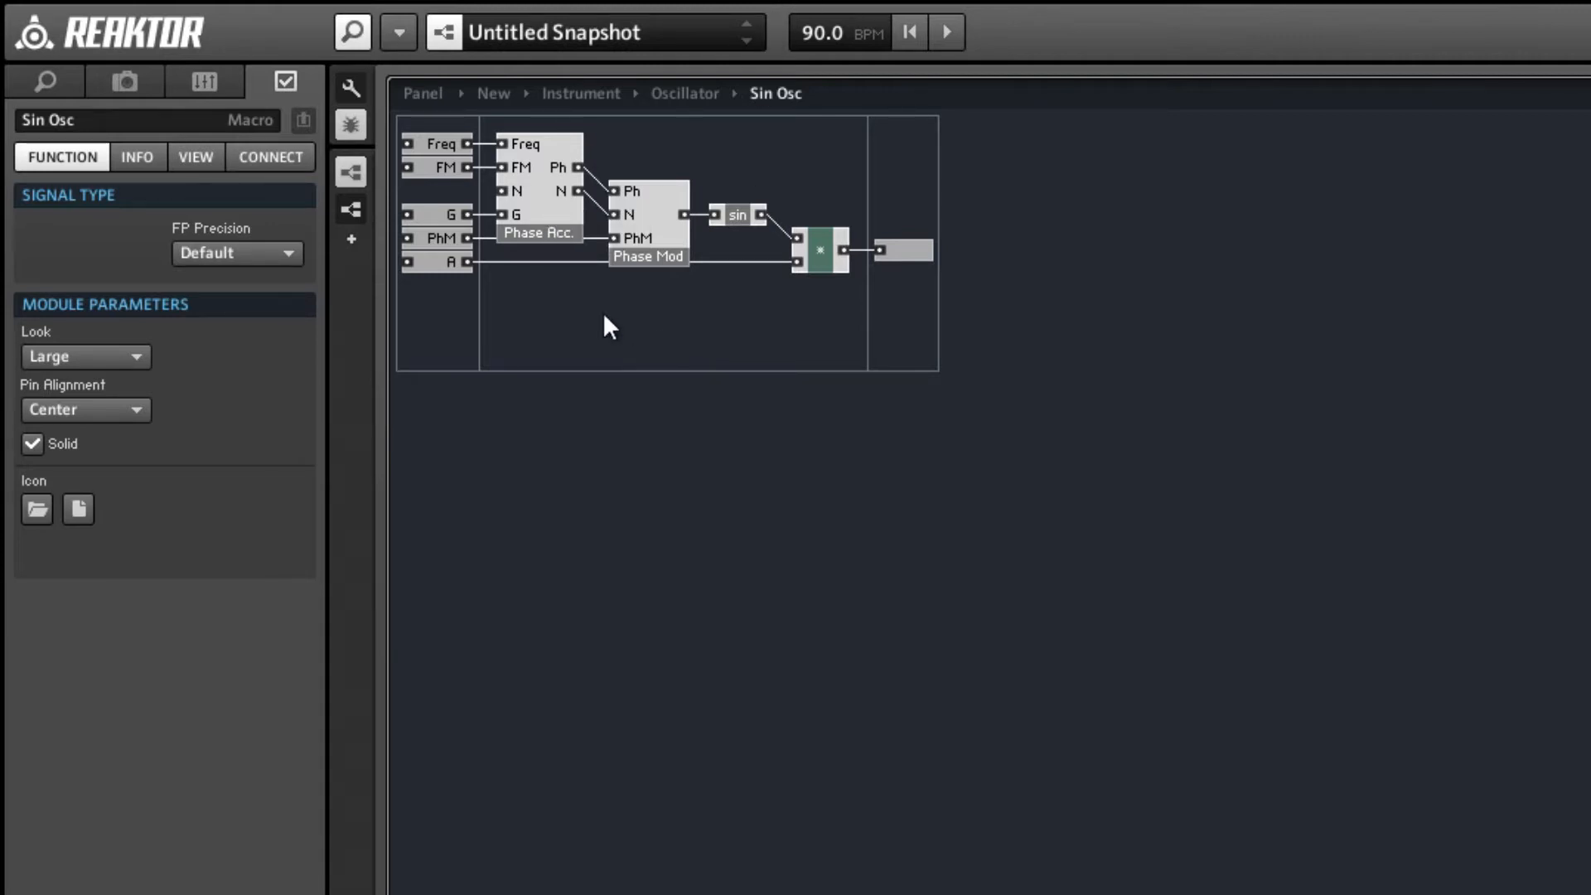
{"action": "right_click", "coordinate": [579, 290]}
{"action": "mouse_move", "coordinate": [610, 305]}
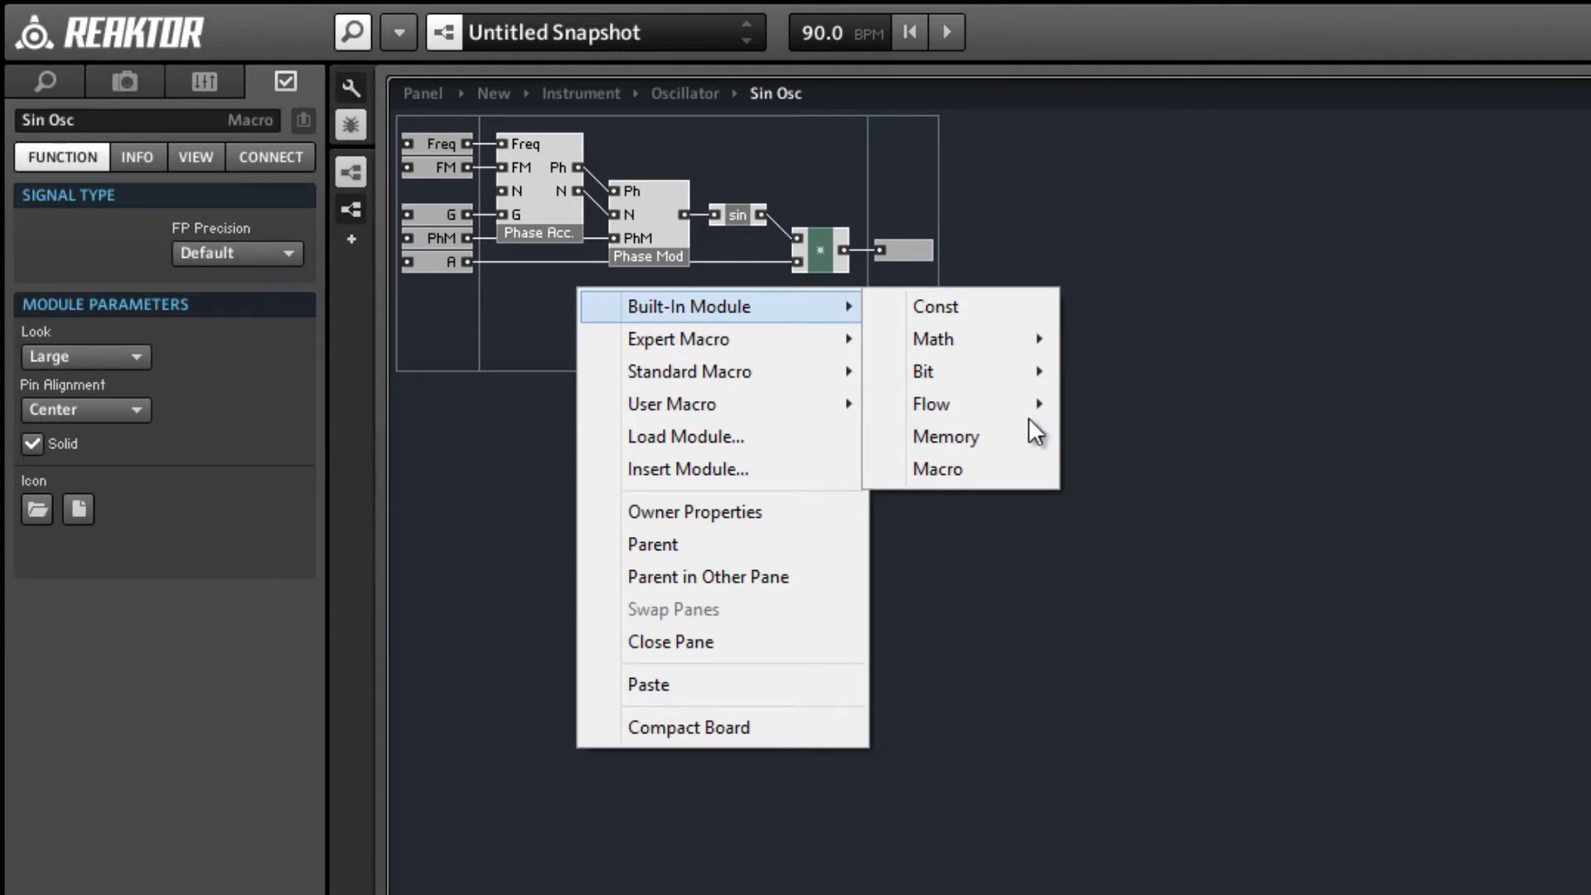
{"action": "mouse_move", "coordinate": [1025, 409]}
{"action": "left_click", "coordinate": [1101, 445]}
Insert a Router module beside Compare, wire Compare's output into its control input, and place Compare next to it.
{"action": "right_click", "coordinate": [678, 350]}
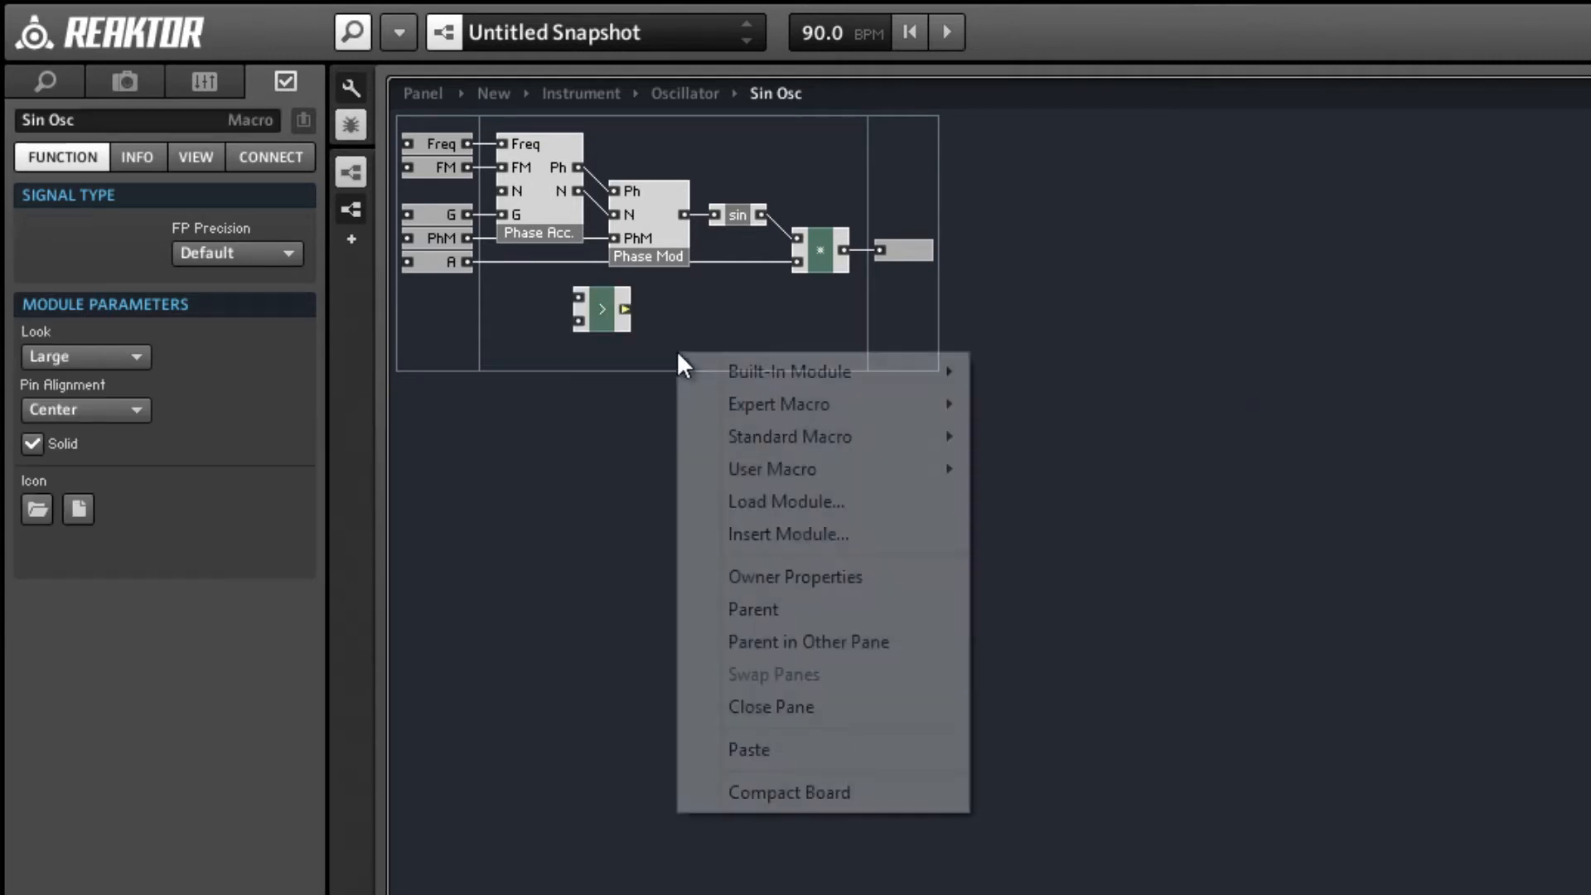
{"action": "mouse_move", "coordinate": [862, 372]}
{"action": "mouse_move", "coordinate": [1069, 466]}
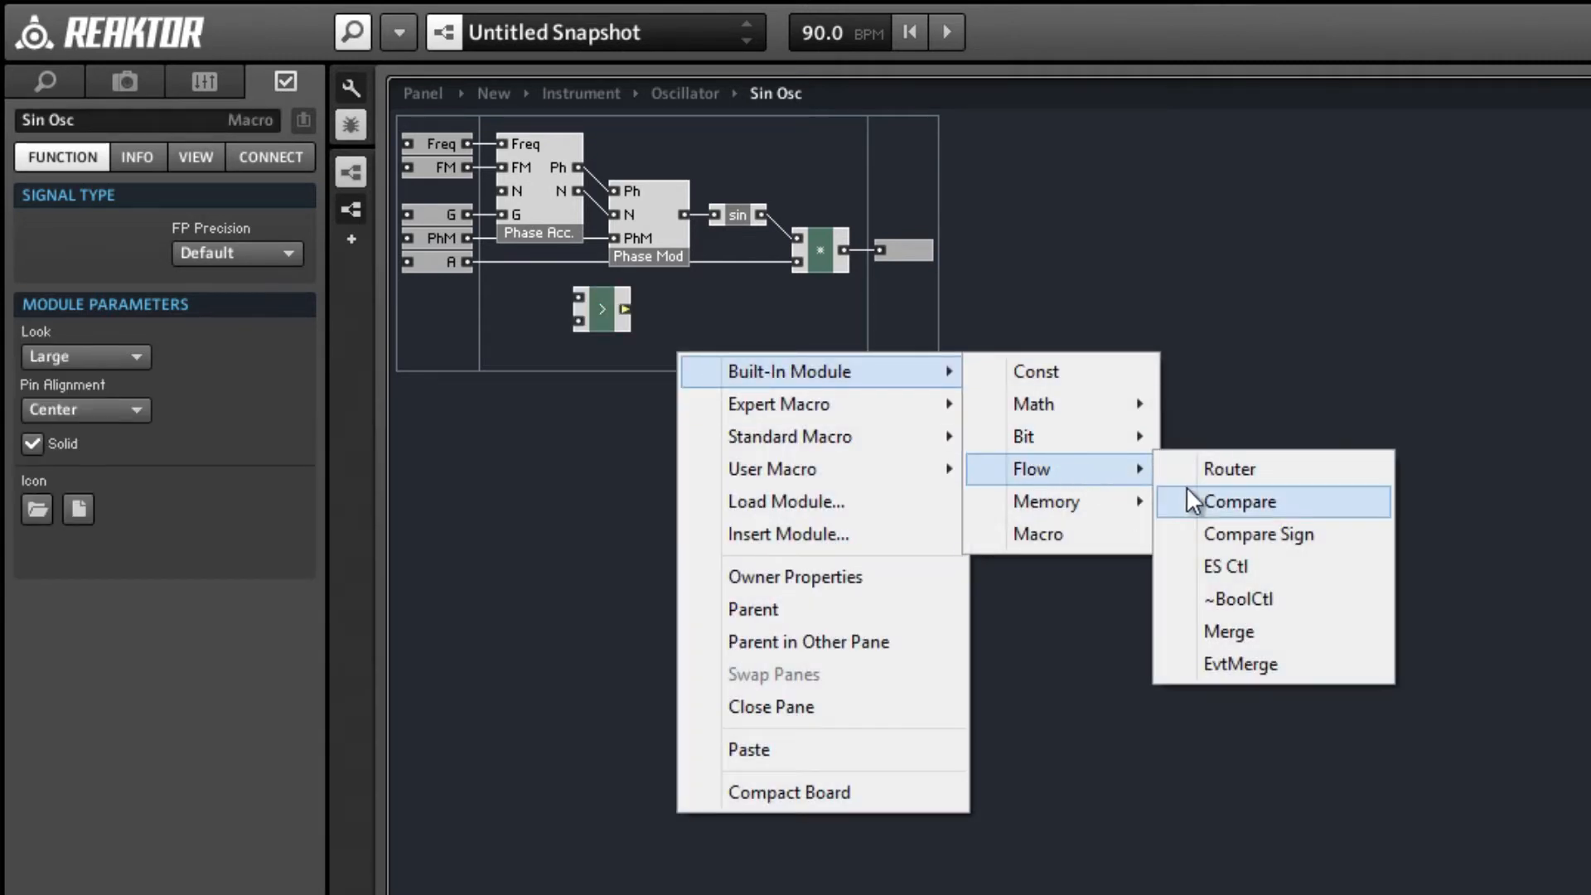
{"action": "left_click", "coordinate": [1193, 469]}
{"action": "left_click_drag", "start_coordinate": [623, 338], "coordinate": [679, 359]}
{"action": "left_click_drag", "start_coordinate": [623, 308], "coordinate": [624, 309]}
{"action": "left_click", "coordinate": [608, 325]}
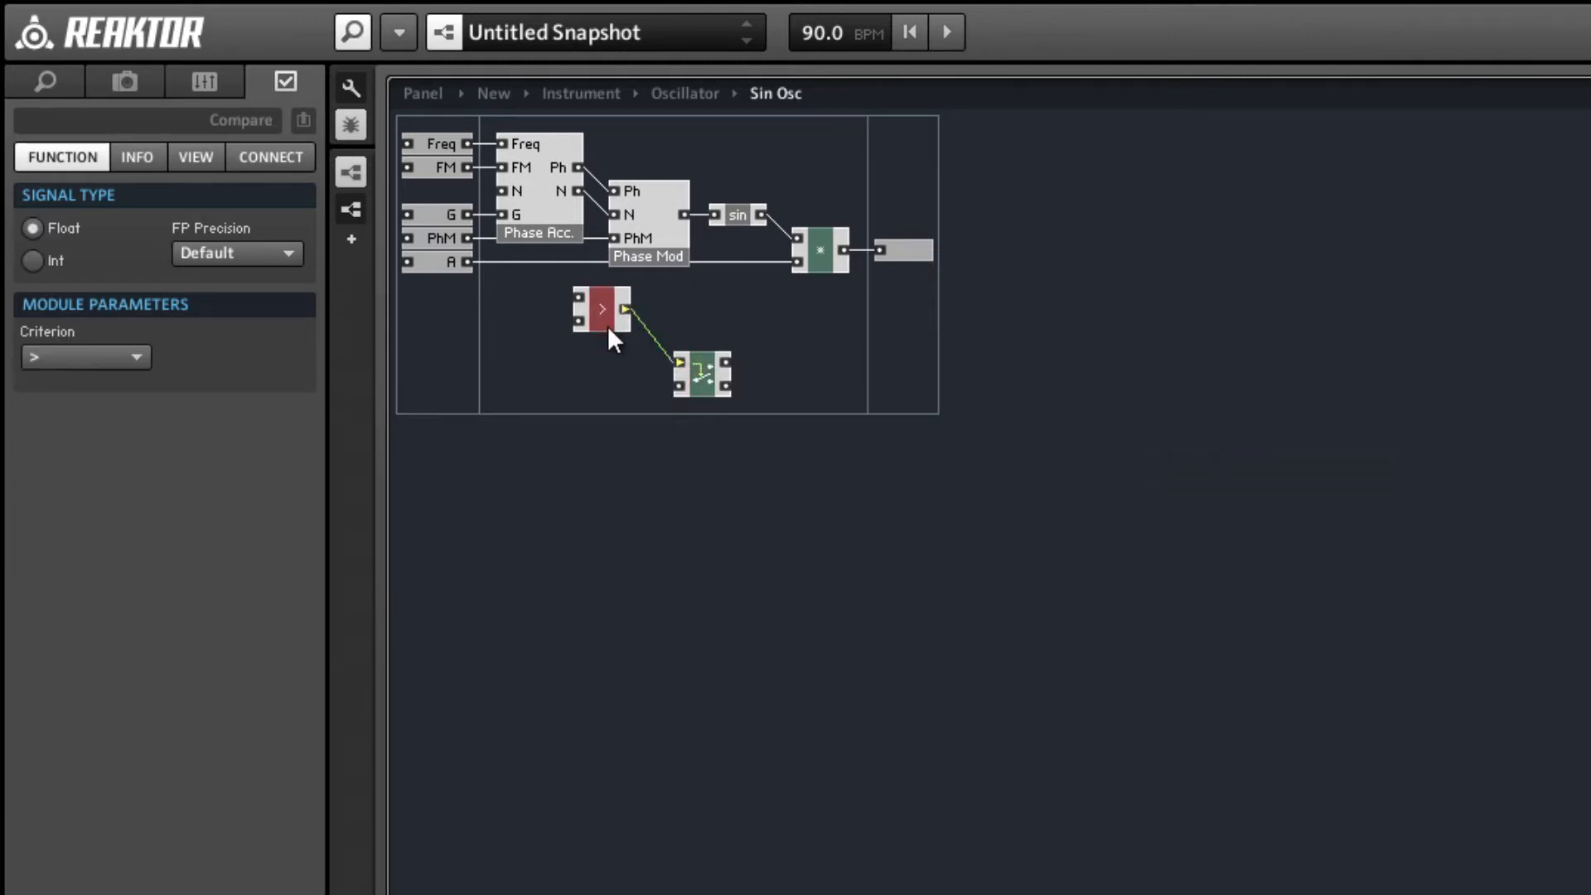
{"action": "left_click_drag", "start_coordinate": [627, 370], "coordinate": [633, 370]}
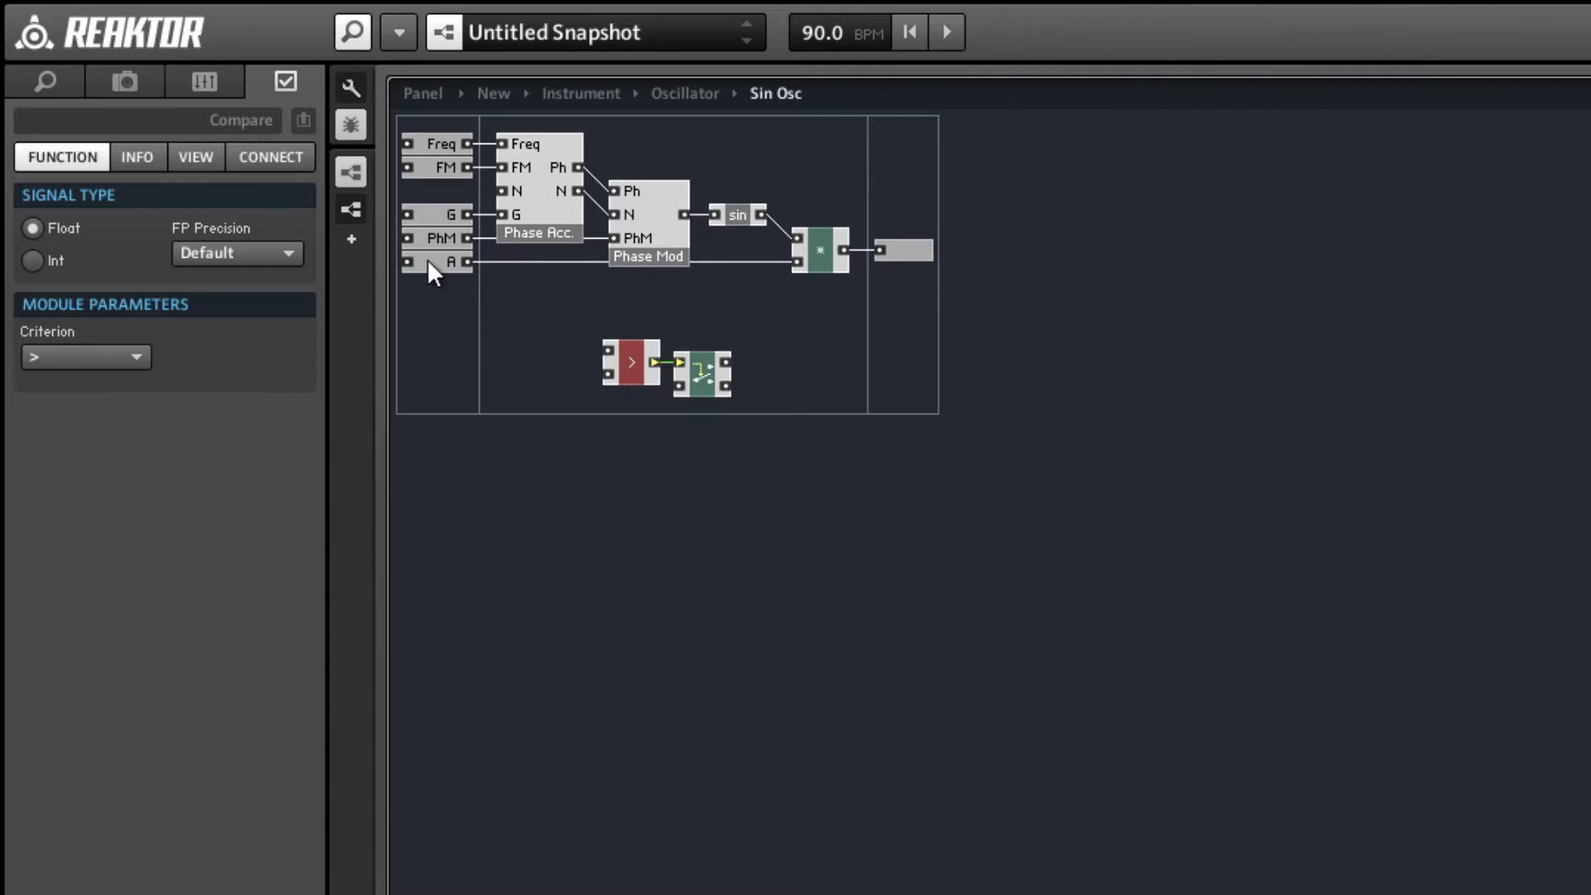
Lower the A input port, wire A into Compare's upper input, and bring the Compare and Router pair closer to it.
{"action": "left_click_drag", "start_coordinate": [430, 261], "coordinate": [434, 321]}
{"action": "left_click", "coordinate": [469, 331]}
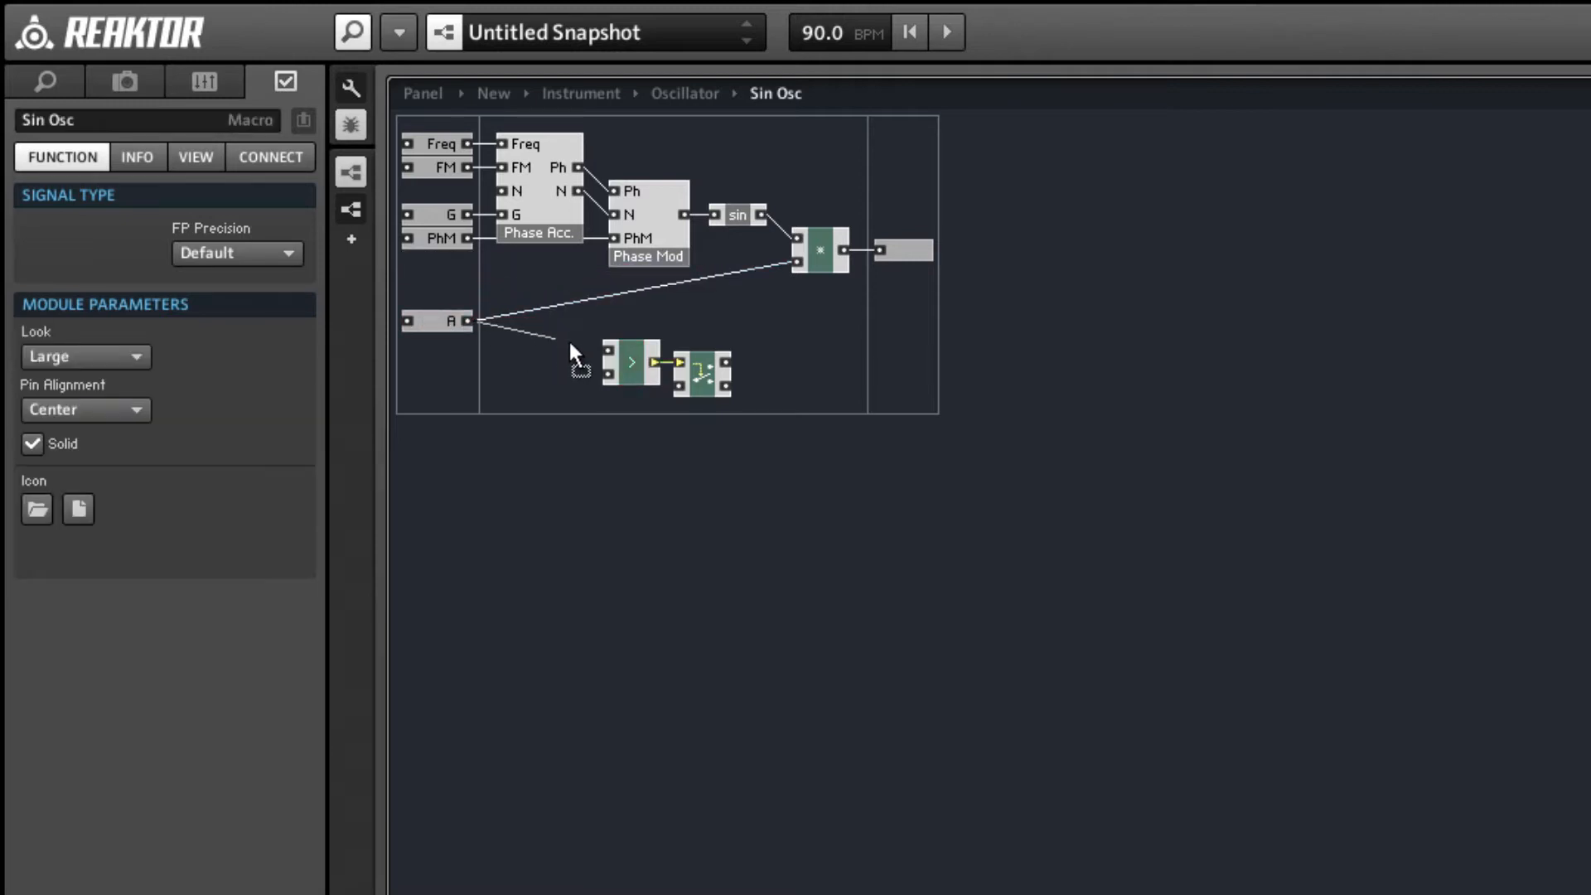
{"action": "left_click_drag", "start_coordinate": [589, 344], "coordinate": [630, 362]}
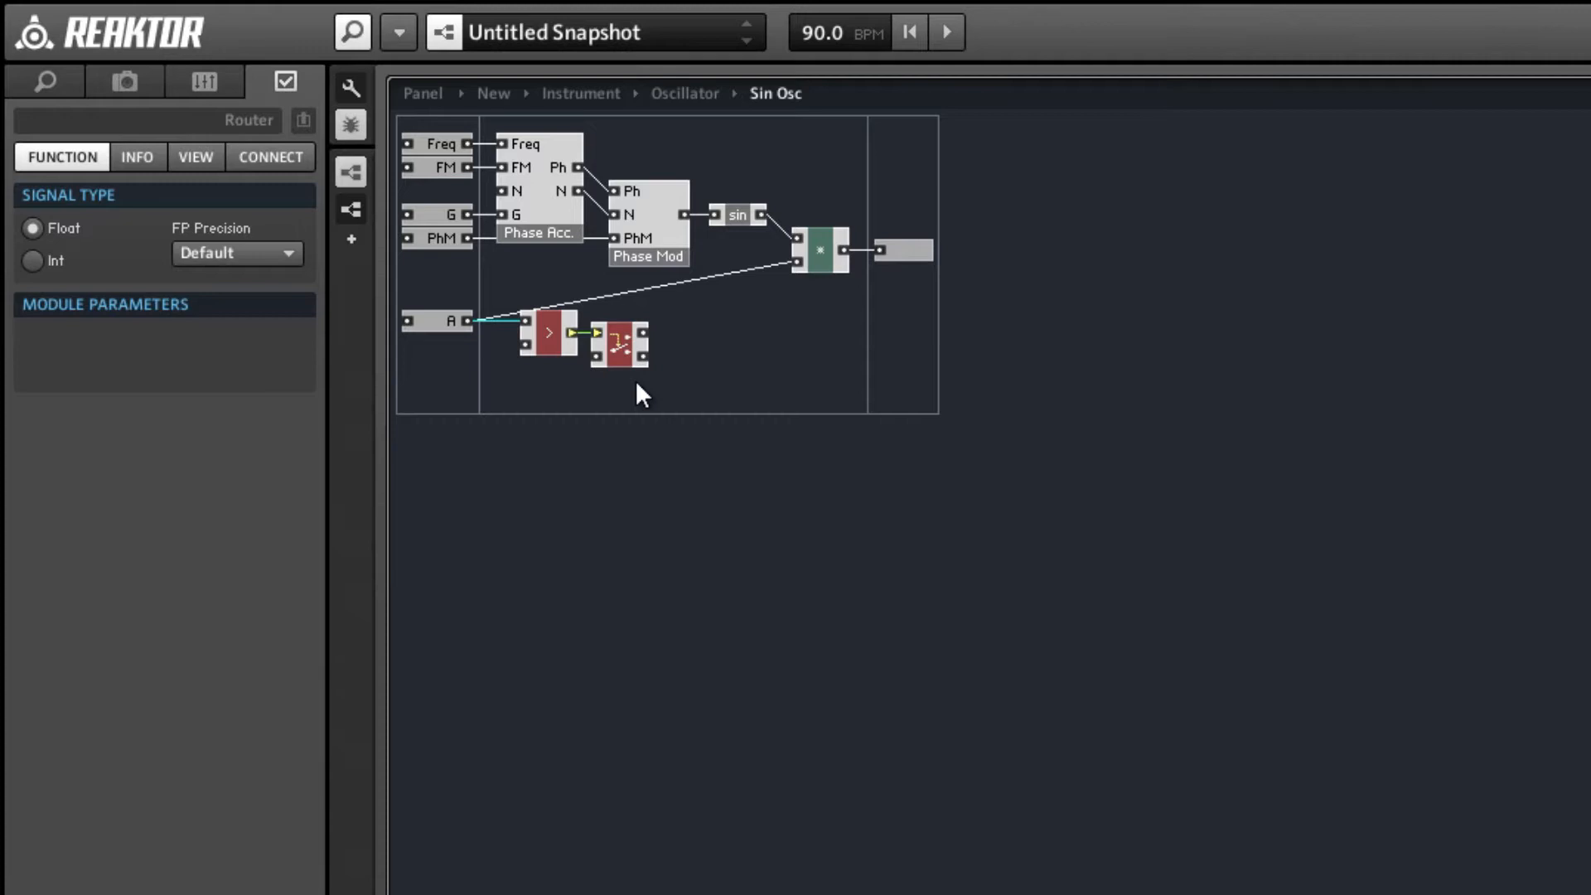
{"action": "left_click", "coordinate": [642, 394]}
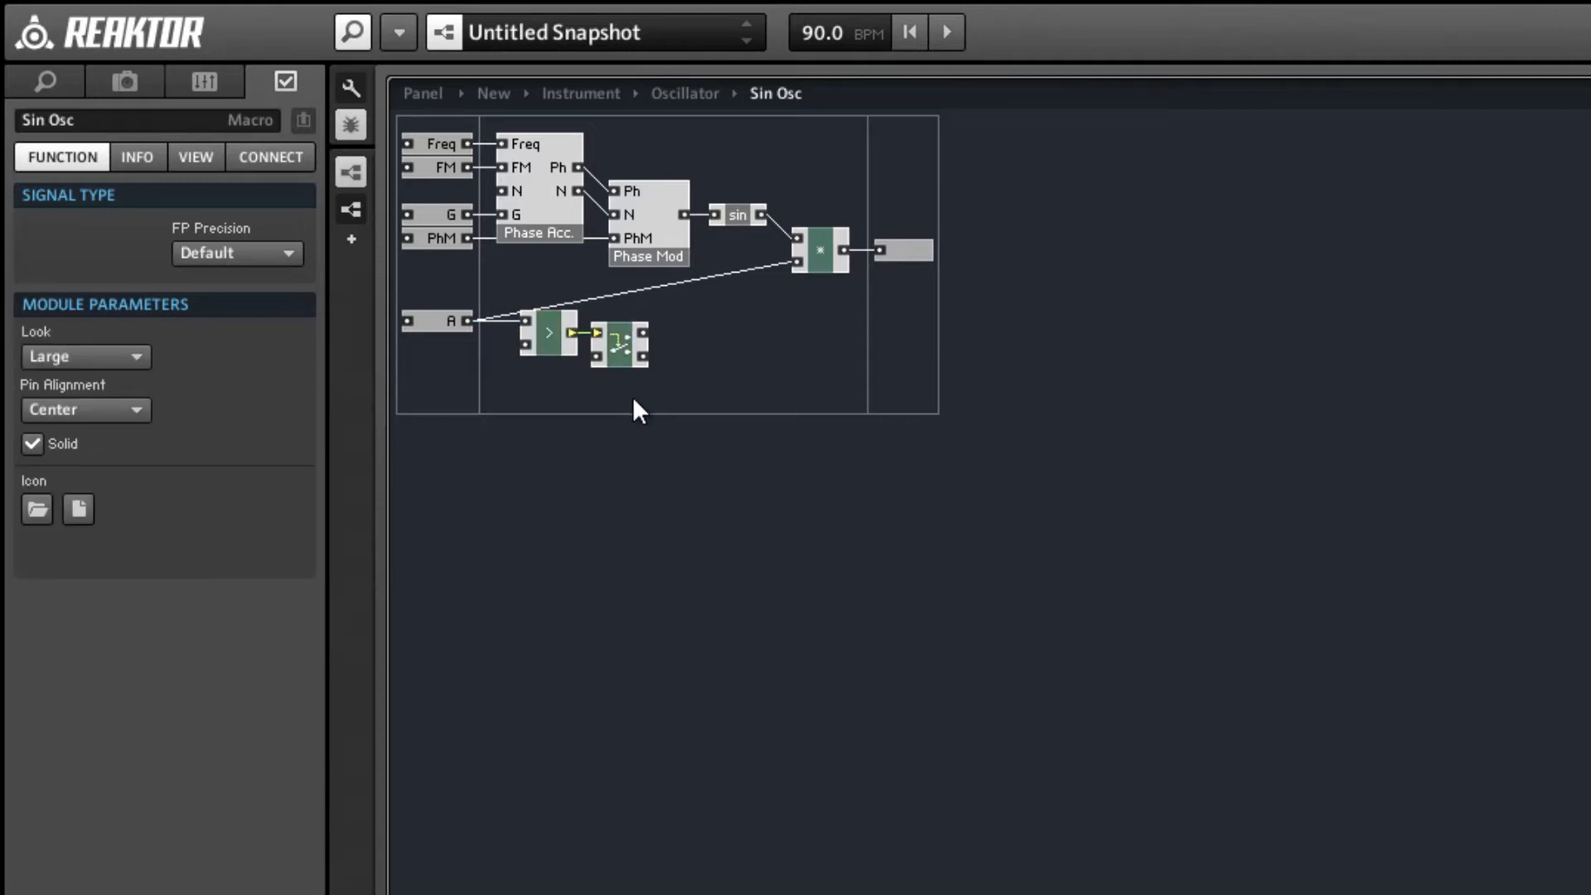
Space the Router away from Compare and connect its signal input to SR.C.
{"action": "left_click_drag", "start_coordinate": [626, 356], "coordinate": [685, 354]}
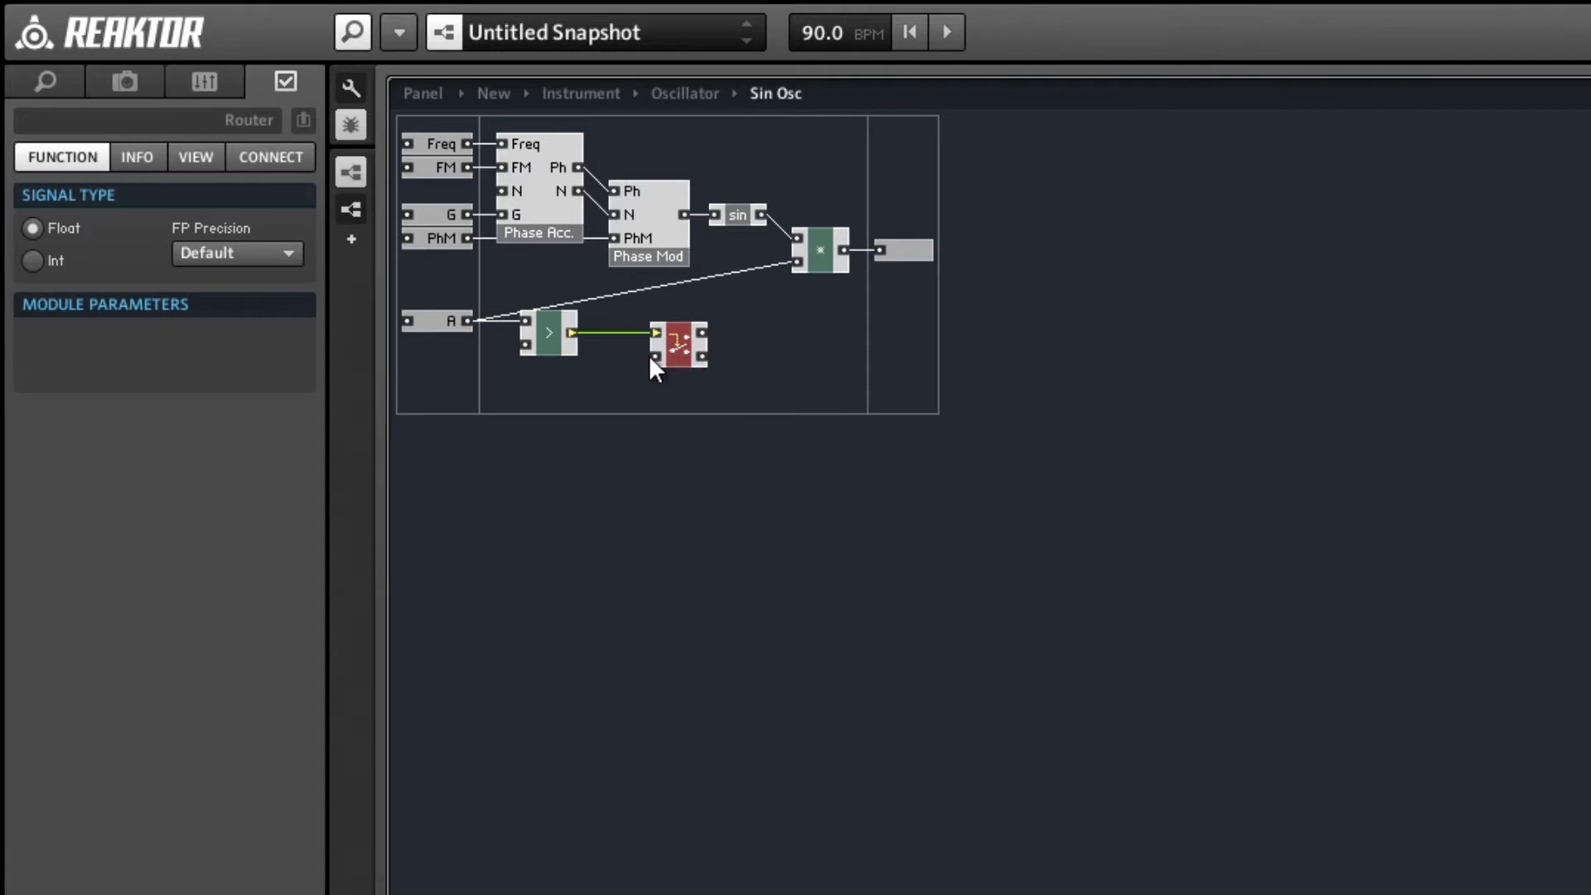
{"action": "right_click", "coordinate": [652, 358]}
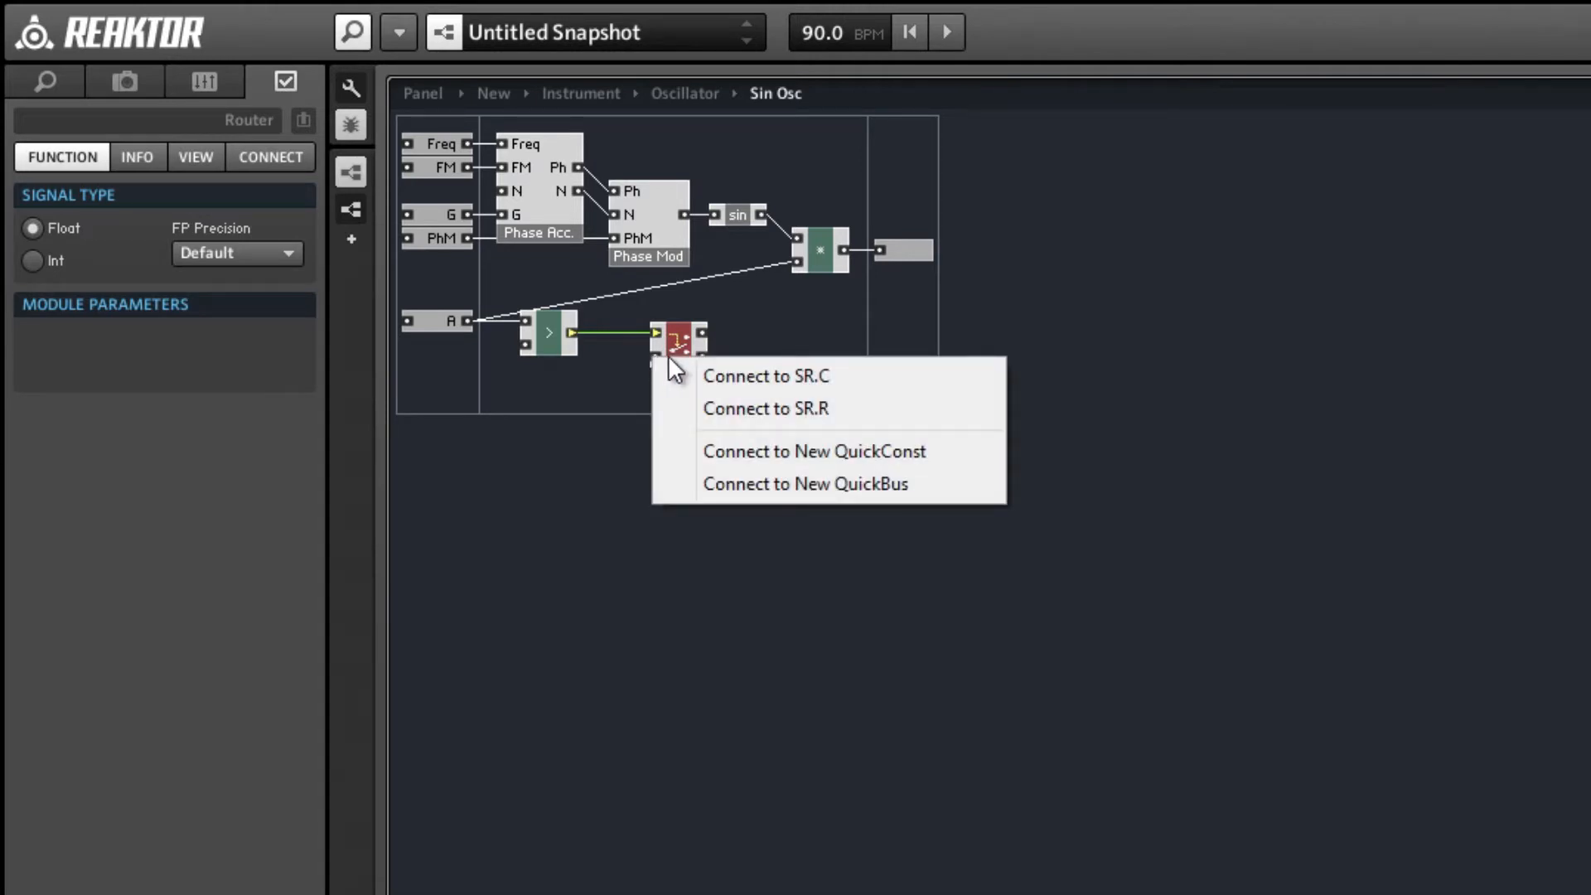
{"action": "left_click", "coordinate": [729, 374]}
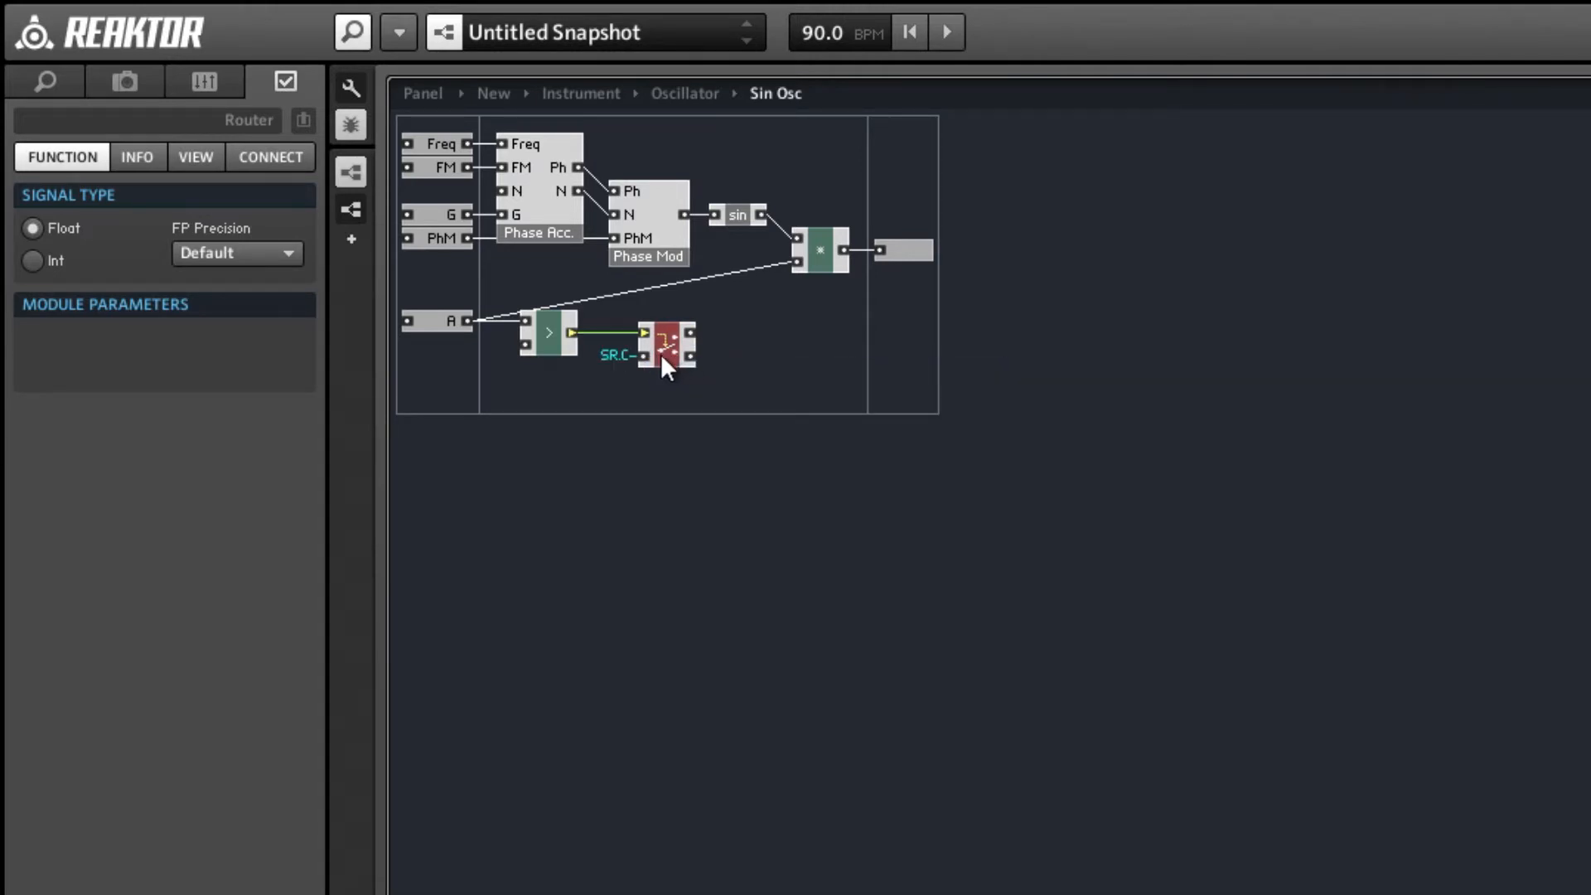
{"action": "left_click_drag", "start_coordinate": [661, 356], "coordinate": [658, 358]}
Connect the Router's upper output to a new QuickBus and name it Clock.
{"action": "right_click", "coordinate": [680, 330]}
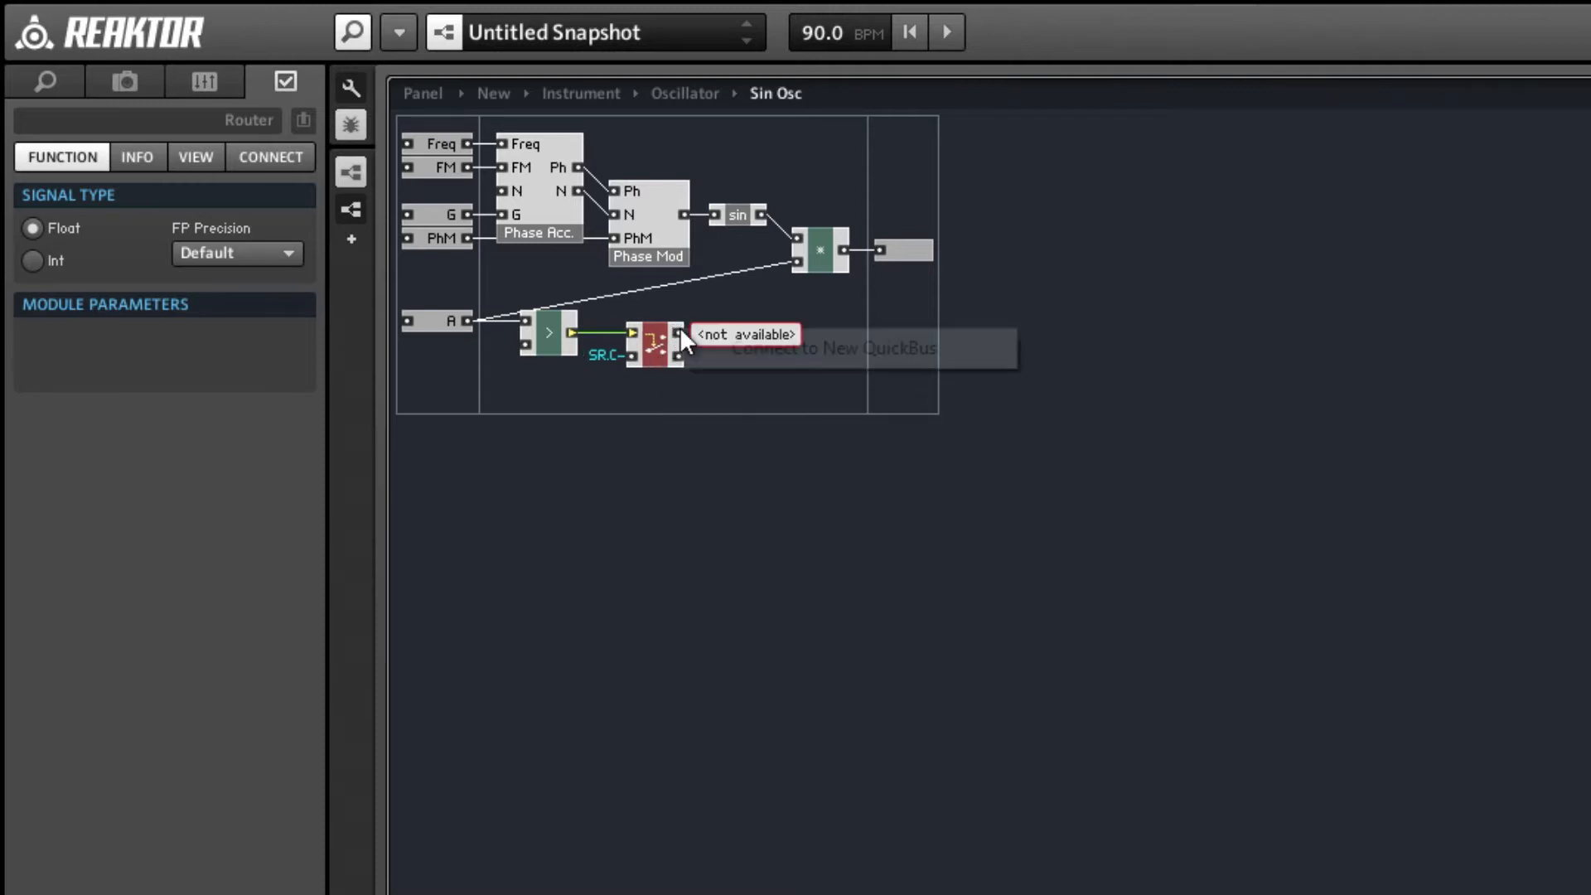
{"action": "left_click", "coordinate": [695, 347]}
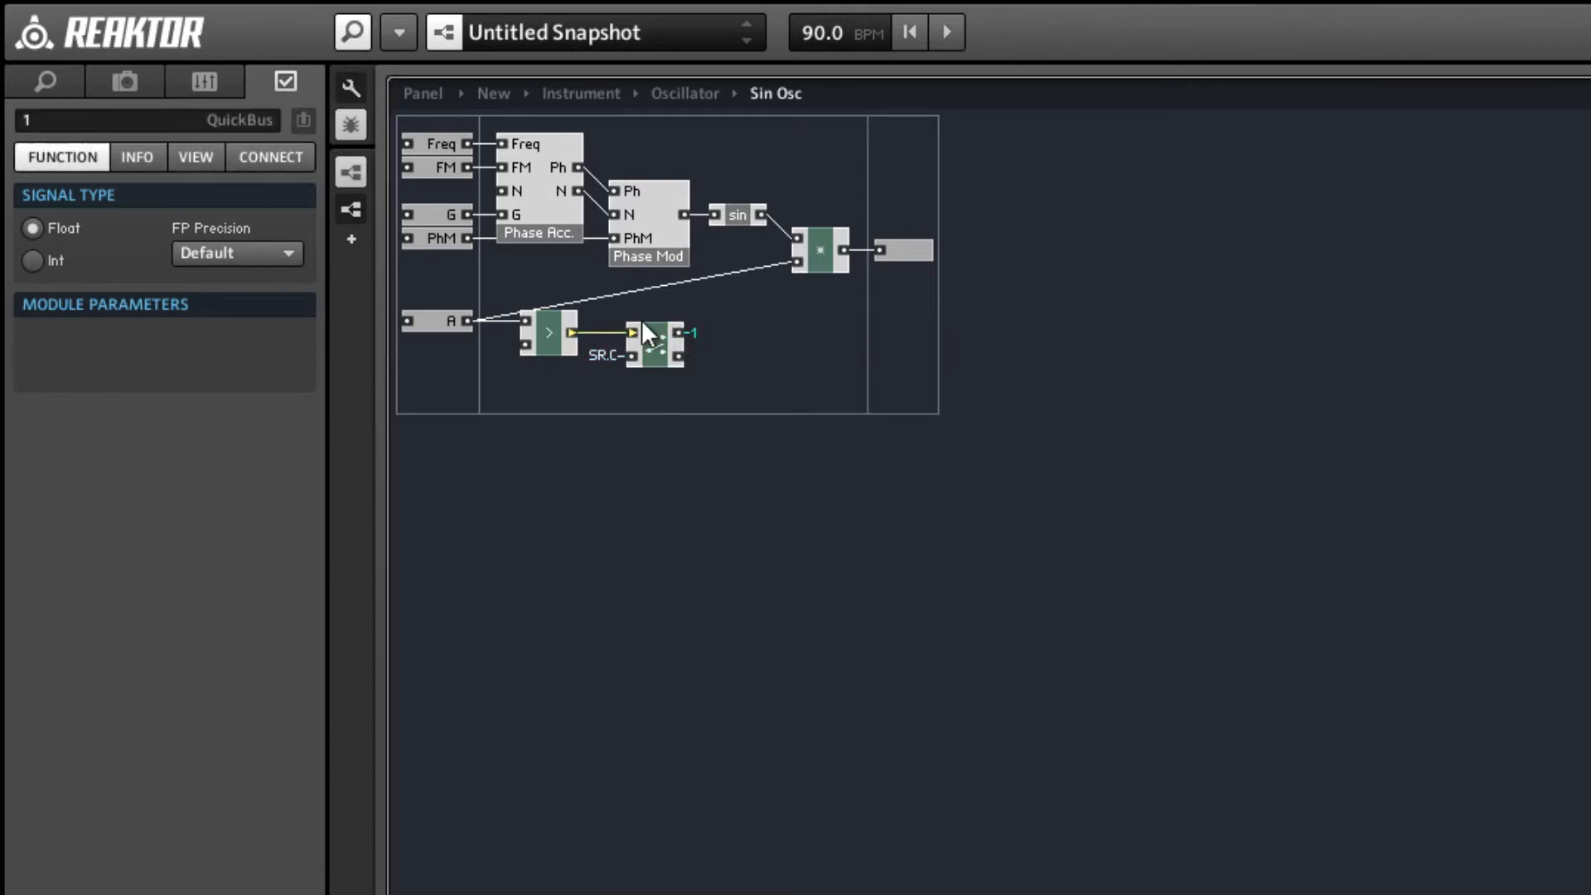
{"action": "double_click", "coordinate": [111, 118]}
{"action": "type", "text": "Cl"}
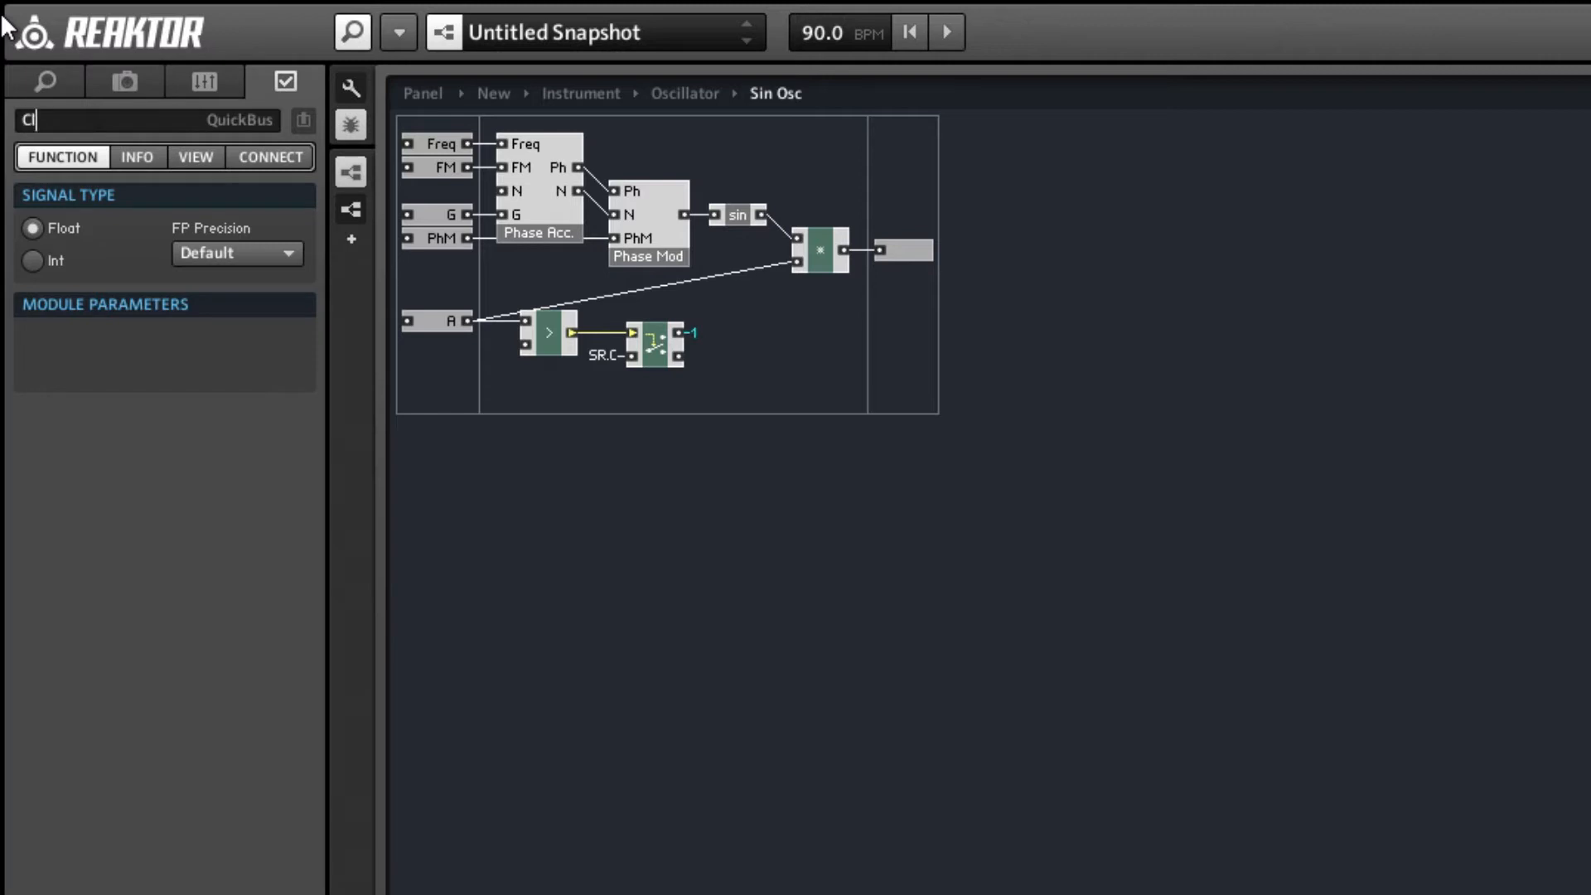
{"action": "type", "text": "ock"}
{"action": "key", "text": "Return"}
Examine the FM, PhM and A input ports in the parent Oscillator structure and return to the Sin Osc macro.
{"action": "double_click", "coordinate": [520, 286]}
{"action": "left_click", "coordinate": [436, 165]}
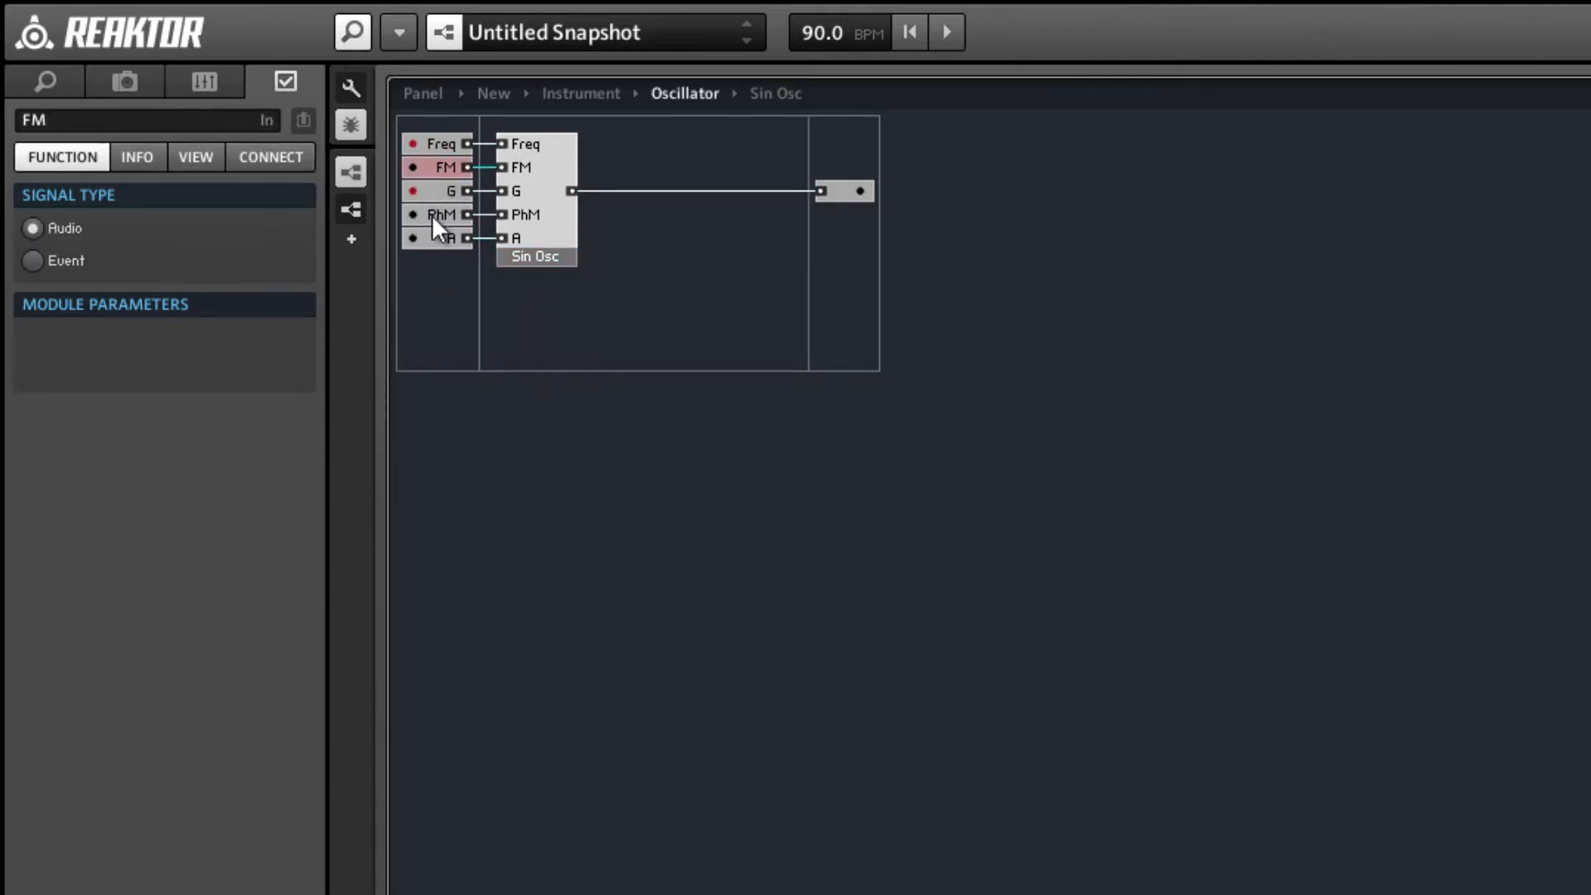
{"action": "left_click", "coordinate": [431, 215]}
{"action": "left_click", "coordinate": [434, 237]}
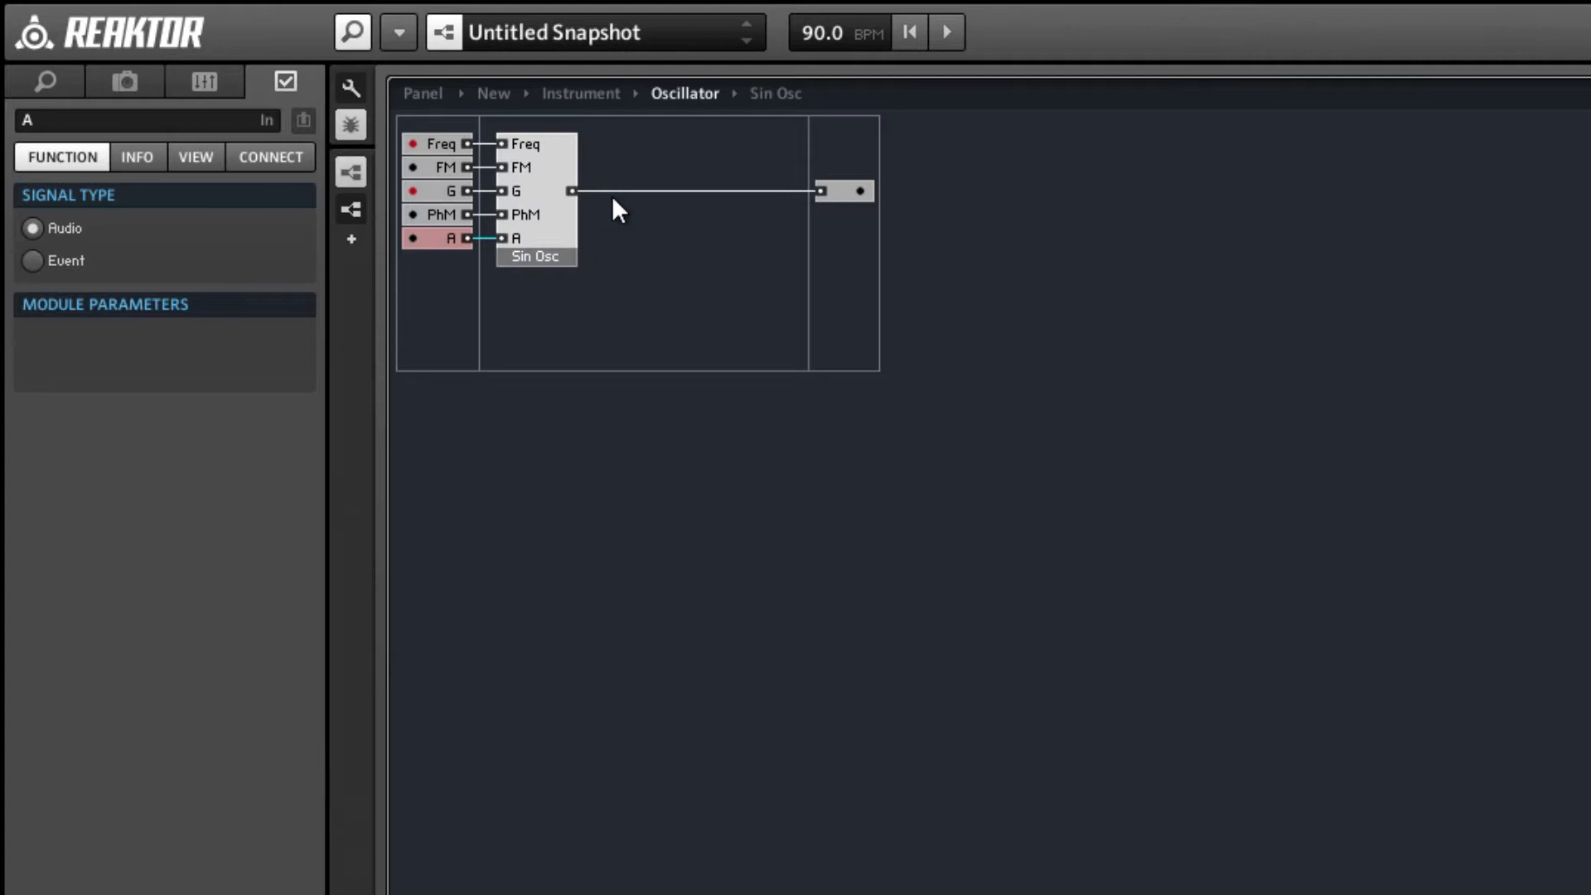
{"action": "double_click", "coordinate": [559, 186]}
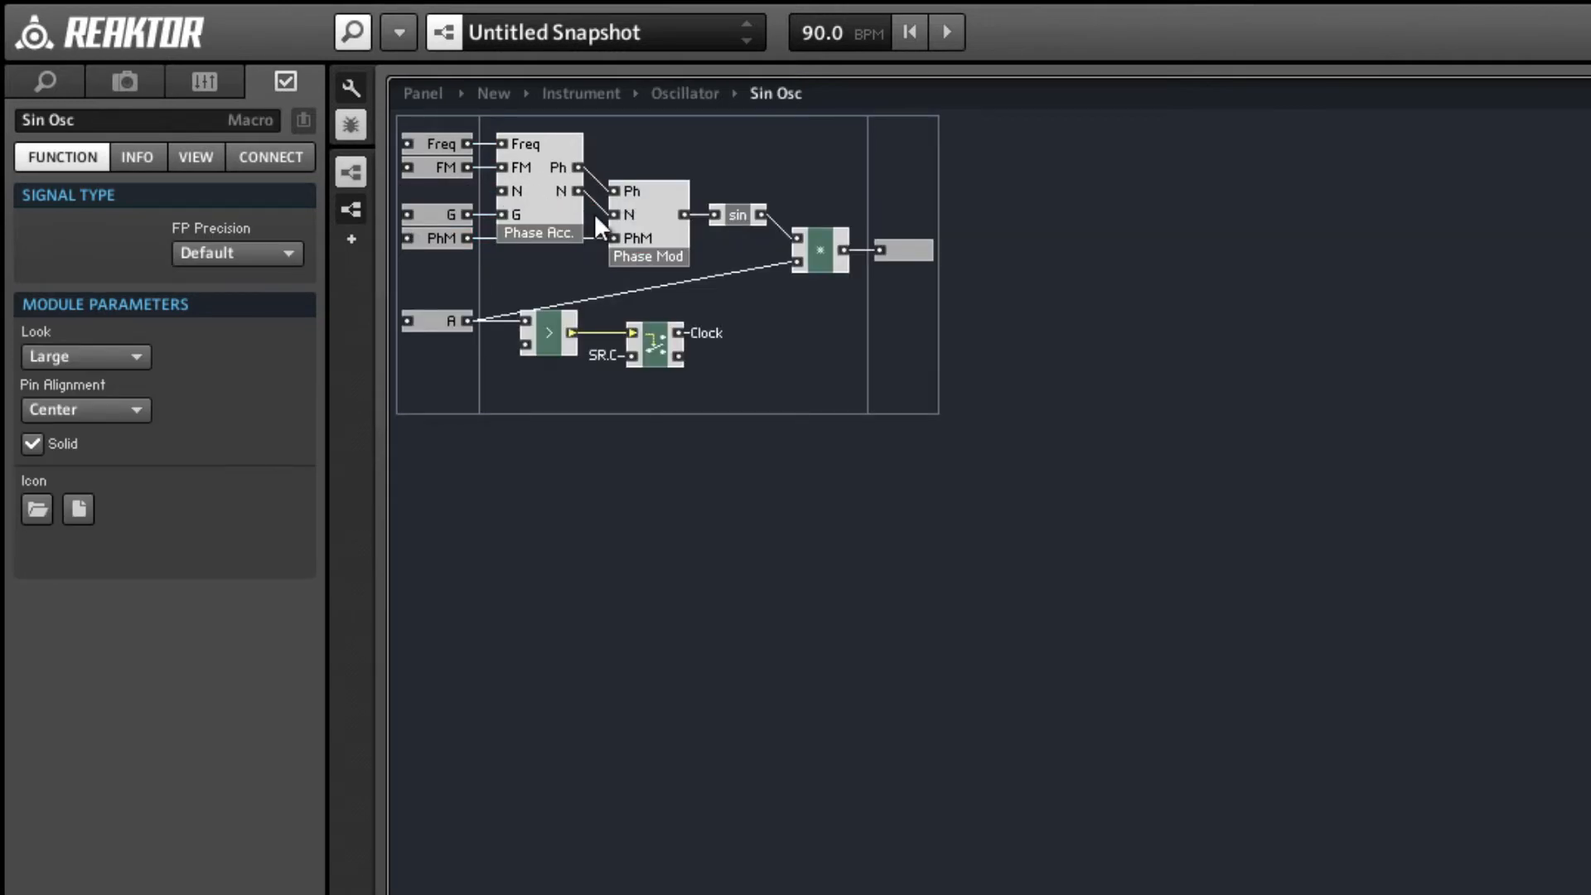
Shift the oscillator modules away from the input ports and insert an expert Latch macro in the space below FM.
{"action": "left_click_drag", "start_coordinate": [911, 291], "coordinate": [647, 152]}
{"action": "left_click", "coordinate": [676, 297]}
{"action": "right_click", "coordinate": [798, 338]}
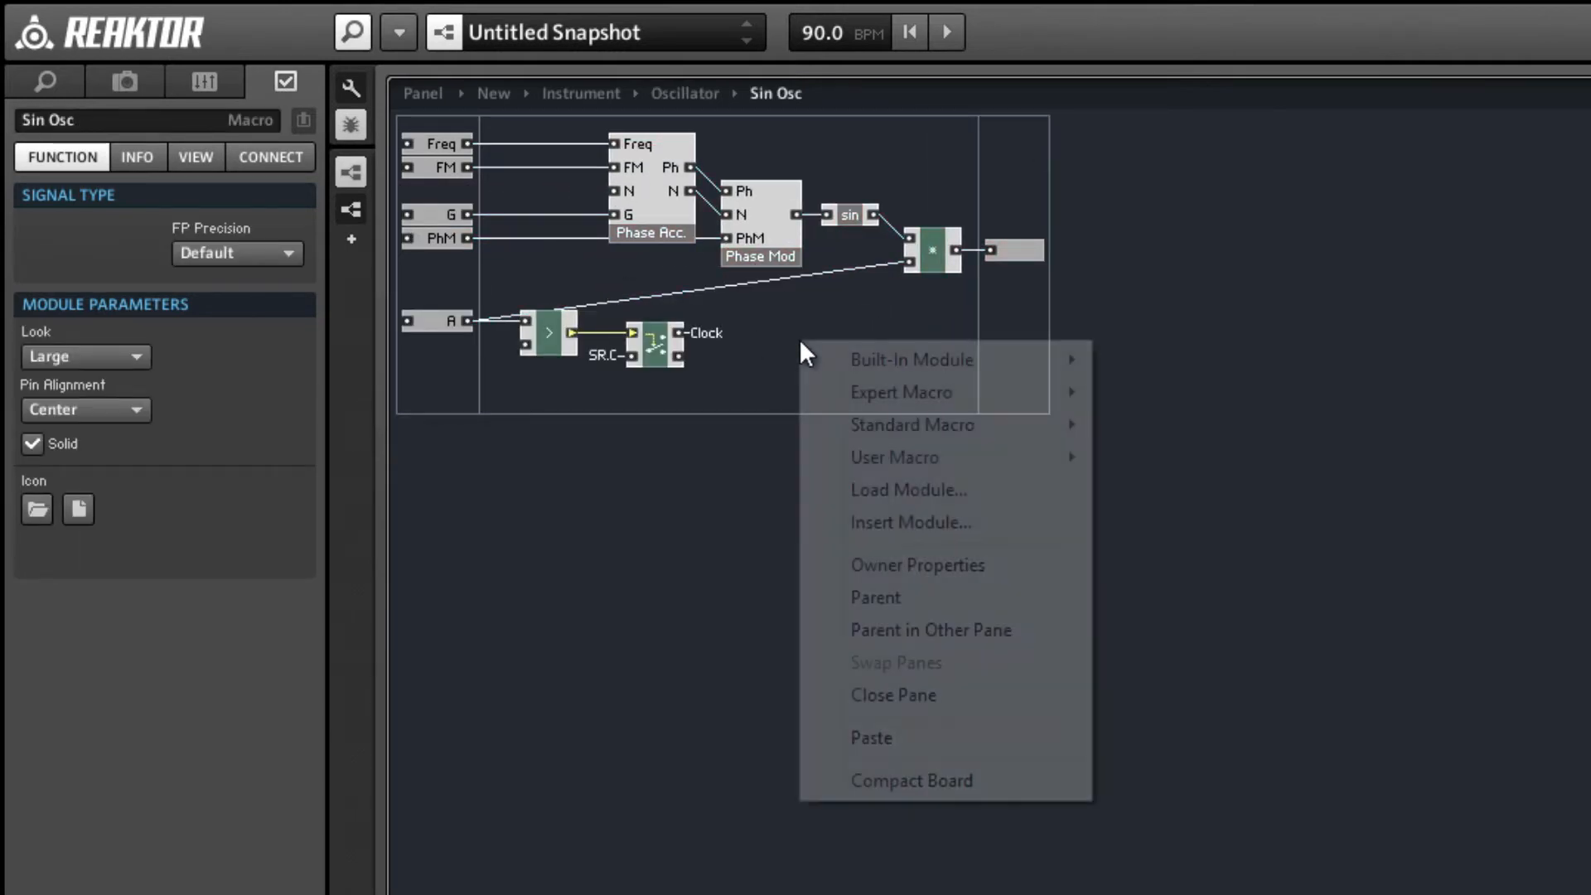
{"action": "mouse_move", "coordinate": [913, 390]}
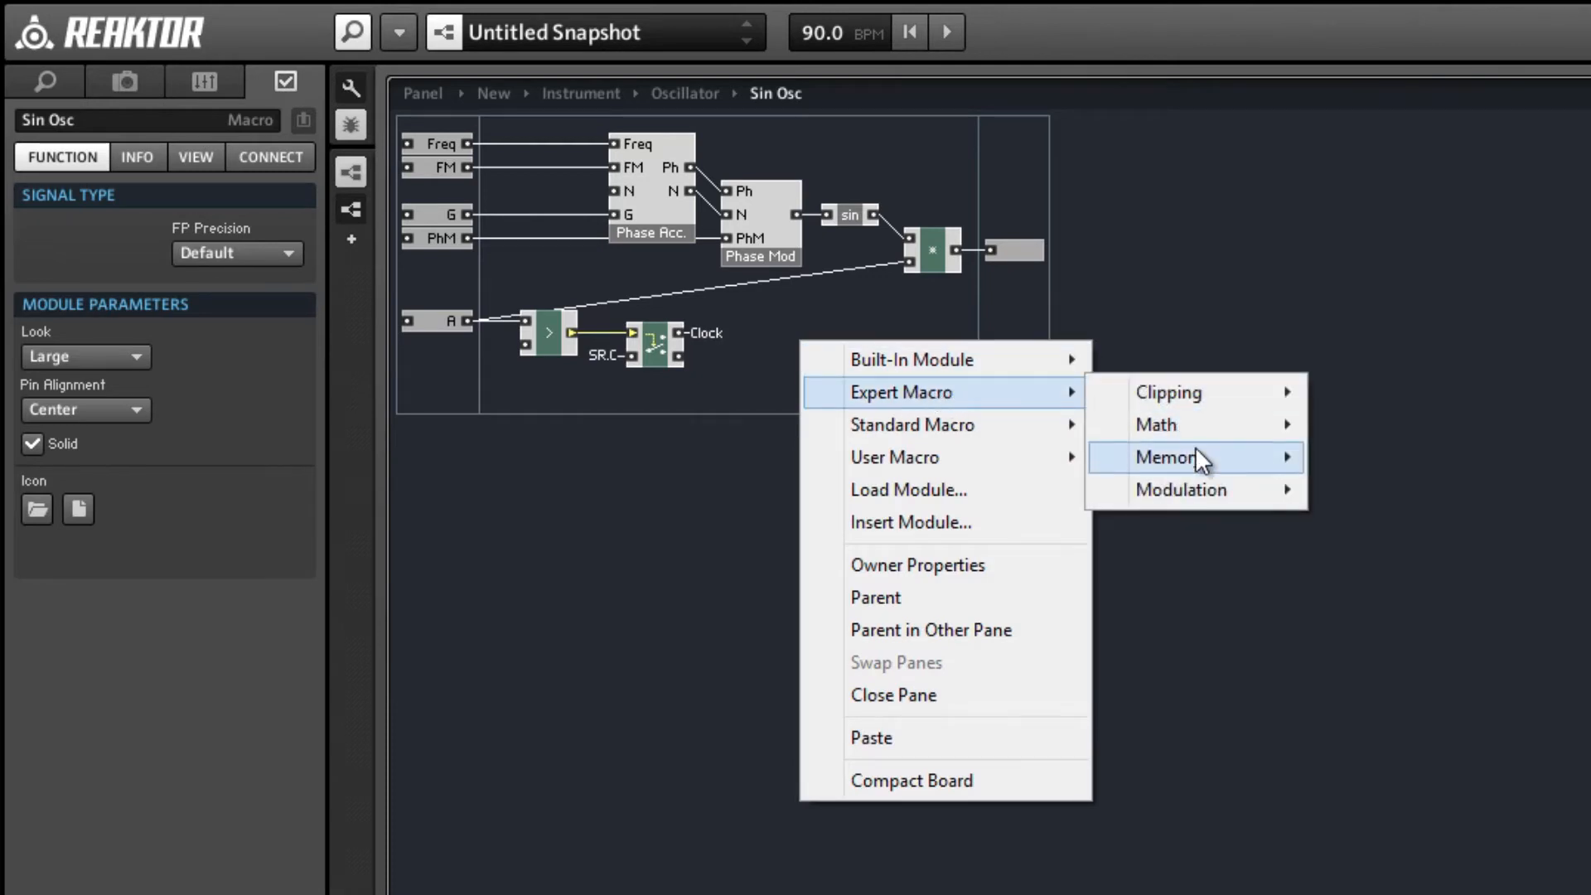
{"action": "mouse_move", "coordinate": [1198, 455]}
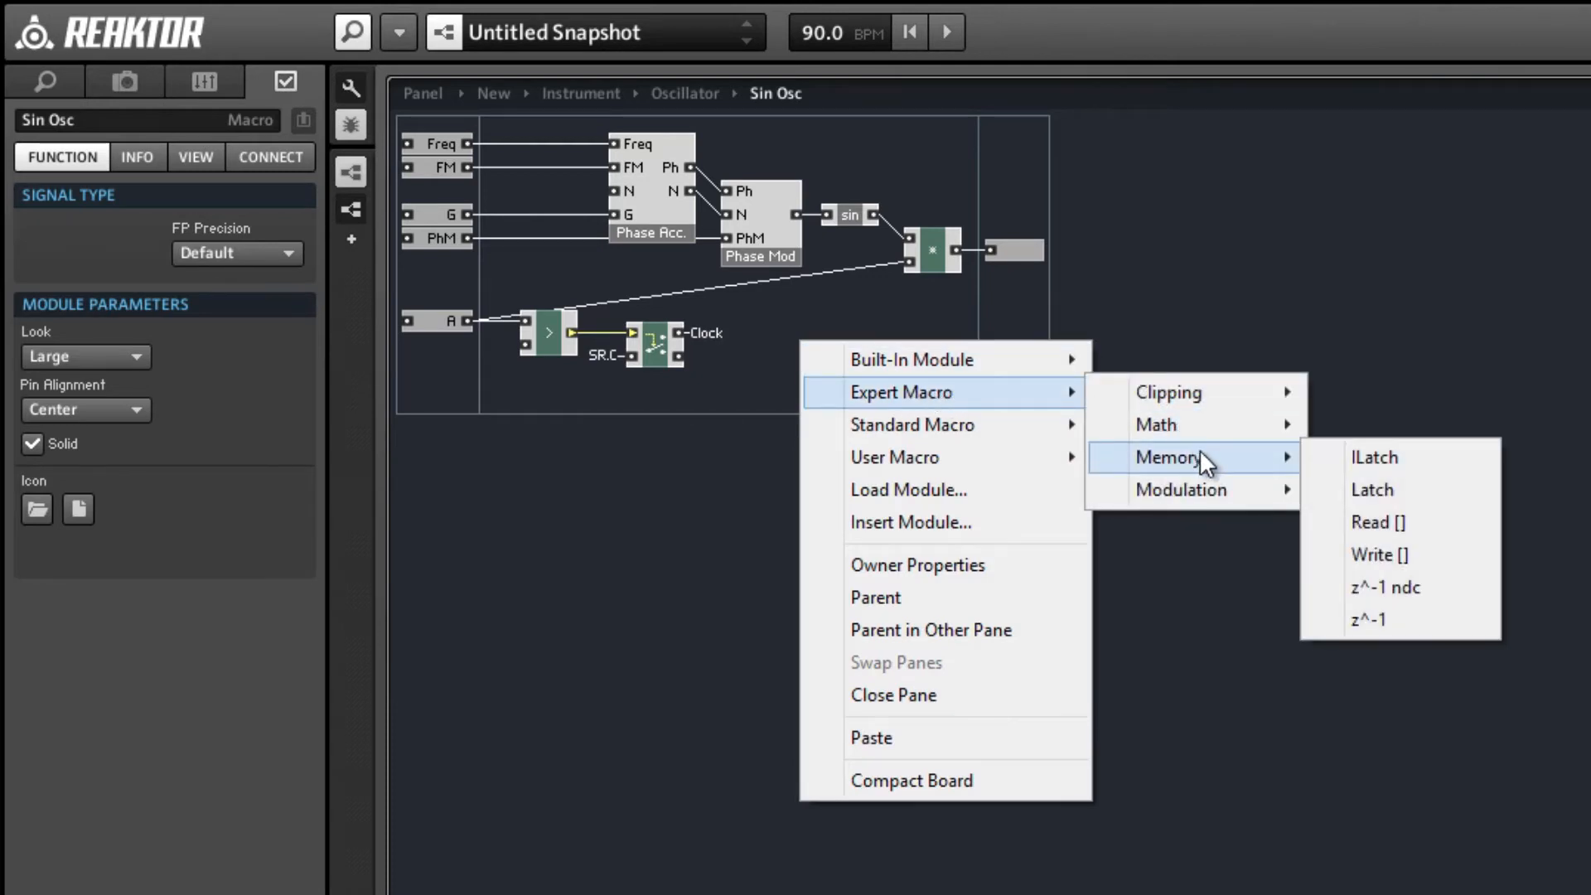
{"action": "left_click", "coordinate": [1380, 494]}
{"action": "left_click_drag", "start_coordinate": [836, 383], "coordinate": [613, 298]}
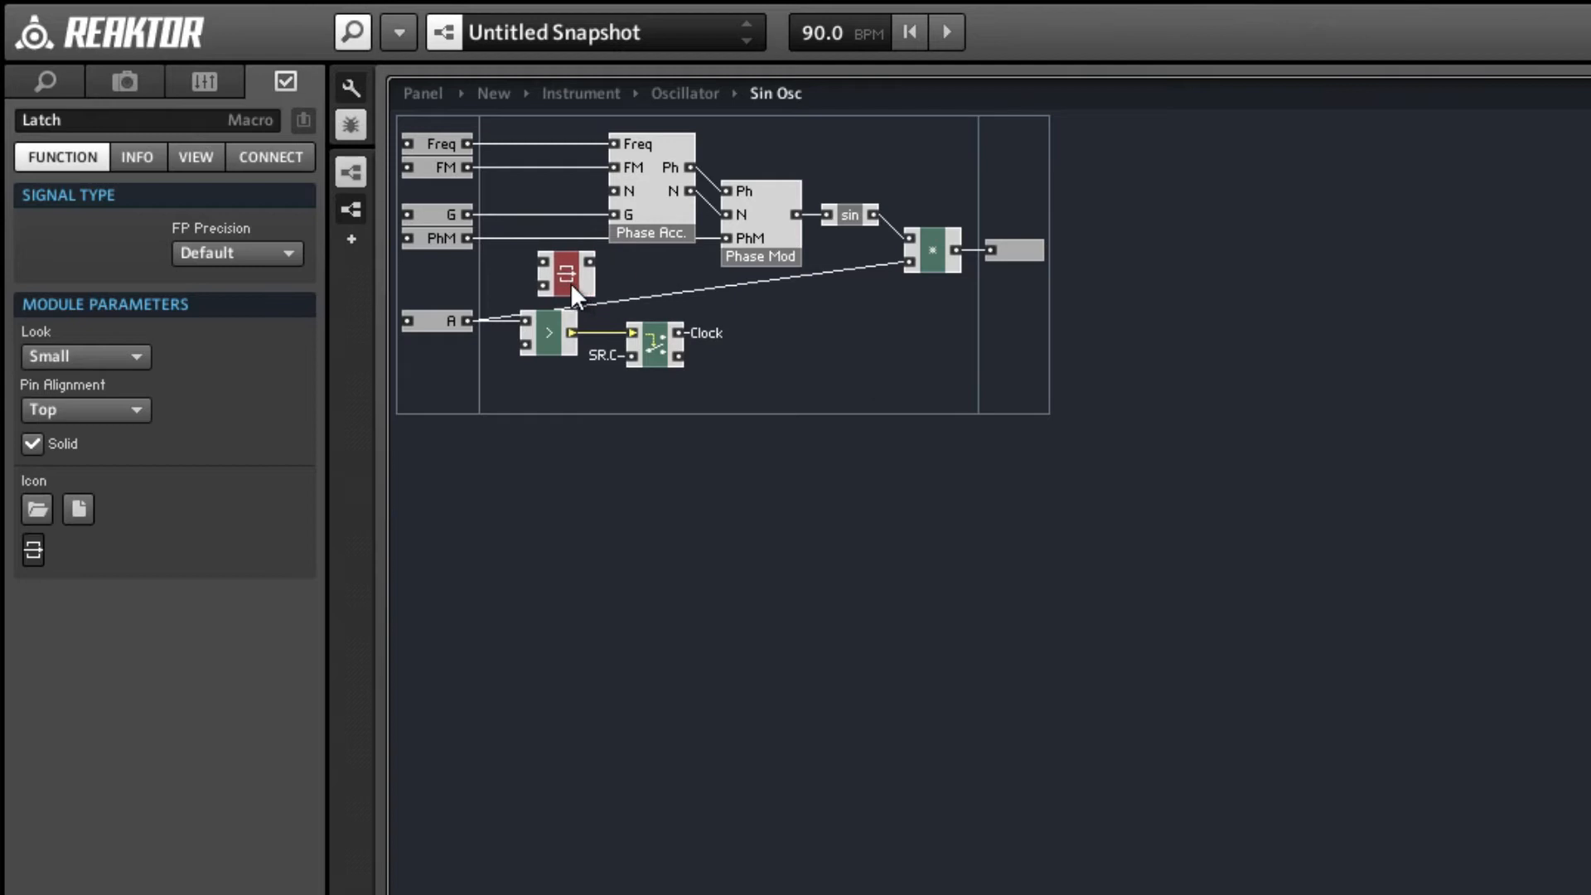
Wire the Latch between the FM port and Phase Acc.'s FM input and connect its clock input to the Clock QuickBus.
{"action": "left_click_drag", "start_coordinate": [467, 167], "coordinate": [614, 166]}
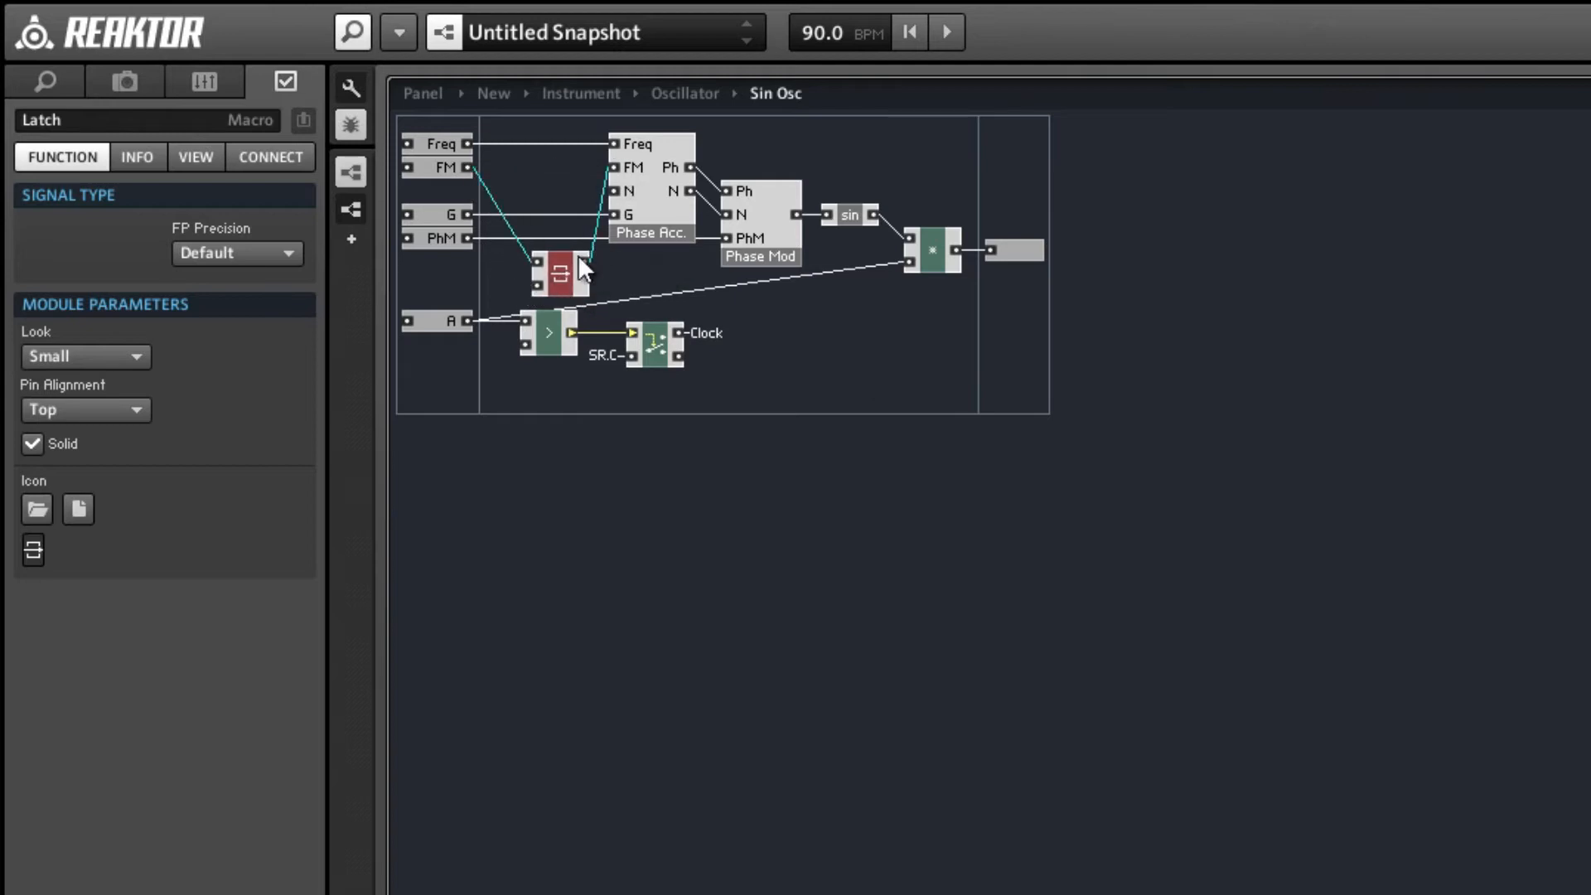
{"action": "left_click_drag", "start_coordinate": [559, 285], "coordinate": [547, 186]}
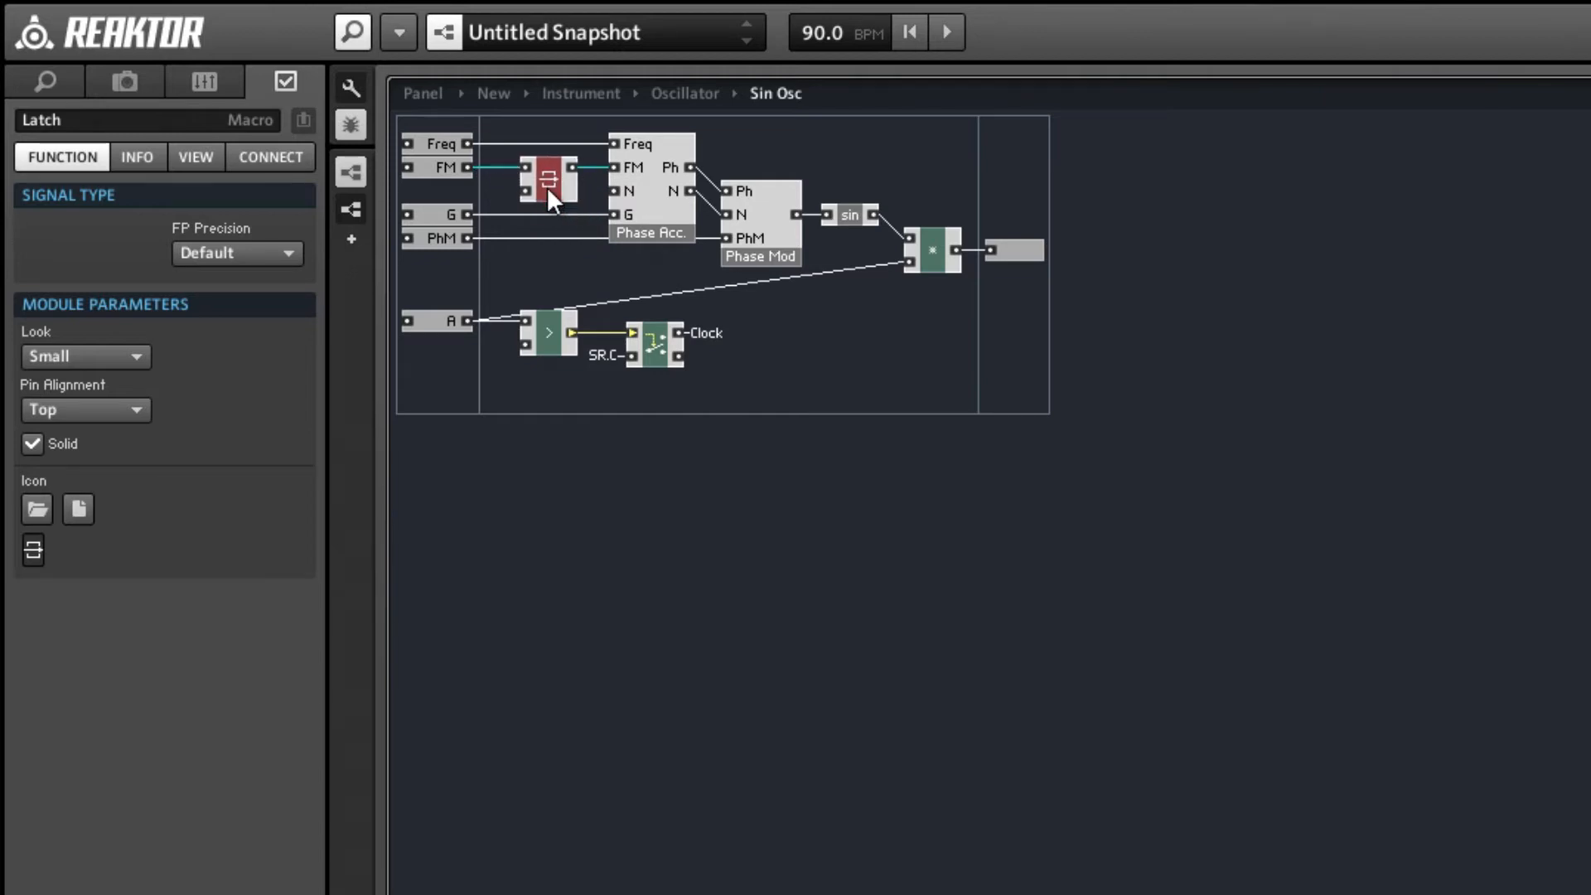
{"action": "right_click", "coordinate": [525, 191]}
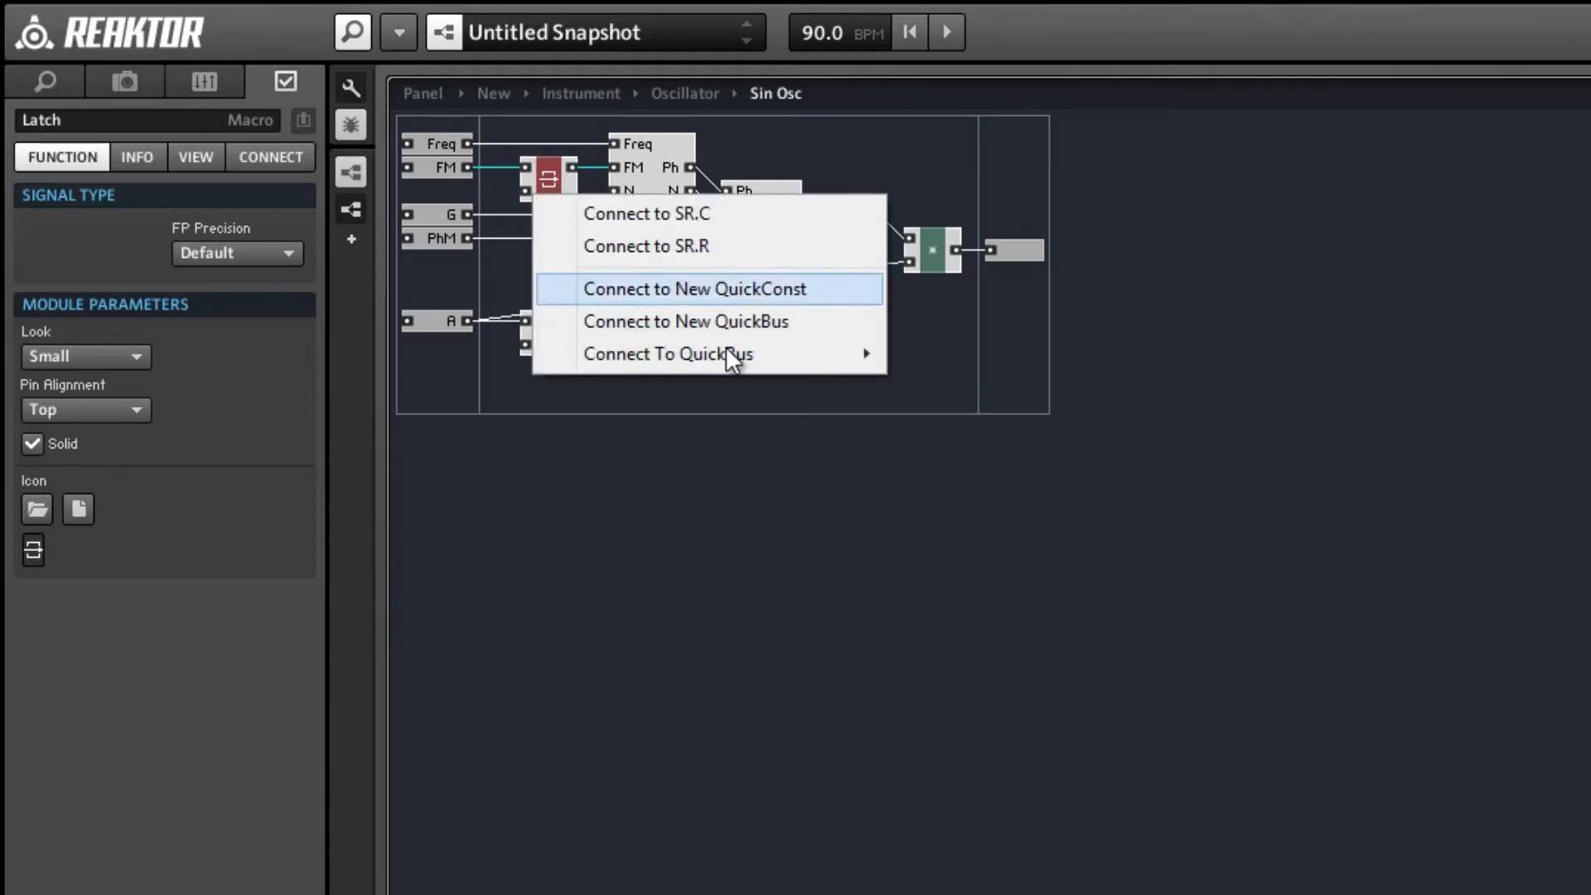
{"action": "mouse_move", "coordinate": [725, 354]}
{"action": "left_click", "coordinate": [979, 362]}
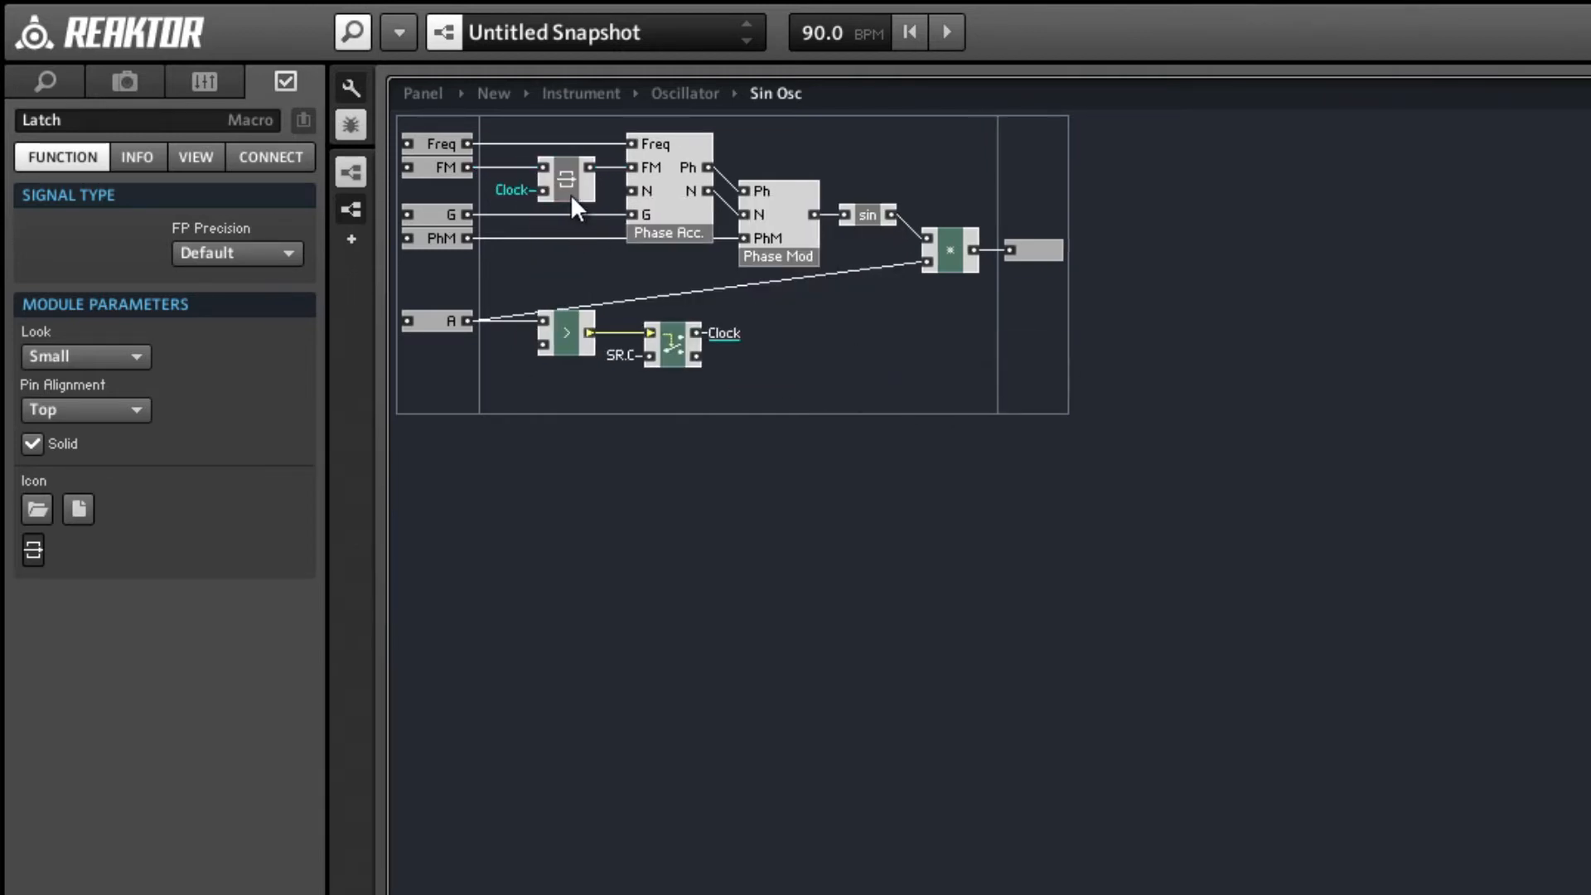
Duplicate the clocked Latch and wire the copy between the PhM port and Phase Mod's PhM input.
{"action": "left_click", "coordinate": [570, 194]}
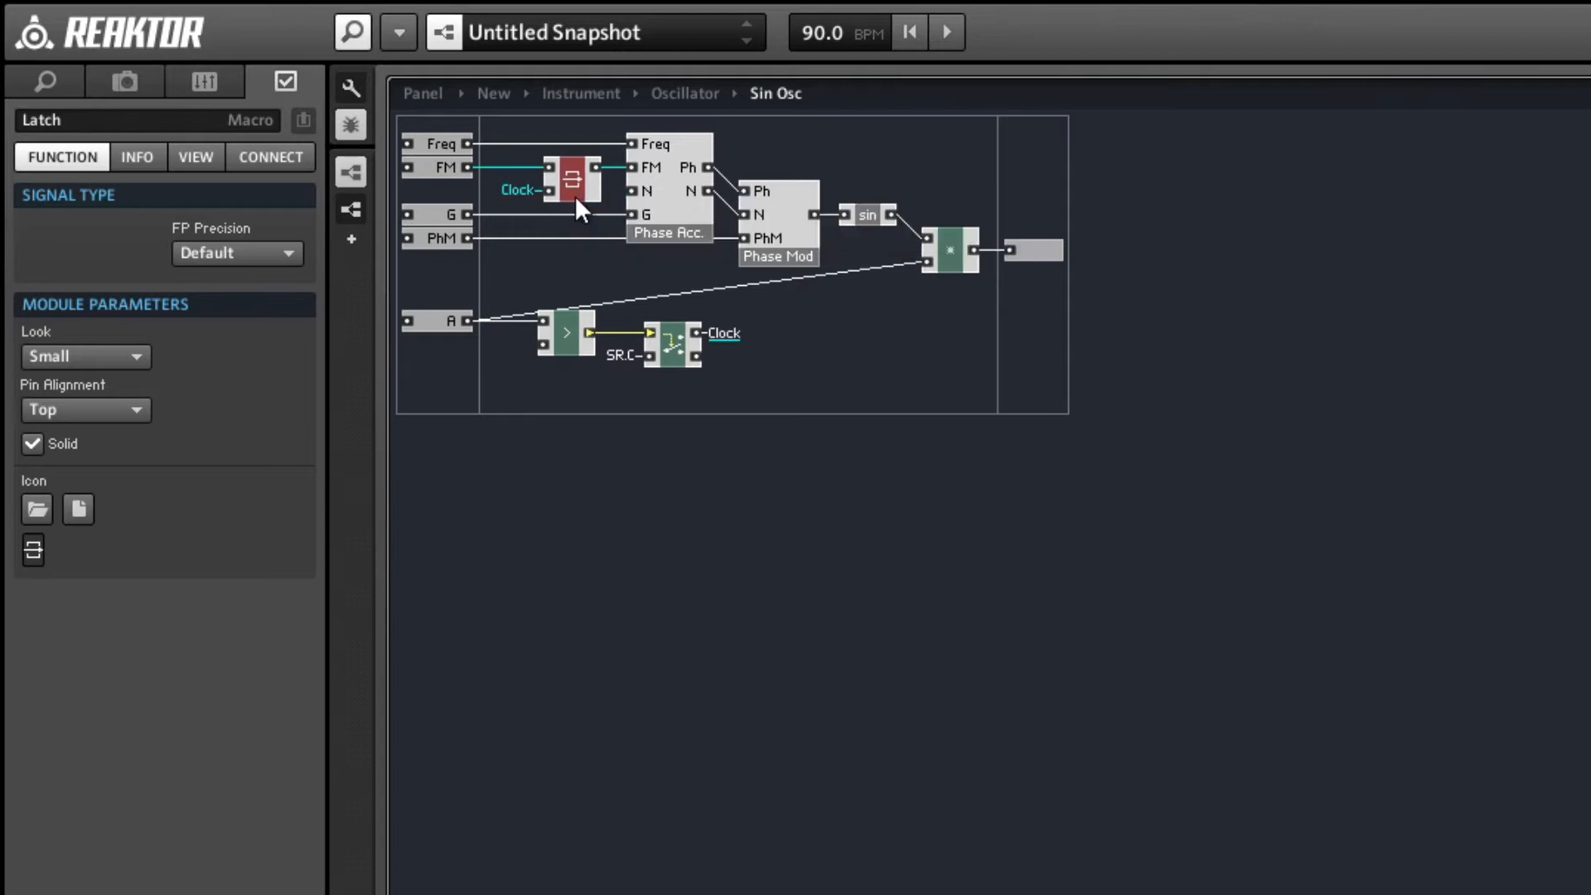
{"action": "left_click_drag", "start_coordinate": [577, 196], "coordinate": [568, 273], "text": "ctrl"}
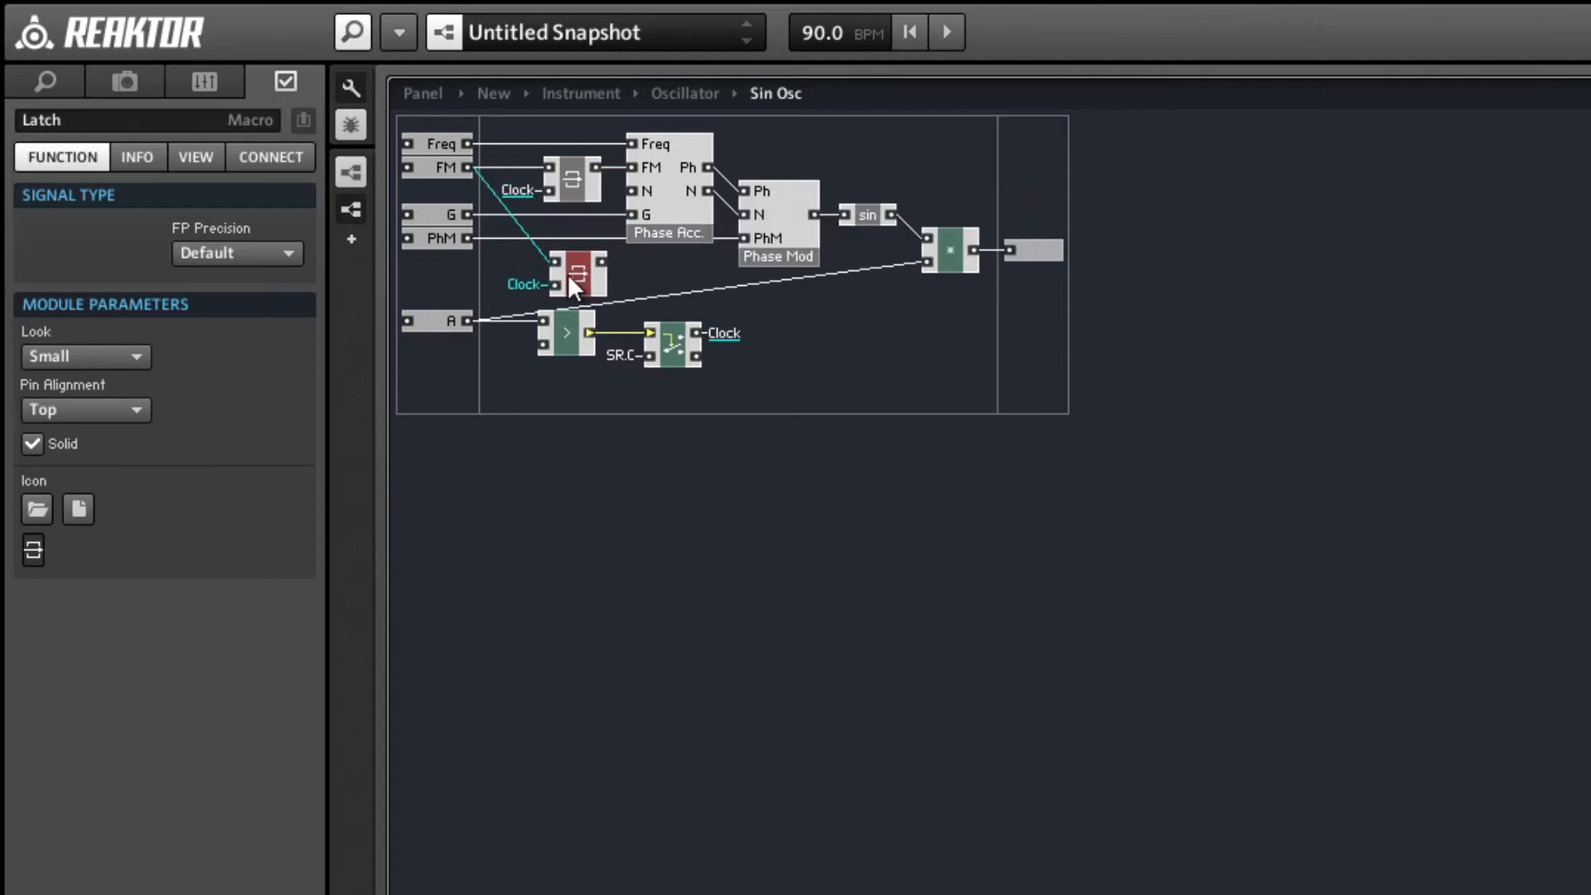
{"action": "left_click_drag", "start_coordinate": [474, 239], "coordinate": [753, 234]}
{"action": "left_click_drag", "start_coordinate": [580, 272], "coordinate": [568, 250]}
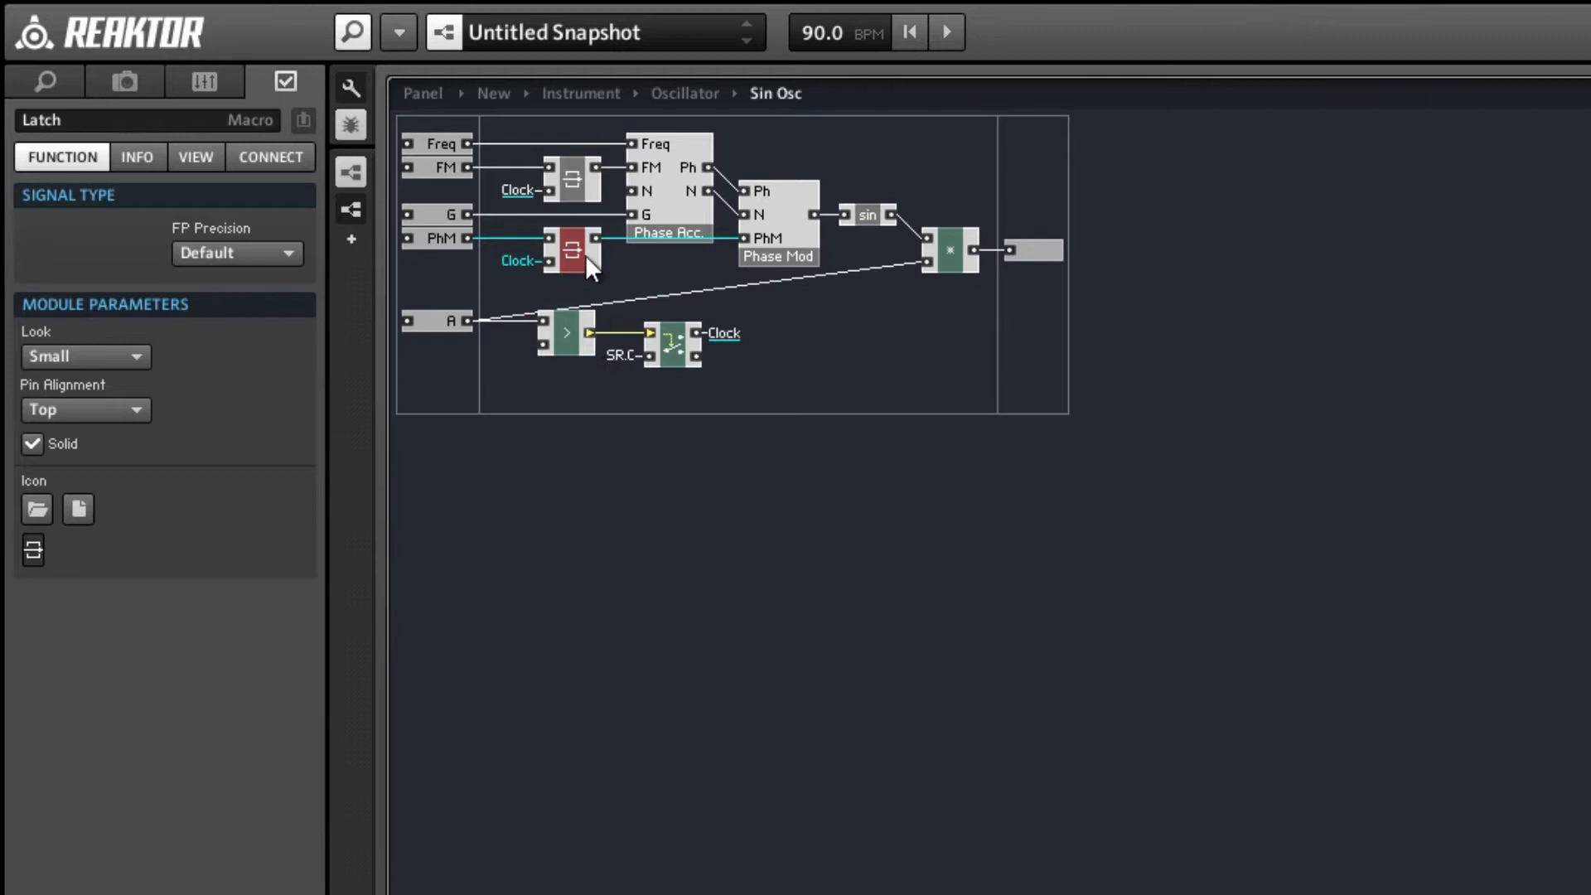
Duplicate the Latch again and wire the copy between the A port and the multiply module's lower input.
{"action": "left_click_drag", "start_coordinate": [586, 255], "coordinate": [841, 342]}
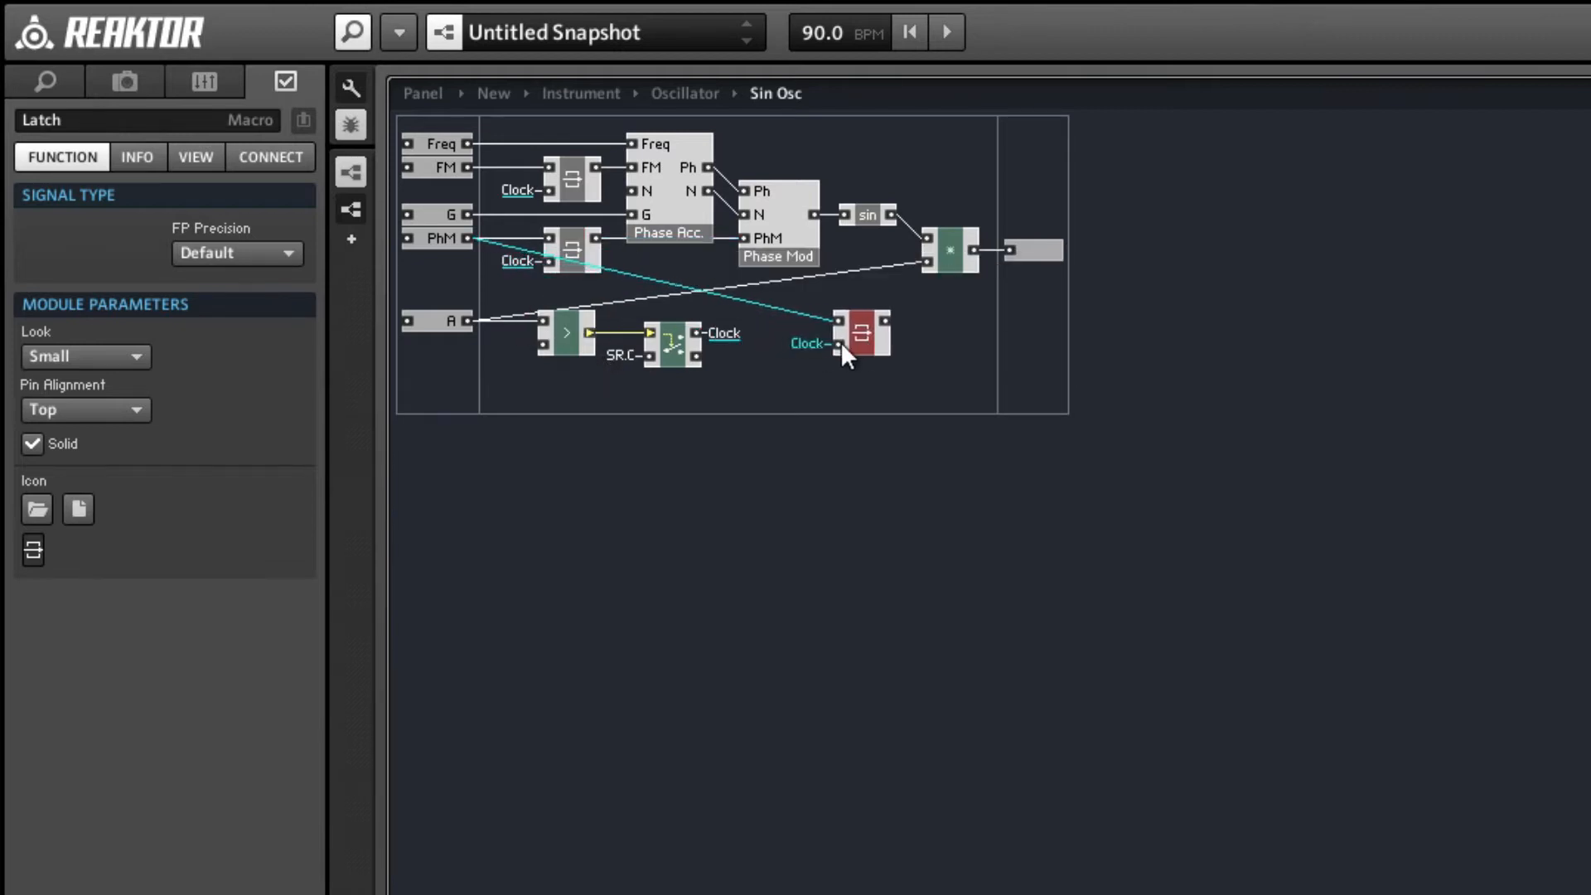
{"action": "left_click_drag", "start_coordinate": [469, 320], "coordinate": [839, 320]}
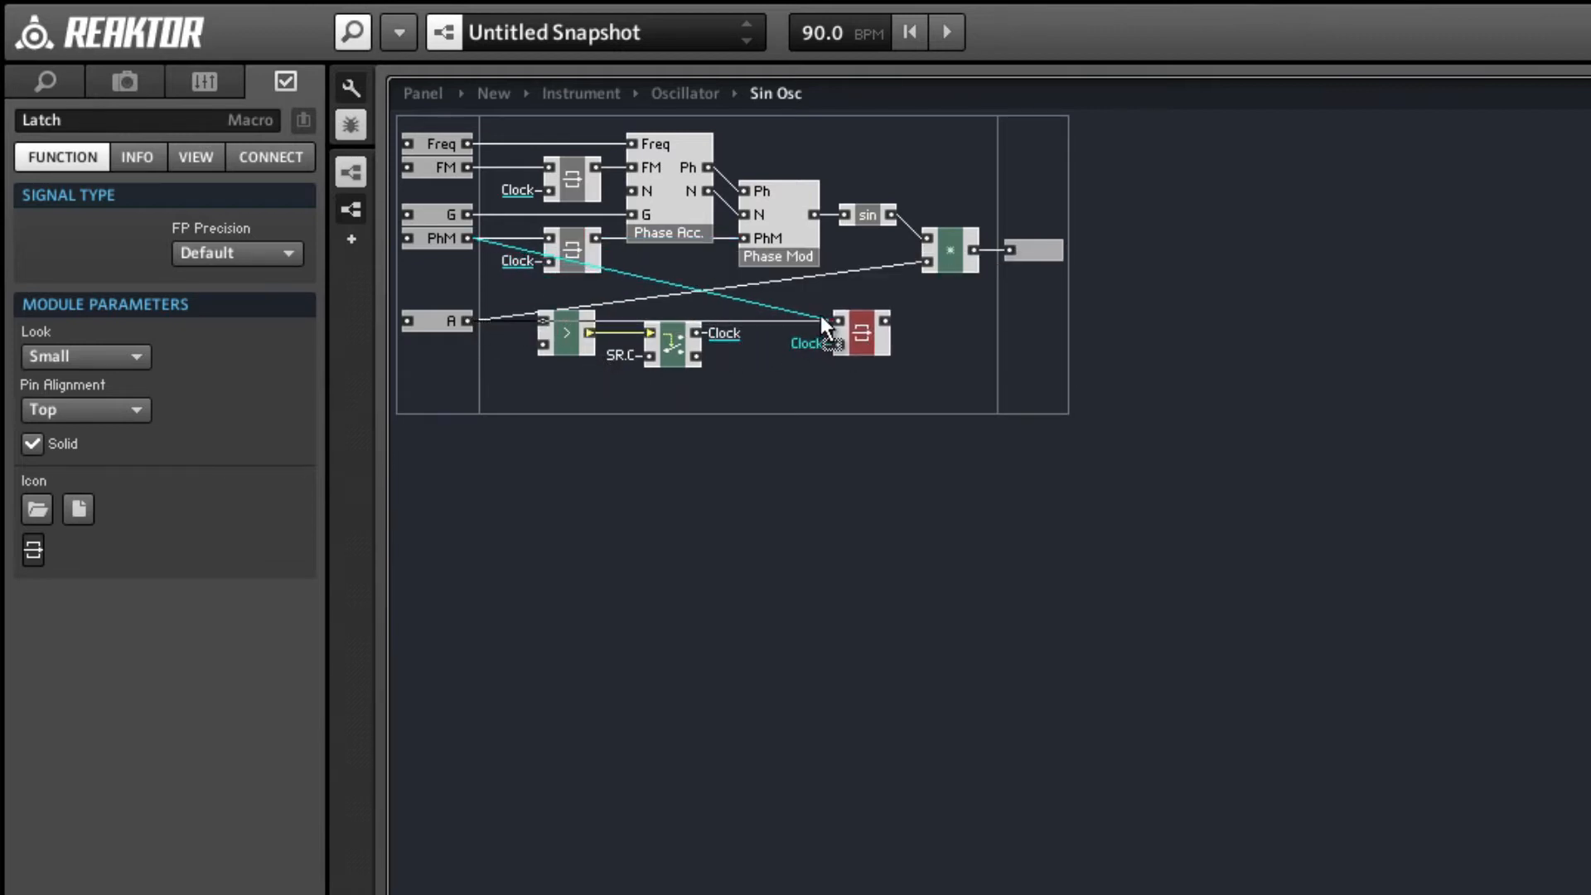
{"action": "left_click_drag", "start_coordinate": [424, 327], "coordinate": [425, 297]}
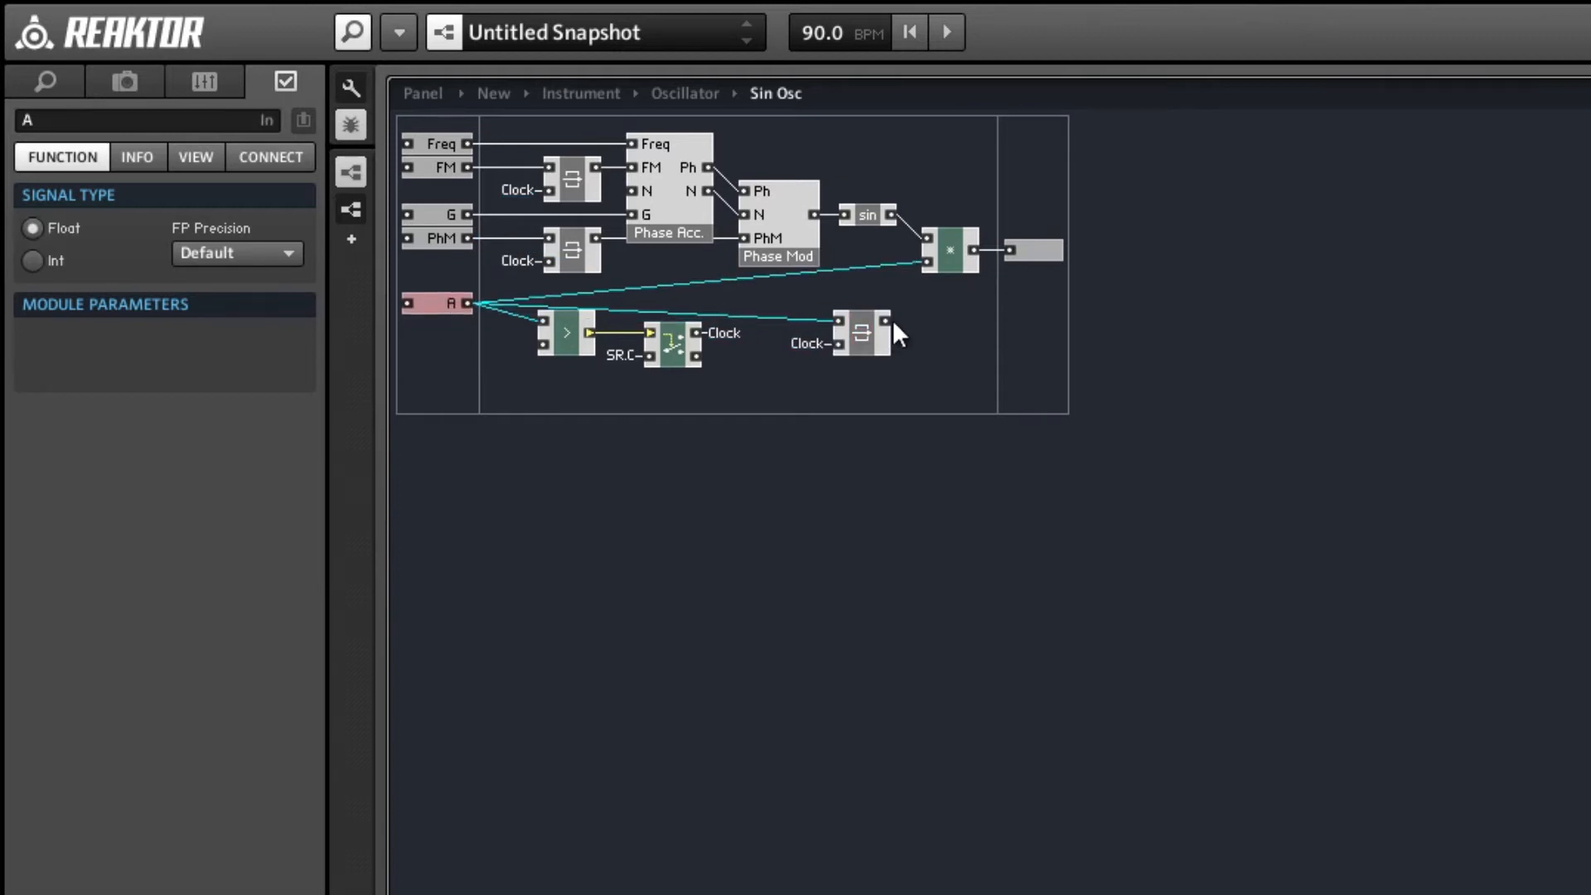
{"action": "left_click_drag", "start_coordinate": [886, 320], "coordinate": [913, 262]}
{"action": "left_click_drag", "start_coordinate": [863, 335], "coordinate": [863, 286]}
{"action": "key", "text": "Left"}
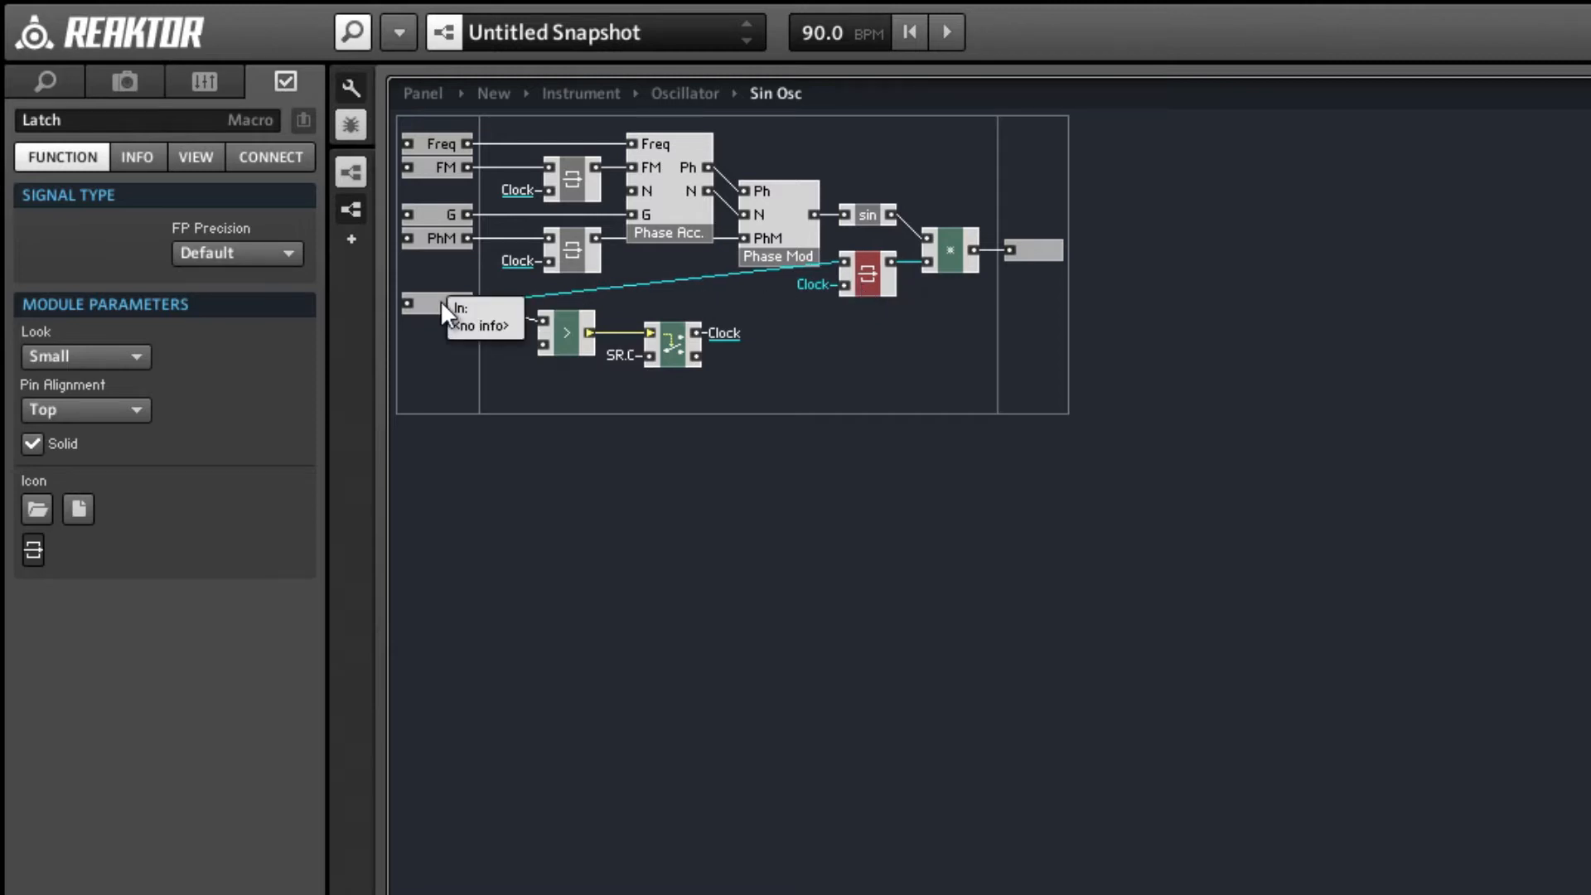
Align the A port with Compare's upper input and shift Compare and Router slightly away from the port.
{"action": "left_click_drag", "start_coordinate": [440, 302], "coordinate": [458, 319]}
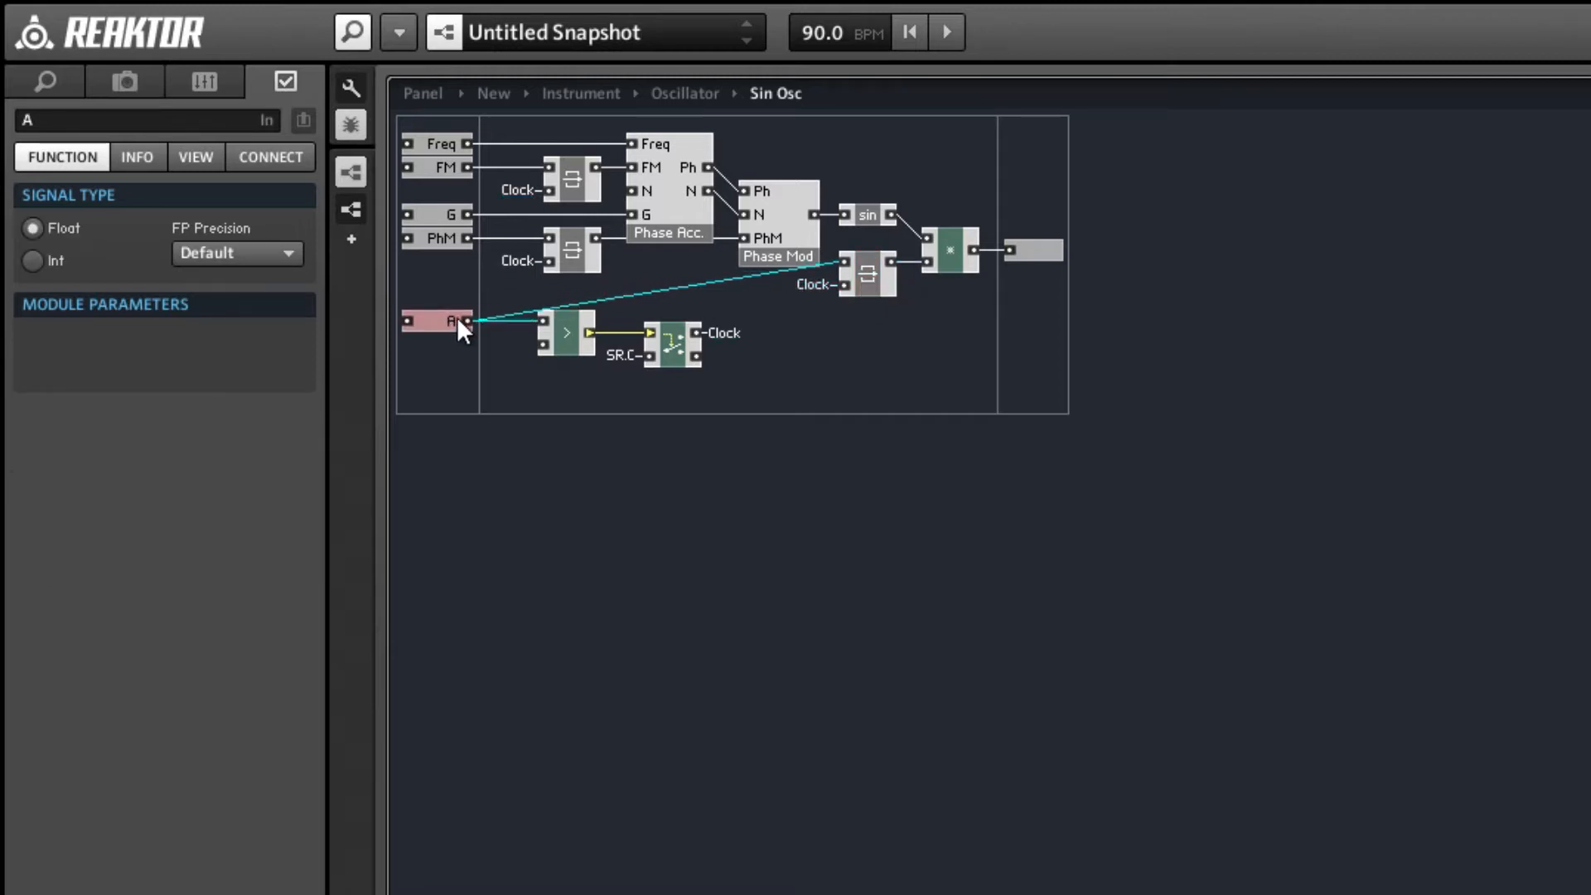
{"action": "left_click_drag", "start_coordinate": [698, 383], "coordinate": [590, 340]}
{"action": "left_click", "coordinate": [738, 357]}
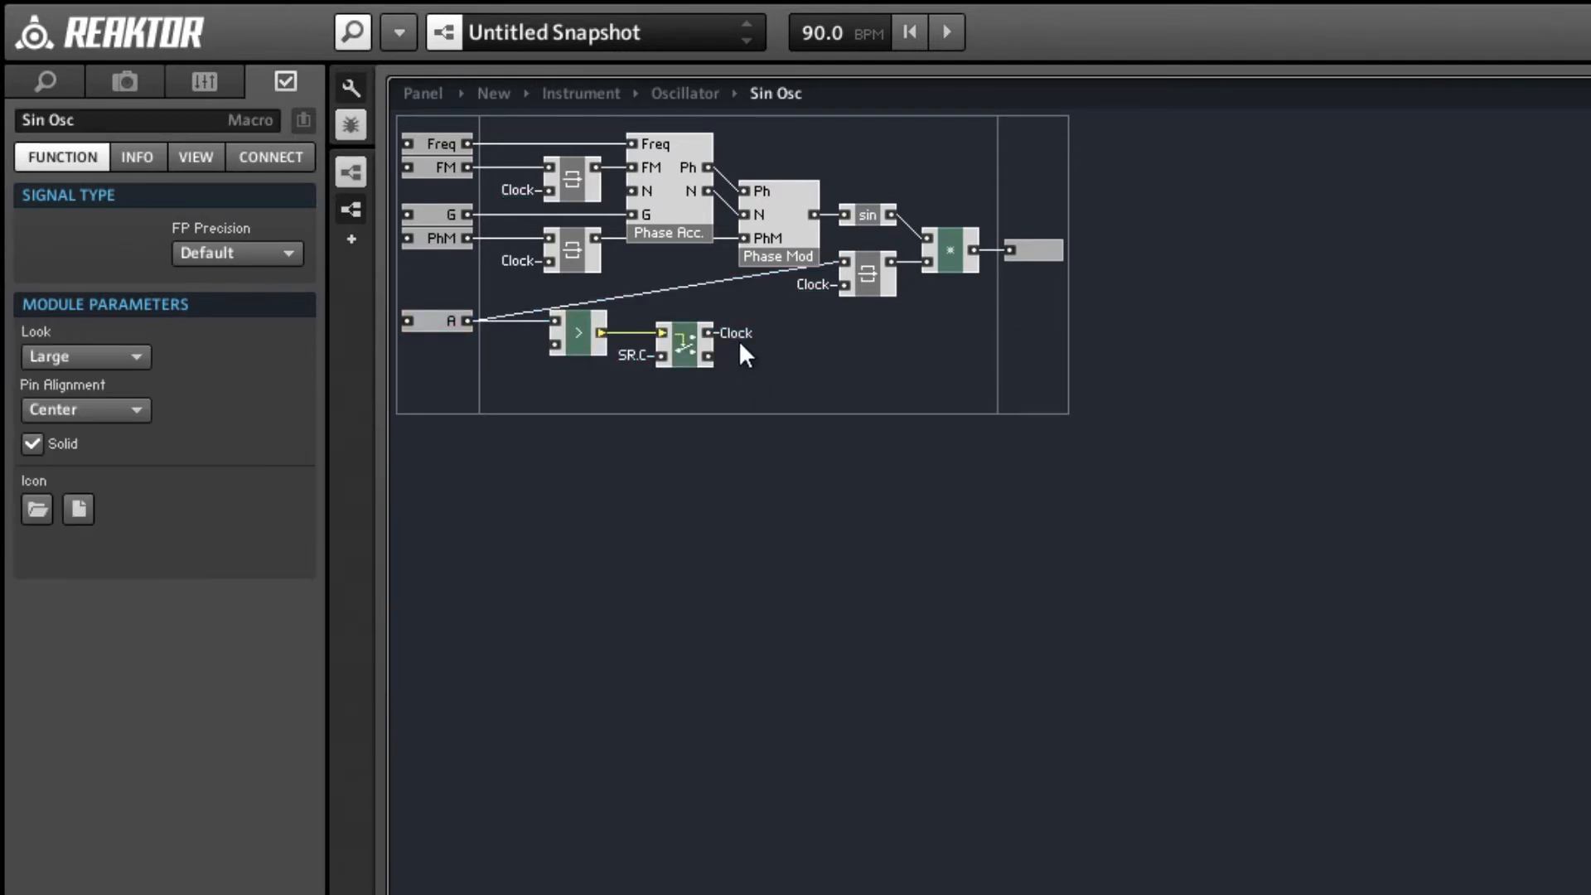
Review the Sin Osc macro's connections in the Oscillator structure and return inside the macro.
{"action": "double_click", "coordinate": [738, 329]}
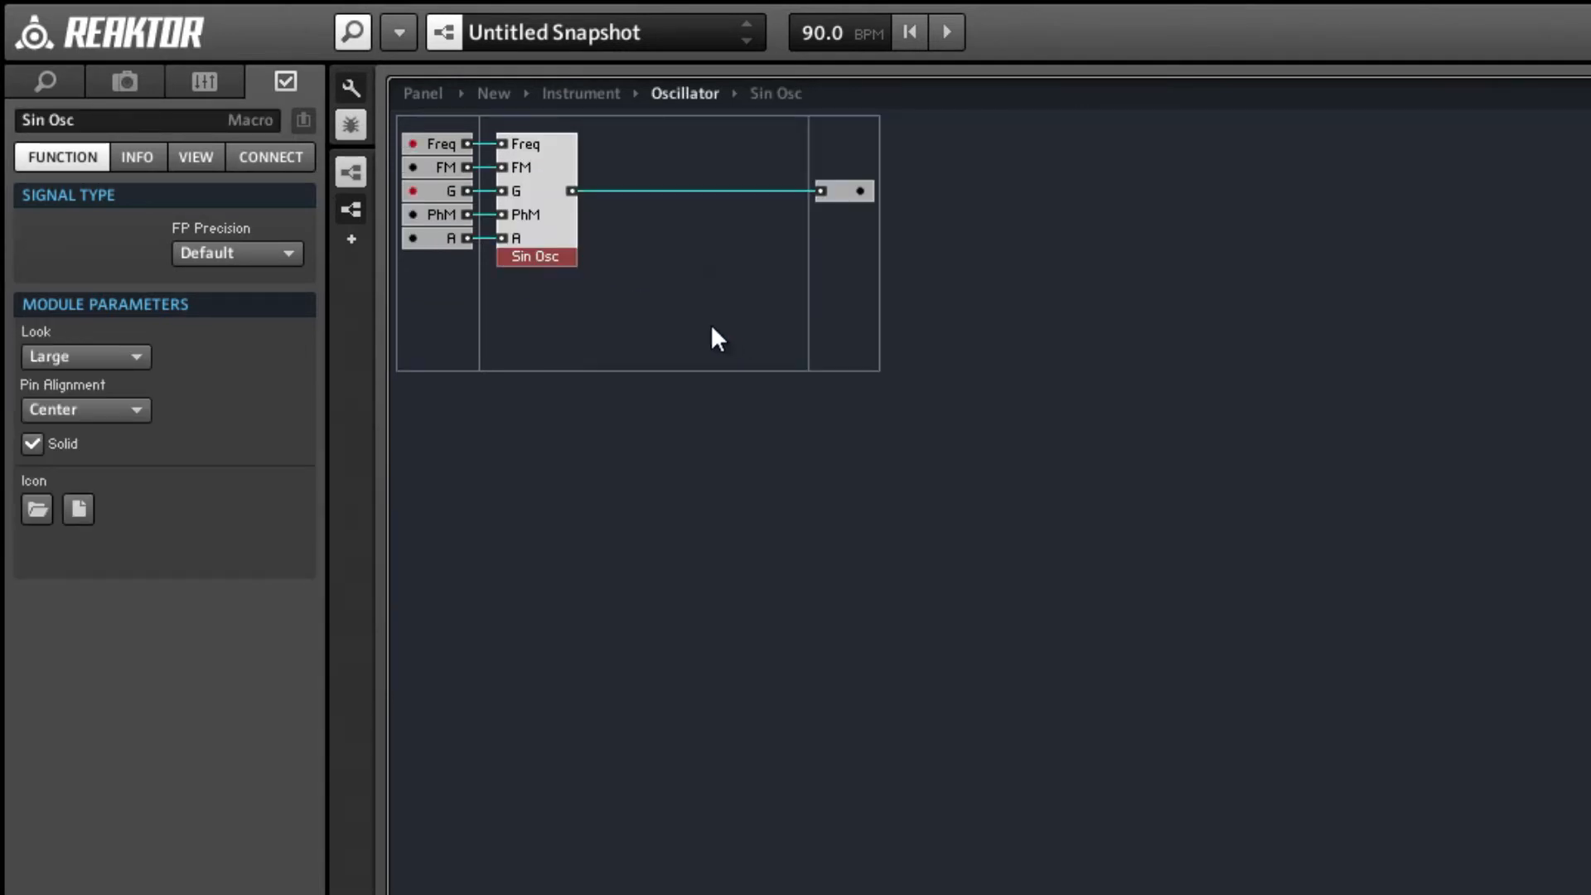
{"action": "double_click", "coordinate": [554, 225]}
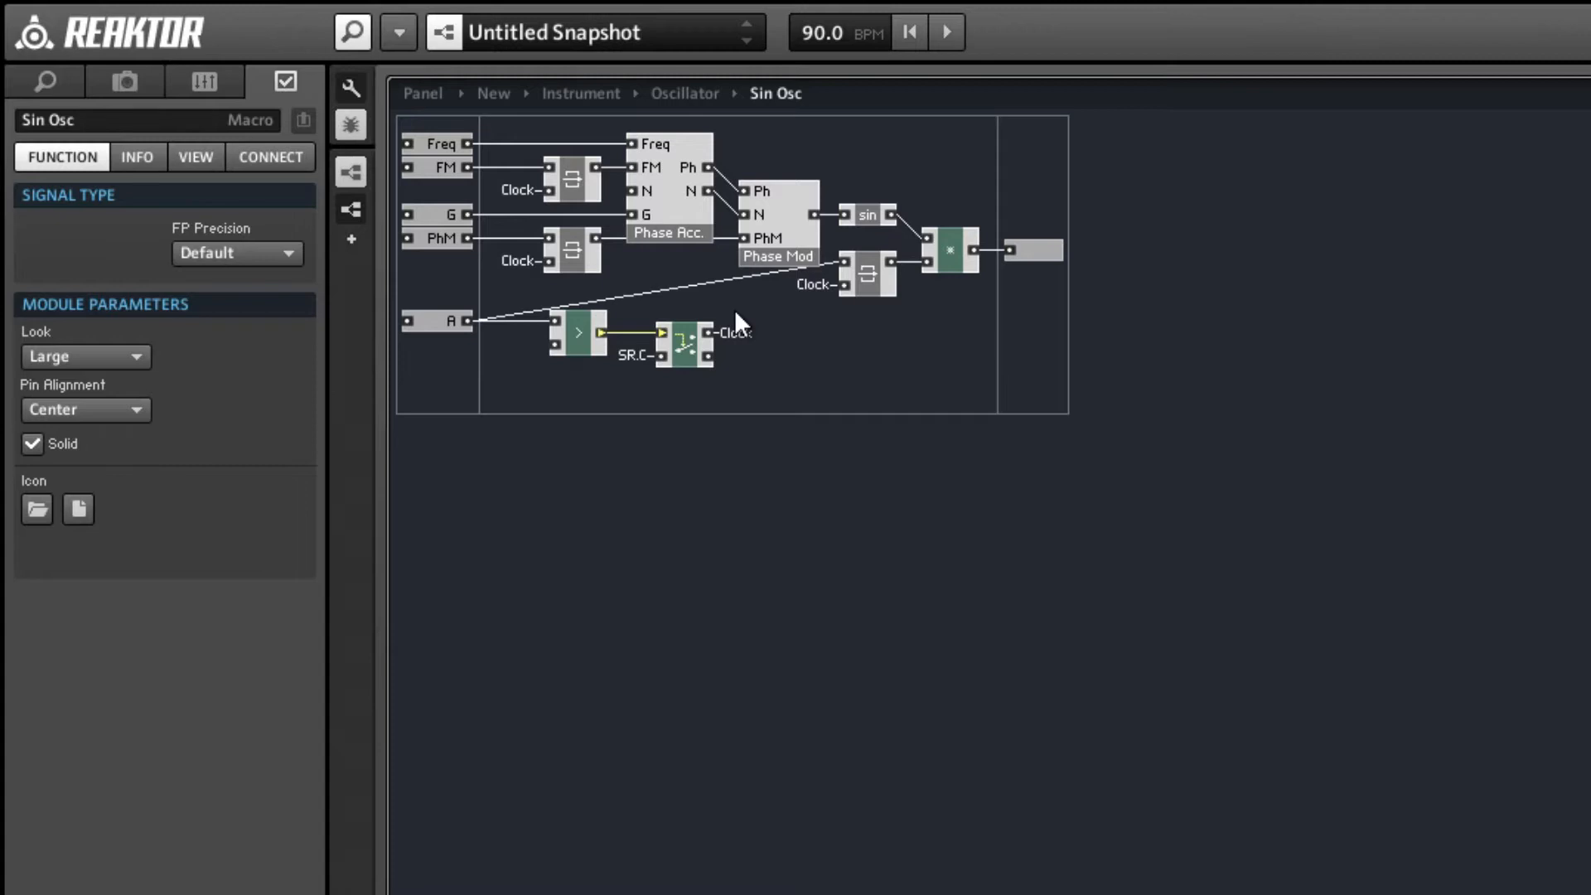
Add an input port named Clock inside the Phase Acc. macro.
{"action": "left_click", "coordinate": [731, 332]}
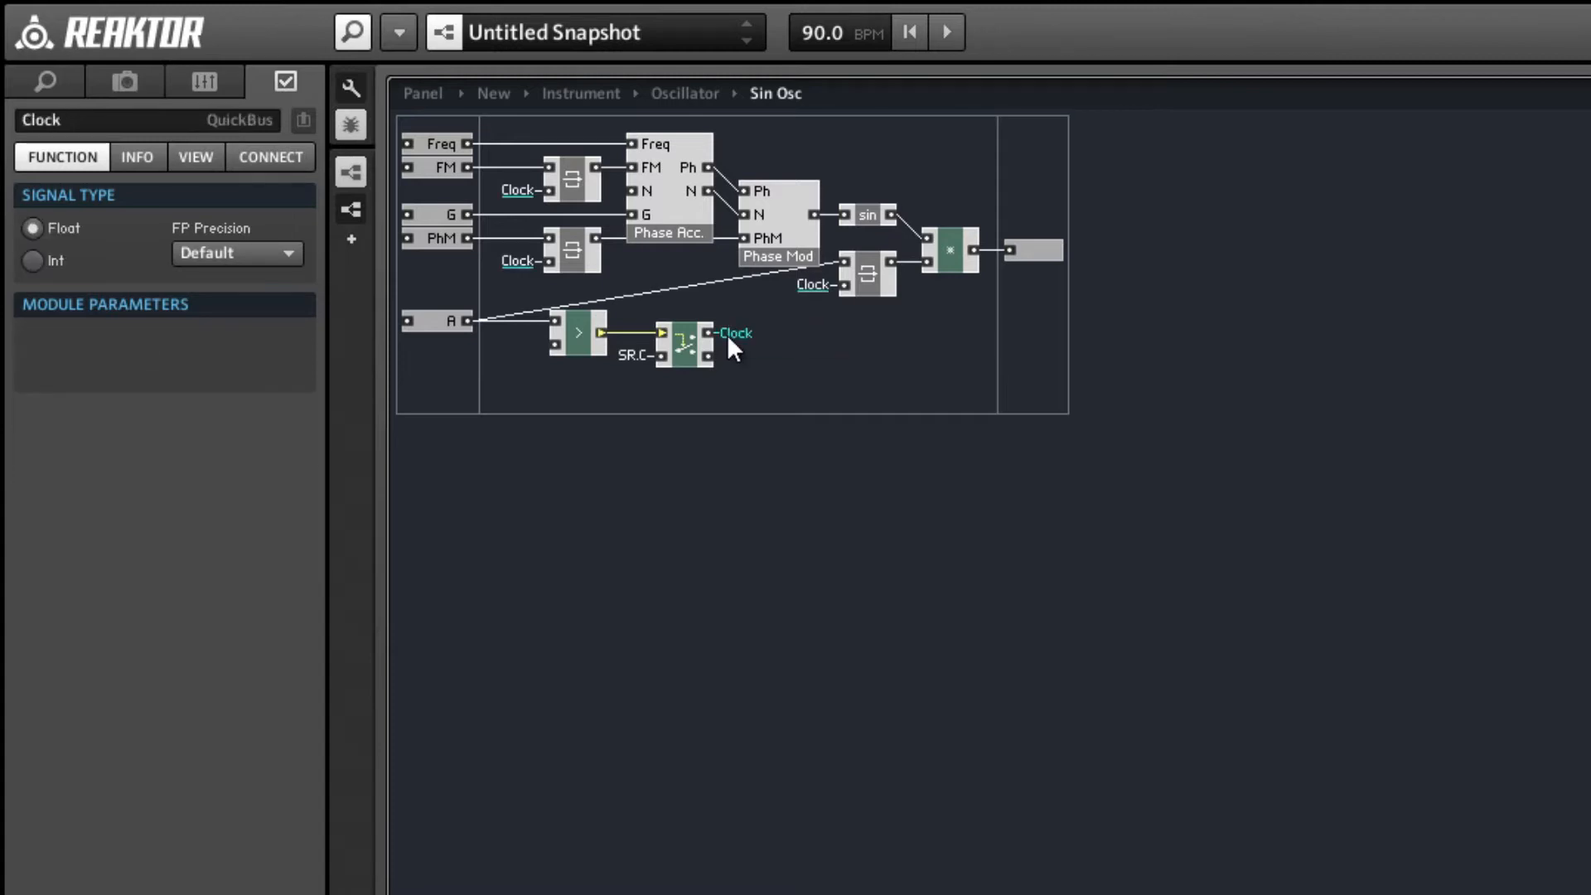
{"action": "double_click", "coordinate": [673, 198]}
{"action": "right_click", "coordinate": [475, 121]}
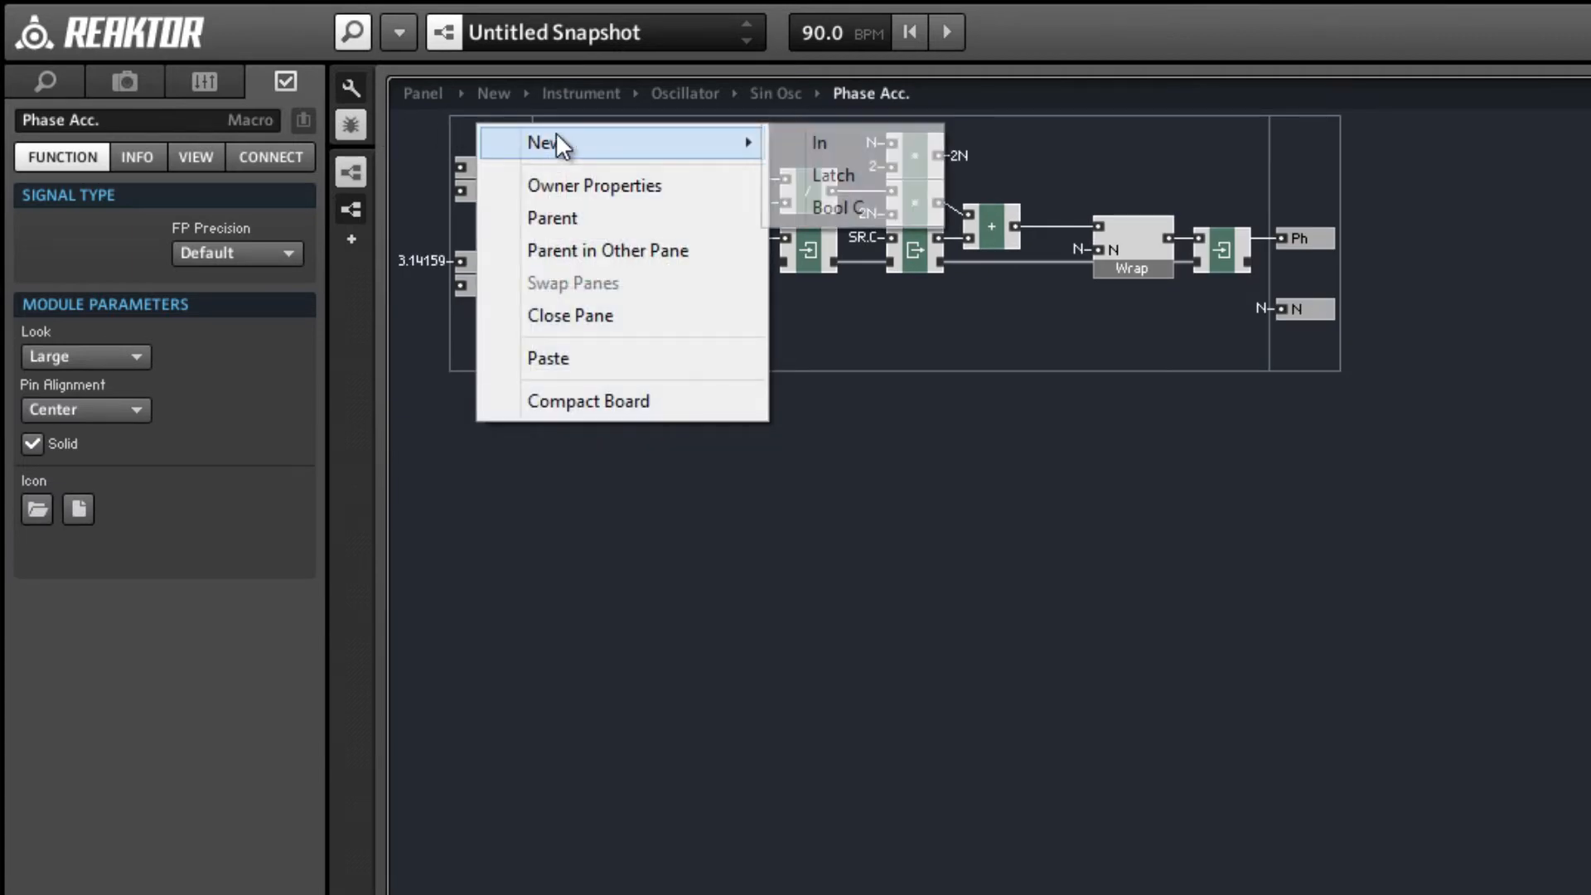
{"action": "mouse_move", "coordinate": [551, 144]}
{"action": "left_click", "coordinate": [810, 142]}
{"action": "left_click", "coordinate": [186, 117]}
{"action": "type", "text": "Clock"}
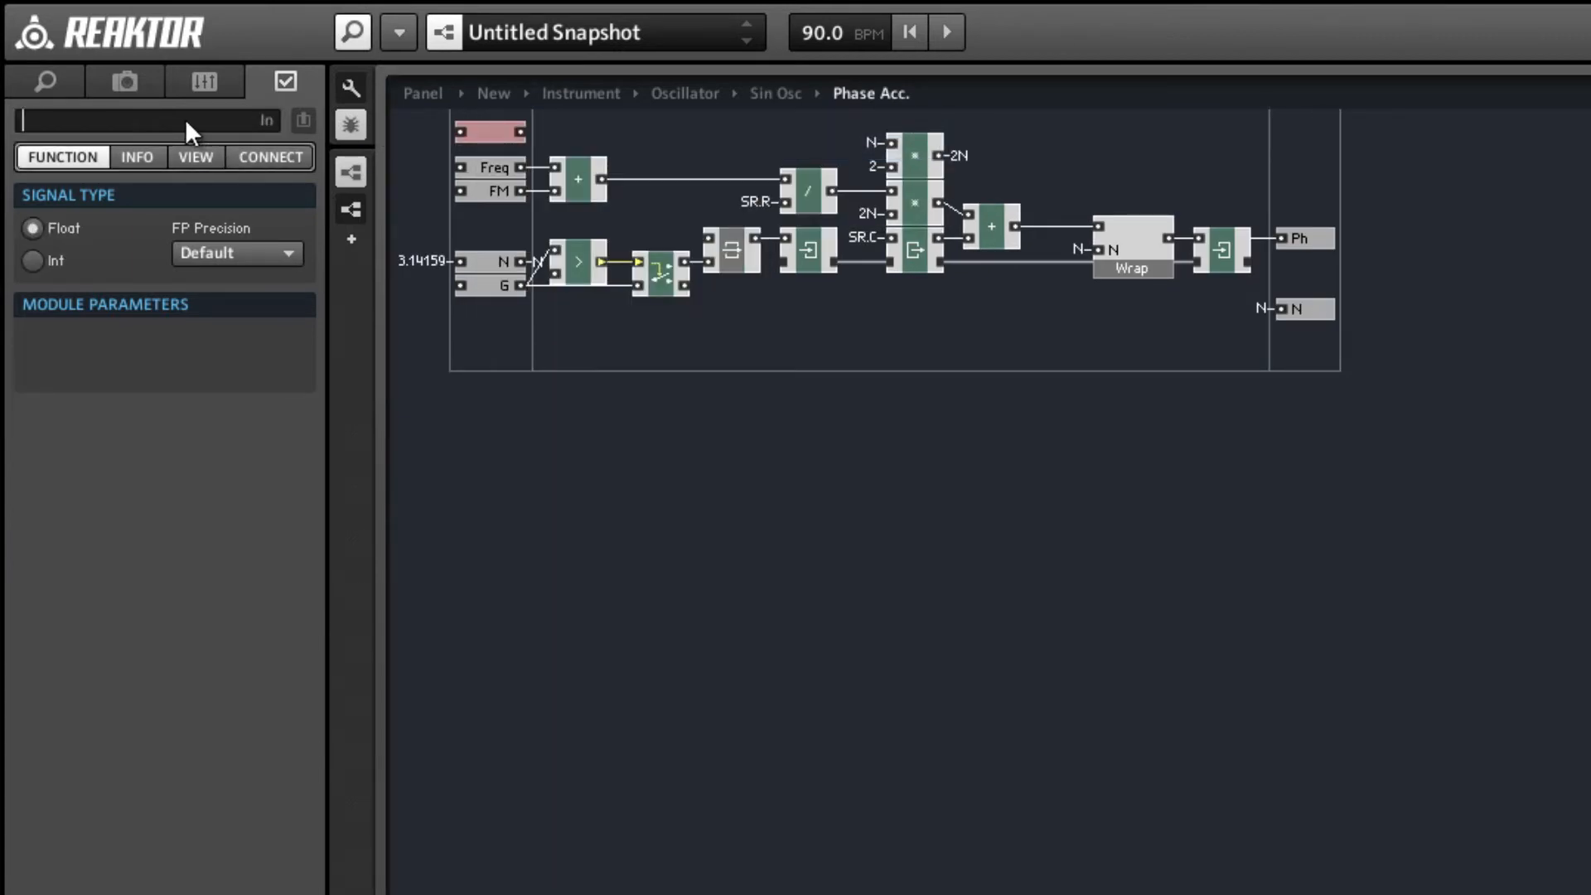
{"action": "key", "text": "Return"}
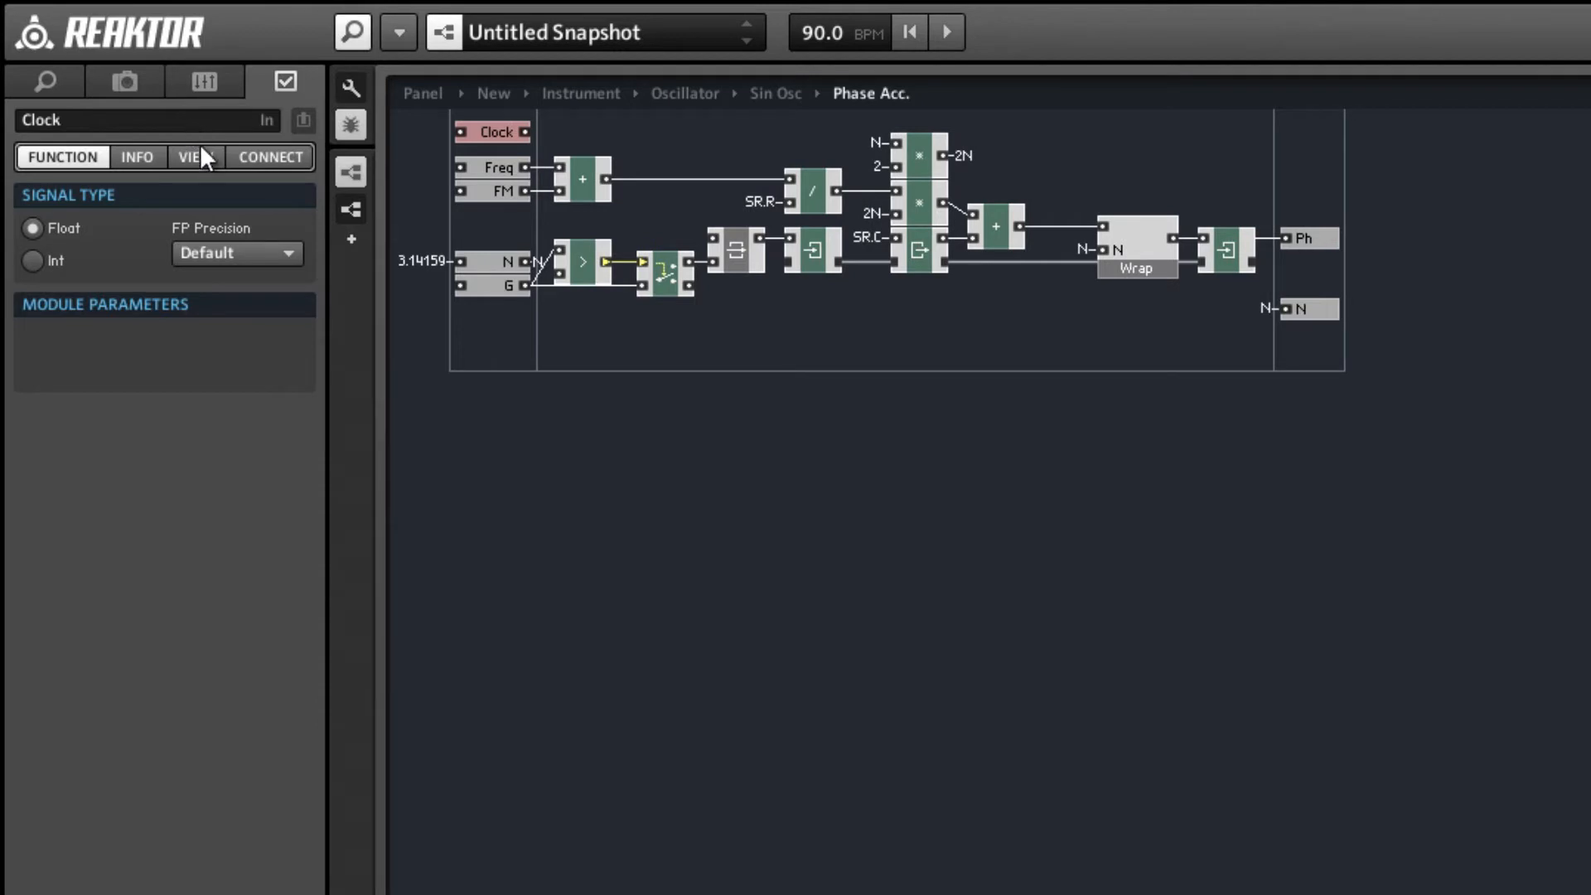
Send Phase Acc.'s Clock port to a new QuickBus and connect the module input fed by SR.C to that bus instead.
{"action": "right_click", "coordinate": [528, 132]}
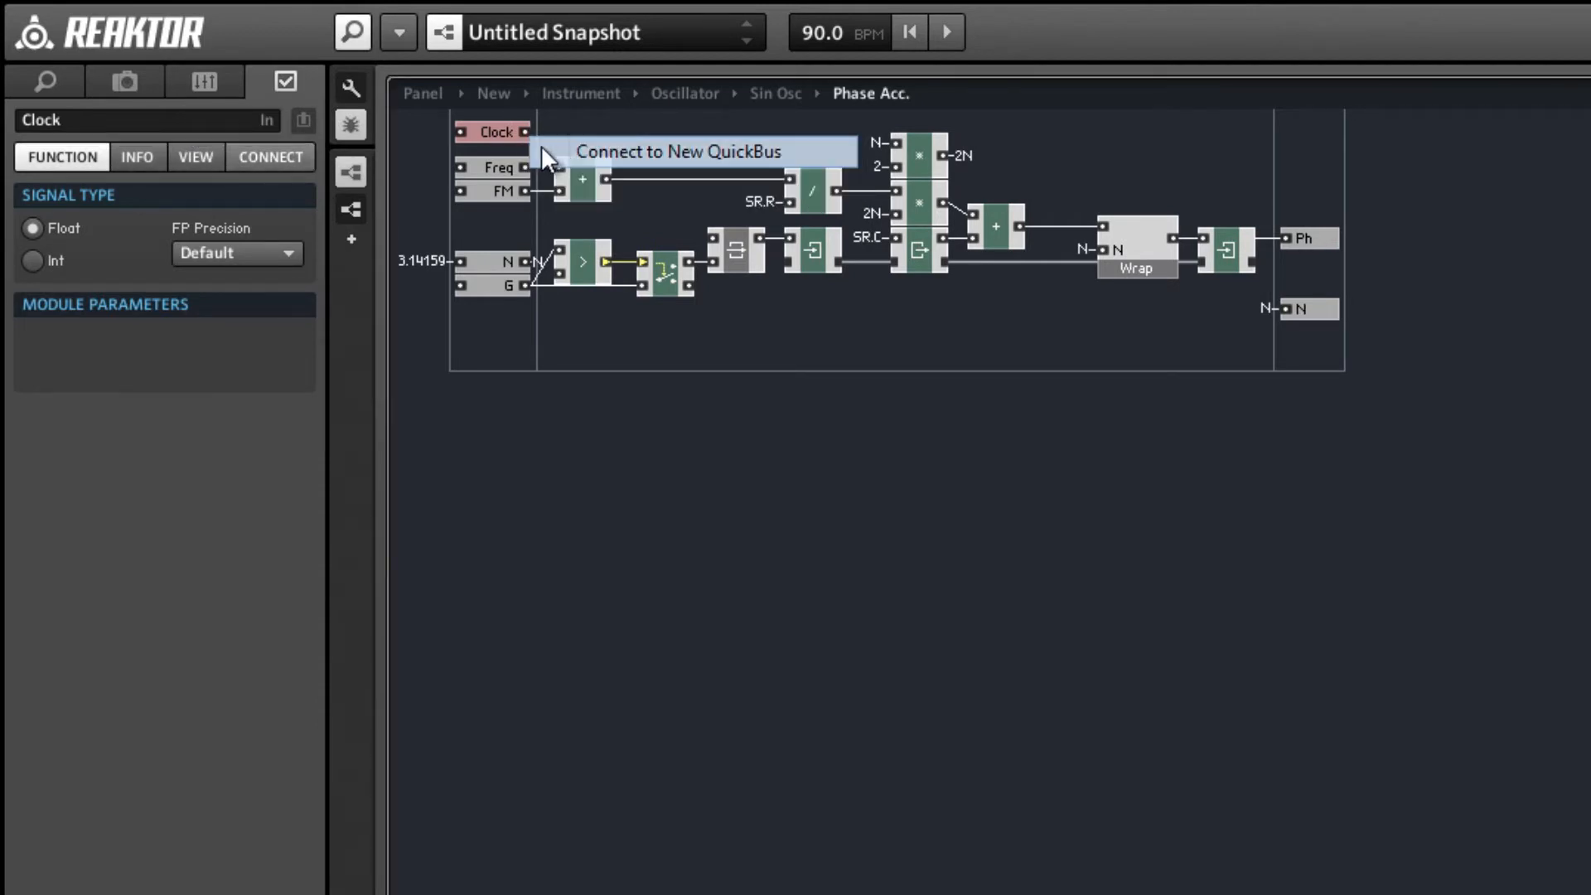
{"action": "left_click", "coordinate": [543, 148]}
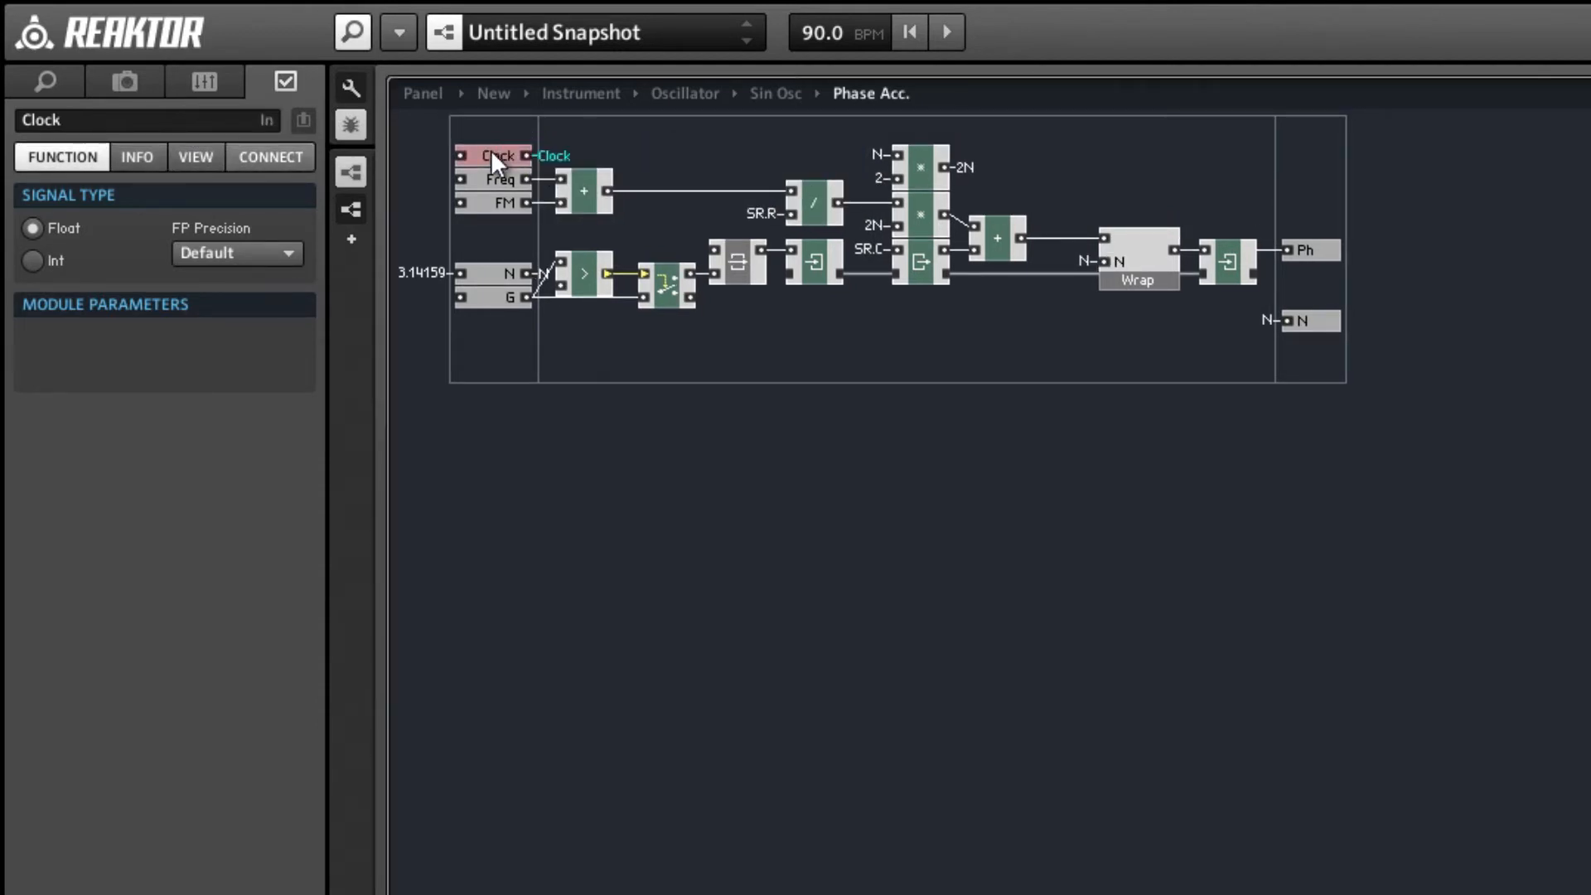
{"action": "right_click", "coordinate": [897, 246]}
{"action": "mouse_move", "coordinate": [1041, 411]}
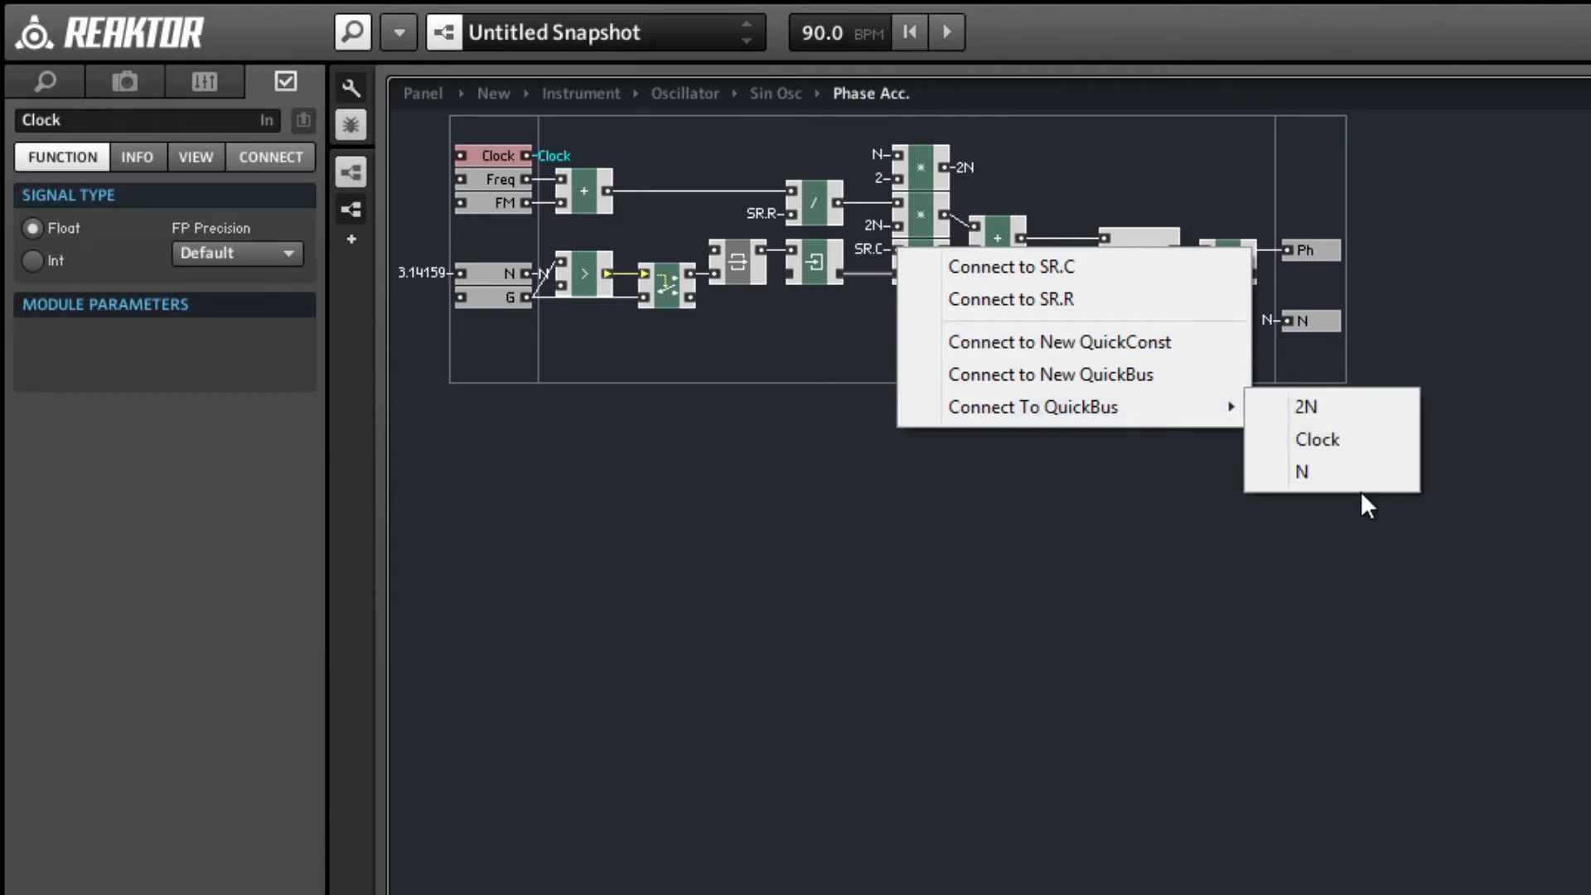
{"action": "left_click", "coordinate": [1334, 439]}
{"action": "left_click", "coordinate": [1044, 377]}
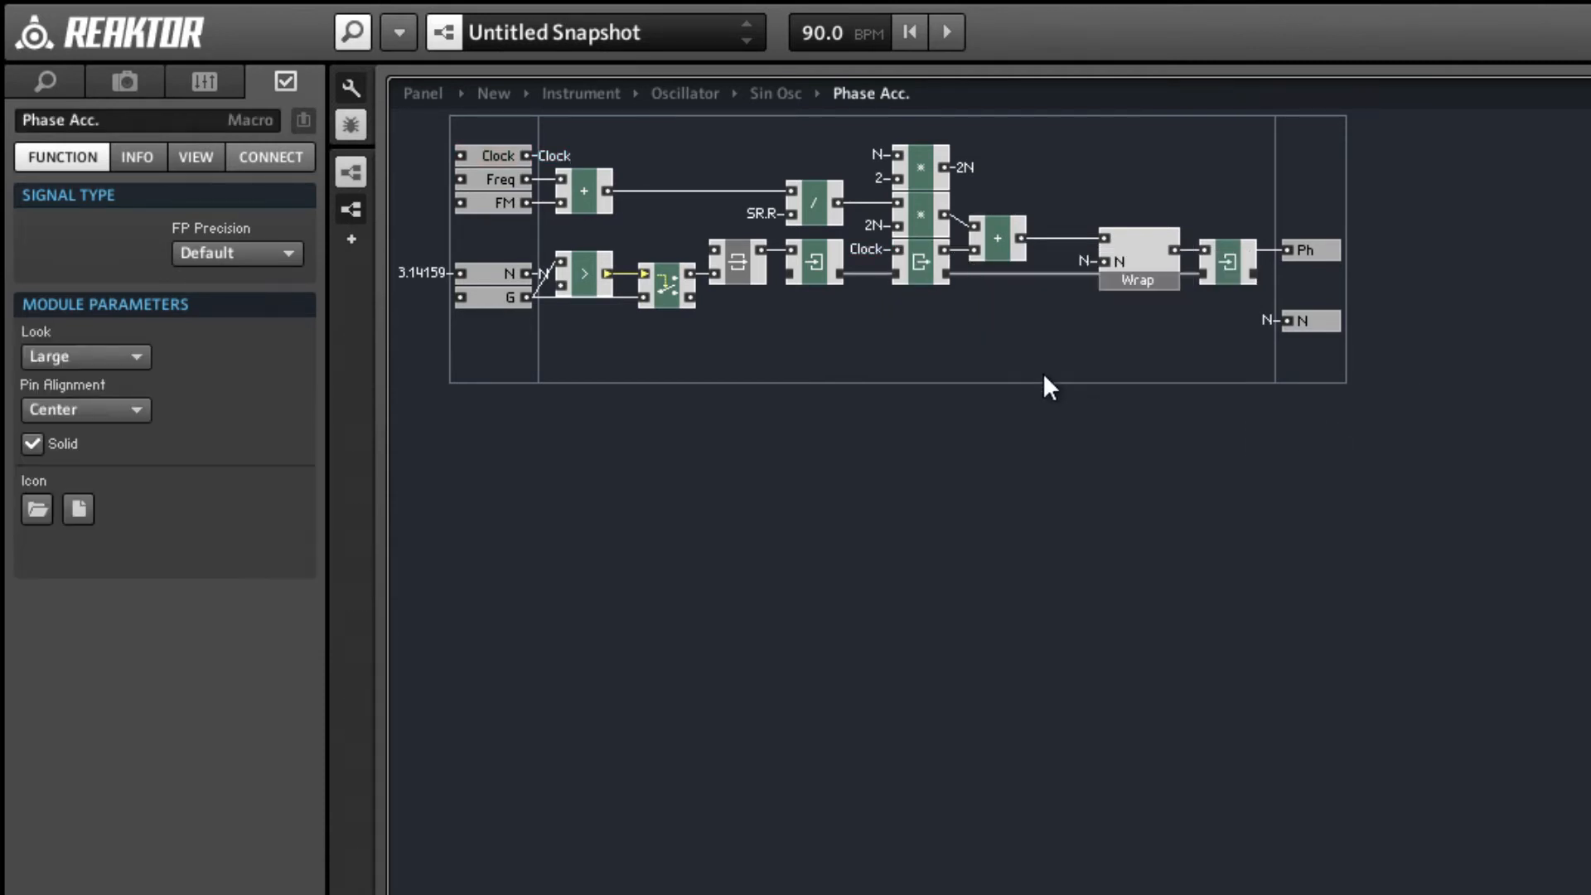
Return to the Sin Osc structure, realign Phase Acc. with its input ports and connect its Clock input to the Clock QuickBus.
{"action": "double_click", "coordinate": [1044, 377]}
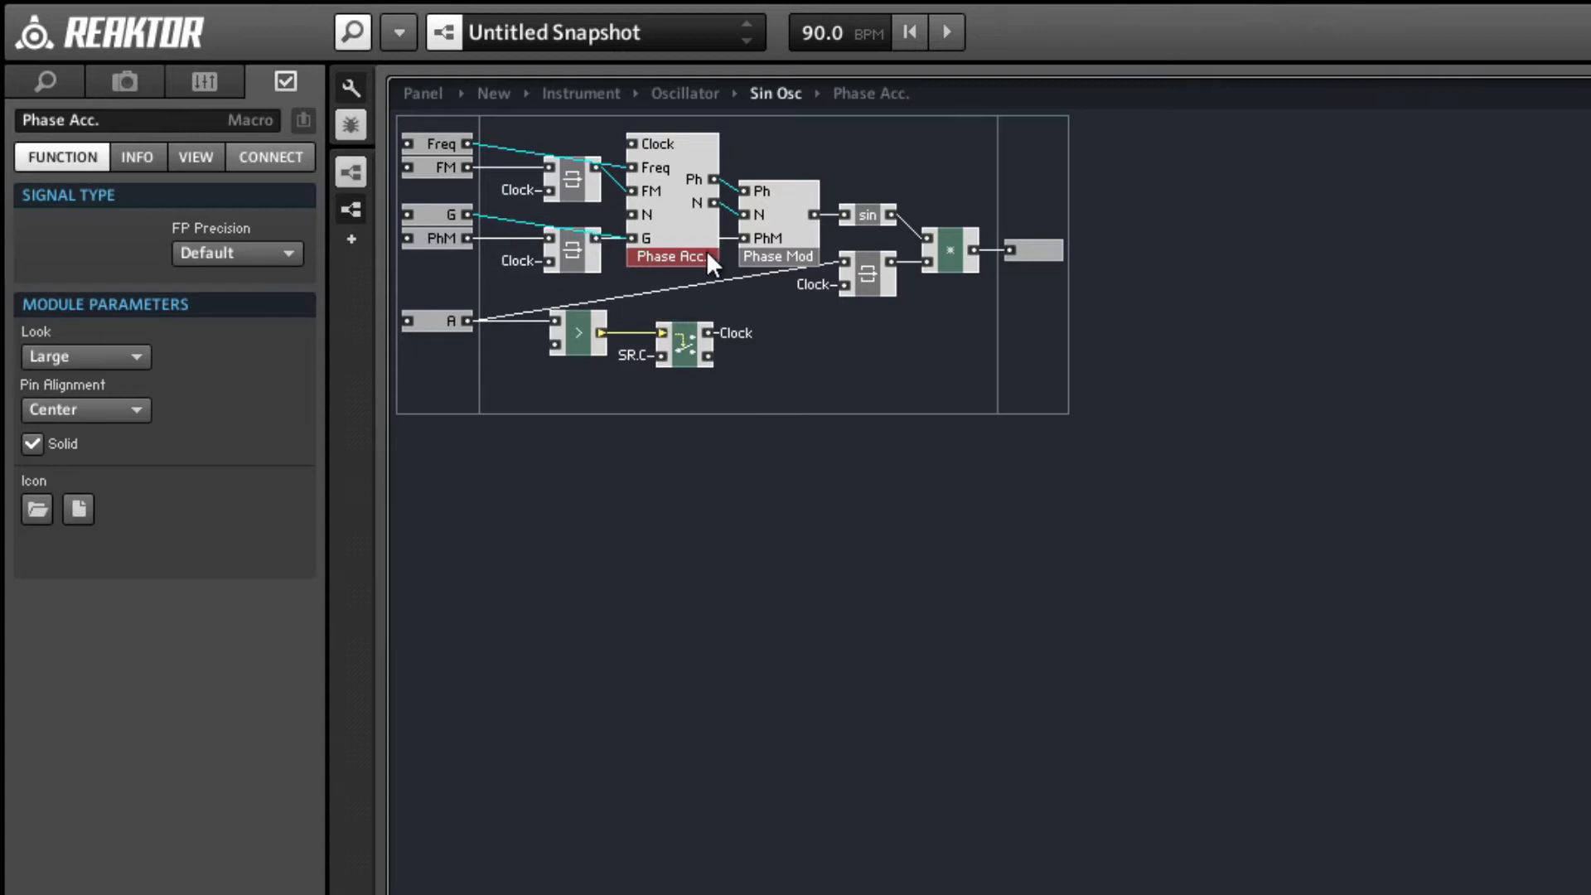
{"action": "left_click_drag", "start_coordinate": [706, 250], "coordinate": [702, 221]}
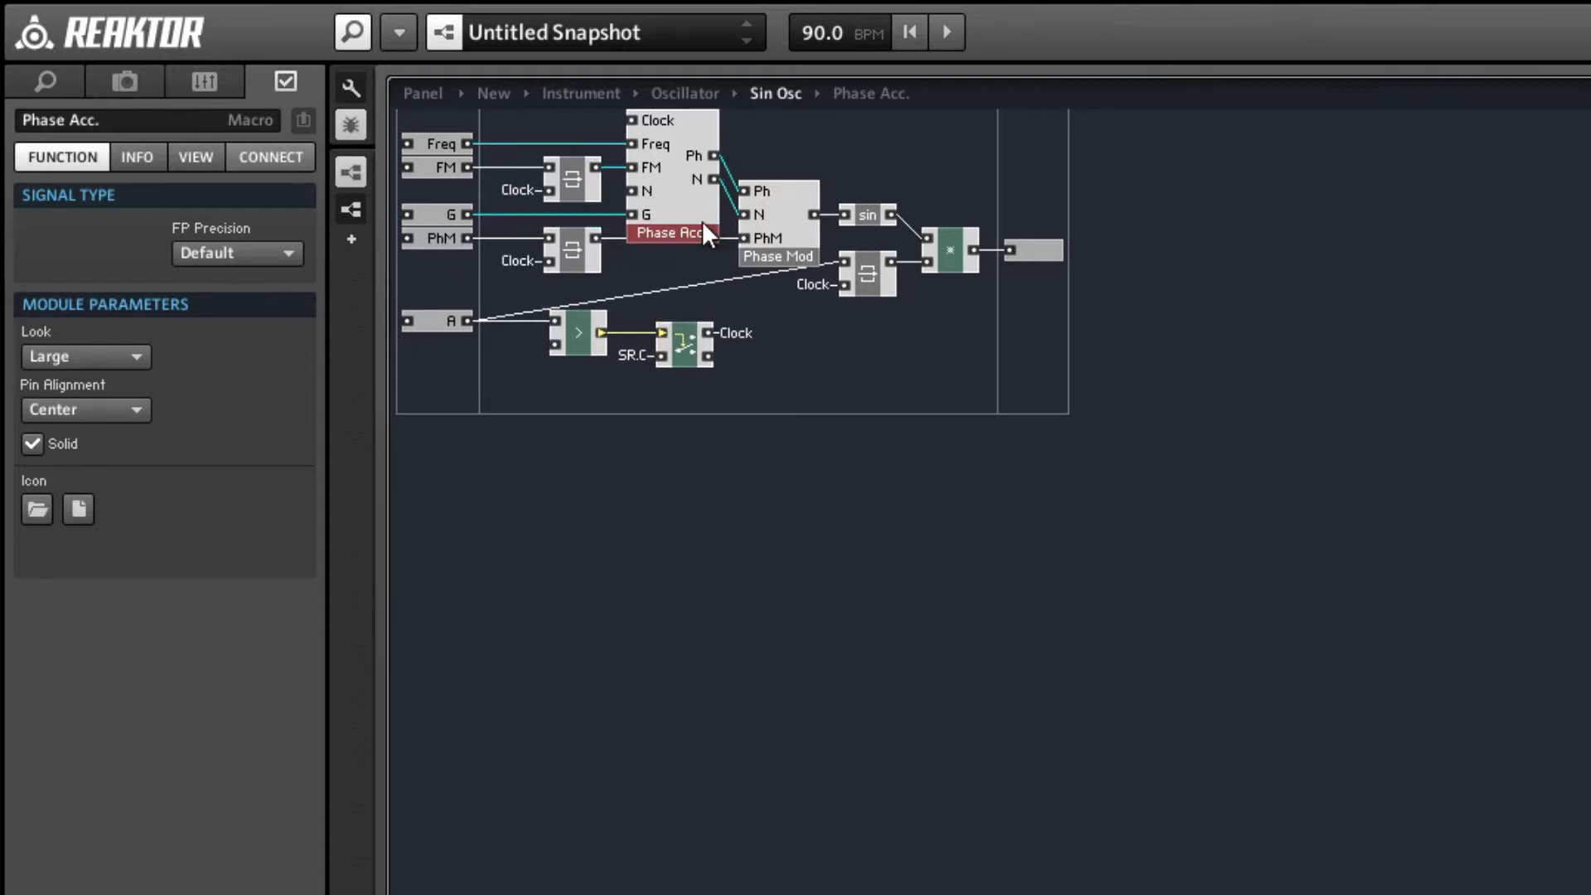
{"action": "left_click", "coordinate": [831, 374]}
{"action": "right_click", "coordinate": [638, 136]}
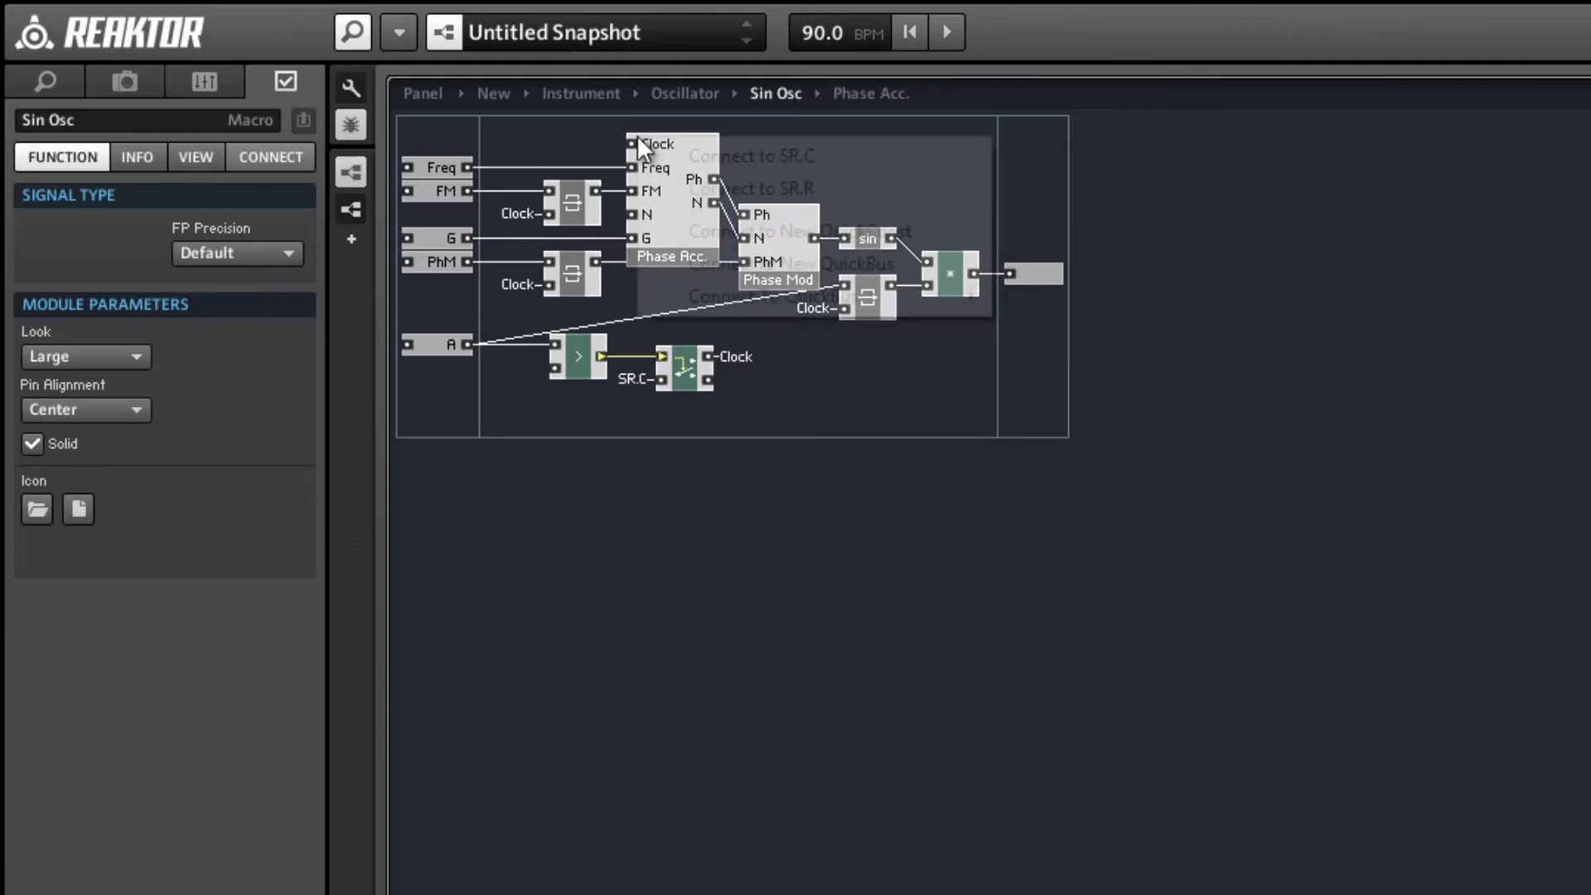
{"action": "mouse_move", "coordinate": [820, 296]}
{"action": "left_click", "coordinate": [1067, 300]}
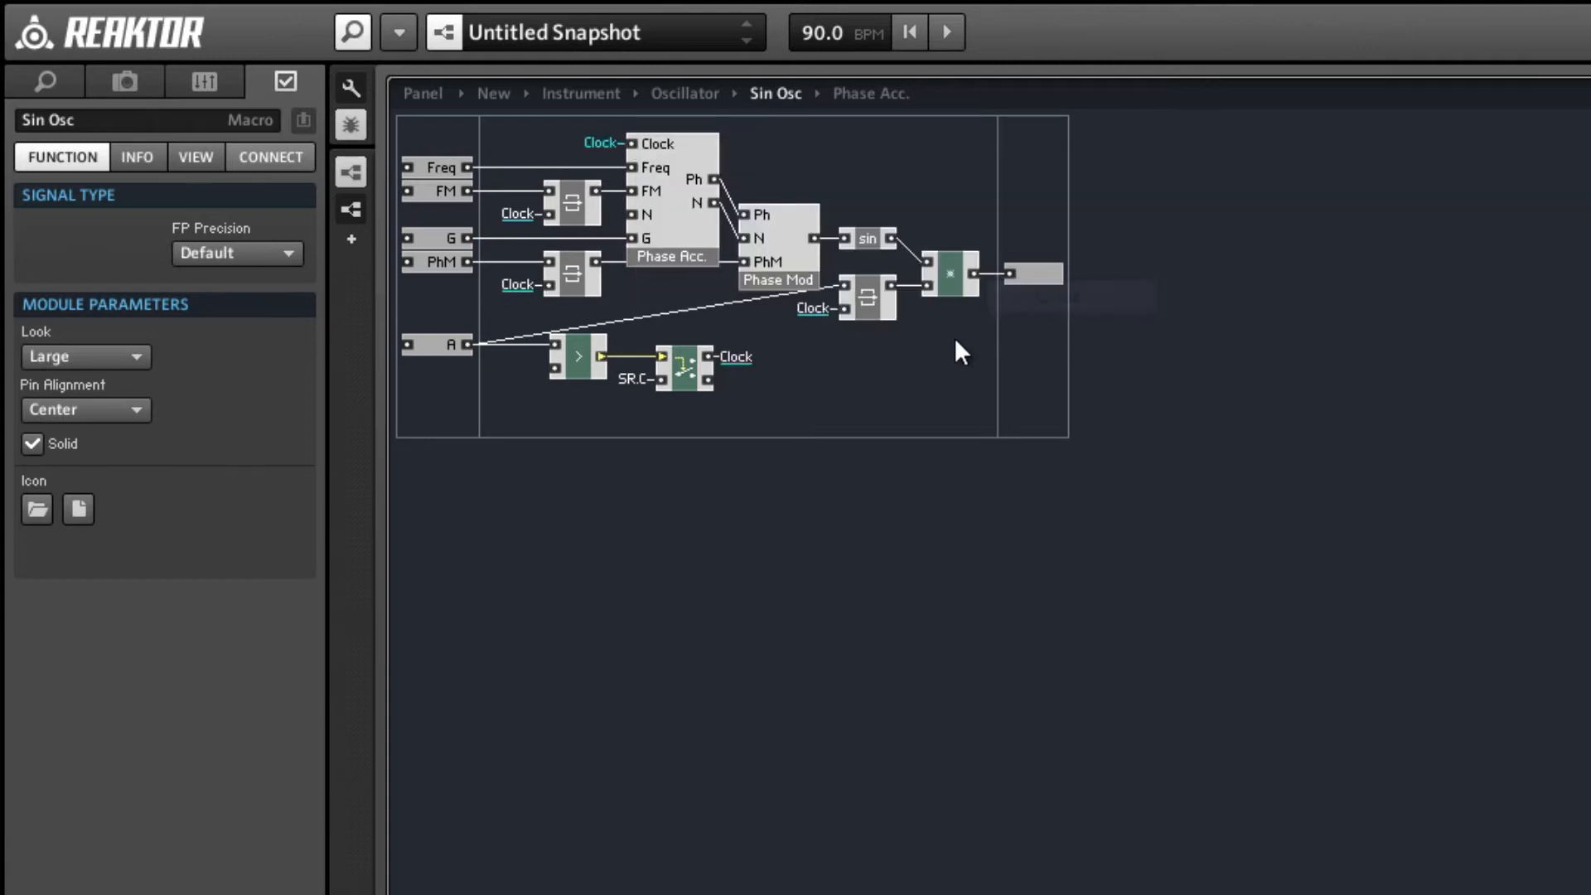
Return to the Instrument structure and insert a built-in AR envelope module.
{"action": "double_click", "coordinate": [931, 421]}
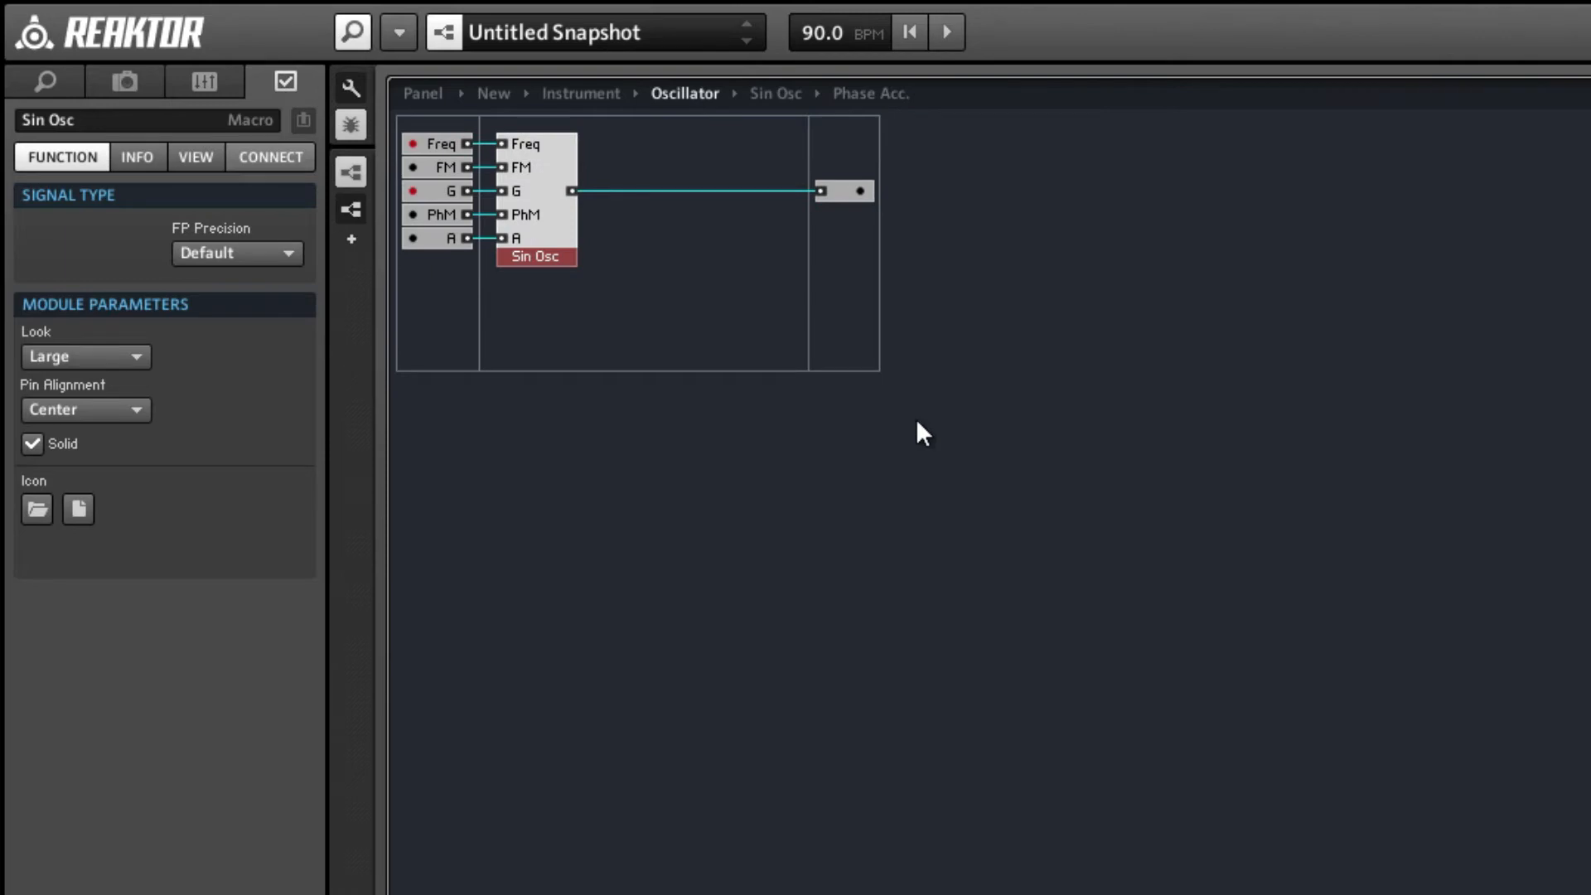
{"action": "double_click", "coordinate": [710, 346]}
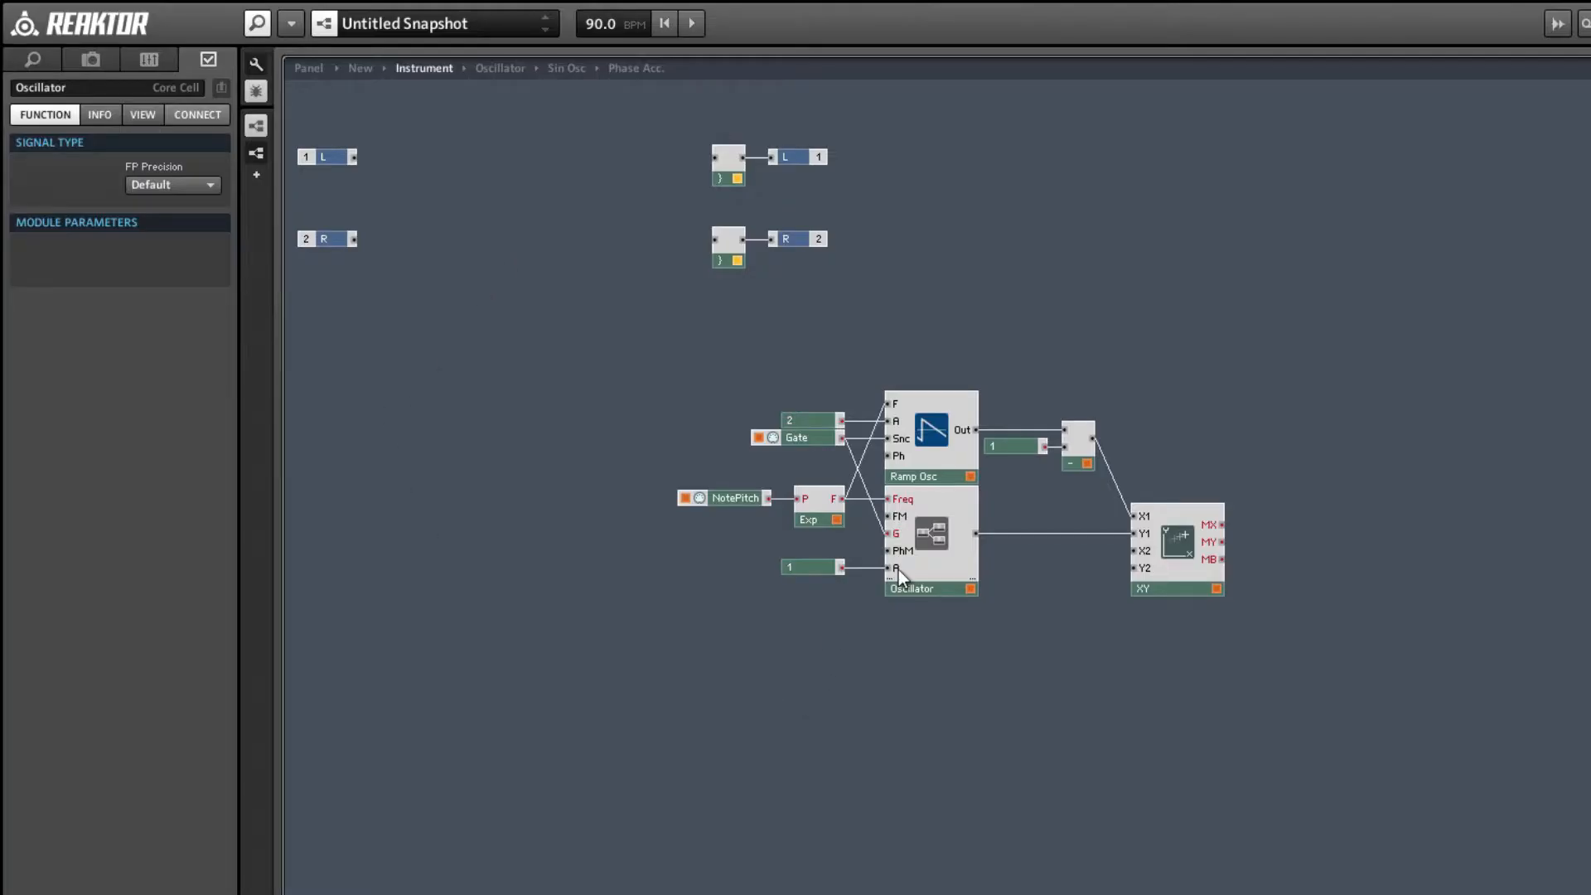
{"action": "right_click", "coordinate": [528, 463]}
{"action": "mouse_move", "coordinate": [567, 479]}
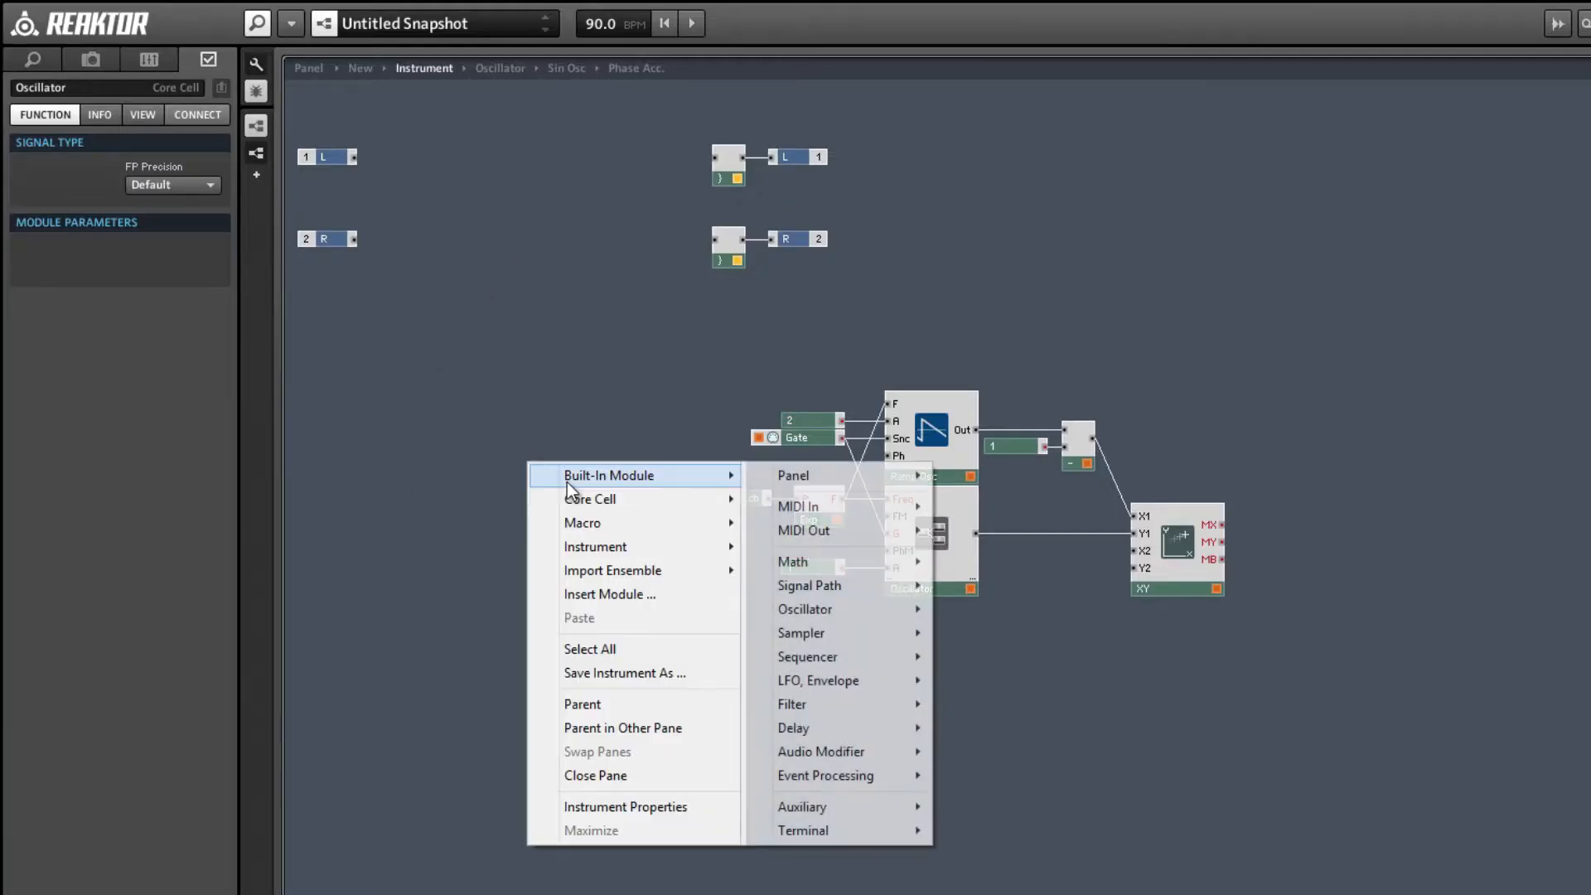
{"action": "mouse_move", "coordinate": [892, 777]}
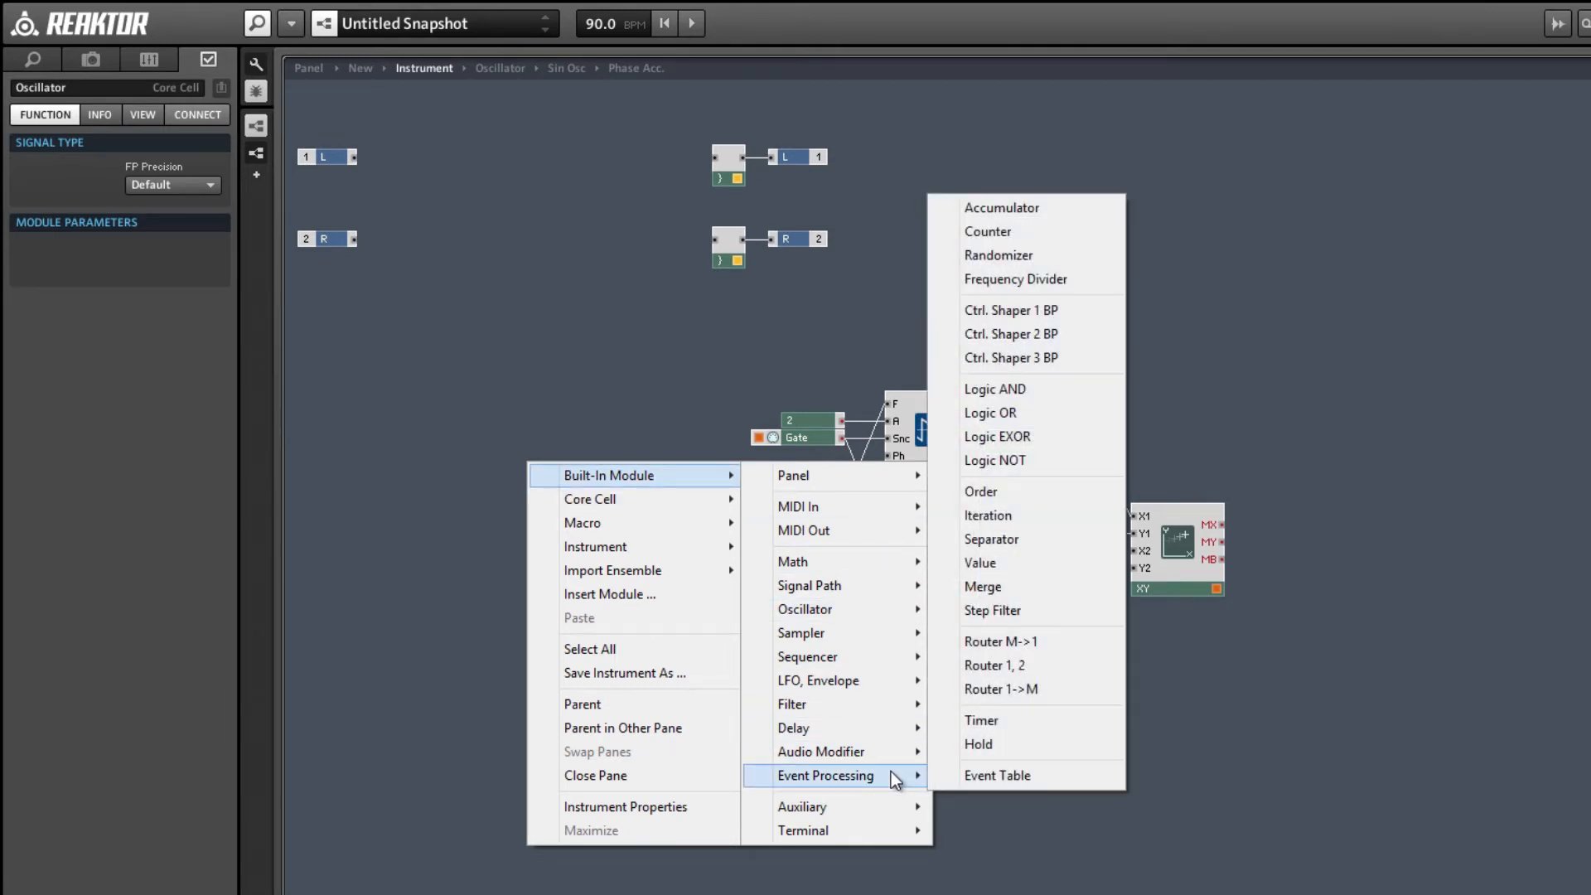
{"action": "mouse_move", "coordinate": [868, 684]}
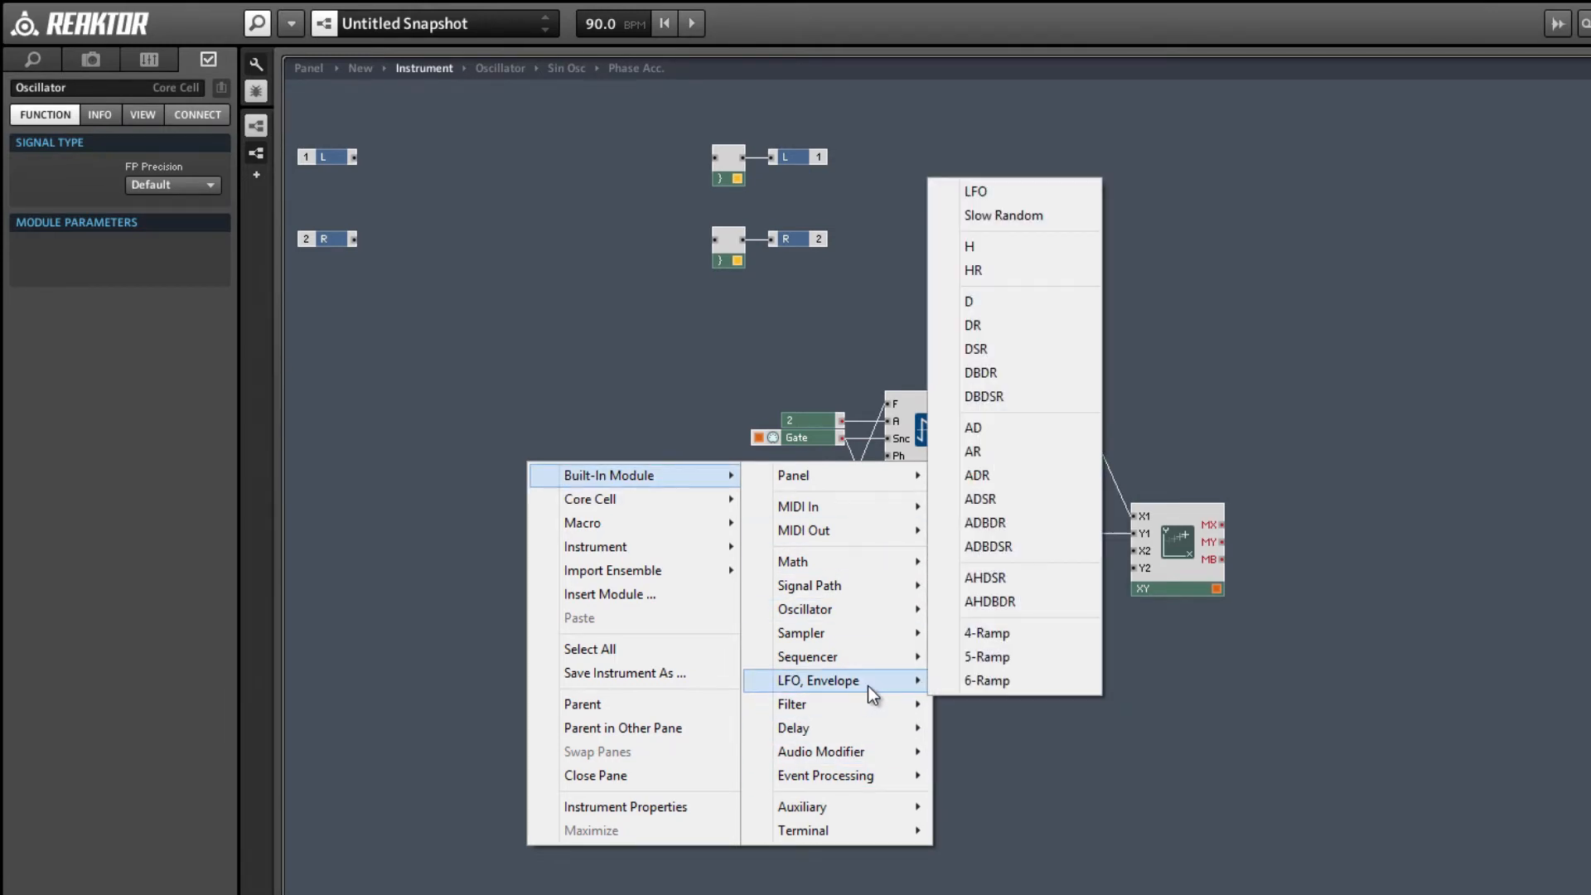
{"action": "left_click", "coordinate": [973, 451]}
Replace the constant 1 feeding the Oscillator's A input with the AR envelope's output.
{"action": "left_click_drag", "start_coordinate": [605, 524], "coordinate": [804, 574]}
{"action": "key", "text": "Delete"}
{"action": "left_click", "coordinate": [698, 609]}
{"action": "left_click_drag", "start_coordinate": [698, 609], "coordinate": [799, 605]}
{"action": "right_click", "coordinate": [799, 605]}
{"action": "left_click", "coordinate": [818, 620]}
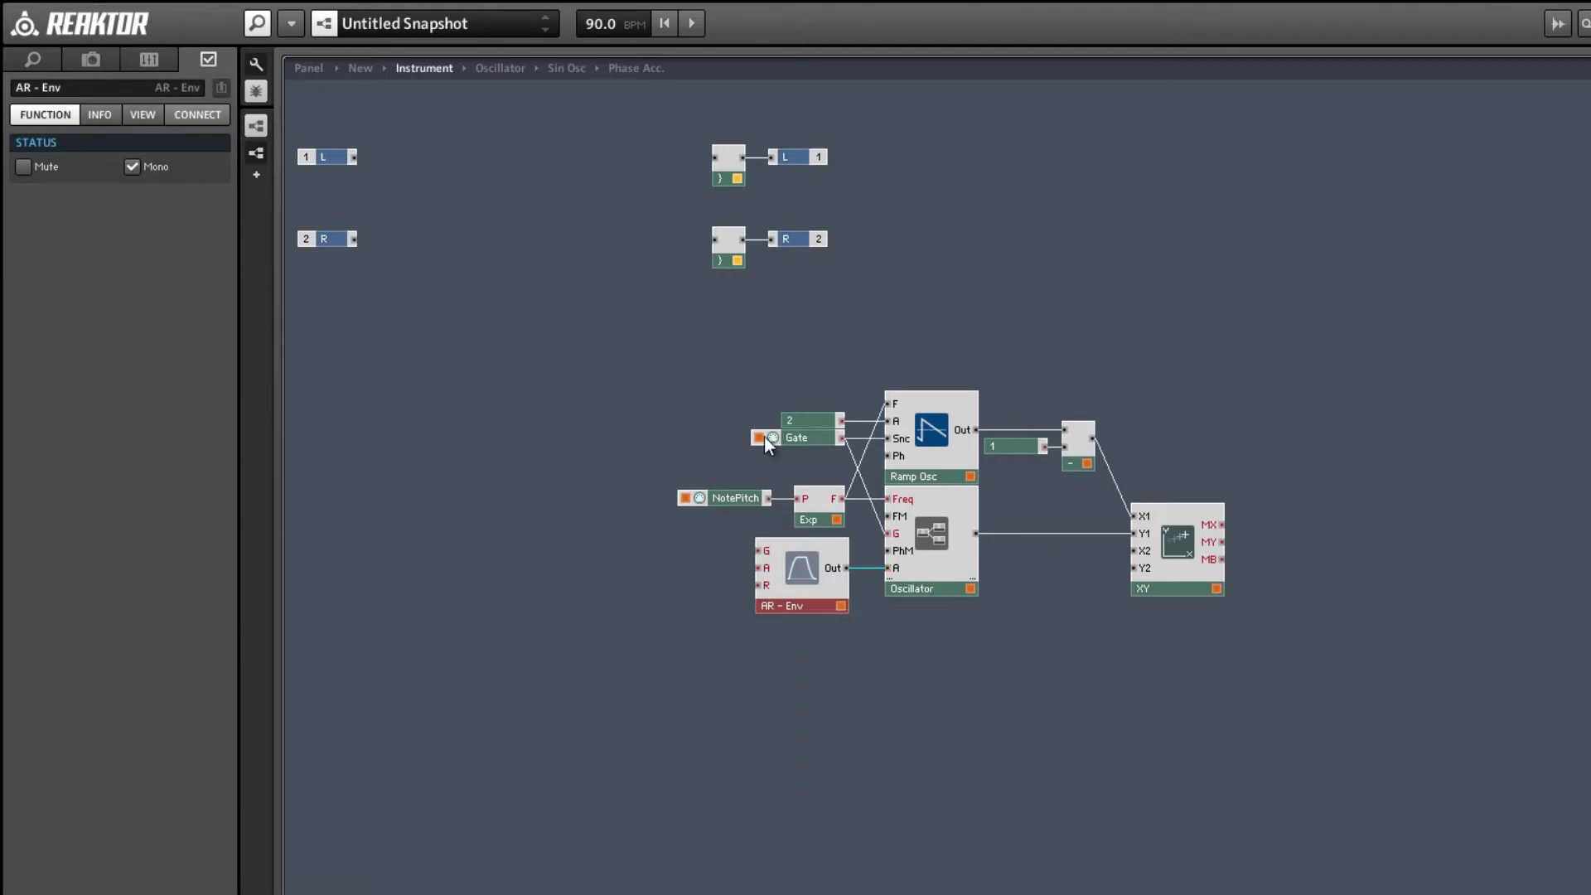
Move the Gate module clear of the other modules and wire it to the AR envelope's G input.
{"action": "left_click_drag", "start_coordinate": [764, 436], "coordinate": [542, 442]}
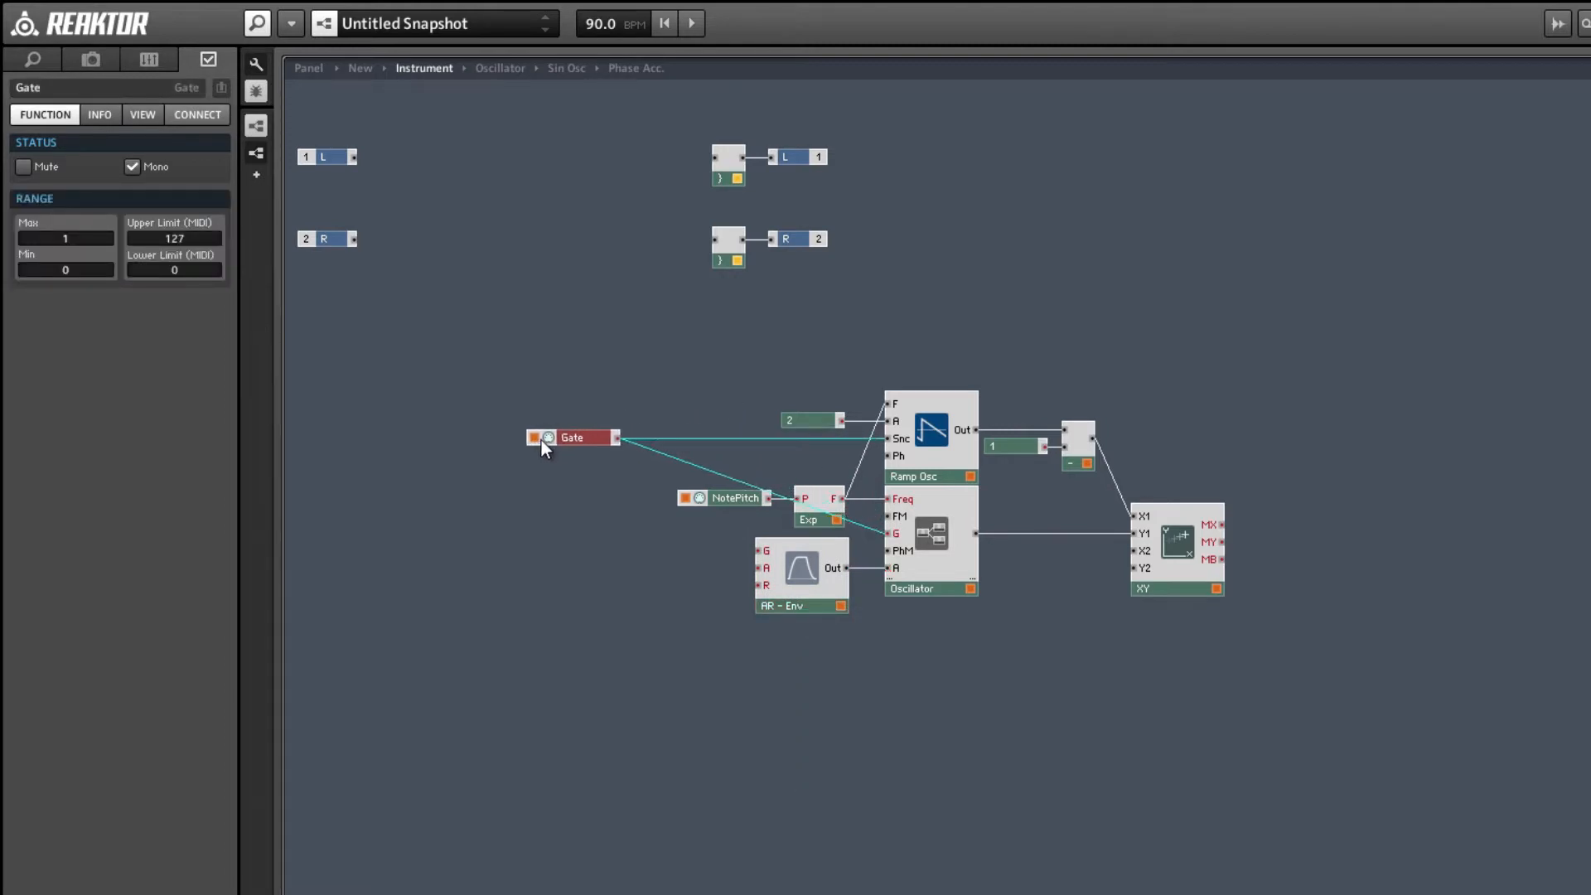
{"action": "left_click_drag", "start_coordinate": [732, 534], "coordinate": [758, 550]}
{"action": "left_click", "coordinate": [699, 566]}
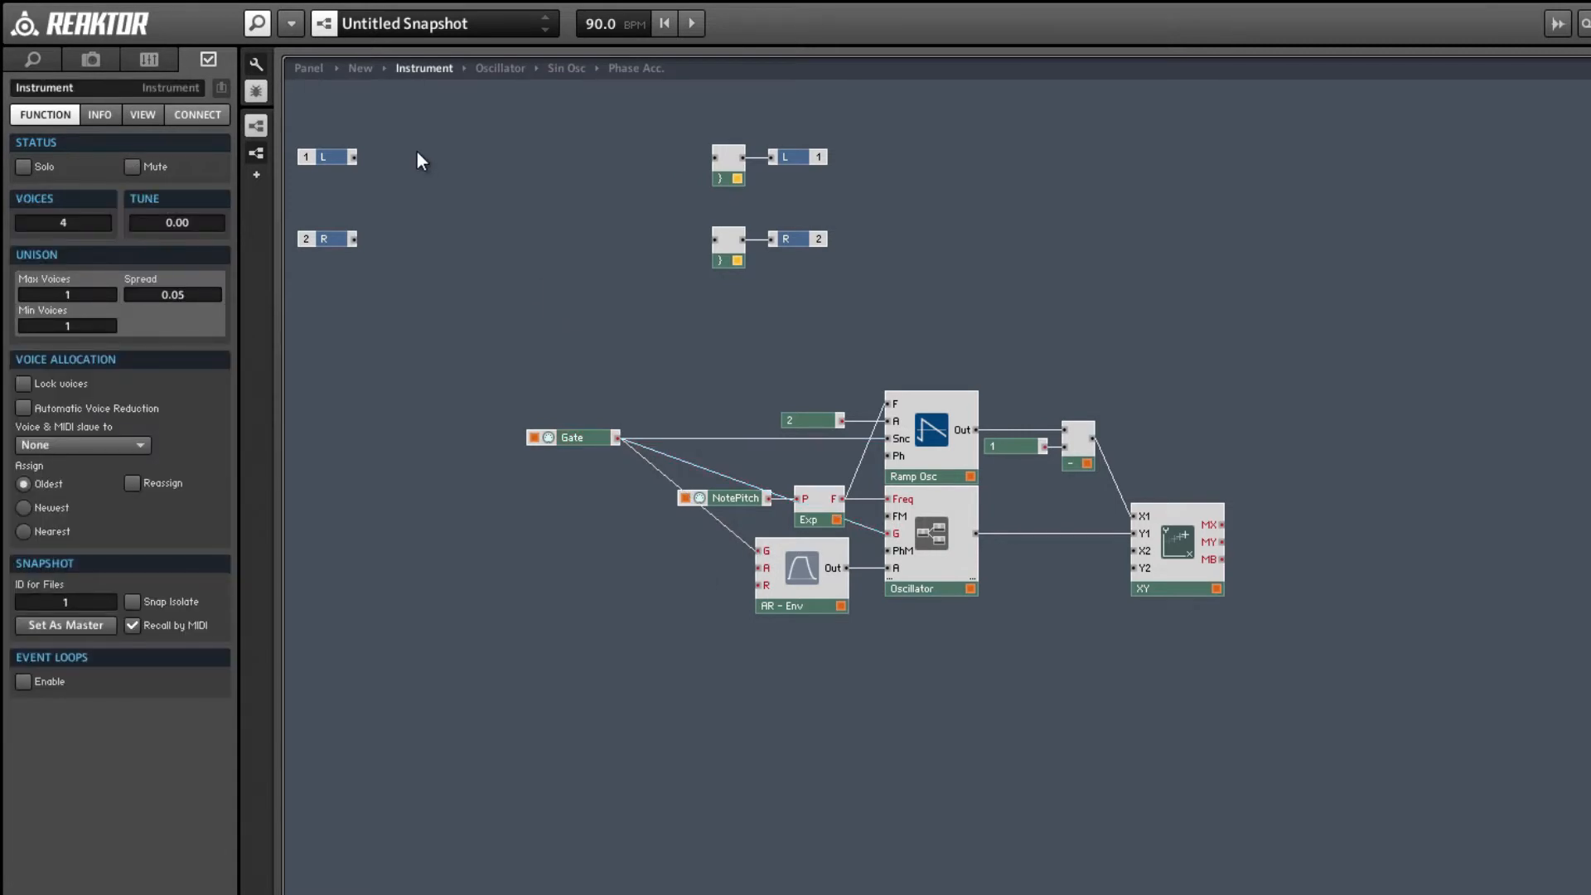
Show the instrument panel with a structure pane beneath it and open the Sin Osc macro in that pane.
{"action": "left_click", "coordinate": [309, 69]}
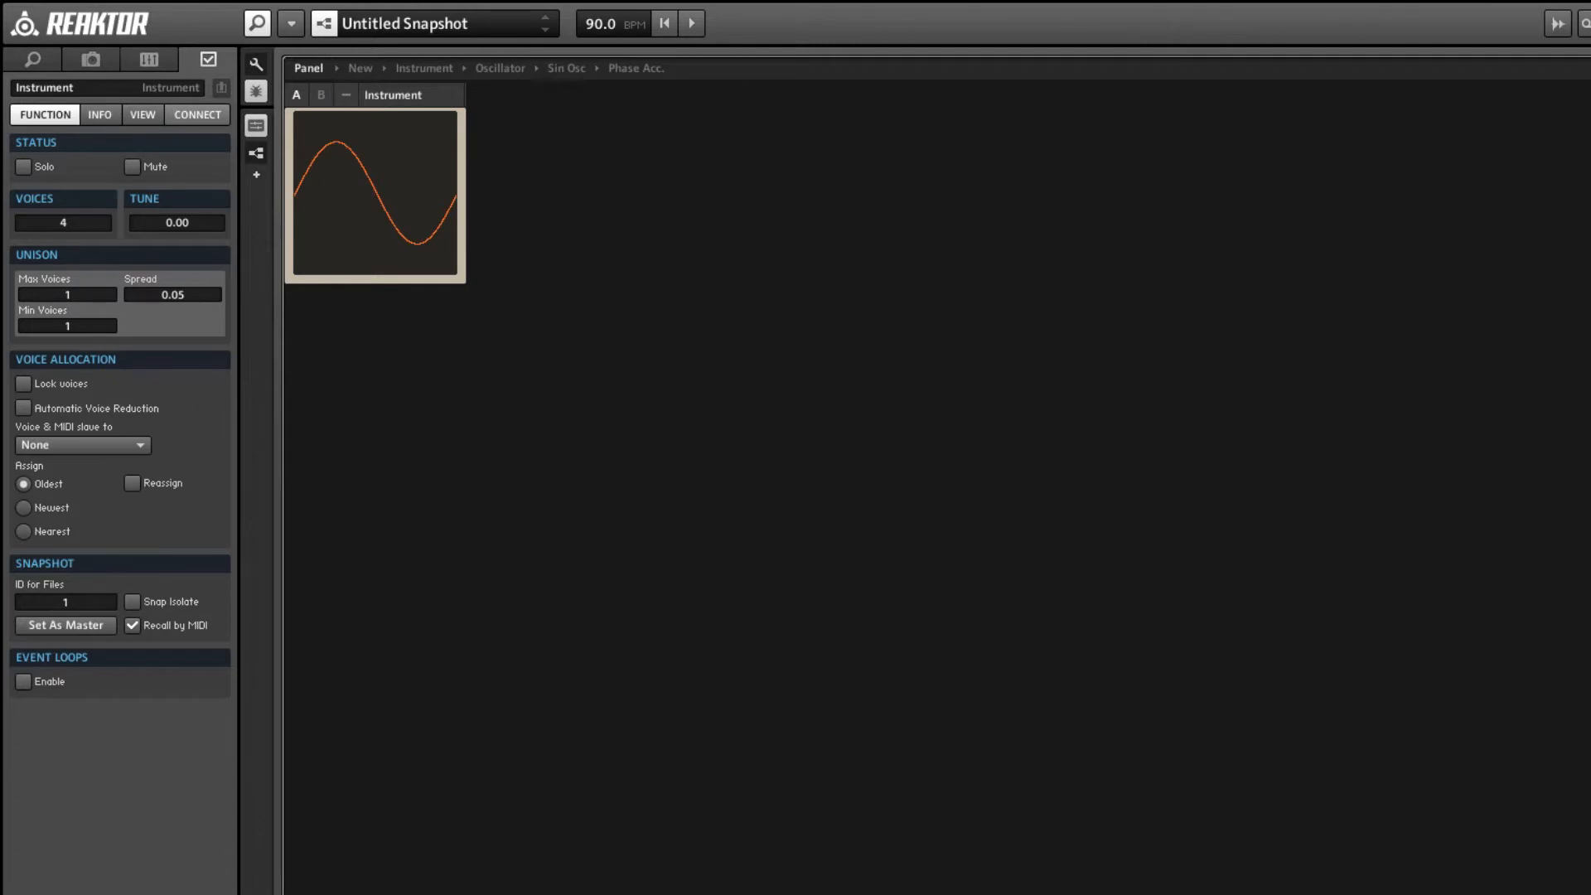
{"action": "left_click", "coordinate": [256, 892]}
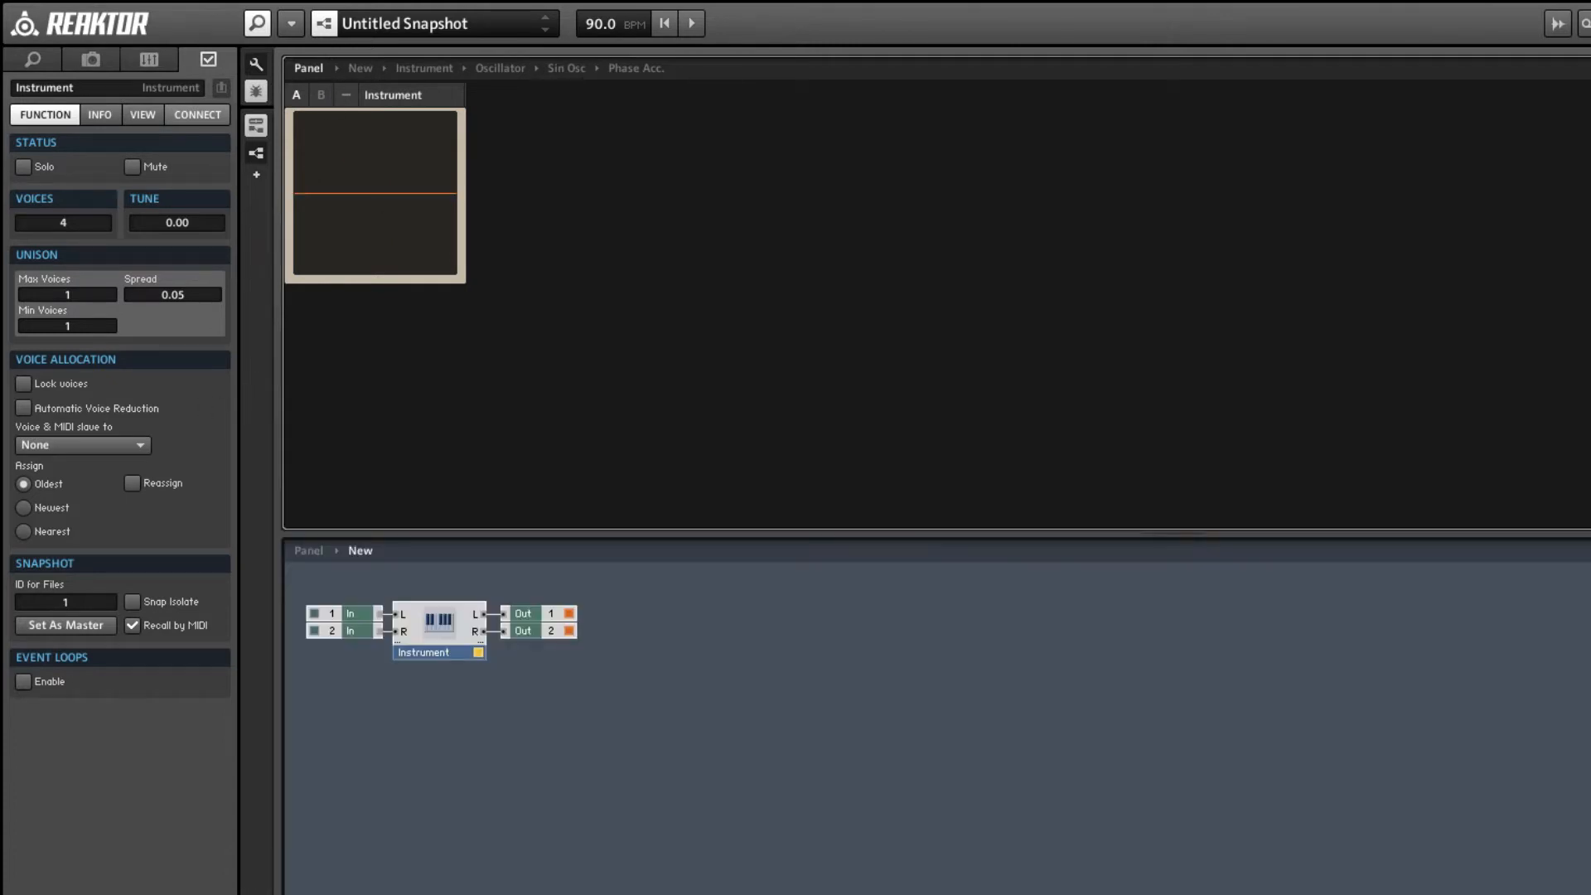
{"action": "double_click", "coordinate": [444, 623]}
{"action": "double_click", "coordinate": [813, 893]}
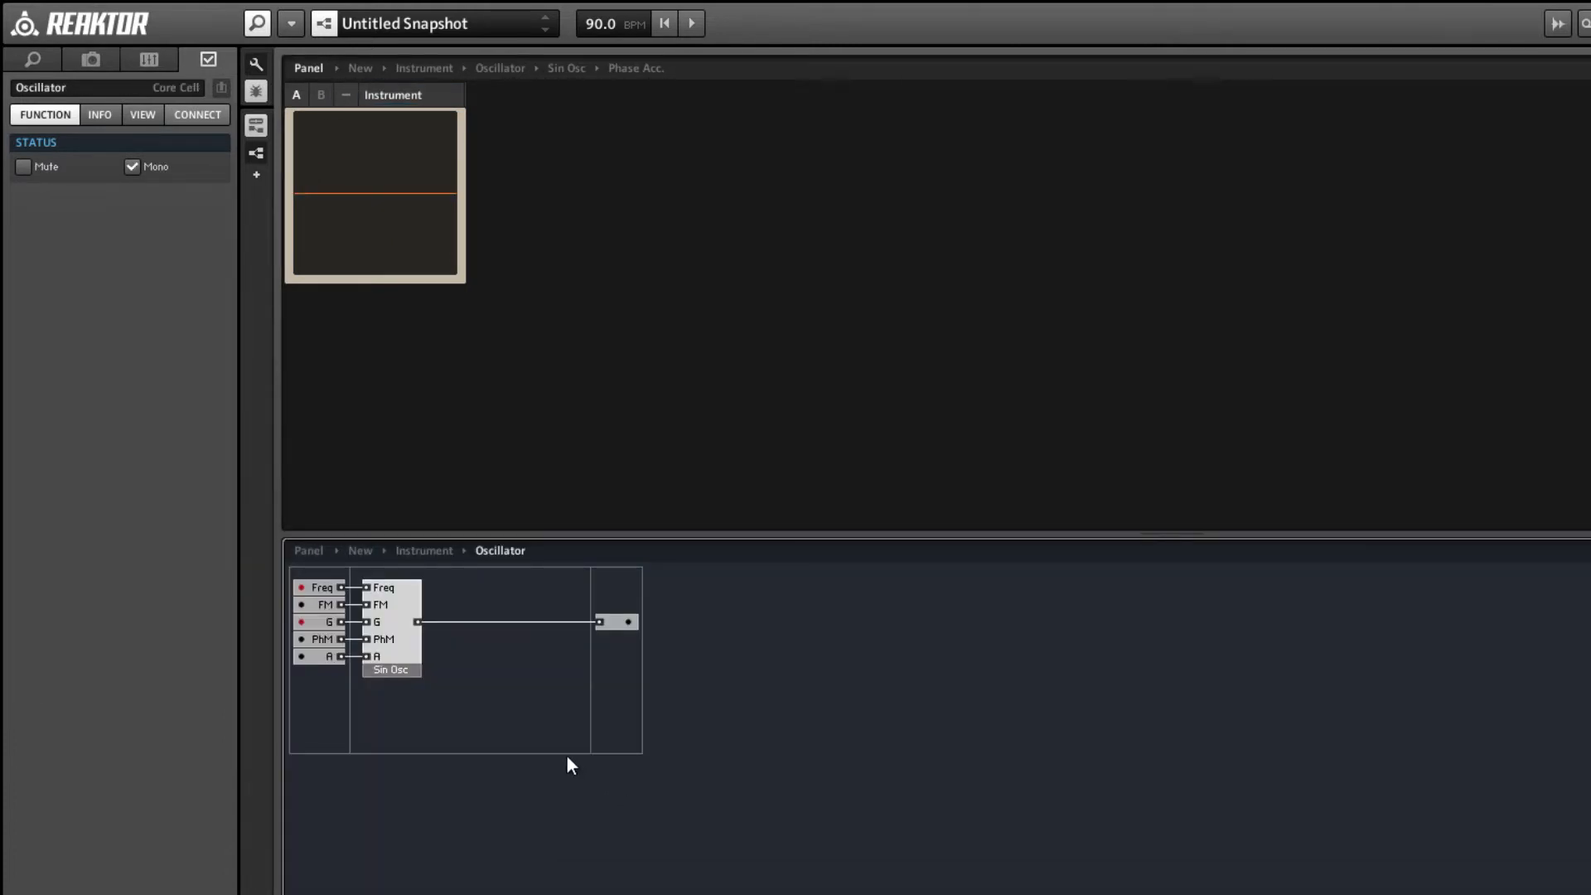
{"action": "left_click", "coordinate": [395, 647]}
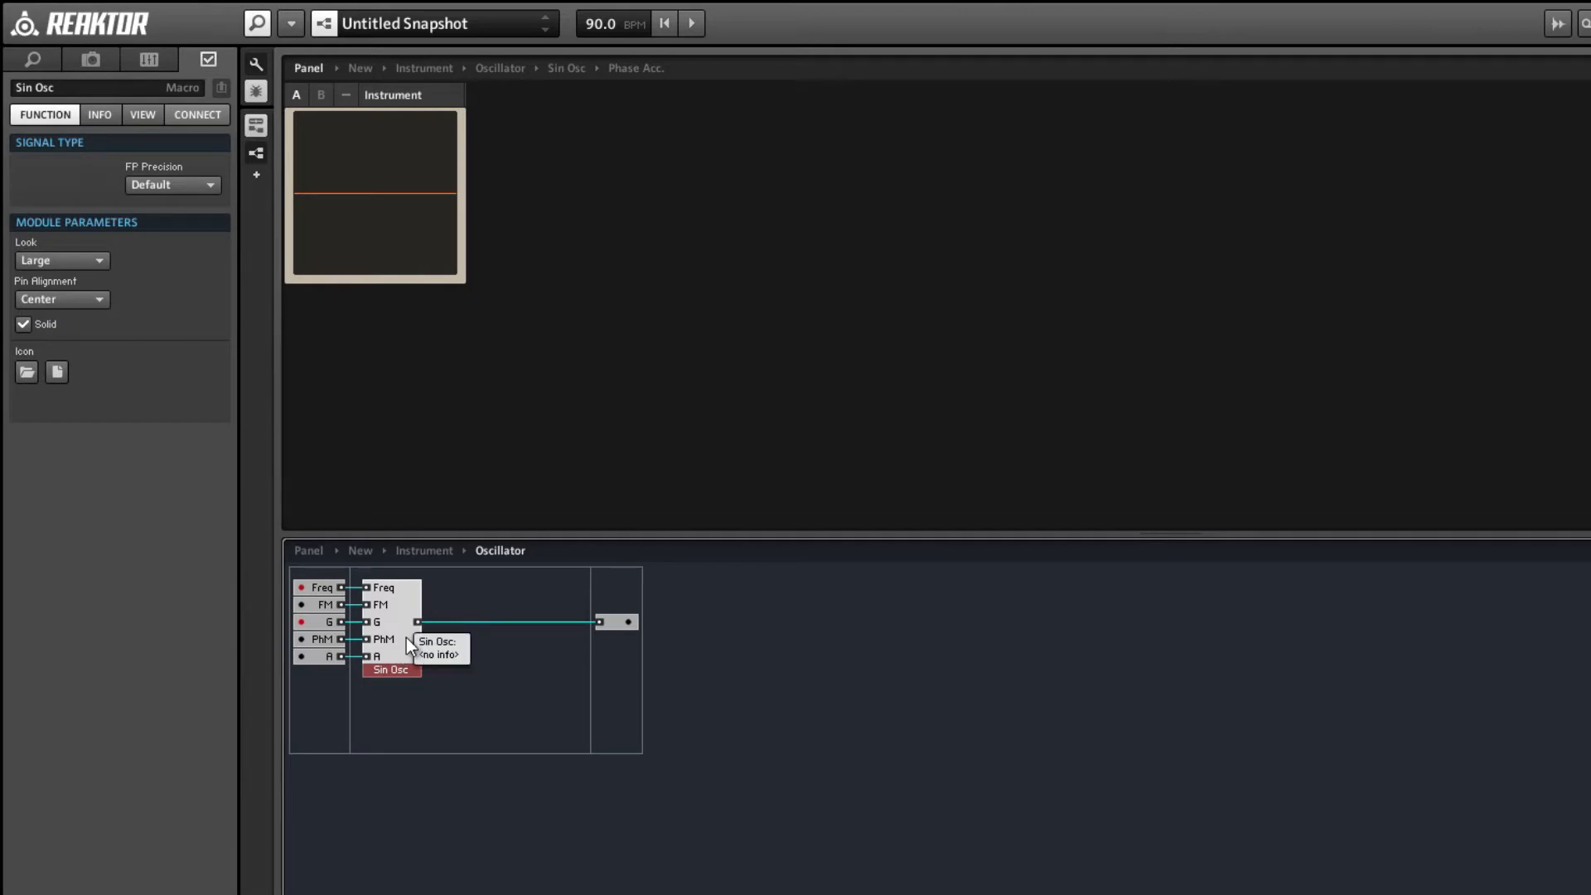
{"action": "double_click", "coordinate": [406, 638]}
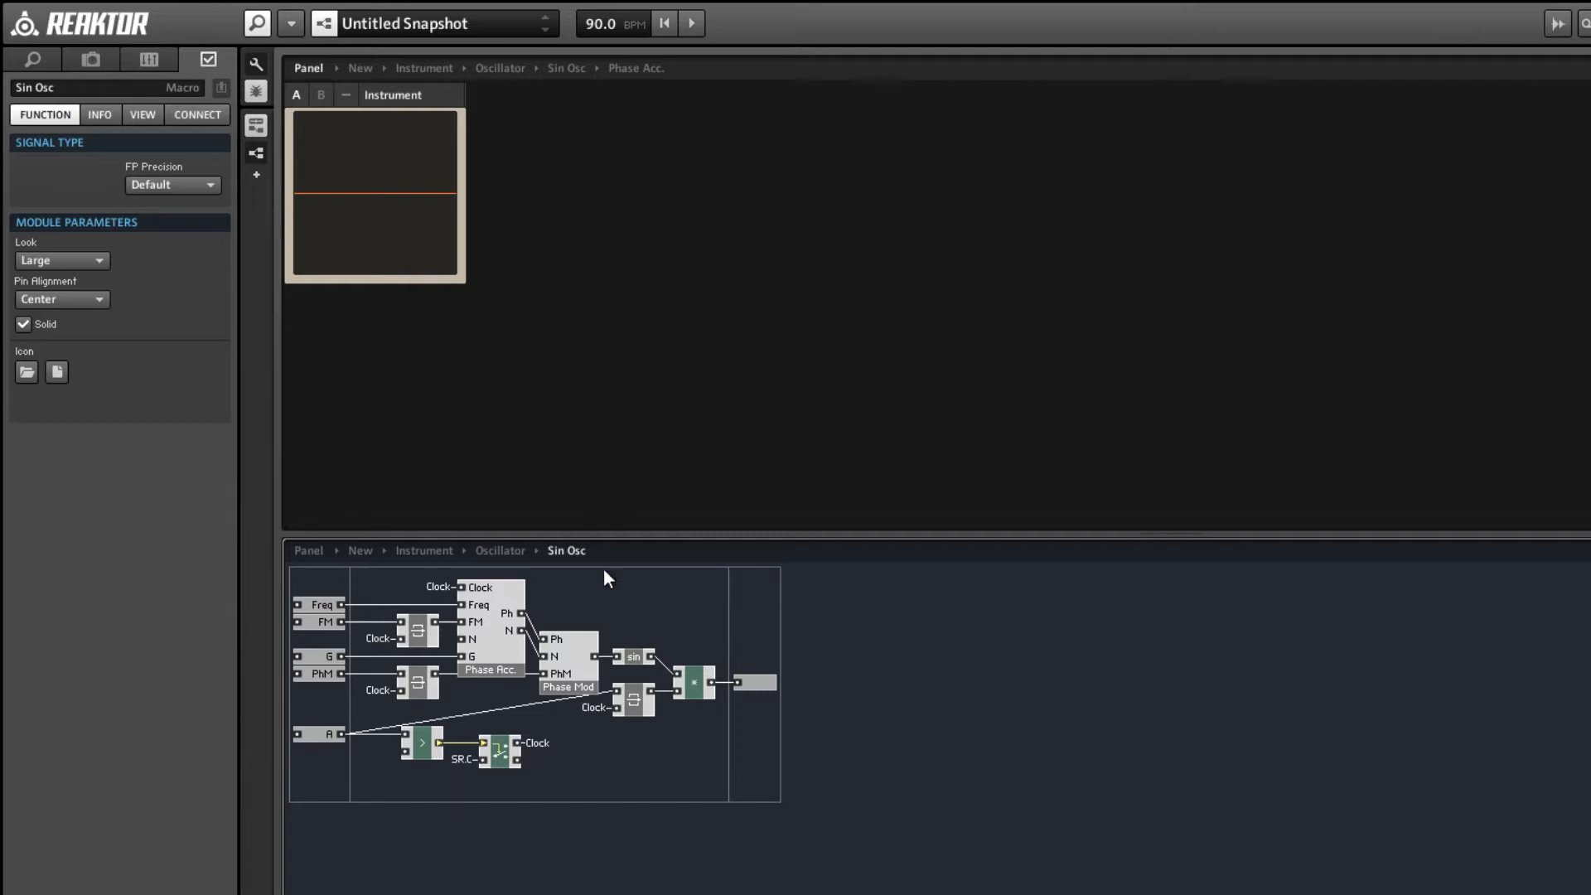
Connect a new QuickConst to Compare's lower input and set its value to .00001.
{"action": "mouse_move", "coordinate": [487, 712]}
{"action": "right_click", "coordinate": [405, 751]}
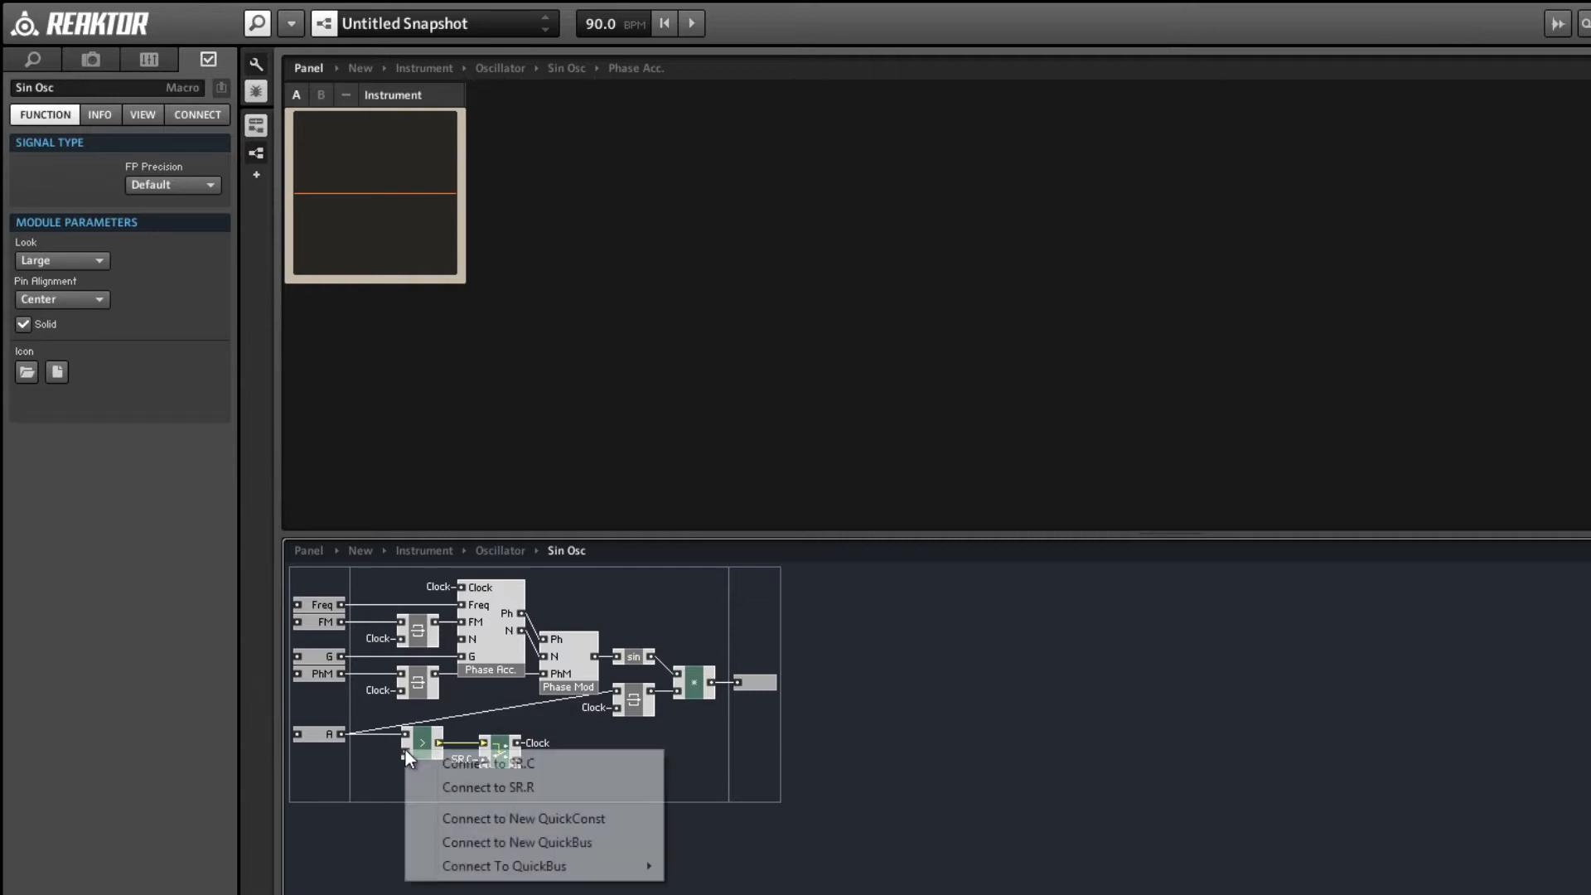
{"action": "left_click", "coordinate": [455, 816]}
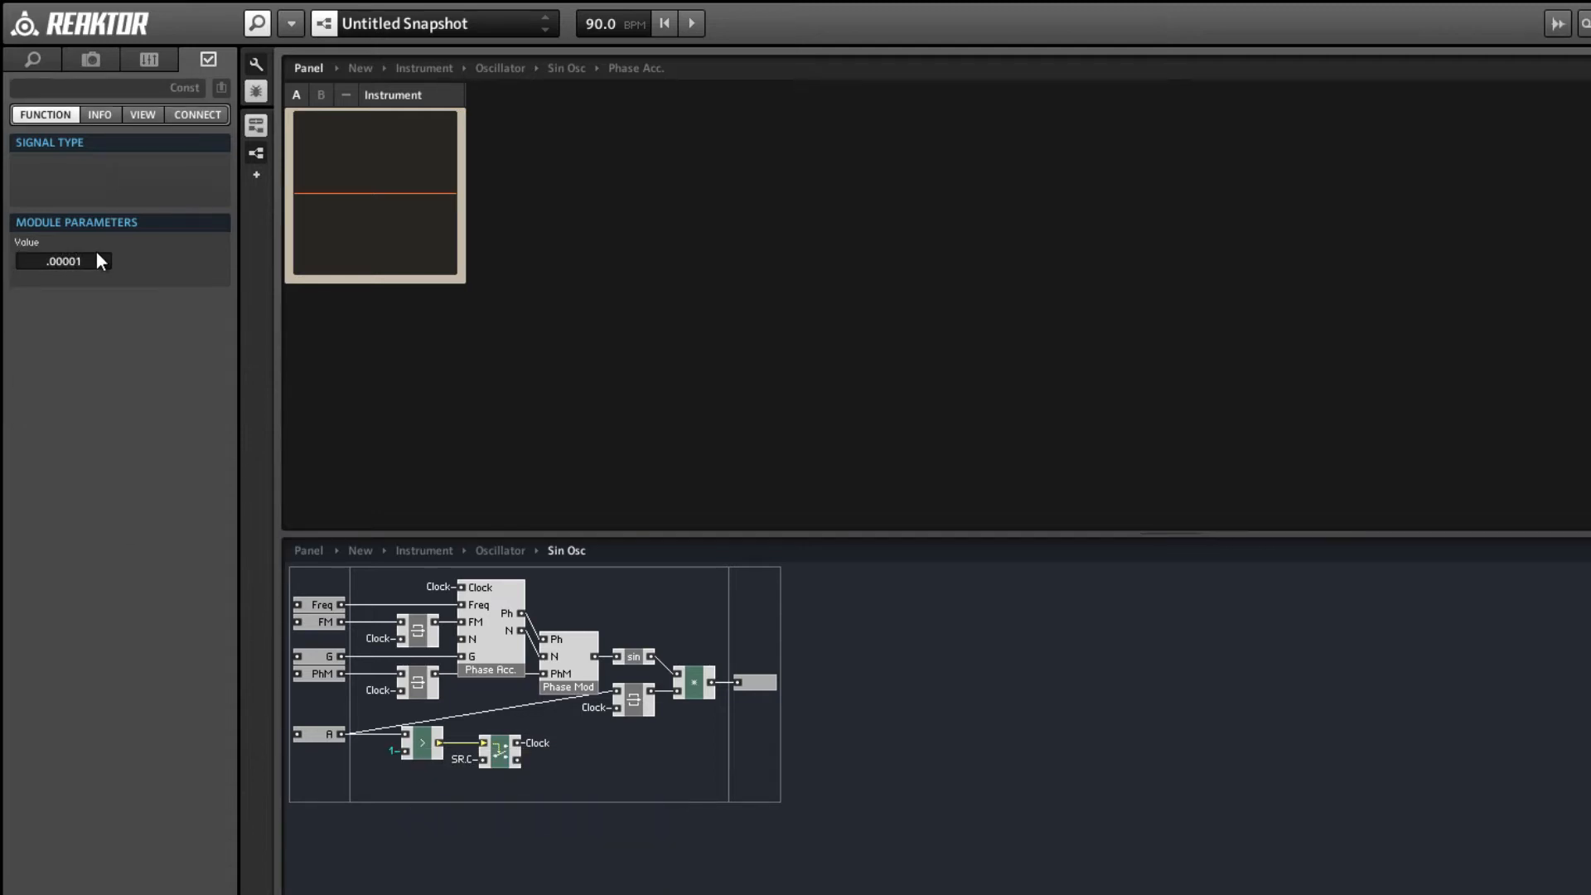
{"action": "left_click", "coordinate": [649, 804]}
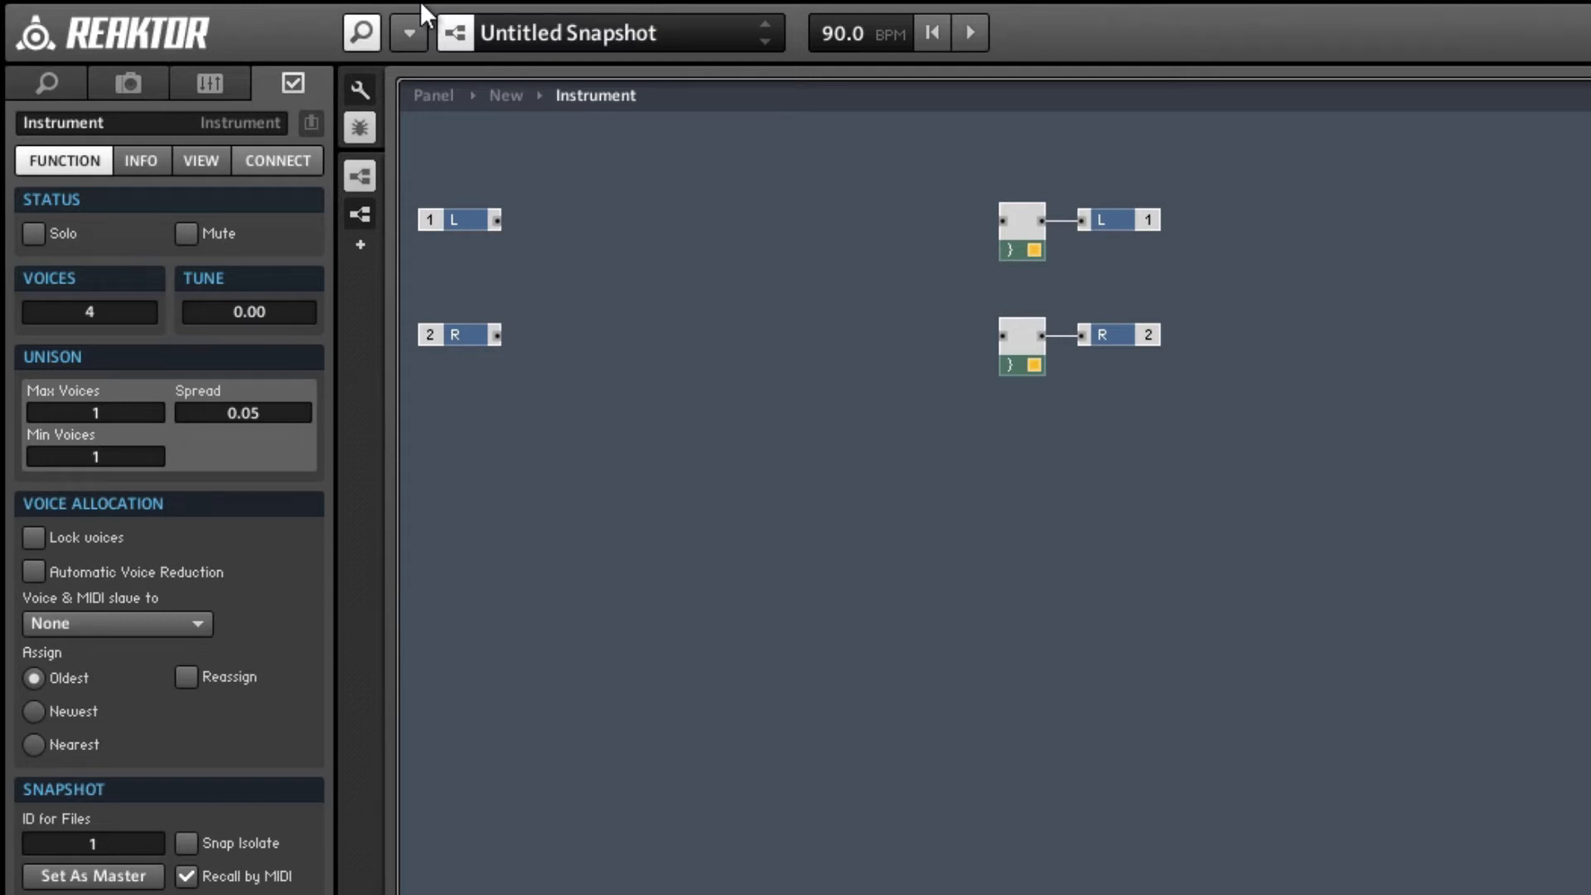
Insert a new audio core cell in the empty instrument structure and open it.
{"action": "right_click", "coordinate": [639, 296]}
{"action": "mouse_move", "coordinate": [708, 347]}
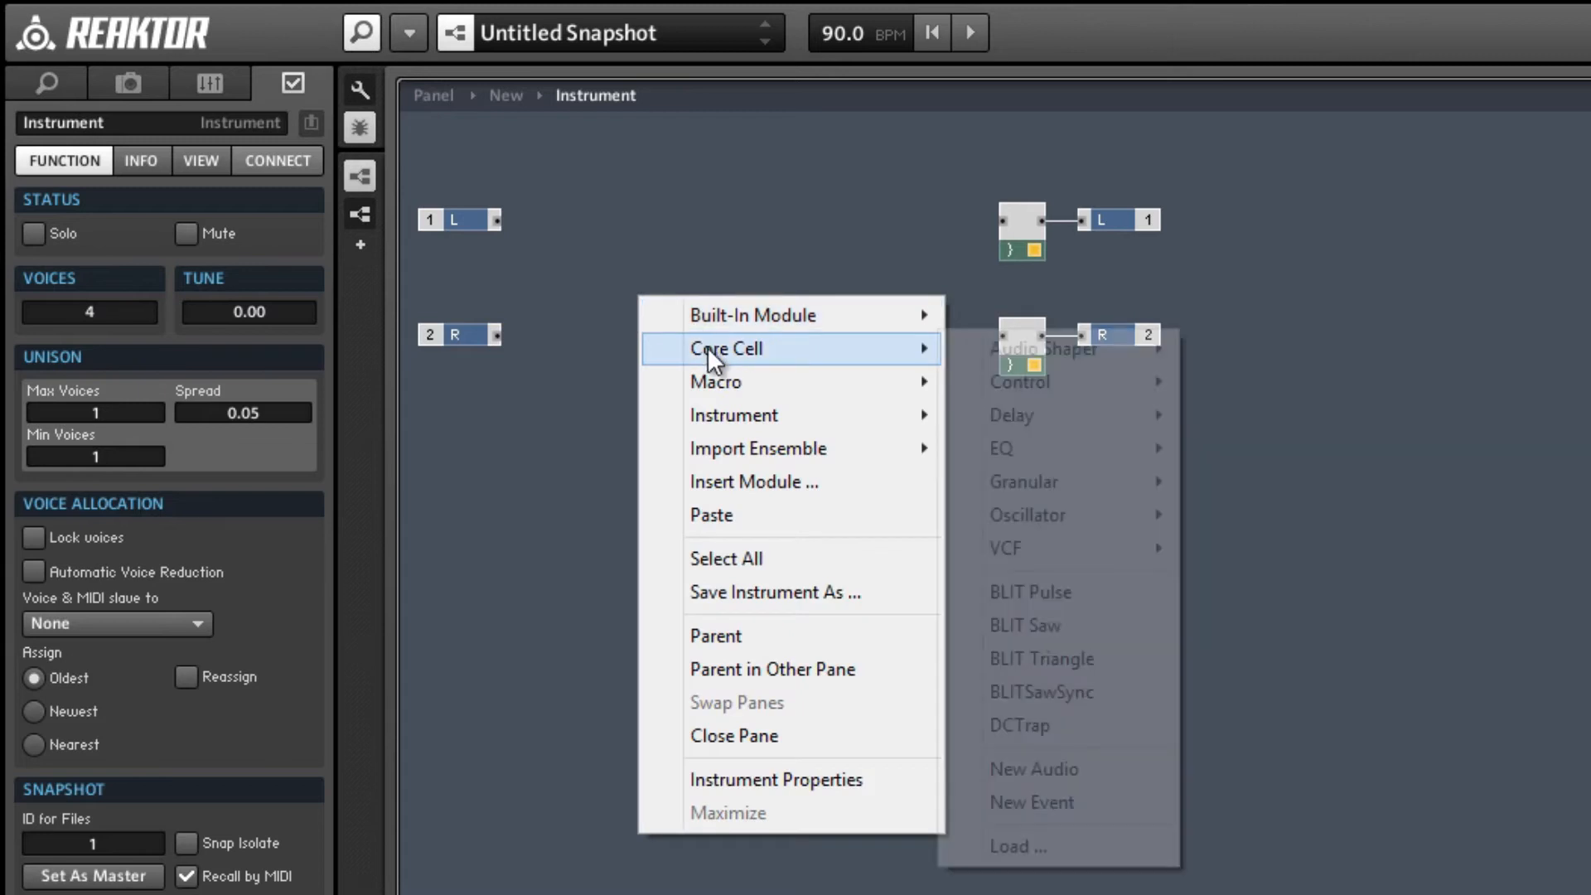
{"action": "left_click", "coordinate": [1045, 763]}
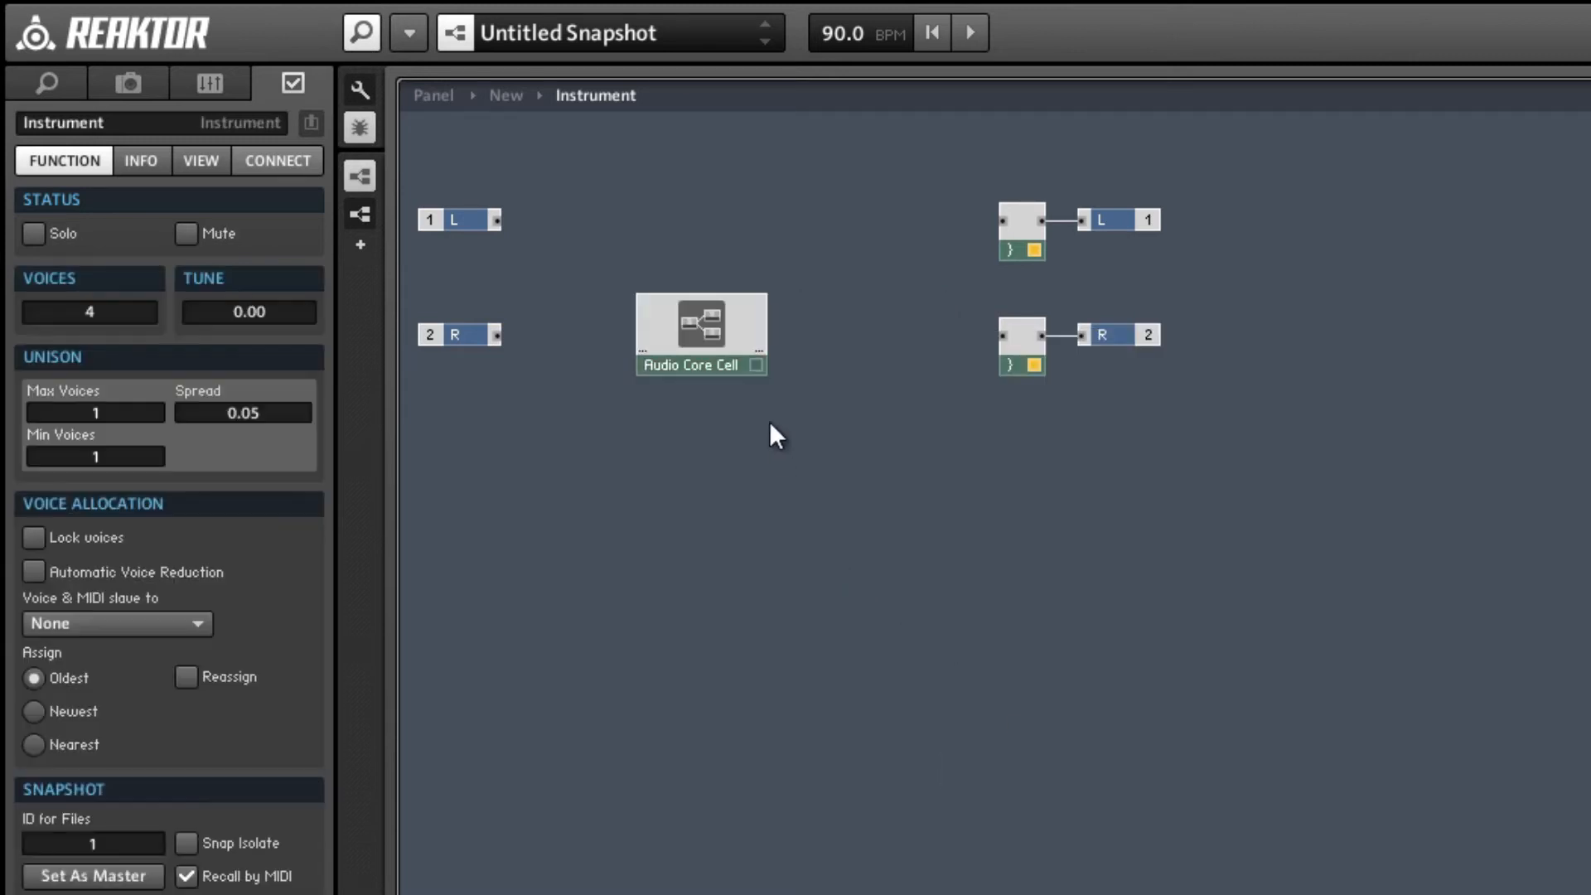
{"action": "left_click_drag", "start_coordinate": [728, 351], "coordinate": [733, 353]}
{"action": "double_click", "coordinate": [733, 353]}
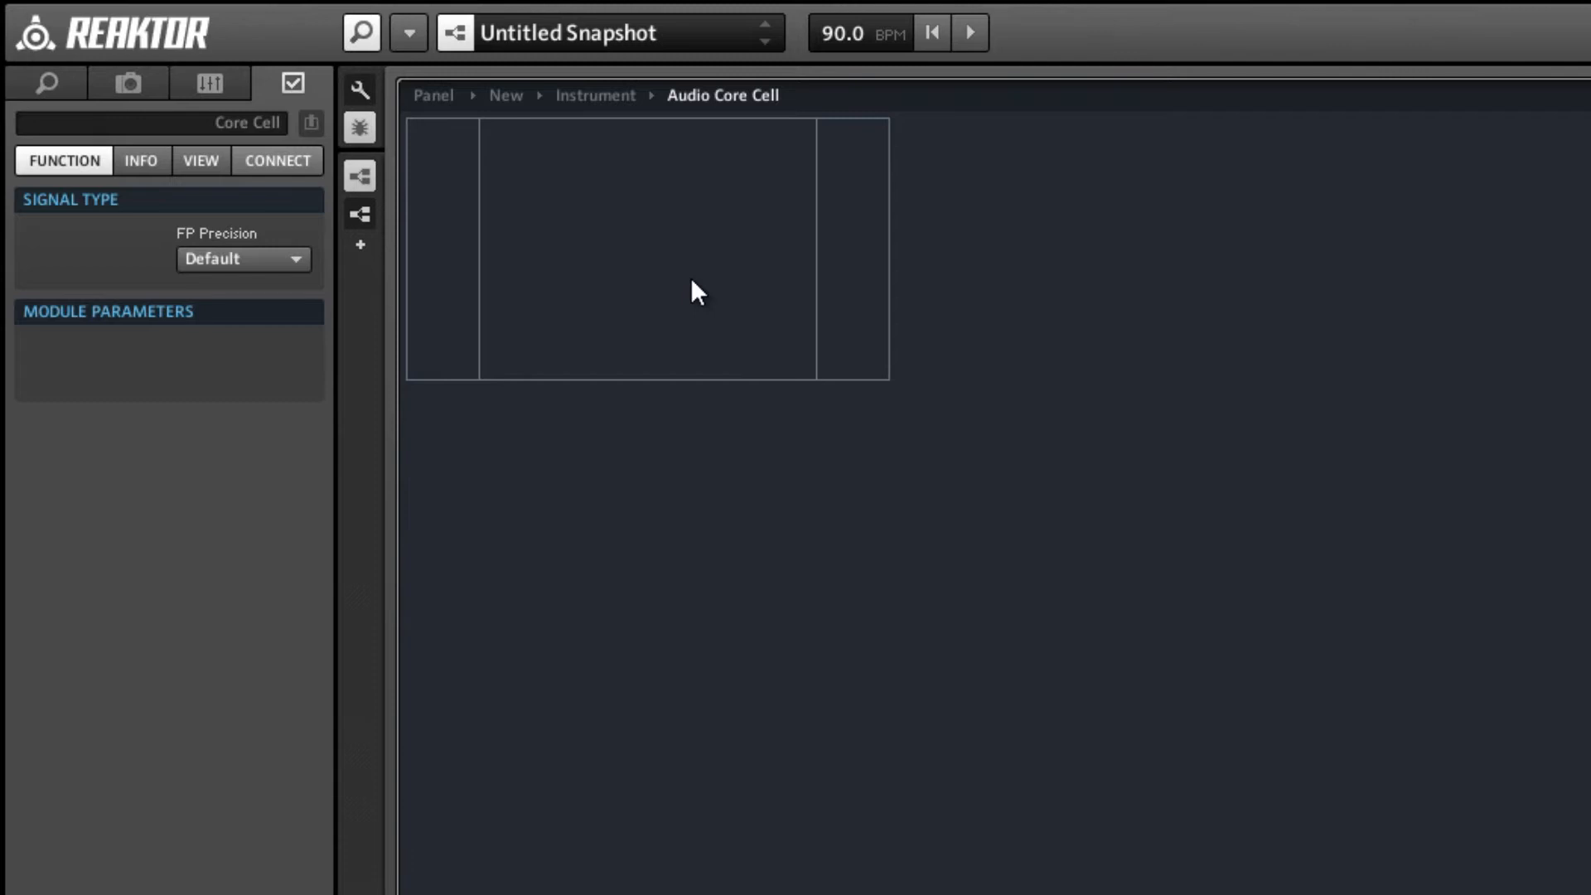
Insert an empty Macro in the audio core cell and open it.
{"action": "type", "text": "macro"}
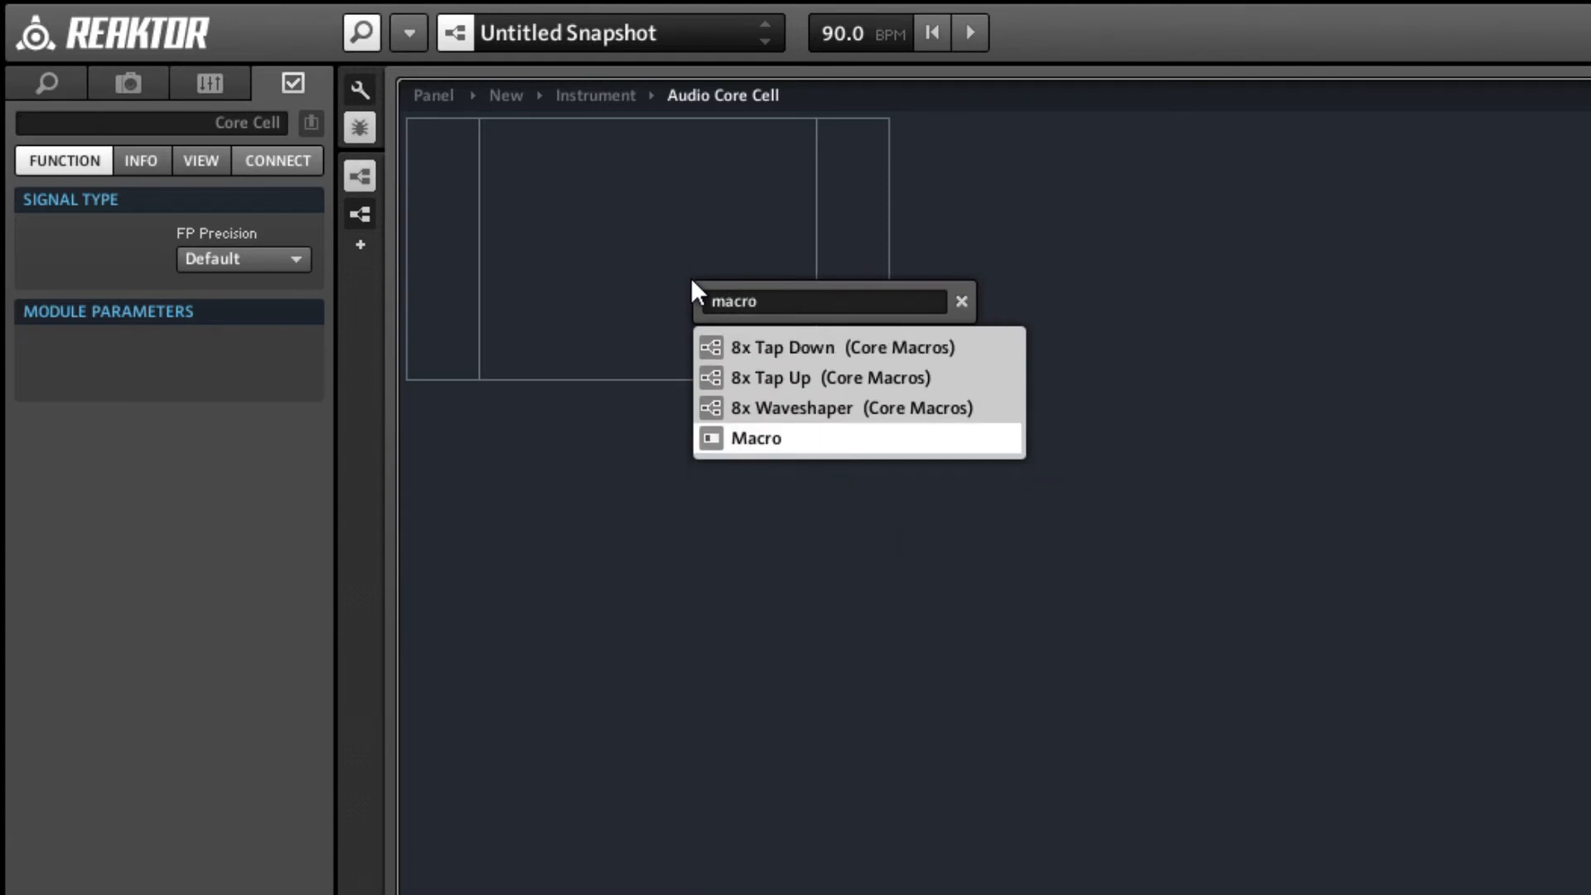
{"action": "key", "text": "Return"}
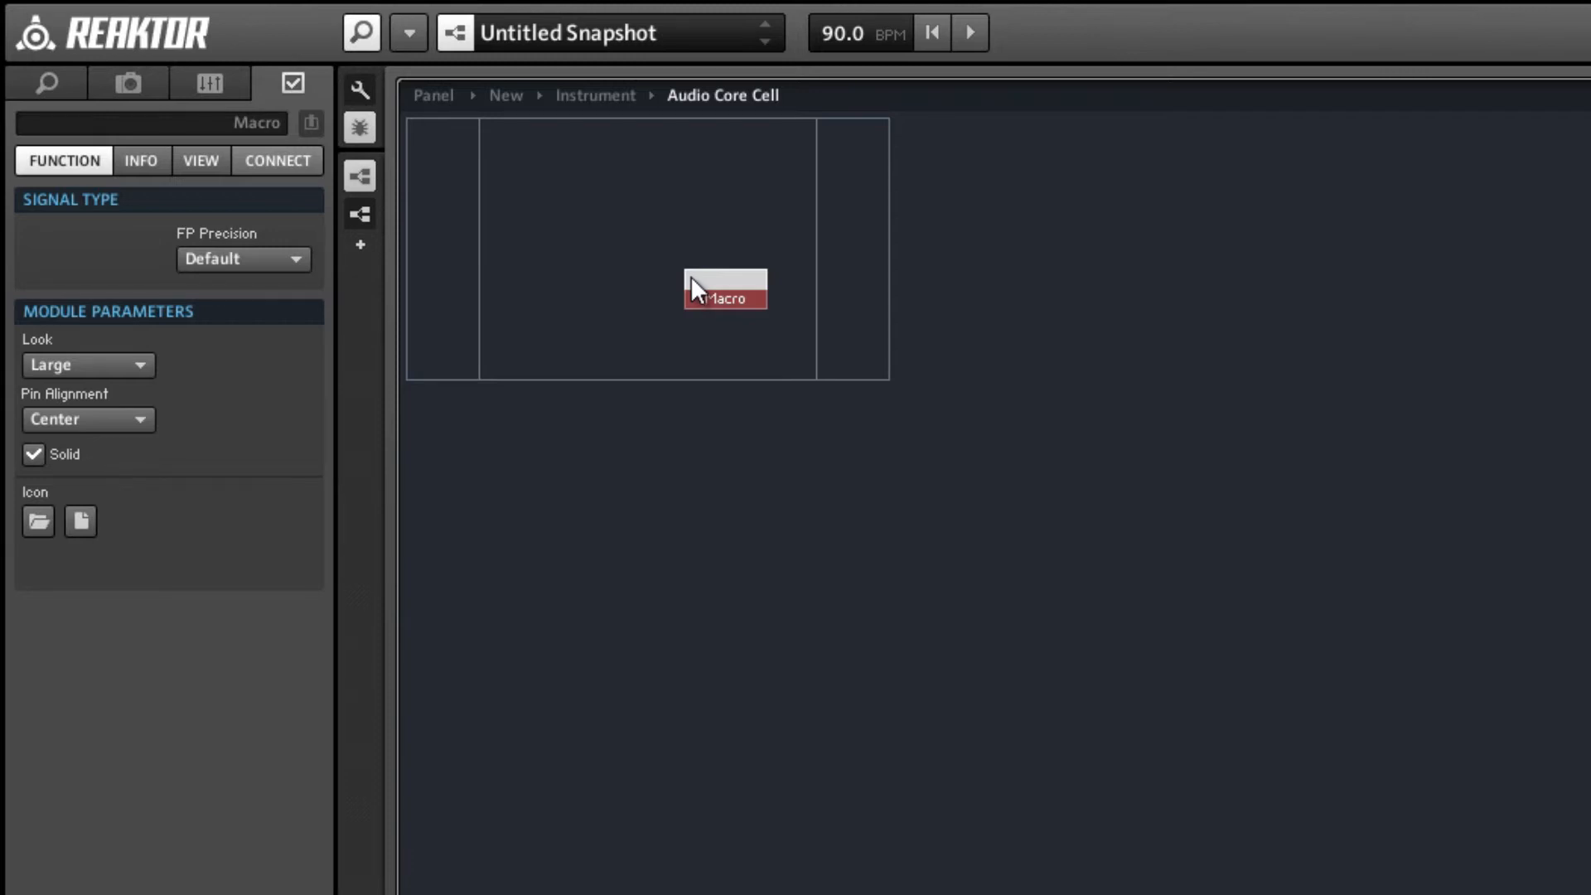
{"action": "double_click", "coordinate": [689, 276]}
Add two input ports to the new macro, stacked one directly below the other.
{"action": "right_click", "coordinate": [426, 180]}
{"action": "mouse_move", "coordinate": [580, 201]}
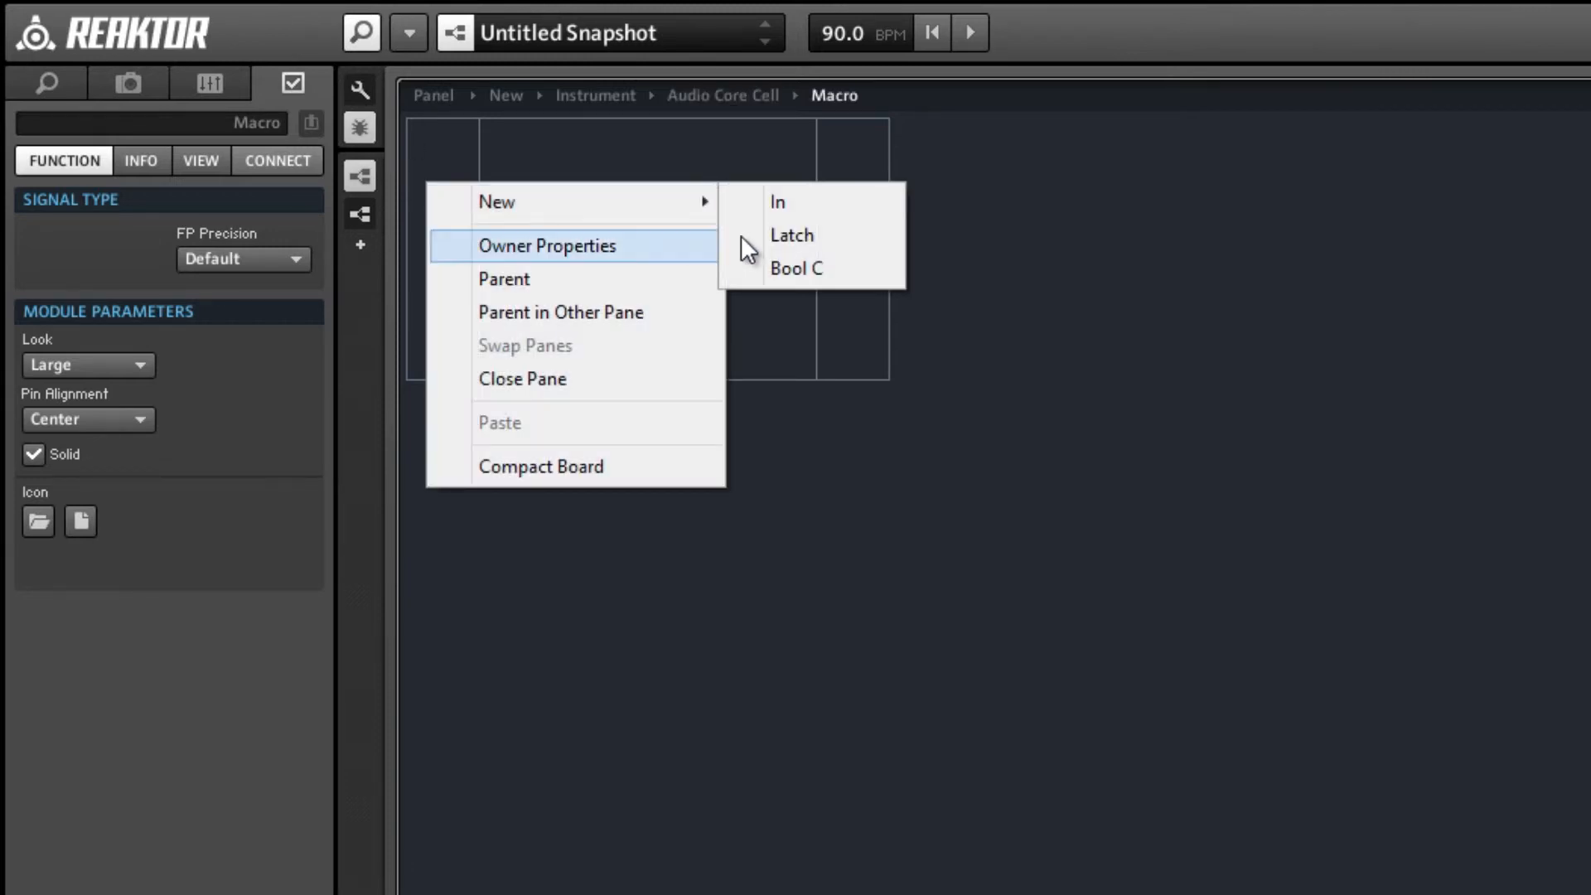
{"action": "left_click", "coordinate": [794, 205]}
{"action": "left_click", "coordinate": [425, 221]}
{"action": "left_click", "coordinate": [439, 188]}
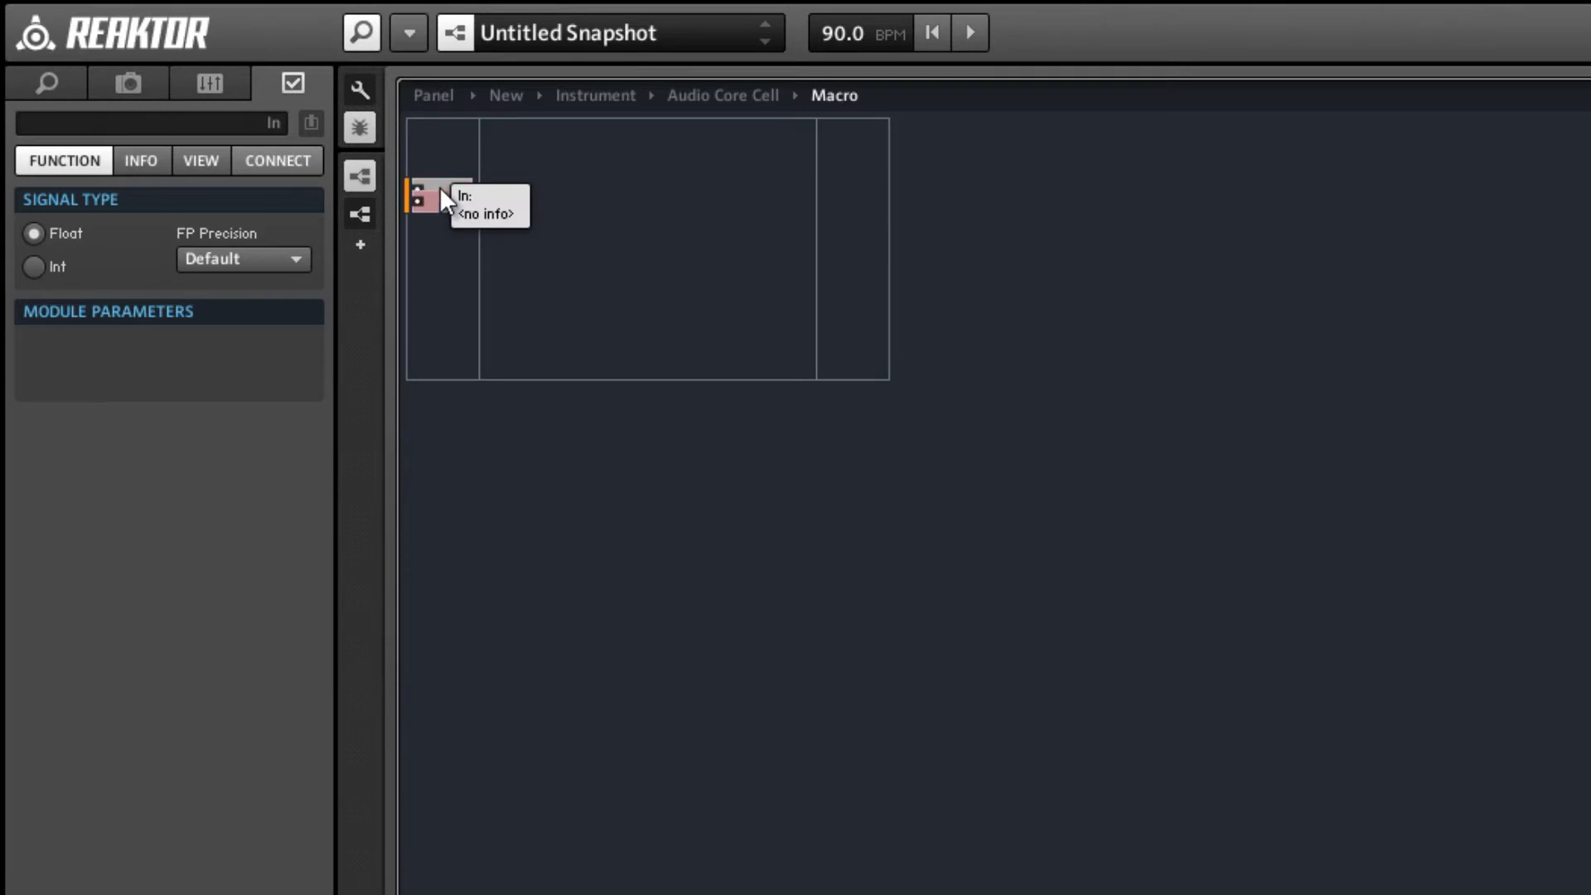
{"action": "left_click_drag", "start_coordinate": [440, 190], "coordinate": [446, 203]}
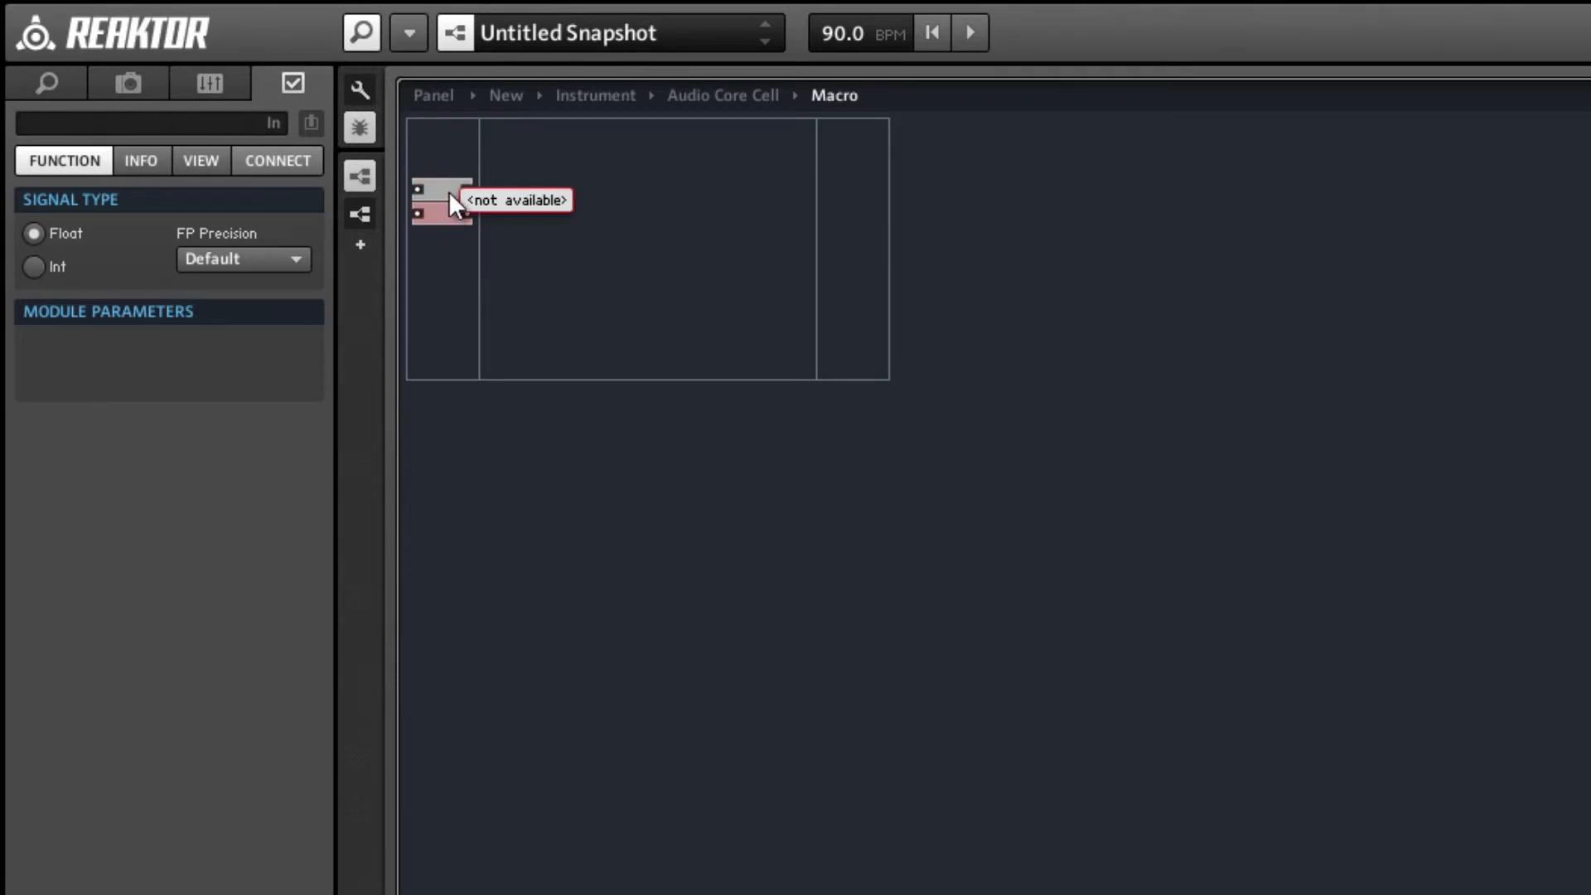
Name the macro's upper input port Pos.
{"action": "left_click", "coordinate": [449, 190]}
{"action": "left_click", "coordinate": [191, 126]}
{"action": "type", "text": "OP"}
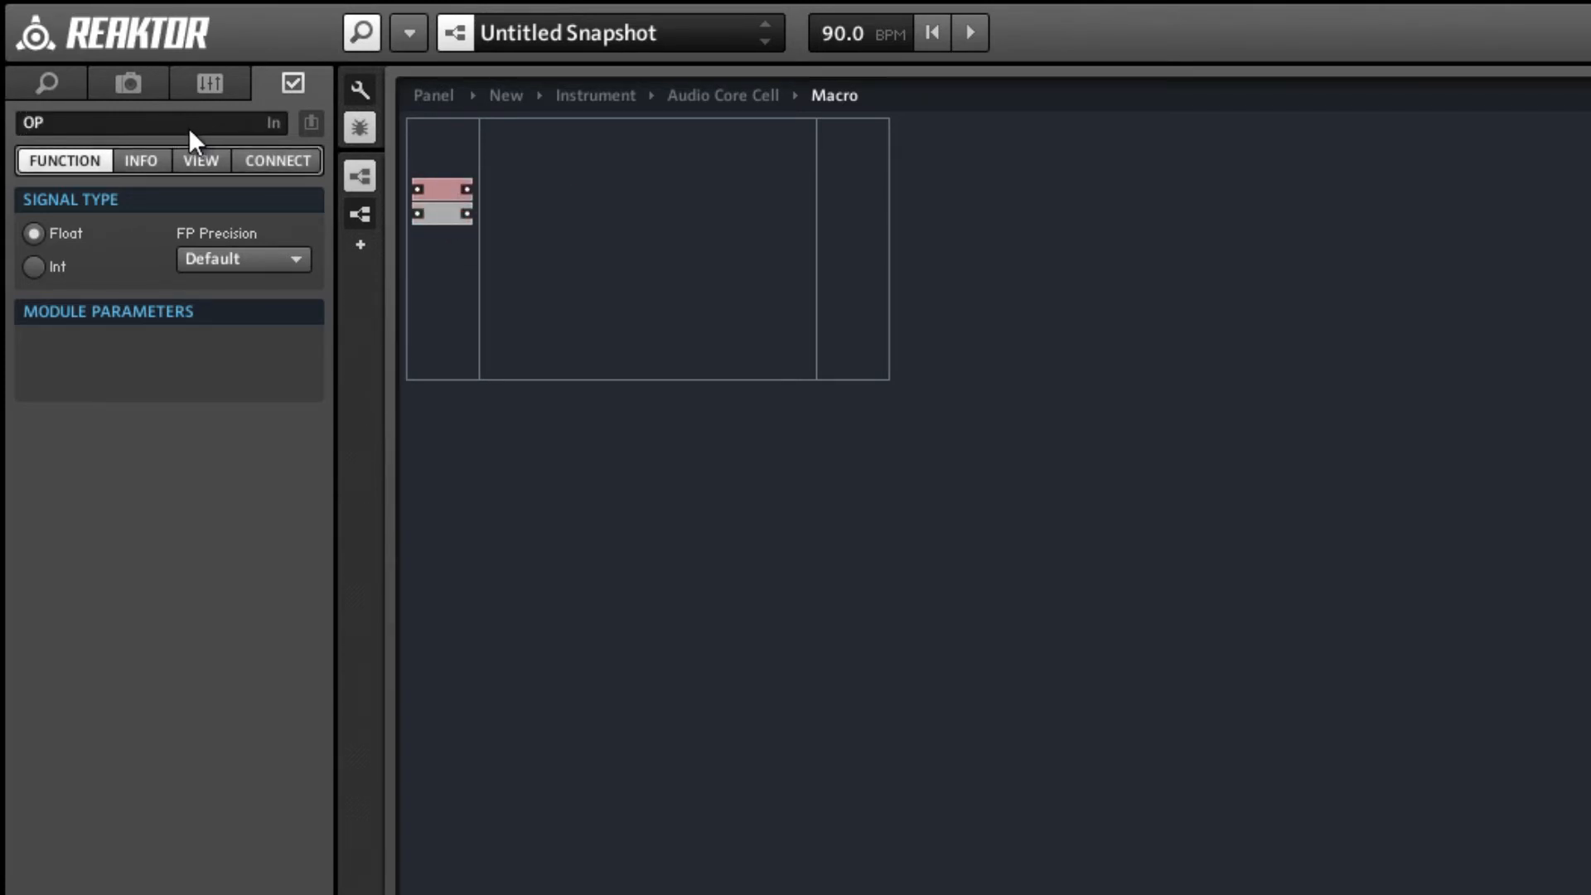
{"action": "key", "text": "BackSpace"}
{"action": "key", "text": "BackSpace"}
{"action": "type", "text": "Pos"}
{"action": "key", "text": "Return"}
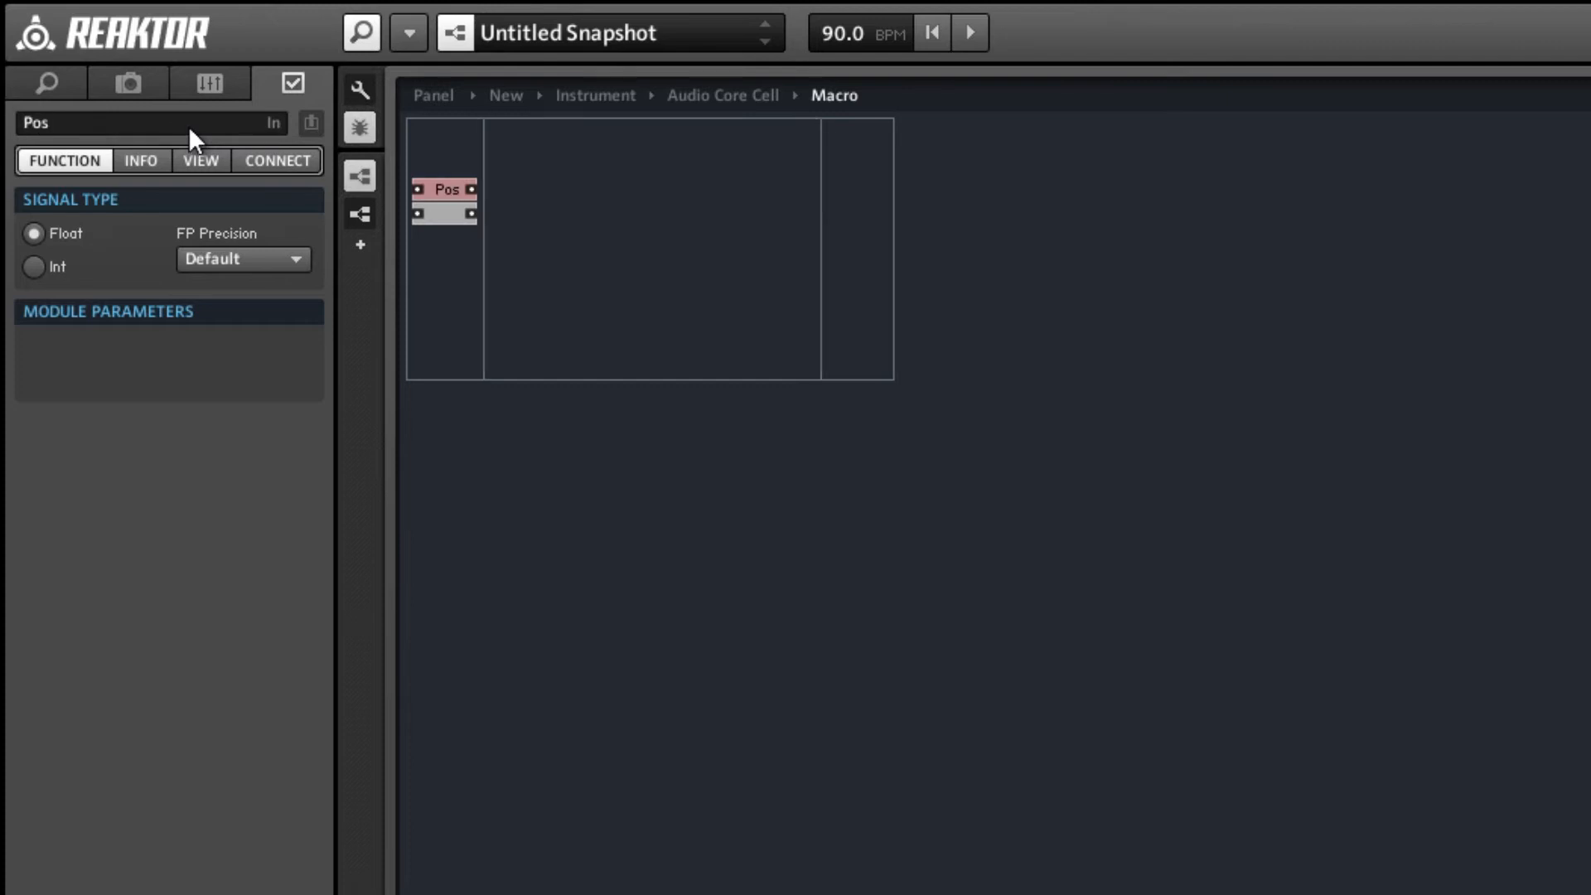
Name the lower input port In and set the Pos port's signal type to Int.
{"action": "left_click", "coordinate": [430, 213]}
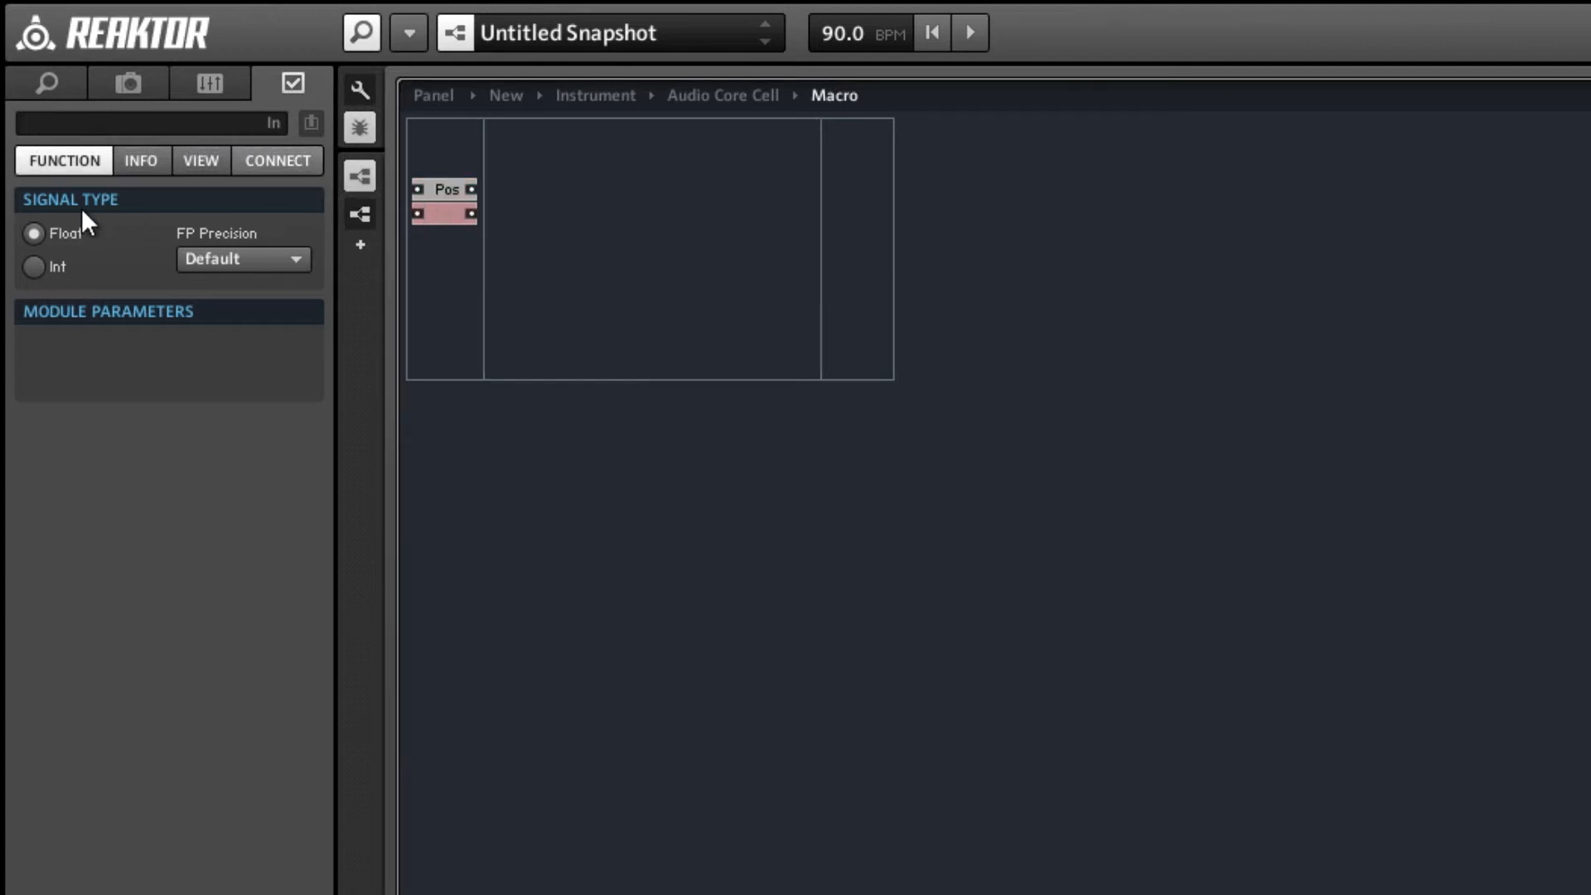
{"action": "left_click", "coordinate": [121, 128]}
{"action": "type", "text": "In"}
{"action": "key", "text": "Return"}
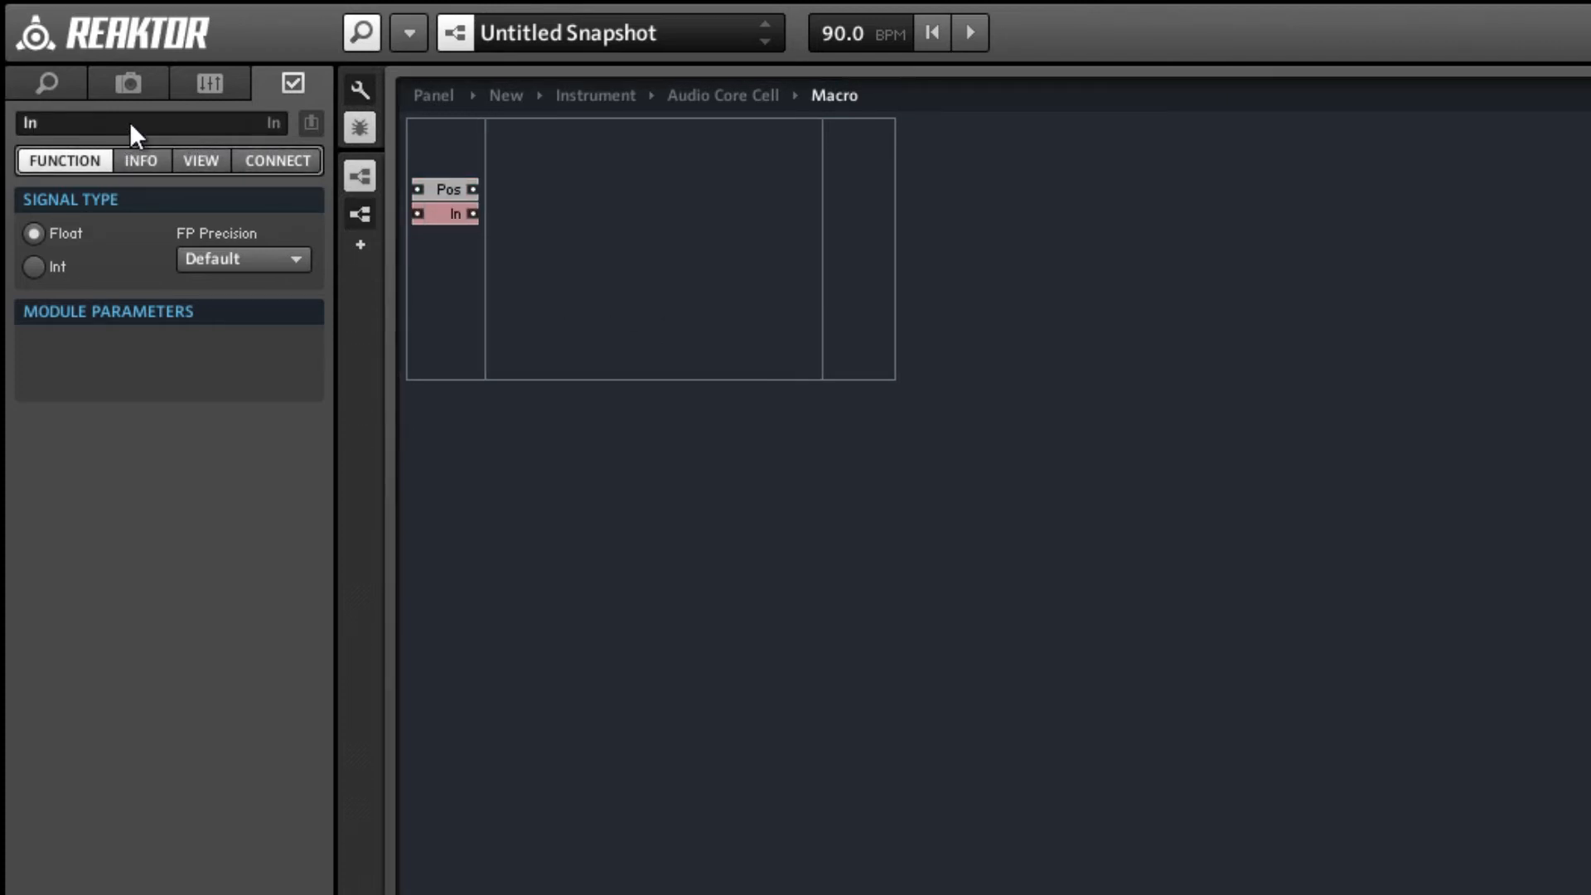
{"action": "left_click", "coordinate": [436, 187]}
{"action": "left_click", "coordinate": [52, 272]}
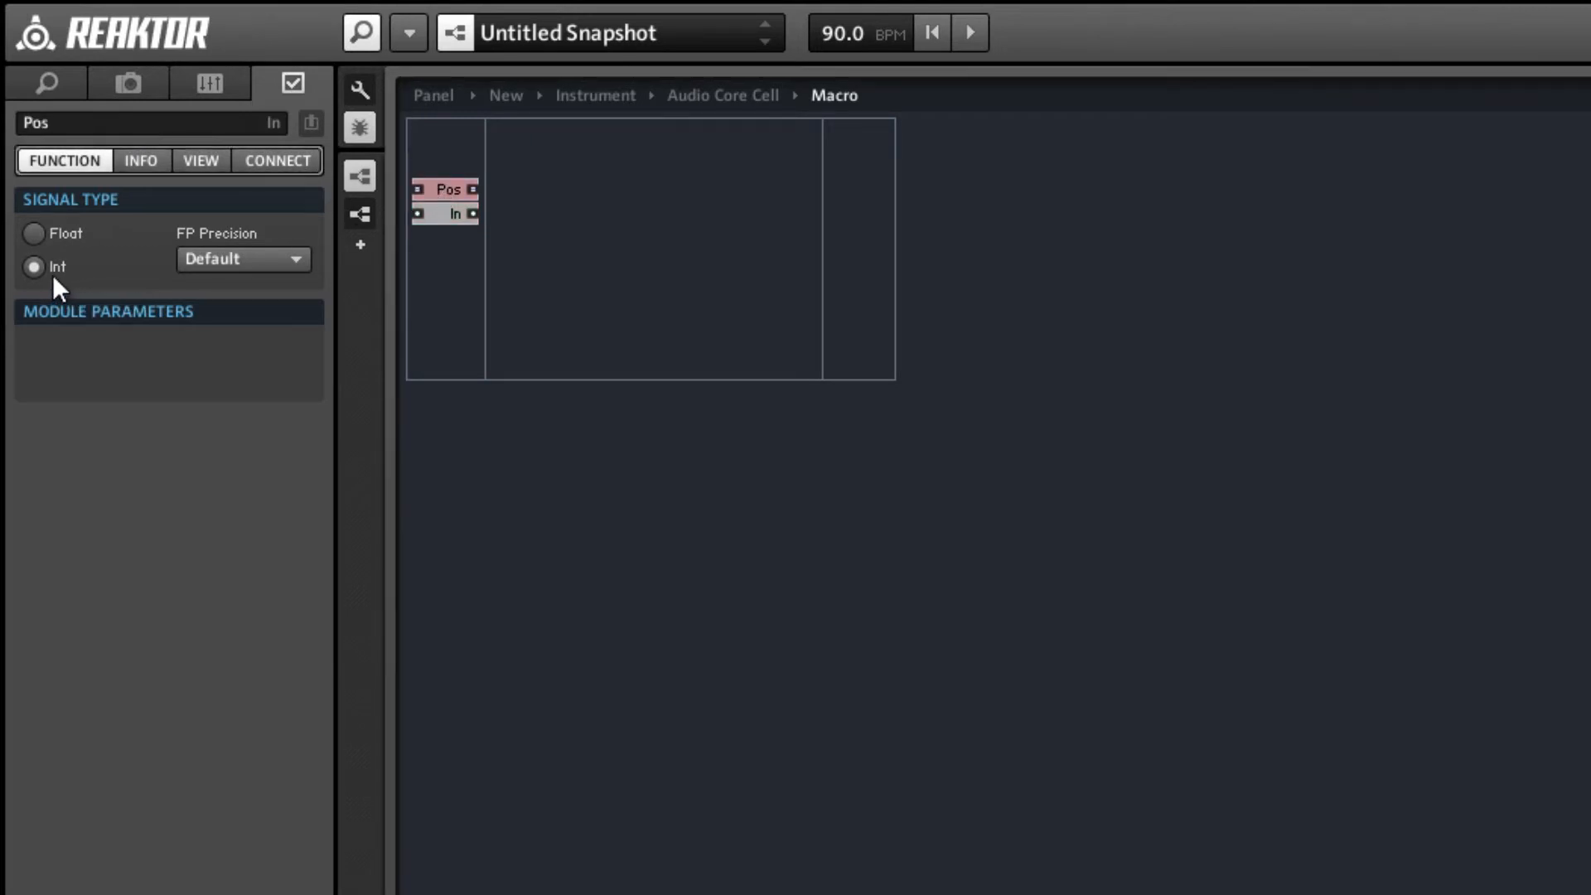
{"action": "left_click", "coordinate": [566, 238]}
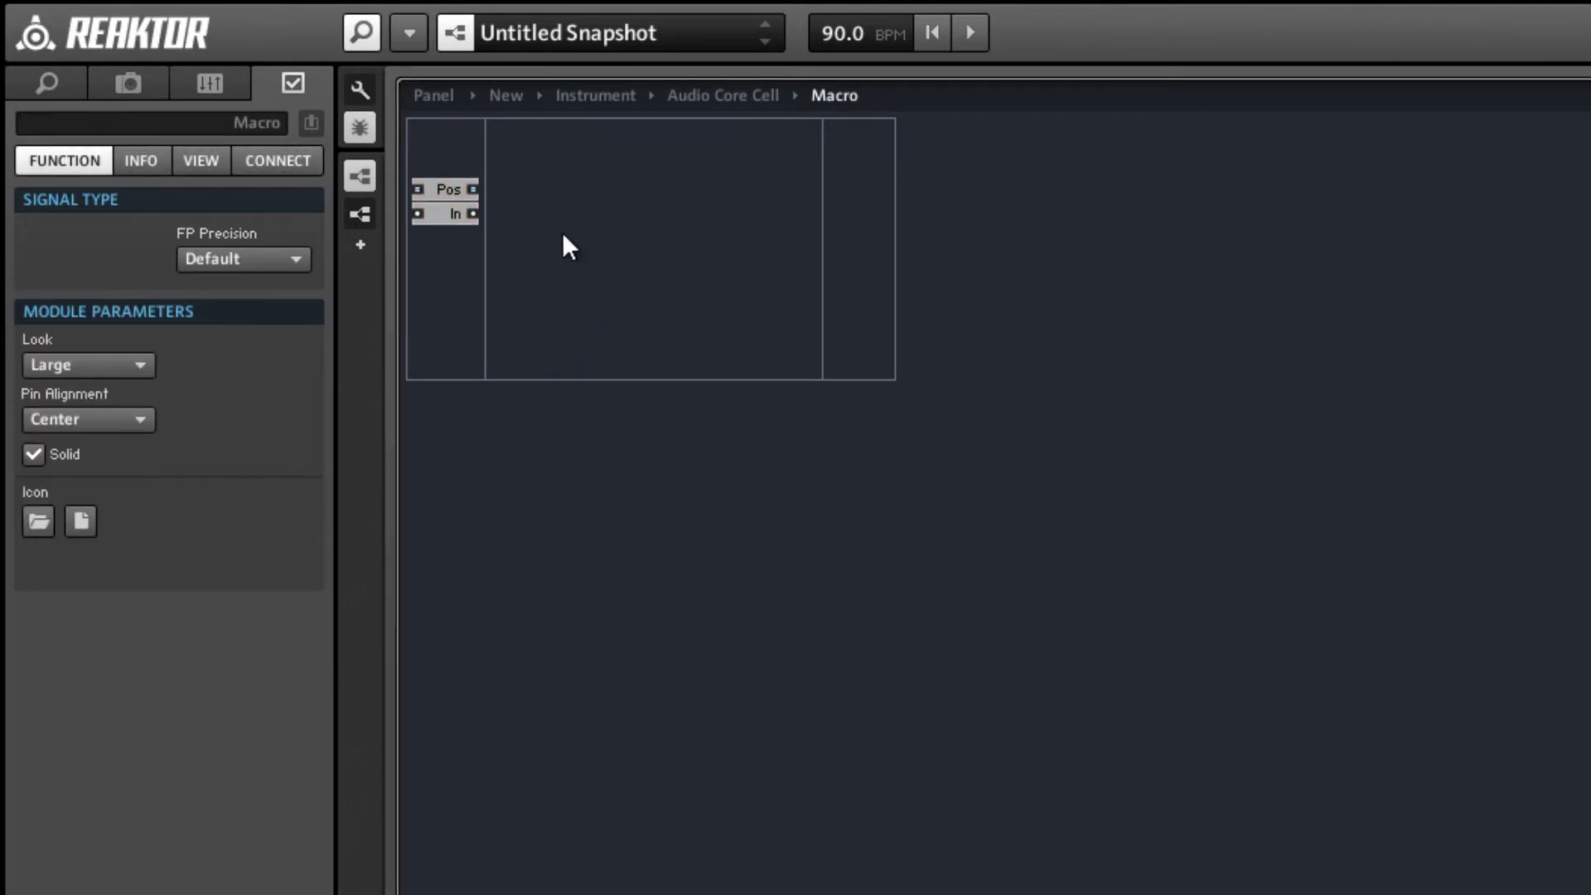
Insert a Compare and a Router module side by side and connect Compare's output to the Router's control input.
{"action": "double_click", "coordinate": [565, 237]}
{"action": "type", "text": "comp"}
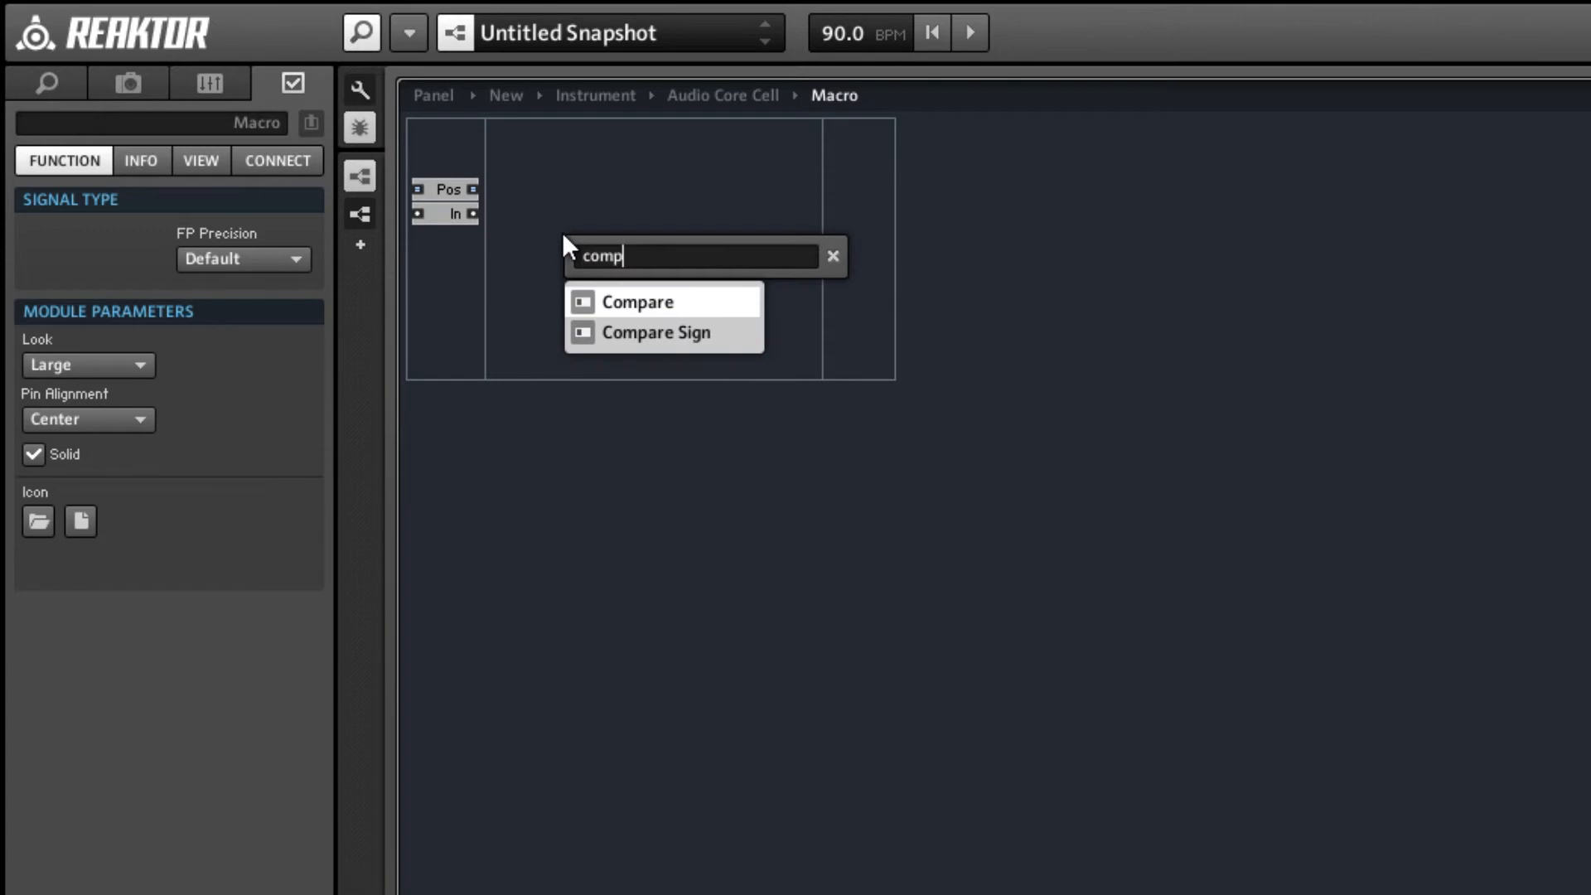
{"action": "key", "text": "Return"}
{"action": "double_click", "coordinate": [562, 232]}
{"action": "type", "text": "route"}
{"action": "key", "text": "Return"}
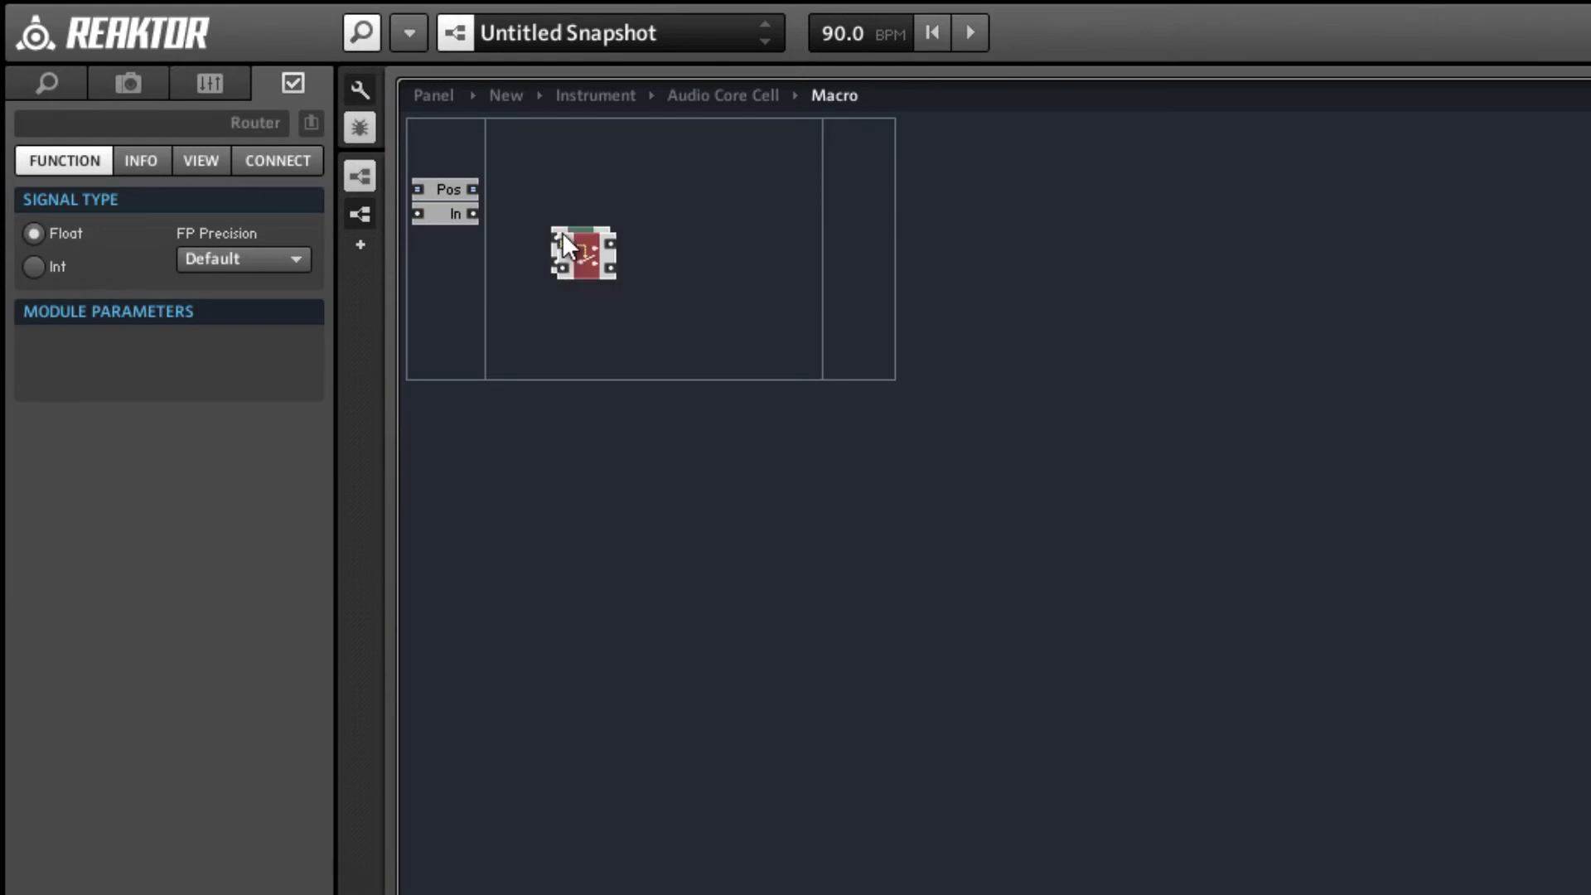
{"action": "left_click_drag", "start_coordinate": [593, 251], "coordinate": [628, 252]}
{"action": "left_click_drag", "start_coordinate": [543, 197], "coordinate": [653, 217]}
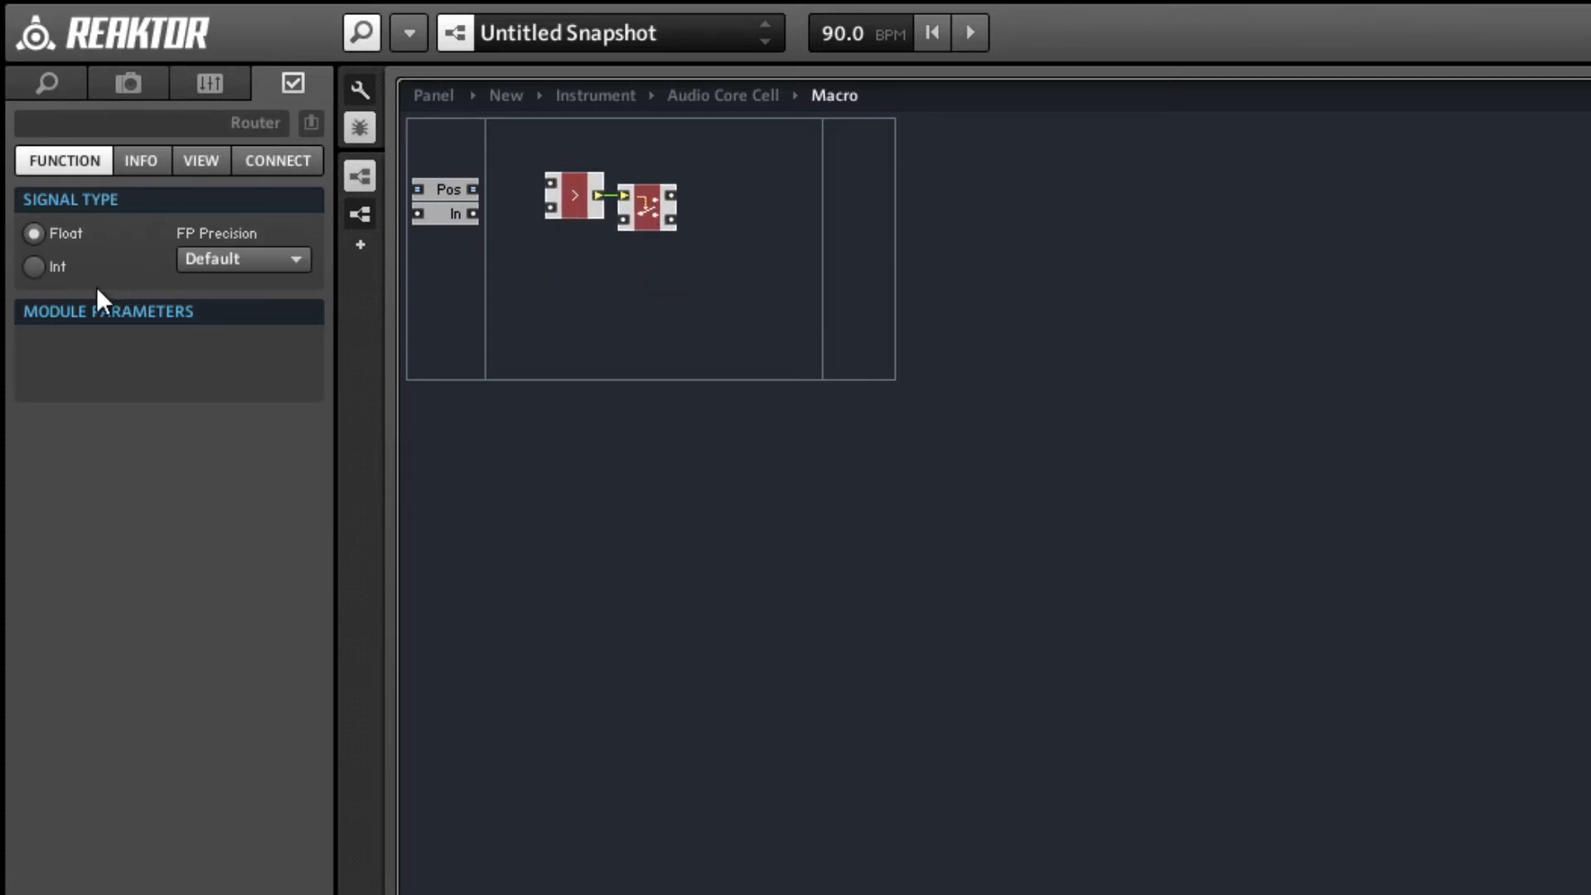
Set the Compare module's signal type to Int and its criterion to =.
{"action": "left_click", "coordinate": [97, 266]}
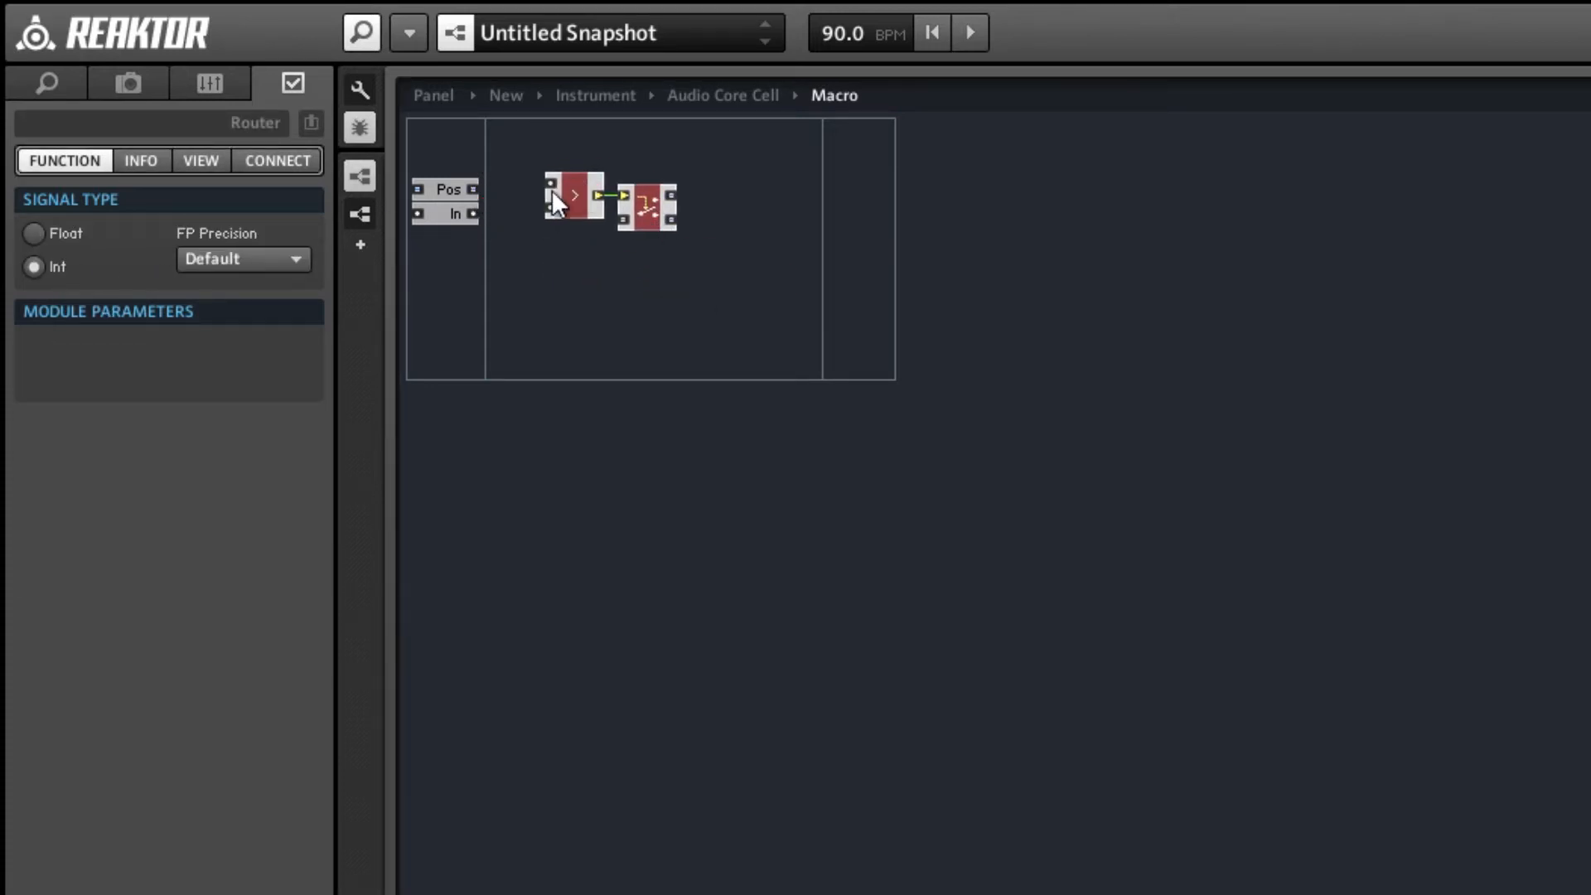
{"action": "key", "text": "ctrl+z"}
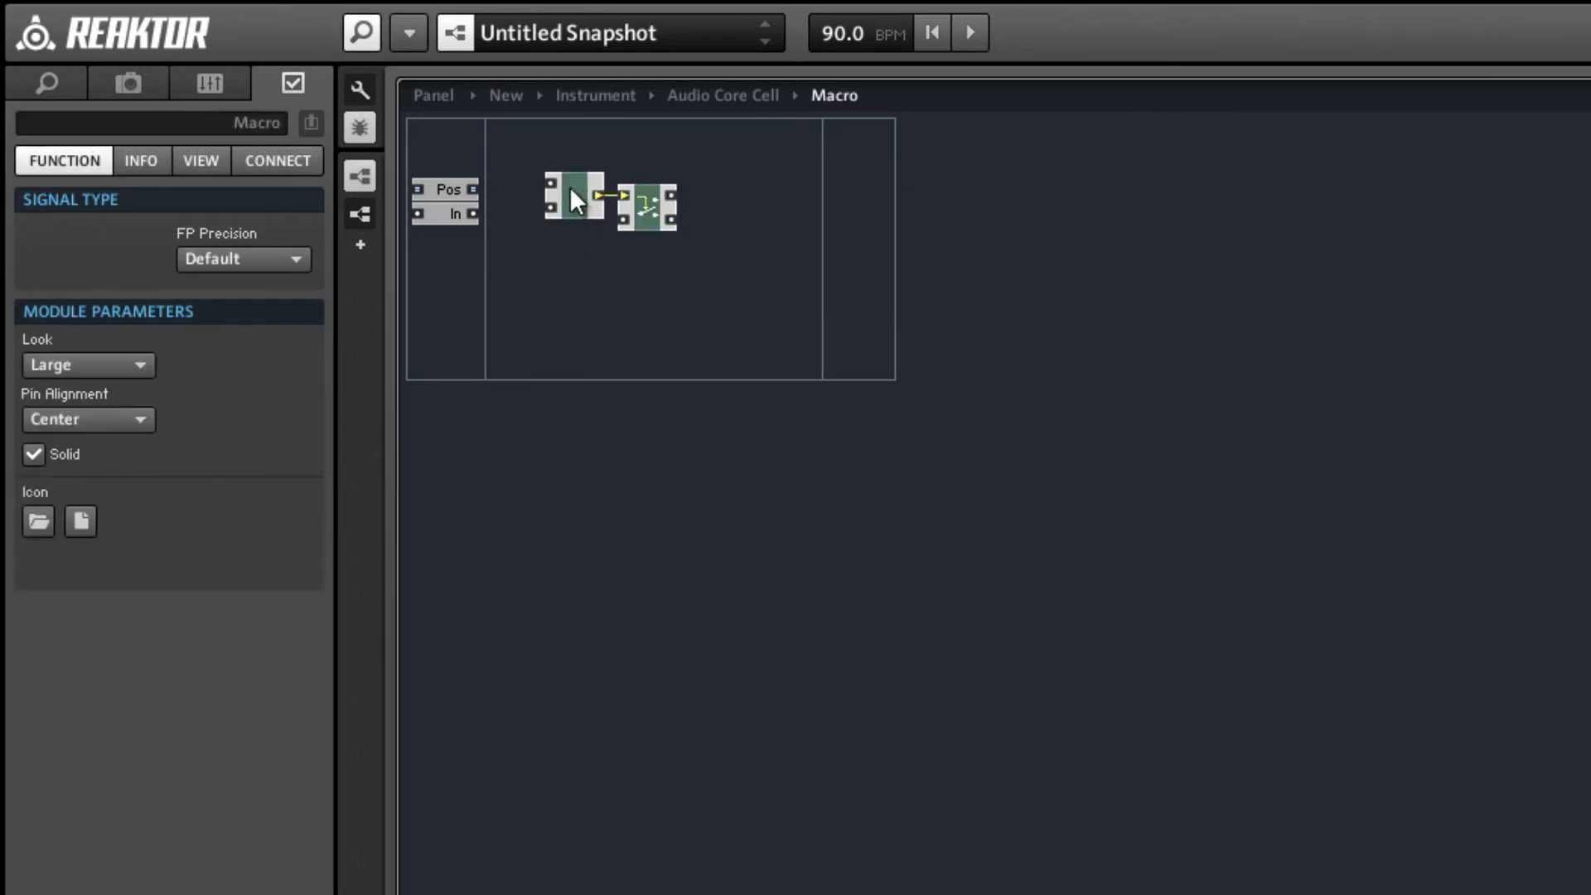
{"action": "left_click", "coordinate": [570, 192]}
{"action": "left_click", "coordinate": [34, 267]}
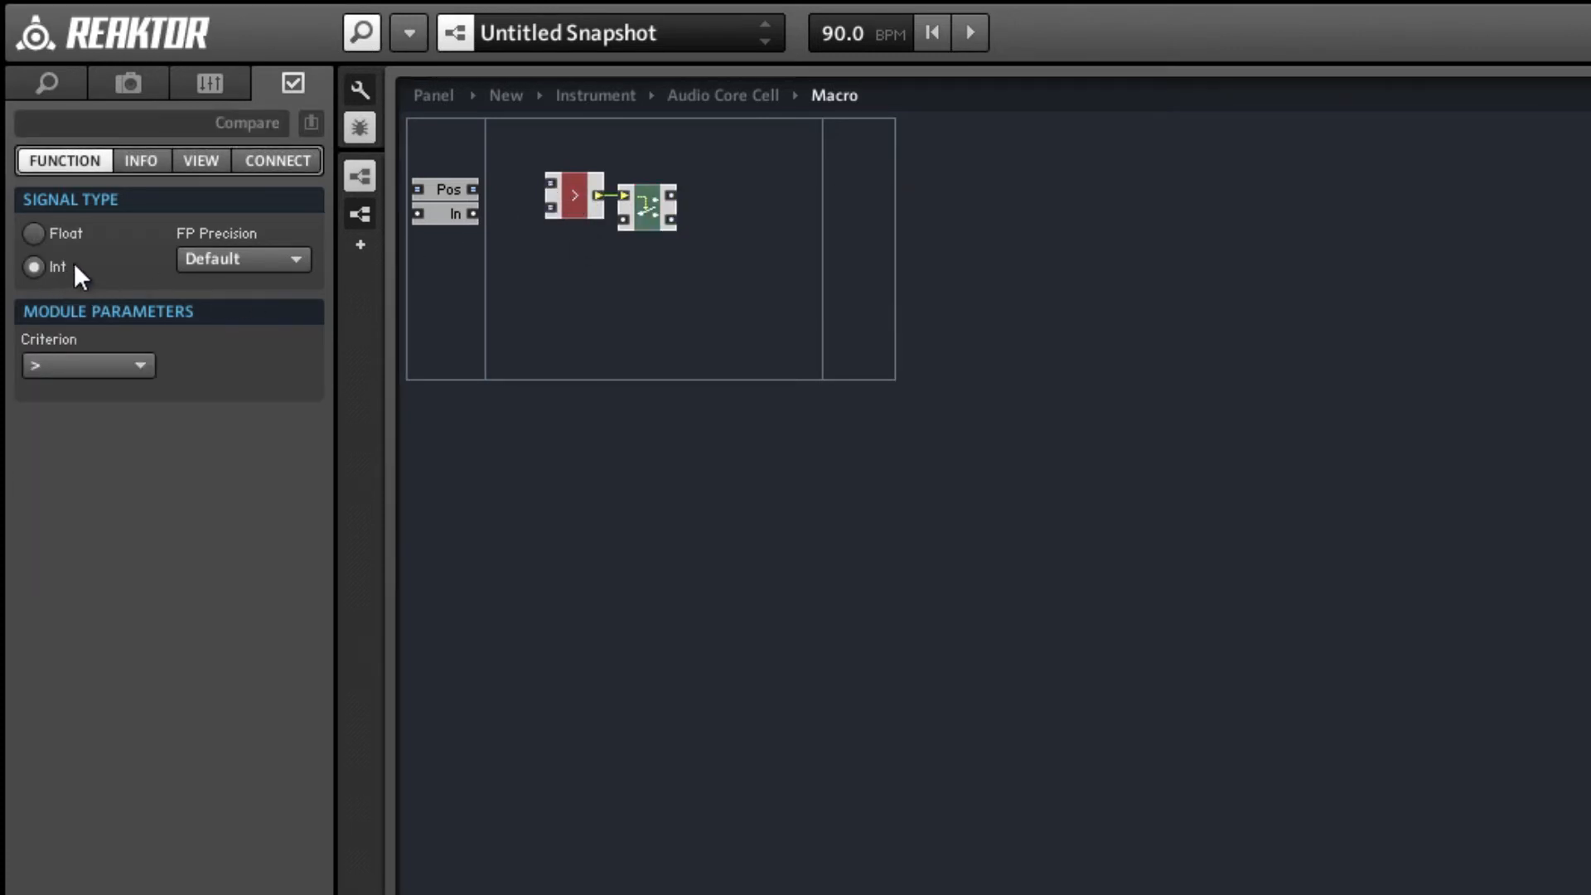
{"action": "left_click", "coordinate": [110, 367]}
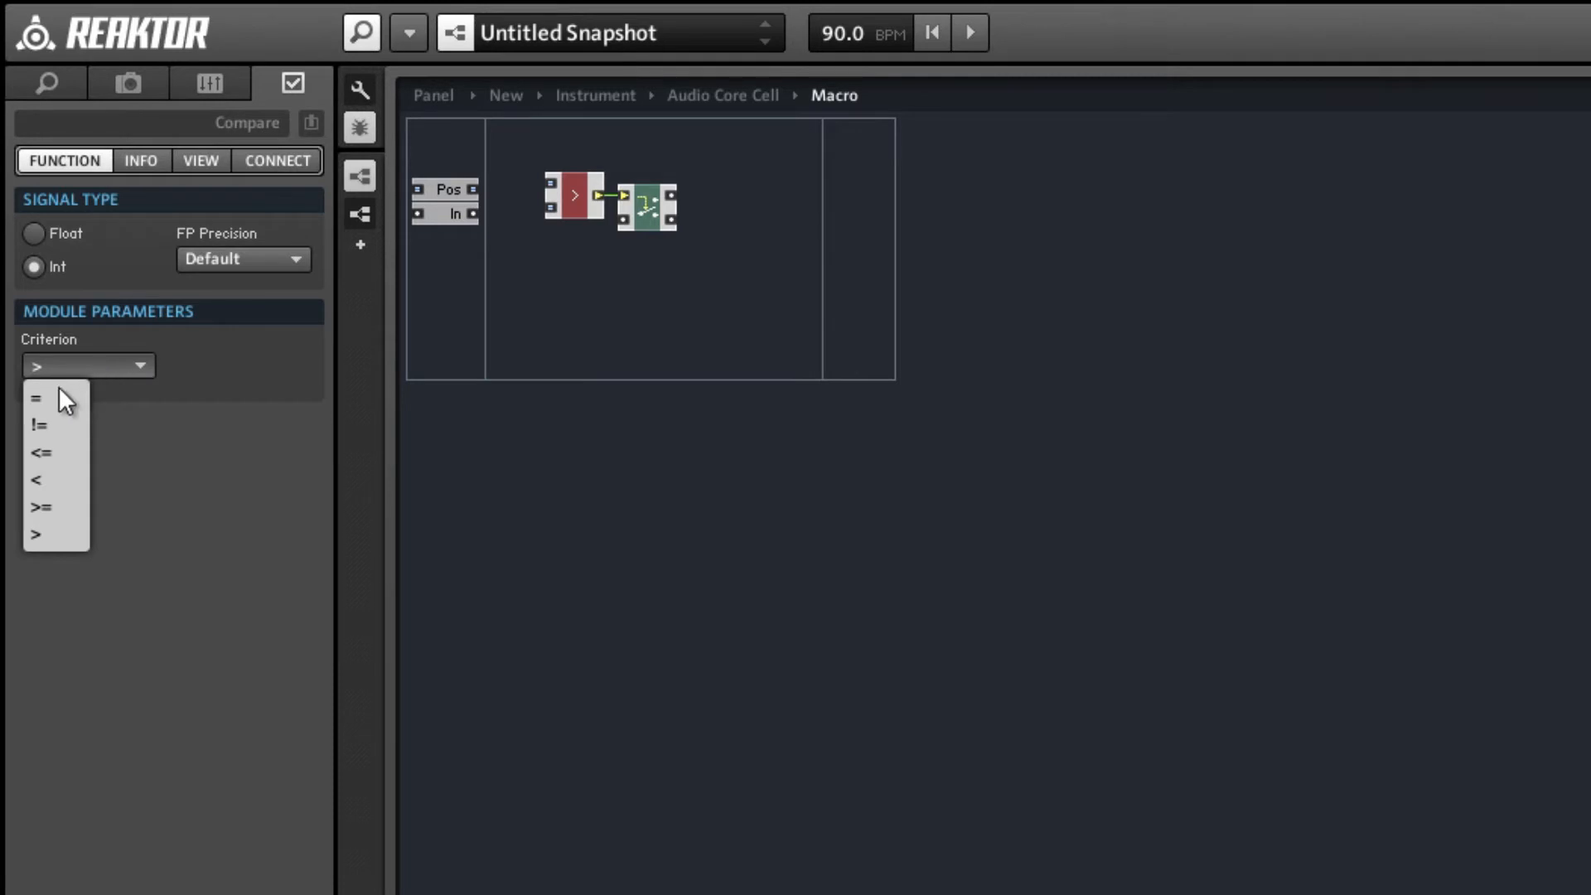
{"action": "left_click", "coordinate": [47, 404]}
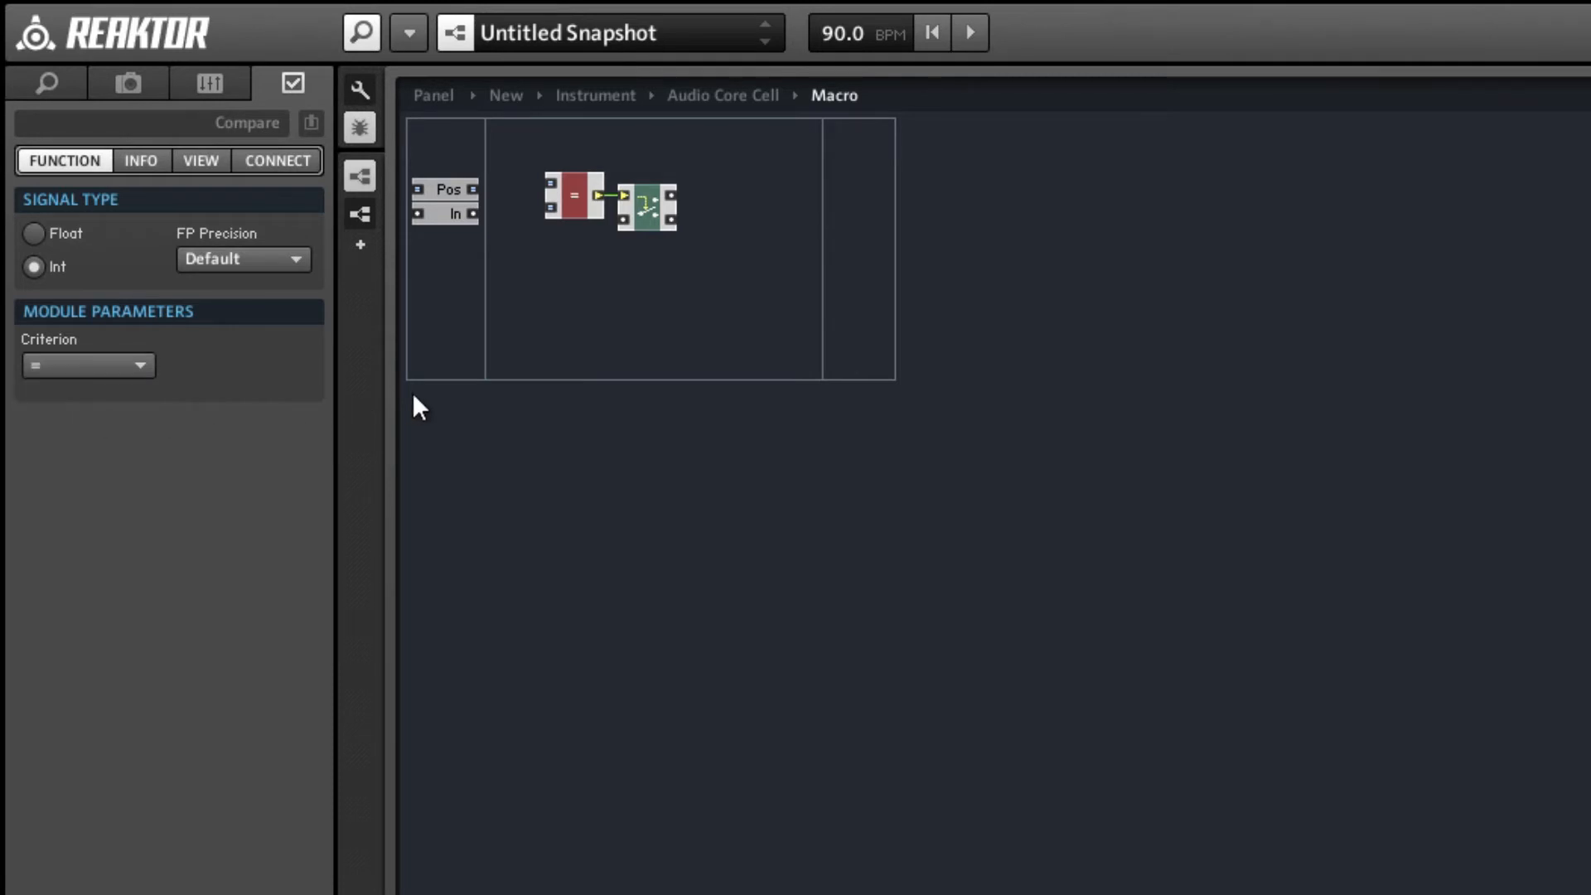
{"action": "left_click", "coordinate": [511, 239]}
Wire Pos to Compare's upper input and connect a new QuickConst with value 0 to its lower input.
{"action": "mouse_move", "coordinate": [471, 189]}
{"action": "left_mouse_down"}
{"action": "mouse_move", "coordinate": [550, 185]}
{"action": "mouse_move", "coordinate": [668, 223]}
{"action": "left_mouse_up"}
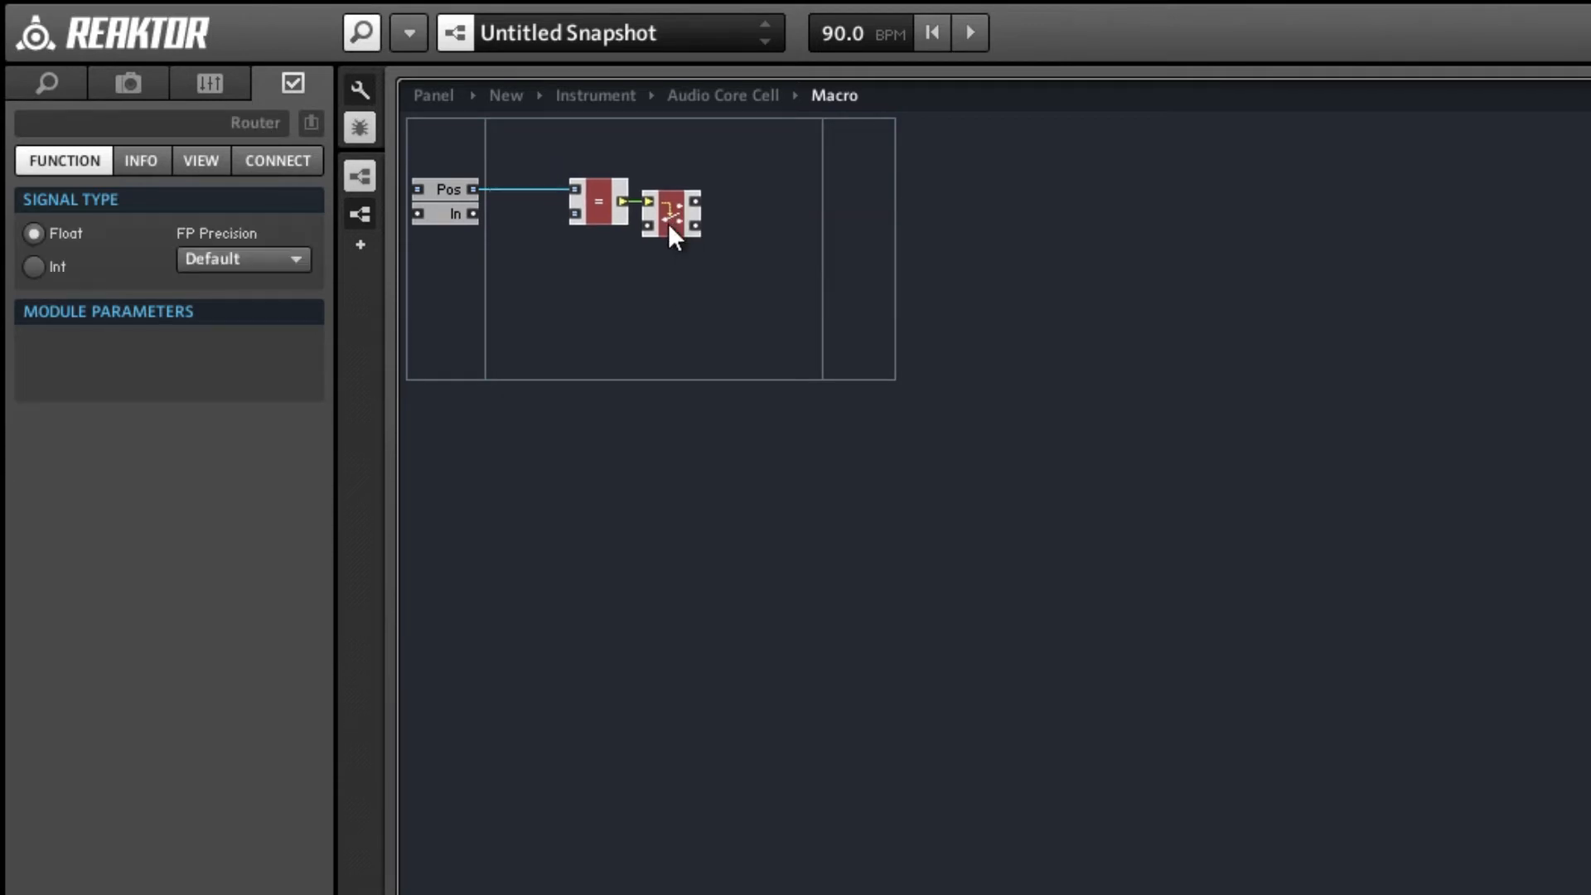
{"action": "left_click", "coordinate": [575, 262]}
{"action": "right_click", "coordinate": [576, 217]}
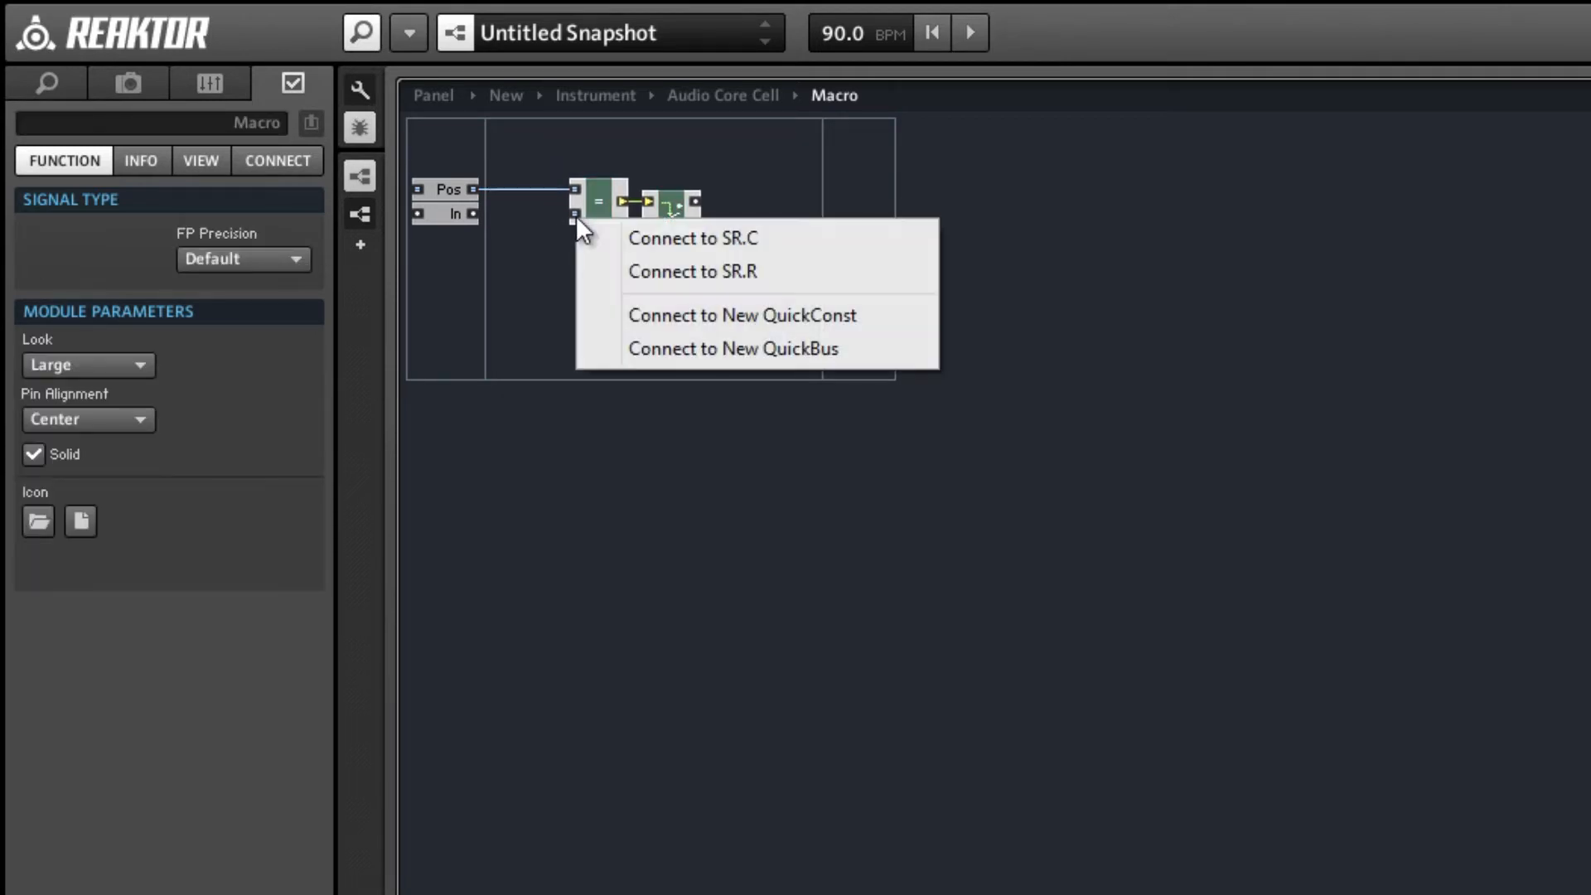
{"action": "left_click", "coordinate": [658, 312]}
{"action": "double_click", "coordinate": [132, 367]}
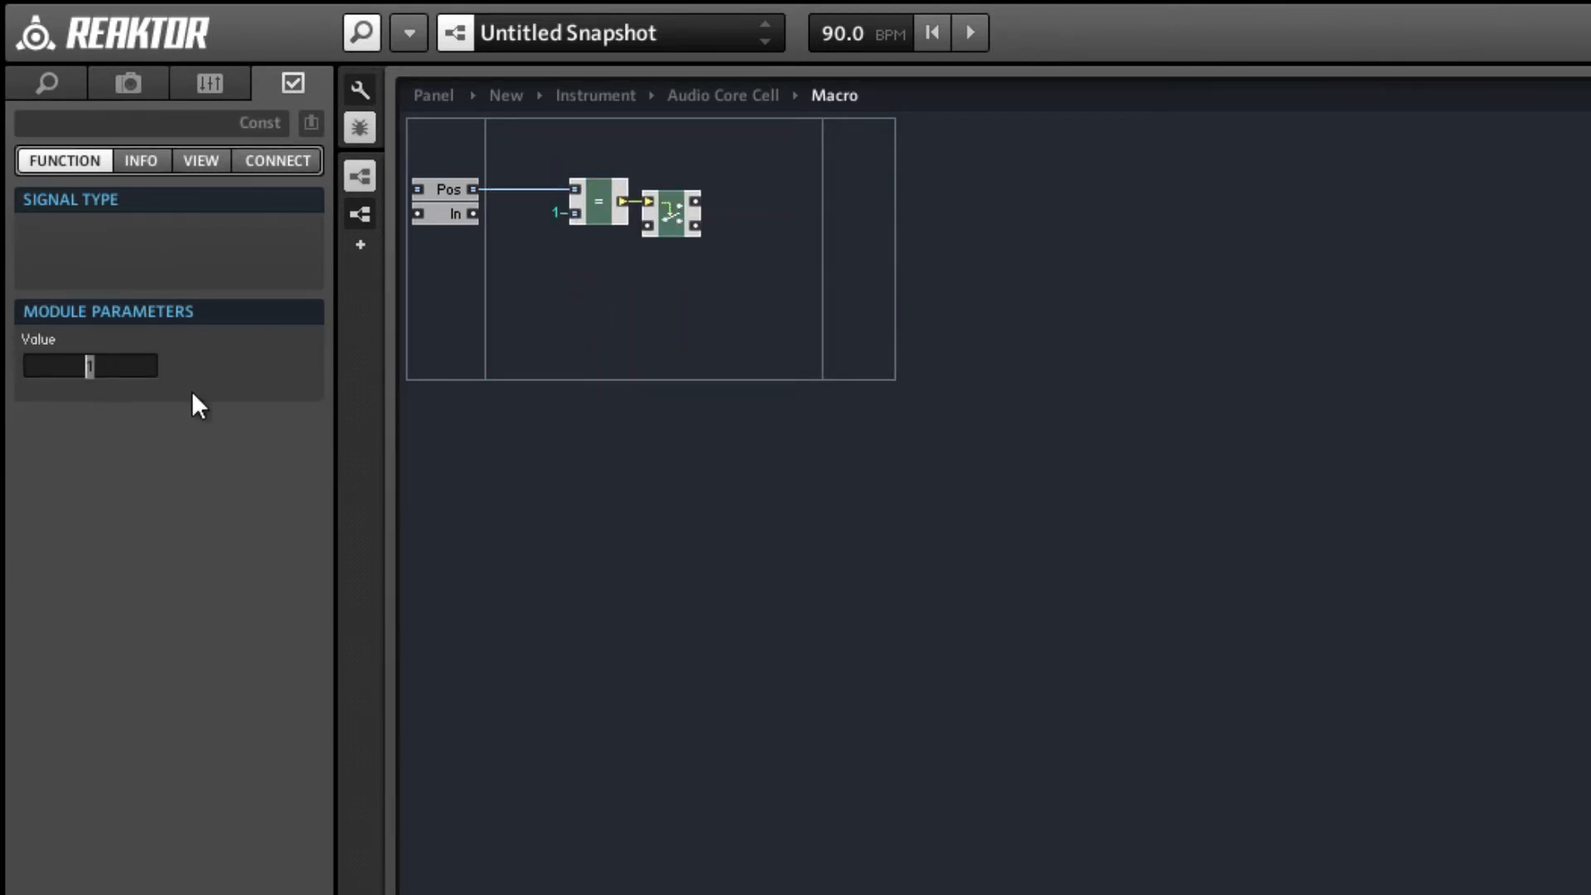
{"action": "type", "text": "0"}
{"action": "key", "text": "Return"}
{"action": "left_click", "coordinate": [572, 352]}
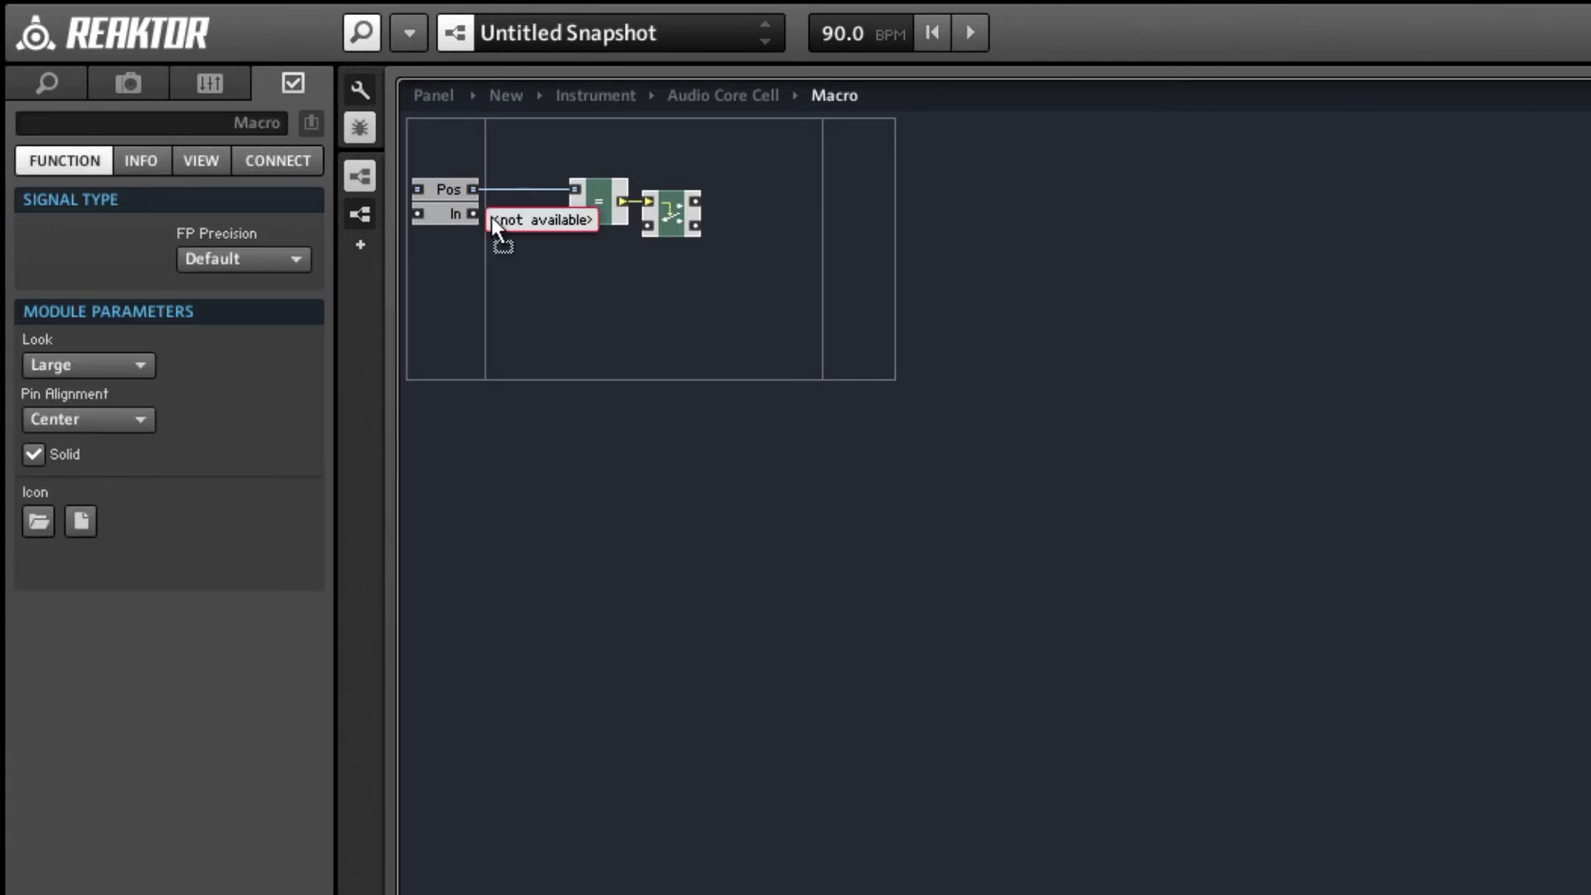
Wire the In port to the Router's lower input and line the port up with that input.
{"action": "left_click_drag", "start_coordinate": [473, 214], "coordinate": [648, 225]}
{"action": "left_click_drag", "start_coordinate": [449, 214], "coordinate": [454, 227]}
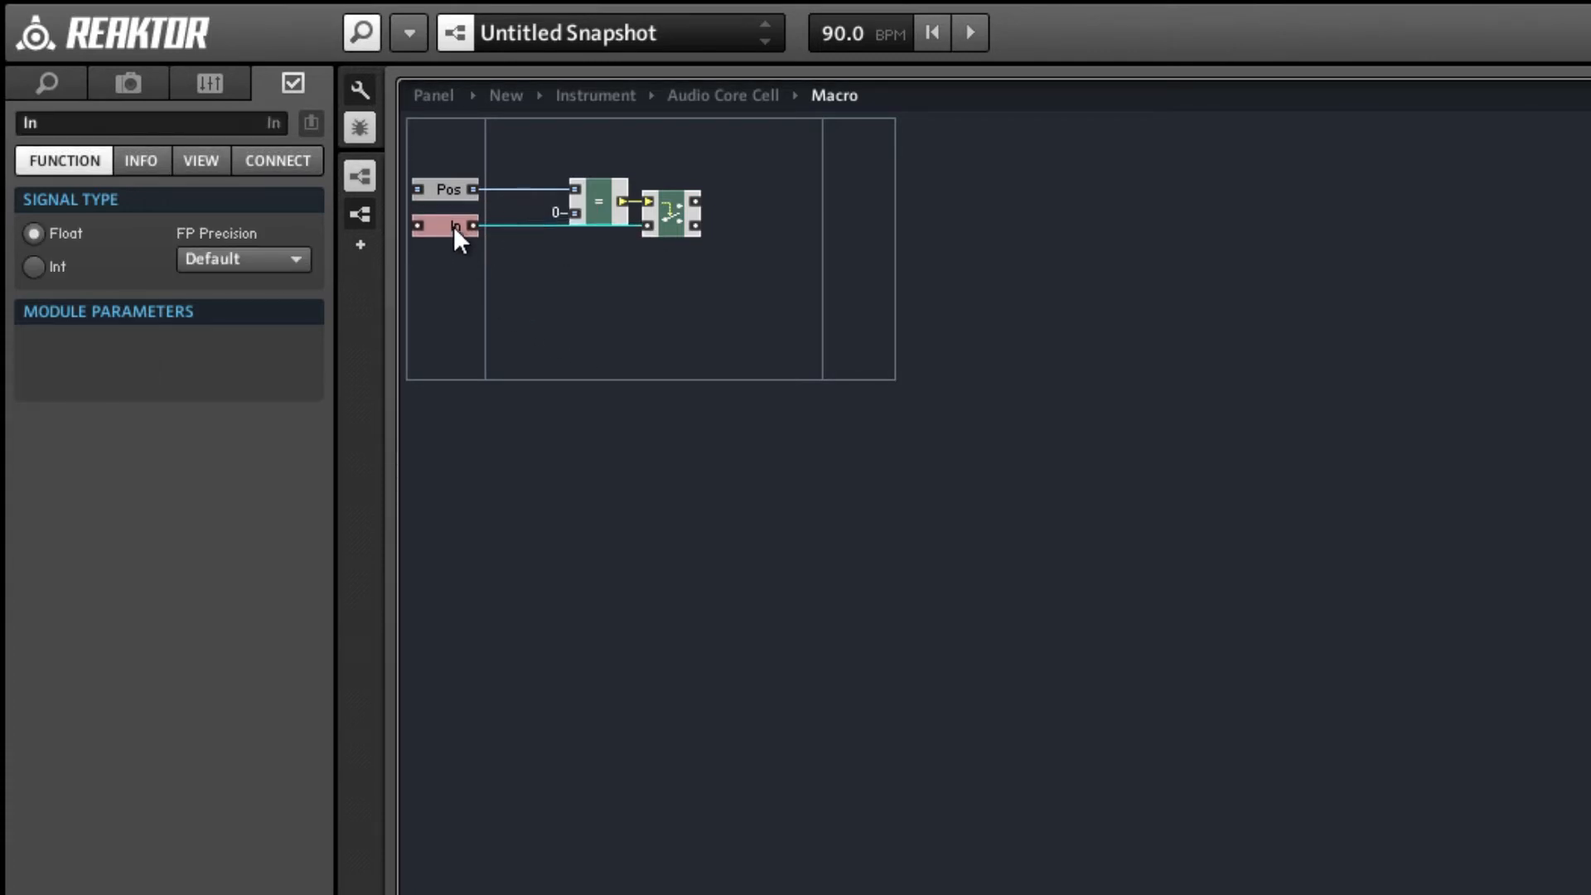
{"action": "left_click", "coordinate": [585, 282]}
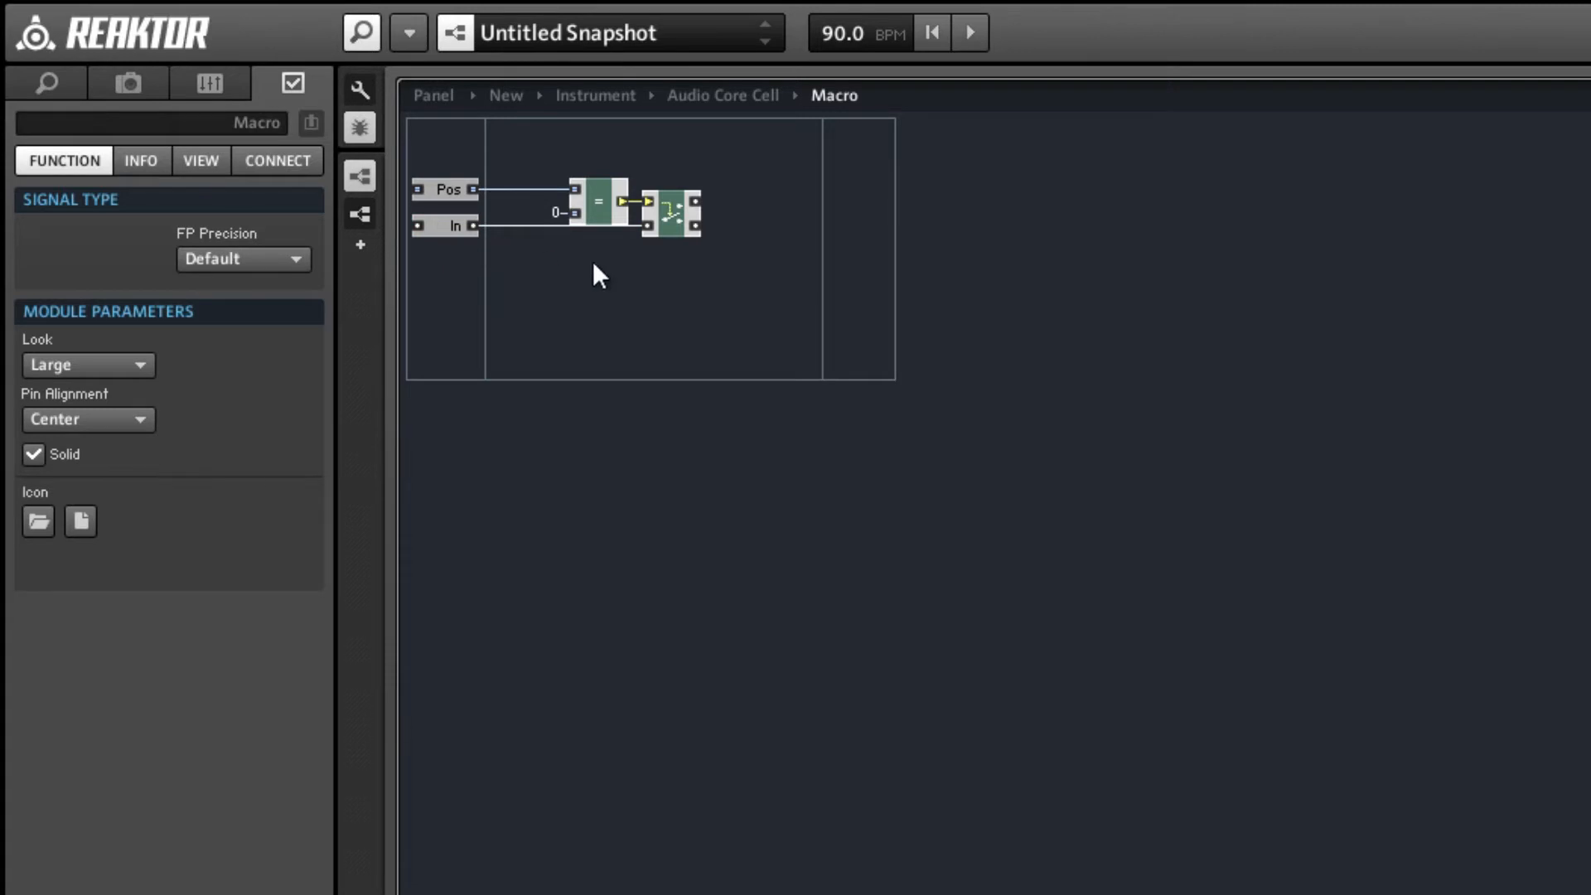
Add an output port to the macro, wire the Router's upper output to it and align the two.
{"action": "right_click", "coordinate": [857, 176]}
{"action": "mouse_move", "coordinate": [916, 196]}
{"action": "left_click", "coordinate": [1209, 196]}
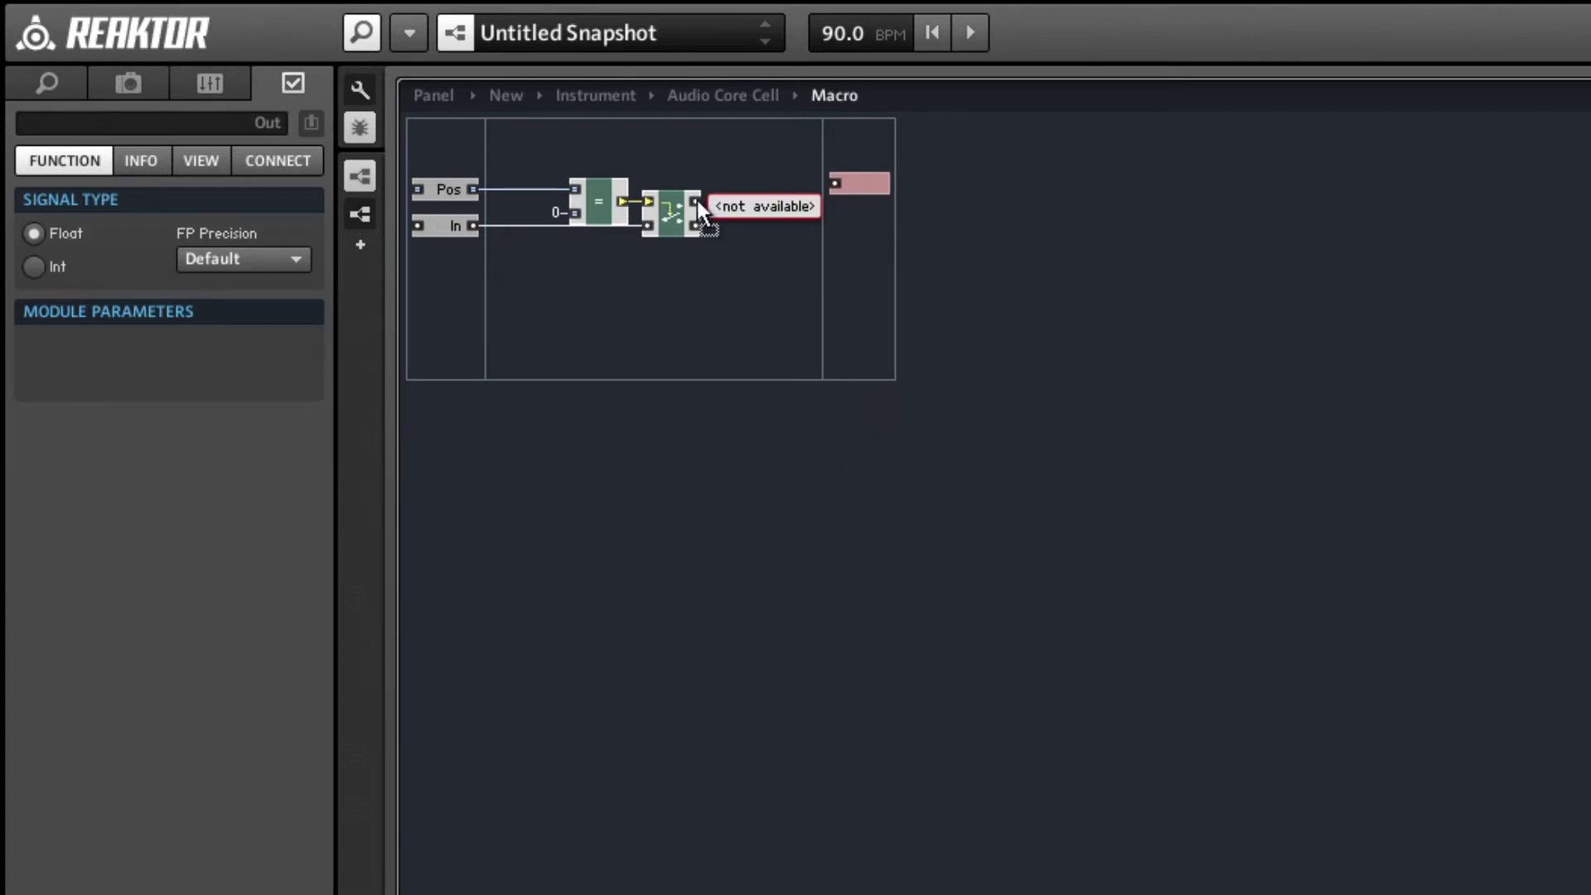
{"action": "left_click_drag", "start_coordinate": [698, 201], "coordinate": [870, 201]}
{"action": "left_click", "coordinate": [846, 252]}
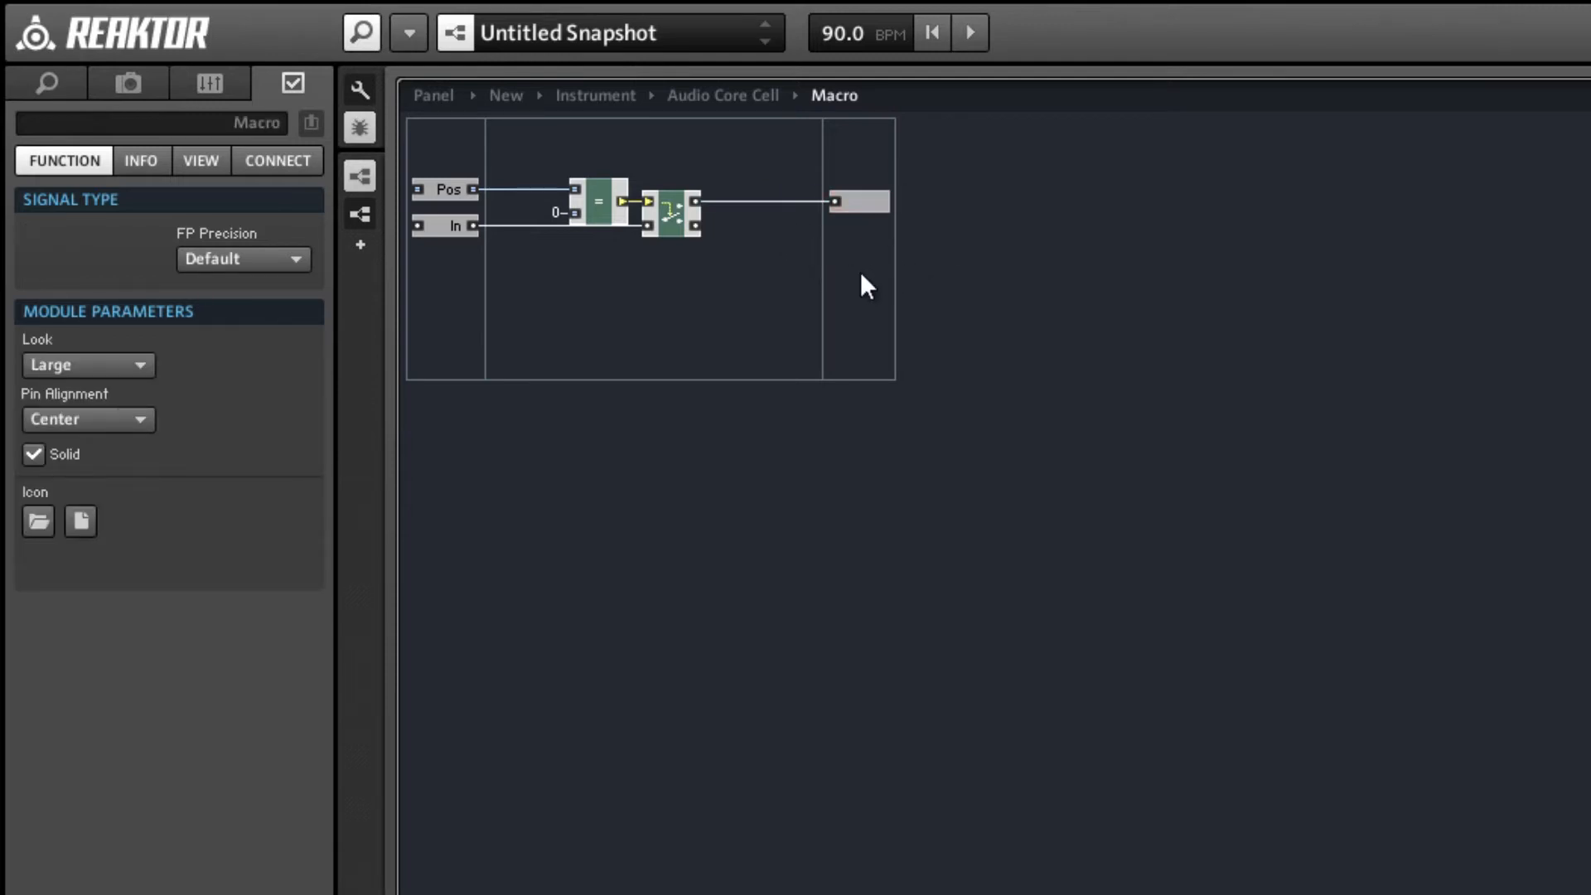
Duplicate the Compare, Router, constant and output port chain and place the copy directly below the original.
{"action": "left_click_drag", "start_coordinate": [836, 265], "coordinate": [608, 158]}
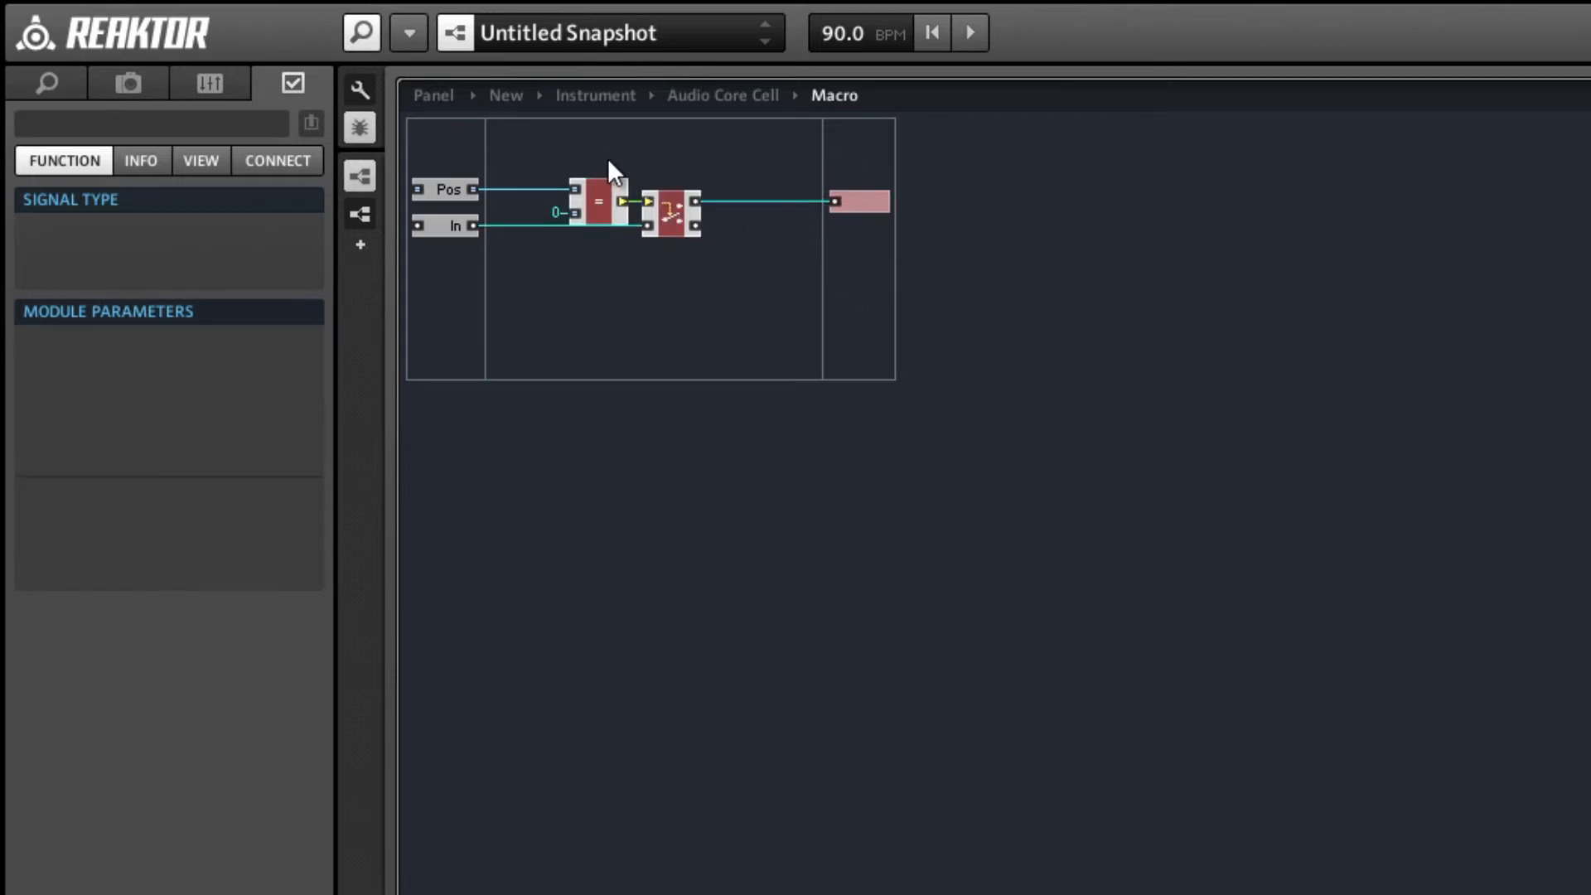
{"action": "key", "text": "ctrl+d"}
{"action": "left_click_drag", "start_coordinate": [681, 229], "coordinate": [671, 274]}
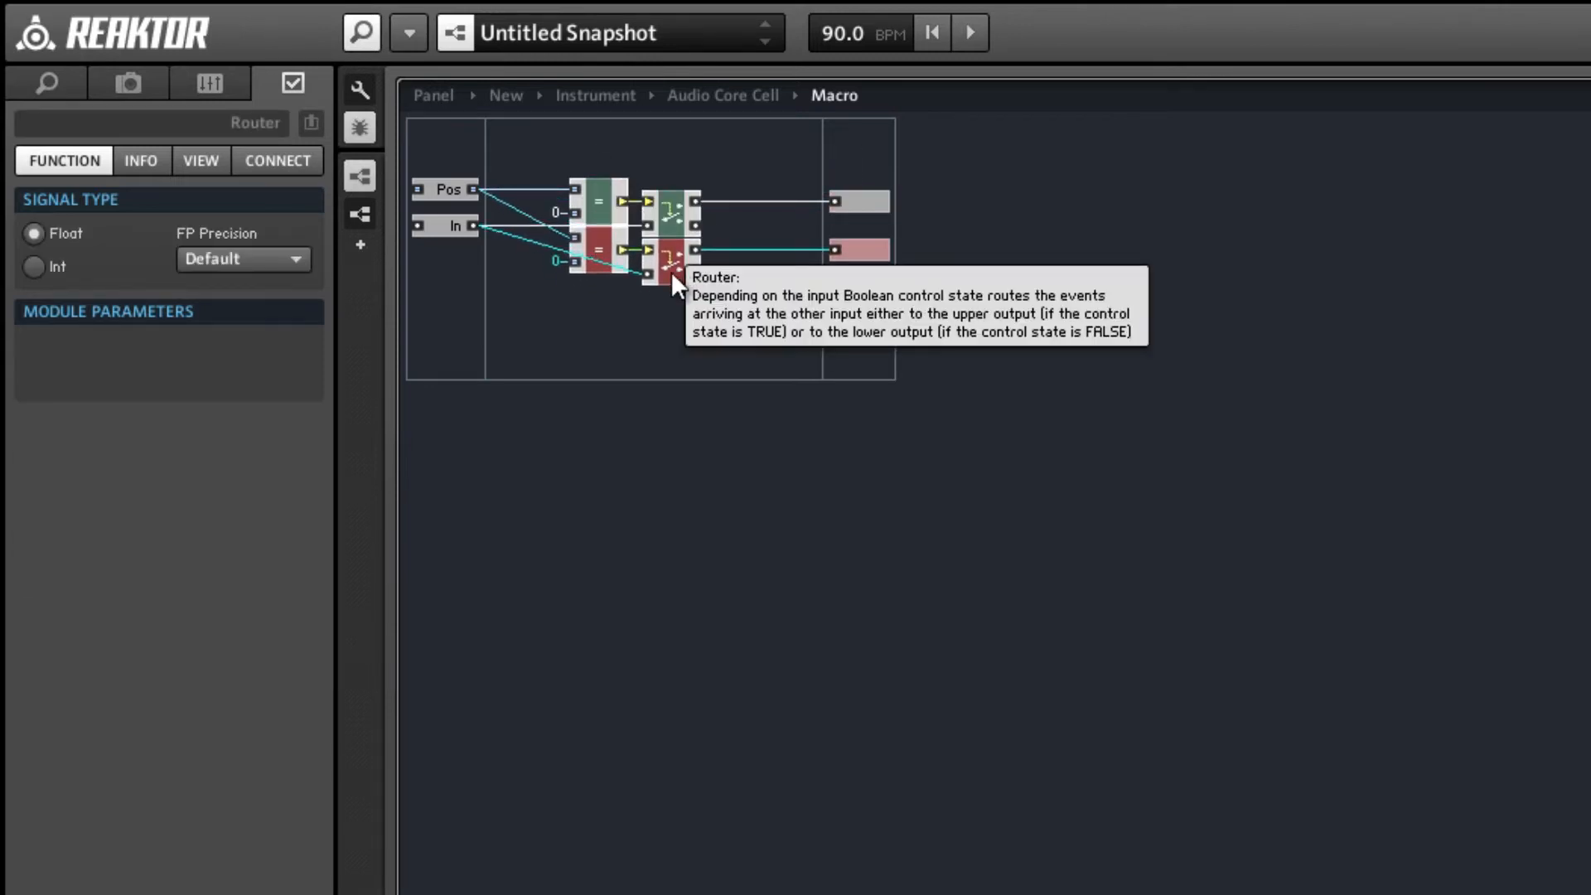
Set the constant feeding the duplicated Compare module to 1.
{"action": "left_click", "coordinate": [550, 251]}
{"action": "left_click", "coordinate": [555, 260]}
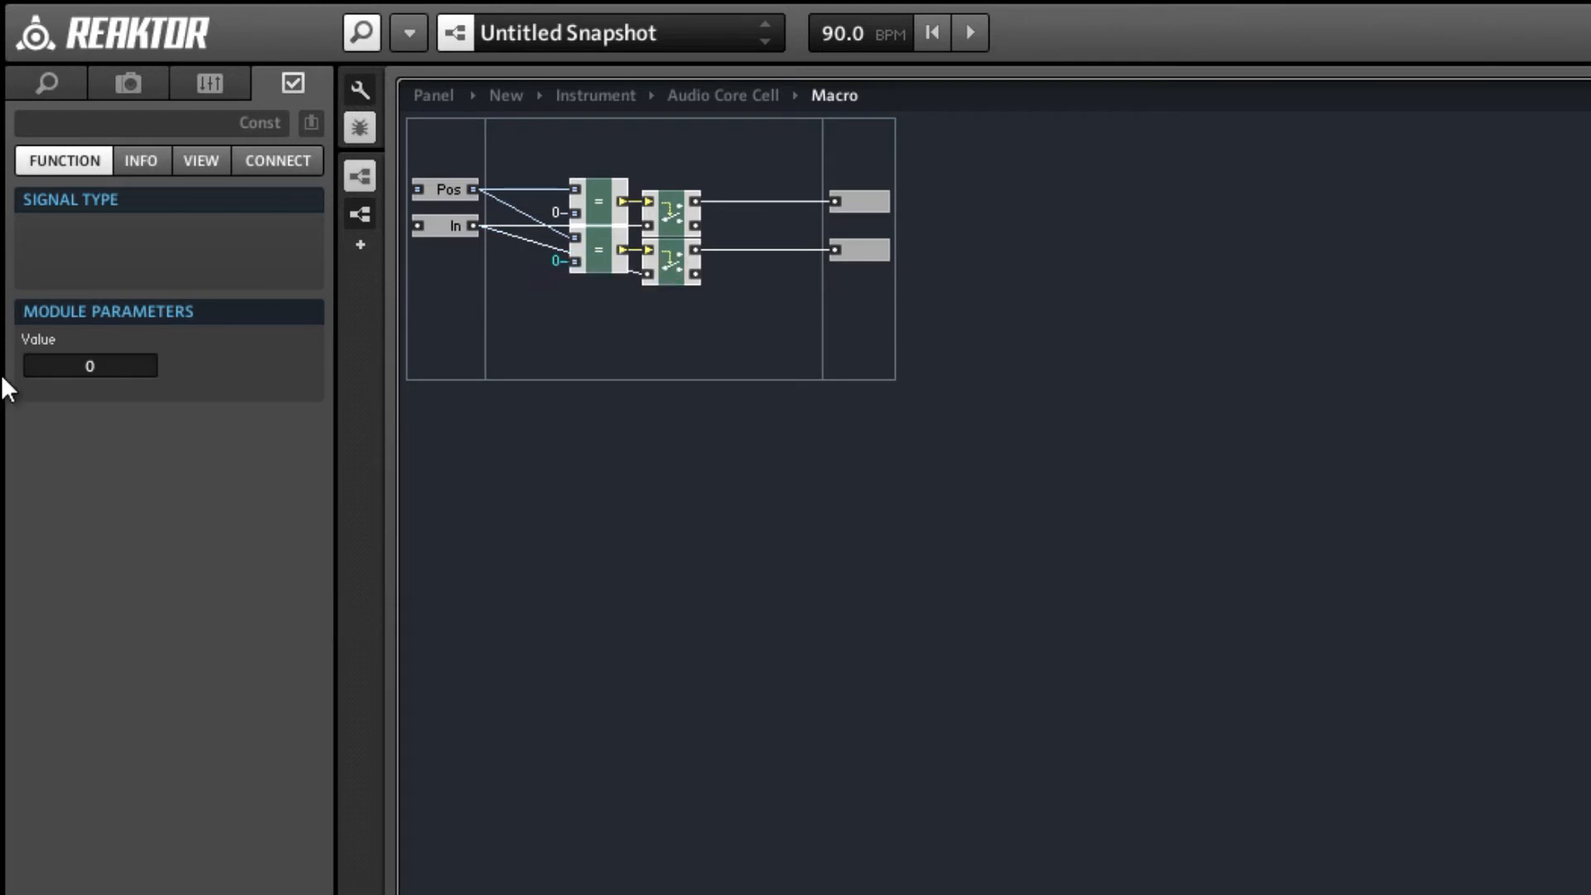
{"action": "double_click", "coordinate": [114, 364]}
{"action": "type", "text": "1"}
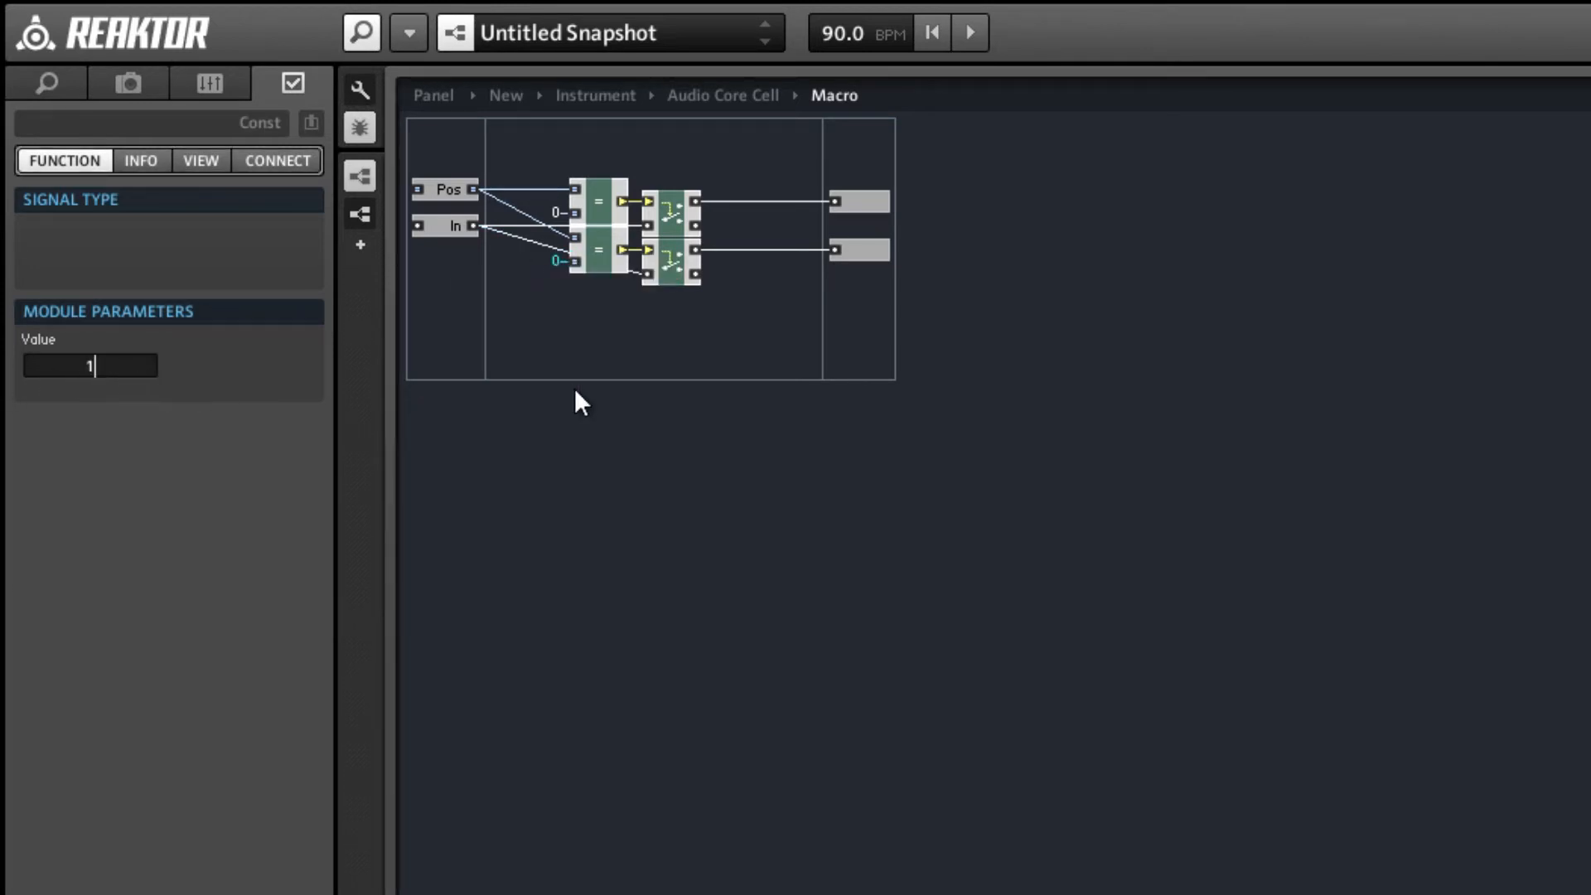
{"action": "left_click", "coordinate": [577, 381]}
Duplicate both Compare and Router chains with their outputs and place the copies below the existing two.
{"action": "left_click_drag", "start_coordinate": [853, 318], "coordinate": [582, 139]}
{"action": "key", "text": "ctrl+d"}
{"action": "left_click_drag", "start_coordinate": [663, 255], "coordinate": [664, 370]}
{"action": "left_click", "coordinate": [612, 383]}
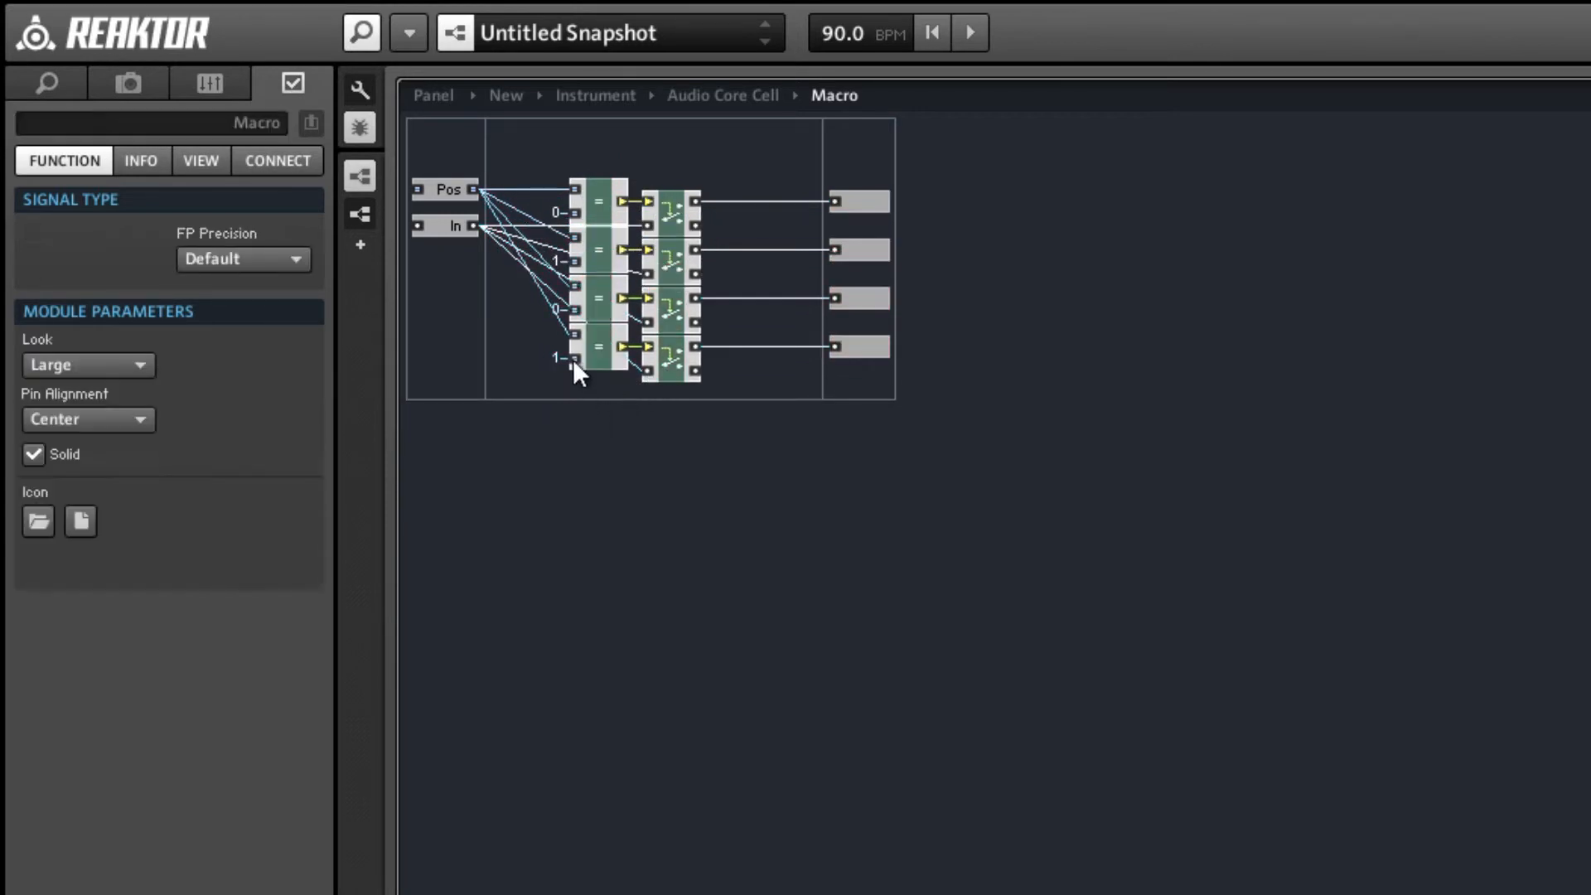
Set the third Compare module's constant to 2 and the fourth one's to 3.
{"action": "left_click", "coordinate": [583, 307]}
{"action": "left_click", "coordinate": [553, 310]}
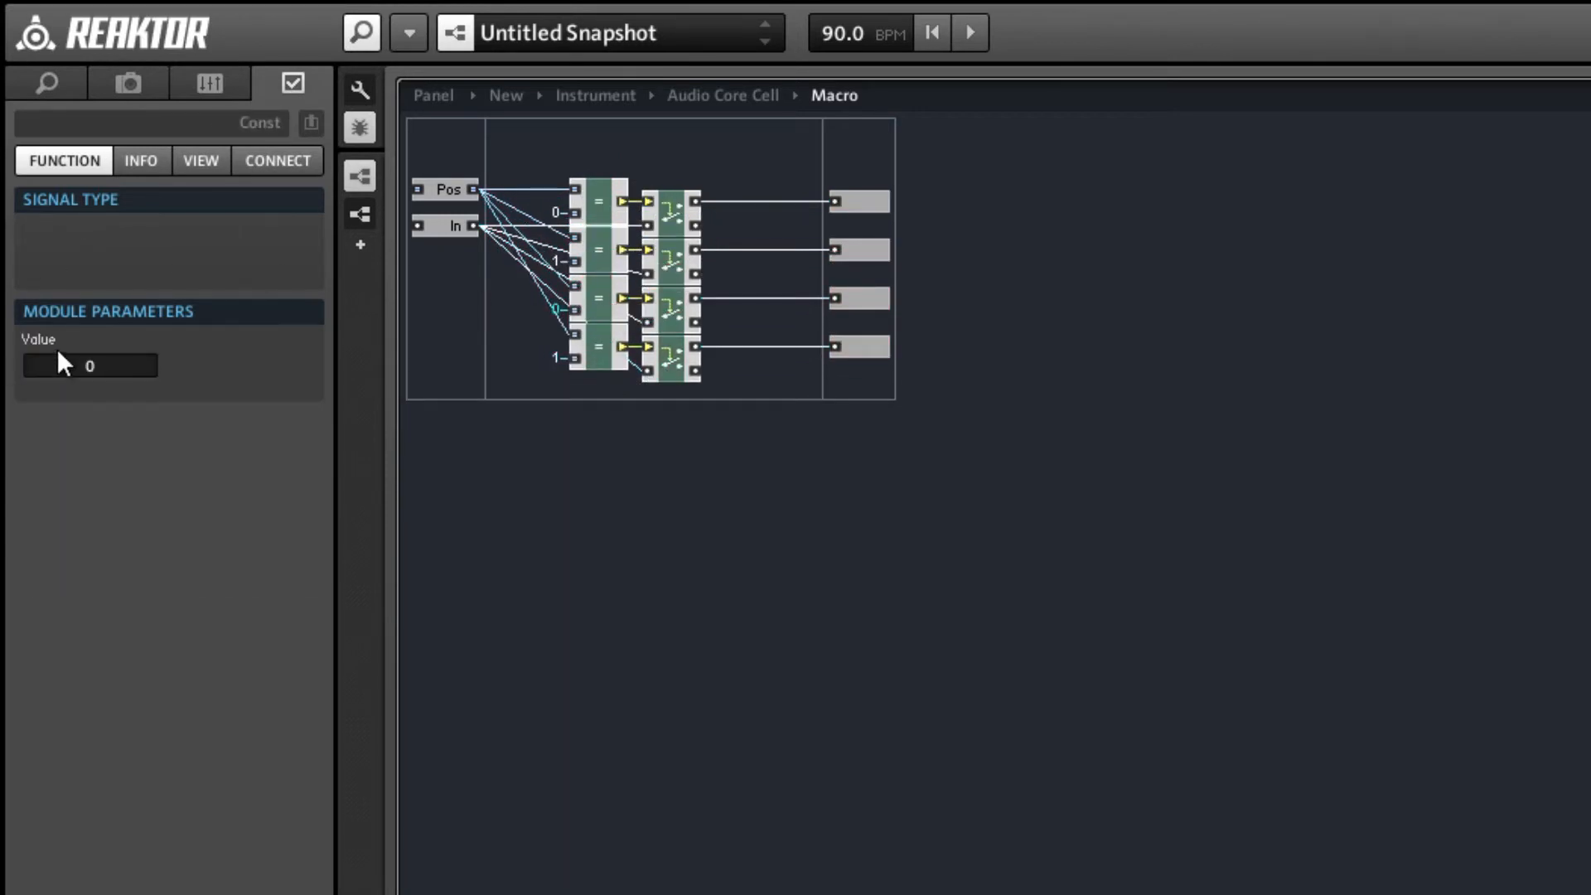
{"action": "double_click", "coordinate": [107, 370]}
{"action": "type", "text": "2"}
{"action": "left_click", "coordinate": [543, 365]}
{"action": "left_click", "coordinate": [559, 356]}
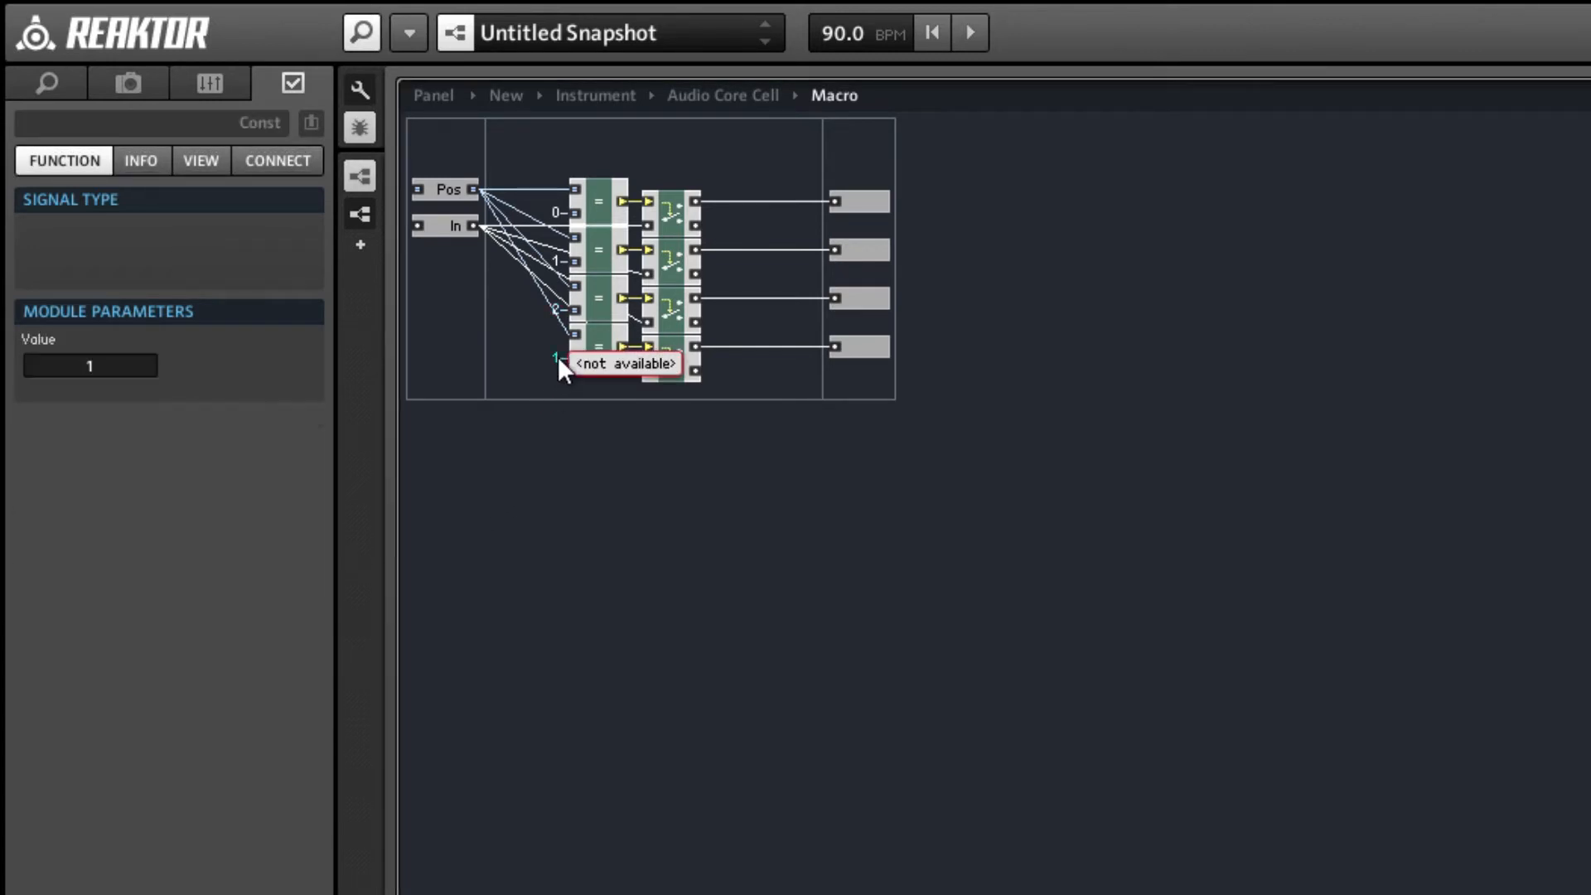
{"action": "double_click", "coordinate": [91, 365]}
{"action": "type", "text": "3"}
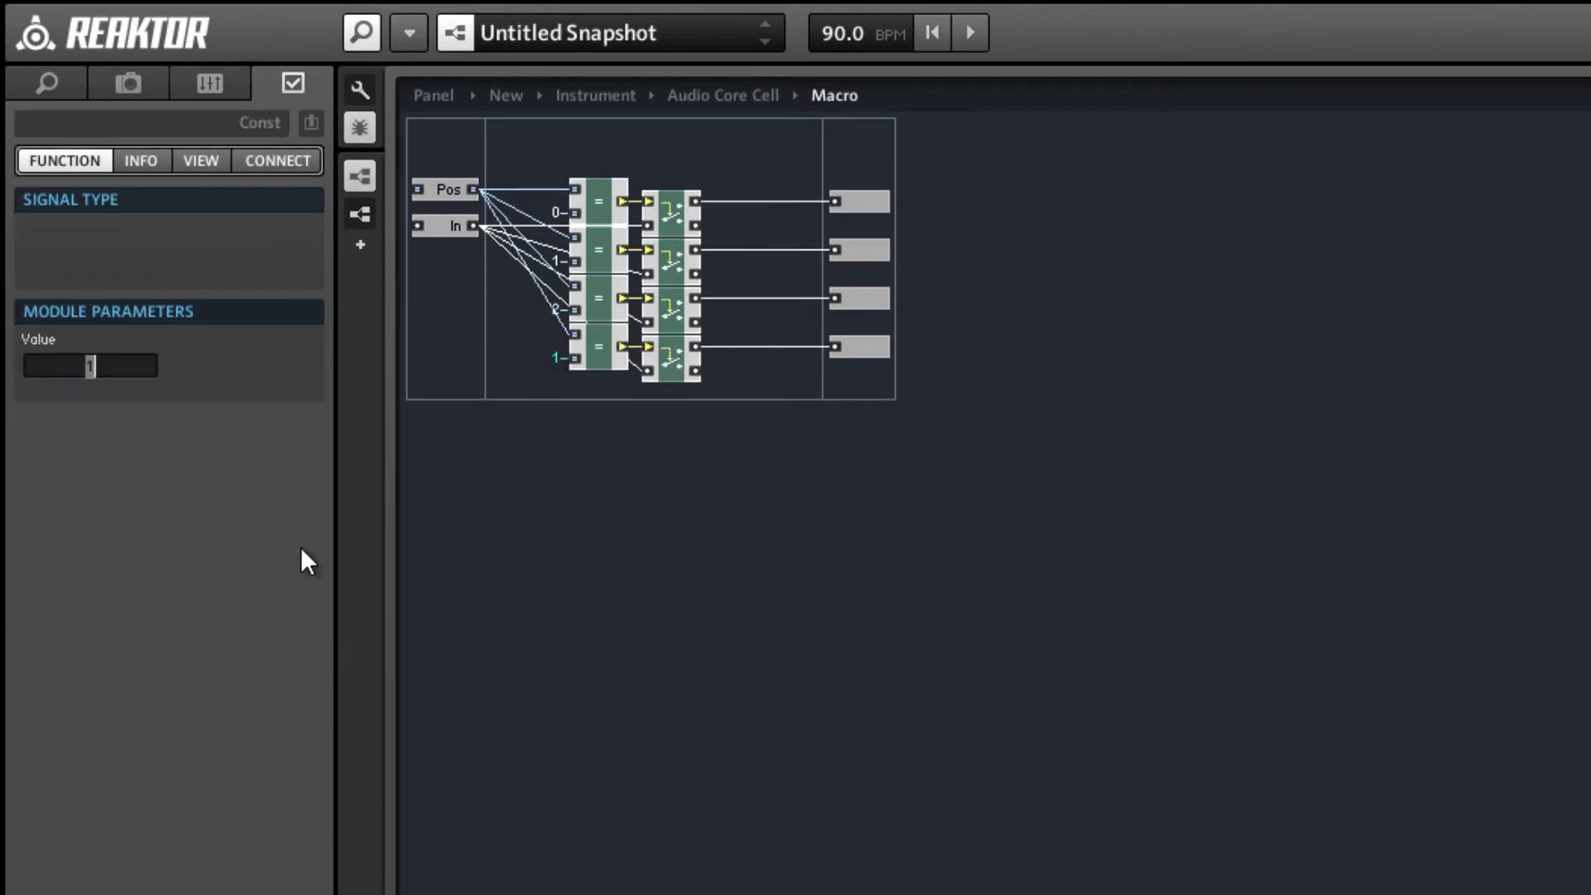
{"action": "left_click", "coordinate": [597, 567]}
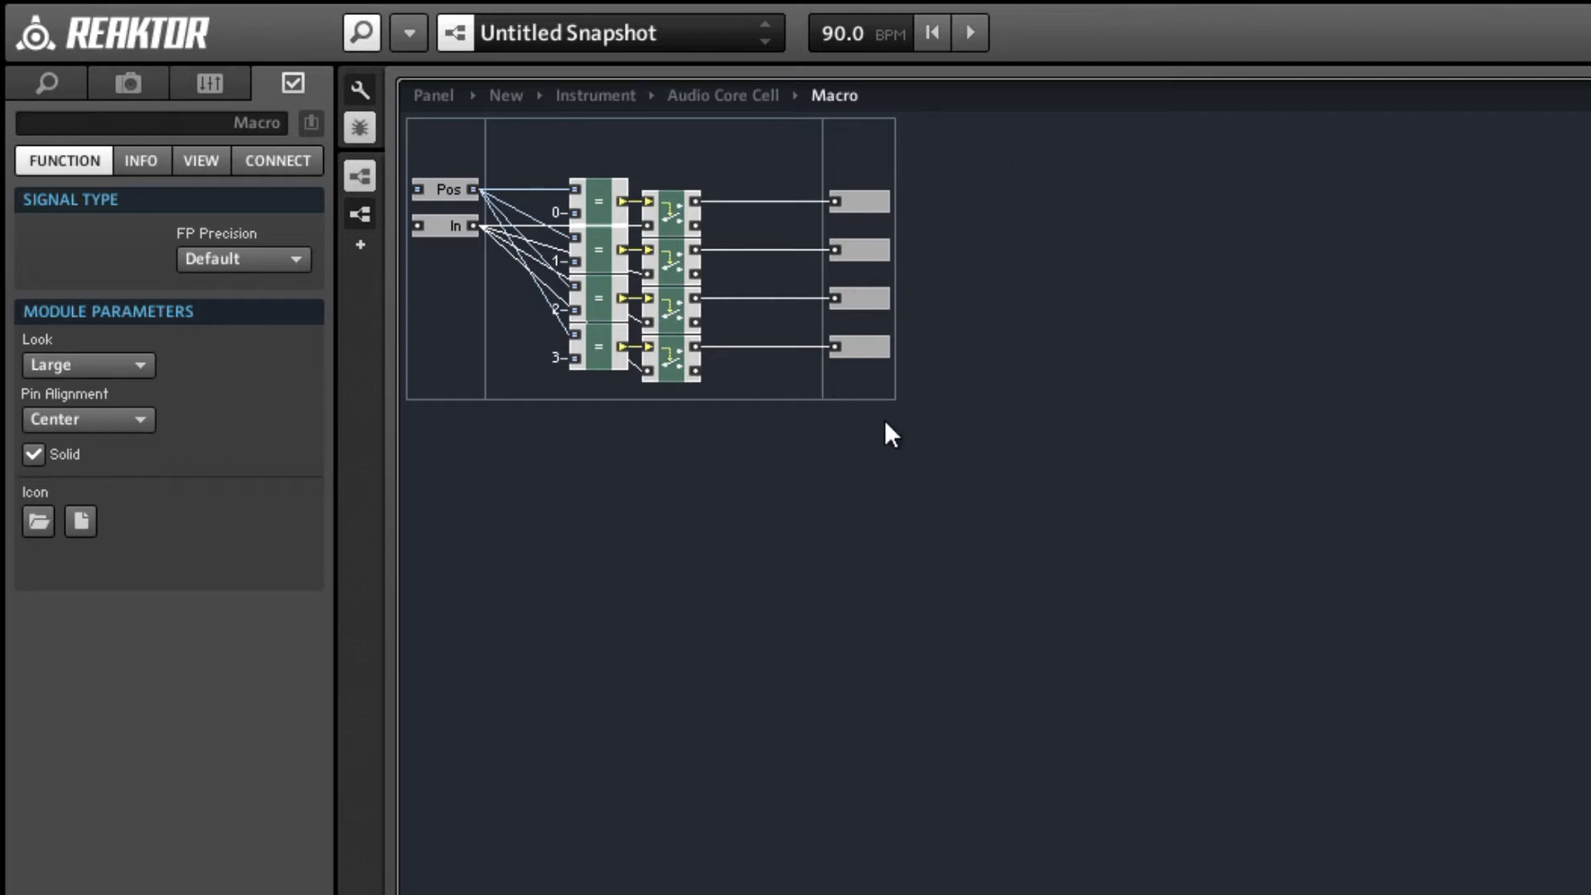
Delete the three lower Compare and Router chains with their output ports, keeping only the first chain.
{"action": "left_click_drag", "start_coordinate": [883, 419], "coordinate": [505, 255]}
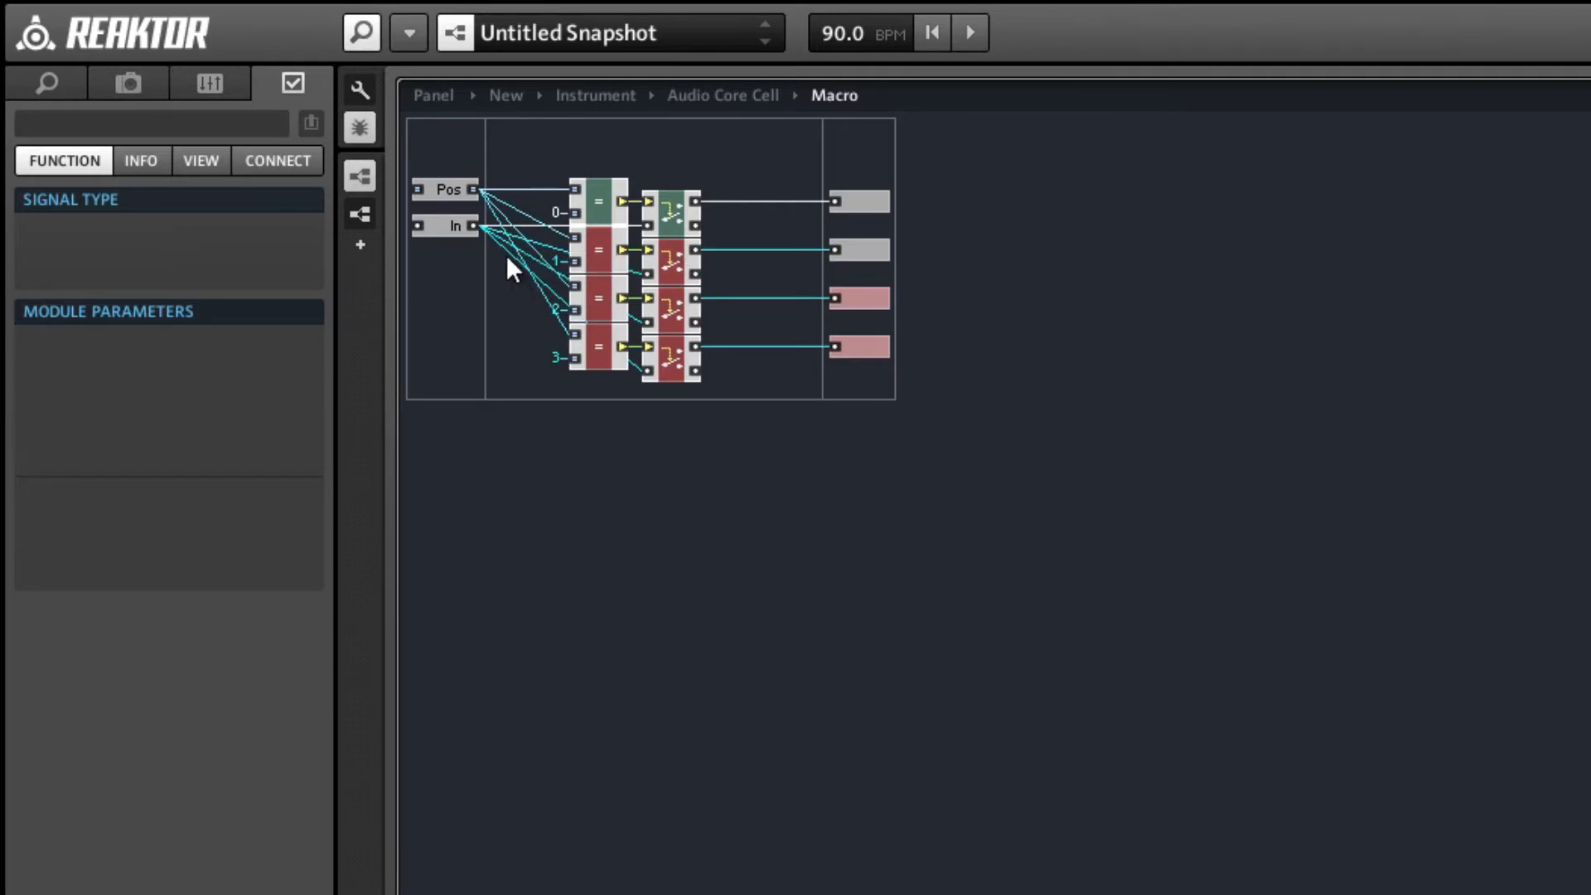
{"action": "key", "text": "Delete"}
{"action": "left_click", "coordinate": [832, 249]}
{"action": "key", "text": "Delete"}
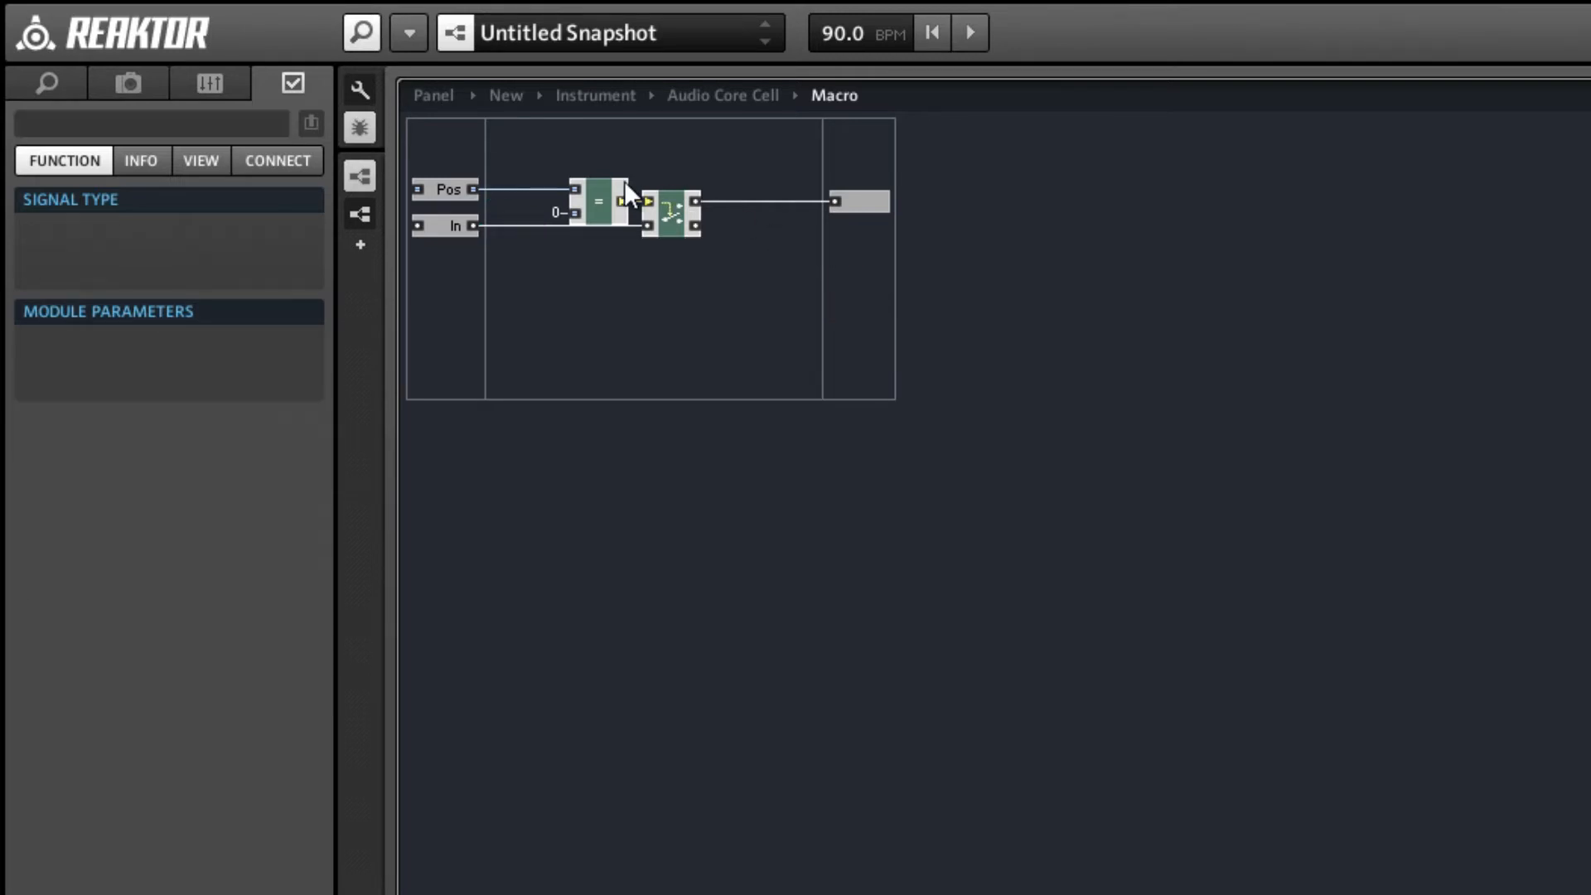
Move the remaining Router farther from the Compare module and check the properties of the Compare module and the In port.
{"action": "left_click_drag", "start_coordinate": [661, 202], "coordinate": [686, 202]}
{"action": "left_click", "coordinate": [594, 224]}
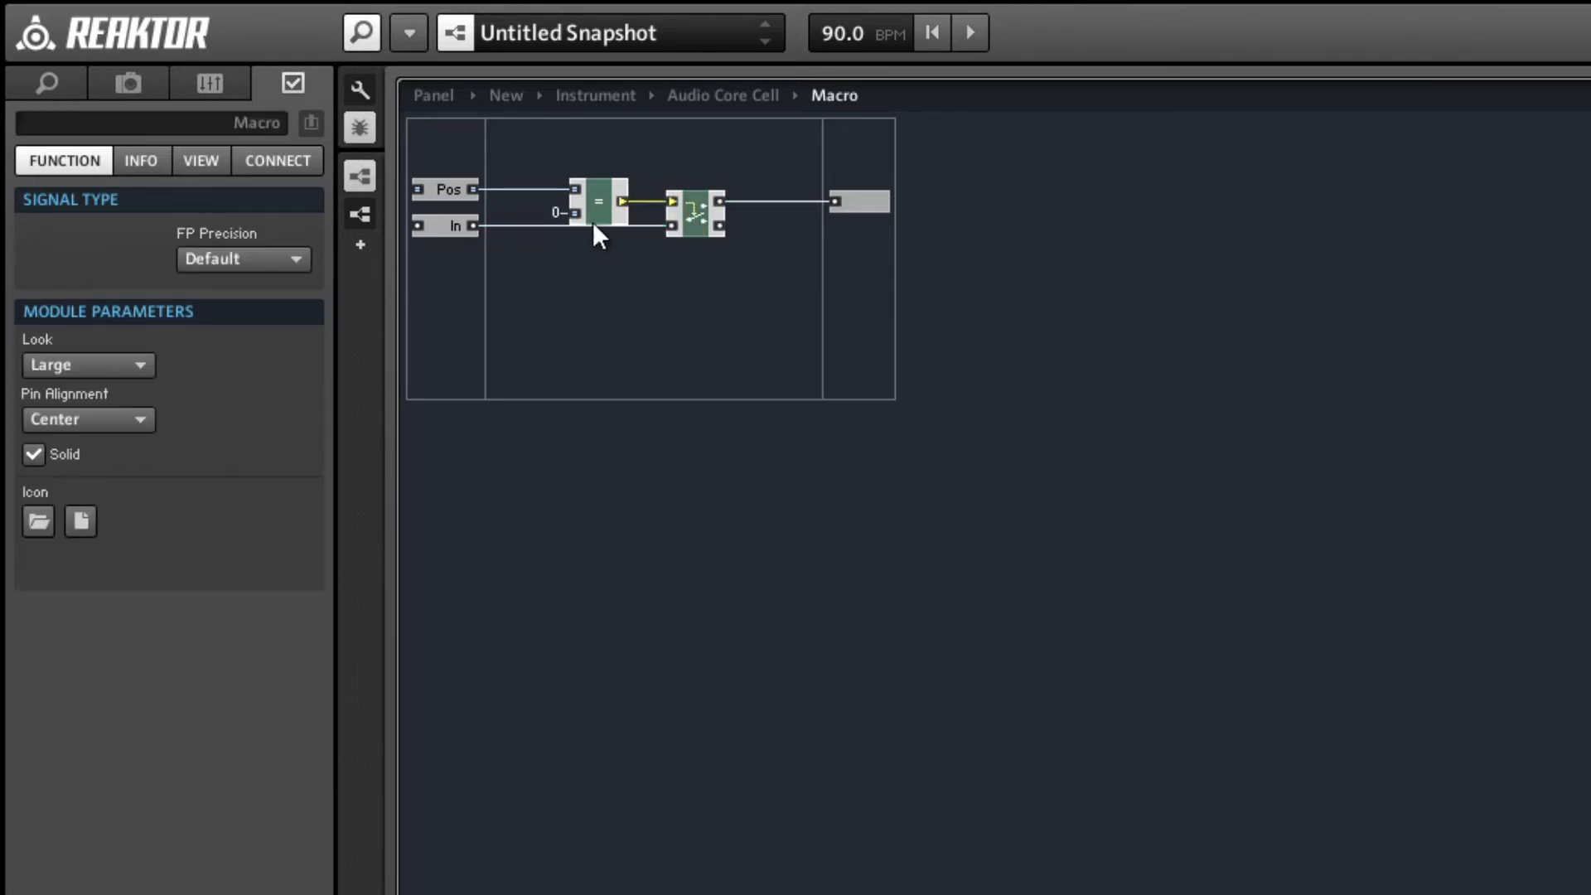
{"action": "left_click", "coordinate": [605, 221]}
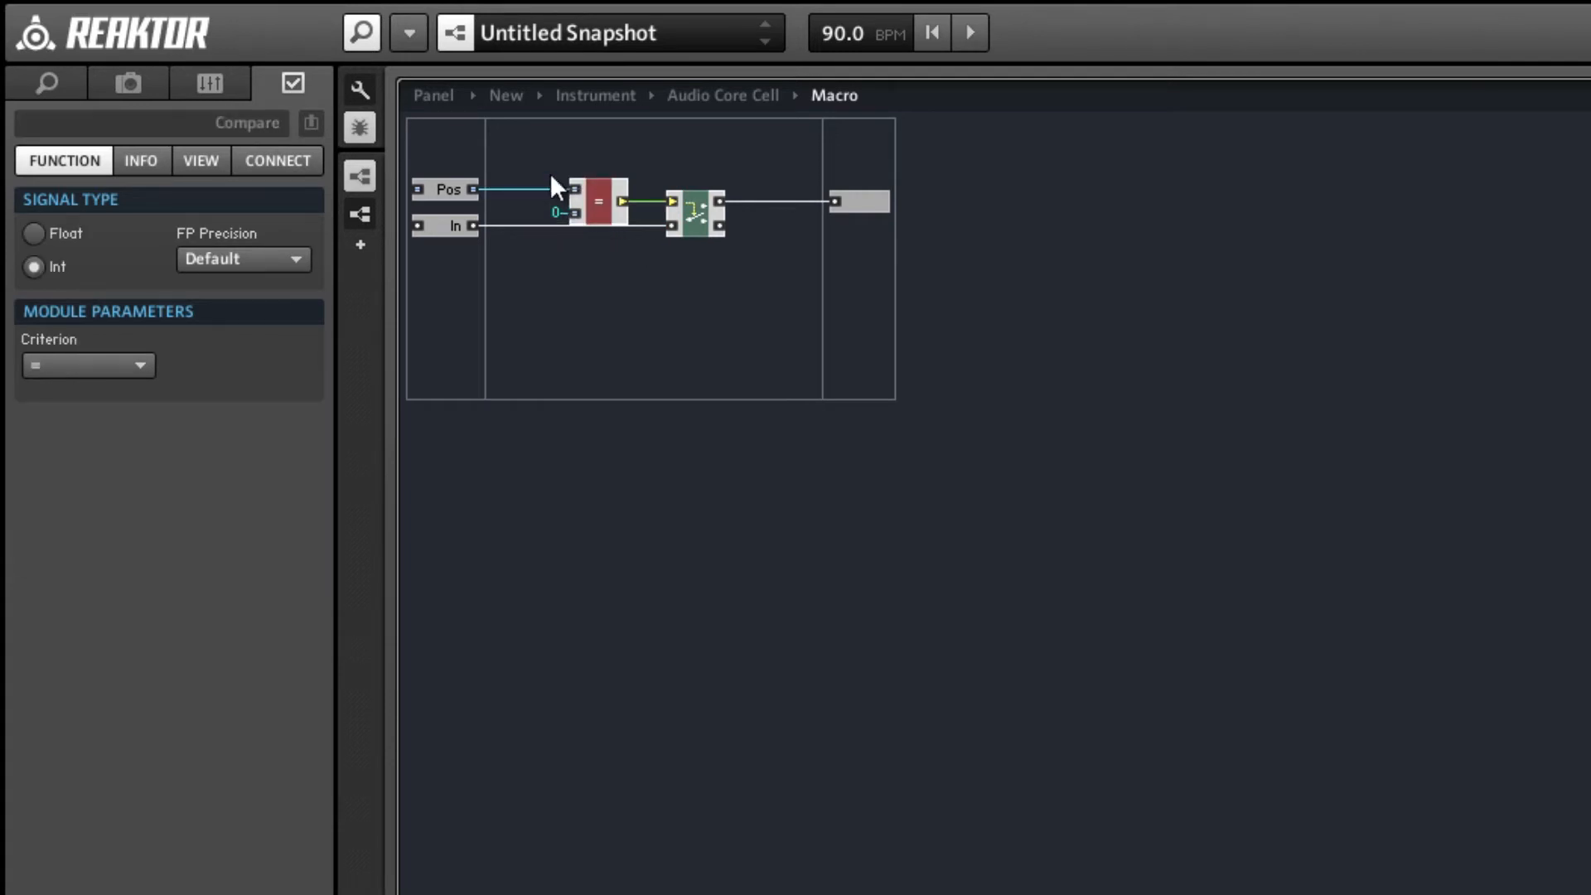
{"action": "left_click", "coordinate": [455, 232]}
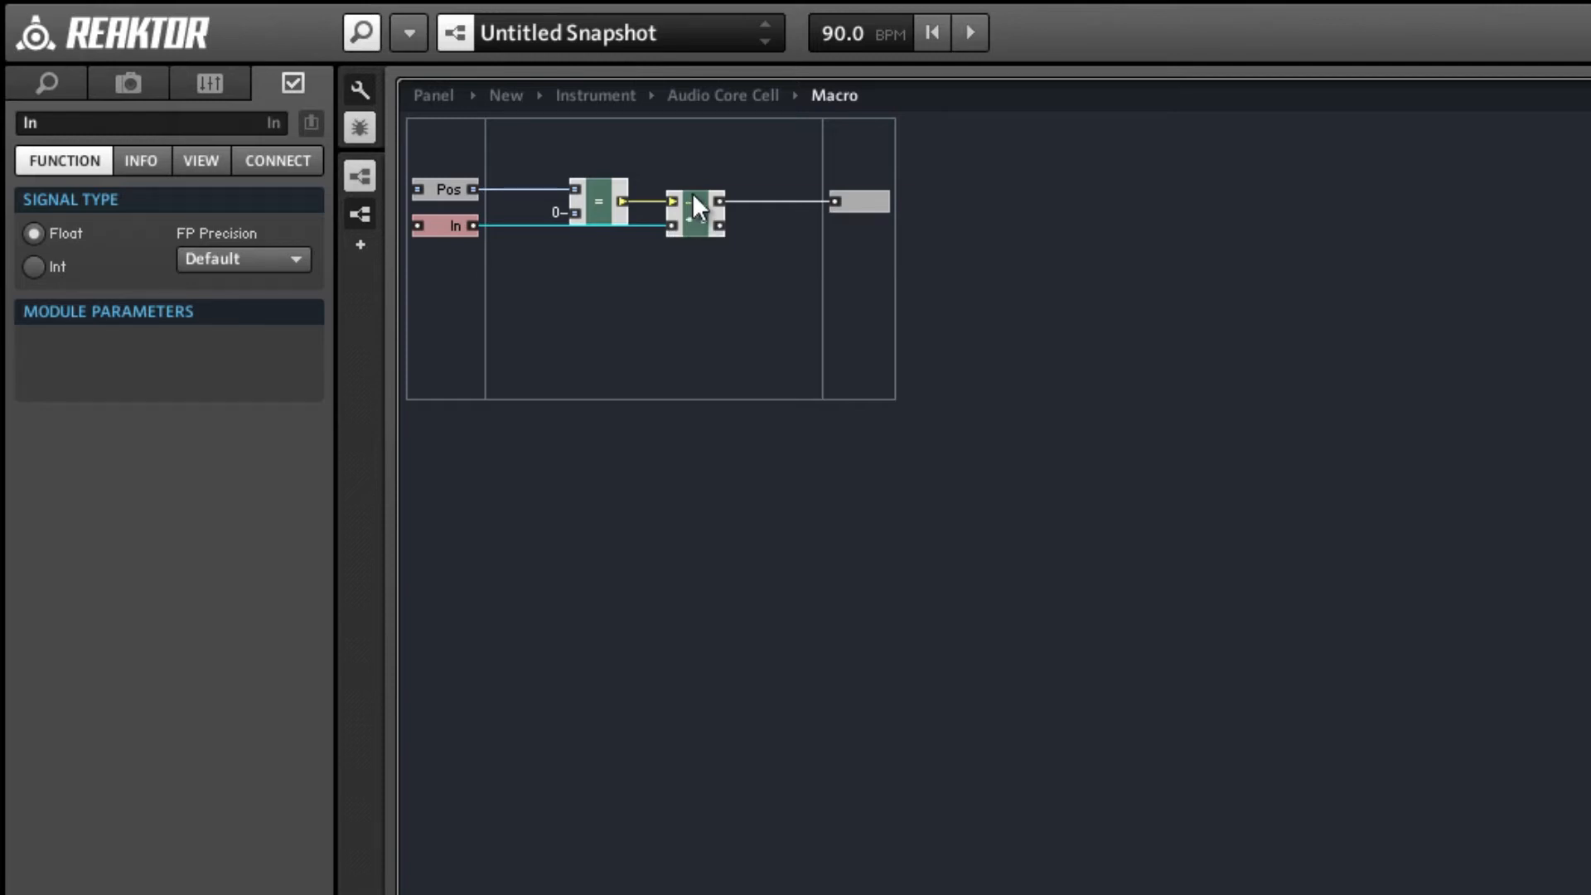
{"action": "mouse_move", "coordinate": [611, 201]}
{"action": "left_click", "coordinate": [739, 321]}
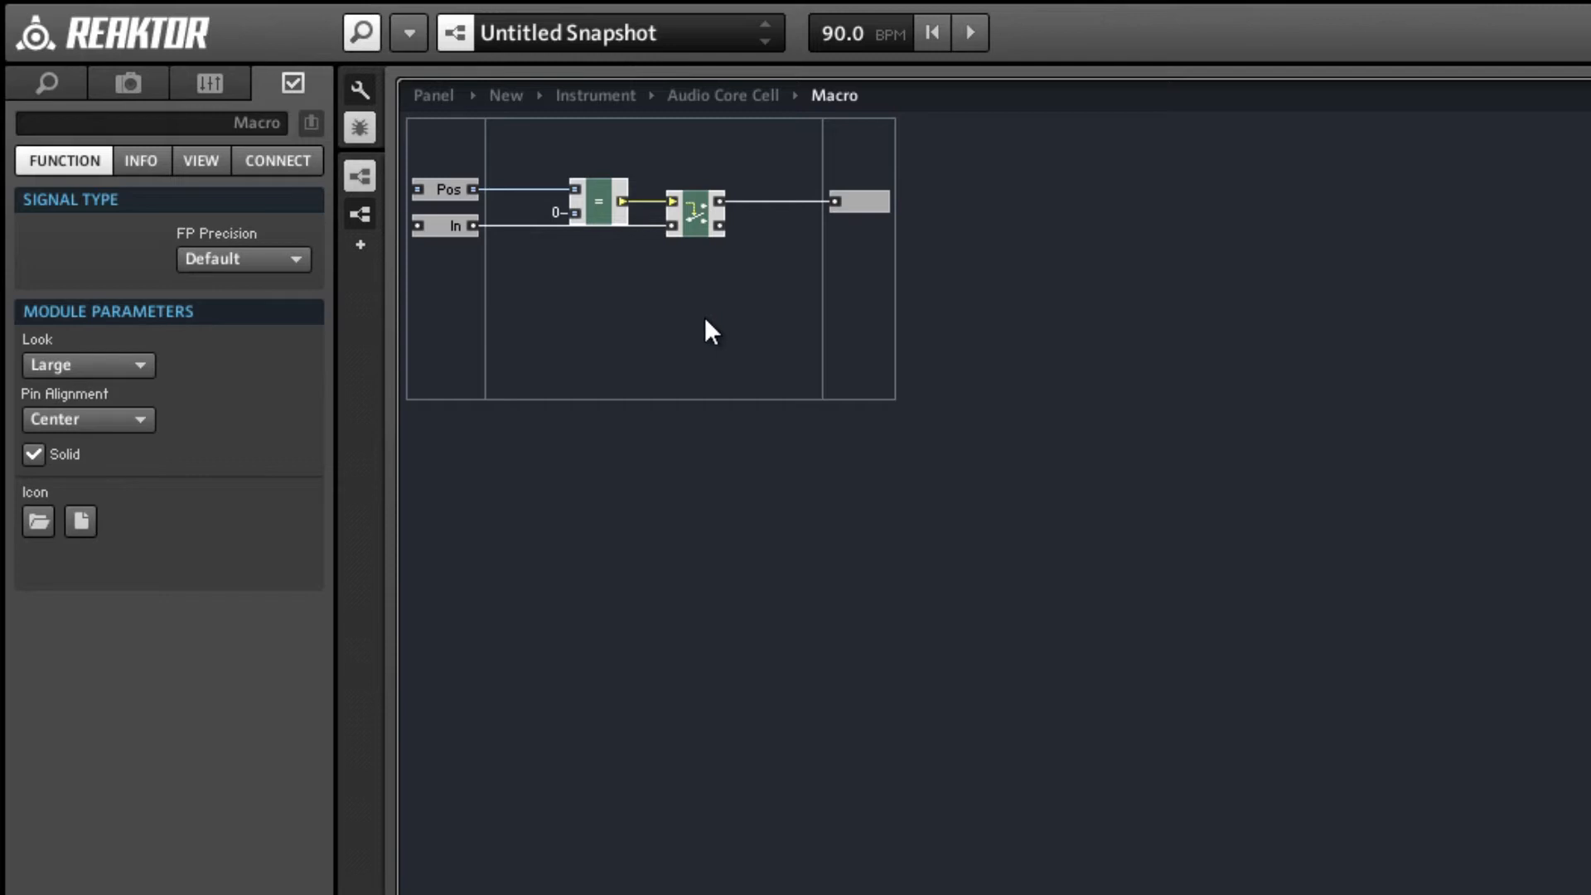
Route the Pos input port through a new QuickBus and feed the Compare module's upper input from the Pos QuickBus.
{"action": "right_click", "coordinate": [467, 191]}
{"action": "left_click", "coordinate": [547, 209]}
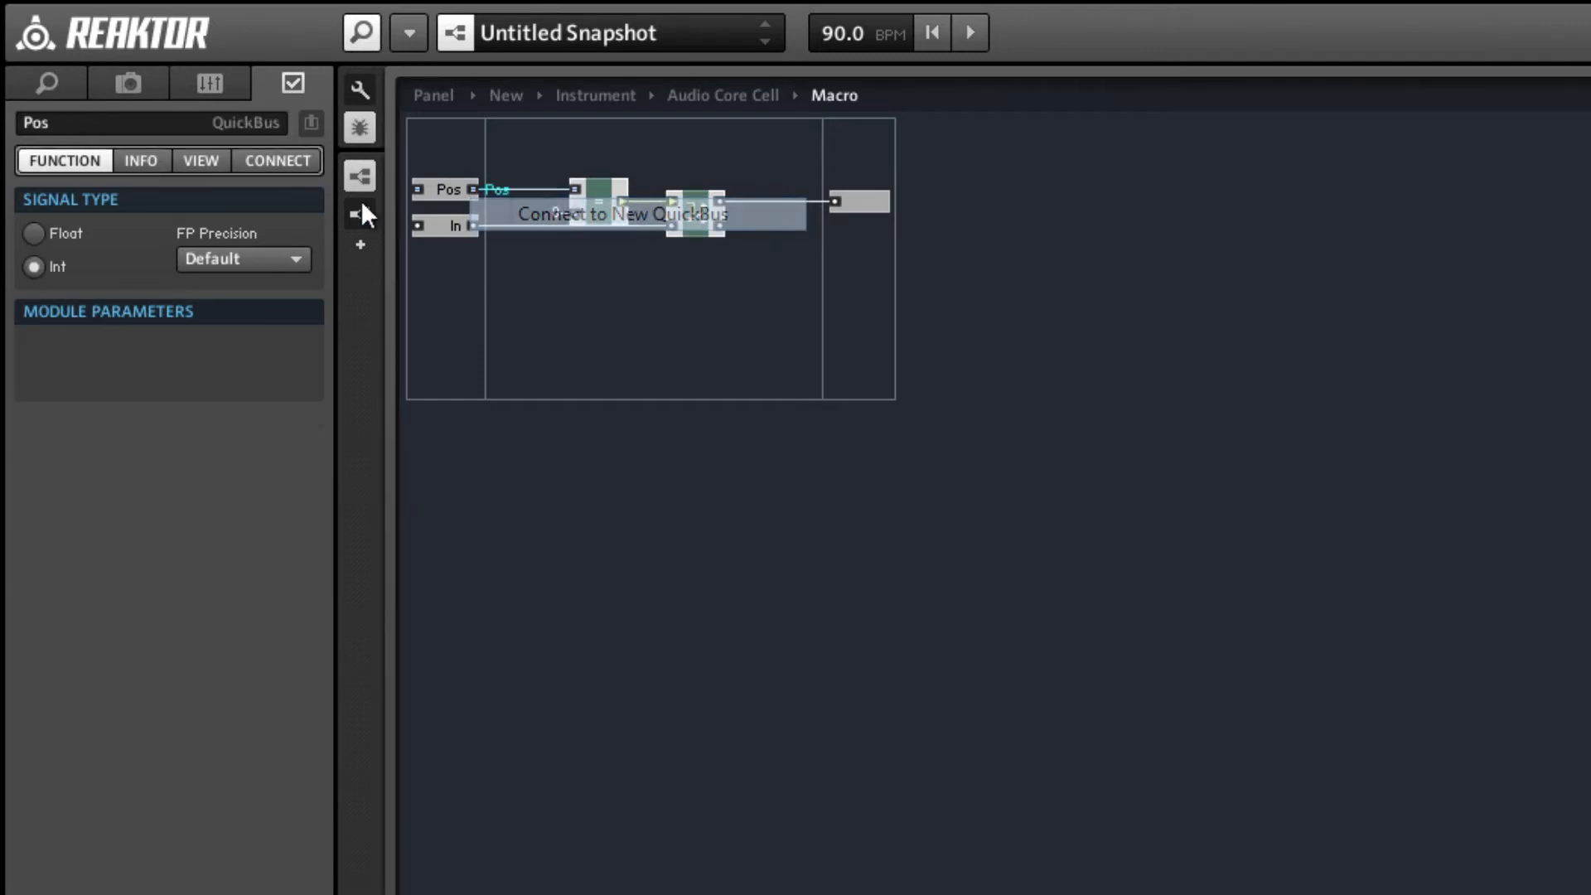
{"action": "right_click", "coordinate": [586, 187]}
{"action": "left_click", "coordinate": [574, 206]}
{"action": "right_click", "coordinate": [575, 190]}
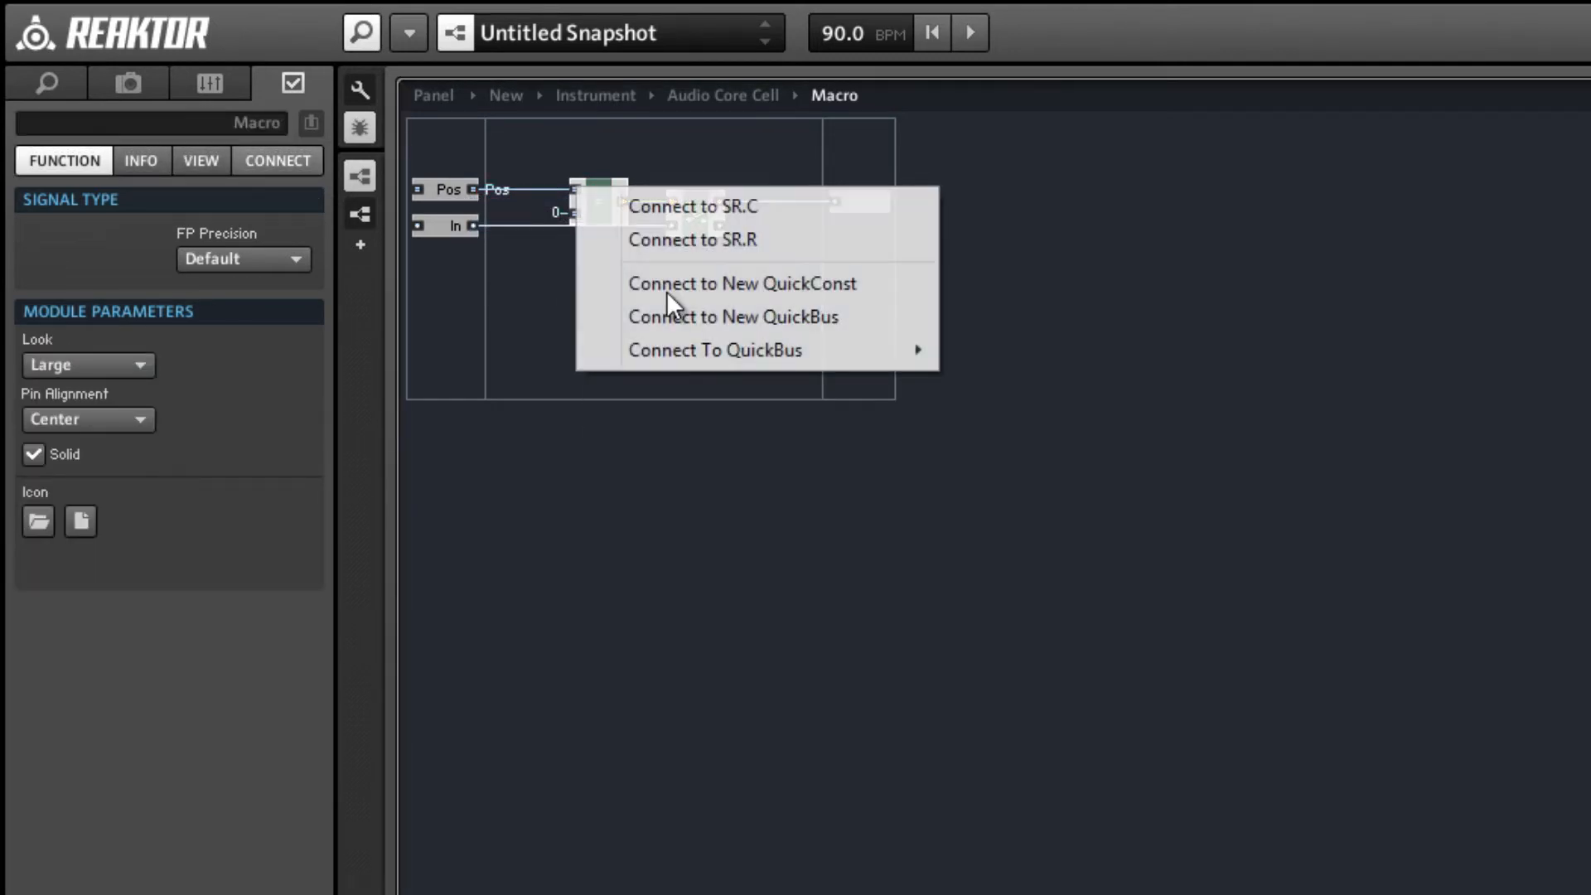
{"action": "mouse_move", "coordinate": [824, 373]}
{"action": "left_click", "coordinate": [1034, 355]}
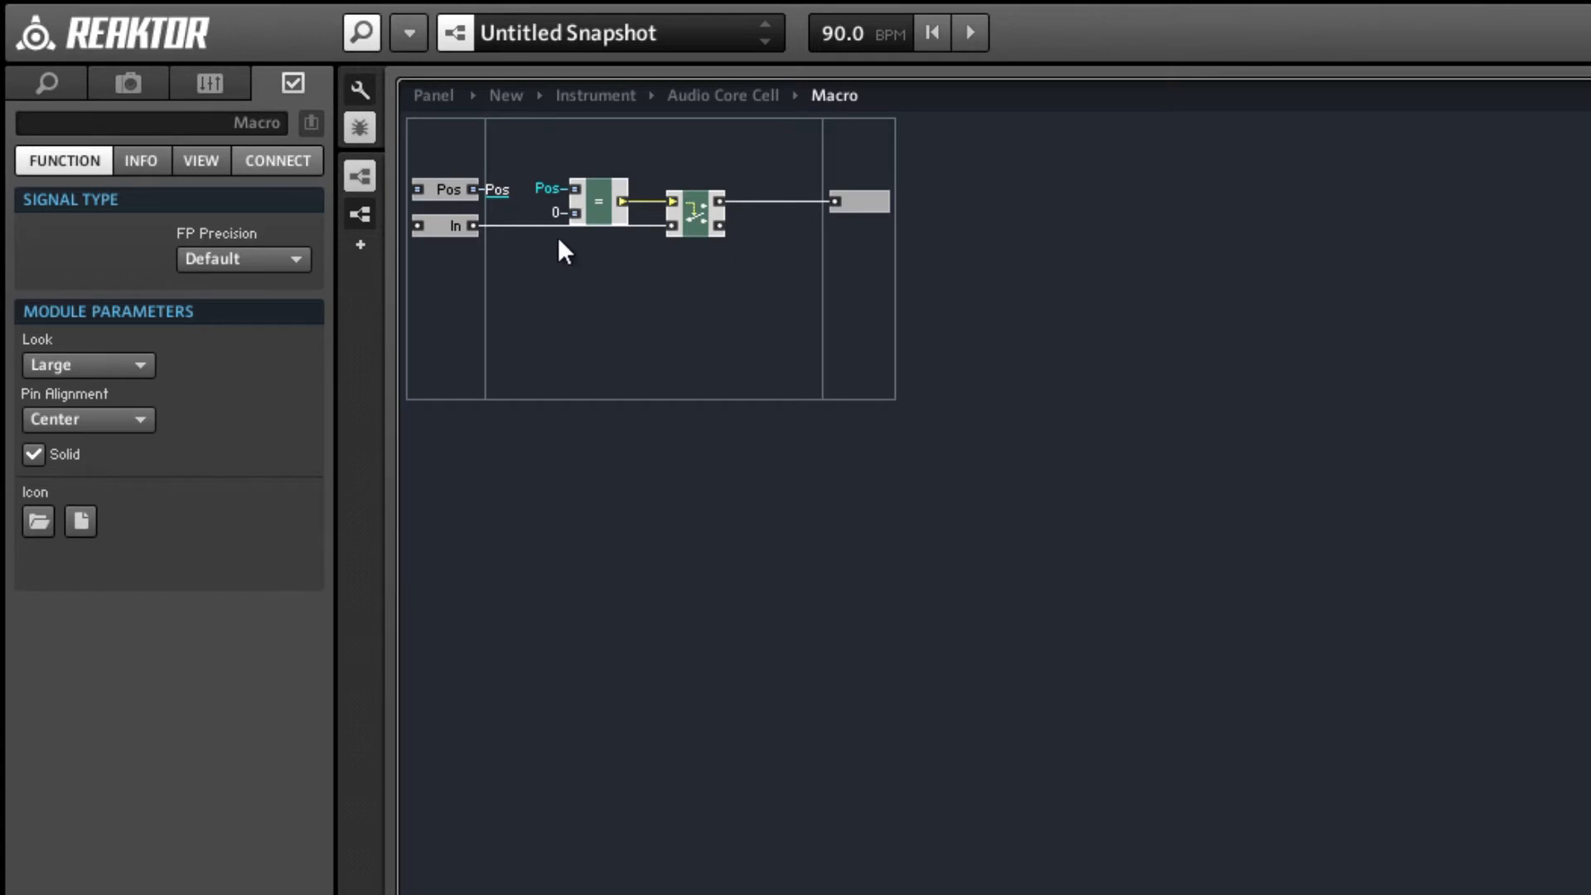
Duplicate the QuickBus-fed Compare and Router chain with its output port and place the copy directly below.
{"action": "left_click_drag", "start_coordinate": [871, 243], "coordinate": [606, 157]}
{"action": "left_click_drag", "start_coordinate": [722, 242], "coordinate": [704, 274]}
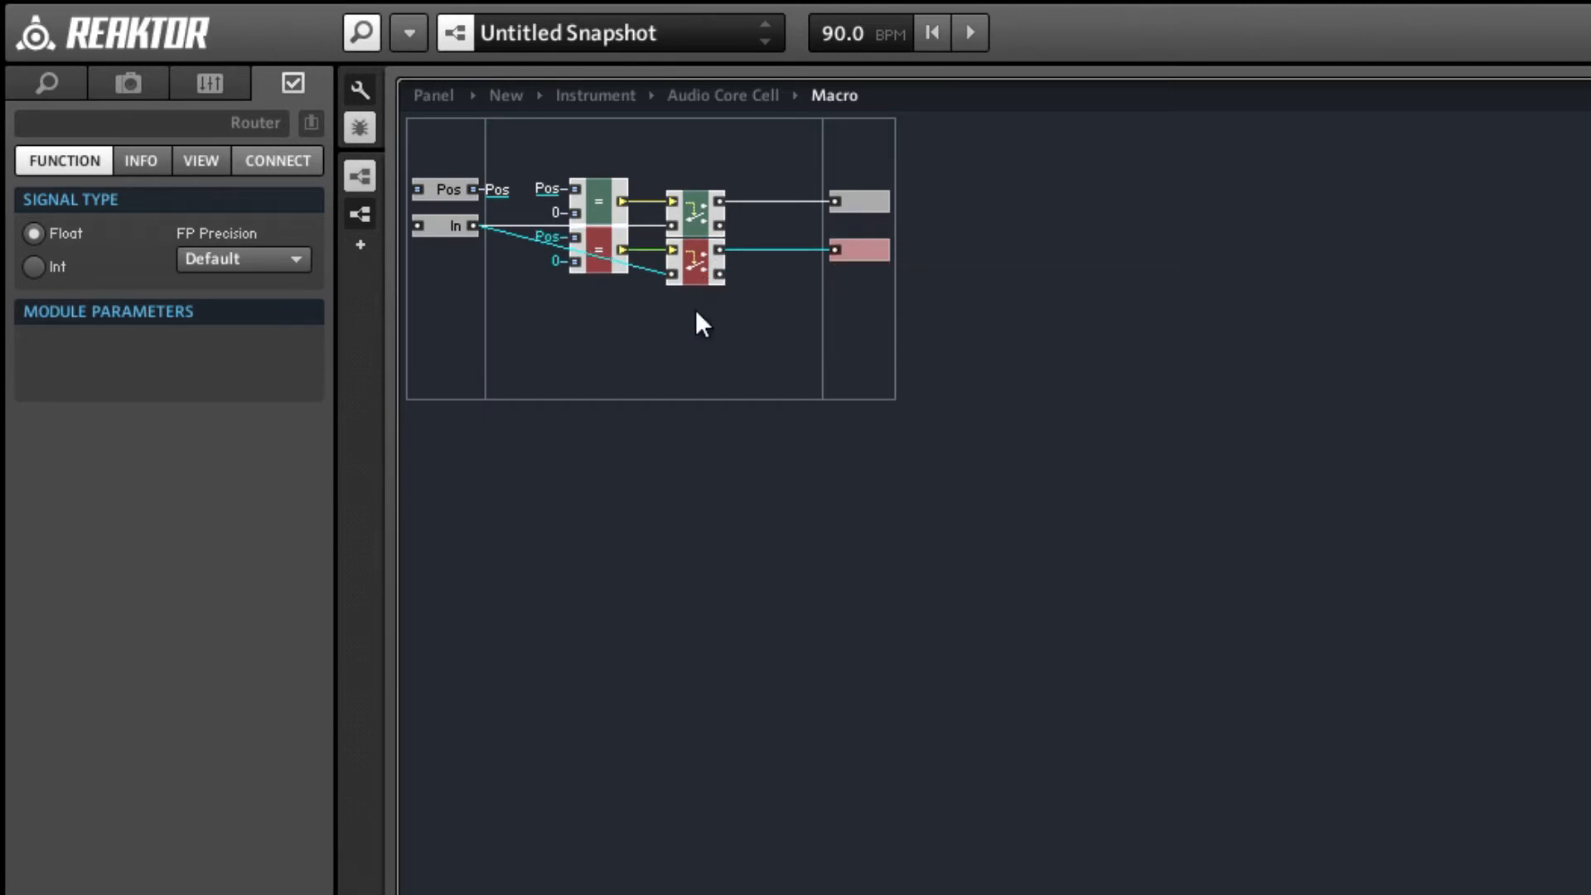
{"action": "left_click", "coordinate": [734, 270]}
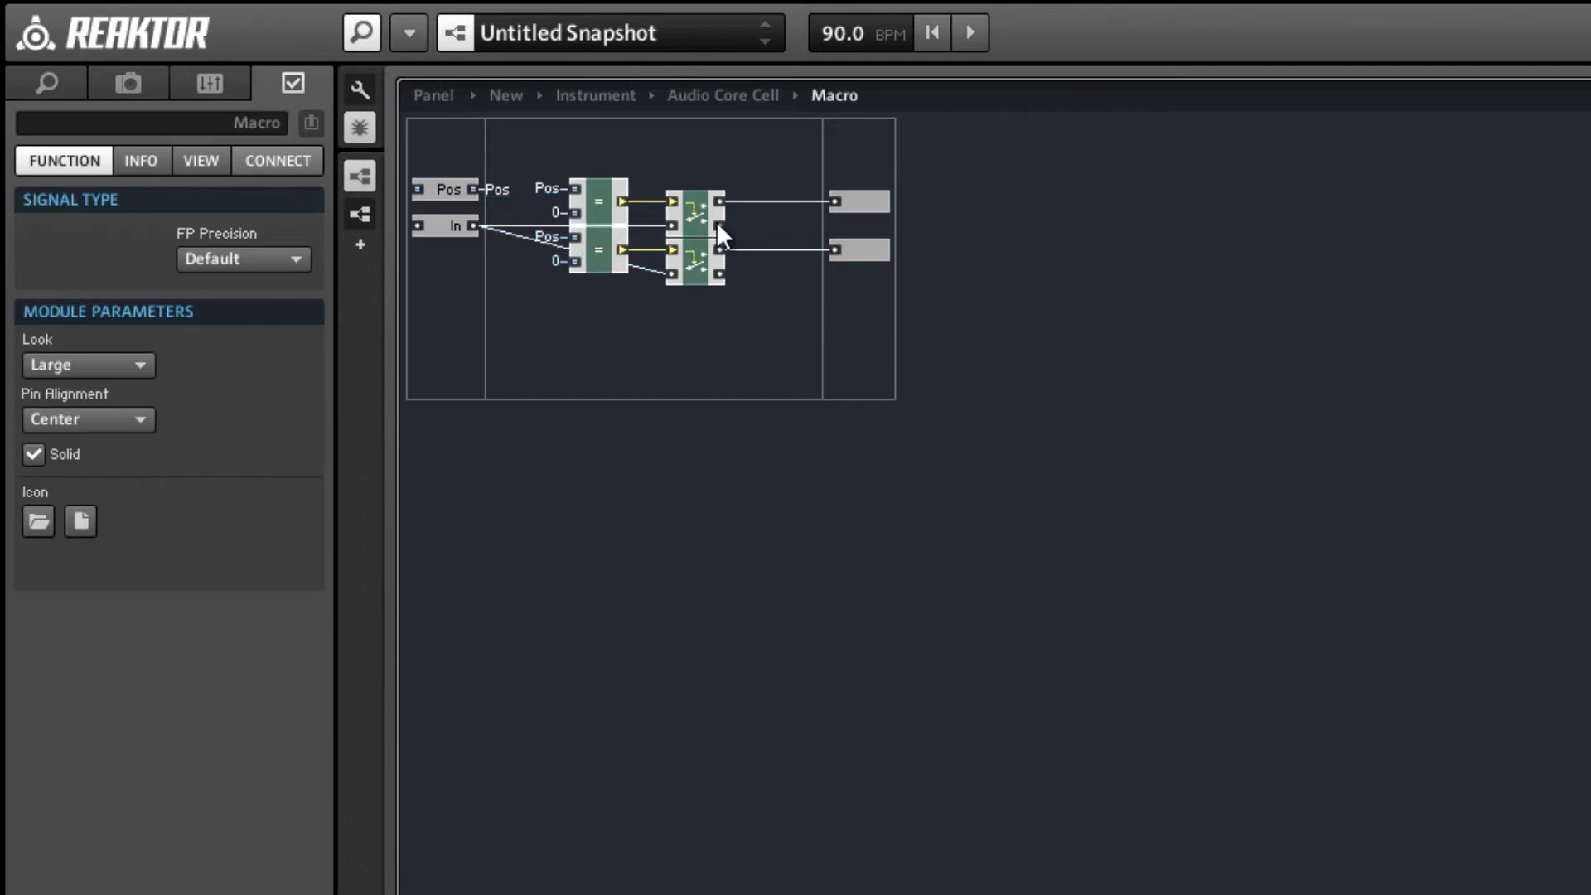
Feed the second Router's signal input from the first Router's lower output and set the second Compare module's constant to 1.
{"action": "left_click_drag", "start_coordinate": [683, 272], "coordinate": [575, 311]}
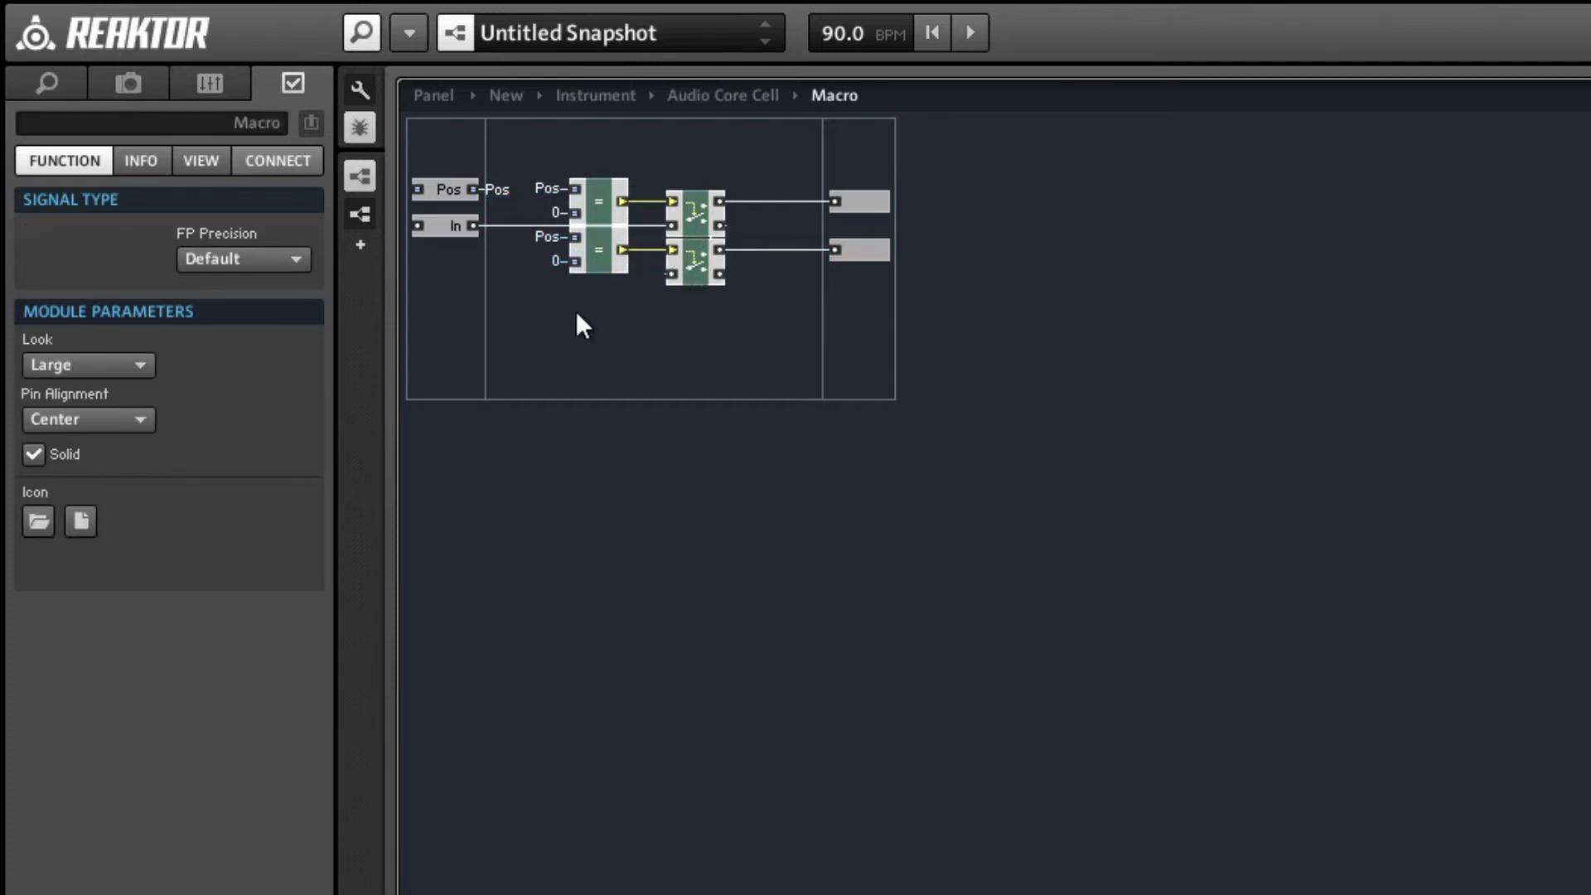
{"action": "right_click", "coordinate": [582, 262]}
{"action": "left_click", "coordinate": [643, 359]}
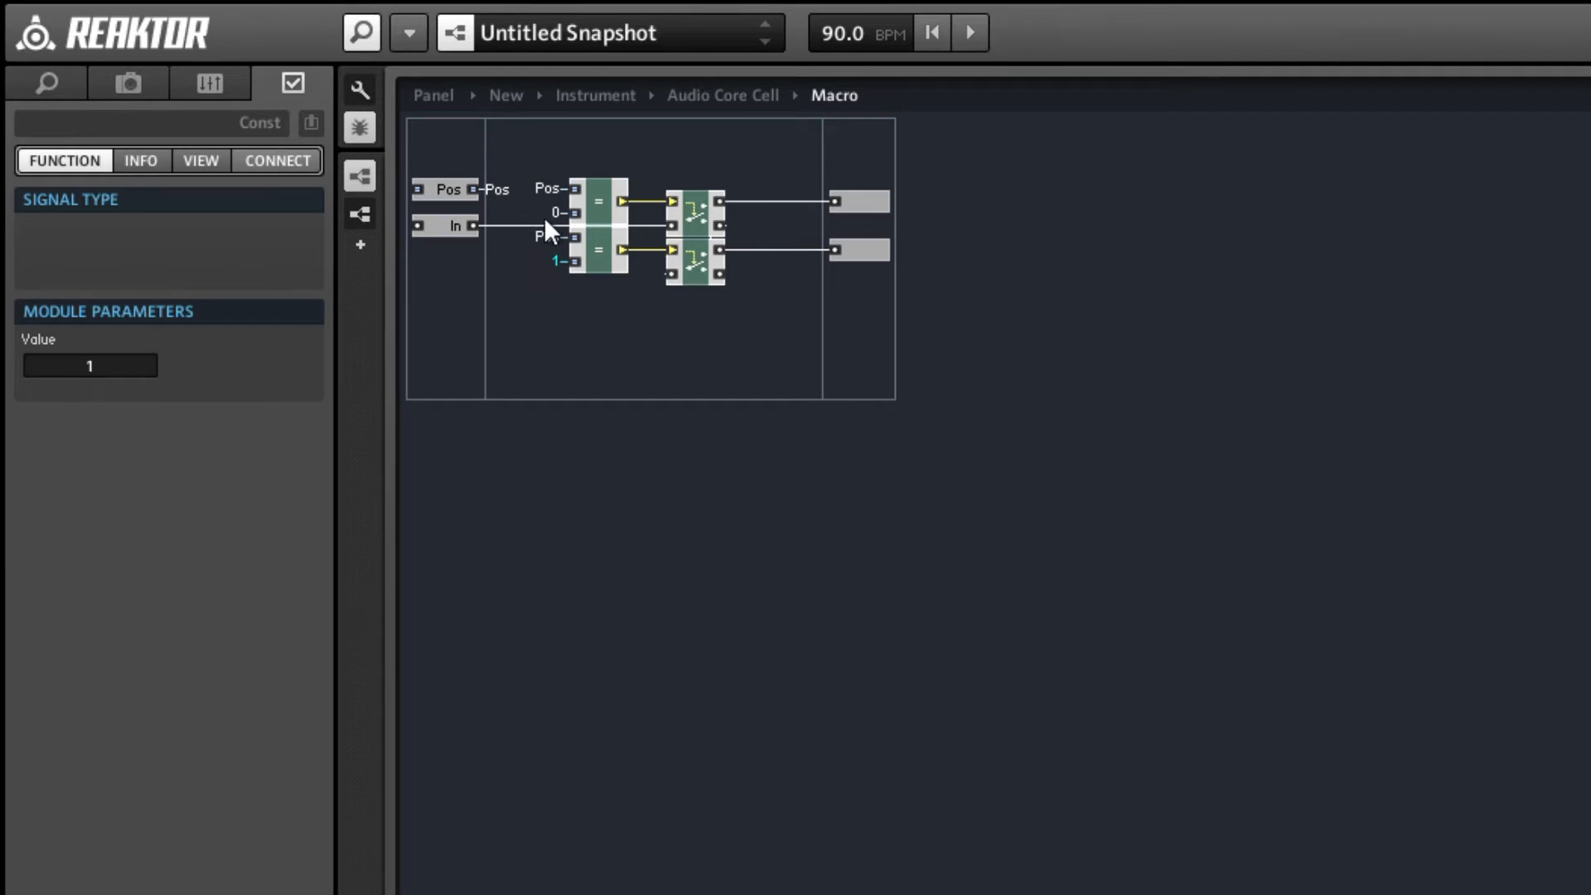
{"action": "left_click", "coordinate": [696, 218]}
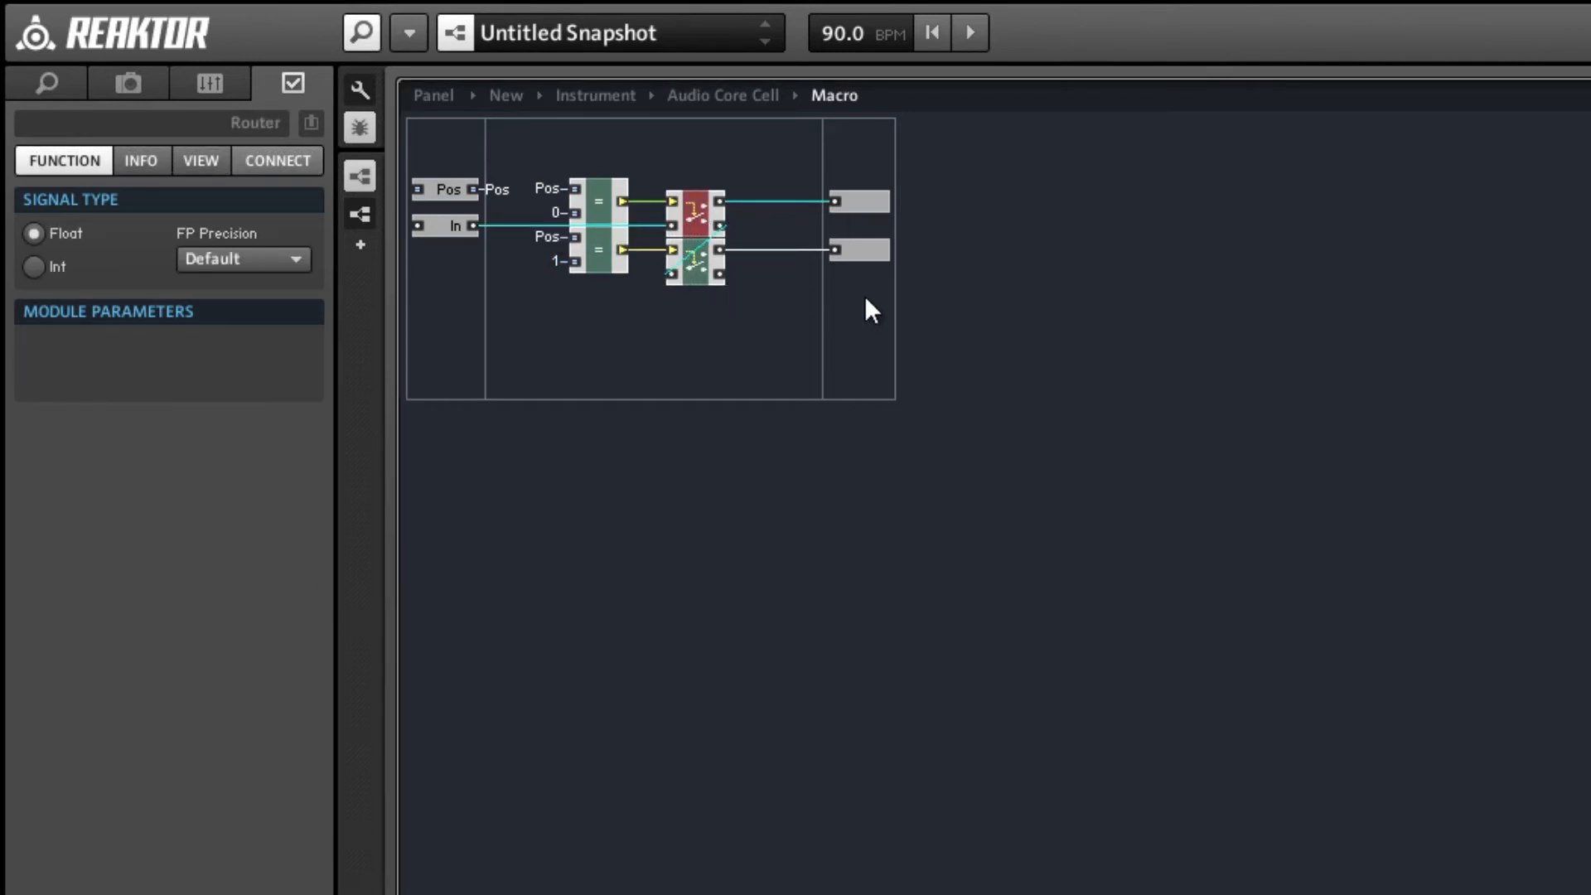
Duplicate both serial Compare and Router chains below the existing two and feed the third Router from the second Router's lower output.
{"action": "left_click_drag", "start_coordinate": [863, 295], "coordinate": [598, 182]}
{"action": "key", "text": "ctrl+d"}
{"action": "left_click_drag", "start_coordinate": [697, 262], "coordinate": [689, 366]}
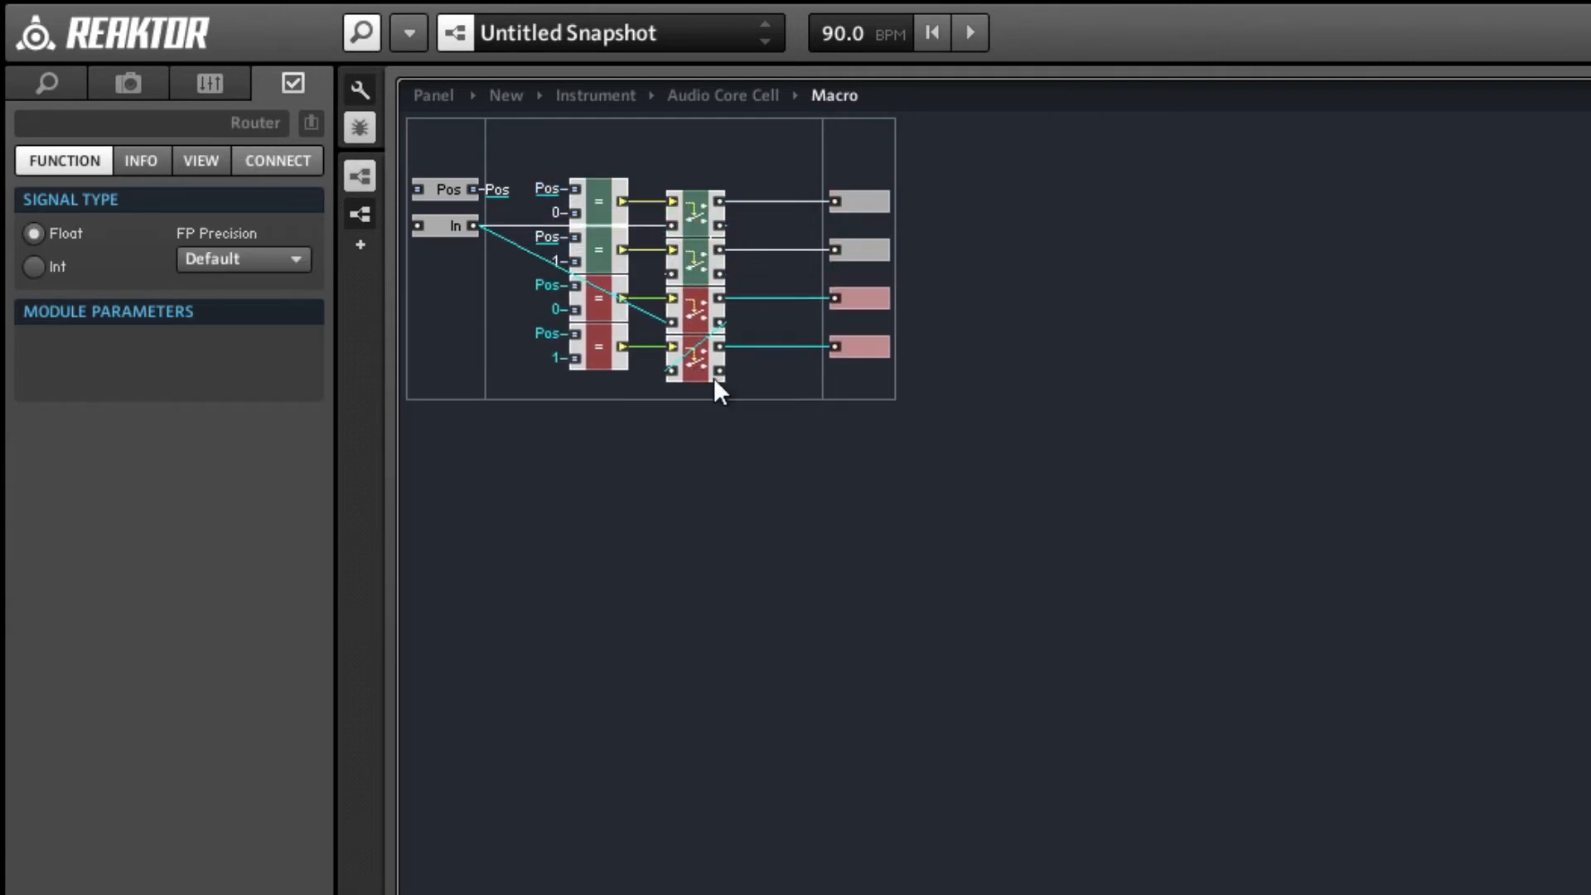
{"action": "left_click", "coordinate": [715, 384]}
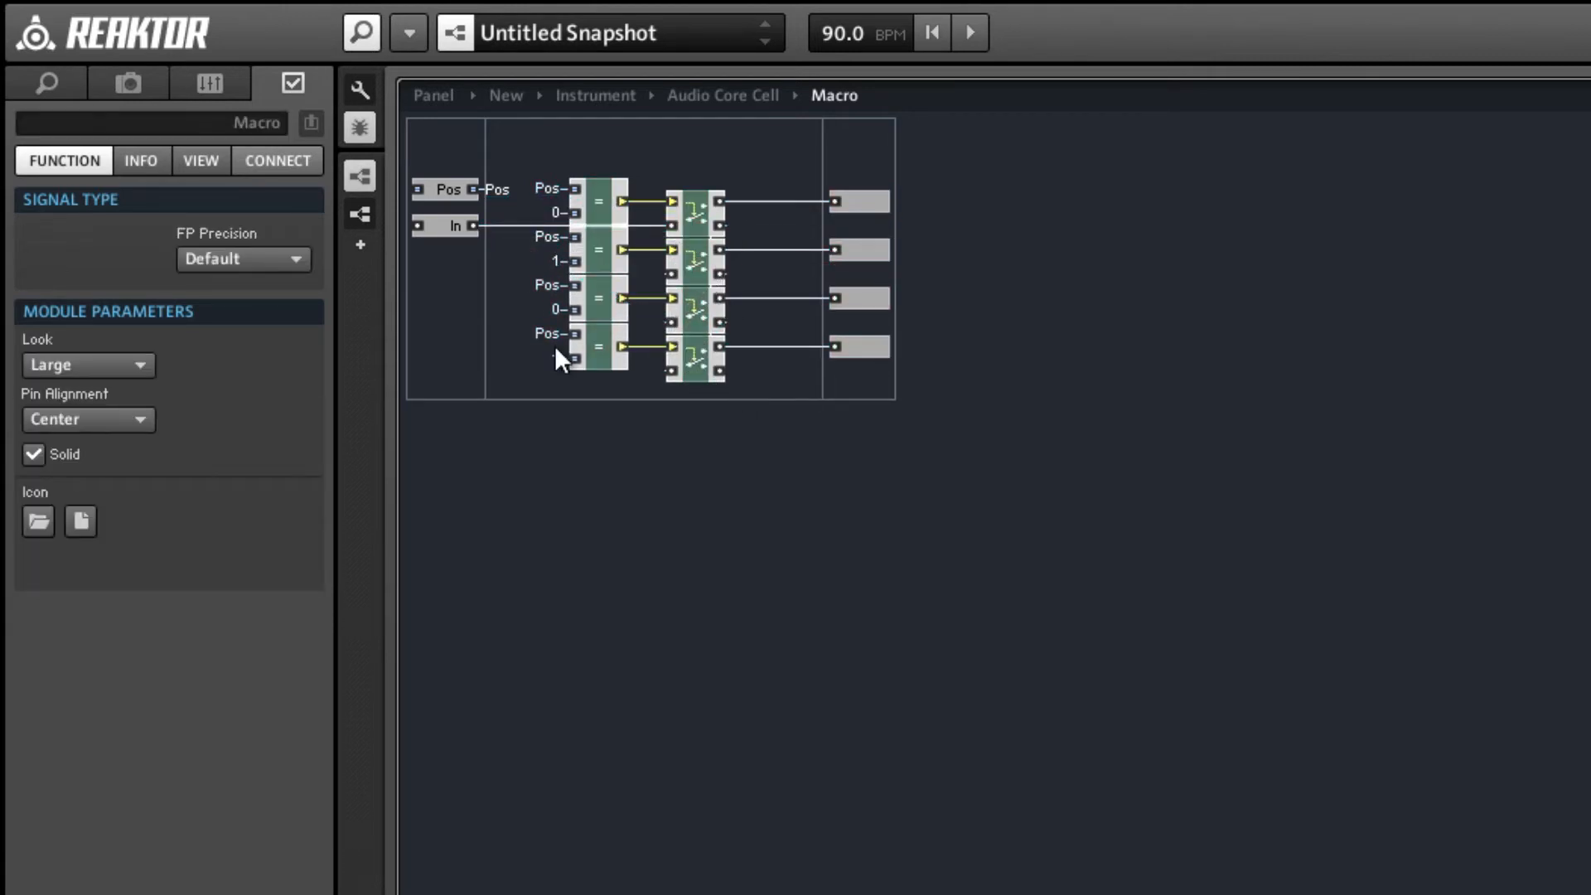
Set the third Compare module's constant to 2 and select the fourth Compare module's constant.
{"action": "left_click", "coordinate": [554, 308]}
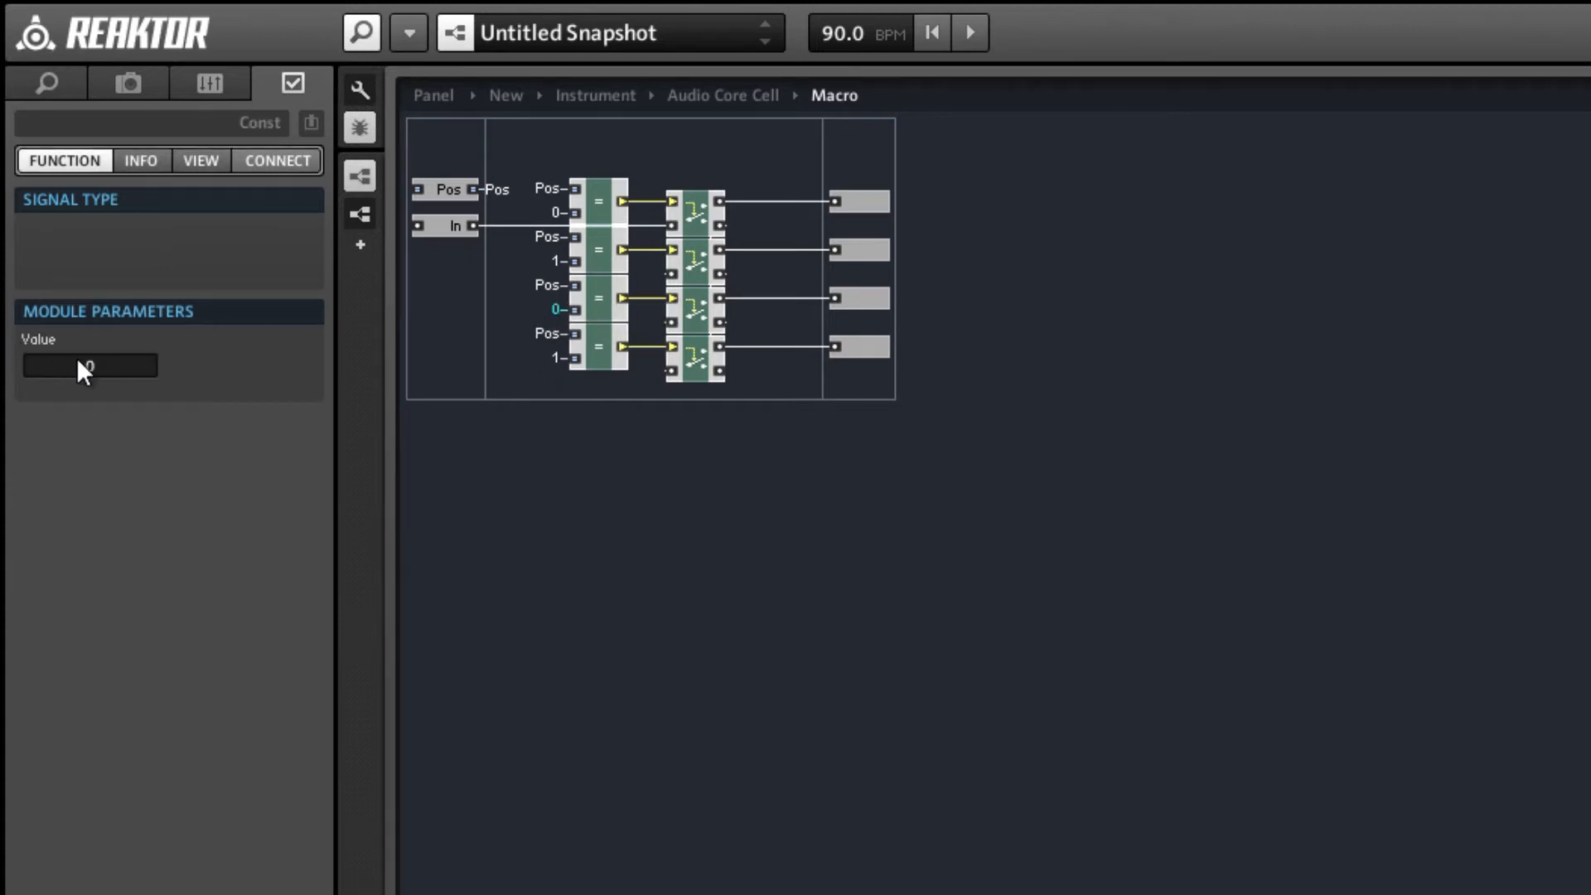
{"action": "type", "text": "2"}
{"action": "left_click", "coordinate": [465, 433]}
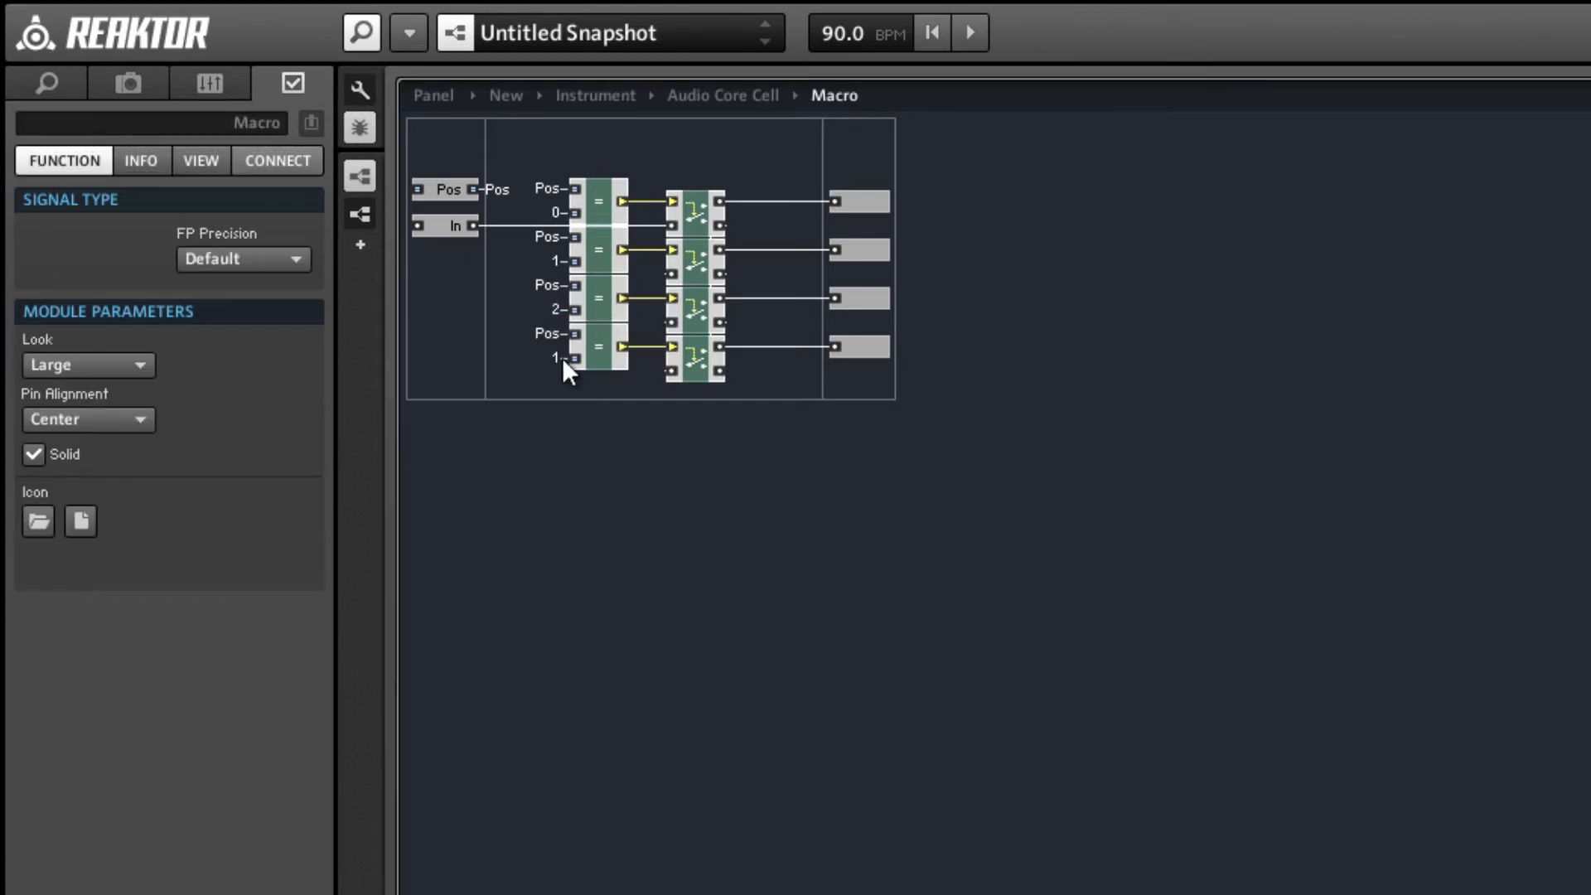
{"action": "left_click", "coordinate": [562, 358]}
{"action": "left_click", "coordinate": [546, 492]}
Return to the Audio Core Cell level, insert a new 1in1out macro below the existing one and open it.
{"action": "double_click", "coordinate": [723, 396]}
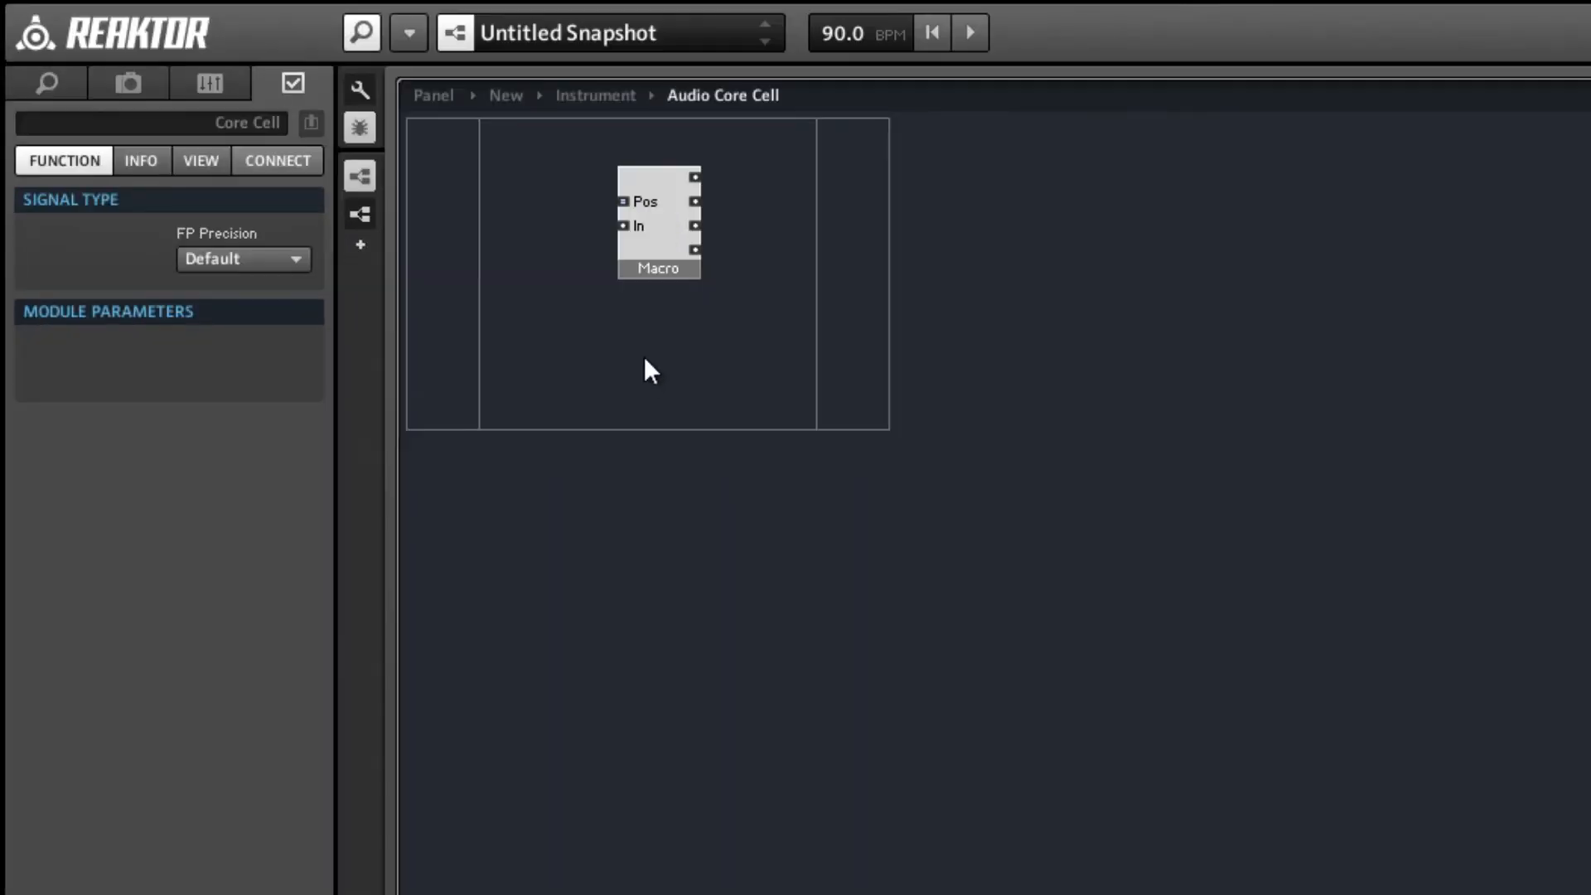
{"action": "right_click", "coordinate": [647, 356]}
{"action": "mouse_move", "coordinate": [700, 444]}
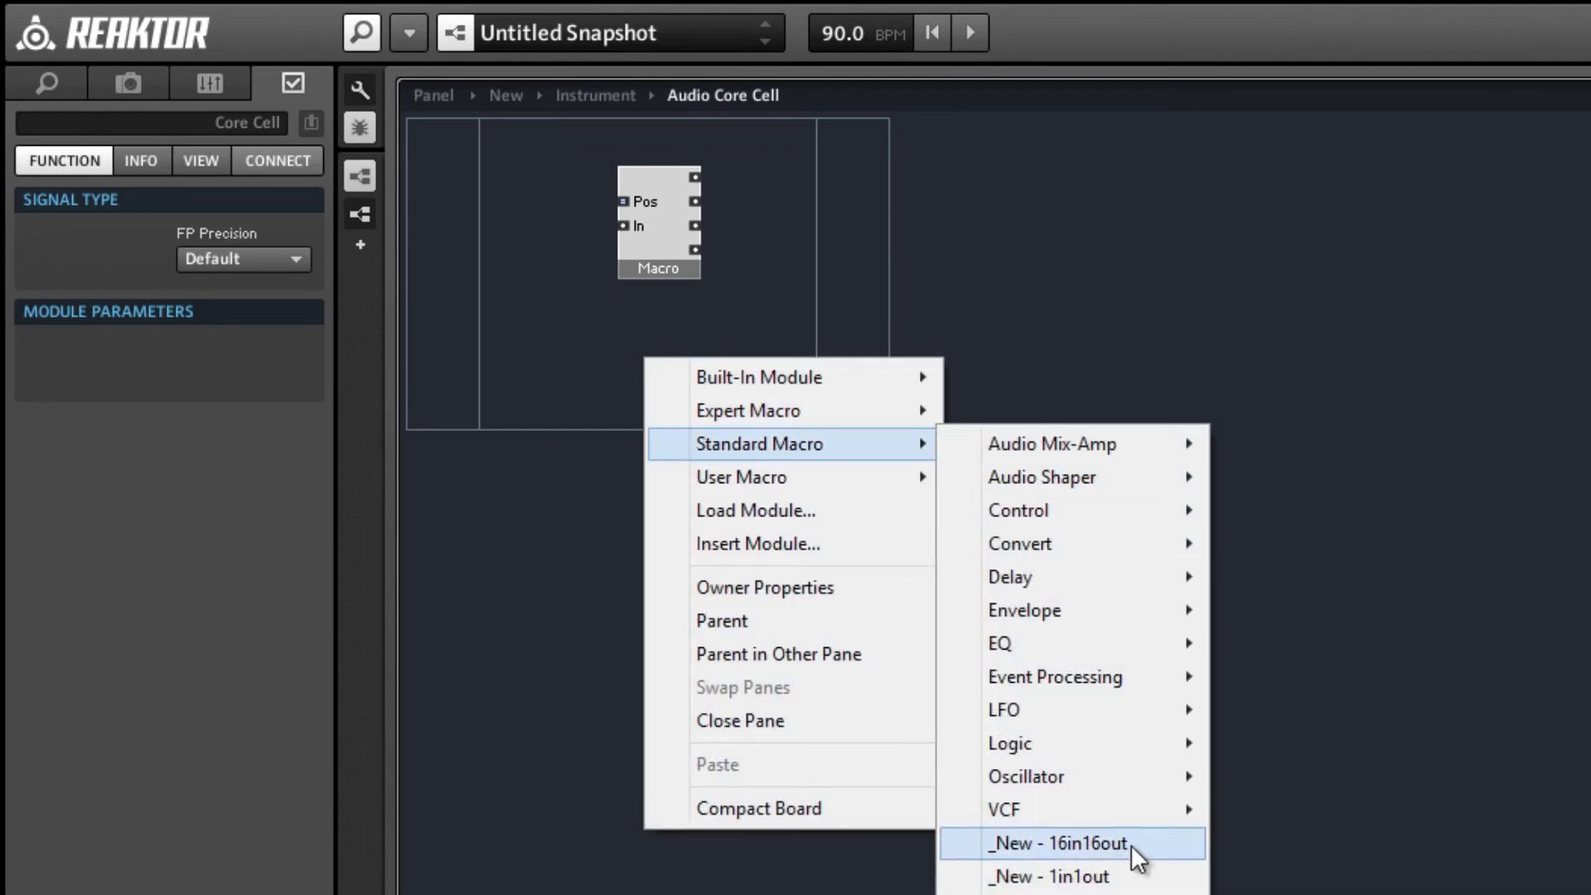
{"action": "left_click", "coordinate": [1112, 868]}
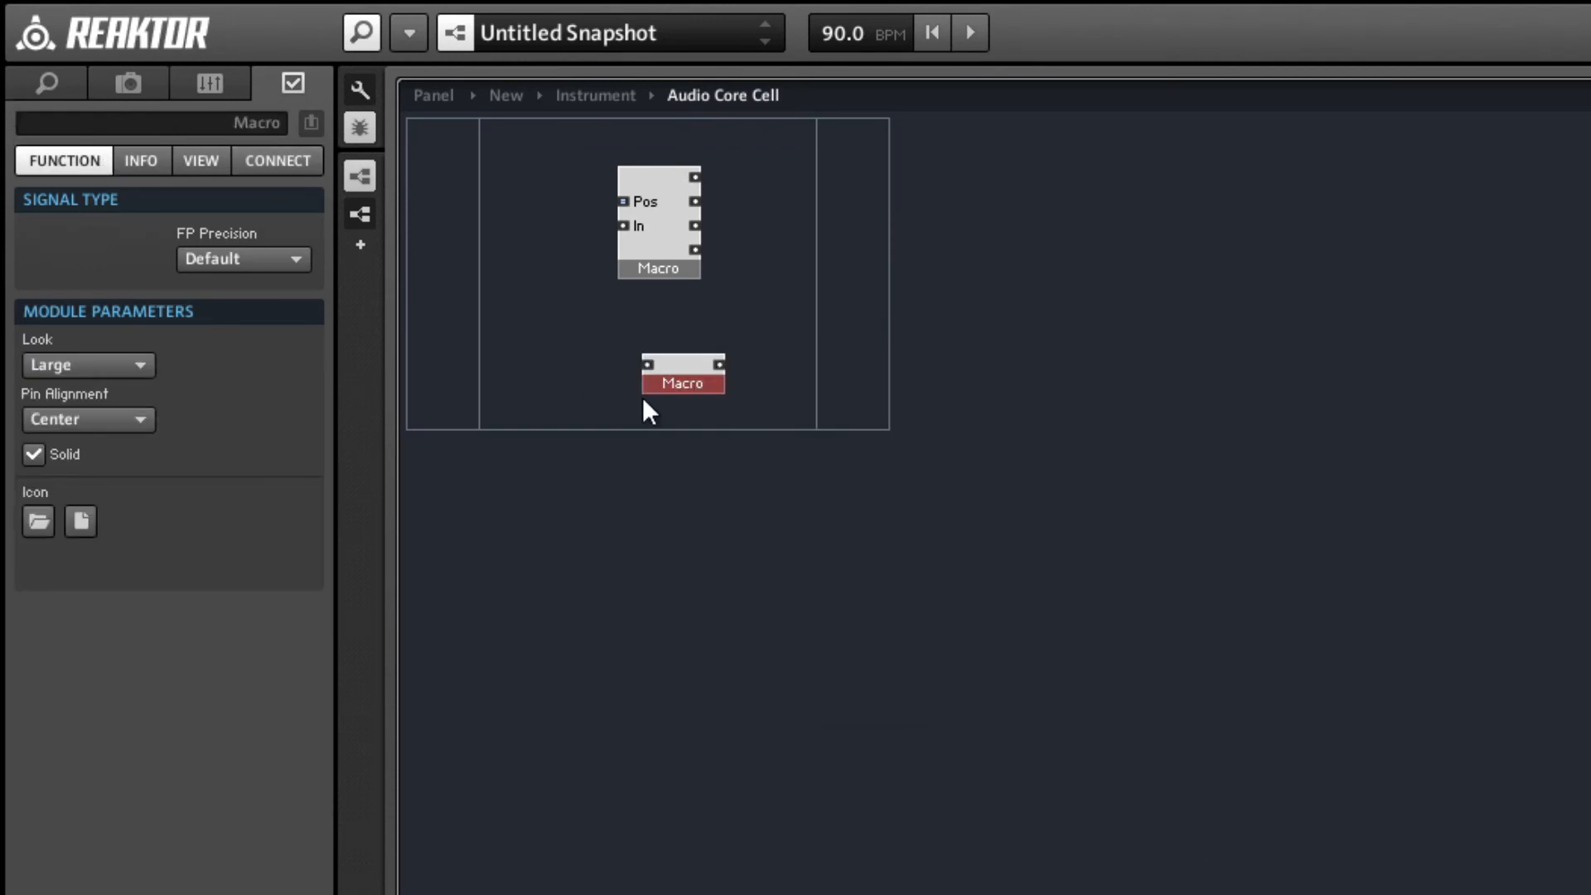
{"action": "double_click", "coordinate": [686, 374]}
Add a second input port directly below the existing one and name it In.
{"action": "left_click", "coordinate": [436, 149]}
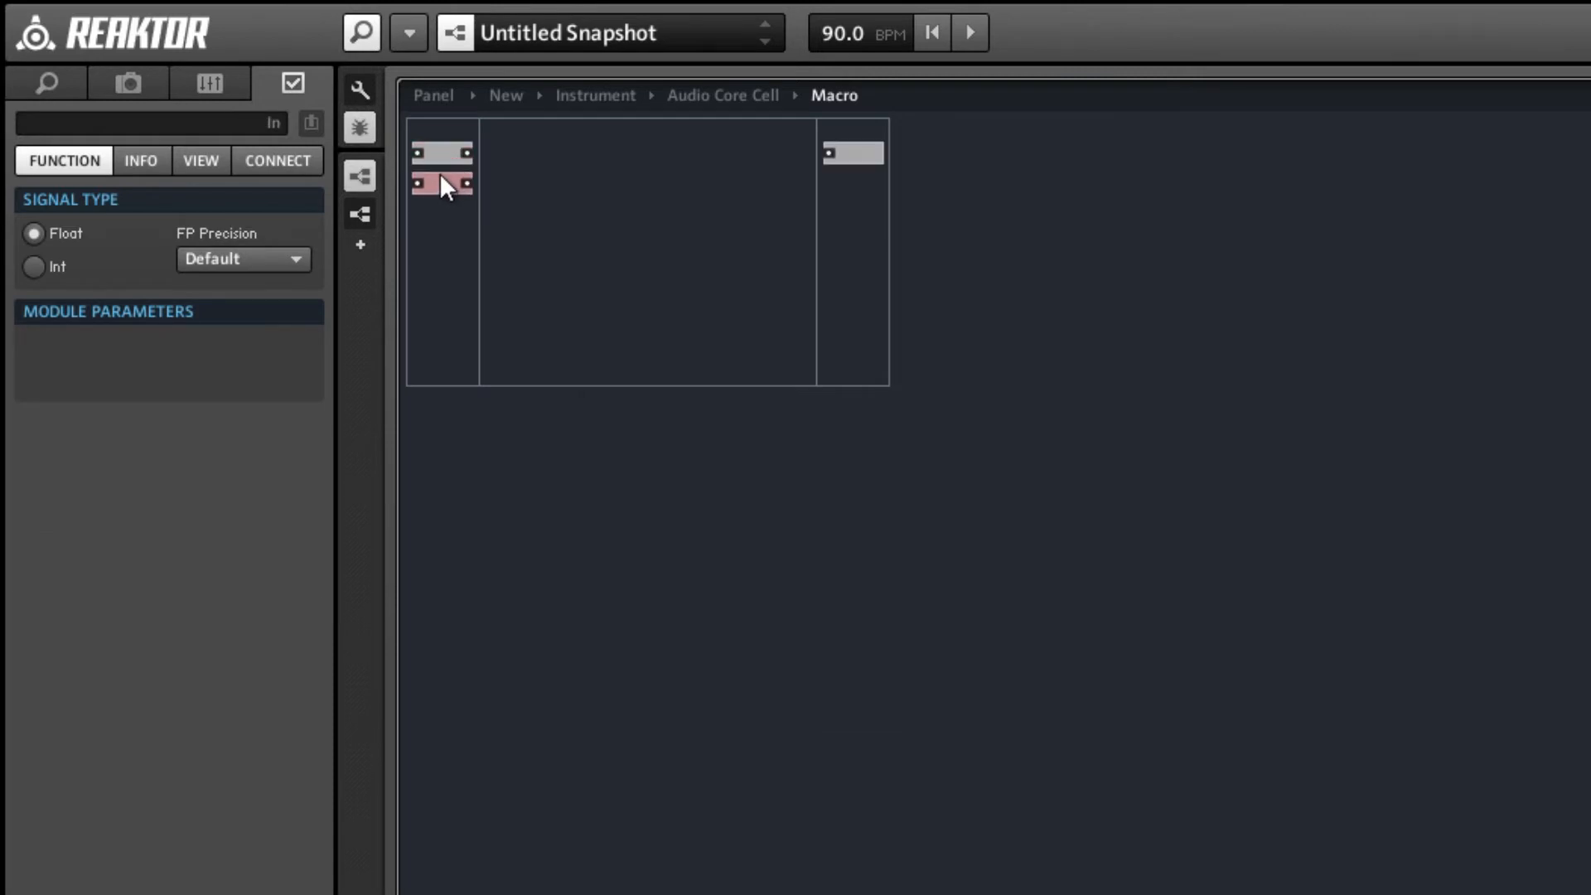
{"action": "left_click_drag", "start_coordinate": [440, 176], "coordinate": [439, 170]}
{"action": "left_click", "coordinate": [225, 130]}
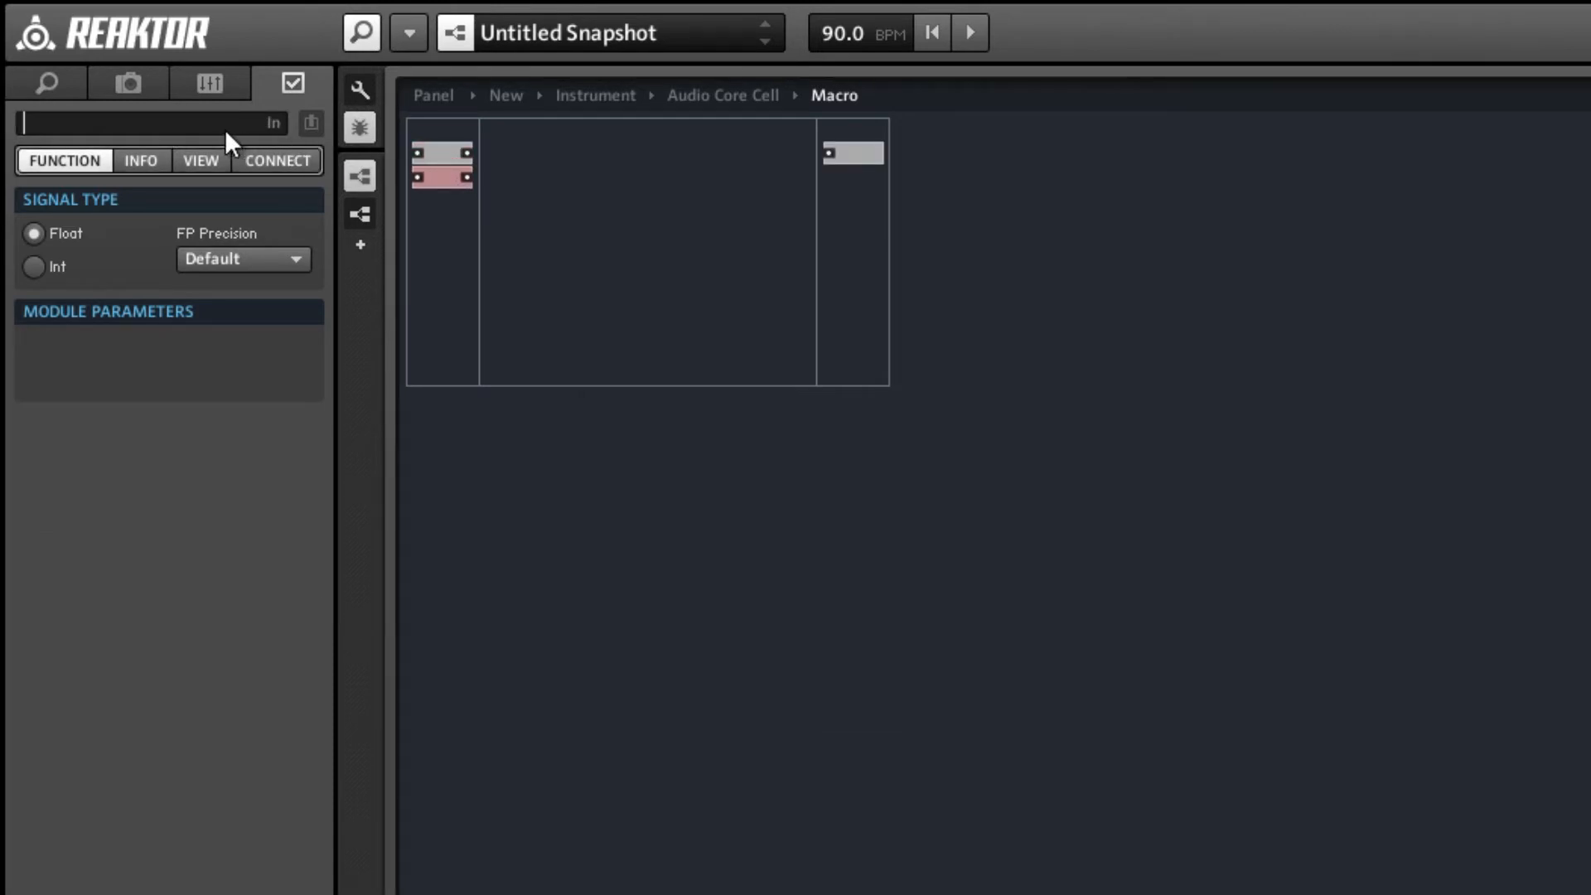
{"action": "type", "text": "In"}
{"action": "key", "text": "Return"}
Name the upper input port Pos and set its signal type to Int.
{"action": "left_click", "coordinate": [420, 150]}
{"action": "left_click", "coordinate": [91, 131]}
{"action": "type", "text": "Po"}
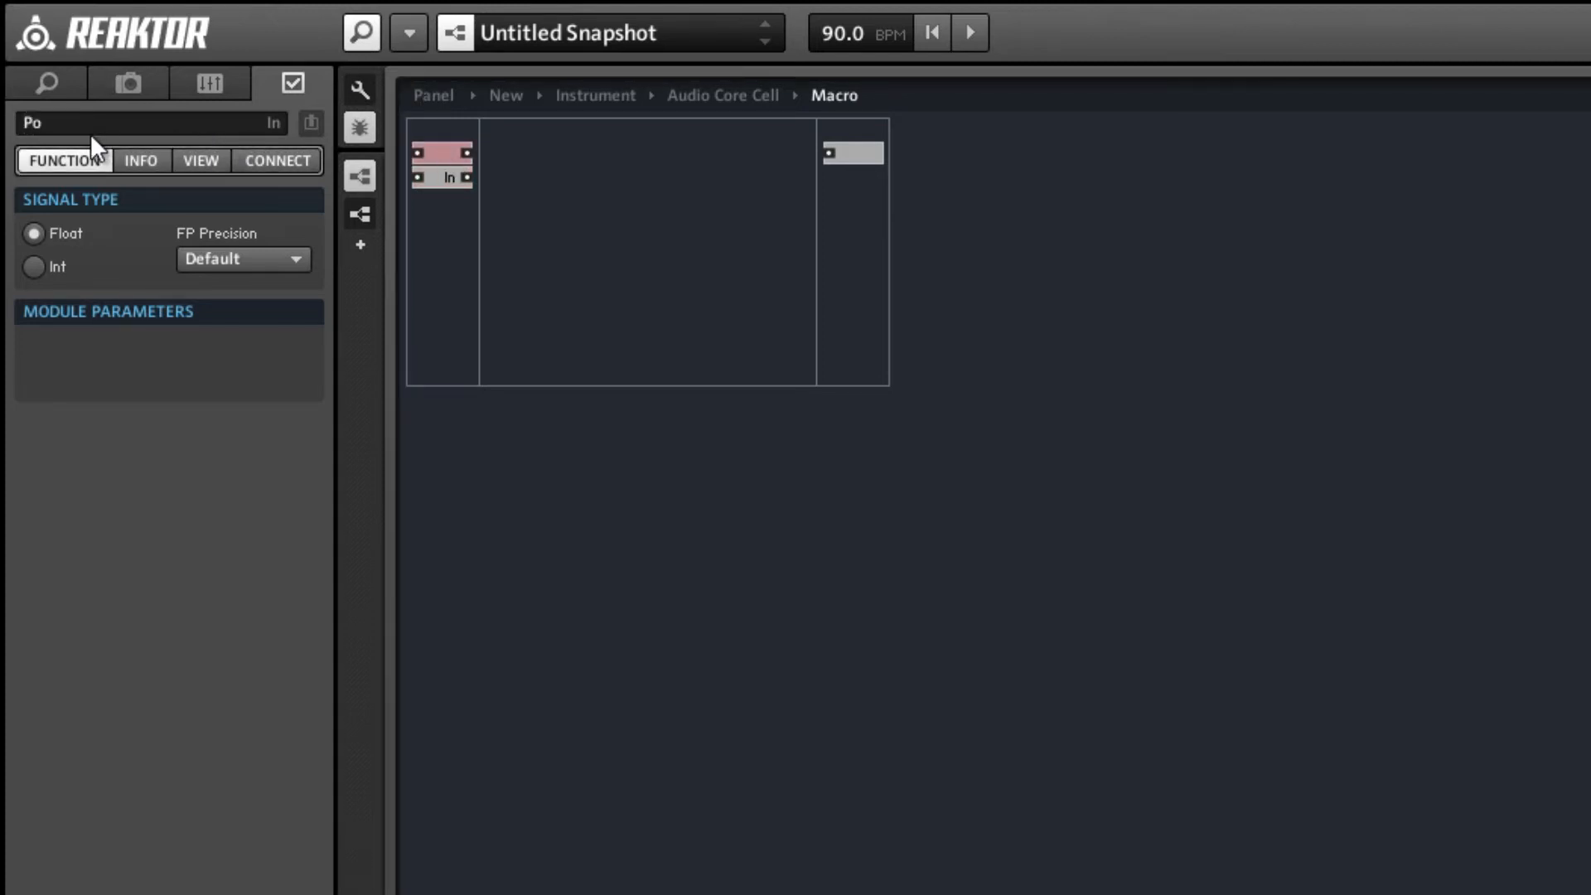
{"action": "type", "text": "s"}
{"action": "key", "text": "Return"}
{"action": "left_click", "coordinate": [33, 266]}
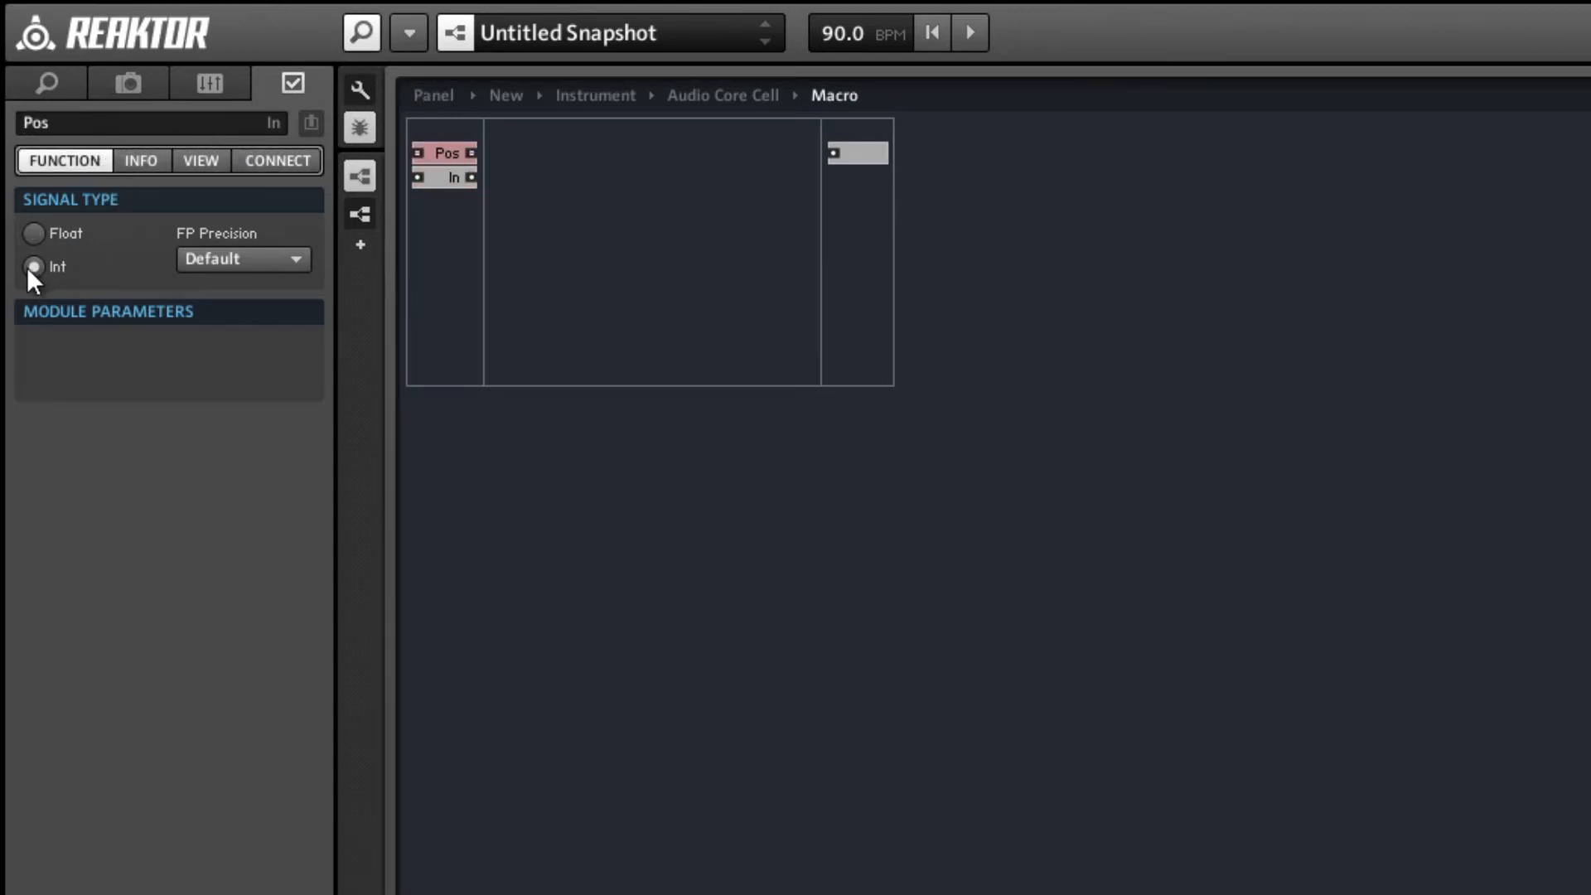
Connect the Pos input port to a new QuickBus.
{"action": "left_click", "coordinate": [563, 270]}
{"action": "right_click", "coordinate": [470, 153]}
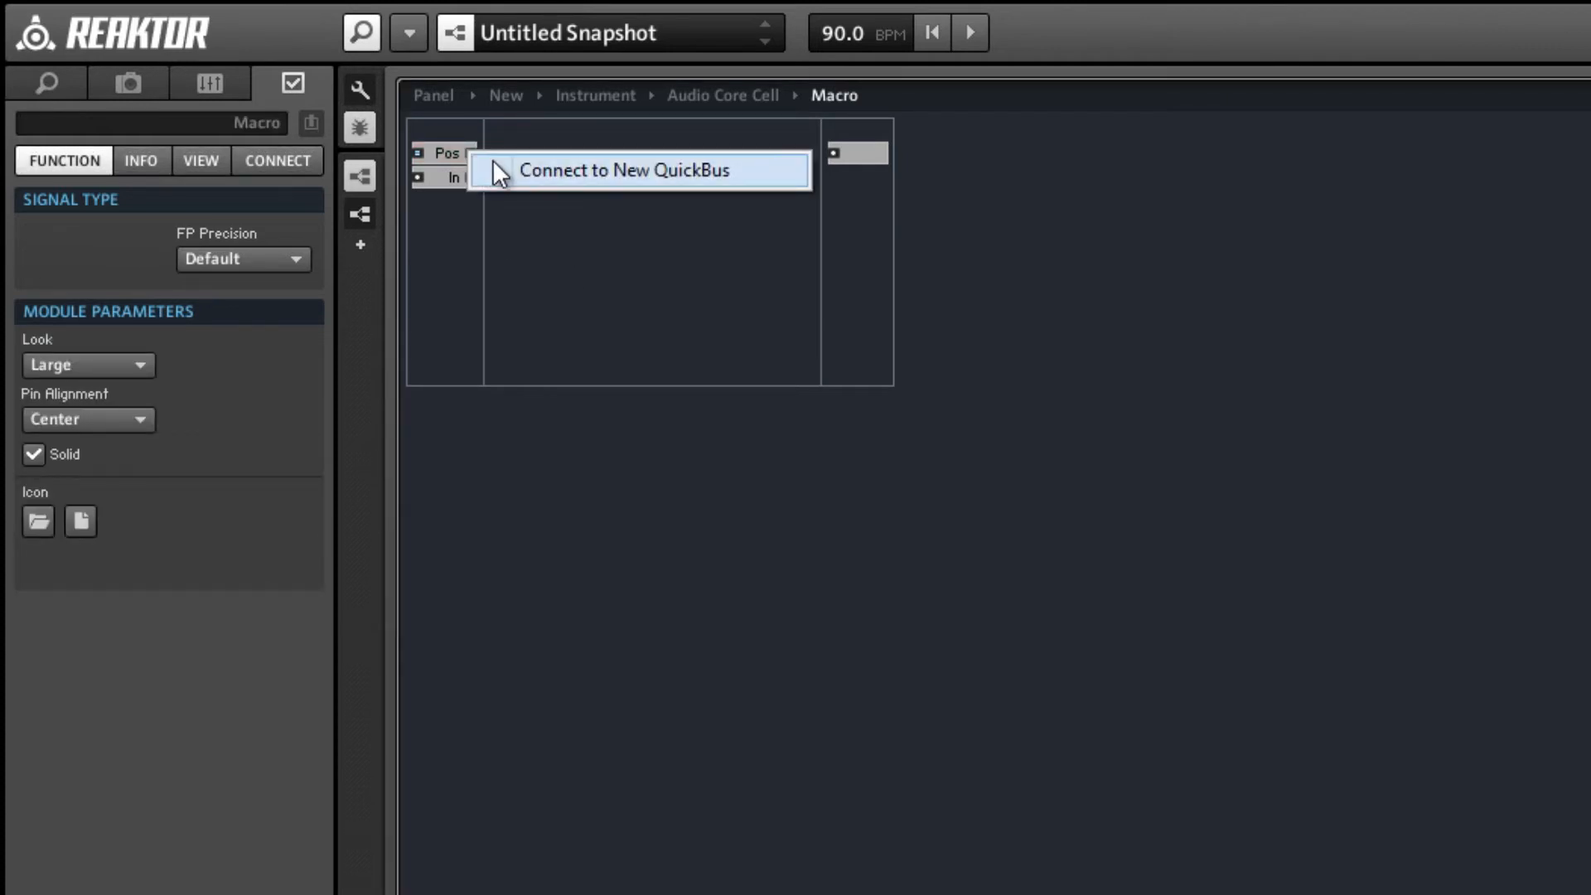
{"action": "left_click", "coordinate": [497, 170]}
{"action": "left_click", "coordinate": [616, 238]}
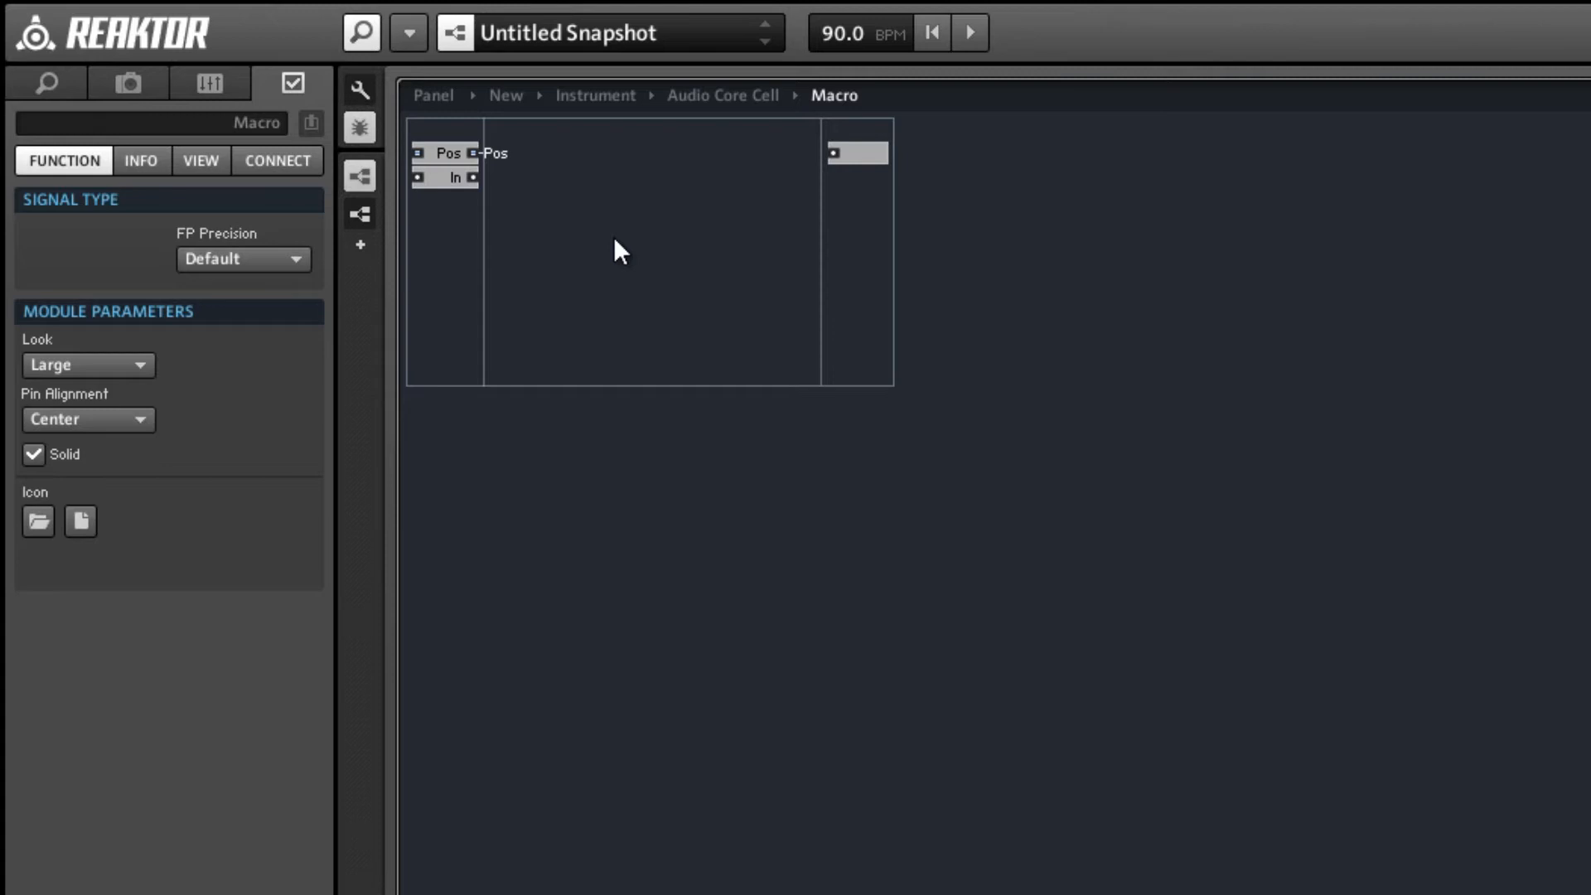
Add a Router and a Compare module to the new macro, placing the Compare module just before the Router.
{"action": "double_click", "coordinate": [615, 241]}
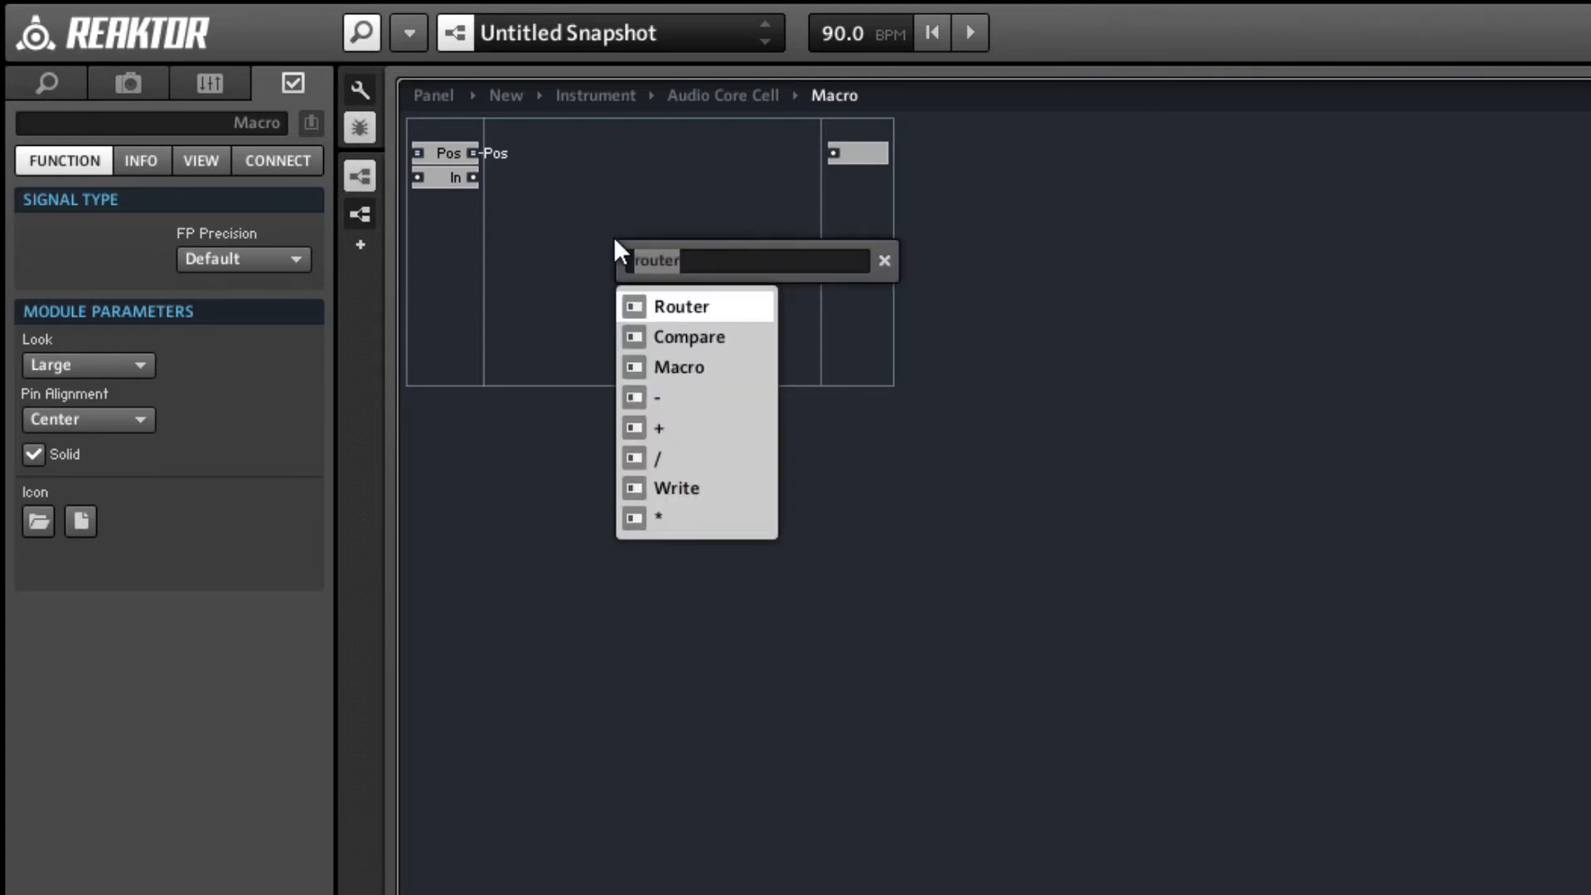
{"action": "key", "text": "Return"}
{"action": "key", "text": "Return"}
{"action": "key", "text": "Down"}
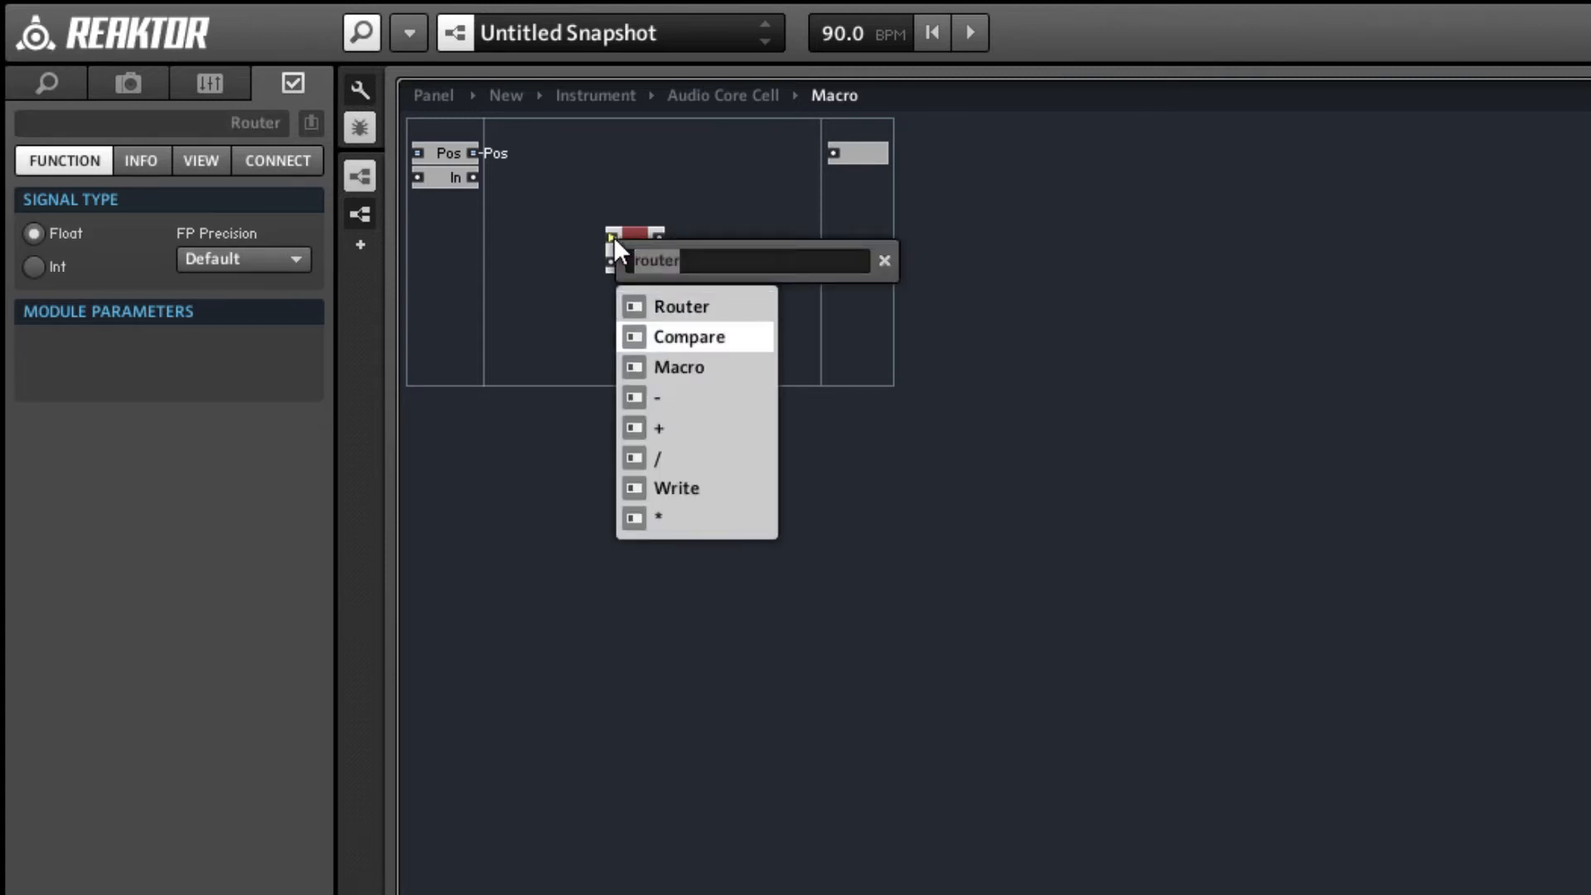
{"action": "key", "text": "Return"}
{"action": "left_click", "coordinate": [633, 282]}
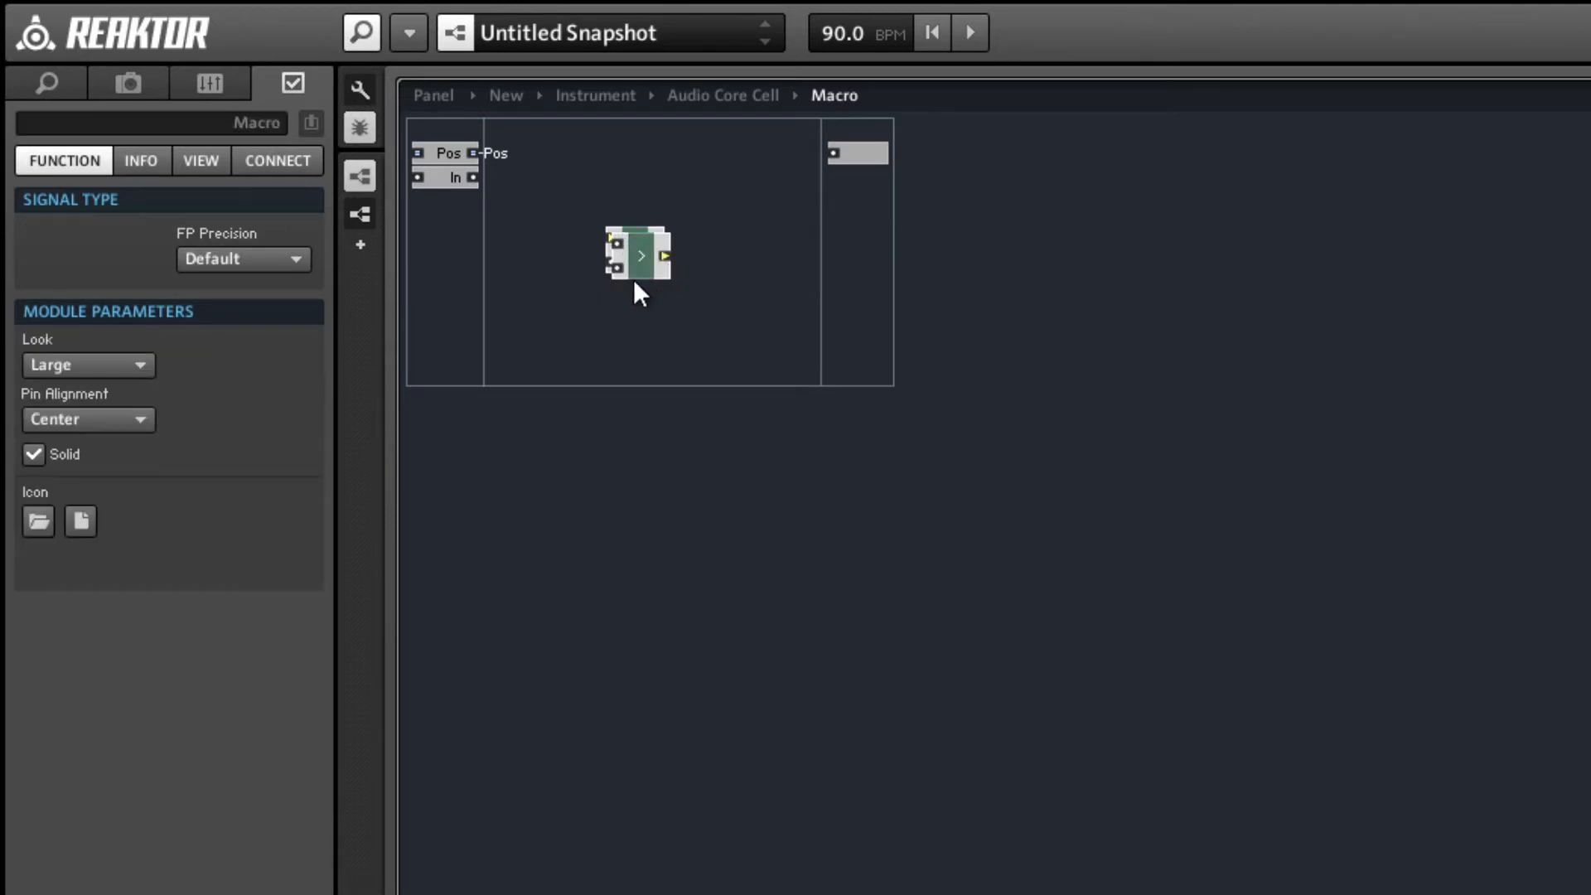
{"action": "left_click_drag", "start_coordinate": [618, 280], "coordinate": [551, 245]}
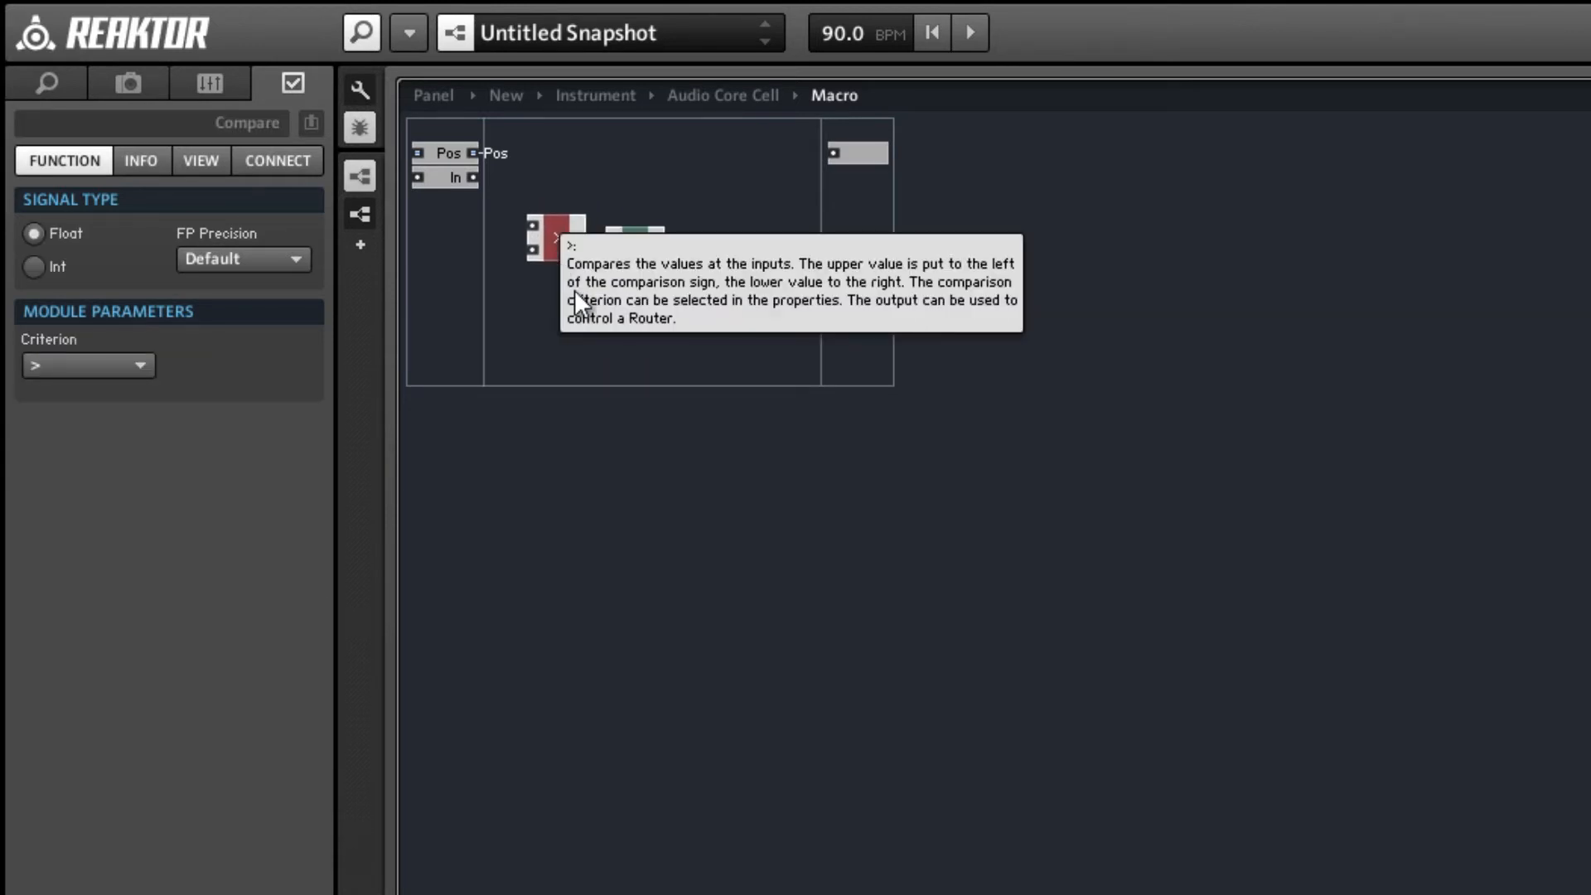
{"action": "left_click", "coordinate": [668, 340]}
Connect the Compare module's output to the Router's control input and move the pair up level with the input ports.
{"action": "double_click", "coordinate": [685, 225]}
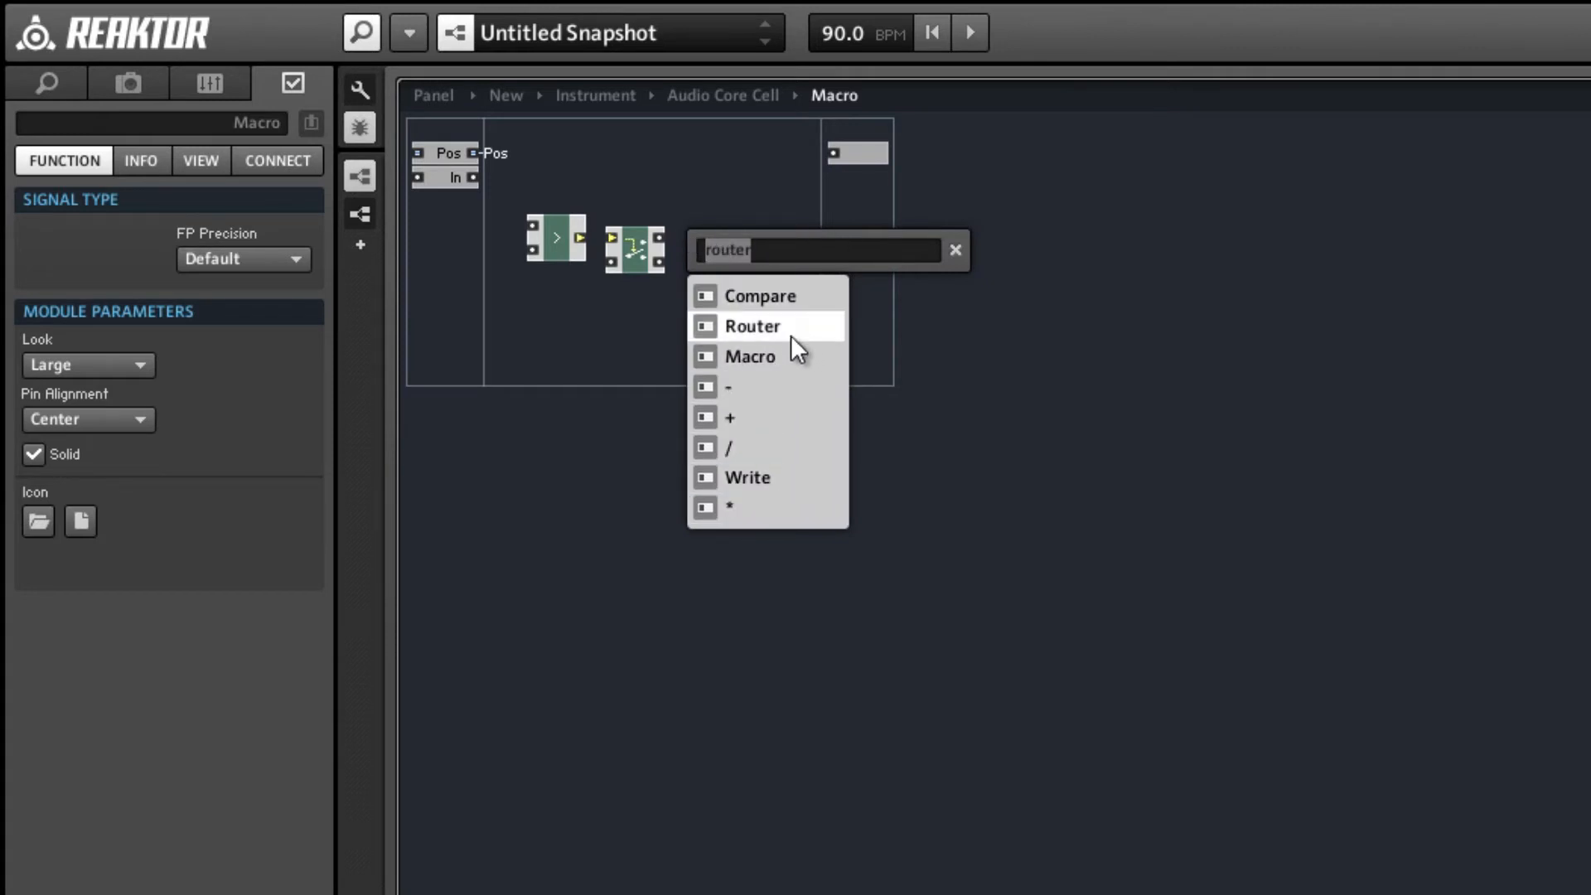
{"action": "left_click", "coordinate": [604, 341]}
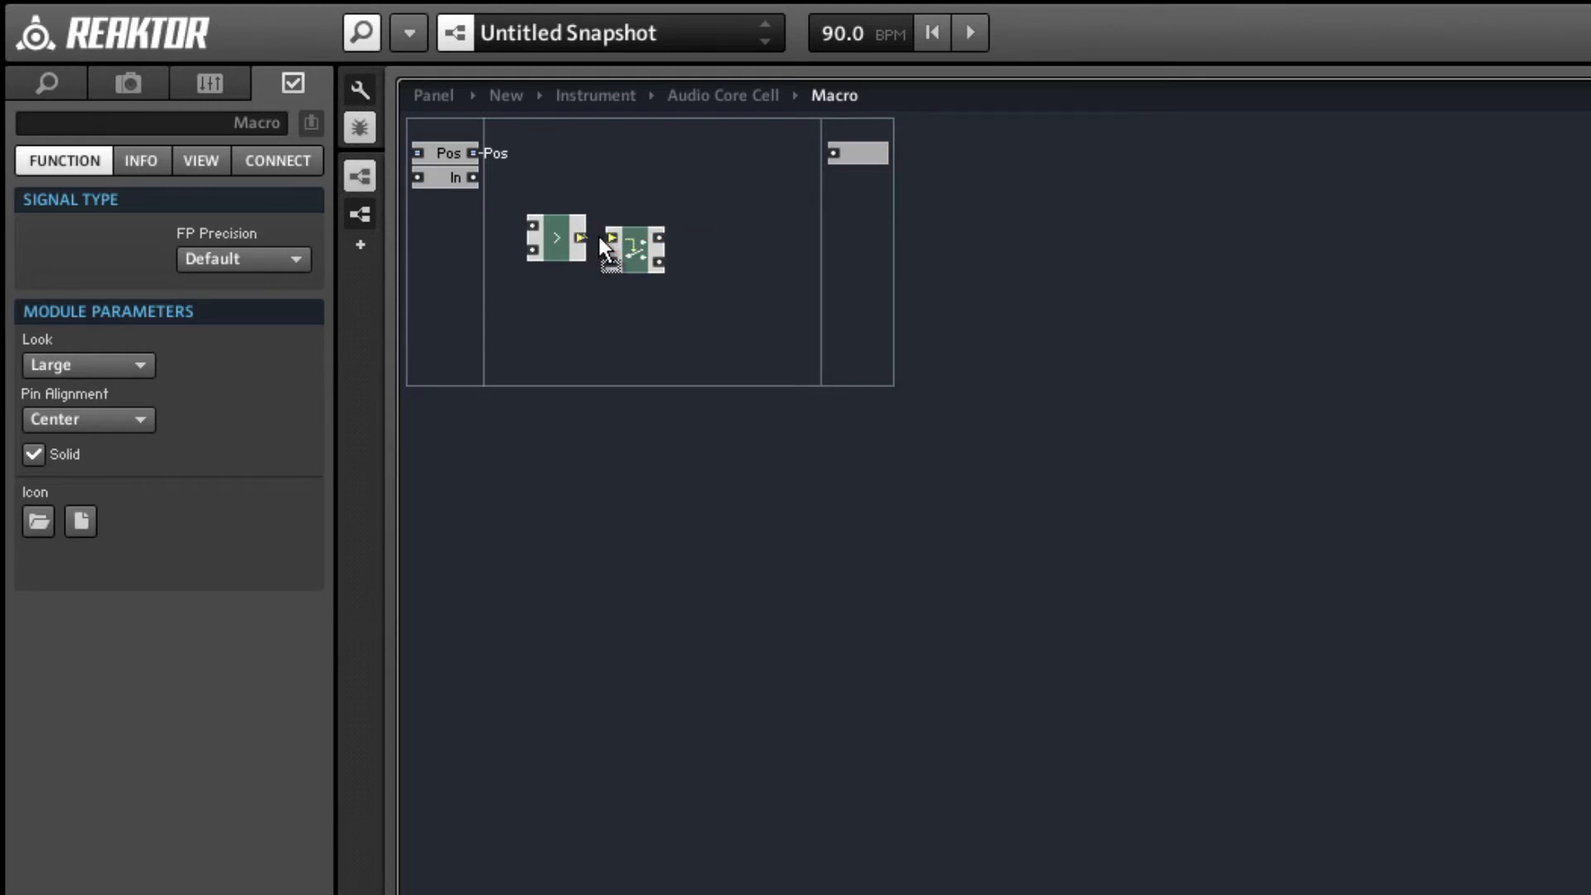
{"action": "left_click_drag", "start_coordinate": [533, 184], "coordinate": [644, 213]}
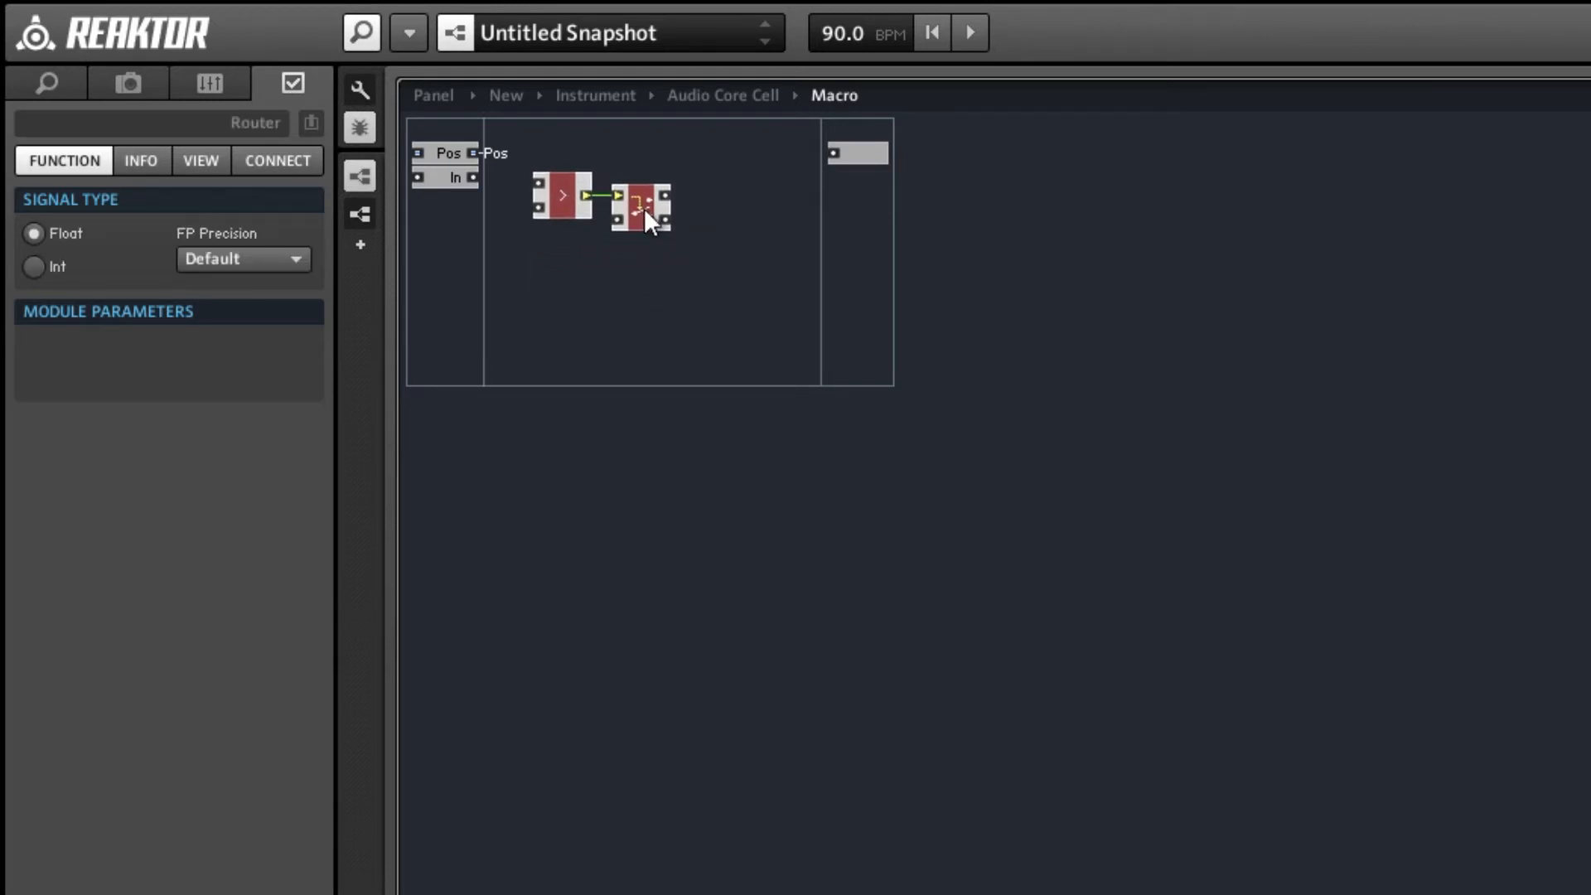
{"action": "left_click", "coordinate": [504, 214]}
{"action": "left_click_drag", "start_coordinate": [472, 178], "coordinate": [514, 184]}
{"action": "left_click", "coordinate": [560, 200]}
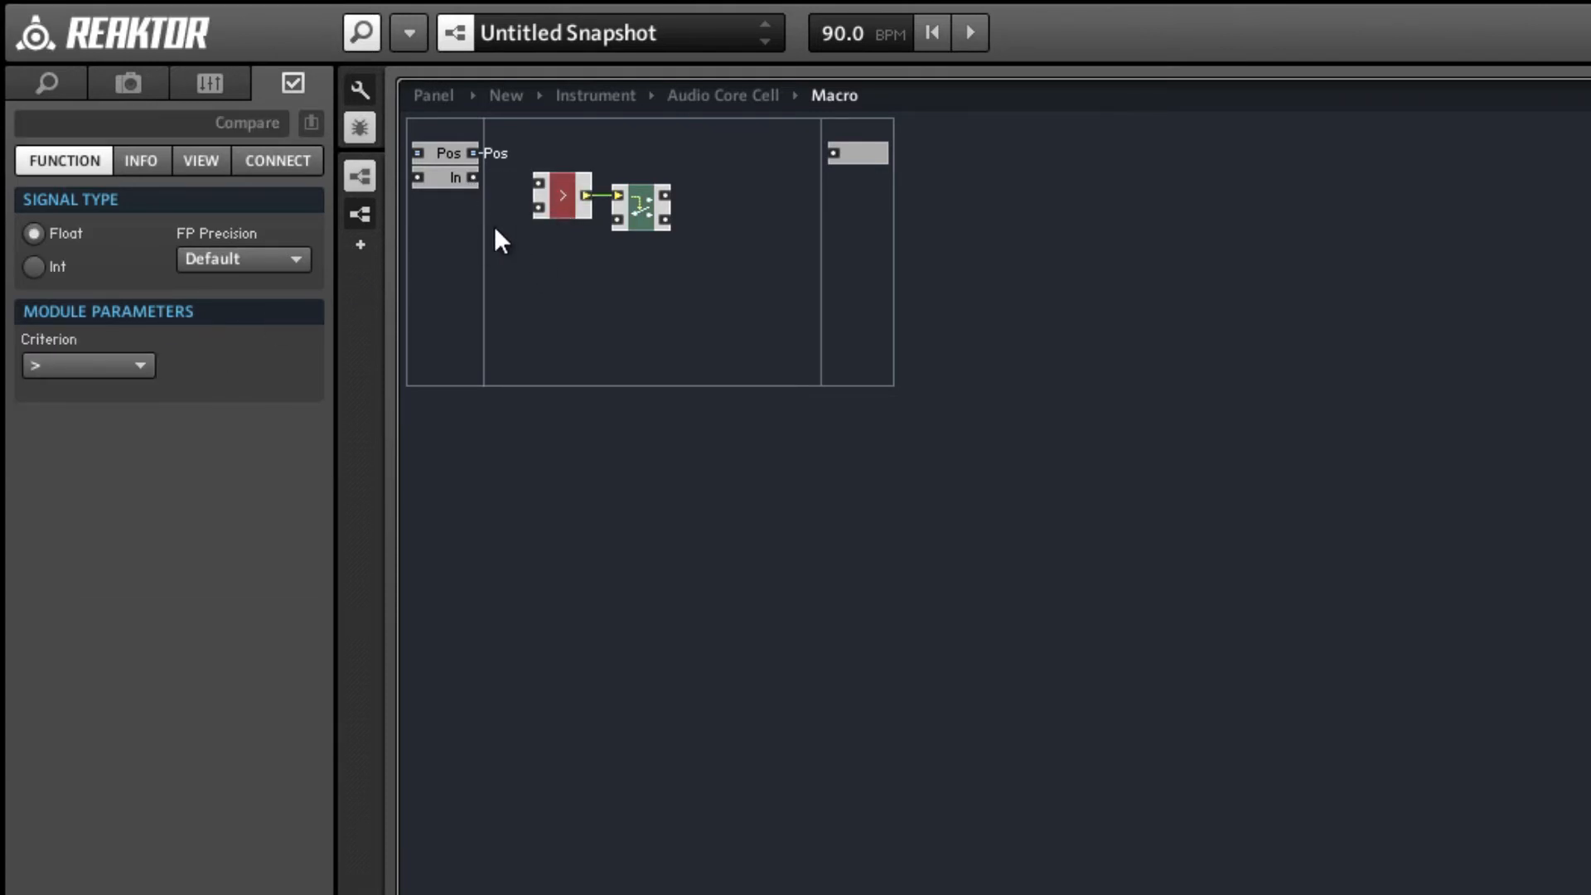
{"action": "left_click", "coordinate": [559, 147]}
{"action": "left_click", "coordinate": [563, 201]}
{"action": "left_click", "coordinate": [615, 212]}
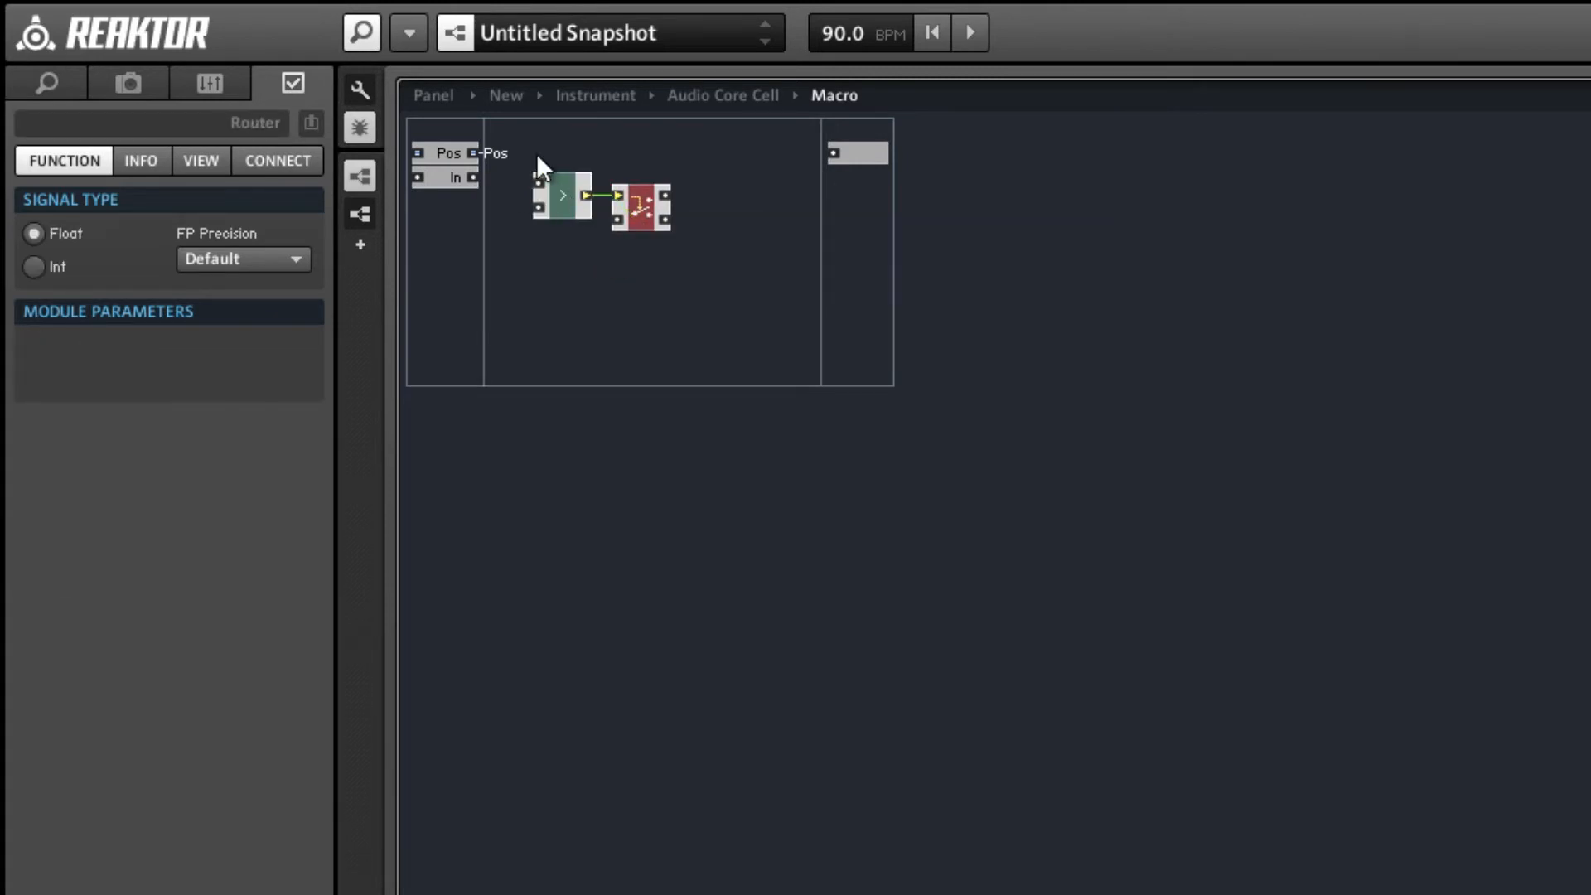
Move the Compare and Router pair farther from the input ports and set the Compare criterion to >=.
{"action": "left_click_drag", "start_coordinate": [537, 154], "coordinate": [695, 233]}
{"action": "left_click", "coordinate": [651, 259]}
{"action": "left_click", "coordinate": [613, 227]}
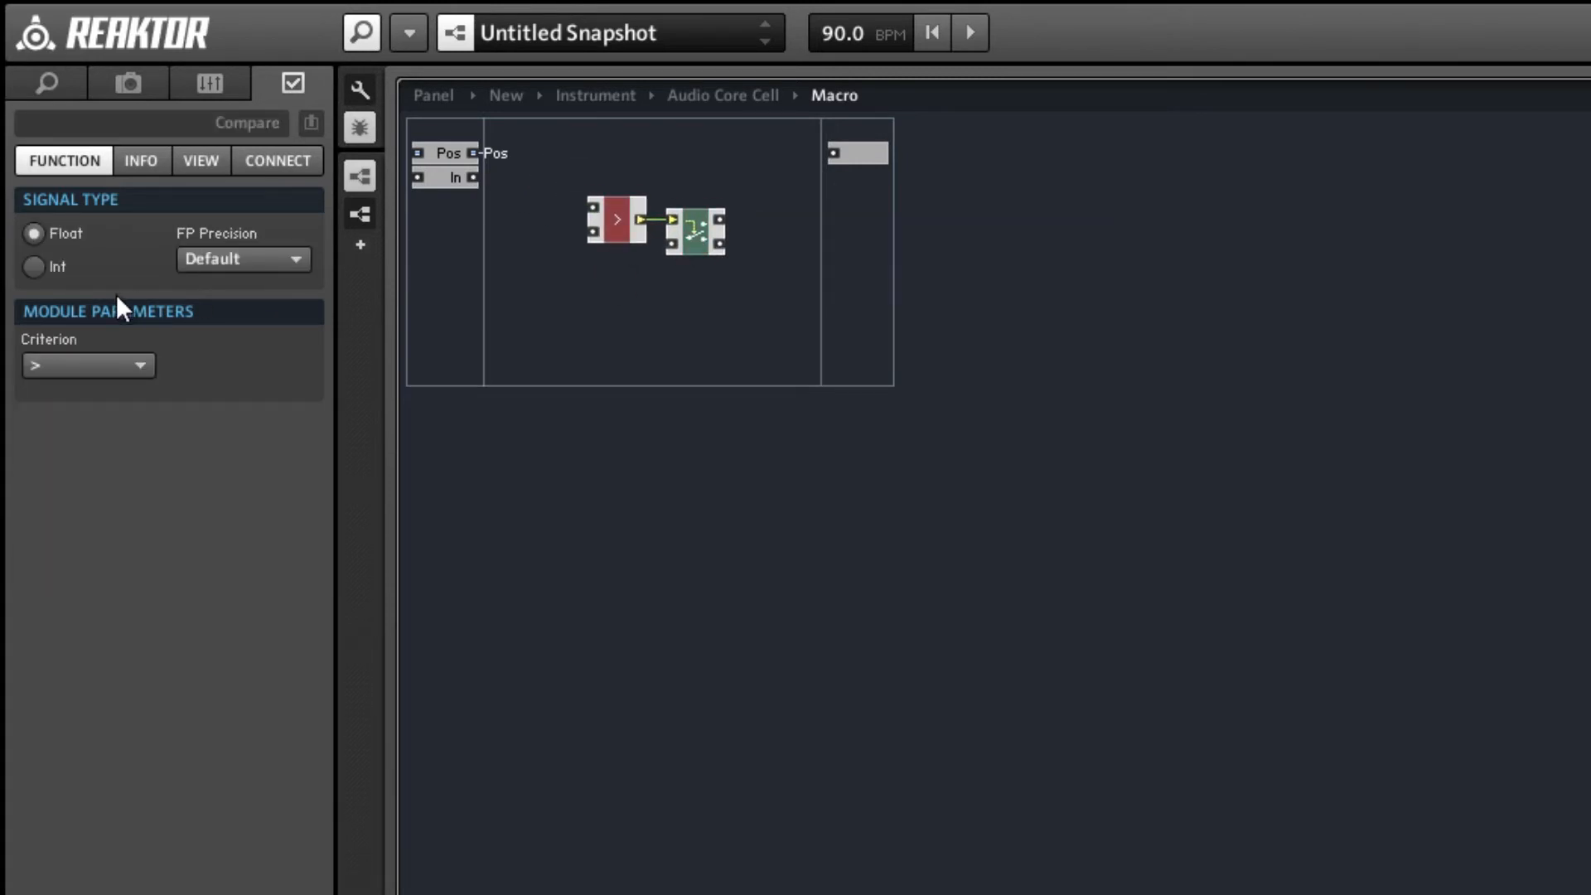
{"action": "left_click", "coordinate": [84, 366]}
{"action": "left_click", "coordinate": [75, 501]}
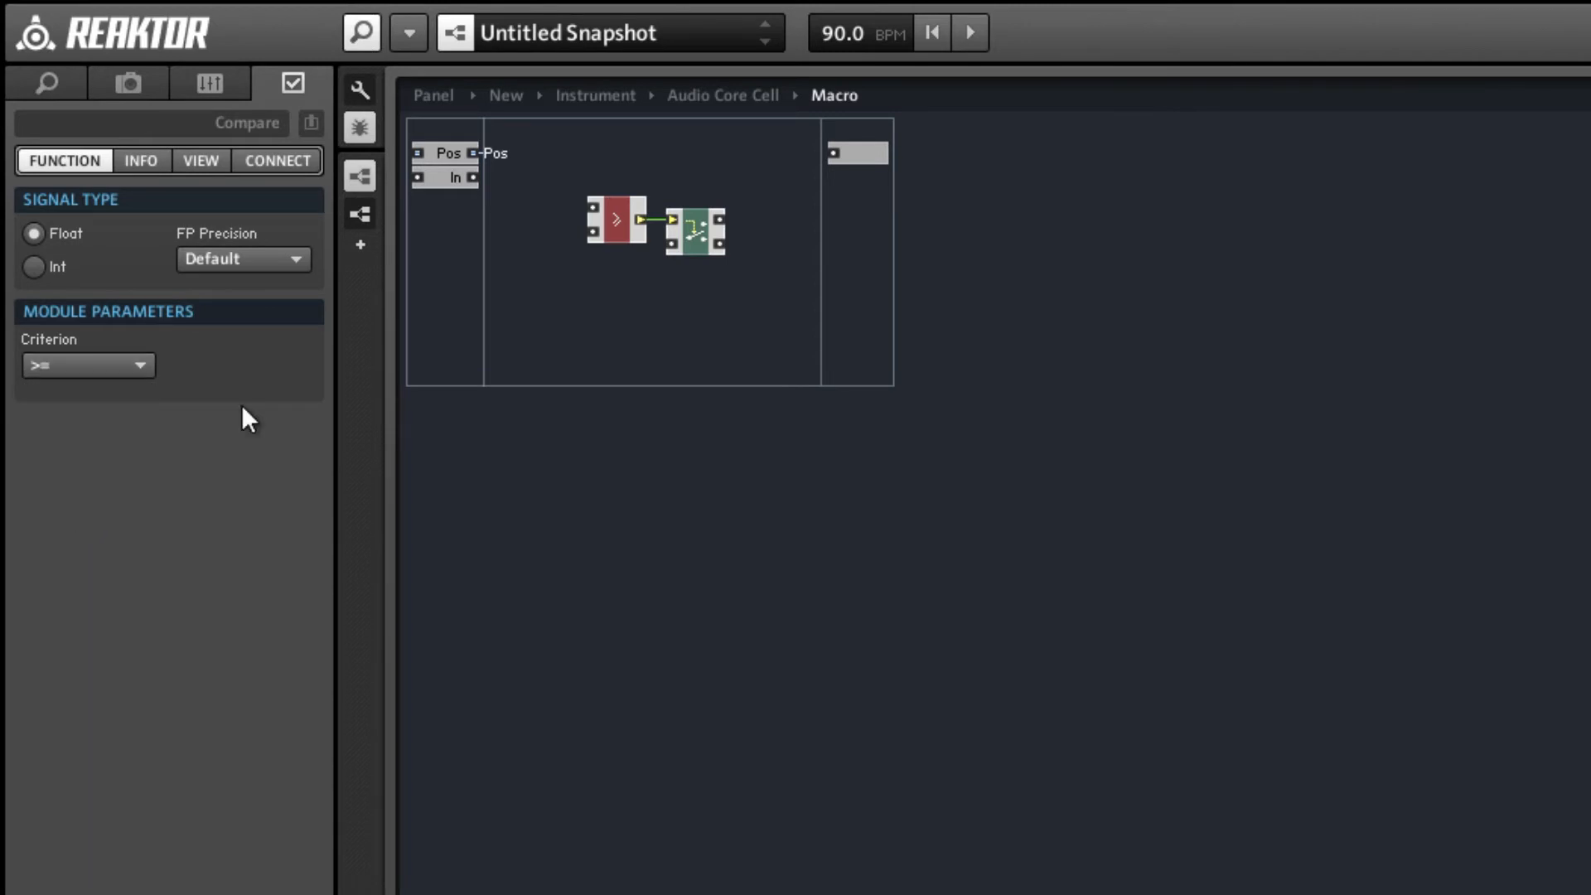
{"action": "left_click", "coordinate": [572, 254]}
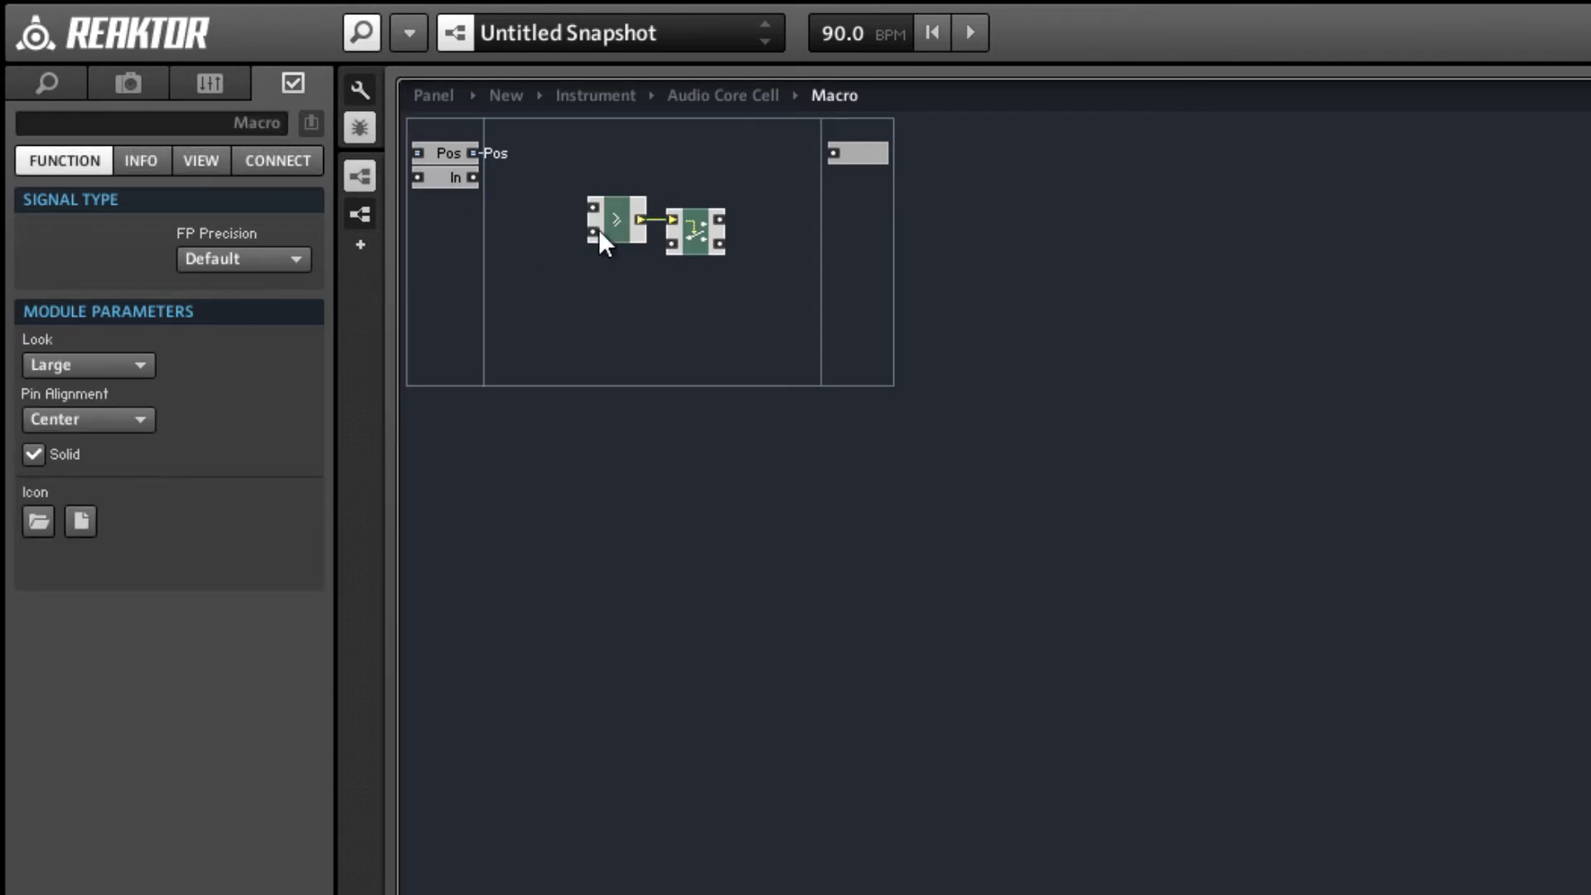
Attach a new QuickConst with the value 4 to the Compare module's lower input.
{"action": "right_click", "coordinate": [598, 229]}
{"action": "left_click", "coordinate": [705, 326]}
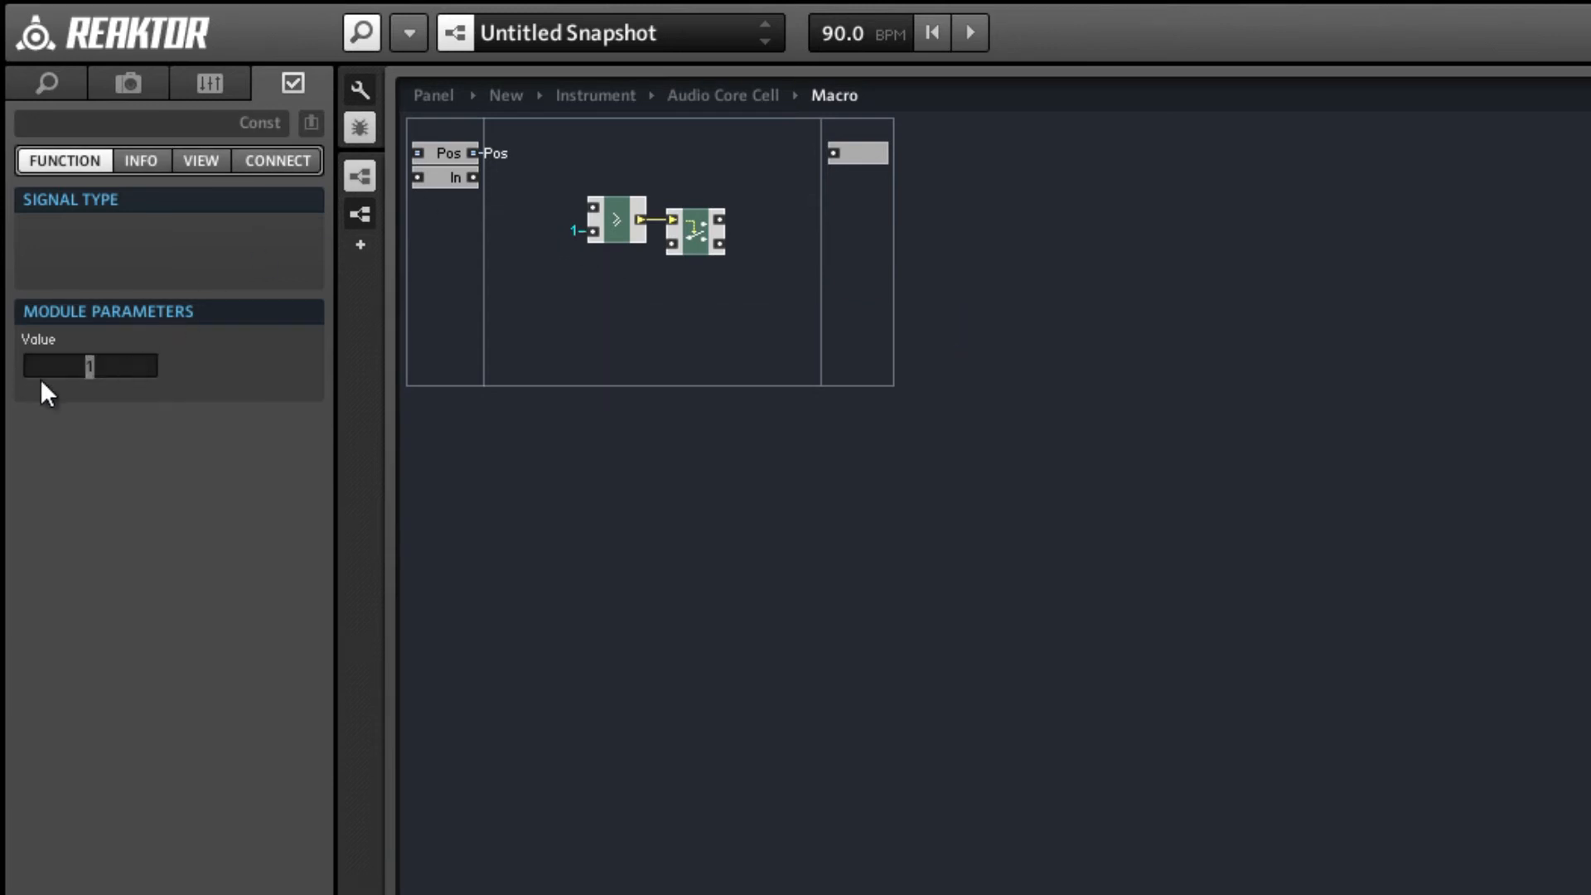
{"action": "type", "text": "4"}
{"action": "left_click", "coordinate": [658, 340]}
Connect the In port to the Router's signal input and lower the port level with that input.
{"action": "left_click", "coordinate": [452, 180]}
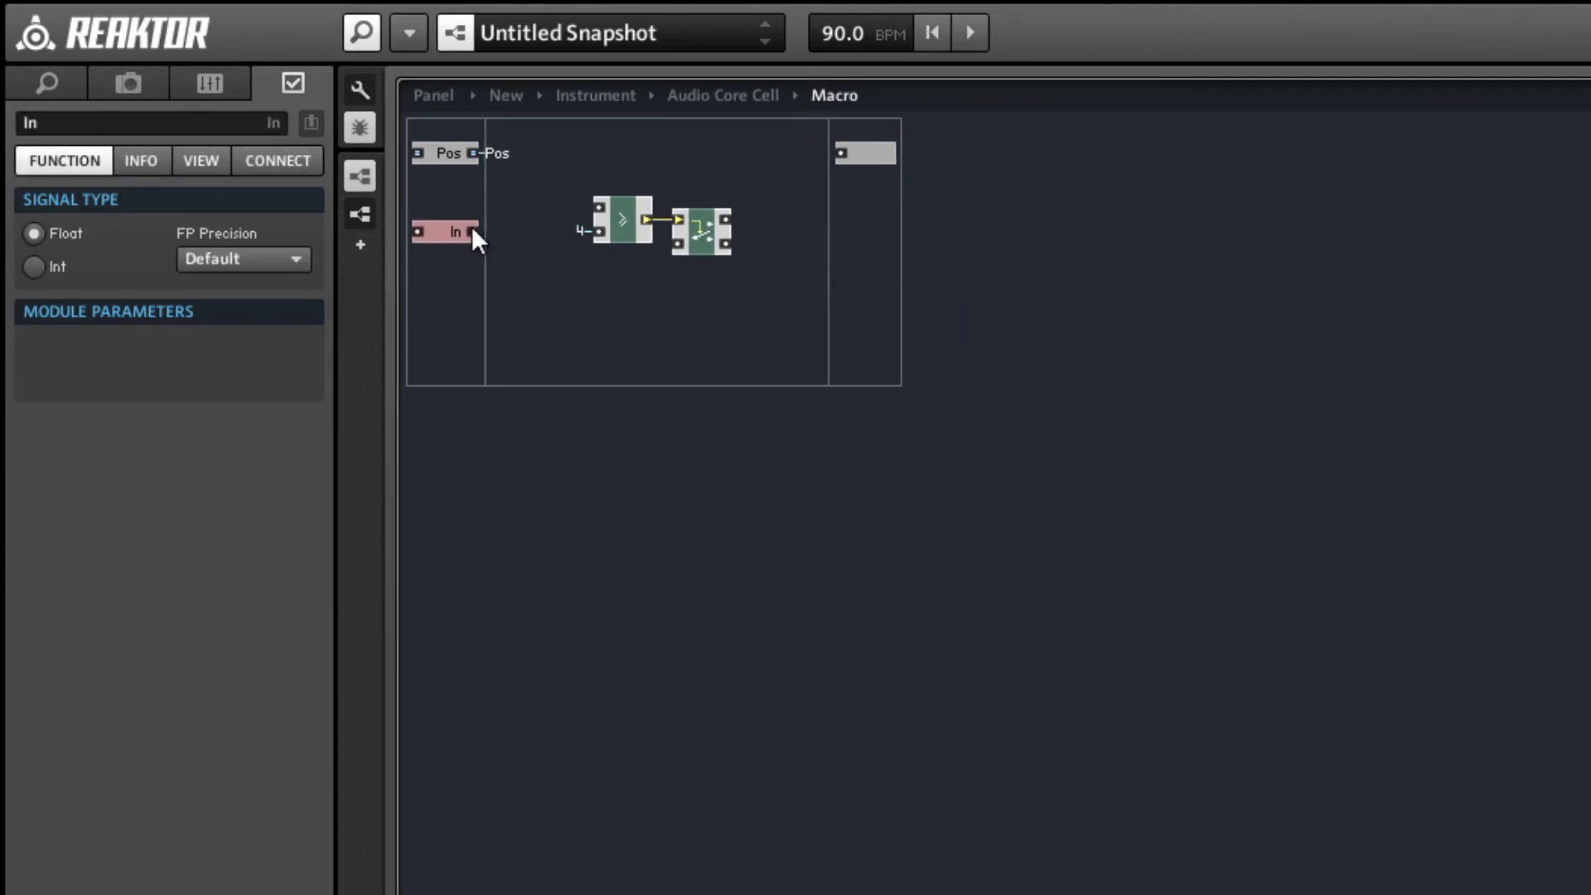
{"action": "left_click_drag", "start_coordinate": [472, 229], "coordinate": [678, 244]}
{"action": "left_click_drag", "start_coordinate": [441, 250], "coordinate": [442, 240]}
{"action": "left_click", "coordinate": [576, 274]}
Connect the Compare module's upper input to the Pos QuickBus and set the module's signal type to Int.
{"action": "right_click", "coordinate": [598, 209]}
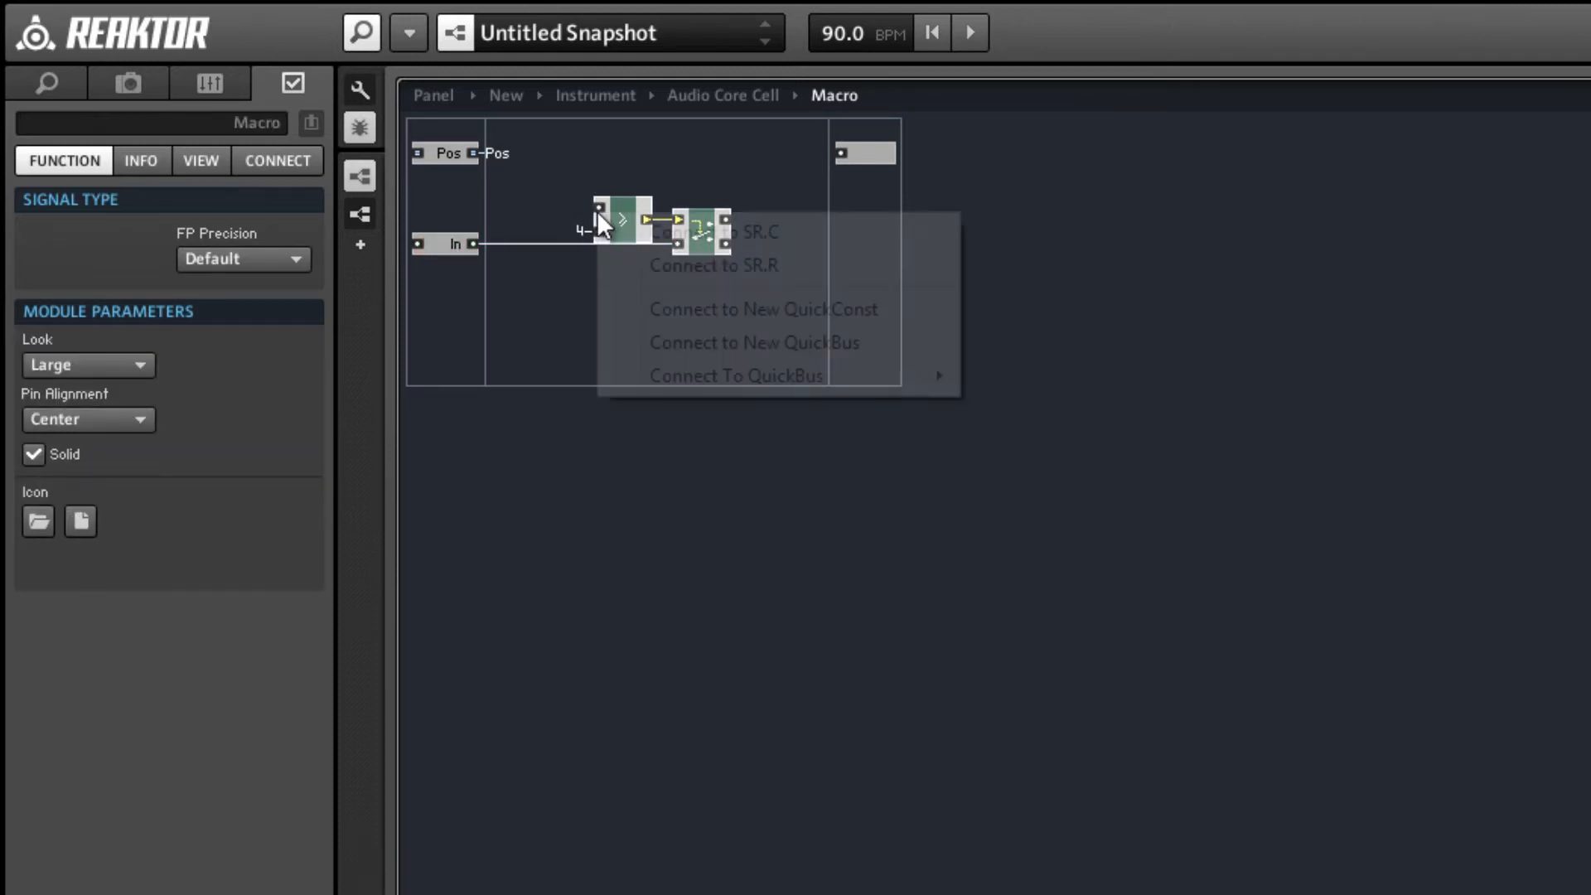
{"action": "mouse_move", "coordinate": [710, 365]}
{"action": "left_click", "coordinate": [1011, 379]}
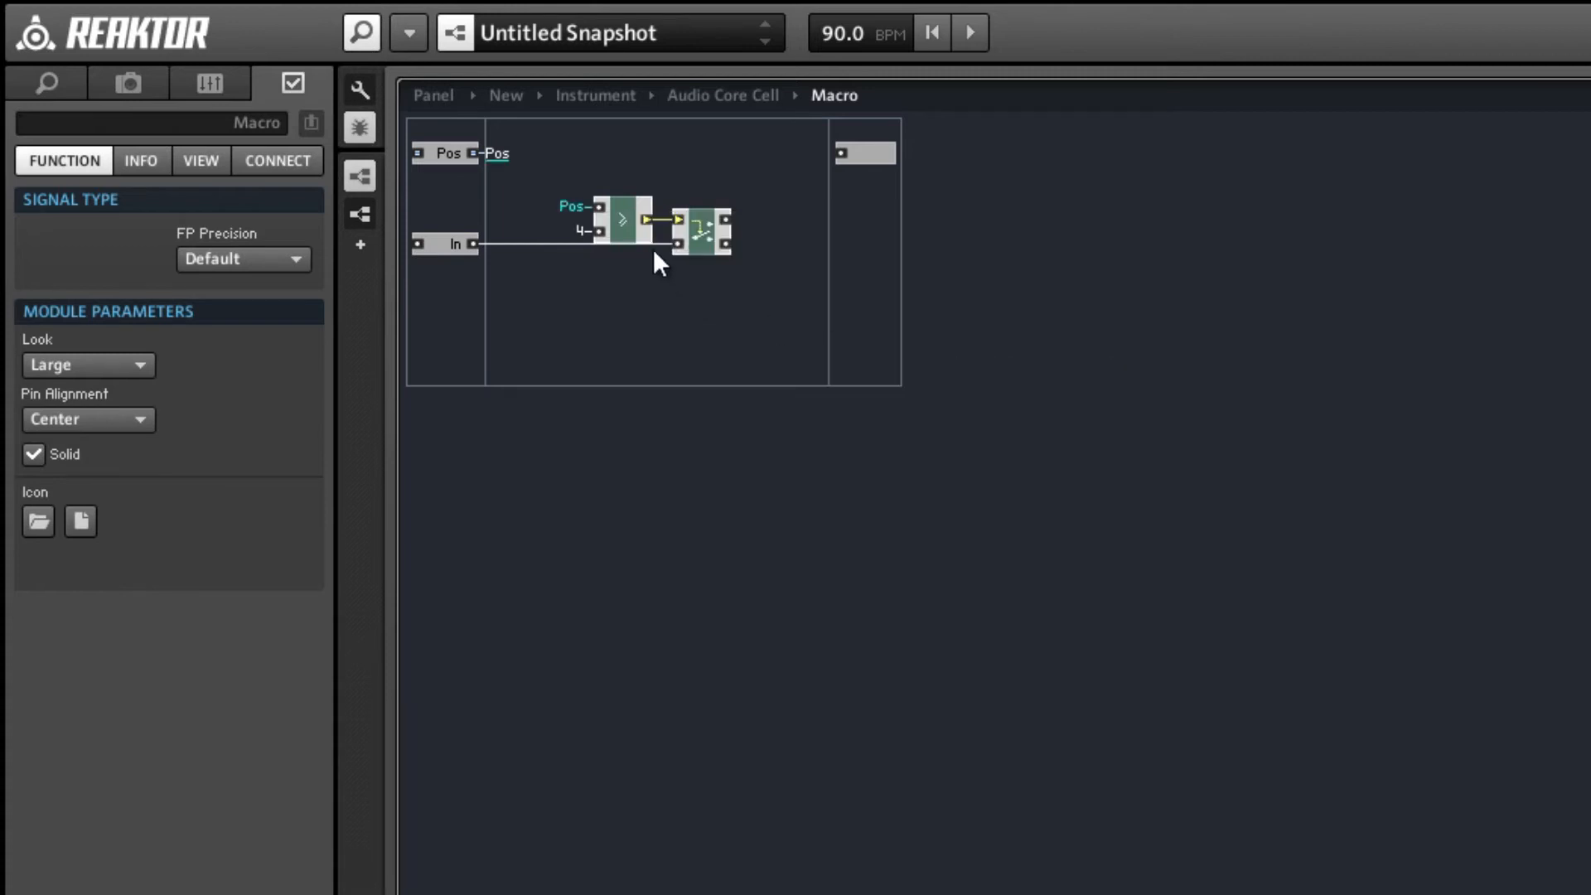
{"action": "left_click", "coordinate": [624, 228]}
{"action": "left_click", "coordinate": [34, 266]}
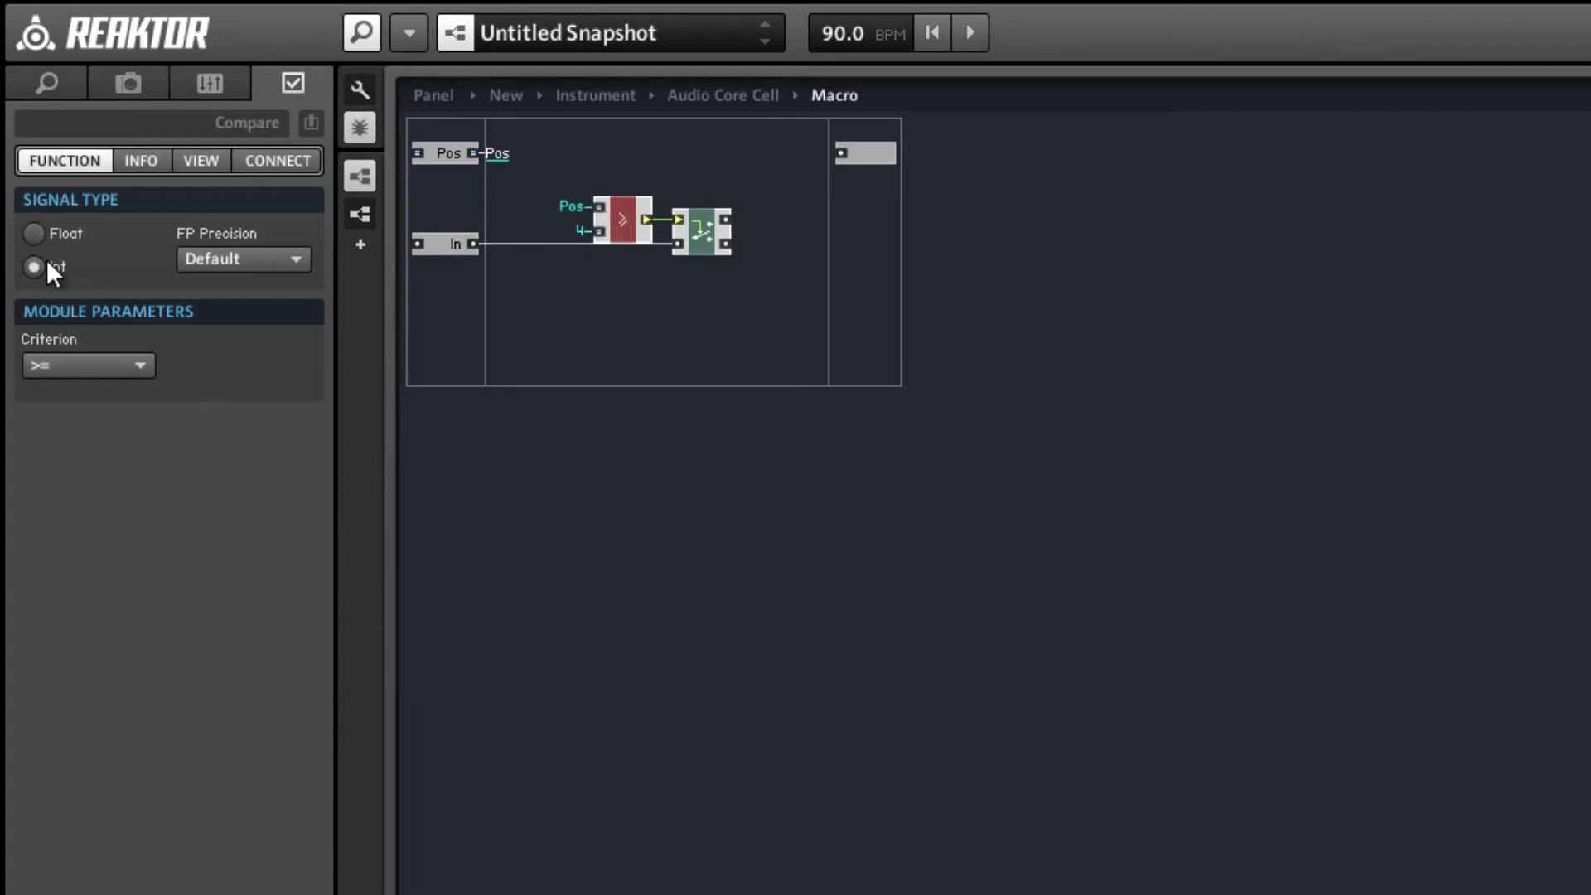
{"action": "left_click", "coordinate": [566, 313]}
Move the Compare and Router pair closer to the input ports and place a duplicate pair after the Router.
{"action": "left_click_drag", "start_coordinate": [689, 234], "coordinate": [643, 241]}
{"action": "left_click", "coordinate": [631, 258]}
{"action": "mouse_move", "coordinate": [550, 167]}
{"action": "left_mouse_down"}
{"action": "mouse_move", "coordinate": [650, 234]}
{"action": "mouse_move", "coordinate": [784, 290]}
{"action": "mouse_move", "coordinate": [770, 290]}
{"action": "left_mouse_up"}
{"action": "mouse_move", "coordinate": [666, 253]}
{"action": "left_mouse_down"}
{"action": "mouse_move", "coordinate": [743, 317]}
{"action": "mouse_move", "coordinate": [827, 266]}
{"action": "left_mouse_up"}
{"action": "left_click", "coordinate": [715, 309]}
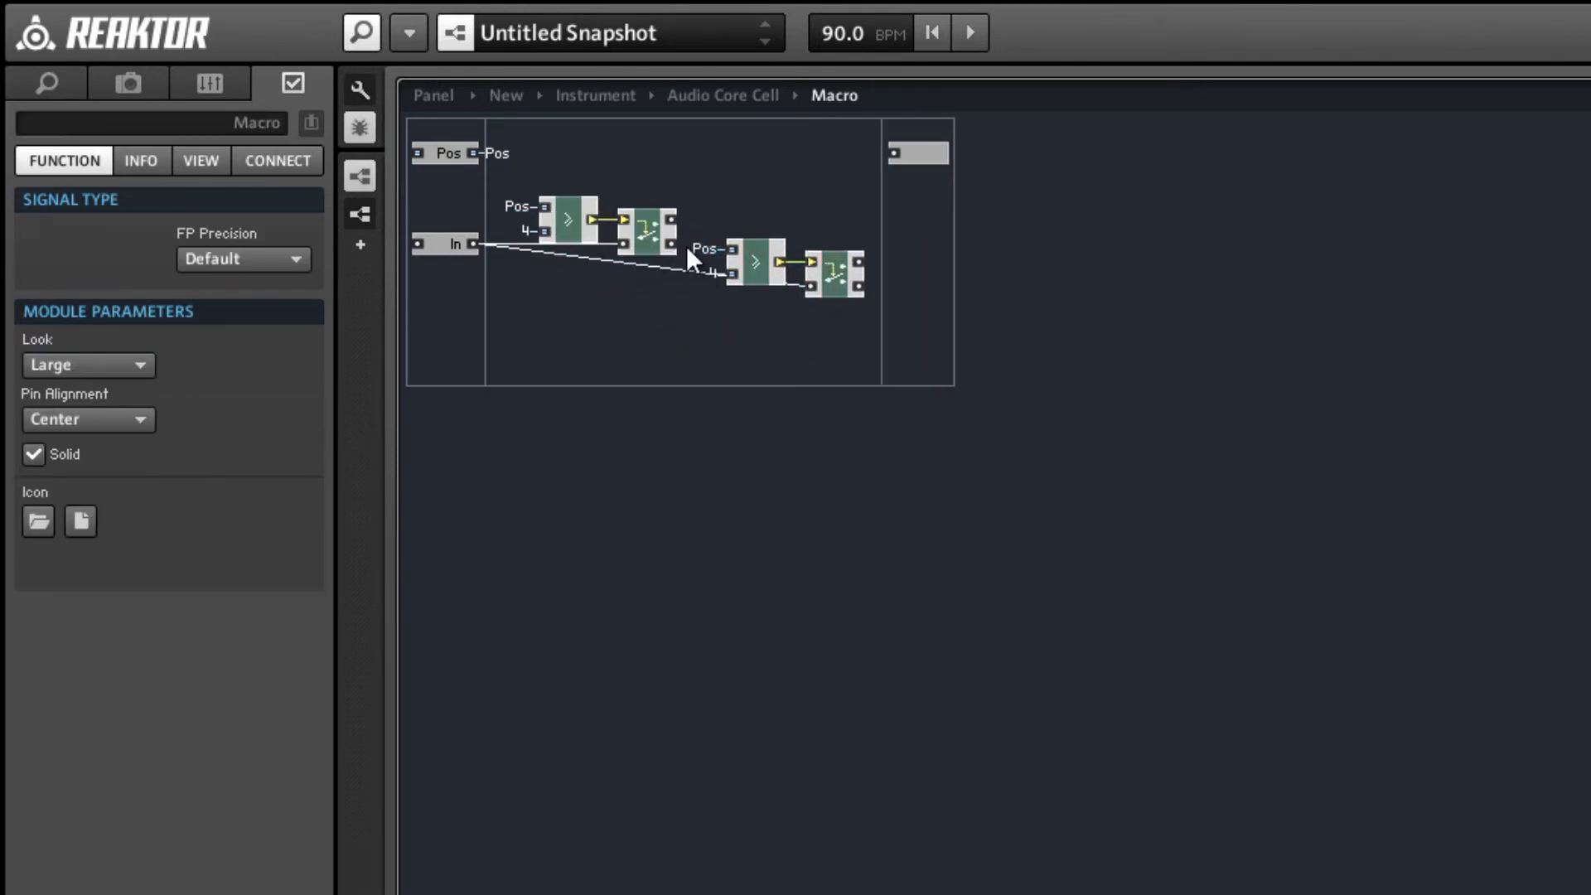
Connect the first Router's lower output to the duplicate Router's signal input and align the duplicate pair with the first.
{"action": "left_click_drag", "start_coordinate": [702, 251], "coordinate": [809, 286]}
{"action": "left_click_drag", "start_coordinate": [742, 211], "coordinate": [834, 287]}
{"action": "mouse_move", "coordinate": [836, 276]}
{"action": "left_mouse_down"}
{"action": "mouse_move", "coordinate": [868, 231]}
{"action": "mouse_move", "coordinate": [880, 241]}
{"action": "mouse_move", "coordinate": [821, 249]}
{"action": "left_mouse_up"}
{"action": "left_click", "coordinate": [725, 241]}
Set the second Compare module's constant to 2.
{"action": "left_click", "coordinate": [719, 232]}
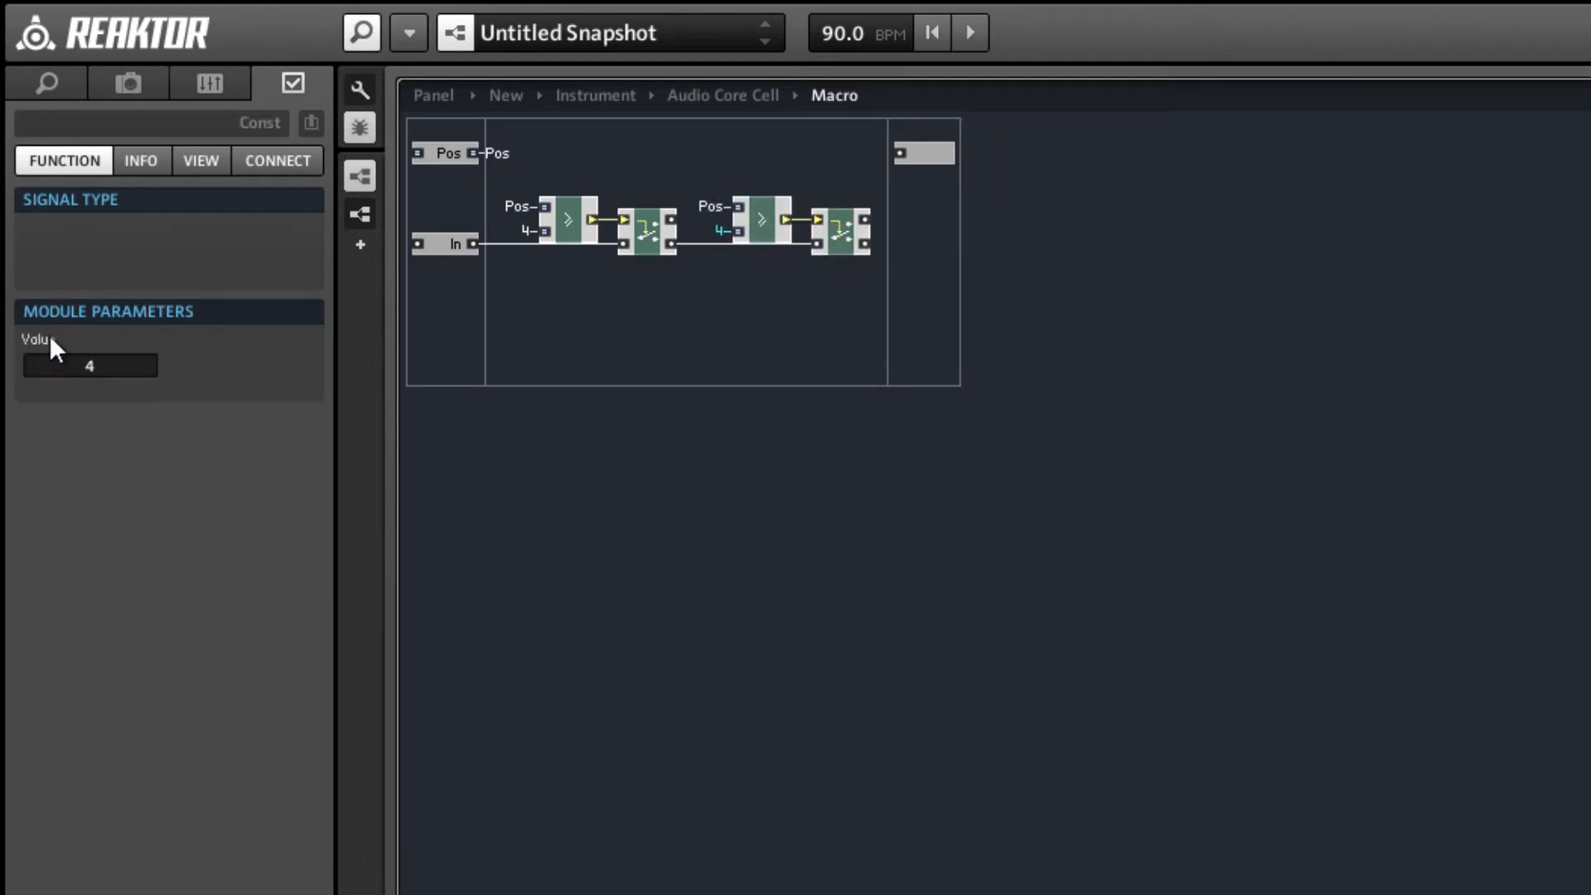
{"action": "double_click", "coordinate": [141, 363]}
{"action": "type", "text": "2"}
{"action": "left_click", "coordinate": [694, 331]}
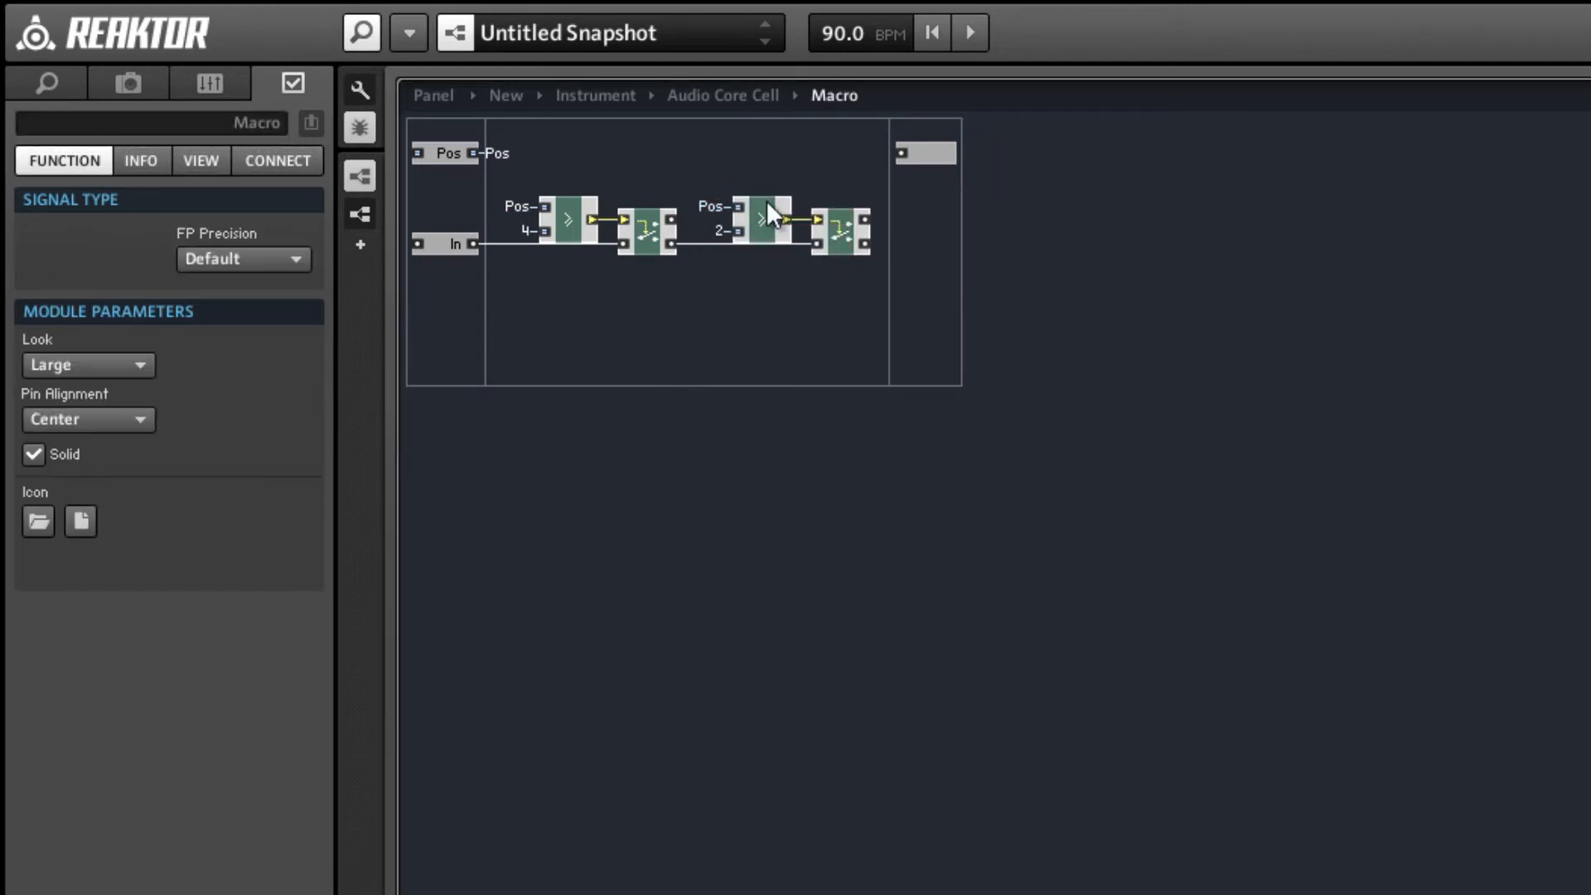
Duplicate the second pair directly above itself and connect the first Router's upper output to the copied Router's signal input.
{"action": "left_click_drag", "start_coordinate": [766, 154], "coordinate": [833, 230]}
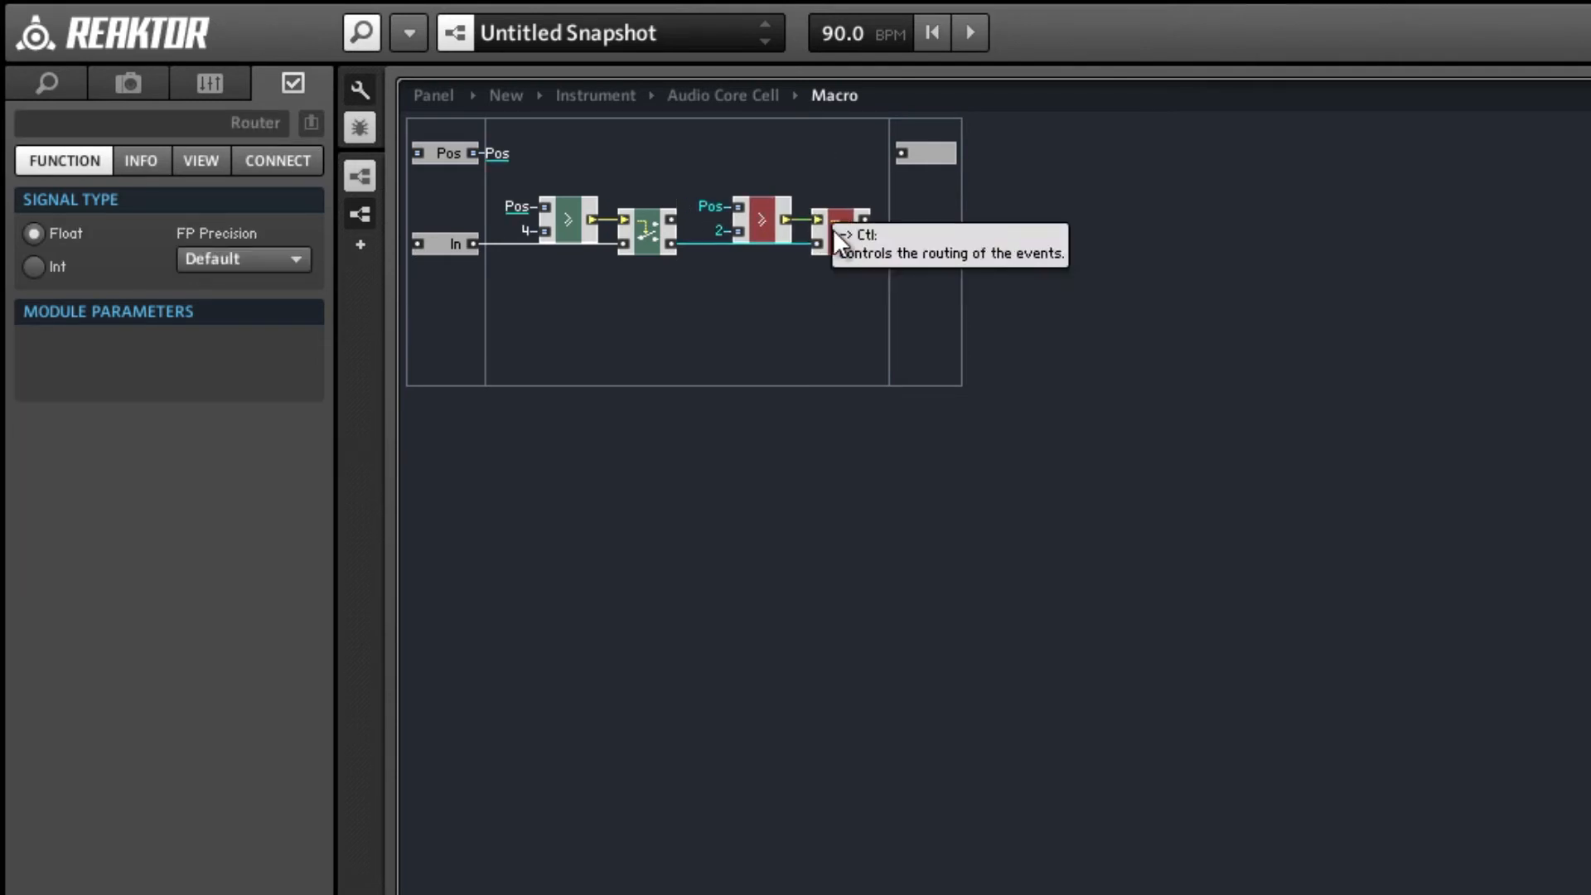
{"action": "left_click", "coordinate": [786, 271]}
{"action": "left_click_drag", "start_coordinate": [769, 177], "coordinate": [845, 187]}
{"action": "key", "text": "ctrl+d"}
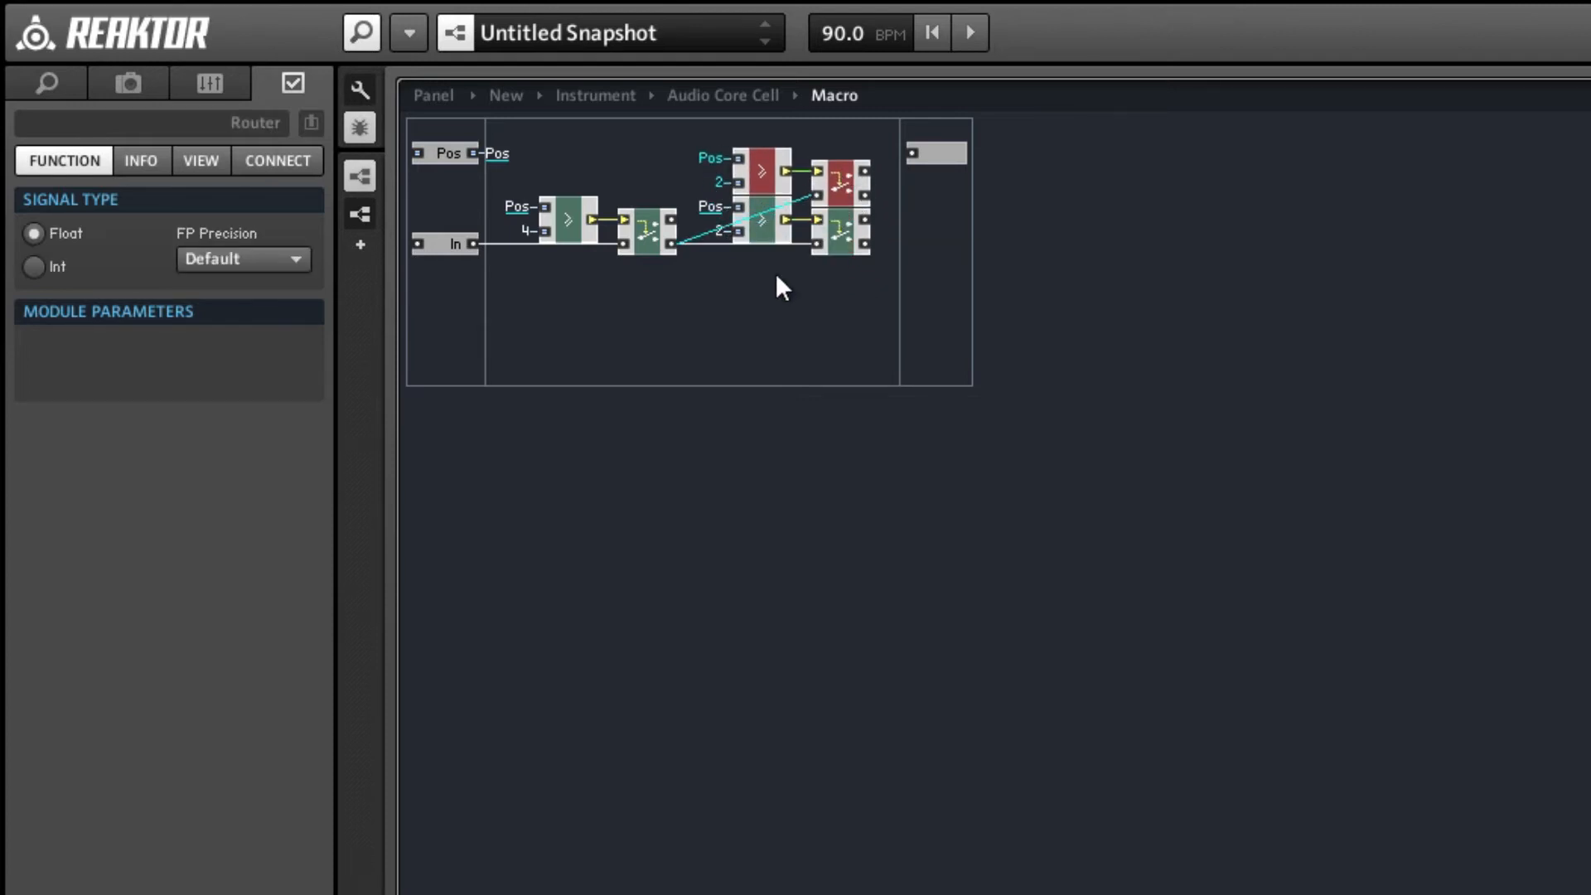
{"action": "left_click_drag", "start_coordinate": [673, 242], "coordinate": [669, 241]}
{"action": "left_click_drag", "start_coordinate": [819, 212], "coordinate": [825, 196]}
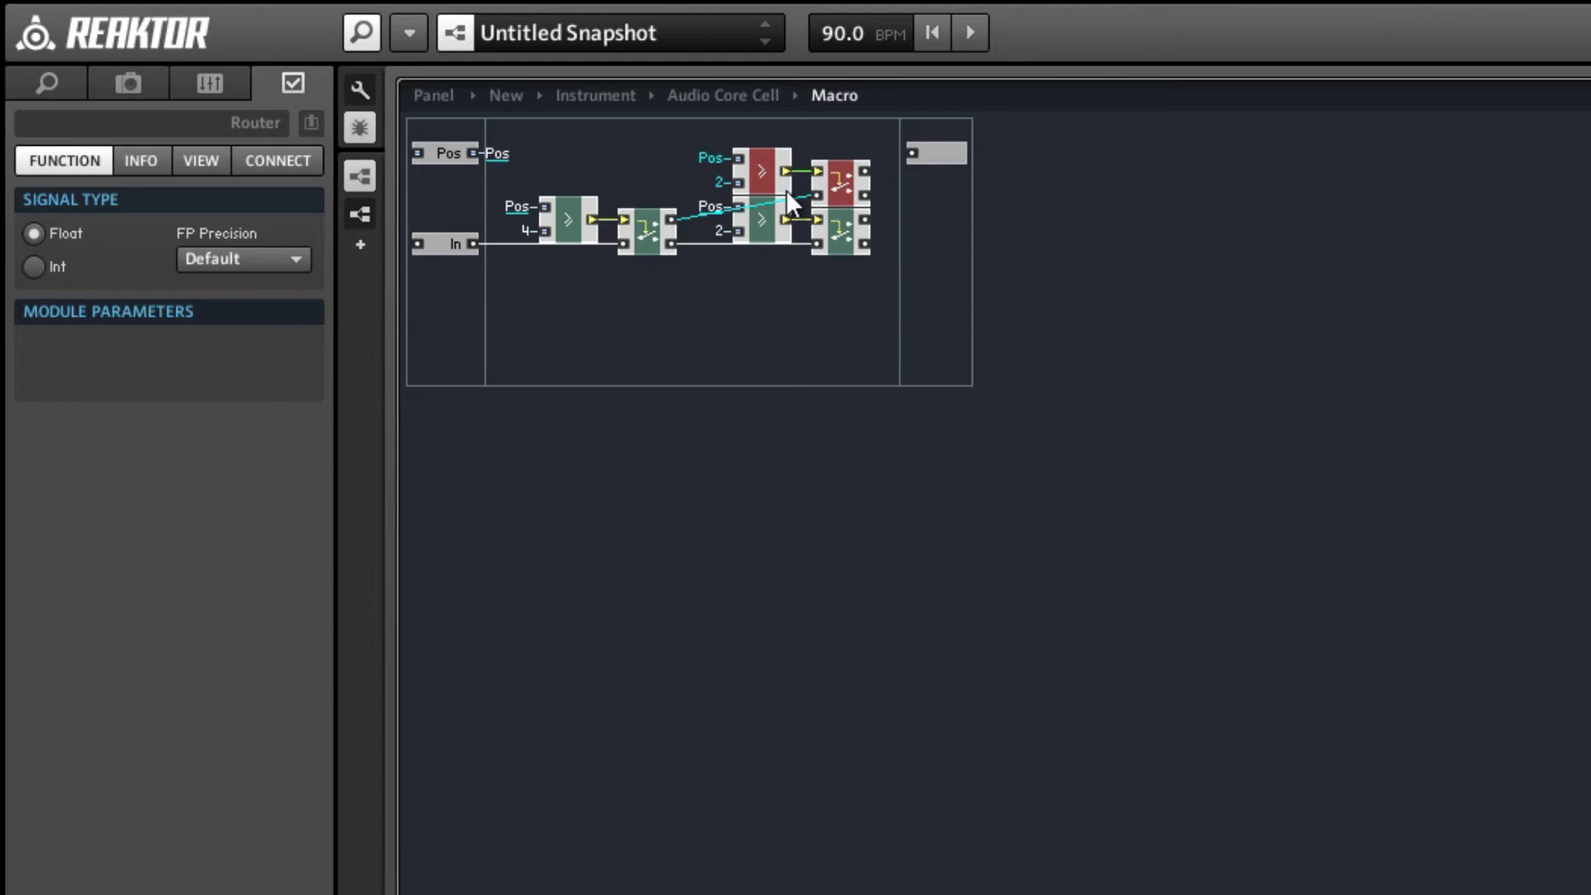
Set the constant of the upper second-stage Compare module to 6.
{"action": "left_click", "coordinate": [714, 179]}
{"action": "left_click", "coordinate": [724, 181]}
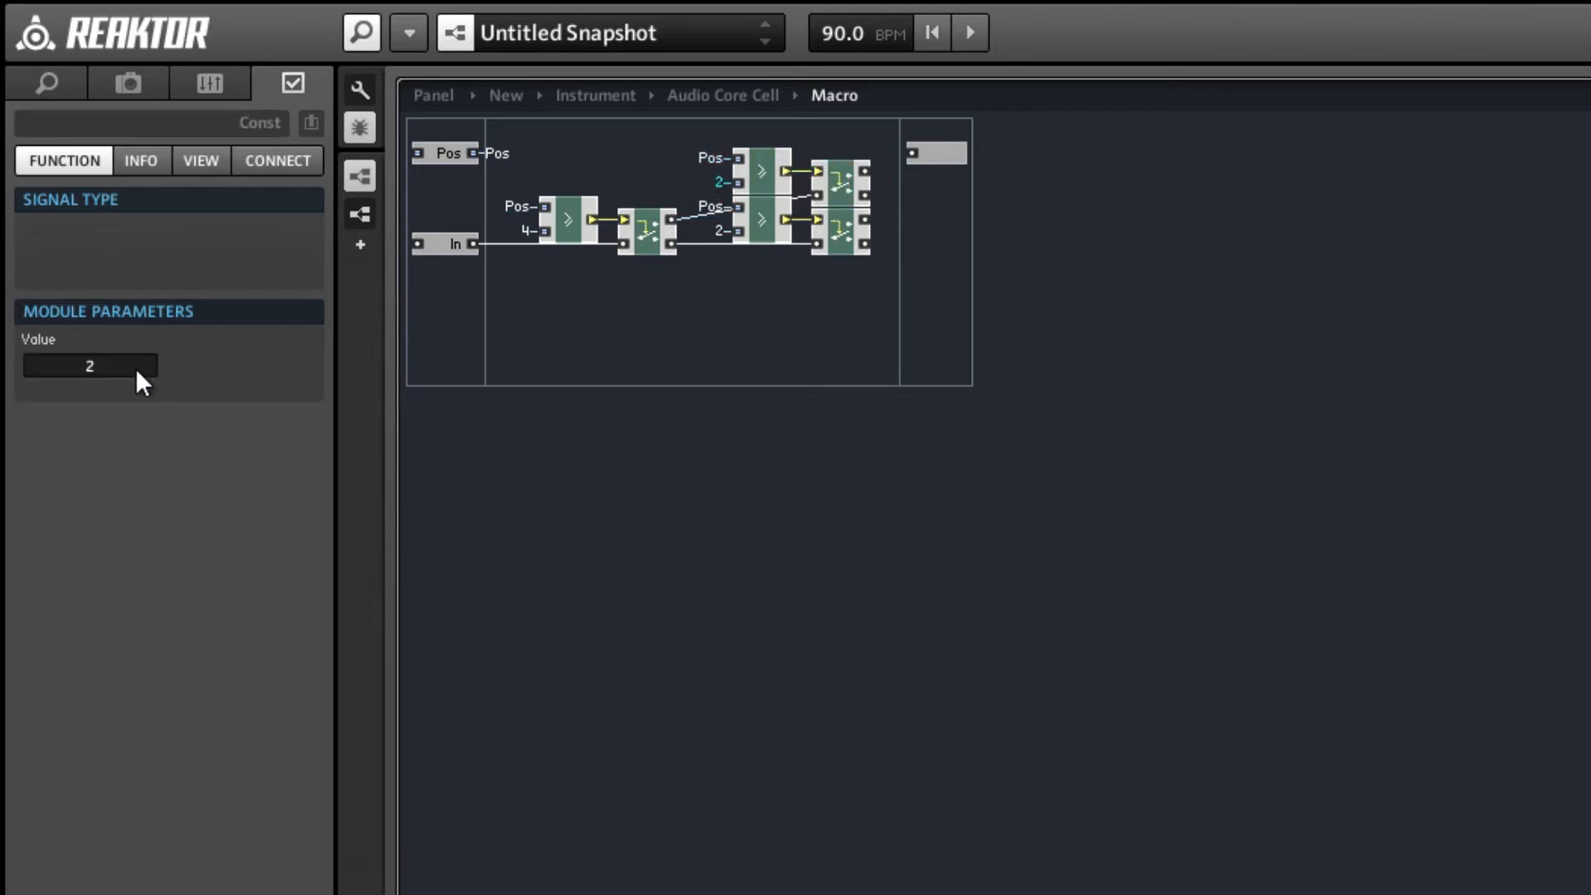
{"action": "double_click", "coordinate": [72, 373]}
{"action": "left_click", "coordinate": [780, 304]}
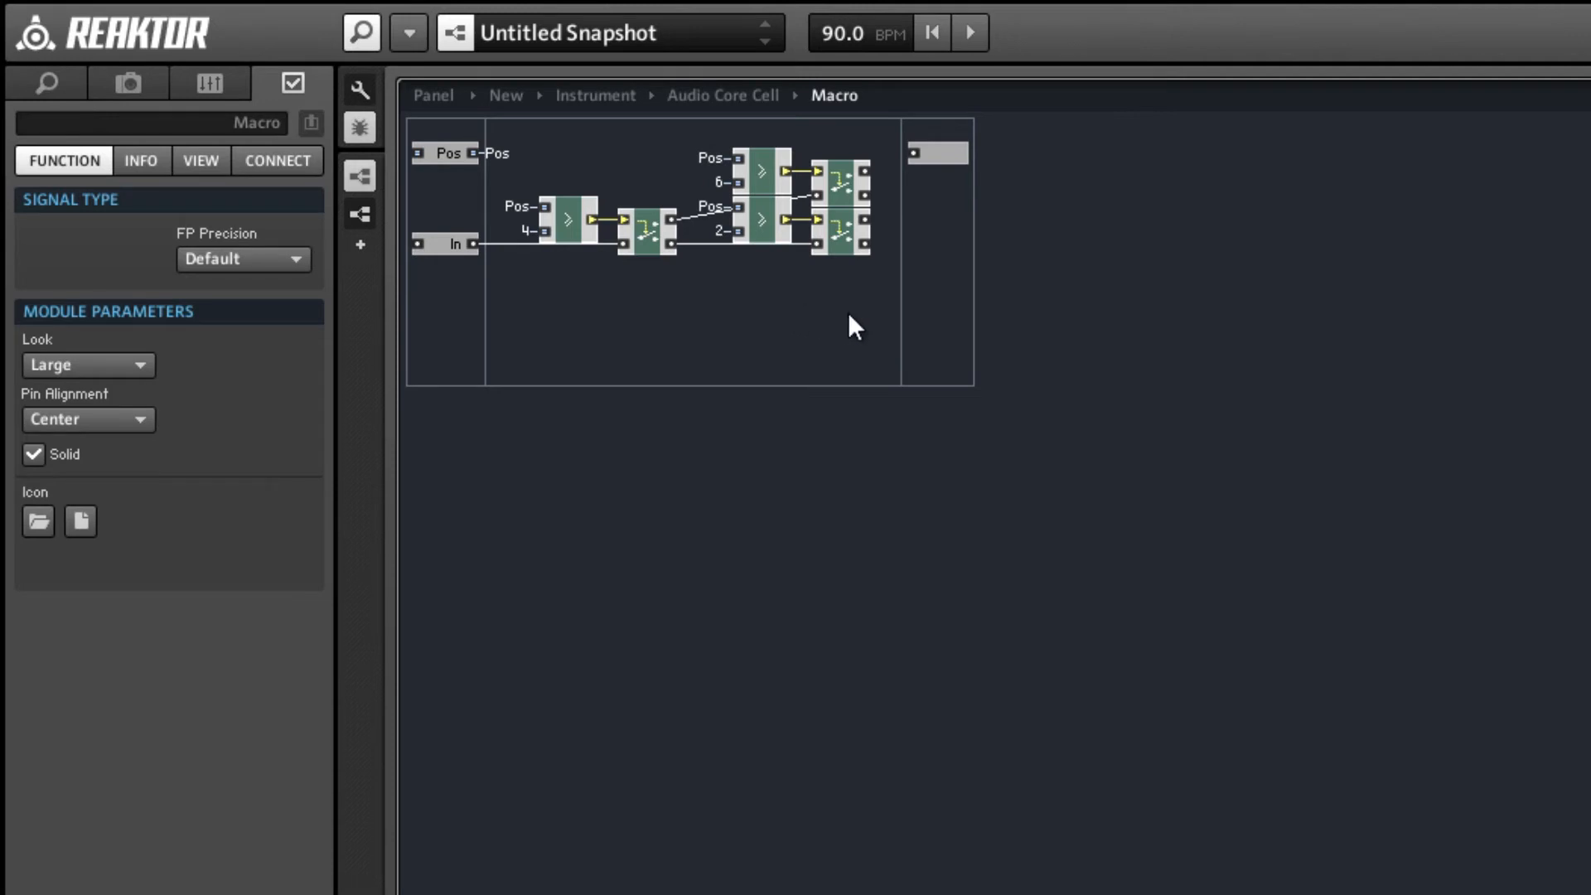
Duplicate both second-stage pairs as a third stage and wire the lower second-stage Router's outputs to the copied Routers' inputs.
{"action": "left_click_drag", "start_coordinate": [864, 297], "coordinate": [777, 161]}
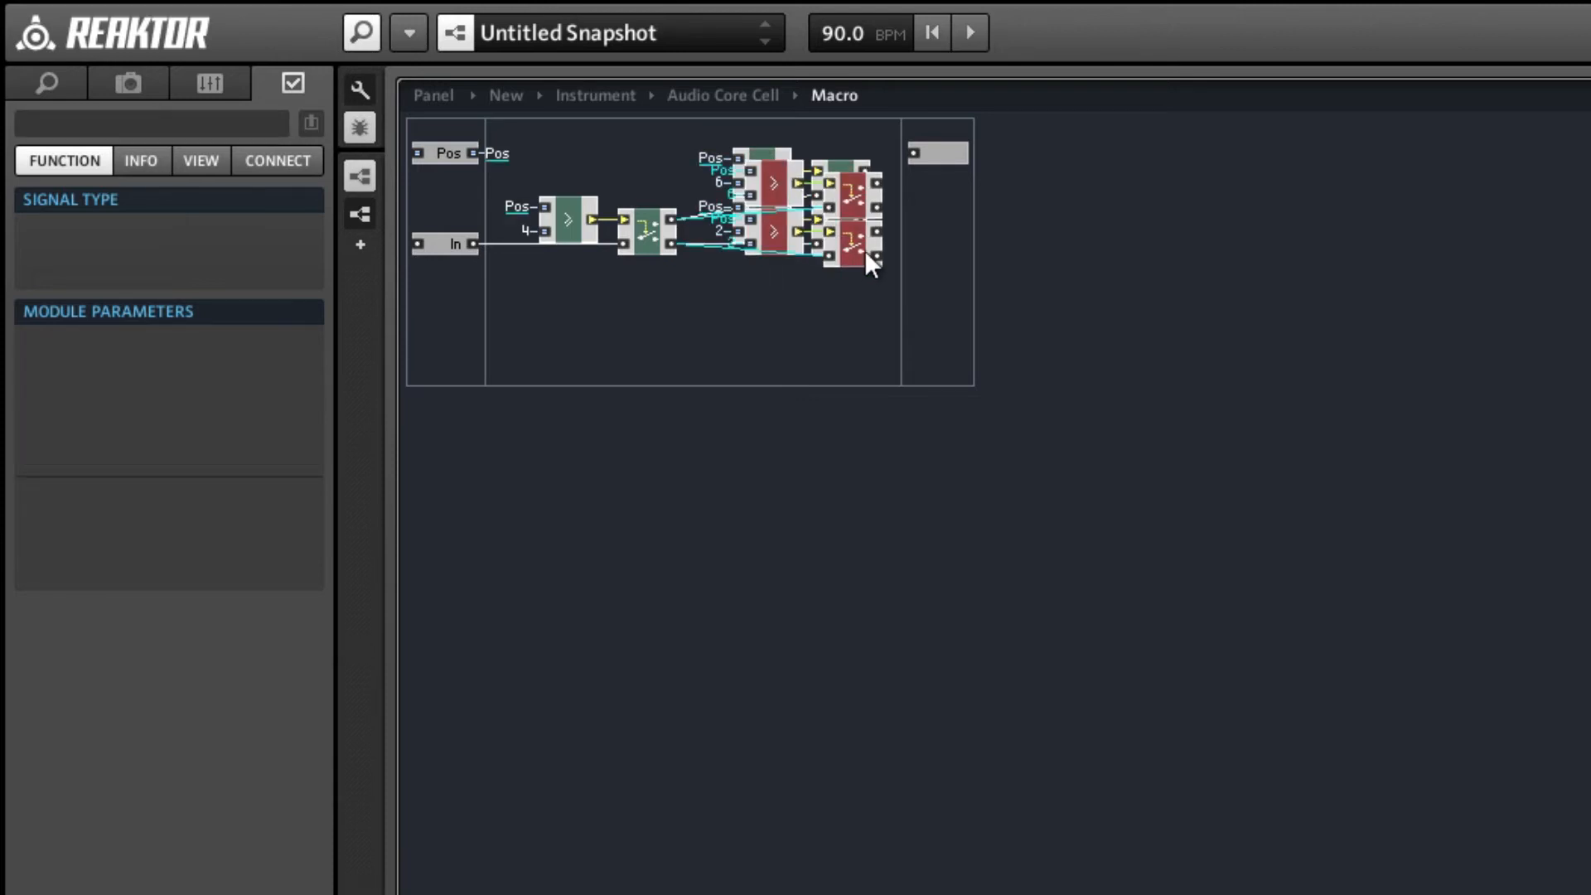
{"action": "left_click_drag", "start_coordinate": [857, 248], "coordinate": [1037, 259]}
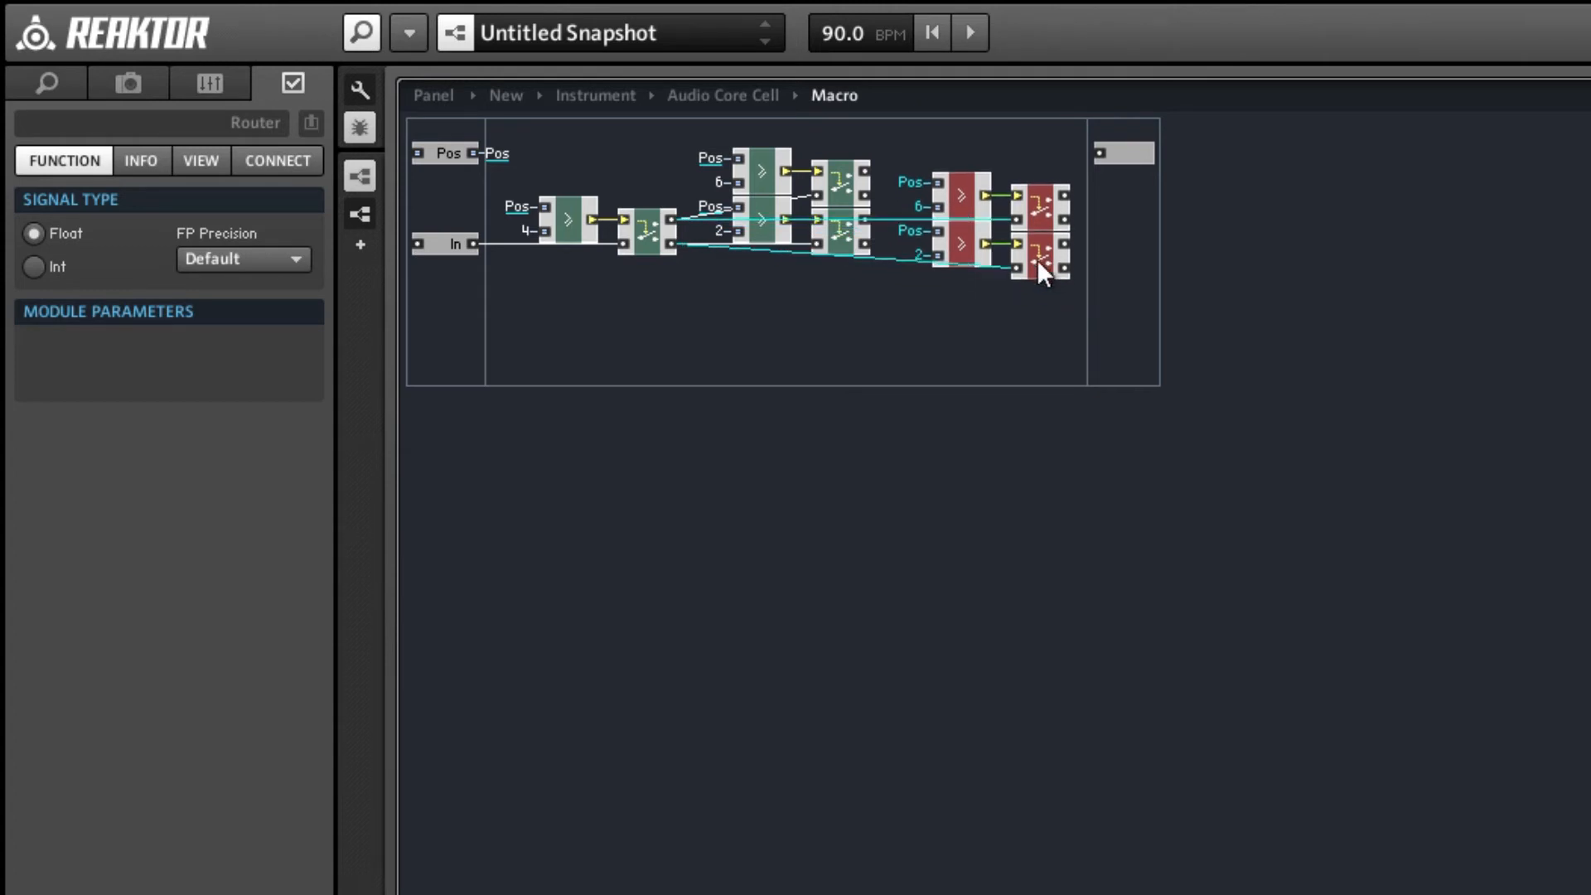
{"action": "left_click", "coordinate": [981, 283]}
{"action": "left_click_drag", "start_coordinate": [866, 218], "coordinate": [1016, 268]}
{"action": "left_click_drag", "start_coordinate": [1077, 314], "coordinate": [956, 202]}
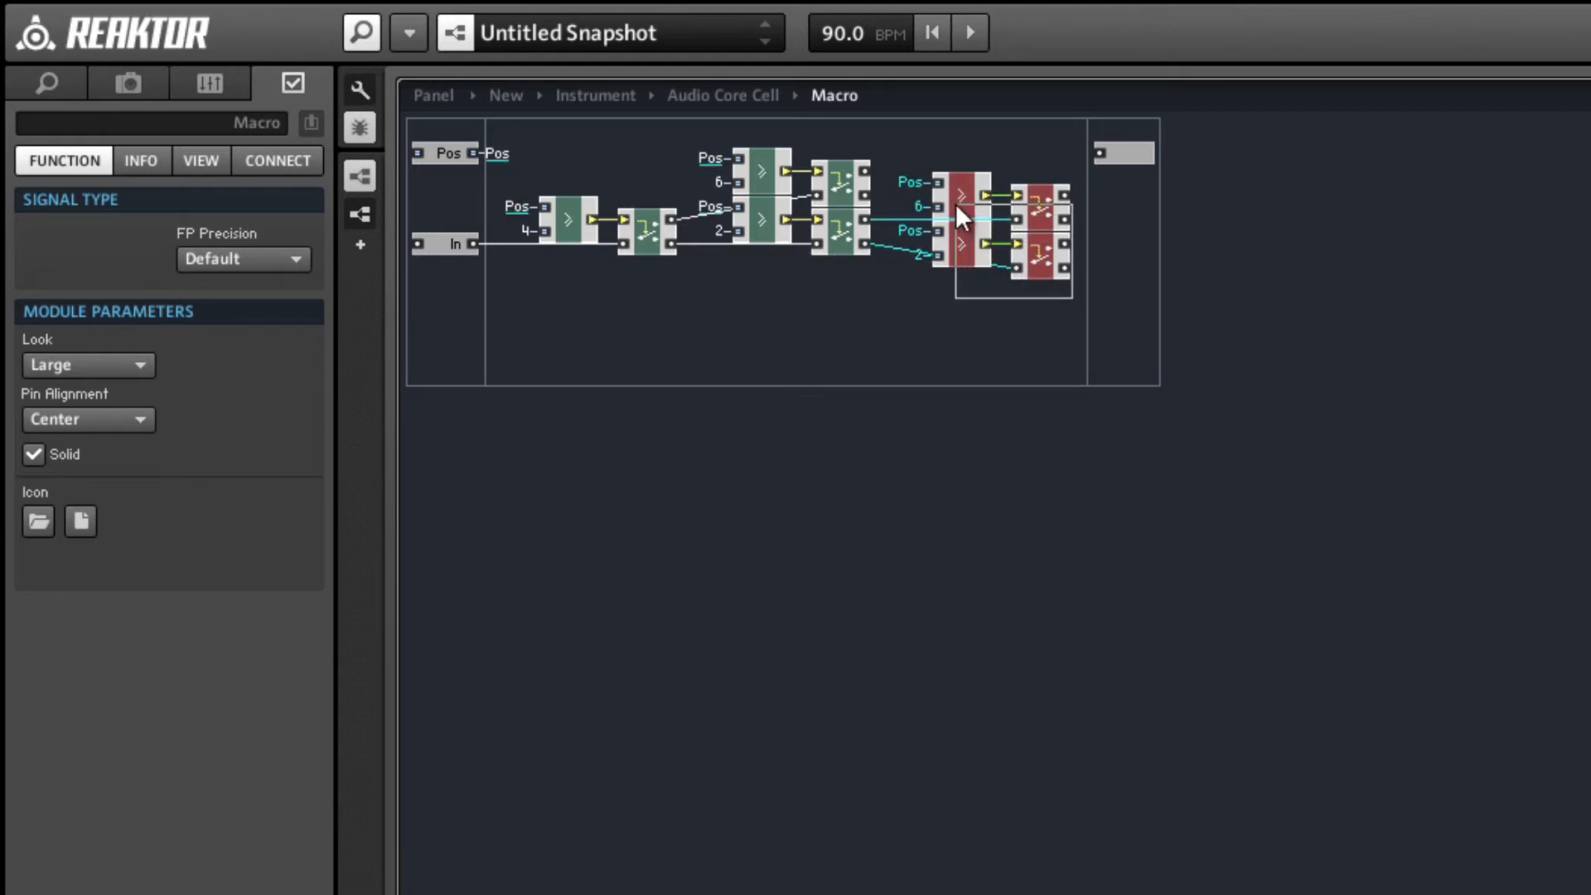
{"action": "left_click", "coordinate": [920, 275]}
Set the third-stage Compare constants to 1 for the lower pair and 3 for the upper pair.
{"action": "left_click", "coordinate": [919, 257]}
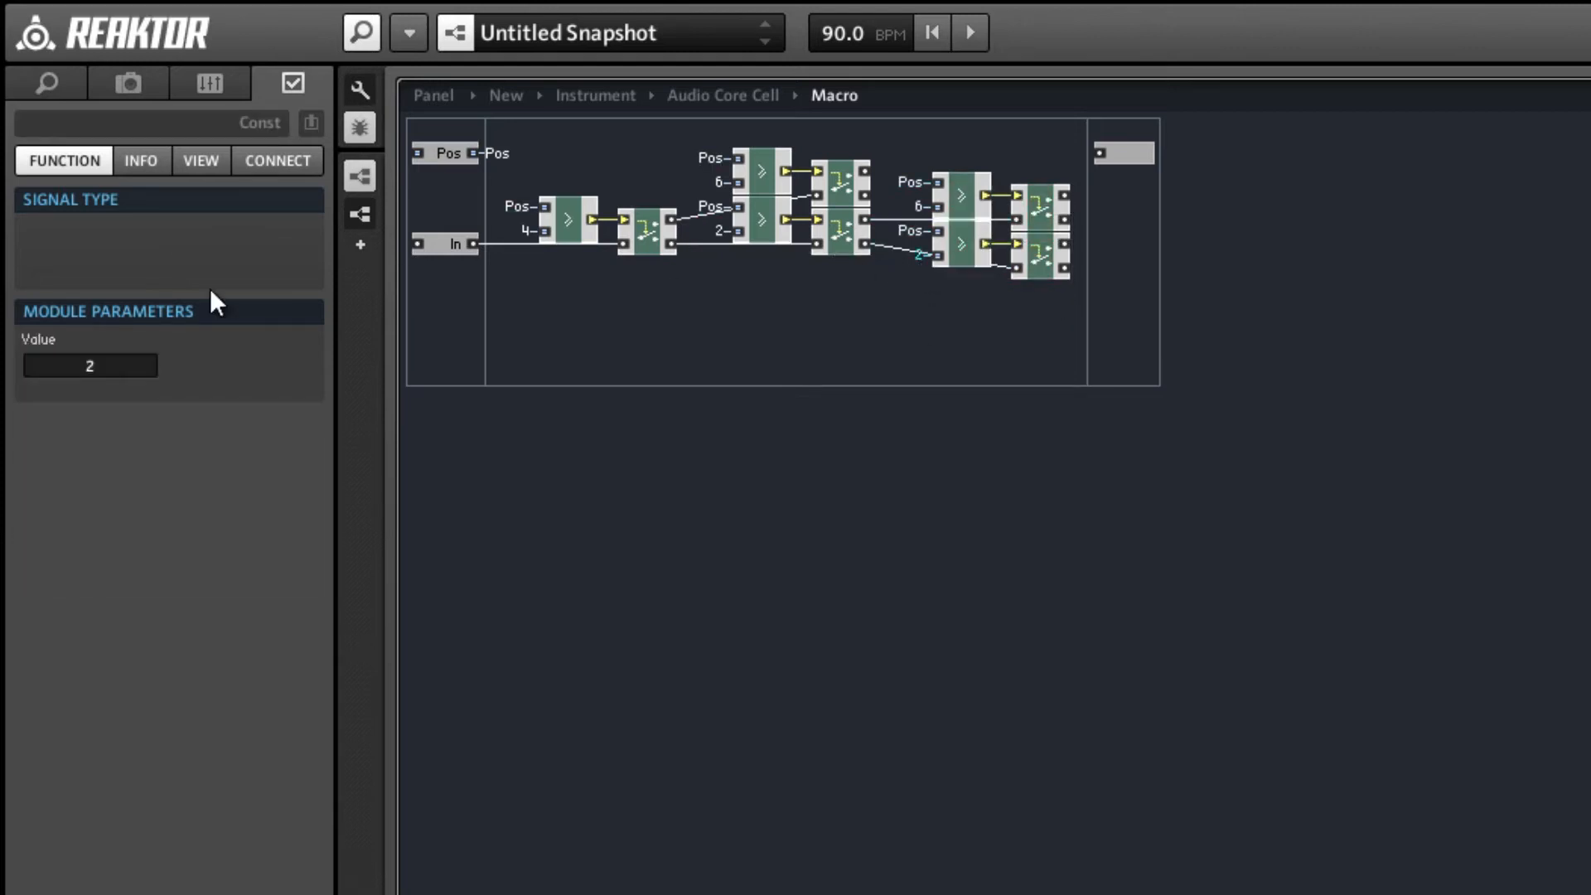
{"action": "double_click", "coordinate": [73, 366]}
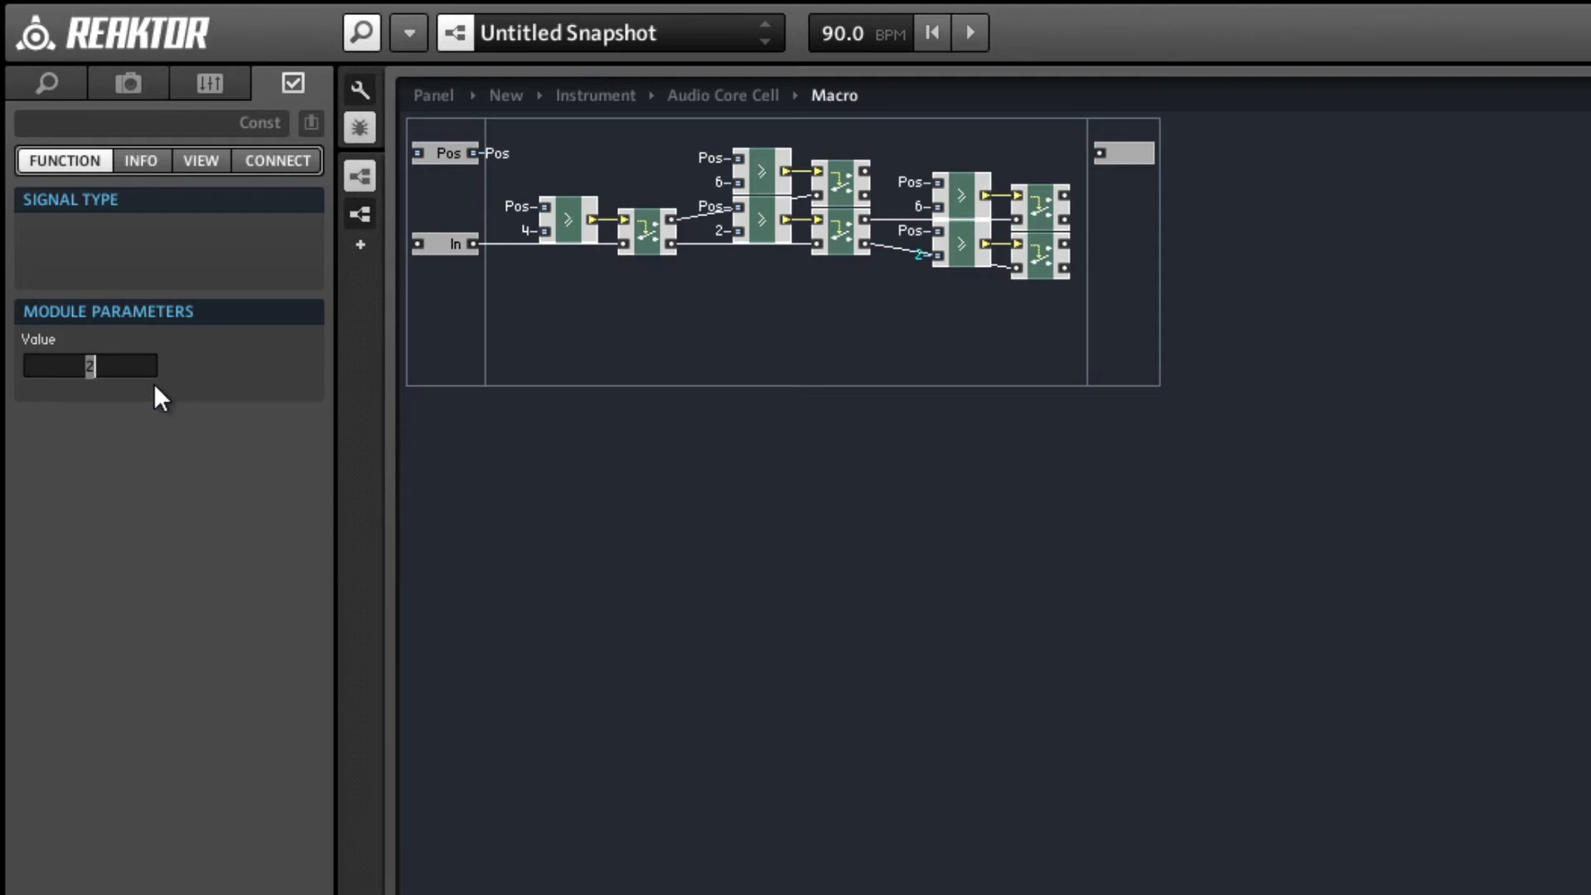
{"action": "type", "text": "1"}
{"action": "left_click", "coordinate": [874, 340]}
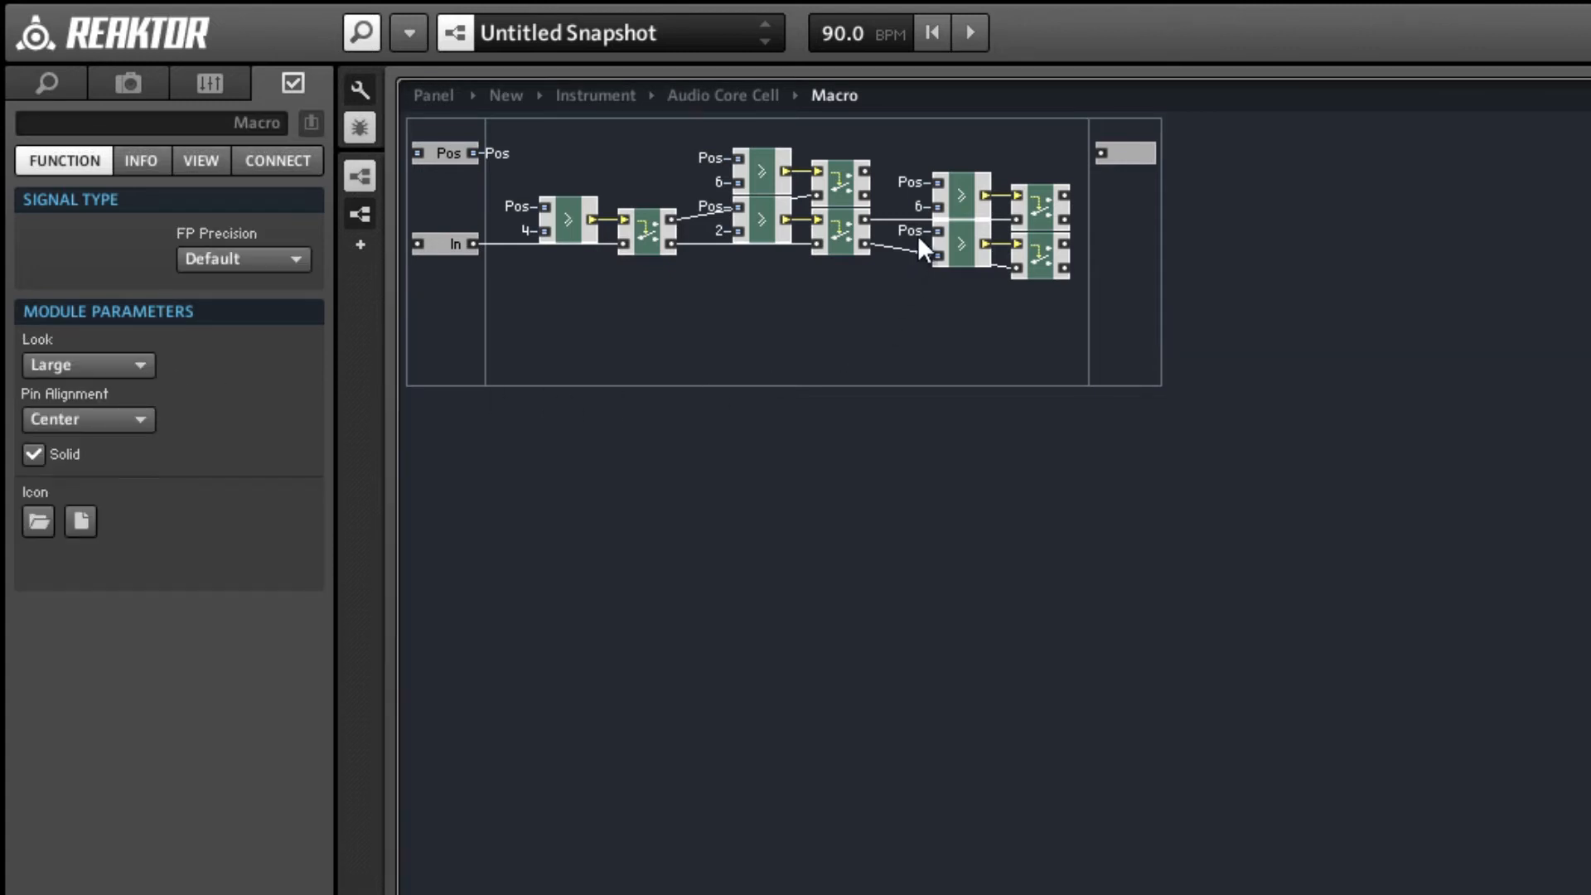
{"action": "left_click", "coordinate": [918, 207]}
{"action": "double_click", "coordinate": [67, 369]}
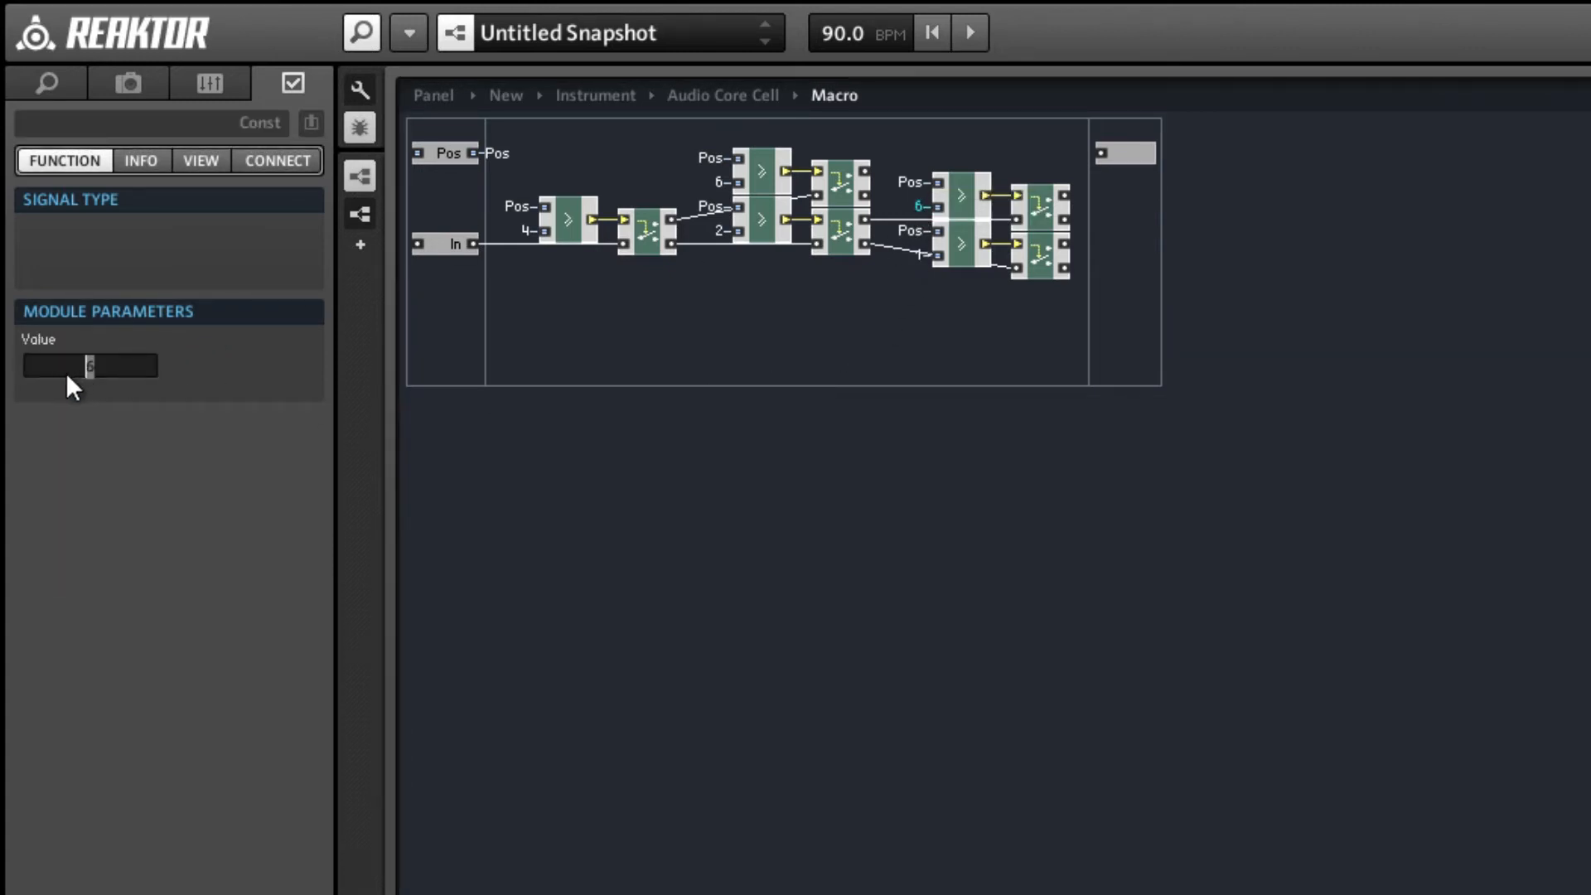
{"action": "type", "text": "3"}
{"action": "left_click", "coordinate": [812, 327]}
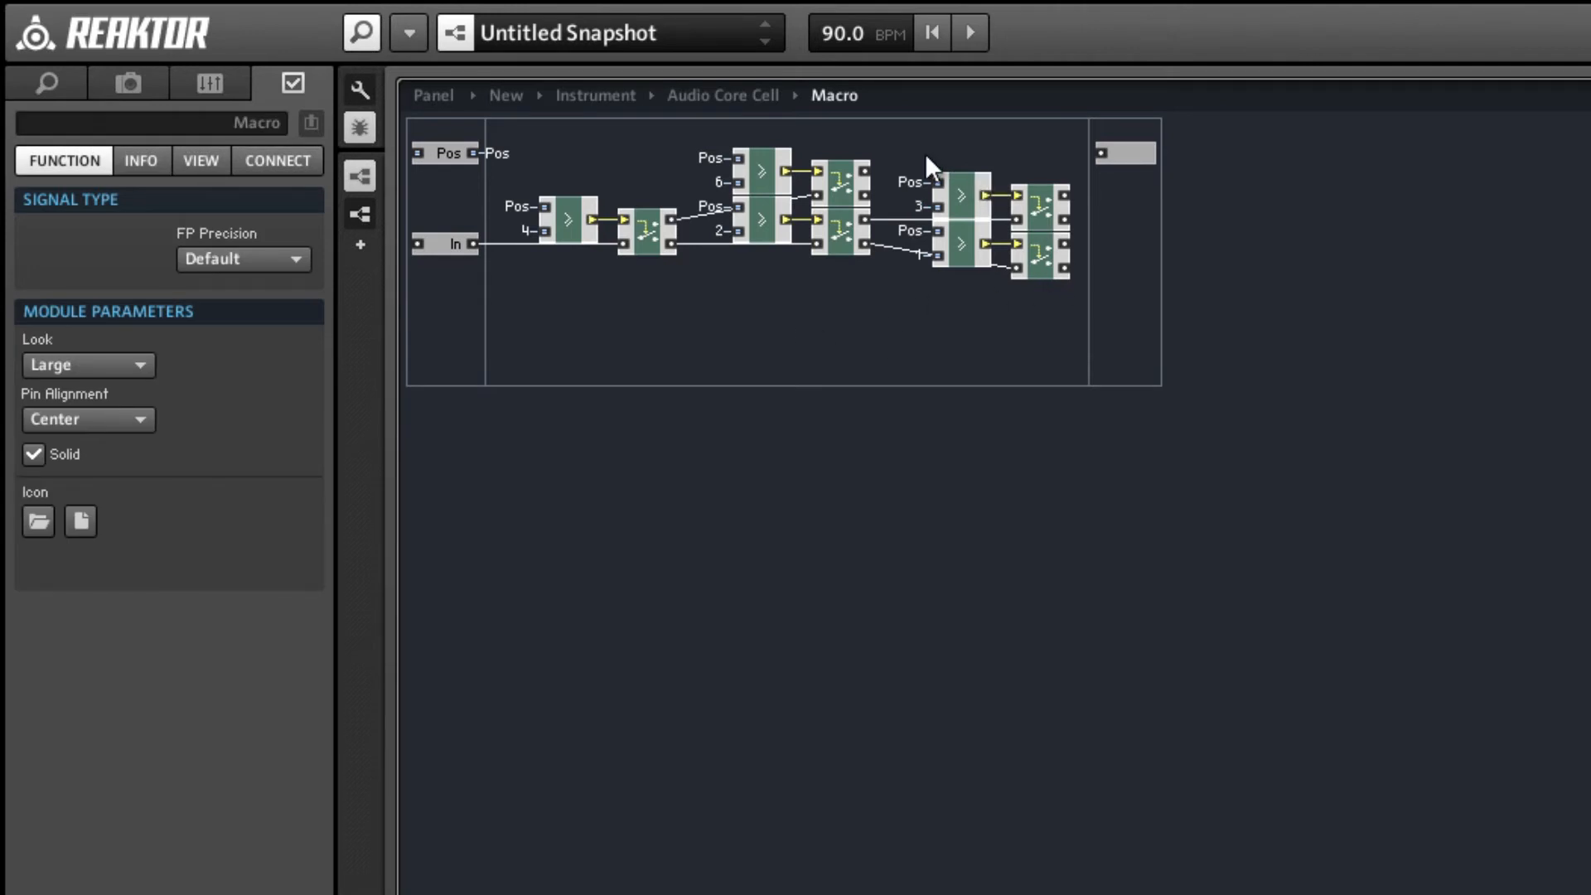
Align the third-stage pairs with the second stage, then duplicate them above and wire the copies to the upper second-stage Router's outputs.
{"action": "left_click_drag", "start_coordinate": [924, 152], "coordinate": [1085, 223]}
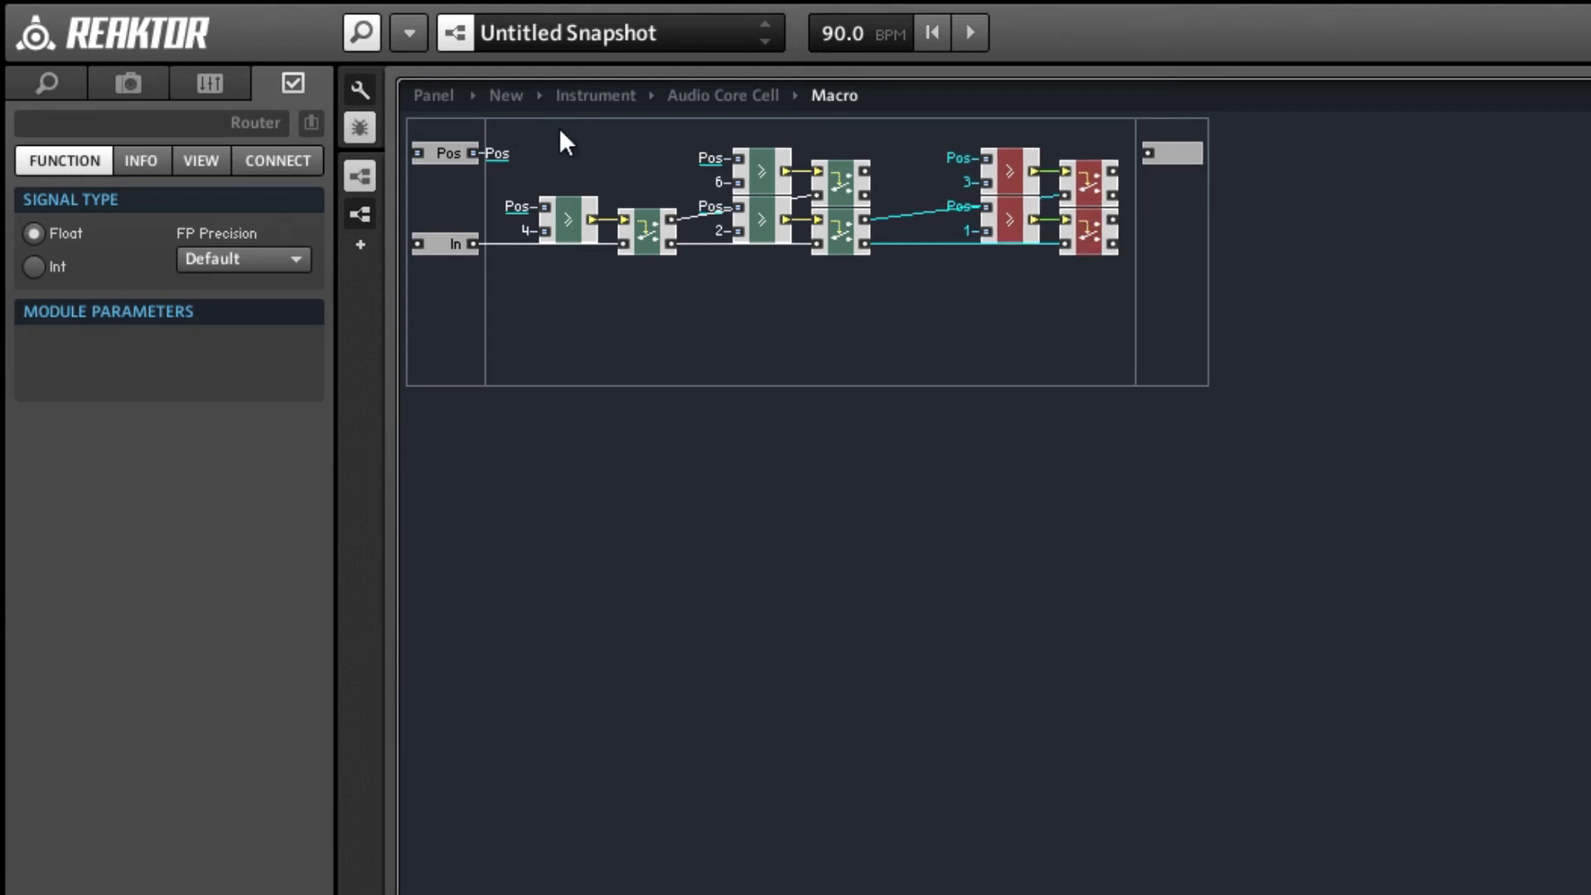
{"action": "left_click", "coordinate": [666, 124]}
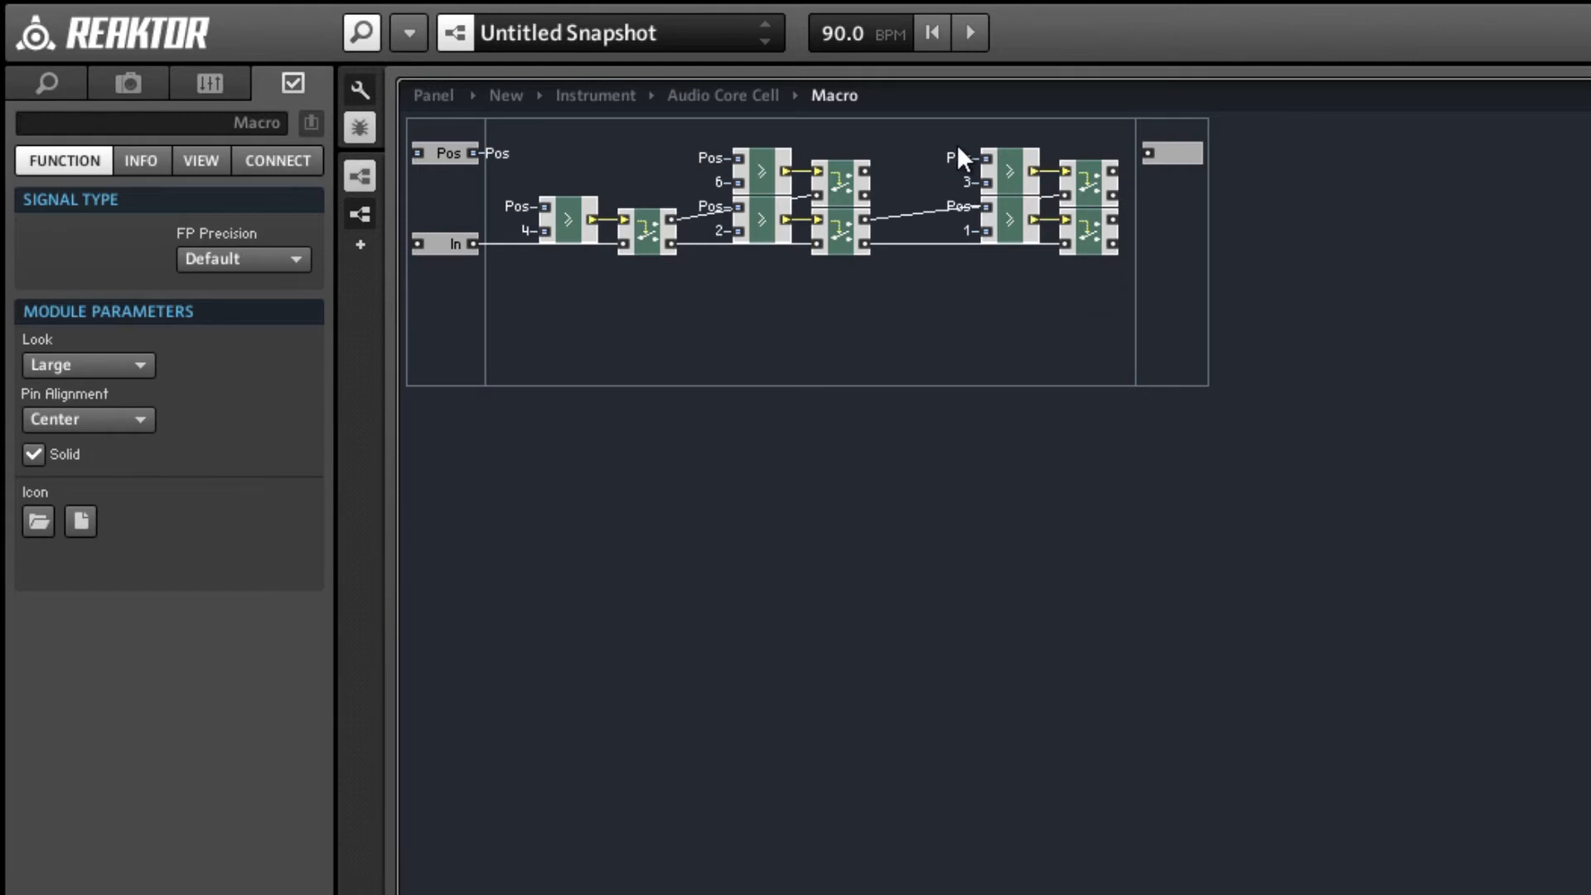
{"action": "left_click_drag", "start_coordinate": [953, 150], "coordinate": [1091, 132]}
{"action": "left_click_drag", "start_coordinate": [866, 279], "coordinate": [1063, 231]}
{"action": "left_click_drag", "start_coordinate": [864, 255], "coordinate": [1054, 179]}
{"action": "left_click", "coordinate": [931, 217]}
Set the constants of the two upper third-stage Compare modules to 5 and, for the topmost, 7.
{"action": "left_click", "coordinate": [967, 215]}
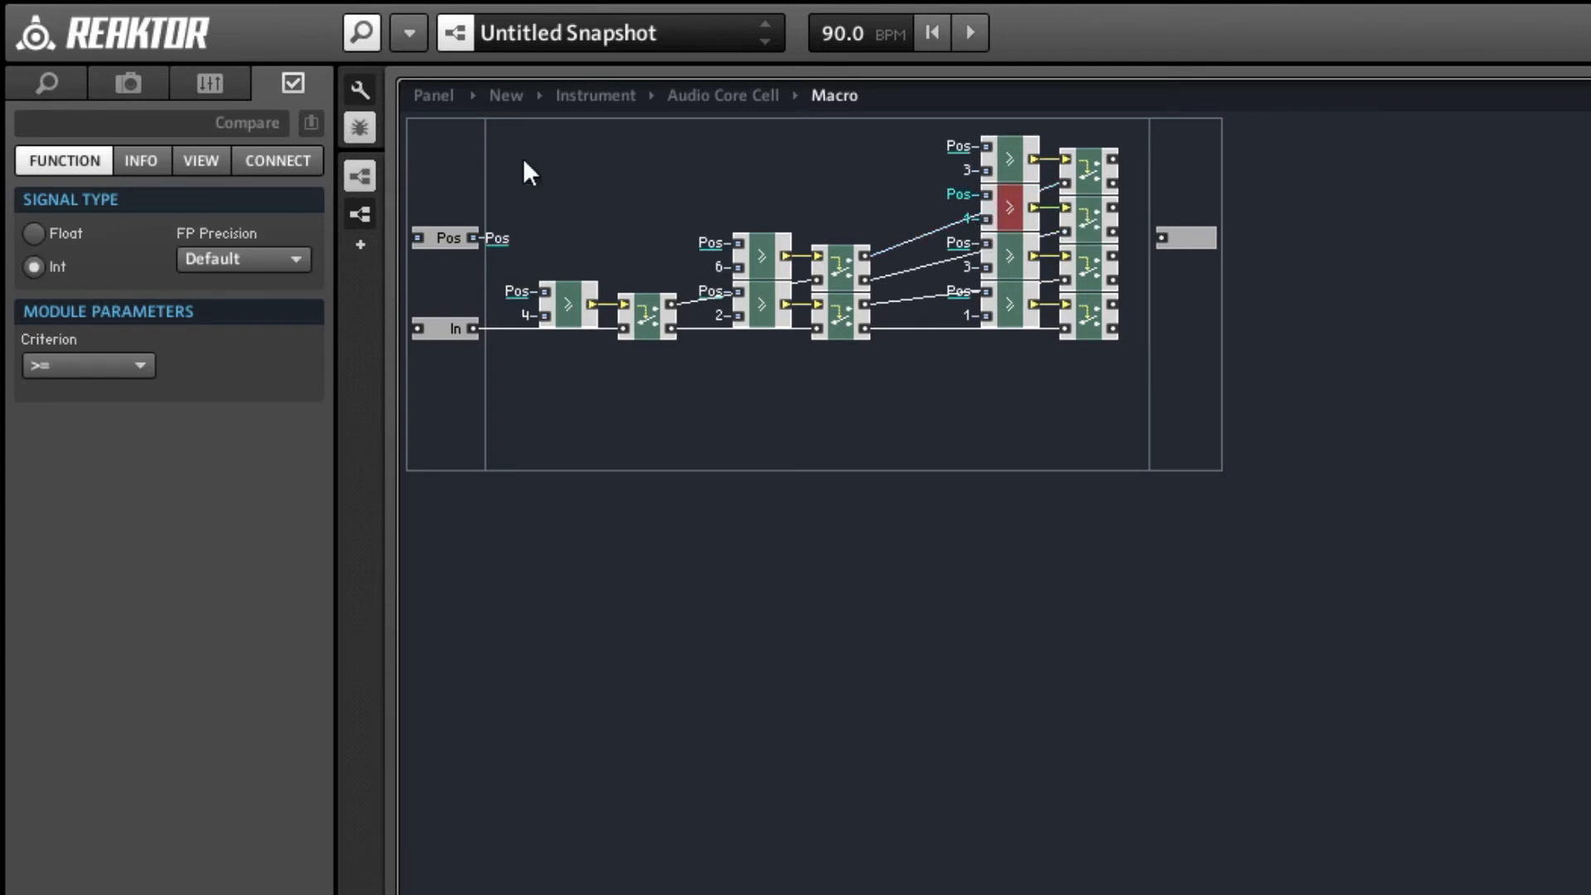
{"action": "left_click", "coordinate": [969, 217]}
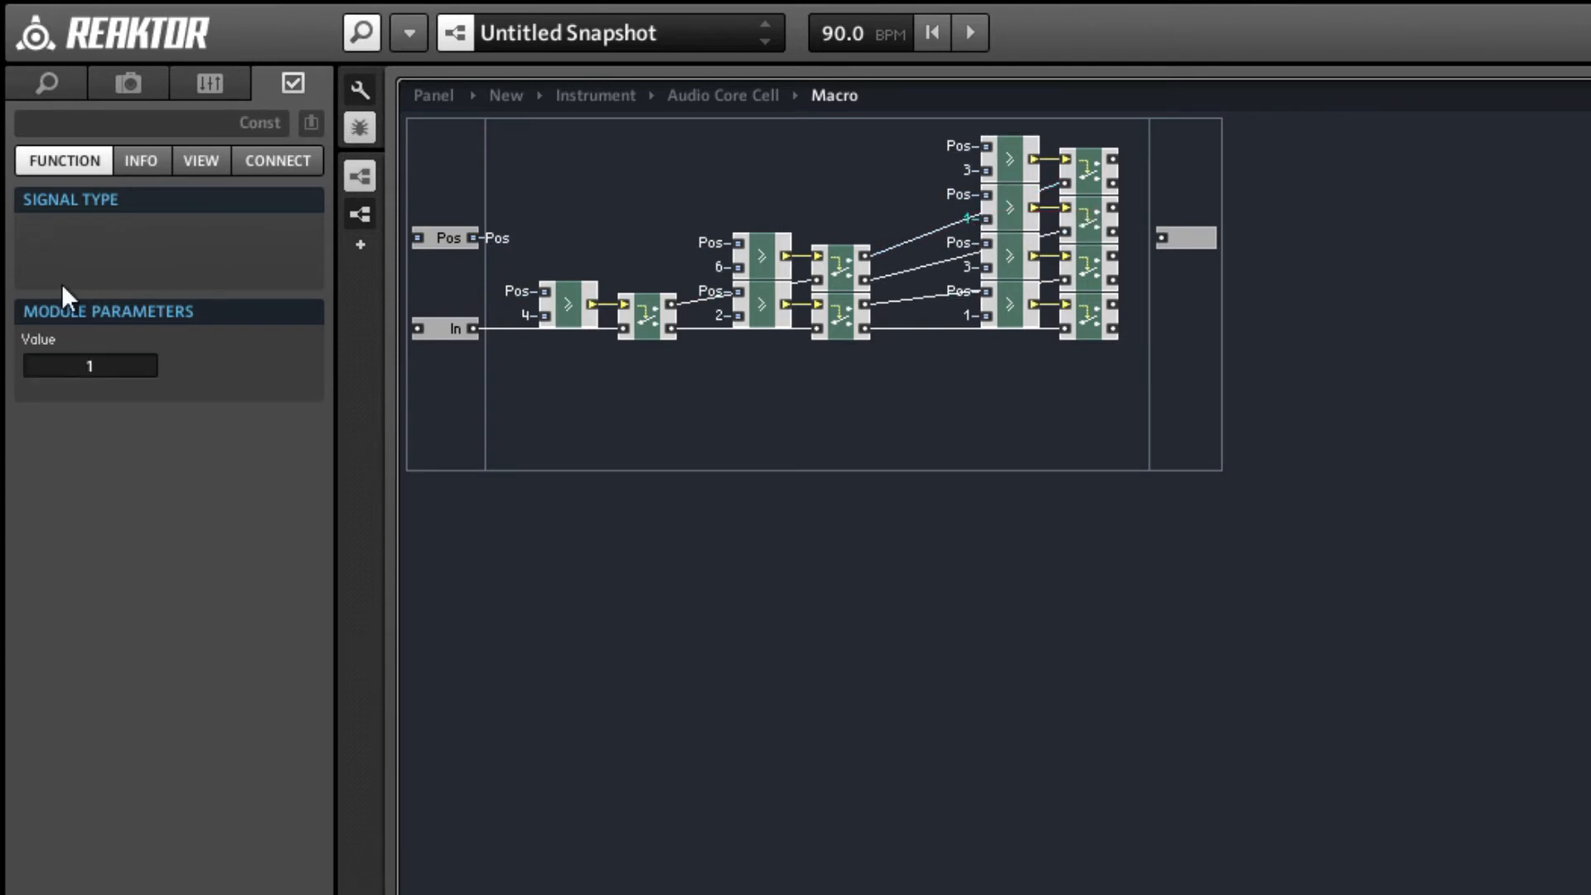
{"action": "left_click", "coordinate": [81, 366]}
{"action": "type", "text": "5"}
{"action": "left_click", "coordinate": [862, 172]}
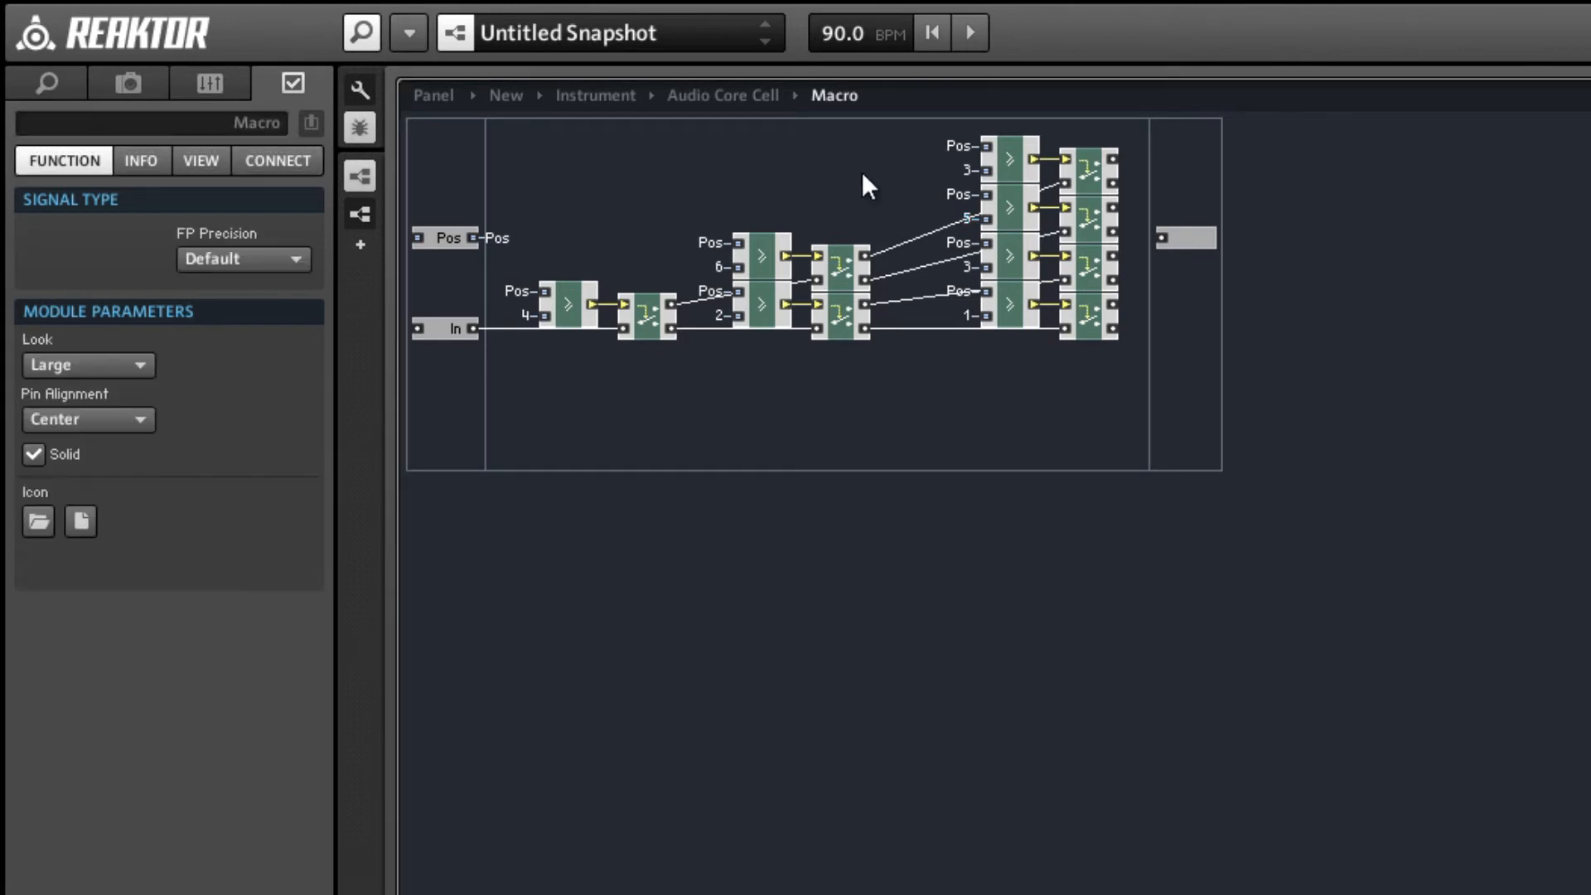
{"action": "left_click", "coordinate": [967, 170]}
{"action": "left_click", "coordinate": [146, 368]}
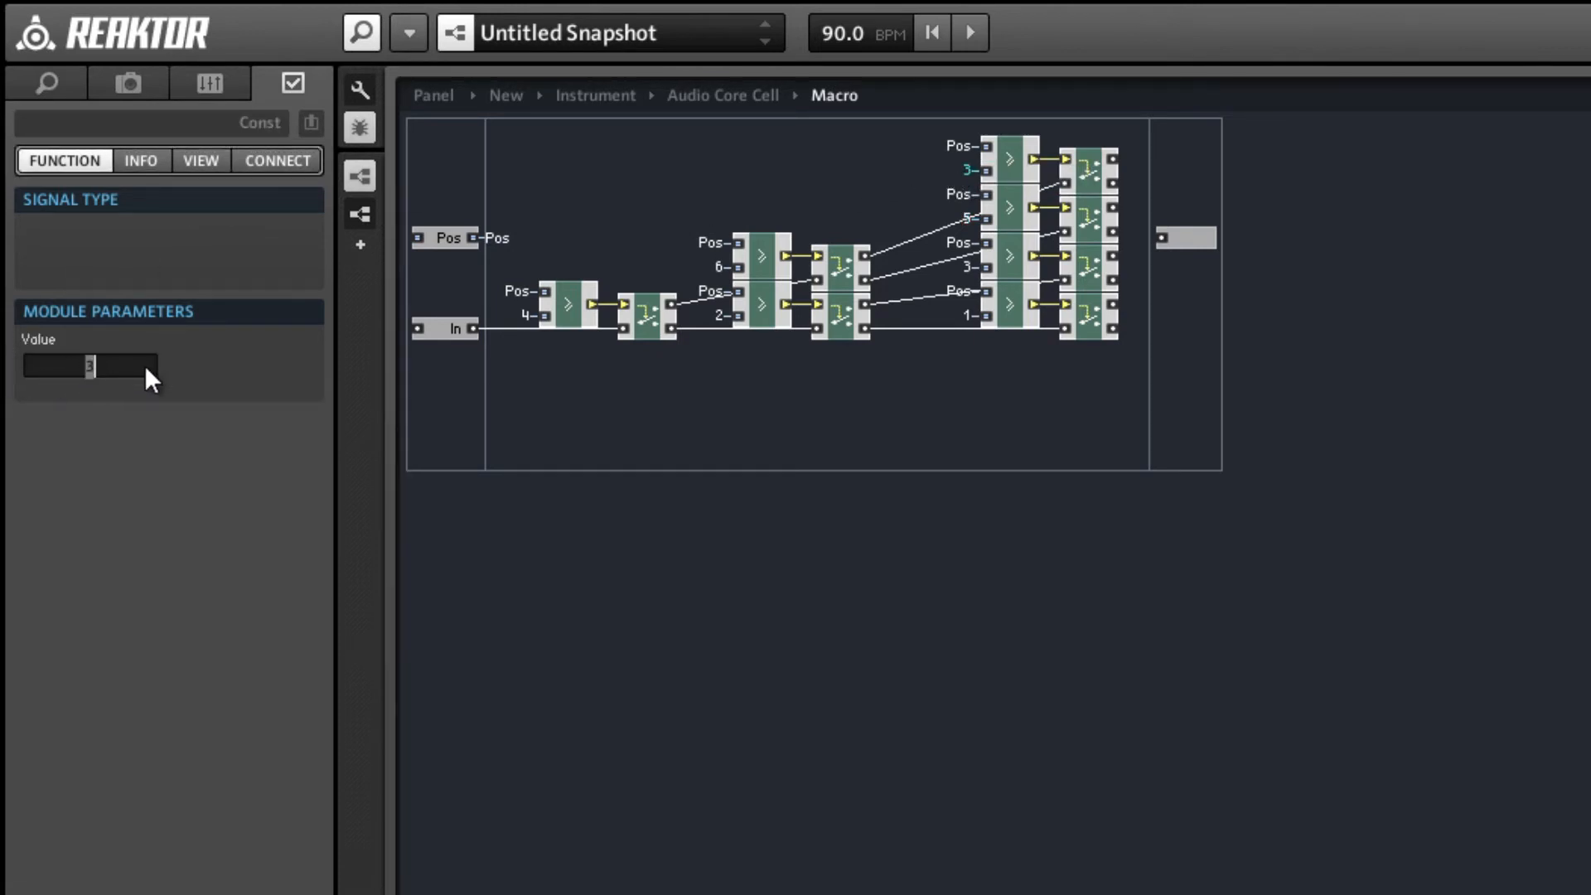
{"action": "type", "text": "7"}
{"action": "left_click", "coordinate": [906, 183]}
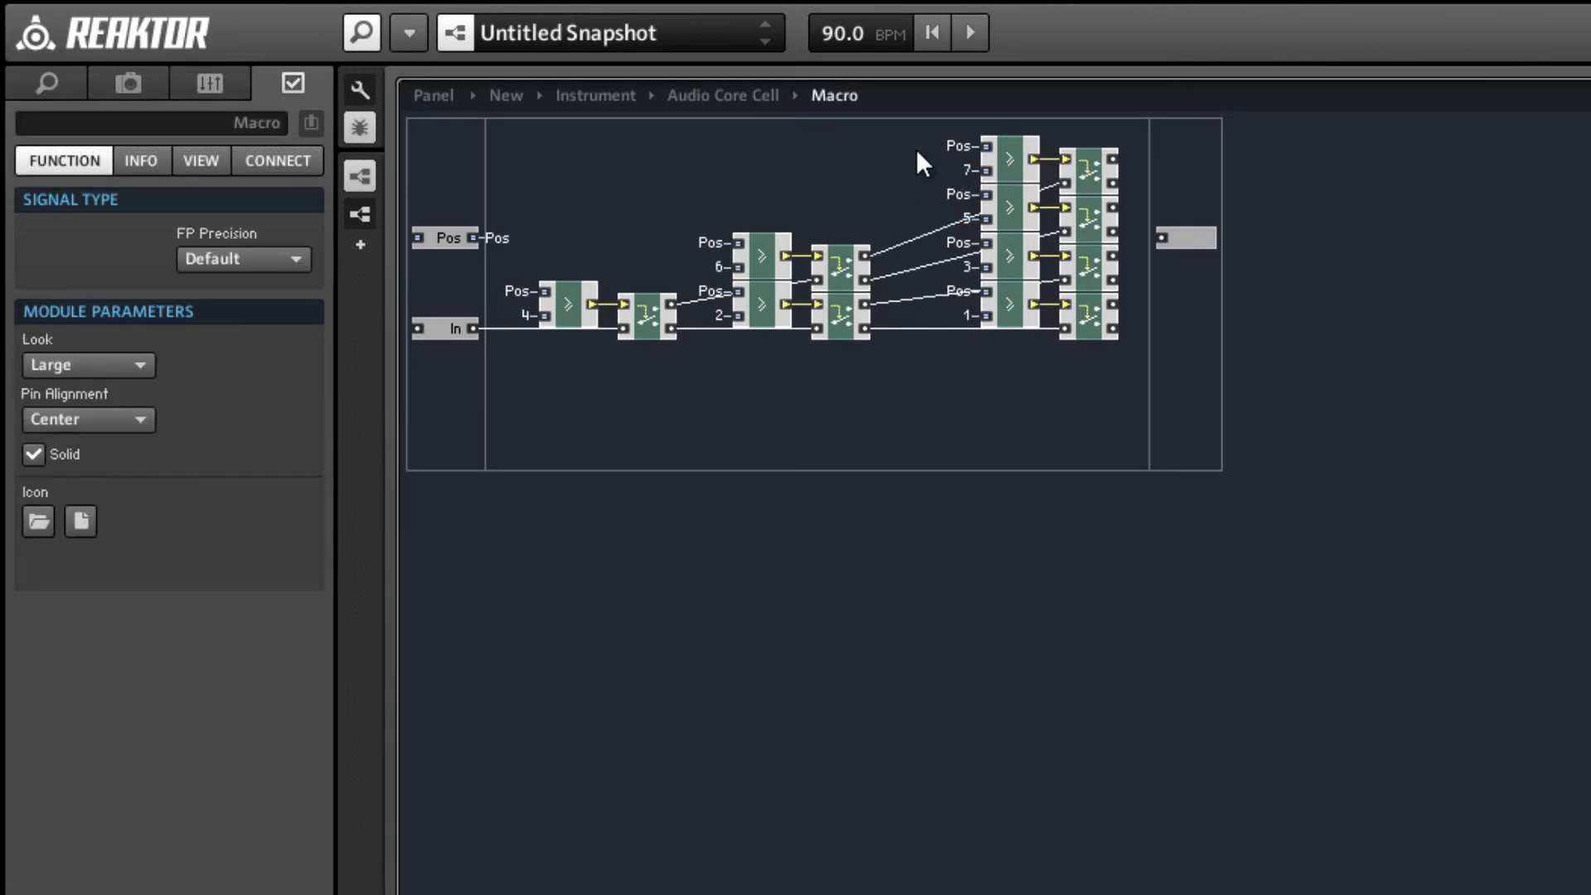
Move the third stage closer to the second and raise the second-stage pair with the constant 6.
{"action": "left_click_drag", "start_coordinate": [917, 148], "coordinate": [1038, 326]}
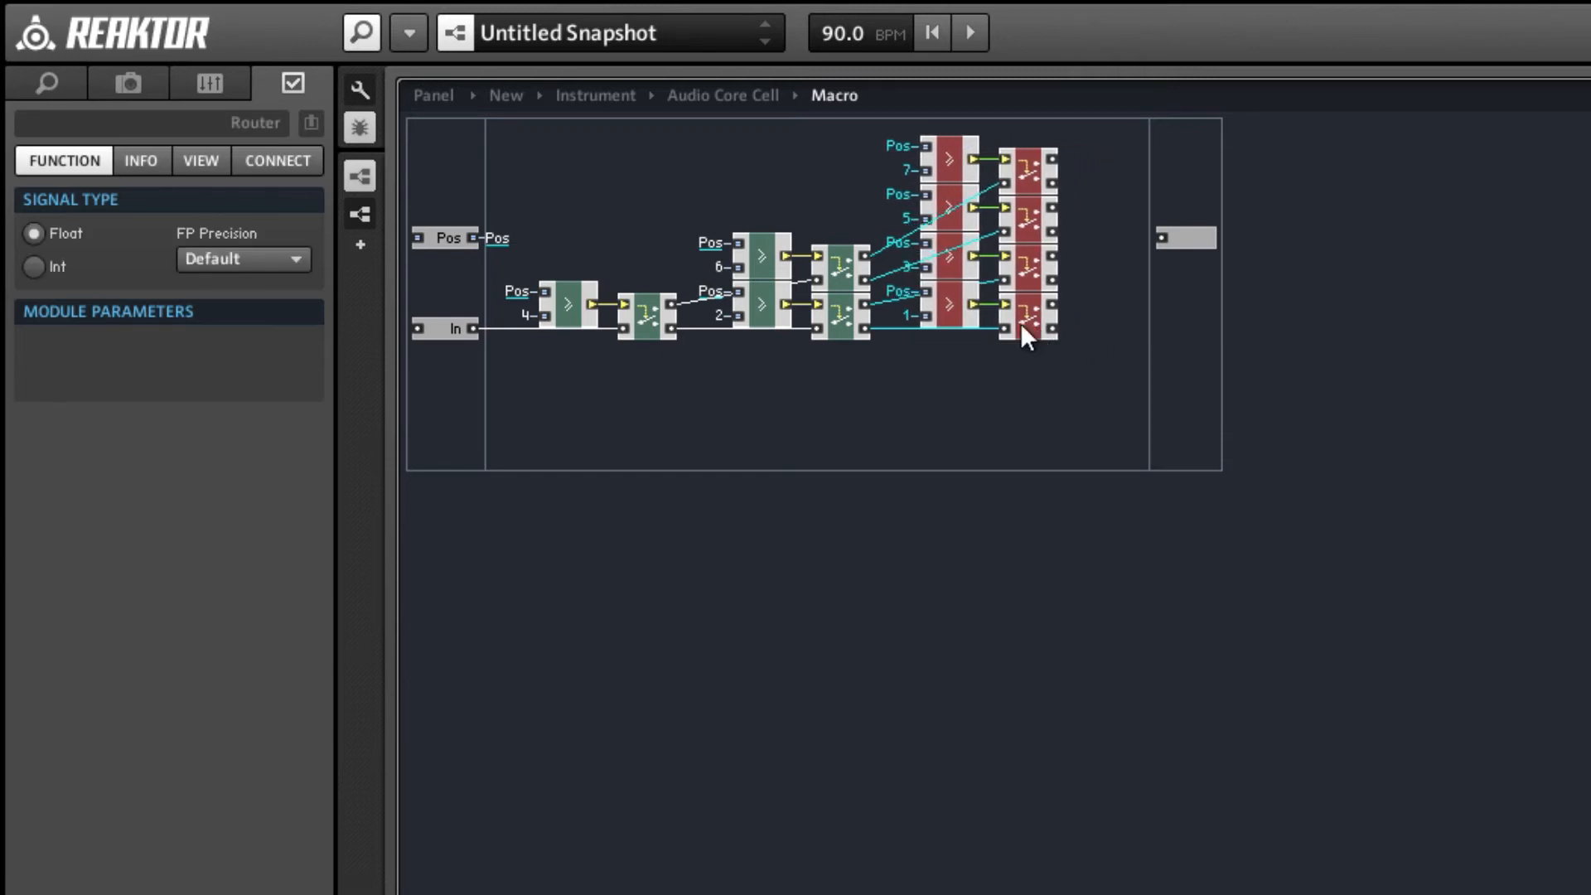
{"action": "left_click_drag", "start_coordinate": [721, 186], "coordinate": [849, 221]}
{"action": "left_click", "coordinate": [658, 249]}
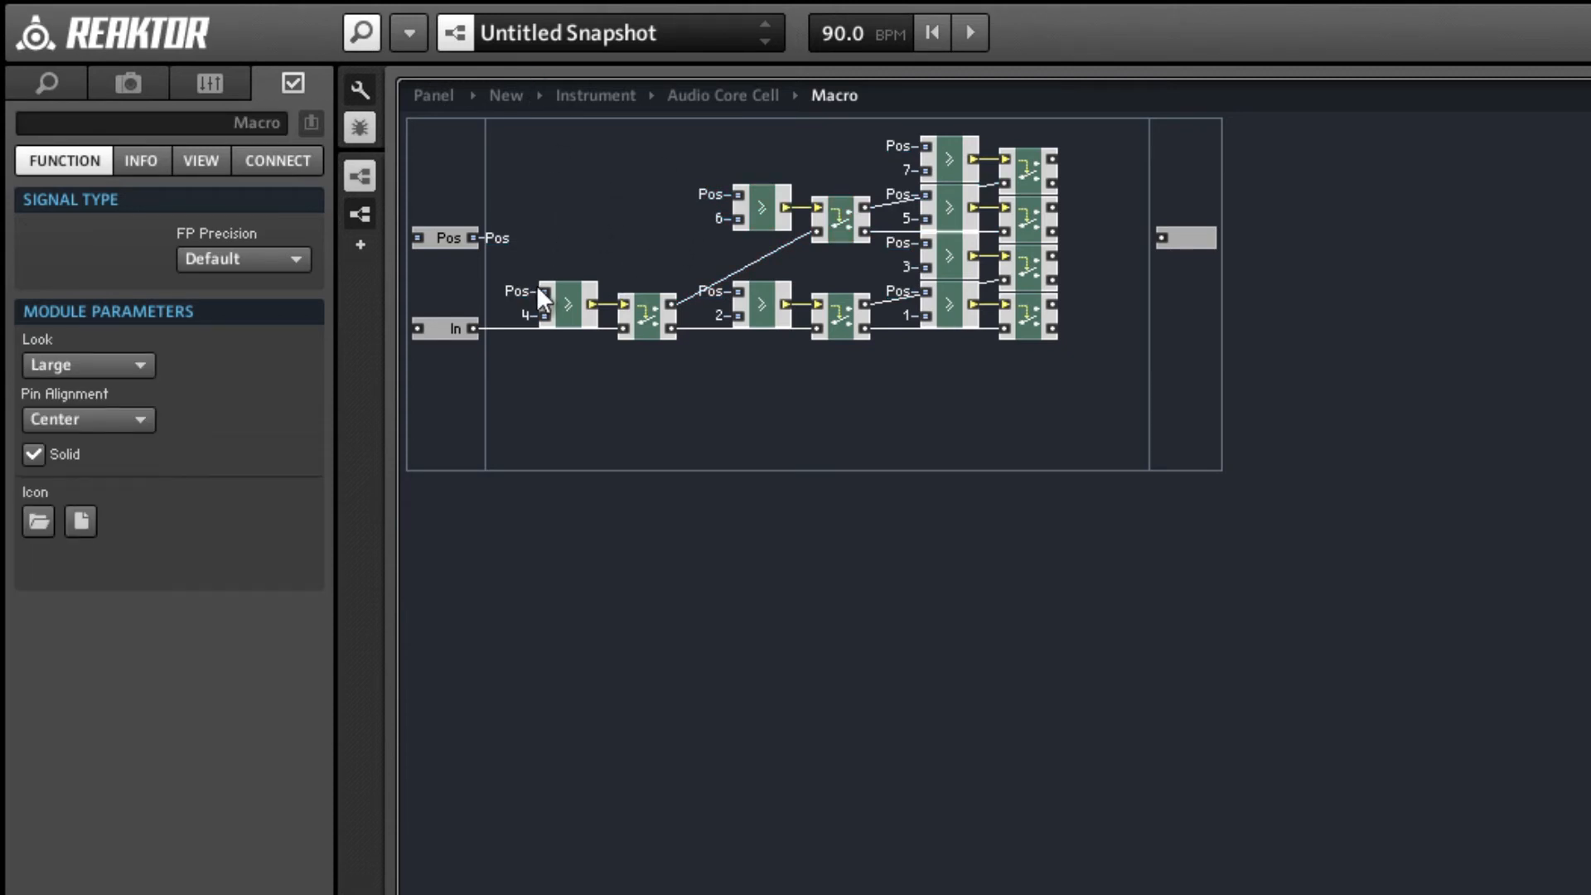
{"action": "left_click", "coordinate": [560, 283]}
{"action": "left_click_drag", "start_coordinate": [772, 139], "coordinate": [758, 345]}
{"action": "left_click_drag", "start_coordinate": [953, 372], "coordinate": [943, 140]}
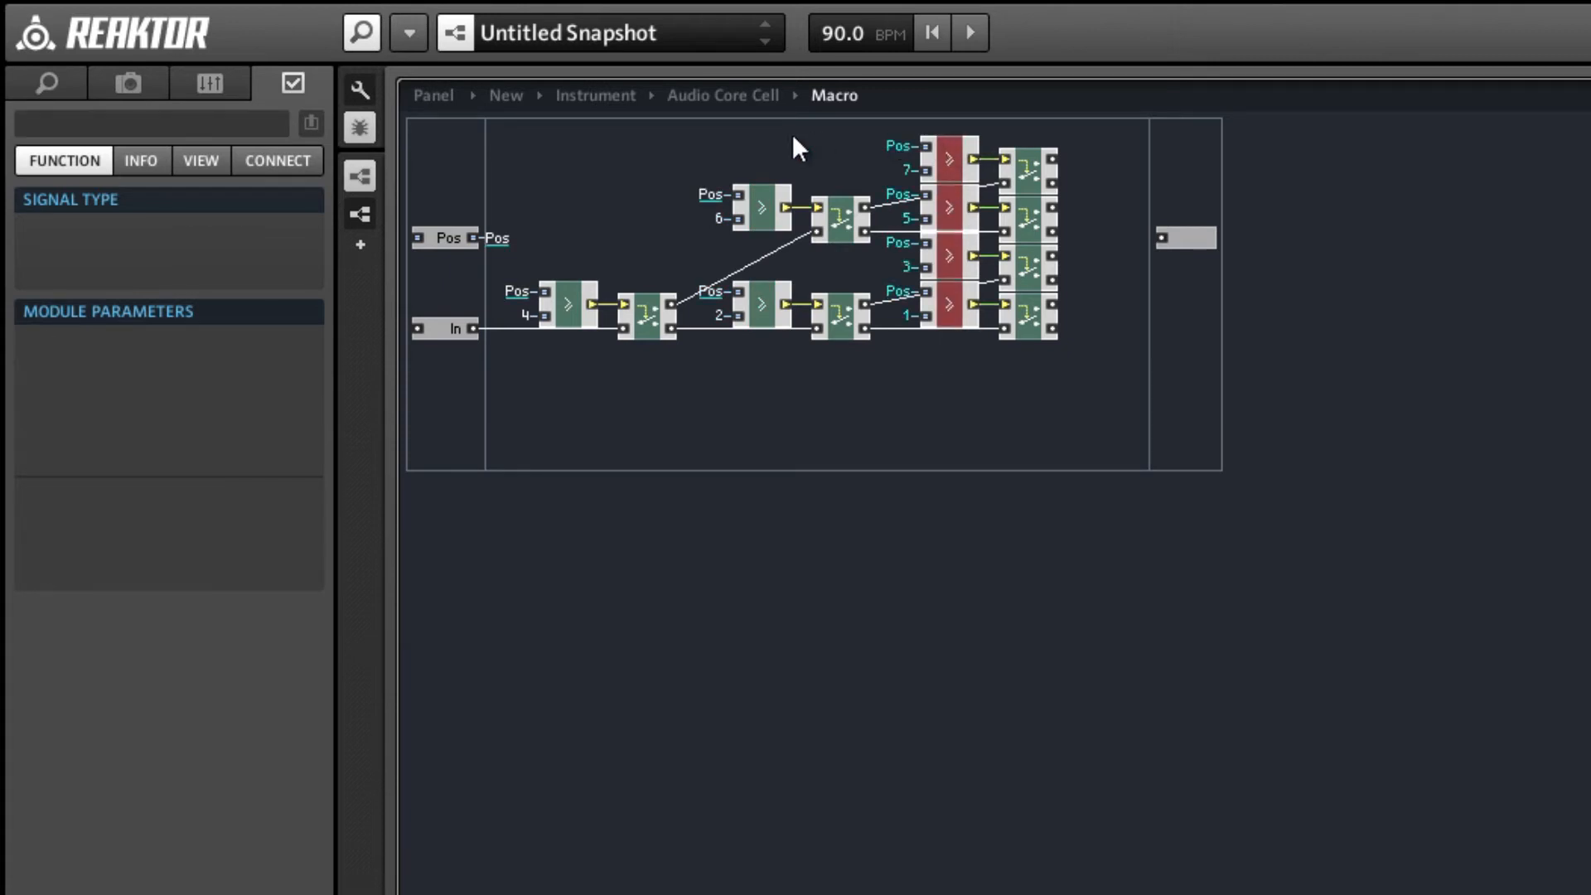
{"action": "left_click", "coordinate": [464, 329]}
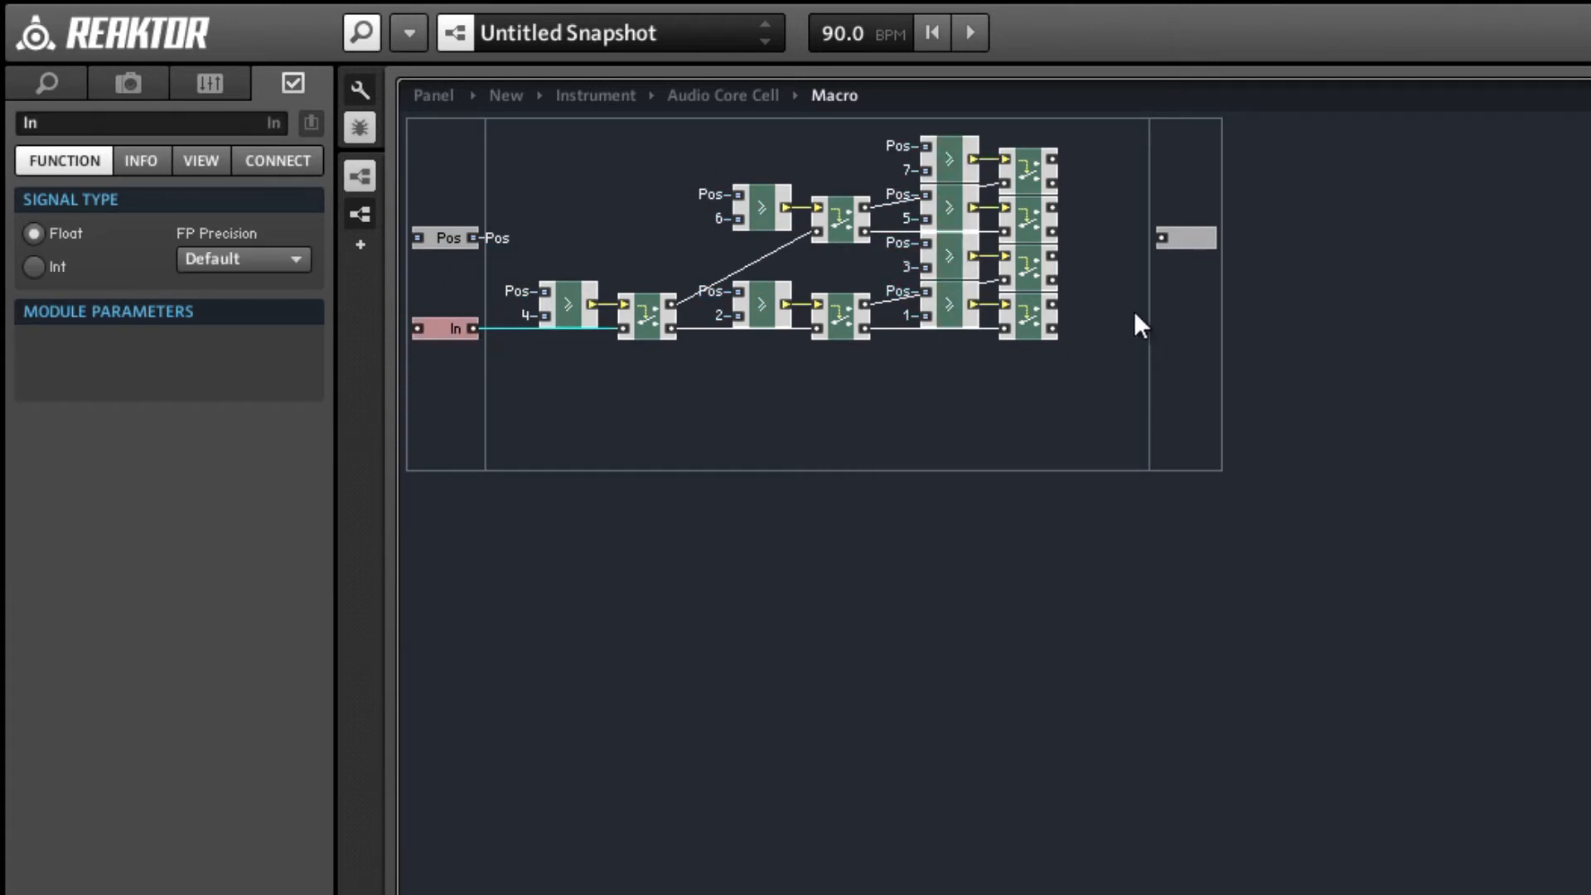
Raise the output port, connect it to the topmost Router's upper output, and wire a duplicate port to that Router's lower output.
{"action": "left_click_drag", "start_coordinate": [1174, 235], "coordinate": [1150, 155]}
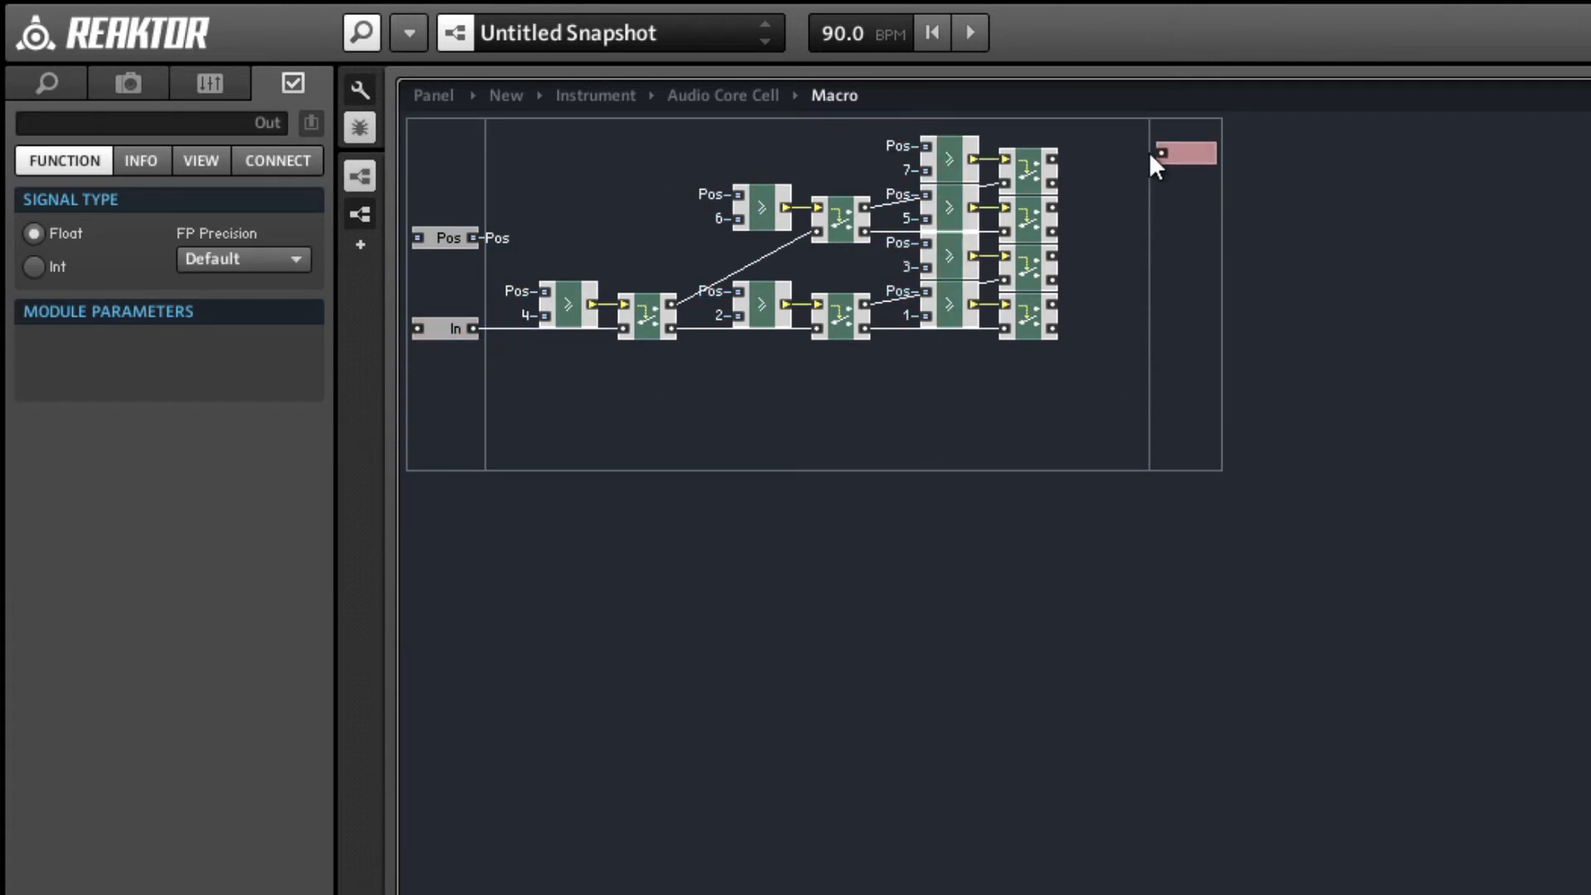
{"action": "left_click_drag", "start_coordinate": [1051, 158], "coordinate": [1166, 155]}
{"action": "left_click_drag", "start_coordinate": [1069, 165], "coordinate": [1053, 159]}
{"action": "mouse_move", "coordinate": [1191, 156]}
{"action": "left_mouse_down"}
{"action": "mouse_move", "coordinate": [1196, 176]}
{"action": "mouse_move", "coordinate": [1052, 182]}
{"action": "left_mouse_up"}
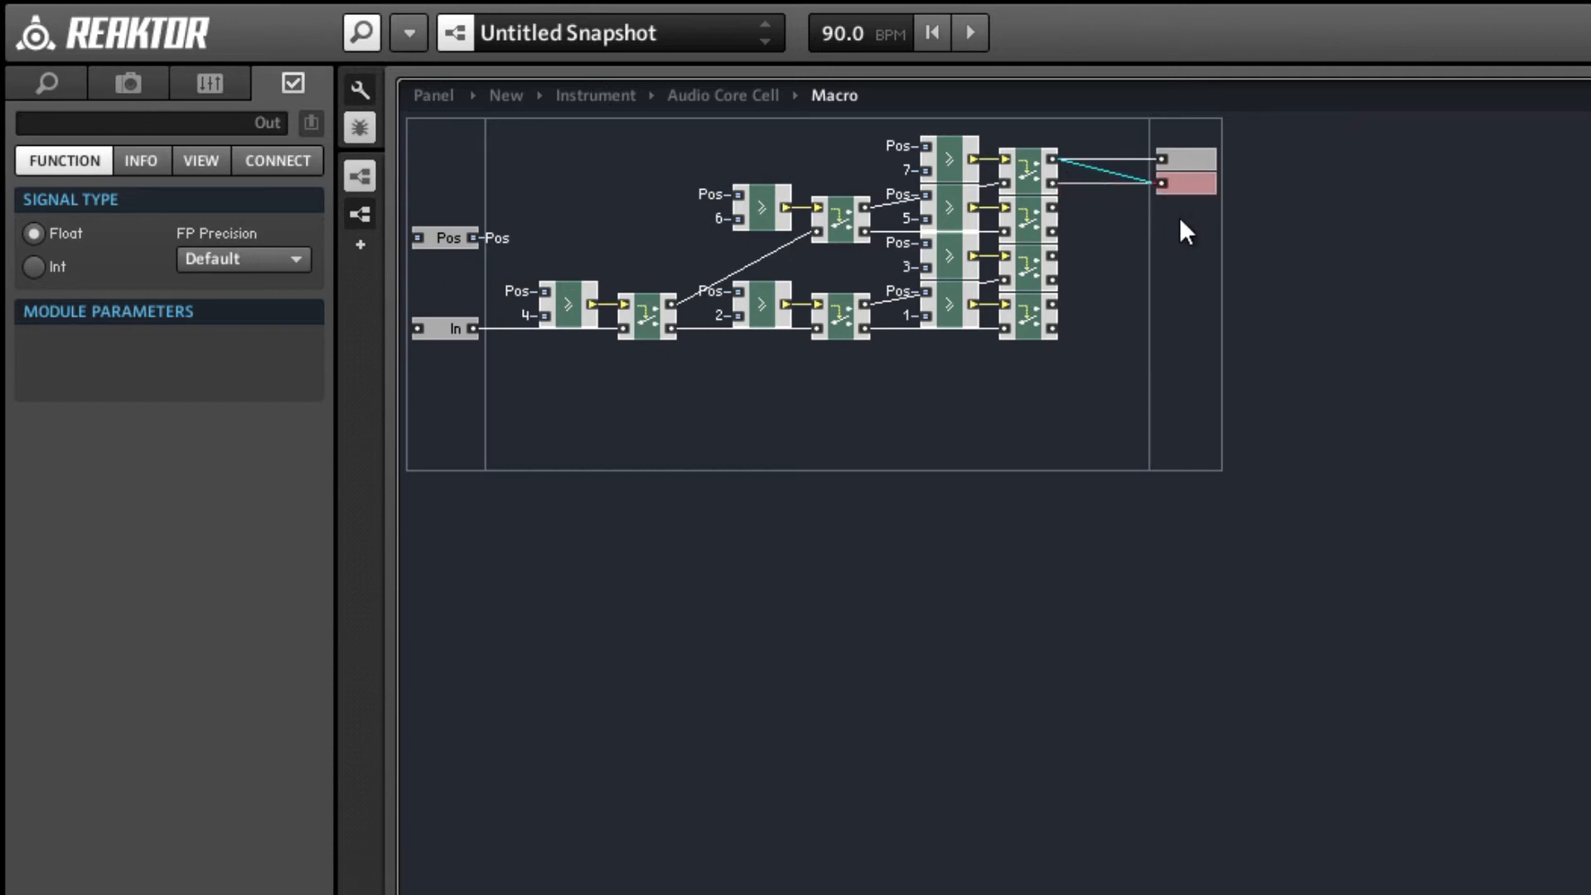
Duplicate the output ports until there are eight, wiring the third and fourth to the second Router from the top of the last stage.
{"action": "left_click_drag", "start_coordinate": [1183, 236], "coordinate": [1059, 236]}
{"action": "key", "text": "ctrl+d"}
{"action": "left_click_drag", "start_coordinate": [1203, 303], "coordinate": [1188, 257]}
{"action": "key", "text": "ctrl+d"}
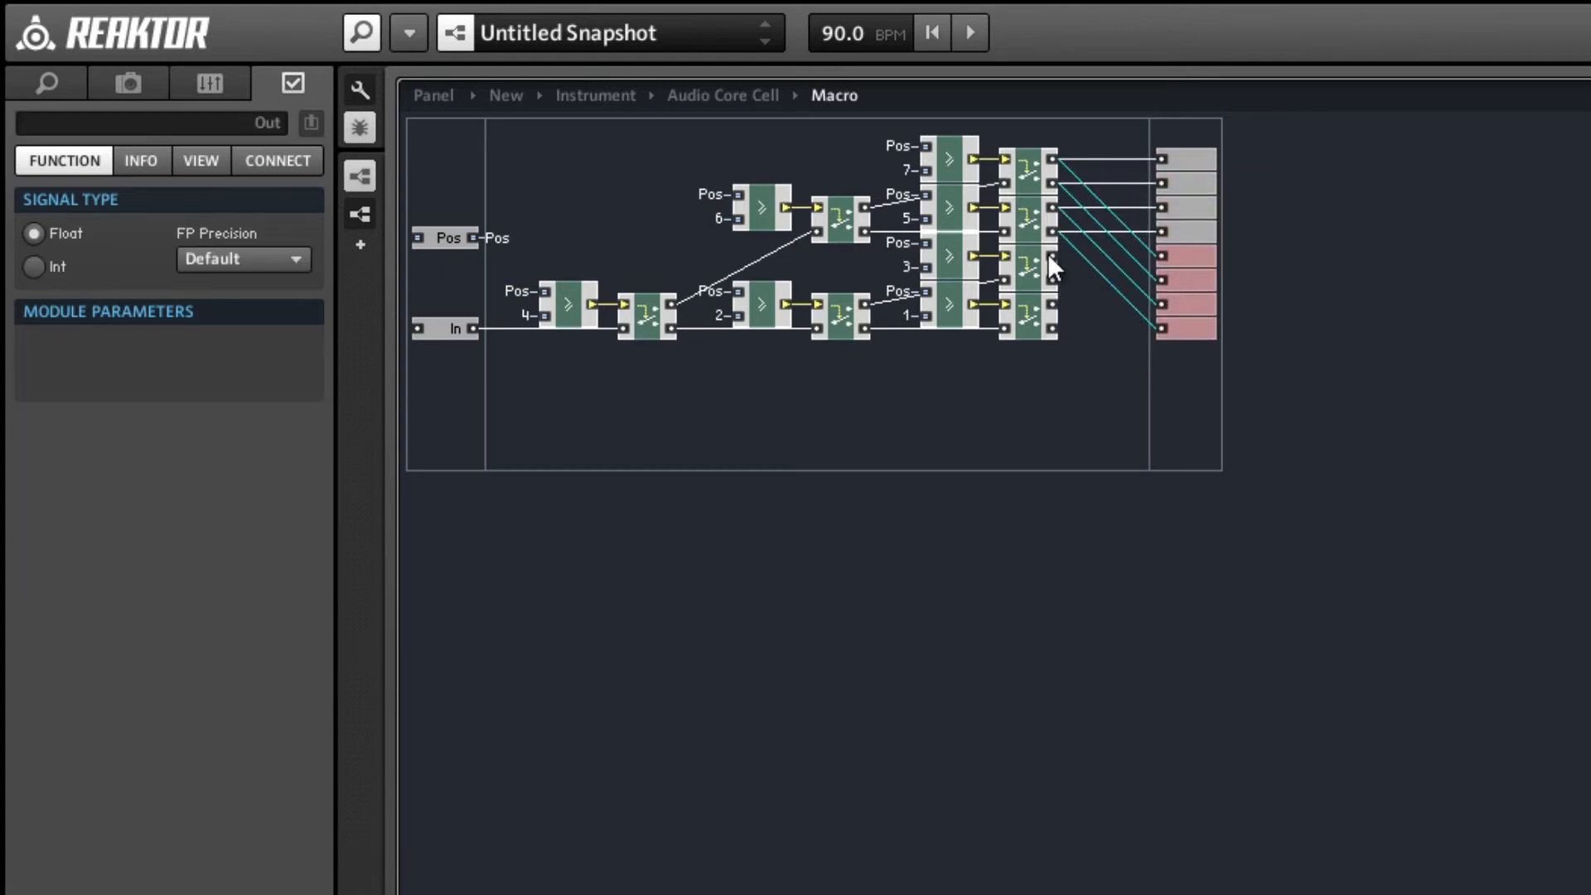
Connect the four lower output ports to the outputs of the two lowest third-stage Routers and compact the board.
{"action": "mouse_move", "coordinate": [1049, 254]}
{"action": "left_mouse_down"}
{"action": "mouse_move", "coordinate": [1171, 262]}
{"action": "mouse_move", "coordinate": [1048, 282]}
{"action": "left_mouse_up"}
{"action": "left_click_drag", "start_coordinate": [1052, 302], "coordinate": [1175, 305]}
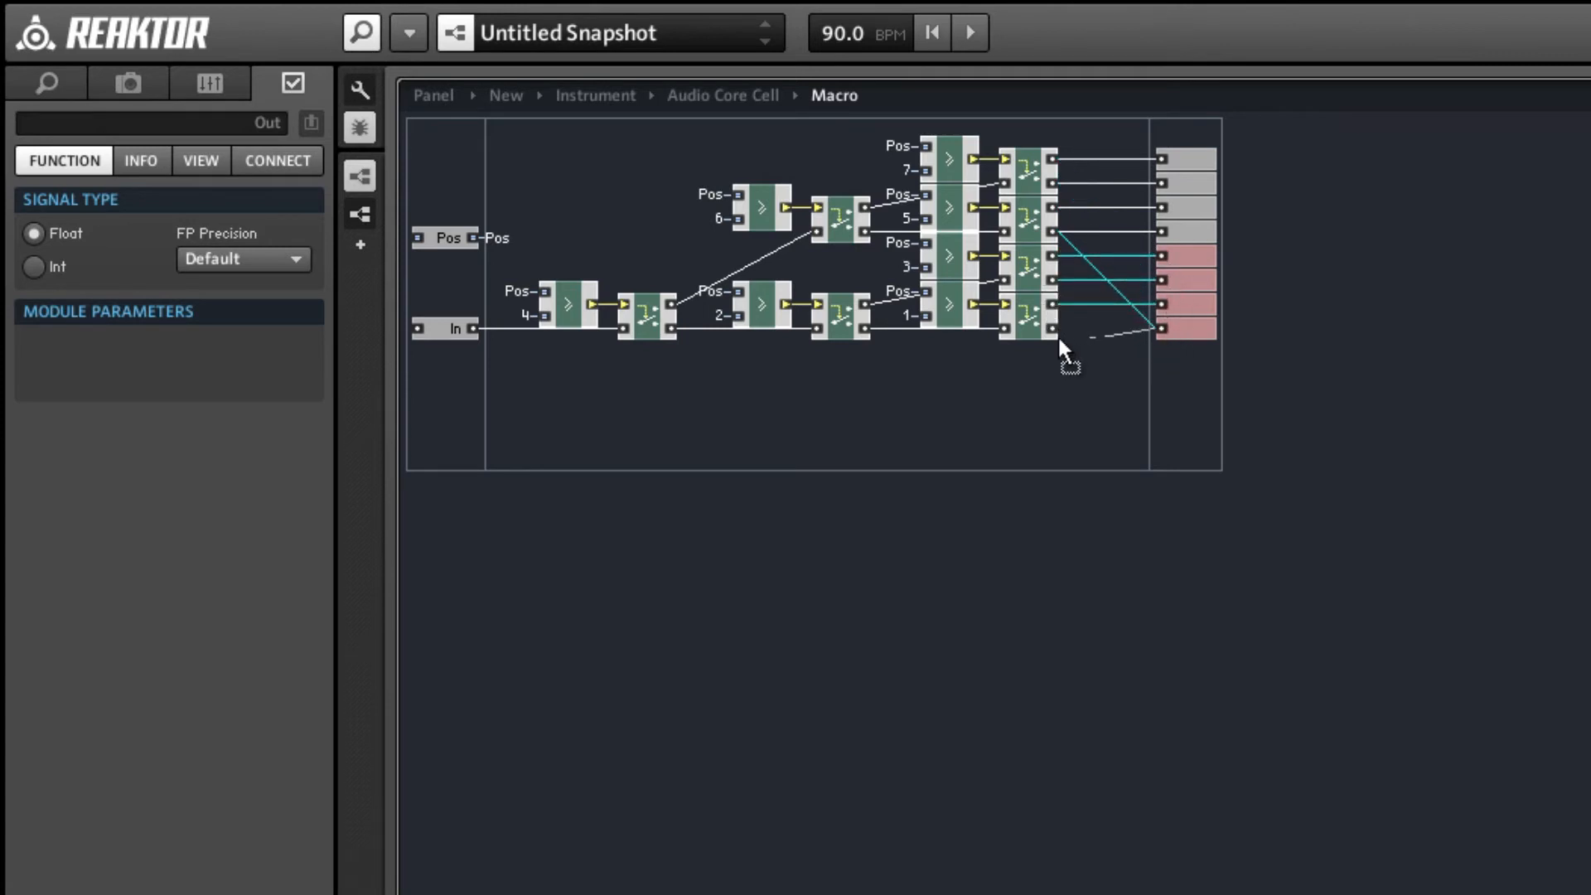
{"action": "left_click_drag", "start_coordinate": [1058, 335], "coordinate": [1054, 331]}
{"action": "right_click", "coordinate": [981, 371]}
{"action": "left_click", "coordinate": [1044, 820]}
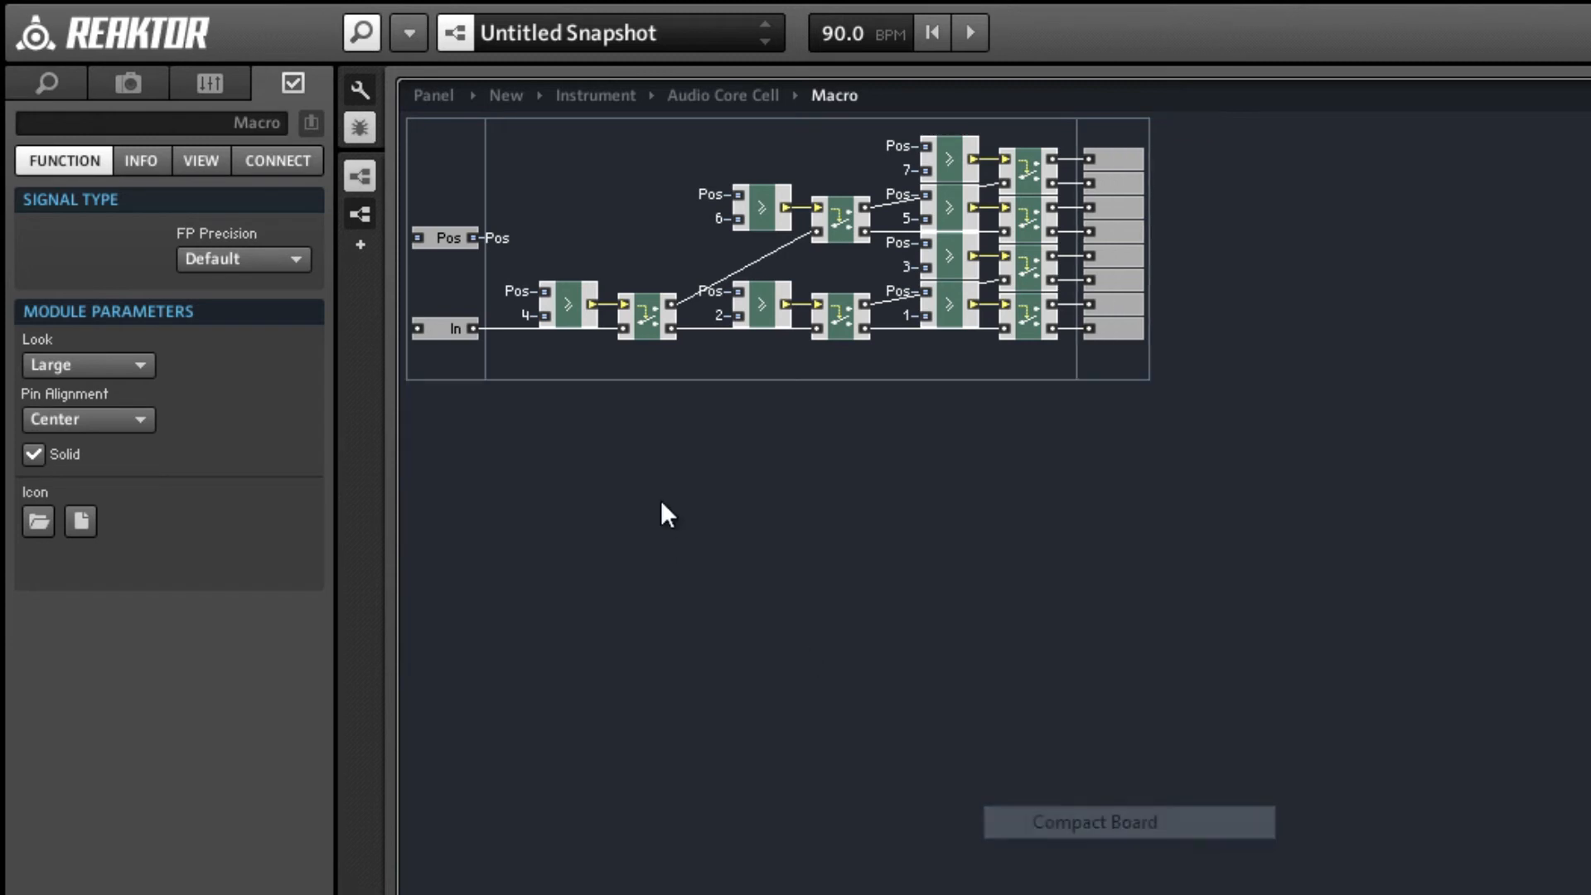
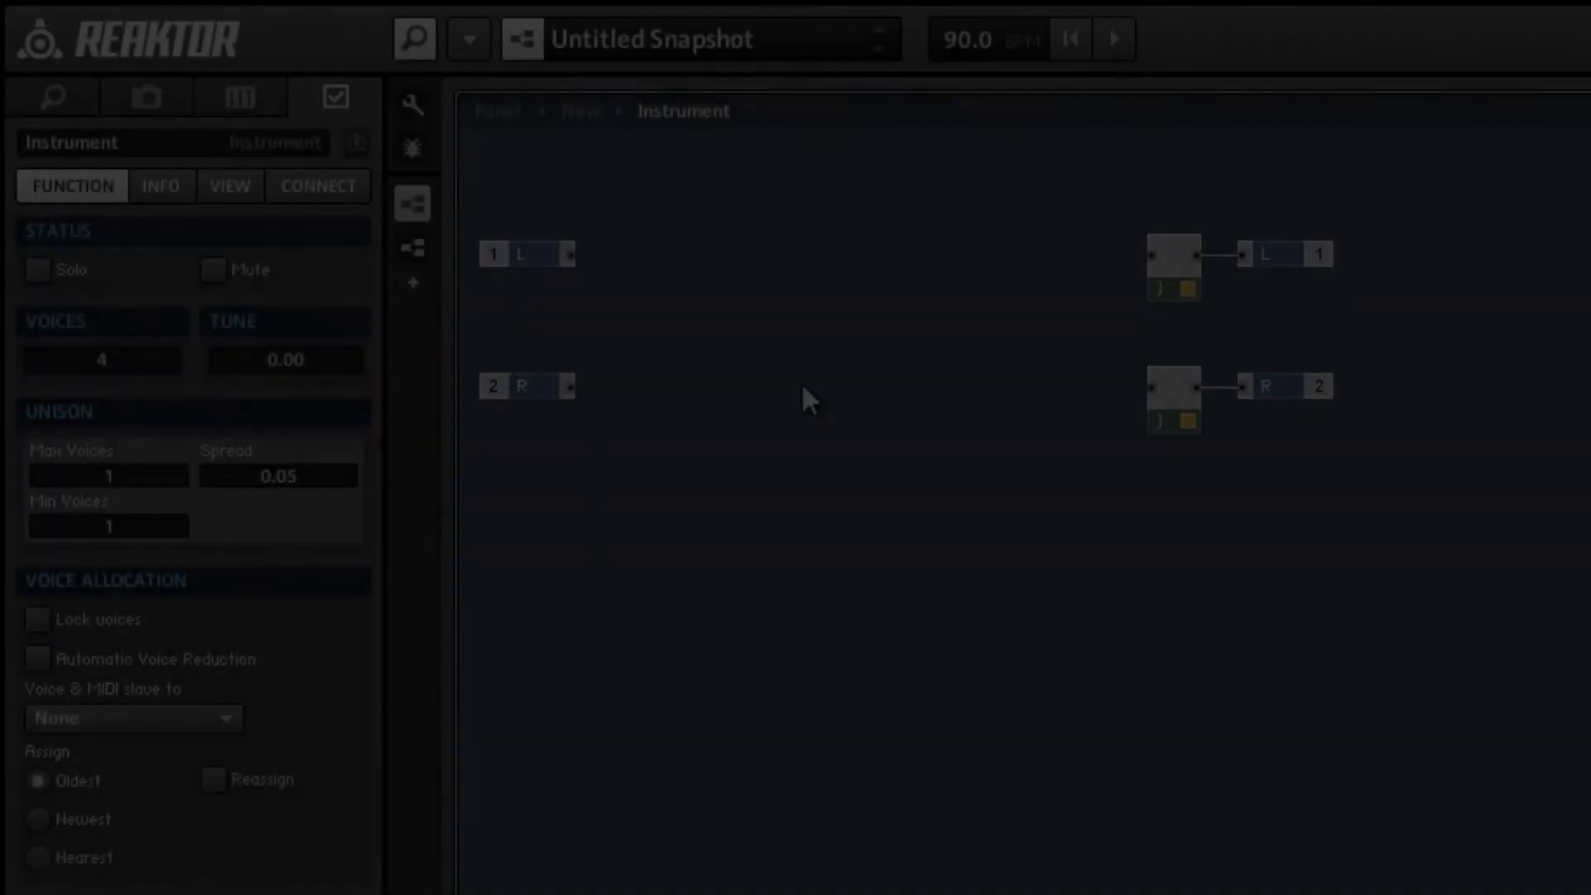
Add a new audio core cell to the instrument, place it below the L and R modules and open its structure.
{"action": "right_click", "coordinate": [802, 384]}
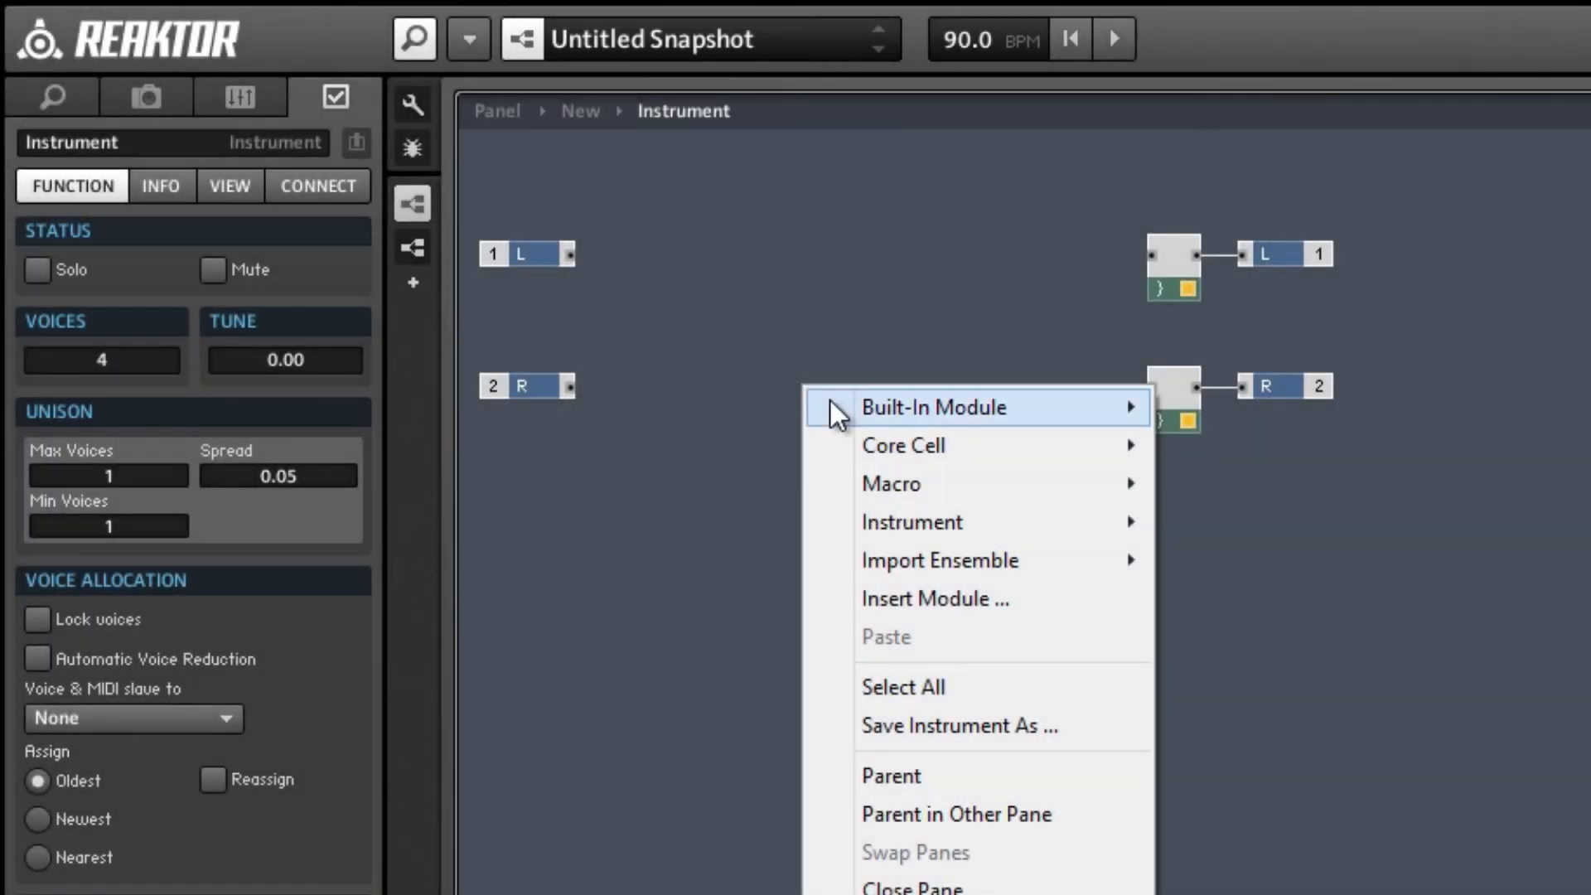
{"action": "mouse_move", "coordinate": [903, 437]}
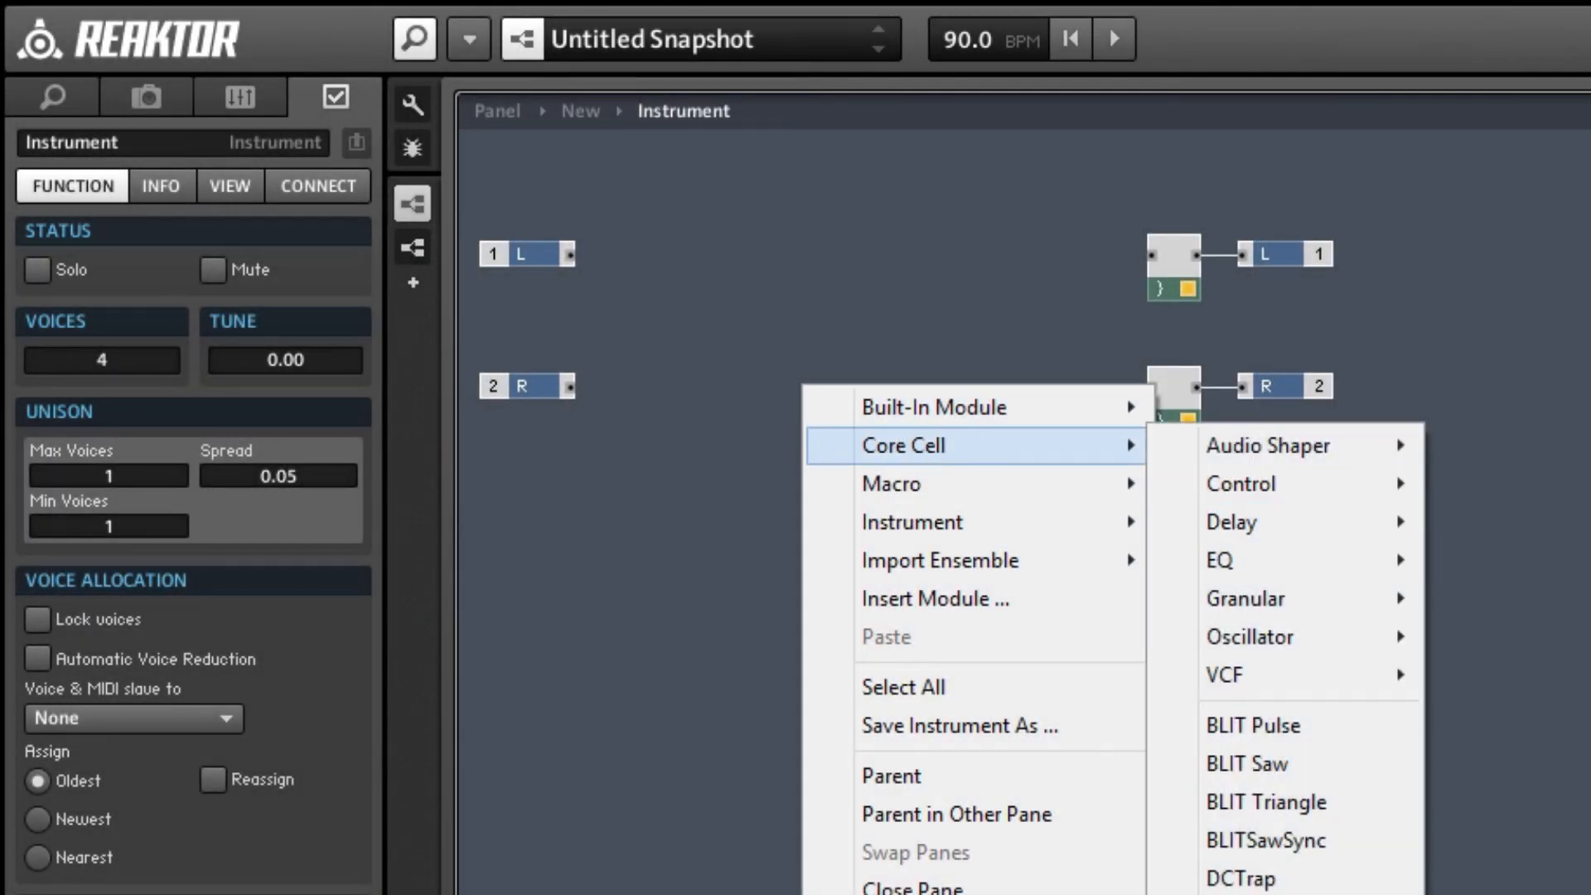
{"action": "left_click", "coordinate": [1251, 893]}
{"action": "left_click_drag", "start_coordinate": [841, 411], "coordinate": [902, 512]}
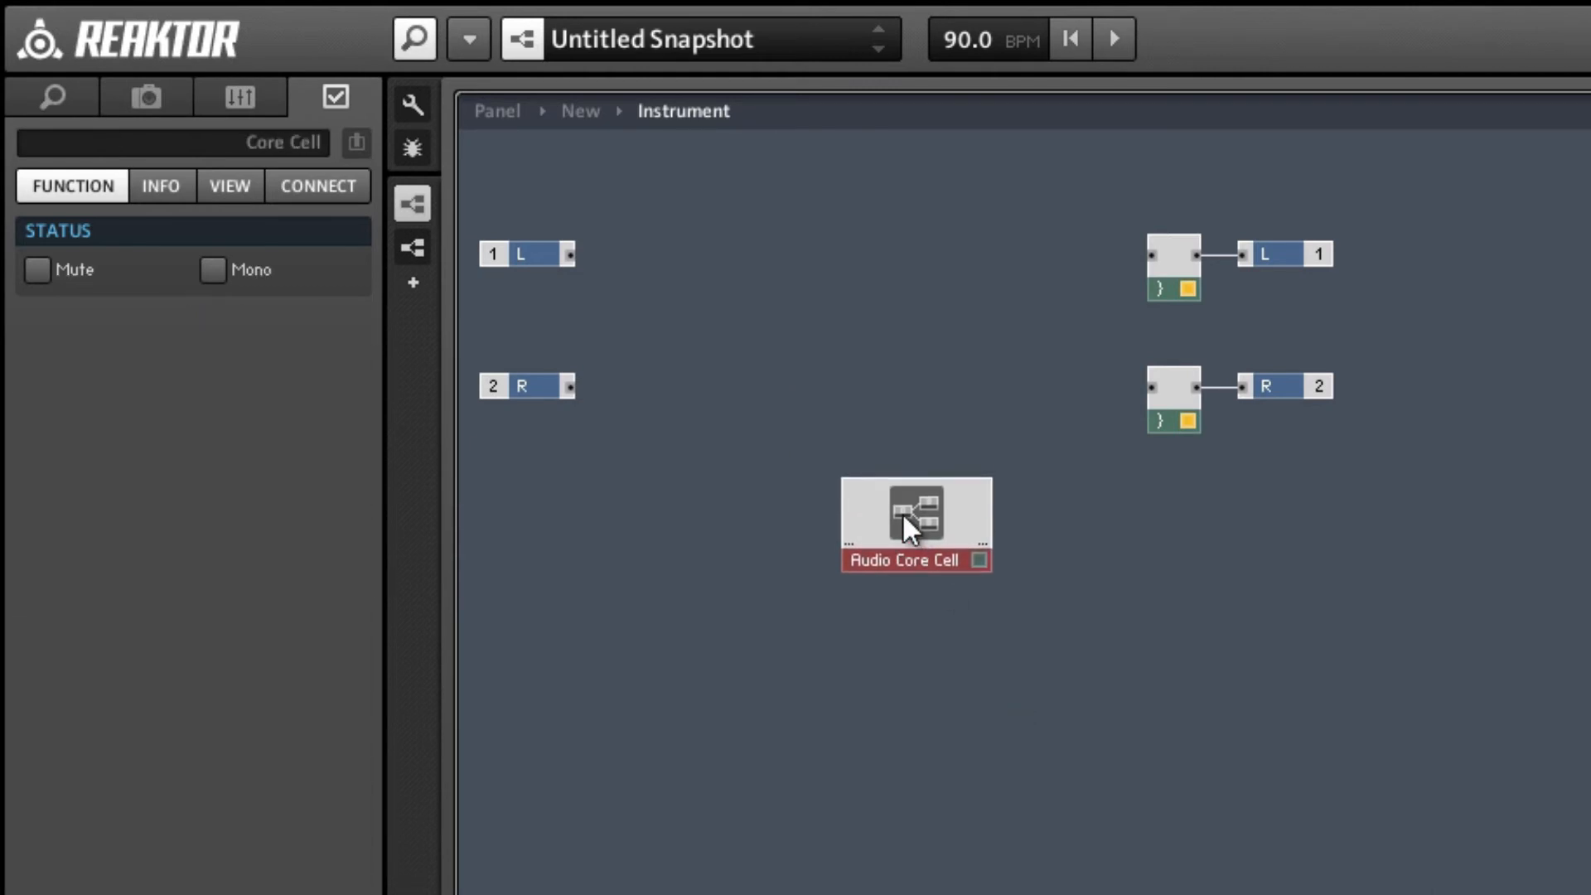
{"action": "double_click", "coordinate": [902, 510]}
Insert the Tree 8 user macro into the audio core cell and open its internal structure.
{"action": "right_click", "coordinate": [750, 321]}
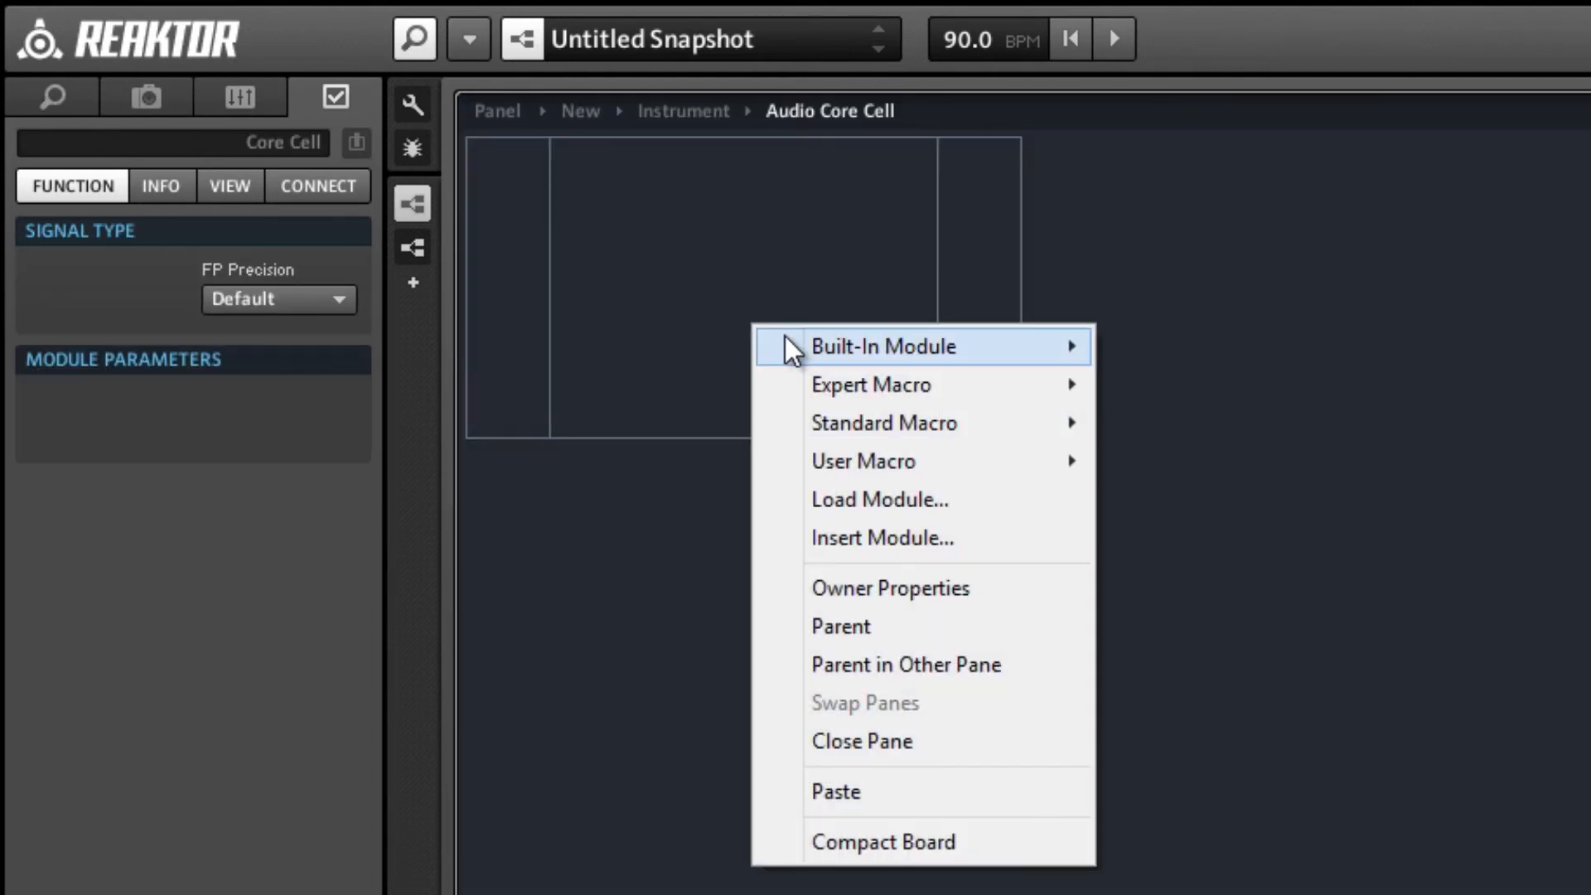
{"action": "mouse_move", "coordinate": [837, 451]}
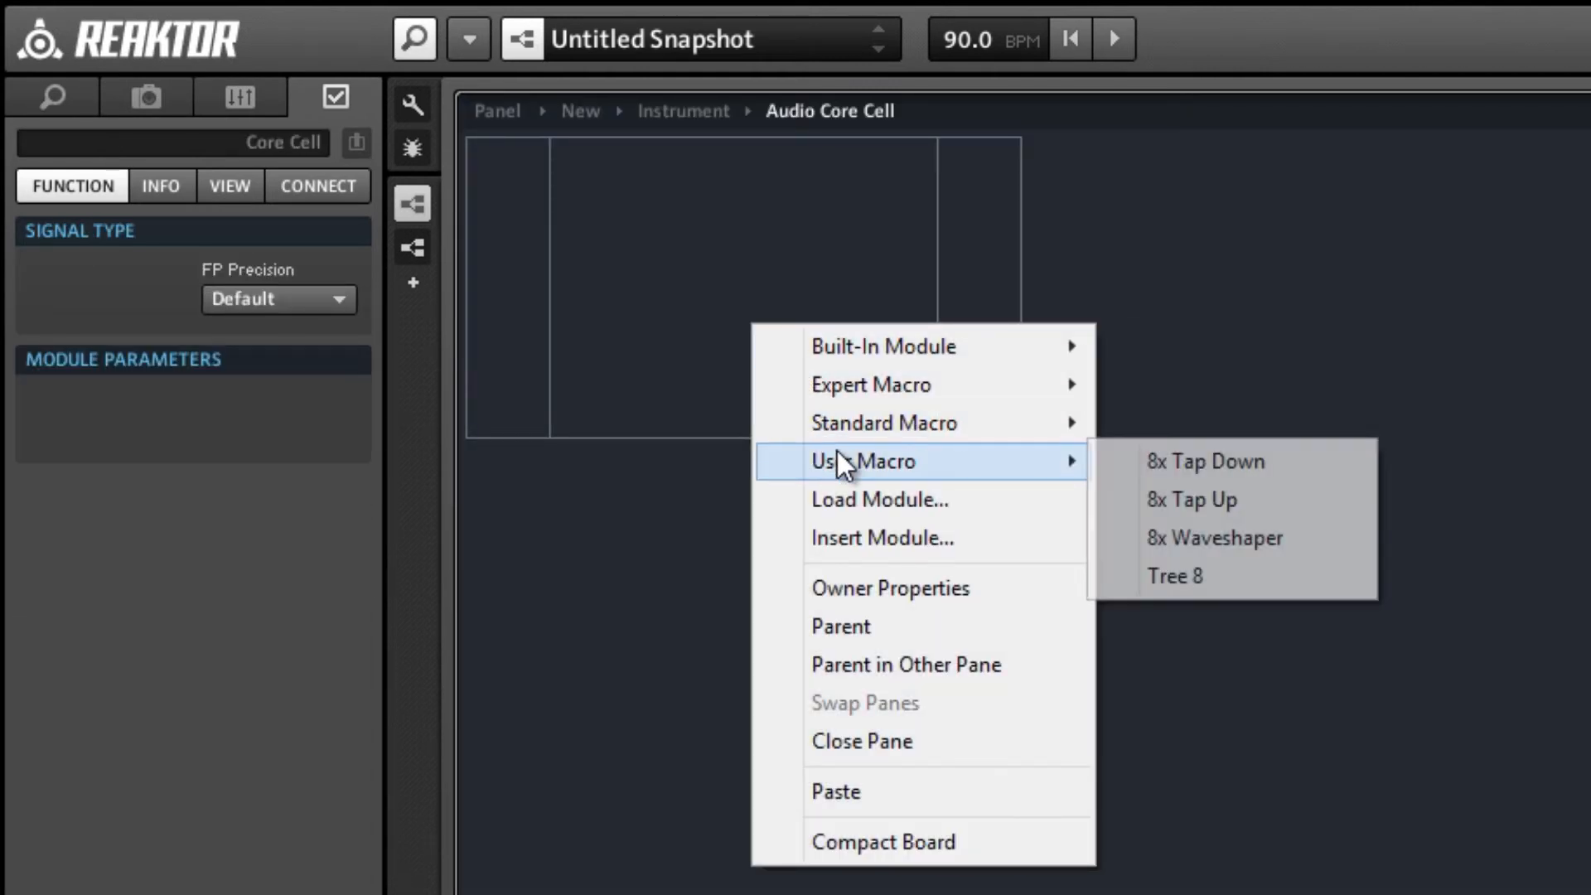
{"action": "left_click", "coordinate": [1339, 577]}
{"action": "double_click", "coordinate": [793, 381]}
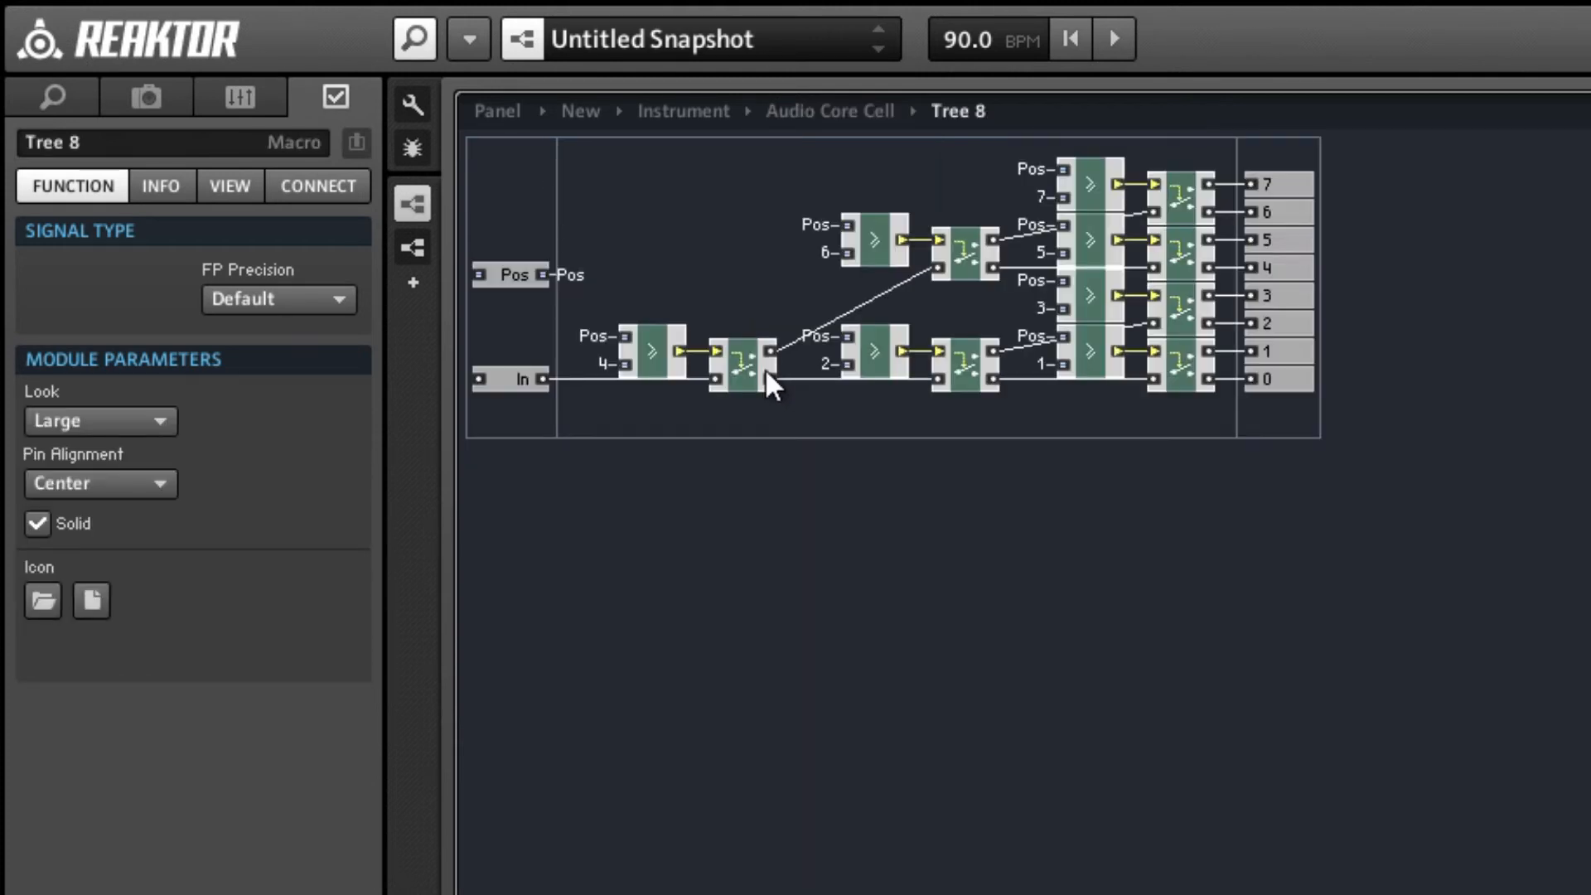
Return from Tree 8 to the audio core cell and move the Tree 8 macro to the middle of the structure.
{"action": "double_click", "coordinate": [678, 274]}
{"action": "left_click_drag", "start_coordinate": [803, 544], "coordinate": [756, 452]}
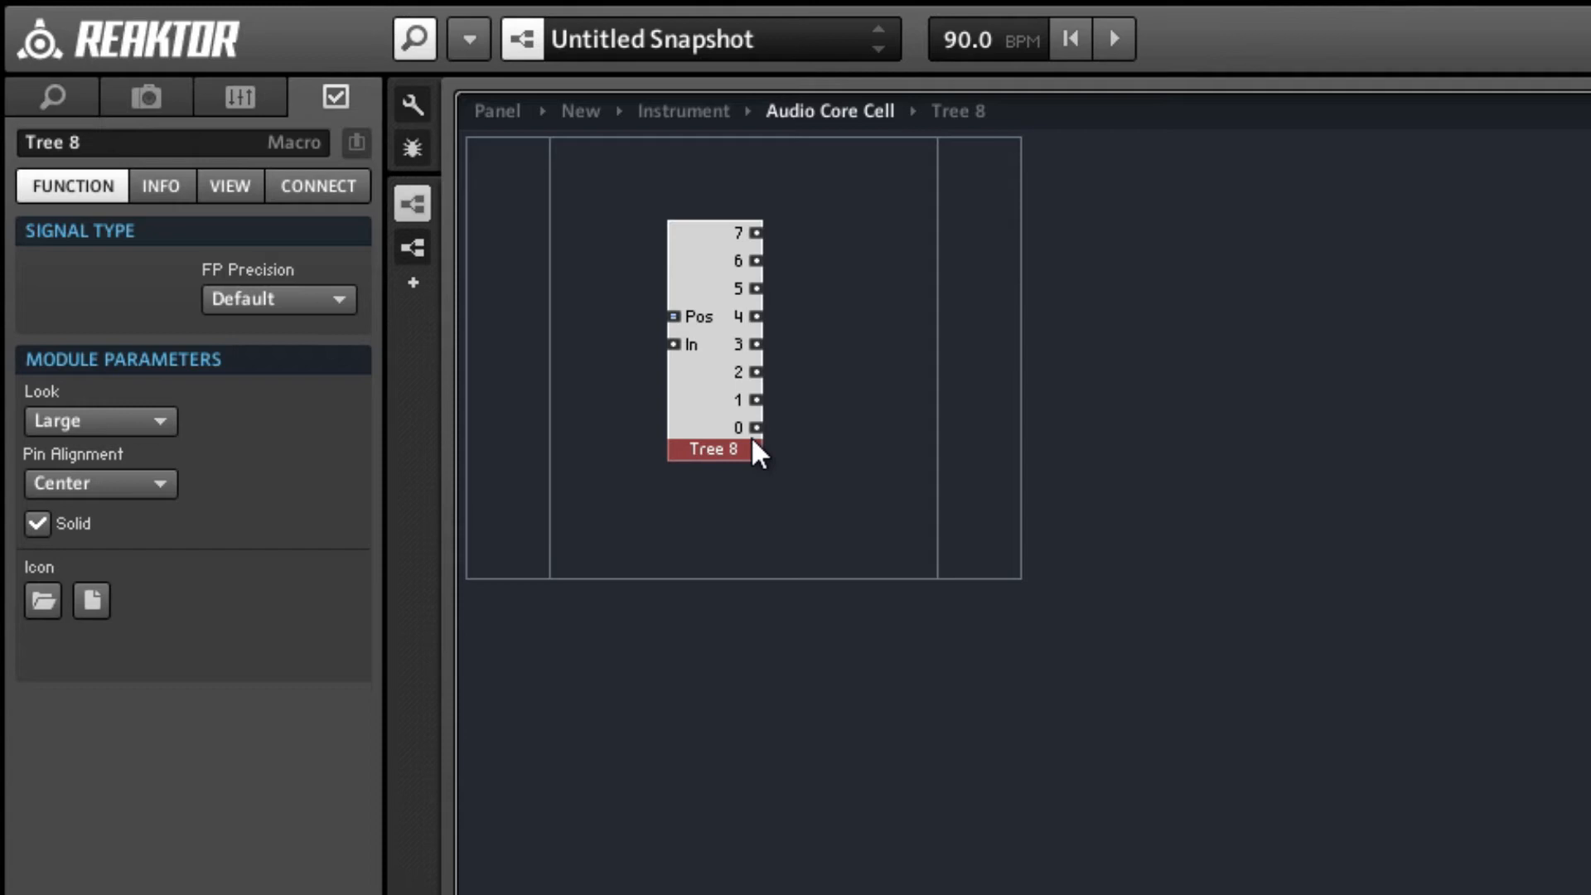
{"action": "left_click_drag", "start_coordinate": [752, 440], "coordinate": [808, 426]}
{"action": "right_click", "coordinate": [768, 507]}
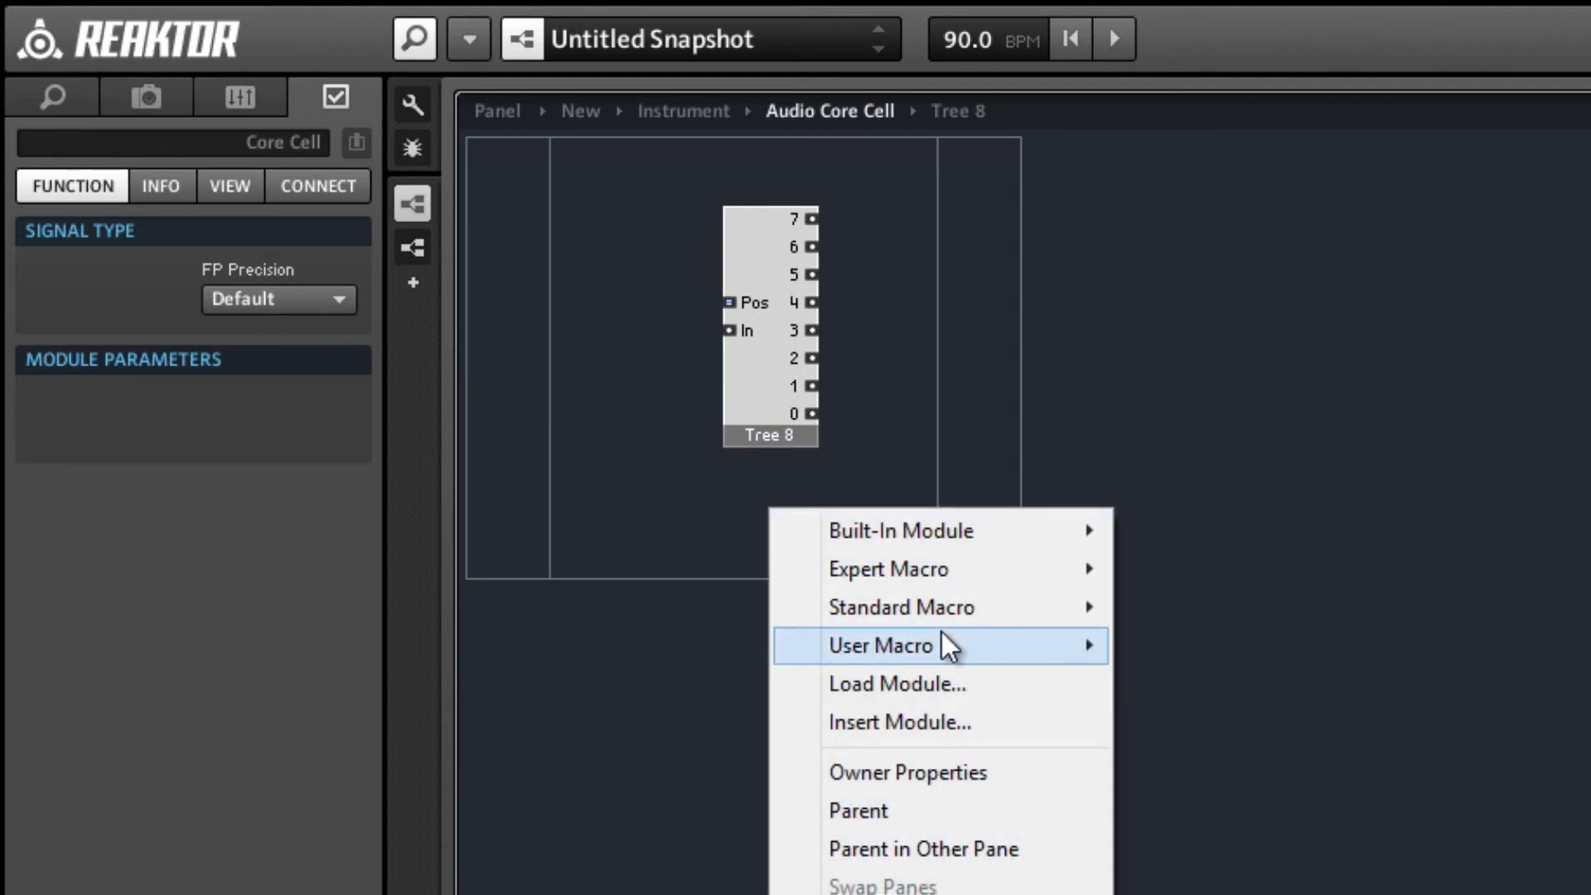
{"action": "mouse_move", "coordinate": [946, 634]}
{"action": "left_click", "coordinate": [598, 436]}
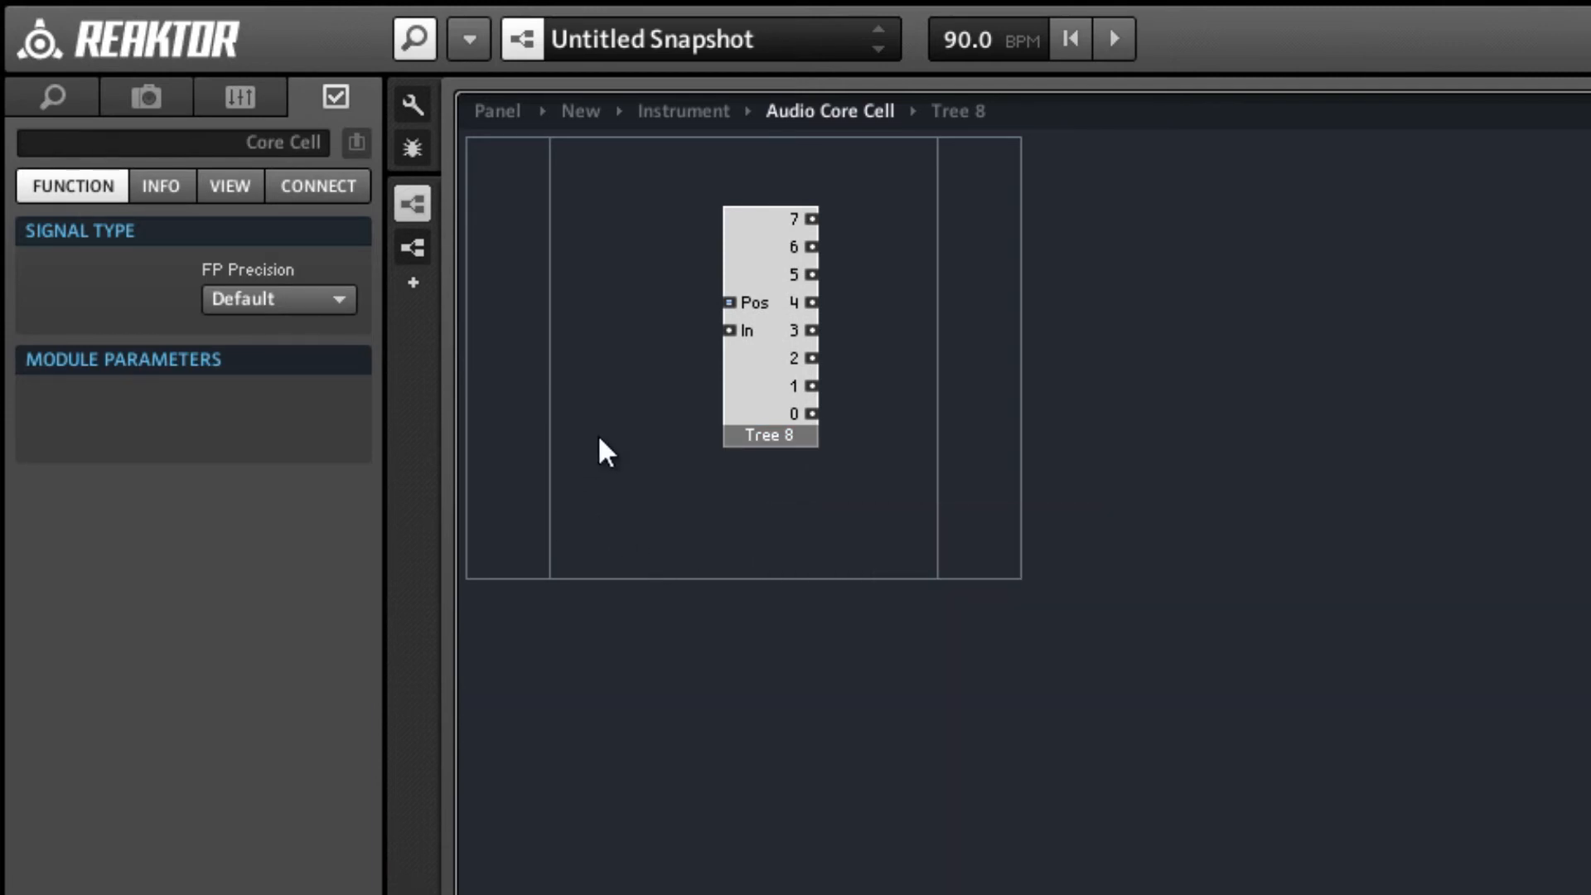
Insert an empty macro in the core cell, place it just beneath Tree 8 and open it.
{"action": "key", "text": "Return"}
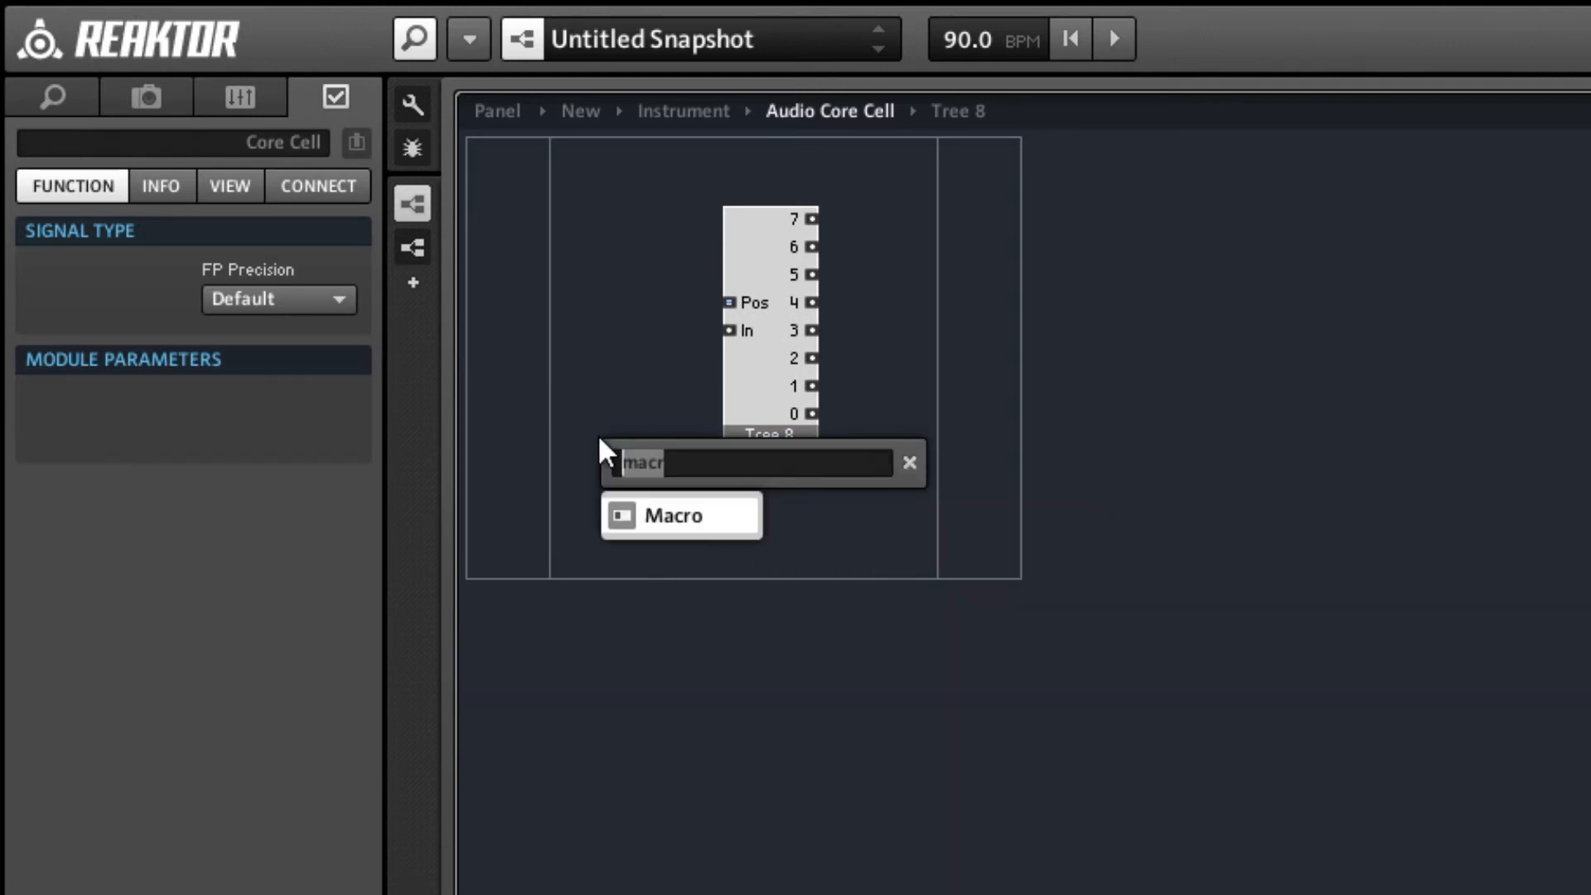
{"action": "type", "text": "macro"}
{"action": "key", "text": "Return"}
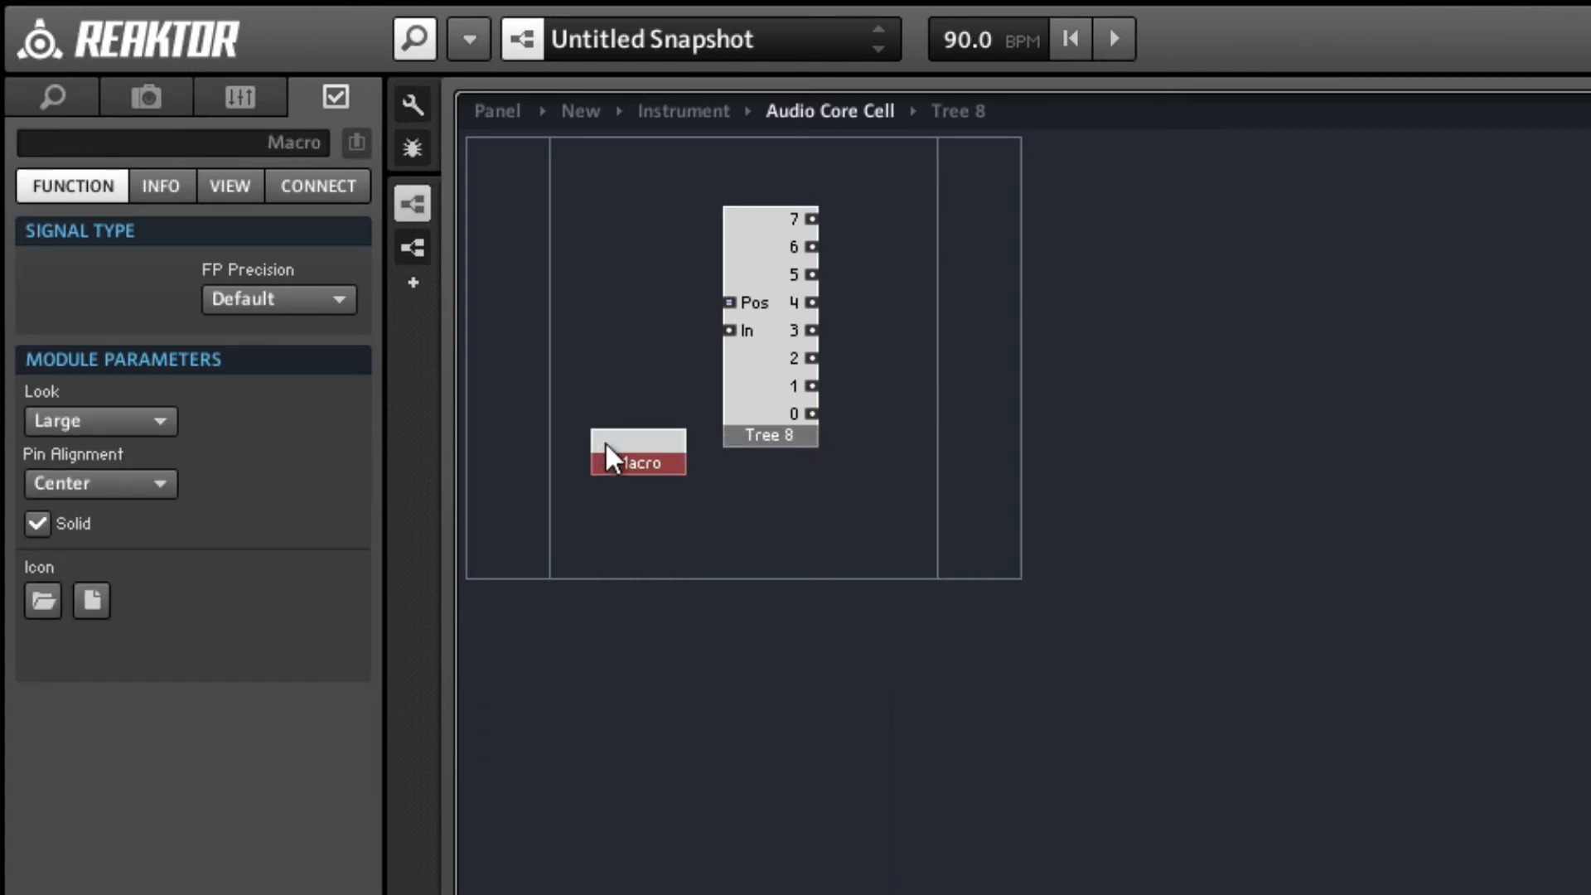
{"action": "left_click_drag", "start_coordinate": [599, 434], "coordinate": [724, 483]}
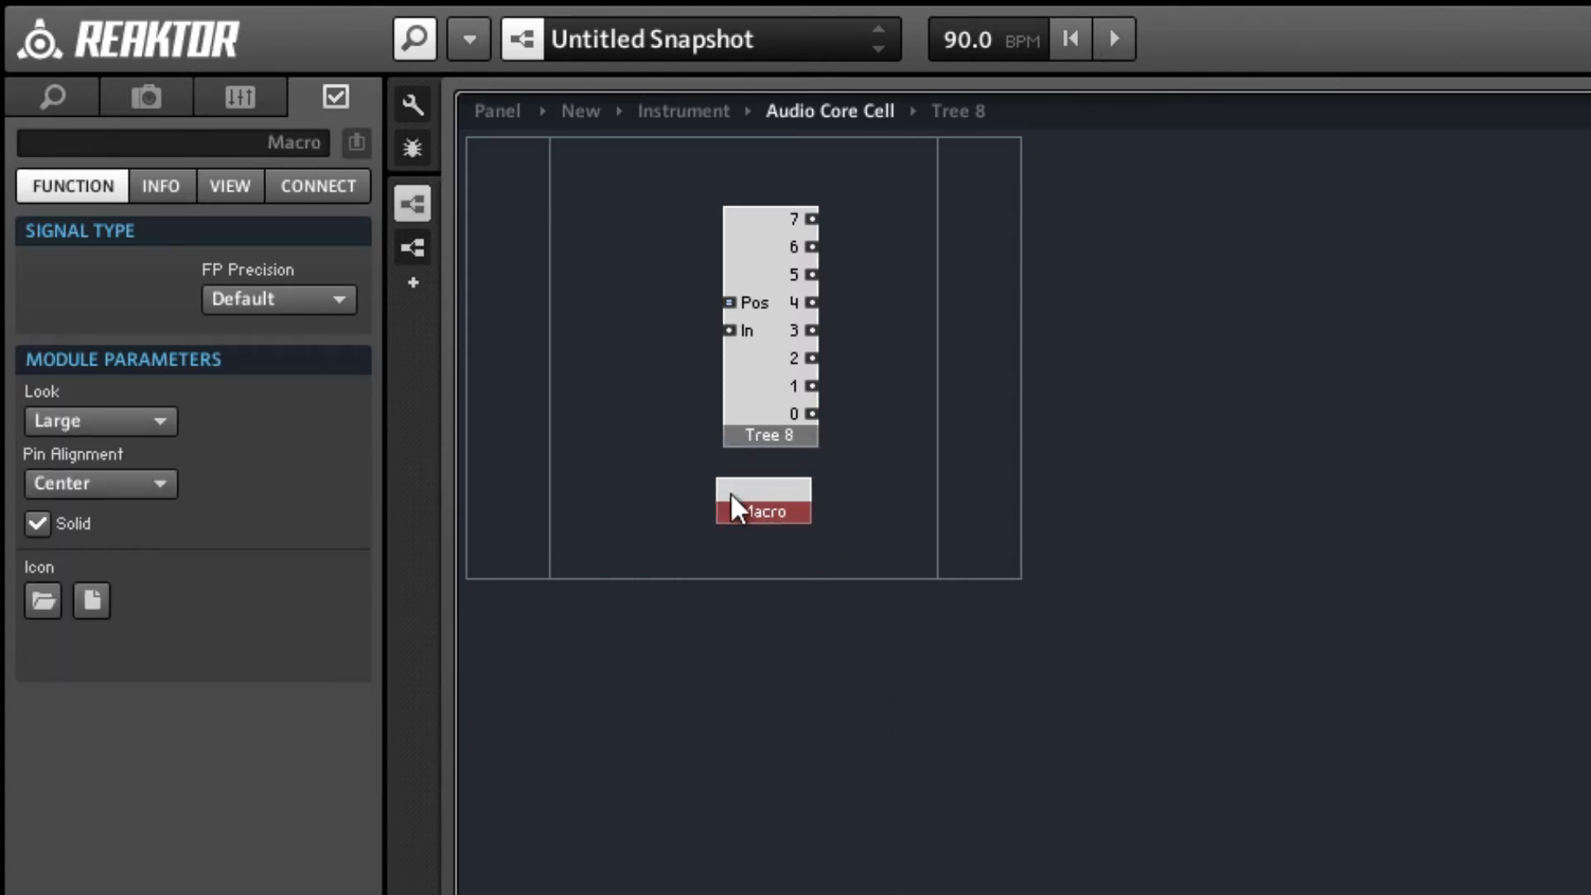
{"action": "double_click", "coordinate": [729, 502]}
Add an input port to the macro with signal type Int, name it Pos and move it near the upper edge.
{"action": "right_click", "coordinate": [497, 247]}
{"action": "mouse_move", "coordinate": [590, 278]}
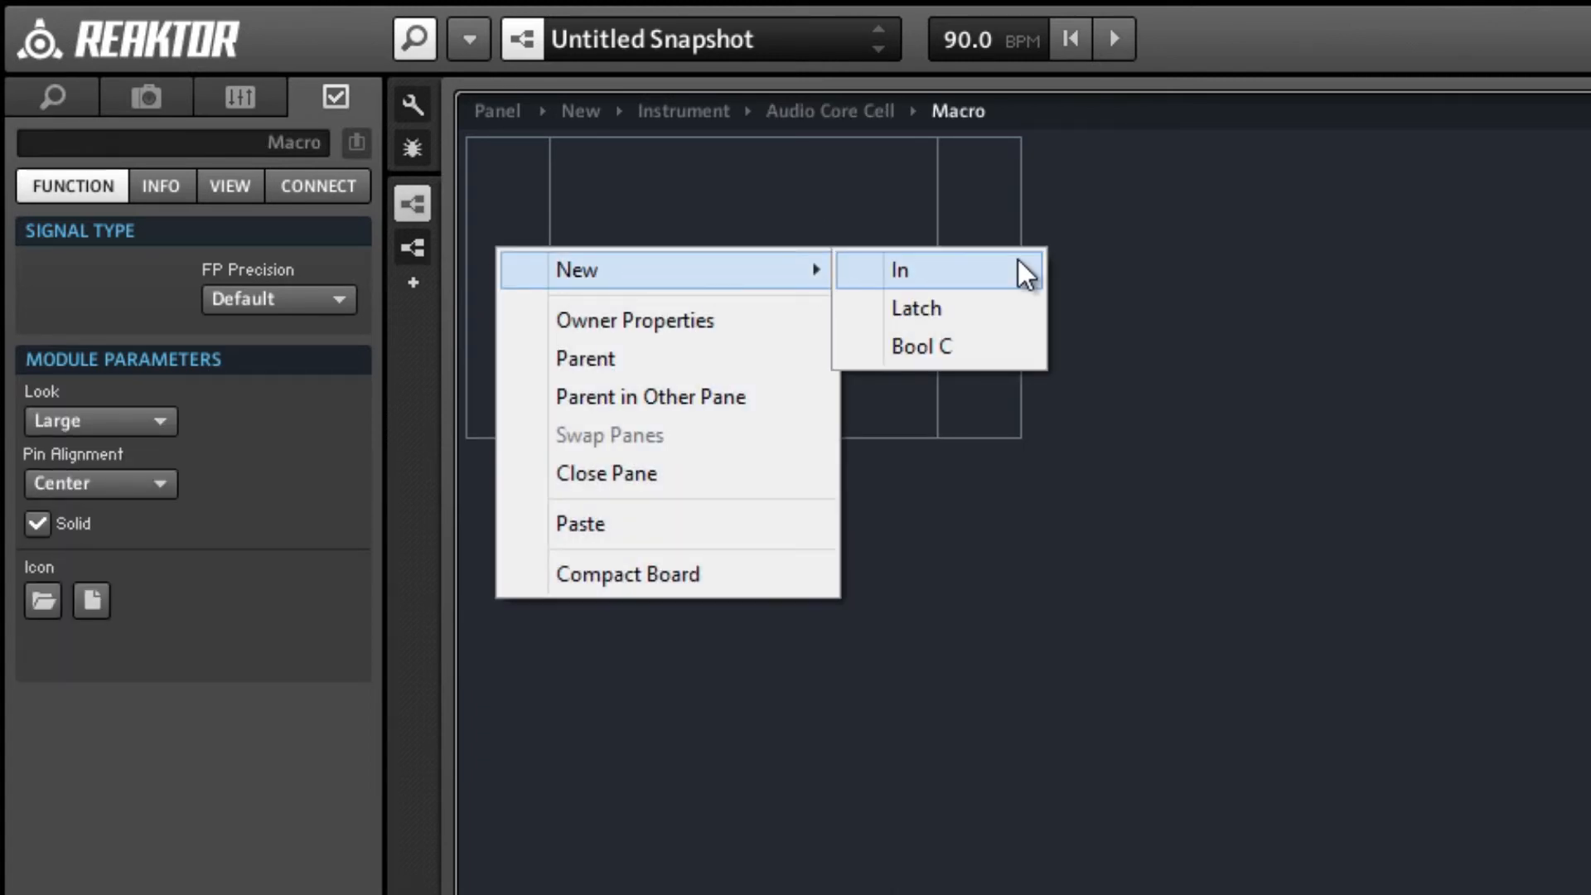
{"action": "left_click", "coordinate": [1017, 261]}
{"action": "left_click", "coordinate": [60, 311]}
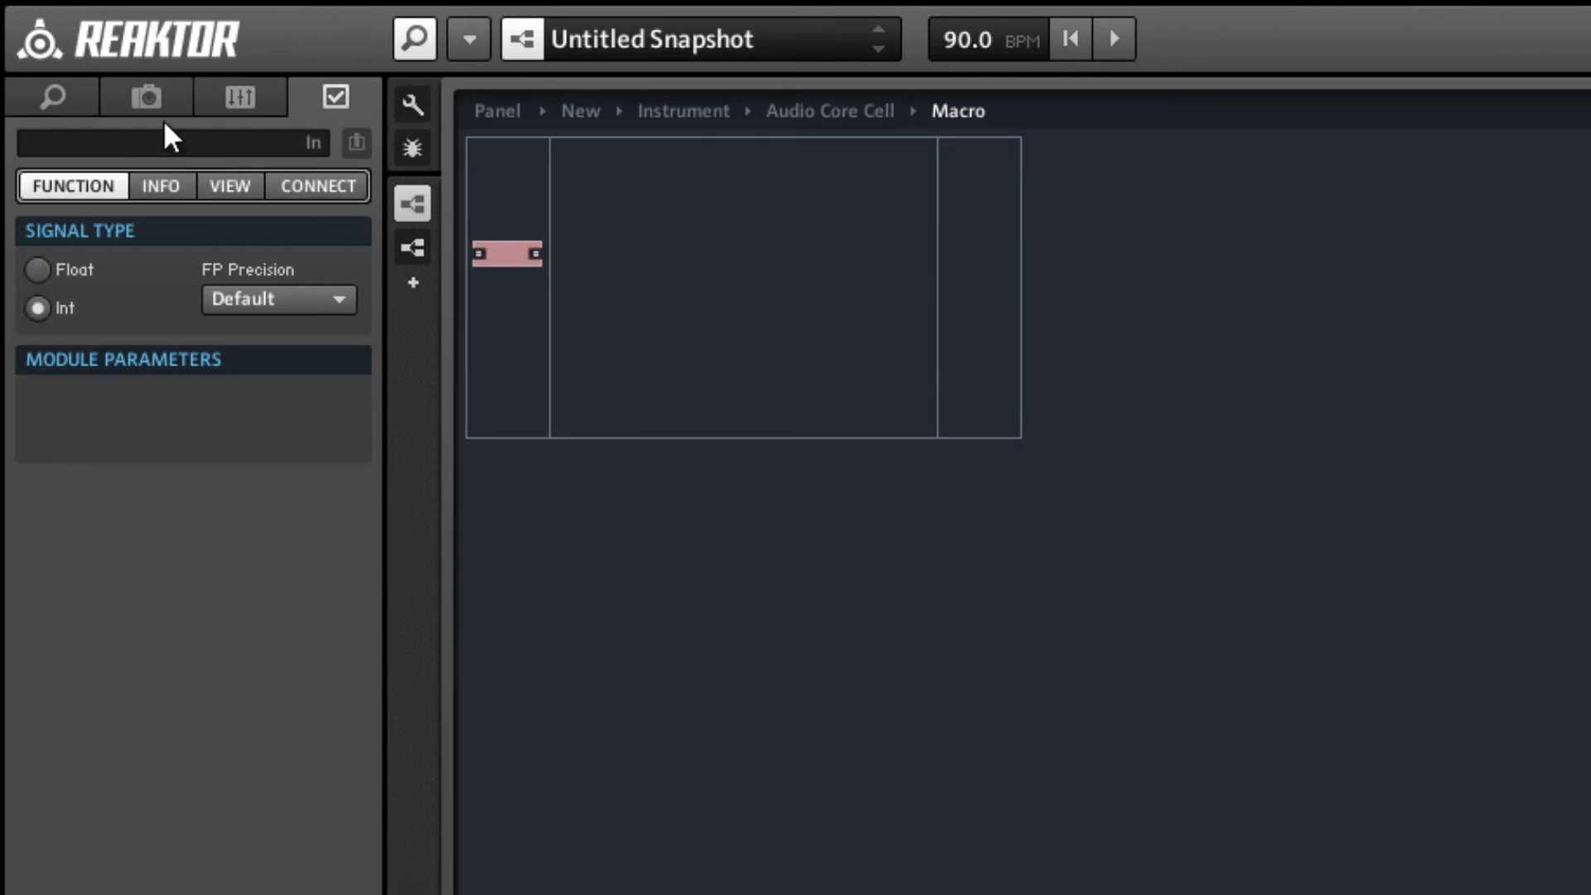
{"action": "type", "text": "Pos"}
{"action": "key", "text": "Return"}
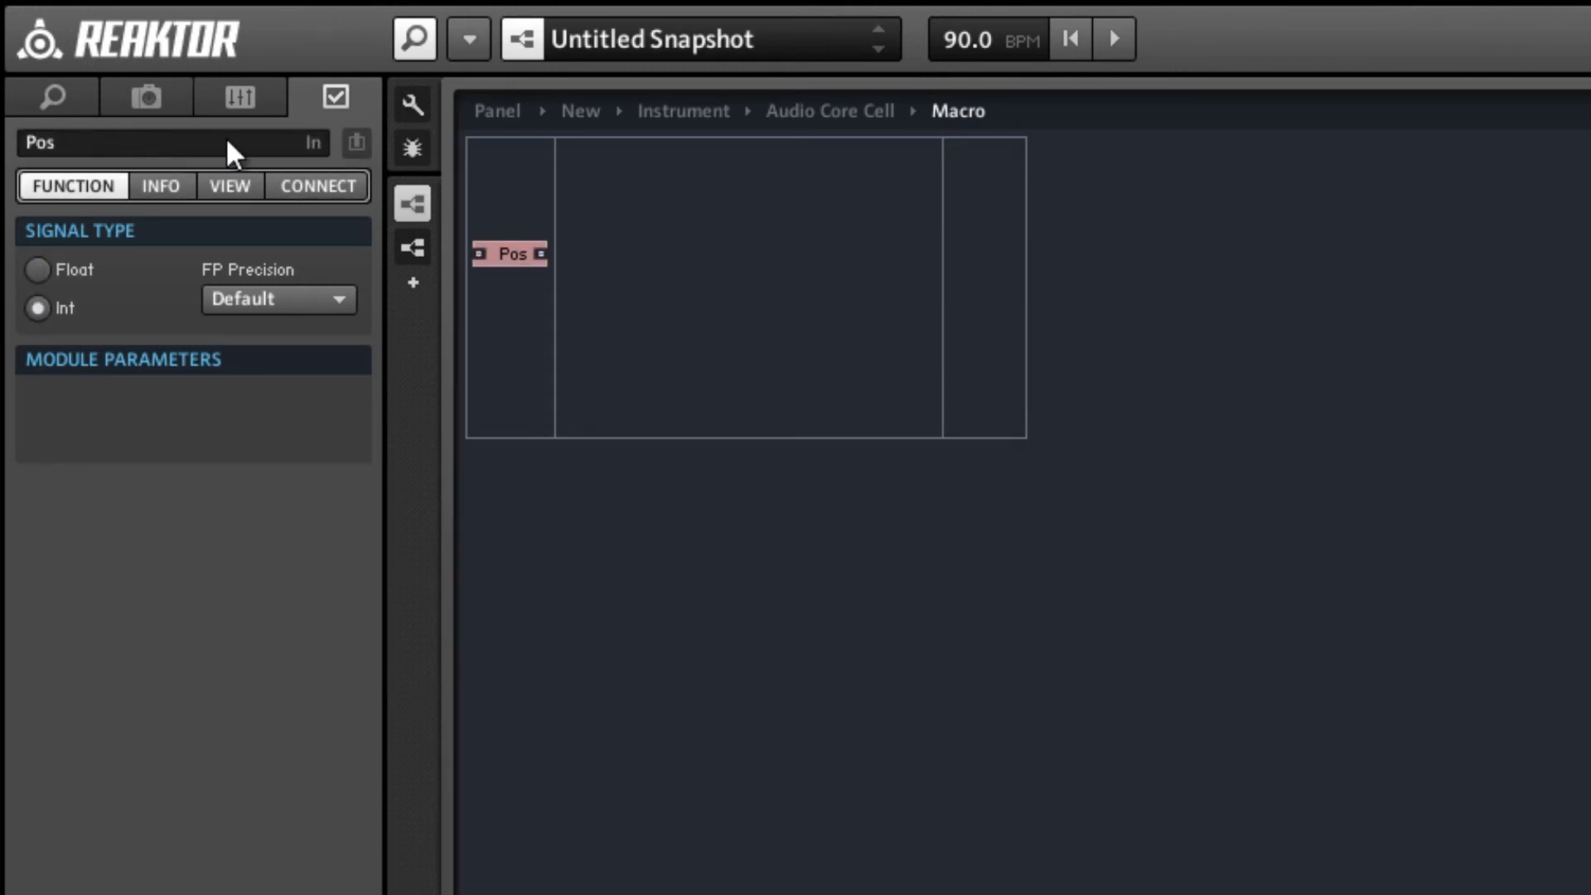
{"action": "left_click_drag", "start_coordinate": [490, 251], "coordinate": [515, 210]}
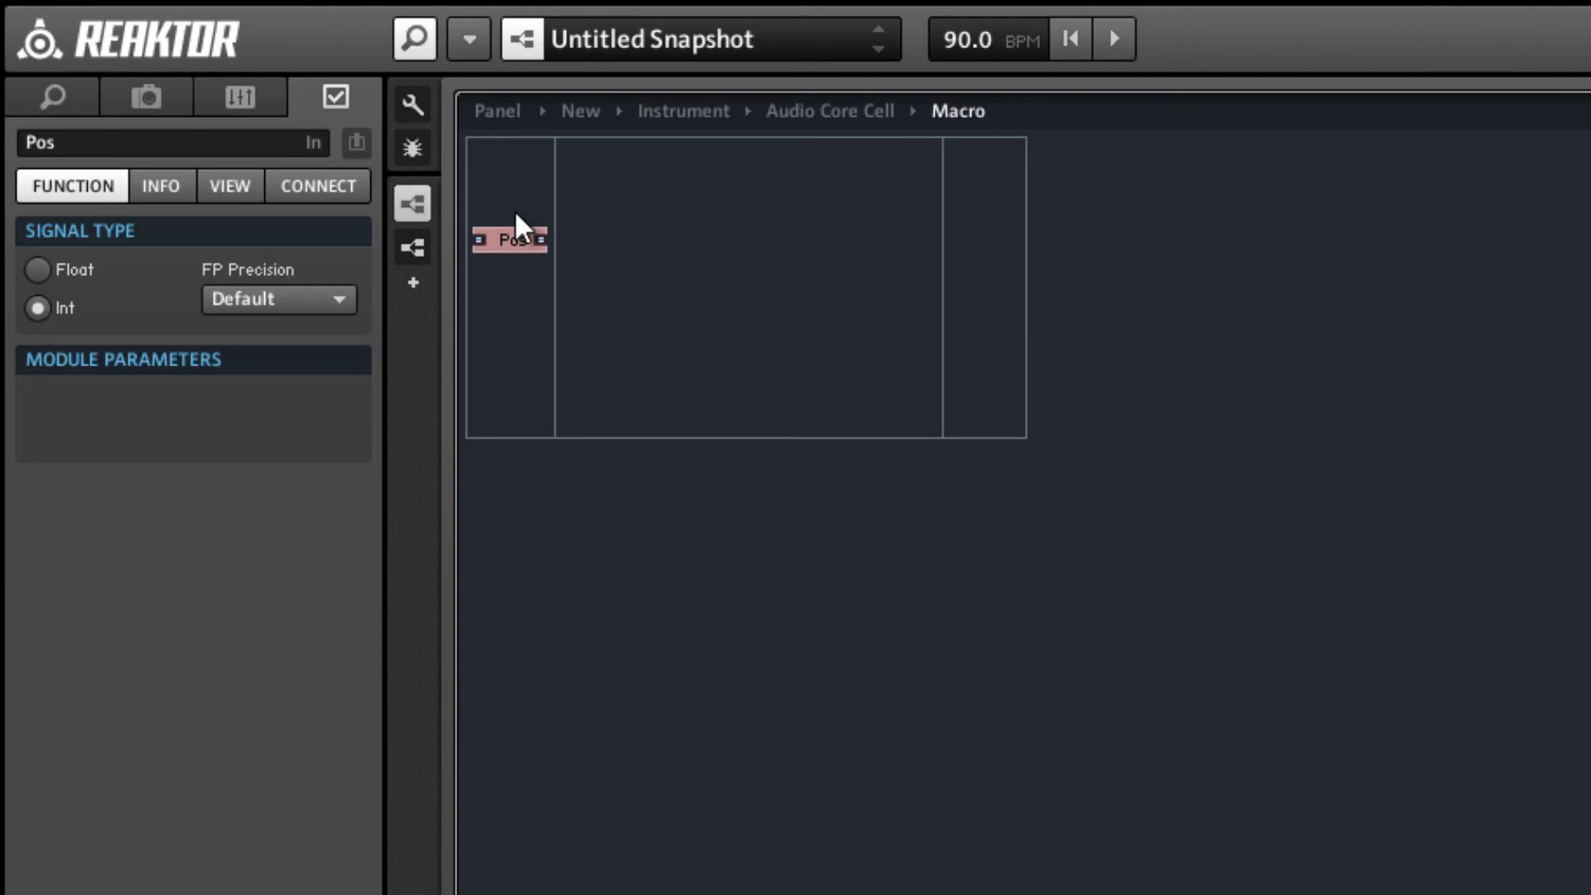
Add a float input port below Pos and name it 0.
{"action": "left_click", "coordinate": [517, 269]}
{"action": "right_click", "coordinate": [524, 305]}
{"action": "mouse_move", "coordinate": [565, 330]}
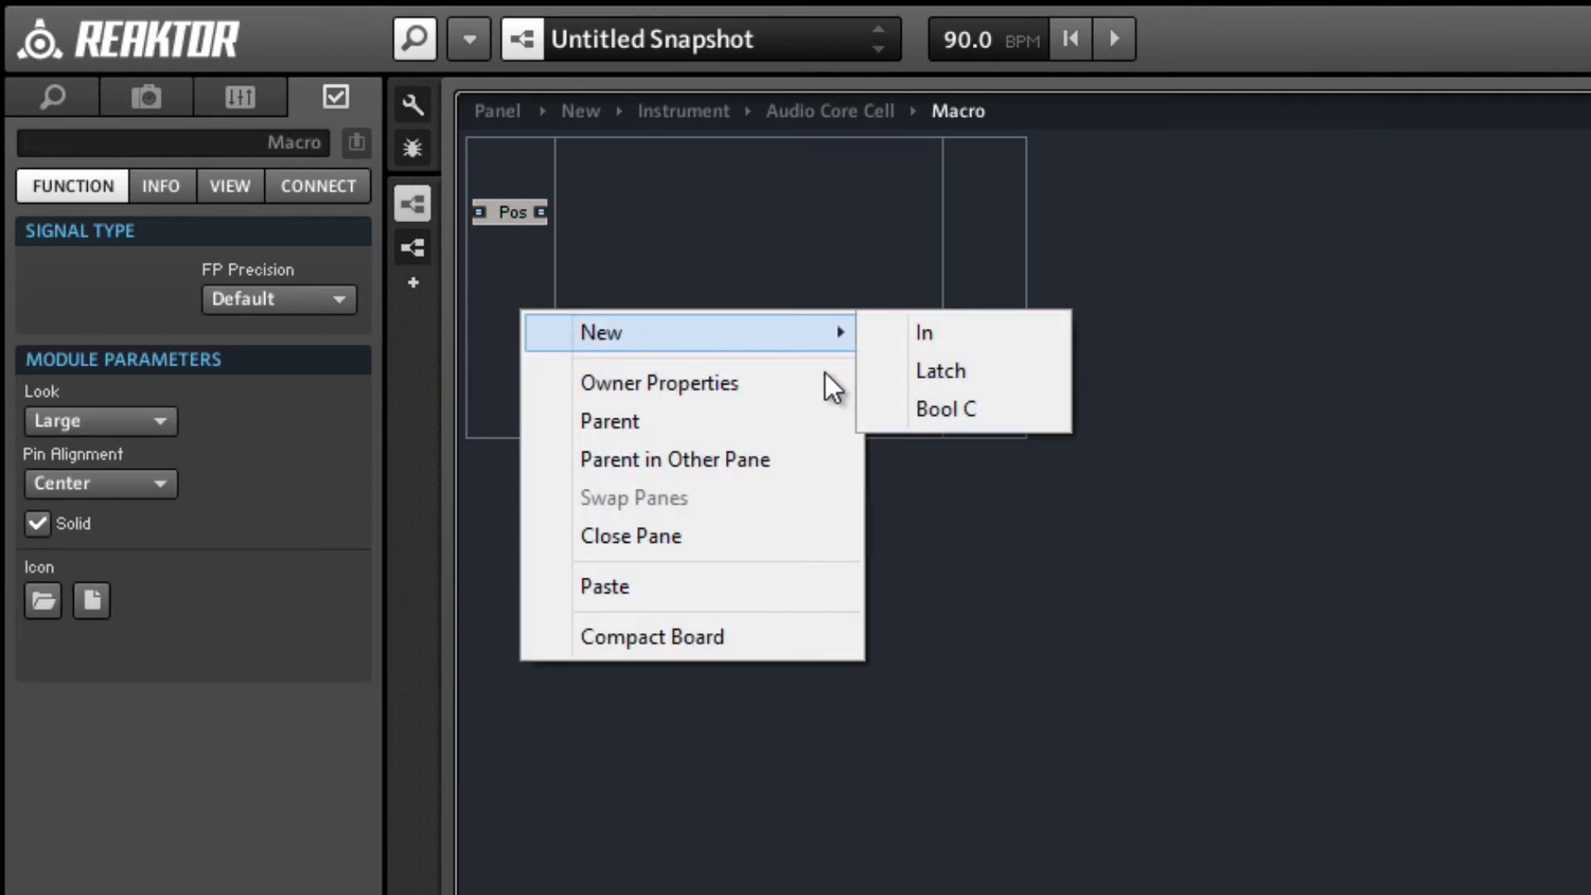
{"action": "left_click", "coordinate": [973, 340]}
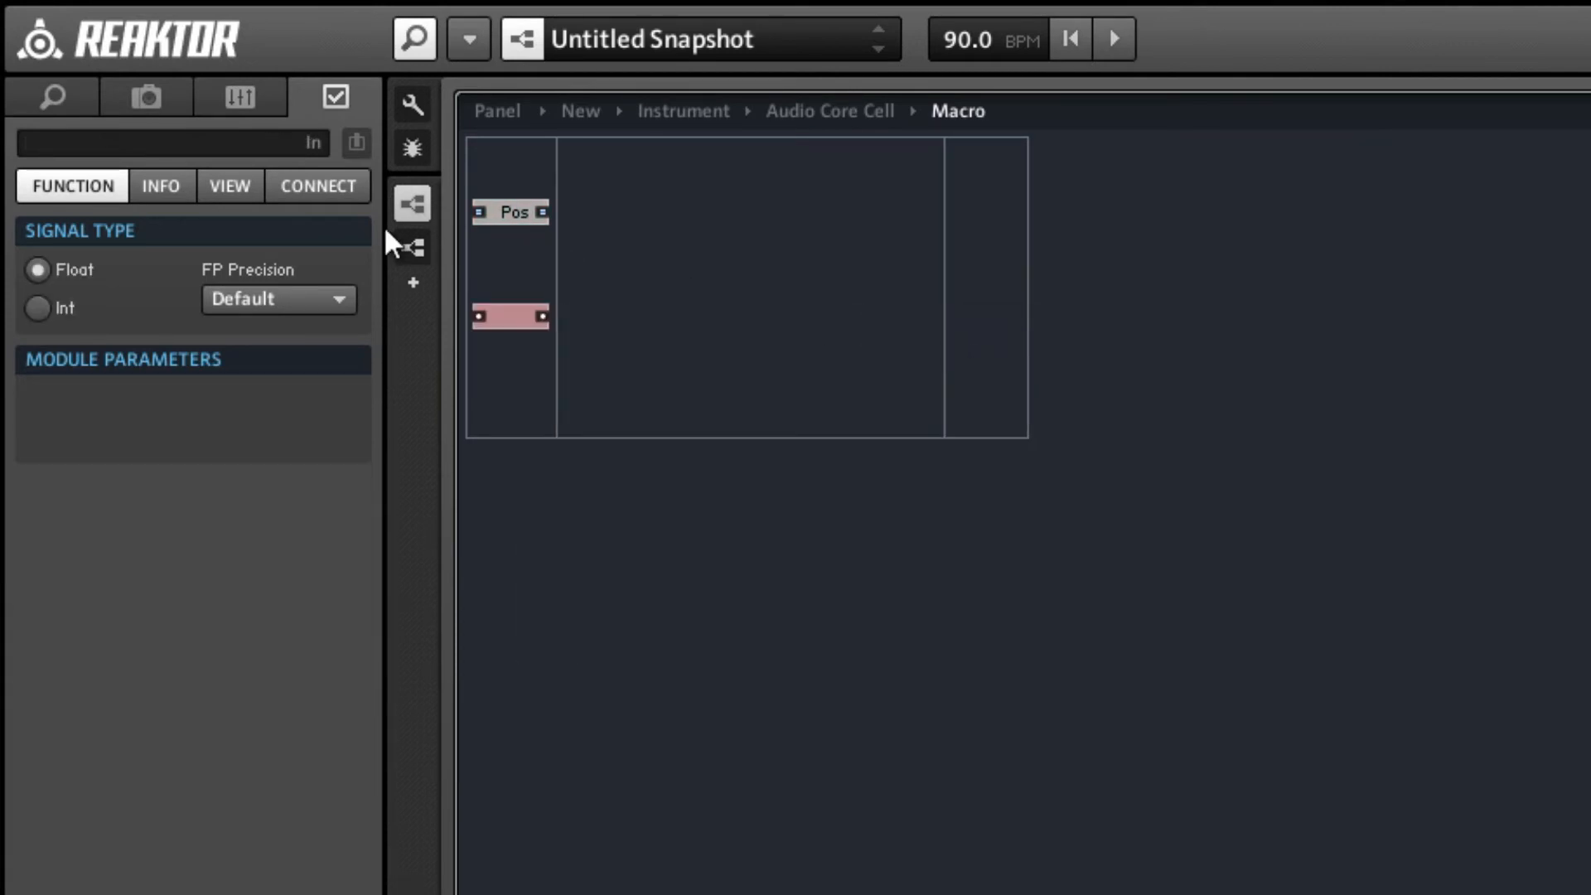
{"action": "left_click", "coordinate": [222, 140]}
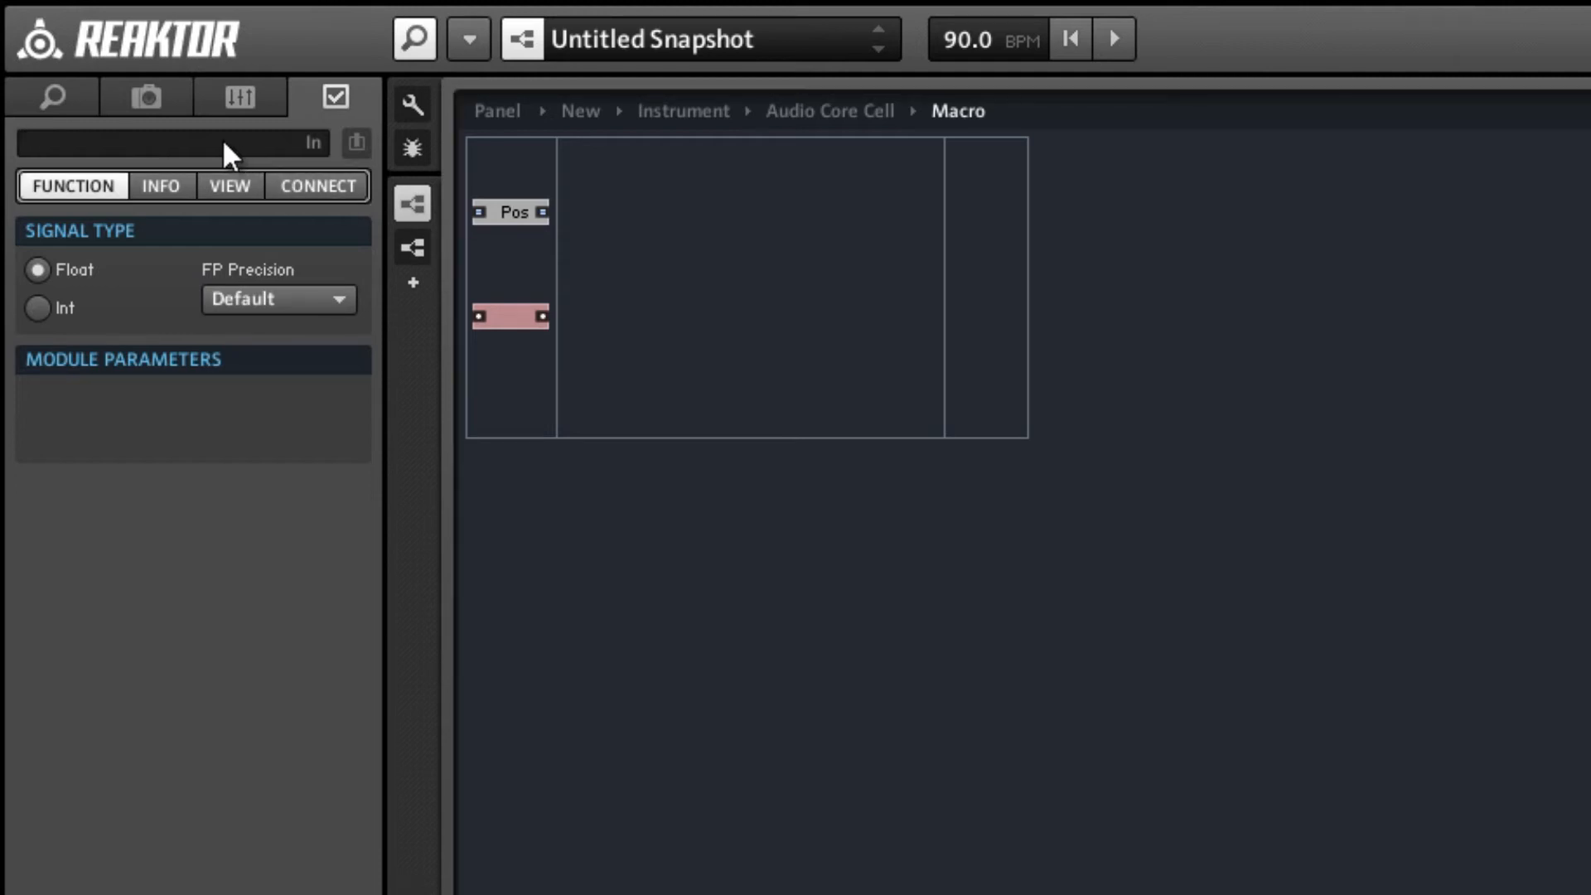
{"action": "type", "text": "0"}
{"action": "left_click", "coordinate": [848, 335]}
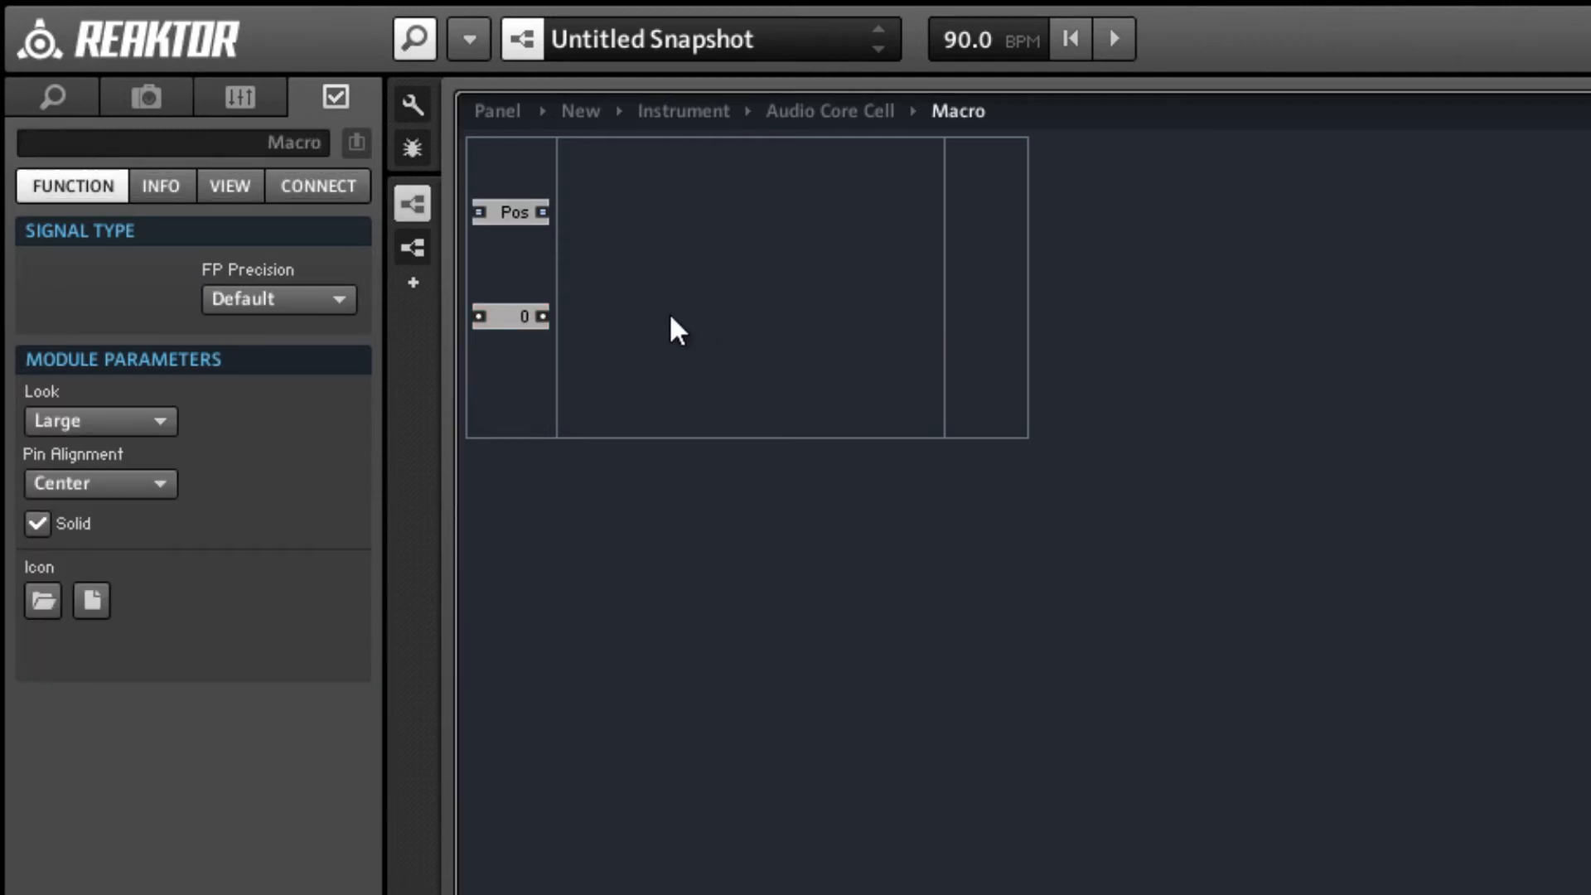
Insert a Latch expert macro, connect input 0 to its upper input and align it with that port.
{"action": "right_click", "coordinate": [681, 286]}
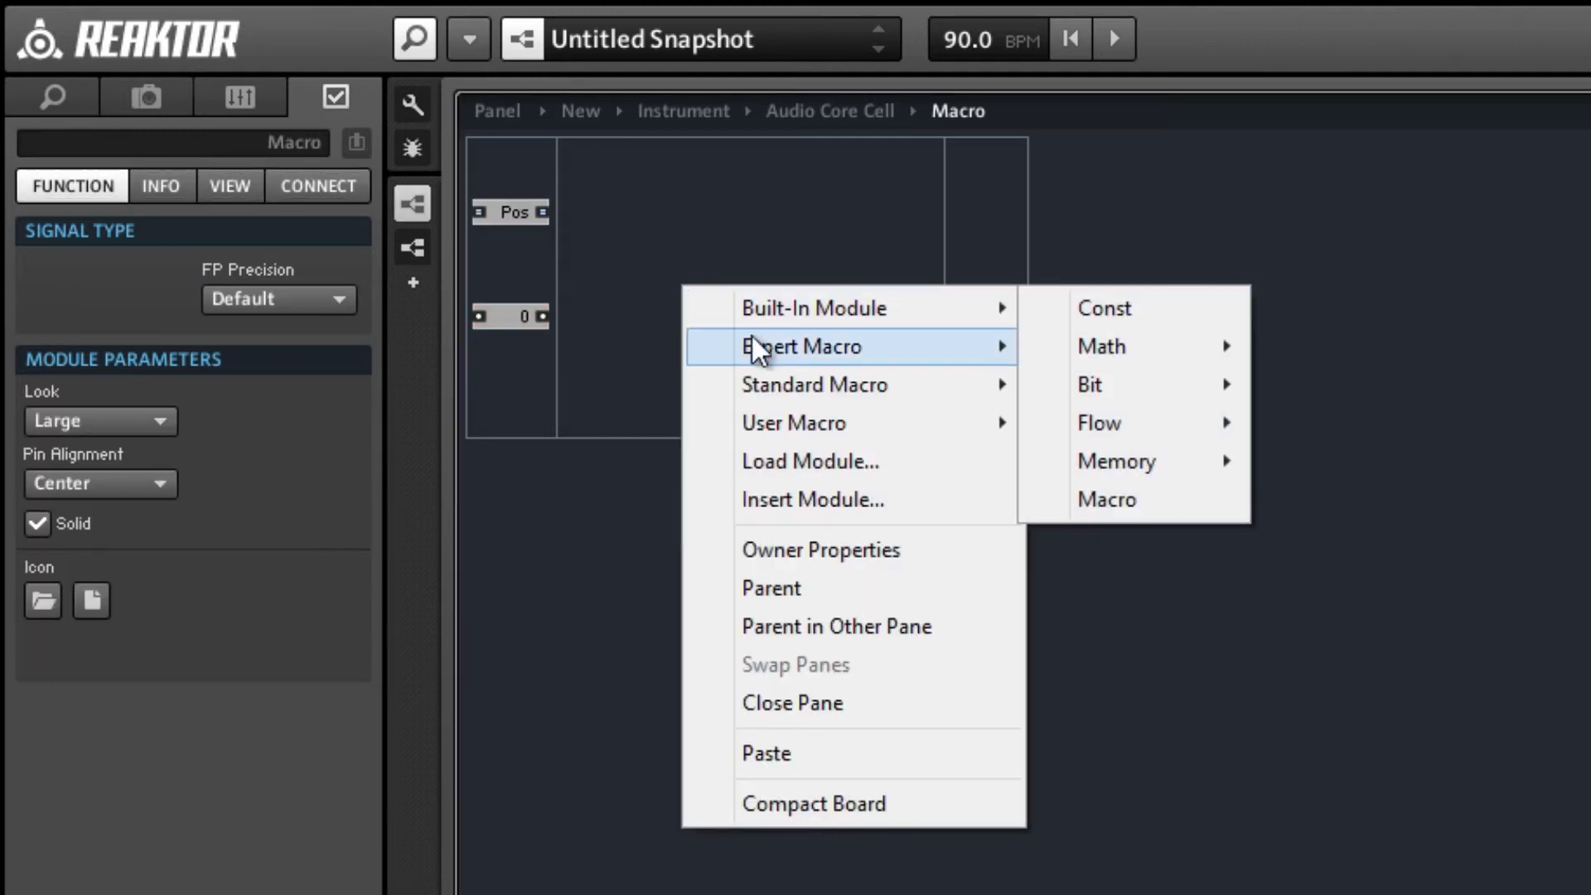
{"action": "mouse_move", "coordinate": [752, 336]}
{"action": "mouse_move", "coordinate": [1116, 419]}
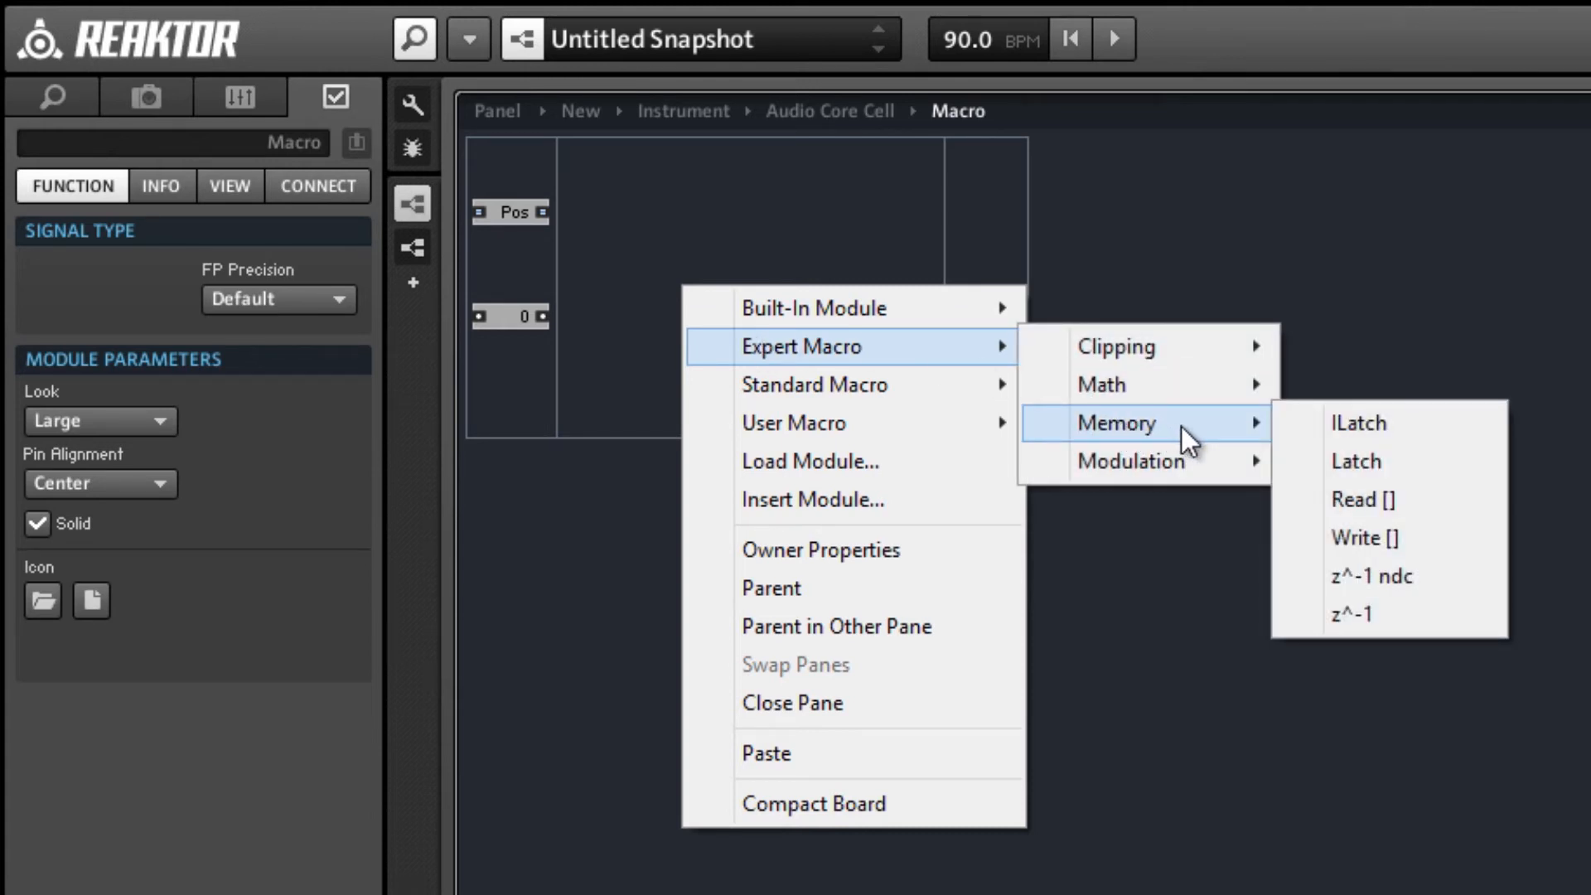
{"action": "left_click", "coordinate": [1362, 466]}
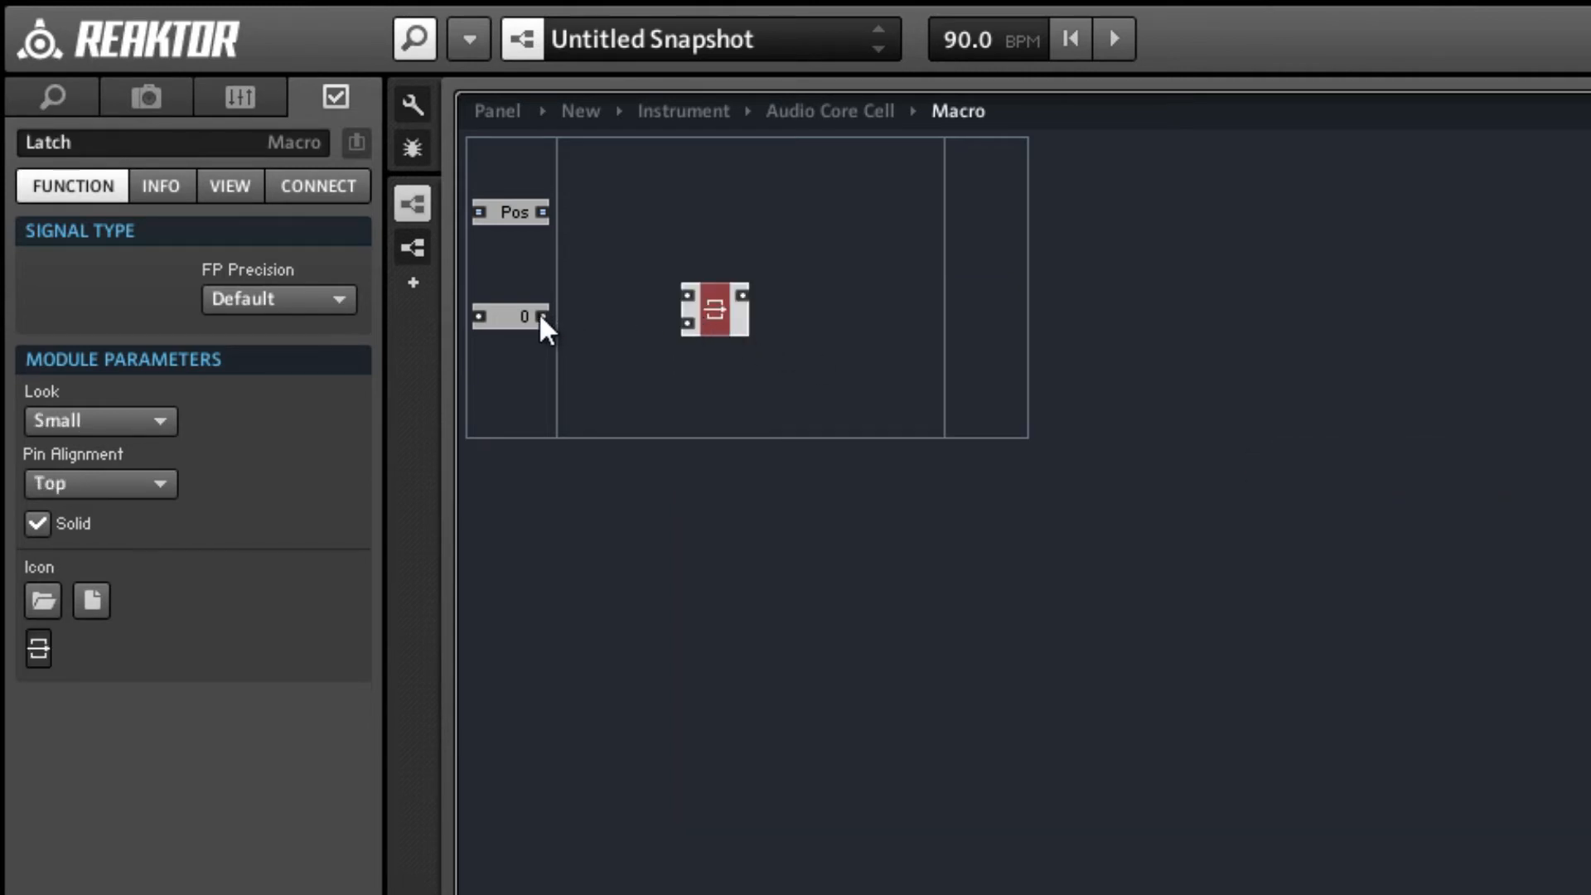
{"action": "left_click_drag", "start_coordinate": [542, 315], "coordinate": [714, 330]}
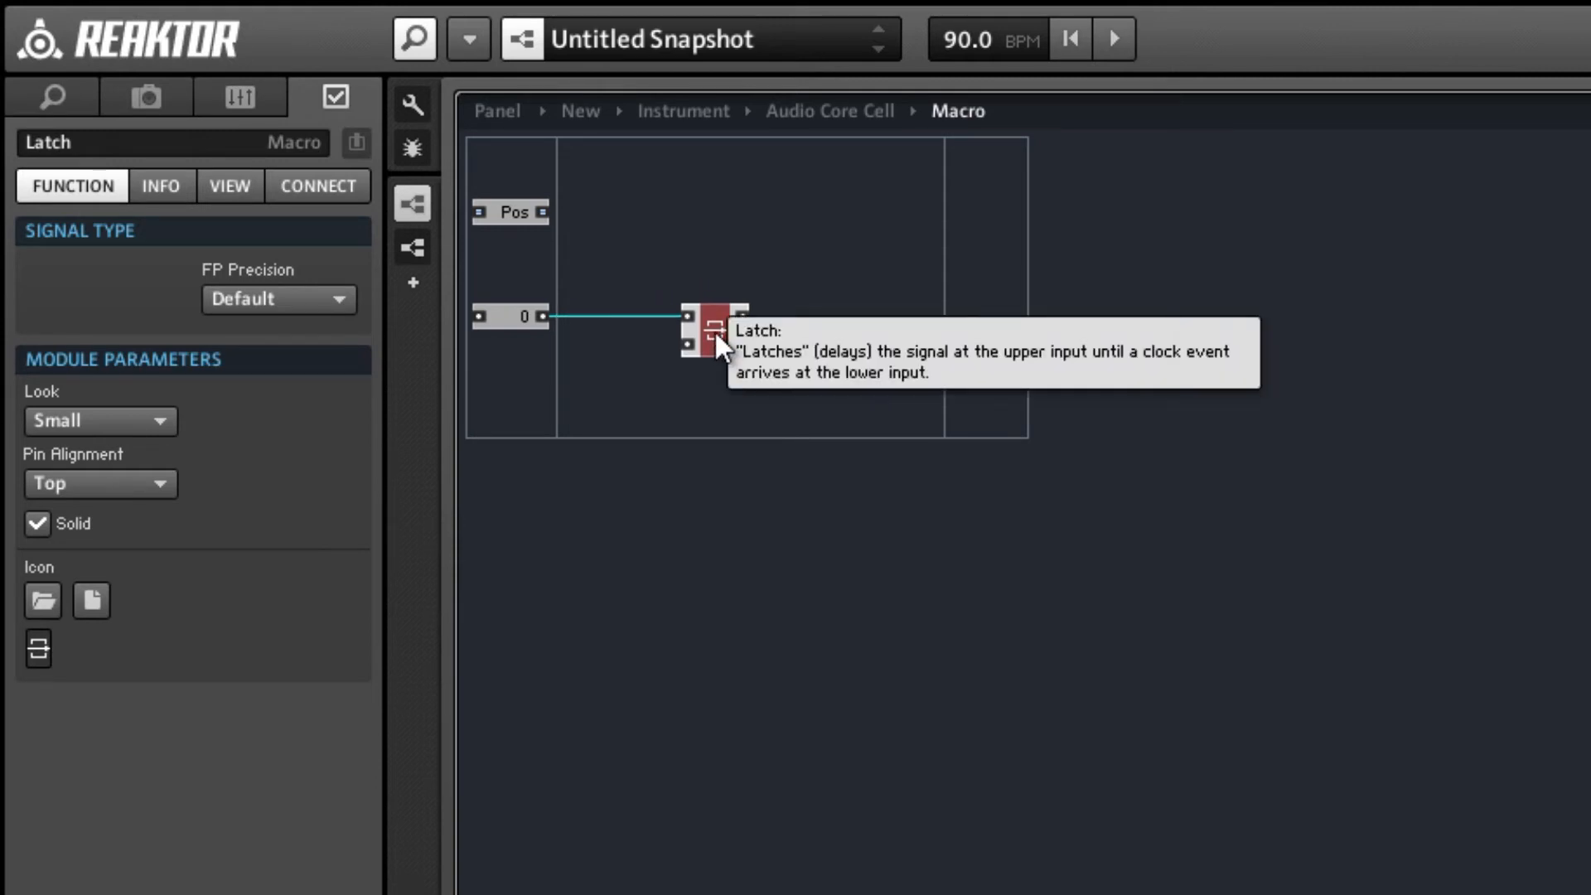
{"action": "left_click", "coordinate": [555, 305]}
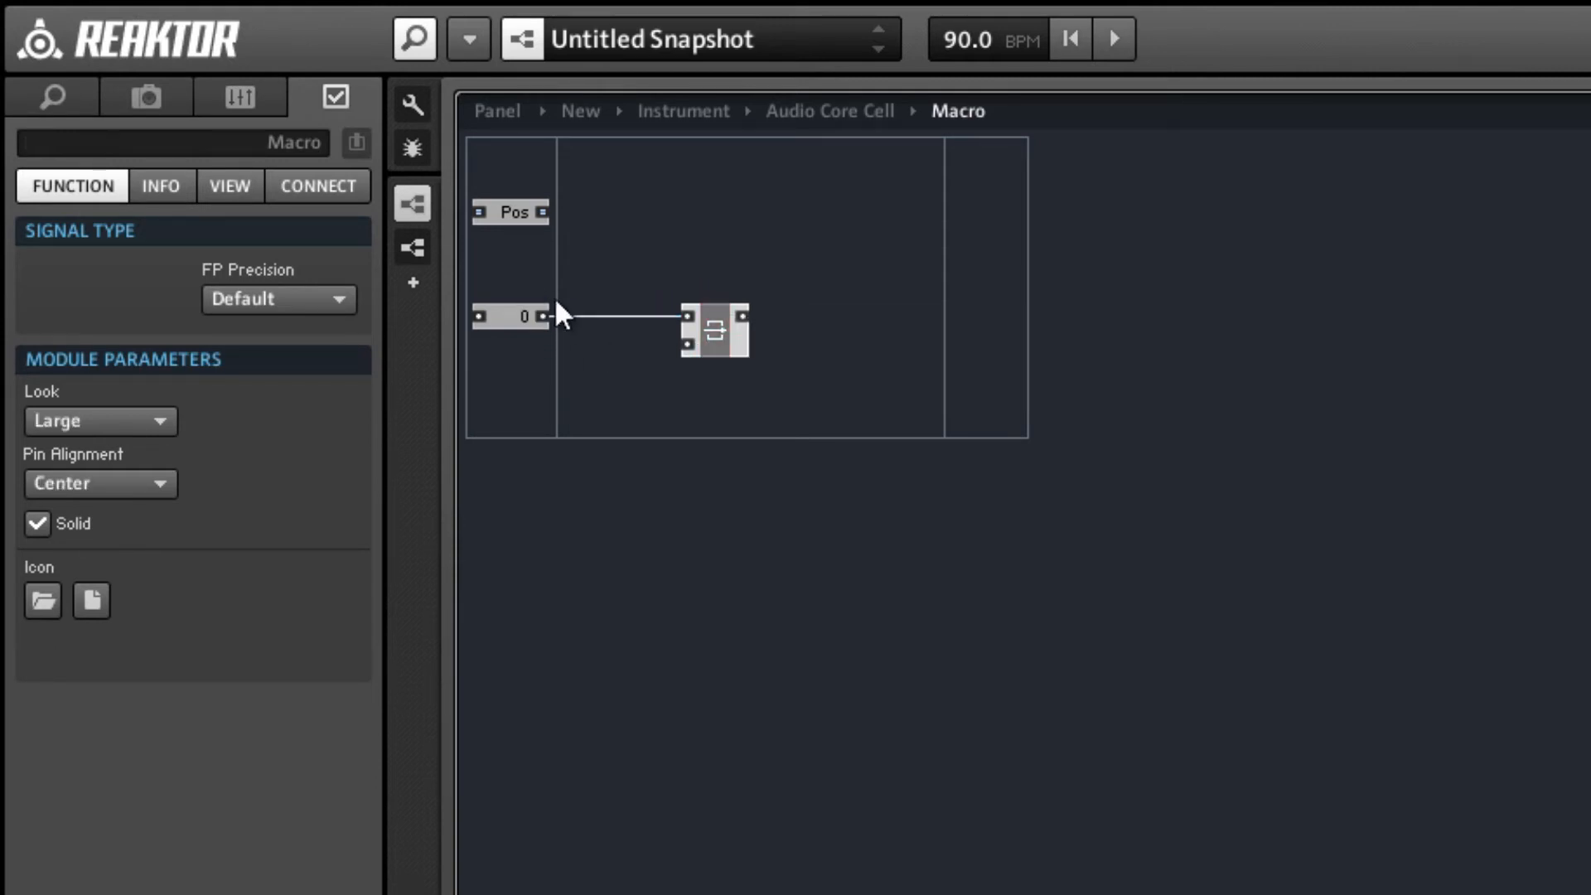
Duplicate the connected input 0 and Latch pair repeatedly, stacking the copies downward until there are eight aligned rows.
{"action": "left_click_drag", "start_coordinate": [526, 283], "coordinate": [707, 391]}
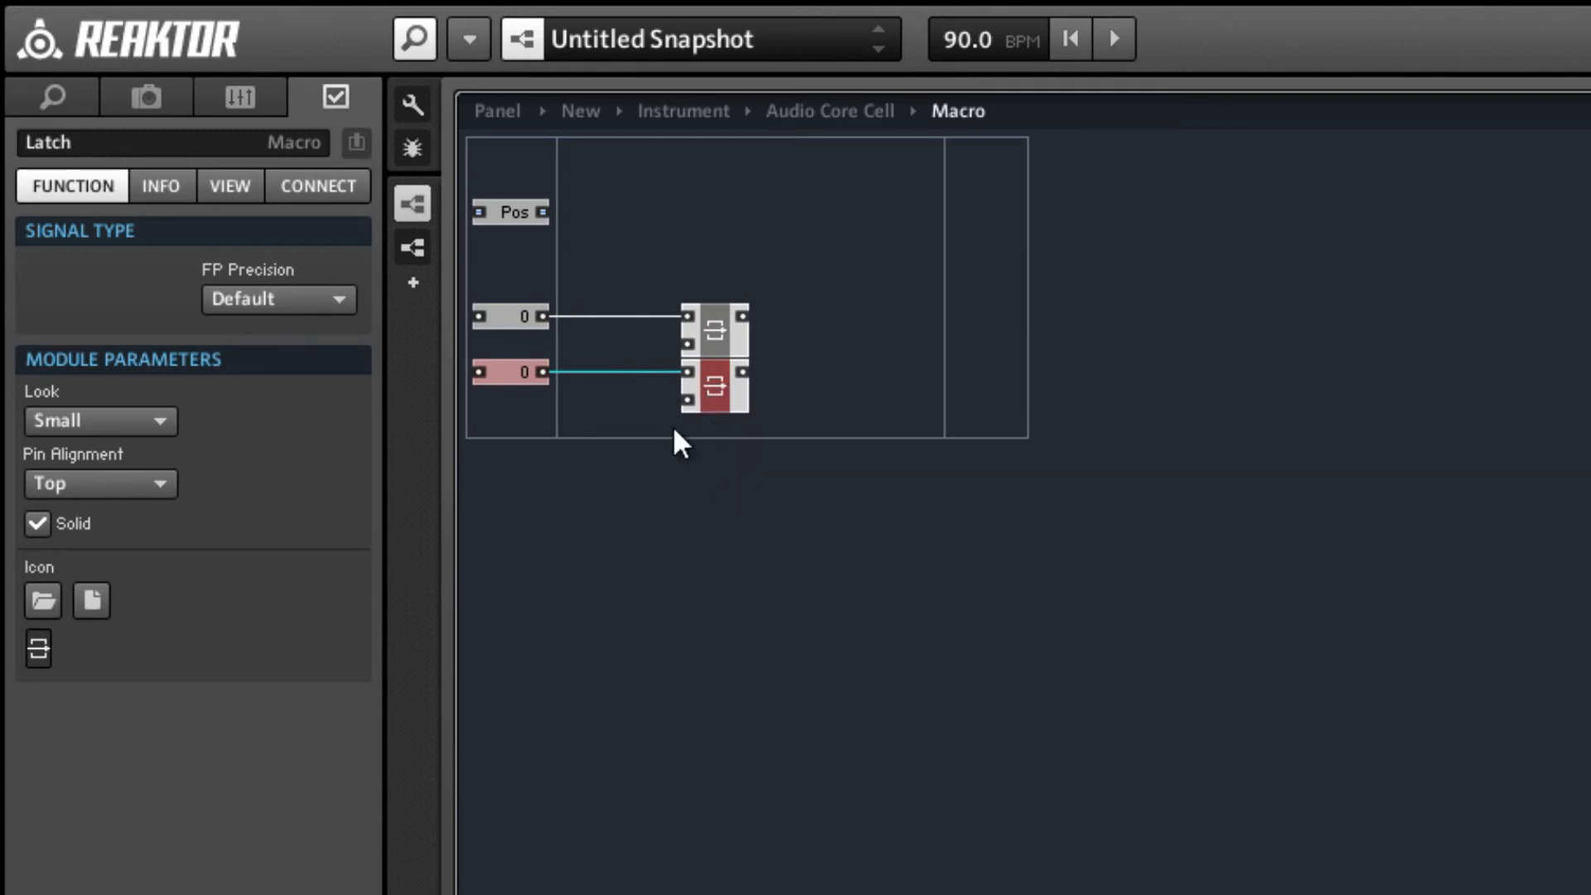
{"action": "left_click_drag", "start_coordinate": [751, 492], "coordinate": [504, 314]}
{"action": "key", "text": "ctrl+d"}
{"action": "left_click_drag", "start_coordinate": [686, 359], "coordinate": [708, 454]}
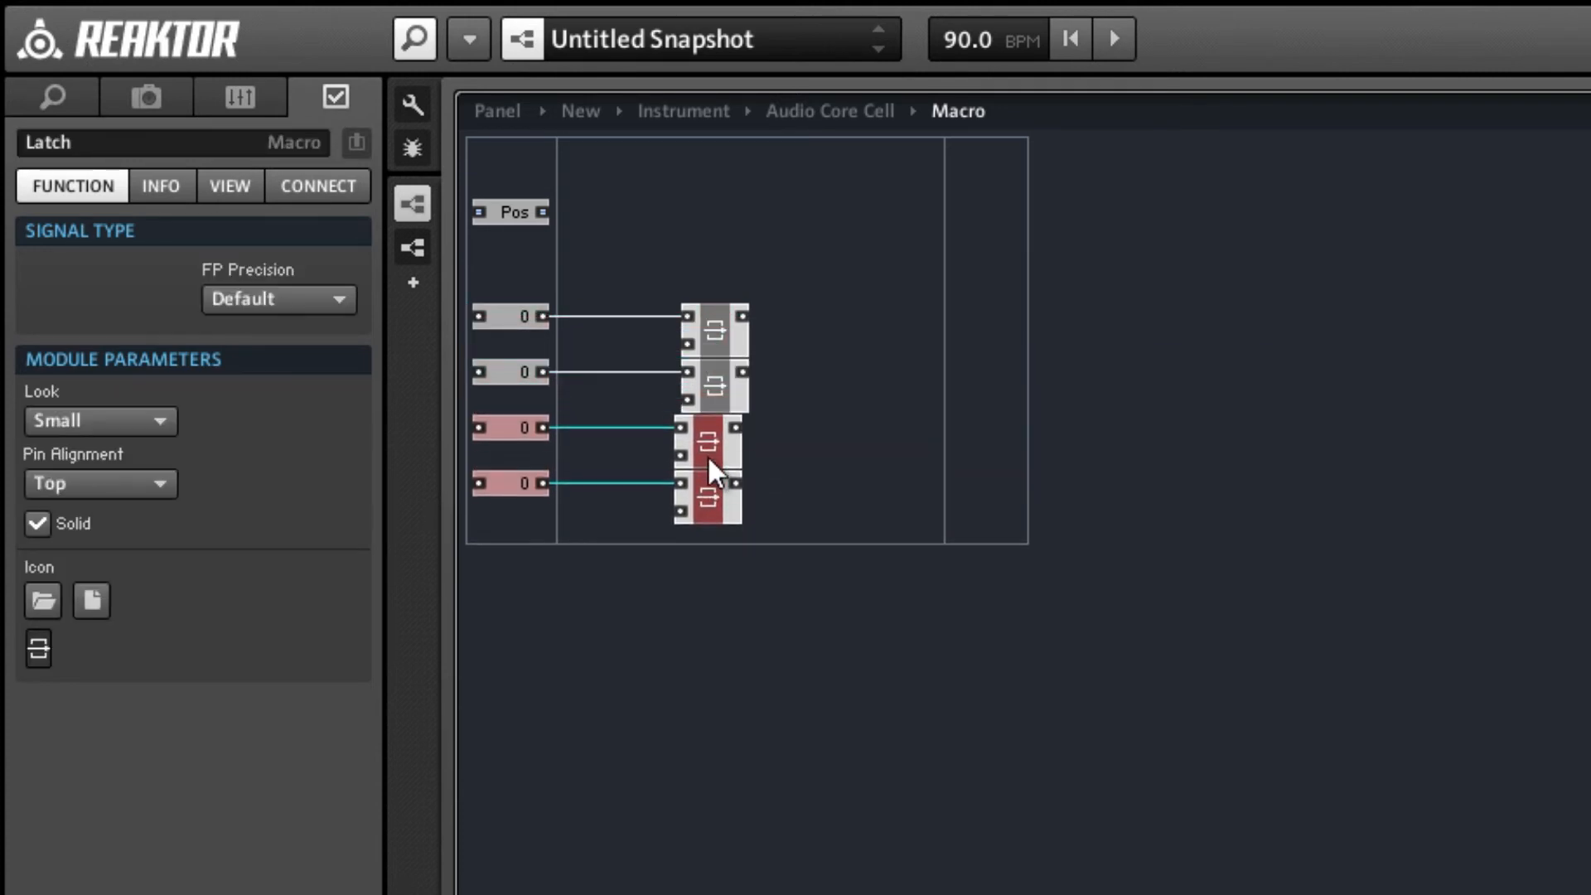
{"action": "left_click_drag", "start_coordinate": [783, 564], "coordinate": [518, 313]}
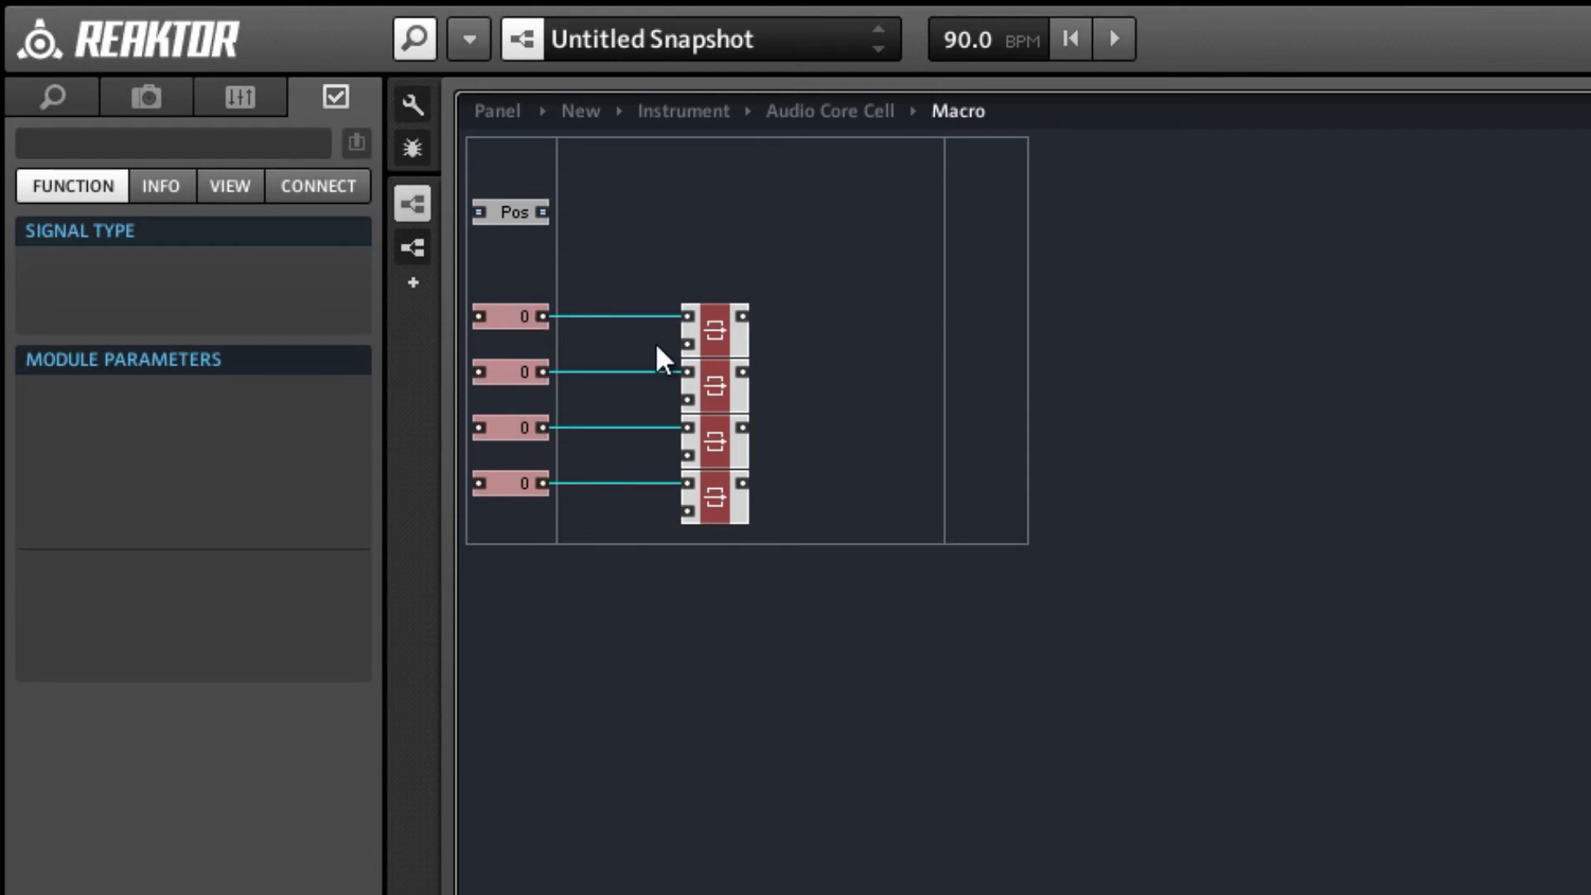
{"action": "key", "text": "ctrl+d"}
{"action": "left_click_drag", "start_coordinate": [729, 345], "coordinate": [721, 540]}
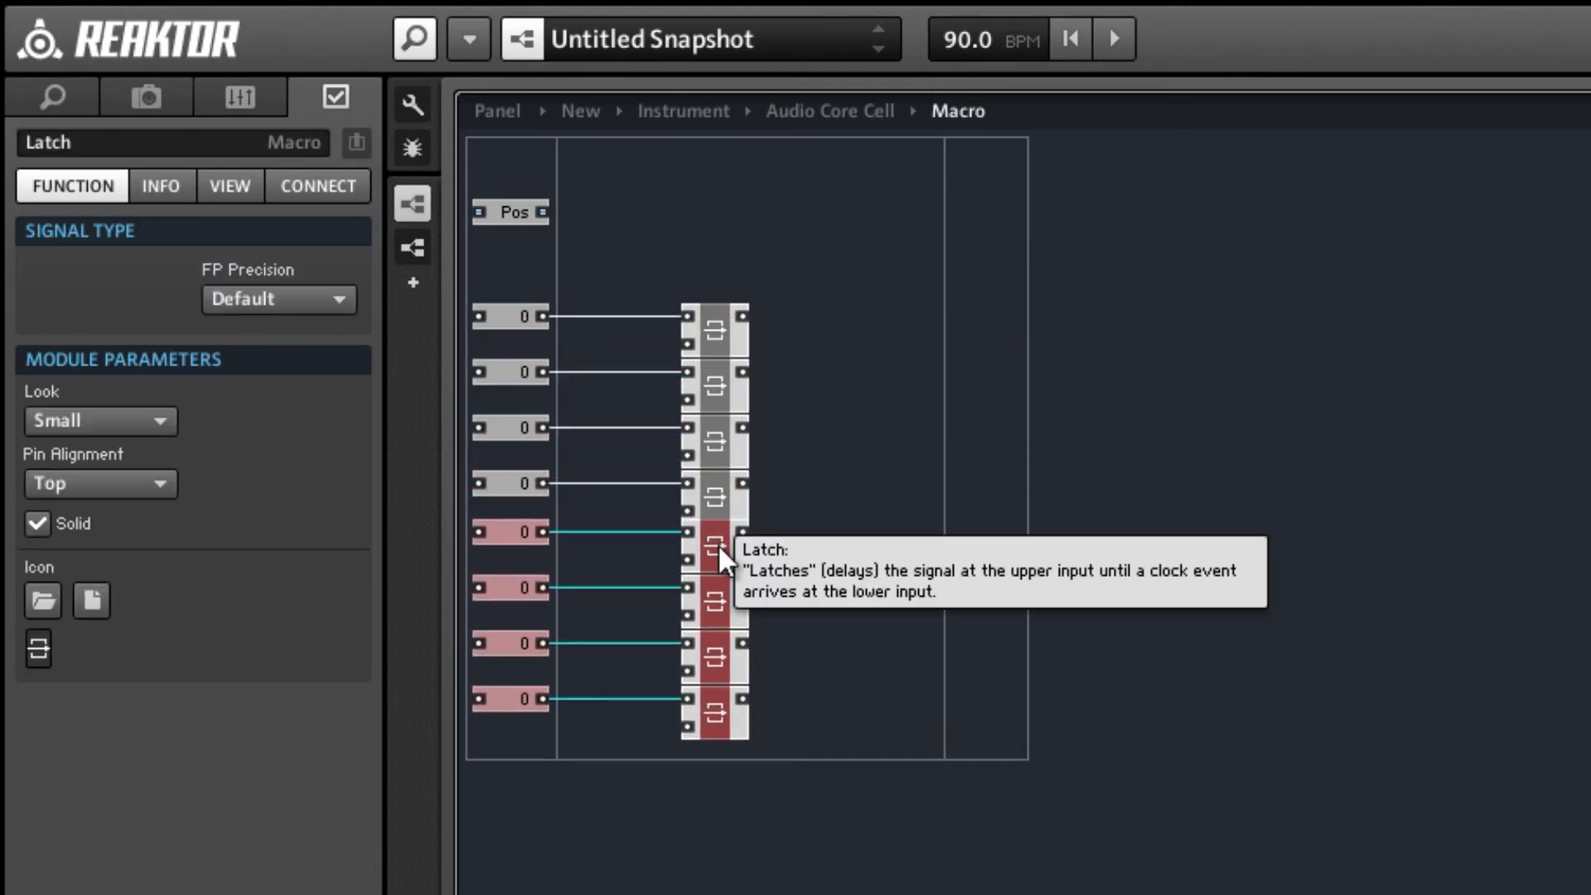
{"action": "left_click", "coordinate": [754, 580]}
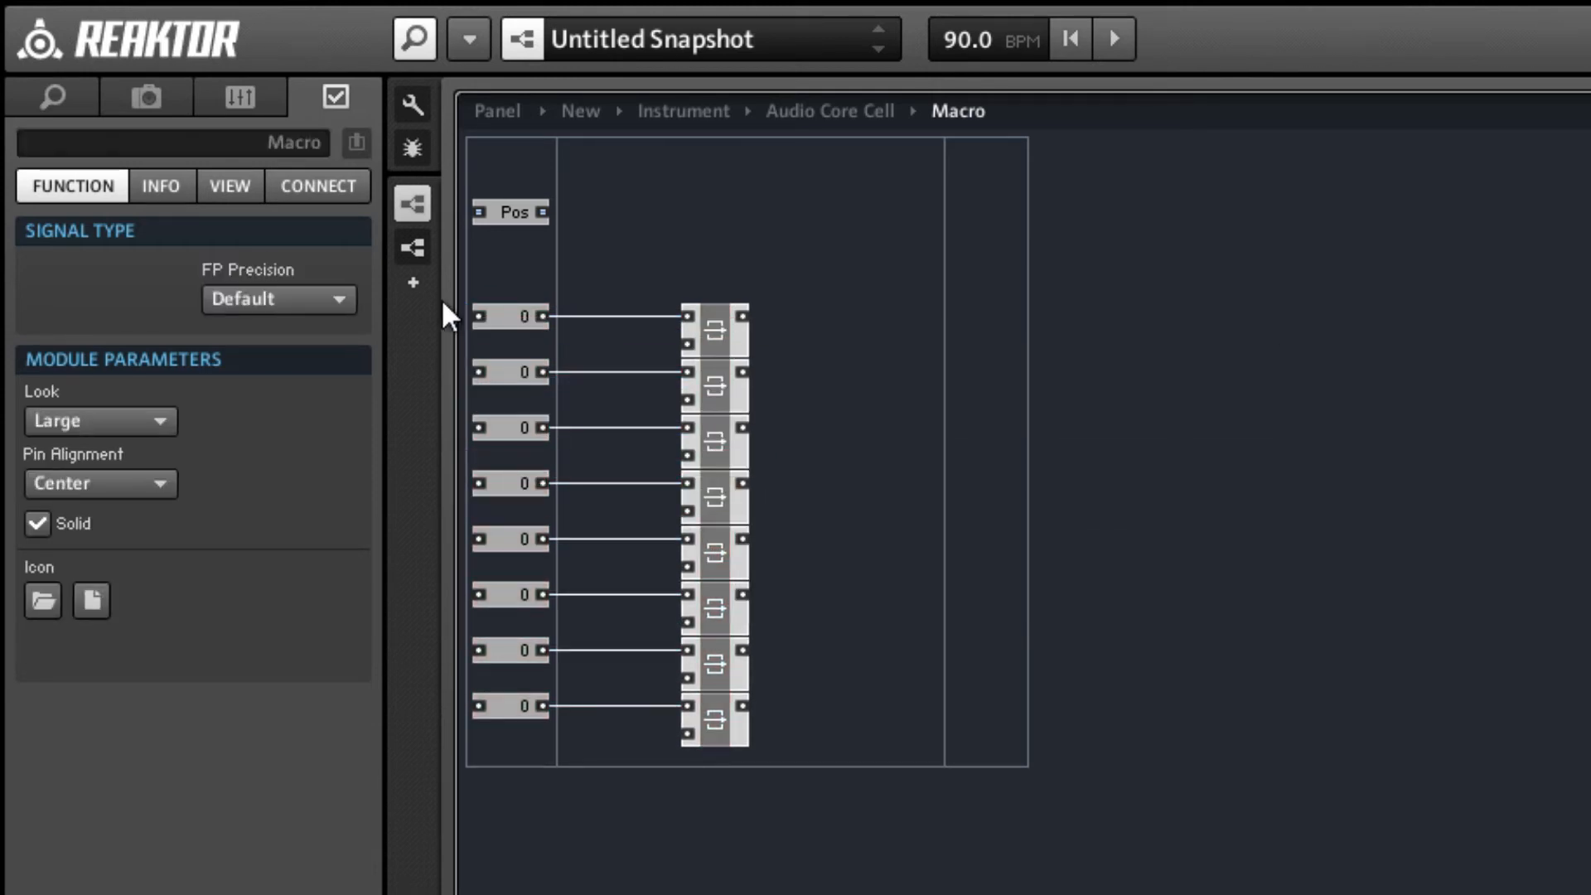
Rename the second, third and fourth of the eight stacked float input ports as 1, 2 and 3.
{"action": "left_click", "coordinate": [501, 315]}
{"action": "left_click", "coordinate": [510, 374]}
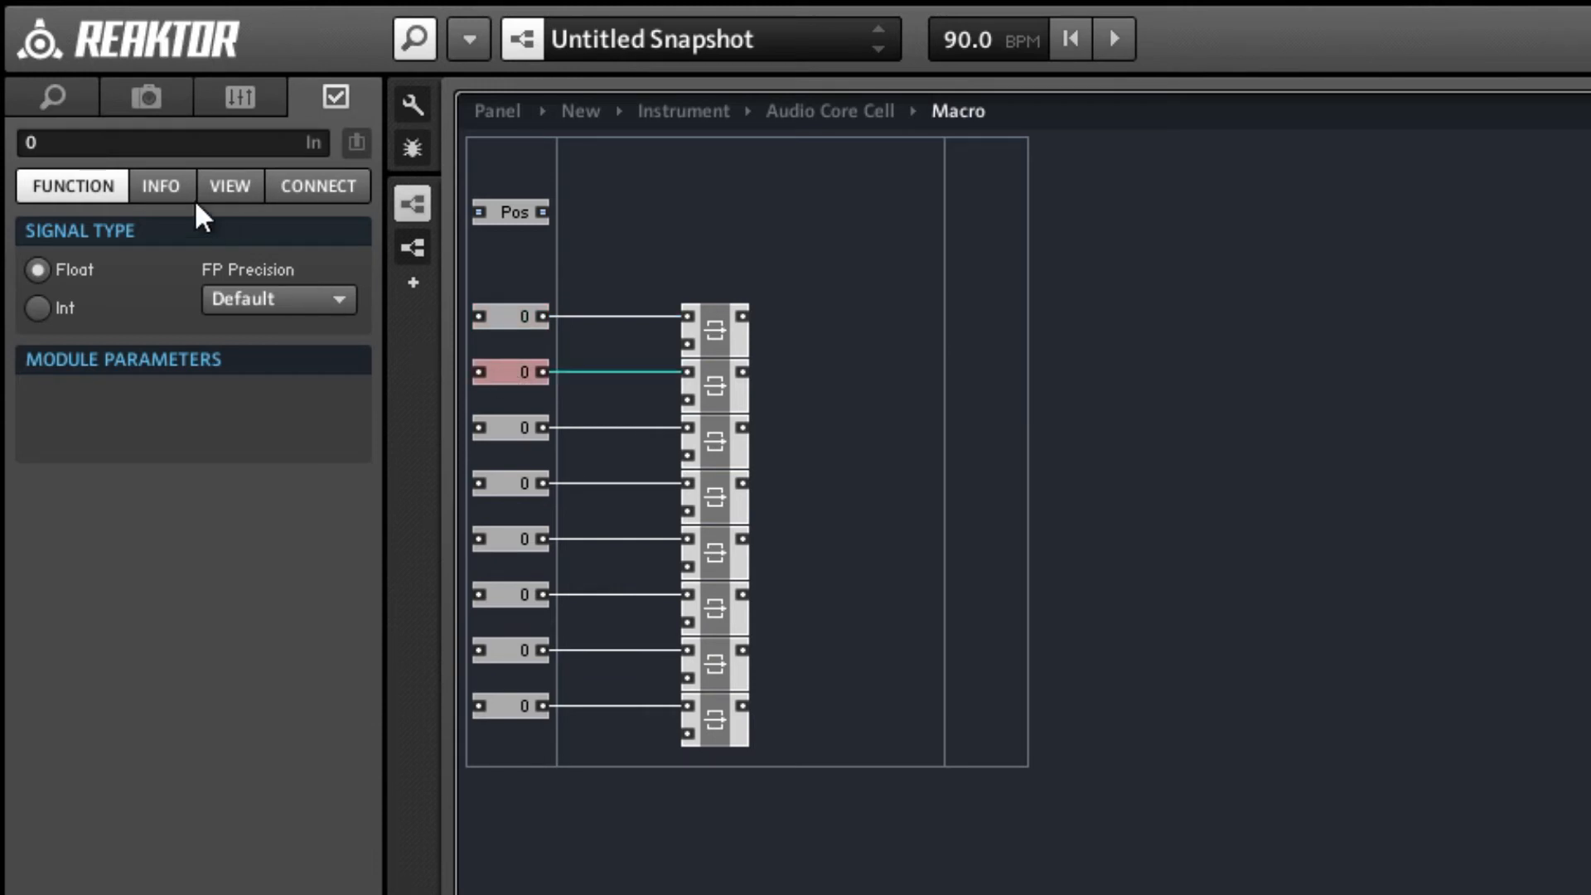
{"action": "left_click", "coordinate": [121, 147]}
{"action": "type", "text": "1"}
{"action": "left_click", "coordinate": [490, 430]}
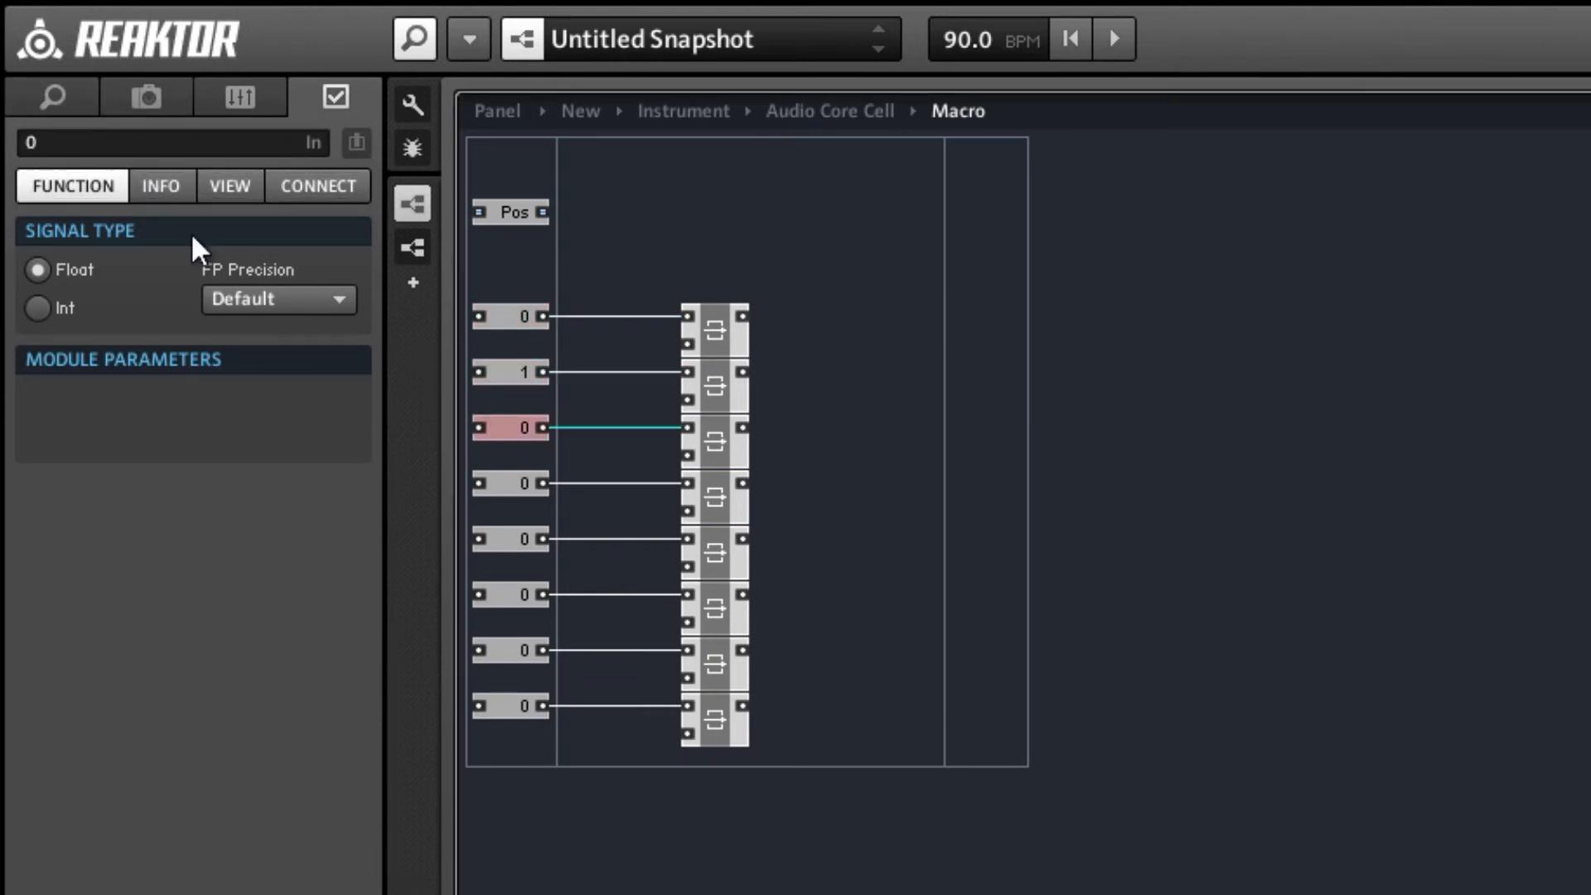
{"action": "left_click", "coordinate": [77, 143]}
{"action": "type", "text": "2"}
{"action": "left_click", "coordinate": [497, 483]}
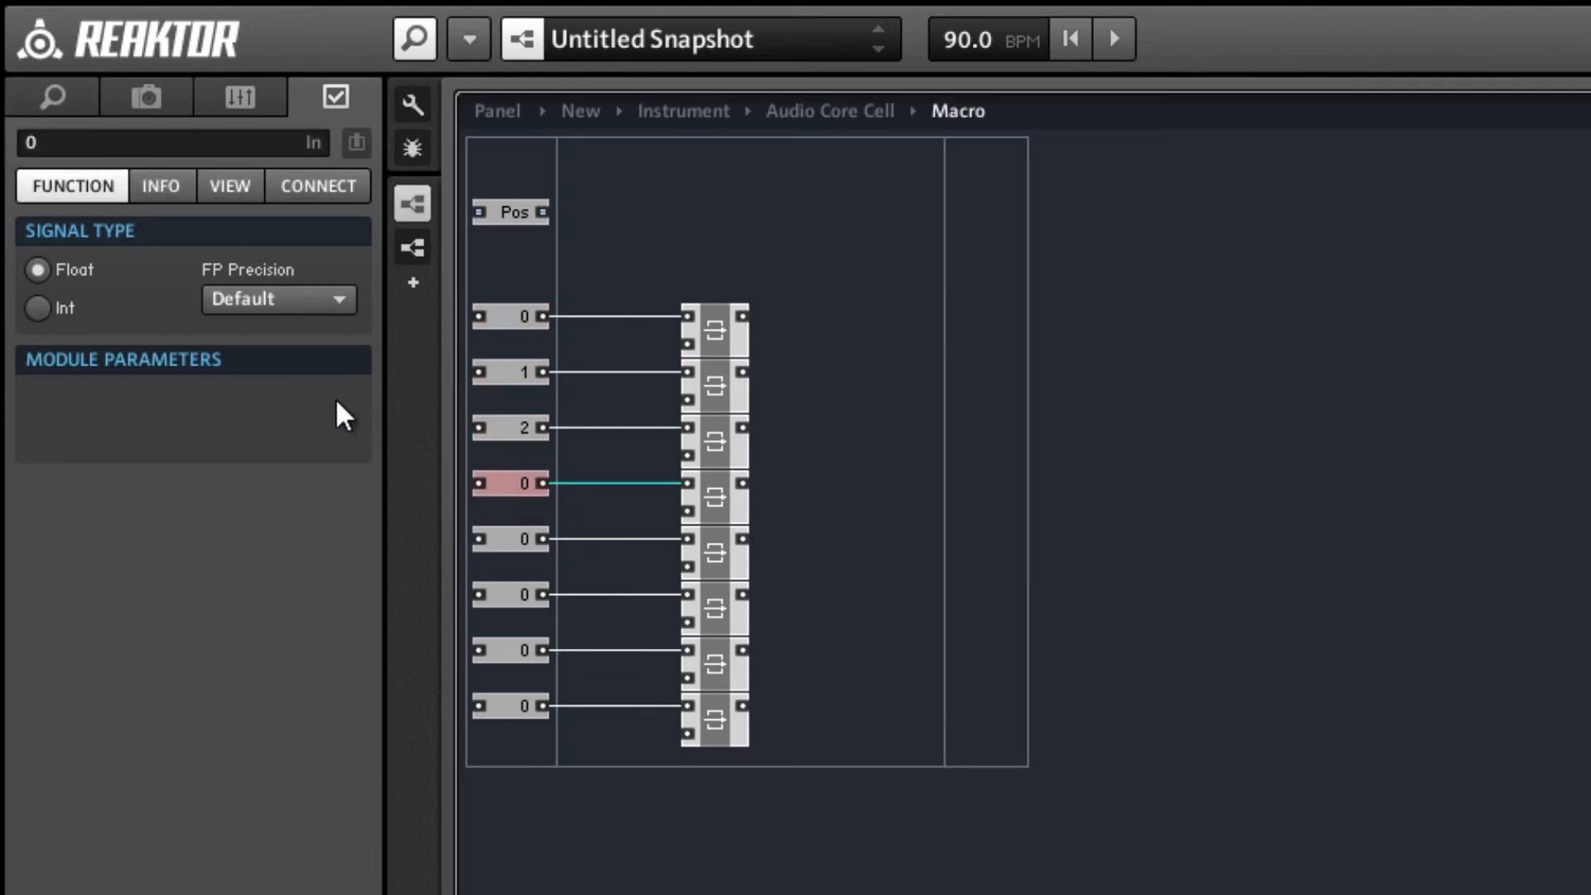
{"action": "left_click", "coordinate": [181, 141]}
{"action": "type", "text": "3"}
Rename the four lowest float input ports in order as 4, 5, 6 and 7.
{"action": "left_click", "coordinate": [531, 539]}
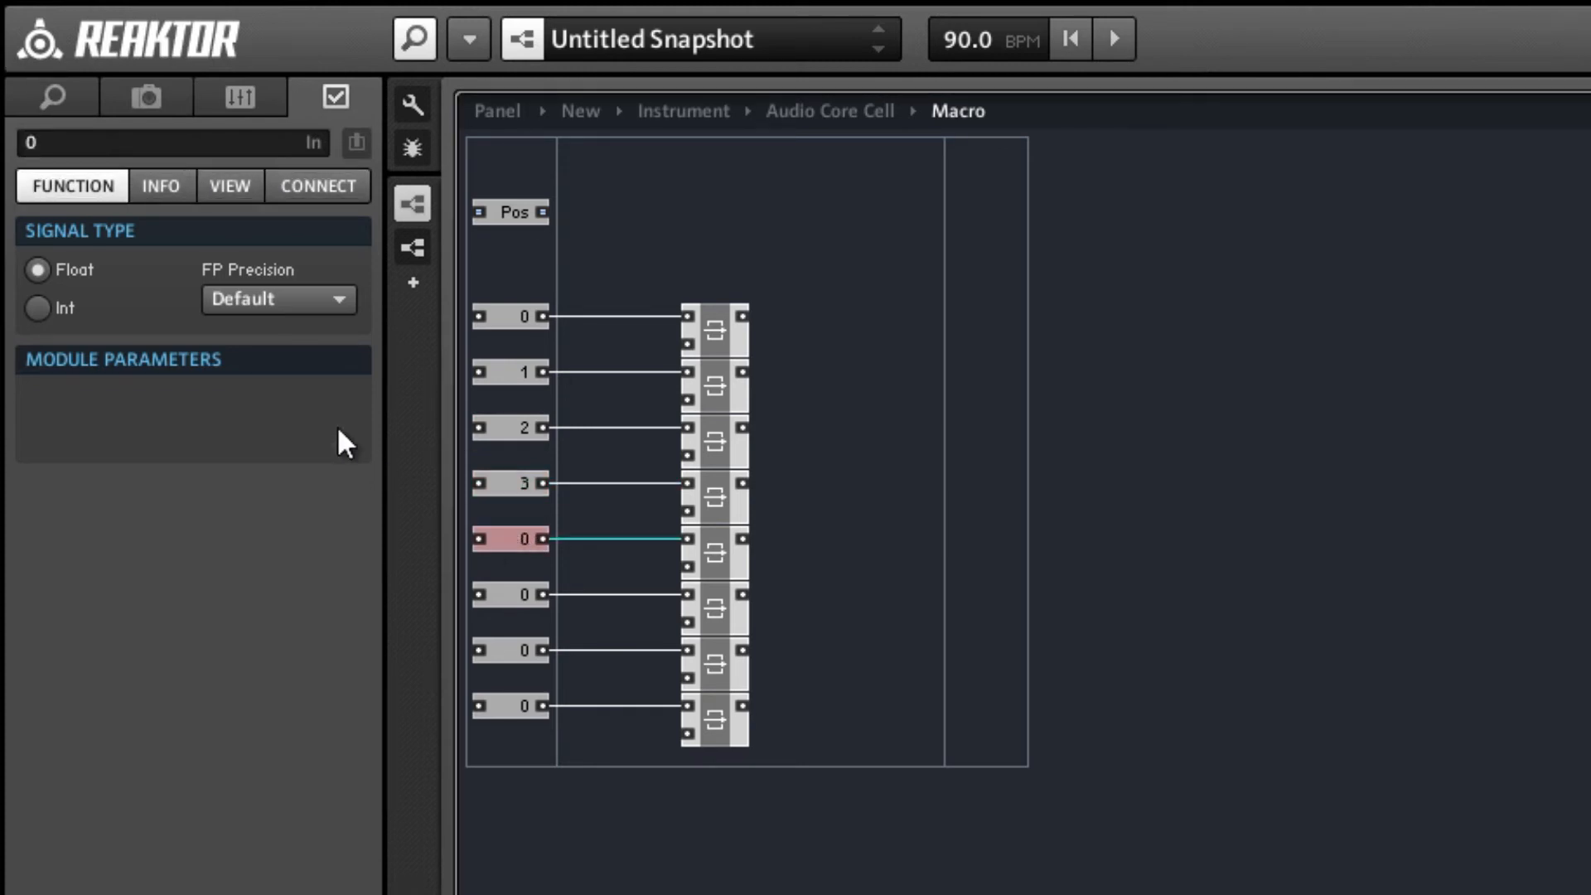
{"action": "left_click", "coordinate": [97, 140]}
{"action": "type", "text": "4"}
{"action": "left_click", "coordinate": [481, 596]}
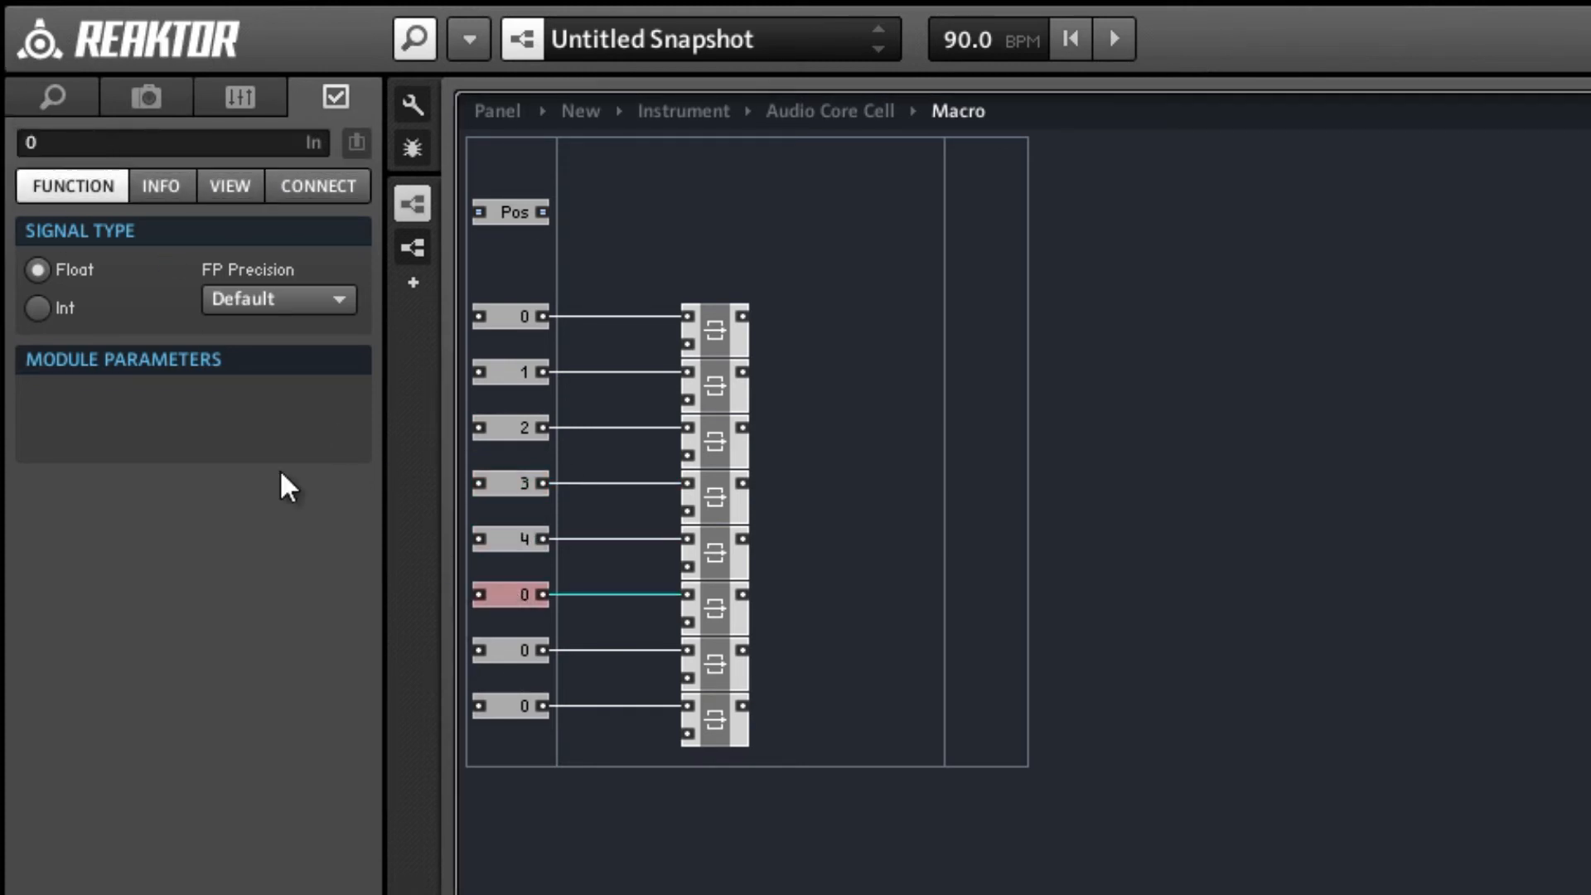
{"action": "left_click", "coordinate": [55, 140]}
{"action": "type", "text": "5"}
{"action": "left_click", "coordinate": [507, 649]}
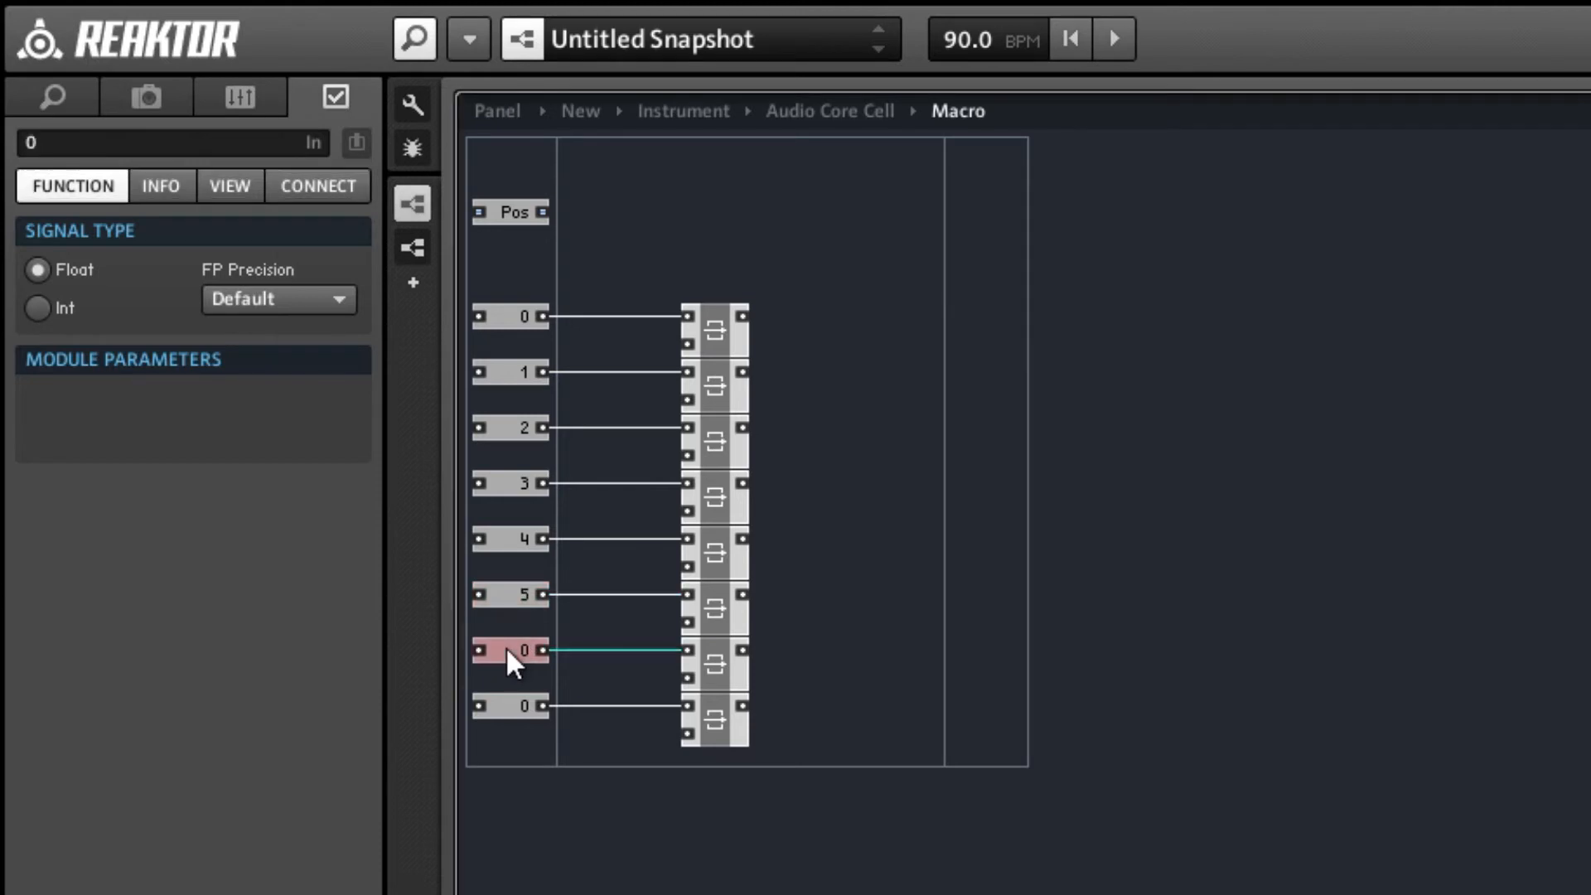
{"action": "left_click", "coordinate": [25, 140]}
{"action": "type", "text": "6"}
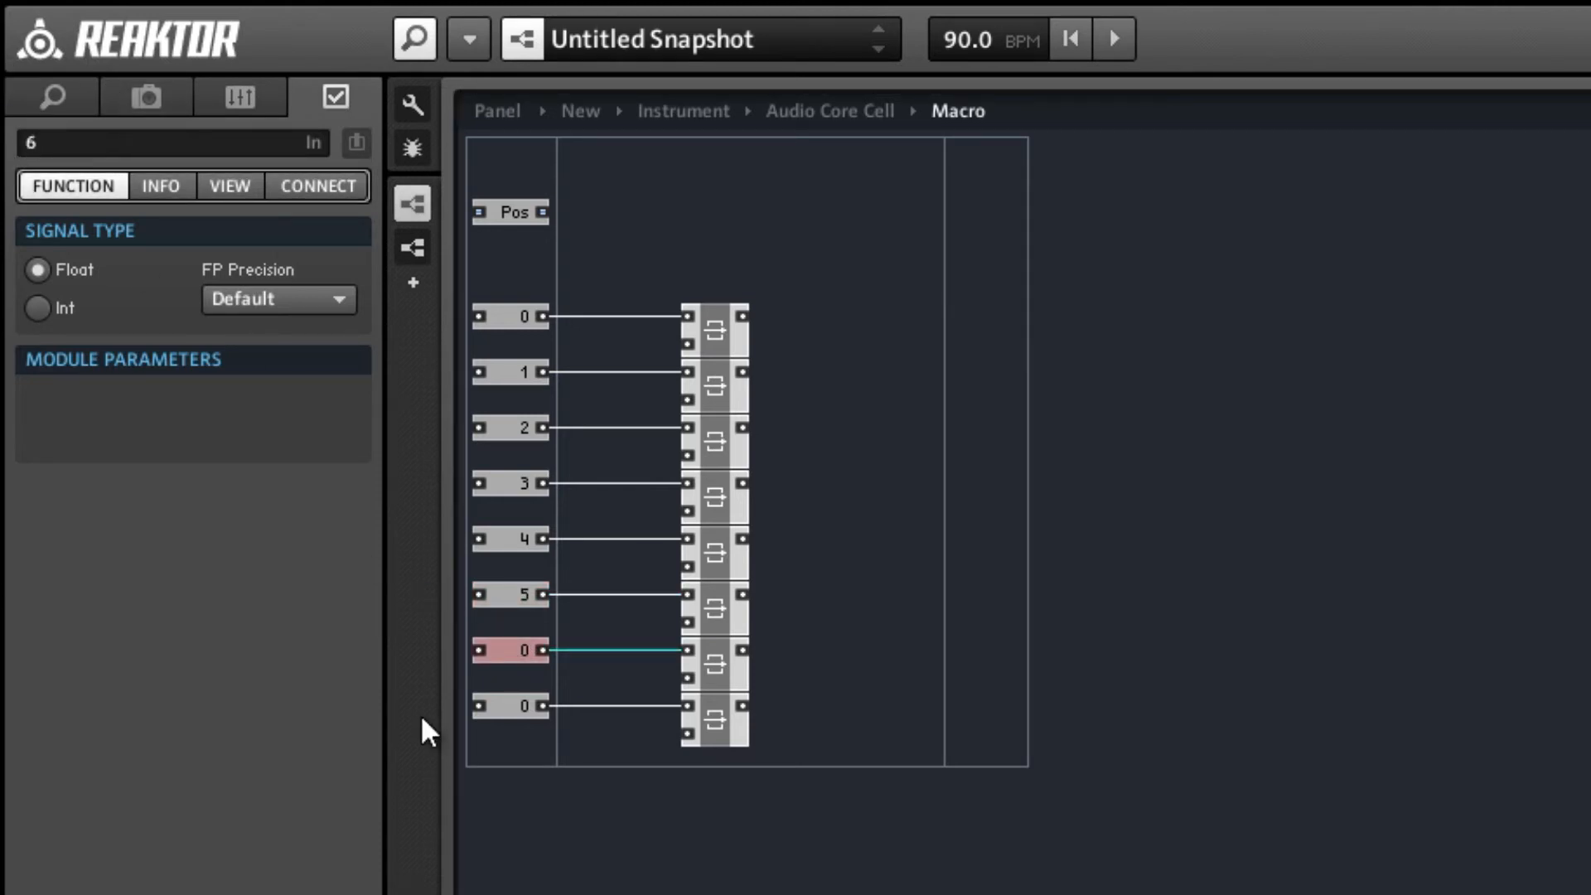
{"action": "left_click", "coordinate": [515, 705]}
{"action": "left_click", "coordinate": [83, 140]}
{"action": "type", "text": "7"}
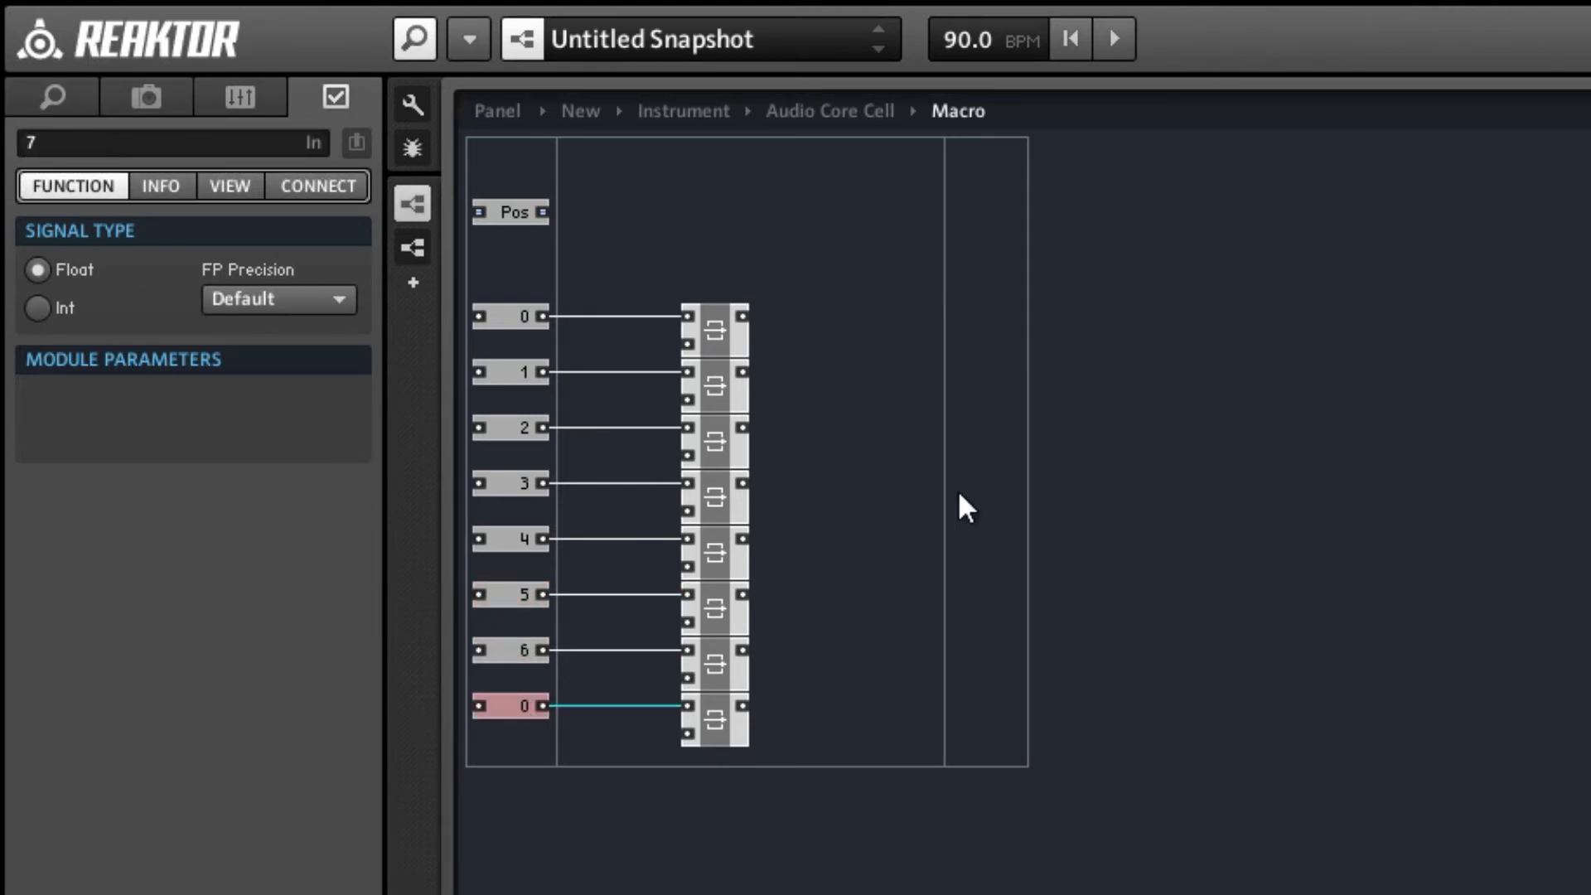
{"action": "left_click", "coordinate": [958, 501]}
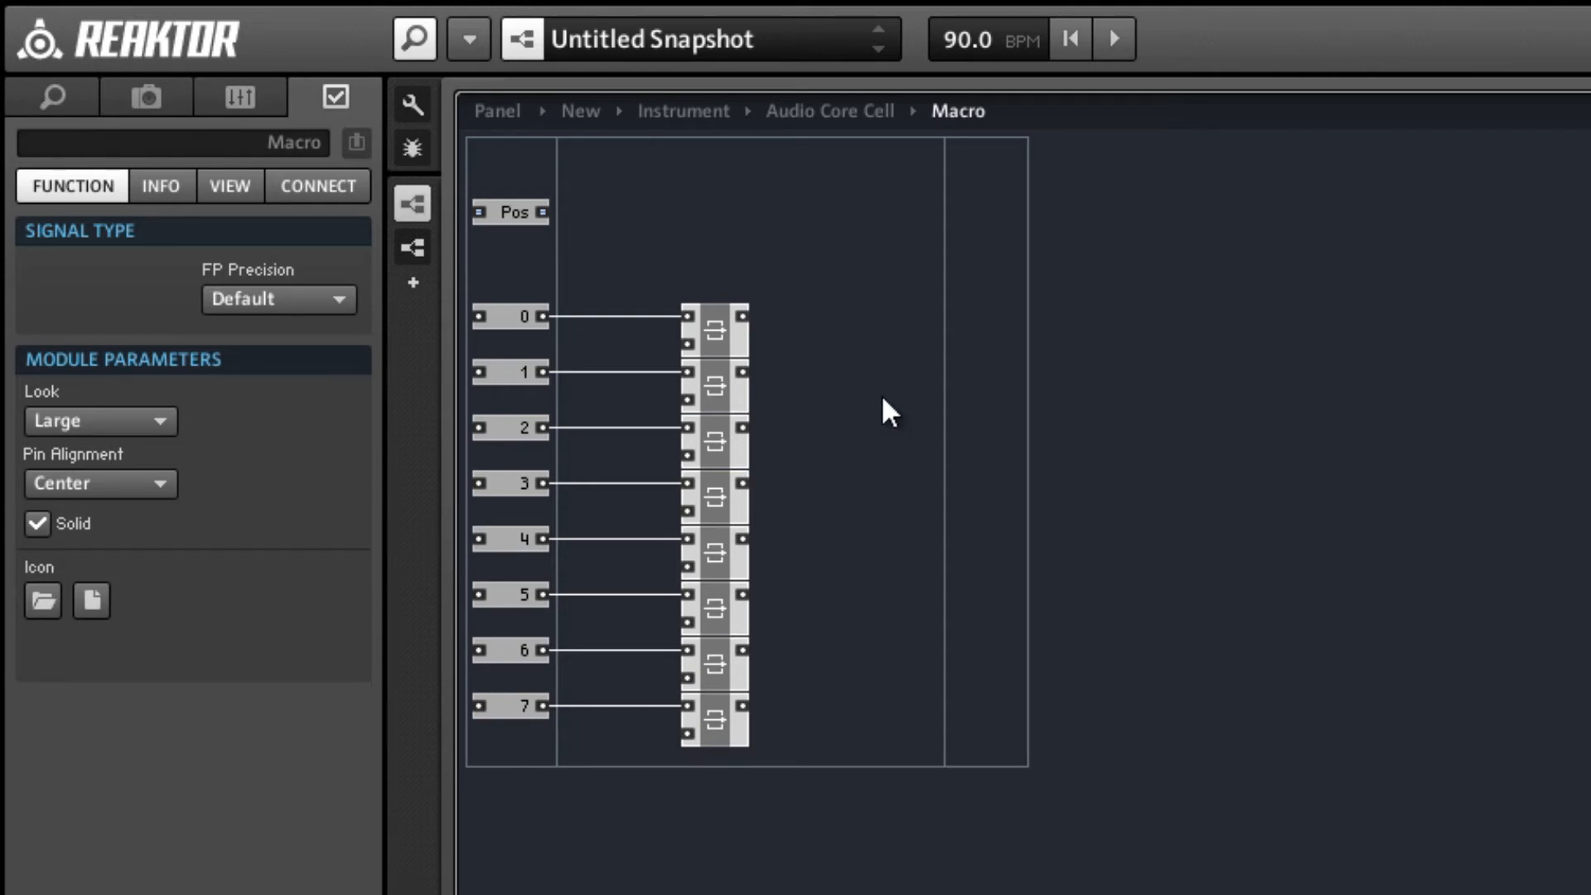
Insert a built-in Merge module beside the latches and set its input count to 8.
{"action": "right_click", "coordinate": [840, 286]}
{"action": "mouse_move", "coordinate": [945, 292]}
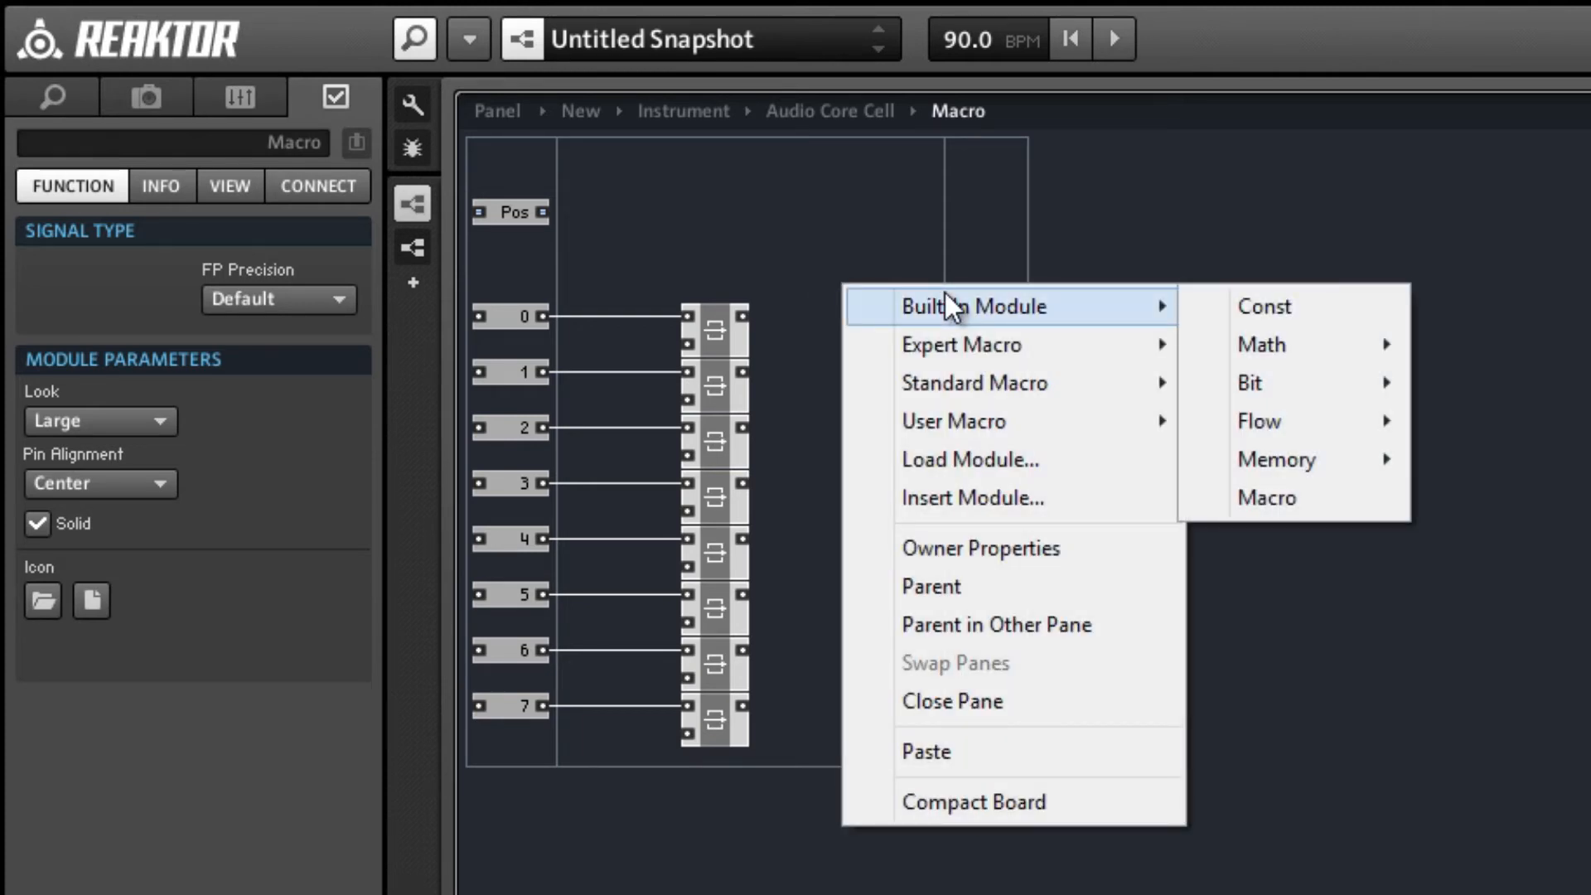
{"action": "mouse_move", "coordinate": [1320, 414]}
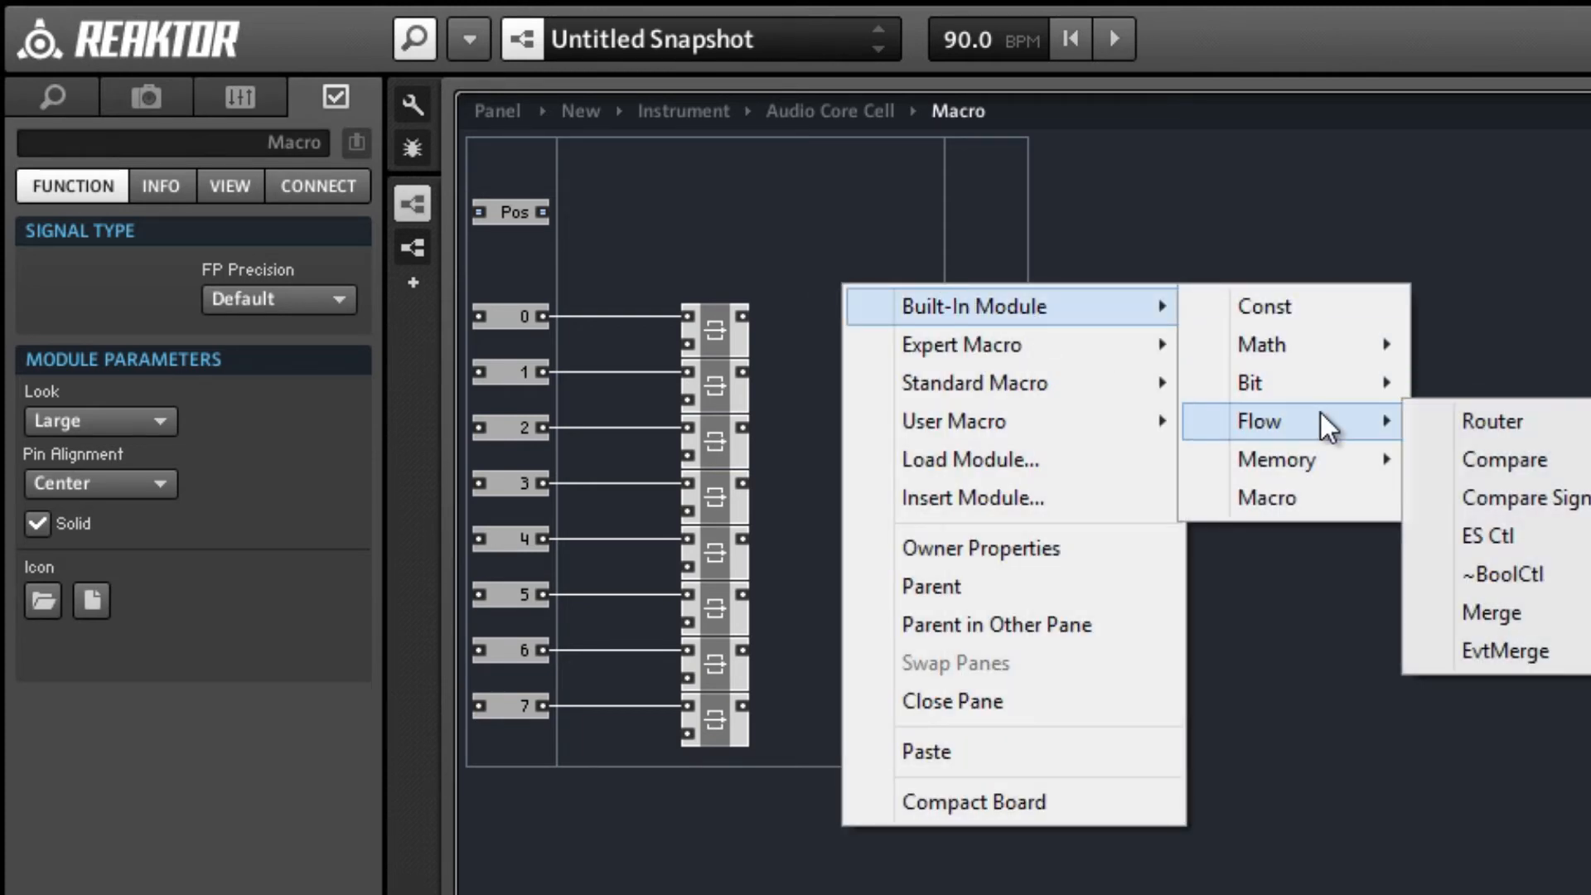
{"action": "left_click", "coordinate": [1561, 623]}
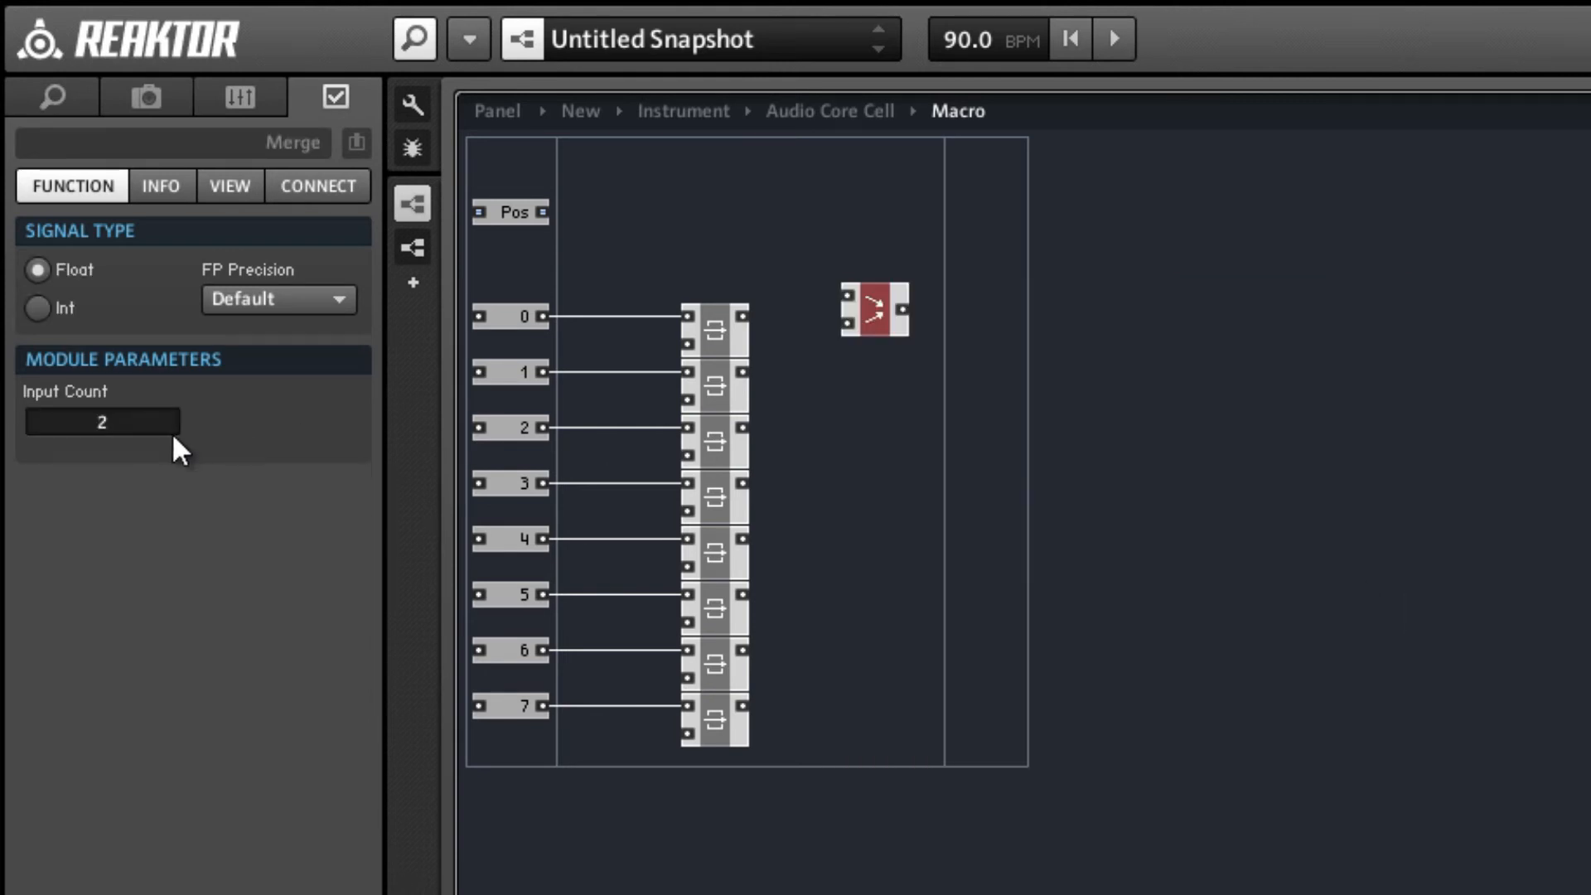
{"action": "double_click", "coordinate": [32, 420]}
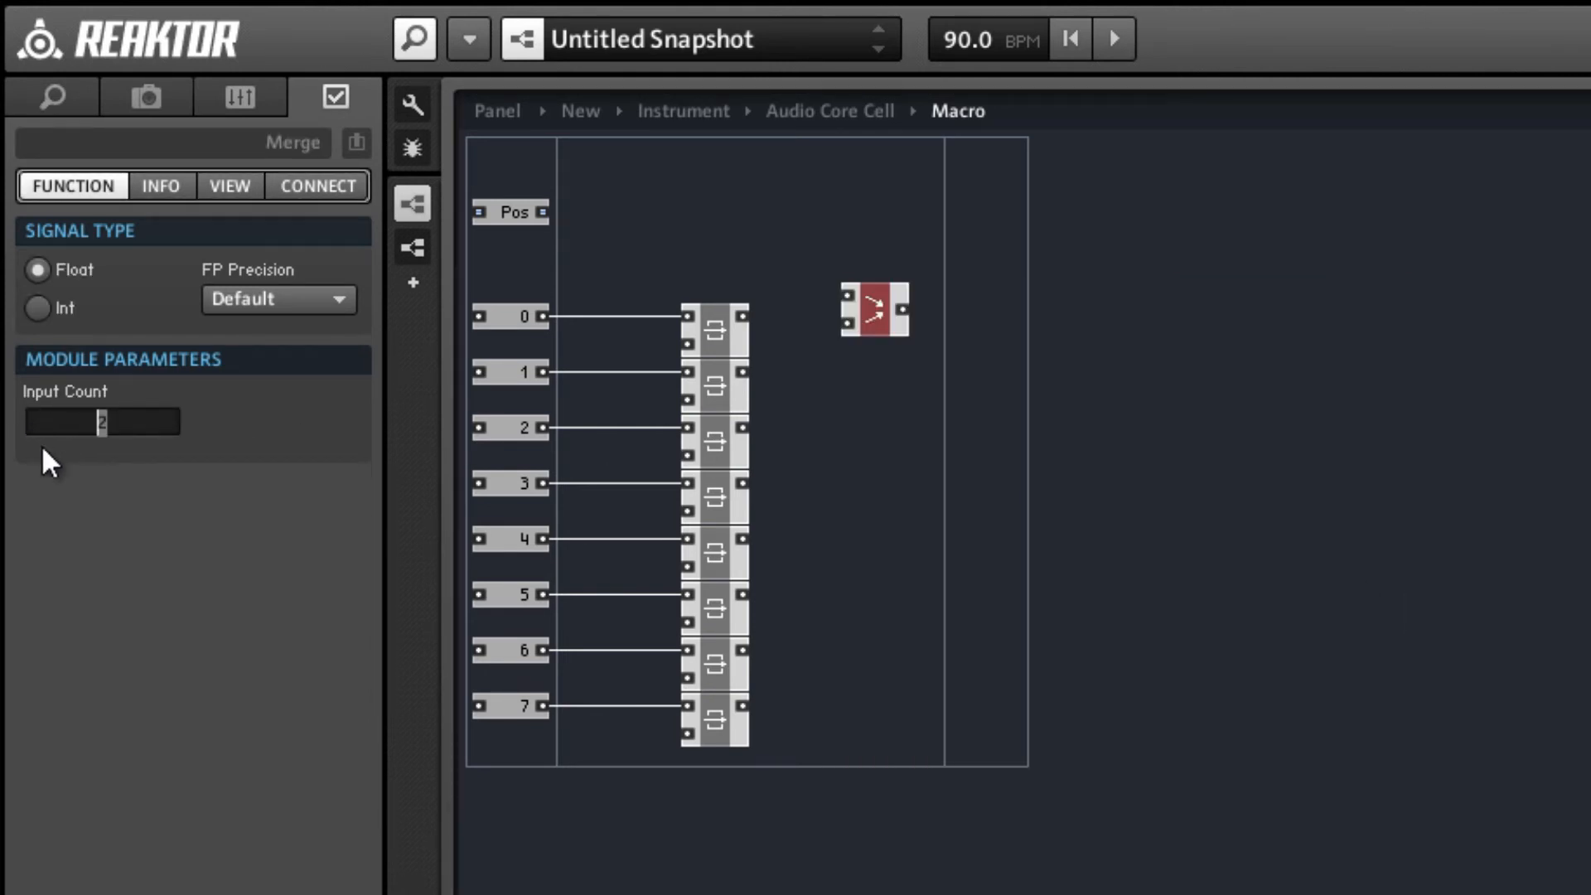
{"action": "type", "text": "8"}
{"action": "key", "text": "Return"}
{"action": "left_click", "coordinate": [892, 504]}
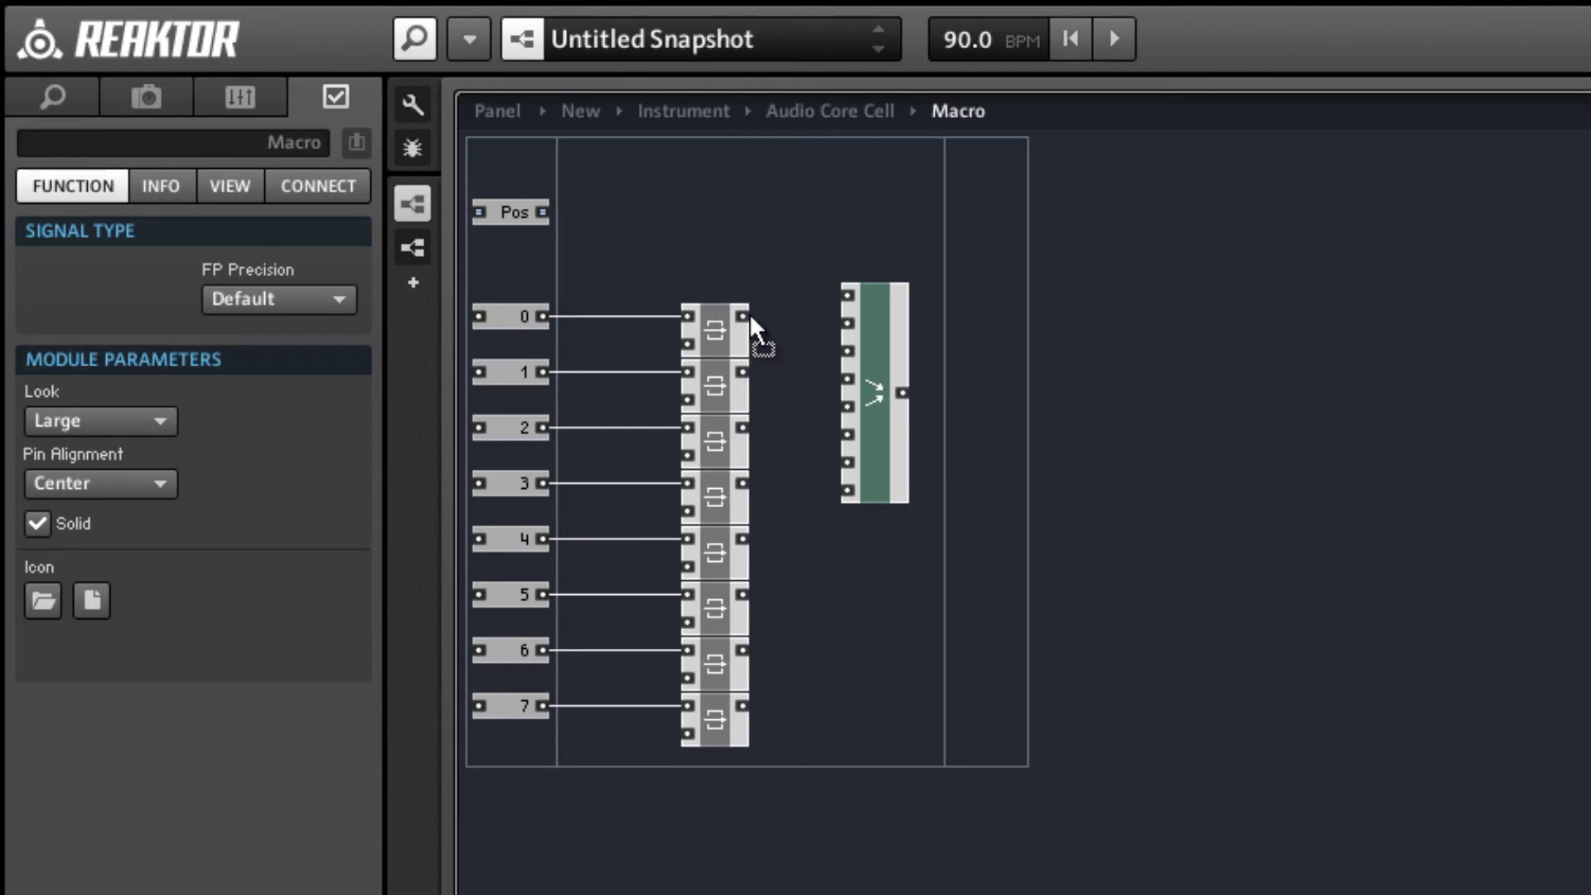
Center the Merge module beside the latch column and connect the eight latch outputs to its inputs in order.
{"action": "left_click_drag", "start_coordinate": [842, 293], "coordinate": [844, 507]}
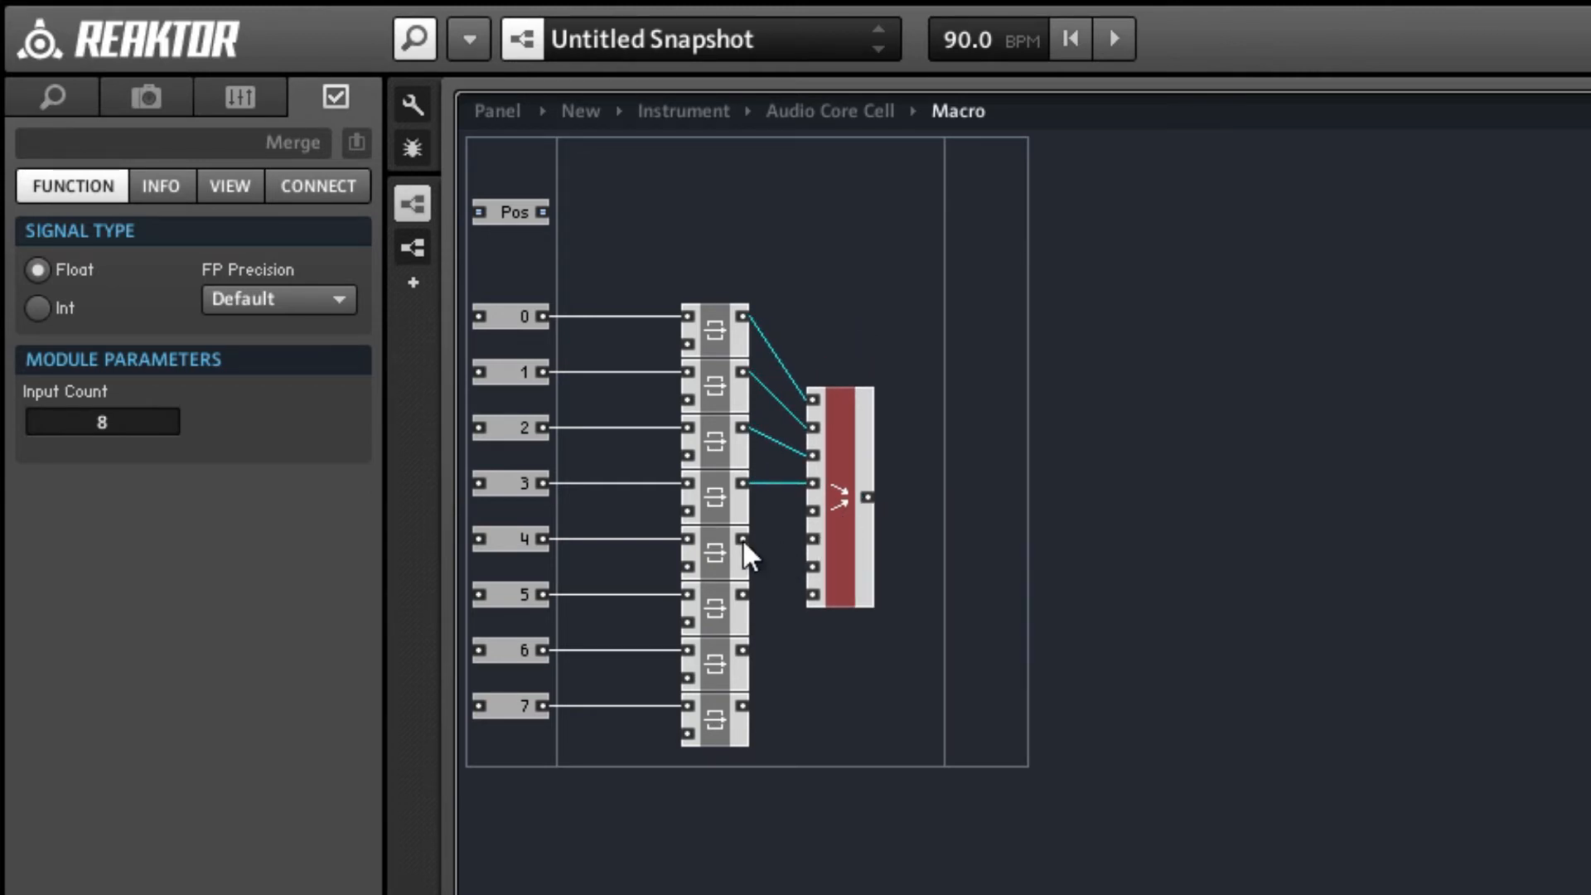
{"action": "left_click_drag", "start_coordinate": [742, 539], "coordinate": [787, 538]}
{"action": "left_click_drag", "start_coordinate": [740, 702], "coordinate": [812, 596]}
{"action": "left_click", "coordinate": [903, 604]}
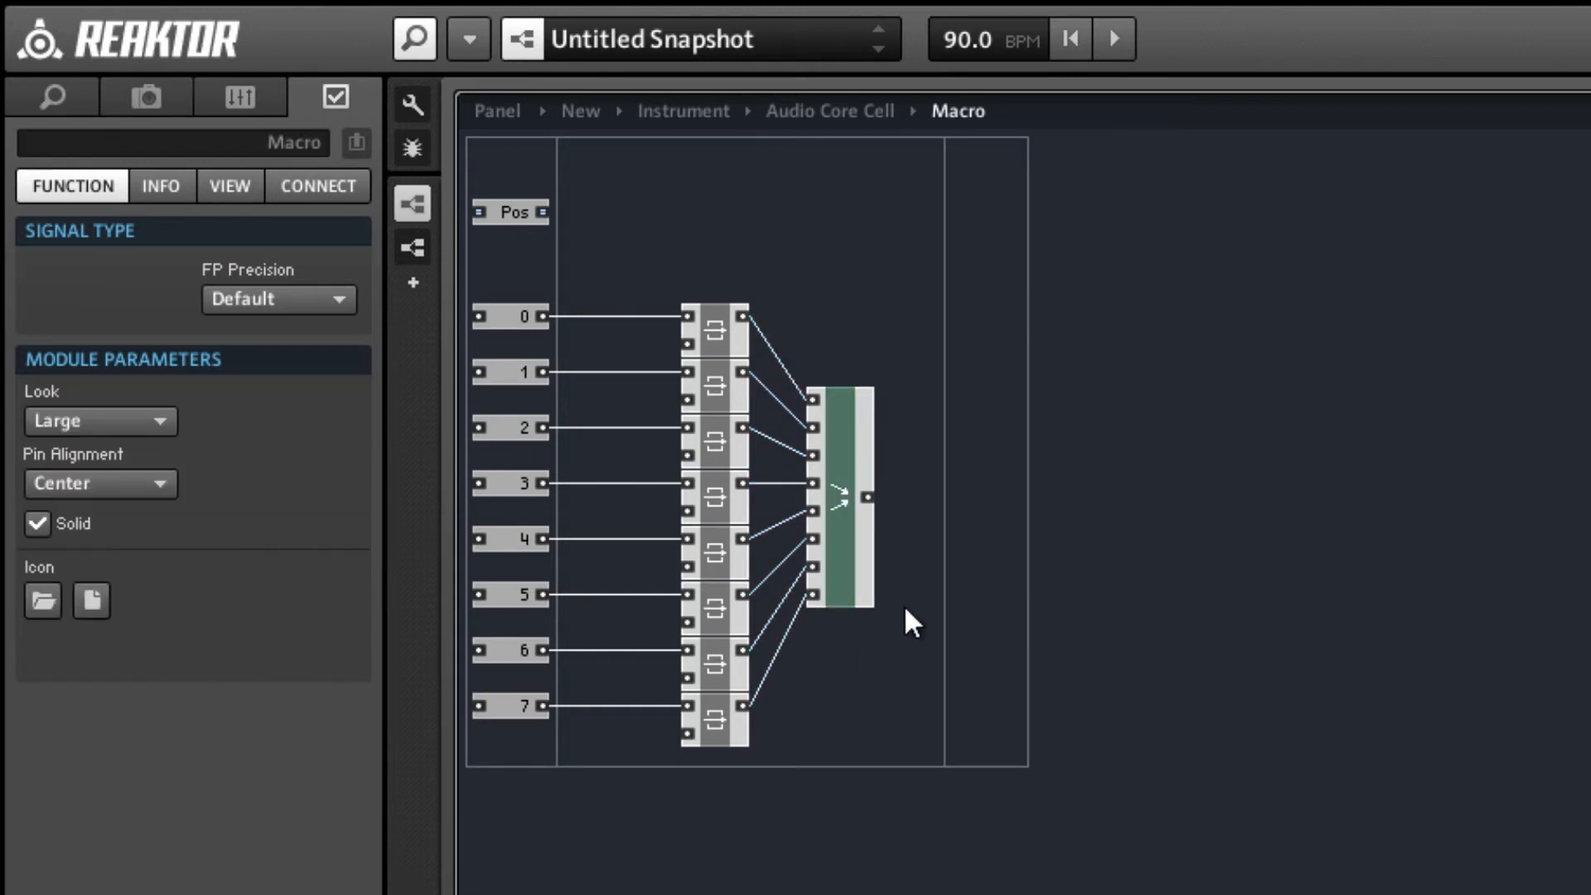
Add an output port to the macro, connect the Merge output to it and align the port with that output.
{"action": "right_click", "coordinate": [990, 497]}
{"action": "mouse_move", "coordinate": [1296, 537]}
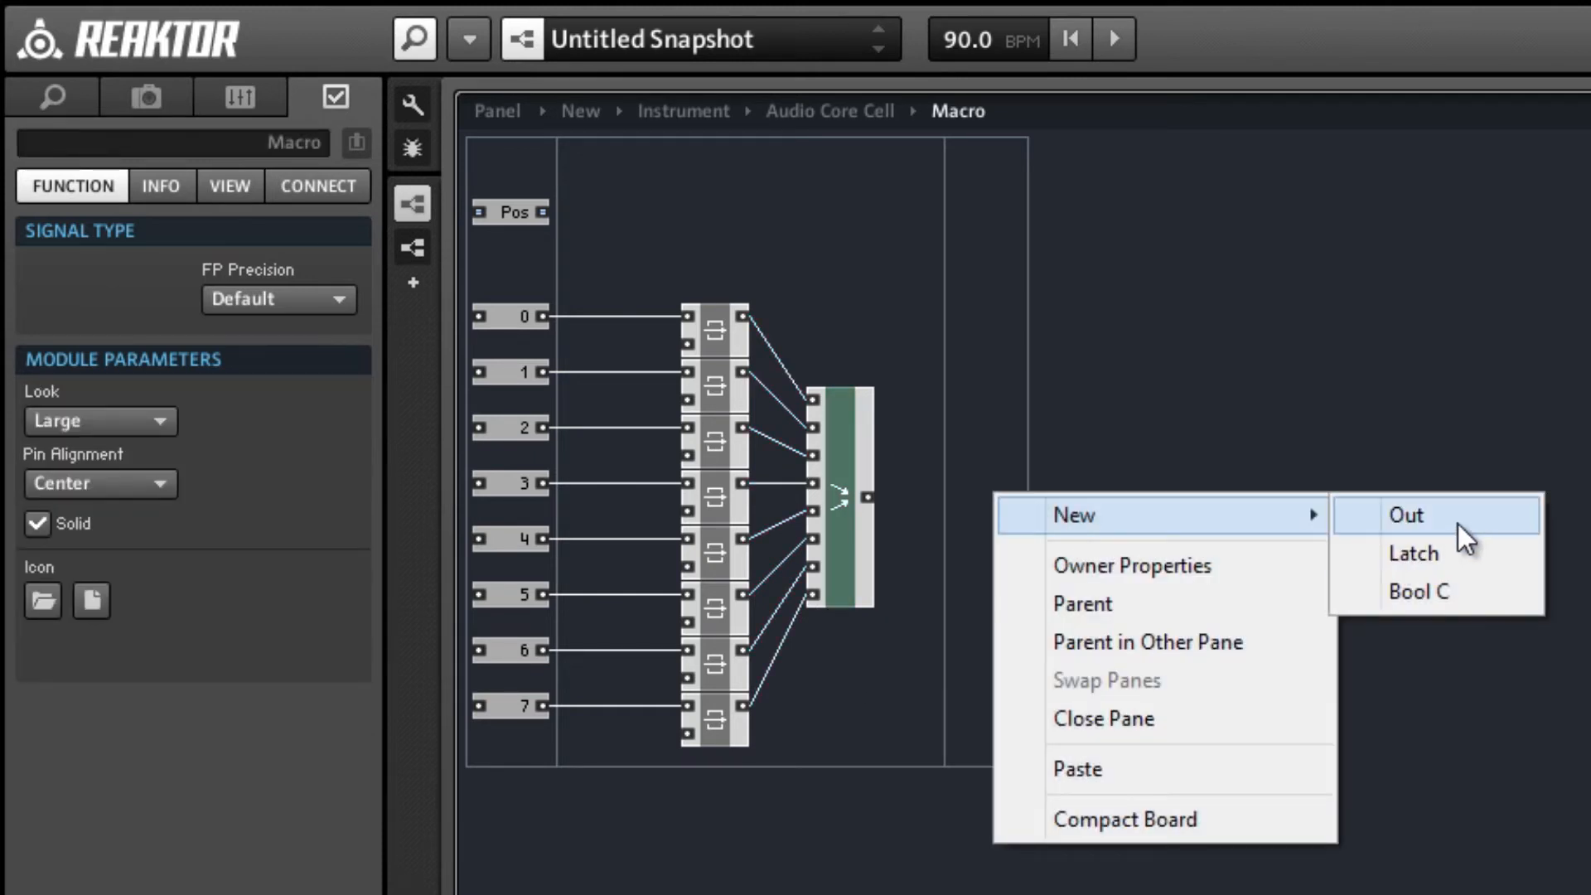
{"action": "left_click", "coordinate": [1392, 517]}
{"action": "left_click_drag", "start_coordinate": [868, 497], "coordinate": [958, 505]}
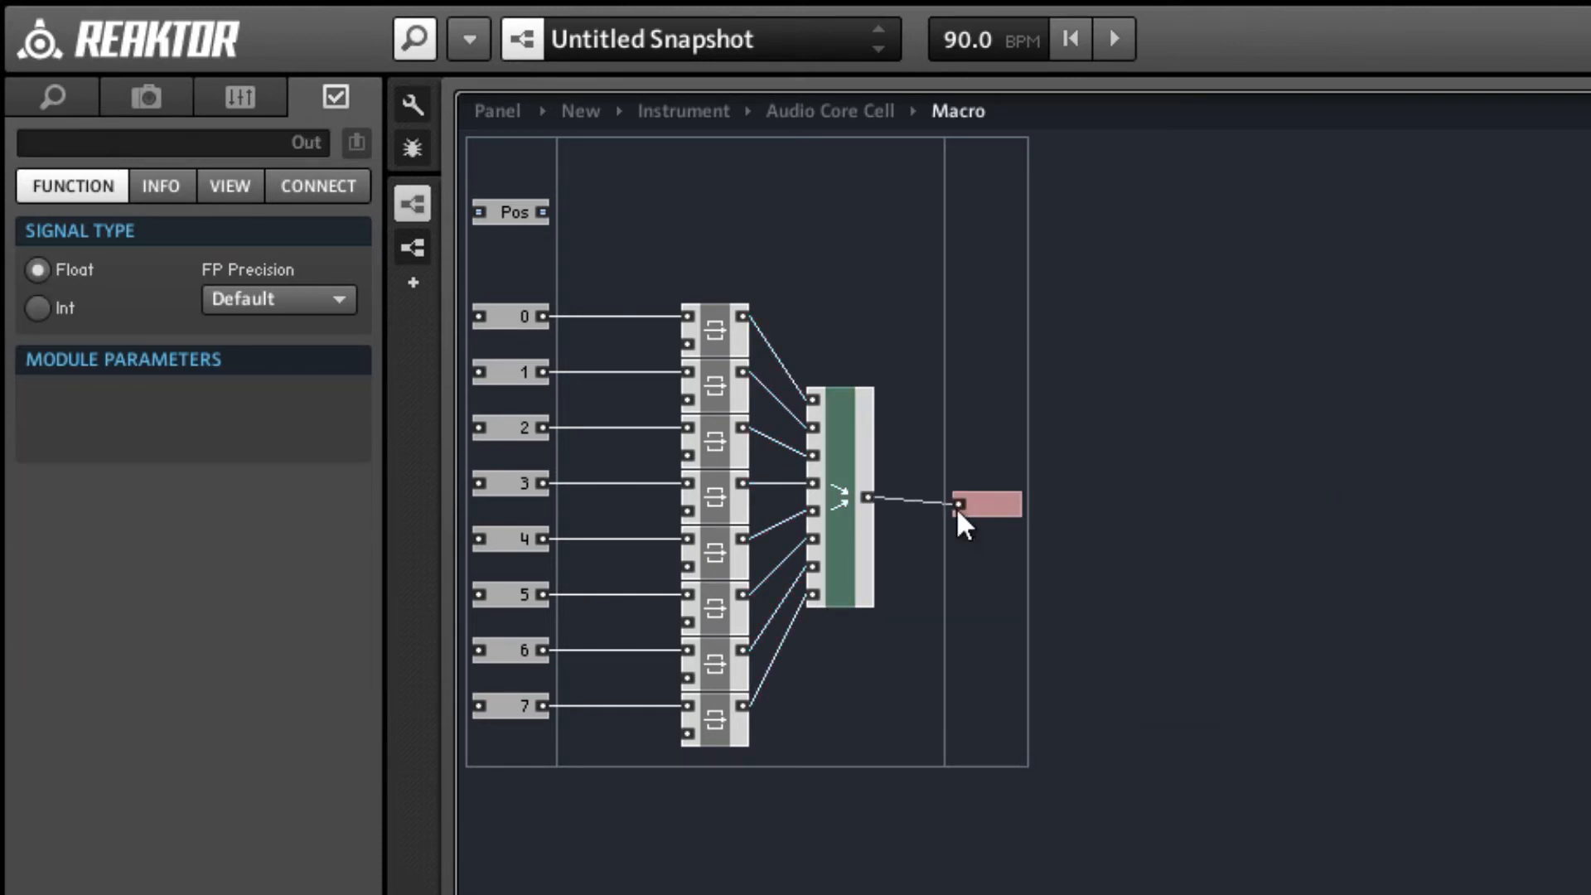
{"action": "left_click", "coordinate": [939, 621]}
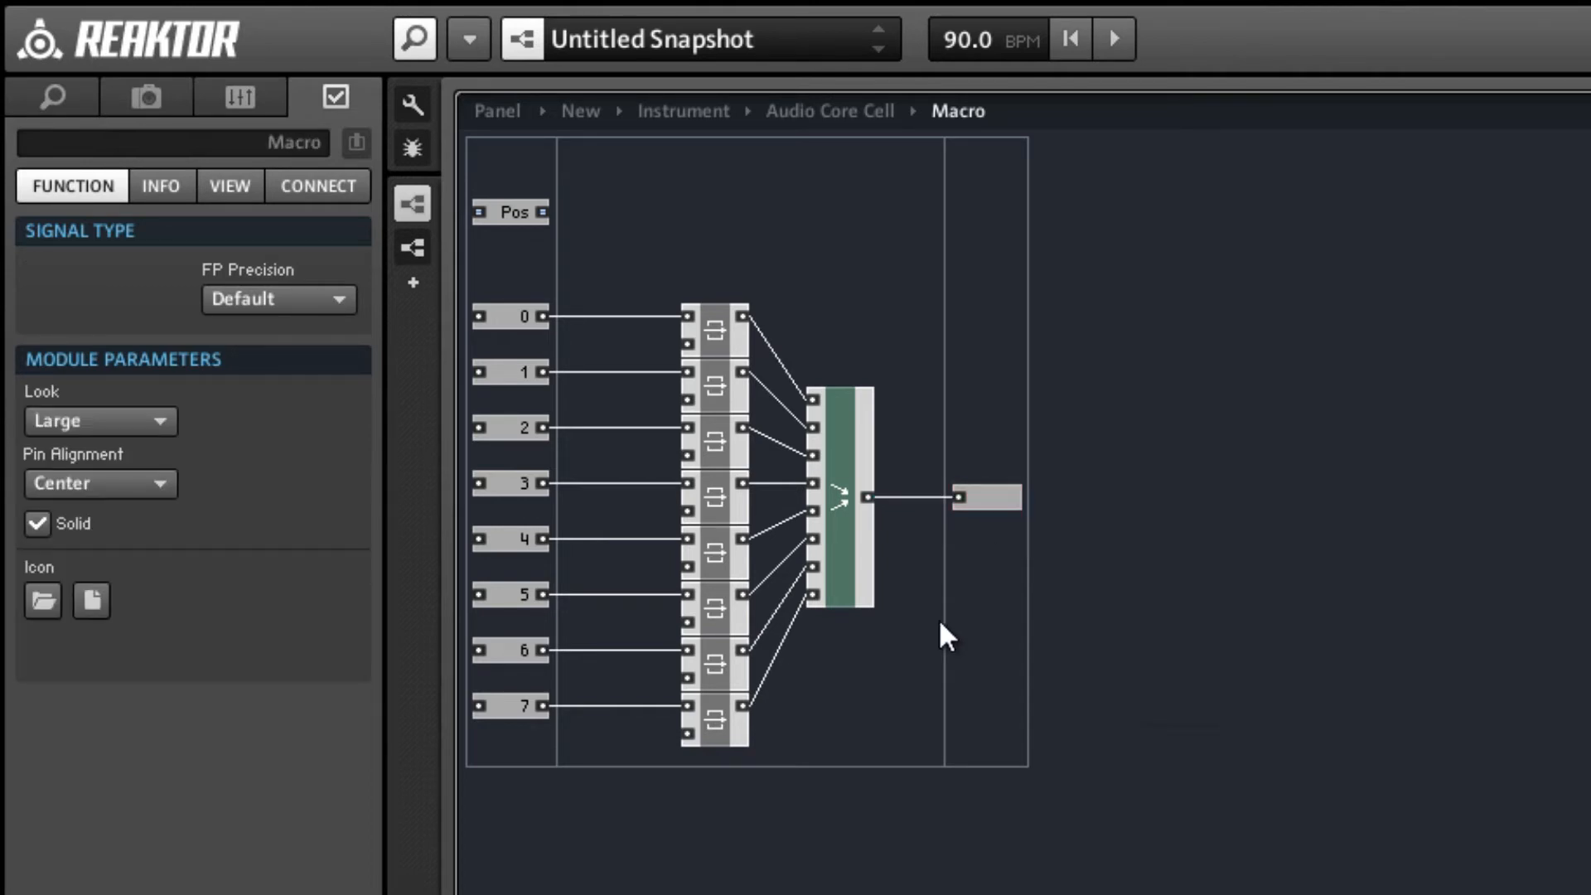
Move the whole column of eight latches closer to the Merge module.
{"action": "left_click", "coordinate": [517, 215]}
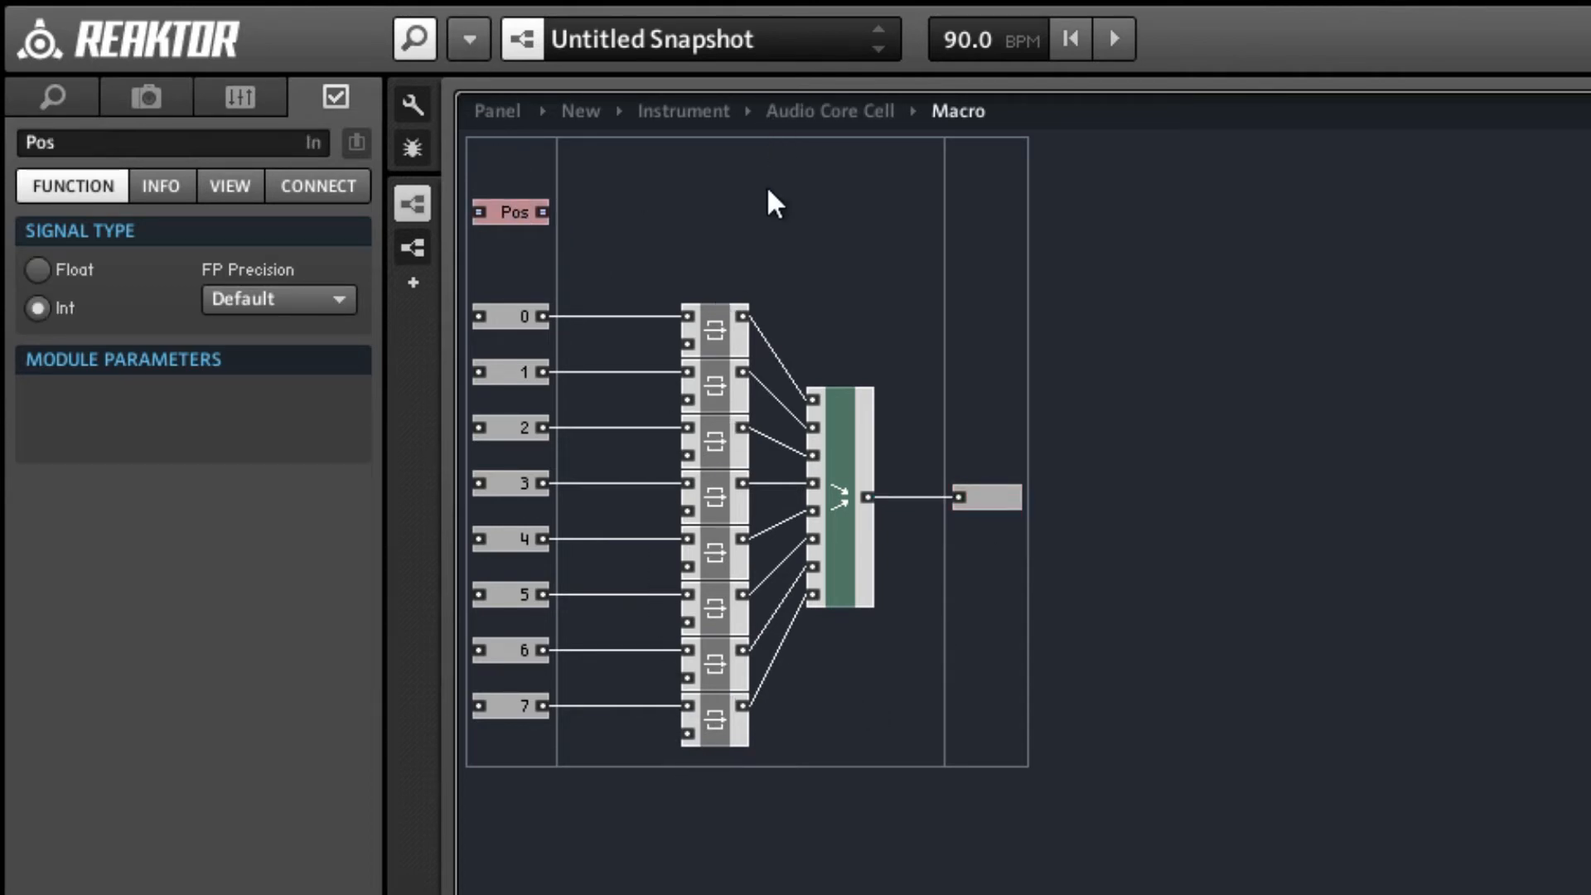
{"action": "left_click_drag", "start_coordinate": [670, 250], "coordinate": [738, 721]}
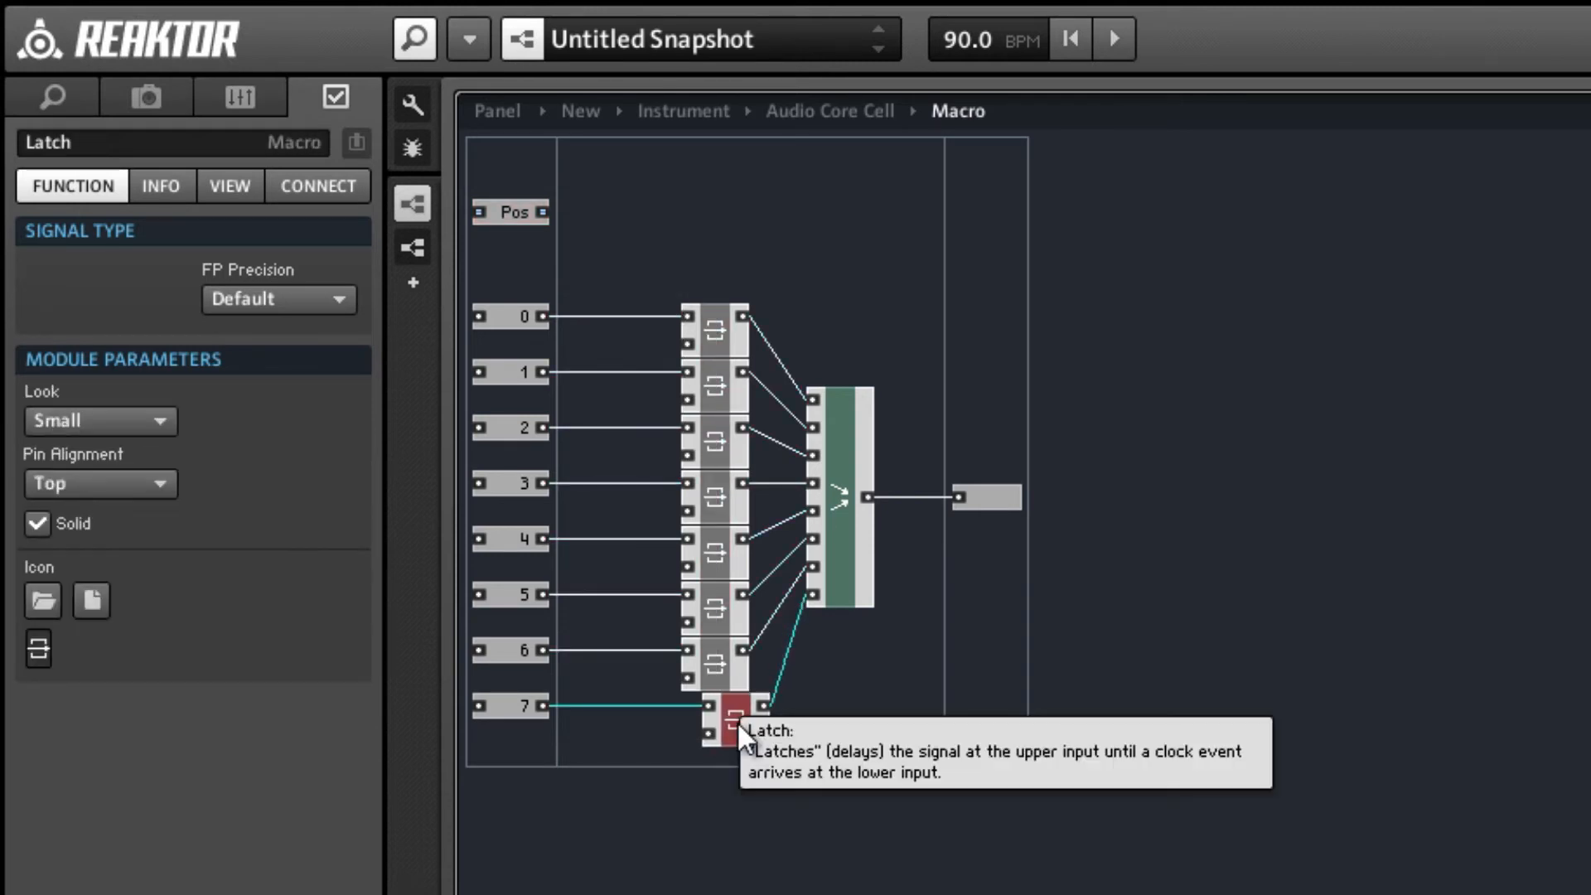
{"action": "key", "text": "ctrl+z"}
{"action": "left_click_drag", "start_coordinate": [740, 827], "coordinate": [742, 326]}
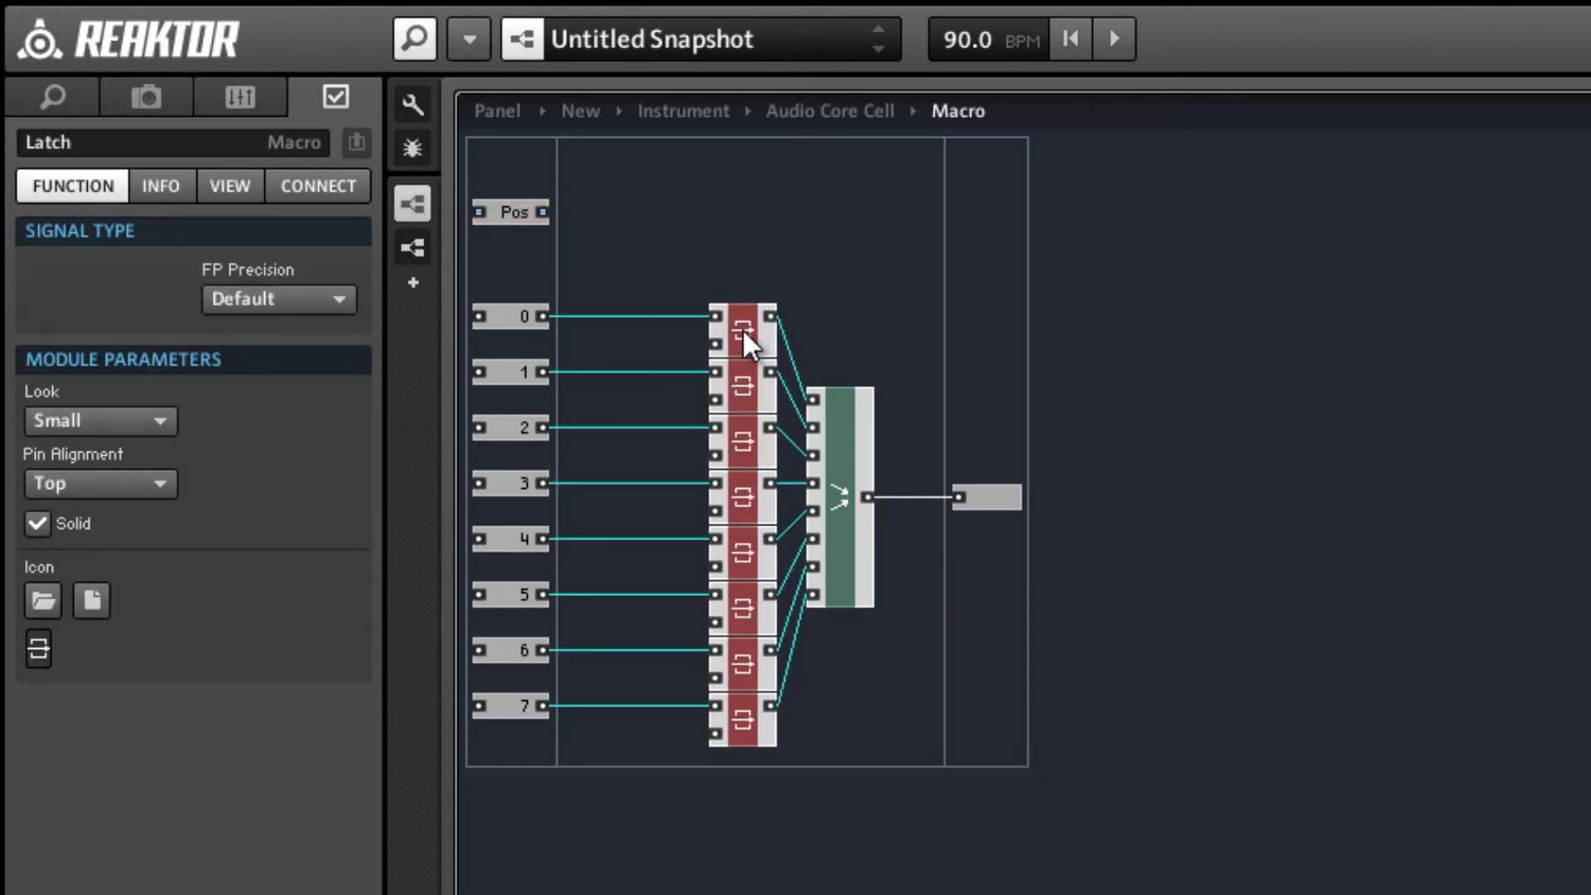
Copy Tree 8 from the parent core cell into the macro, above the latch rows, and connect the Pos port to its Pos input.
{"action": "double_click", "coordinate": [858, 273]}
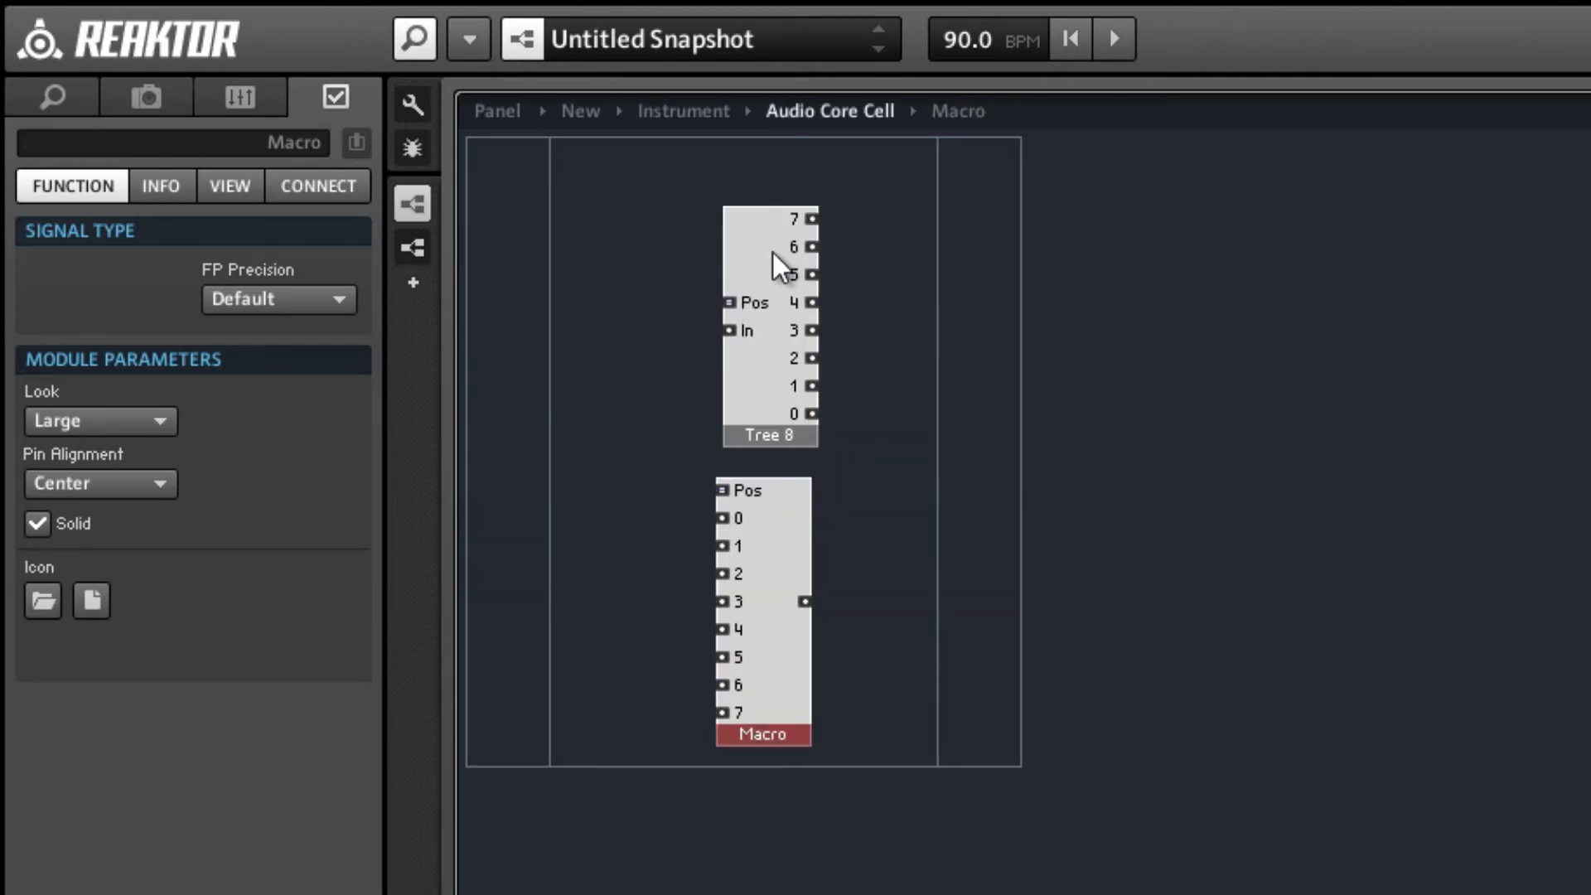
{"action": "left_click_drag", "start_coordinate": [772, 252], "coordinate": [769, 230]}
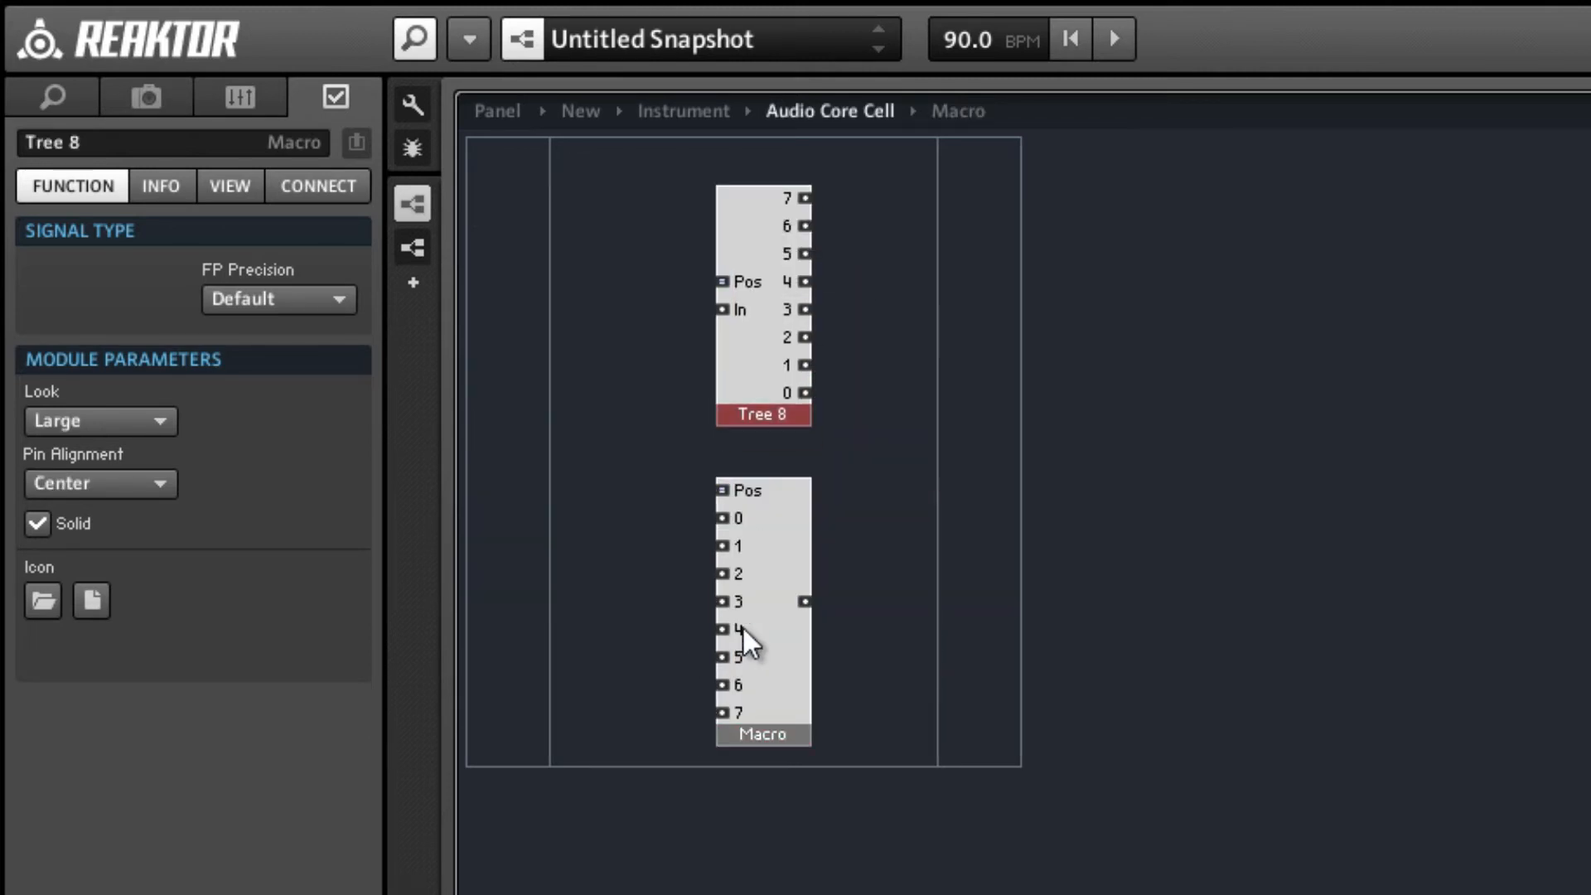
{"action": "double_click", "coordinate": [778, 623]}
{"action": "left_click", "coordinate": [684, 222]}
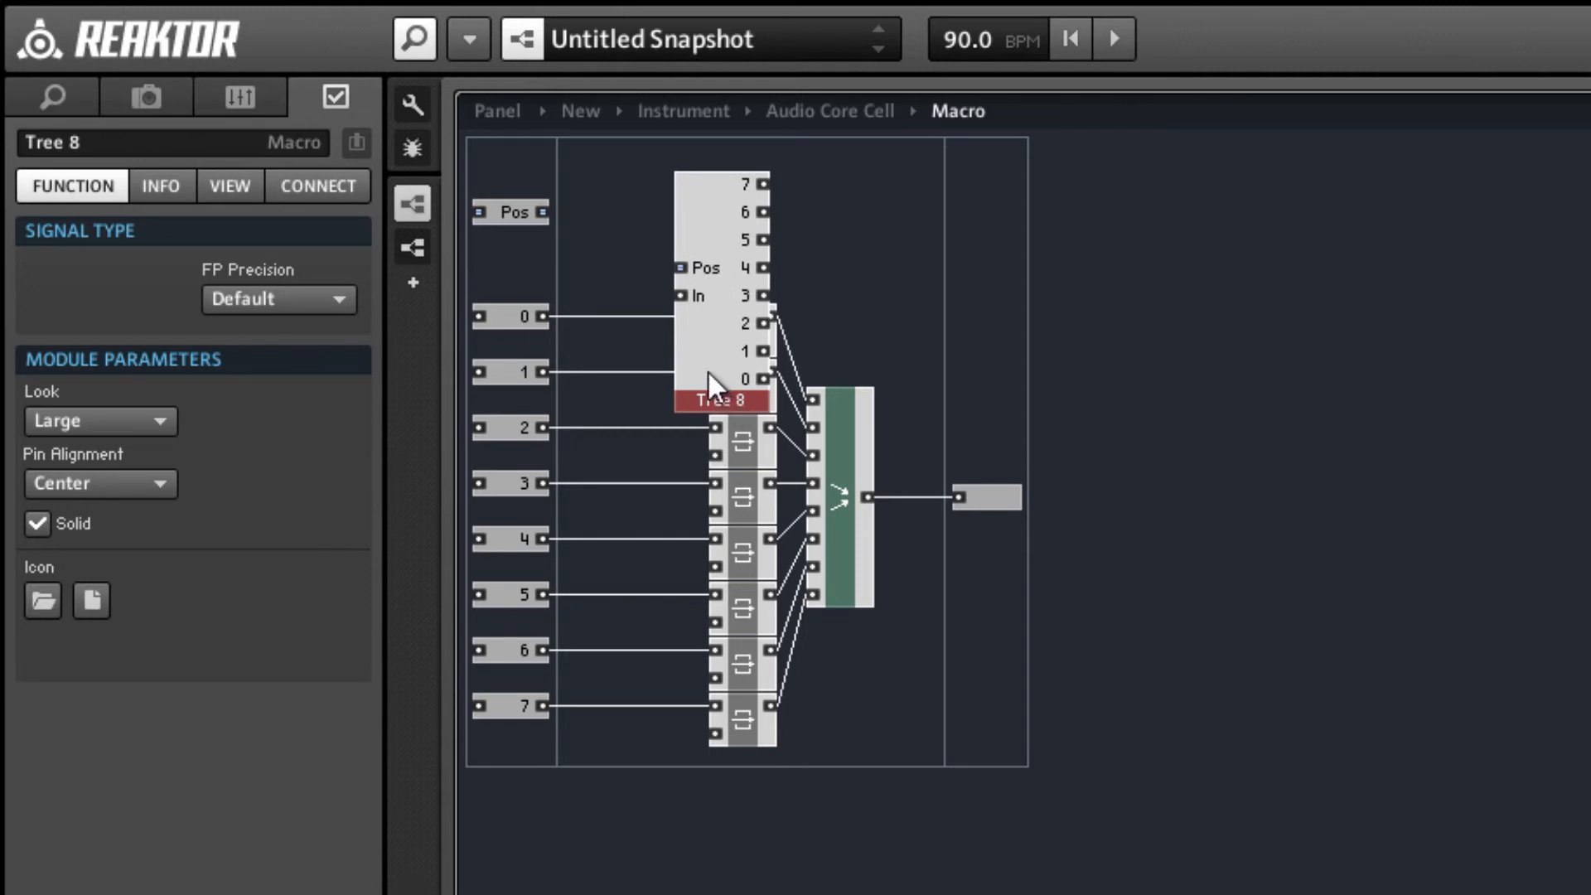
{"action": "left_click_drag", "start_coordinate": [708, 371], "coordinate": [641, 271]}
{"action": "left_click", "coordinate": [509, 316]}
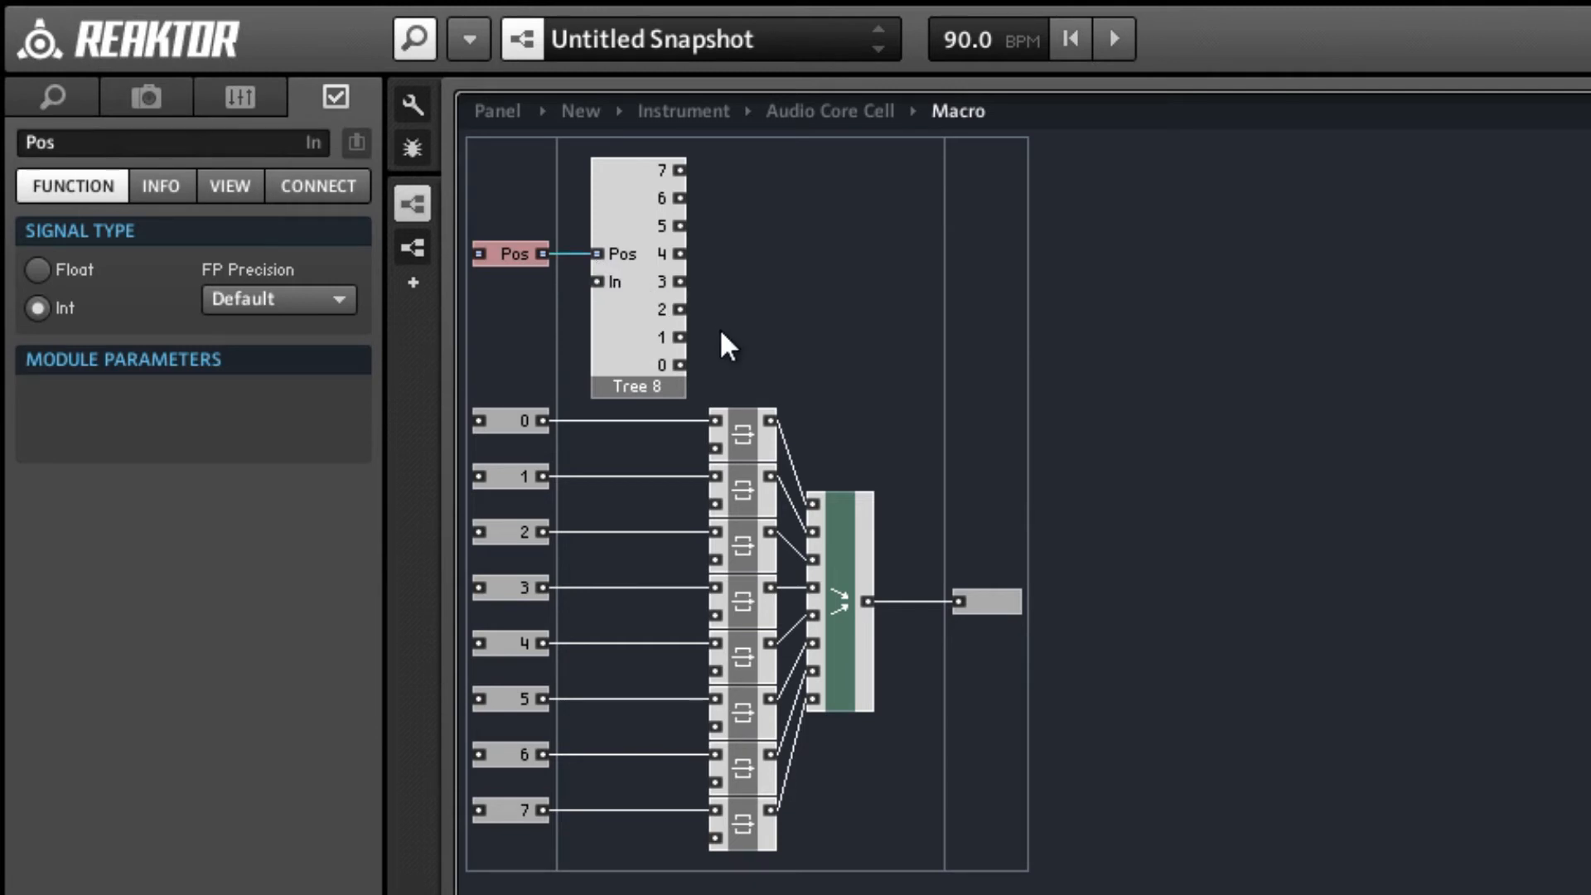
Shift the latches, Merge module and output port together to the right, leaving wiring space beside Tree 8.
{"action": "left_click_drag", "start_coordinate": [720, 326], "coordinate": [1148, 886]}
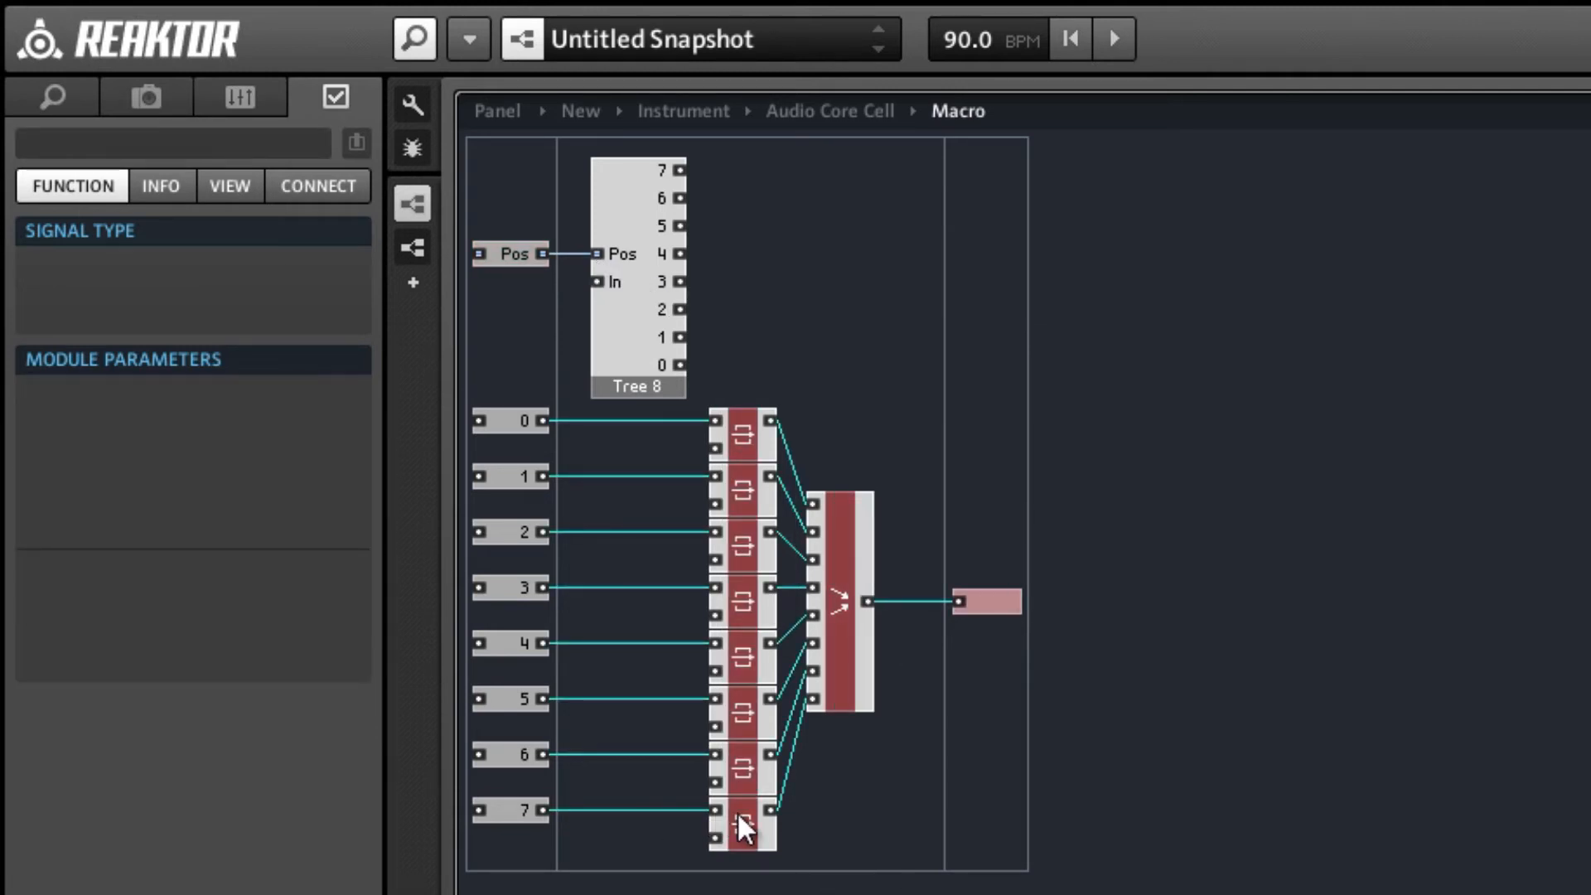
{"action": "left_click_drag", "start_coordinate": [738, 812], "coordinate": [842, 813]}
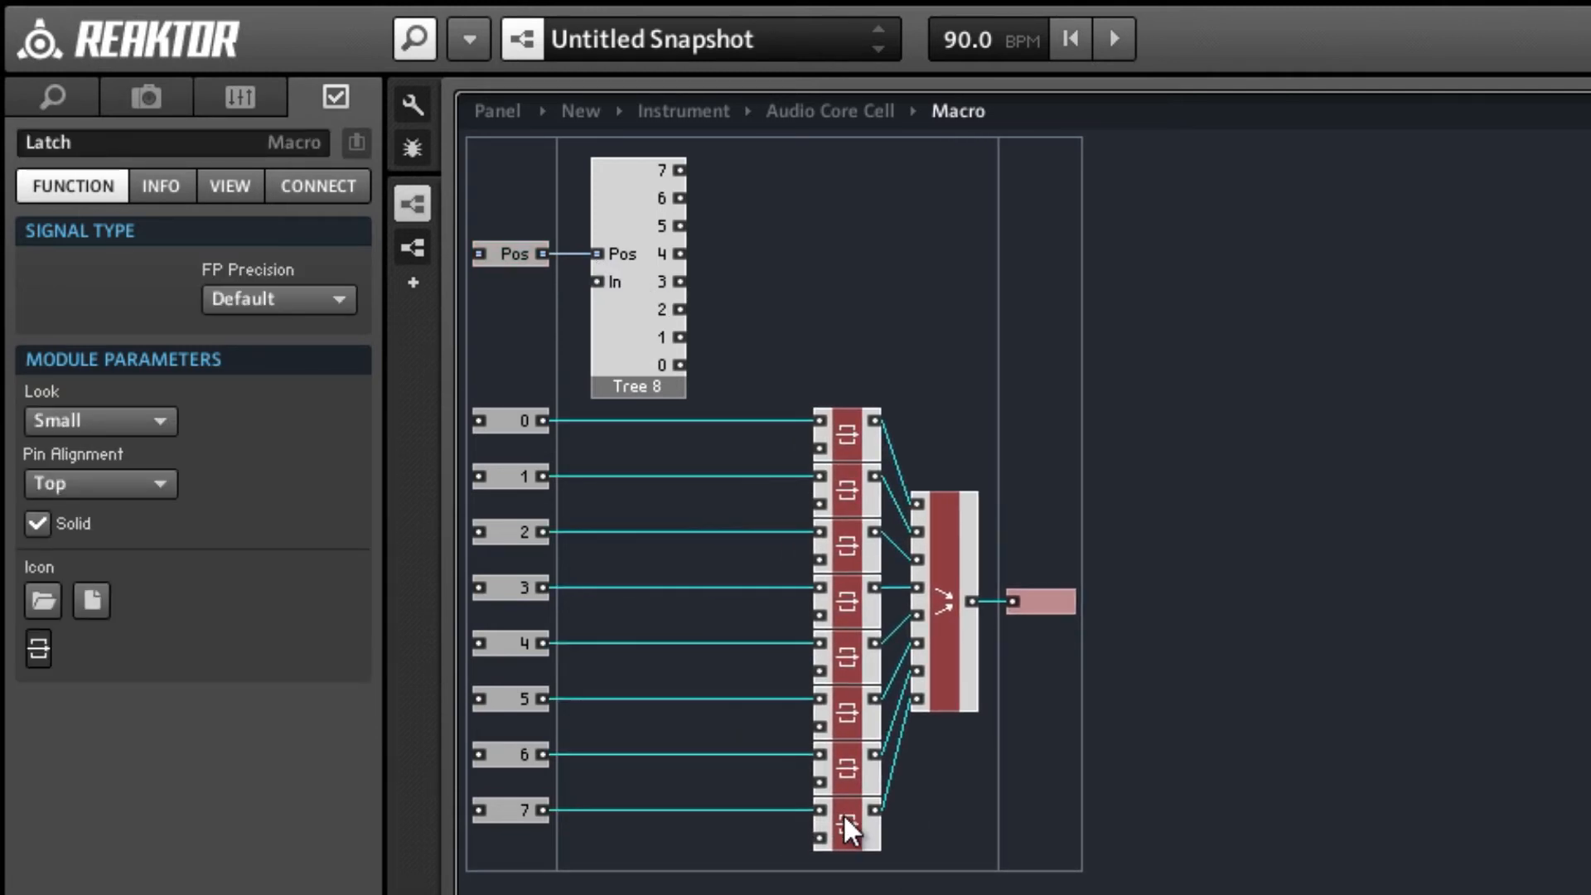
{"action": "left_click", "coordinate": [633, 771]}
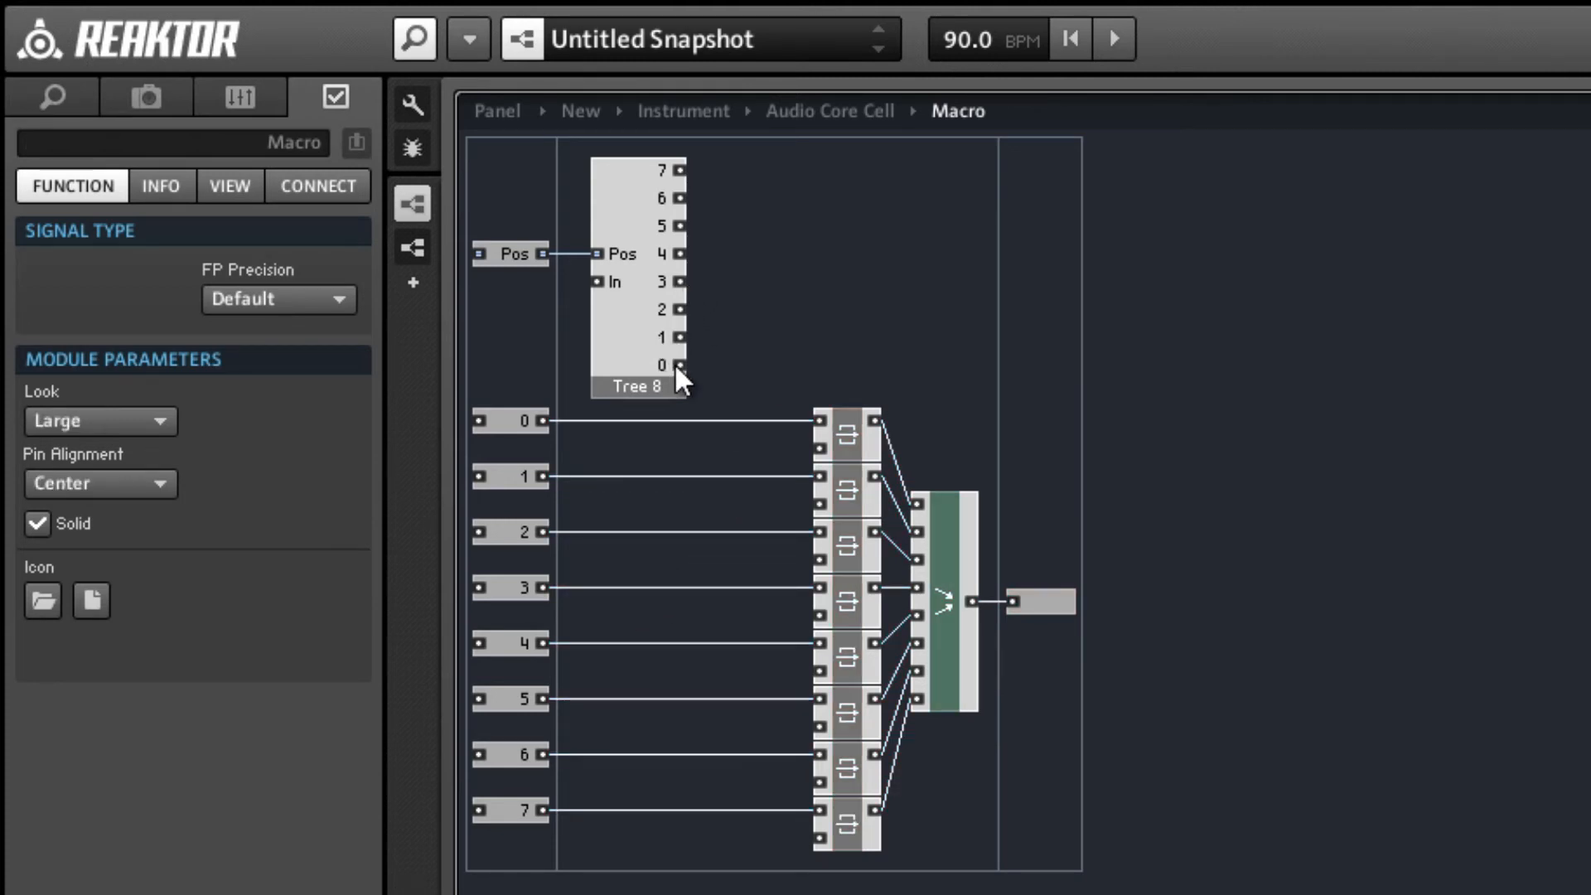
Connect Tree 8 outputs 0 through 7 to the lower clock inputs of the latches for rows 0 through 7.
{"action": "left_click_drag", "start_coordinate": [677, 364], "coordinate": [821, 447]}
{"action": "left_click_drag", "start_coordinate": [677, 339], "coordinate": [818, 502]}
{"action": "left_click_drag", "start_coordinate": [679, 309], "coordinate": [804, 553]}
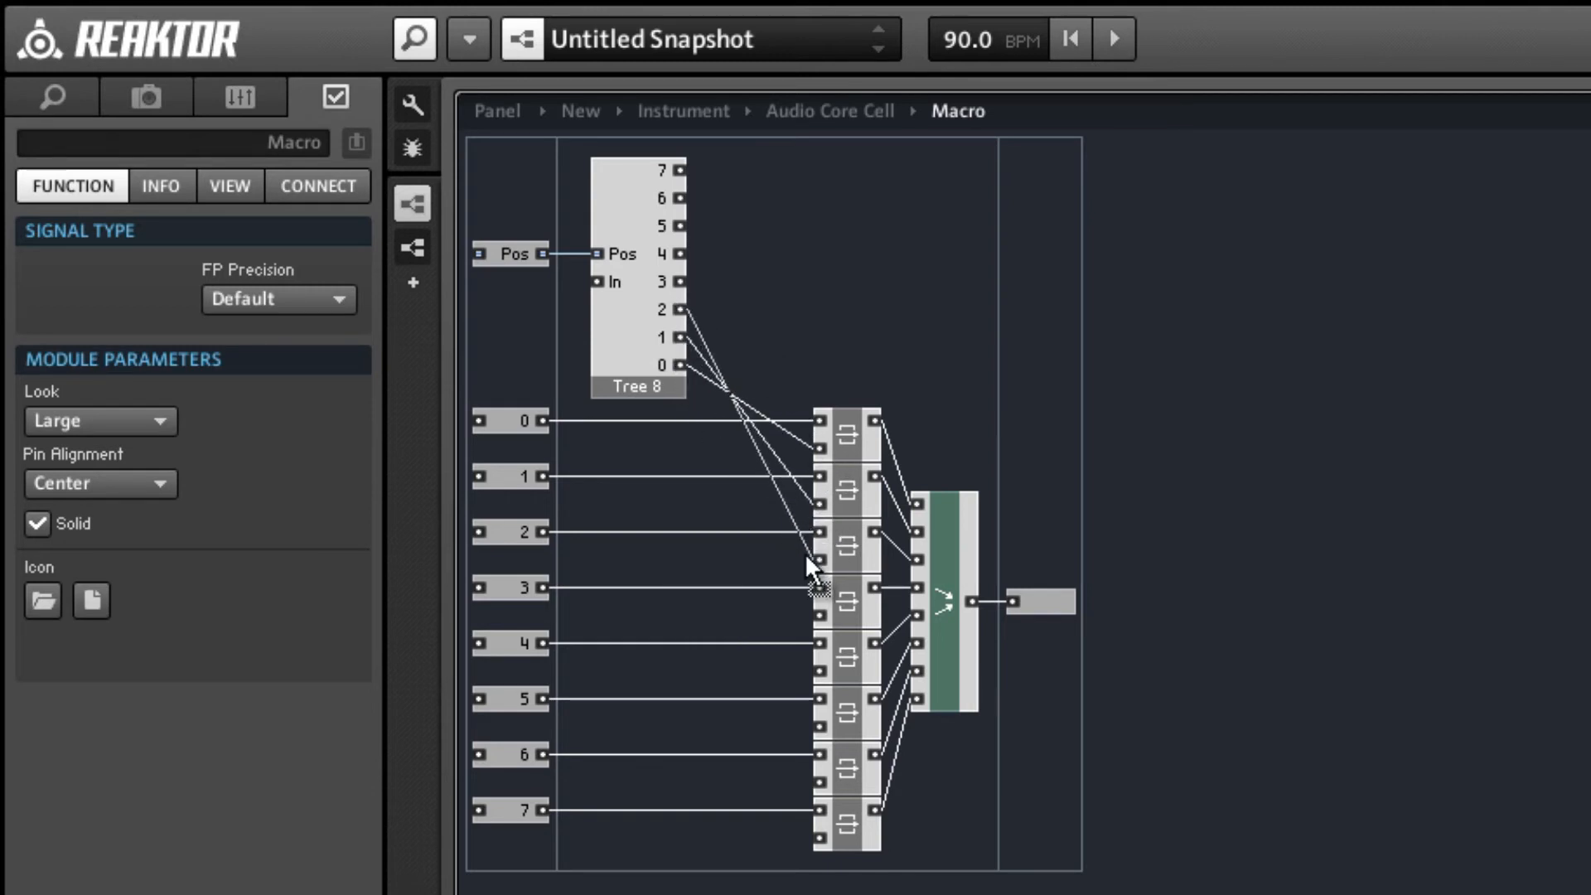
{"action": "left_click_drag", "start_coordinate": [768, 429], "coordinate": [820, 614]}
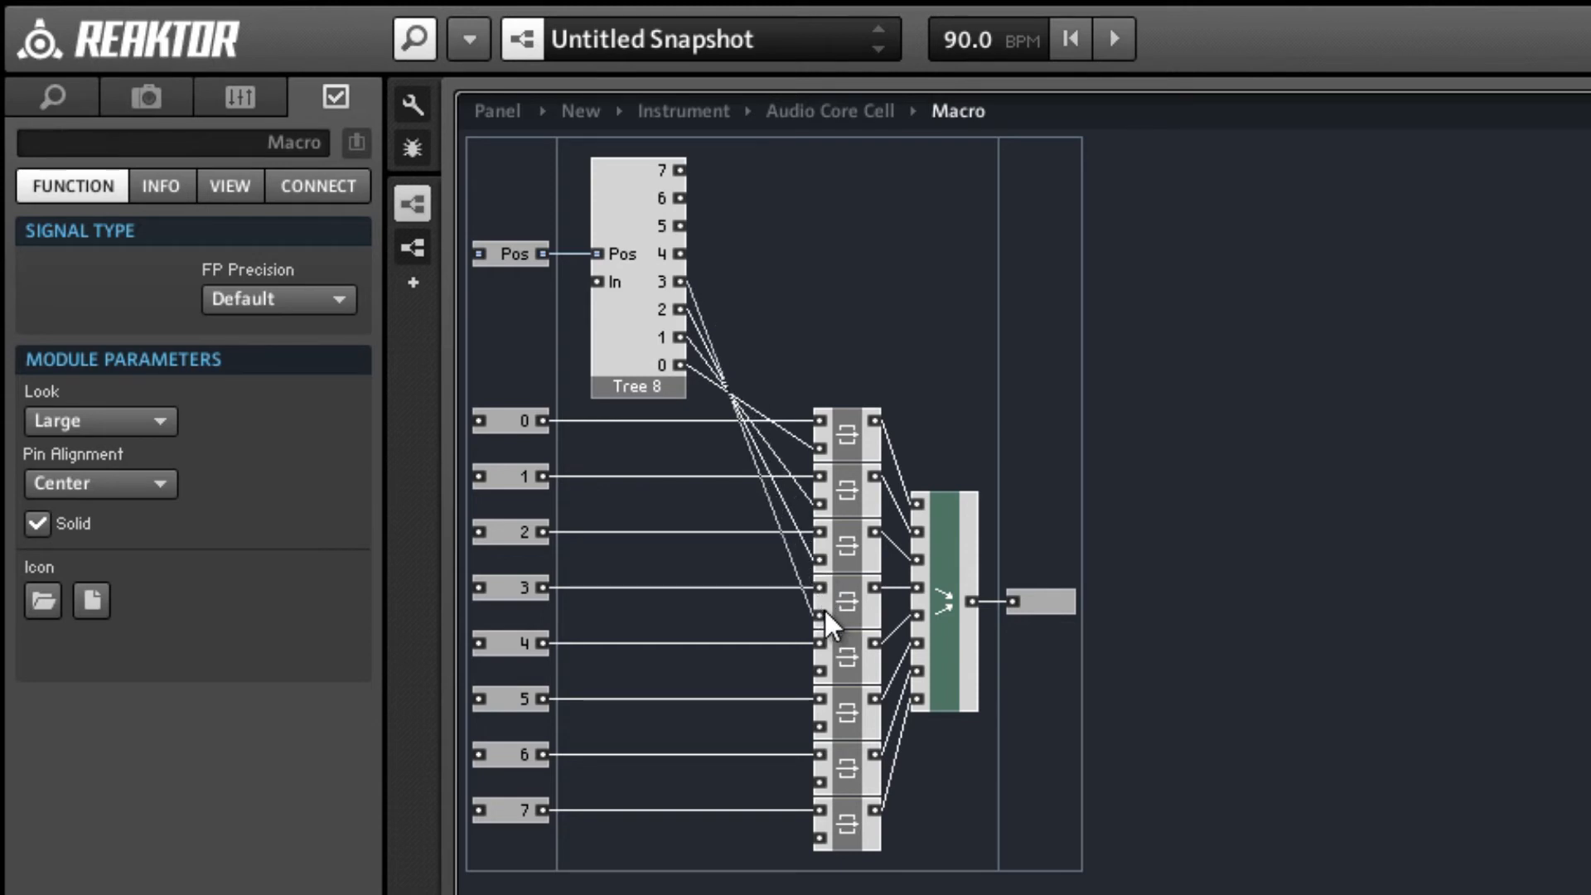
{"action": "left_click_drag", "start_coordinate": [680, 254], "coordinate": [821, 671]}
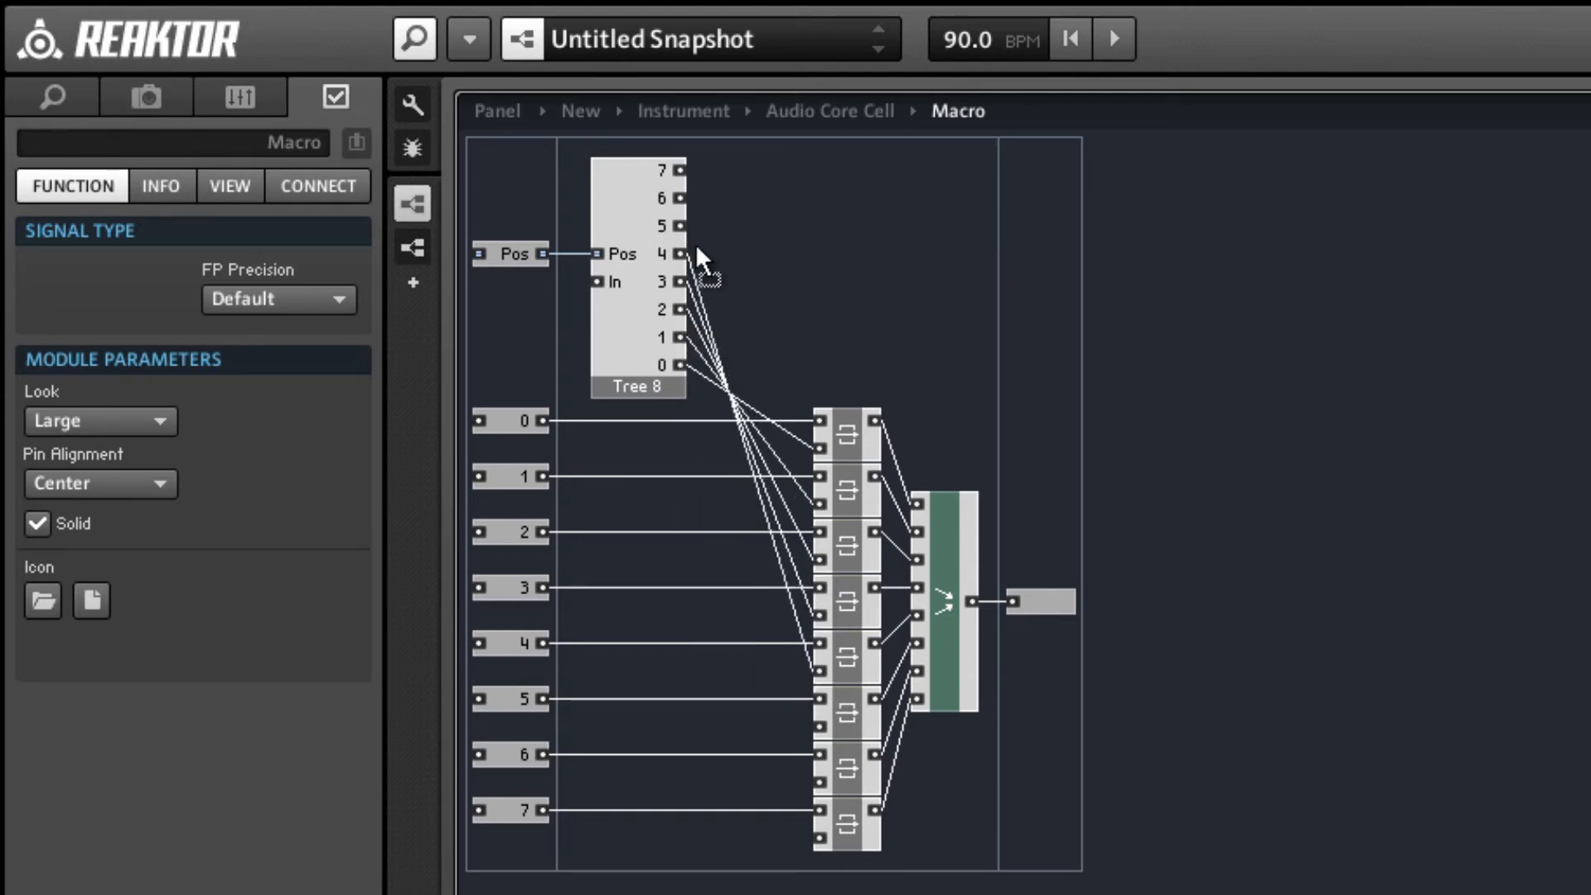
{"action": "left_click_drag", "start_coordinate": [696, 246], "coordinate": [819, 726]}
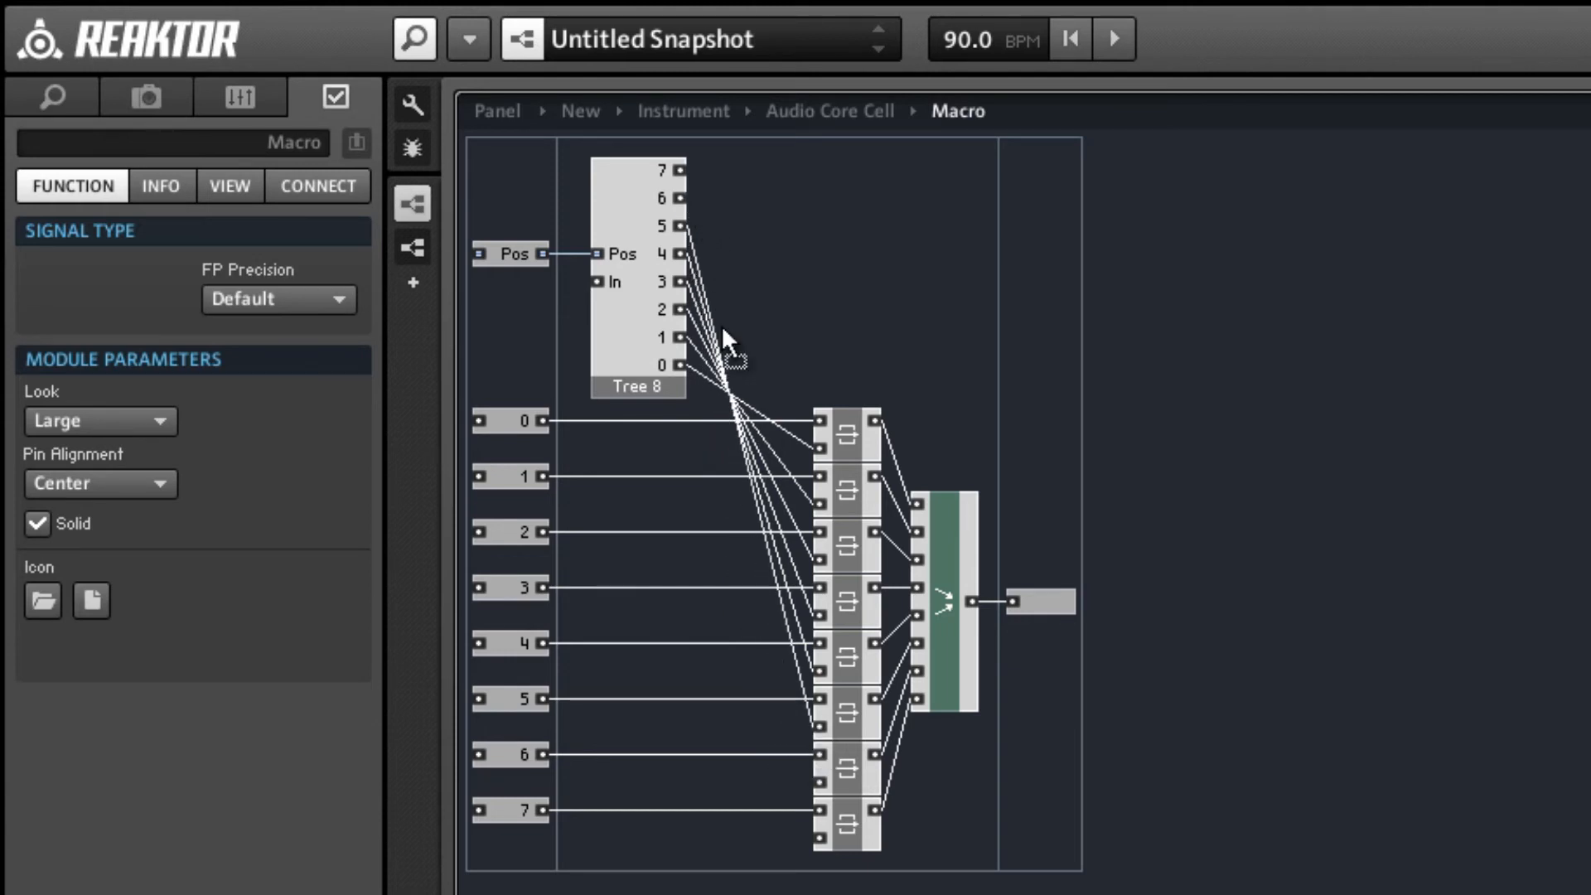
{"action": "left_click_drag", "start_coordinate": [679, 198], "coordinate": [820, 782]}
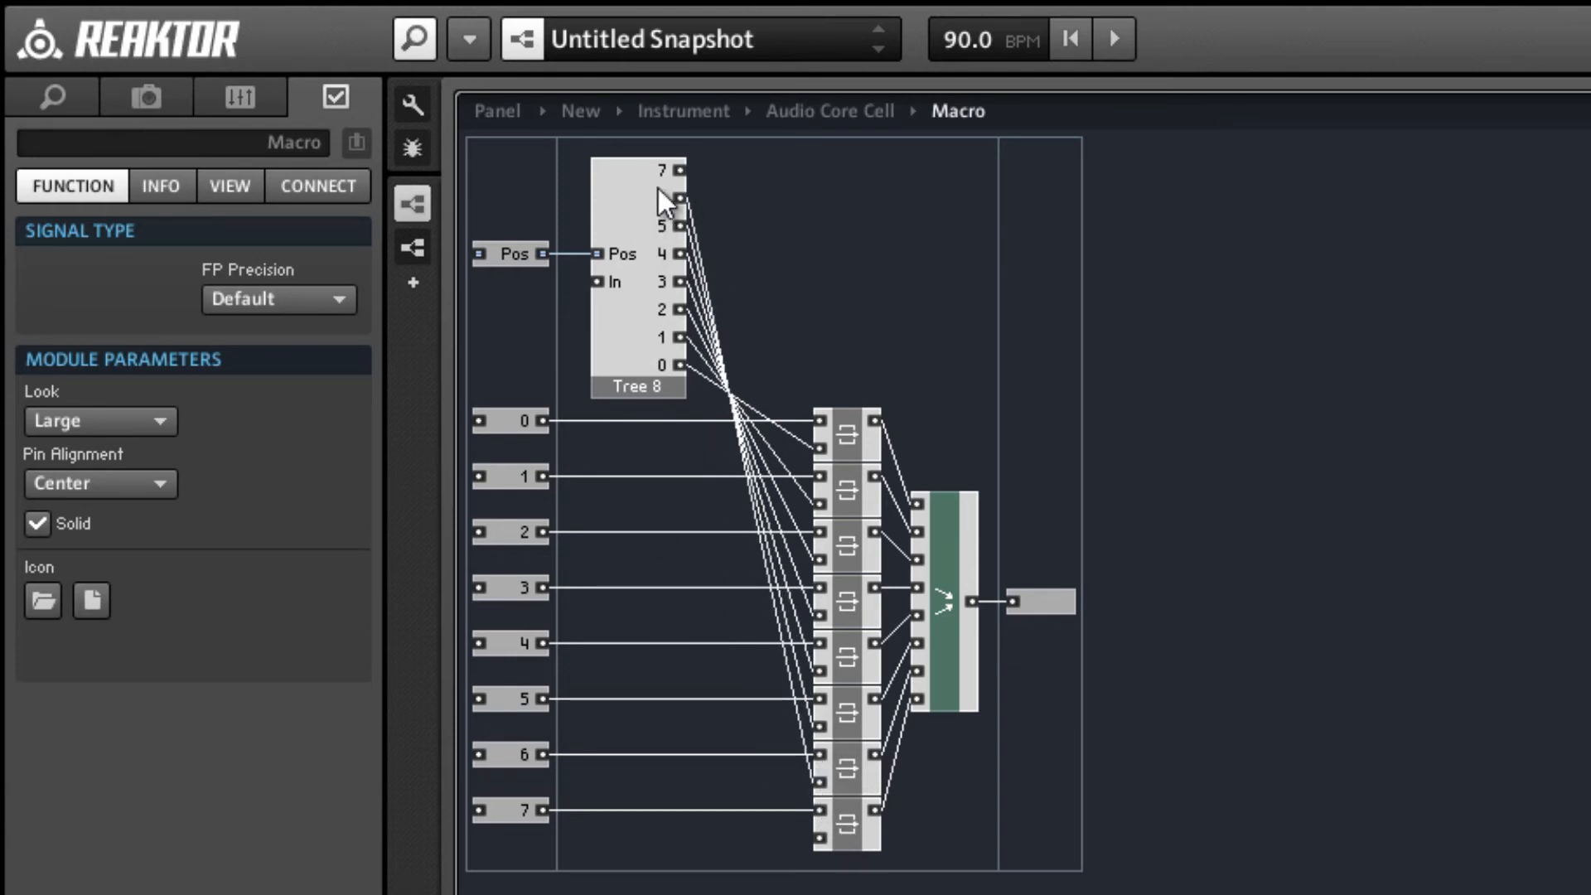
{"action": "left_click_drag", "start_coordinate": [678, 170], "coordinate": [822, 836]}
{"action": "left_click", "coordinate": [629, 336]}
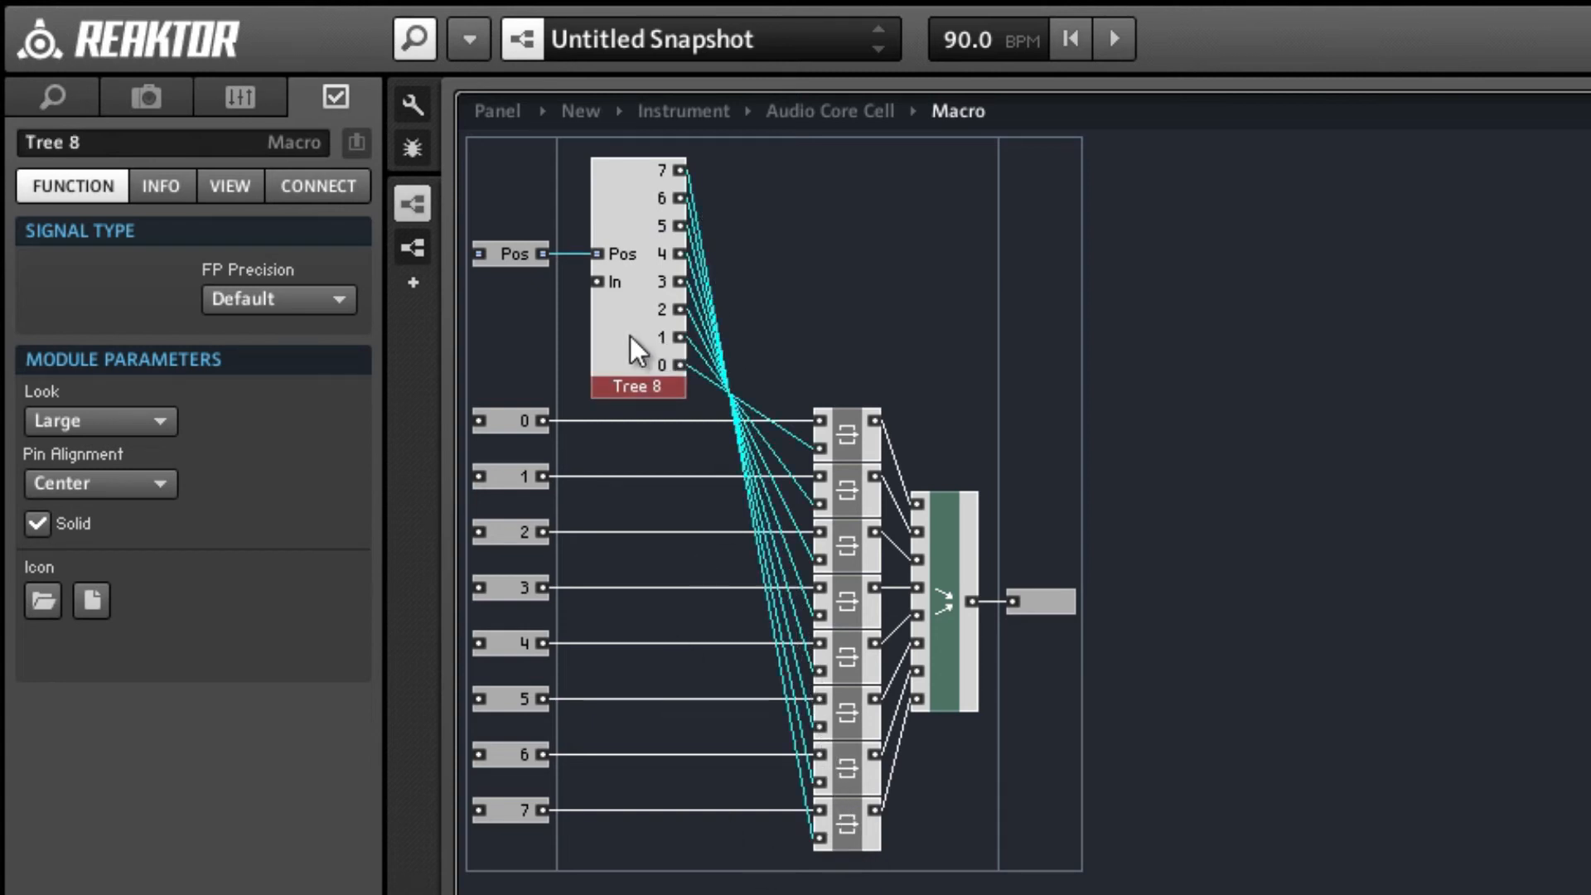
Open Tree 8 and restack its output ports in ascending order from the top, starting with outputs 0 through 4.
{"action": "double_click", "coordinate": [630, 335]}
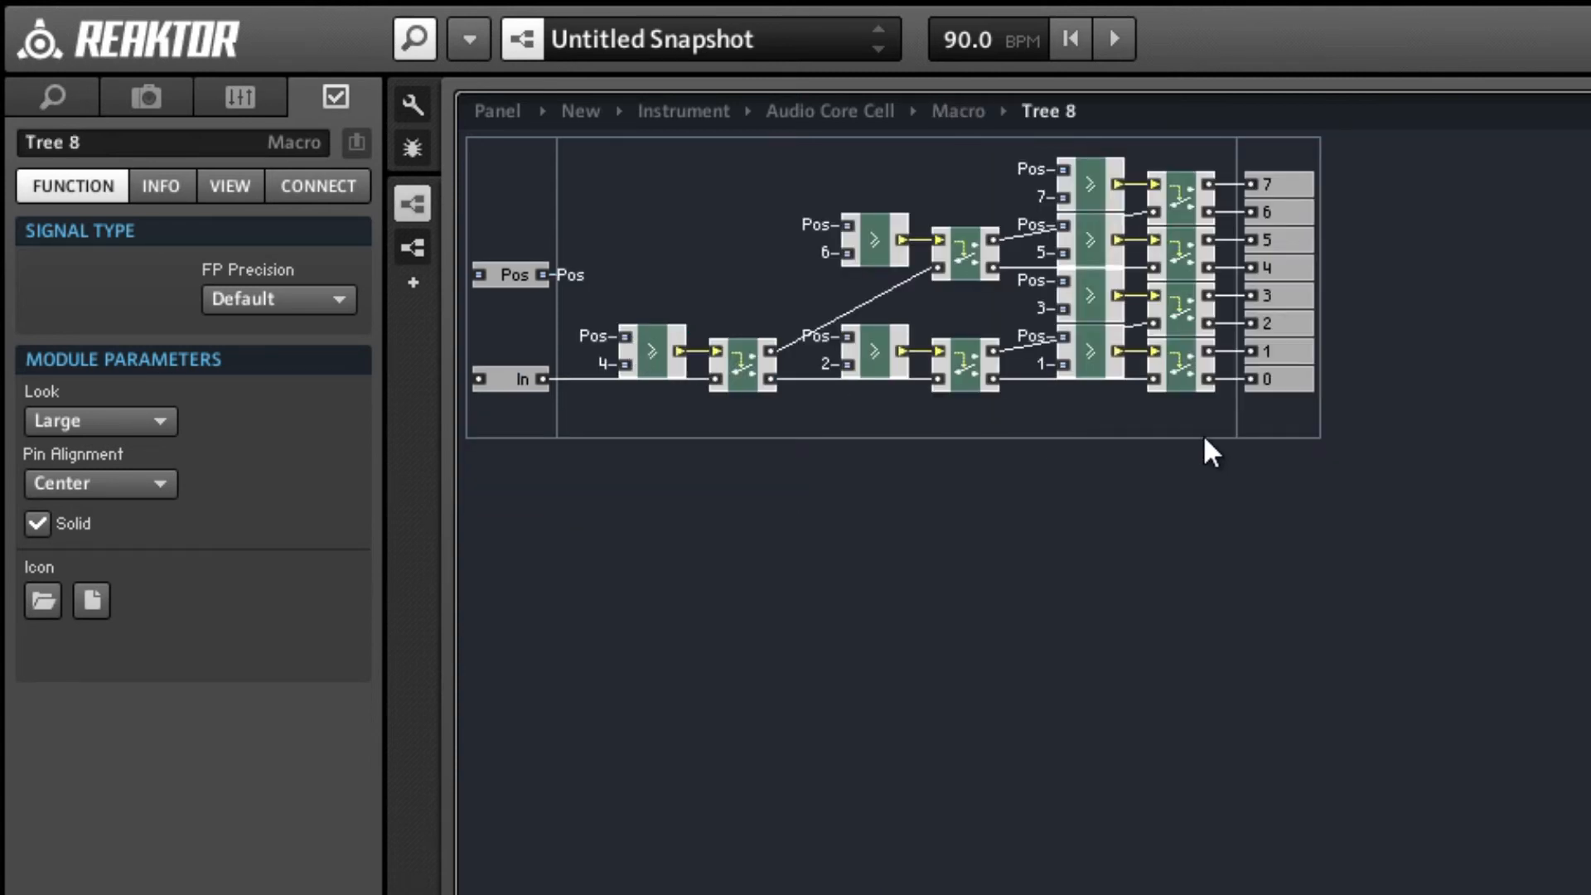
{"action": "left_click_drag", "start_coordinate": [1295, 381], "coordinate": [1295, 116]}
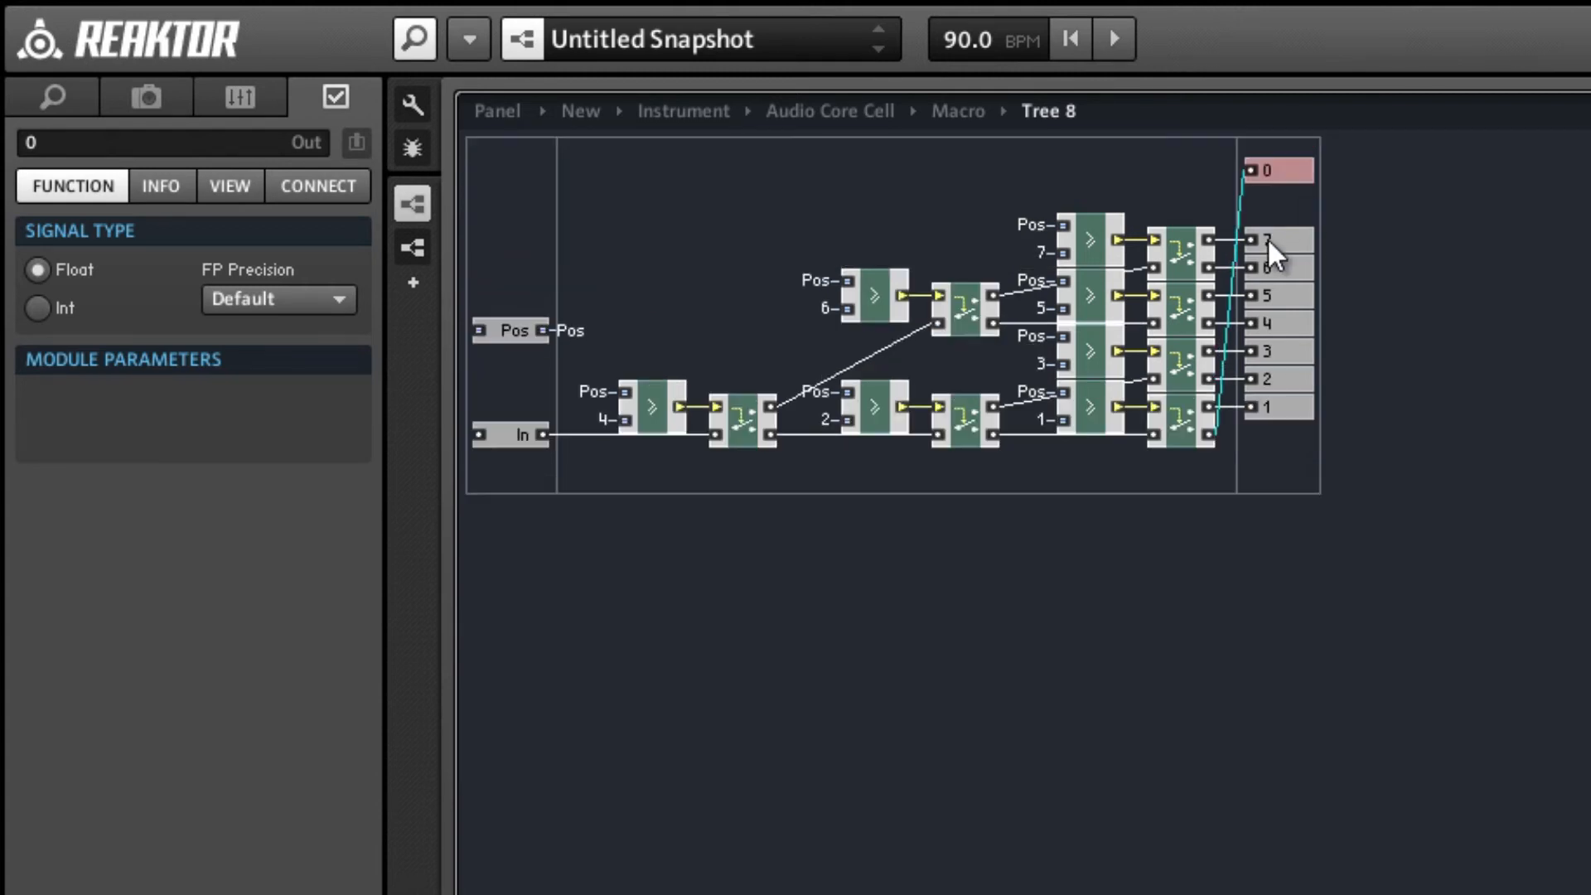
{"action": "mouse_move", "coordinate": [1255, 413]}
{"action": "left_mouse_down"}
{"action": "mouse_move", "coordinate": [1260, 204]}
{"action": "mouse_move", "coordinate": [1286, 159]}
{"action": "mouse_move", "coordinate": [1268, 148]}
{"action": "mouse_move", "coordinate": [1283, 117]}
{"action": "left_mouse_up"}
{"action": "left_click", "coordinate": [1271, 102]}
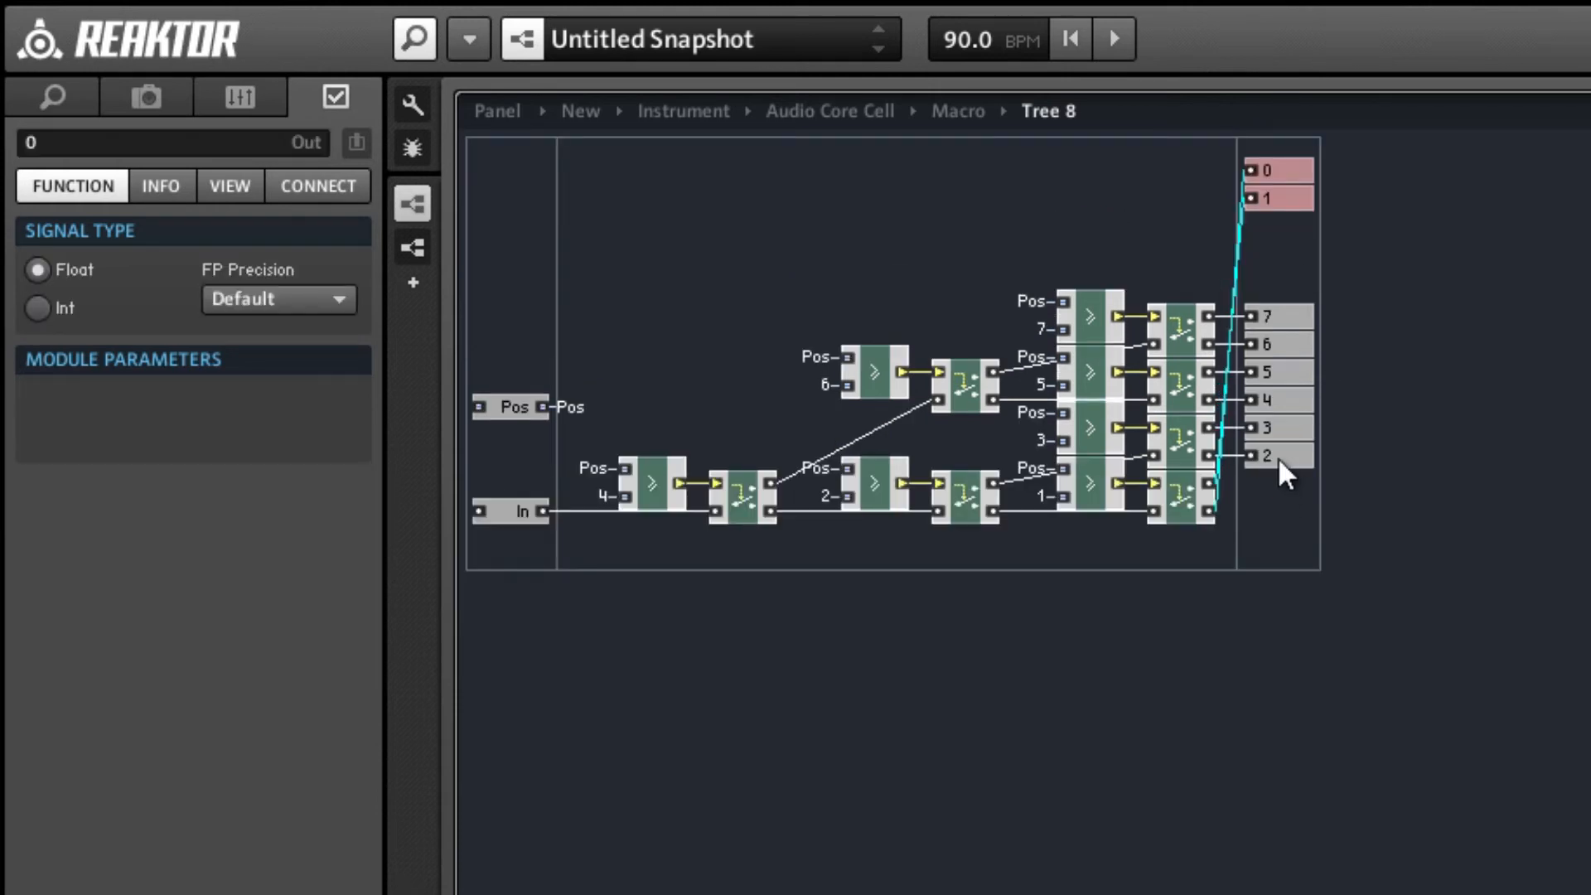
{"action": "left_click_drag", "start_coordinate": [1279, 462], "coordinate": [1282, 220]}
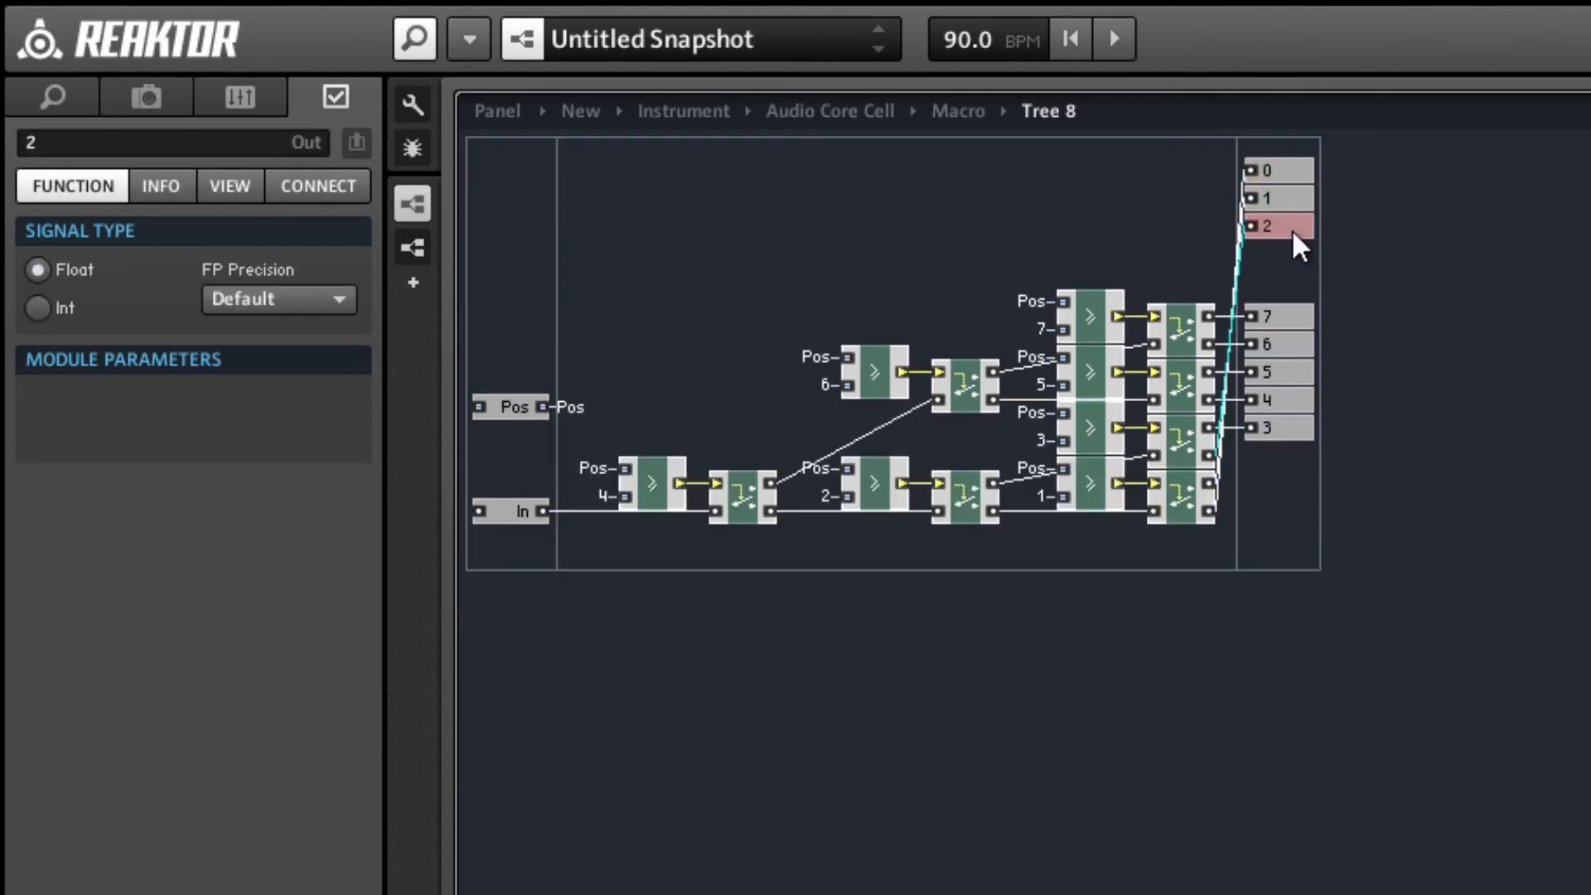
{"action": "left_click_drag", "start_coordinate": [1273, 427], "coordinate": [1281, 255]}
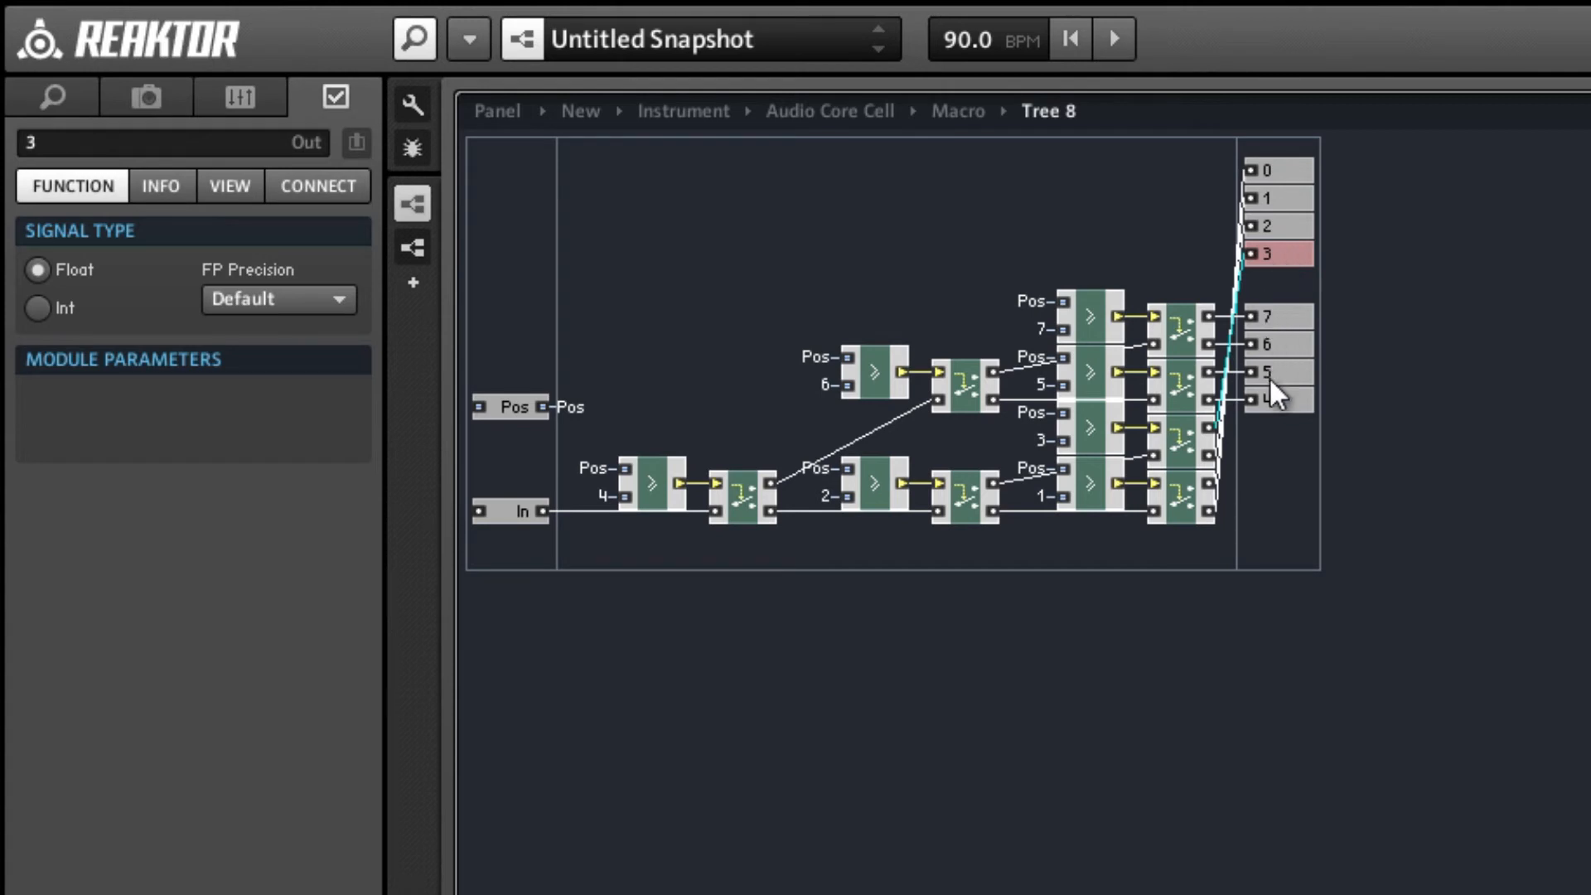
{"action": "left_click_drag", "start_coordinate": [1270, 376], "coordinate": [1277, 269]}
Place outputs 5, 6 and 7 below output 4 and align the whole output column with the router modules.
{"action": "left_click_drag", "start_coordinate": [1344, 474], "coordinate": [1322, 336]}
{"action": "left_click_drag", "start_coordinate": [1342, 275], "coordinate": [1287, 93]}
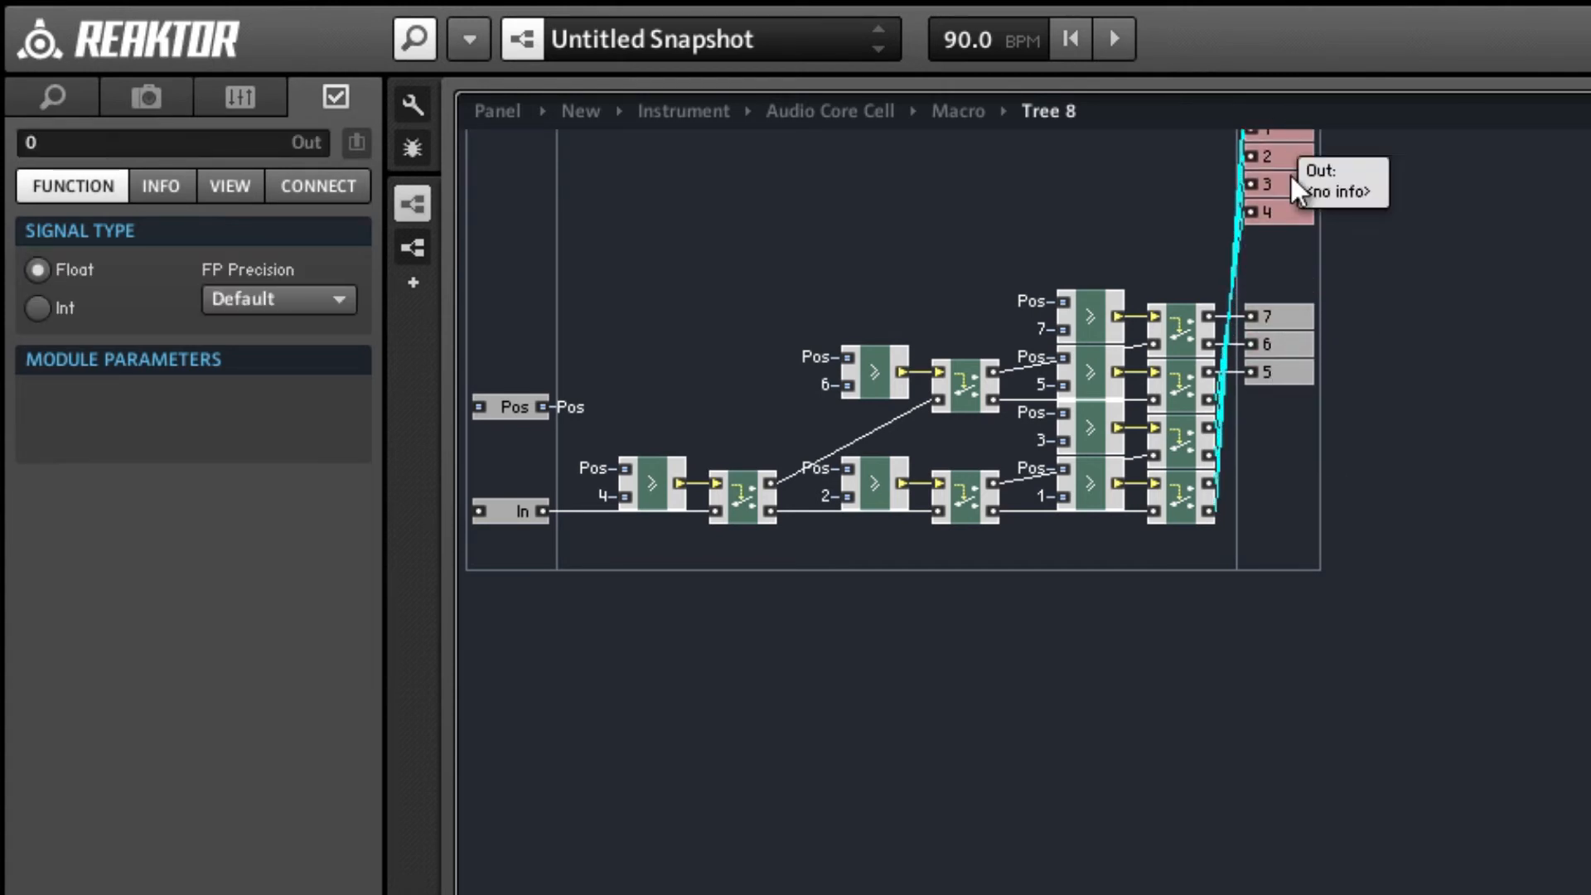
{"action": "left_click_drag", "start_coordinate": [1271, 437], "coordinate": [1276, 312]}
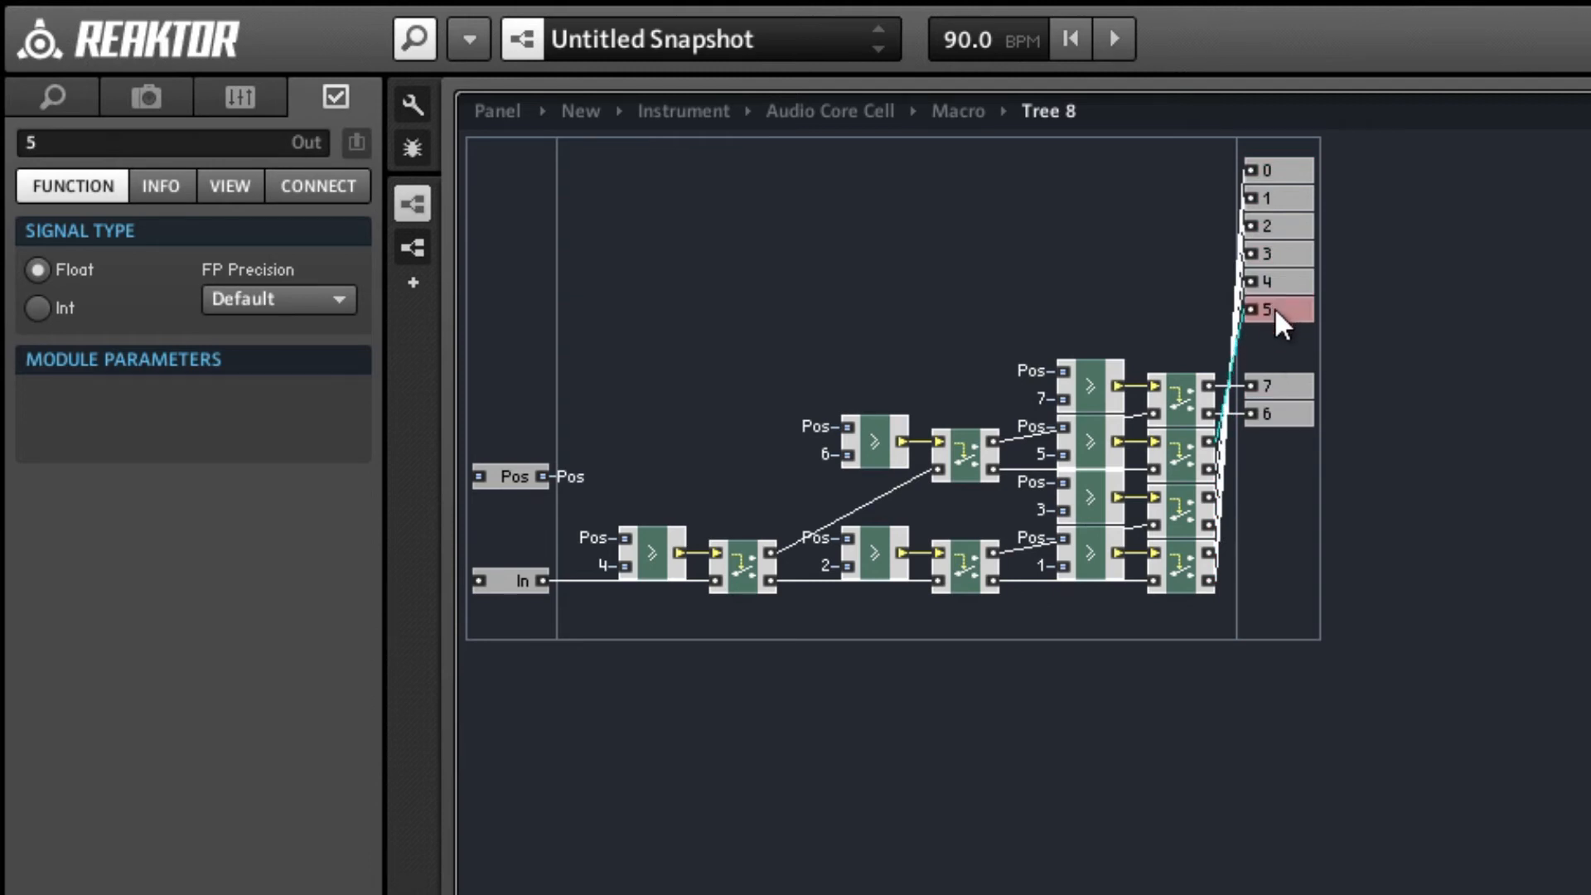
{"action": "left_click_drag", "start_coordinate": [1268, 414], "coordinate": [1286, 358]}
{"action": "left_click", "coordinate": [1289, 385]}
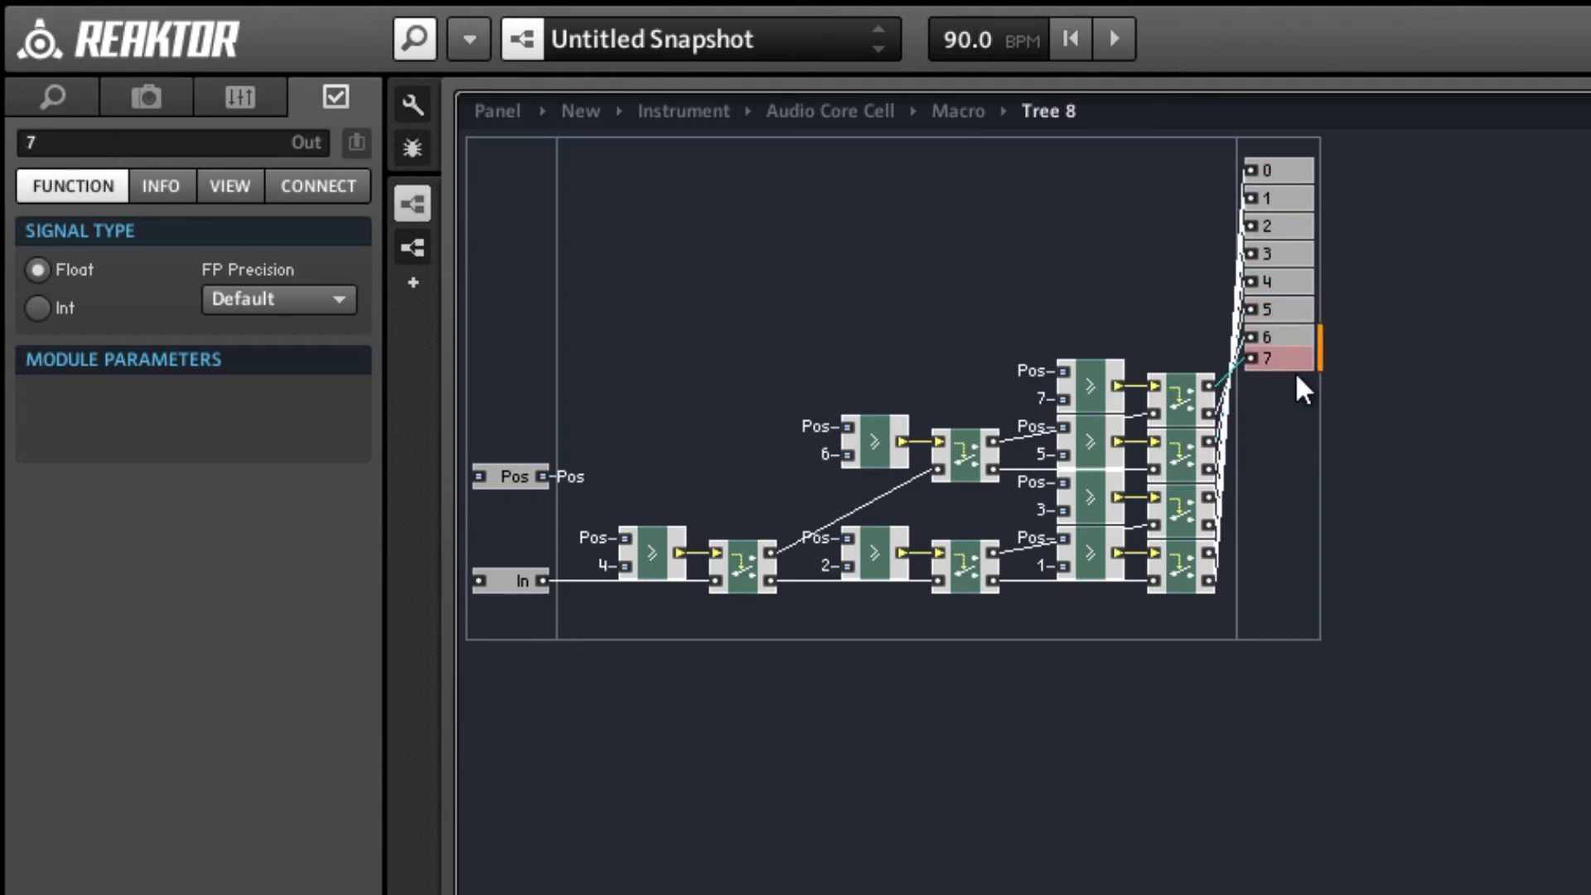
{"action": "left_click_drag", "start_coordinate": [1276, 424], "coordinate": [1349, 380]}
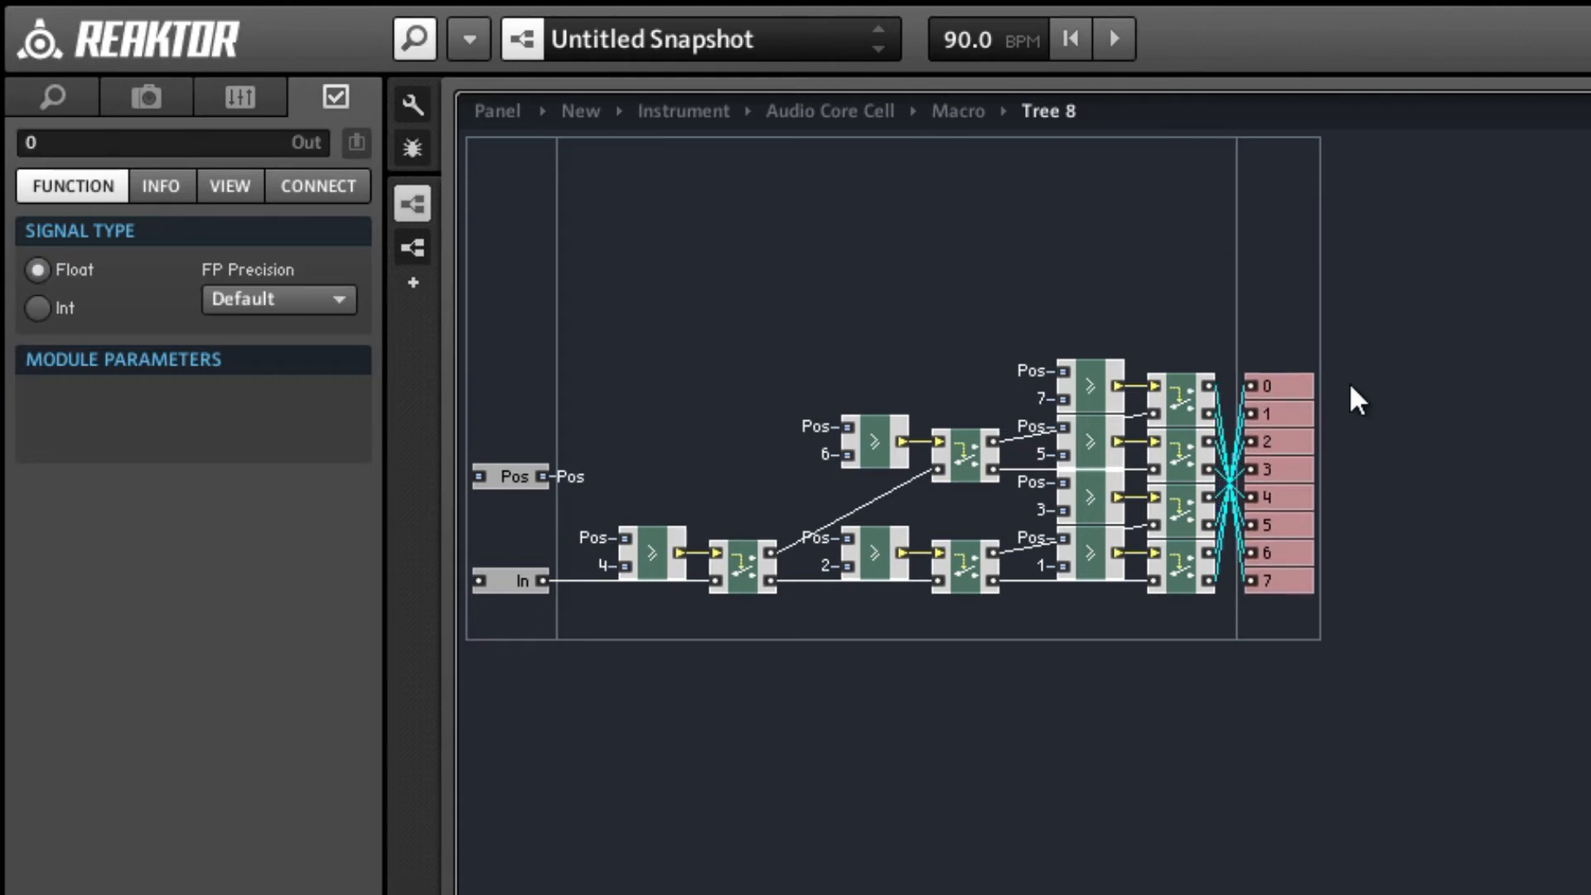
Compact the Tree 8 board and return to the parent macro.
{"action": "right_click", "coordinate": [1033, 287]}
{"action": "left_click", "coordinate": [1081, 806]}
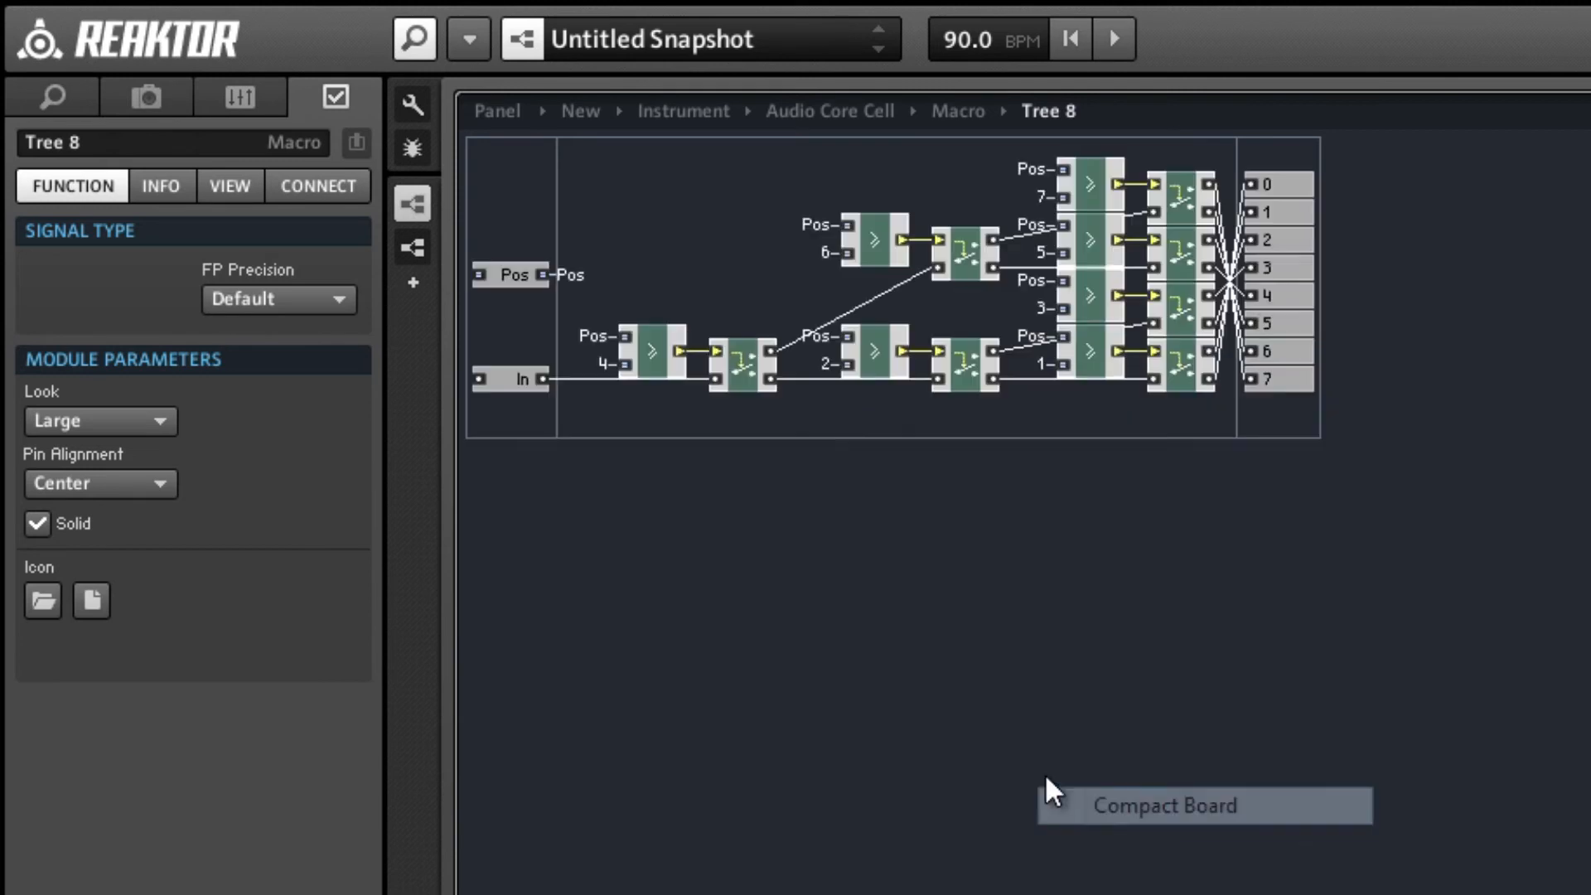
{"action": "double_click", "coordinate": [703, 194]}
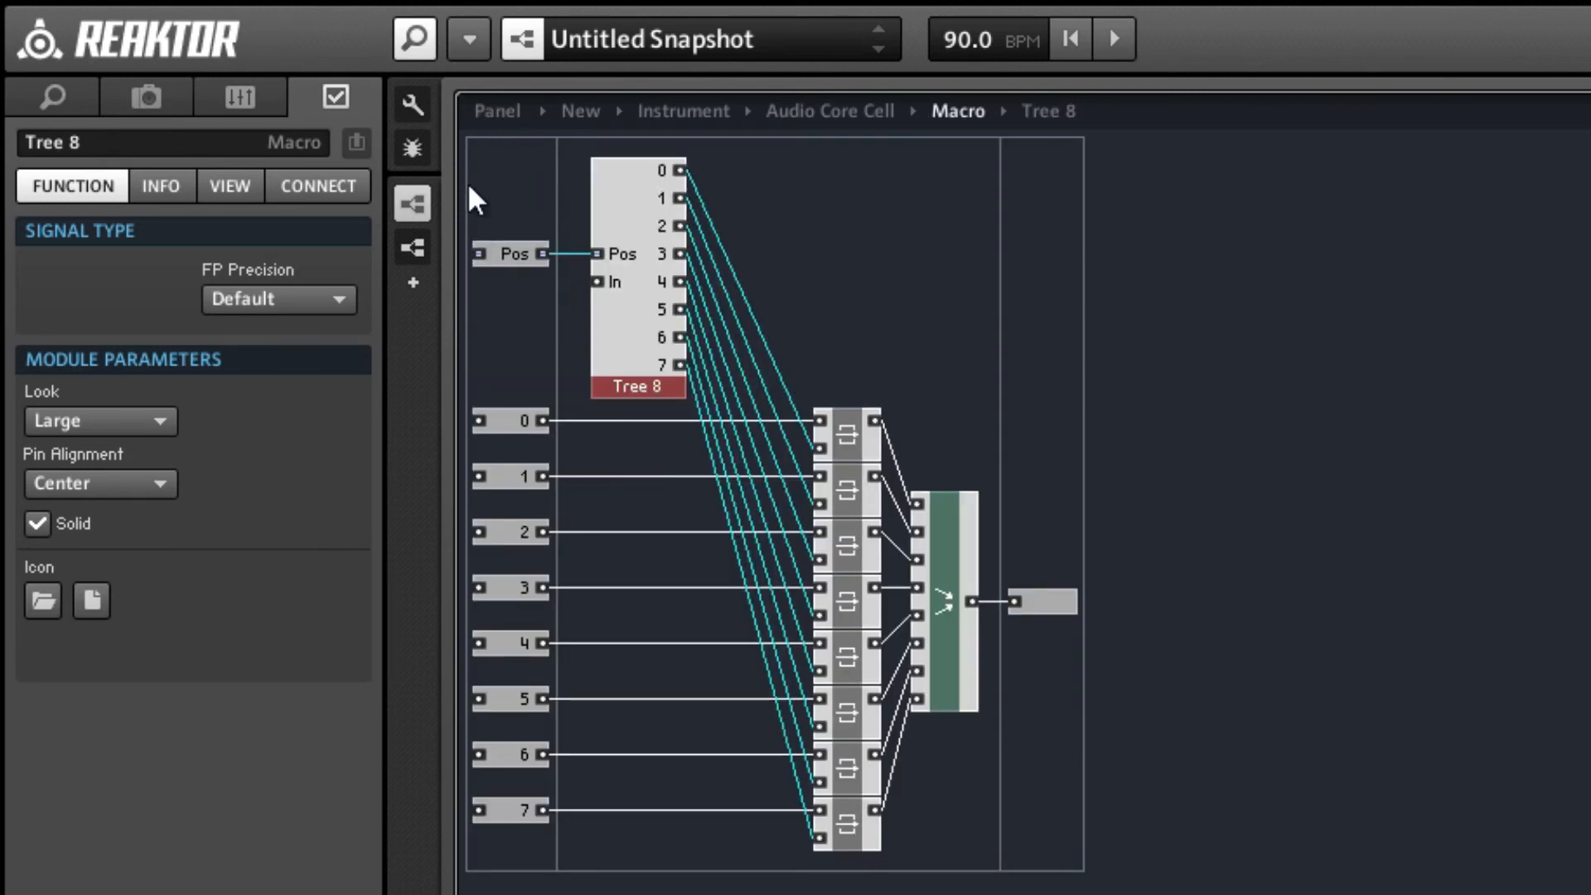
Shift the Pos port and Tree 8 slightly down and right, and connect Tree 8's In input to SR.C.
{"action": "left_click_drag", "start_coordinate": [476, 199], "coordinate": [653, 381]}
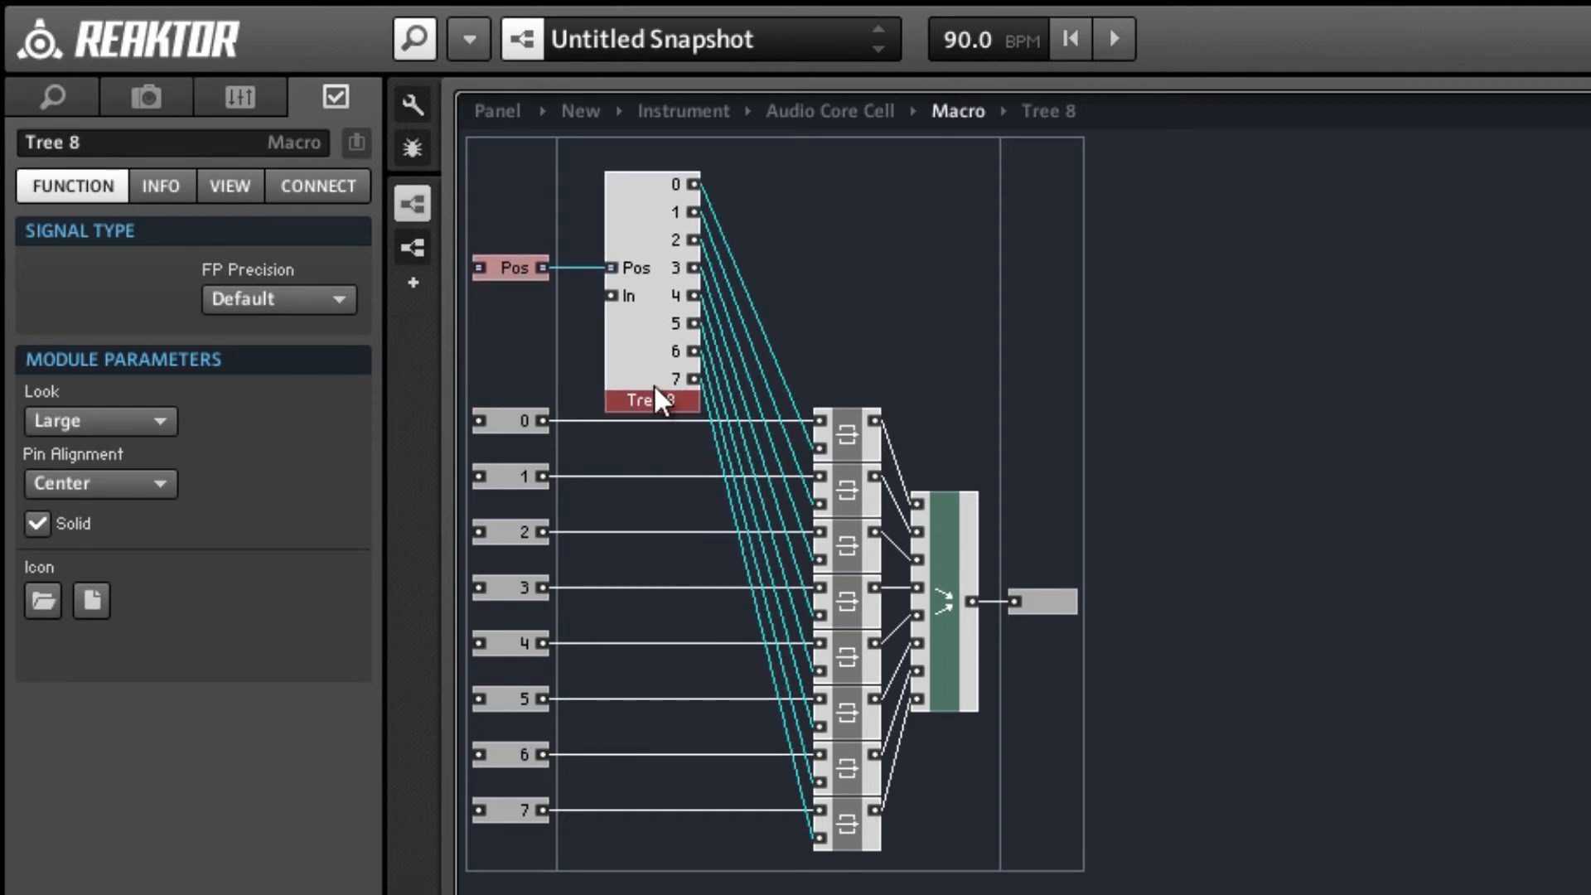
{"action": "left_click", "coordinate": [655, 474]}
{"action": "left_click", "coordinate": [860, 280]}
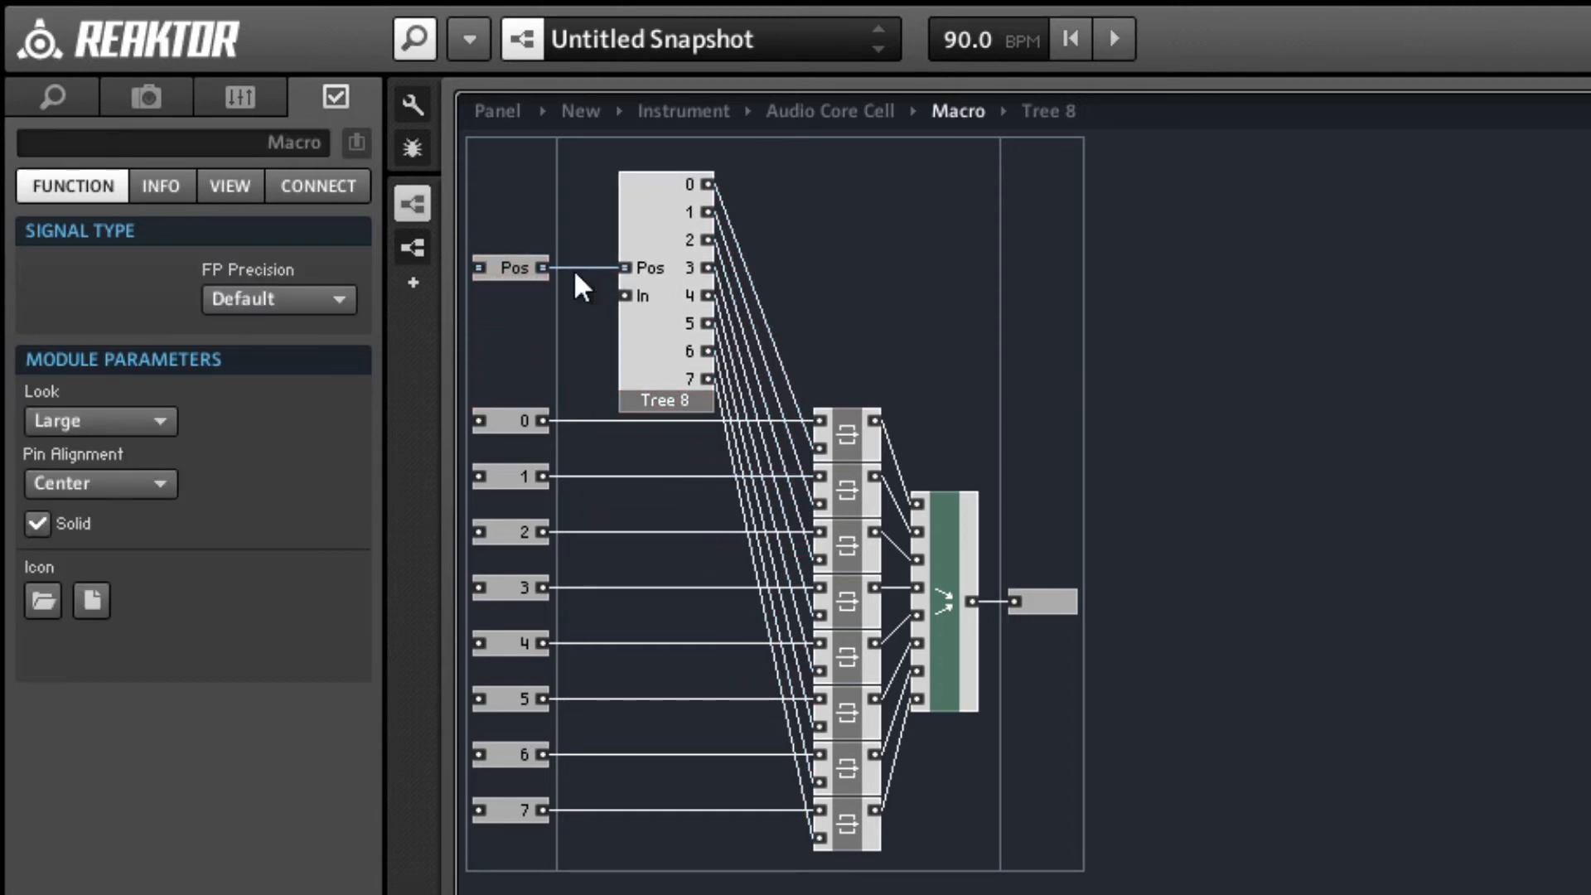
{"action": "right_click", "coordinate": [626, 296]}
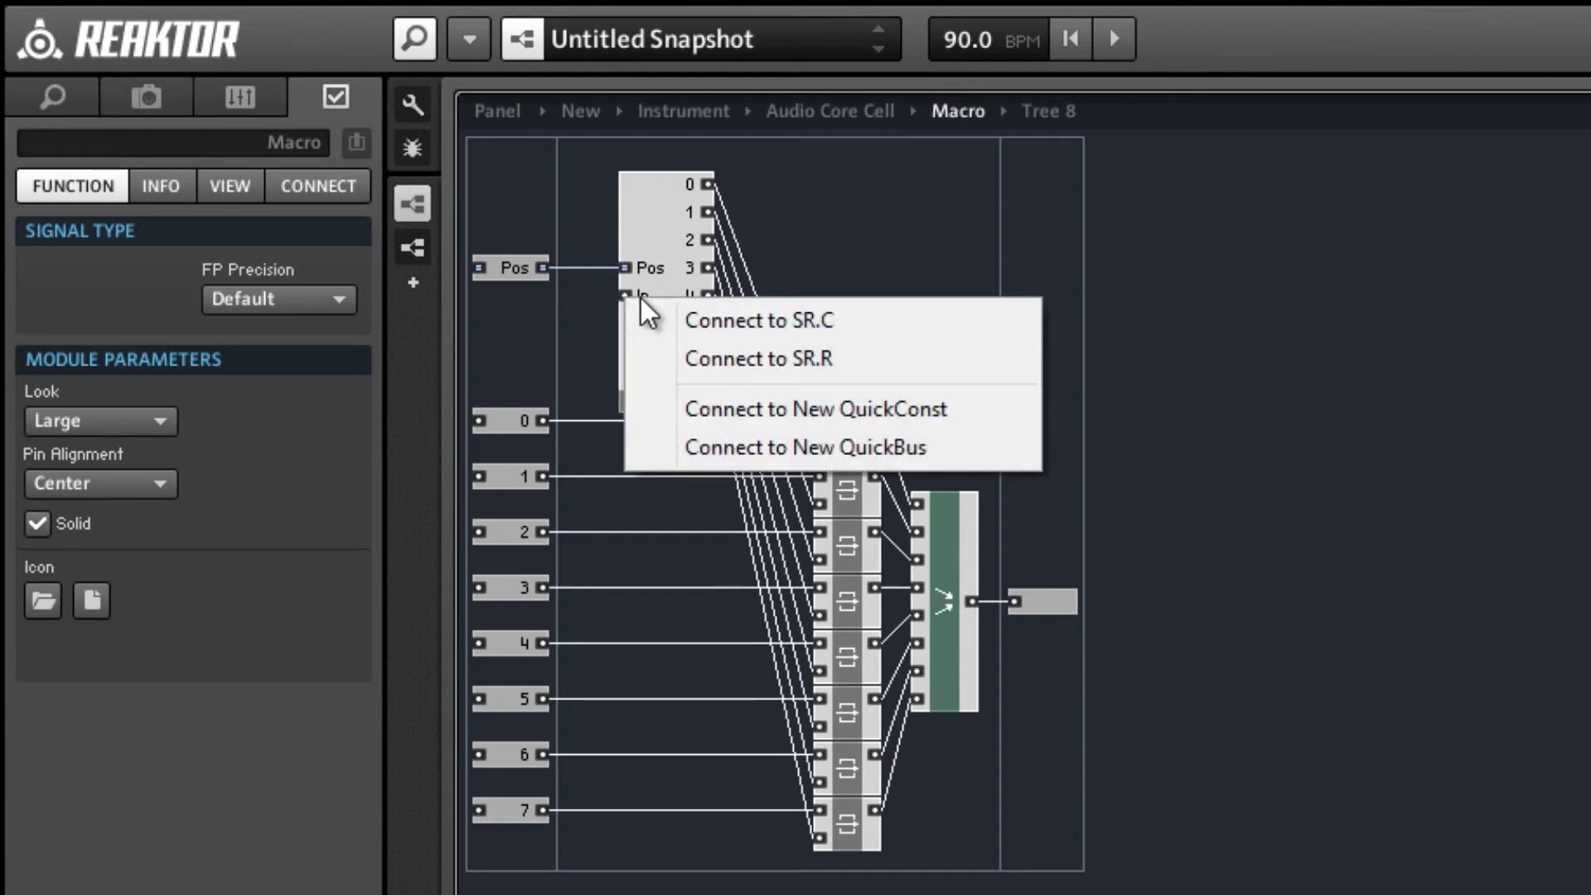
{"action": "left_click", "coordinate": [658, 322]}
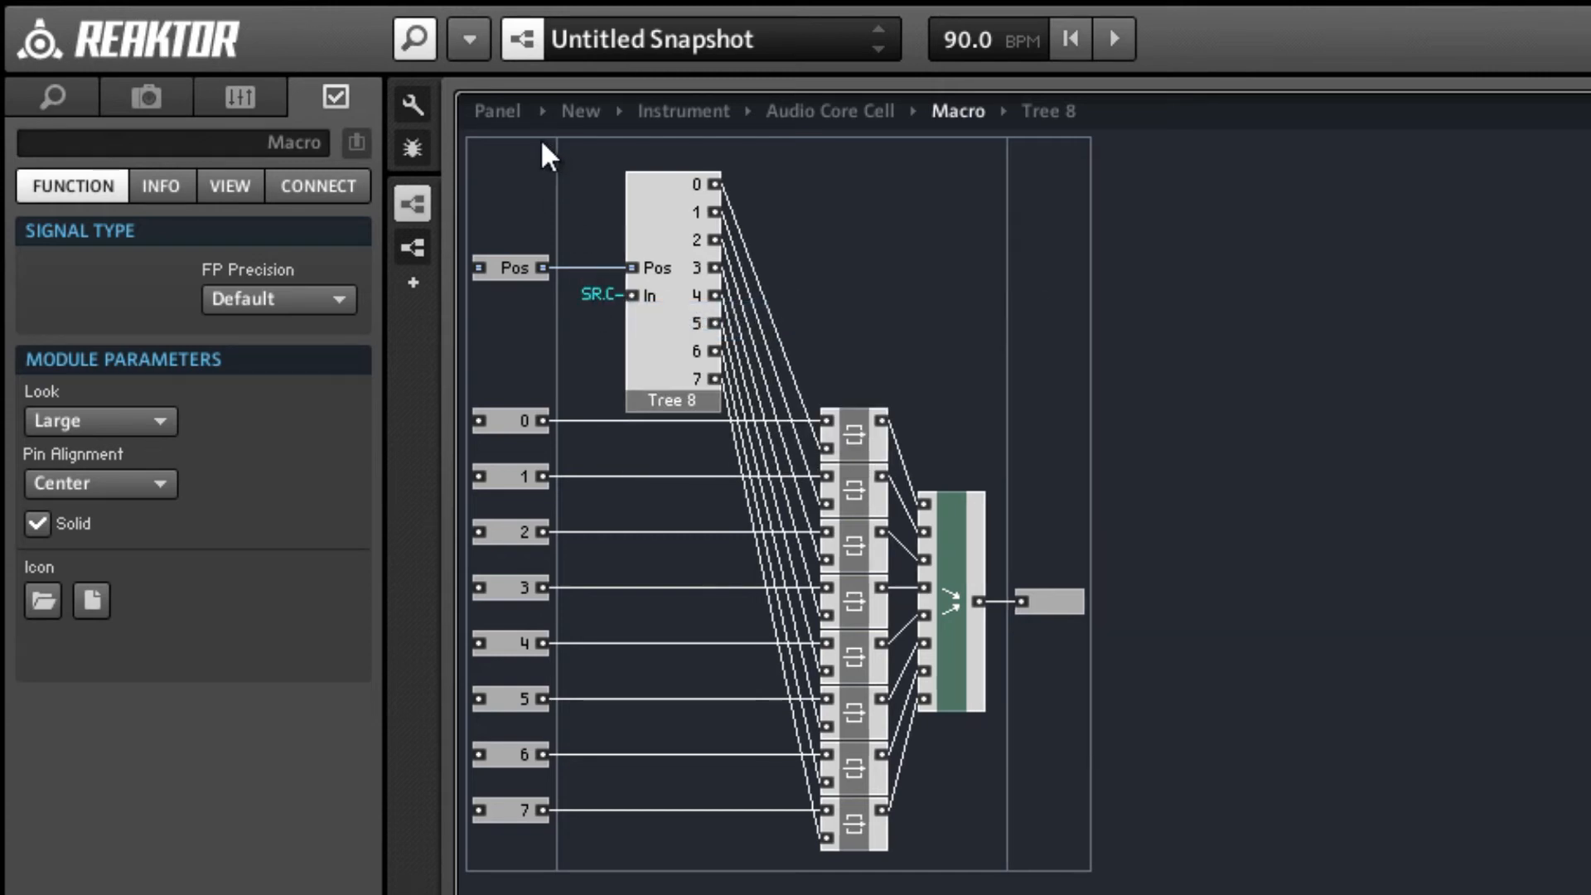
Move the eight latches and the Merge module together slightly left, closer to Tree 8.
{"action": "left_click_drag", "start_coordinate": [796, 340], "coordinate": [982, 828]}
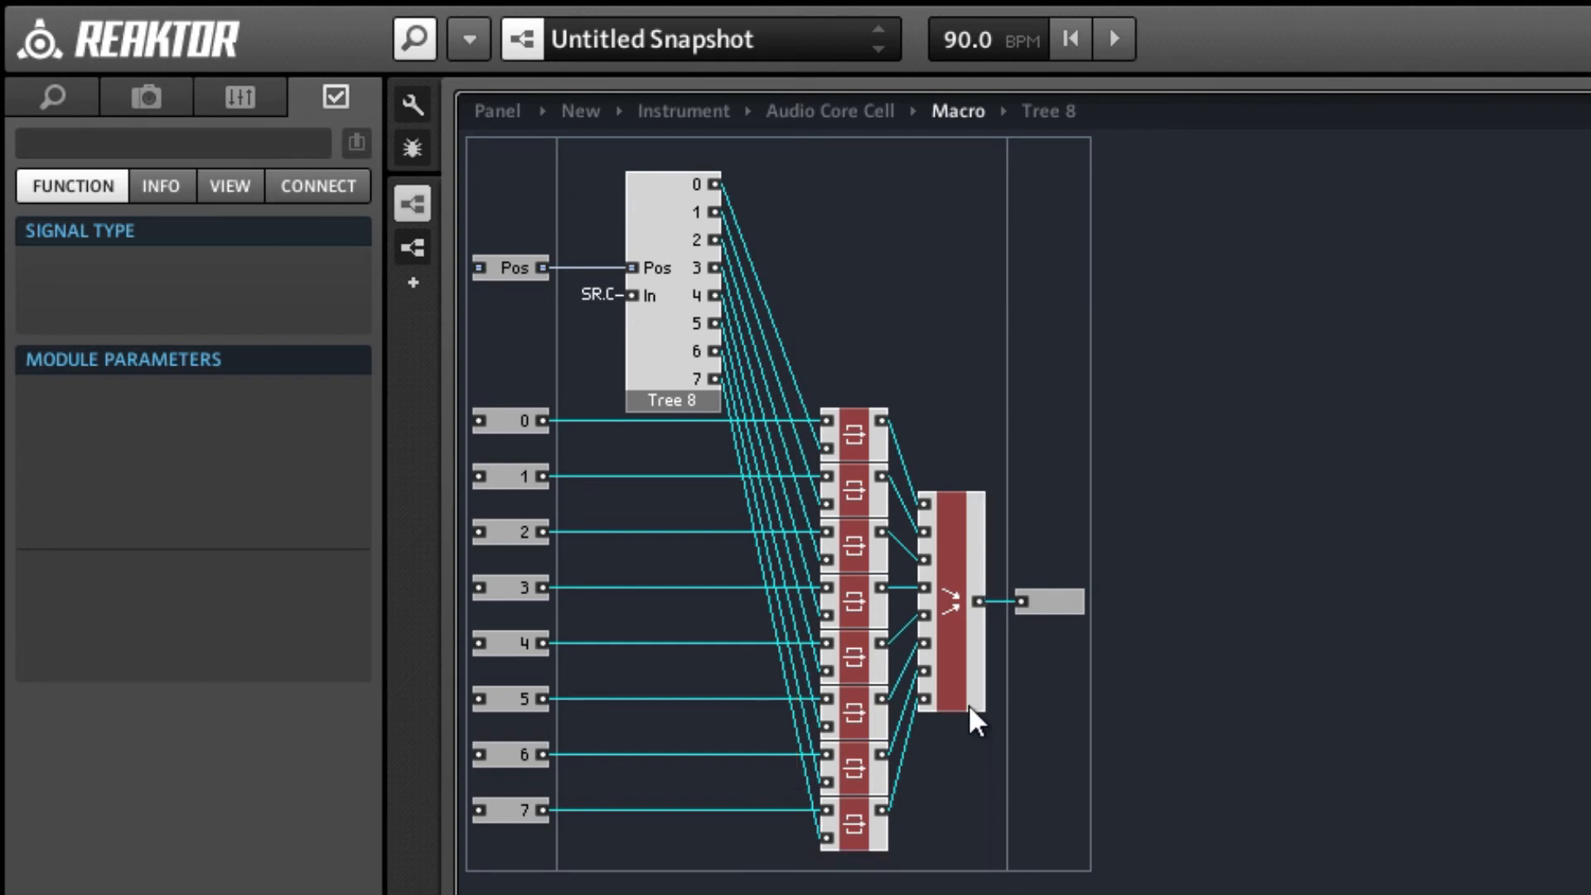
{"action": "left_click", "coordinate": [961, 698]}
{"action": "left_click_drag", "start_coordinate": [959, 693], "coordinate": [947, 693]}
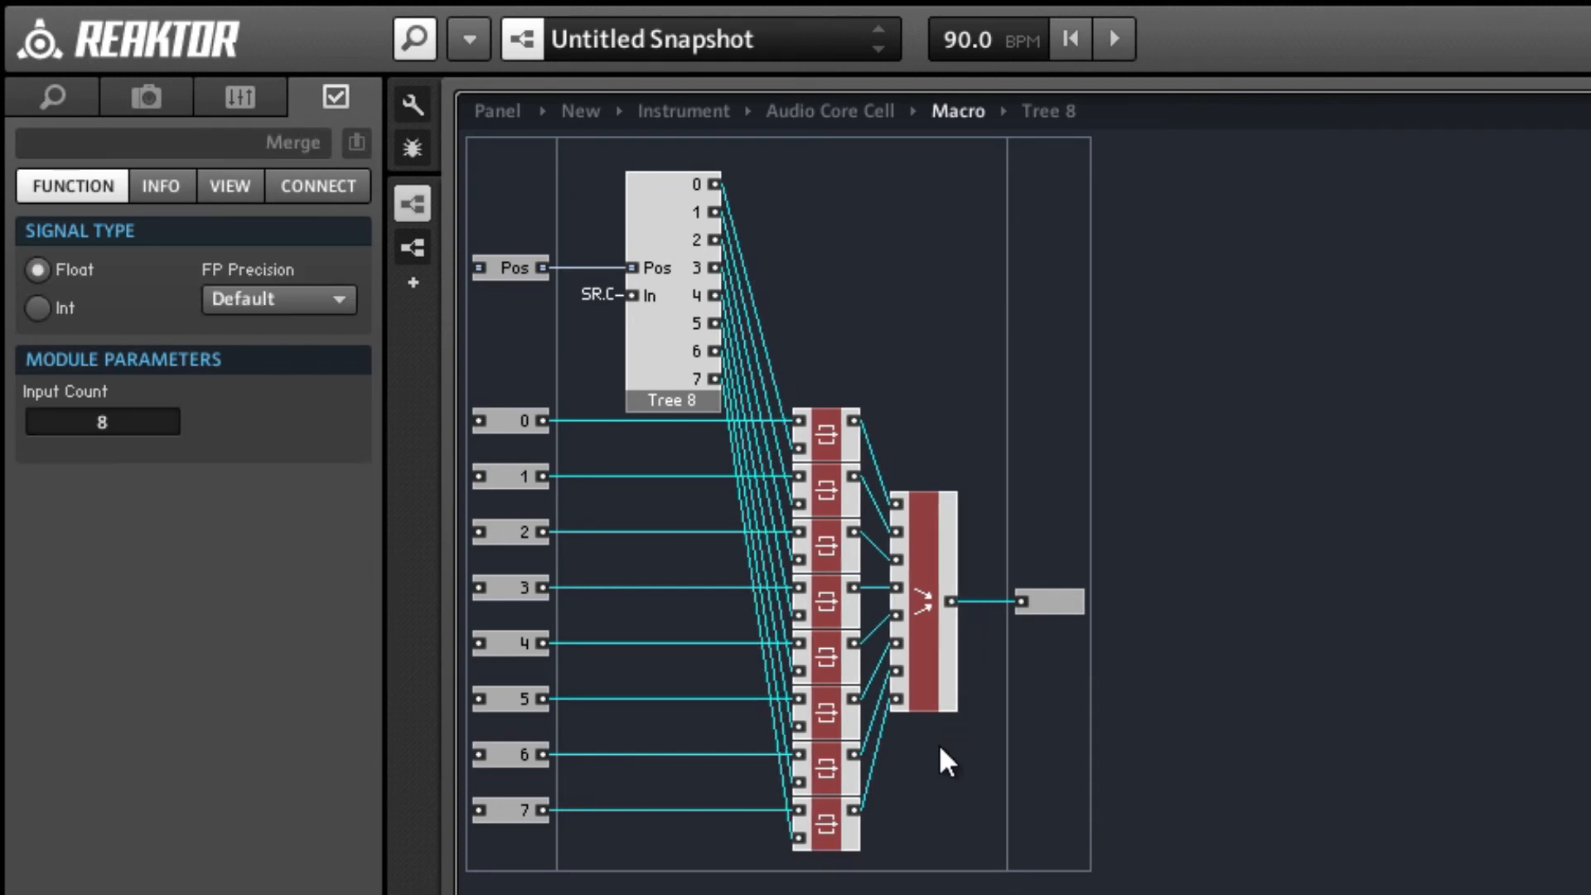
{"action": "left_click", "coordinate": [938, 744]}
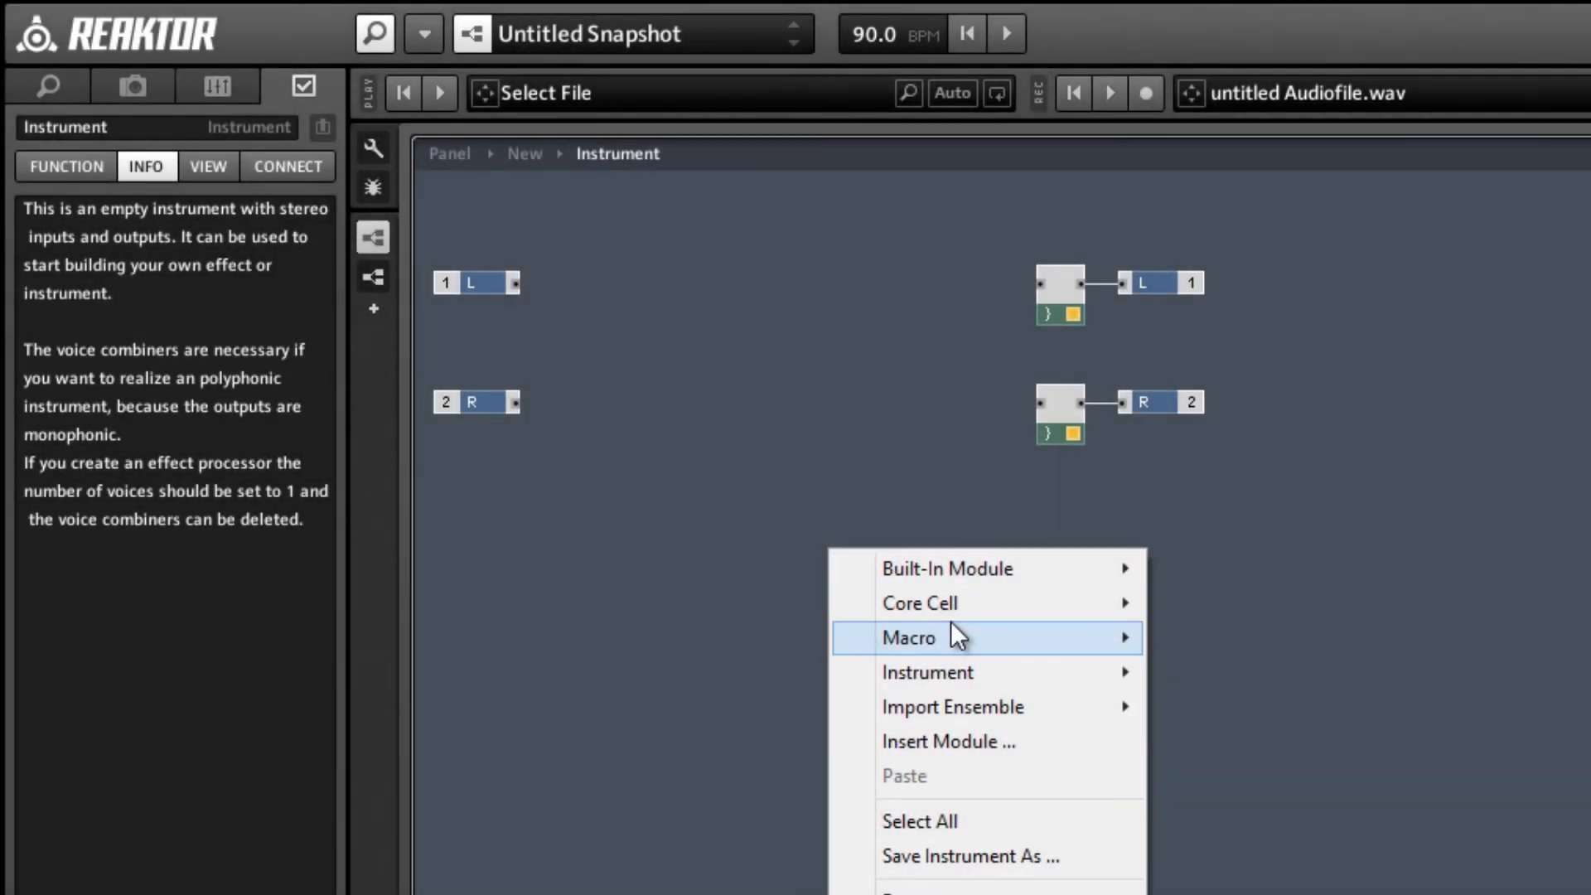
Insert a new empty audio core cell in the instrument below the voice combiners and open it.
{"action": "mouse_move", "coordinate": [951, 613]}
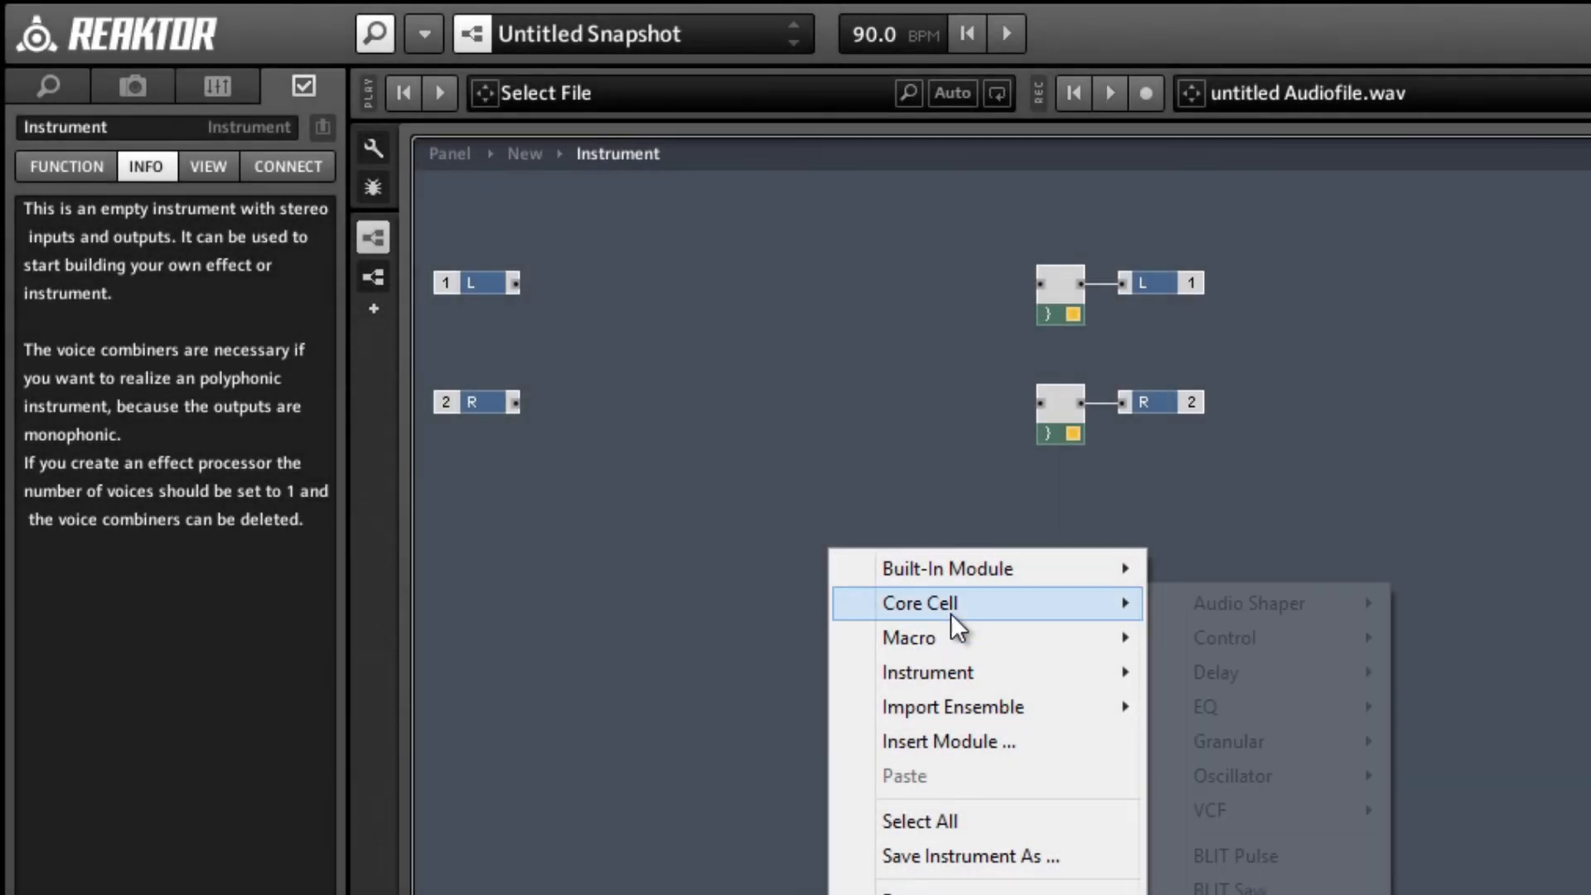
{"action": "left_click", "coordinate": [1231, 893]}
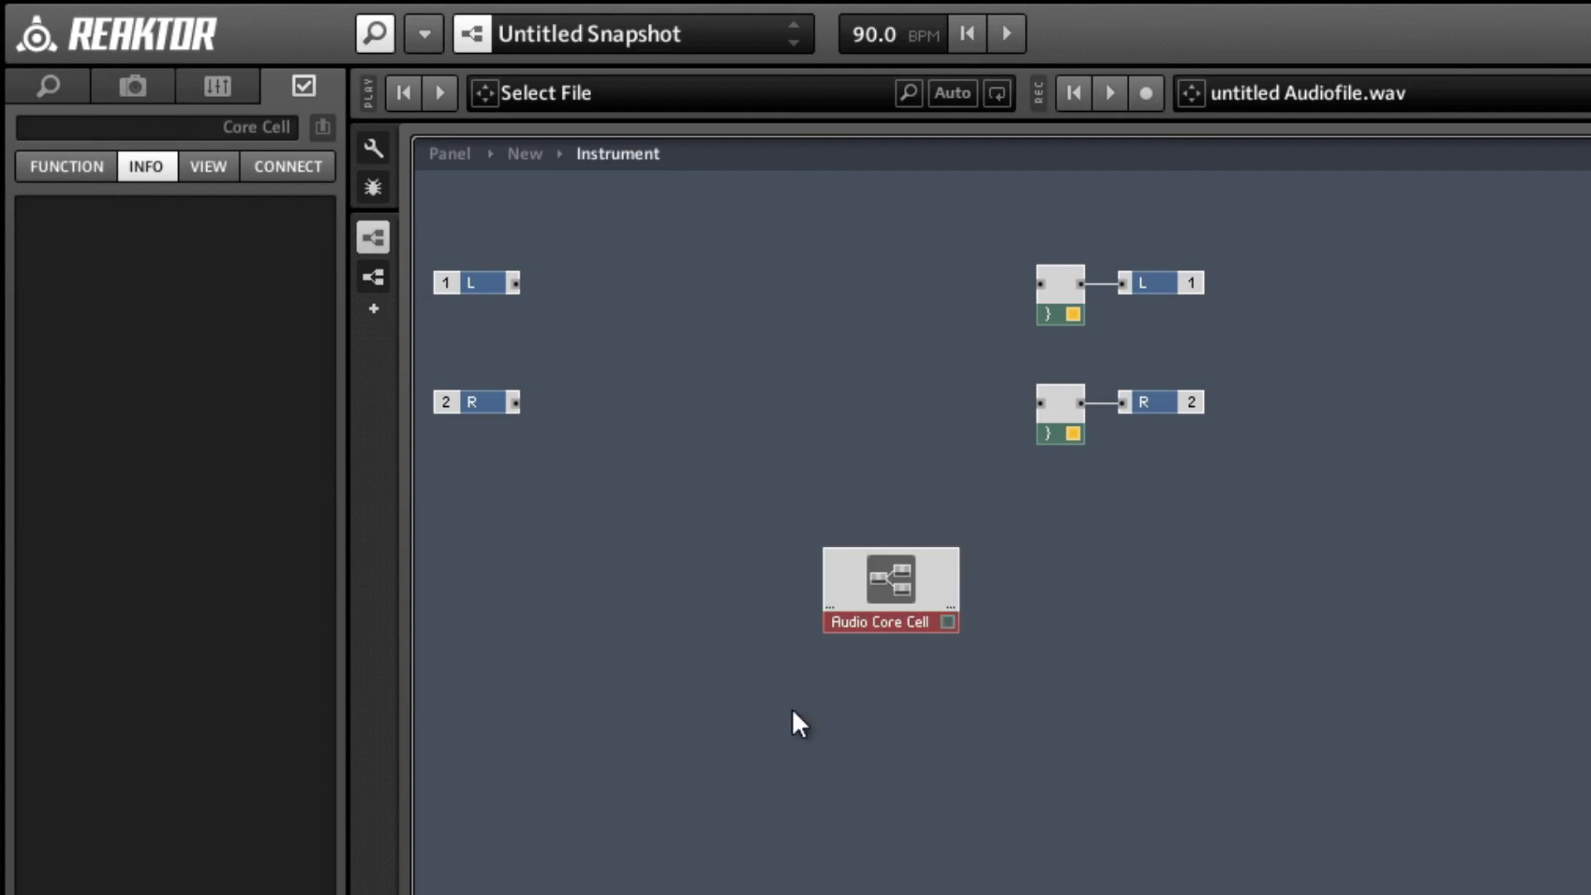
{"action": "double_click", "coordinate": [867, 577]}
Add an input port to the core cell, set its signal type to Event and name it G.
{"action": "right_click", "coordinate": [480, 273]}
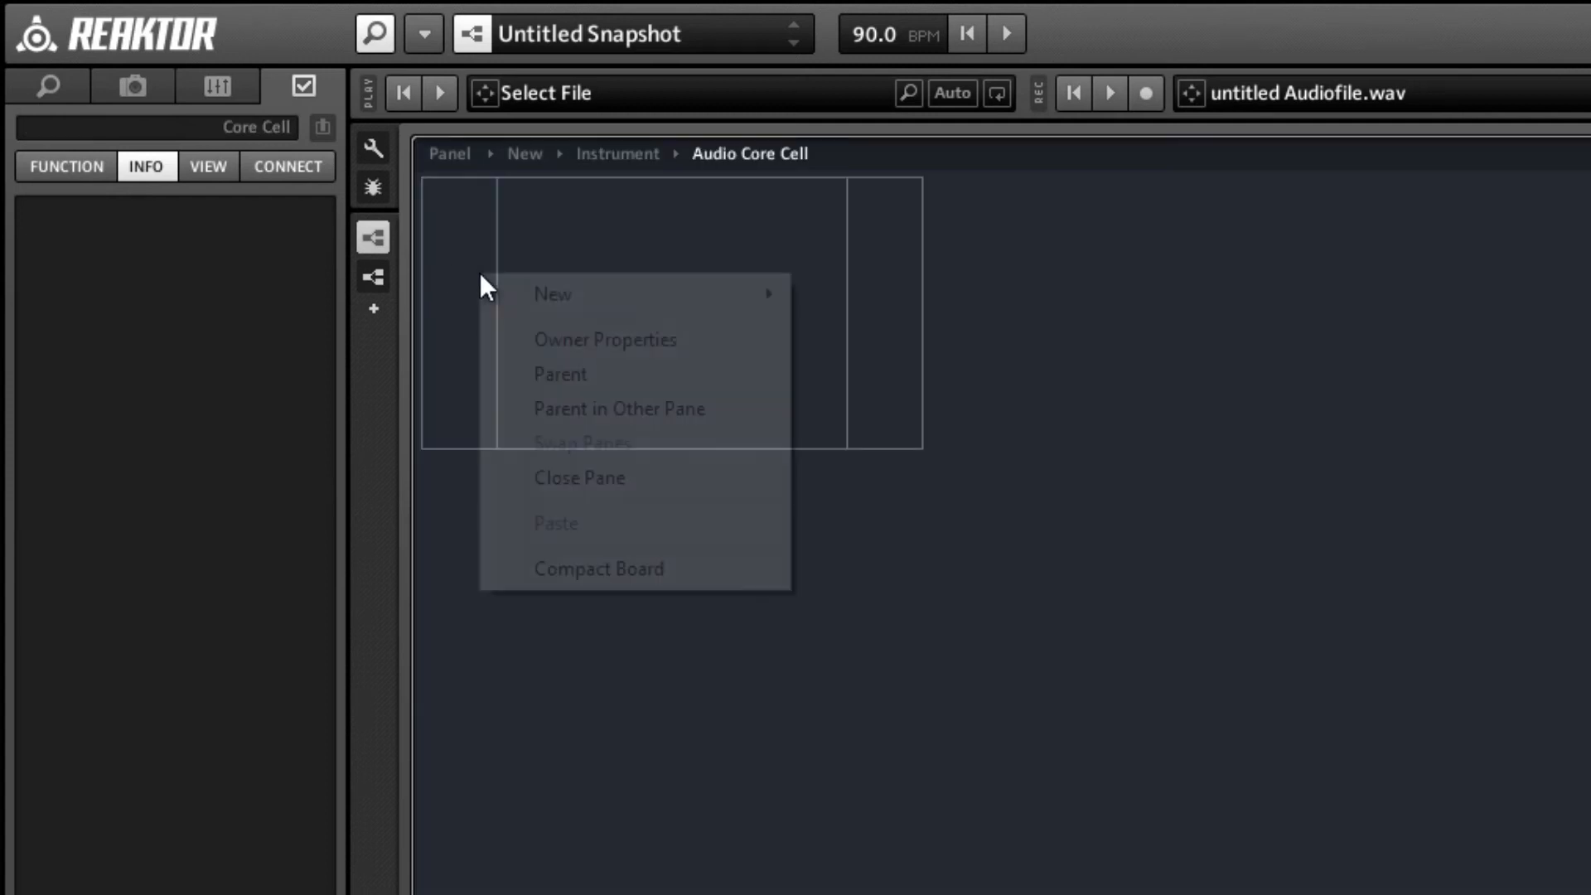
{"action": "mouse_move", "coordinate": [517, 294]}
{"action": "left_click", "coordinate": [816, 295]}
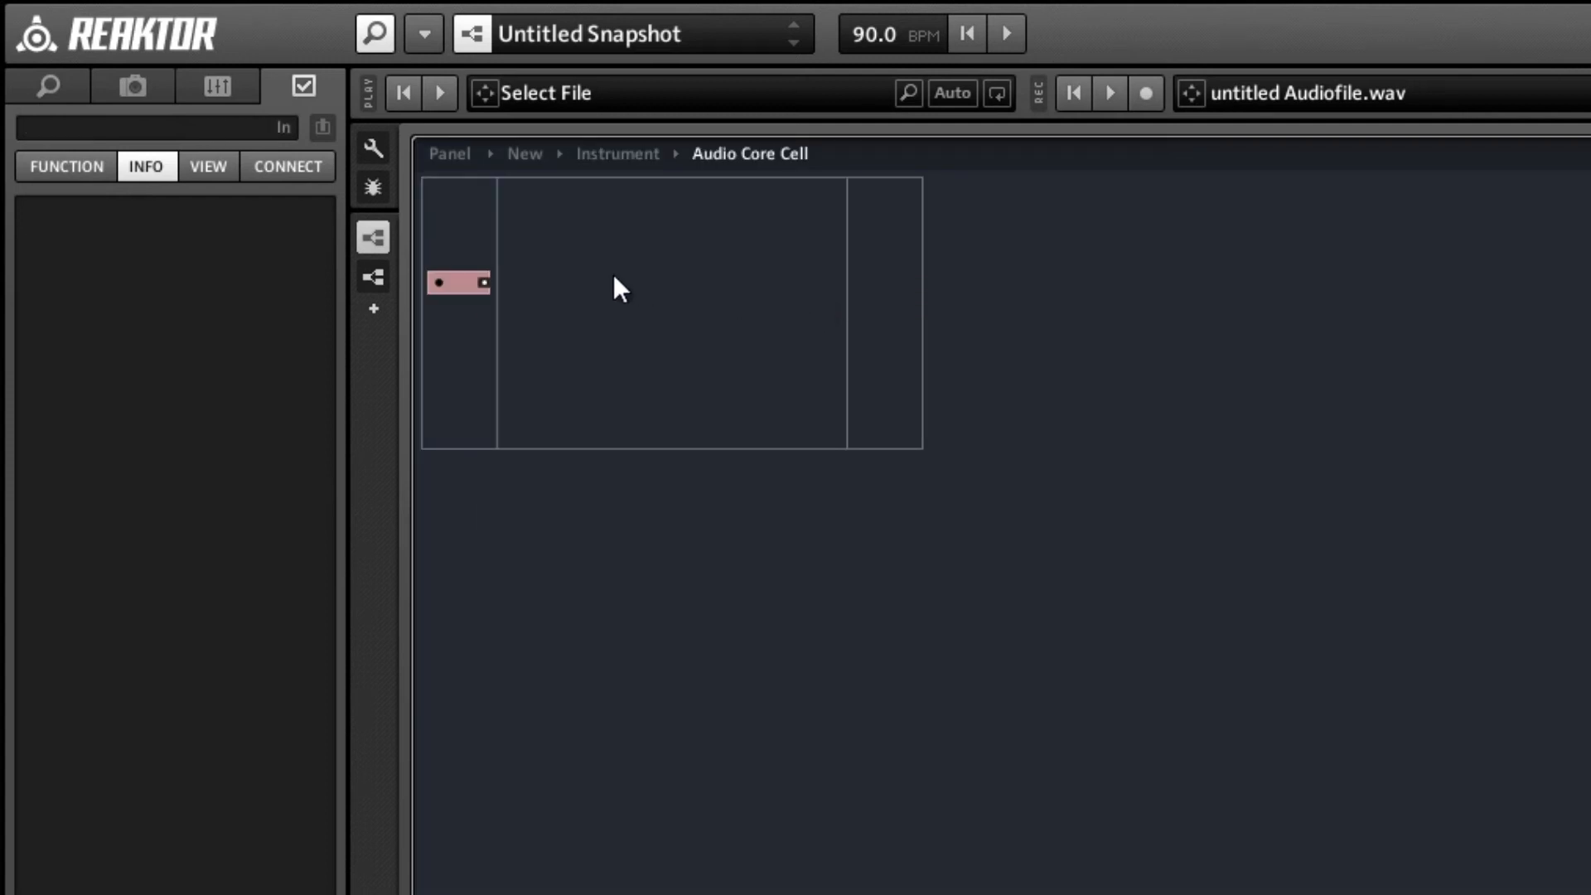
{"action": "left_click", "coordinate": [68, 170]}
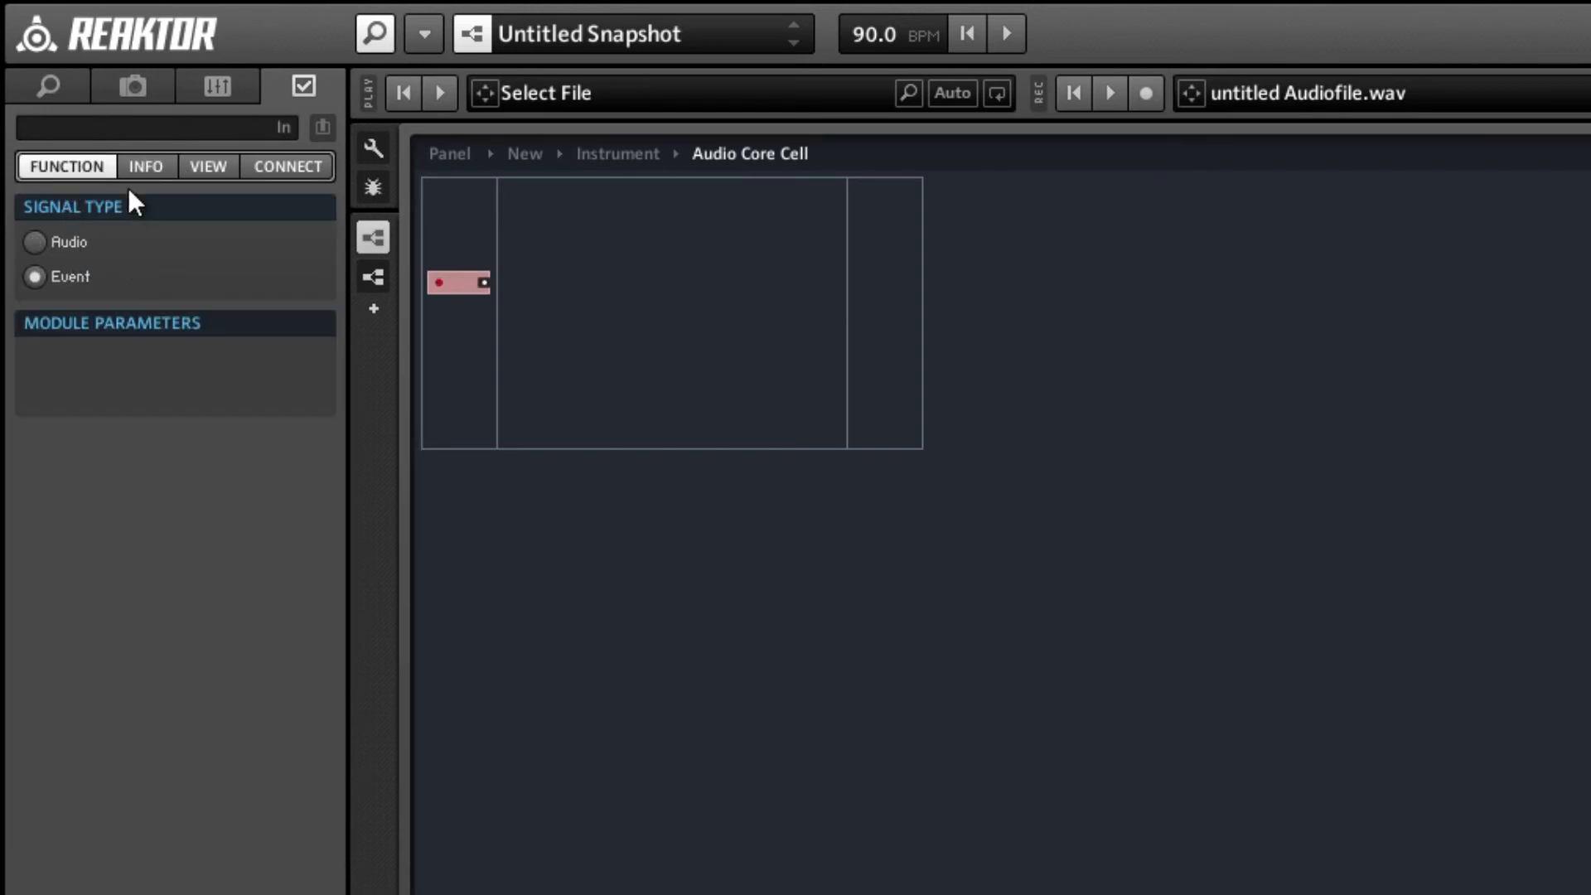
{"action": "left_click", "coordinate": [103, 130]}
{"action": "type", "text": "G"}
Duplicate the G event input four times and stack the copies directly beneath it.
{"action": "left_click", "coordinate": [456, 282]}
{"action": "key", "text": "ctrl+d"}
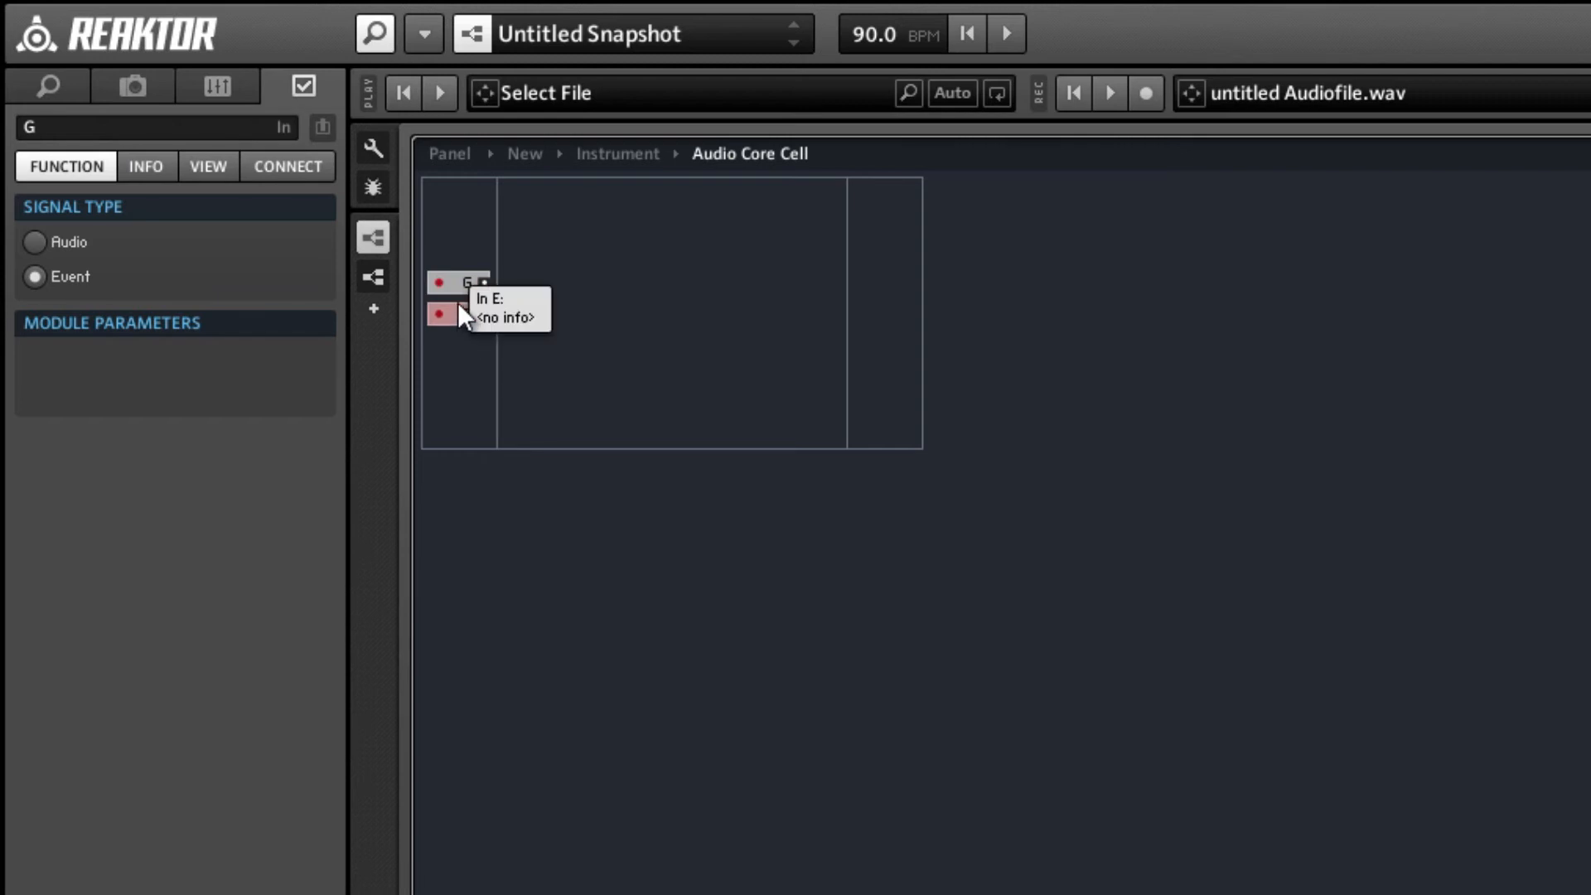
{"action": "left_click_drag", "start_coordinate": [458, 306], "coordinate": [457, 373]}
{"action": "key", "text": "ctrl+d"}
{"action": "left_click", "coordinate": [479, 384]}
{"action": "left_click", "coordinate": [458, 358]}
Rename the four duplicated input ports A, D, S and R in order from top to bottom.
{"action": "left_click", "coordinate": [459, 309]}
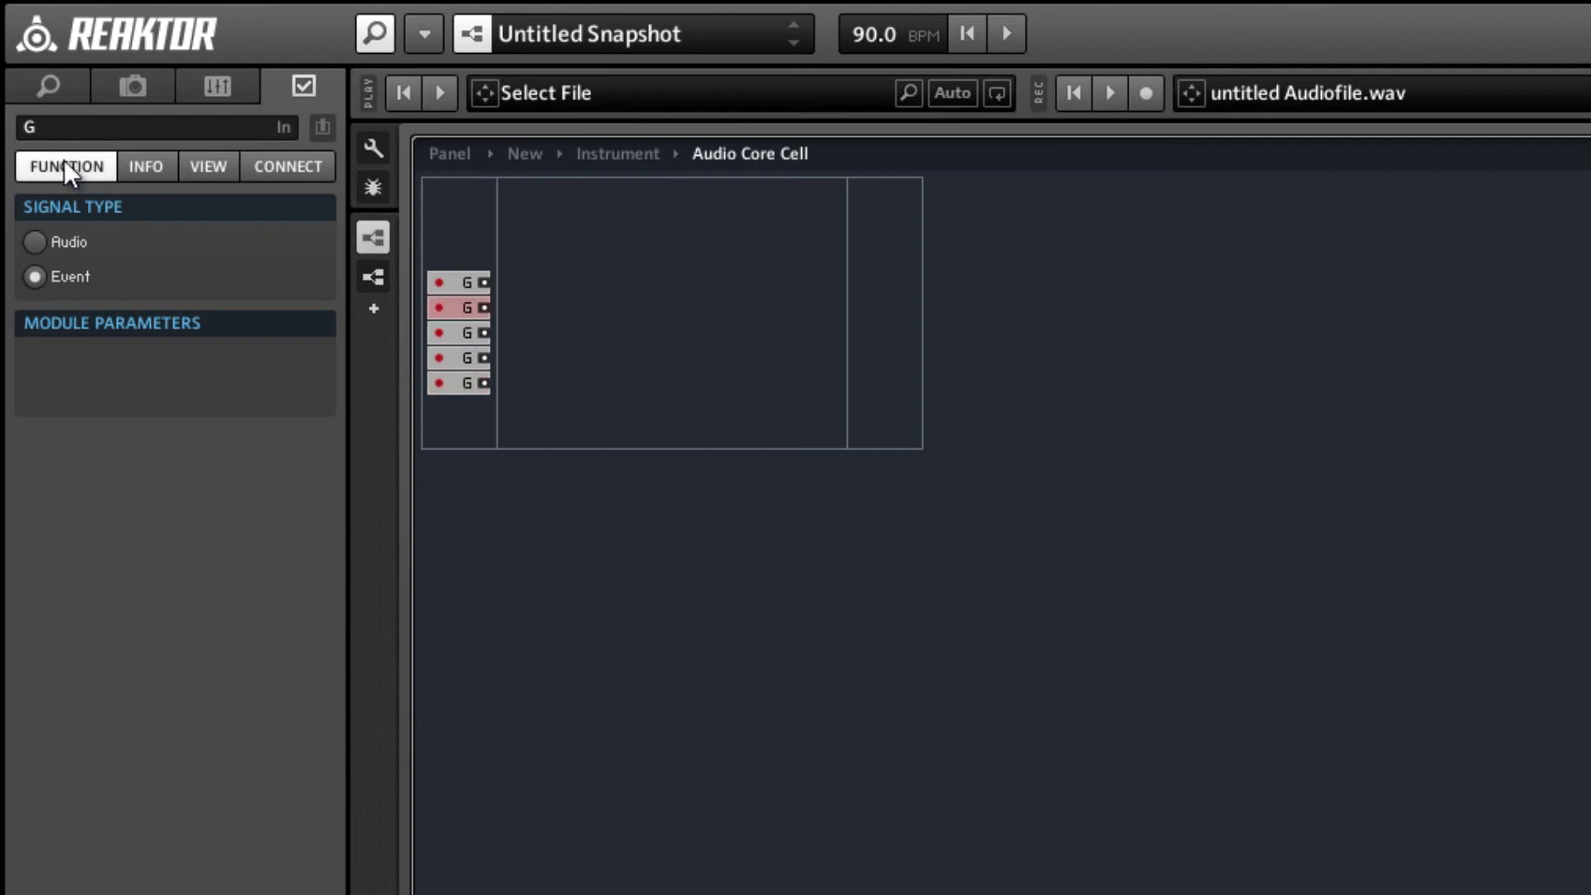
{"action": "left_click", "coordinate": [18, 127]}
{"action": "type", "text": "A"}
{"action": "left_click", "coordinate": [465, 330]}
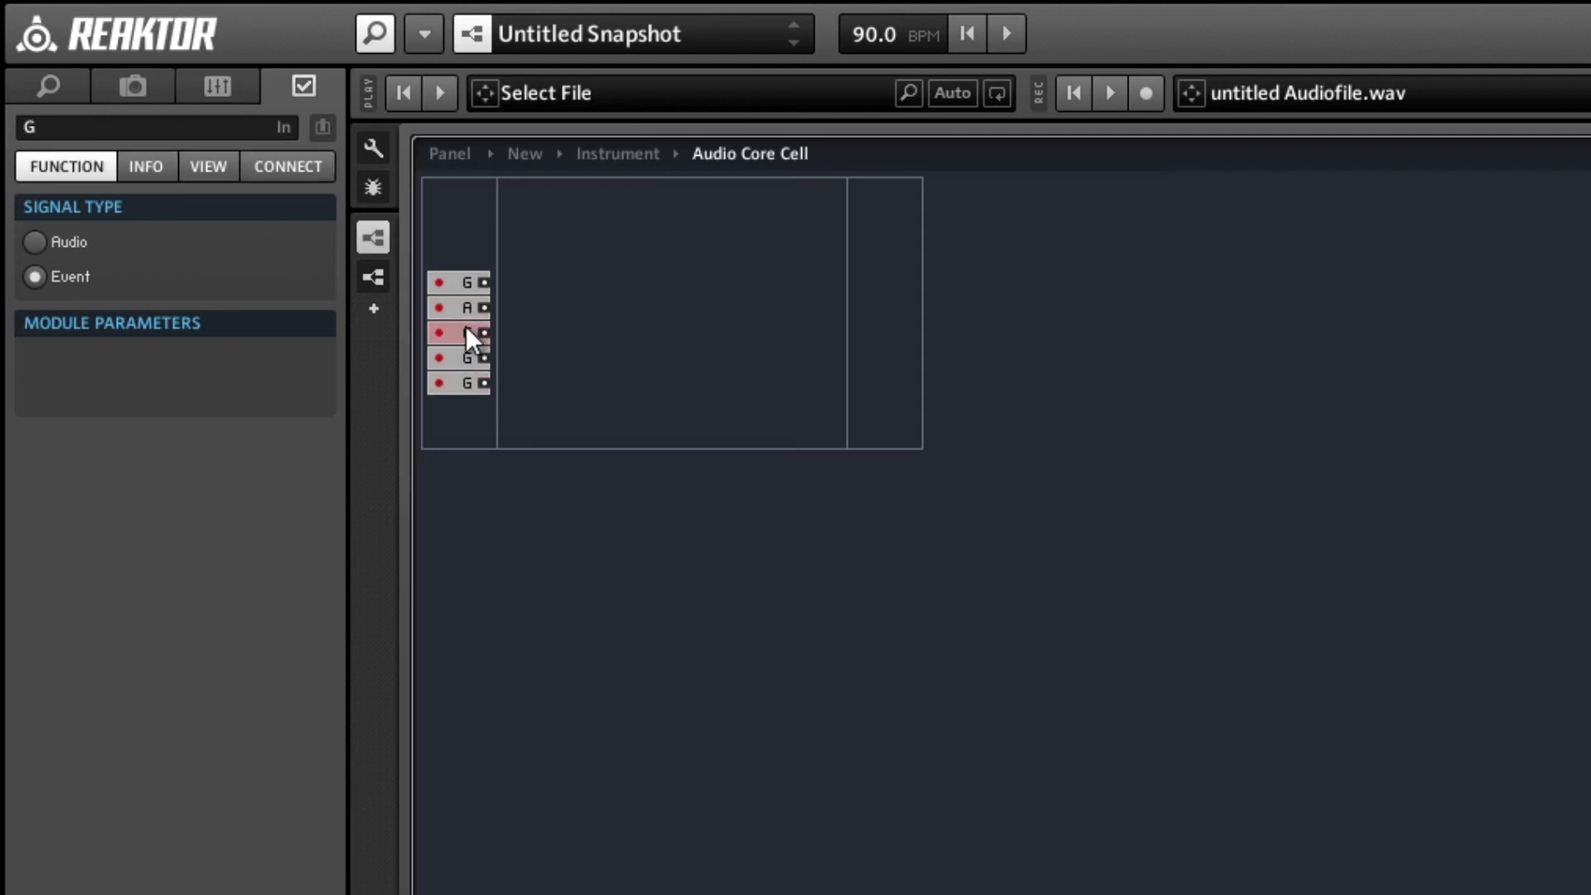
{"action": "left_click", "coordinate": [41, 126]}
{"action": "left_click", "coordinate": [461, 359]}
{"action": "left_click", "coordinate": [18, 127]}
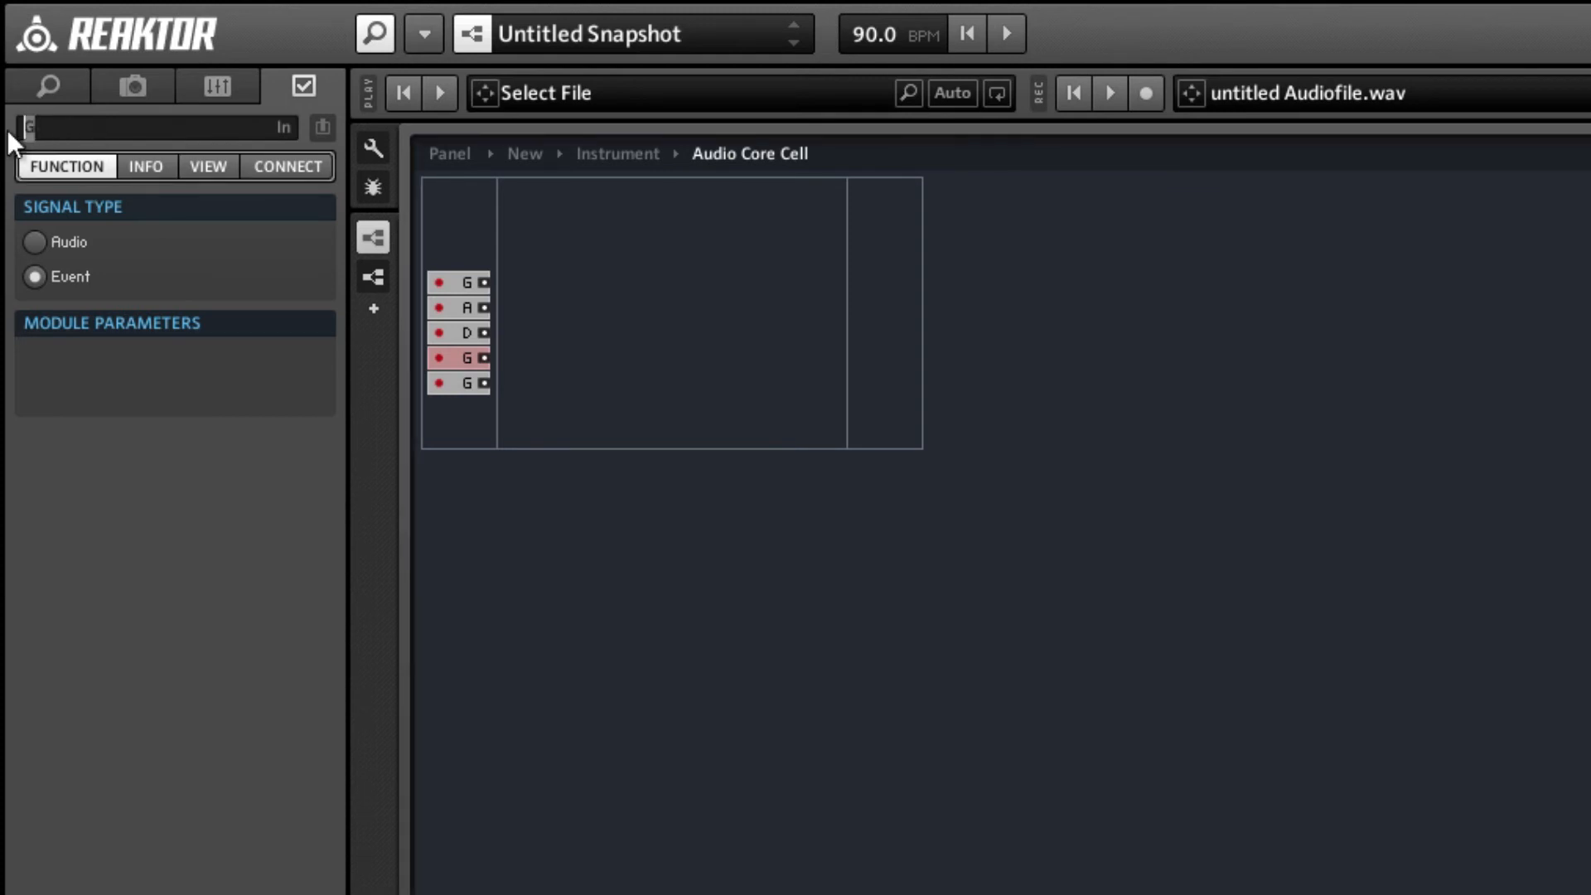
{"action": "left_click", "coordinate": [452, 383]}
{"action": "left_click", "coordinate": [146, 130]}
{"action": "type", "text": "R"}
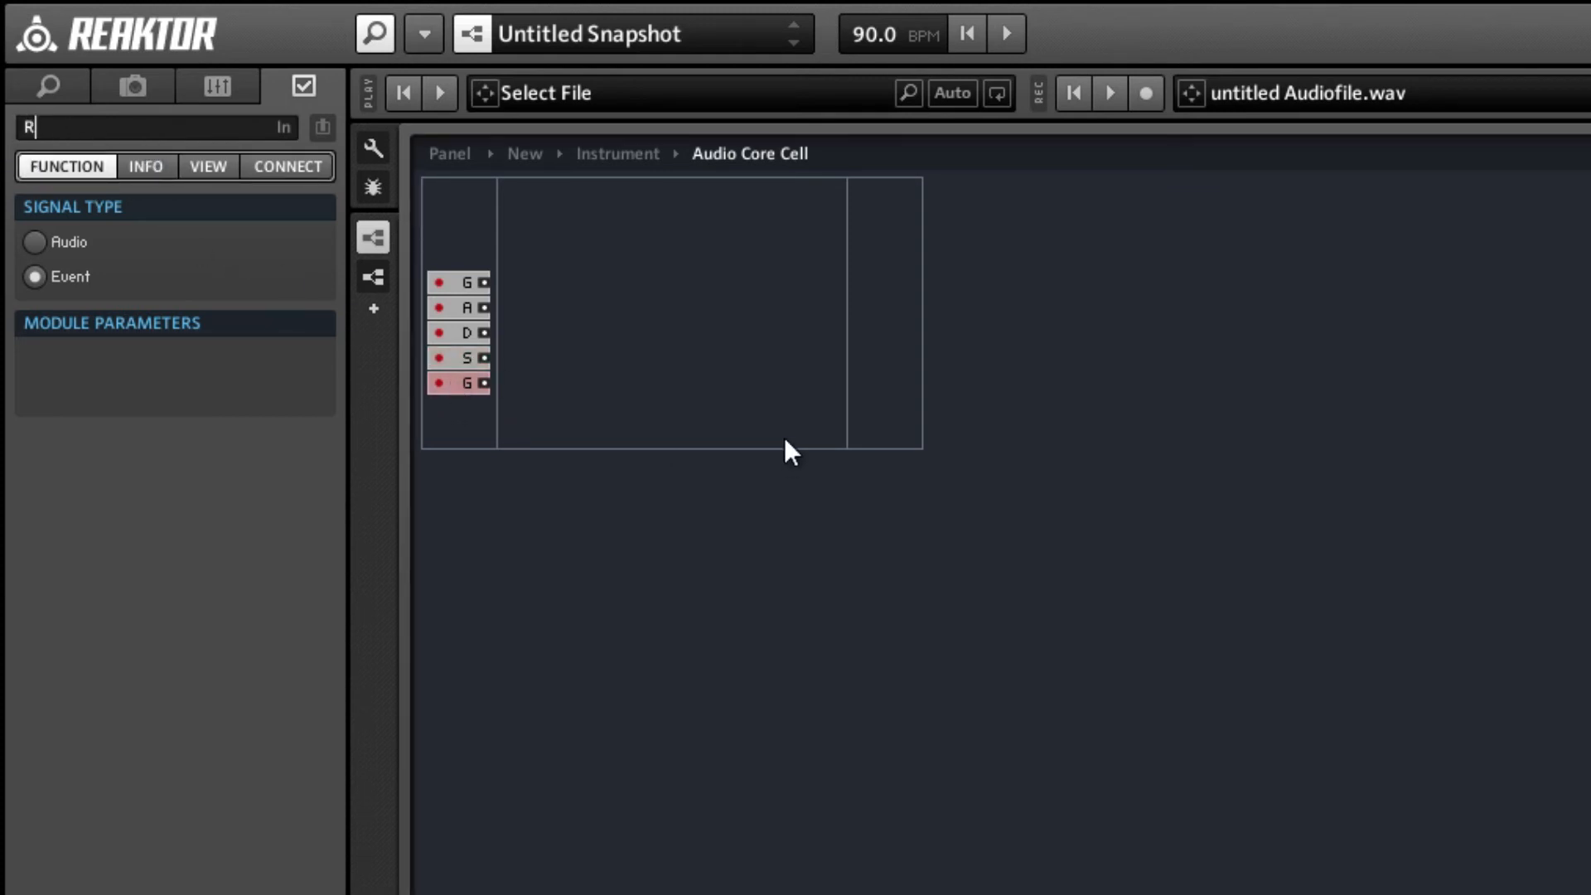
{"action": "left_click", "coordinate": [768, 395]}
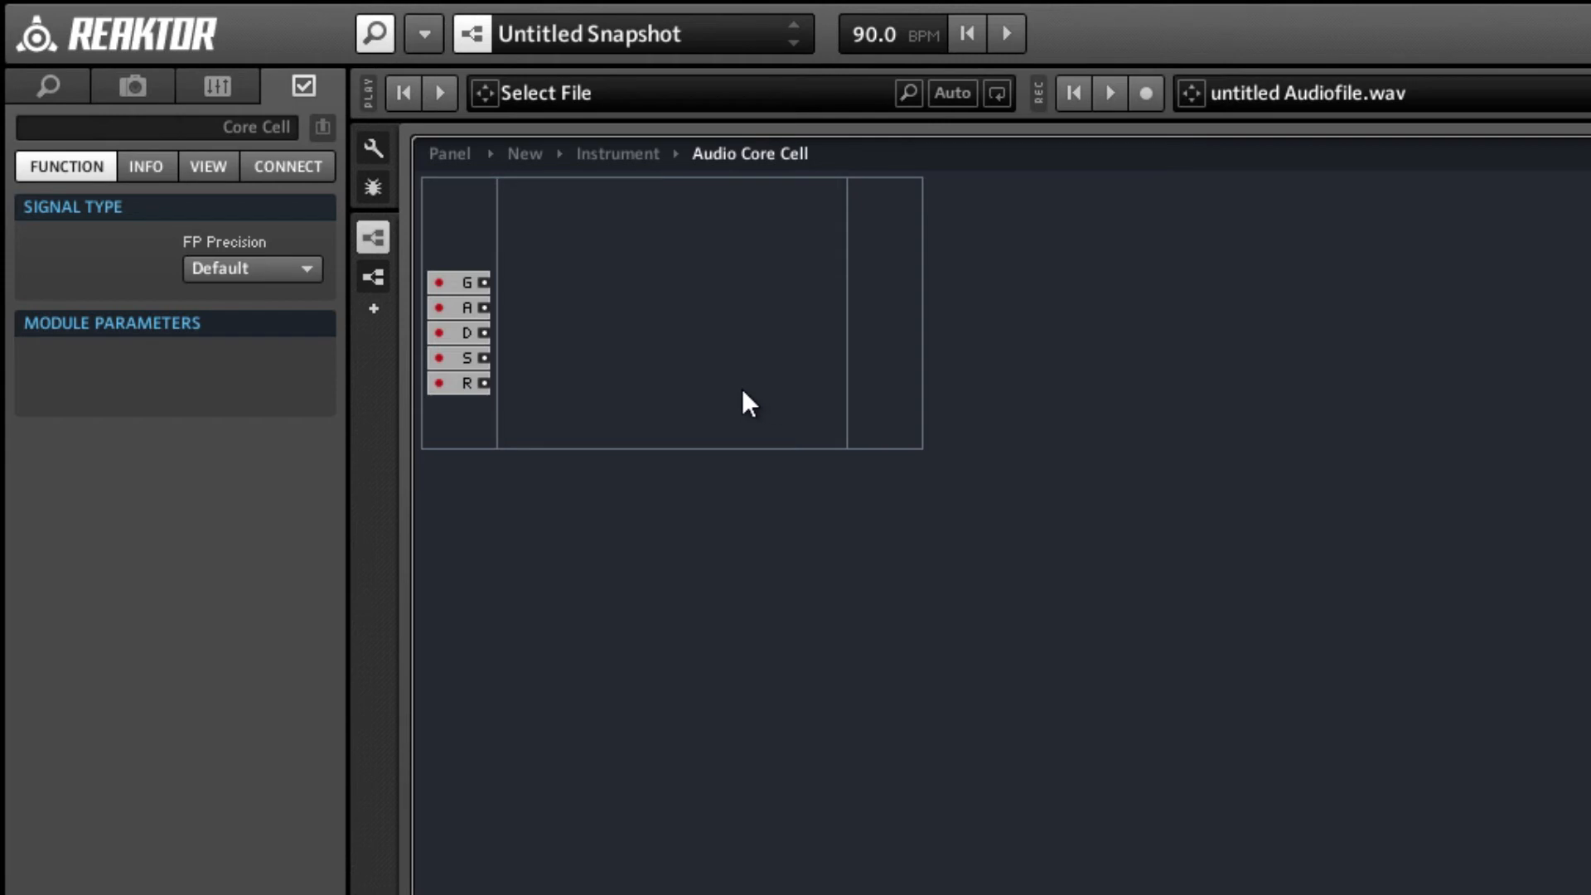
Insert a new 1in1out macro, connect the G port to its input and line it up beside the port.
{"action": "right_click", "coordinate": [663, 313]}
{"action": "mouse_move", "coordinate": [731, 361]}
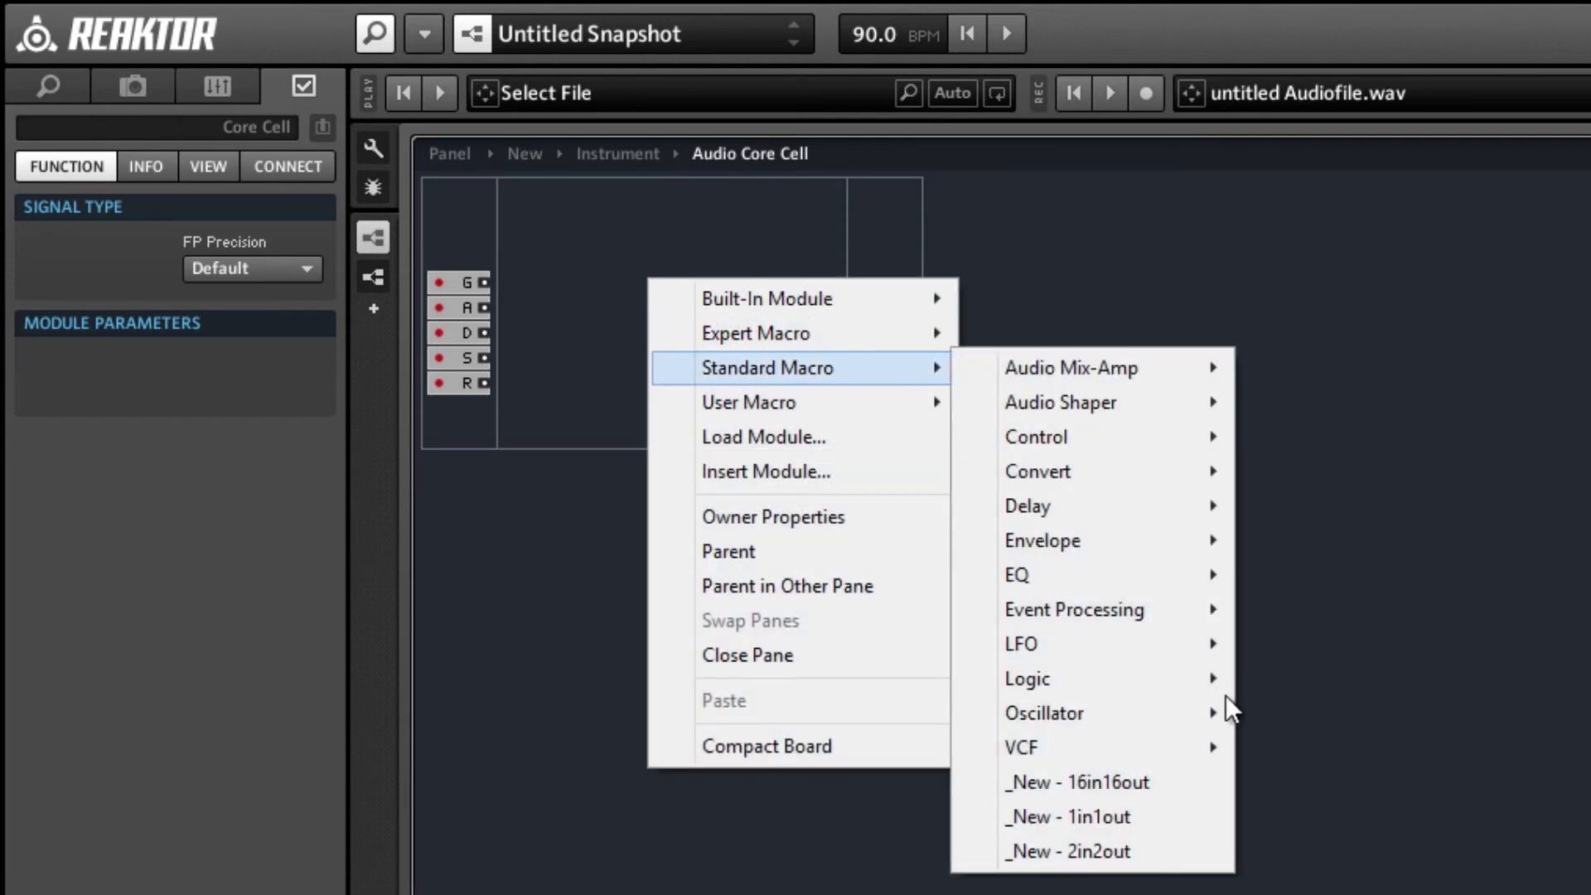
{"action": "left_click", "coordinate": [1101, 827]}
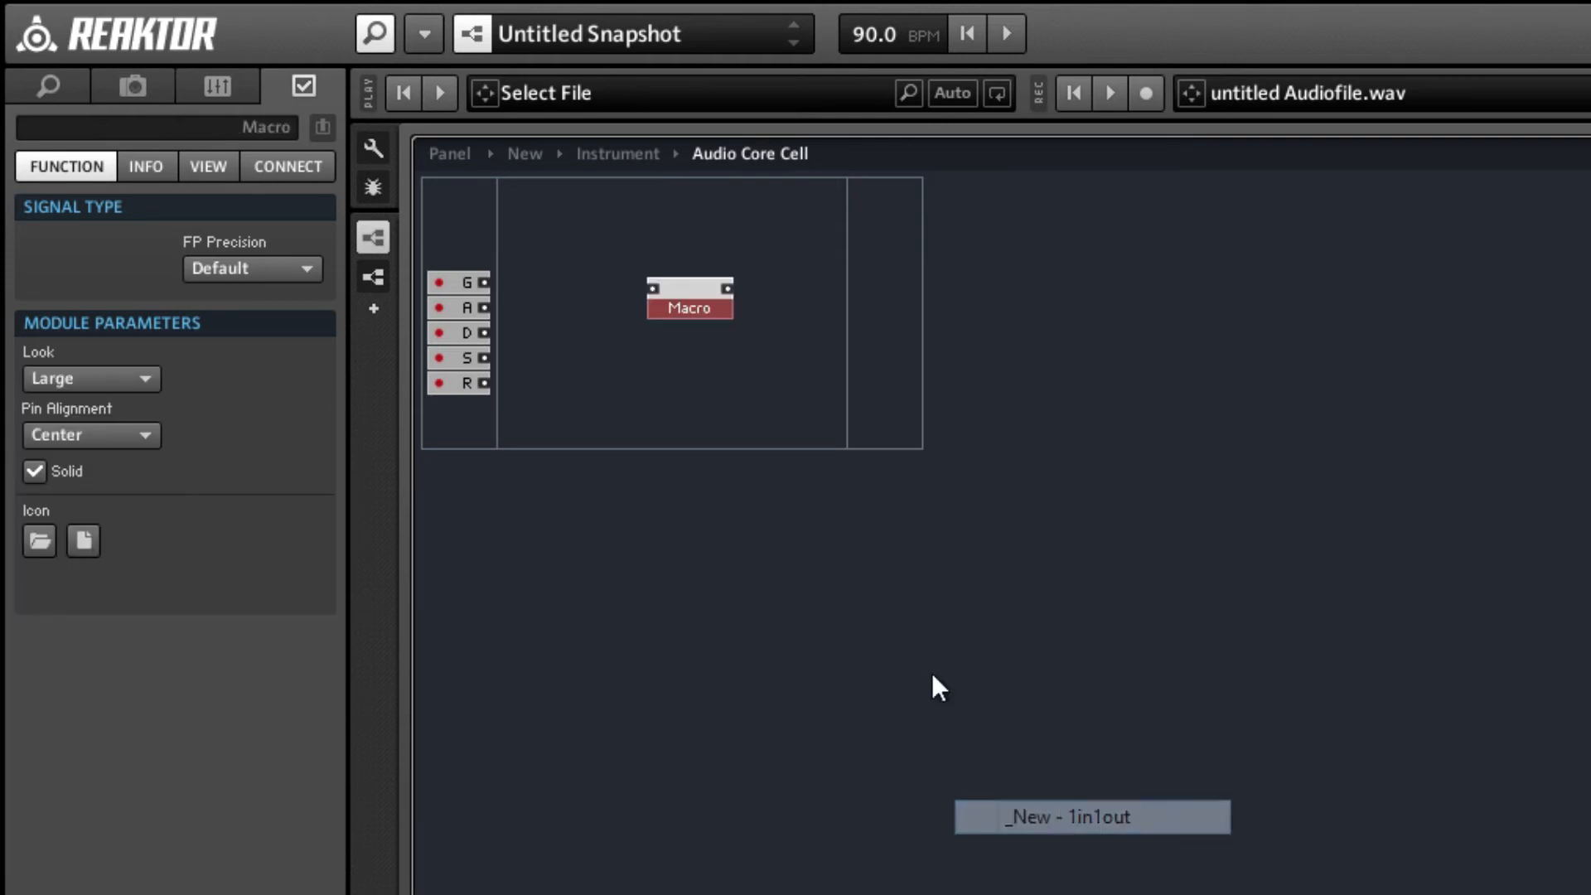
{"action": "left_click", "coordinate": [470, 282]}
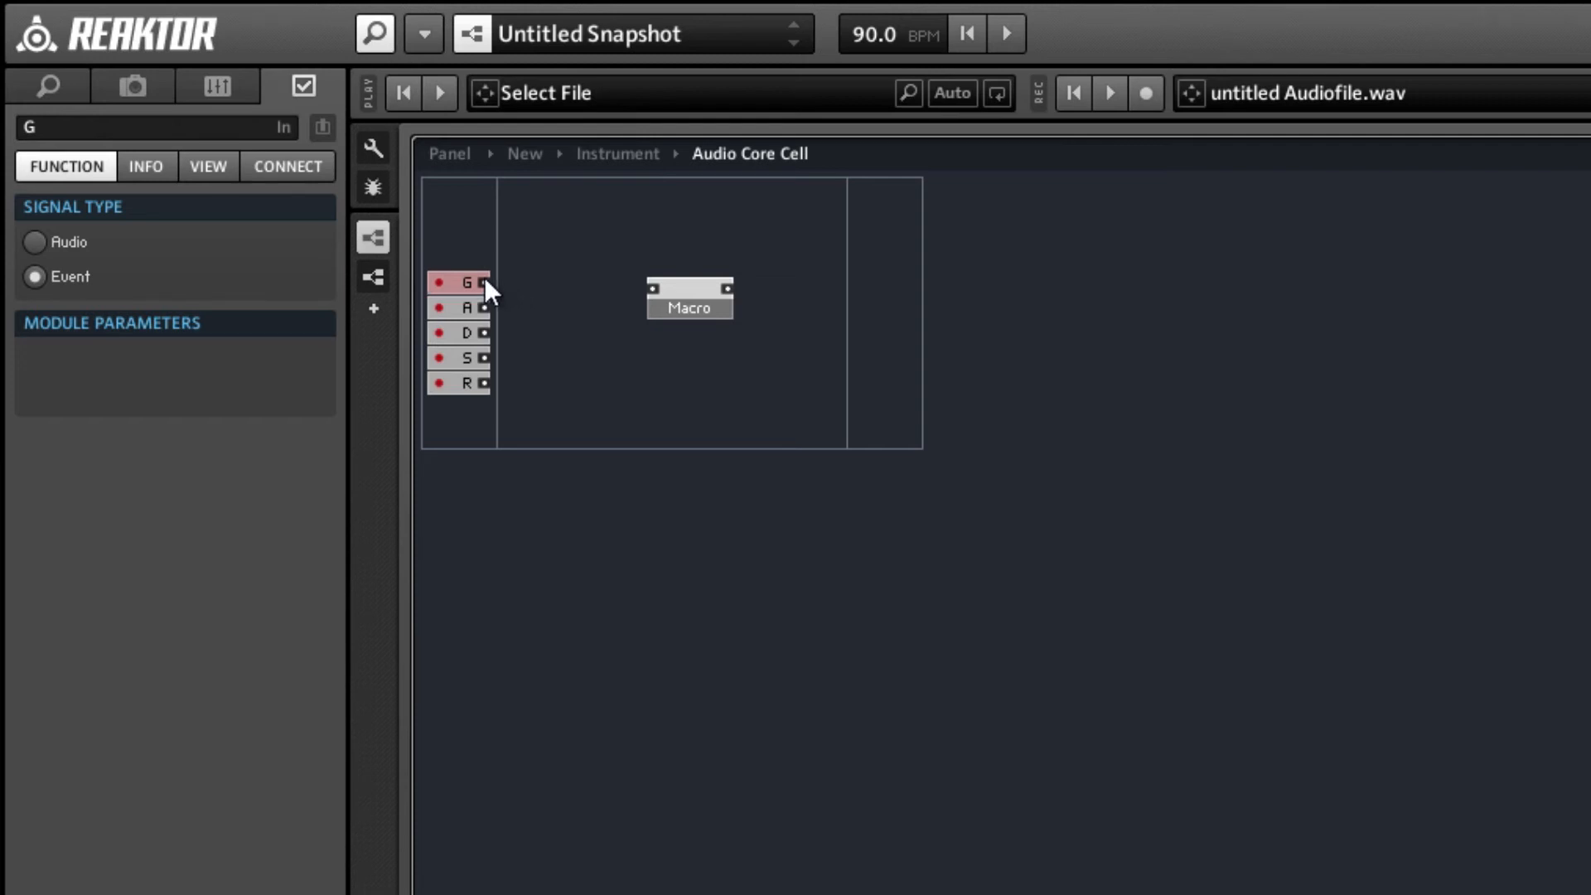
{"action": "left_click_drag", "start_coordinate": [628, 282], "coordinate": [644, 285]}
{"action": "left_click_drag", "start_coordinate": [660, 292], "coordinate": [631, 293]}
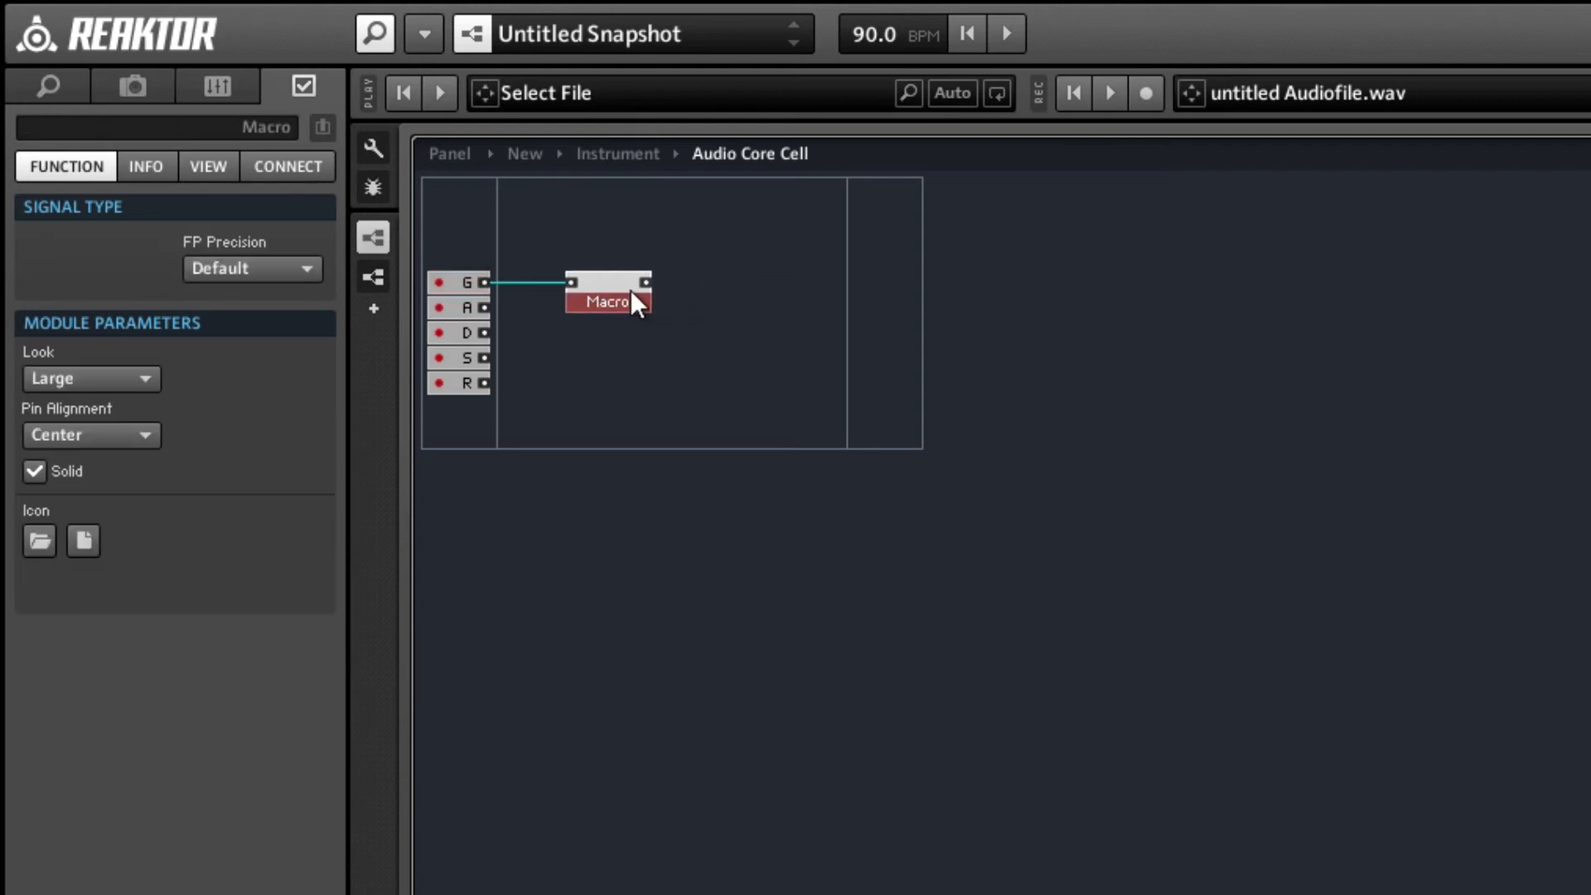
Open the new macro and name its input port G.
{"action": "double_click", "coordinate": [594, 286]}
{"action": "left_click", "coordinate": [372, 187]}
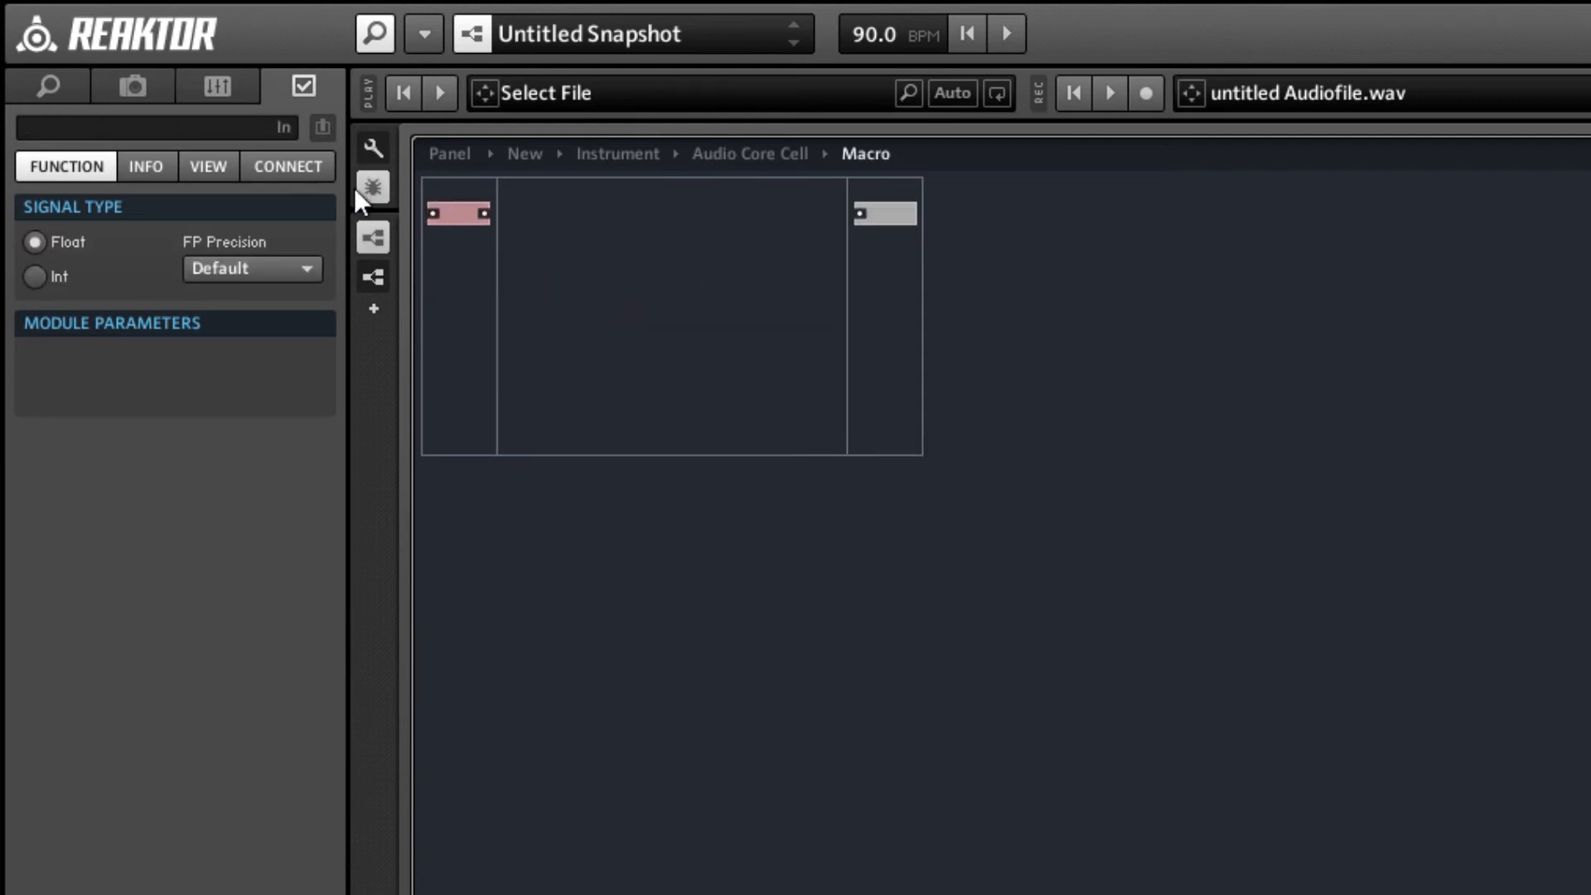
{"action": "left_click", "coordinate": [185, 135]}
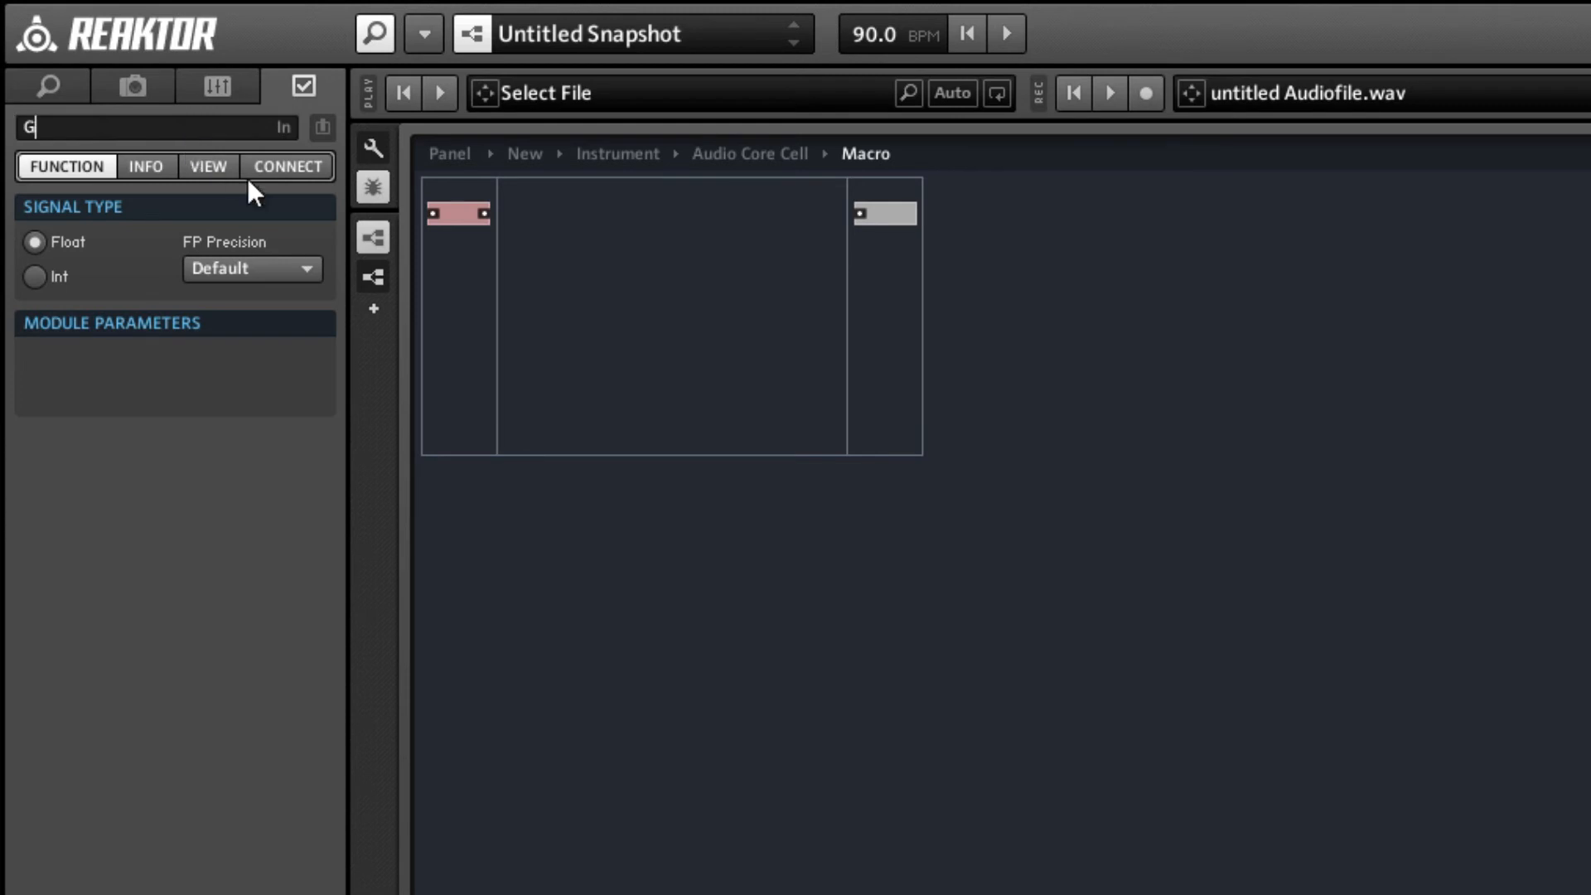
{"action": "left_click", "coordinate": [683, 330]}
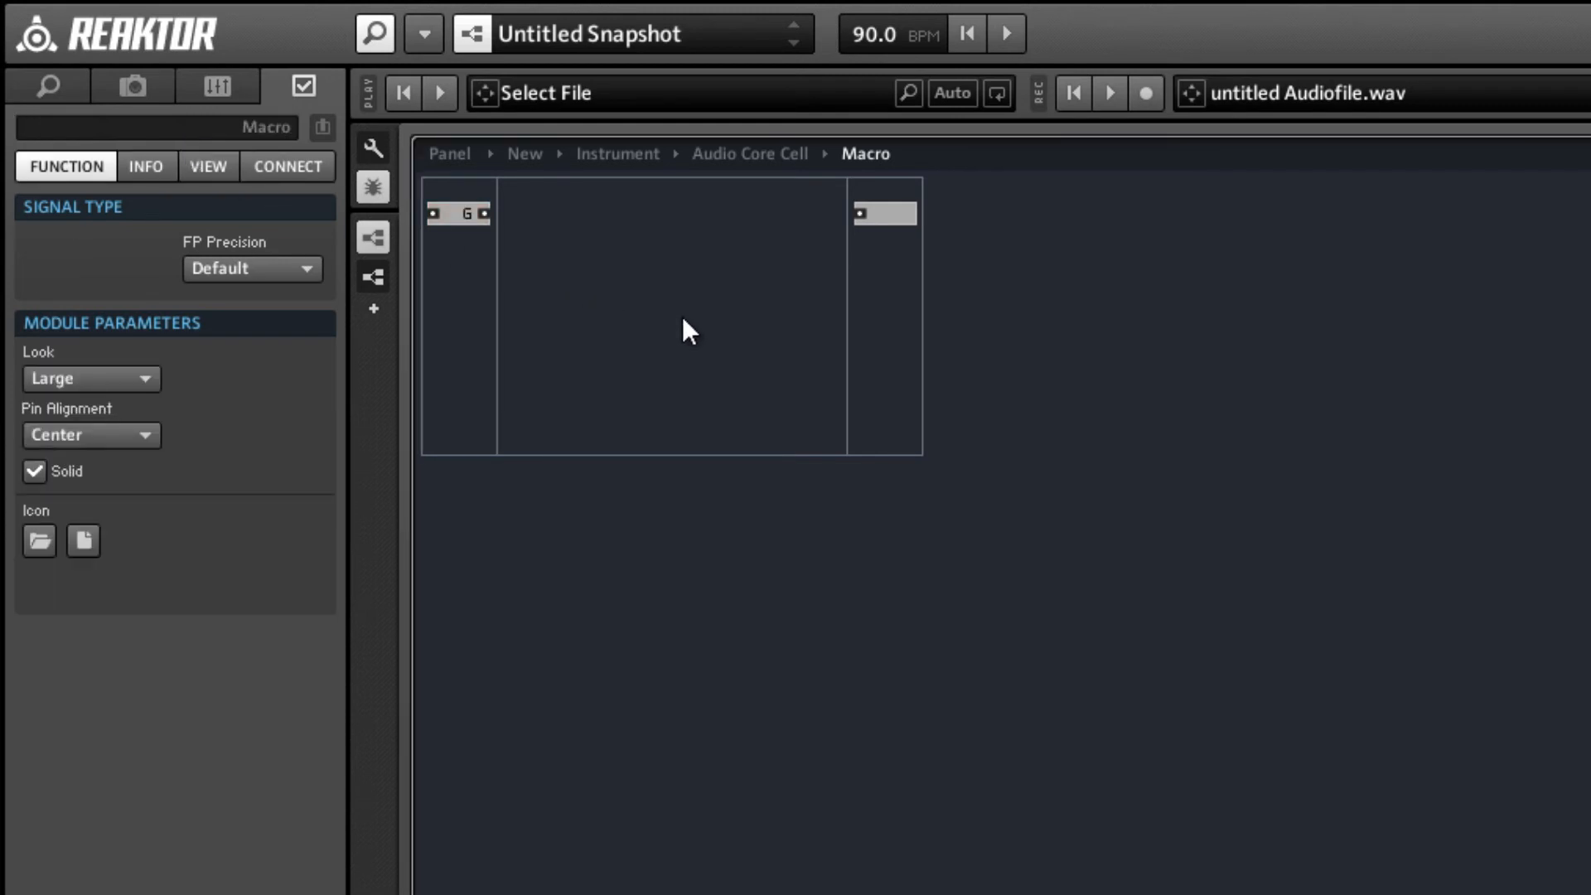
Insert a Latch from the Memory expert macros between the G input and the output port.
{"action": "right_click", "coordinate": [654, 245]}
{"action": "mouse_move", "coordinate": [944, 296]}
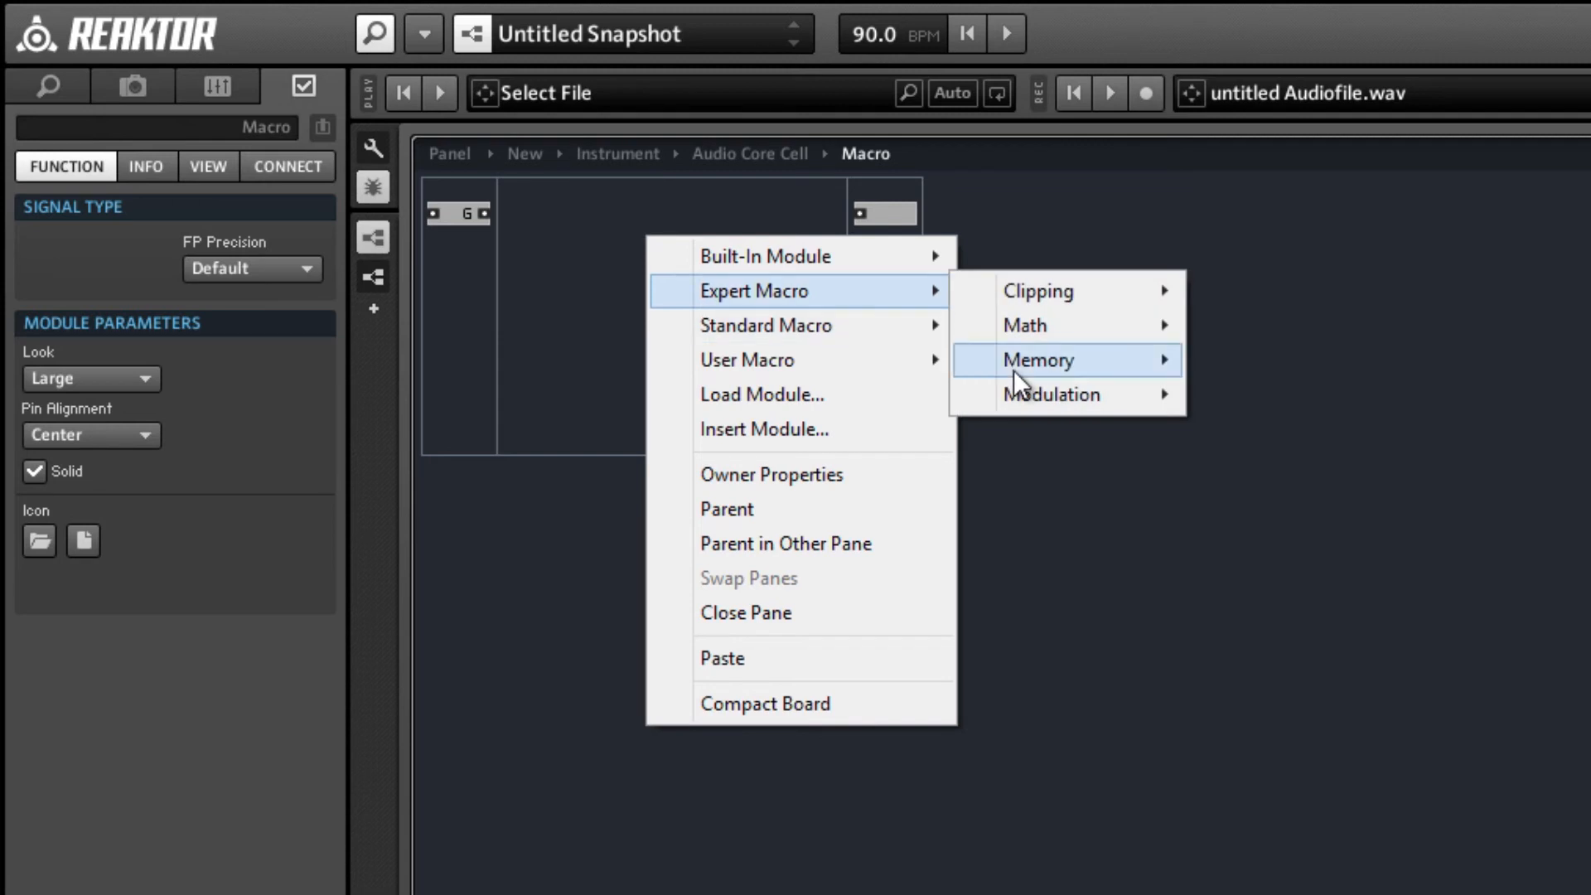
{"action": "mouse_move", "coordinate": [1027, 358]}
{"action": "left_click", "coordinate": [1251, 394]}
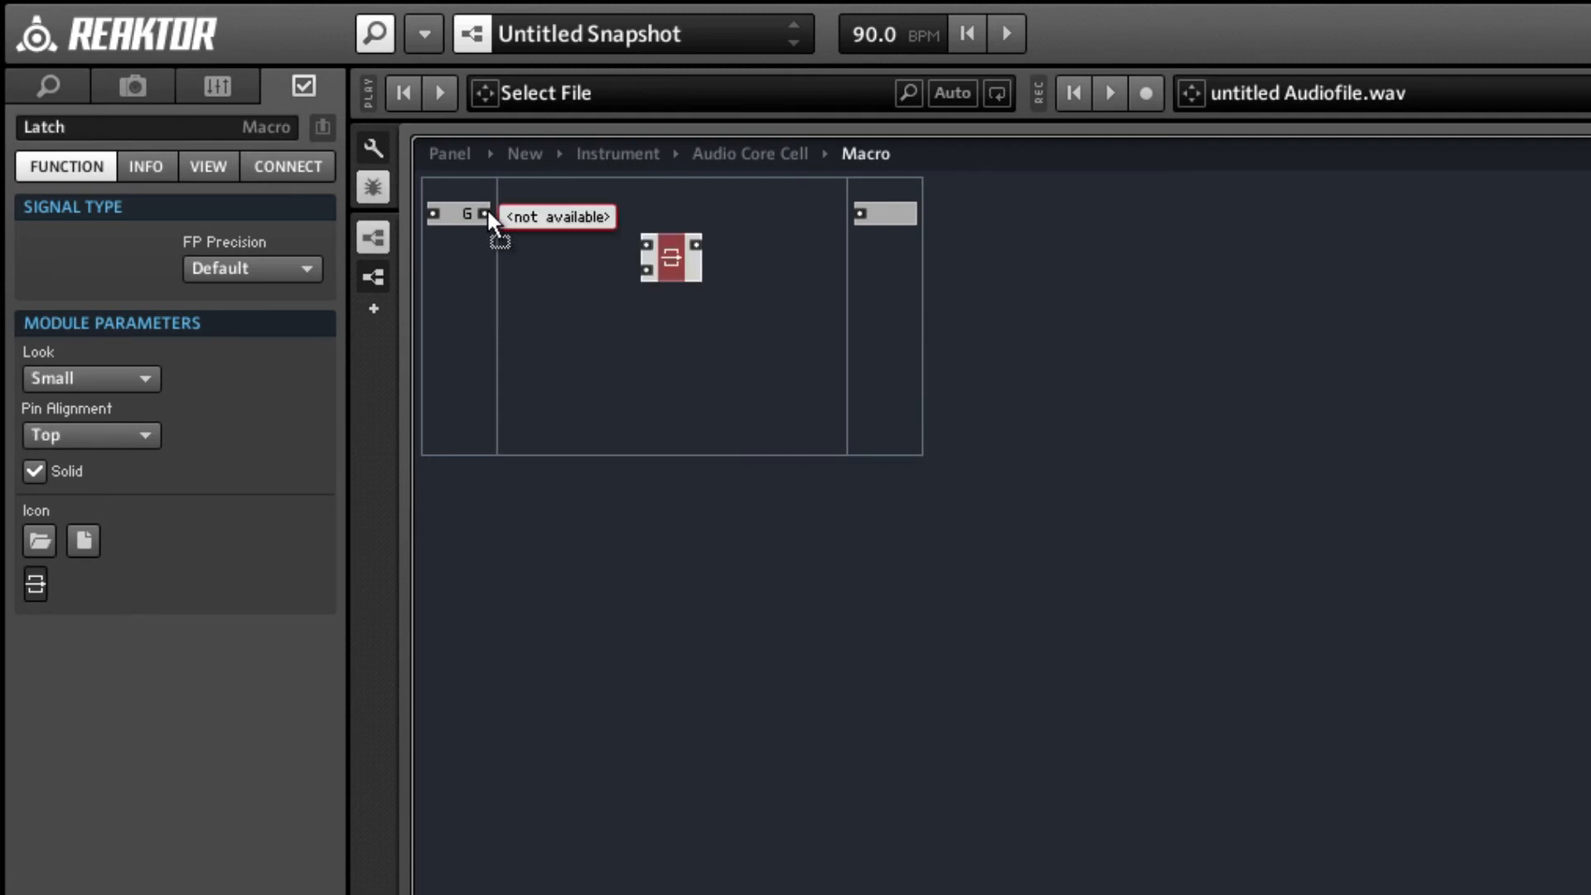
Wire the G input to the Latch's lower input and add a Write memory module fed by the Latch's output.
{"action": "left_click_drag", "start_coordinate": [486, 213], "coordinate": [545, 206]}
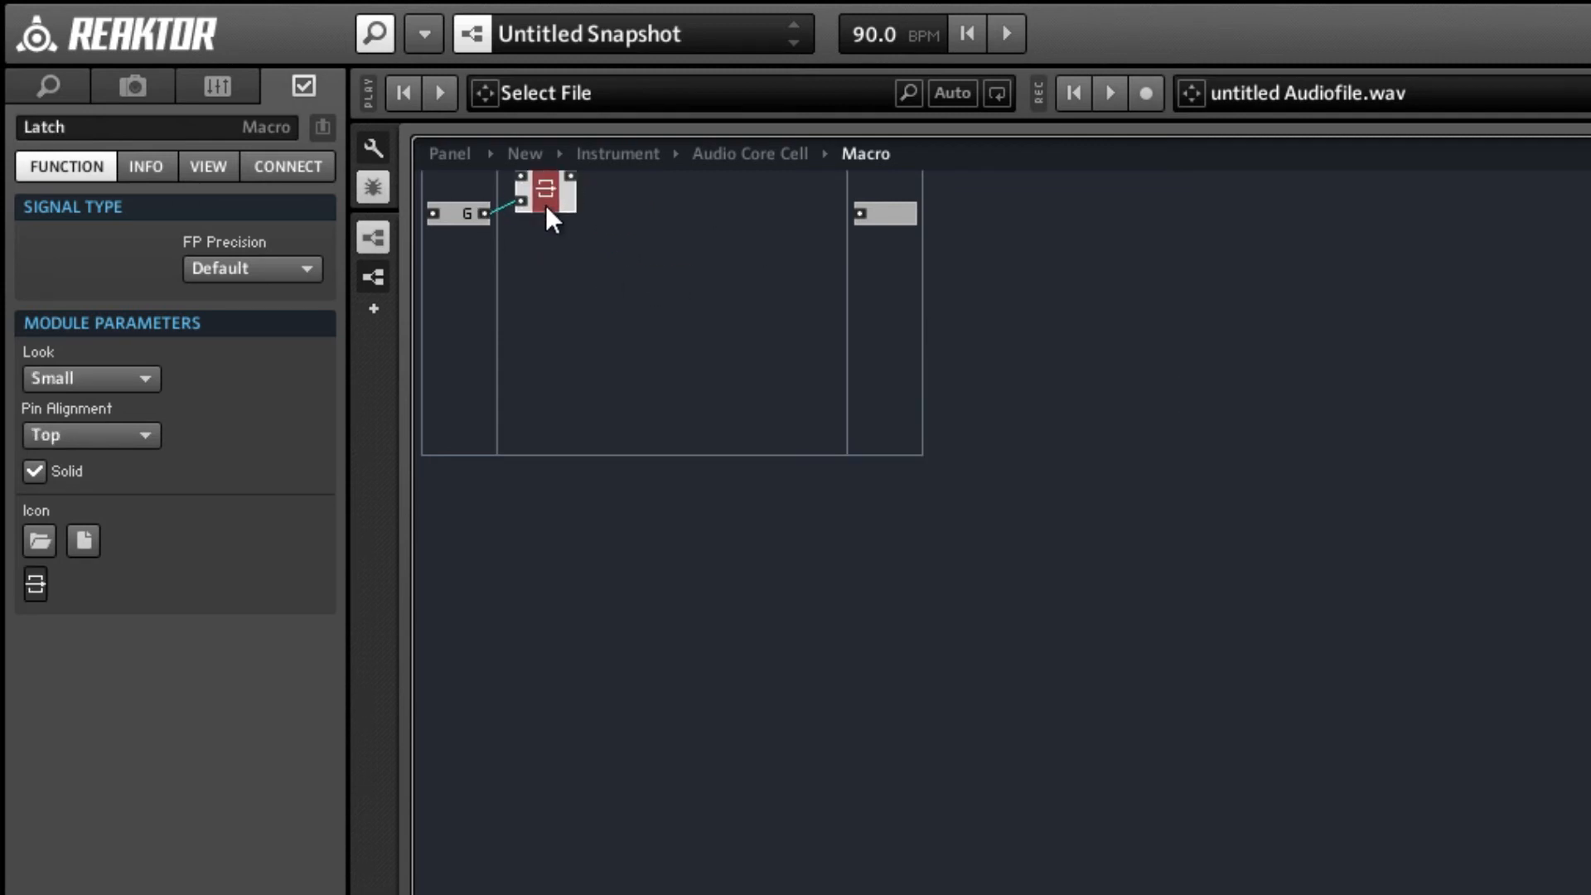
{"action": "right_click", "coordinate": [648, 219]}
{"action": "mouse_move", "coordinate": [809, 255]}
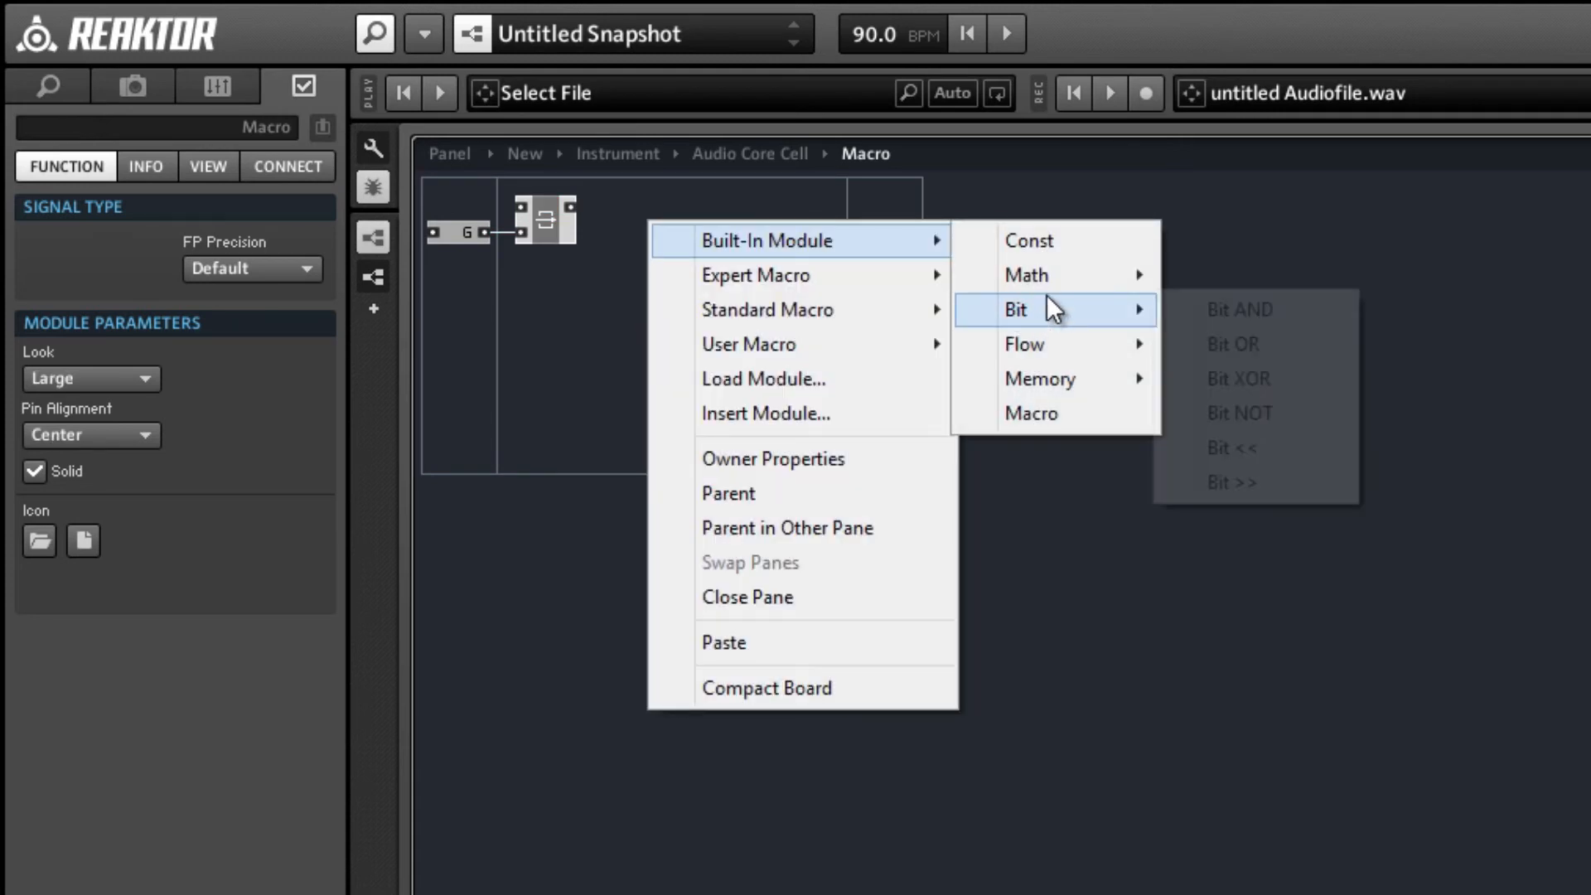
{"action": "mouse_move", "coordinate": [1033, 277]}
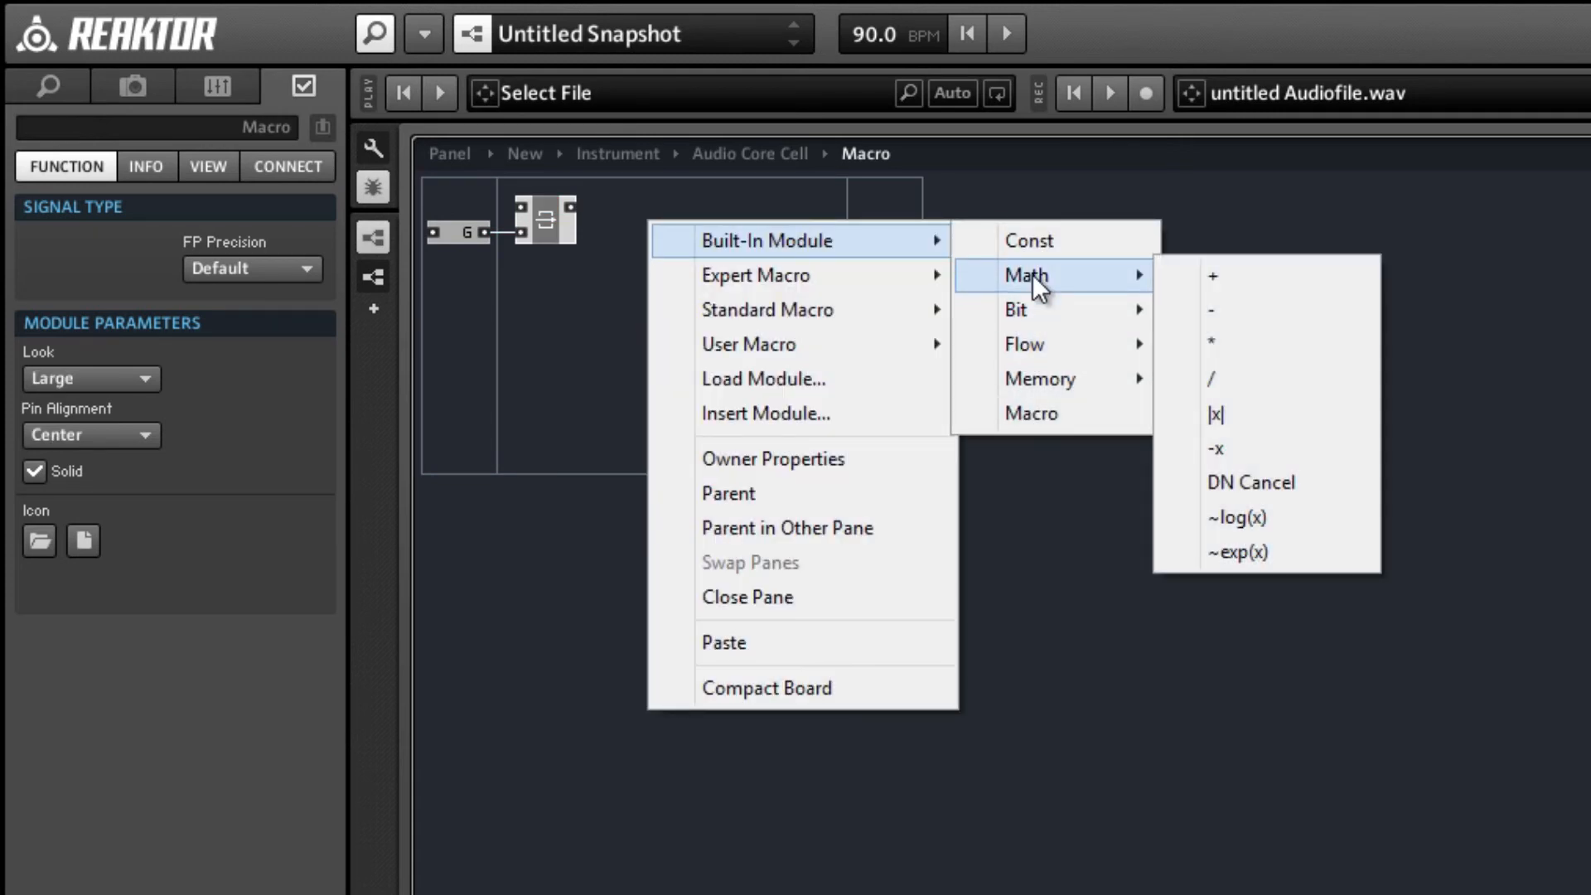
{"action": "mouse_move", "coordinate": [1067, 379]}
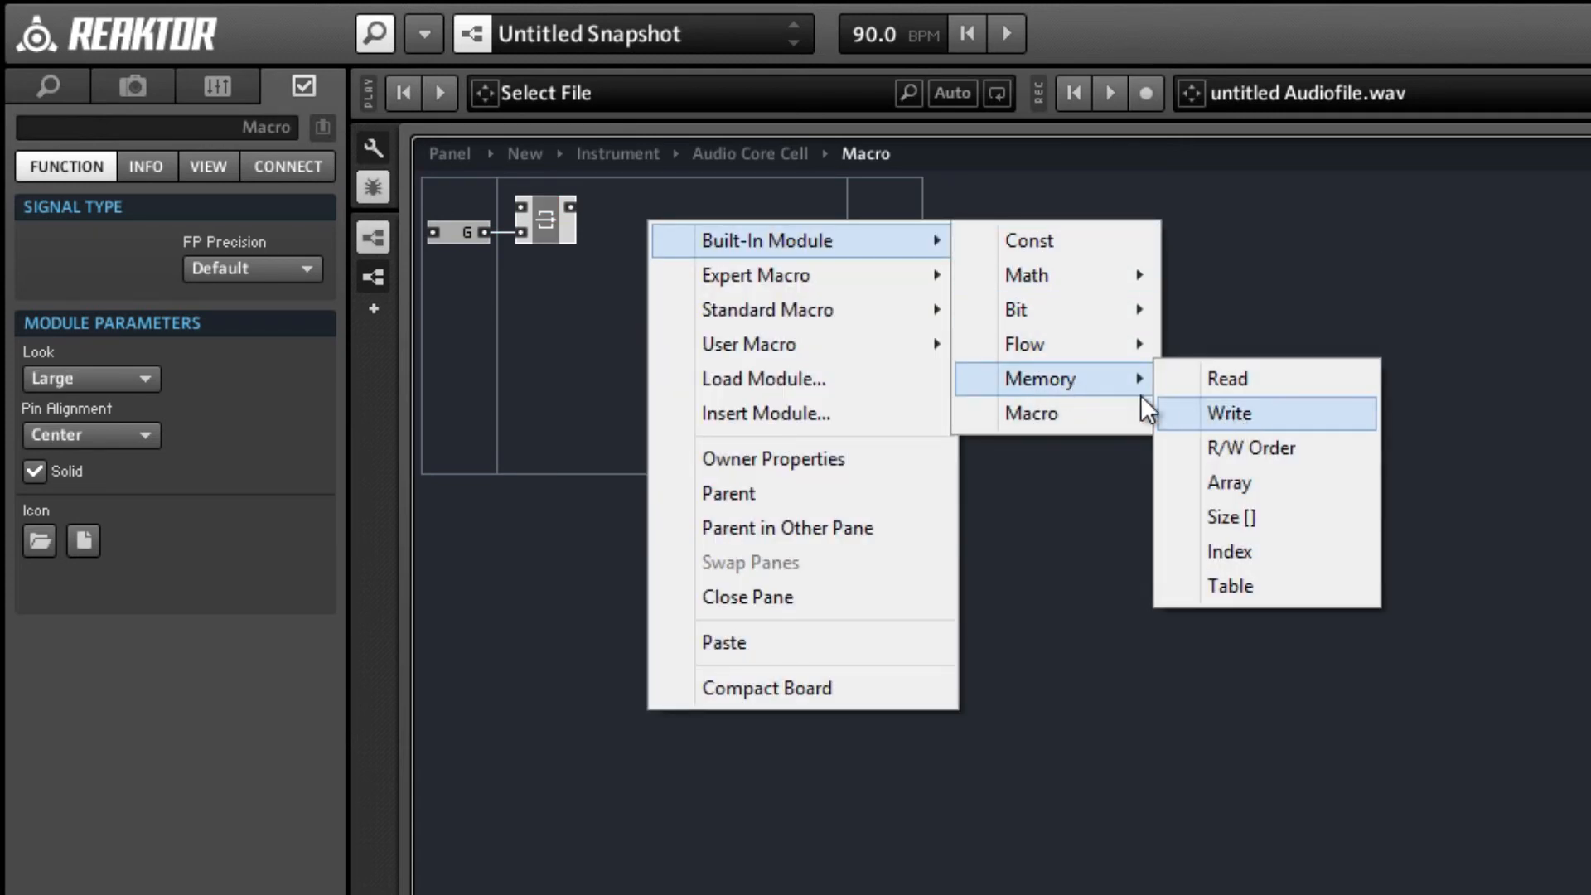
{"action": "left_click", "coordinate": [1168, 410]}
{"action": "left_click_drag", "start_coordinate": [690, 246], "coordinate": [653, 227]}
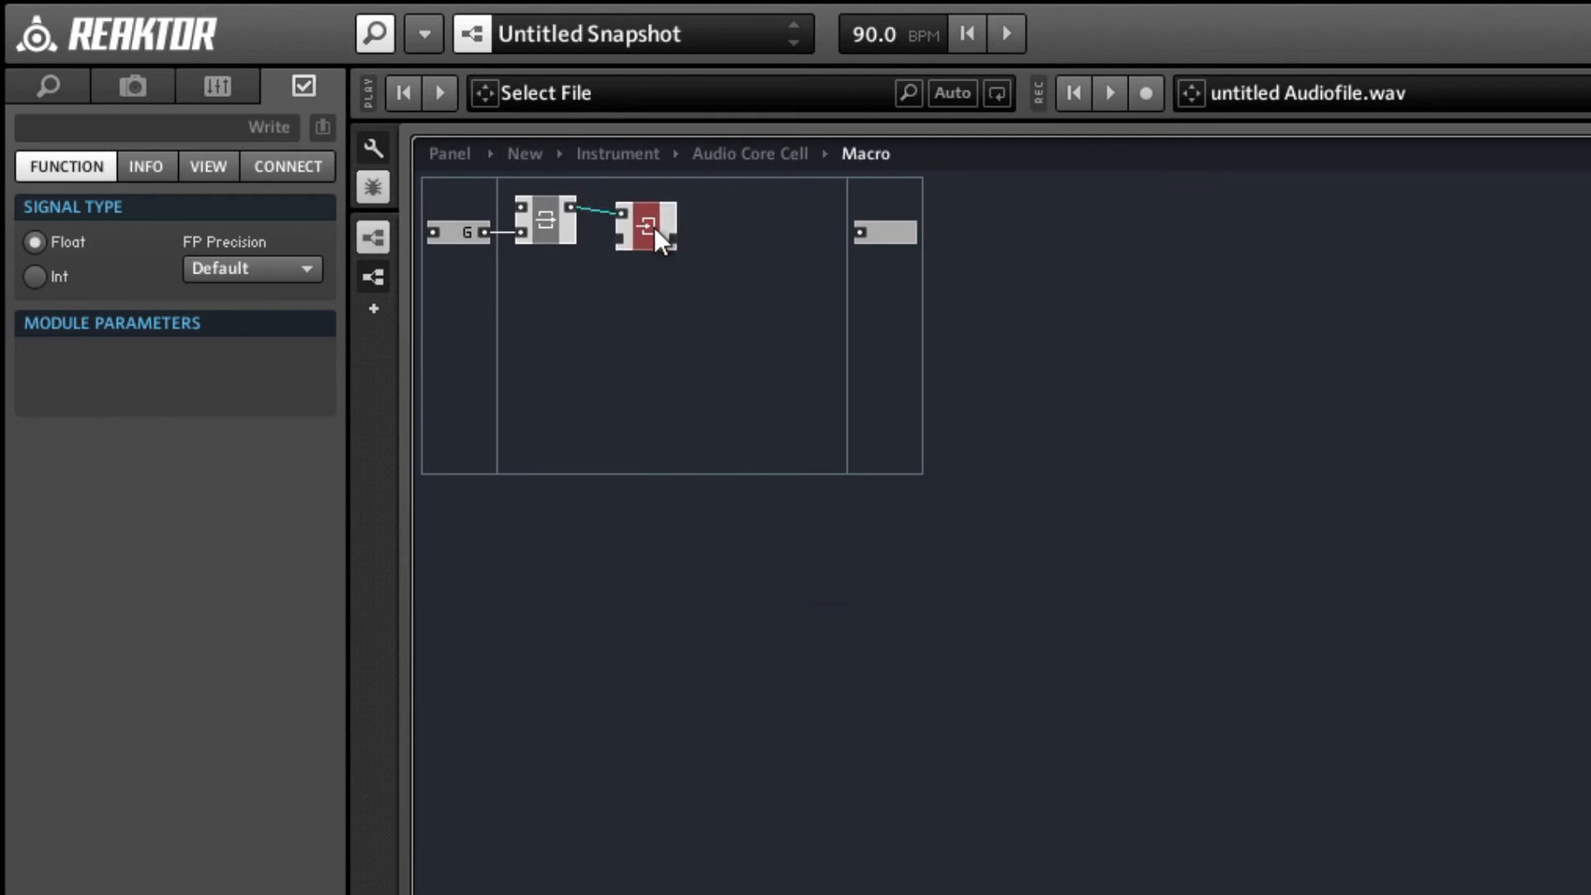
Add a Read memory module after the Write, chain the two together and connect the Read's clock input to SR.C.
{"action": "right_click", "coordinate": [715, 230]}
{"action": "mouse_move", "coordinate": [808, 249]}
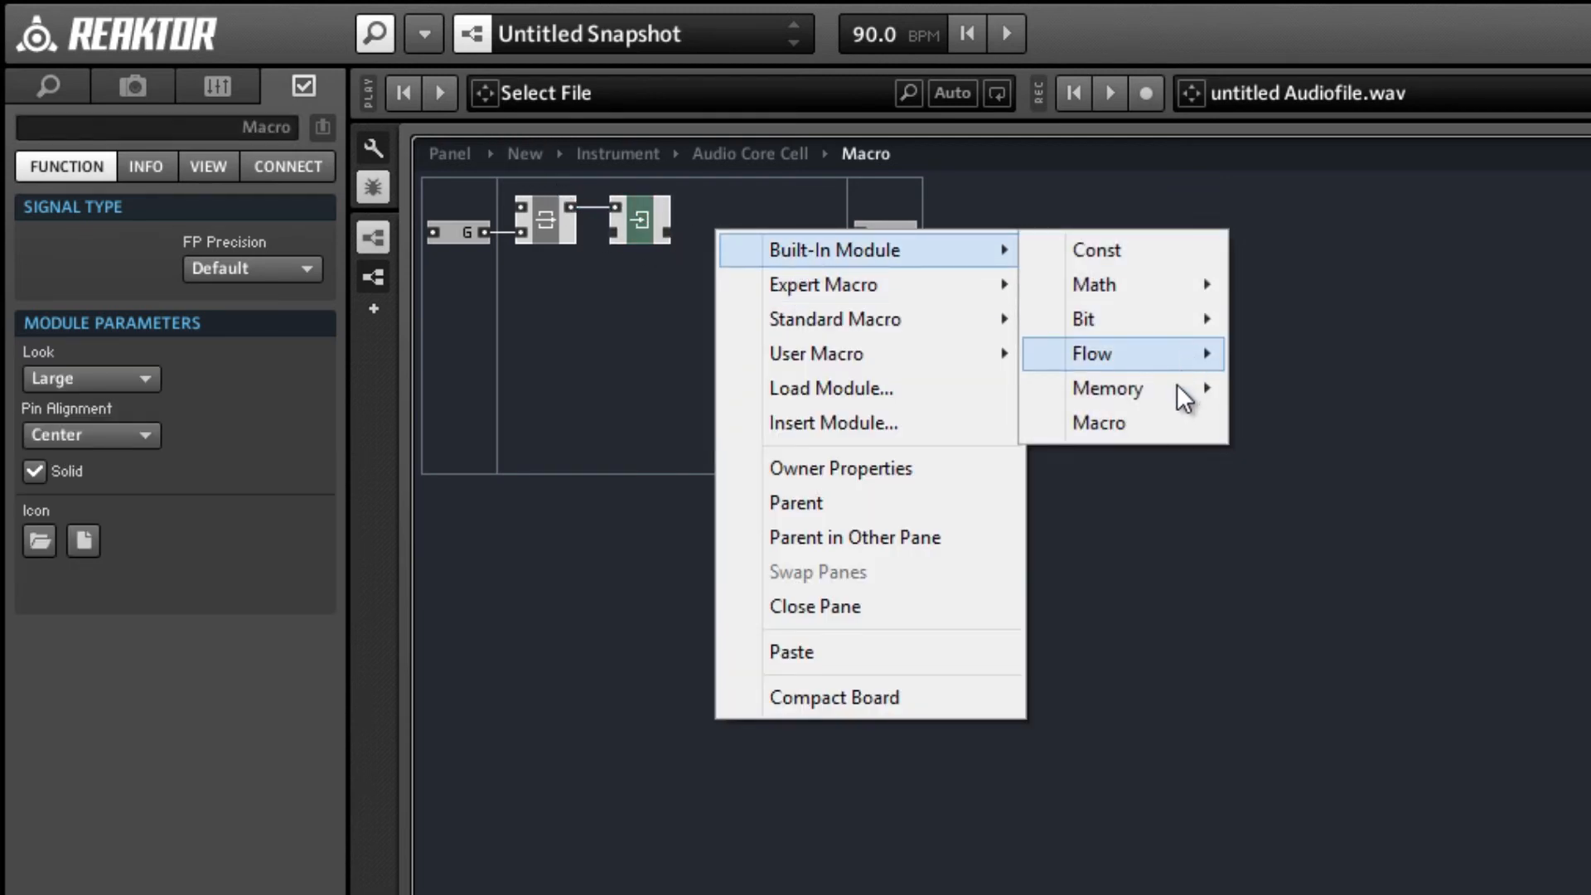
{"action": "mouse_move", "coordinate": [1083, 396]}
{"action": "left_click", "coordinate": [1293, 384]}
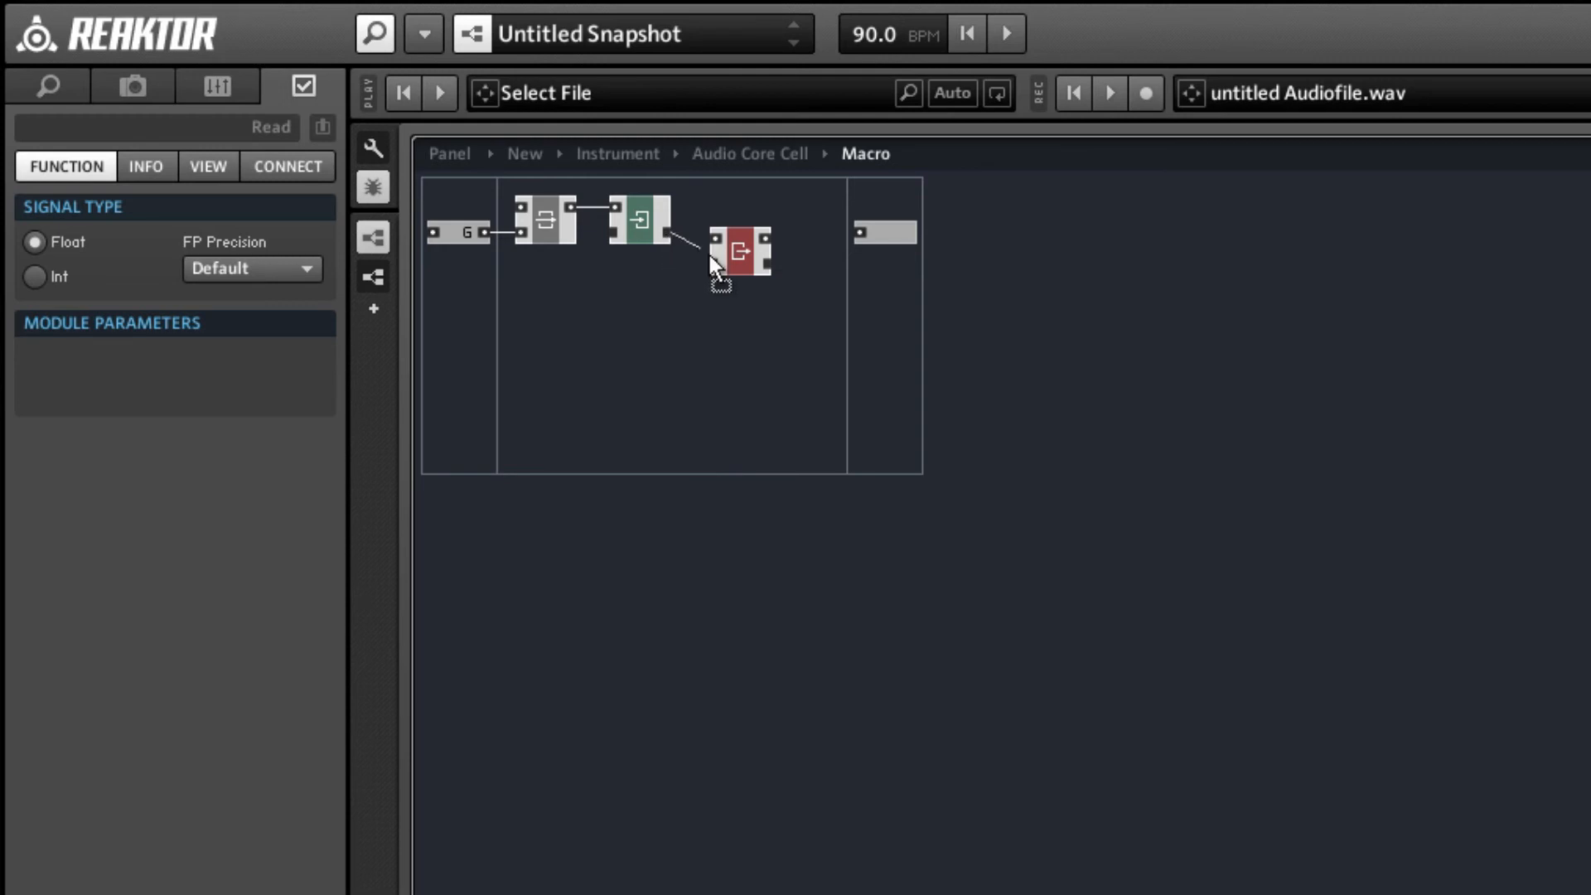
{"action": "left_click_drag", "start_coordinate": [752, 265], "coordinate": [754, 222]}
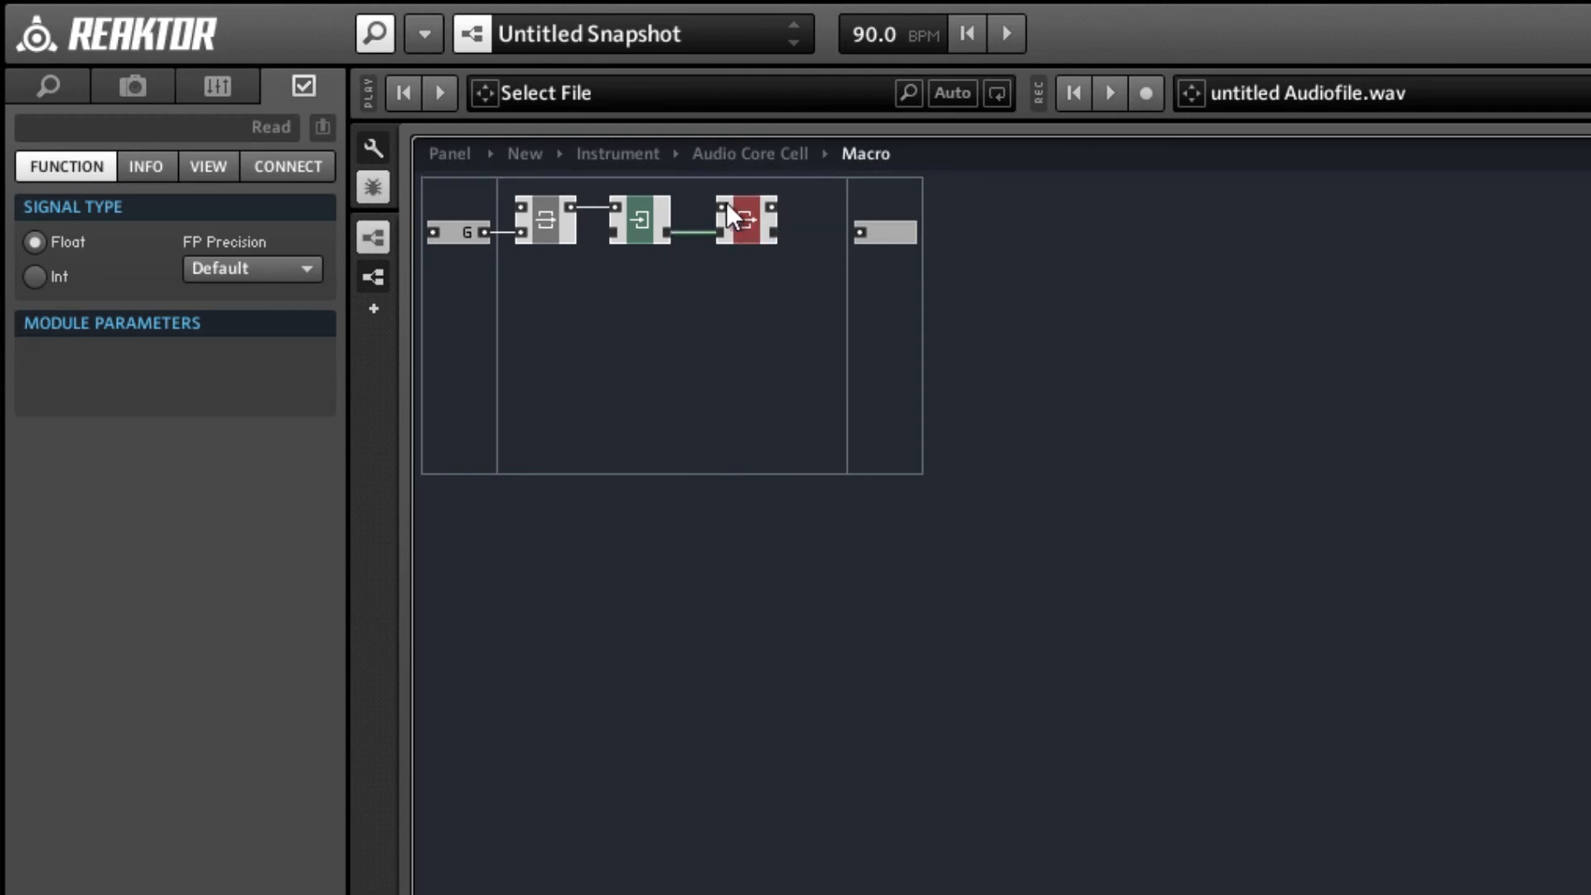
{"action": "right_click", "coordinate": [727, 203]}
{"action": "left_click", "coordinate": [757, 226]}
{"action": "left_click_drag", "start_coordinate": [751, 226], "coordinate": [762, 227]}
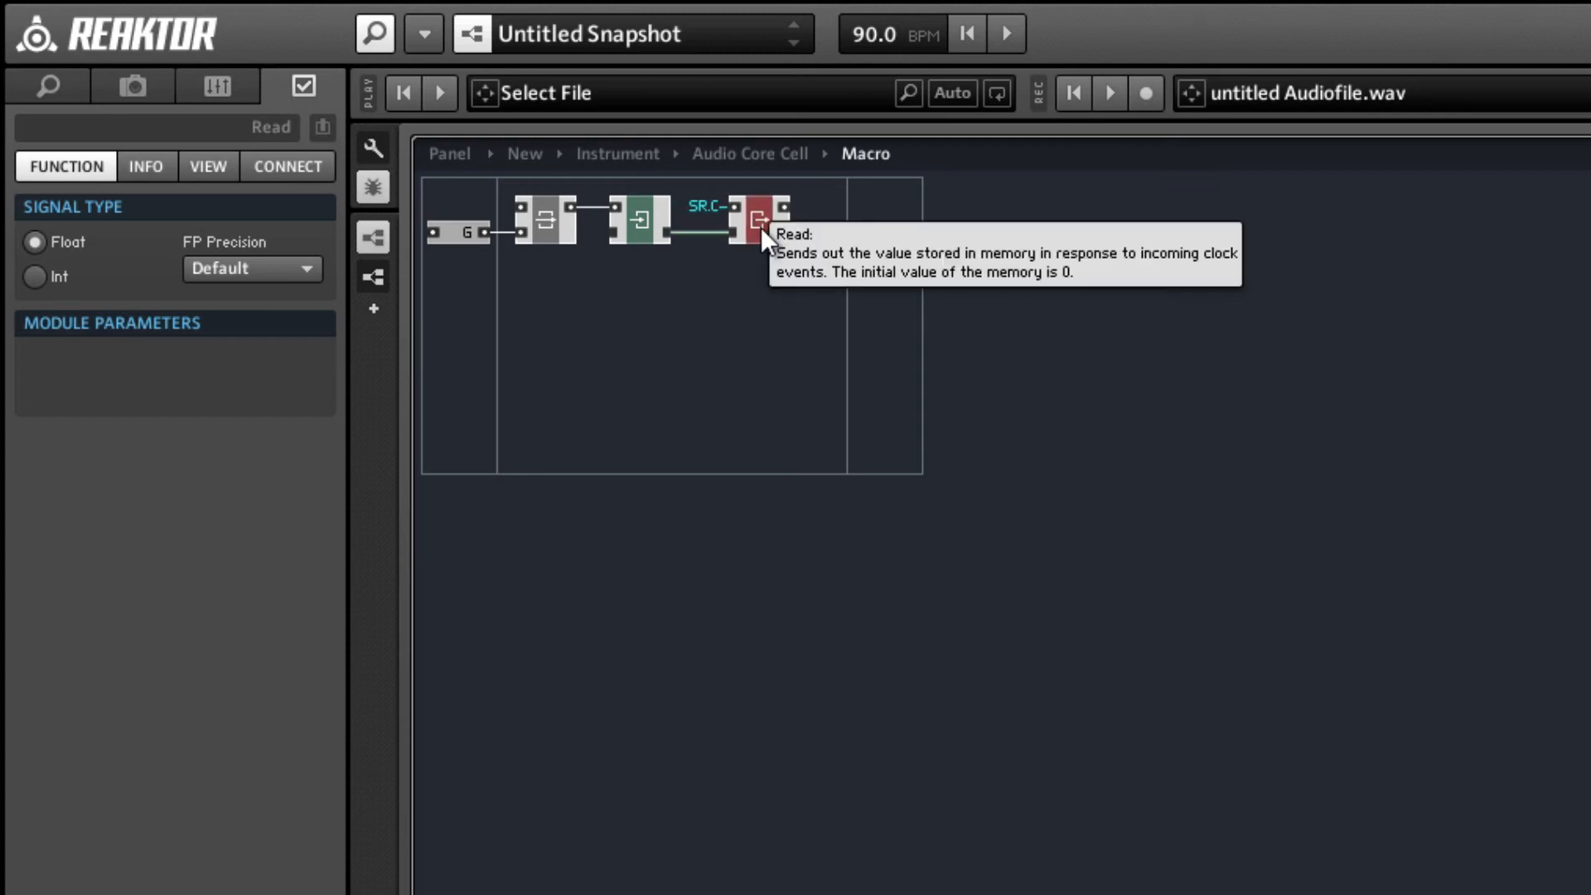
Insert a Math addition module and place it above and beyond the Read module.
{"action": "right_click", "coordinate": [801, 305]}
{"action": "mouse_move", "coordinate": [1040, 325]}
{"action": "mouse_move", "coordinate": [1214, 362]}
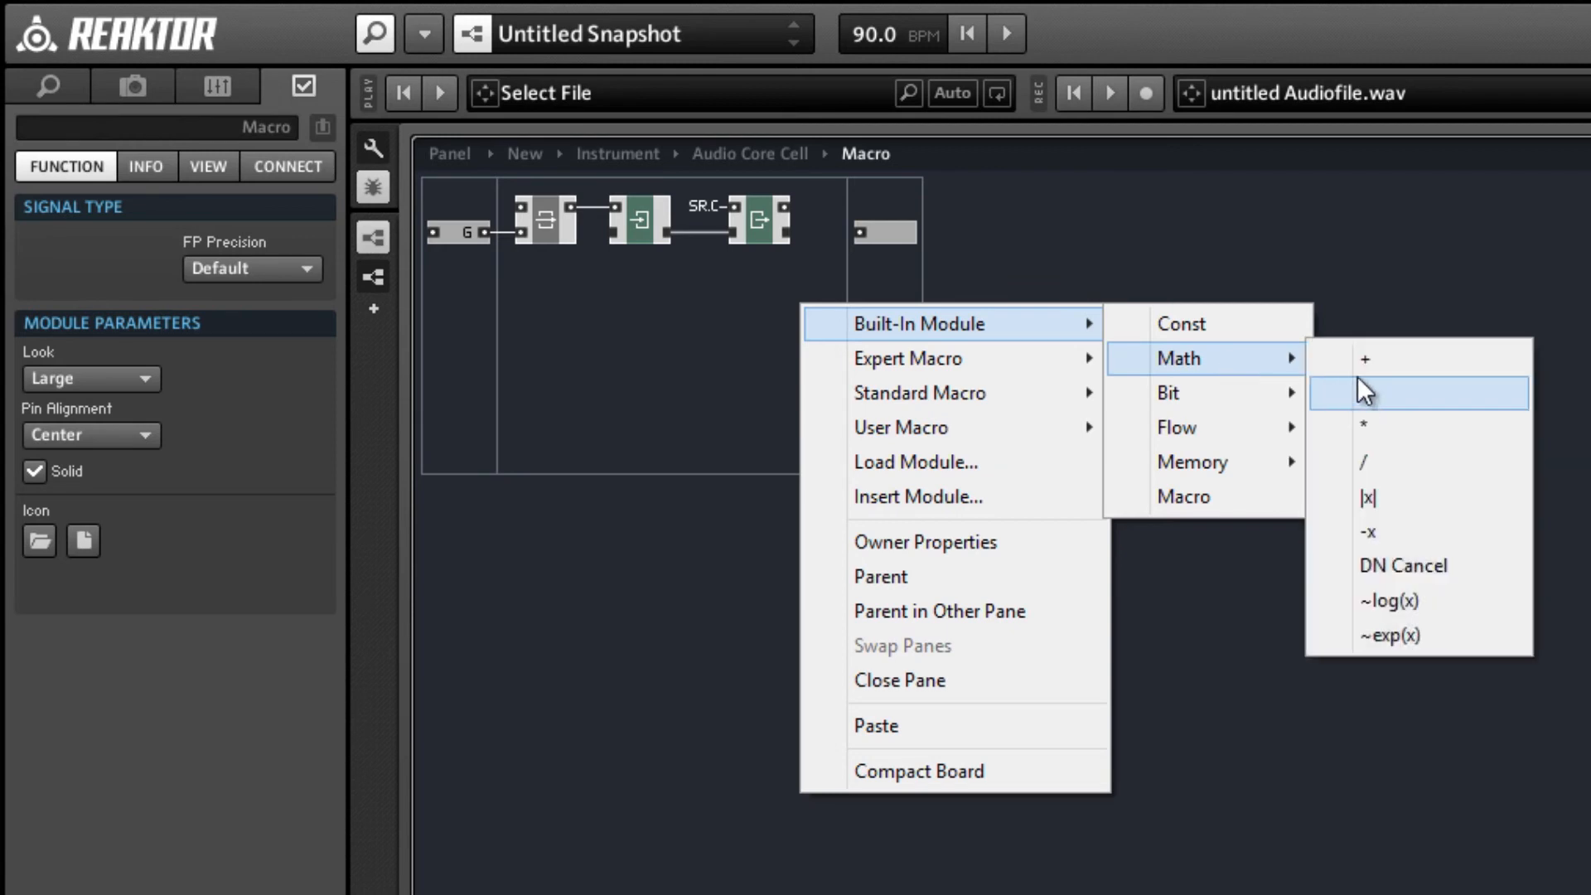
{"action": "left_click", "coordinate": [1365, 358]}
{"action": "left_click_drag", "start_coordinate": [820, 336], "coordinate": [866, 166]}
Connect the Read's value output to a new QuickBus named Out, feed the output port from it and align the port.
{"action": "right_click", "coordinate": [785, 264]}
{"action": "left_click", "coordinate": [816, 288]}
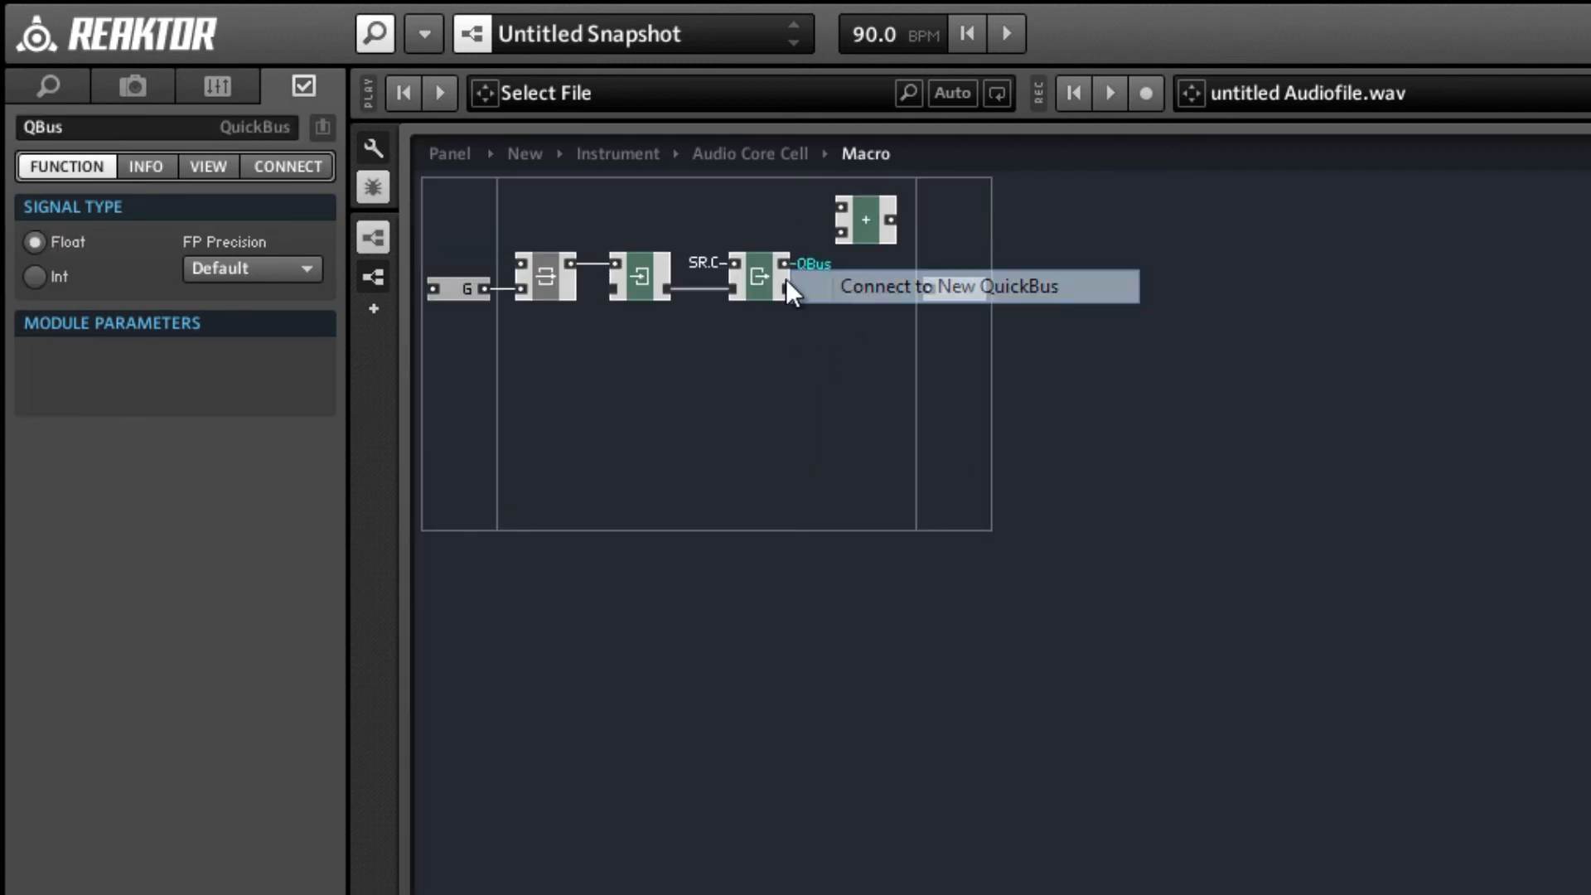
{"action": "double_click", "coordinate": [74, 124]}
{"action": "type", "text": "Out"}
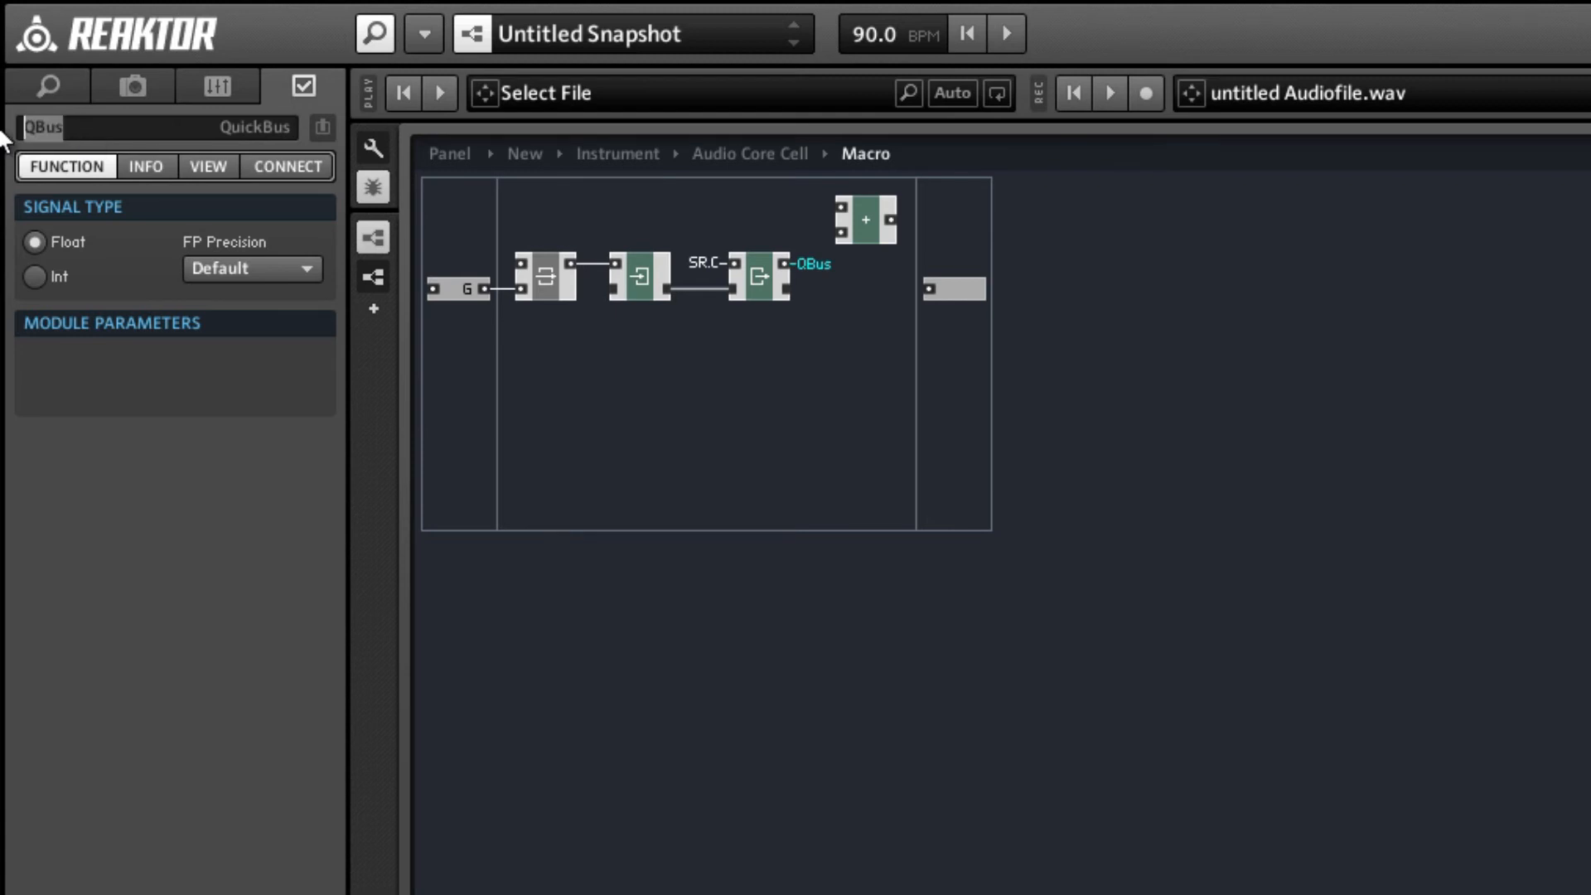
{"action": "key", "text": "Return"}
{"action": "right_click", "coordinate": [928, 288]}
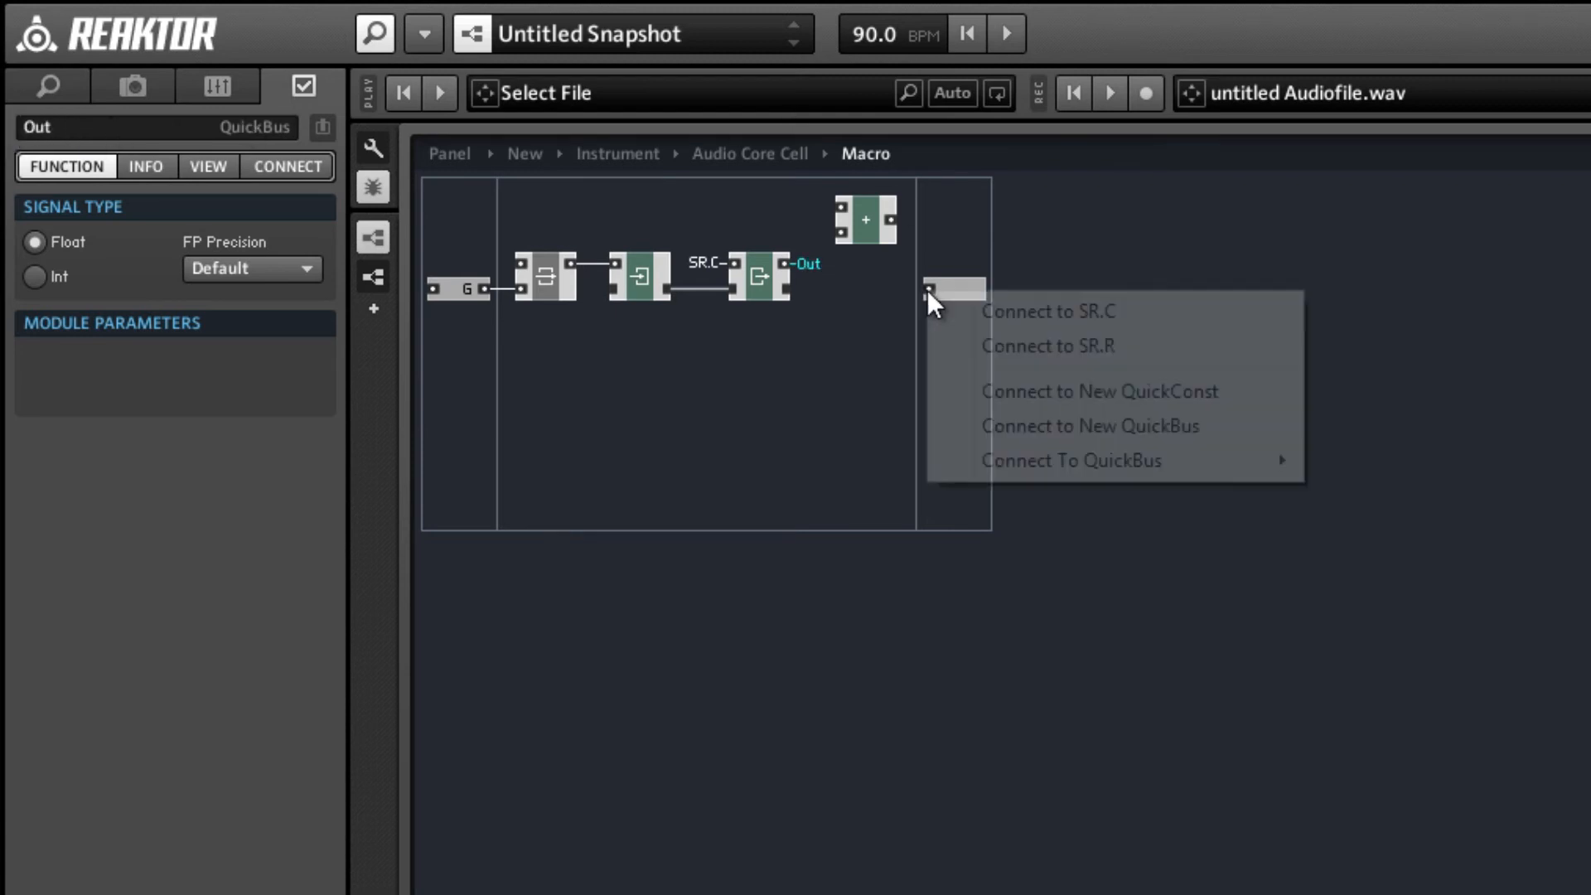
{"action": "mouse_move", "coordinate": [1295, 461]}
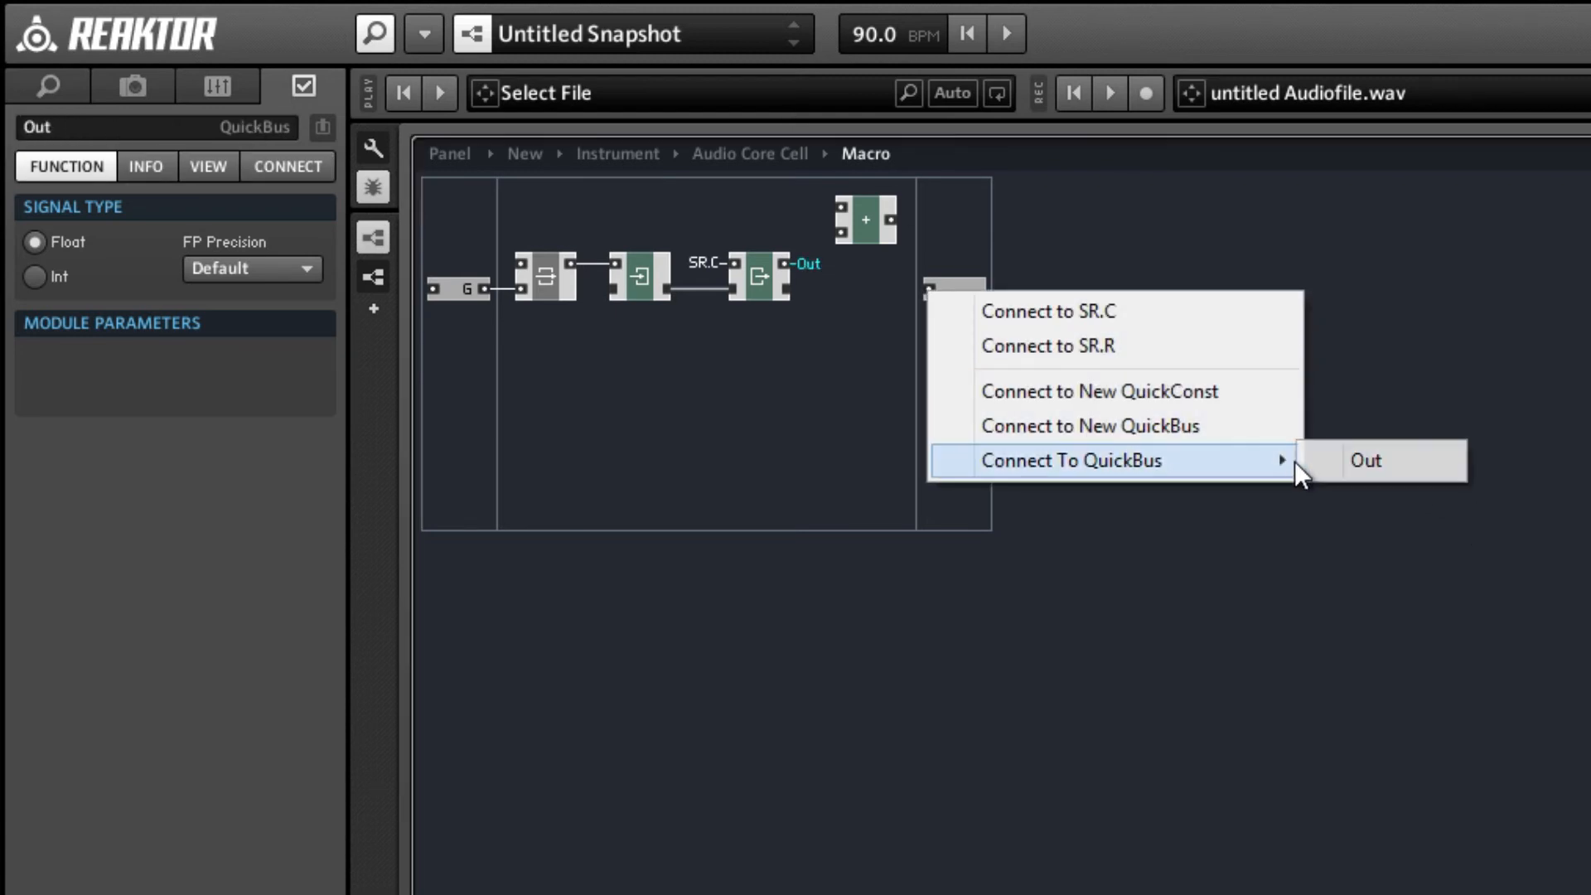
{"action": "left_click", "coordinate": [1400, 461]}
{"action": "left_click_drag", "start_coordinate": [965, 281], "coordinate": [963, 260]}
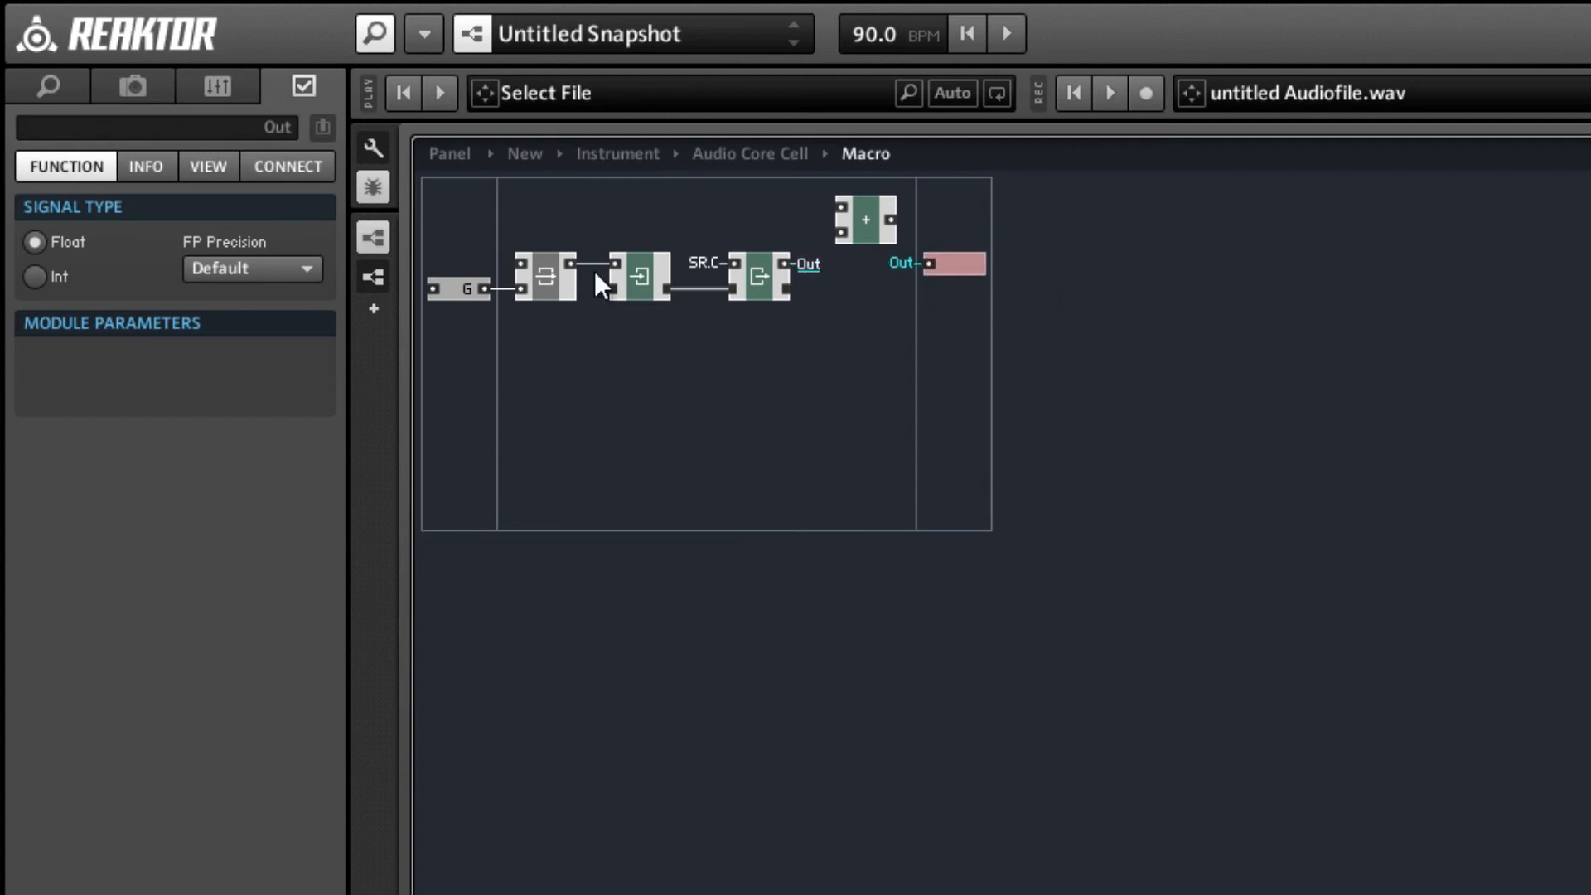
{"action": "left_click", "coordinate": [455, 284]}
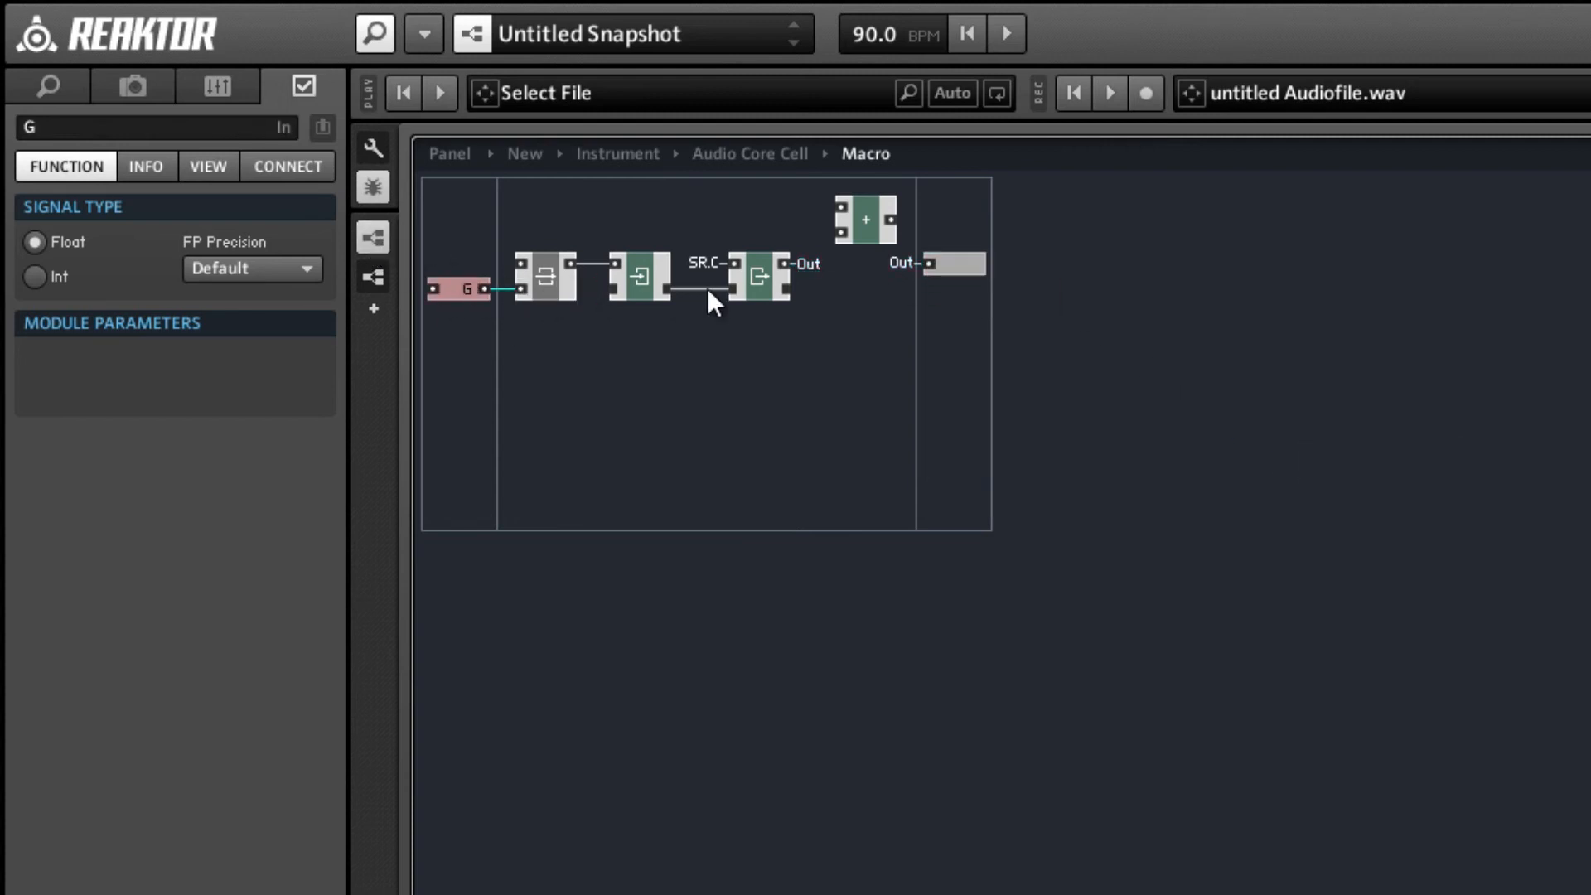
{"action": "left_click", "coordinate": [540, 273]}
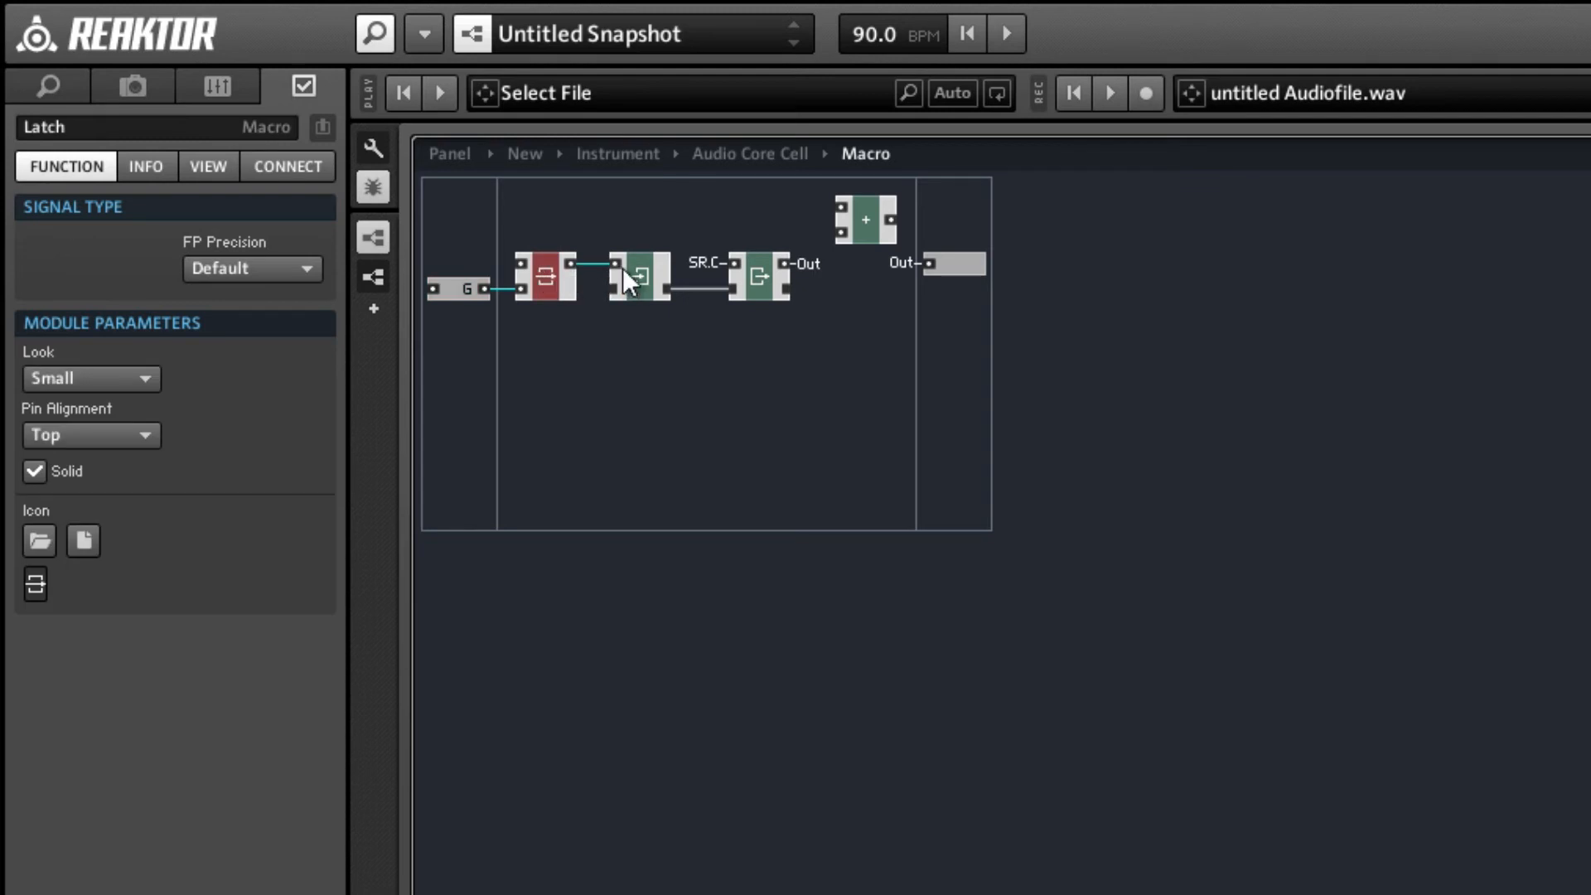
{"action": "left_click", "coordinate": [703, 265]}
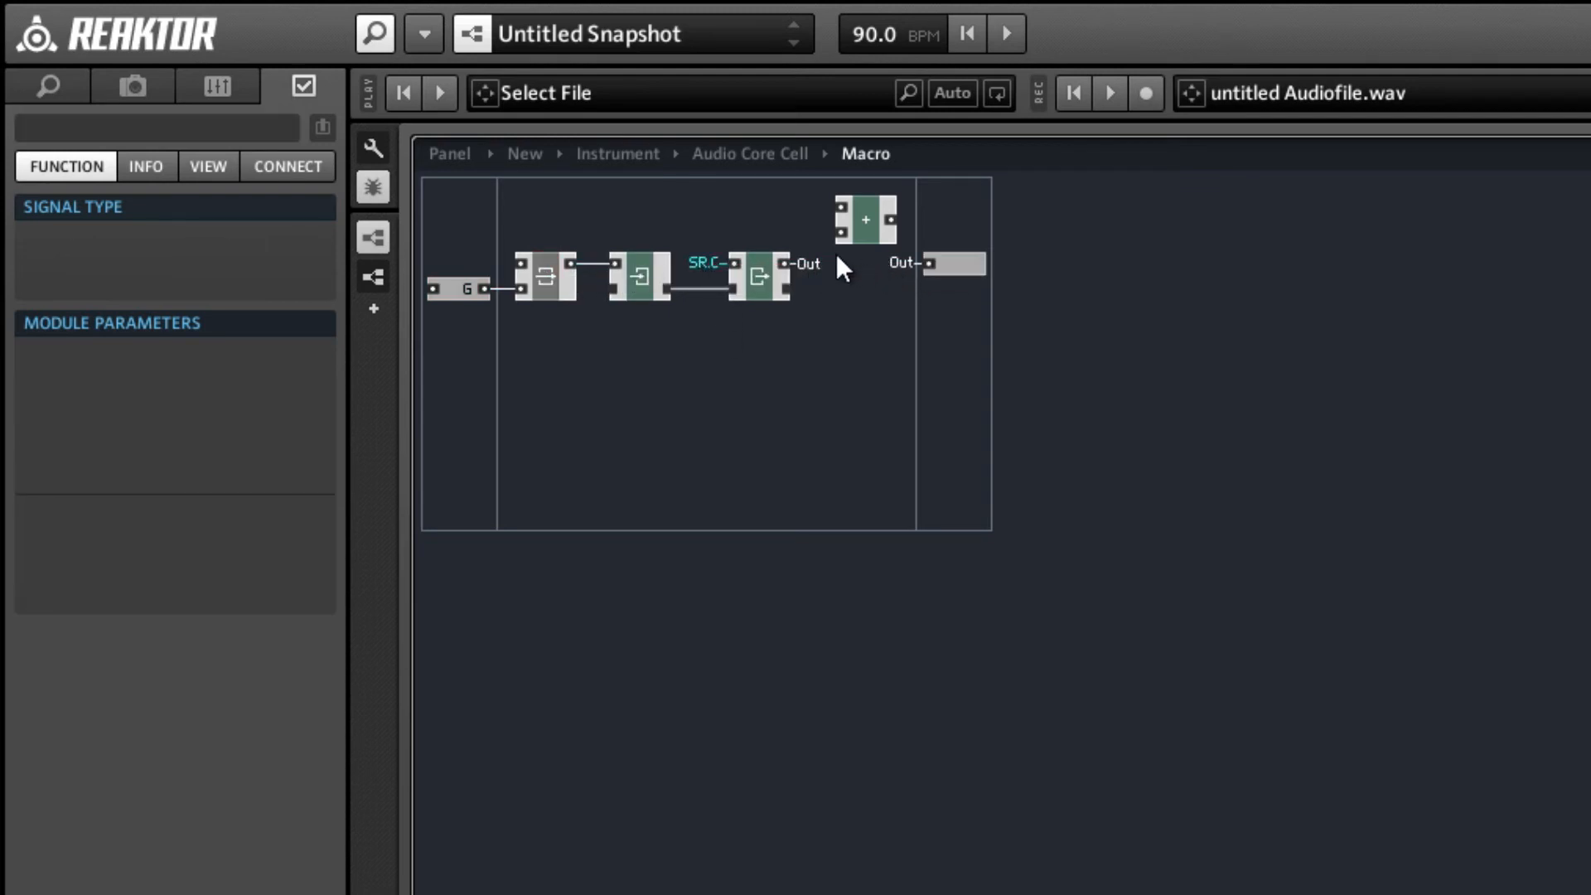
Connect the addition module's lower input to the Out QuickBus.
{"action": "right_click", "coordinate": [847, 209]}
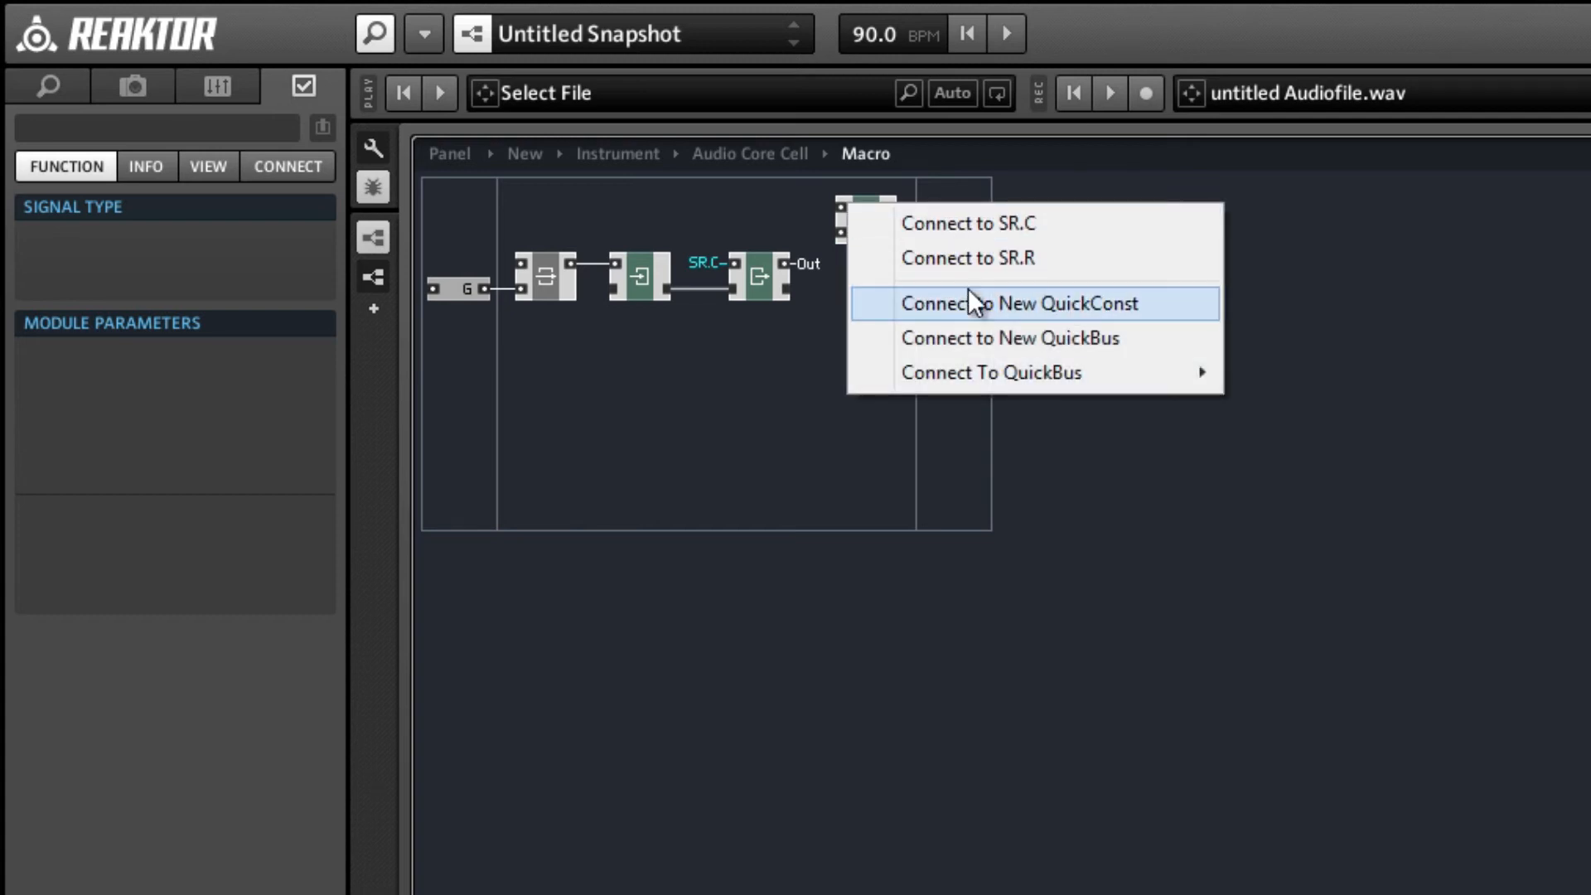
{"action": "left_click", "coordinate": [733, 202]}
{"action": "right_click", "coordinate": [846, 206]}
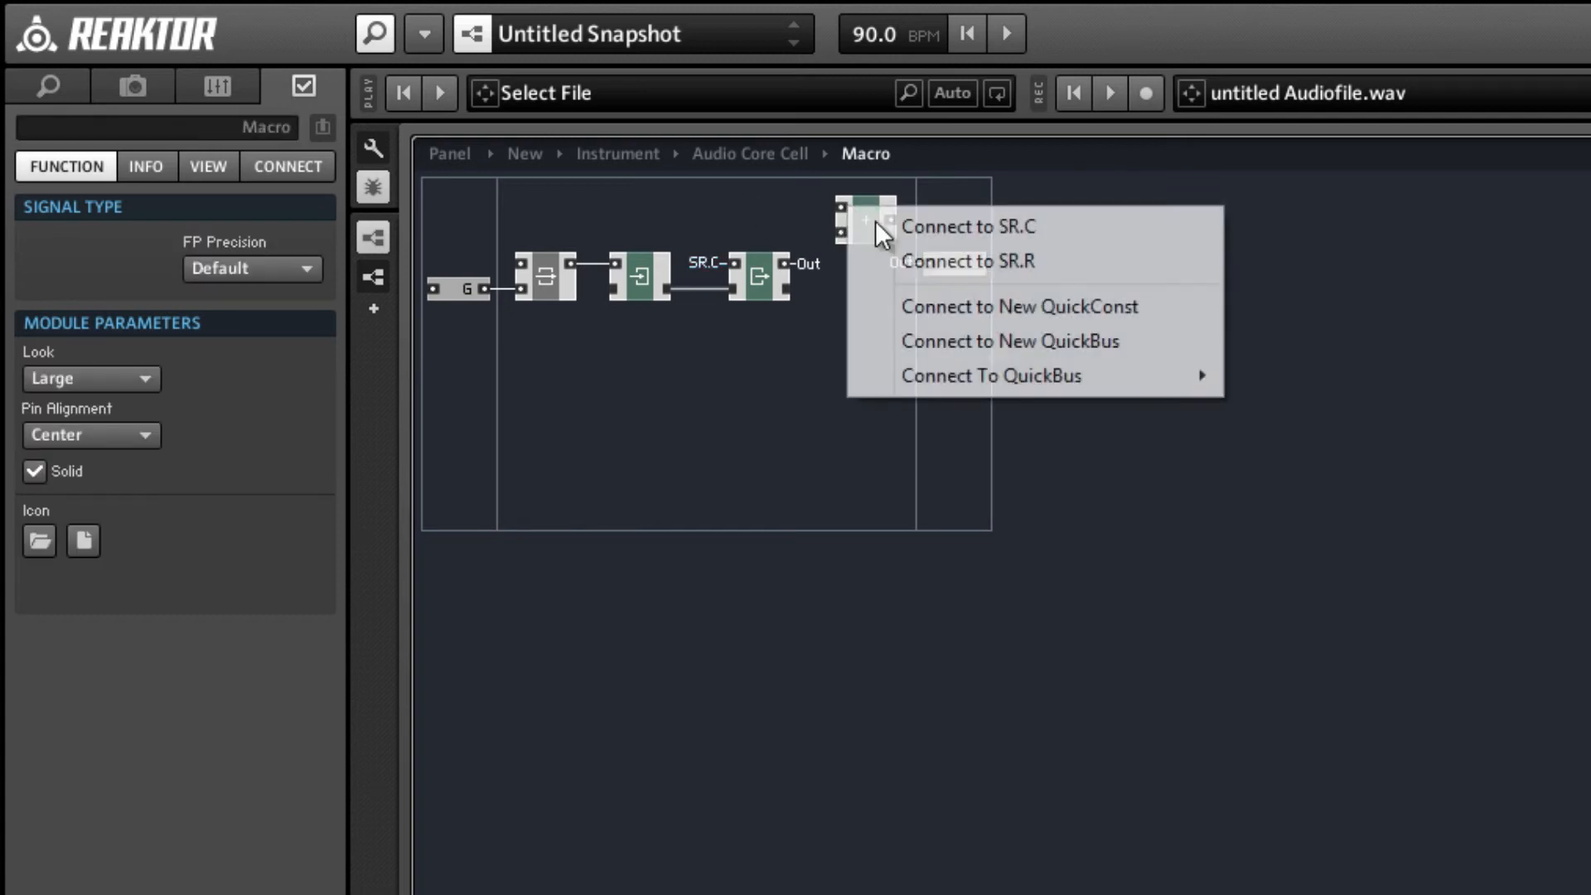
{"action": "left_click", "coordinate": [807, 249]}
{"action": "right_click", "coordinate": [840, 235]}
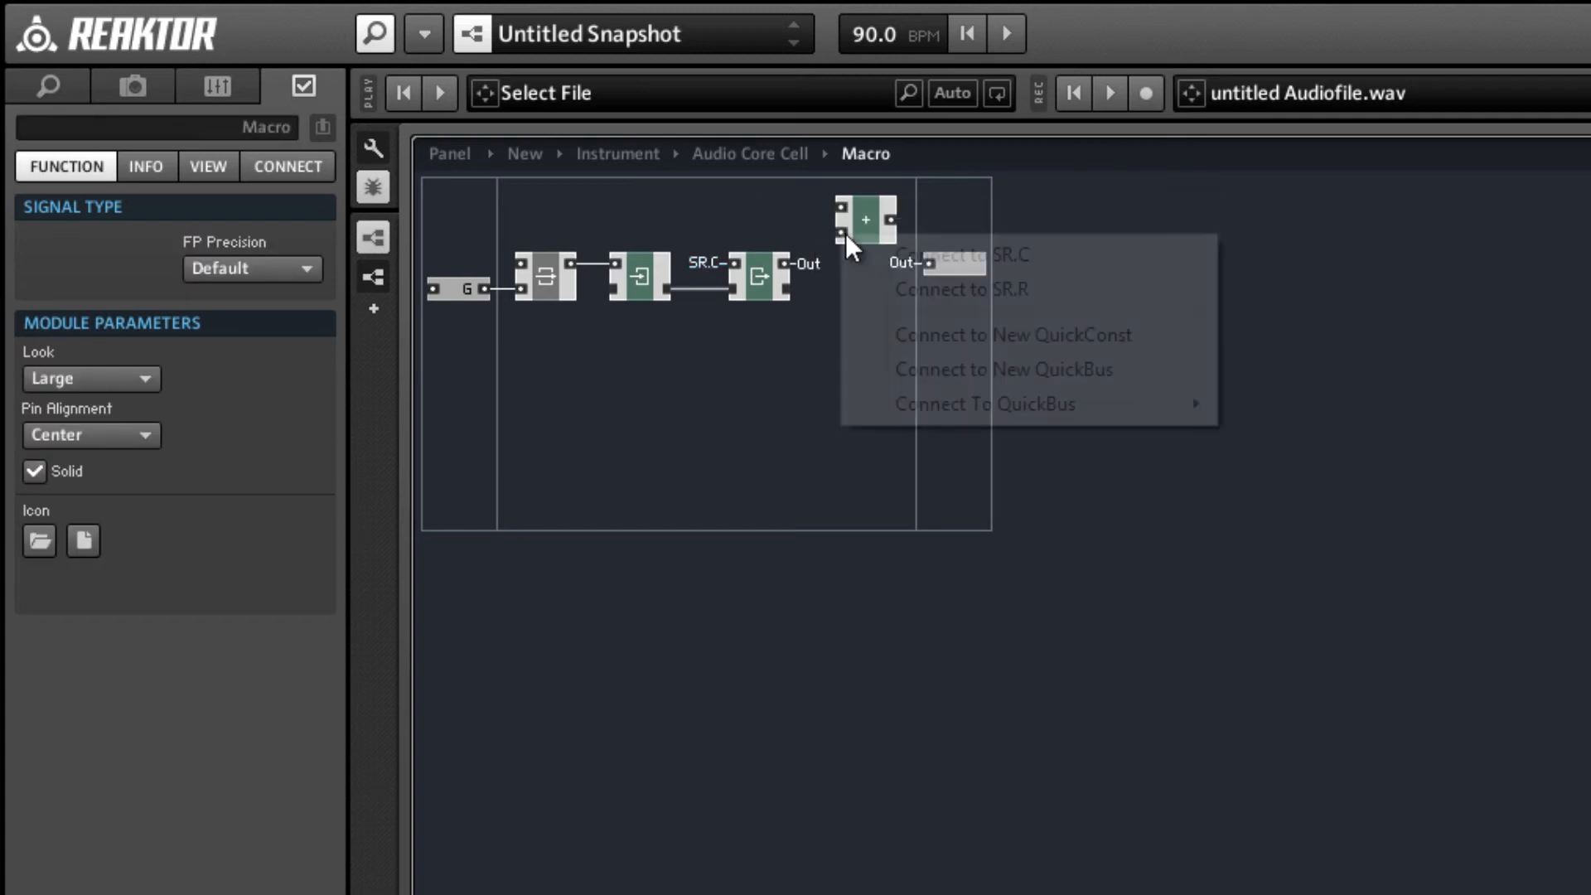
{"action": "mouse_move", "coordinate": [977, 401]}
{"action": "left_click", "coordinate": [1228, 405]}
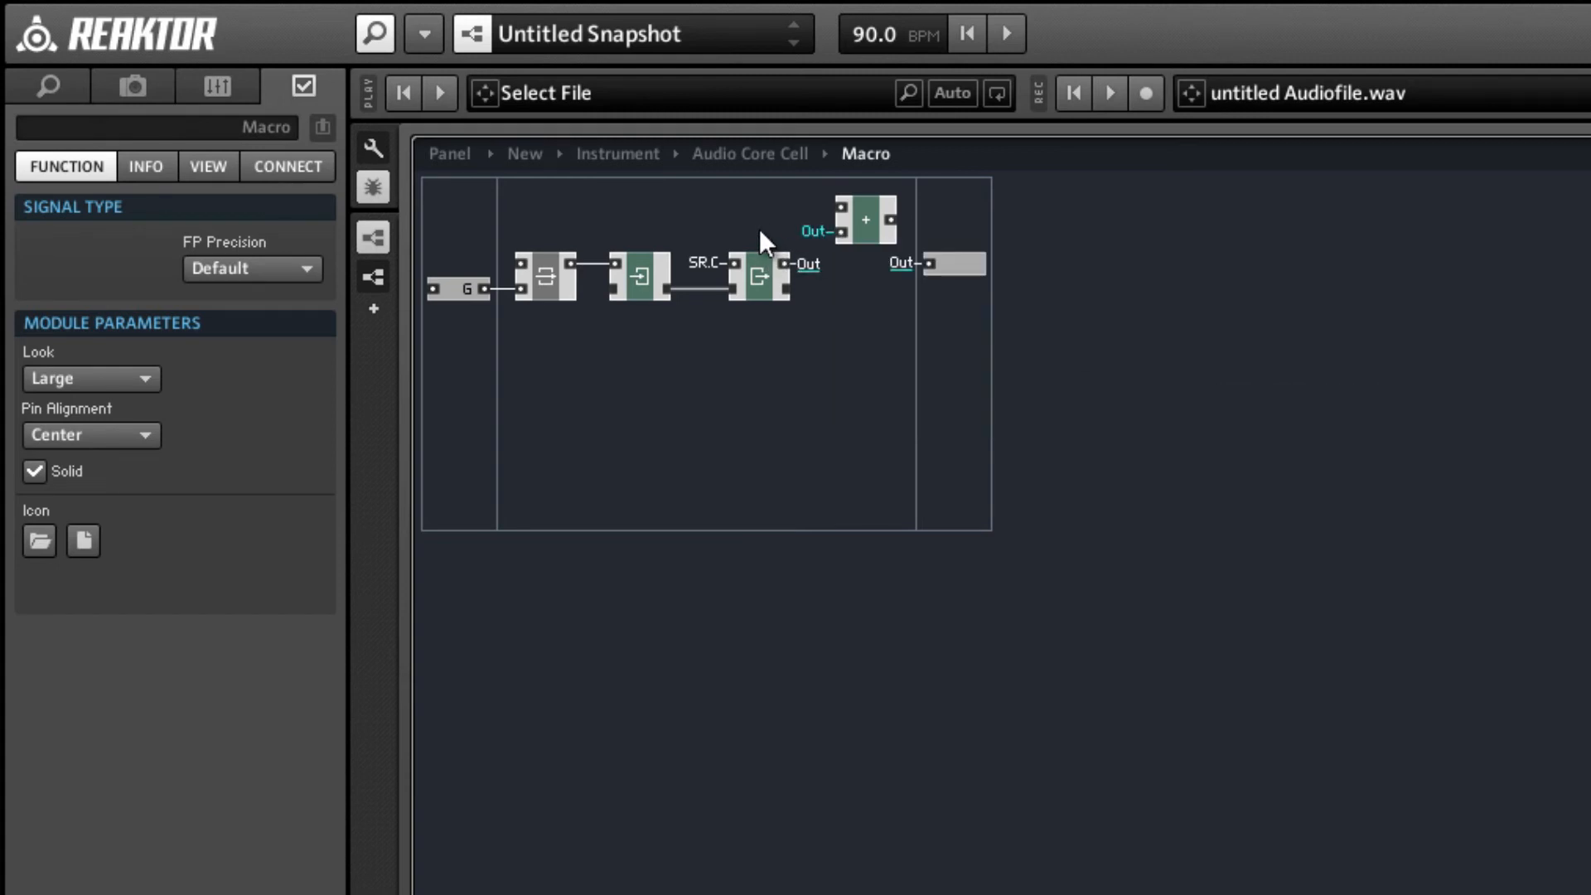
Insert a division module computing a QuickConst of 1 over SR.R and wire its result to the addition module's upper input.
{"action": "right_click", "coordinate": [756, 203]}
{"action": "mouse_move", "coordinate": [878, 221]}
{"action": "mouse_move", "coordinate": [1247, 291]}
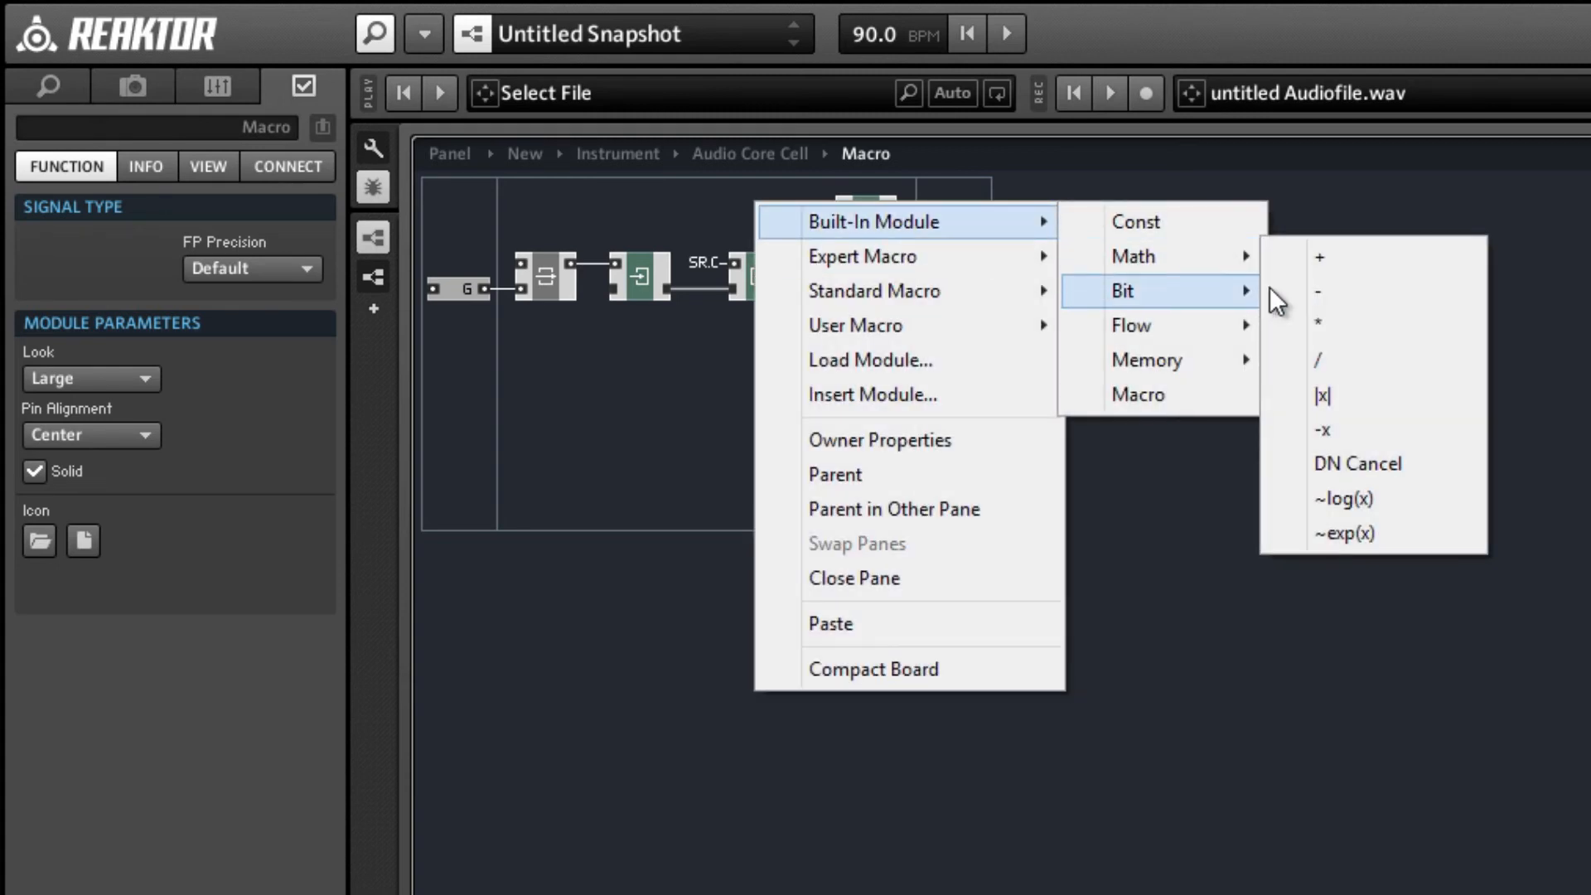
{"action": "left_click", "coordinate": [1369, 359]}
{"action": "right_click", "coordinate": [762, 203]}
{"action": "left_click", "coordinate": [867, 305]}
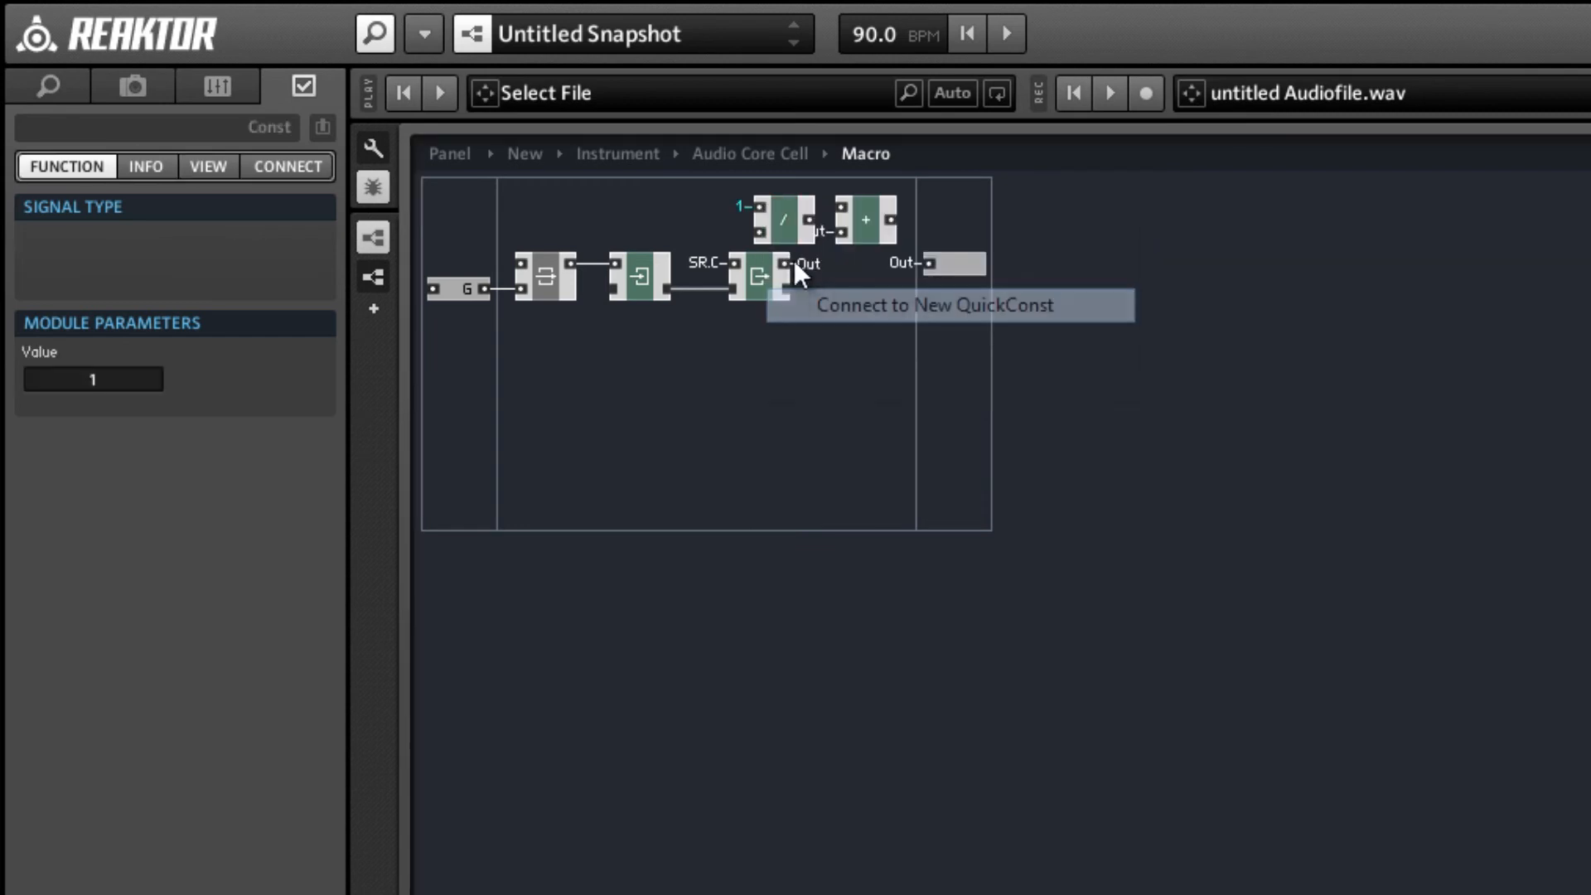
{"action": "right_click", "coordinate": [757, 231]}
{"action": "left_click", "coordinate": [837, 289]}
{"action": "left_click_drag", "start_coordinate": [776, 226], "coordinate": [896, 240]}
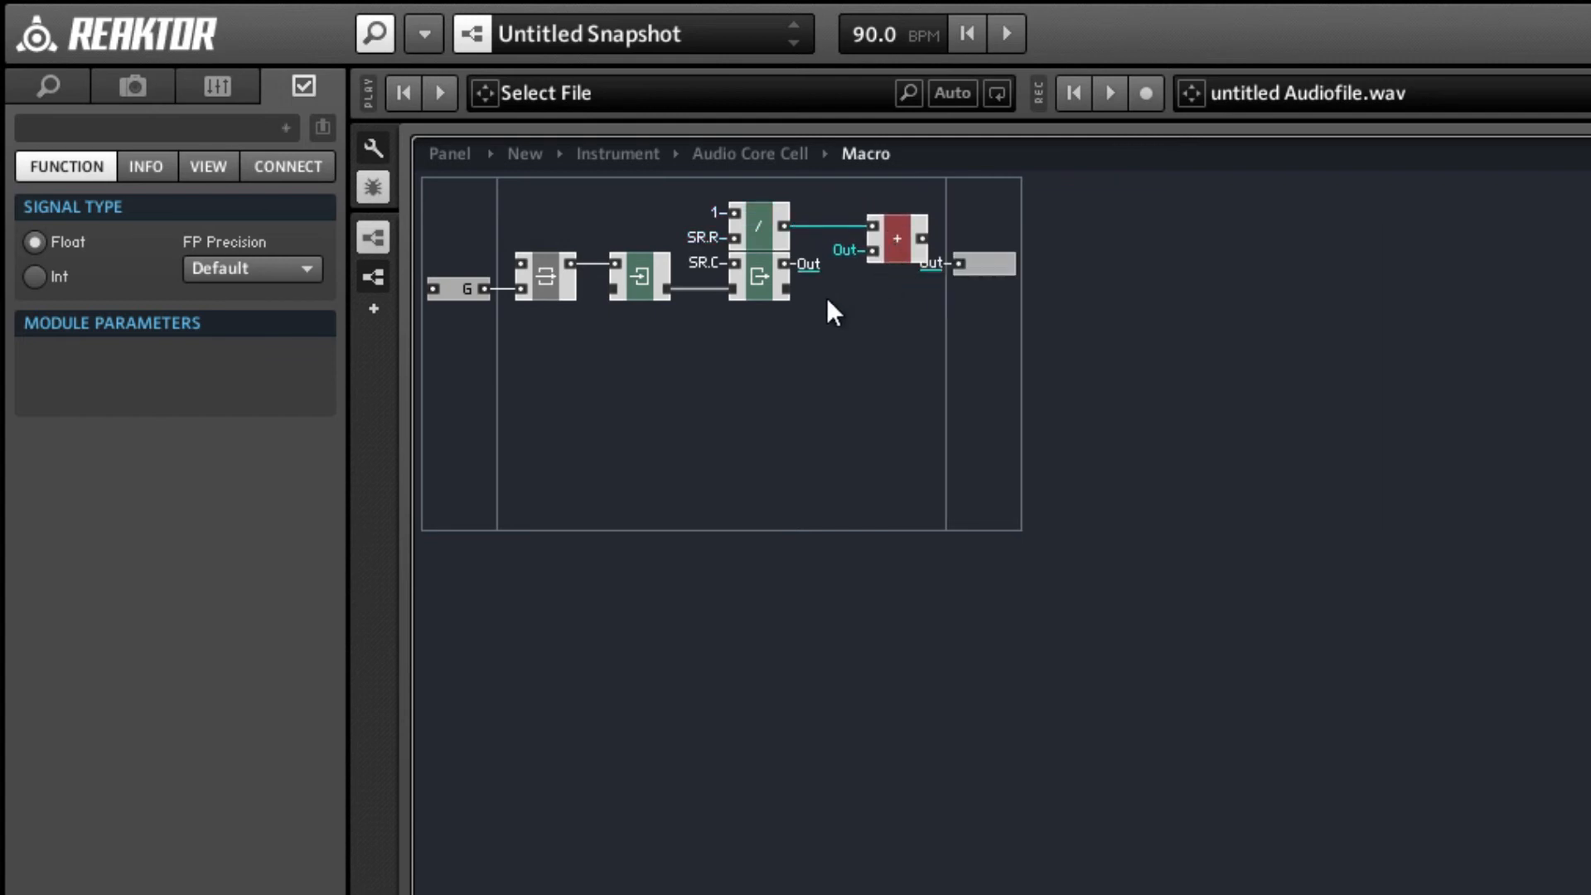
Duplicate the Write module, place it after the addition and wire it to the sum and the Read's memory chain output.
{"action": "right_click", "coordinate": [858, 300]}
{"action": "left_click", "coordinate": [644, 285]}
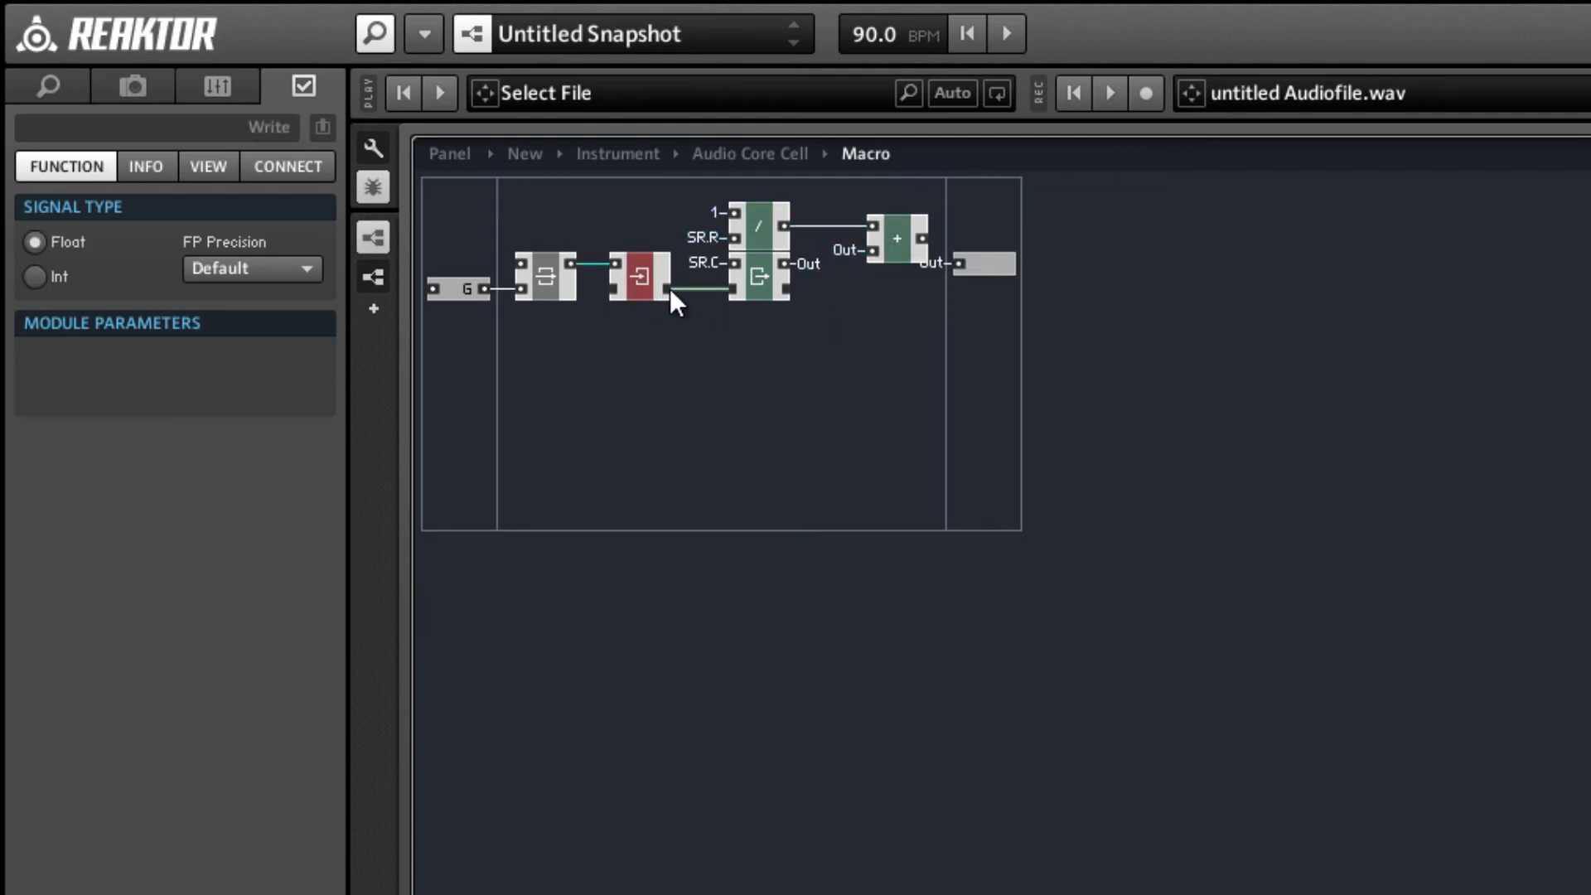
{"action": "key", "text": "ctrl+d"}
{"action": "left_click_drag", "start_coordinate": [658, 296], "coordinate": [996, 284]}
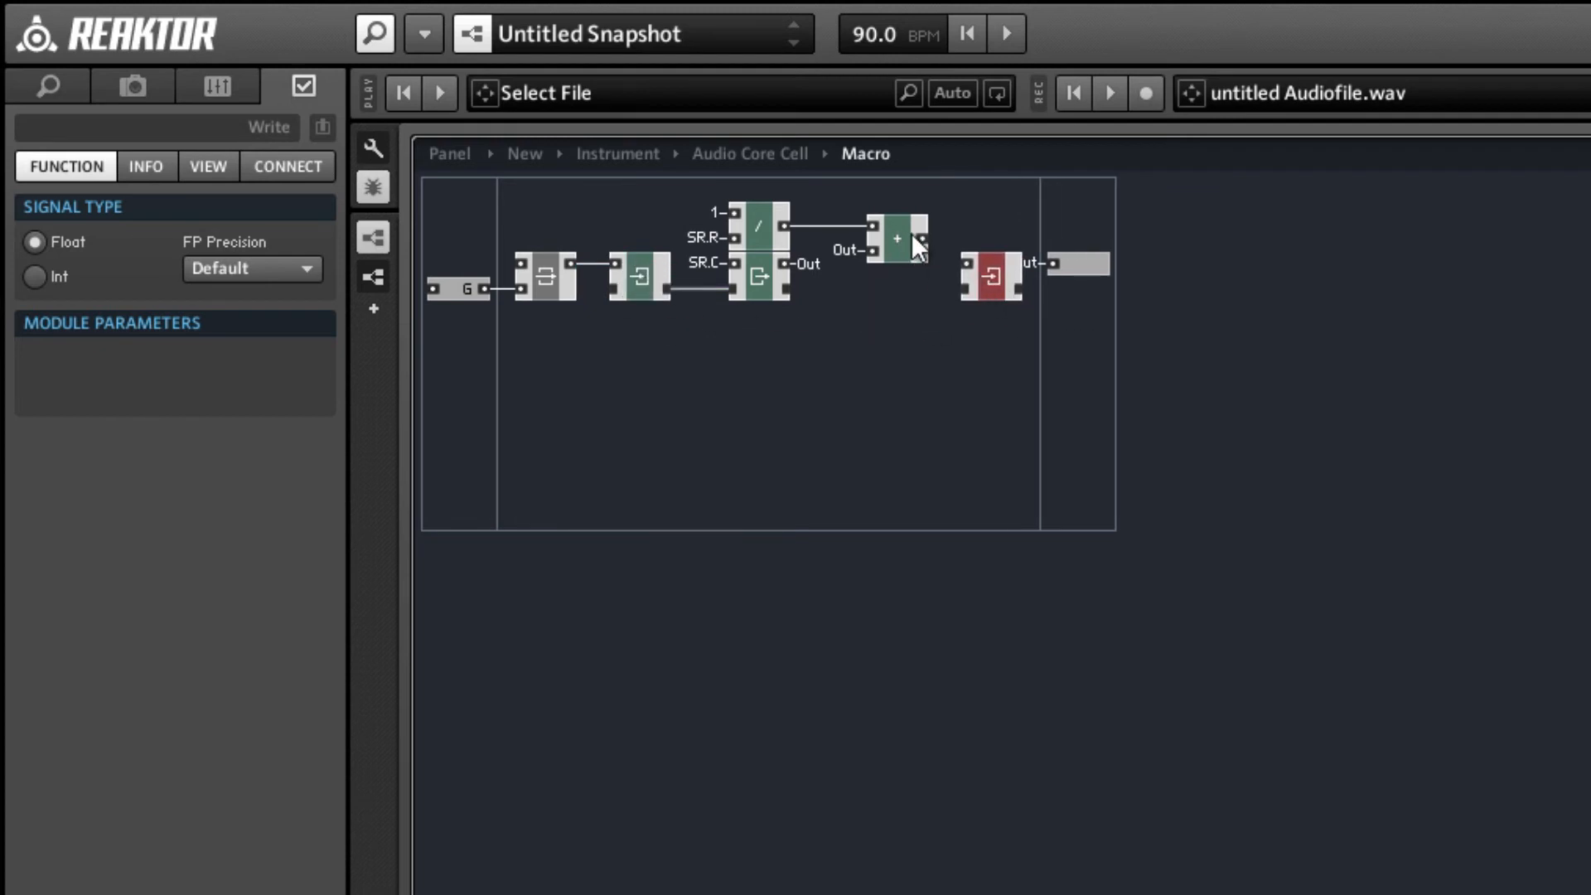
{"action": "left_click_drag", "start_coordinate": [876, 307], "coordinate": [1012, 298]}
{"action": "left_click", "coordinate": [1035, 307]}
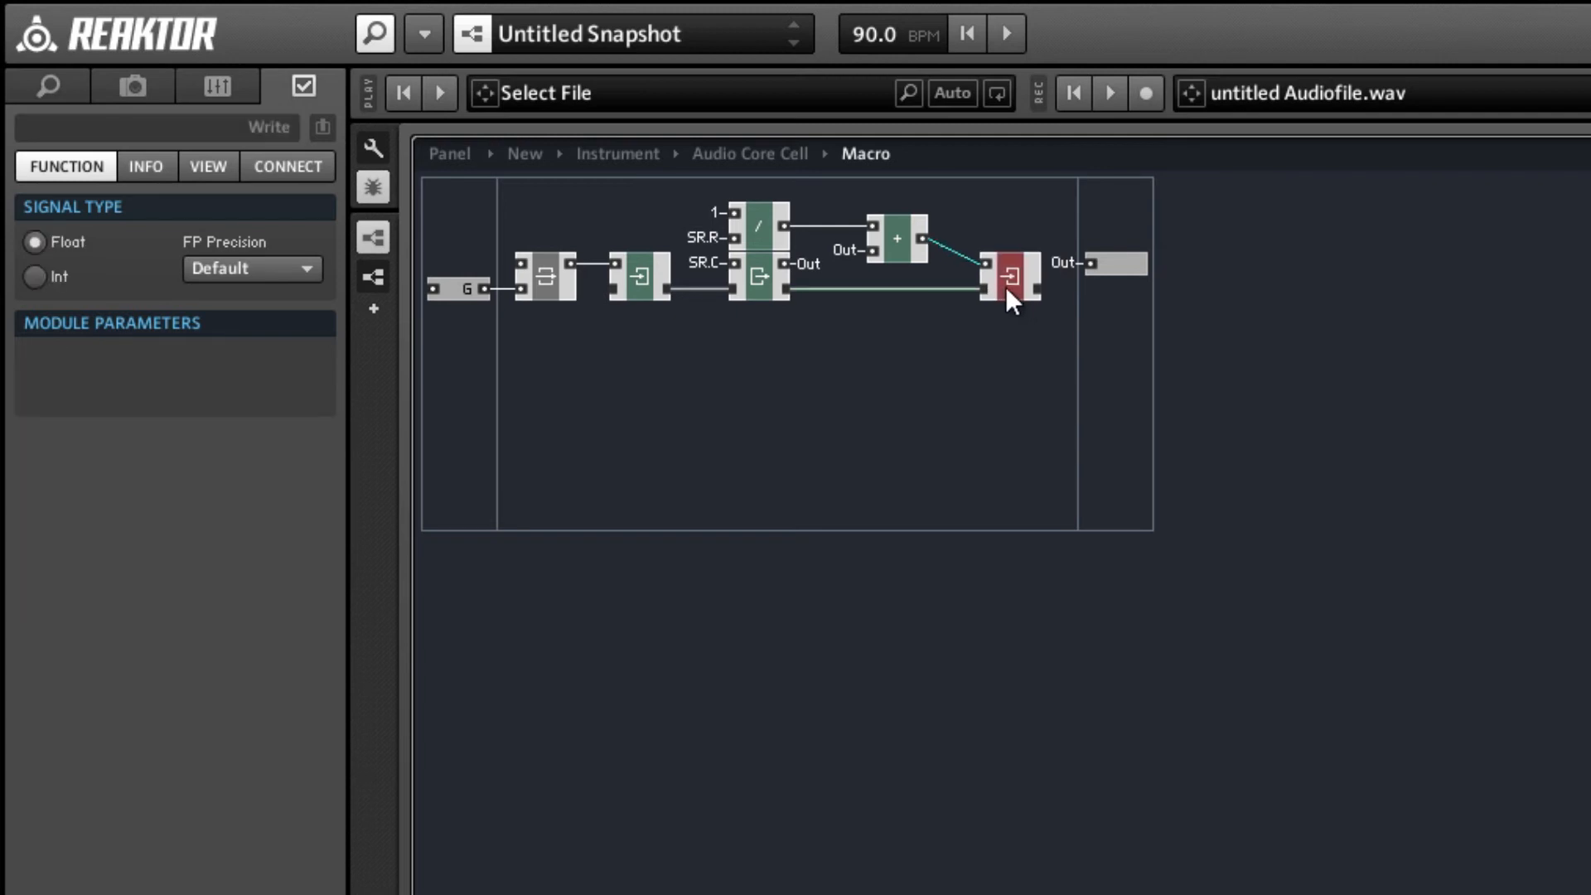
Compact the board and nudge the second Write module closer to the addition module.
{"action": "right_click", "coordinate": [961, 325]}
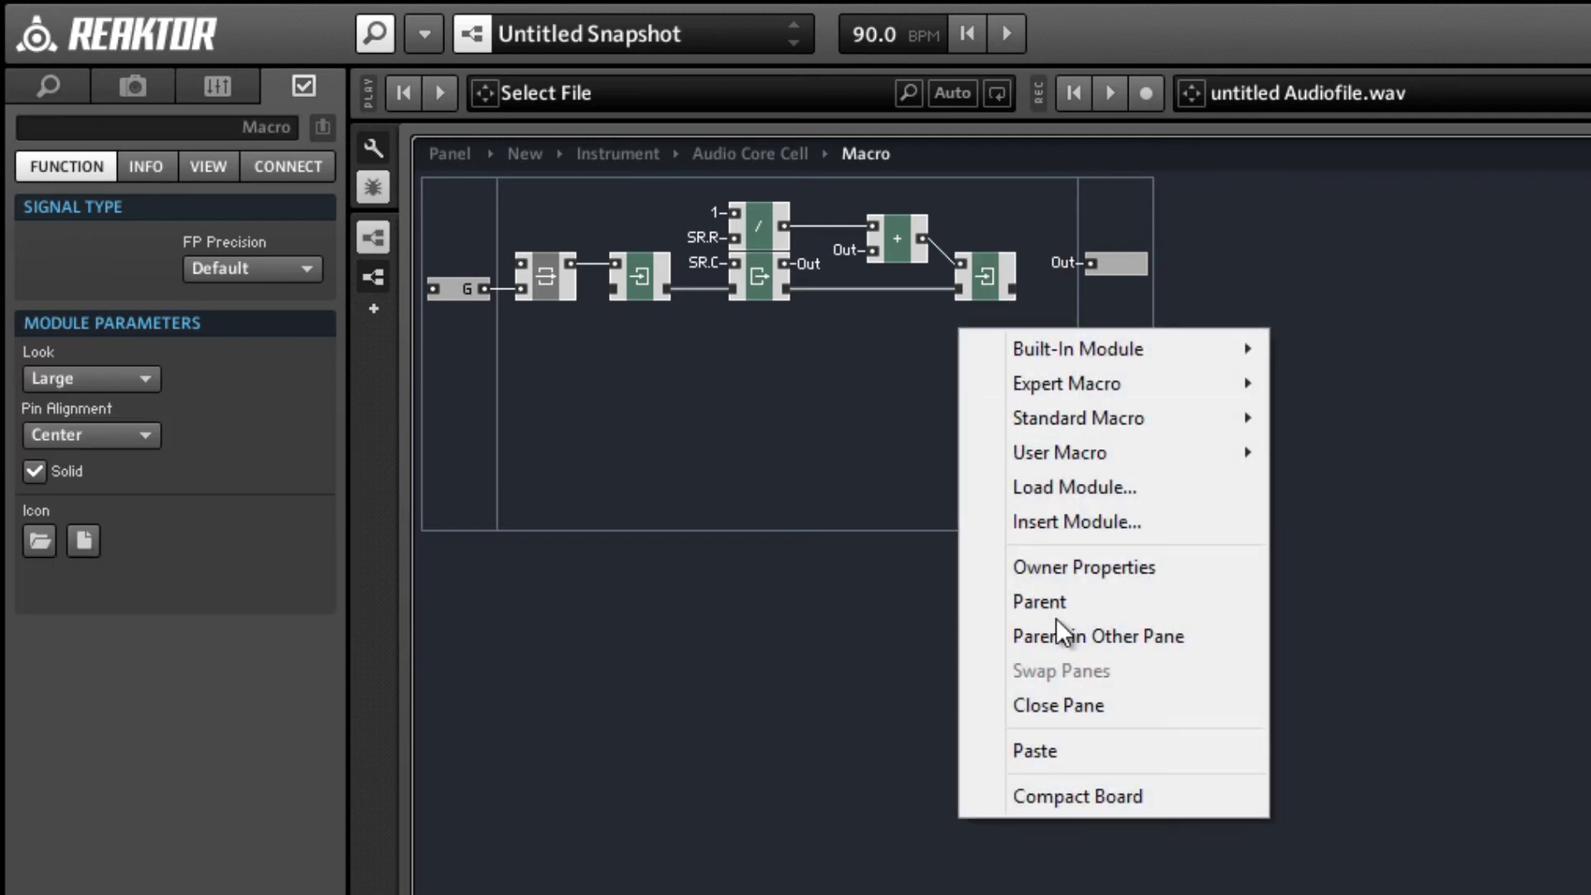
{"action": "left_click", "coordinate": [1096, 791]}
{"action": "left_click_drag", "start_coordinate": [984, 285], "coordinate": [977, 285]}
{"action": "left_click", "coordinate": [927, 356]}
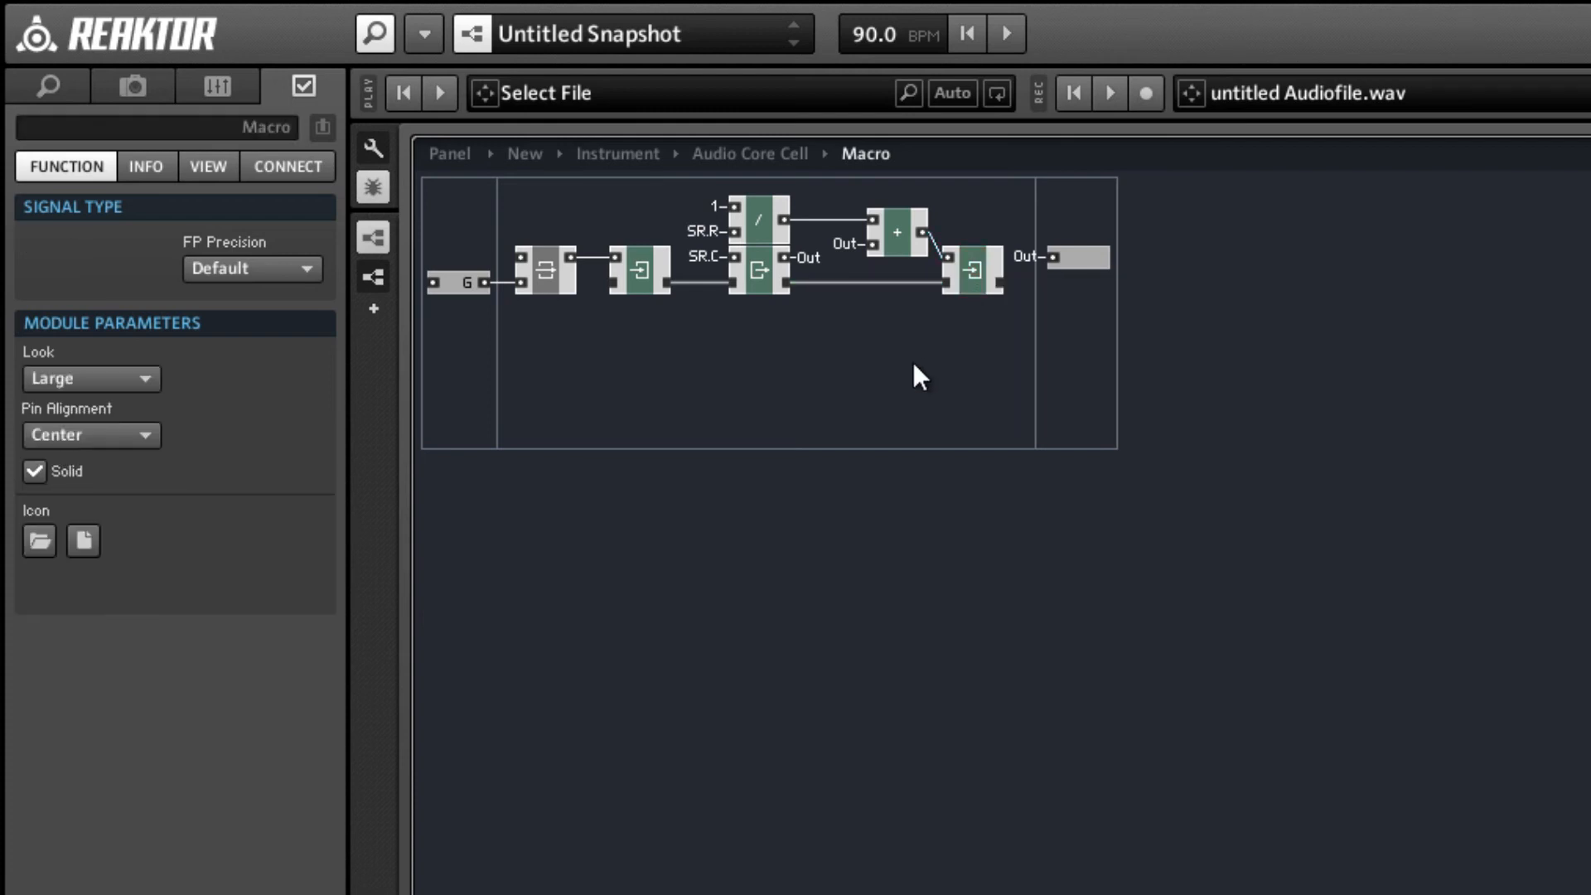
Return to the parent core cell and rename the macro Timer.
{"action": "double_click", "coordinate": [906, 415]}
{"action": "left_click", "coordinate": [94, 126]}
{"action": "type", "text": "Timer"}
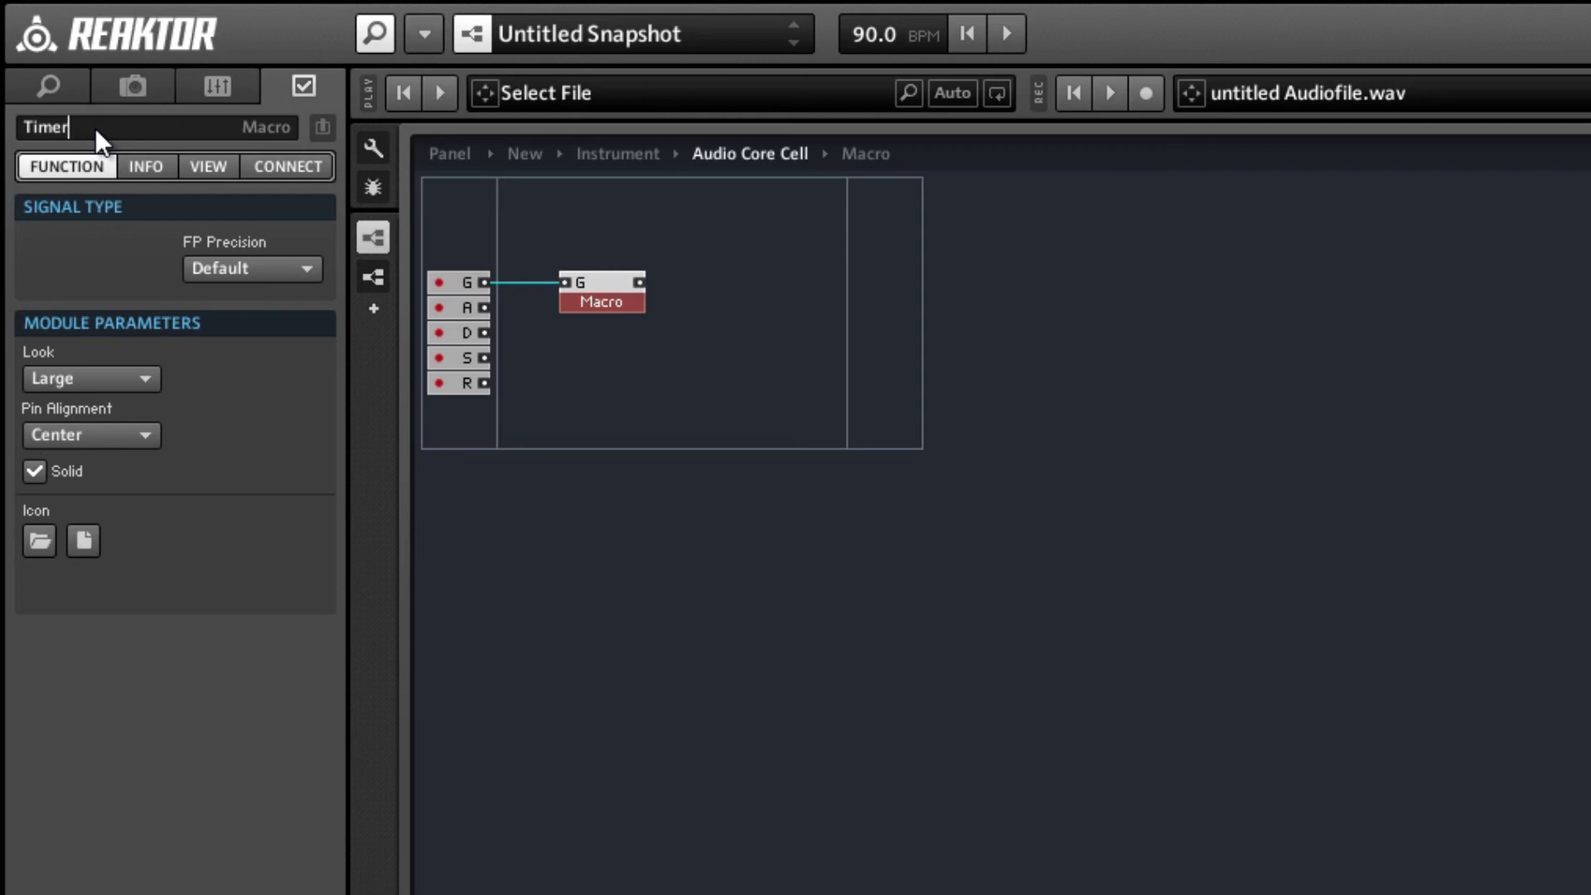
{"action": "key", "text": "Return"}
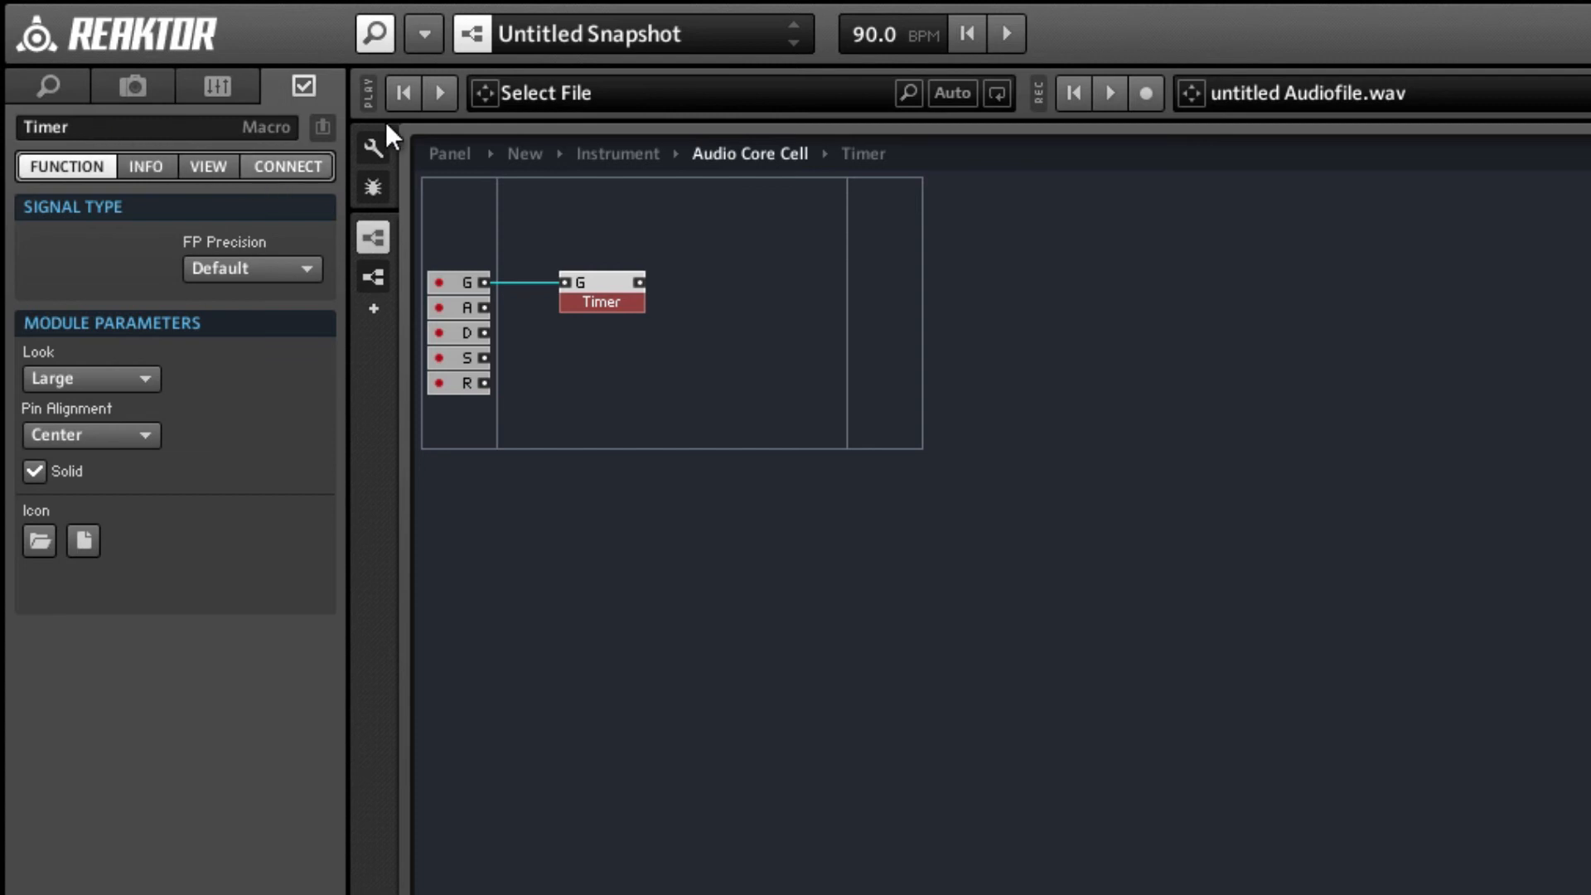
Insert a Router from the built-in Flow modules above and beside the Timer macro.
{"action": "right_click", "coordinate": [723, 227]}
{"action": "mouse_move", "coordinate": [837, 243]}
{"action": "mouse_move", "coordinate": [1097, 287]}
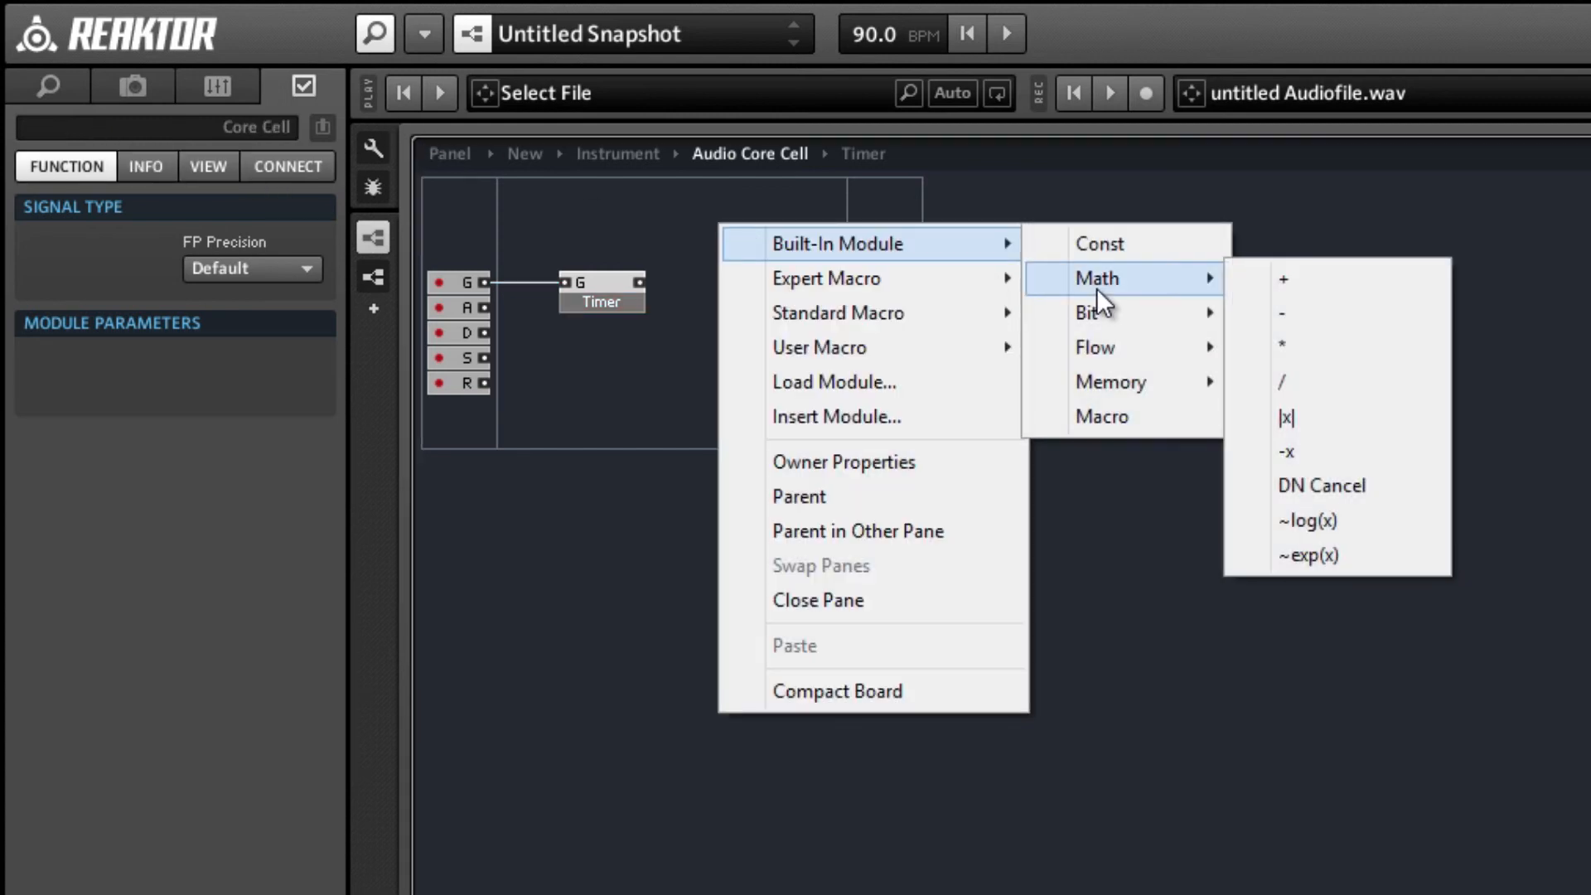
{"action": "mouse_move", "coordinate": [1126, 344]}
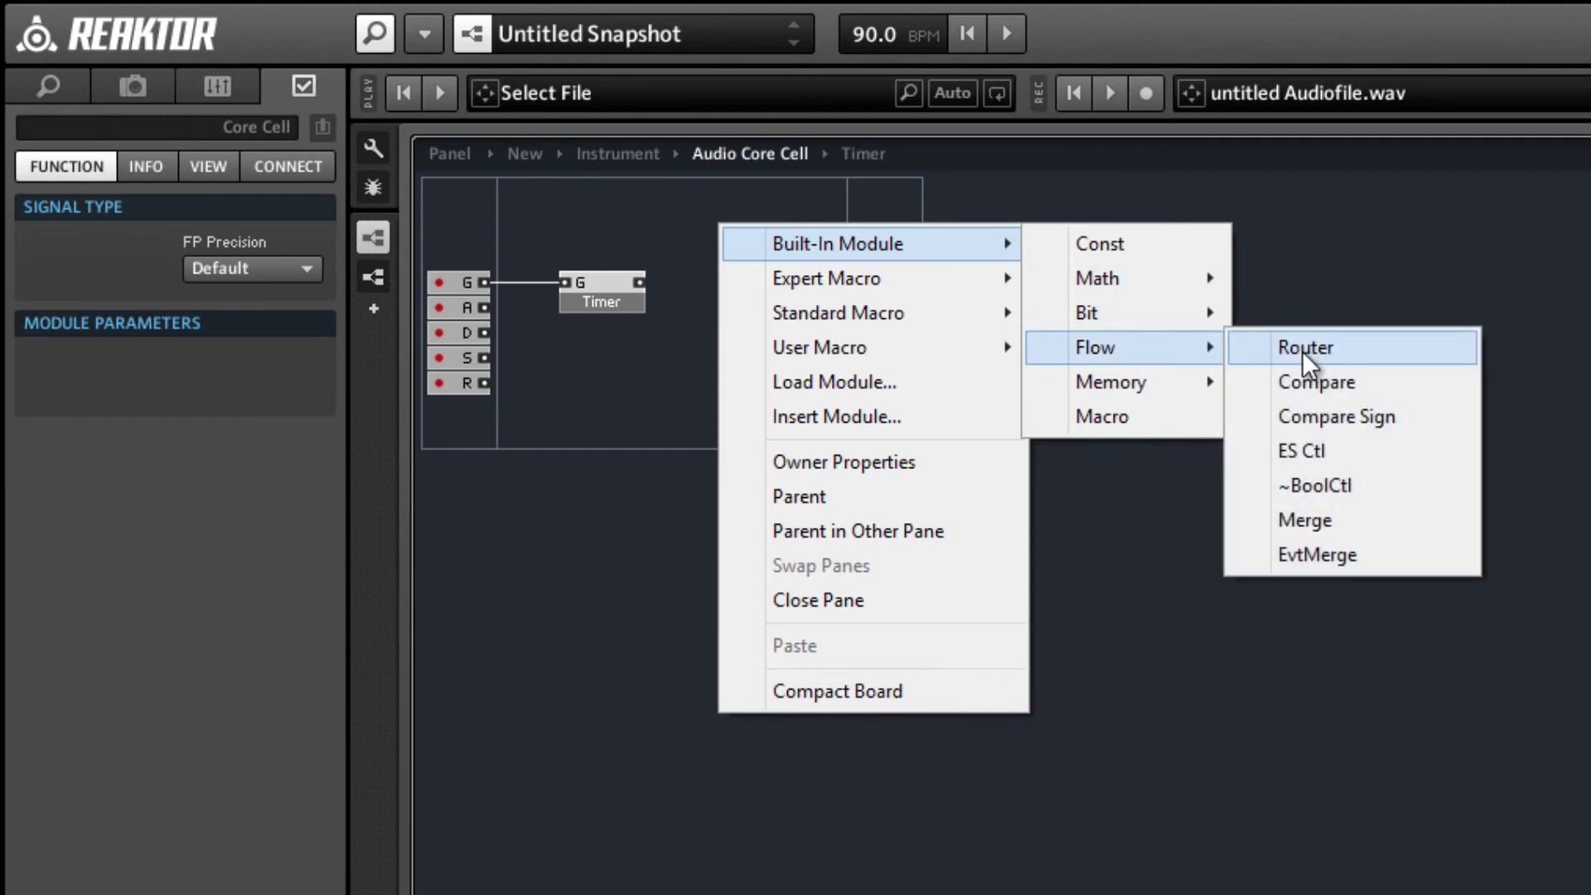
{"action": "left_click", "coordinate": [1301, 348]}
Insert a Compare module from the built-in Flow modules and place it just before the Router.
{"action": "right_click", "coordinate": [796, 323]}
{"action": "mouse_move", "coordinate": [829, 331]}
{"action": "mouse_move", "coordinate": [1193, 479]}
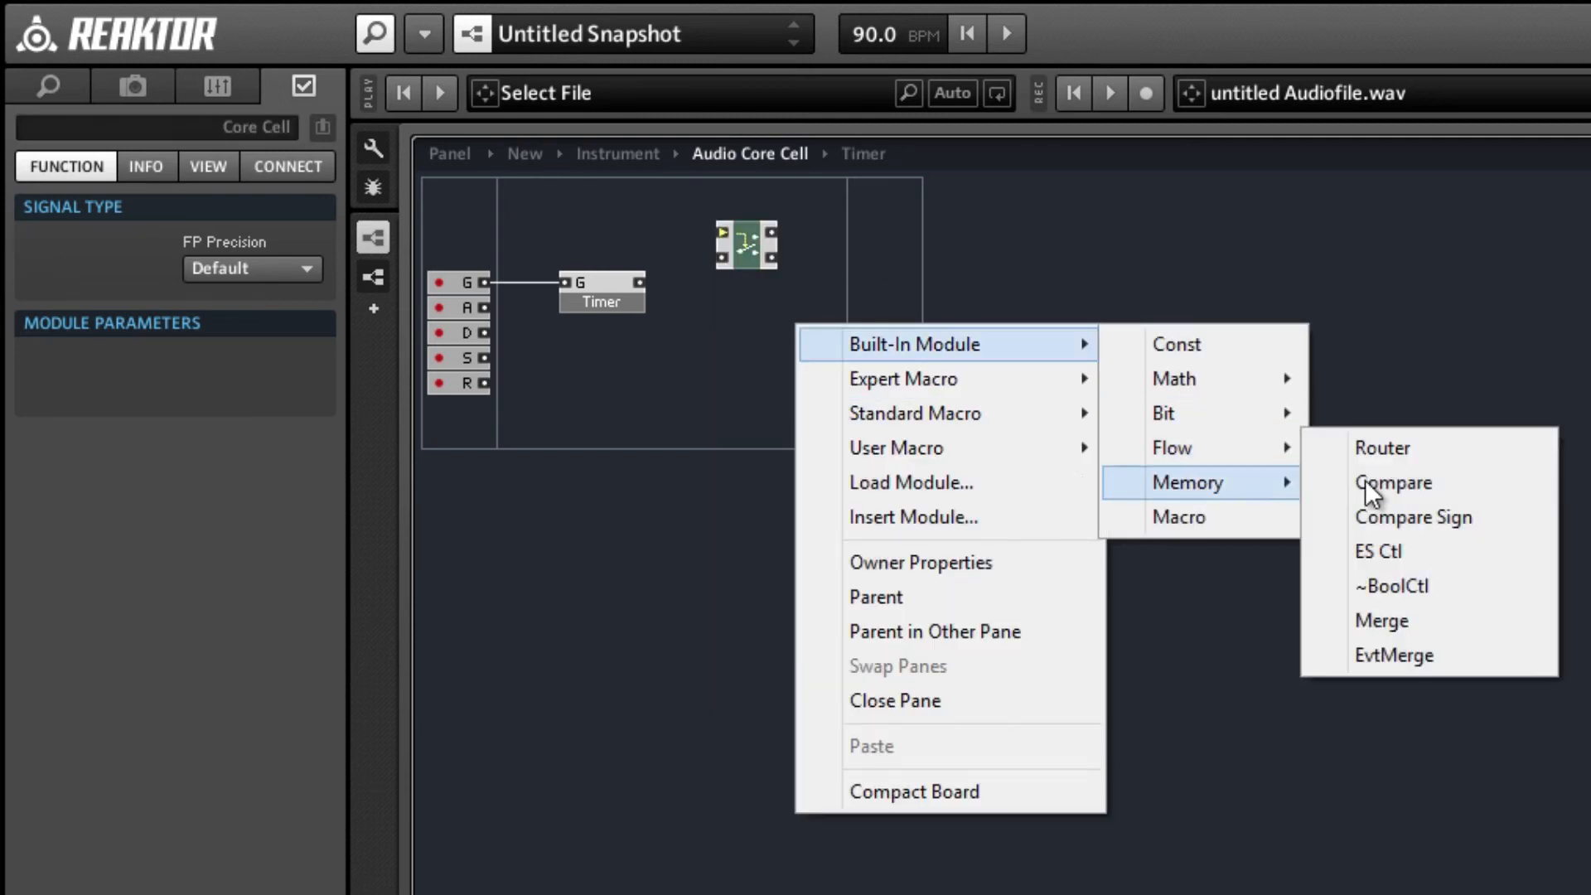
{"action": "left_click", "coordinate": [1365, 482]}
{"action": "left_click_drag", "start_coordinate": [798, 325], "coordinate": [659, 234]}
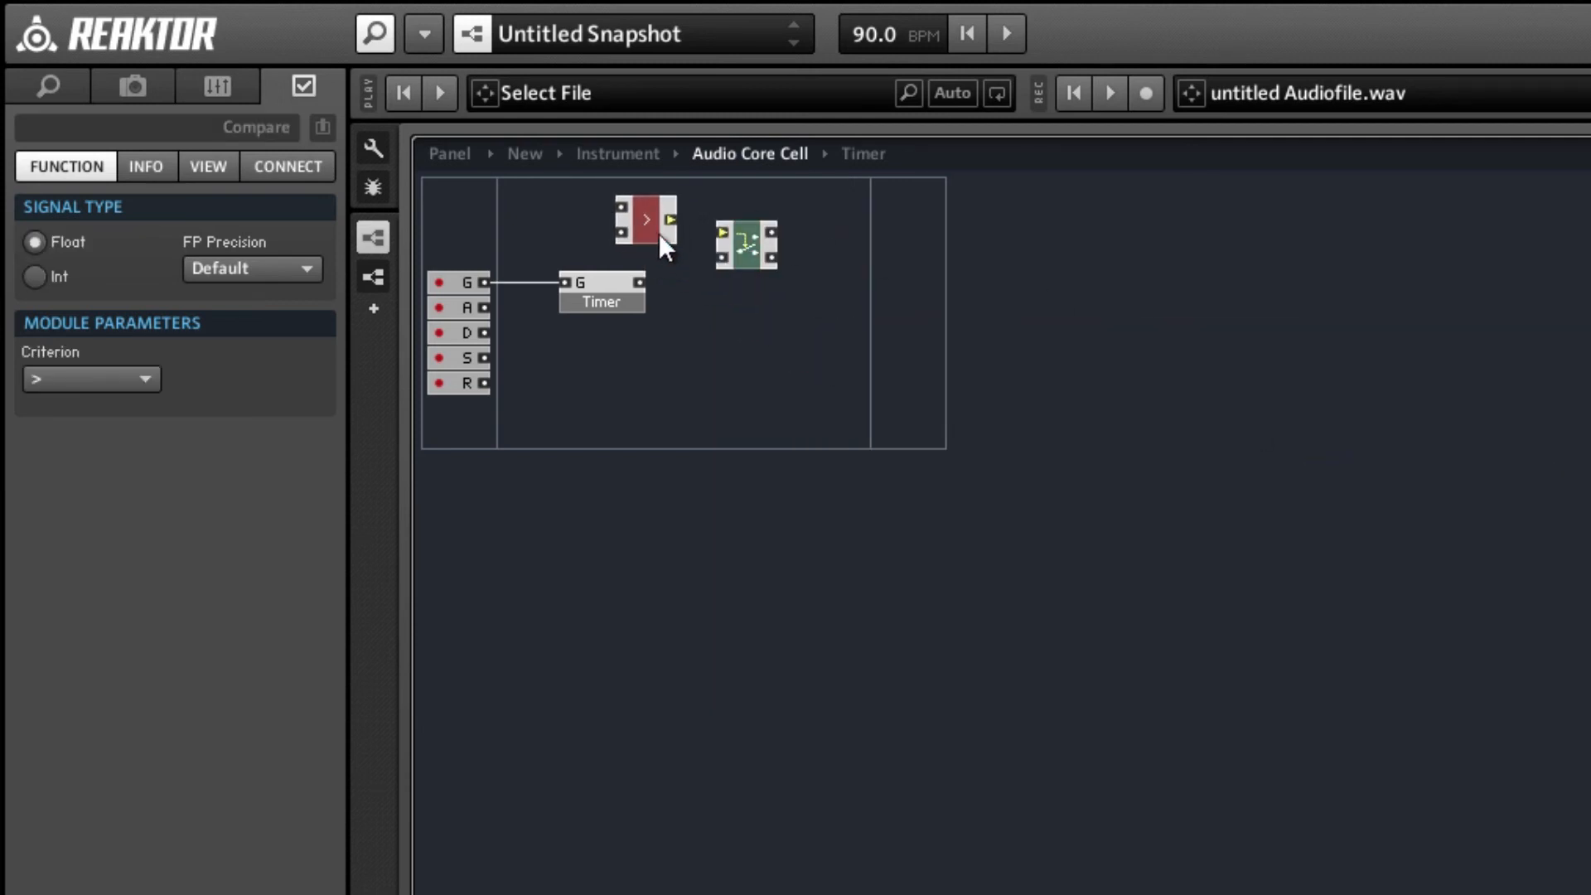
Create a QuickBus from the G input and connect it to the Timer's input and the Compare's upper input.
{"action": "right_click", "coordinate": [480, 282]}
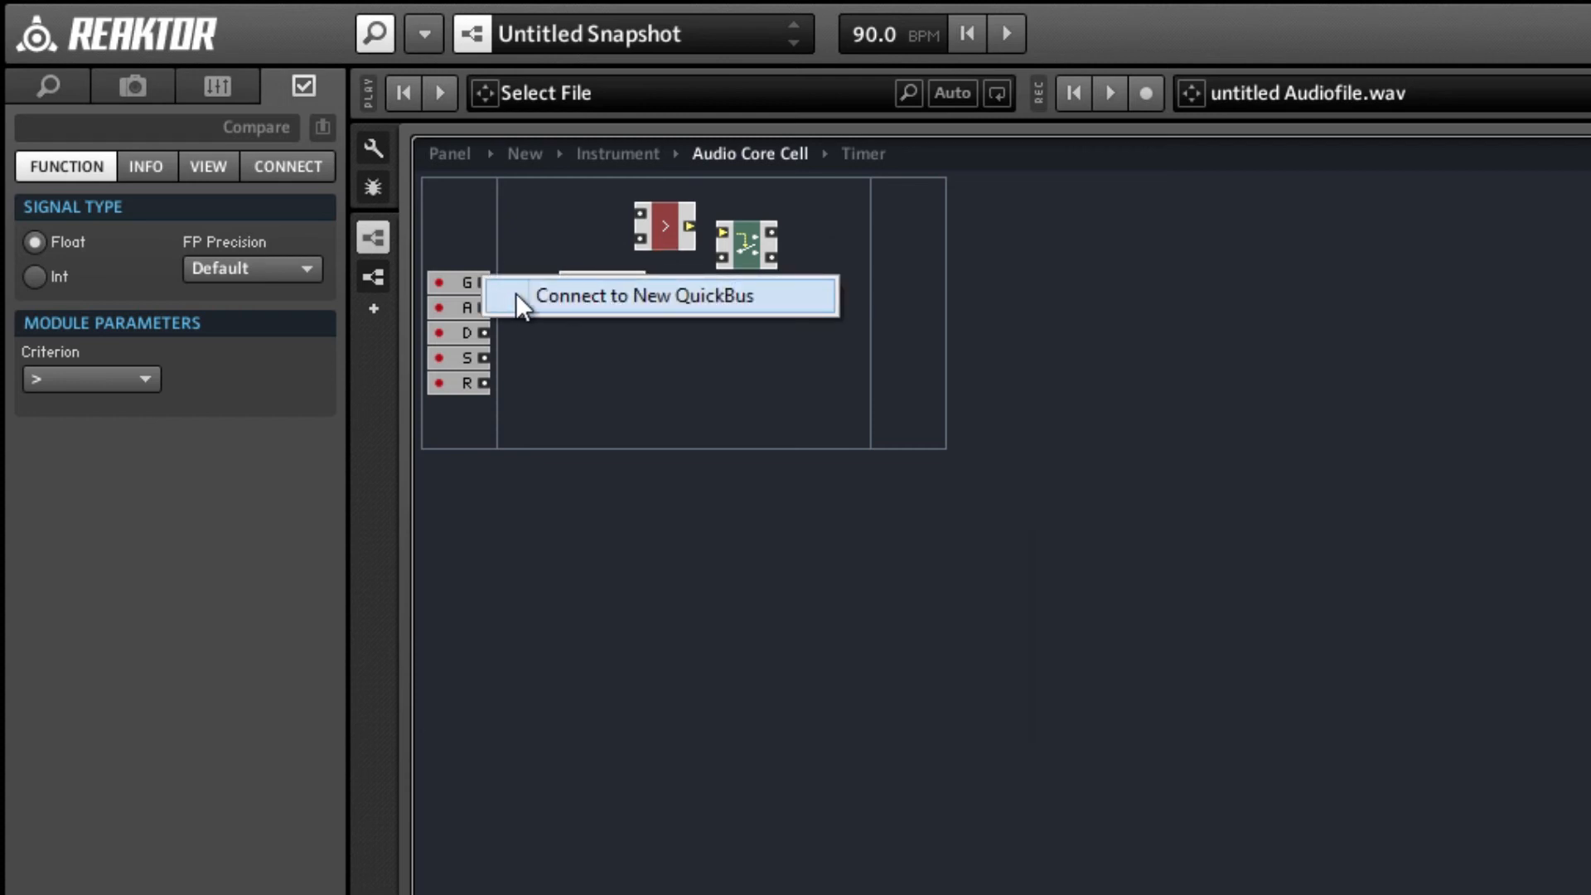
{"action": "left_click", "coordinate": [534, 300]}
{"action": "right_click", "coordinate": [563, 283]}
{"action": "mouse_move", "coordinate": [746, 454]}
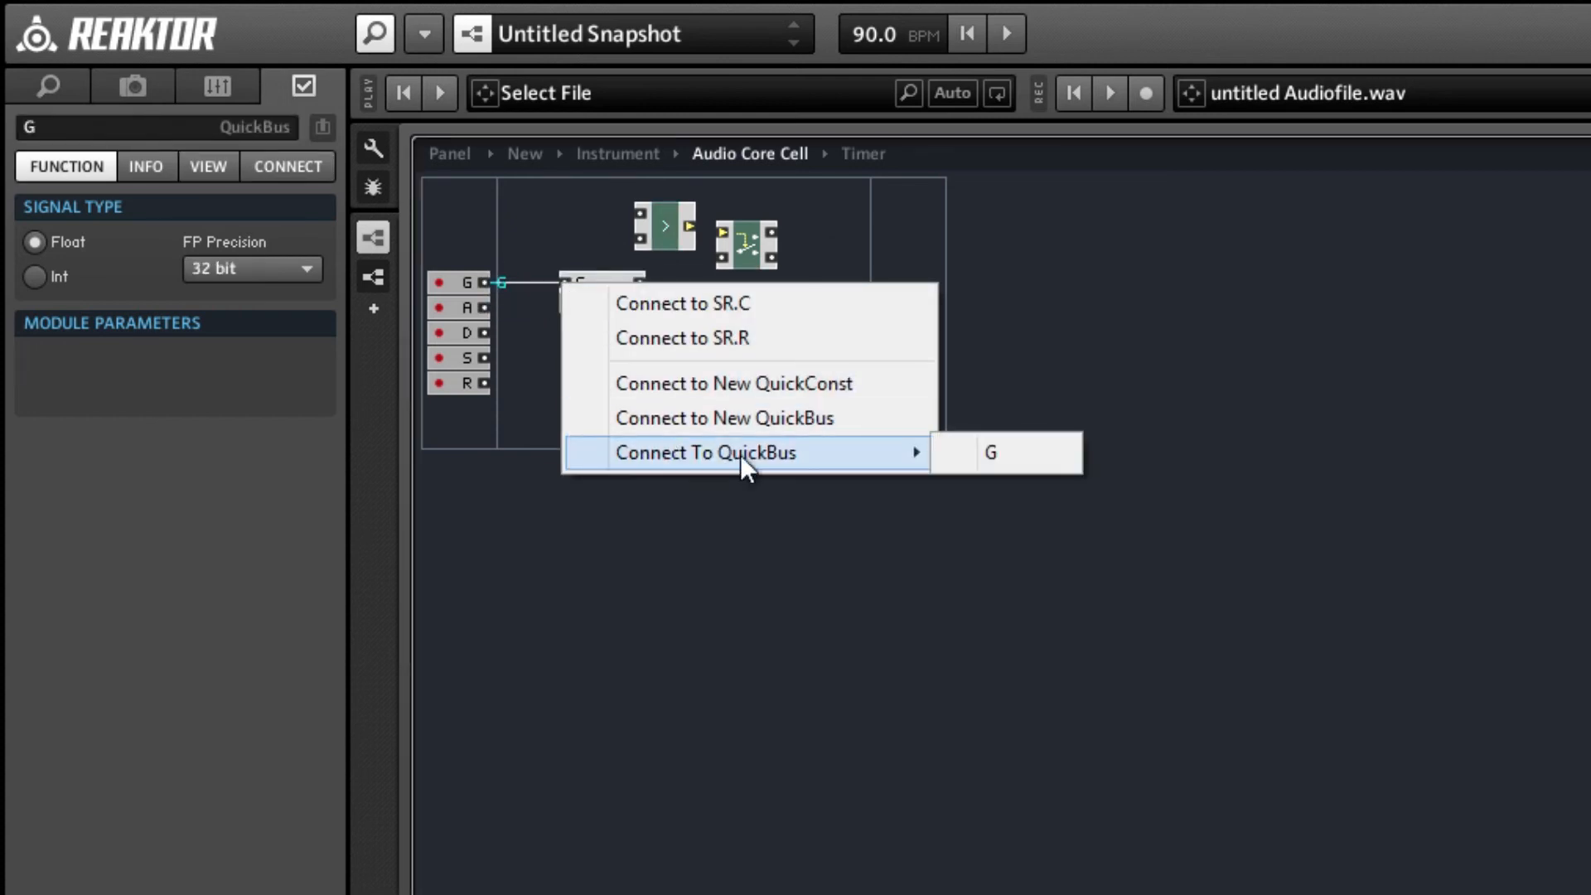
{"action": "left_click", "coordinate": [990, 457]}
{"action": "right_click", "coordinate": [650, 213]}
{"action": "mouse_move", "coordinate": [774, 377]}
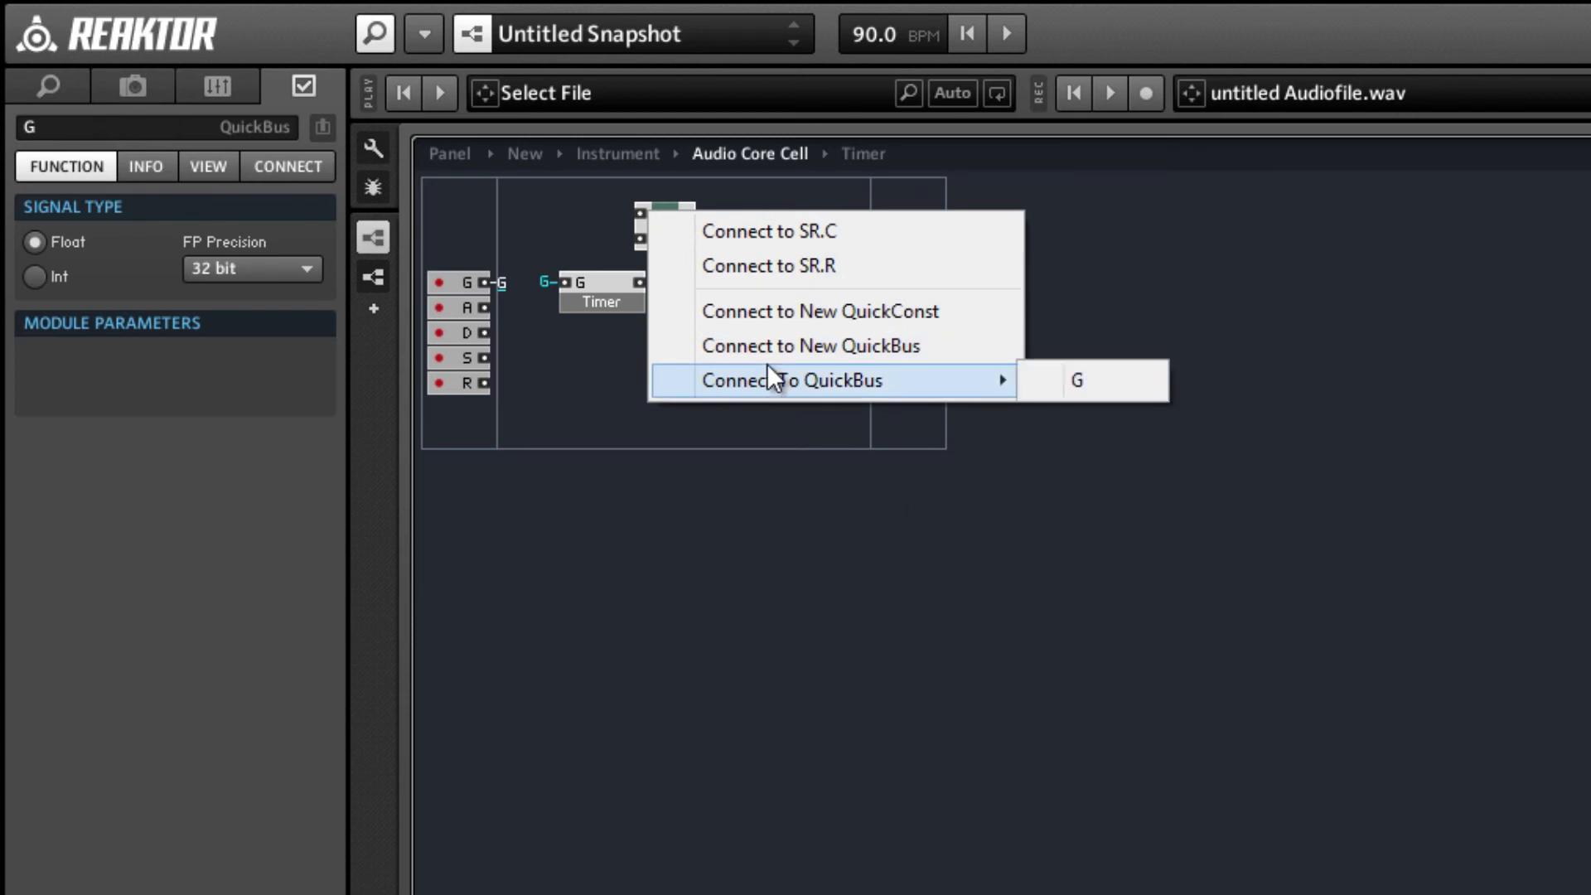
{"action": "left_click", "coordinate": [1065, 394]}
Wire the Compare and Timer outputs into the Router's control and signal inputs, and space the modules out.
{"action": "left_click_drag", "start_coordinate": [690, 226], "coordinate": [721, 232]}
{"action": "left_click", "coordinate": [666, 225]}
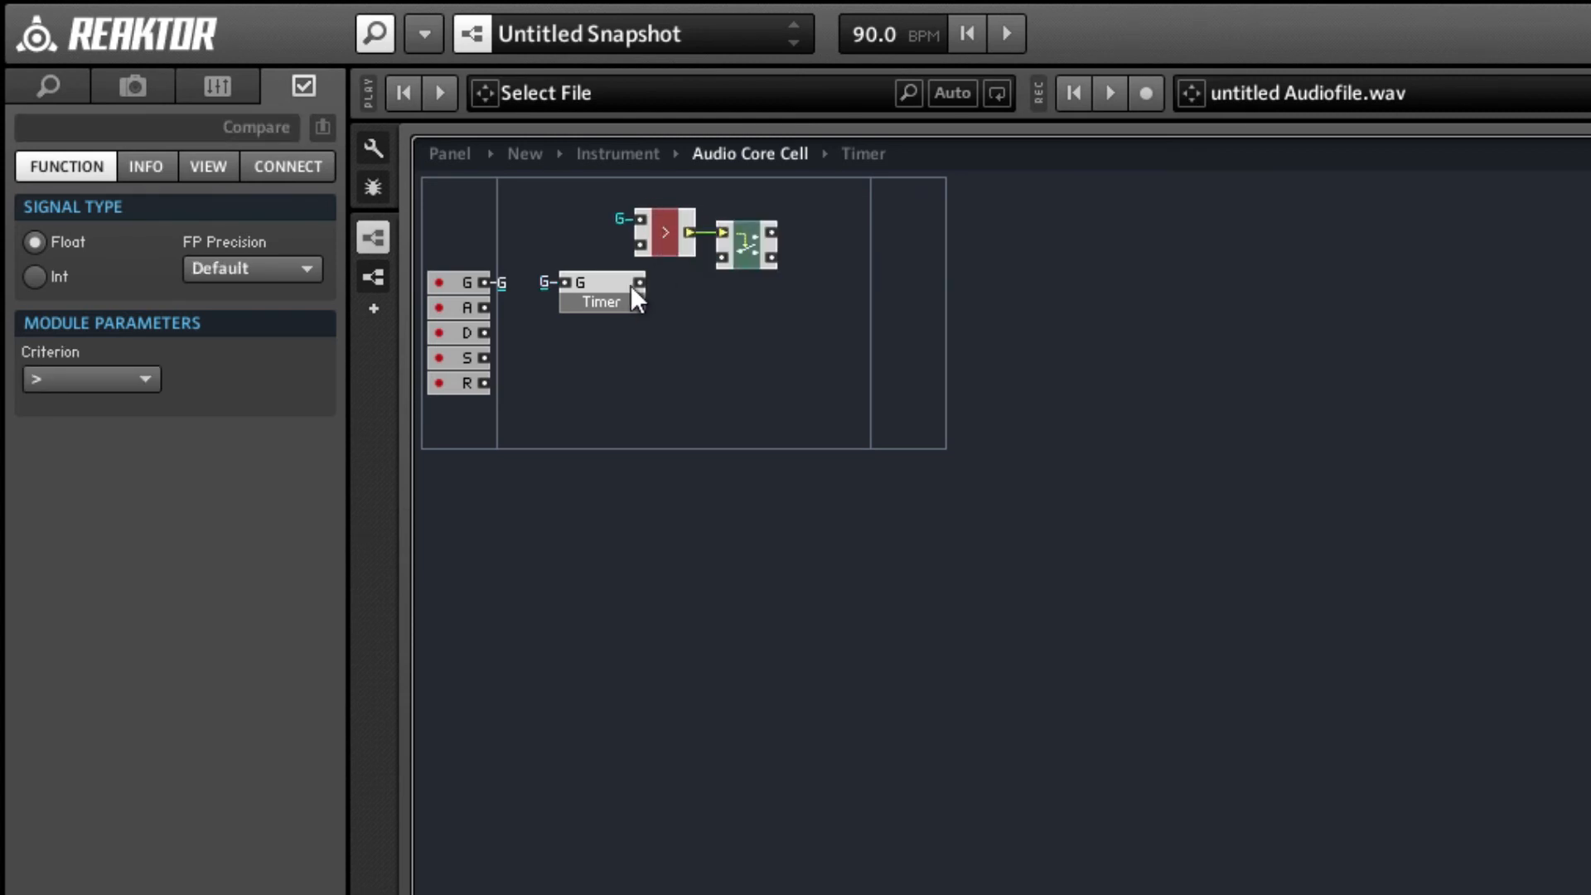
{"action": "left_click_drag", "start_coordinate": [697, 272], "coordinate": [698, 214]}
{"action": "left_click", "coordinate": [658, 375]}
{"action": "left_click_drag", "start_coordinate": [605, 318], "coordinate": [569, 279]}
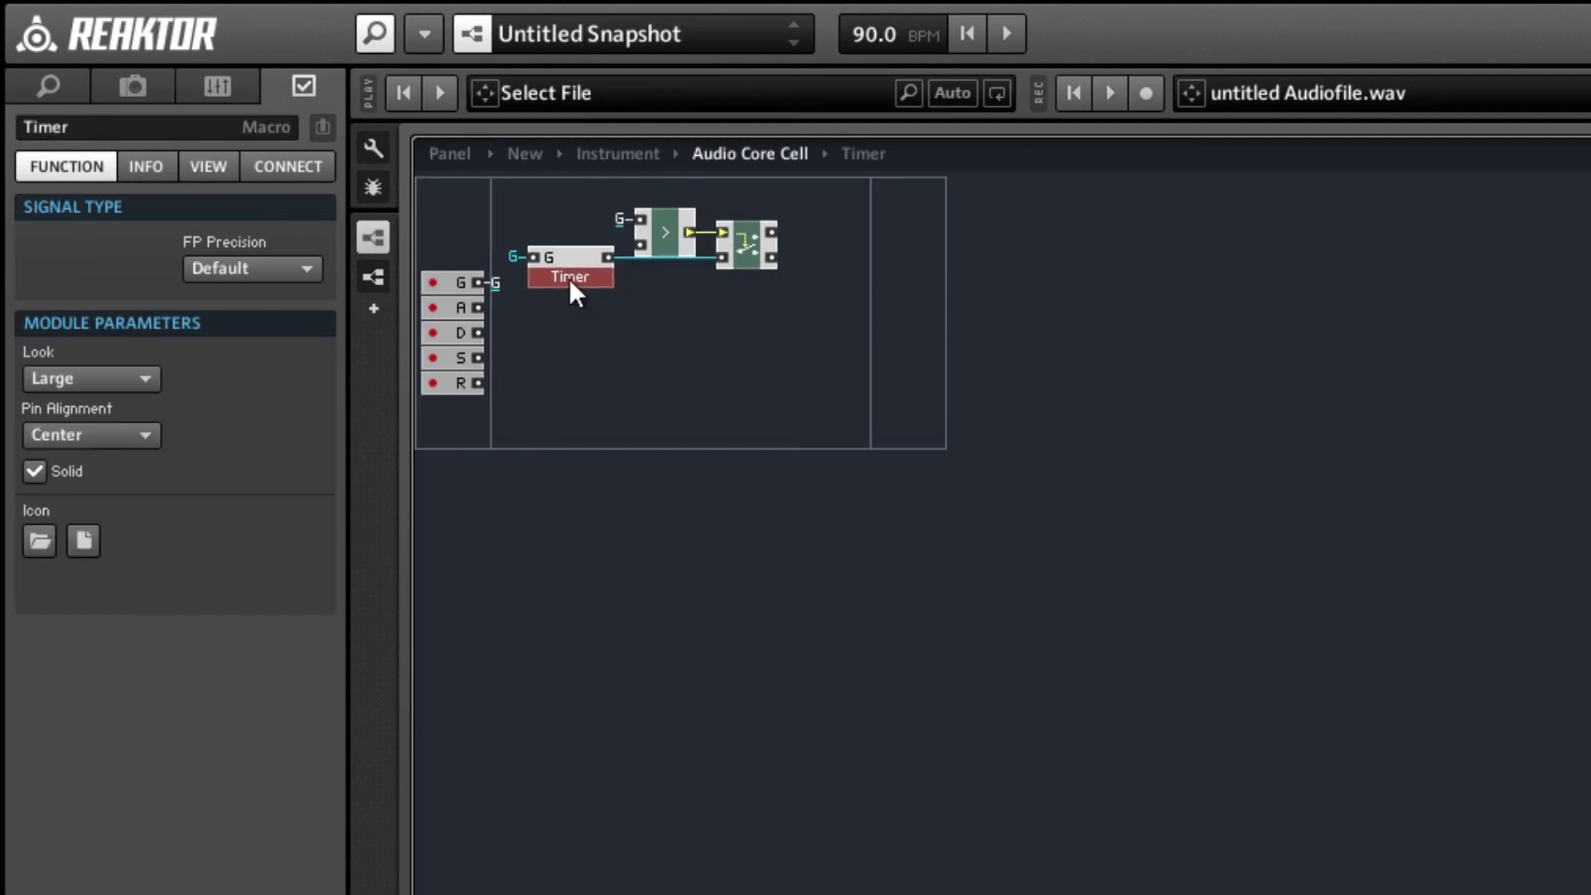
{"action": "left_click_drag", "start_coordinate": [803, 325], "coordinate": [623, 209]}
{"action": "left_click", "coordinate": [576, 260], "text": "ctrl"}
{"action": "left_click_drag", "start_coordinate": [577, 260], "coordinate": [608, 283]}
{"action": "left_click", "coordinate": [803, 310]}
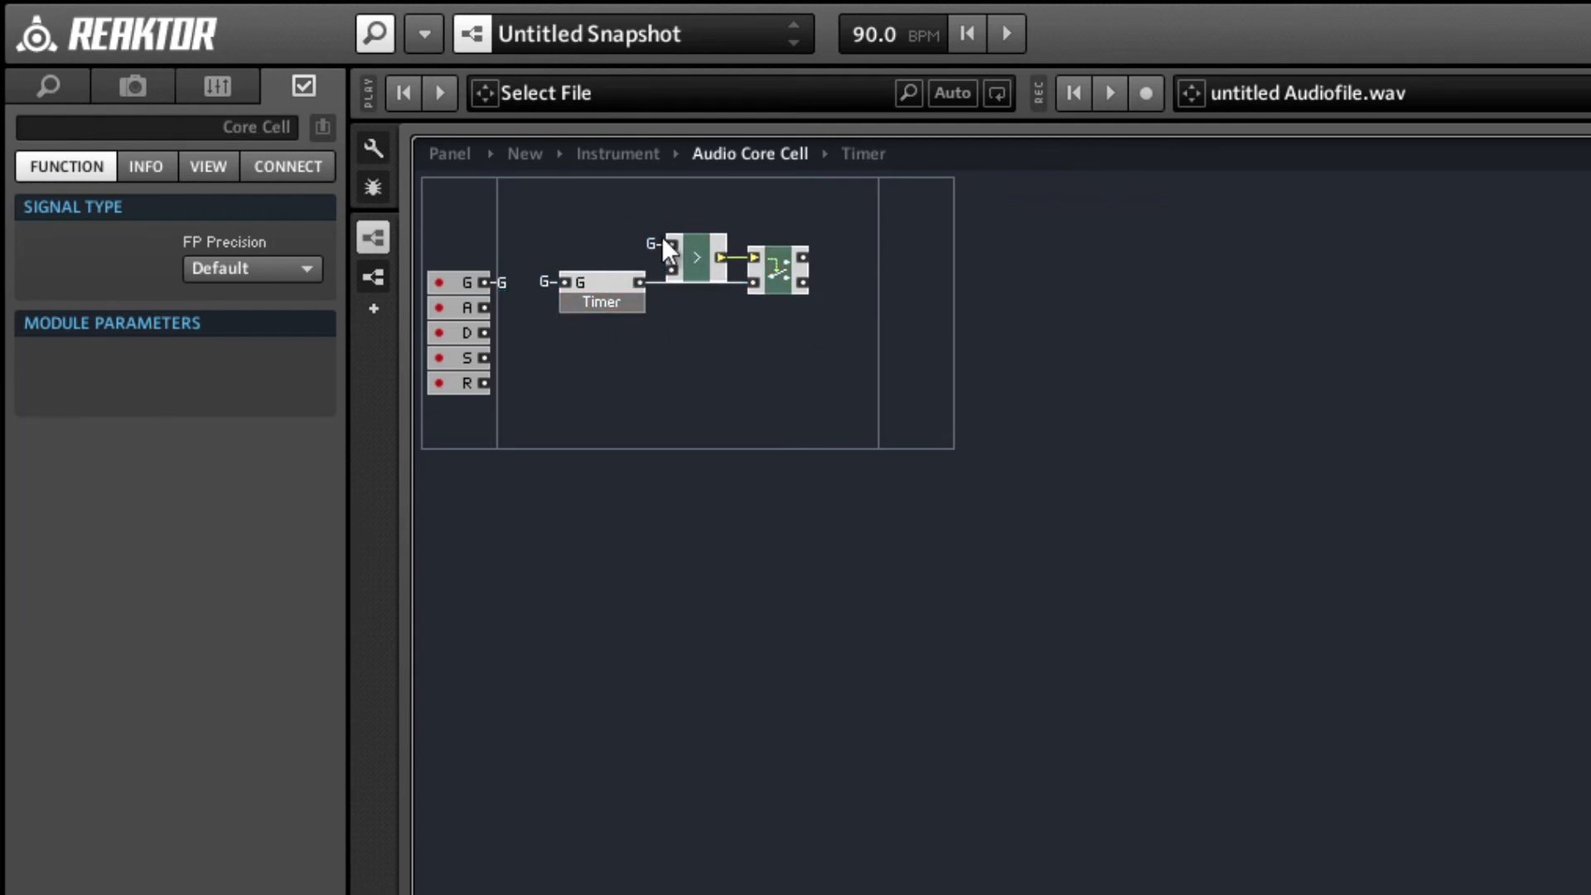
Connect the Router's lower output to a new QuickBus named RelClock.
{"action": "right_click", "coordinate": [799, 280]}
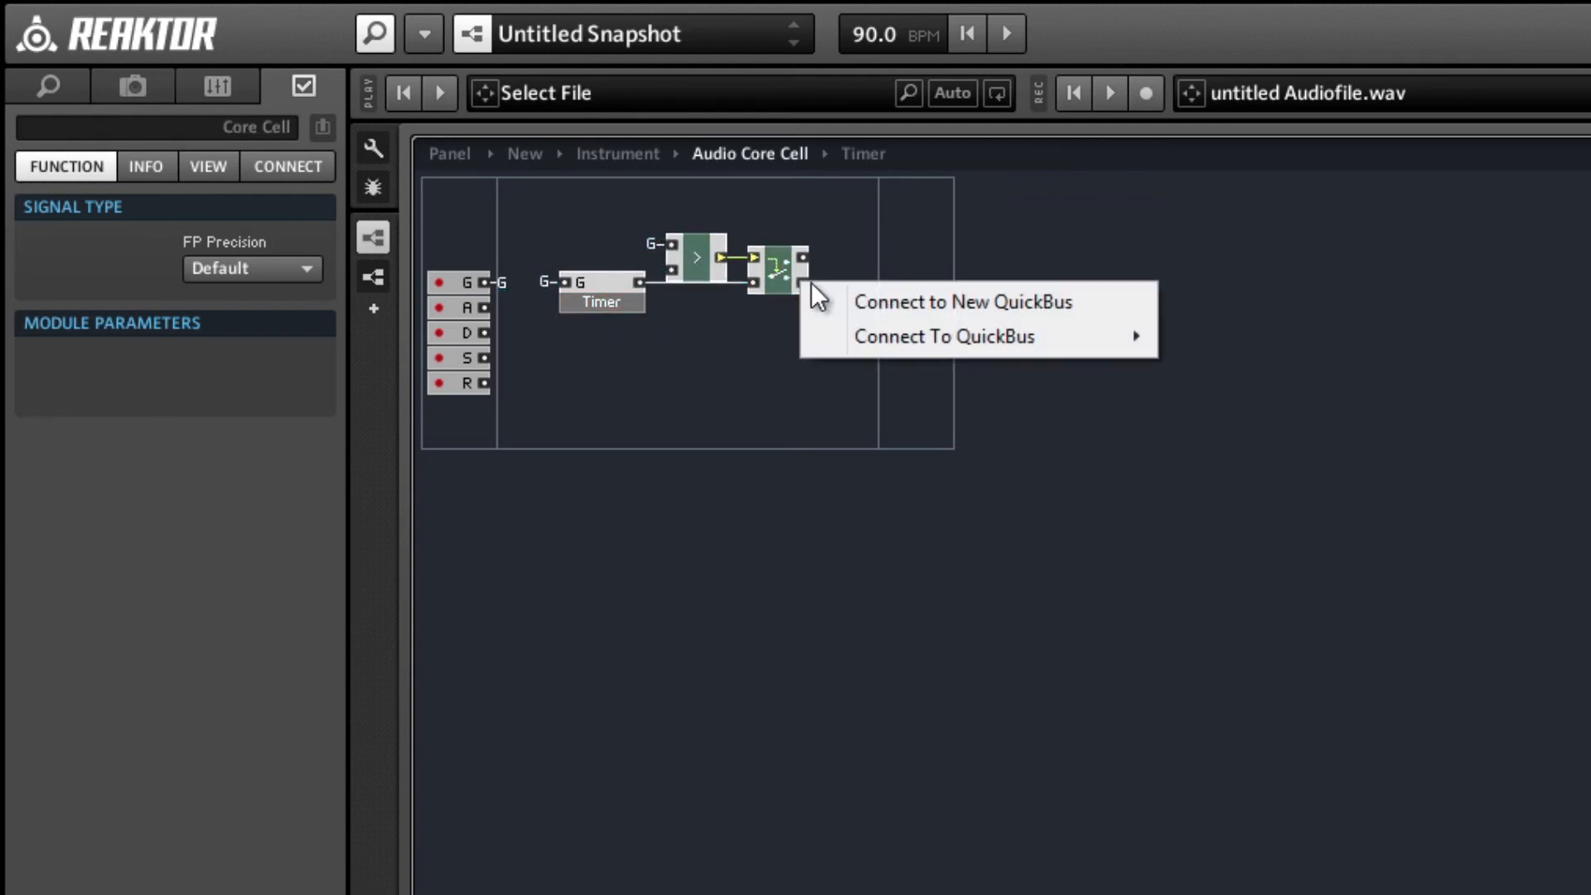
{"action": "left_click", "coordinate": [844, 301]}
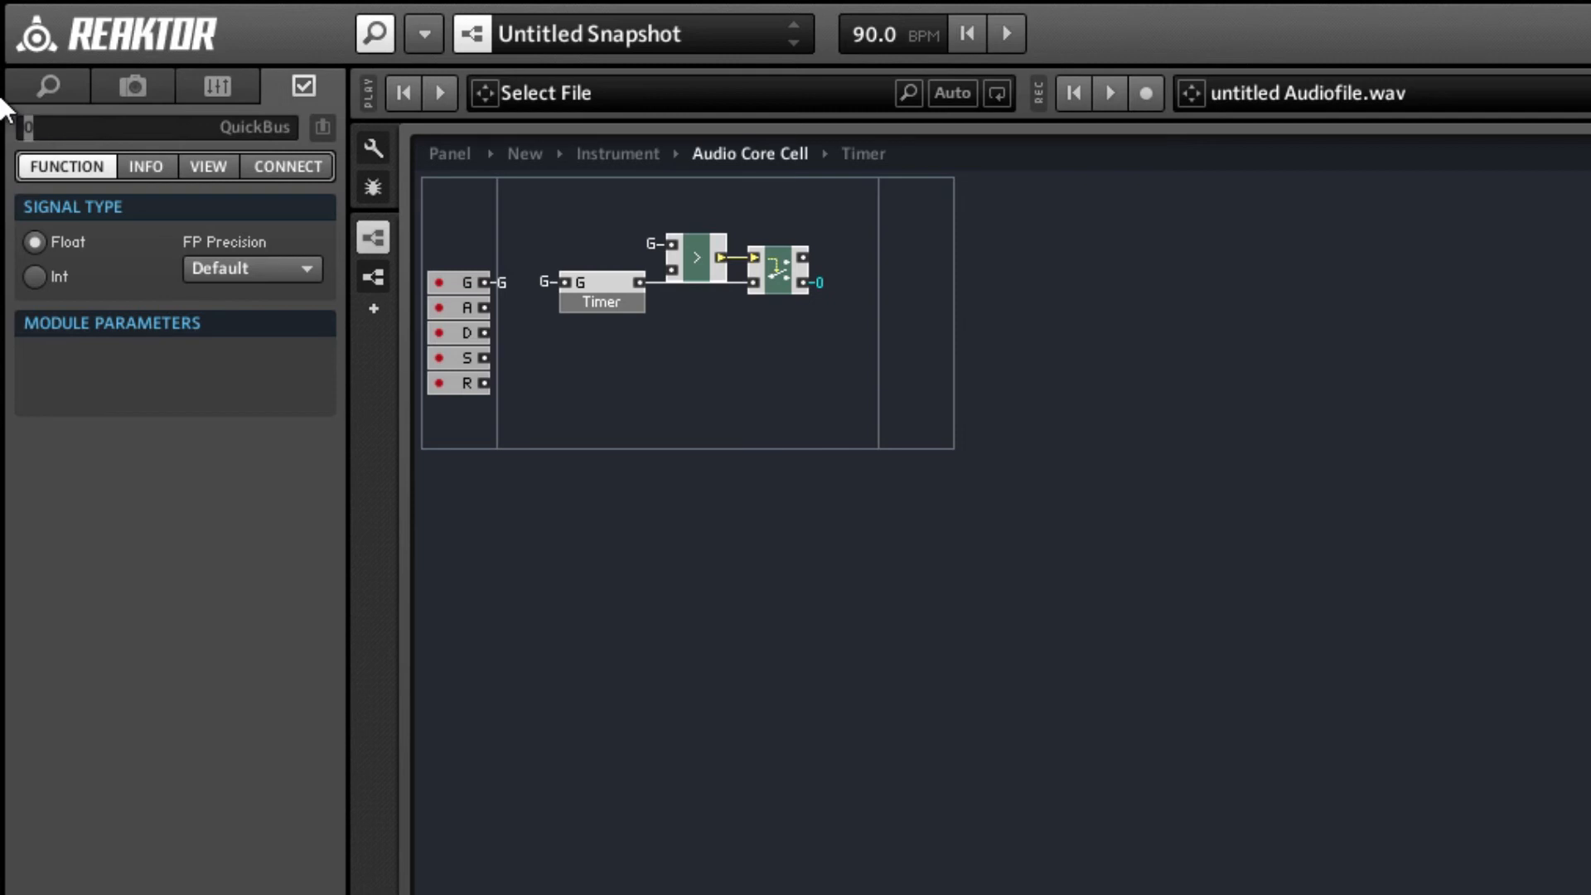
{"action": "type", "text": "RelClock"}
{"action": "key", "text": "Return"}
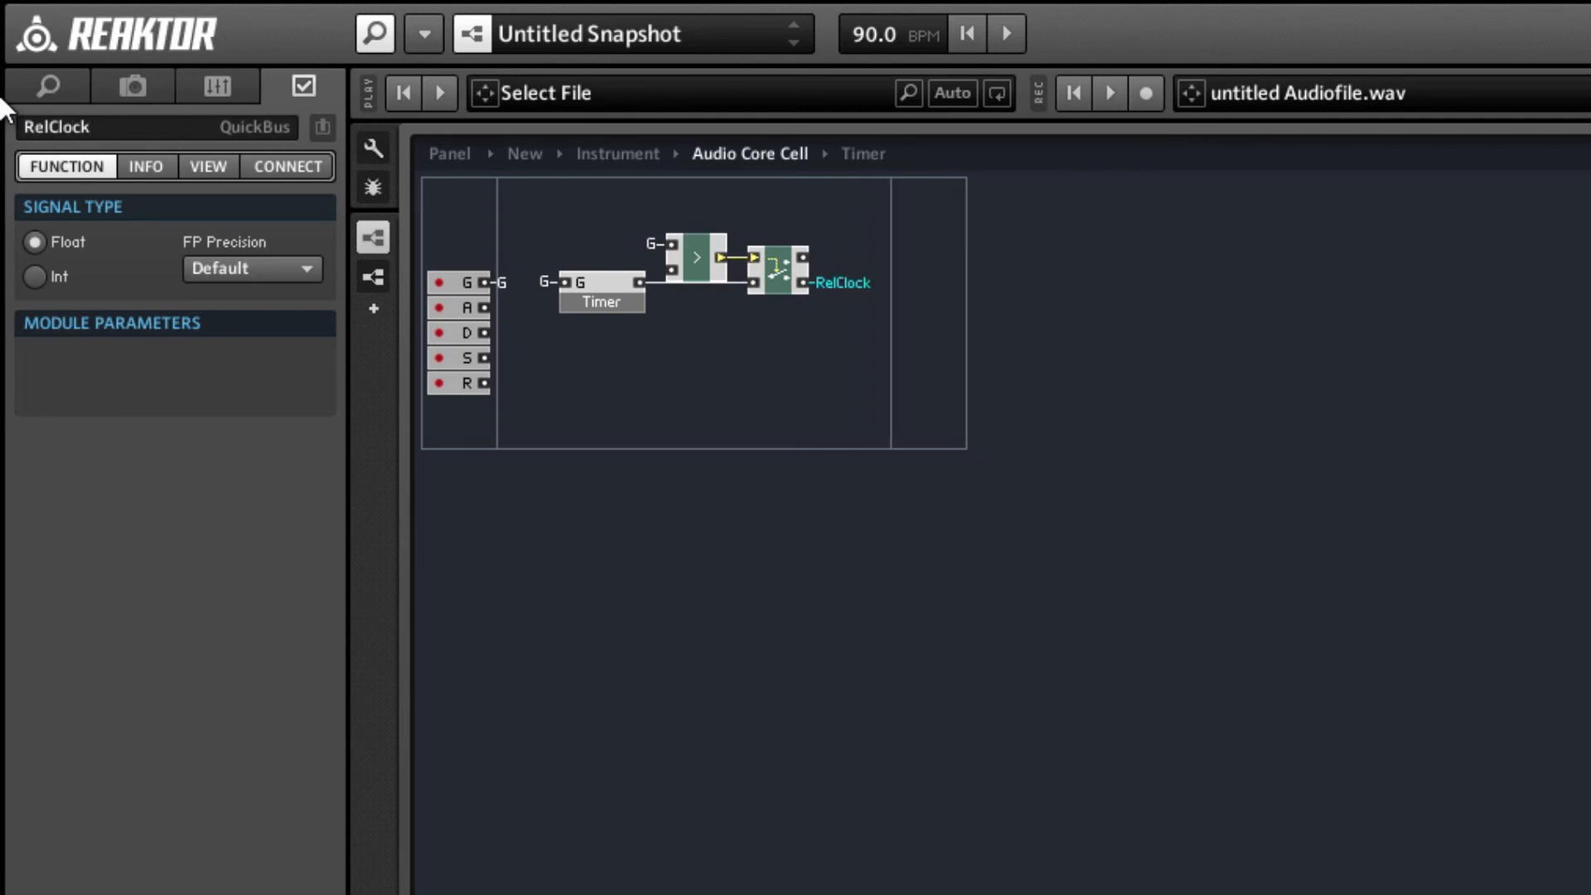
{"action": "left_click", "coordinate": [726, 408]}
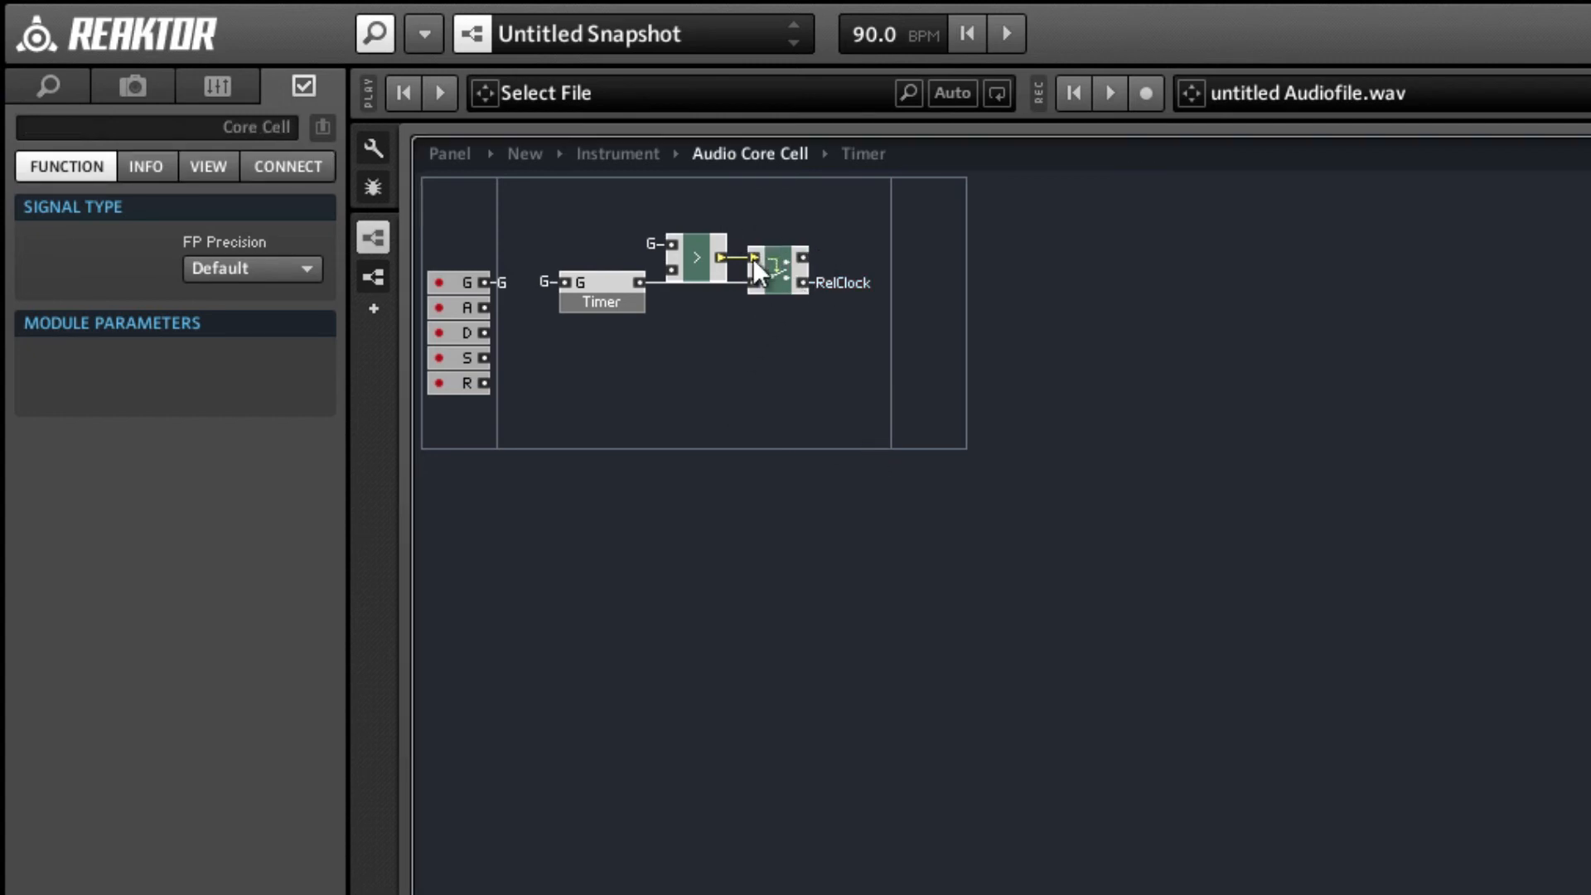
Insert a second Router and a second Compare module above and beyond the first pair.
{"action": "left_click", "coordinate": [694, 253]}
{"action": "double_click", "coordinate": [851, 209]}
{"action": "type", "text": "router"}
{"action": "key", "text": "Return"}
{"action": "key", "text": "Return"}
{"action": "type", "text": "com"}
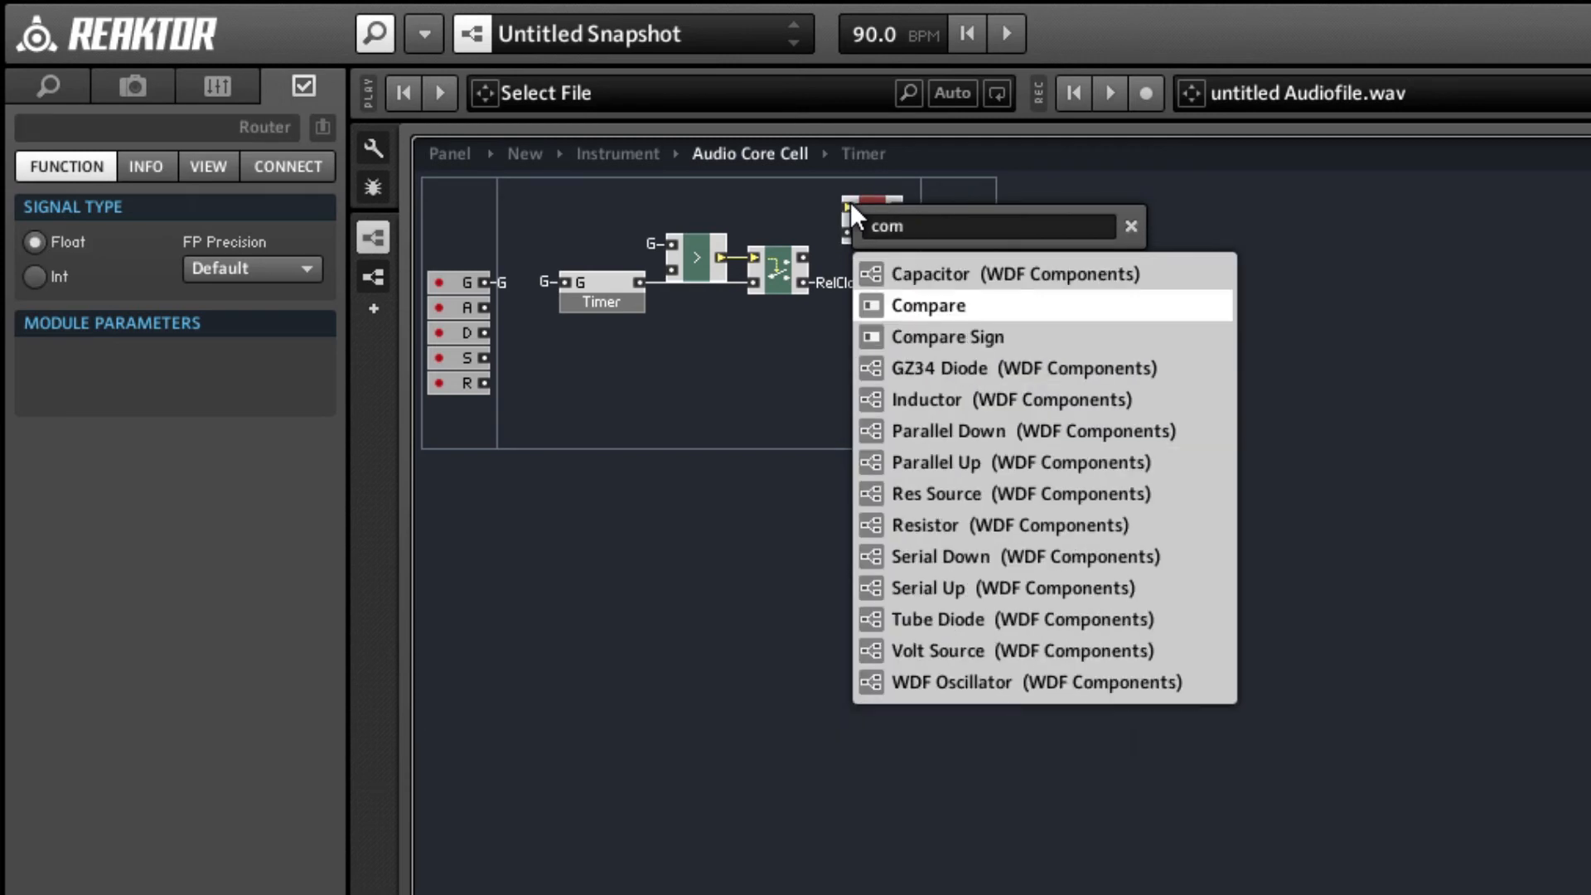
{"action": "key", "text": "Return"}
Wire the second Compare into the second Router, and the first Router's upper output into the second Compare's upper input.
{"action": "left_click_drag", "start_coordinate": [830, 228], "coordinate": [807, 216]}
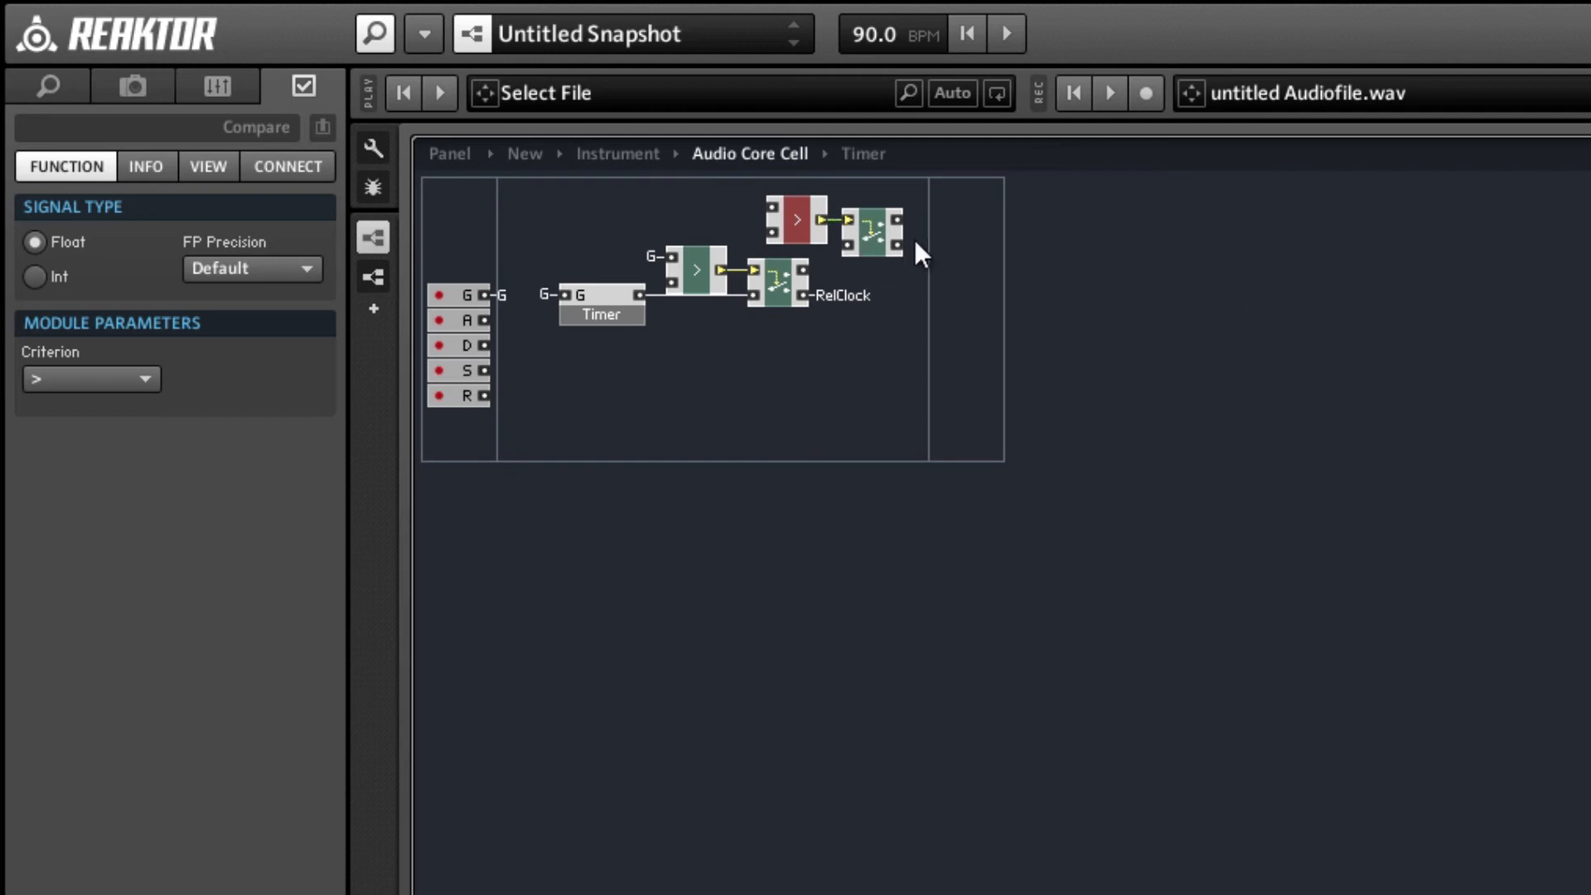
{"action": "left_click_drag", "start_coordinate": [920, 253], "coordinate": [889, 187]}
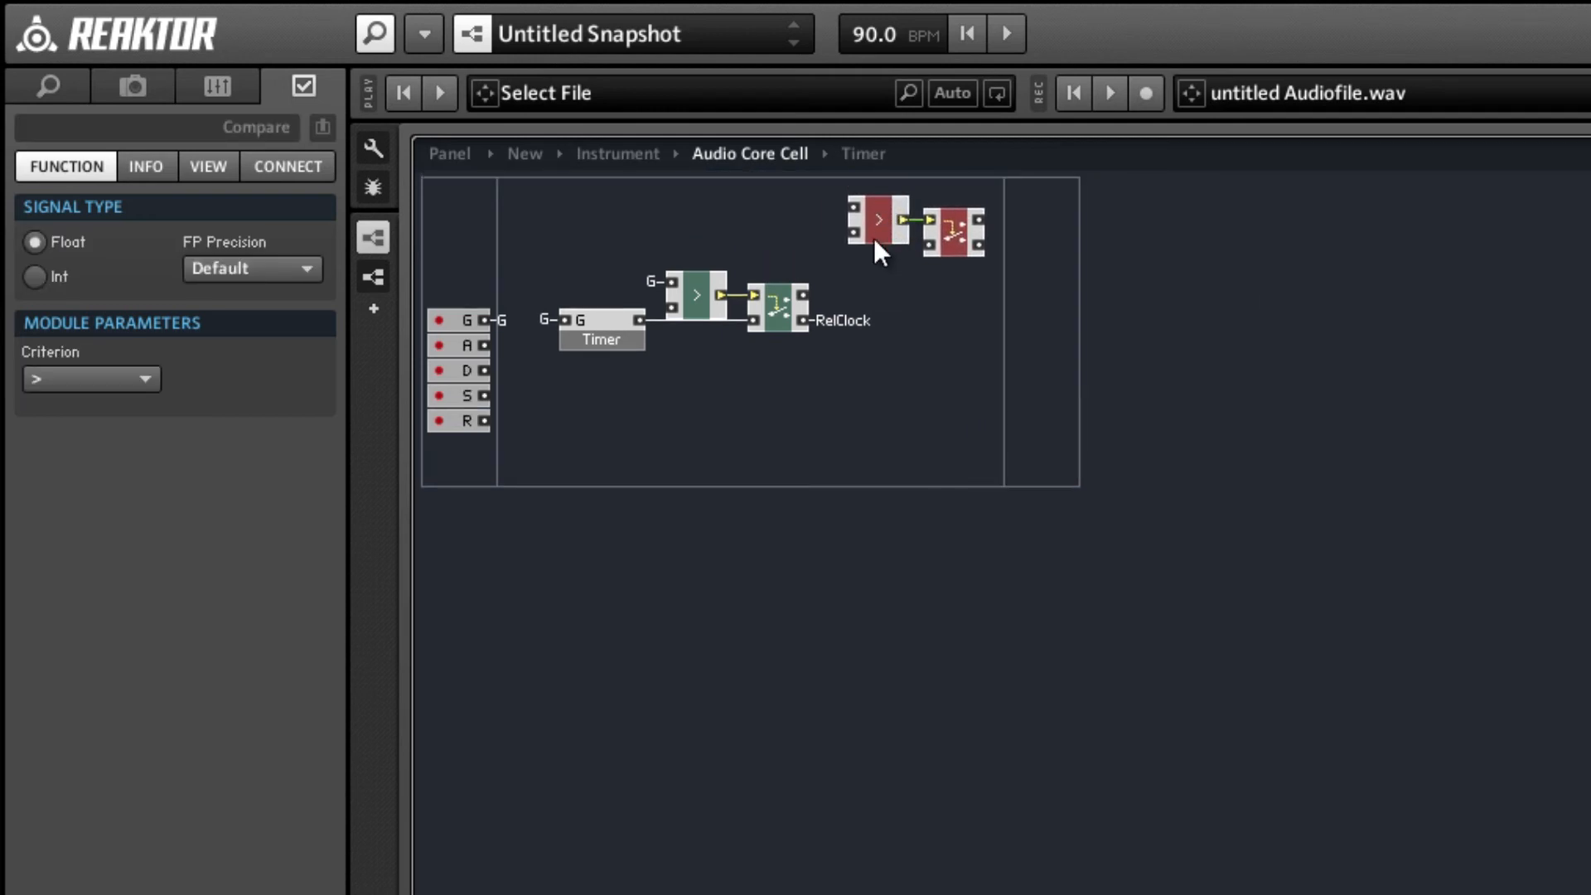
{"action": "left_click_drag", "start_coordinate": [815, 286], "coordinate": [845, 217]}
Create new QuickBuses from the A, D, S and R inputs.
{"action": "right_click", "coordinate": [475, 344]}
{"action": "left_click", "coordinate": [486, 362]}
{"action": "right_click", "coordinate": [485, 370]}
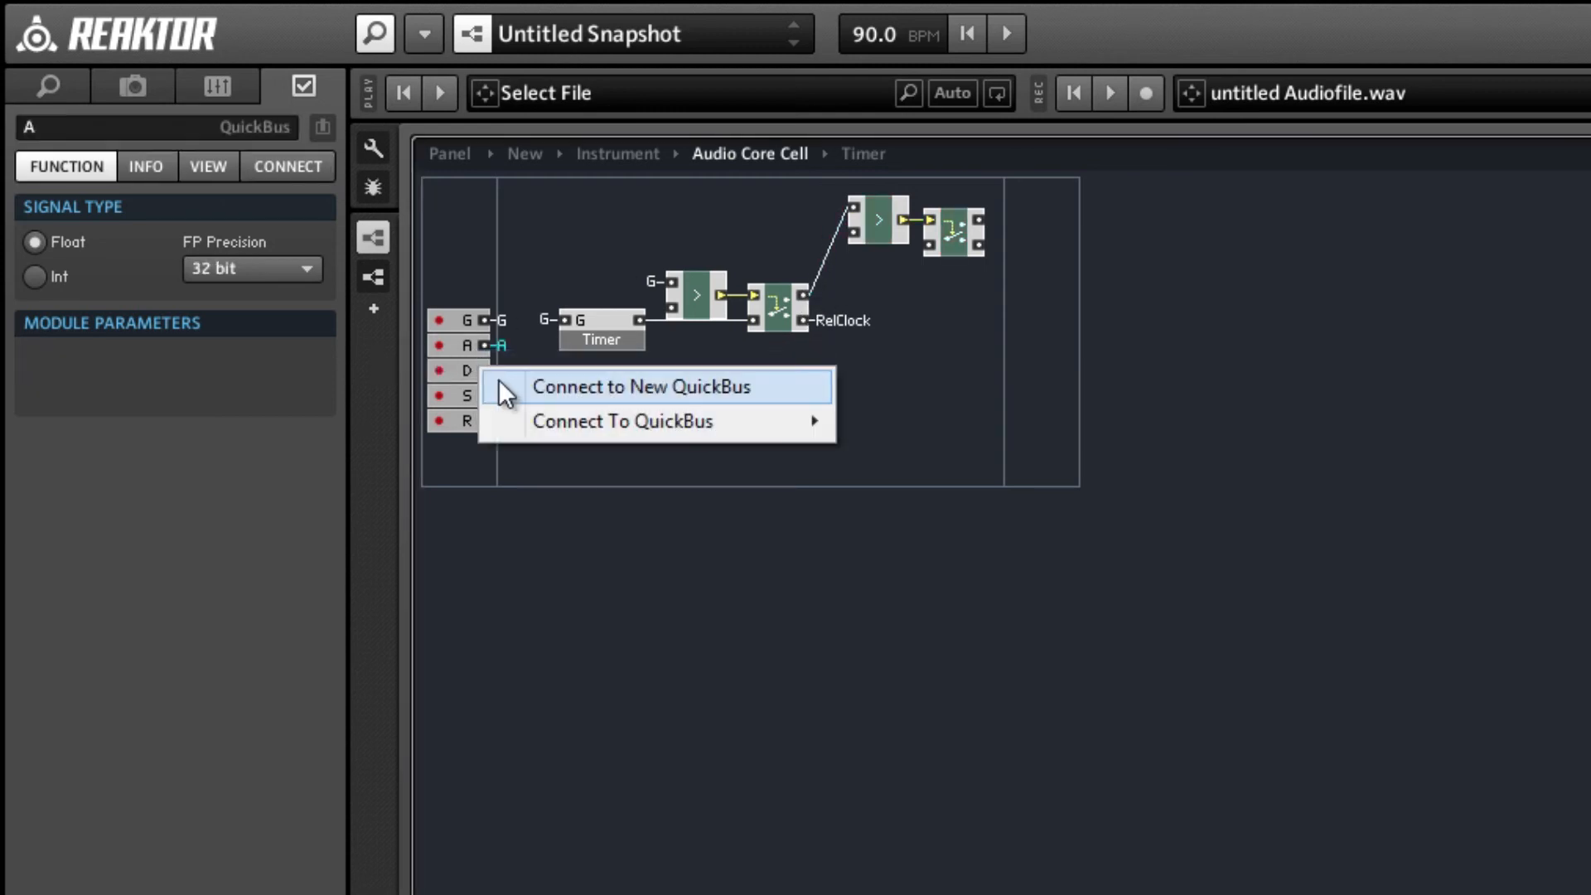
{"action": "left_click", "coordinate": [487, 387]}
{"action": "right_click", "coordinate": [486, 395]}
{"action": "left_click", "coordinate": [502, 406]}
{"action": "right_click", "coordinate": [485, 420]}
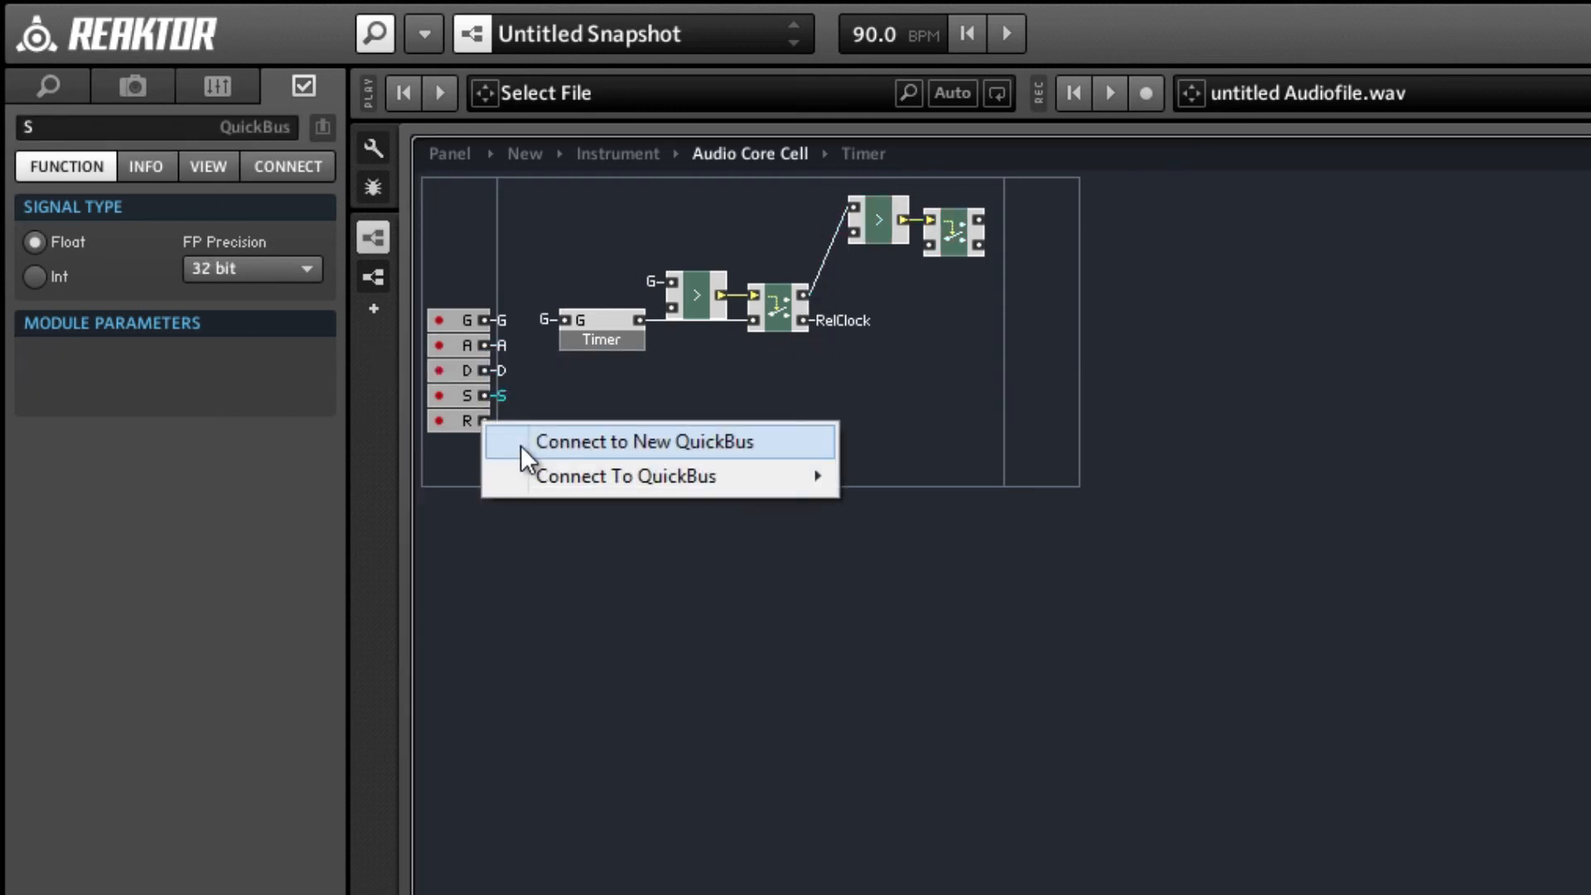
{"action": "left_click", "coordinate": [529, 442]}
{"action": "left_click", "coordinate": [846, 404]}
Connect the A QuickBus to the second Compare and align the second Compare and Router, fed by the first Router's upper output.
{"action": "right_click", "coordinate": [853, 233]}
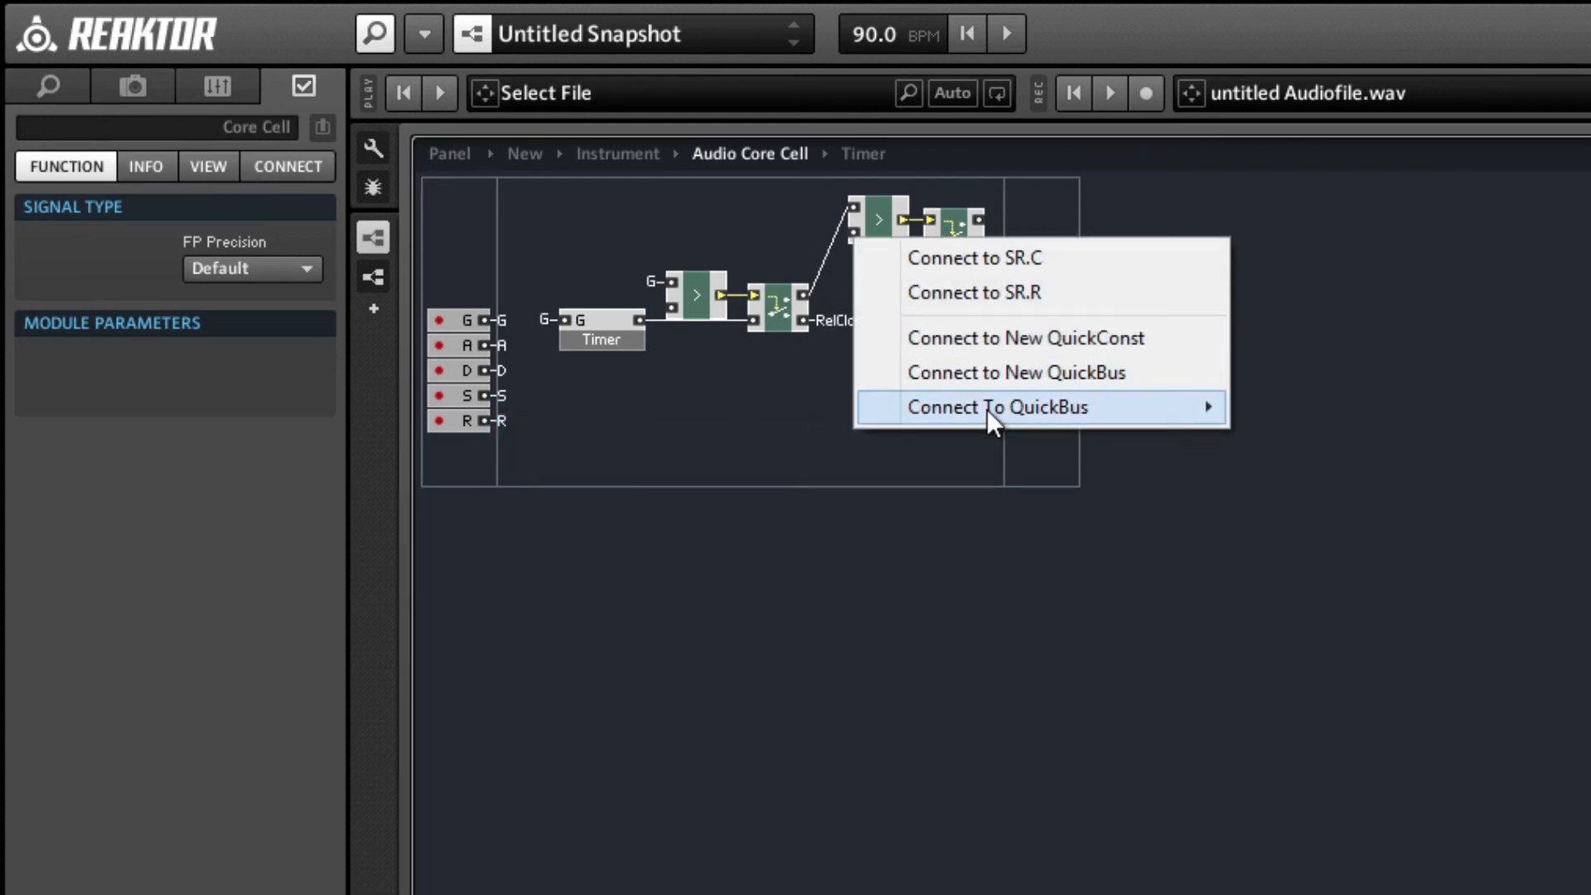
{"action": "mouse_move", "coordinate": [1078, 406]}
{"action": "left_click", "coordinate": [1350, 442]}
{"action": "left_click_drag", "start_coordinate": [973, 295], "coordinate": [888, 279]}
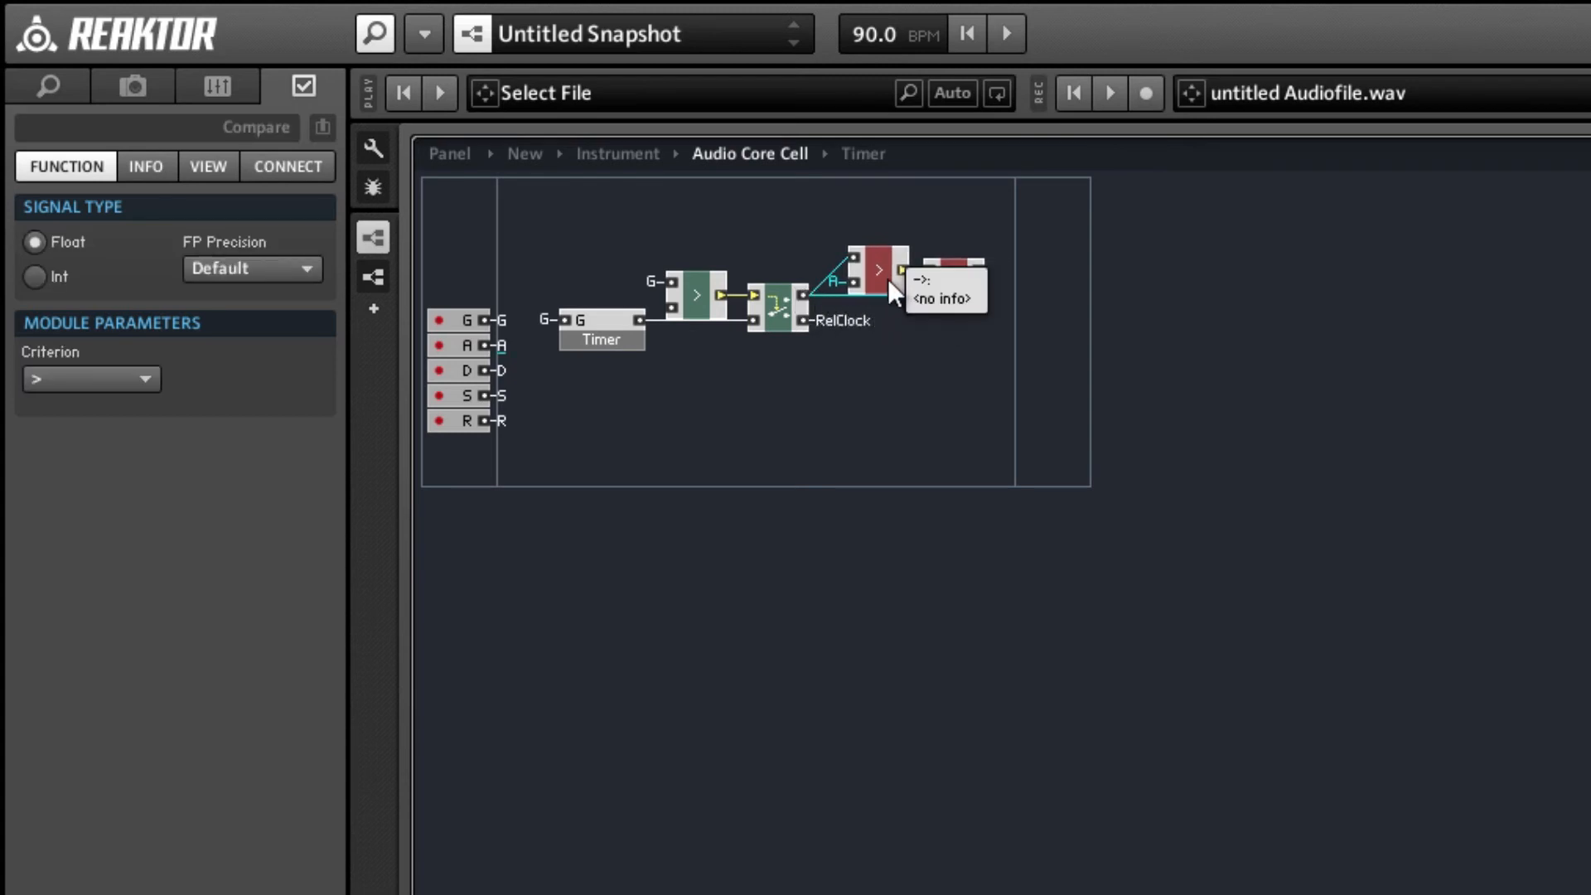
{"action": "left_click", "coordinate": [969, 368]}
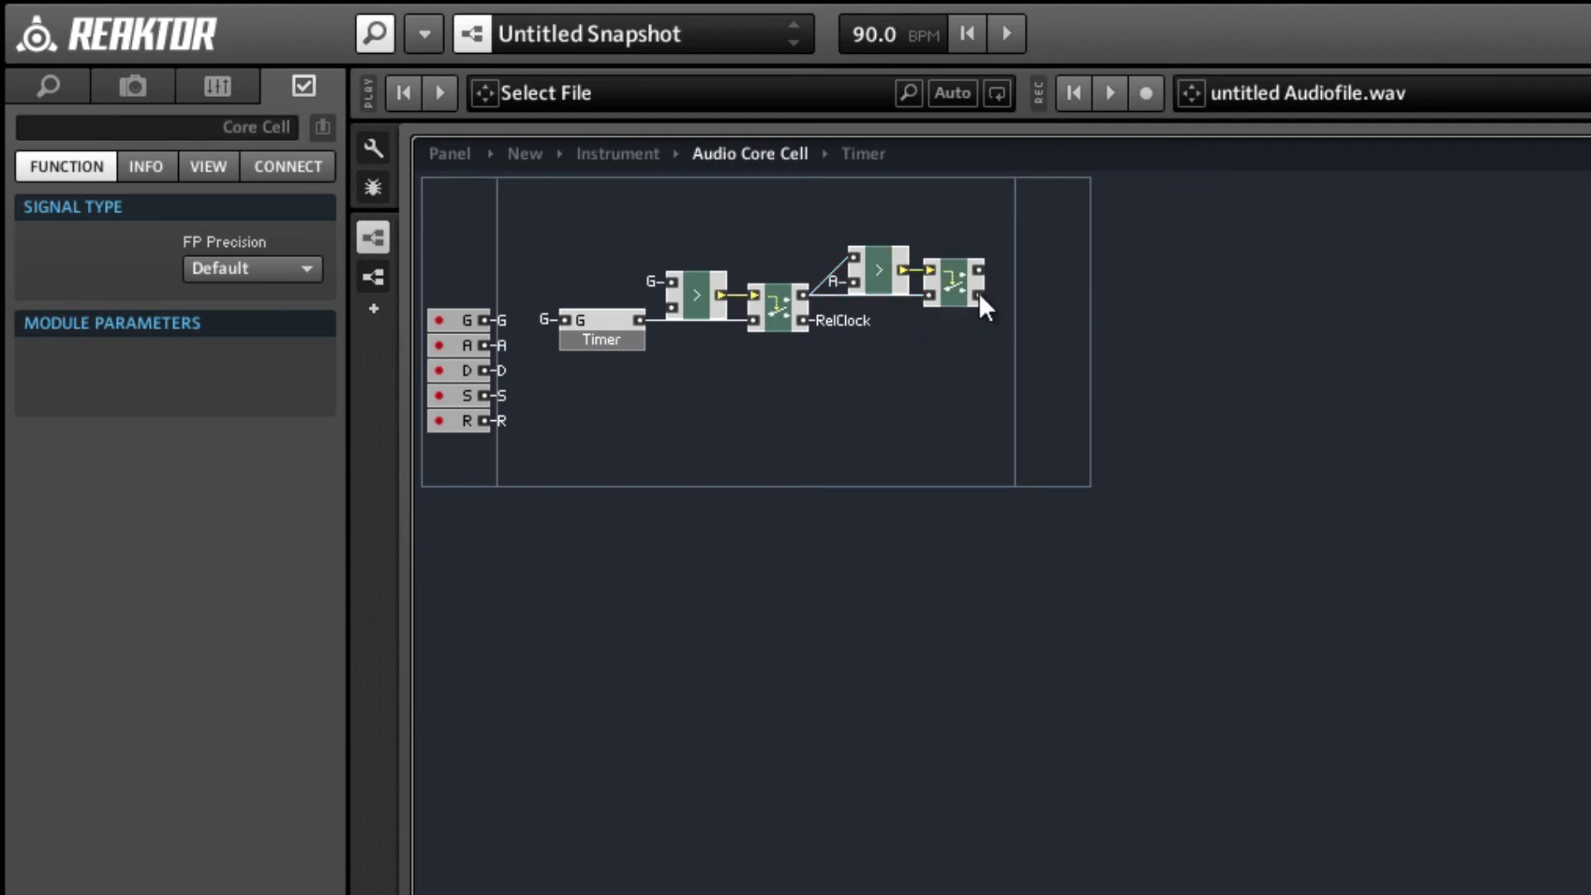
Connect the second Router's lower output to a new QuickBus named AttClock.
{"action": "right_click", "coordinate": [979, 293]}
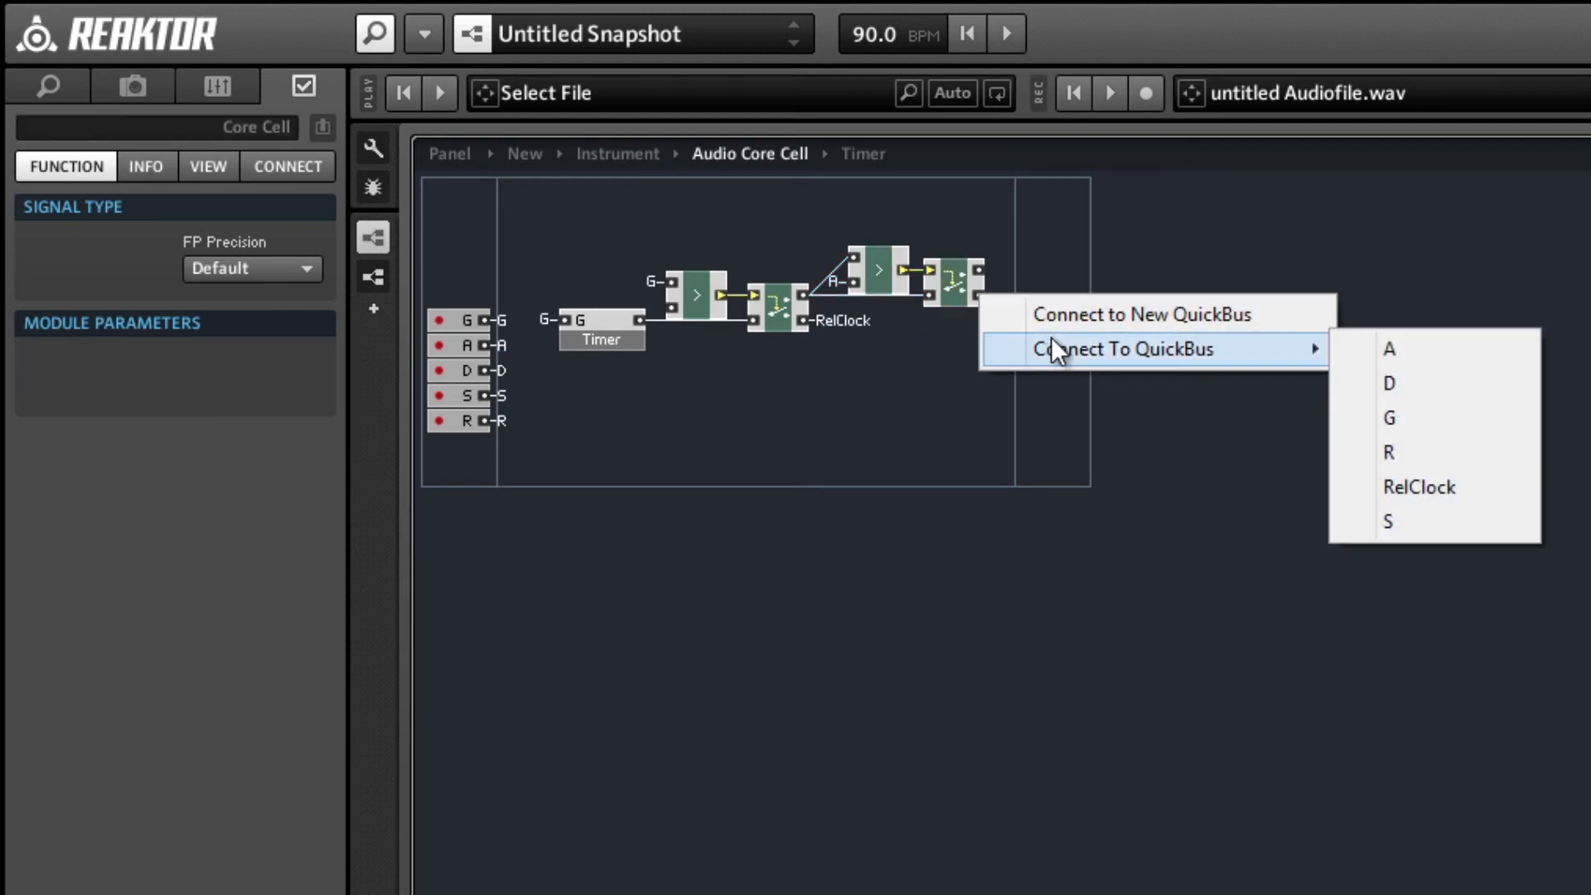
{"action": "left_click", "coordinate": [1065, 315]}
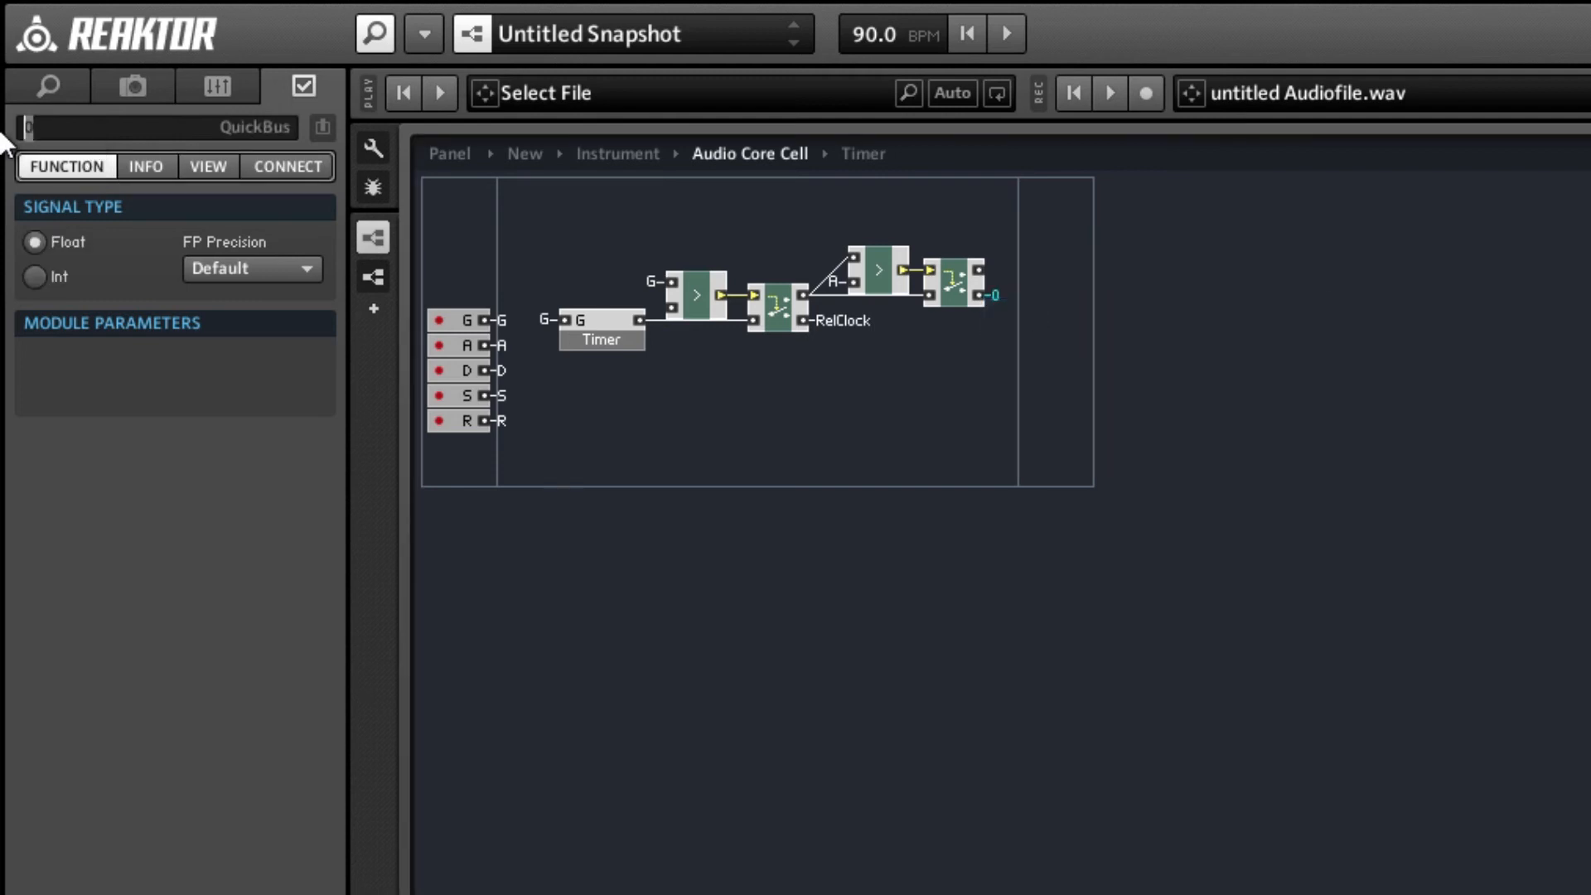
{"action": "type", "text": "AttClock"}
{"action": "key", "text": "Return"}
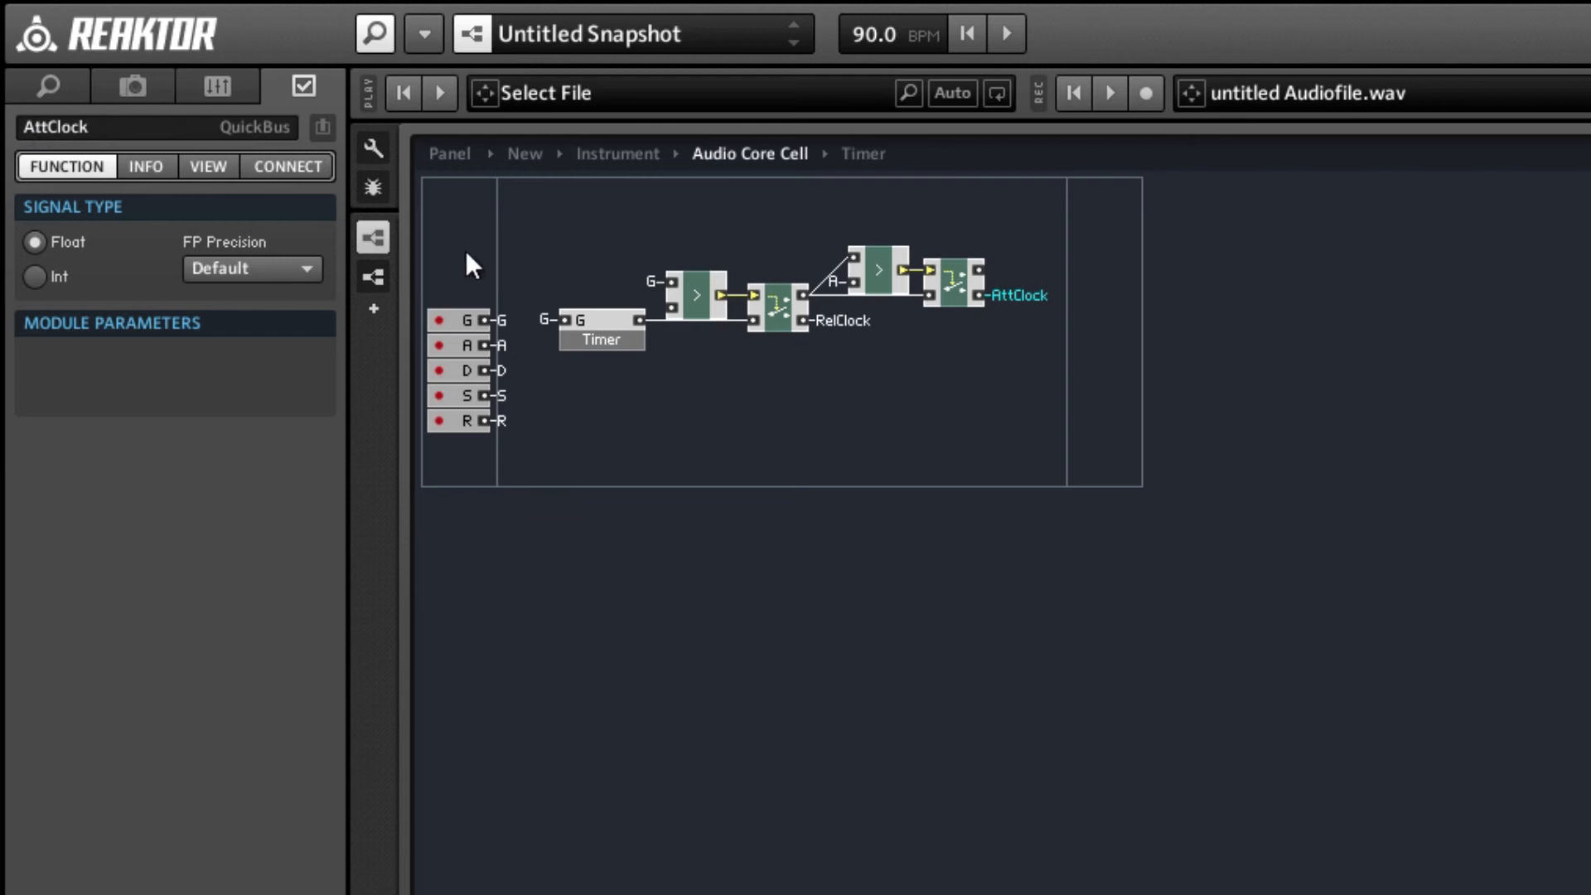
{"action": "left_click", "coordinate": [986, 353]}
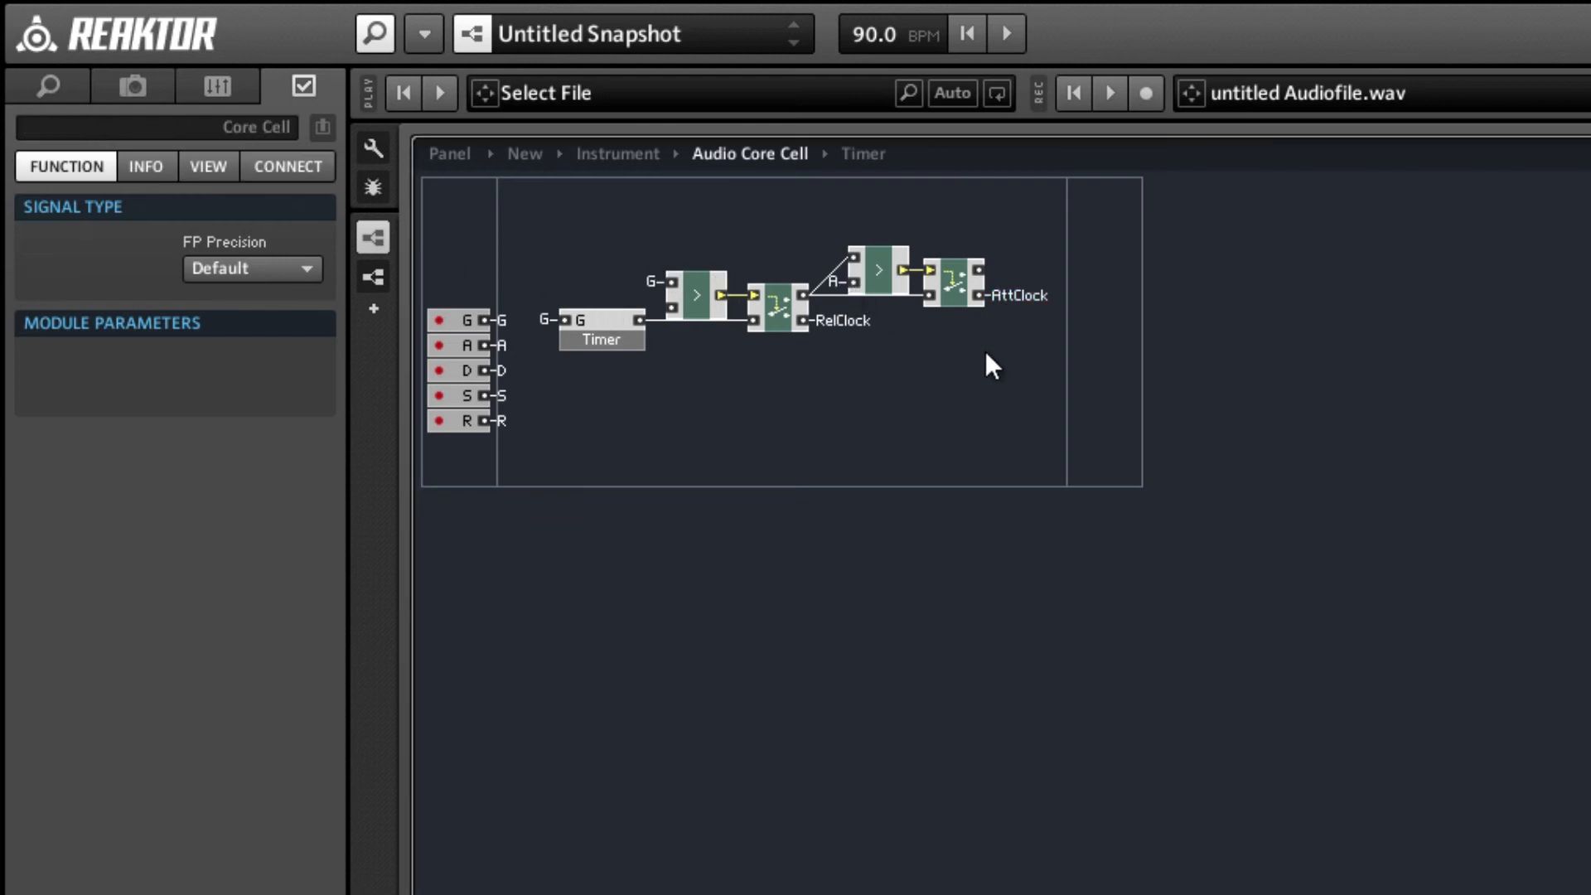
Insert a third Compare and a third Router after the second Router and wire the Compare into the Router's control input.
{"action": "double_click", "coordinate": [1033, 337]}
{"action": "type", "text": "co"}
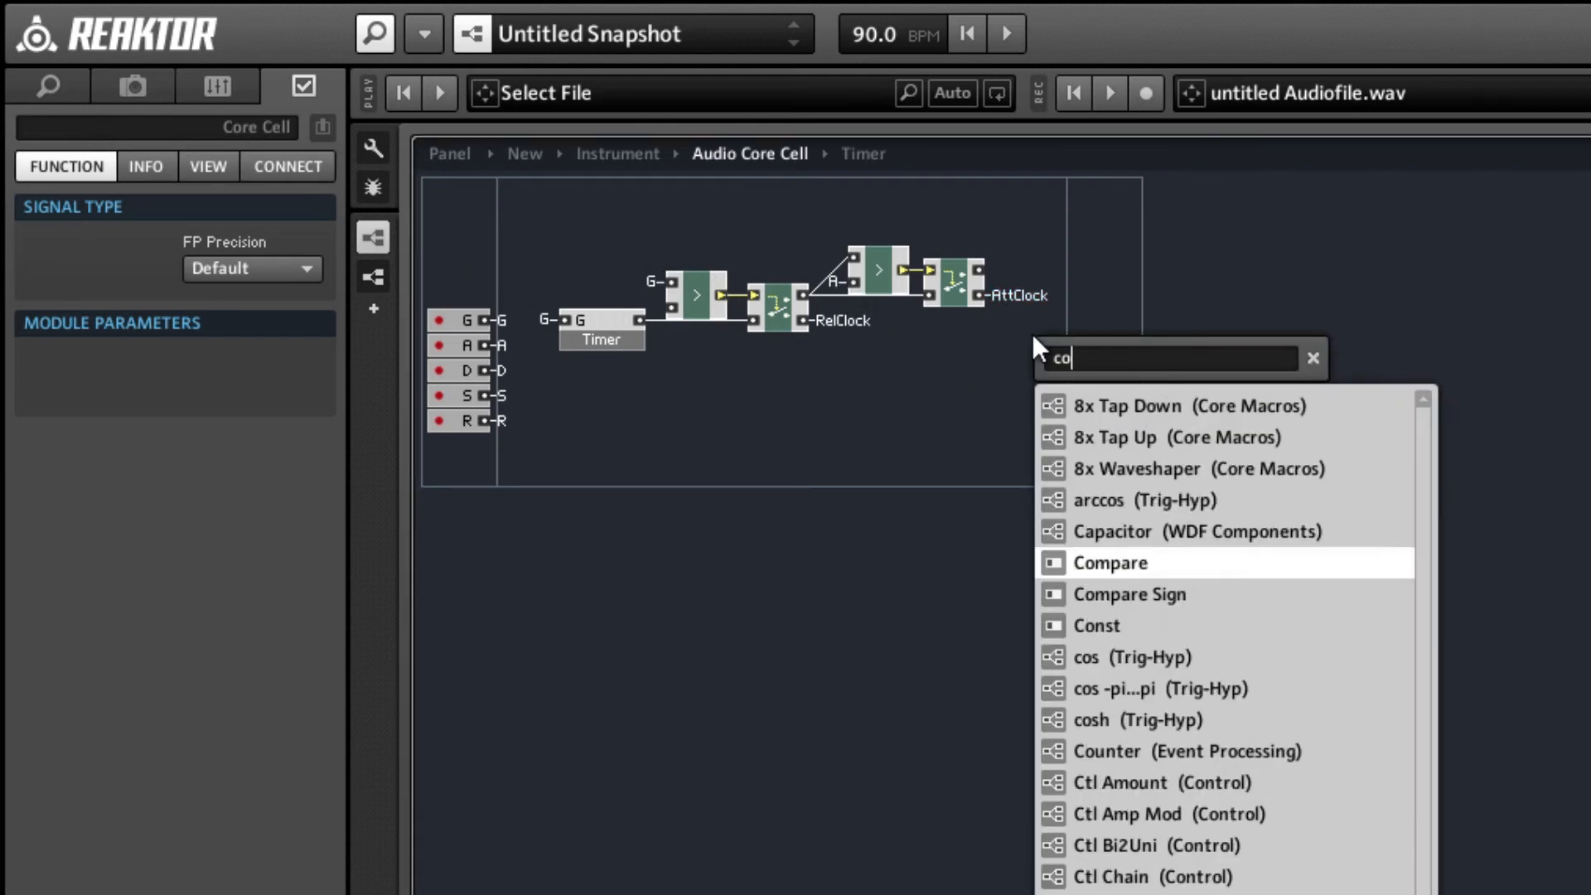
{"action": "type", "text": "mprout"}
{"action": "key", "text": "Return"}
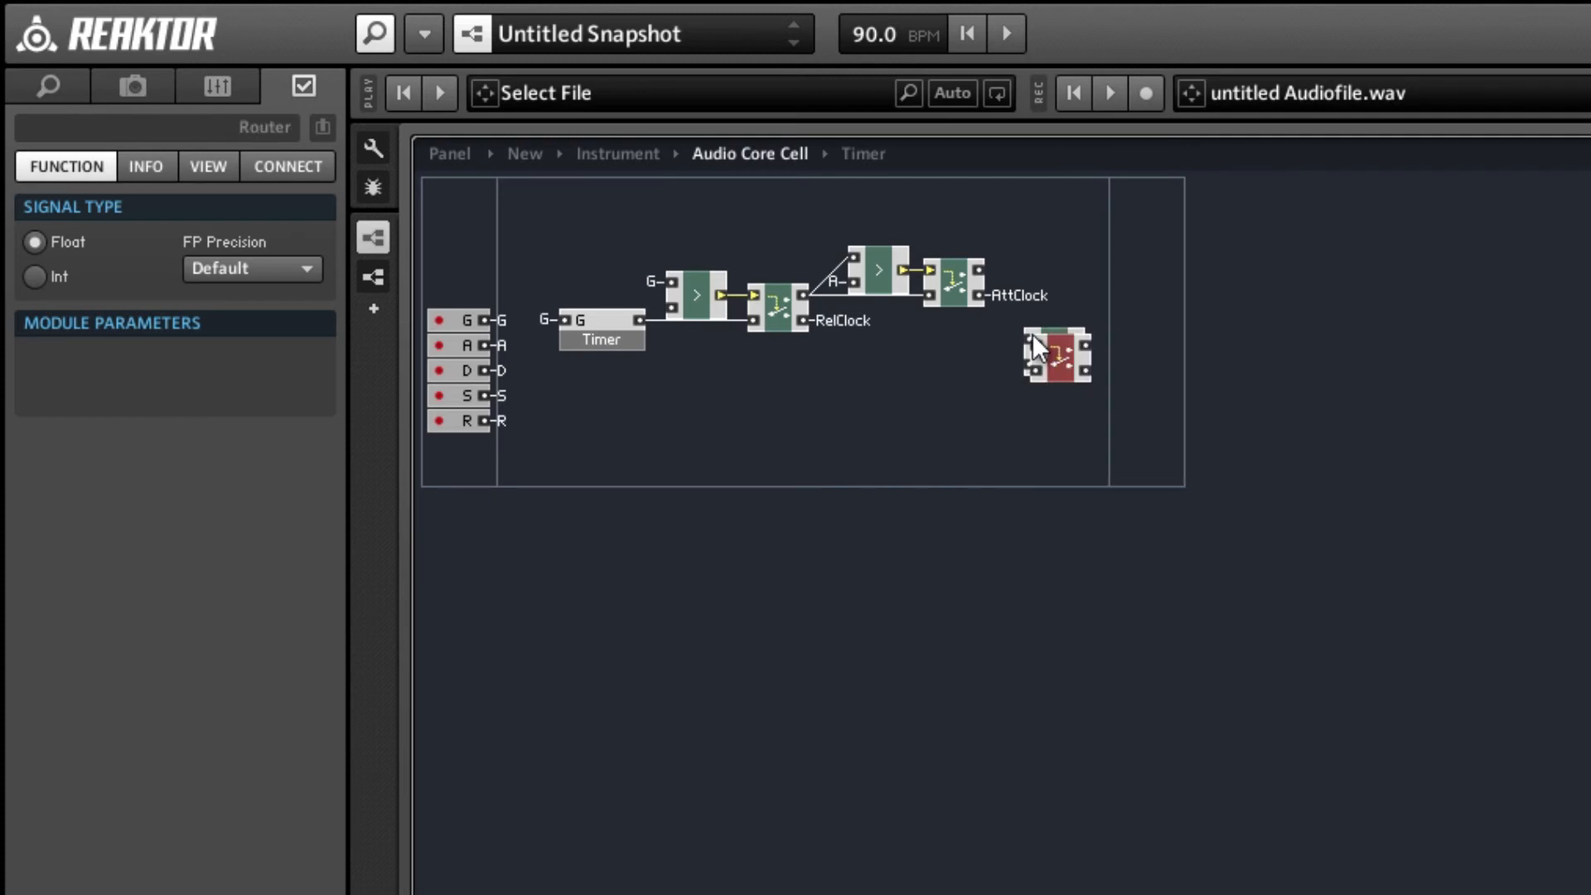
{"action": "left_click_drag", "start_coordinate": [1081, 356], "coordinate": [1139, 373]}
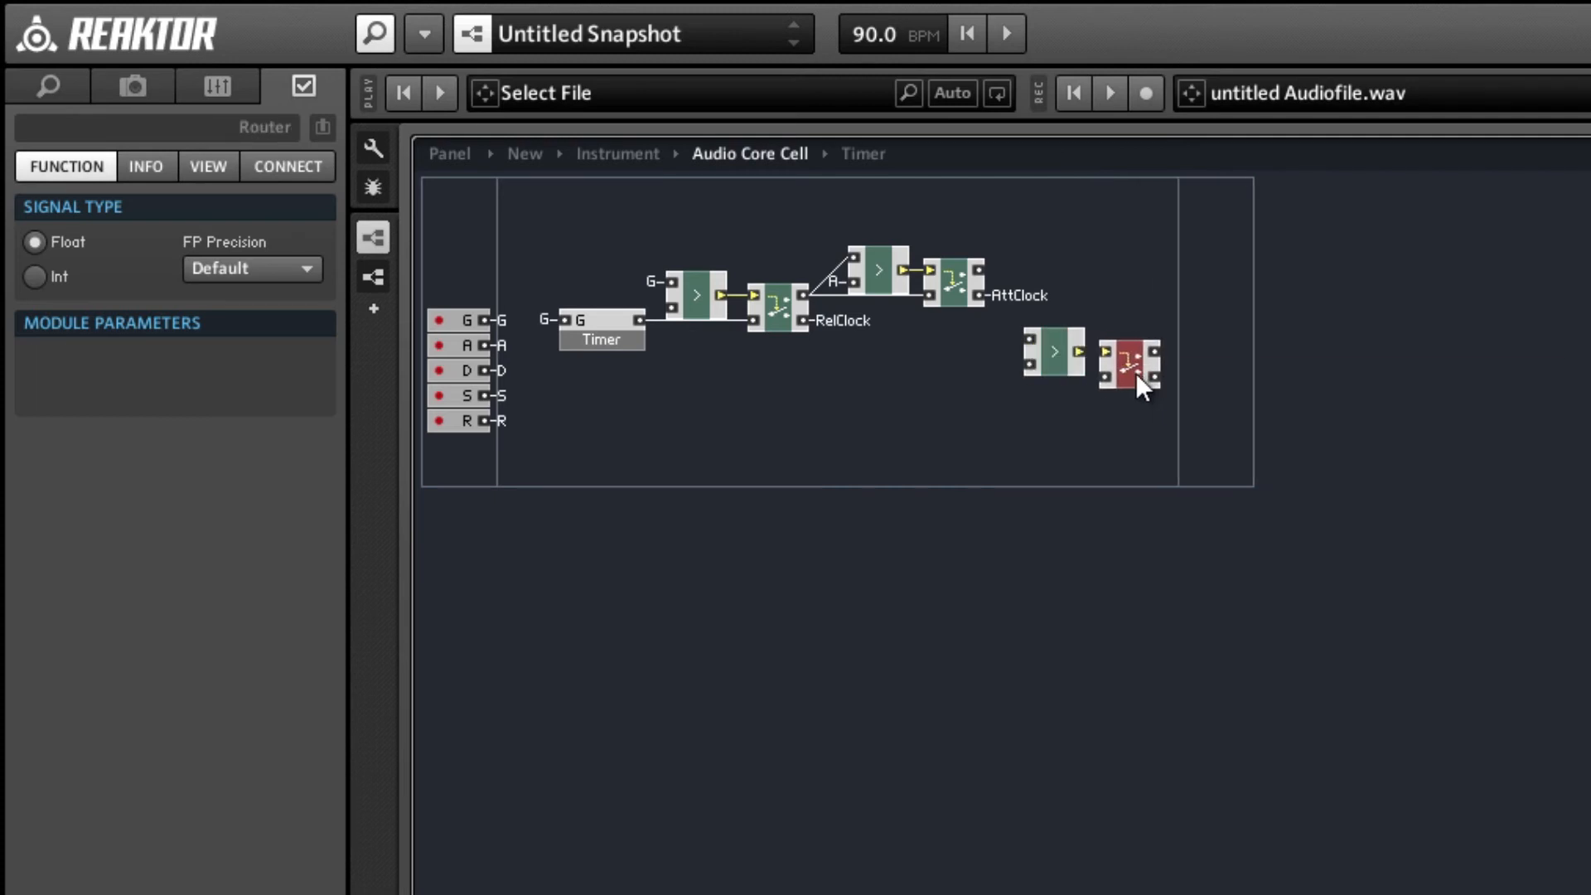
{"action": "left_click", "coordinate": [912, 411]}
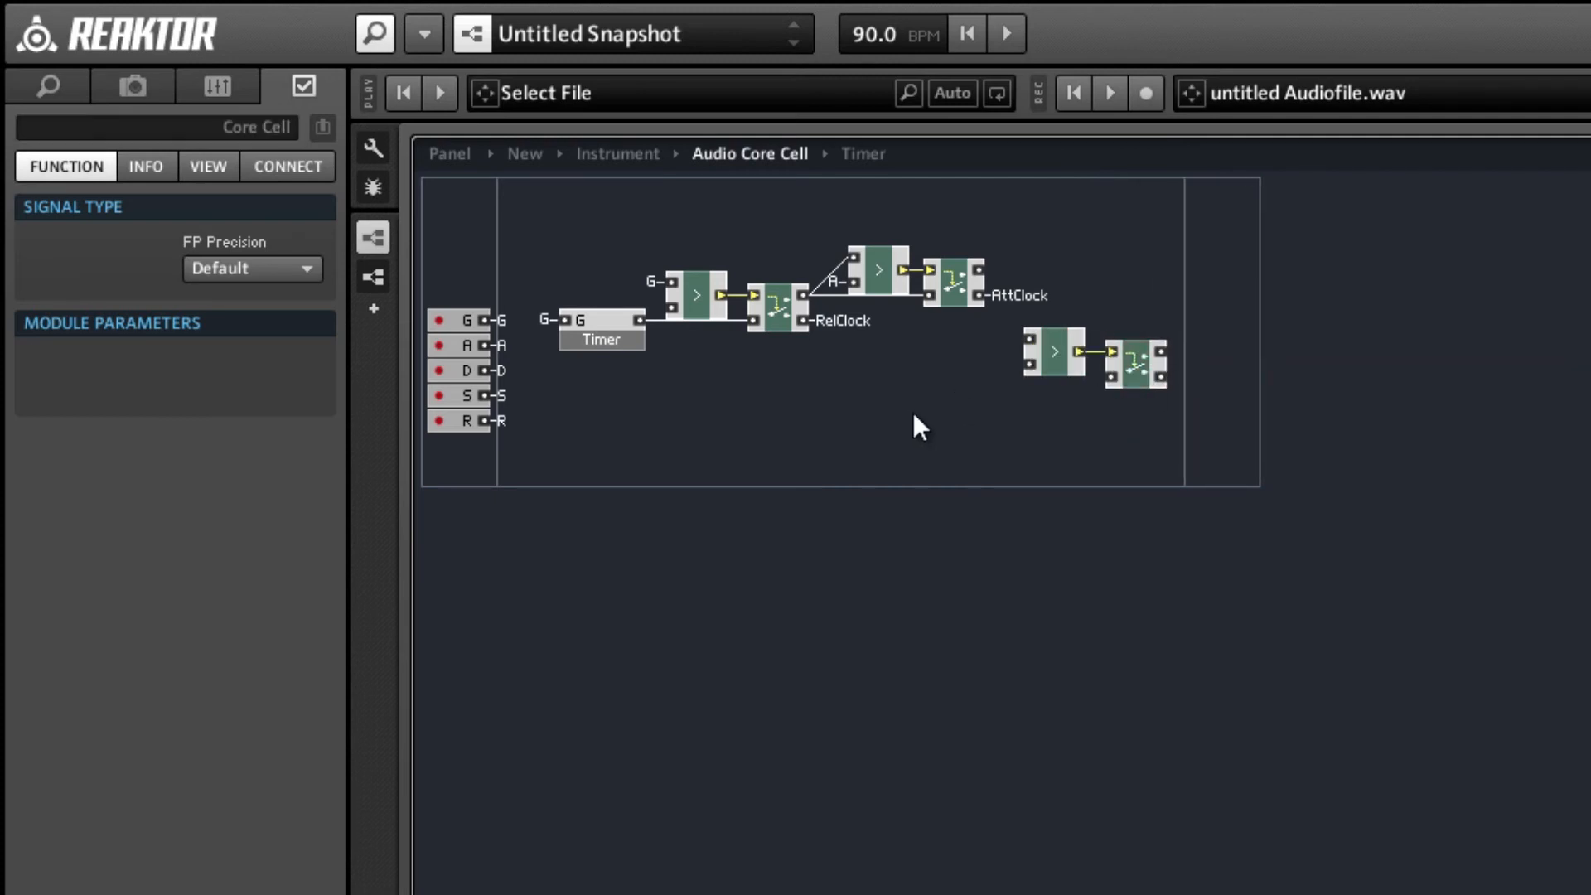
Insert an addition module below the second Router and connect its inputs to the A and D QuickBuses.
{"action": "double_click", "coordinate": [912, 411]}
{"action": "type", "text": "+"}
{"action": "key", "text": "Return"}
{"action": "right_click", "coordinate": [913, 411]}
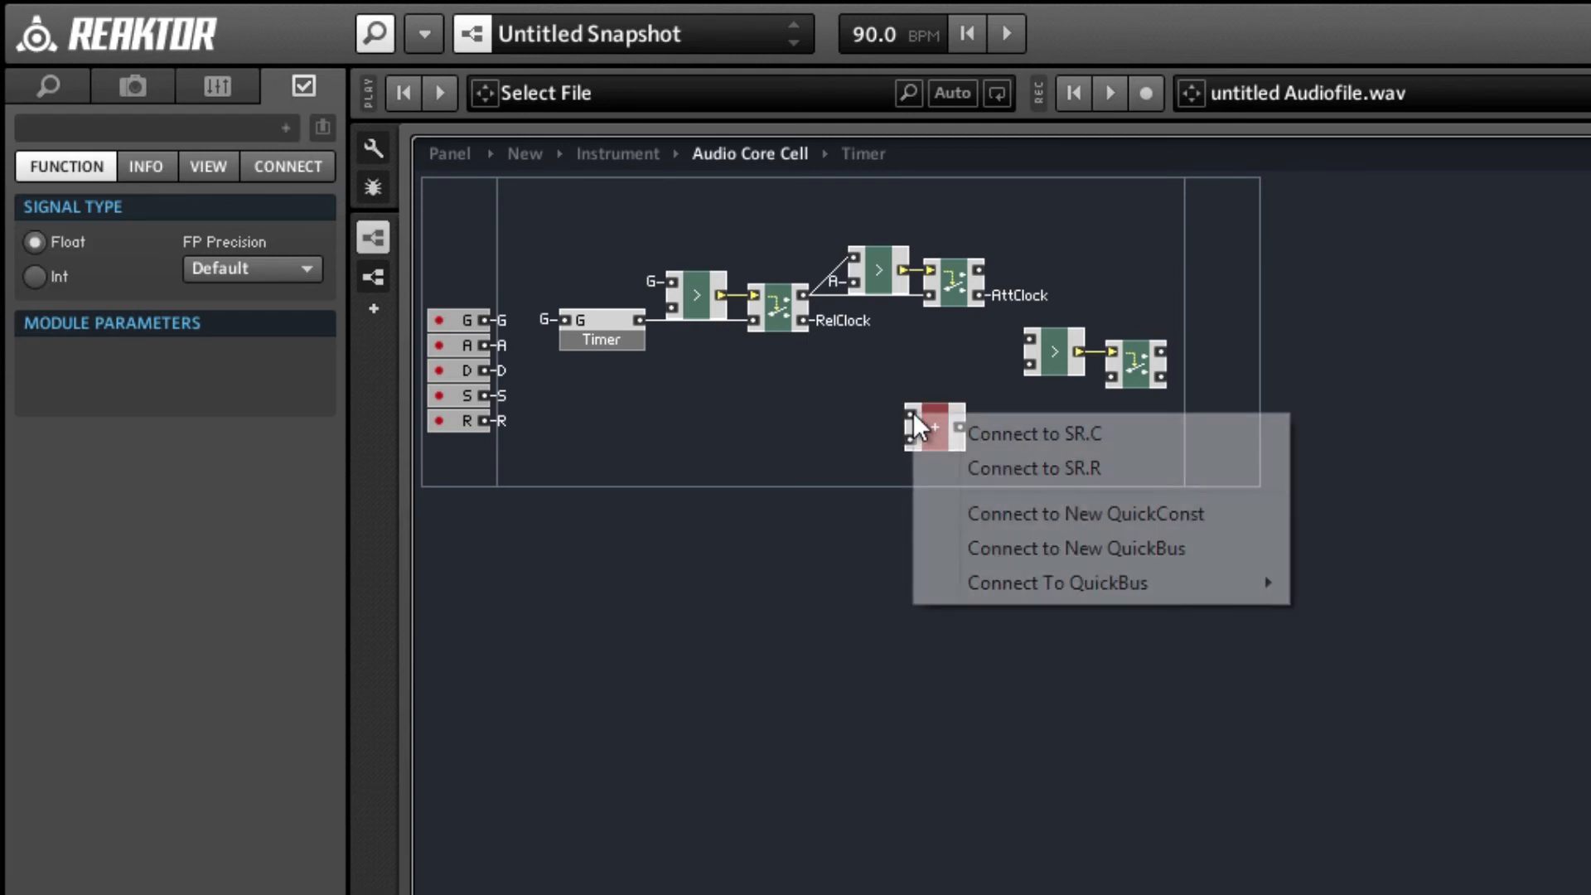
{"action": "mouse_move", "coordinate": [1069, 582]}
{"action": "left_click", "coordinate": [1368, 583]}
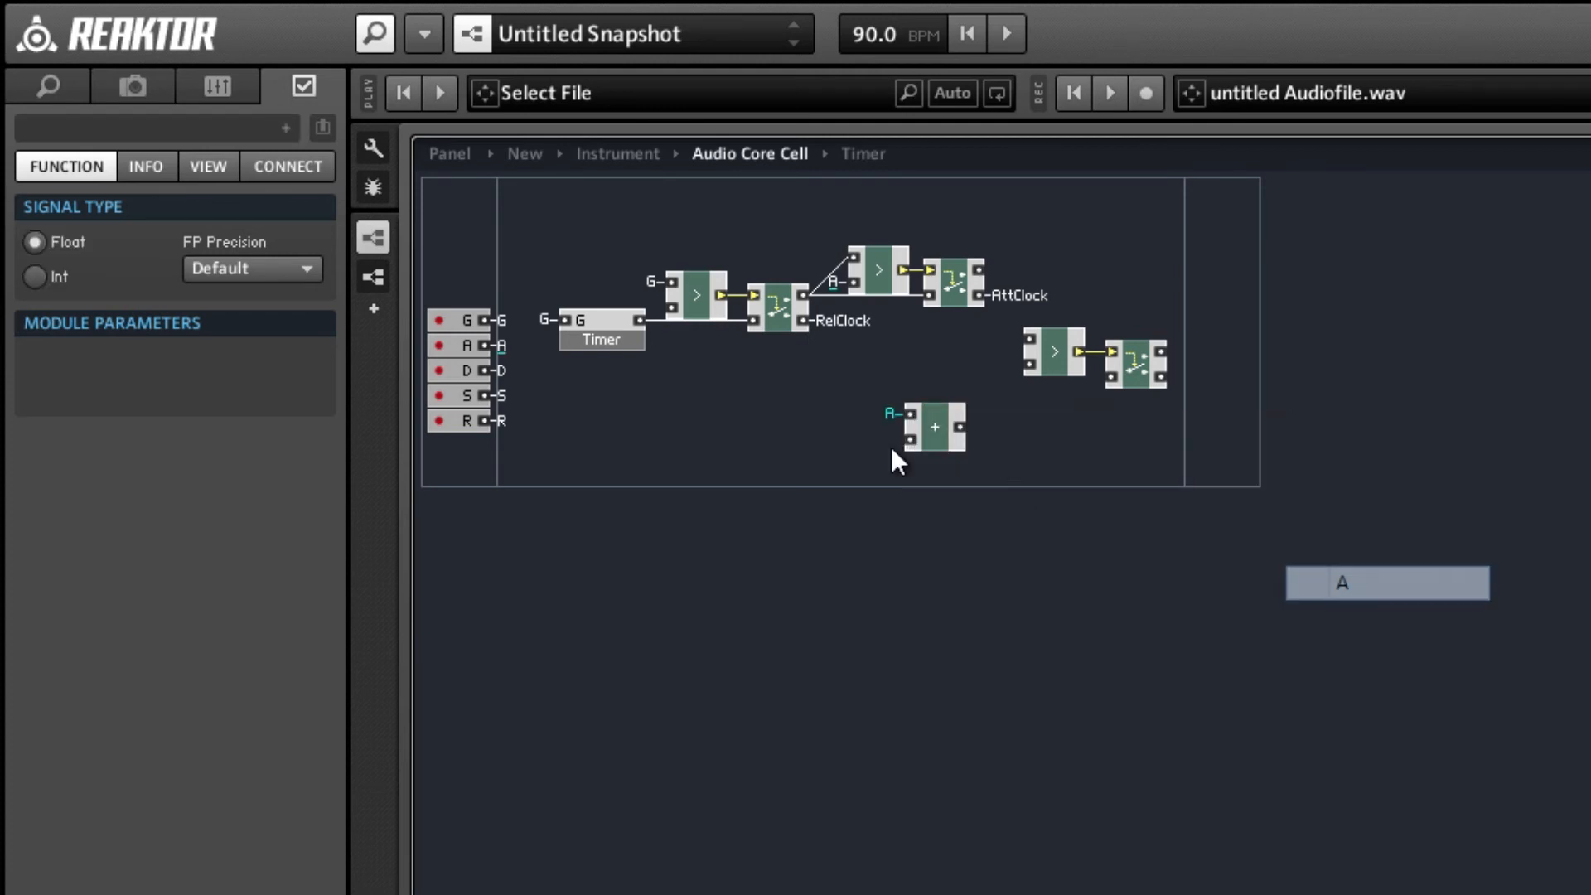
{"action": "right_click", "coordinate": [913, 440]}
{"action": "left_click", "coordinate": [1343, 680]}
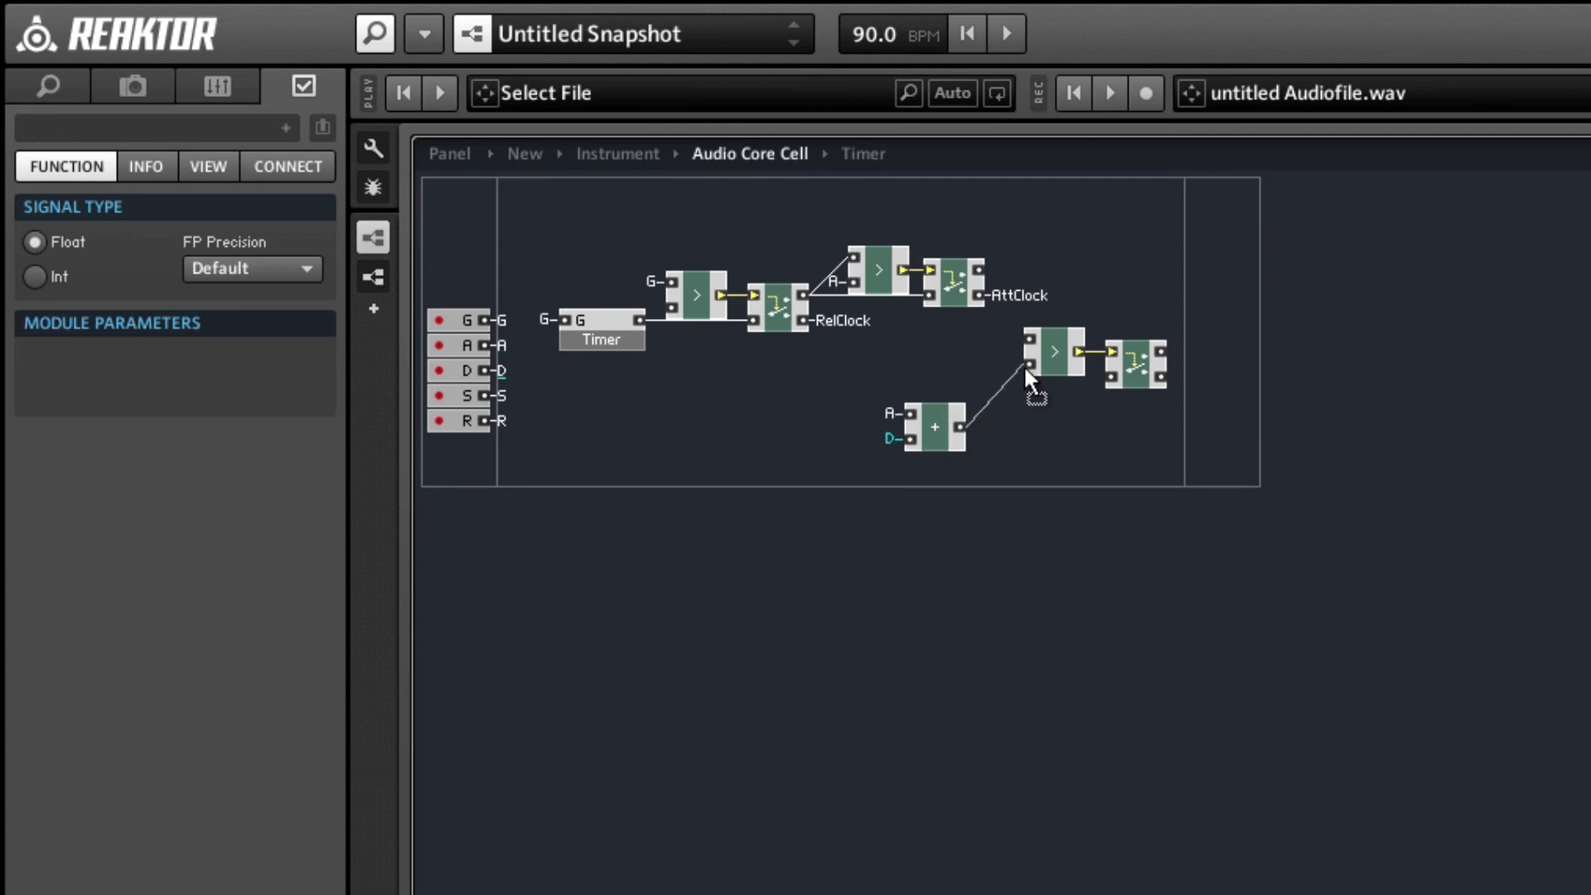
Feed the sum and the second Router's upper output to the third Compare and Router, and arrange the group above the second Router.
{"action": "left_click_drag", "start_coordinate": [928, 429], "coordinate": [955, 377]}
{"action": "left_click_drag", "start_coordinate": [981, 280], "coordinate": [934, 326]}
{"action": "left_click_drag", "start_coordinate": [1116, 377], "coordinate": [981, 222]}
{"action": "left_click", "coordinate": [1165, 282]}
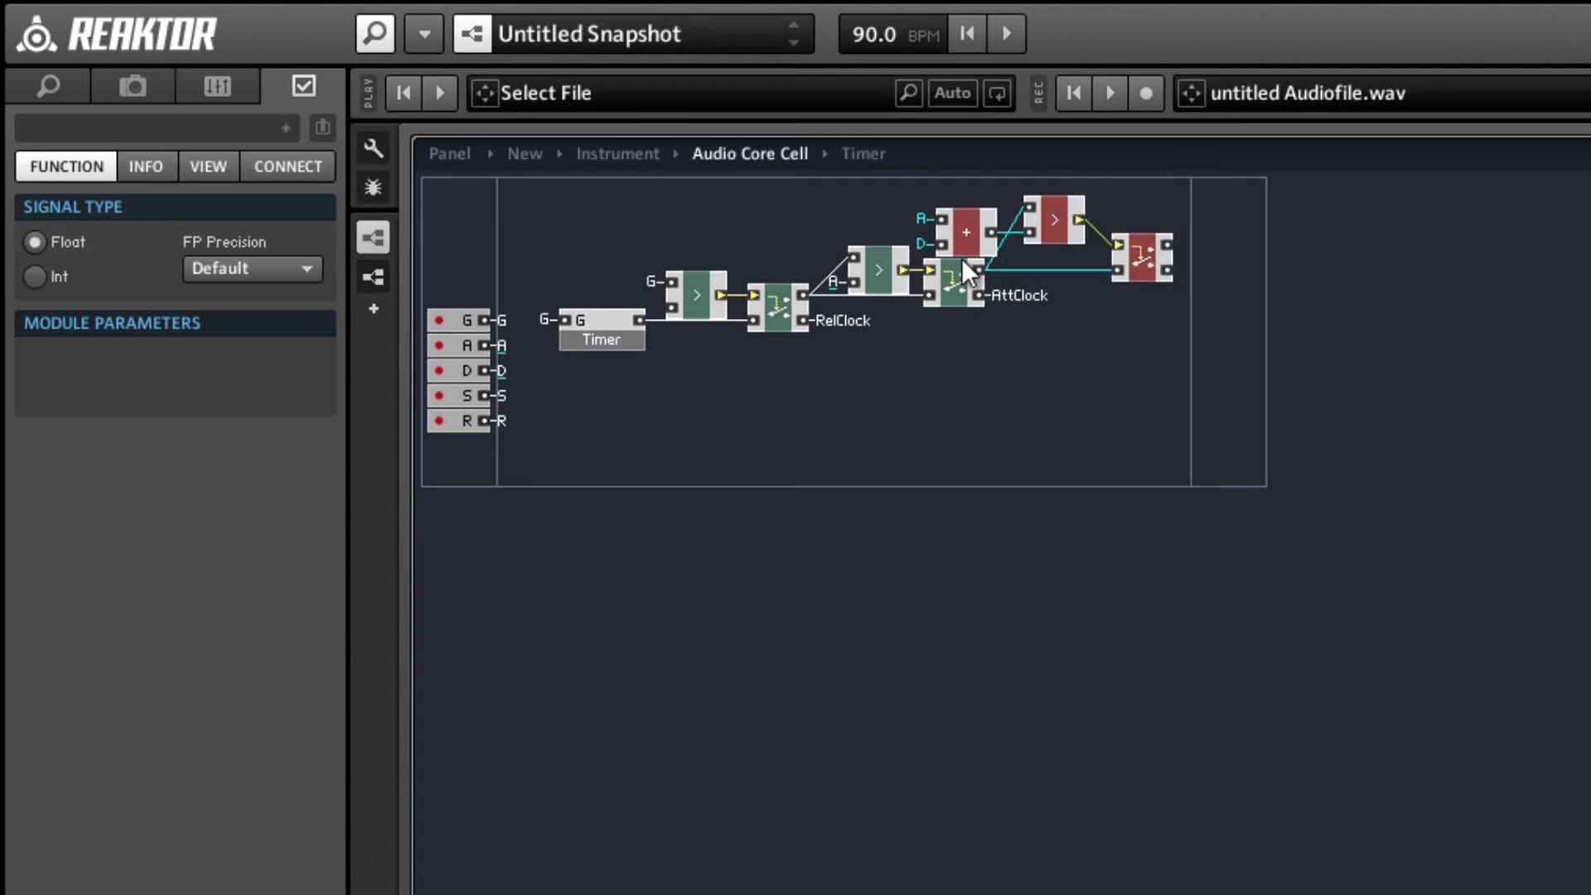
{"action": "left_click_drag", "start_coordinate": [959, 290], "coordinate": [964, 291]}
{"action": "left_click", "coordinate": [1098, 319]}
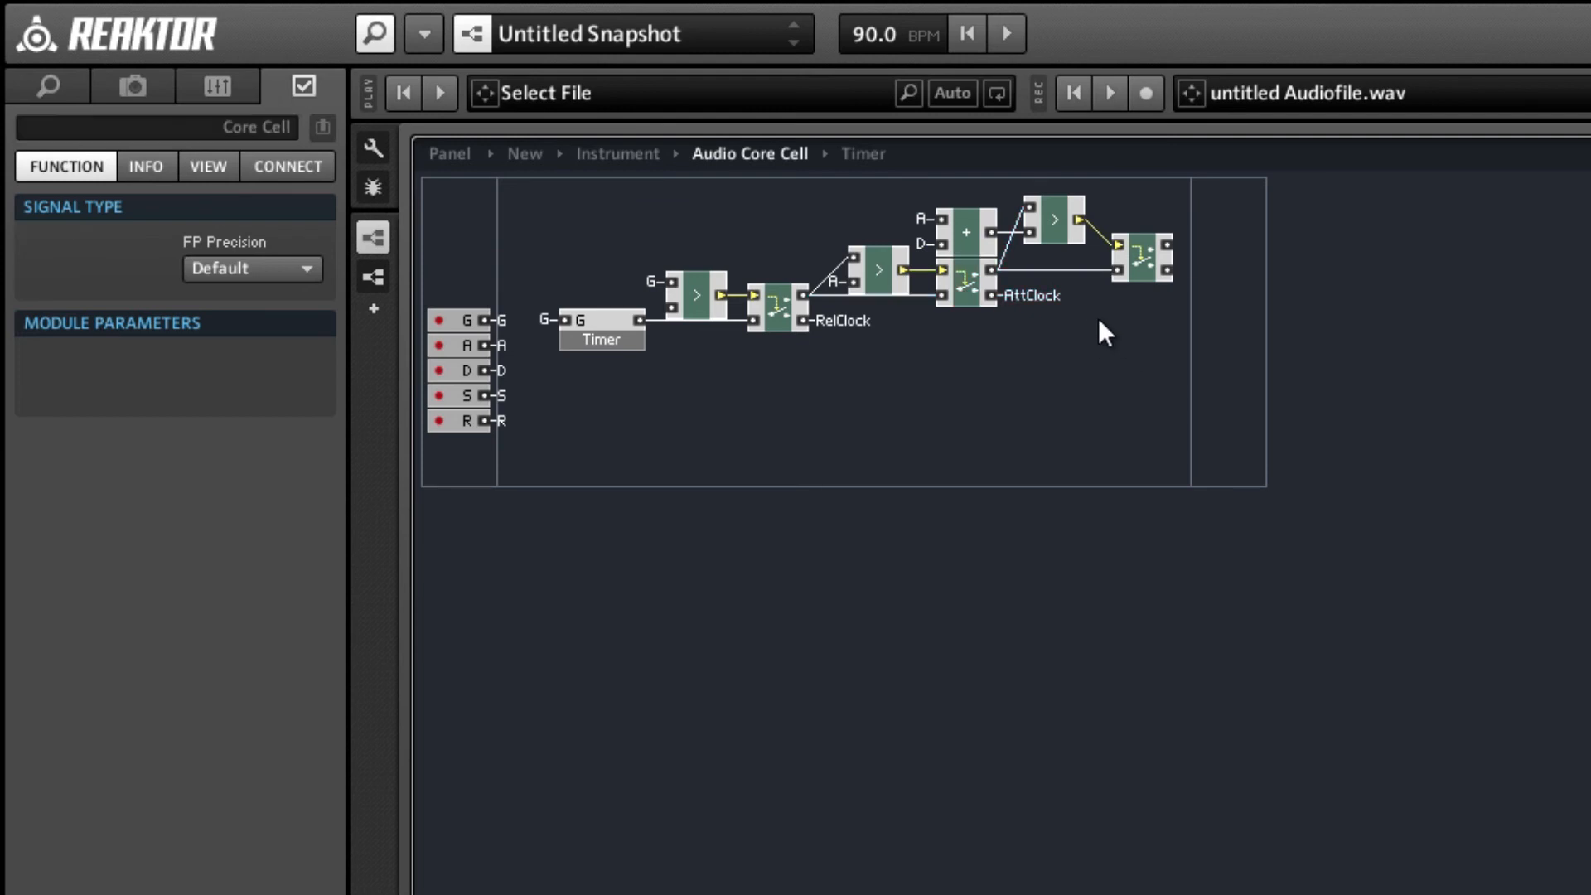
Connect the third Router's lower output to a new QuickBus named DecClock.
{"action": "right_click", "coordinate": [1165, 270]}
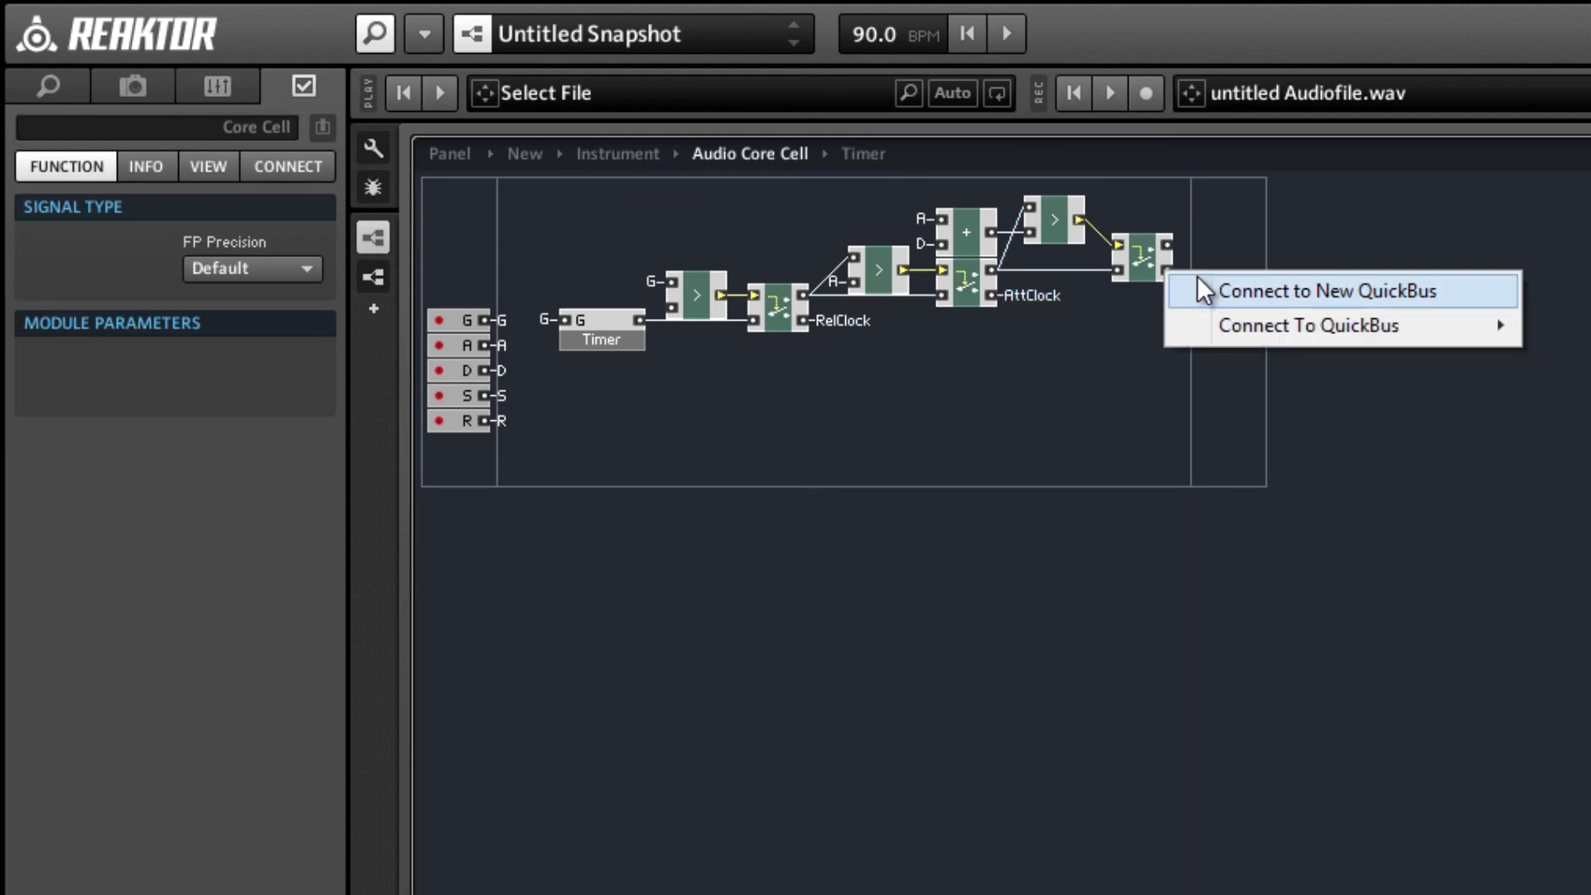
{"action": "left_click", "coordinate": [1198, 284]}
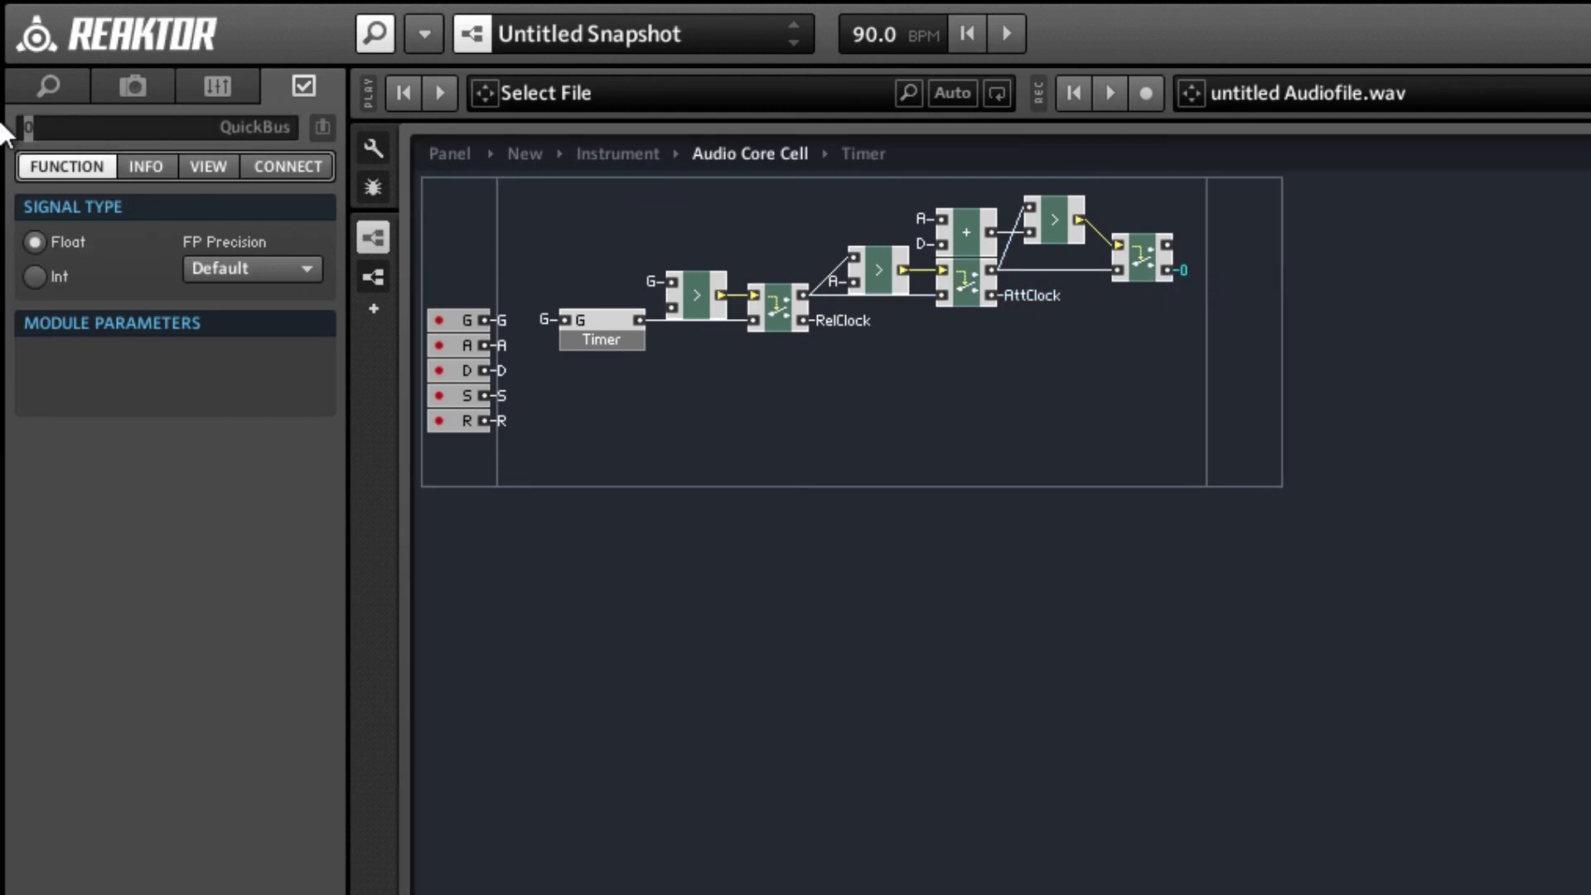
{"action": "type", "text": "DecClock"}
{"action": "key", "text": "Return"}
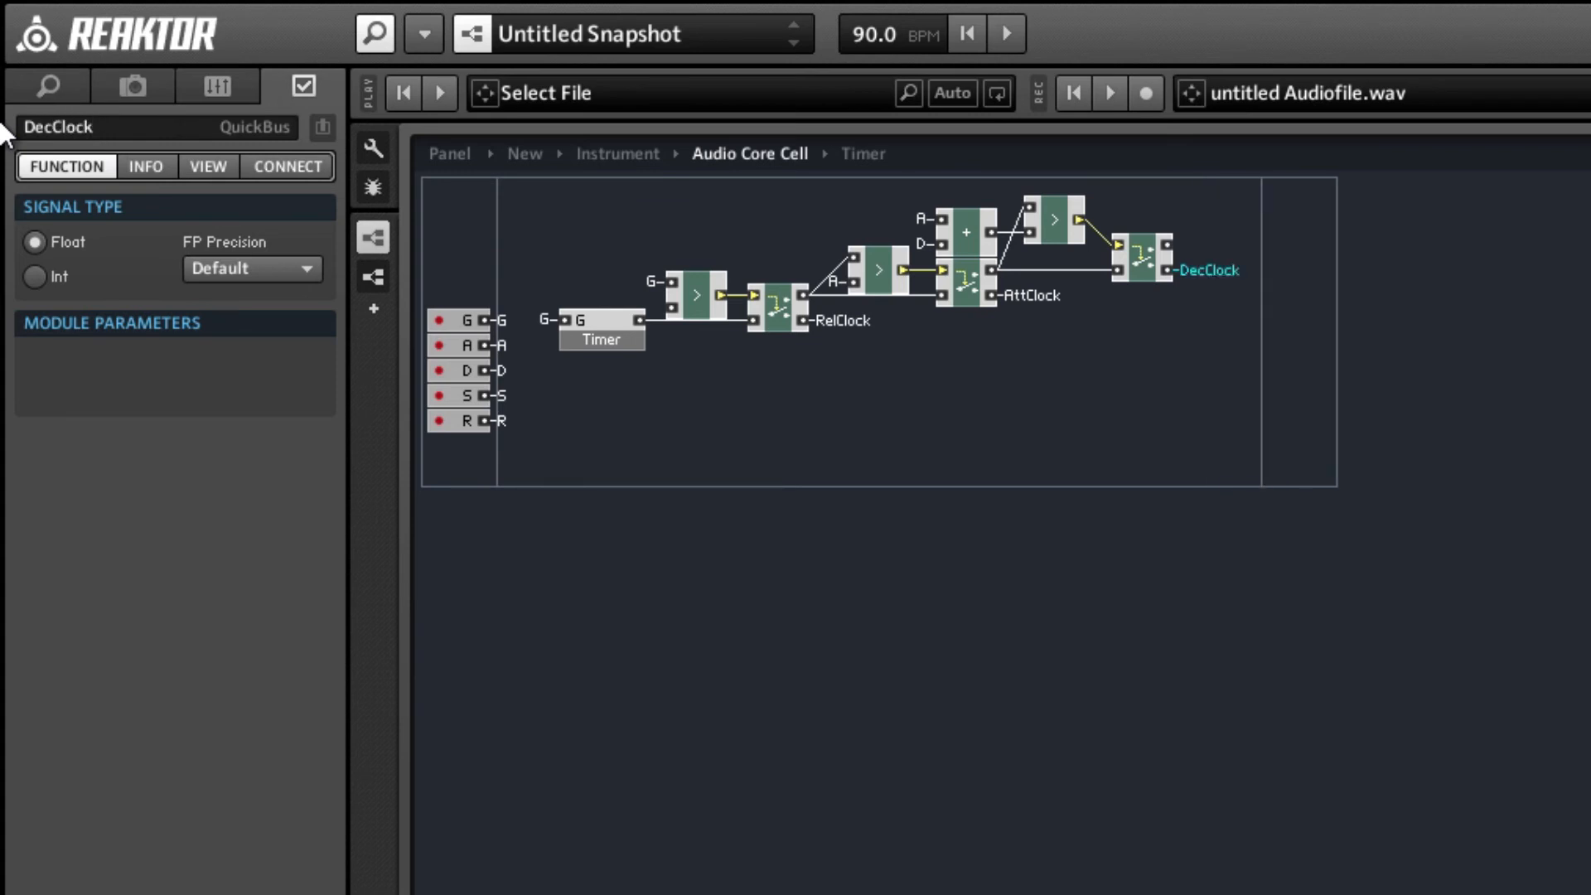
Connect the third Router's upper output to a new QuickBus named SusClock.
{"action": "right_click", "coordinate": [1166, 244]}
{"action": "left_click", "coordinate": [1198, 260]}
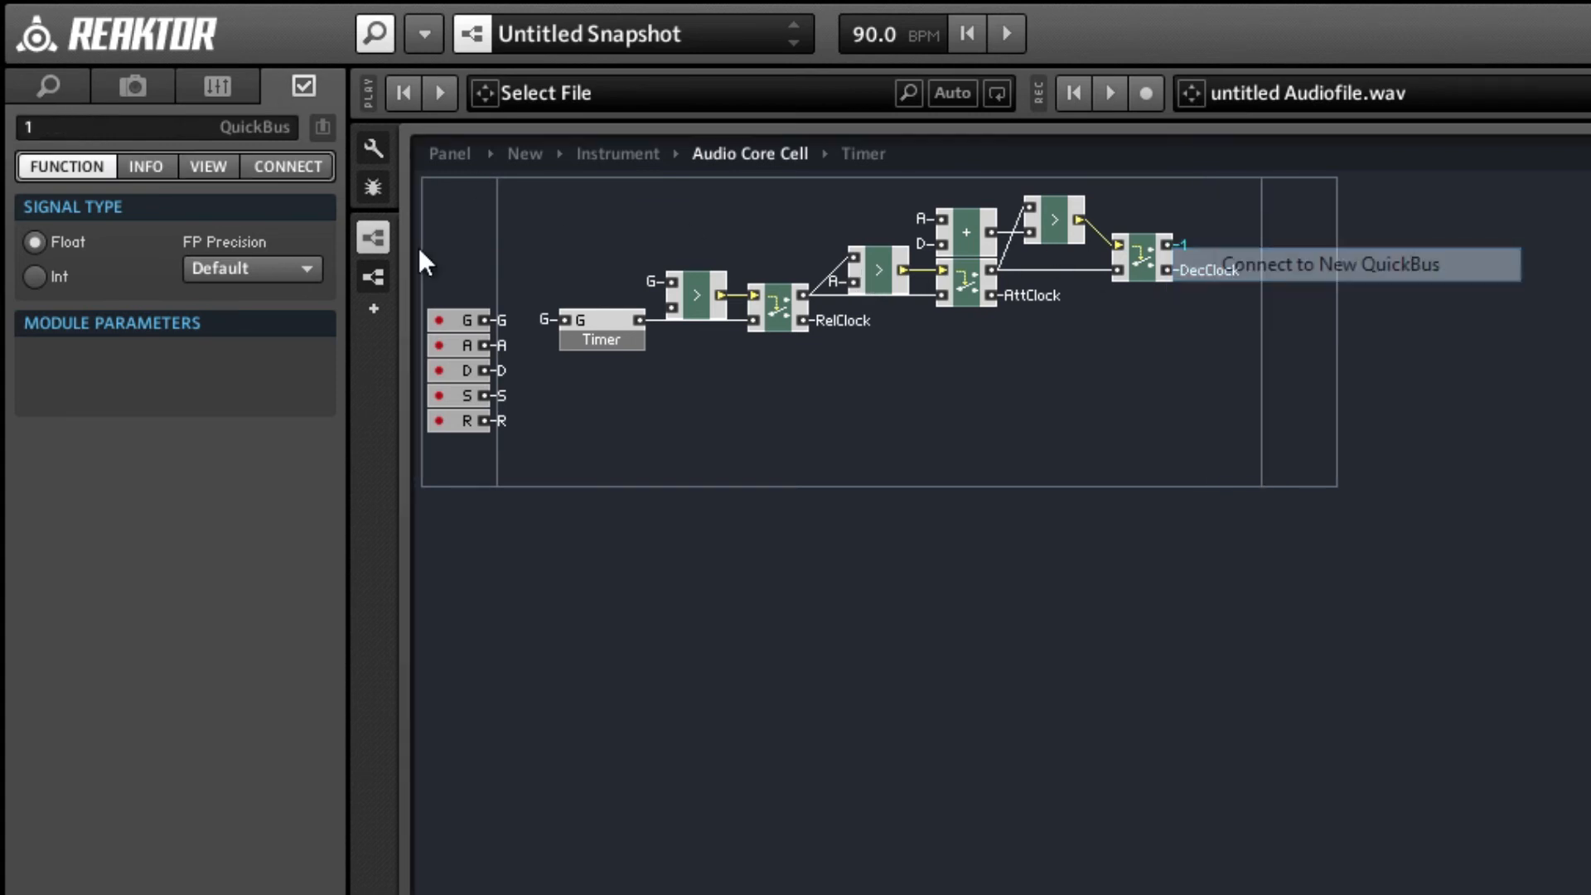
{"action": "type", "text": "Sus"}
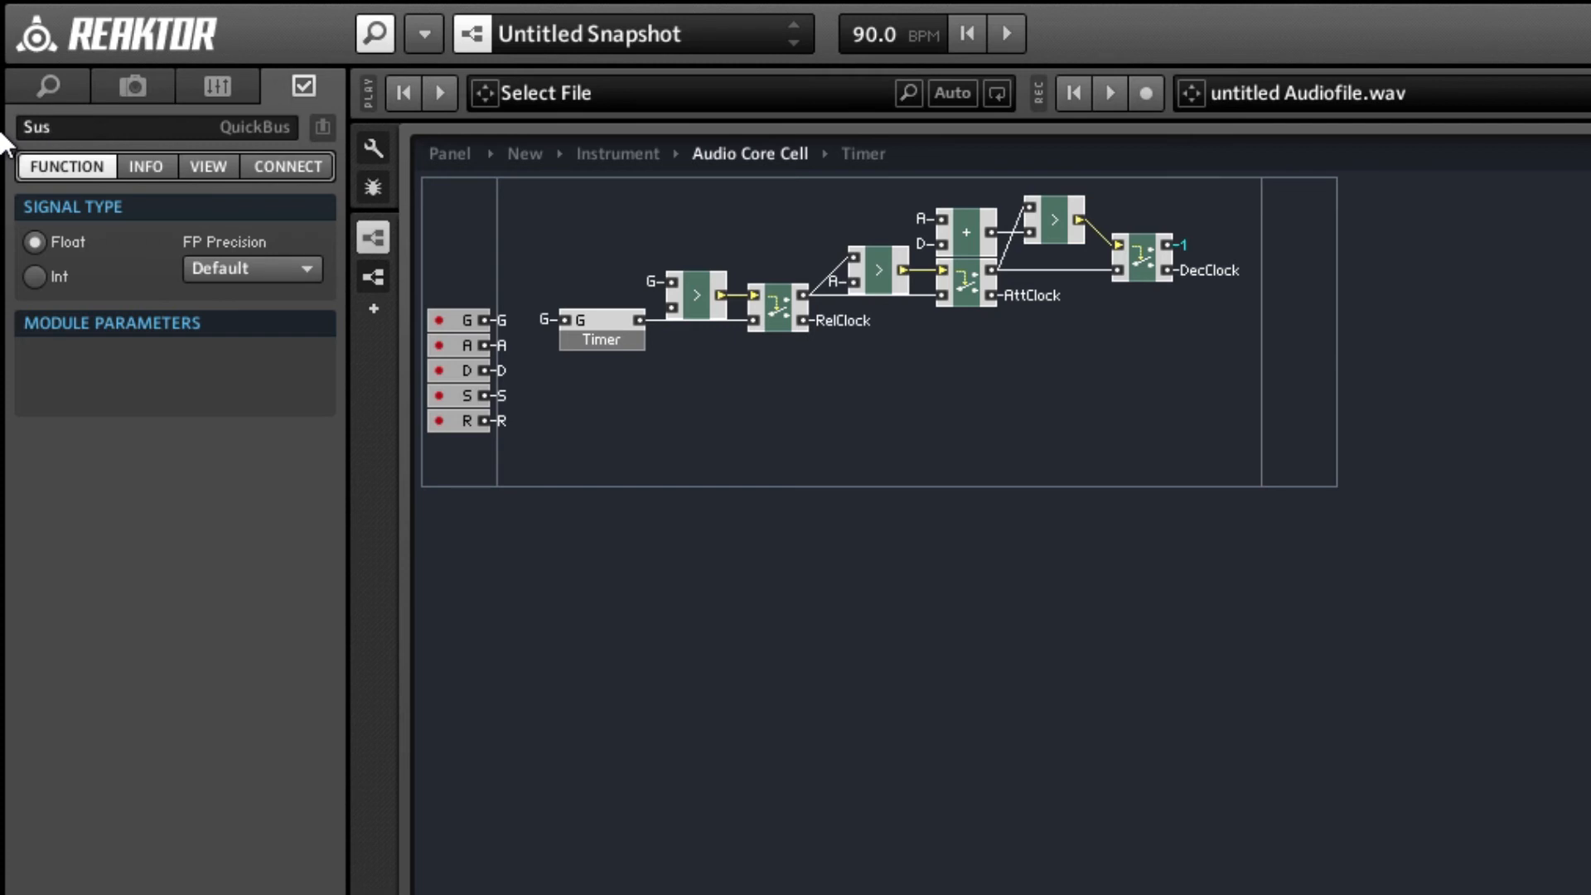
{"action": "type", "text": "Clock"}
{"action": "key", "text": "Return"}
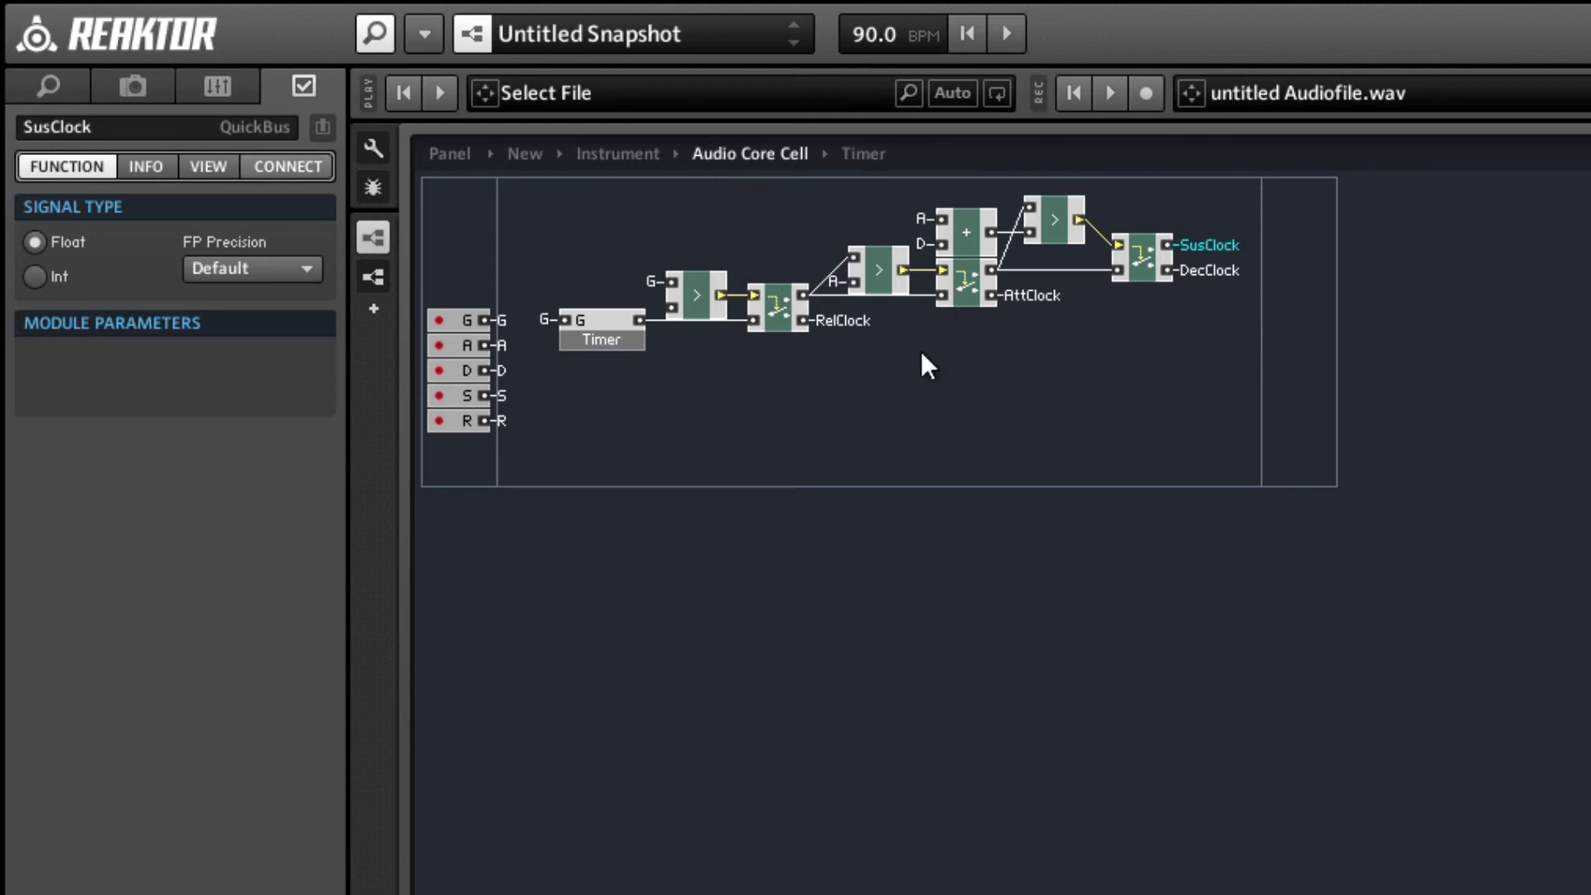
{"action": "left_click", "coordinate": [927, 319]}
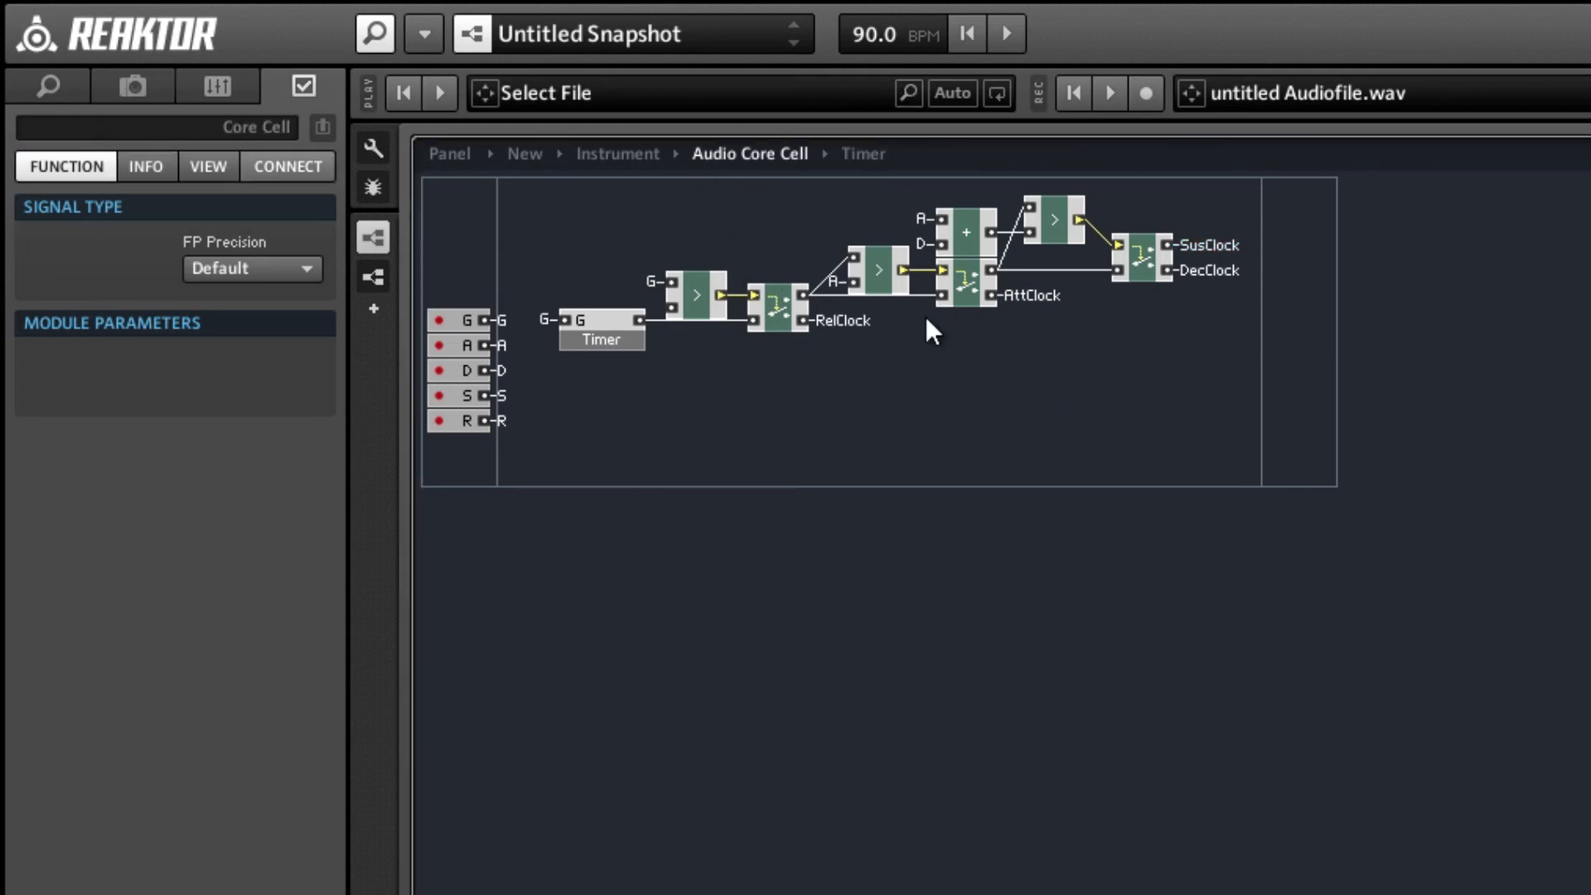
Insert a new empty standard macro below the third Router and name it Stage.
{"action": "right_click", "coordinate": [1121, 366]}
{"action": "mouse_move", "coordinate": [1173, 390]}
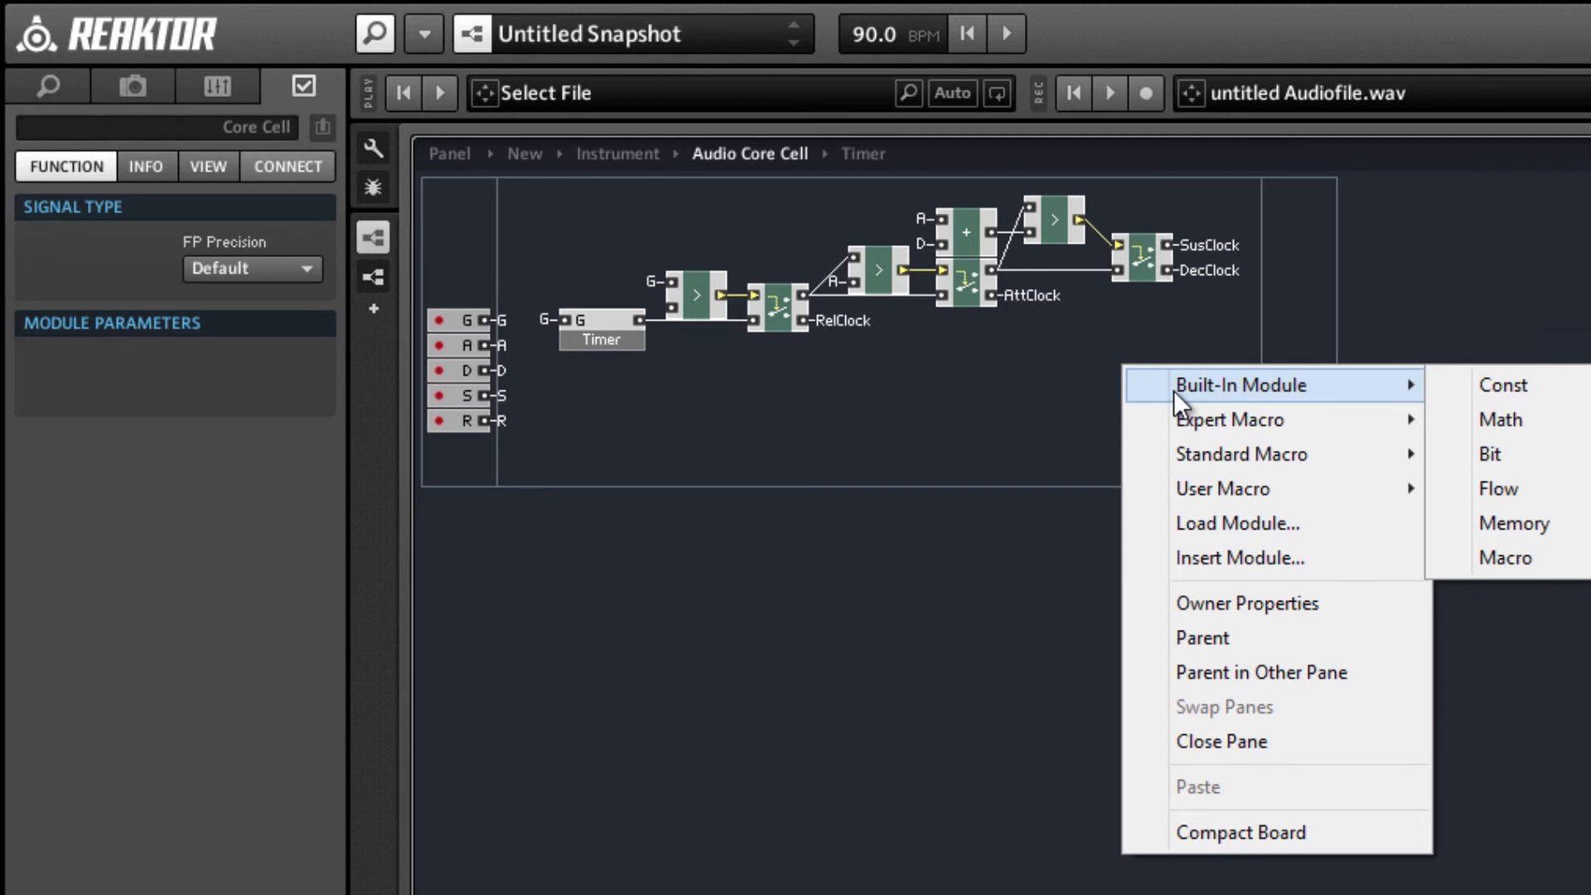
{"action": "mouse_move", "coordinate": [1242, 454]}
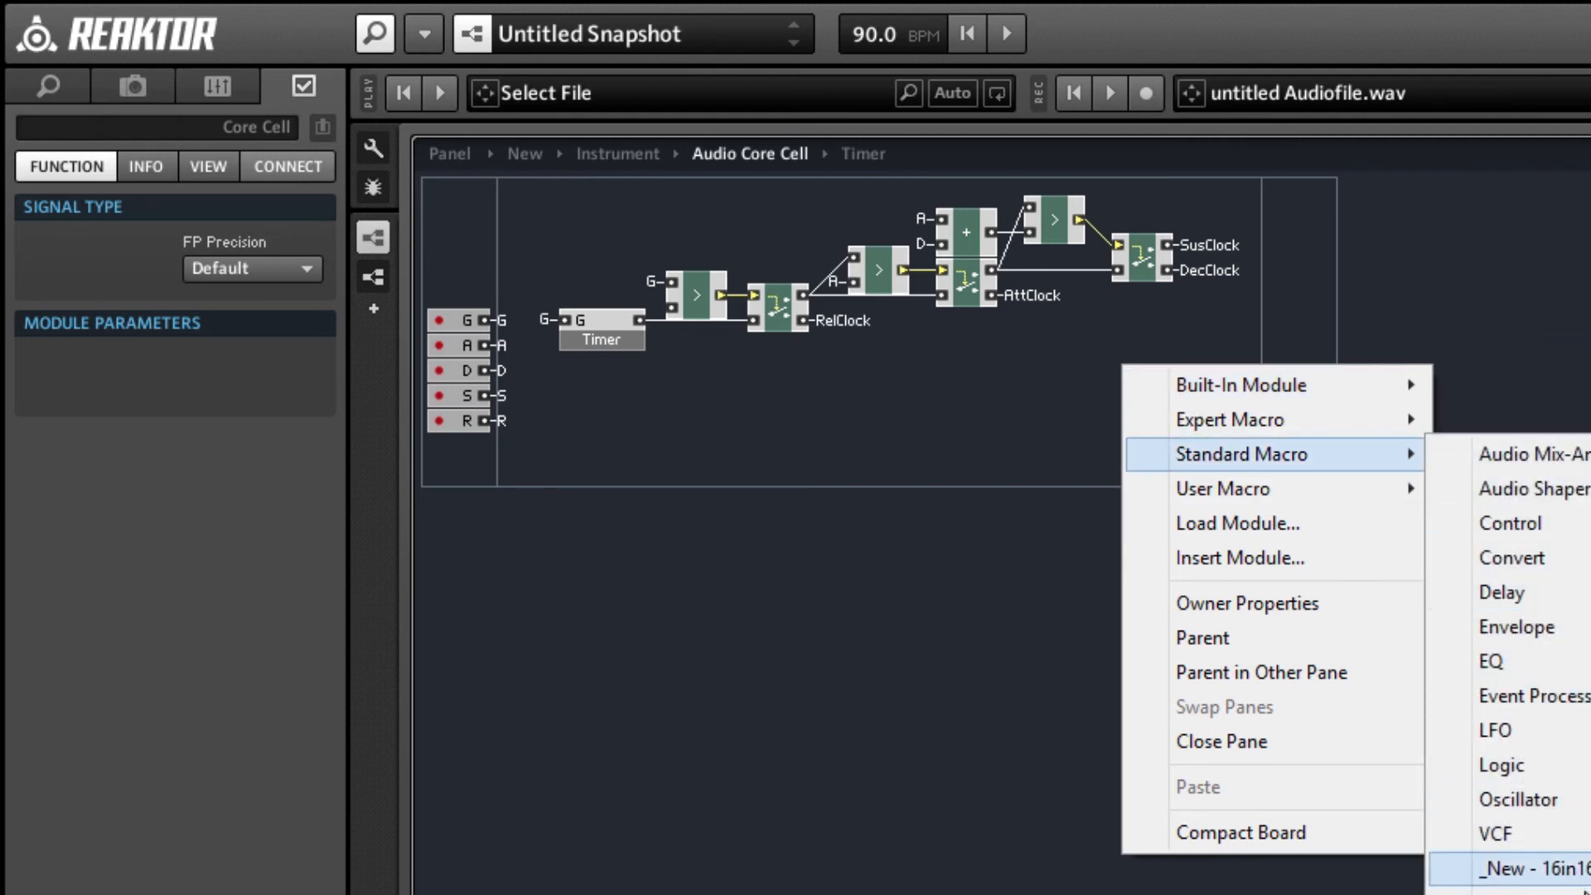
{"action": "left_click", "coordinate": [1471, 866]}
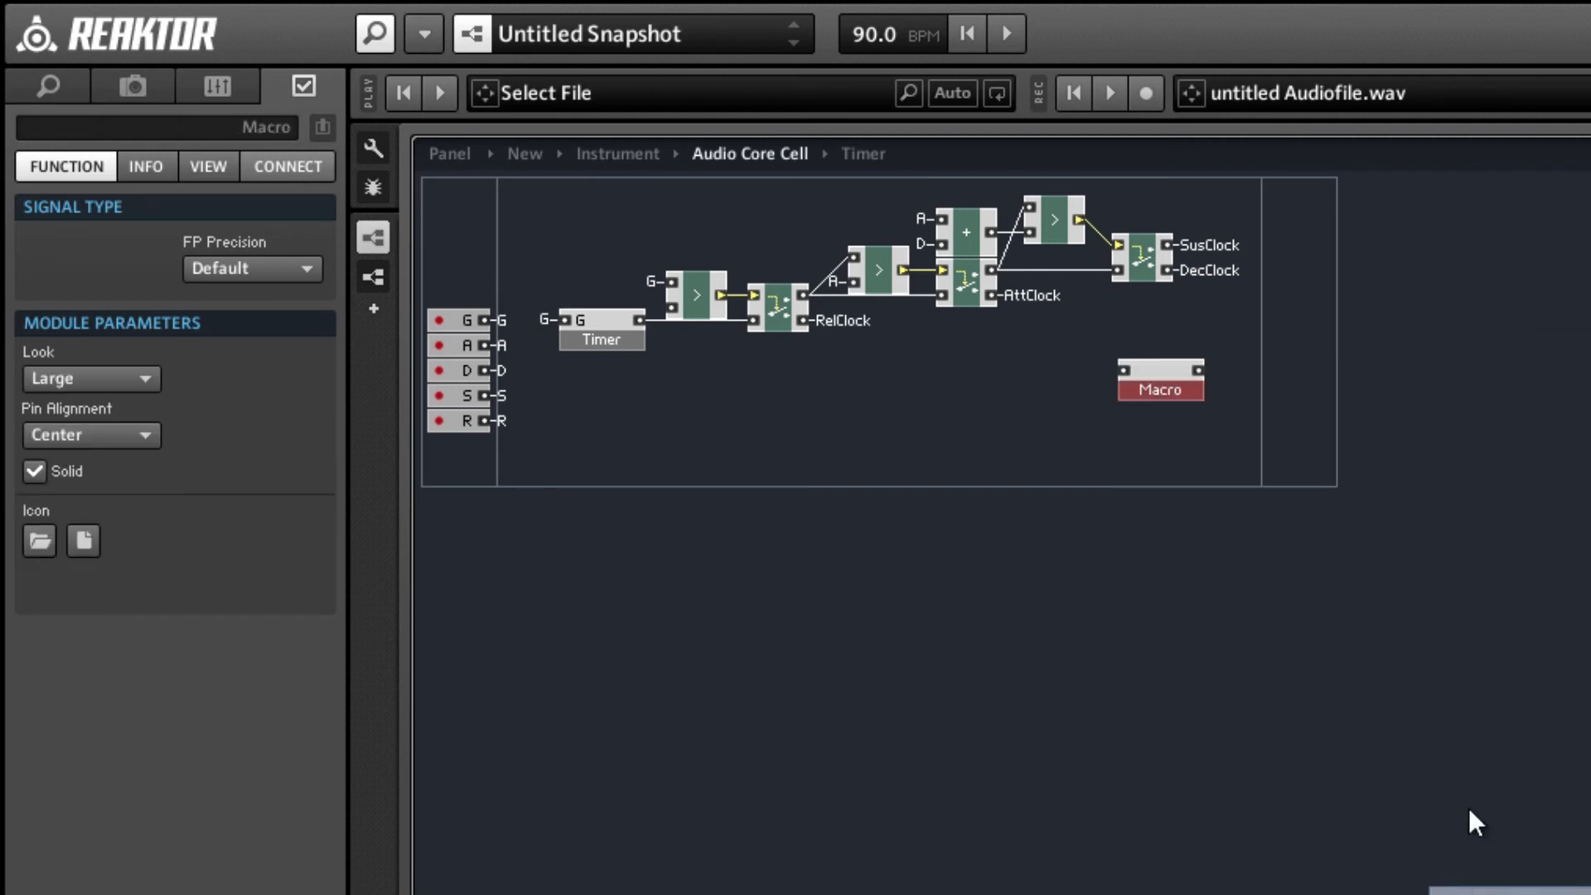
{"action": "left_click", "coordinate": [111, 121]}
{"action": "type", "text": "Stage"}
{"action": "key", "text": "Return"}
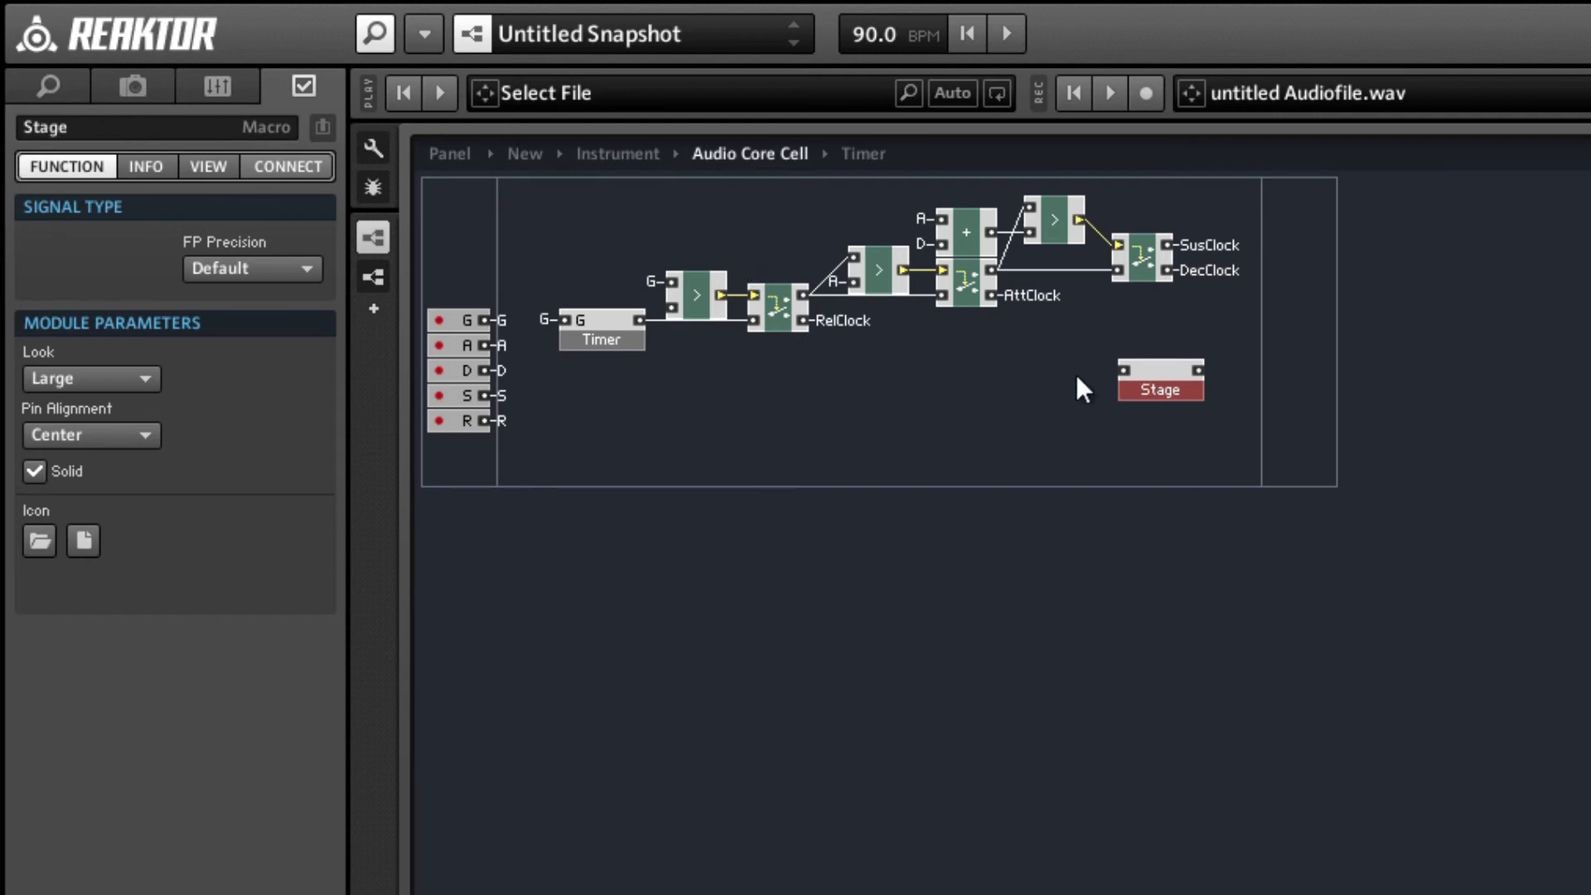
Inside the Stage macro, duplicate the input port twice and name the first input Beg.
{"action": "double_click", "coordinate": [1152, 368]}
{"action": "left_click", "coordinate": [464, 214]}
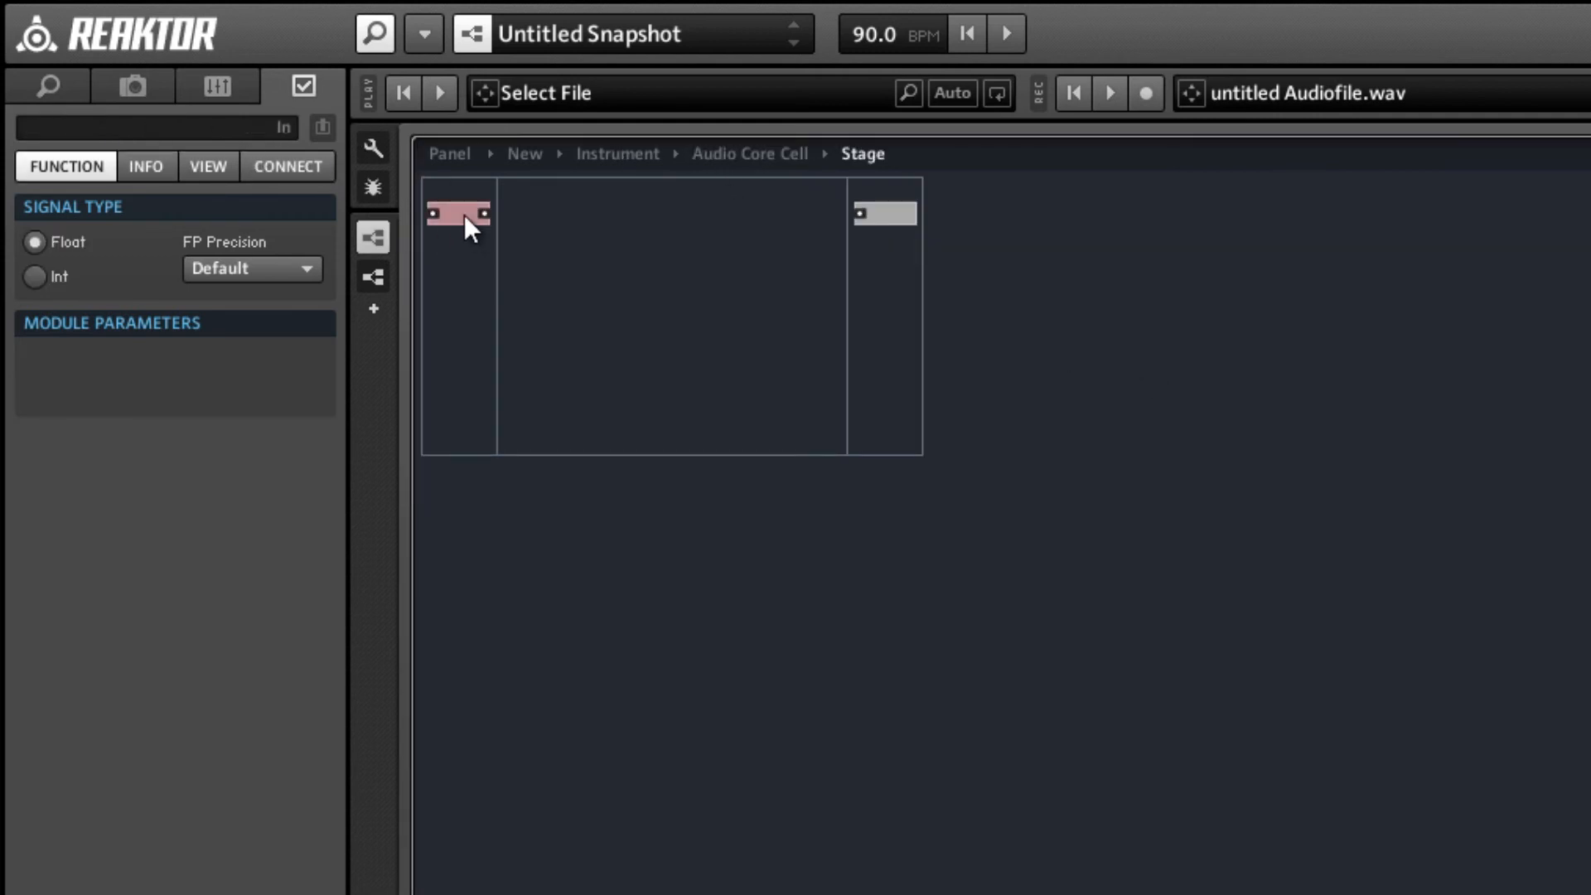
{"action": "key", "text": "ctrl+d"}
{"action": "key", "text": "ctrl+d"}
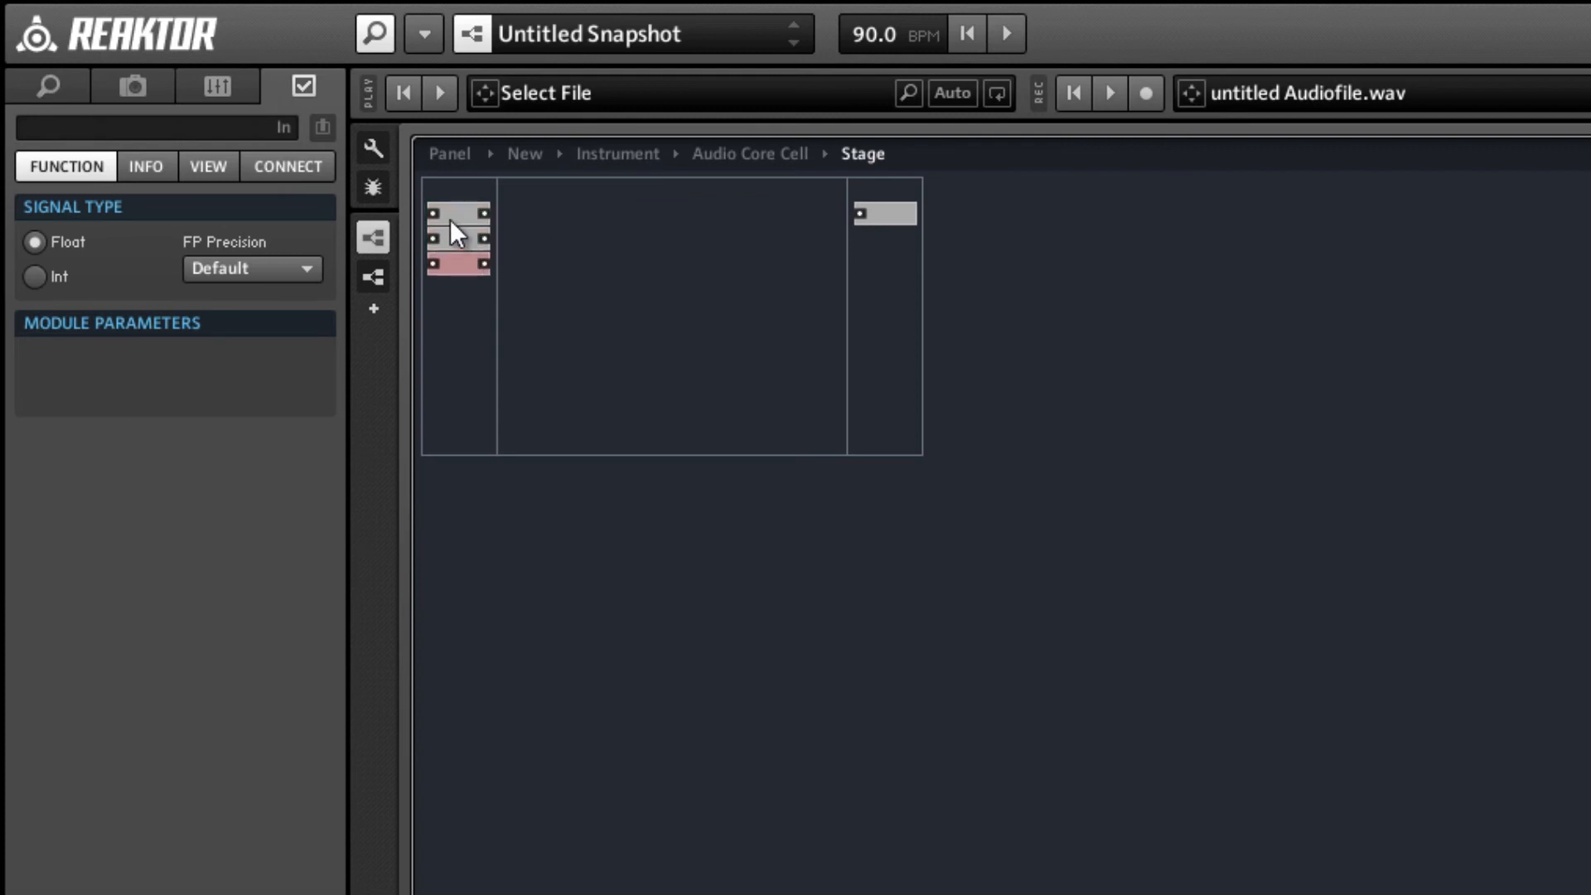
{"action": "left_click", "coordinate": [450, 217]}
{"action": "left_click", "coordinate": [87, 124]}
{"action": "type", "text": "B"}
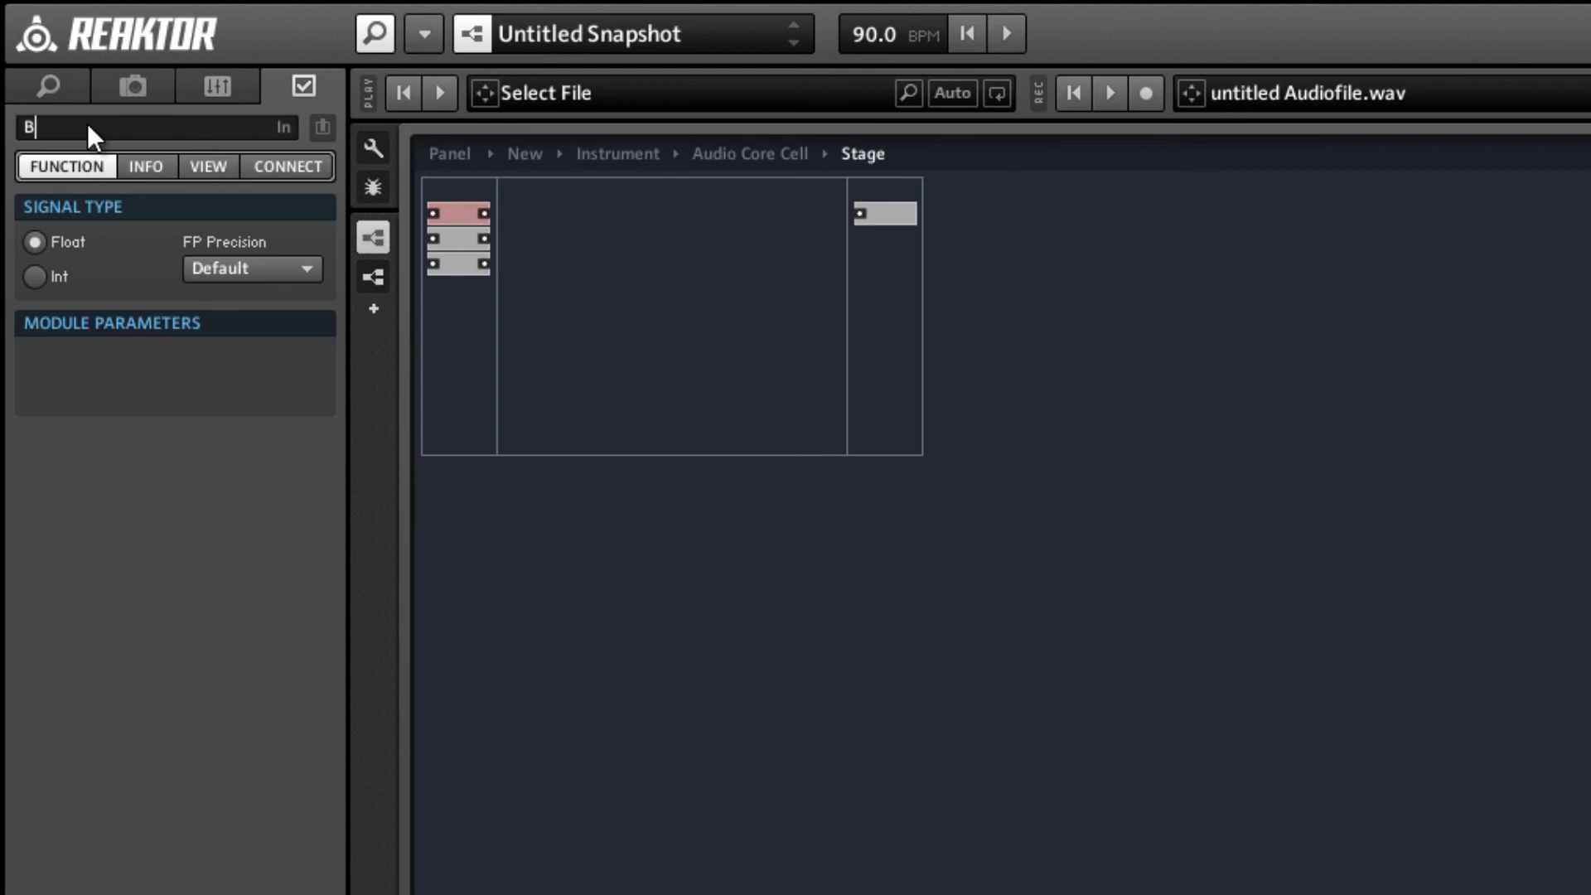
{"action": "type", "text": "eg"}
{"action": "key", "text": "Return"}
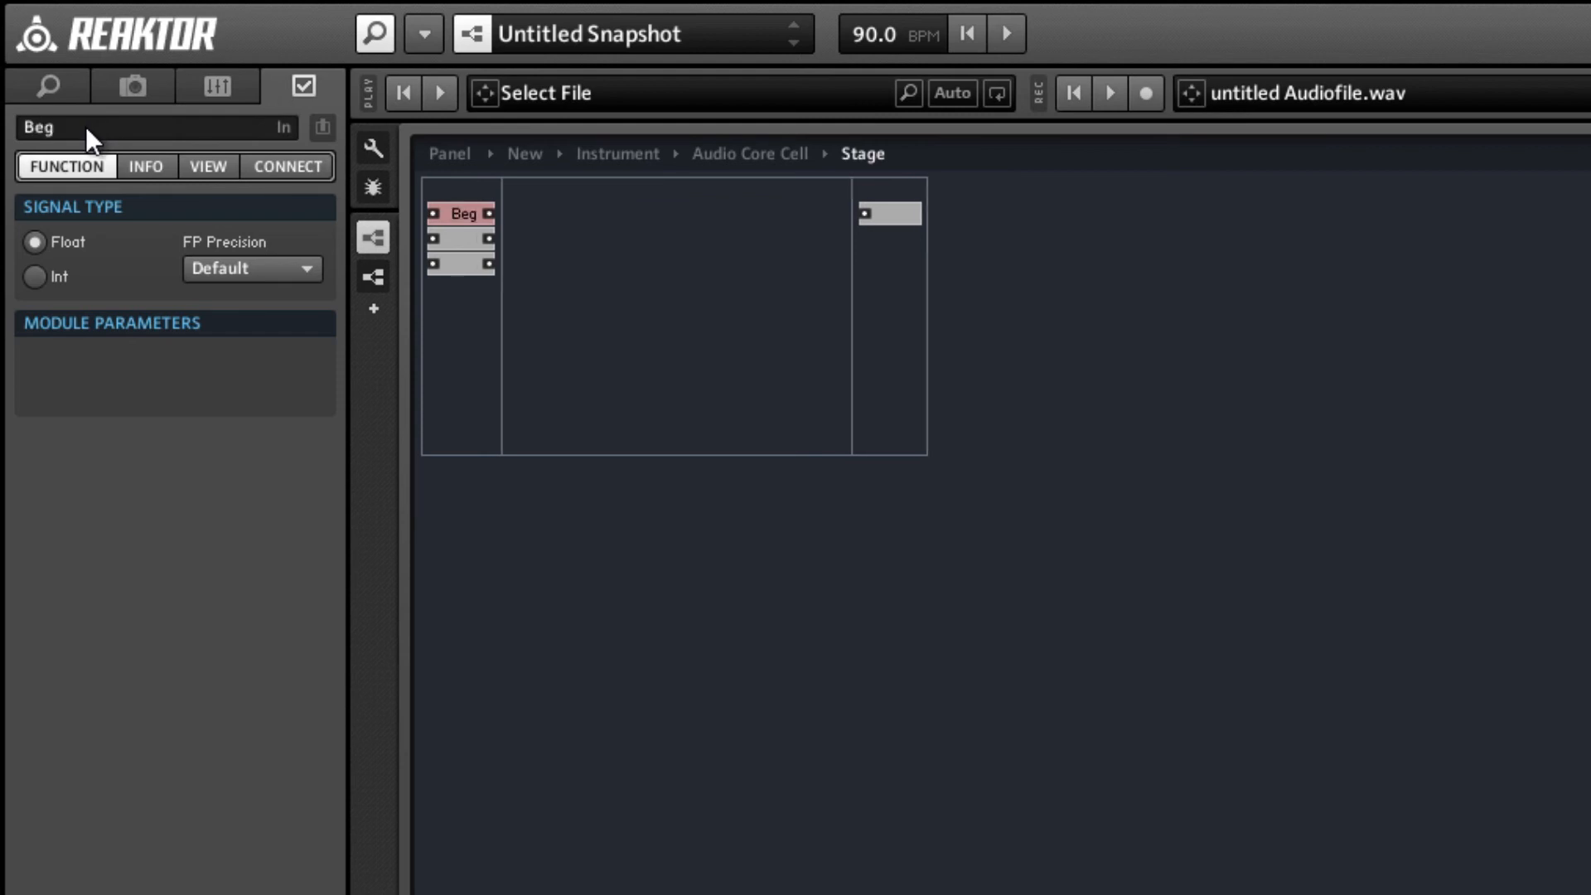
Name the Stage macro's second input End and its third input x.
{"action": "left_click", "coordinate": [450, 232]}
{"action": "left_click", "coordinate": [197, 137]}
{"action": "type", "text": "End"}
{"action": "left_click", "coordinate": [679, 368]}
{"action": "left_click", "coordinate": [461, 264]}
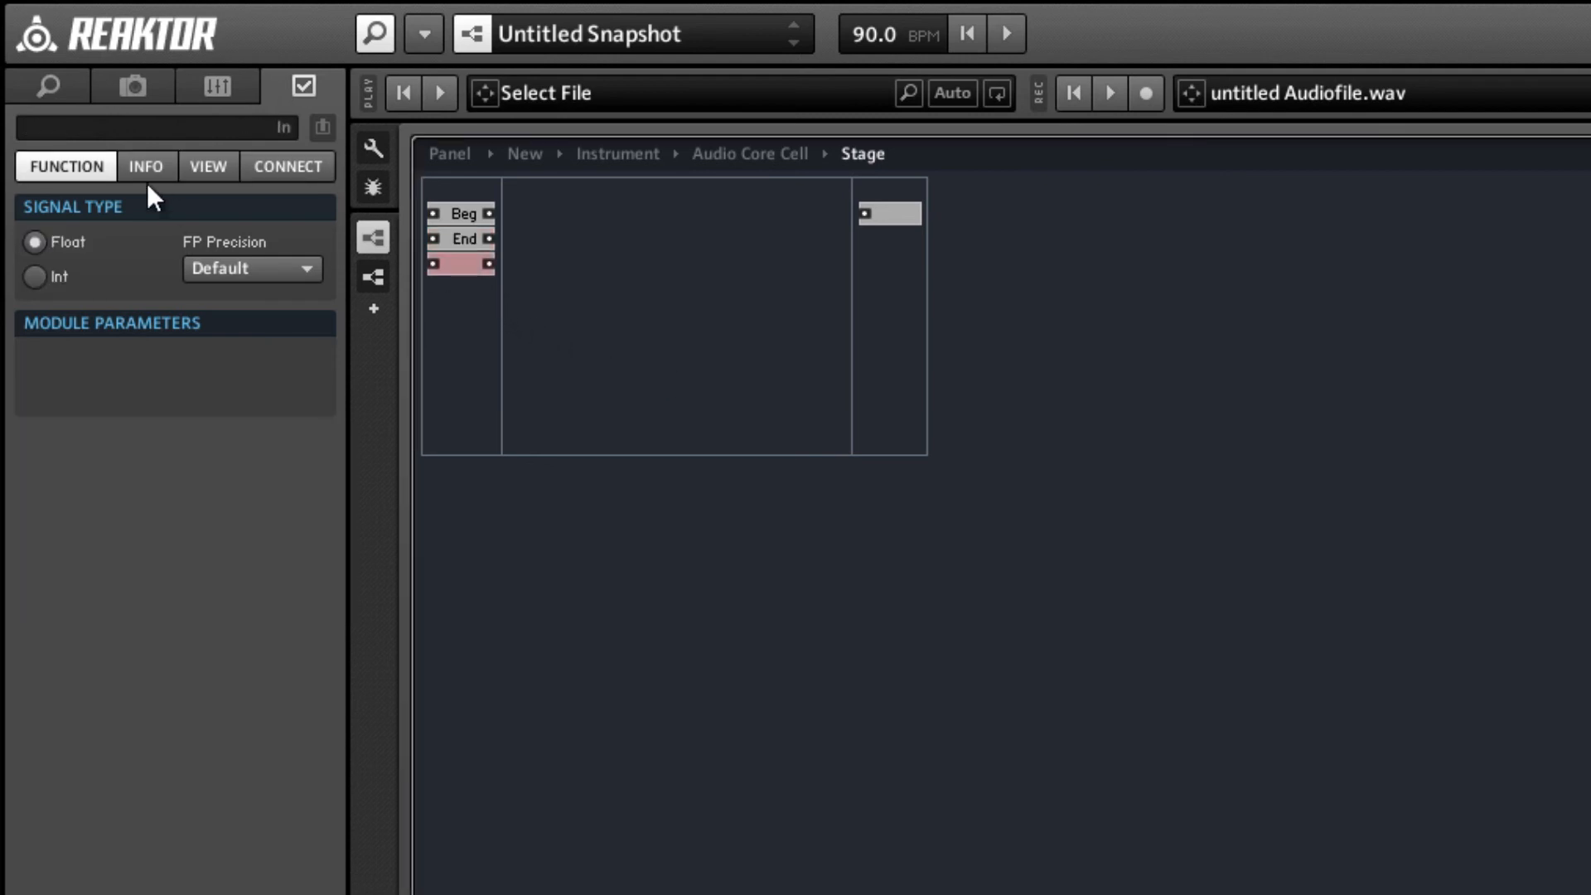
{"action": "left_click", "coordinate": [88, 126]}
{"action": "type", "text": "x"}
{"action": "left_click", "coordinate": [645, 390]}
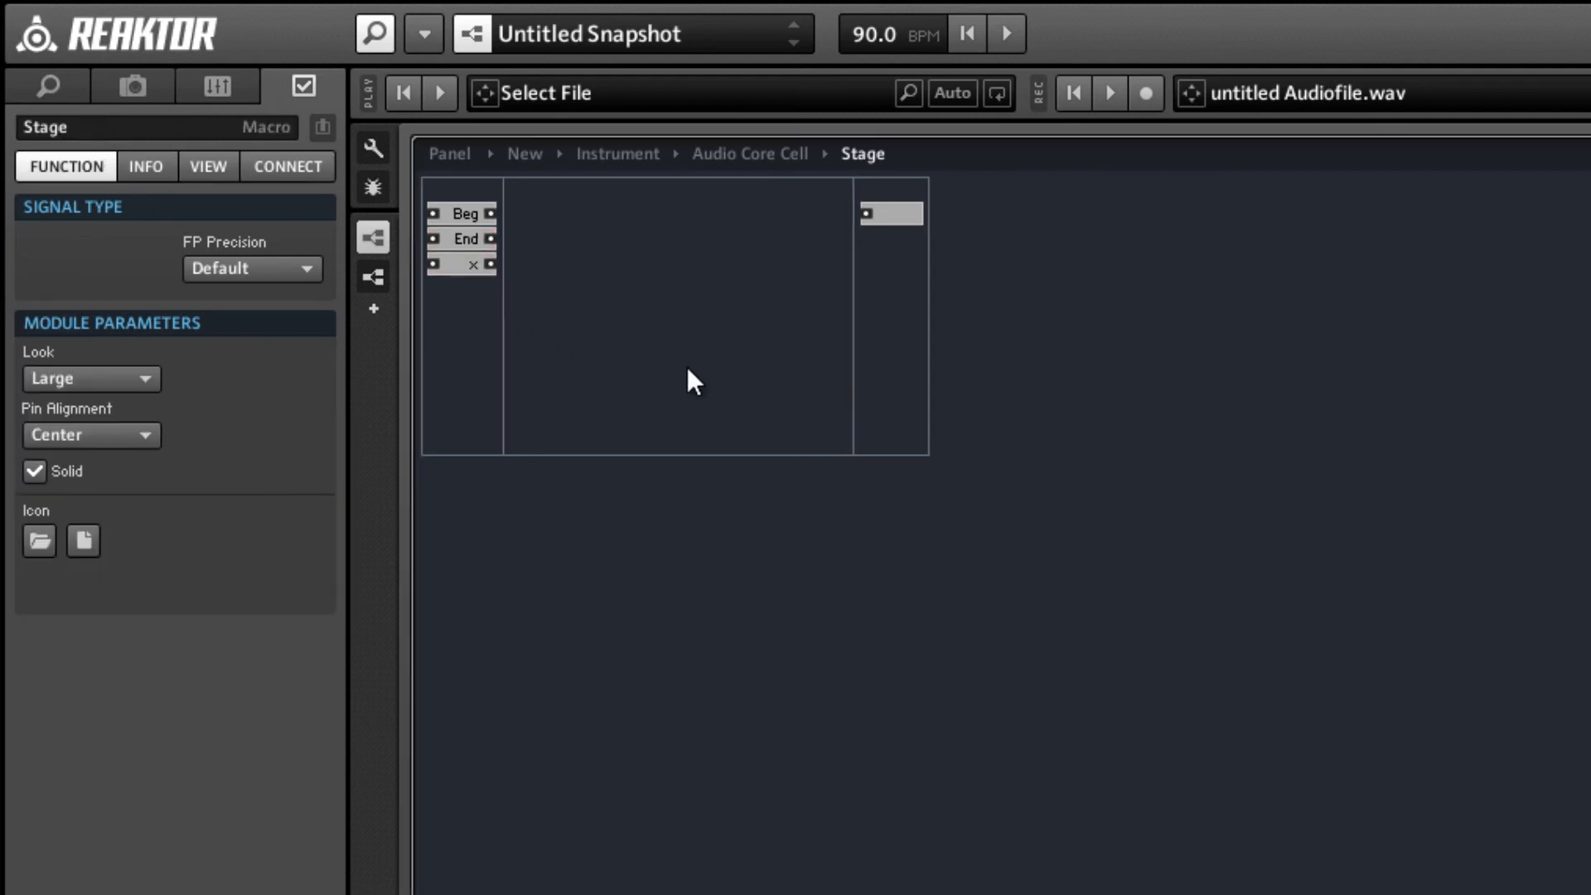
Name the Stage macro's output Out and return to the parent core cell structure.
{"action": "left_click", "coordinate": [908, 213]}
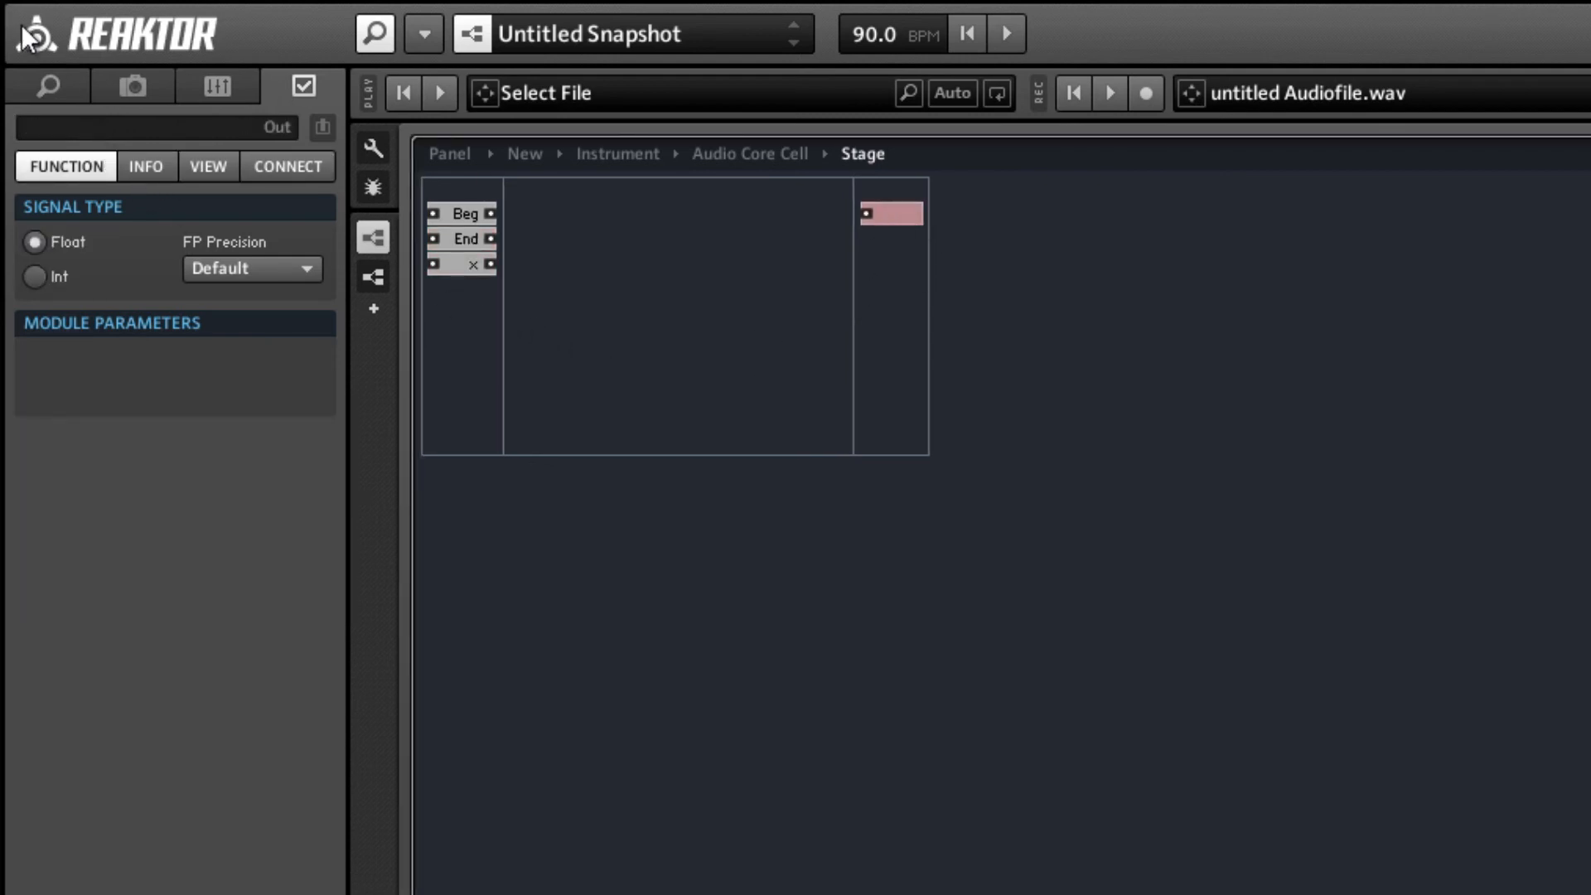
{"action": "left_click", "coordinate": [62, 121]}
{"action": "type", "text": "O"}
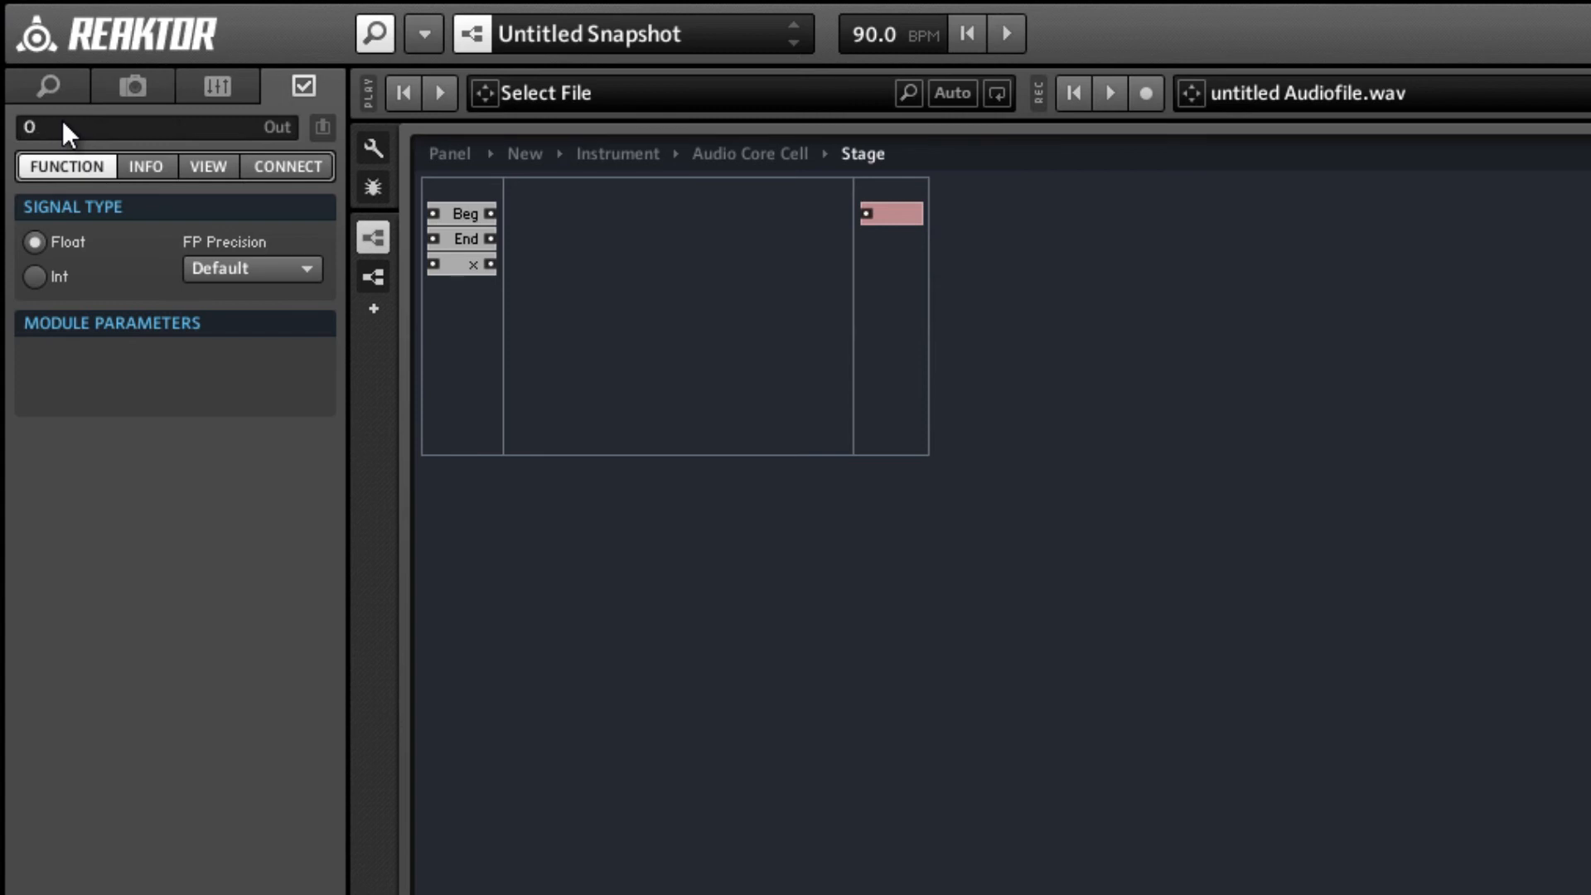
{"action": "type", "text": "ut"}
{"action": "double_click", "coordinate": [643, 318]}
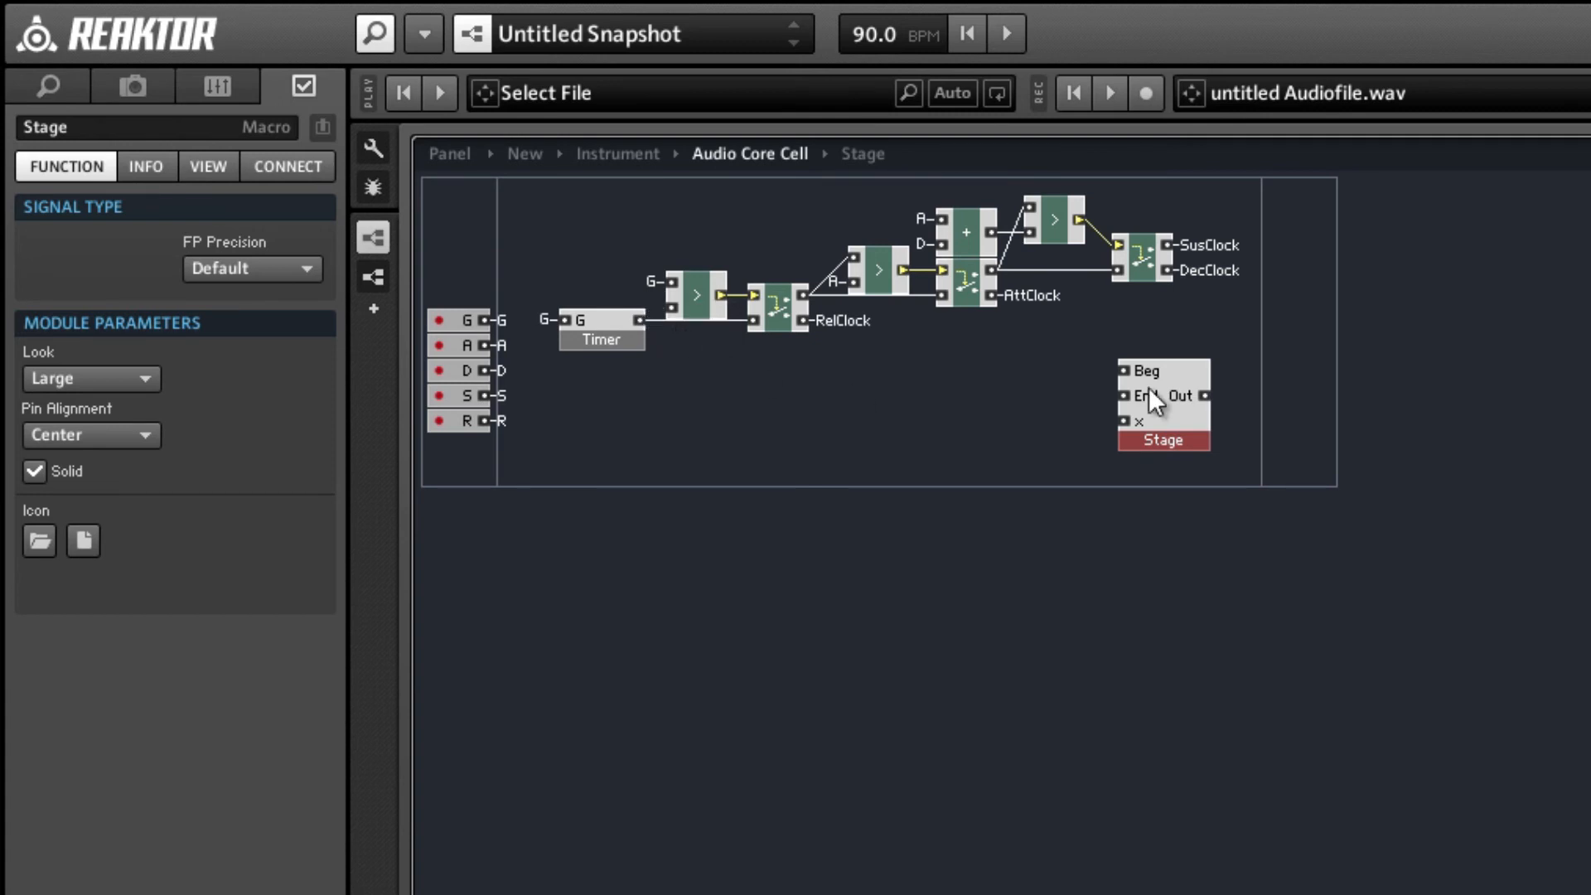
Shift the Stage macro slightly aside and connect its Beg input to a new QuickConst with value 0.
{"action": "left_click_drag", "start_coordinate": [1169, 450], "coordinate": [1213, 456]}
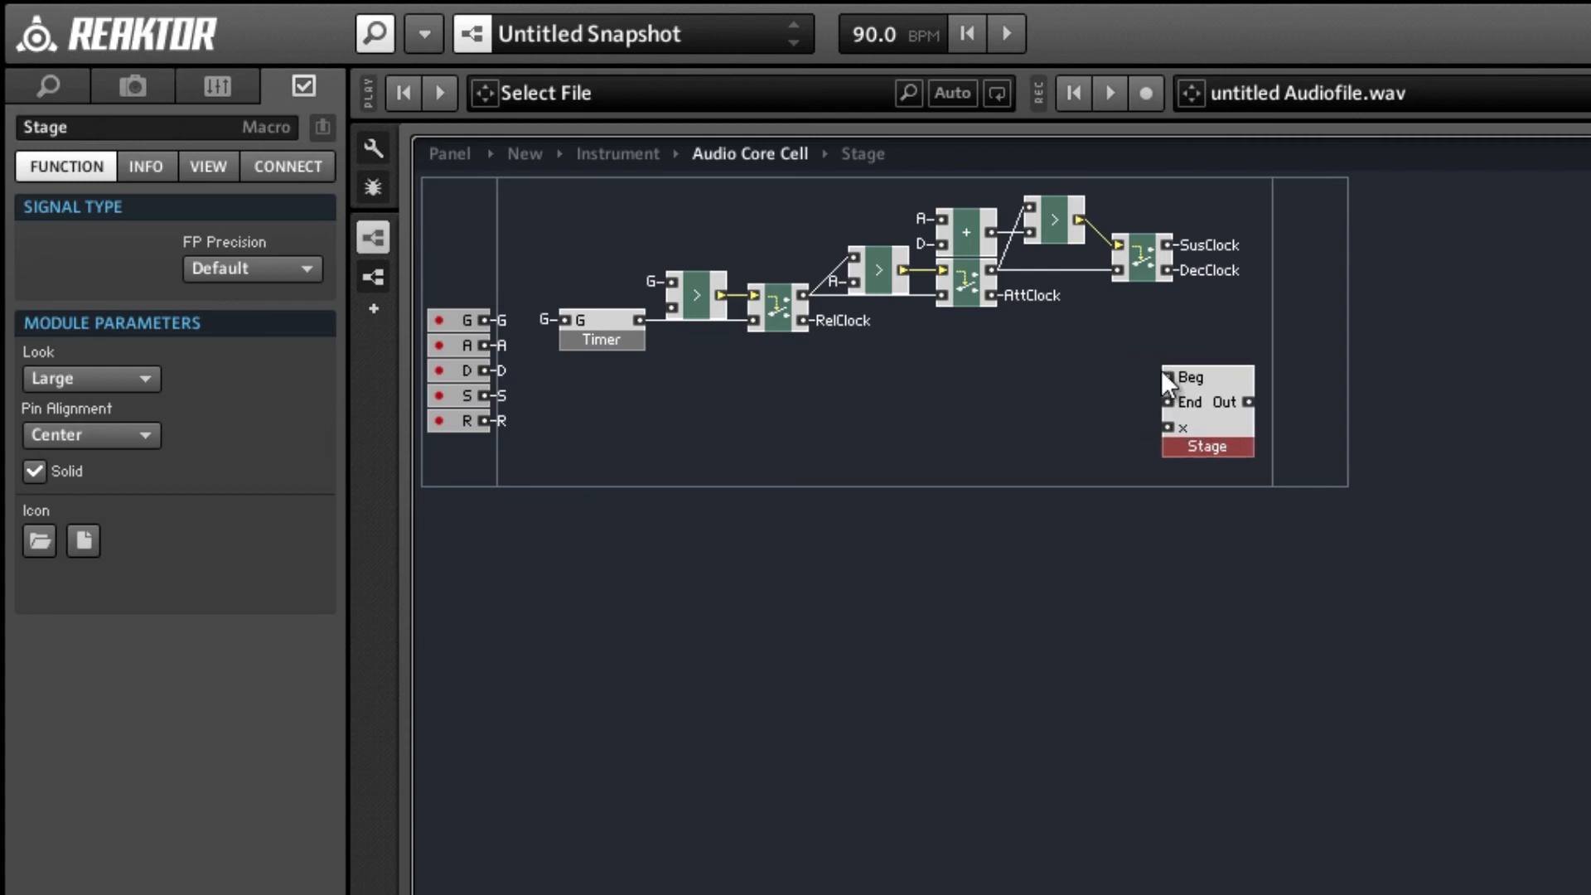
{"action": "right_click", "coordinate": [1168, 376]}
{"action": "left_click", "coordinate": [1271, 465]}
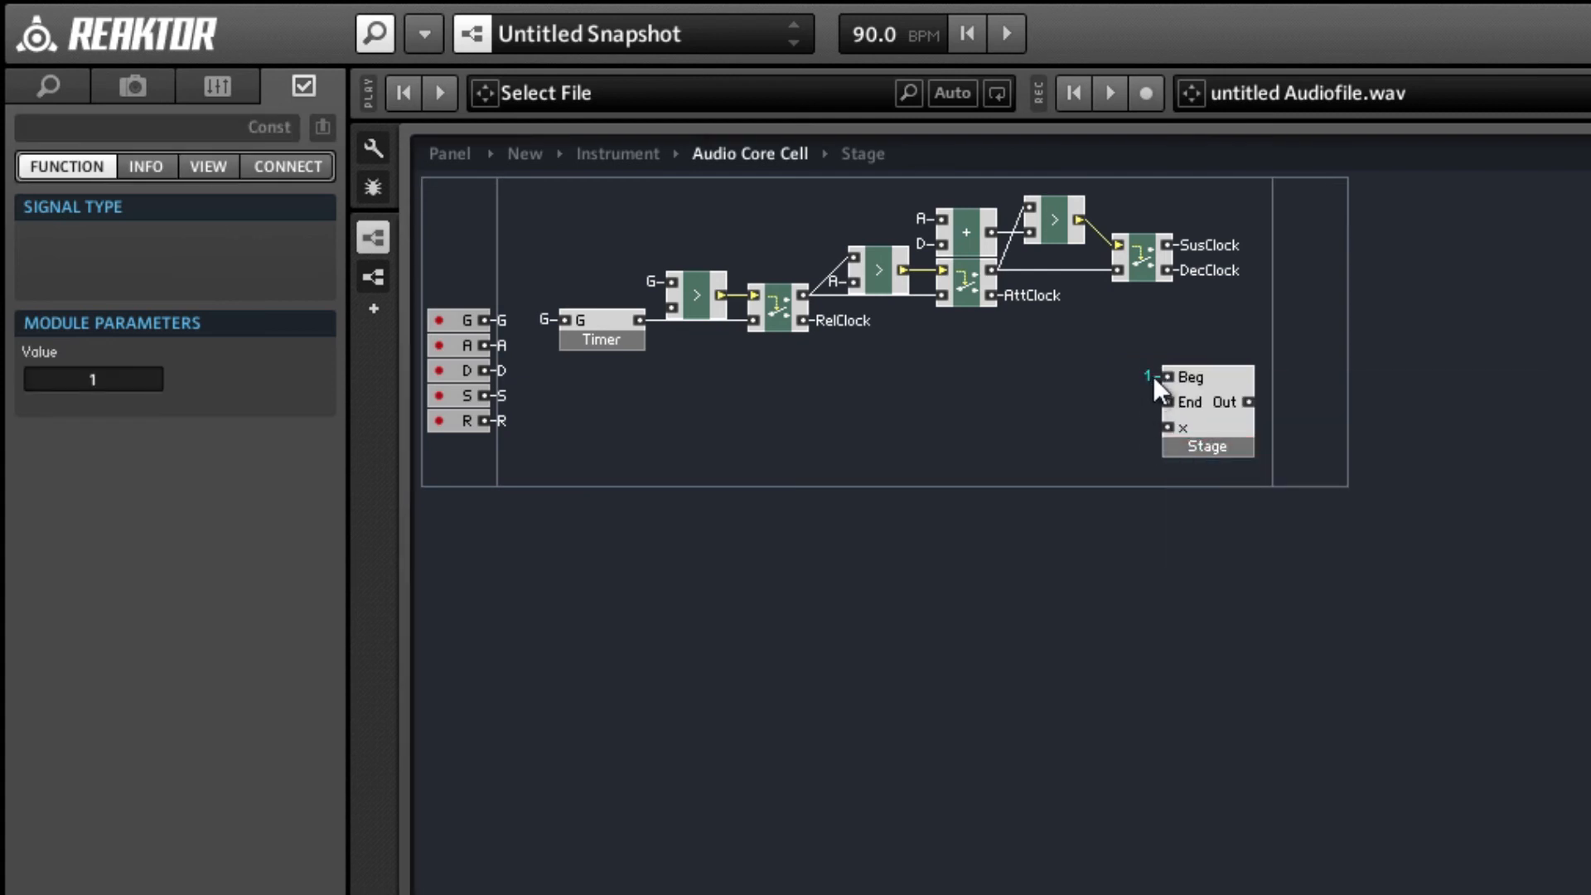
{"action": "left_click_drag", "start_coordinate": [73, 379], "coordinate": [181, 390]}
{"action": "type", "text": "0"}
{"action": "key", "text": "Return"}
{"action": "left_click", "coordinate": [1135, 429]}
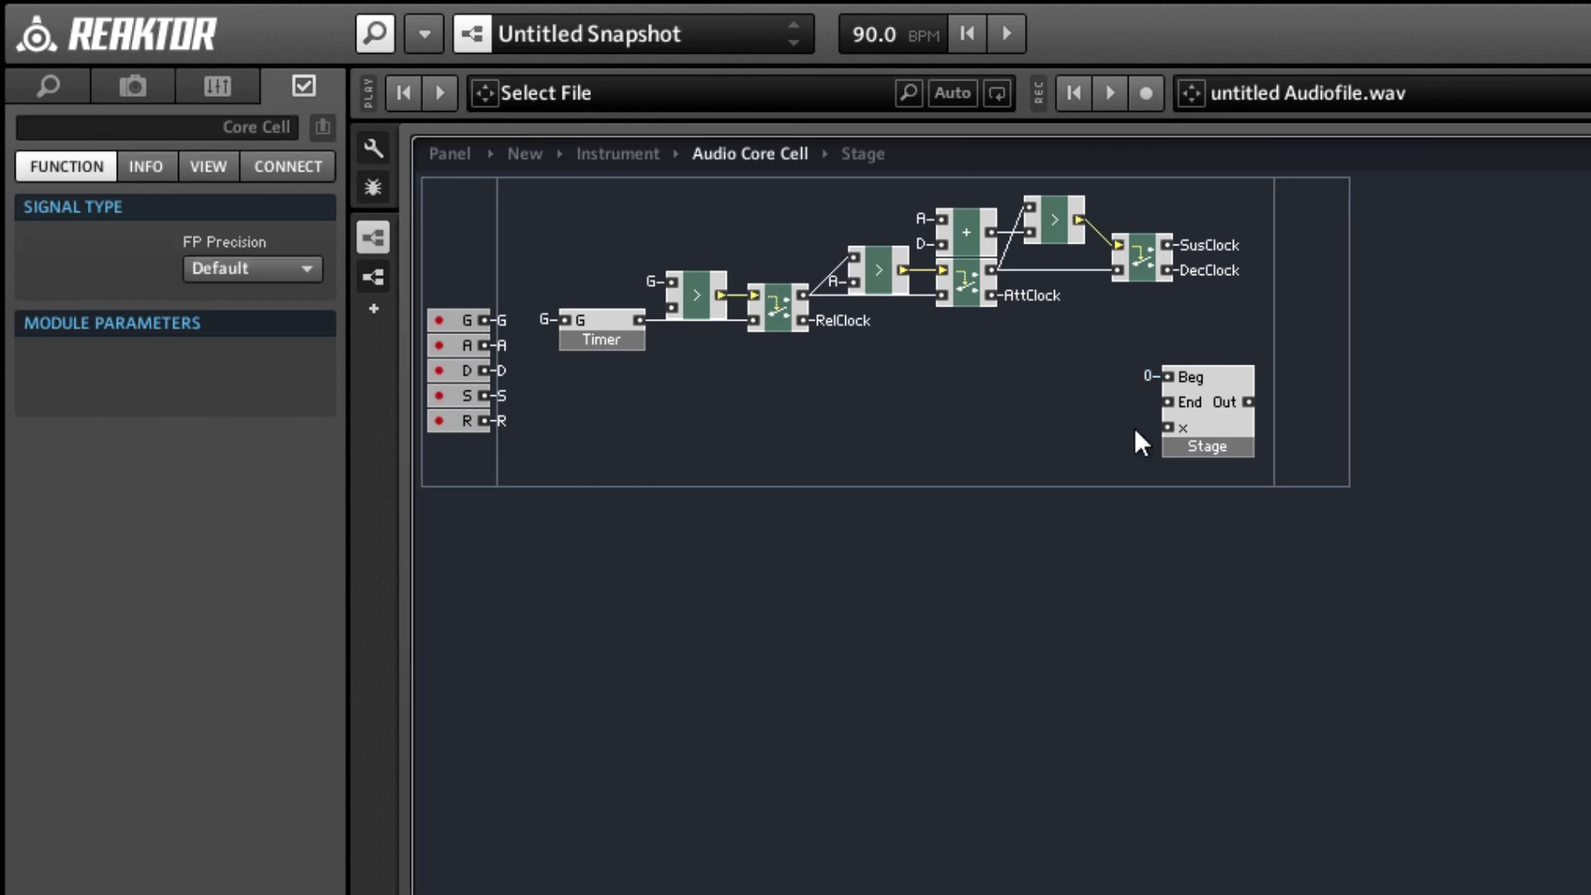
Duplicate the first Router directly below the original and delete the copied RelClock QuickBus from its output.
{"action": "left_click", "coordinate": [701, 290]}
{"action": "left_click", "coordinate": [778, 305]}
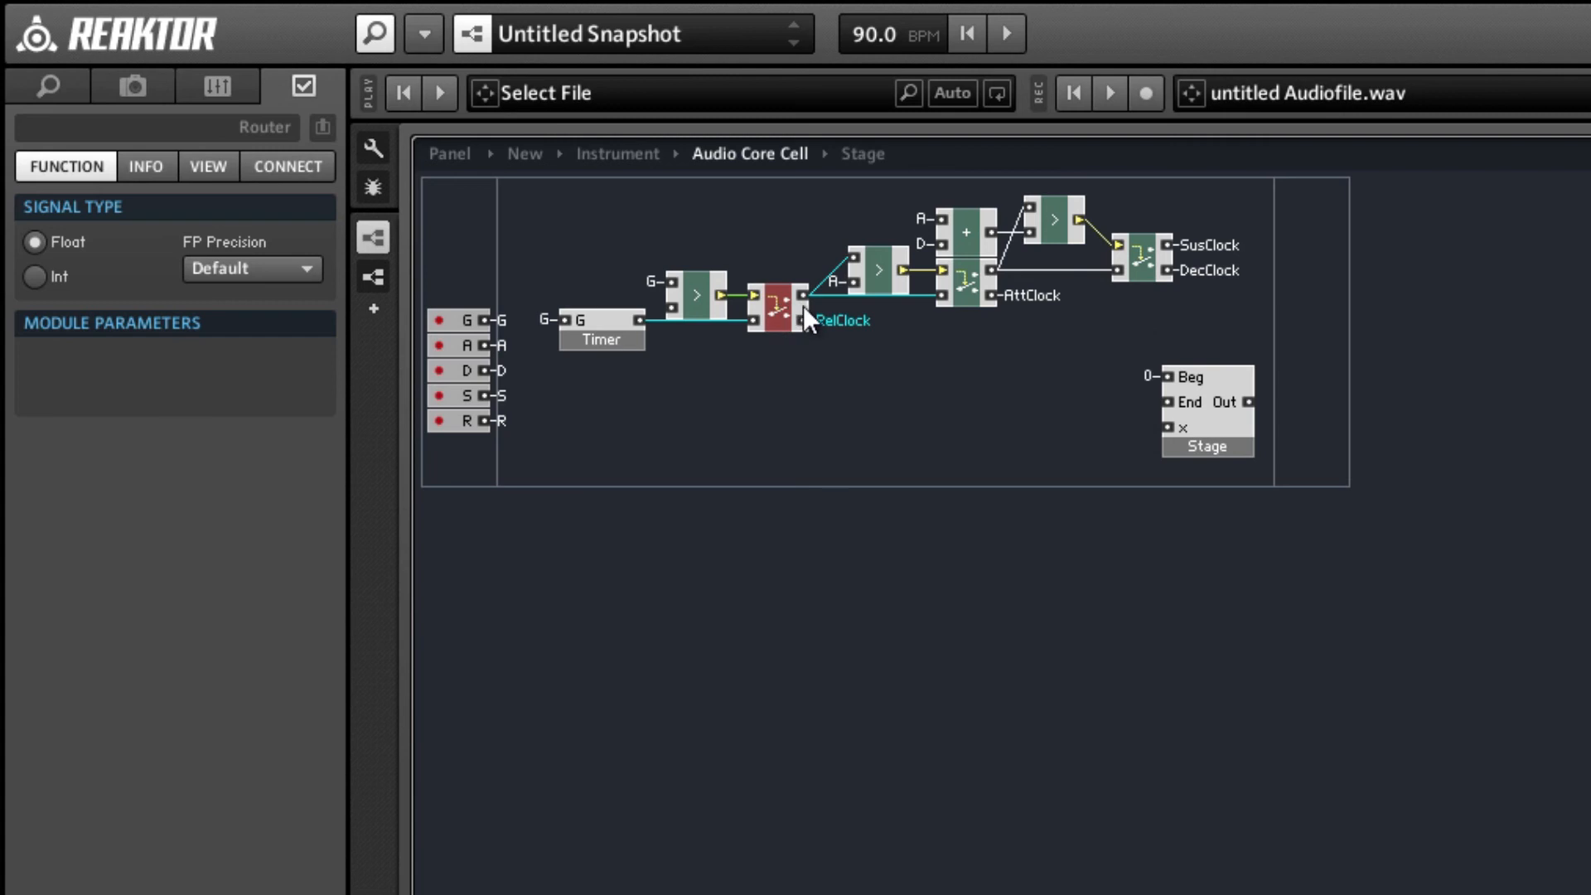
{"action": "left_click_drag", "start_coordinate": [787, 323], "coordinate": [781, 368]}
{"action": "left_click", "coordinate": [837, 382]}
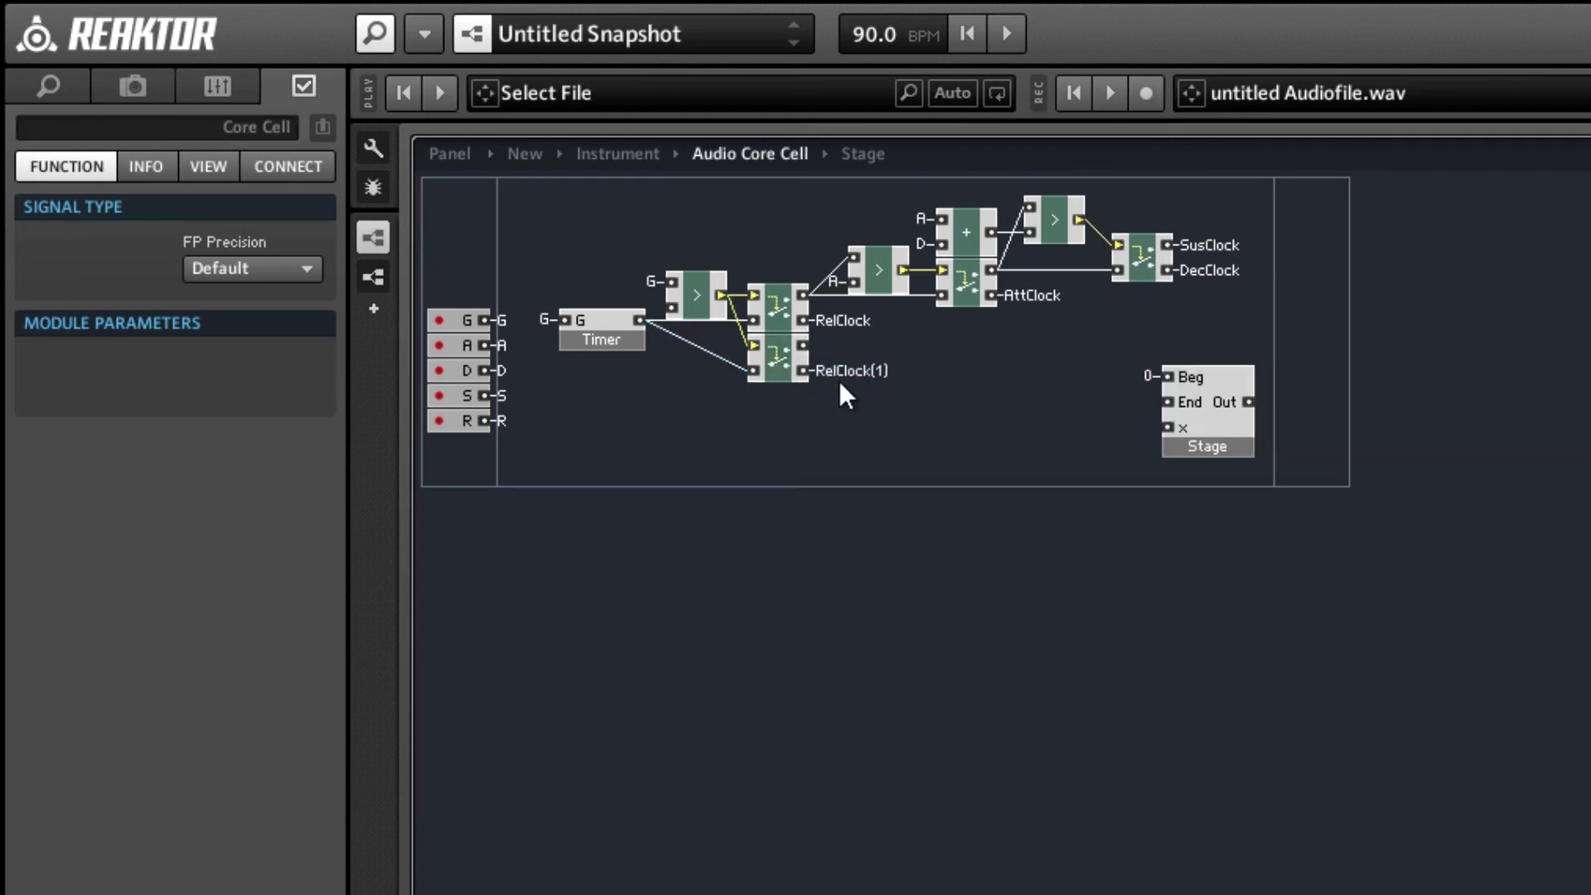
{"action": "left_click", "coordinate": [841, 375]}
{"action": "key", "text": "Delete"}
Feed the duplicated Router's lower input from the G QuickBus and connect its upper output to a new QuickBus named Vel.
{"action": "right_click", "coordinate": [753, 370]}
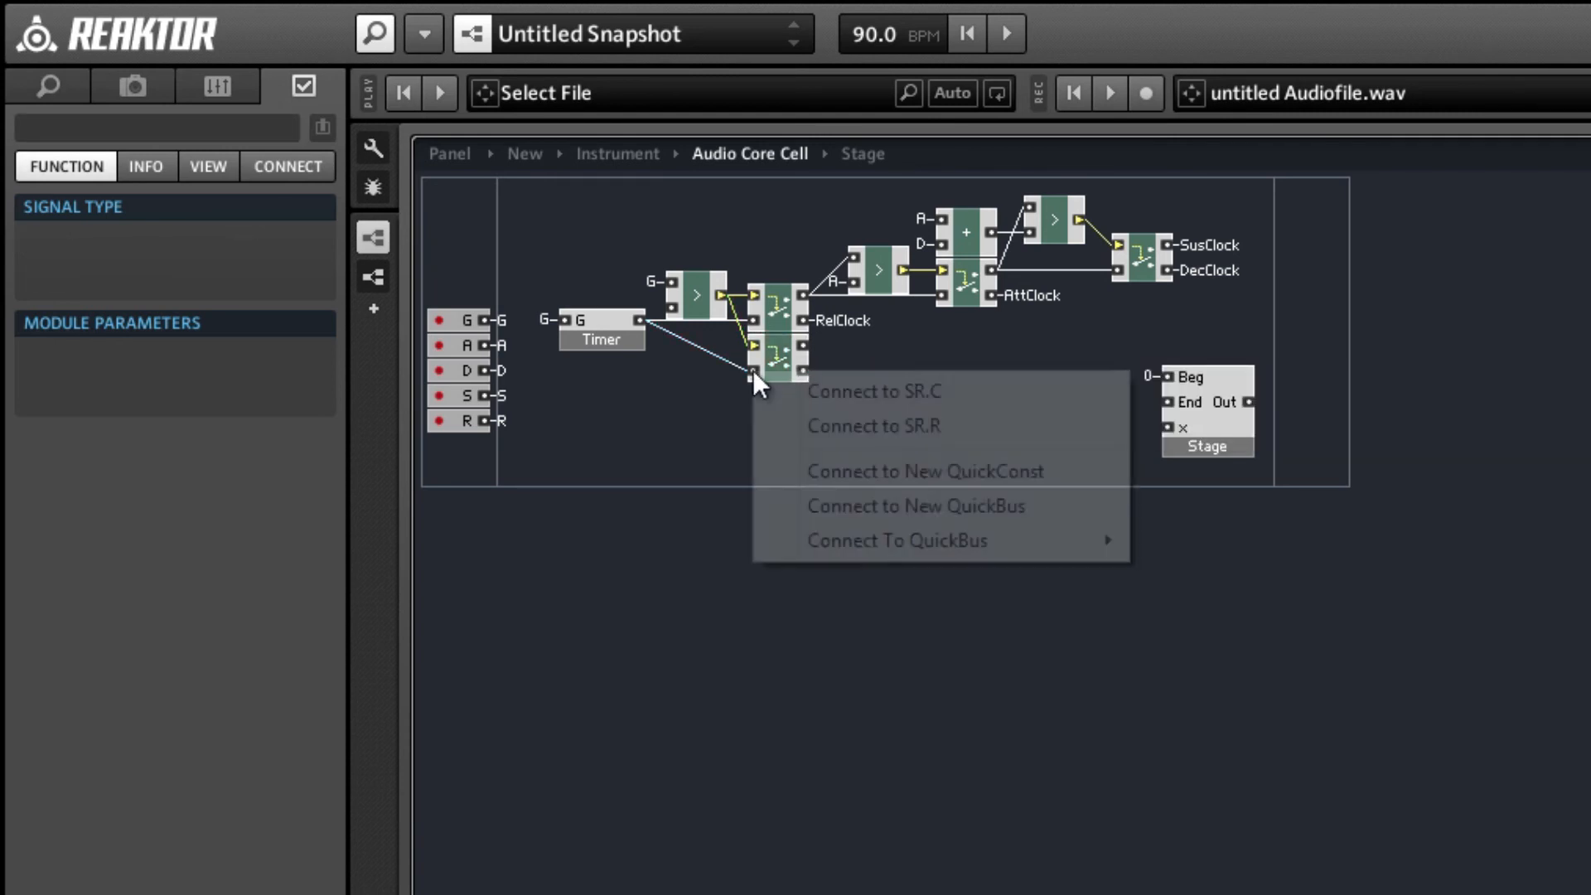
{"action": "mouse_move", "coordinate": [910, 542]}
{"action": "left_click", "coordinate": [1193, 680]}
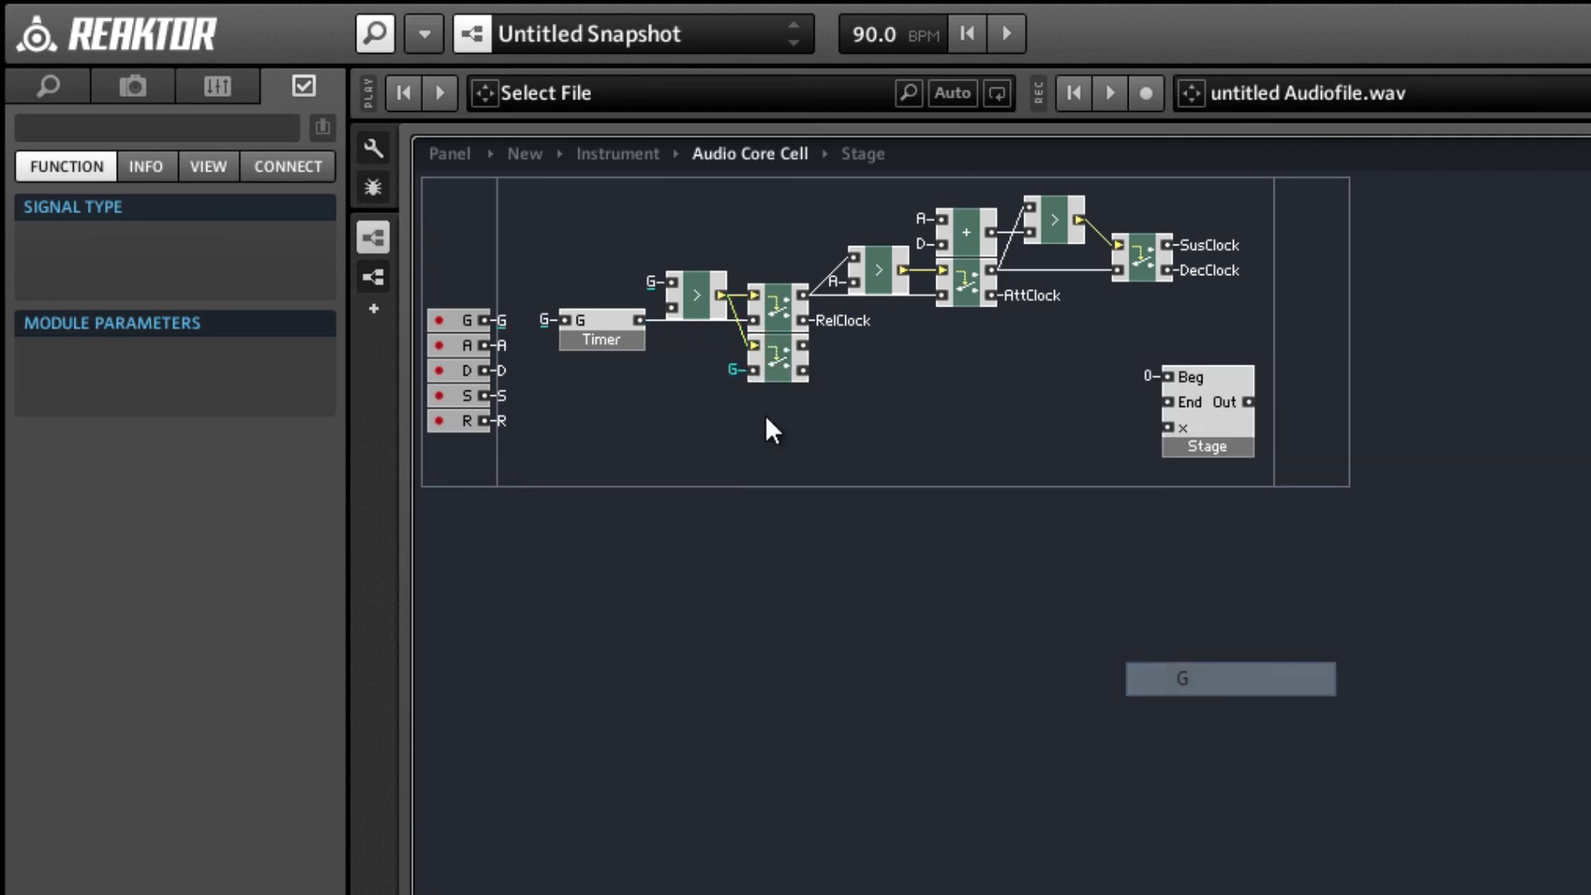
{"action": "right_click", "coordinate": [800, 345]}
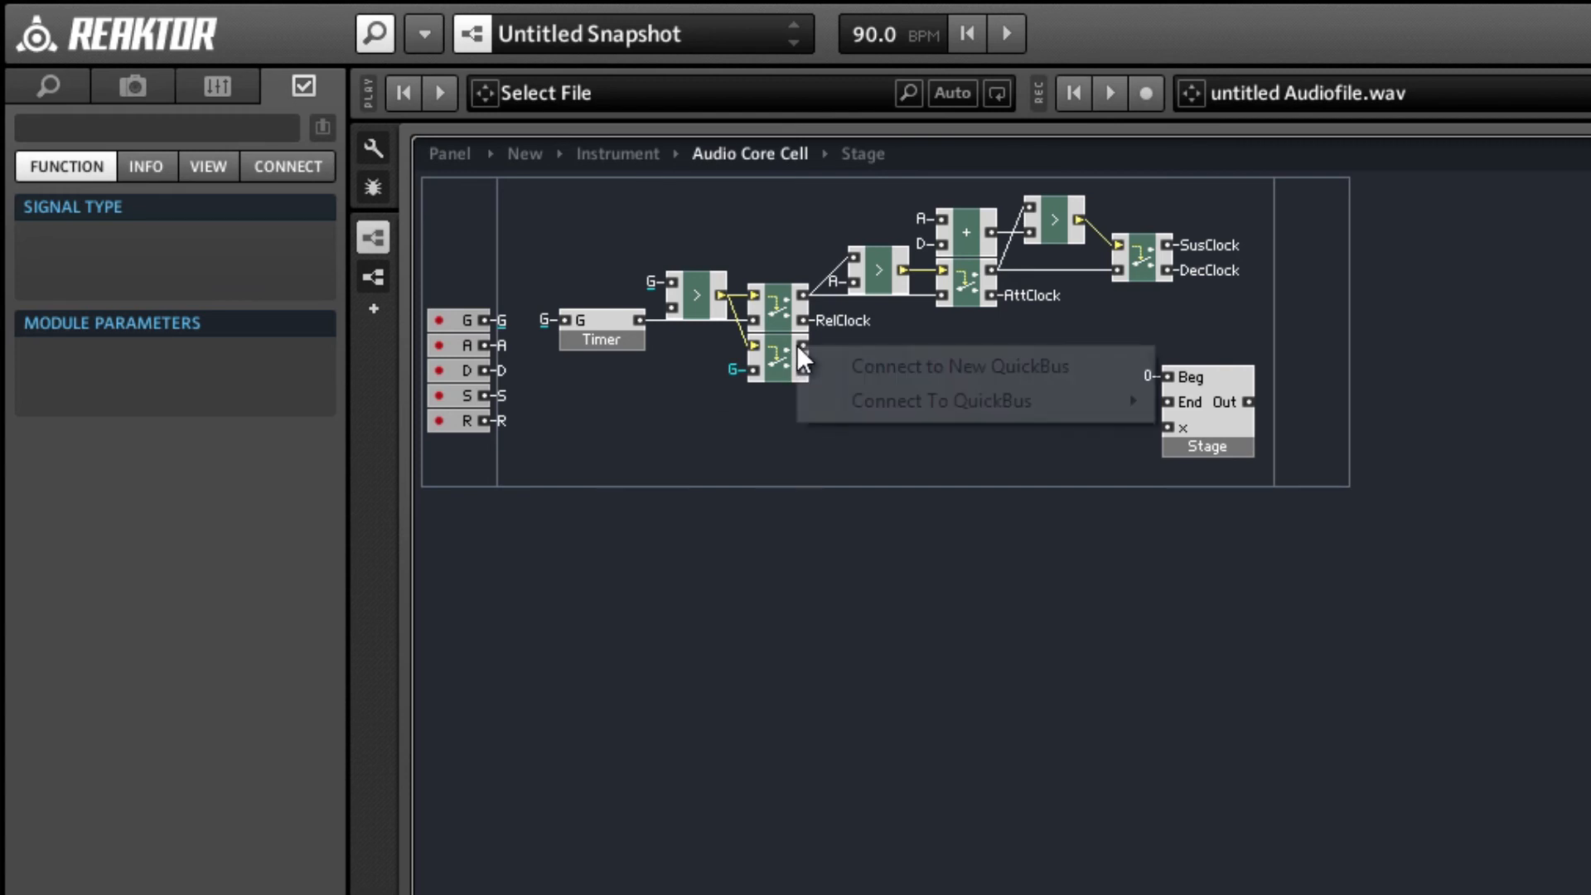
{"action": "left_click", "coordinate": [845, 362]}
{"action": "double_click", "coordinate": [64, 129]}
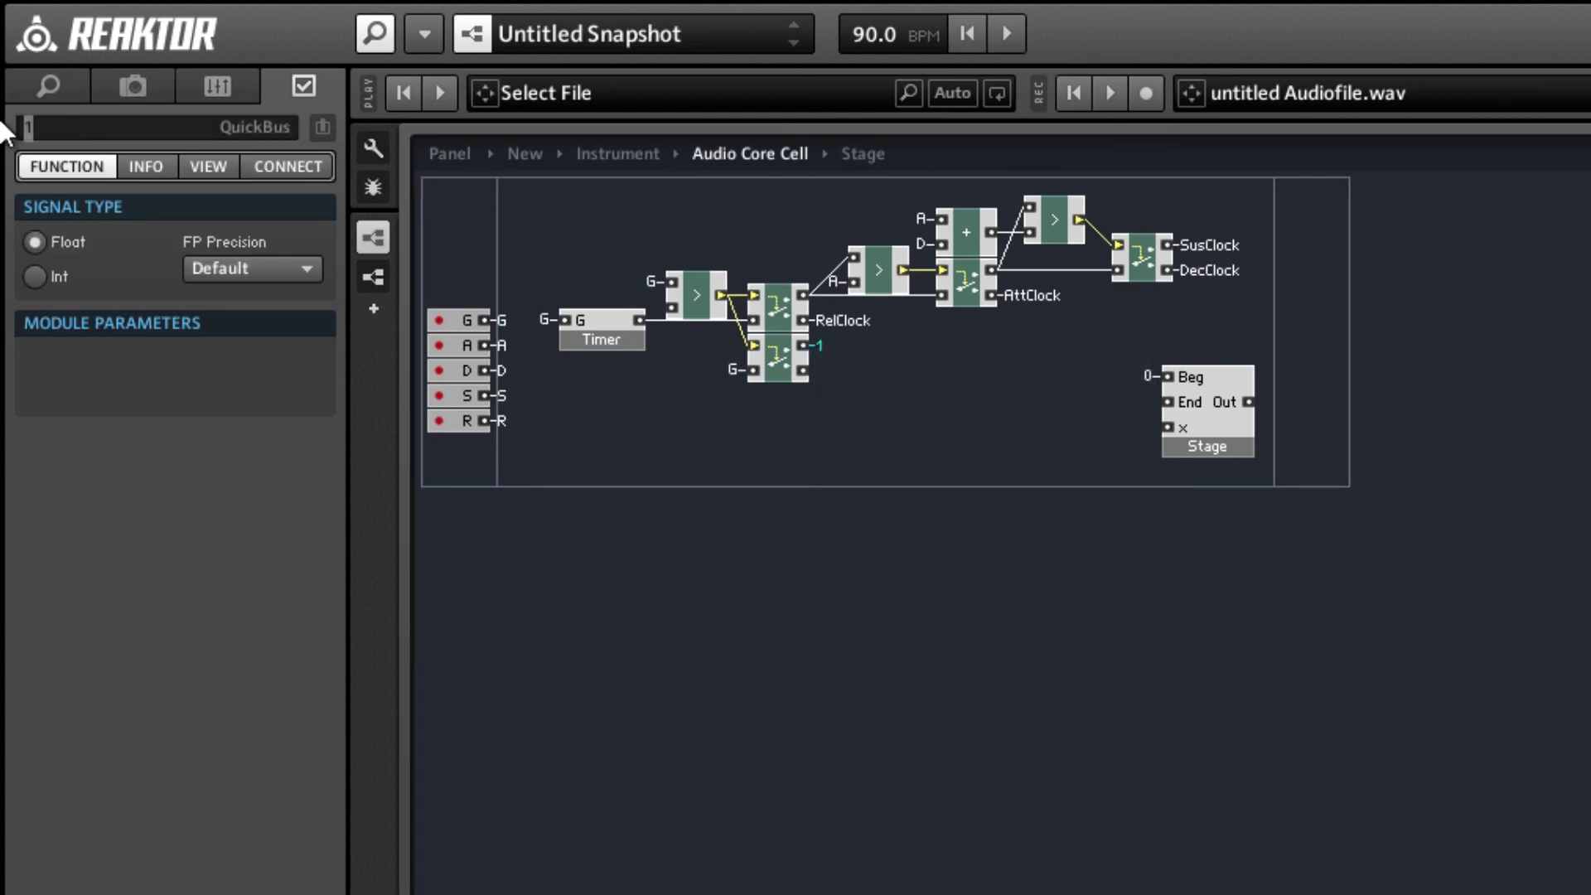
{"action": "type", "text": "Vel"}
{"action": "key", "text": "Return"}
Connect the Stage macro's End input to the Vel QuickBus.
{"action": "right_click", "coordinate": [1170, 397]}
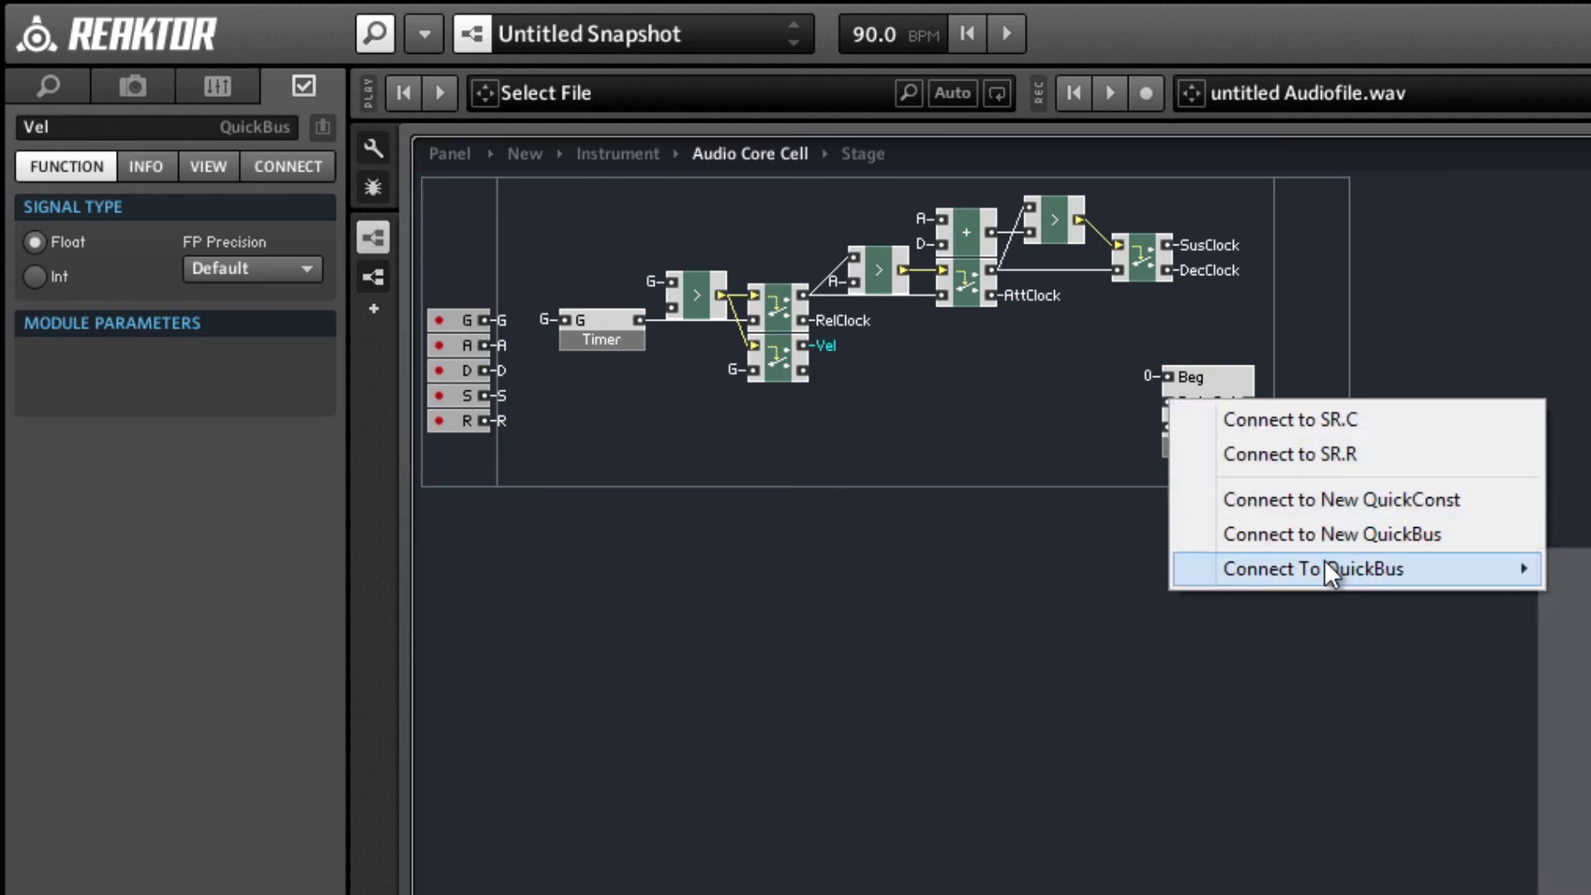
{"action": "mouse_move", "coordinate": [1235, 568]}
{"action": "left_click", "coordinate": [1562, 876]}
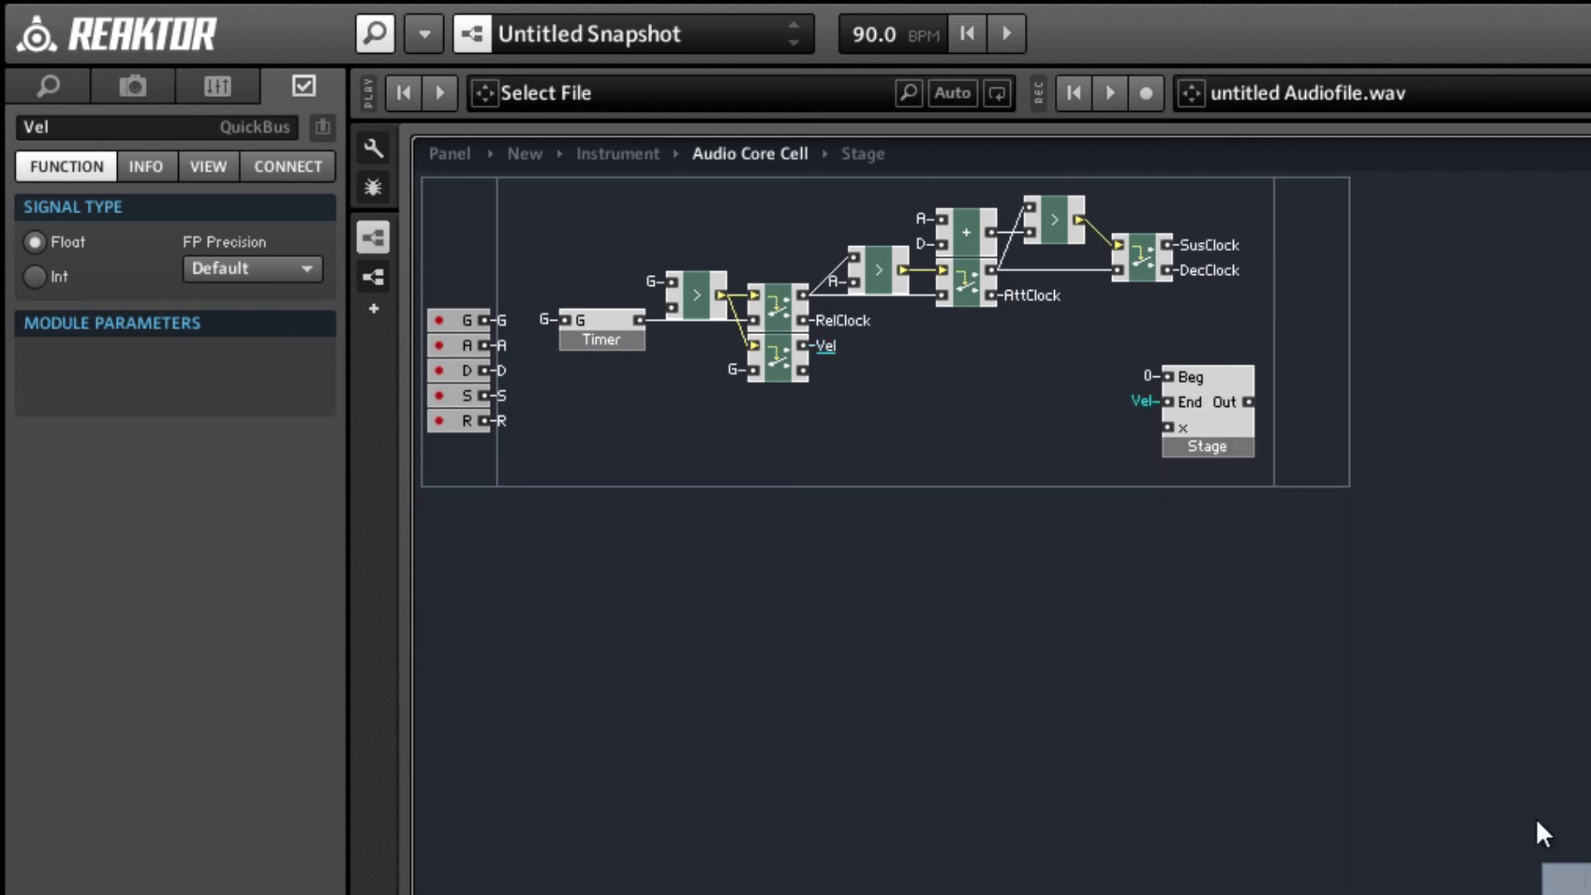
{"action": "left_click", "coordinate": [1057, 440]}
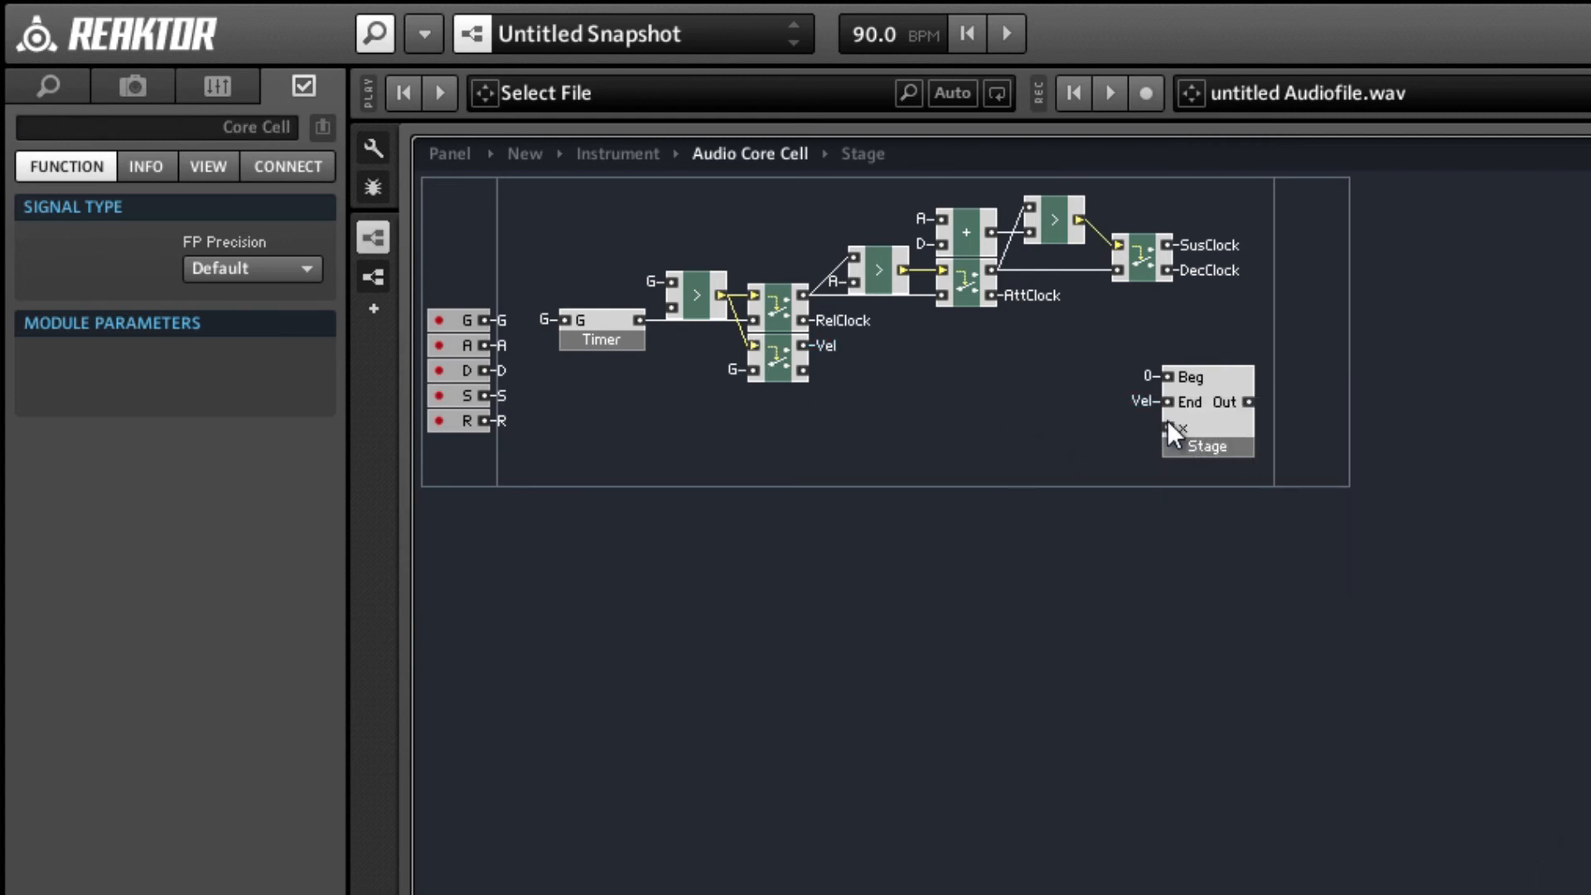
Add a divide module beside the Stage macro and connect its lower input to the A QuickBus.
{"action": "left_click", "coordinate": [1023, 298]}
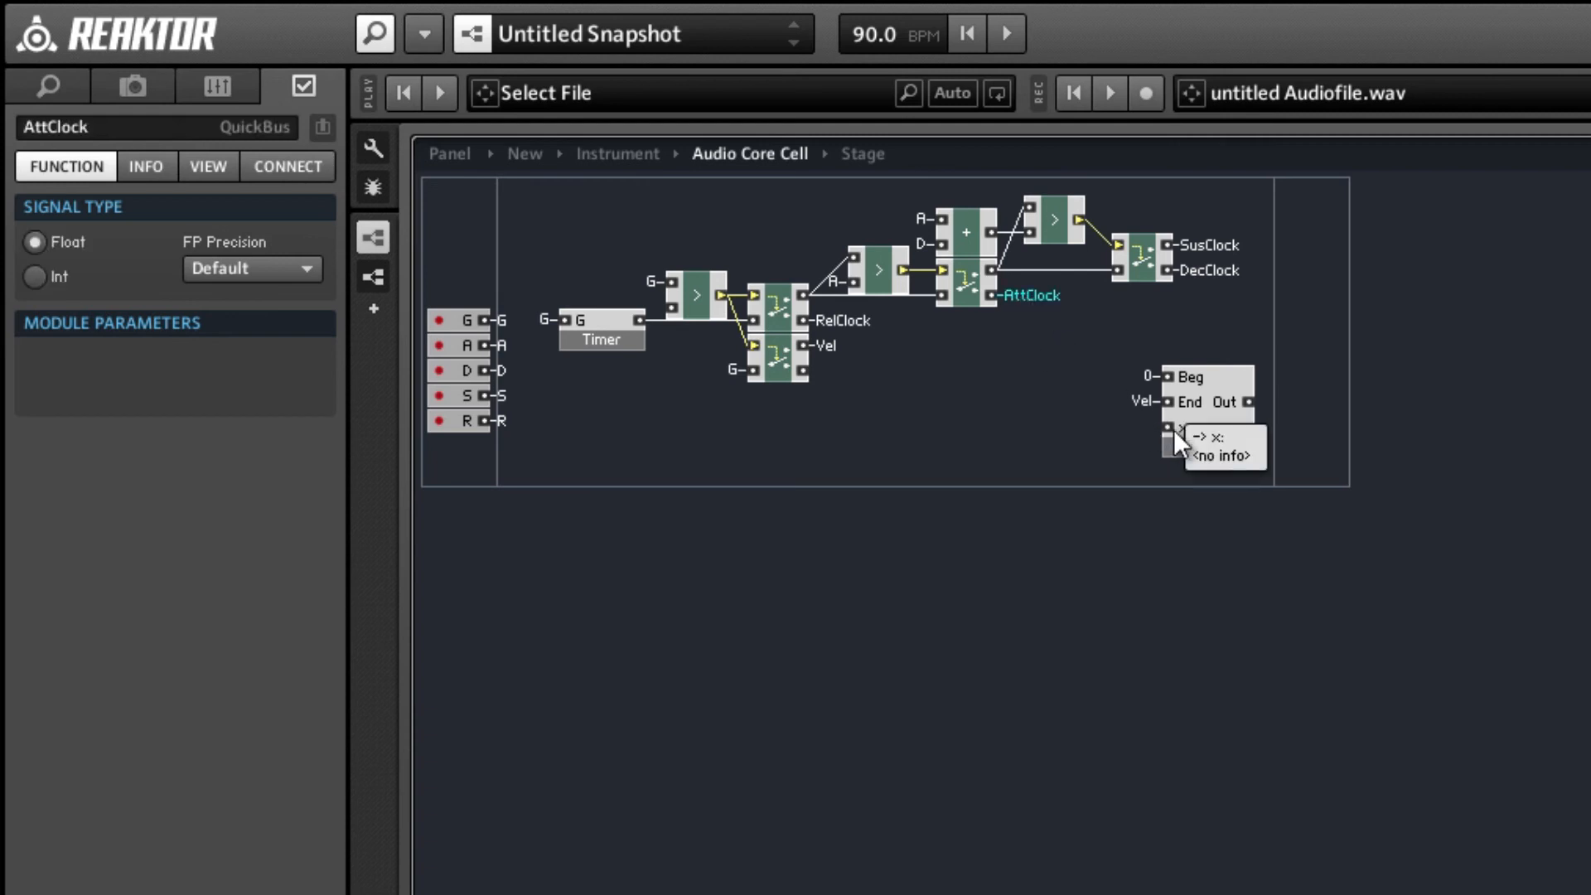
{"action": "right_click", "coordinate": [1075, 416]}
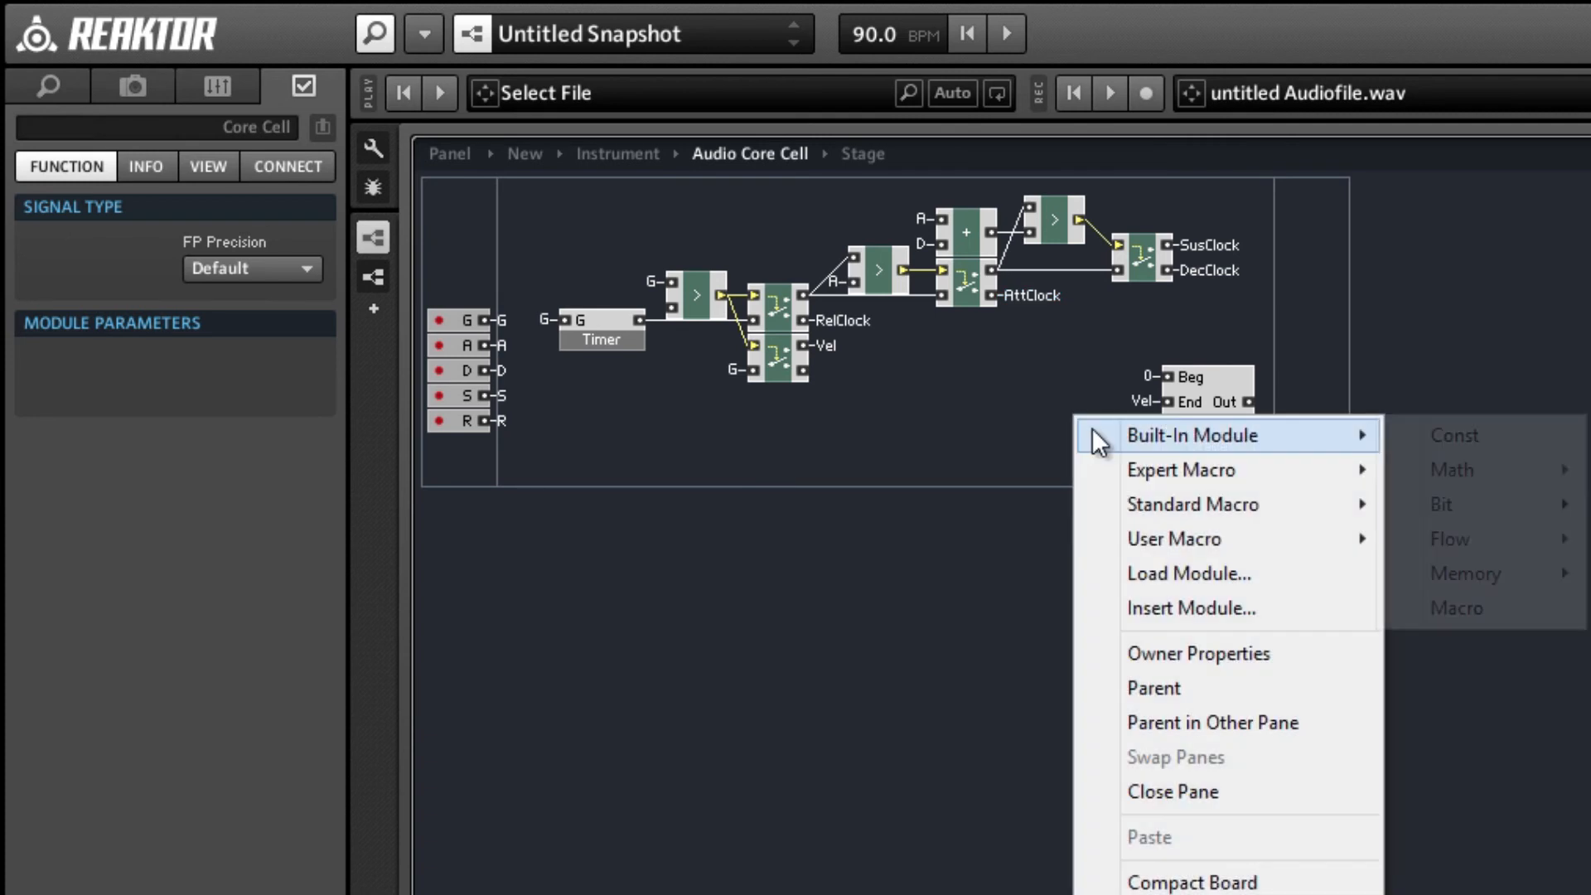
{"action": "mouse_move", "coordinate": [1496, 475]}
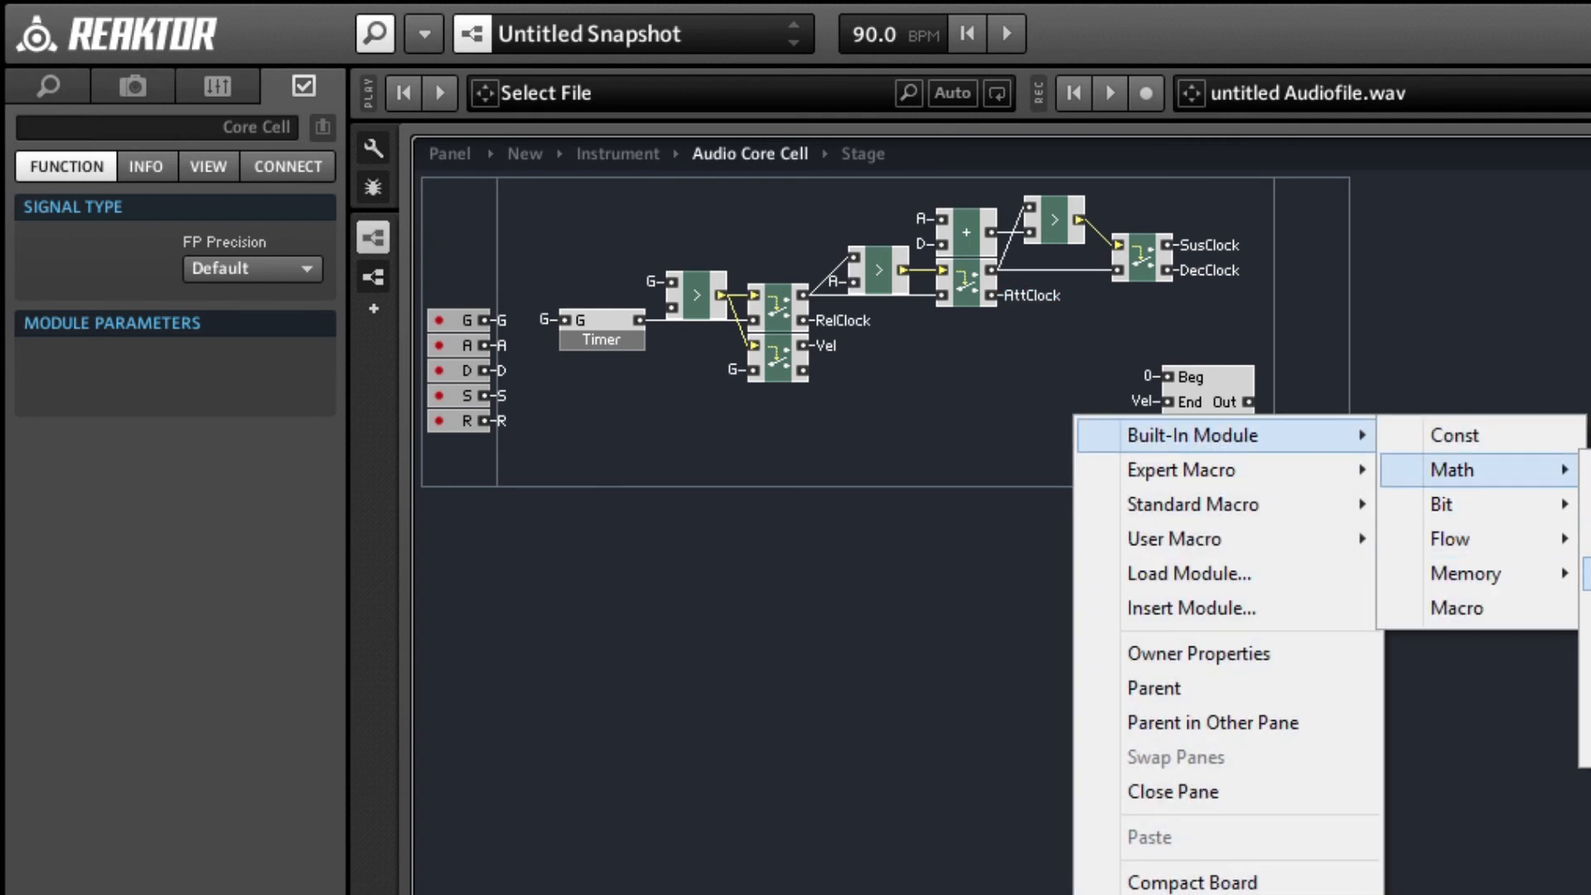
{"action": "left_click", "coordinate": [1586, 573]}
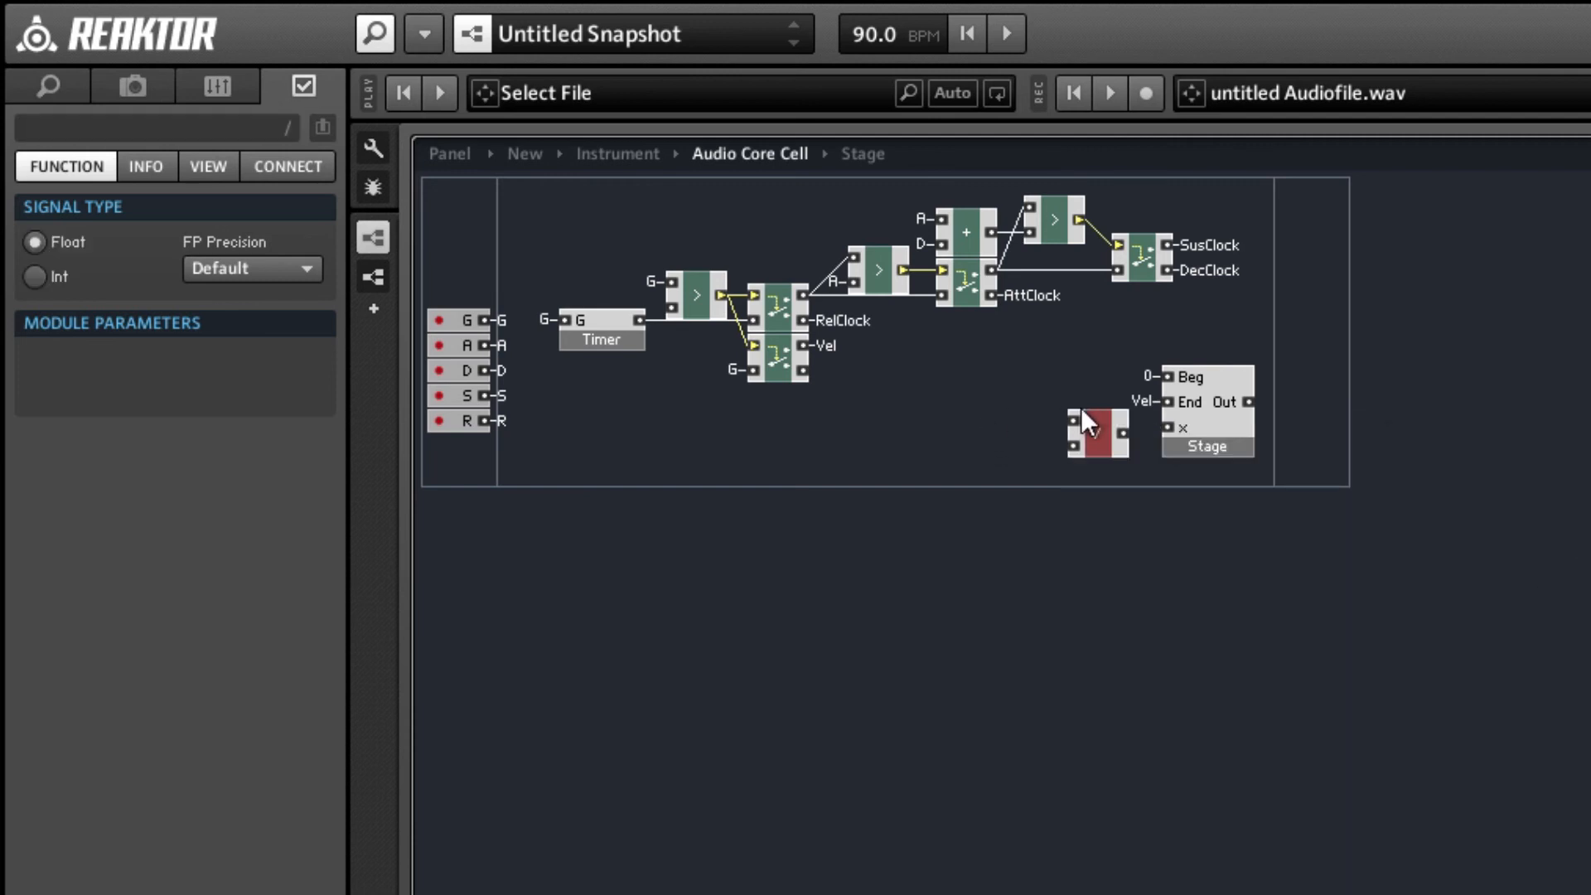
{"action": "right_click", "coordinate": [1079, 449]}
{"action": "mouse_move", "coordinate": [1186, 617]}
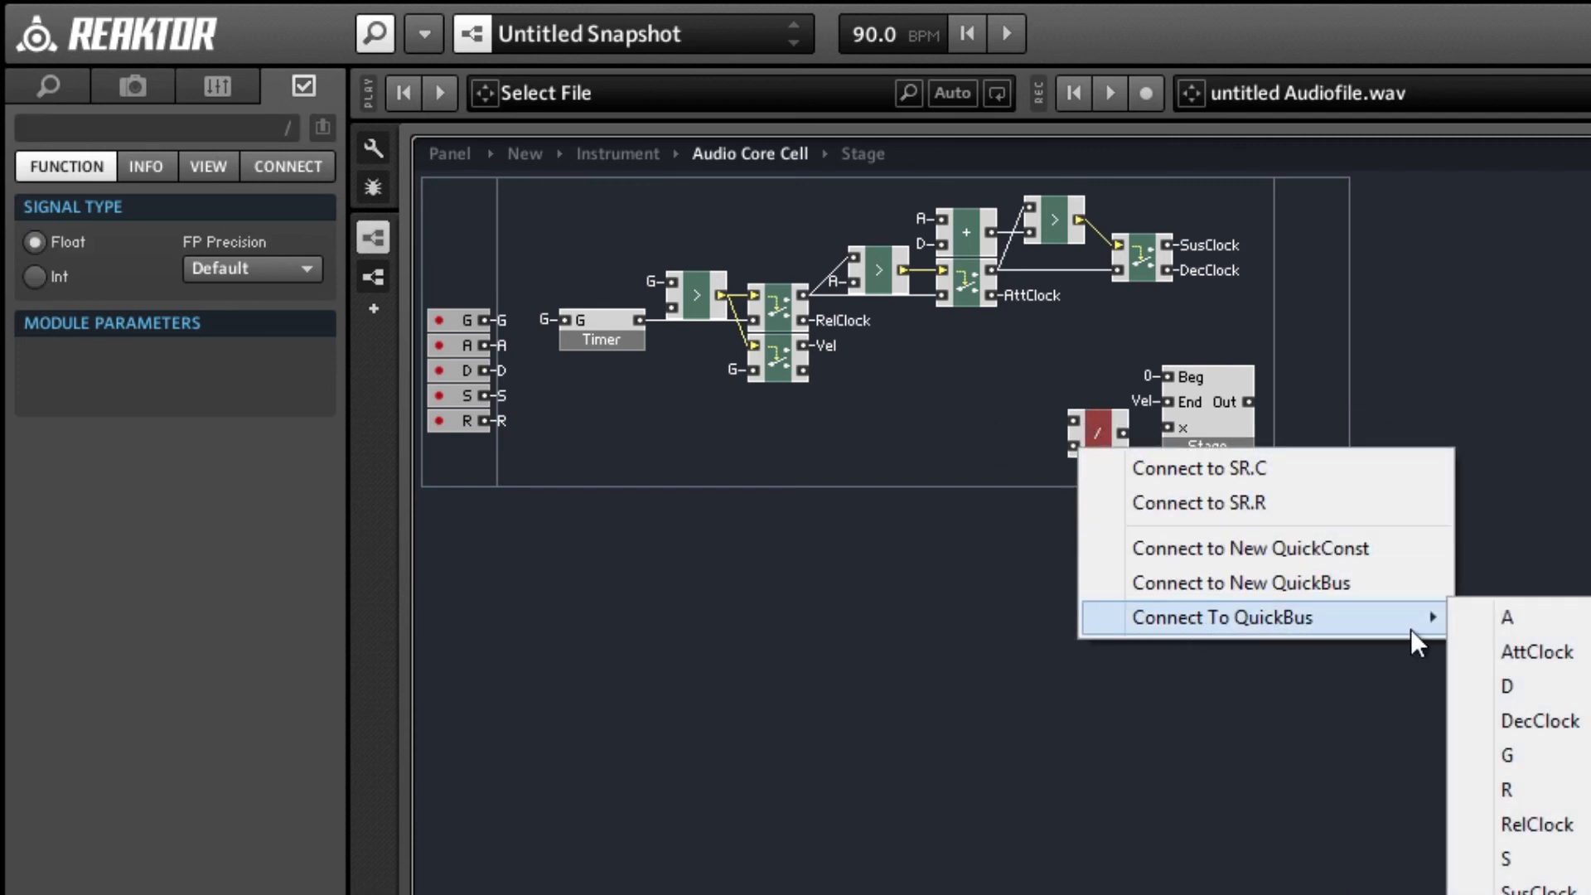
{"action": "left_click", "coordinate": [1506, 616]}
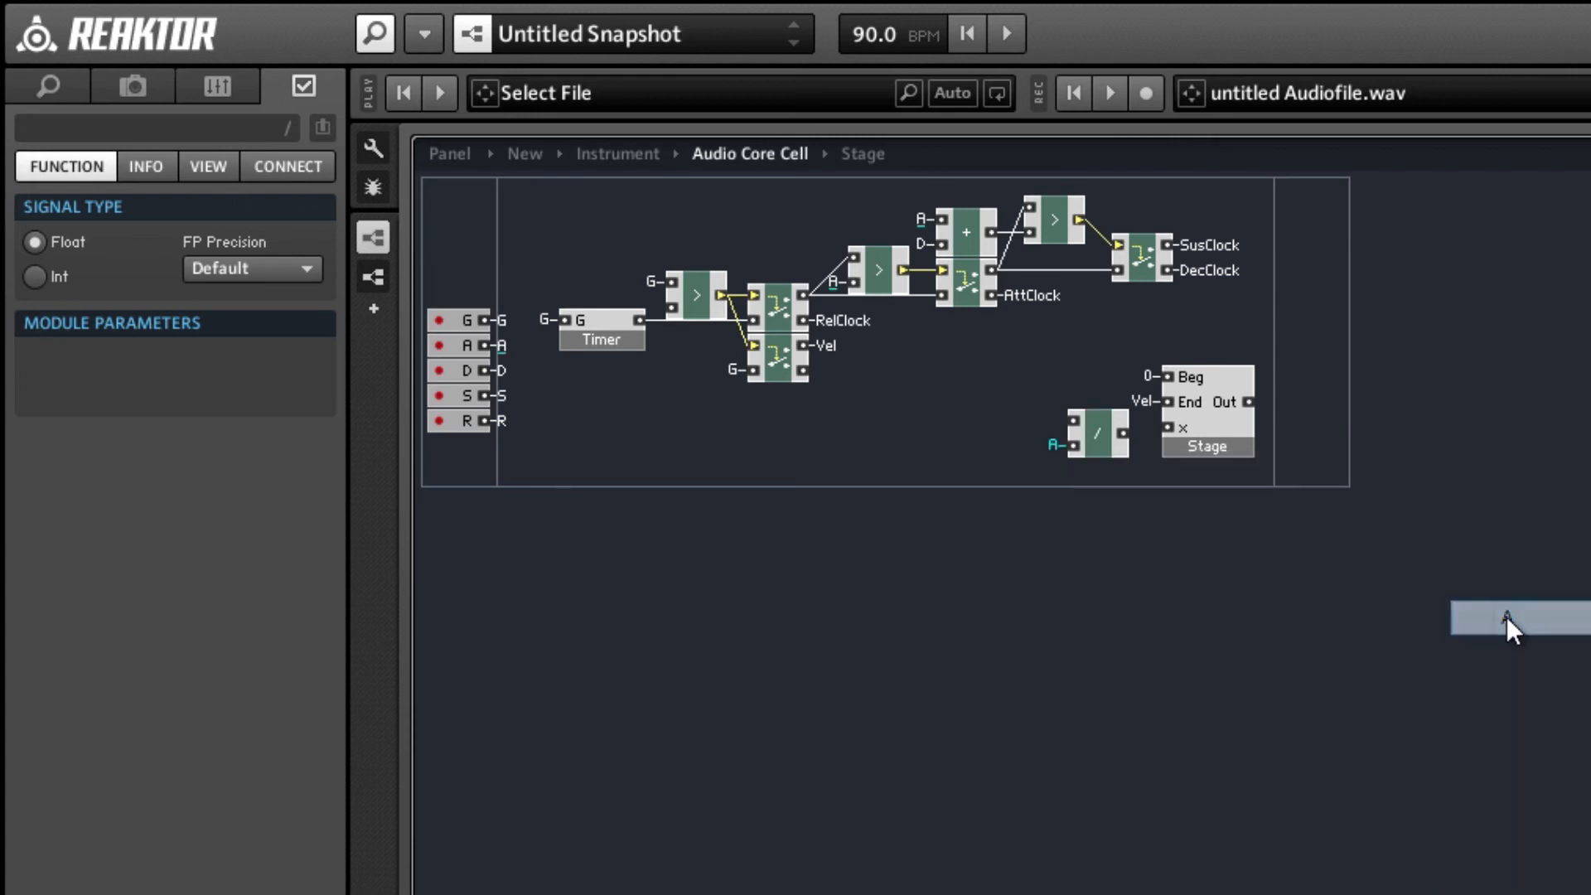
Connect the divide module's upper input to the AttClock QuickBus and its output to the Stage macro's x input.
{"action": "right_click", "coordinate": [1079, 419]}
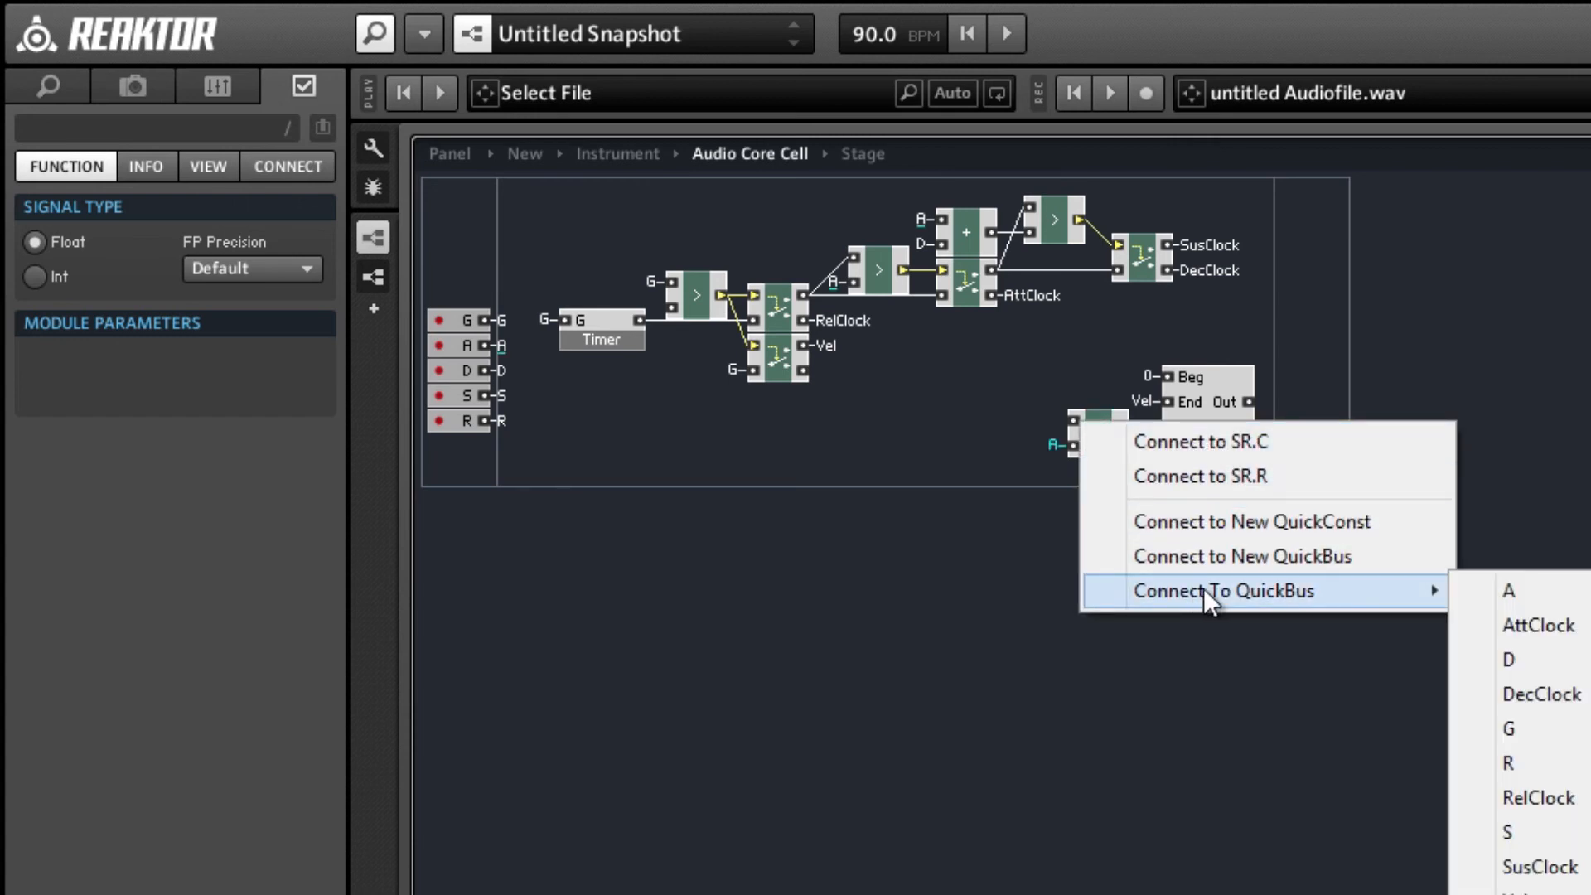
{"action": "mouse_move", "coordinate": [1369, 591]}
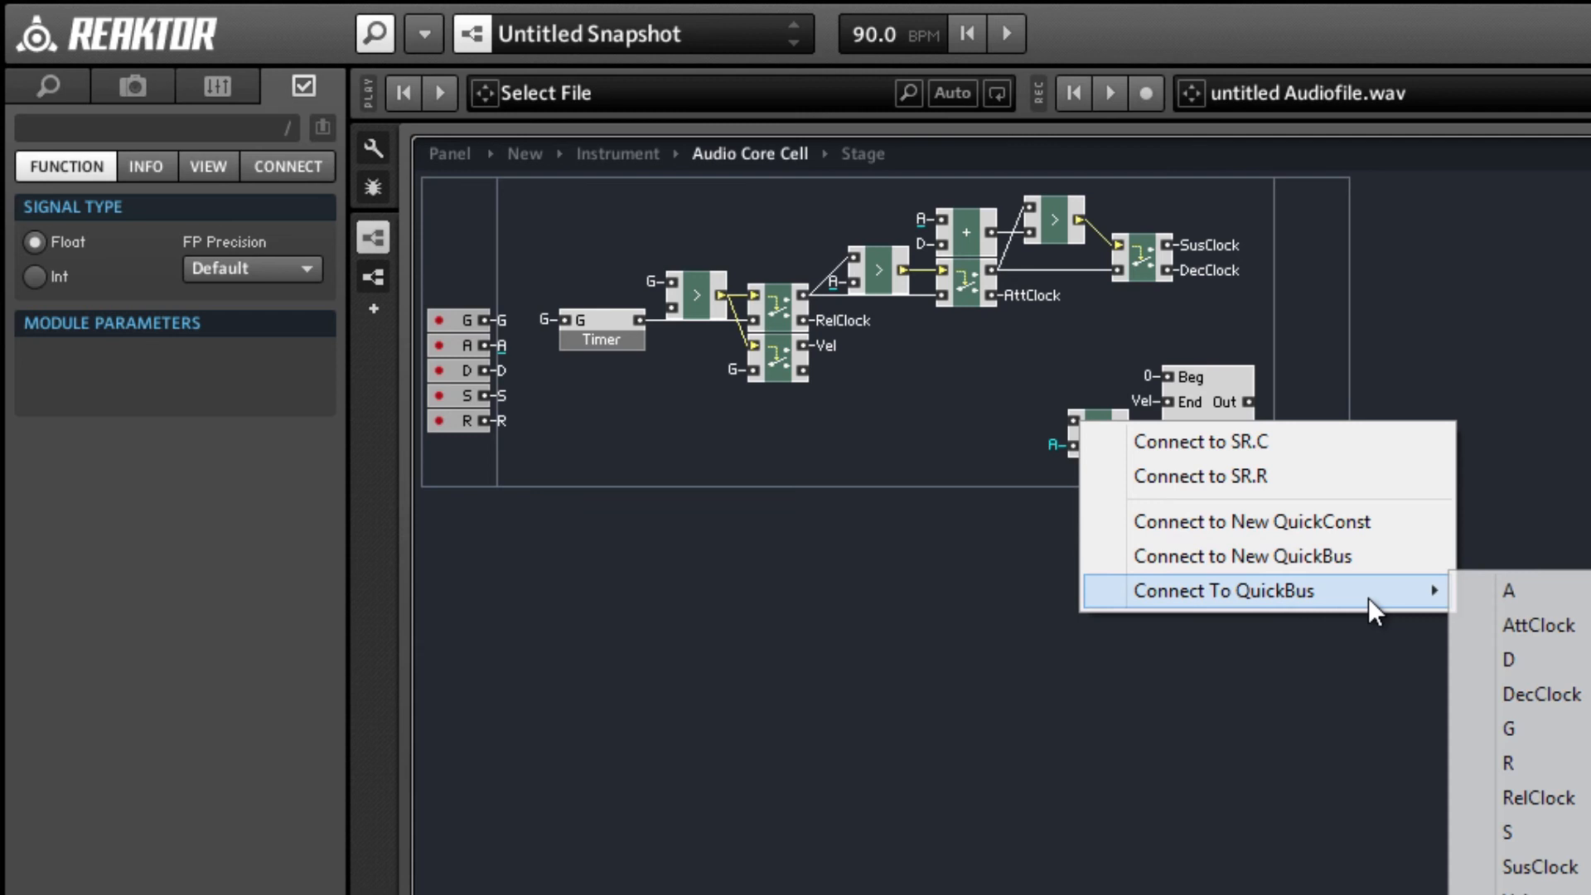
{"action": "left_click", "coordinate": [1490, 636]}
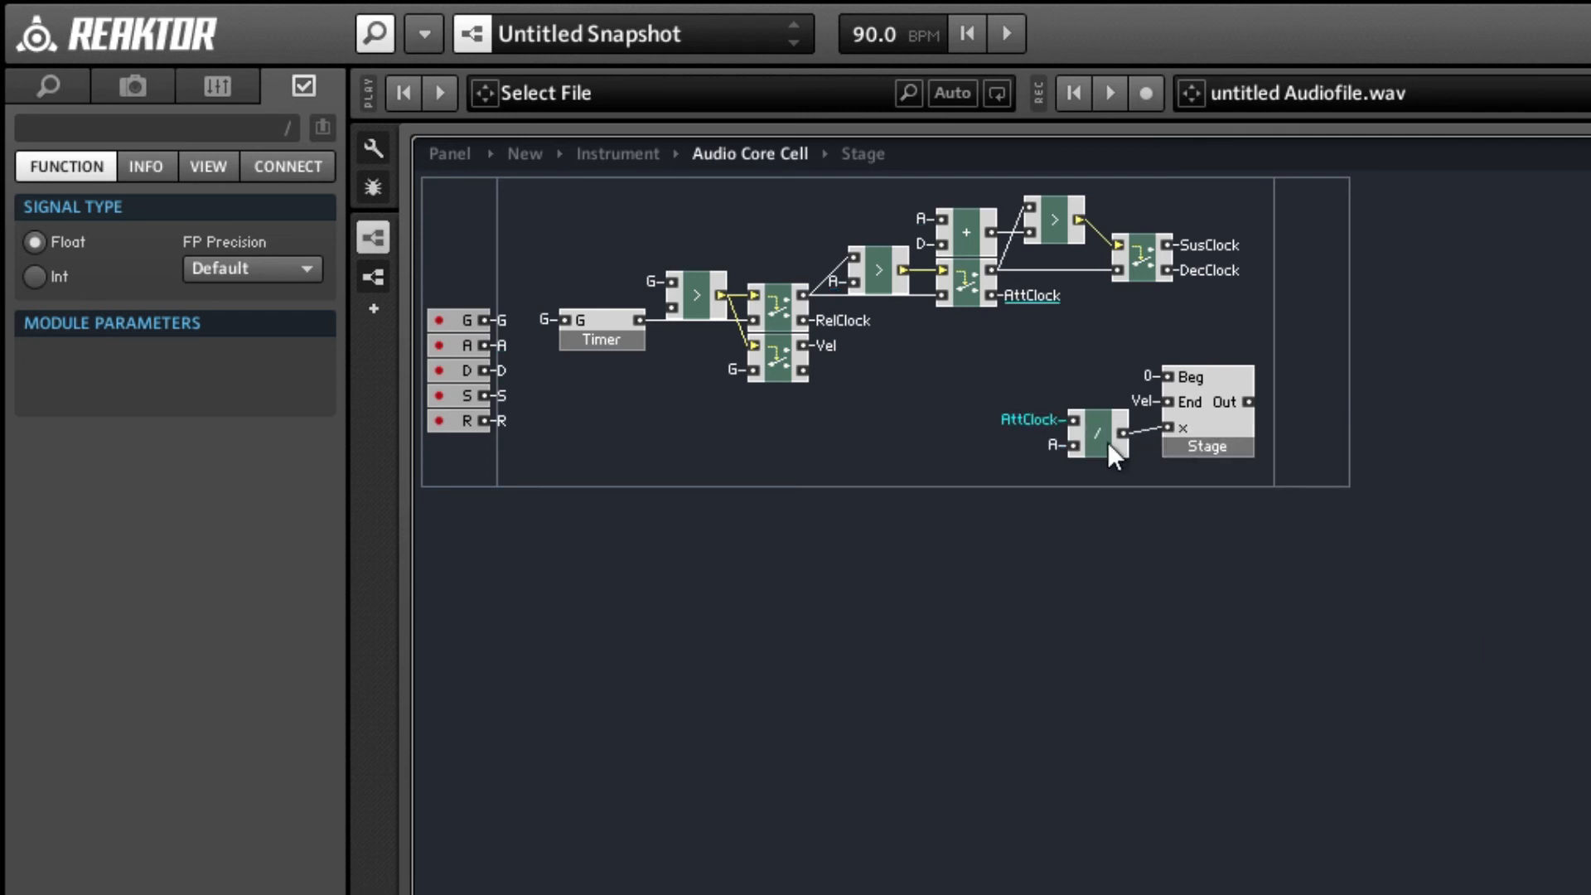
{"action": "left_click_drag", "start_coordinate": [1107, 441], "coordinate": [1094, 435]}
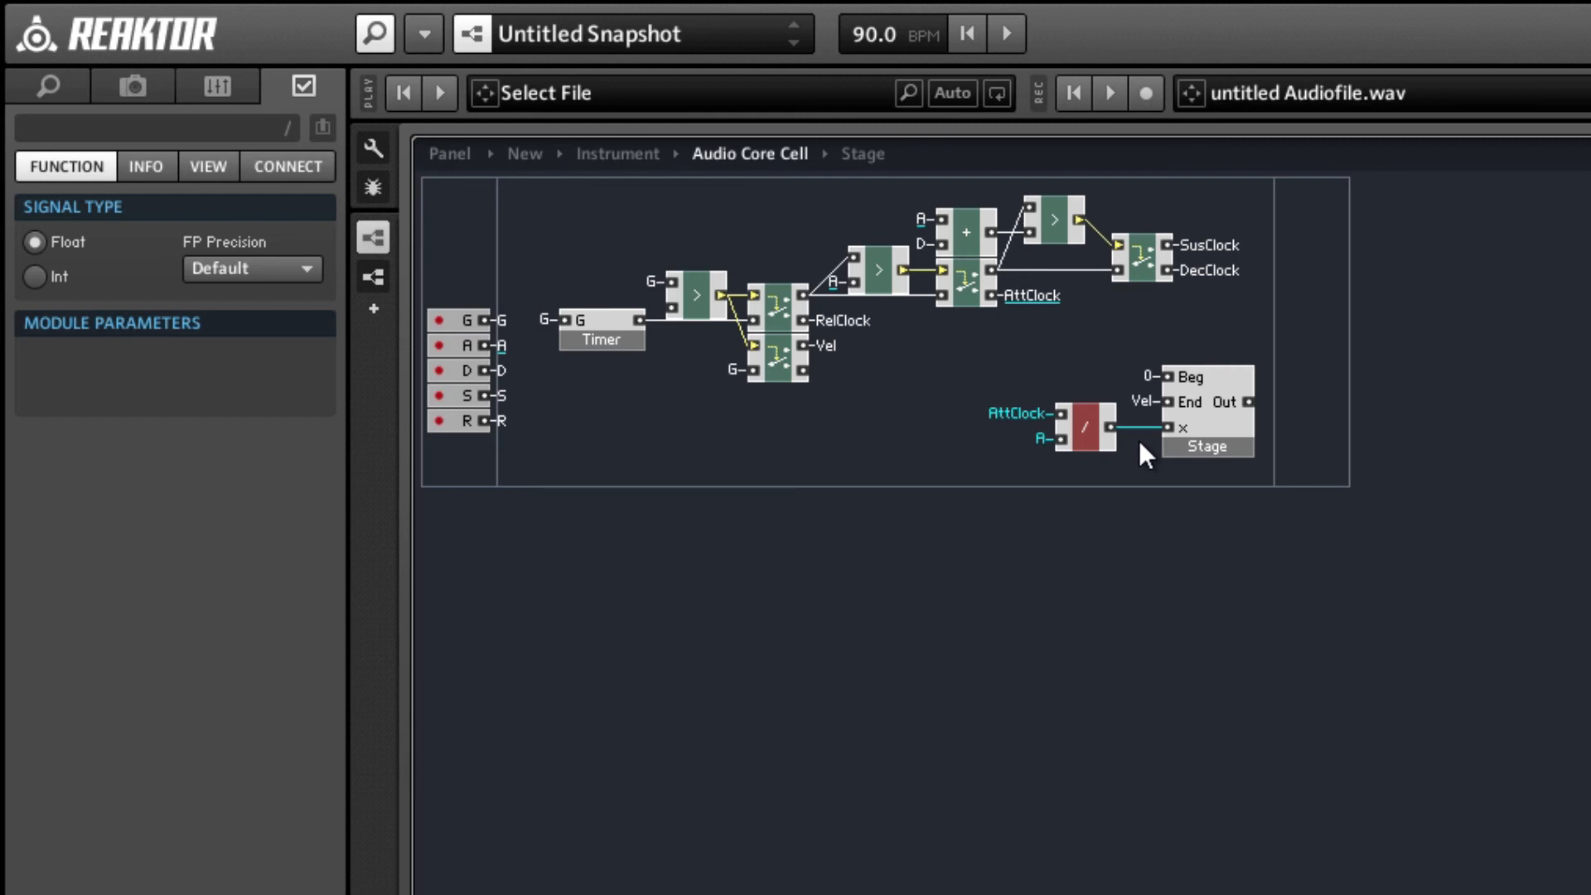
Open the Stage macro's structure and space out its End and x input ports vertically.
{"action": "double_click", "coordinate": [1181, 424]}
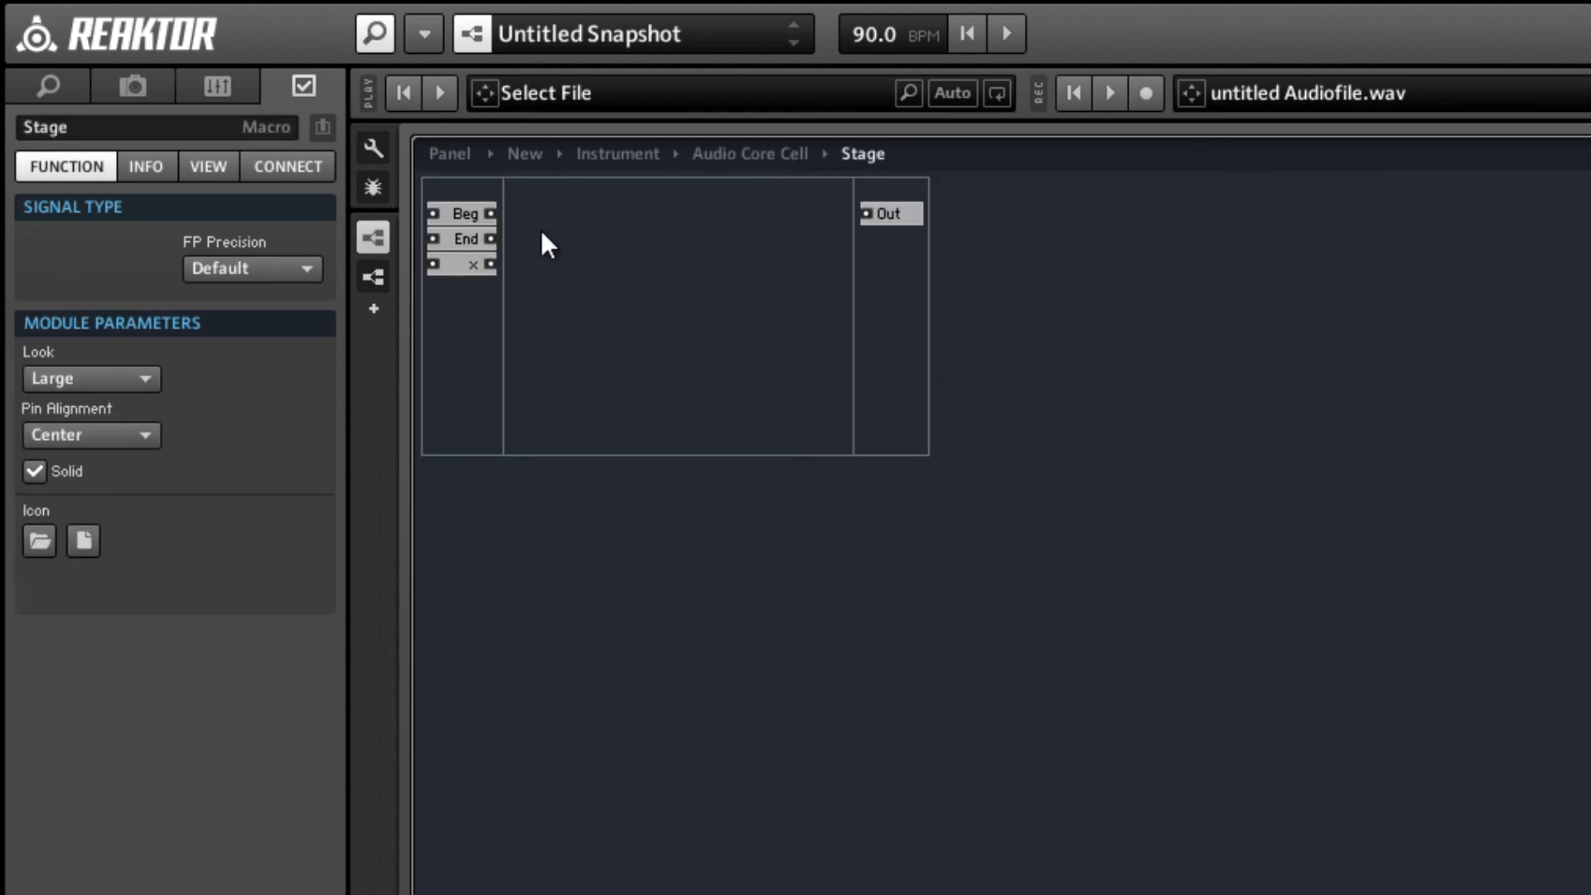
{"action": "left_click_drag", "start_coordinate": [474, 265], "coordinate": [468, 315]}
{"action": "left_click_drag", "start_coordinate": [459, 242], "coordinate": [460, 253]}
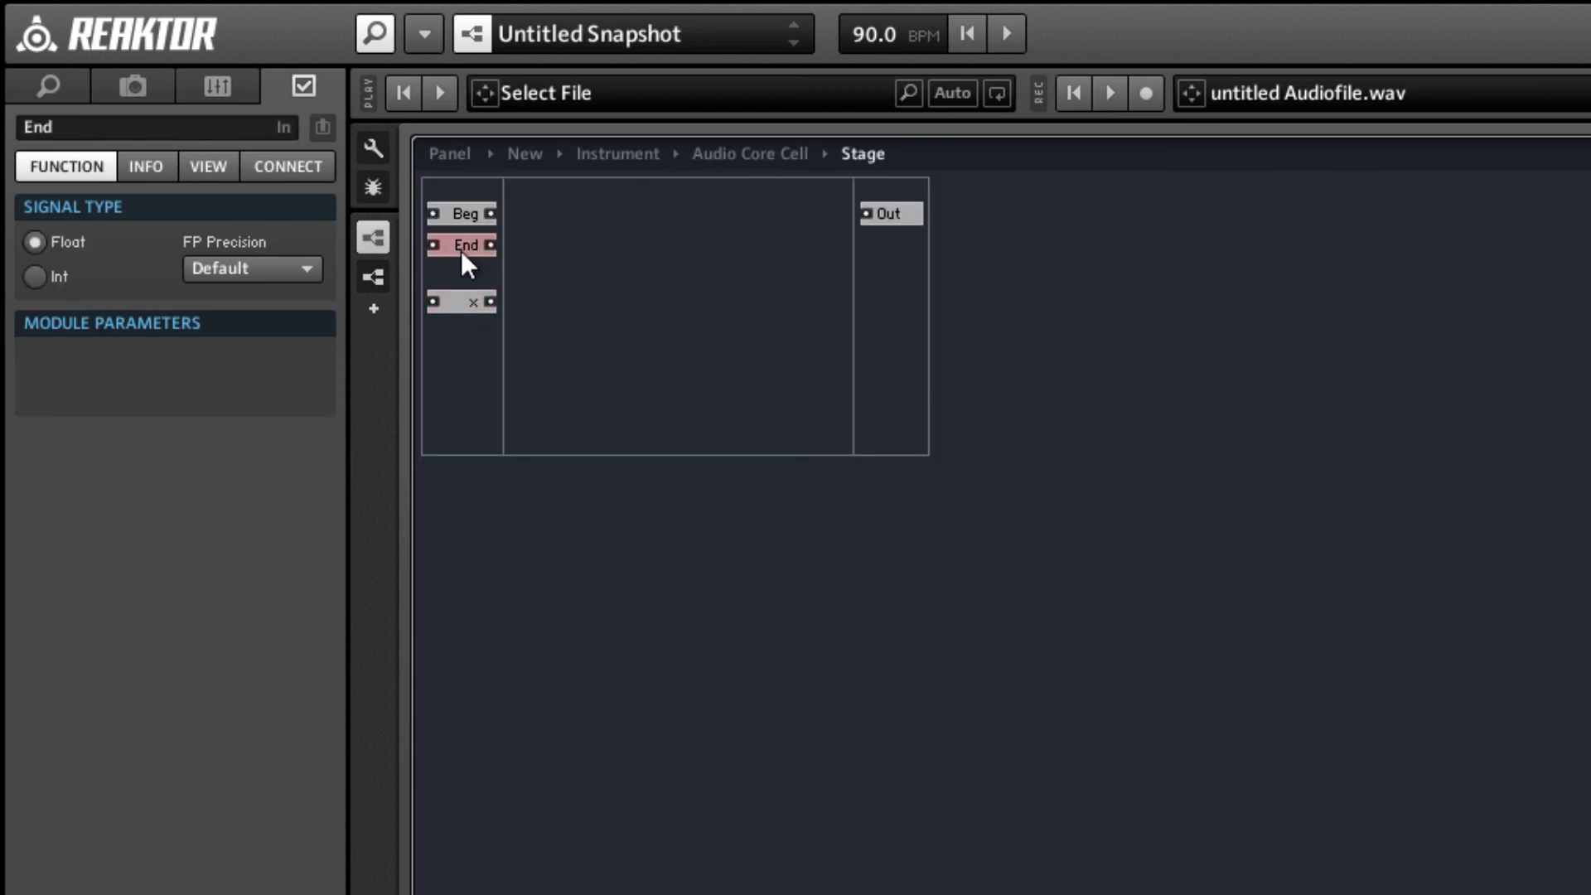
{"action": "left_click", "coordinate": [657, 266]}
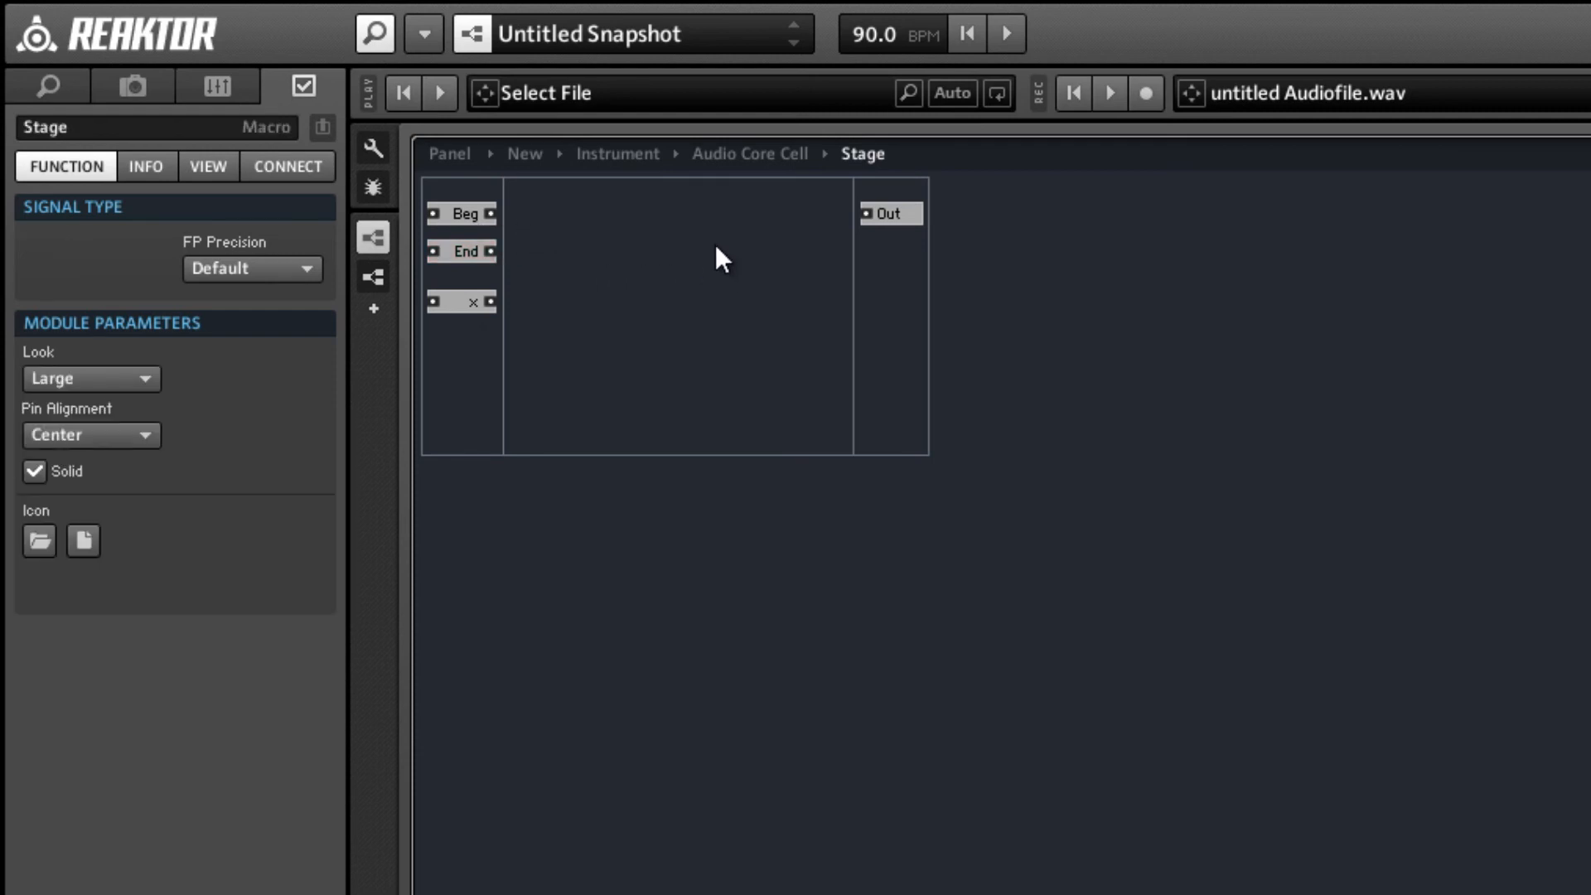
Insert a Latch macro and a duplicate stacked with it, feeding the upper one from Beg and the lower one from End.
{"action": "right_click", "coordinate": [686, 227]}
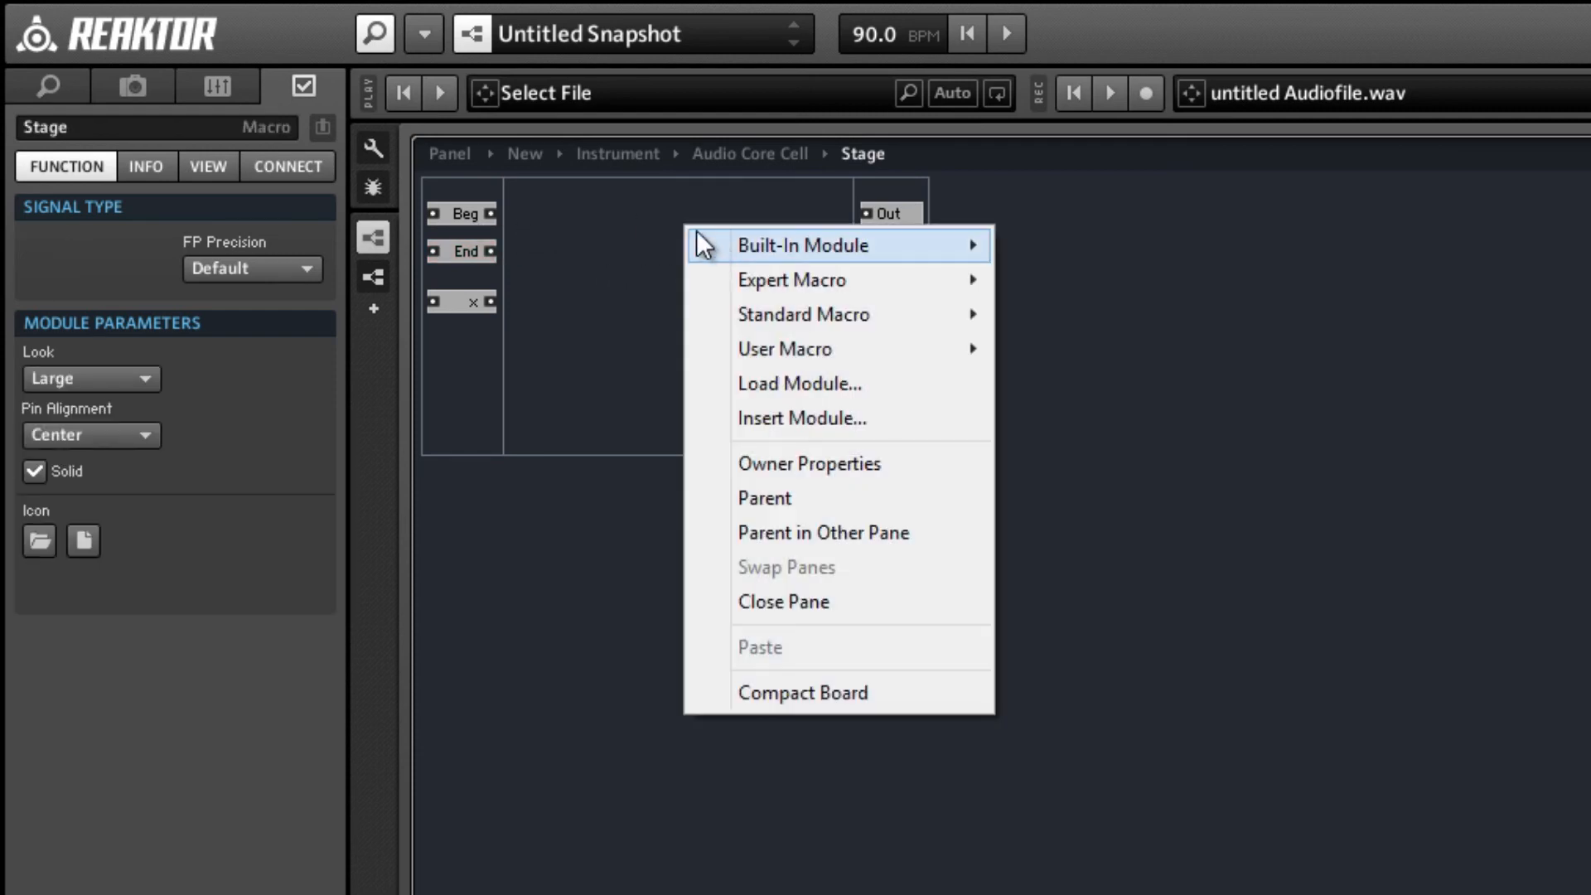
{"action": "left_click", "coordinate": [616, 214]}
{"action": "right_click", "coordinate": [616, 214]}
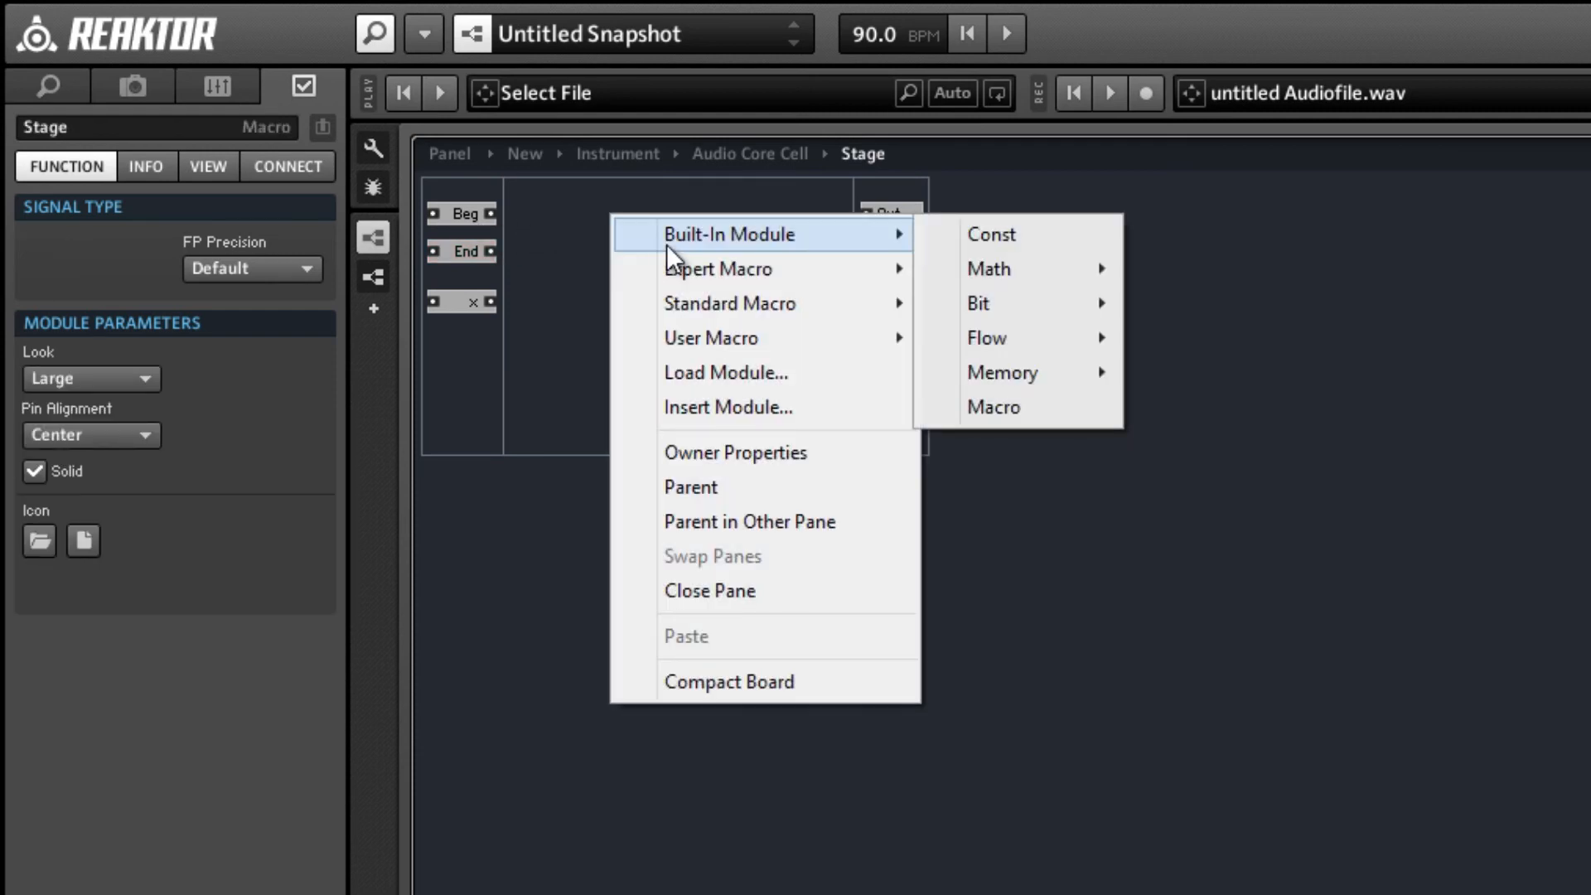
{"action": "mouse_move", "coordinate": [698, 265]}
{"action": "mouse_move", "coordinate": [1026, 348]}
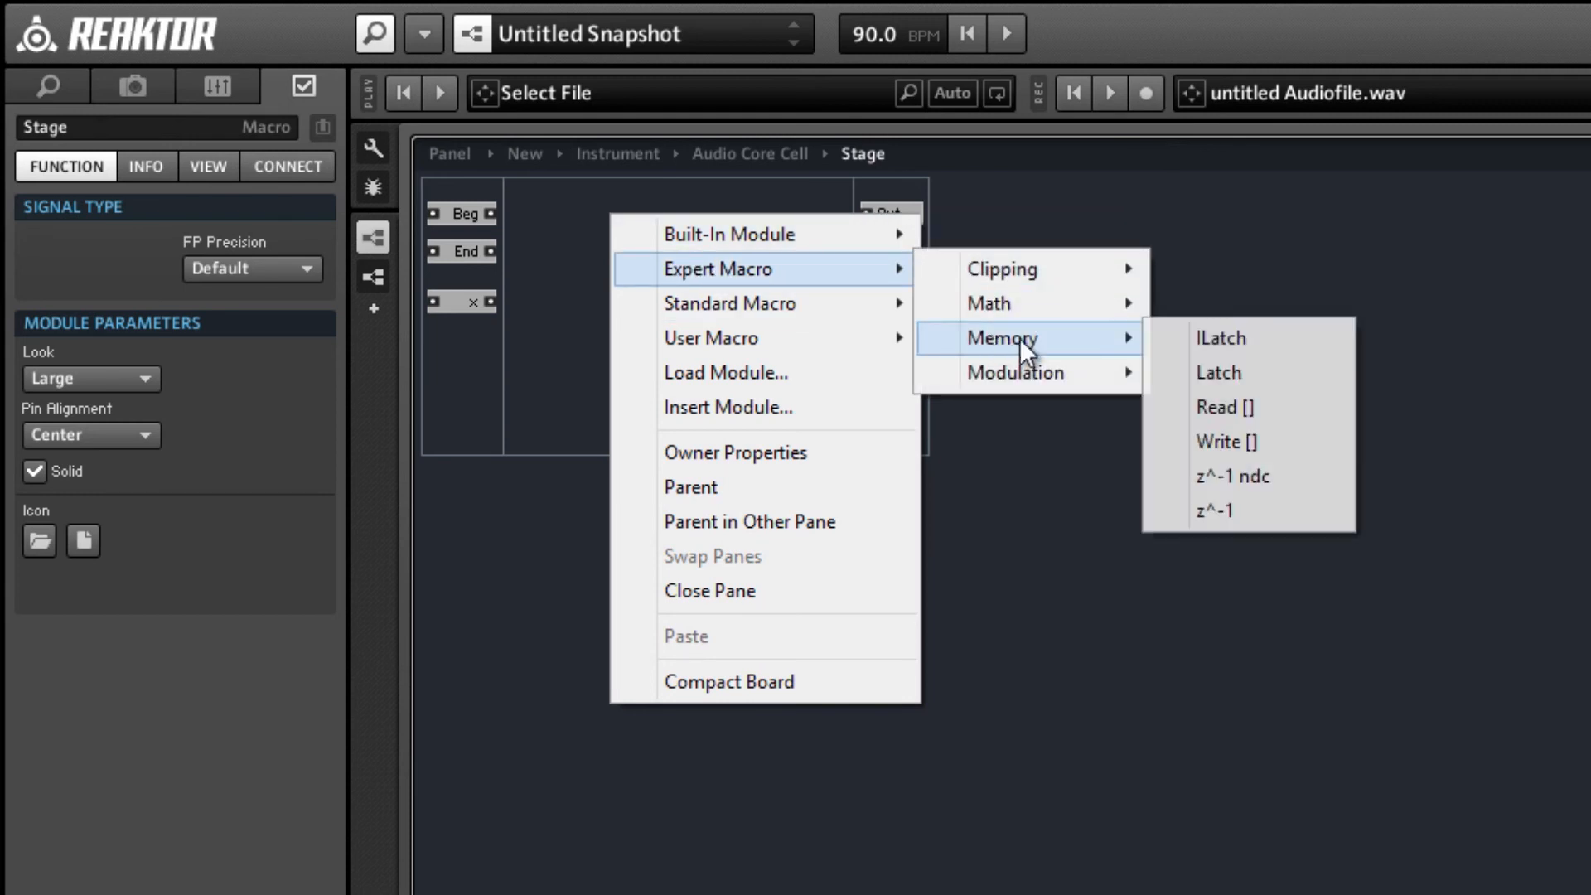
{"action": "left_click", "coordinate": [1183, 370]}
{"action": "mouse_move", "coordinate": [572, 234]}
{"action": "left_mouse_down"}
{"action": "mouse_move", "coordinate": [619, 226]}
{"action": "mouse_move", "coordinate": [620, 268]}
{"action": "mouse_move", "coordinate": [602, 226]}
{"action": "left_mouse_up"}
{"action": "key", "text": "ctrl+d"}
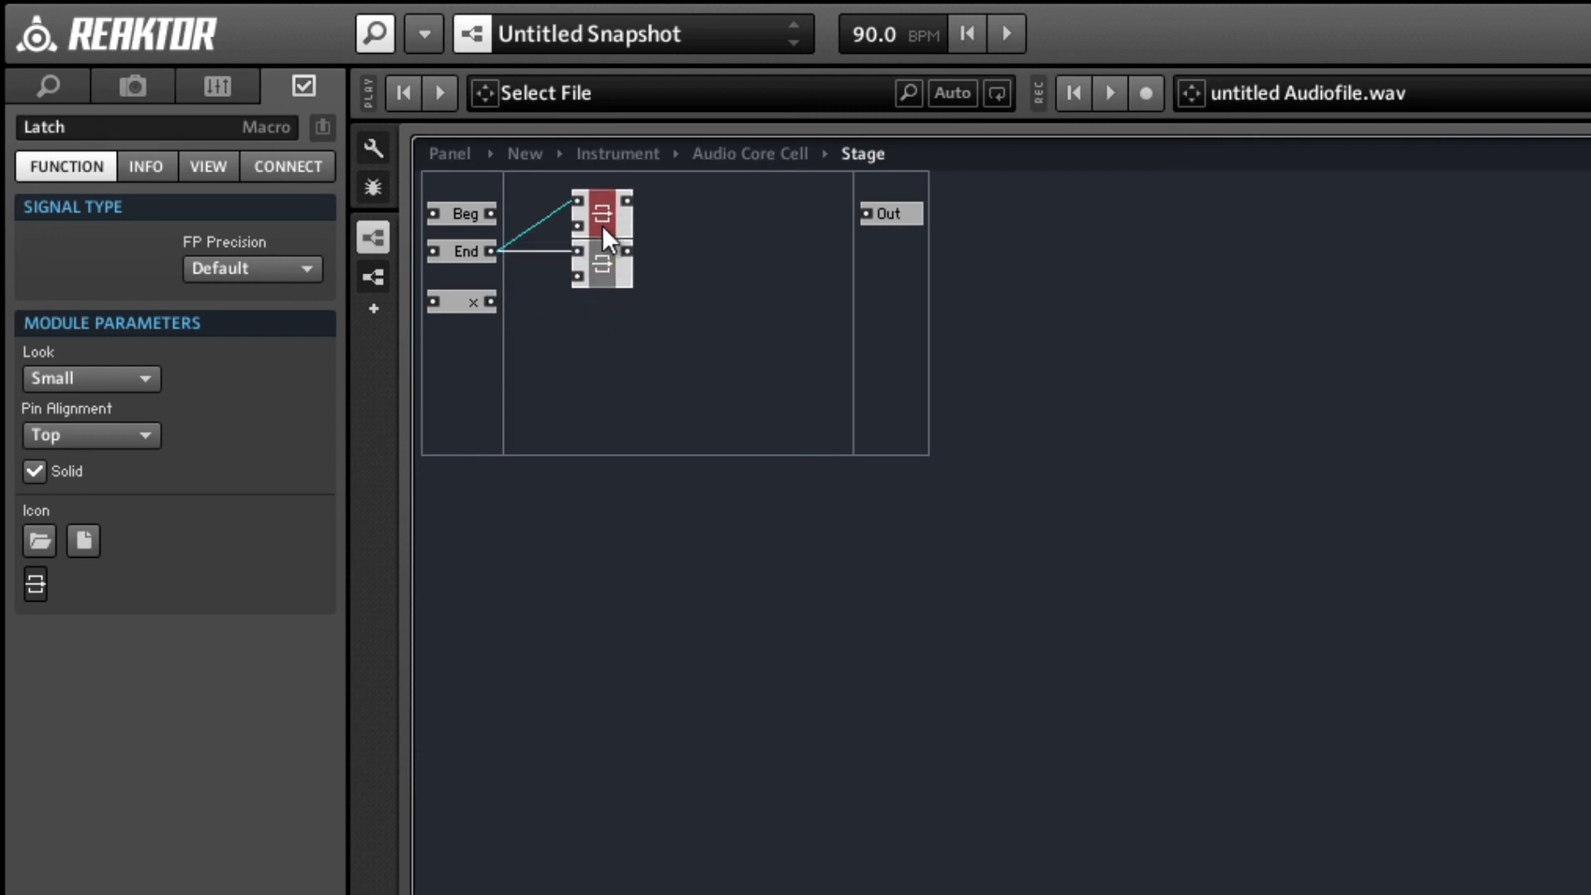
{"action": "left_click_drag", "start_coordinate": [474, 220], "coordinate": [454, 210]}
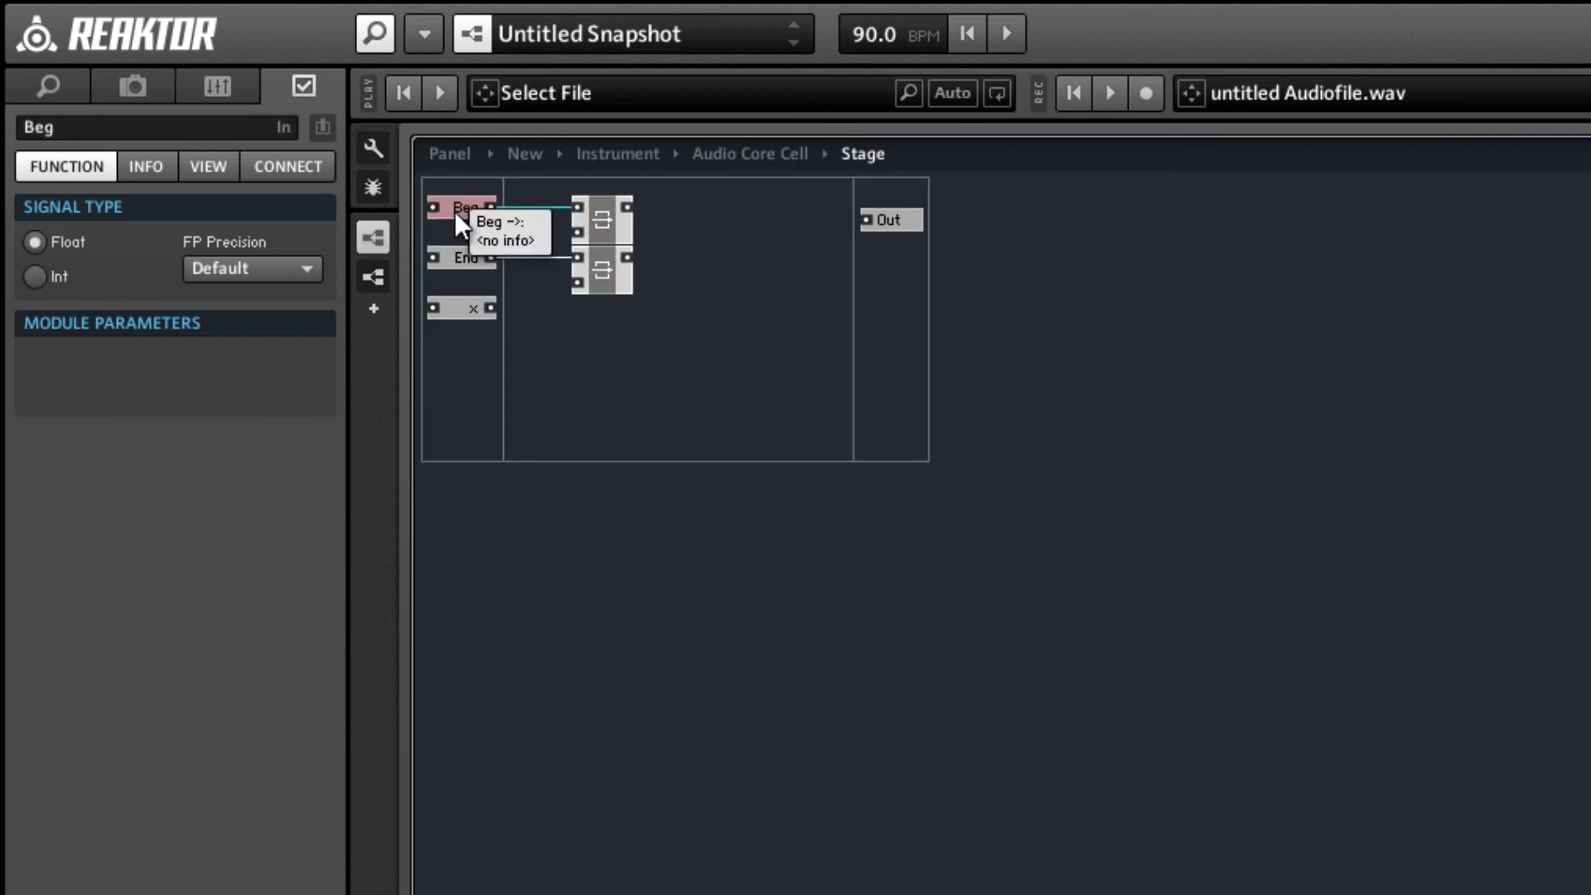
Create a QuickBus from the x input port and connect it to the lower input of both Latches.
{"action": "right_click", "coordinate": [492, 308]}
{"action": "left_click", "coordinate": [513, 326]}
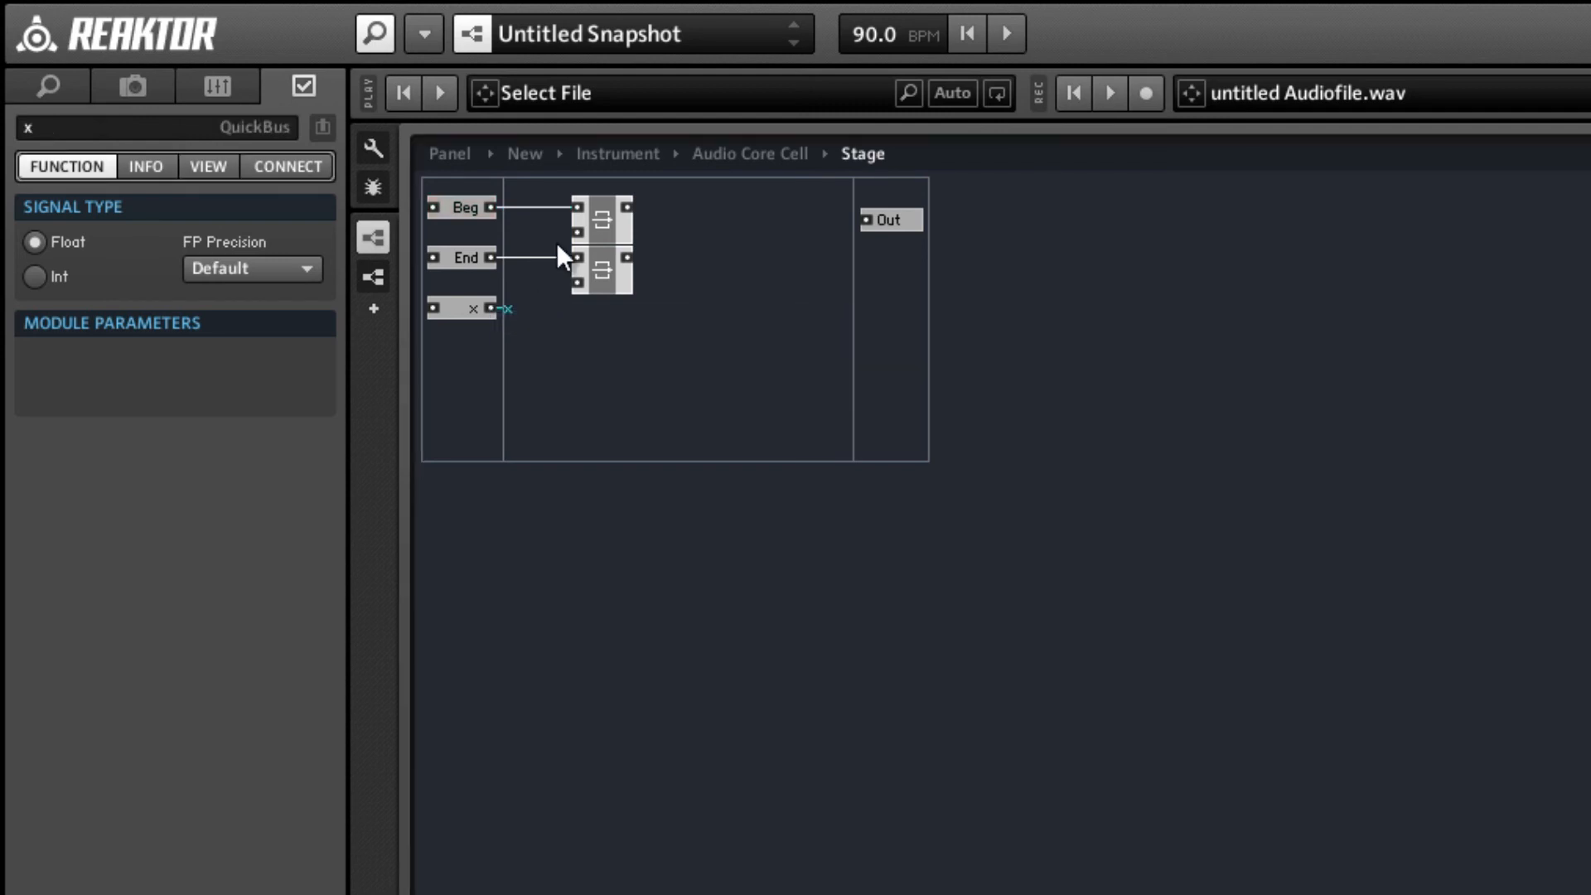
{"action": "right_click", "coordinate": [582, 228]}
{"action": "mouse_move", "coordinate": [696, 396]}
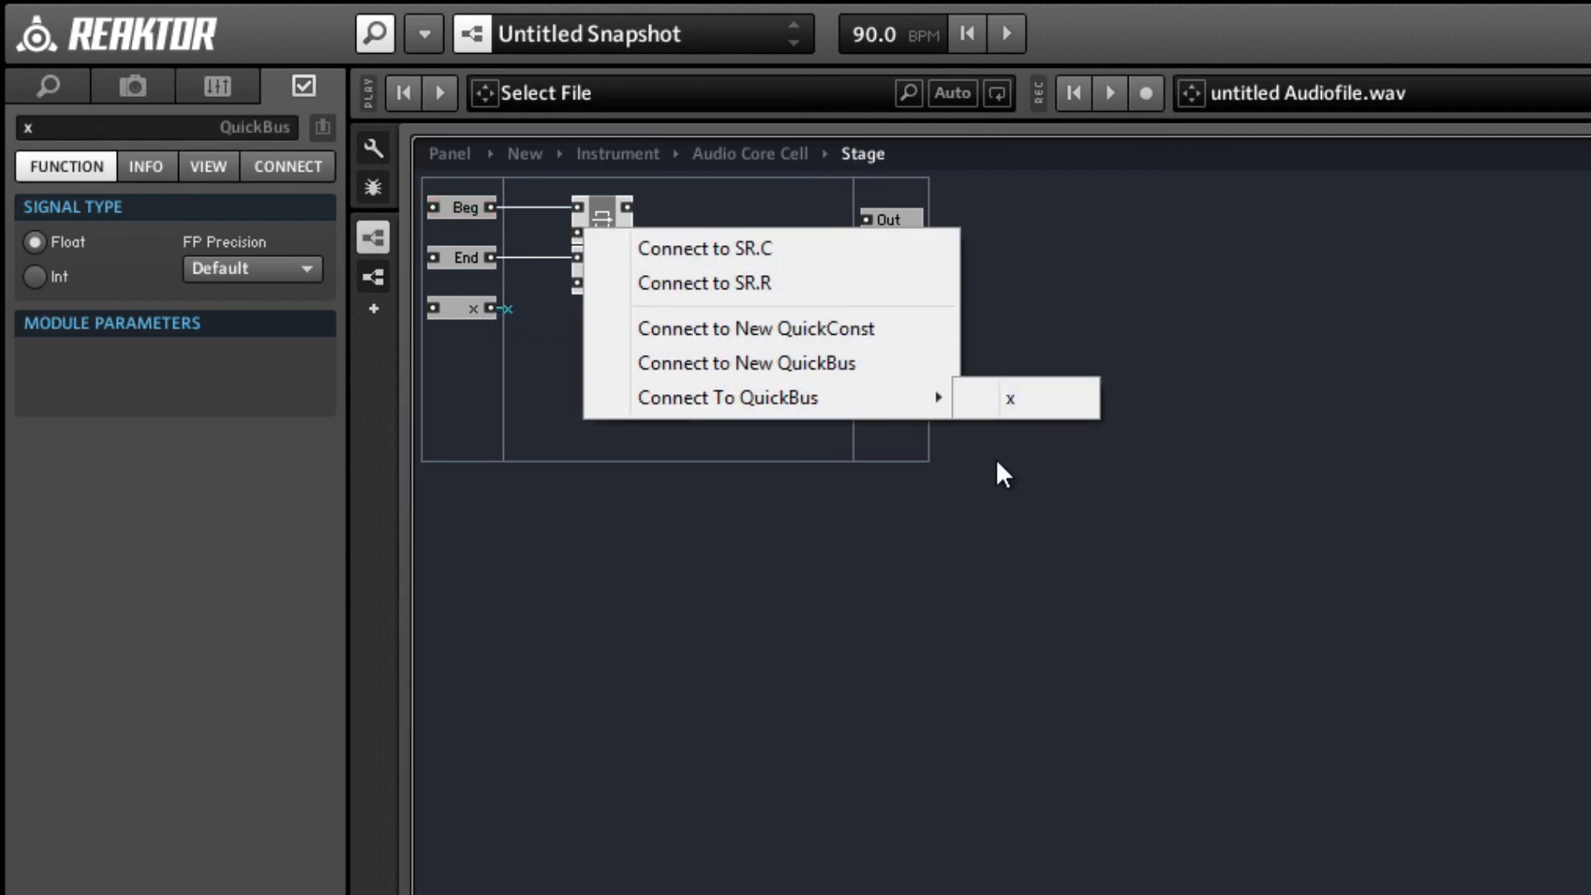
{"action": "left_click", "coordinate": [1006, 399]}
{"action": "right_click", "coordinate": [580, 284]}
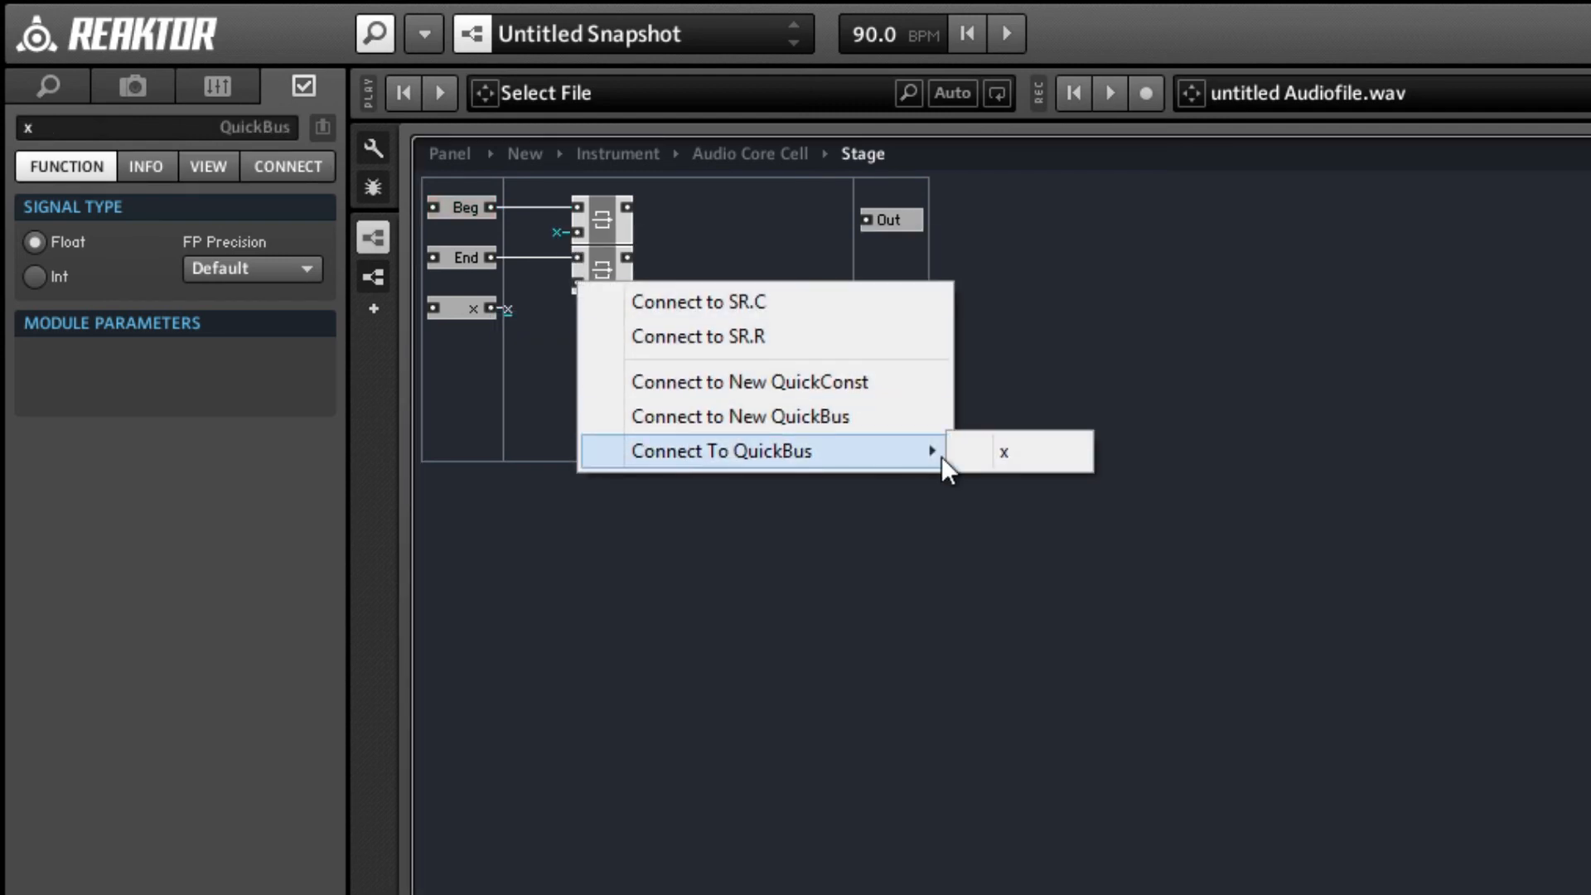
{"action": "left_click", "coordinate": [978, 449]}
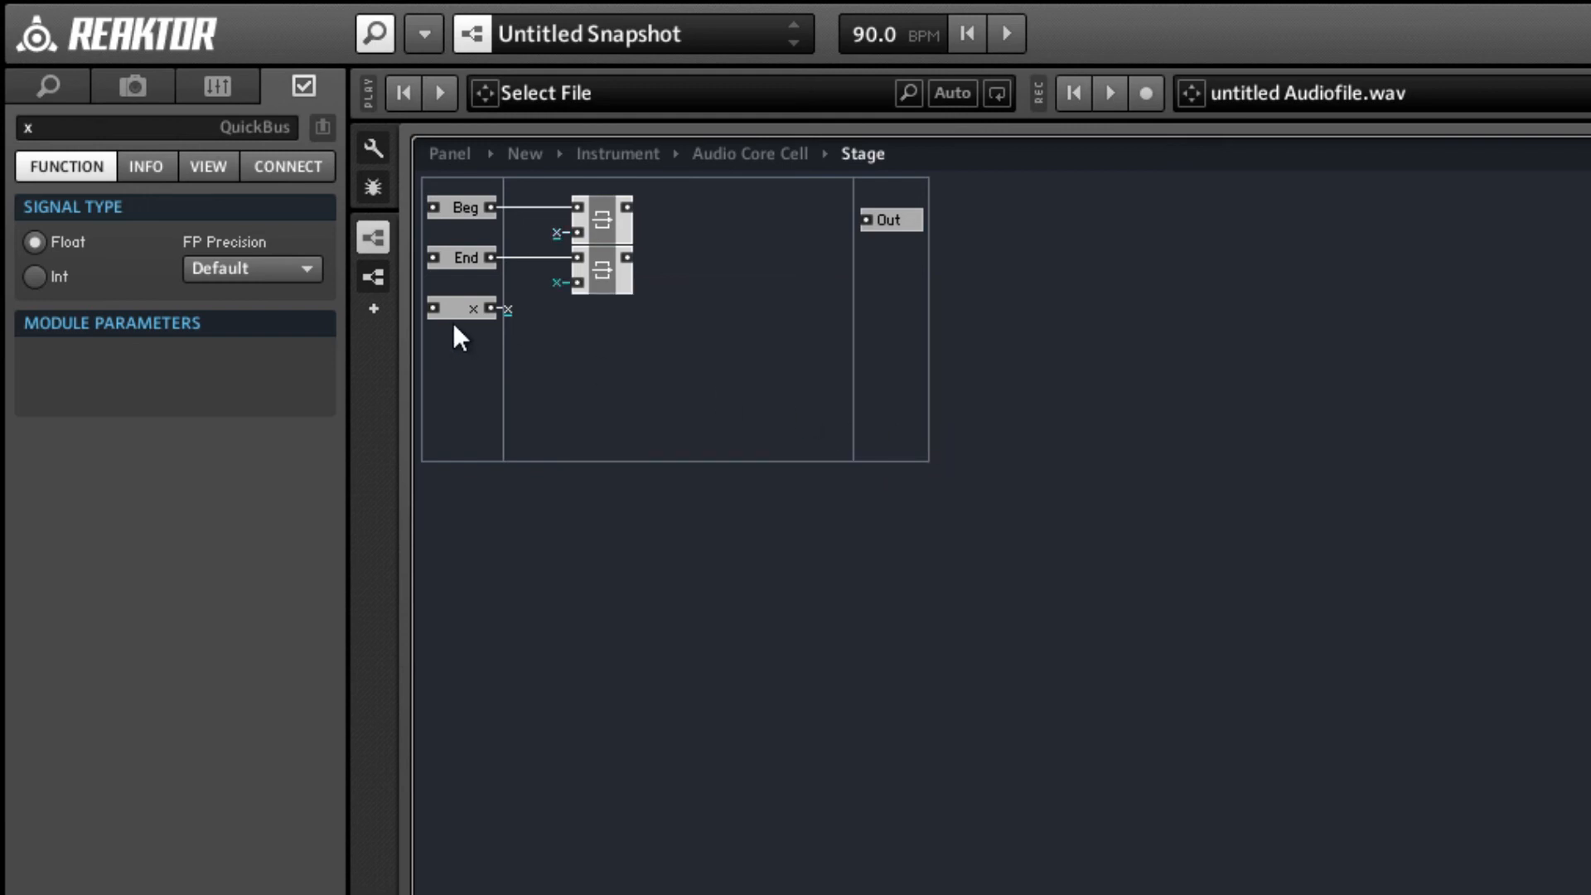
Add a multiply module and connect its upper input to the lower Latch's output, aligning the two modules.
{"action": "right_click", "coordinate": [735, 238]}
{"action": "mouse_move", "coordinate": [828, 258]}
{"action": "mouse_move", "coordinate": [1111, 327]}
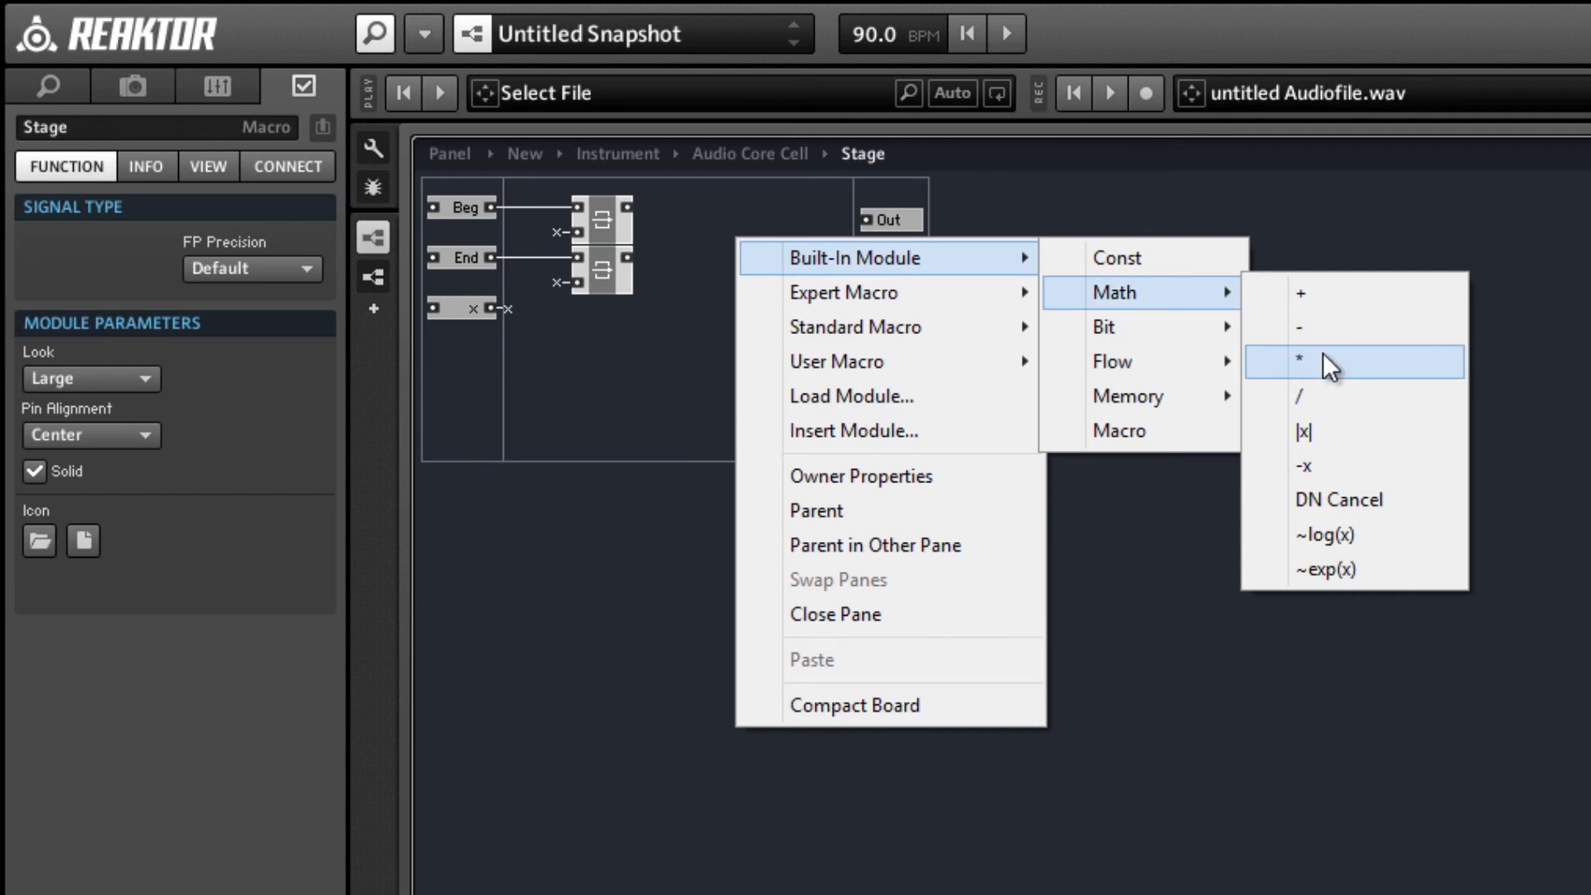
{"action": "left_click", "coordinate": [1323, 352]}
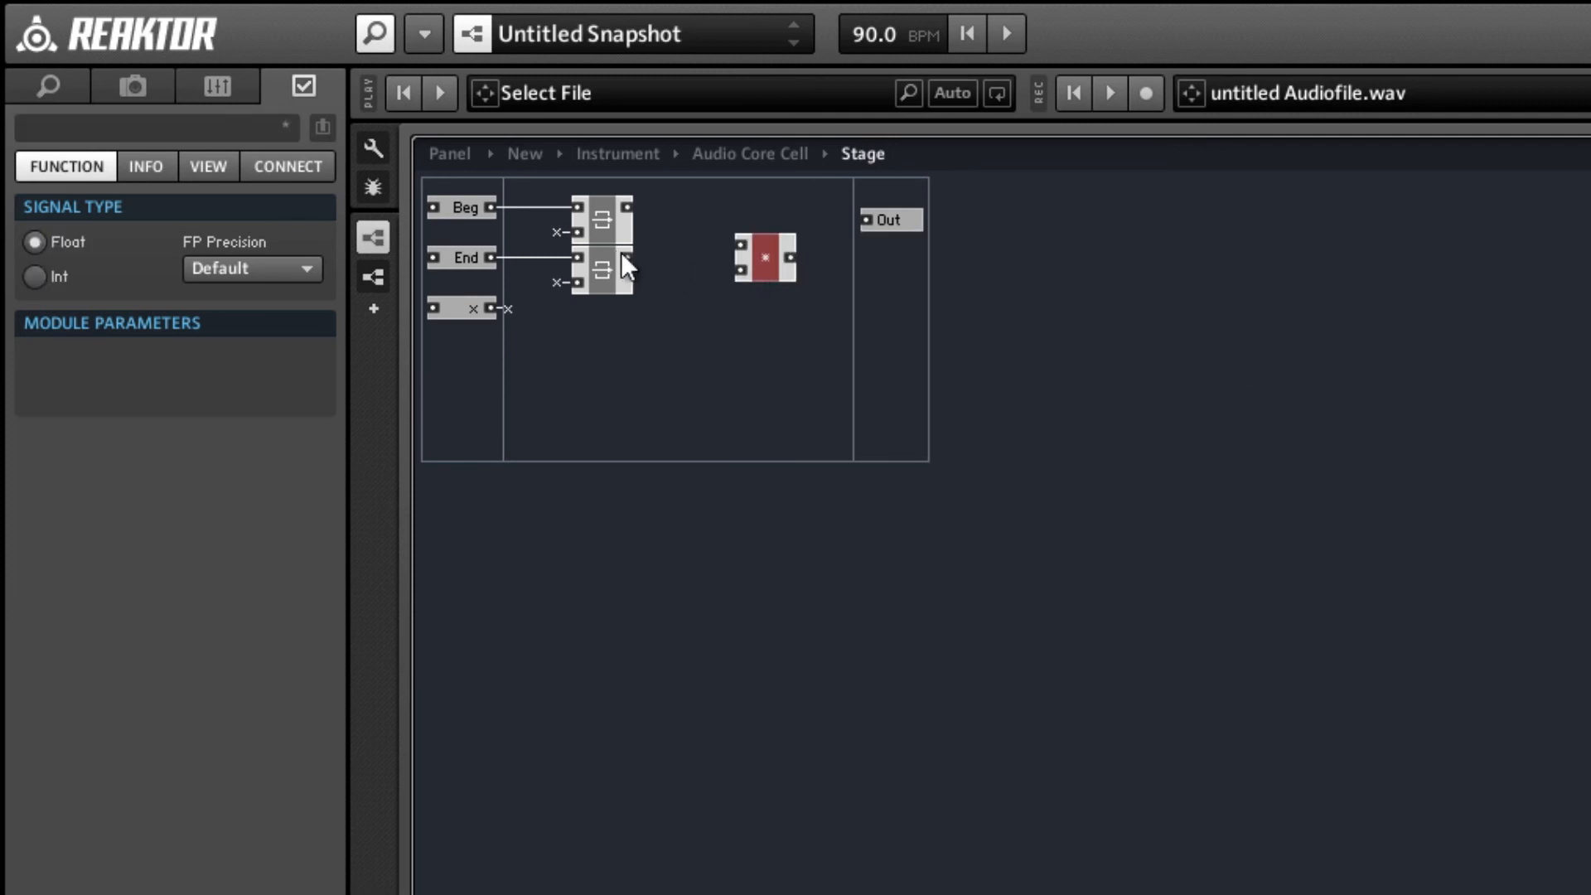
{"action": "left_click", "coordinate": [653, 256]}
{"action": "left_click_drag", "start_coordinate": [732, 249], "coordinate": [745, 242]}
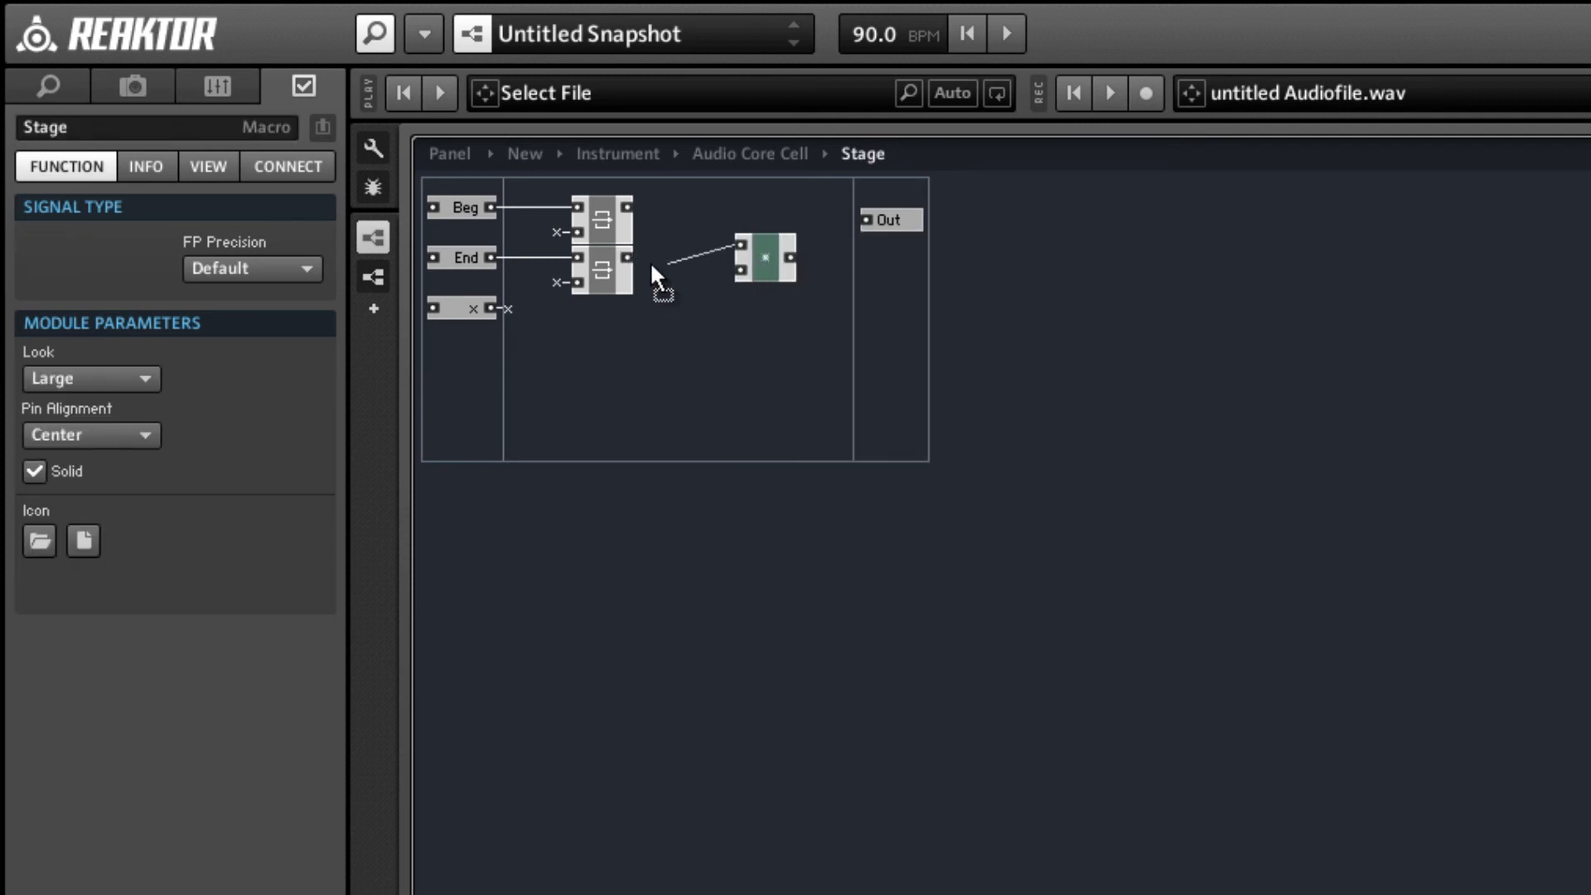
{"action": "left_click_drag", "start_coordinate": [650, 261], "coordinate": [628, 256]}
{"action": "left_click_drag", "start_coordinate": [756, 260], "coordinate": [753, 269]}
Connect the multiply module's lower input to the x QuickBus.
{"action": "right_click", "coordinate": [731, 281]}
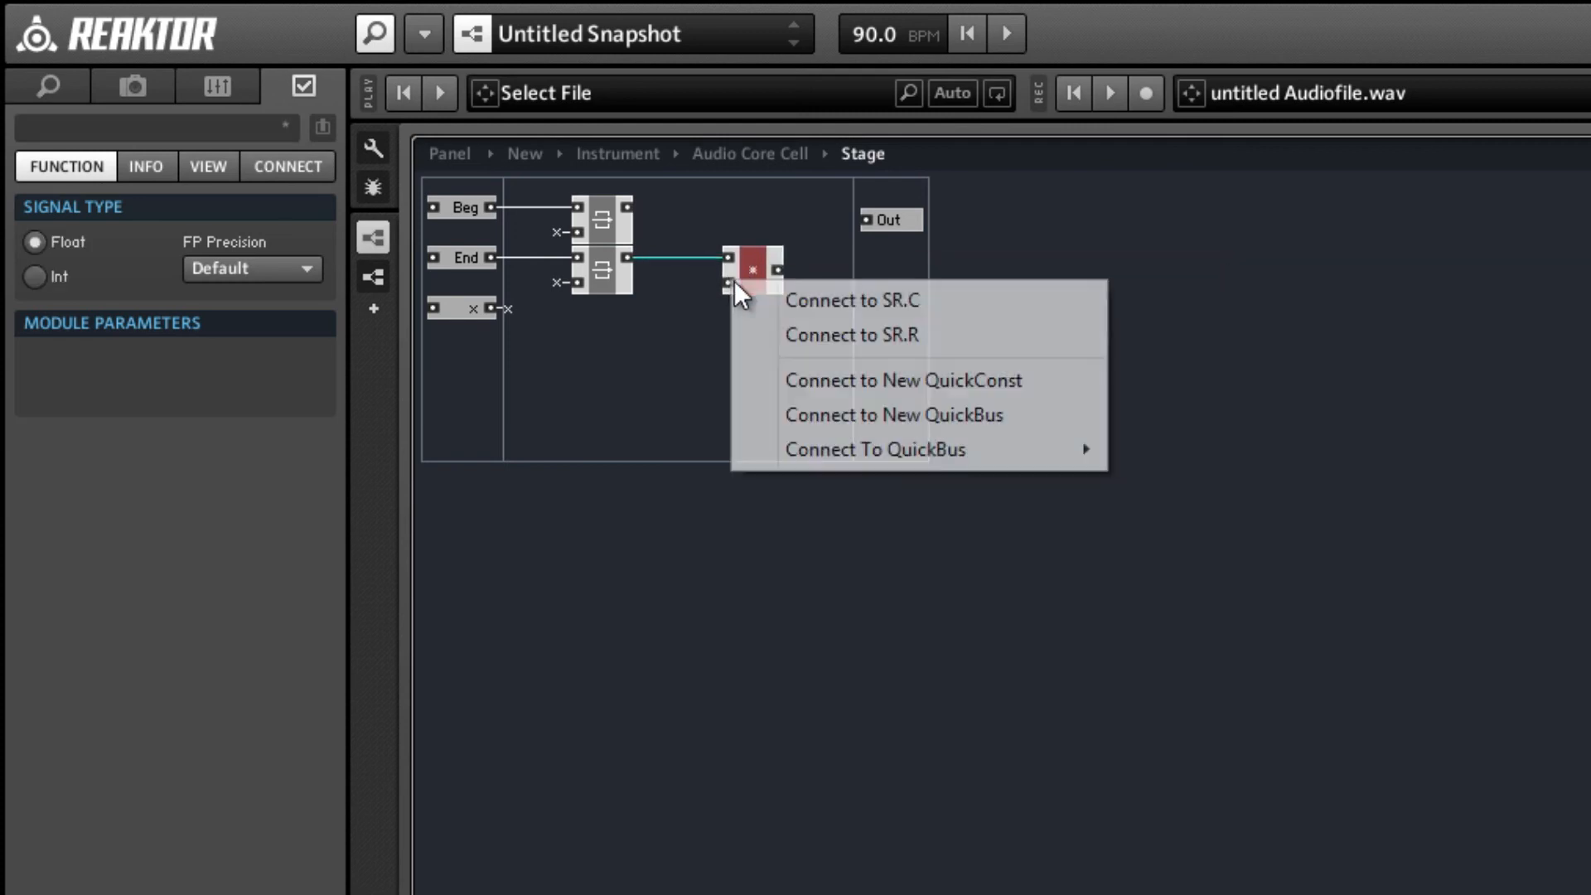
{"action": "mouse_move", "coordinate": [918, 449]}
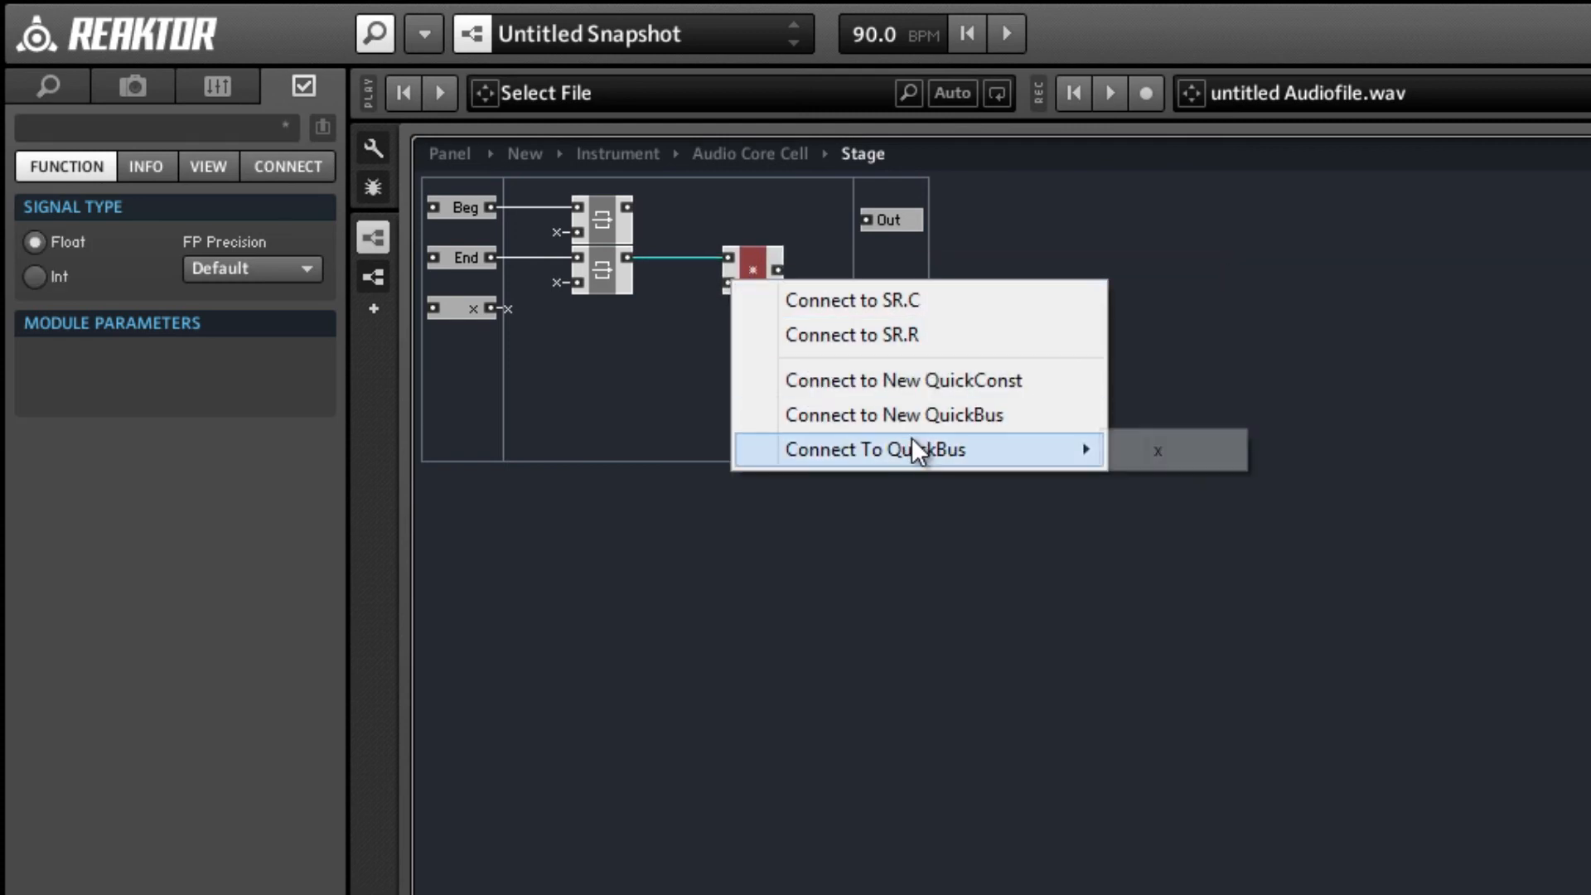
{"action": "left_click", "coordinate": [1172, 450]}
Duplicate the multiply module, place the copy above the original and feed its upper input from the upper Latch.
{"action": "left_click_drag", "start_coordinate": [759, 285], "coordinate": [728, 282]}
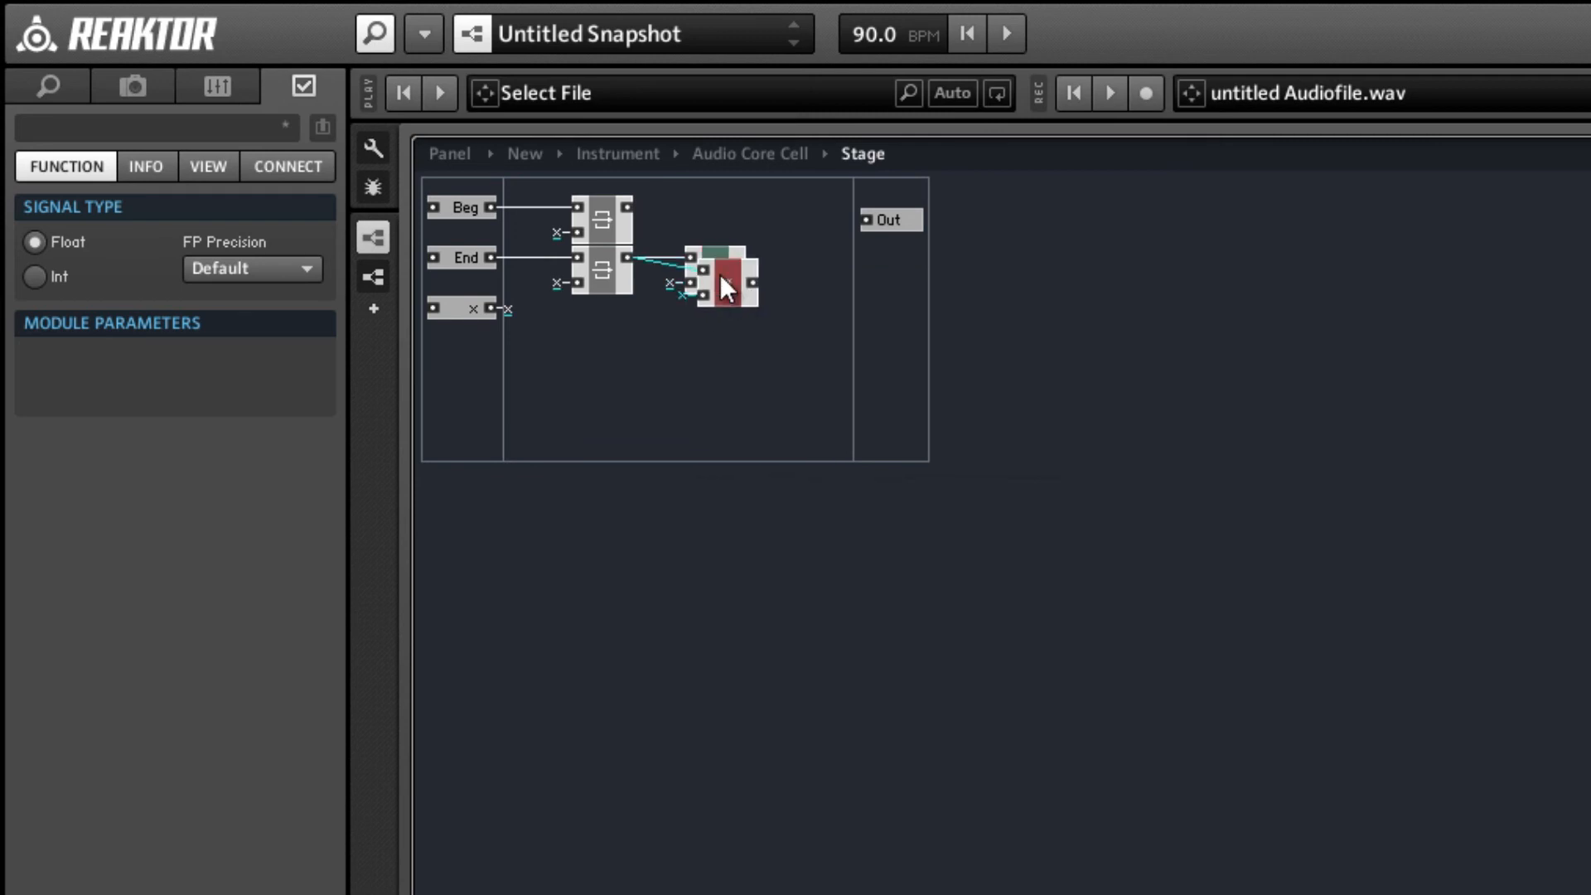
{"action": "left_click_drag", "start_coordinate": [721, 287], "coordinate": [734, 214]}
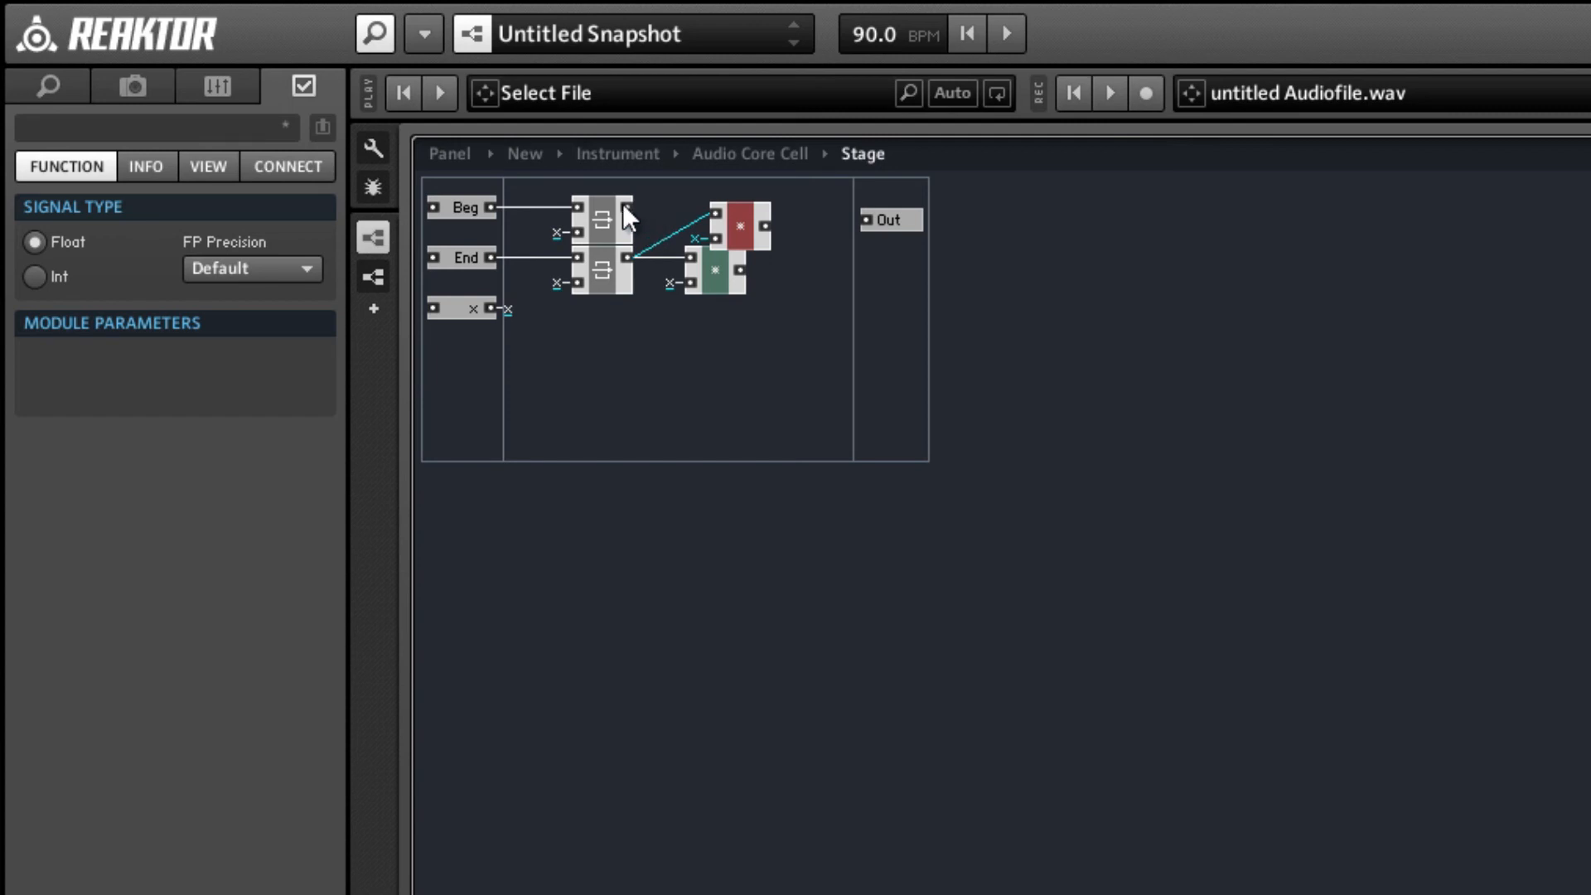
{"action": "left_click_drag", "start_coordinate": [627, 207], "coordinate": [740, 222]}
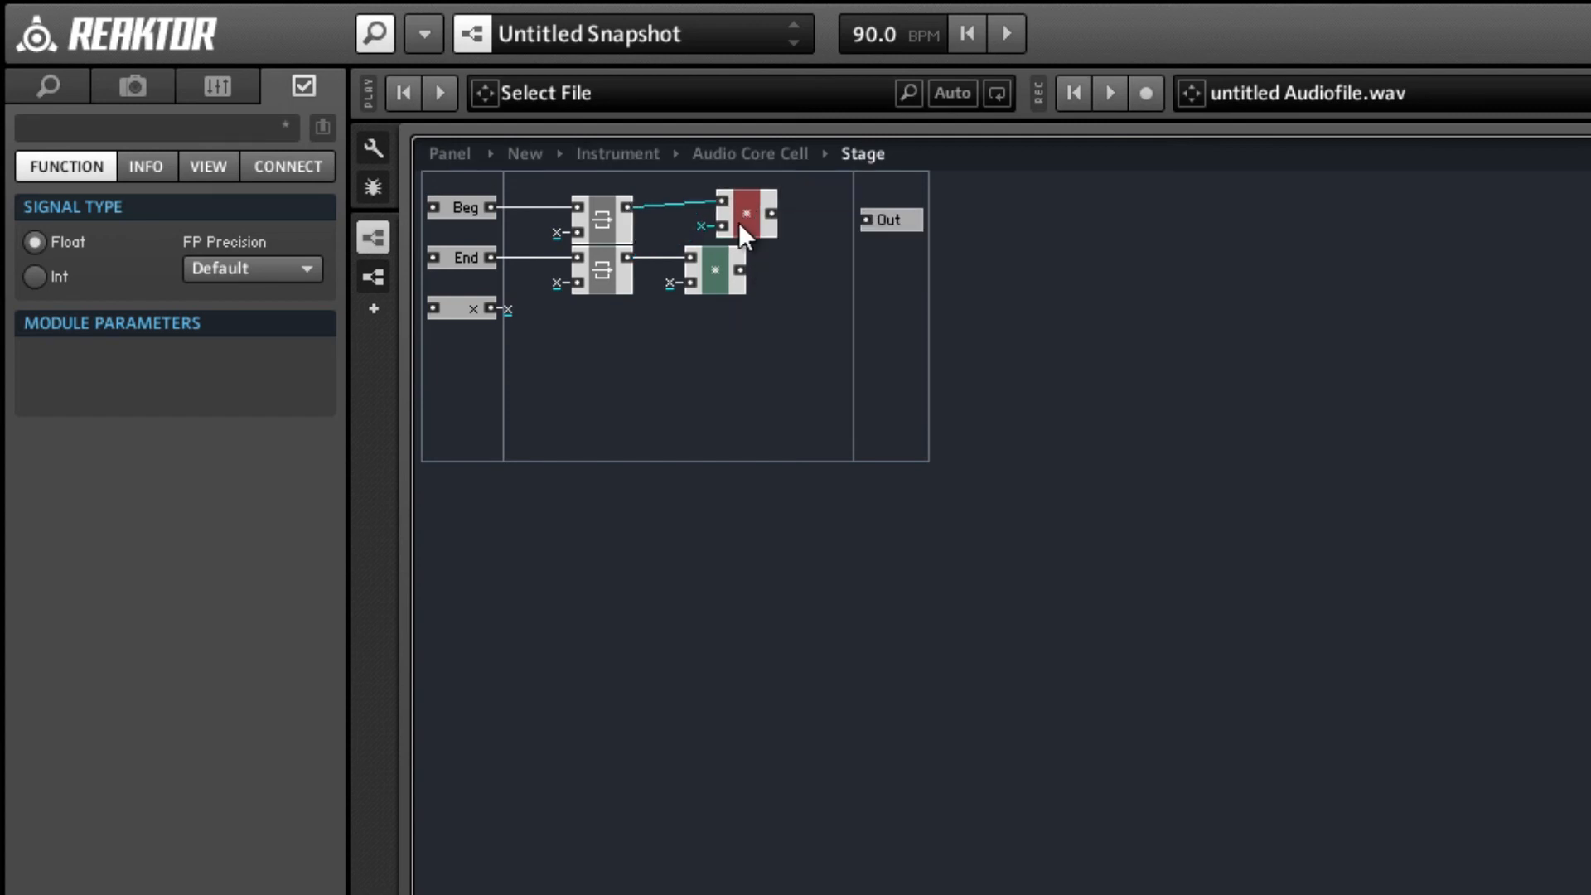
Add a subtract module with a QuickConst of 1 on its upper input and the x QuickBus on its lower input.
{"action": "right_click", "coordinate": [787, 341]}
{"action": "mouse_move", "coordinate": [1236, 406]}
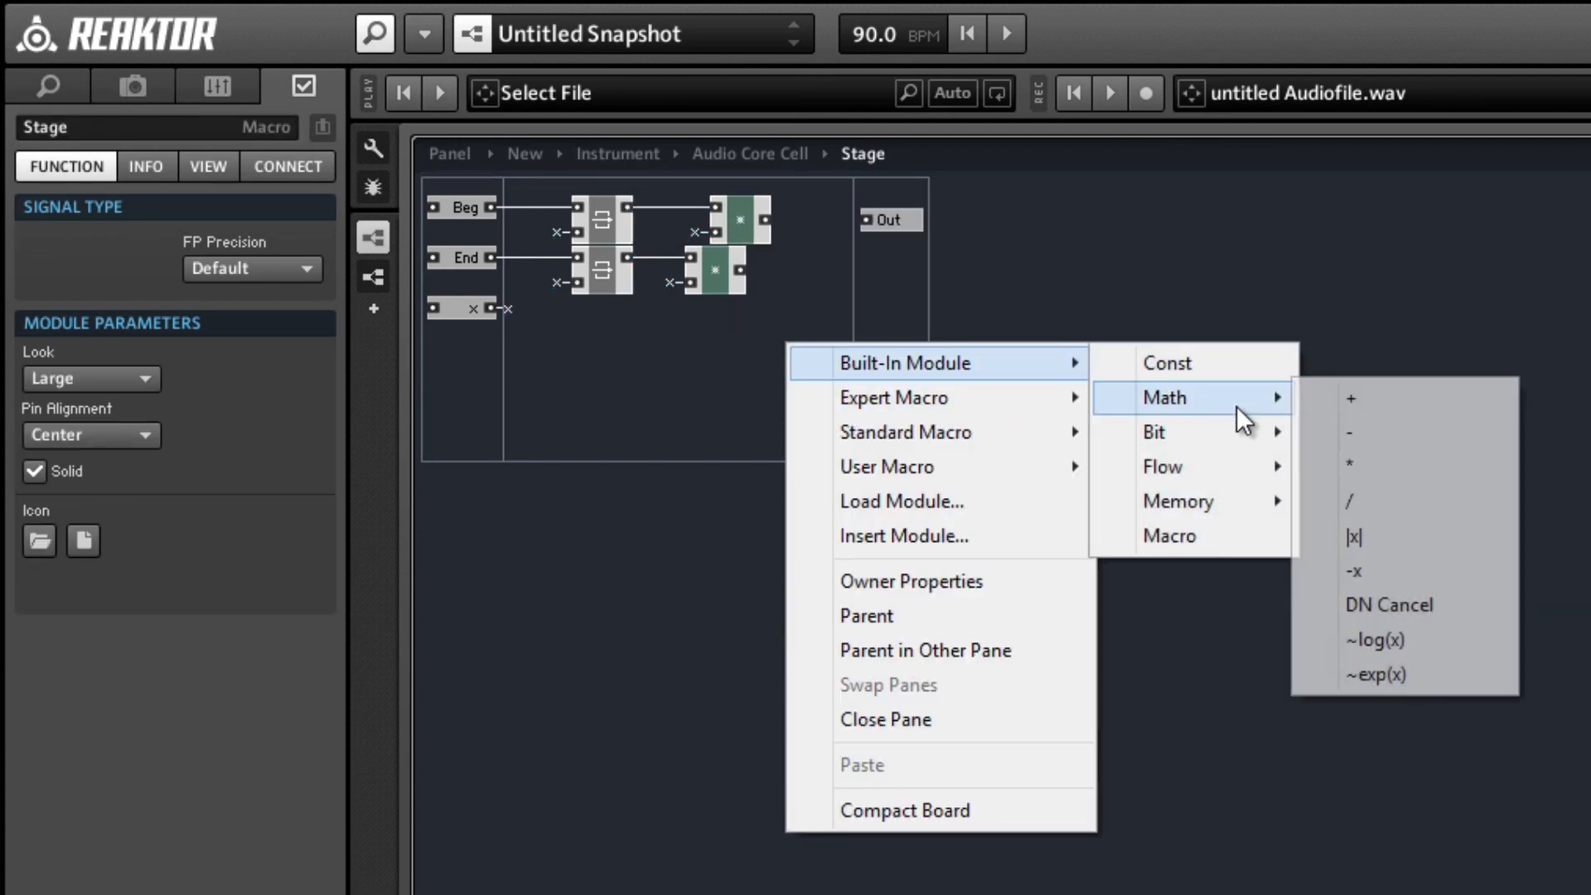
{"action": "left_click", "coordinate": [1384, 432]}
{"action": "right_click", "coordinate": [793, 350]}
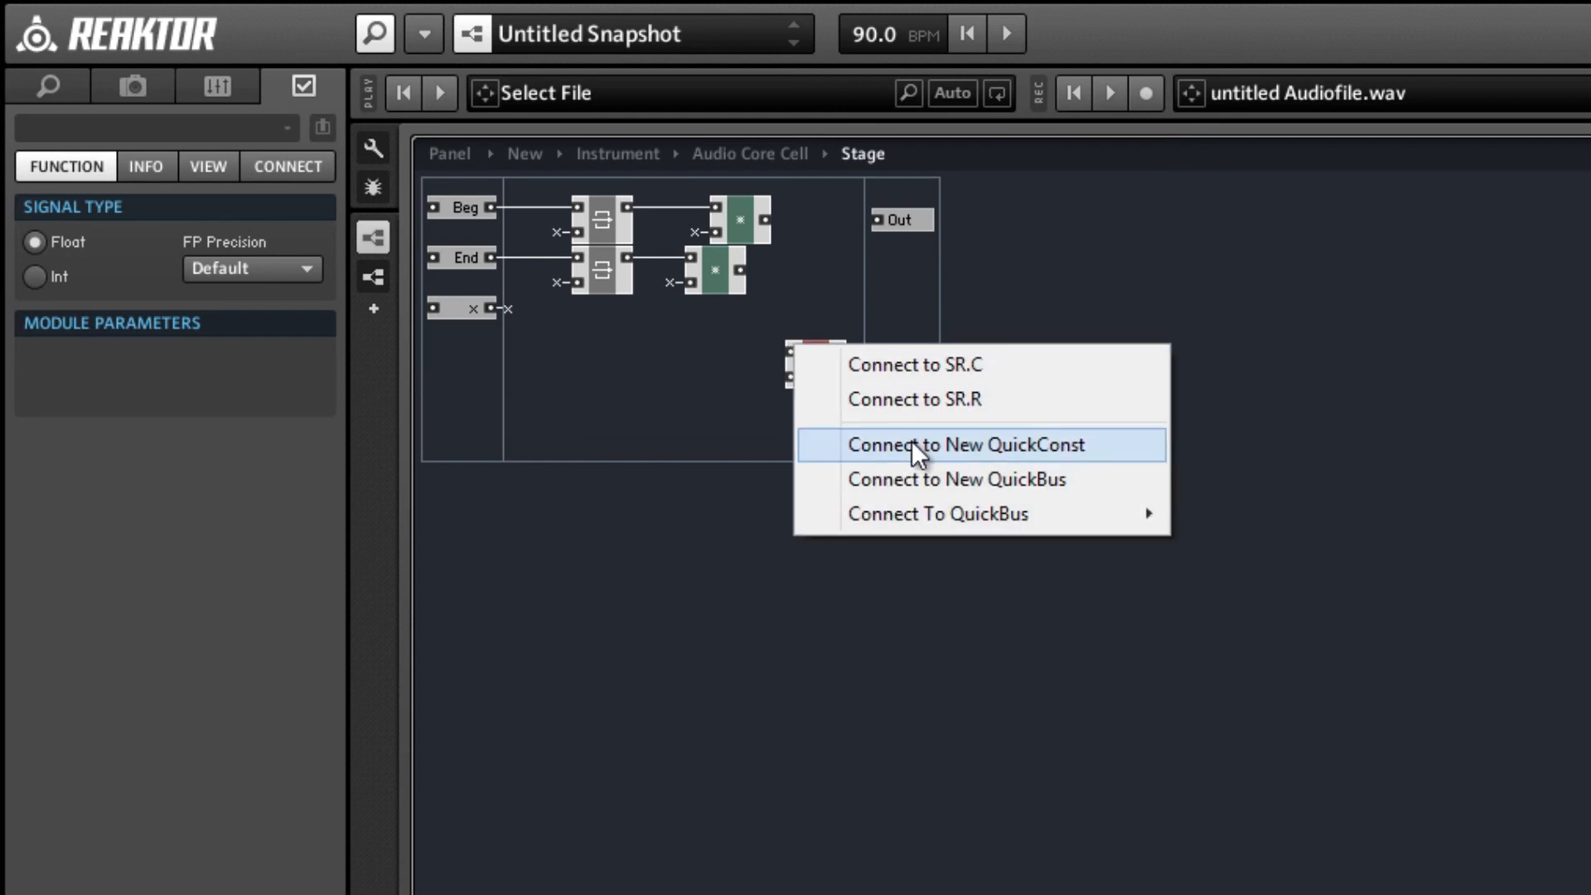
{"action": "left_click", "coordinate": [912, 444]}
{"action": "right_click", "coordinate": [789, 375]}
{"action": "mouse_move", "coordinate": [941, 553]}
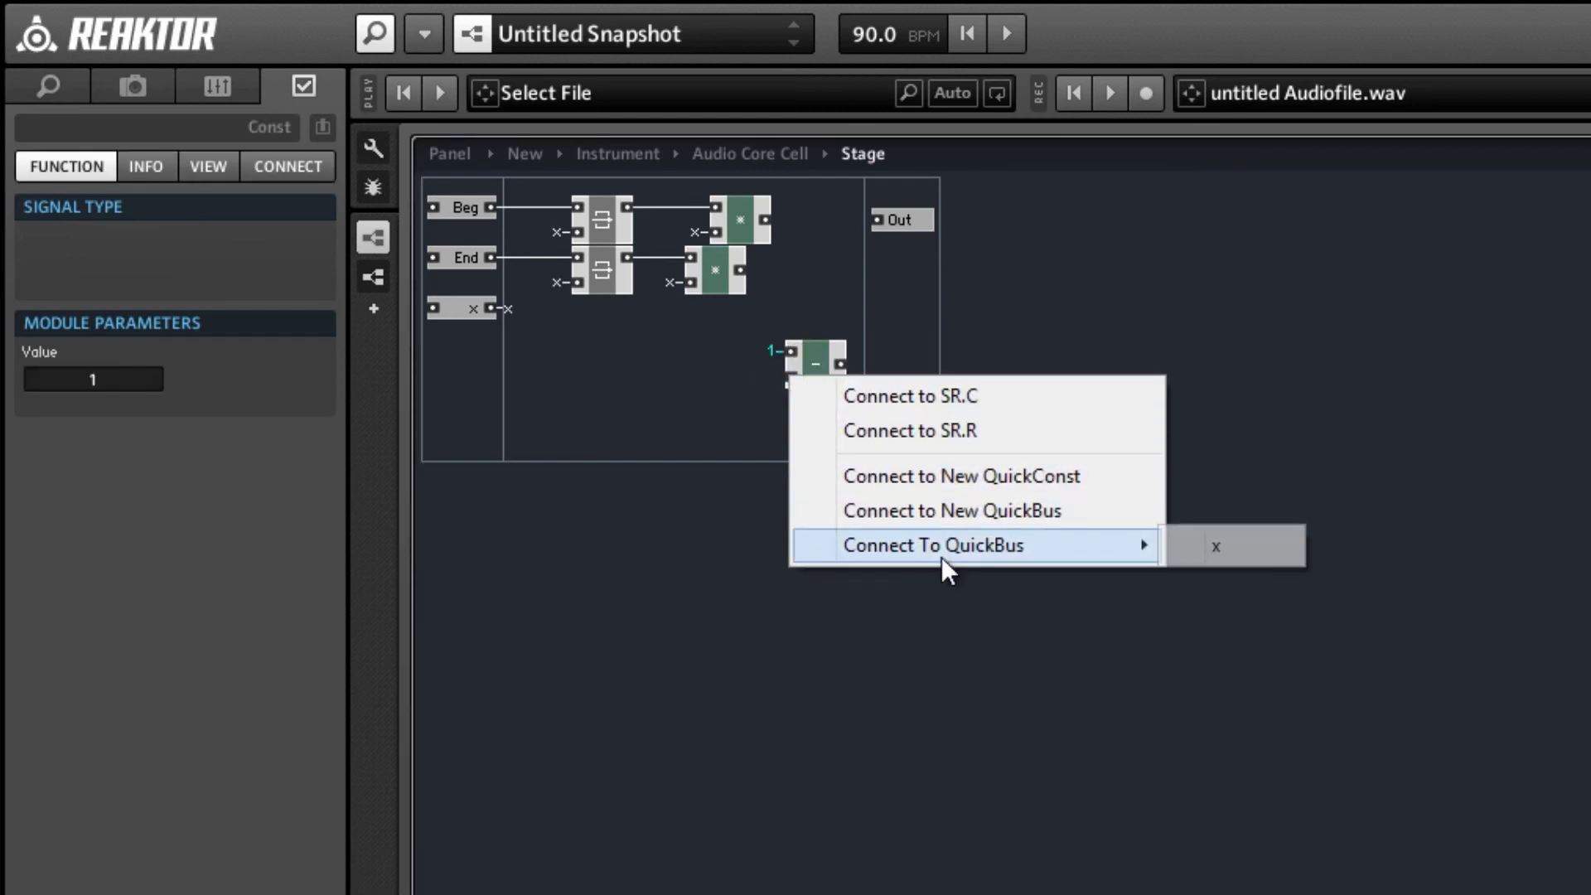
{"action": "left_click", "coordinate": [1228, 548]}
Align the multiply modules, wire the subtract module's output to the upper one's lower input, and move the subtract module in front of it.
{"action": "left_click_drag", "start_coordinate": [719, 279], "coordinate": [751, 277]}
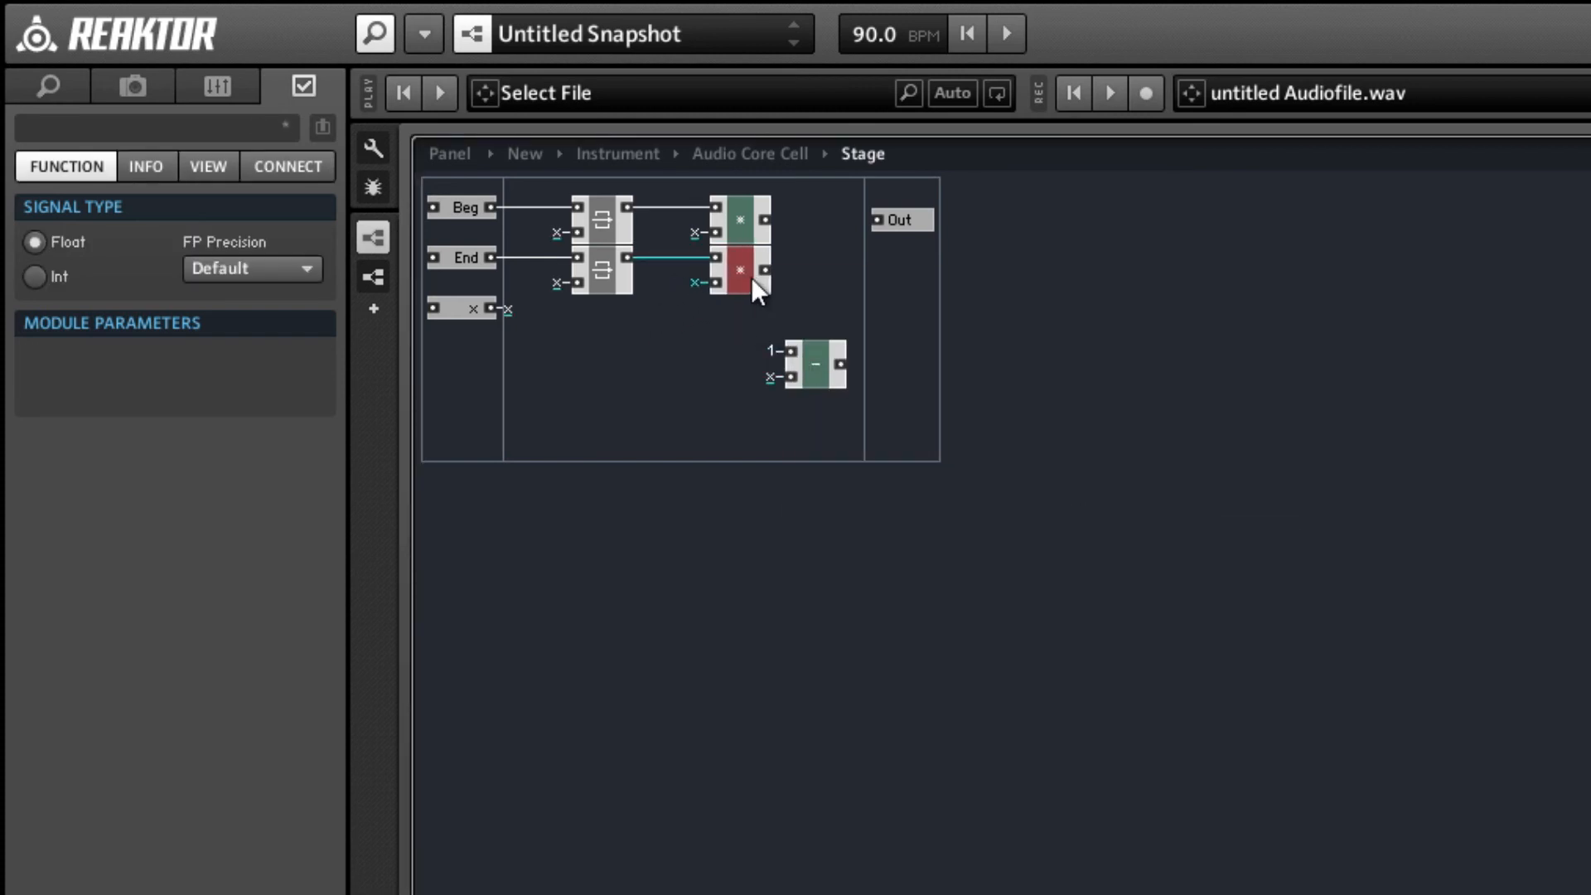
{"action": "left_click_drag", "start_coordinate": [839, 363], "coordinate": [715, 232]}
{"action": "left_click", "coordinate": [787, 393]}
{"action": "left_click_drag", "start_coordinate": [786, 354], "coordinate": [642, 254]}
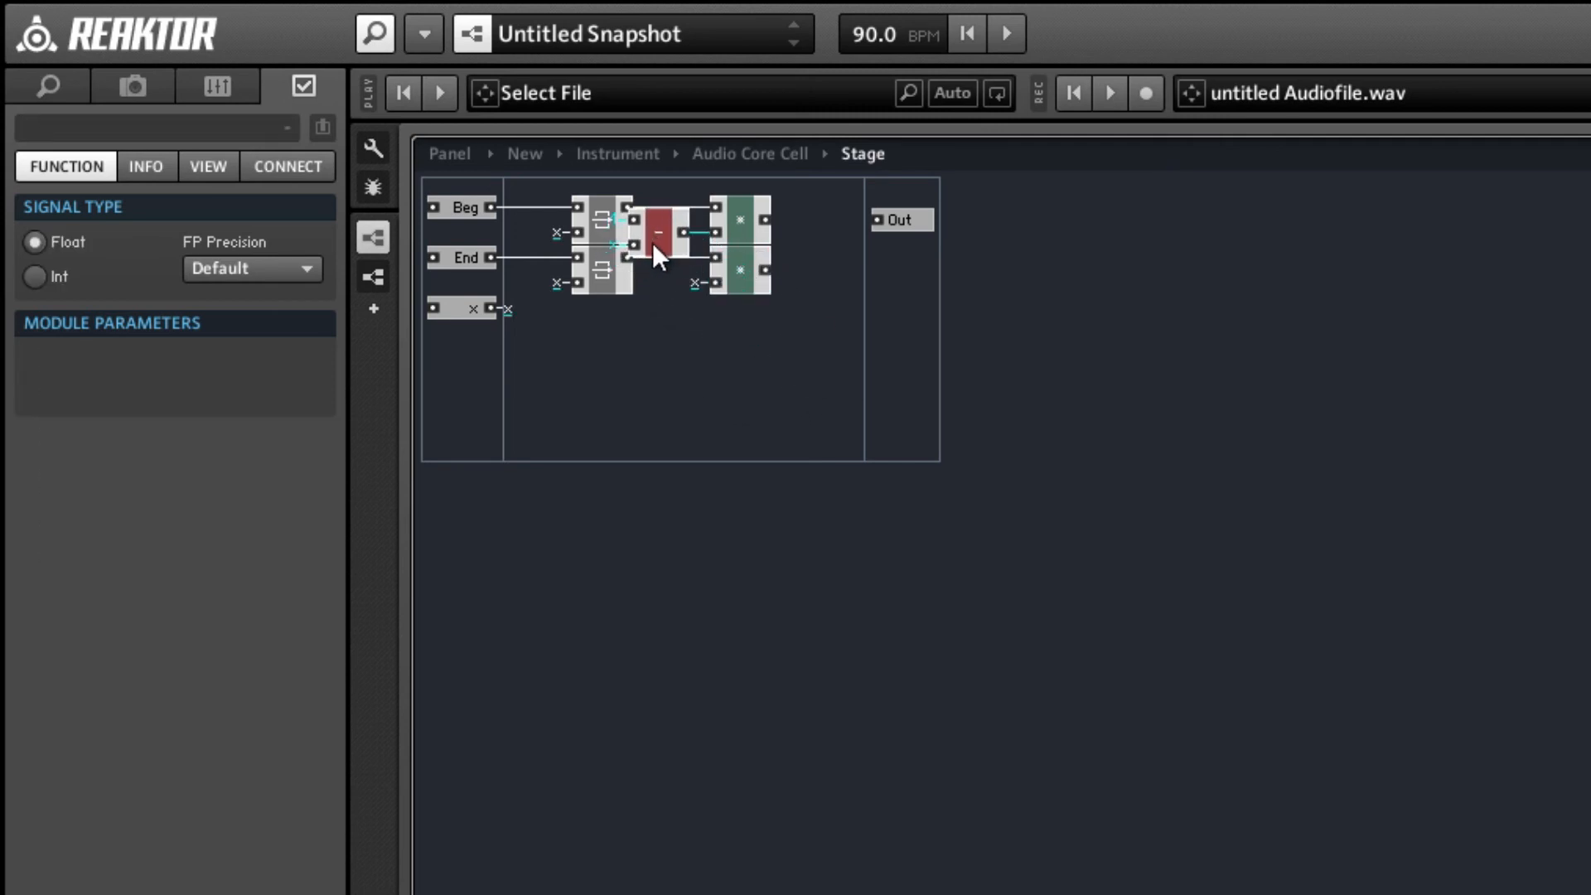
Position the subtract module between the Latches and the multiply modules, leaving room for its input labels.
{"action": "left_click_drag", "start_coordinate": [764, 337], "coordinate": [675, 227]}
{"action": "left_click_drag", "start_coordinate": [674, 238], "coordinate": [704, 241]}
{"action": "left_click", "coordinate": [554, 280]}
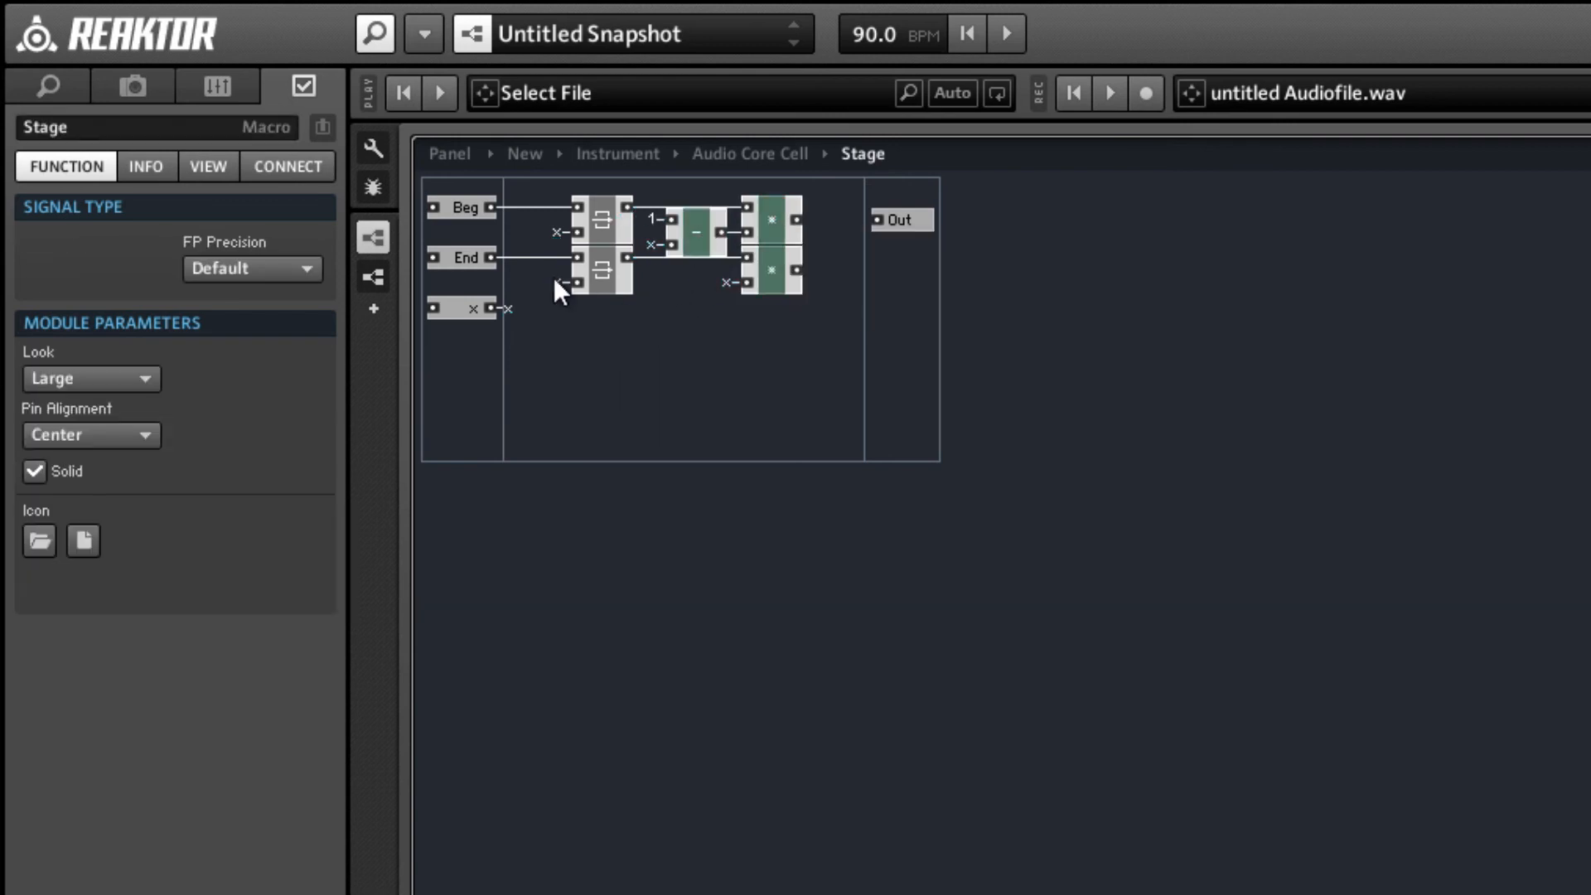
Add an add module after the multiply modules and feed its upper and lower inputs from their respective outputs.
{"action": "right_click", "coordinate": [757, 361]}
{"action": "mouse_move", "coordinate": [907, 404]}
{"action": "mouse_move", "coordinate": [1138, 428]}
{"action": "left_click", "coordinate": [1350, 424]}
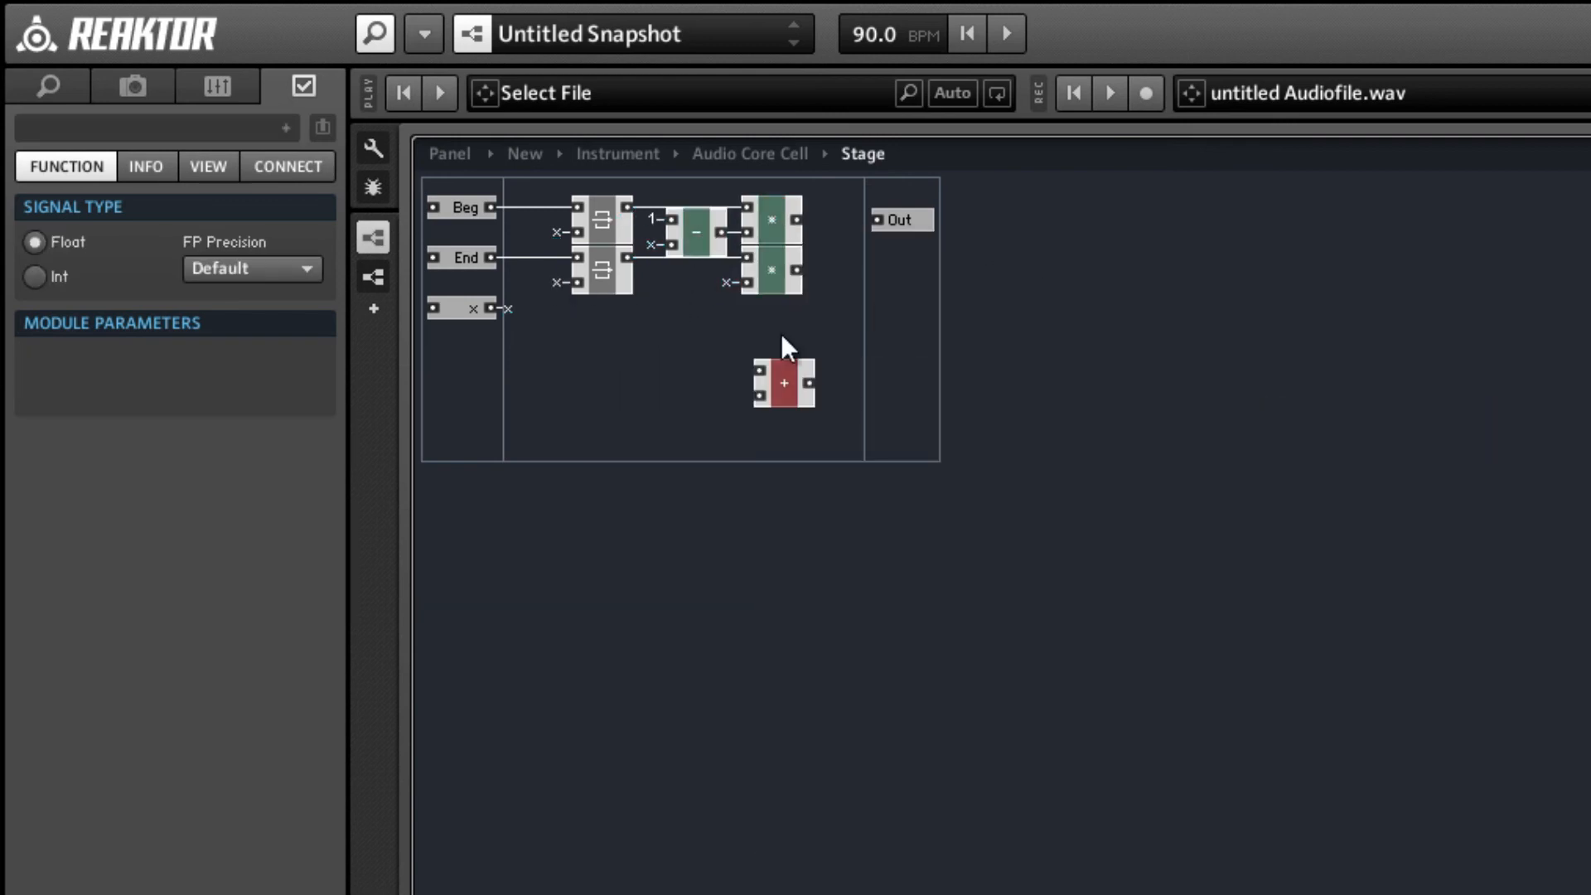
{"action": "left_click_drag", "start_coordinate": [802, 383], "coordinate": [898, 261]}
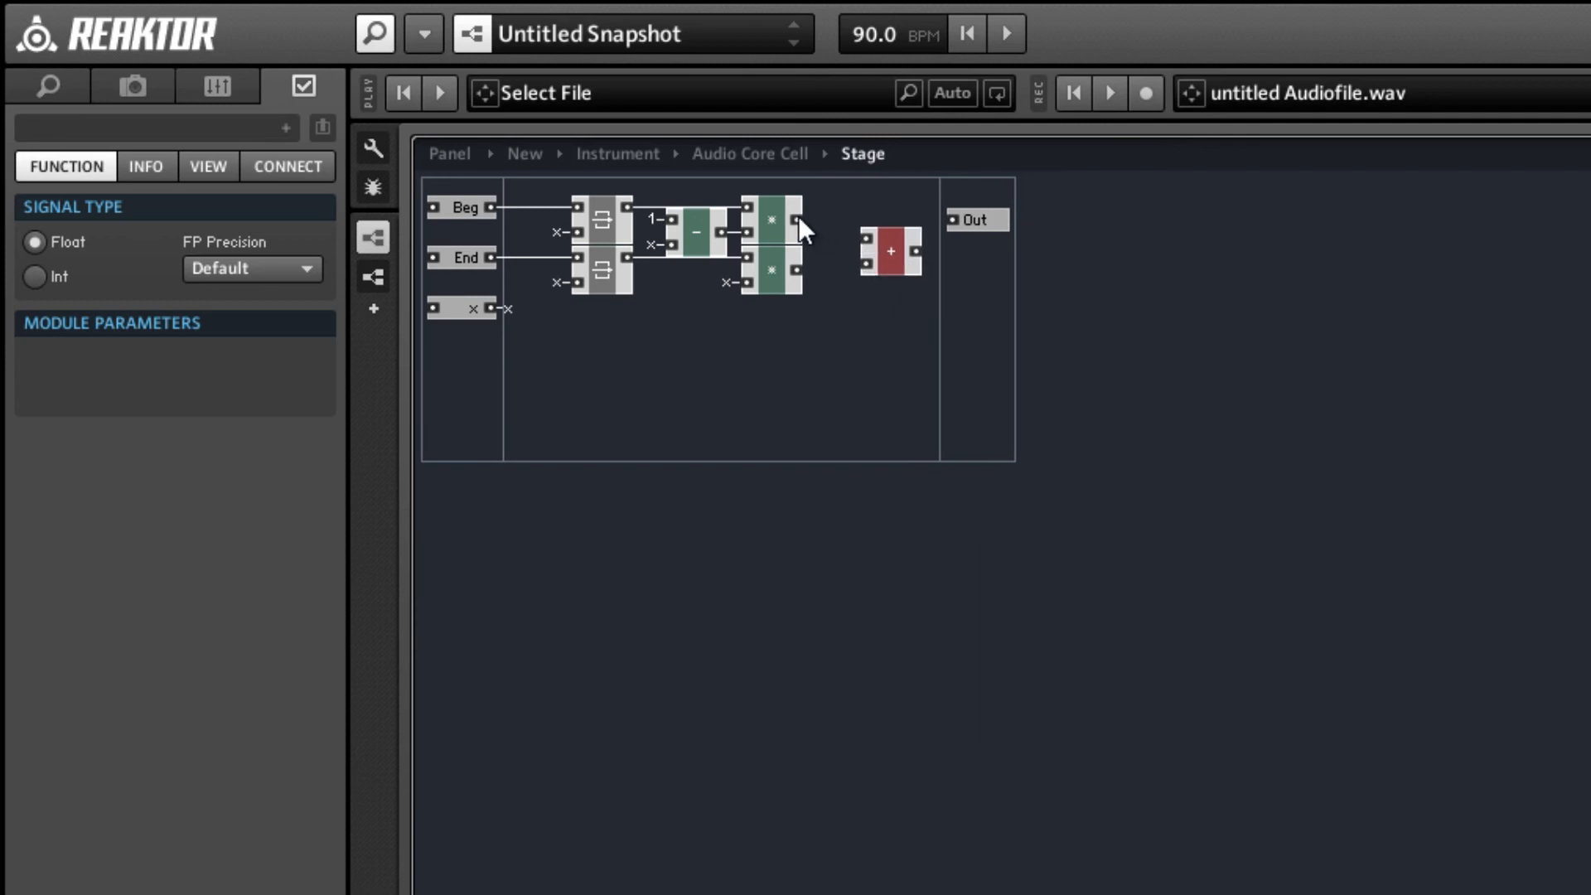
{"action": "left_click_drag", "start_coordinate": [797, 220], "coordinate": [863, 266]}
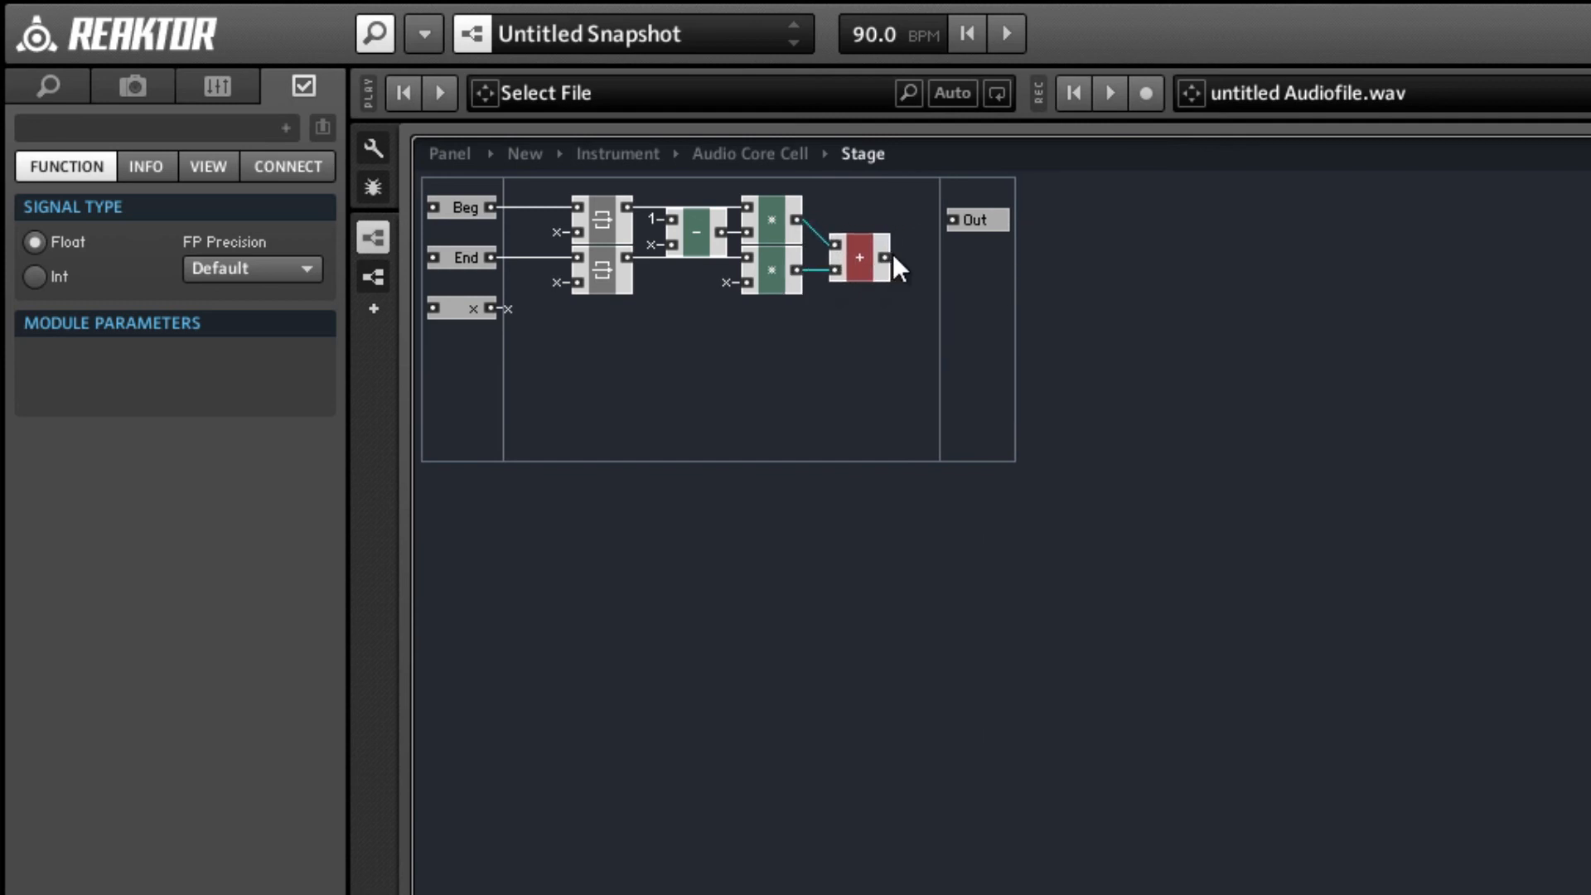
Connect the add module's output to the Out port and align the port with it.
{"action": "left_click", "coordinate": [893, 252]}
{"action": "left_click_drag", "start_coordinate": [953, 225], "coordinate": [982, 252]}
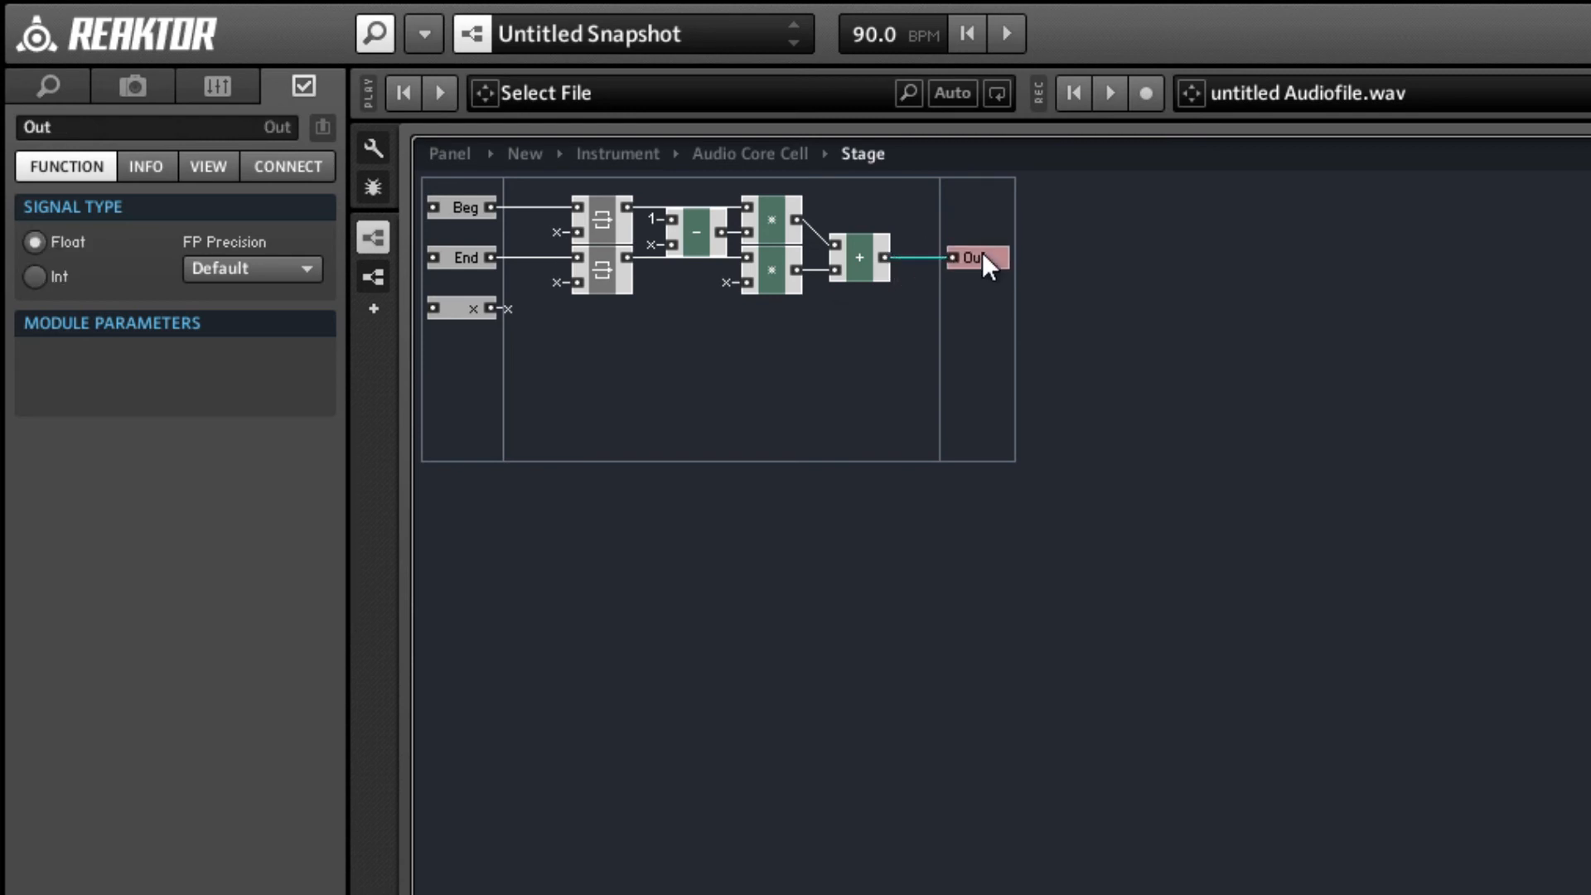
{"action": "left_click", "coordinate": [840, 302]}
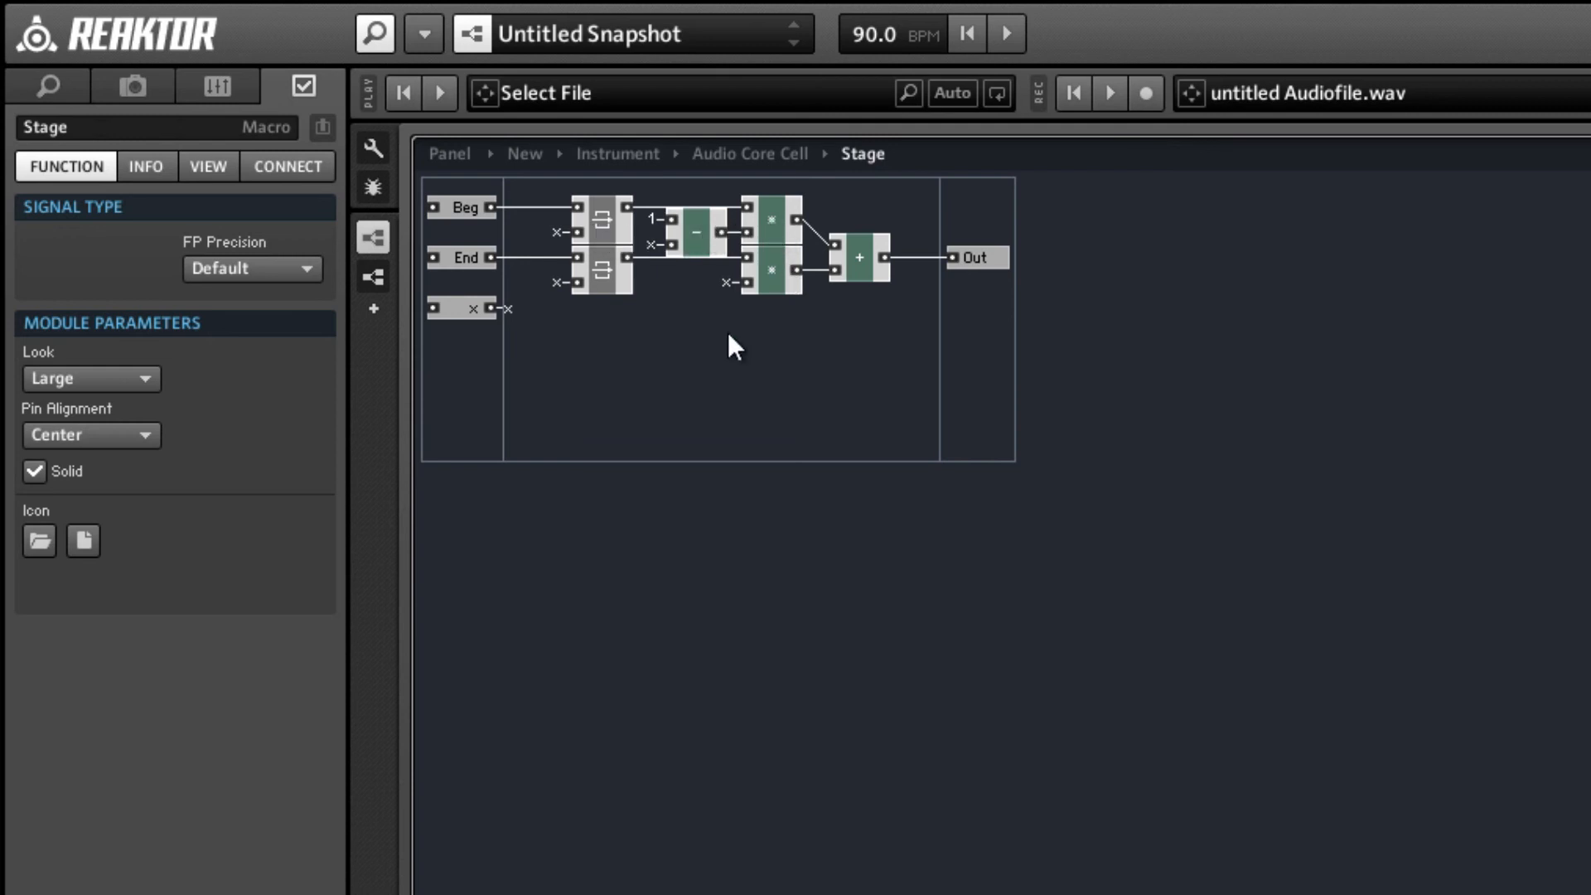
Insert an x mul a modulation macro above the Latches, feeding its upper input from the relocated subtract module and its lower input from Beg.
{"action": "right_click", "coordinate": [682, 332]}
{"action": "mouse_move", "coordinate": [721, 386]}
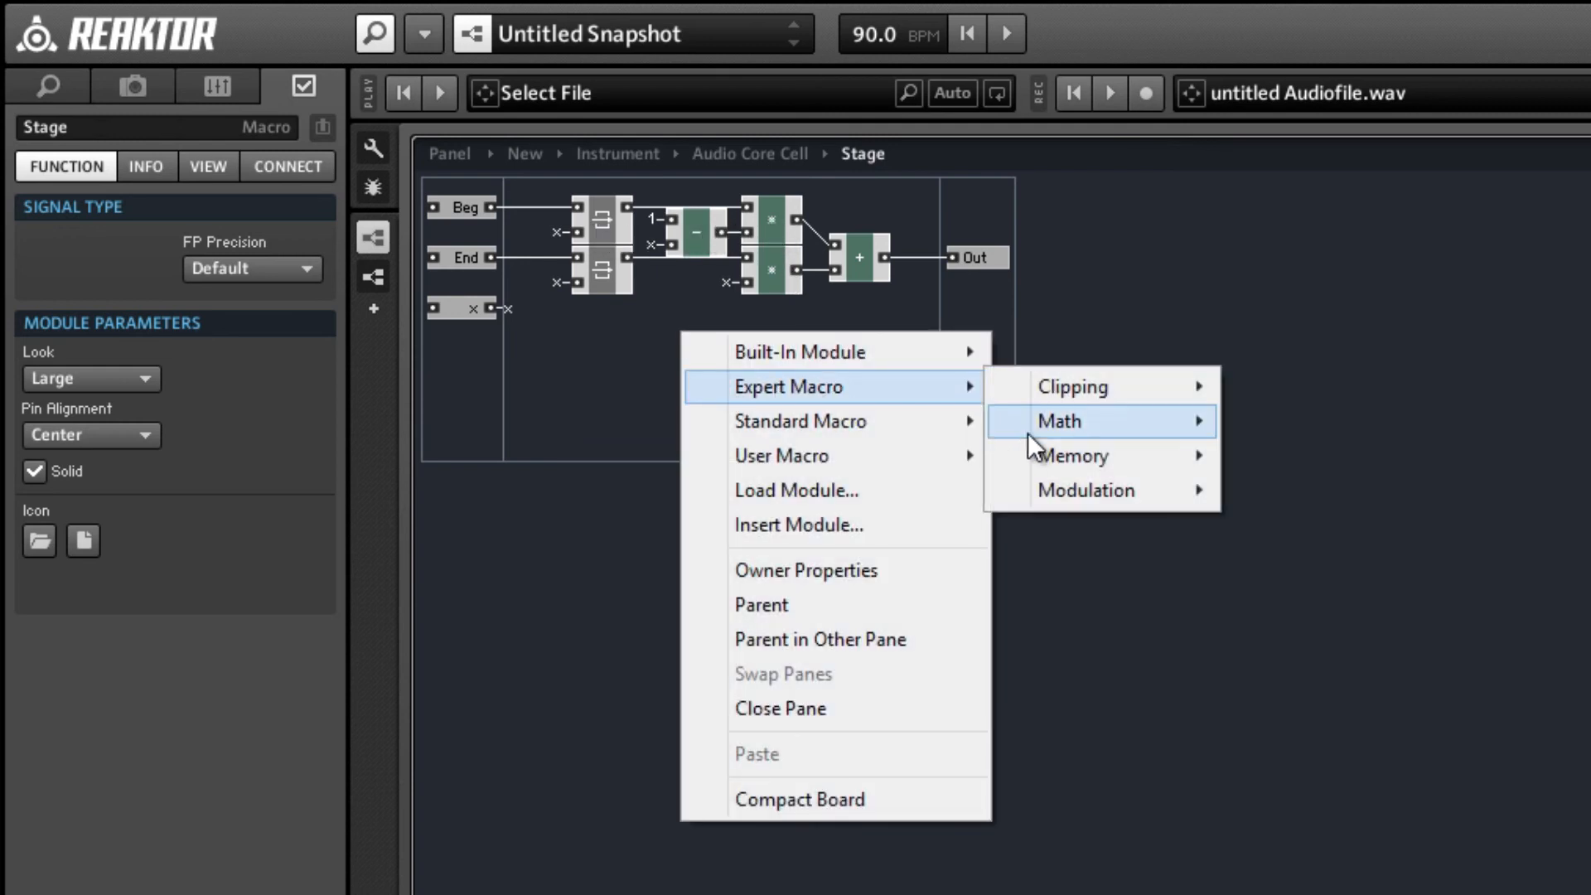
{"action": "mouse_move", "coordinate": [1117, 419]}
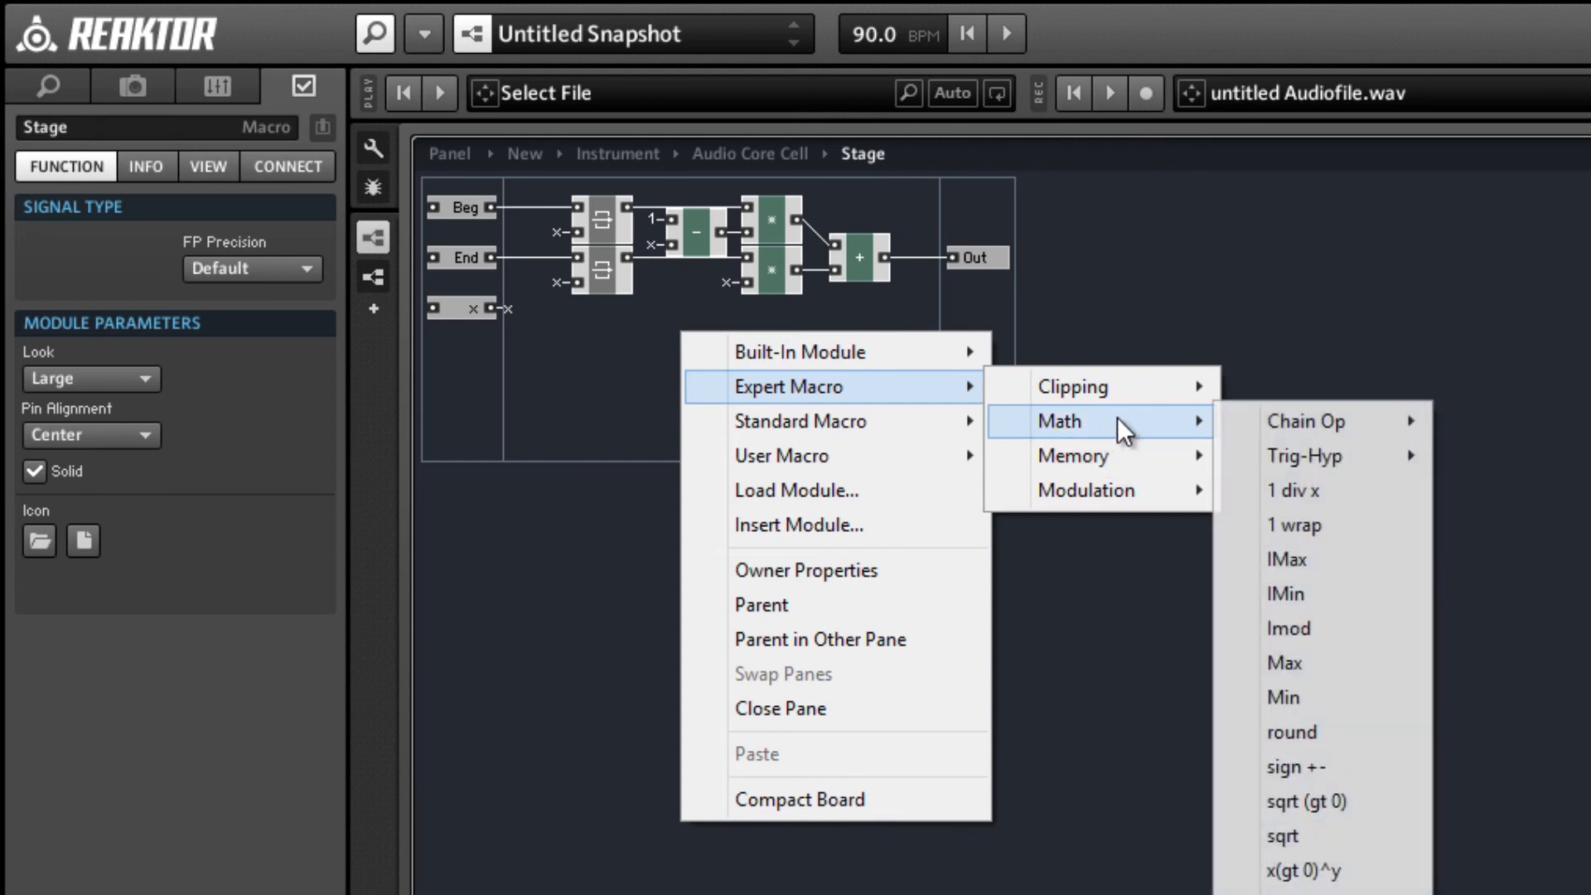
{"action": "mouse_move", "coordinate": [1329, 474]}
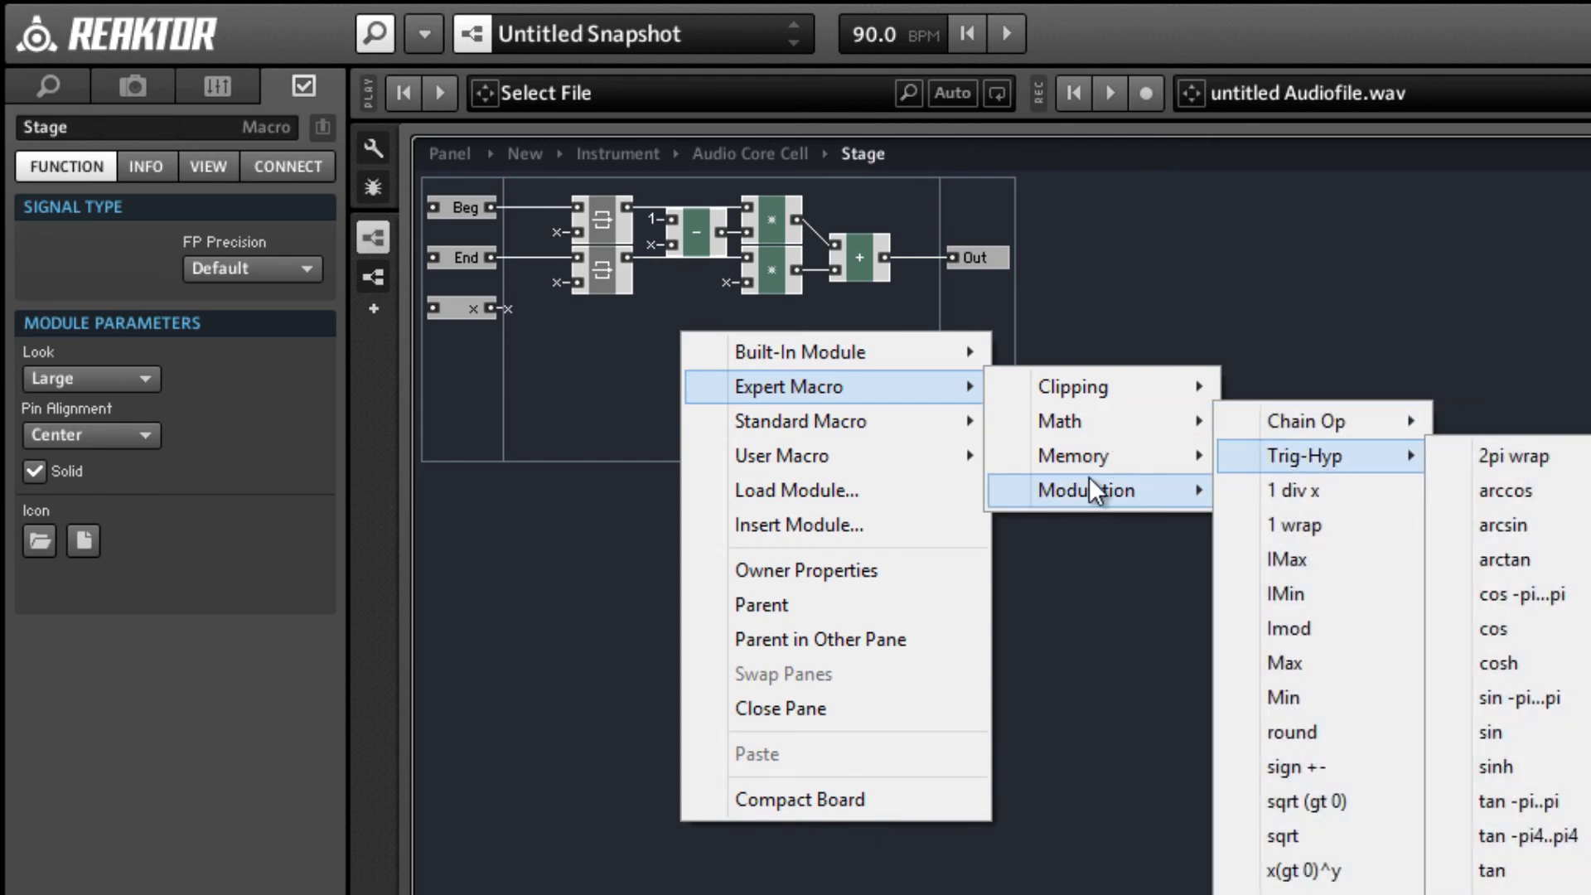
{"action": "mouse_move", "coordinate": [1101, 489]}
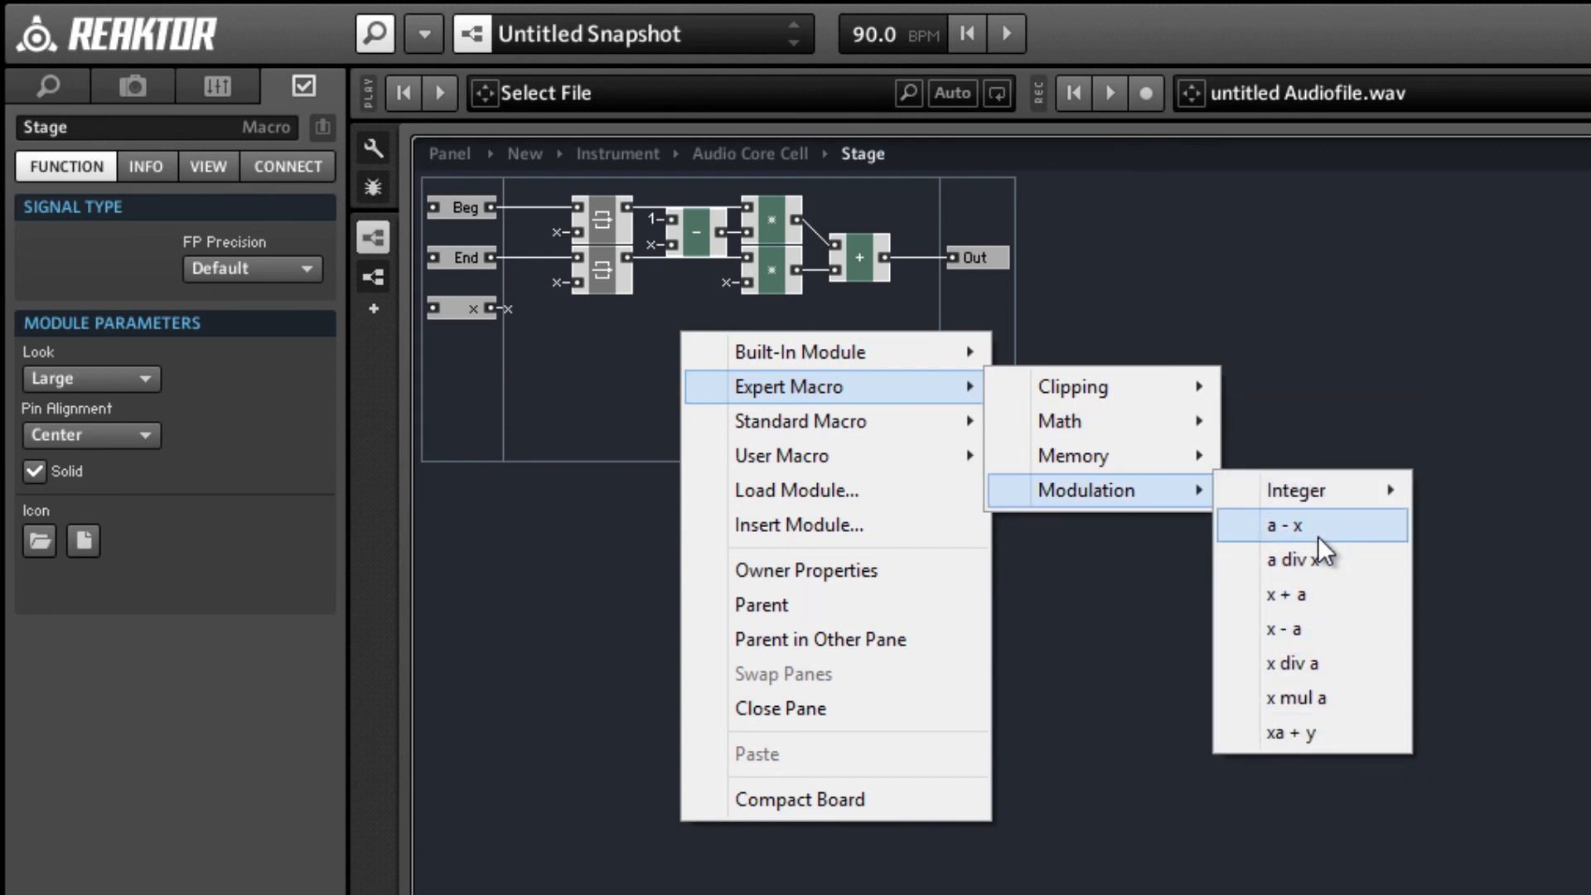
{"action": "left_click", "coordinate": [1328, 696]}
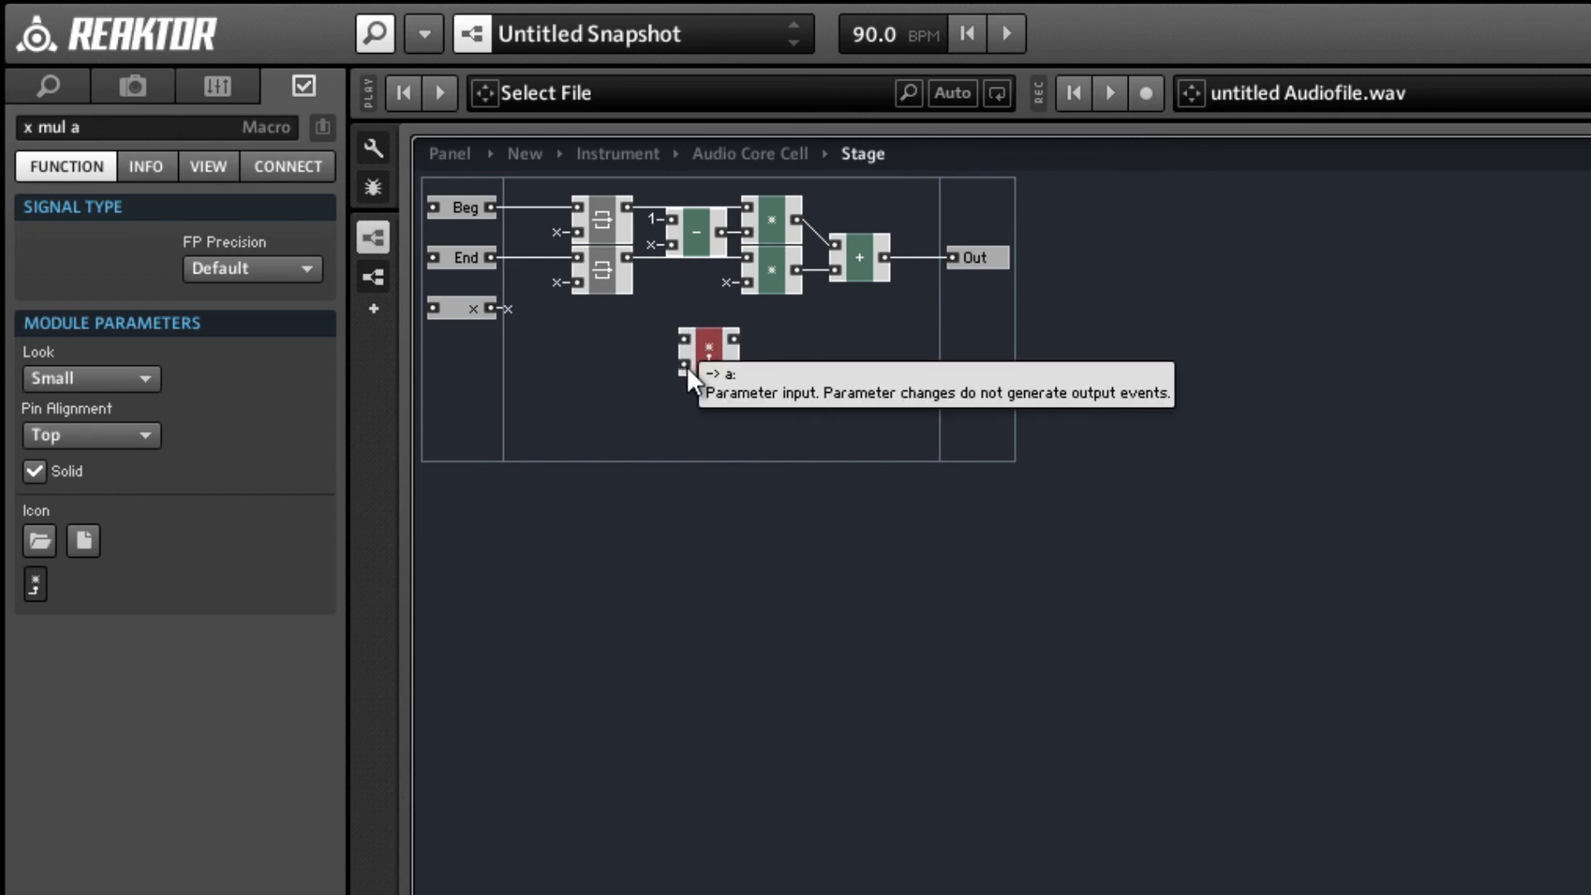
{"action": "left_click_drag", "start_coordinate": [706, 352], "coordinate": [600, 187]}
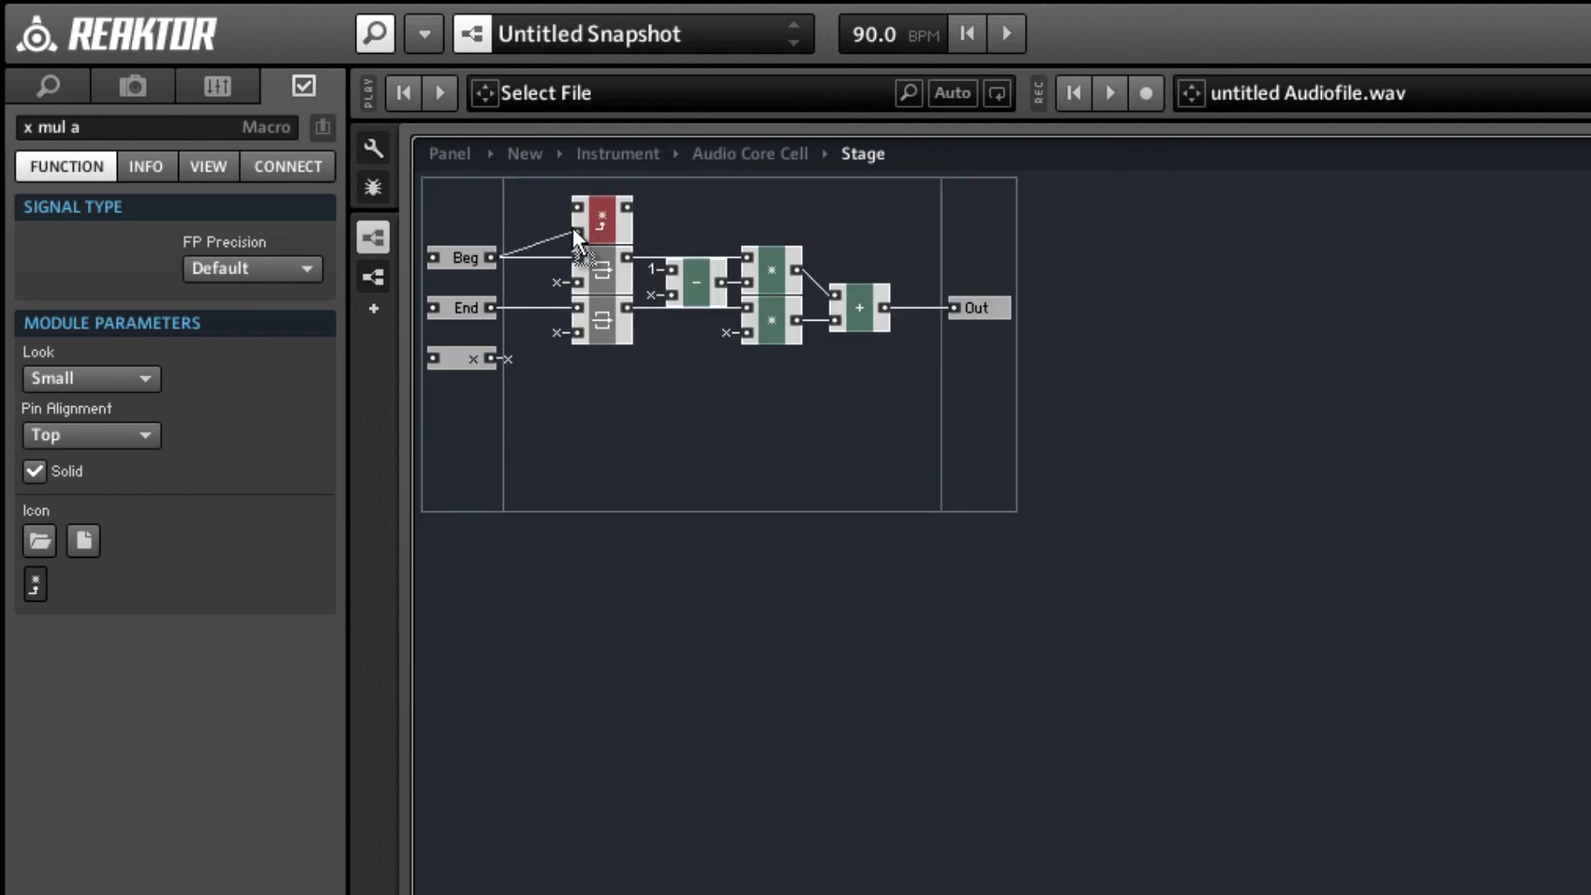
{"action": "left_click_drag", "start_coordinate": [689, 277], "coordinate": [507, 210]}
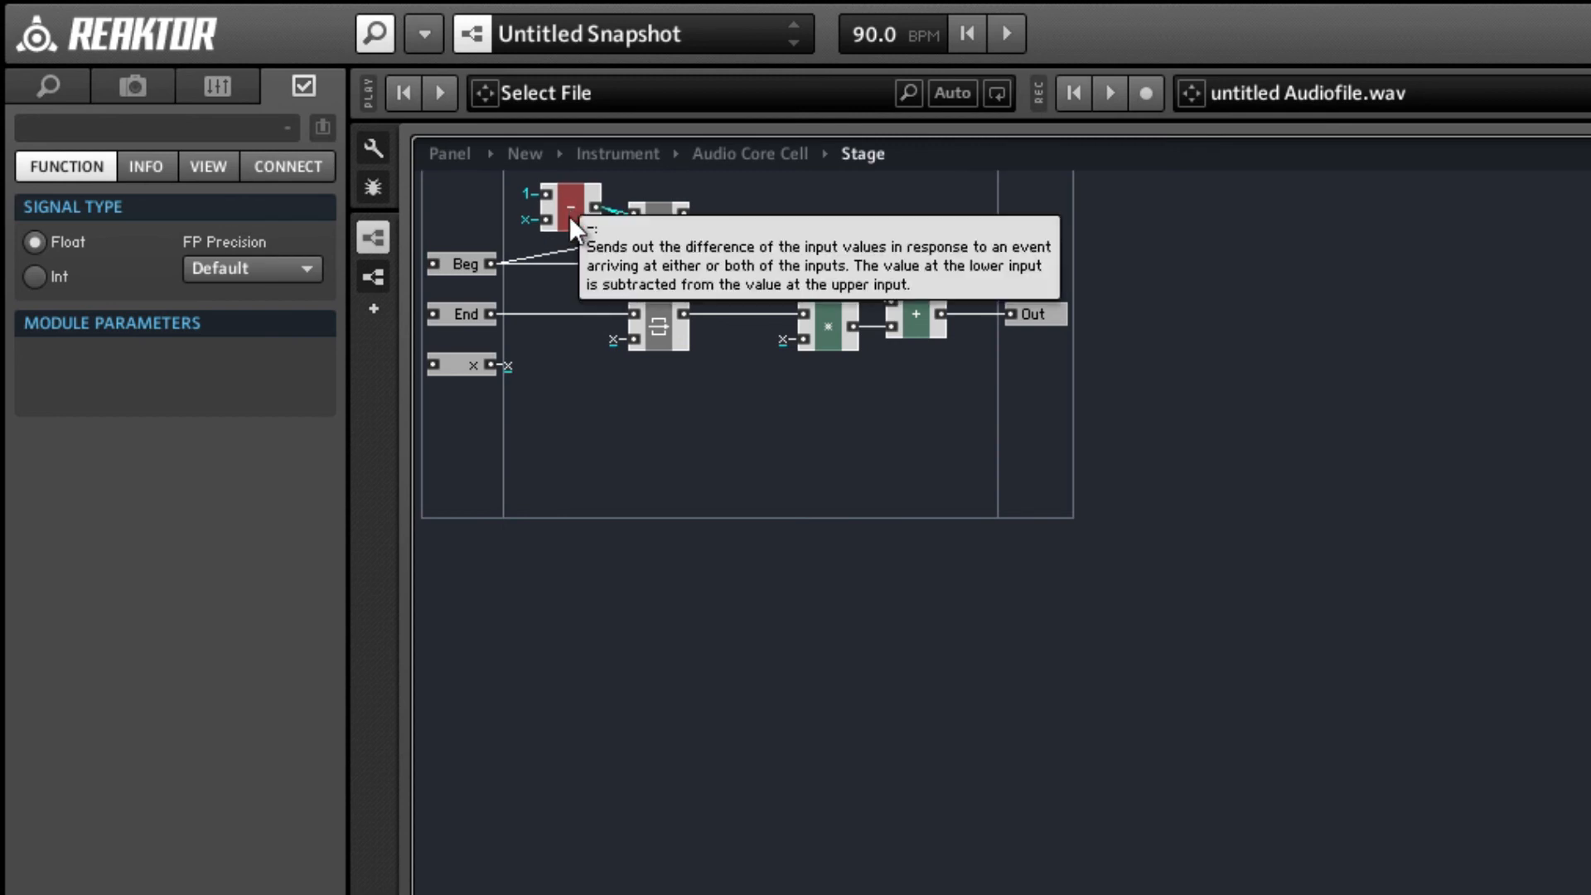
{"action": "left_click_drag", "start_coordinate": [569, 216], "coordinate": [577, 226]}
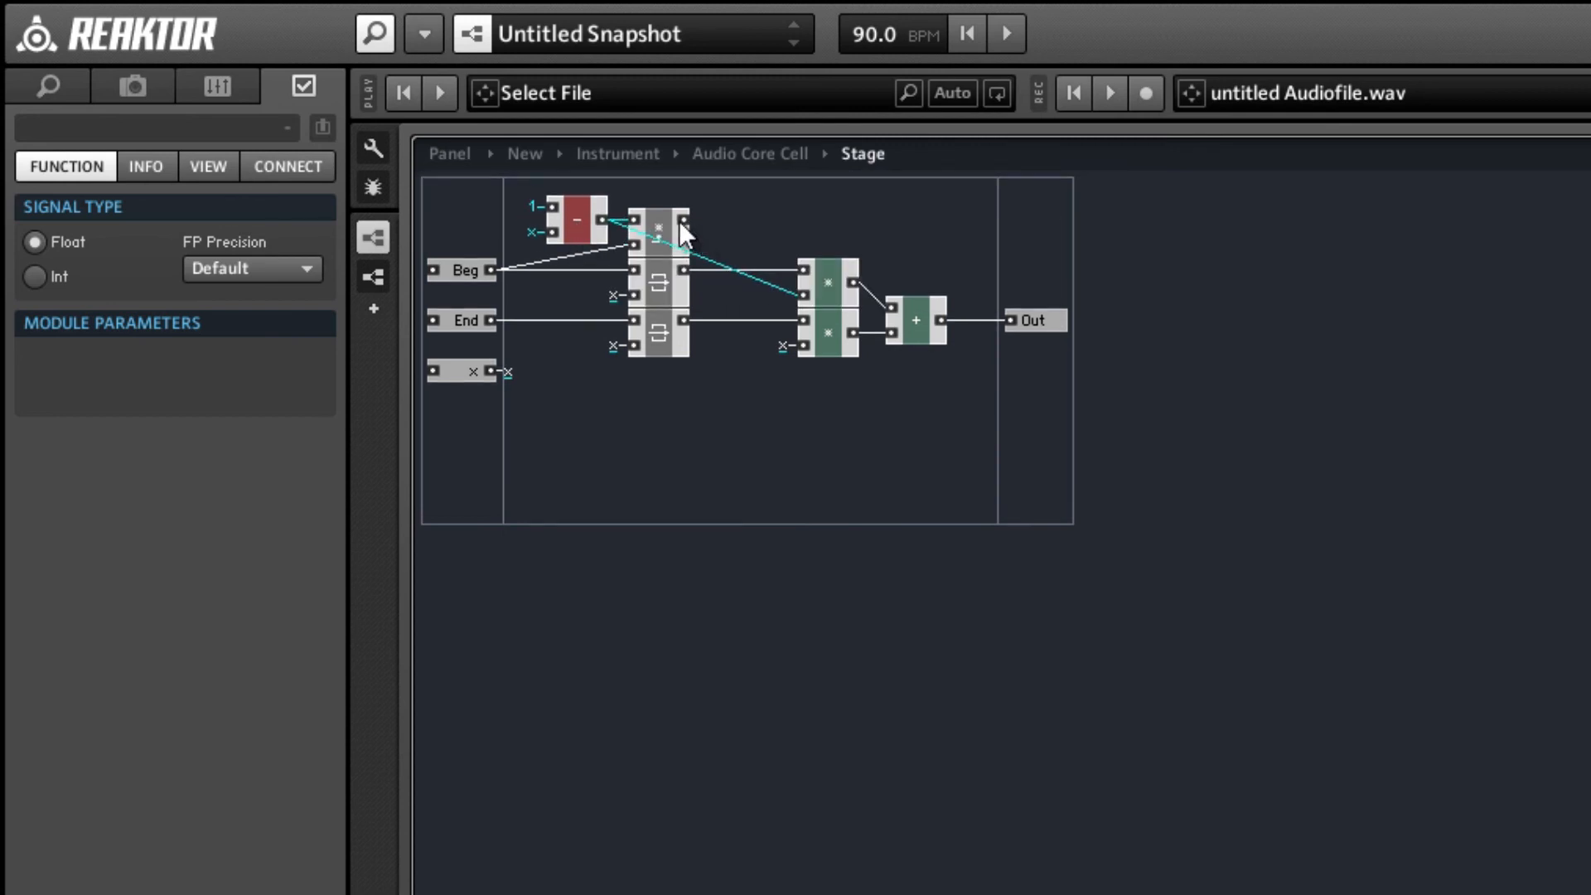
Wire the x mul a macro's output to the add module's upper input and delete the upper Latch and multiply modules.
{"action": "left_click_drag", "start_coordinate": [683, 219], "coordinate": [803, 269]}
{"action": "left_click_drag", "start_coordinate": [576, 280], "coordinate": [814, 297]}
{"action": "key", "text": "Delete"}
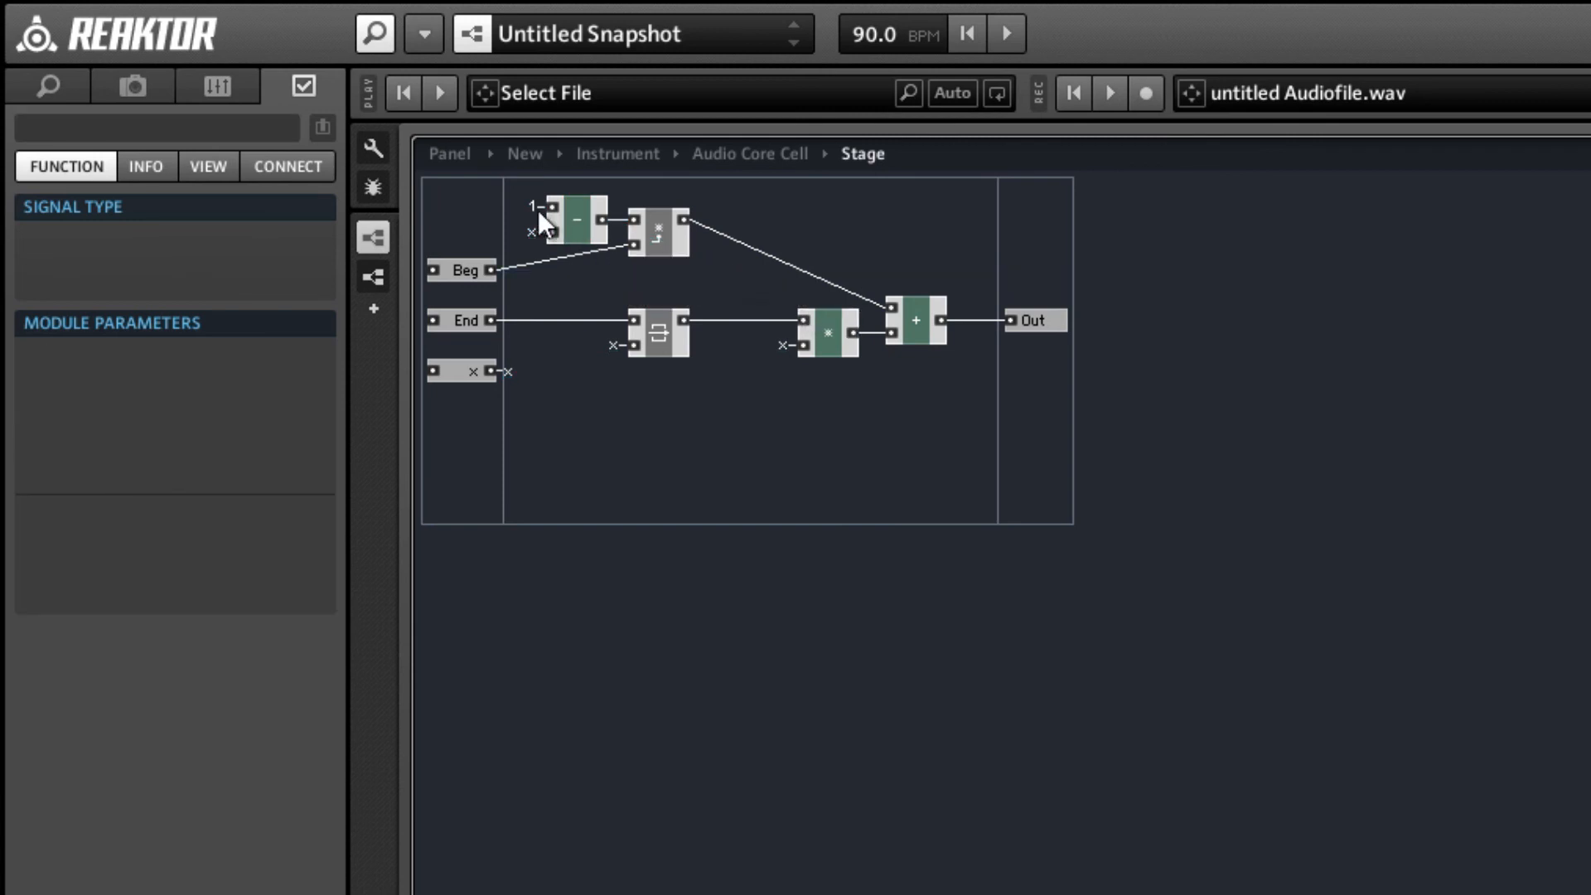
Move the subtract module and the x mul a macro down together, lining up the macro's lower input with the Beg port.
{"action": "left_click_drag", "start_coordinate": [508, 204], "coordinate": [658, 249]}
{"action": "left_click_drag", "start_coordinate": [666, 251], "coordinate": [674, 266]}
{"action": "left_click", "coordinate": [701, 287]}
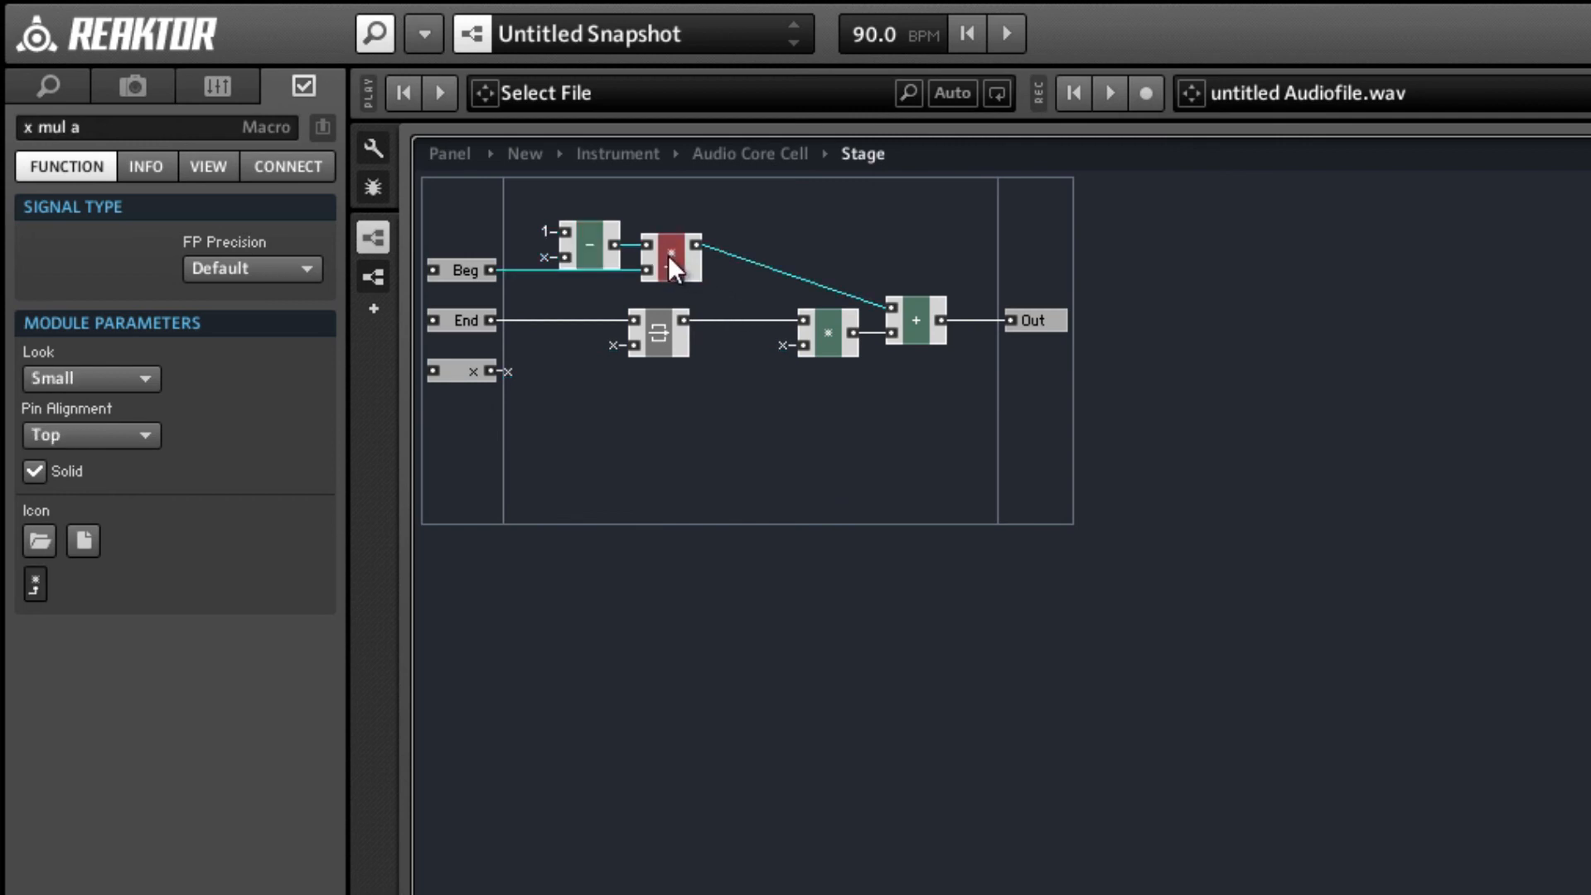
Inspect the Latch inside the x mul a macro, then return to the Stage structure.
{"action": "double_click", "coordinate": [668, 255]}
{"action": "left_click", "coordinate": [600, 340]}
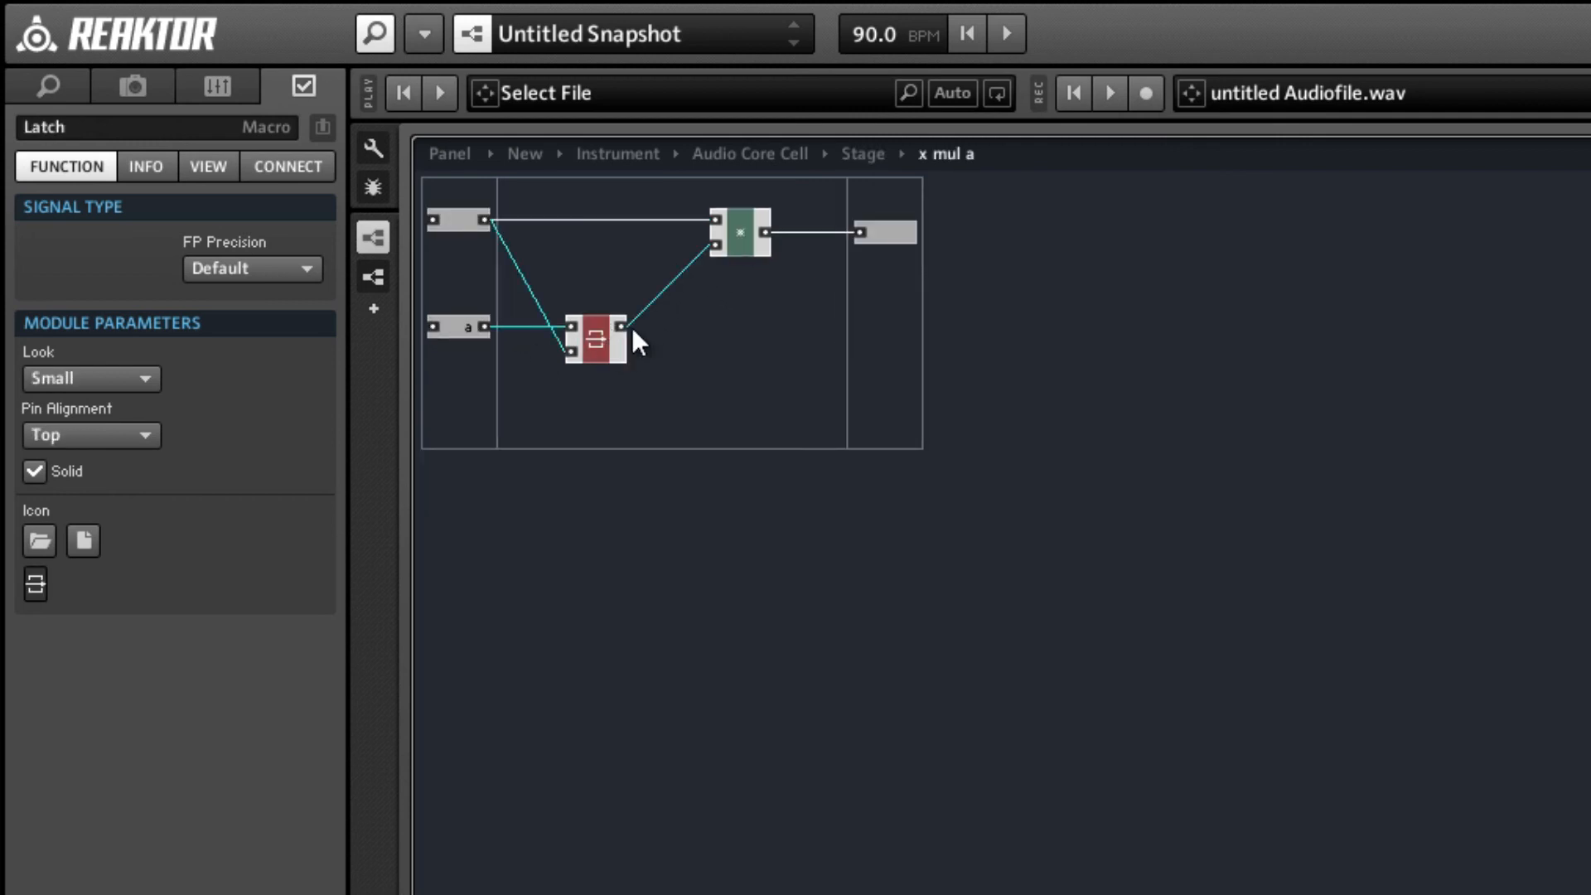
{"action": "double_click", "coordinate": [718, 332]}
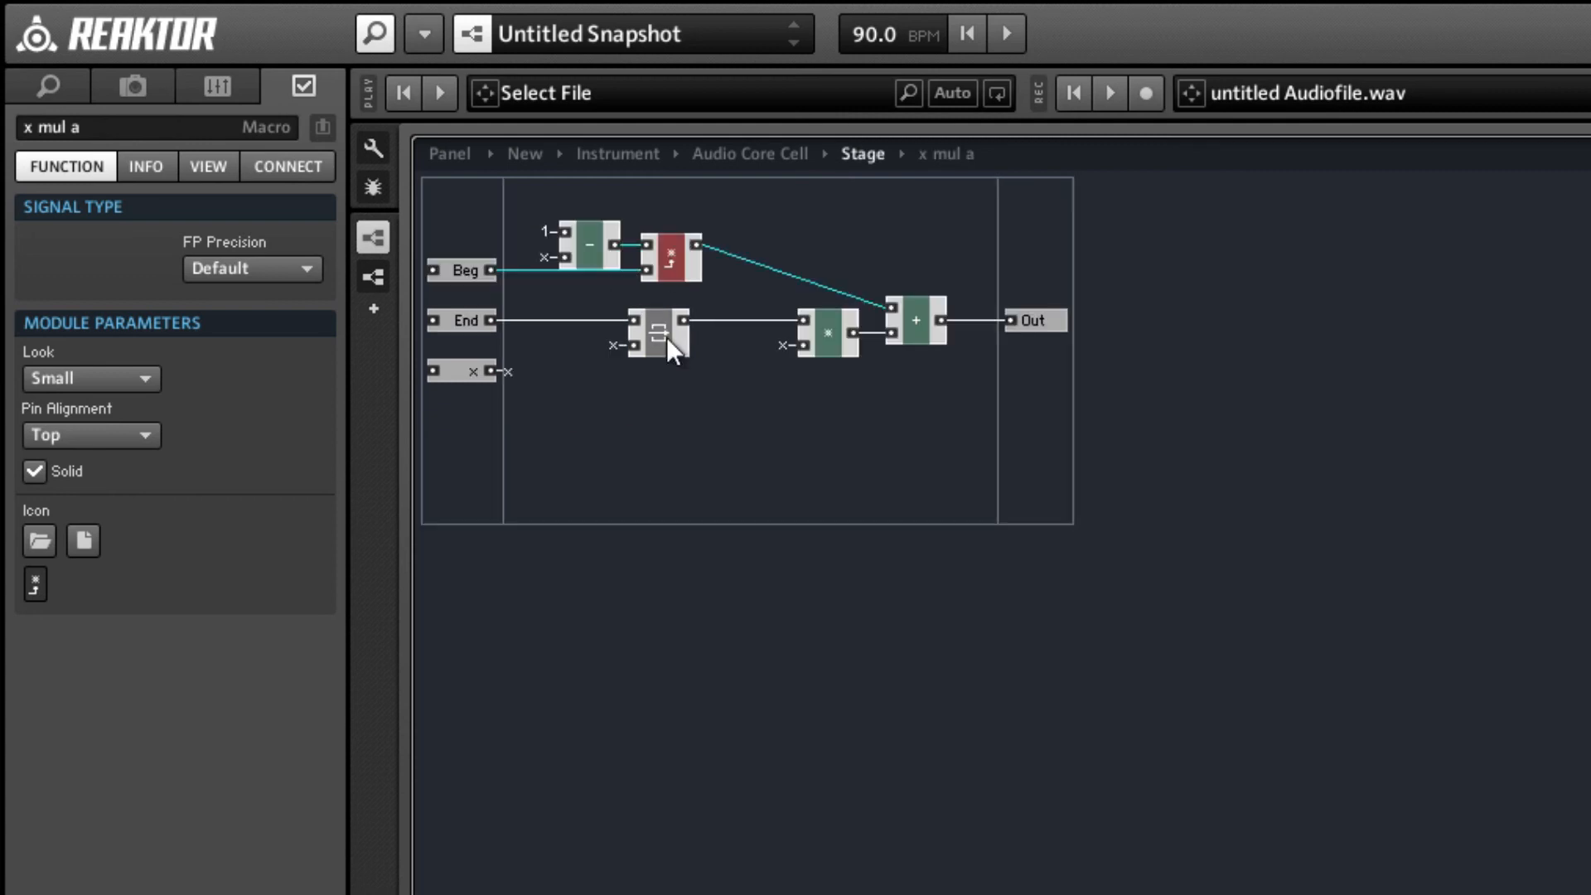
Replace the lower Latch and multiply modules with a duplicate x mul a macro below the first, wiring End to its lower input.
{"action": "left_click_drag", "start_coordinate": [609, 313], "coordinate": [814, 392]}
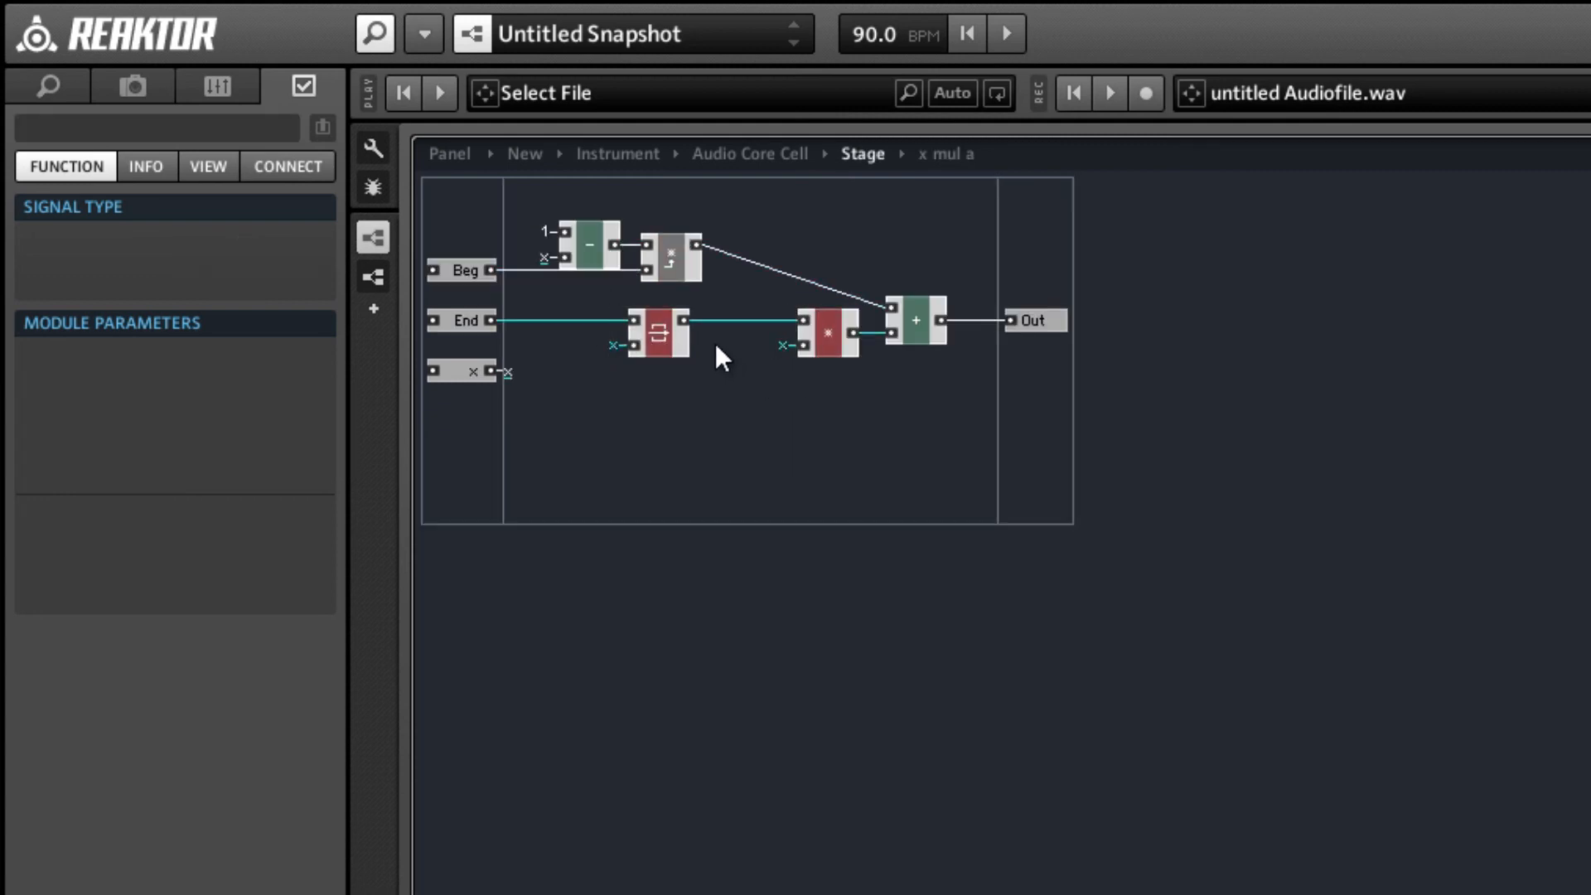
{"action": "key", "text": "Delete"}
{"action": "left_click", "coordinate": [679, 266]}
{"action": "left_click_drag", "start_coordinate": [667, 272], "coordinate": [666, 320]}
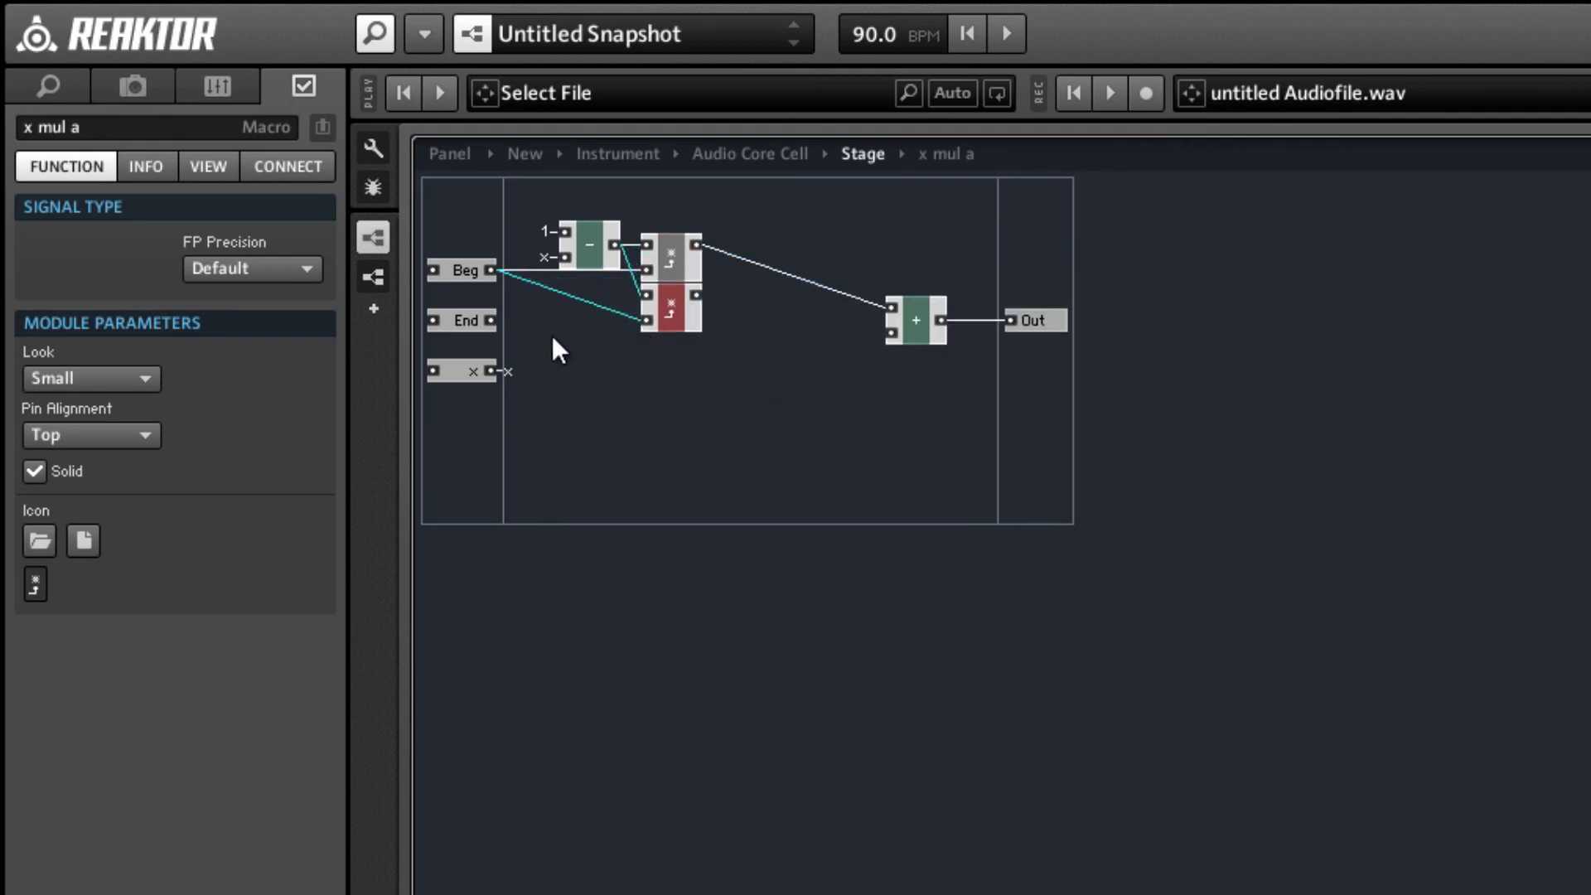
{"action": "left_click_drag", "start_coordinate": [554, 326], "coordinate": [639, 321]}
Connect the lower x mul a macro's upper input to the x QuickBus and its output to the add module's lower input.
{"action": "right_click", "coordinate": [649, 296]}
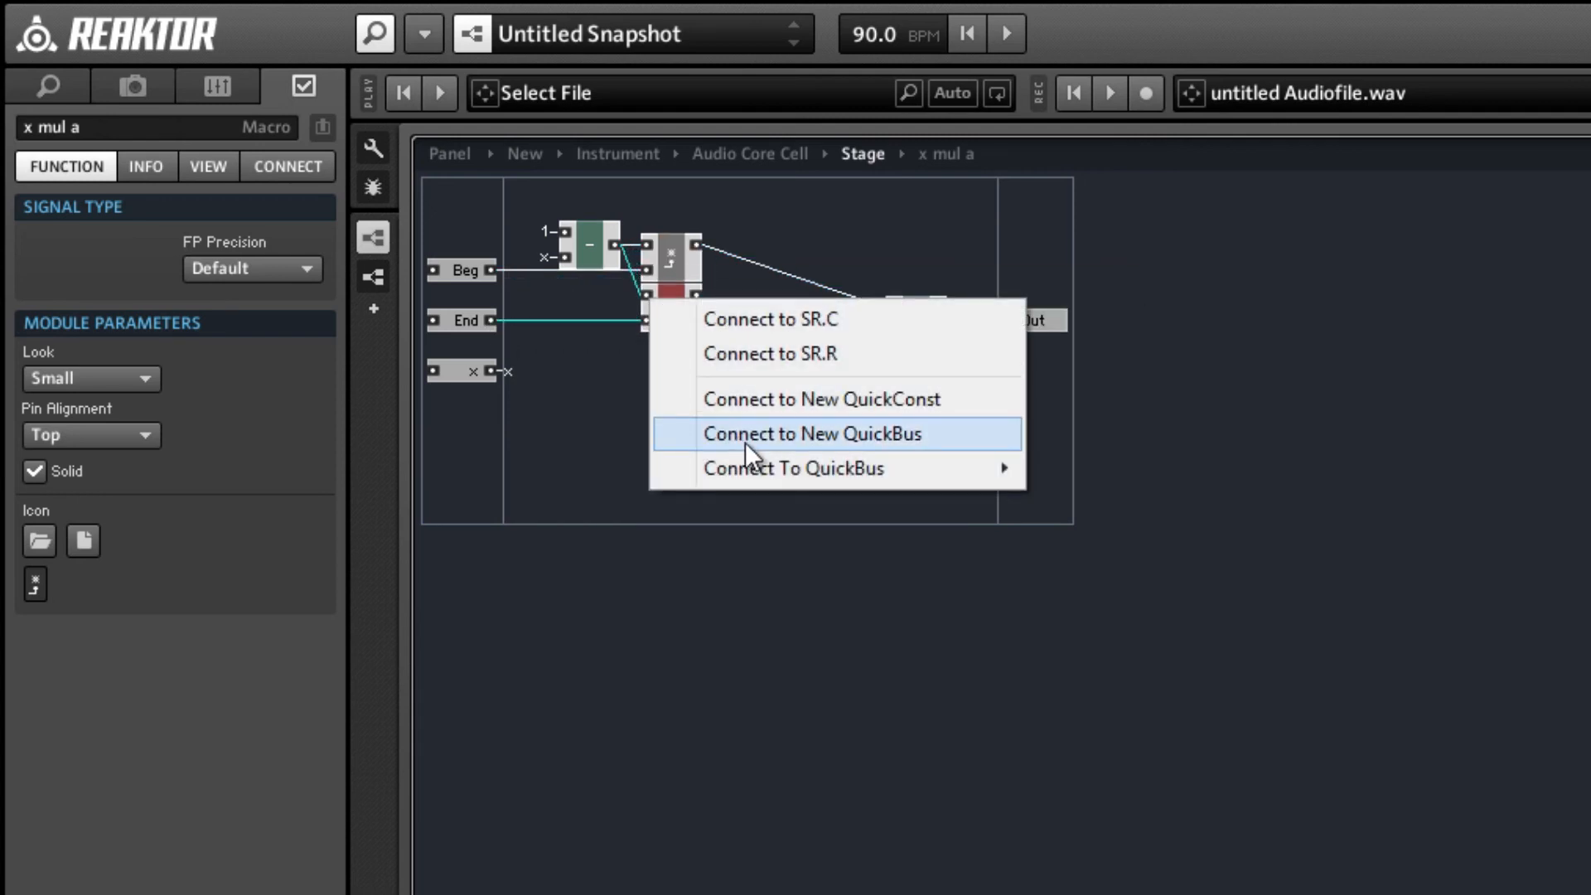
{"action": "mouse_move", "coordinate": [995, 468]}
{"action": "left_click", "coordinate": [1072, 474]}
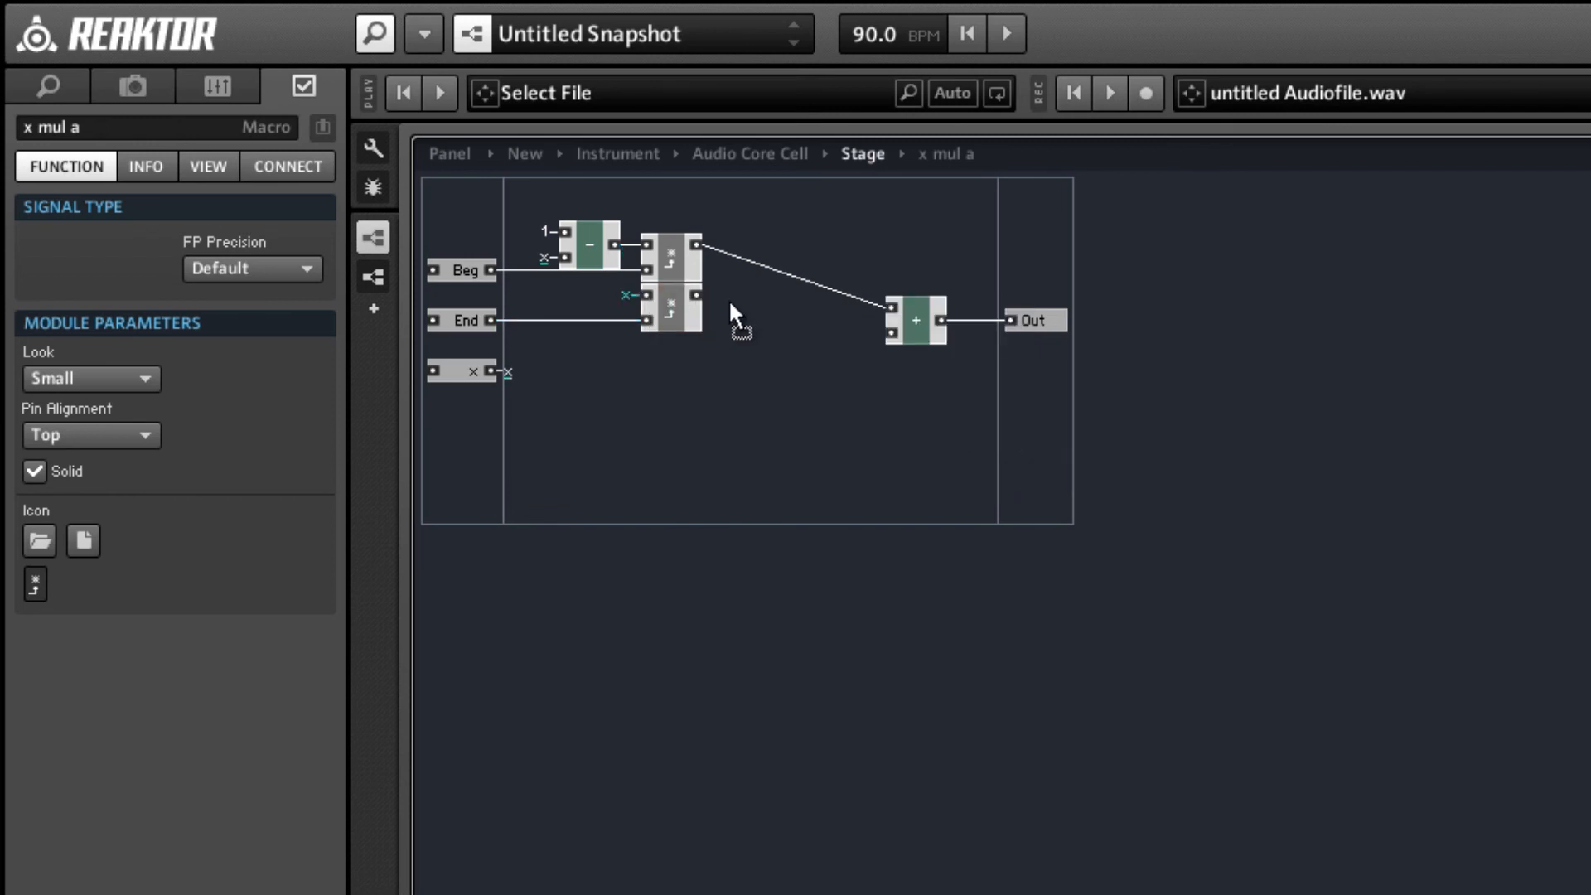
{"action": "left_click_drag", "start_coordinate": [696, 295], "coordinate": [892, 332]}
Move the add module close to the x mul a macros, aligned with the Out port, and compact the board.
{"action": "left_click_drag", "start_coordinate": [828, 244], "coordinate": [1041, 355]}
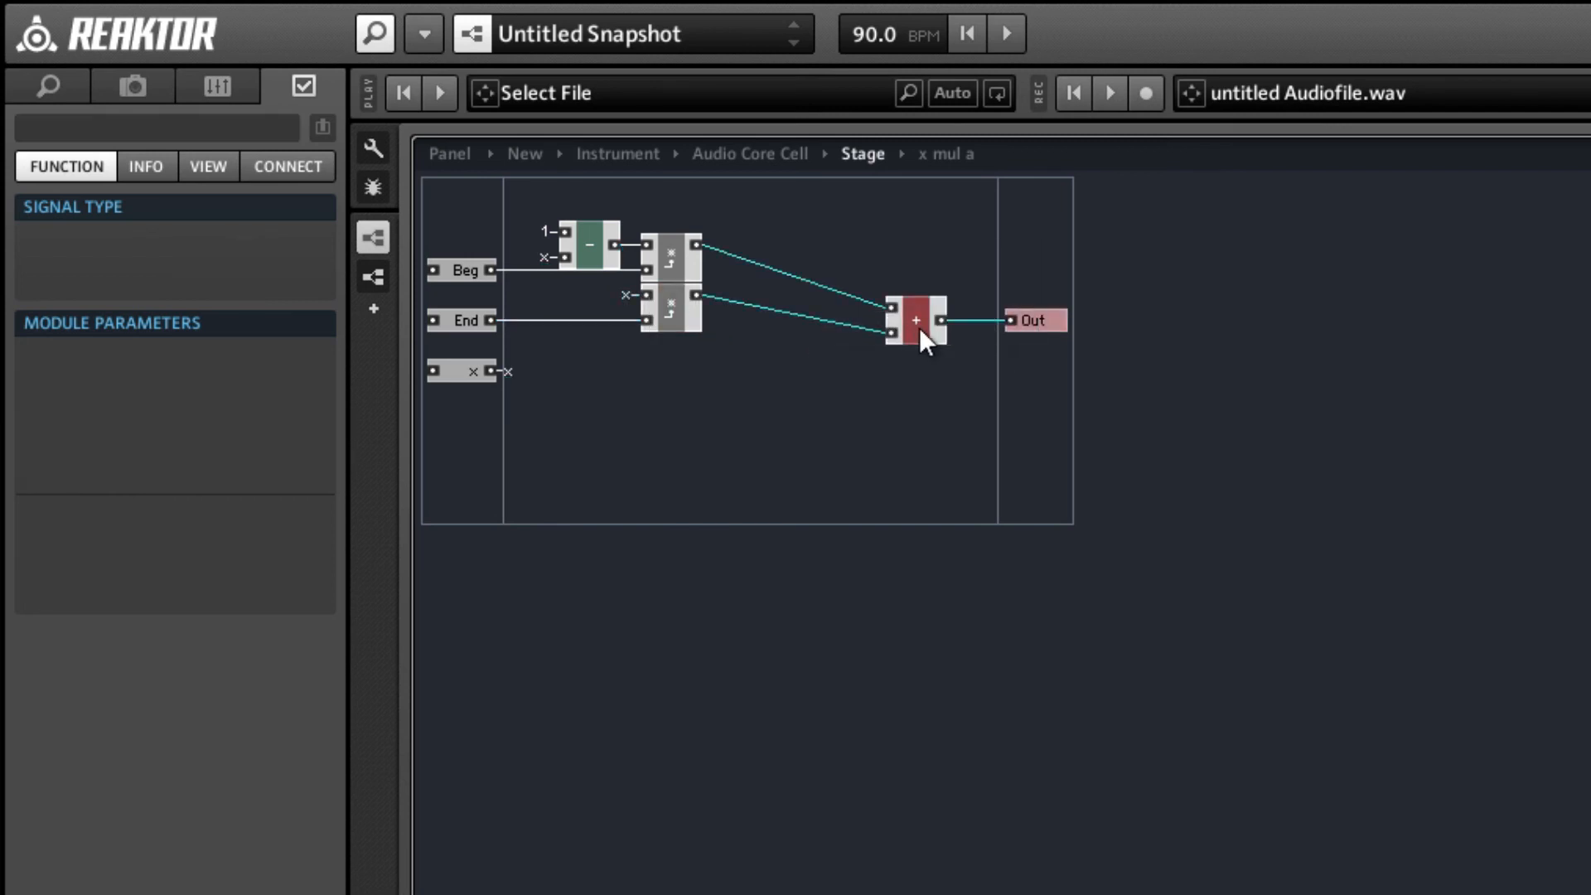
{"action": "left_click_drag", "start_coordinate": [918, 326], "coordinate": [768, 295]}
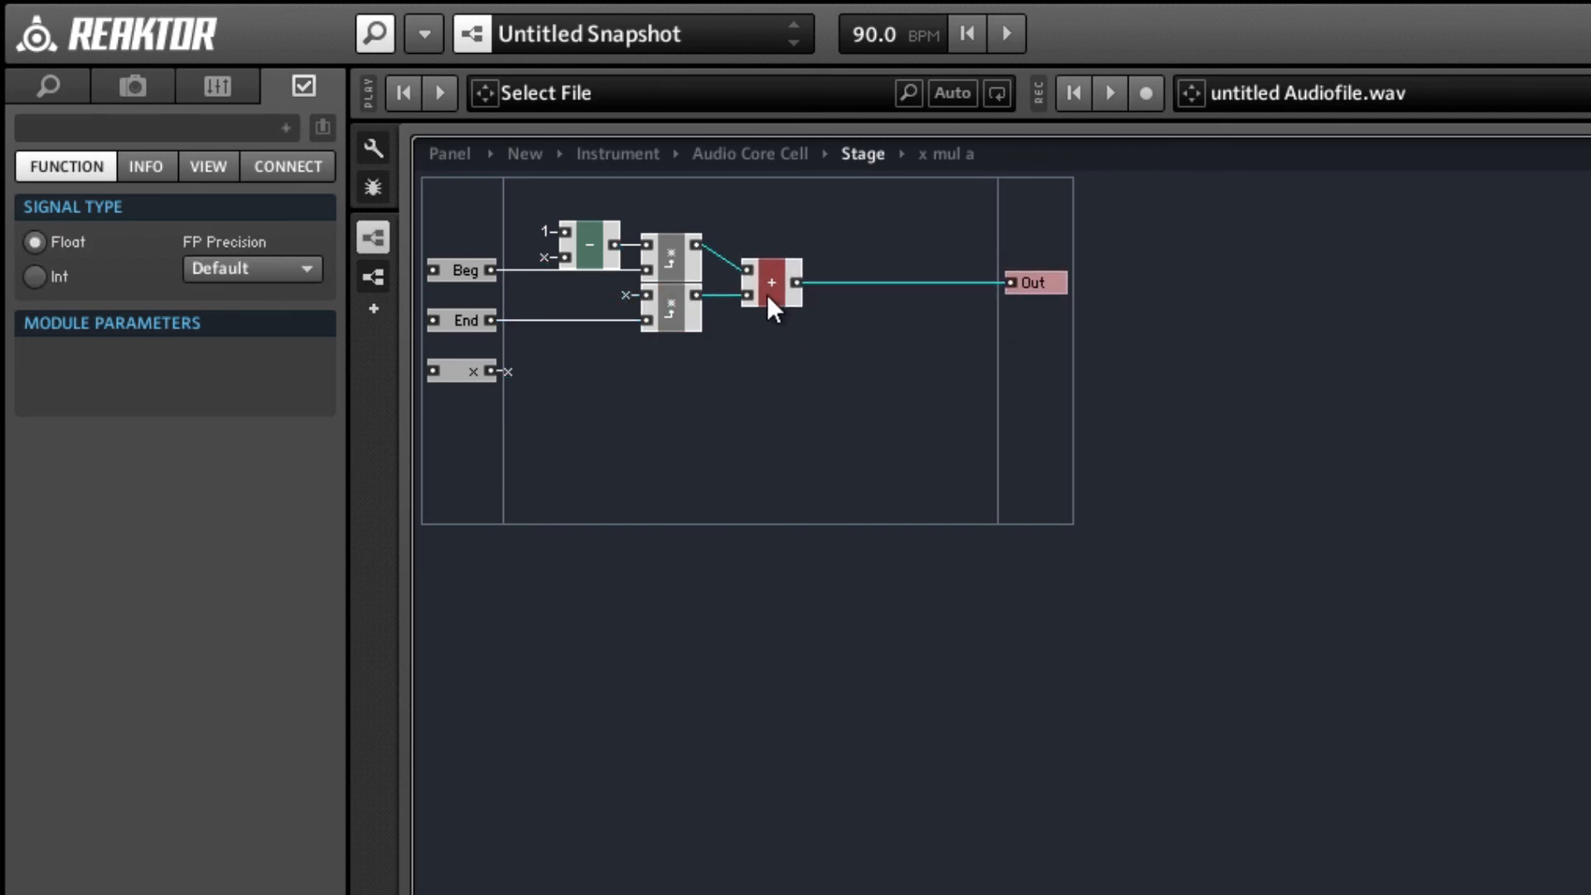
{"action": "right_click", "coordinate": [750, 361]}
{"action": "left_click", "coordinate": [861, 825]}
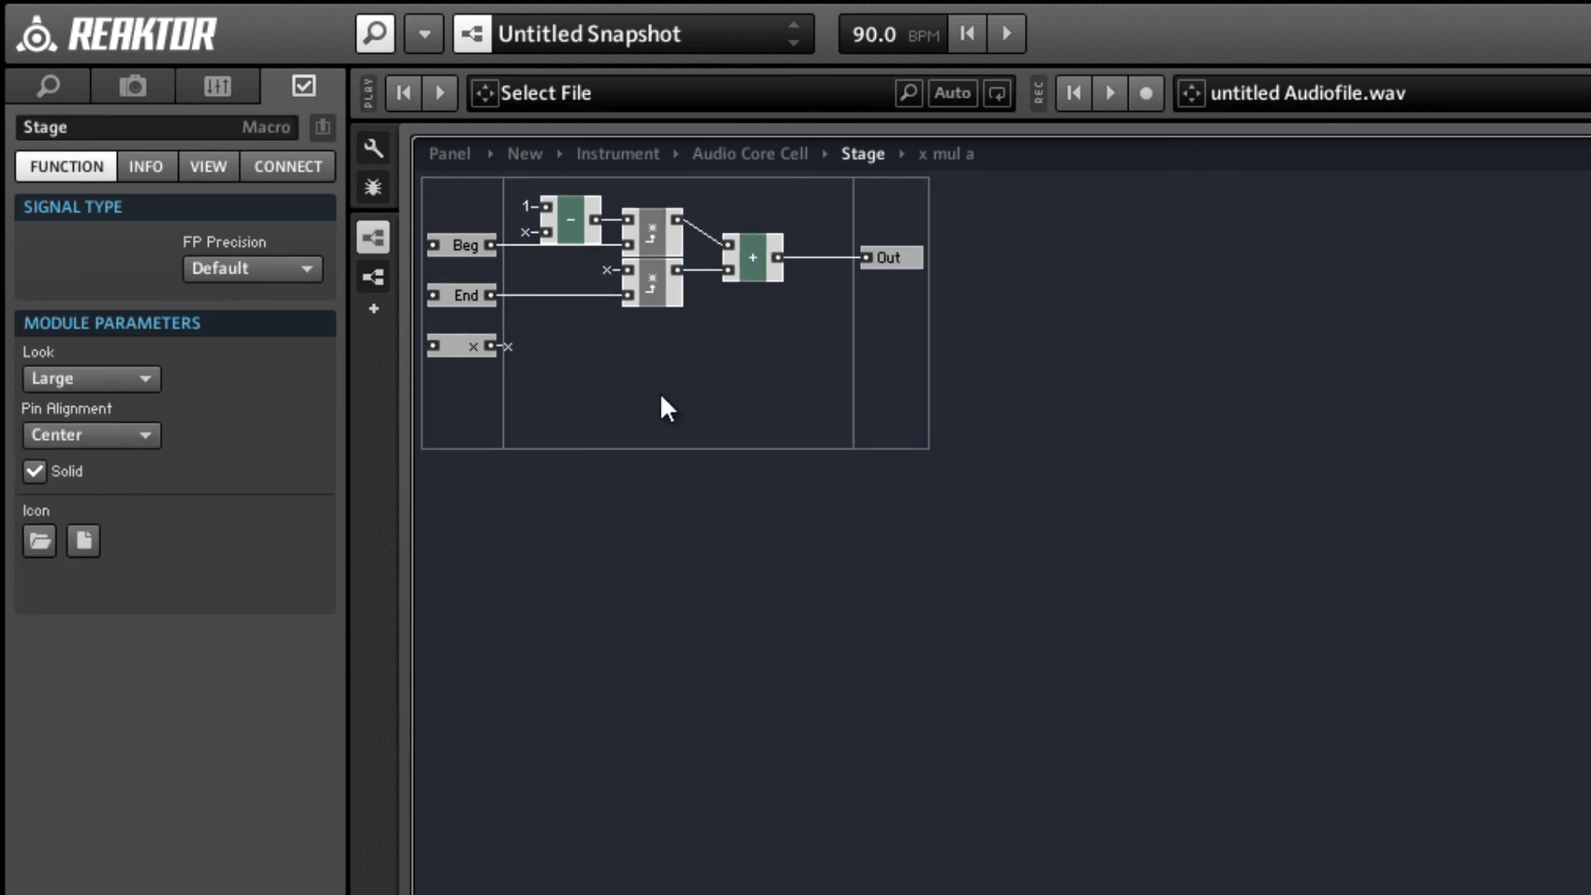
Return to the Audio Core Cell level and insert an x div a modulation macro directly below the divide module.
{"action": "double_click", "coordinate": [662, 396]}
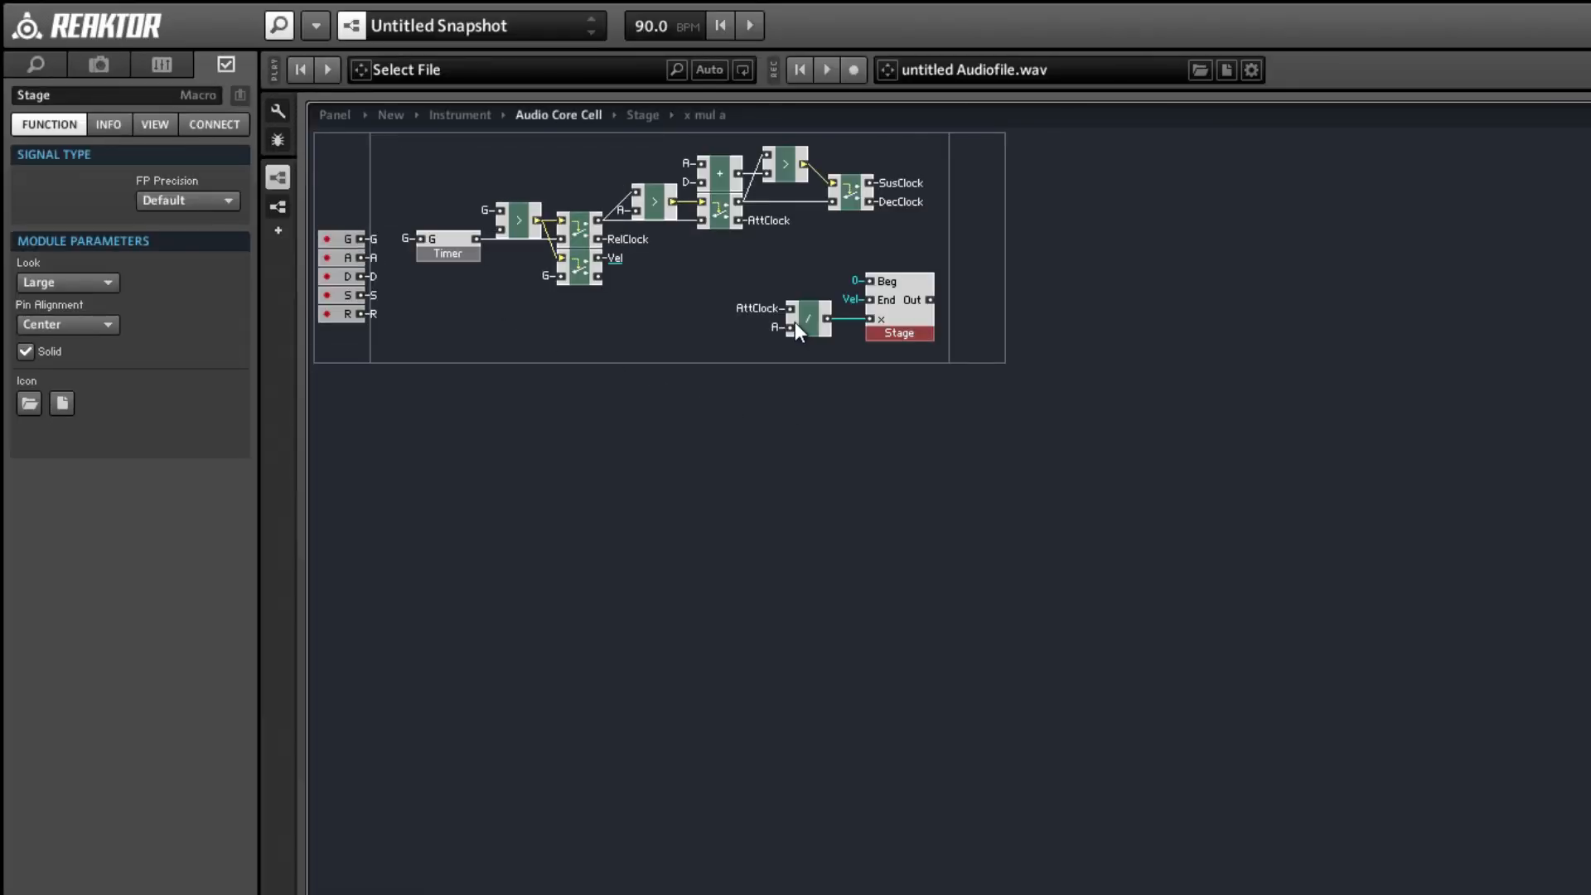
{"action": "left_click", "coordinate": [794, 322]}
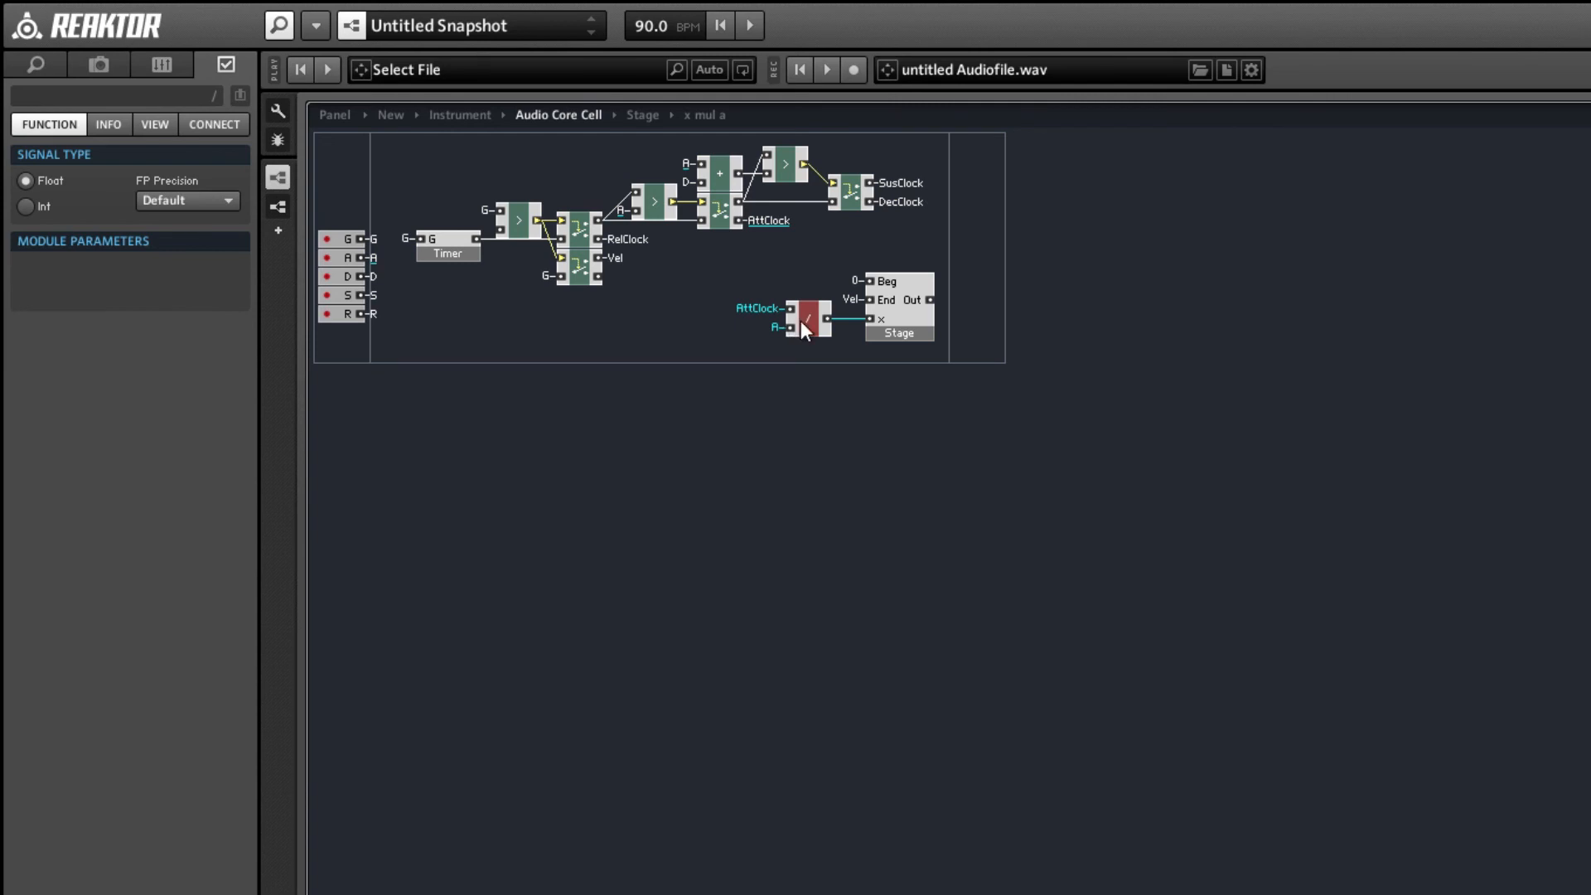
{"action": "mouse_move", "coordinate": [801, 320]}
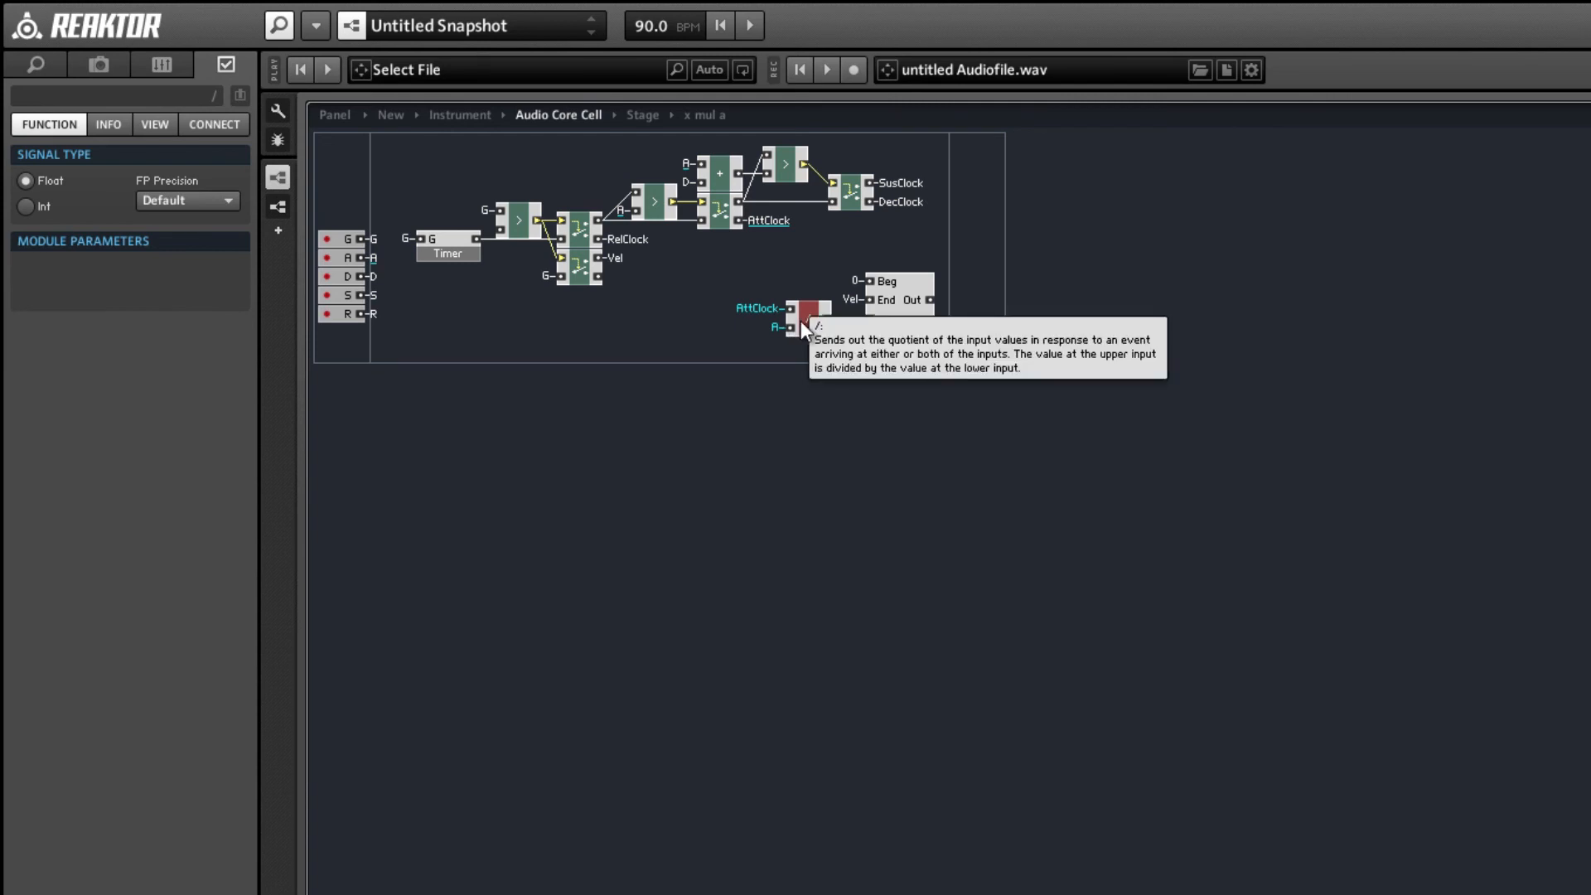
{"action": "key", "text": "Return"}
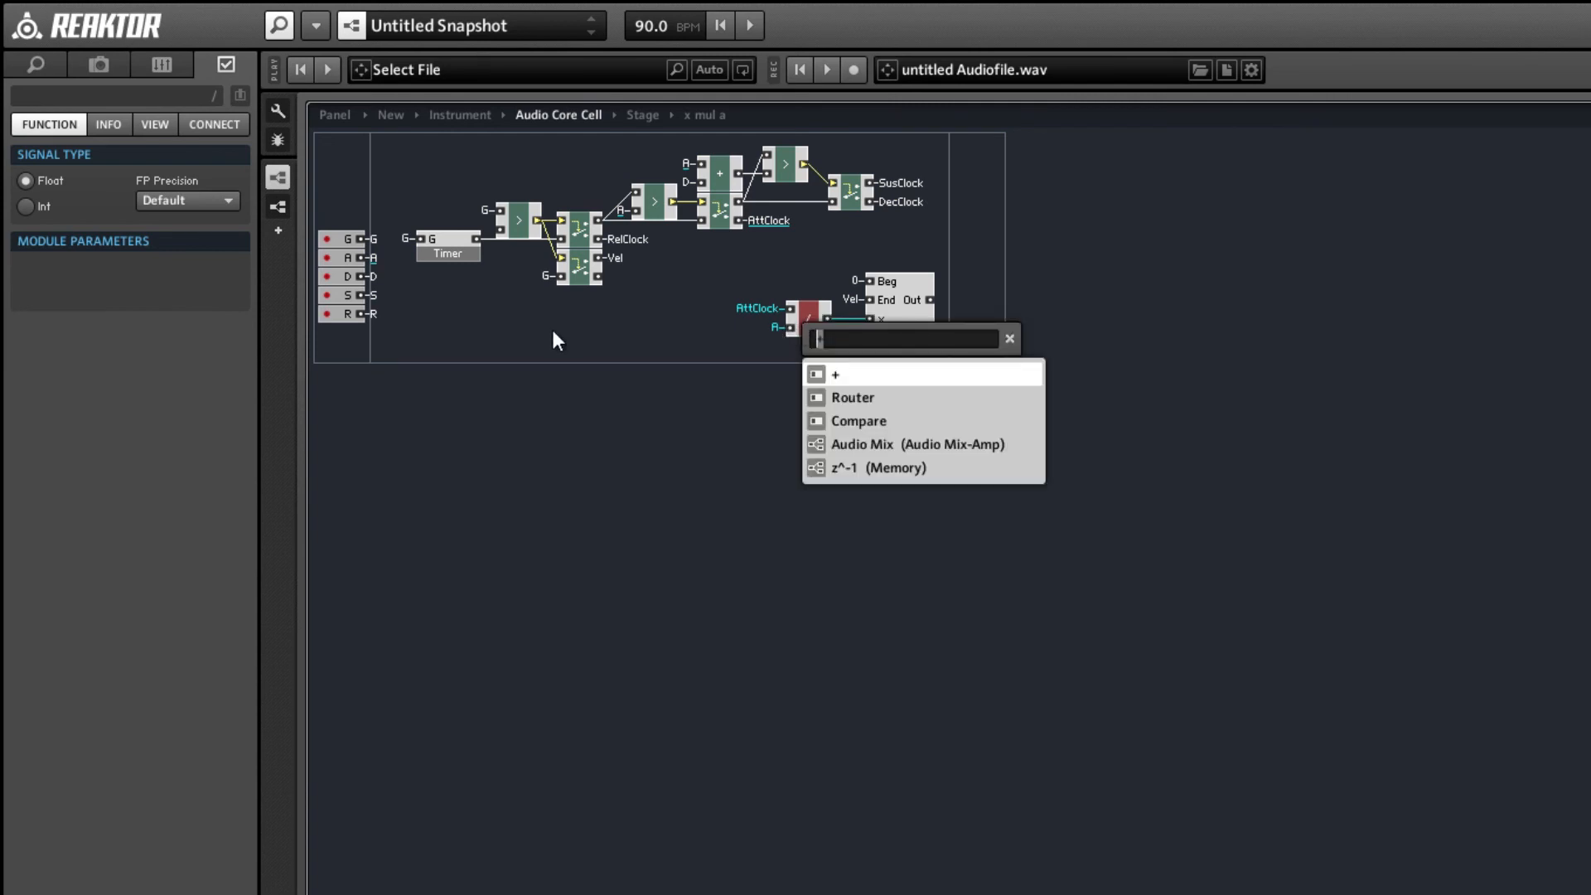
{"action": "type", "text": "x div"}
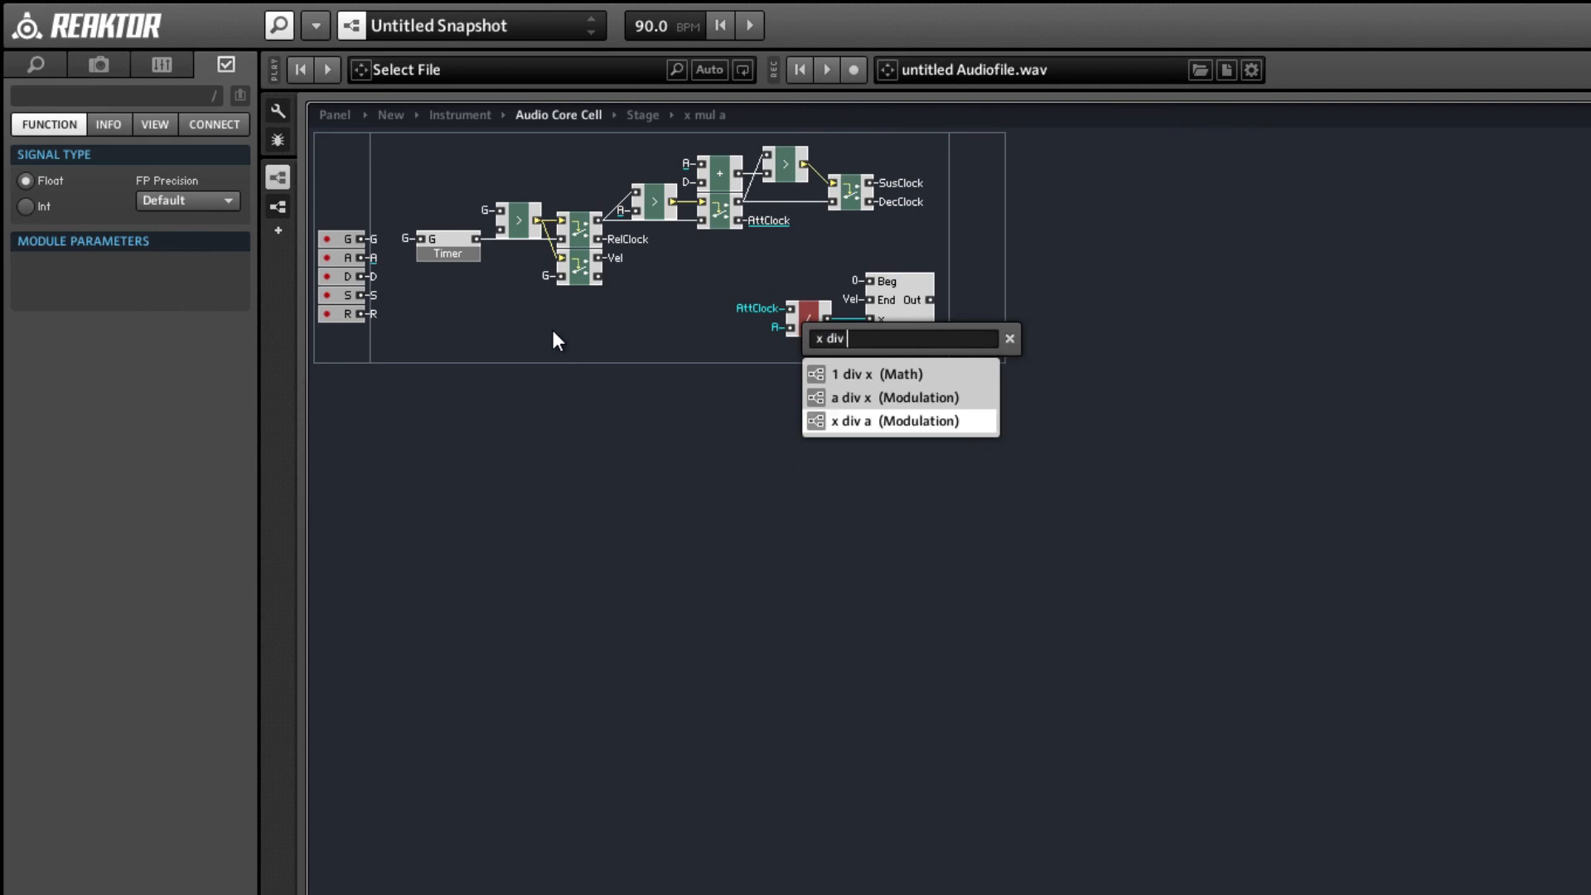
{"action": "key", "text": "Return"}
{"action": "left_click_drag", "start_coordinate": [820, 332], "coordinate": [816, 358]}
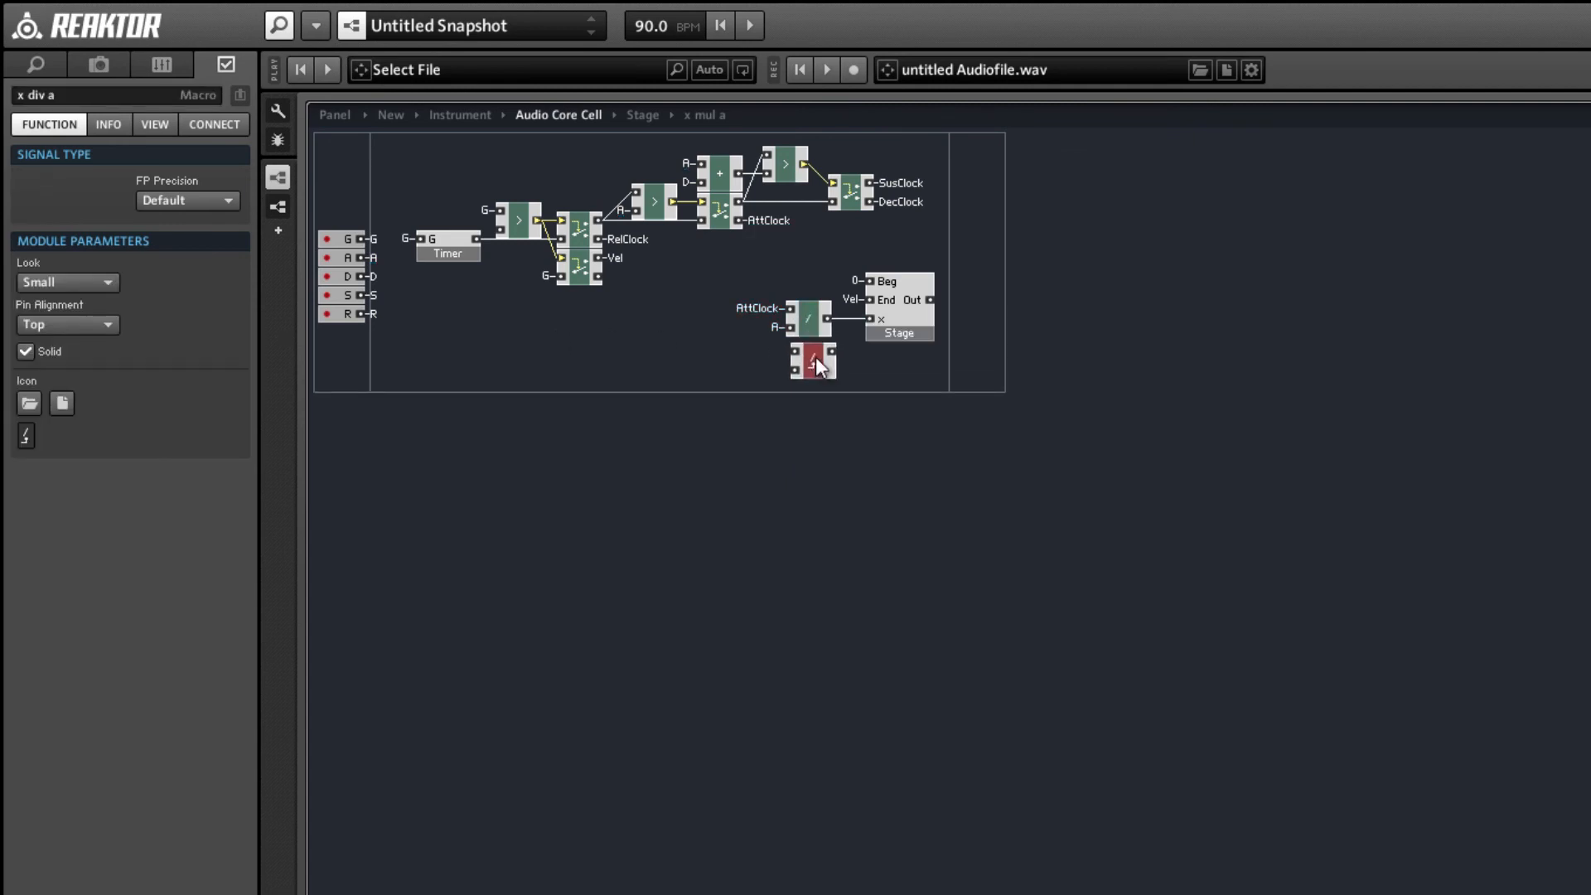
Connect the x div a macro's lower input to the A QuickBus and its upper input to the AttClock QuickBus.
{"action": "right_click", "coordinate": [790, 370]}
{"action": "mouse_move", "coordinate": [854, 496]}
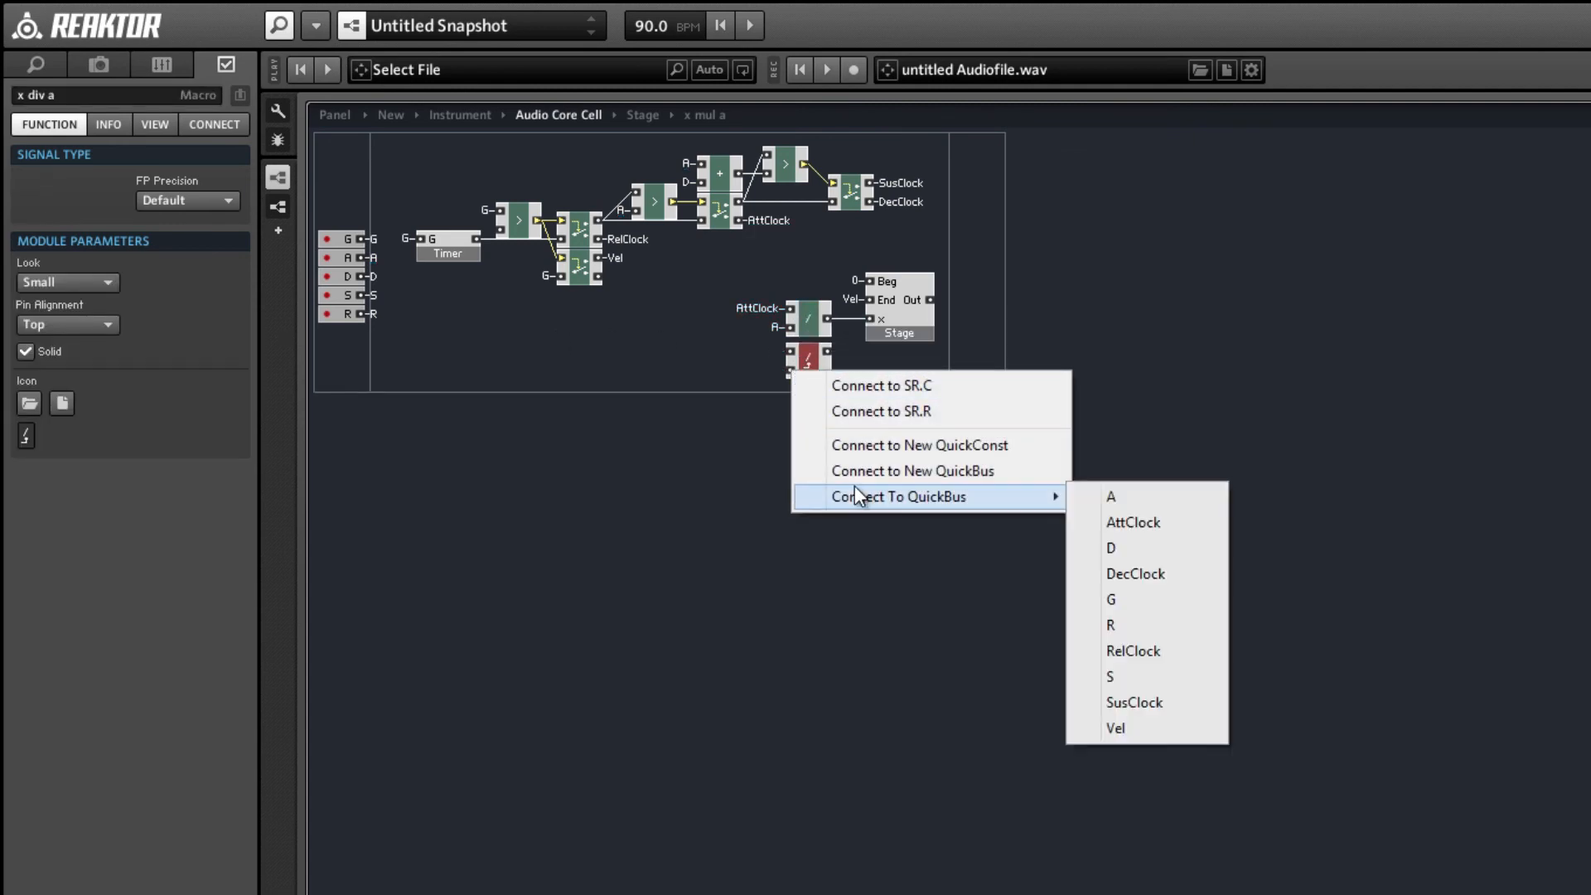
{"action": "left_click", "coordinate": [1107, 495]}
{"action": "right_click", "coordinate": [797, 351]}
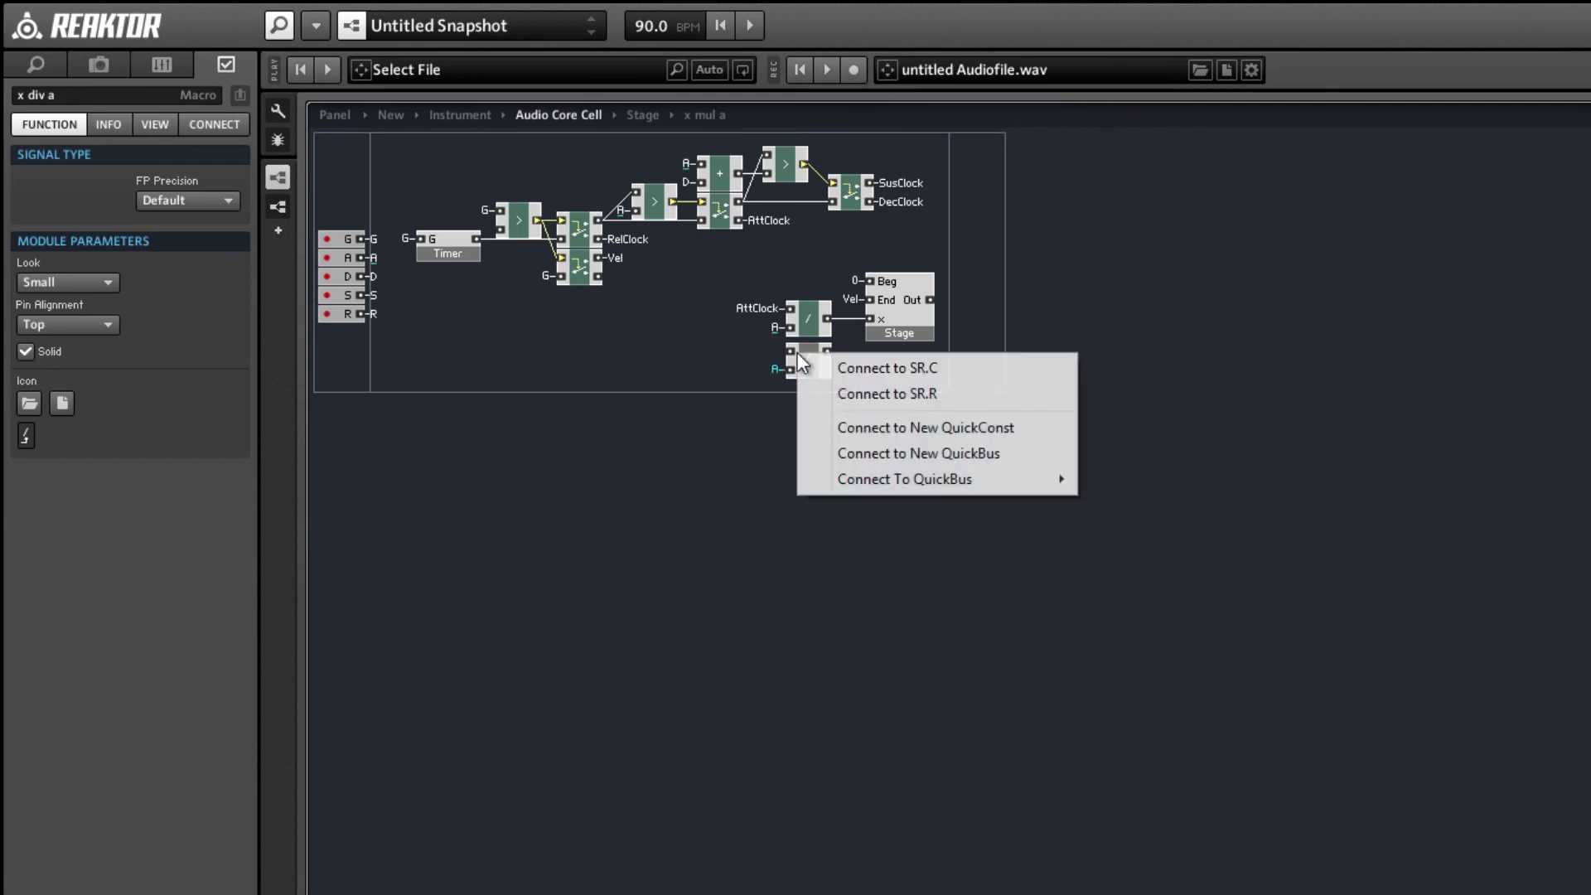
{"action": "left_click", "coordinate": [1102, 504]}
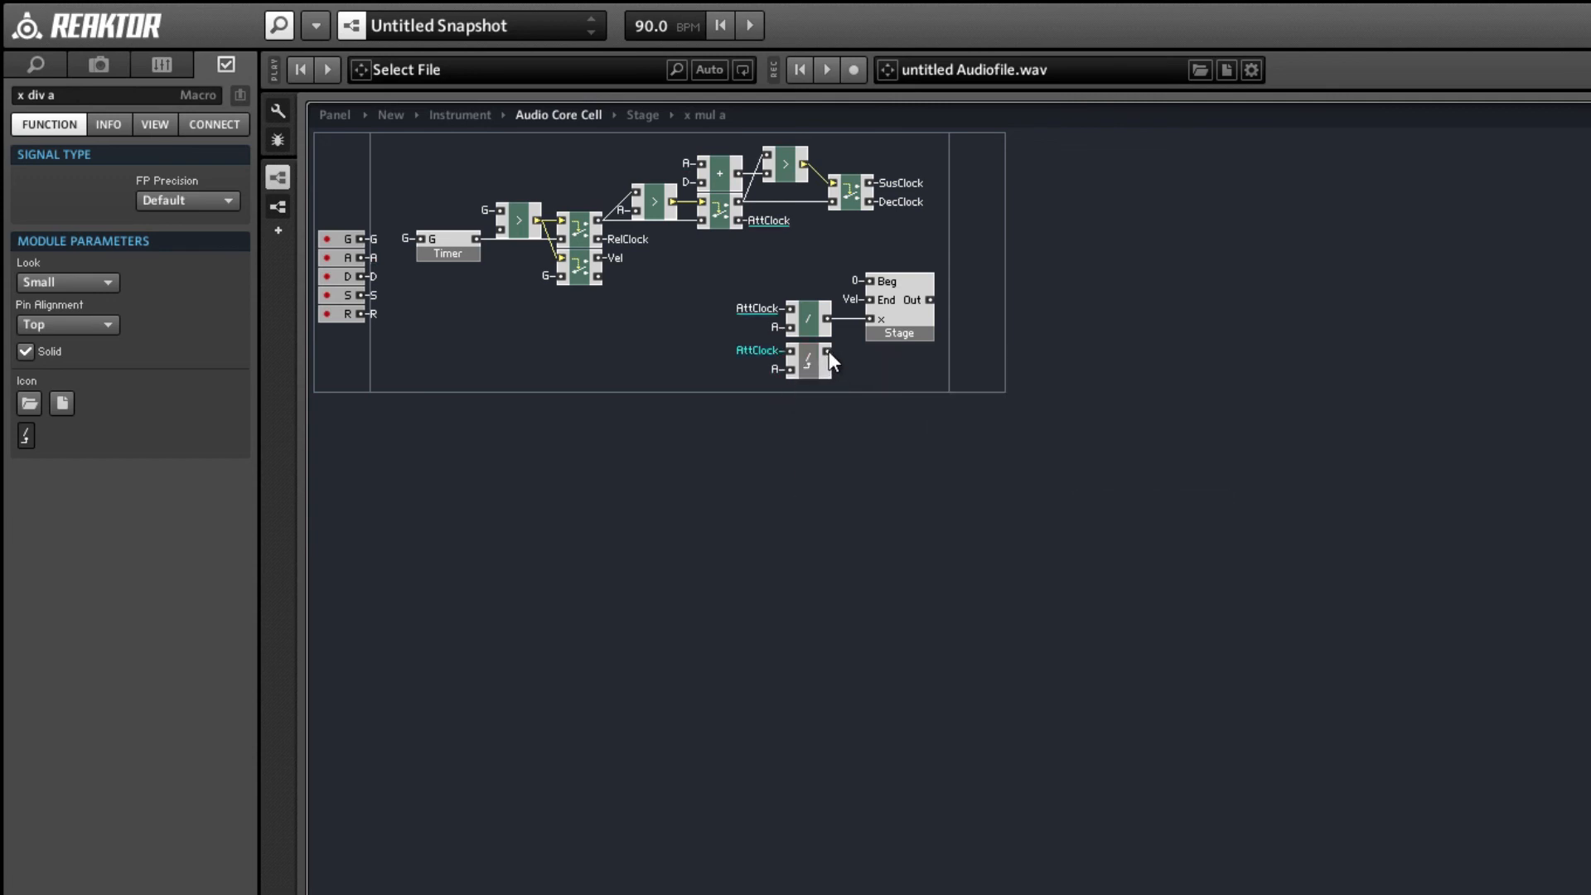
Replace the divide module with the x div a macro, placing it before the Stage macro and feeding the x input from its output.
{"action": "left_click", "coordinate": [811, 318]}
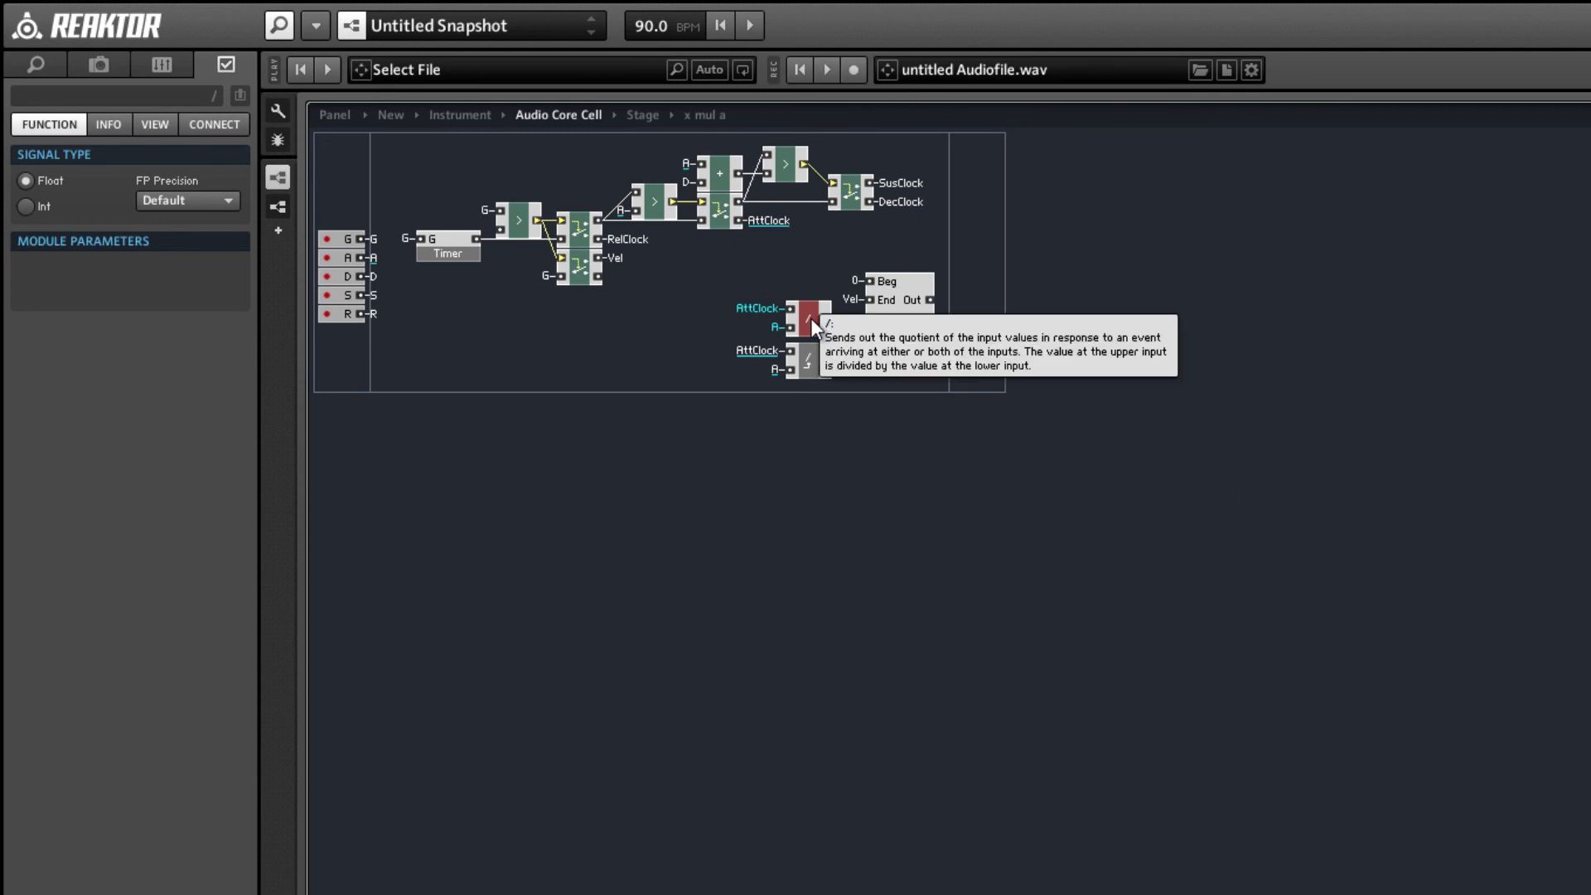
{"action": "key", "text": "Delete"}
{"action": "left_click_drag", "start_coordinate": [803, 372], "coordinate": [824, 338]}
{"action": "left_click", "coordinate": [769, 291]}
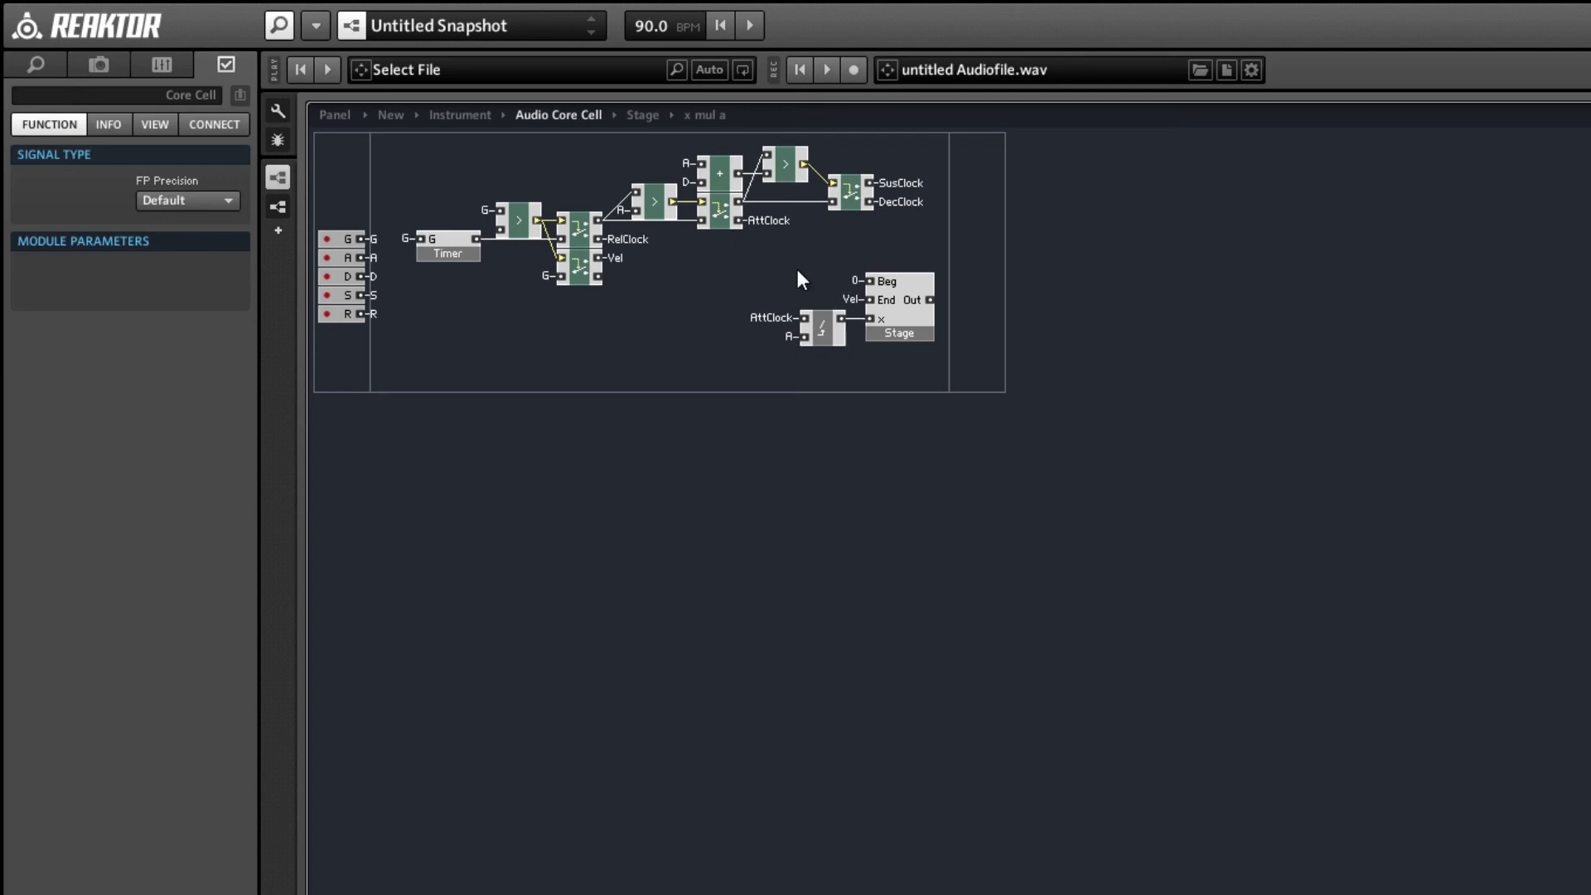
Duplicate the x div a and Stage macros together and place the copies directly below the originals.
{"action": "left_click", "coordinate": [897, 332]}
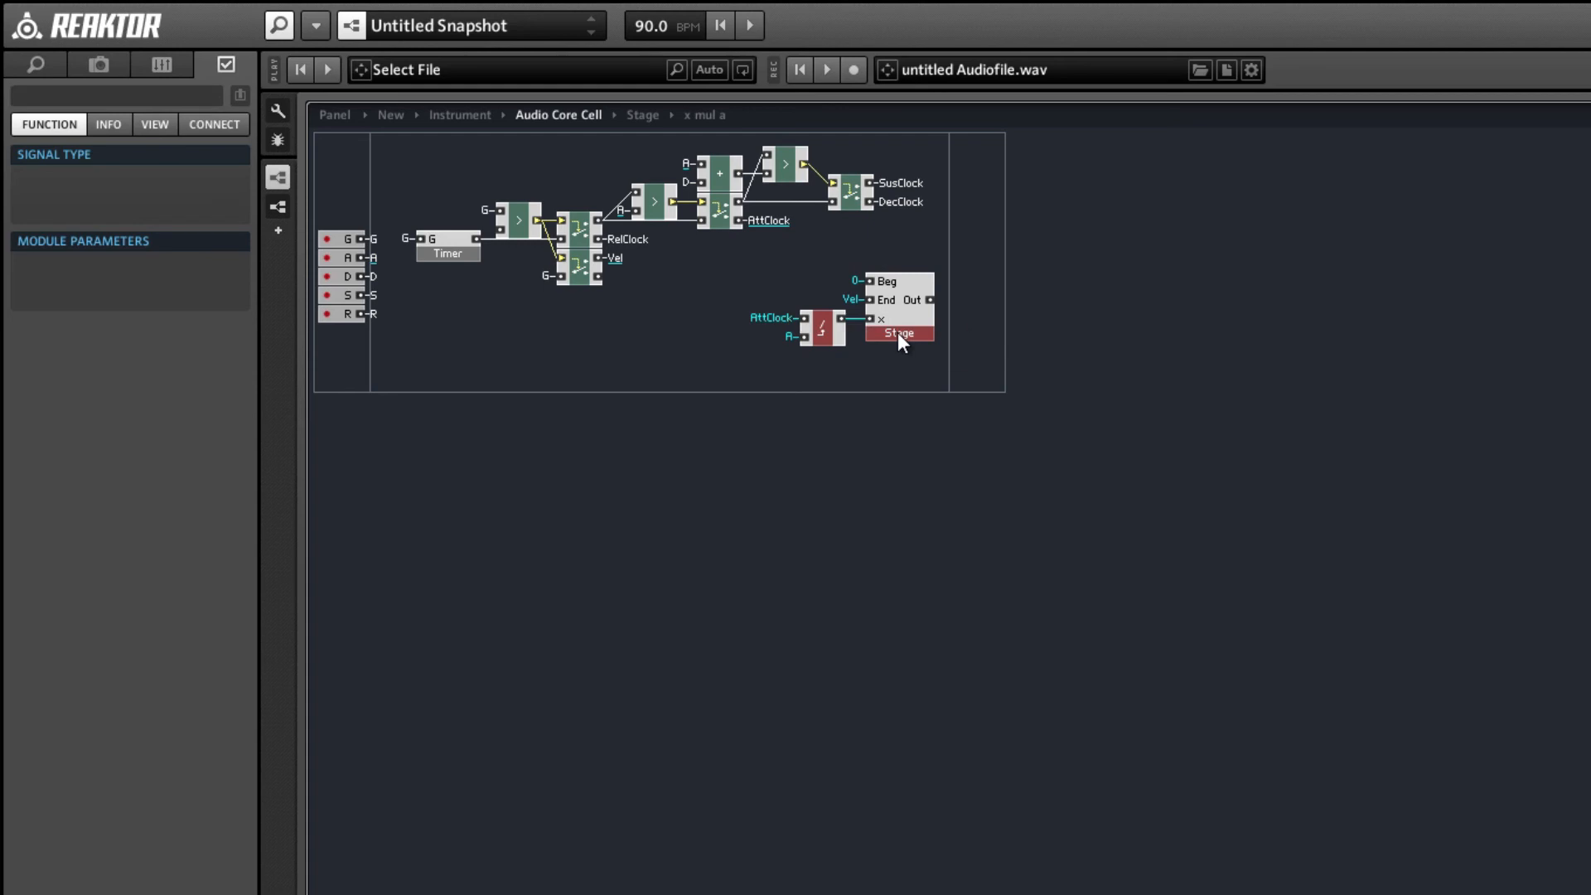
{"action": "key", "text": "ctrl+d"}
{"action": "left_click_drag", "start_coordinate": [894, 325], "coordinate": [883, 382]}
{"action": "left_click", "coordinate": [864, 421]}
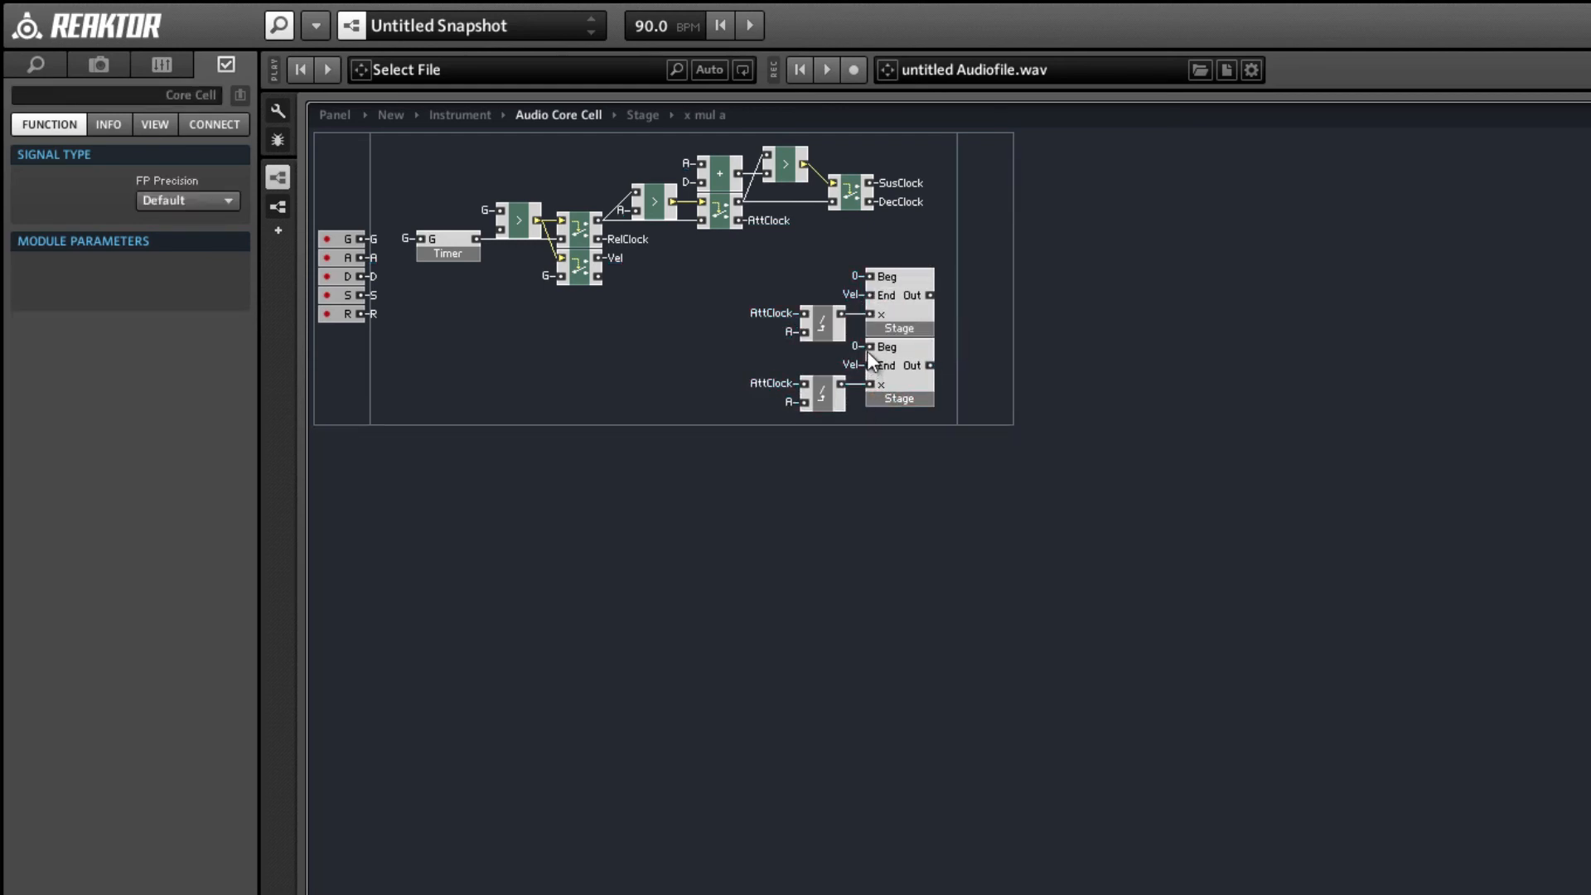
Connect the duplicated Stage macro's Beg input to the Vel QuickBus.
{"action": "left_click", "coordinate": [858, 348]}
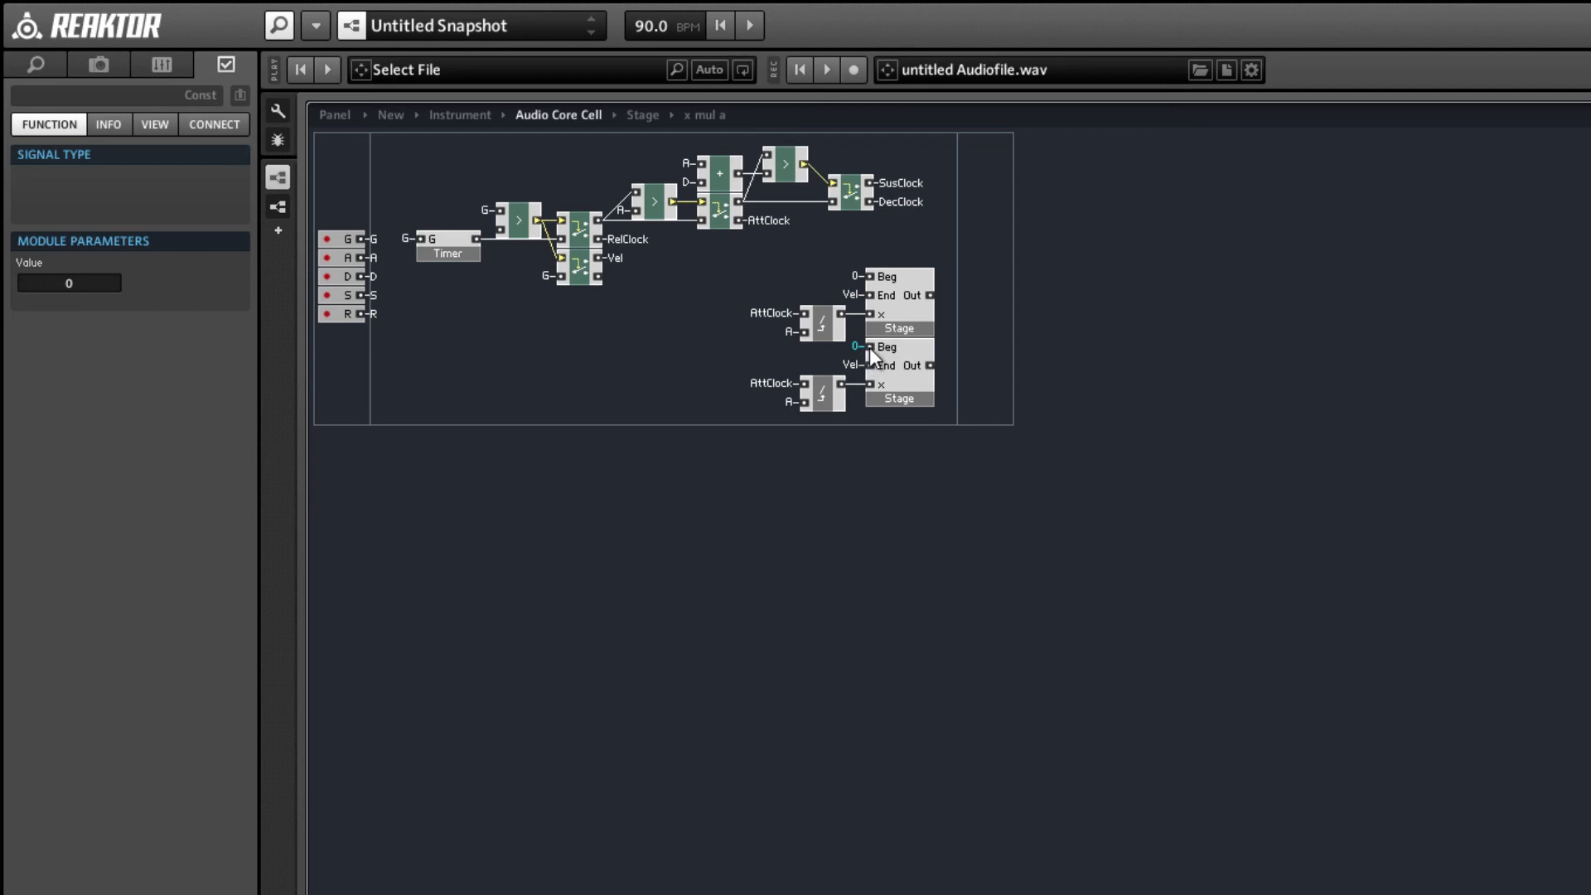
{"action": "right_click", "coordinate": [868, 346]}
{"action": "mouse_move", "coordinate": [934, 479]}
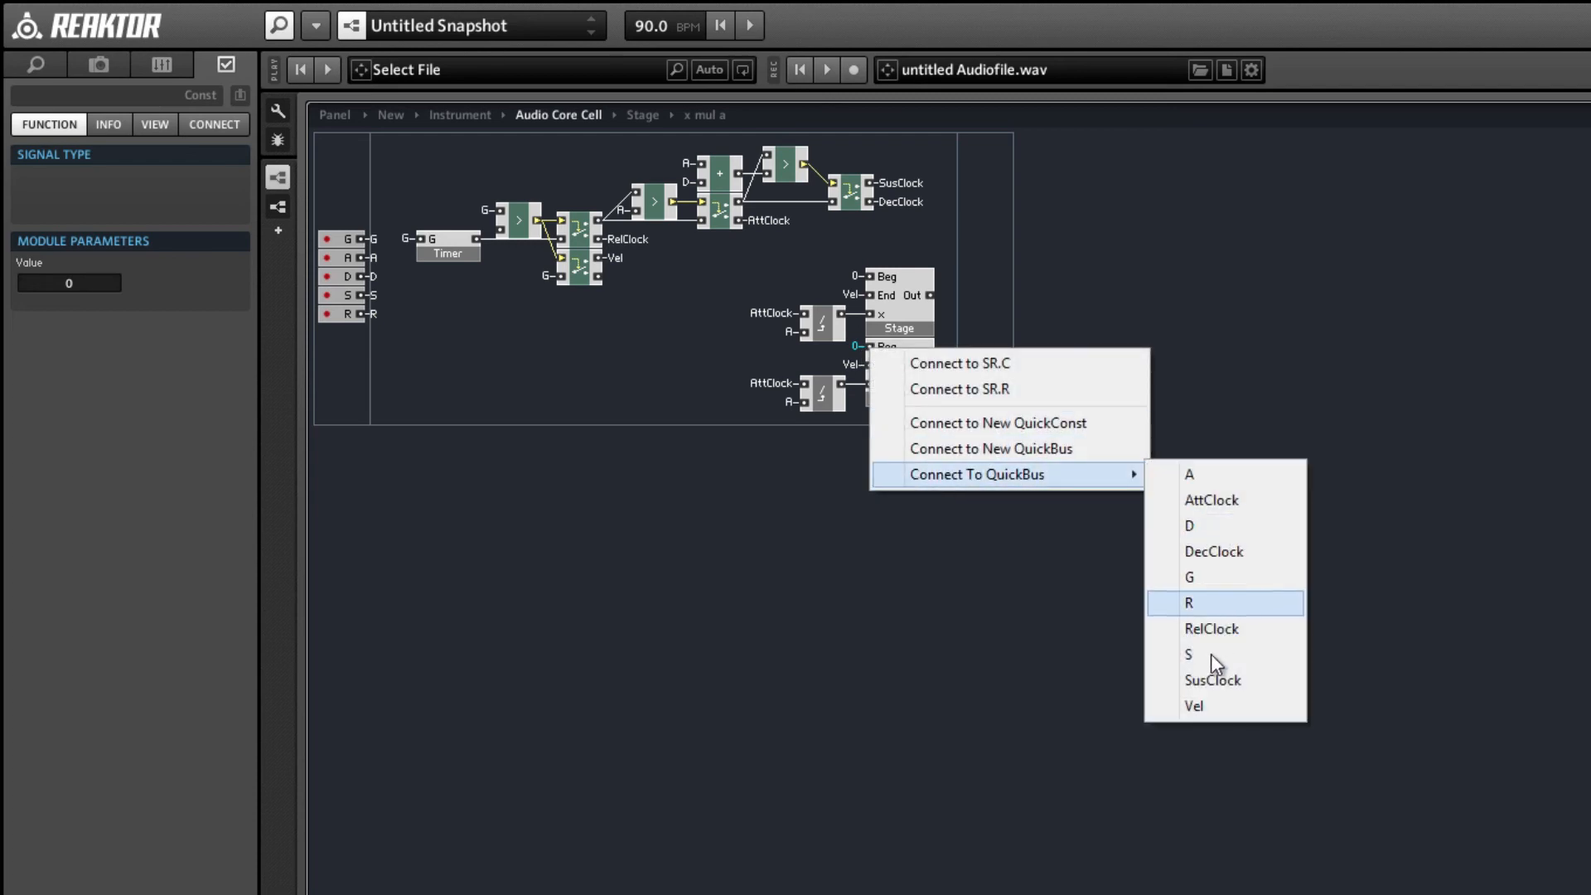
{"action": "left_click", "coordinate": [1190, 703]}
{"action": "left_click", "coordinate": [857, 364]}
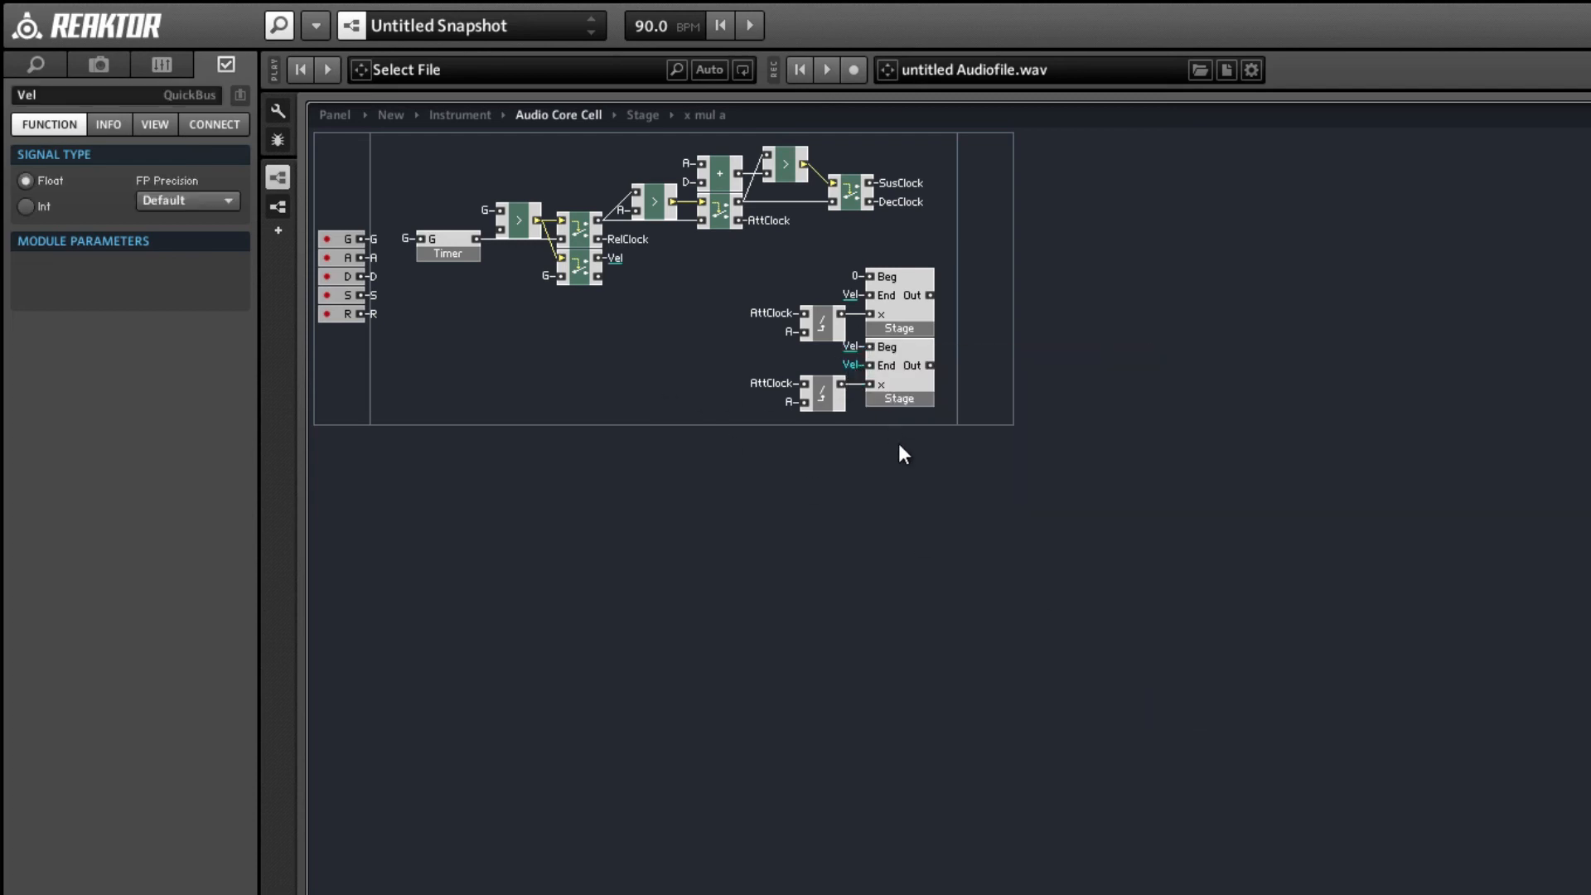
Move the duplicated x div a and Stage macros down to leave a gap below the first Stage.
{"action": "left_click_drag", "start_coordinate": [923, 458], "coordinate": [774, 351]}
{"action": "left_click_drag", "start_coordinate": [915, 392], "coordinate": [913, 406]}
{"action": "left_click", "coordinate": [866, 391]}
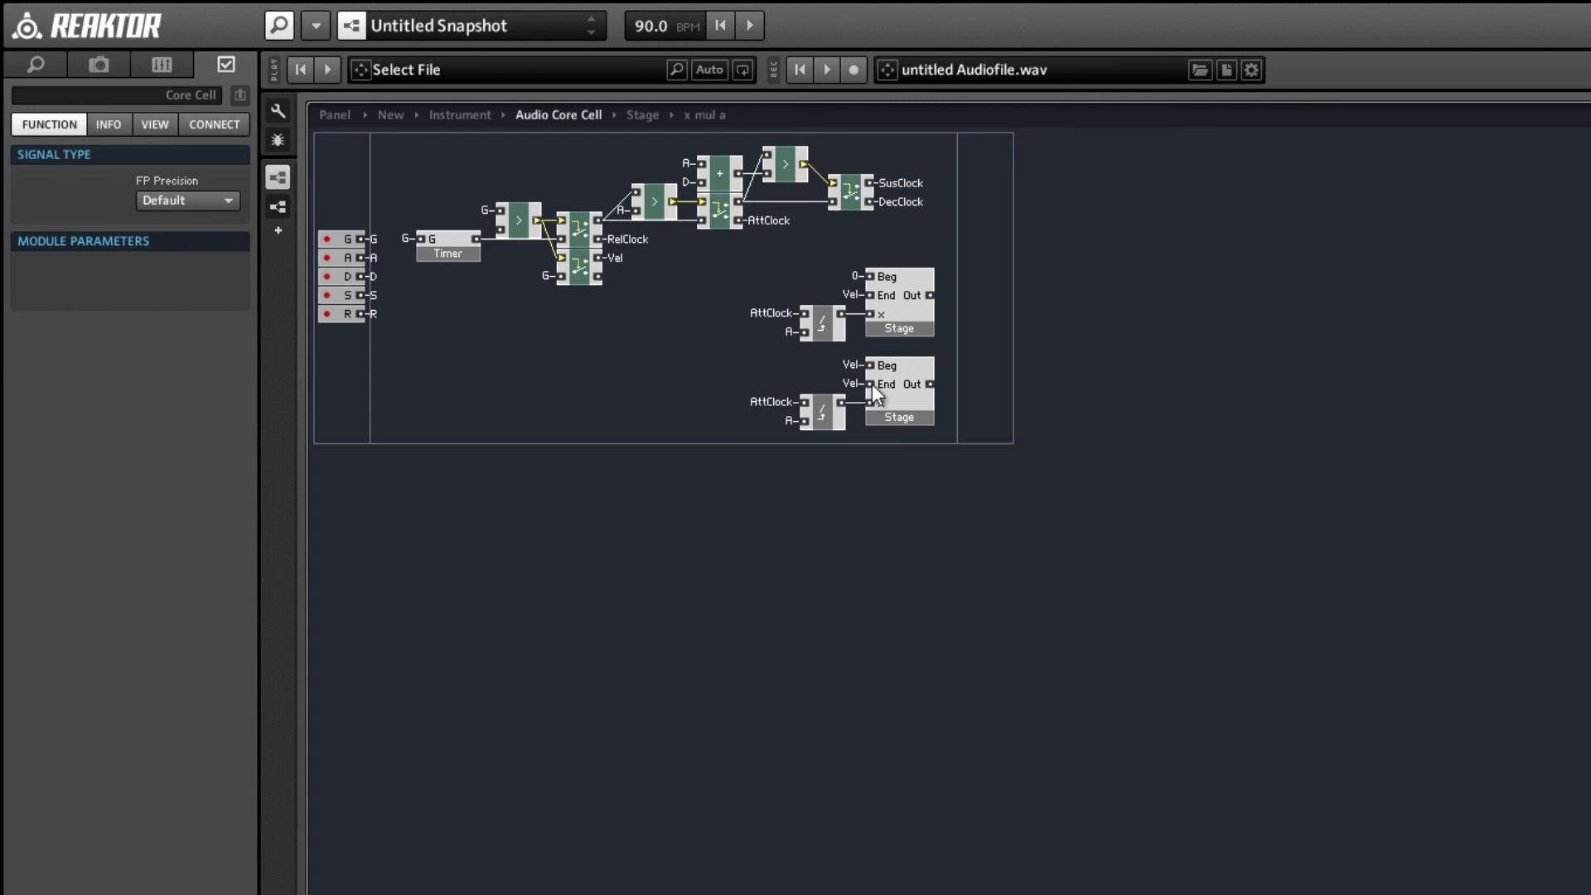
Connect the second Stage macro's End input to the S QuickBus.
{"action": "right_click", "coordinate": [870, 383]}
{"action": "mouse_move", "coordinate": [927, 514]}
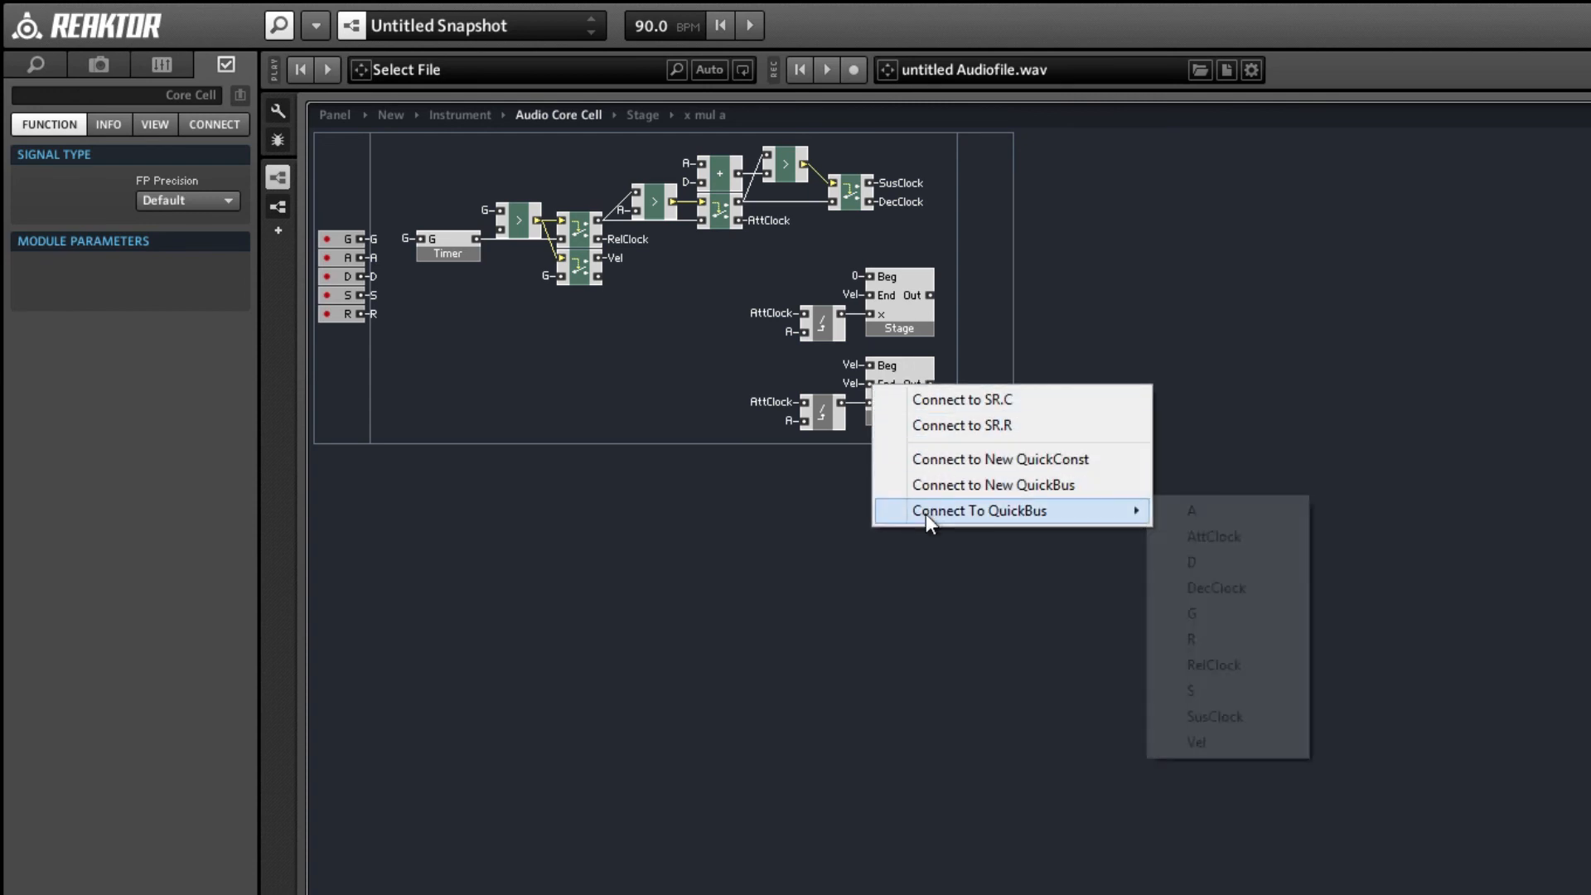
{"action": "left_click", "coordinate": [1218, 690]}
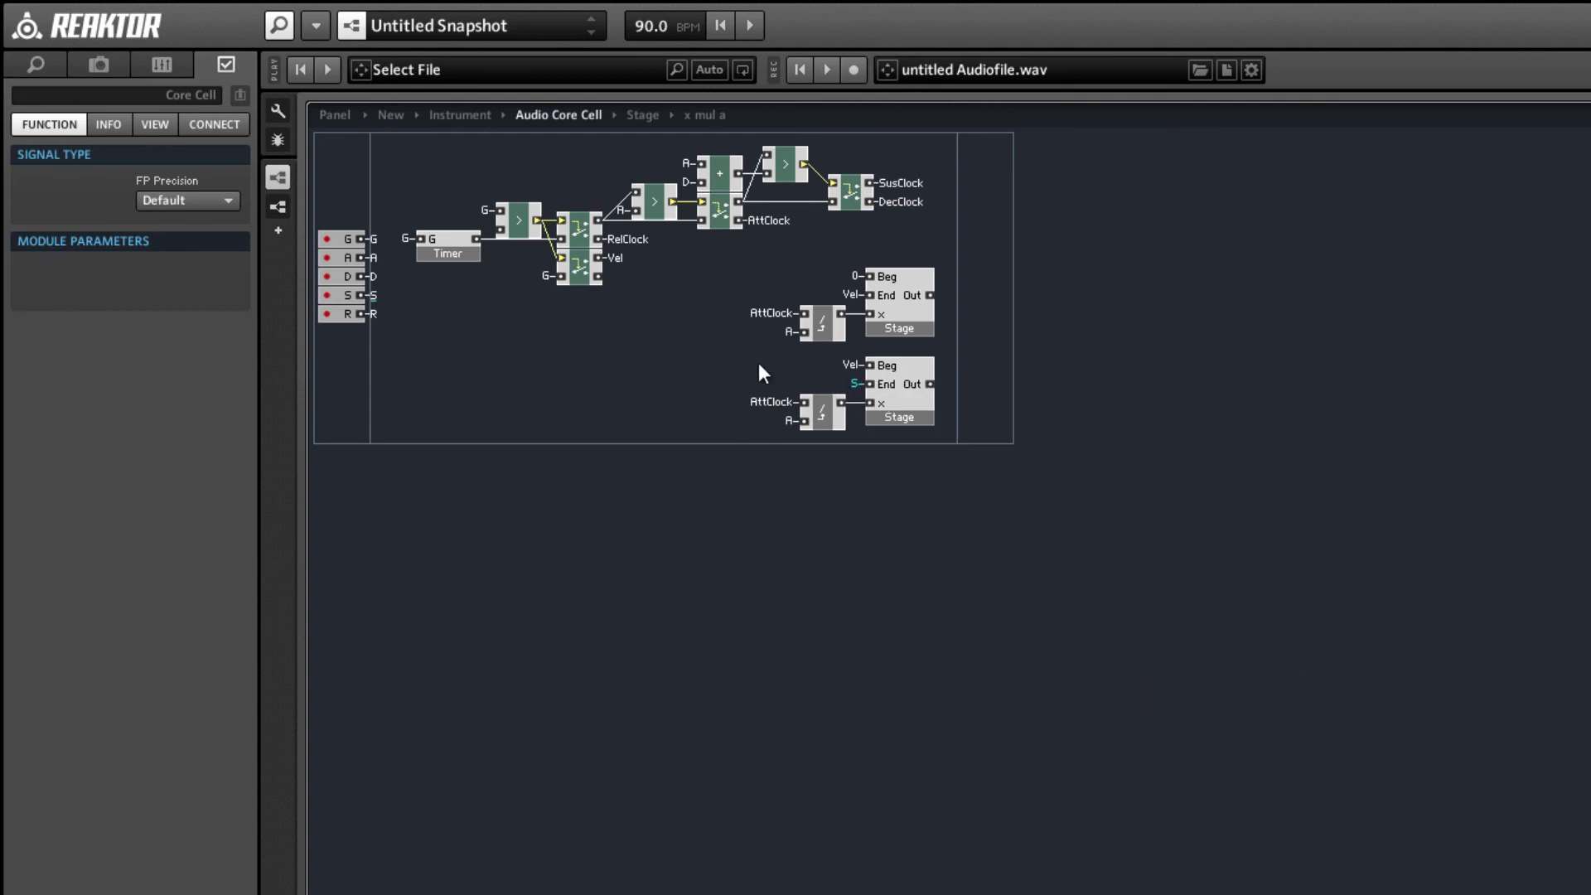
Add a multiply module below the stage-splitting structure and connect its inputs to the Vel and S QuickBuses.
{"action": "right_click", "coordinate": [591, 343]}
{"action": "mouse_move", "coordinate": [614, 357]}
{"action": "mouse_move", "coordinate": [911, 383]}
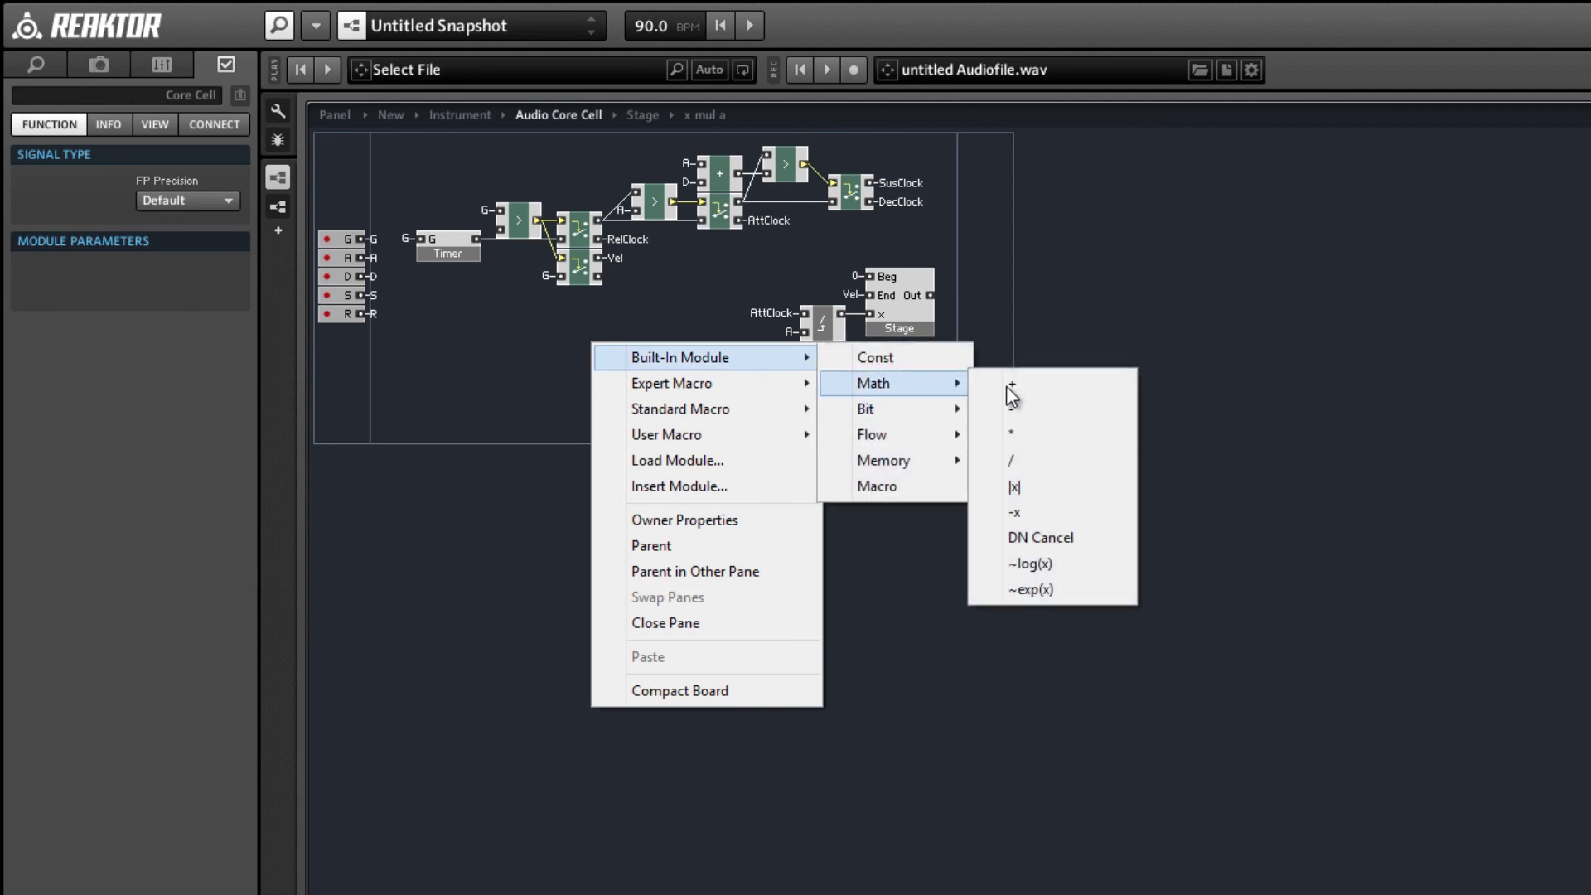
{"action": "left_click", "coordinate": [1036, 434]}
{"action": "right_click", "coordinate": [590, 342]}
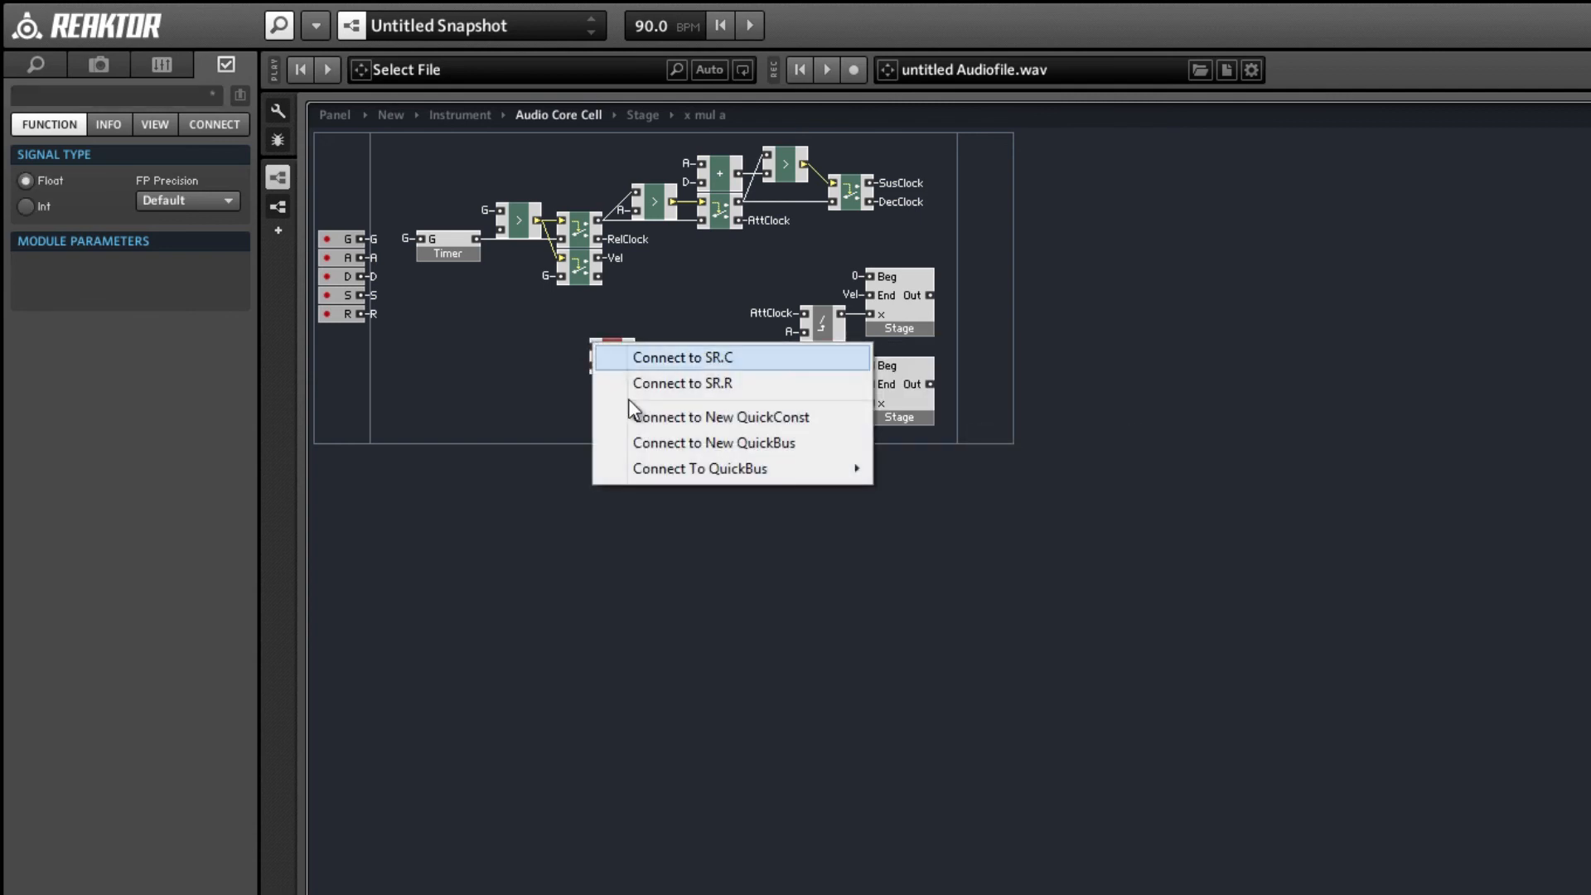
{"action": "mouse_move", "coordinate": [678, 466]}
{"action": "left_click", "coordinate": [935, 700]}
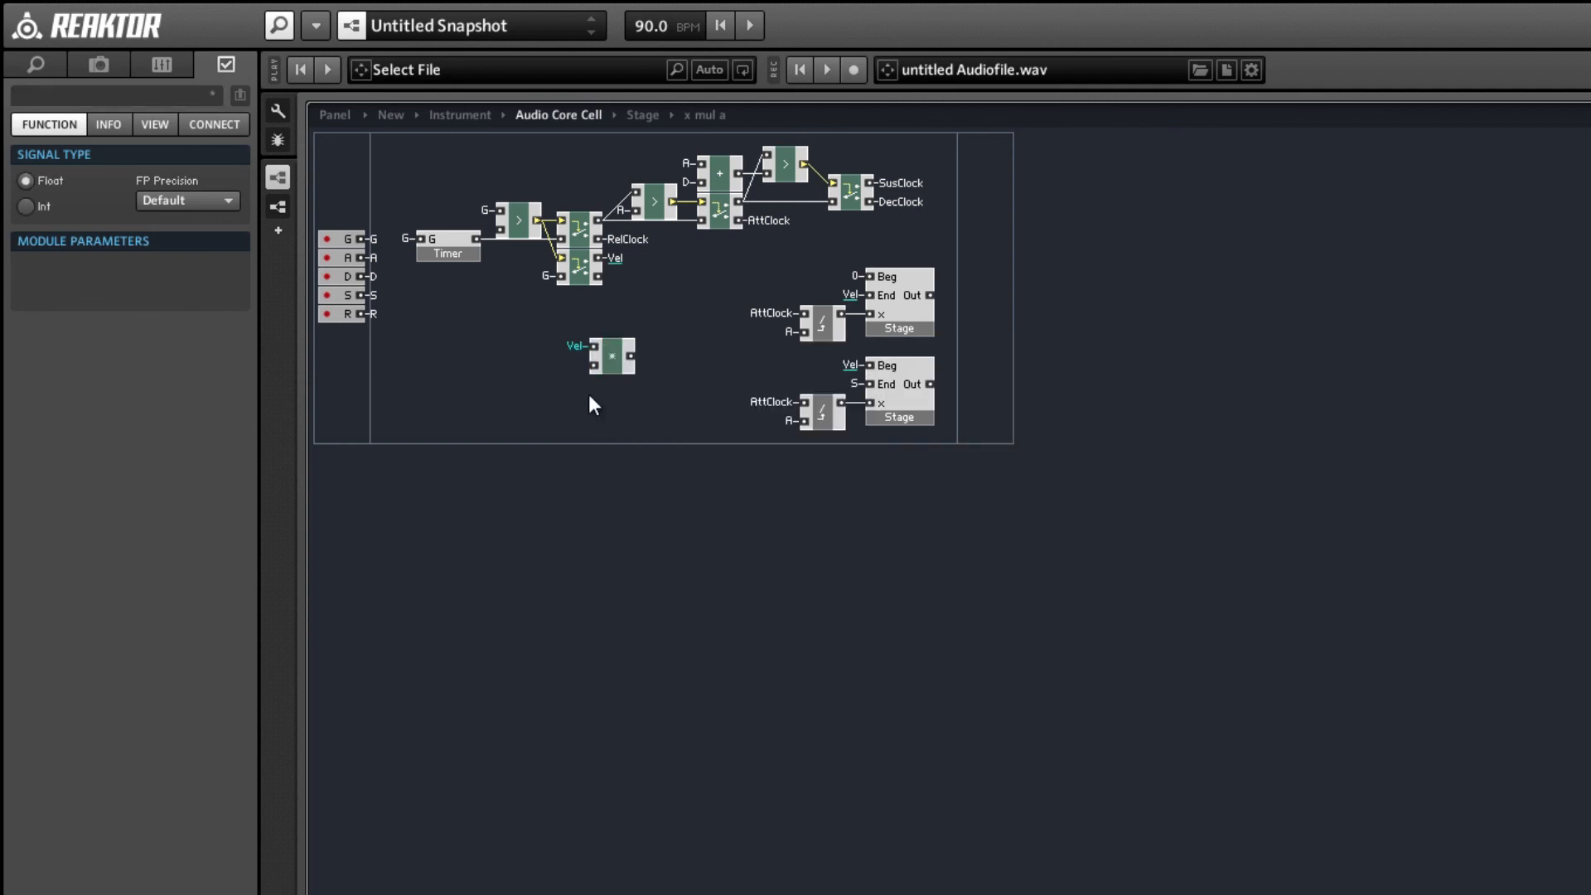
{"action": "right_click", "coordinate": [596, 366]}
{"action": "mouse_move", "coordinate": [663, 494]}
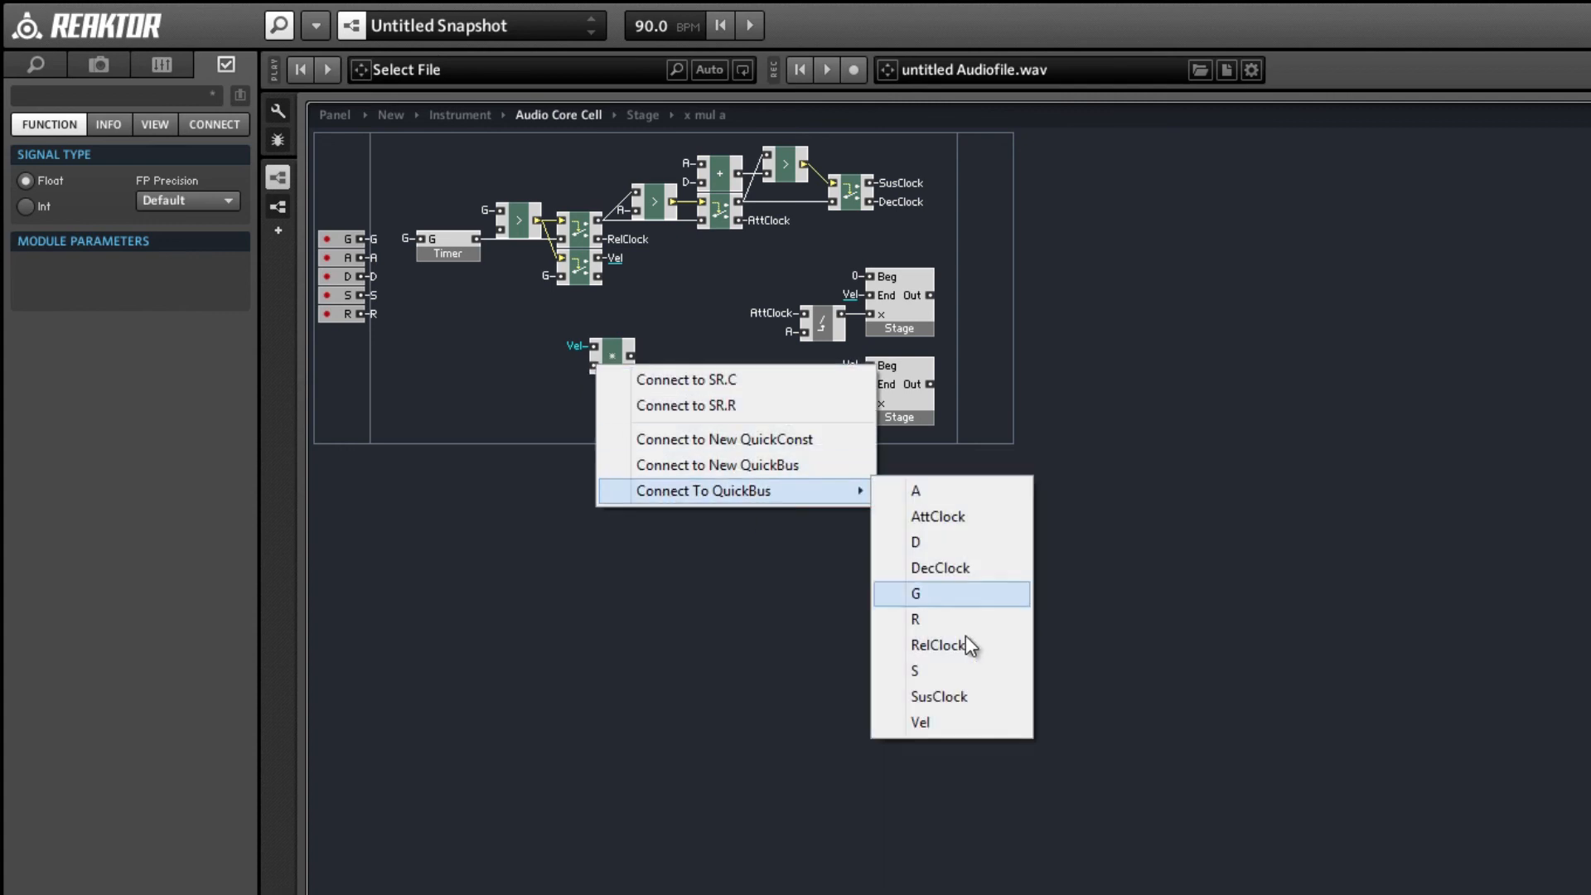
{"action": "left_click", "coordinate": [973, 681]}
Wire the multiply module's output to the second Stage's End input and move the module closer to that Stage.
{"action": "left_click_drag", "start_coordinate": [630, 356], "coordinate": [857, 388]}
{"action": "left_click_drag", "start_coordinate": [635, 368], "coordinate": [724, 390]}
{"action": "left_click", "coordinate": [769, 420]}
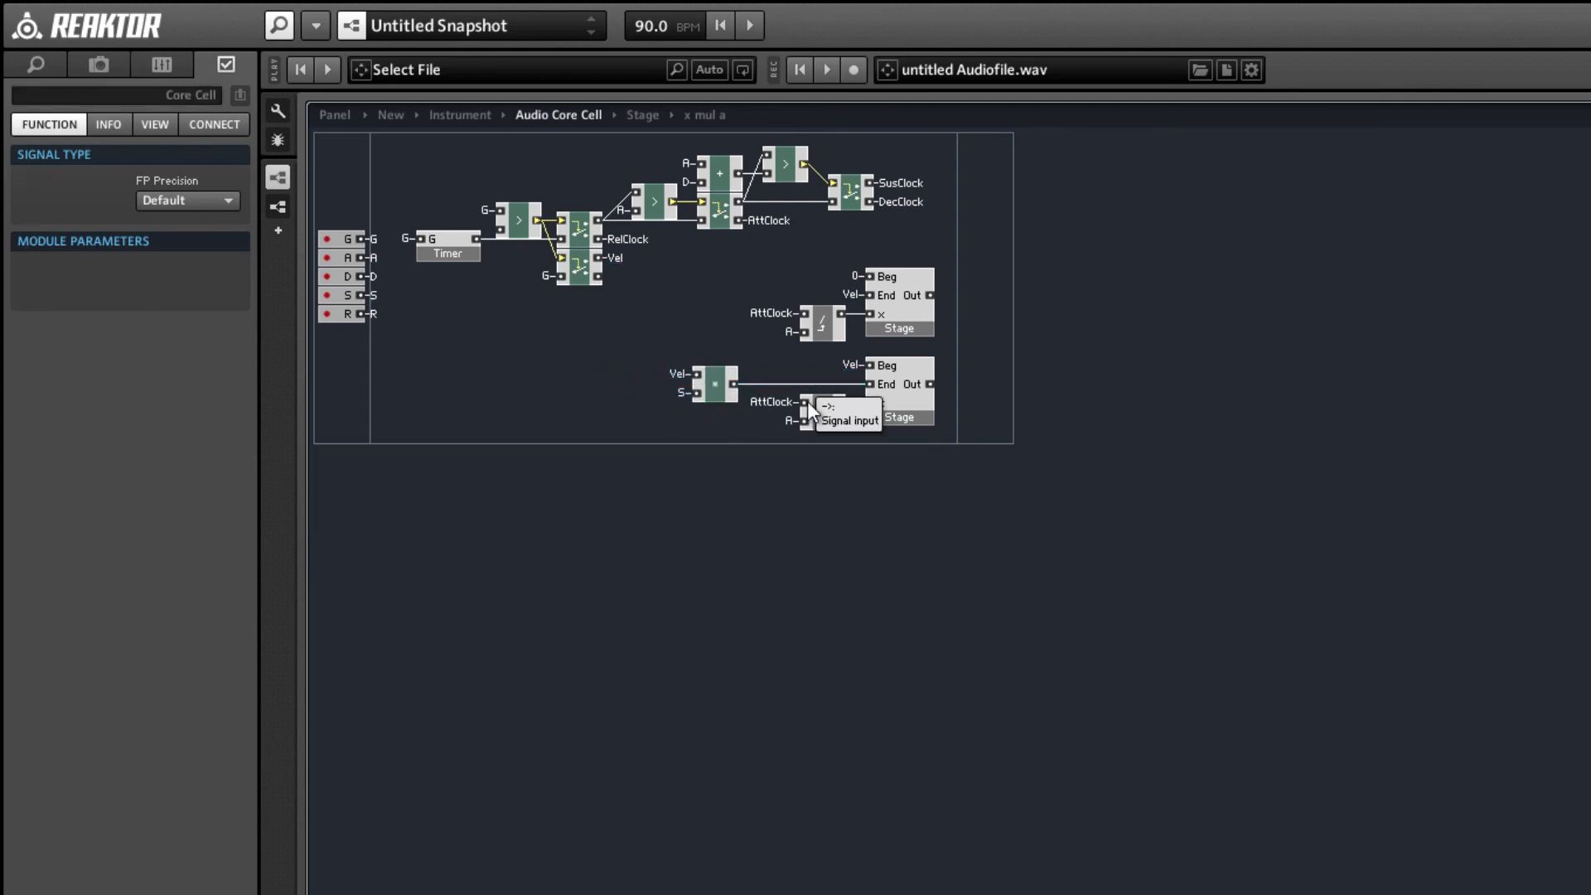
Connect the lower input of the second Stage's x div a macro to the D QuickBus.
{"action": "right_click", "coordinate": [803, 422]}
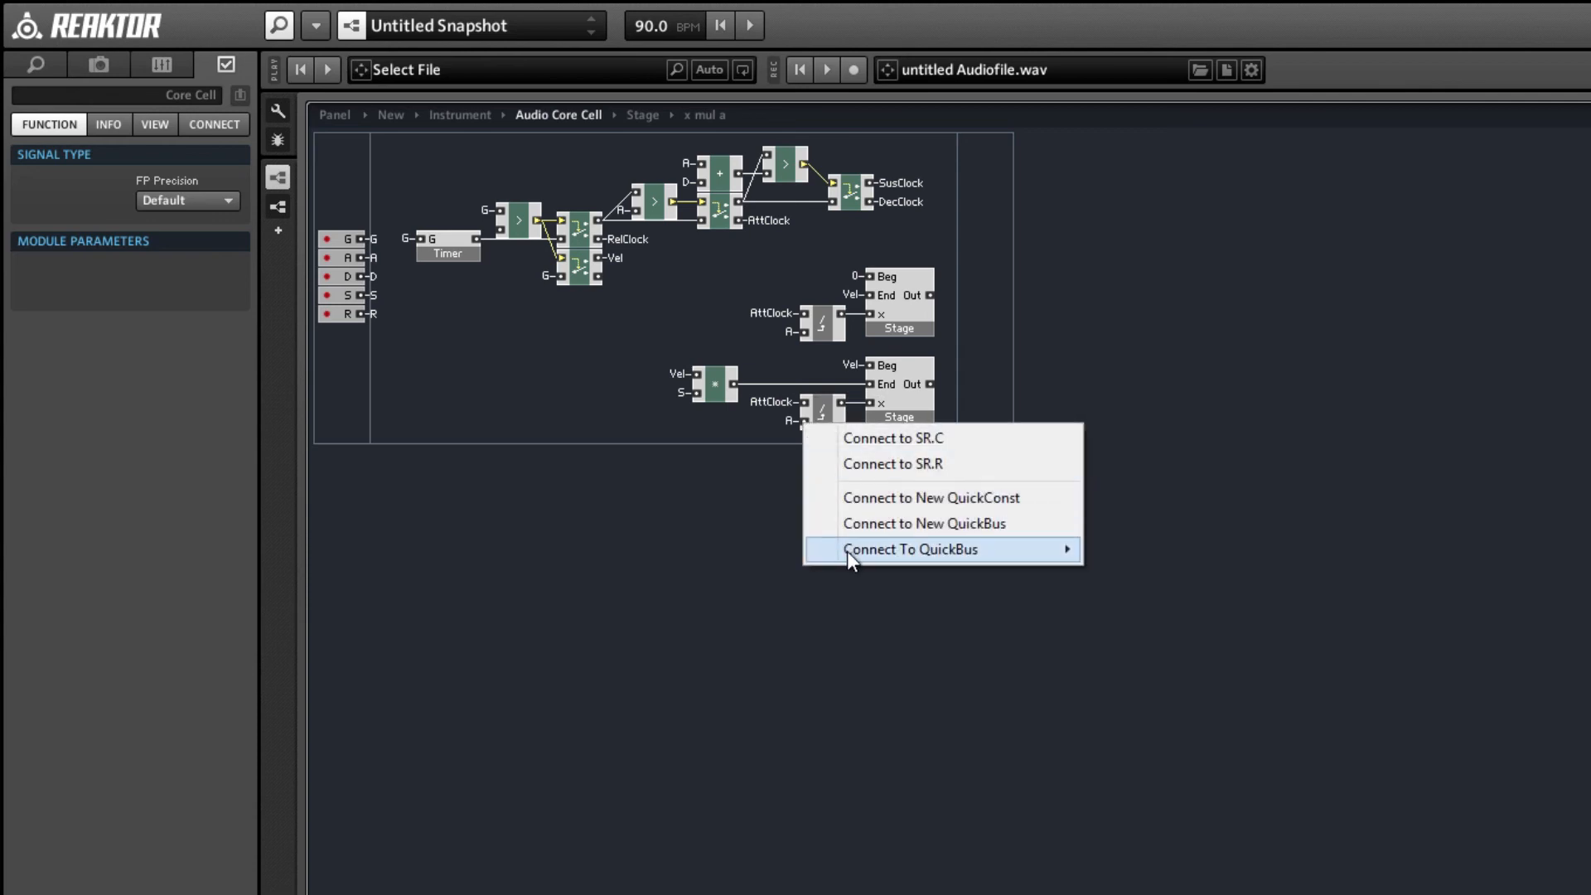
{"action": "mouse_move", "coordinate": [847, 551]}
{"action": "left_click", "coordinate": [1116, 600]}
{"action": "left_click", "coordinate": [779, 404]}
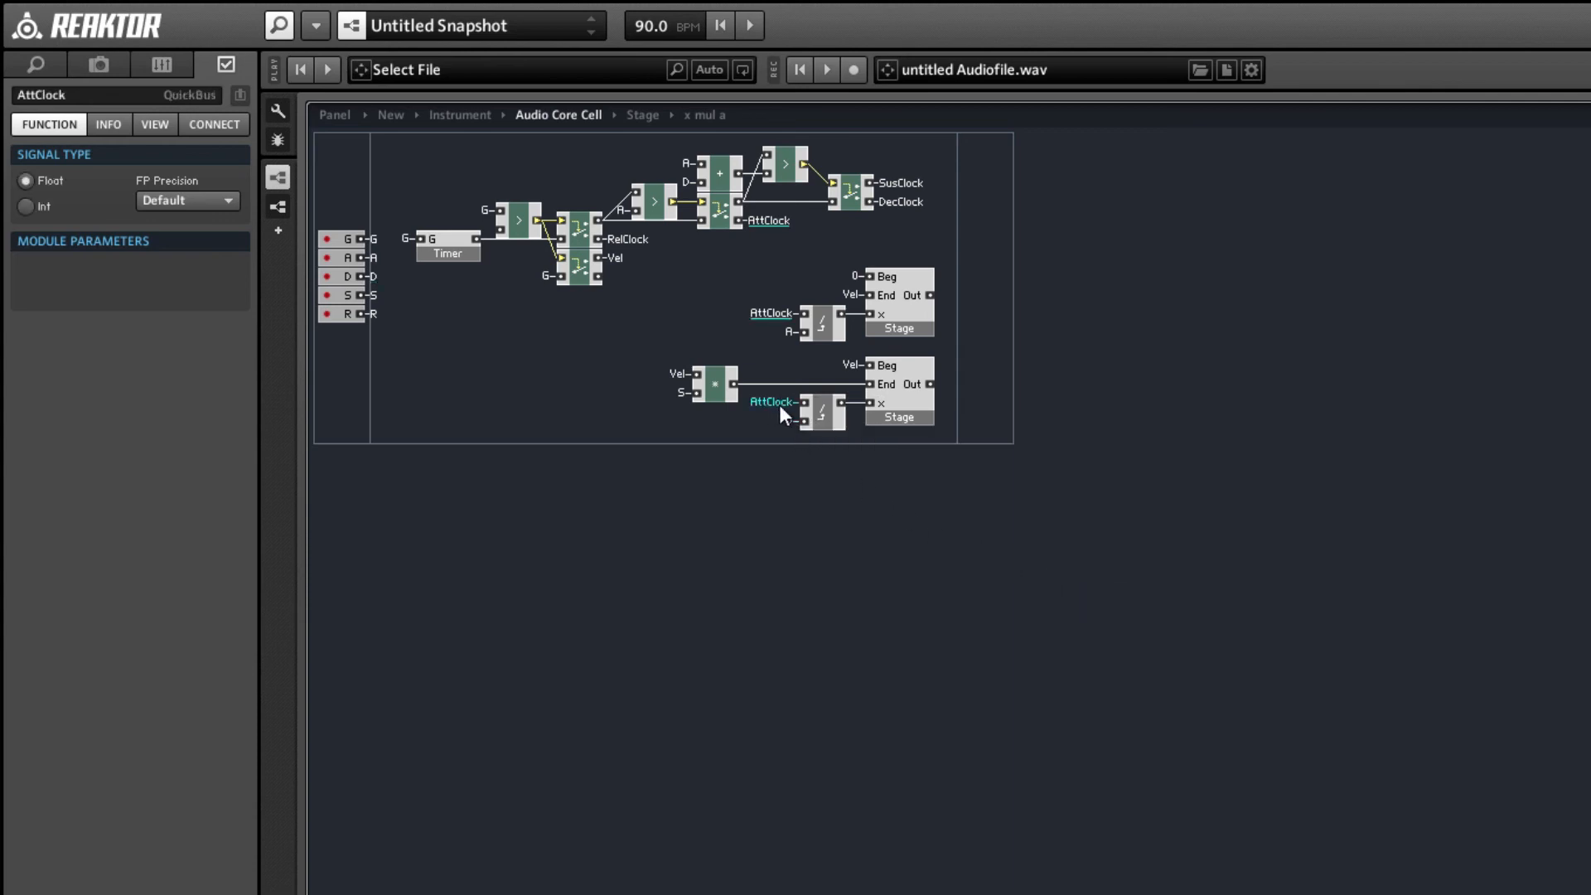
{"action": "left_click", "coordinate": [648, 417]}
Add a built-in subtract module below the multiply module.
{"action": "right_click", "coordinate": [624, 406]}
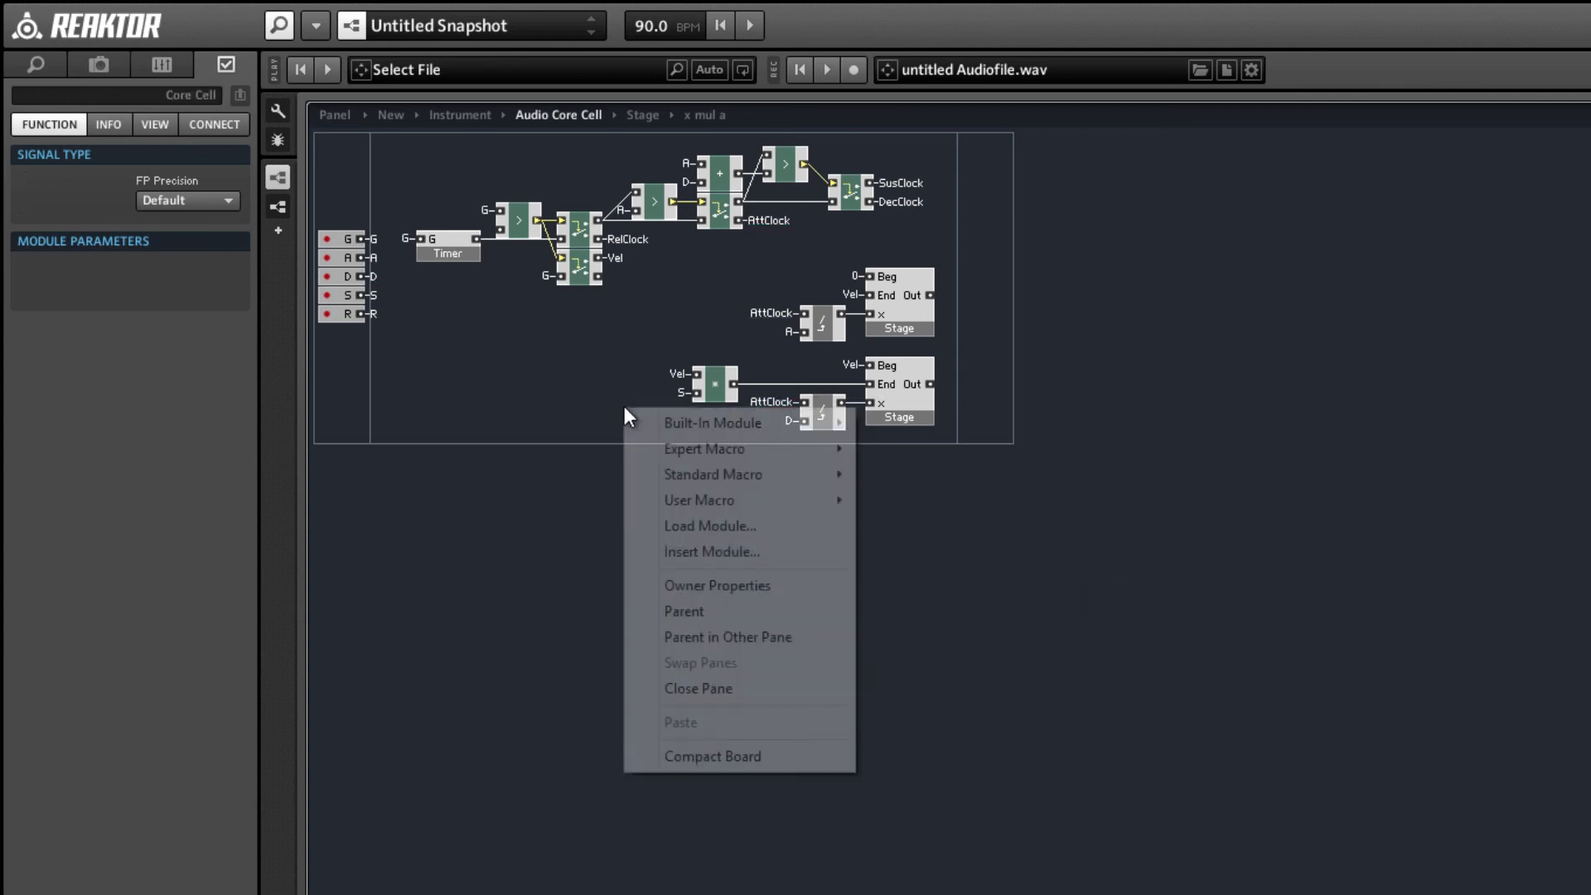
{"action": "mouse_move", "coordinate": [721, 421]}
{"action": "mouse_move", "coordinate": [919, 458]}
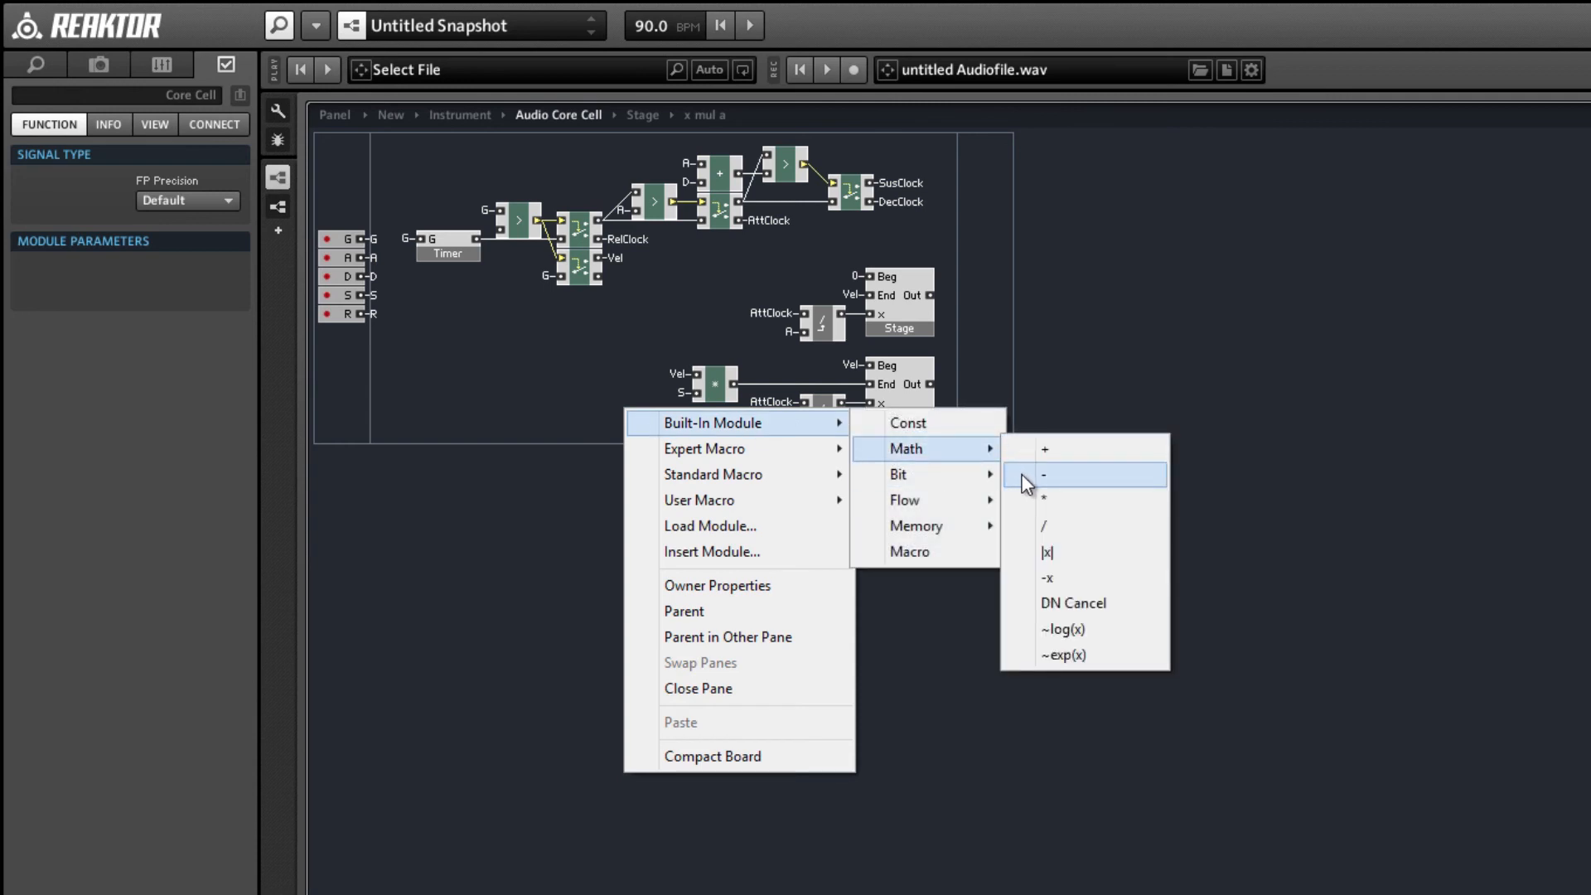
{"action": "left_click", "coordinate": [1028, 481]}
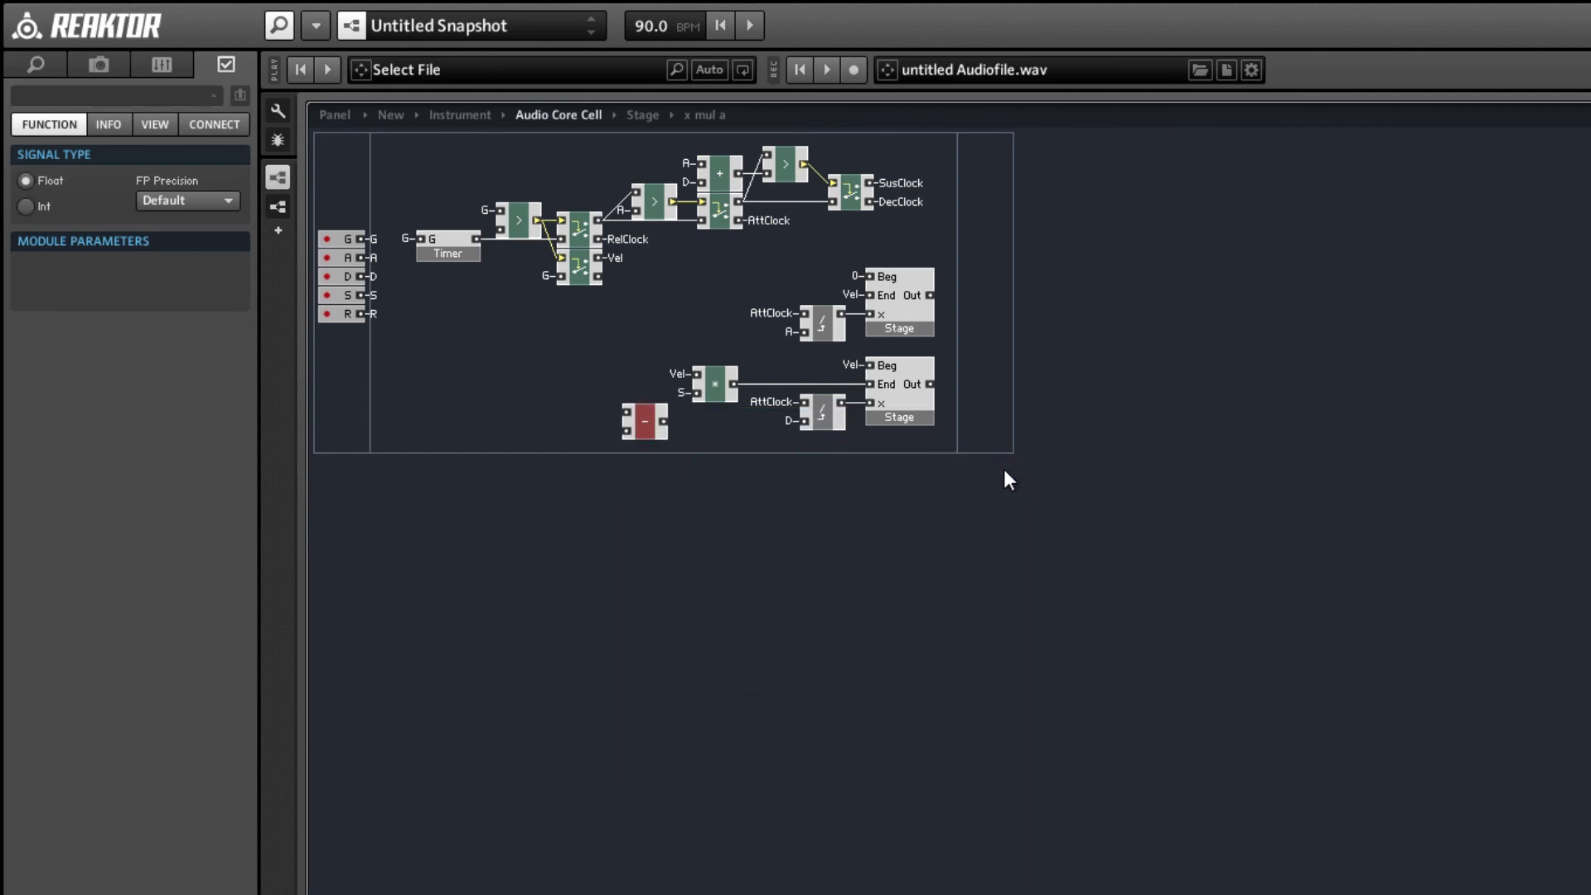
Insert an x - a macro below the multiply module and delete the built-in subtract module.
{"action": "double_click", "coordinate": [644, 424]}
{"action": "type", "text": "x - a"}
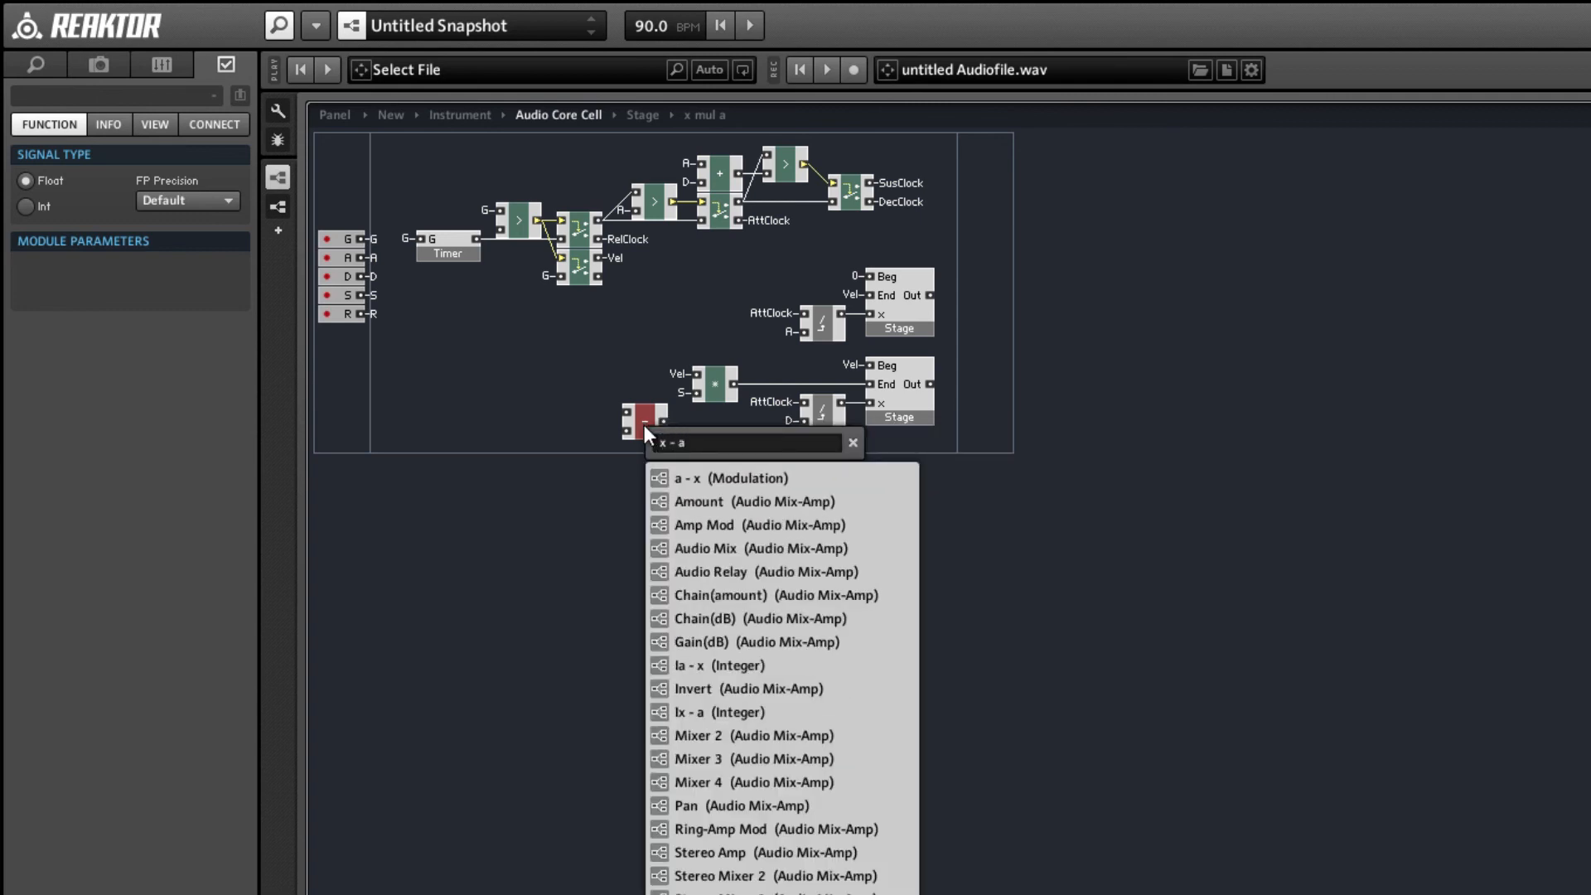
{"action": "key", "text": "Return"}
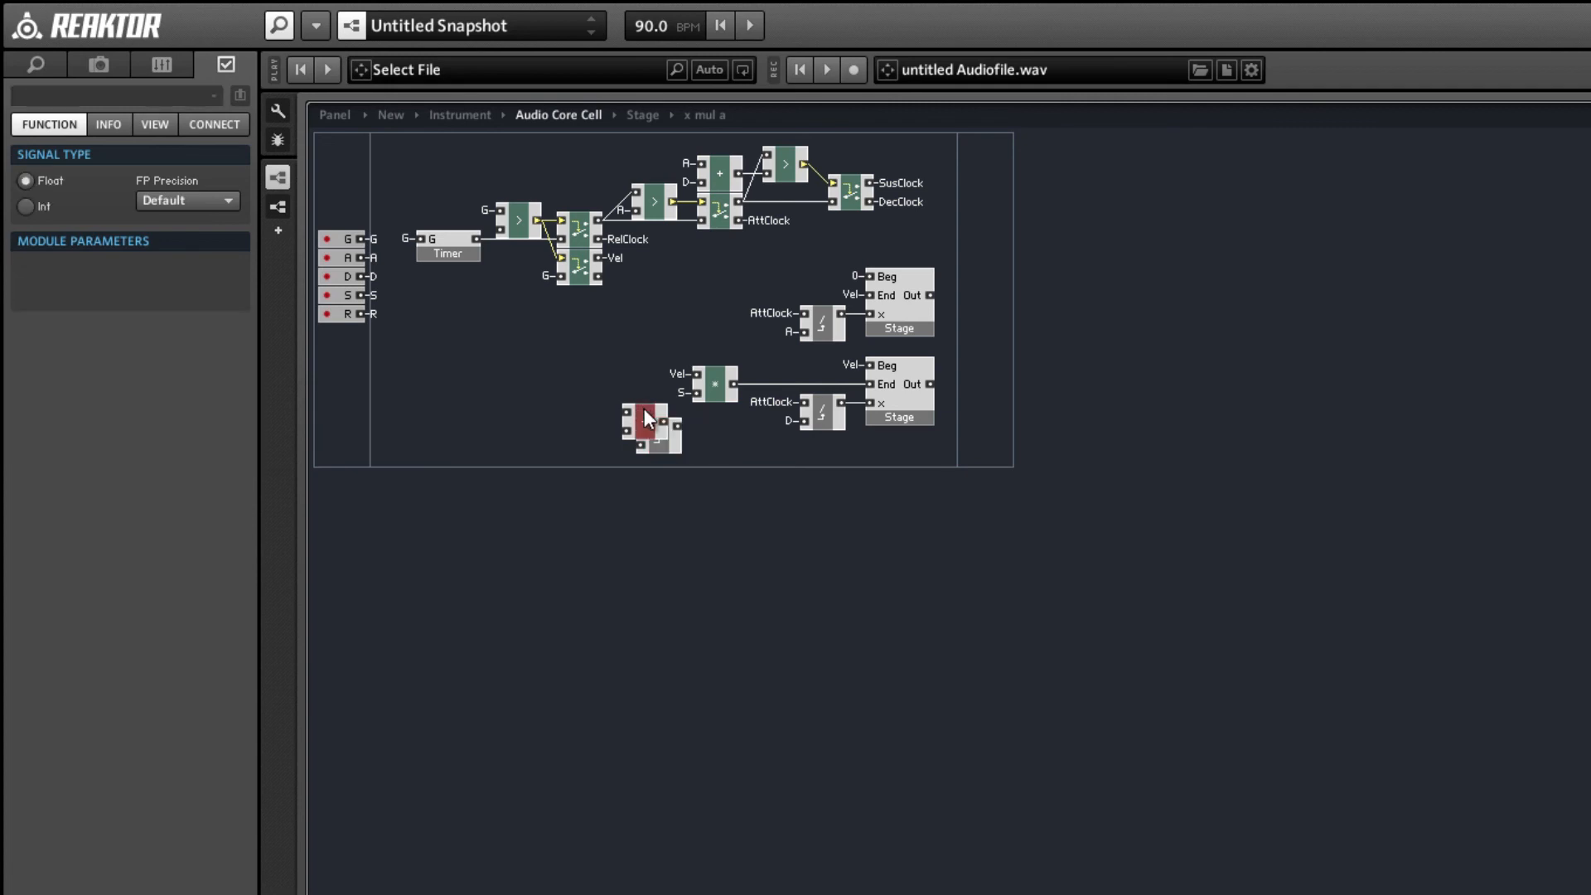
{"action": "key", "text": "Delete"}
Connect the x - a macro's lower input to the A QuickBus.
{"action": "right_click", "coordinate": [643, 449]}
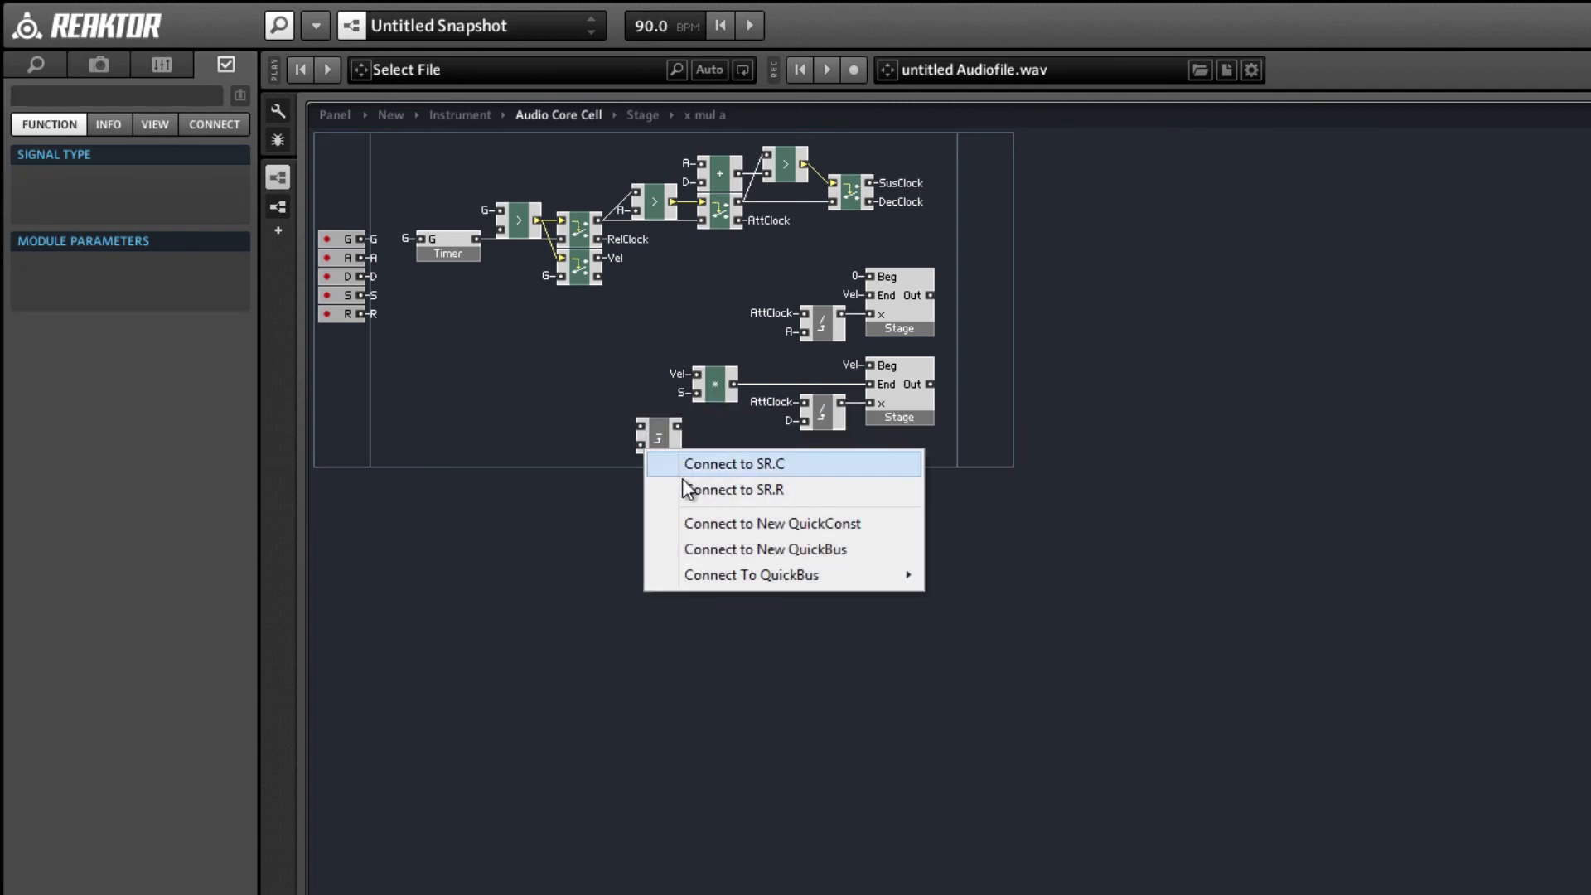
{"action": "left_click", "coordinate": [630, 464]}
{"action": "right_click", "coordinate": [640, 448]}
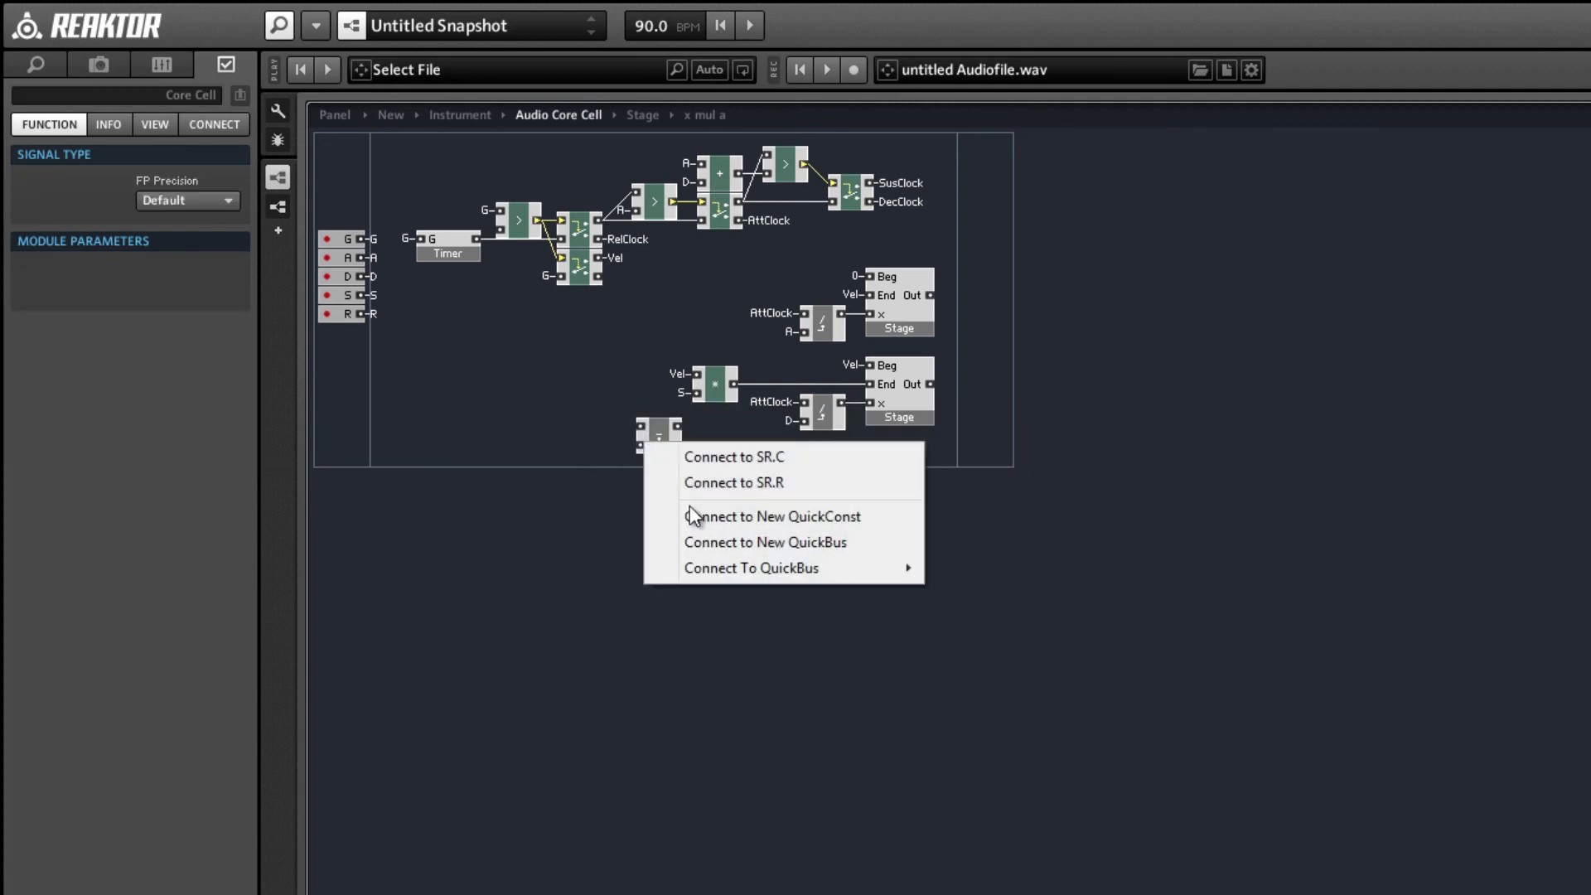
{"action": "mouse_move", "coordinate": [729, 557]}
{"action": "left_click", "coordinate": [970, 568]}
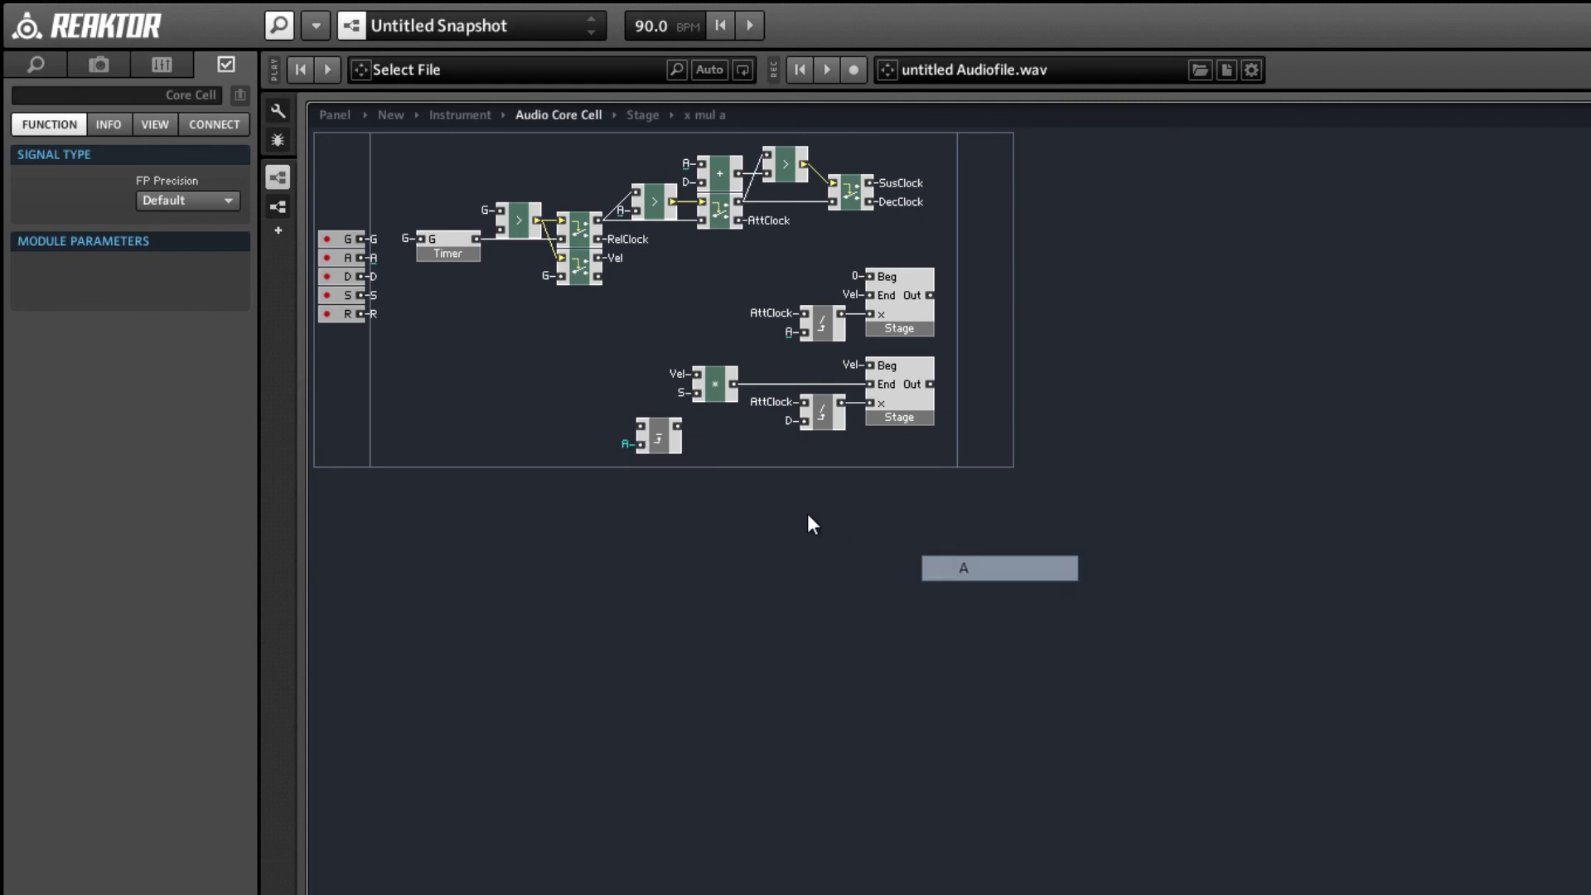
Connect the x - a macro between the DecClock QuickBus and the second x div a macro, aligning it directly under the multiply module.
{"action": "right_click", "coordinate": [643, 424]}
{"action": "mouse_move", "coordinate": [787, 550]}
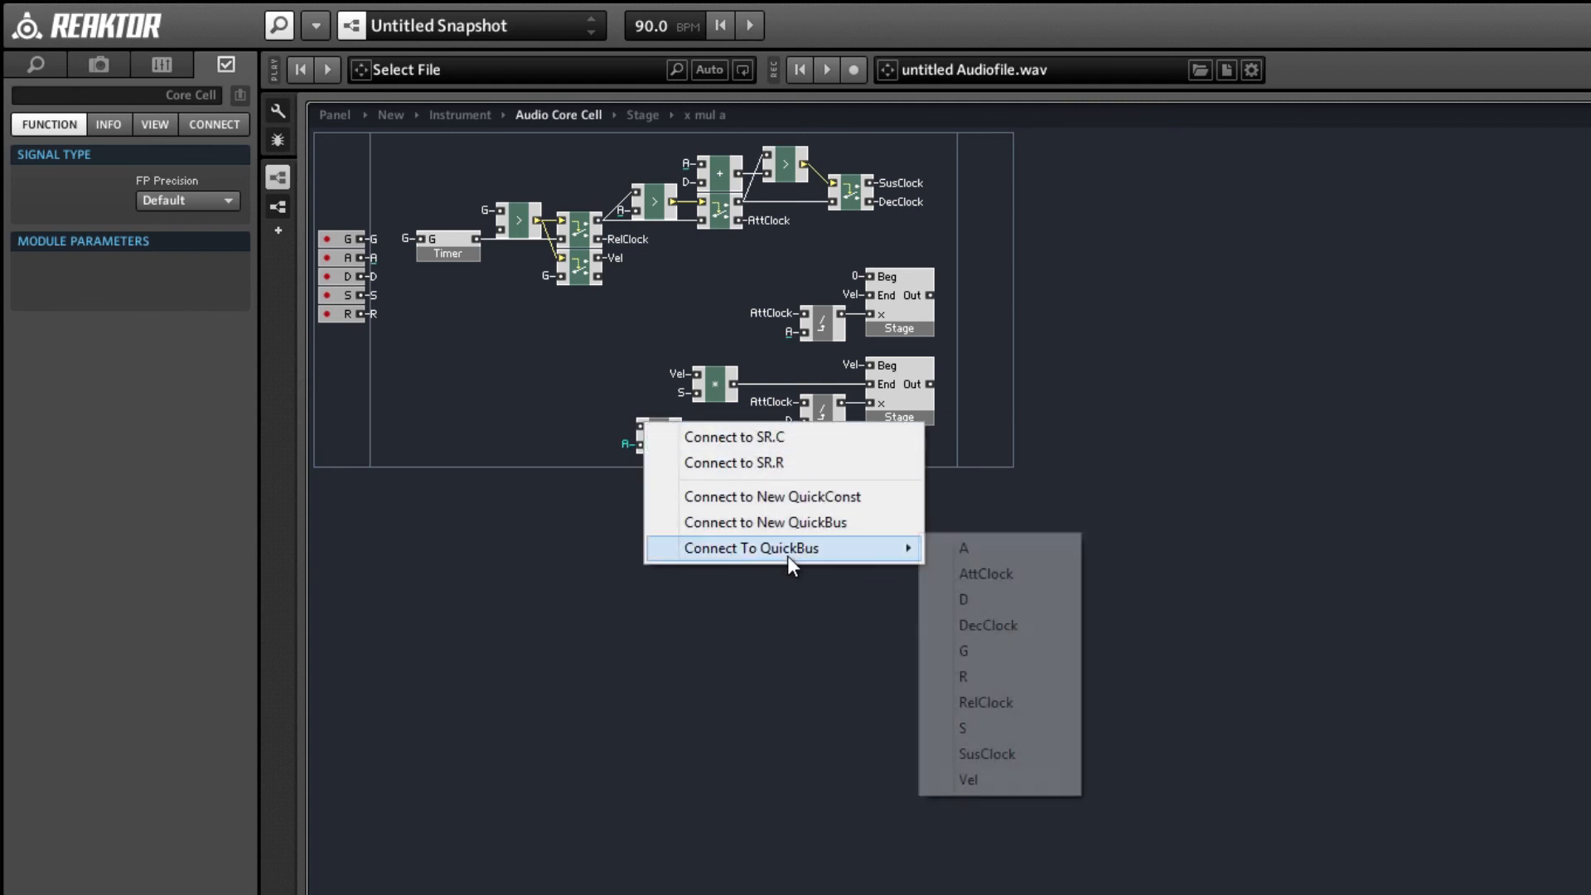
{"action": "left_click", "coordinate": [971, 625]}
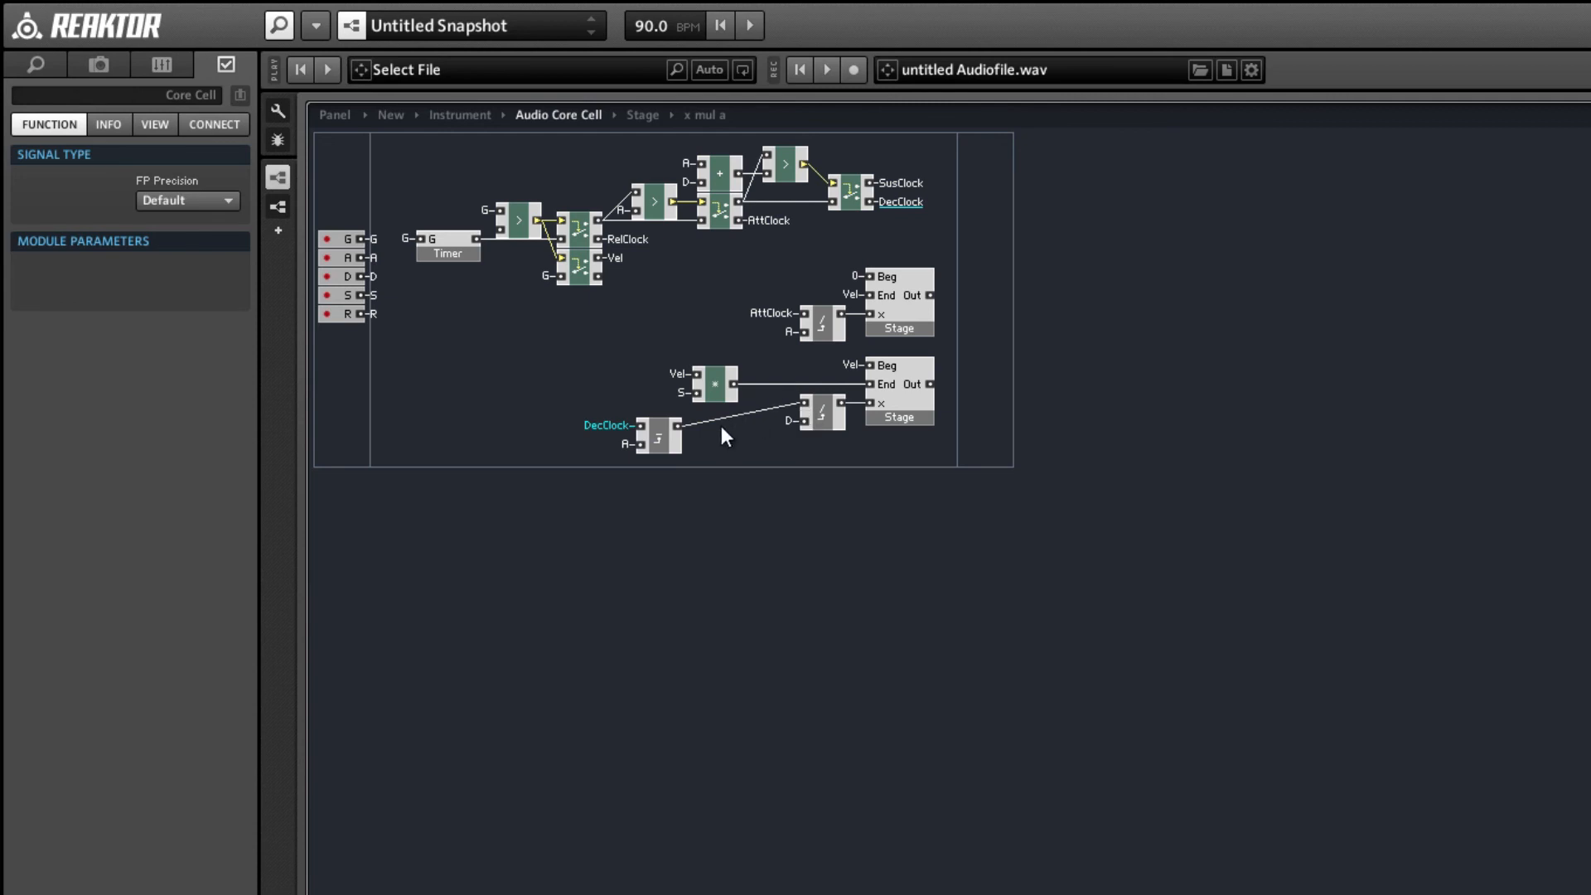
{"action": "left_click_drag", "start_coordinate": [663, 444], "coordinate": [716, 429]}
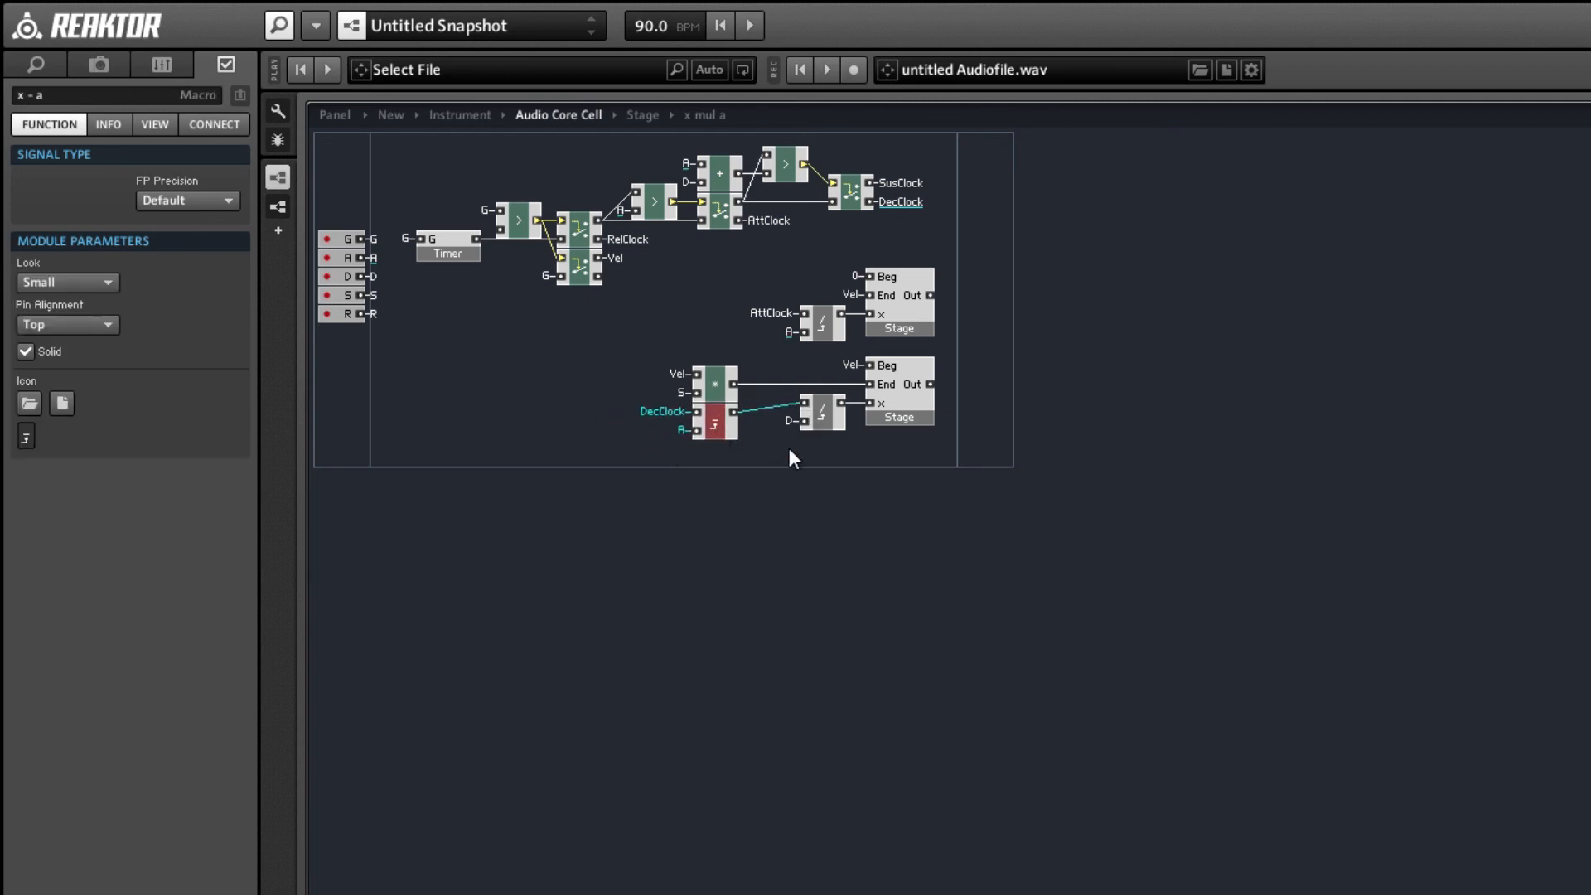
{"action": "left_click", "coordinate": [822, 455]}
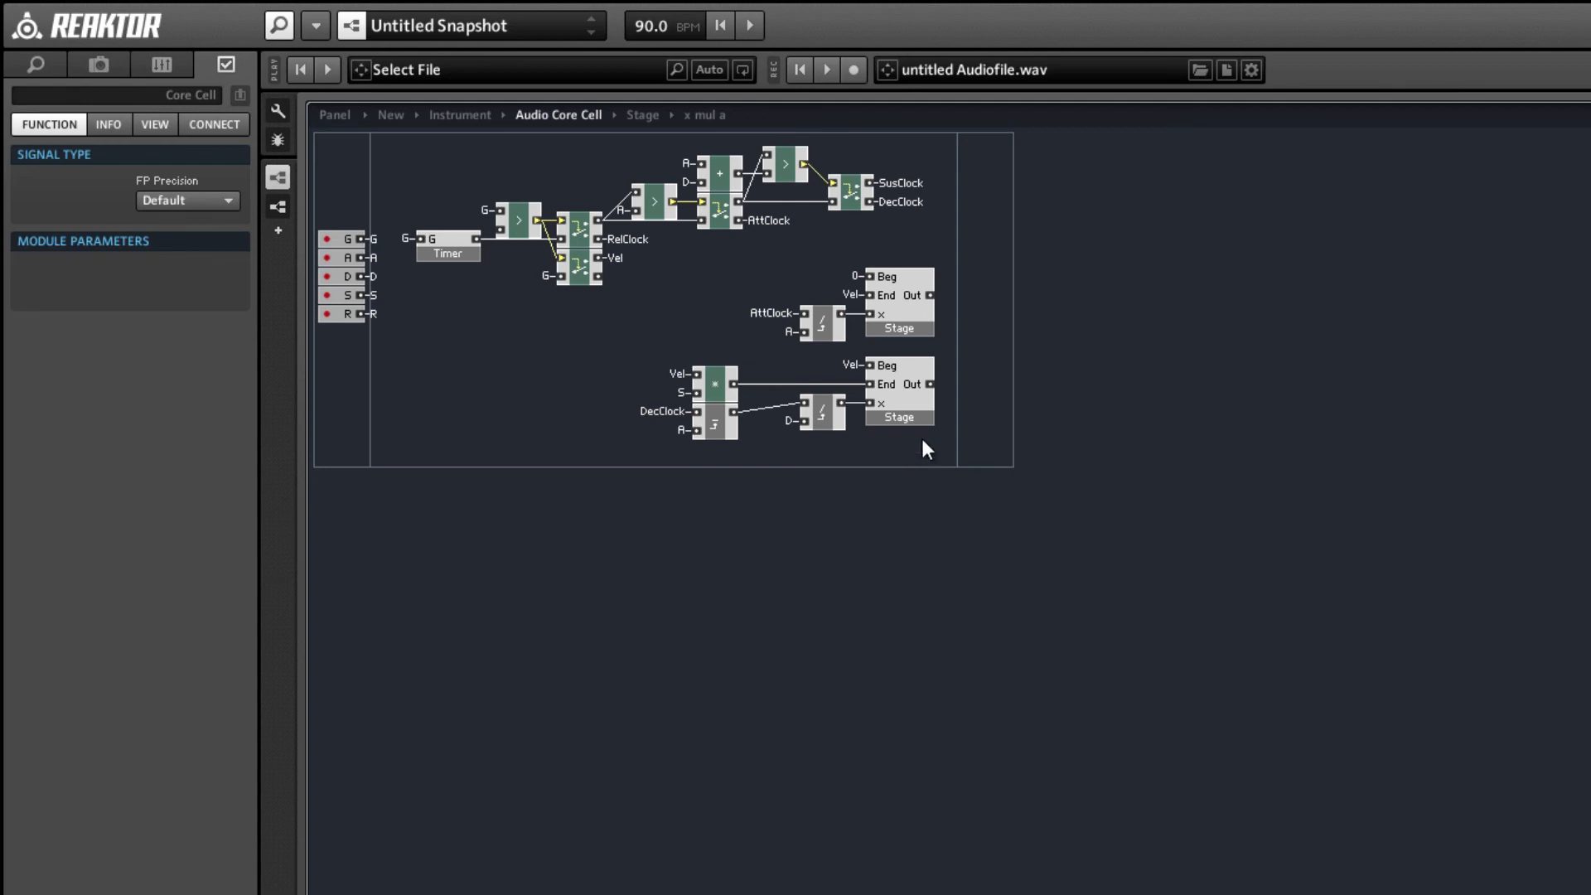
Duplicate the first x div a and Stage macros below the second Stage and remove the copied Stage's Beg constant.
{"action": "left_click_drag", "start_coordinate": [803, 267], "coordinate": [908, 497]}
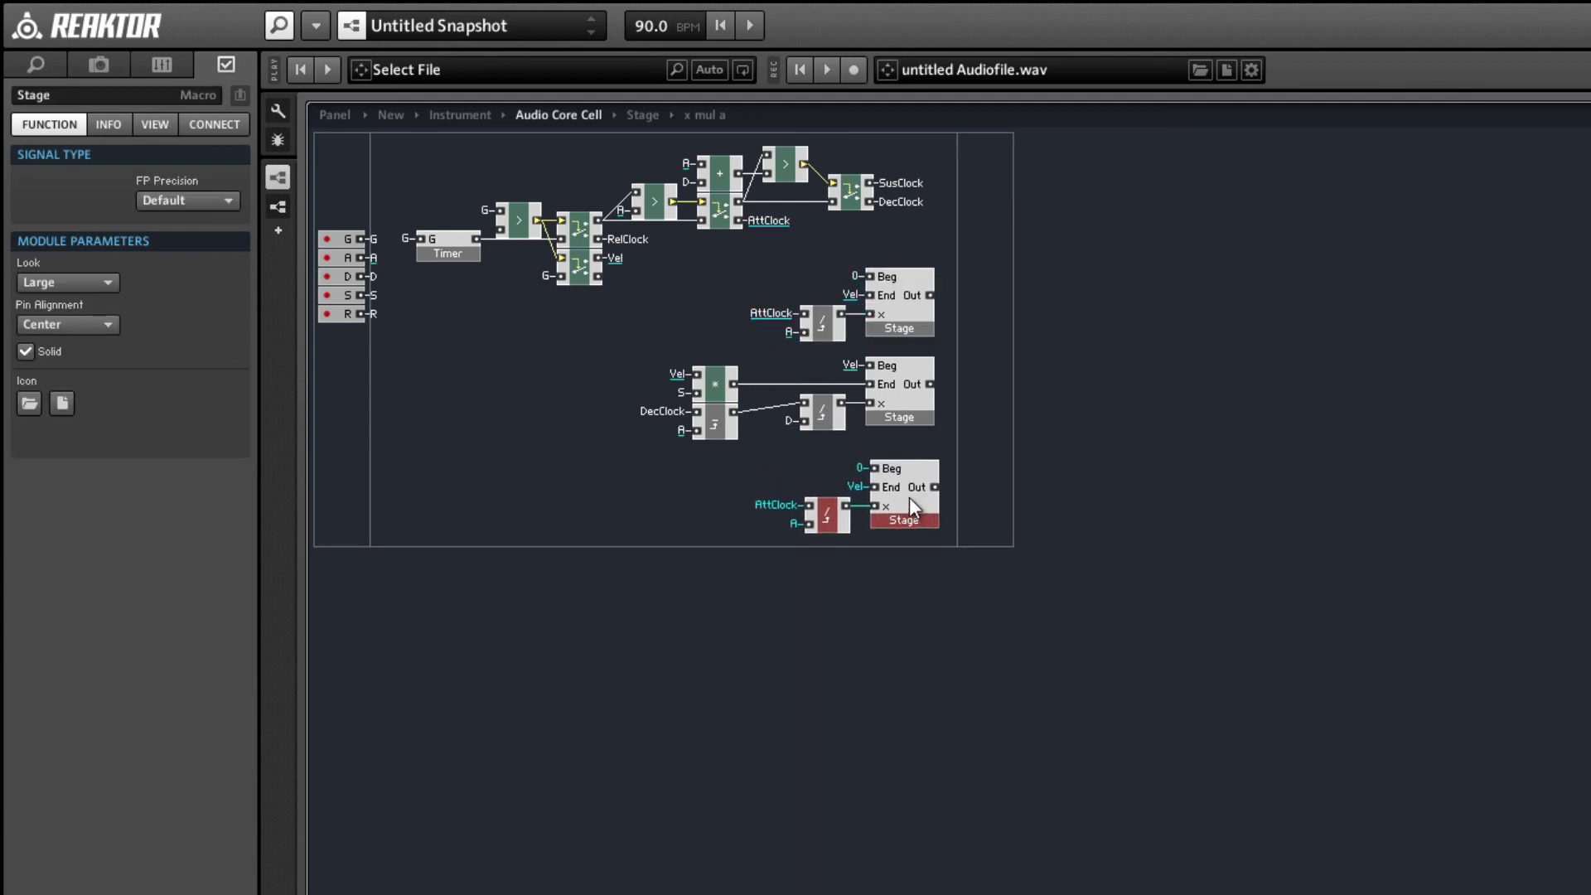
{"action": "left_click", "coordinate": [887, 539]}
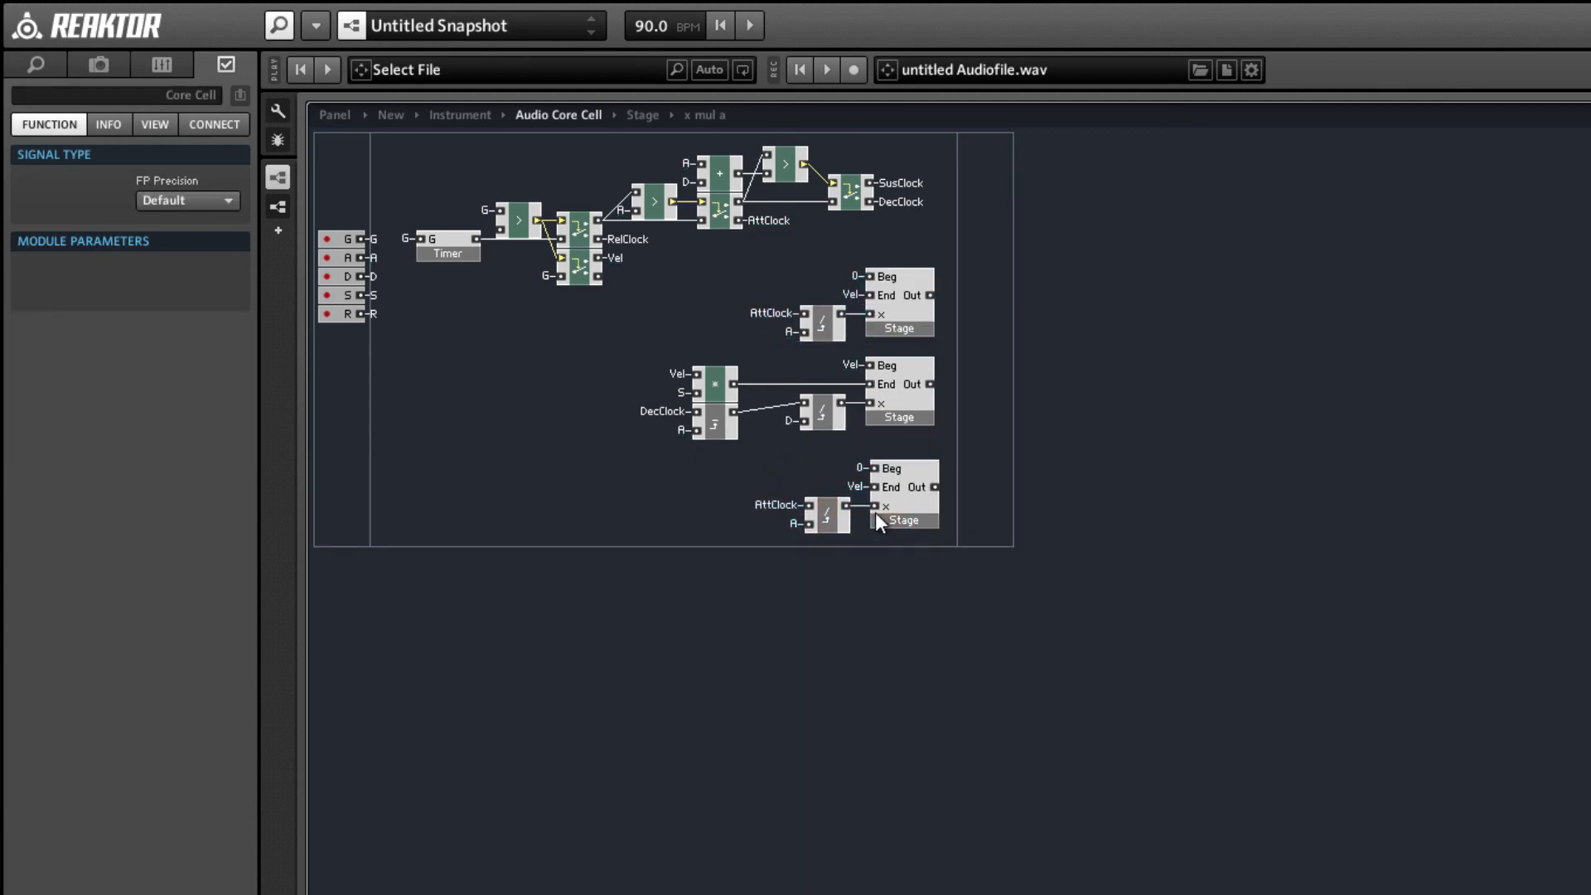
{"action": "left_click", "coordinate": [860, 468]}
{"action": "key", "text": "Delete"}
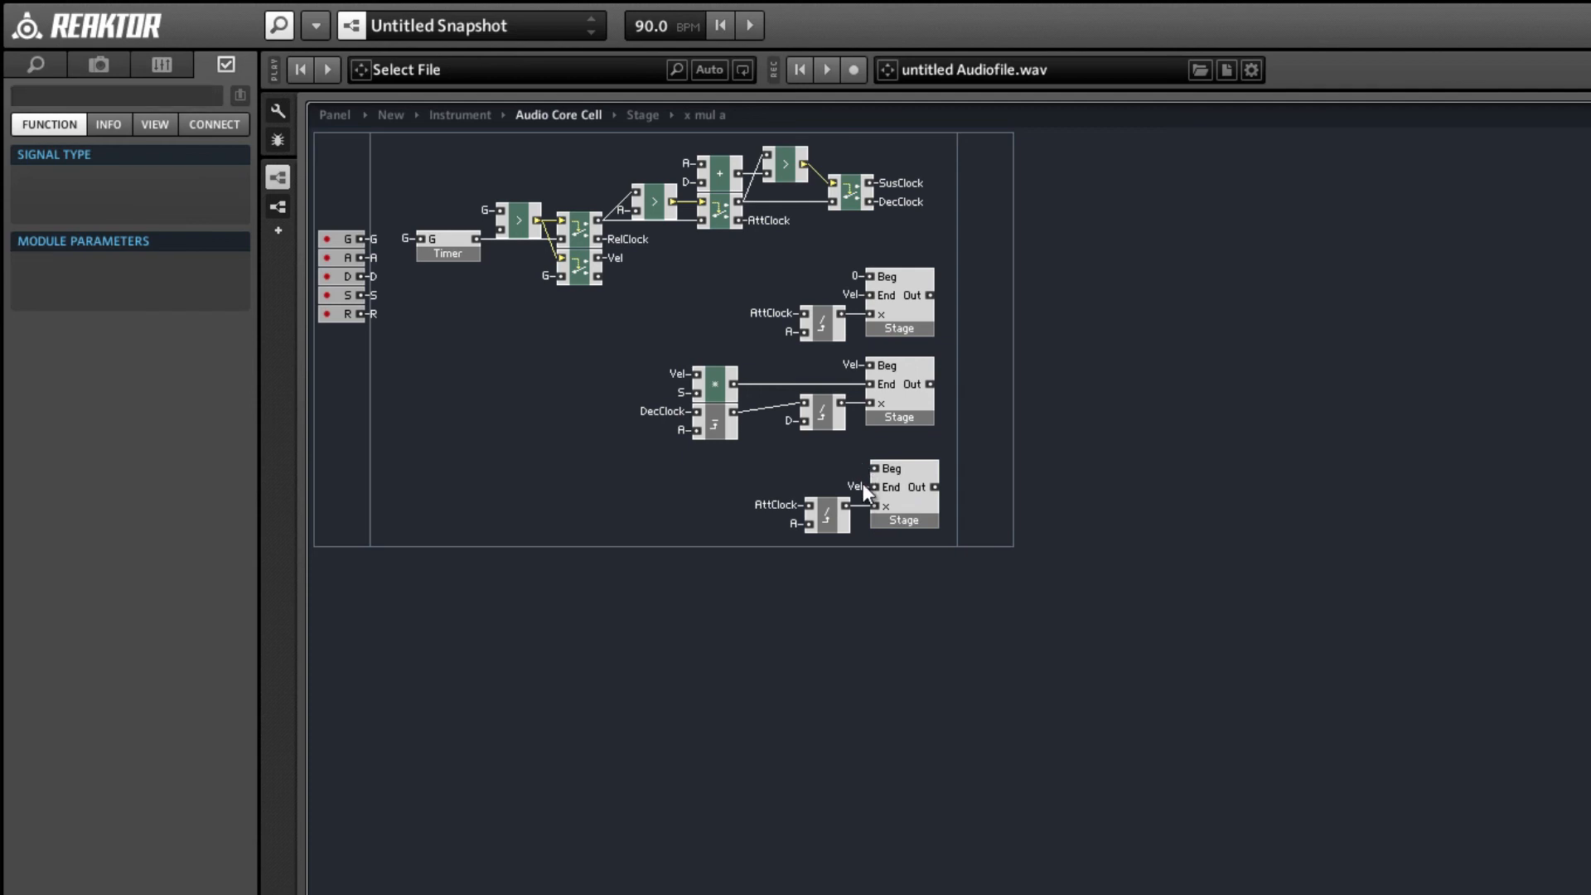
Connect the third Stage's End input to a new QuickConst with the value 0.
{"action": "left_click", "coordinate": [859, 488]}
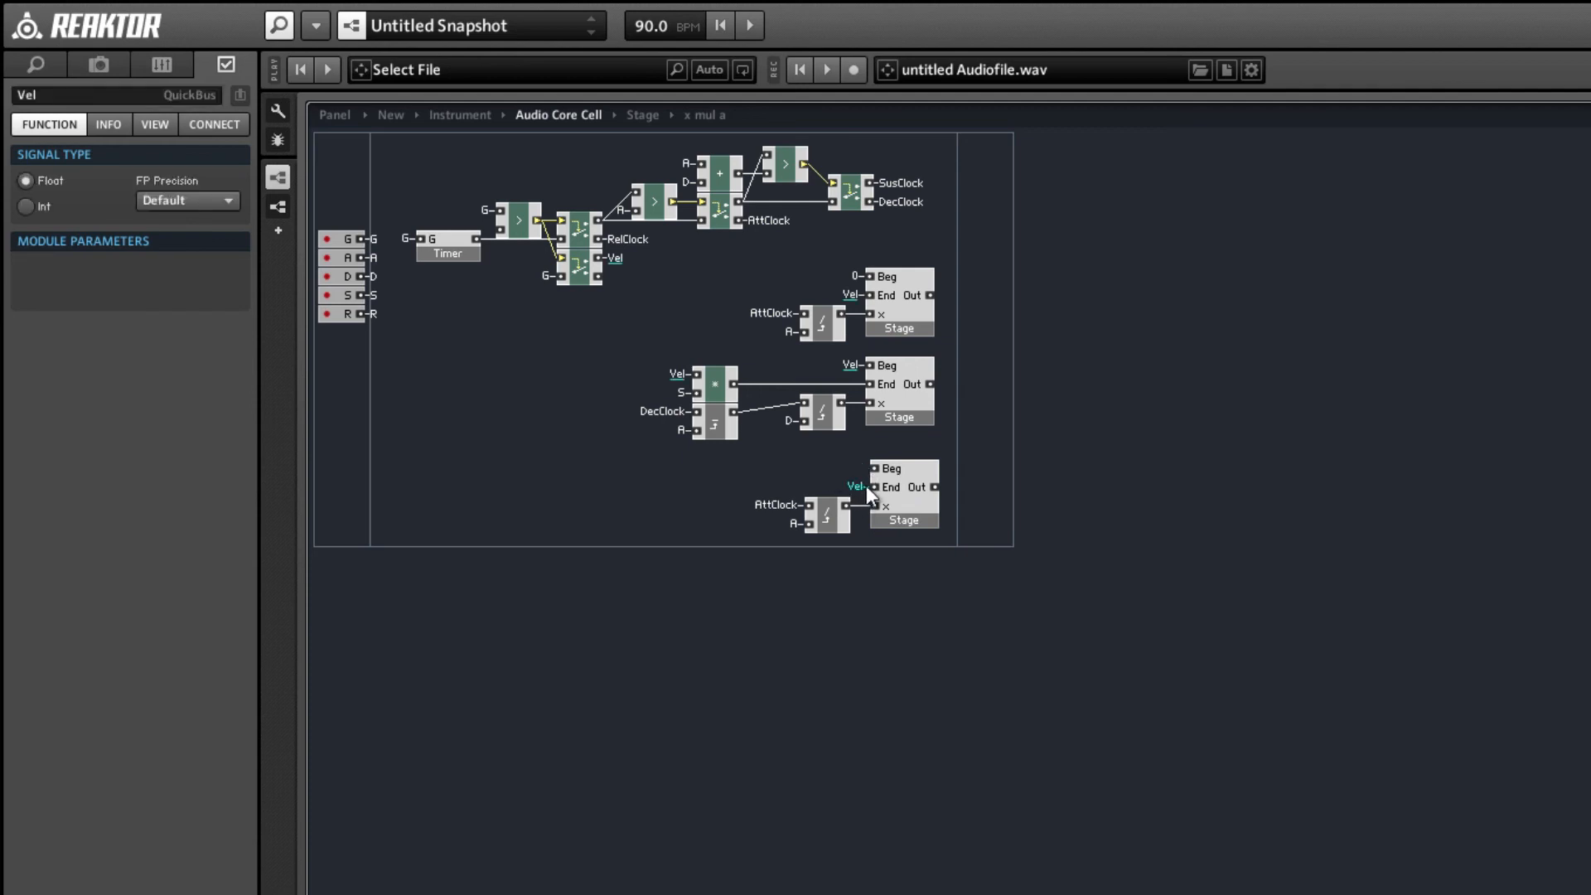
{"action": "right_click", "coordinate": [870, 486]}
{"action": "left_click", "coordinate": [932, 560]}
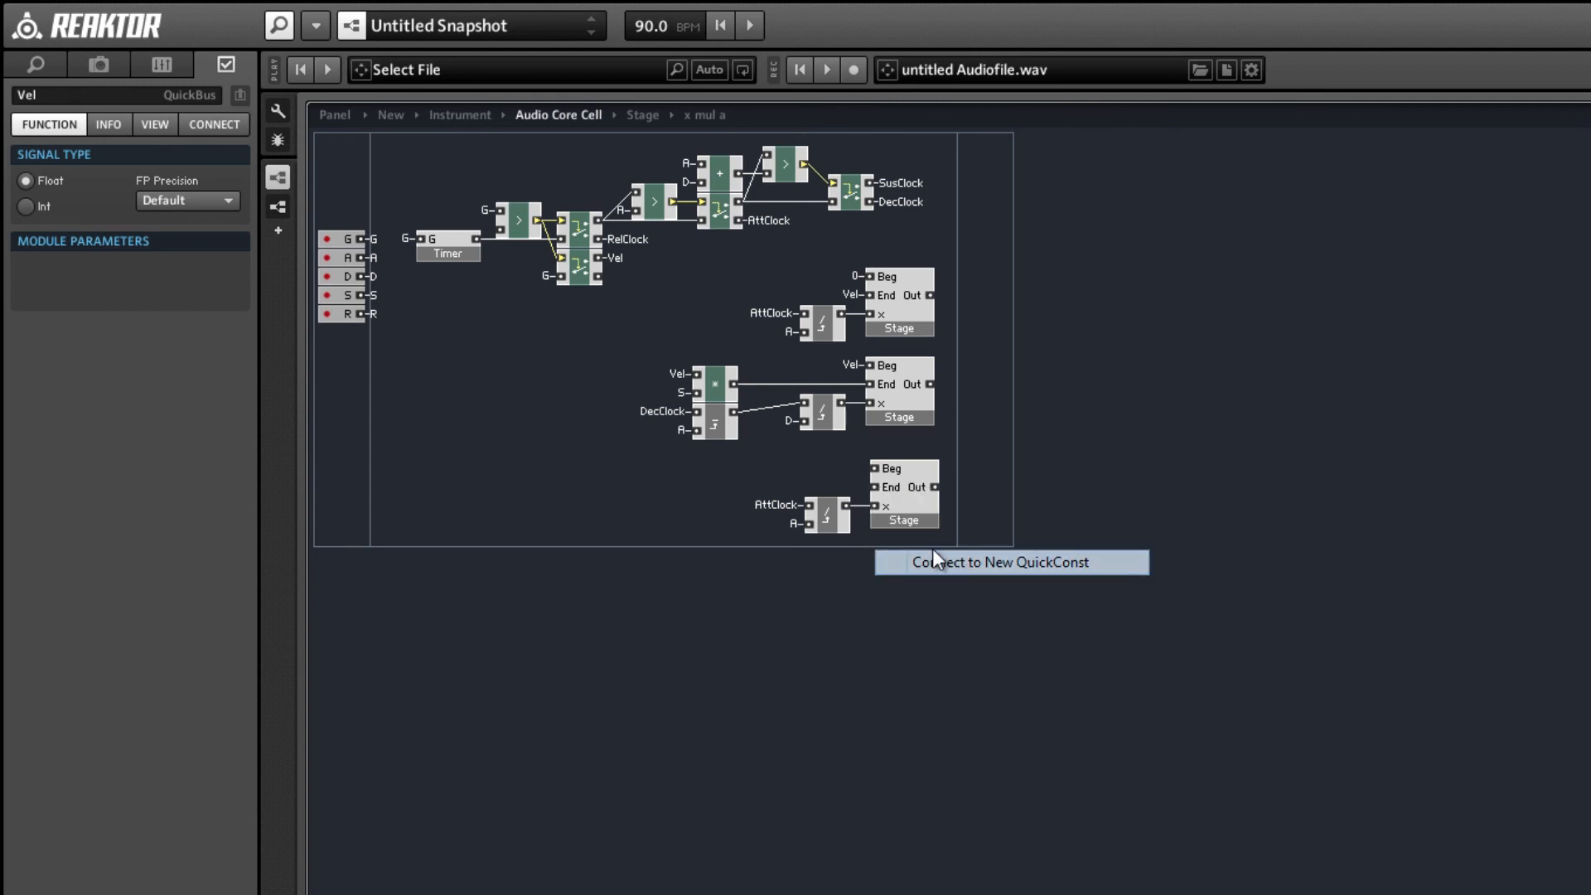
{"action": "type", "text": "0"}
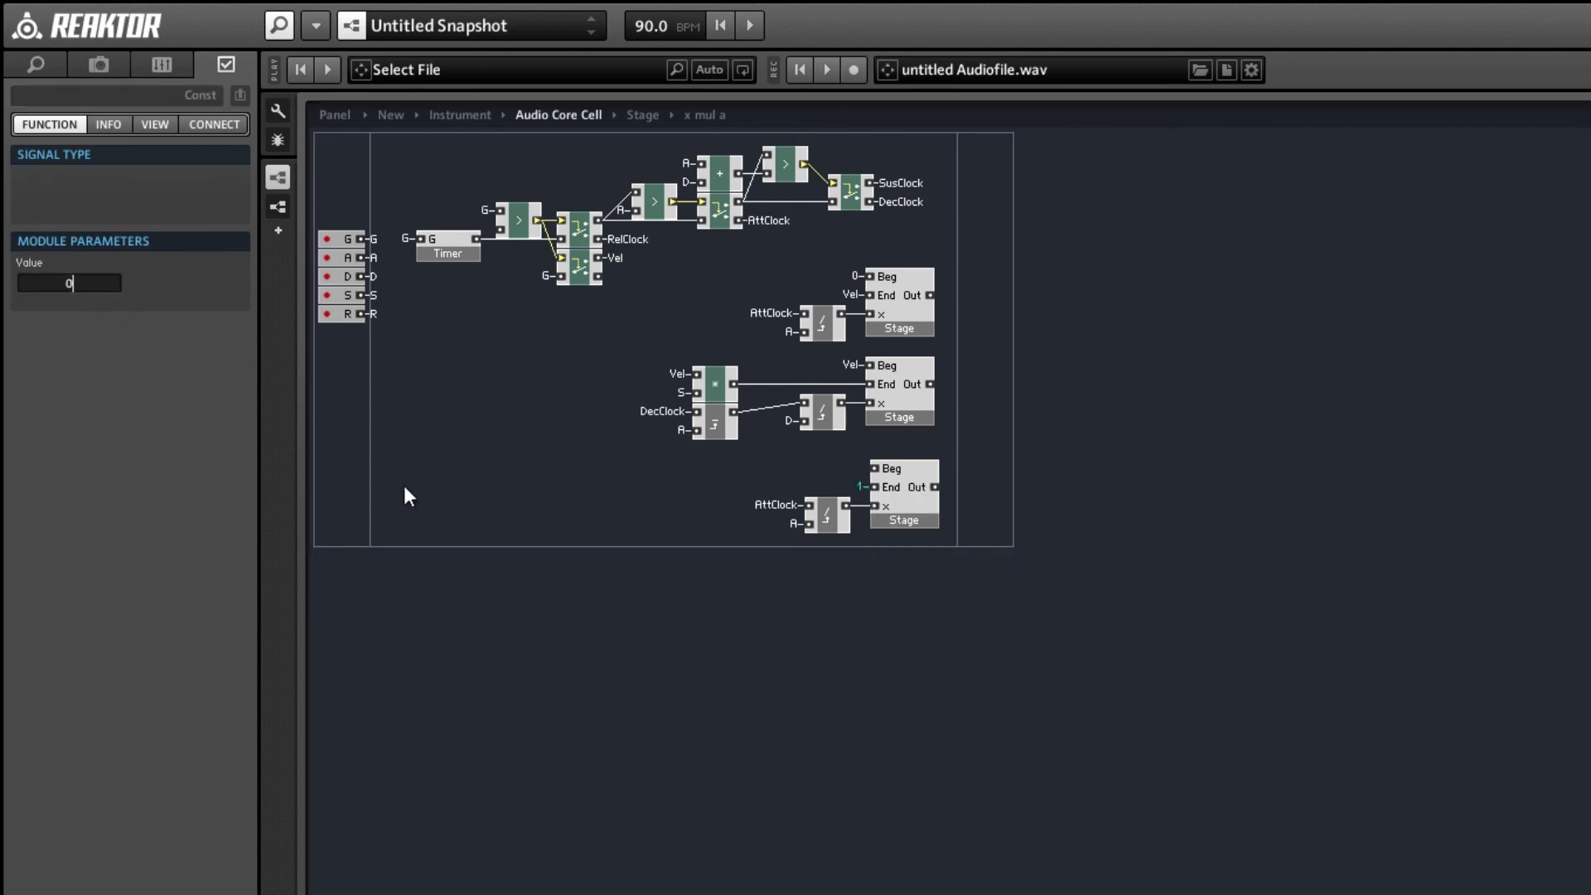
{"action": "left_click", "coordinate": [676, 538]}
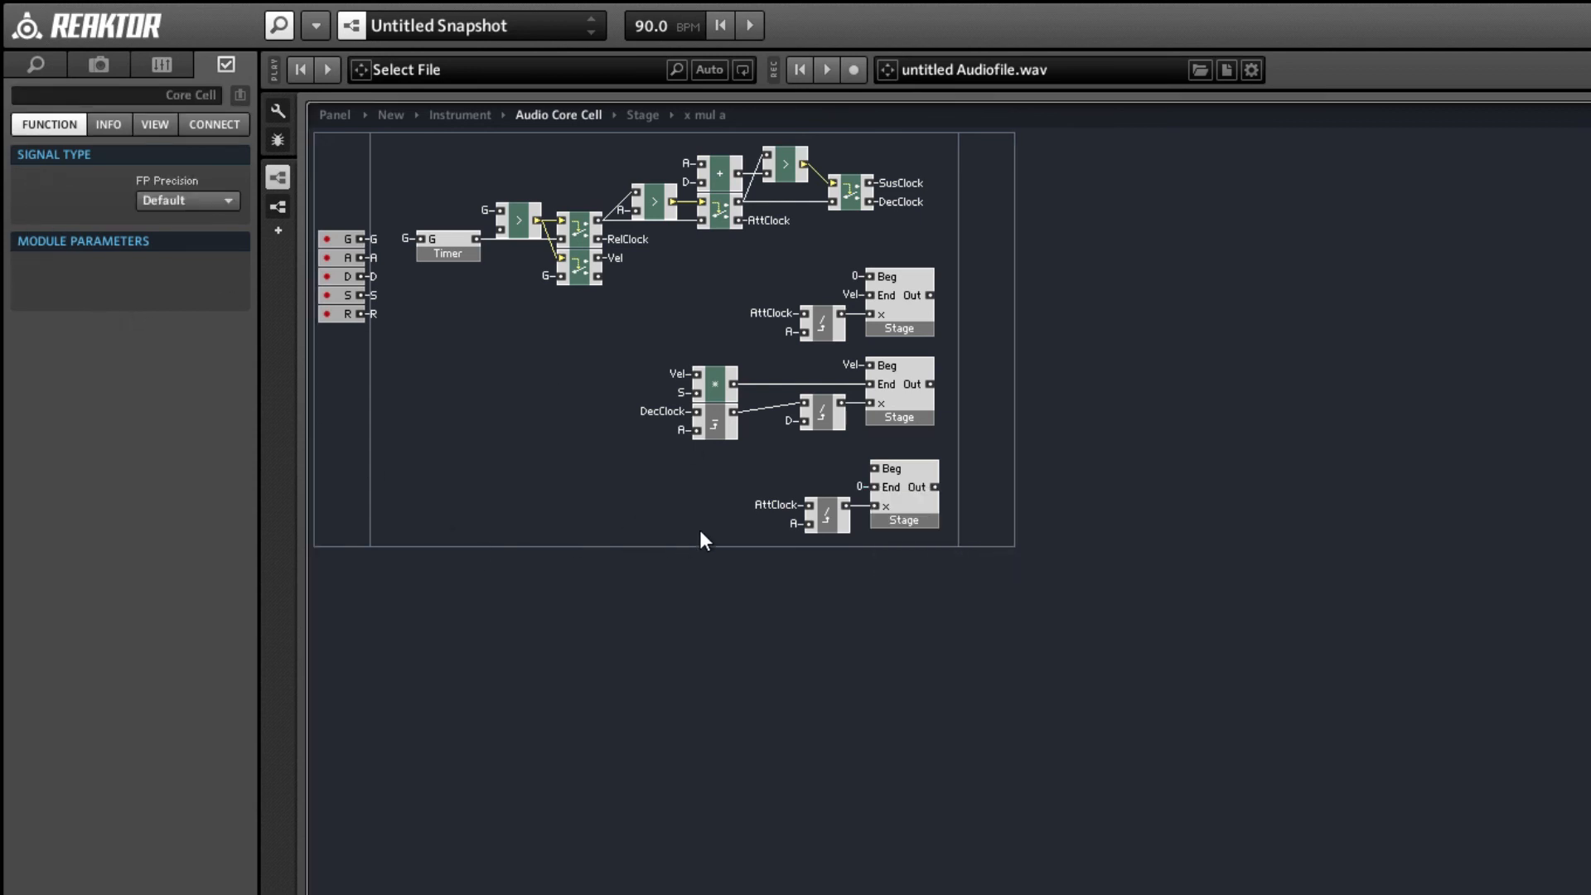
{"action": "right_click", "coordinate": [638, 480]}
{"action": "mouse_move", "coordinate": [663, 487]}
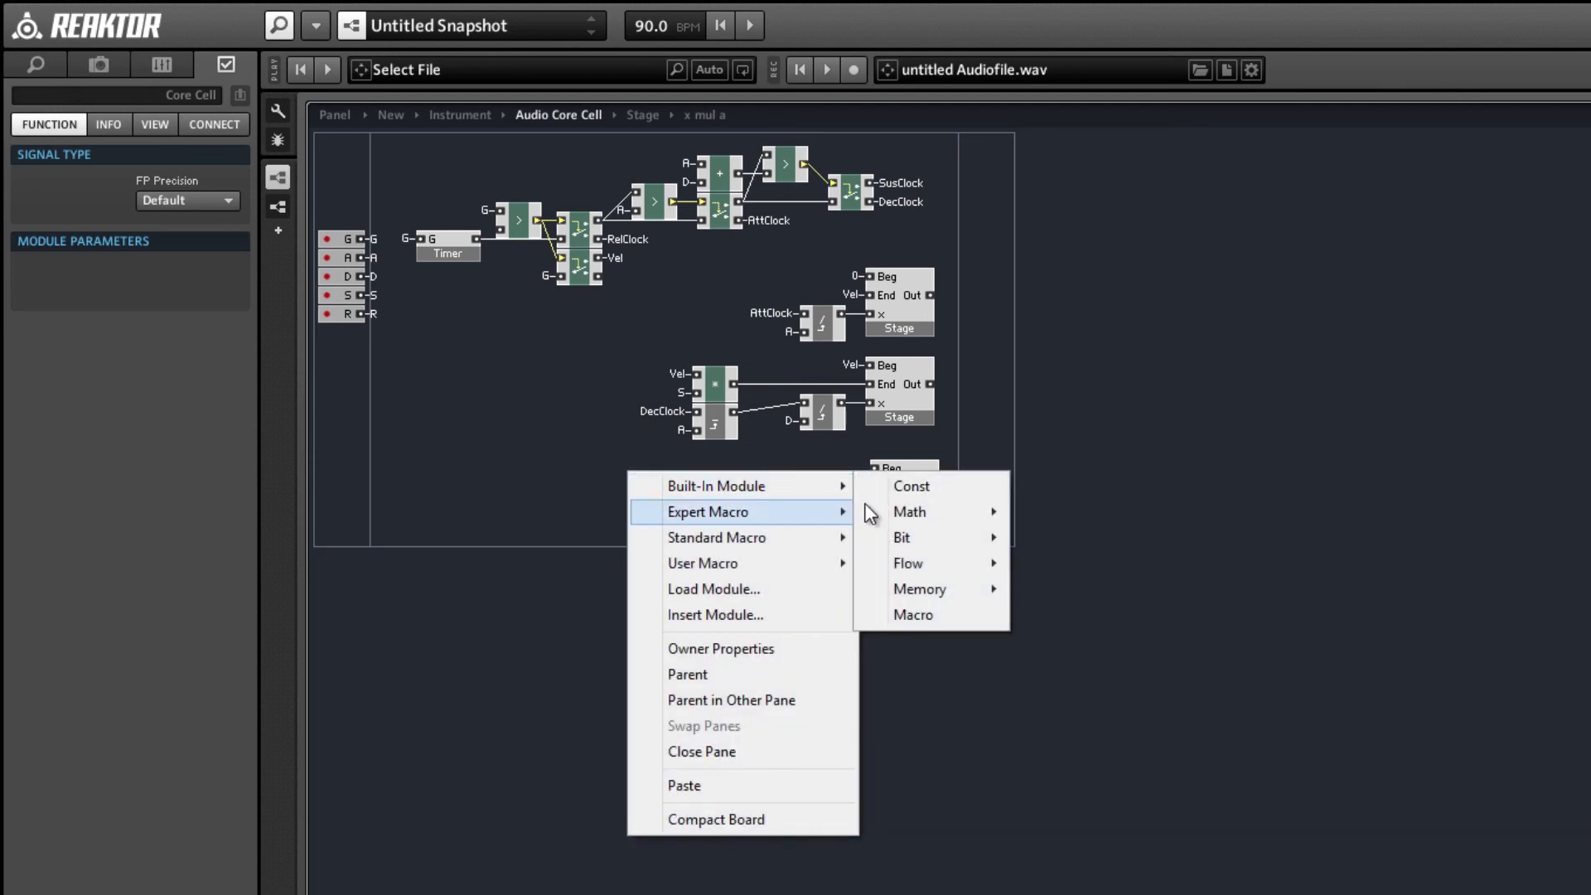
{"action": "mouse_move", "coordinate": [928, 512]}
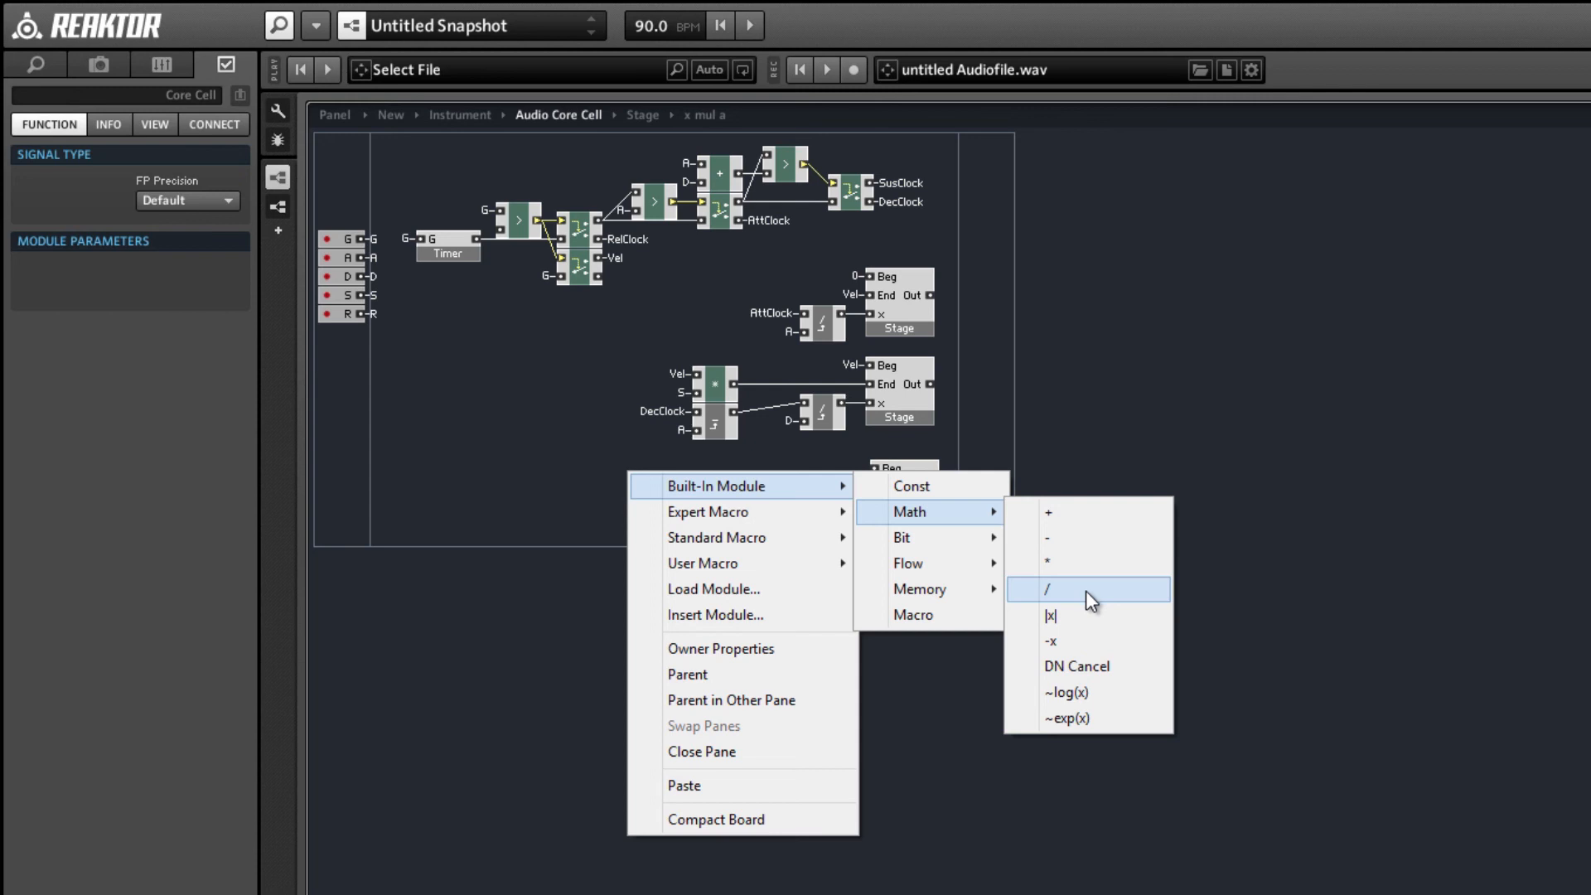
{"action": "left_click", "coordinate": [545, 426]}
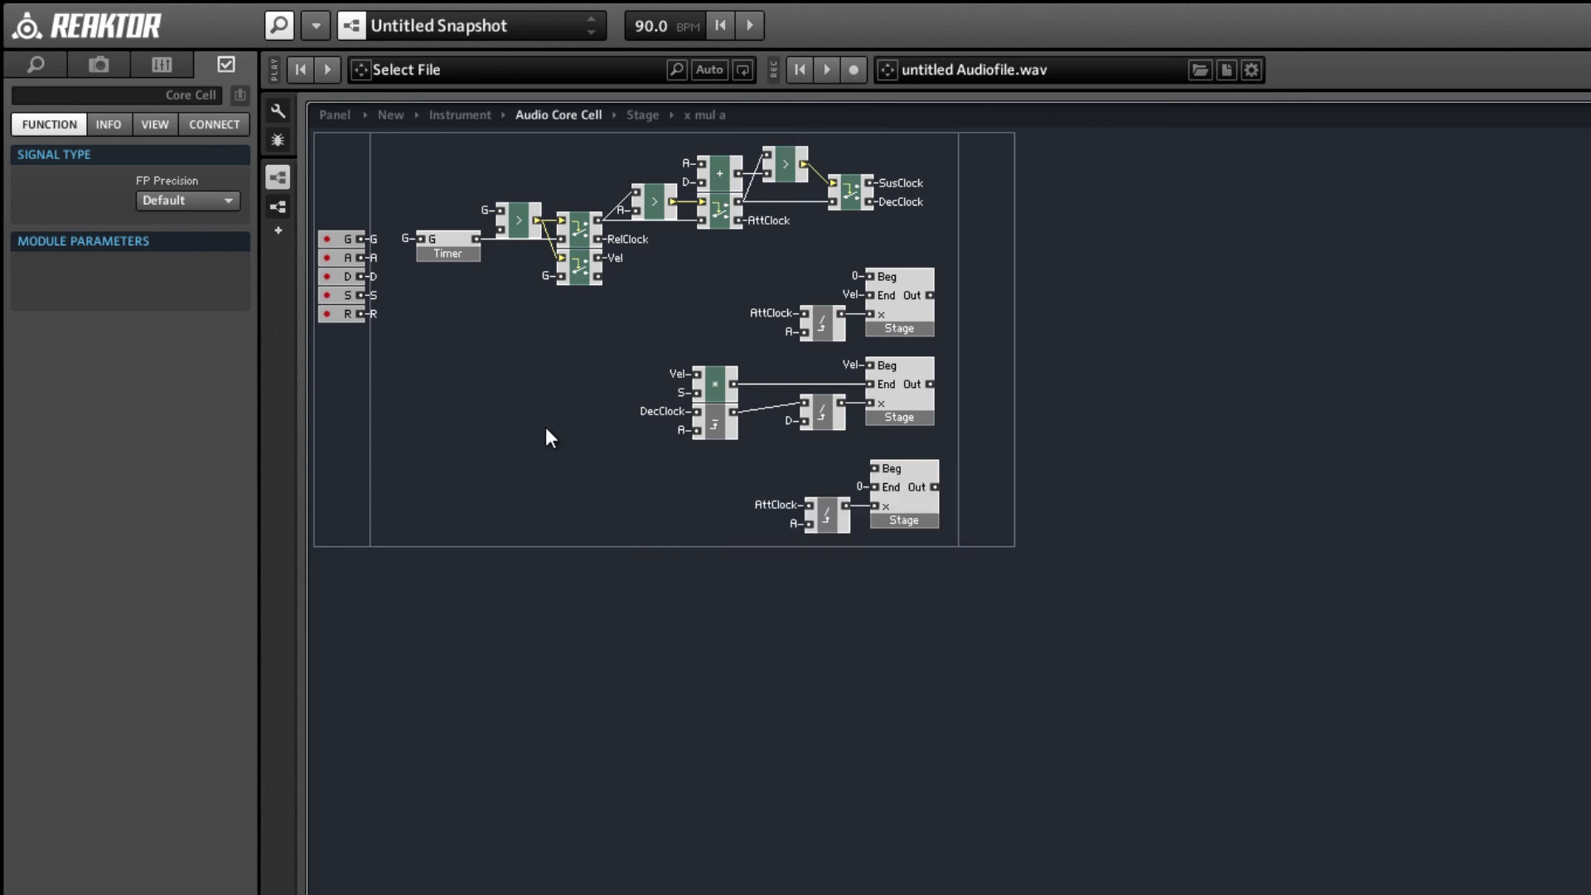
Duplicate the second Stage's x div a macro and place the copy before the third Stage's x div a.
{"action": "left_click", "coordinate": [818, 424]}
{"action": "key", "text": "ctrl+d"}
{"action": "left_click_drag", "start_coordinate": [820, 435], "coordinate": [705, 531]}
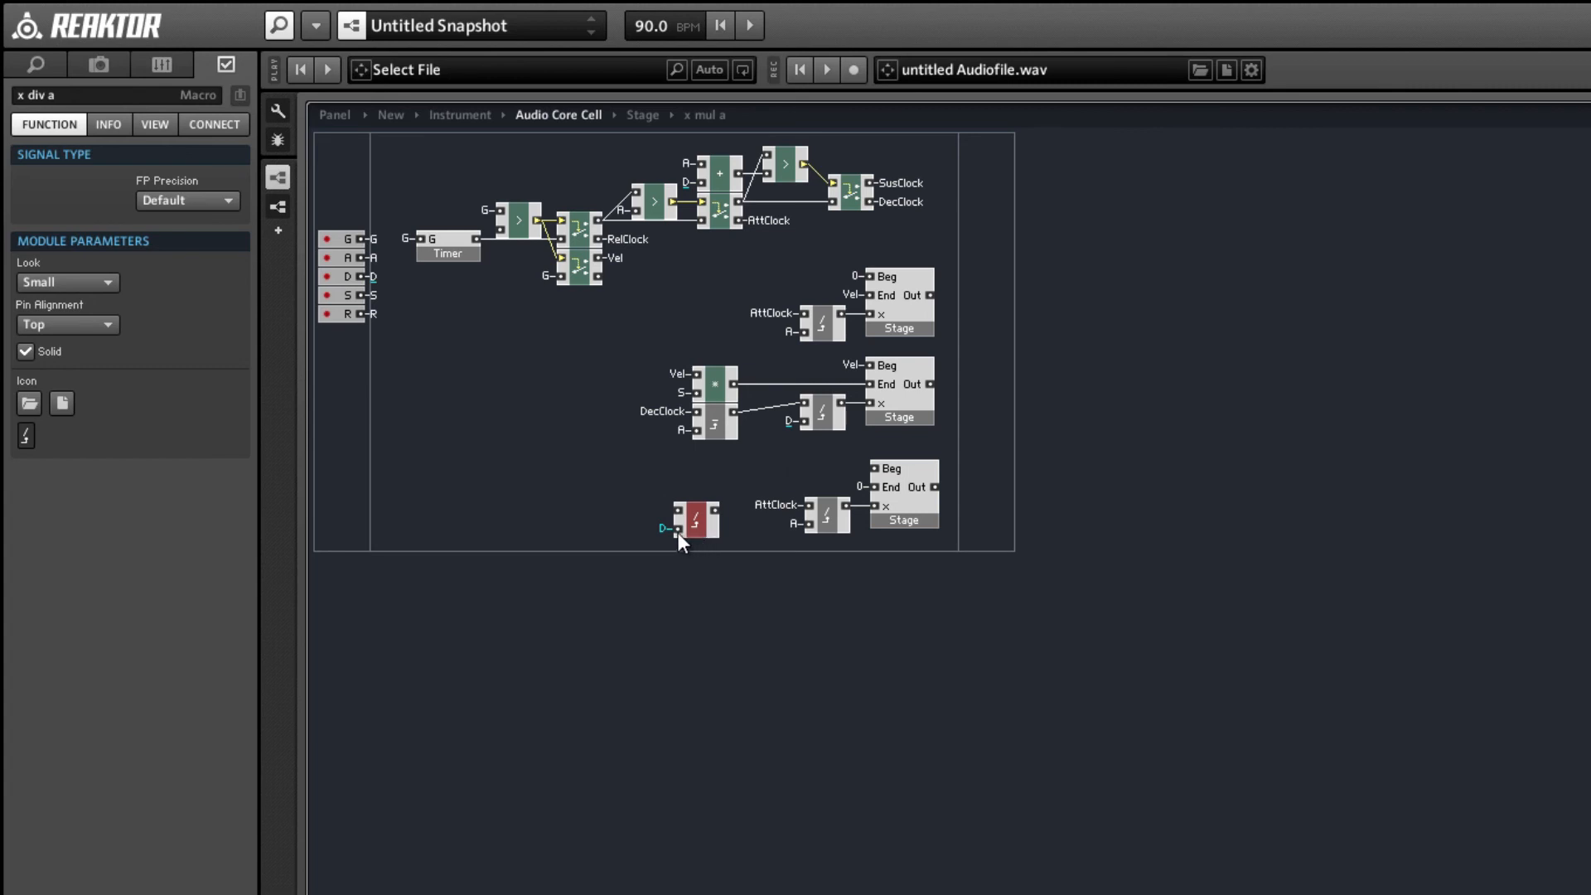
Connect the new x div a macro's lower input to the R QuickBus and its upper input to RelClock.
{"action": "right_click", "coordinate": [678, 529]}
{"action": "mouse_move", "coordinate": [788, 656]}
{"action": "left_click", "coordinate": [1071, 787]}
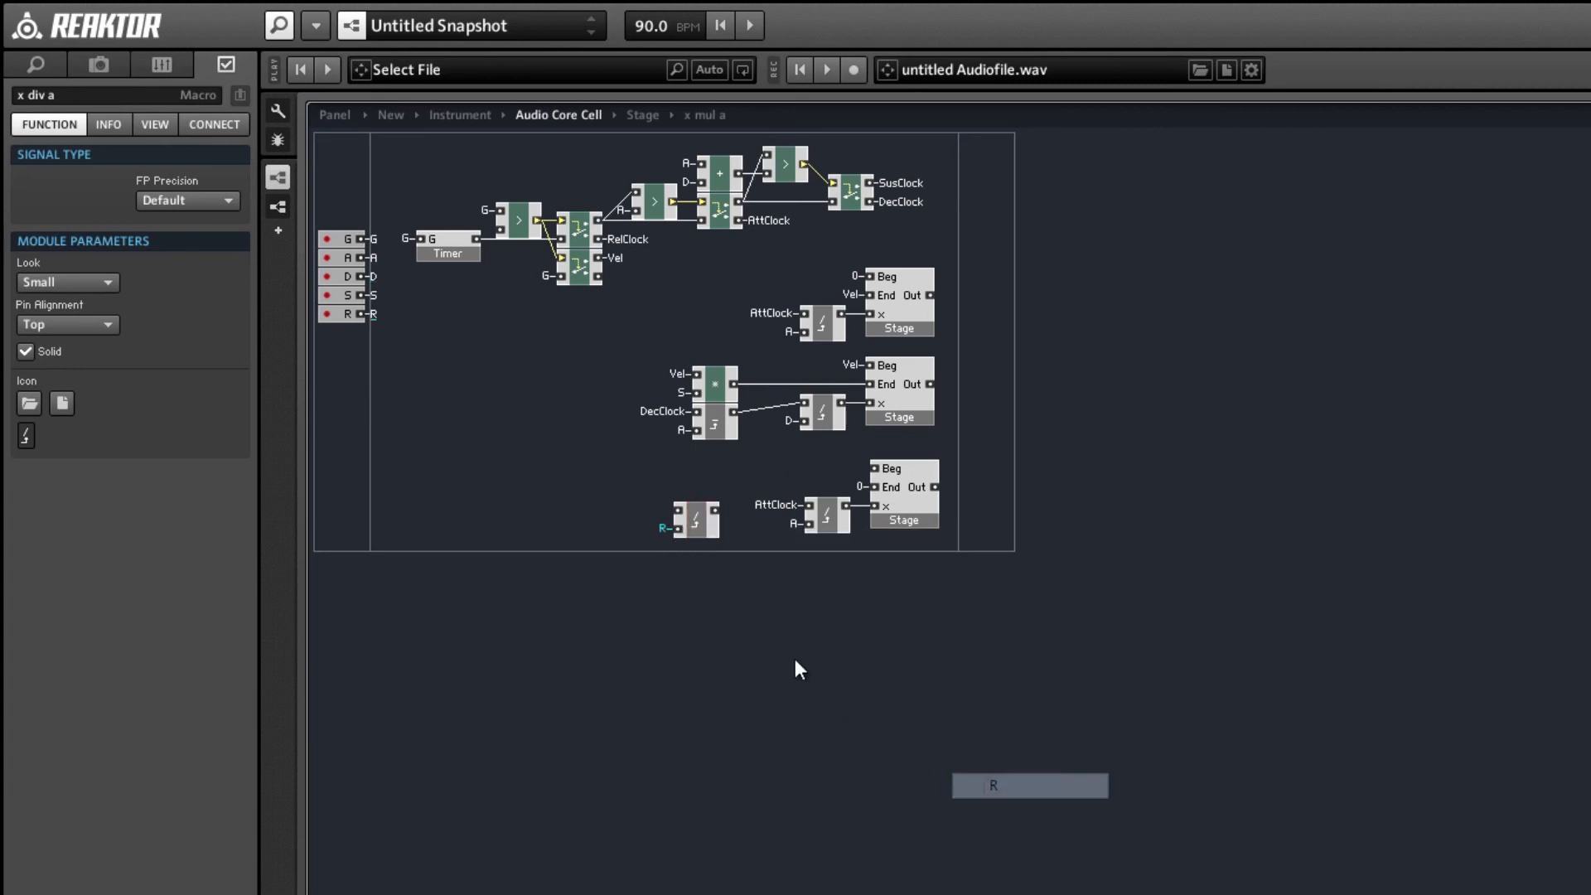
{"action": "right_click", "coordinate": [677, 508]}
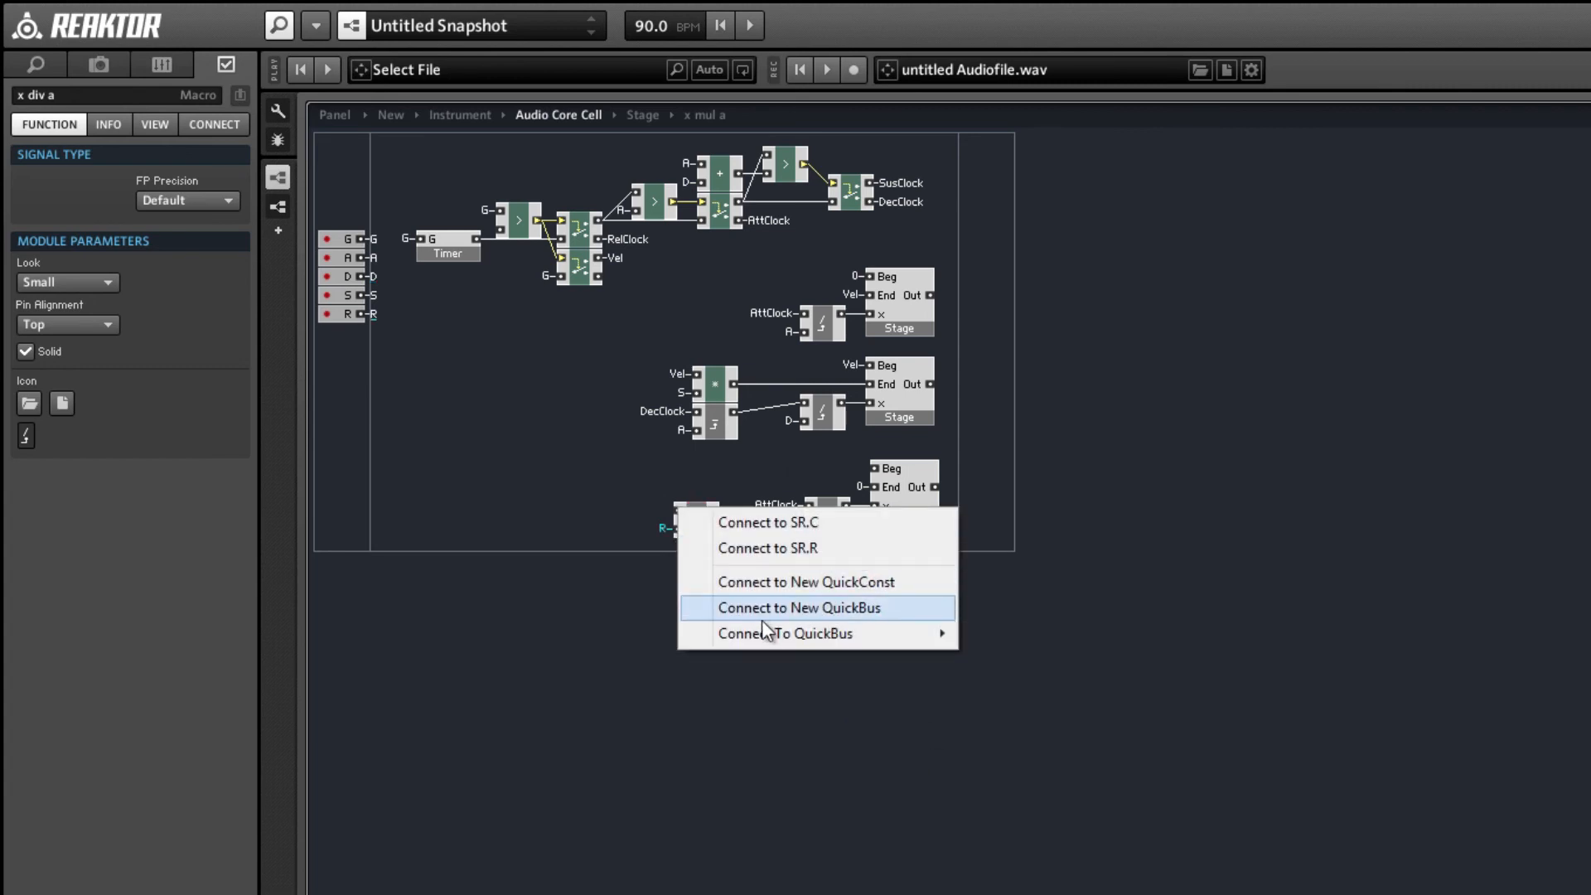
{"action": "mouse_move", "coordinate": [928, 633]}
{"action": "left_click", "coordinate": [1056, 785]}
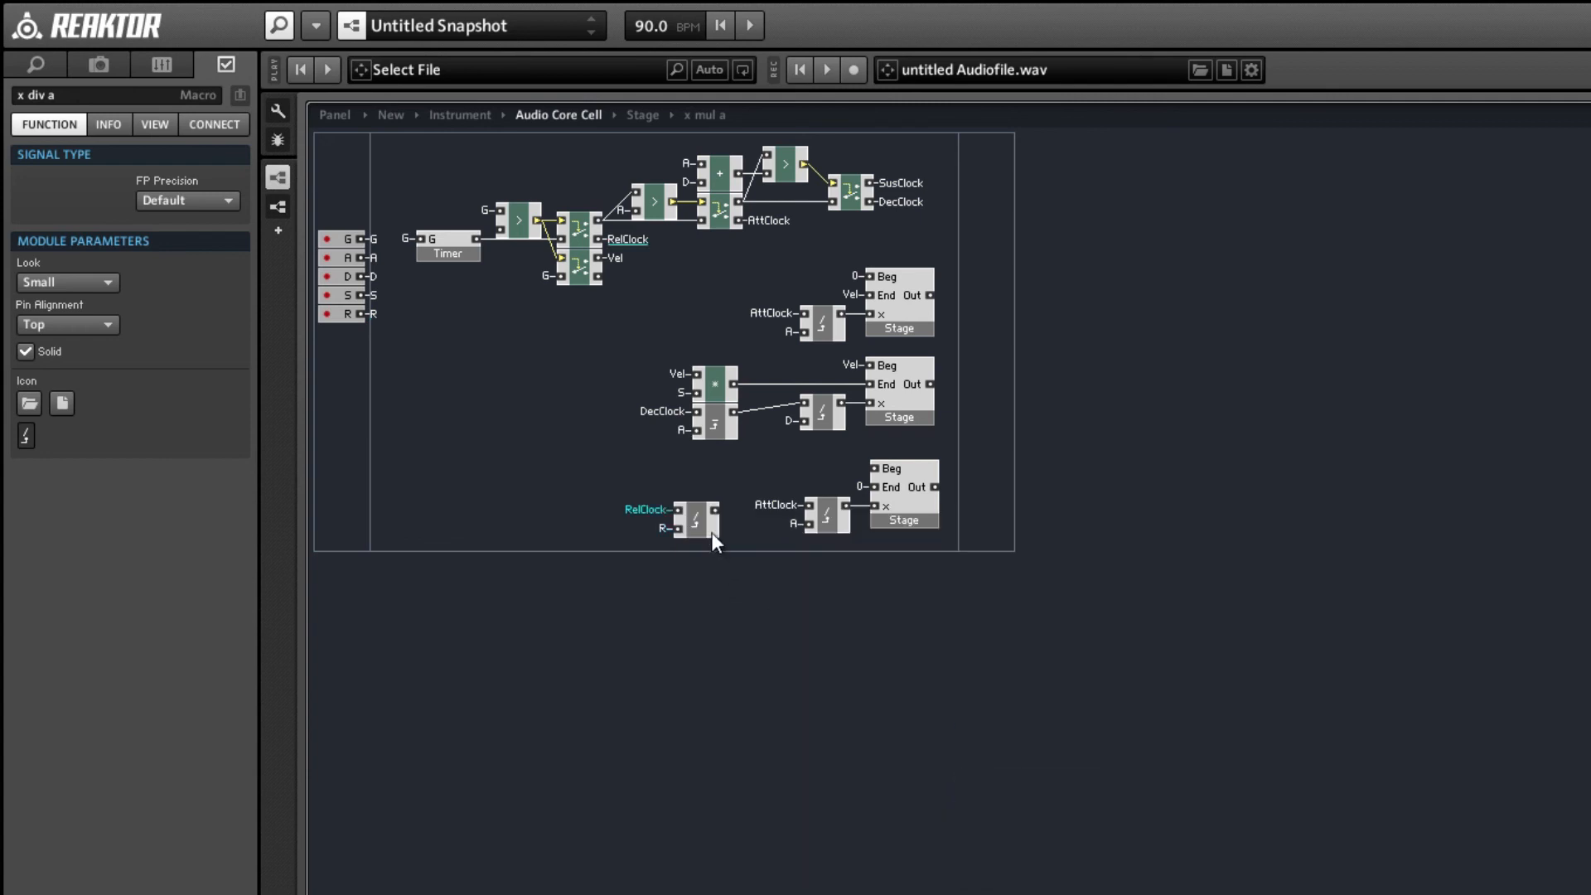
Move the RelClock x div a macro aside and delete the AttClock x div a macro feeding the third Stage.
{"action": "left_click_drag", "start_coordinate": [698, 519], "coordinate": [685, 515]}
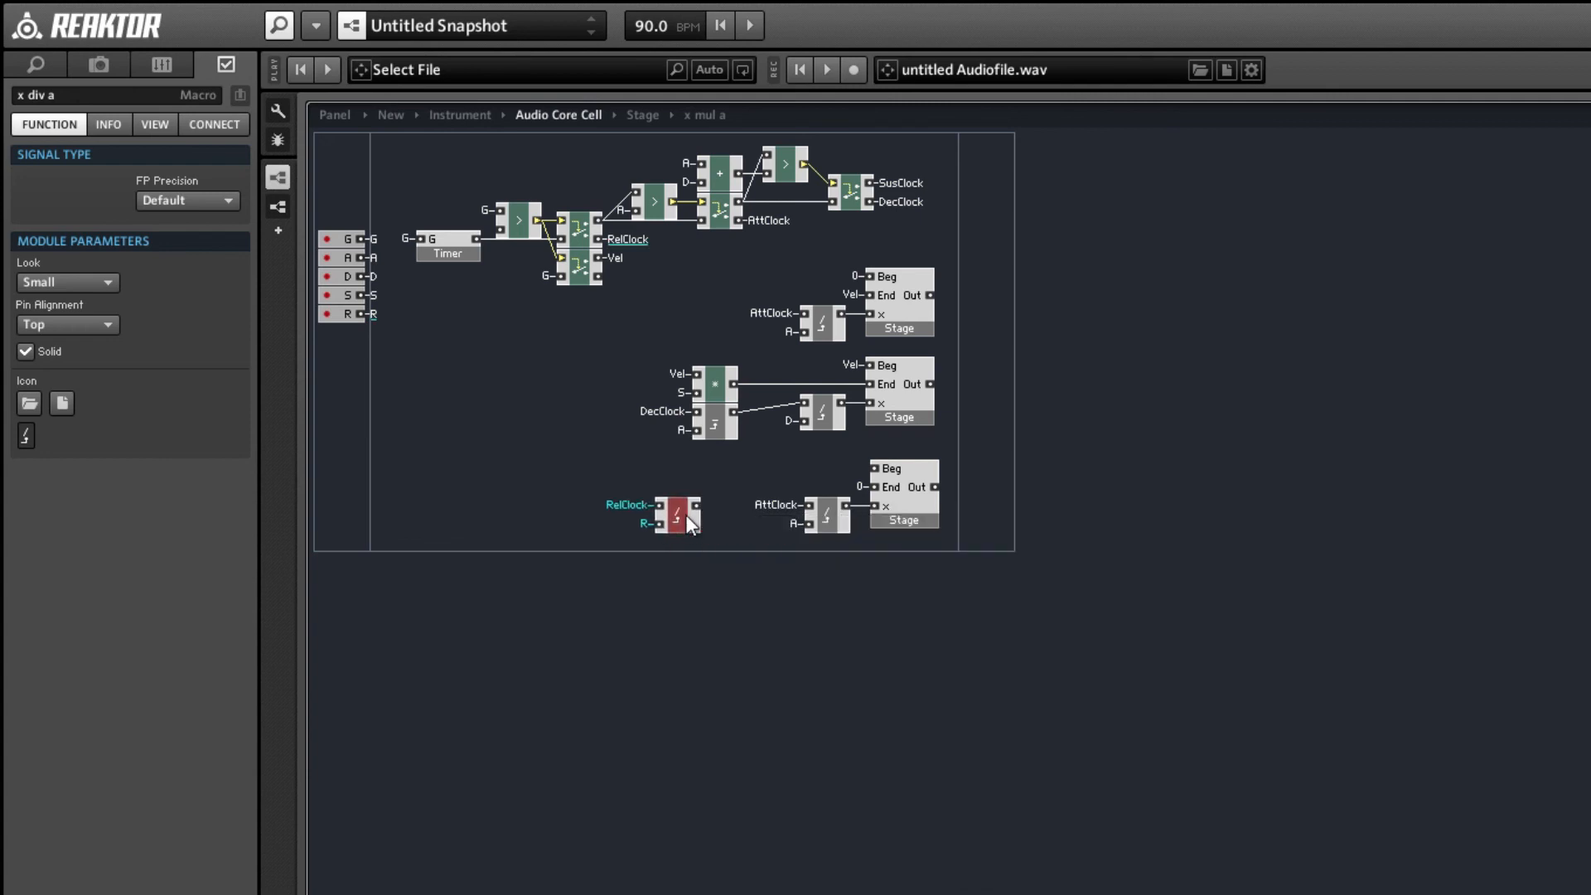
{"action": "left_click", "coordinate": [825, 522]}
{"action": "key", "text": "Delete"}
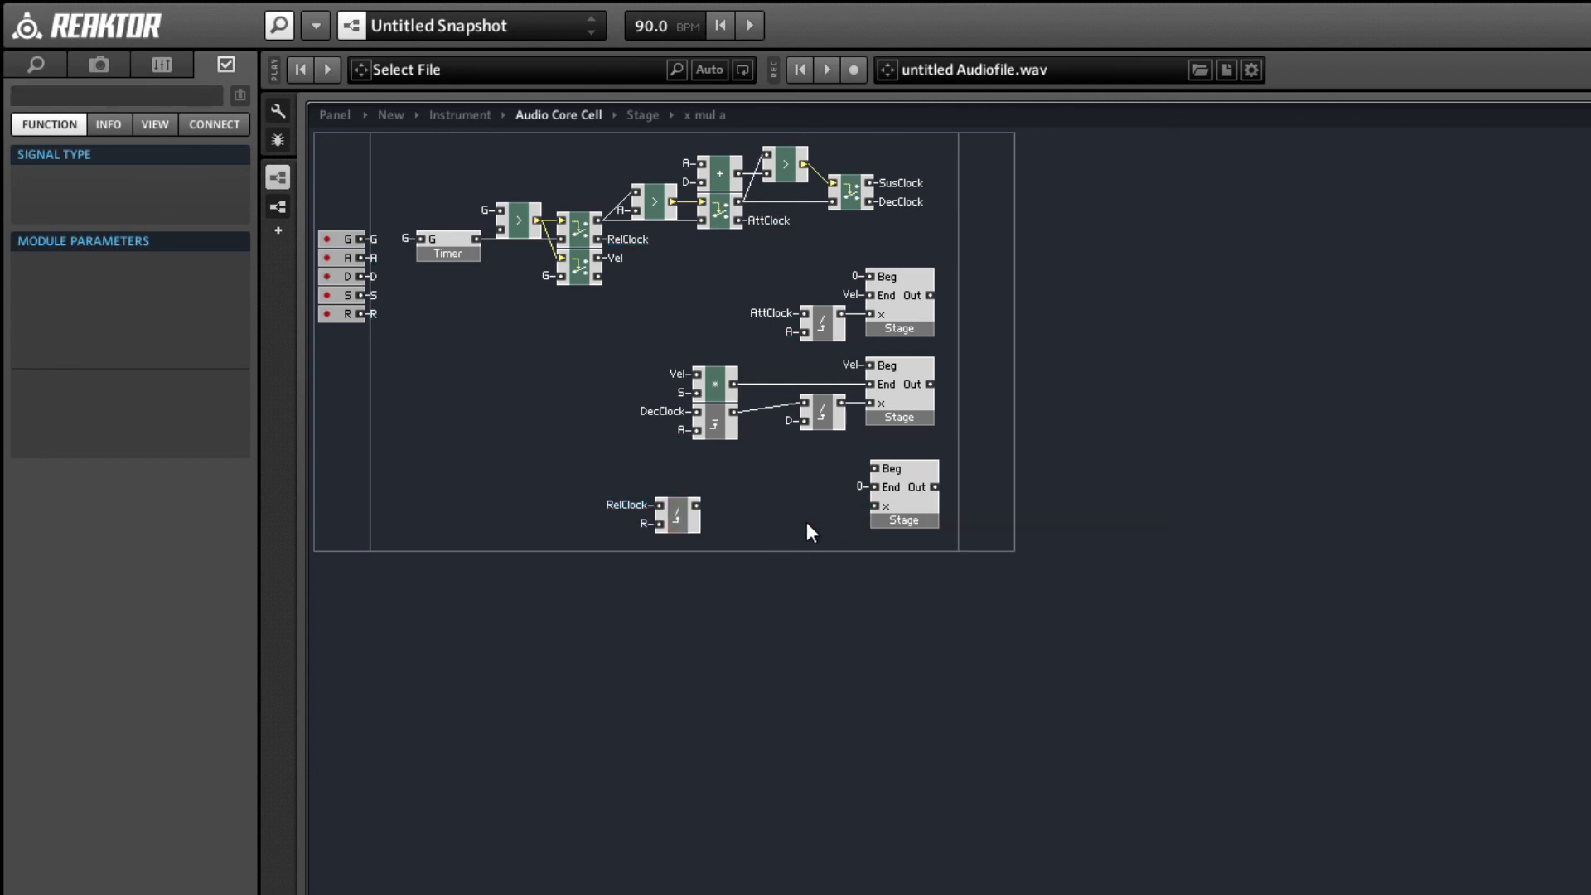
Insert a Clip Max expert macro before the third Stage and connect its Max input to a new QuickConst with the value 1.
{"action": "right_click", "coordinate": [763, 504]}
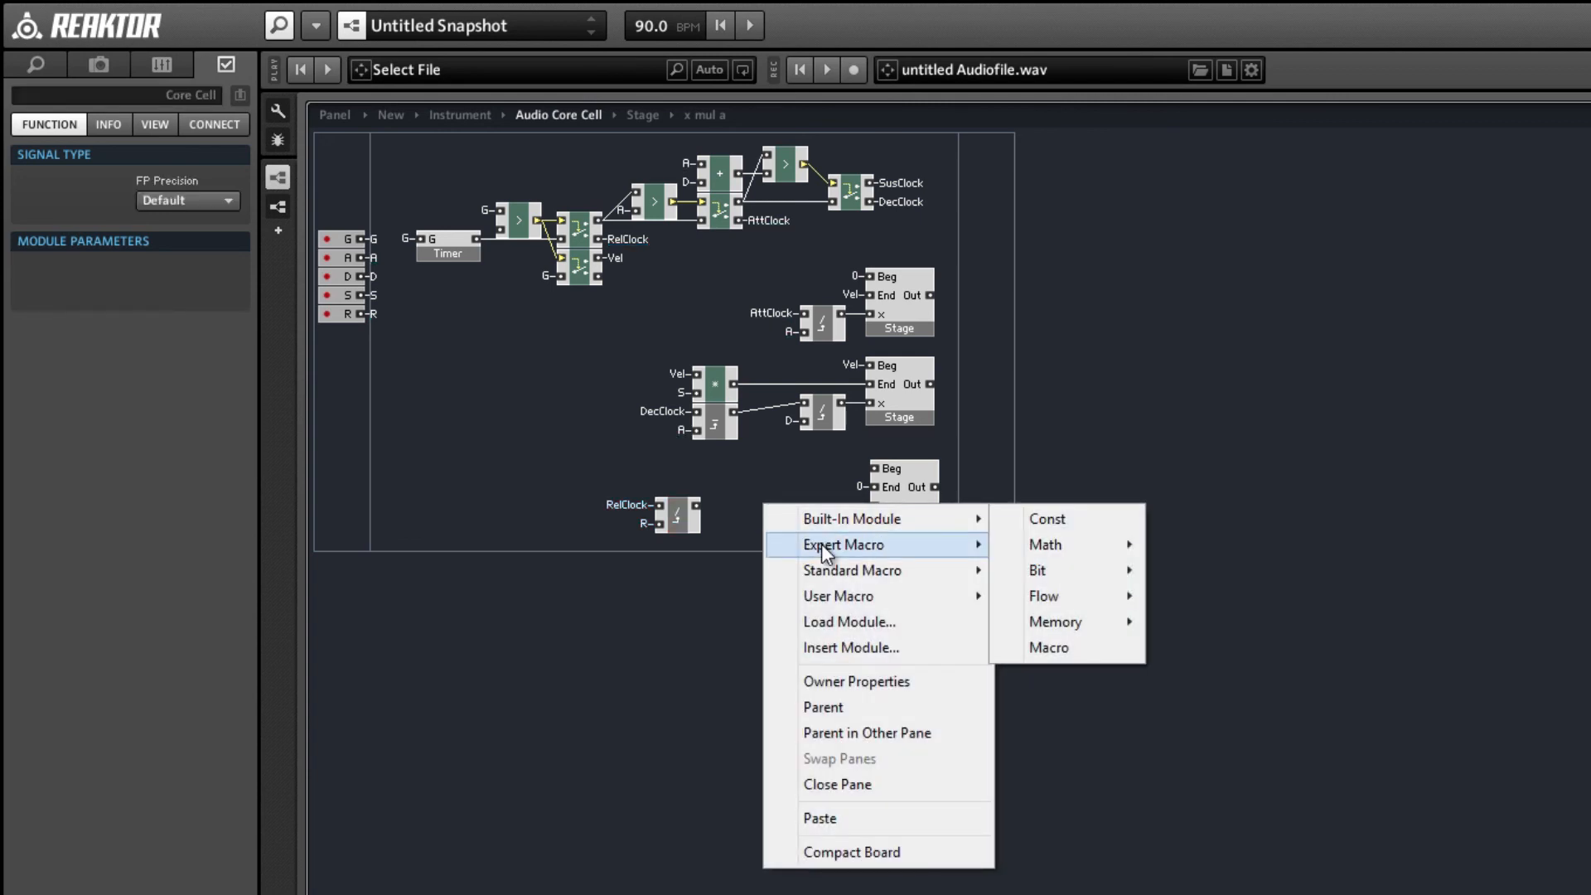
{"action": "mouse_move", "coordinate": [822, 544]}
{"action": "mouse_move", "coordinate": [1086, 620]}
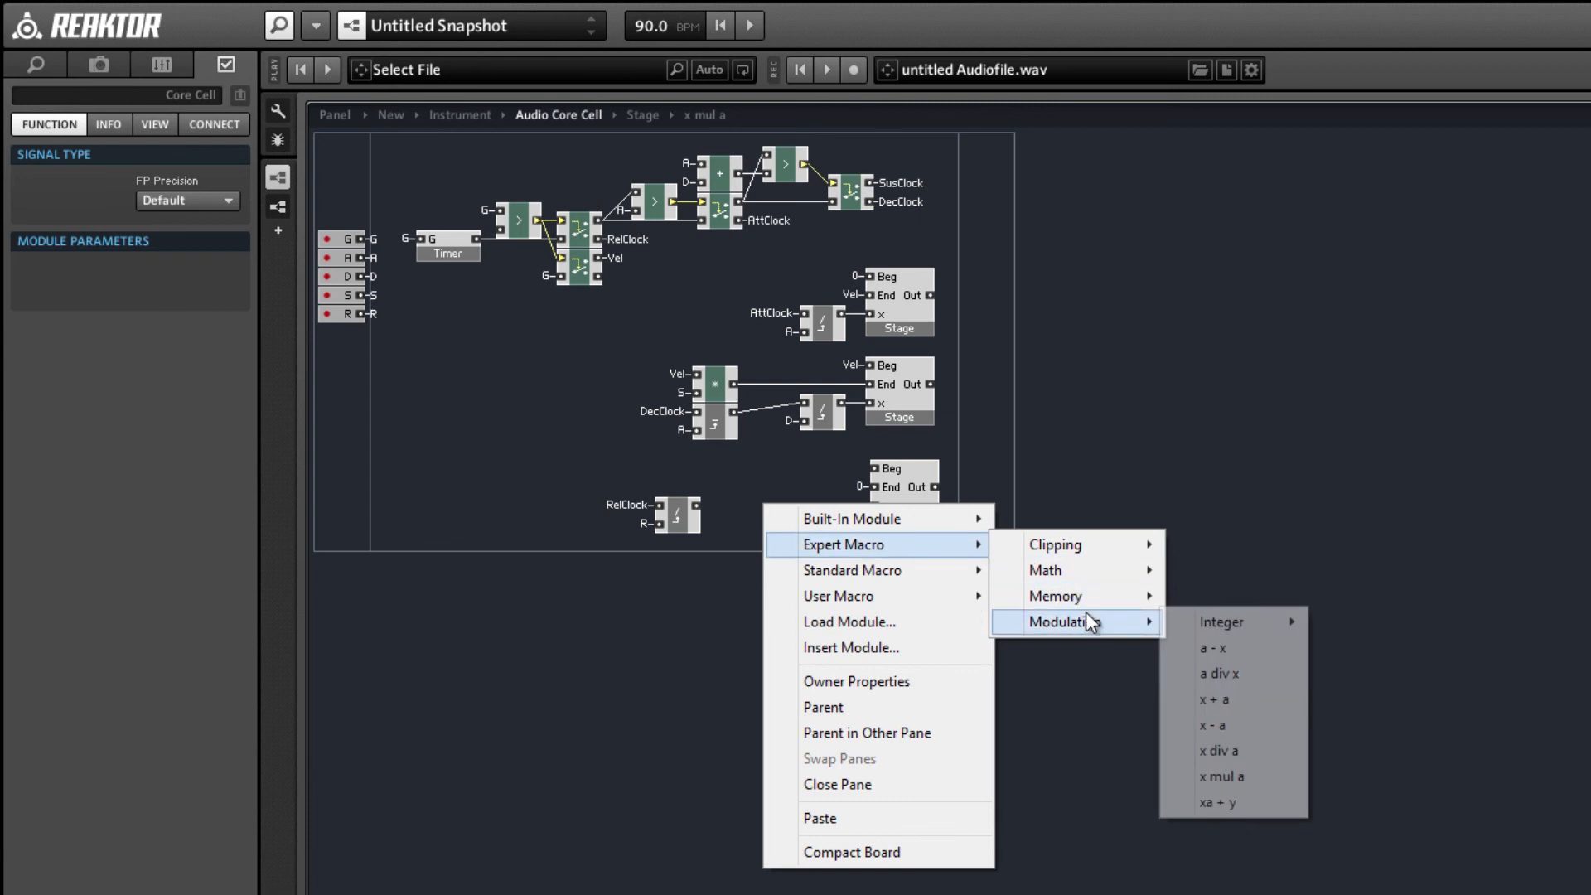
{"action": "mouse_move", "coordinate": [1077, 545]}
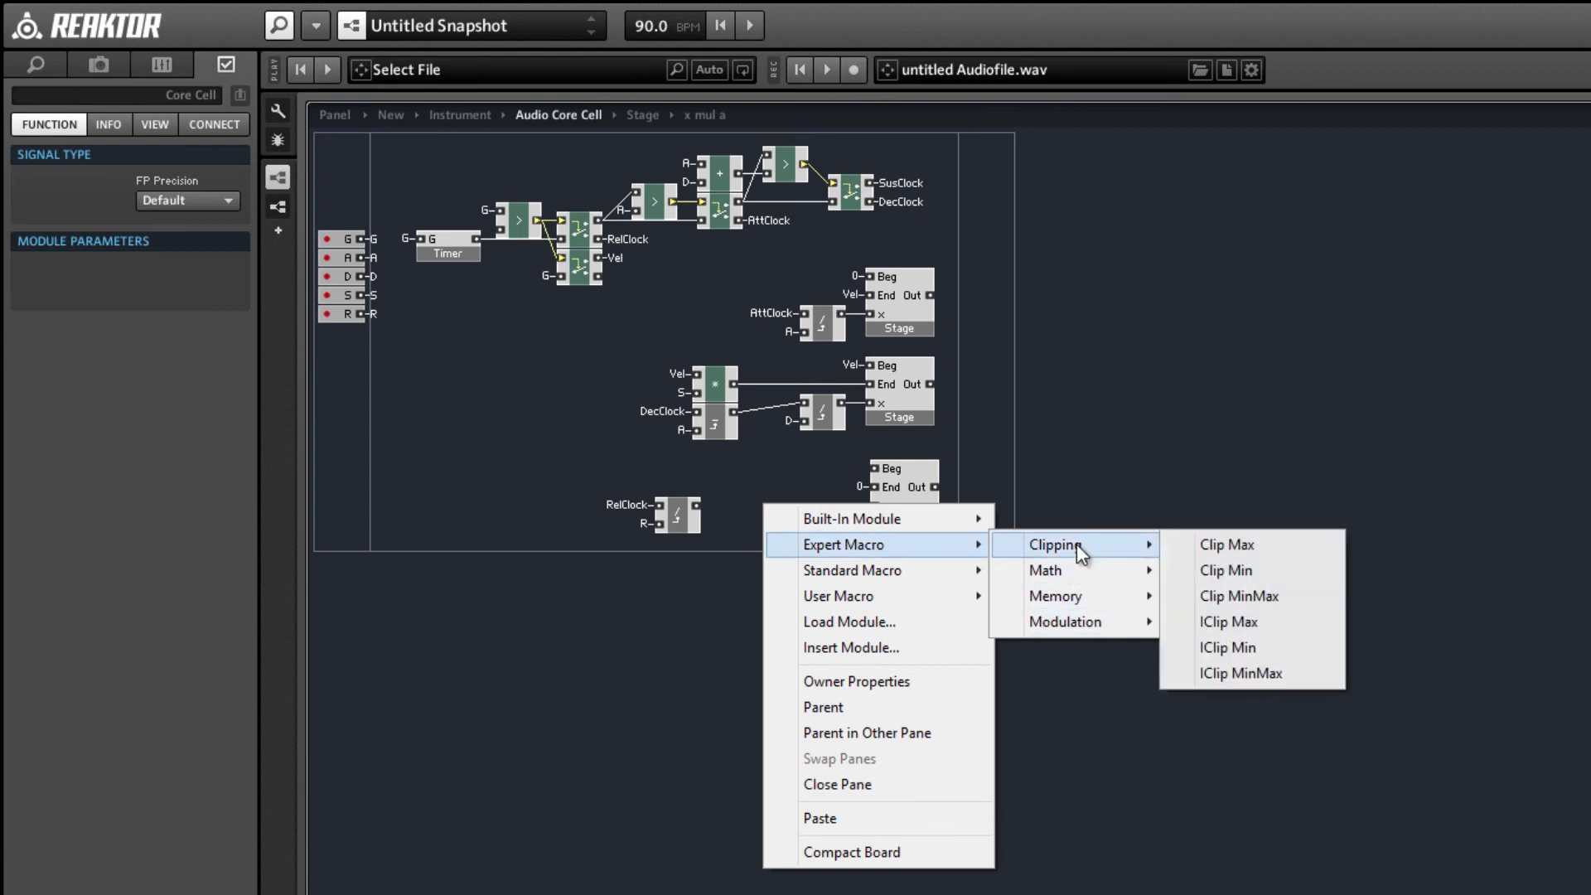
{"action": "left_click", "coordinate": [1231, 540]}
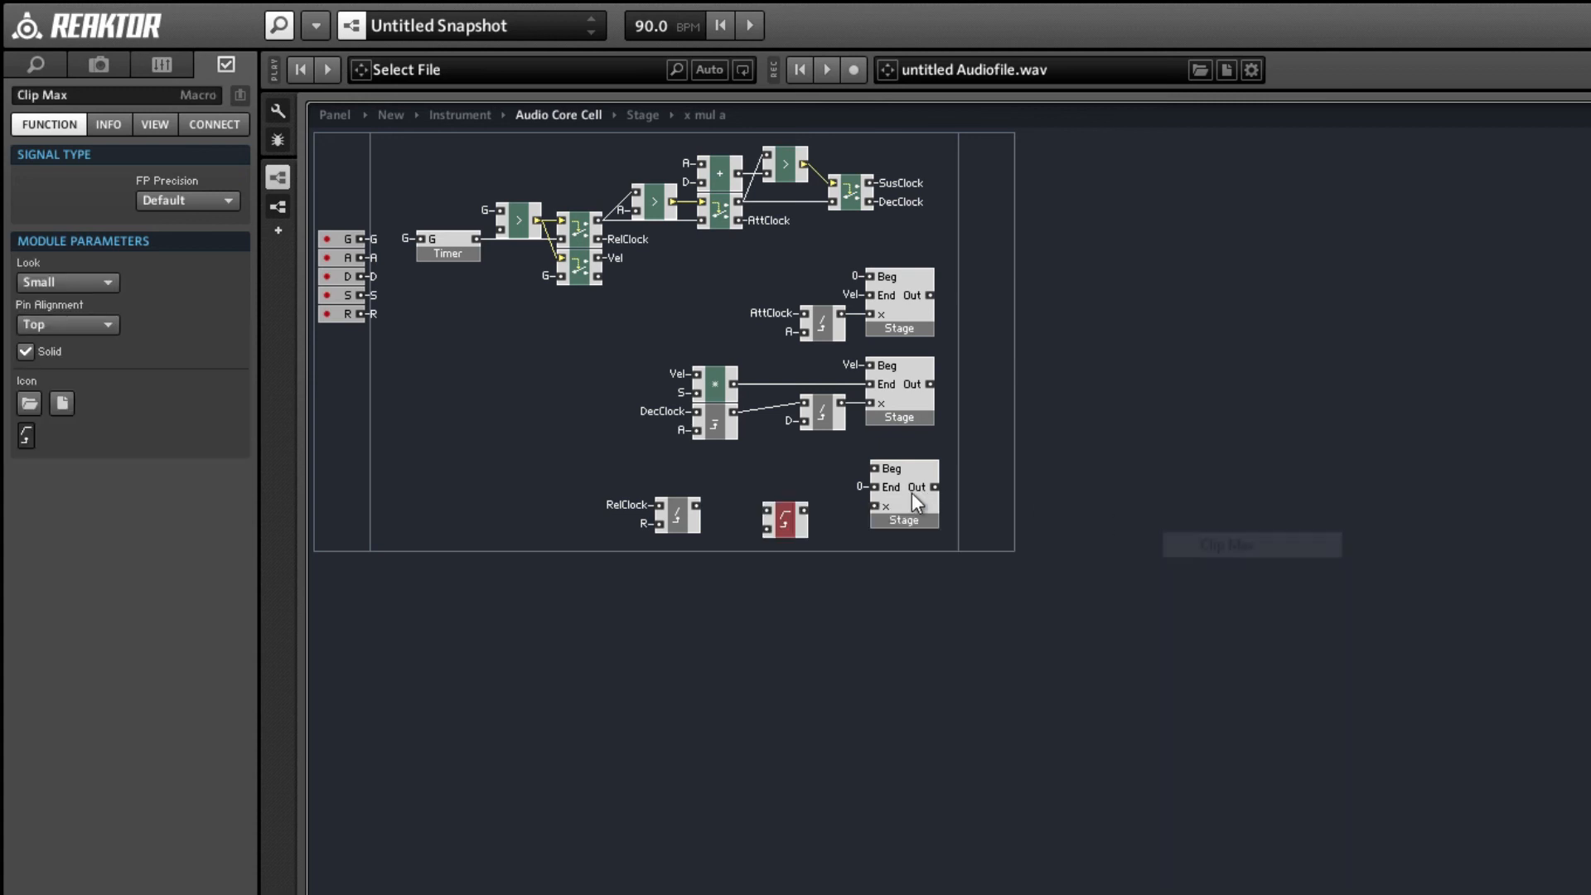
{"action": "right_click", "coordinate": [768, 530]}
{"action": "left_click", "coordinate": [870, 608]}
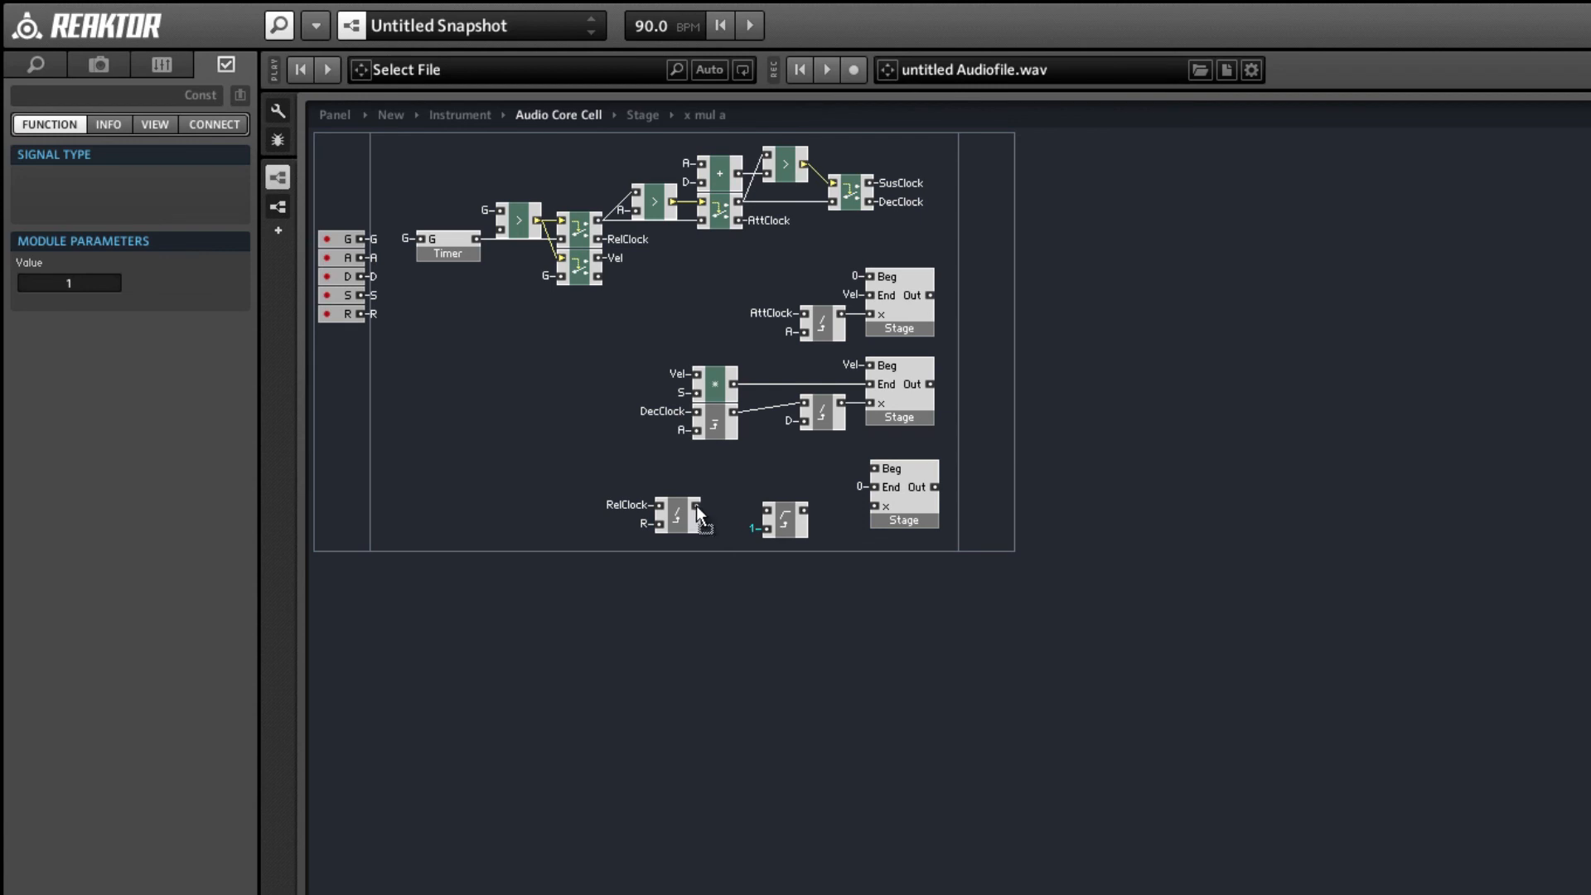
Wire the RelClock x div a output through Clip Max into the third Stage's x input and align the macros.
{"action": "mouse_move", "coordinate": [696, 507]}
{"action": "left_mouse_down"}
{"action": "mouse_move", "coordinate": [767, 510]}
{"action": "mouse_move", "coordinate": [679, 522]}
{"action": "mouse_move", "coordinate": [710, 521]}
{"action": "left_mouse_up"}
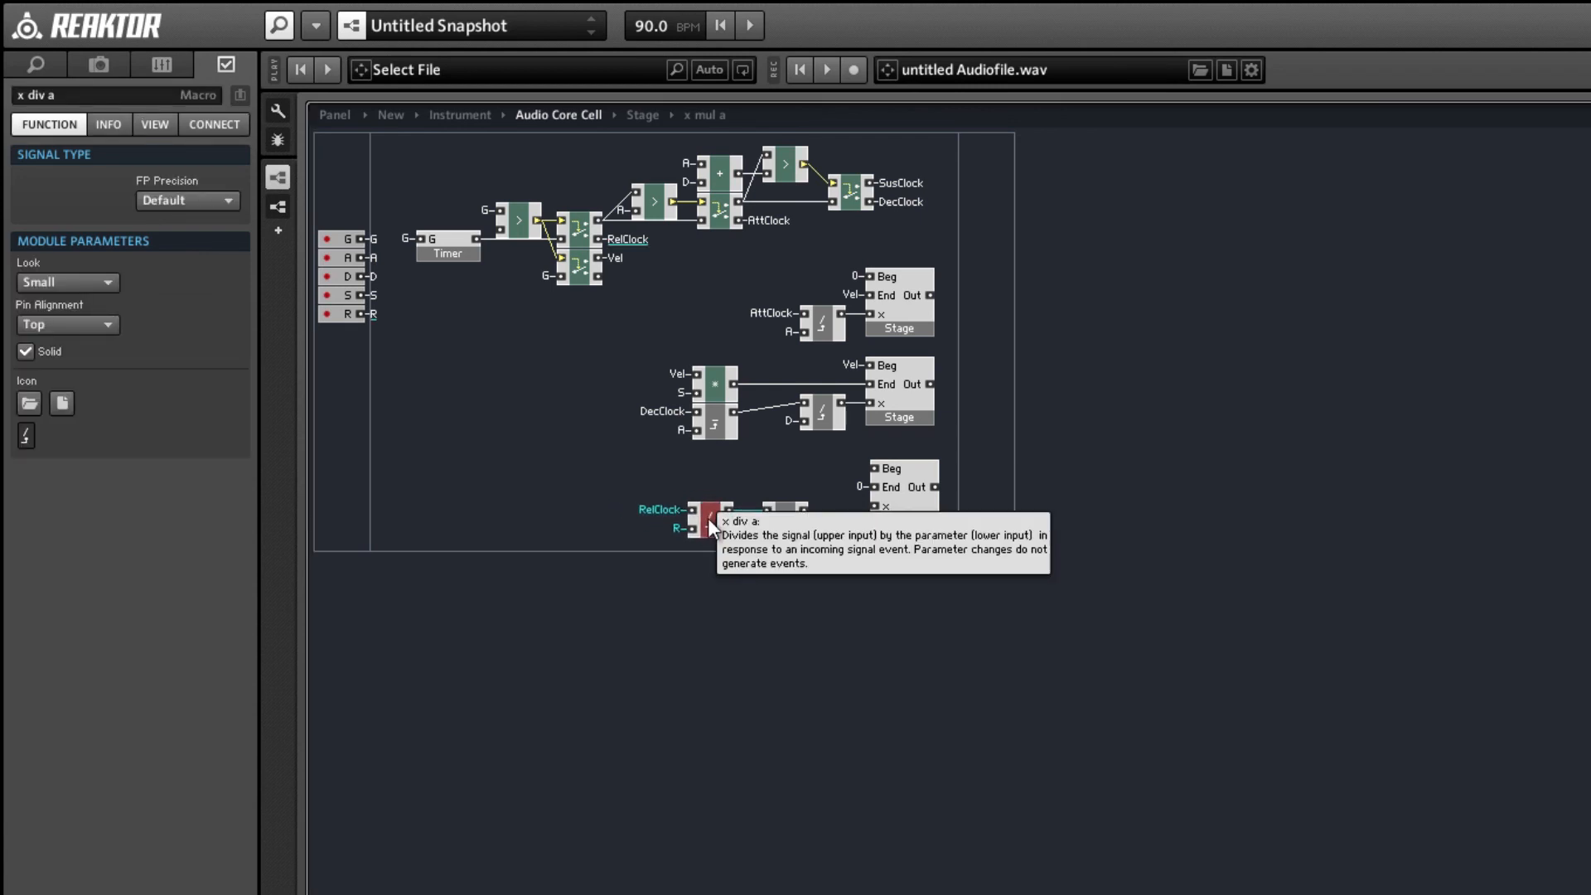
{"action": "left_click_drag", "start_coordinate": [875, 509], "coordinate": [725, 504]}
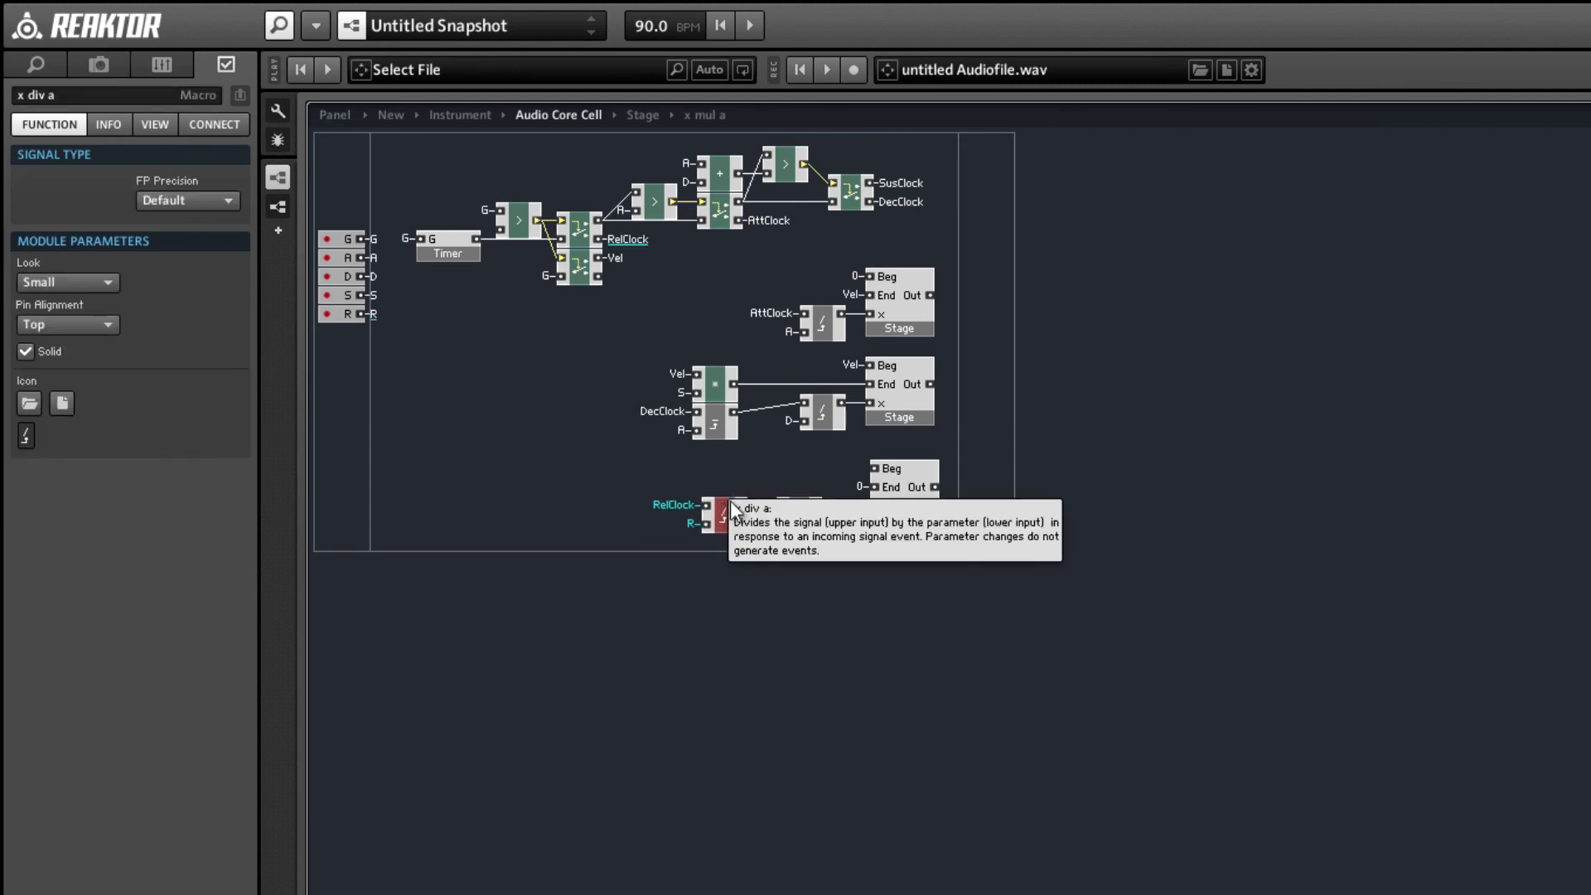
{"action": "left_click", "coordinate": [792, 472]}
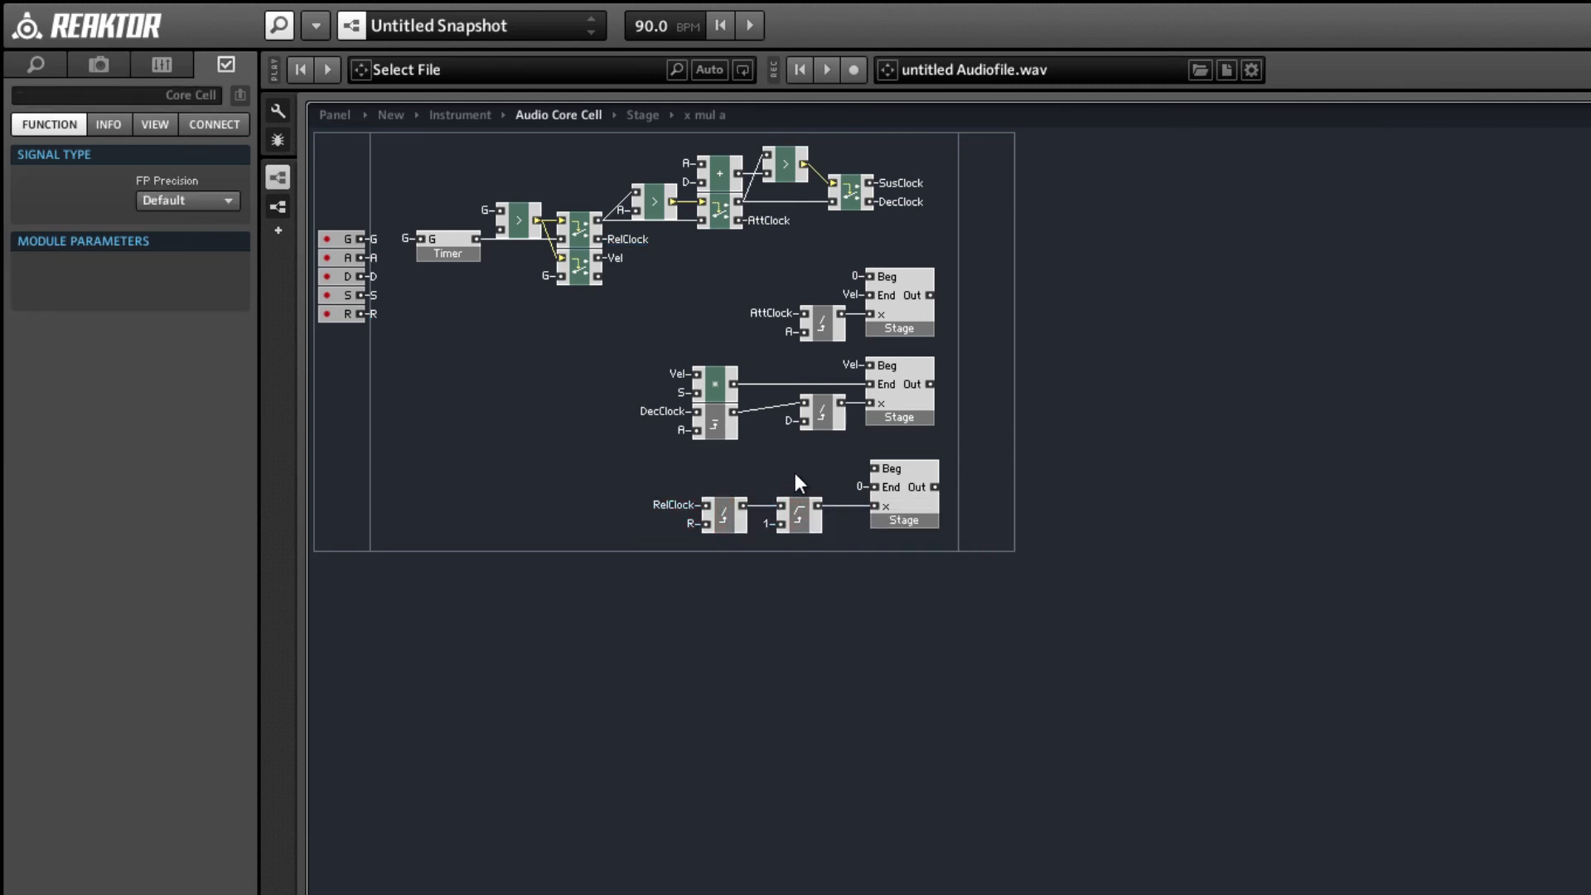
Insert a built-in Merge module beside the Stage macros and set its input count to 3.
{"action": "right_click", "coordinate": [947, 320]}
{"action": "mouse_move", "coordinate": [1077, 333]}
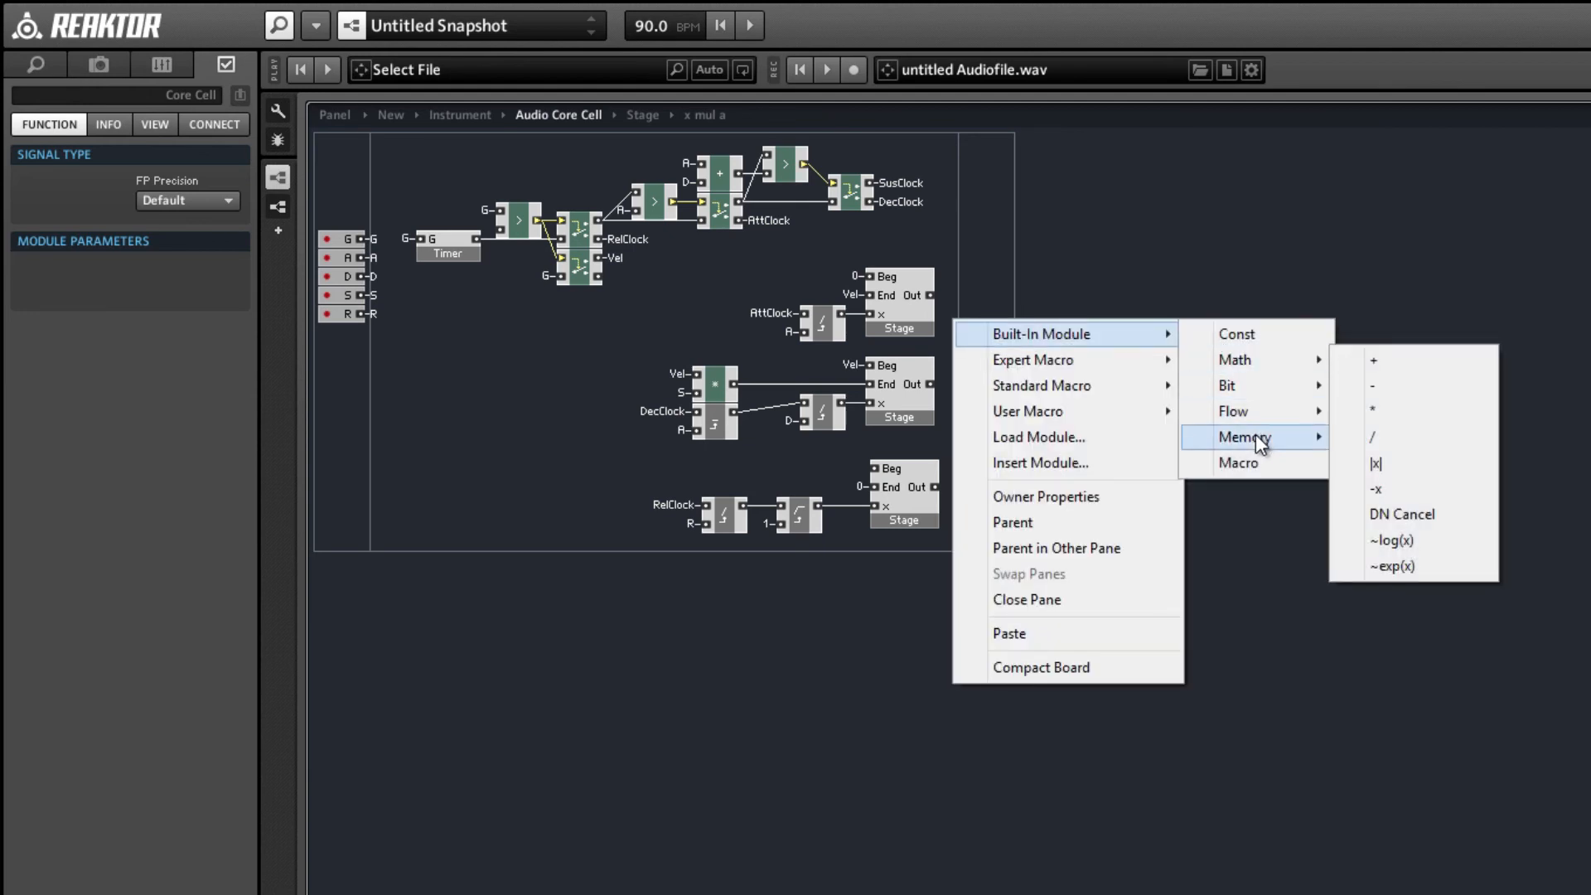
{"action": "mouse_move", "coordinate": [1271, 414]}
{"action": "left_click", "coordinate": [1440, 541]}
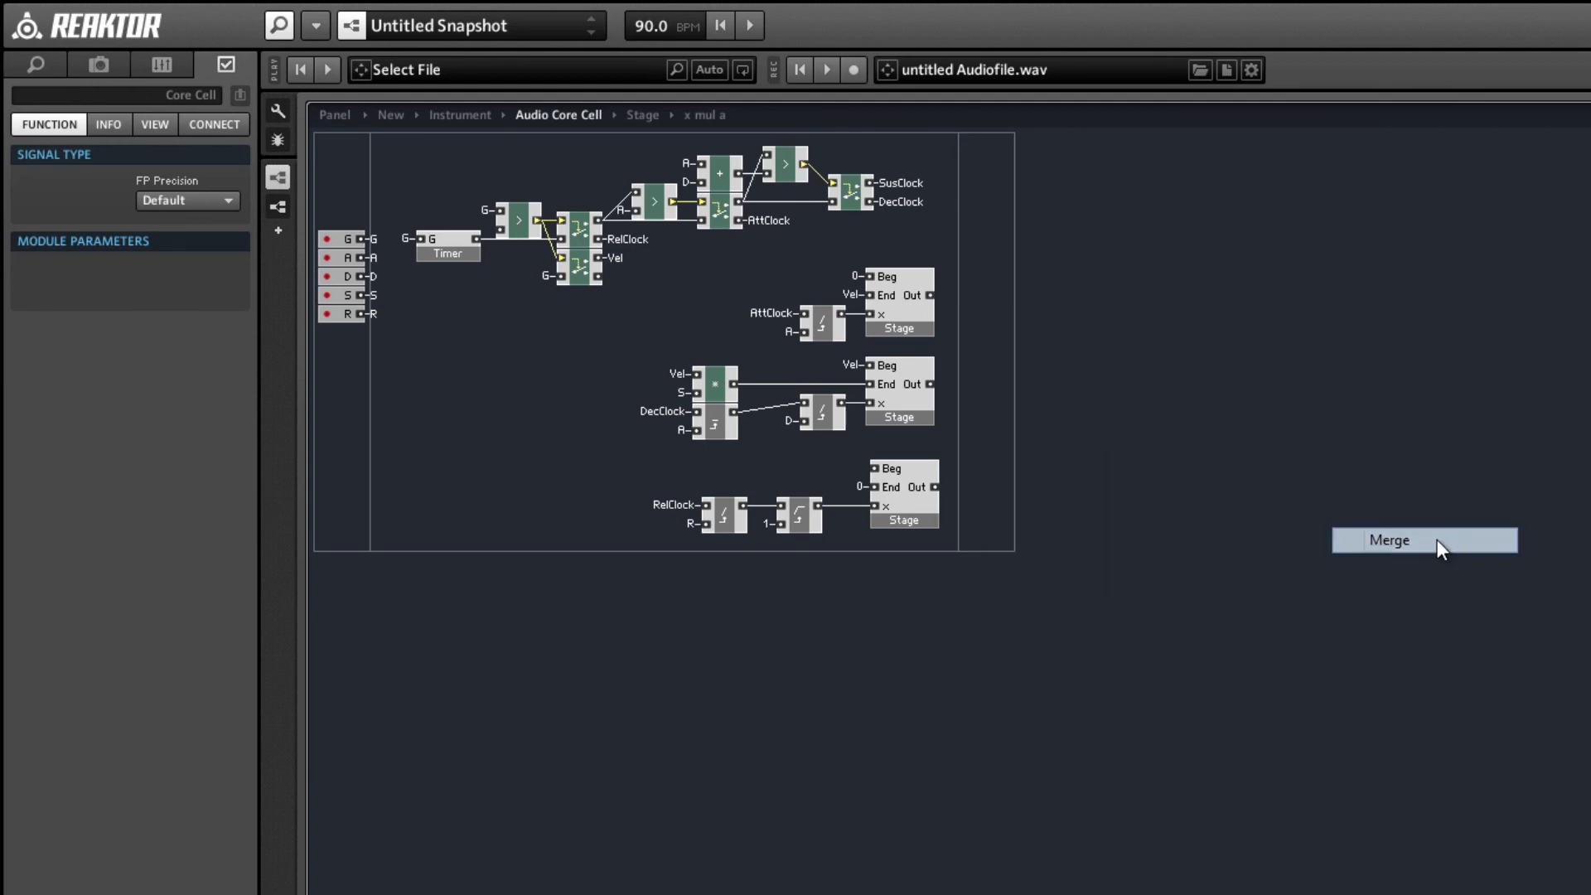
{"action": "left_click_drag", "start_coordinate": [85, 284], "coordinate": [46, 261]}
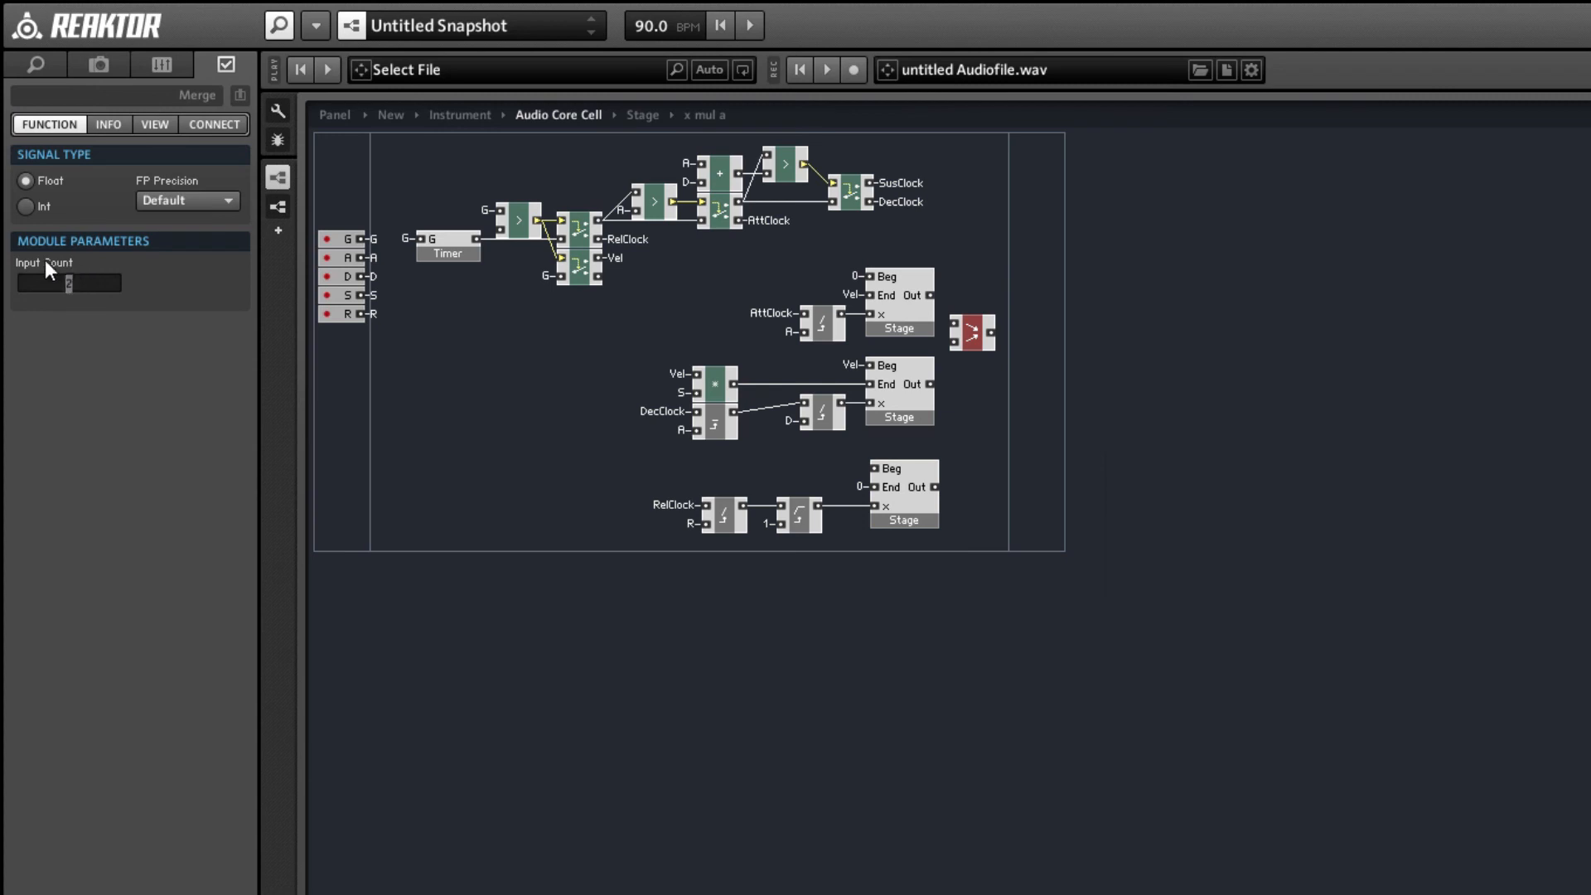
{"action": "type", "text": "3"}
{"action": "left_click", "coordinate": [966, 575]}
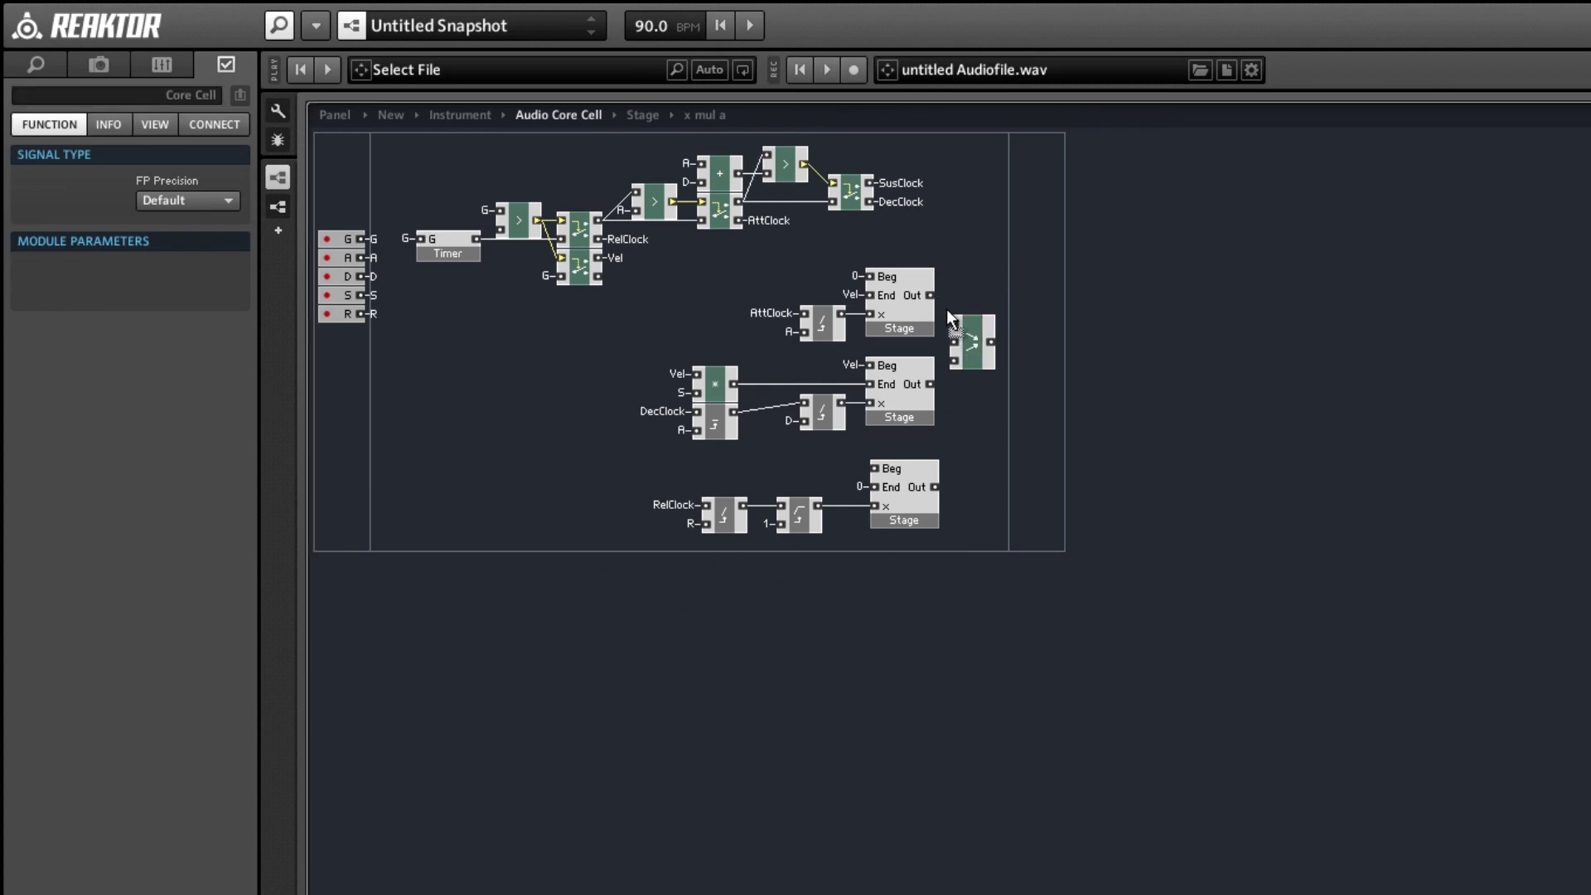
Connect the outputs of the three Stage macros to the three Merge inputs, placing the Merge beside the second Stage.
{"action": "left_click_drag", "start_coordinate": [953, 322], "coordinate": [930, 295]}
{"action": "left_click_drag", "start_coordinate": [929, 383], "coordinate": [967, 404]}
{"action": "left_click_drag", "start_coordinate": [942, 548], "coordinate": [704, 491]}
{"action": "left_click", "coordinate": [944, 506]}
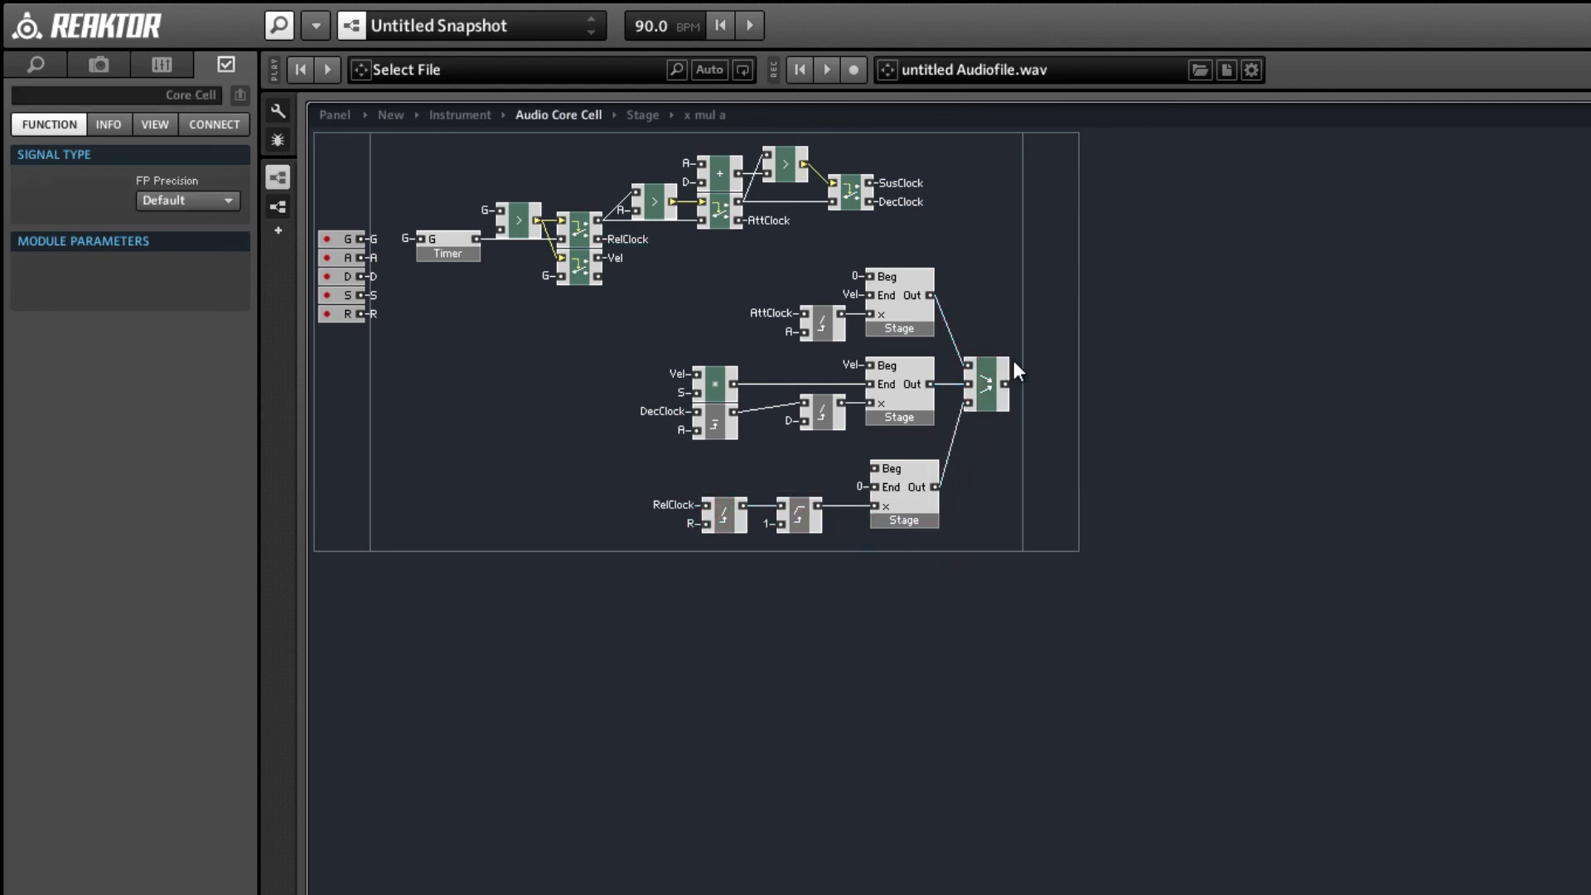
Add an output port to the core cell and link the Merge output to it through a new QuickBus named Out.
{"action": "right_click", "coordinate": [1035, 341]}
{"action": "mouse_move", "coordinate": [1086, 345]}
{"action": "left_click", "coordinate": [1326, 345]}
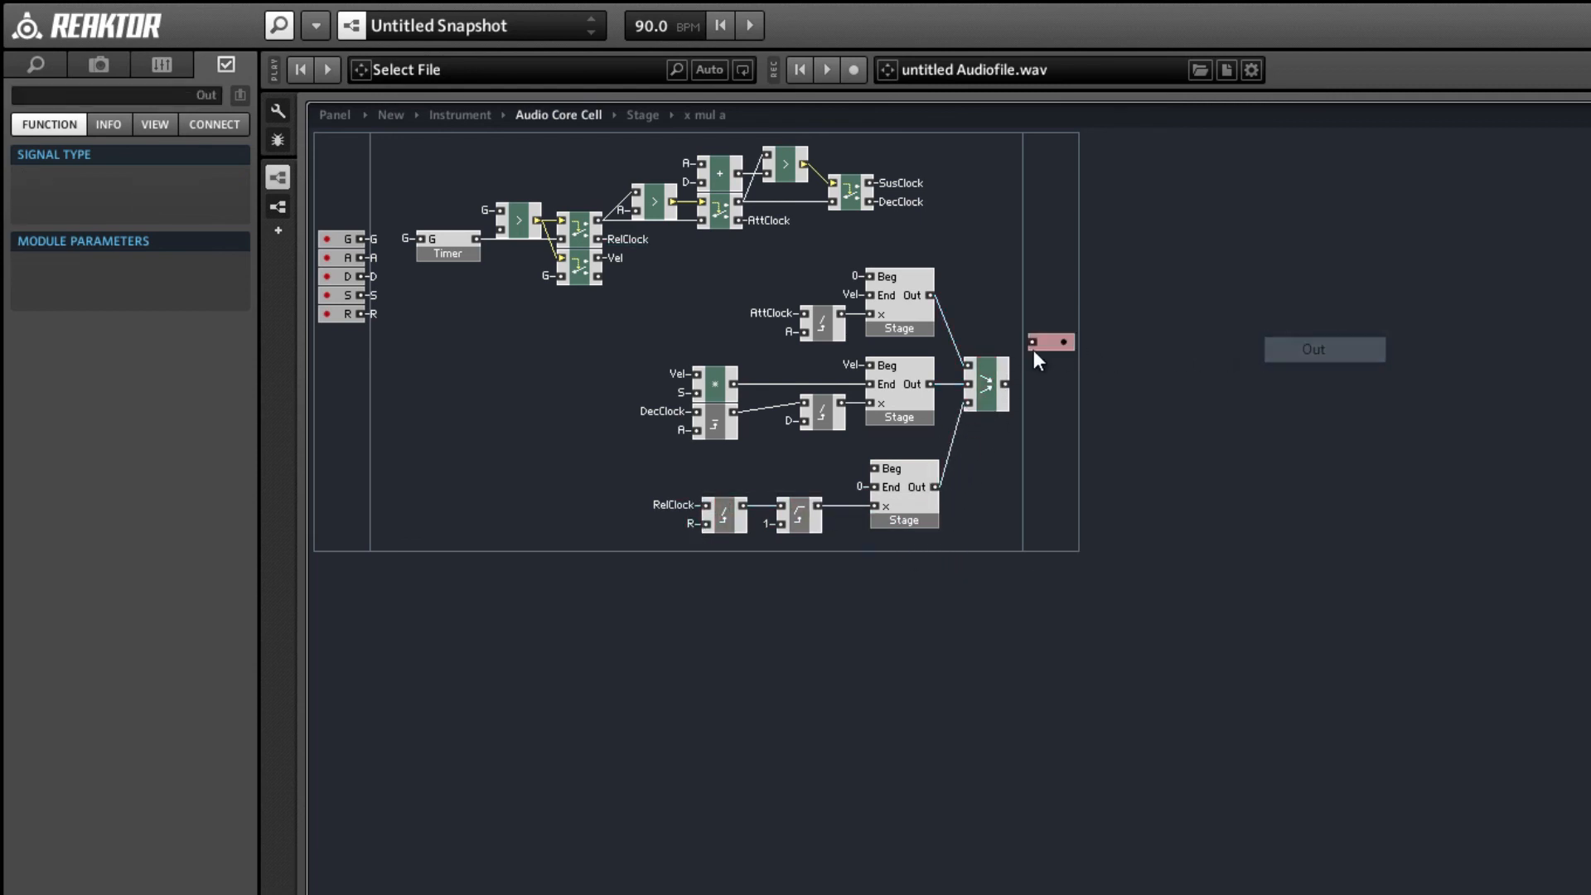
{"action": "right_click", "coordinate": [1006, 385]}
{"action": "left_click", "coordinate": [1094, 396]}
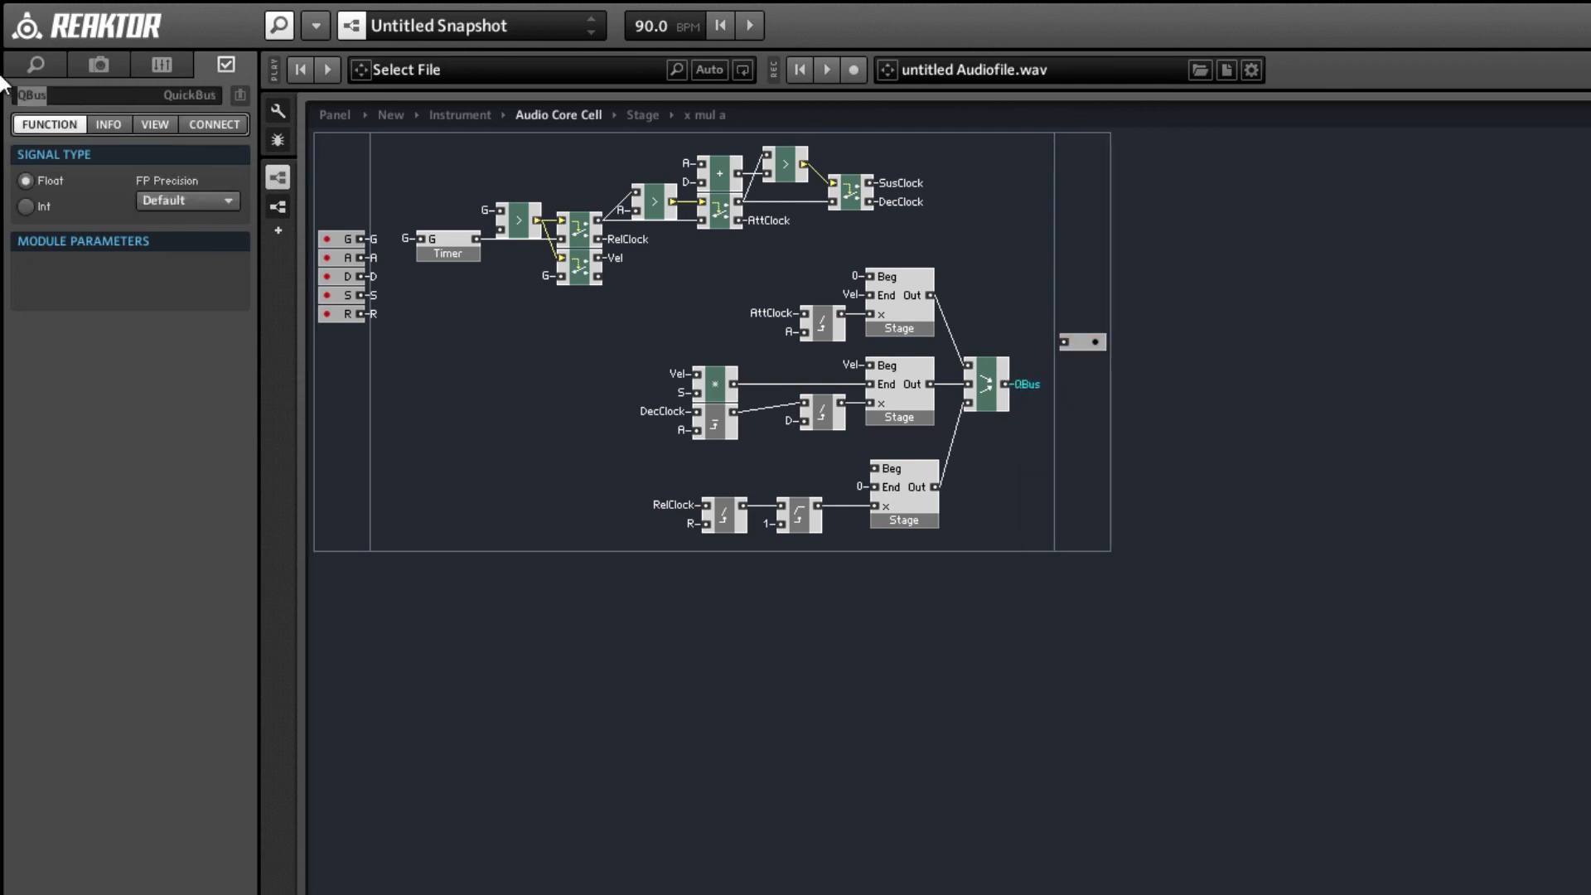
{"action": "type", "text": "Out"}
{"action": "key", "text": "Return"}
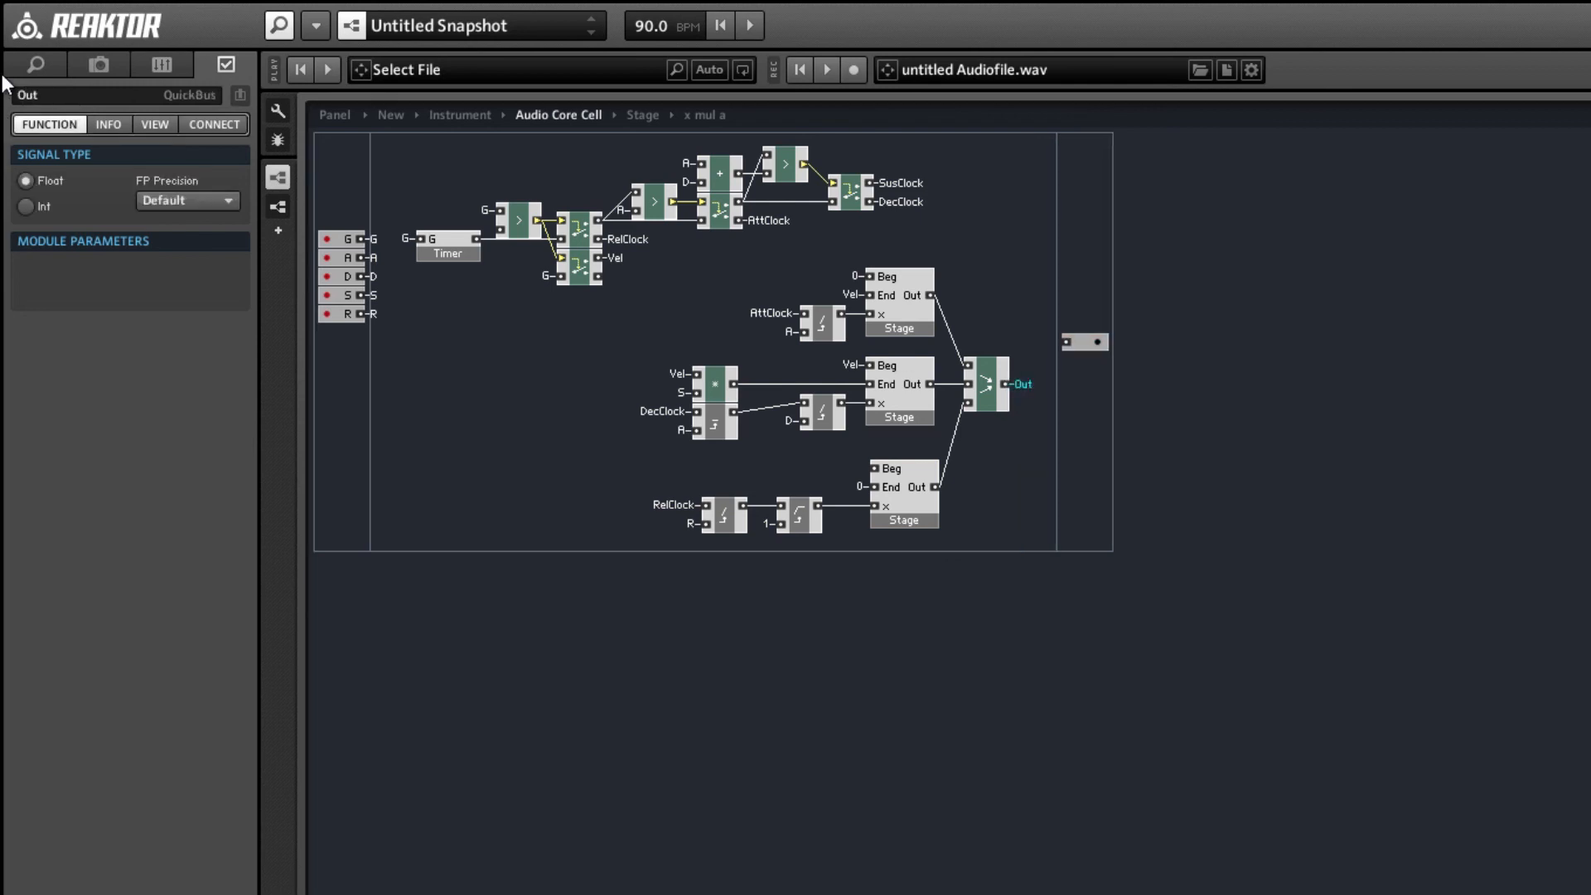
{"action": "right_click", "coordinate": [1068, 340]}
{"action": "mouse_move", "coordinate": [1241, 472]}
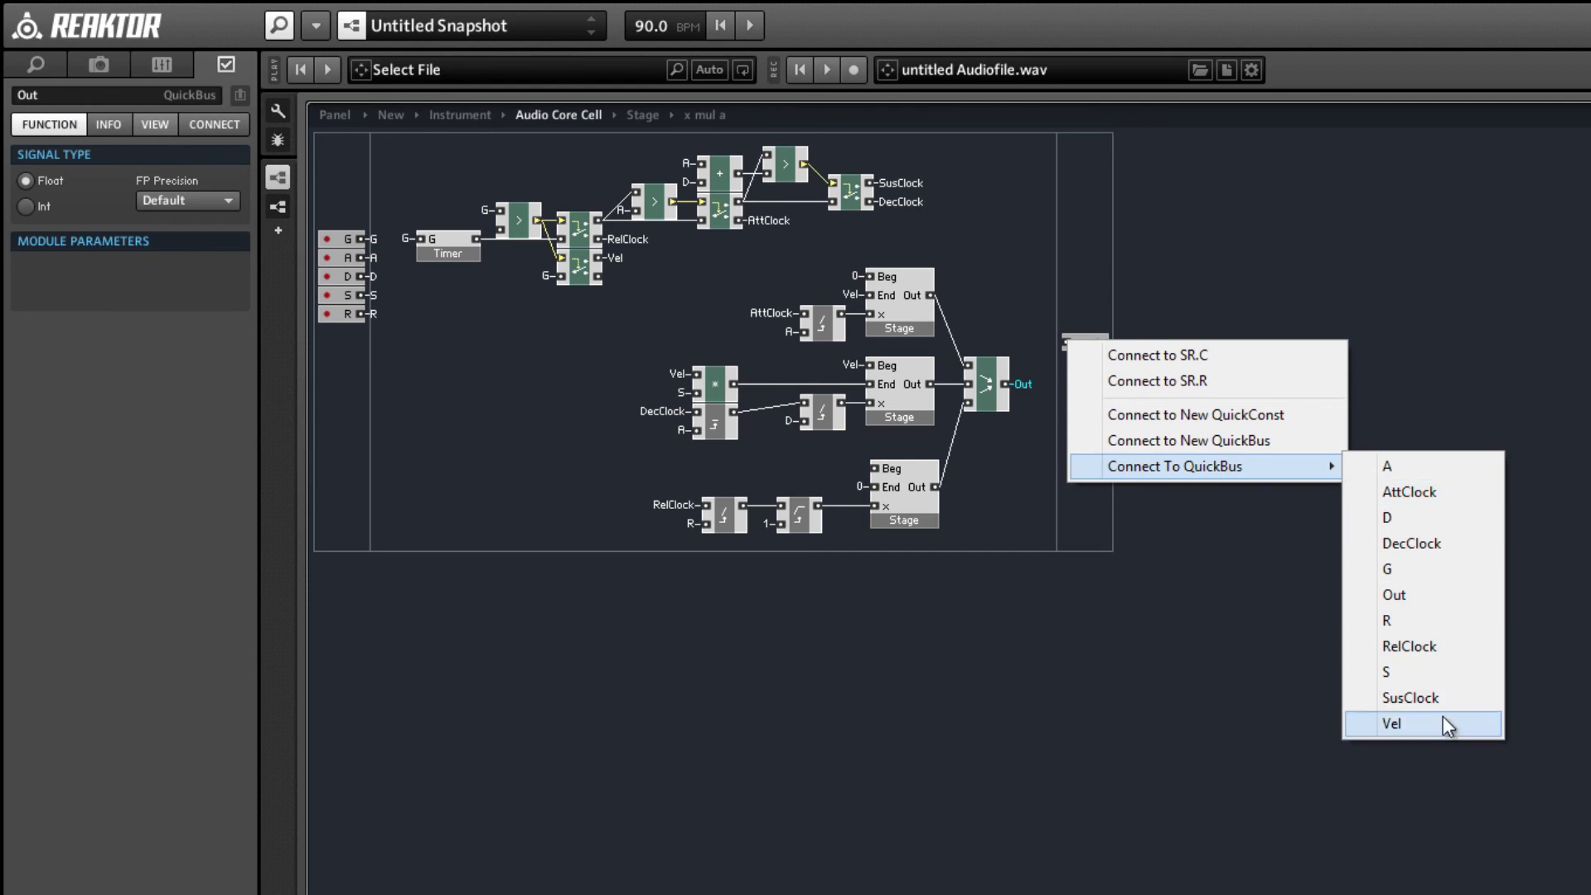
{"action": "left_click", "coordinate": [1393, 594]}
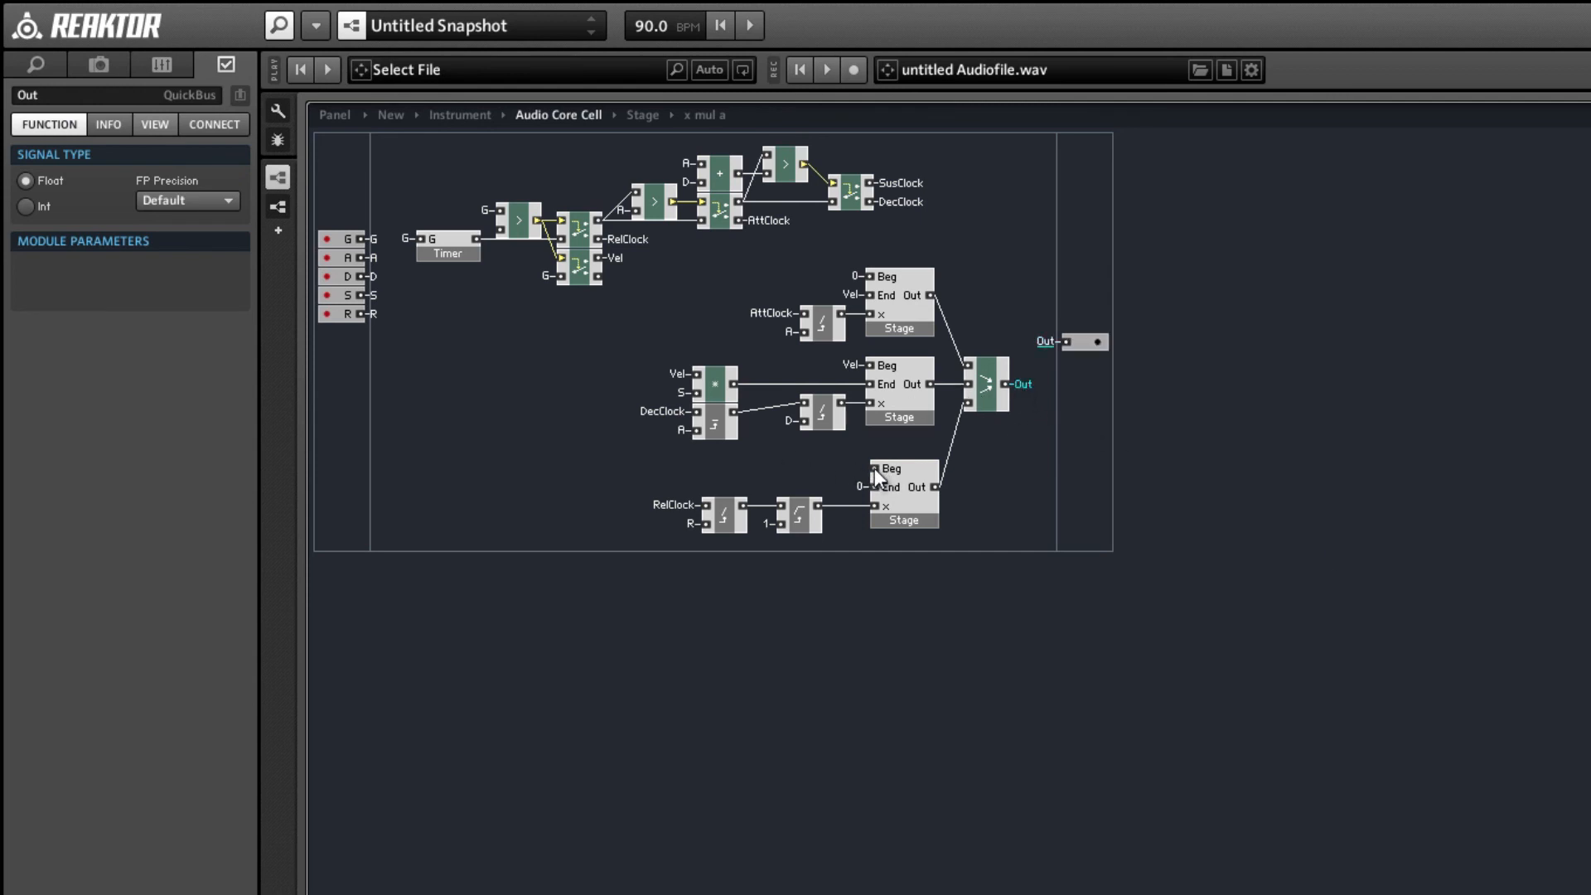
{"action": "left_click", "coordinate": [569, 417]}
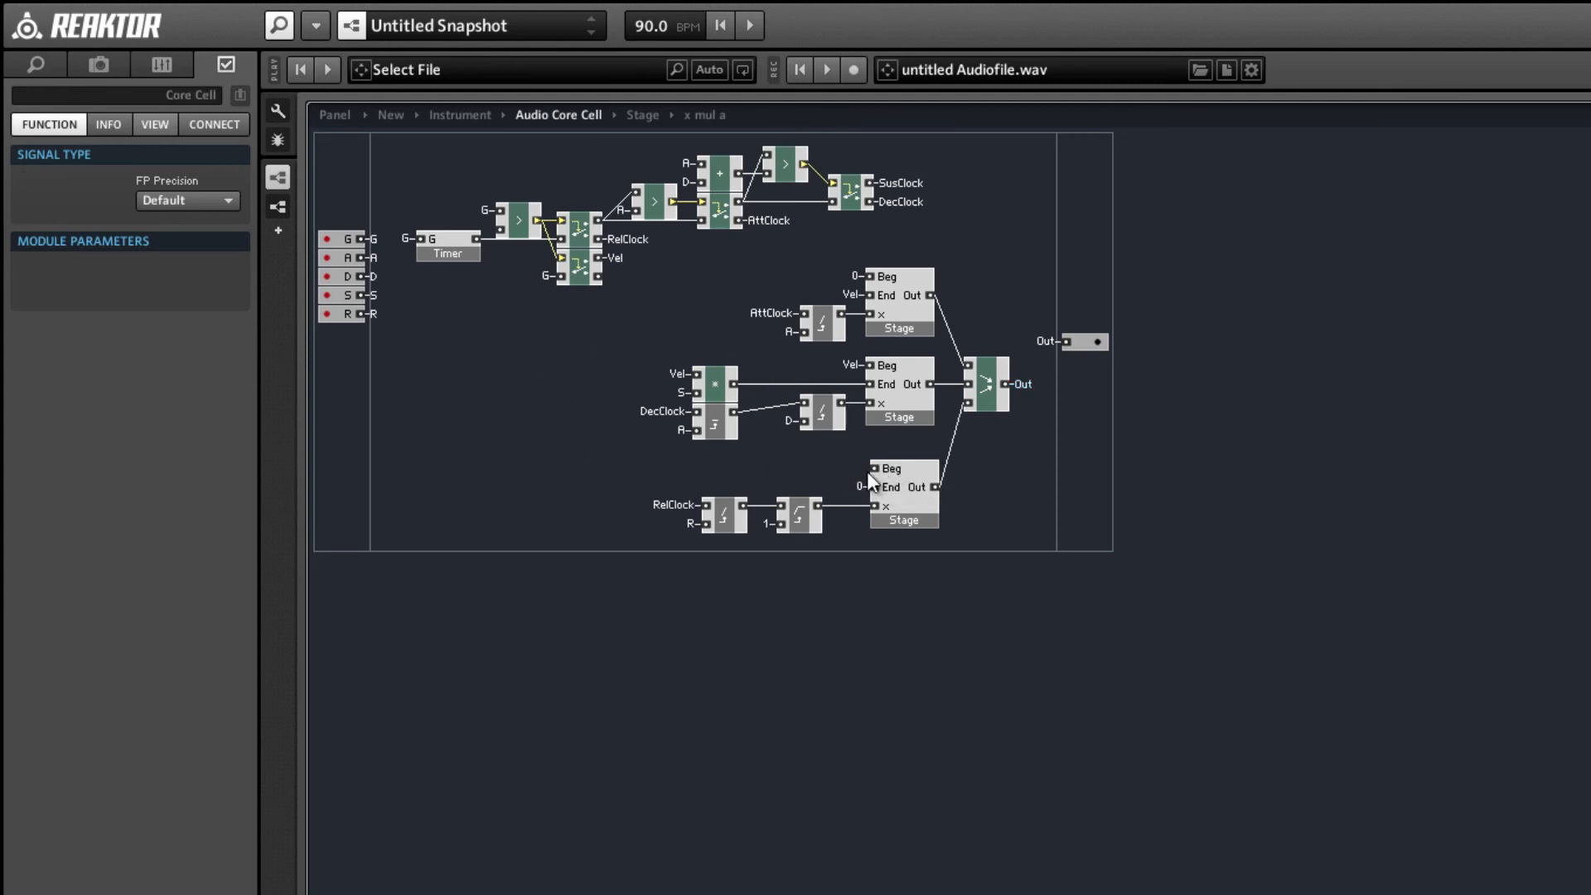
{"action": "right_click", "coordinate": [465, 346]}
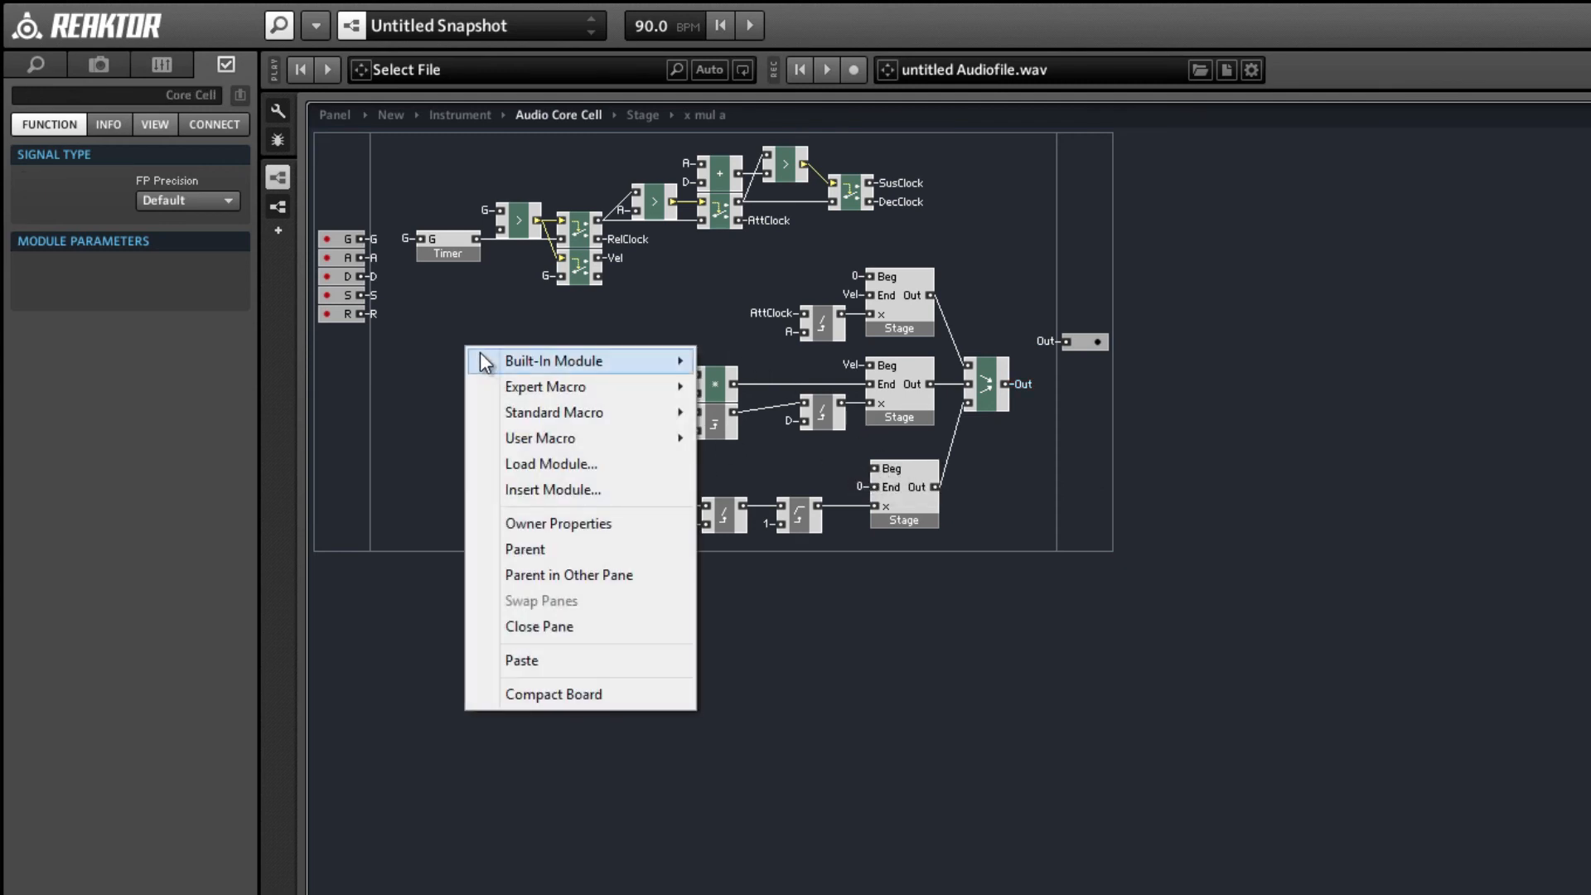
{"action": "mouse_move", "coordinate": [539, 365]}
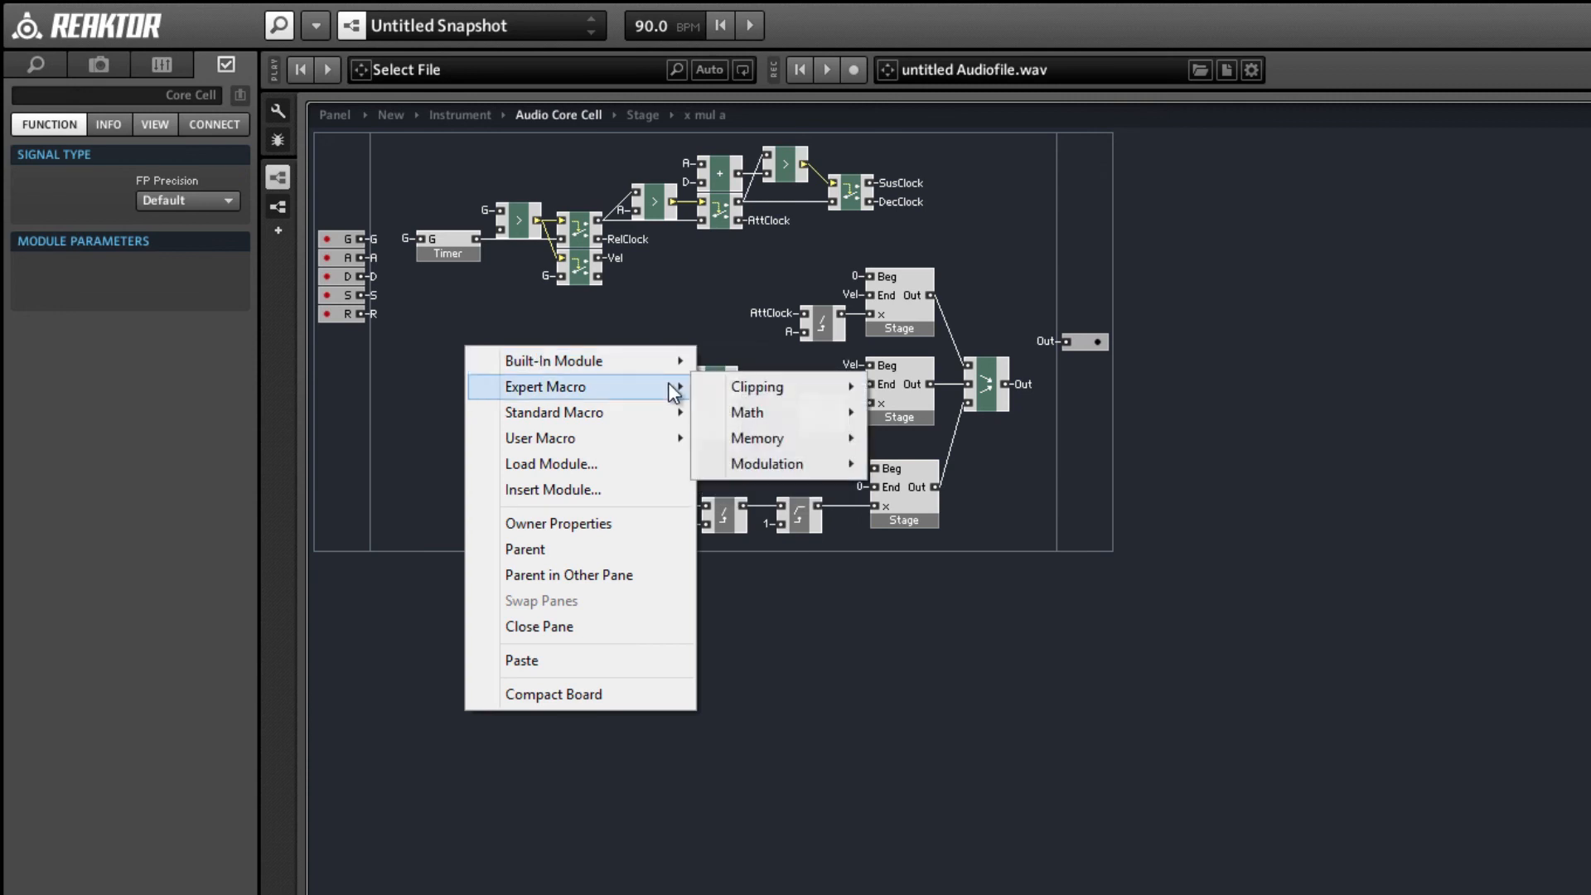
{"action": "left_click", "coordinate": [625, 325]}
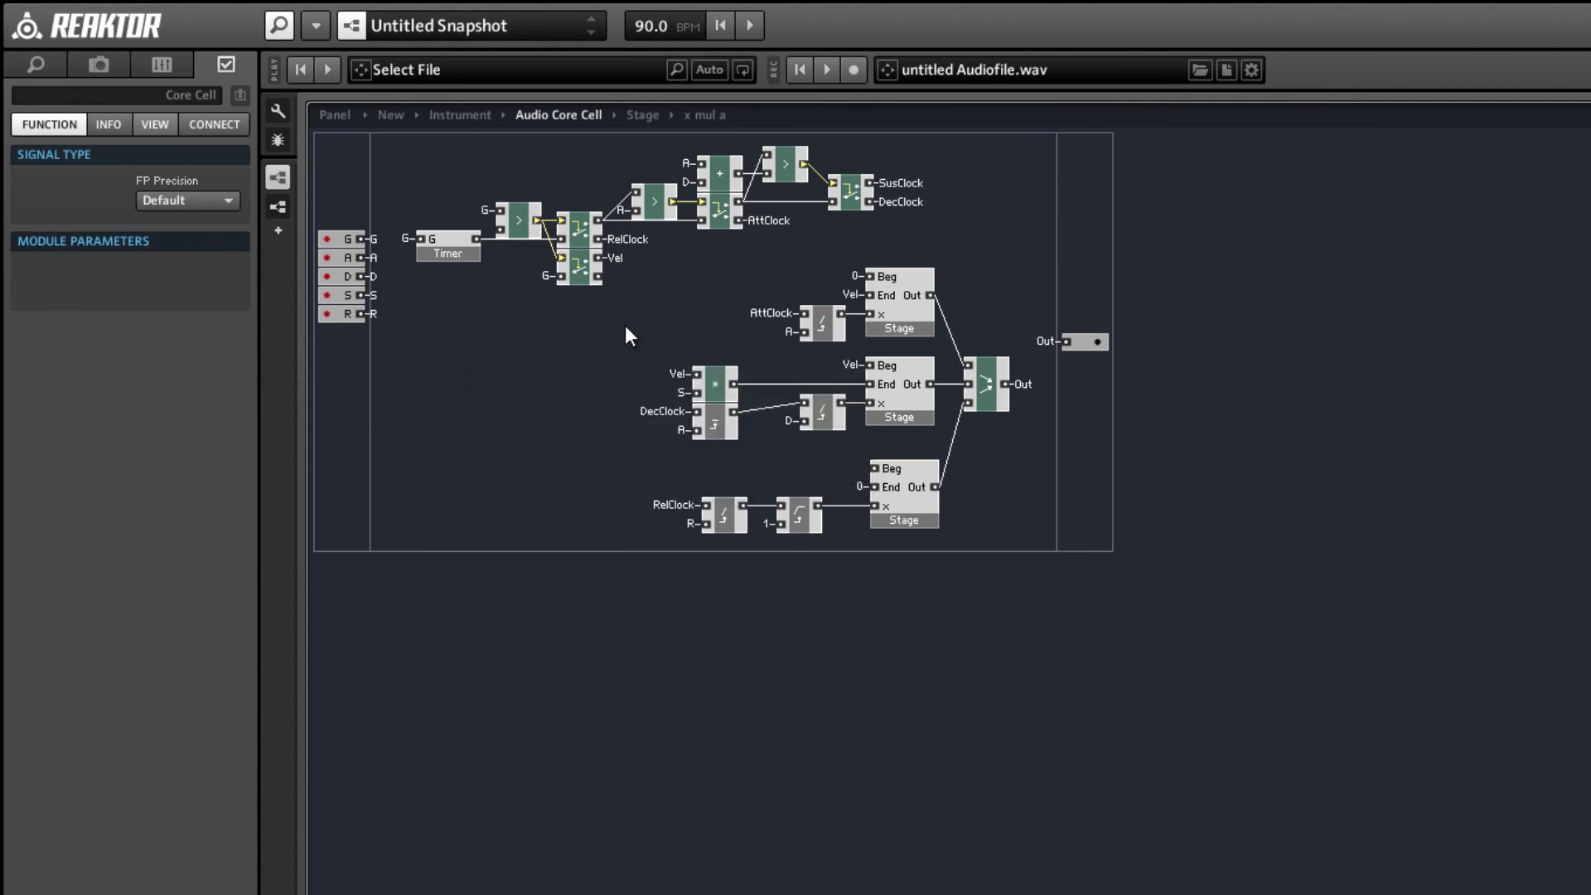
Insert a z^-1 expert macro and place it above the Clip Max macro, before the third Stage.
{"action": "right_click", "coordinate": [625, 325]}
{"action": "mouse_move", "coordinate": [693, 374]}
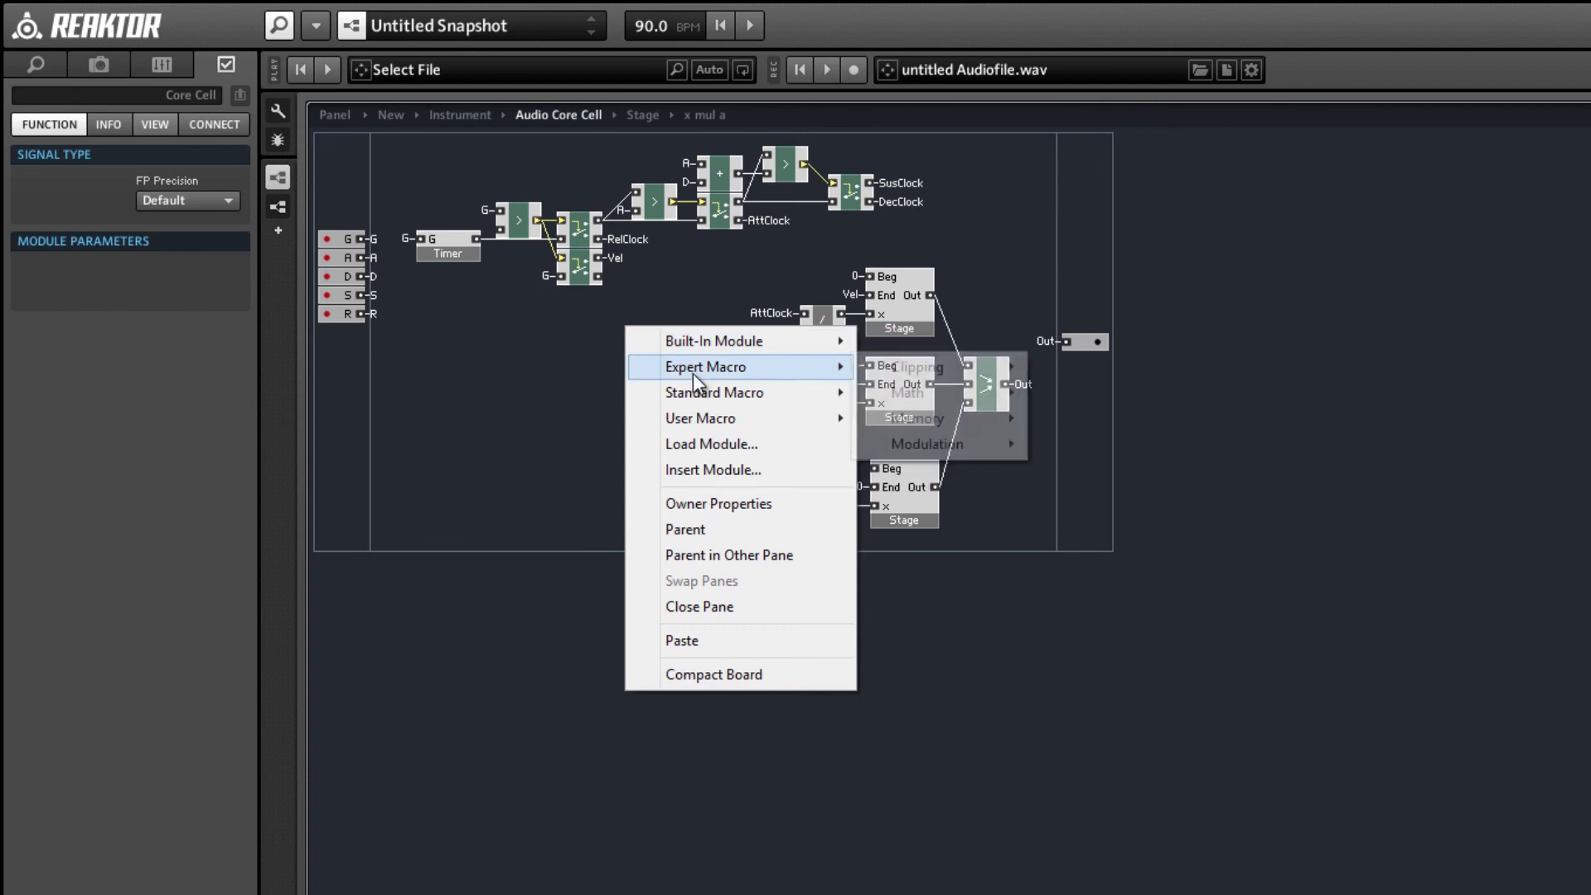
{"action": "mouse_move", "coordinate": [953, 430]}
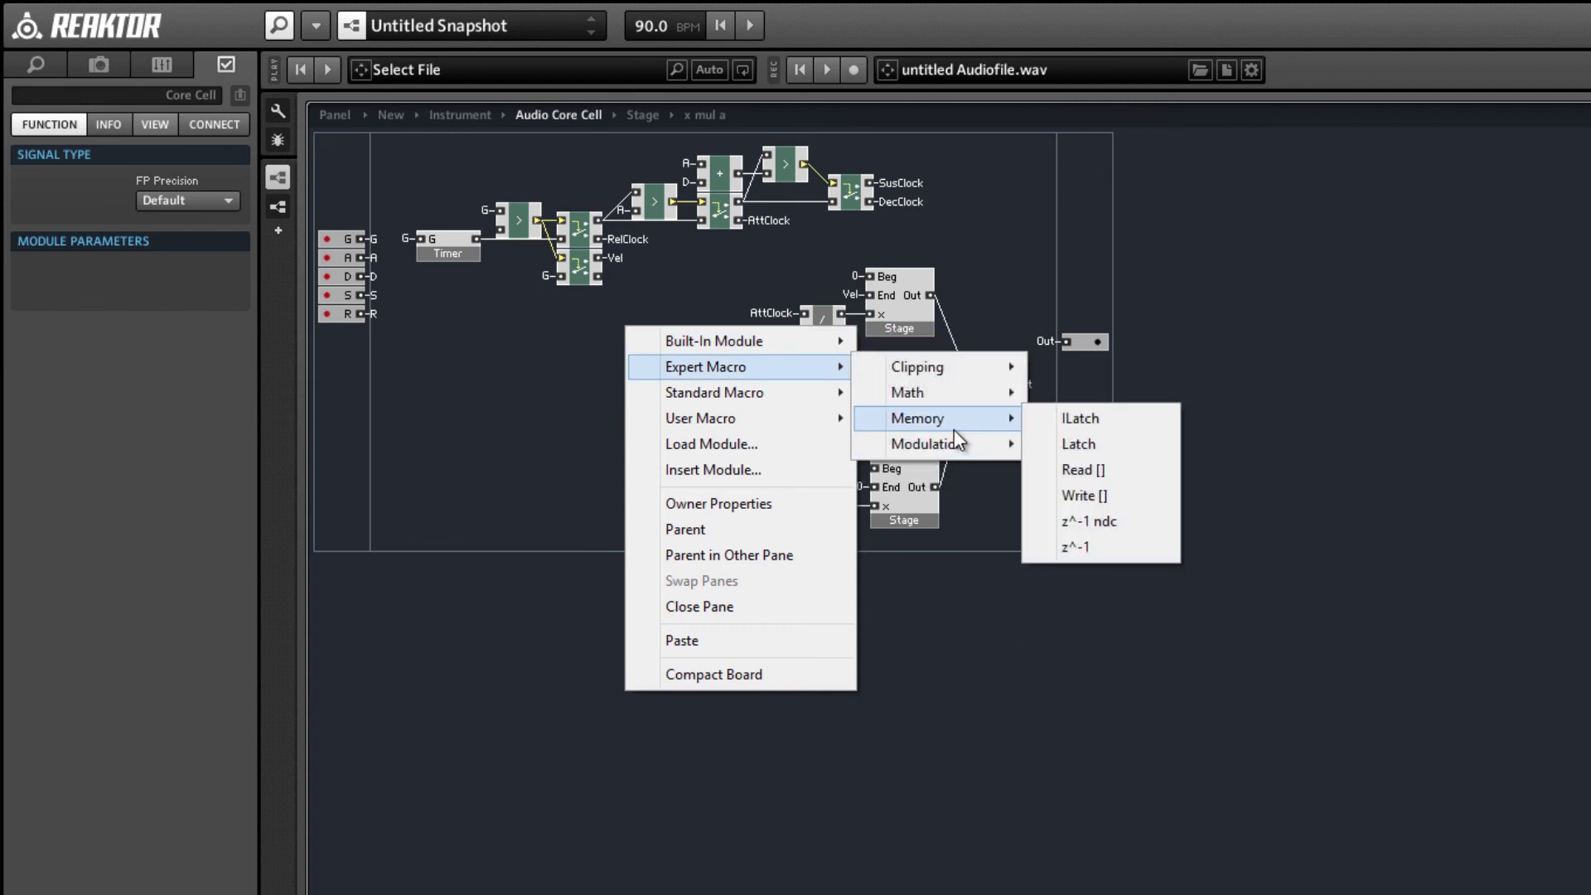
{"action": "left_click", "coordinate": [1069, 547]}
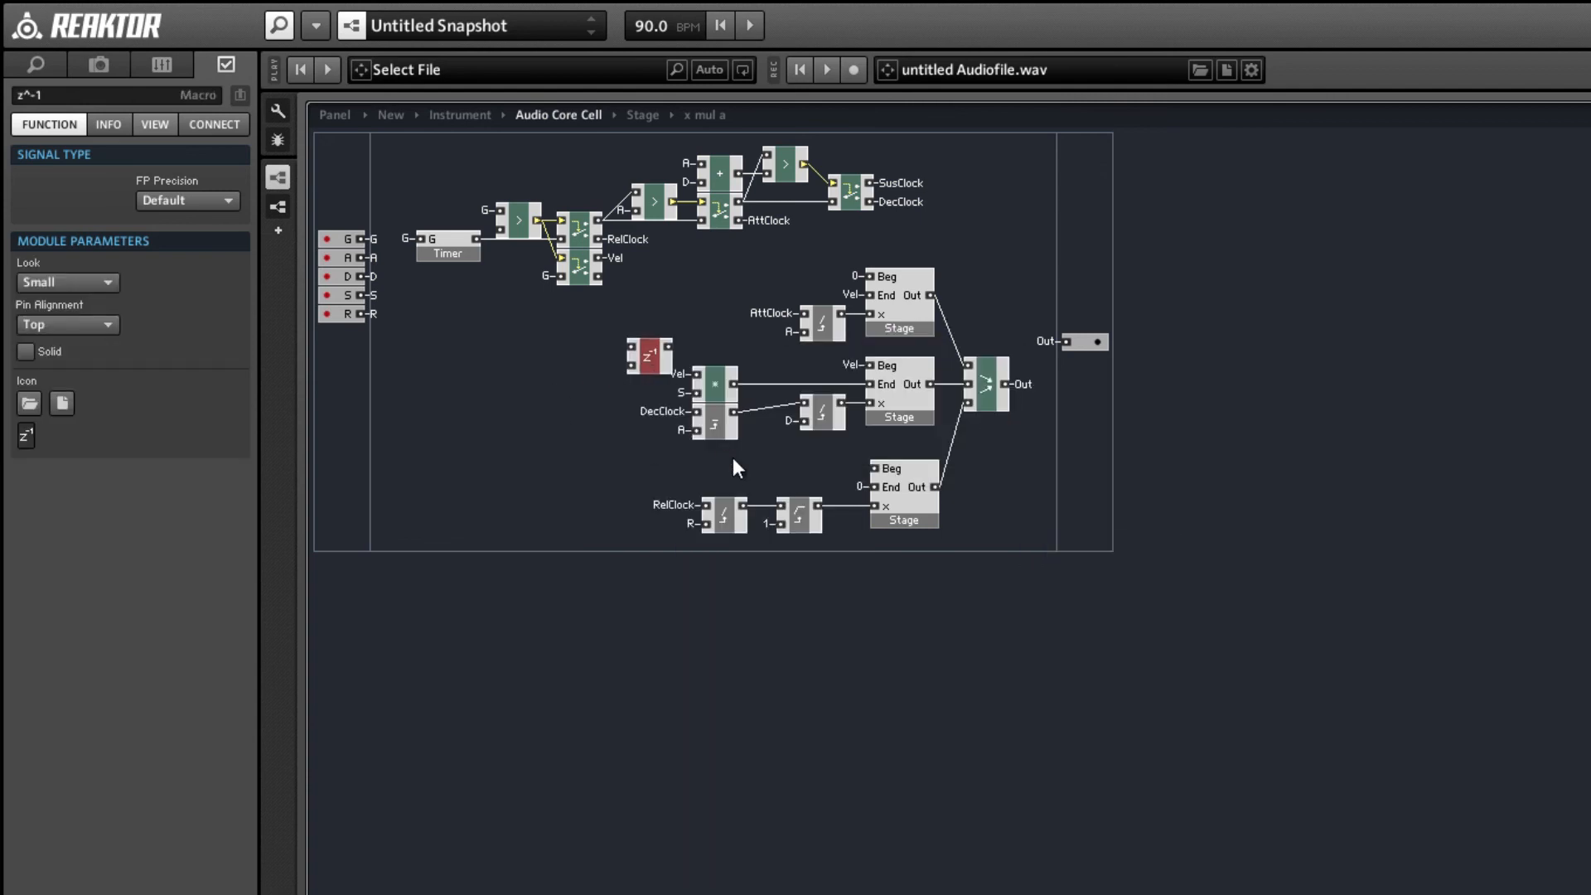
{"action": "left_click_drag", "start_coordinate": [649, 356], "coordinate": [793, 472]}
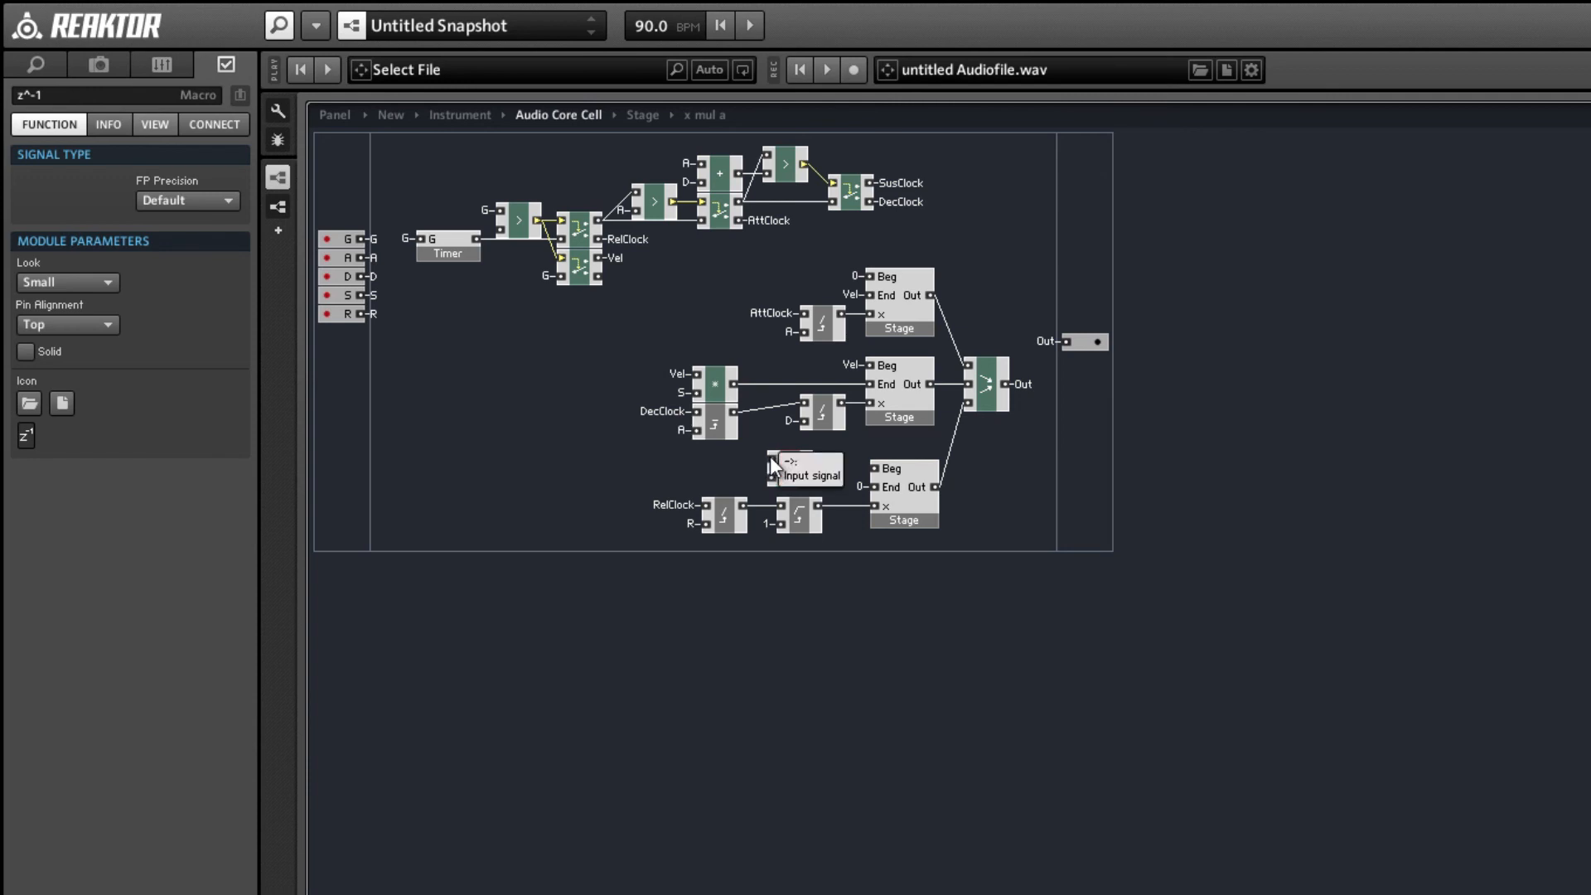
Connect the z^-1 macro's upper input to the Out QuickBus and its output to the third Stage's Beg input.
{"action": "right_click", "coordinate": [769, 455]}
{"action": "left_click", "coordinate": [754, 454]}
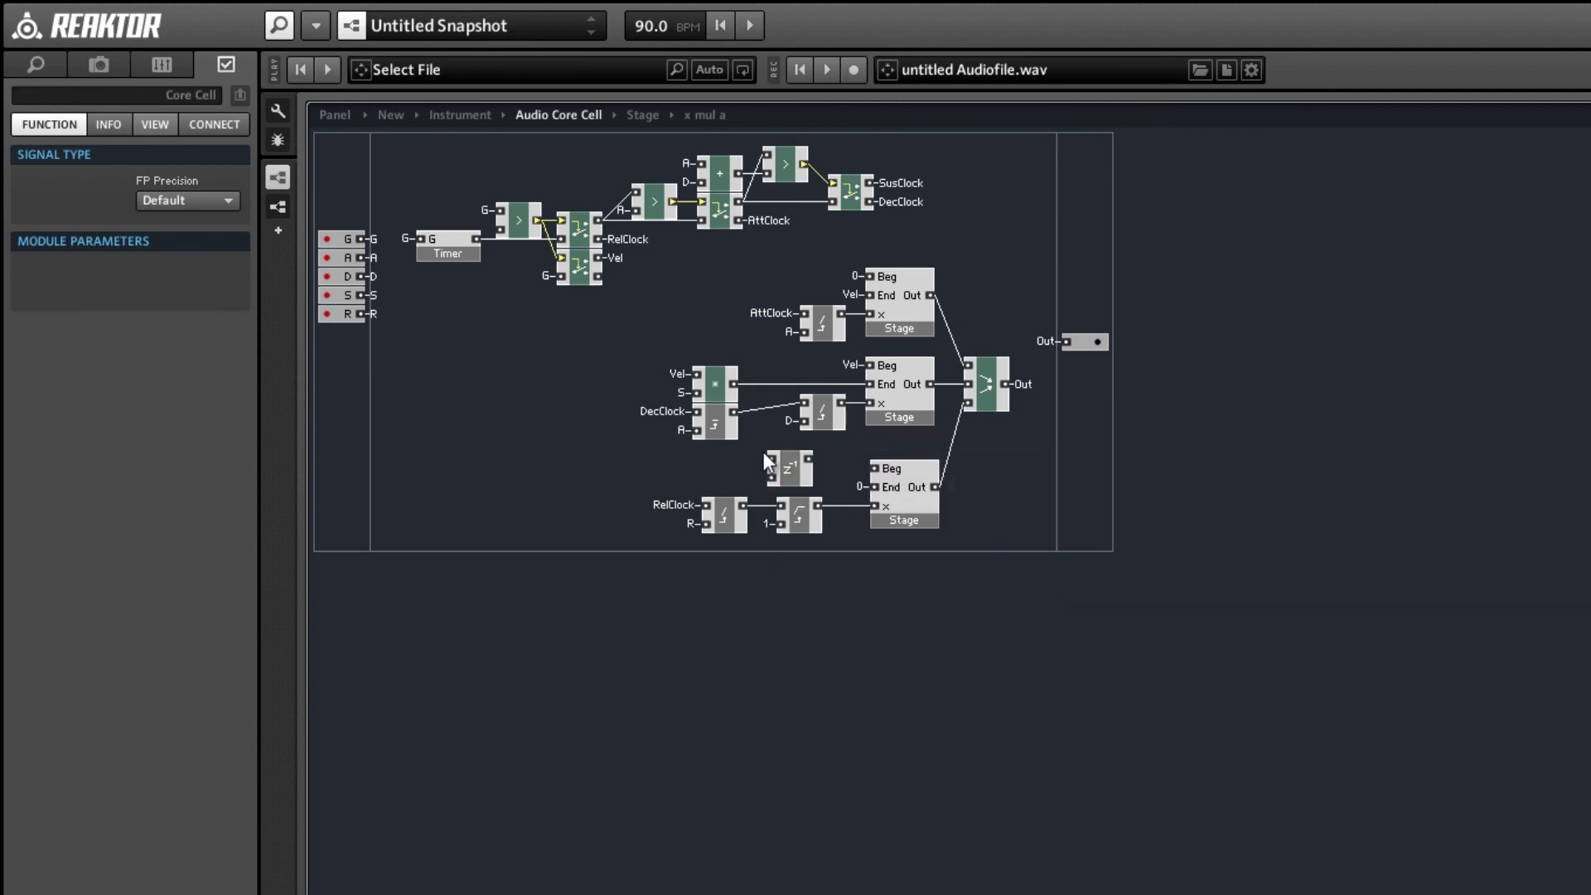
{"action": "right_click", "coordinate": [769, 452]}
{"action": "mouse_move", "coordinate": [918, 579]}
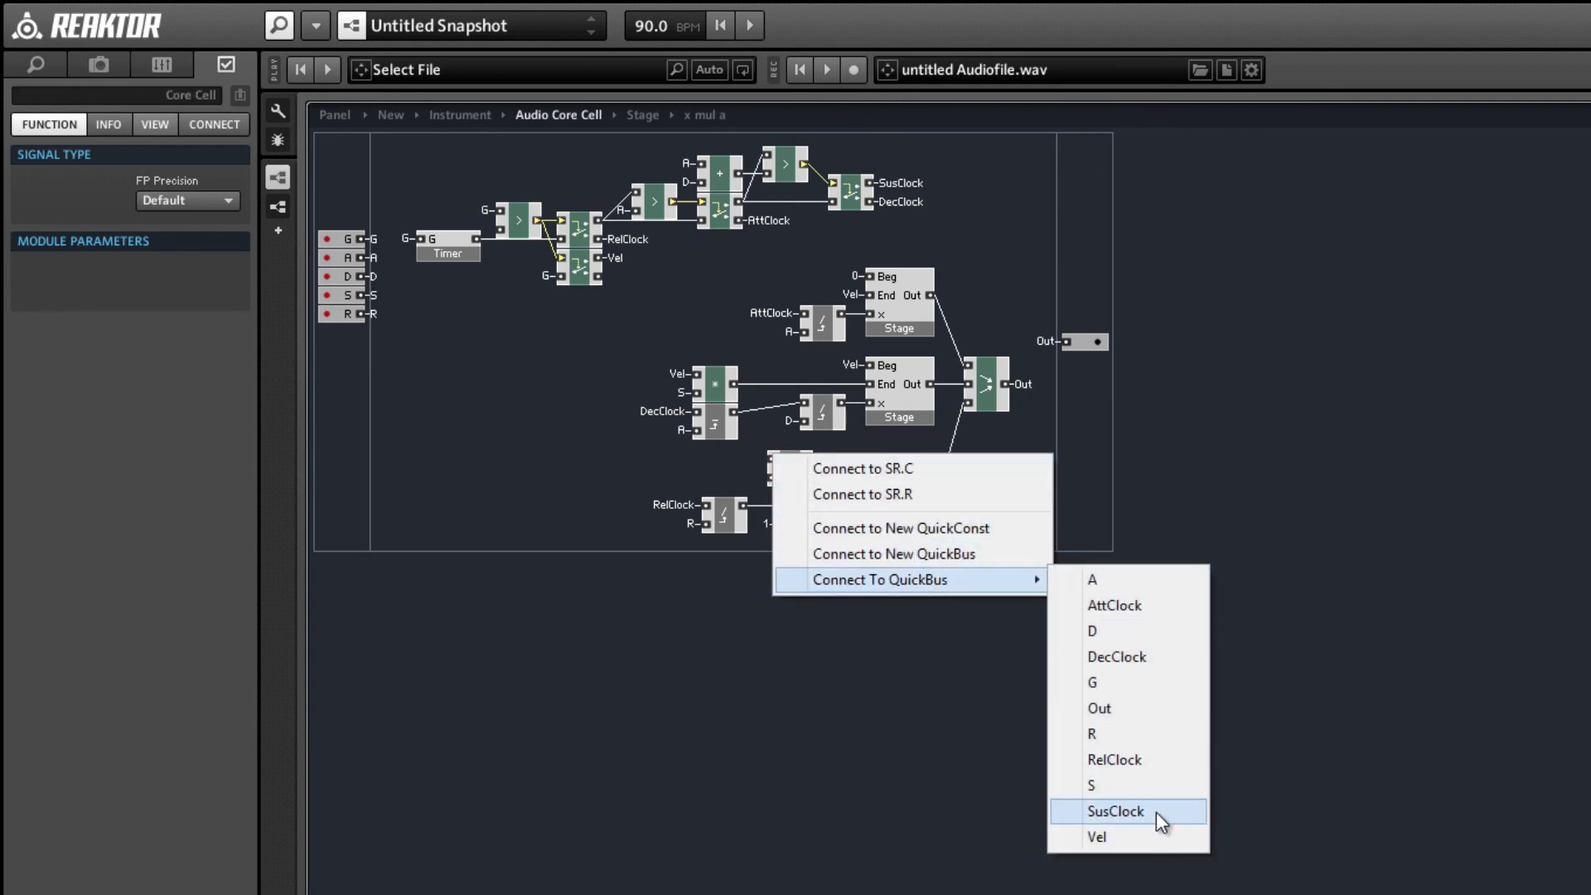
{"action": "left_click", "coordinate": [1099, 708]}
{"action": "left_click_drag", "start_coordinate": [791, 475], "coordinate": [804, 465]}
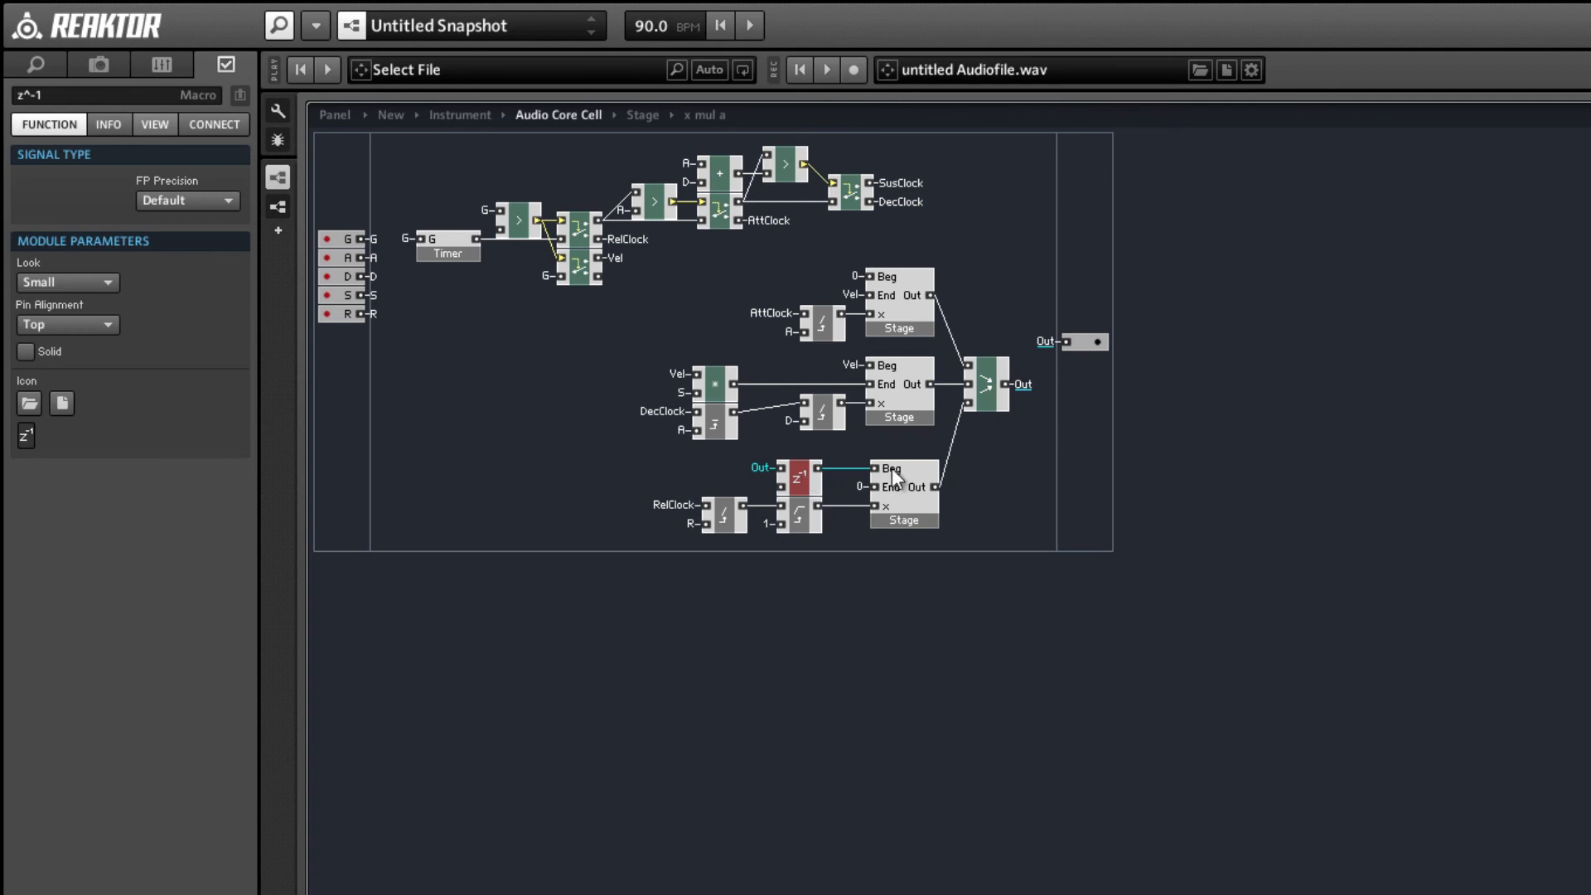
Create a QuickBus named Off on the G router's lower output and connect the z^-1 macro's lower input to it.
{"action": "left_click", "coordinate": [546, 275]}
{"action": "right_click", "coordinate": [598, 276]}
{"action": "left_click", "coordinate": [629, 292]}
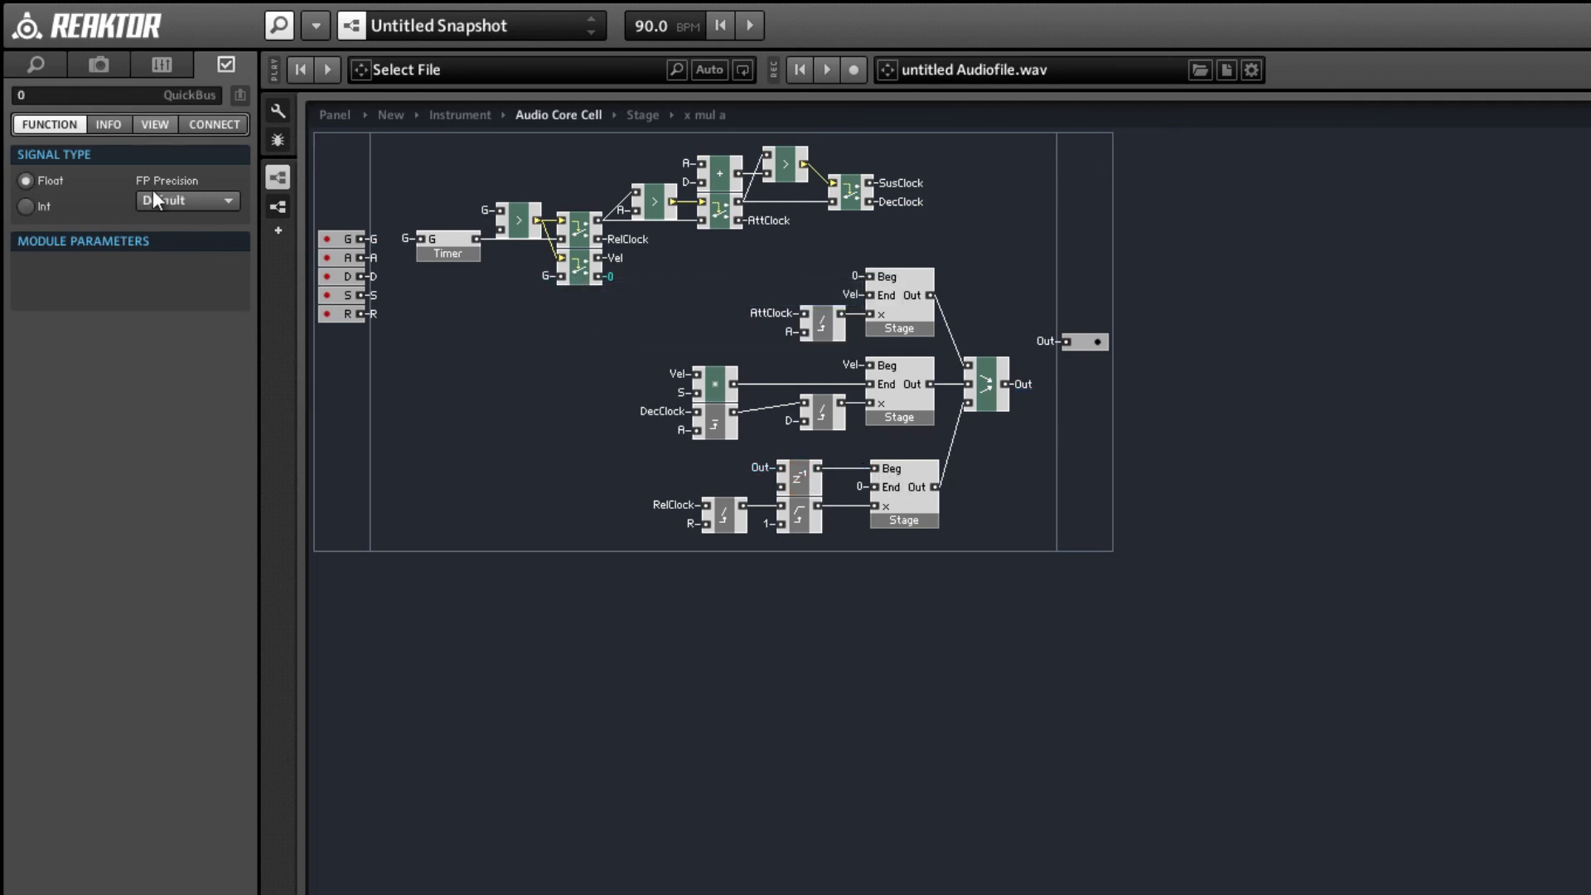
{"action": "type", "text": "Off"}
{"action": "key", "text": "Return"}
{"action": "right_click", "coordinate": [783, 489]}
{"action": "mouse_move", "coordinate": [962, 613]}
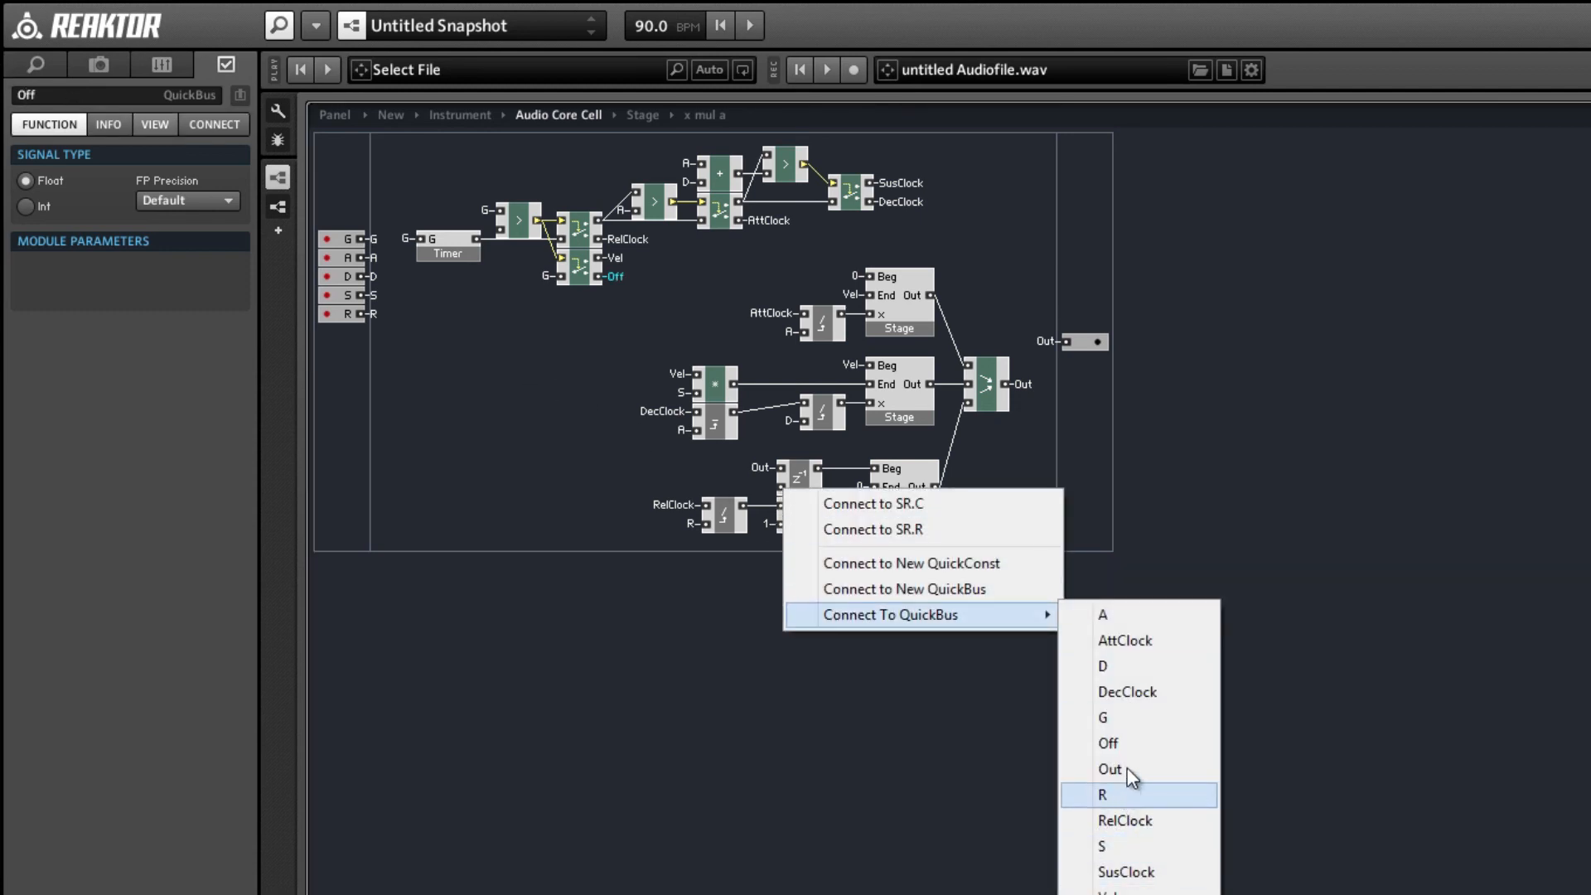
{"action": "left_click", "coordinate": [1108, 742]}
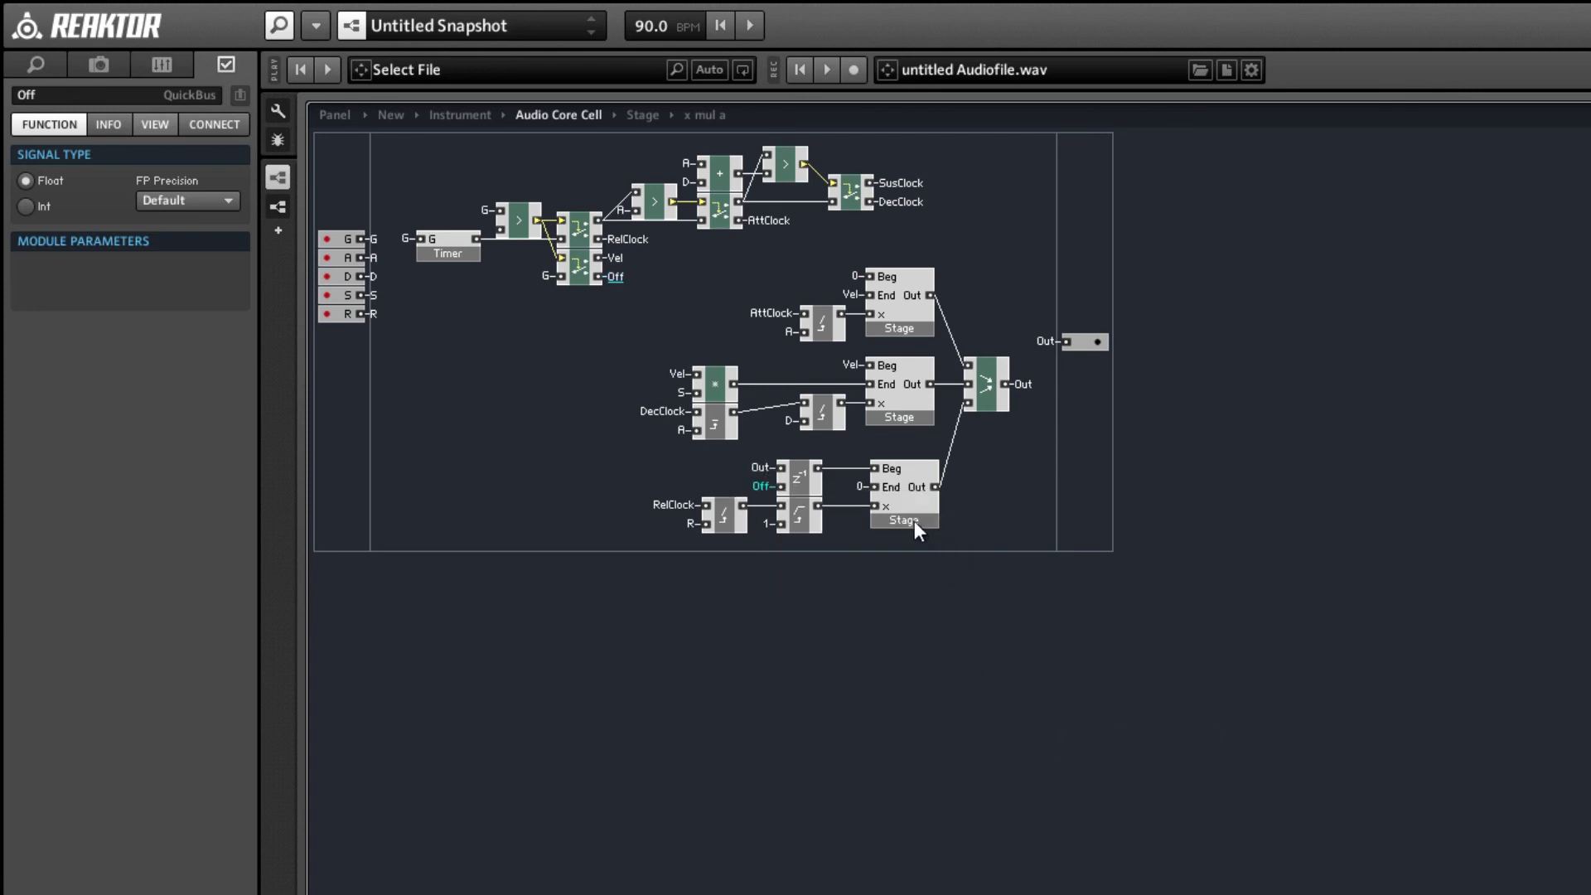
Move the third Stage and its z^-1, Clip Max and x div a macros up directly beneath the second Stage.
{"action": "left_click_drag", "start_coordinate": [924, 554], "coordinate": [580, 464]}
{"action": "left_click_drag", "start_coordinate": [882, 525], "coordinate": [908, 490]}
{"action": "left_click", "coordinate": [938, 511]}
{"action": "left_click", "coordinate": [908, 502]}
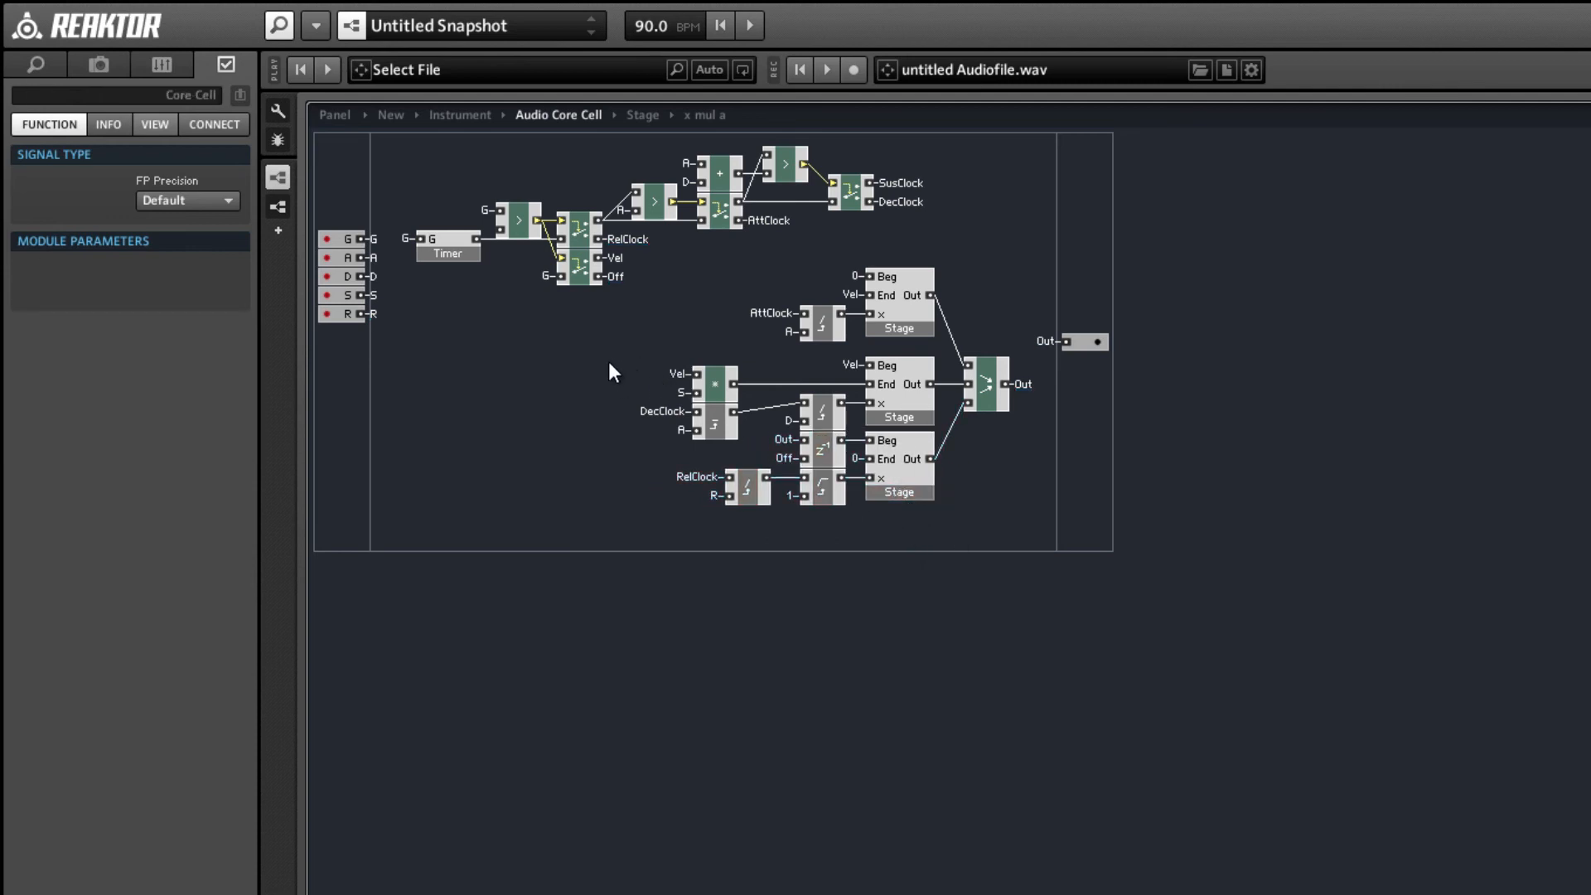
Move the first Stage and its divider down onto the second Stage, and shift the Vel-S multiplier and DecClock-A macro closer into line.
{"action": "left_click_drag", "start_coordinate": [726, 264], "coordinate": [919, 340]}
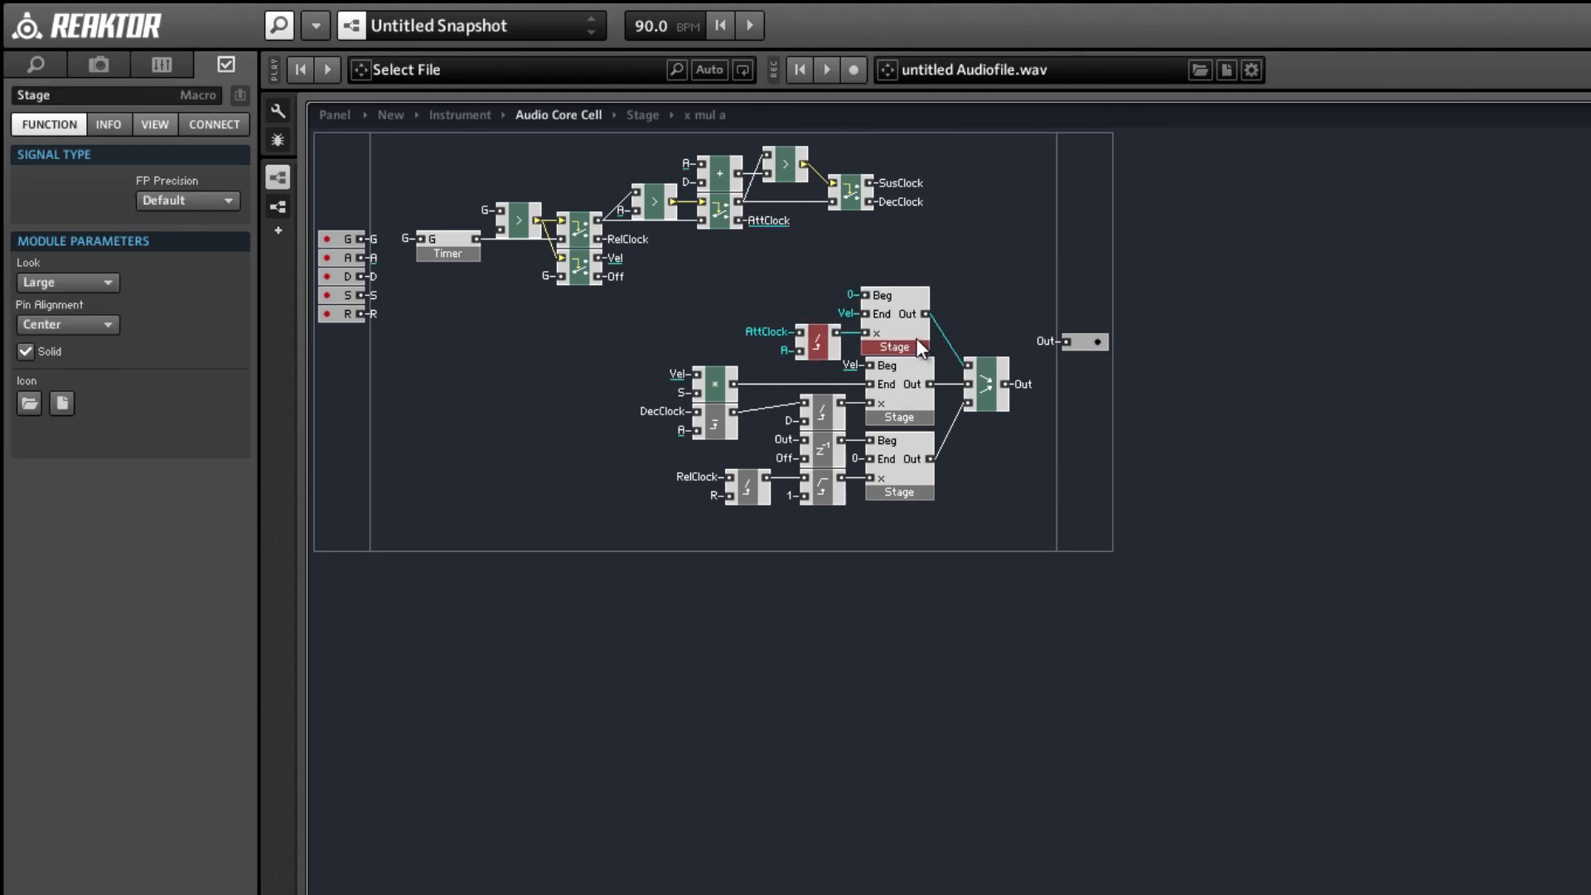
{"action": "left_click", "coordinate": [926, 568]}
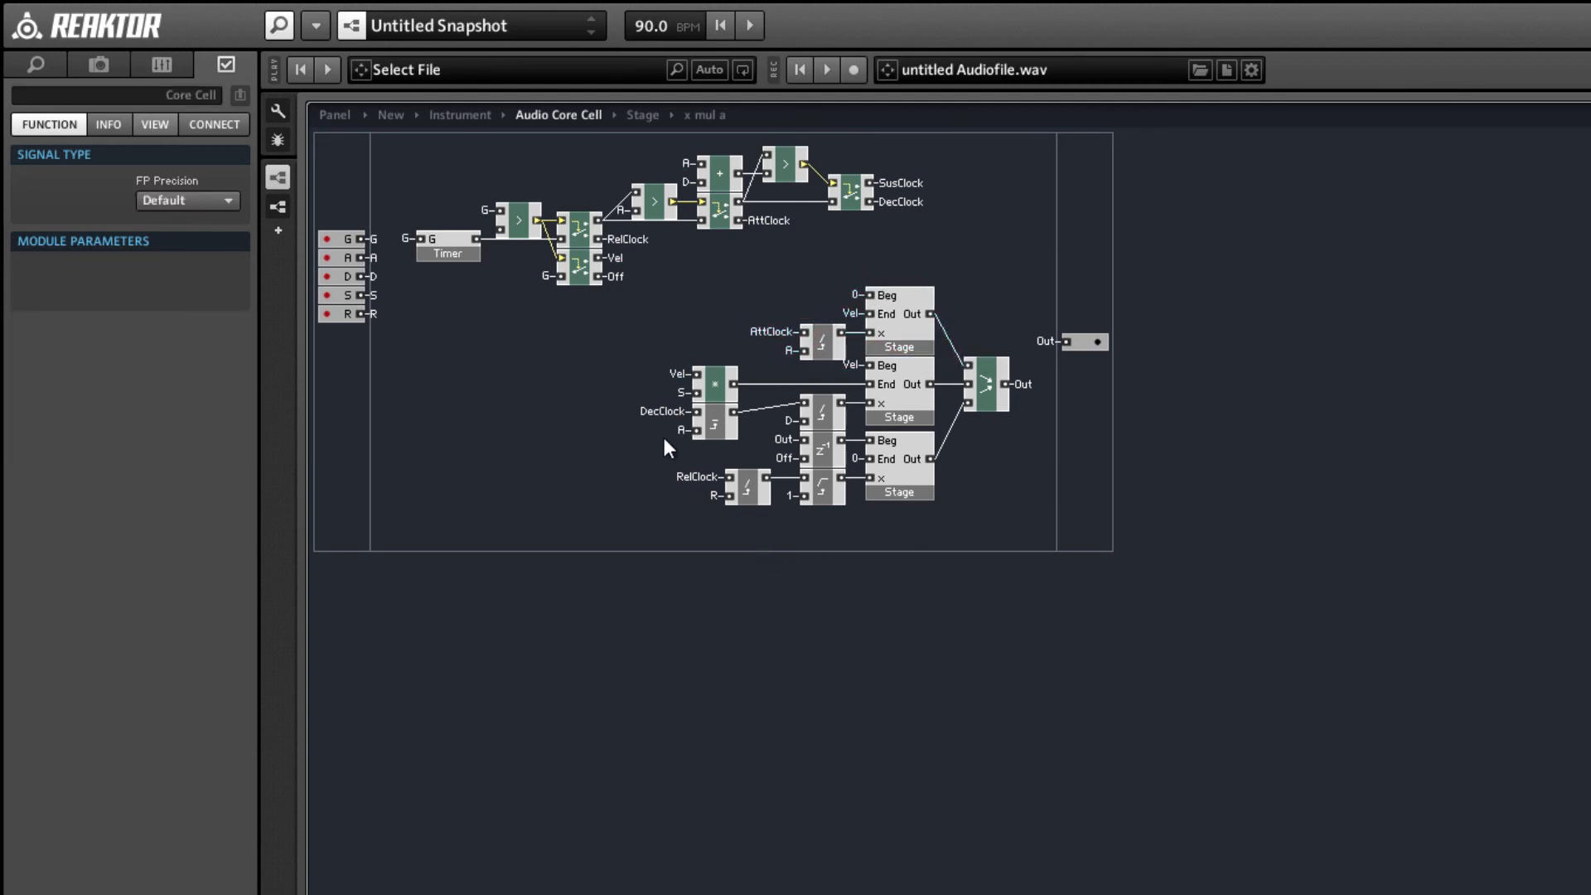
{"action": "left_click_drag", "start_coordinate": [719, 378], "coordinate": [772, 379]}
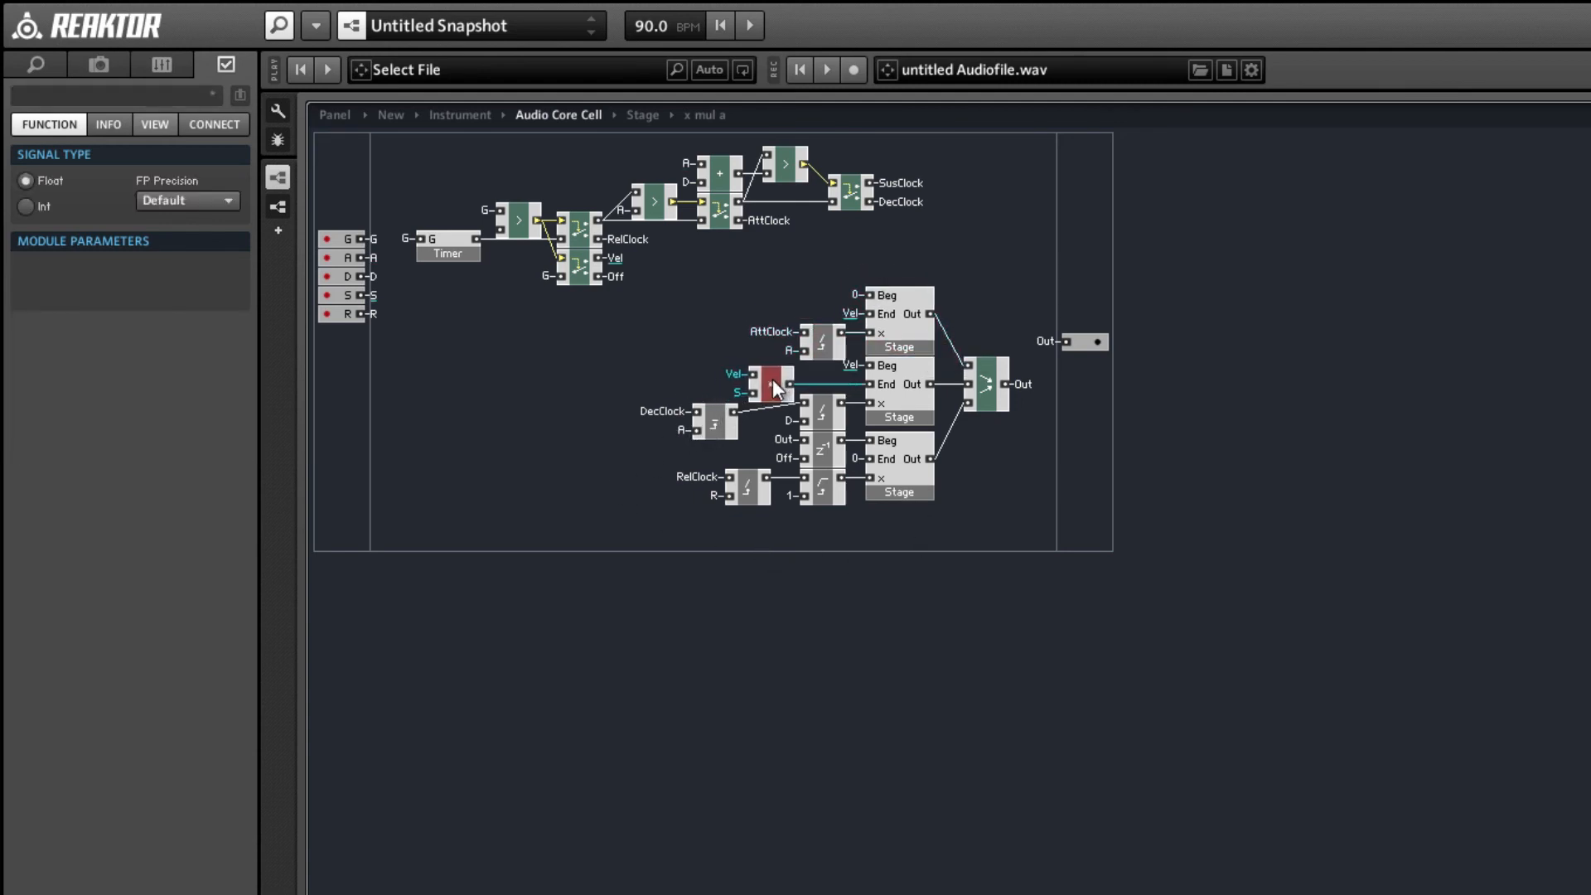
{"action": "left_click_drag", "start_coordinate": [718, 425], "coordinate": [701, 411]}
Return to the Instrument level, reposition the Audio Core Cell, insert a Gate MIDI In module and connect it to the cell's G input.
{"action": "double_click", "coordinate": [540, 365]}
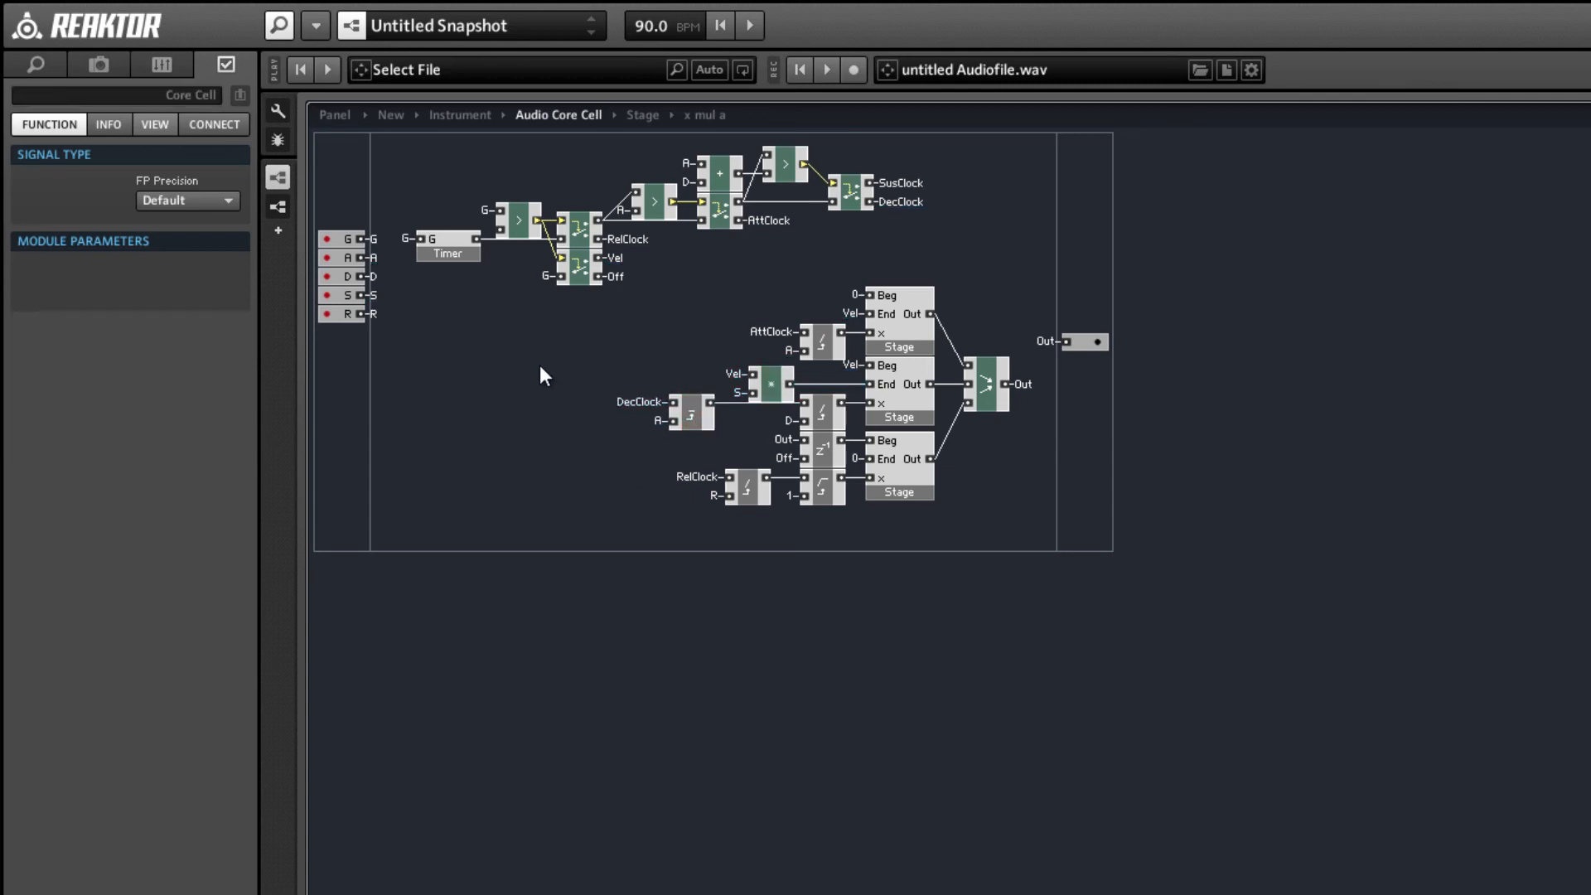
{"action": "left_click_drag", "start_coordinate": [648, 520], "coordinate": [834, 682]}
{"action": "left_click", "coordinate": [485, 547]}
{"action": "left_click", "coordinate": [650, 577]}
{"action": "key", "text": "Return"}
{"action": "type", "text": "mid g"}
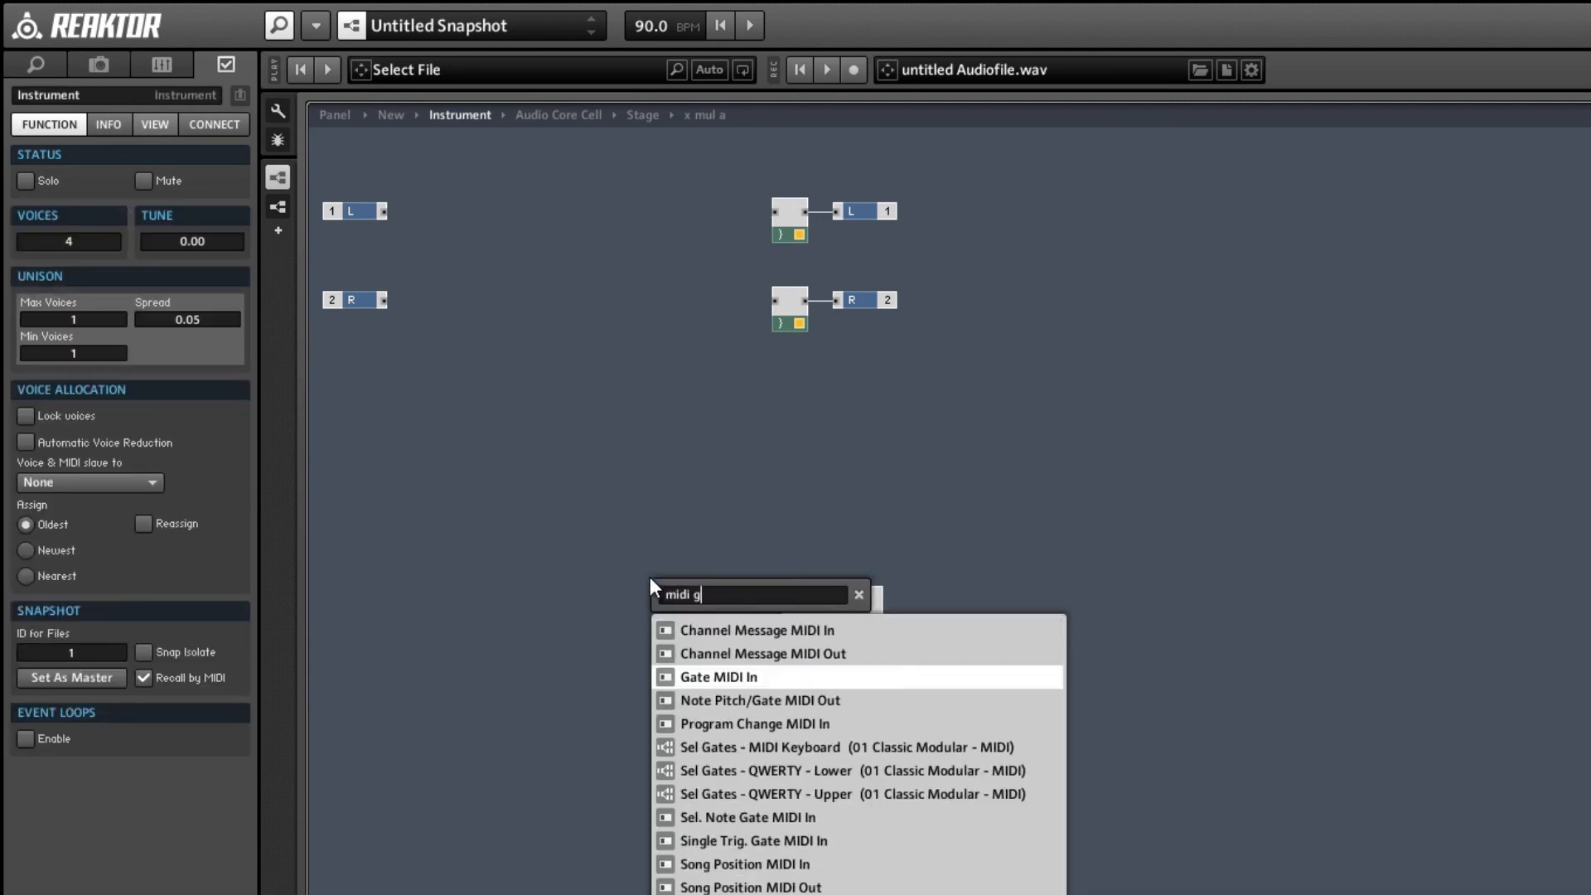
{"action": "key", "text": "Return"}
{"action": "mouse_move", "coordinate": [658, 584]}
{"action": "left_mouse_down"}
{"action": "mouse_move", "coordinate": [610, 603]}
{"action": "mouse_move", "coordinate": [786, 601]}
{"action": "left_mouse_up"}
Create constants on the Audio Core Cell's A, D, S and R inputs.
{"action": "right_click", "coordinate": [796, 617]}
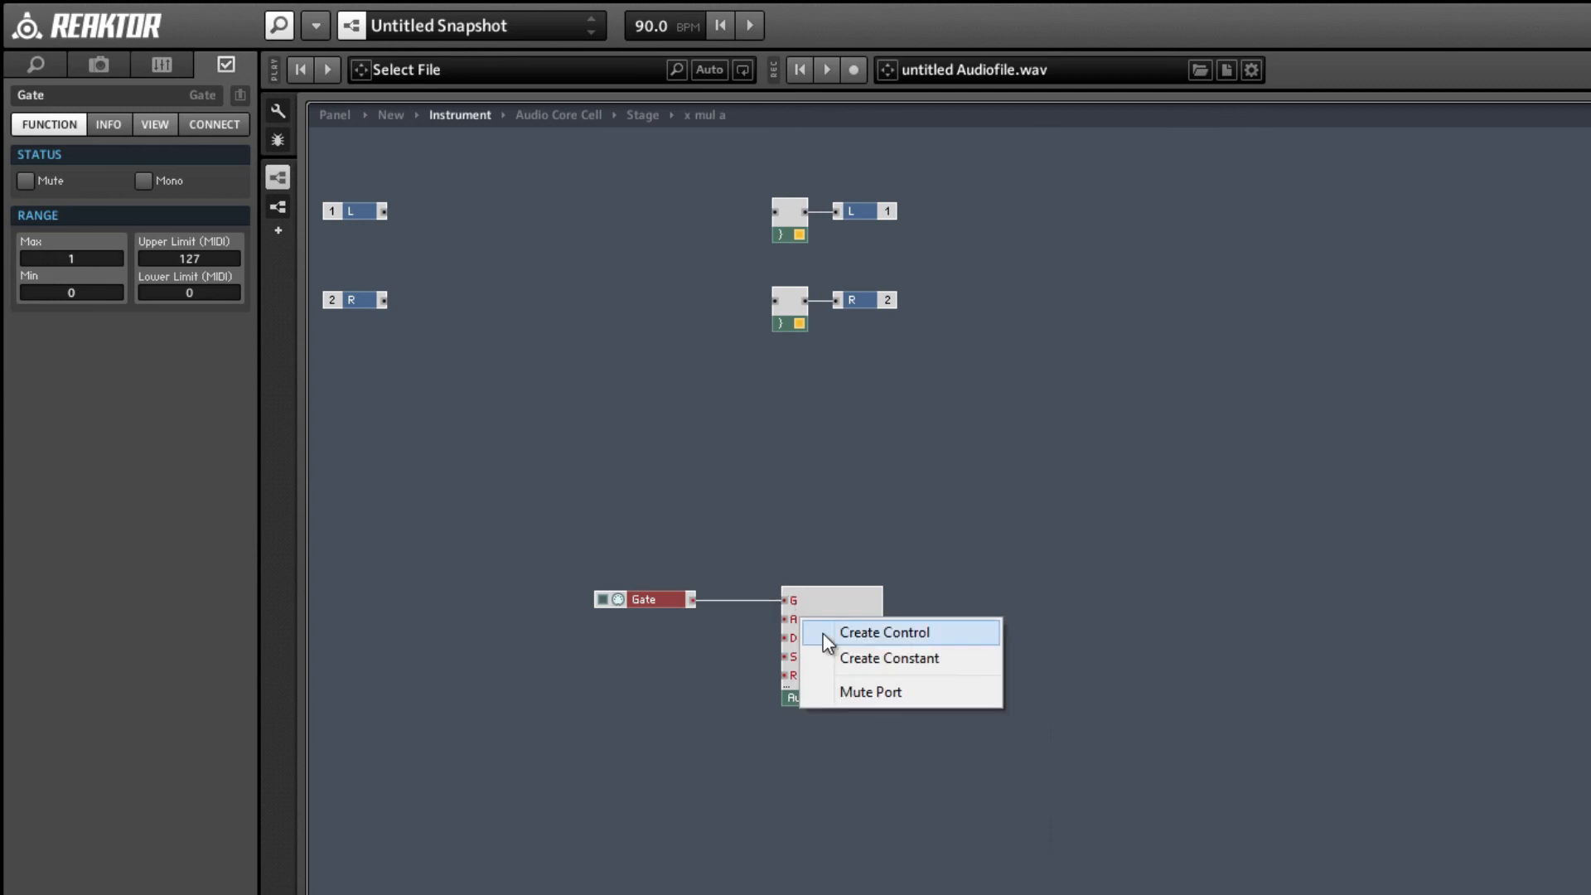
{"action": "left_click", "coordinate": [837, 657]}
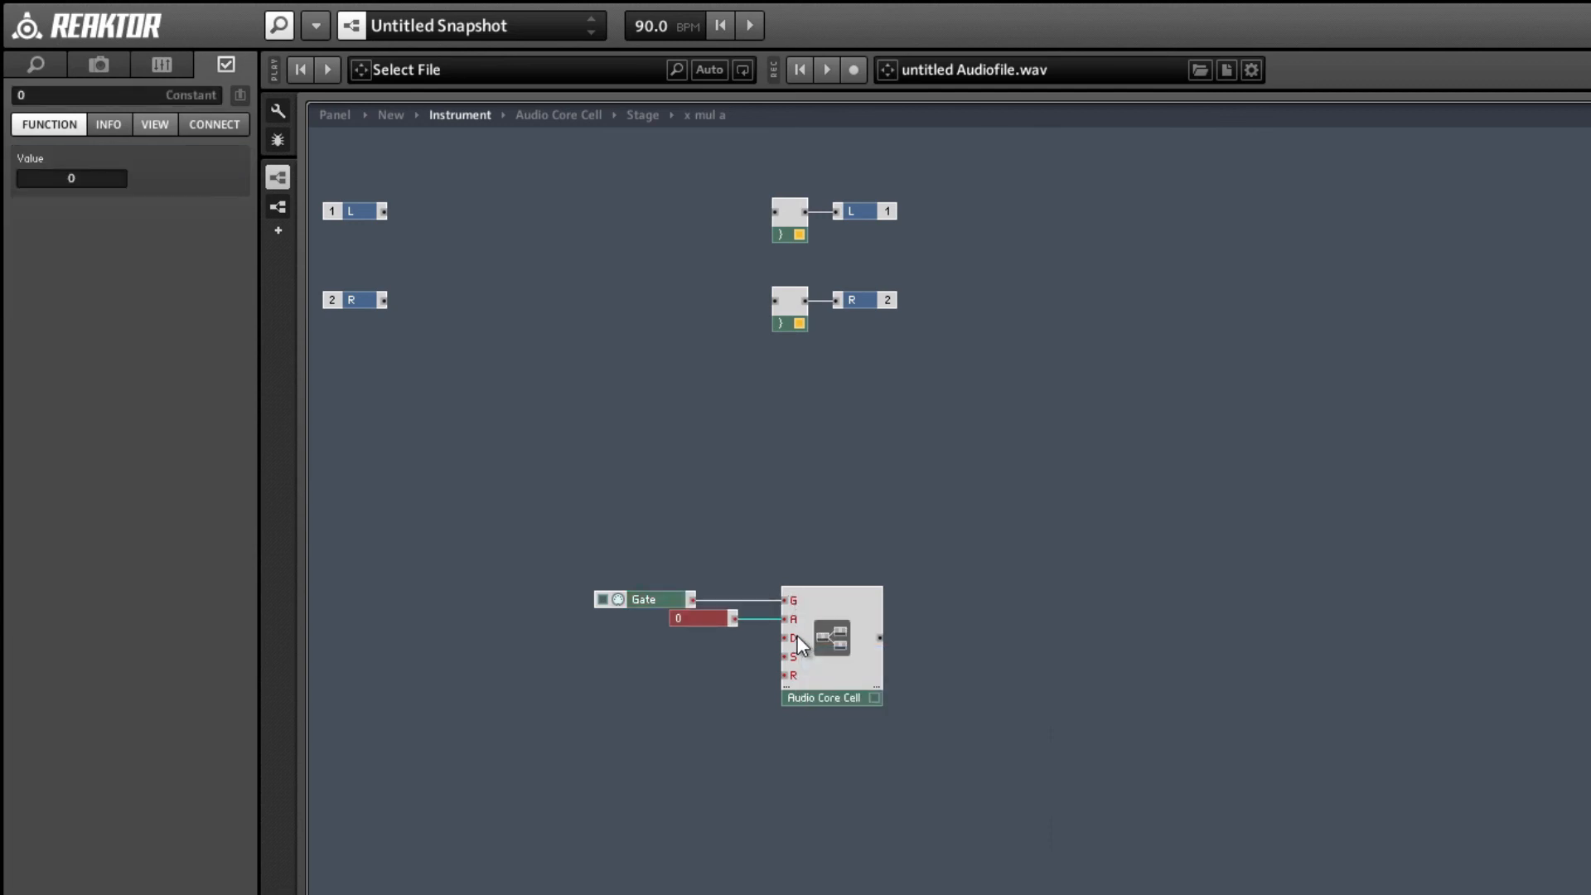
{"action": "right_click", "coordinate": [795, 636]}
{"action": "left_click", "coordinate": [750, 639]}
{"action": "right_click", "coordinate": [784, 639]}
{"action": "left_click", "coordinate": [754, 640]}
{"action": "left_click", "coordinate": [754, 640]}
{"action": "right_click", "coordinate": [797, 636]}
{"action": "left_click", "coordinate": [802, 674]}
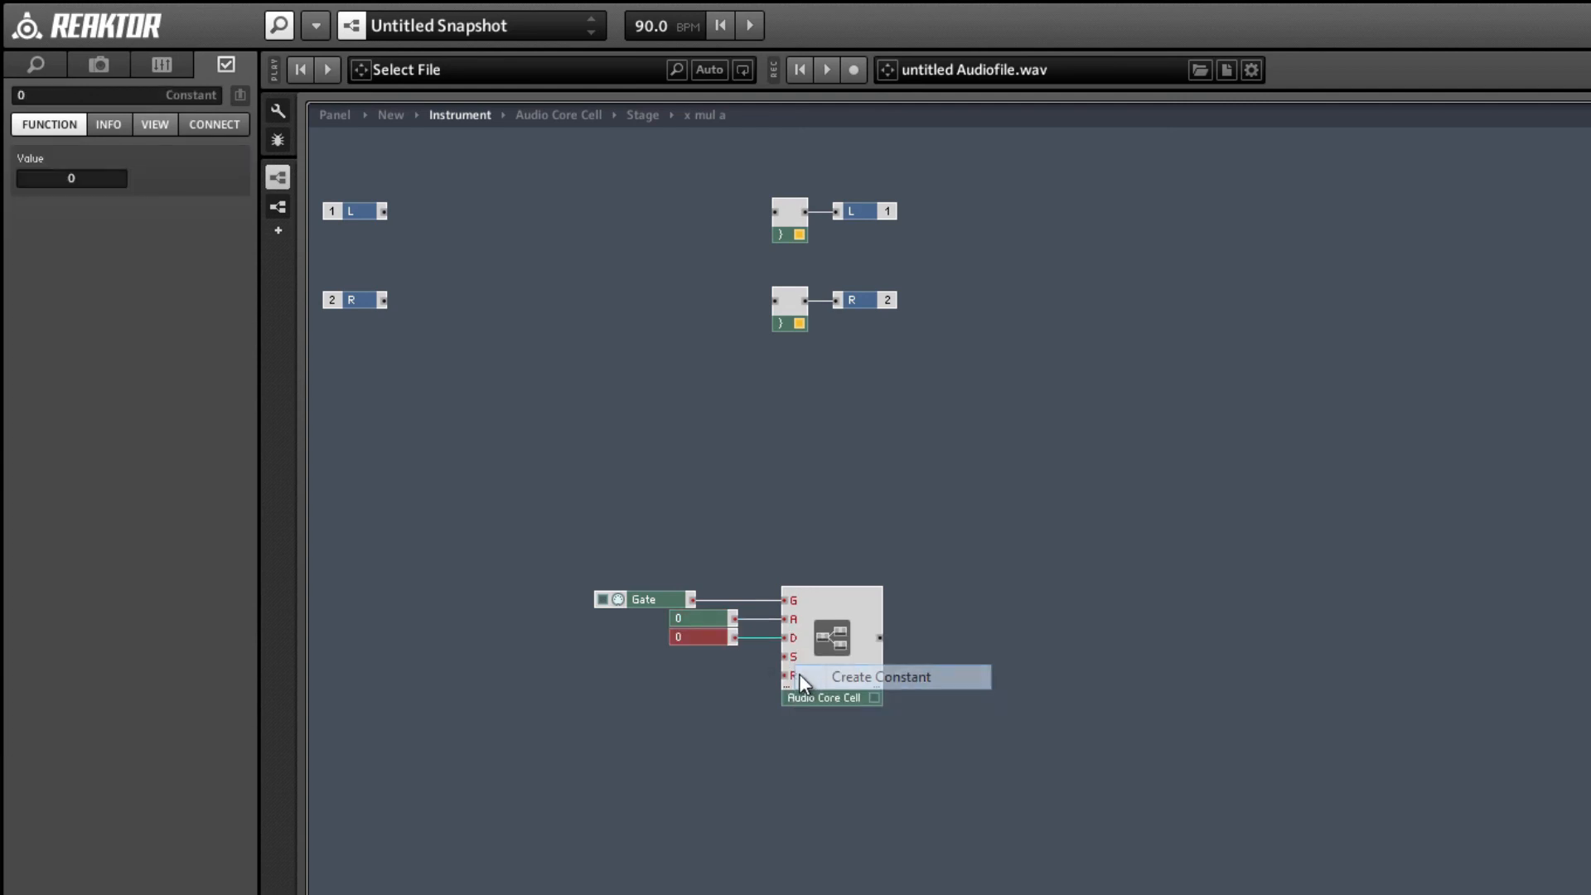
{"action": "right_click", "coordinate": [794, 664]}
{"action": "left_click", "coordinate": [807, 700]}
{"action": "right_click", "coordinate": [794, 676]}
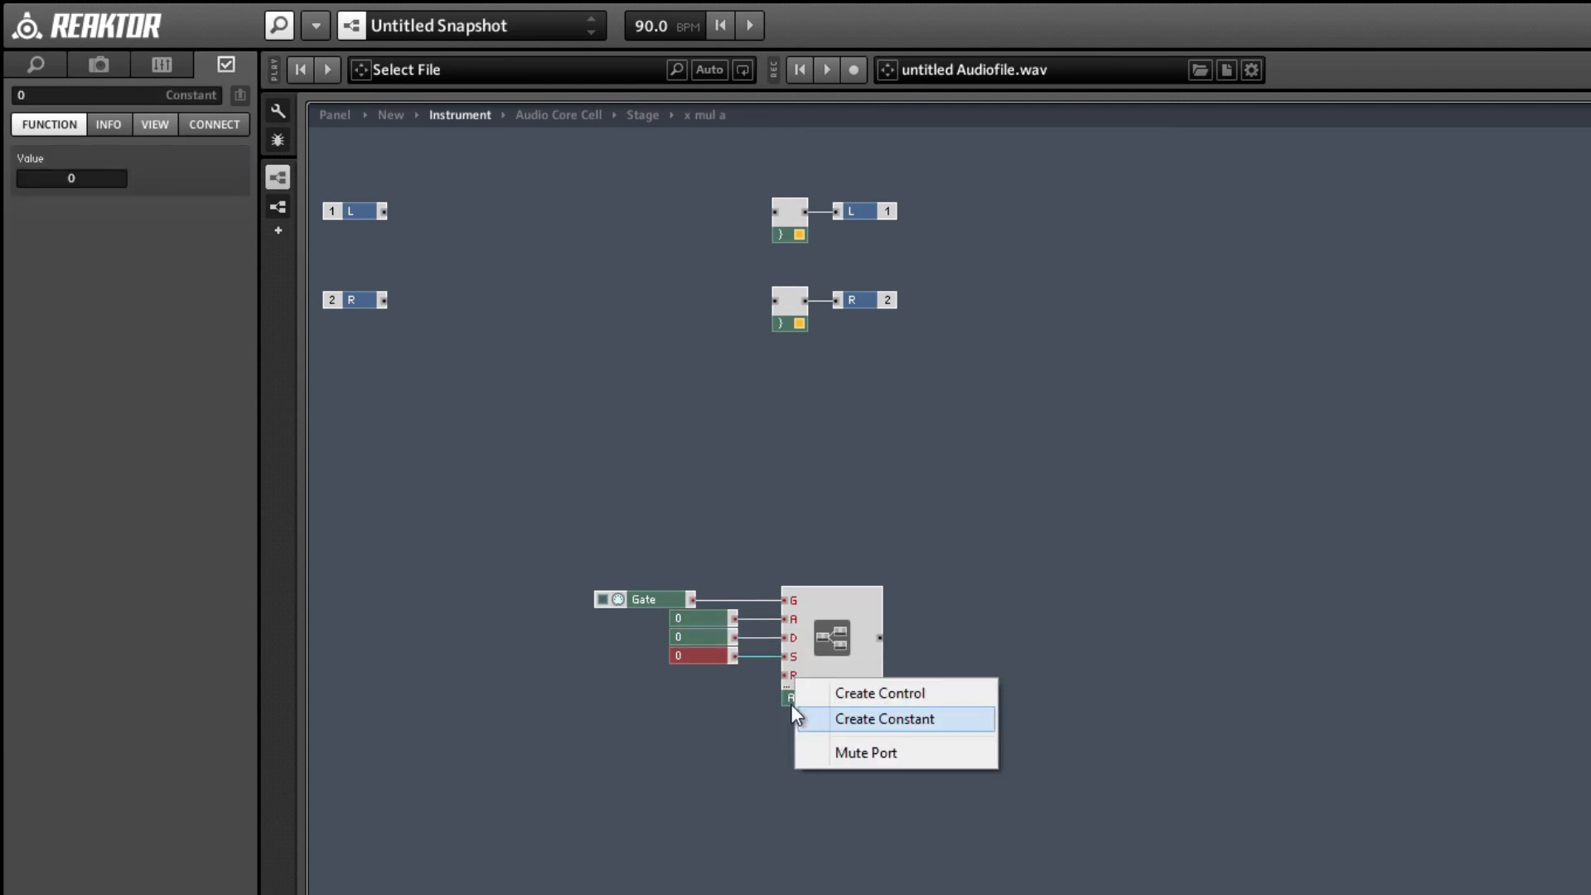
{"action": "left_click", "coordinate": [794, 705]}
Set the constant on the S input to 0.5 and the constant on the R input to 1.
{"action": "left_click", "coordinate": [707, 655]}
{"action": "left_click", "coordinate": [86, 179]}
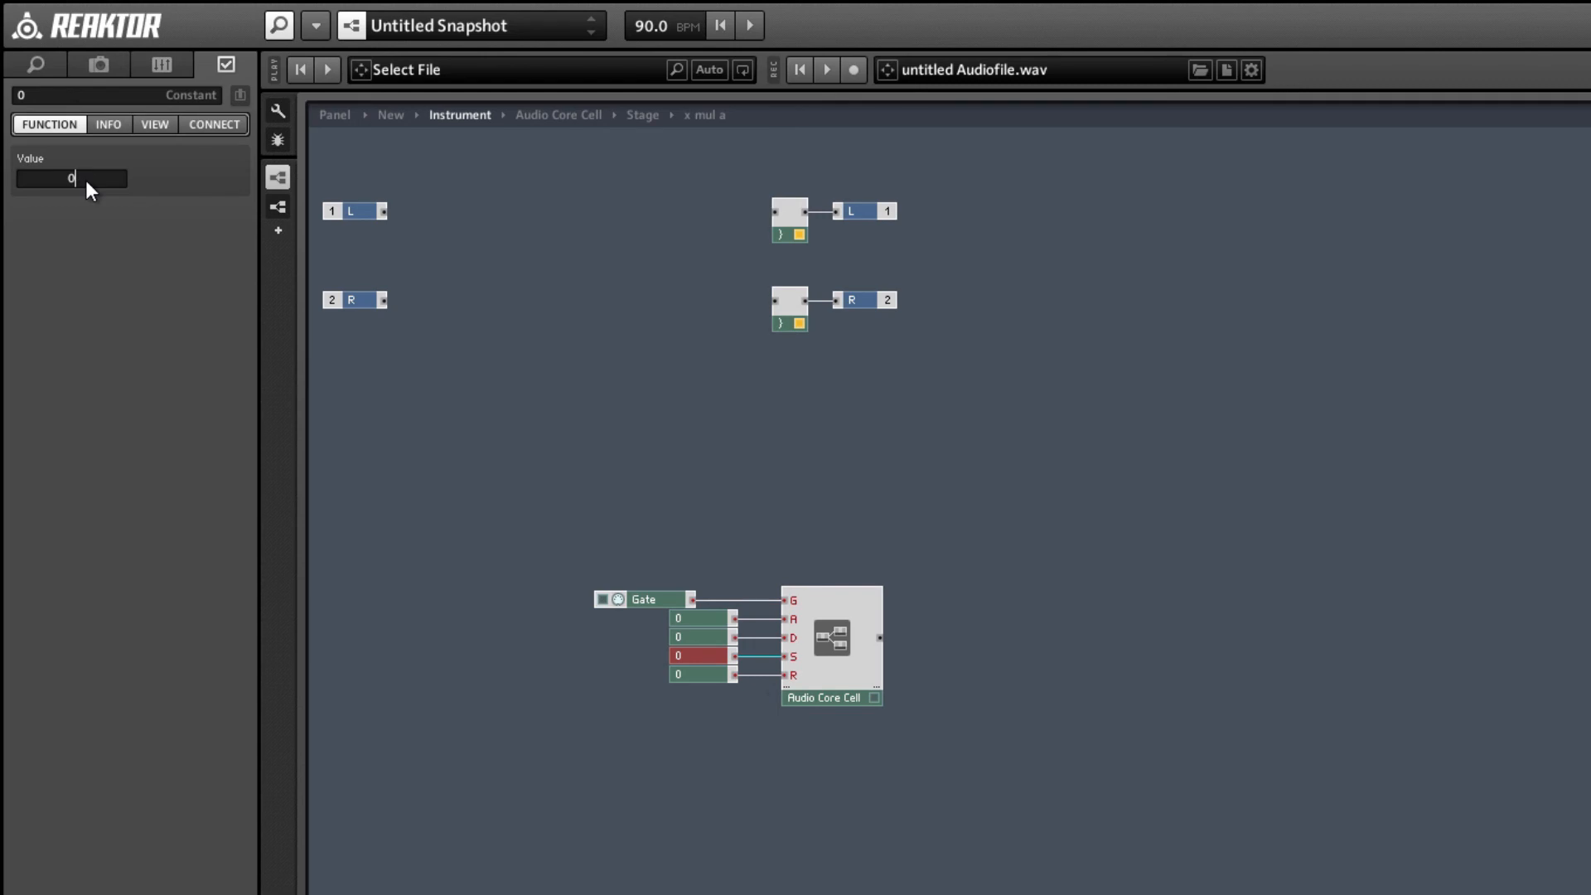
{"action": "type", "text": ".5"}
{"action": "mouse_move", "coordinate": [693, 643]}
{"action": "left_mouse_down"}
{"action": "mouse_move", "coordinate": [699, 661]}
{"action": "mouse_move", "coordinate": [694, 635]}
{"action": "left_mouse_up"}
{"action": "key", "text": "ctrl+z"}
{"action": "left_click", "coordinate": [688, 674]}
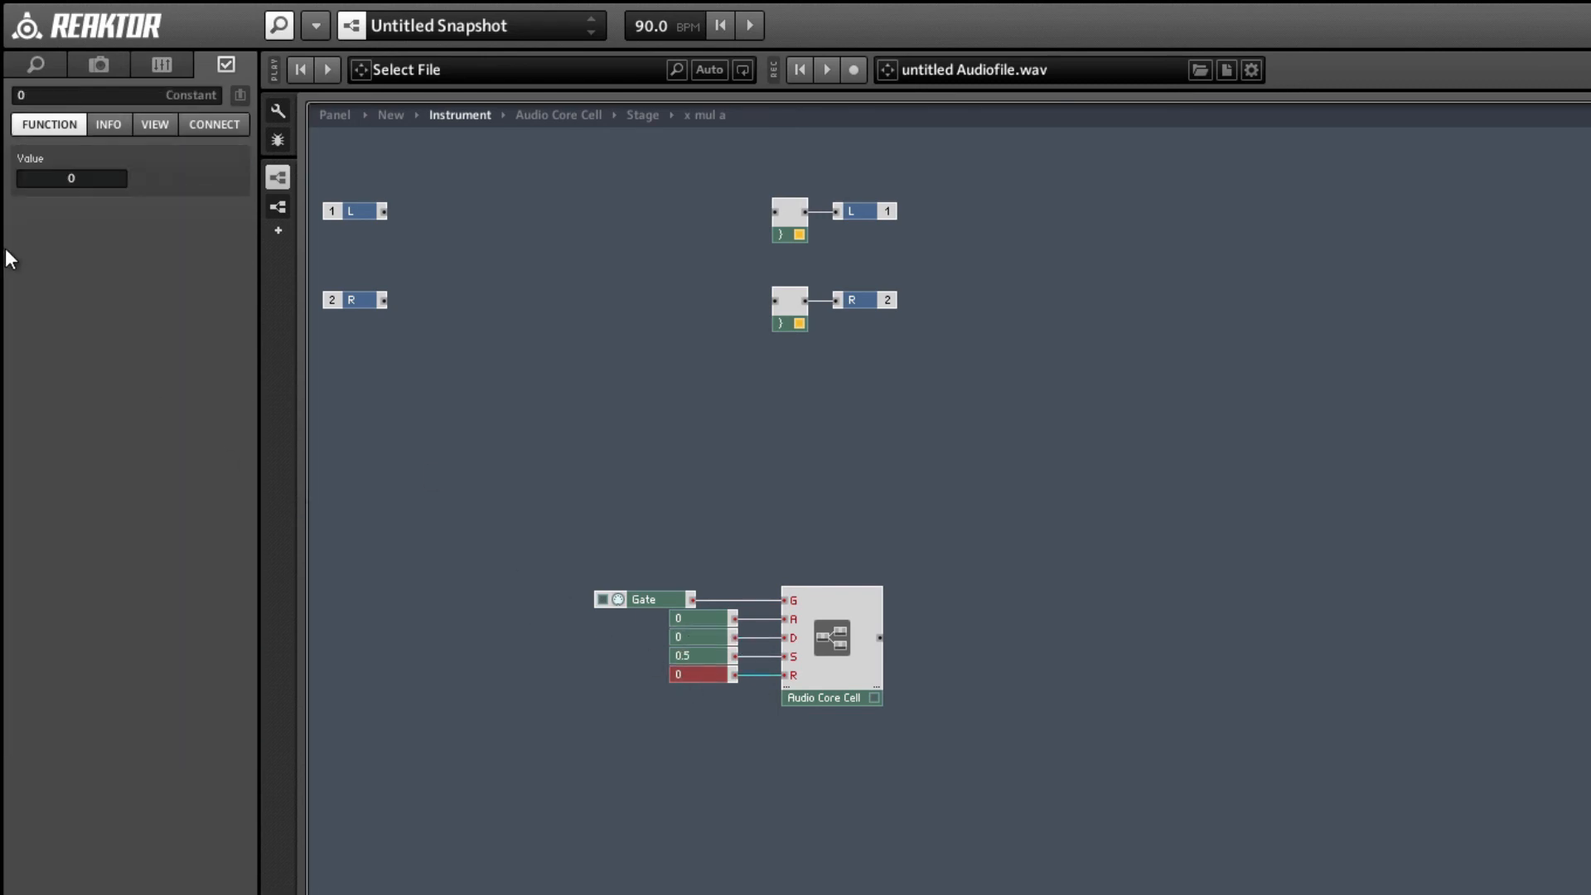
{"action": "double_click", "coordinate": [79, 178]}
{"action": "type", "text": "1"}
{"action": "left_click", "coordinate": [717, 845]}
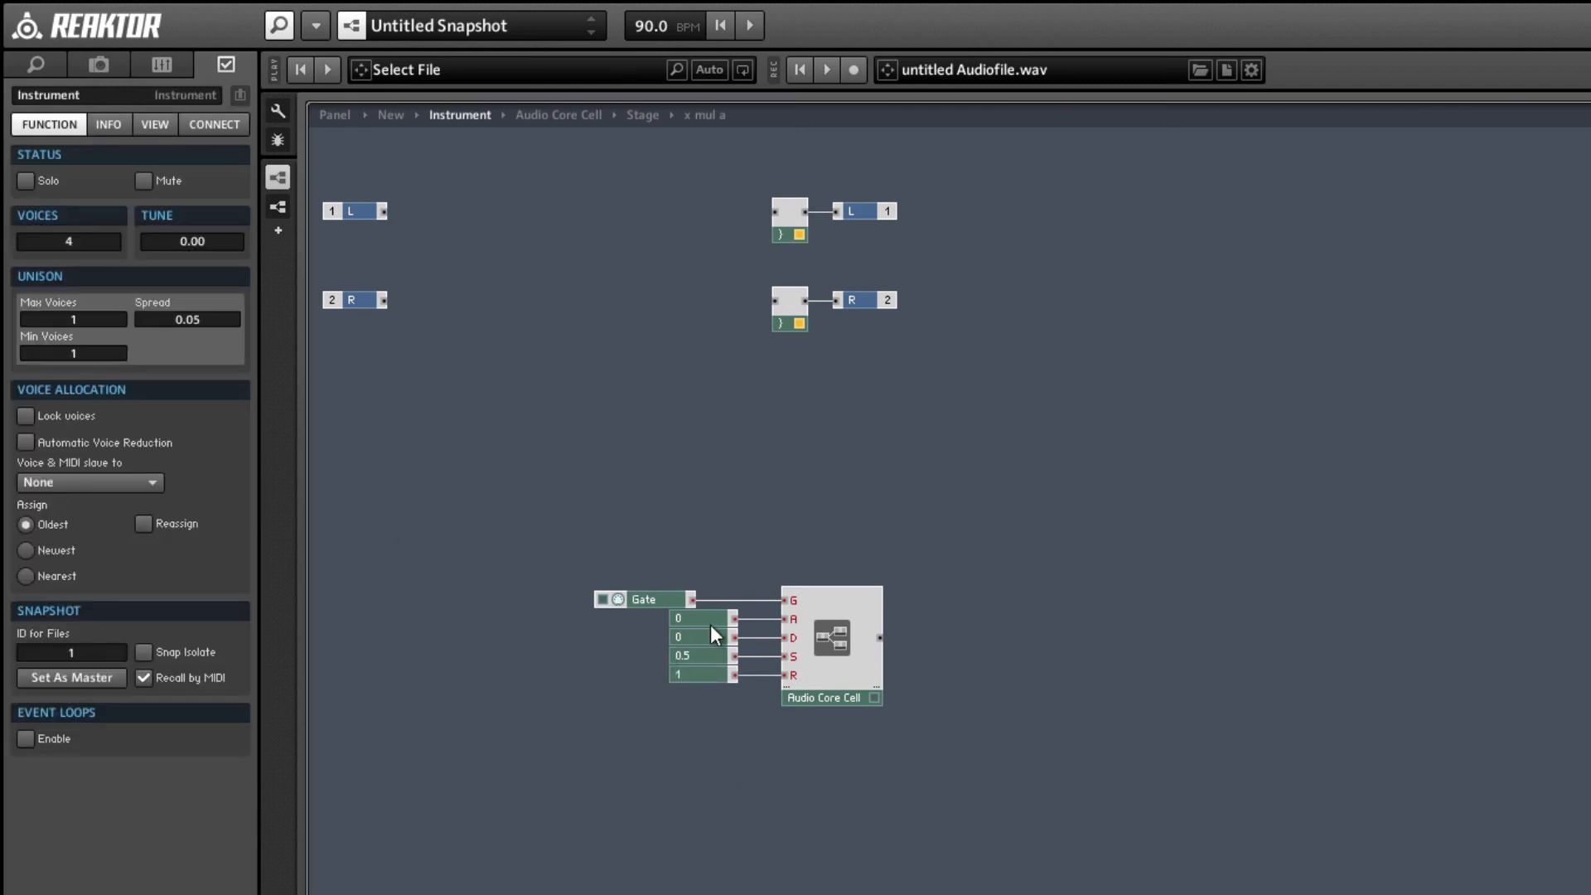
Set the constant on the A input to 2 and the constant on the D input to 1.5.
{"action": "left_click", "coordinate": [711, 623]}
{"action": "type", "text": "2"}
{"action": "left_click", "coordinate": [604, 682]}
{"action": "left_click", "coordinate": [692, 636]}
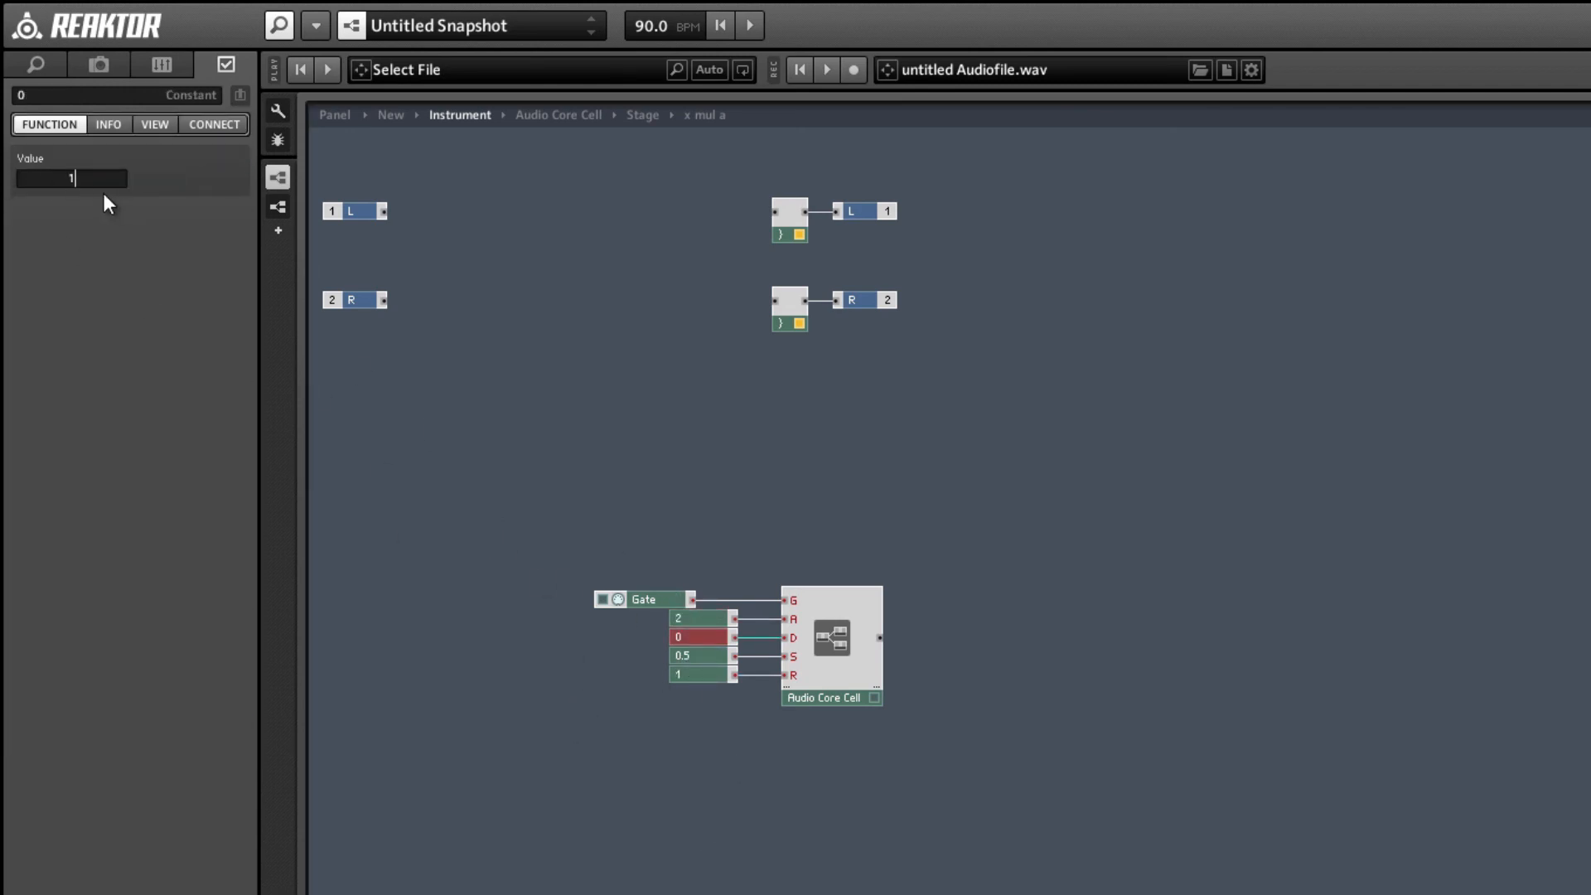
{"action": "type", "text": "1.5"}
{"action": "left_click", "coordinate": [593, 621]}
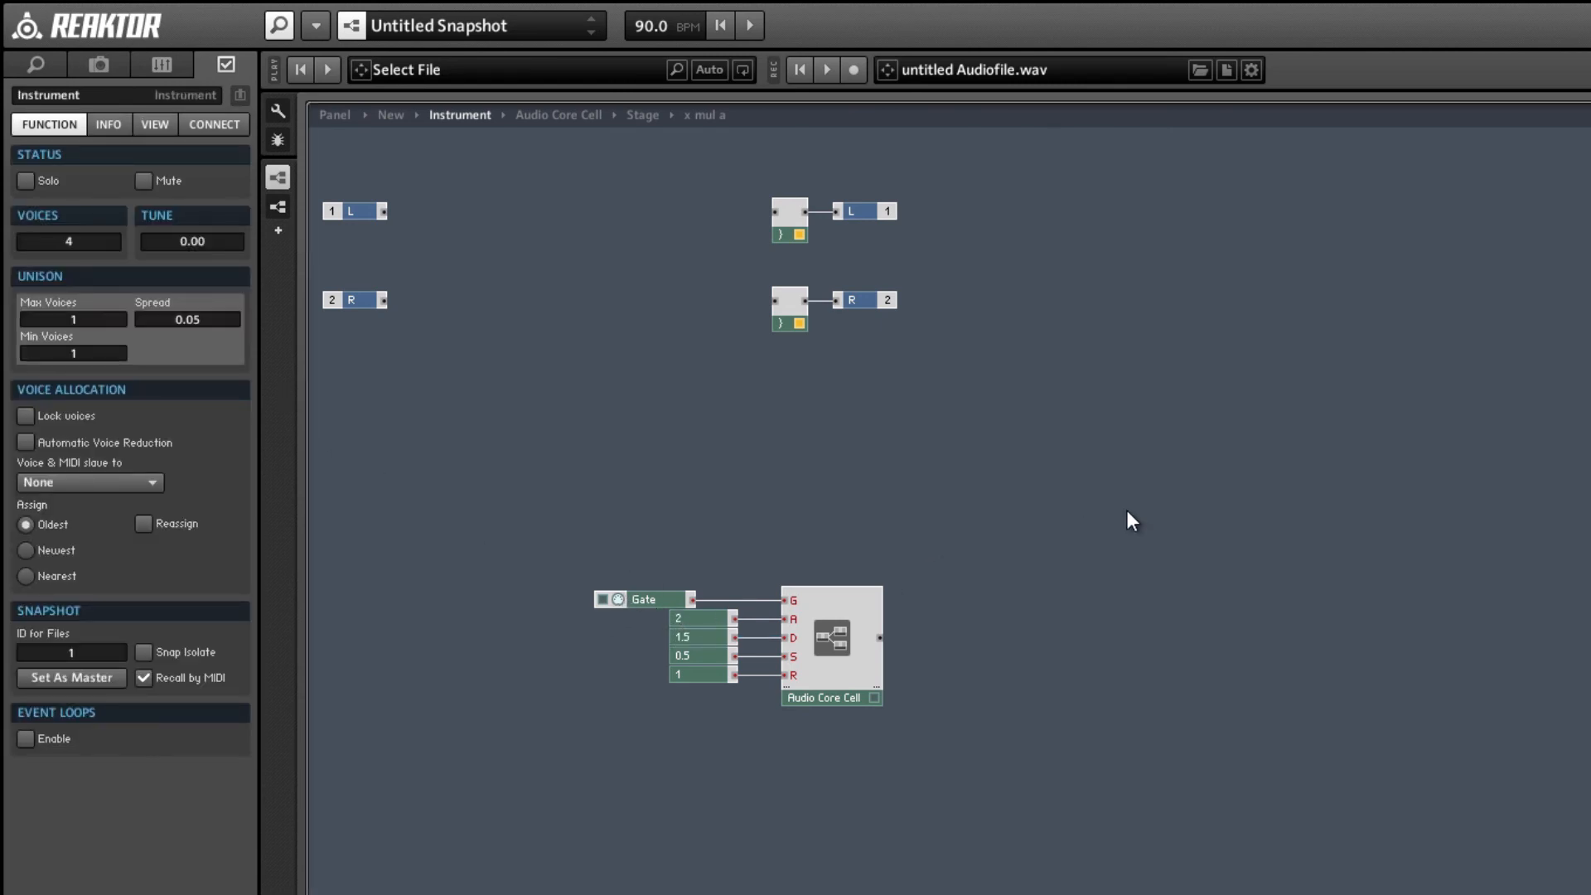
Insert an Audio Table beside the Audio Core Cell and connect the cell's output to the table's In.
{"action": "double_click", "coordinate": [1085, 514]}
{"action": "type", "text": "audio tab"}
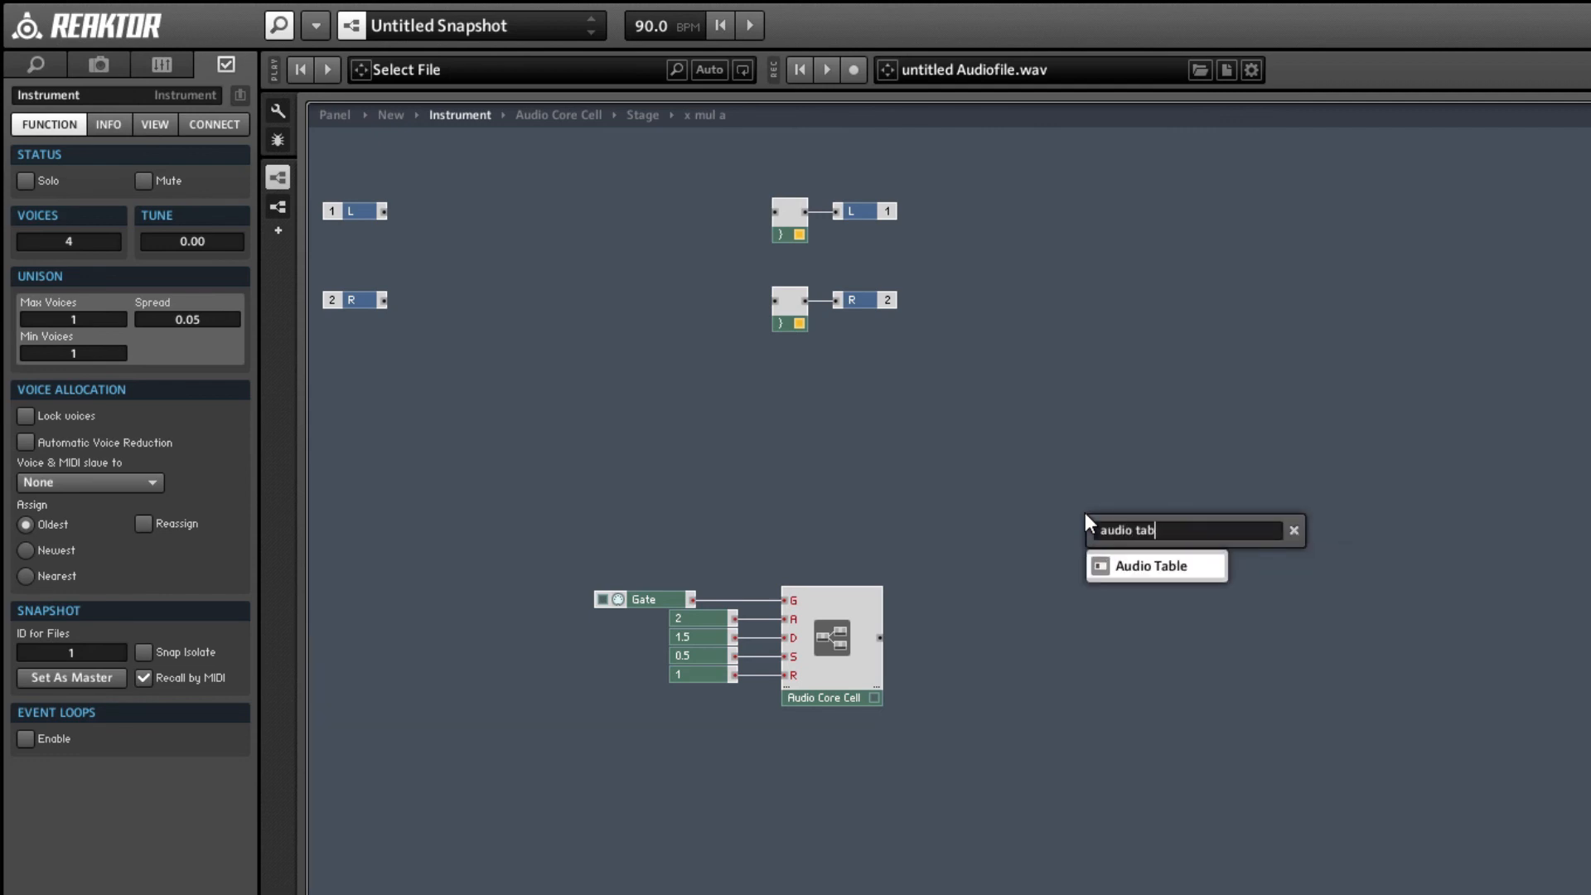
{"action": "key", "text": "Return"}
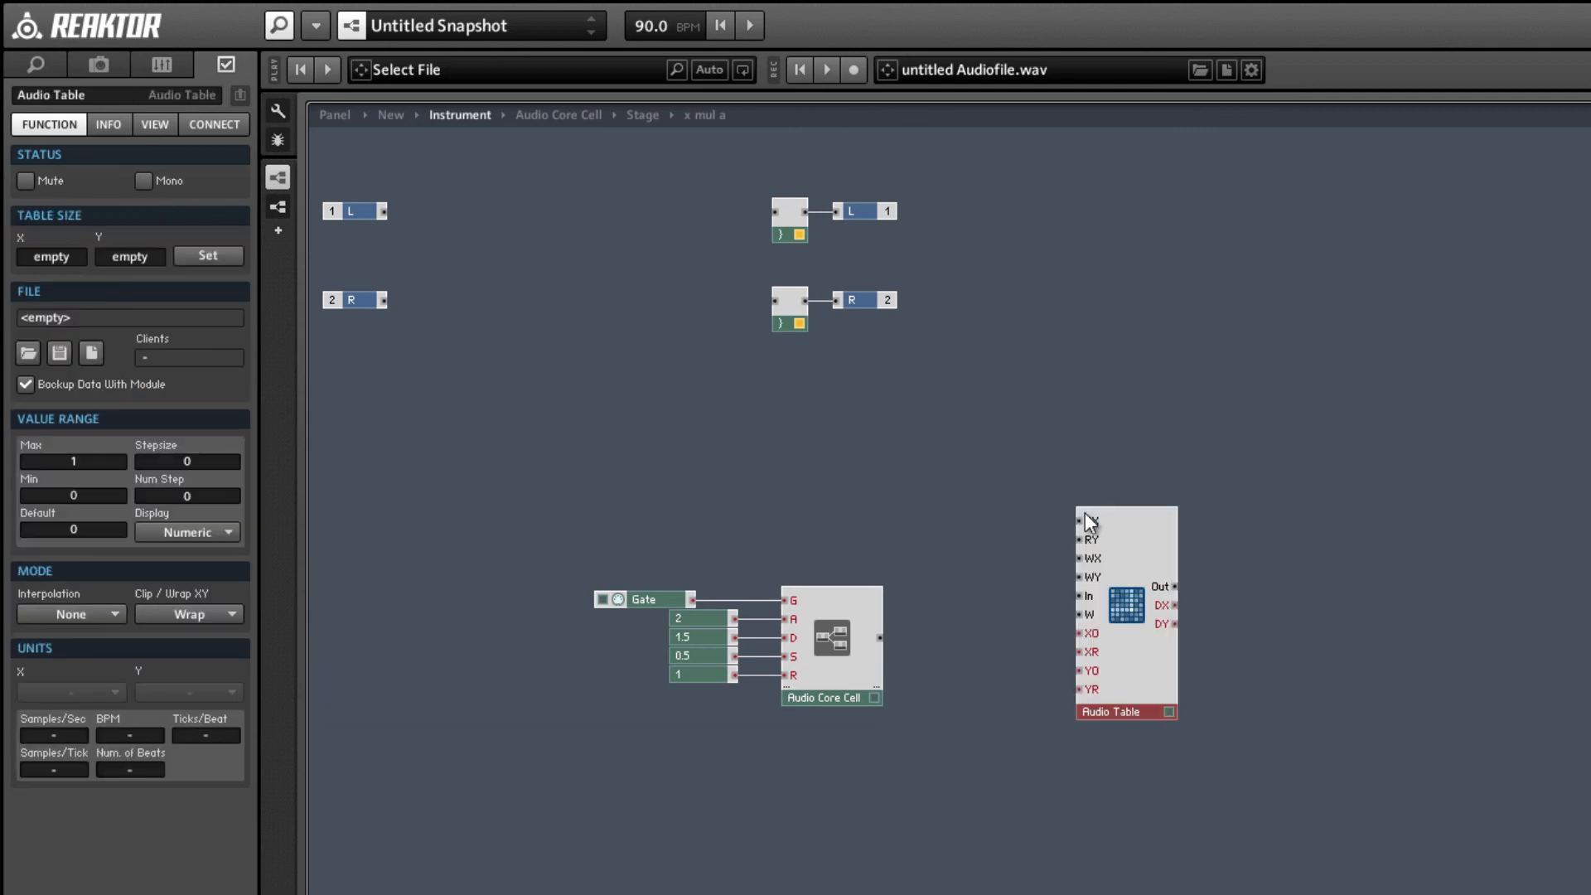
{"action": "left_click_drag", "start_coordinate": [878, 640], "coordinate": [1156, 677]}
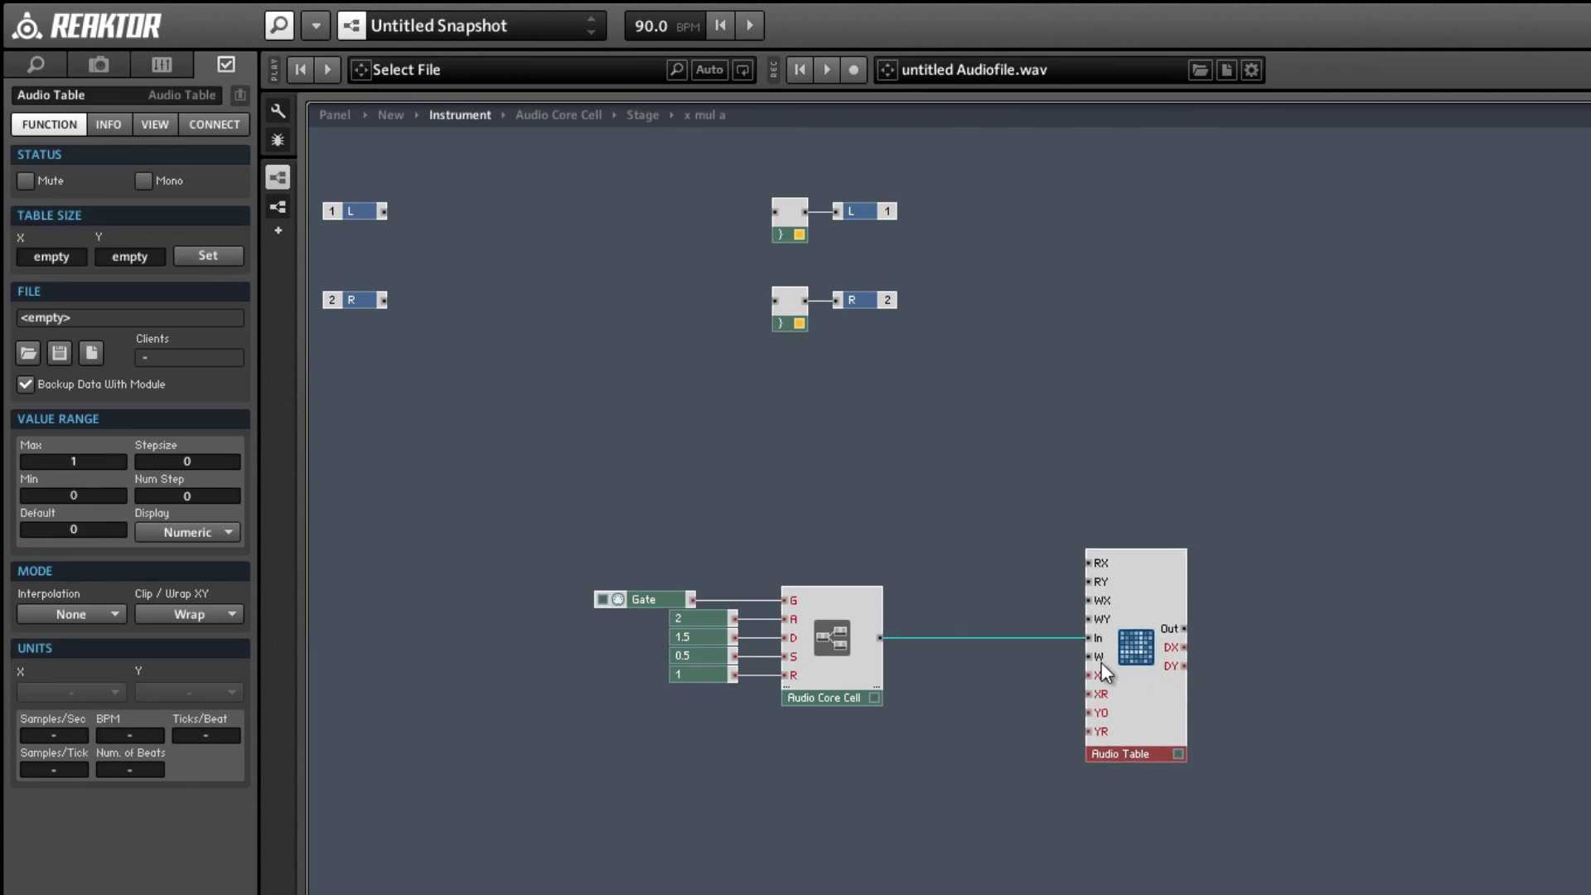
Create a constant on the Audio Table's W input.
{"action": "right_click", "coordinate": [1104, 657]}
{"action": "left_click", "coordinate": [1176, 704]}
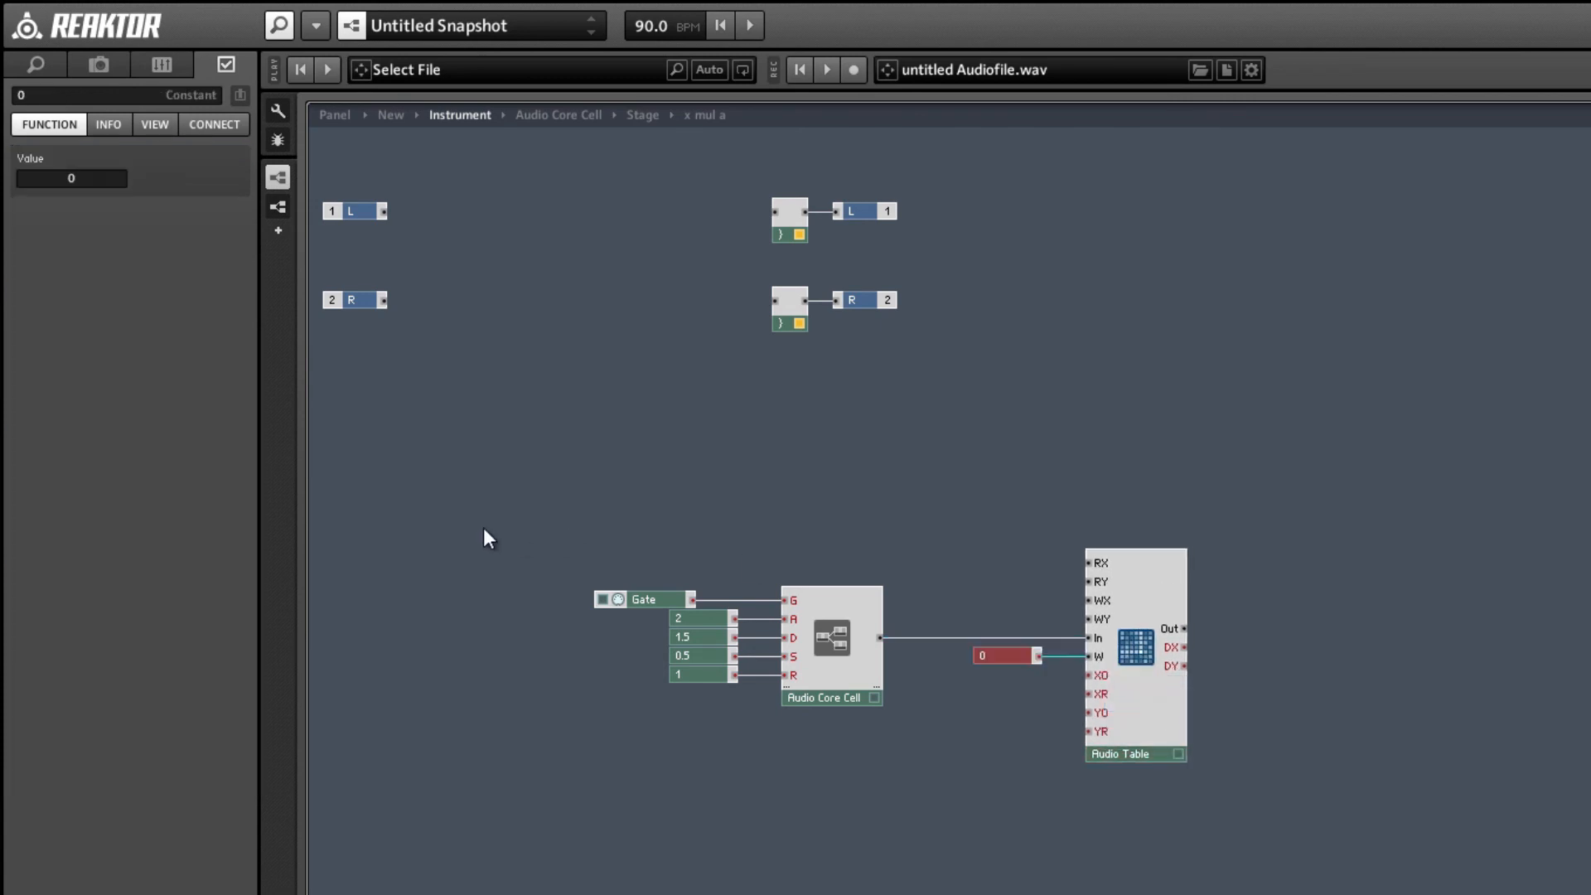
{"action": "left_click", "coordinate": [609, 574]}
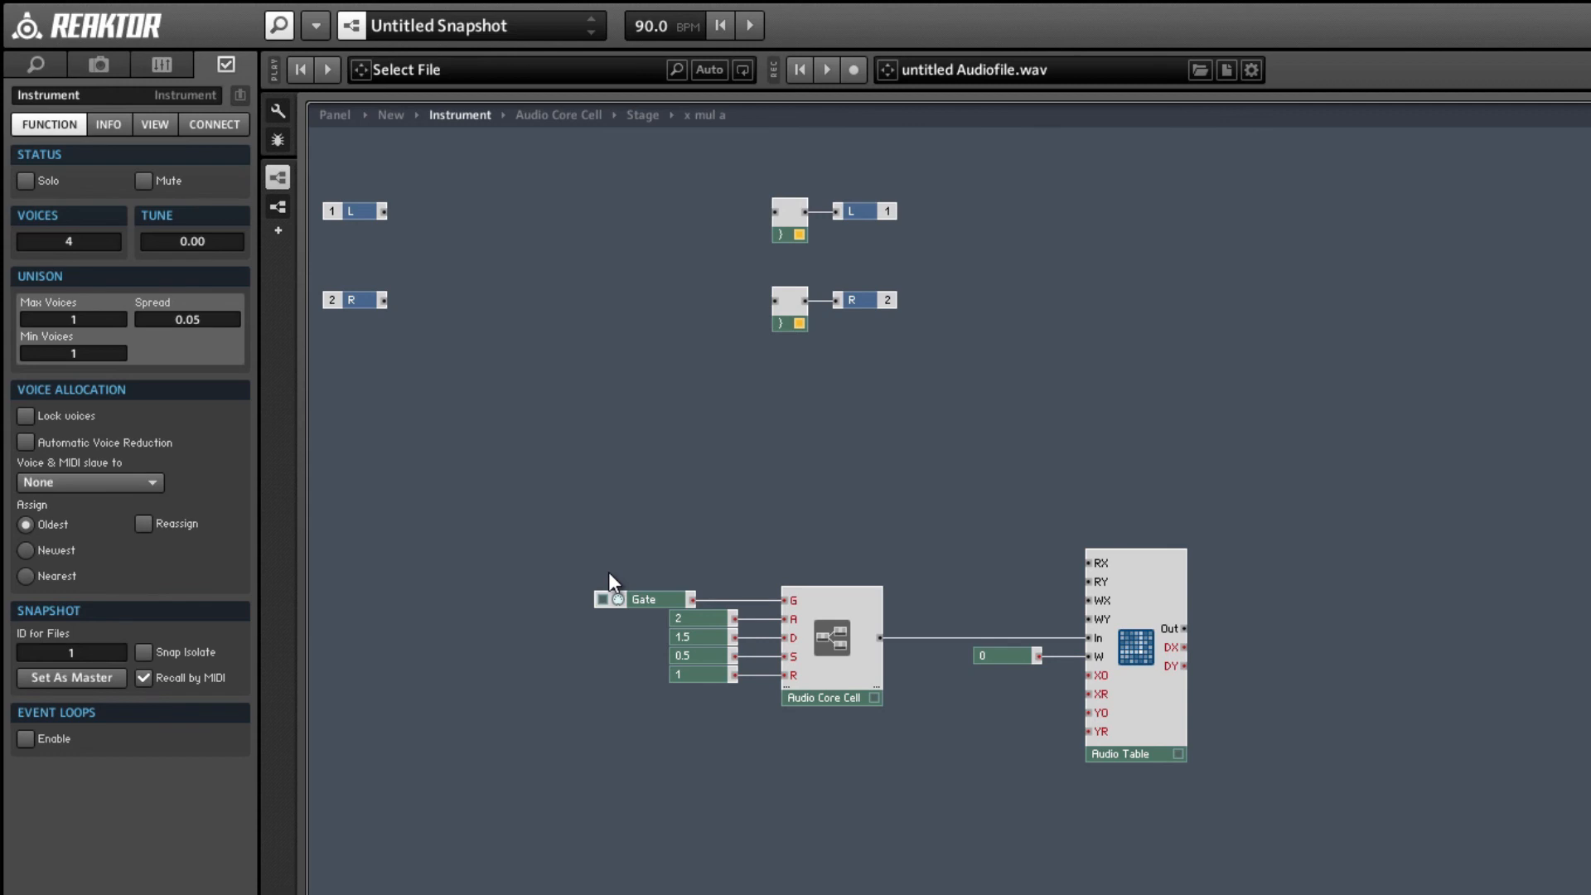
Insert a Separator above the Audio Core Cell, connect the Gate output to its In and align the Gate module with the constants.
{"action": "double_click", "coordinate": [608, 572]}
{"action": "type", "text": "sepa"}
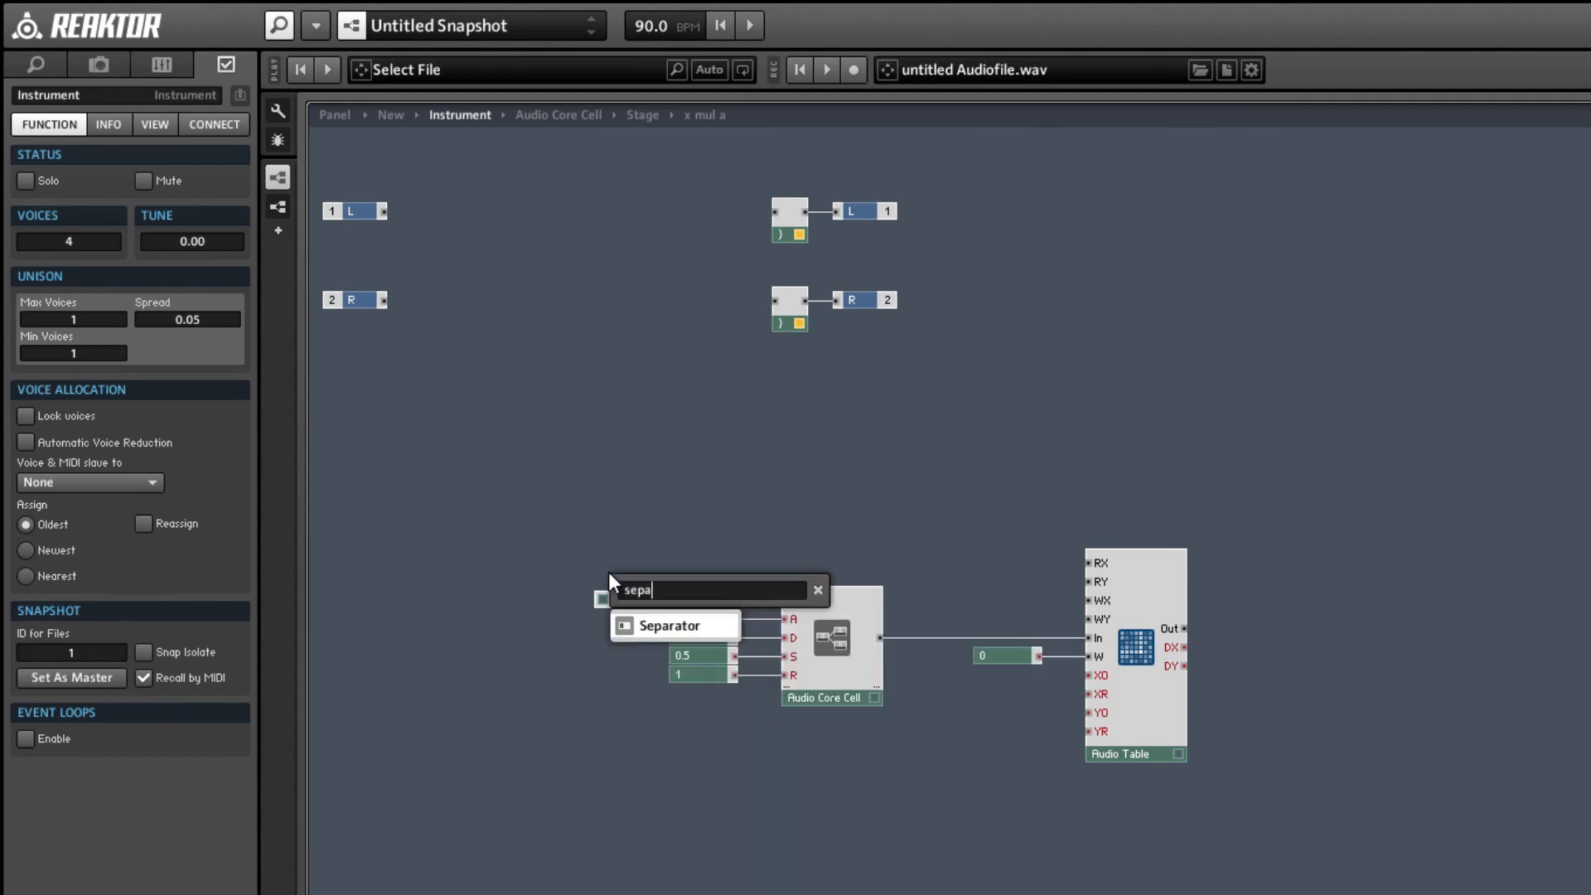
{"action": "key", "text": "Return"}
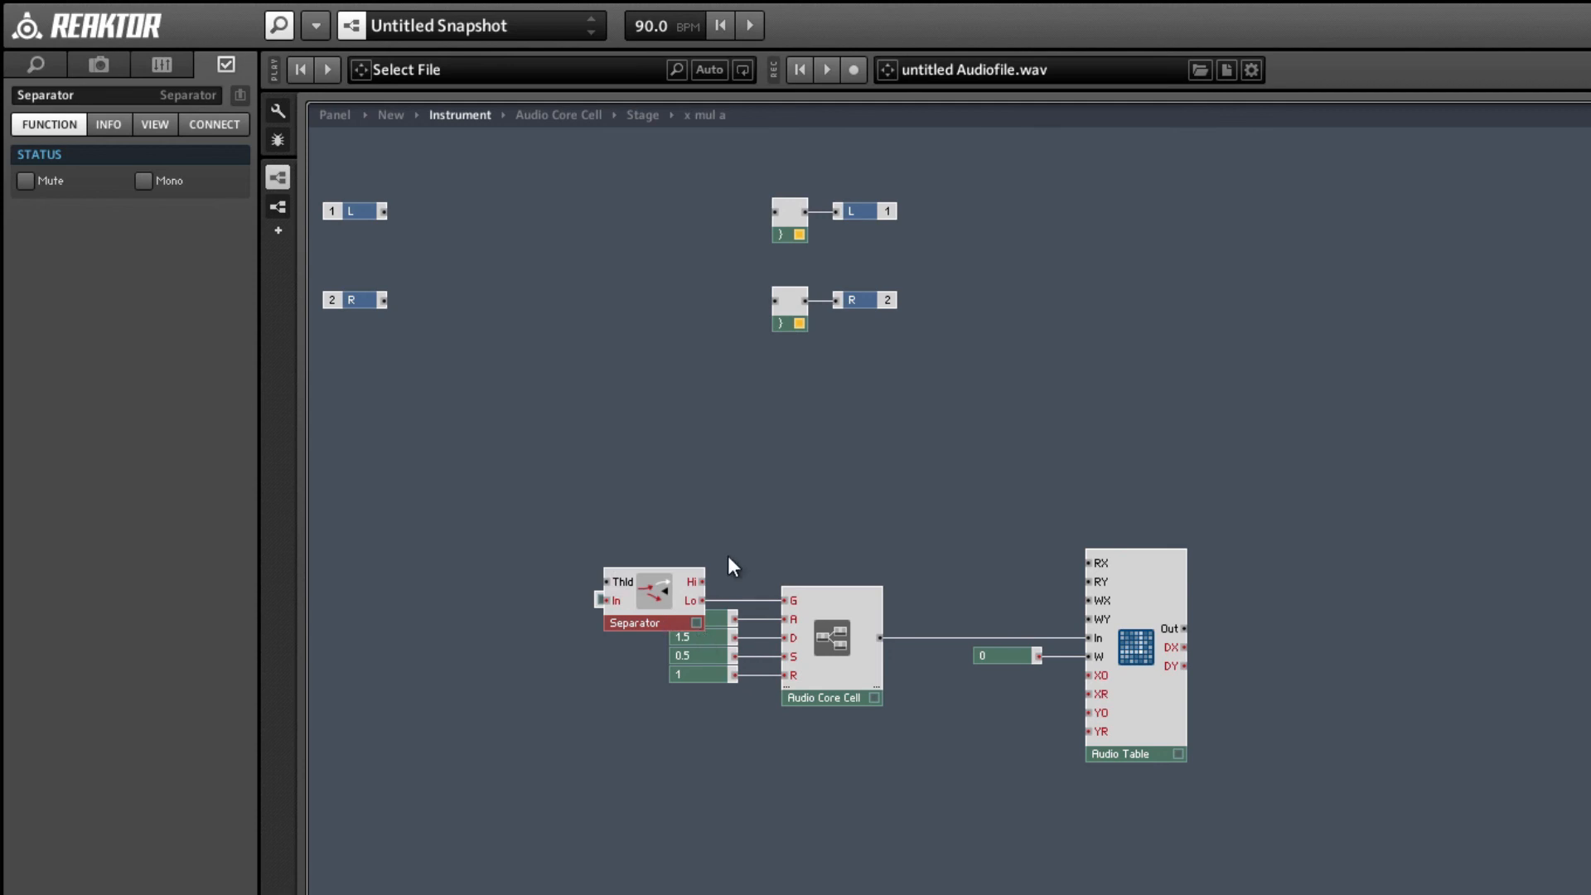
{"action": "left_click_drag", "start_coordinate": [656, 616], "coordinate": [834, 569]}
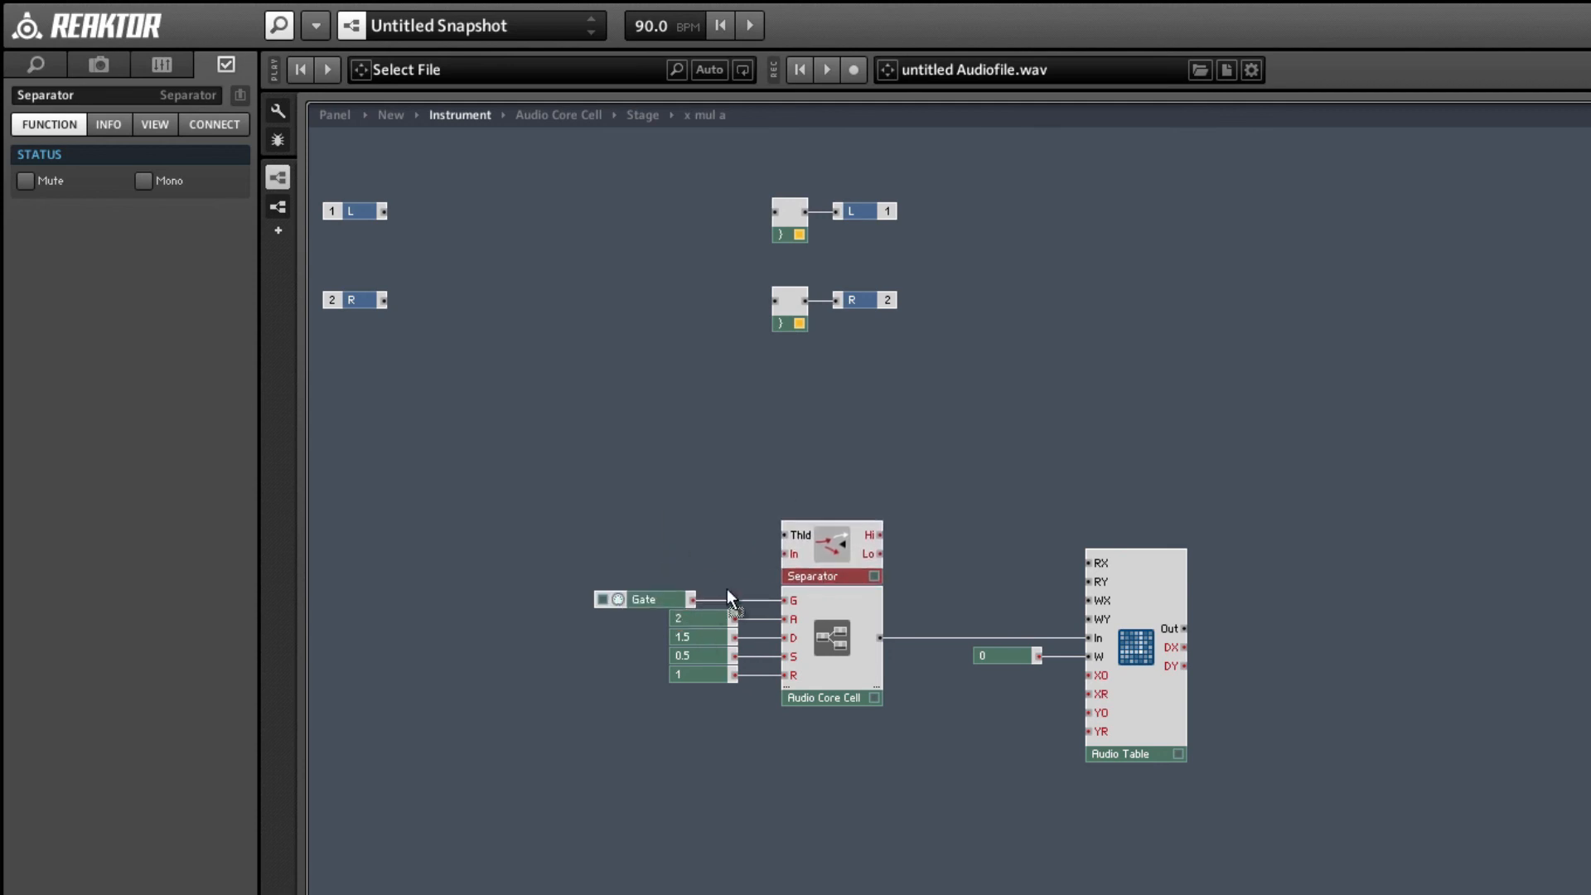
{"action": "left_click_drag", "start_coordinate": [693, 599], "coordinate": [784, 553]}
{"action": "left_click_drag", "start_coordinate": [636, 598], "coordinate": [681, 600]}
Move the Audio Table and its W constant farther from the core cell and insert an Integrator in the freed space.
{"action": "left_click_drag", "start_coordinate": [961, 524], "coordinate": [1350, 725]}
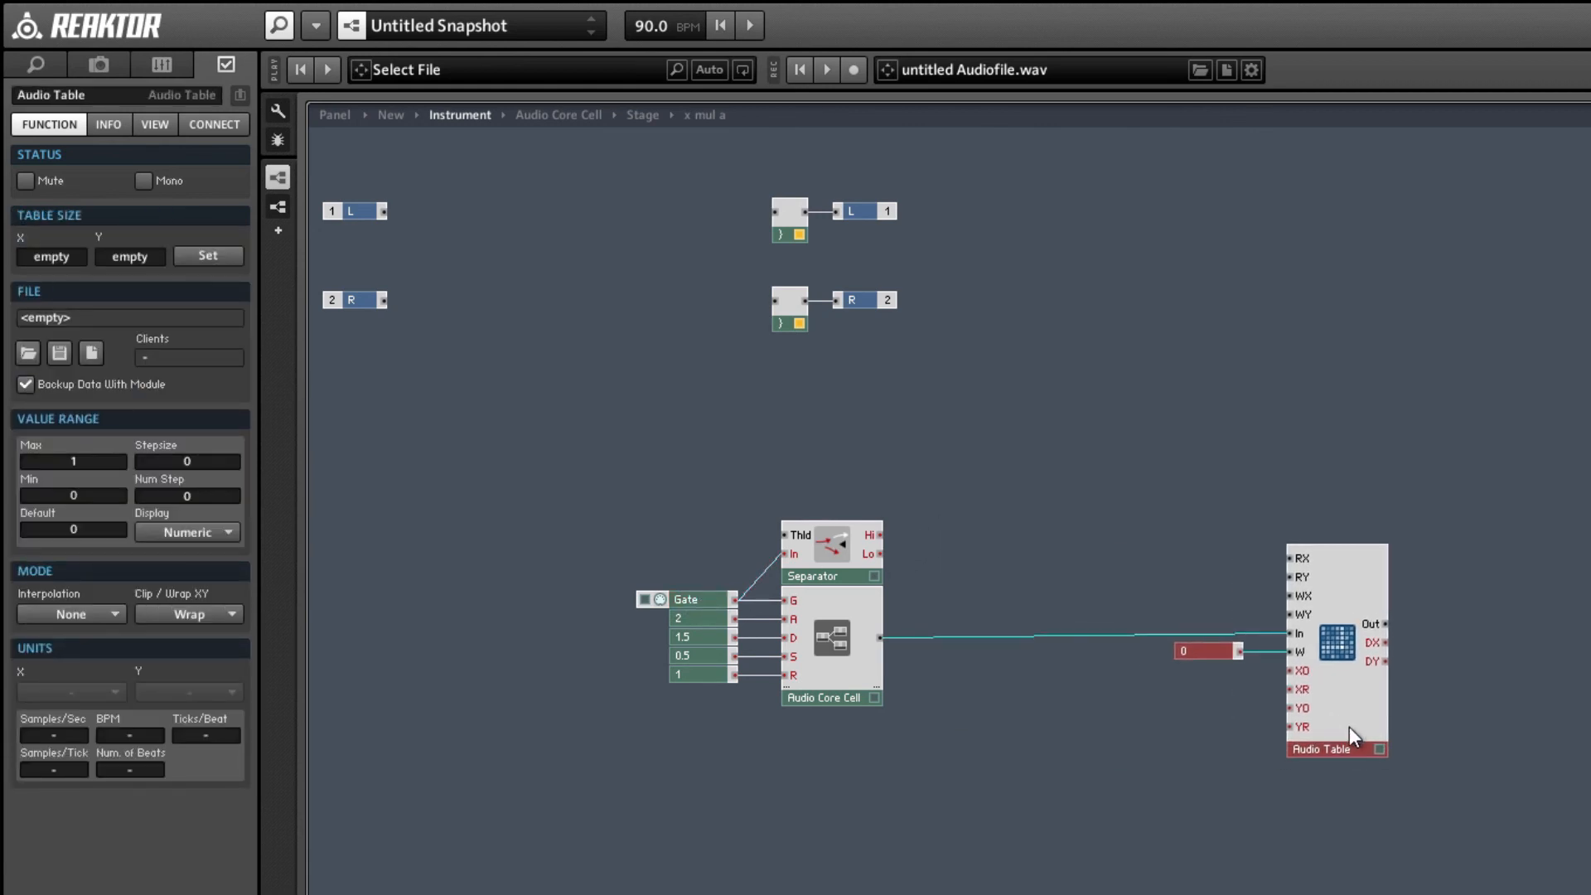
{"action": "double_click", "coordinate": [1092, 455]}
{"action": "type", "text": "integ"}
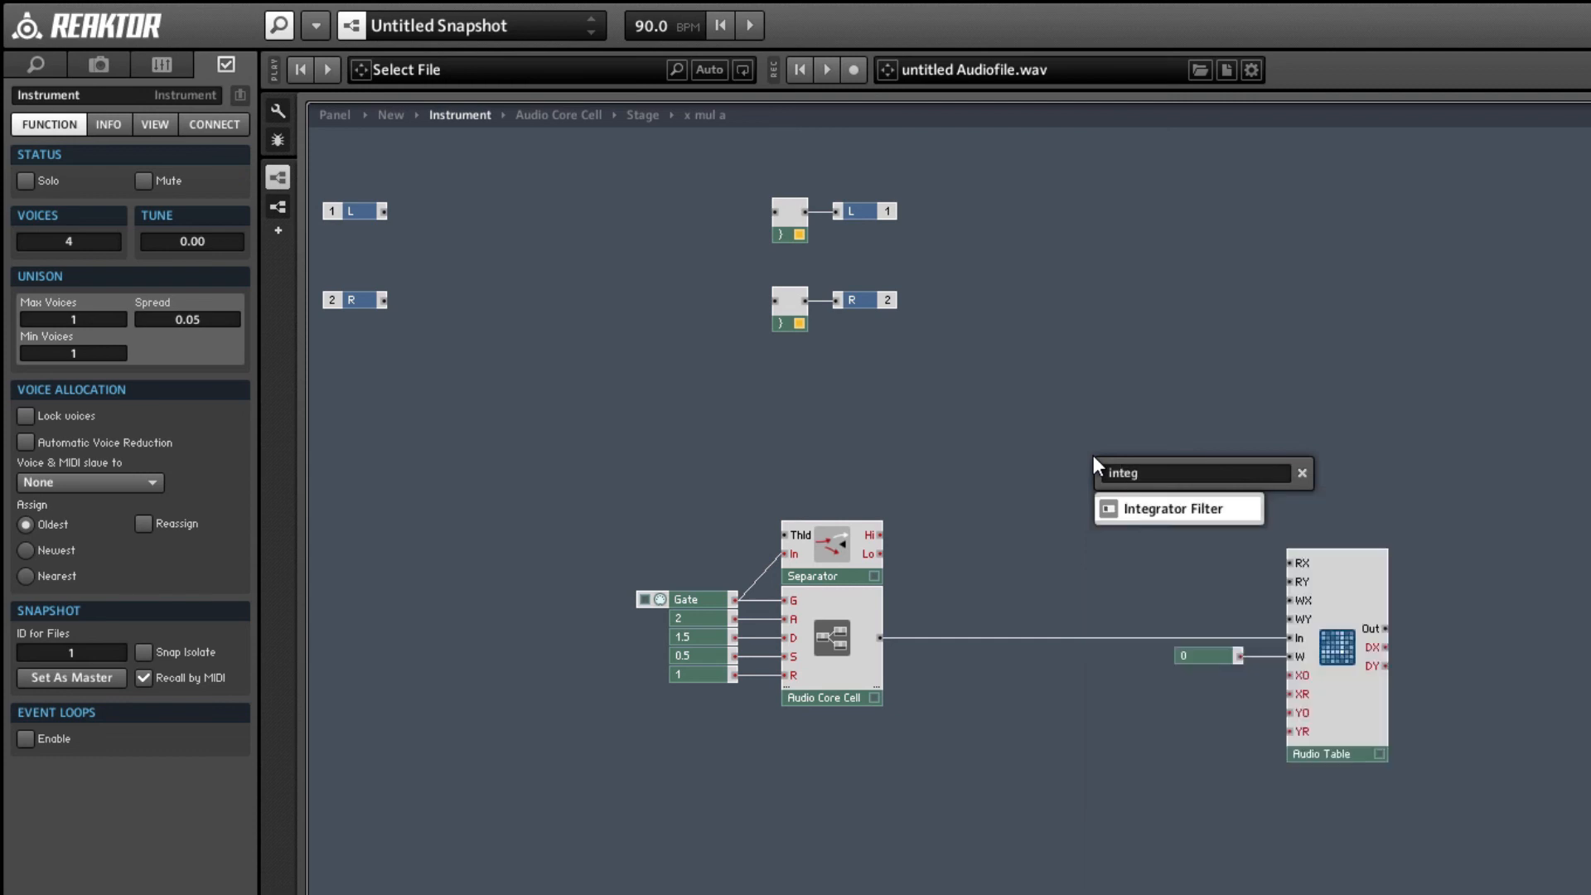
{"action": "key", "text": "Return"}
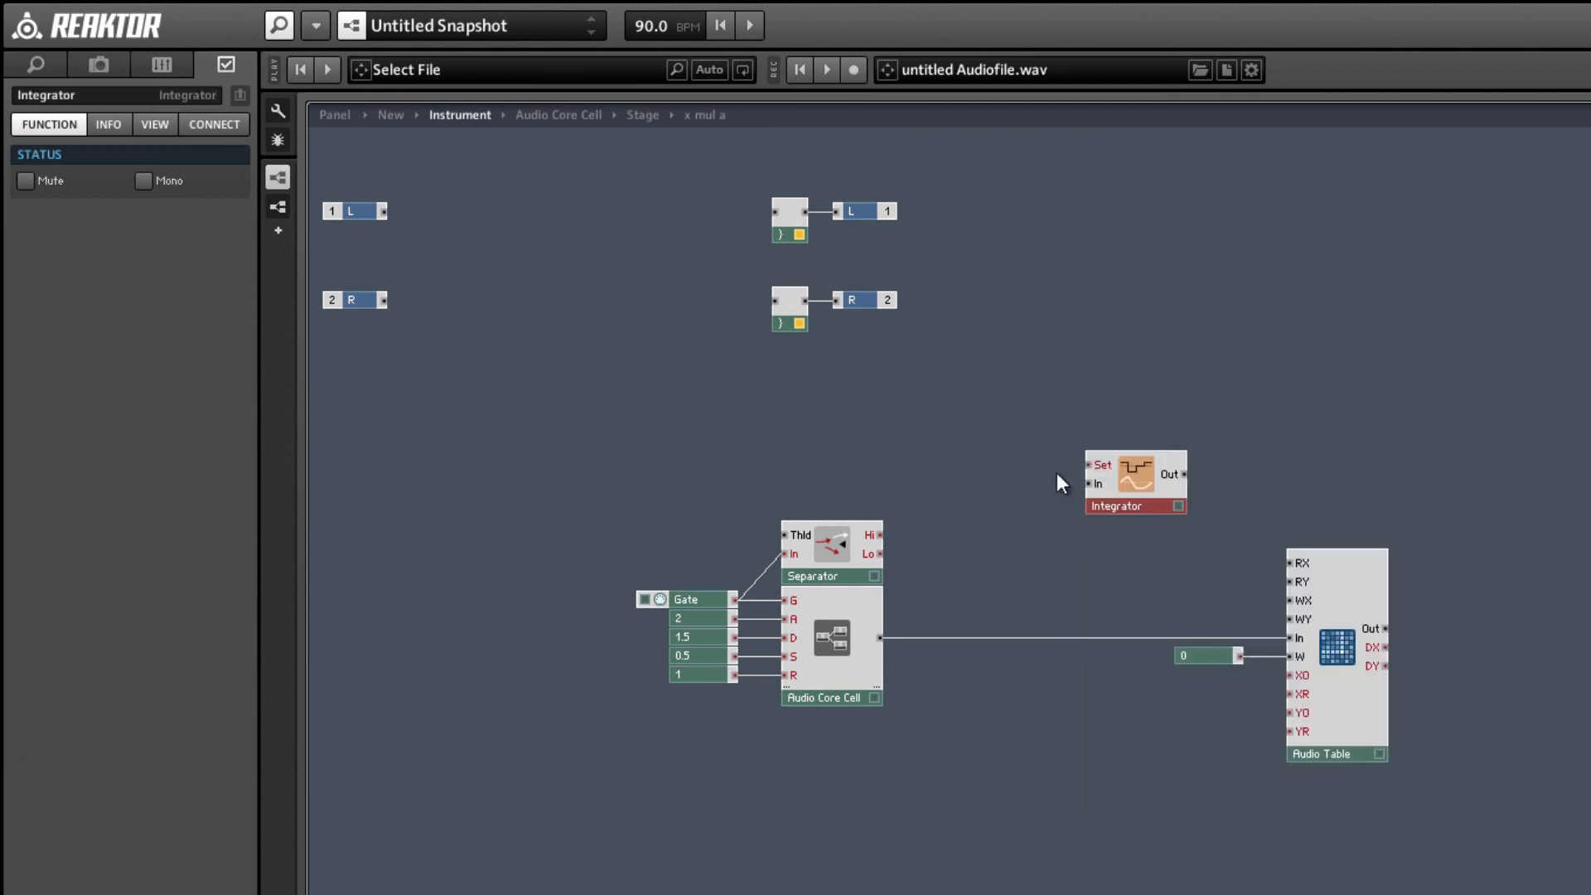
Insert a Value module triggered by the Separator's Hi output and connect its output to the Integrator's Set input.
{"action": "double_click", "coordinate": [905, 523]}
{"action": "type", "text": "value"}
{"action": "key", "text": "Return"}
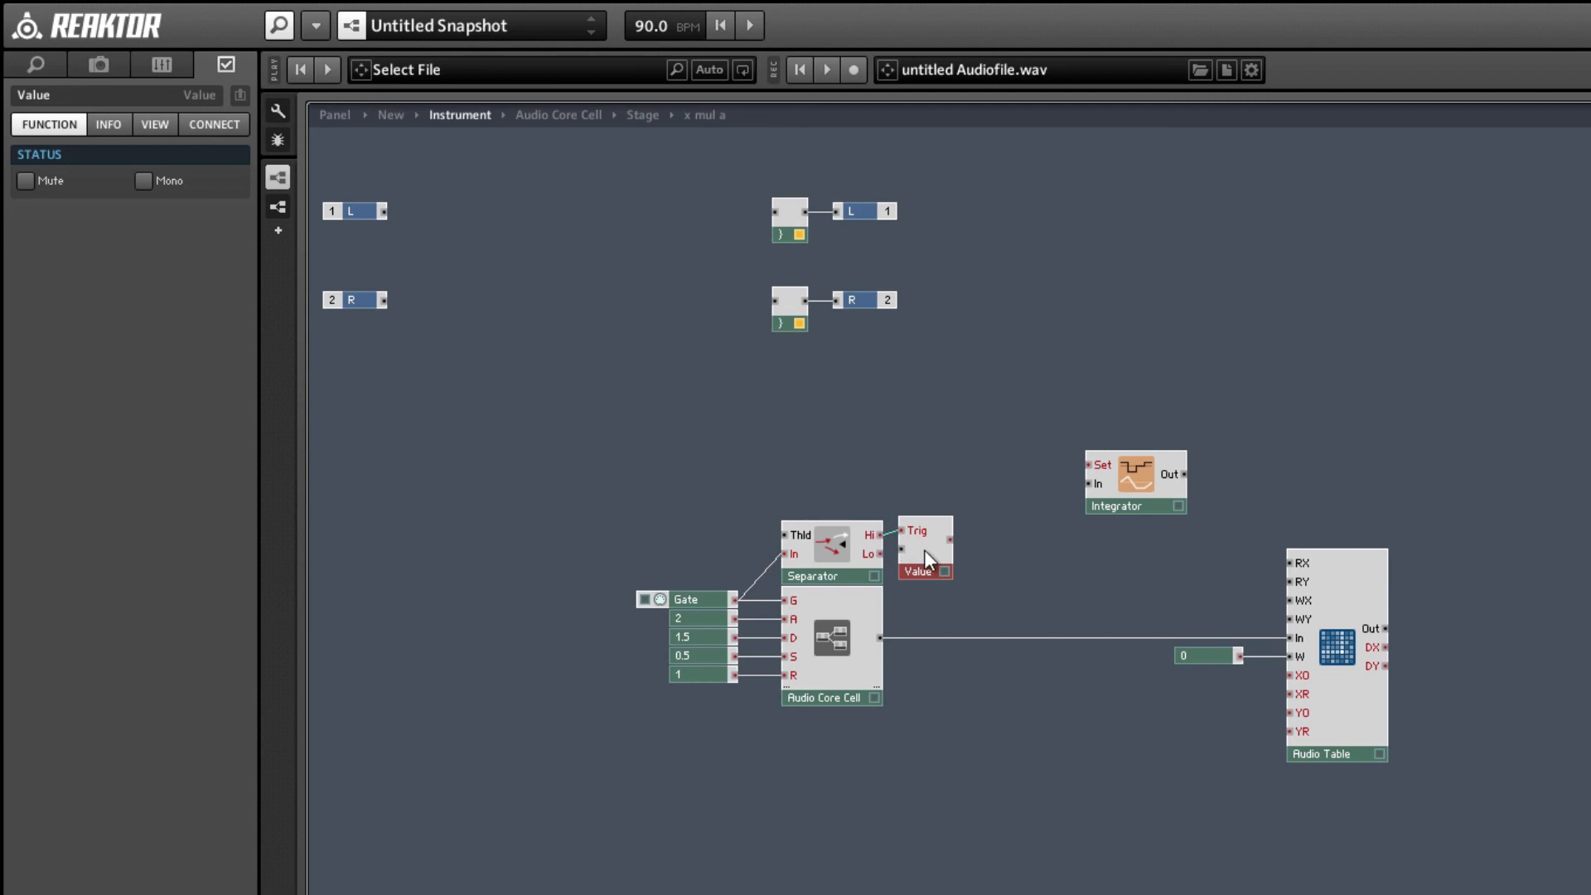
{"action": "left_click_drag", "start_coordinate": [949, 544], "coordinate": [1092, 555]}
Create a constant of 44.1 on the Integrator's In and connect the Integrator's output to the Audio Table's WX input.
{"action": "right_click", "coordinate": [1060, 564]}
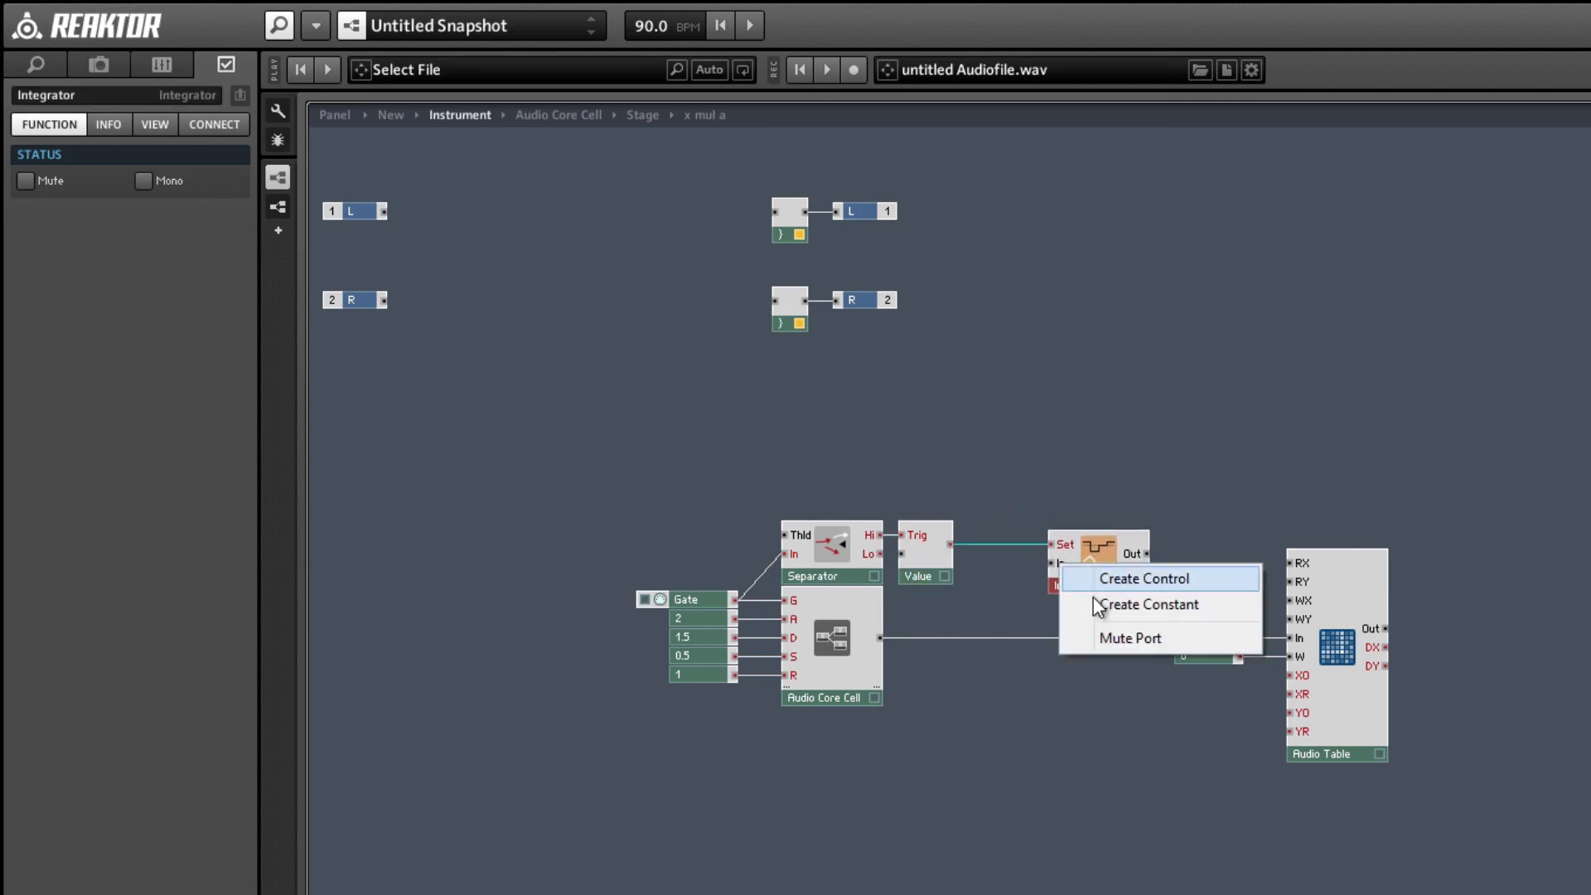
{"action": "left_click", "coordinate": [1099, 599]}
{"action": "left_click", "coordinate": [72, 178]}
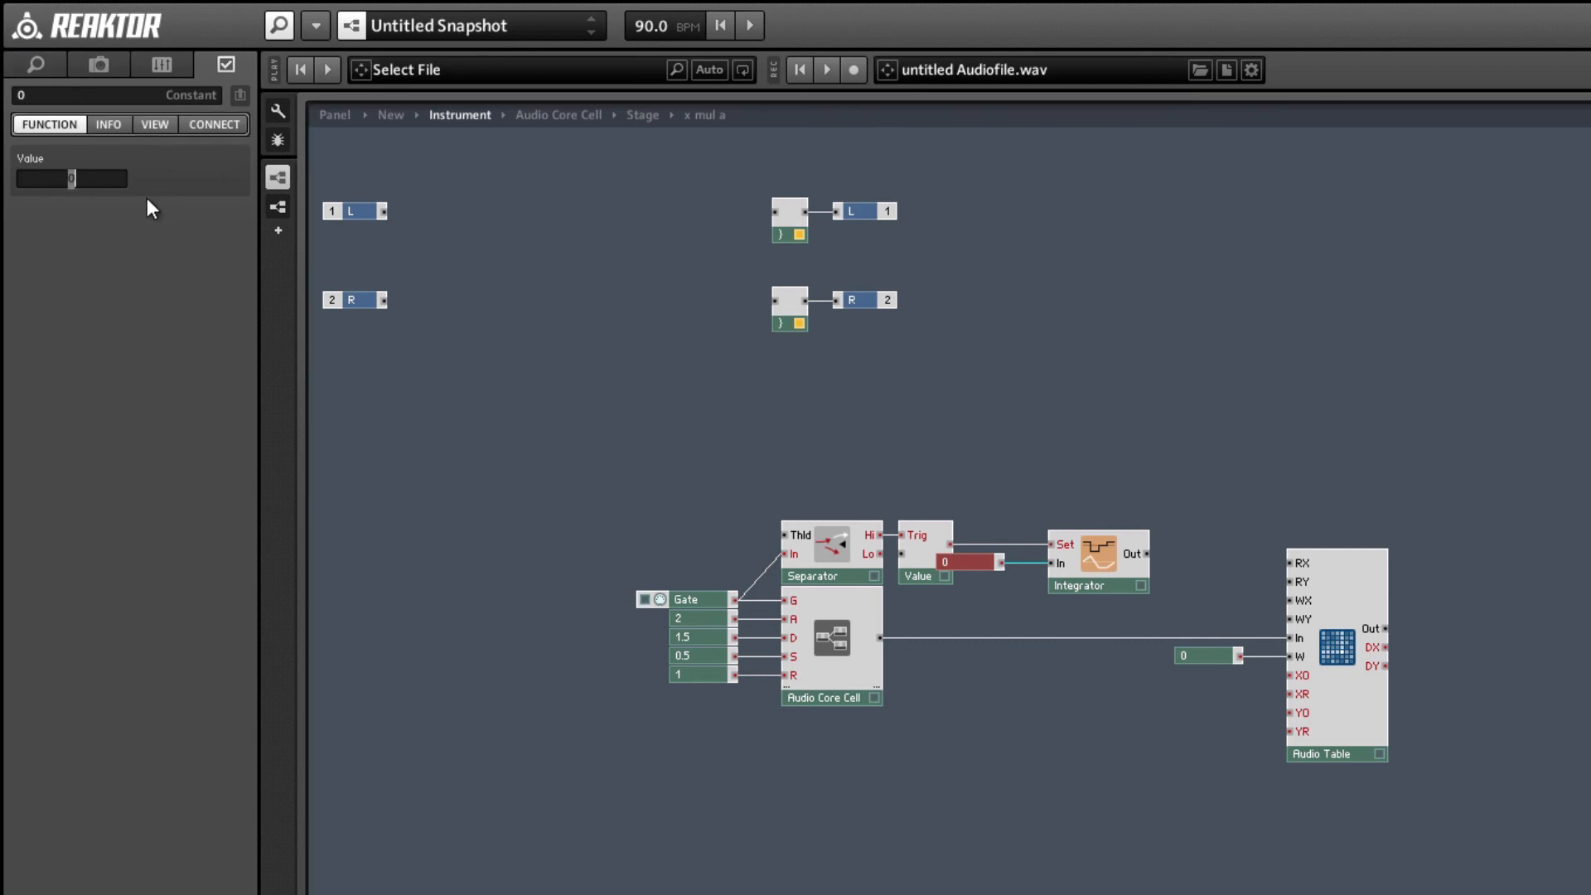
{"action": "type", "text": "44.1"}
{"action": "key", "text": "Return"}
{"action": "left_click_drag", "start_coordinate": [976, 559], "coordinate": [994, 560]}
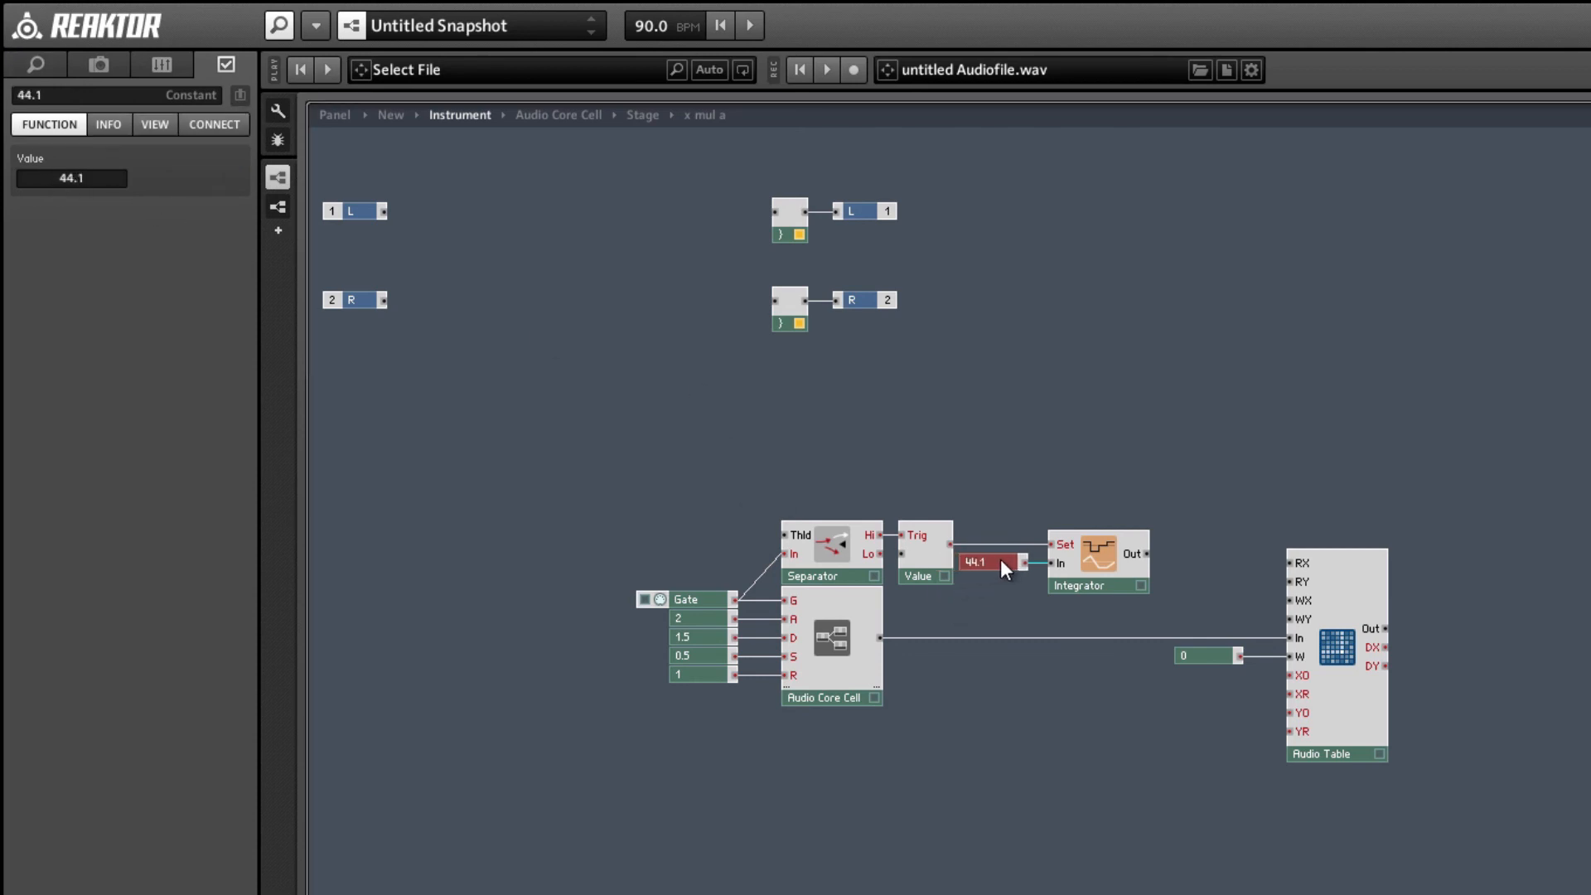
{"action": "left_click", "coordinate": [1160, 566]}
{"action": "left_click_drag", "start_coordinate": [1147, 553], "coordinate": [1301, 593]}
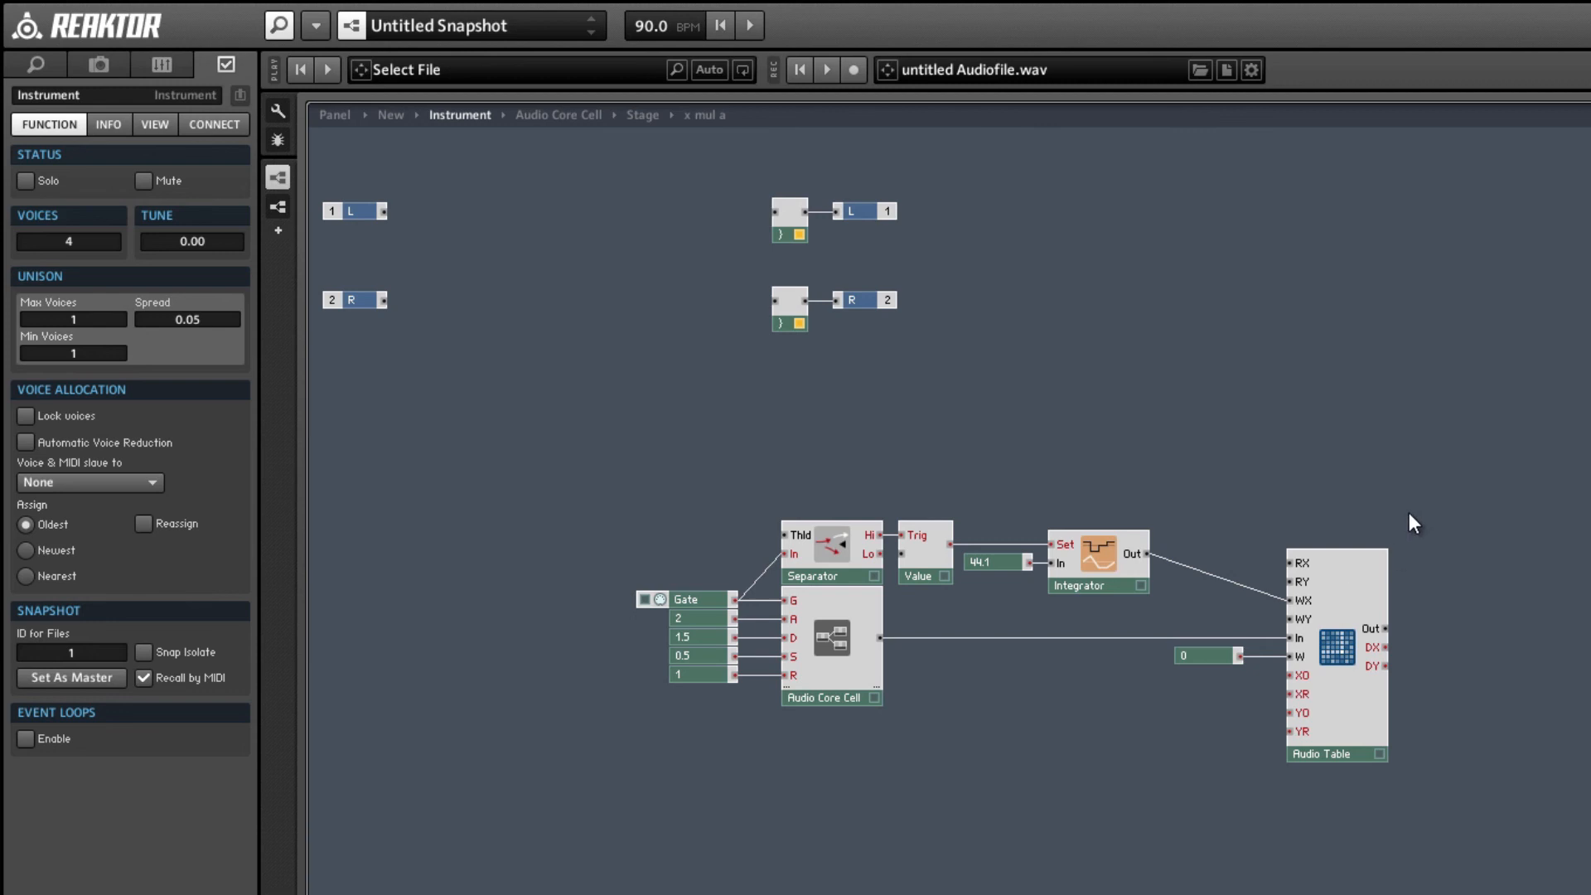
Insert a Numeric readout, connect it to the Audio Table's Out and make it Always Active.
{"action": "key", "text": "Return"}
{"action": "type", "text": "read"}
{"action": "key", "text": "Return"}
{"action": "left_click", "coordinate": [1398, 537]}
{"action": "left_click_drag", "start_coordinate": [1386, 629], "coordinate": [1434, 626]}
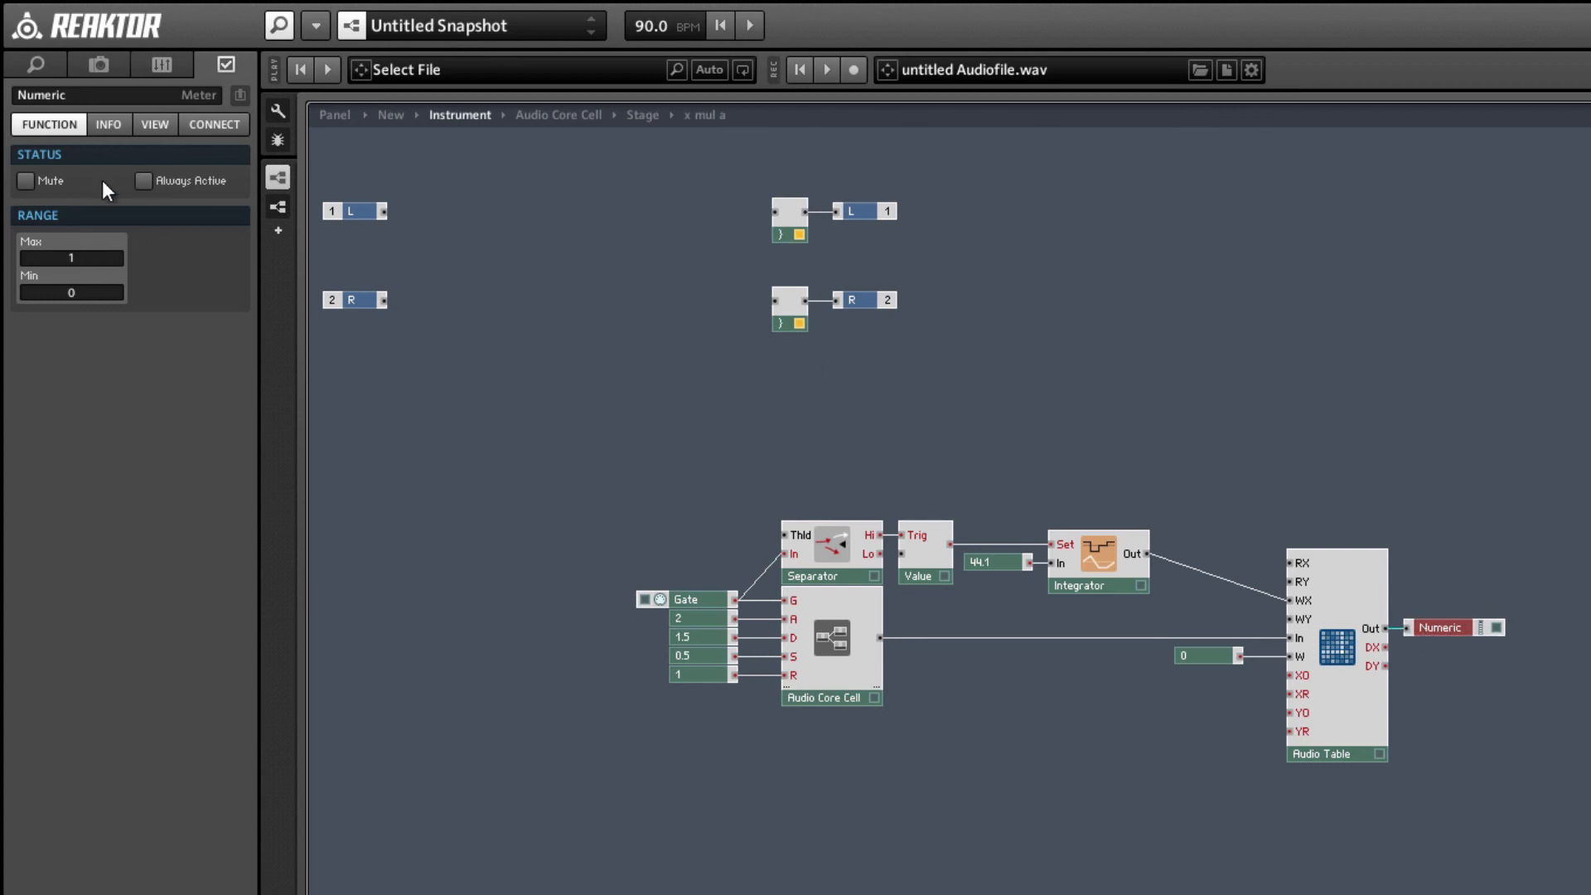
{"action": "left_click", "coordinate": [145, 182]}
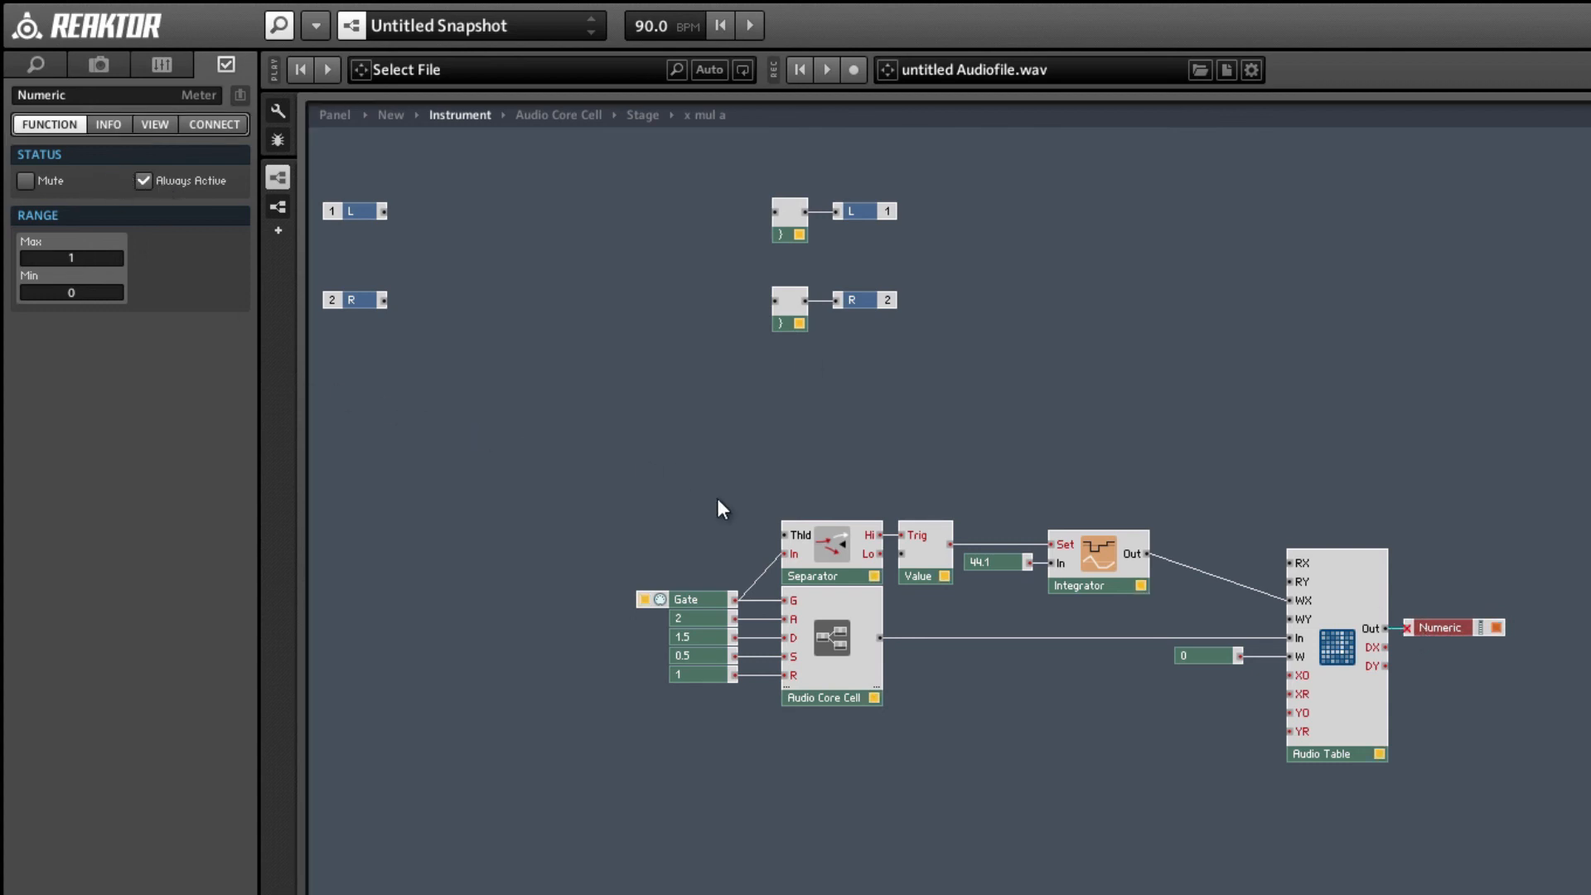
{"action": "left_click", "coordinate": [1478, 653]}
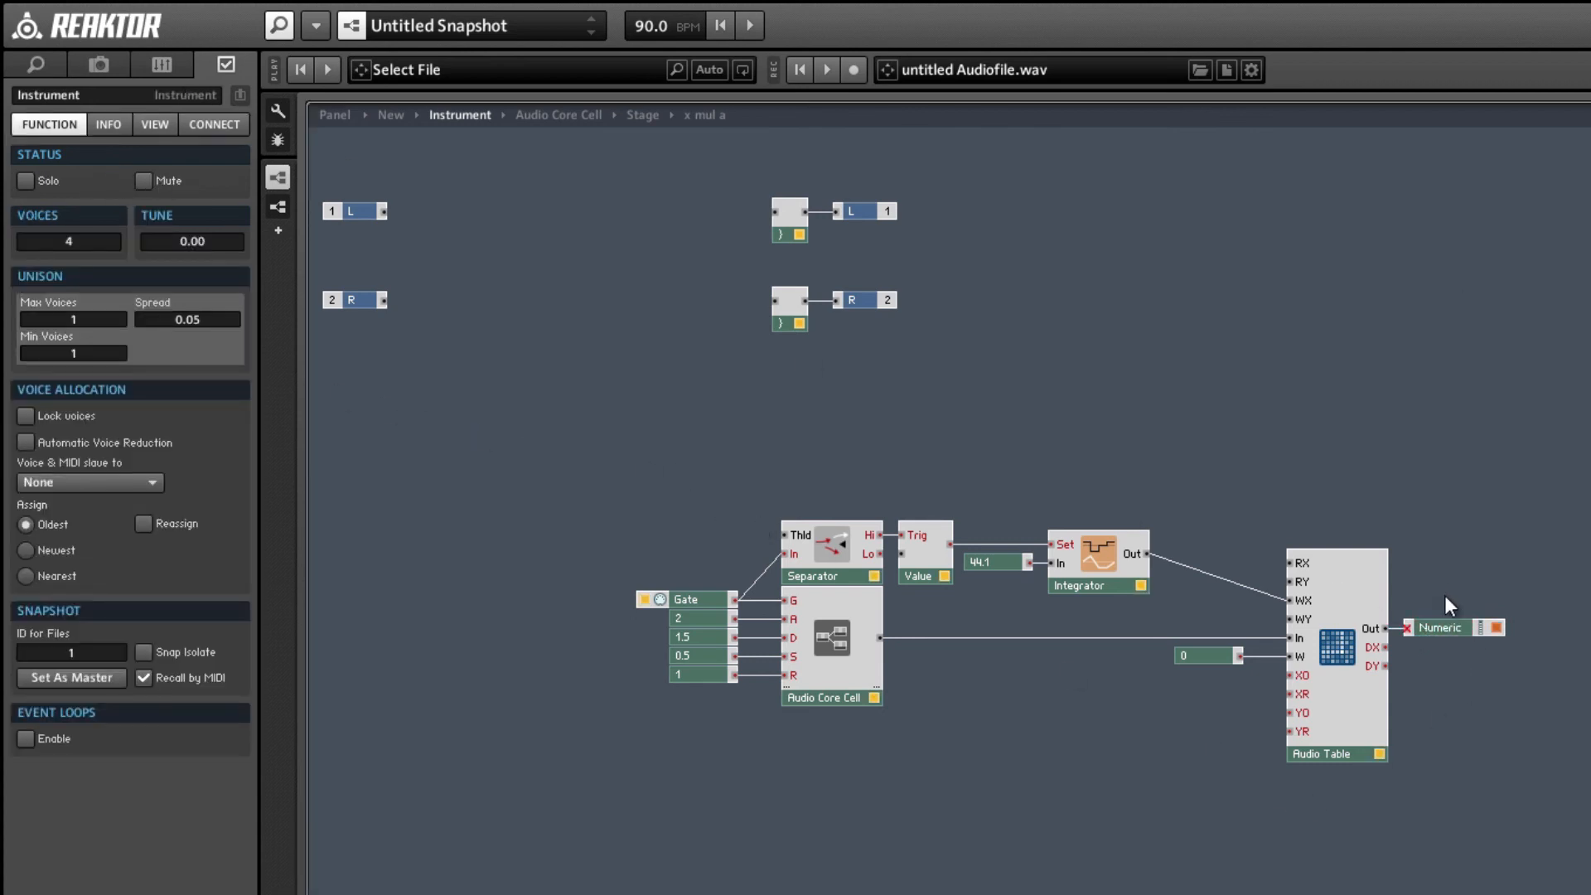
Set all the modules of the envelope test setup, from Gate to Numeric readout, to Mono.
{"action": "left_click_drag", "start_coordinate": [1477, 761], "coordinate": [518, 485]}
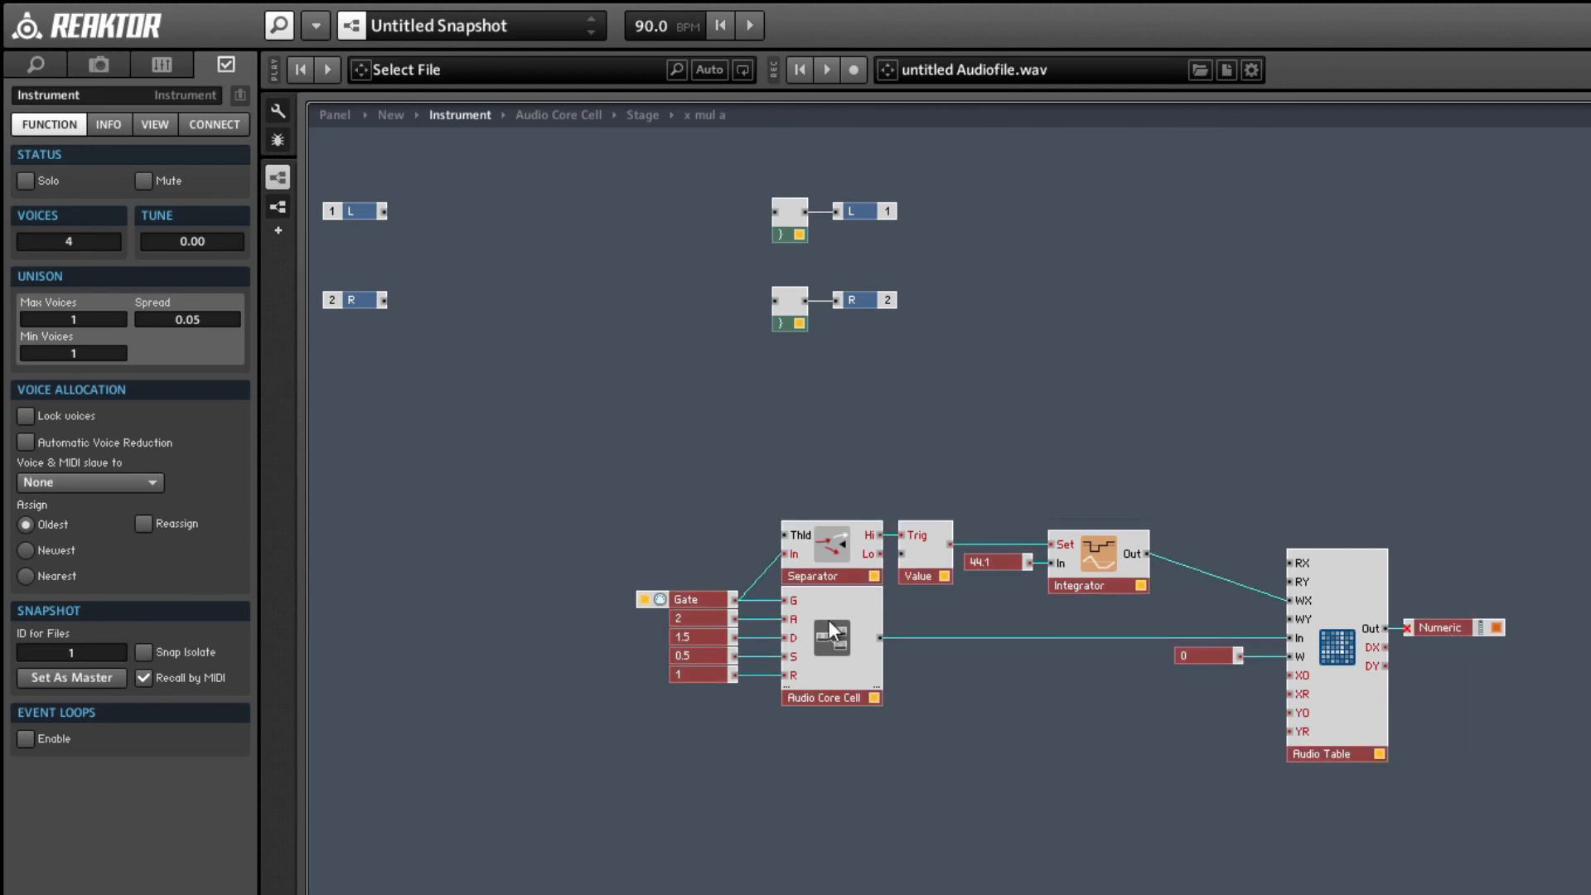
{"action": "right_click", "coordinate": [856, 574]}
{"action": "left_click", "coordinate": [890, 614]}
Set the Audio Table's size to 441000 by 1 and its Clip / Wrap XY mode to Clip.
{"action": "left_click", "coordinate": [1356, 713]}
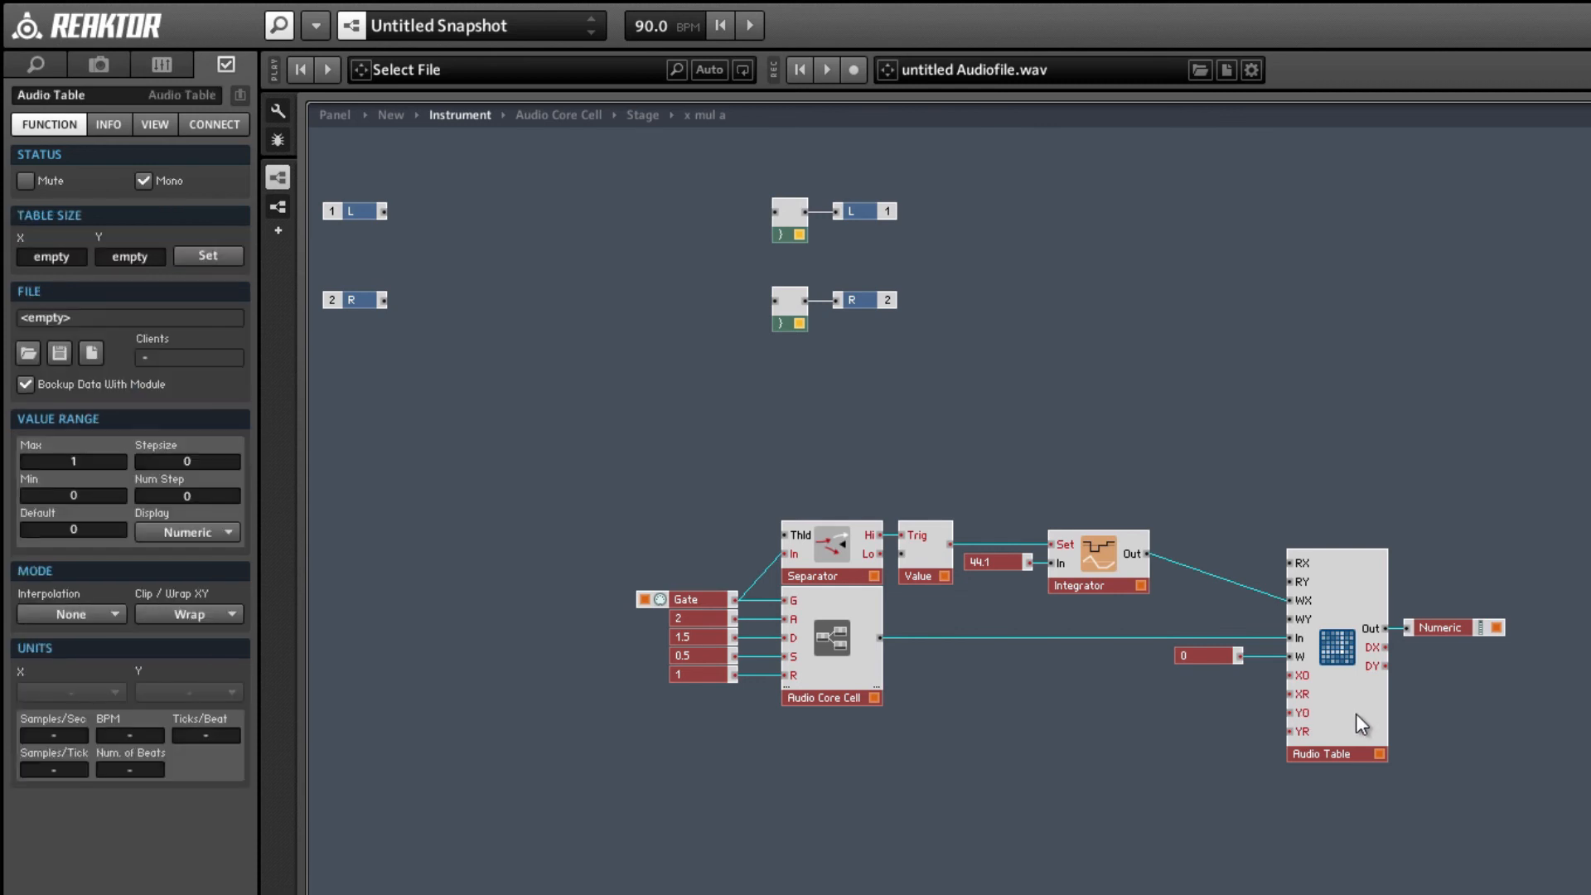
{"action": "left_click", "coordinate": [203, 256]}
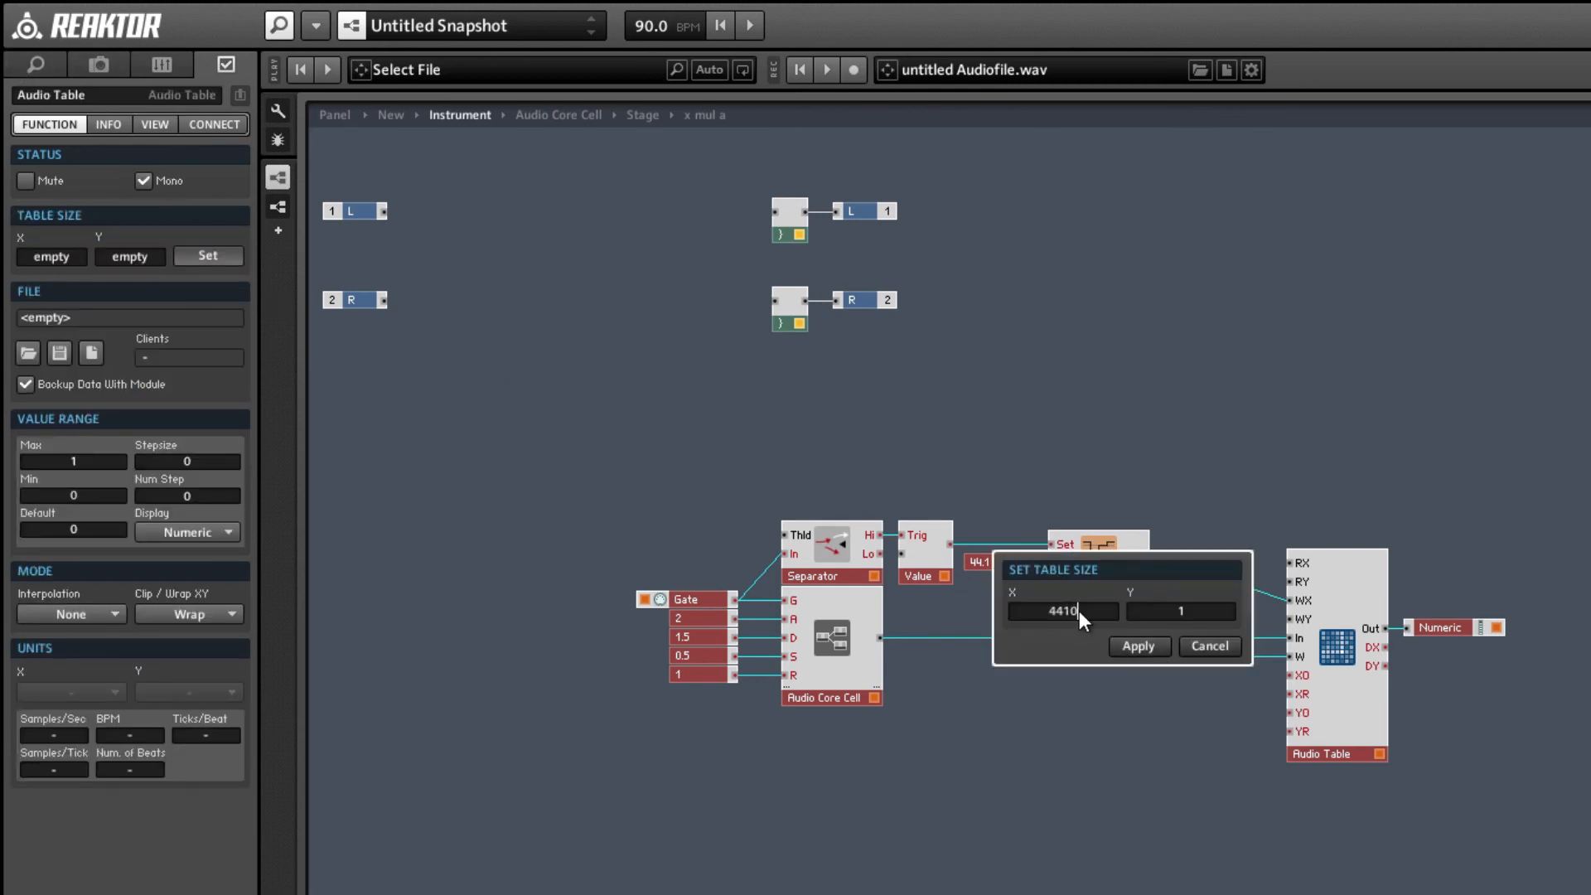
{"action": "left_click", "coordinate": [1141, 645]}
{"action": "left_click", "coordinate": [163, 612]}
{"action": "left_click", "coordinate": [154, 660]}
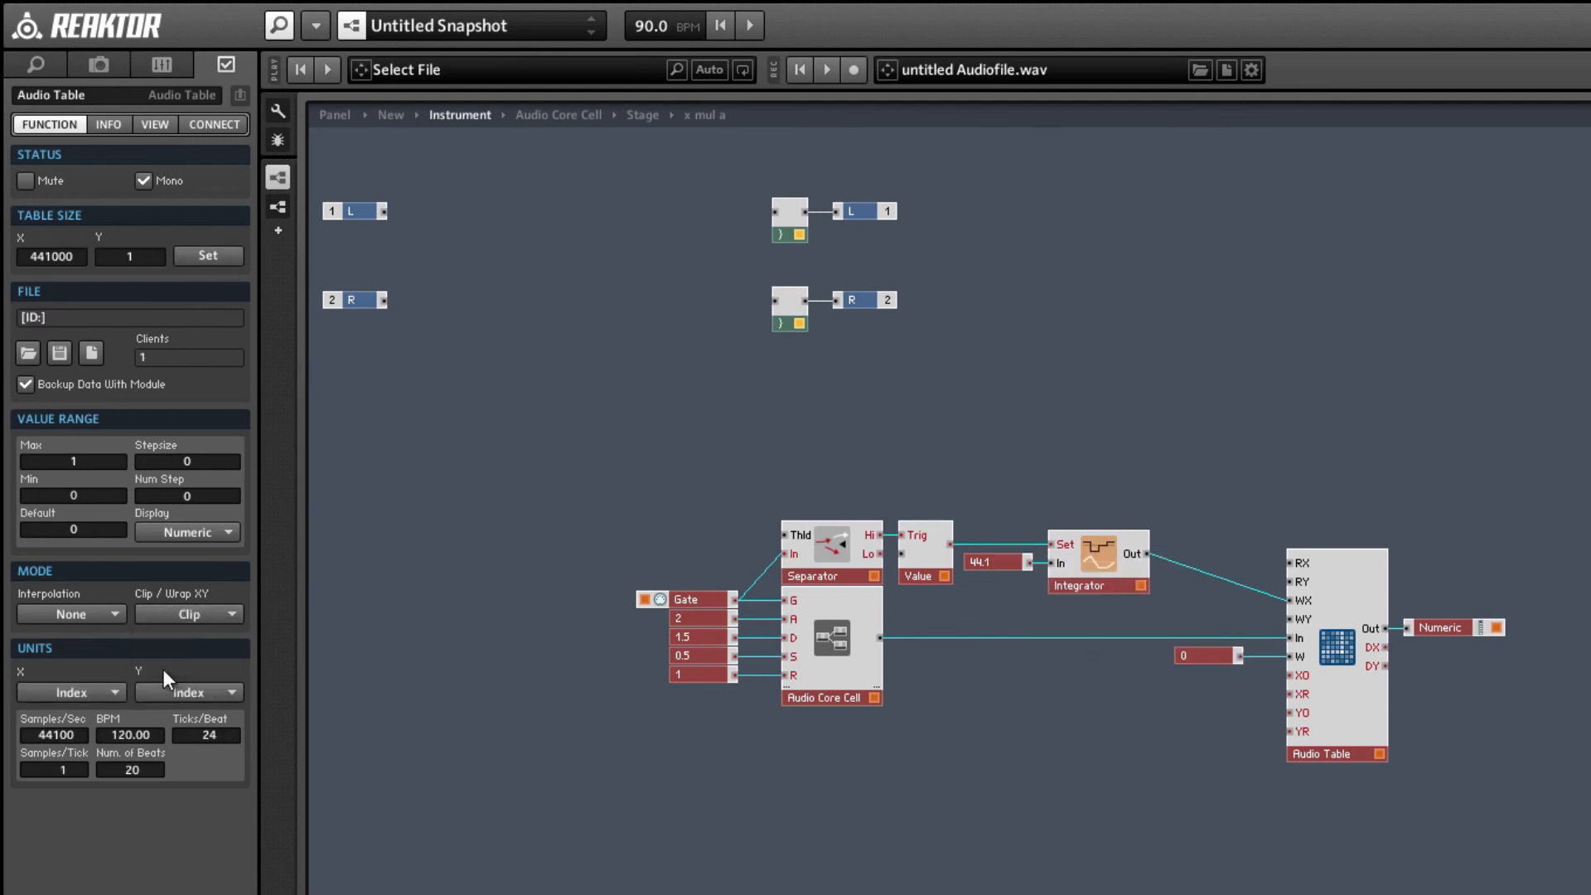
Open the Audio Table's view settings.
{"action": "left_click", "coordinate": [154, 126]}
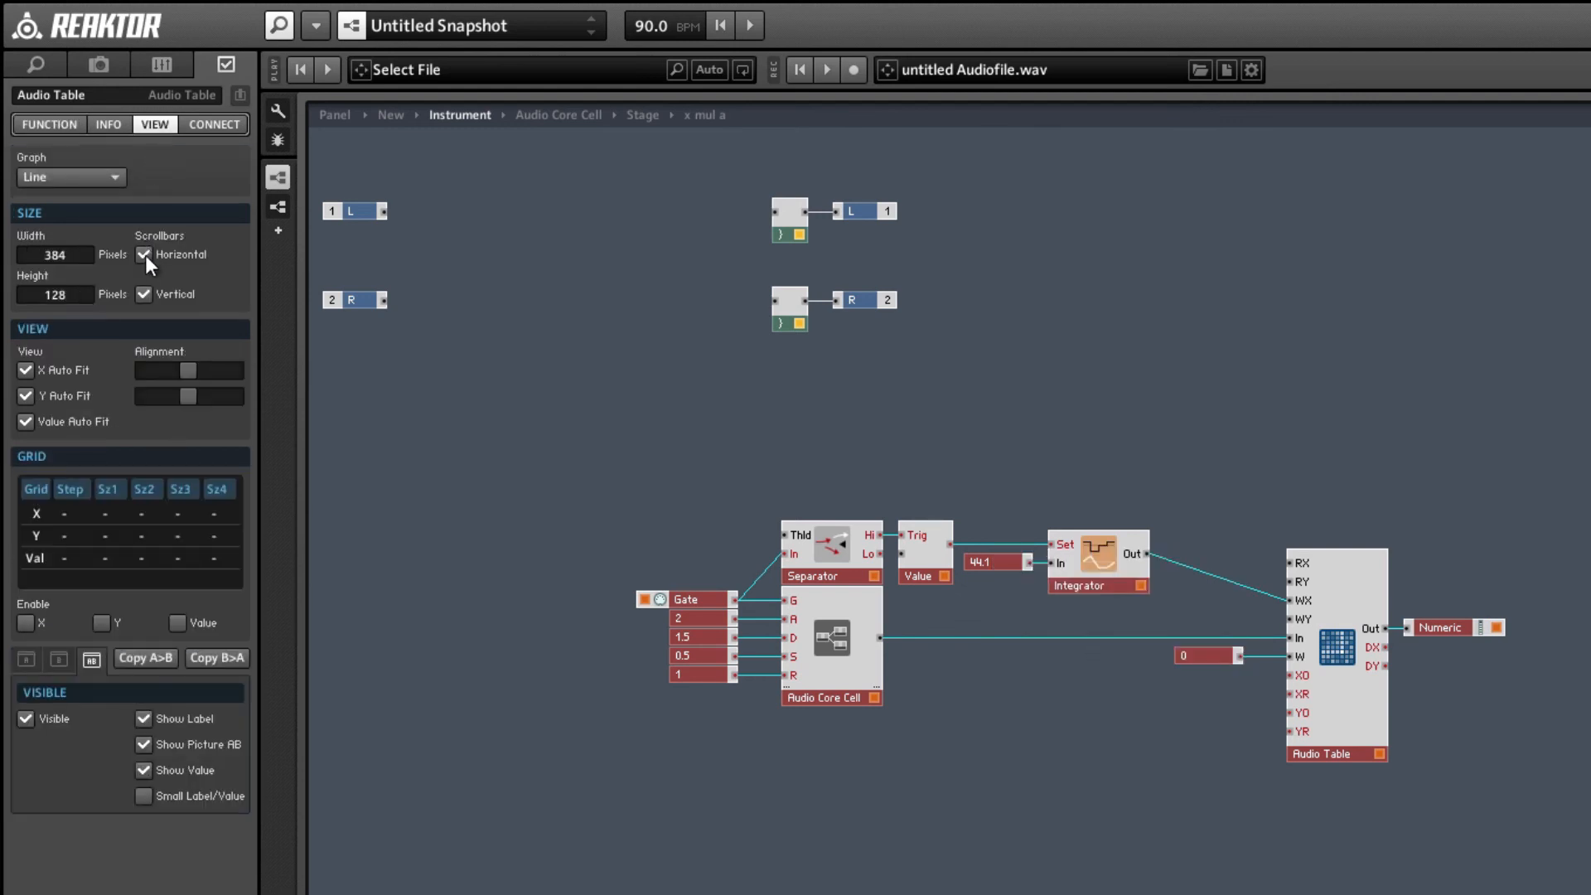